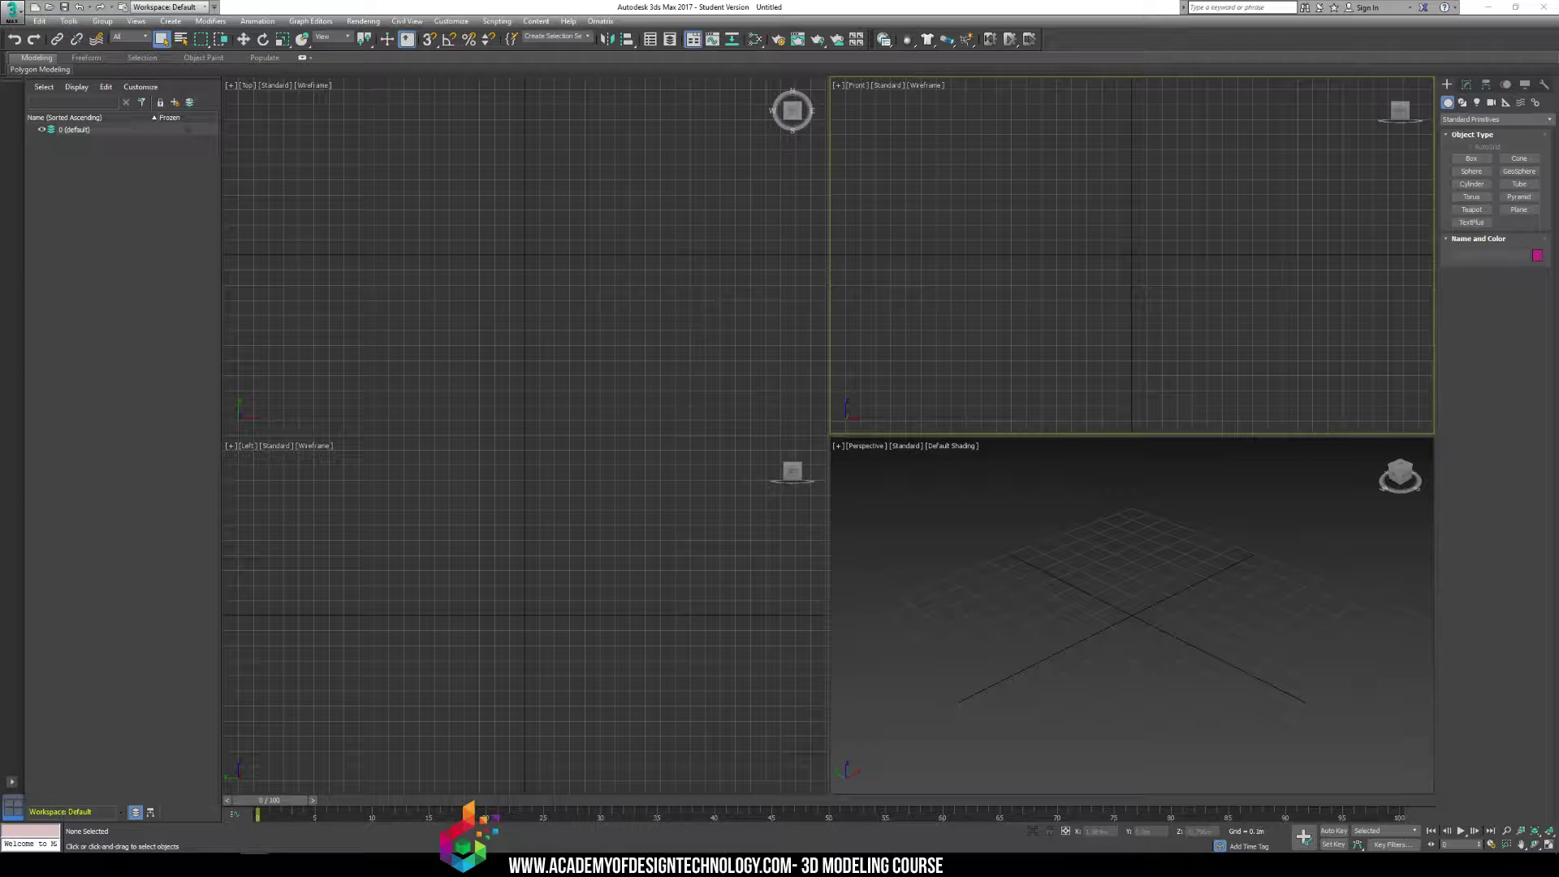
Bring the cutaway pistol image and the exploded parts diagram onto the screen and enlarge both for viewing
{"action": "left_click_drag", "start_coordinate": [1558, 162], "coordinate": [495, 49]}
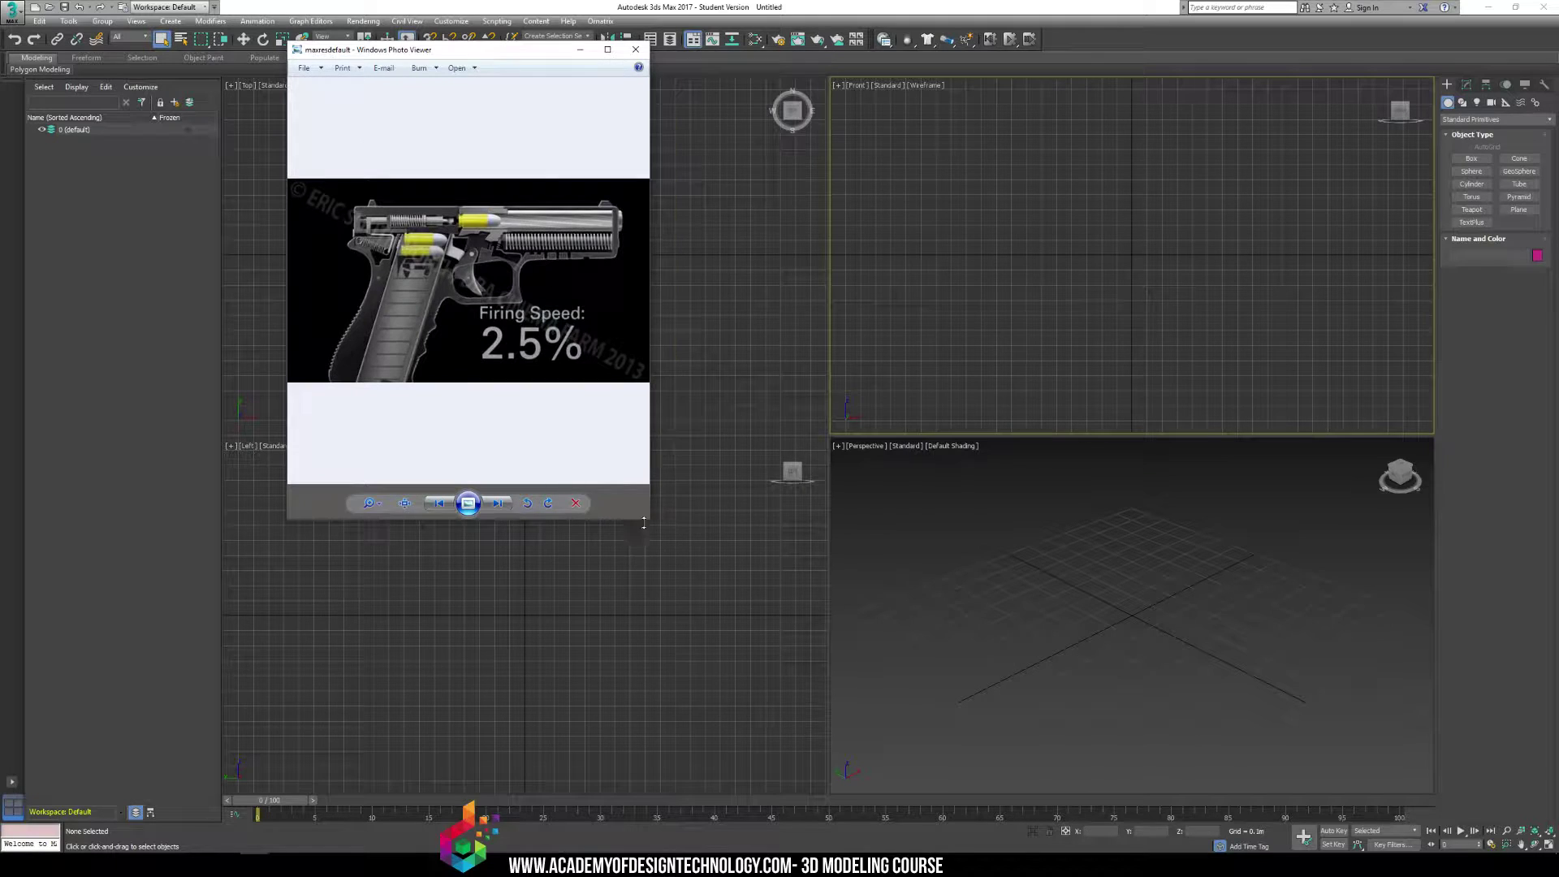
{"action": "left_click_drag", "start_coordinate": [646, 522], "coordinate": [1048, 780]}
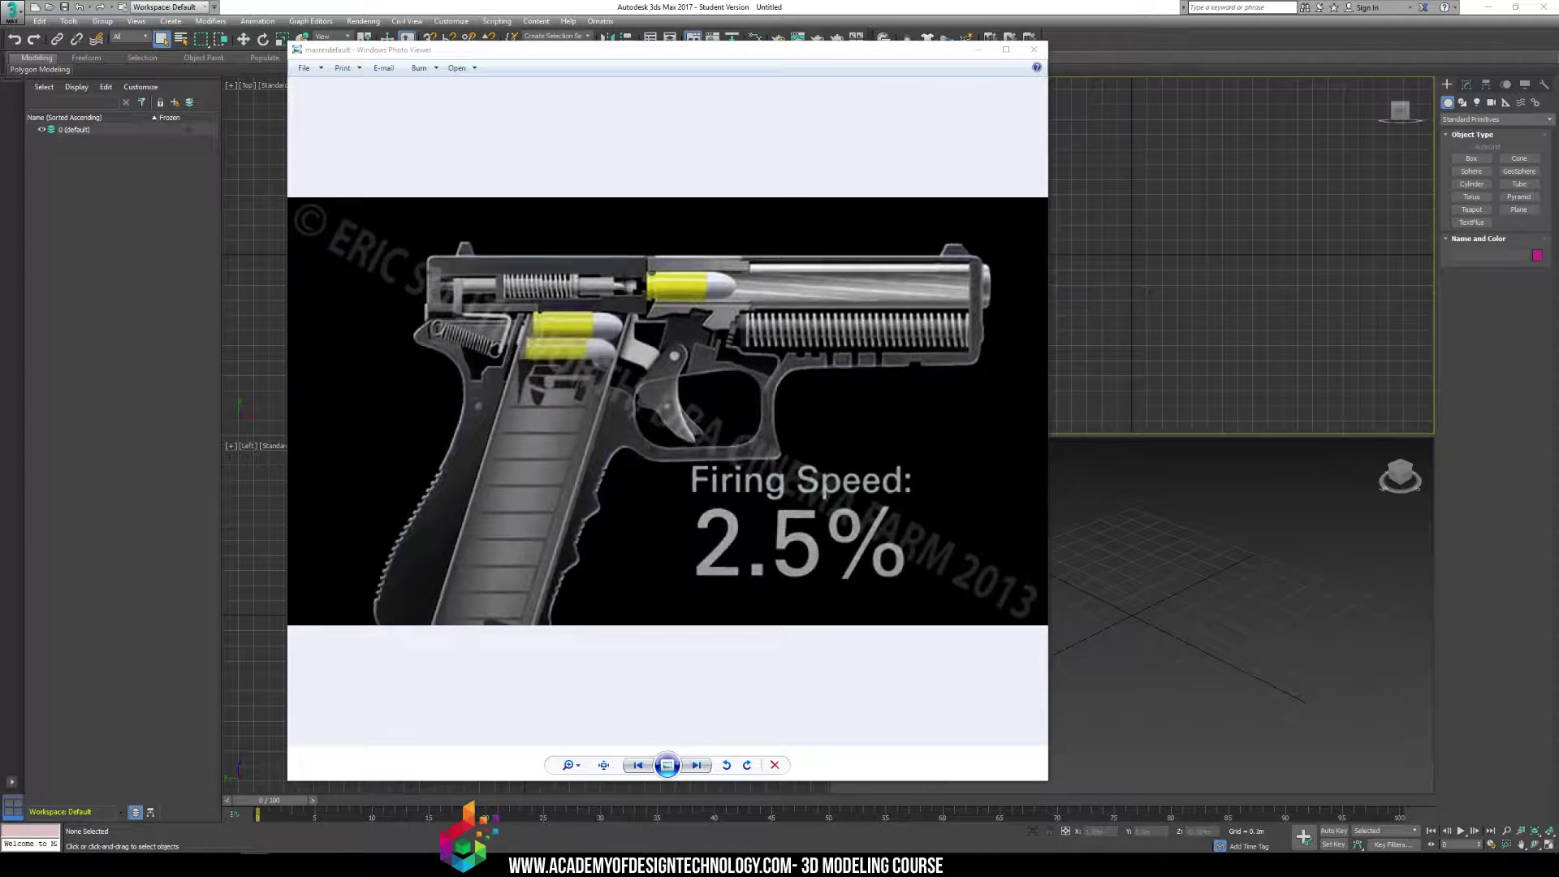
{"action": "left_click_drag", "start_coordinate": [1558, 163], "coordinate": [401, 62]}
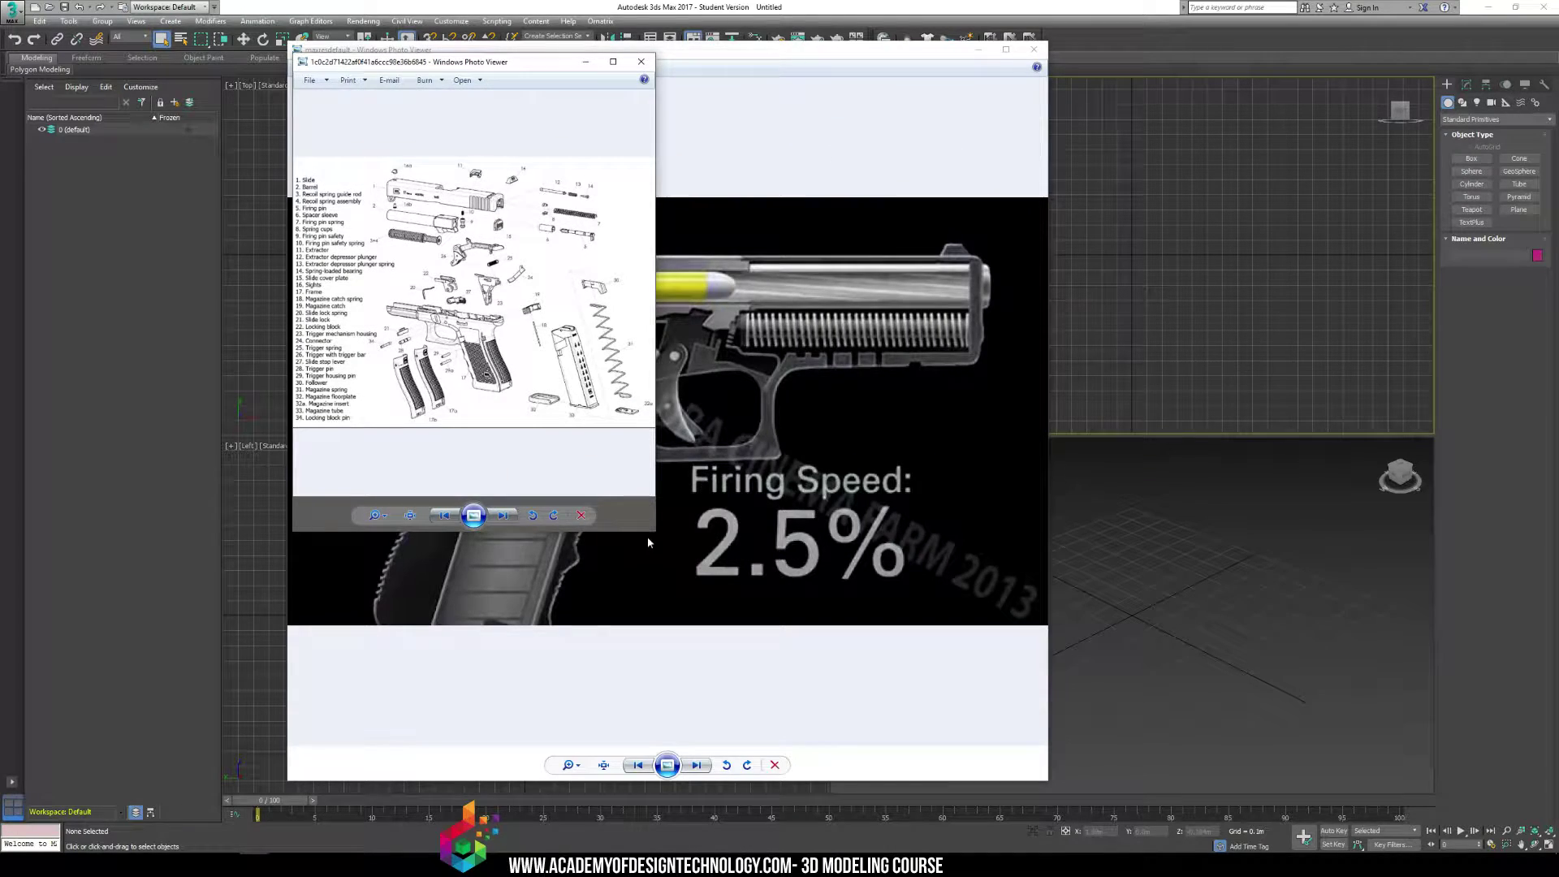
{"action": "left_click_drag", "start_coordinate": [655, 532], "coordinate": [1314, 790]}
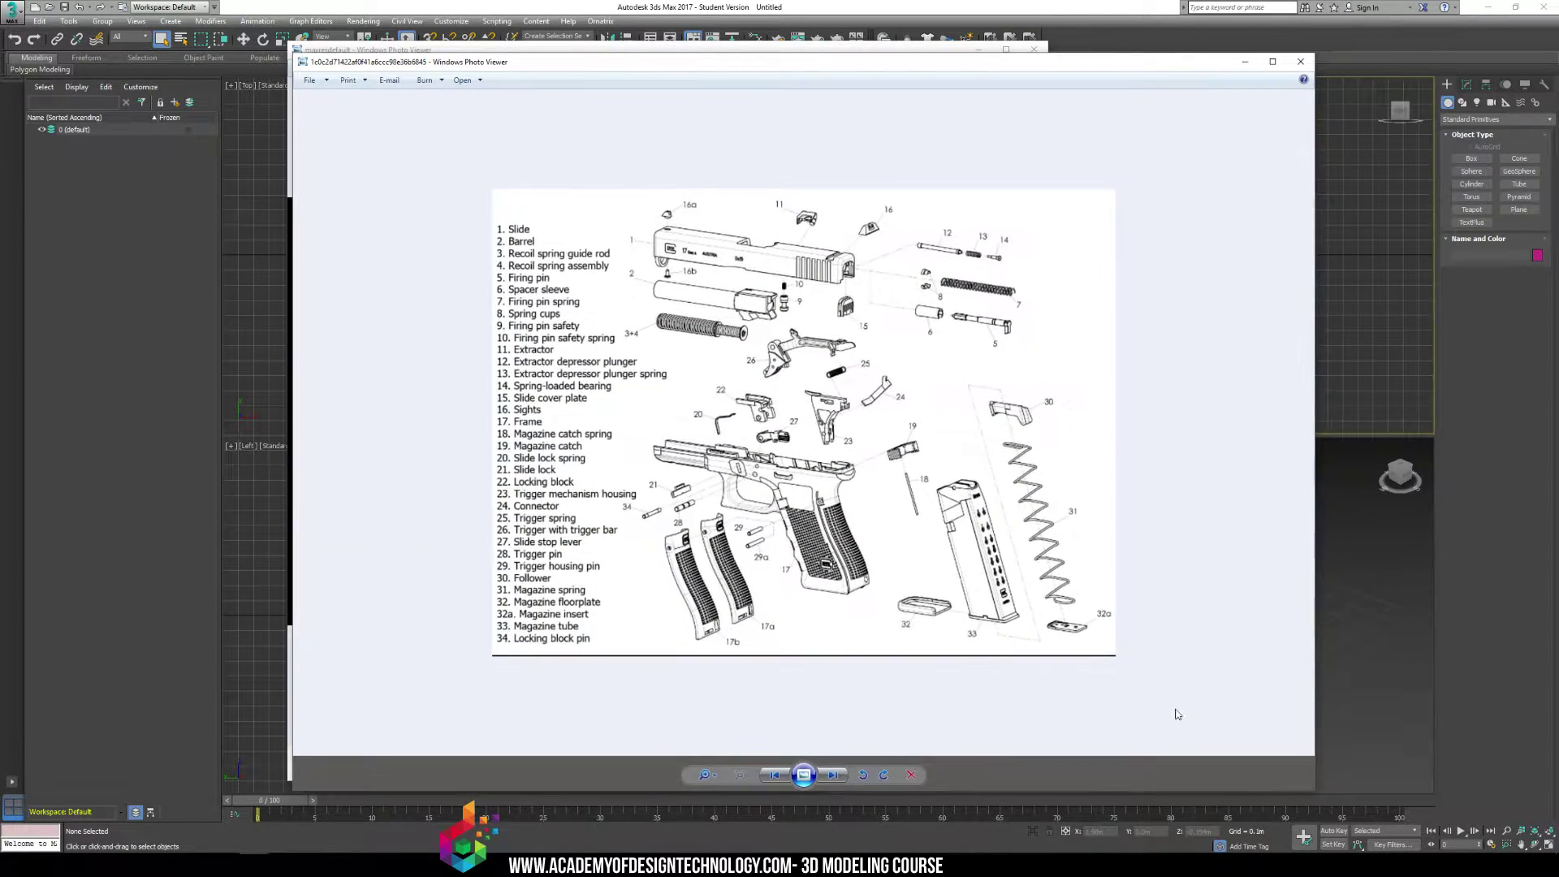
{"action": "scroll", "coordinate": [819, 444], "scroll_direction": "up", "scroll_amount": 2}
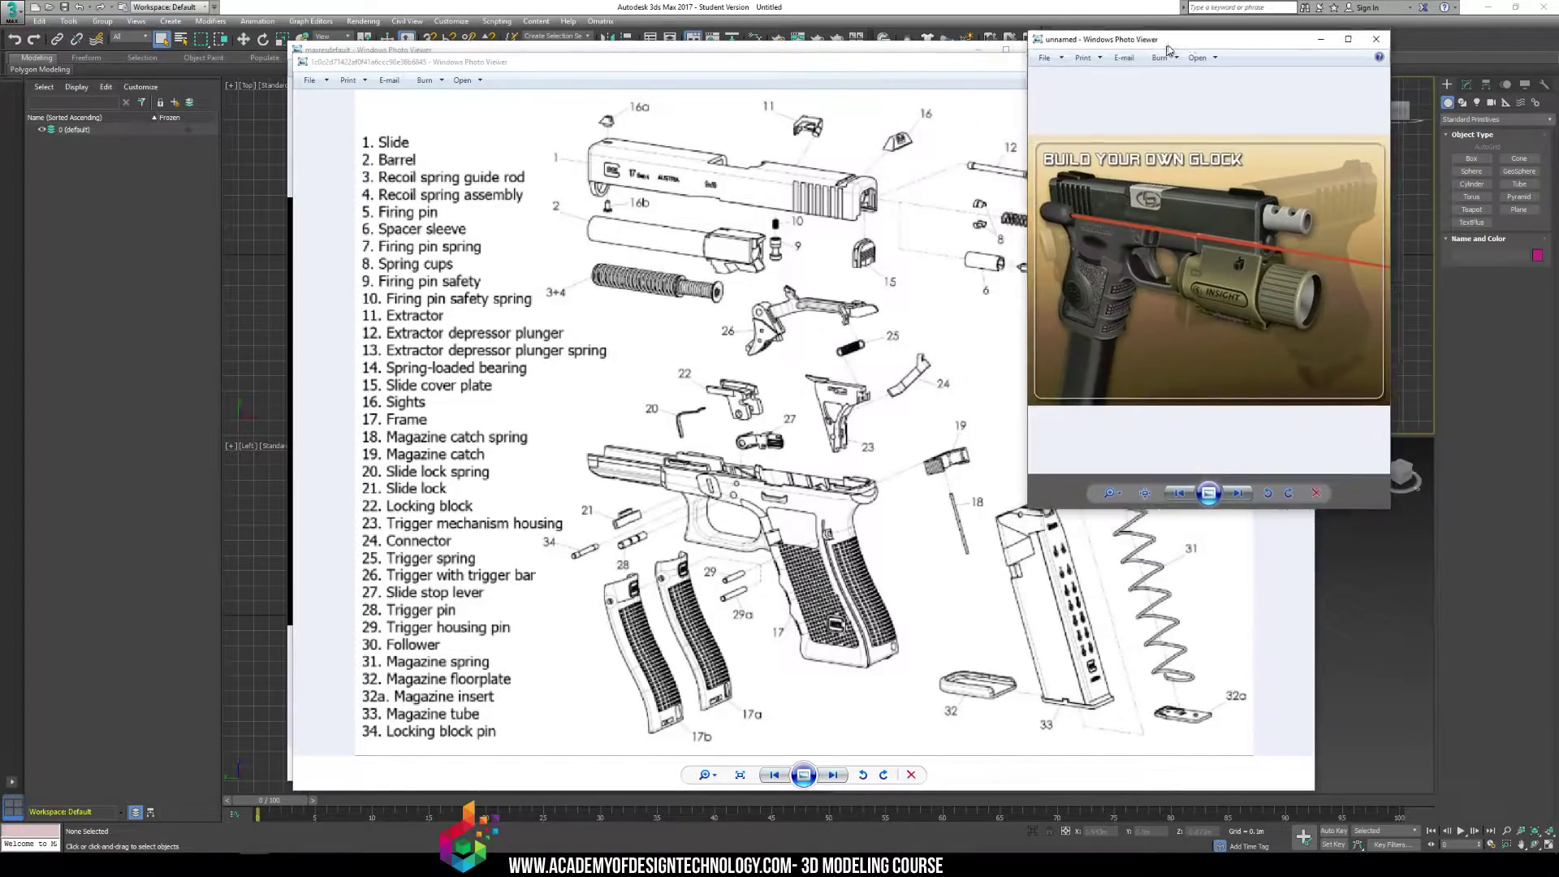
Arrange the exploded parts diagram beside an enlarged "Build Your Own Glock" image and bring in the G43PARTSLG.gif photo
{"action": "left_click_drag", "start_coordinate": [822, 69], "coordinate": [626, 114]}
{"action": "left_click", "coordinate": [1391, 501]}
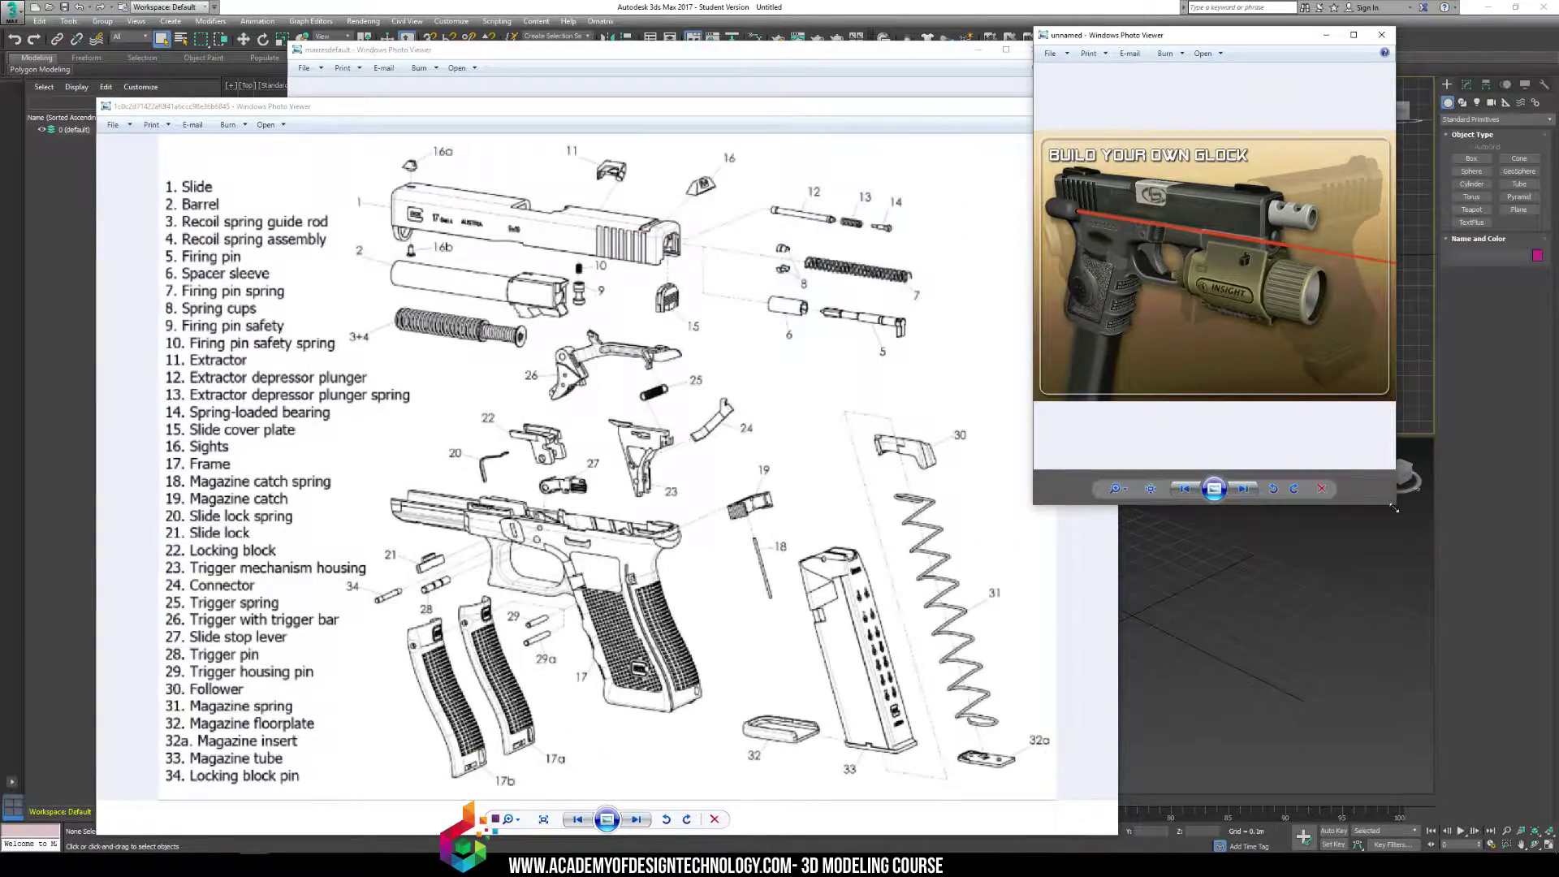
{"action": "left_click_drag", "start_coordinate": [1395, 503], "coordinate": [1526, 789]}
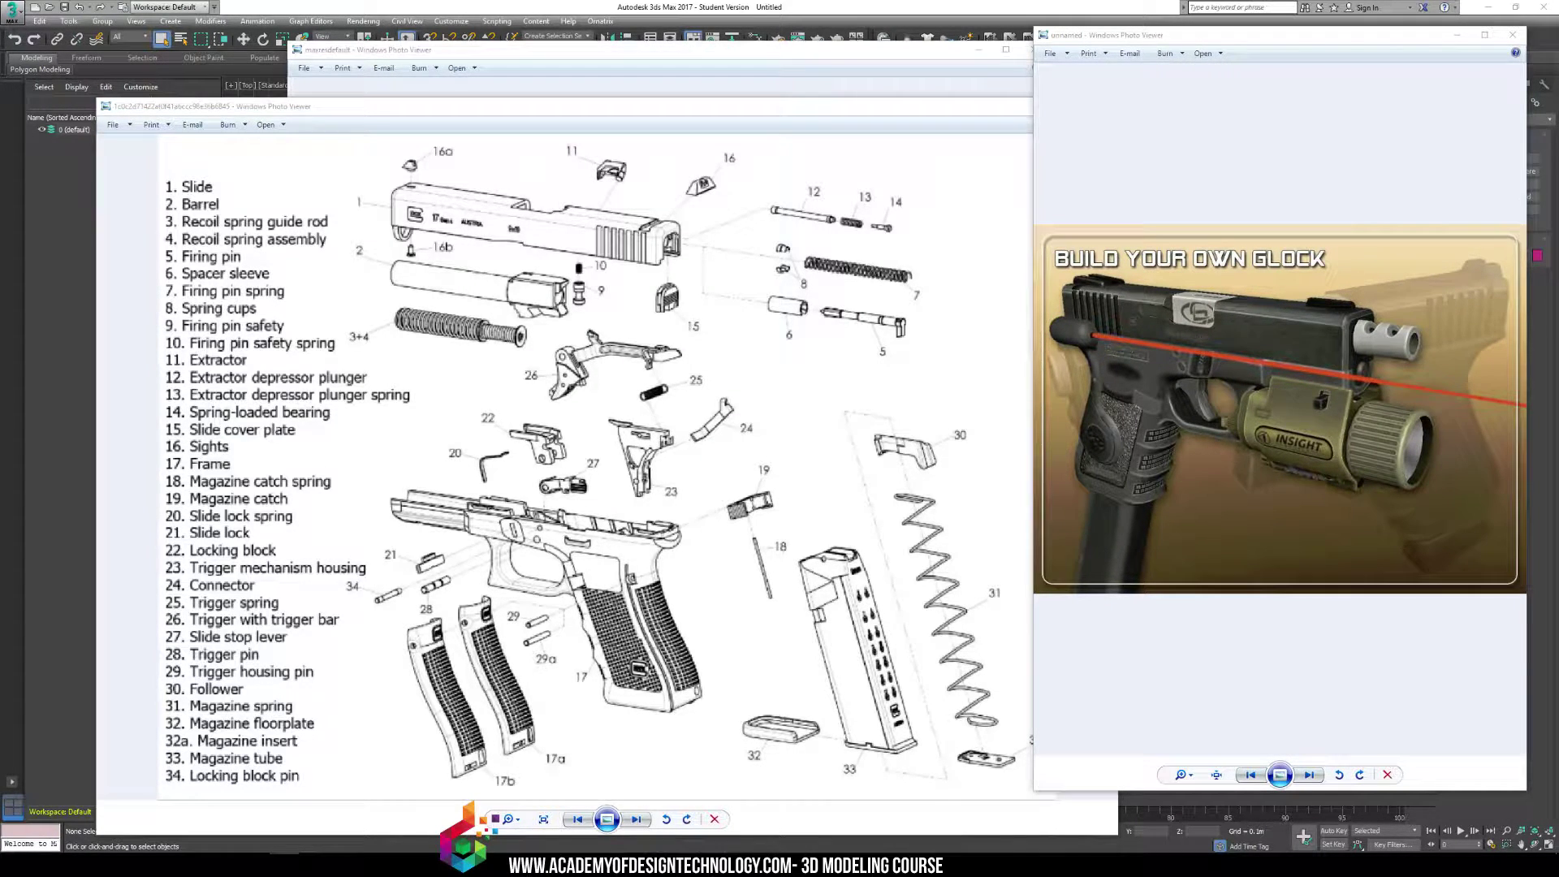
{"action": "left_click_drag", "start_coordinate": [1558, 148], "coordinate": [903, 136]}
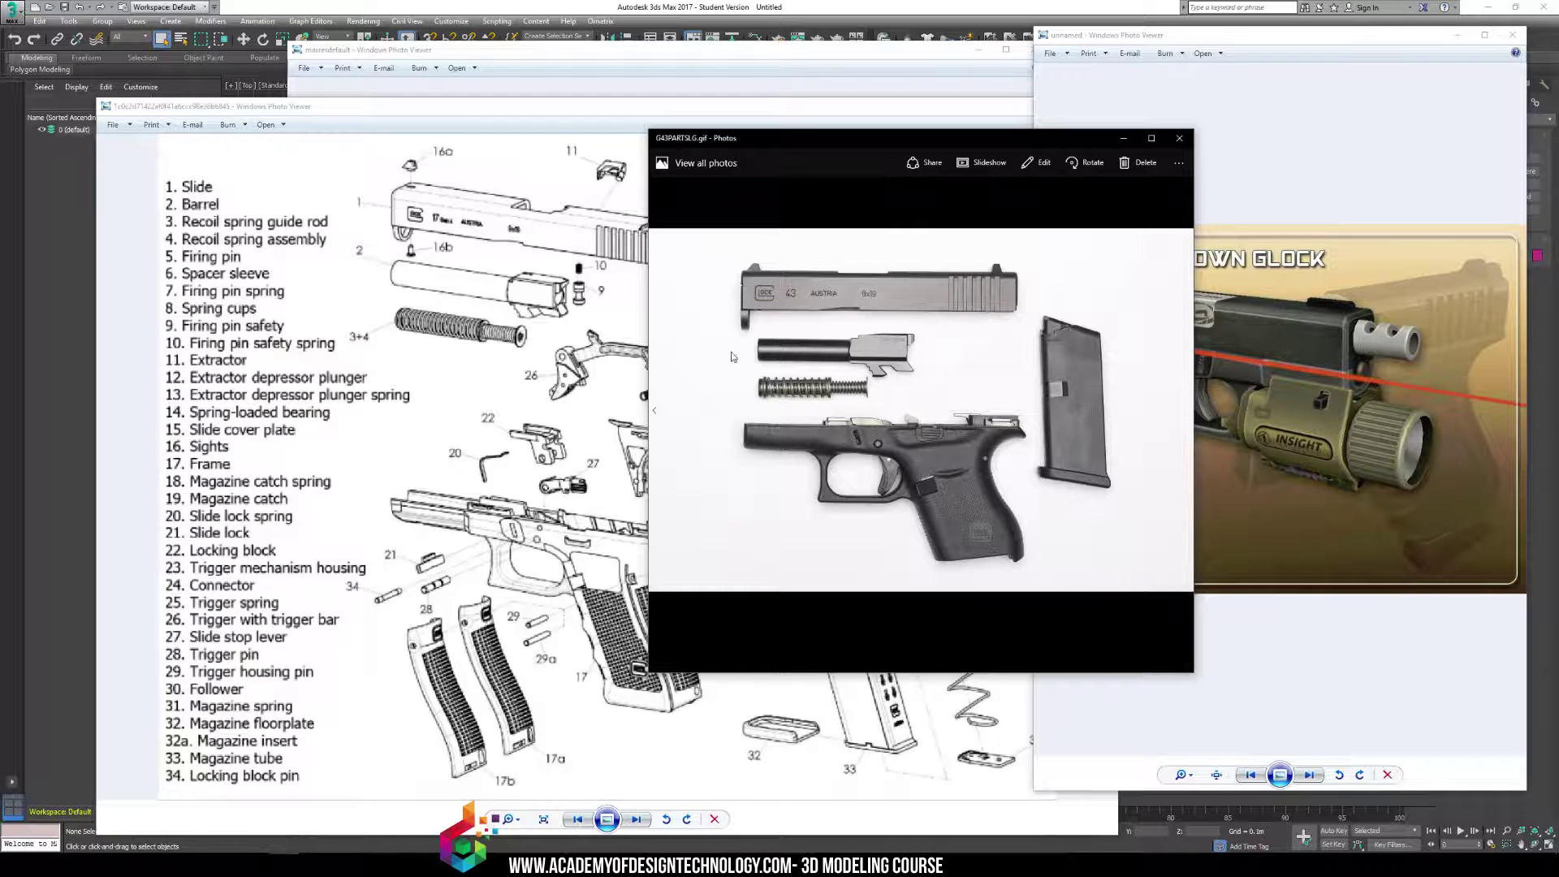
Compare the muzzle, slide and trigger area of the "Build Your Own Glock" render with the disassembled parts photo
{"action": "left_click", "coordinate": [1239, 393]}
{"action": "scroll", "coordinate": [1239, 393], "scroll_direction": "up", "scroll_amount": 6}
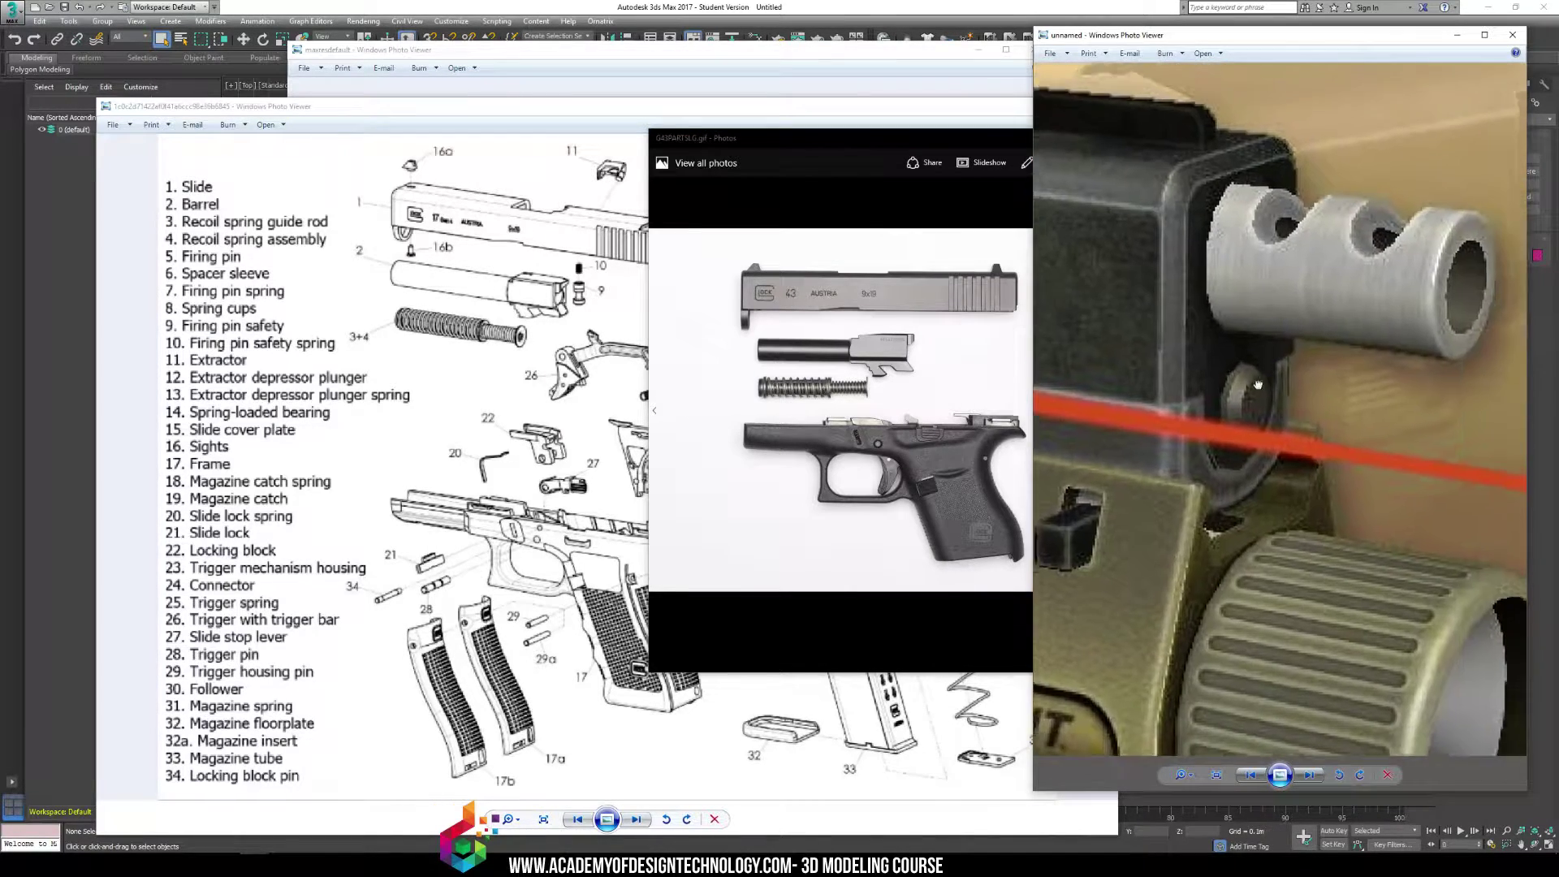
{"action": "scroll", "coordinate": [1243, 388], "scroll_direction": "up", "scroll_amount": 2}
{"action": "left_click", "coordinate": [827, 372]}
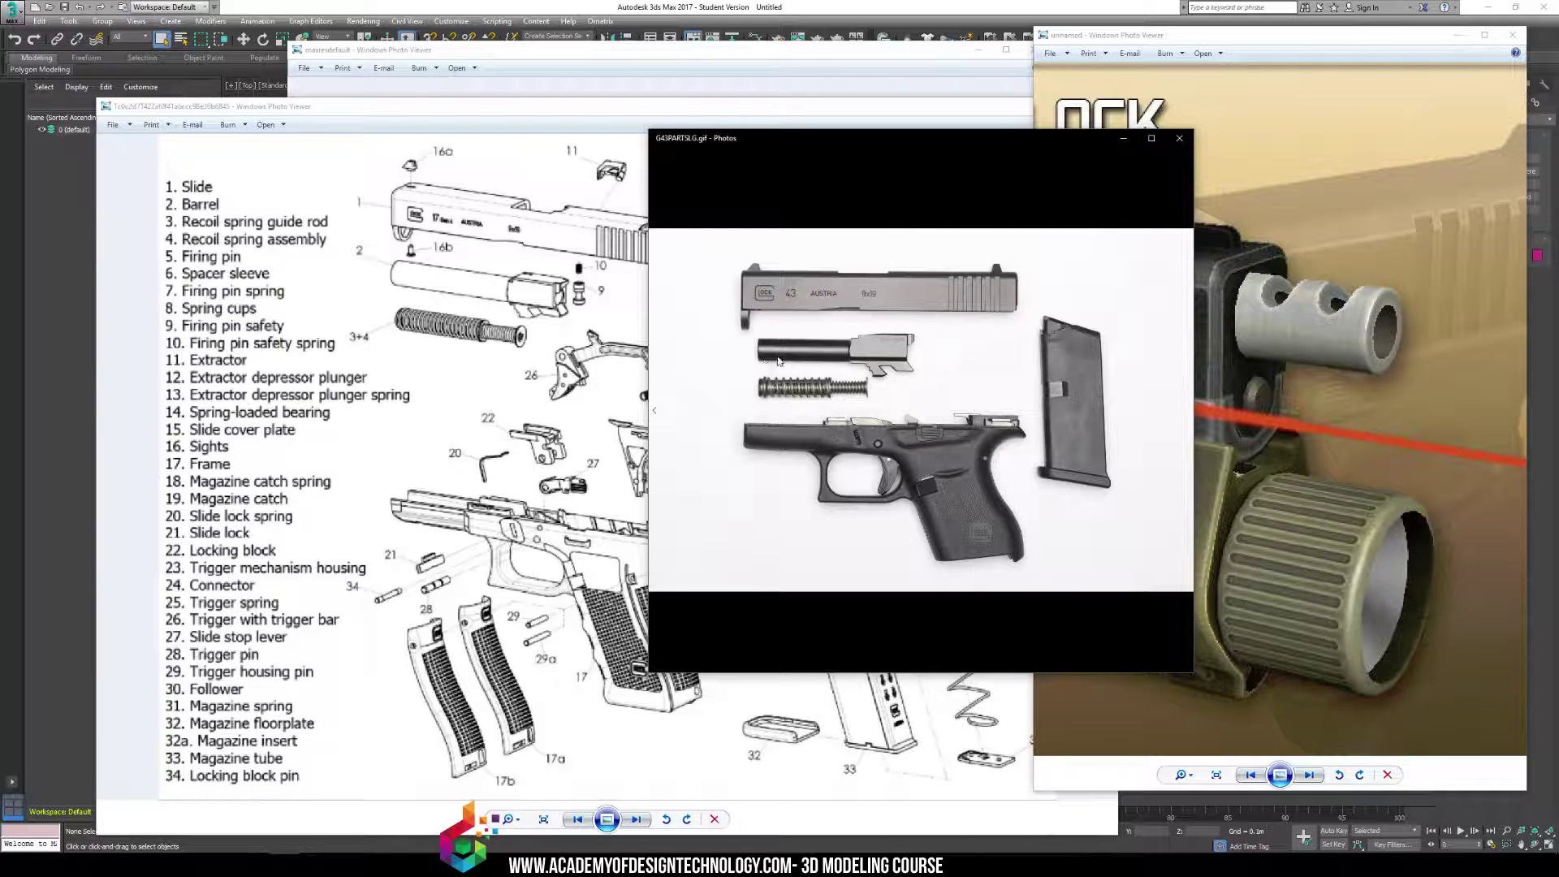
{"action": "left_click", "coordinate": [1299, 395]}
{"action": "left_click", "coordinate": [896, 471]}
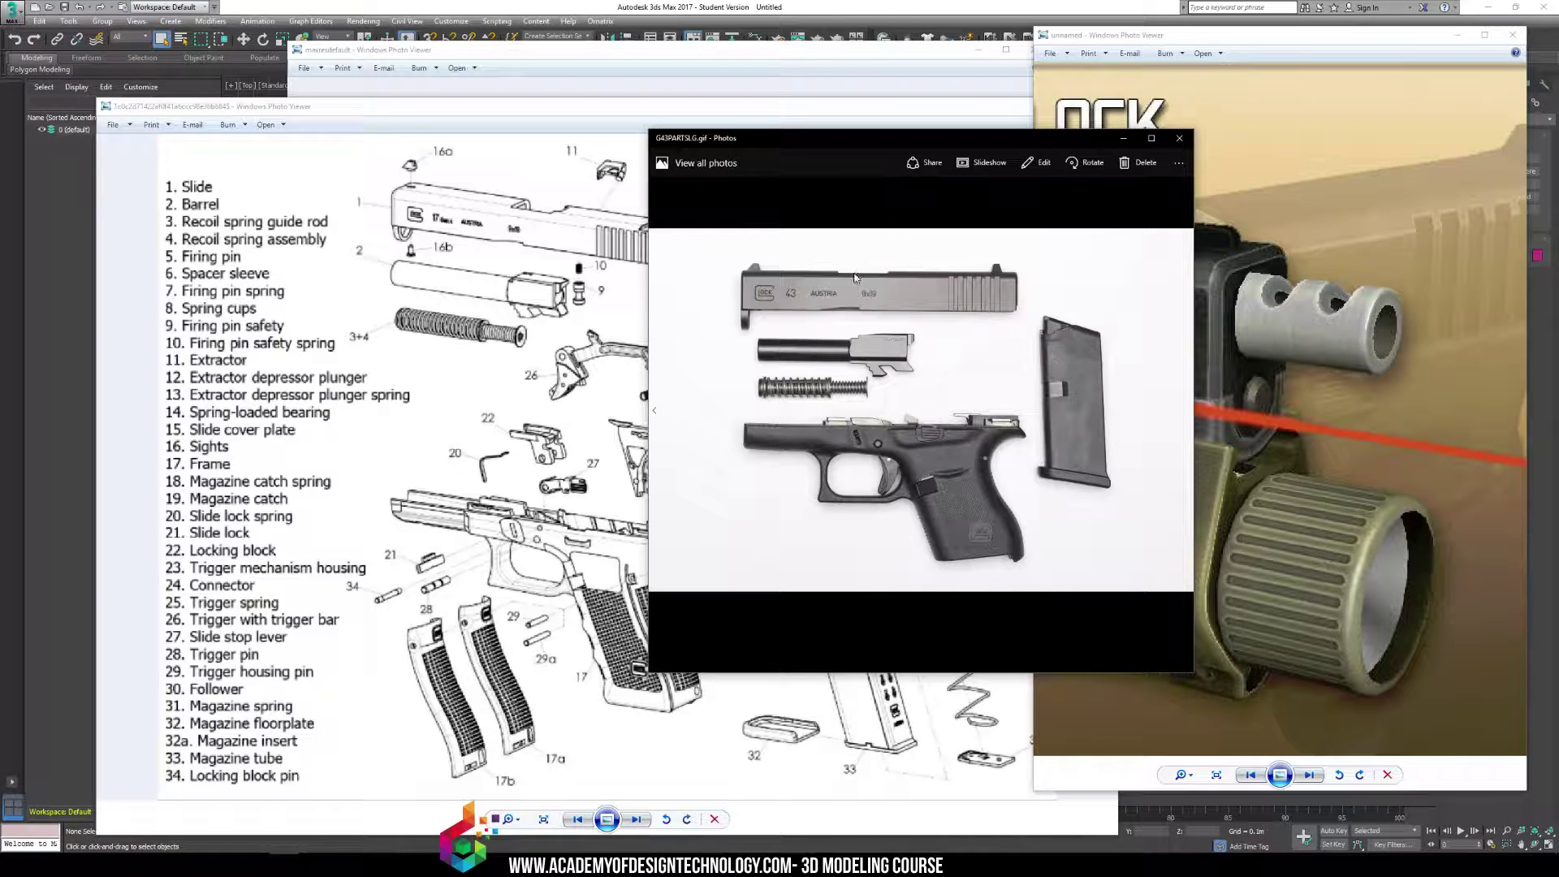
{"action": "left_click", "coordinate": [1254, 339]}
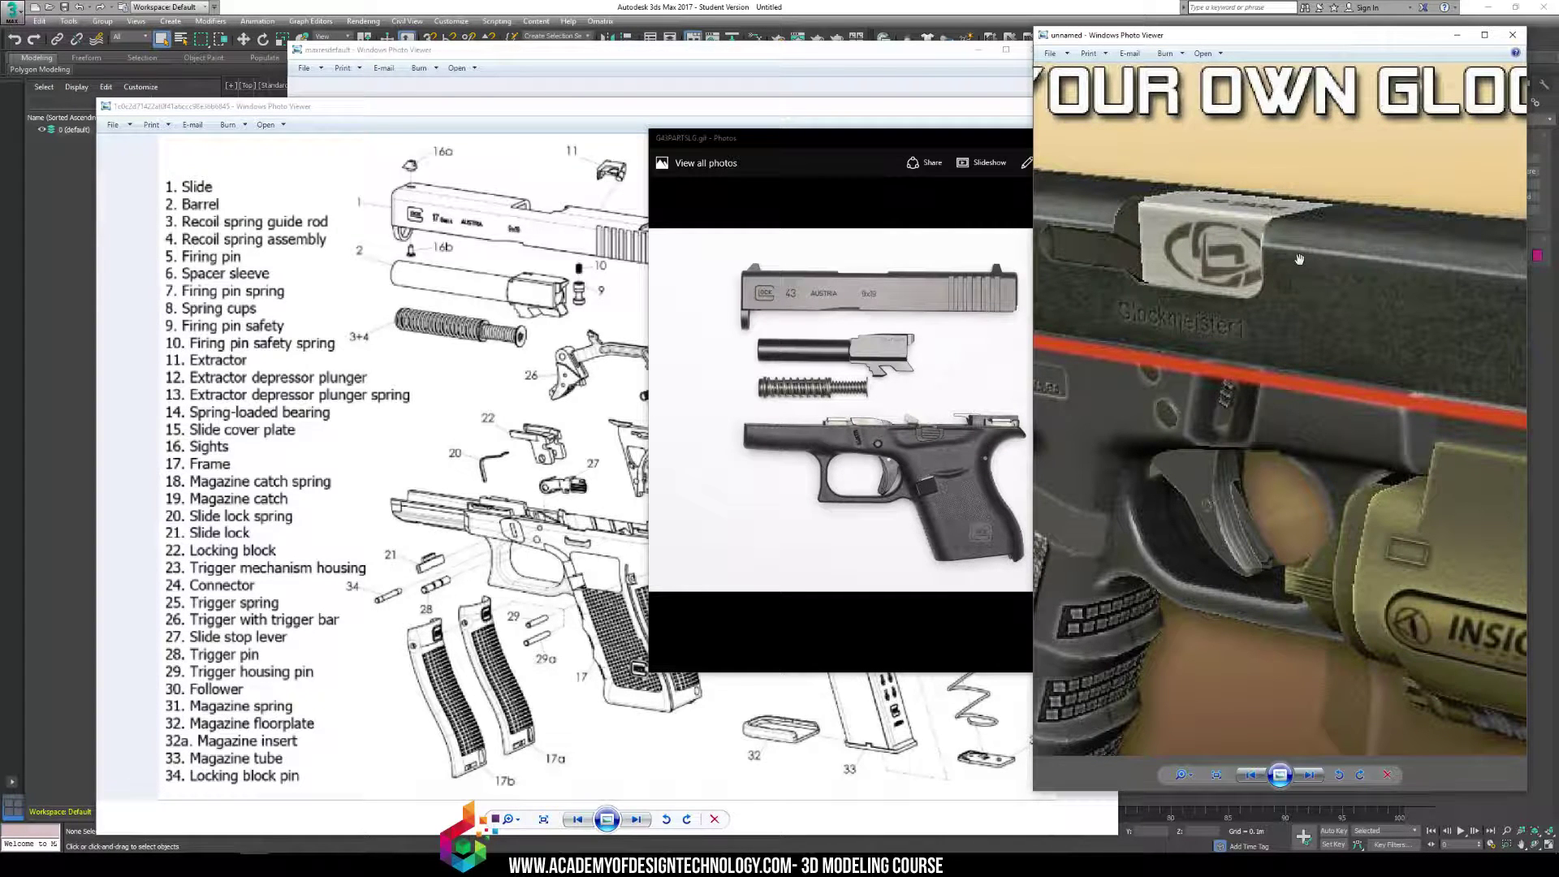
{"action": "left_click", "coordinate": [814, 347]}
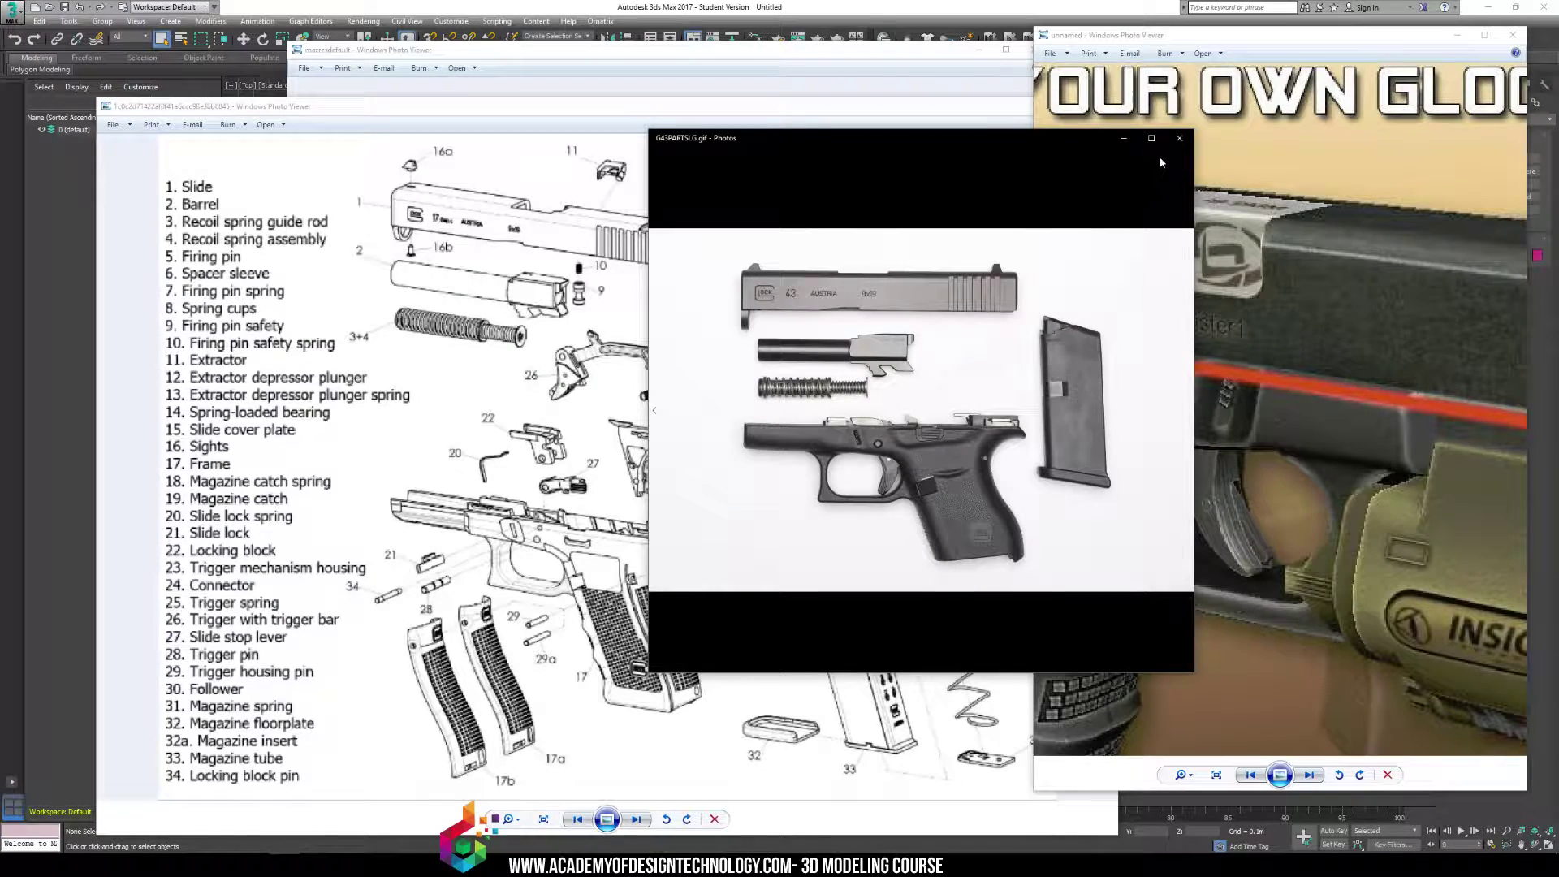
Close all four reference image windows and return to the Perspective viewport in 3ds Max
{"action": "left_click", "coordinate": [1180, 140]}
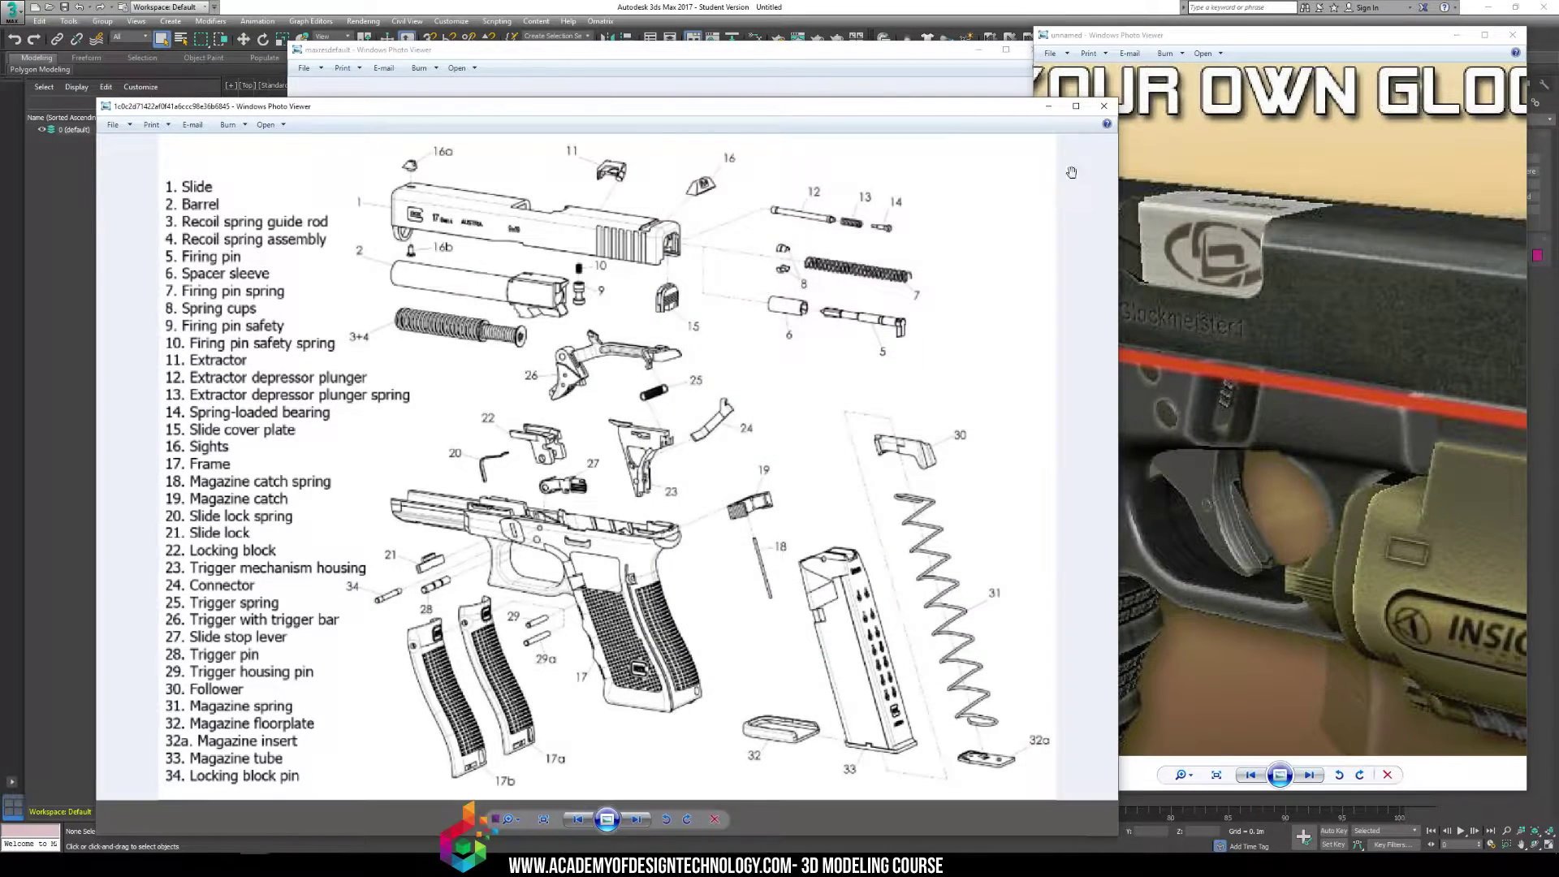
{"action": "left_click", "coordinate": [1103, 106]}
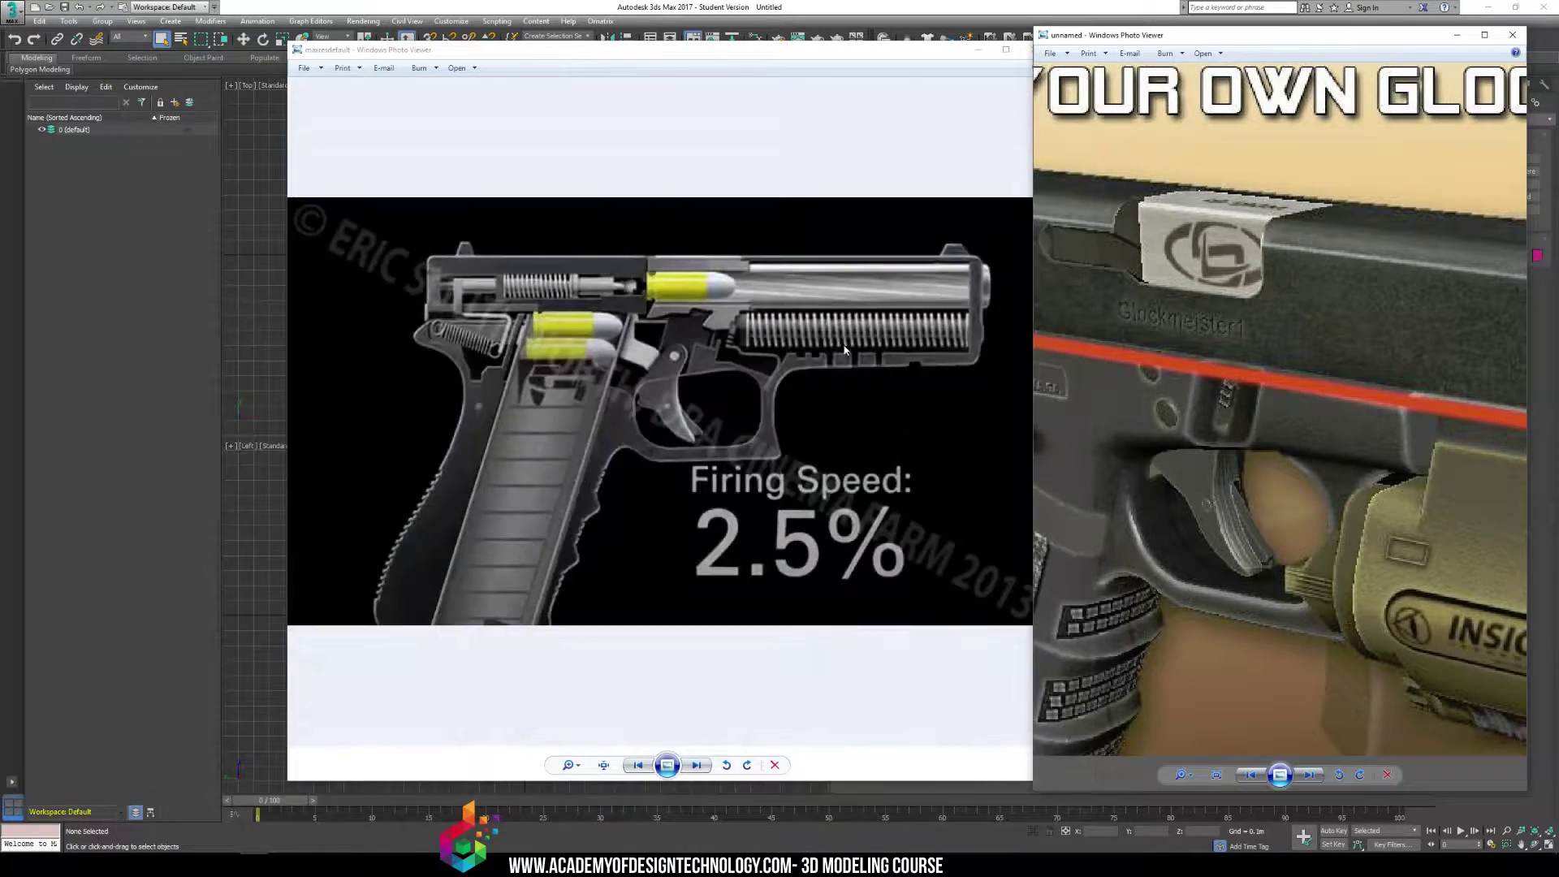
{"action": "left_click", "coordinate": [1033, 49]}
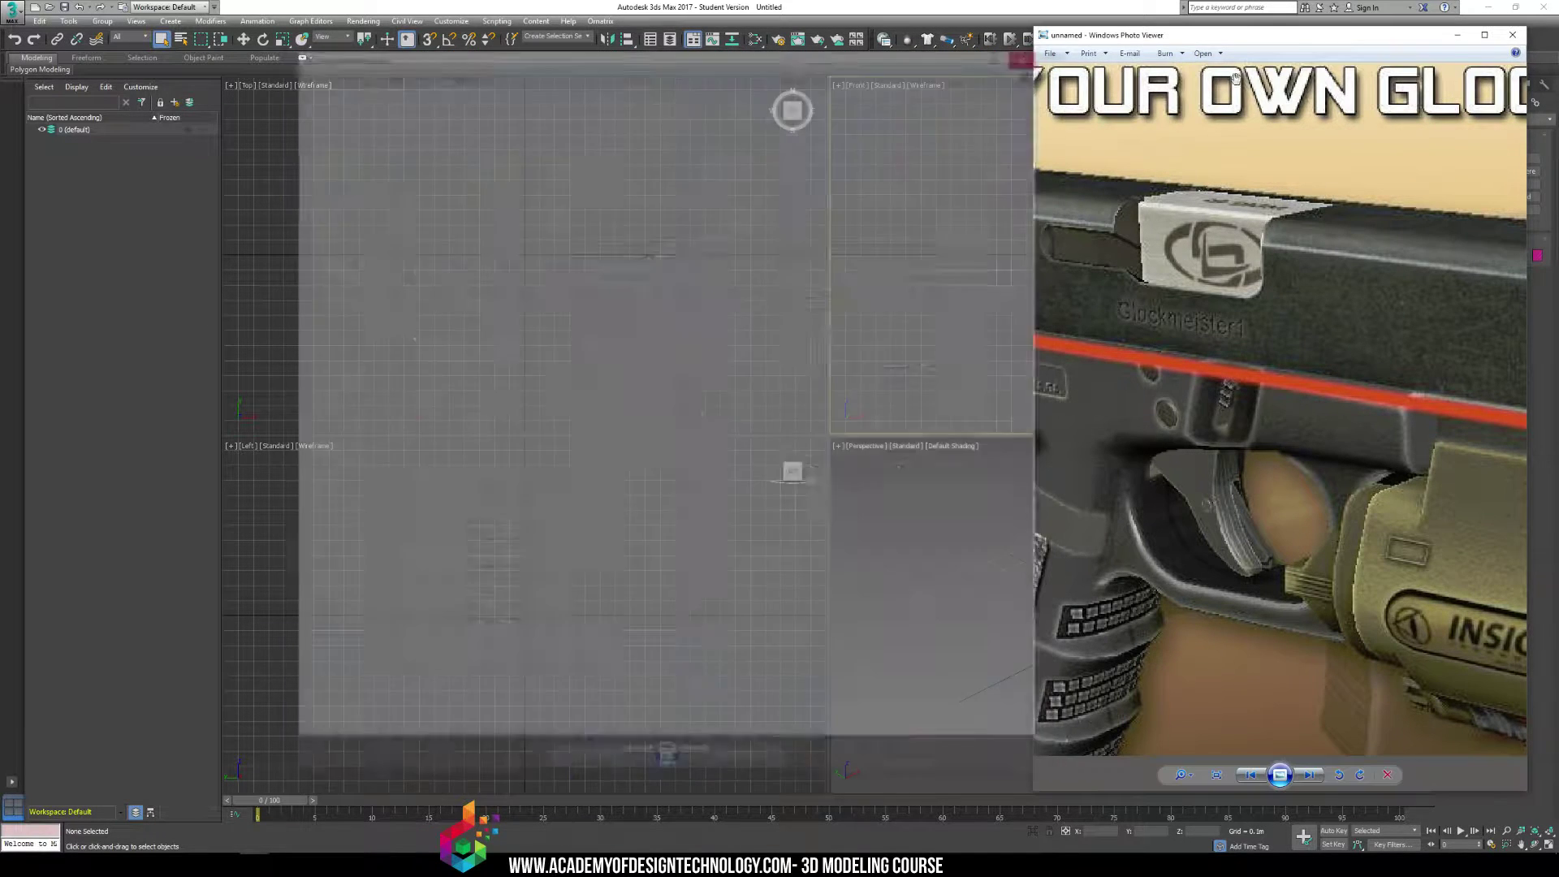
{"action": "left_click", "coordinate": [1512, 34]}
{"action": "left_click", "coordinate": [1132, 523]}
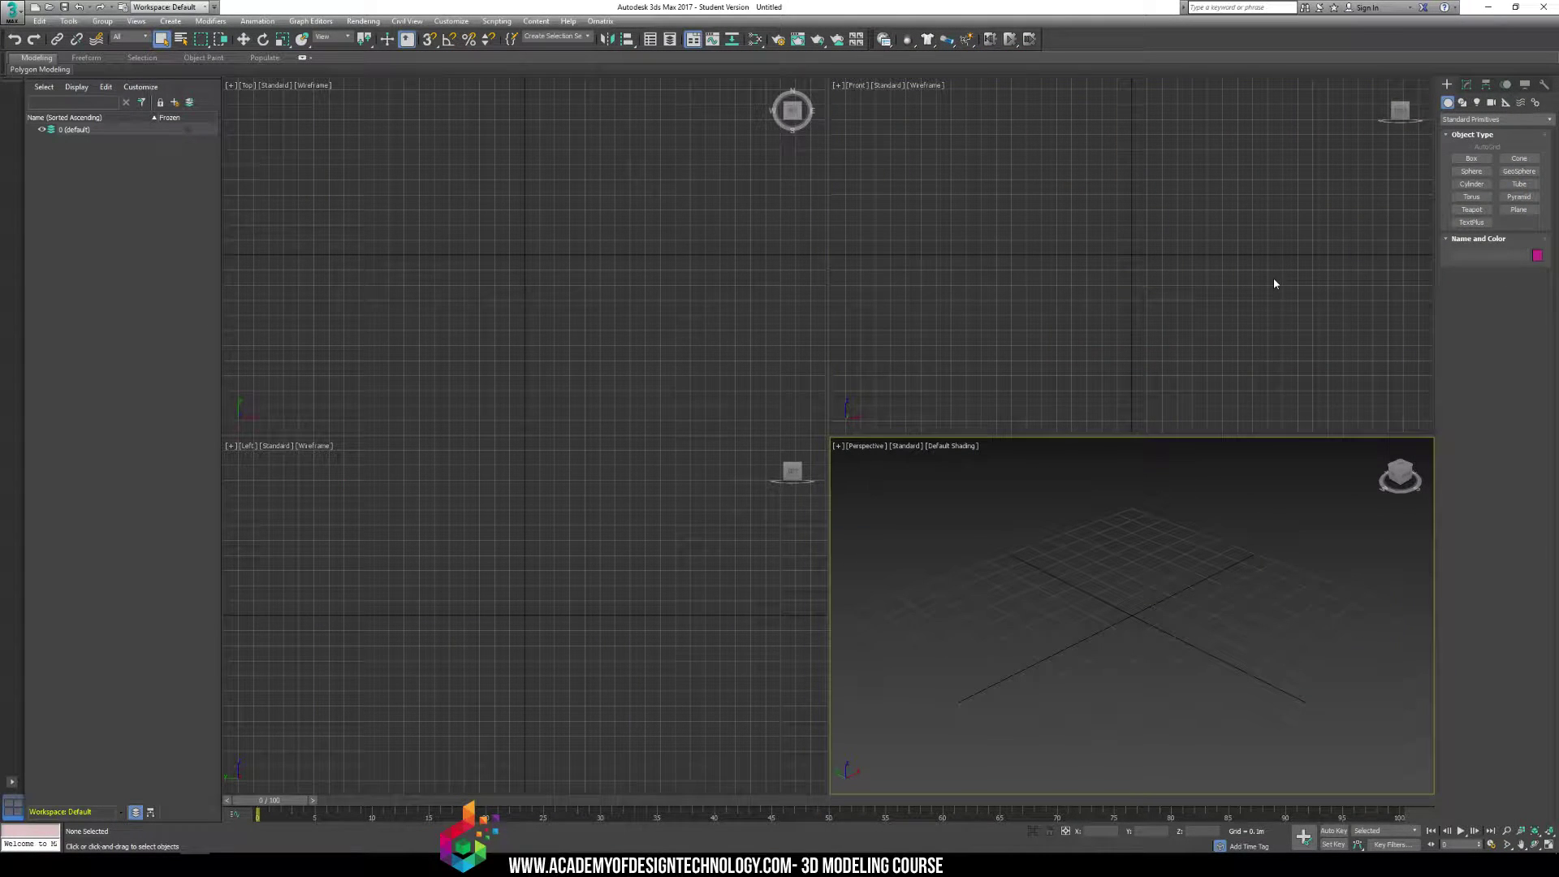
Create a plane about 1.3 m long and 2.35 m wide in the Front viewport
{"action": "left_click", "coordinate": [1515, 209]}
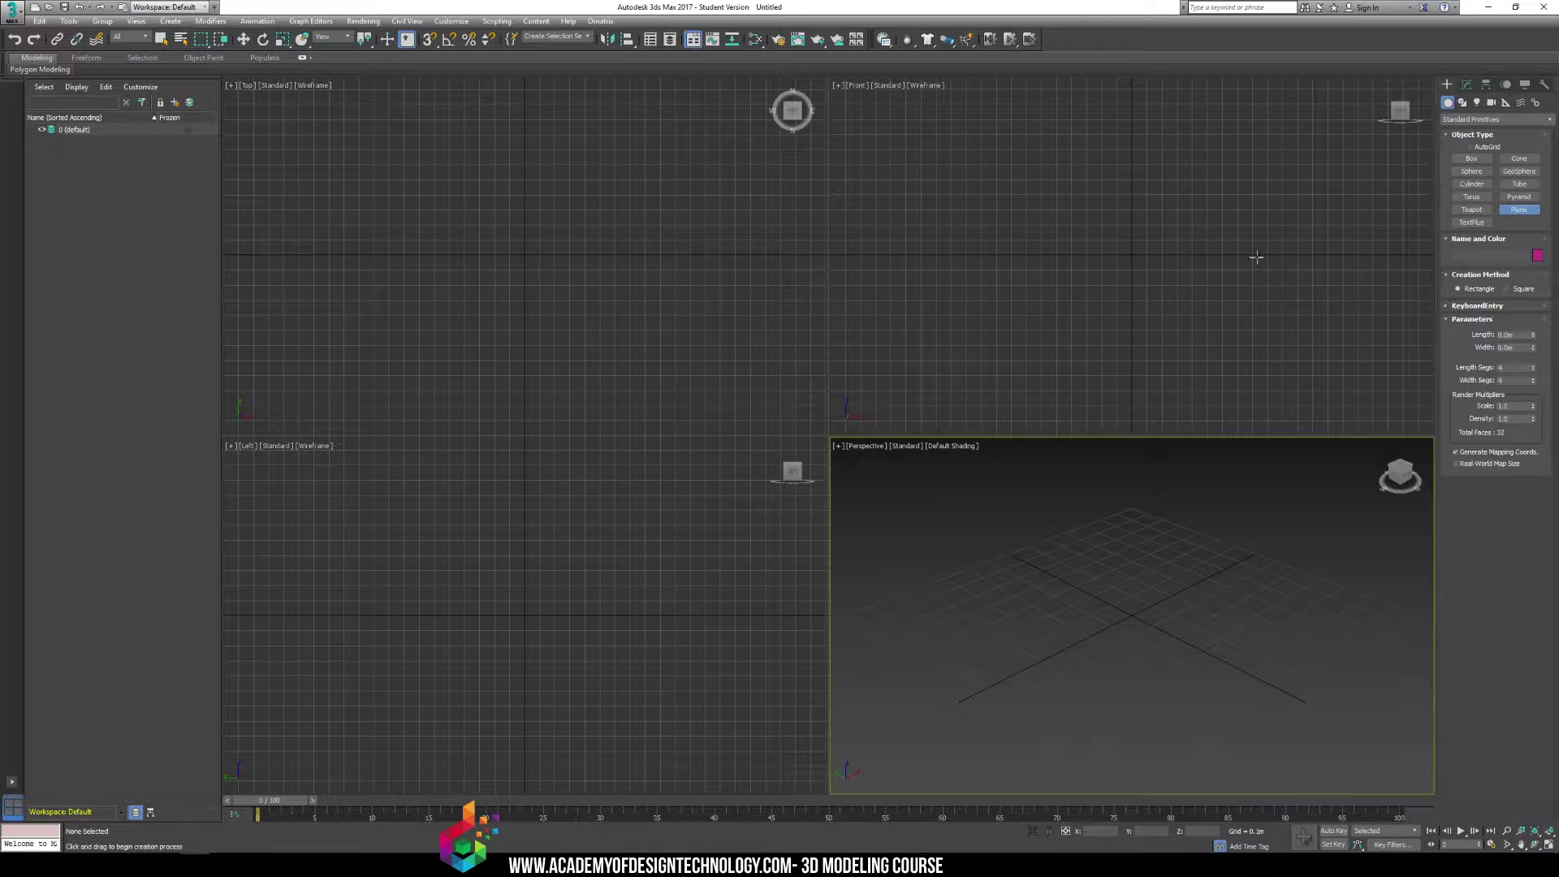
{"action": "left_click", "coordinate": [1256, 257]}
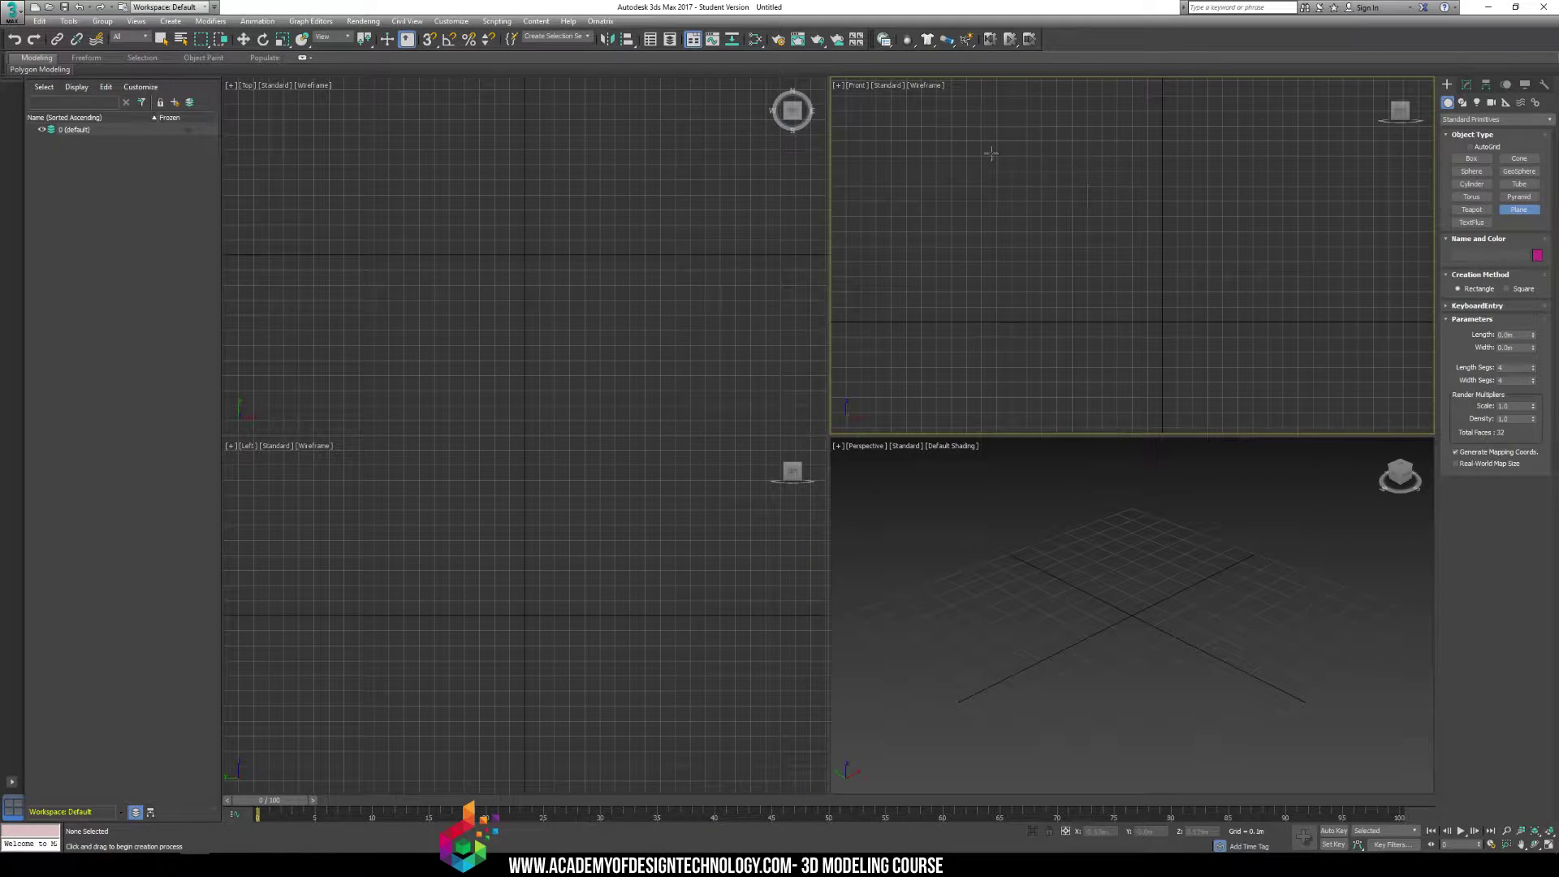
{"action": "left_click_drag", "start_coordinate": [979, 126], "coordinate": [1336, 331]}
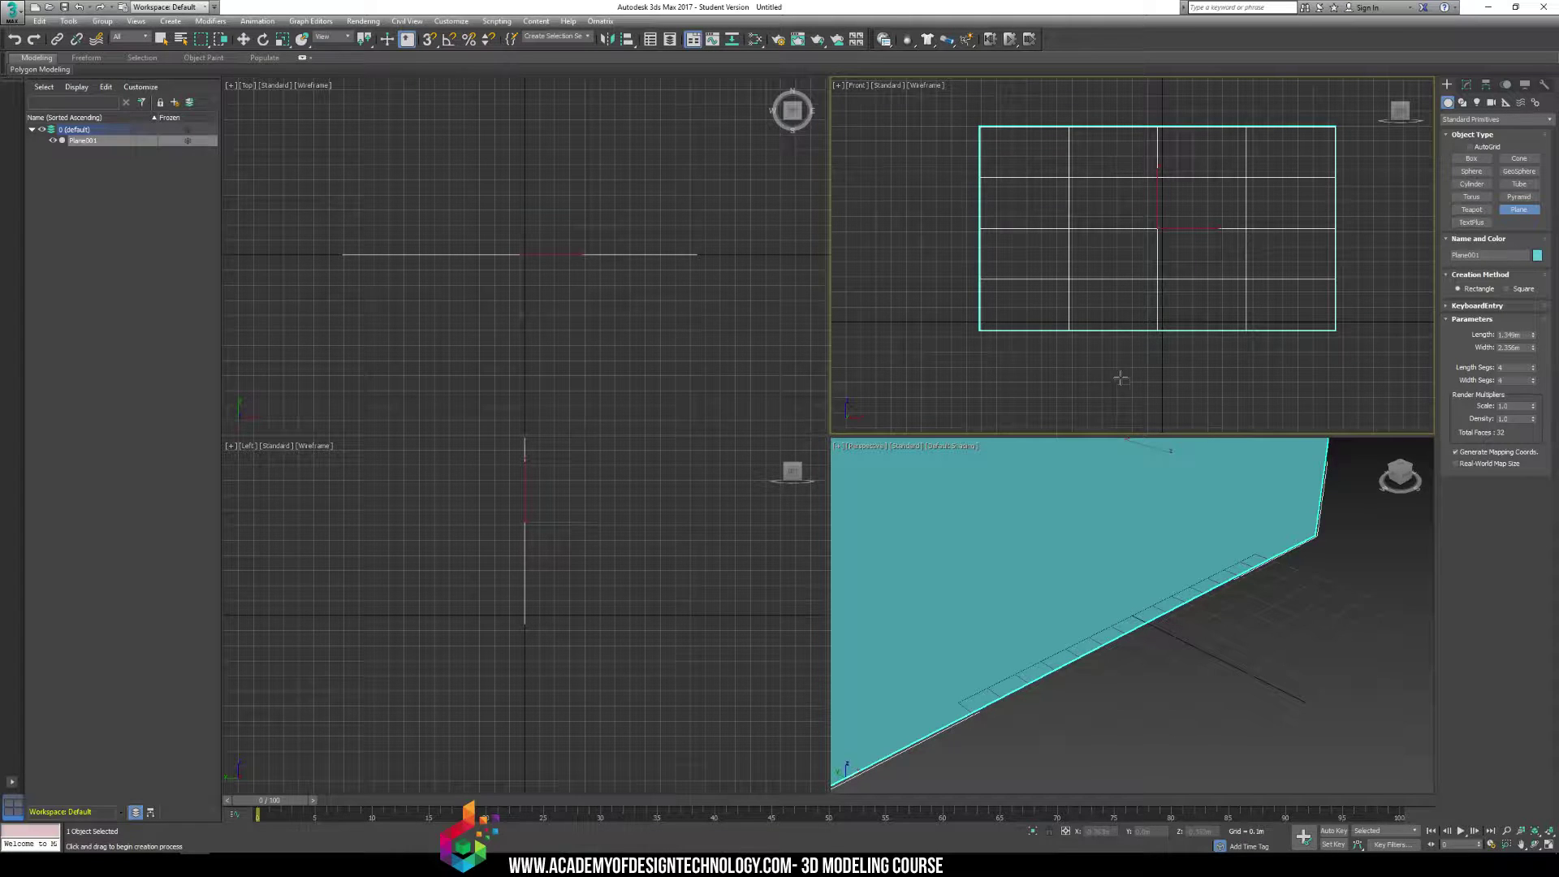
{"action": "middle_click_drag", "start_coordinate": [1119, 341], "coordinate": [1034, 355]}
{"action": "right_click", "coordinate": [1033, 355]}
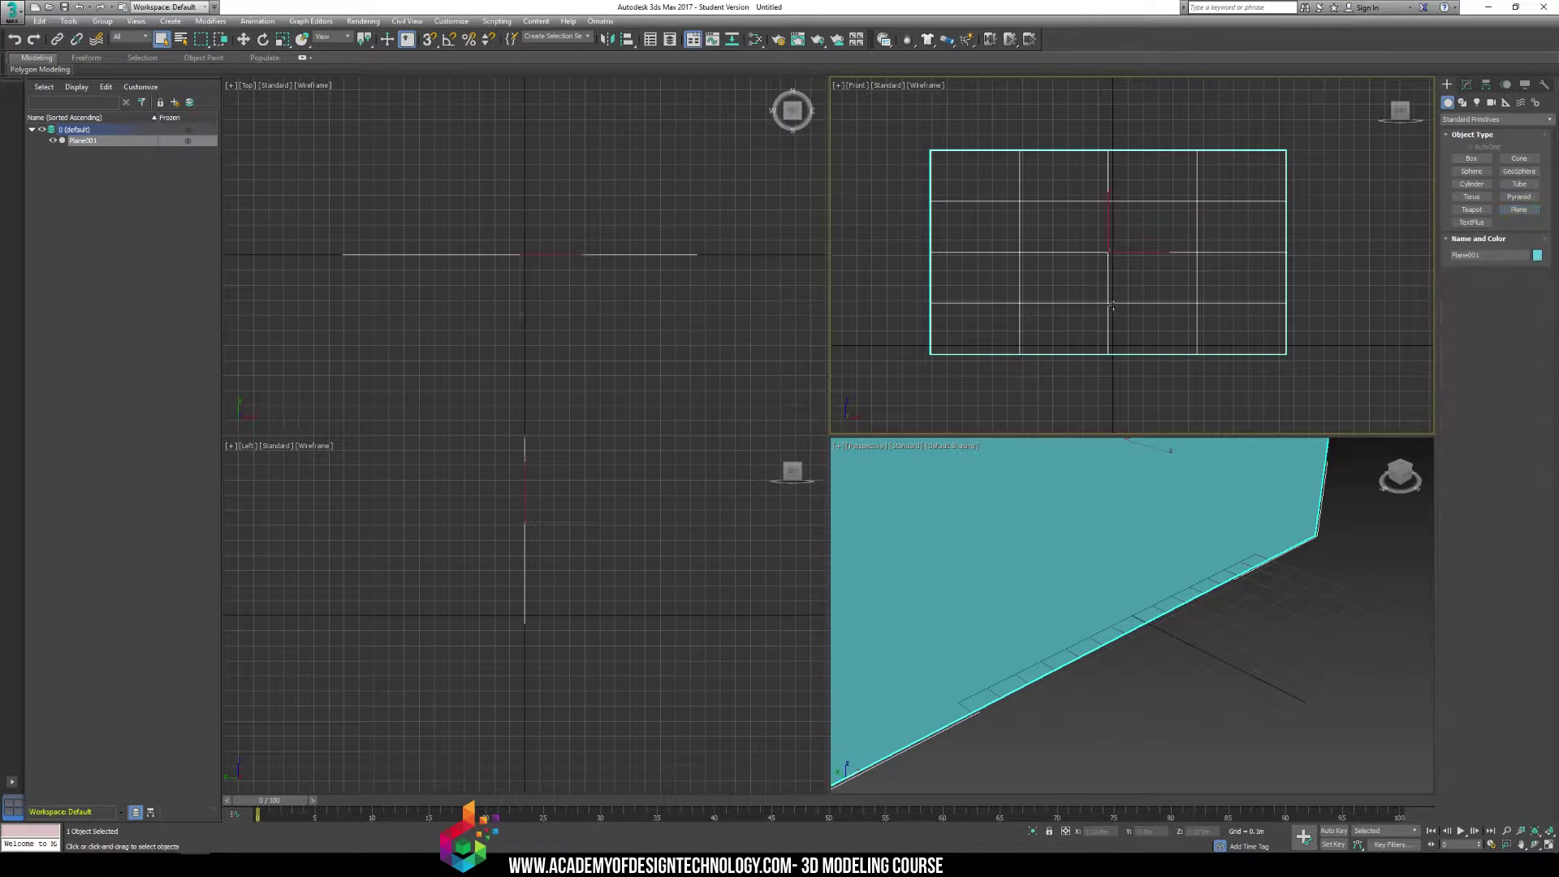
Add a Standard material in an enlarged Slate Material Editor and show its parameters
{"action": "scroll", "coordinate": [1156, 565], "scroll_direction": "down", "scroll_amount": 3}
{"action": "scroll", "coordinate": [1157, 564], "scroll_direction": "down", "scroll_amount": 3}
{"action": "middle_click_drag", "start_coordinate": [1156, 562], "coordinate": [1103, 534], "text": "alt"}
{"action": "scroll", "coordinate": [1102, 533], "scroll_direction": "up", "scroll_amount": 5}
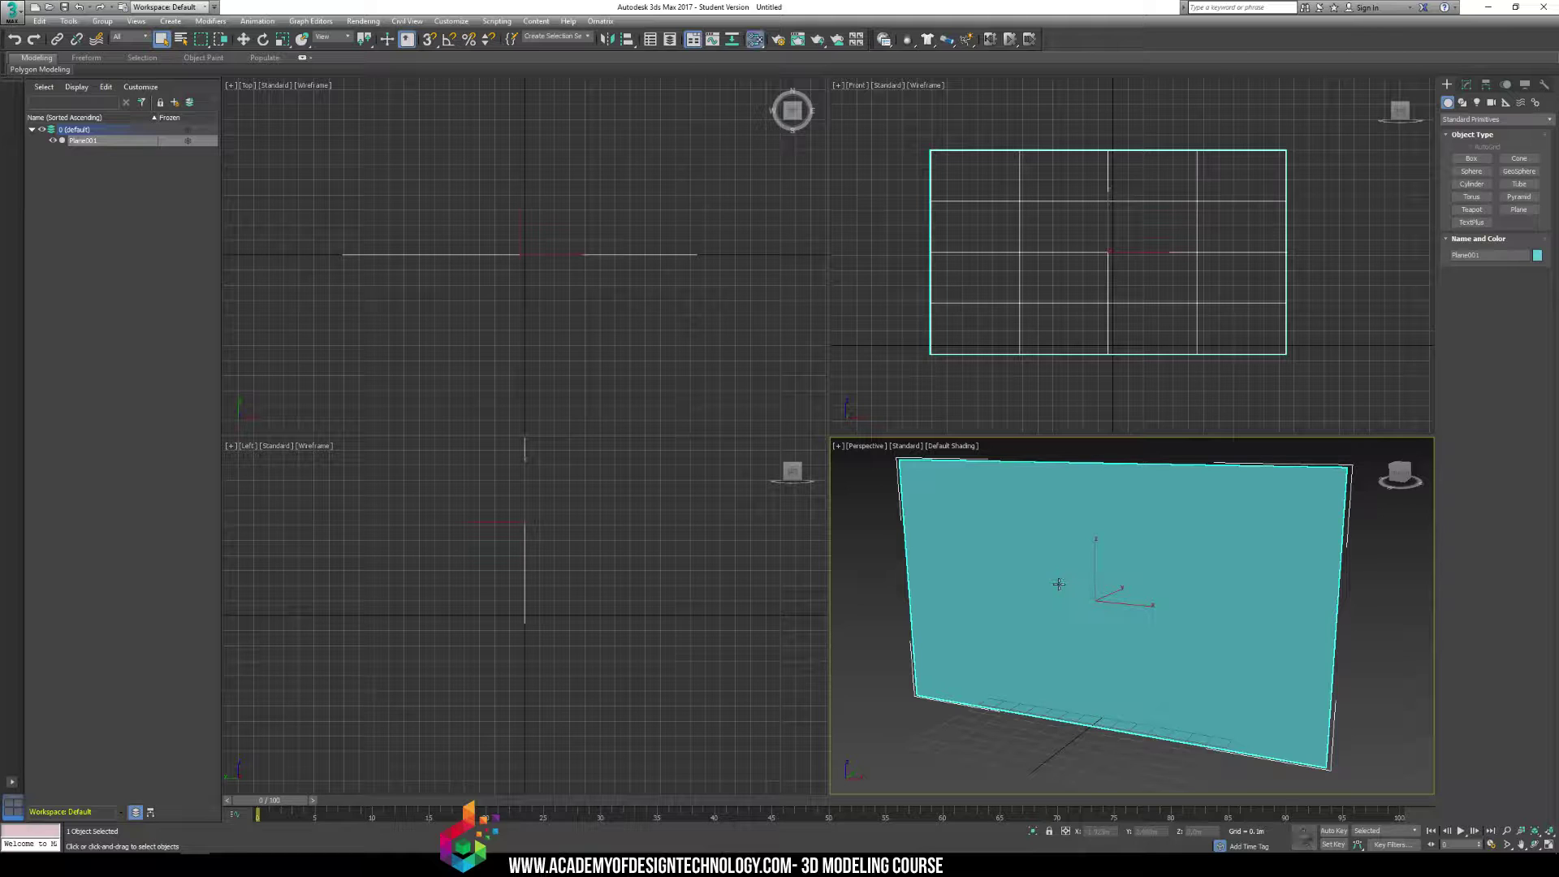
{"action": "key", "text": "m"}
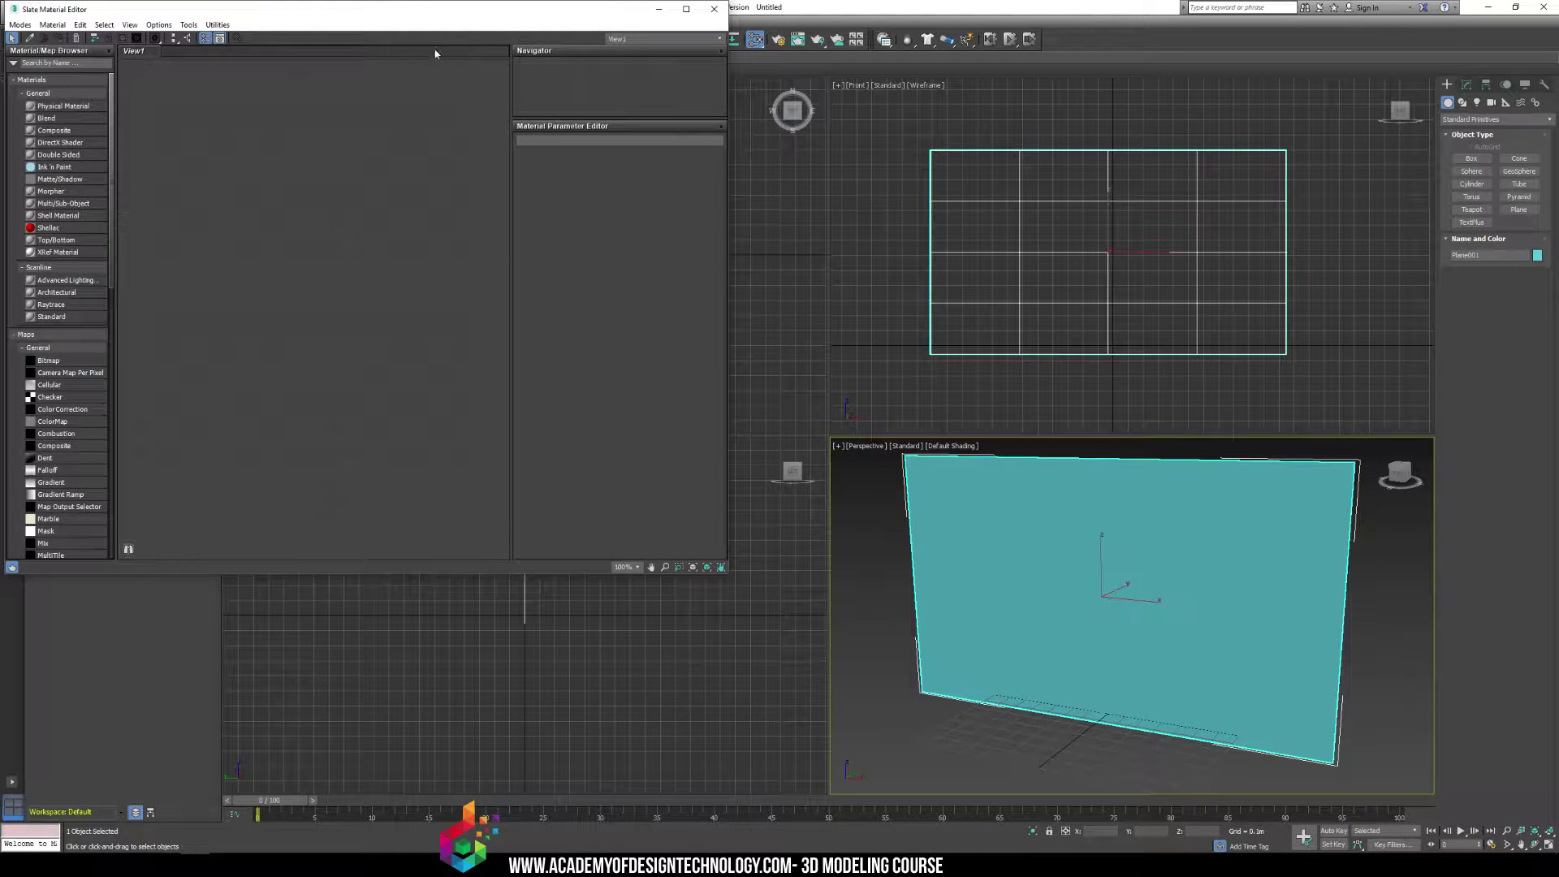
{"action": "left_click_drag", "start_coordinate": [727, 573], "coordinate": [949, 655]}
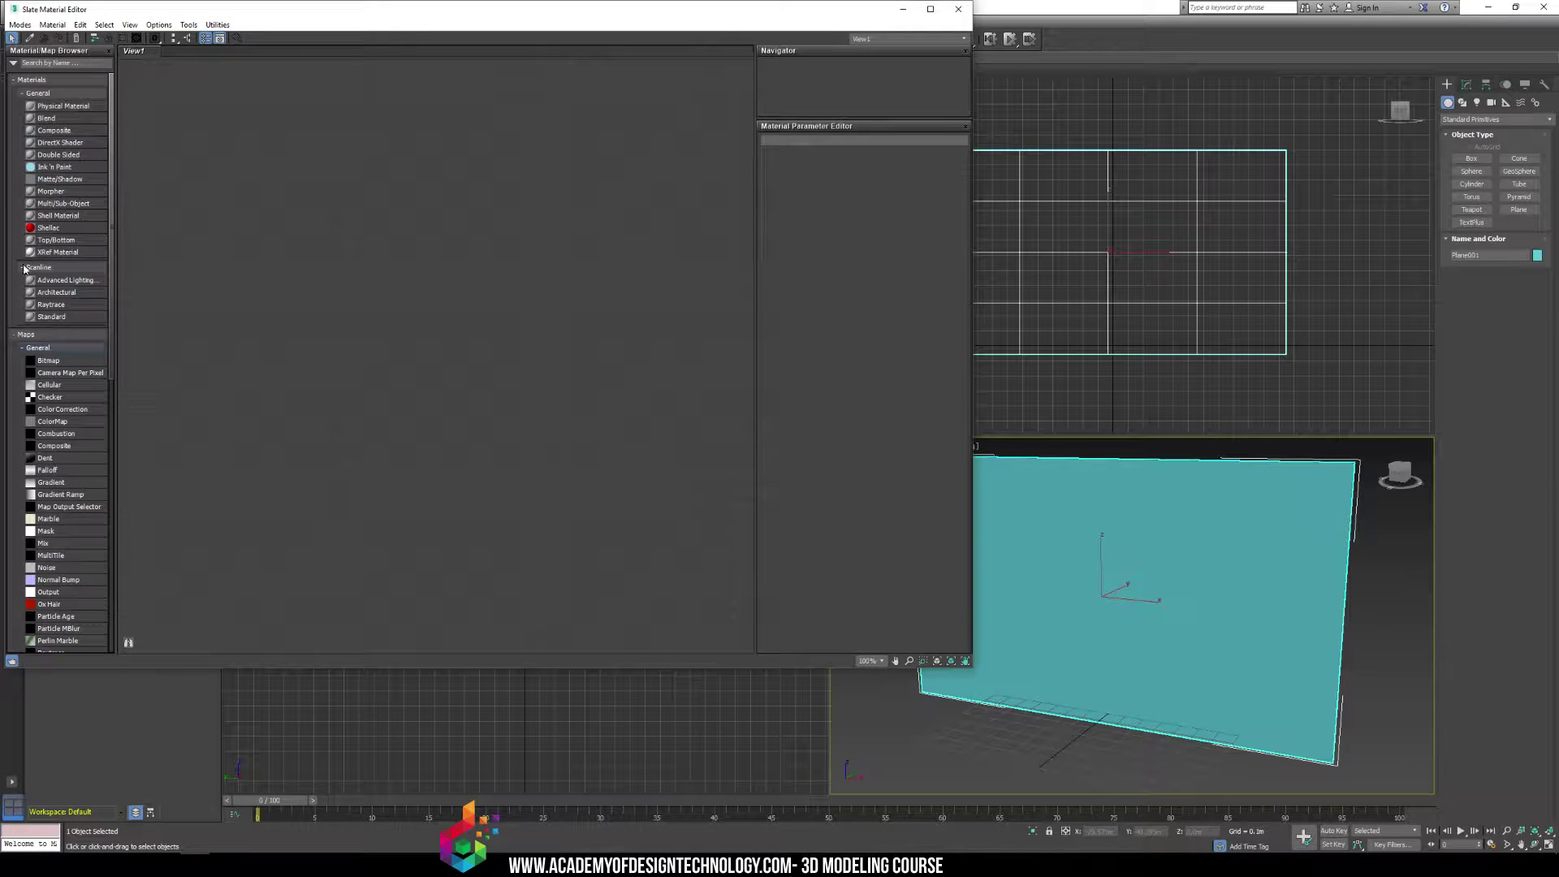
{"action": "double_click", "coordinate": [52, 316]}
{"action": "middle_click_drag", "start_coordinate": [447, 272], "coordinate": [449, 313]}
{"action": "scroll", "coordinate": [449, 313], "scroll_direction": "up", "scroll_amount": 1}
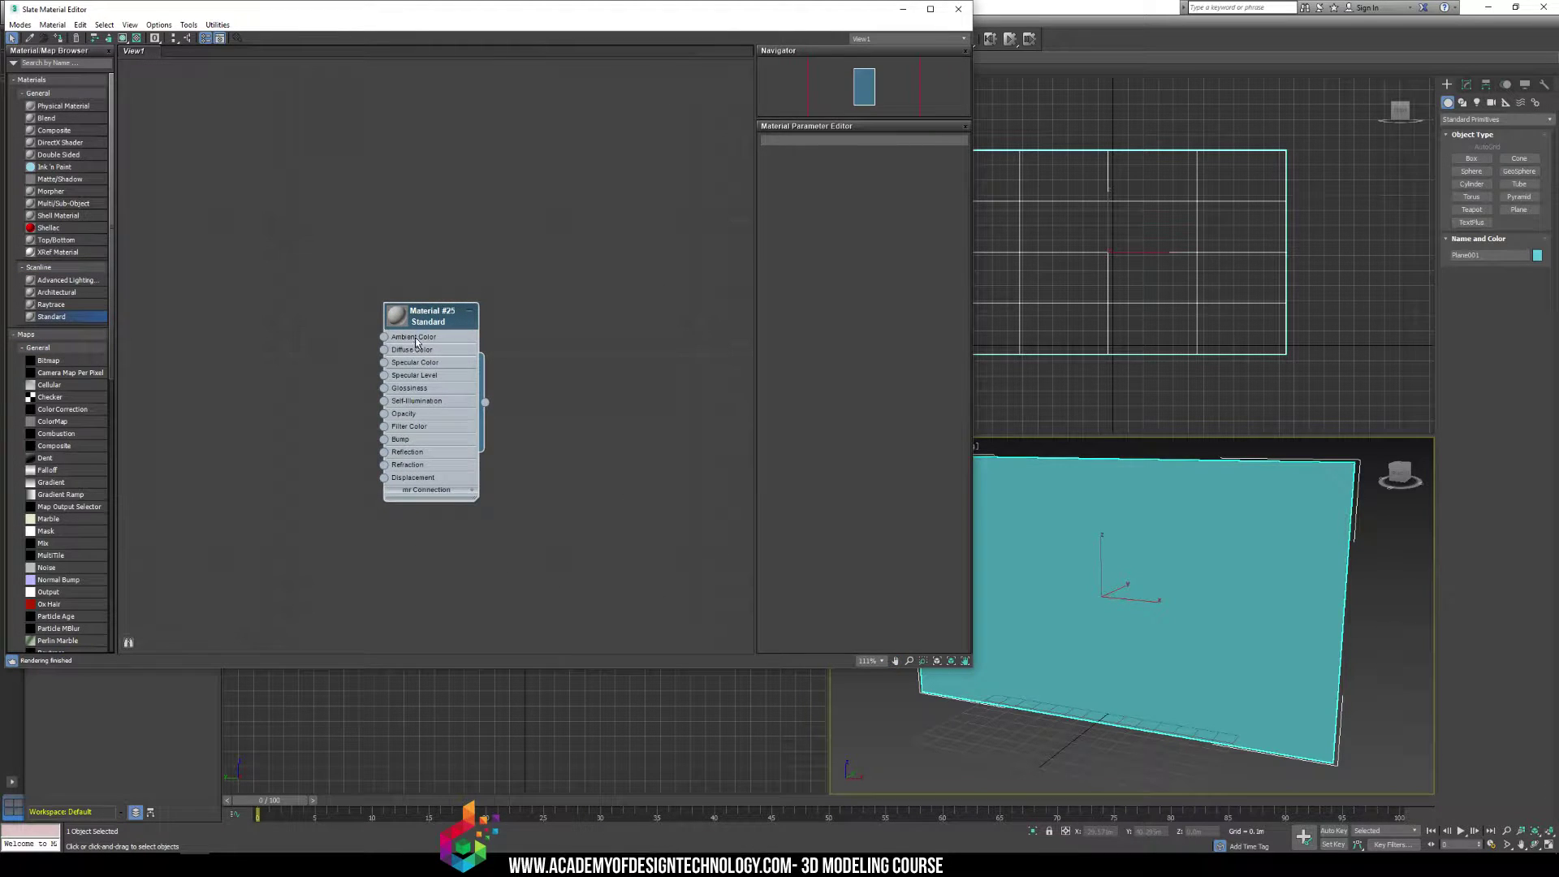
{"action": "double_click", "coordinate": [418, 316]}
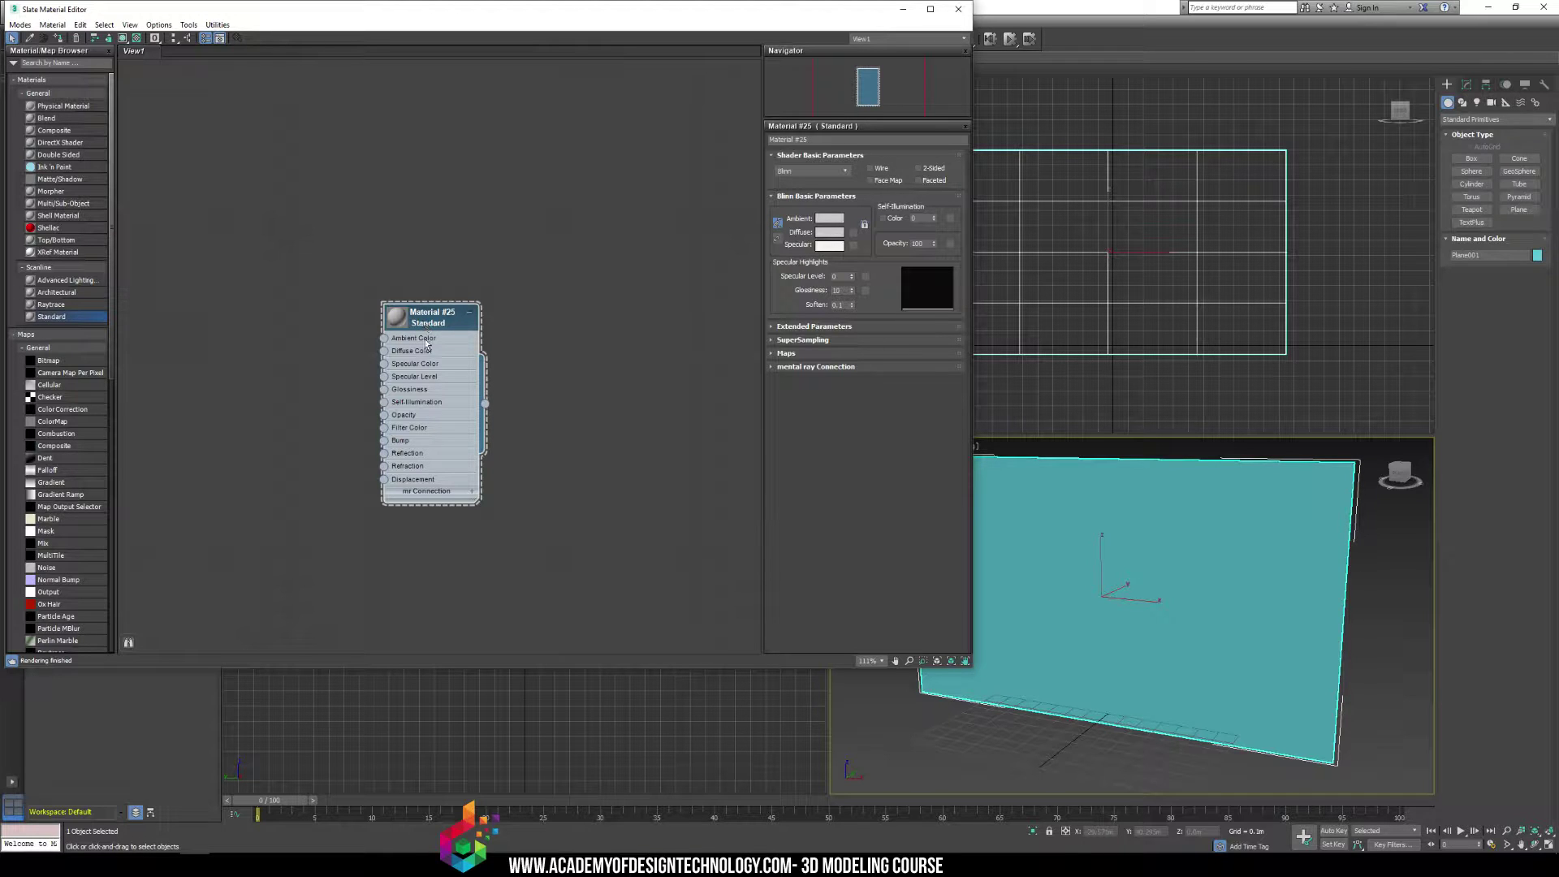
Assign the Standard material to the selected plane and deselect the plane
{"action": "left_click", "coordinate": [1116, 581]}
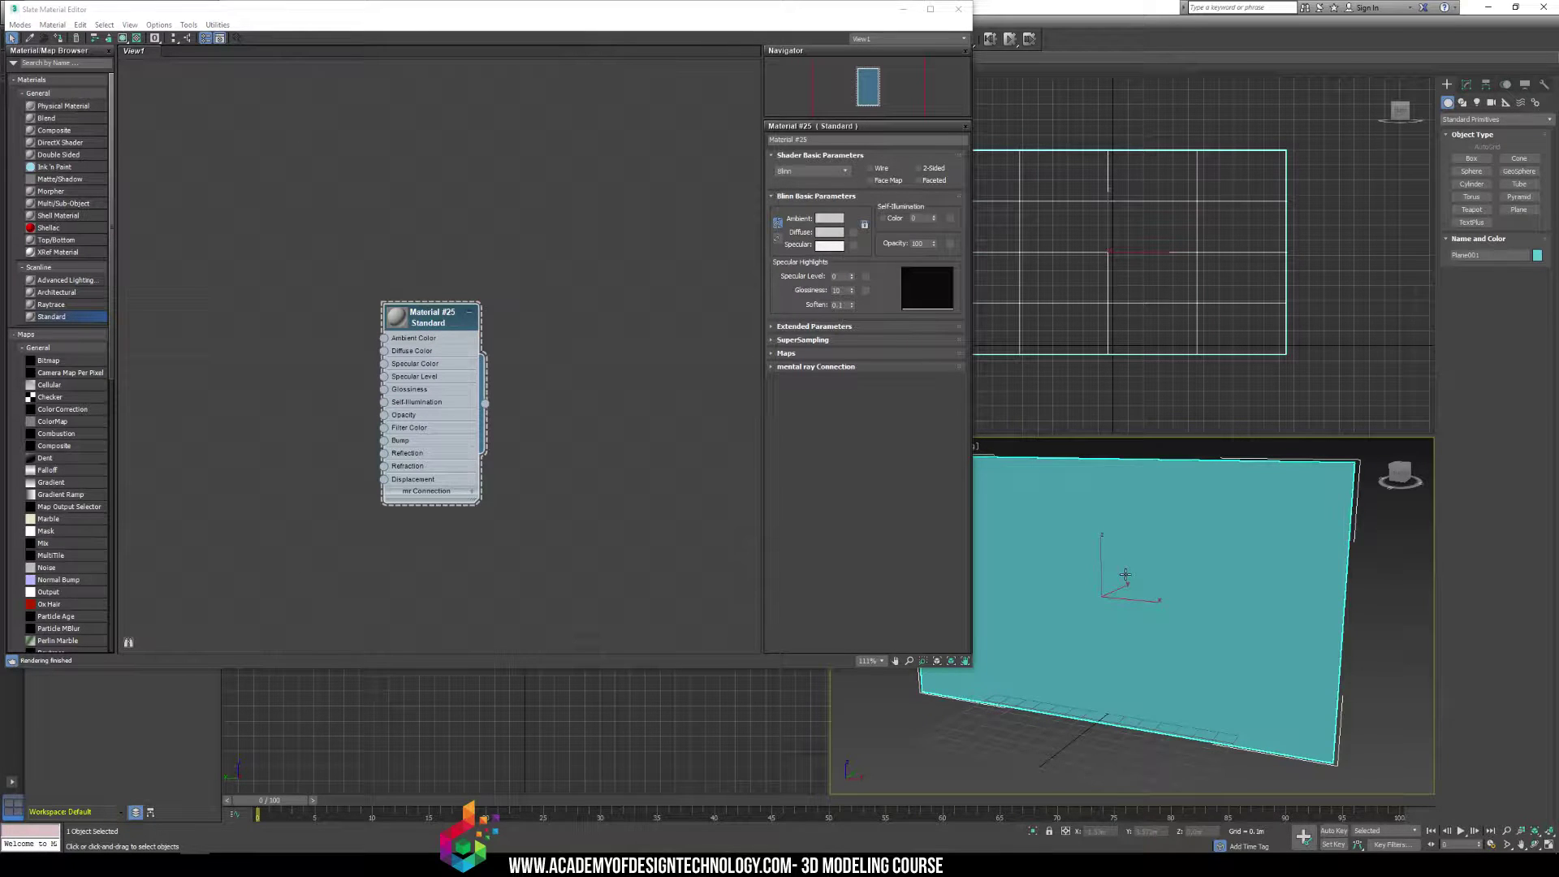
{"action": "left_click", "coordinate": [420, 326]}
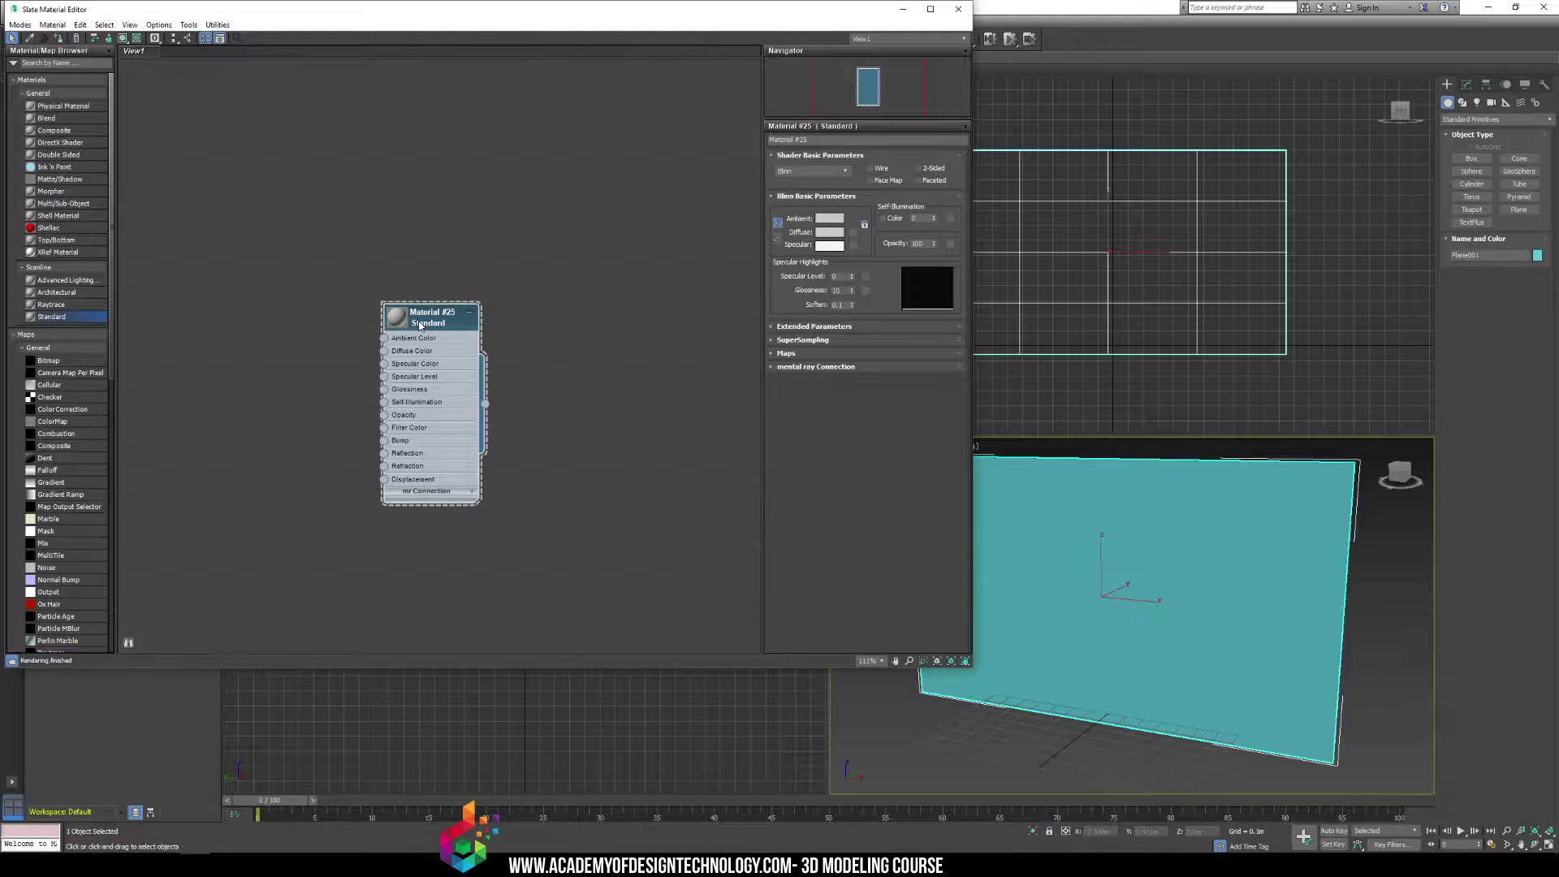
{"action": "right_click", "coordinate": [427, 318]}
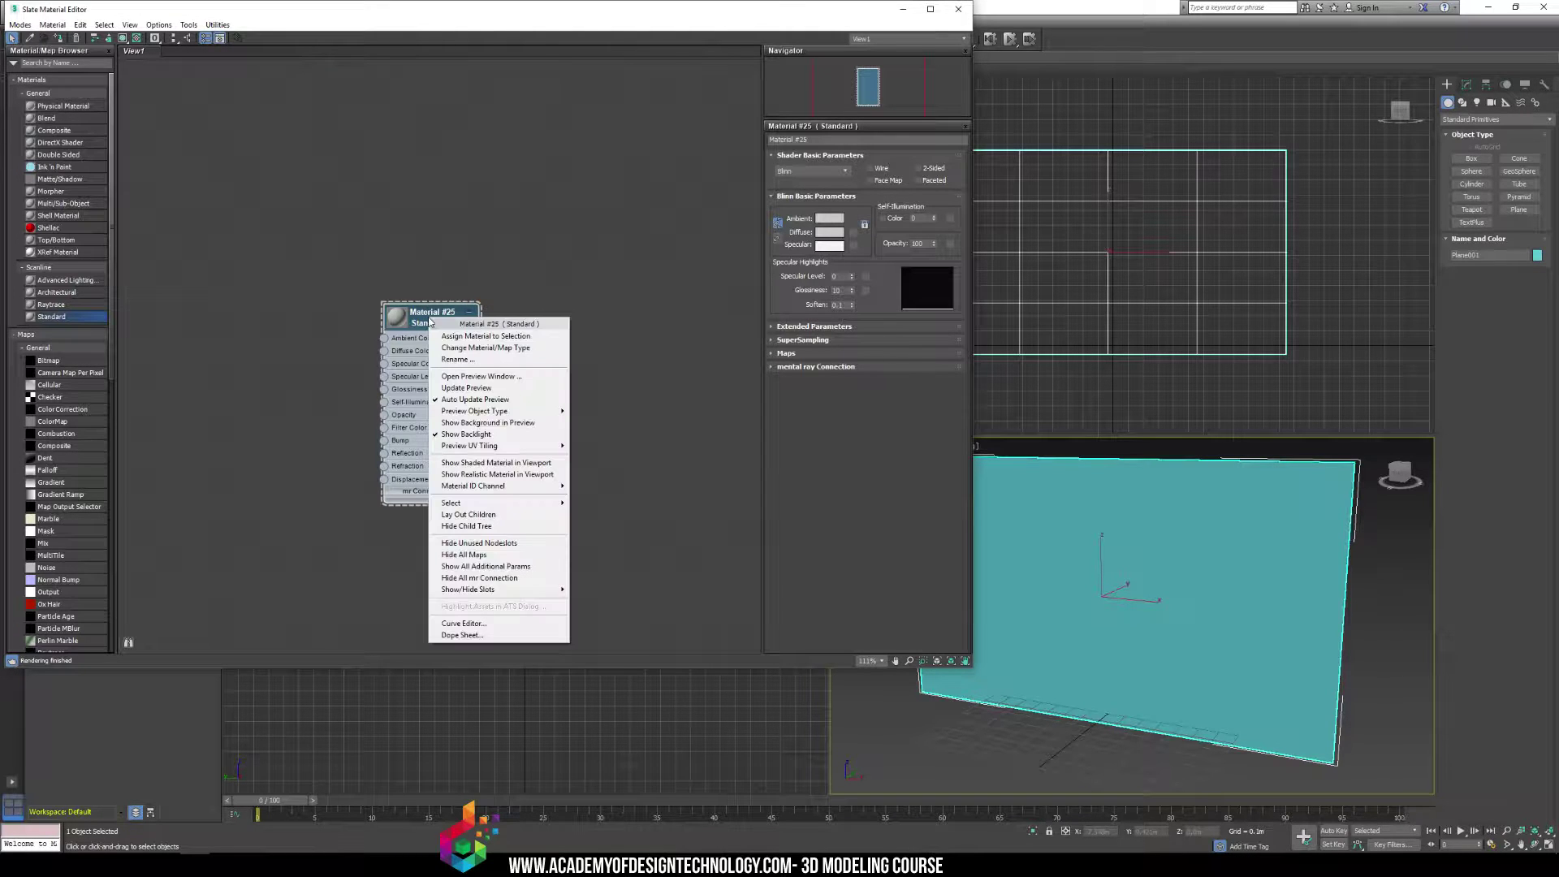
{"action": "left_click", "coordinate": [444, 336]}
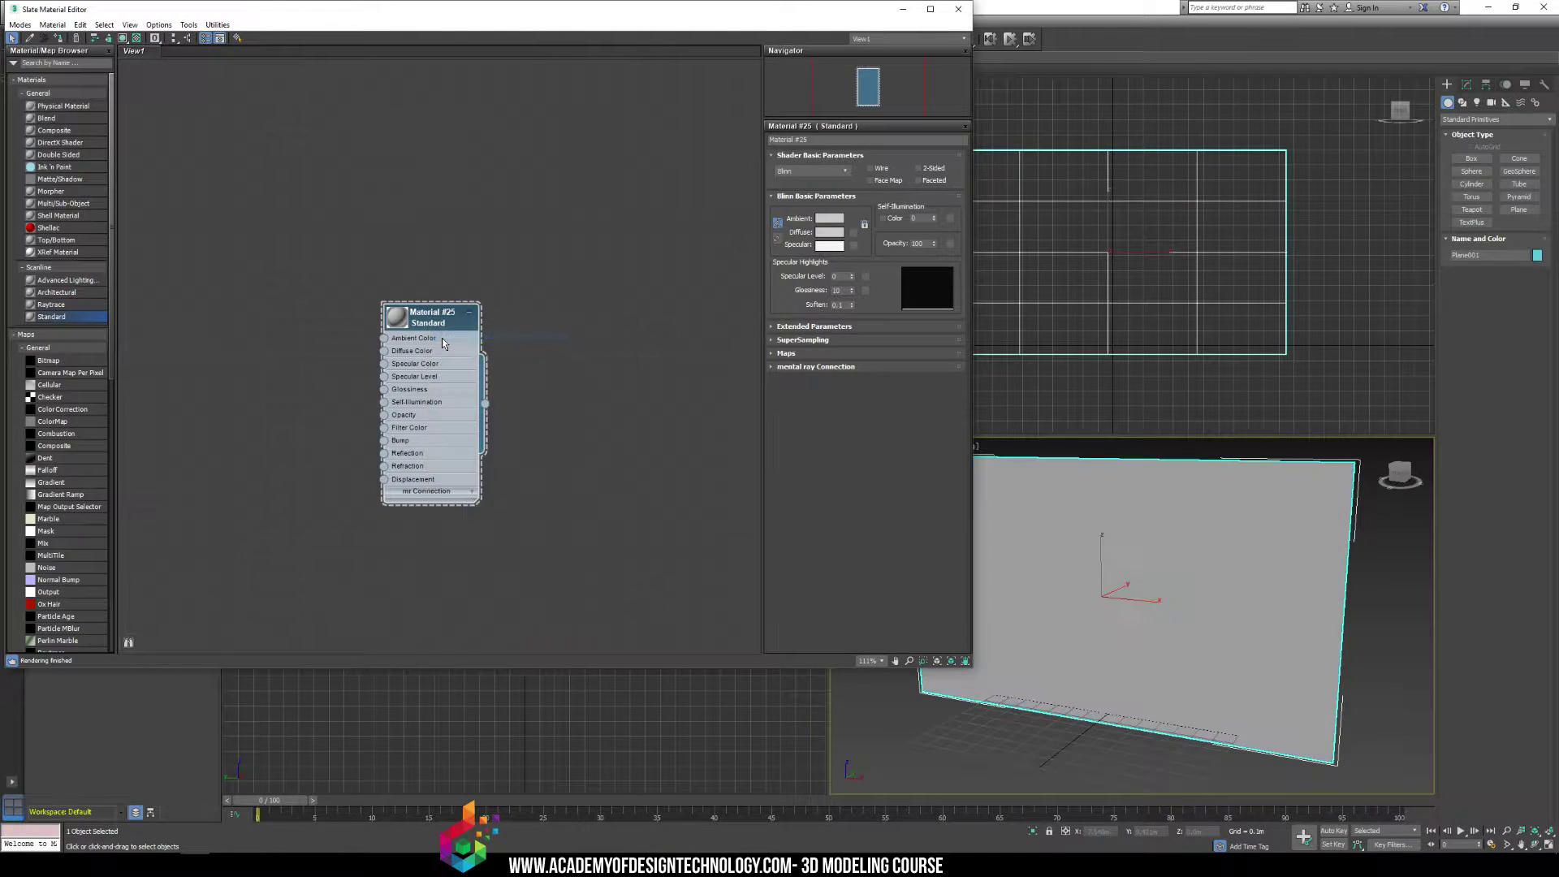
{"action": "middle_click_drag", "start_coordinate": [1123, 656], "coordinate": [1186, 601], "text": "alt"}
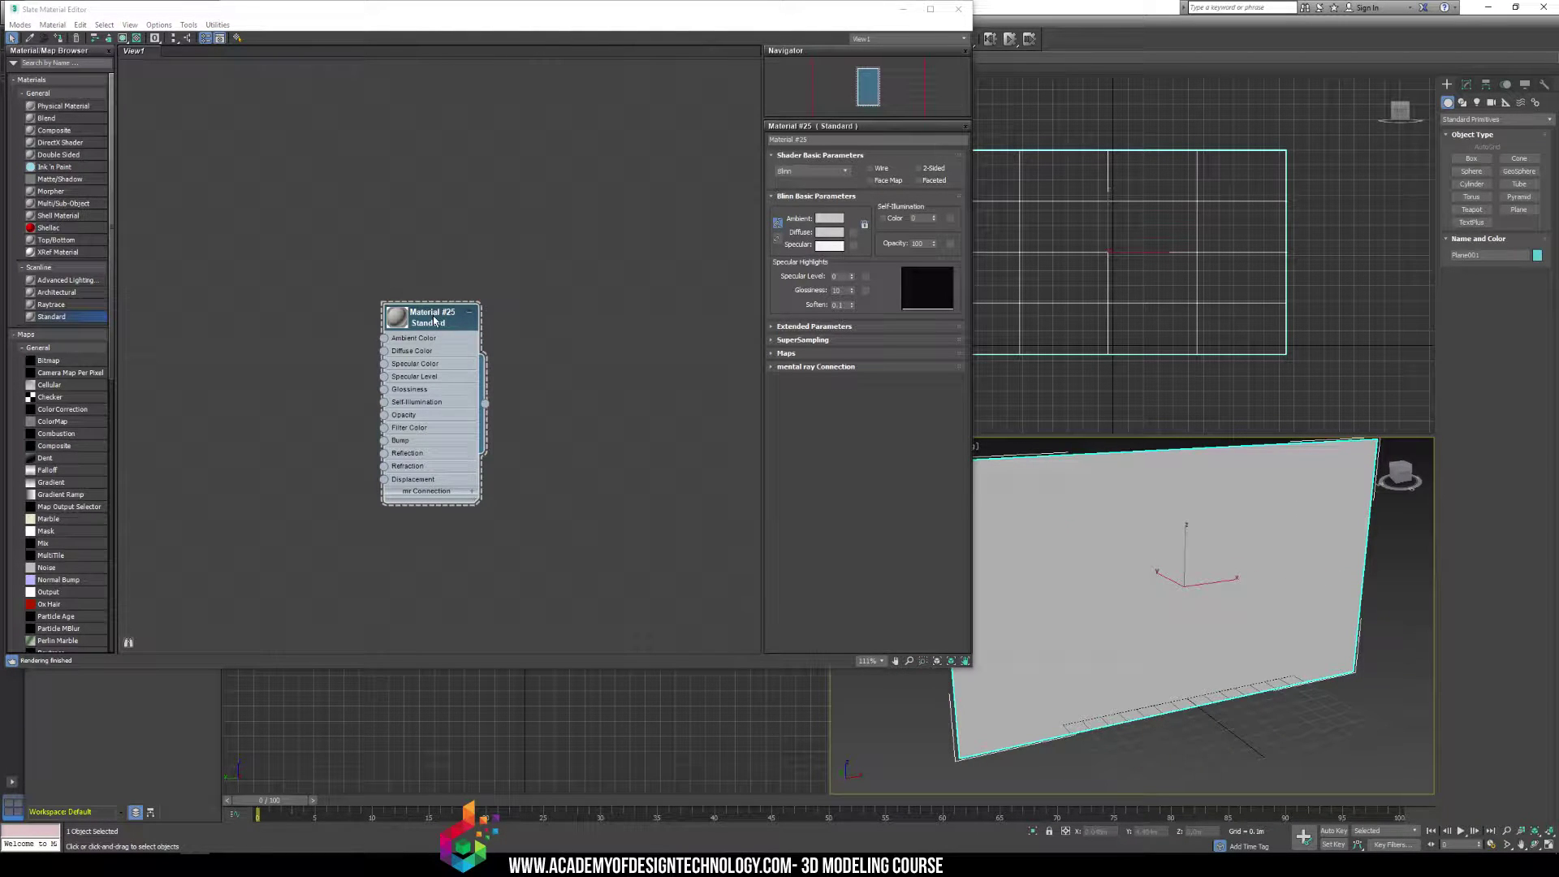
{"action": "left_click", "coordinate": [1334, 771]}
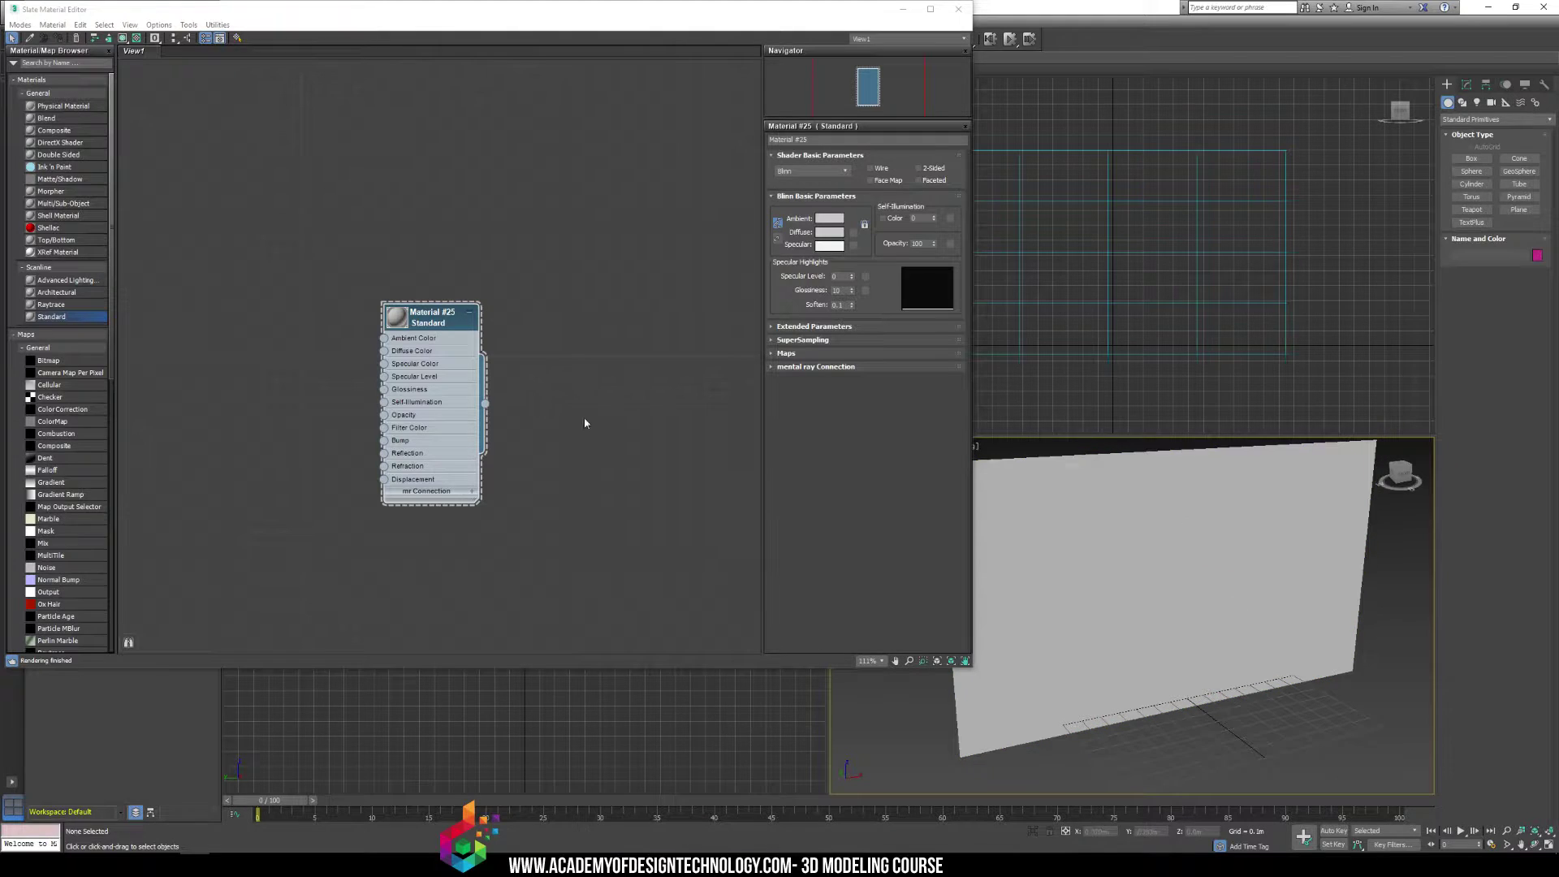
Enlarge the material node's sample preview and reselect the plane in the Perspective viewport
{"action": "double_click", "coordinate": [396, 317]}
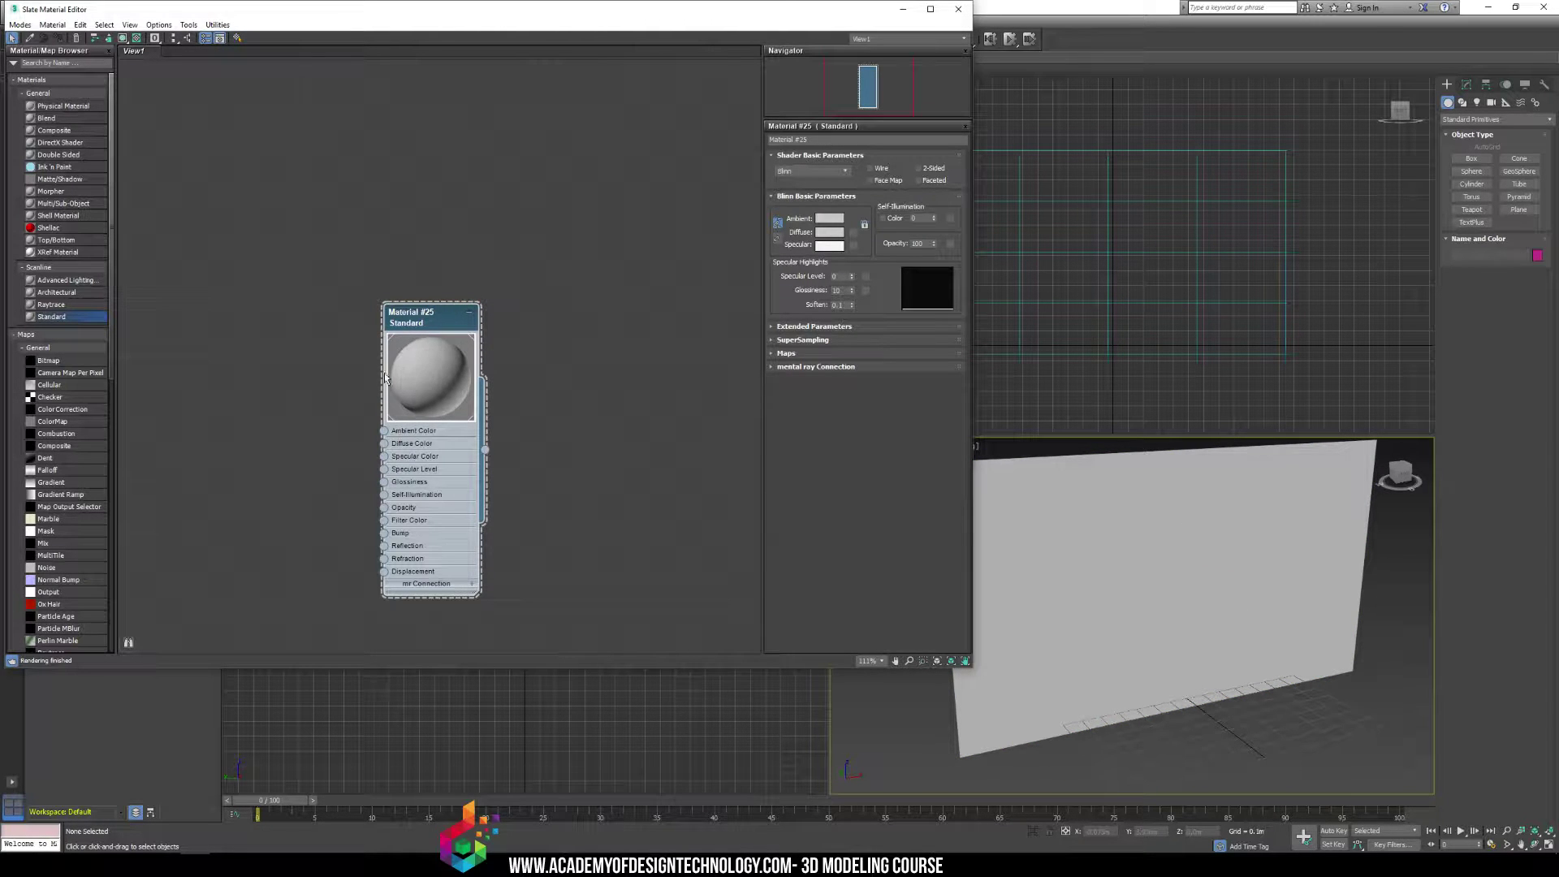
{"action": "left_click", "coordinate": [1179, 609]}
{"action": "left_click", "coordinate": [472, 344]}
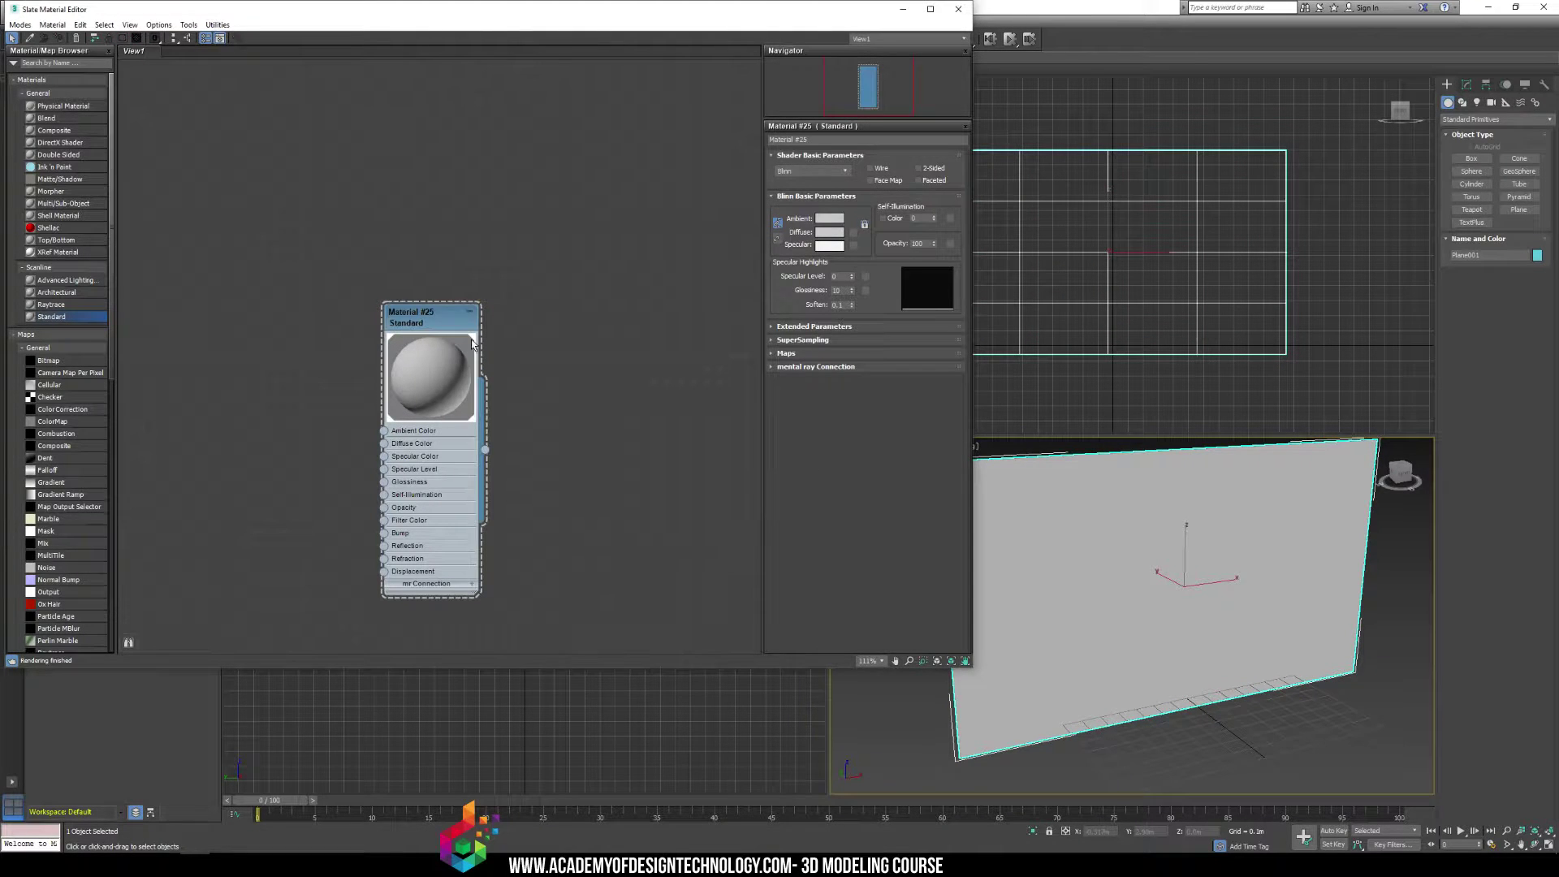
{"action": "left_click", "coordinate": [1084, 620]}
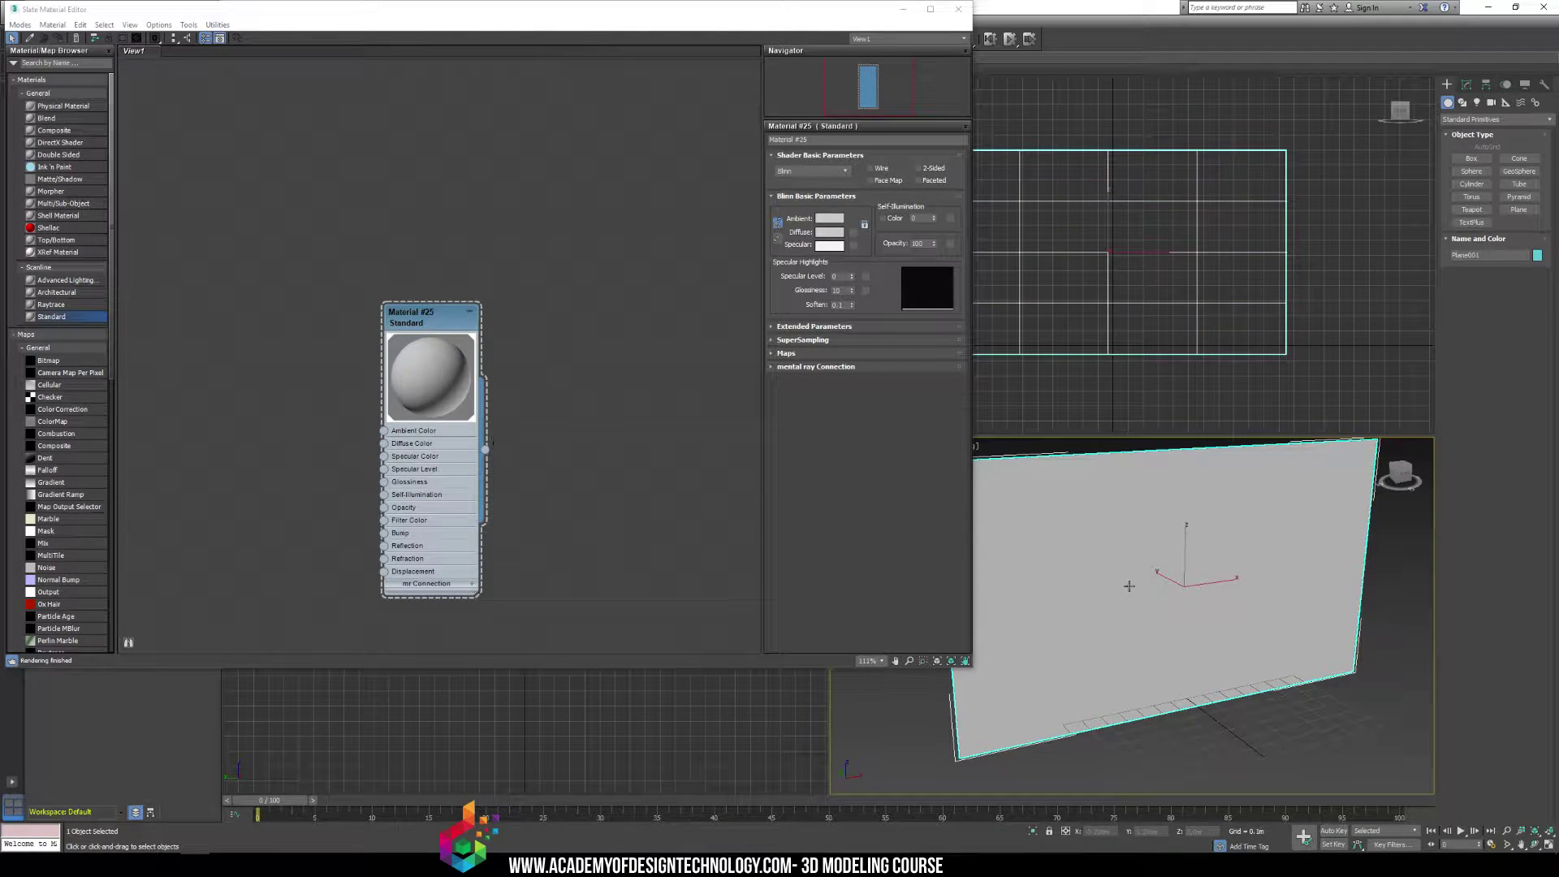
Reposition the Standard material node higher in the view and rename the material "Reference"
{"action": "left_click_drag", "start_coordinate": [423, 350], "coordinate": [450, 243]}
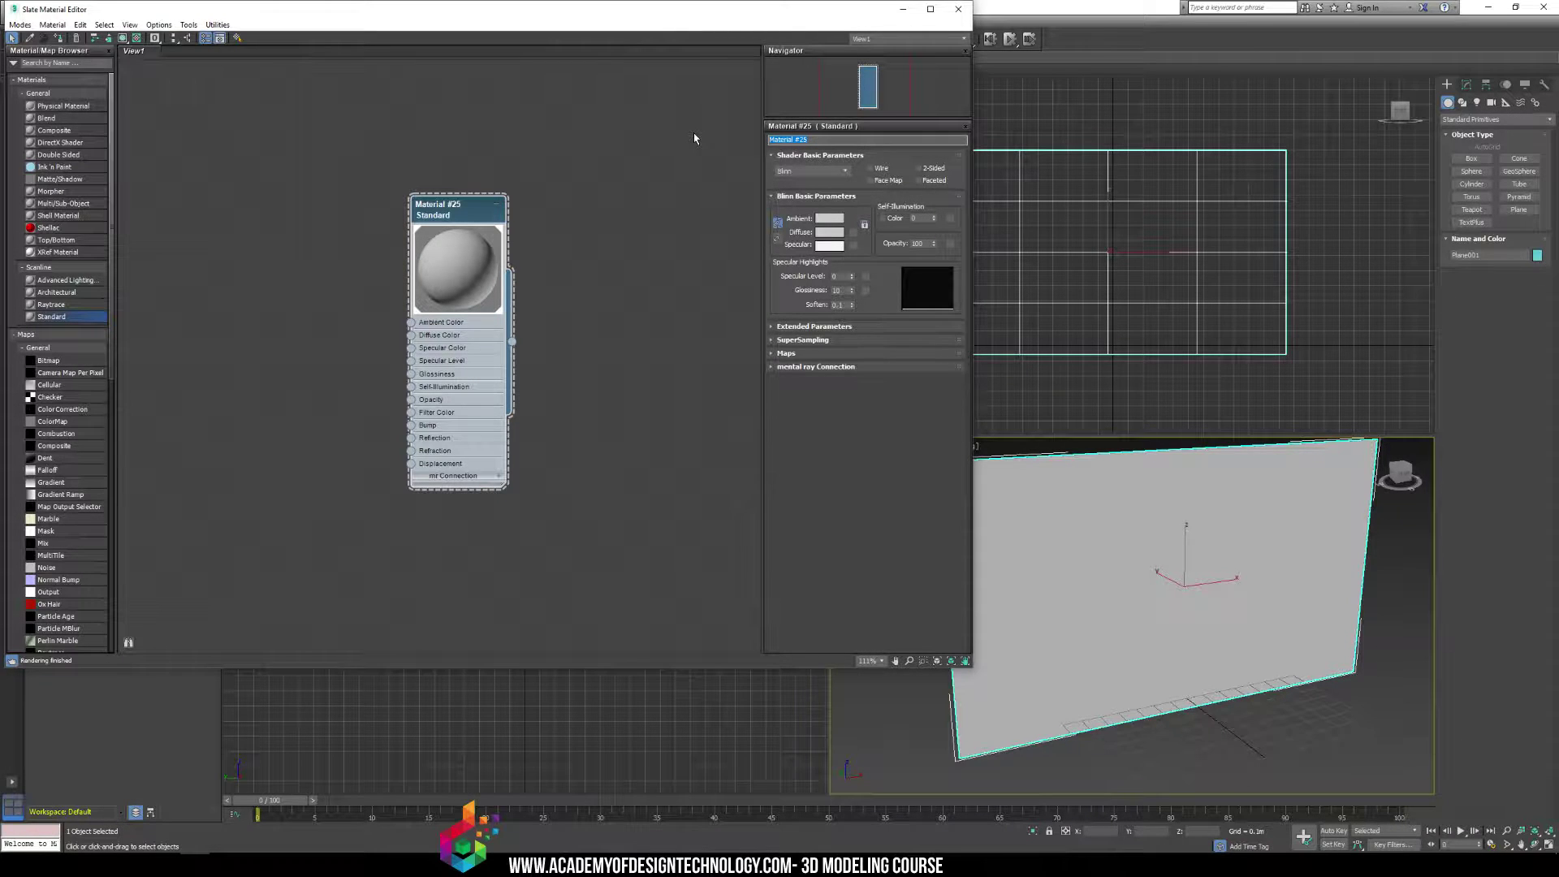
{"action": "type", "text": "Reference"}
{"action": "left_click", "coordinate": [577, 155]}
{"action": "left_click", "coordinate": [430, 206]}
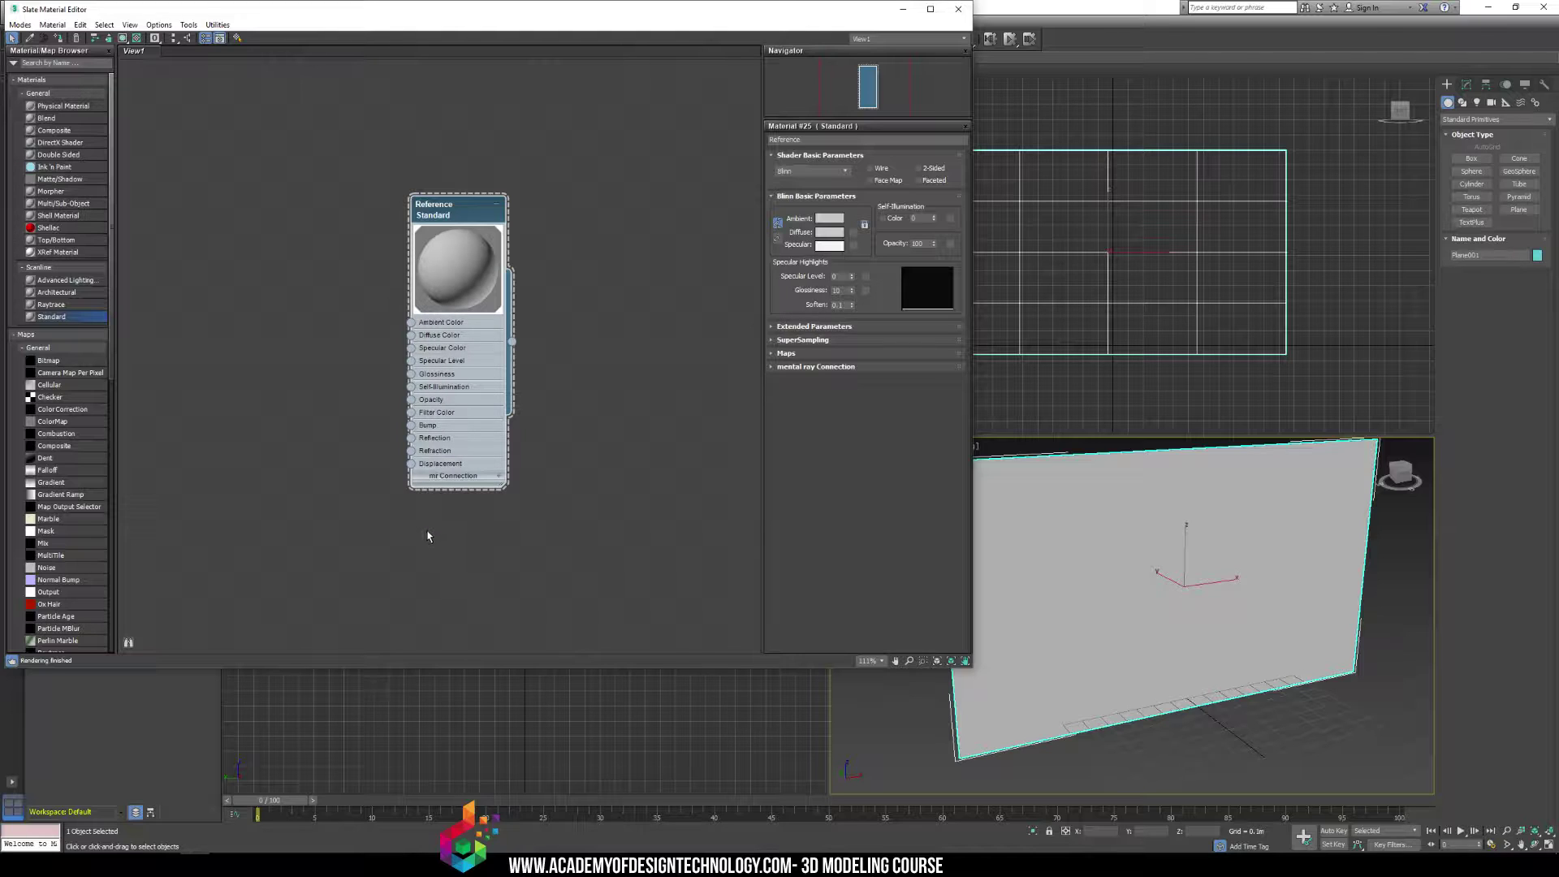
Add a Bitmap map to the Reference material's Diffuse Color, loading the G43PARTSLG GIF image from the Desktop
{"action": "left_click", "coordinate": [411, 345]}
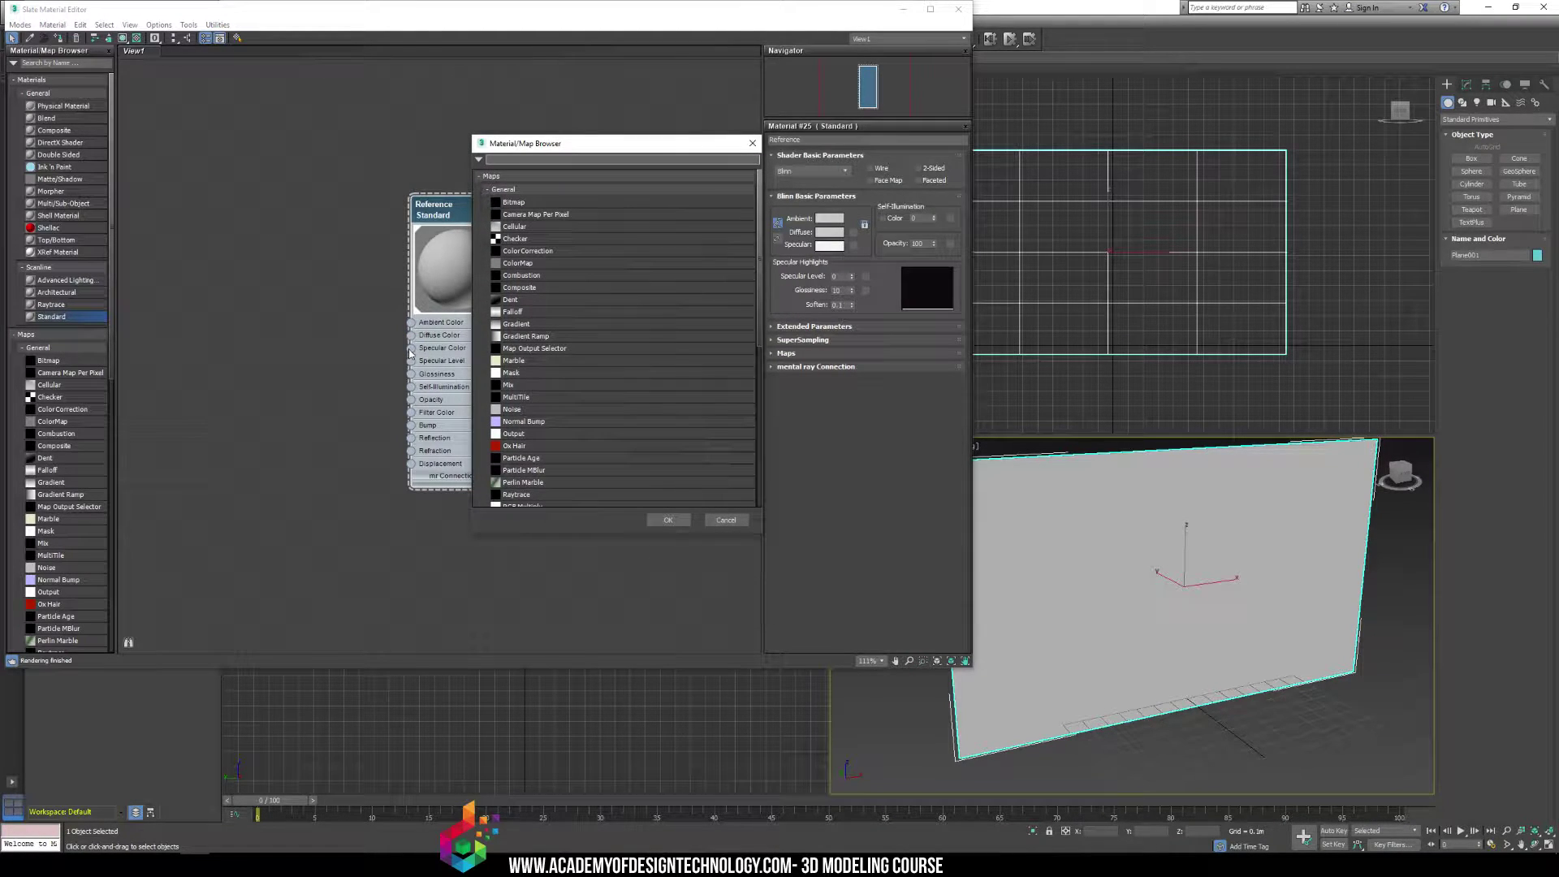
{"action": "double_click", "coordinate": [525, 206]}
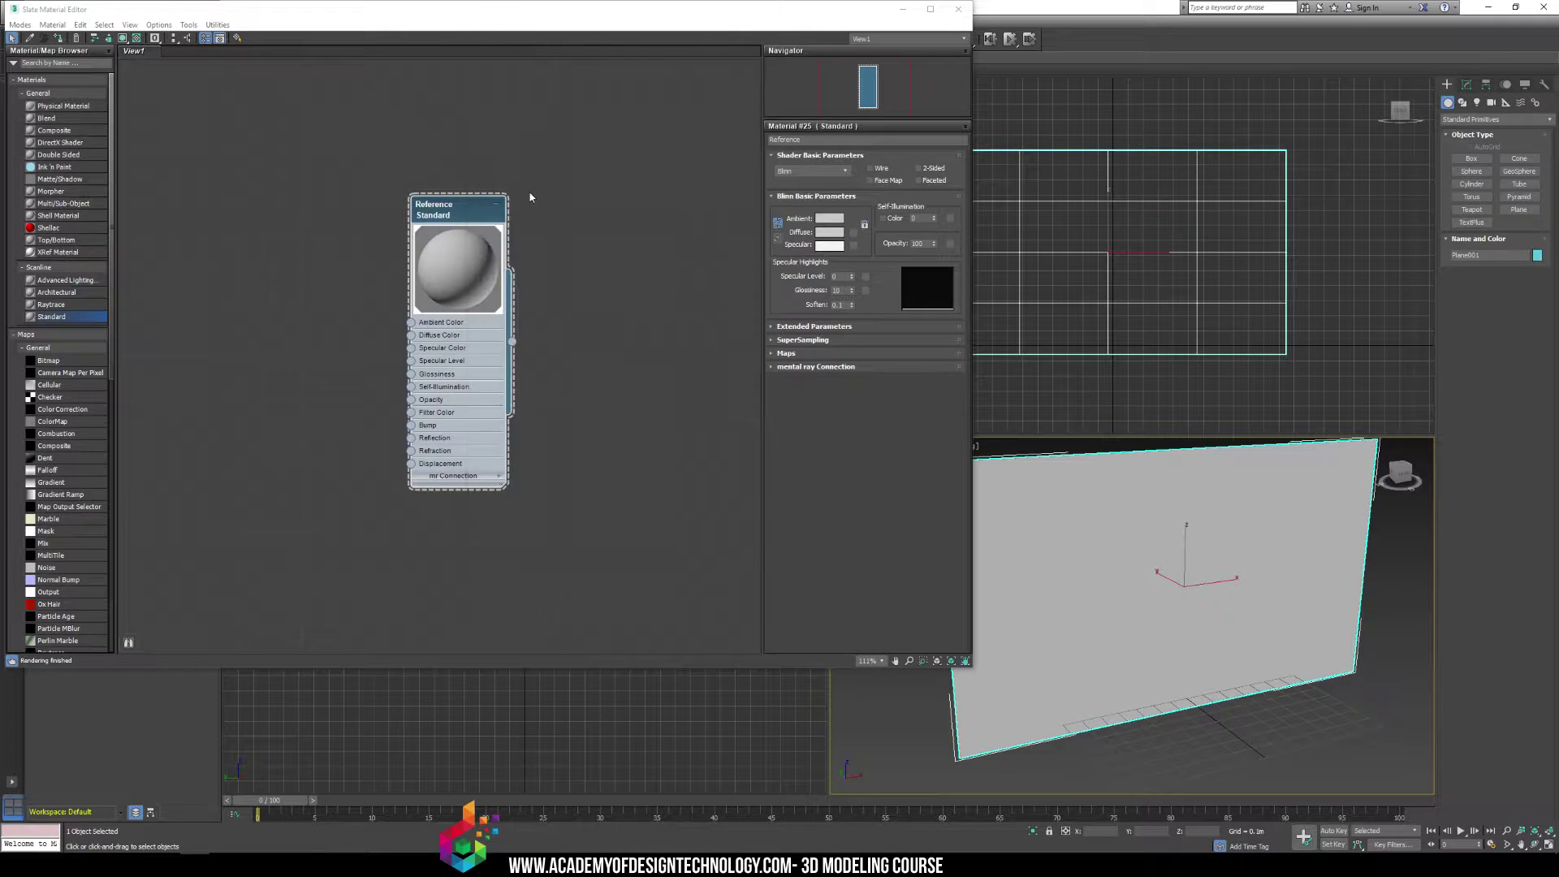
{"action": "left_click", "coordinate": [42, 118]}
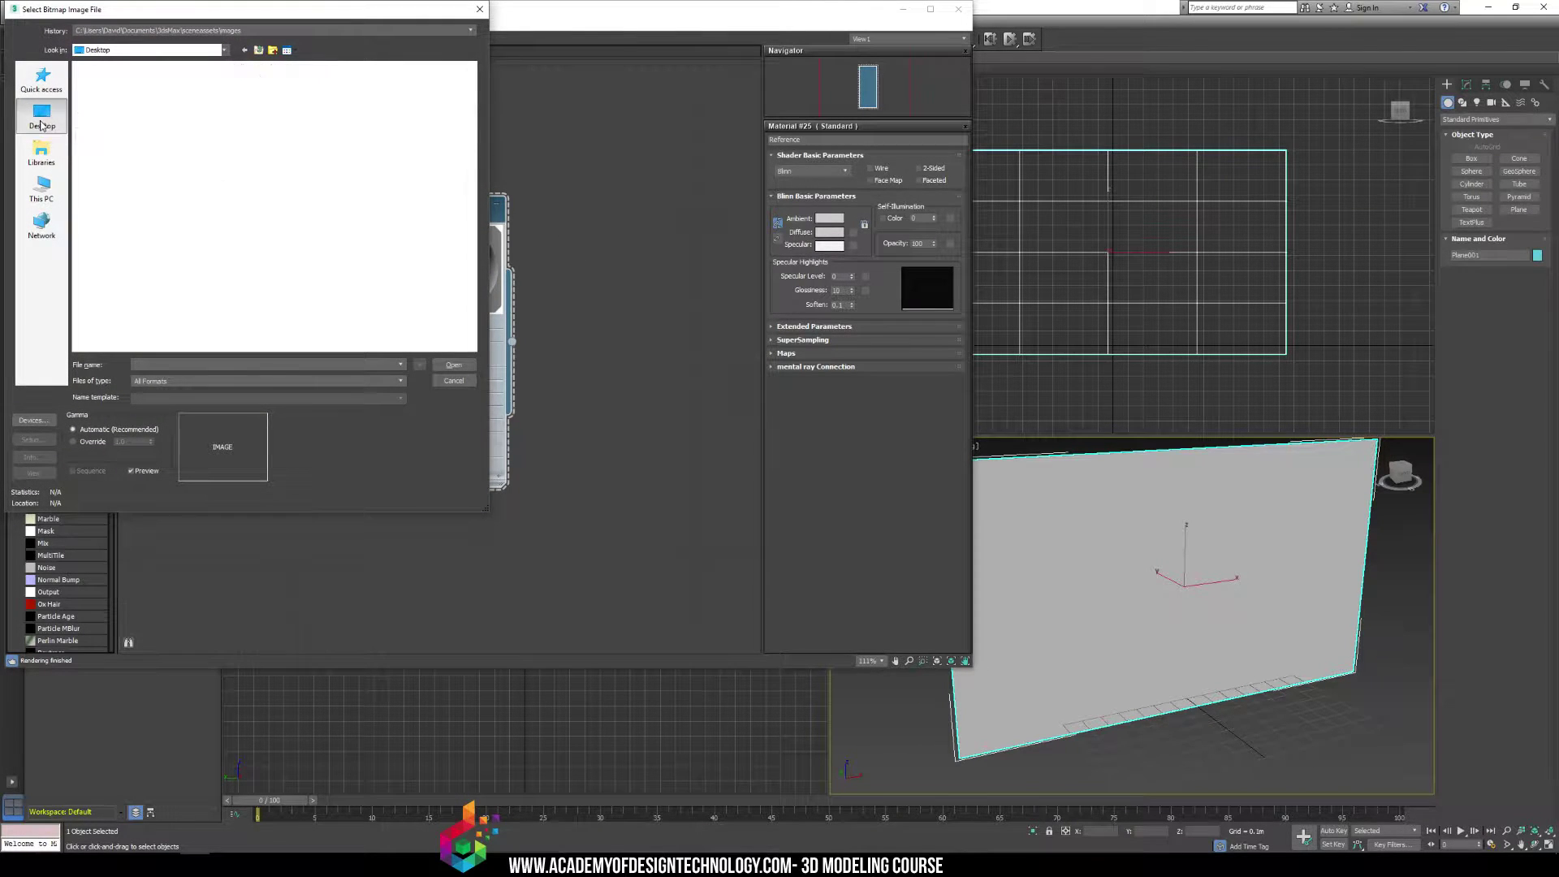
{"action": "scroll", "coordinate": [401, 263], "scroll_direction": "down", "scroll_amount": 5}
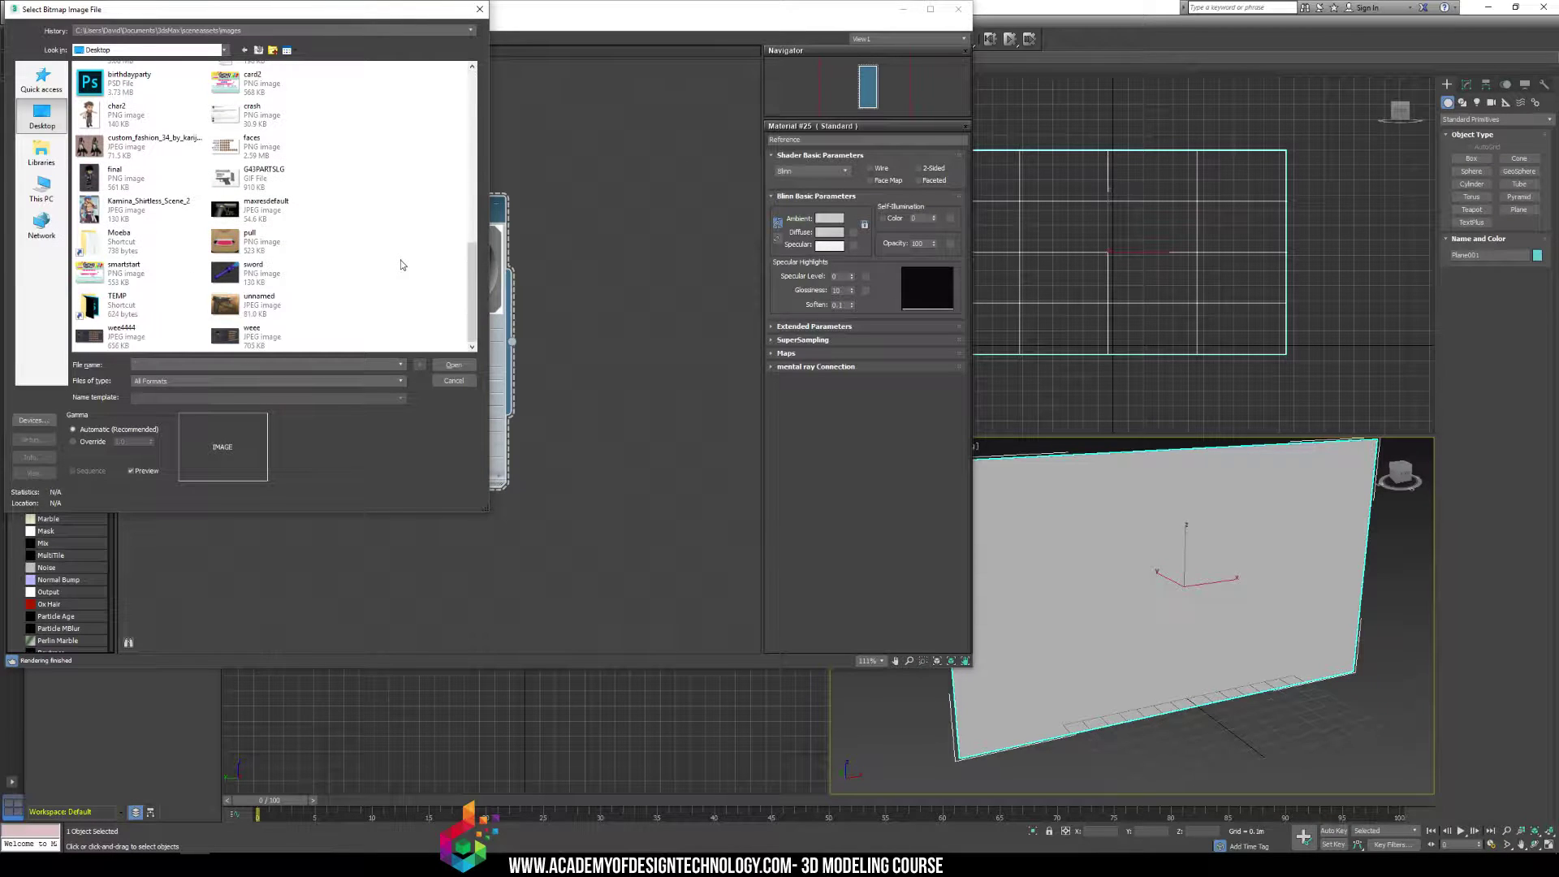
{"action": "scroll", "coordinate": [346, 224], "scroll_direction": "down", "scroll_amount": 2}
{"action": "left_click", "coordinate": [272, 177]}
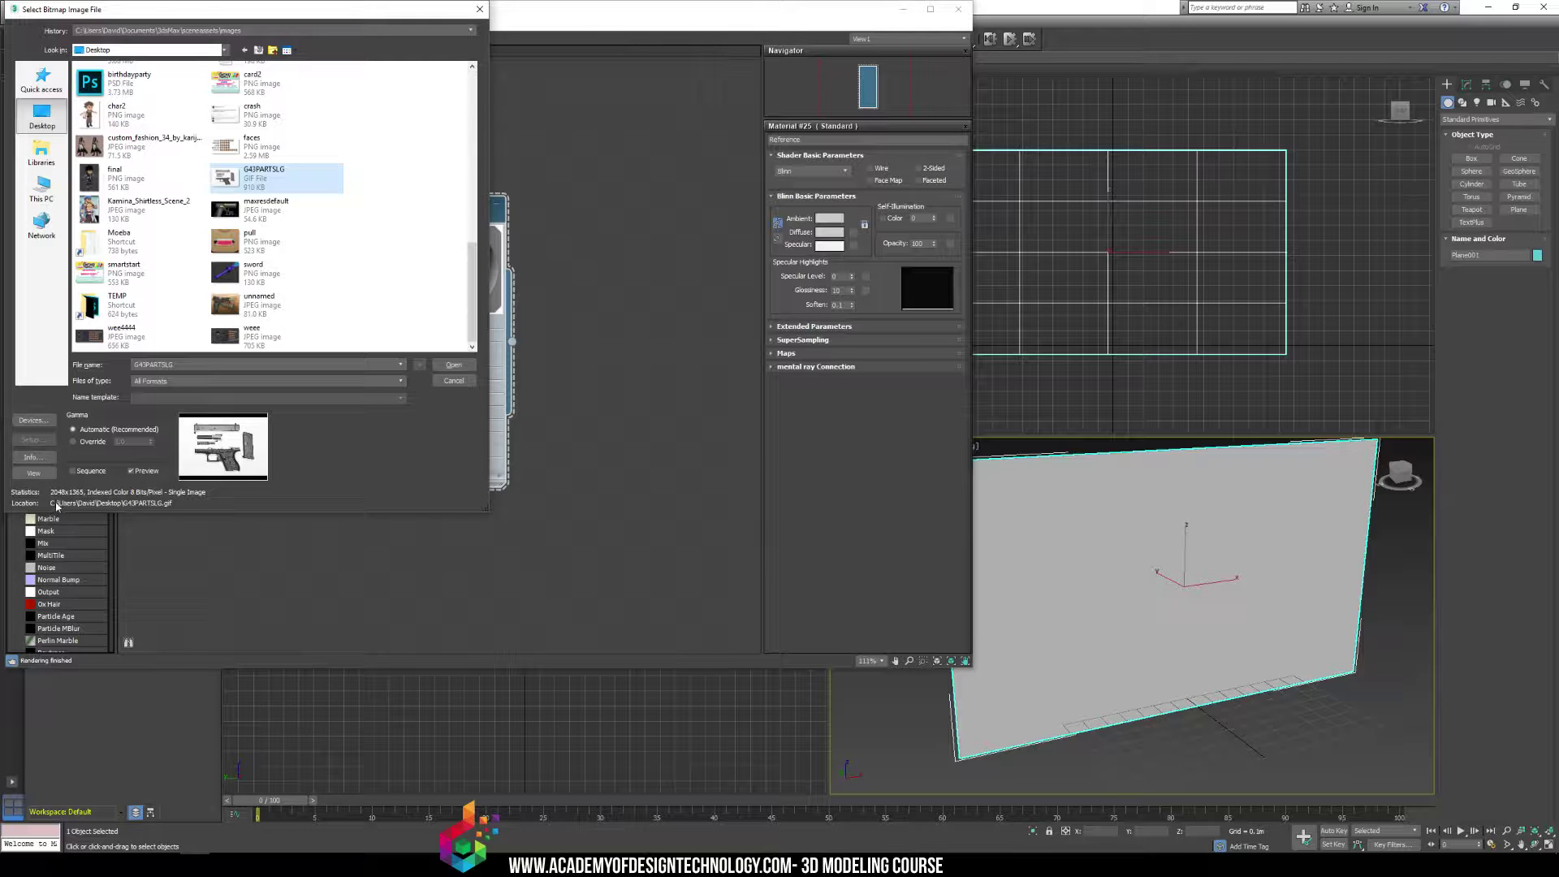
{"action": "left_click", "coordinate": [453, 365]}
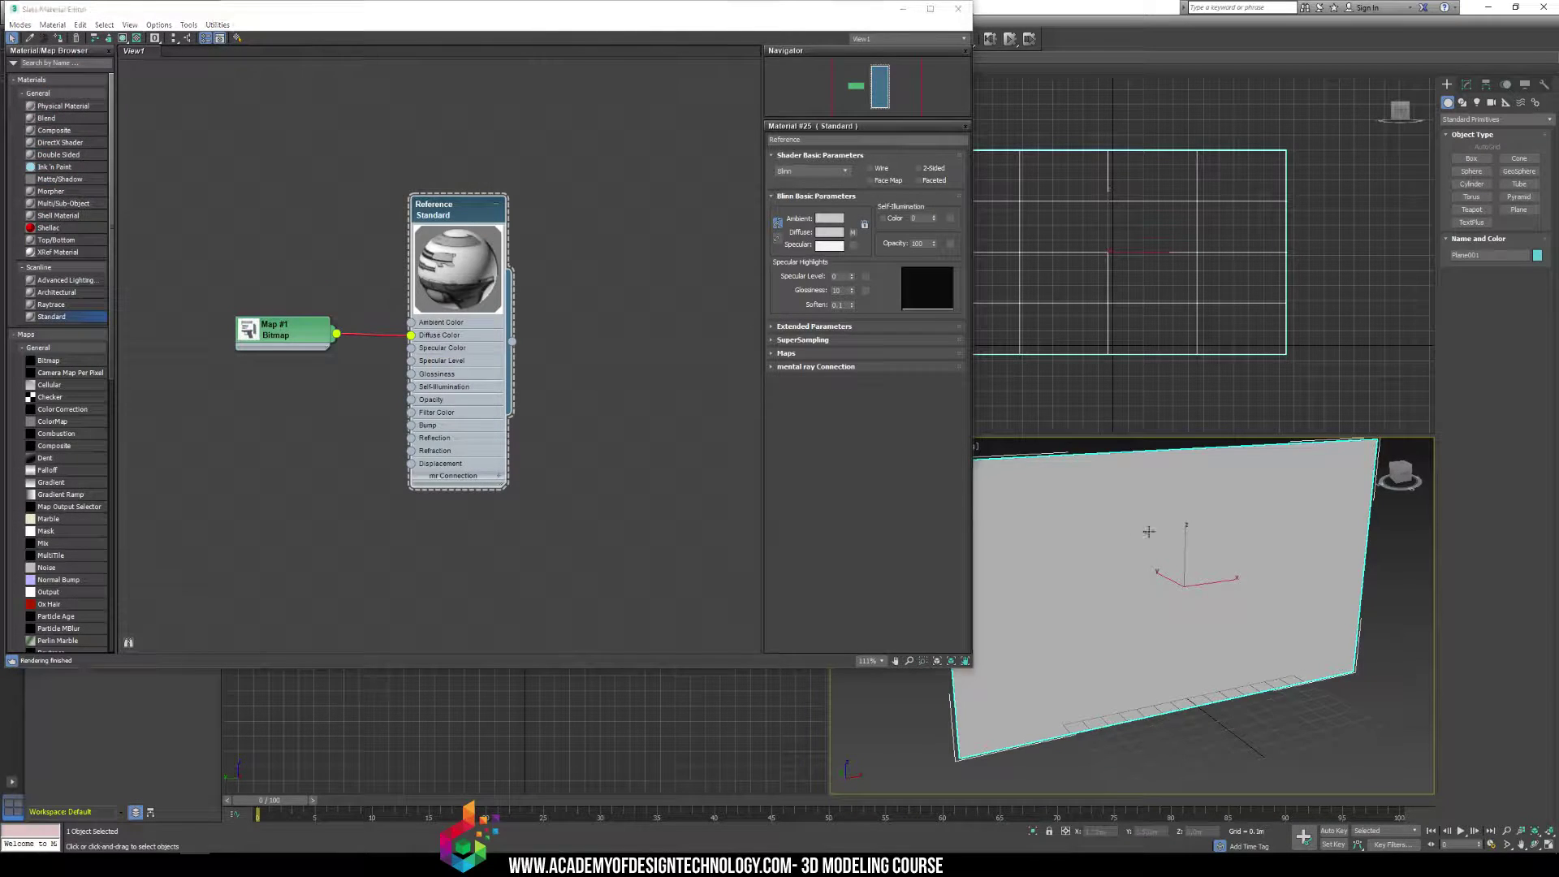
Set the plane's width to 2048 m and its length to 1365 m to match the reference image's proportions
{"action": "left_click", "coordinate": [1466, 85]}
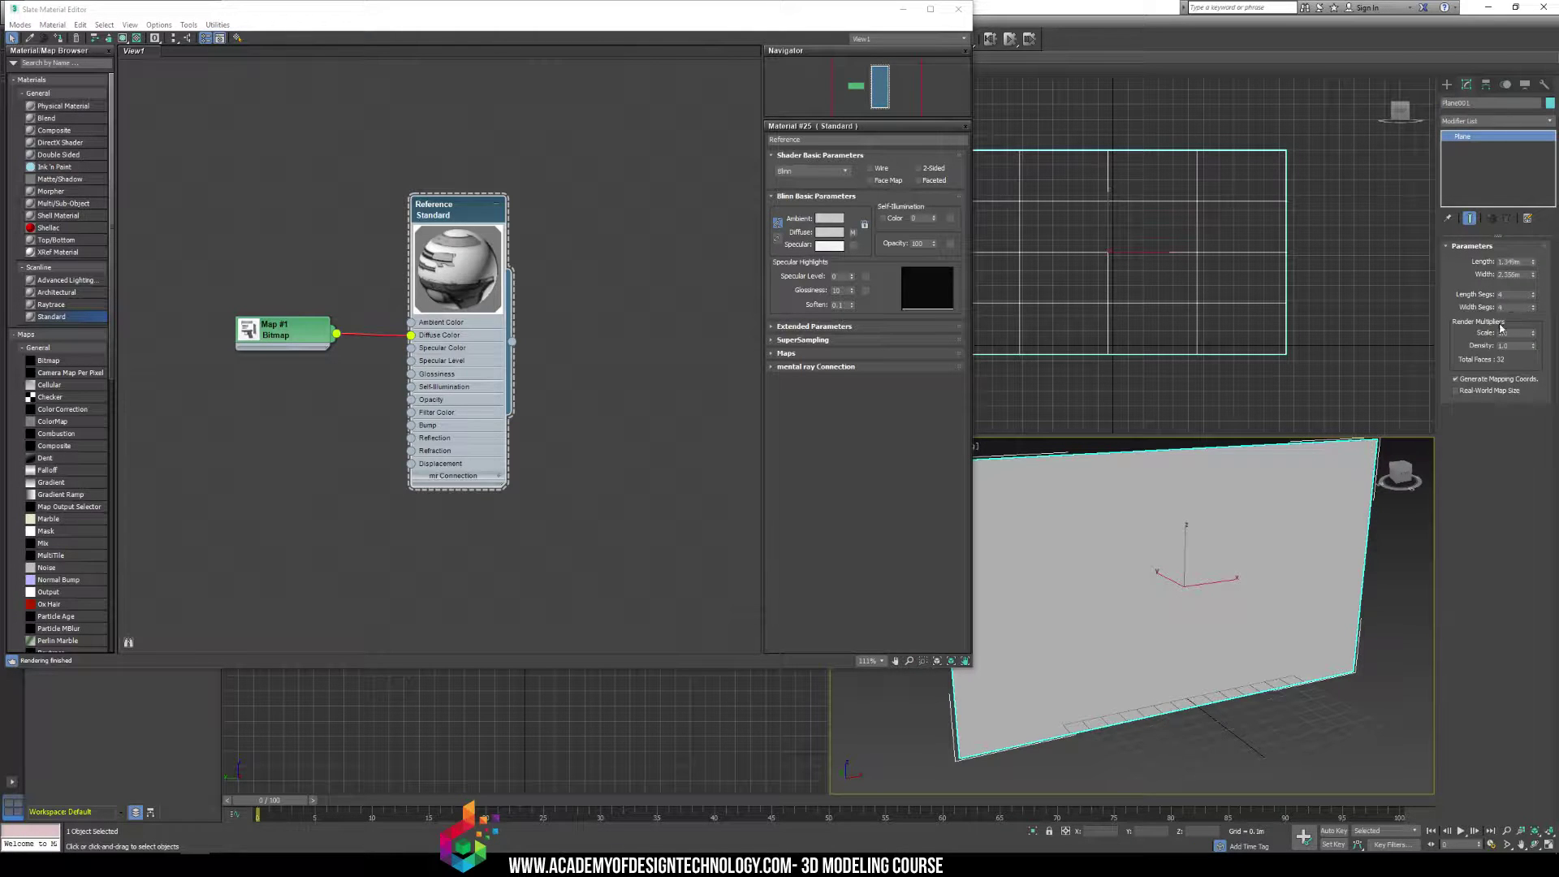
{"action": "double_click", "coordinate": [1525, 275]}
{"action": "type", "text": "2048"}
{"action": "key", "text": "Return"}
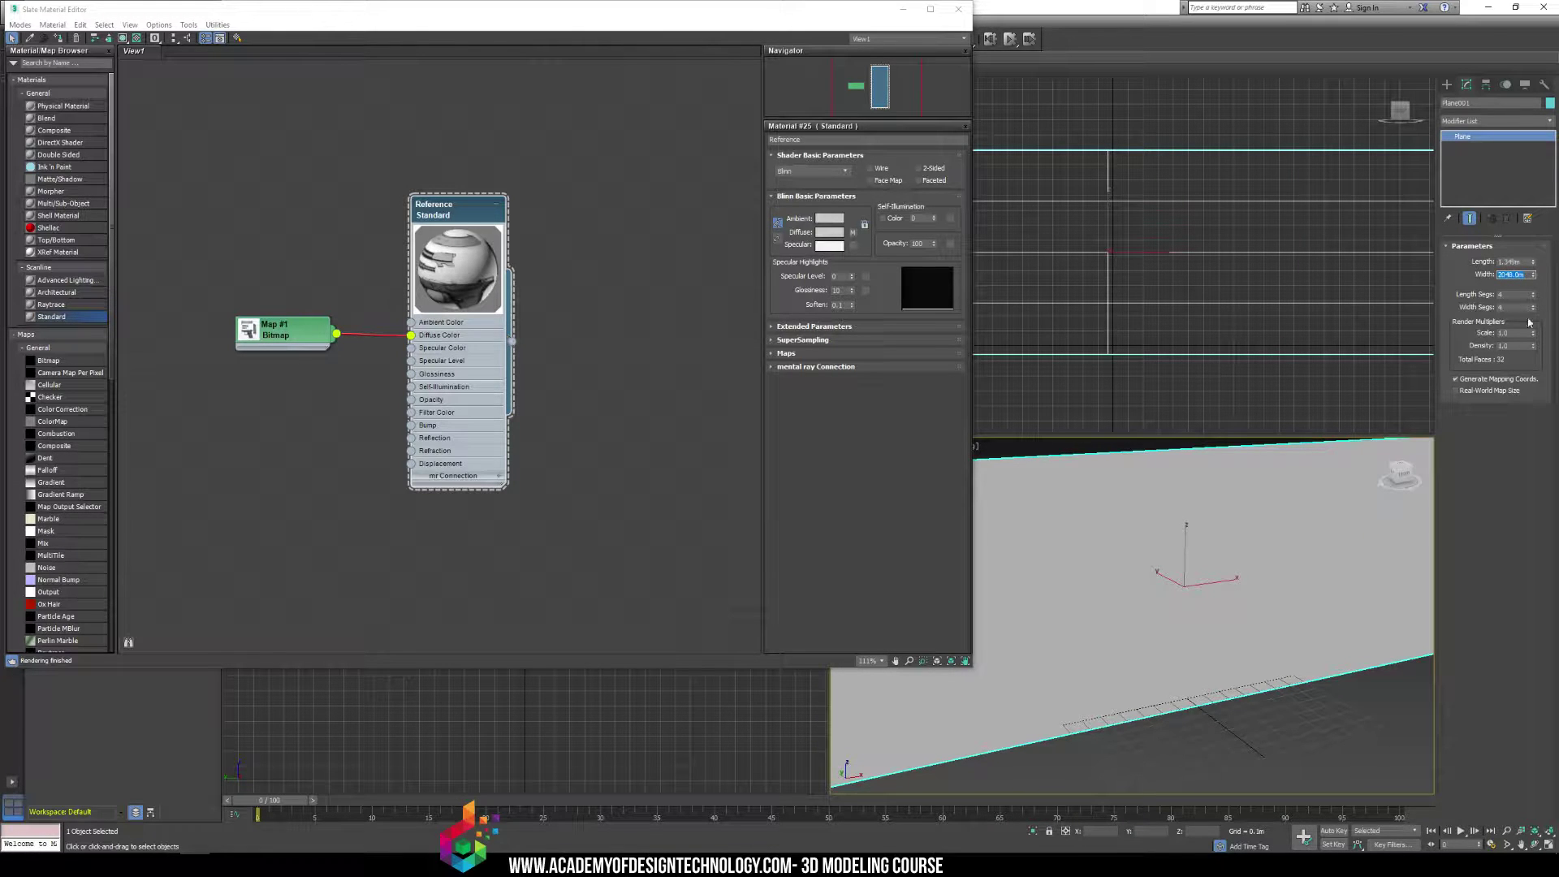
{"action": "left_click_drag", "start_coordinate": [1526, 262], "coordinate": [1403, 250]}
{"action": "type", "text": "1365"}
{"action": "key", "text": "Return"}
Scale the oversized plane down uniformly in the Perspective viewport until it is near the size of the home grid
{"action": "scroll", "coordinate": [1174, 552], "scroll_direction": "down", "scroll_amount": 10}
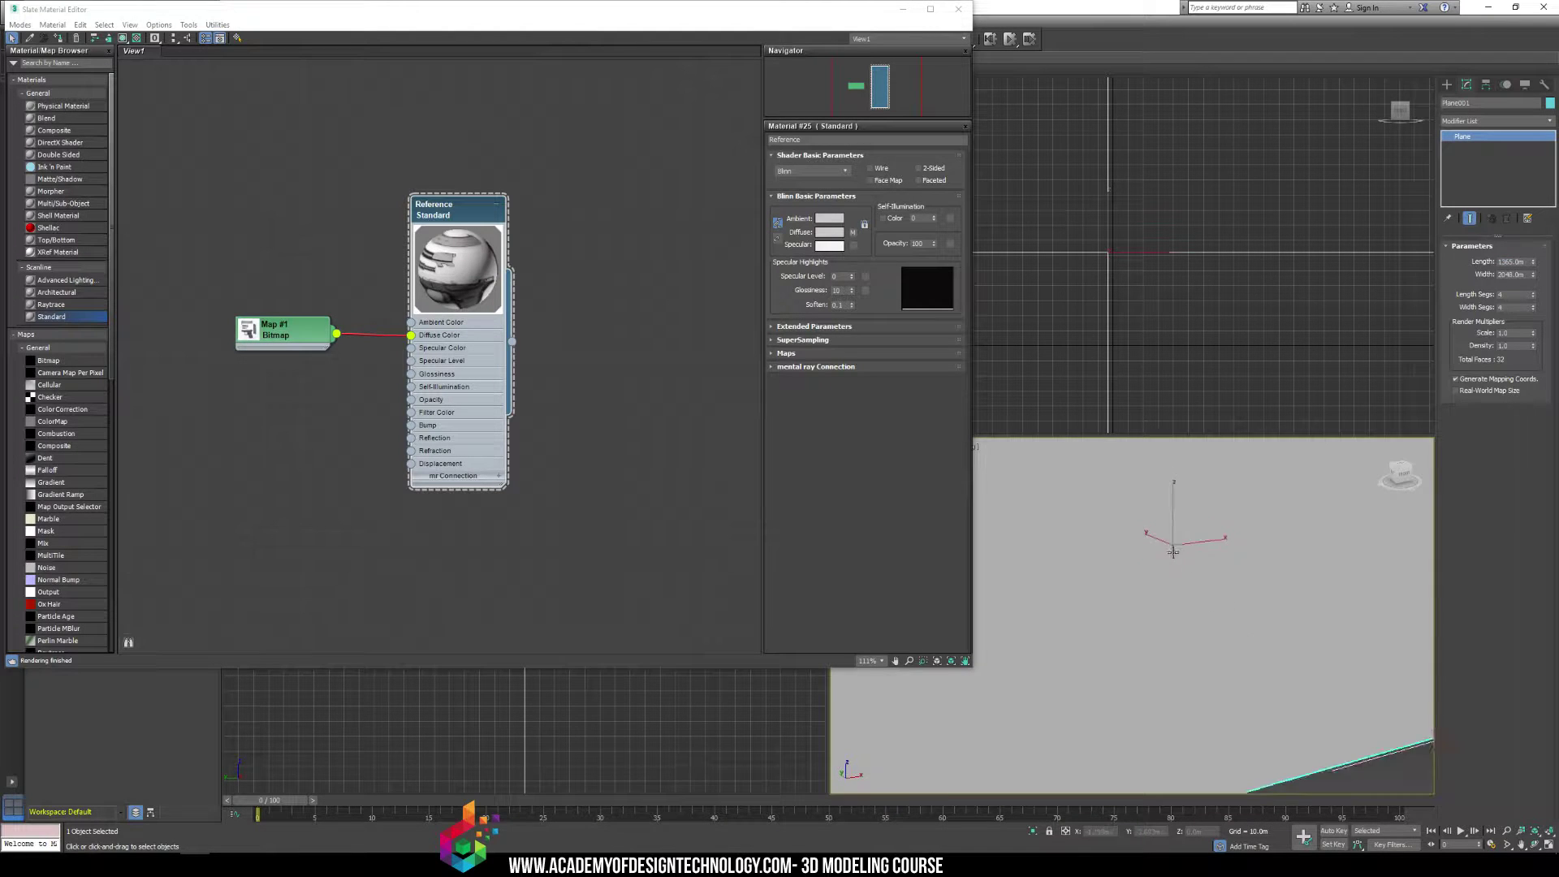
{"action": "key", "text": "z"}
{"action": "key", "text": "r"}
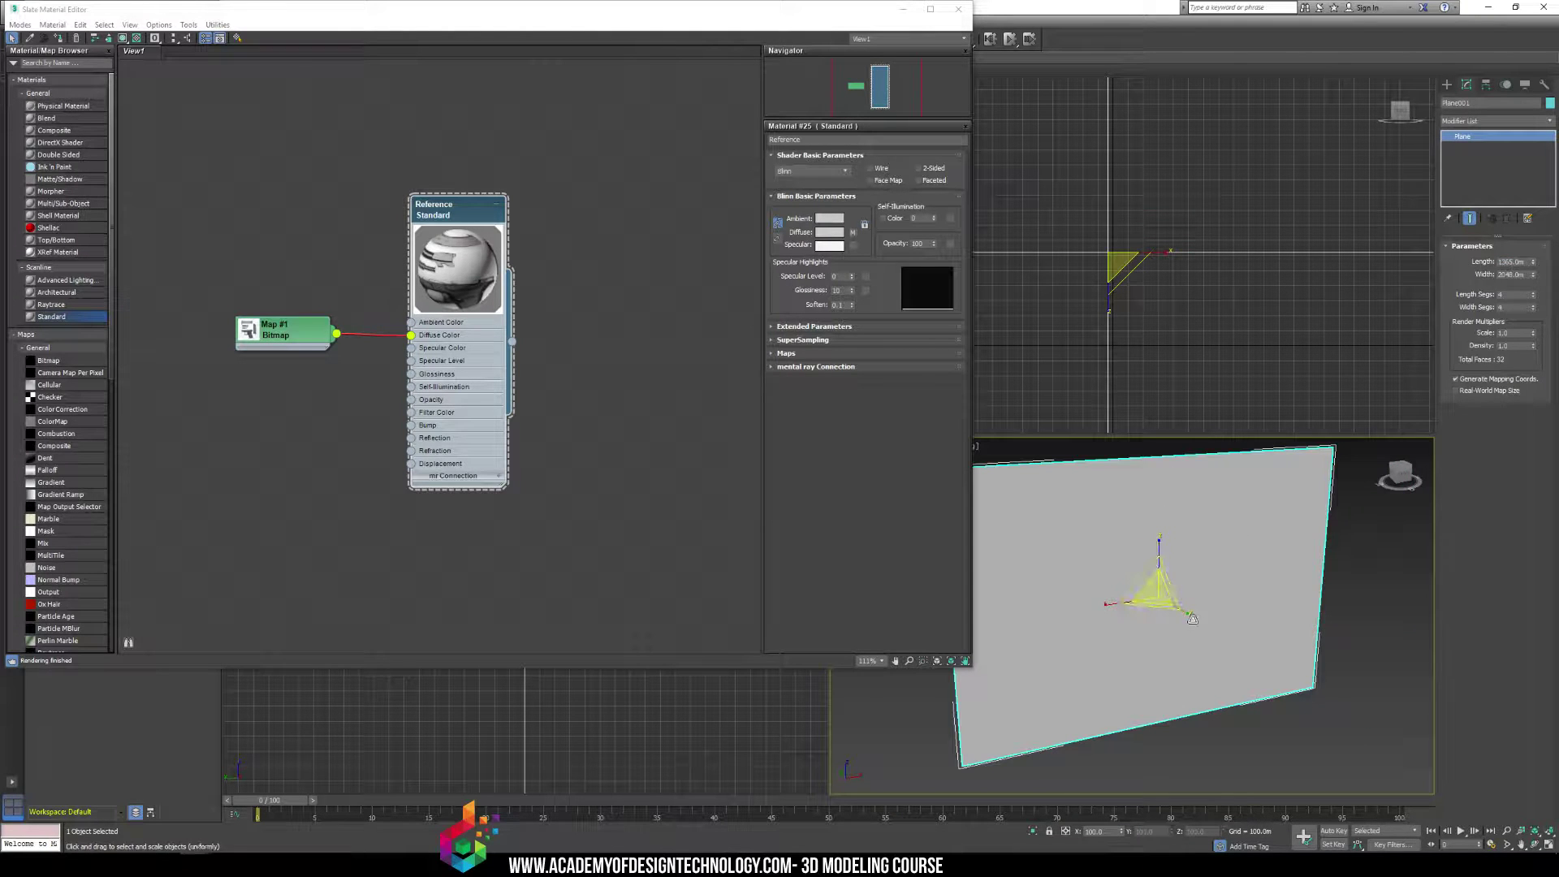
{"action": "left_click_drag", "start_coordinate": [1192, 619], "coordinate": [1224, 726]}
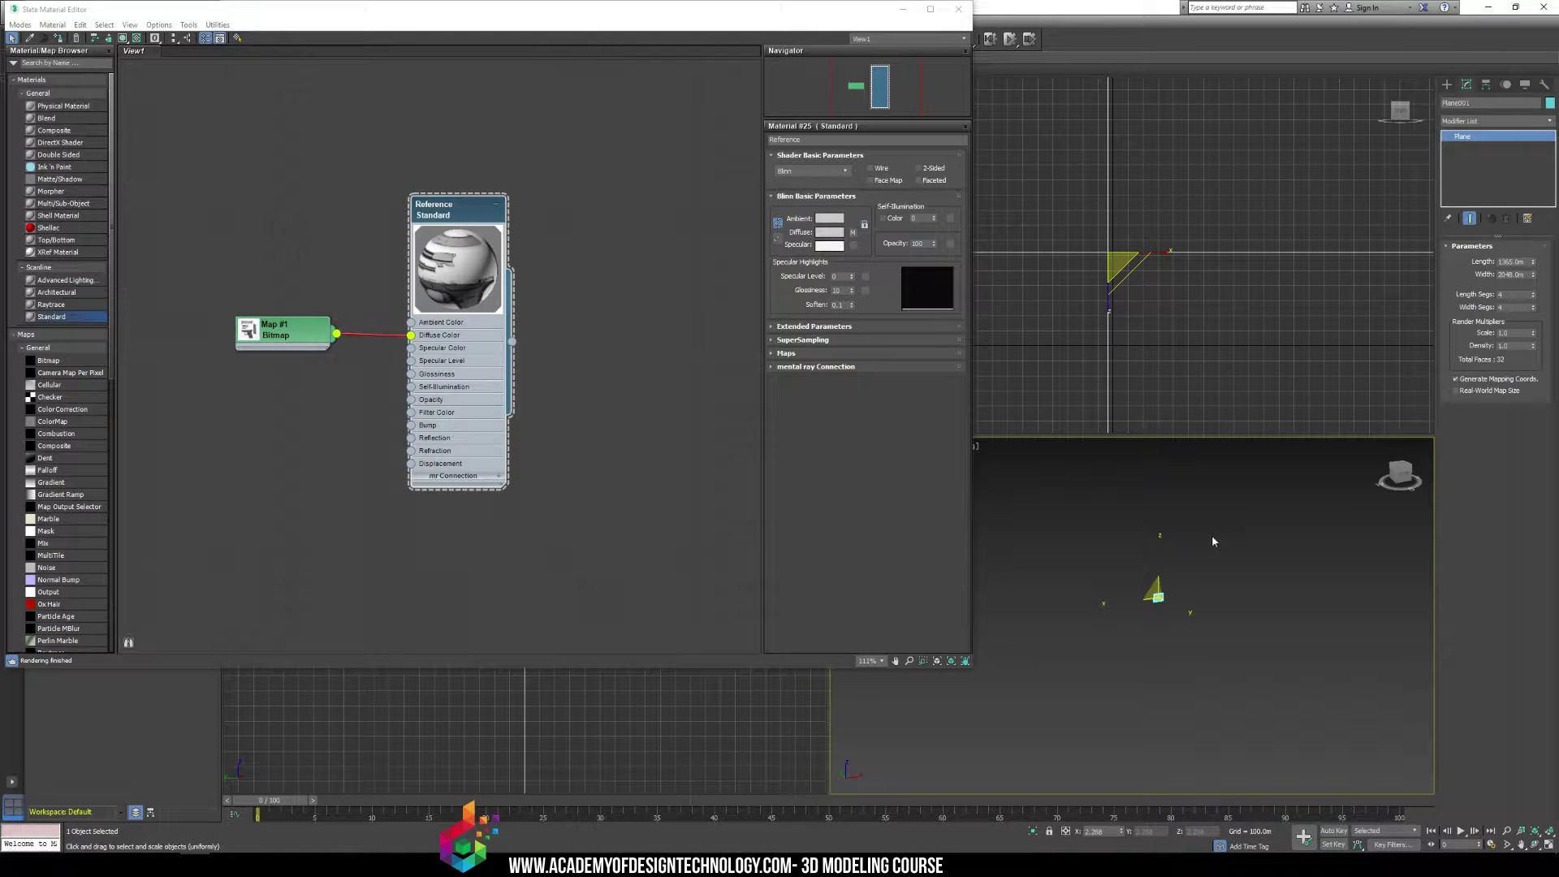
{"action": "key", "text": "z"}
{"action": "left_click_drag", "start_coordinate": [1167, 573], "coordinate": [1169, 633]}
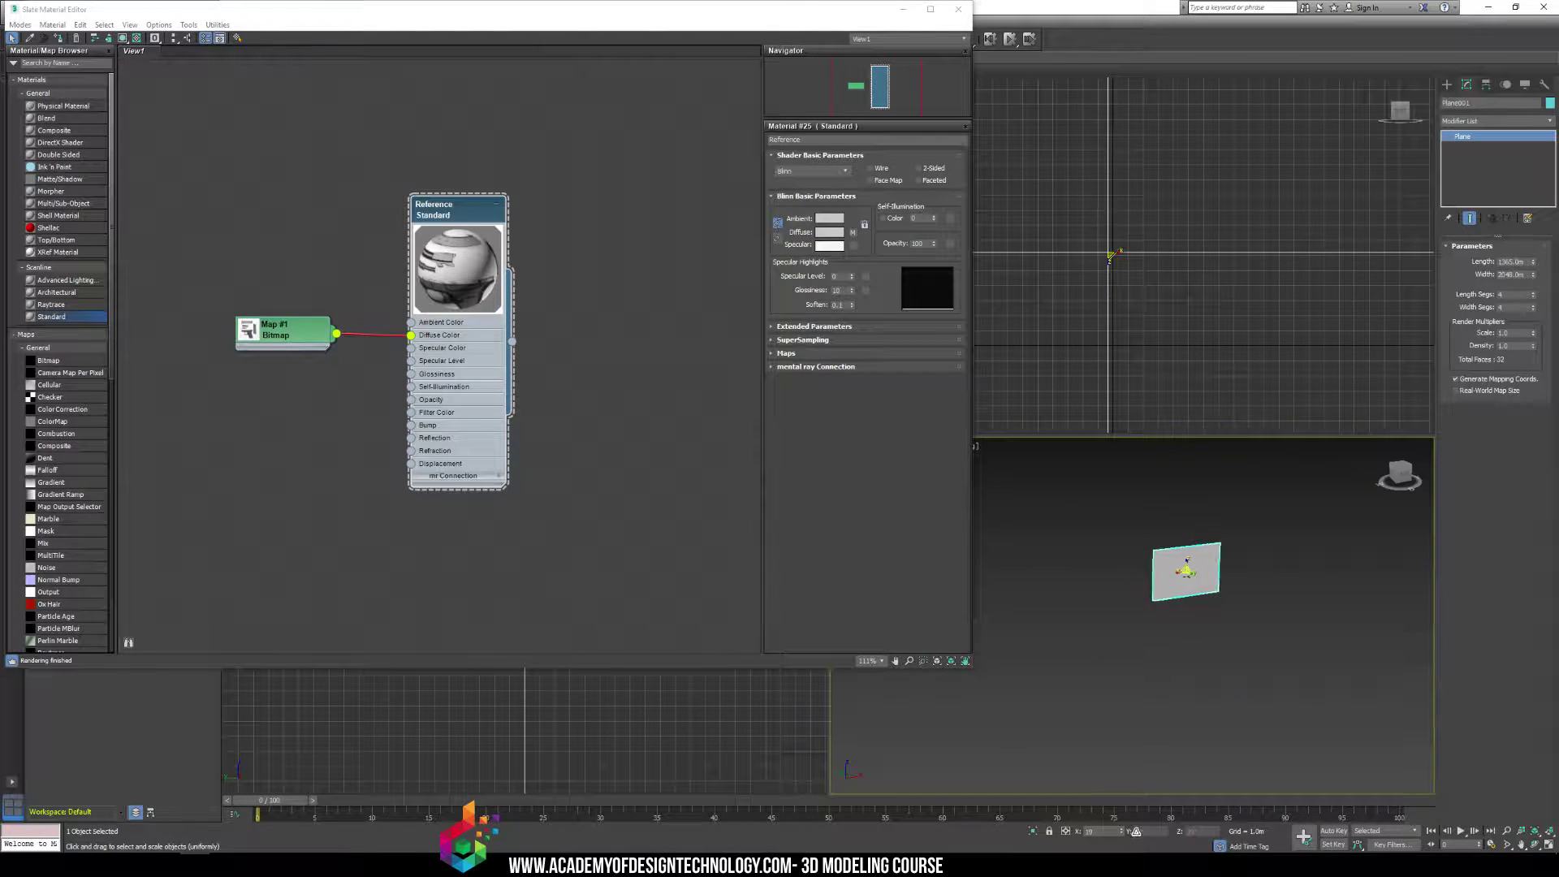
{"action": "left_click_drag", "start_coordinate": [1136, 831], "coordinate": [1398, 5]}
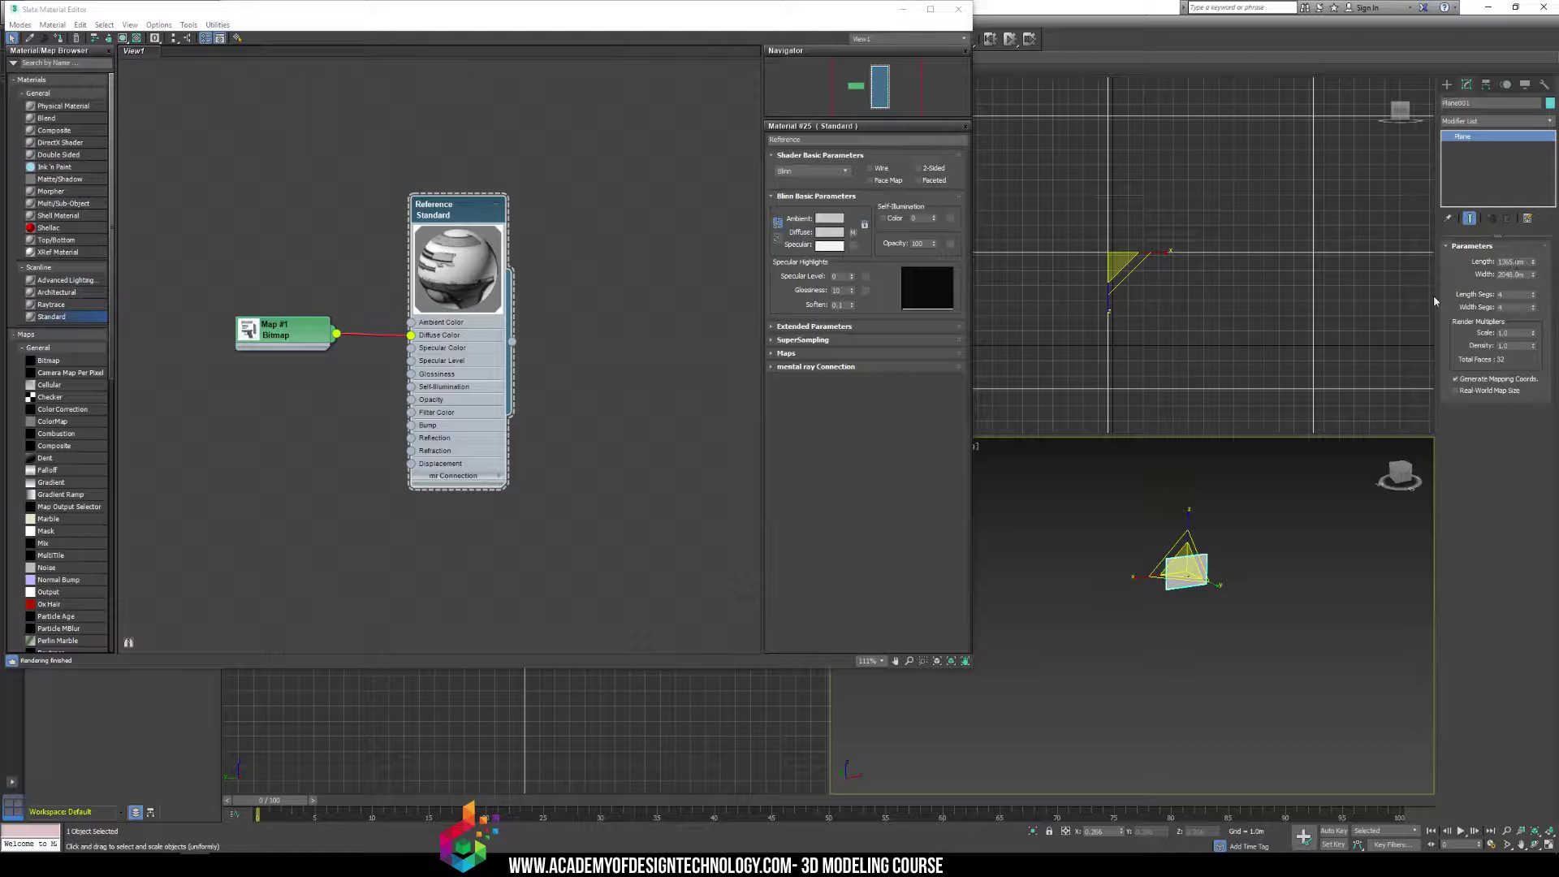
{"action": "key", "text": "z"}
{"action": "key", "text": "ctrl+shift+z"}
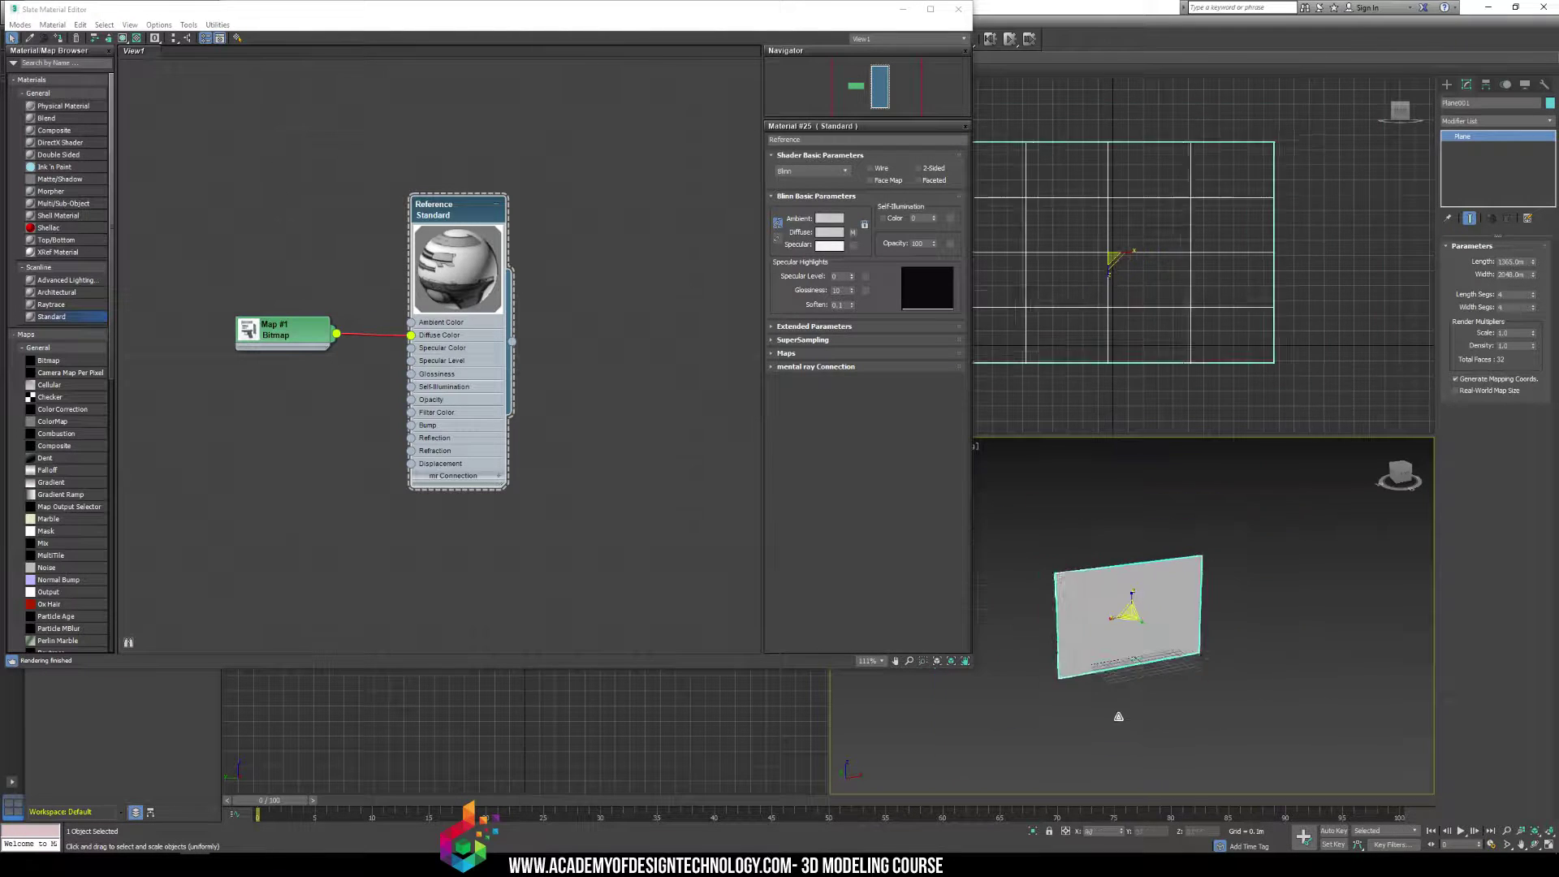
{"action": "left_click_drag", "start_coordinate": [1131, 613], "coordinate": [1224, 579]}
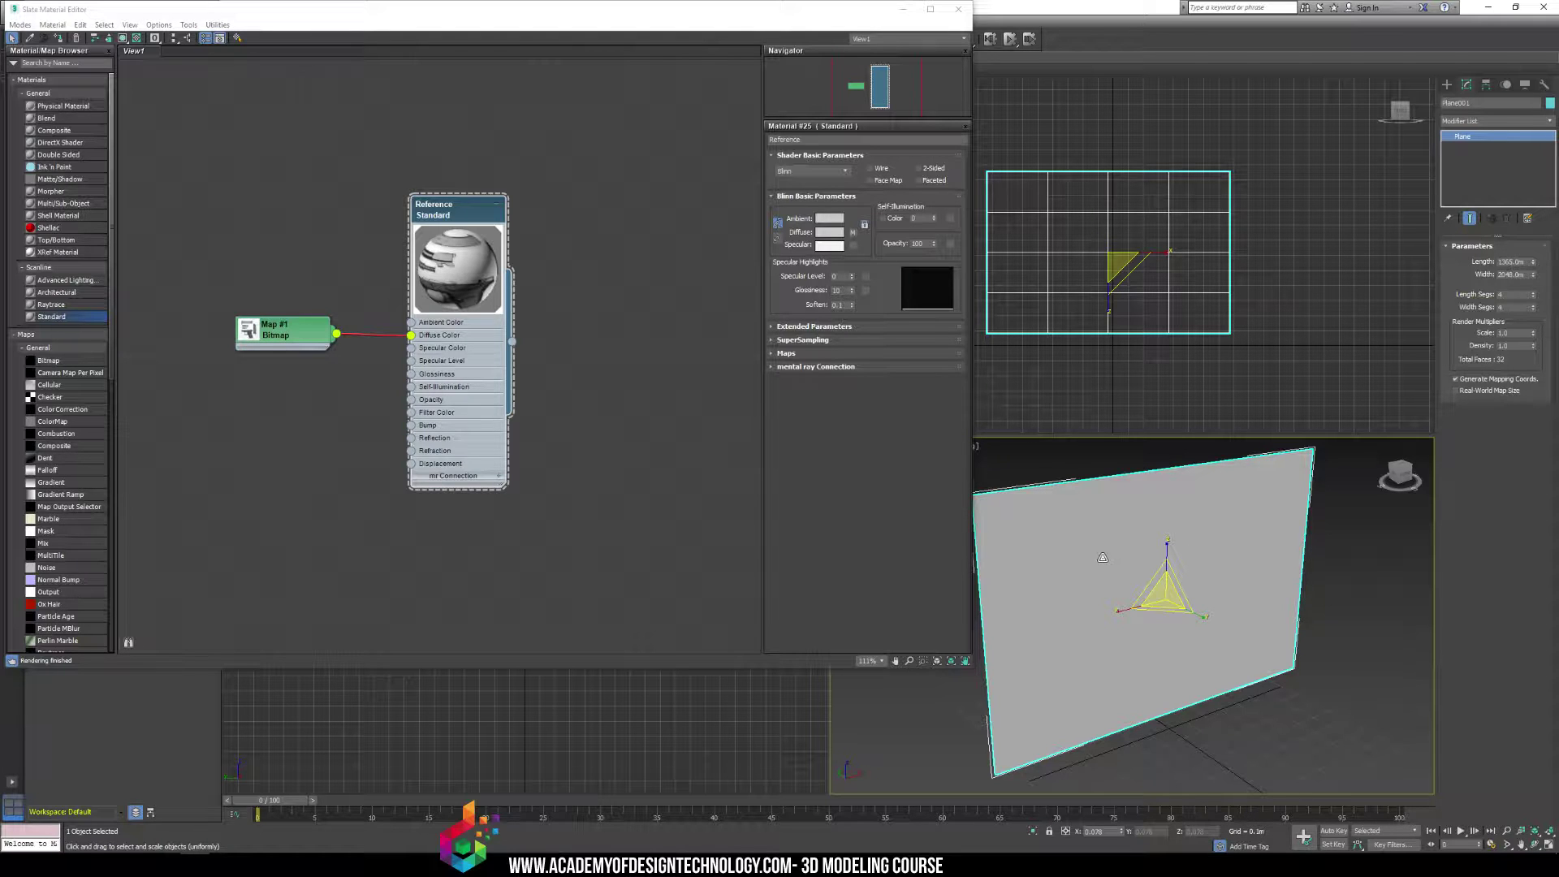
Move the plane back along the Y axis to about 0.41 m in the Perspective viewport
{"action": "middle_click_drag", "start_coordinate": [1176, 608], "coordinate": [1194, 594]}
{"action": "key", "text": "w"}
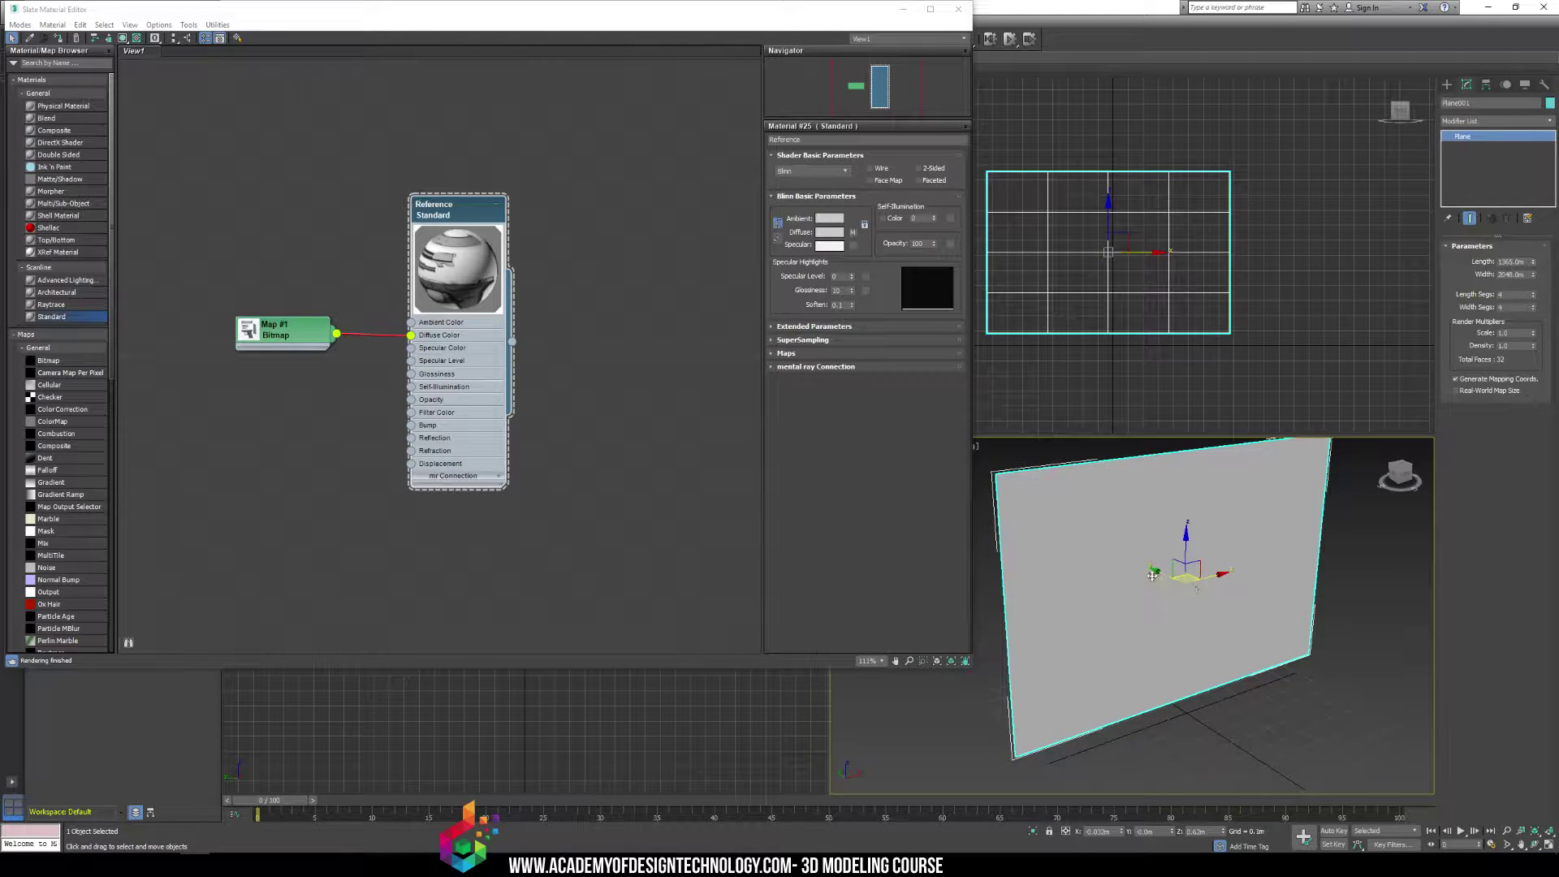
{"action": "left_click_drag", "start_coordinate": [1161, 558], "coordinate": [1331, 583]}
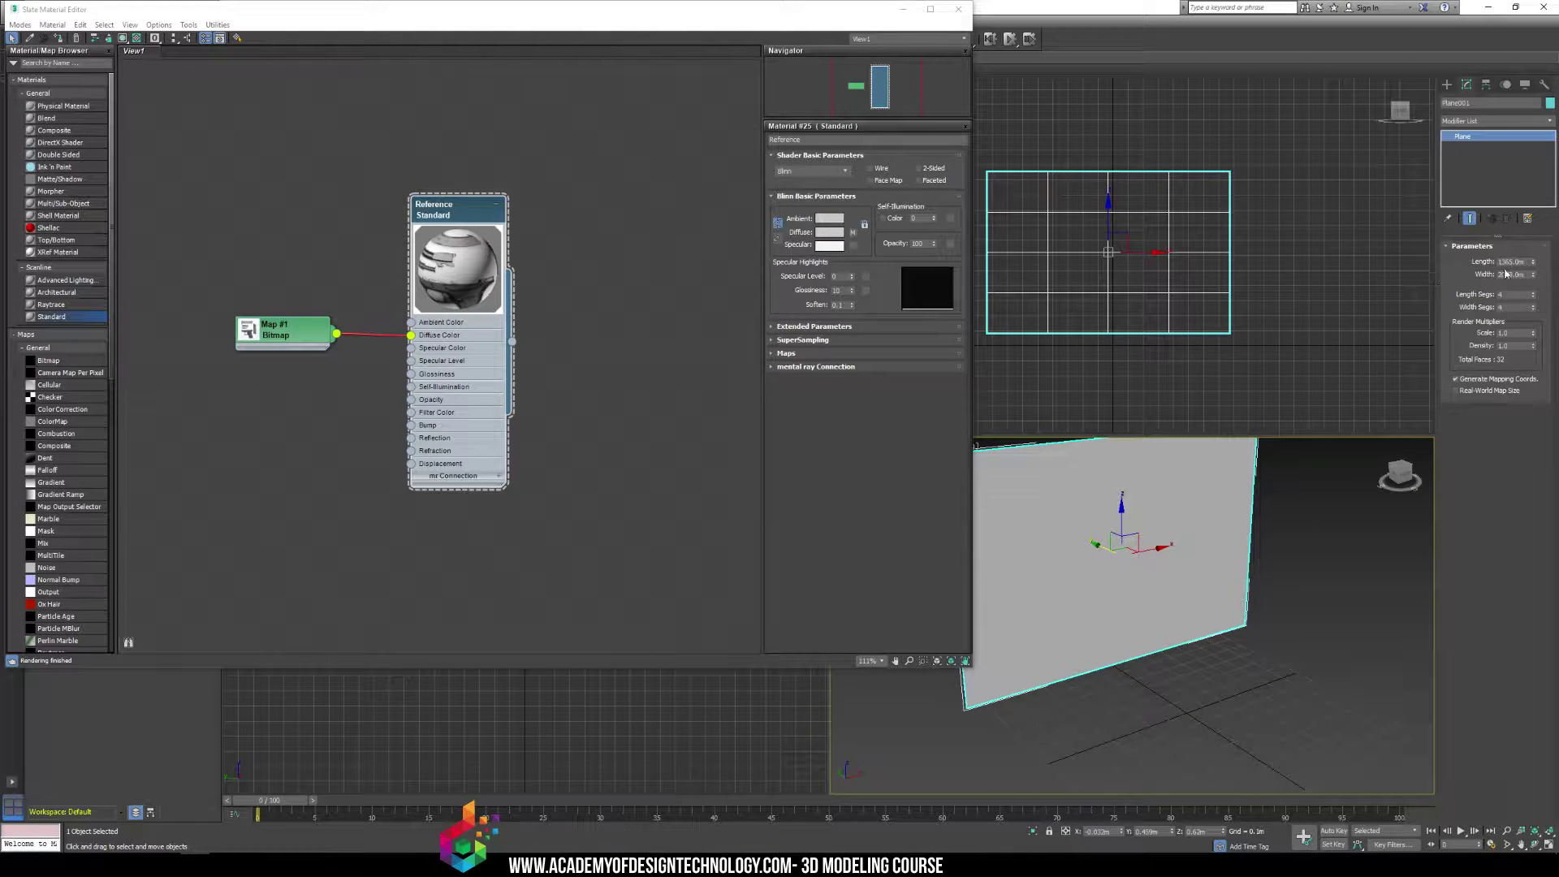
Shift the Slate Material Editor clear of the main menu and set the metric display units to Millimeters
{"action": "left_click_drag", "start_coordinate": [483, 9], "coordinate": [503, 66]}
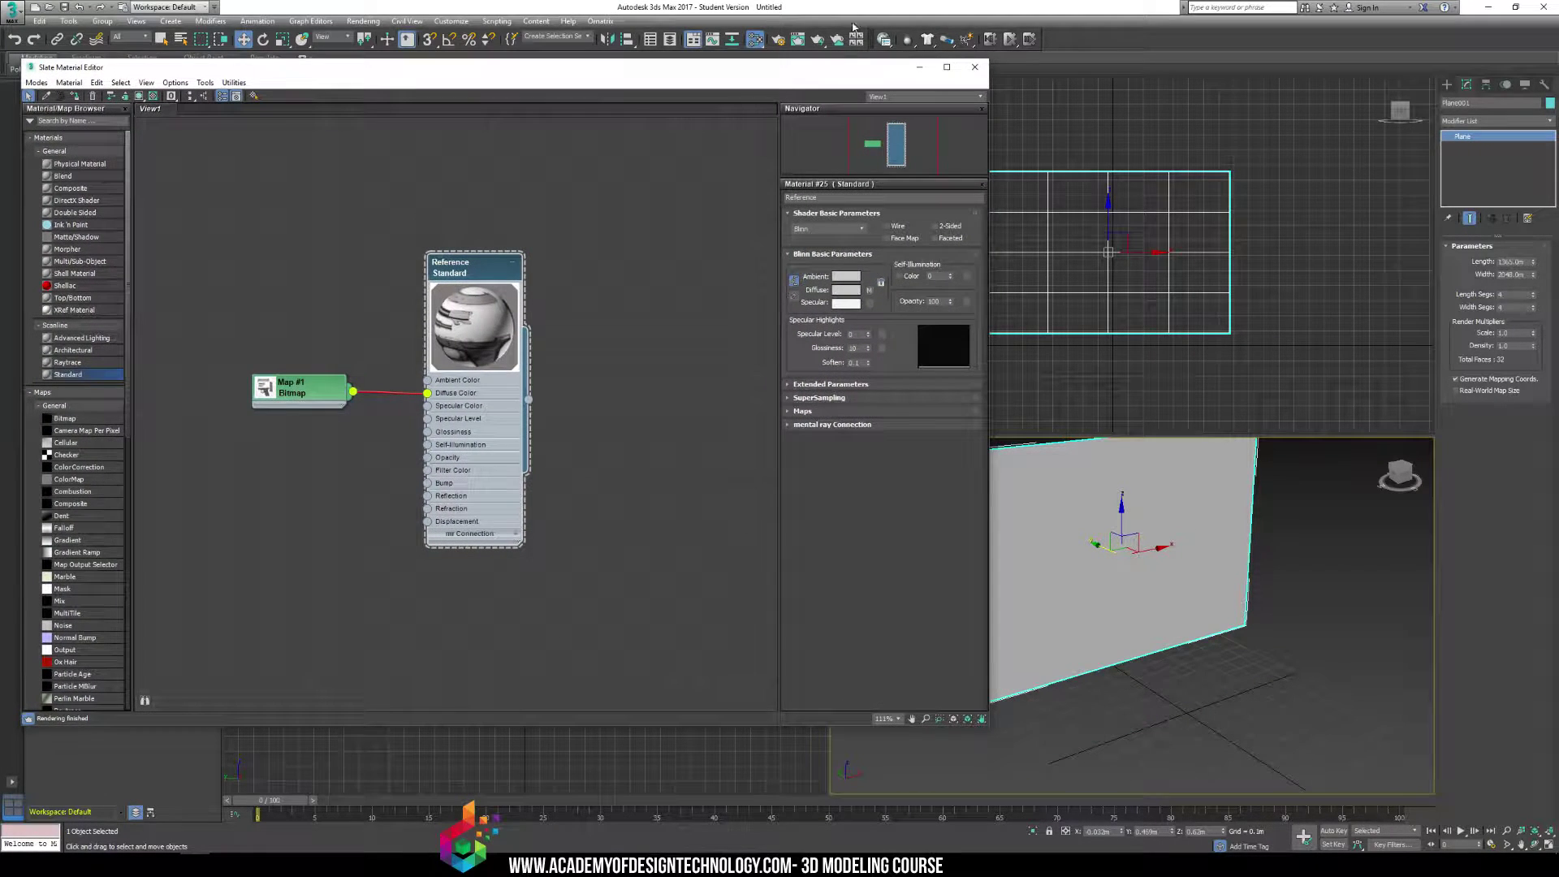
{"action": "left_click", "coordinate": [451, 21]}
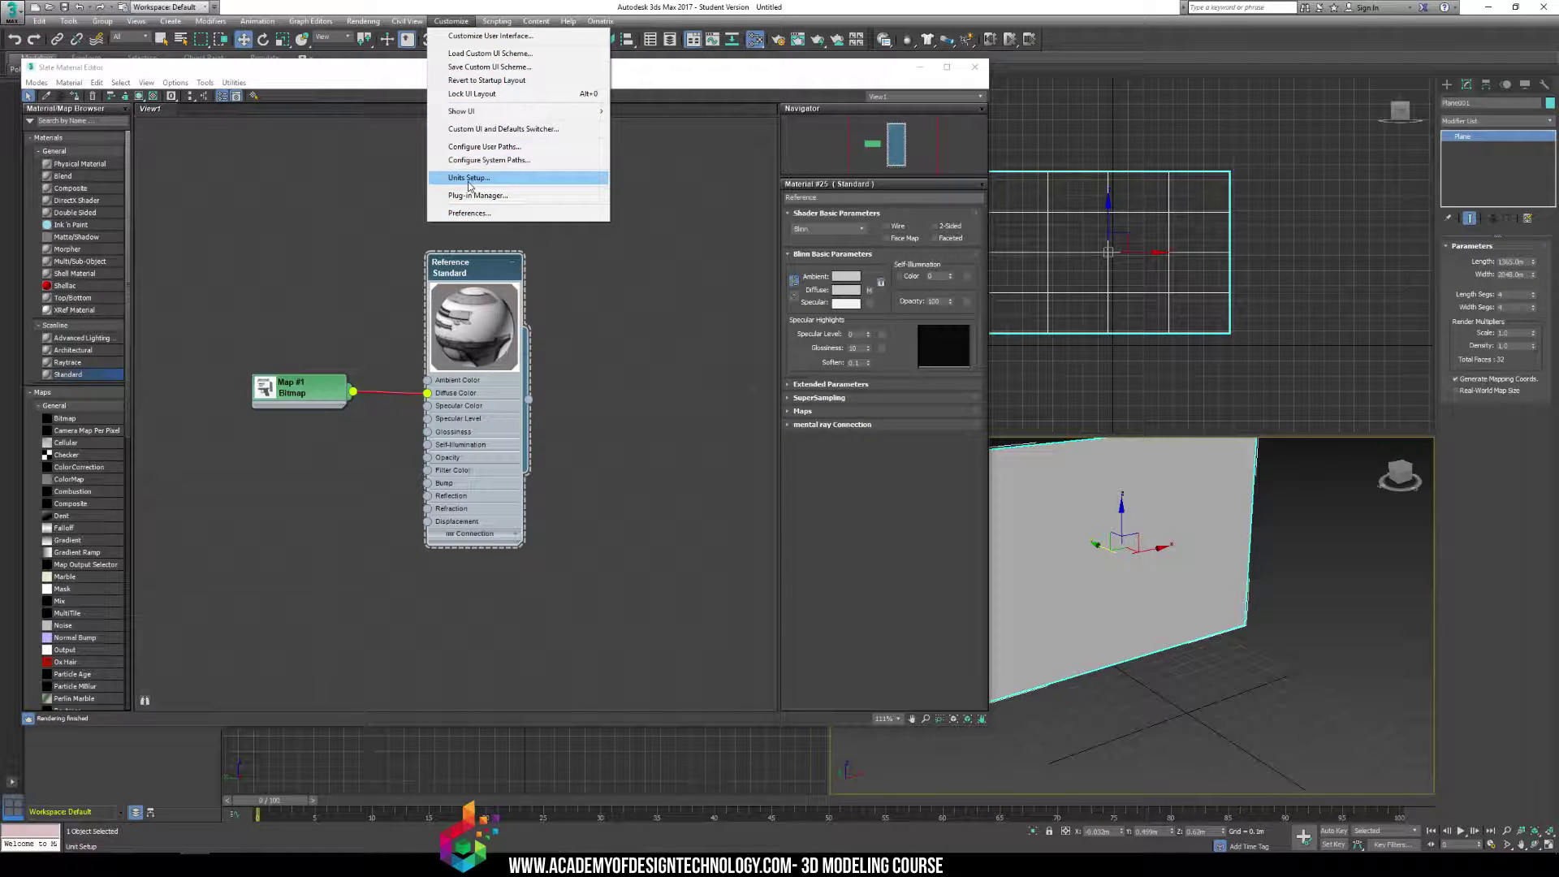
{"action": "left_click", "coordinate": [475, 178]}
{"action": "left_click", "coordinate": [769, 389]}
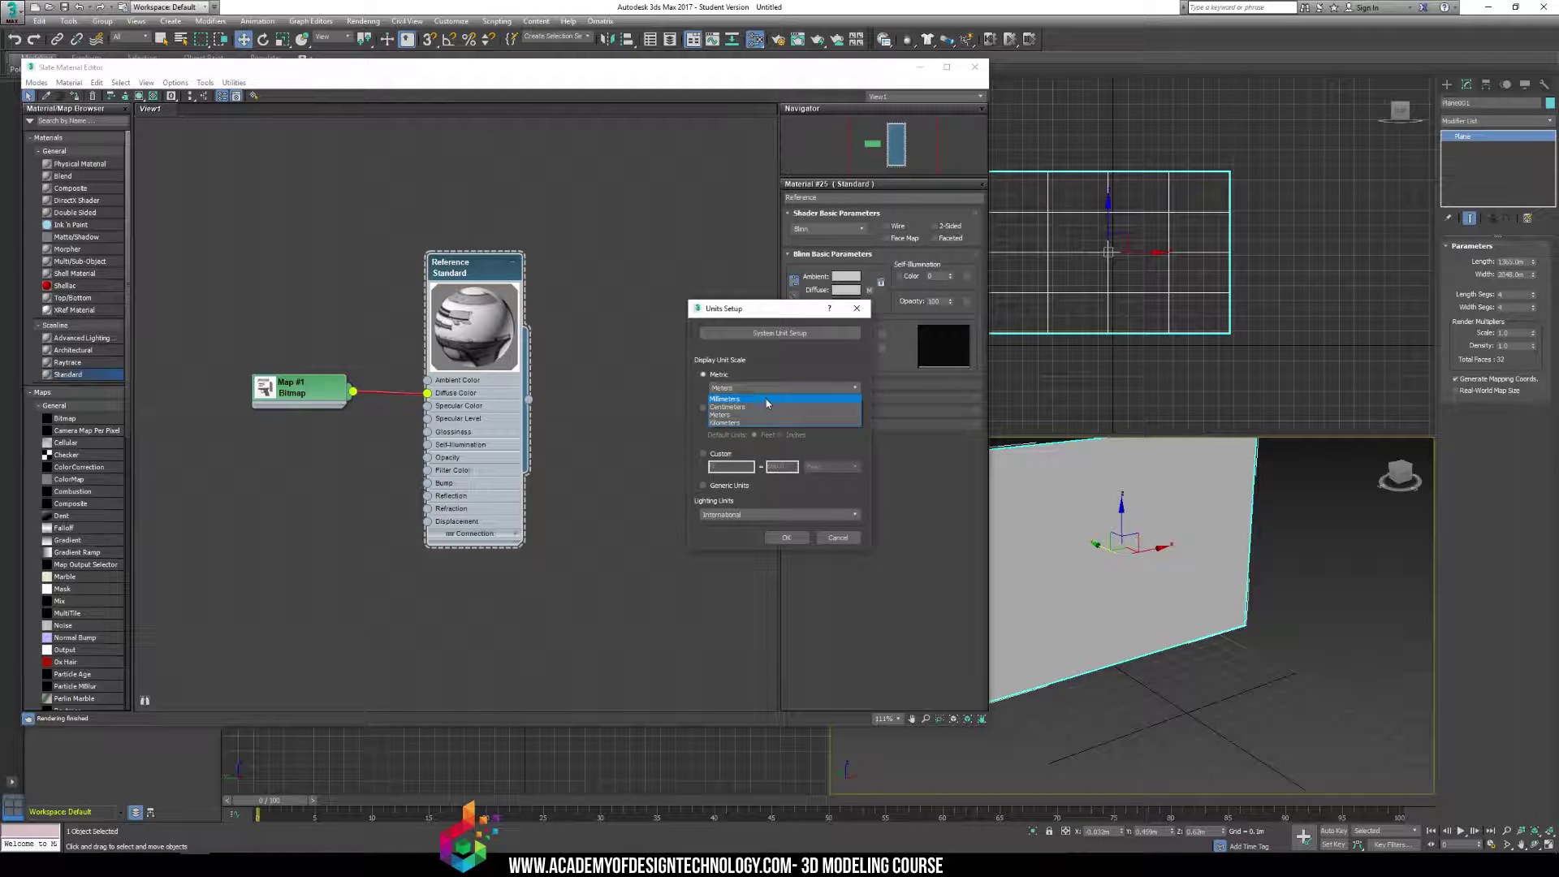
{"action": "left_click", "coordinate": [762, 407]}
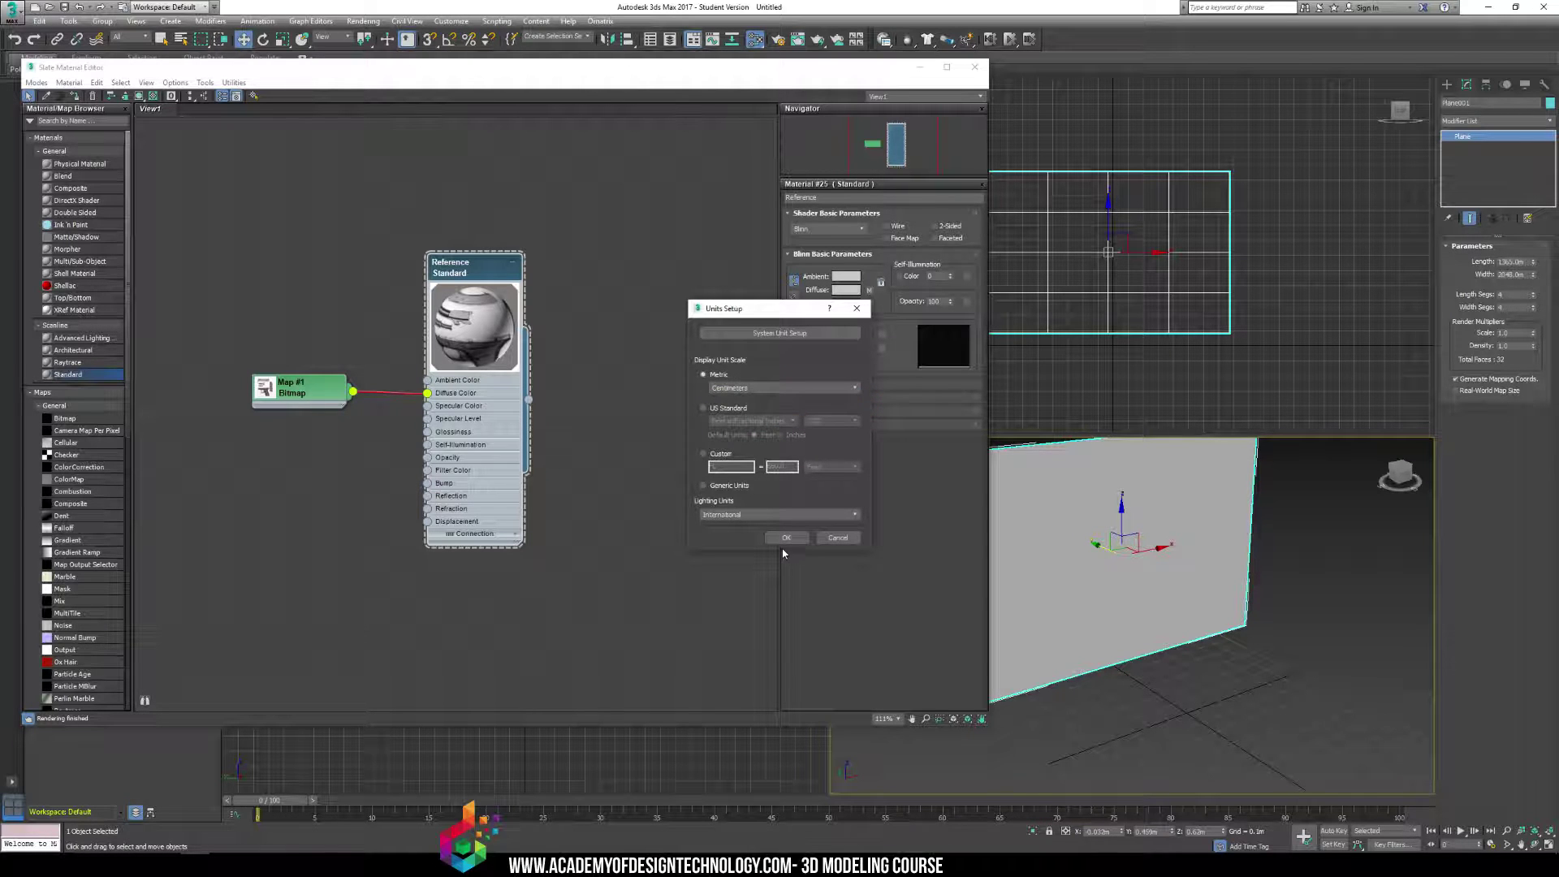
{"action": "key", "text": "alt+Down"}
{"action": "key", "text": "Up"}
{"action": "key", "text": "Return"}
{"action": "left_click", "coordinate": [787, 539]}
Try to scale the plane down uniformly in the Perspective viewport, and undo the scaling
{"action": "key", "text": "r"}
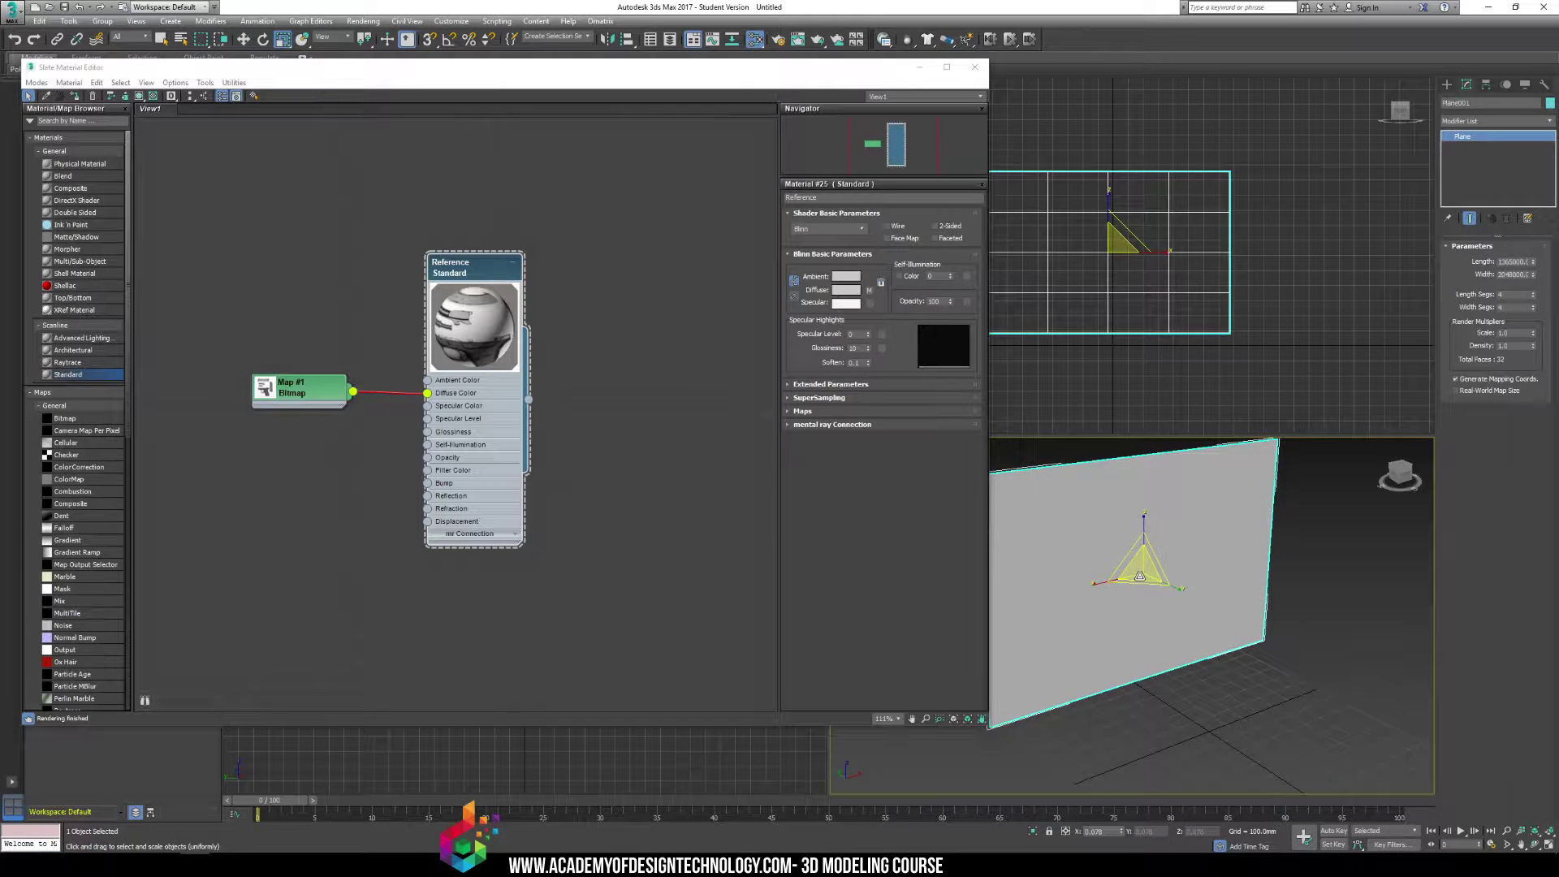
{"action": "left_click_drag", "start_coordinate": [1140, 577], "coordinate": [1106, 738]}
{"action": "key", "text": "ctrl+z"}
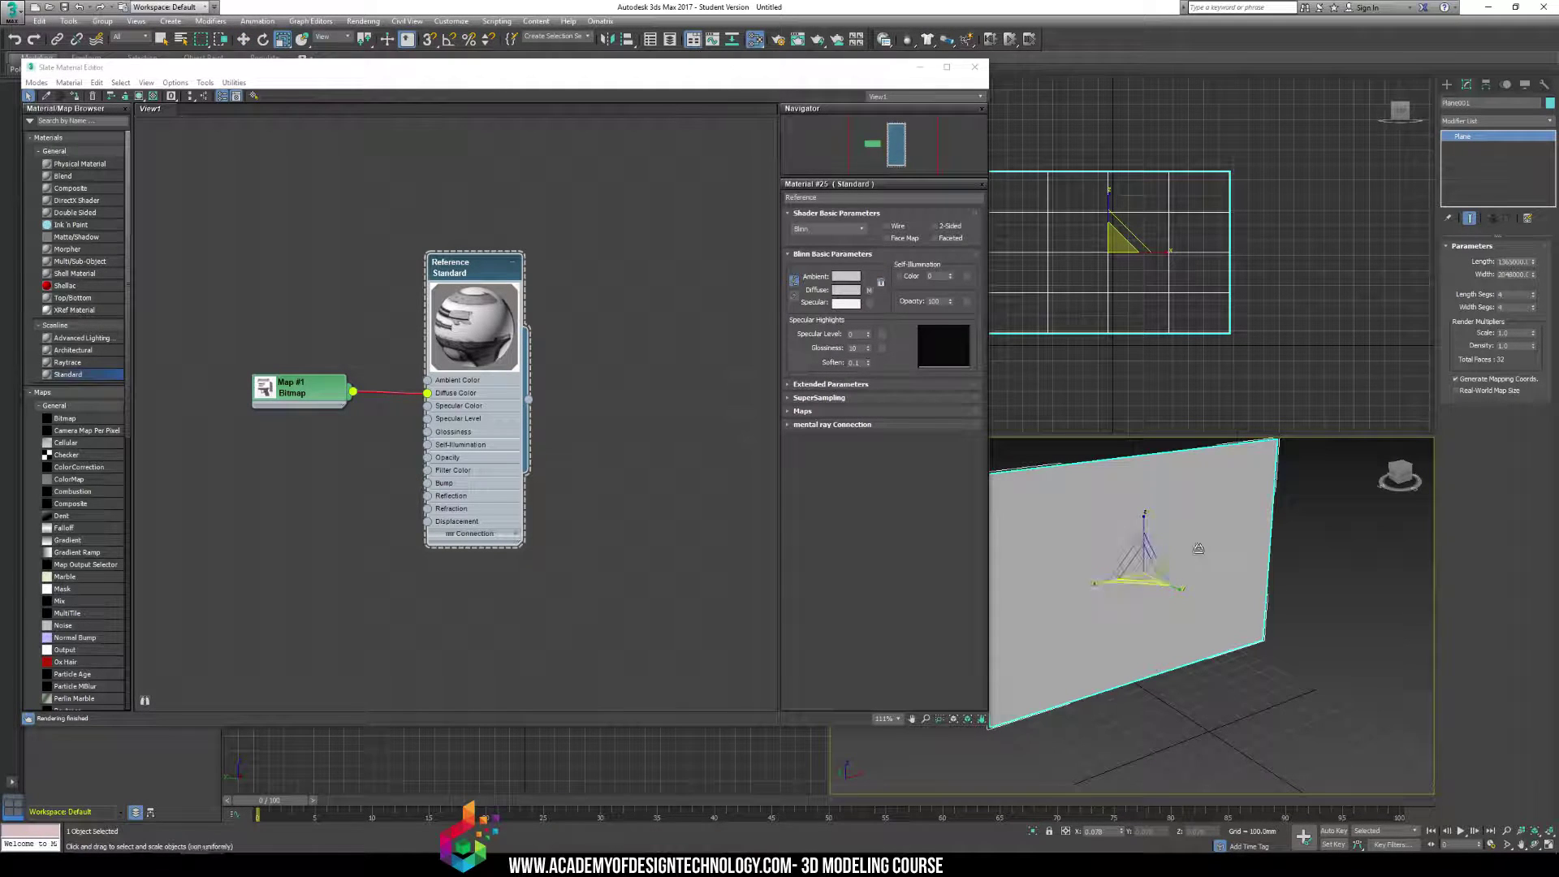
Reselect the plane in the Perspective viewport and move it forward along the Y axis
{"action": "left_click", "coordinate": [1512, 262]}
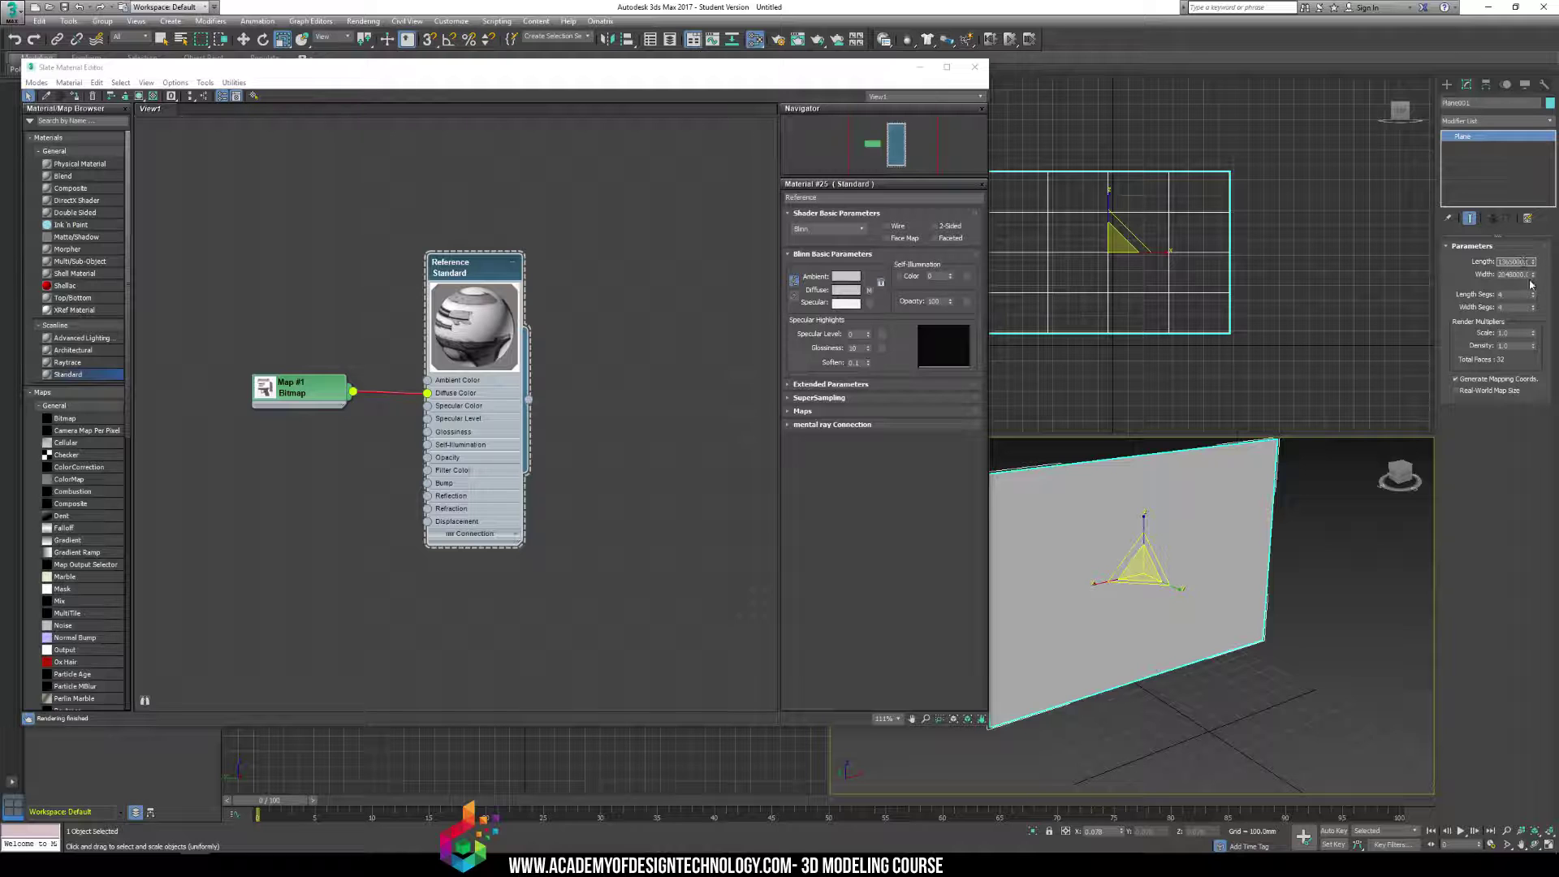
{"action": "left_click", "coordinate": [1210, 589]}
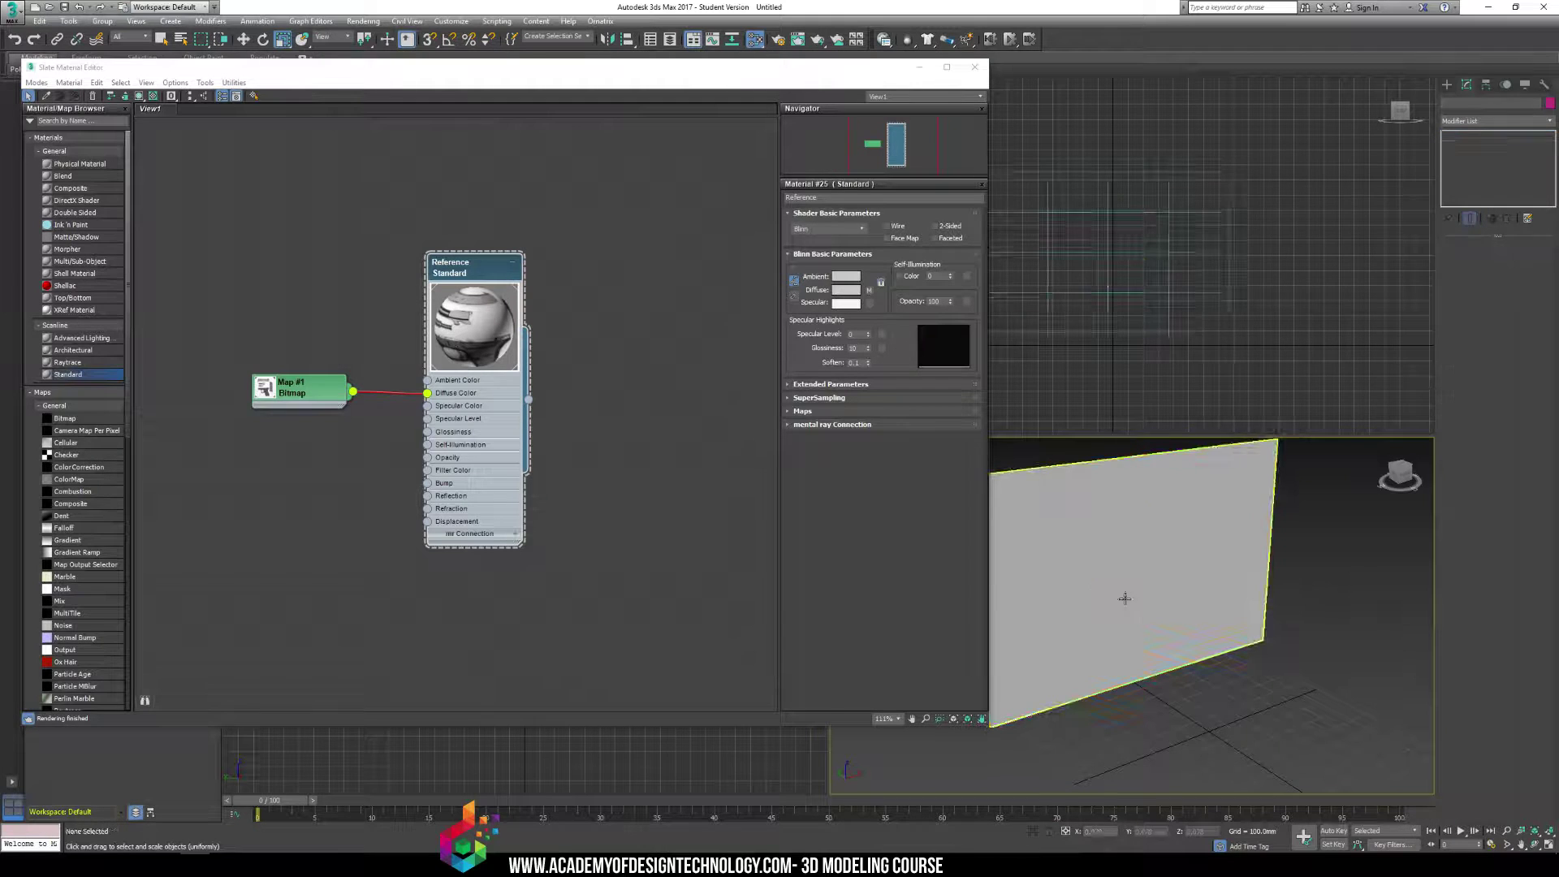
{"action": "left_click", "coordinate": [1093, 612]}
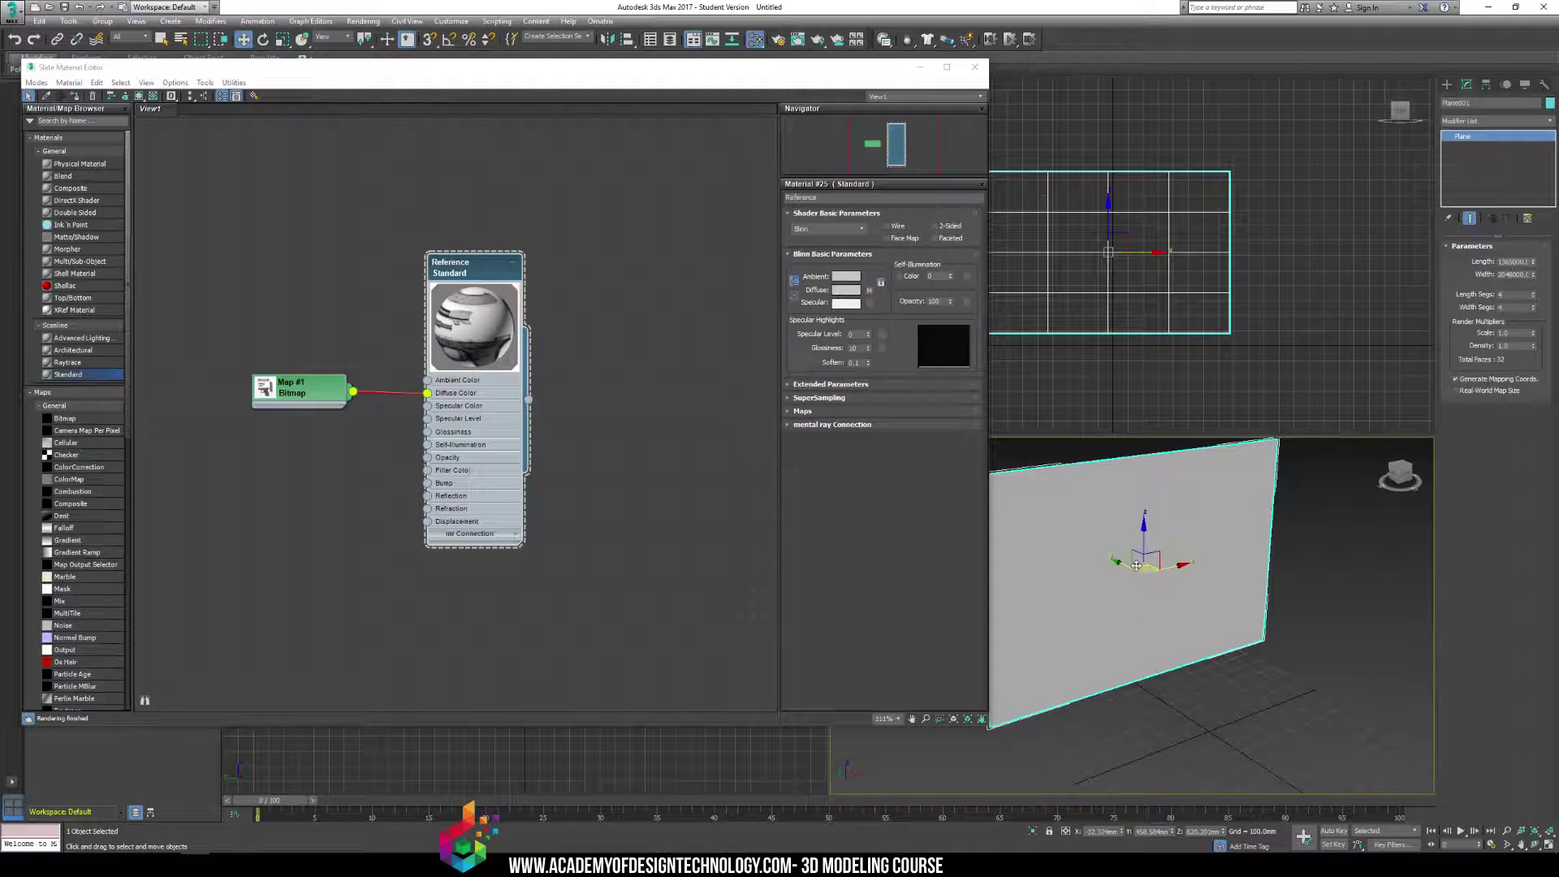
{"action": "left_click_drag", "start_coordinate": [1141, 568], "coordinate": [1200, 583]}
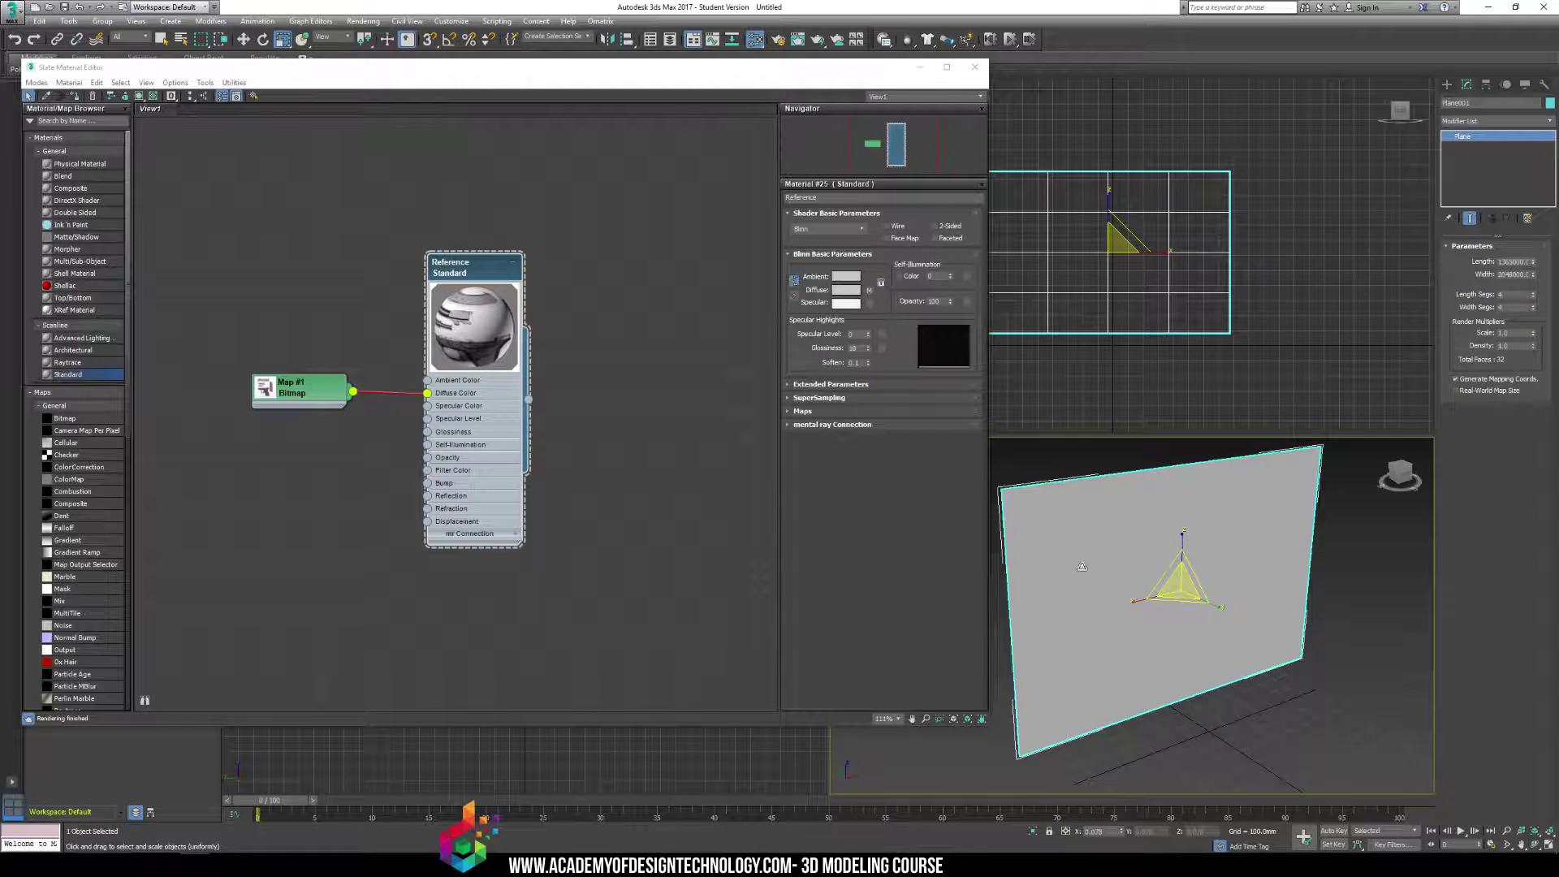
{"action": "left_click", "coordinate": [1100, 461]}
{"action": "left_click", "coordinate": [1123, 528]}
Enlarge the bitmap node's preview and arrange it beside the Reference material node
{"action": "left_click_drag", "start_coordinate": [473, 273], "coordinate": [472, 260]}
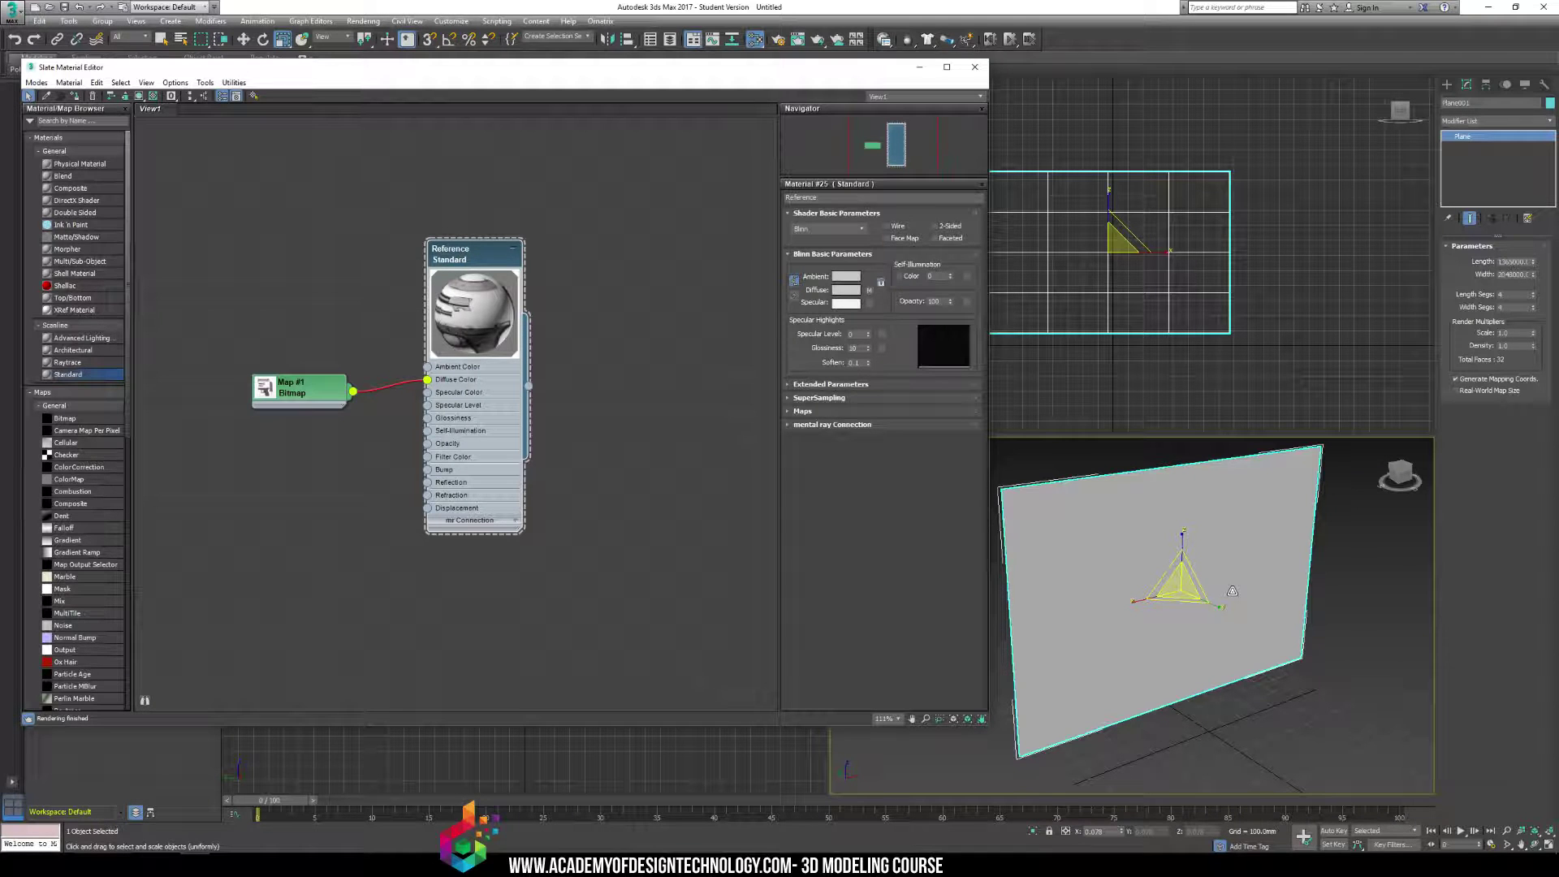
{"action": "double_click", "coordinate": [266, 388]}
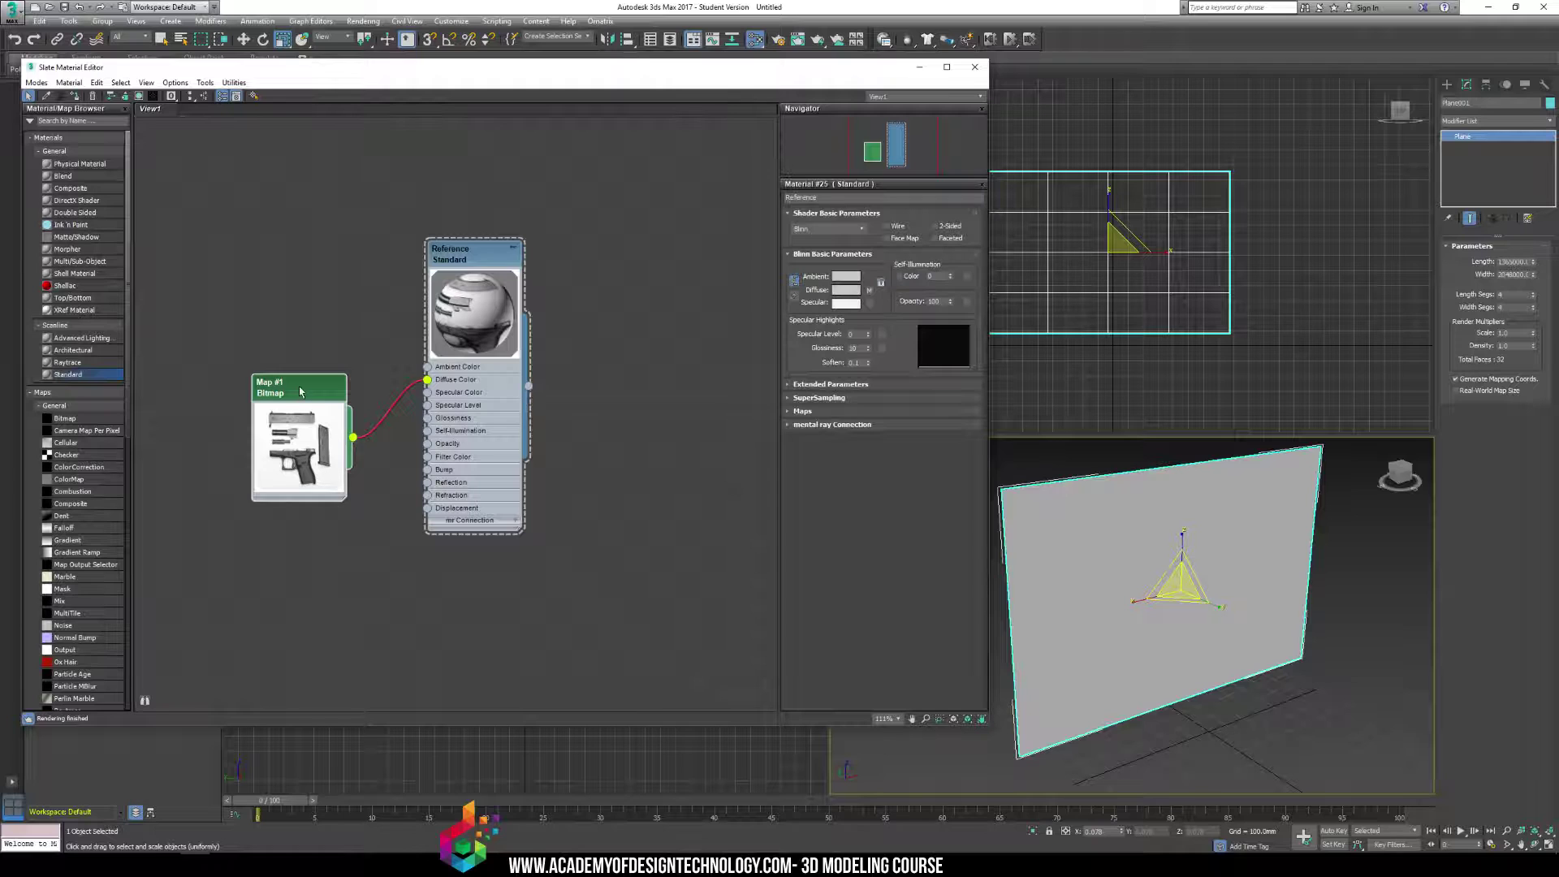
{"action": "left_click_drag", "start_coordinate": [302, 388], "coordinate": [330, 321]}
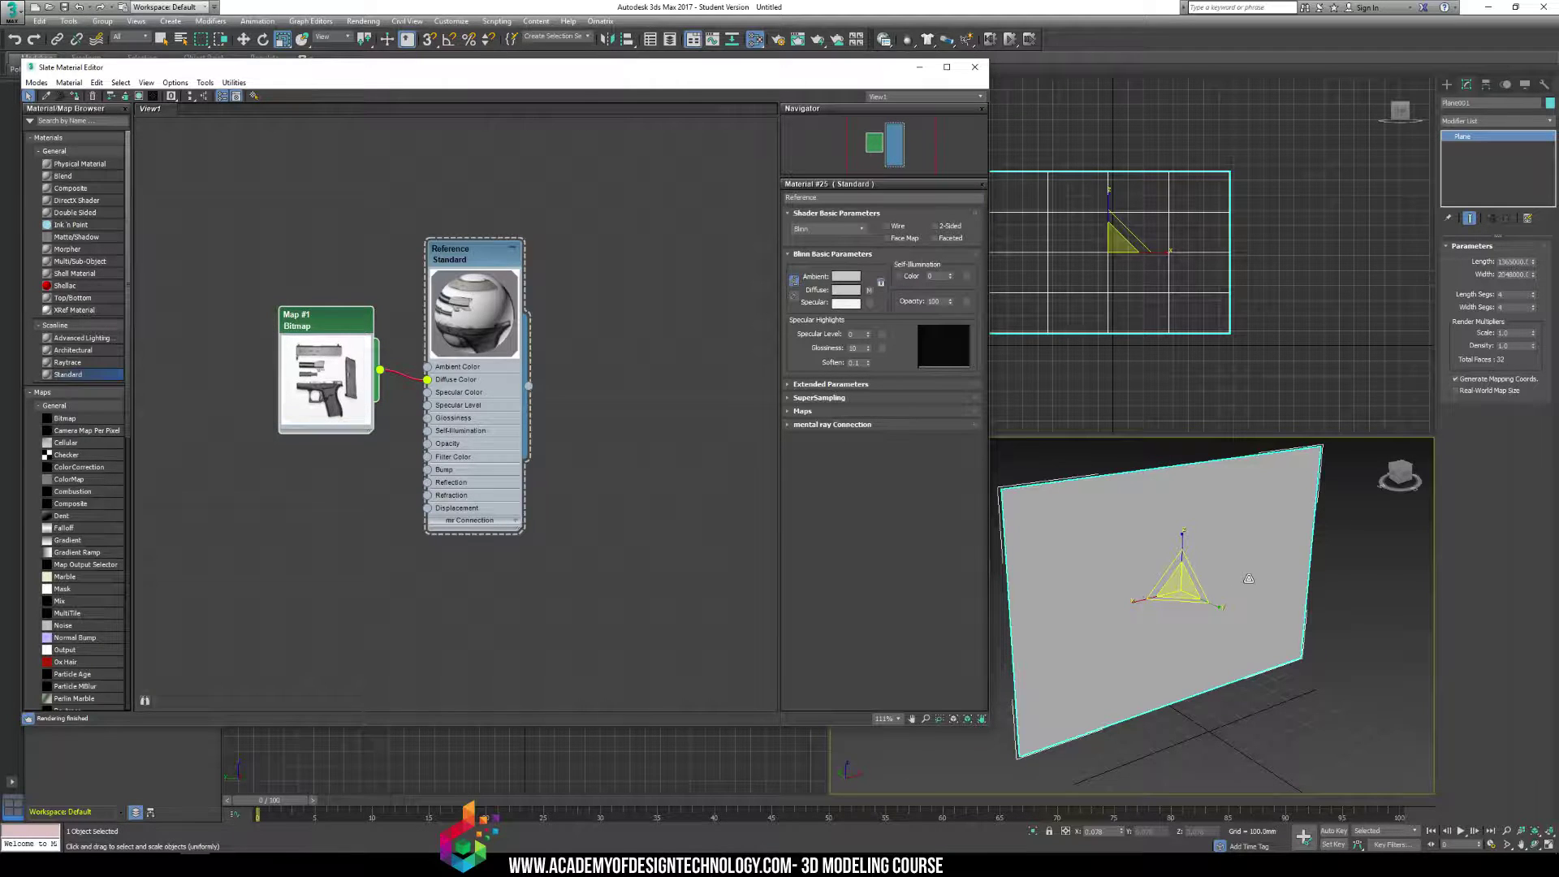
Enable Show Shaded Material in Viewport for the Reference material and inspect the textured plane in Perspective
{"action": "right_click", "coordinate": [468, 255]}
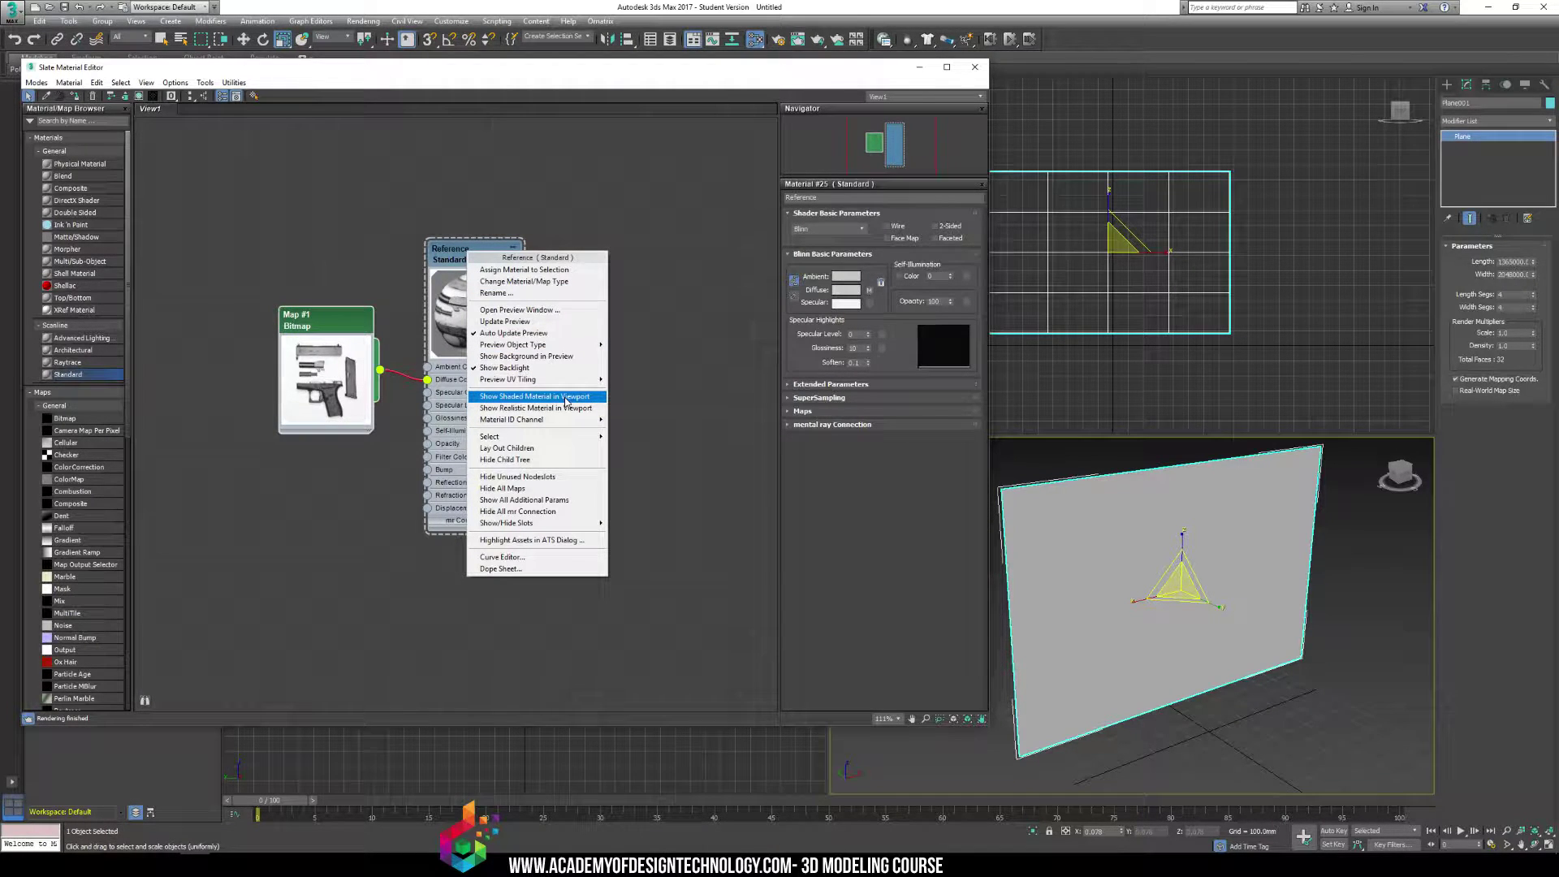
{"action": "left_click", "coordinate": [566, 397]}
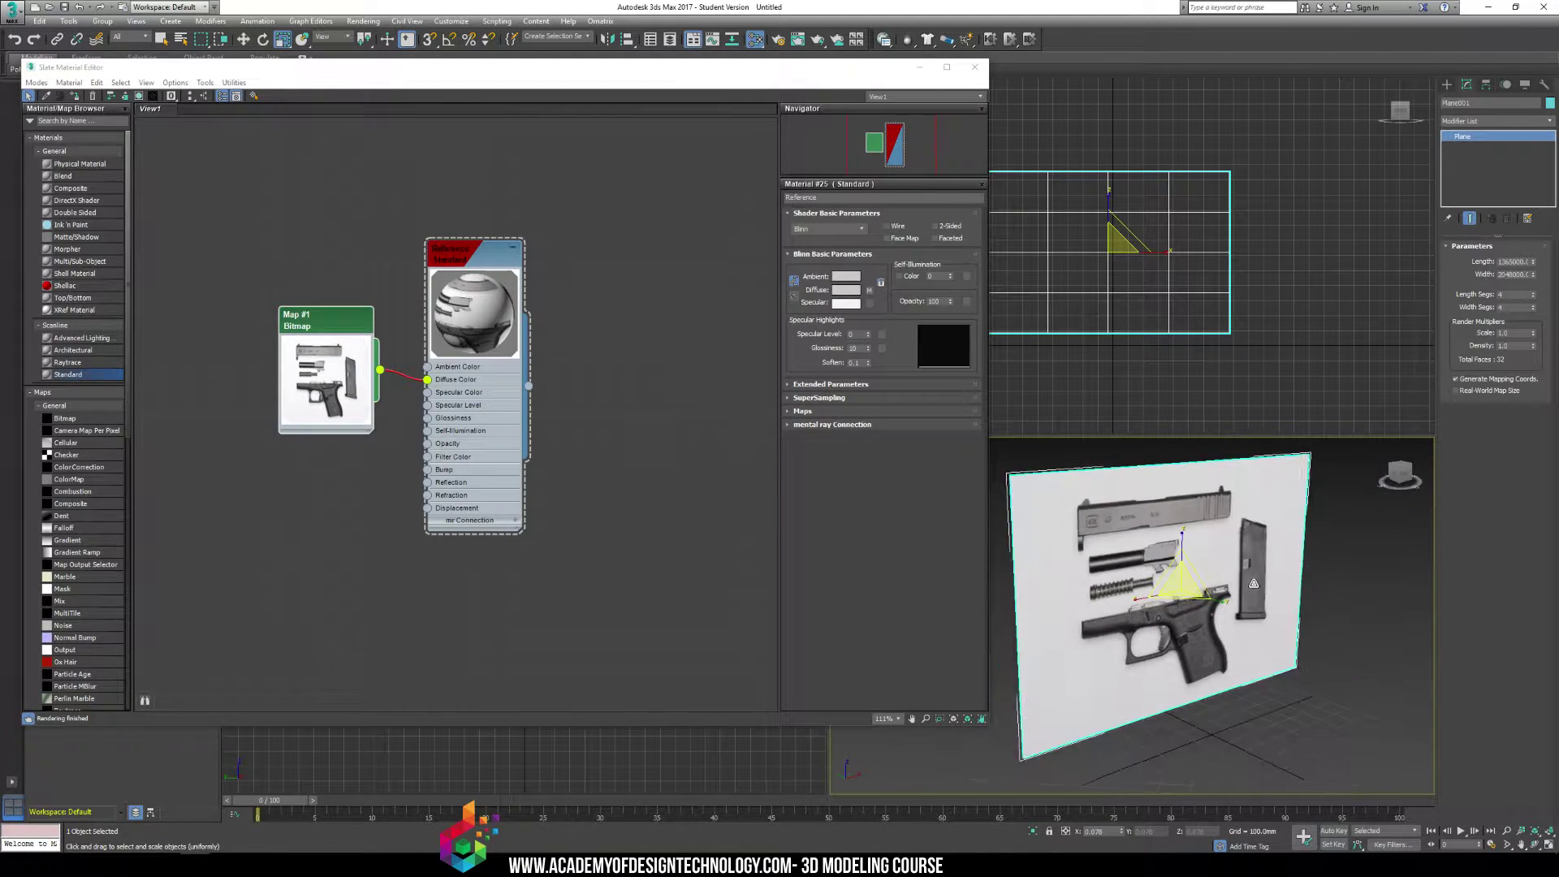
{"action": "middle_click_drag", "start_coordinate": [1254, 583], "coordinate": [1211, 601], "text": "alt"}
{"action": "mouse_move", "coordinate": [1253, 603]}
{"action": "middle_mouse_down", "text": "alt"}
{"action": "mouse_move", "coordinate": [1271, 608]}
{"action": "mouse_move", "coordinate": [1223, 599]}
{"action": "middle_mouse_up", "text": "alt"}
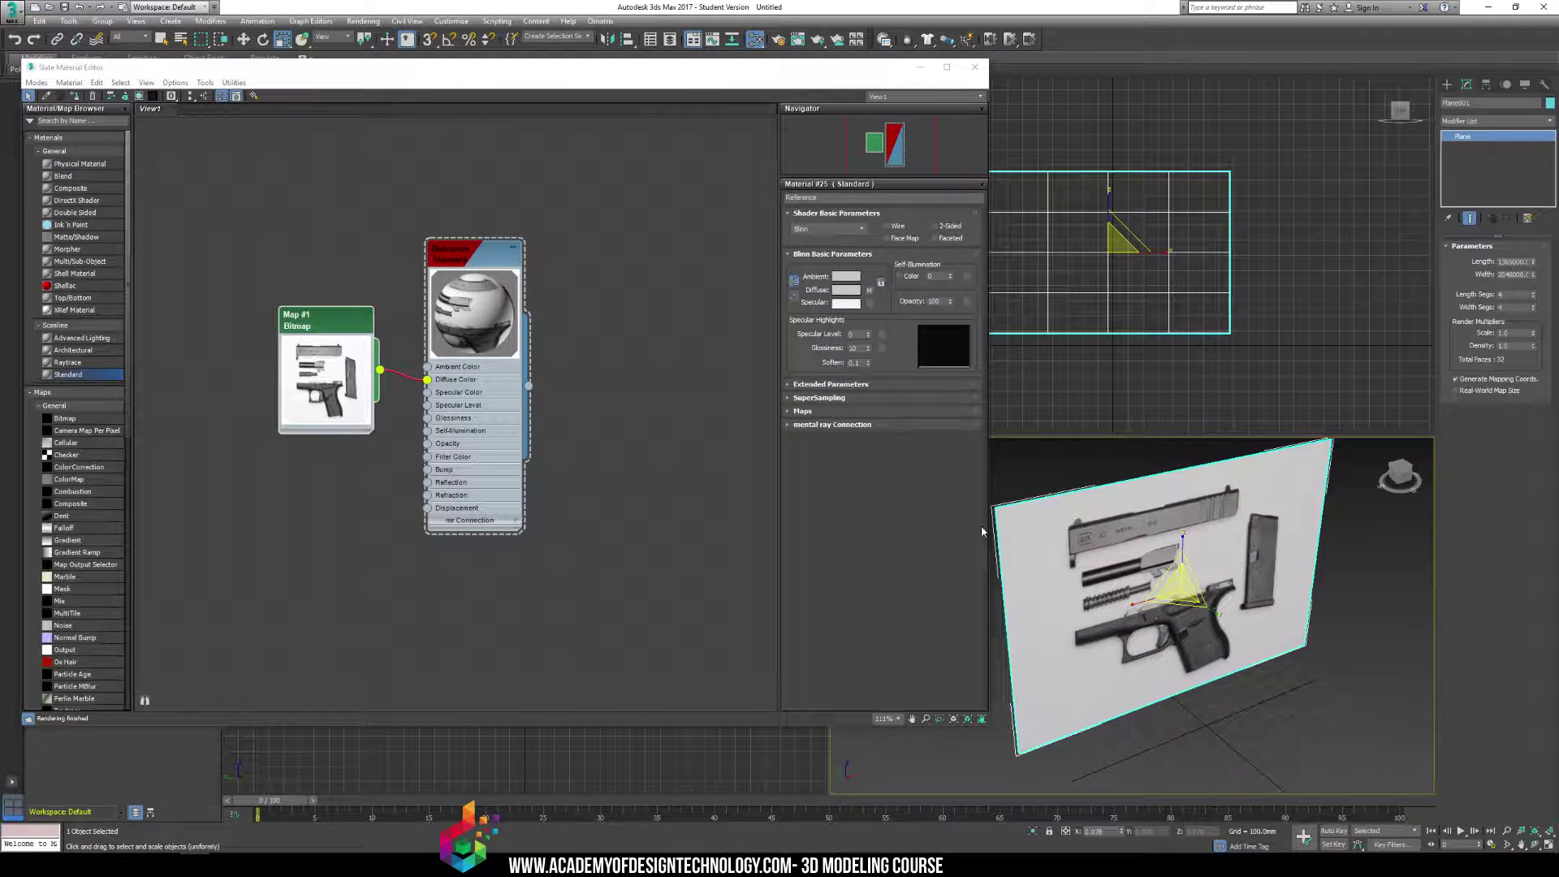
Add a second Standard material below the Reference material node and name it Reference2
{"action": "scroll", "coordinate": [325, 292], "scroll_direction": "down", "scroll_amount": 3}
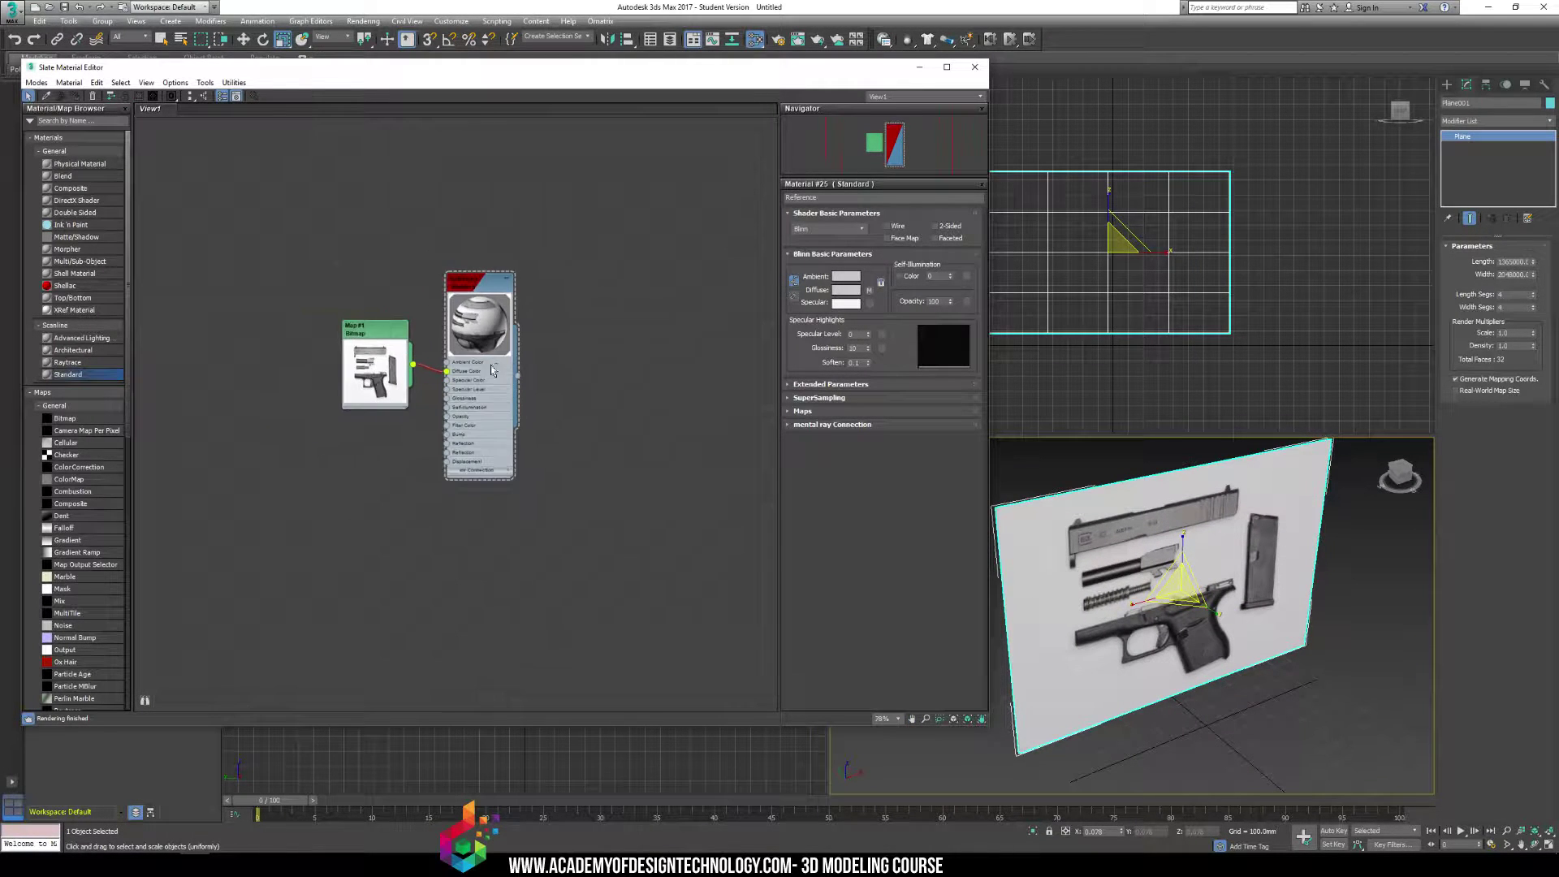
{"action": "double_click", "coordinate": [81, 375]}
{"action": "left_click_drag", "start_coordinate": [450, 351], "coordinate": [498, 416]}
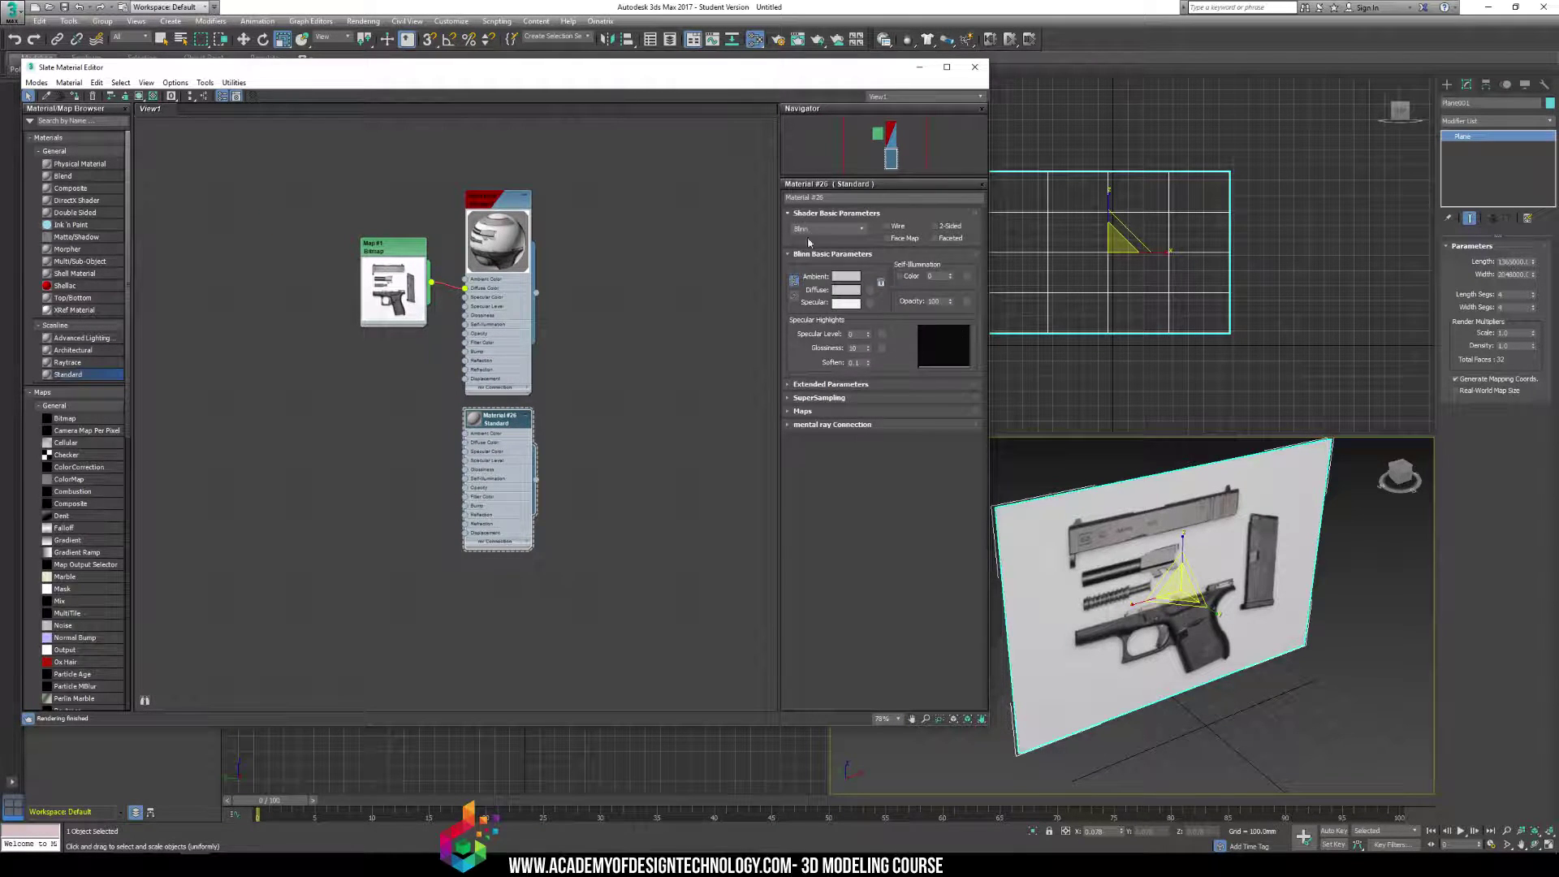
{"action": "left_click_drag", "start_coordinate": [845, 198], "coordinate": [708, 183]}
{"action": "type", "text": "R"}
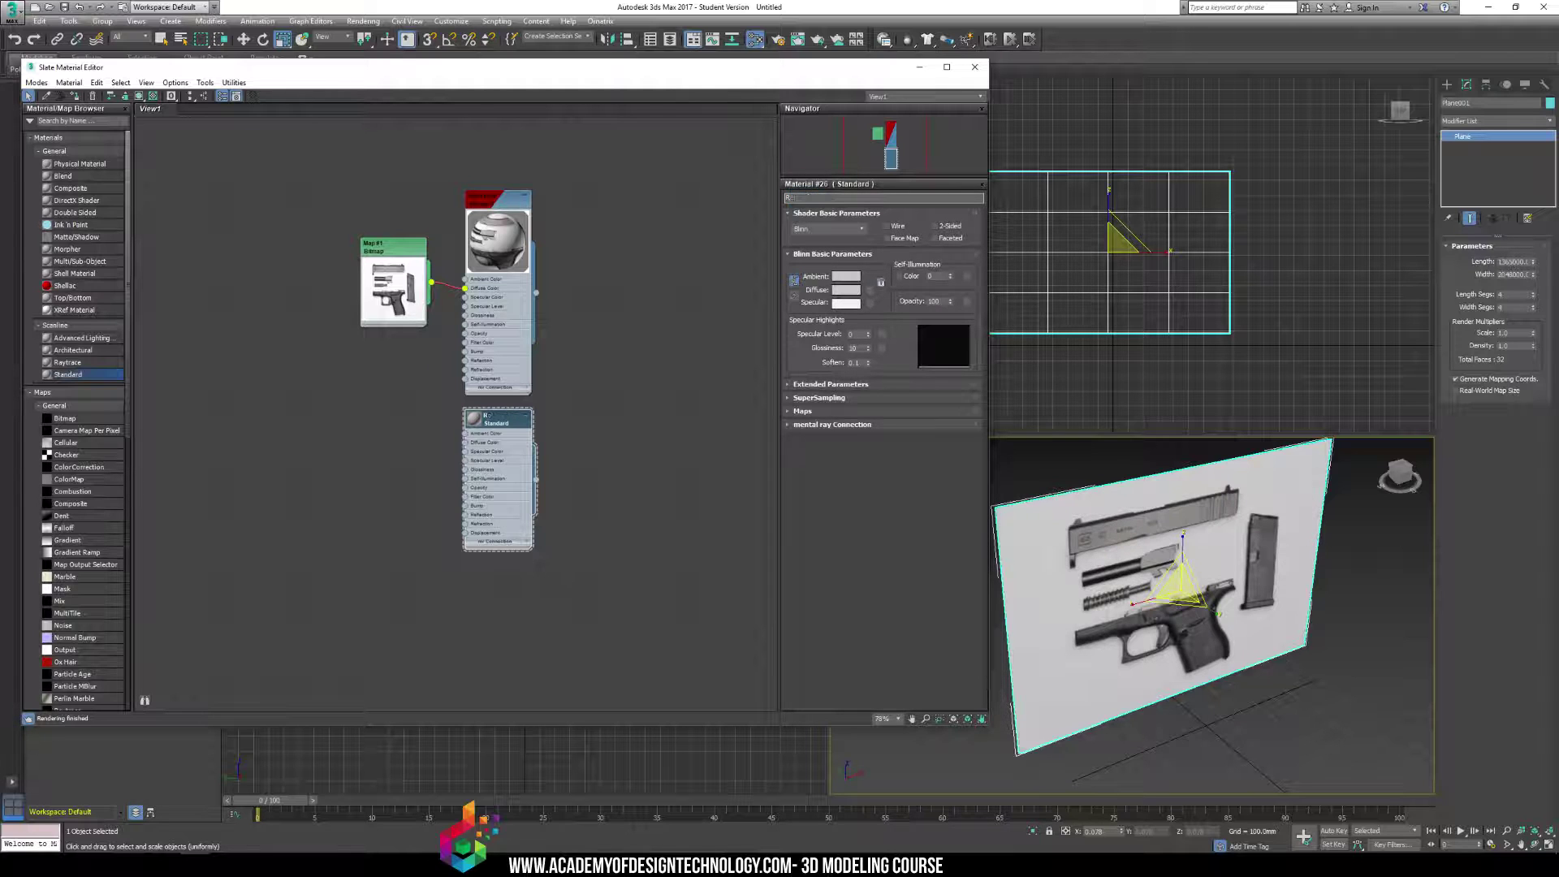
{"action": "type", "text": "eference2"}
Load the G43PARTSLG.gif image as a Bitmap map into the Diffuse channel of the Reference2 material
{"action": "left_click", "coordinate": [869, 290]}
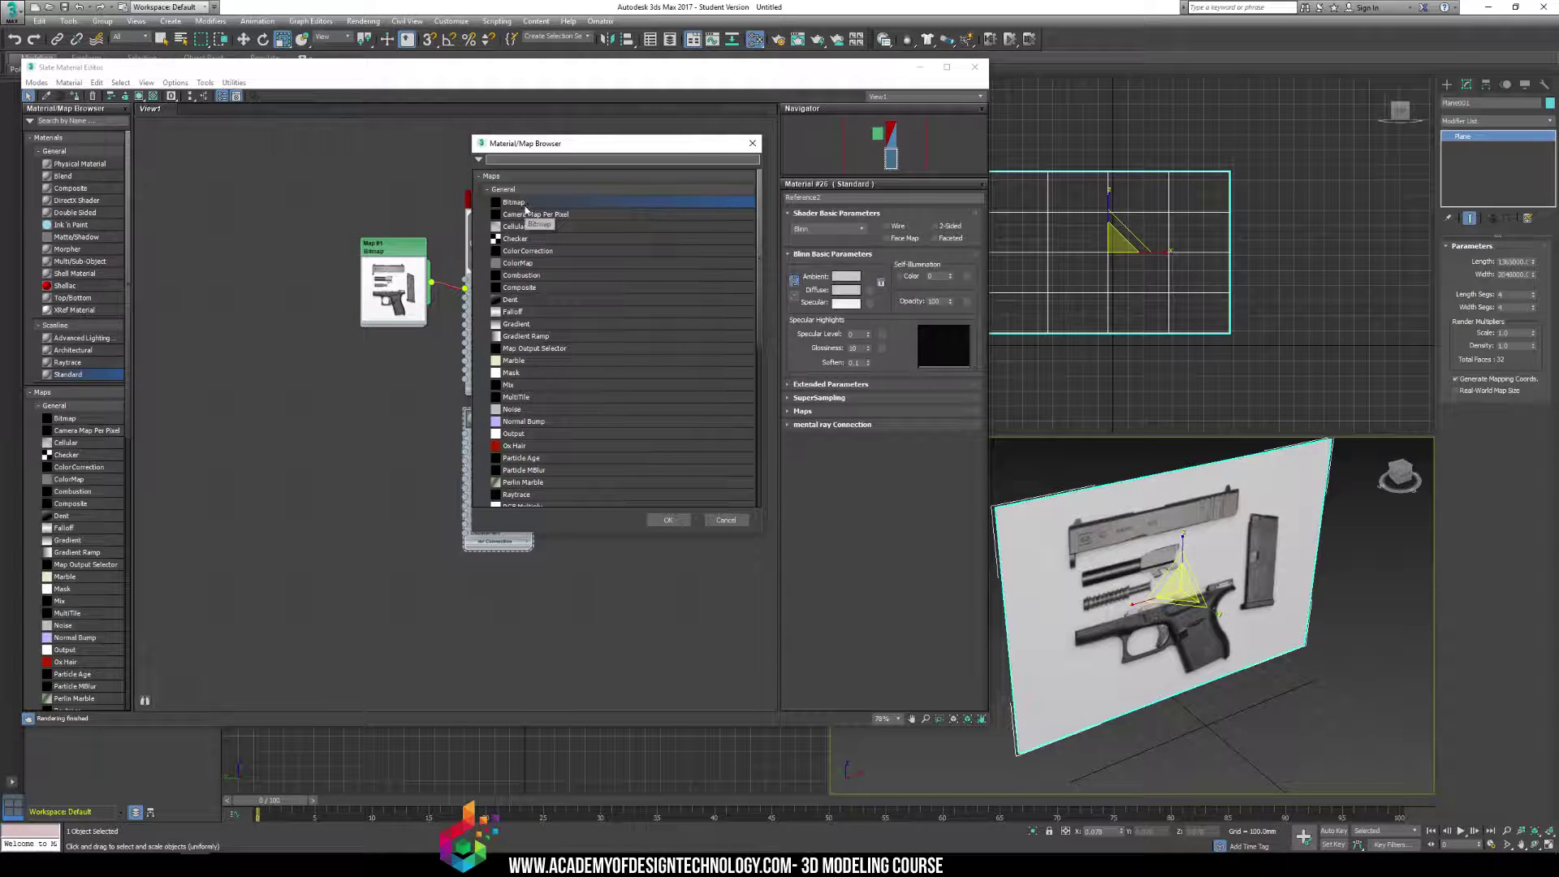
{"action": "double_click", "coordinate": [518, 203]}
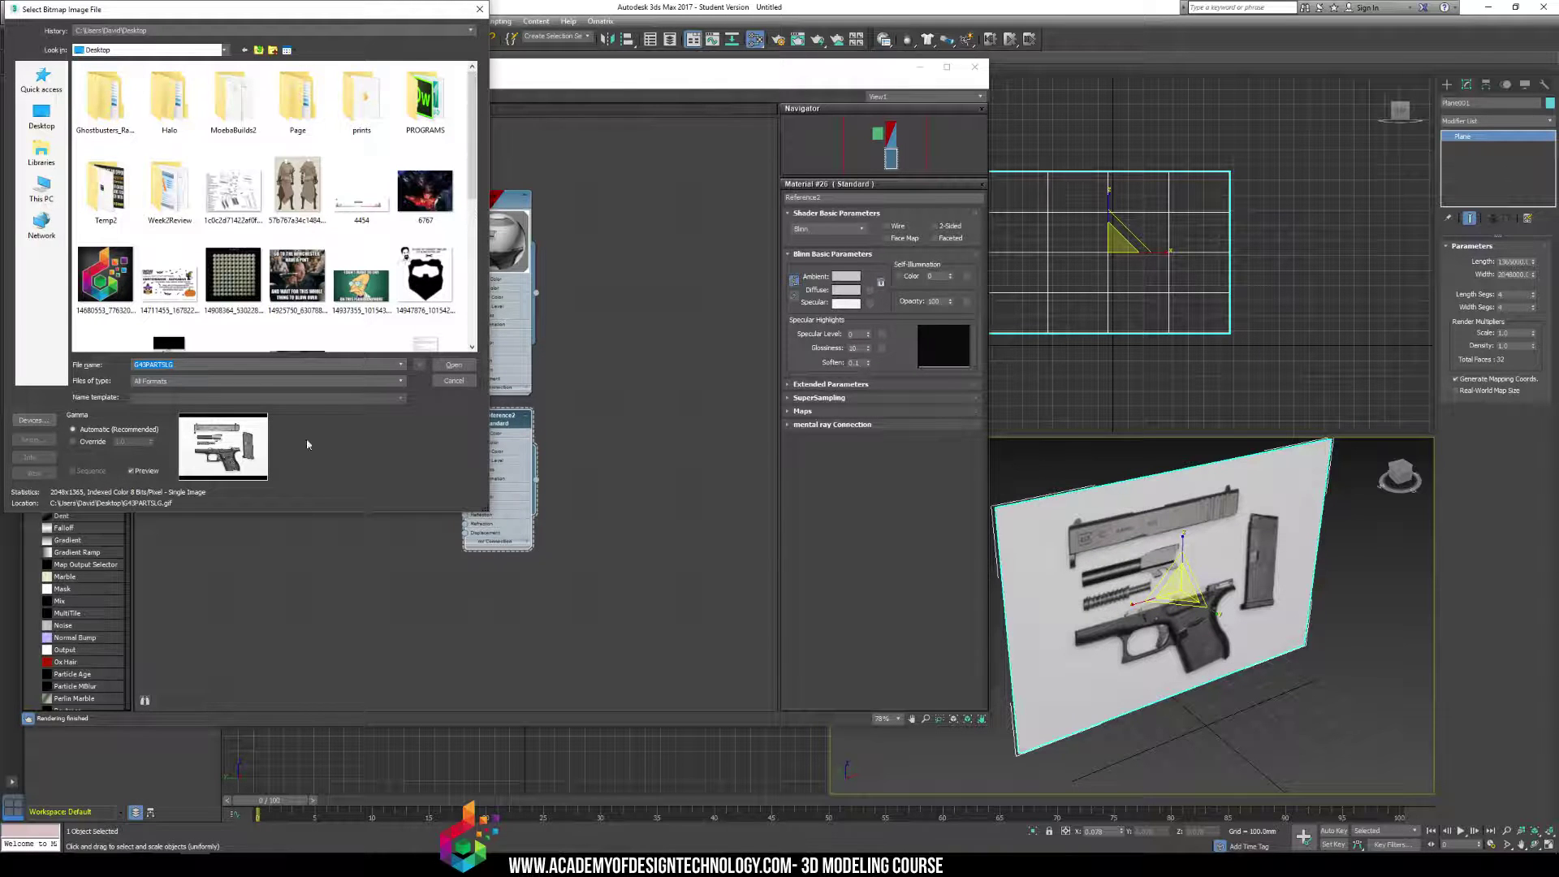
{"action": "left_click", "coordinate": [454, 365]}
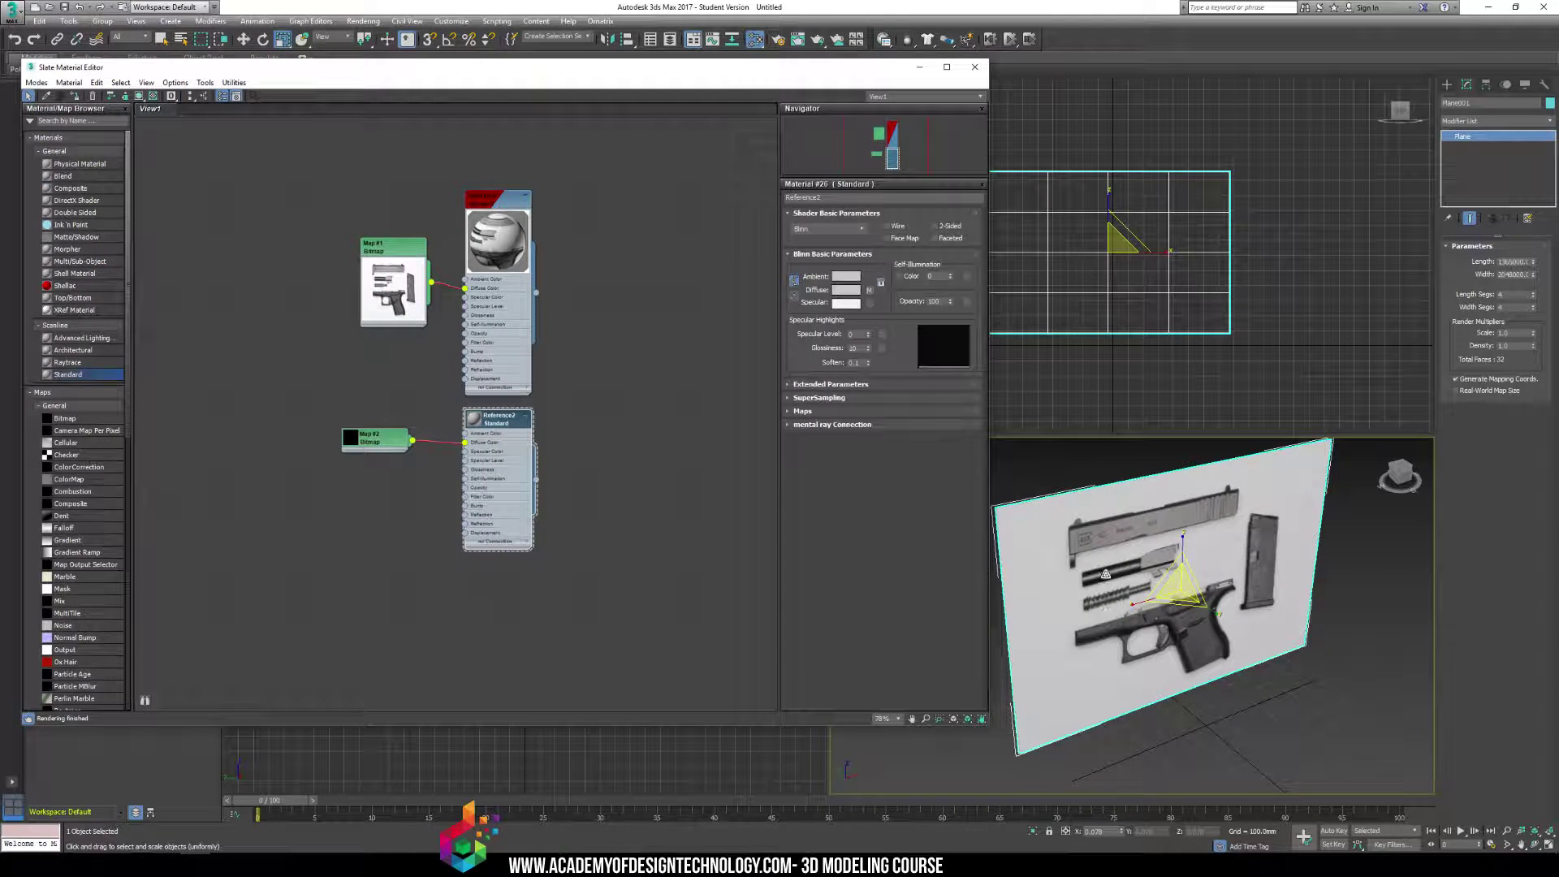
{"action": "left_click", "coordinate": [1090, 613]}
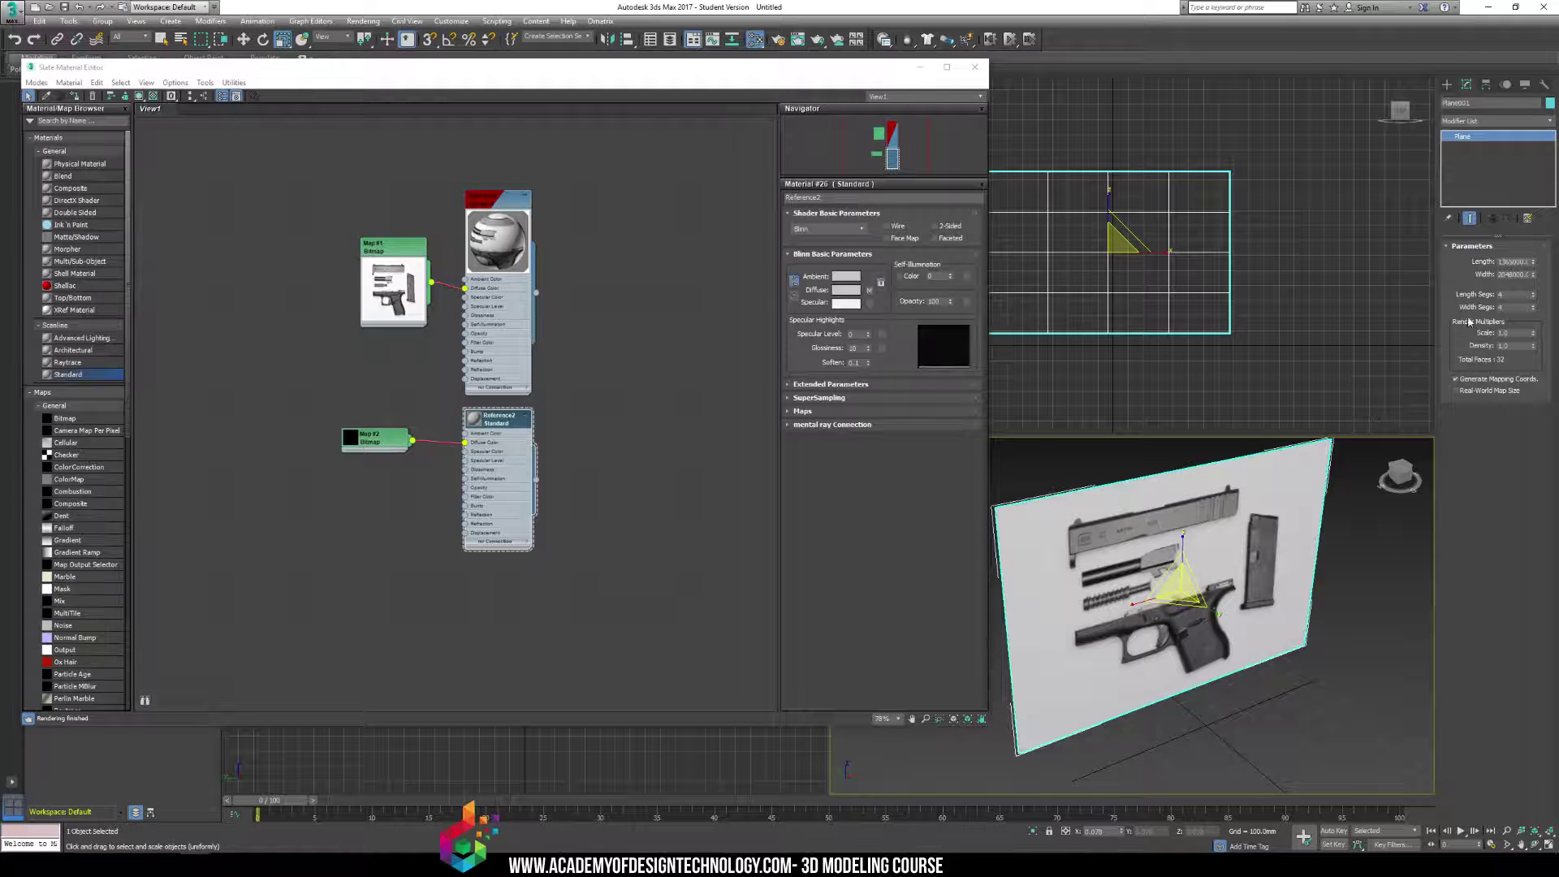
Set the textured plane's length segments and width segments to 1
{"action": "left_click_drag", "start_coordinate": [1509, 295], "coordinate": [1492, 298]}
{"action": "type", "text": "1"}
{"action": "key", "text": "Tab"}
{"action": "type", "text": "1"}
{"action": "key", "text": "Return"}
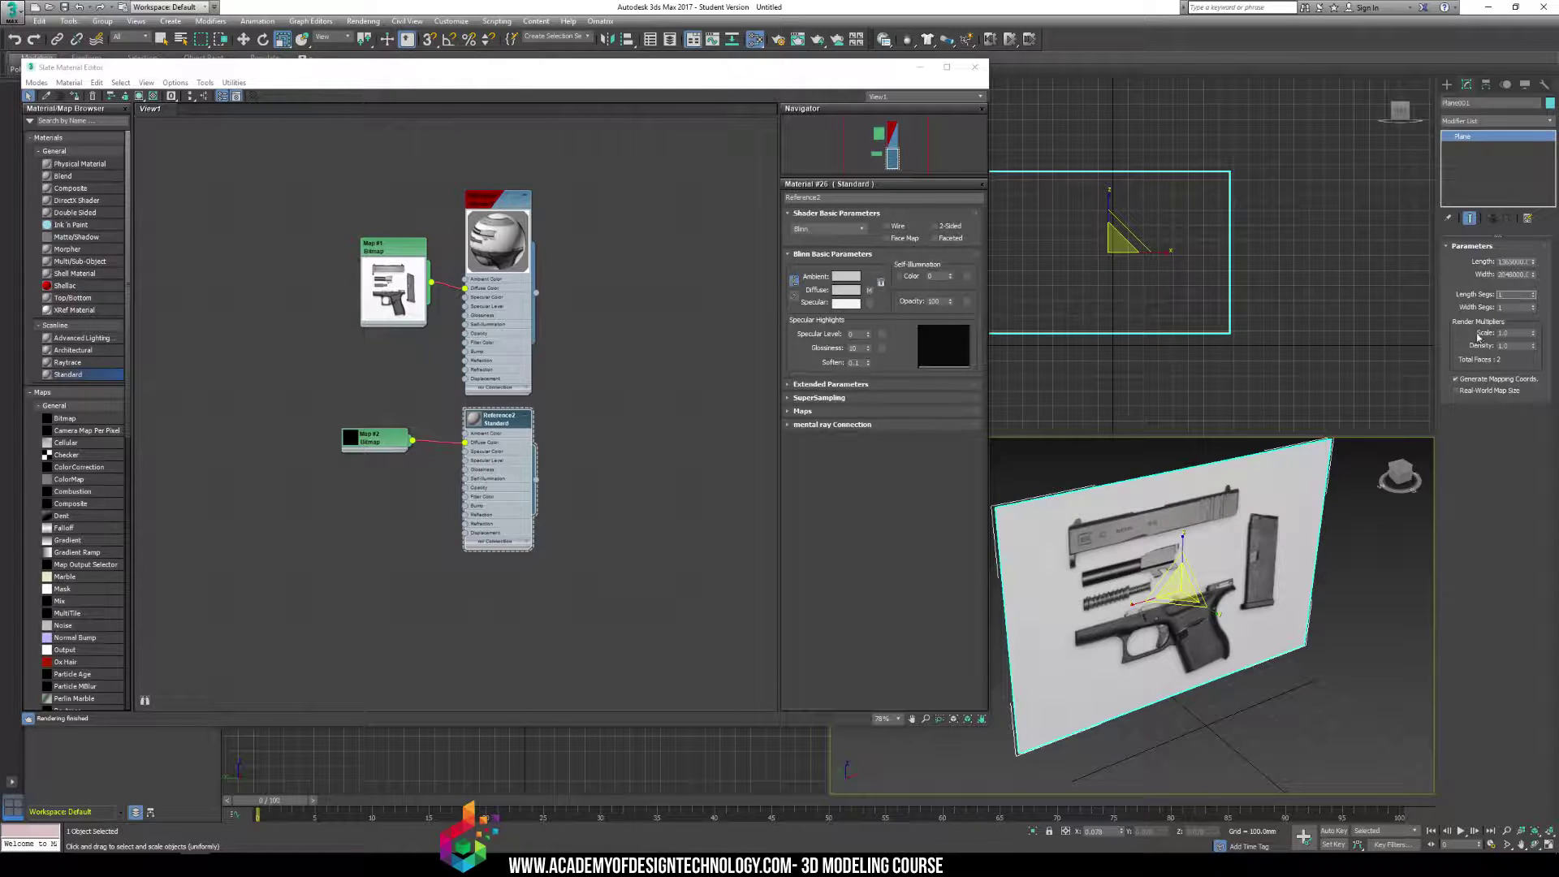
{"action": "middle_click_drag", "start_coordinate": [1297, 646], "coordinate": [1322, 632], "text": "alt"}
{"action": "middle_click_drag", "start_coordinate": [1293, 569], "coordinate": [1277, 670]}
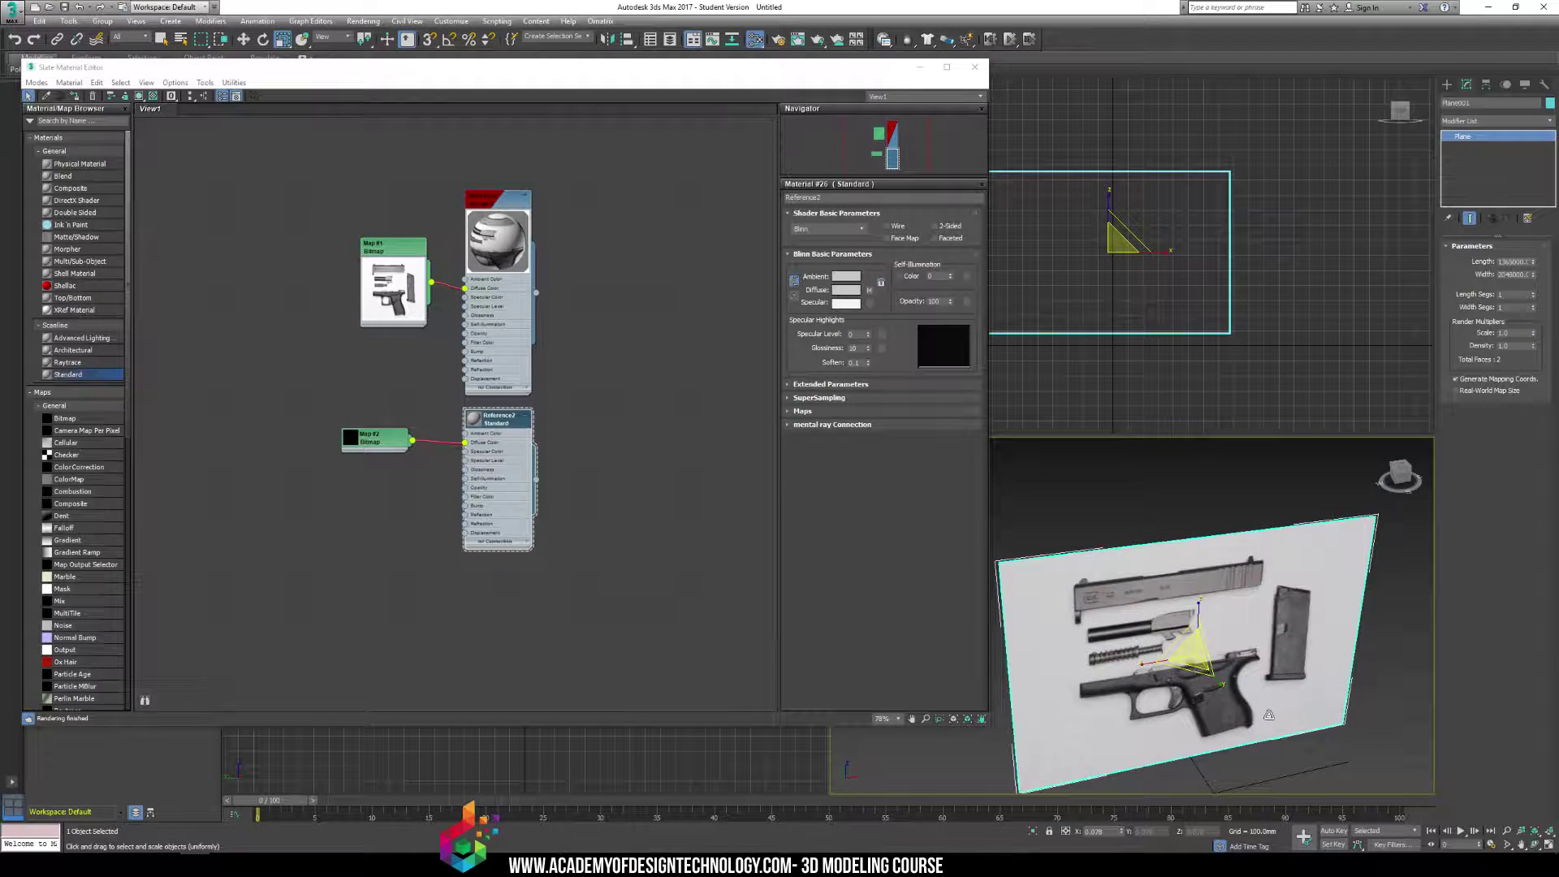
{"action": "scroll", "coordinate": [1268, 713], "scroll_direction": "up", "scroll_amount": 1}
{"action": "scroll", "coordinate": [1268, 712], "scroll_direction": "down", "scroll_amount": 1}
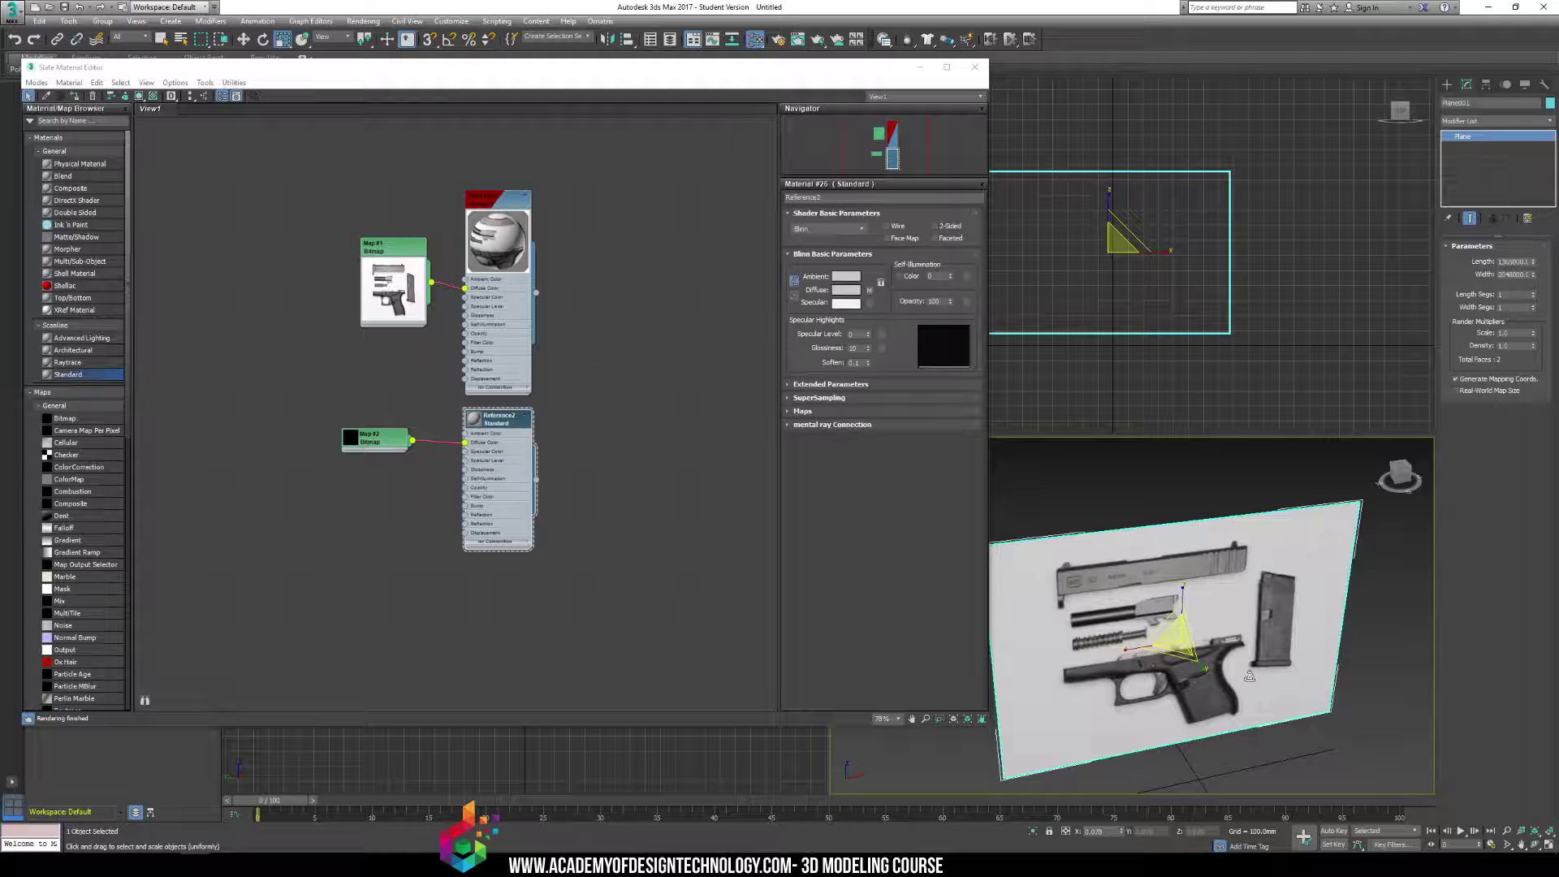
Close the Slate Material Editor and rename the plane object to Reference
{"action": "key", "text": "m"}
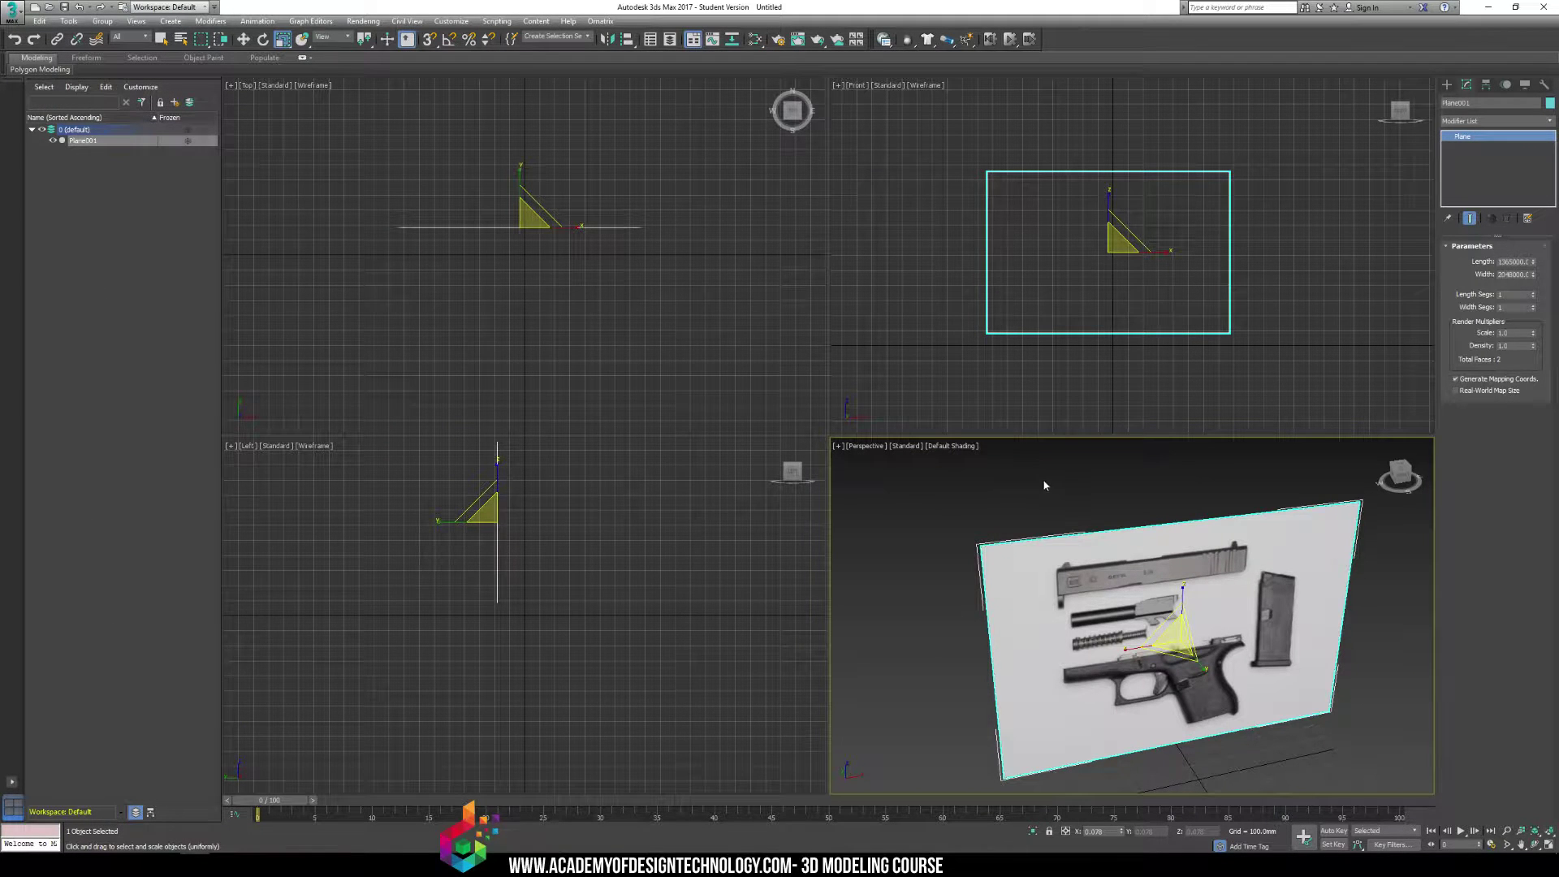
{"action": "middle_click_drag", "start_coordinate": [1044, 484], "coordinate": [990, 513]}
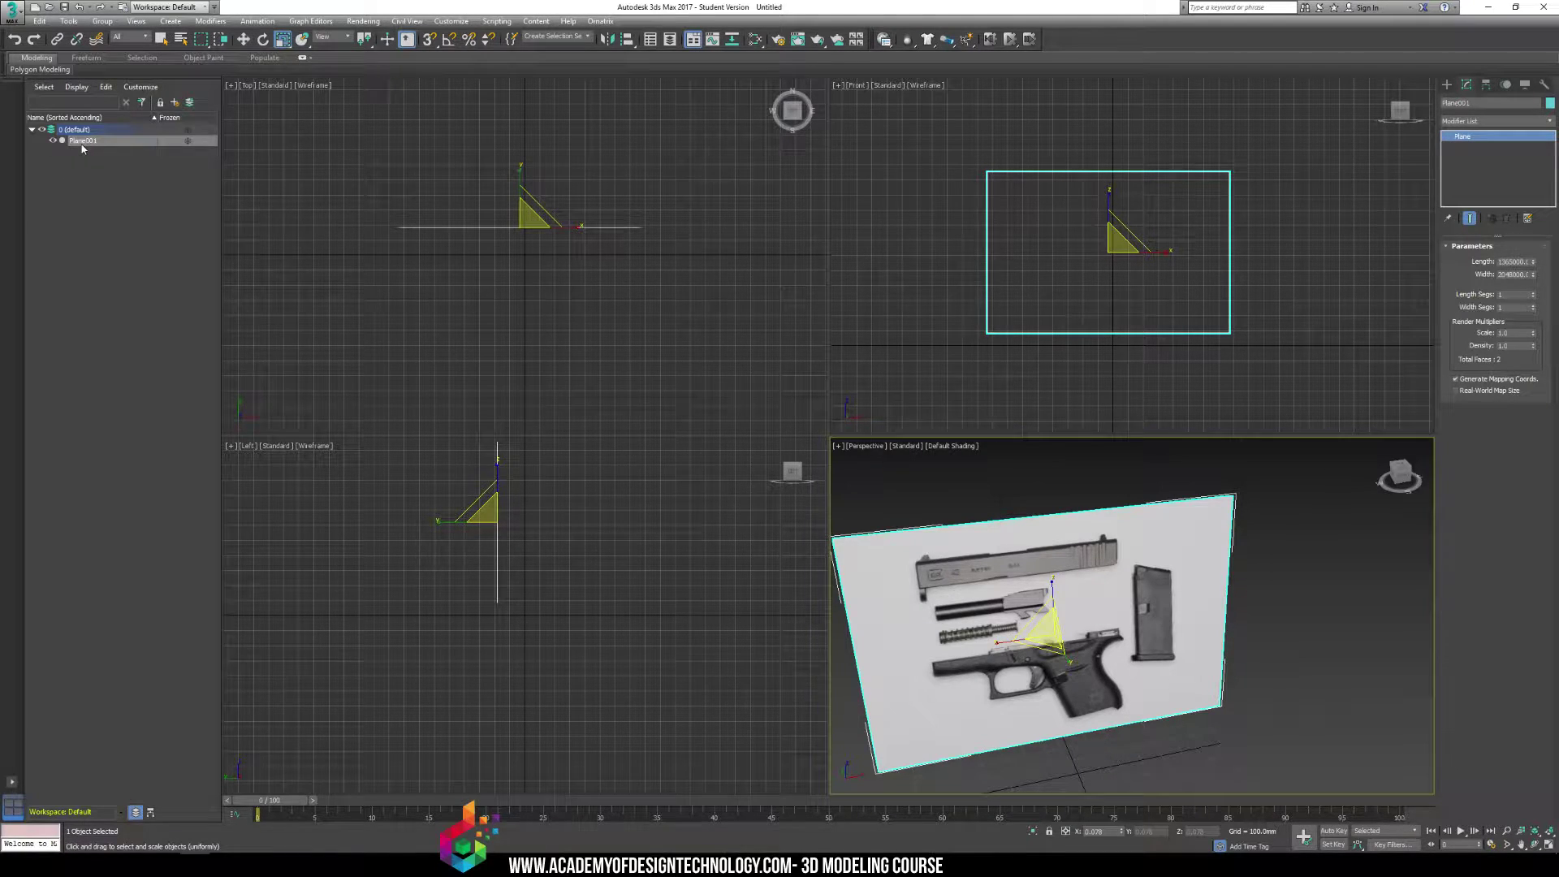
{"action": "left_click", "coordinate": [1494, 103]}
{"action": "type", "text": "Reference"}
{"action": "key", "text": "Return"}
{"action": "middle_click_drag", "start_coordinate": [1193, 598], "coordinate": [1204, 601]}
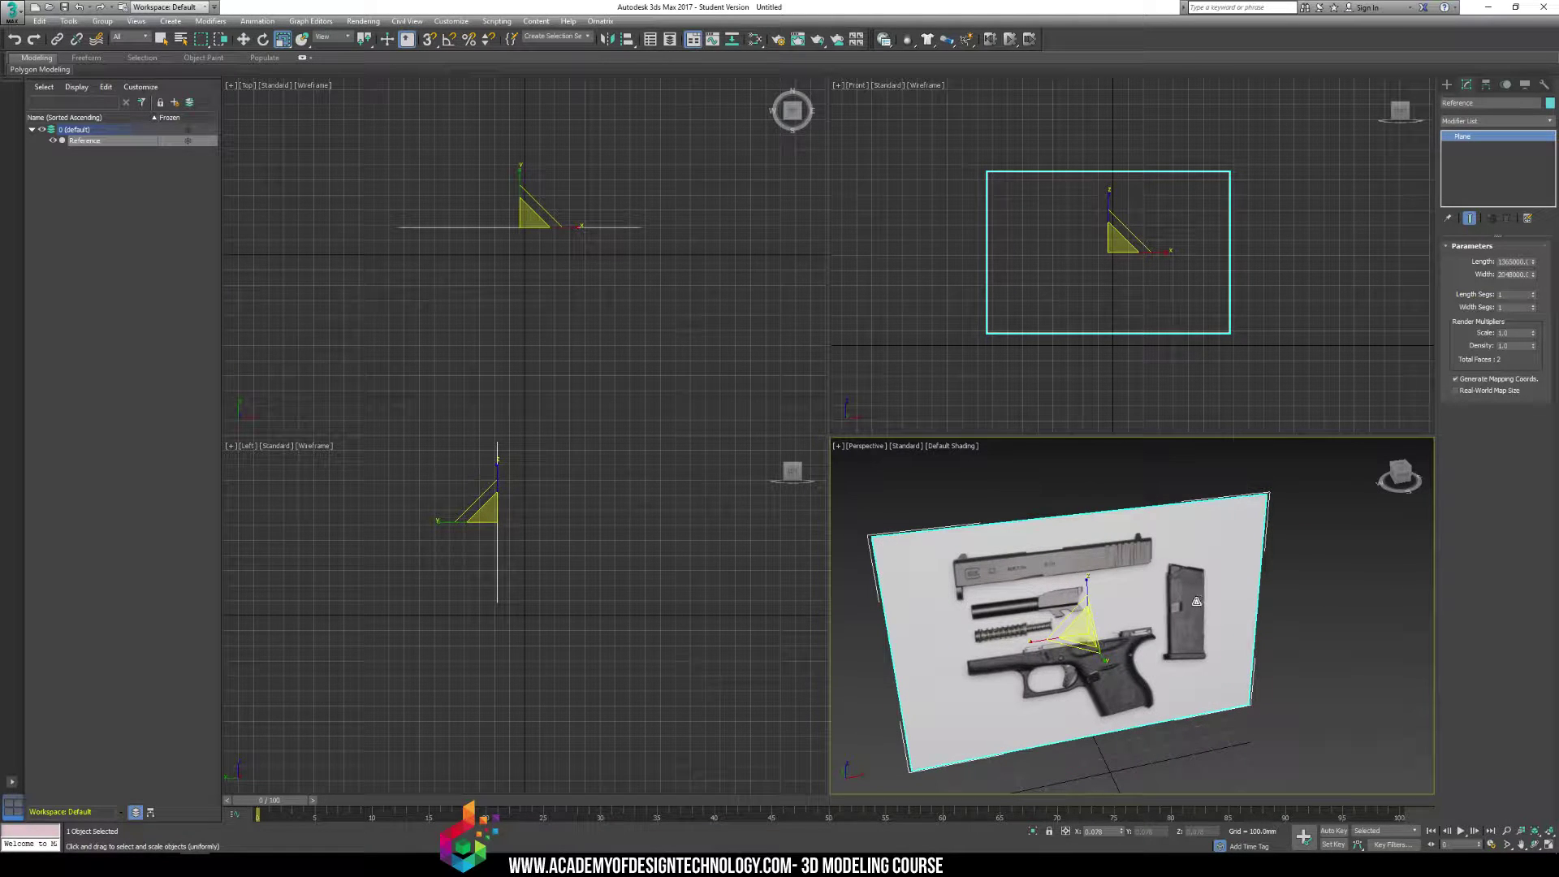
Move the Reference plane back along the Y axis, away from the centre of the grid
{"action": "middle_click_drag", "start_coordinate": [1175, 622], "coordinate": [1231, 571]}
{"action": "scroll", "coordinate": [1232, 570], "scroll_direction": "down", "scroll_amount": 4}
{"action": "key", "text": "w"}
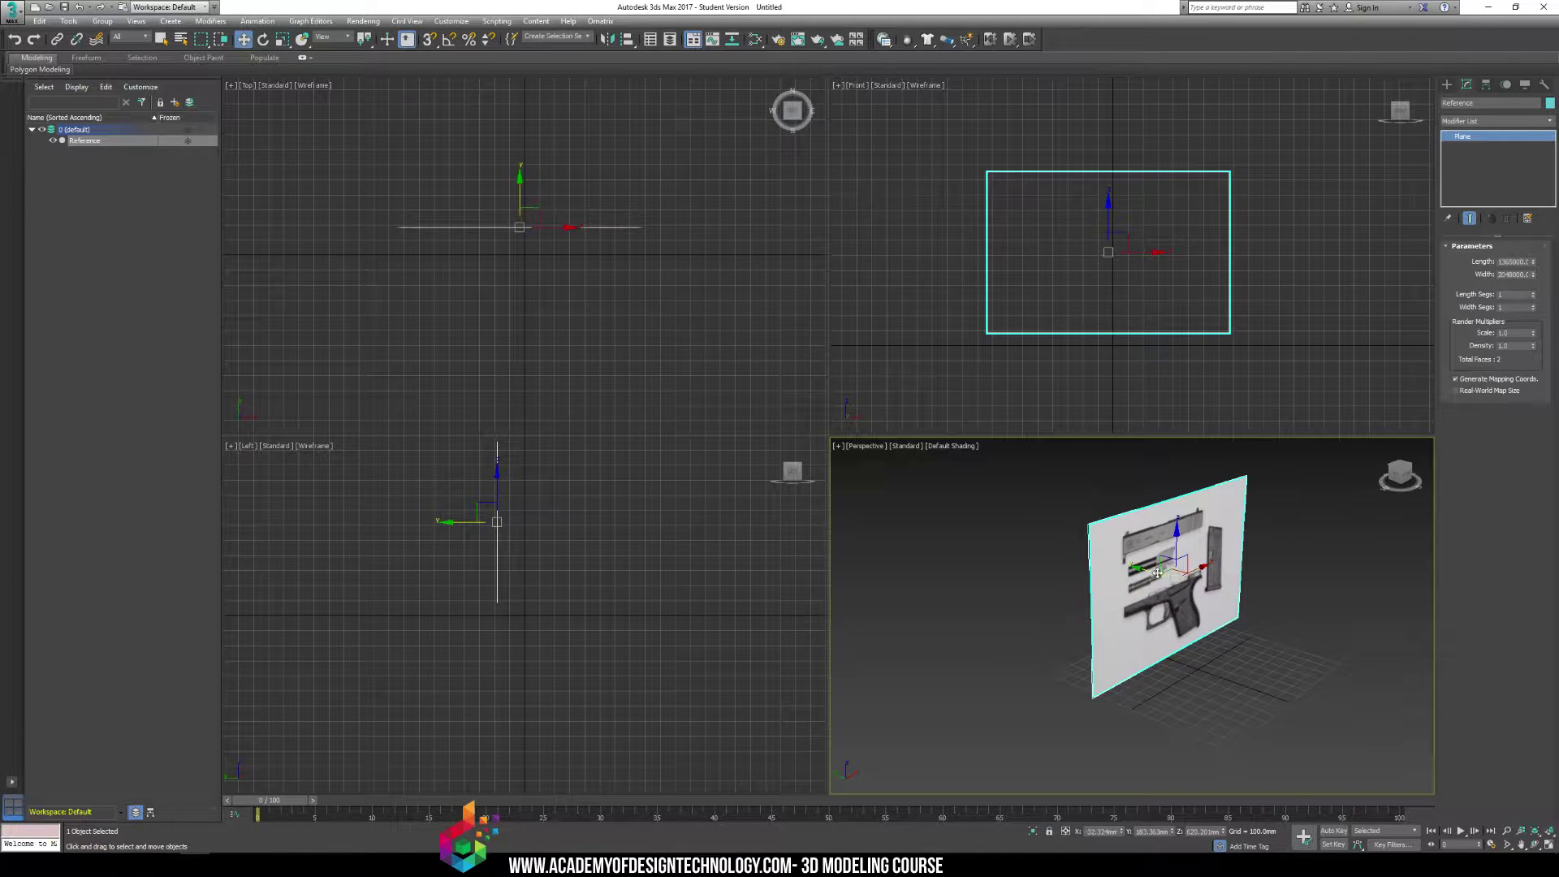
{"action": "left_click_drag", "start_coordinate": [1153, 593], "coordinate": [1102, 578]}
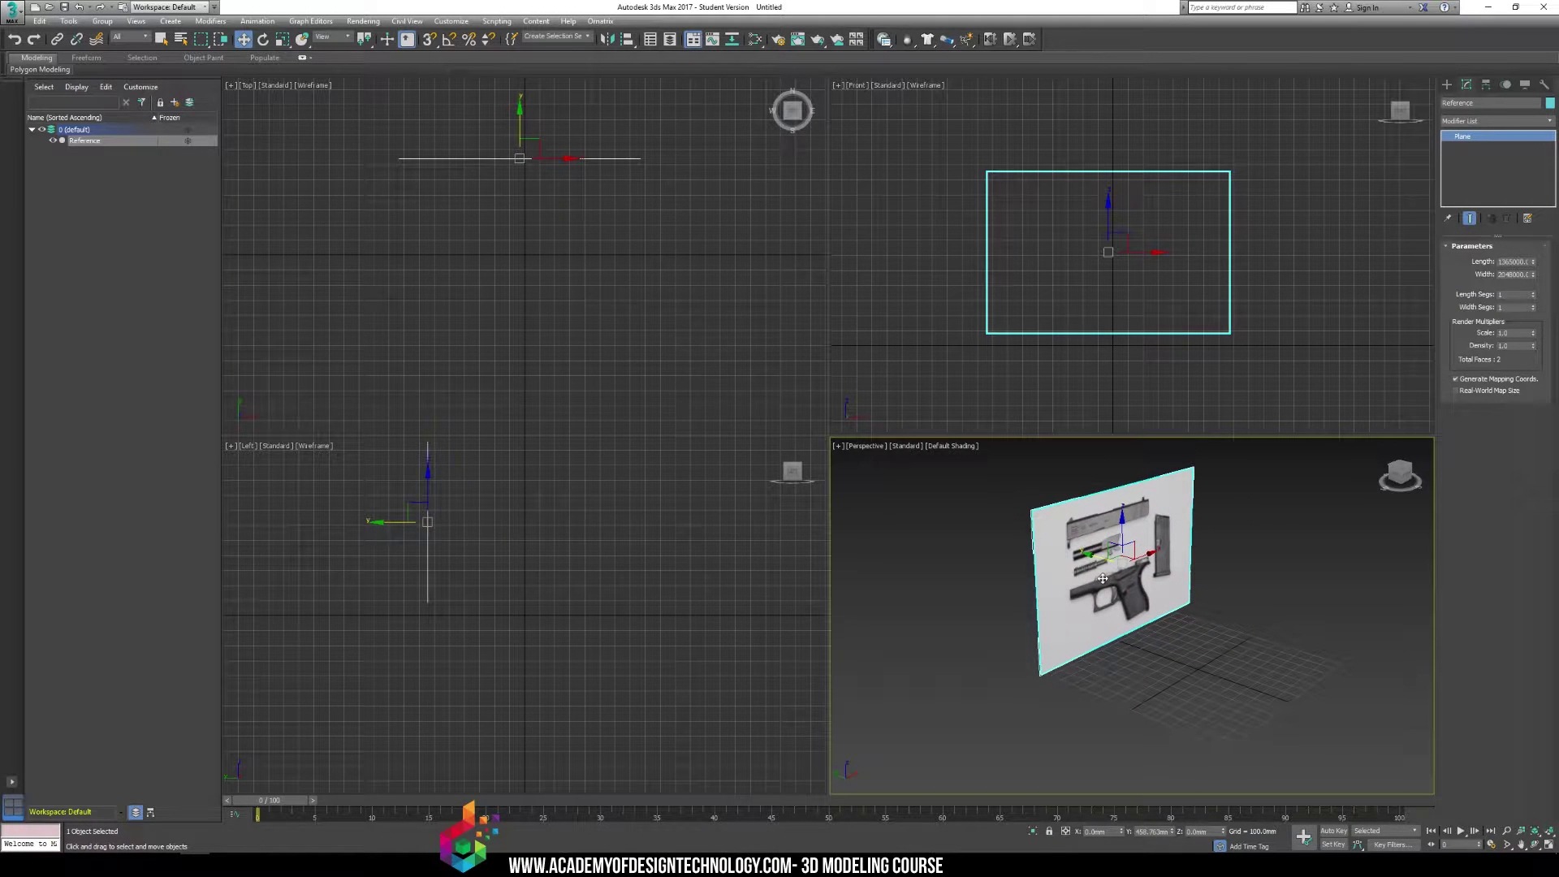
{"action": "left_click", "coordinate": [381, 525]}
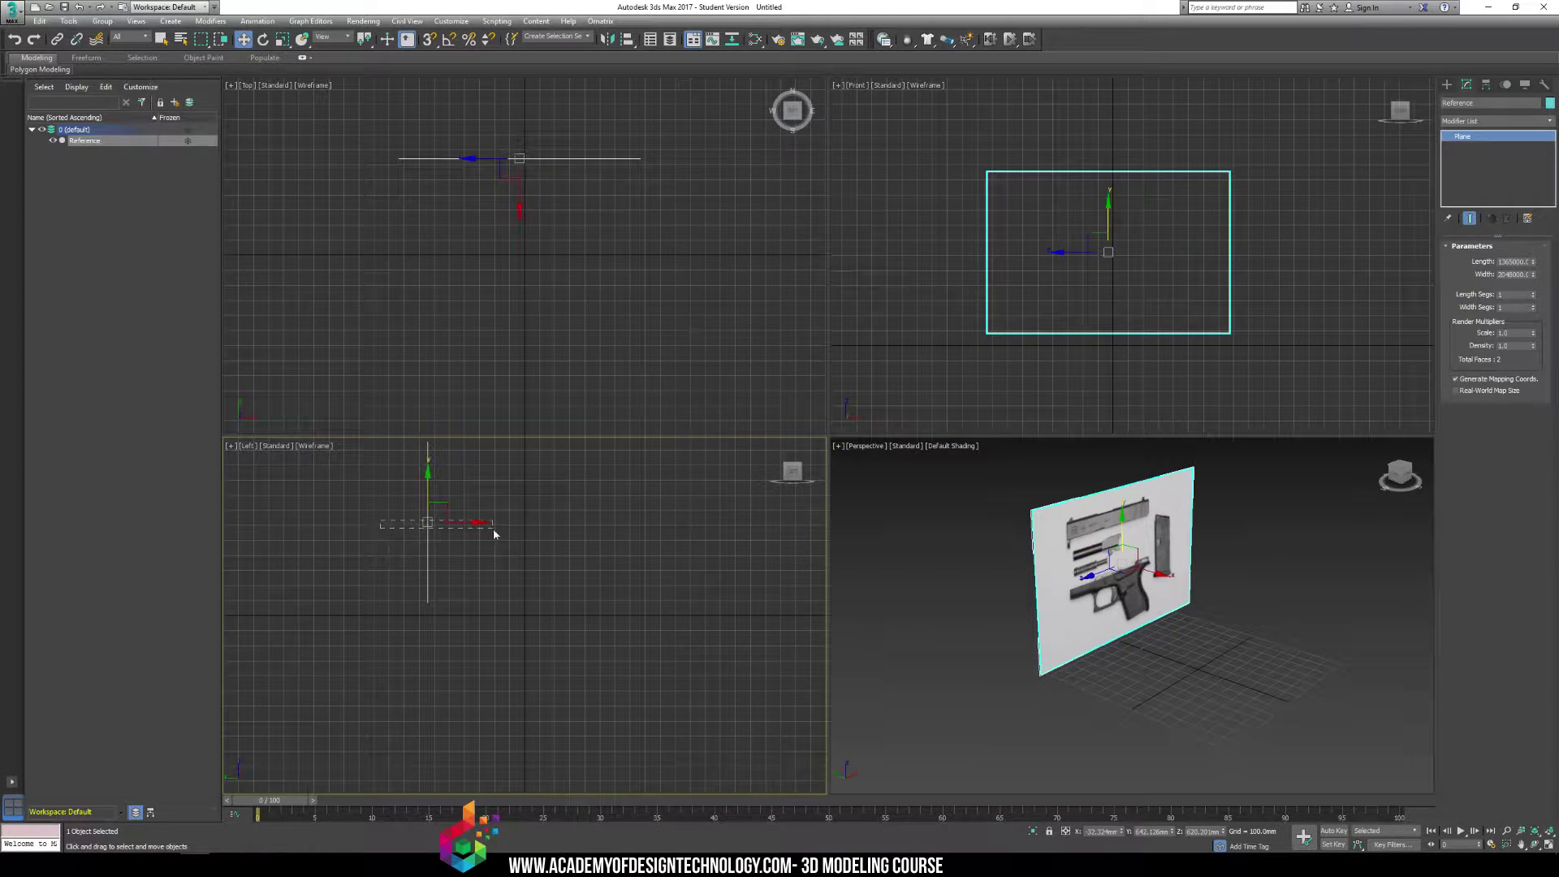
{"action": "left_click", "coordinate": [424, 522]}
{"action": "left_click", "coordinate": [457, 522]}
{"action": "left_click_drag", "start_coordinate": [422, 528], "coordinate": [458, 544]}
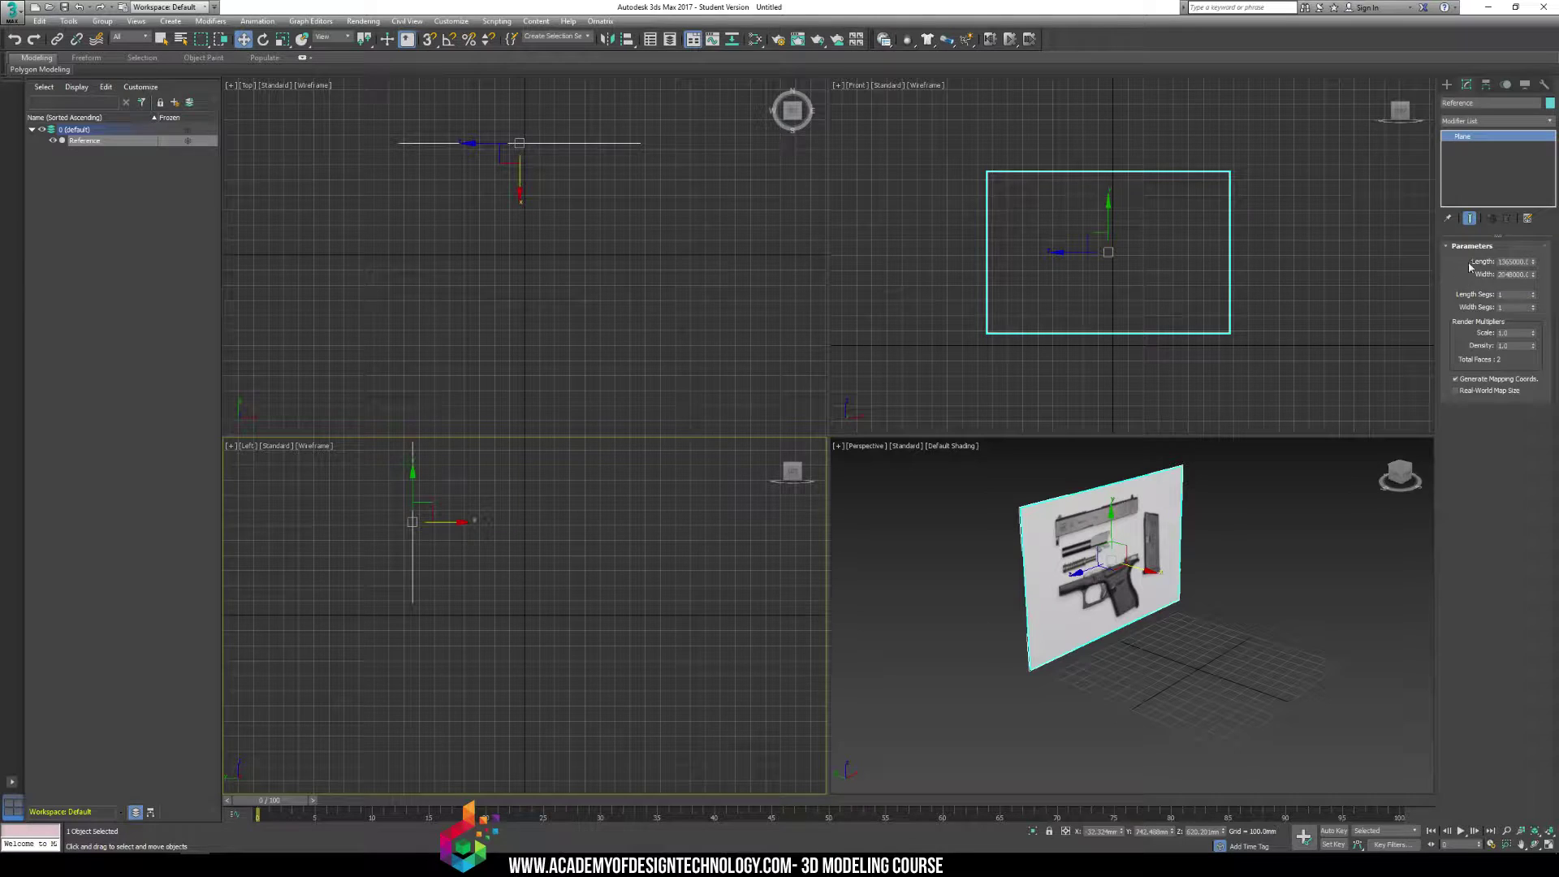
Create a test box over the Reference plane in the Front viewport, view it in Perspective, and delete it
{"action": "left_click", "coordinate": [1447, 85]}
{"action": "left_click", "coordinate": [1471, 158]}
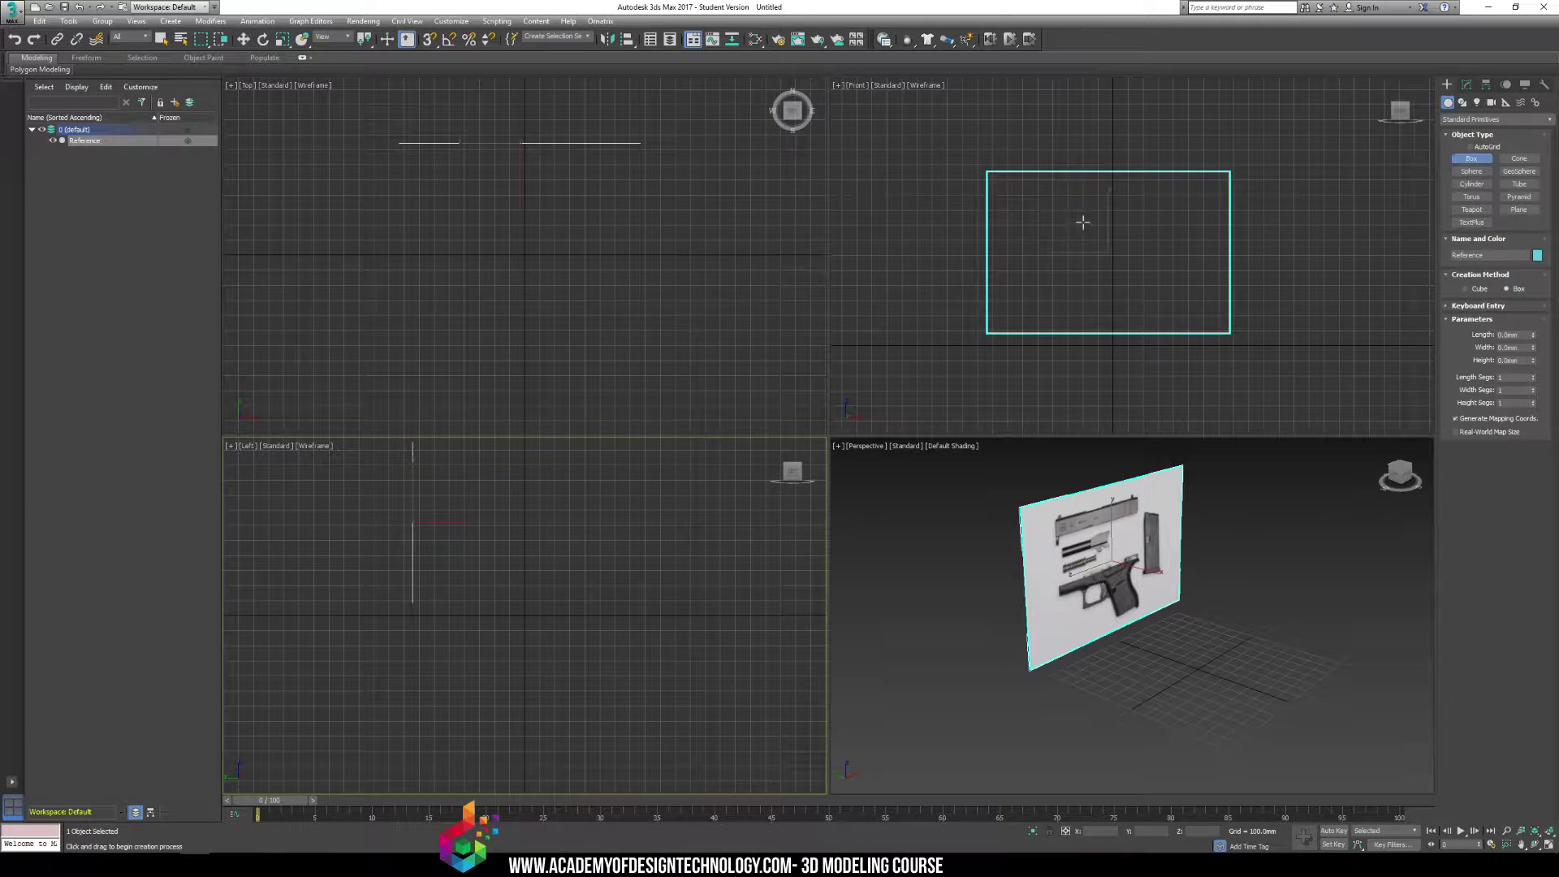
{"action": "left_click_drag", "start_coordinate": [1082, 218], "coordinate": [1174, 312]}
{"action": "left_click", "coordinate": [1157, 235]}
{"action": "middle_click_drag", "start_coordinate": [1364, 570], "coordinate": [1135, 611], "text": "alt"}
{"action": "key", "text": "Delete"}
Turn off Show Frozen in Gray and Renderable in the Reference plane's object properties, and test-render the Perspective view
{"action": "key", "text": "w"}
{"action": "left_click", "coordinate": [1153, 578]}
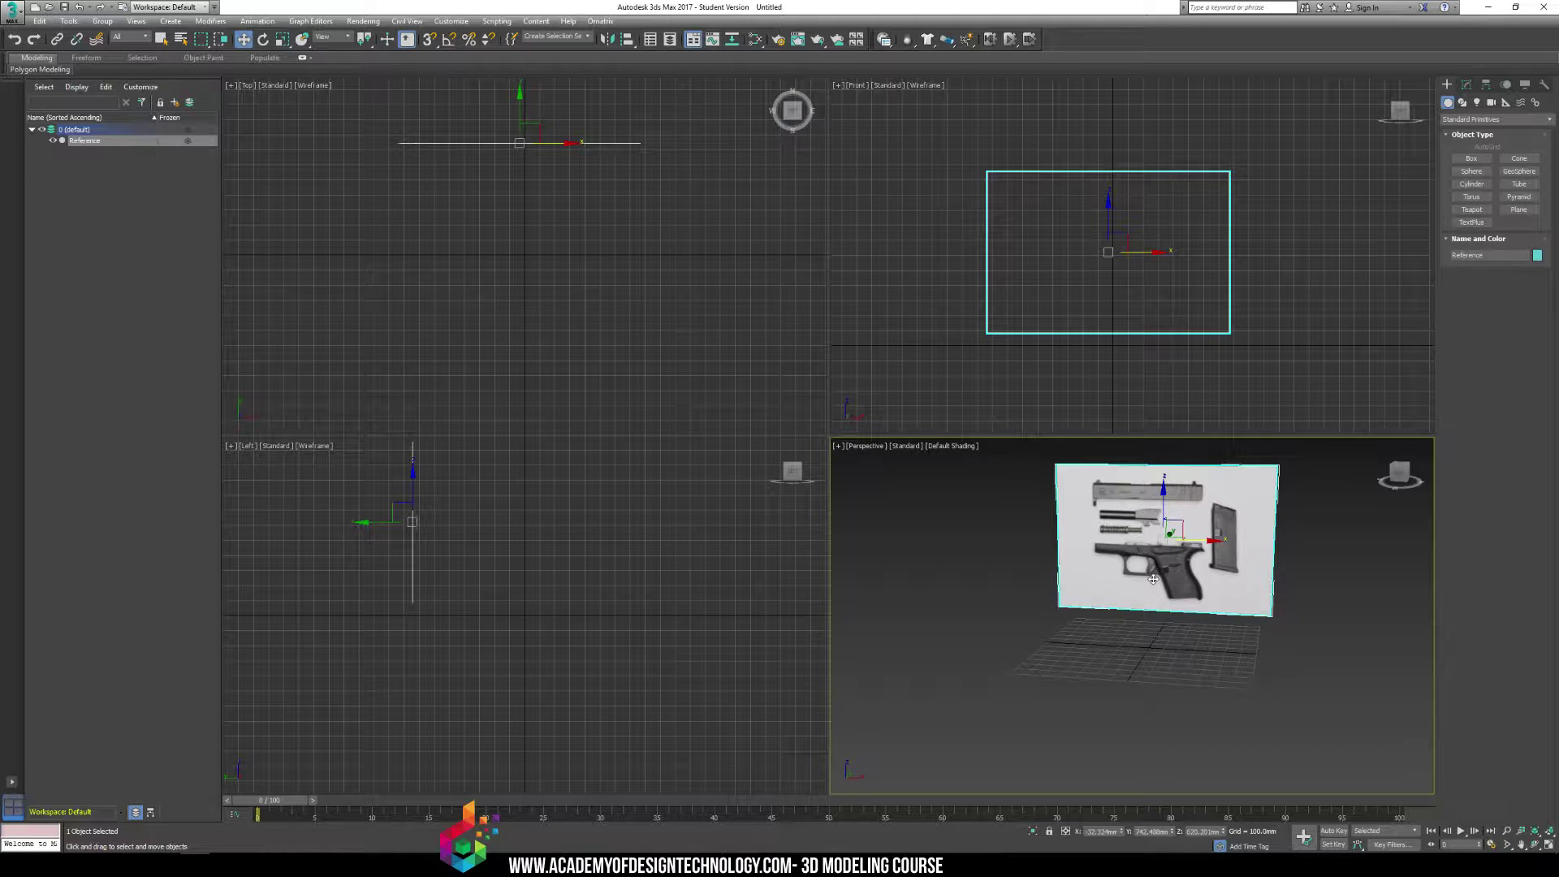
{"action": "middle_click_drag", "start_coordinate": [1088, 585], "coordinate": [1140, 599], "text": "alt"}
{"action": "right_click", "coordinate": [1144, 527]}
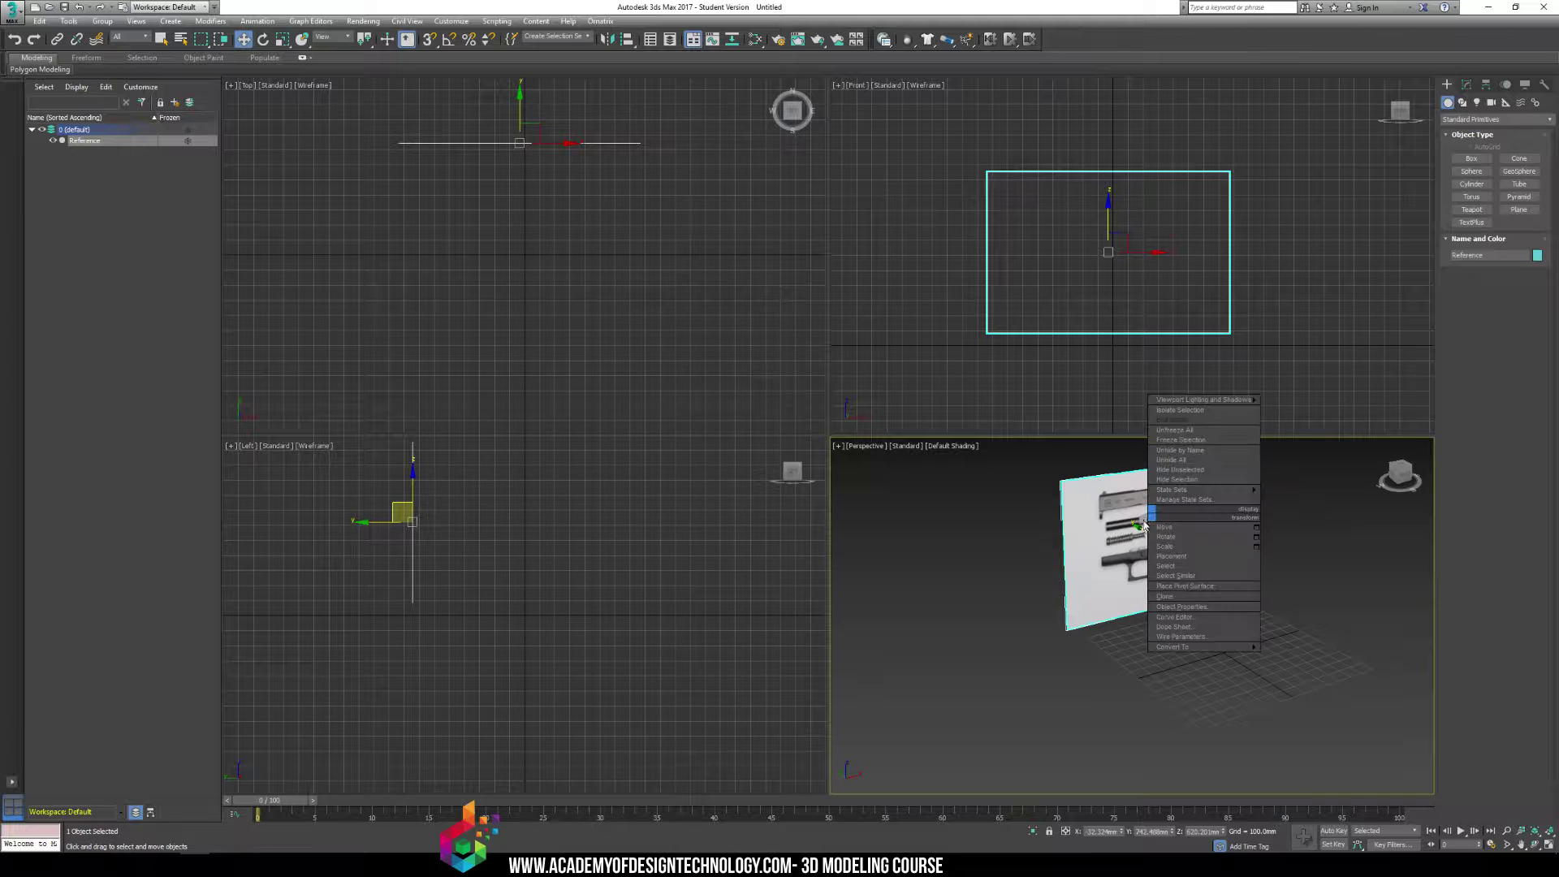
{"action": "left_click", "coordinate": [1184, 607]}
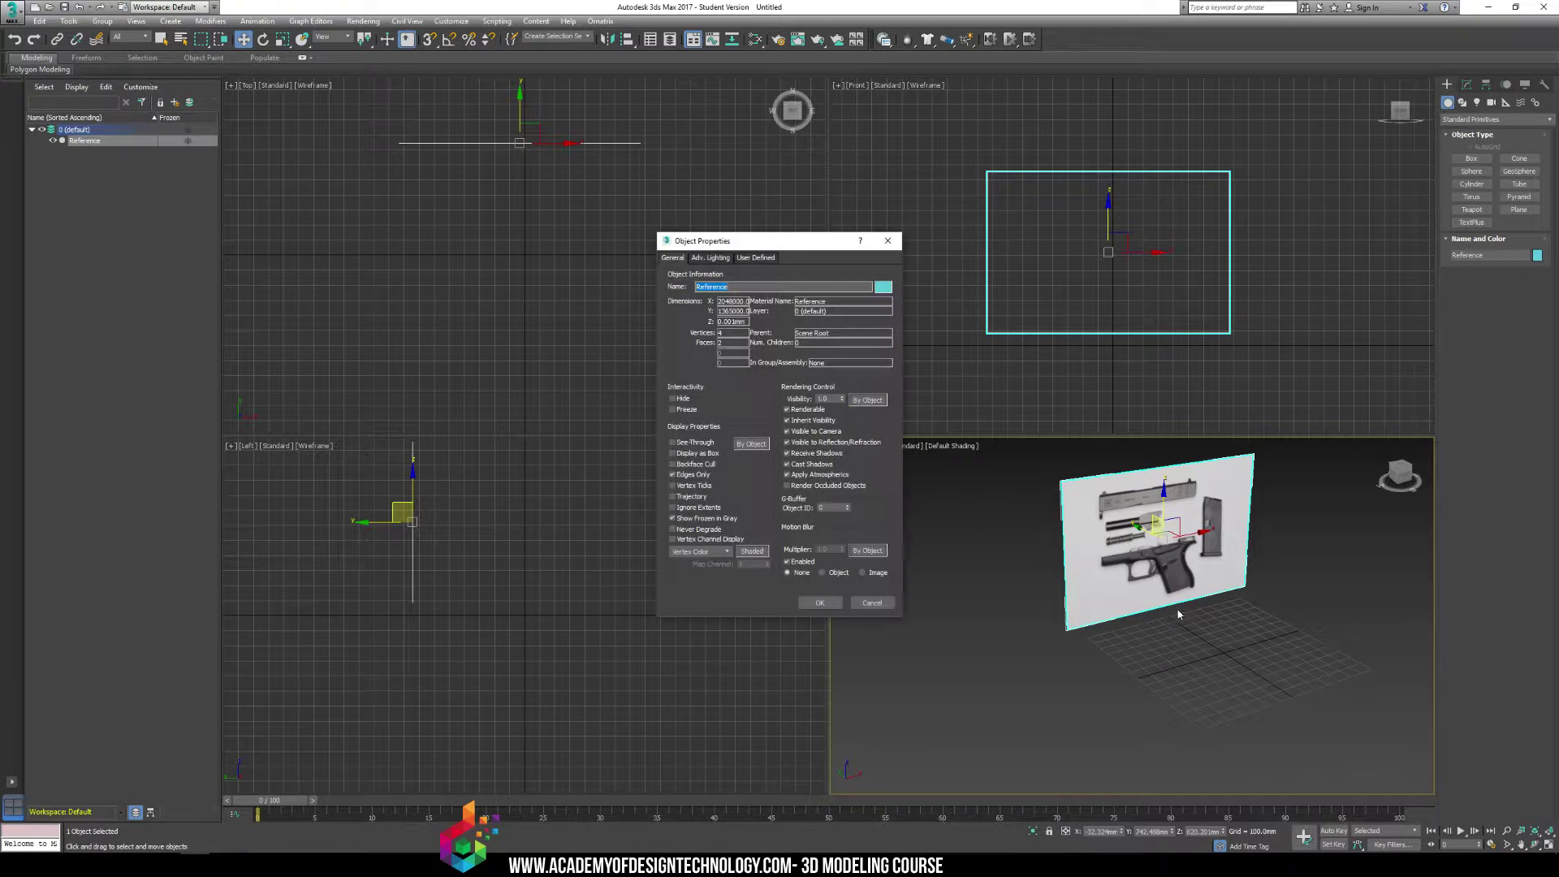
{"action": "left_click", "coordinate": [672, 518]}
{"action": "left_click", "coordinate": [785, 409]}
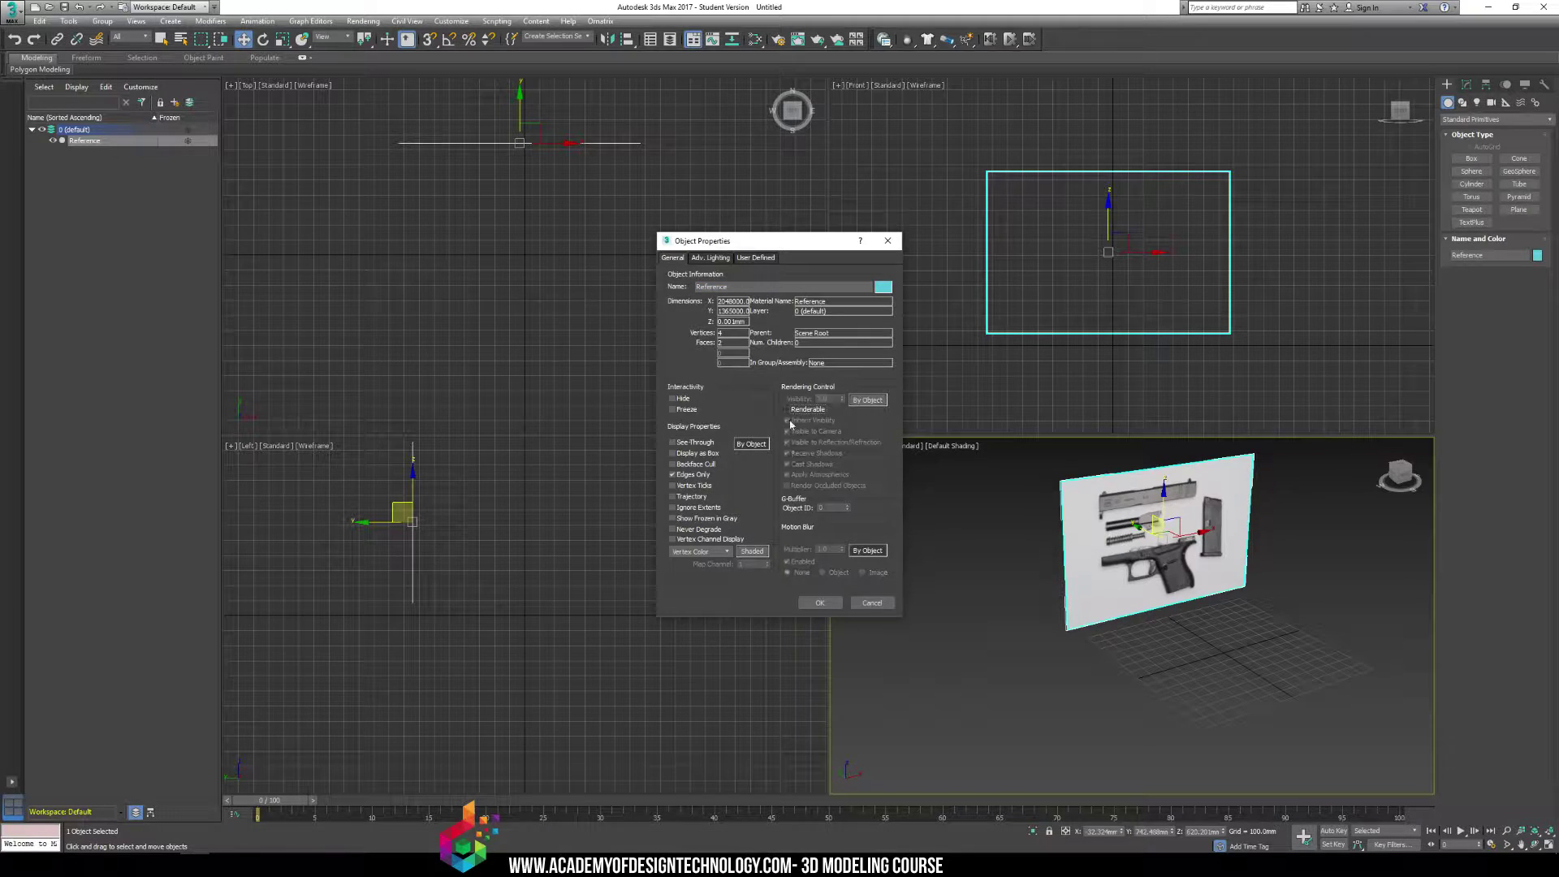
{"action": "left_click", "coordinate": [819, 603]}
{"action": "middle_click_drag", "start_coordinate": [1027, 552], "coordinate": [974, 584]}
{"action": "key", "text": "shift+q"}
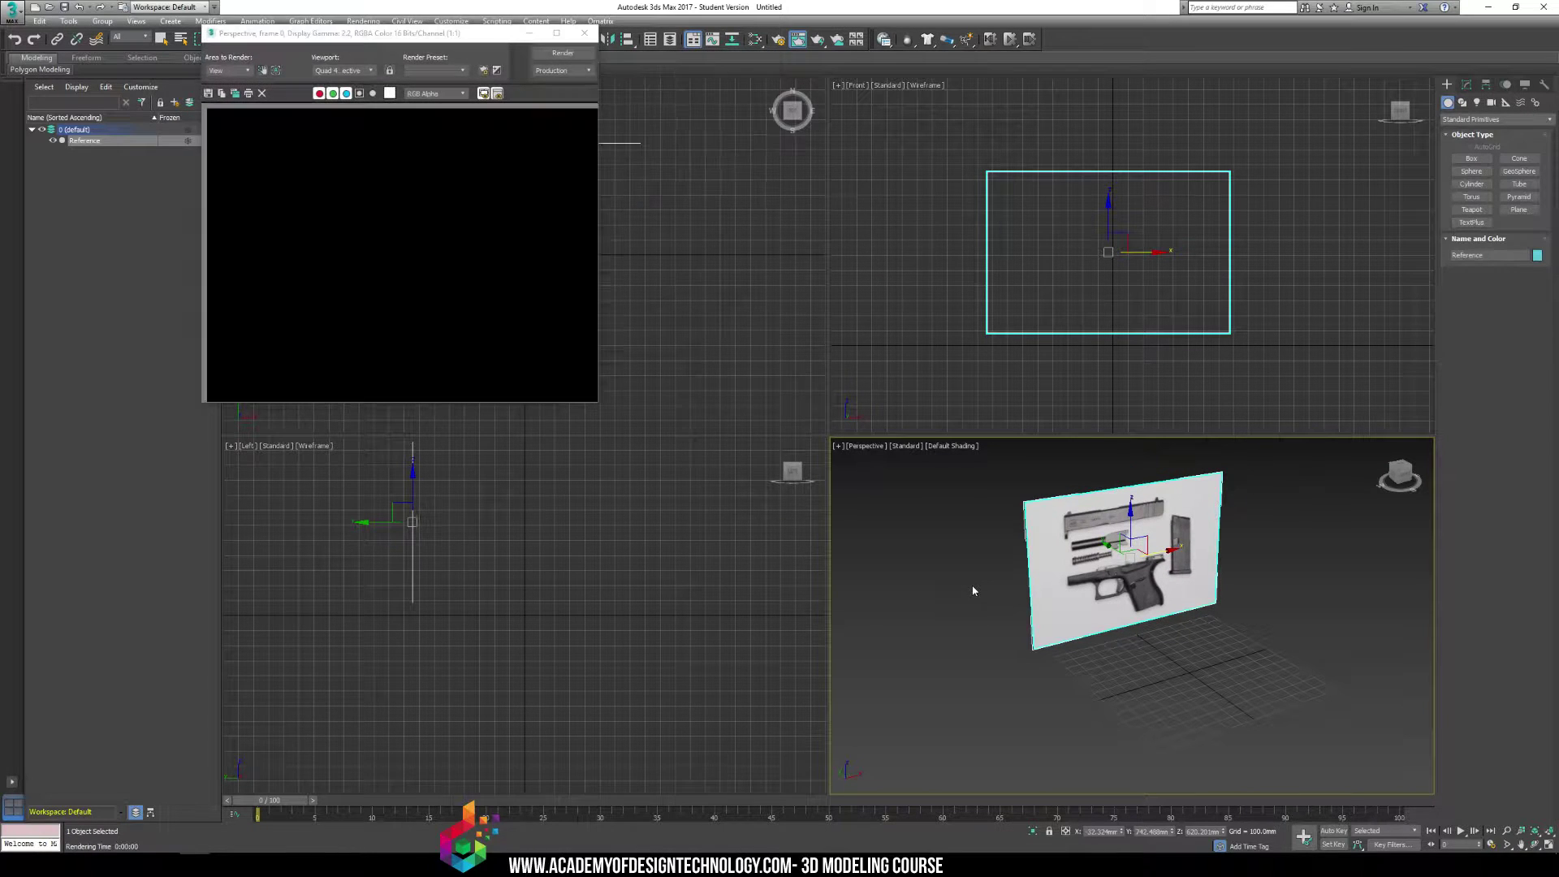
Freeze the Reference plane and try to select it with a selection region in Perspective
{"action": "right_click", "coordinate": [1113, 518]}
{"action": "left_click", "coordinate": [1142, 445]}
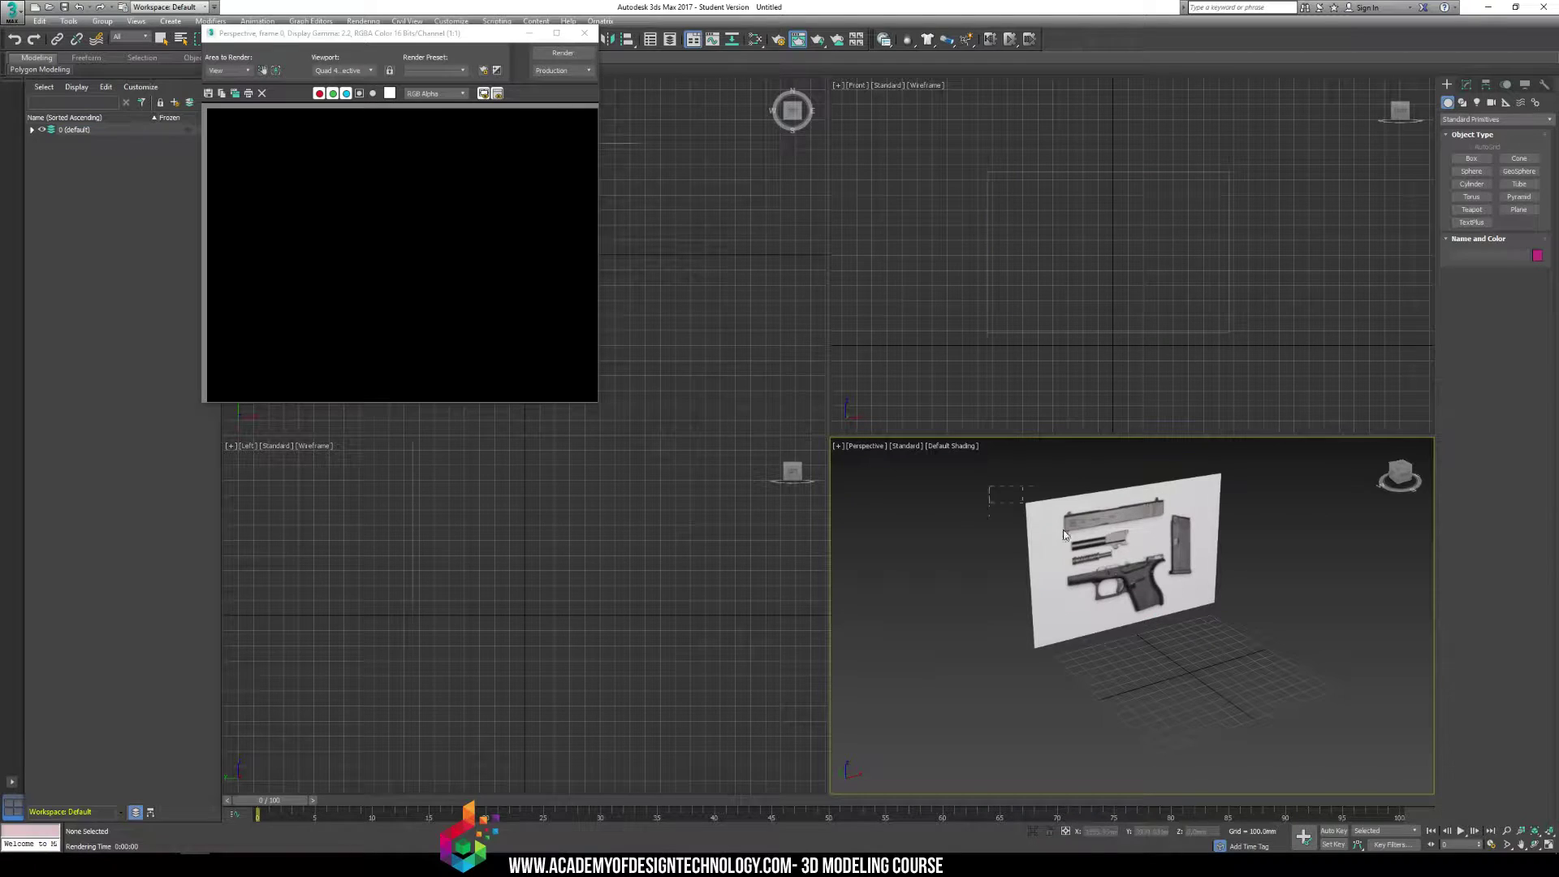
{"action": "left_click_drag", "start_coordinate": [1073, 489], "coordinate": [1330, 630]}
Switch the Front viewport from wireframe to Default Shading and close the rendered frame window
{"action": "left_click", "coordinate": [927, 86]}
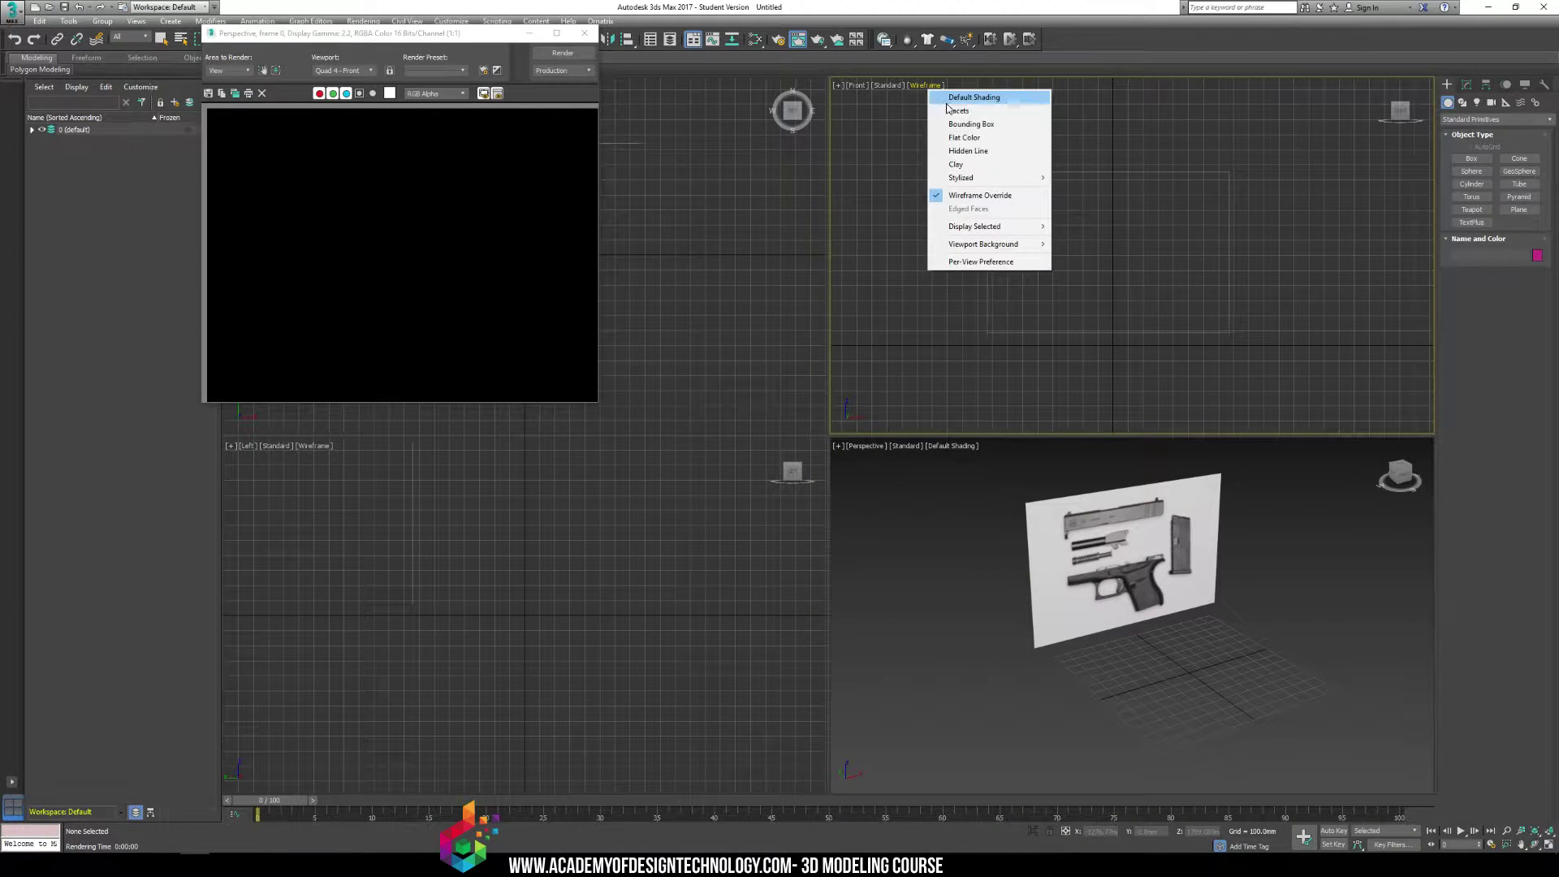
{"action": "left_click", "coordinate": [966, 98]}
{"action": "left_click", "coordinate": [584, 33]}
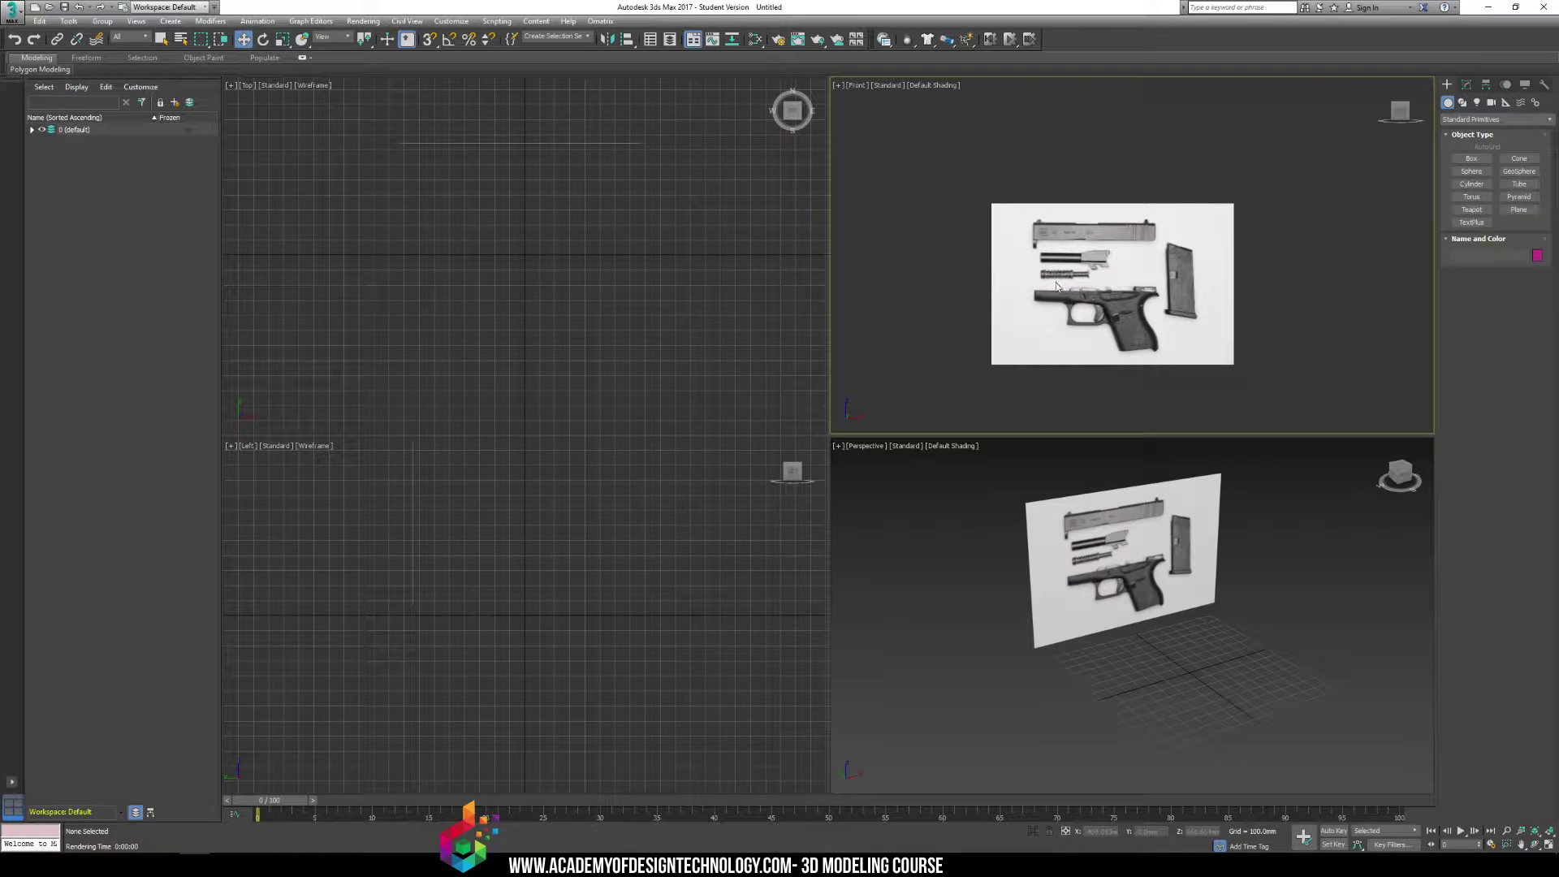
Hide the grid in all four viewports
{"action": "middle_click_drag", "start_coordinate": [1057, 286], "coordinate": [1081, 259]}
{"action": "middle_click_drag", "start_coordinate": [1091, 611], "coordinate": [1104, 590]}
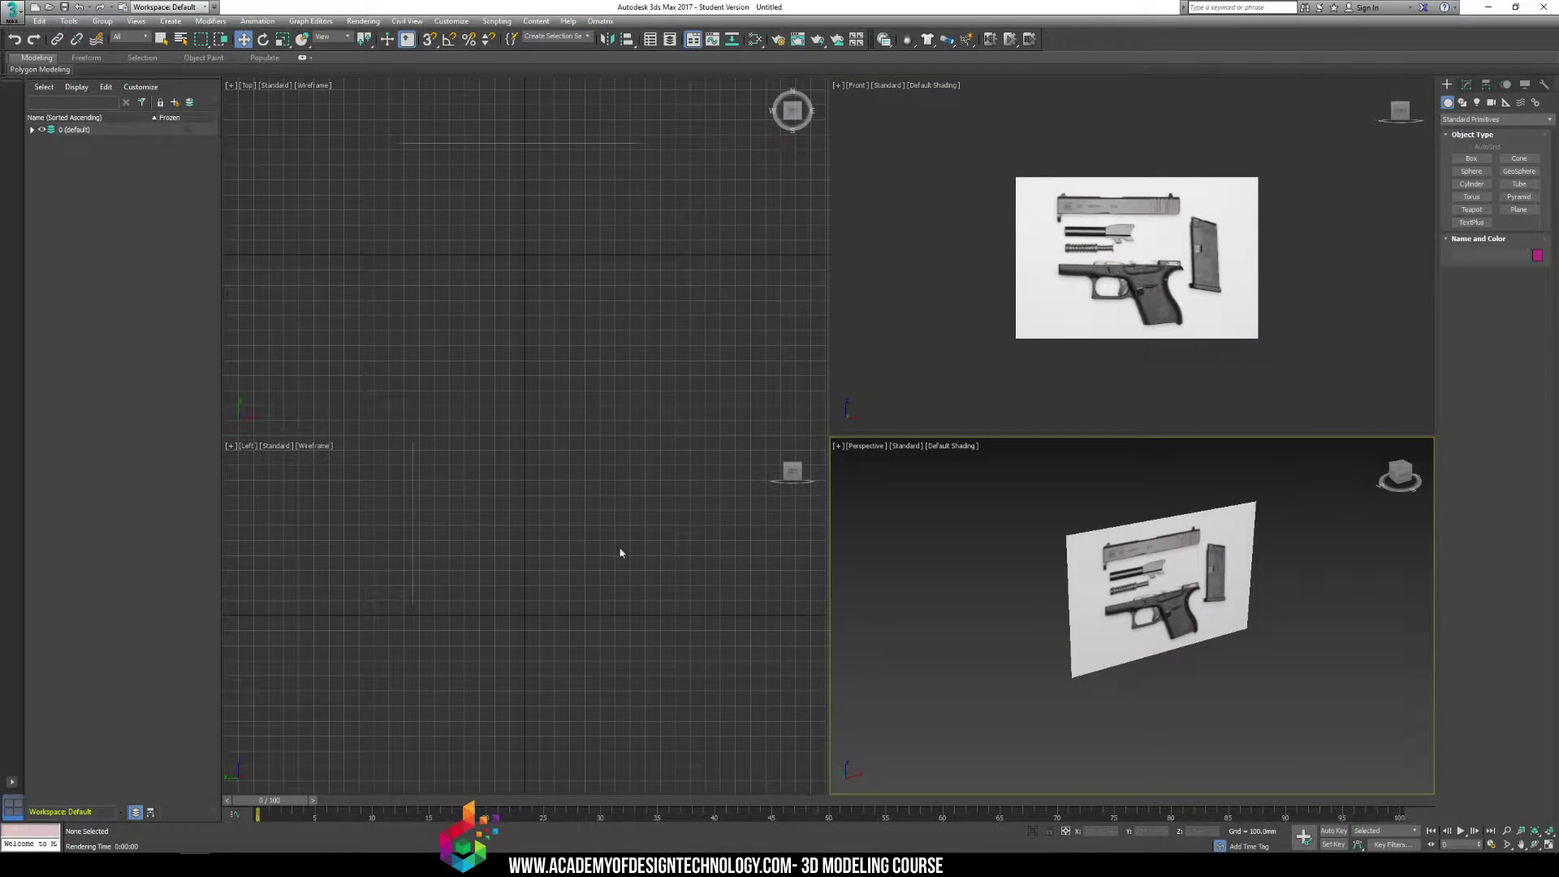
{"action": "middle_click_drag", "start_coordinate": [621, 553], "coordinate": [627, 624]}
{"action": "key", "text": "g"}
{"action": "left_click", "coordinate": [579, 279]}
{"action": "key", "text": "g"}
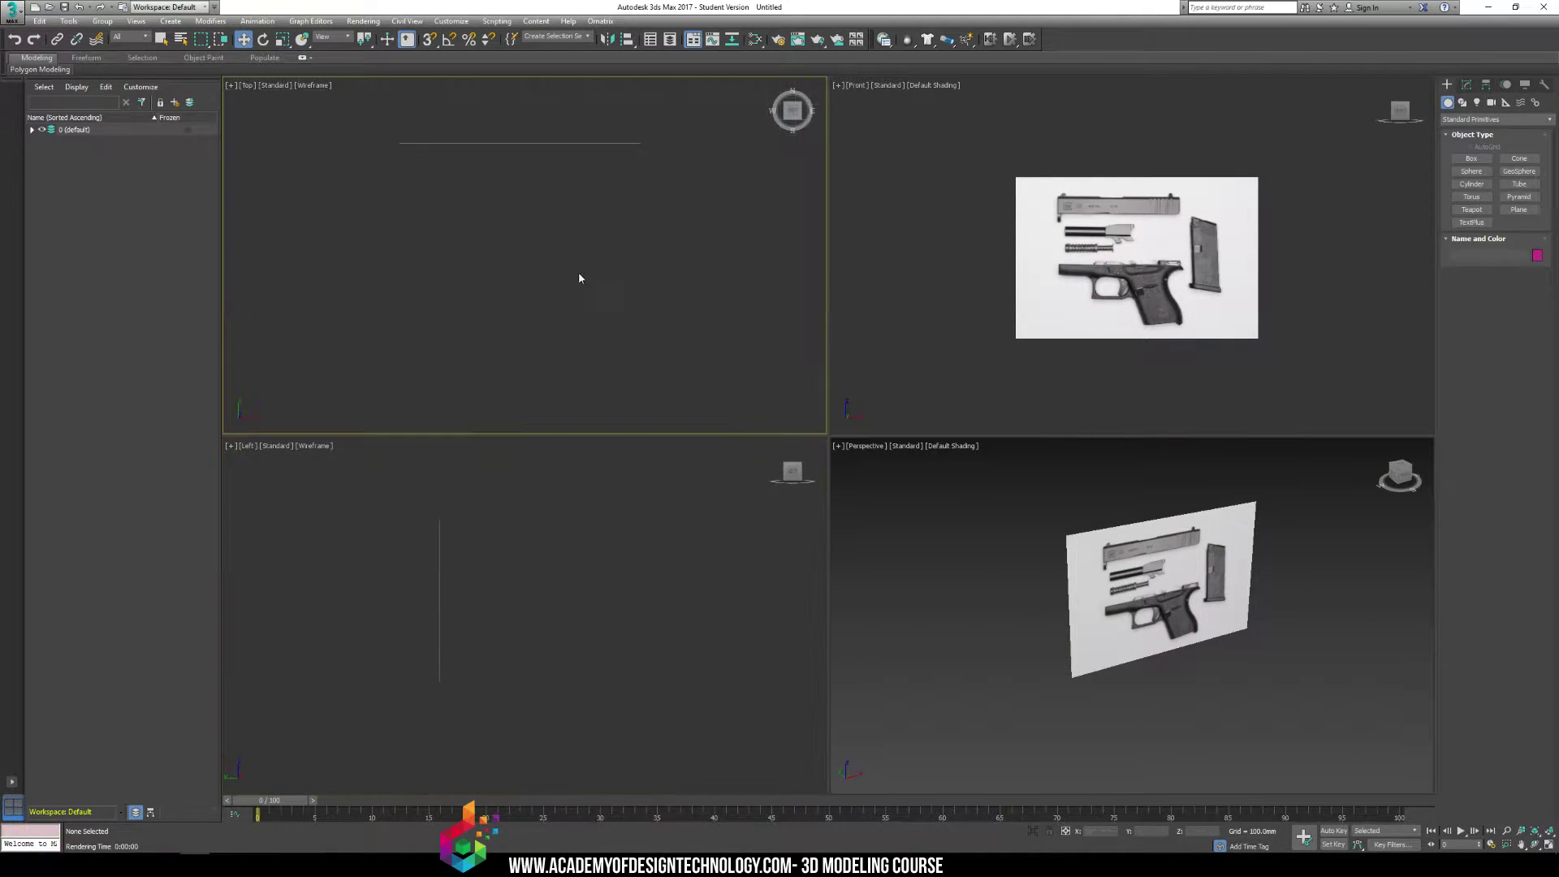
Fit the Reference plane to the view in all four viewports and turn the Perspective view to face it
{"action": "left_click", "coordinate": [608, 582]}
{"action": "key", "text": "z"}
{"action": "left_click", "coordinate": [721, 431]}
{"action": "key", "text": "z"}
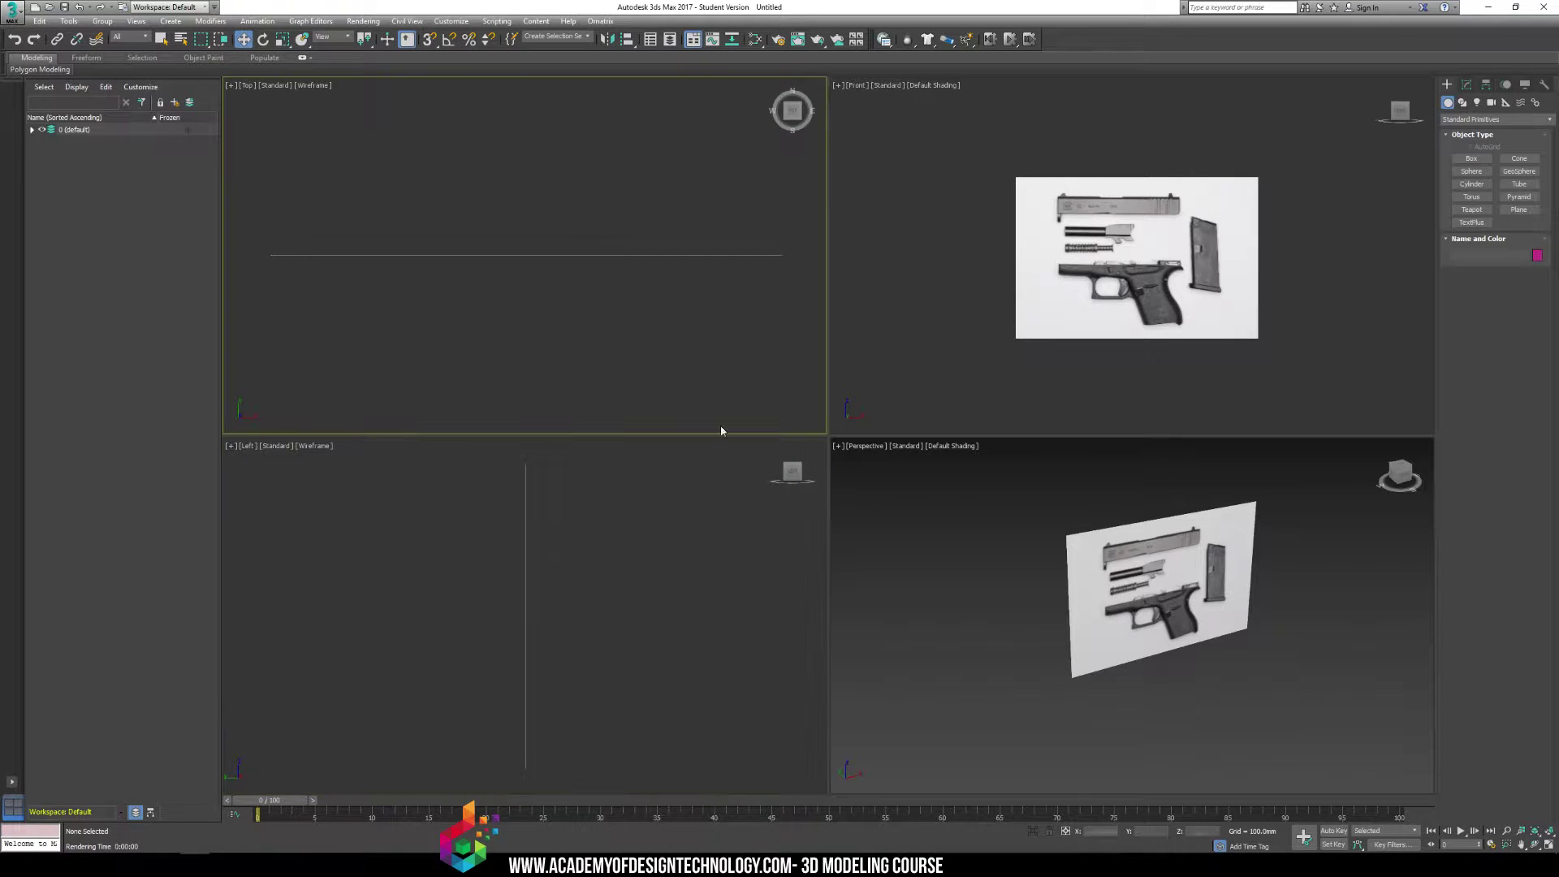
{"action": "left_click", "coordinate": [934, 382]}
{"action": "key", "text": "z"}
{"action": "left_click", "coordinate": [1171, 628]}
{"action": "key", "text": "z"}
{"action": "middle_click_drag", "start_coordinate": [1187, 629], "coordinate": [1139, 614], "text": "alt"}
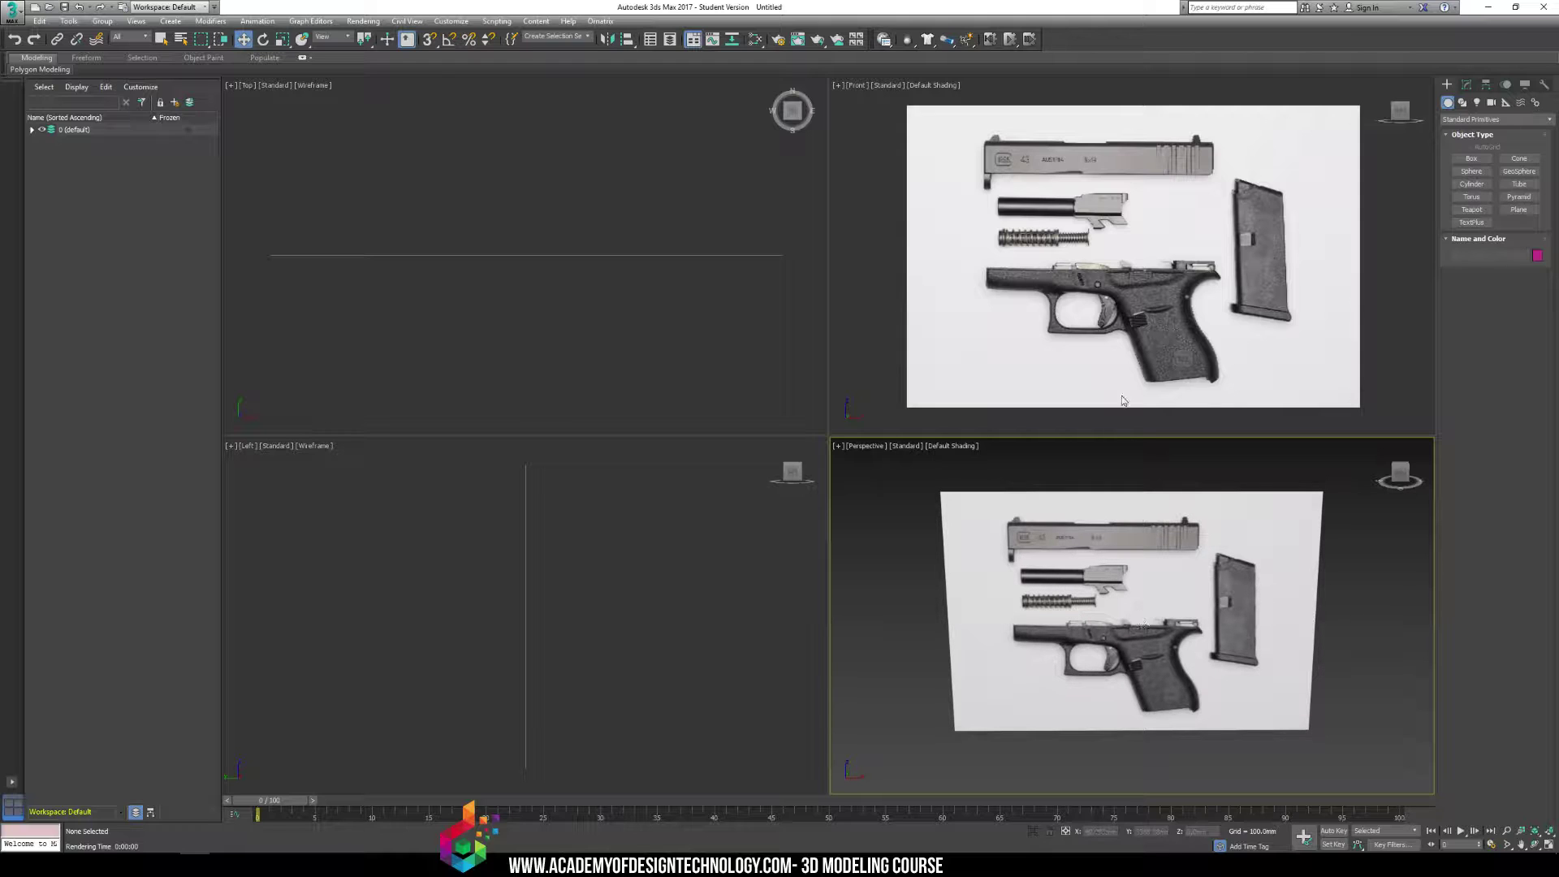
Examine the pistol slide, barrel, spring, frame and magazine on the reference image up close in the Front viewport
{"action": "middle_click_drag", "start_coordinate": [1135, 235], "coordinate": [1200, 236]}
{"action": "scroll", "coordinate": [1200, 236], "scroll_direction": "up", "scroll_amount": 2}
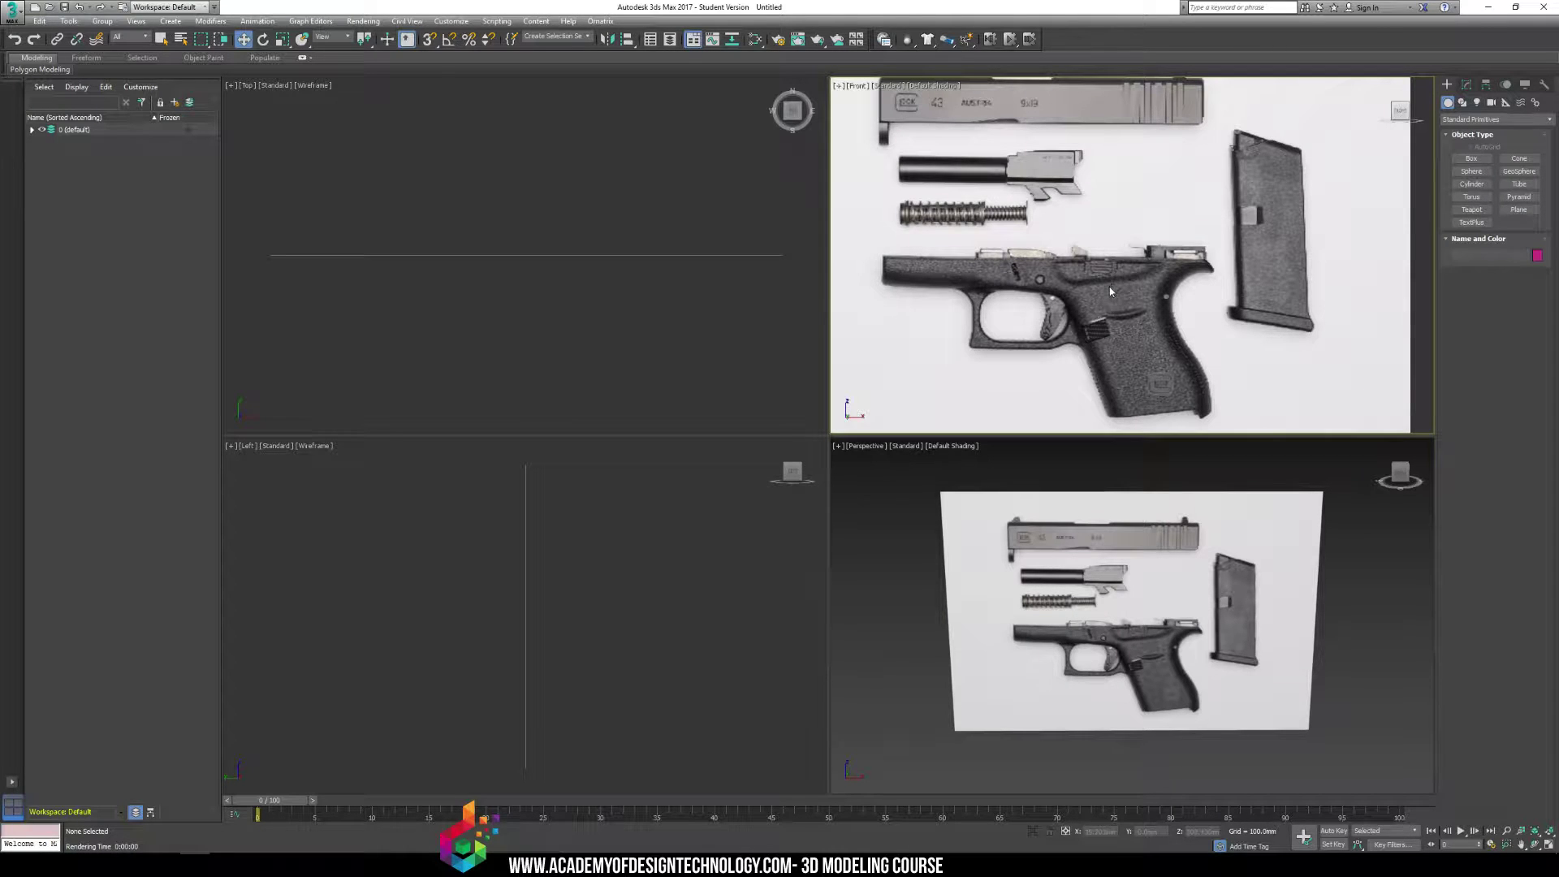
{"action": "scroll", "coordinate": [936, 283], "scroll_direction": "up", "scroll_amount": 3}
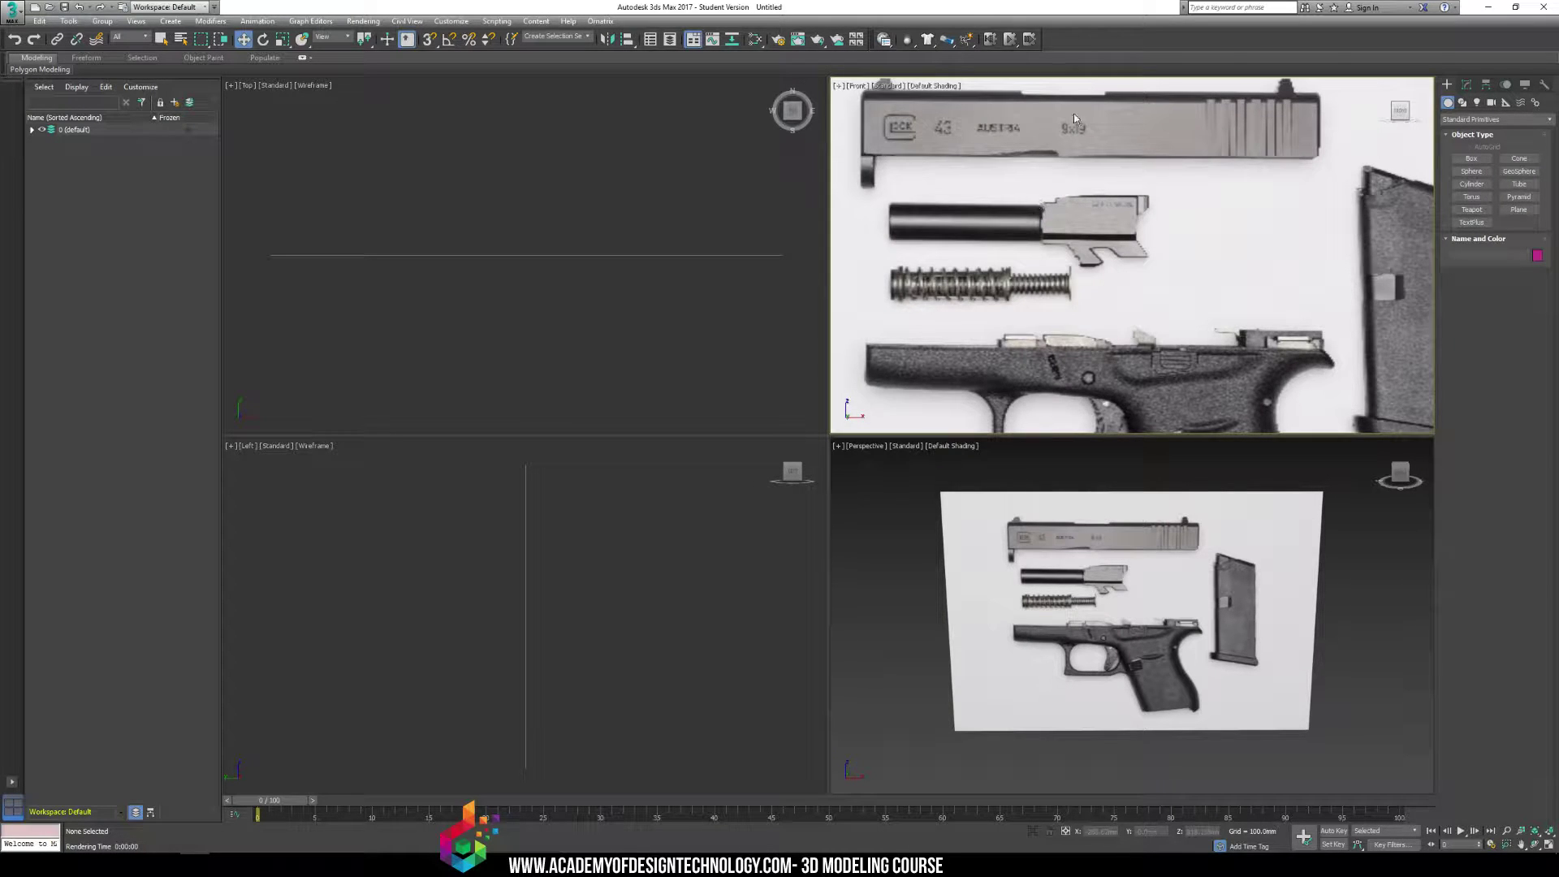
{"action": "middle_click_drag", "start_coordinate": [992, 252], "coordinate": [959, 218]}
{"action": "scroll", "coordinate": [959, 217], "scroll_direction": "down", "scroll_amount": 4}
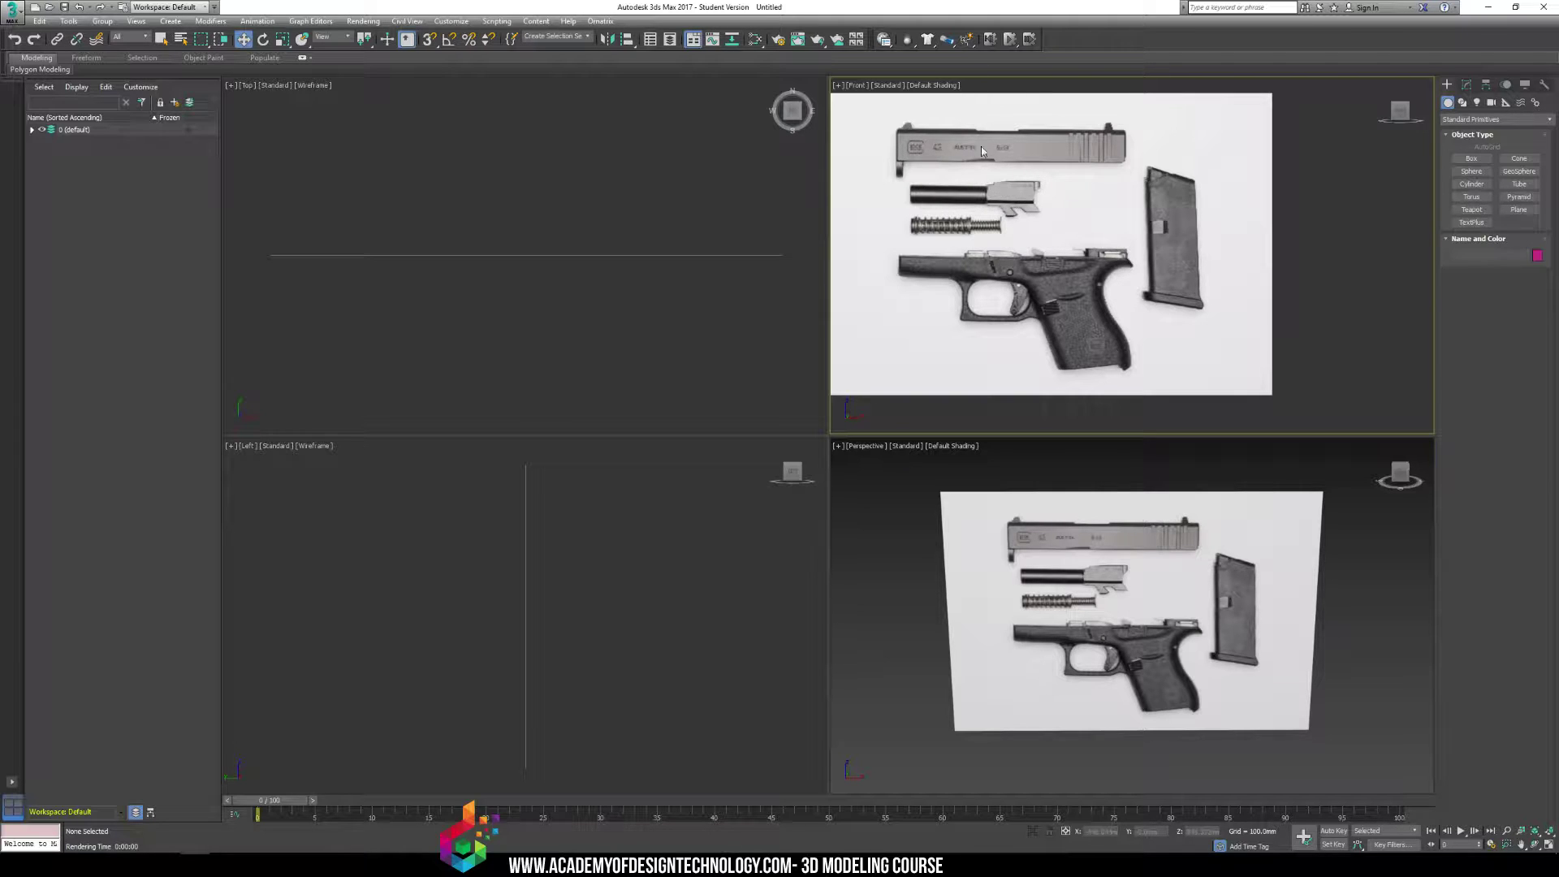
{"action": "middle_click_drag", "start_coordinate": [974, 158], "coordinate": [996, 189]}
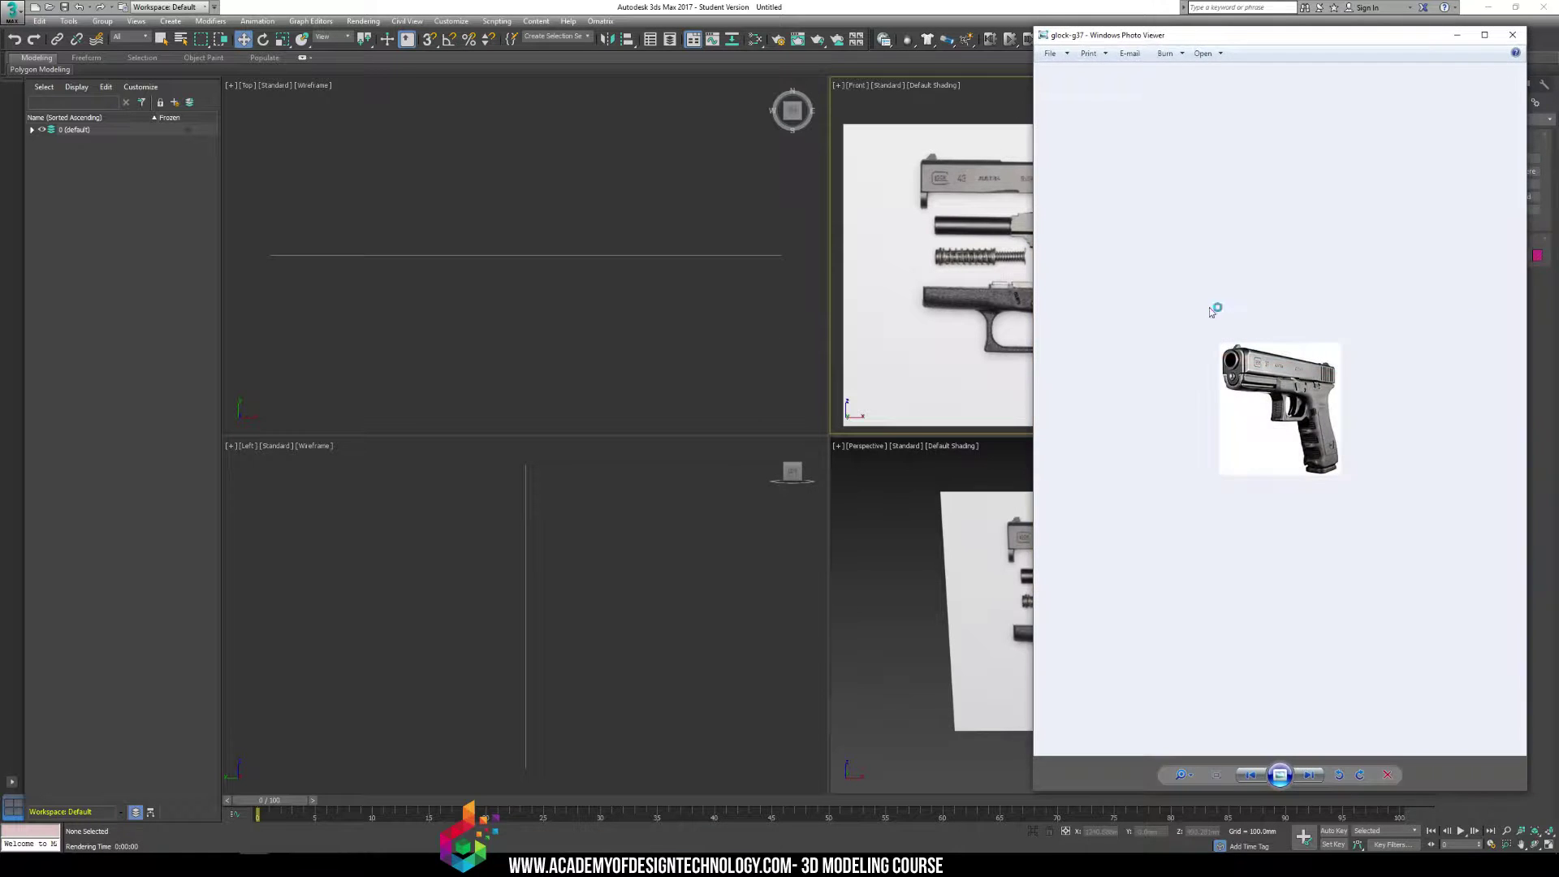
Enlarge the glock-g37 photo in Windows Photo Viewer and place its window beside the Front and Perspective viewports
{"action": "scroll", "coordinate": [1211, 336], "scroll_direction": "up", "scroll_amount": 4}
{"action": "left_click_drag", "start_coordinate": [1306, 36], "coordinate": [494, 56]}
{"action": "left_click", "coordinate": [1511, 34]}
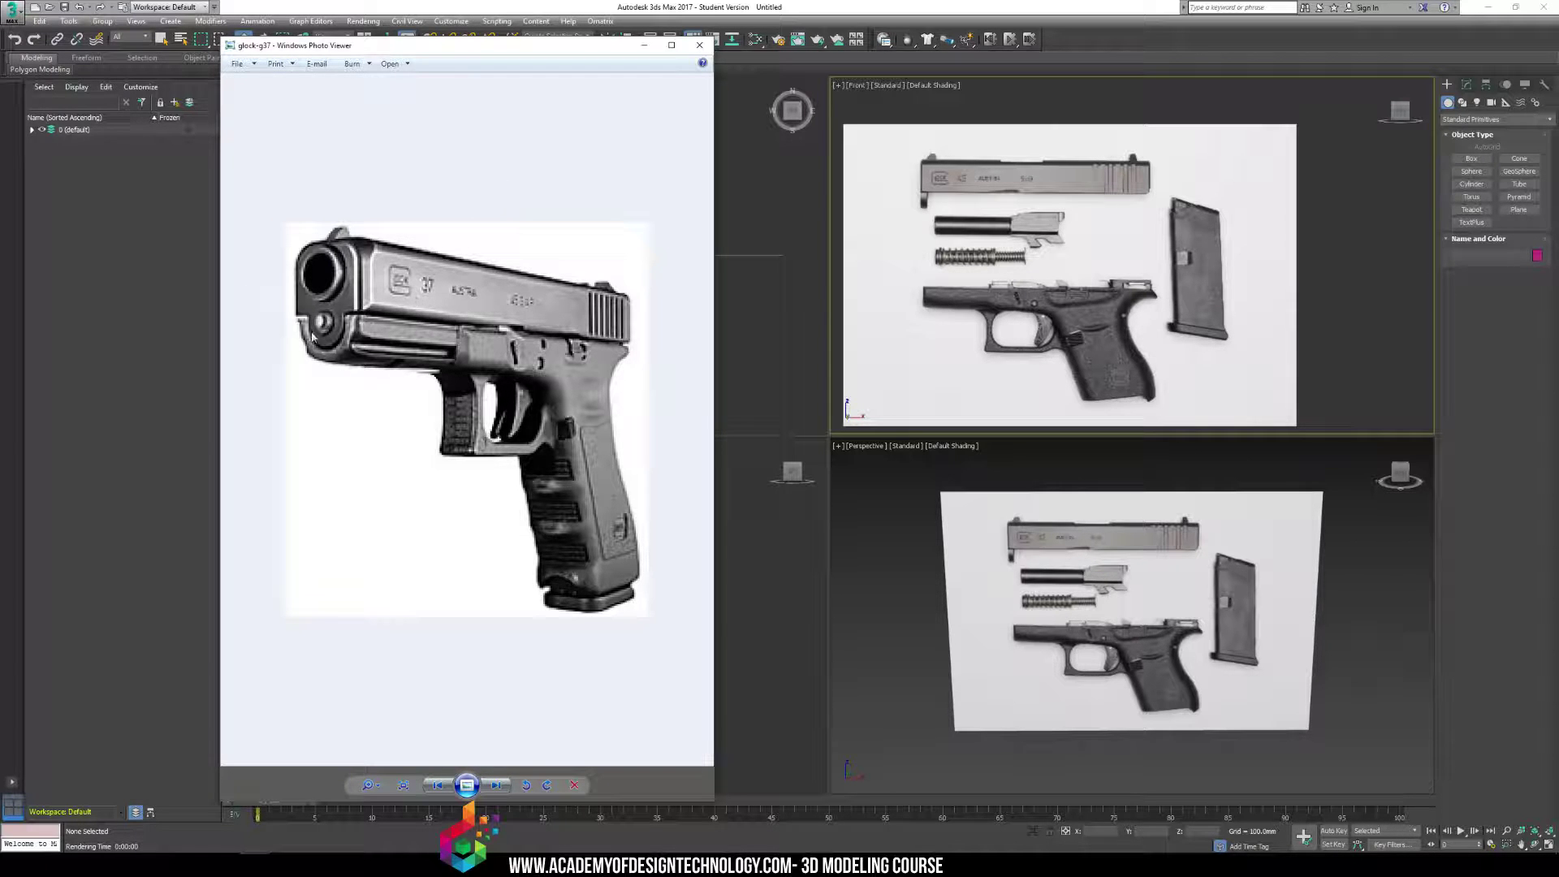
Examine the muzzle, slide and trigger area of the glock-g37 photo up close and move its window off the viewports
{"action": "scroll", "coordinate": [316, 313], "scroll_direction": "up", "scroll_amount": 5}
{"action": "scroll", "coordinate": [416, 409], "scroll_direction": "down", "scroll_amount": 1}
{"action": "left_click_drag", "start_coordinate": [417, 391], "coordinate": [429, 411]}
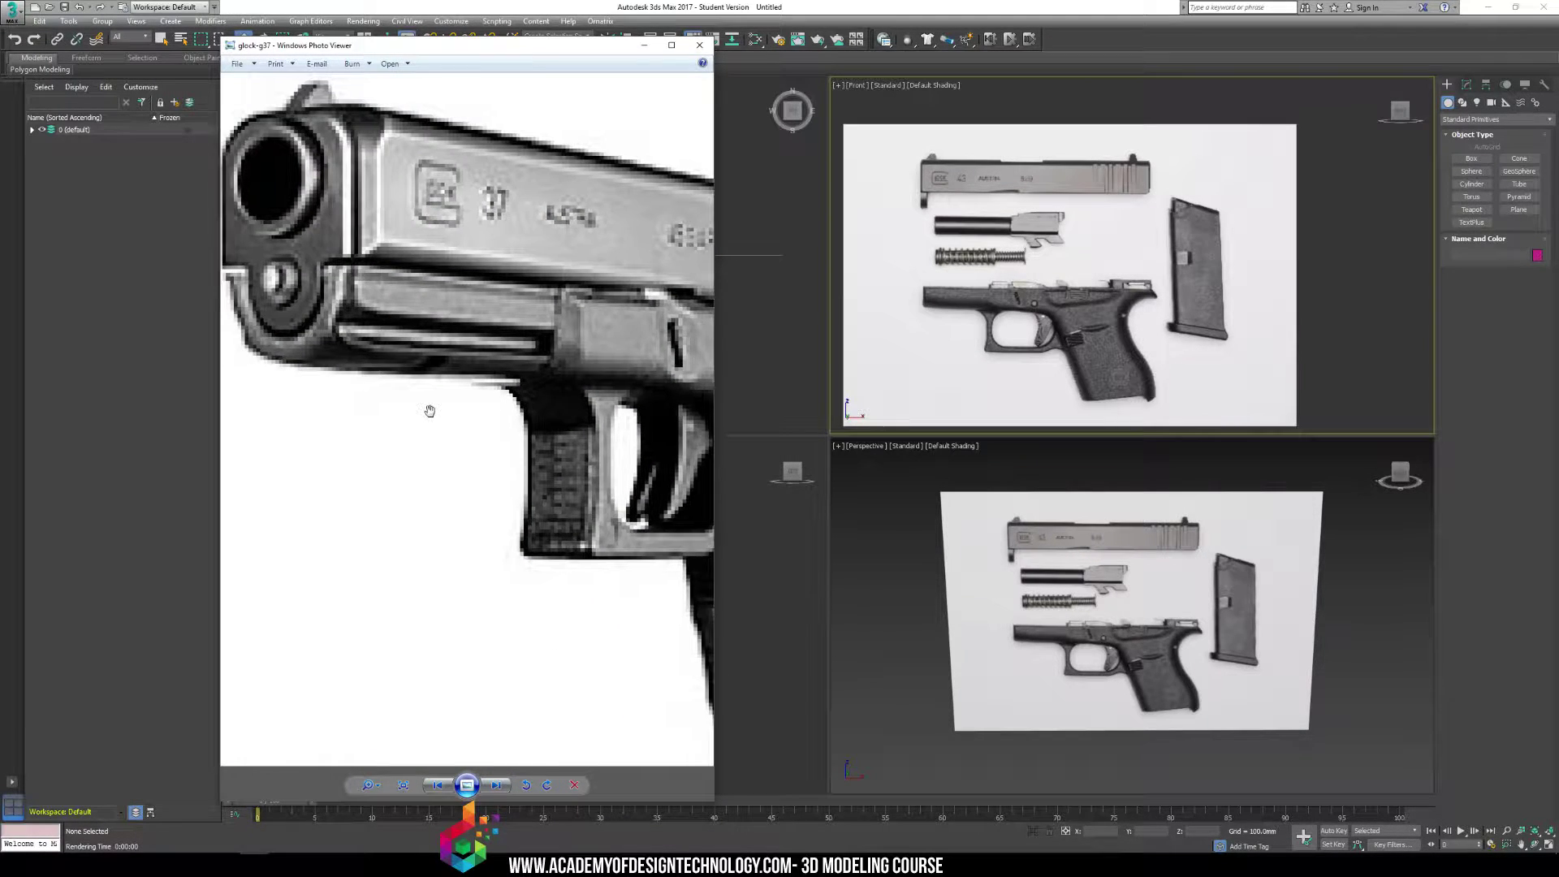
{"action": "scroll", "coordinate": [430, 411], "scroll_direction": "down", "scroll_amount": 5}
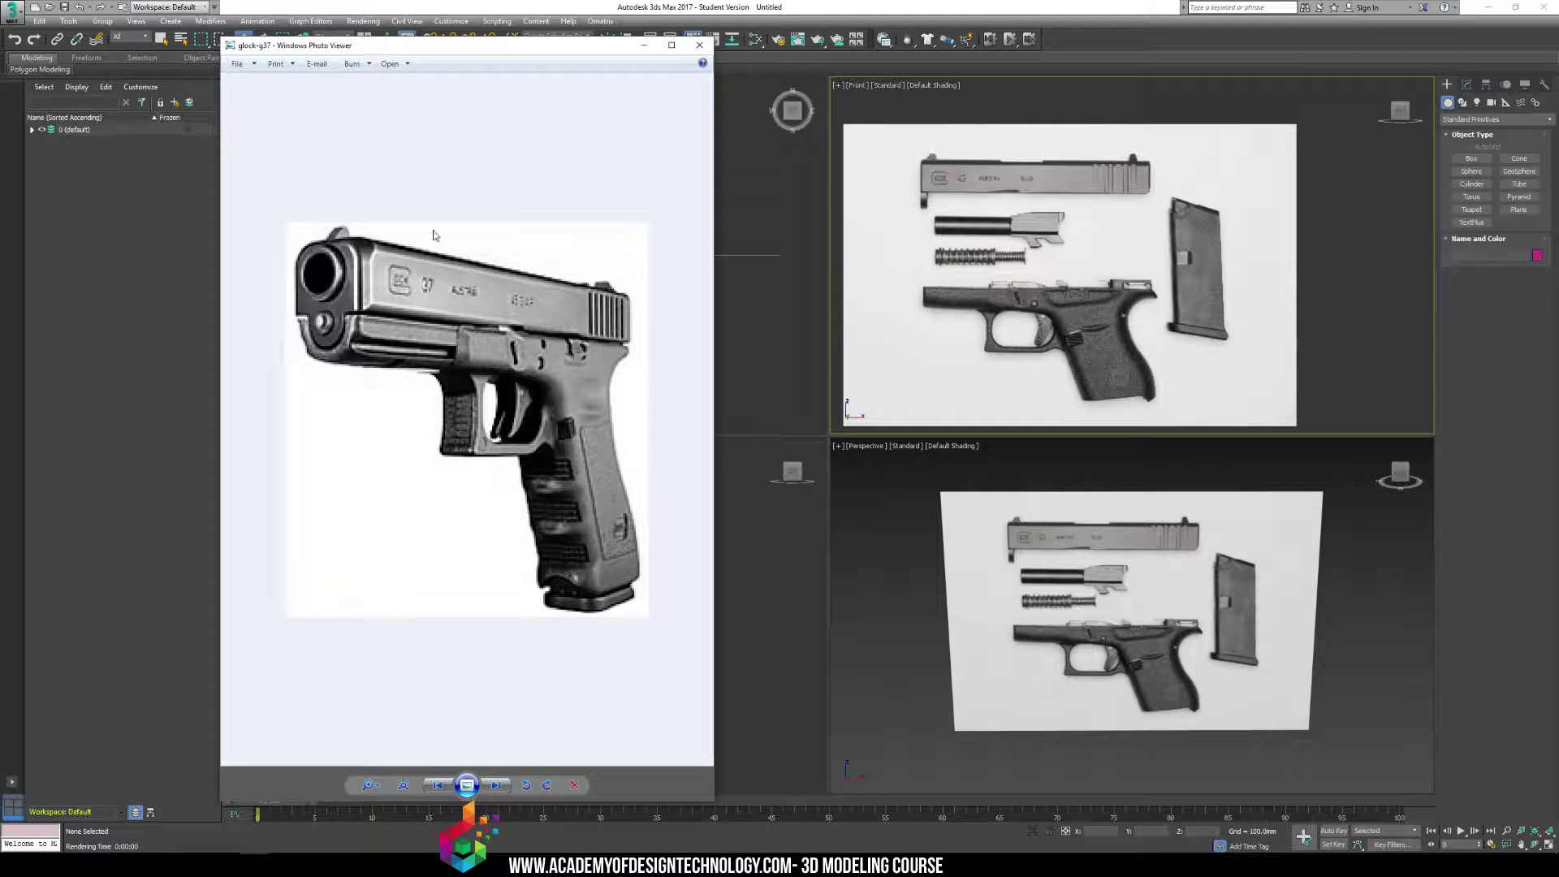
{"action": "left_click_drag", "start_coordinate": [460, 53], "coordinate": [1558, 61]}
Create a box covering the pistol slide on the reference image in the Front viewport, about 130 mm in length and height
{"action": "scroll", "coordinate": [1006, 203], "scroll_direction": "up", "scroll_amount": 6}
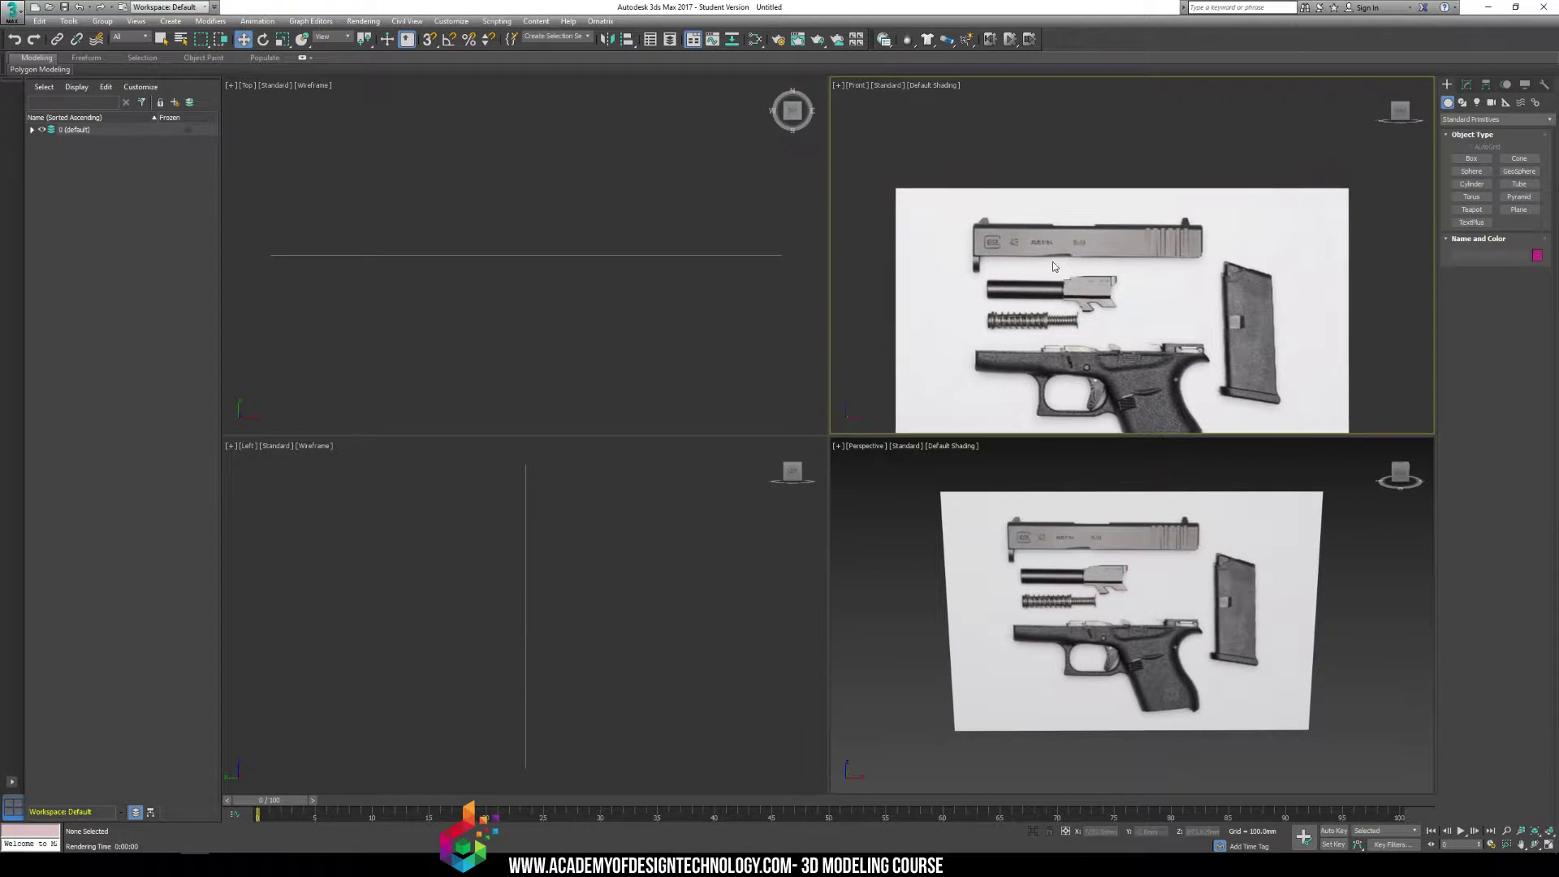
{"action": "left_click", "coordinate": [1472, 159]}
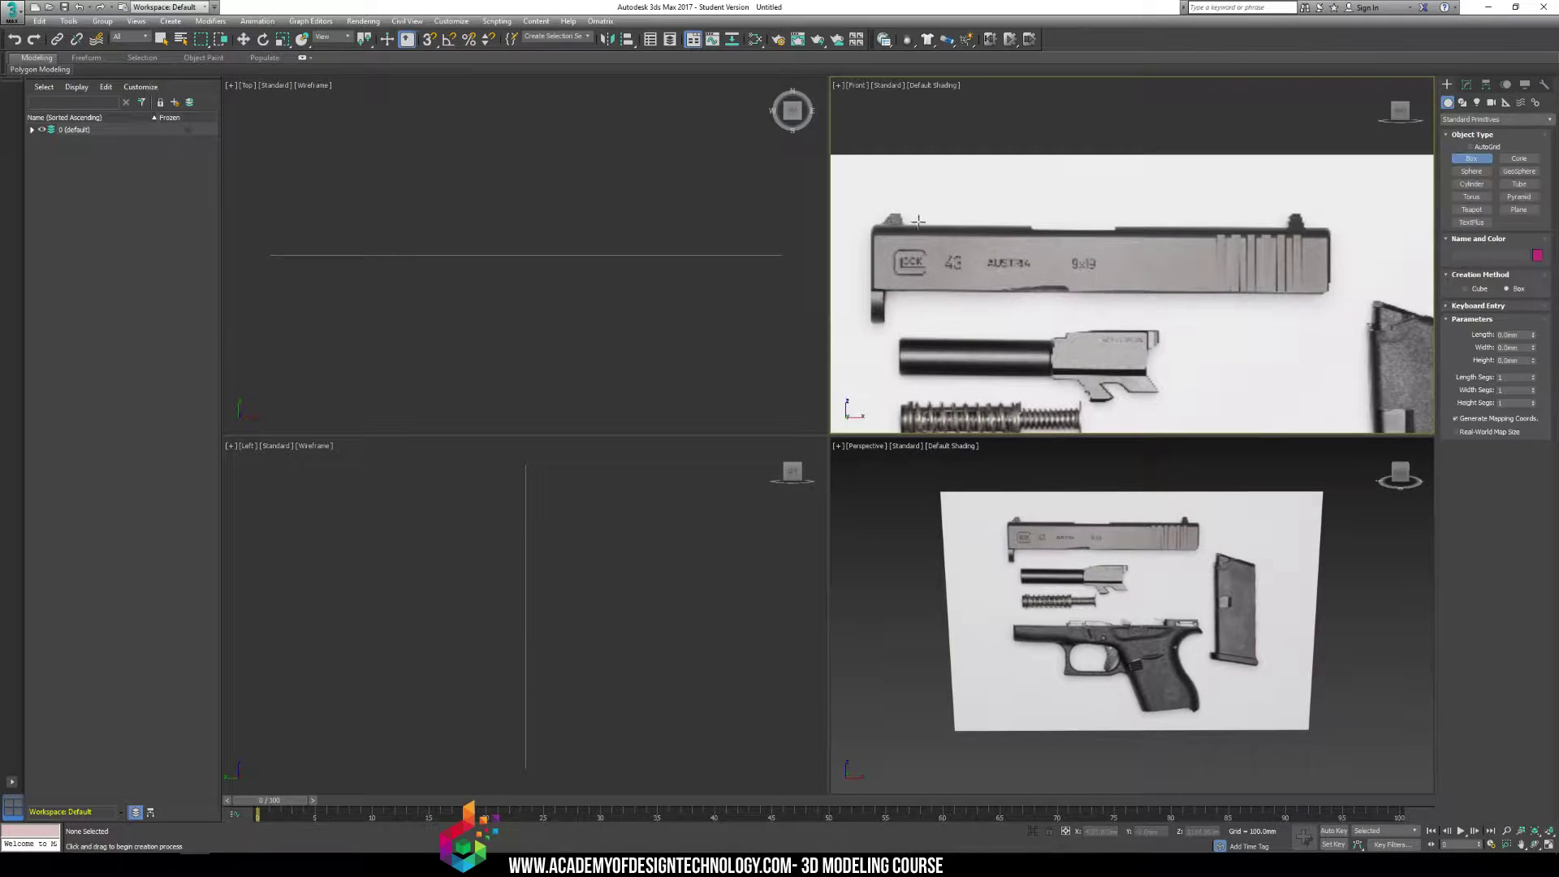
{"action": "left_click_drag", "start_coordinate": [870, 229], "coordinate": [1334, 296]}
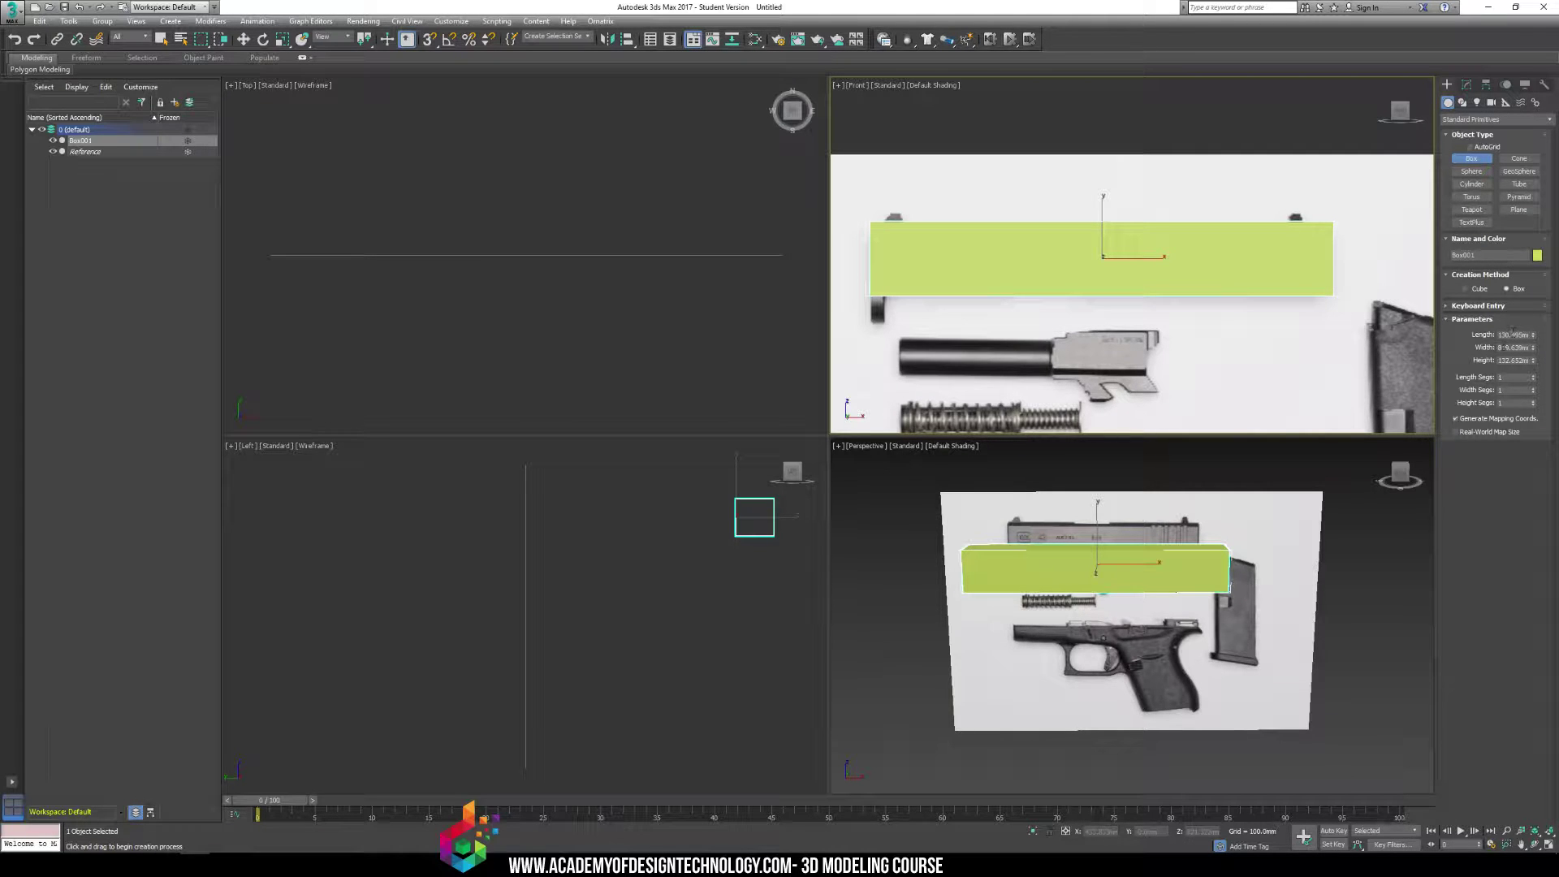
{"action": "middle_click_drag", "start_coordinate": [635, 520], "coordinate": [584, 547]}
{"action": "key", "text": "w"}
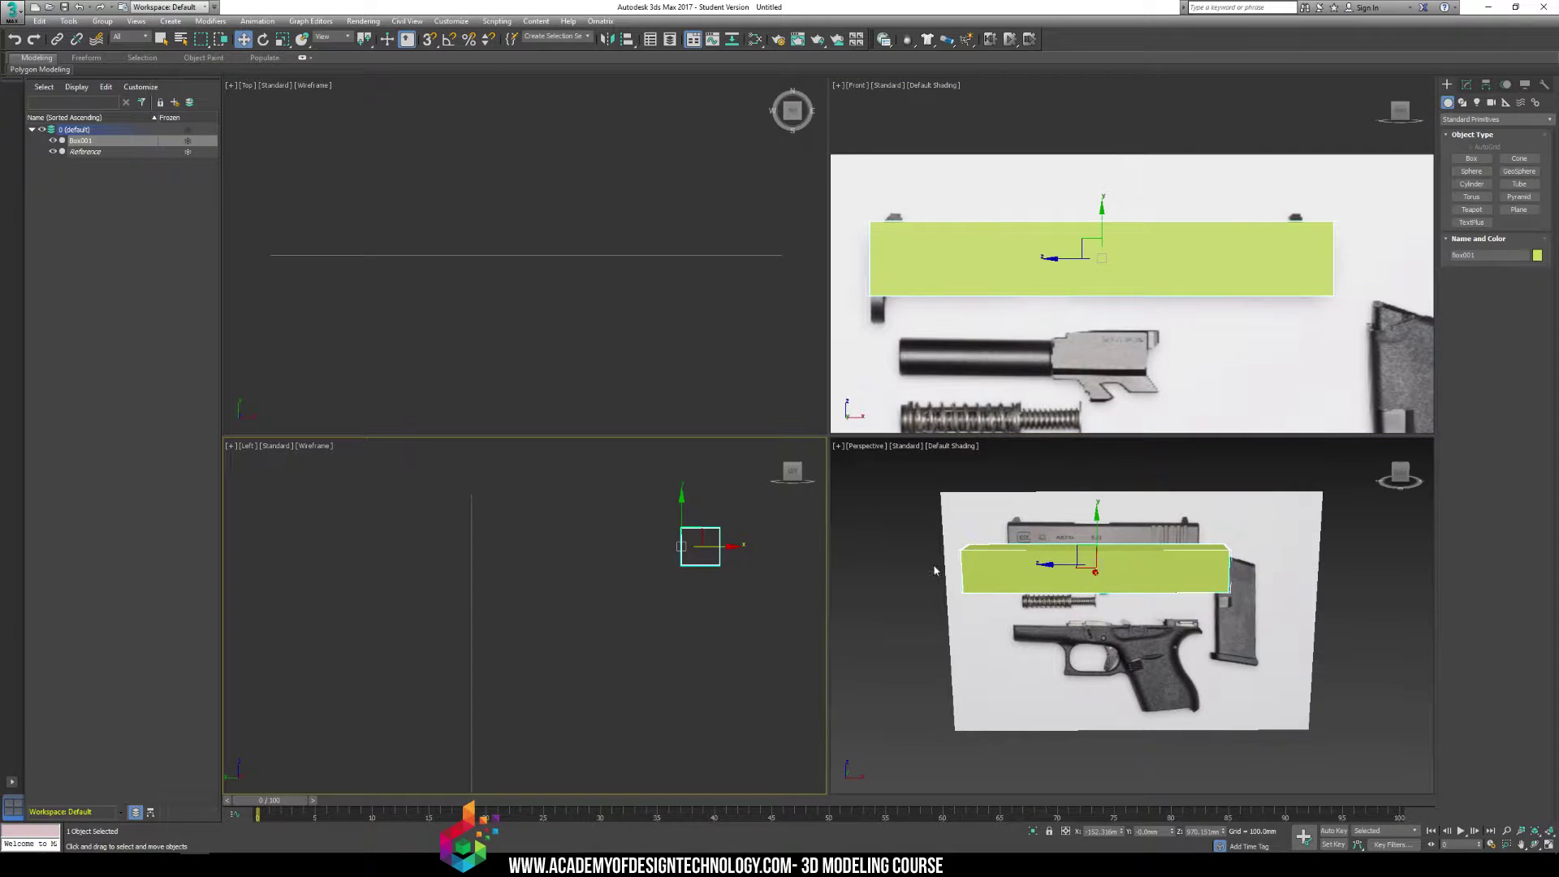
Try to move the box along the X axis past the muzzle end of the slide, and undo the move
{"action": "scroll", "coordinate": [1060, 552], "scroll_direction": "up", "scroll_amount": 2}
{"action": "middle_click_drag", "start_coordinate": [1064, 536], "coordinate": [1129, 558]}
{"action": "scroll", "coordinate": [1123, 529], "scroll_direction": "up", "scroll_amount": 4}
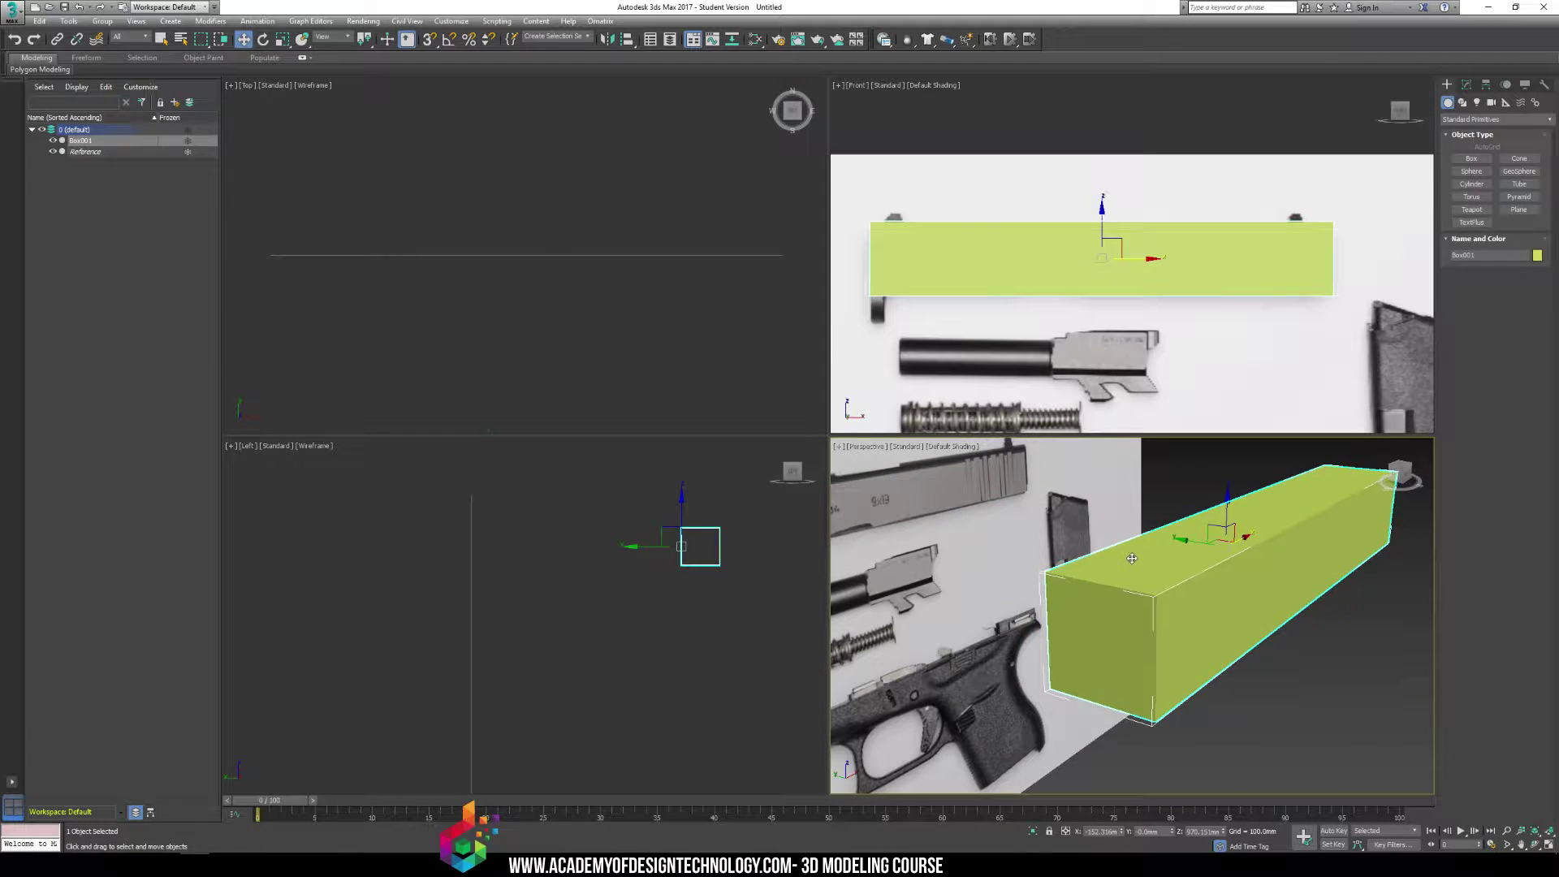
{"action": "left_click_drag", "start_coordinate": [1148, 268], "coordinate": [942, 282]}
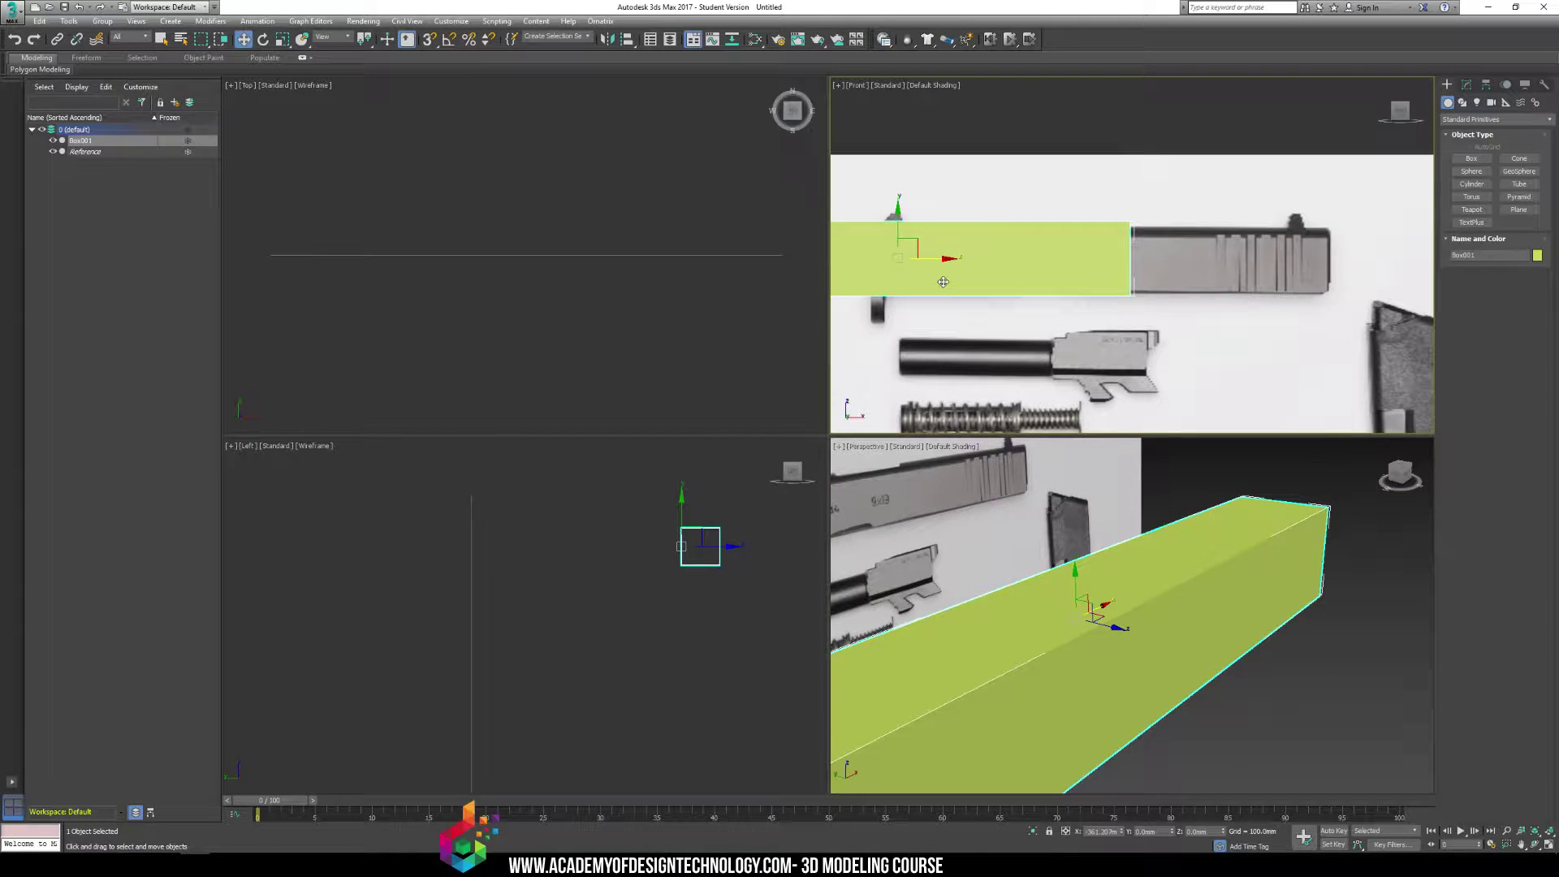
{"action": "key", "text": "ctrl+z"}
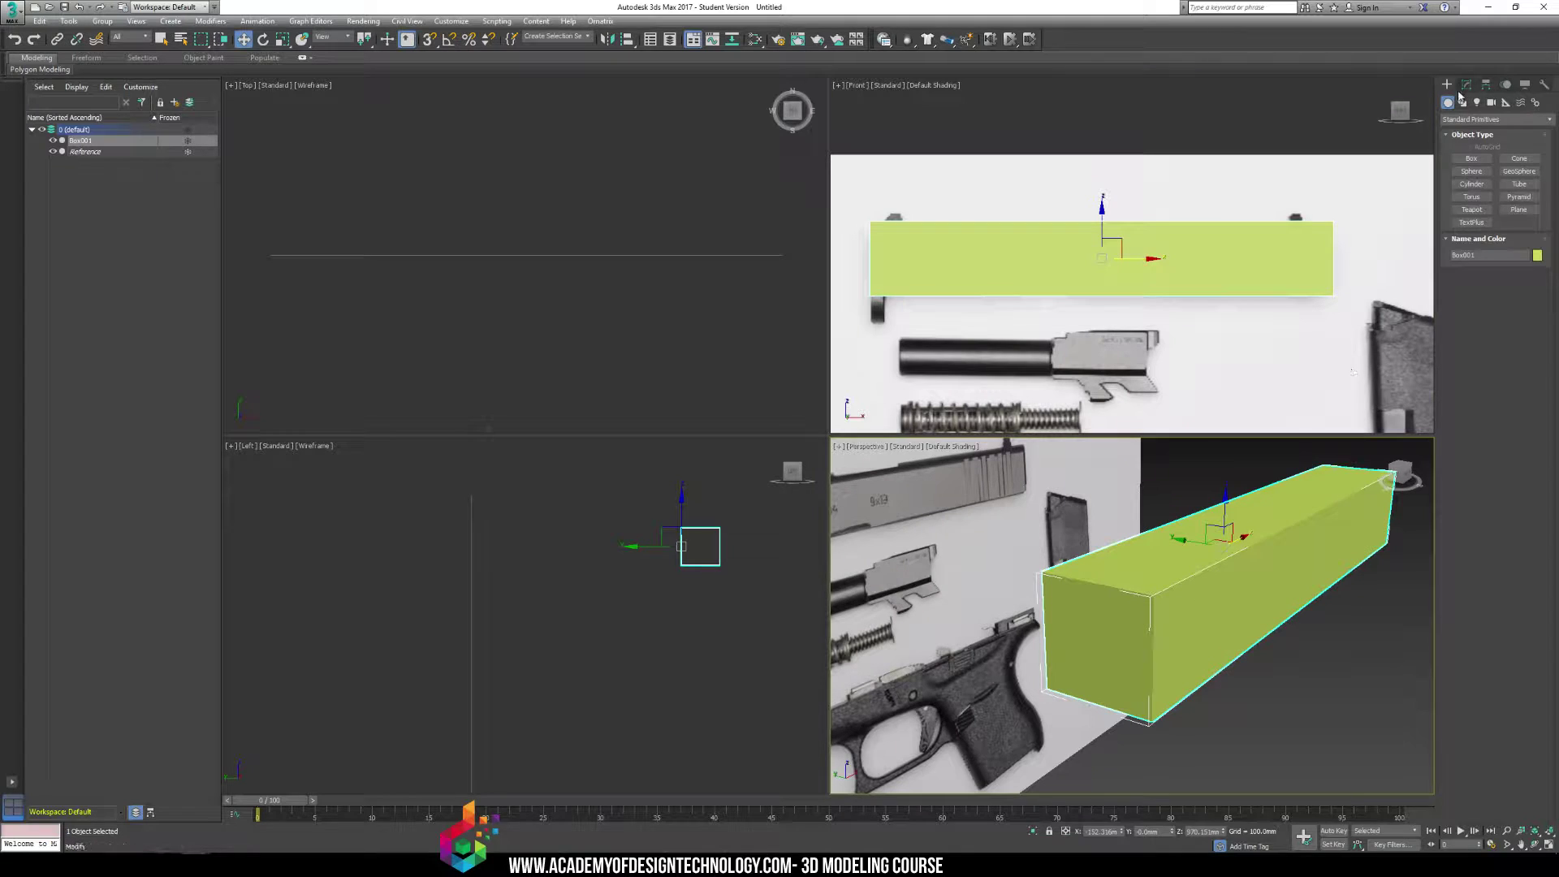
Convert the box to an Editable Poly
{"action": "left_click", "coordinate": [1466, 85]}
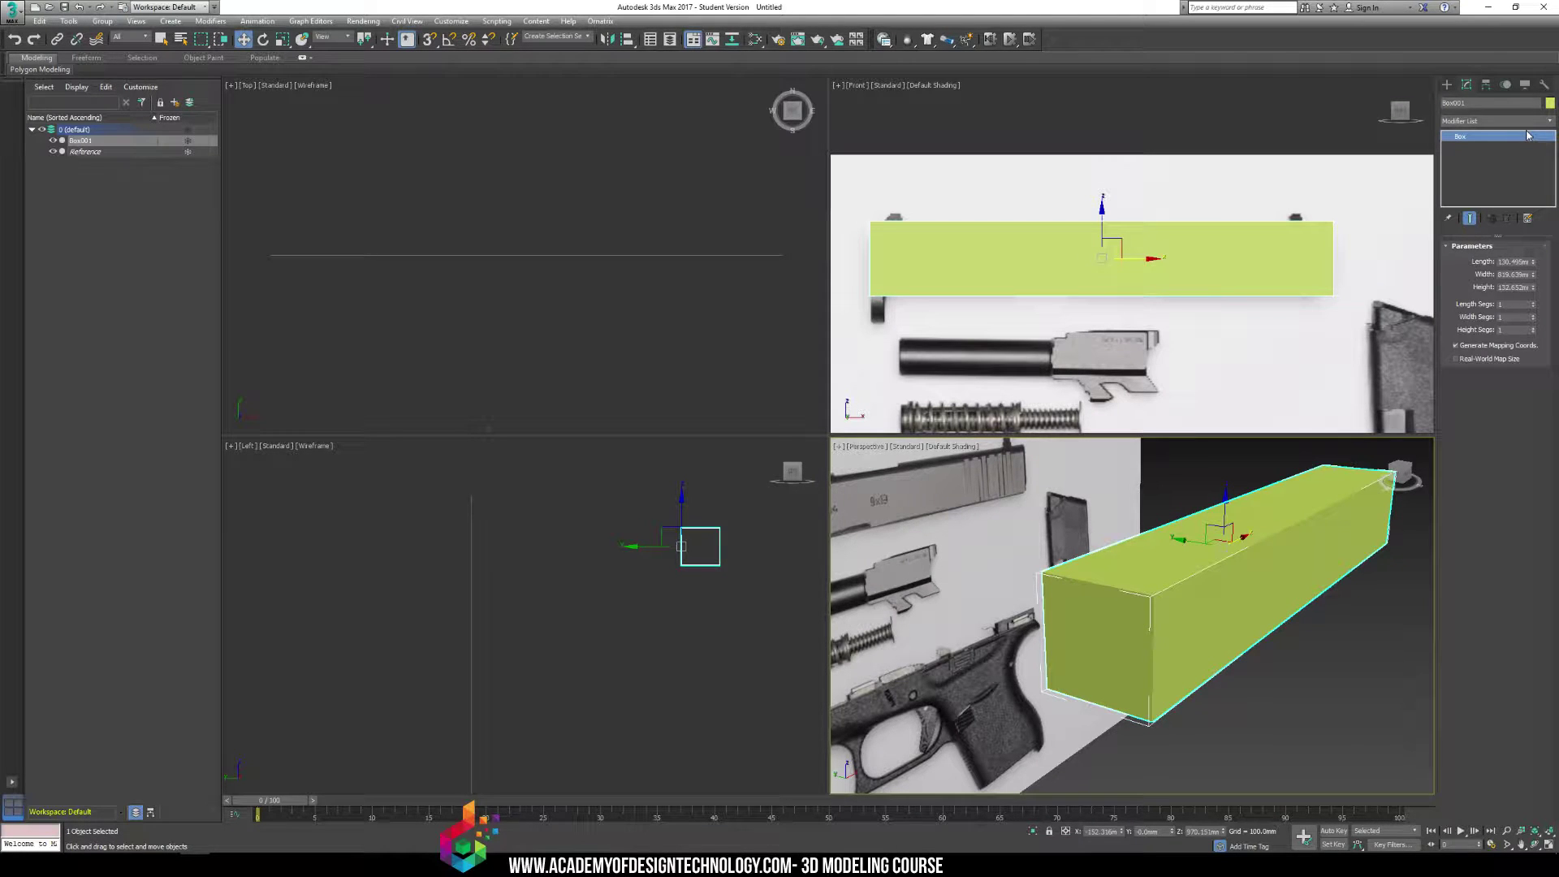
{"action": "middle_click_drag", "start_coordinate": [1150, 650], "coordinate": [1162, 526], "text": "alt"}
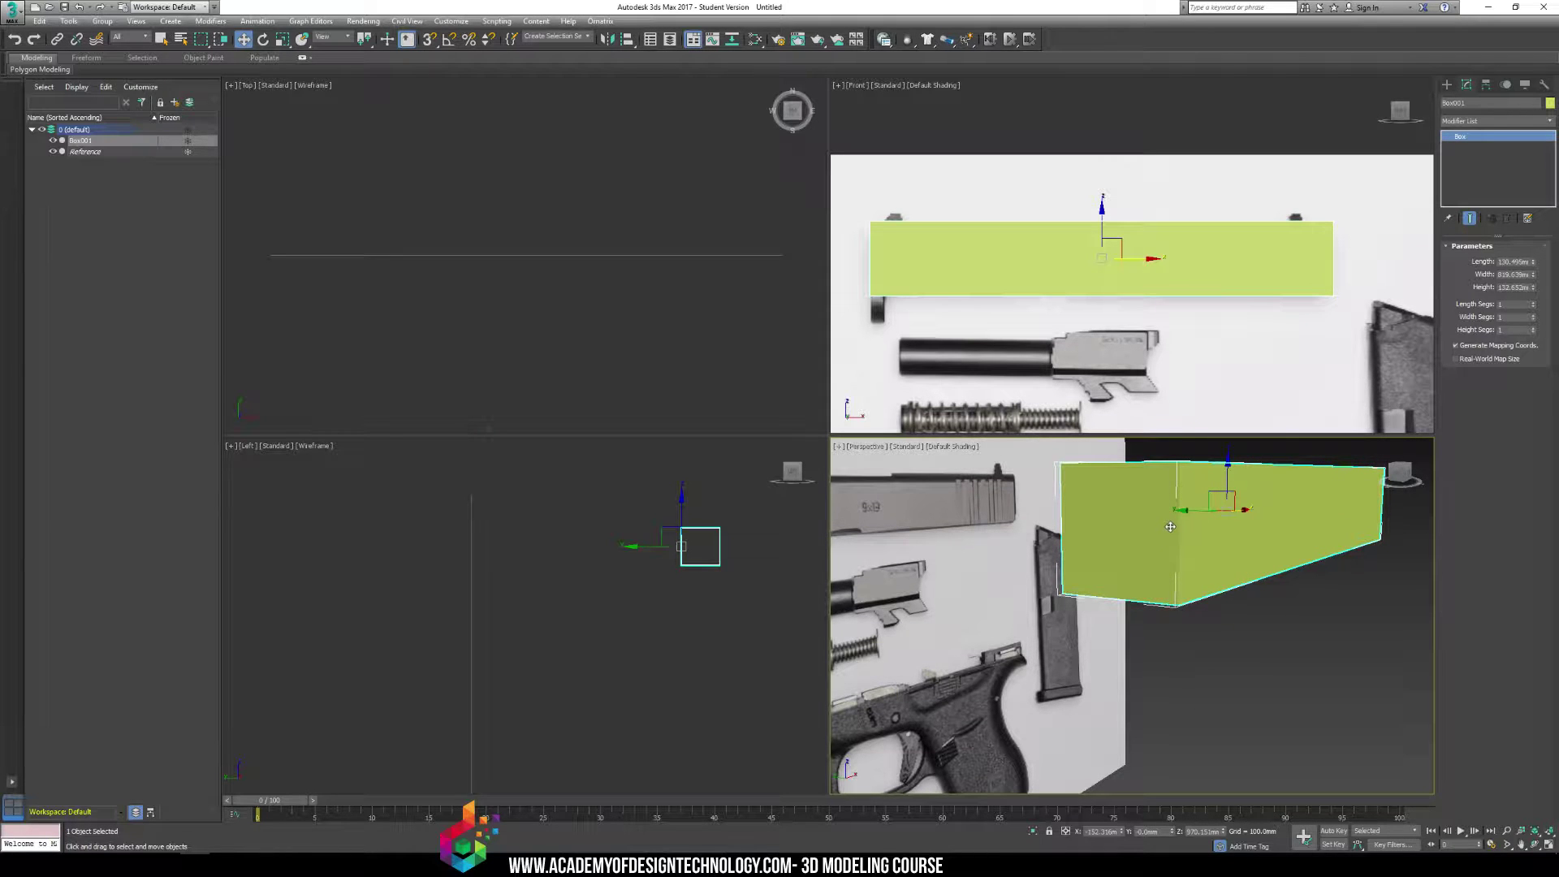
{"action": "right_click", "coordinate": [1174, 512]}
{"action": "mouse_move", "coordinate": [1230, 643]}
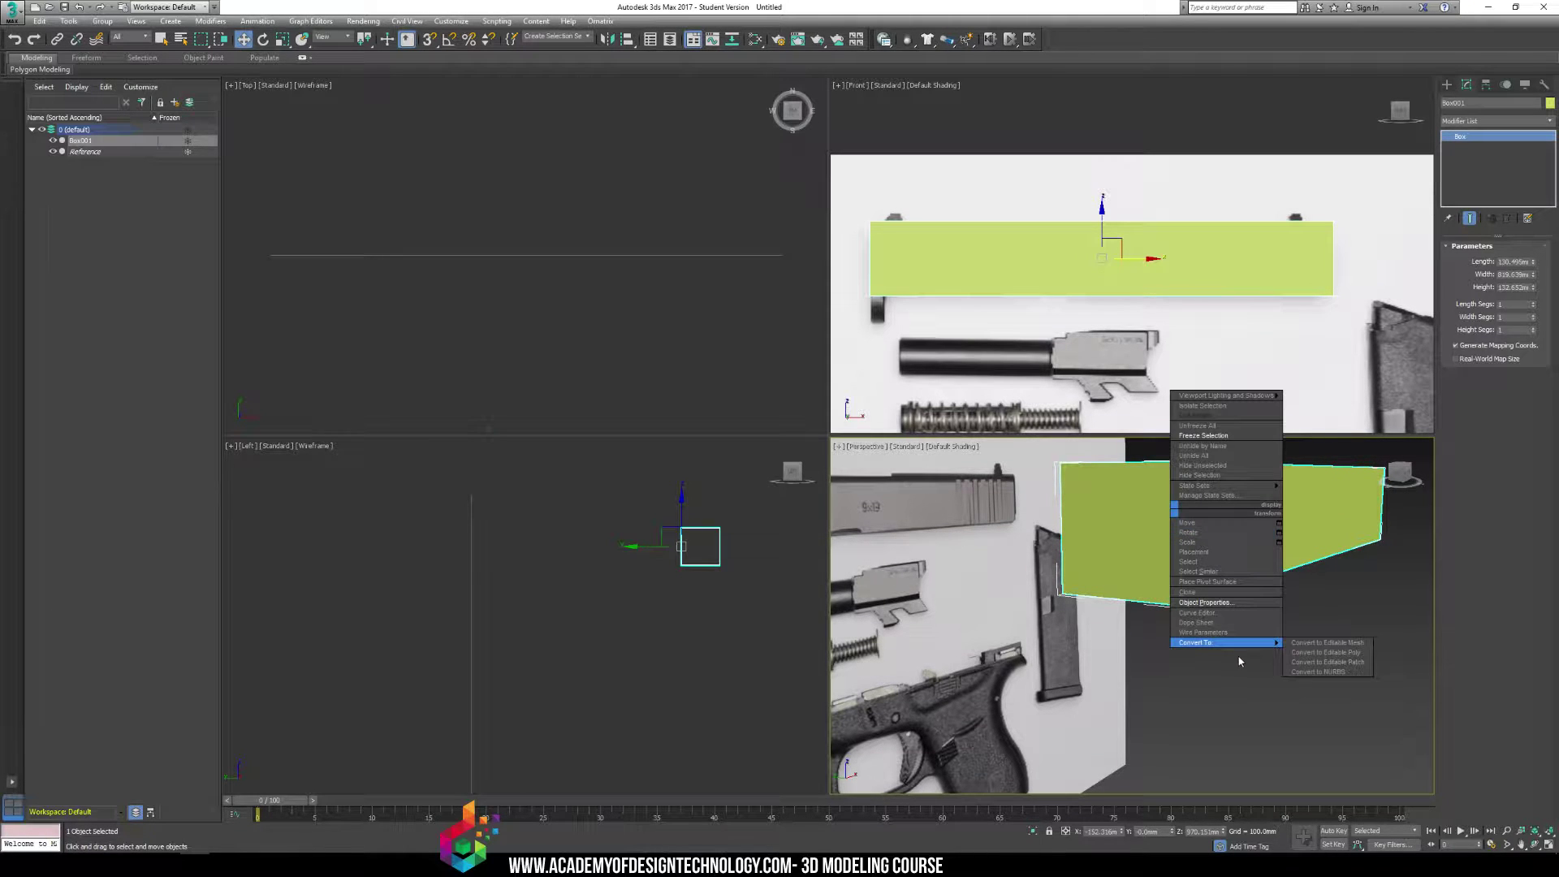
{"action": "left_click", "coordinate": [1325, 651]}
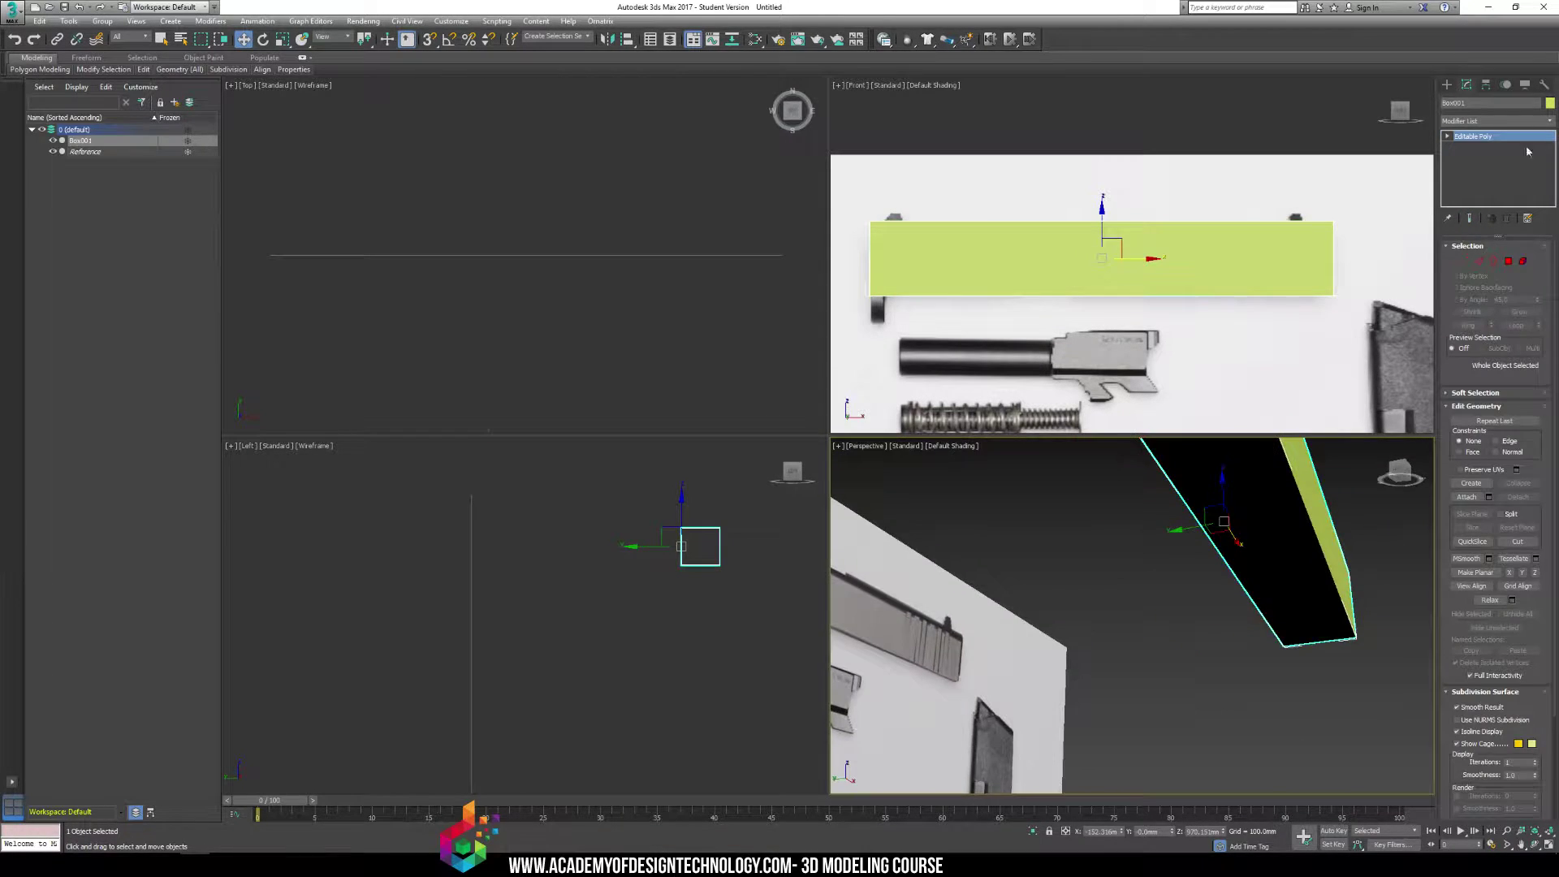
Delete the box's bottom polygon and return to the object level
{"action": "left_click", "coordinate": [1446, 136]}
{"action": "left_click", "coordinate": [1471, 177]}
{"action": "left_click", "coordinate": [1229, 473]}
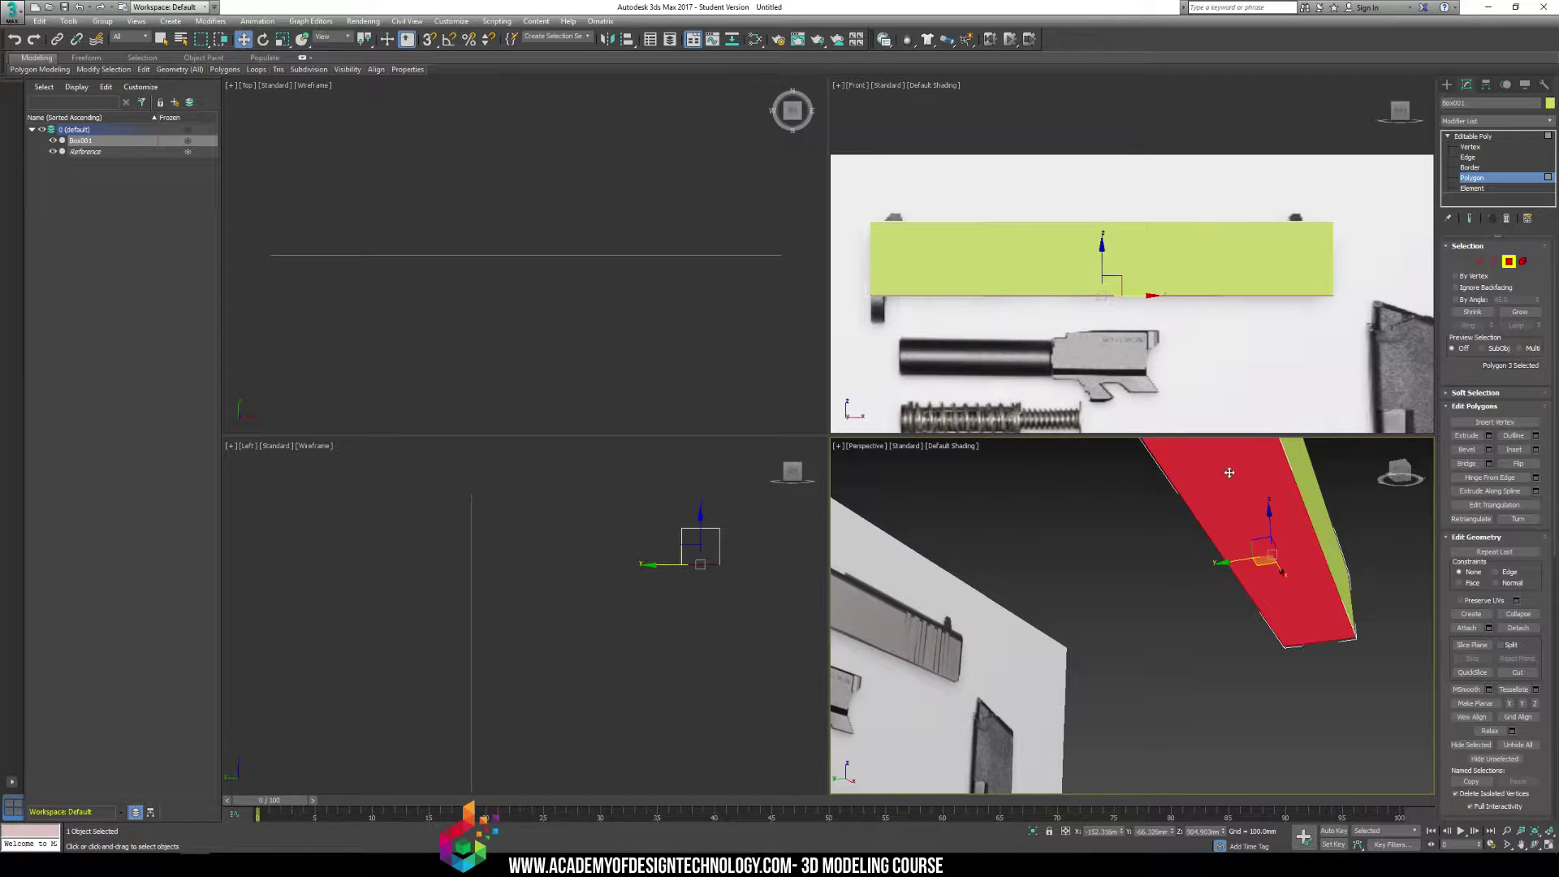
{"action": "middle_click_drag", "start_coordinate": [1230, 472], "coordinate": [1189, 604], "text": "alt"}
{"action": "key", "text": "Delete"}
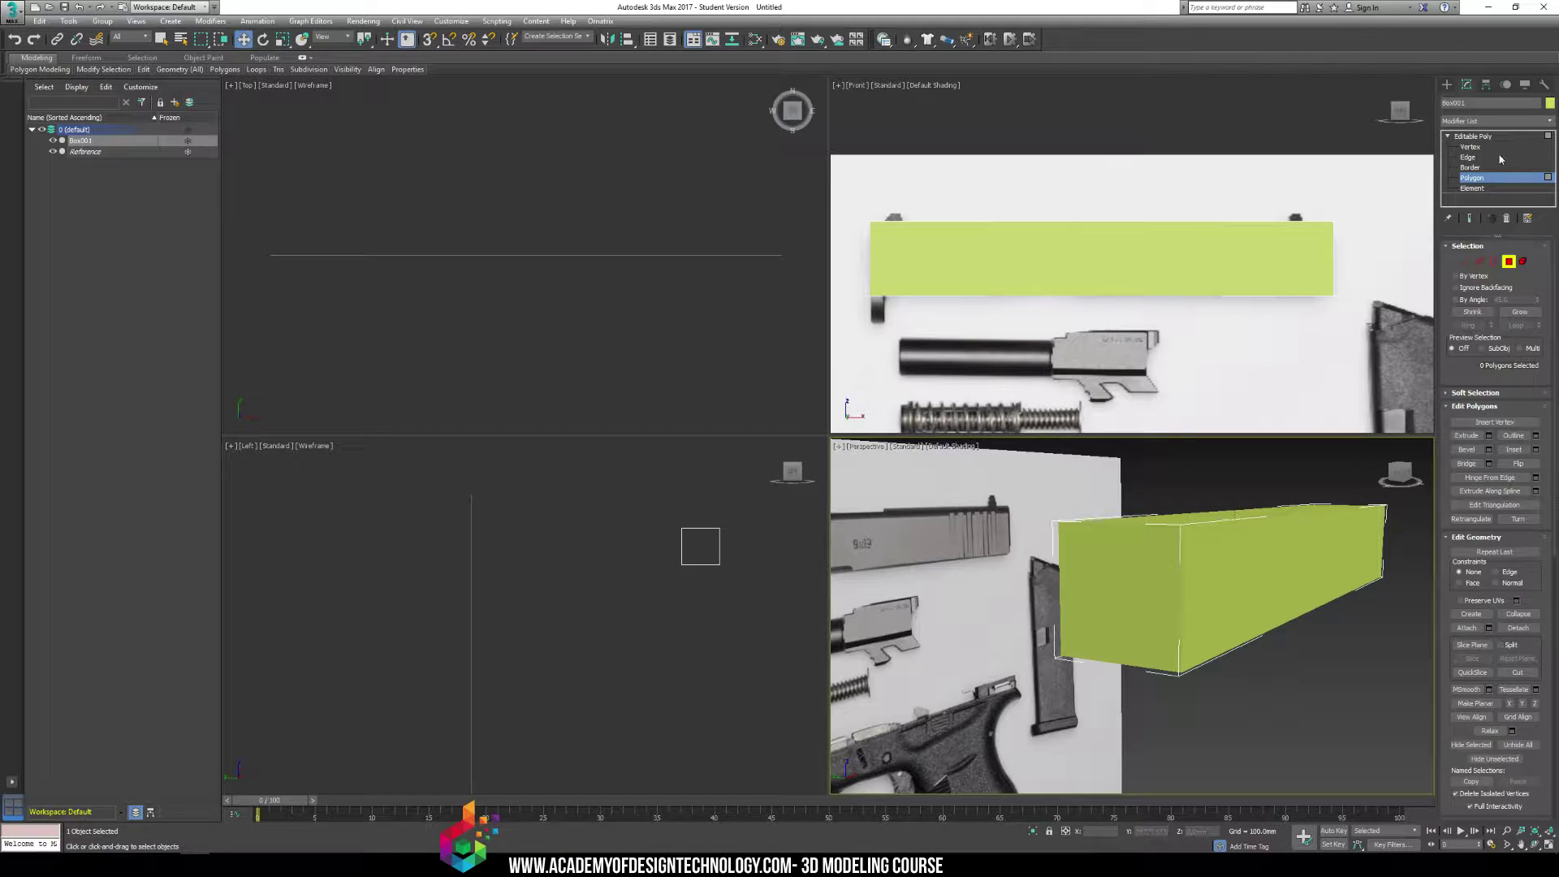
{"action": "left_click", "coordinate": [1533, 136]}
Change the box's object color to dark blue
{"action": "left_click", "coordinate": [1550, 104]}
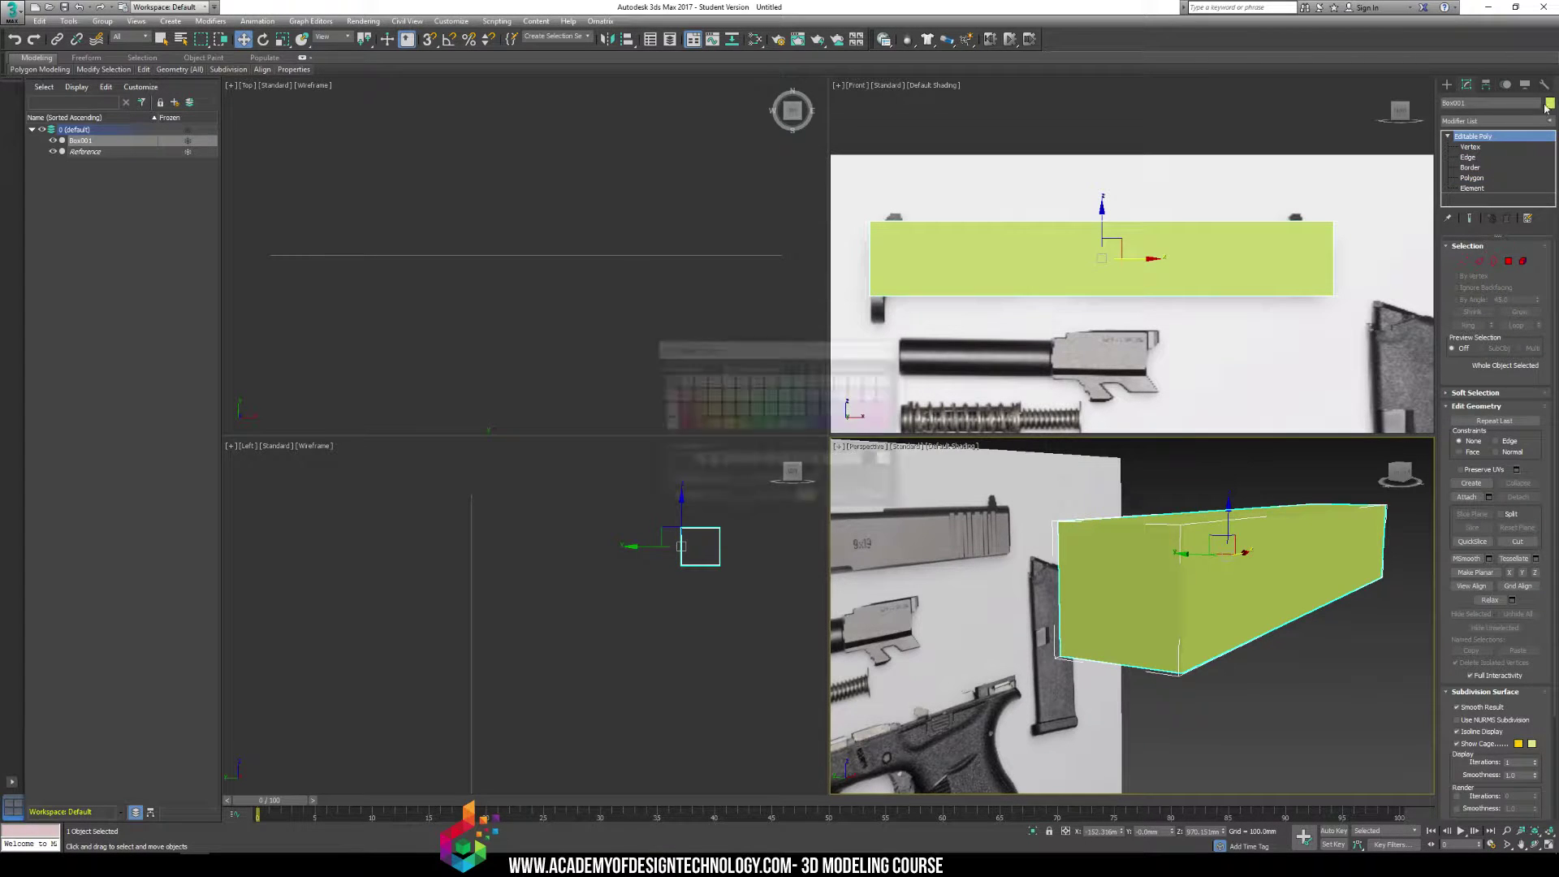
{"action": "left_click", "coordinate": [832, 424]}
{"action": "left_click", "coordinate": [844, 496]}
Maximize the Perspective viewport and show edged faces on the box
{"action": "left_click", "coordinate": [839, 446]}
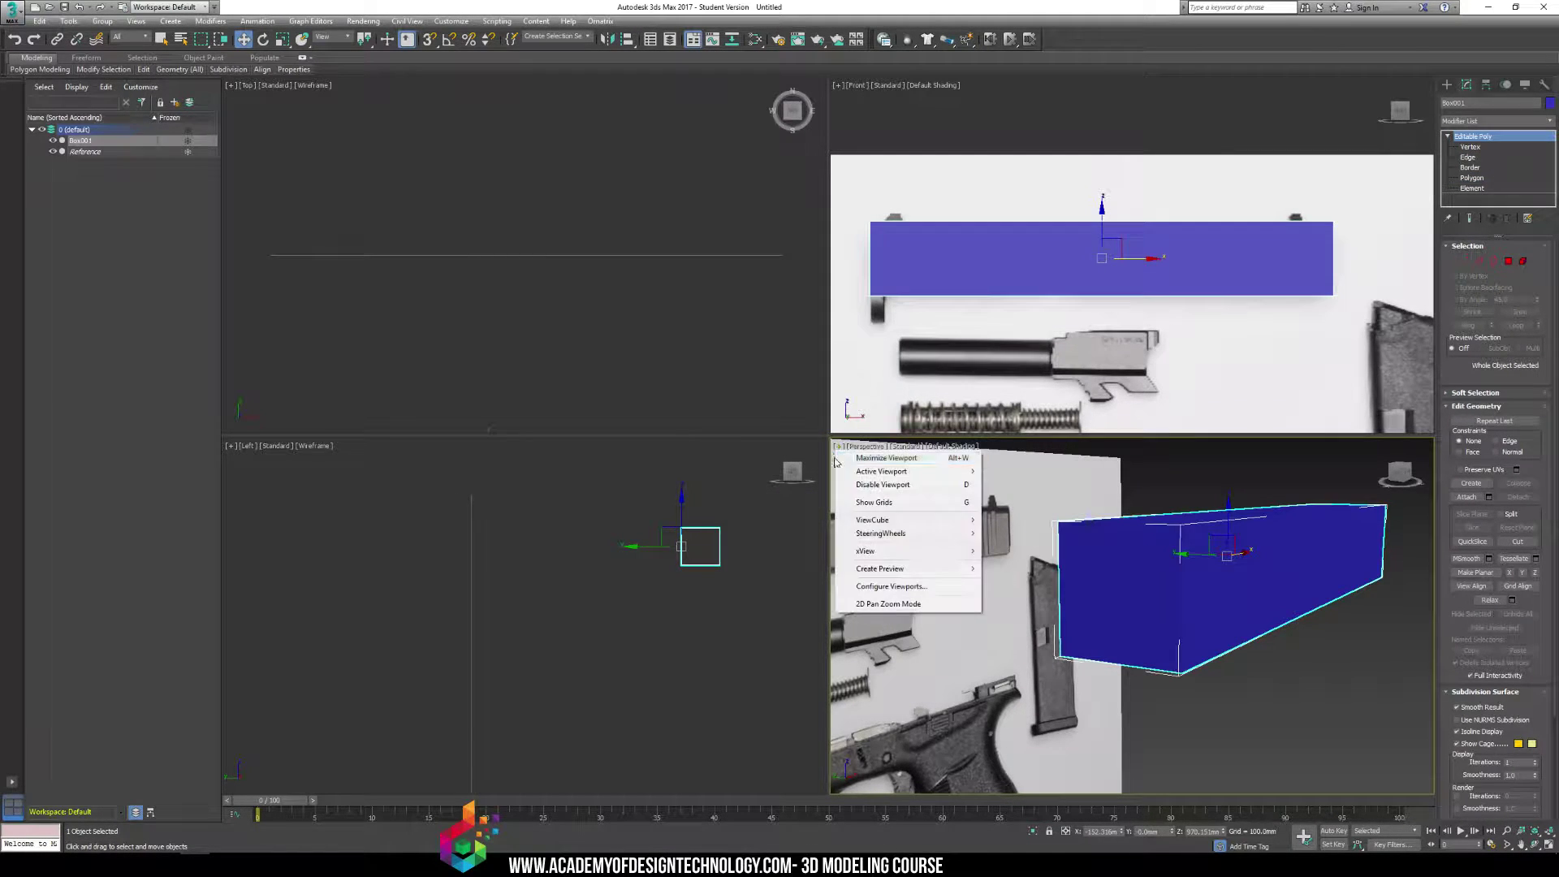
{"action": "left_click", "coordinate": [851, 458]}
{"action": "mouse_move", "coordinate": [849, 471]}
{"action": "middle_mouse_down", "text": "alt"}
{"action": "mouse_move", "coordinate": [856, 564]}
{"action": "mouse_move", "coordinate": [912, 605]}
{"action": "middle_mouse_up", "text": "alt"}
{"action": "key", "text": "F4"}
{"action": "scroll", "coordinate": [924, 578], "scroll_direction": "down", "scroll_amount": 2}
{"action": "middle_click_drag", "start_coordinate": [938, 494], "coordinate": [975, 453]}
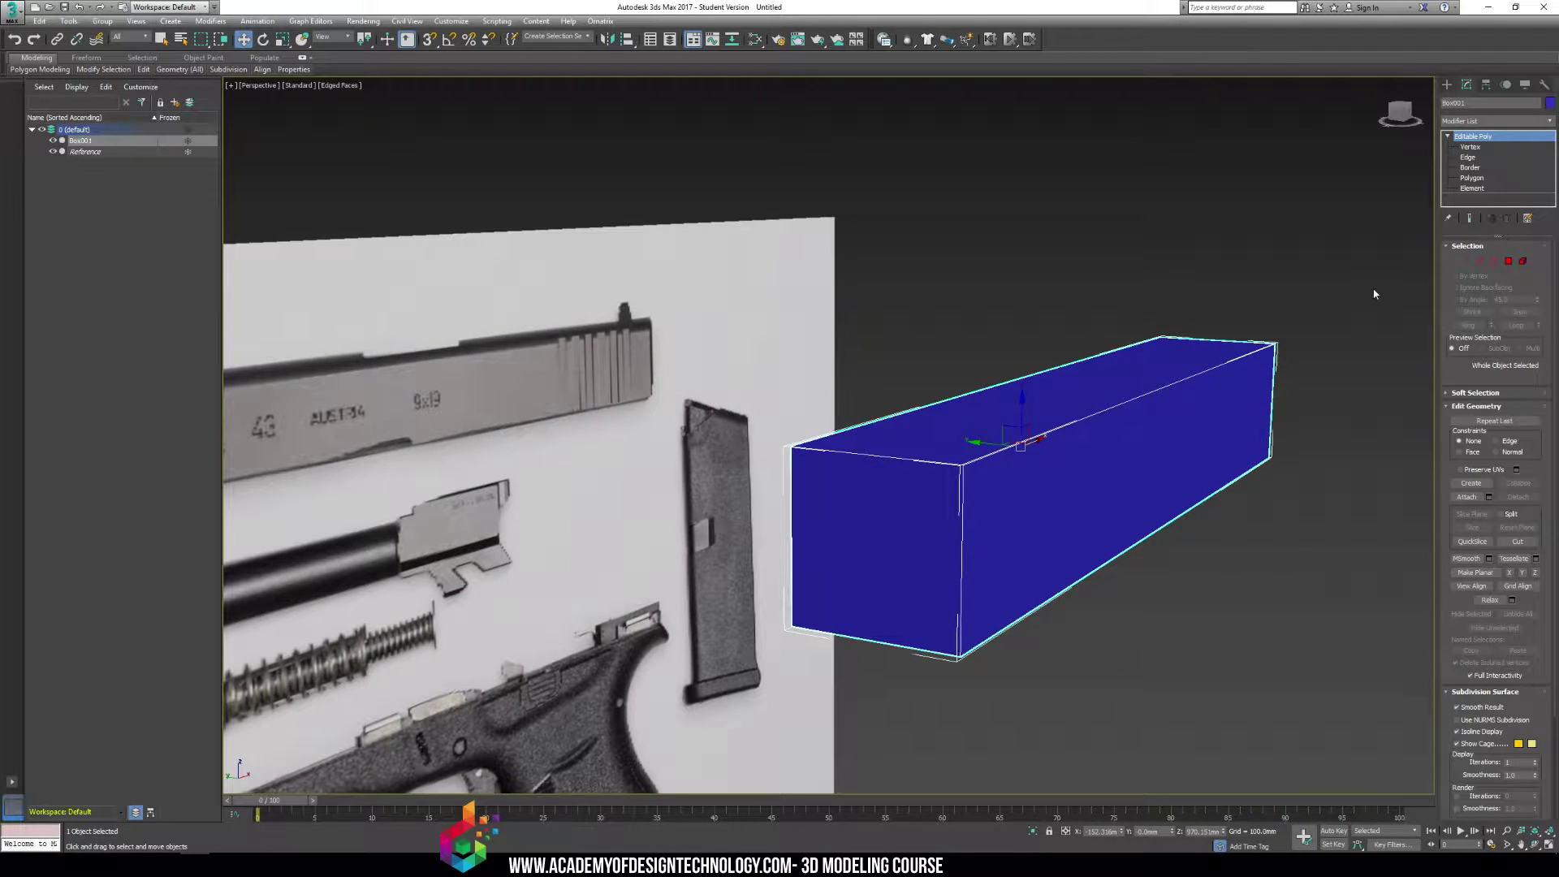
Add a Chamfer modifier to the box and set its operation to Standard Chamfer
{"action": "left_click", "coordinate": [1545, 123]}
{"action": "scroll", "coordinate": [1530, 132], "scroll_direction": "down", "scroll_amount": 10}
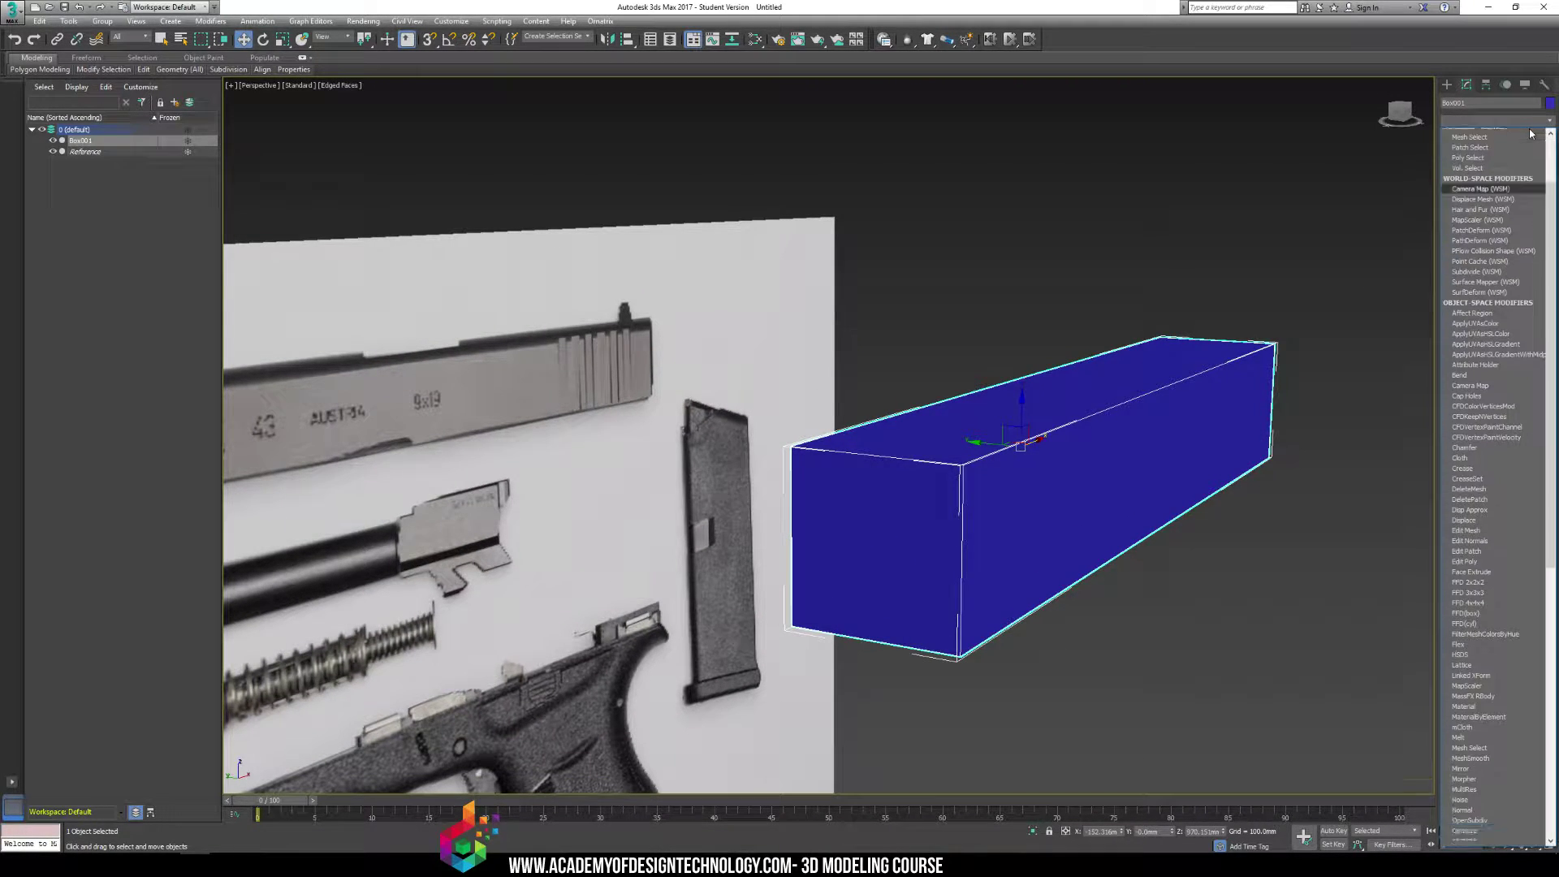
{"action": "left_click", "coordinate": [1529, 132]}
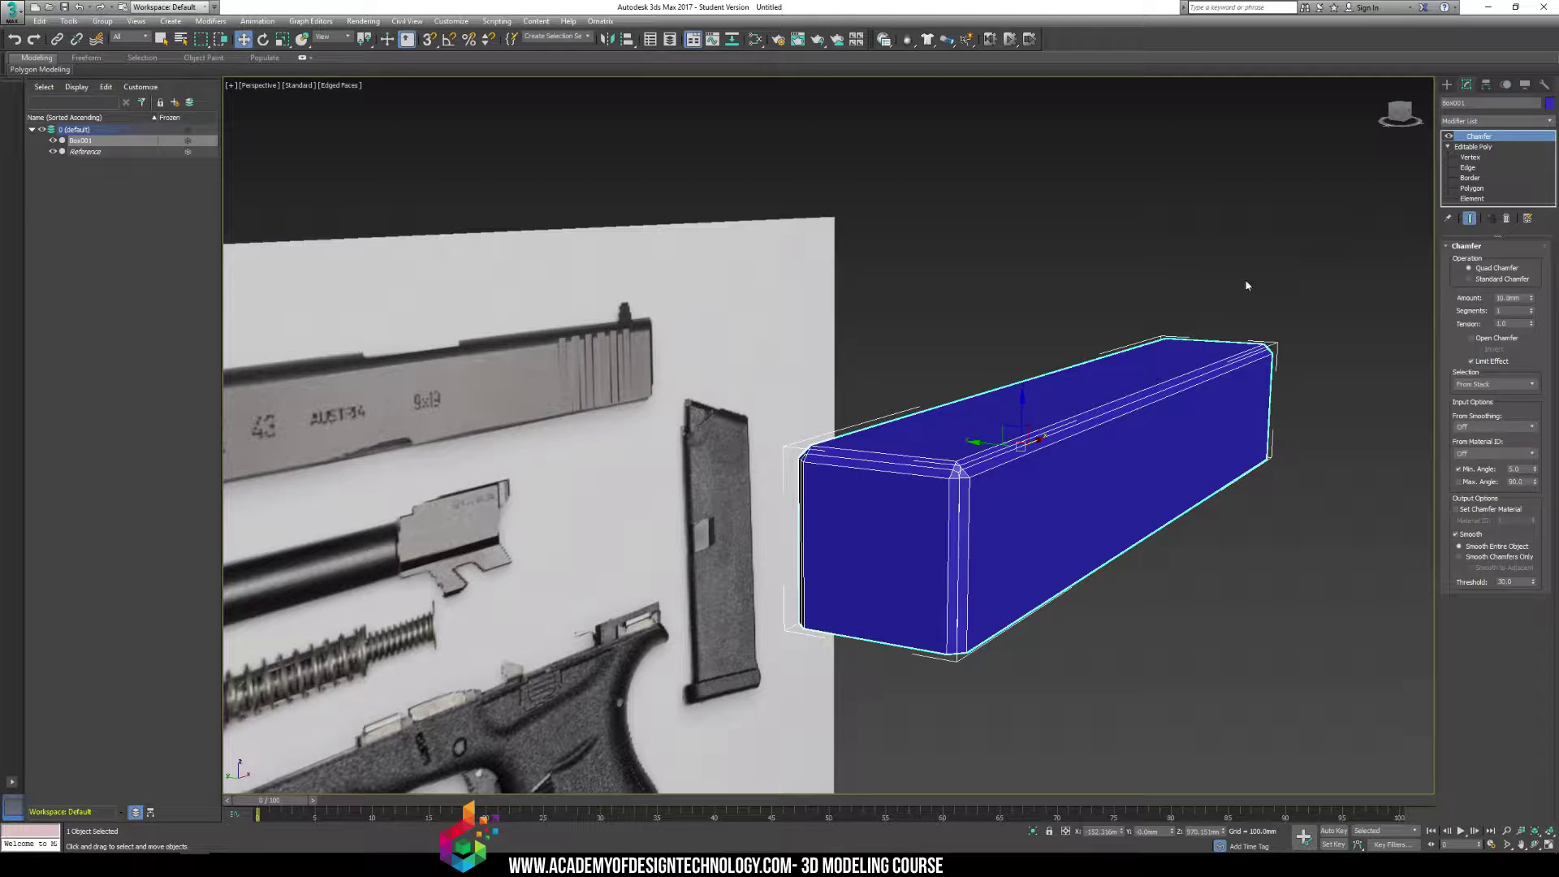
{"action": "left_click", "coordinate": [1469, 279]}
Reduce the box's chamfer amount to 1.6 mm
{"action": "scroll", "coordinate": [839, 430], "scroll_direction": "up", "scroll_amount": 6}
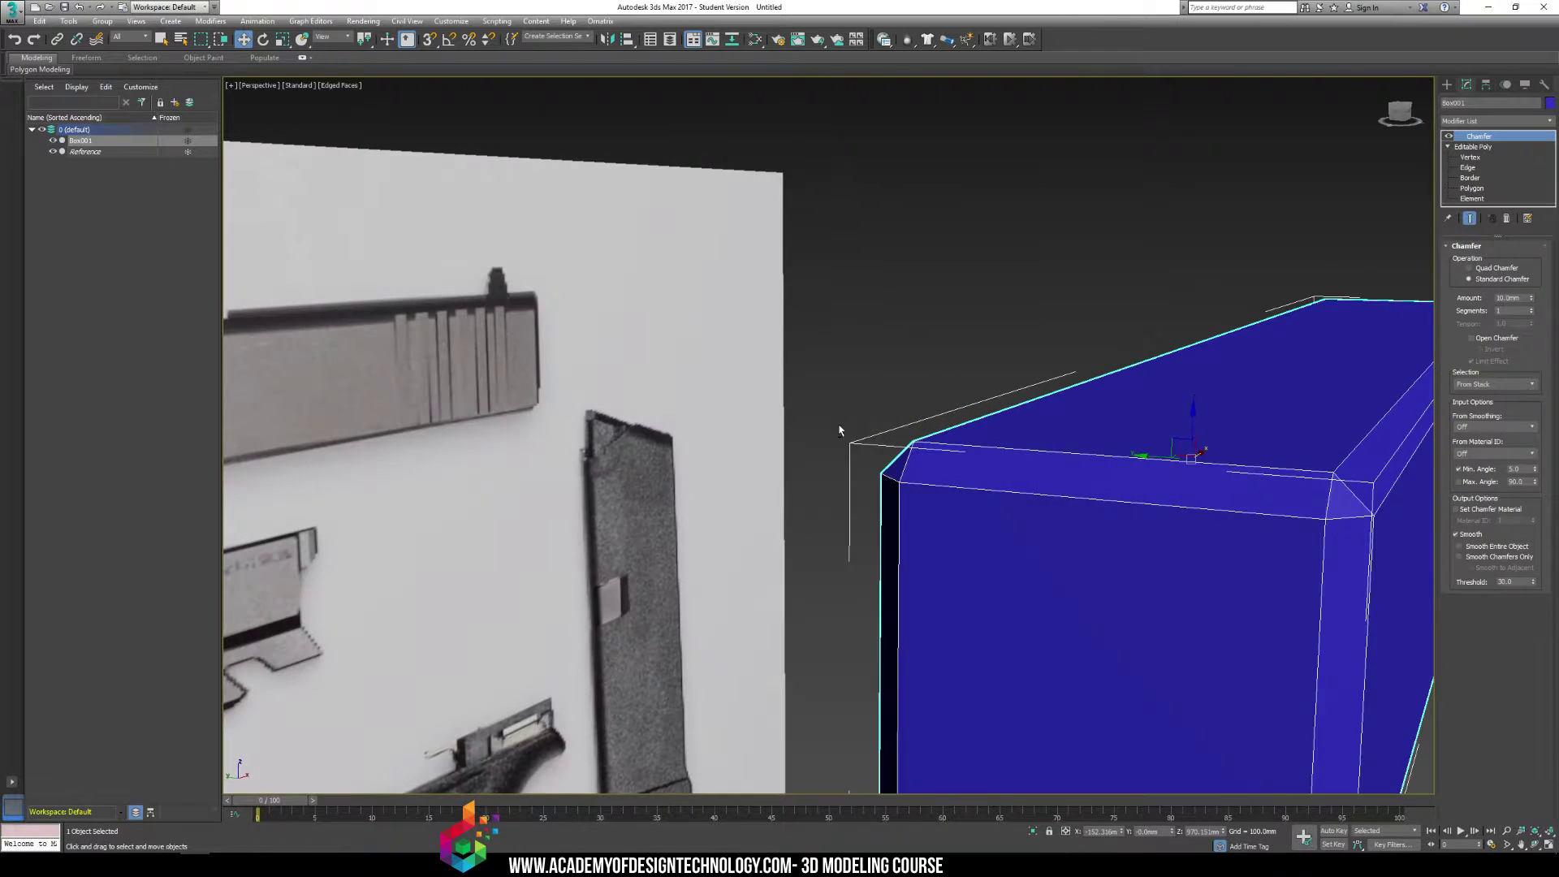
{"action": "middle_click_drag", "start_coordinate": [963, 435], "coordinate": [838, 431]}
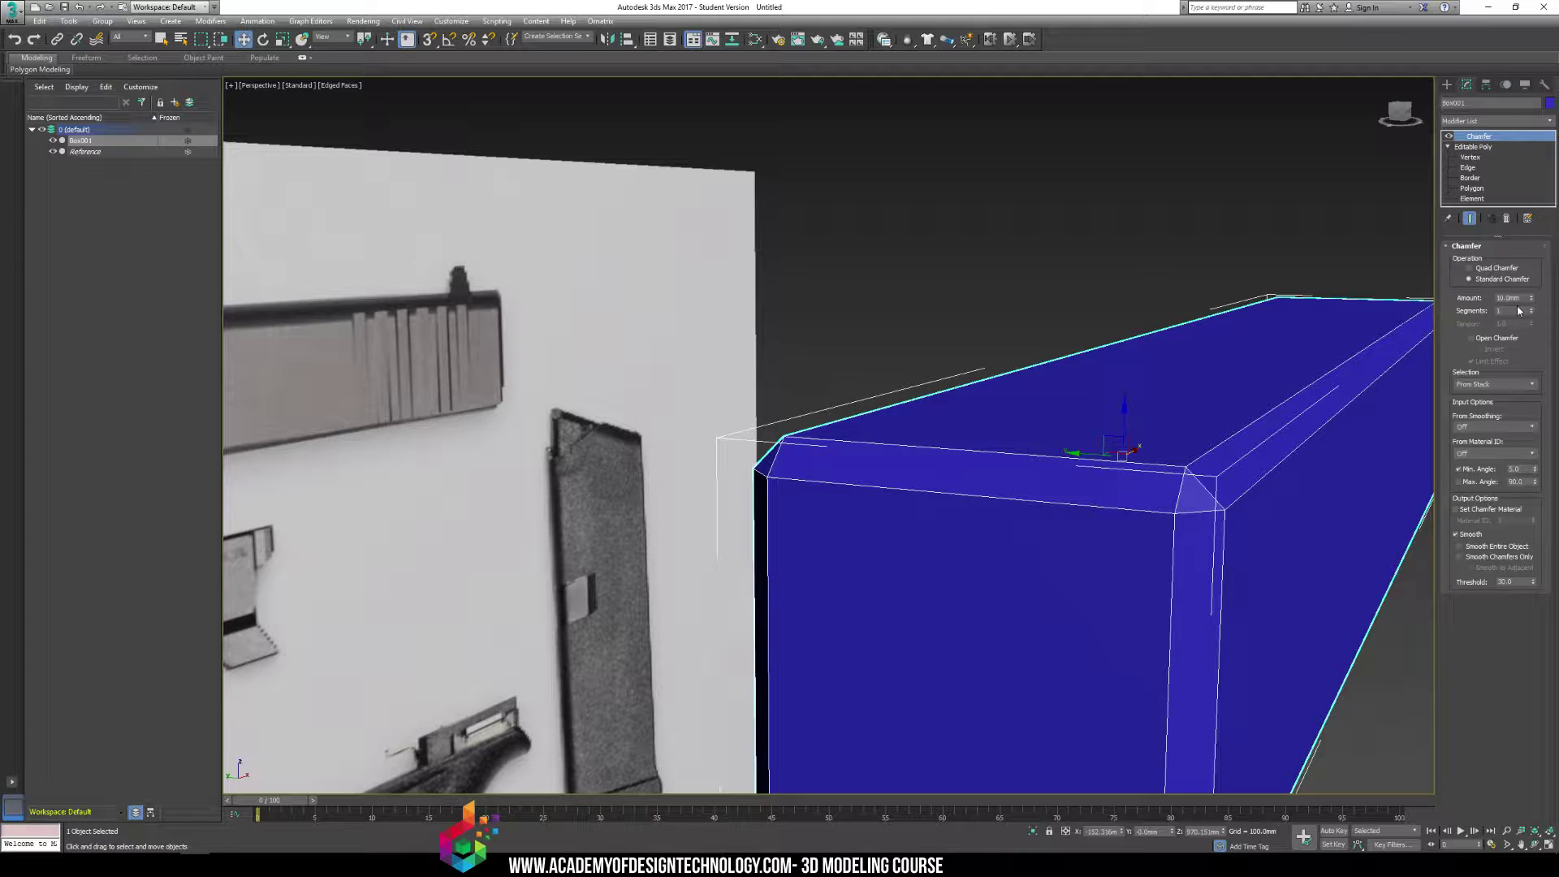
{"action": "middle_click_drag", "start_coordinate": [1139, 340], "coordinate": [1089, 333]}
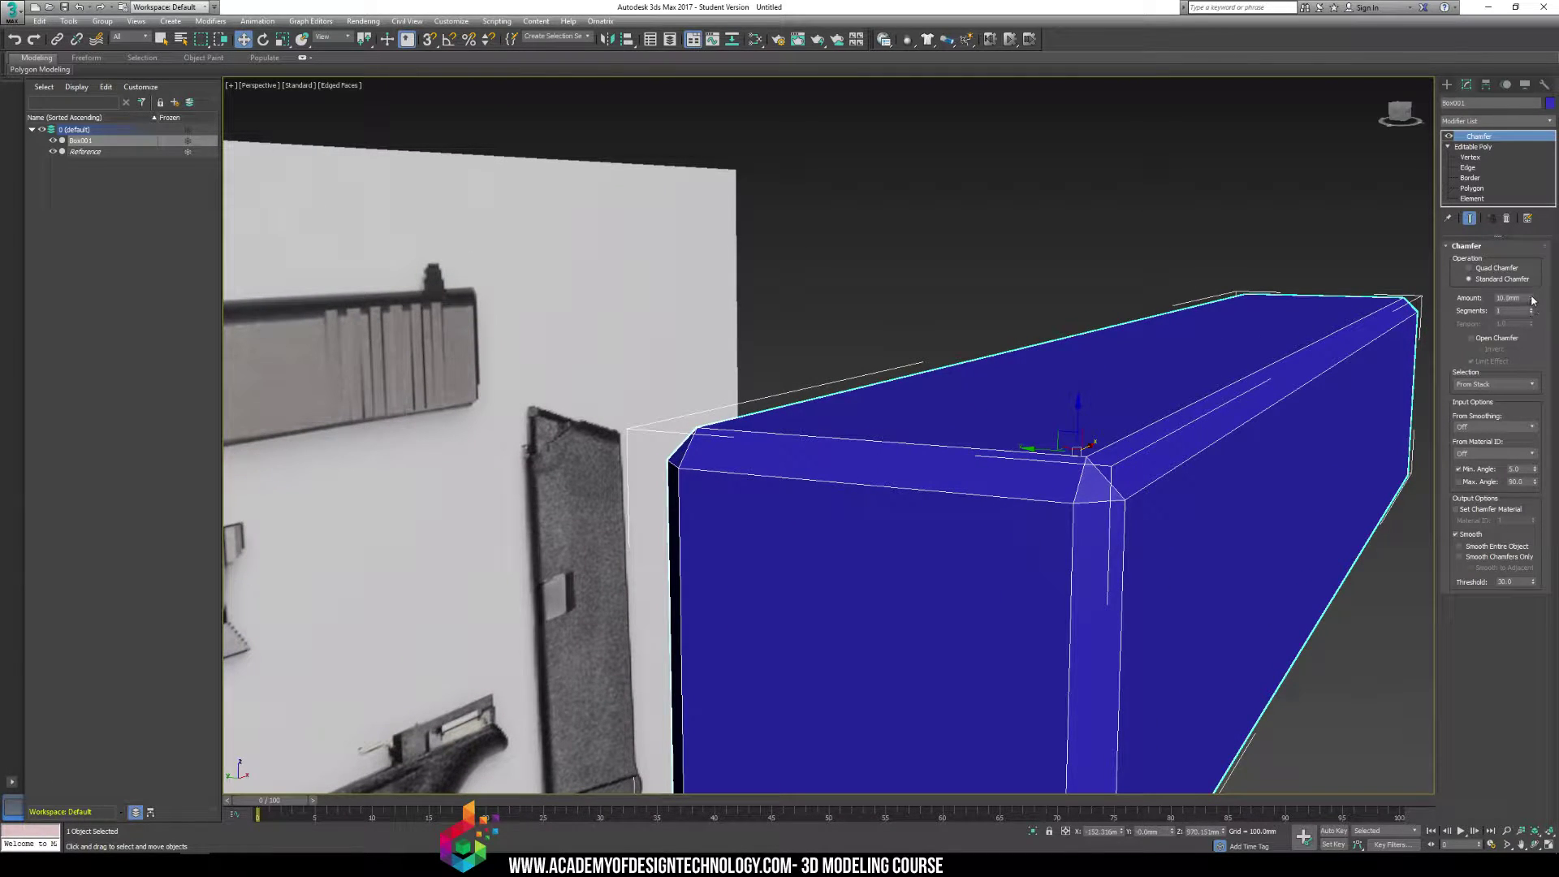
{"action": "left_click_drag", "start_coordinate": [1532, 301], "coordinate": [1521, 347]}
Turn off edged faces, make a test render of the Perspective view and close the rendered image
{"action": "key", "text": "F4"}
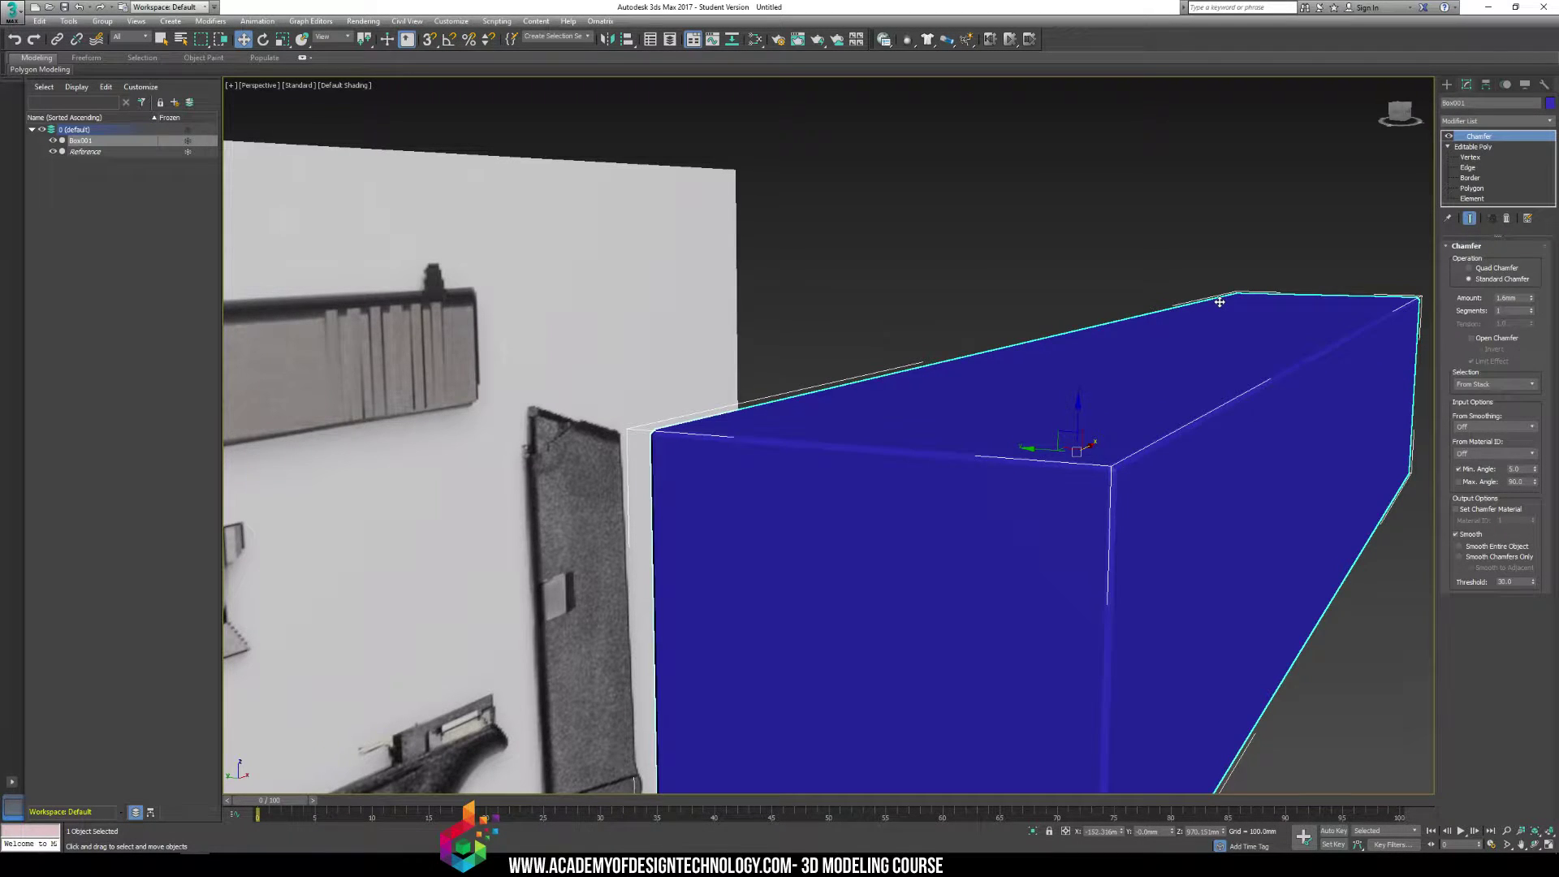
{"action": "middle_click_drag", "start_coordinate": [1217, 298], "coordinate": [1213, 266]}
{"action": "scroll", "coordinate": [1206, 265], "scroll_direction": "down", "scroll_amount": 4}
{"action": "scroll", "coordinate": [1204, 266], "scroll_direction": "up", "scroll_amount": 2}
{"action": "key", "text": "shift+q"}
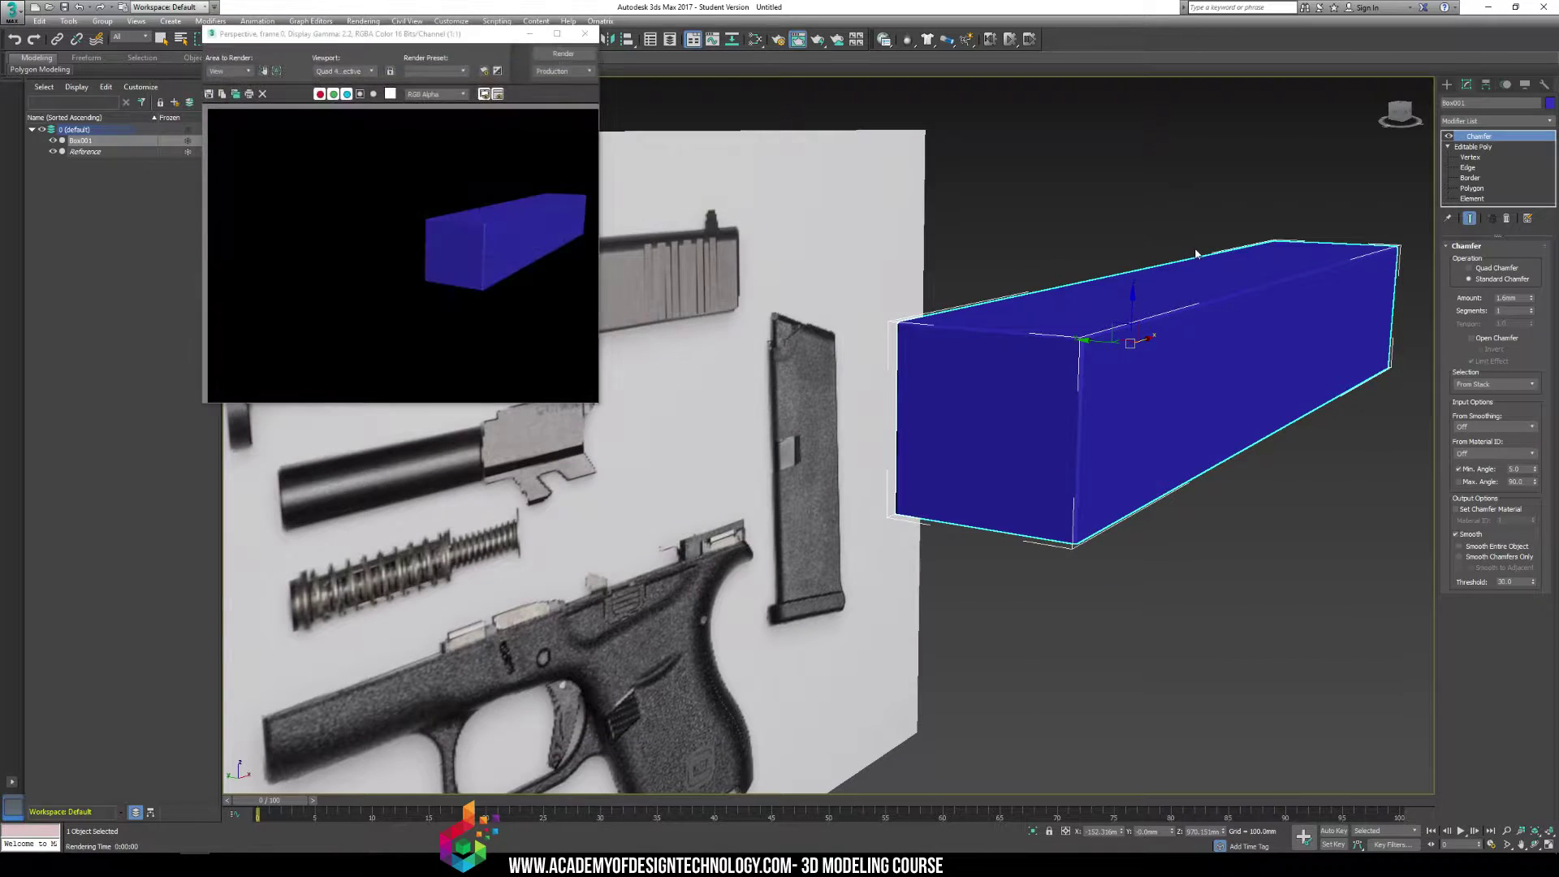
{"action": "left_click", "coordinate": [585, 33]}
Set the render output size to the HDTV (video) preset at 1920 x 1080
{"action": "left_click", "coordinate": [363, 21]}
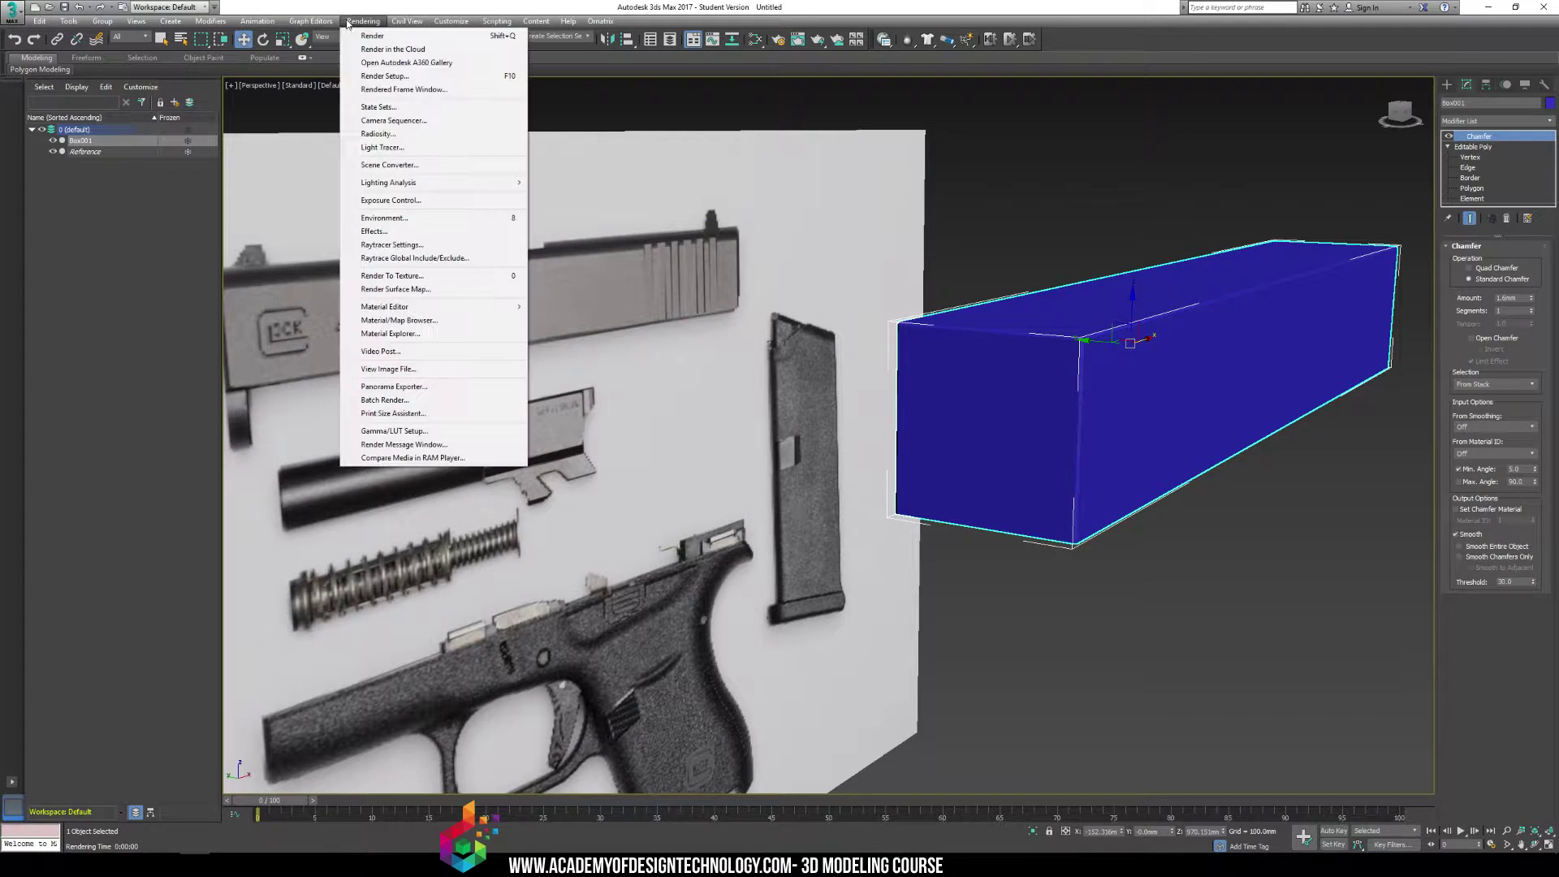
{"action": "left_click", "coordinate": [378, 77]}
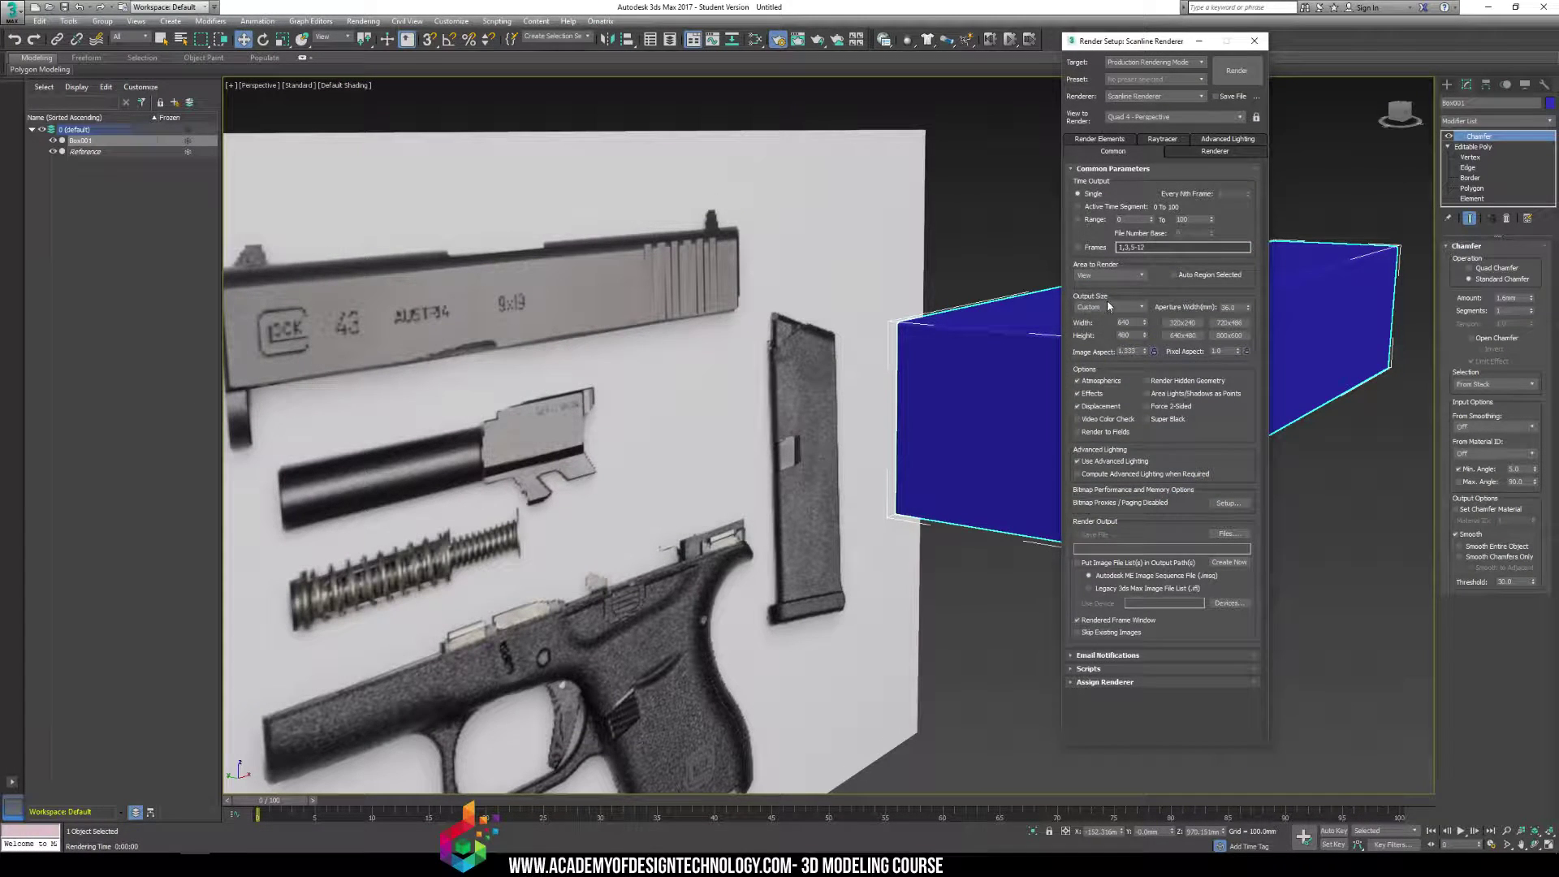
{"action": "left_click", "coordinate": [1108, 306]}
{"action": "left_click", "coordinate": [1135, 461]}
{"action": "left_click", "coordinate": [363, 21]}
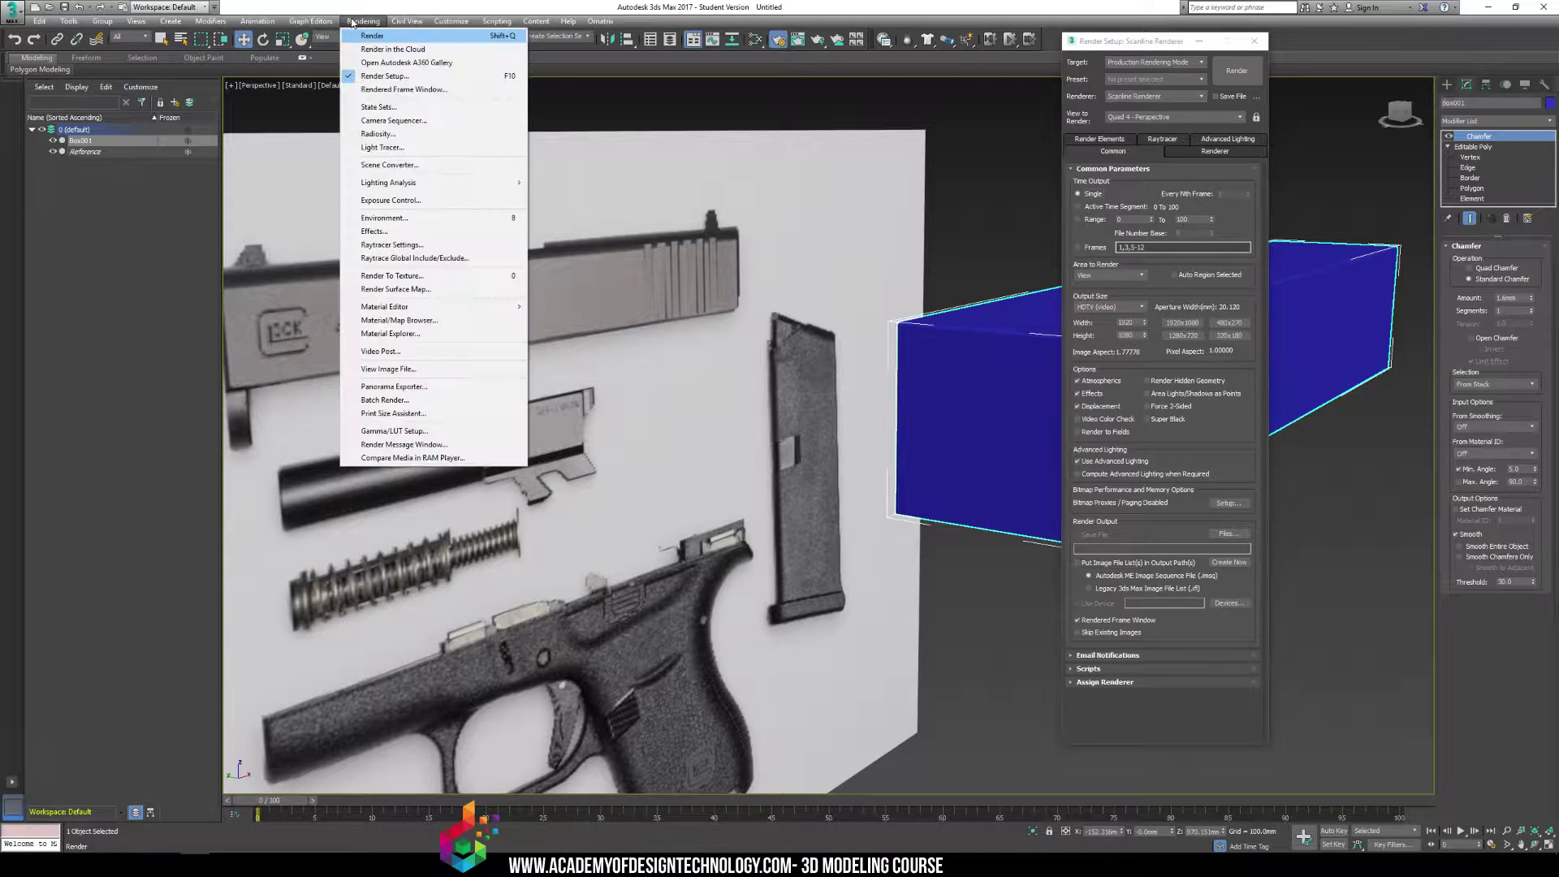
{"action": "left_click", "coordinate": [382, 75]}
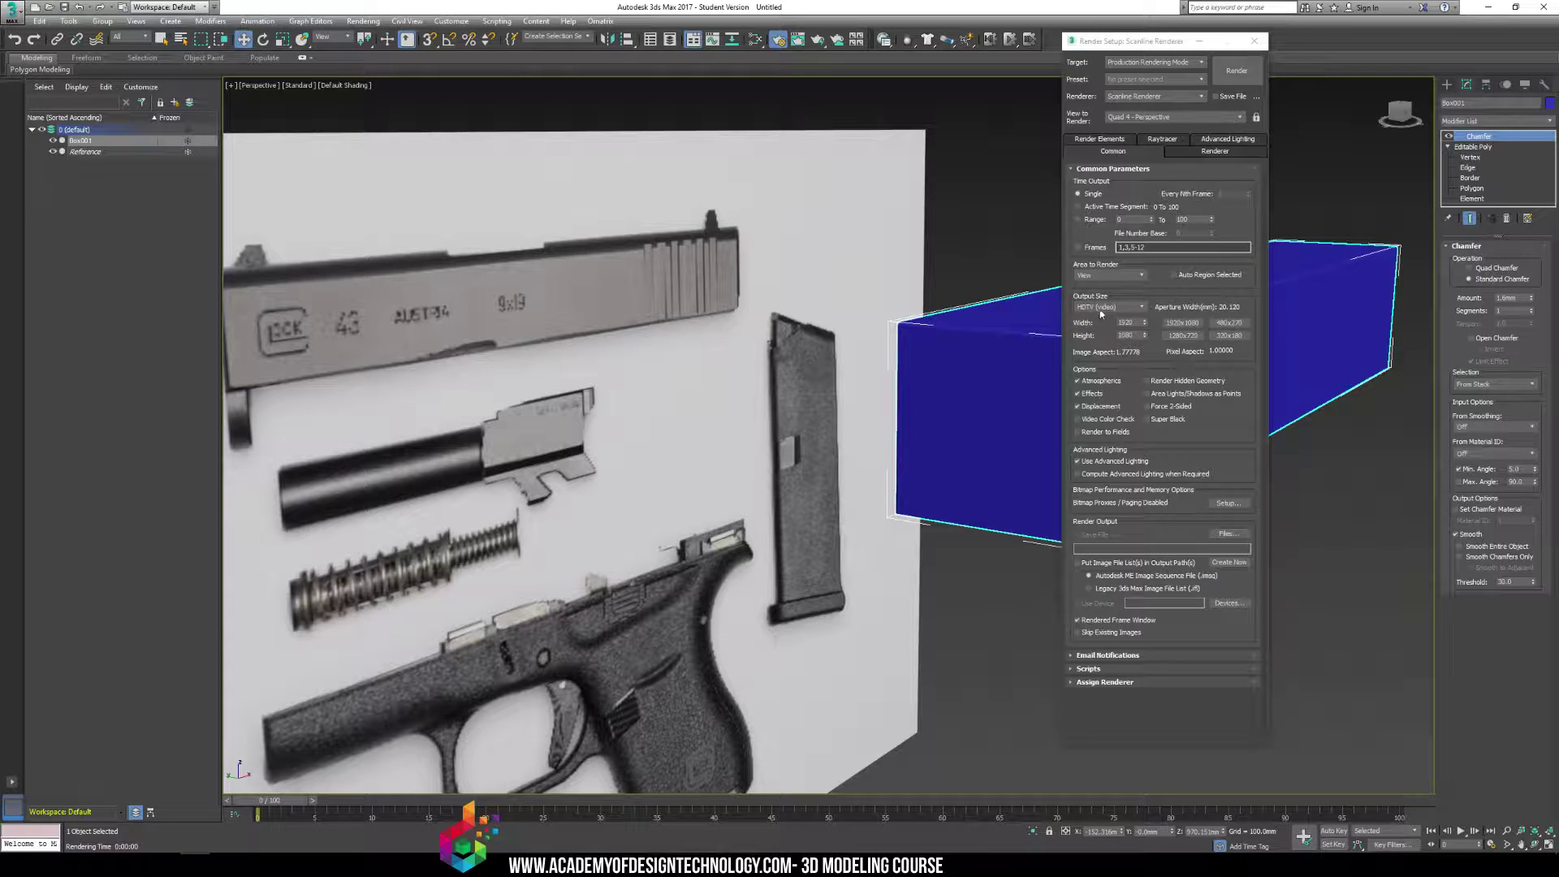
Render the Perspective view at the HDTV size, then close the rendered image and the render settings
{"action": "key", "text": "shift+q"}
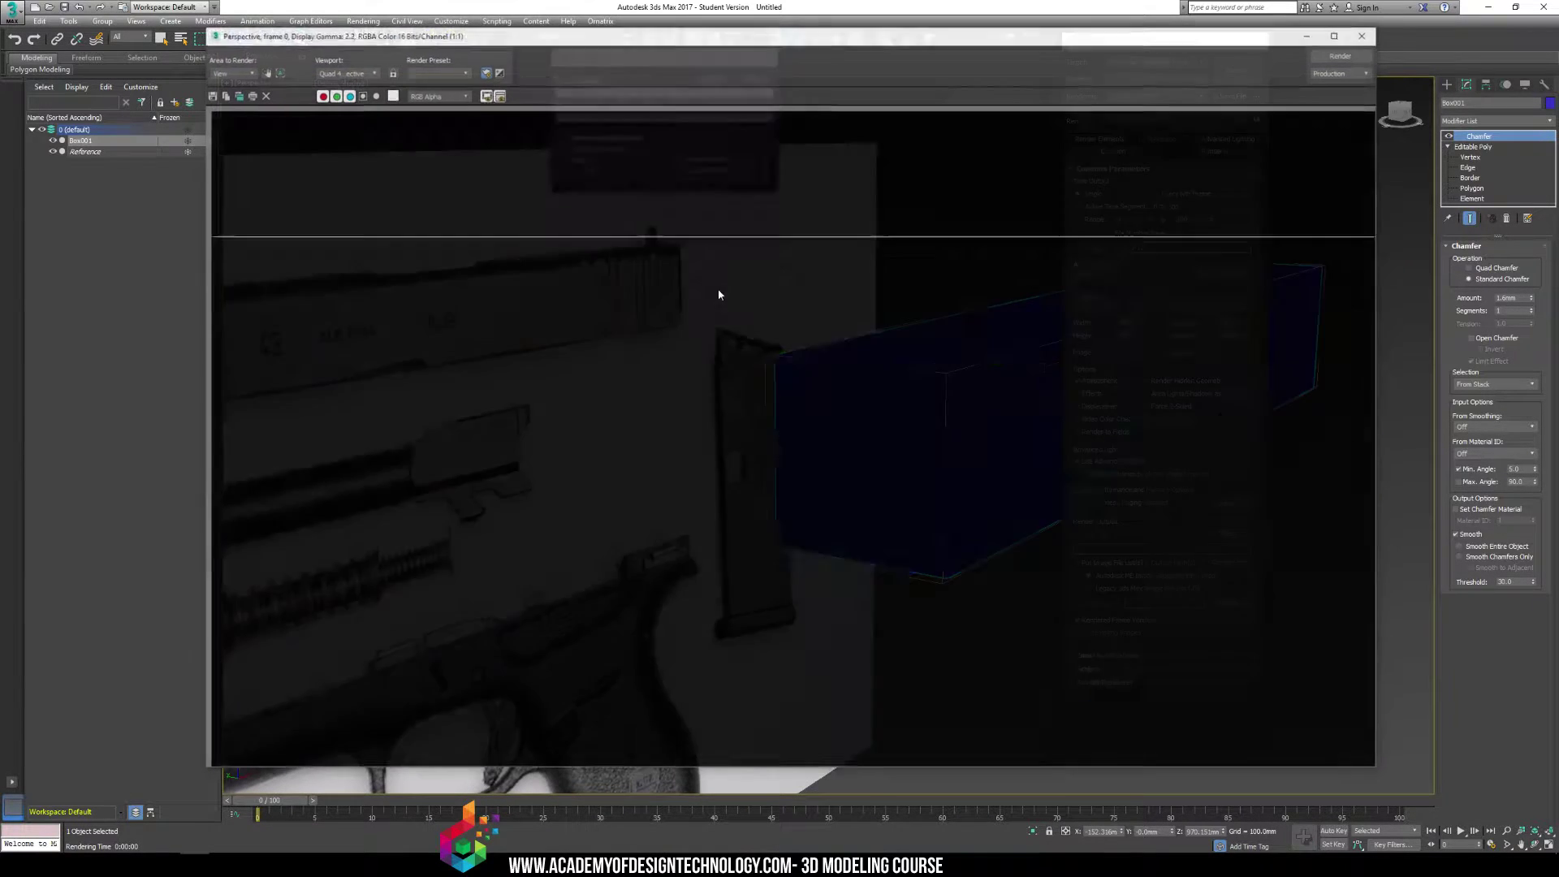
{"action": "left_click", "coordinate": [1365, 34]}
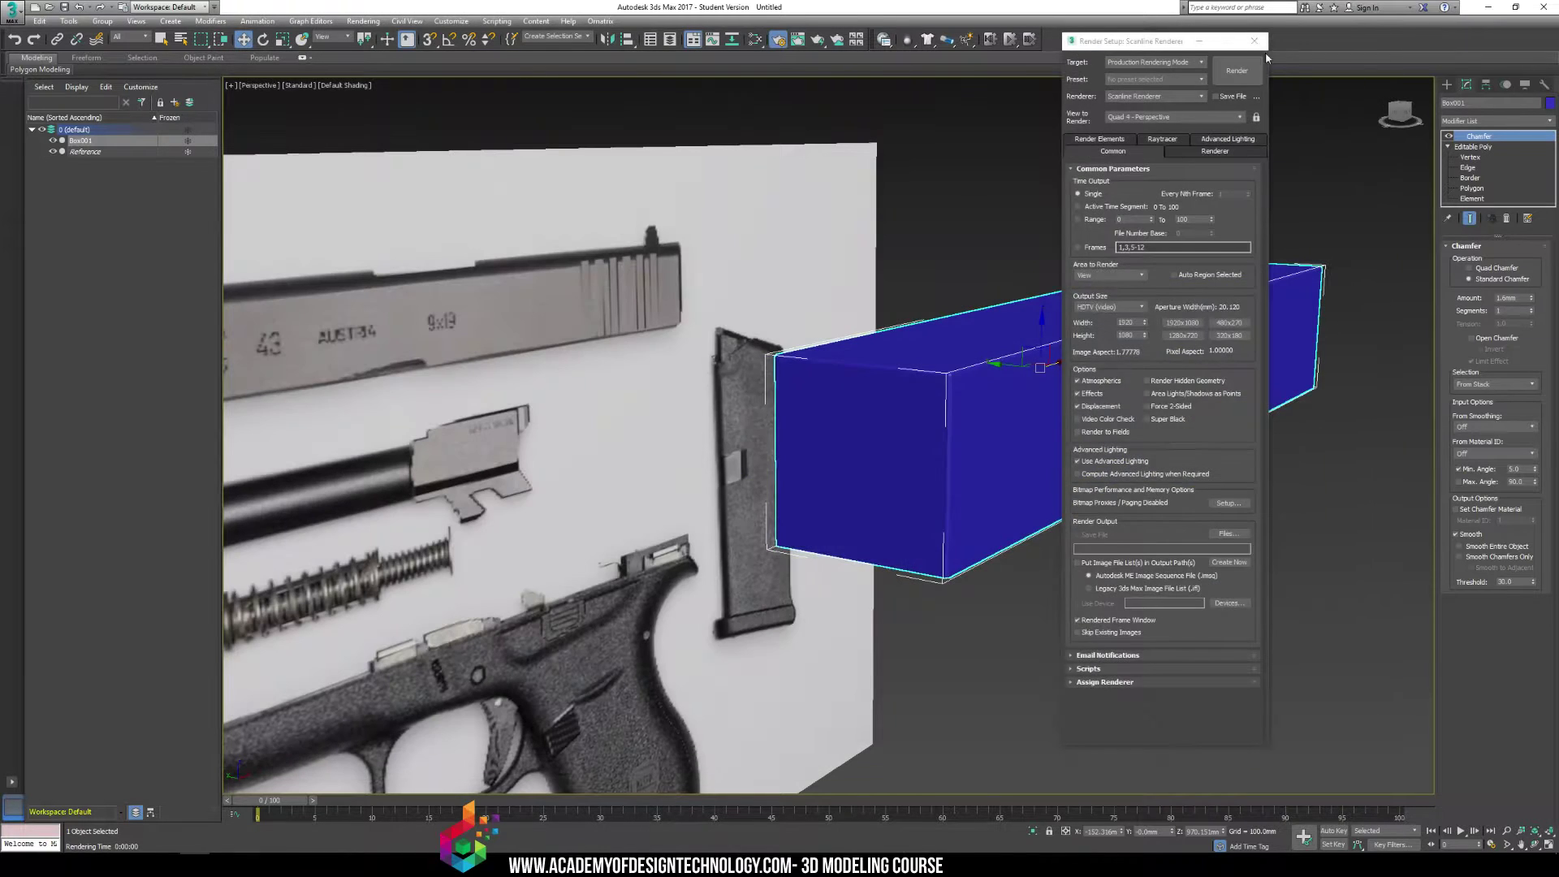
{"action": "left_click", "coordinate": [1261, 37]}
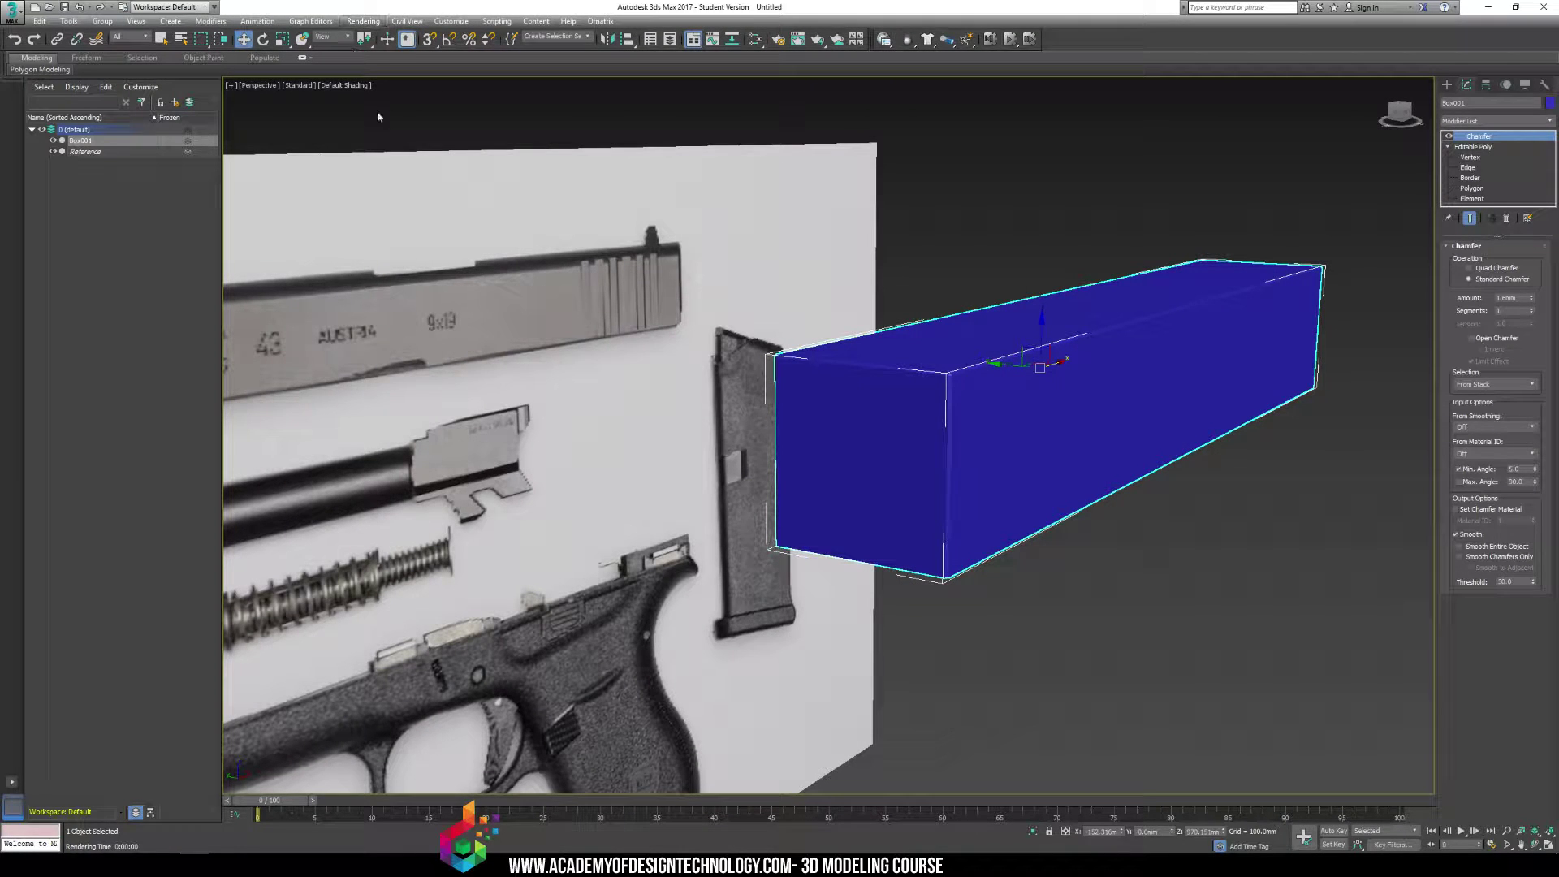
Change the environment background color to gray
{"action": "left_click", "coordinate": [363, 21]}
{"action": "left_click", "coordinate": [370, 218]}
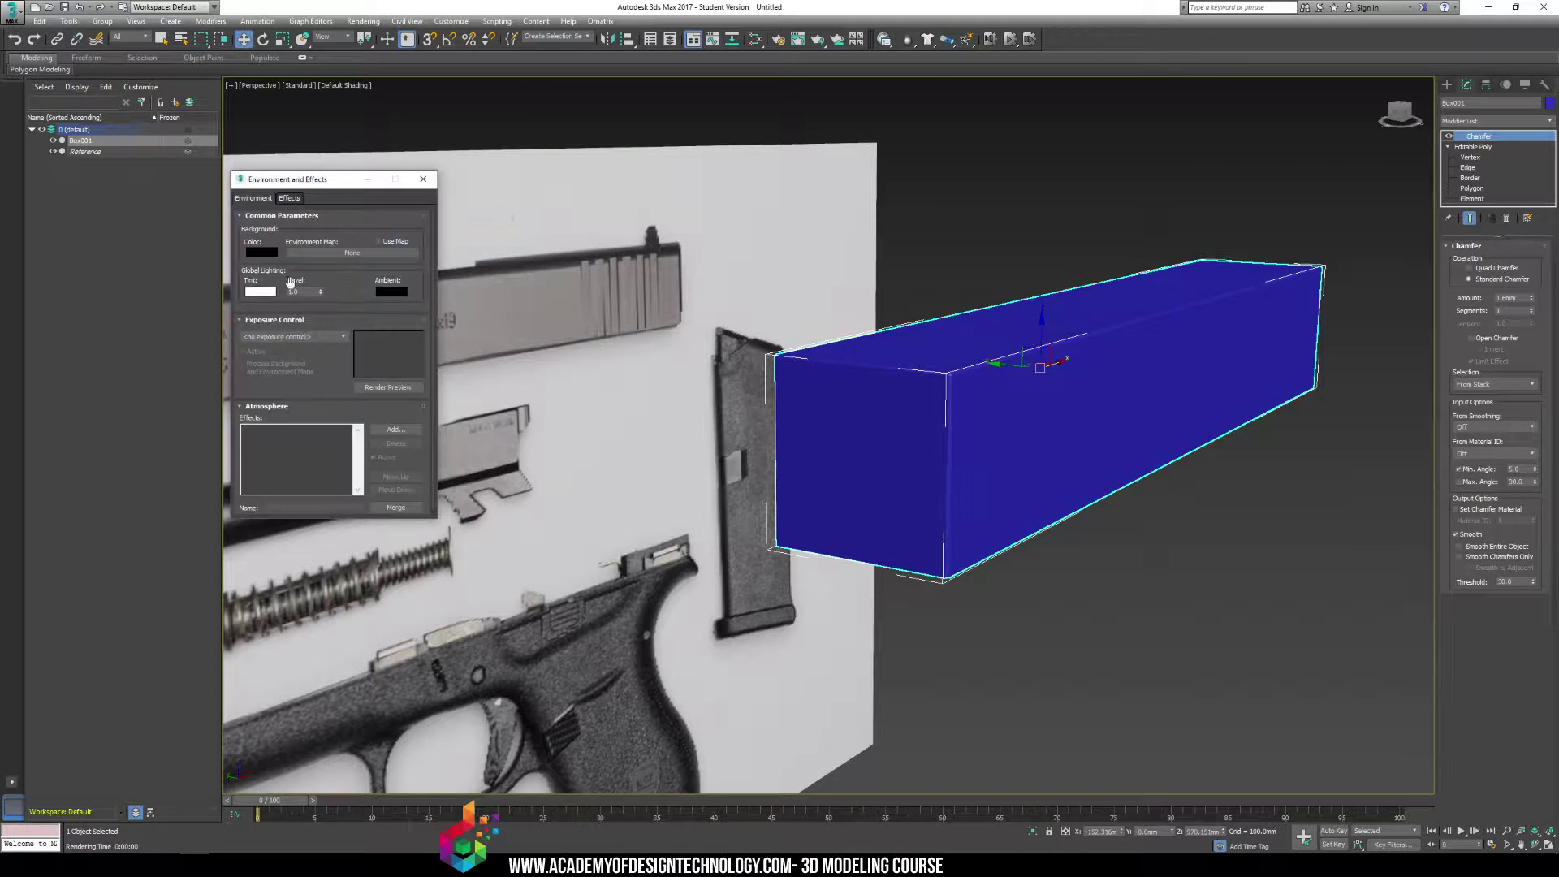
{"action": "left_click", "coordinate": [271, 253]}
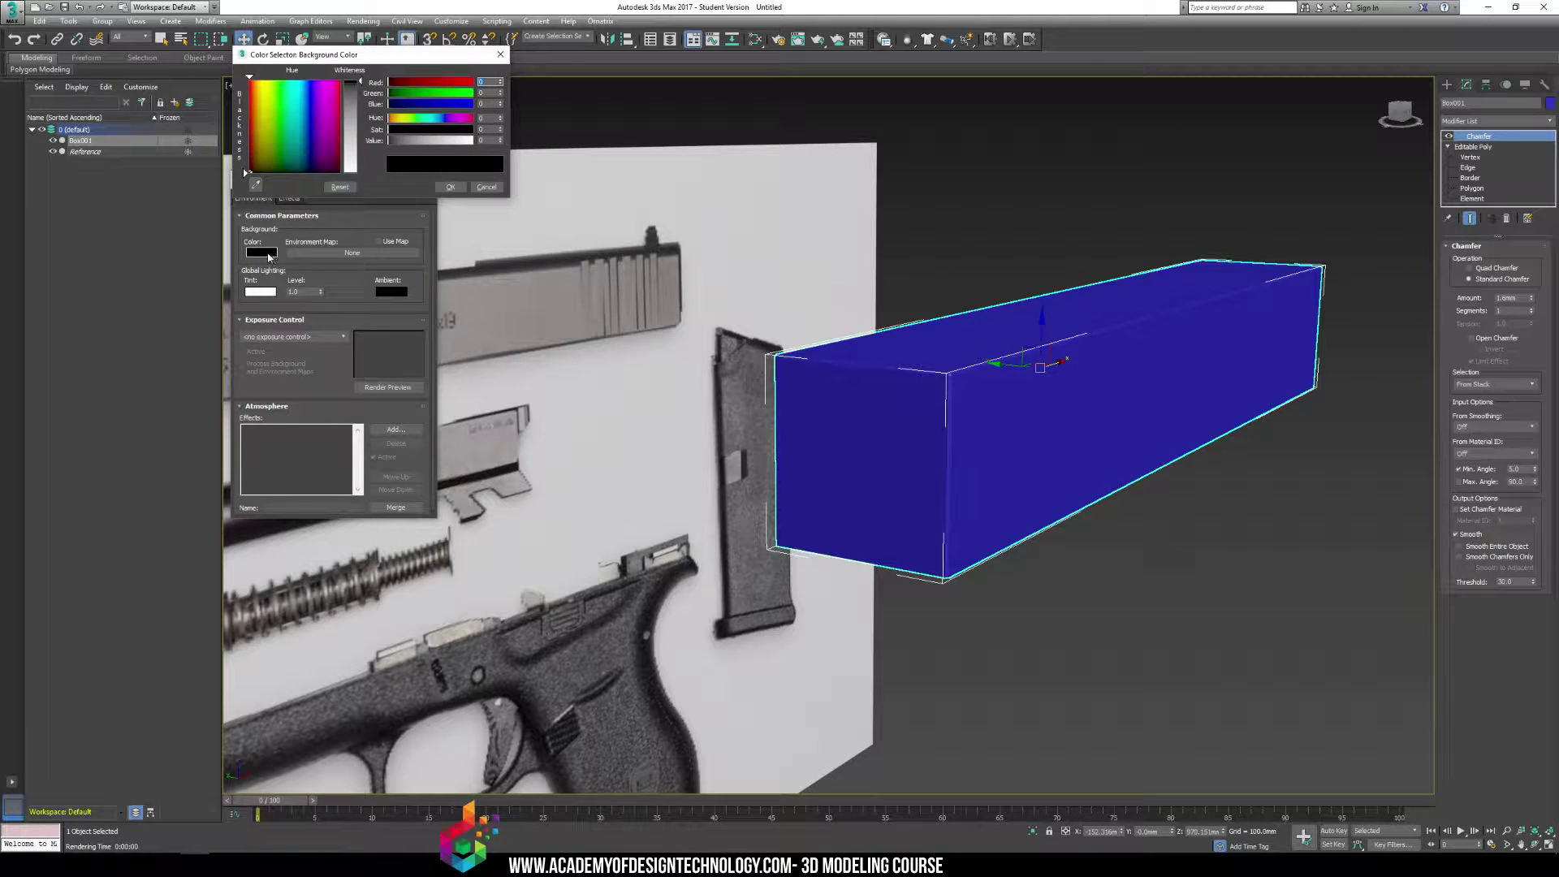
{"action": "left_click_drag", "start_coordinate": [353, 154], "coordinate": [353, 104]}
{"action": "left_click", "coordinate": [451, 187]}
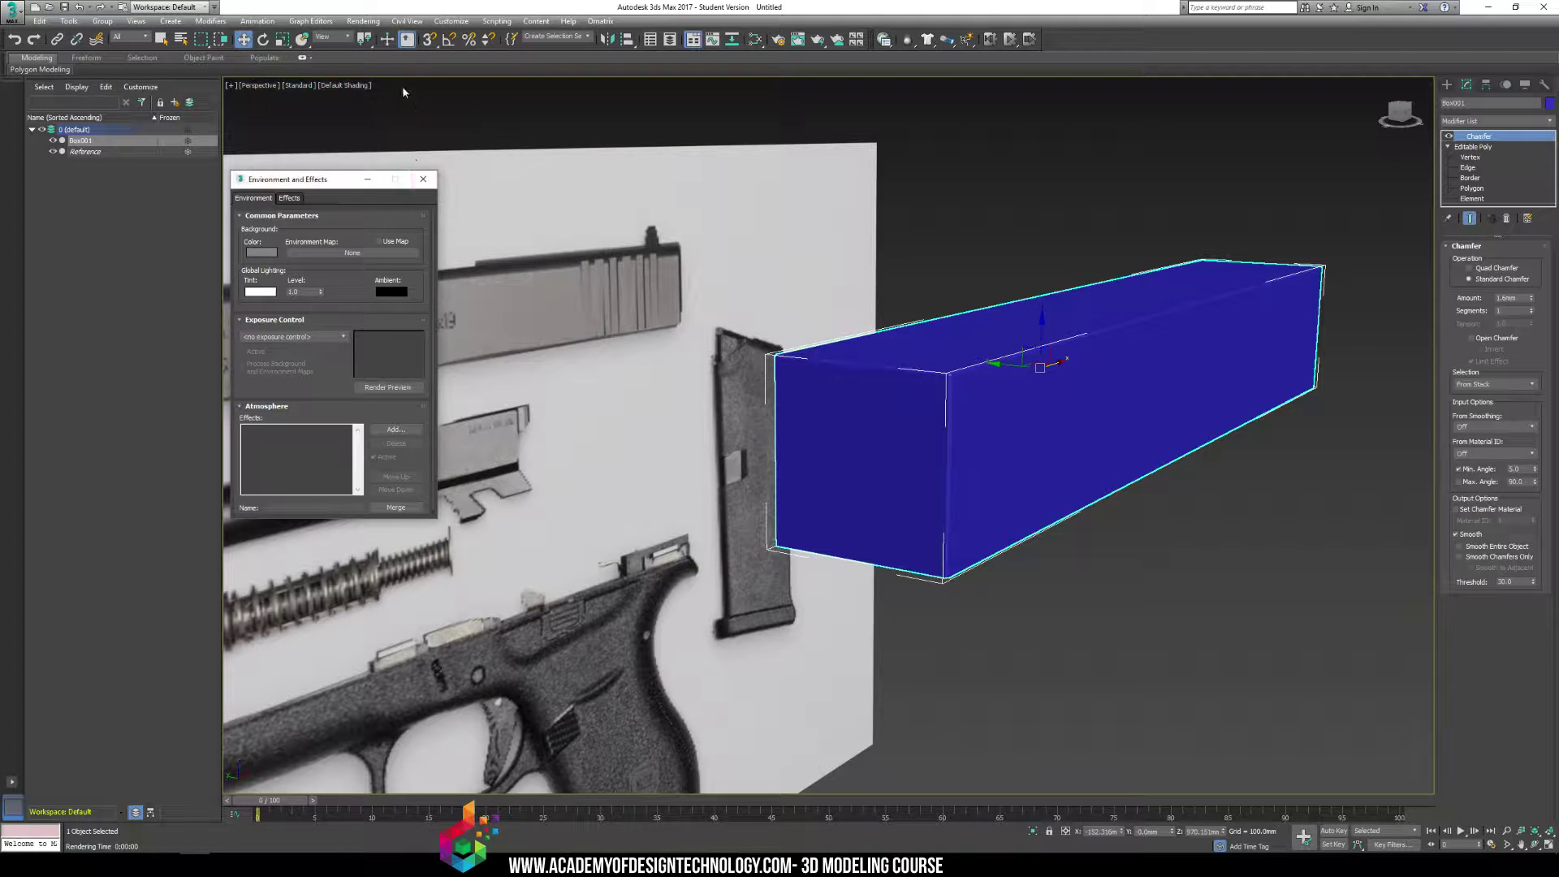
Close the environment settings, render the chamfered box in the Perspective view and close the rendered image
{"action": "left_click", "coordinate": [425, 173]}
{"action": "middle_click_drag", "start_coordinate": [934, 276], "coordinate": [728, 268]}
{"action": "key", "text": "shift+q"}
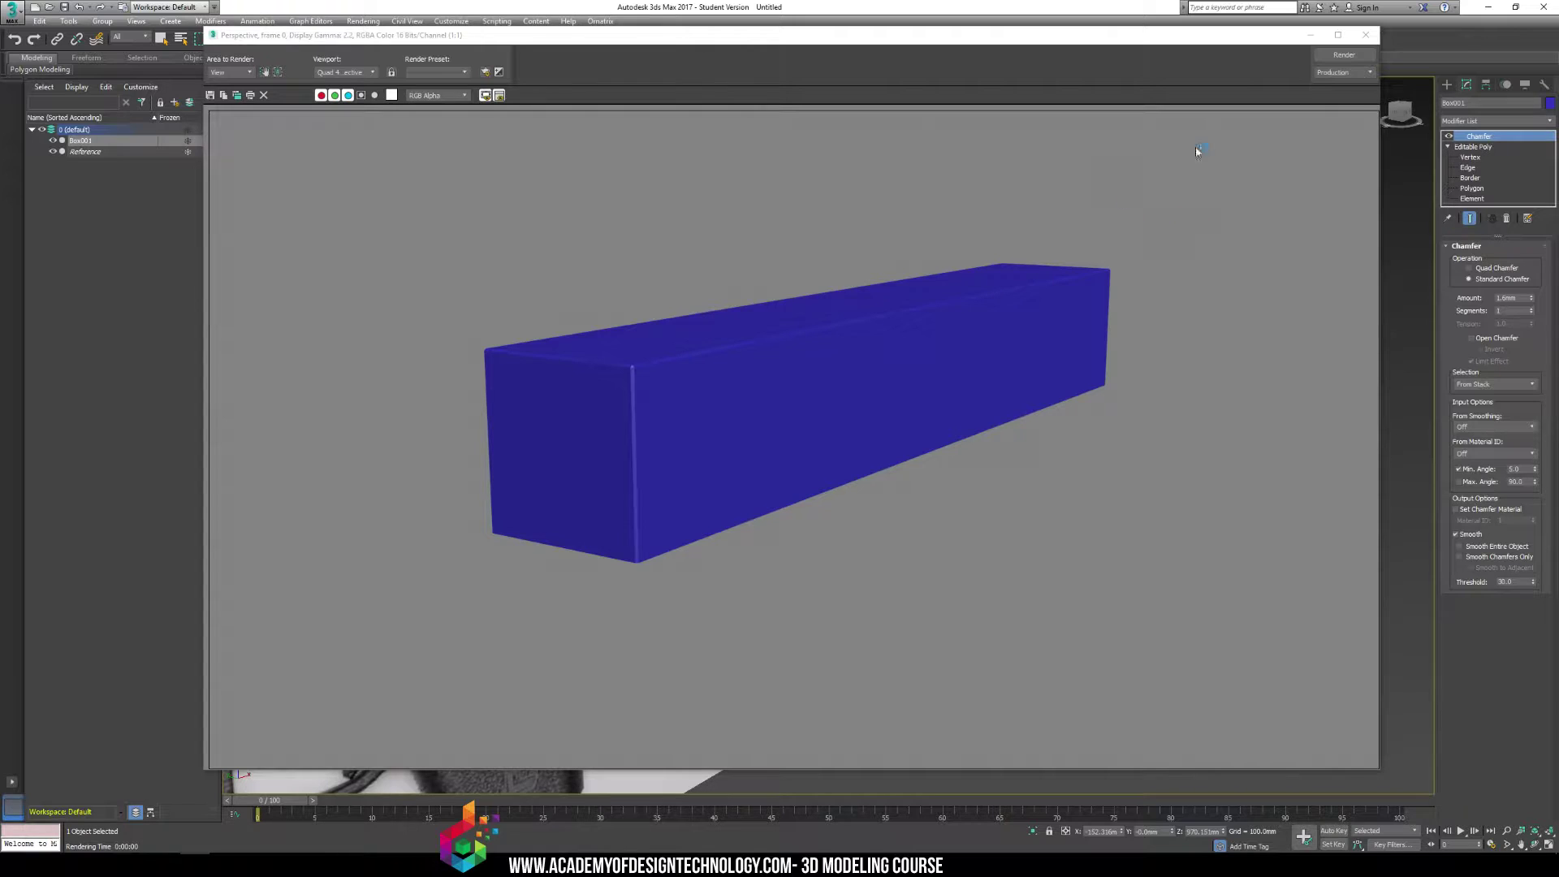
{"action": "left_click", "coordinate": [1366, 35]}
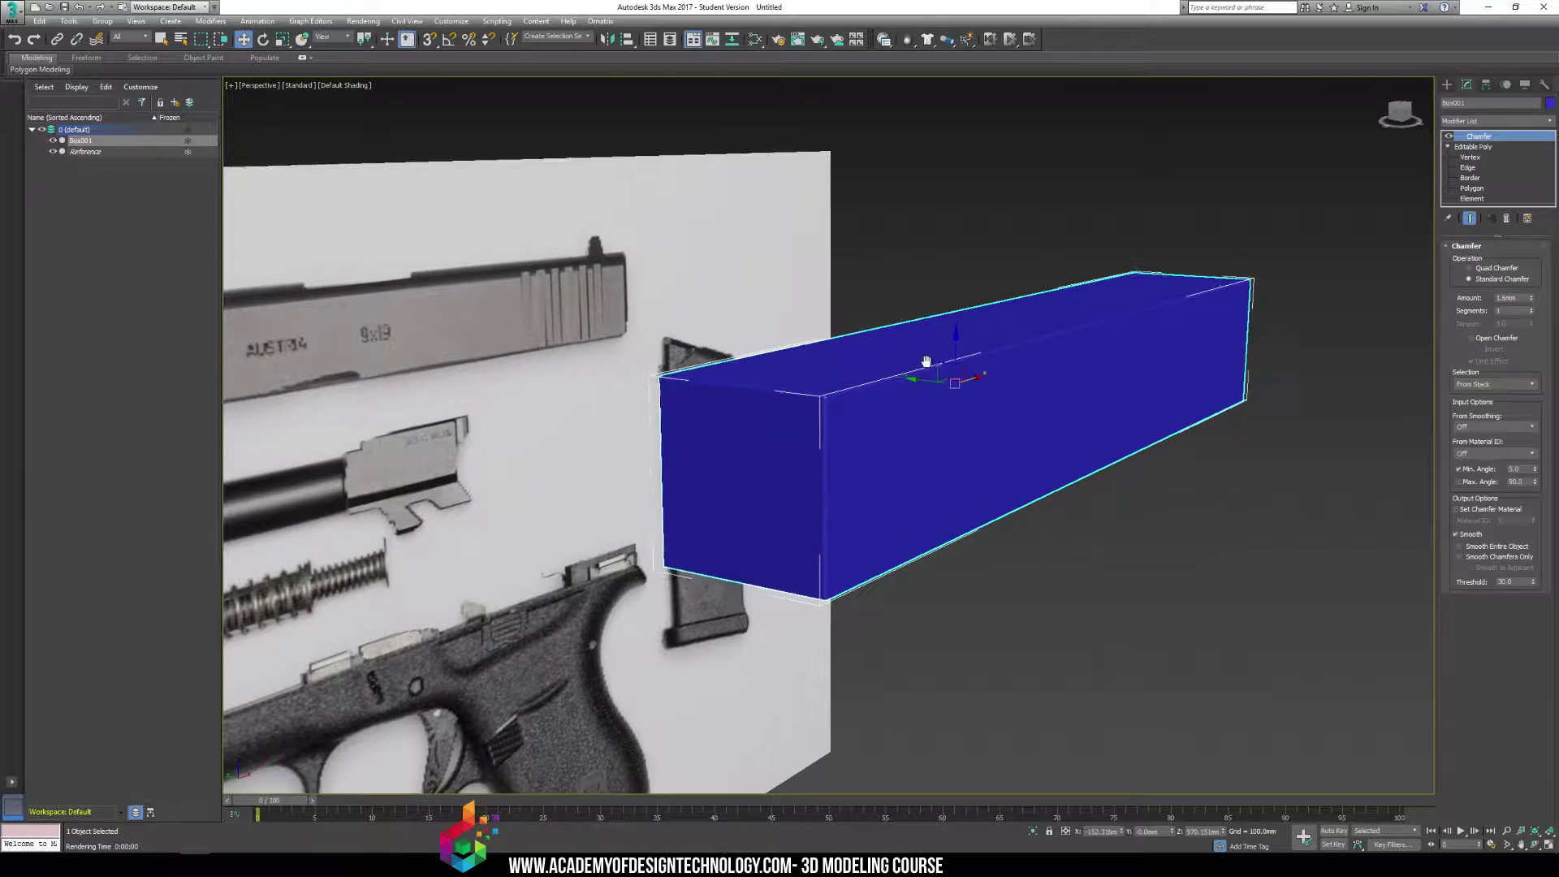
Delete the Chamfer modifier from the box, leaving only its Editable Poly
{"action": "scroll", "coordinate": [928, 367], "scroll_direction": "up", "scroll_amount": 3}
{"action": "middle_click_drag", "start_coordinate": [927, 367], "coordinate": [929, 358]}
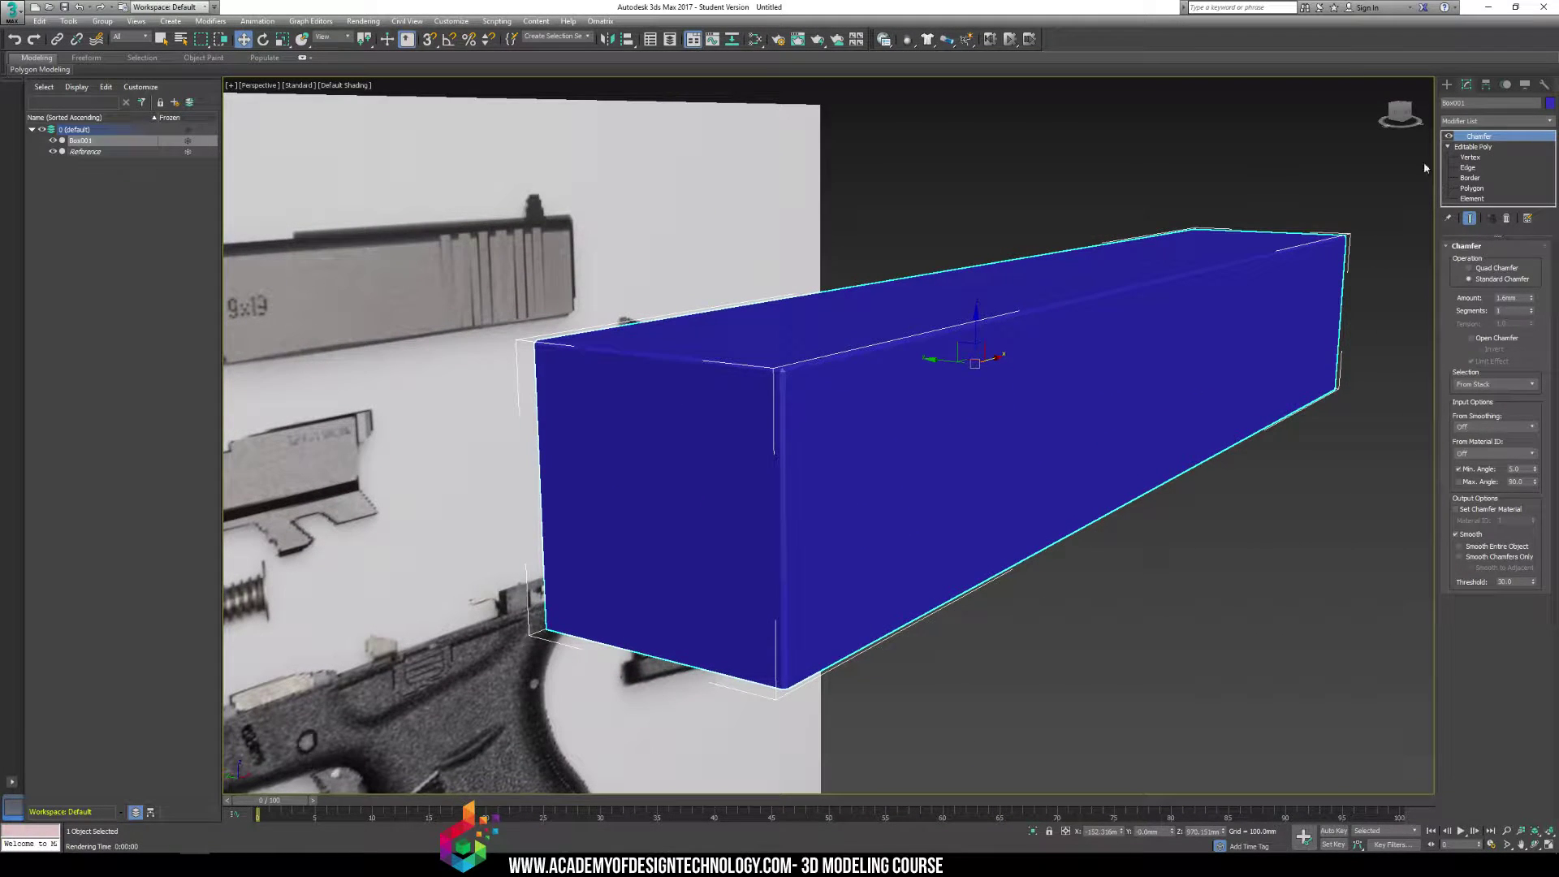
{"action": "right_click", "coordinate": [1476, 136]}
{"action": "left_click", "coordinate": [1474, 154]}
{"action": "left_click", "coordinate": [1471, 147]}
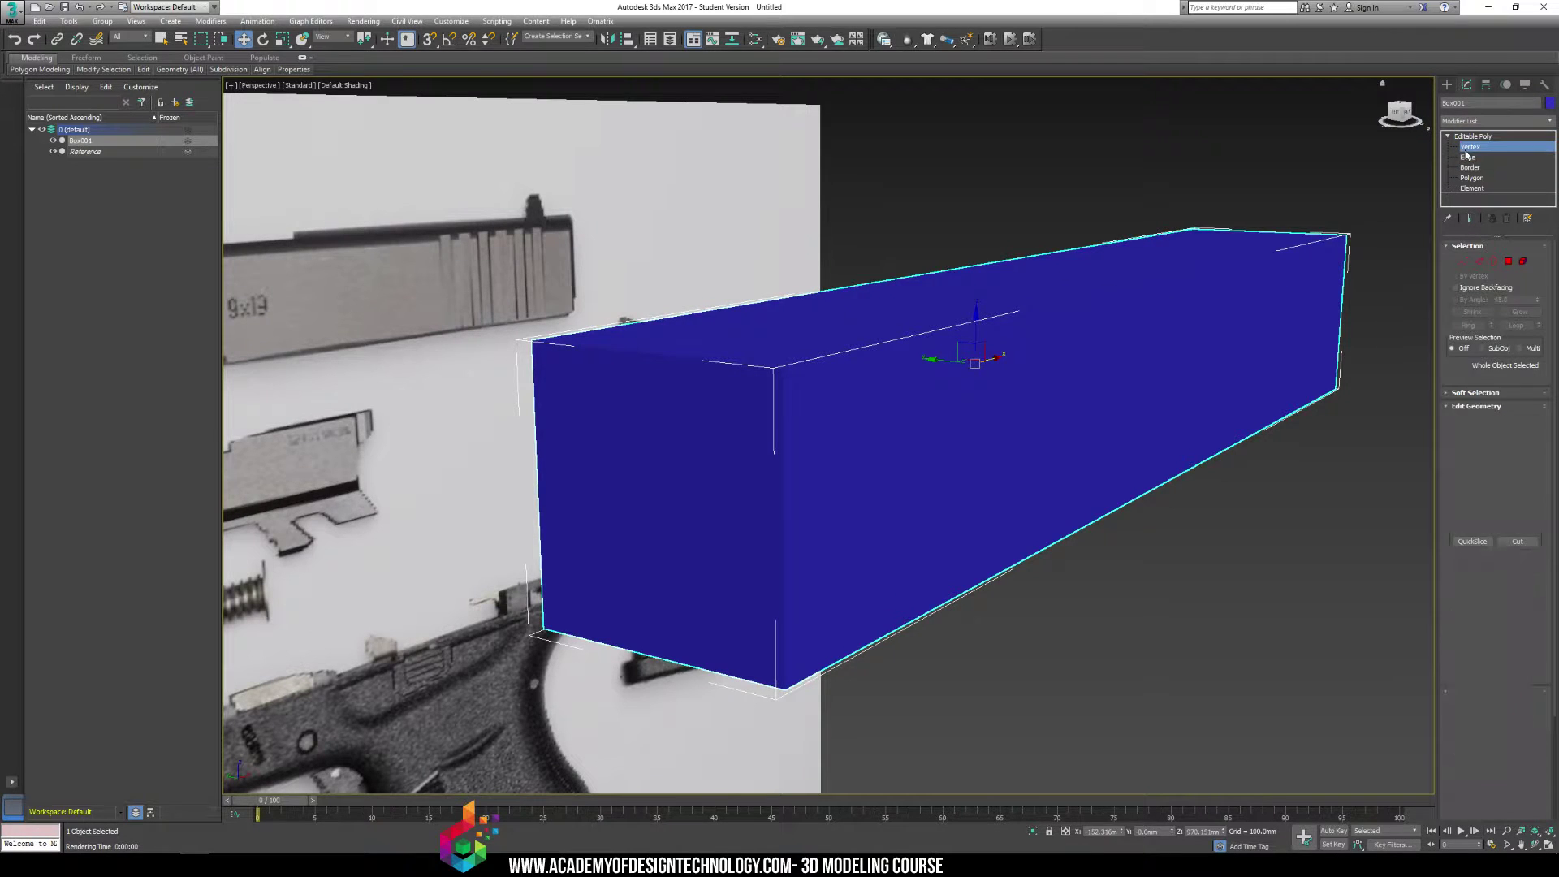
Select all edges of the box and chamfer them by about 10 mm with multiple segments
{"action": "left_click", "coordinate": [1470, 157]}
{"action": "left_click_drag", "start_coordinate": [1378, 762], "coordinate": [1378, 762]}
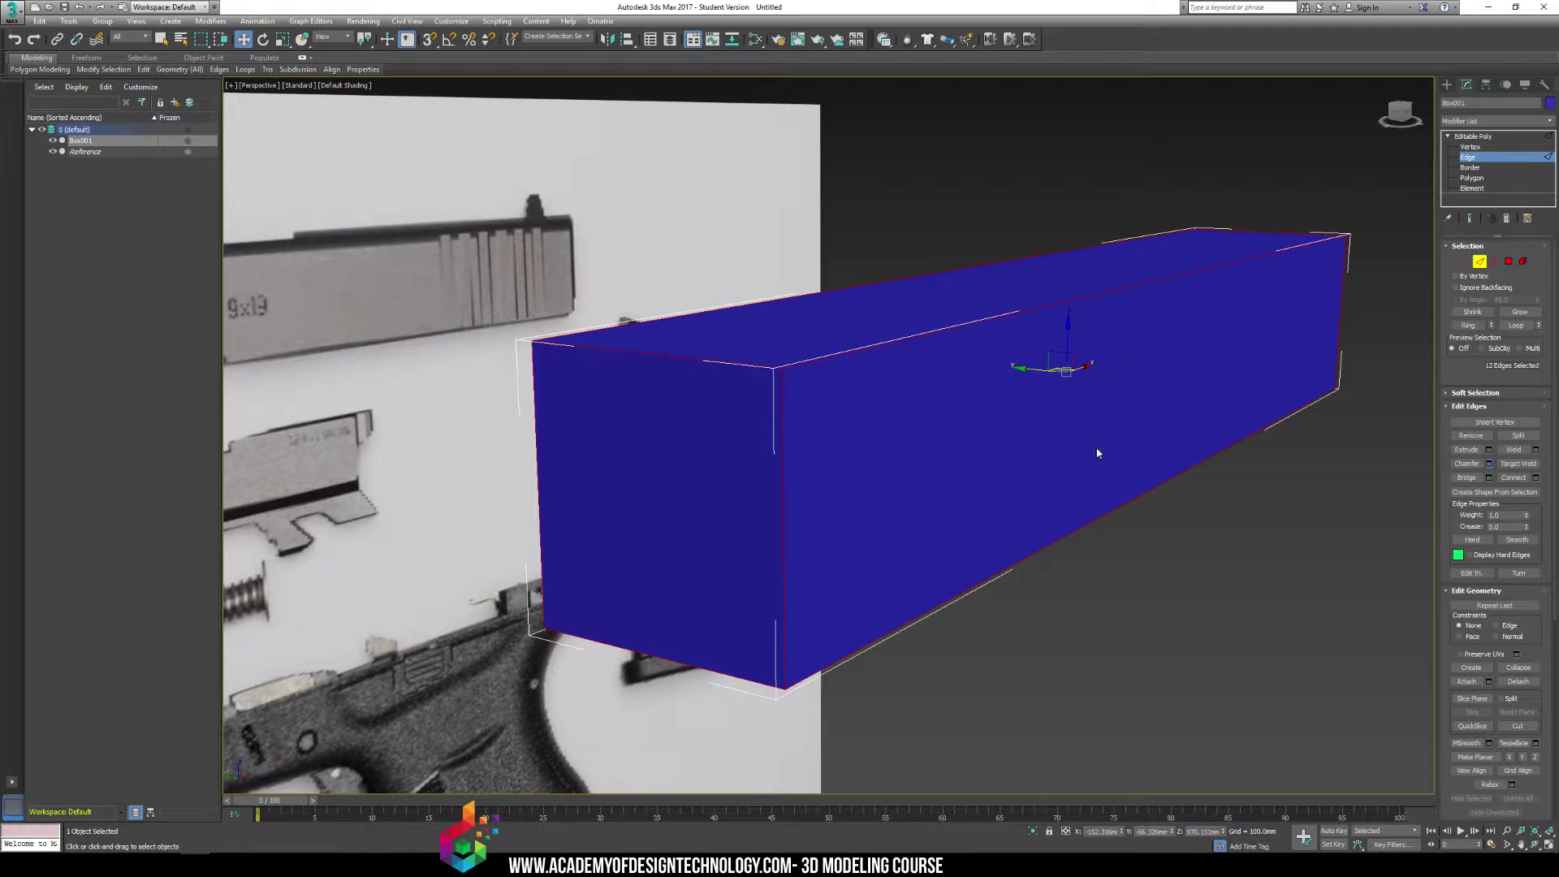
{"action": "left_click", "coordinate": [1489, 464]}
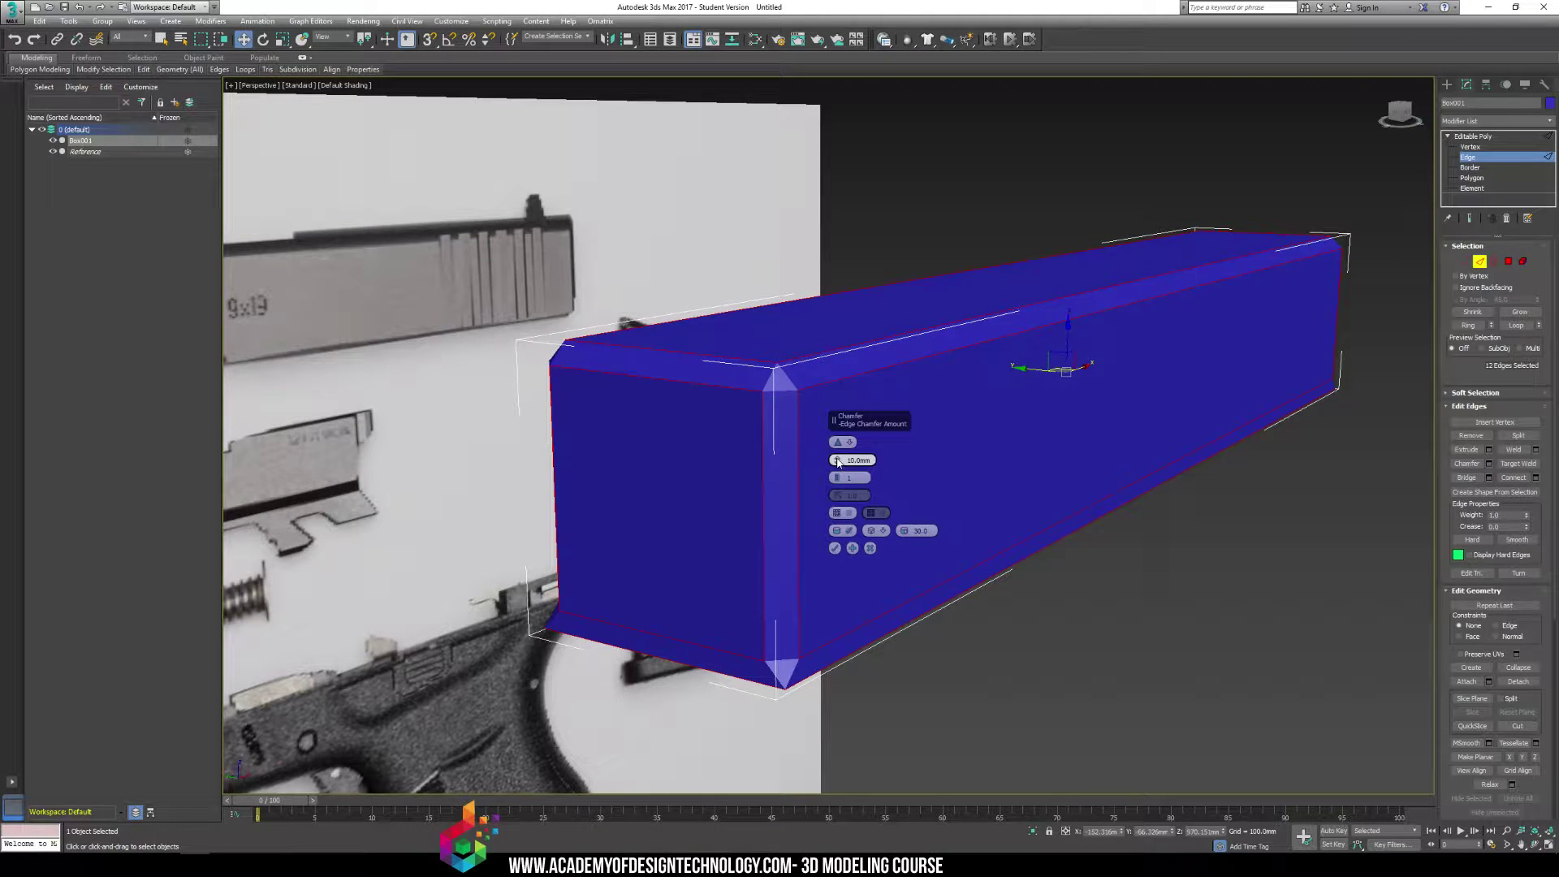
{"action": "left_click_drag", "start_coordinate": [838, 462], "coordinate": [839, 479]}
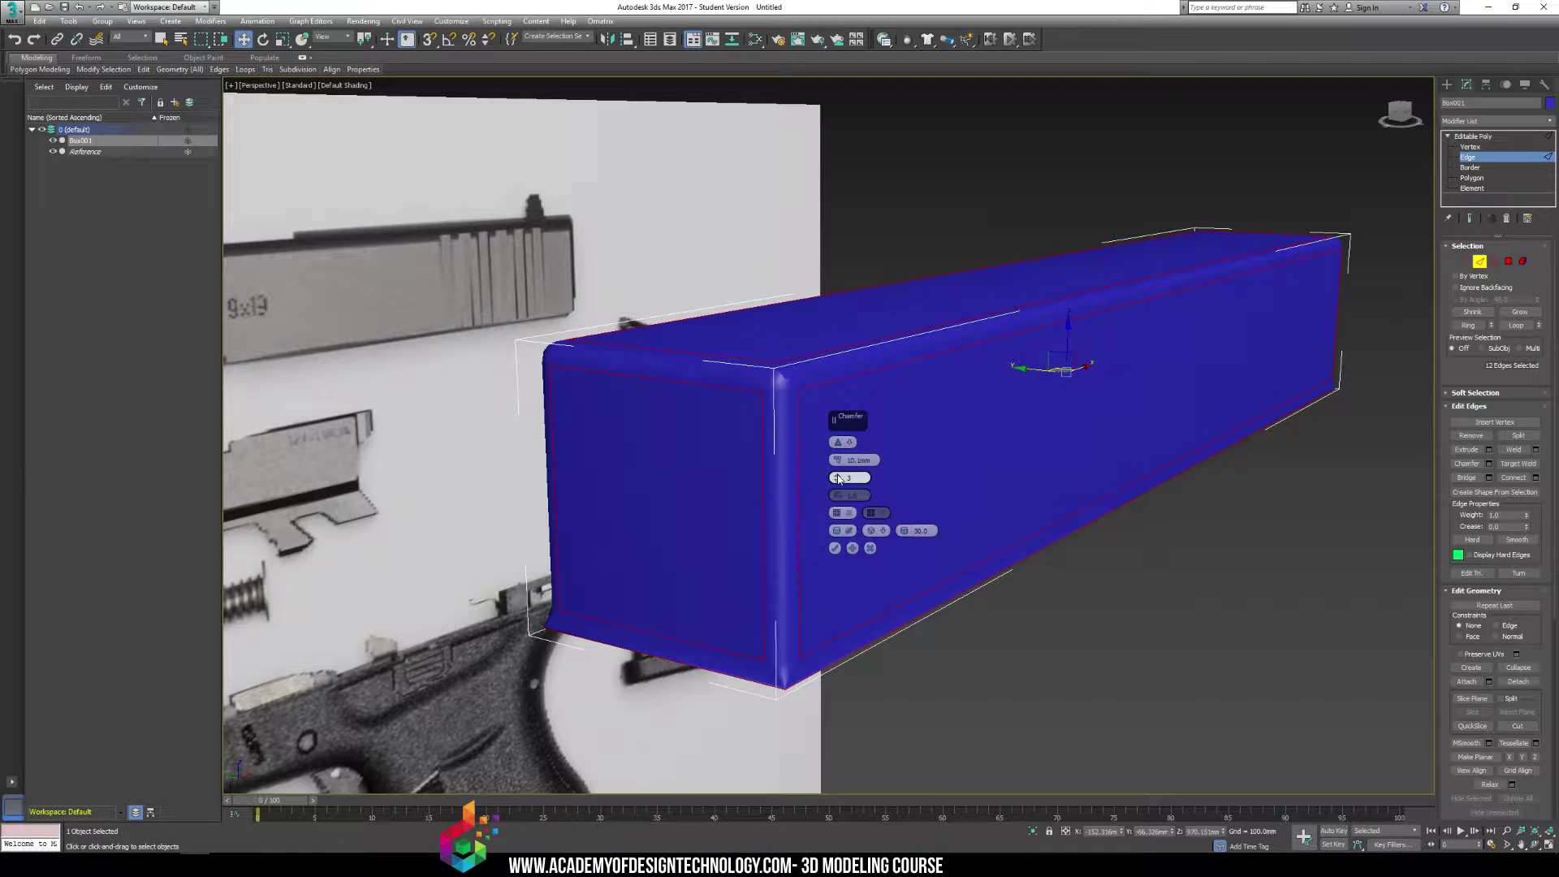
{"action": "middle_click_drag", "start_coordinate": [836, 454], "coordinate": [800, 328], "text": "alt"}
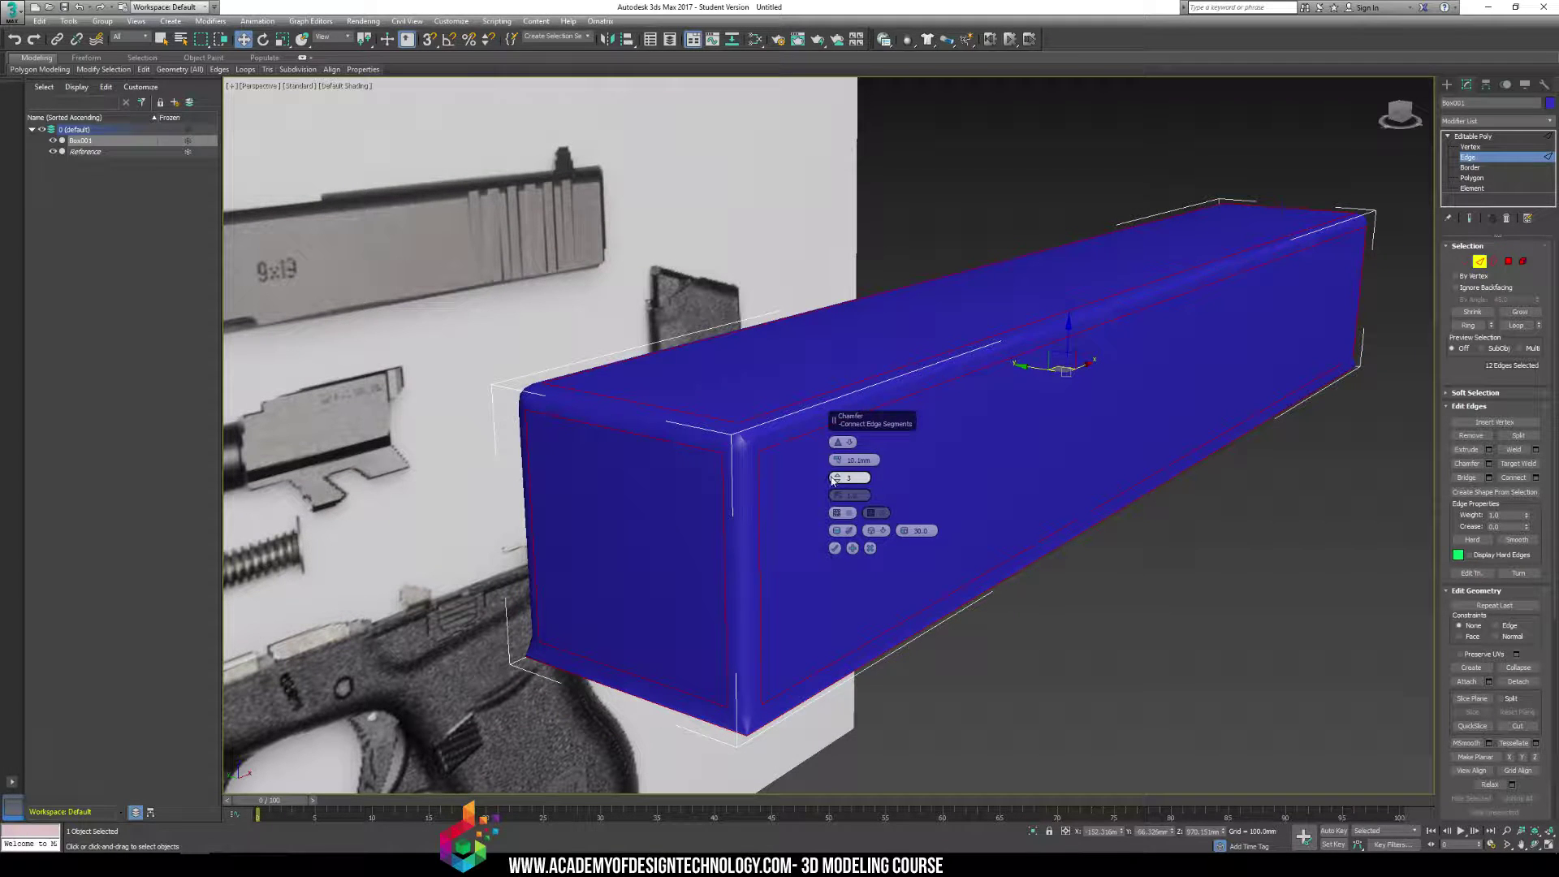
Try the chamfer's open and smooth options, raise the smoothing threshold to about 96 with smoothing on, and apply the chamfer
{"action": "left_click", "coordinate": [839, 514]}
{"action": "left_click", "coordinate": [838, 513]}
{"action": "left_click", "coordinate": [846, 530]}
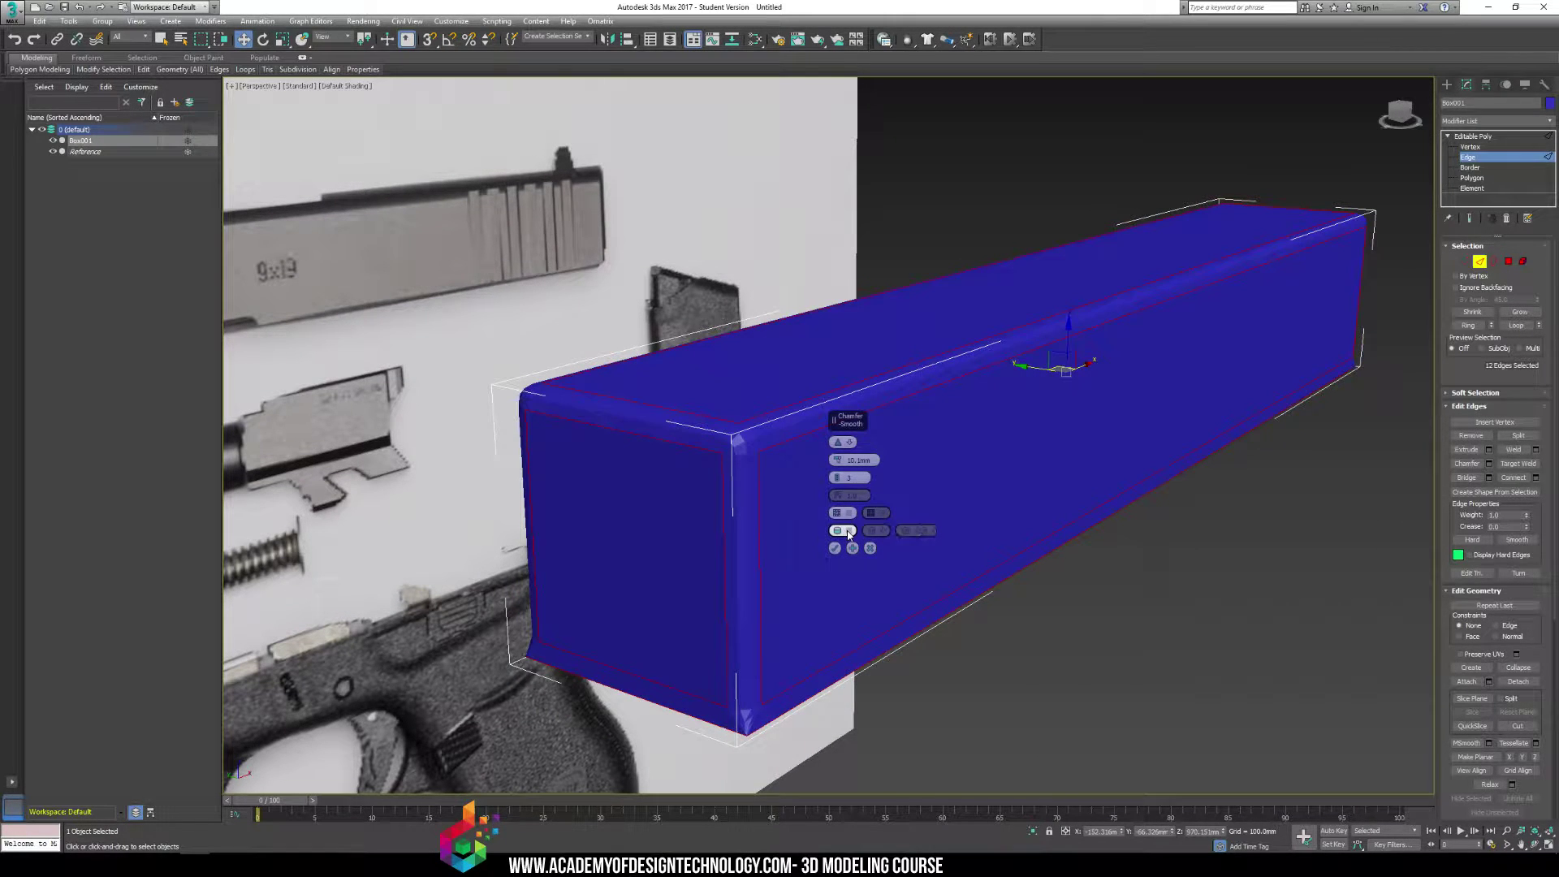
{"action": "left_click", "coordinate": [847, 532]}
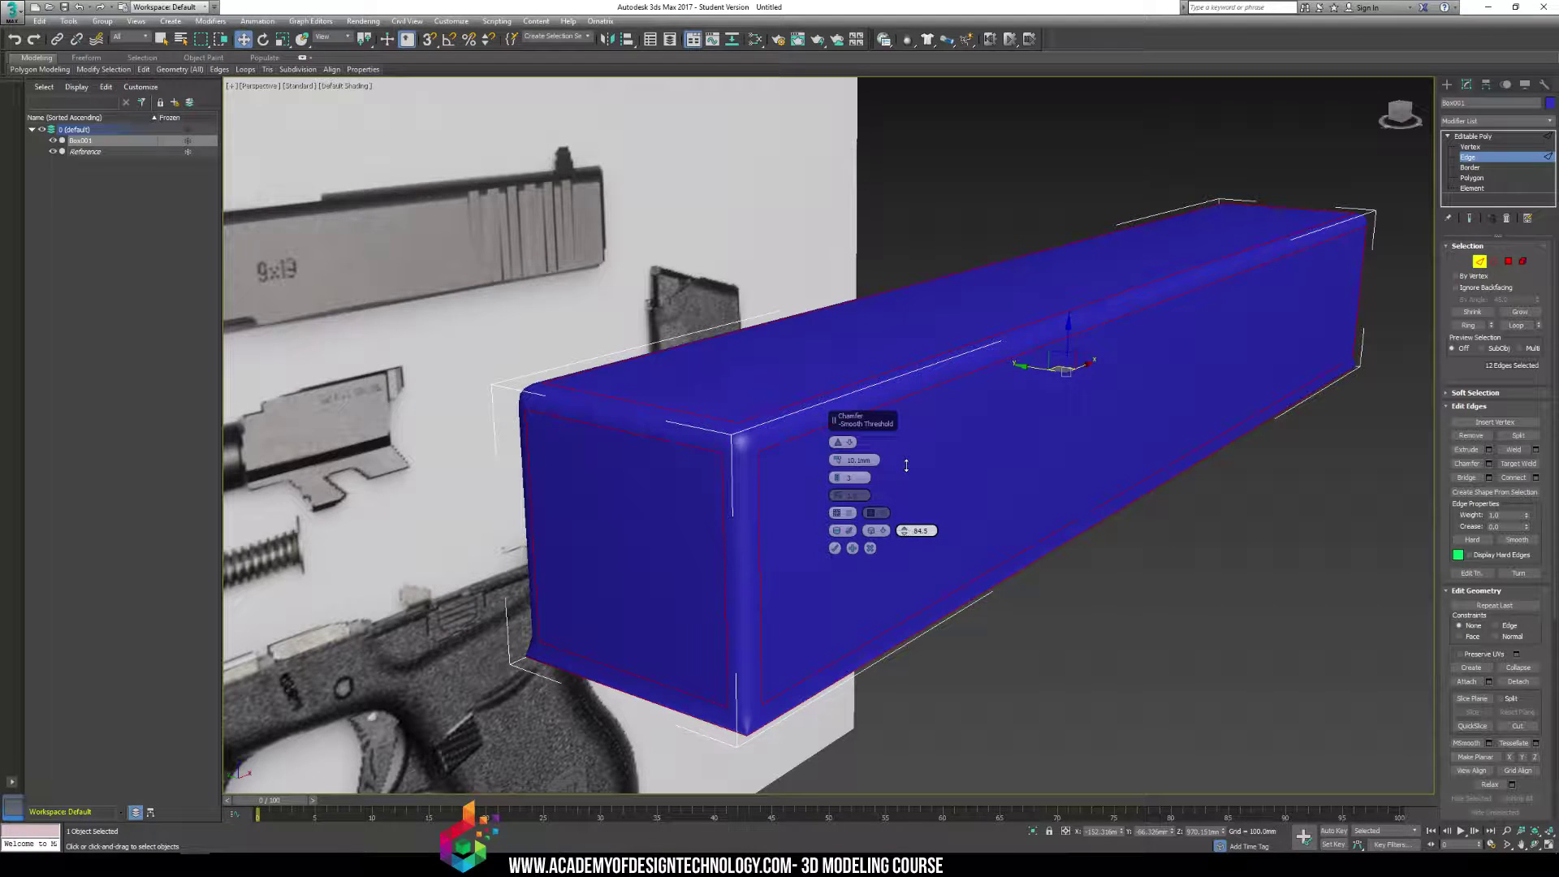
{"action": "middle_click_drag", "start_coordinate": [1052, 408], "coordinate": [1066, 365]}
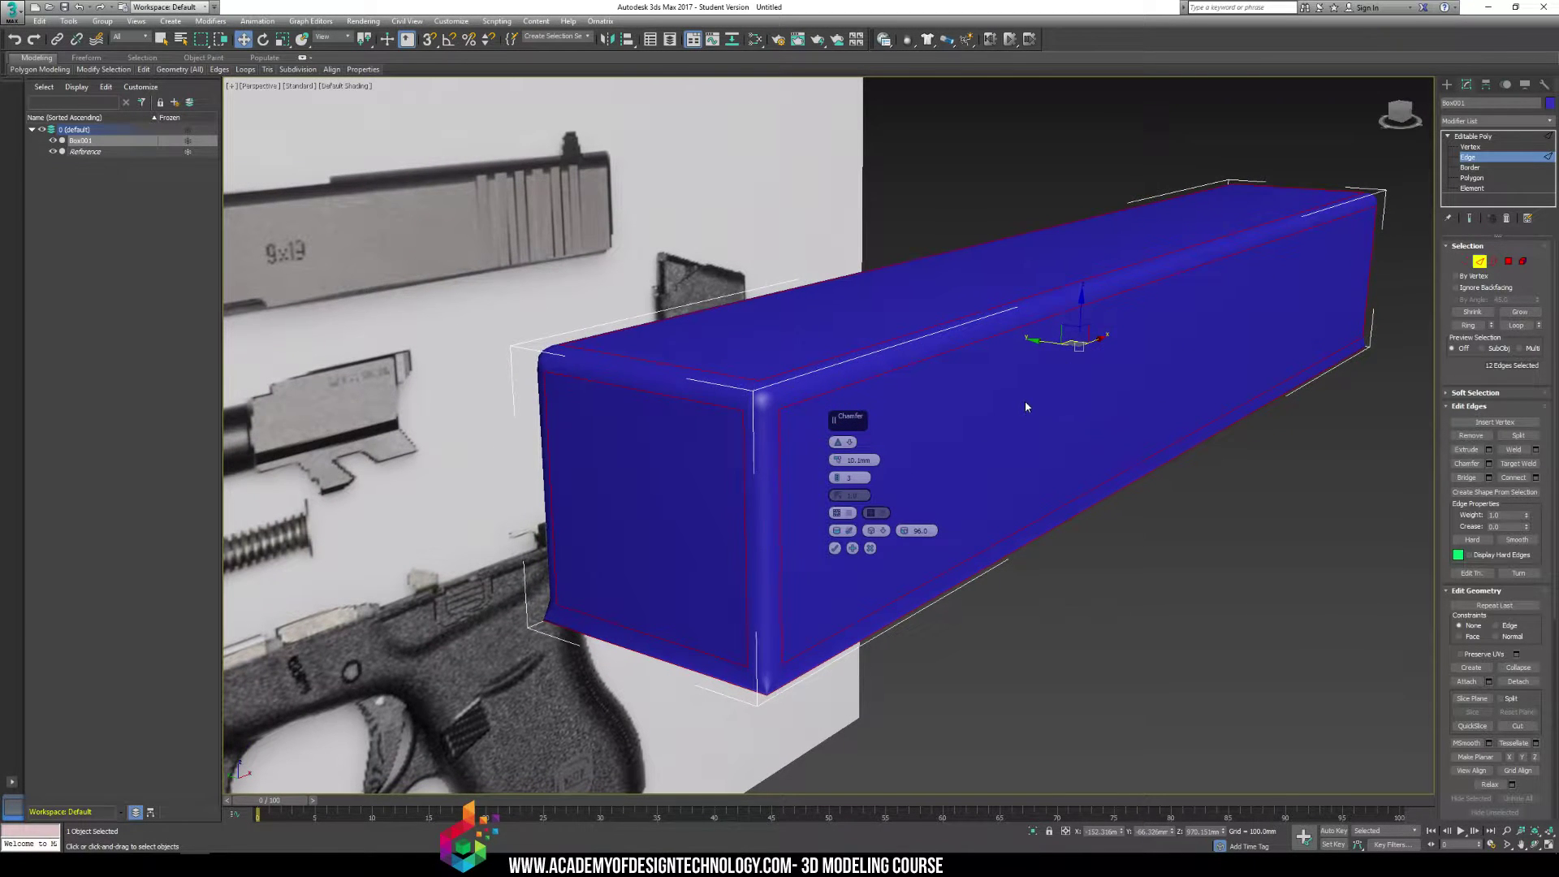
{"action": "left_click", "coordinate": [835, 548]}
{"action": "left_click", "coordinate": [1117, 563]}
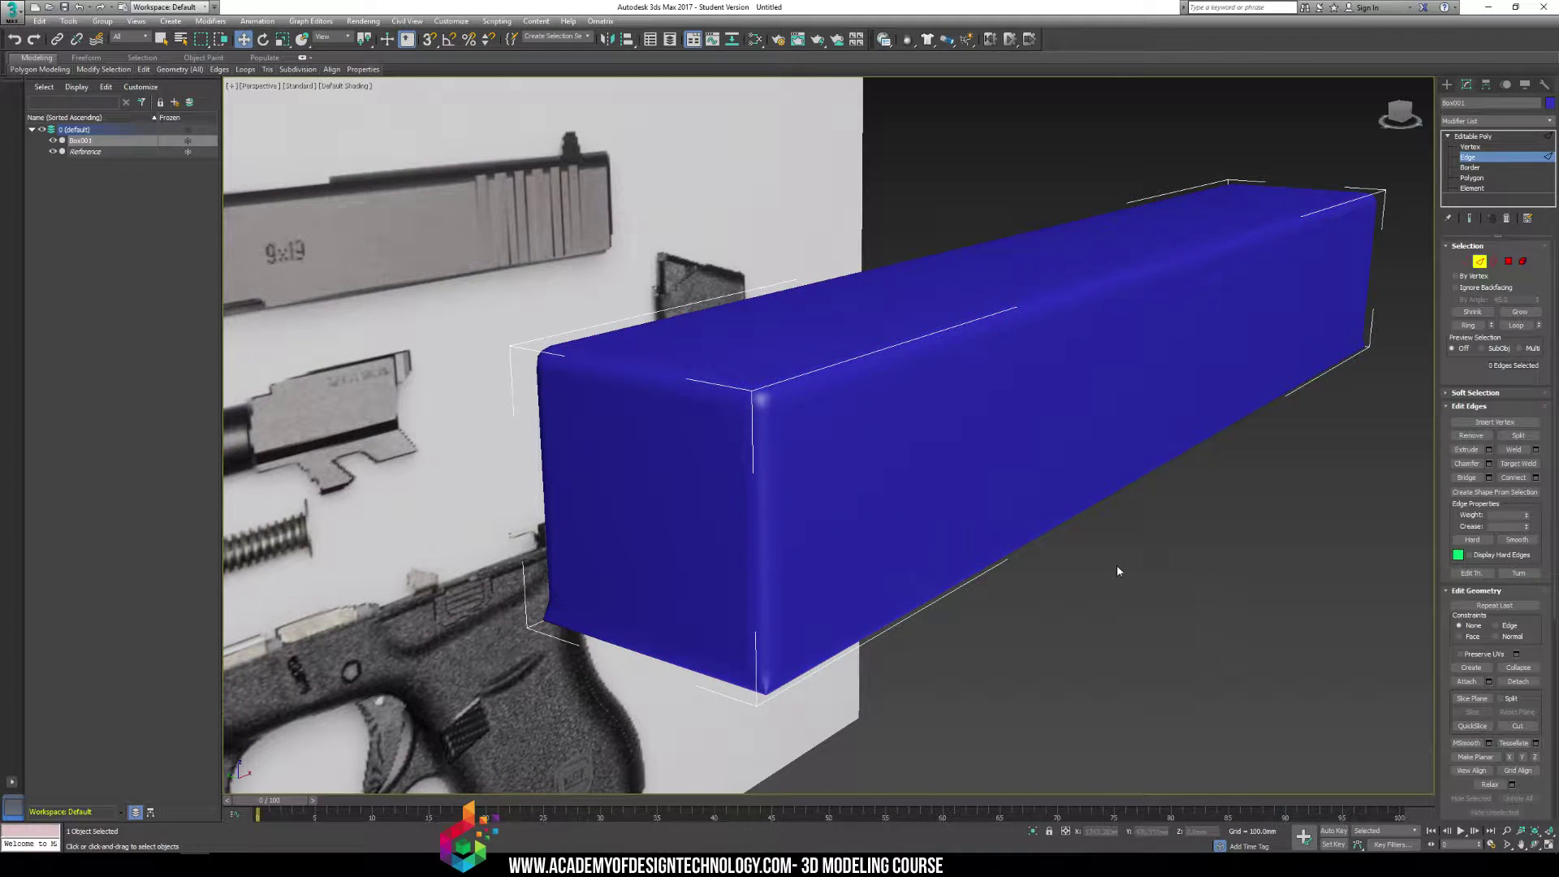
Render the box with its rounded edges from a slightly farther view and close the rendered image
{"action": "scroll", "coordinate": [1081, 540], "scroll_direction": "down", "scroll_amount": 5}
{"action": "scroll", "coordinate": [1081, 540], "scroll_direction": "up", "scroll_amount": 4}
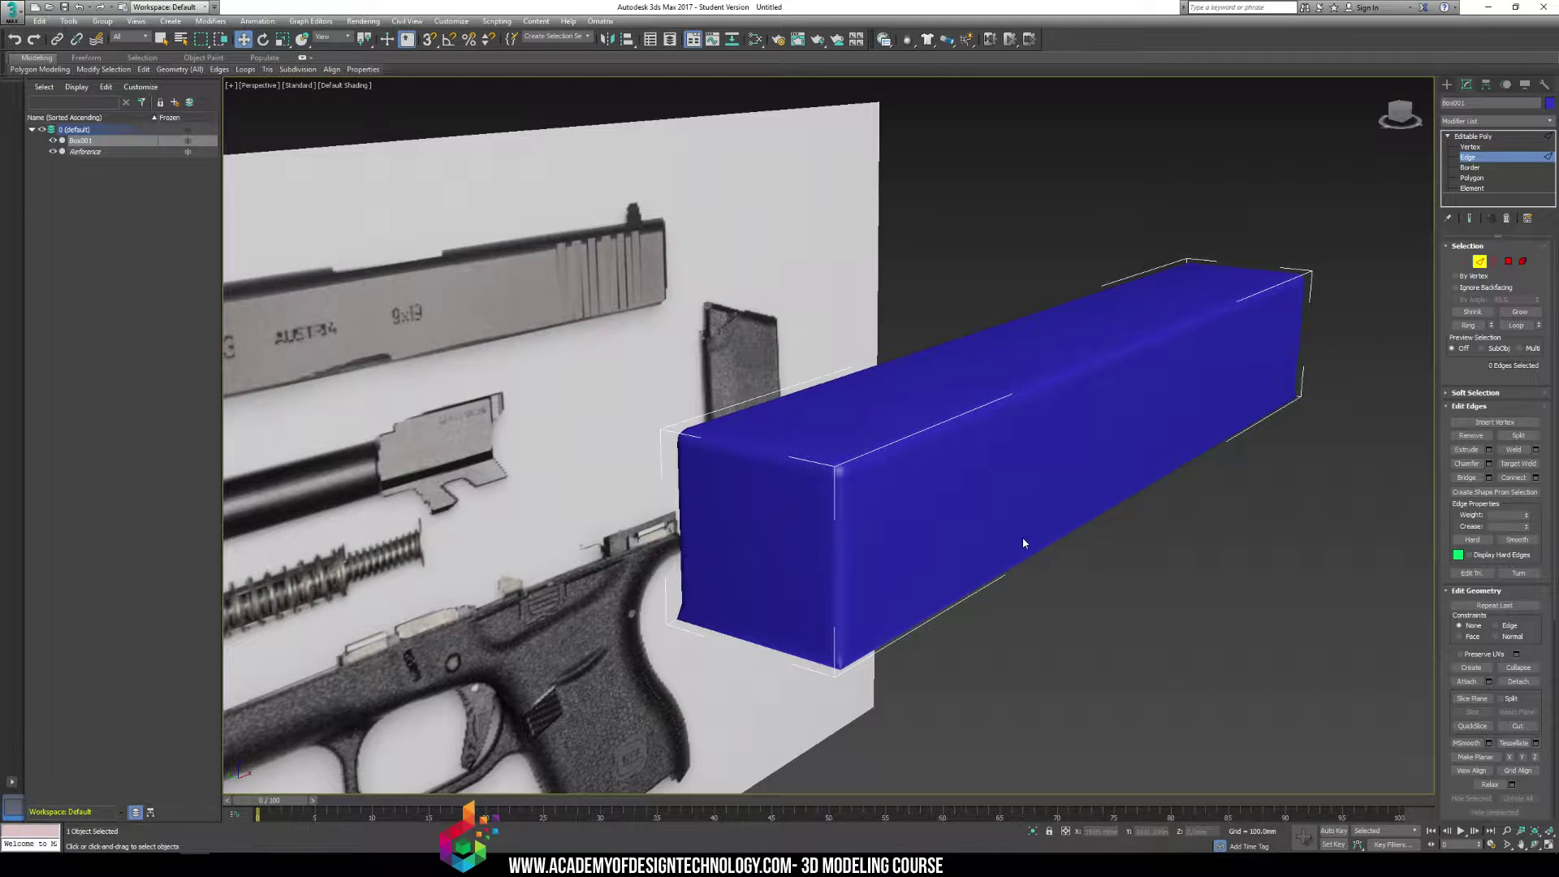
{"action": "key", "text": "shift+q"}
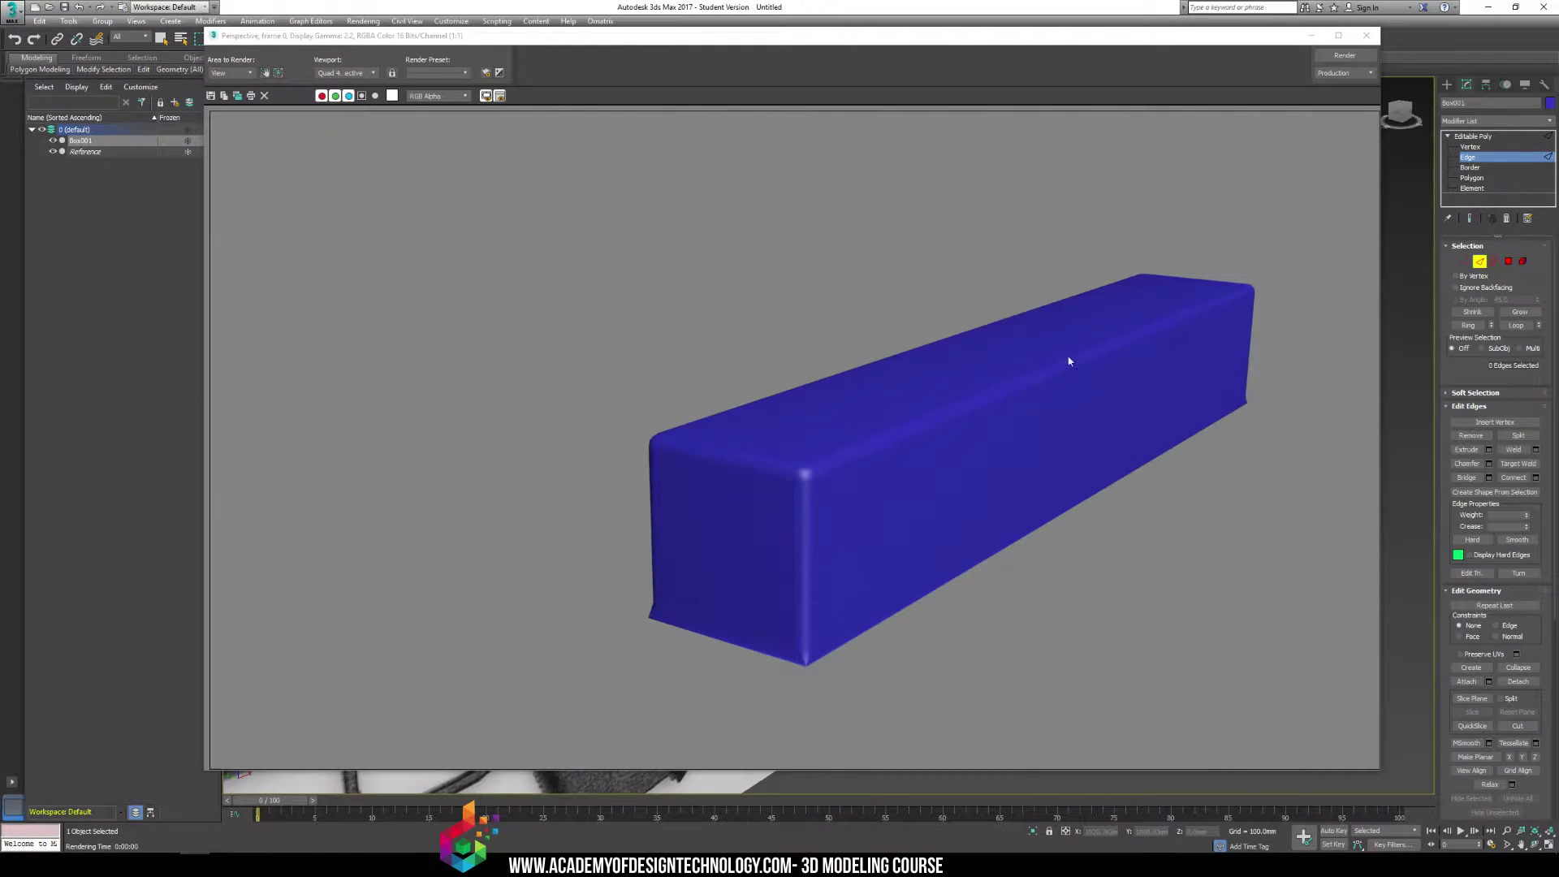
{"action": "left_click", "coordinate": [1372, 35]}
Turn on edged faces and examine the chamfered edges, corners and open underside of the box
{"action": "middle_click_drag", "start_coordinate": [780, 488], "coordinate": [790, 439], "text": "alt"}
{"action": "key", "text": "F4"}
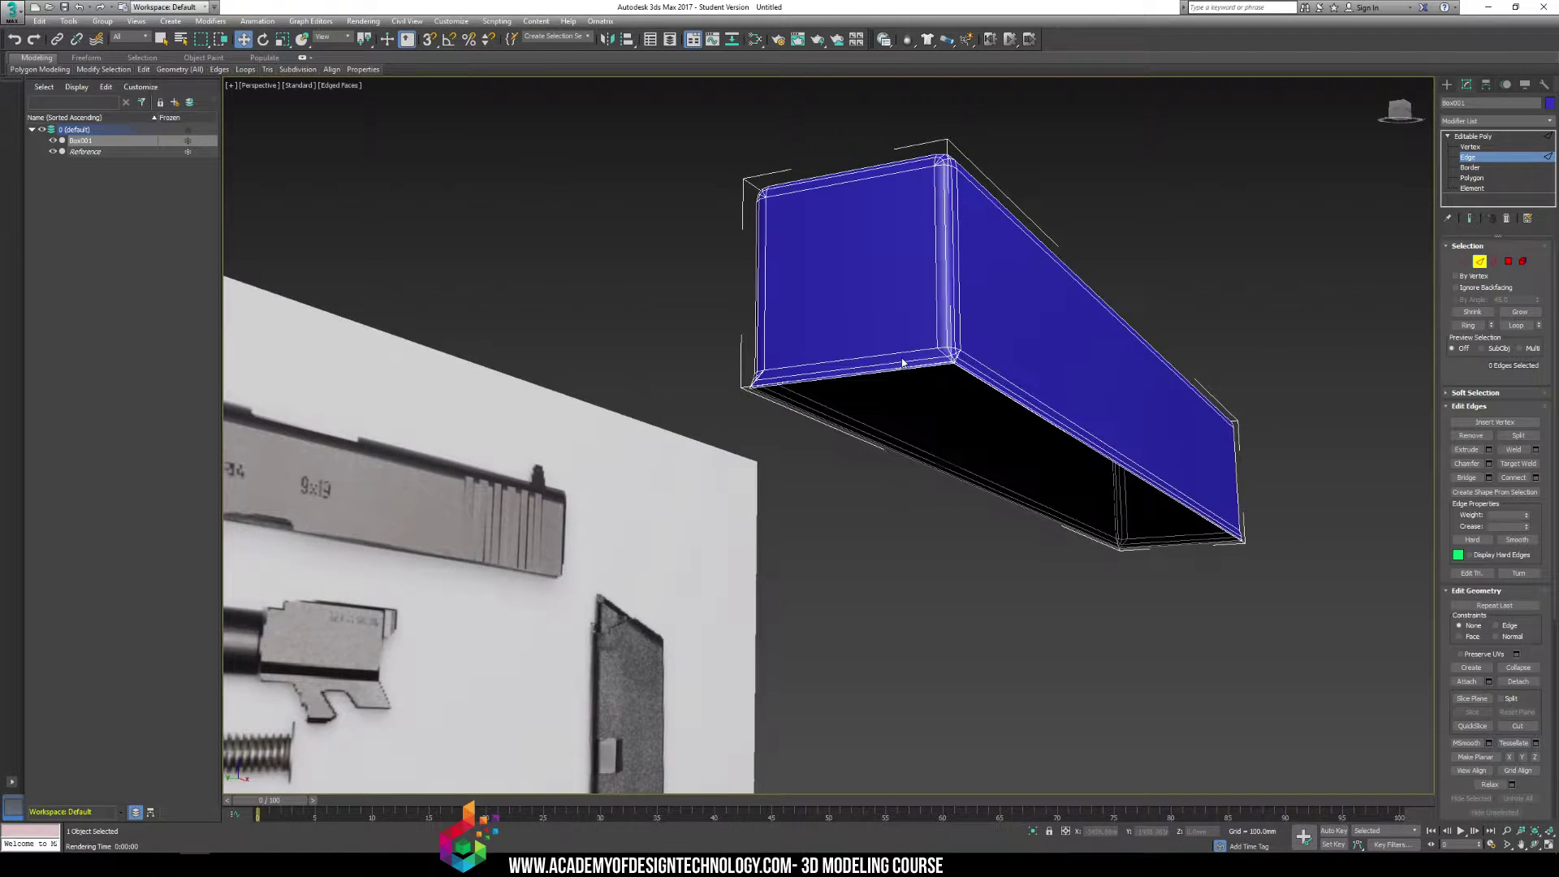
{"action": "middle_click_drag", "start_coordinate": [910, 387], "coordinate": [647, 423], "text": "alt"}
{"action": "scroll", "coordinate": [829, 379], "scroll_direction": "up", "scroll_amount": 3}
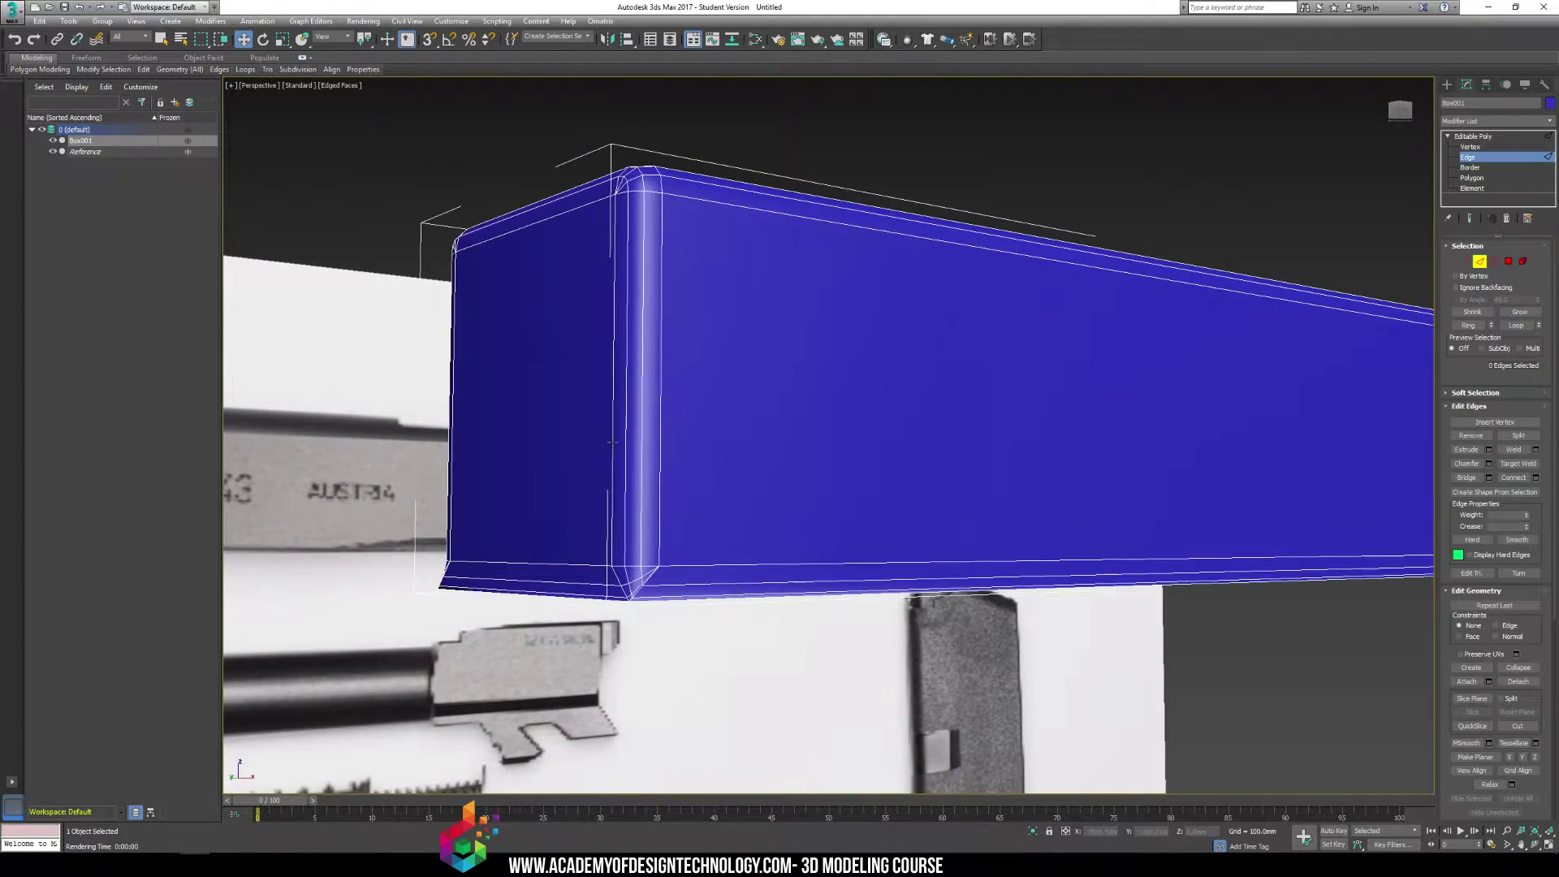
{"action": "scroll", "coordinate": [647, 422], "scroll_direction": "down", "scroll_amount": 5}
{"action": "middle_click_drag", "start_coordinate": [490, 452], "coordinate": [963, 535]}
{"action": "scroll", "coordinate": [487, 463], "scroll_direction": "up", "scroll_amount": 4}
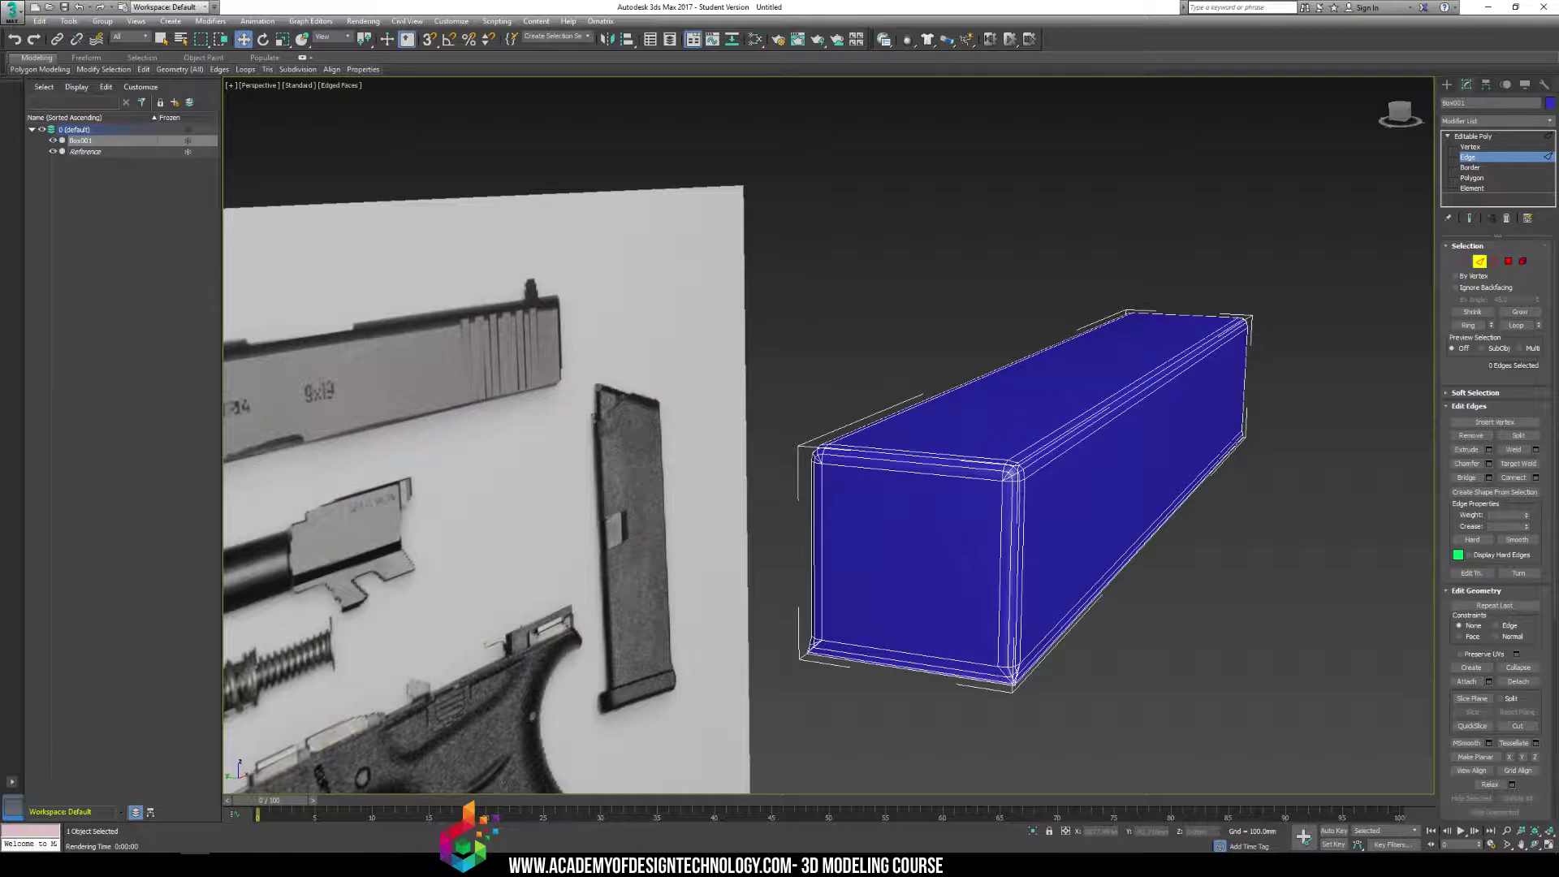
{"action": "left_click_drag", "start_coordinate": [1558, 81], "coordinate": [1558, 114]}
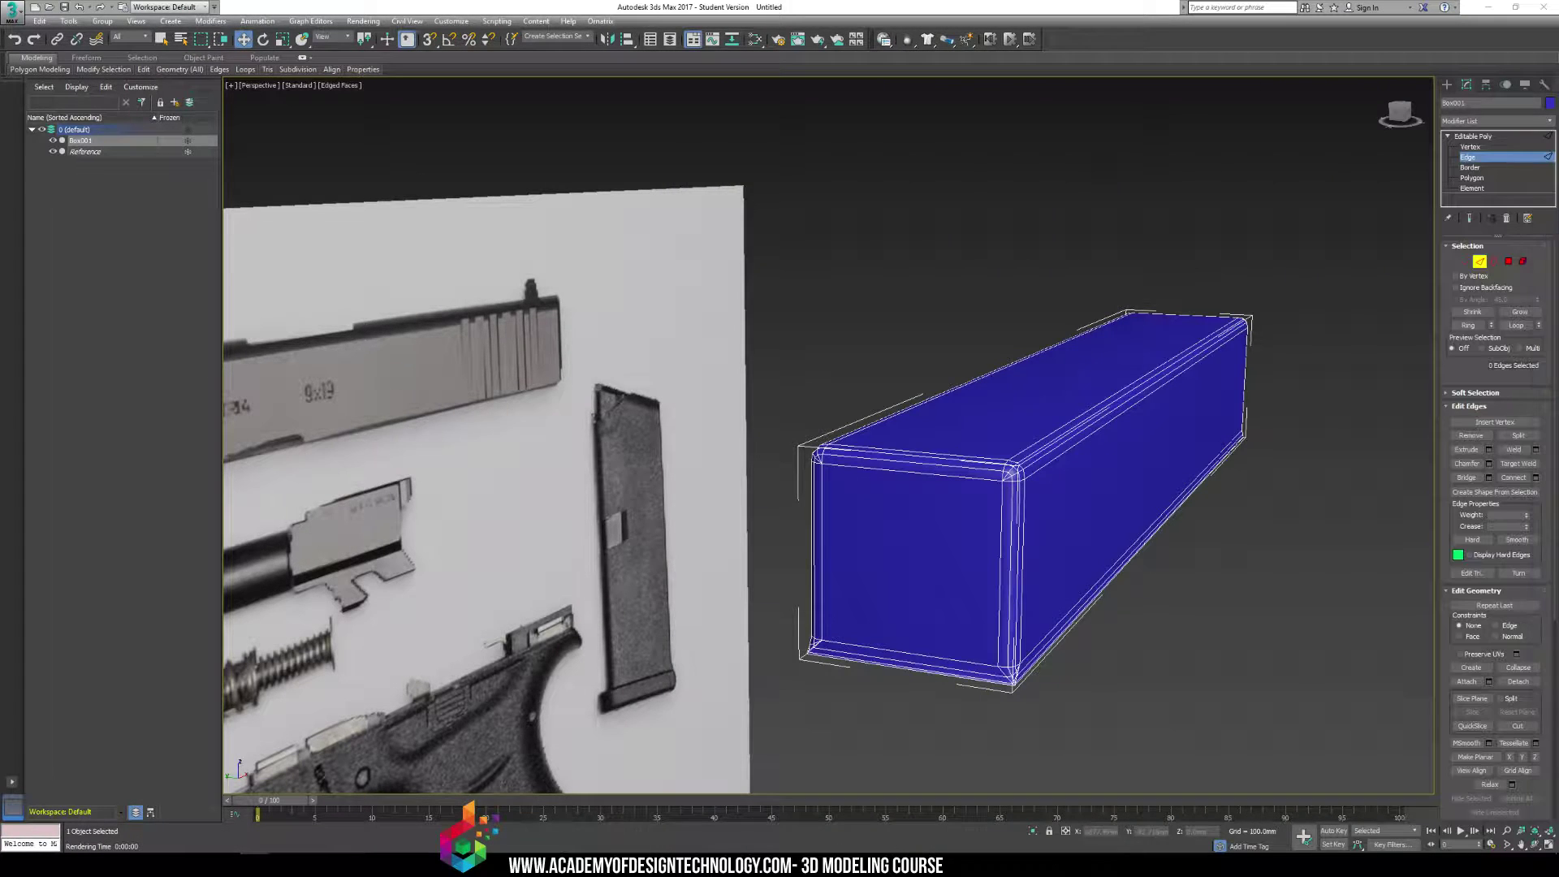
In polygon mode, try inserting a lengthwise edge loop through the middle of the chamfered box with Swift Loop
{"action": "middle_click_drag", "start_coordinate": [1056, 378], "coordinate": [1371, 238], "text": "alt"}
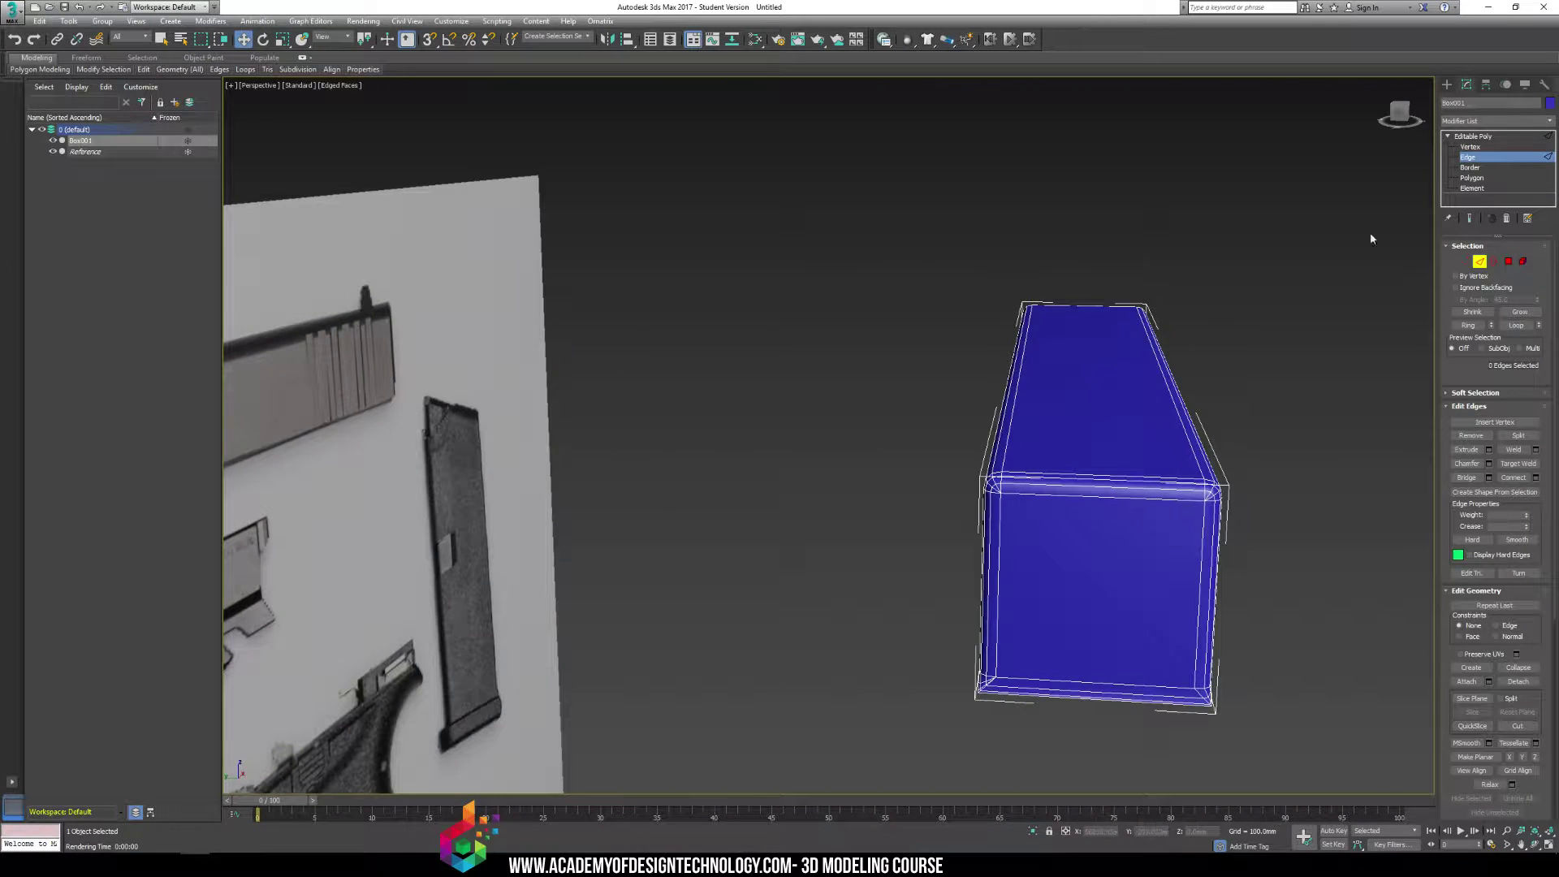
{"action": "left_click", "coordinate": [1481, 178]}
{"action": "mouse_move", "coordinate": [142, 70]}
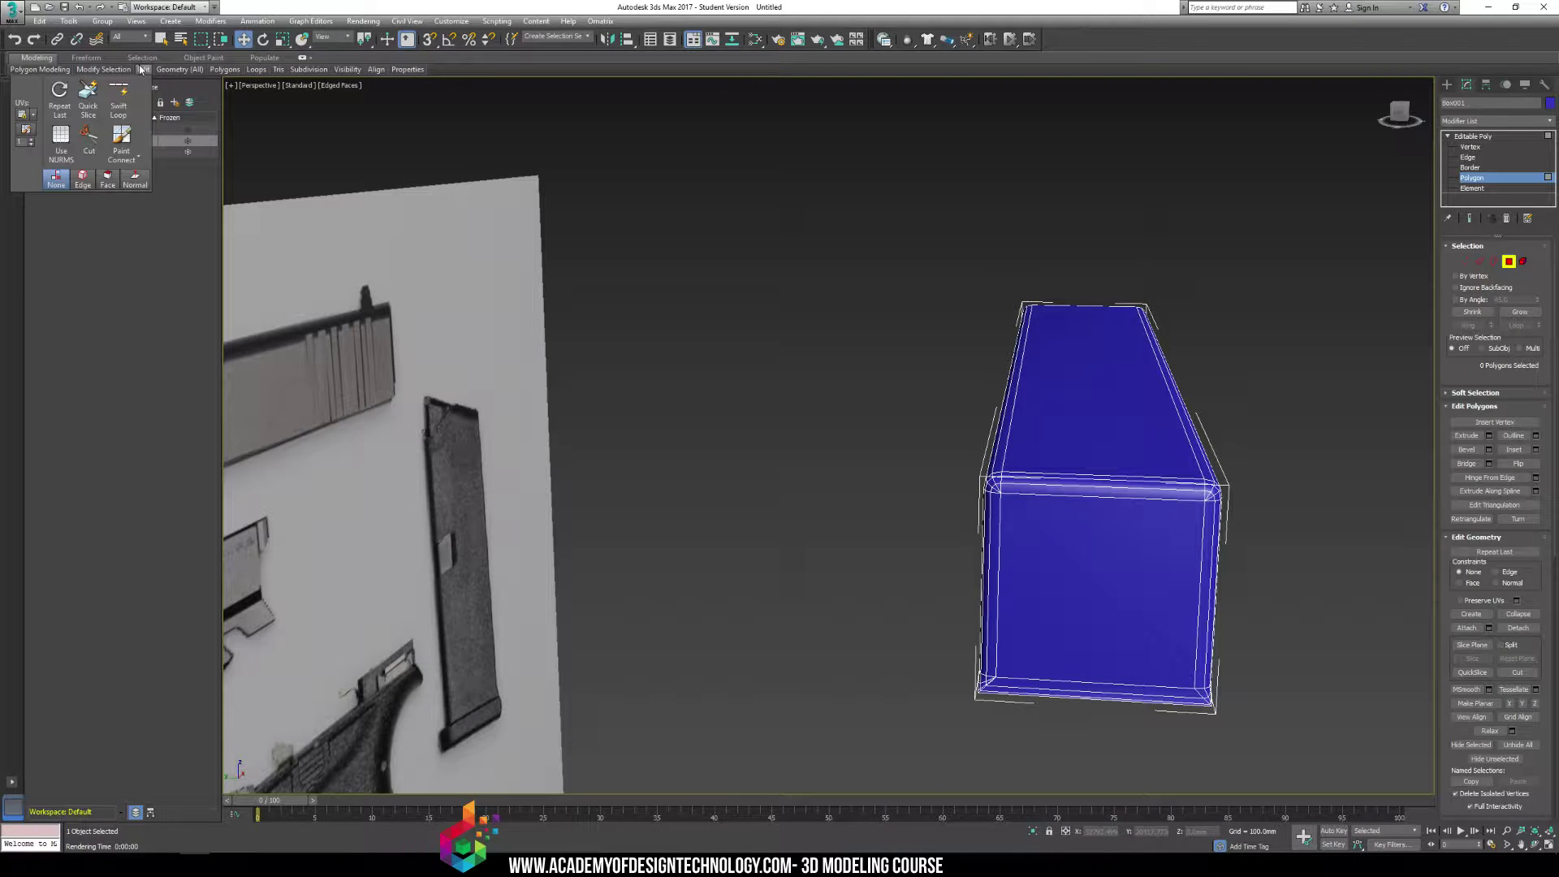
{"action": "left_click", "coordinate": [119, 102]}
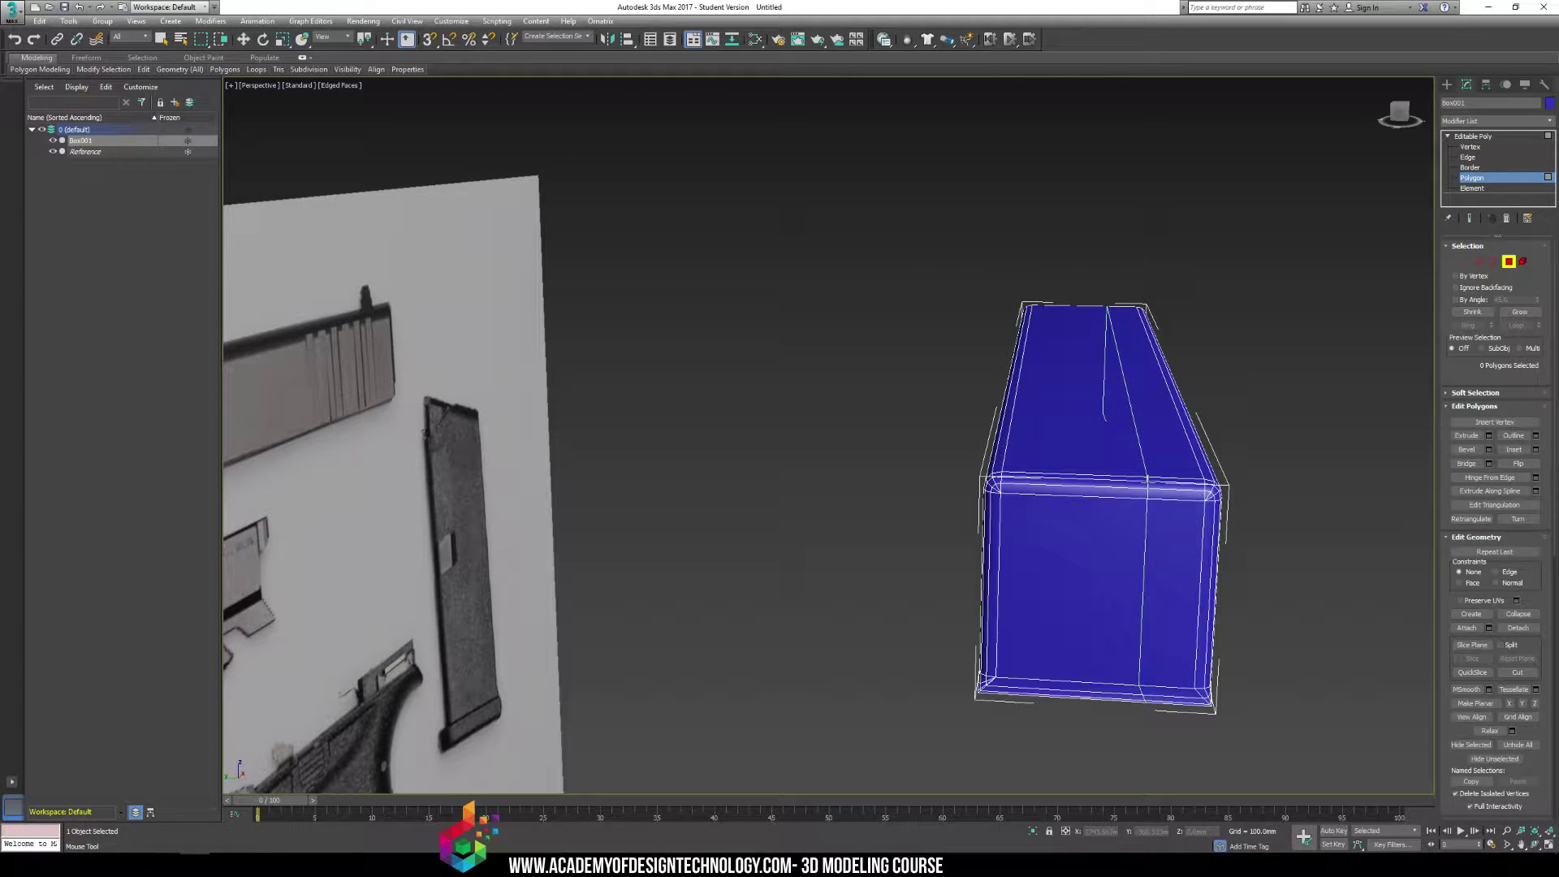
{"action": "left_click", "coordinate": [1106, 487]}
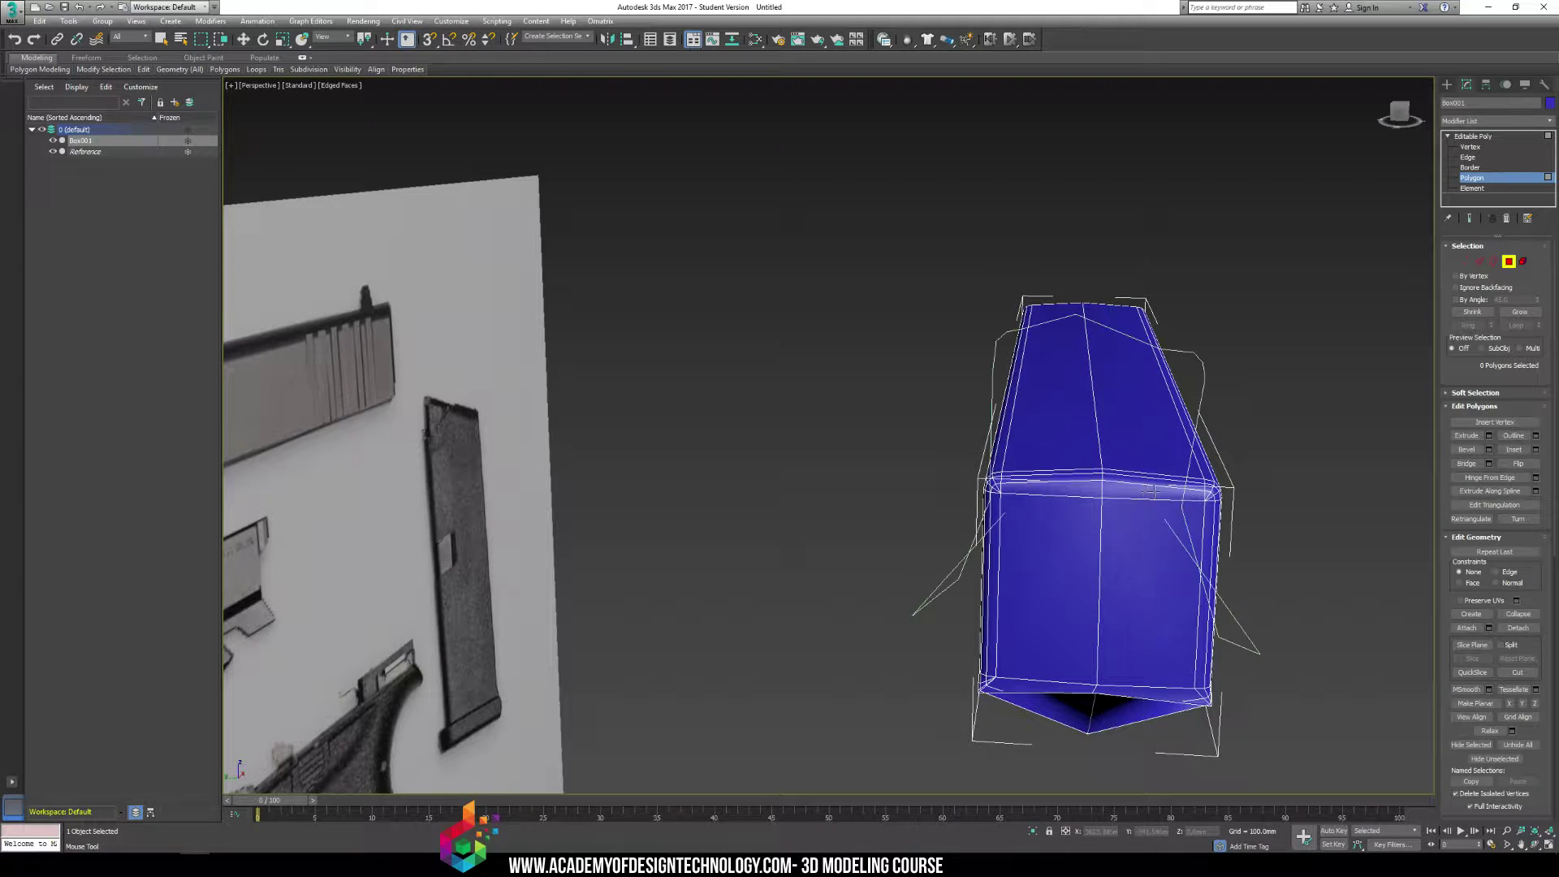
{"action": "left_click", "coordinate": [1158, 492]}
{"action": "left_click", "coordinate": [1061, 499]}
{"action": "middle_click_drag", "start_coordinate": [1174, 497], "coordinate": [1045, 450], "text": "alt"}
Undo the added loops, the edge chamfer and the Chamfer modifier, back to the plain Editable Poly box
{"action": "key", "text": "ctrl+z"}
{"action": "key", "text": "ctrl+z"}
{"action": "key", "text": "ctrl+z"}
{"action": "key", "text": "ctrl+z"}
{"action": "key", "text": "ctrl+z"}
{"action": "key", "text": "ctrl+z"}
{"action": "key", "text": "ctrl+z"}
{"action": "key", "text": "ctrl+z"}
{"action": "key", "text": "ctrl+z"}
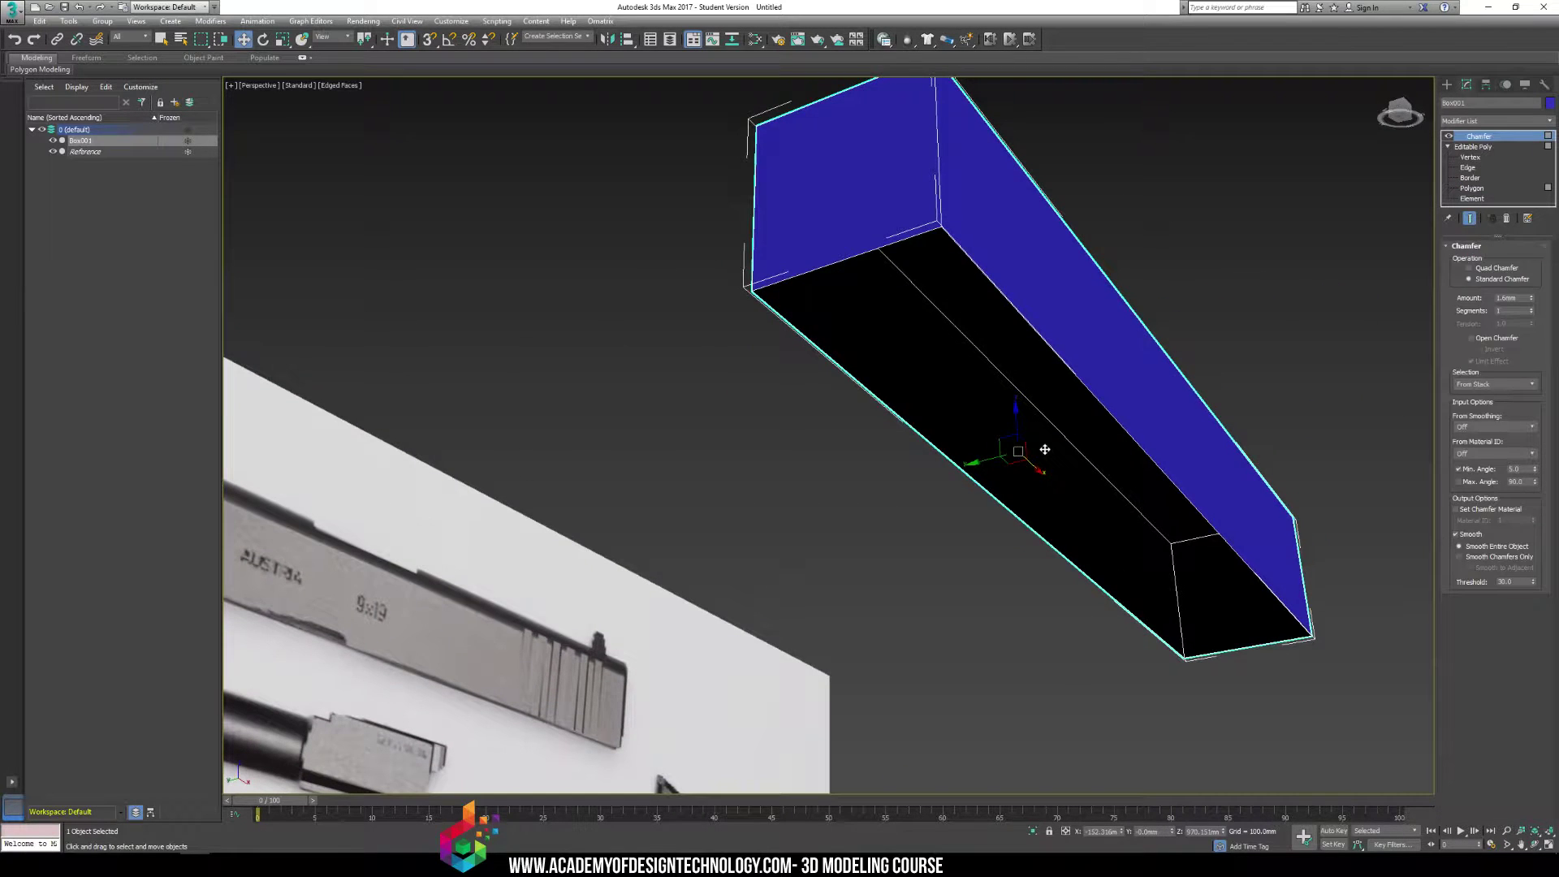
{"action": "key", "text": "ctrl+z"}
{"action": "middle_click_drag", "start_coordinate": [992, 350], "coordinate": [972, 349], "text": "alt"}
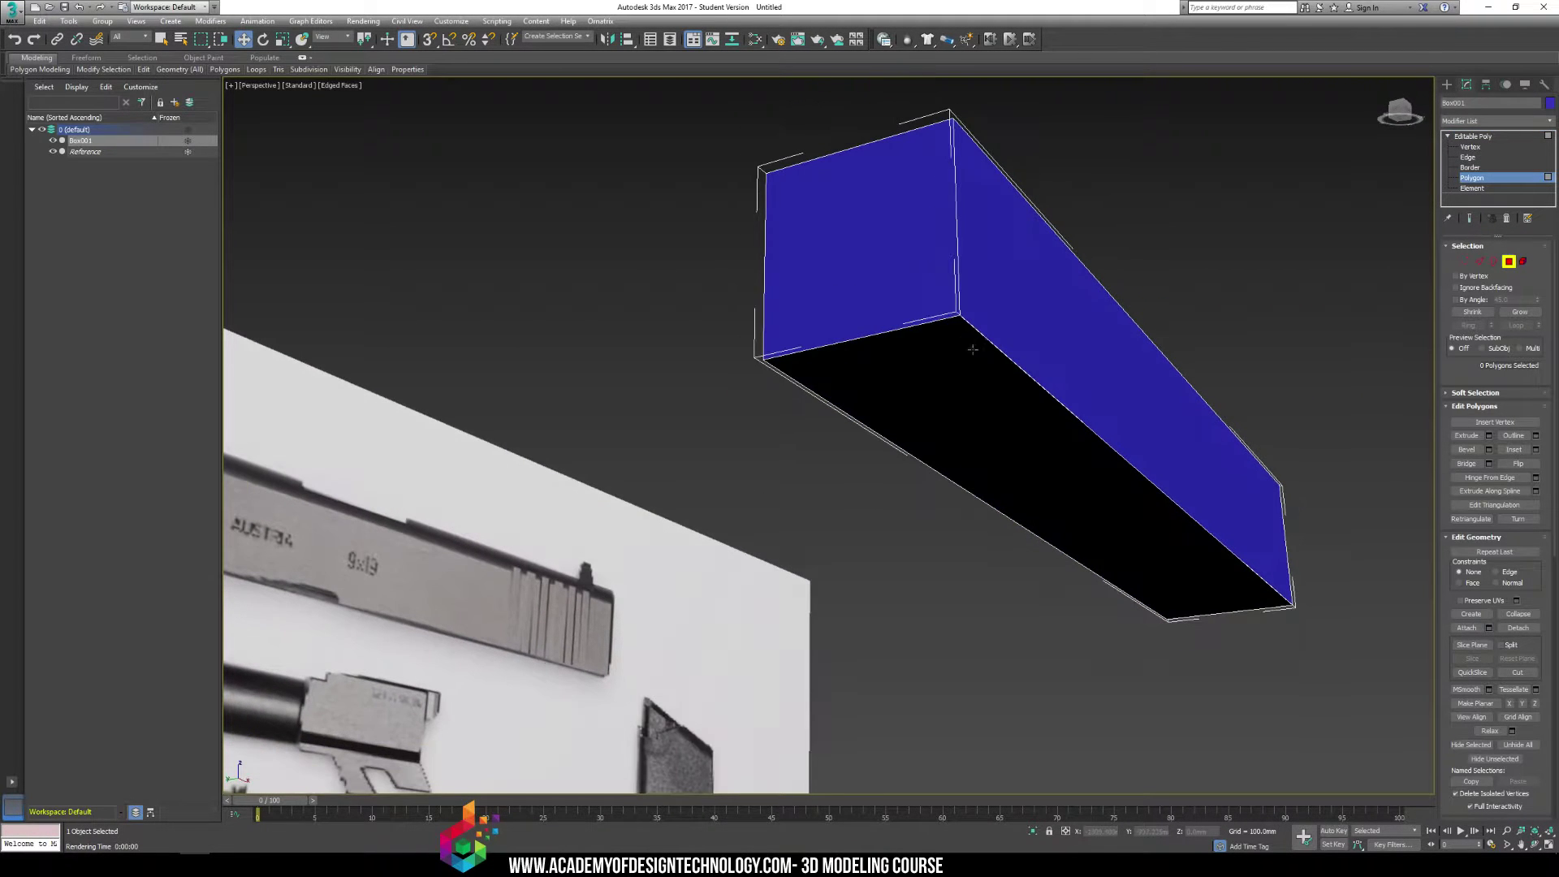
Examine the plain box from several angles against the pistol reference image
{"action": "left_click", "coordinate": [983, 429]}
{"action": "middle_click_drag", "start_coordinate": [1150, 271], "coordinate": [1018, 324], "text": "alt"}
{"action": "left_click", "coordinate": [1113, 275]}
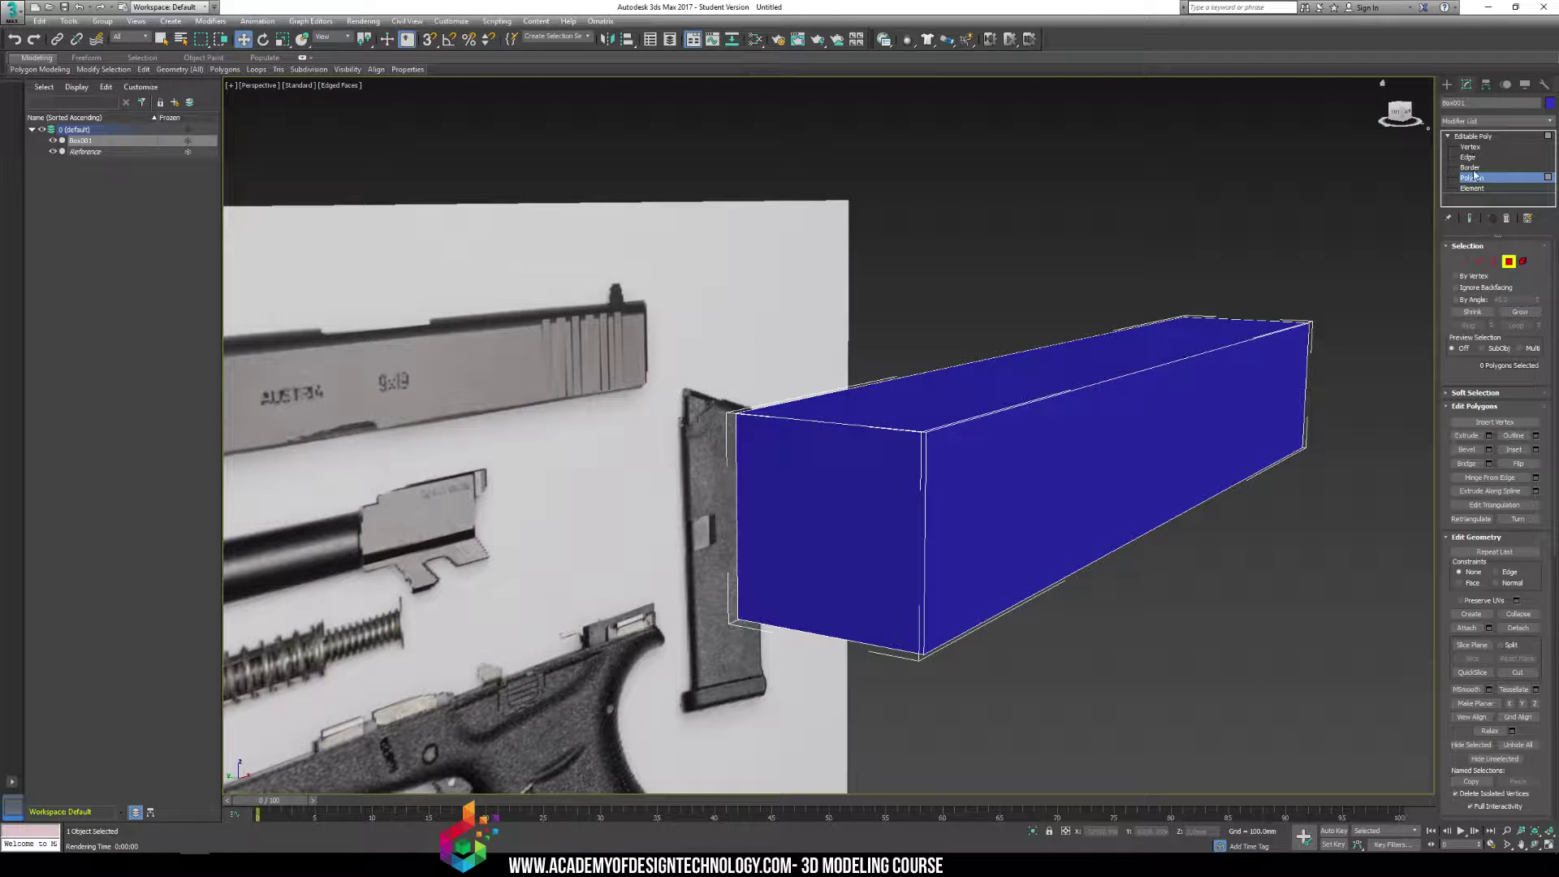
{"action": "middle_click_drag", "start_coordinate": [1176, 326], "coordinate": [1131, 332], "text": "alt"}
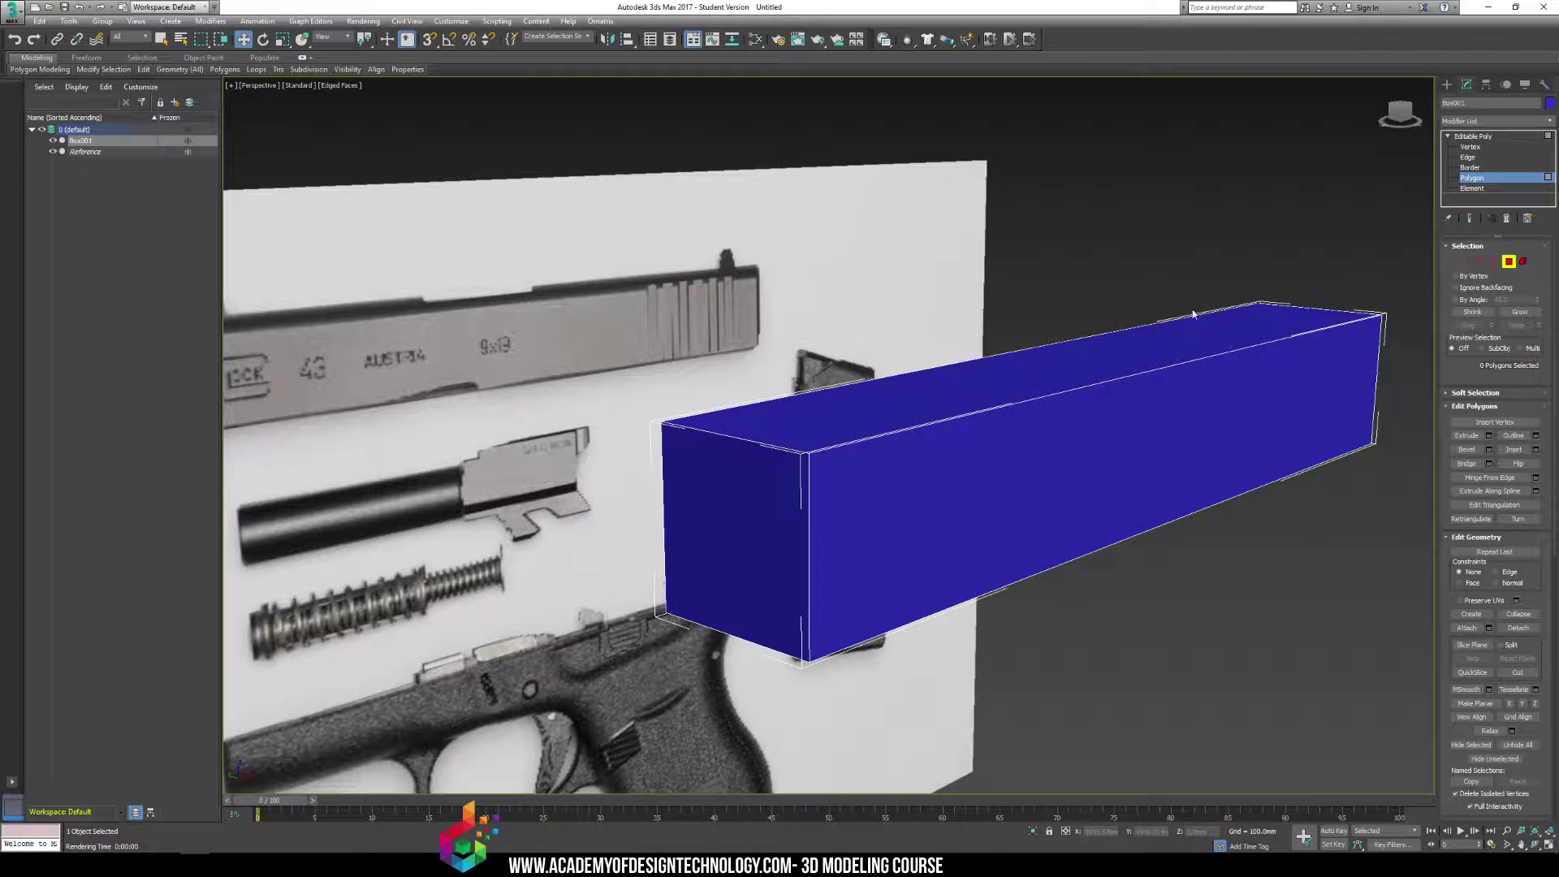
{"action": "middle_click_drag", "start_coordinate": [825, 364], "coordinate": [814, 371], "text": "alt"}
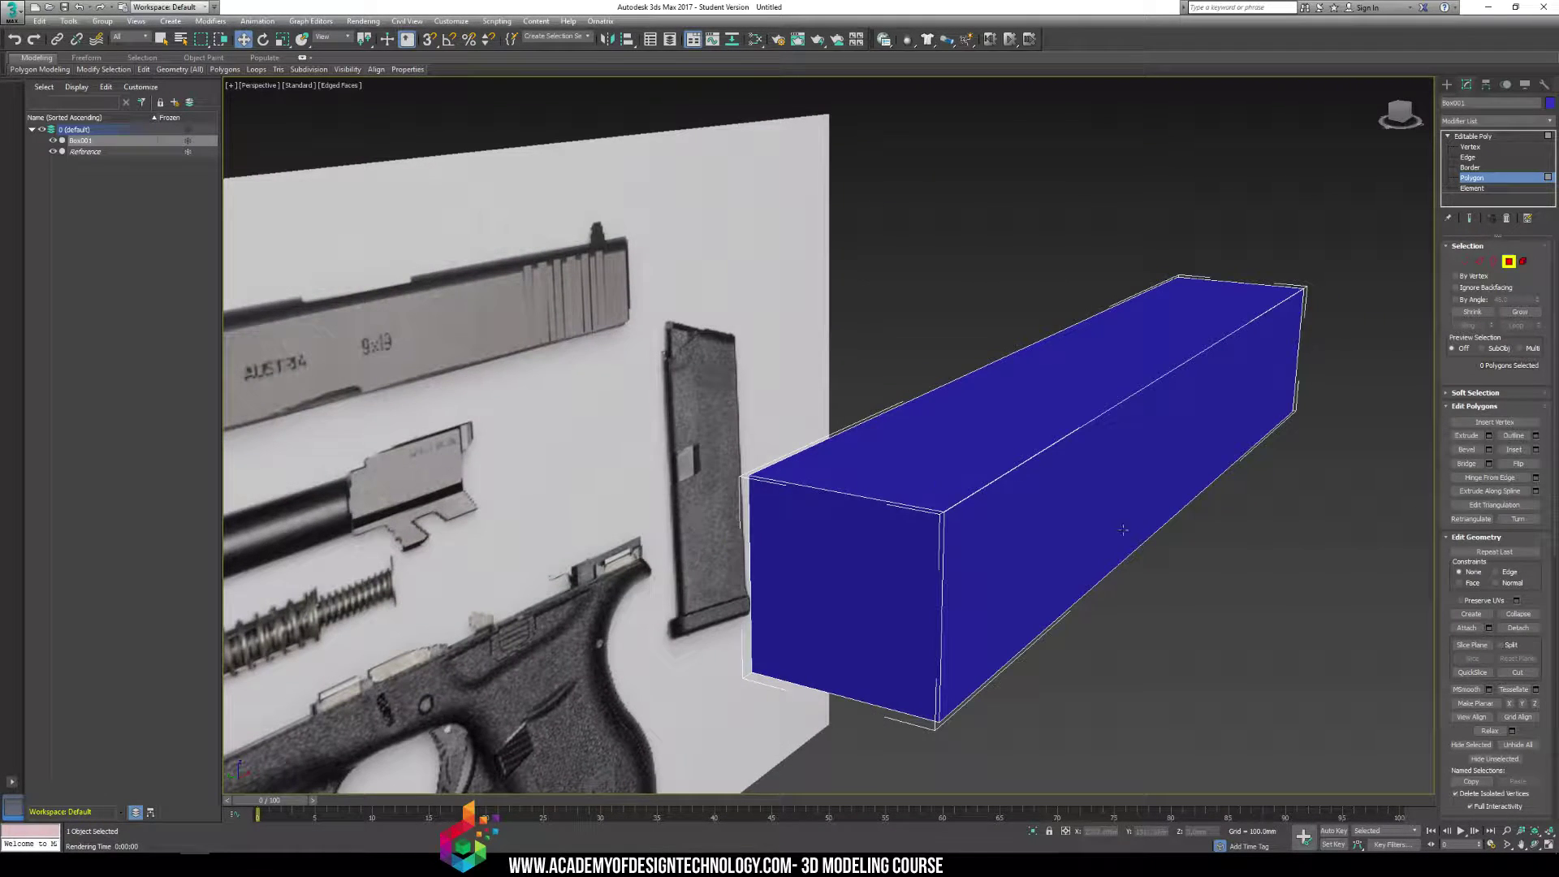
{"action": "middle_click_drag", "start_coordinate": [1123, 529], "coordinate": [803, 304]}
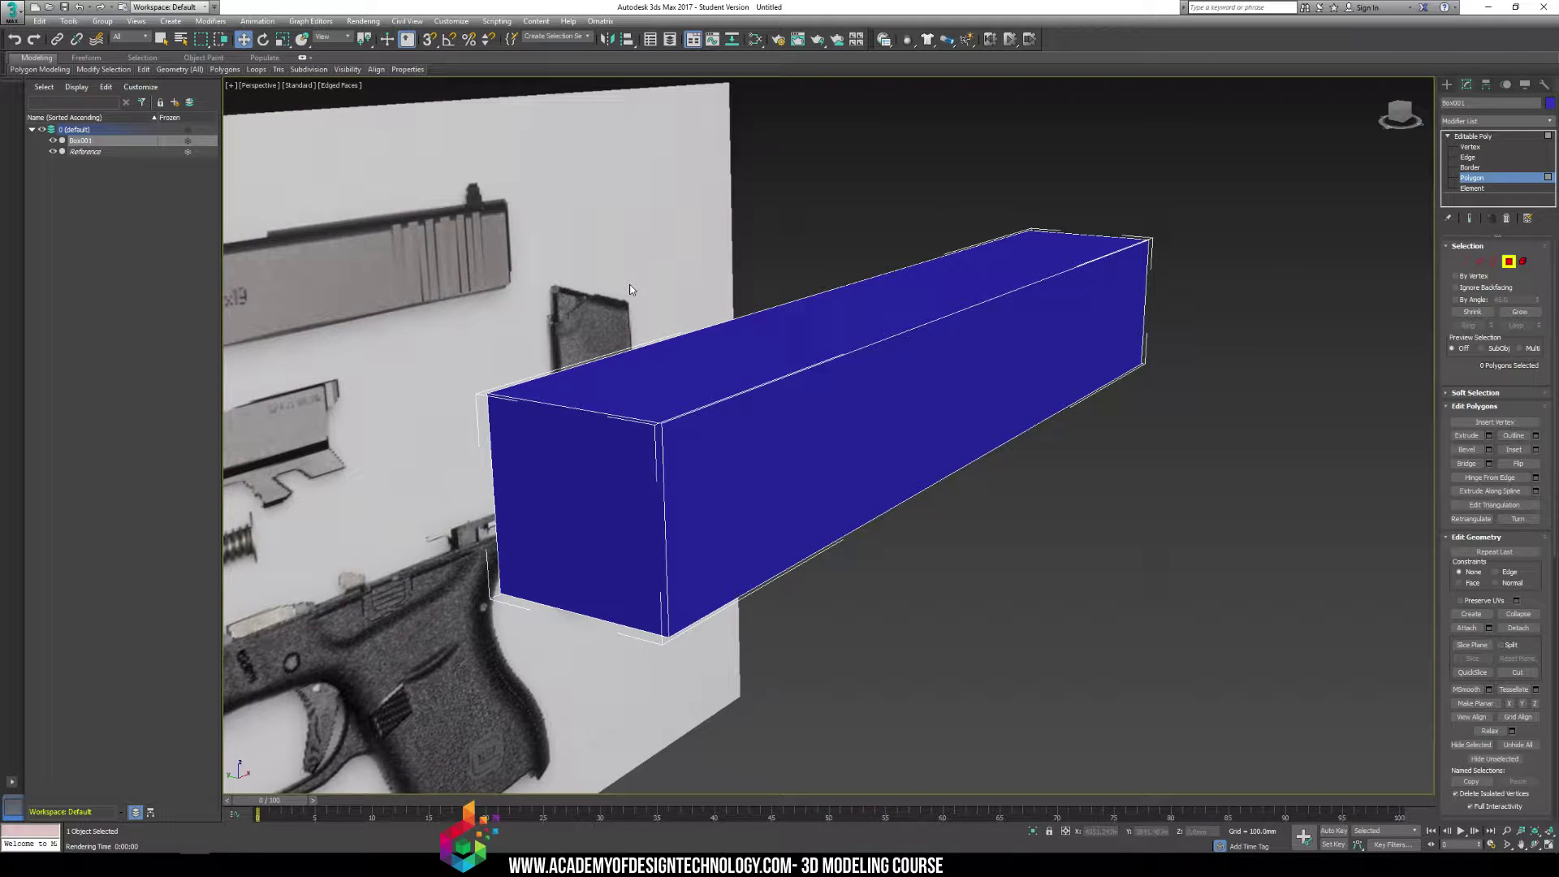
{"action": "middle_click_drag", "start_coordinate": [664, 342], "coordinate": [860, 280], "text": "alt"}
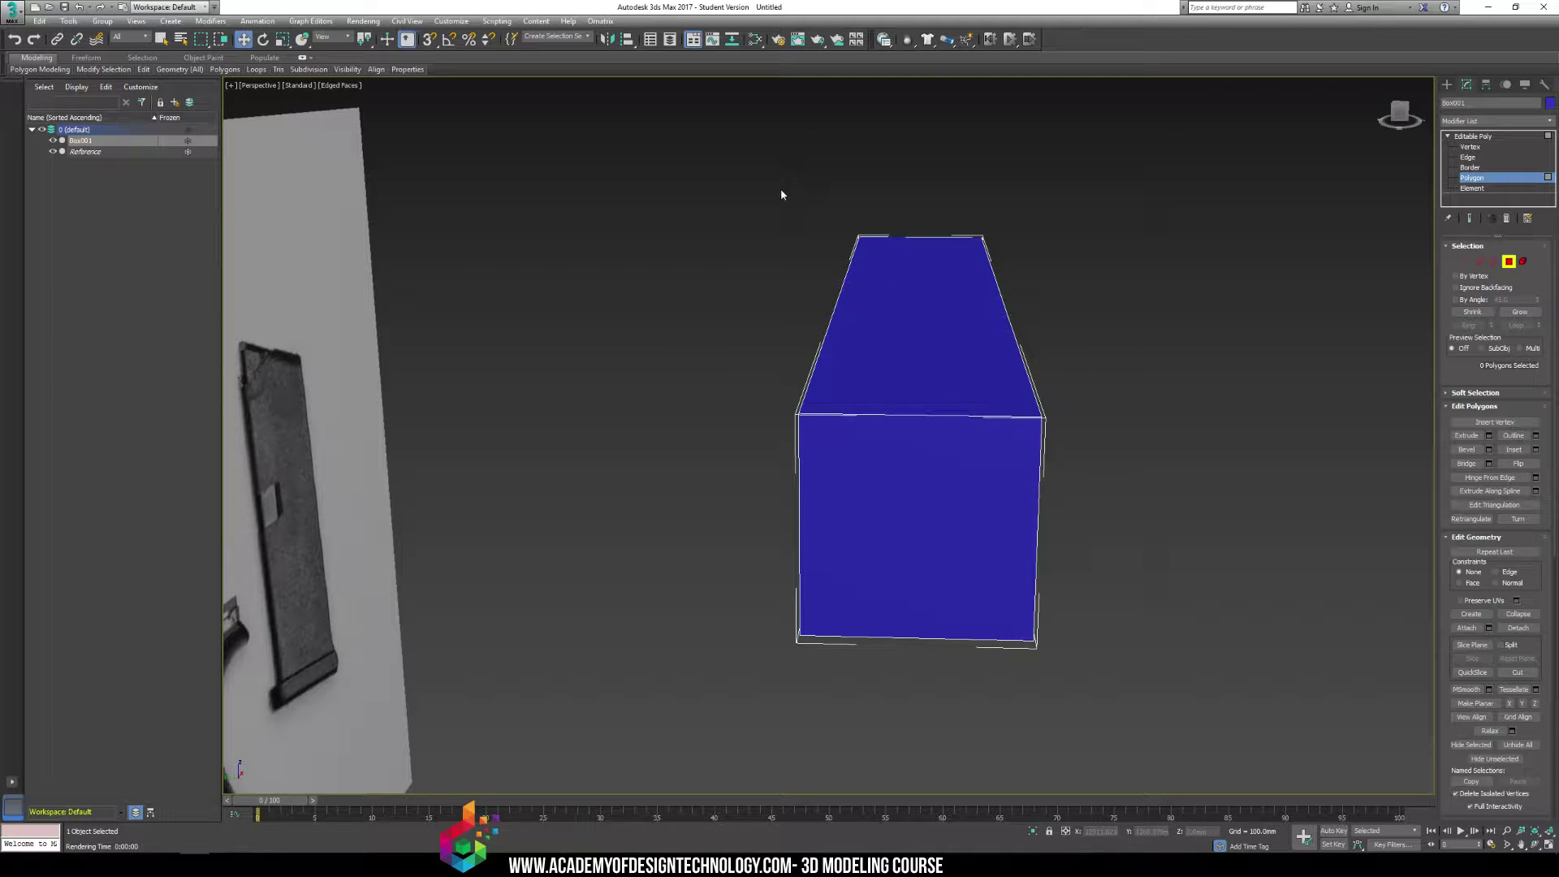
{"action": "middle_click_drag", "start_coordinate": [1189, 695], "coordinate": [953, 441], "text": "alt"}
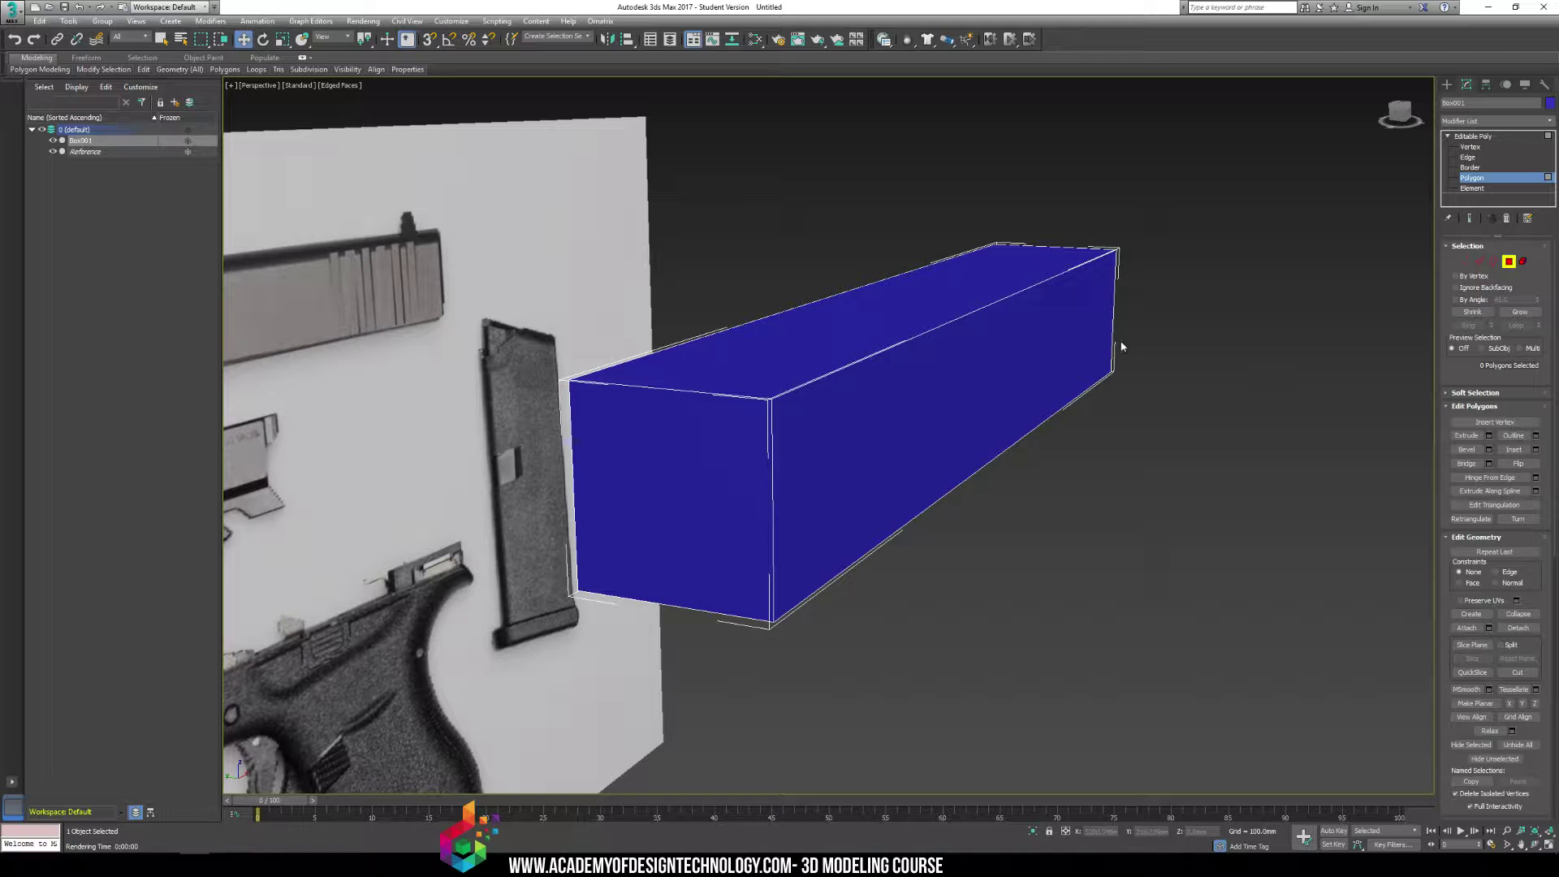
{"action": "middle_click_drag", "start_coordinate": [704, 267], "coordinate": [763, 334], "text": "alt"}
Select the box's near end polygon and compare it with the muzzle in the glock-g37 photo in Windows Photo Viewer
{"action": "left_click", "coordinate": [820, 495]}
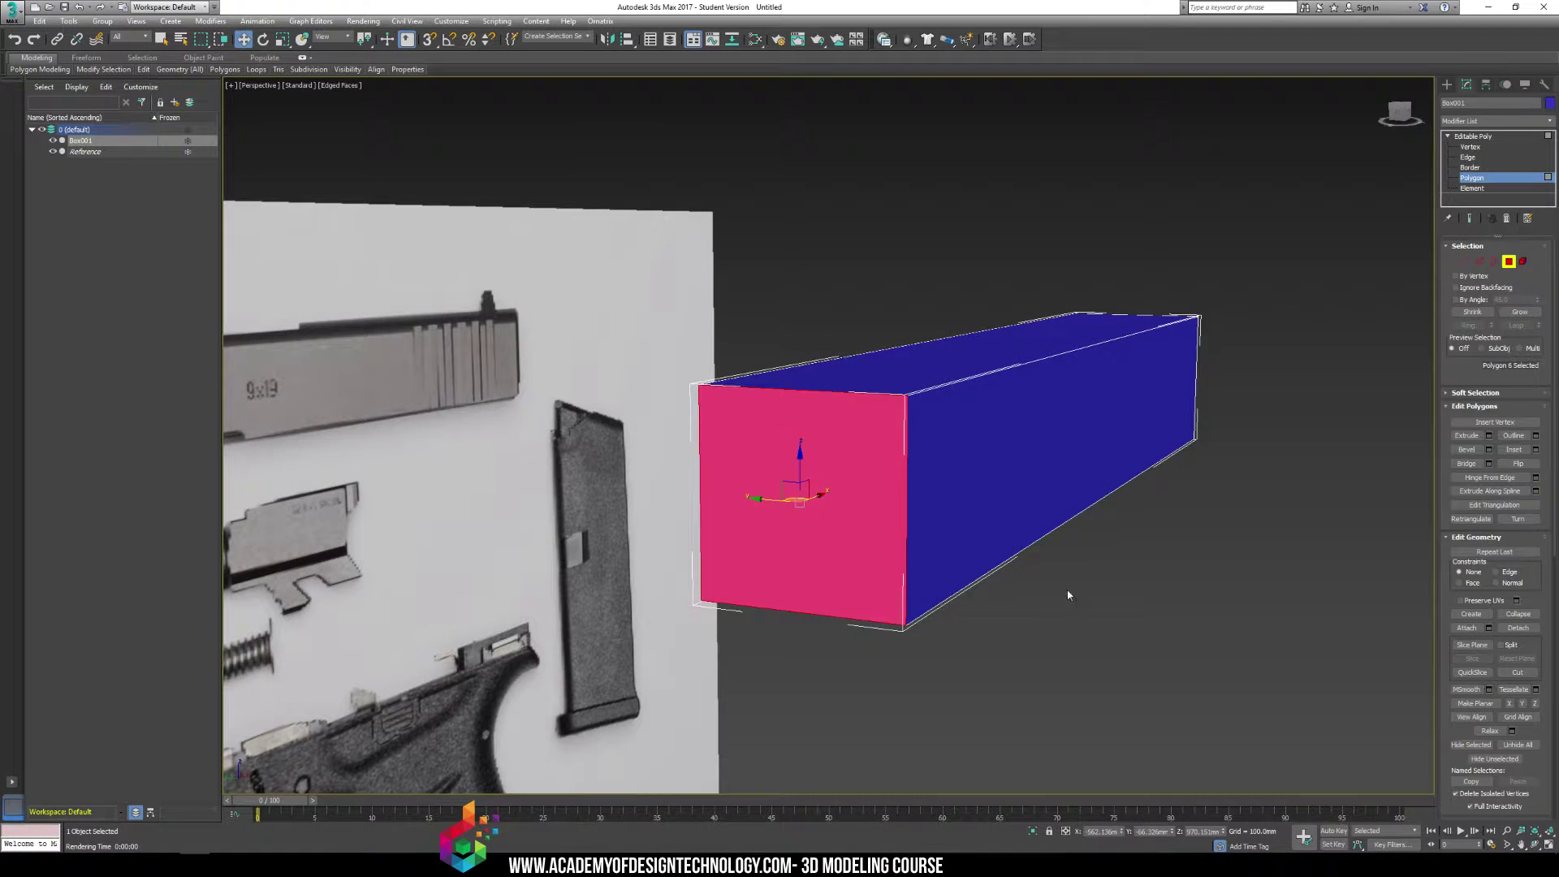
{"action": "middle_click_drag", "start_coordinate": [1069, 595], "coordinate": [991, 345], "text": "alt"}
{"action": "left_click_drag", "start_coordinate": [1558, 106], "coordinate": [1139, 102]}
{"action": "scroll", "coordinate": [1114, 435], "scroll_direction": "up", "scroll_amount": 5}
{"action": "left_click_drag", "start_coordinate": [1075, 413], "coordinate": [1148, 493]}
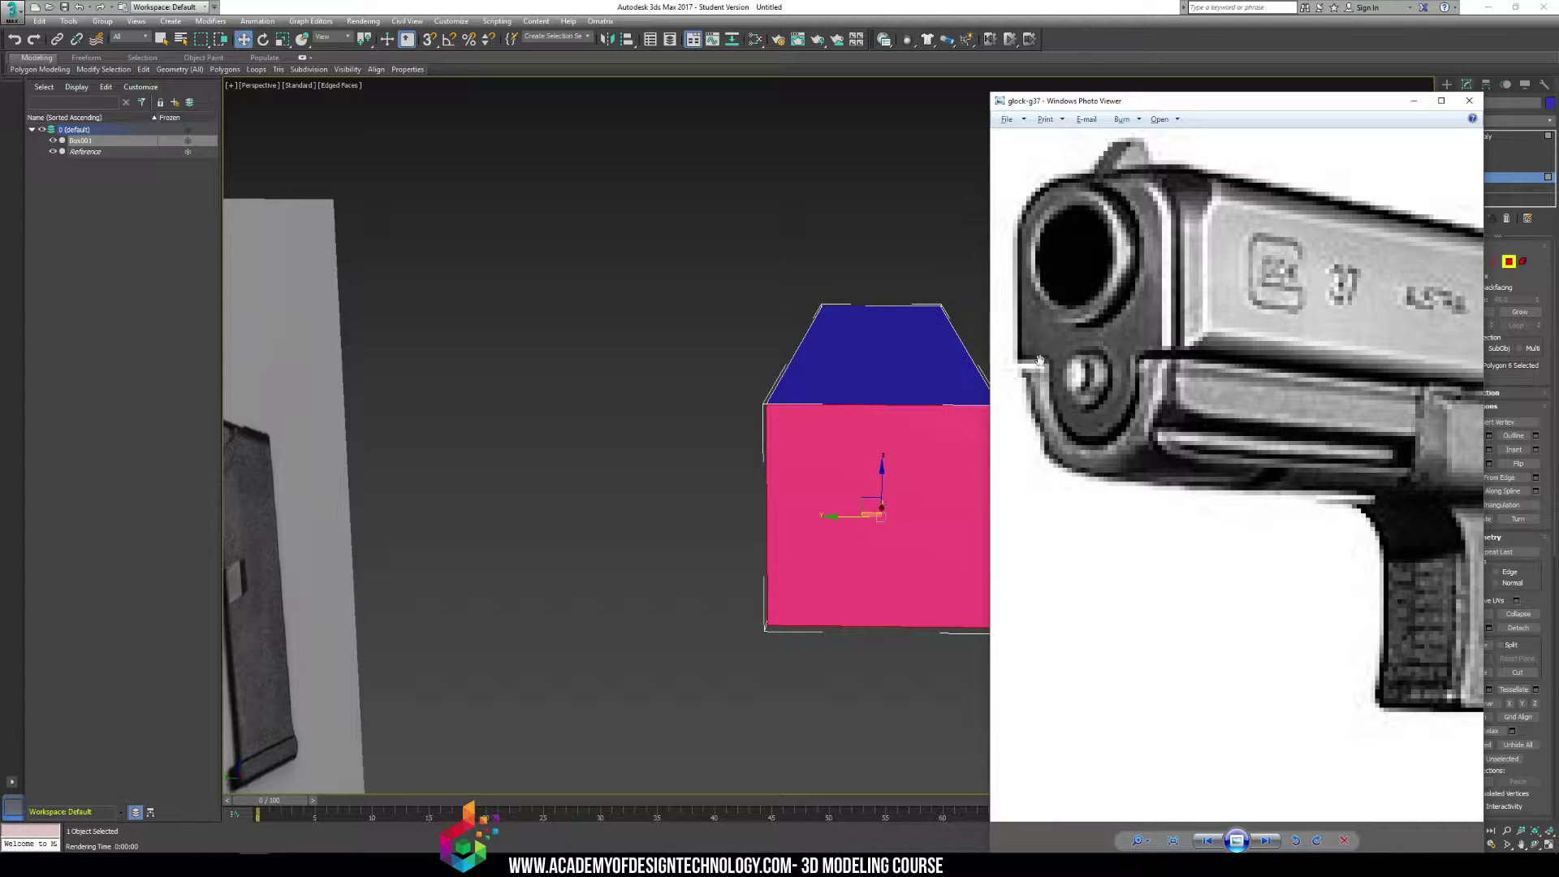
{"action": "mouse_move", "coordinate": [858, 368]}
{"action": "middle_mouse_down"}
{"action": "mouse_move", "coordinate": [751, 375]}
{"action": "mouse_move", "coordinate": [880, 379]}
{"action": "middle_mouse_up"}
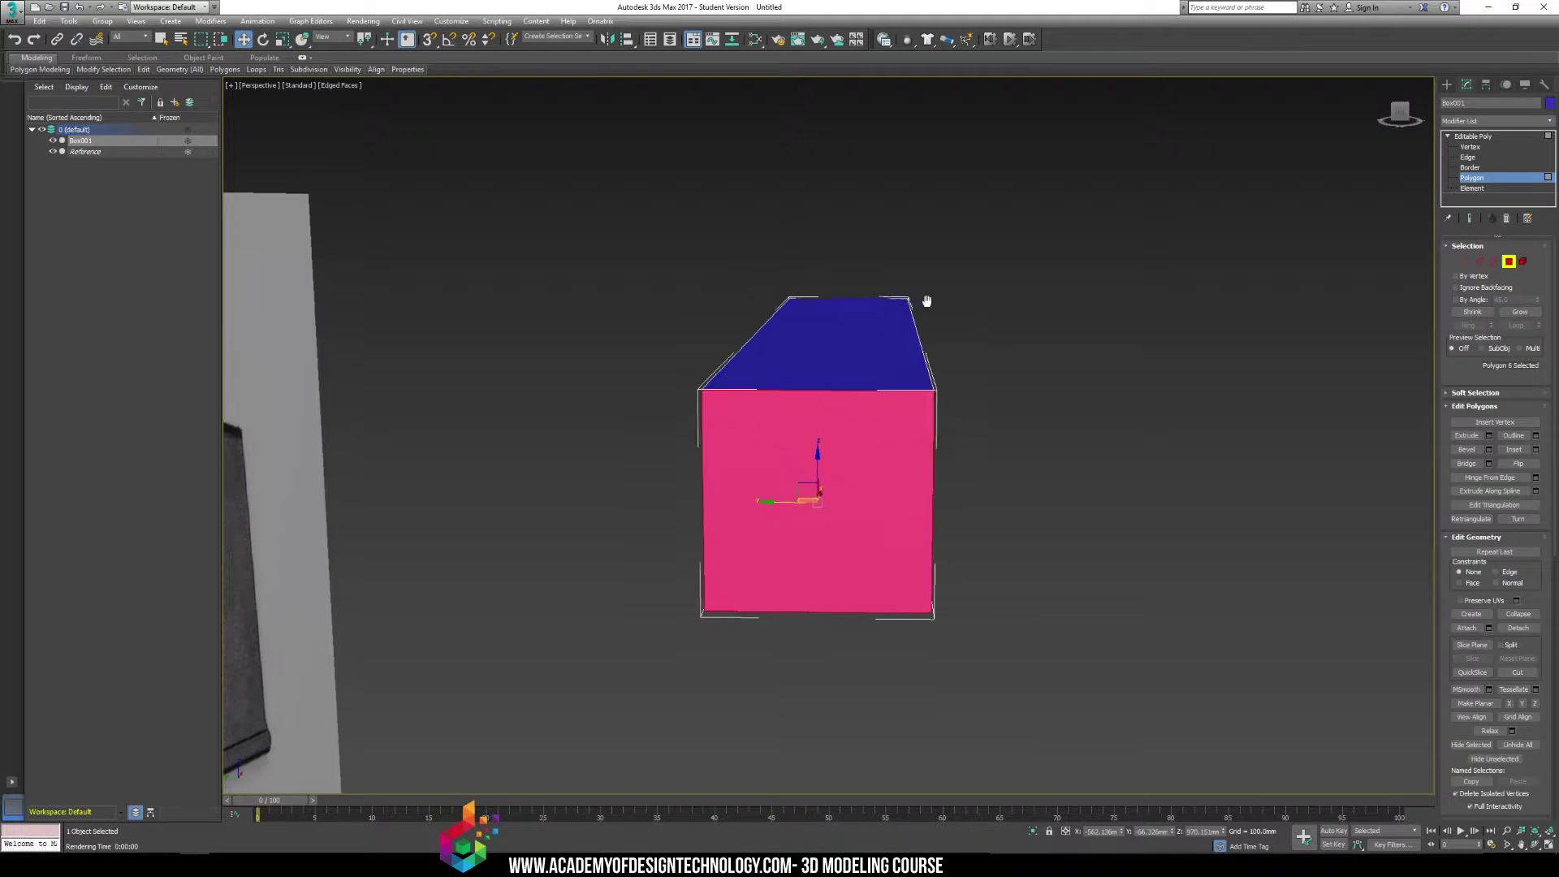
Try to insert a Swift Loop edge loop across the box's muzzle end, using the front view for reference
{"action": "left_click", "coordinate": [874, 251]}
{"action": "left_click", "coordinate": [145, 71]}
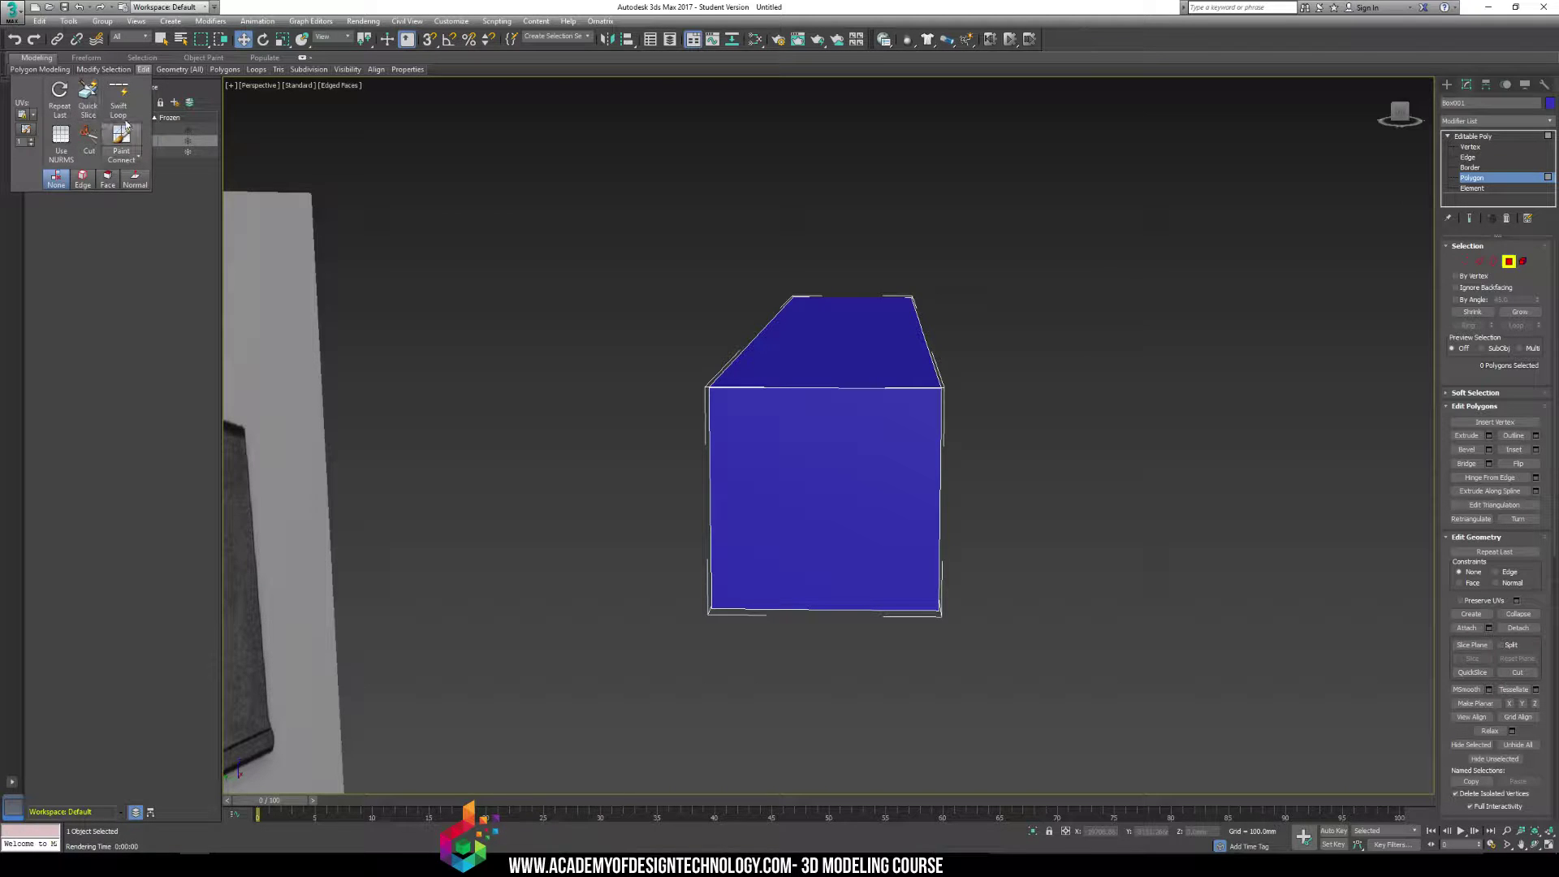
{"action": "left_click", "coordinate": [118, 98]}
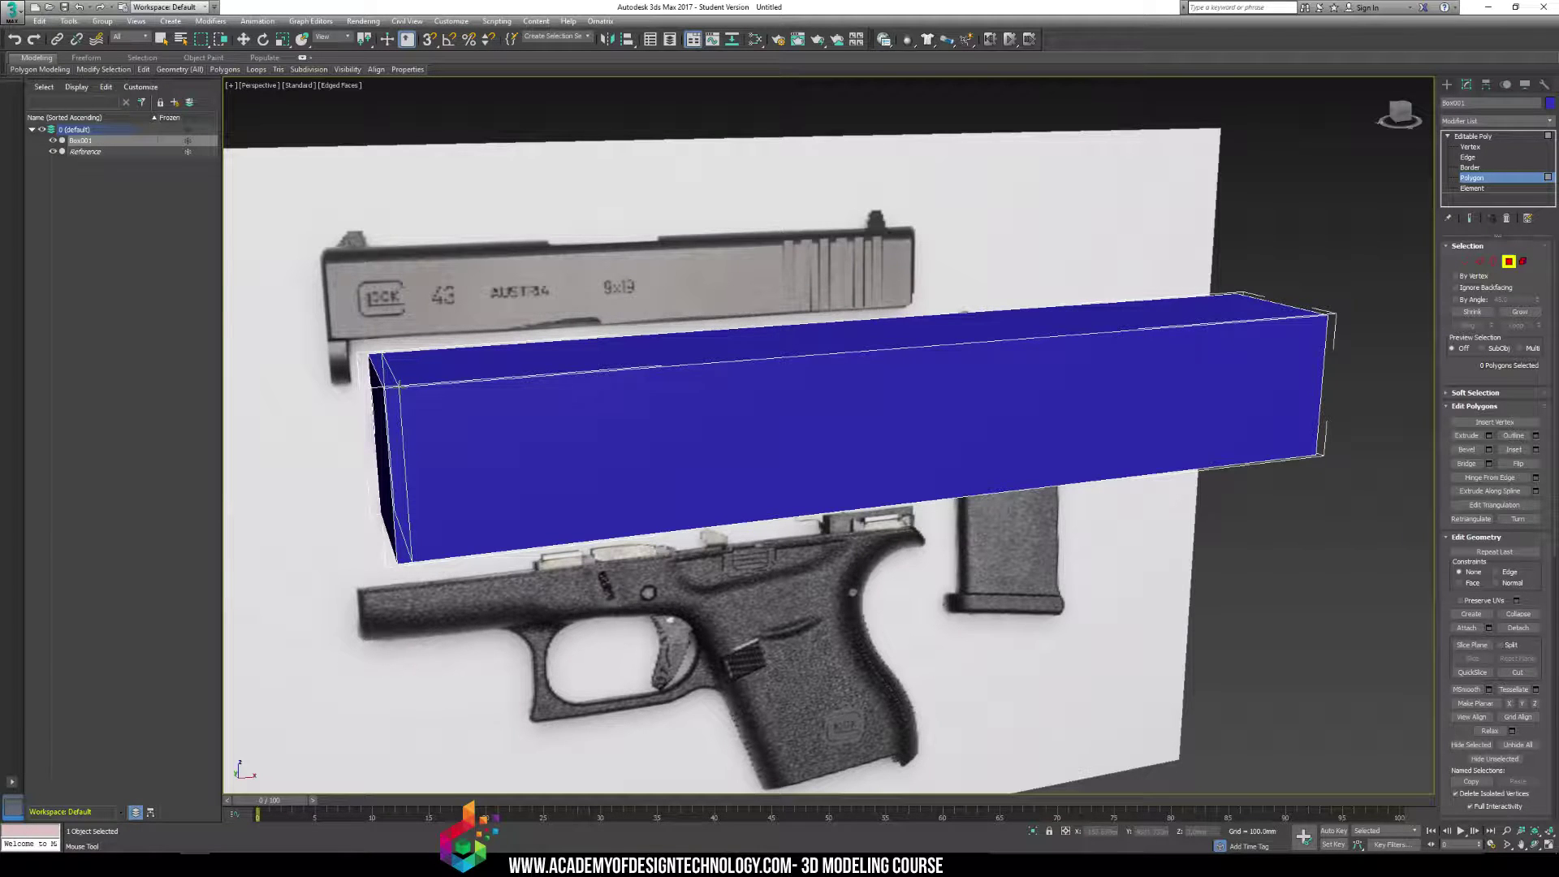
{"action": "key", "text": "f"}
{"action": "middle_click_drag", "start_coordinate": [353, 399], "coordinate": [603, 424]}
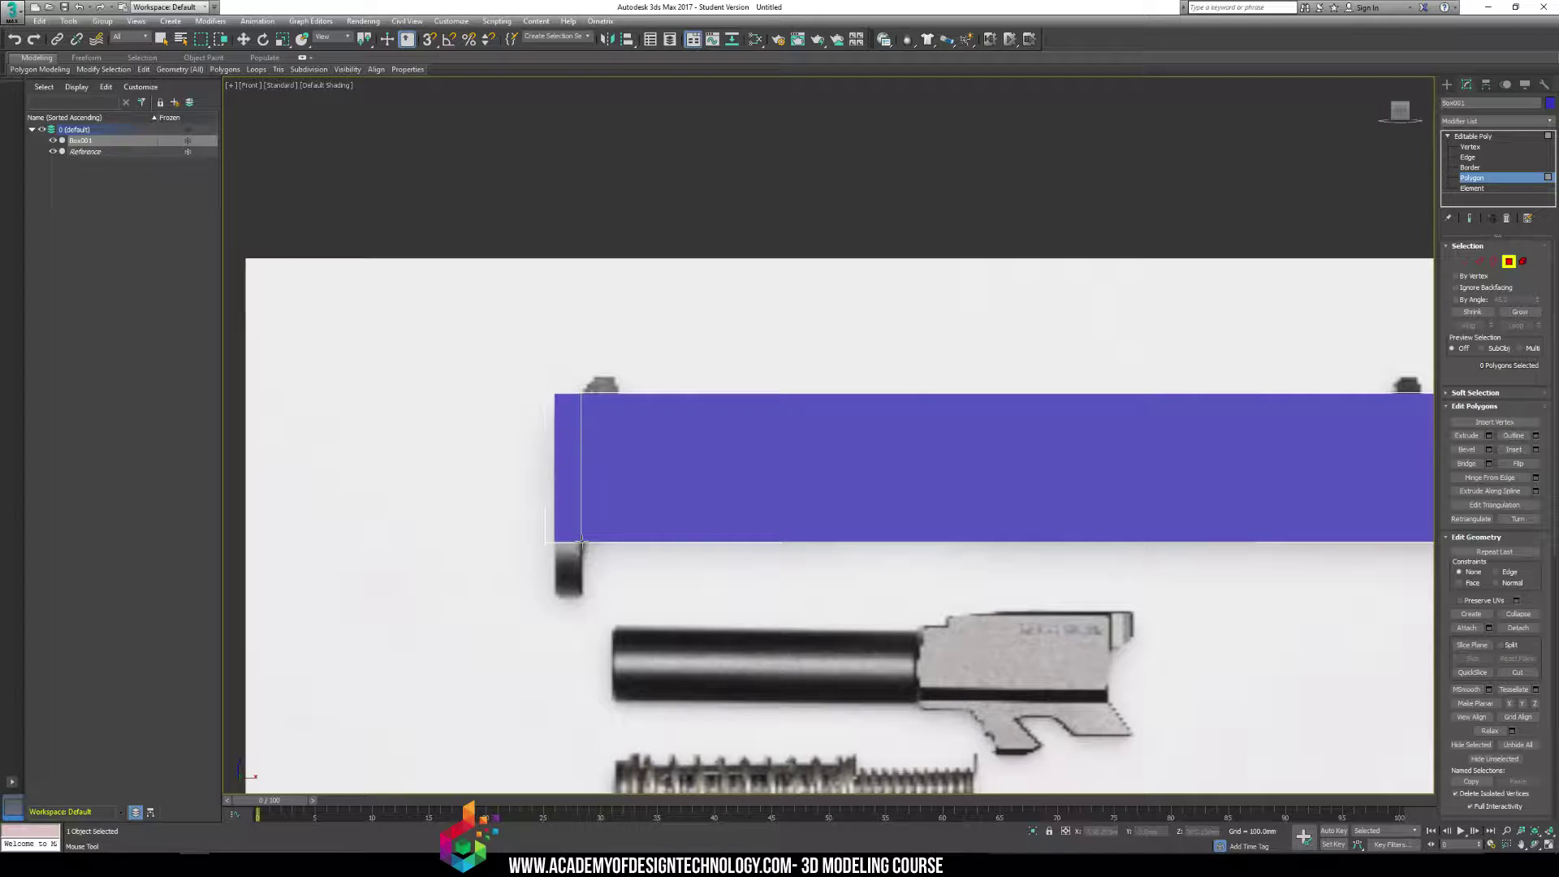
{"action": "middle_click_drag", "start_coordinate": [575, 540], "coordinate": [629, 549], "text": "alt"}
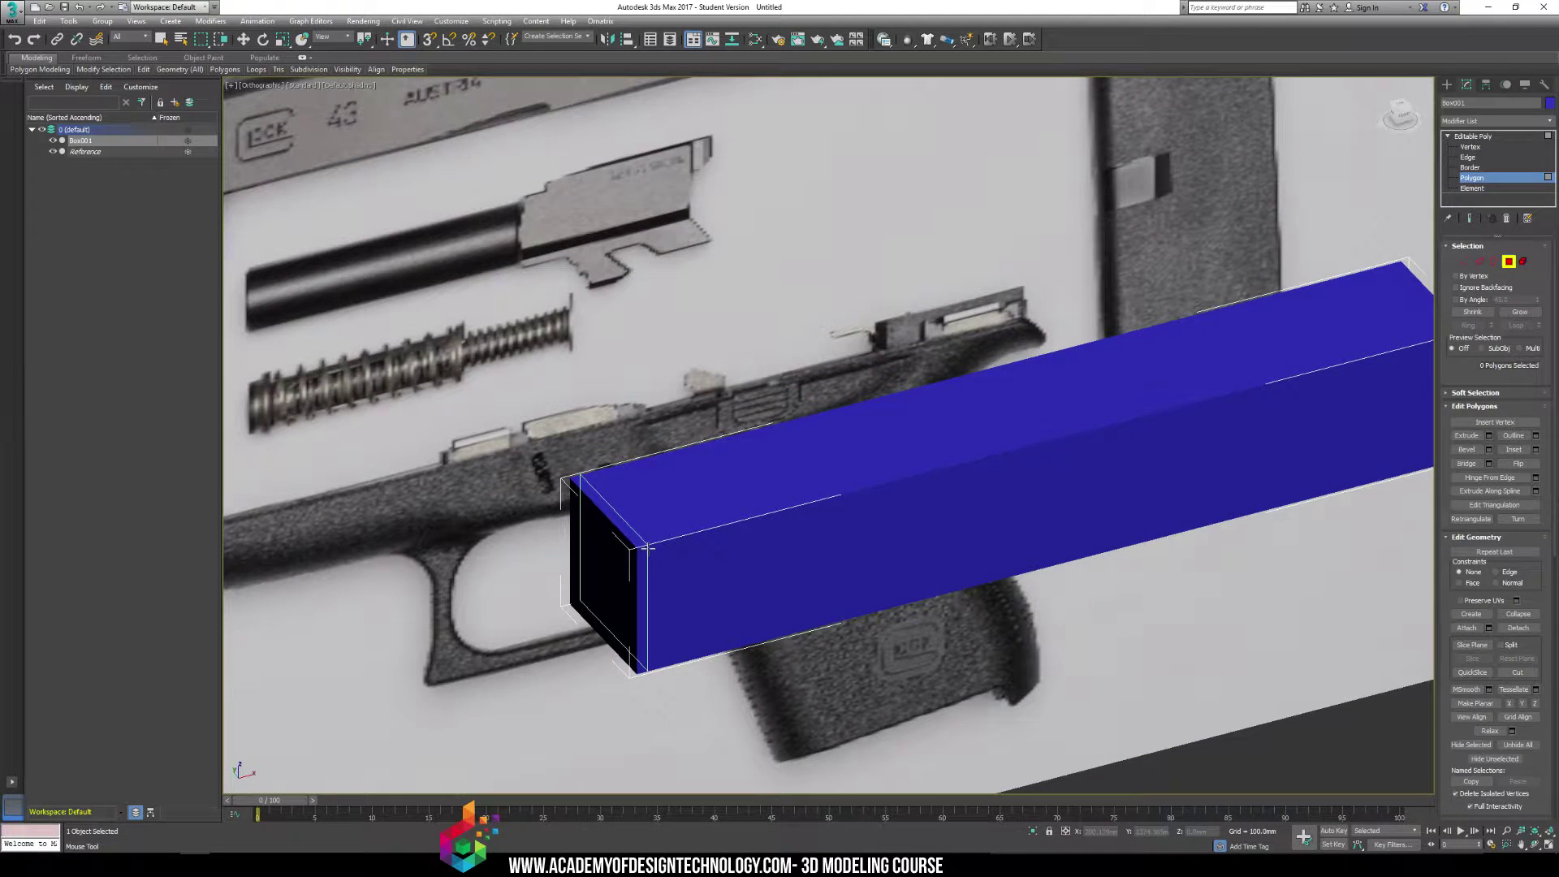
{"action": "middle_click_drag", "start_coordinate": [685, 620], "coordinate": [704, 596]}
{"action": "key", "text": "w"}
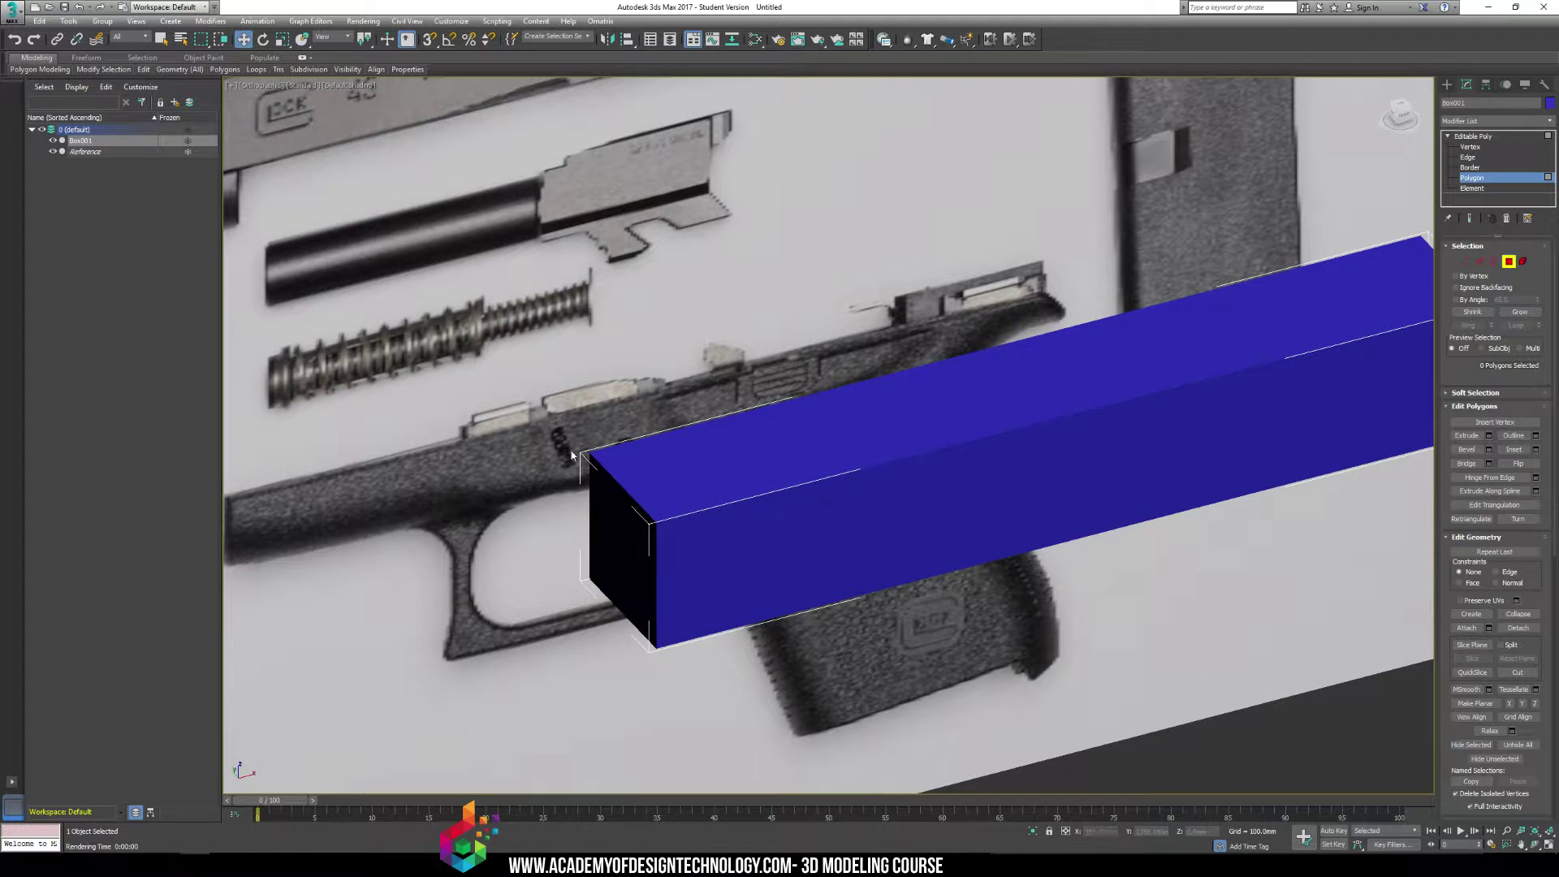
{"action": "key", "text": "ctrl+a"}
{"action": "key", "text": "ctrl+z"}
{"action": "key", "text": "ctrl+z"}
{"action": "key", "text": "ctrl+z"}
{"action": "key", "text": "ctrl+z"}
Select all polygons, insert an edge loop across the box near its muzzle end with Swift Loop, and clear the selection
{"action": "key", "text": "ctrl+a"}
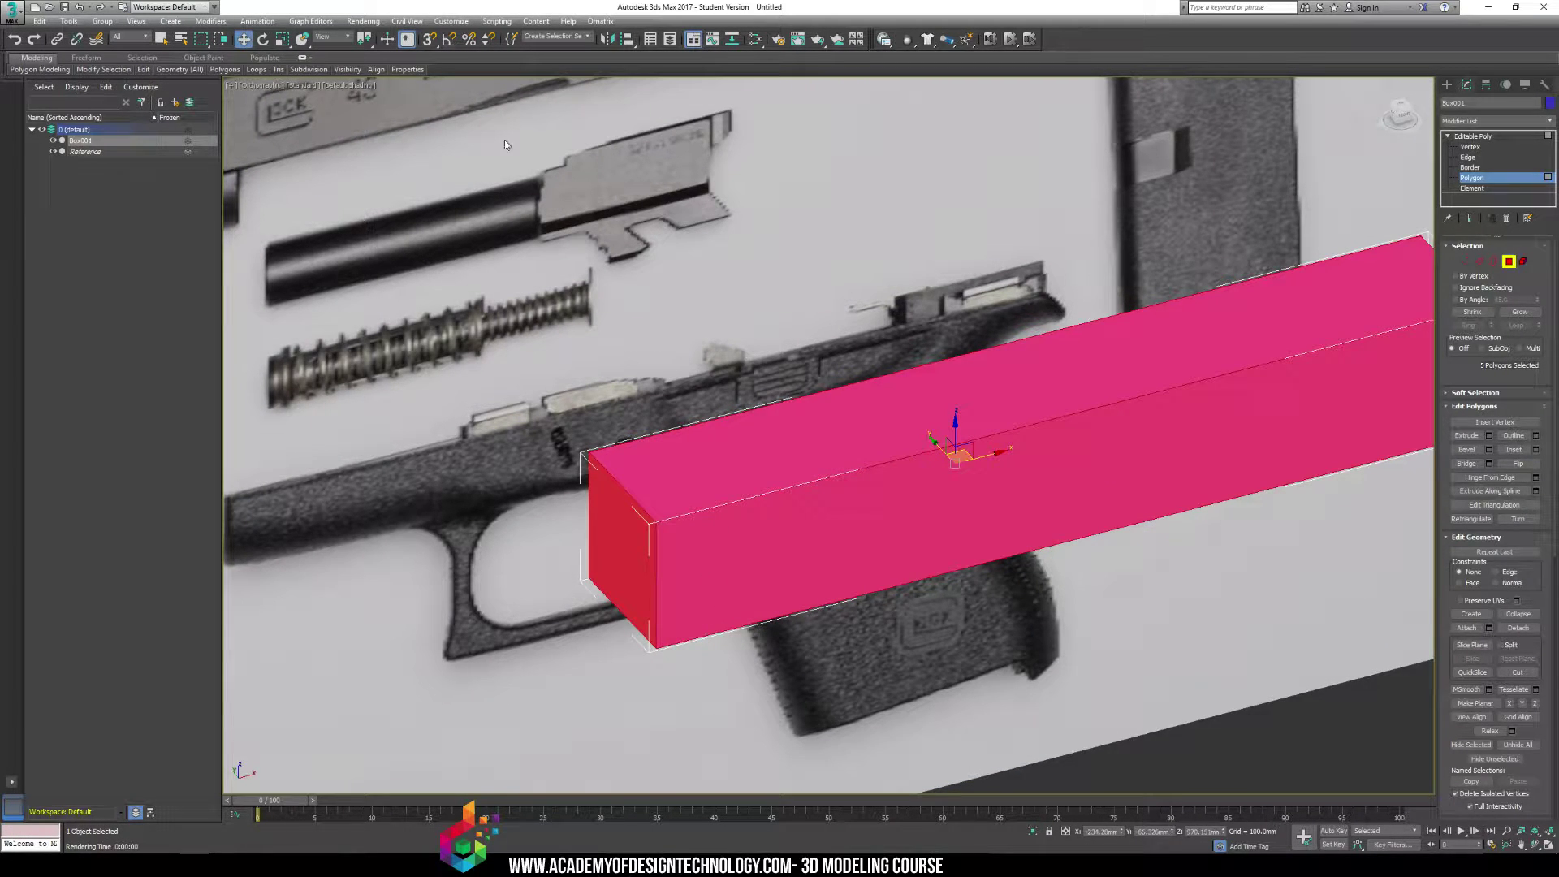
{"action": "mouse_move", "coordinate": [150, 74]}
{"action": "left_click", "coordinate": [119, 110]}
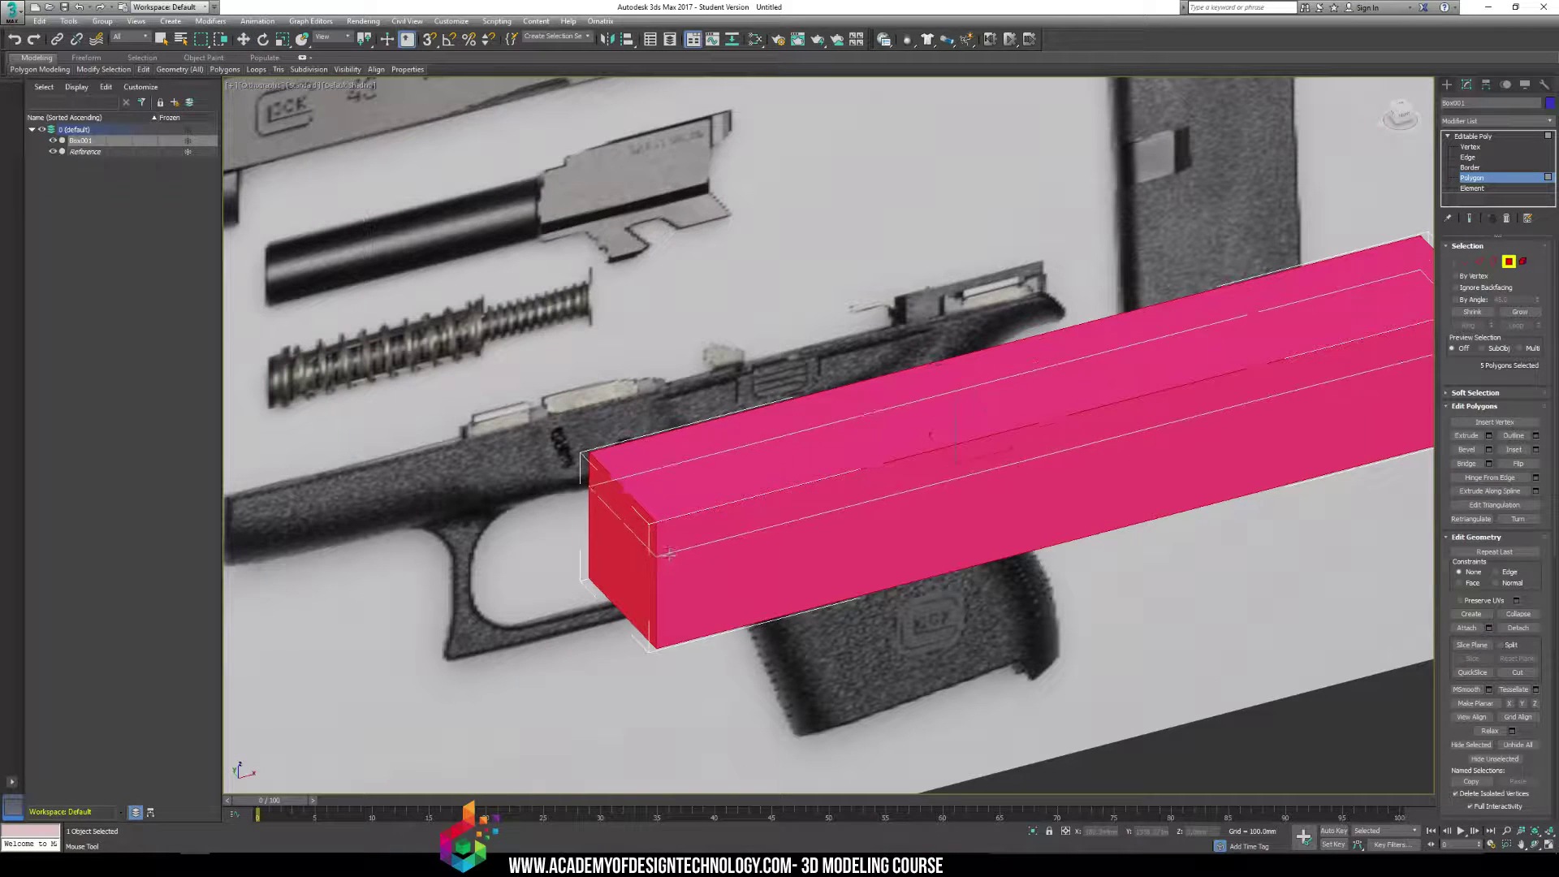
{"action": "left_click", "coordinate": [670, 625]}
{"action": "middle_click_drag", "start_coordinate": [836, 556], "coordinate": [1070, 555], "text": "alt"}
{"action": "right_click", "coordinate": [1051, 568]}
{"action": "left_click", "coordinate": [1070, 554]}
{"action": "key", "text": "F4"}
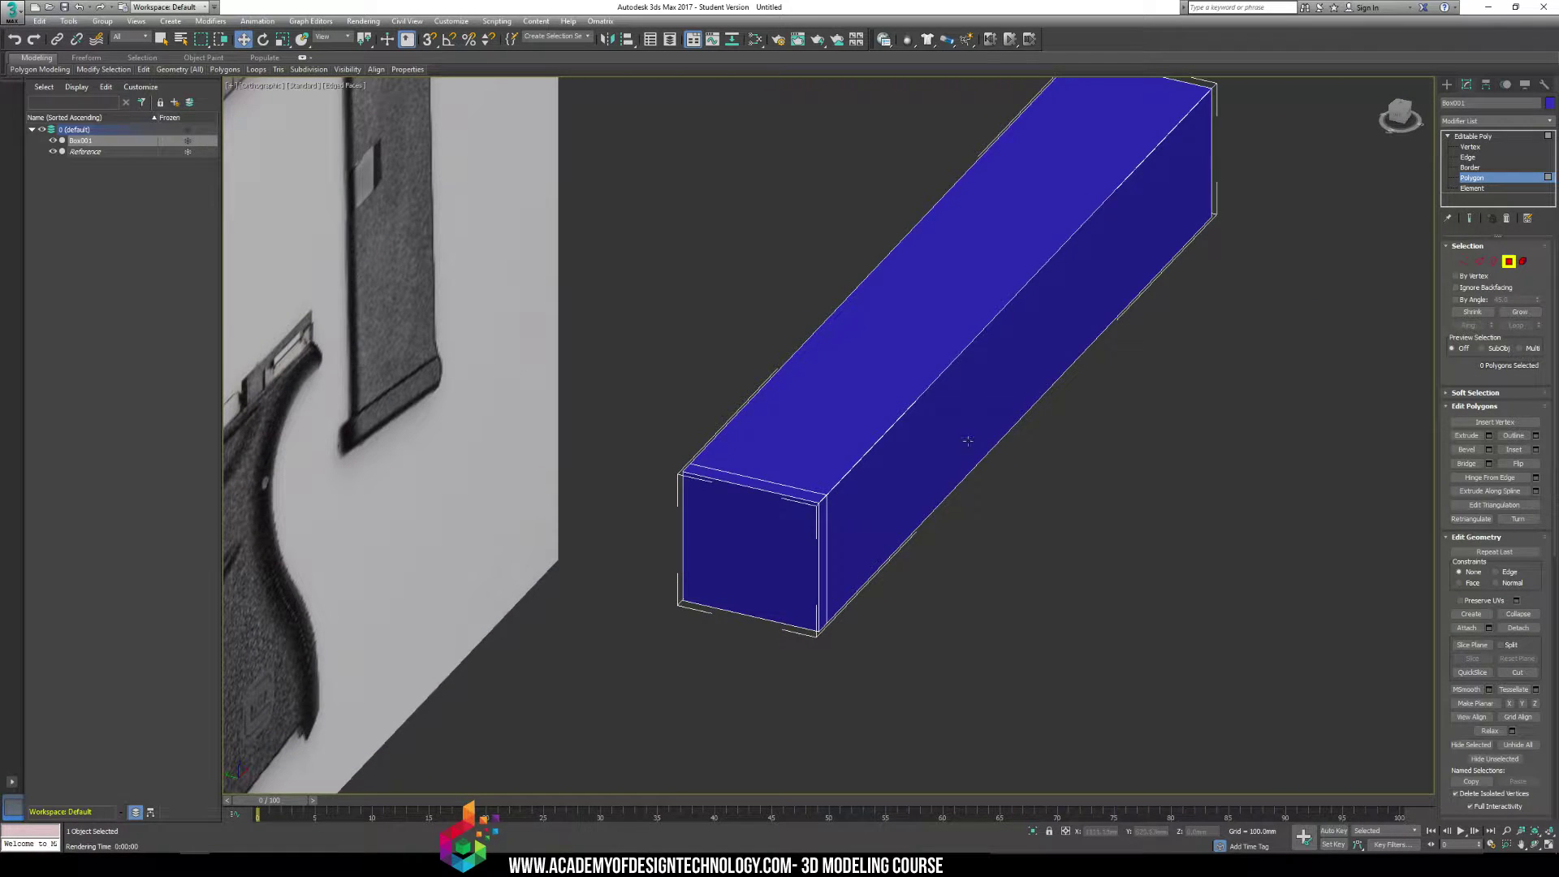
Move the new loop's four vertices in the front view to align with the rear edge of the dark tab below the muzzle
{"action": "key", "text": "f"}
{"action": "middle_click_drag", "start_coordinate": [869, 397], "coordinate": [1200, 397]}
{"action": "scroll", "coordinate": [1225, 270], "scroll_direction": "up", "scroll_amount": 3}
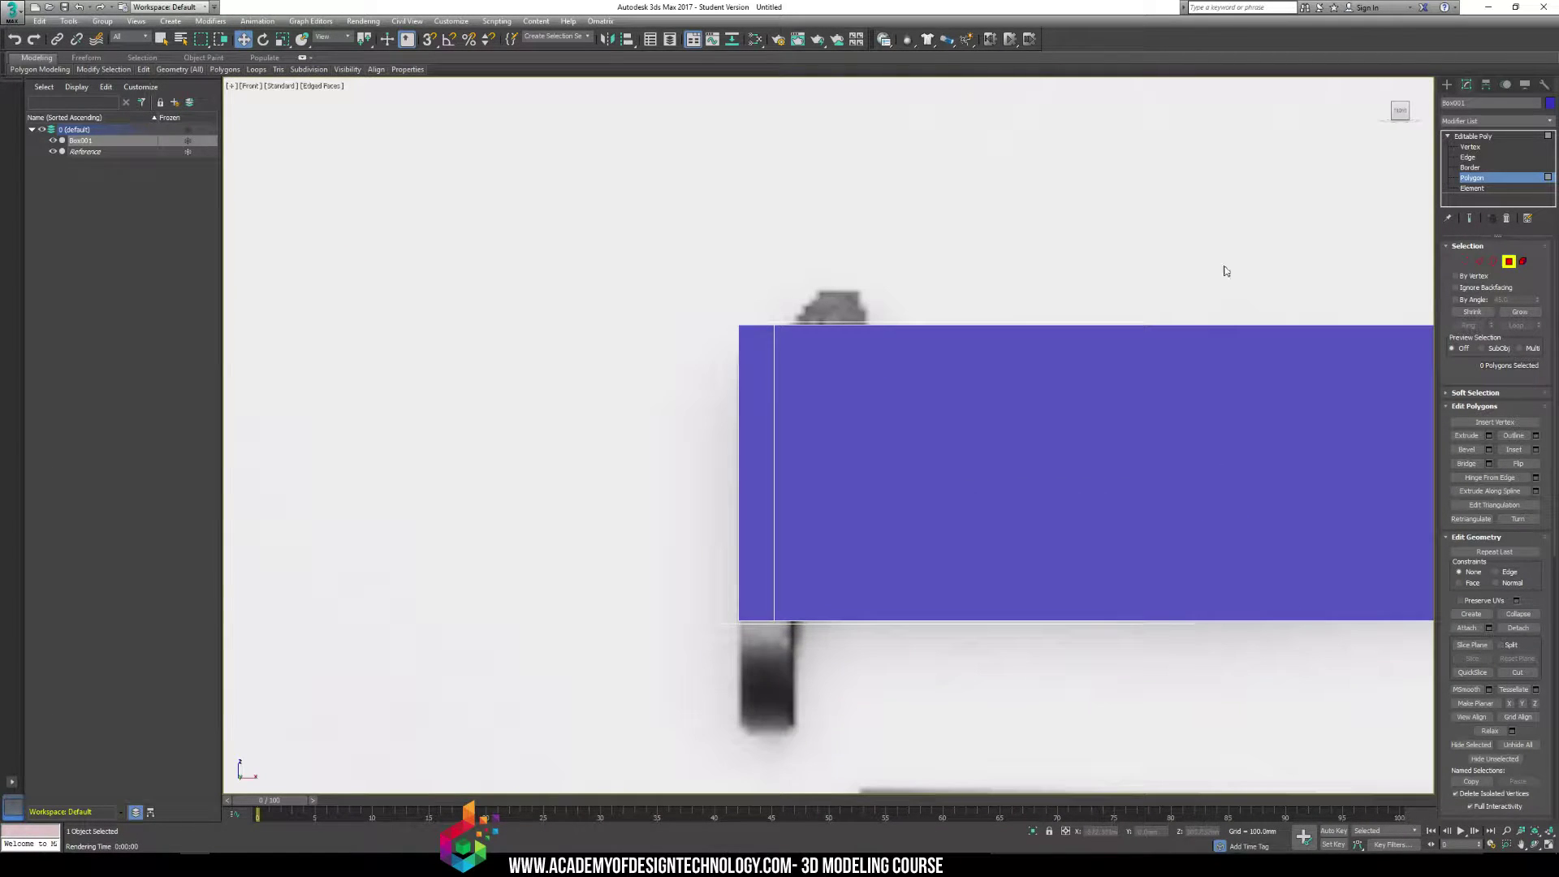
{"action": "left_click", "coordinate": [1466, 147]}
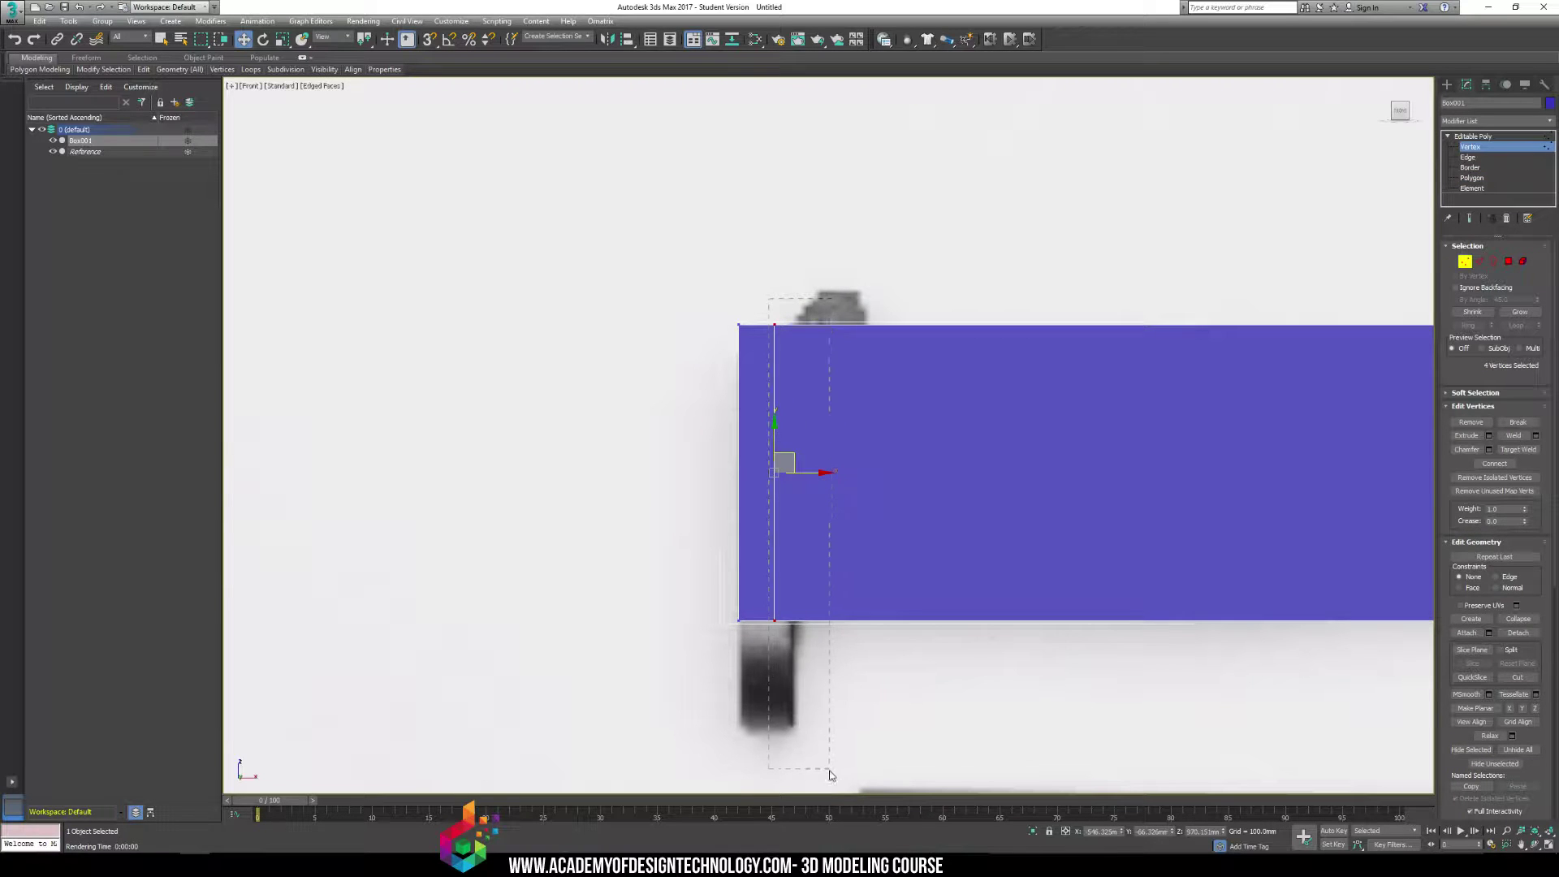
{"action": "left_click_drag", "start_coordinate": [806, 465], "coordinate": [825, 477]}
{"action": "middle_click_drag", "start_coordinate": [825, 476], "coordinate": [907, 469], "text": "alt"}
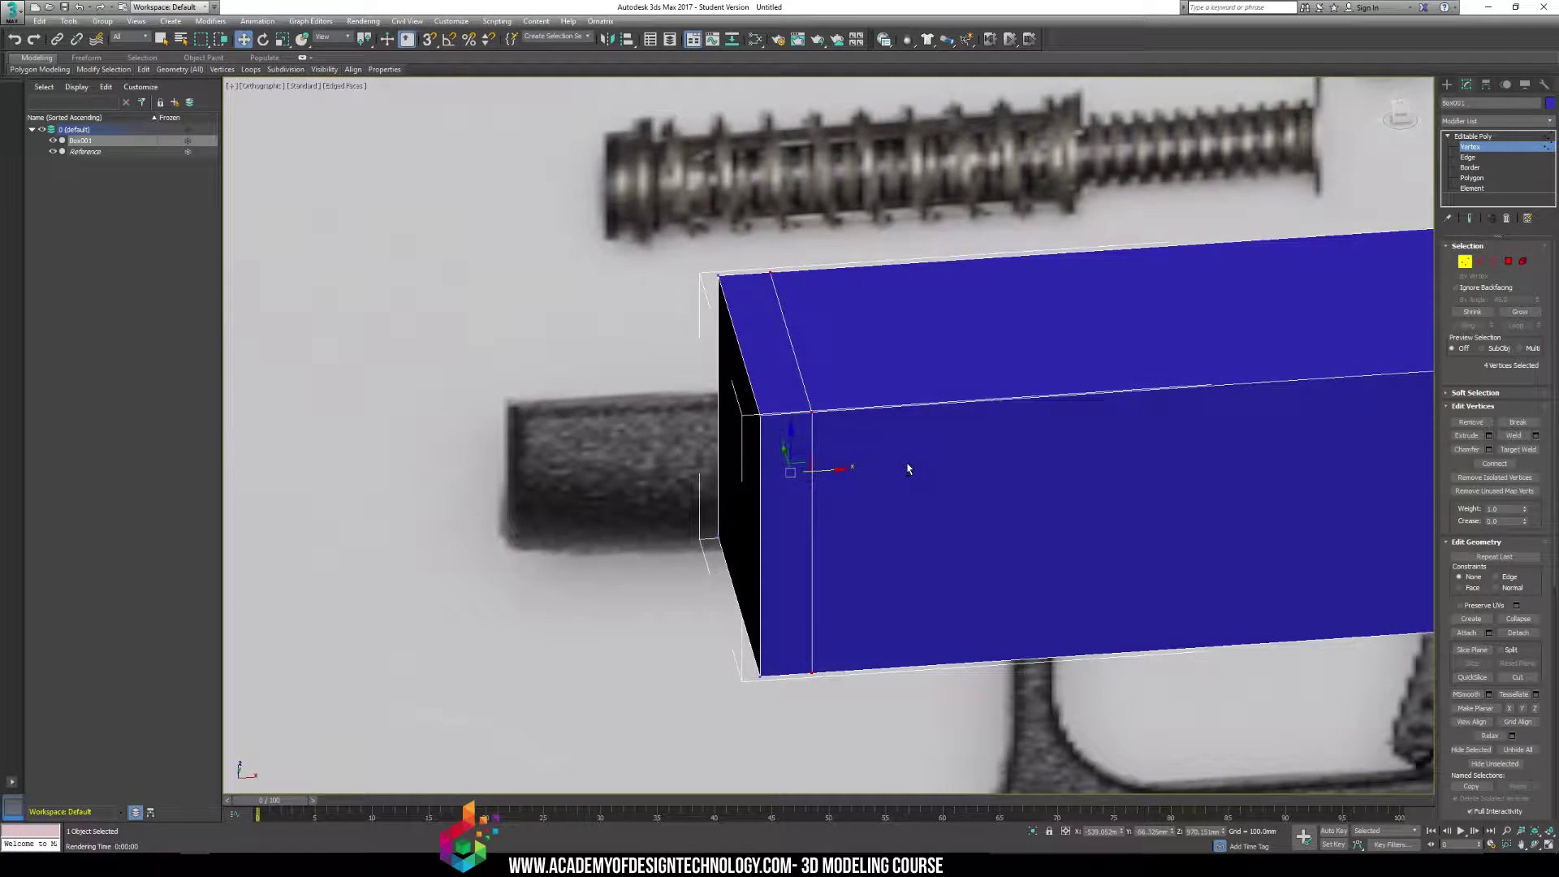
{"action": "scroll", "coordinate": [800, 400], "scroll_direction": "up", "scroll_amount": 4}
{"action": "middle_click_drag", "start_coordinate": [796, 411], "coordinate": [797, 376], "text": "alt"}
{"action": "scroll", "coordinate": [797, 376], "scroll_direction": "down", "scroll_amount": 4}
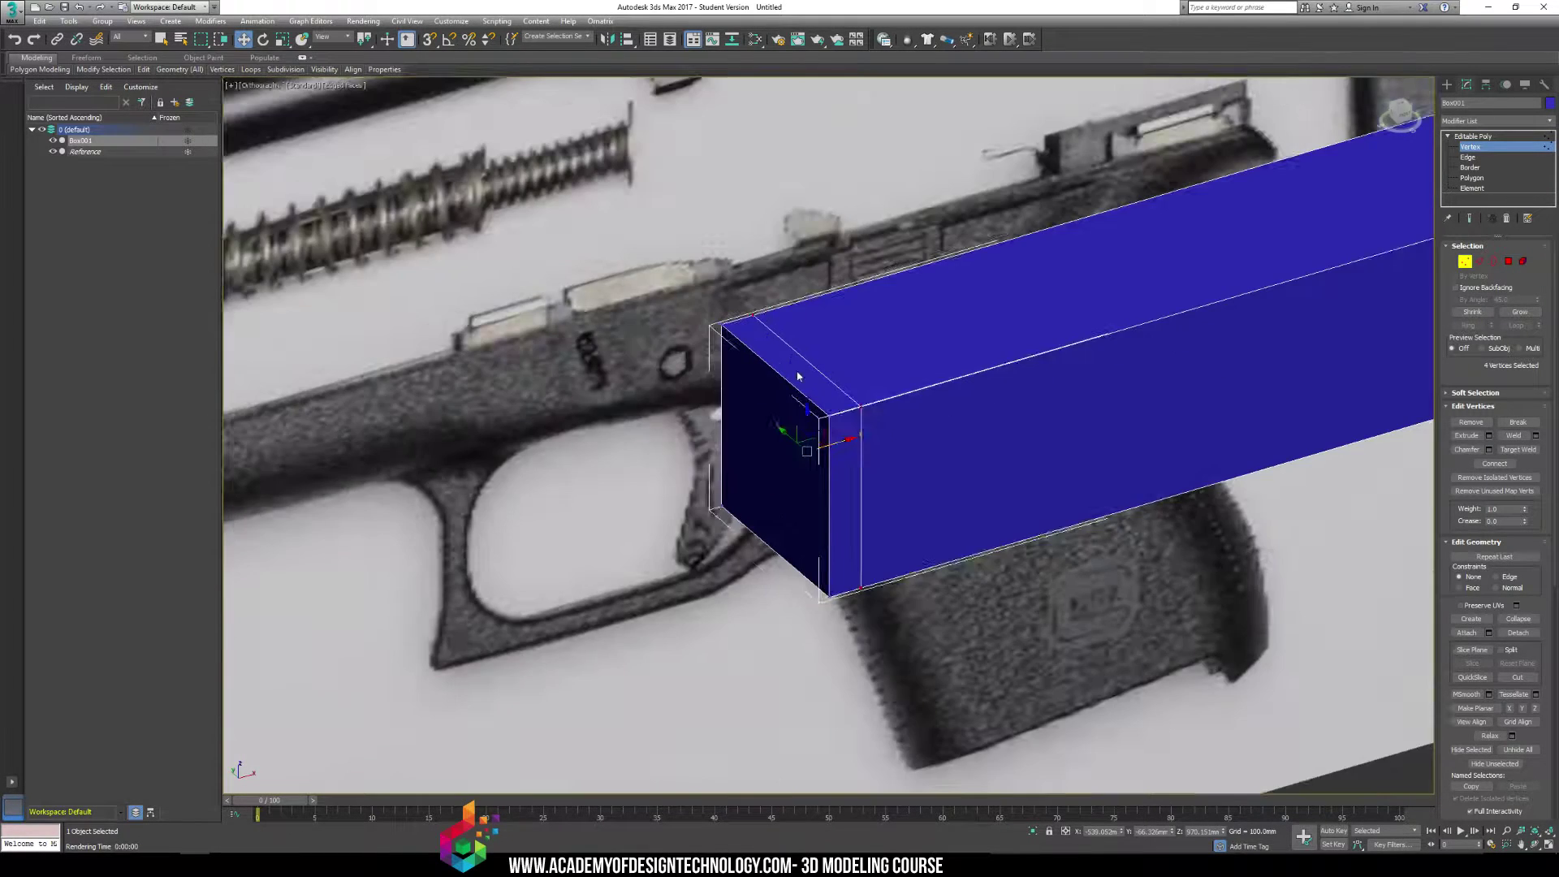
{"action": "scroll", "coordinate": [758, 432], "scroll_direction": "down", "scroll_amount": 3}
{"action": "middle_click_drag", "start_coordinate": [758, 432], "coordinate": [707, 357], "text": "alt"}
{"action": "scroll", "coordinate": [692, 348], "scroll_direction": "up", "scroll_amount": 4}
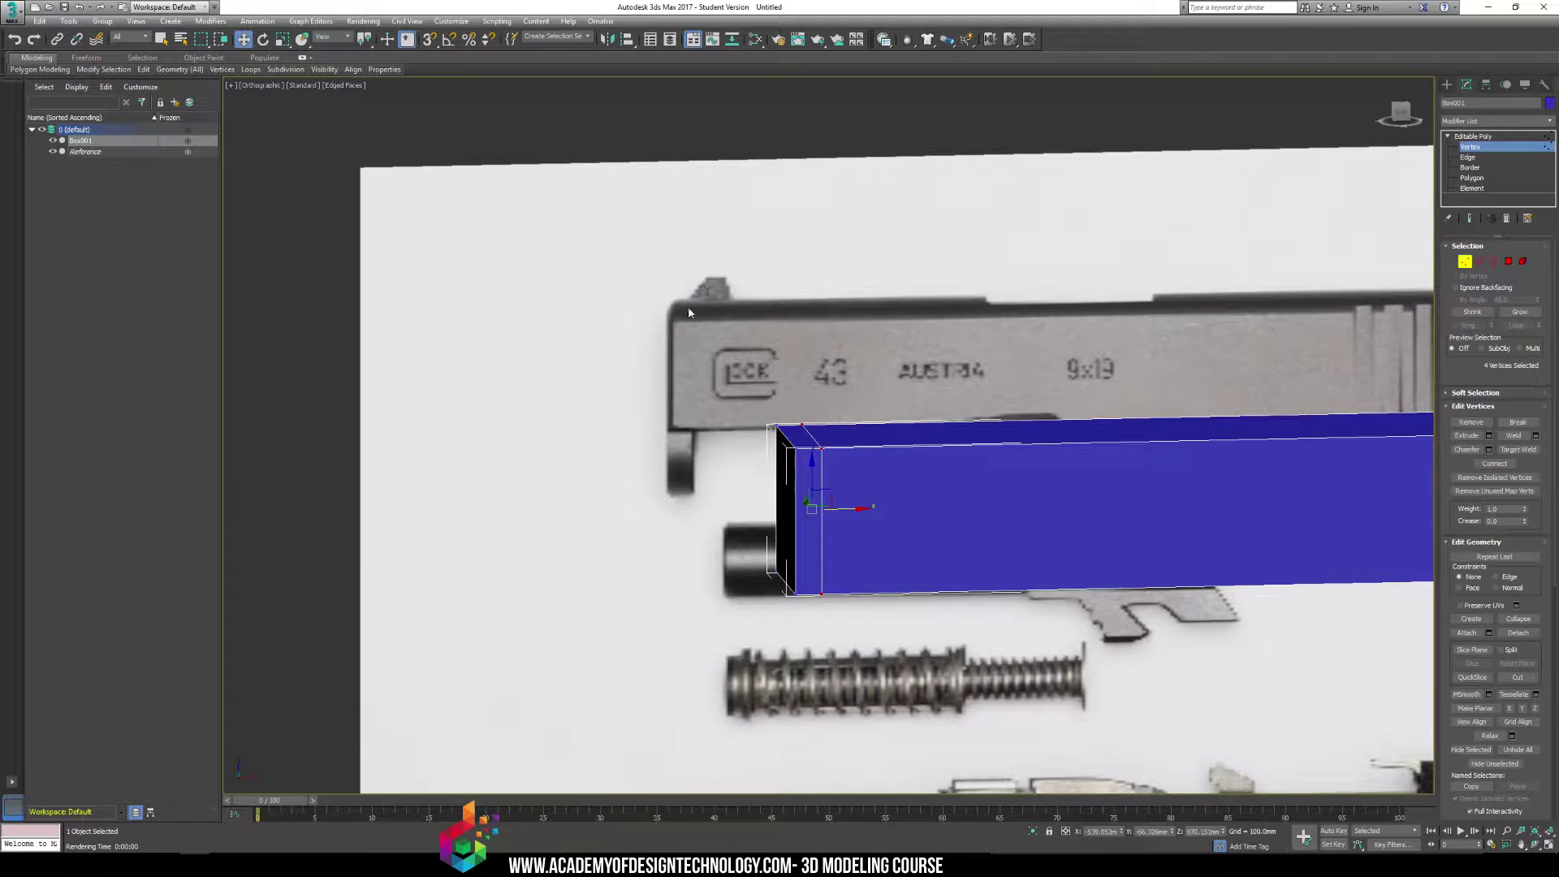
Insert crosswise edge loops with Swift Loop at the front sight's rear edge and at the rear sight in the front view
{"action": "key", "text": "f"}
{"action": "scroll", "coordinate": [836, 412], "scroll_direction": "up", "scroll_amount": 2}
{"action": "middle_click_drag", "start_coordinate": [845, 411], "coordinate": [1001, 387]}
{"action": "scroll", "coordinate": [615, 333], "scroll_direction": "up", "scroll_amount": 2}
{"action": "left_click", "coordinate": [615, 332]}
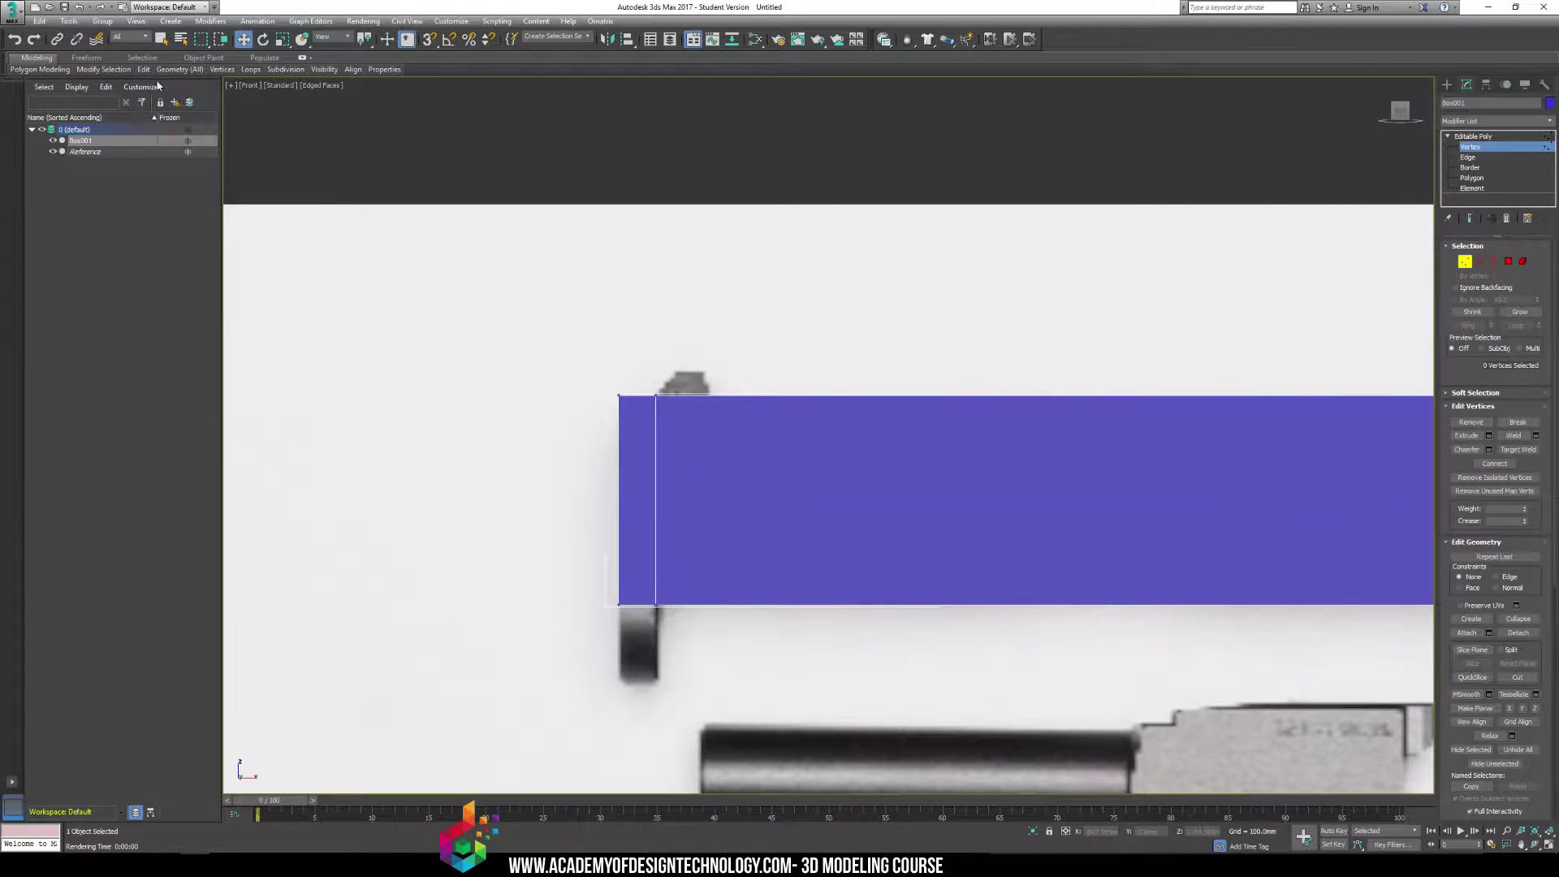
{"action": "mouse_move", "coordinate": [144, 71]}
{"action": "left_click", "coordinate": [122, 100]}
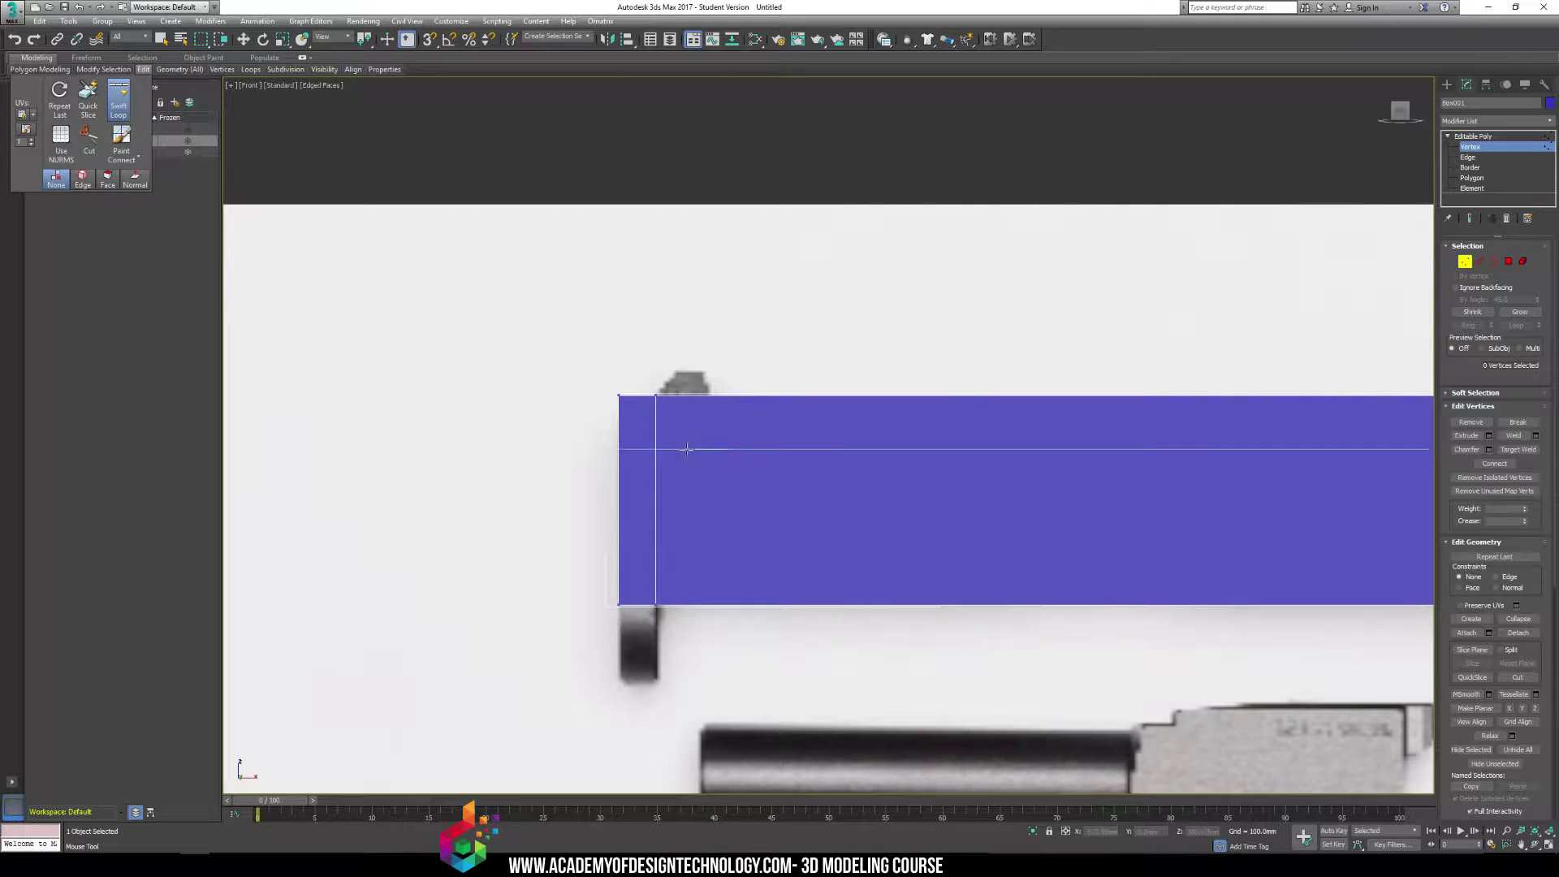
{"action": "left_click", "coordinate": [708, 591]}
{"action": "middle_click_drag", "start_coordinate": [967, 592], "coordinate": [820, 436]}
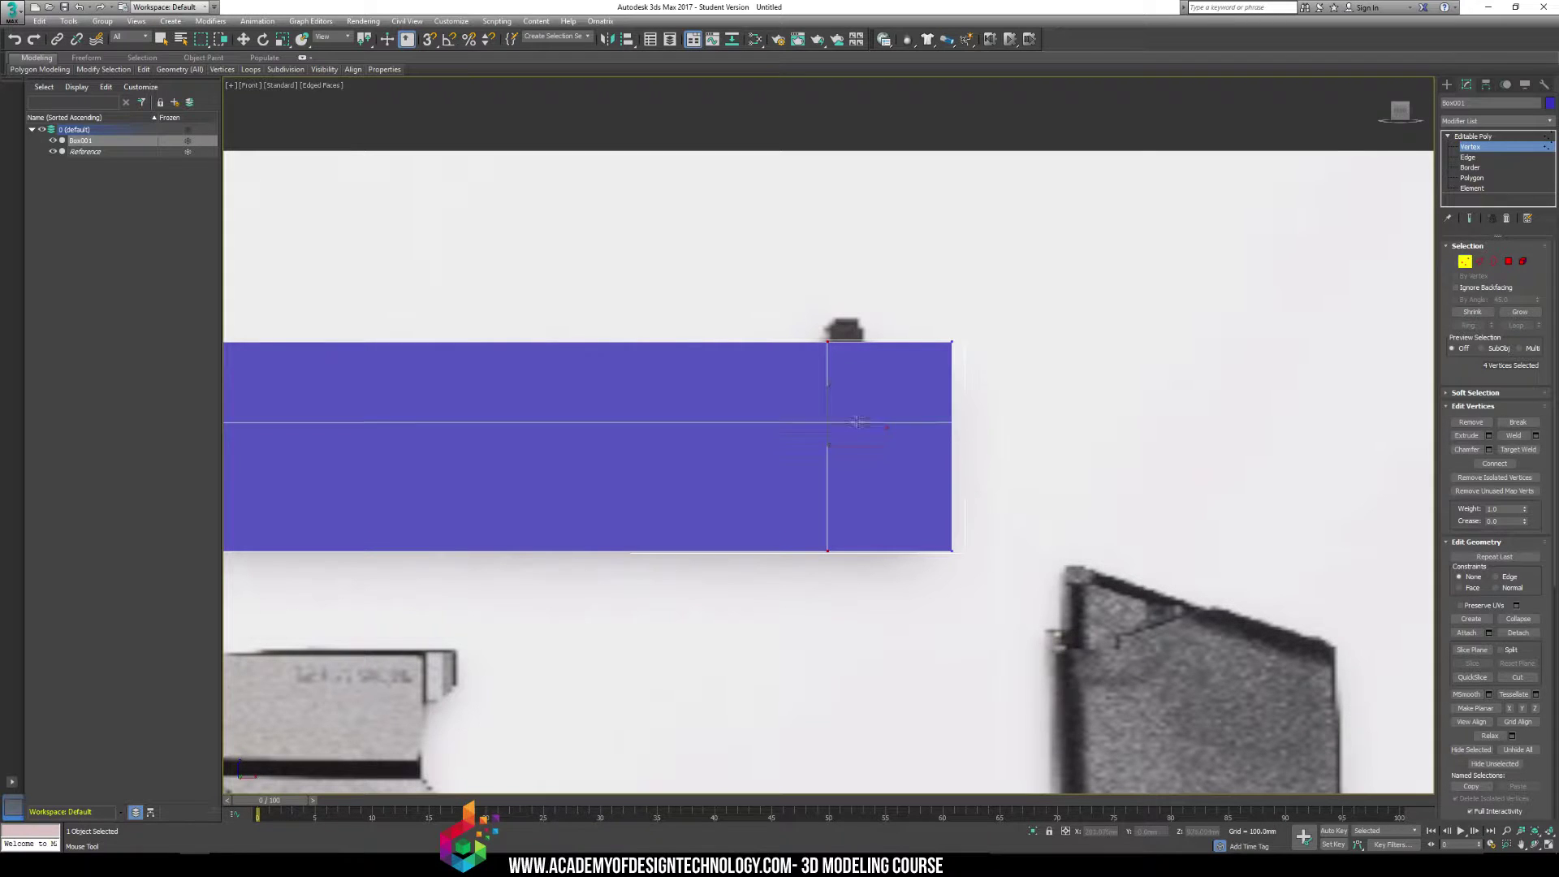
{"action": "left_click", "coordinate": [826, 430]}
Try to insert a lengthwise center edge loop on the box's top and underside with Swift Loop in the orbited view
{"action": "middle_click_drag", "start_coordinate": [792, 418], "coordinate": [800, 641], "text": "alt"}
{"action": "left_click", "coordinate": [812, 680], "text": "shift"}
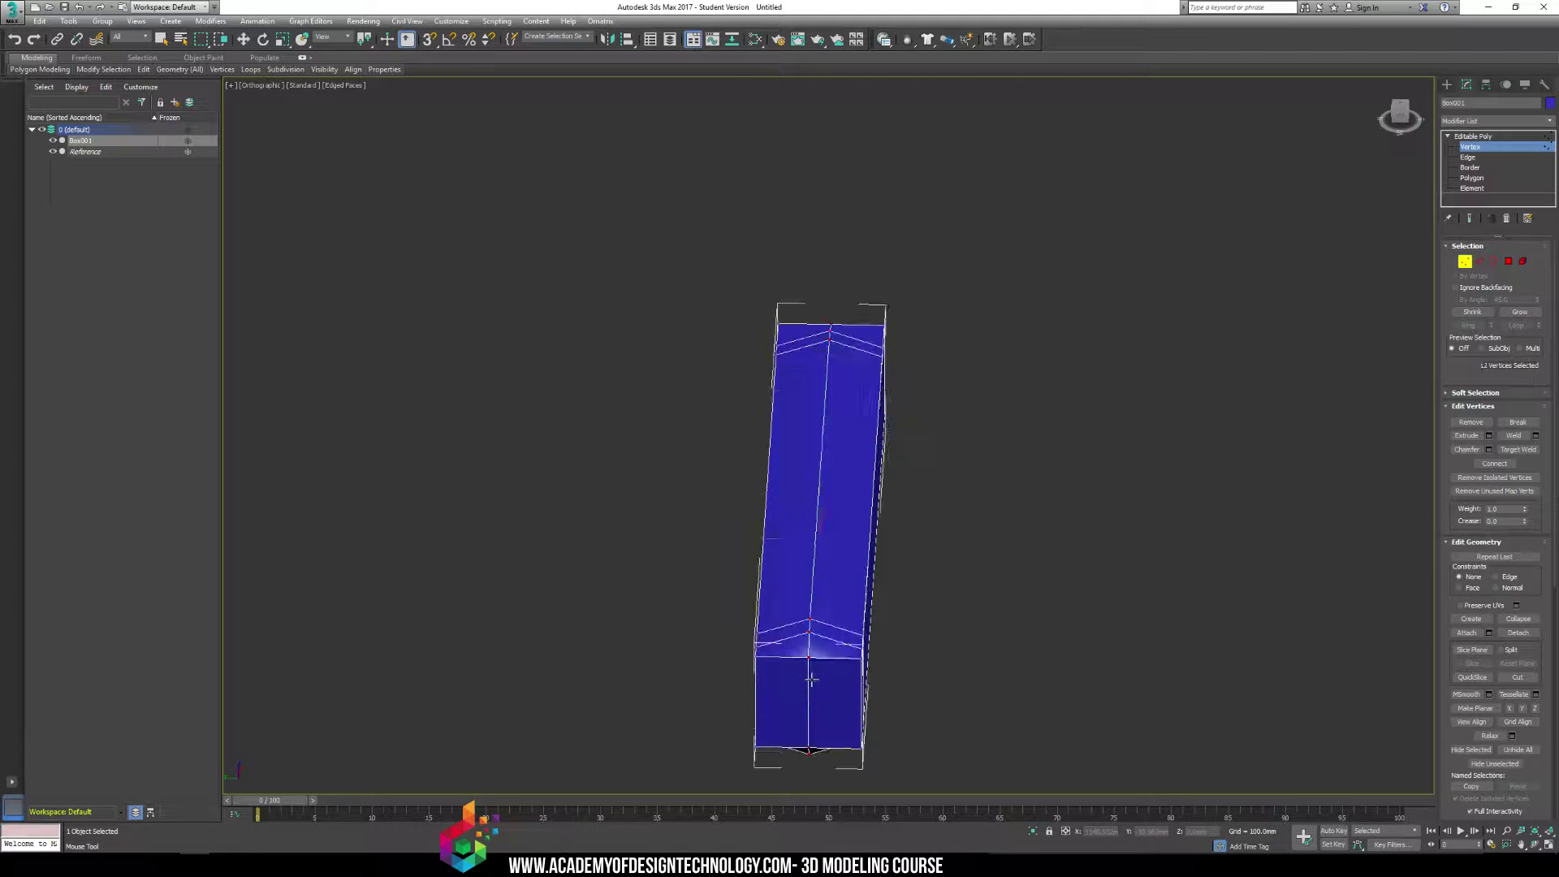
{"action": "key", "text": "ctrl+z"}
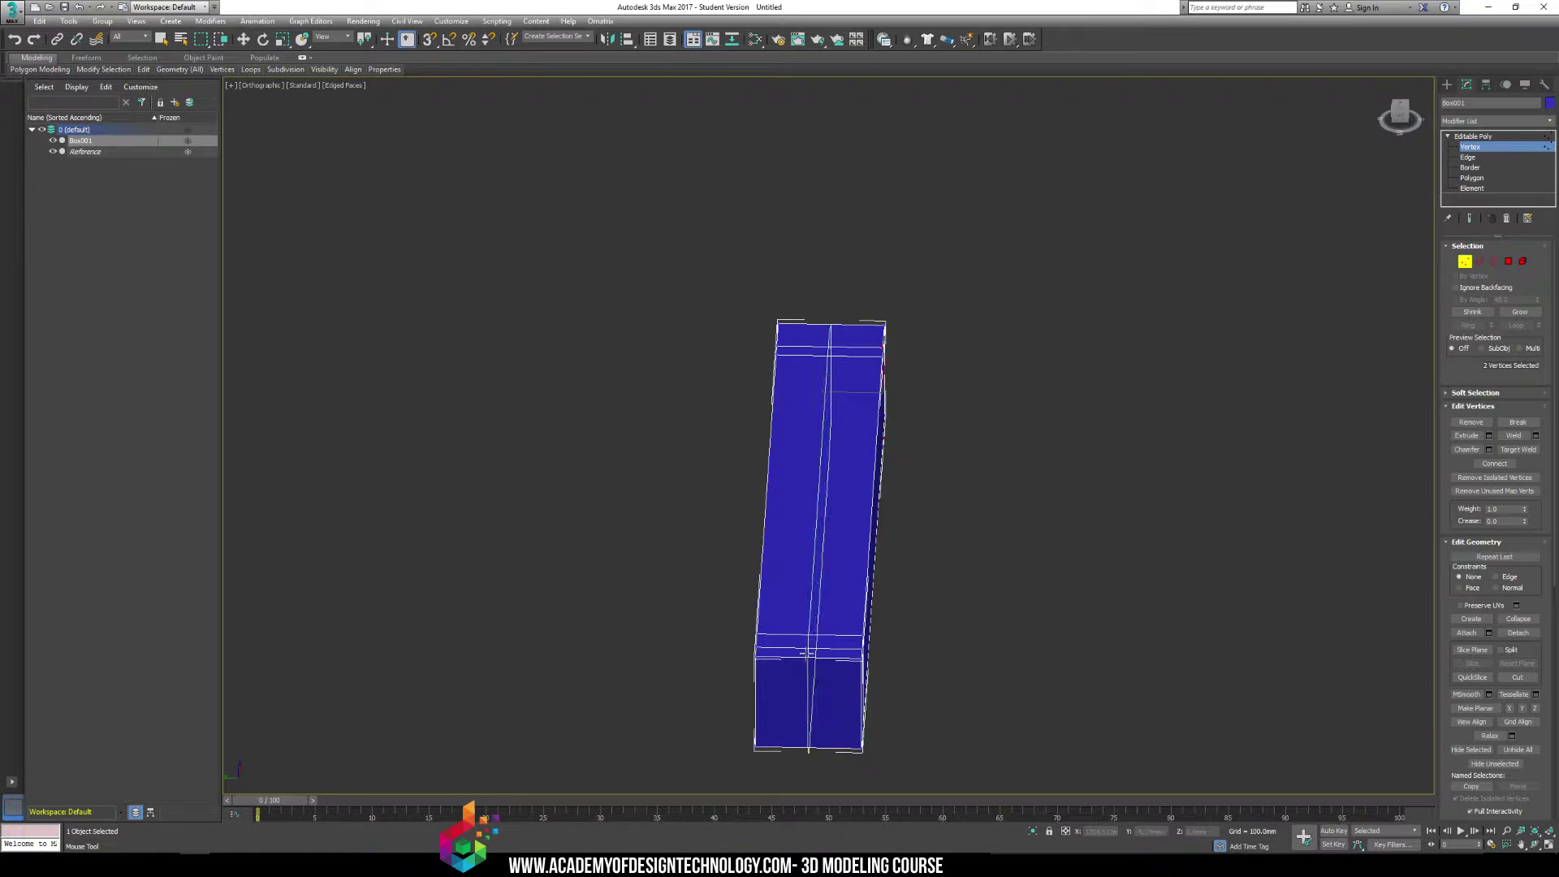
{"action": "middle_click_drag", "start_coordinate": [830, 644], "coordinate": [796, 446], "text": "alt"}
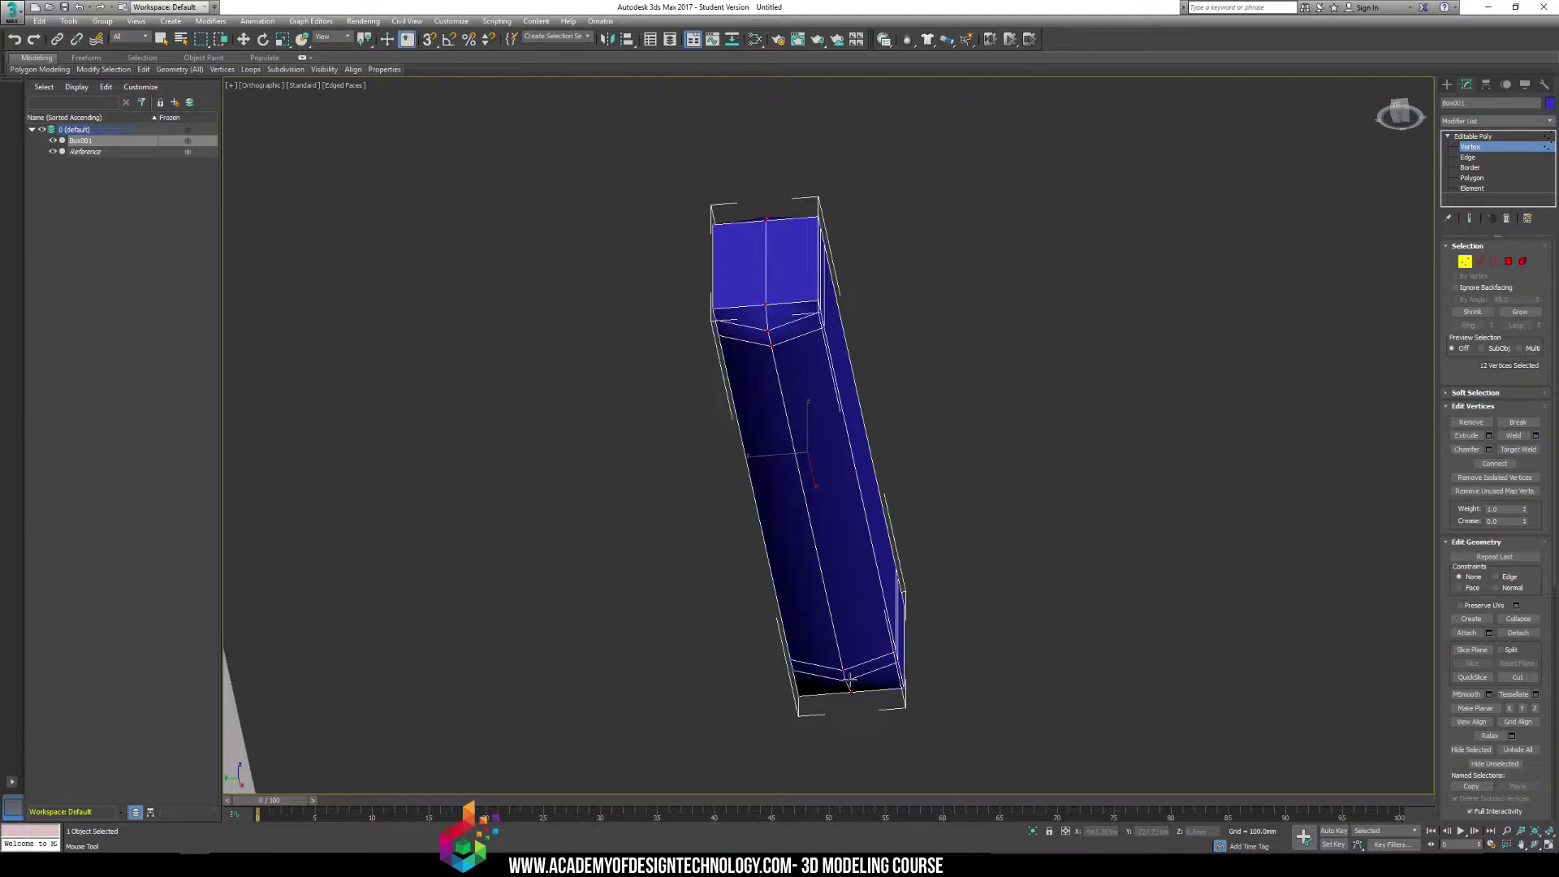
{"action": "left_click", "coordinate": [836, 656]}
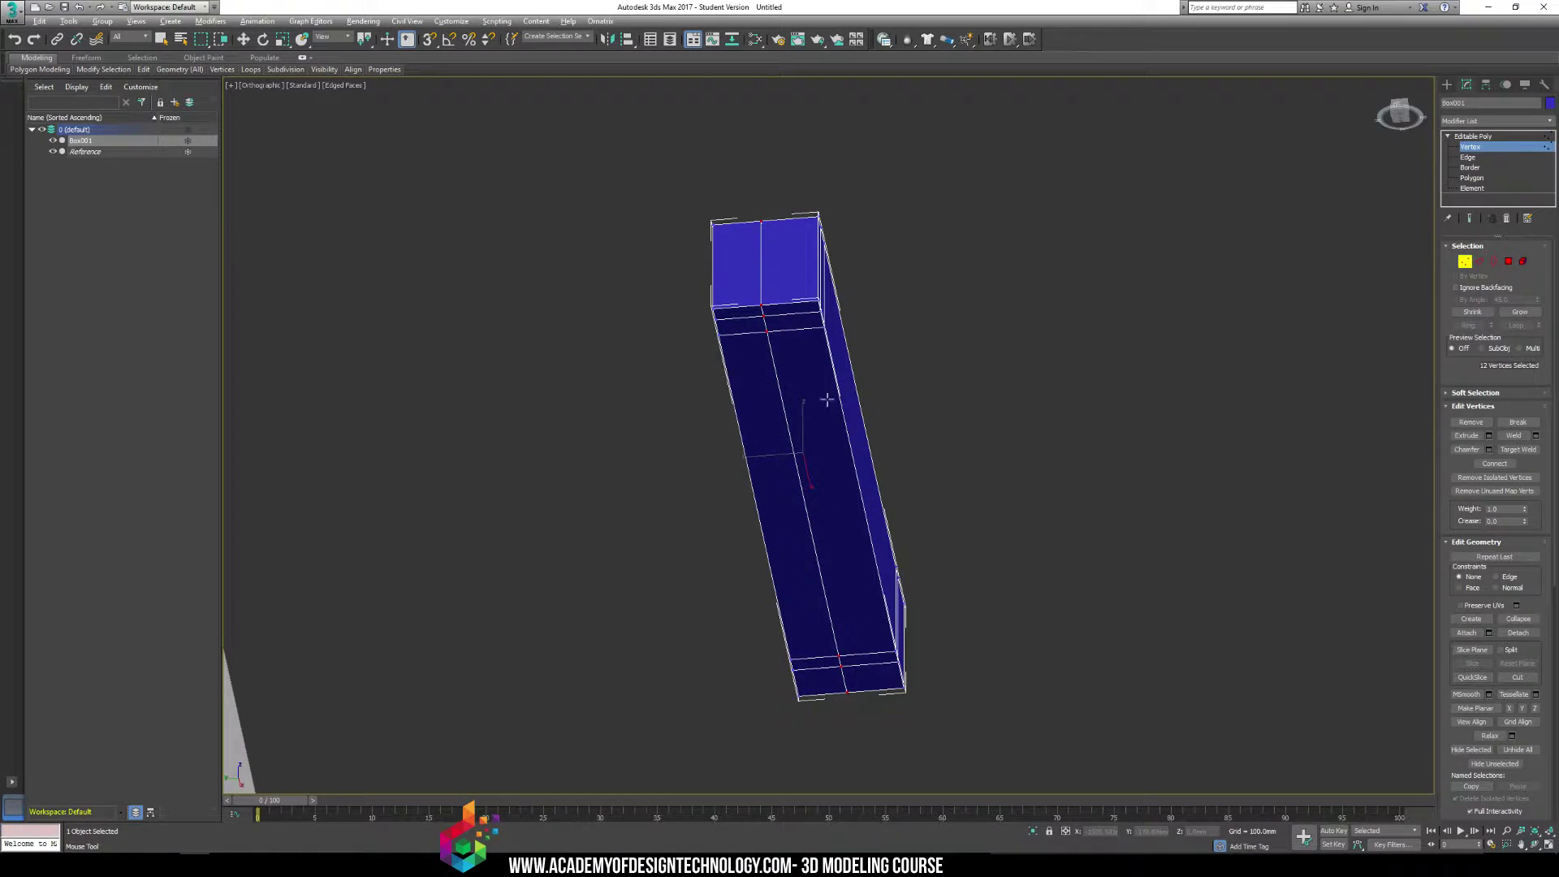
Insert a lengthwise edge loop at mid-height around the box in the front wireframe view
{"action": "middle_click_drag", "start_coordinate": [827, 400], "coordinate": [751, 479], "text": "alt"}
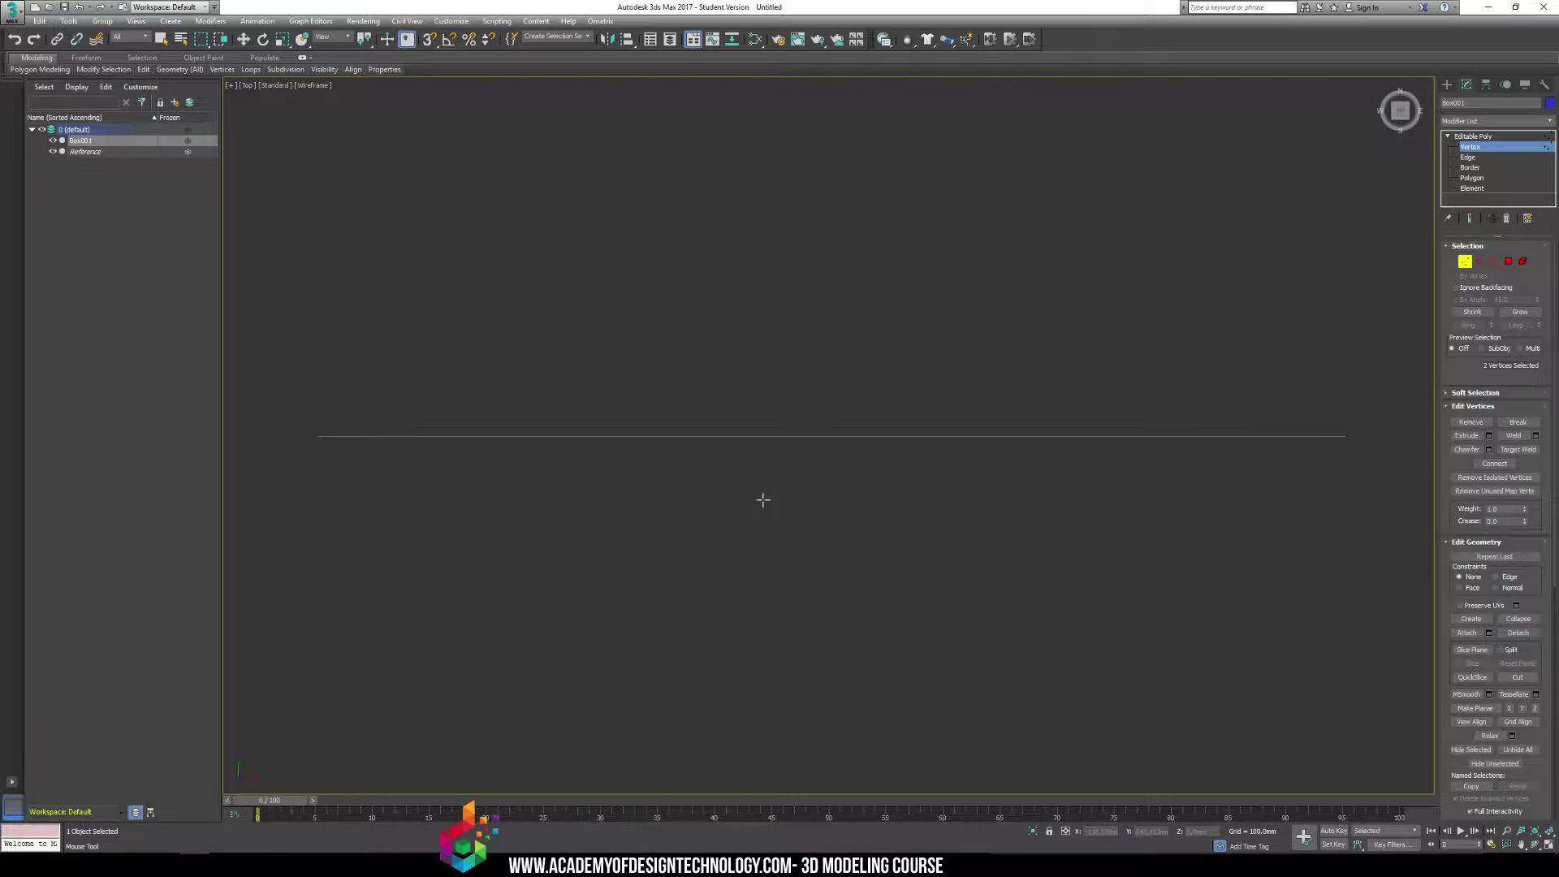
{"action": "key", "text": "f"}
{"action": "scroll", "coordinate": [603, 390], "scroll_direction": "down", "scroll_amount": 10}
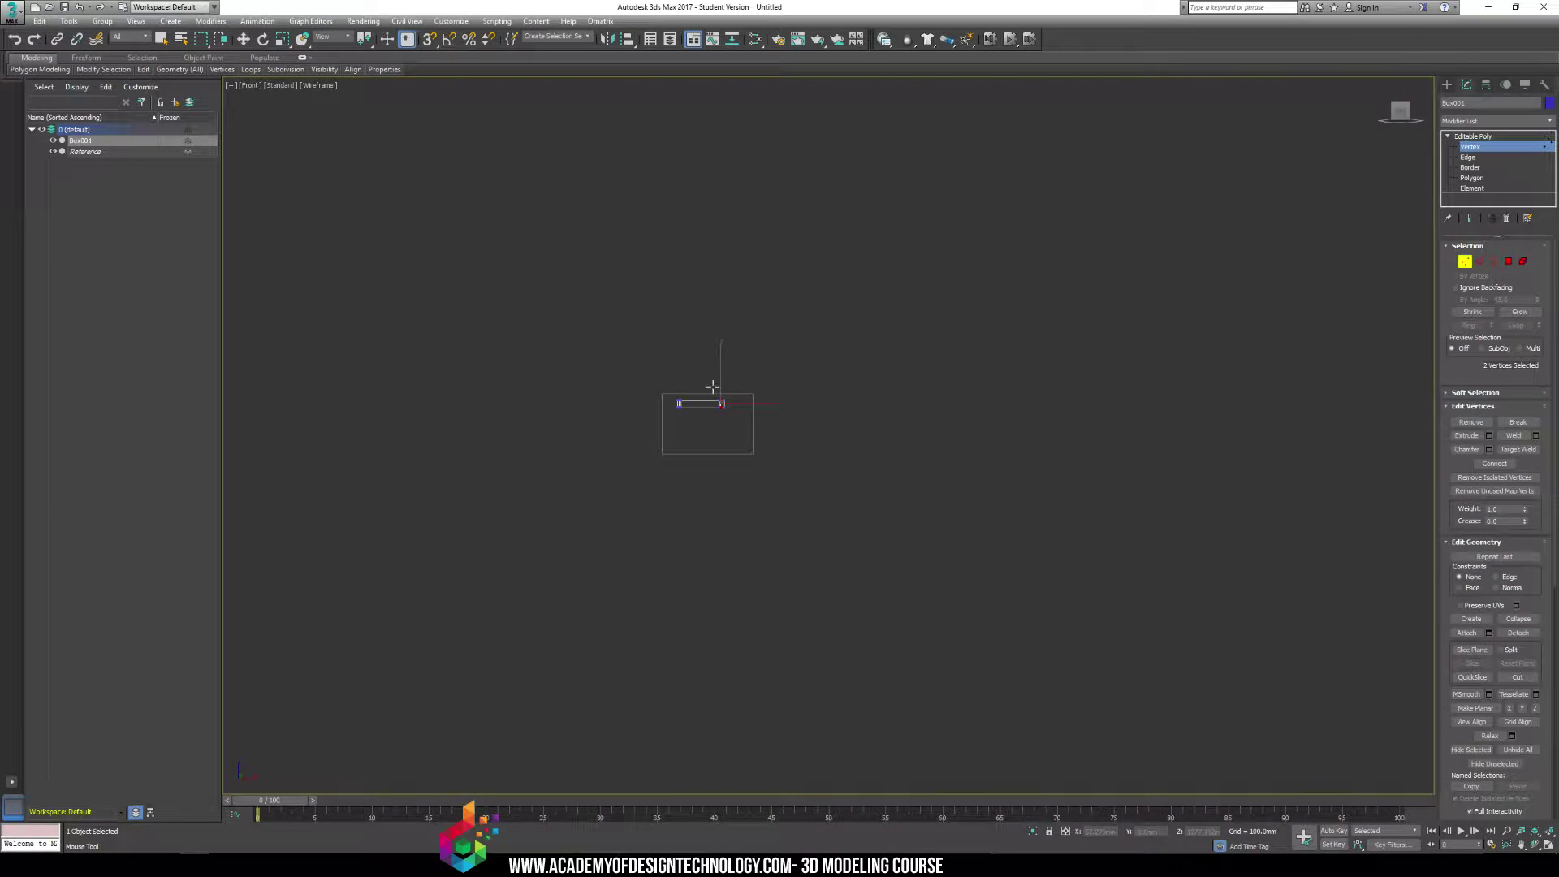
{"action": "scroll", "coordinate": [712, 386], "scroll_direction": "up", "scroll_amount": 10}
{"action": "middle_click_drag", "start_coordinate": [656, 376], "coordinate": [581, 392]}
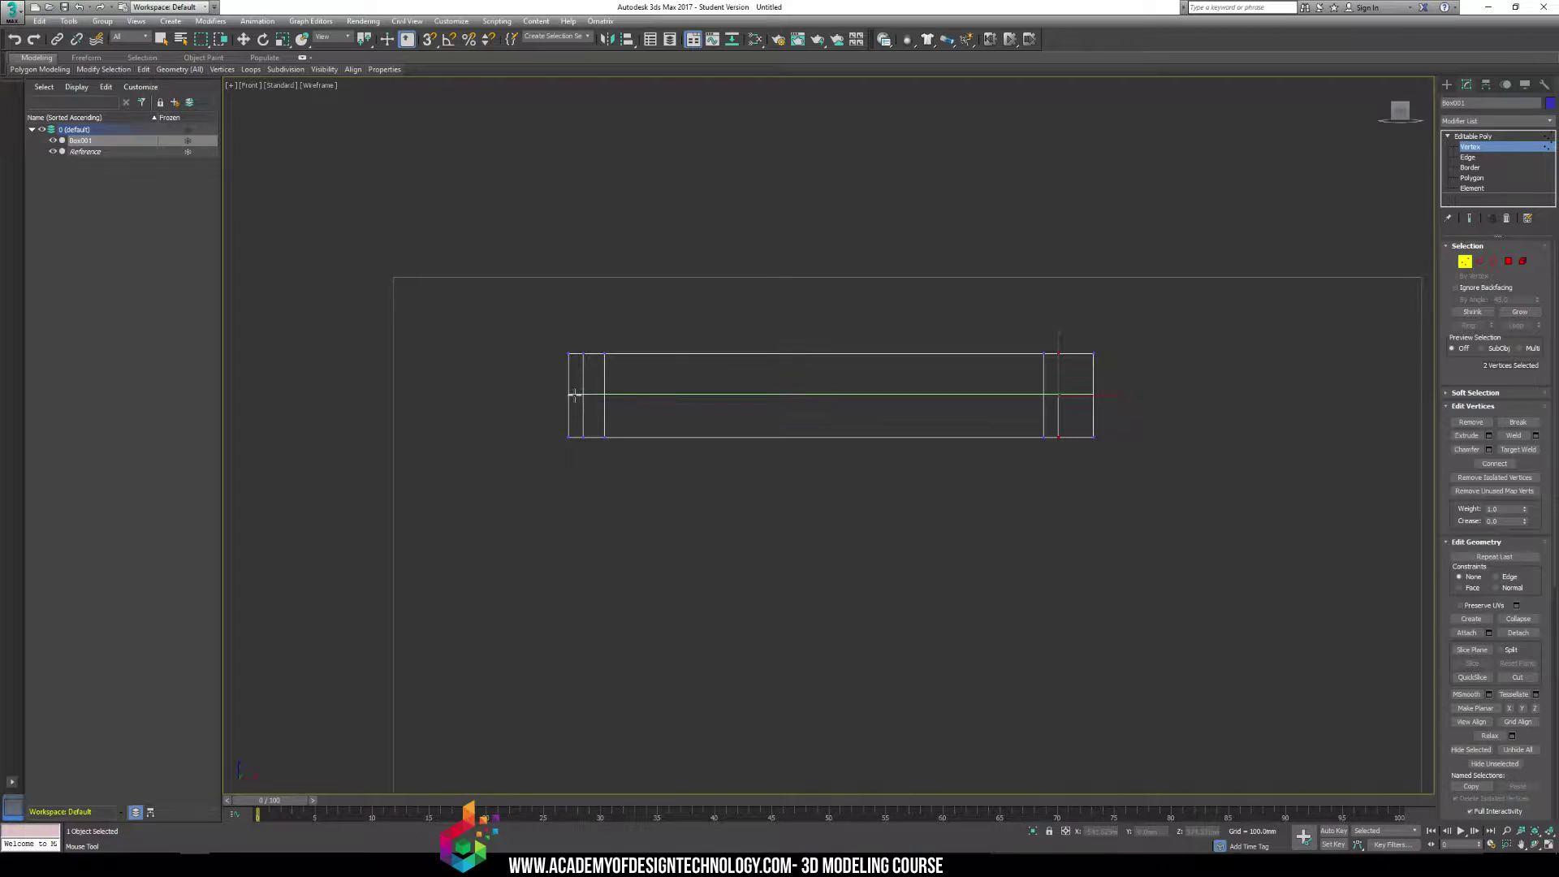
{"action": "scroll", "coordinate": [574, 396], "scroll_direction": "up", "scroll_amount": 8}
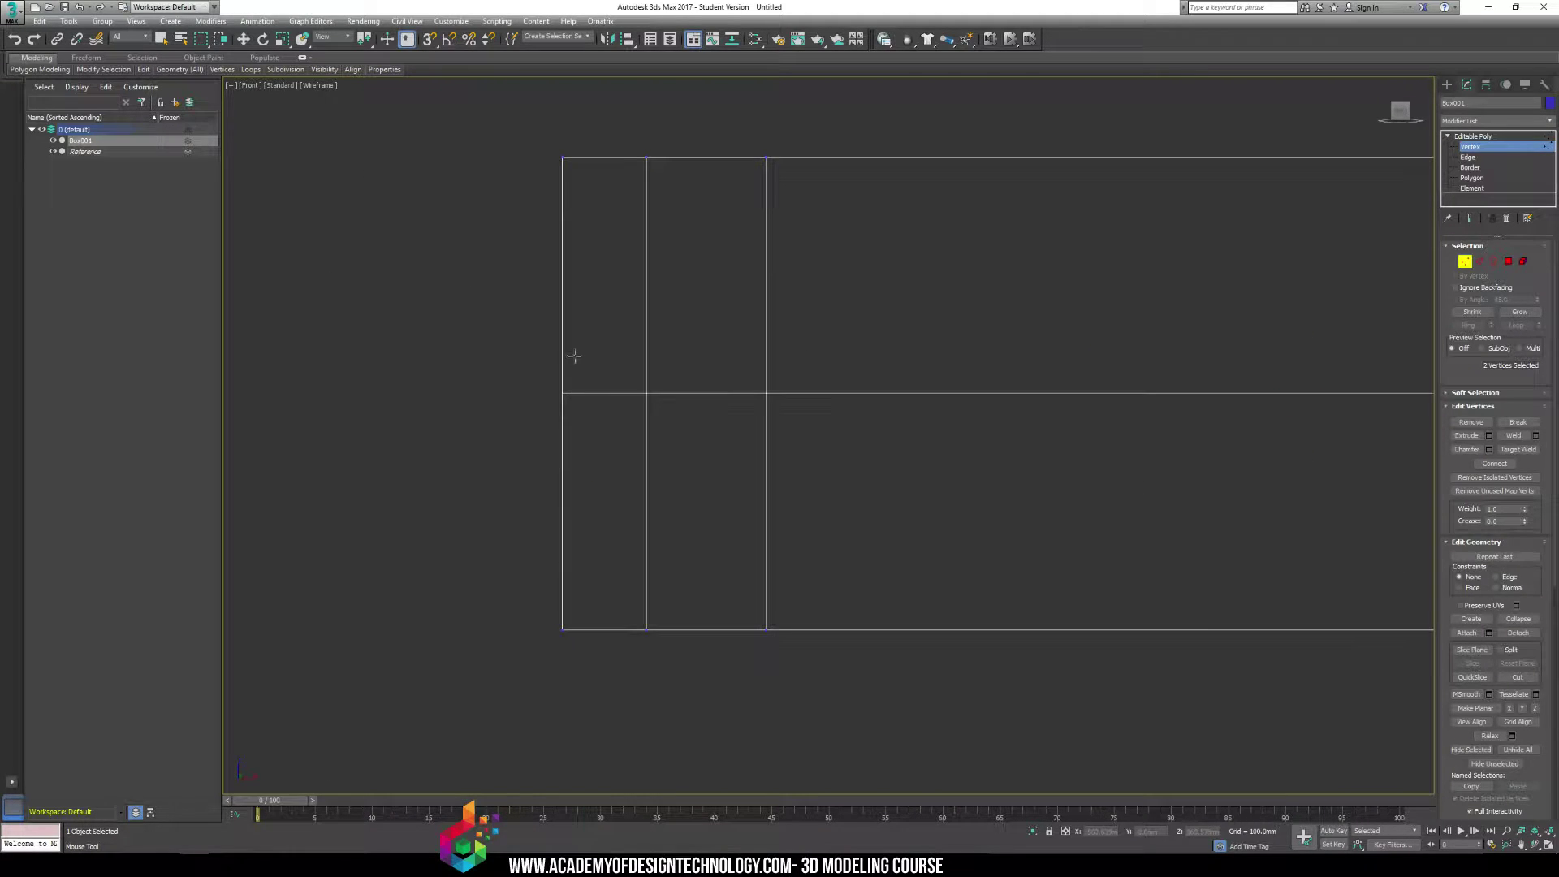
{"action": "scroll", "coordinate": [565, 389], "scroll_direction": "up", "scroll_amount": 7}
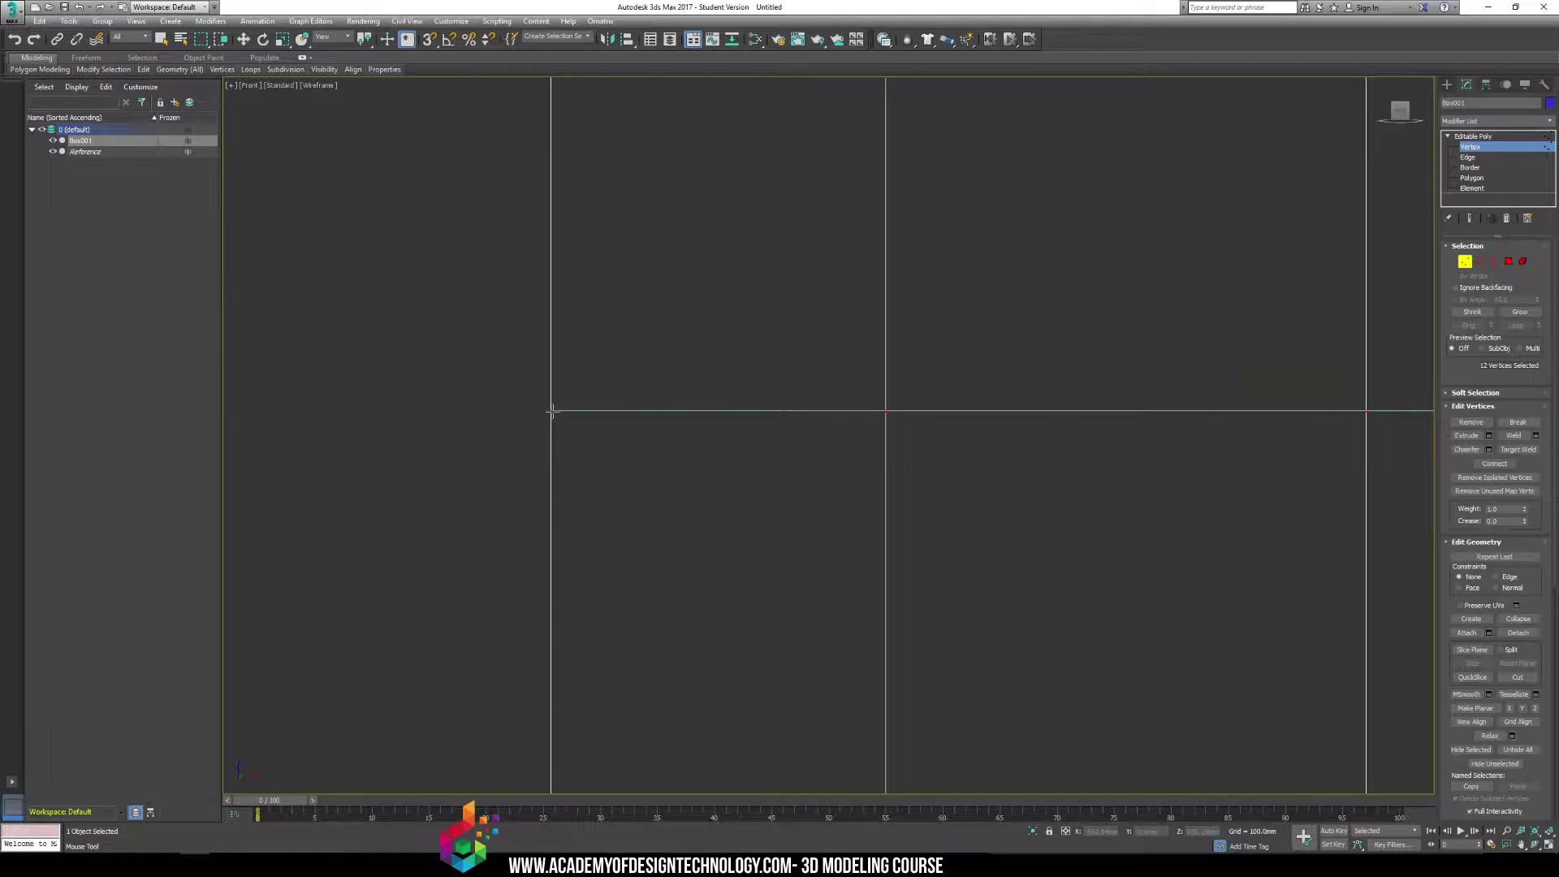
Insert a lengthwise edge loop along the box's centerline in the top view
{"action": "key", "text": "p"}
{"action": "middle_click_drag", "start_coordinate": [640, 459], "coordinate": [630, 425], "text": "alt"}
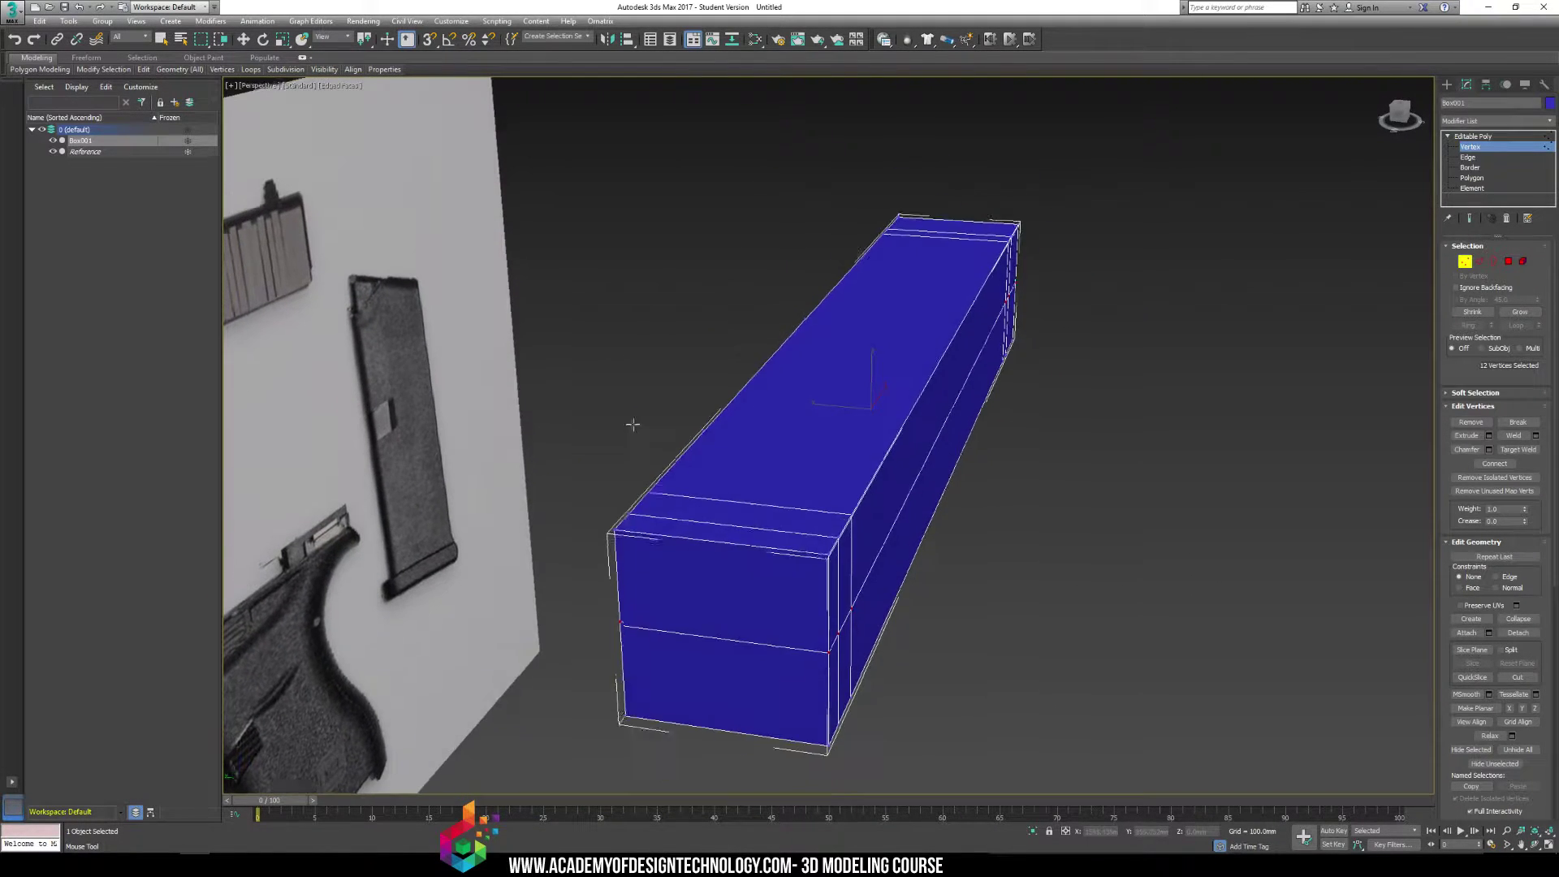
{"action": "middle_click_drag", "start_coordinate": [749, 497], "coordinate": [815, 516], "text": "alt"}
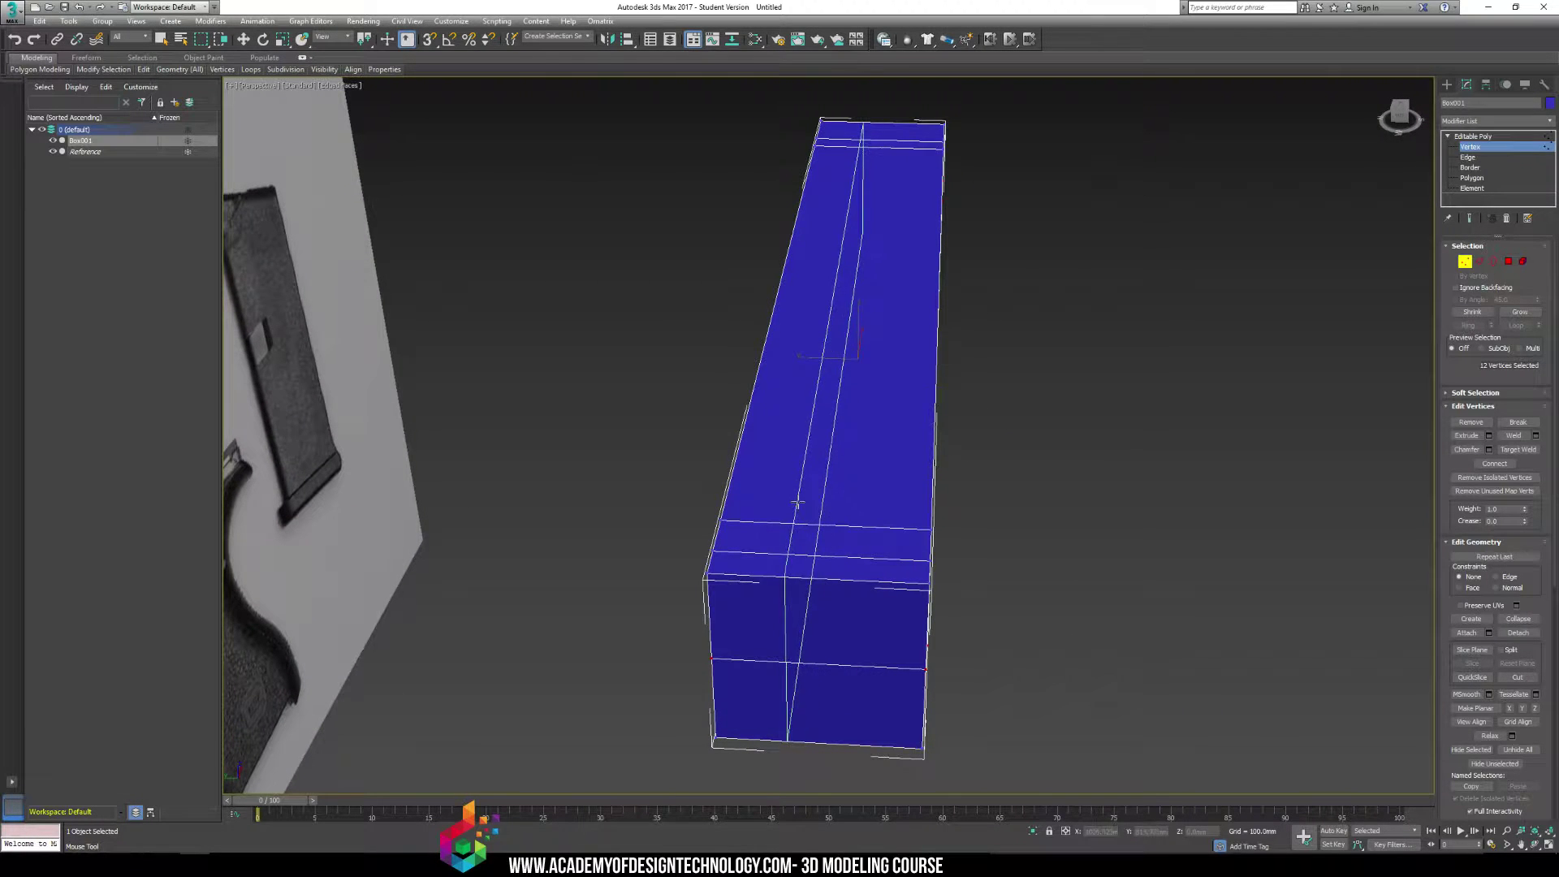
{"action": "key", "text": "t"}
{"action": "key", "text": "z"}
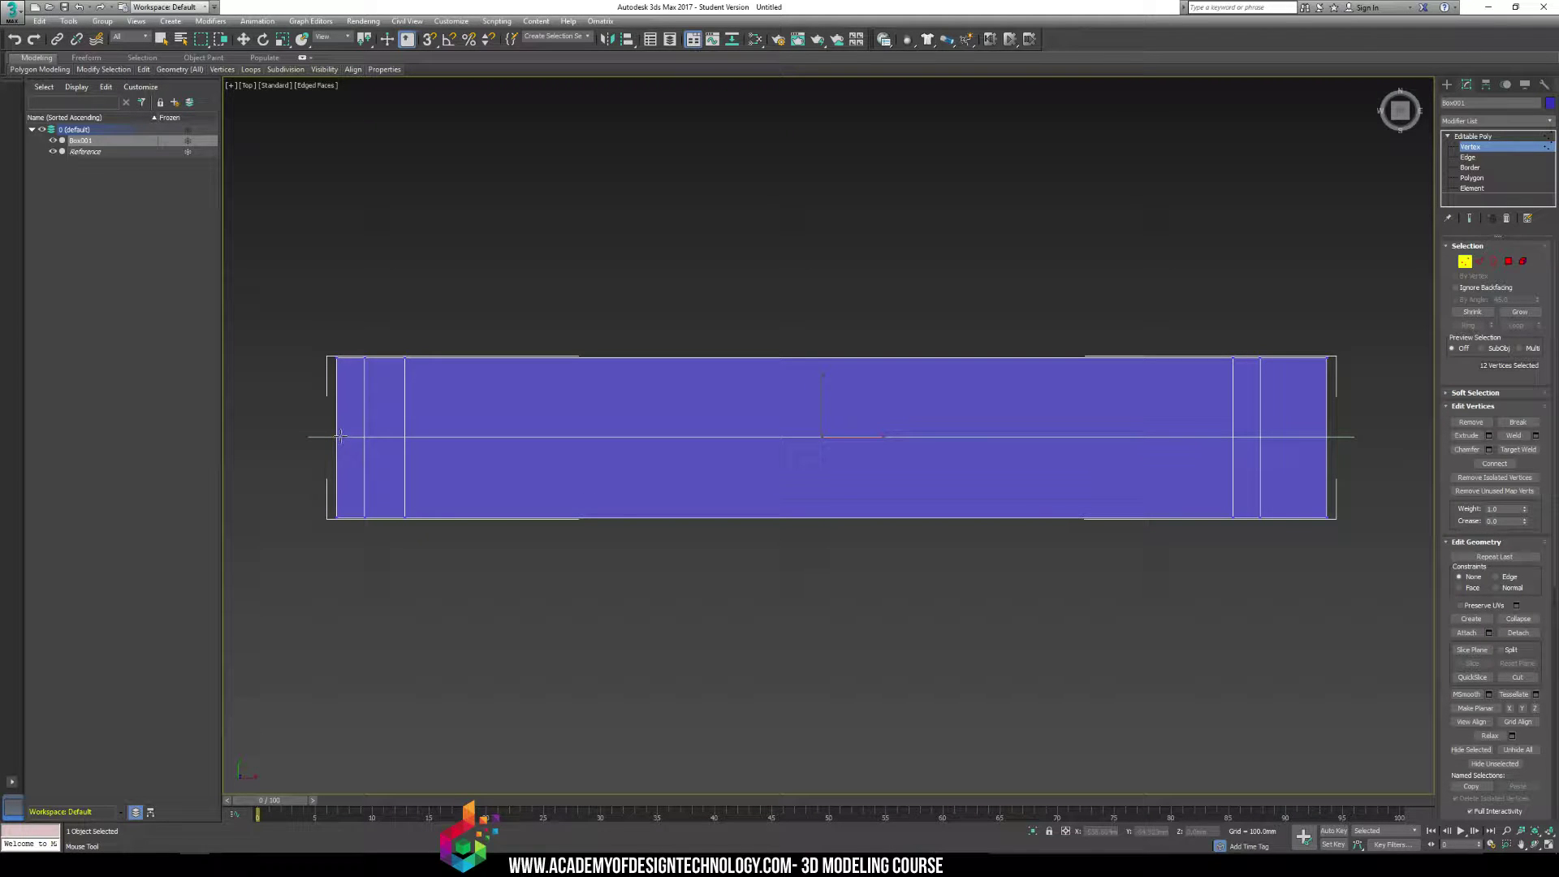
{"action": "left_click", "coordinate": [345, 437]}
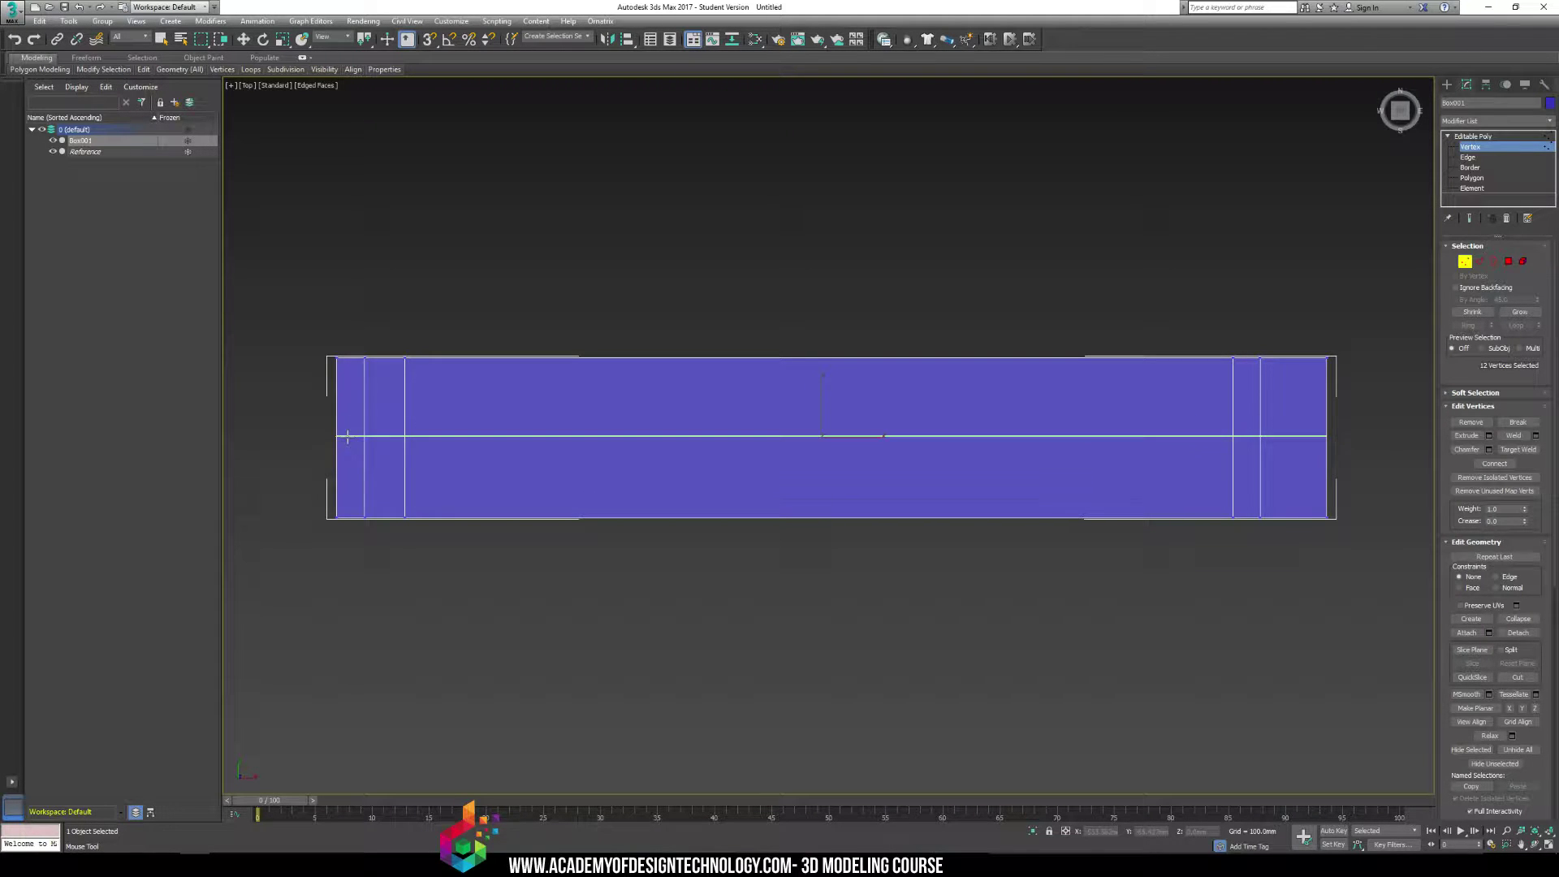
Try to insert a lengthwise edge loop beside the centerline on the box's top in the perspective view
{"action": "key", "text": "p"}
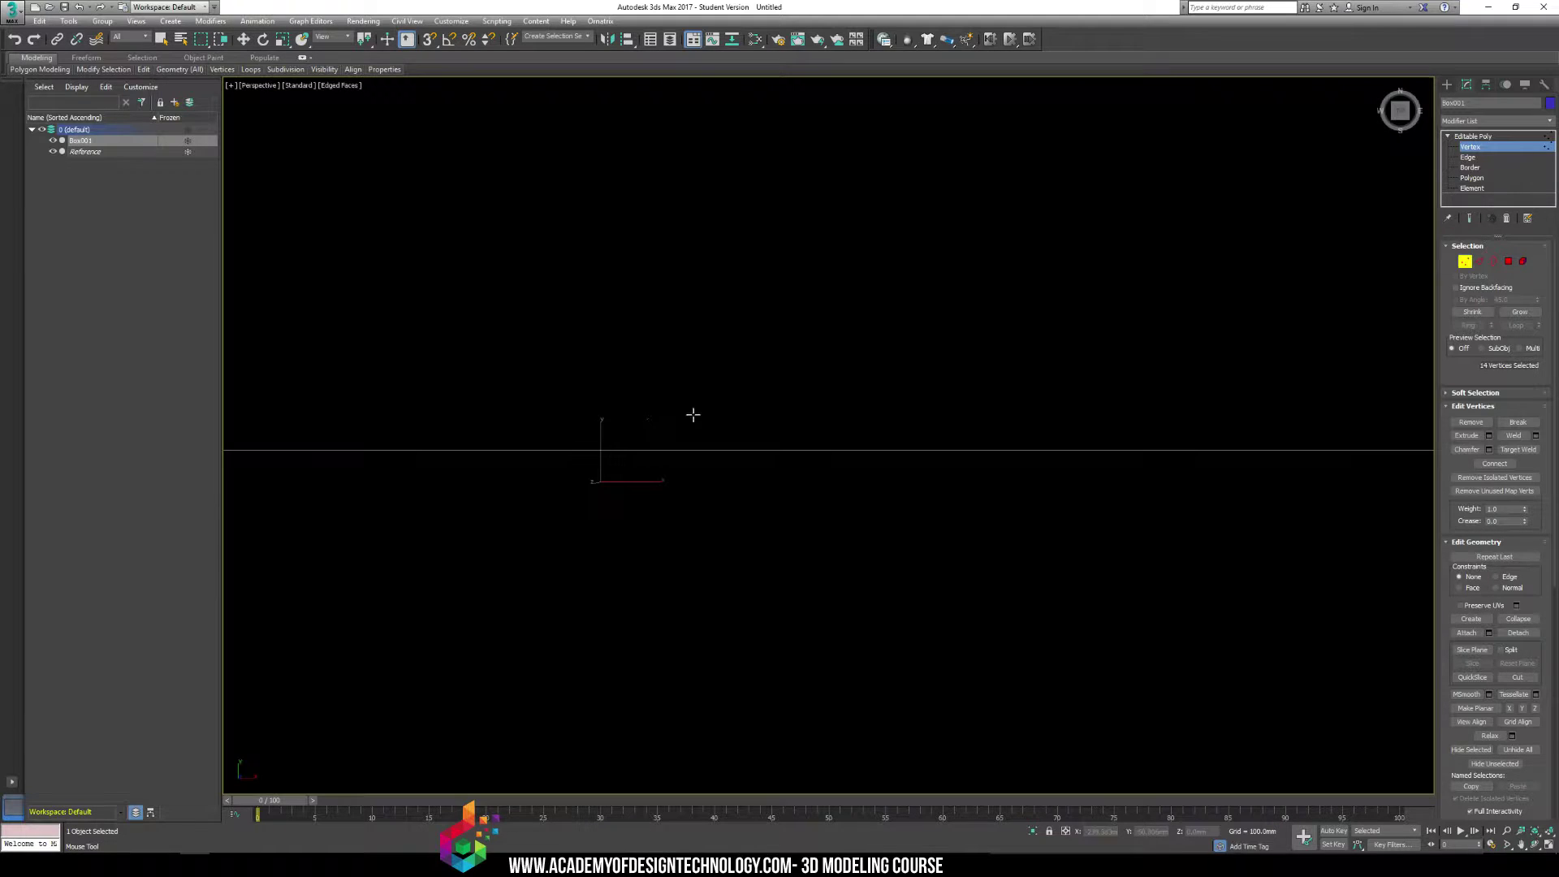
{"action": "middle_click_drag", "start_coordinate": [643, 417], "coordinate": [548, 456], "text": "alt"}
{"action": "key", "text": "z"}
{"action": "scroll", "coordinate": [693, 388], "scroll_direction": "down", "scroll_amount": 3}
{"action": "scroll", "coordinate": [678, 351], "scroll_direction": "up", "scroll_amount": 4}
{"action": "left_click", "coordinate": [784, 653]}
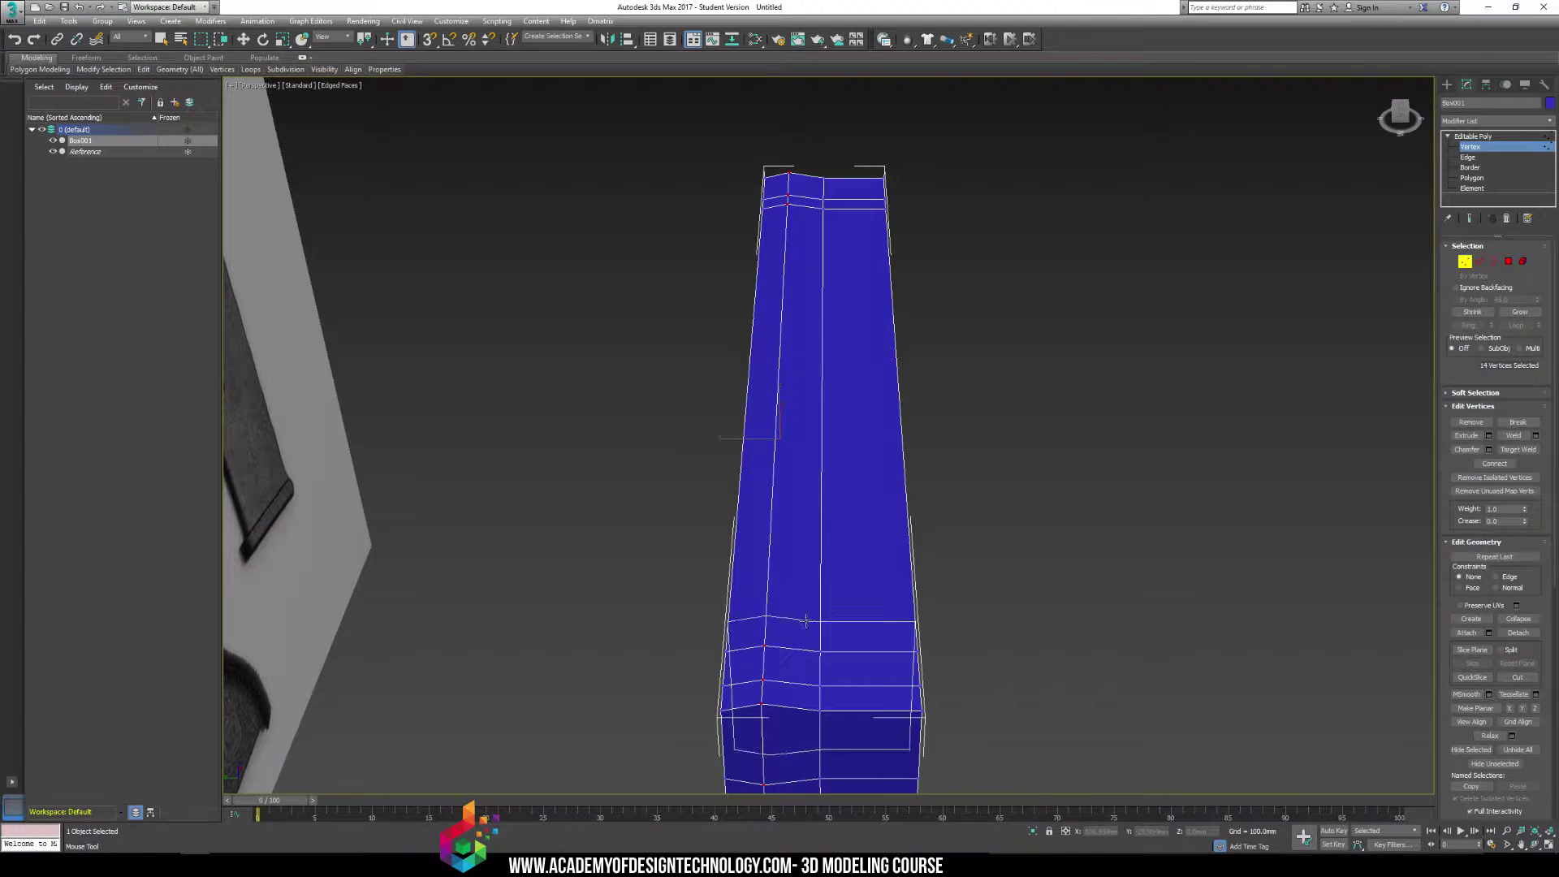
{"action": "key", "text": "ctrl+z"}
{"action": "left_click", "coordinate": [796, 650]}
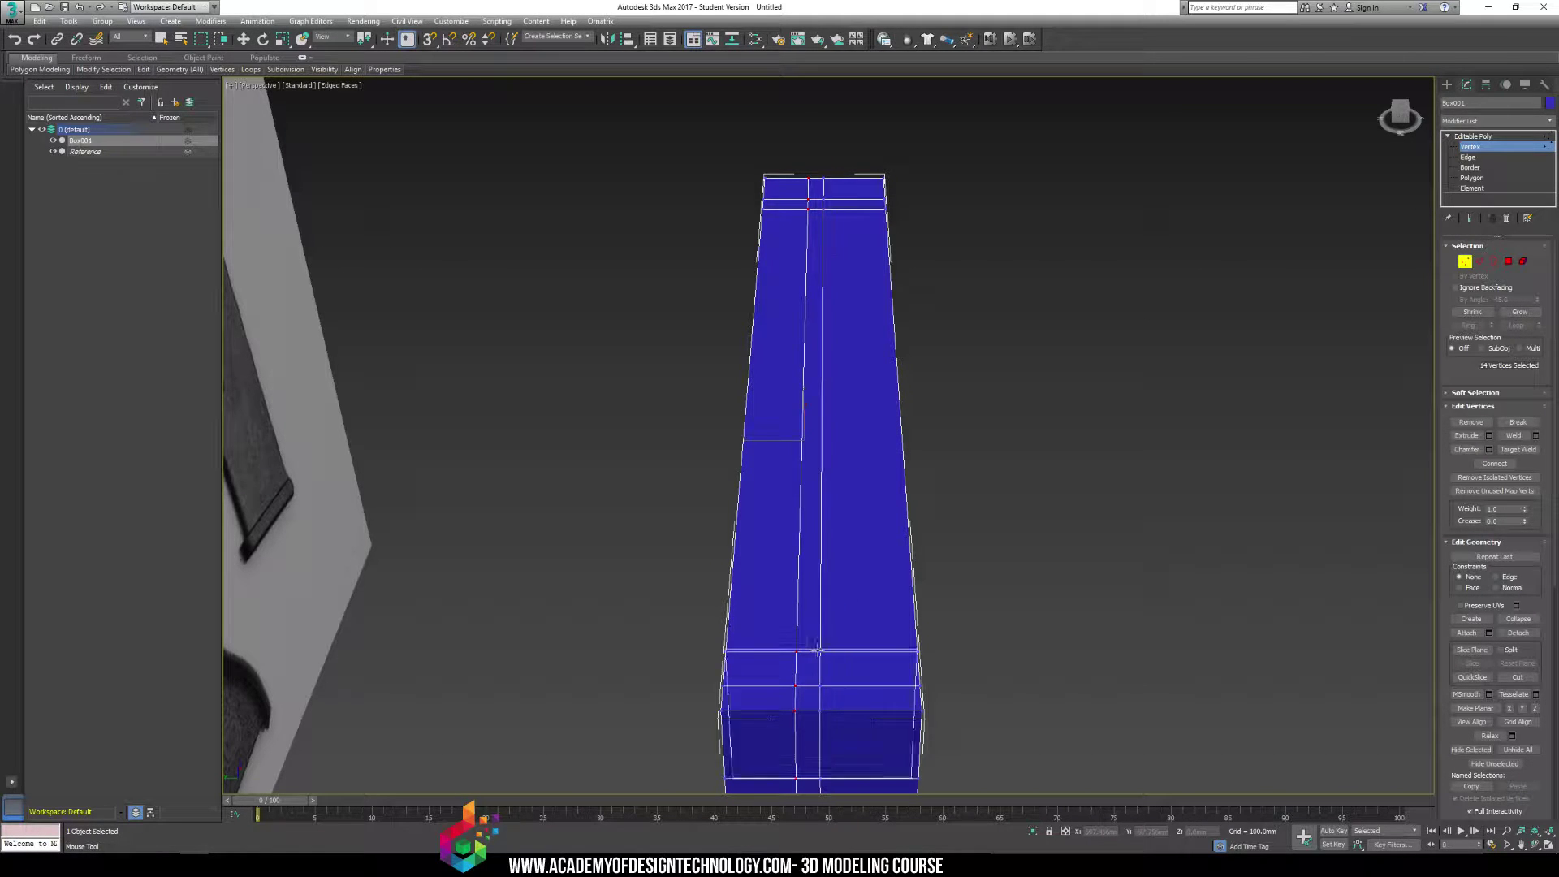
{"action": "key", "text": "ctrl+z"}
Insert four lengthwise edge loops on the box's top, two on each side of the centerline
{"action": "left_click", "coordinate": [807, 650]}
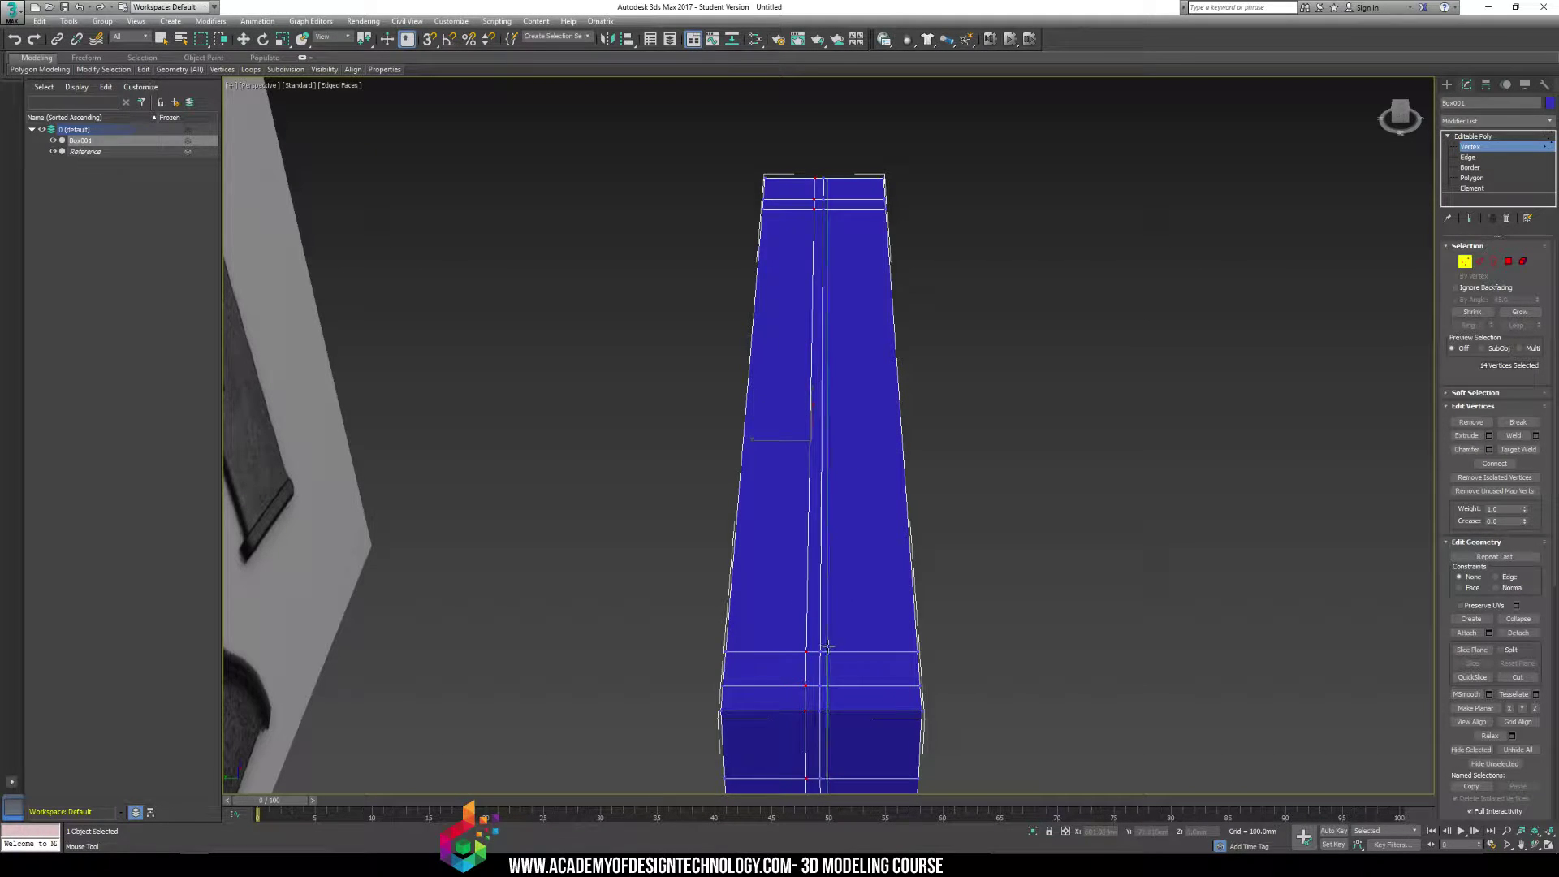
{"action": "left_click", "coordinate": [831, 650]}
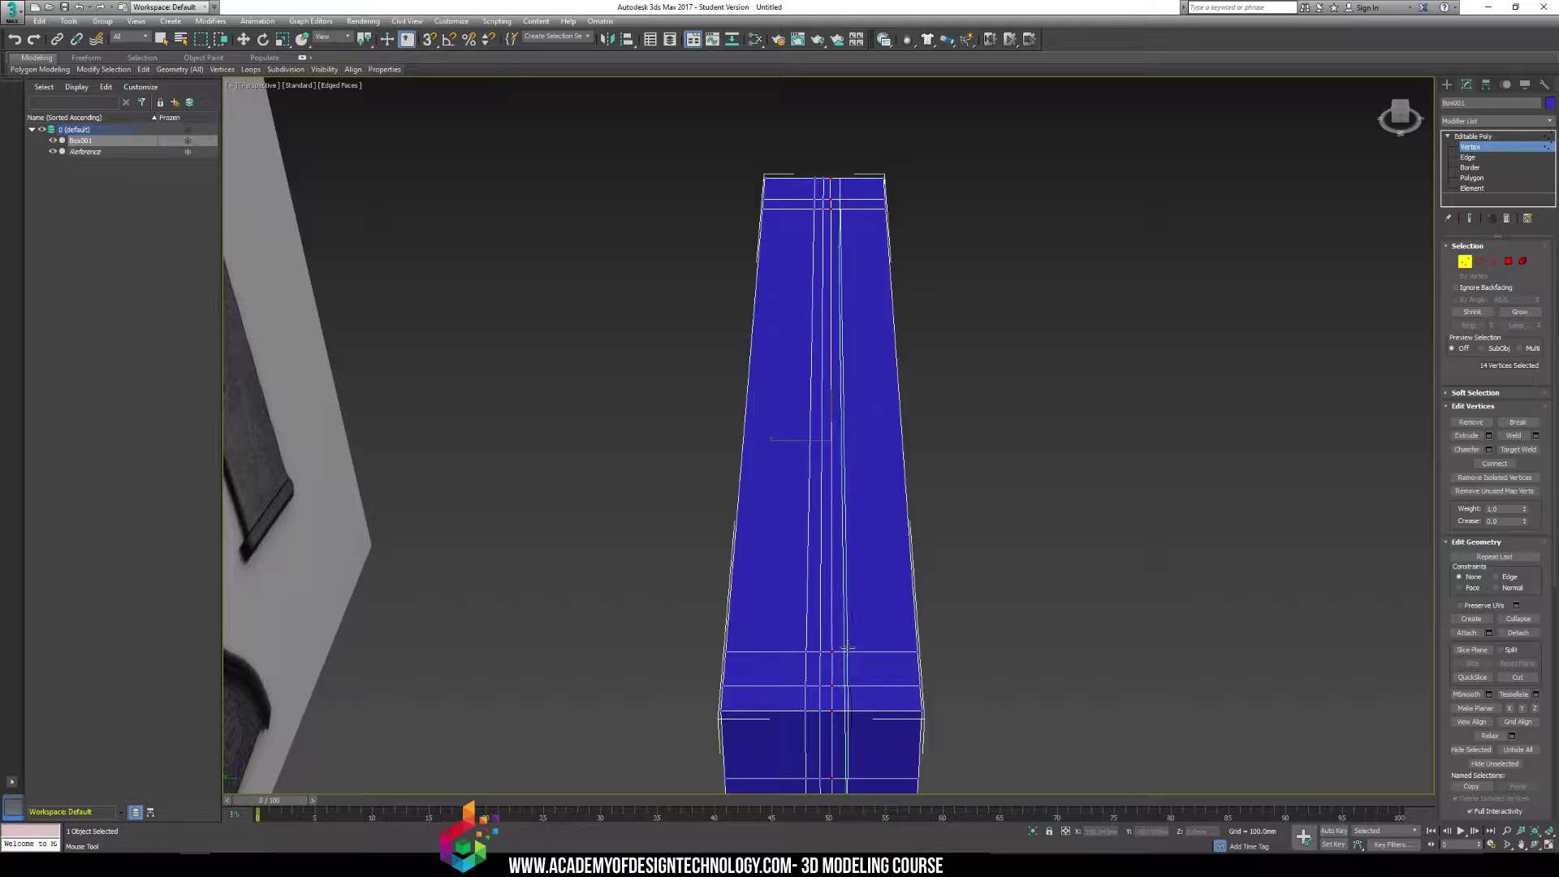
{"action": "left_click", "coordinate": [848, 650]}
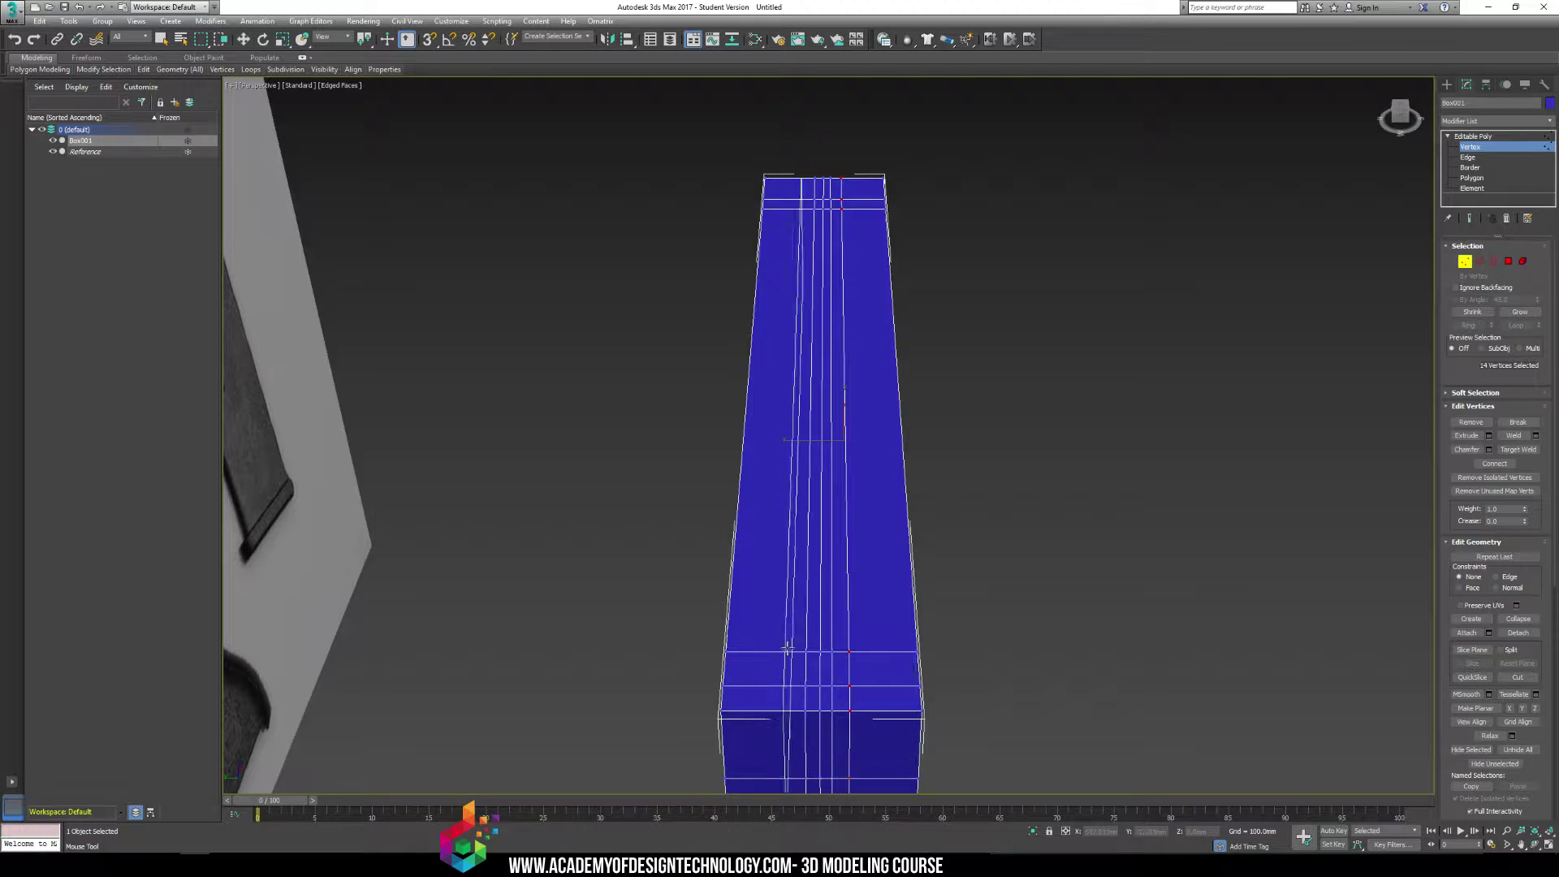
{"action": "left_click", "coordinate": [794, 700]}
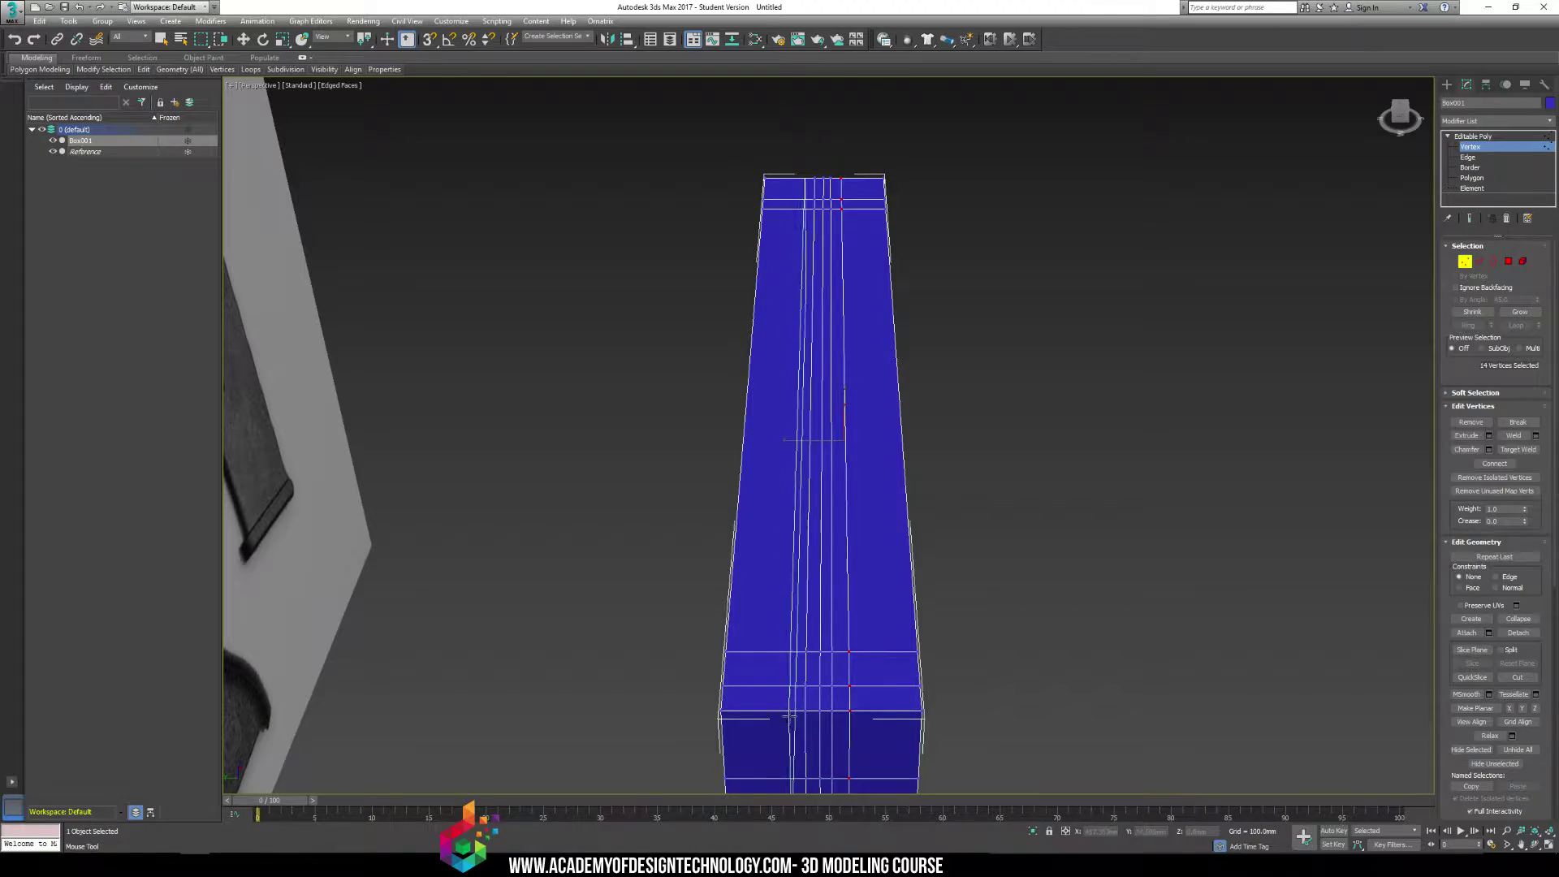
Select the two center polygons between the crosswise loops at the slide's front and extrude them upward as the front sight block
{"action": "middle_click_drag", "start_coordinate": [982, 569], "coordinate": [792, 486], "text": "alt"}
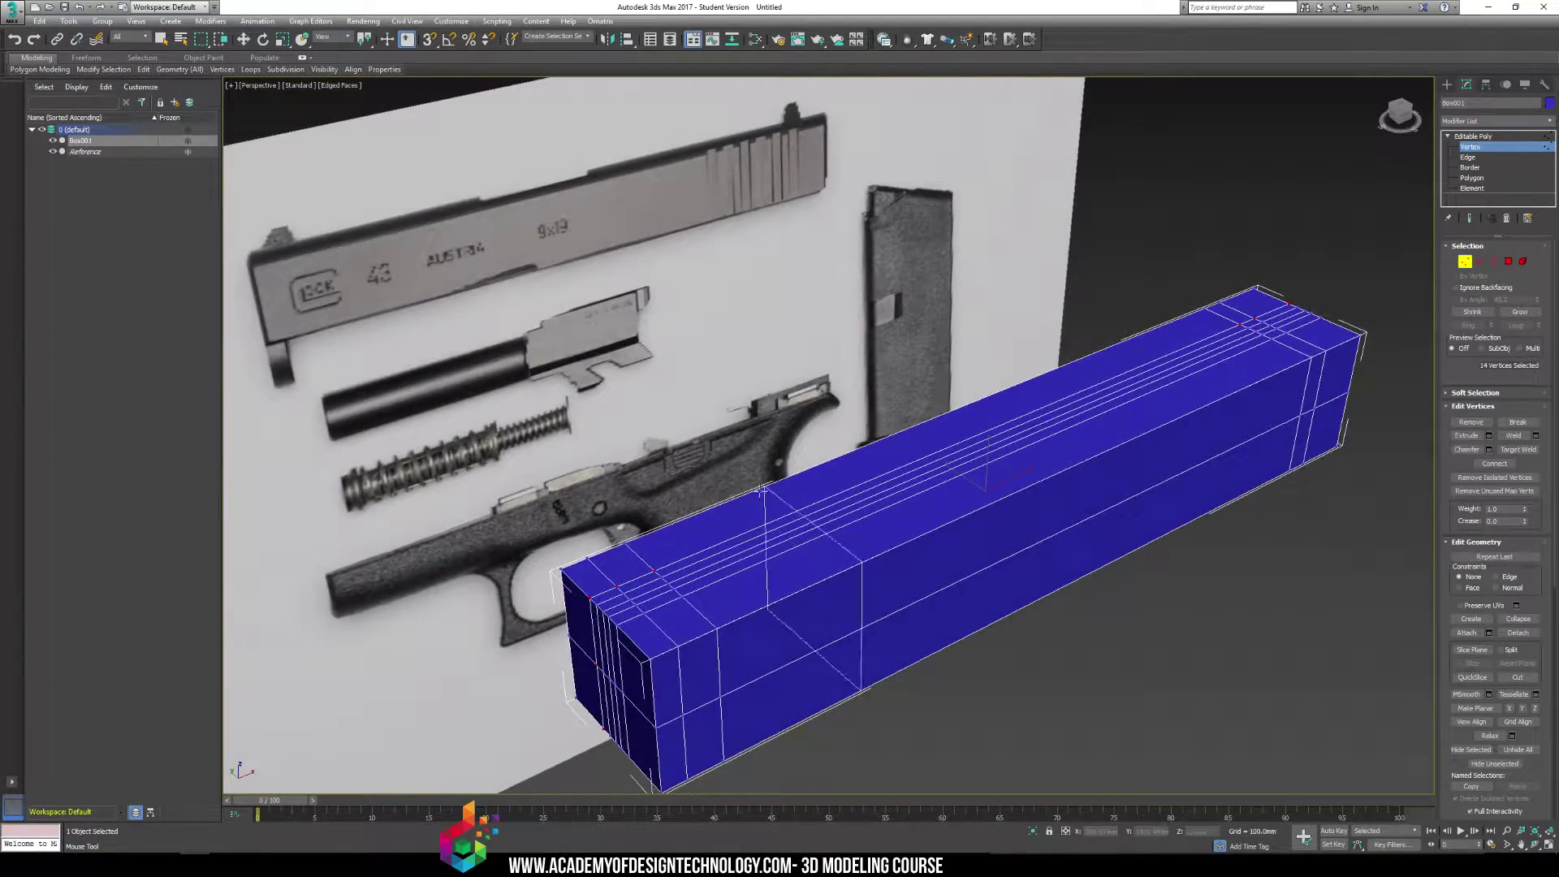
{"action": "middle_click_drag", "start_coordinate": [642, 499], "coordinate": [671, 494]}
{"action": "key", "text": "w"}
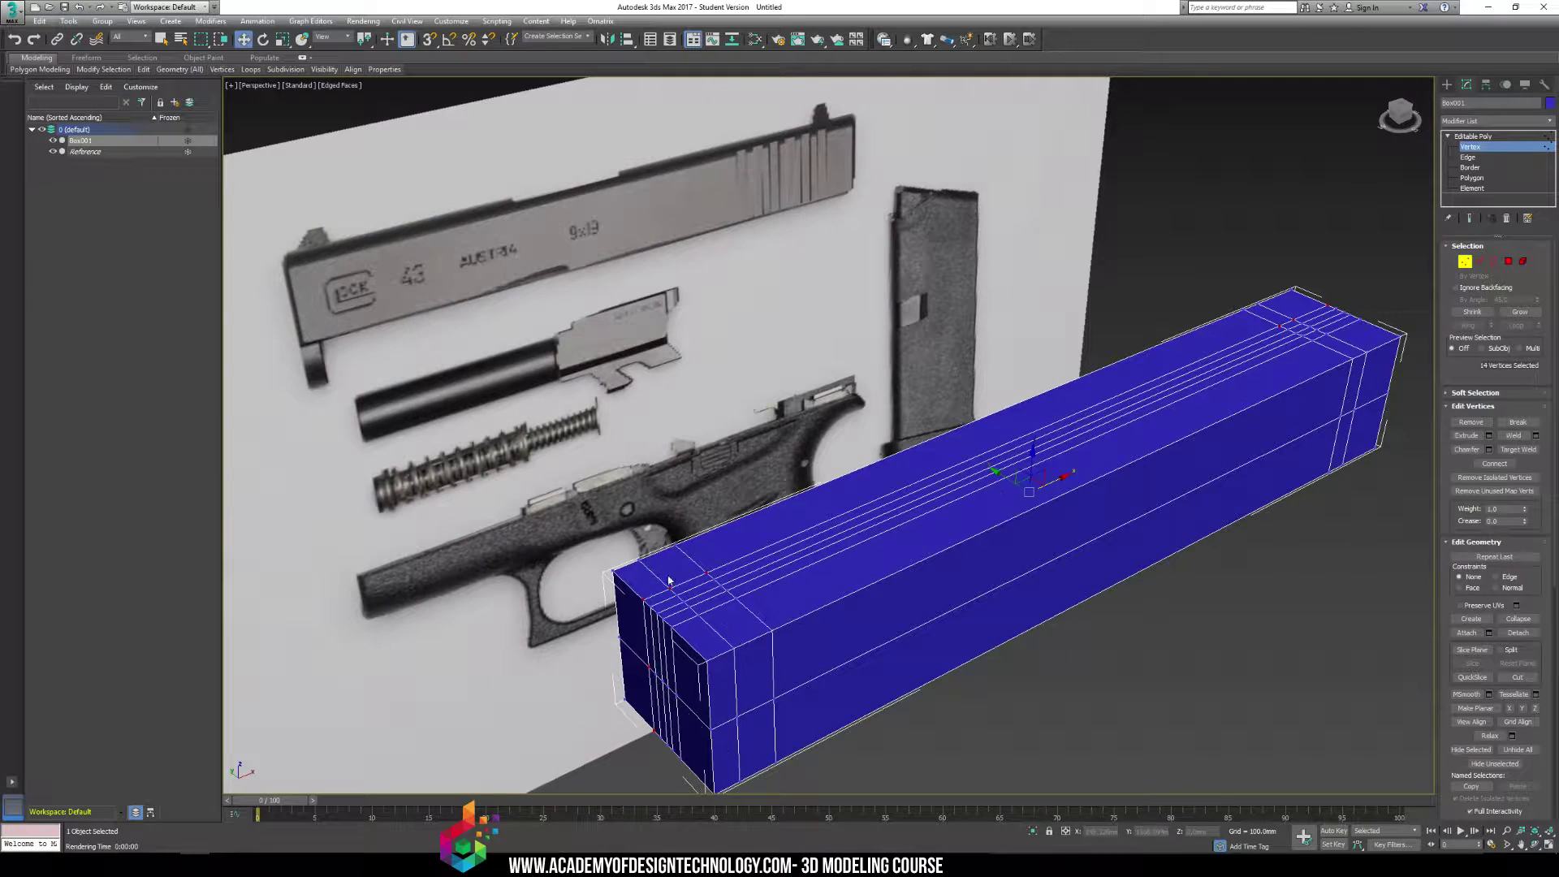
{"action": "left_click", "coordinate": [1471, 178]}
{"action": "left_click", "coordinate": [692, 586]}
{"action": "left_click", "coordinate": [701, 595], "text": "ctrl"}
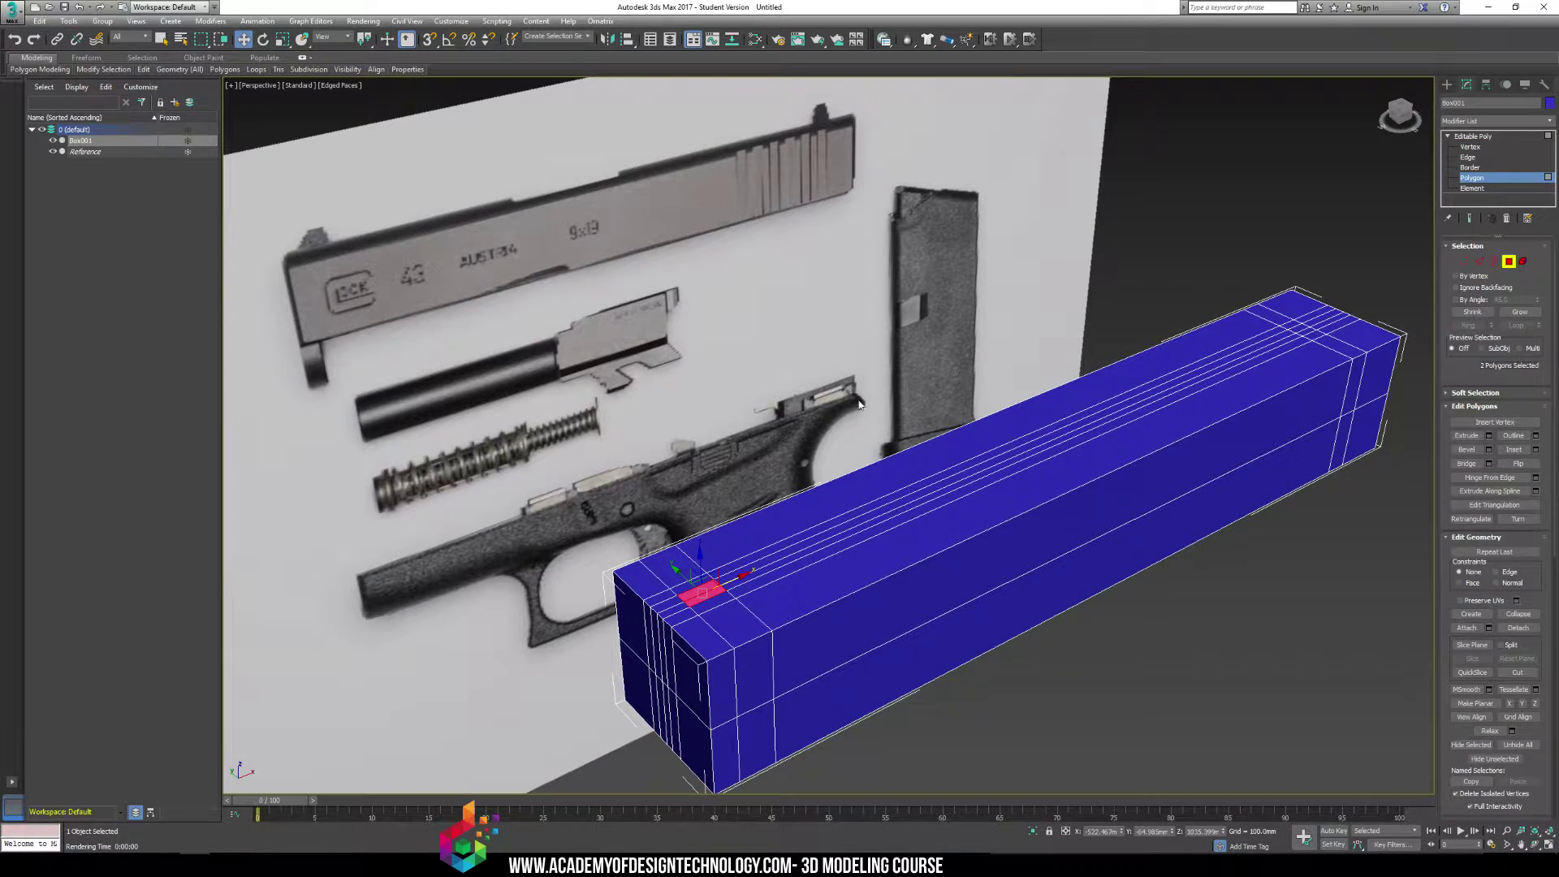
{"action": "key", "text": "f"}
{"action": "key", "text": "z"}
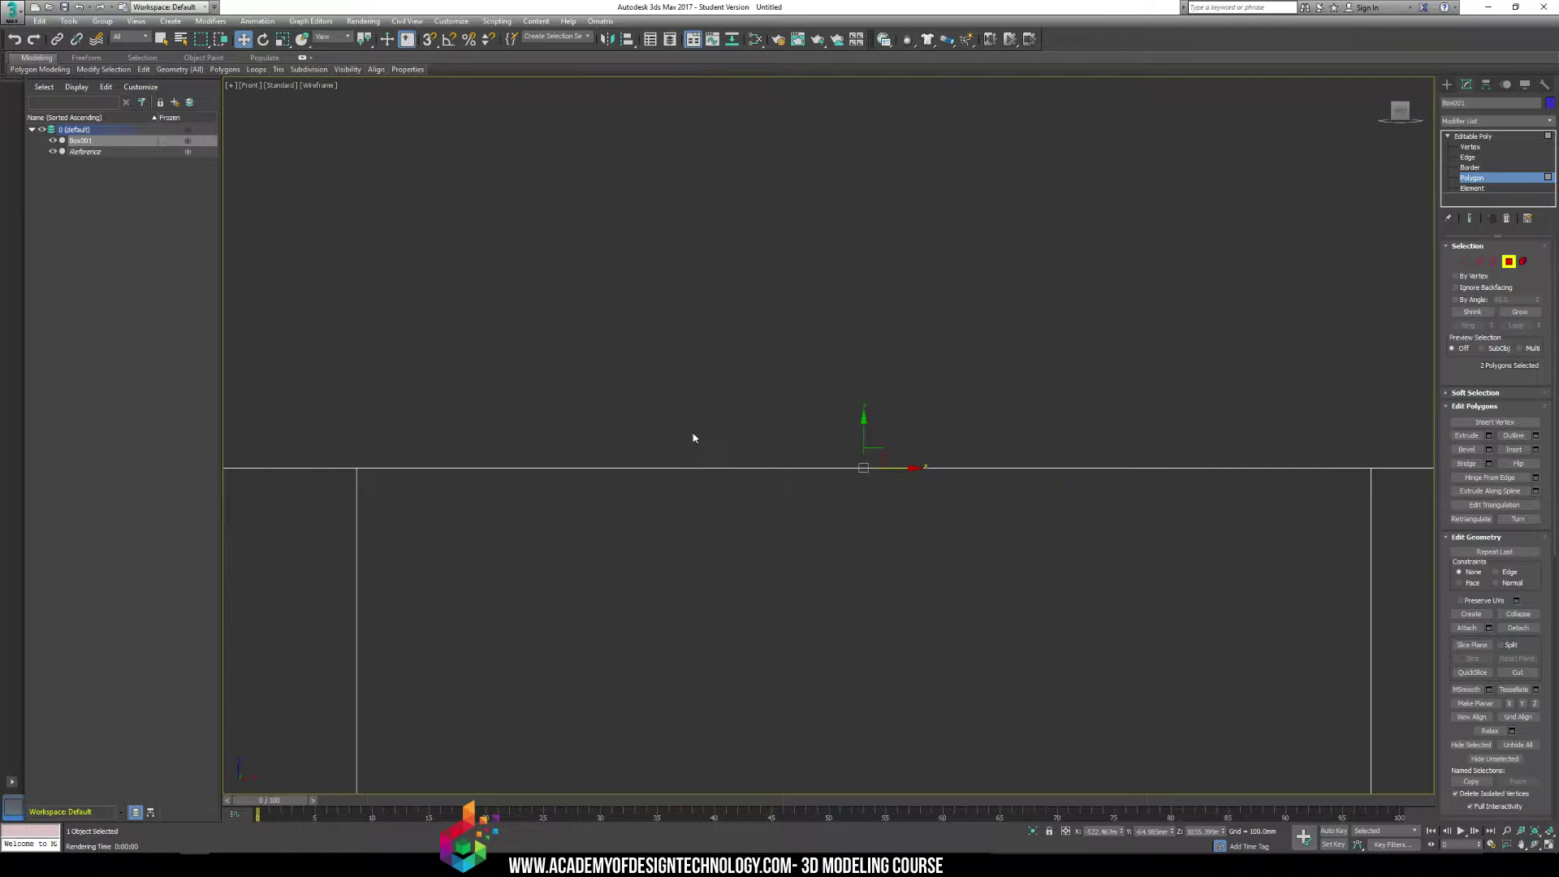
{"action": "key", "text": "p"}
{"action": "scroll", "coordinate": [780, 414], "scroll_direction": "up", "scroll_amount": 5}
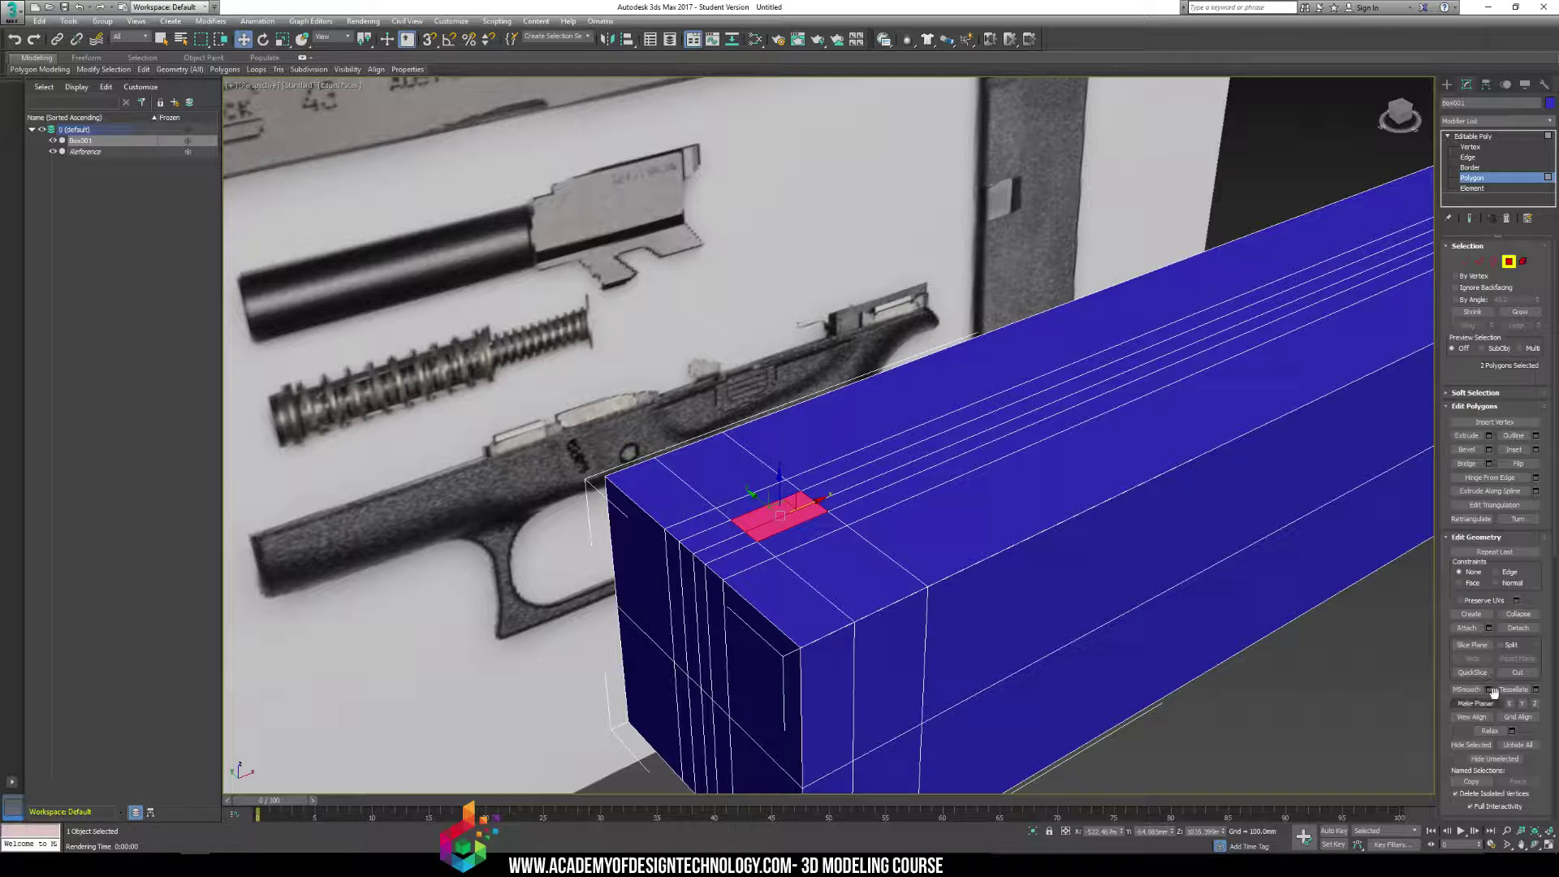
{"action": "left_click", "coordinate": [1465, 436]}
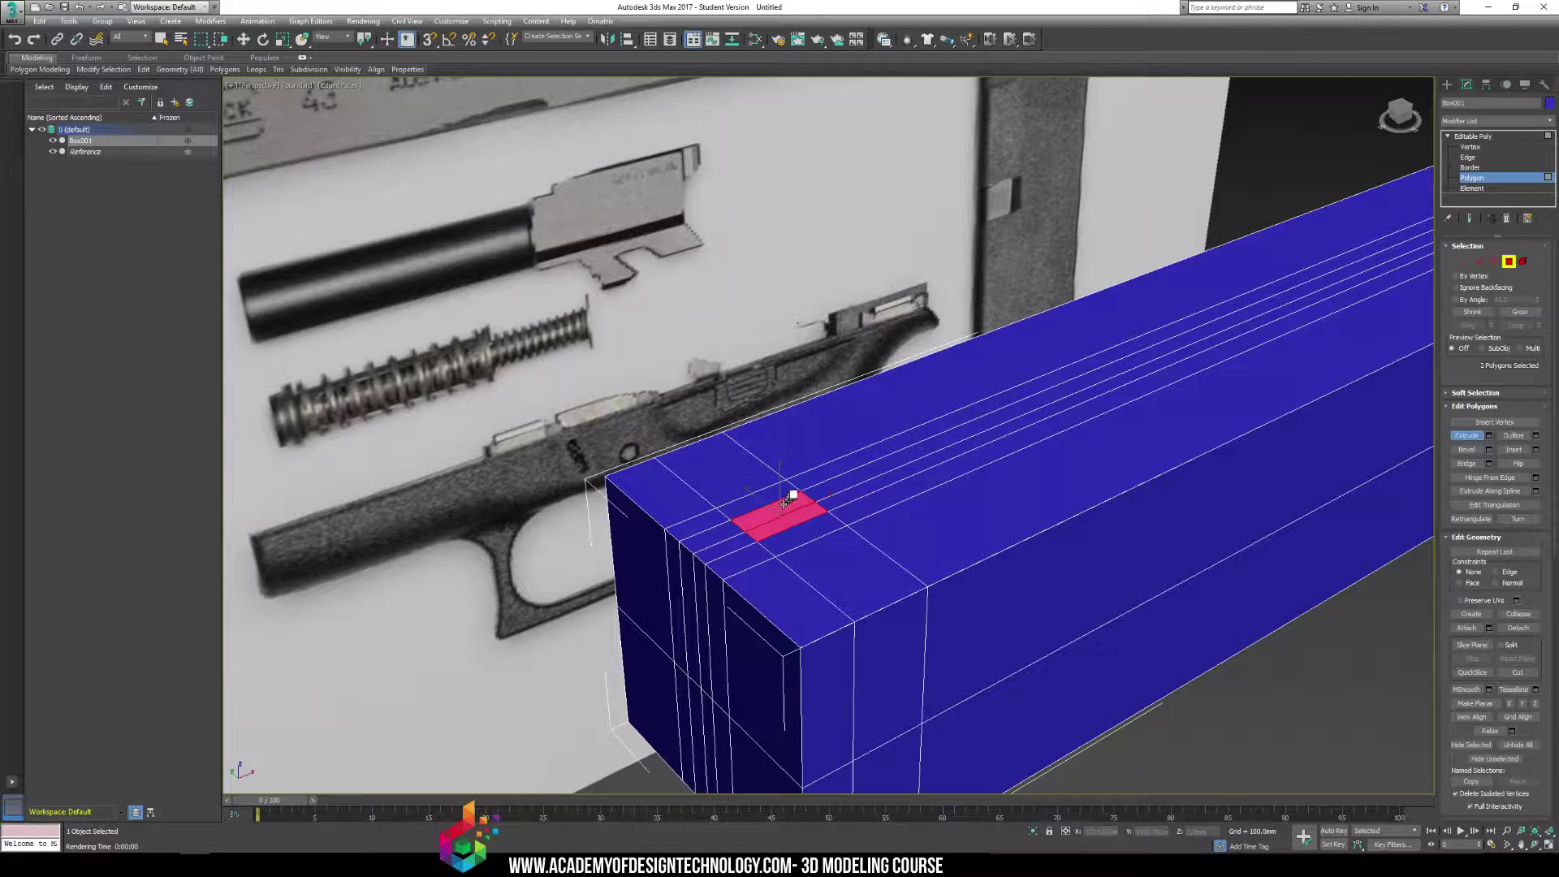
{"action": "mouse_move", "coordinate": [791, 497]}
{"action": "left_mouse_down"}
{"action": "mouse_move", "coordinate": [796, 480]}
{"action": "mouse_move", "coordinate": [787, 497]}
{"action": "left_mouse_up"}
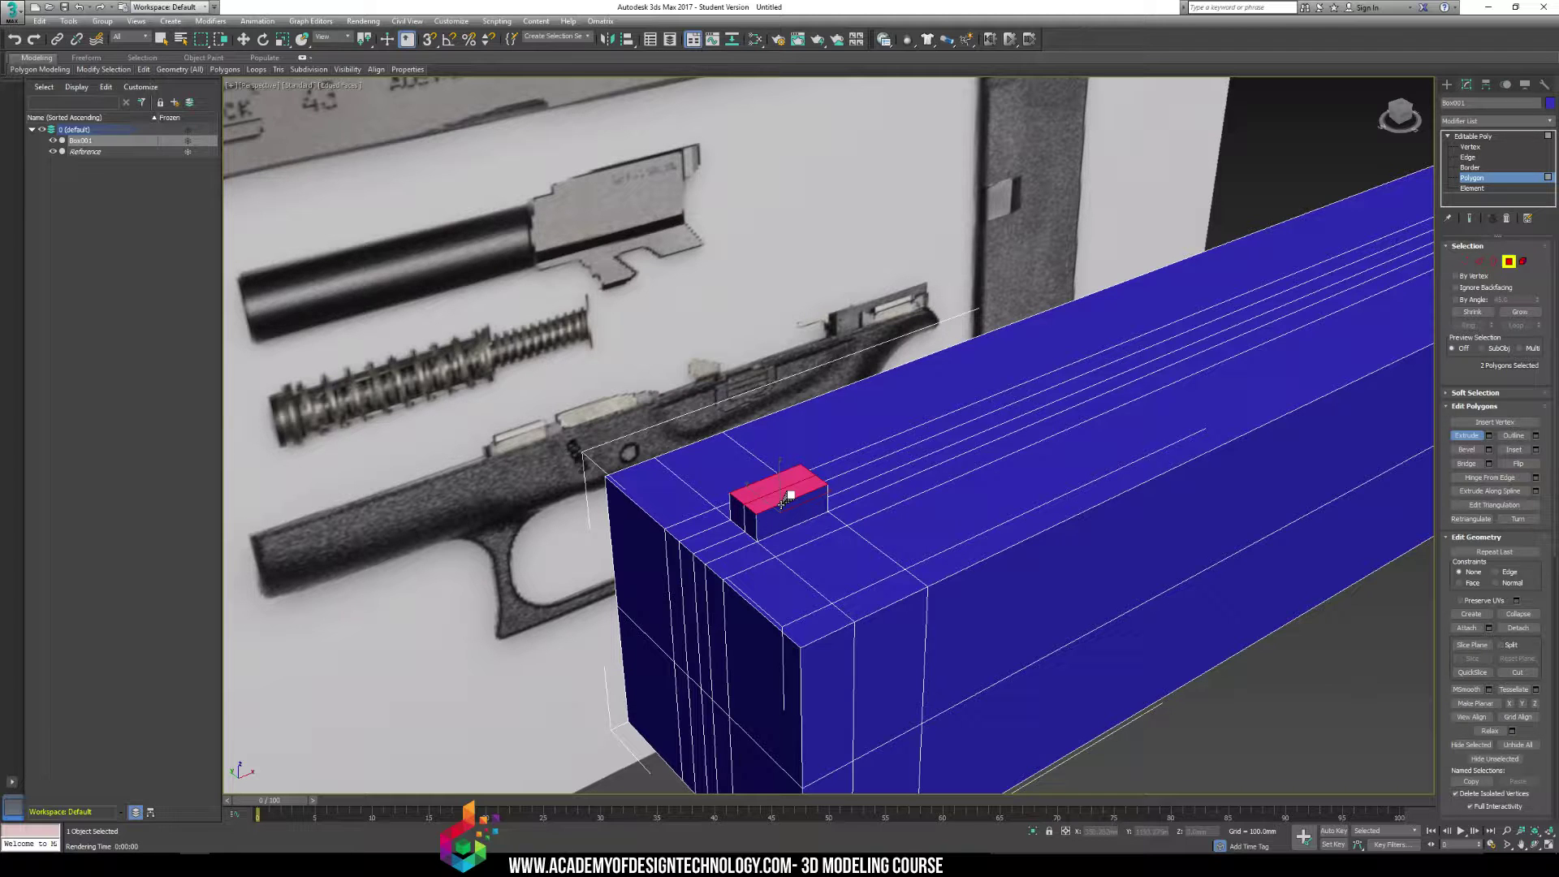
Move the front sight's top corner vertices inward and up in the front view to match the tapered reference profile
{"action": "middle_click_drag", "start_coordinate": [786, 501], "coordinate": [763, 465], "text": "alt"}
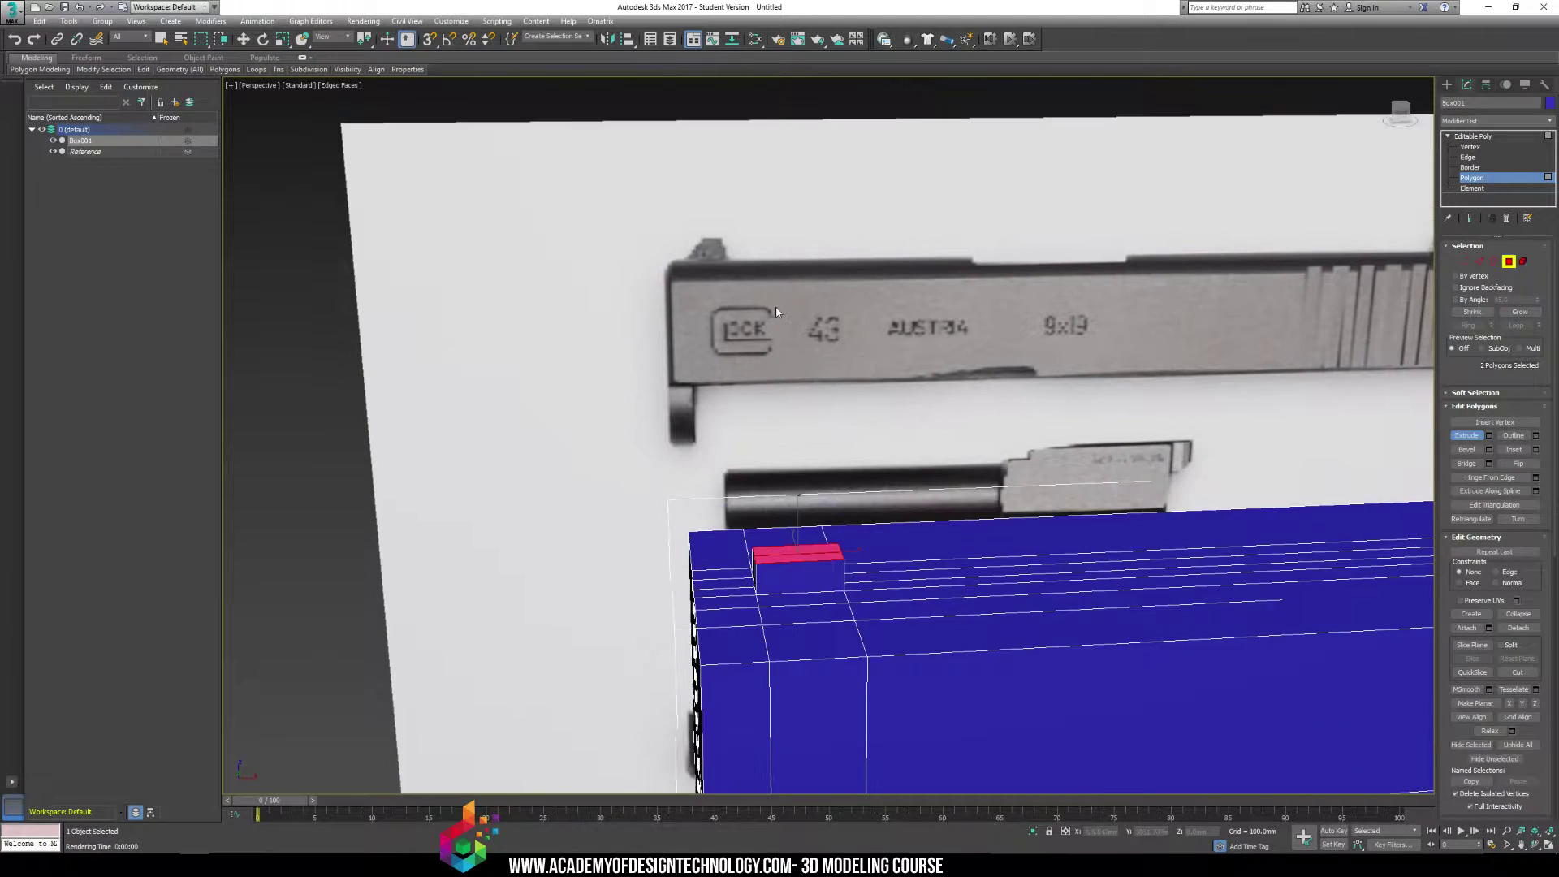
{"action": "key", "text": "f"}
{"action": "scroll", "coordinate": [703, 373], "scroll_direction": "up", "scroll_amount": 3}
{"action": "middle_click_drag", "start_coordinate": [728, 433], "coordinate": [708, 406]}
{"action": "scroll", "coordinate": [645, 360], "scroll_direction": "down", "scroll_amount": 3}
{"action": "scroll", "coordinate": [708, 406], "scroll_direction": "up", "scroll_amount": 1}
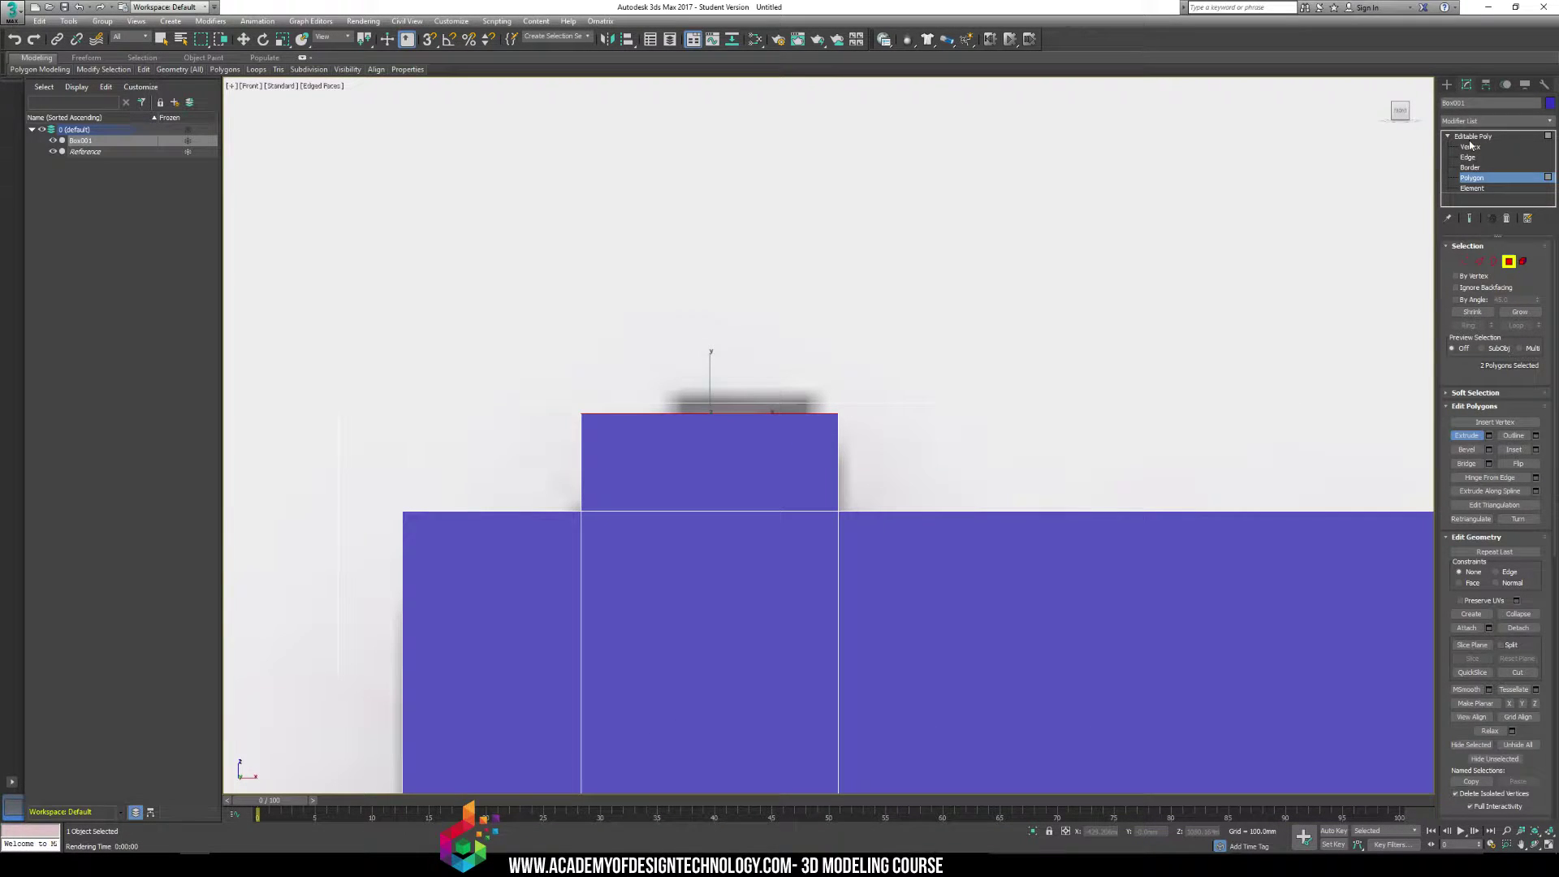
{"action": "left_click", "coordinate": [1471, 147]}
{"action": "mouse_move", "coordinate": [791, 388]}
{"action": "left_mouse_down"}
{"action": "mouse_move", "coordinate": [846, 446]}
{"action": "mouse_move", "coordinate": [813, 401]}
{"action": "left_mouse_up"}
{"action": "key", "text": "w"}
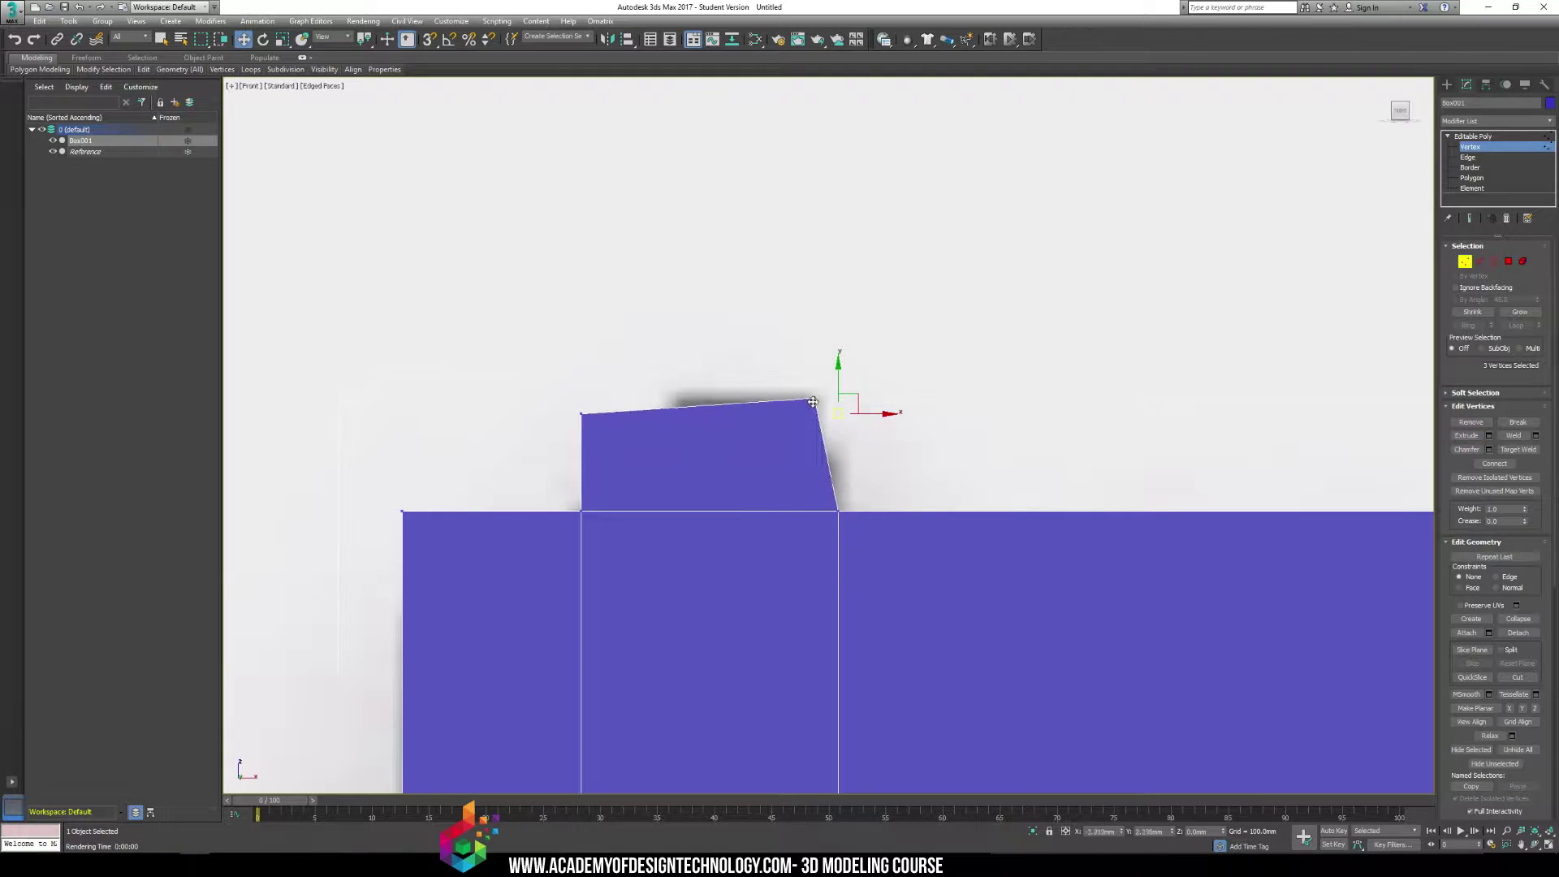
{"action": "left_click", "coordinate": [581, 414]}
{"action": "left_click_drag", "start_coordinate": [582, 414], "coordinate": [846, 425]}
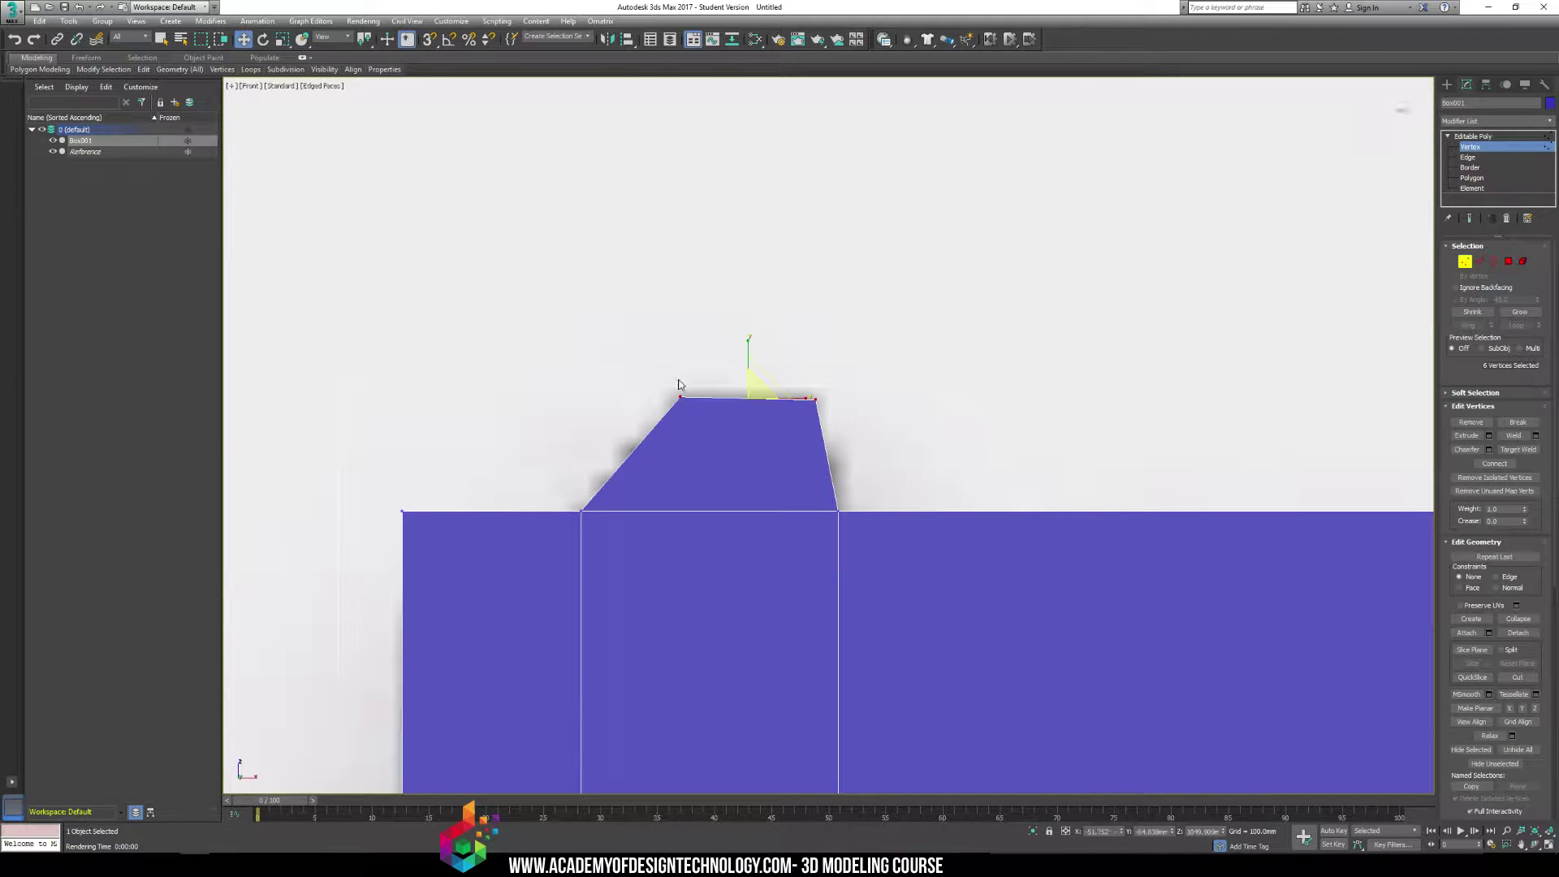
Flatten the front sight's top vertices vertically with Scale and shift its rear top vertices slightly backward to fit the reference
{"action": "key", "text": "r"}
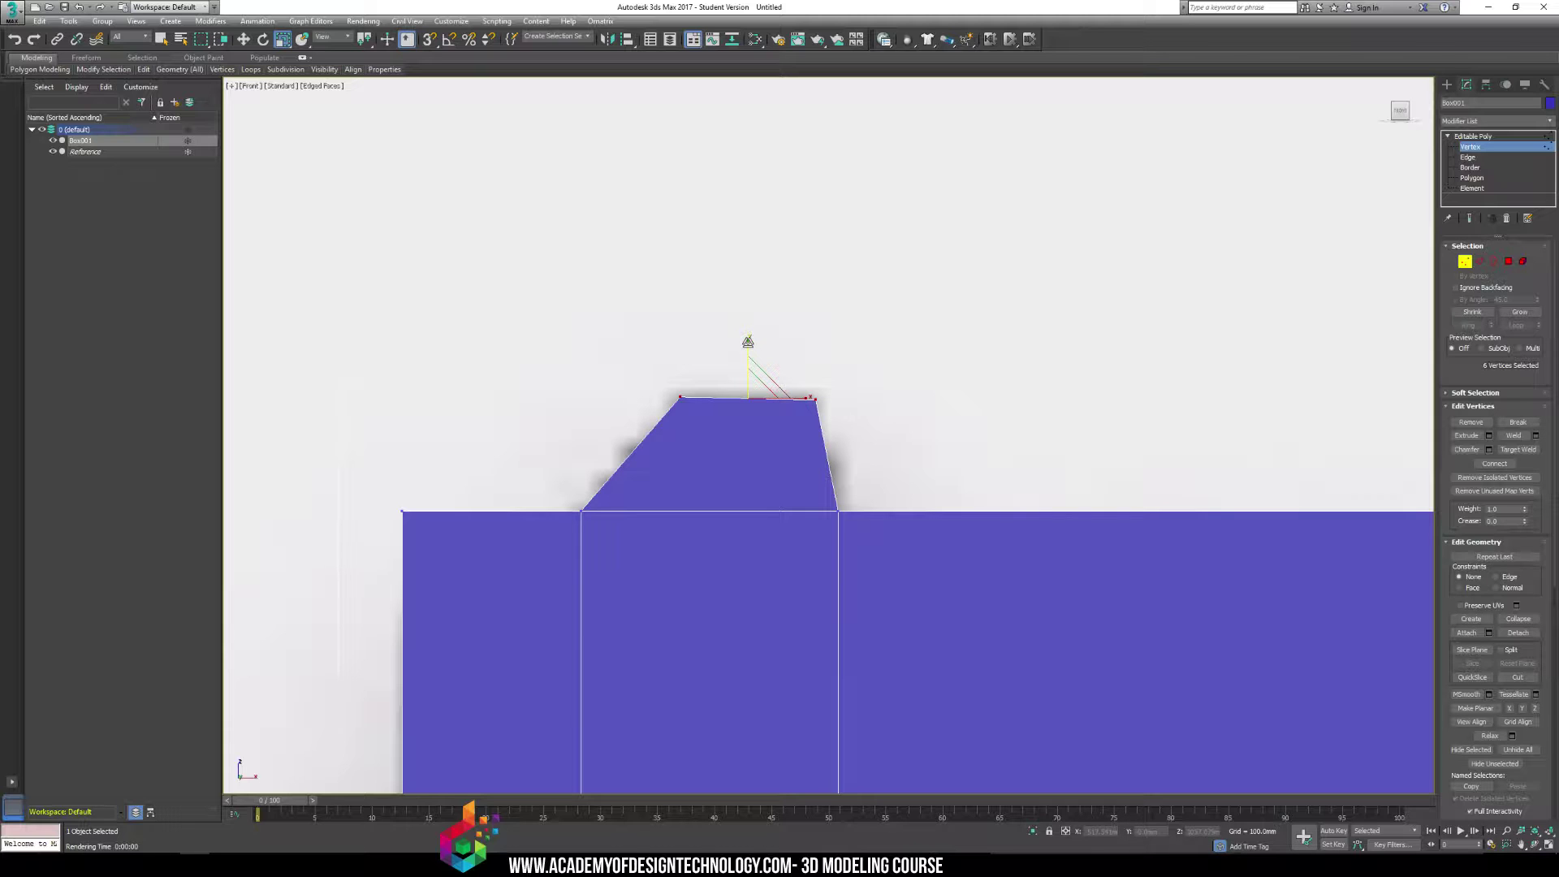
{"action": "left_click", "coordinate": [505, 290]}
{"action": "scroll", "coordinate": [780, 403], "scroll_direction": "down", "scroll_amount": 7}
{"action": "scroll", "coordinate": [768, 400], "scroll_direction": "up", "scroll_amount": 8}
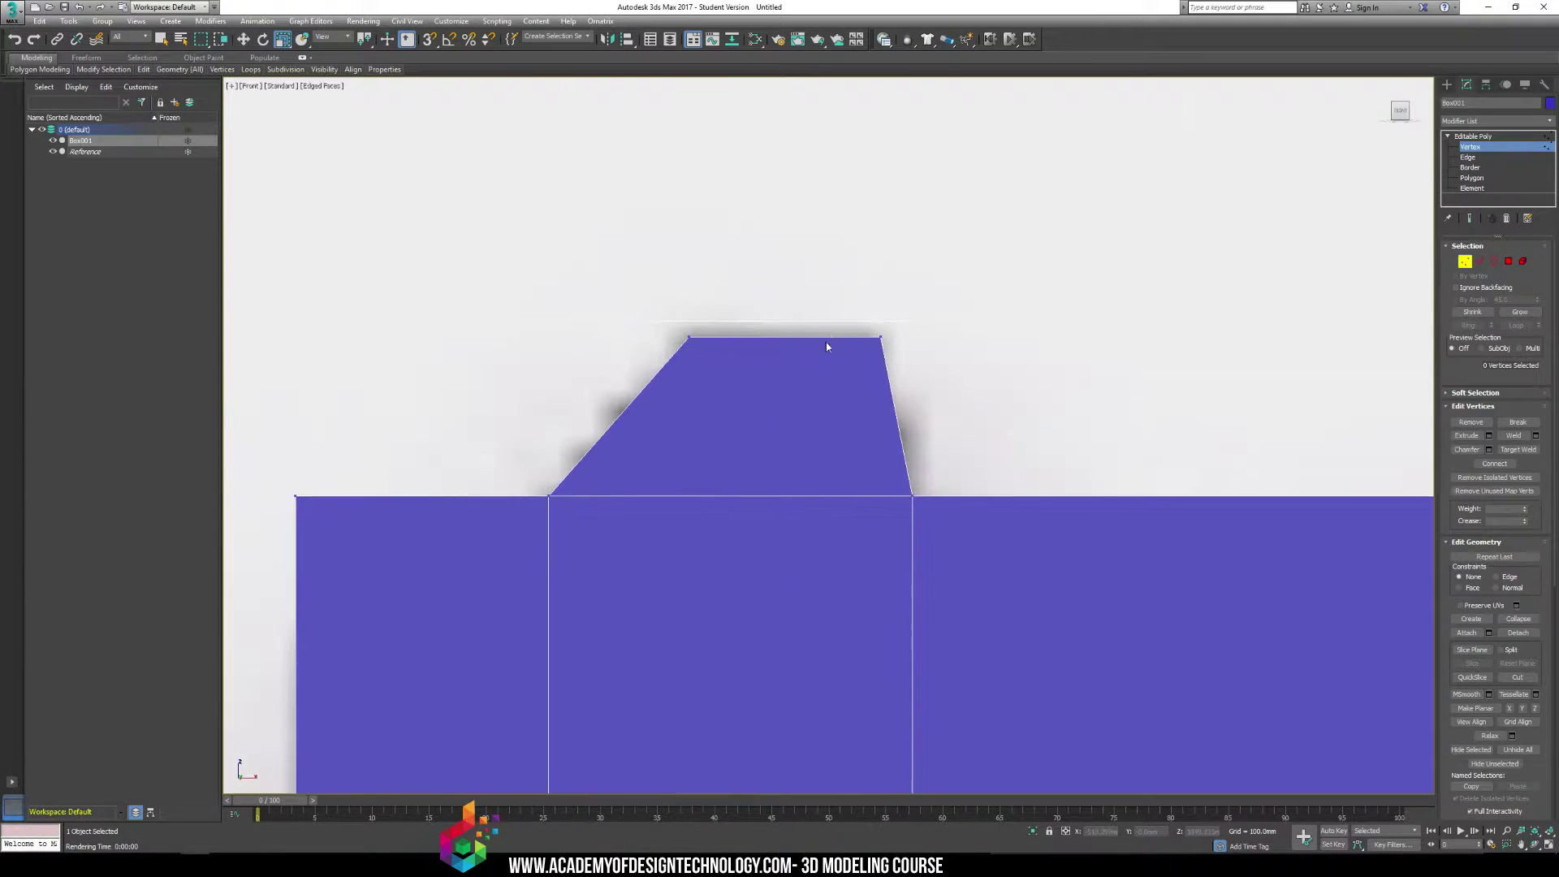
{"action": "key", "text": "w"}
{"action": "left_click_drag", "start_coordinate": [853, 317], "coordinate": [921, 361]}
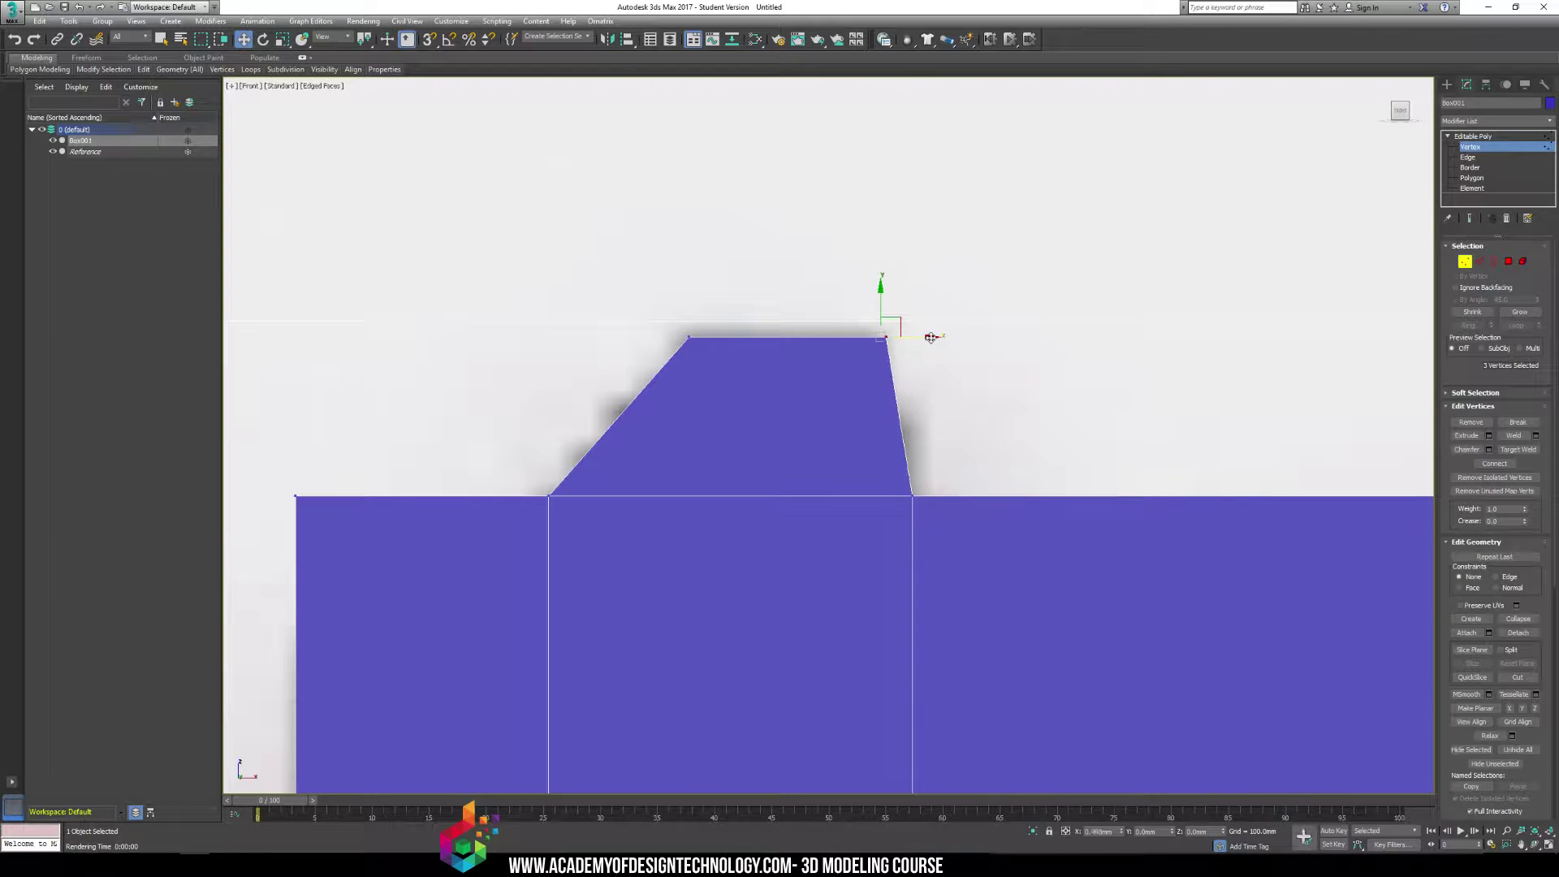
{"action": "left_click", "coordinate": [1027, 373]}
Render the perspective view to check the slide with its front sight, and close the render window
{"action": "scroll", "coordinate": [1027, 373], "scroll_direction": "down", "scroll_amount": 8}
{"action": "key", "text": "p"}
{"action": "middle_click_drag", "start_coordinate": [841, 449], "coordinate": [924, 479], "text": "alt"}
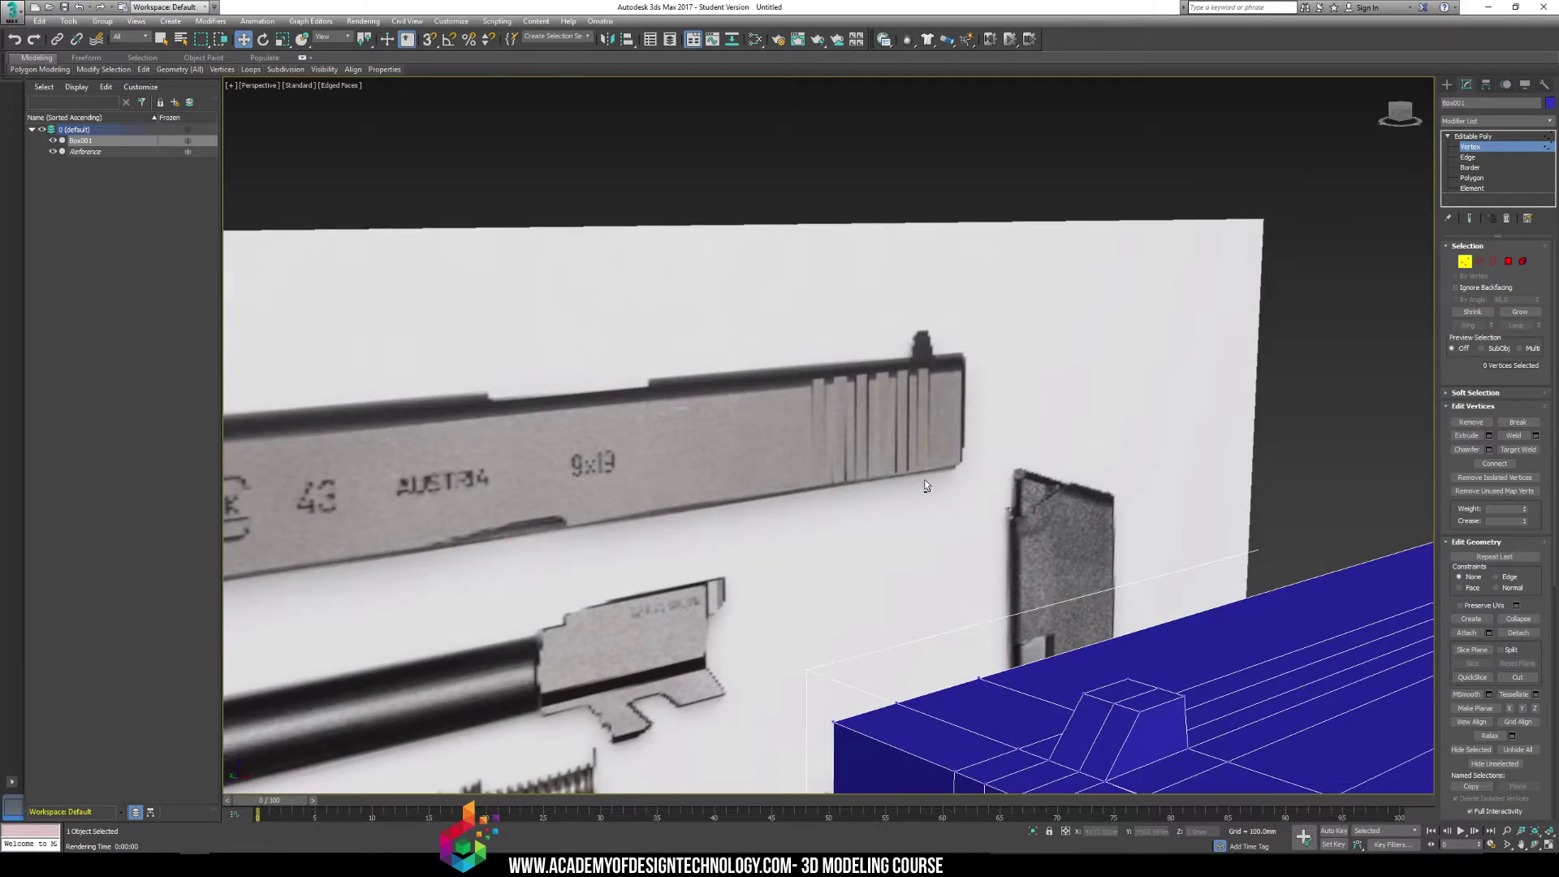
{"action": "scroll", "coordinate": [924, 479], "scroll_direction": "down", "scroll_amount": 5}
{"action": "middle_click_drag", "start_coordinate": [765, 352], "coordinate": [760, 383], "text": "alt"}
{"action": "key", "text": "shift+q"}
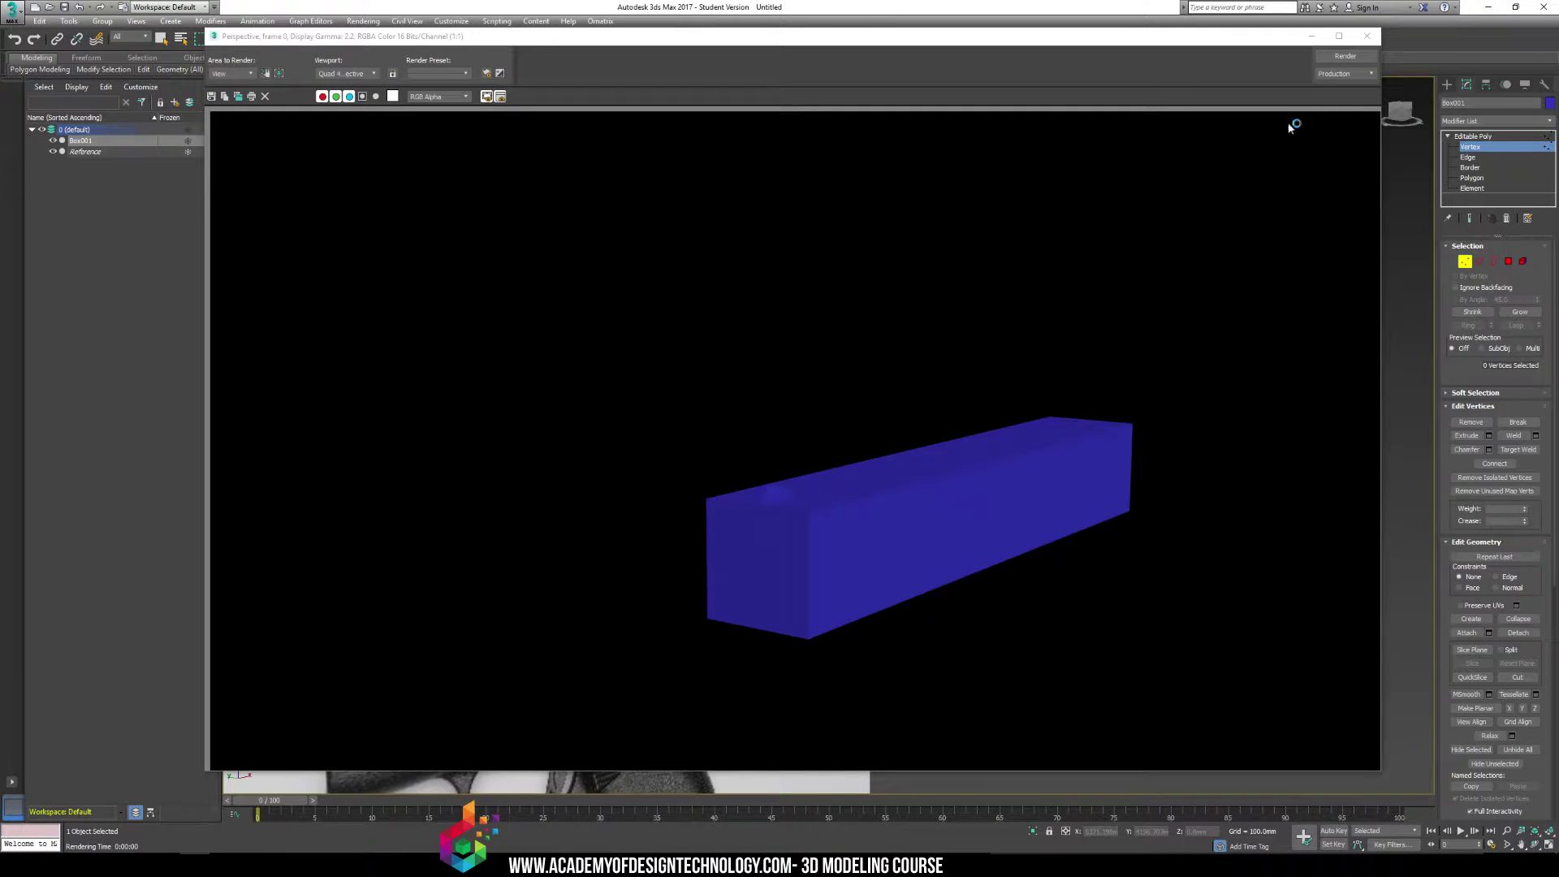
{"action": "left_click", "coordinate": [1368, 36]}
Select the two polygons on opposite sides of the center strips at the rear sight position
{"action": "middle_click_drag", "start_coordinate": [1047, 375], "coordinate": [982, 460], "text": "alt"}
{"action": "scroll", "coordinate": [982, 461], "scroll_direction": "up", "scroll_amount": 8}
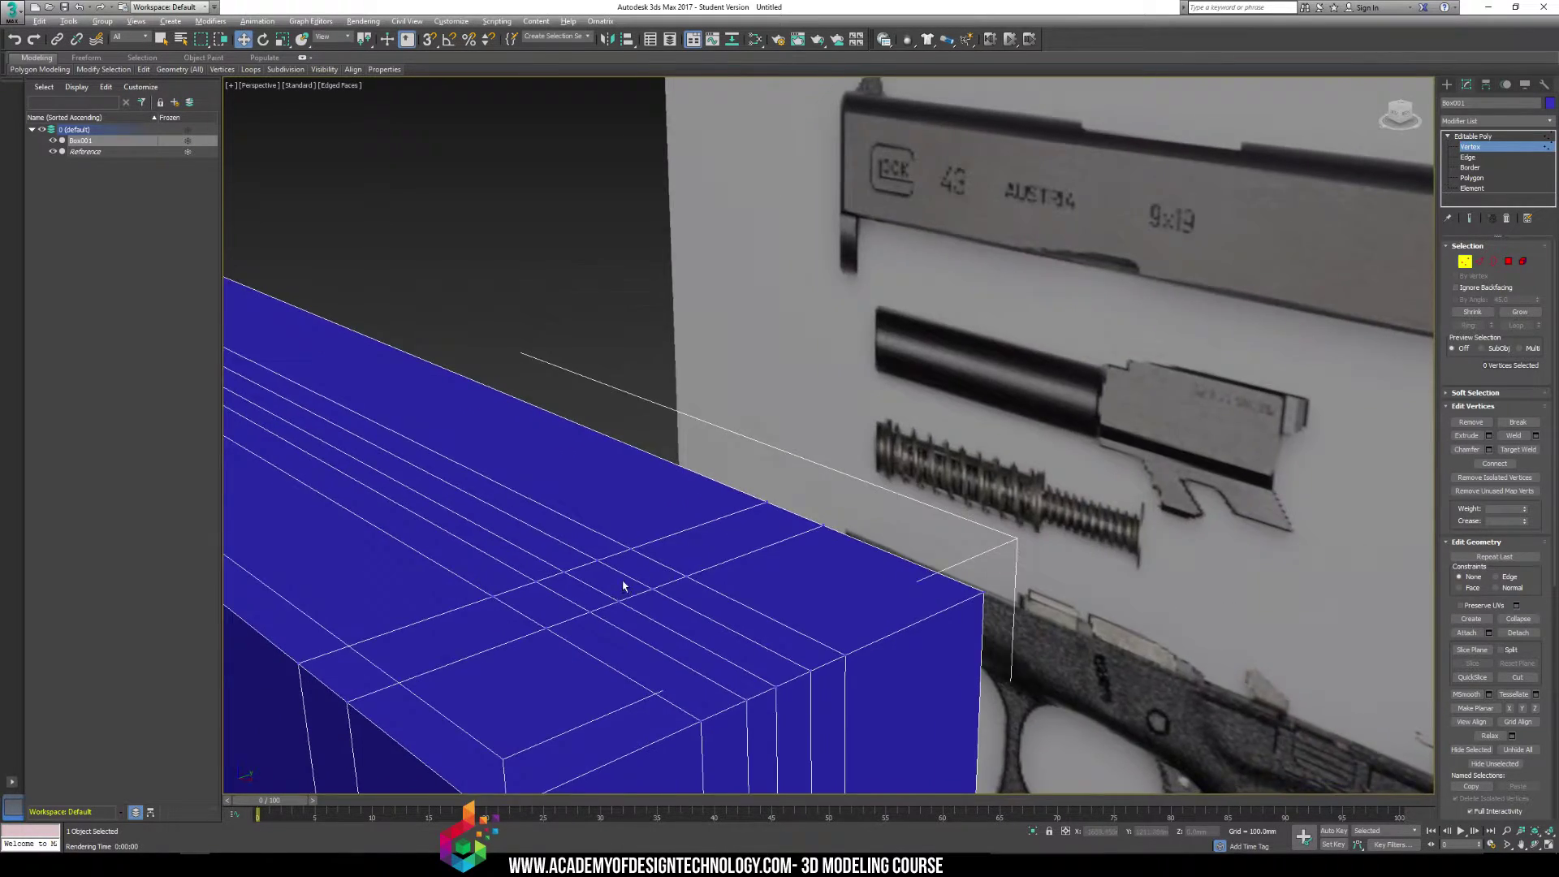
{"action": "middle_click_drag", "start_coordinate": [624, 584], "coordinate": [604, 502], "text": "alt"}
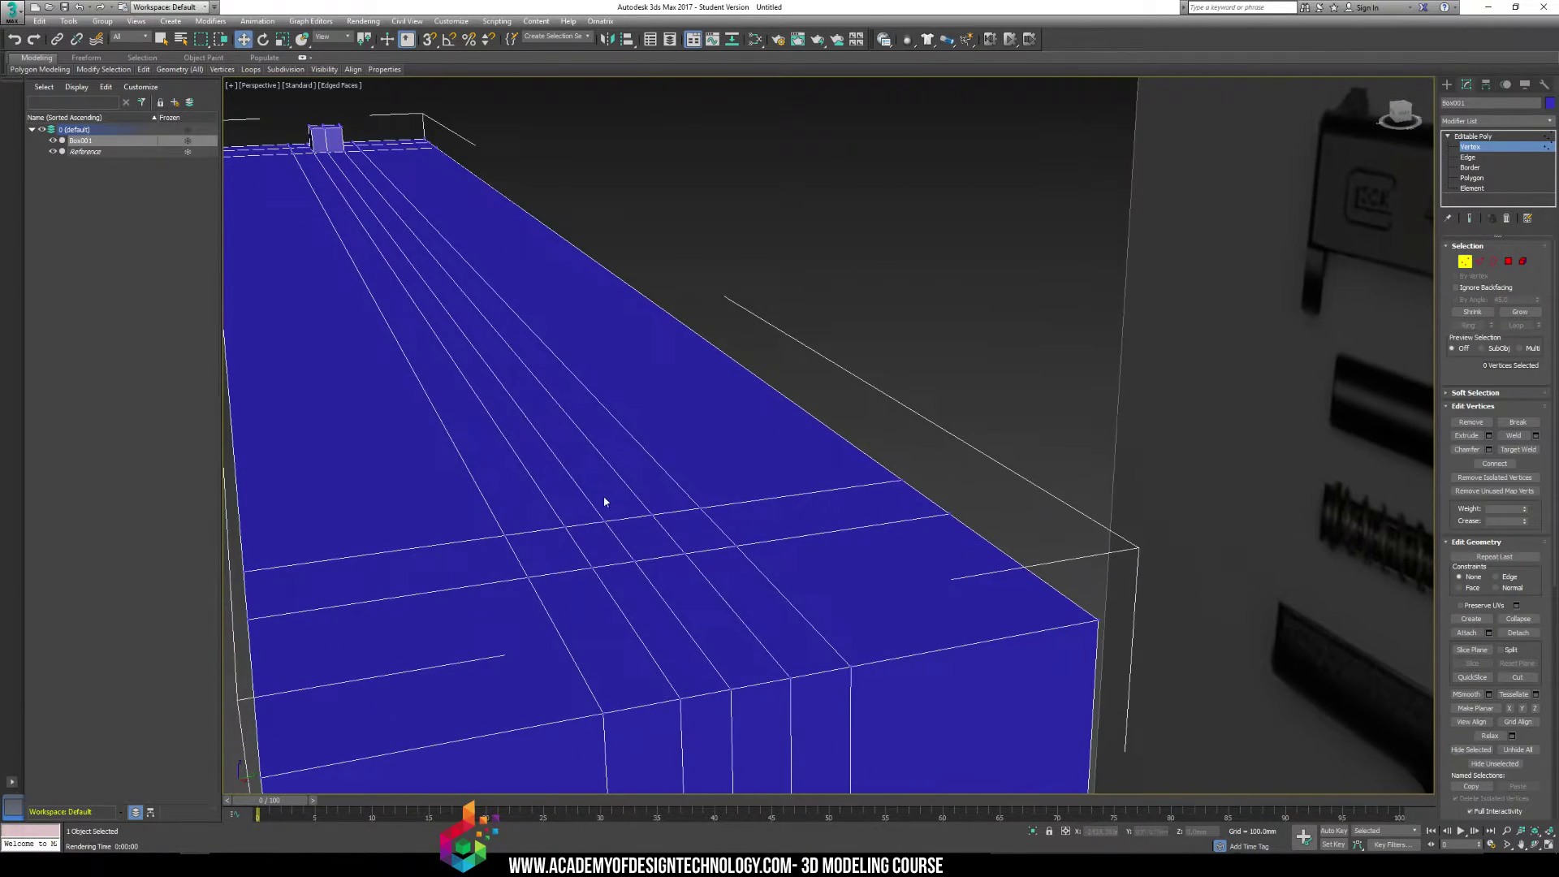
{"action": "left_click", "coordinate": [1471, 177]}
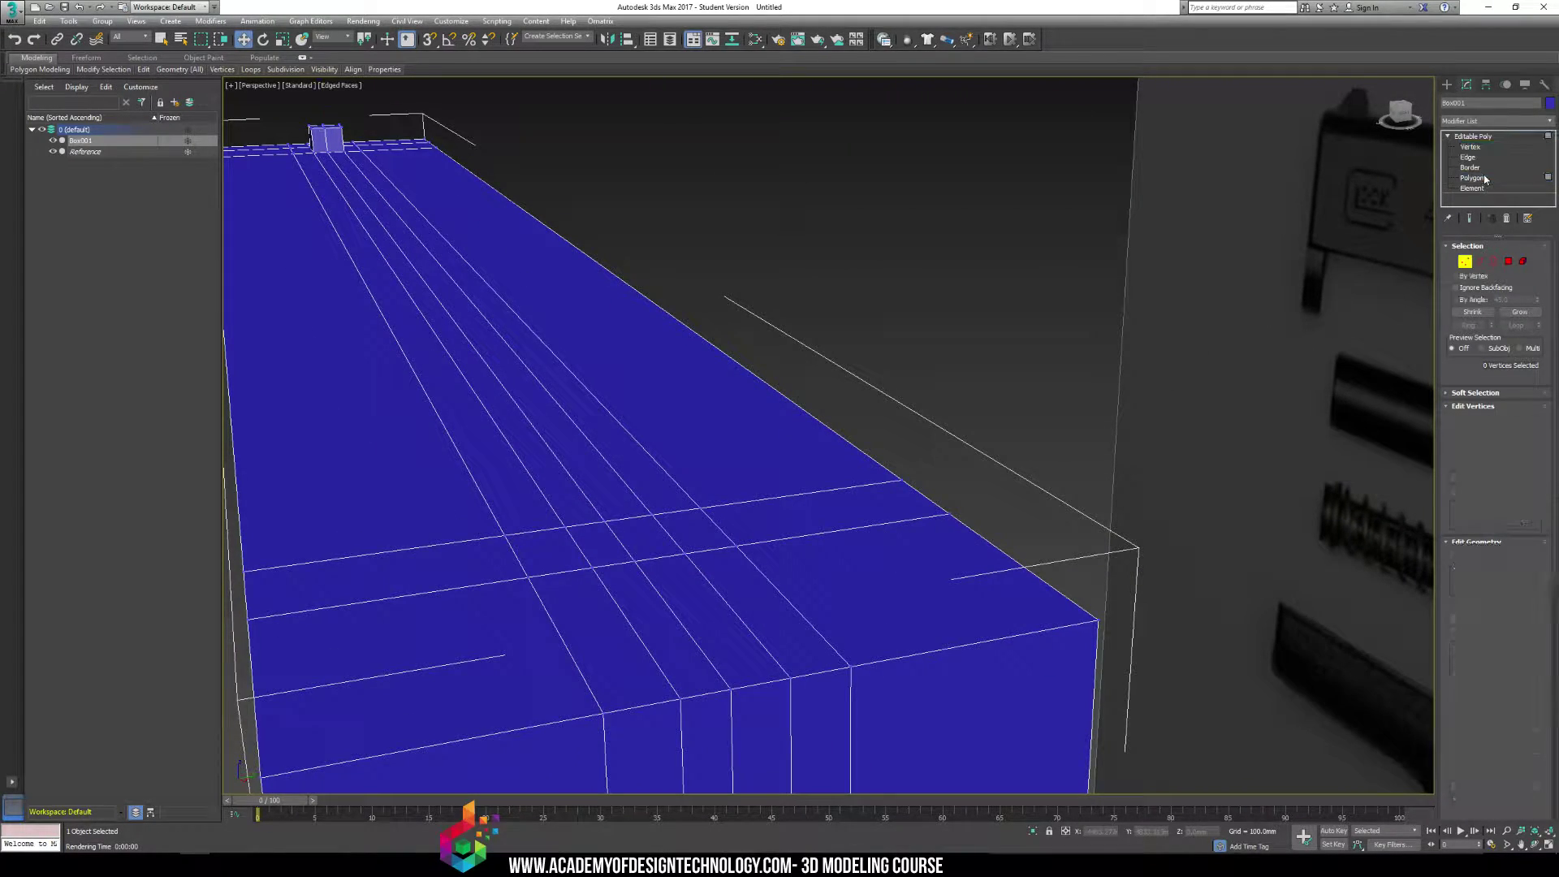
{"action": "left_click", "coordinate": [548, 553]}
{"action": "left_click", "coordinate": [694, 532], "text": "ctrl"}
{"action": "middle_click_drag", "start_coordinate": [763, 566], "coordinate": [693, 518], "text": "alt"}
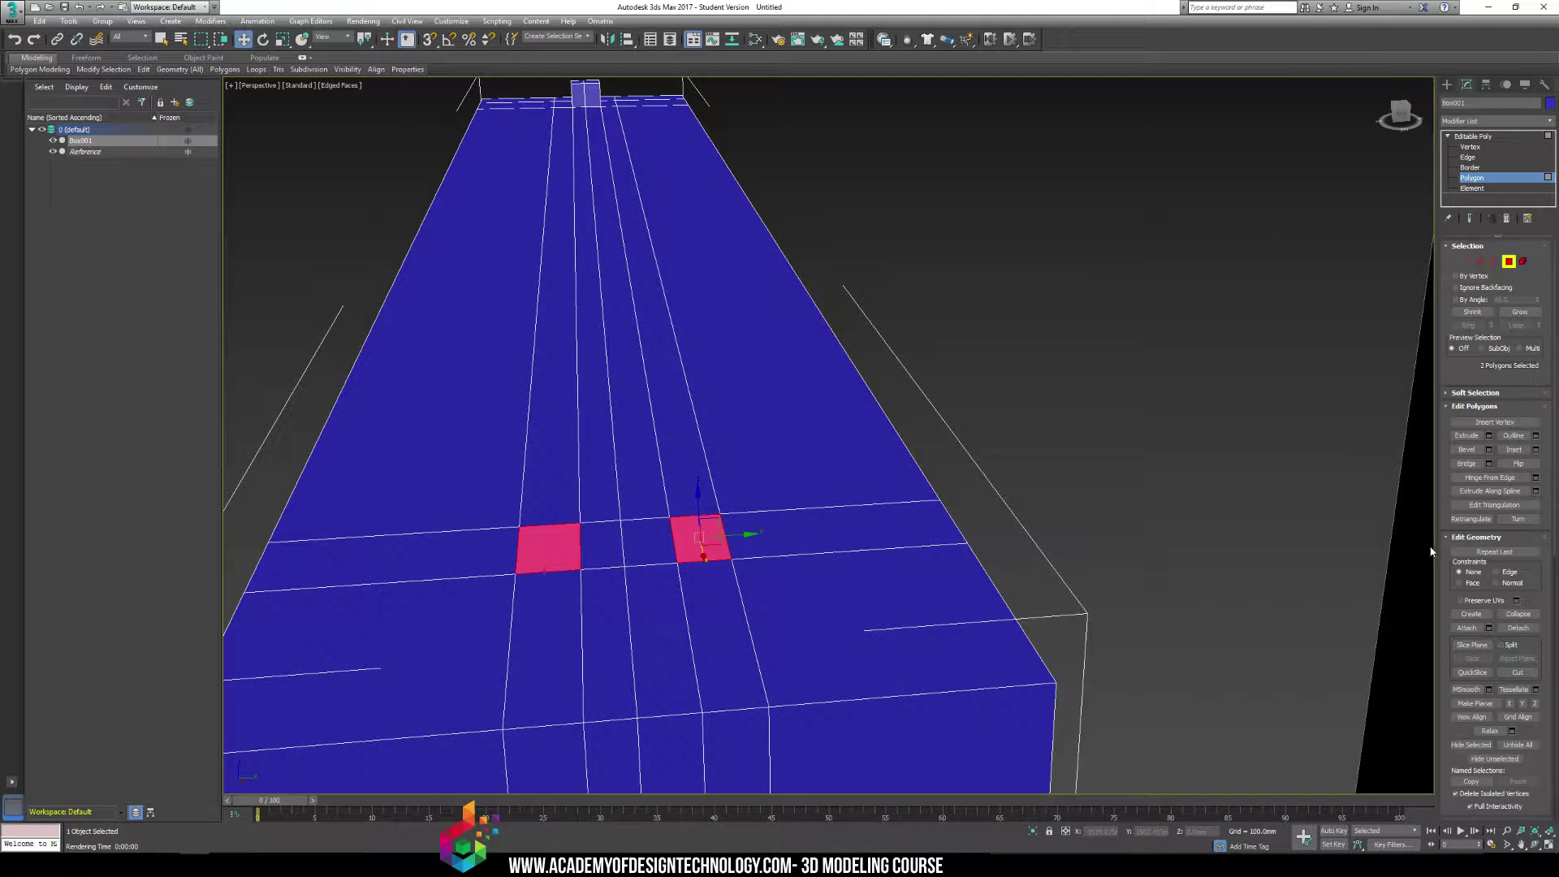
Delete all polygons on the upper side of the slide's centerline in the top view, keeping only the other half
{"action": "mouse_move", "coordinate": [647, 257]}
{"action": "middle_mouse_down", "text": "alt"}
{"action": "mouse_move", "coordinate": [624, 219]}
{"action": "mouse_move", "coordinate": [621, 245]}
{"action": "middle_mouse_up", "text": "alt"}
{"action": "scroll", "coordinate": [620, 247], "scroll_direction": "down", "scroll_amount": 5}
{"action": "middle_click_drag", "start_coordinate": [656, 339], "coordinate": [638, 320], "text": "alt"}
{"action": "key", "text": "f"}
{"action": "key", "text": "t"}
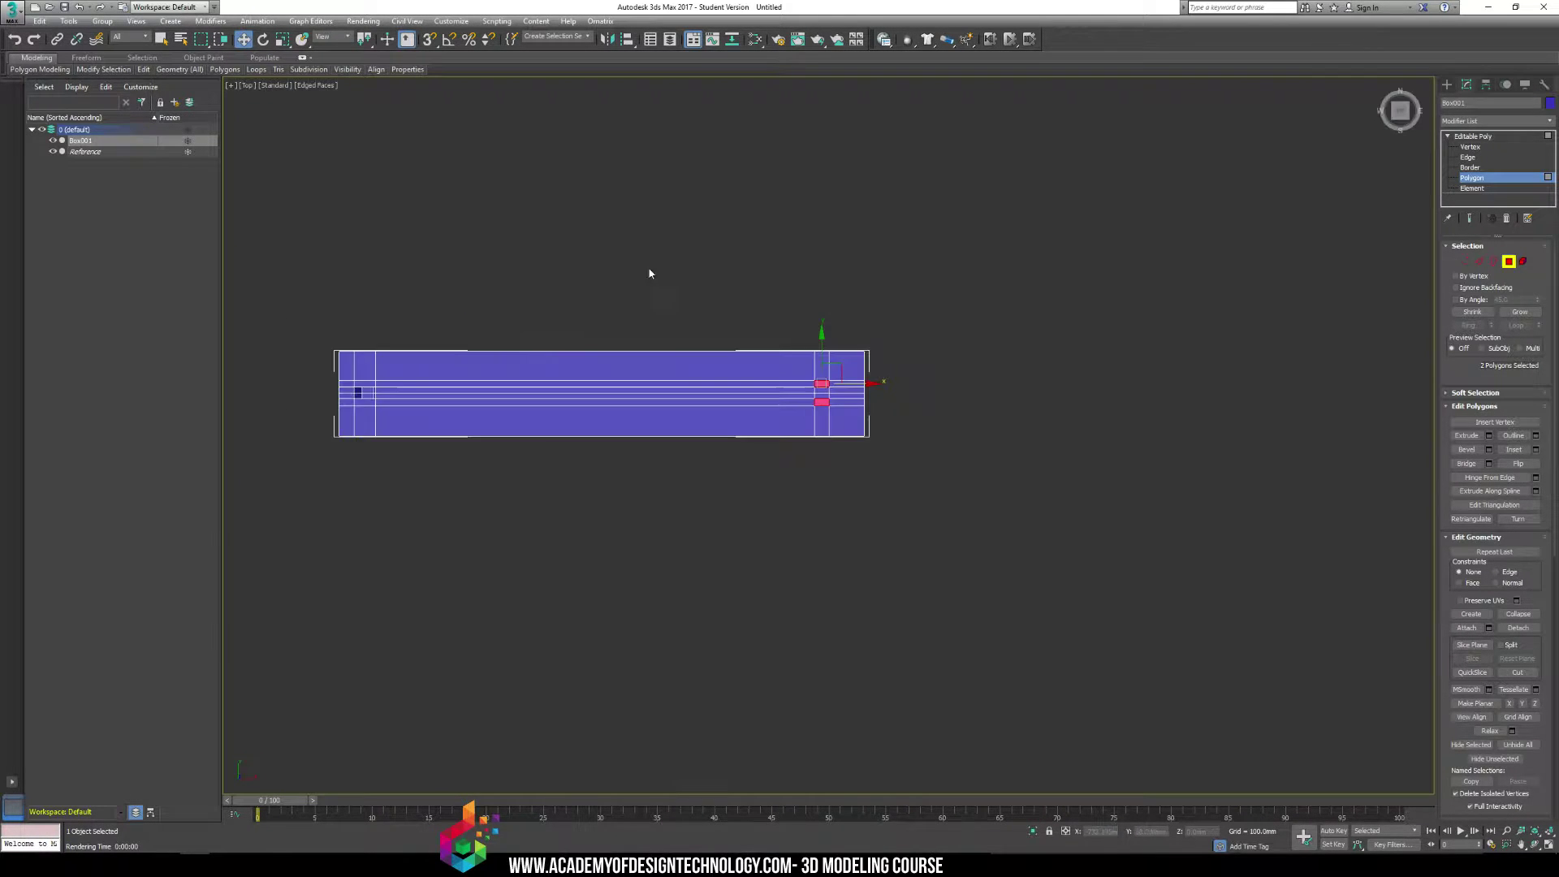
{"action": "middle_click_drag", "start_coordinate": [456, 354], "coordinate": [535, 397]}
{"action": "scroll", "coordinate": [412, 408], "scroll_direction": "up", "scroll_amount": 4}
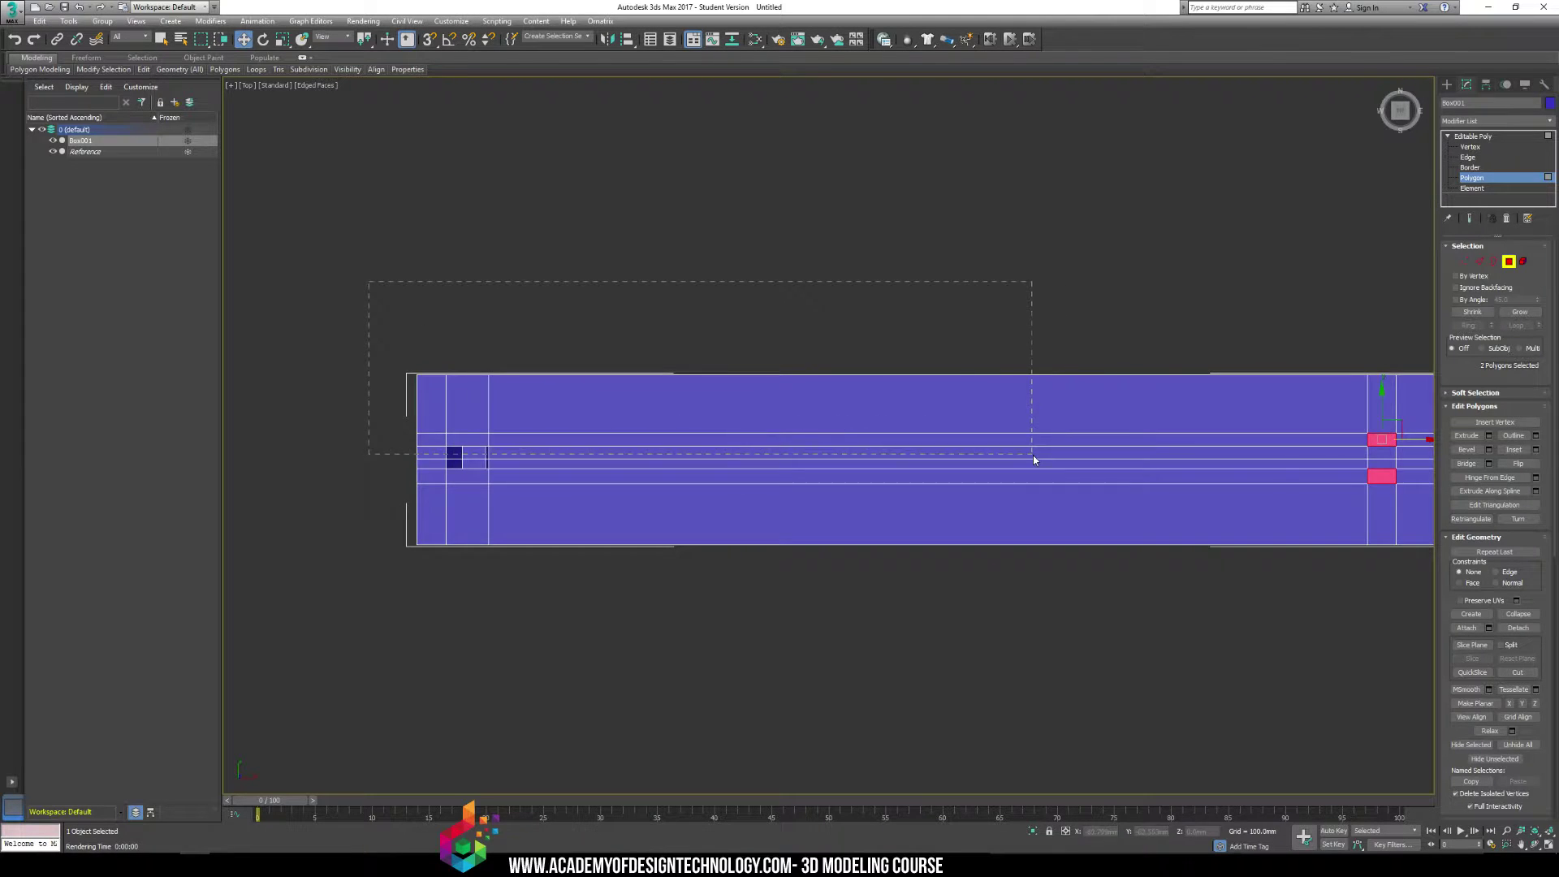
{"action": "left_click_drag", "start_coordinate": [1033, 457], "coordinate": [1032, 458]}
{"action": "middle_click_drag", "start_coordinate": [1047, 443], "coordinate": [737, 420]}
{"action": "left_click_drag", "start_coordinate": [1200, 410], "coordinate": [1170, 455], "text": "ctrl"}
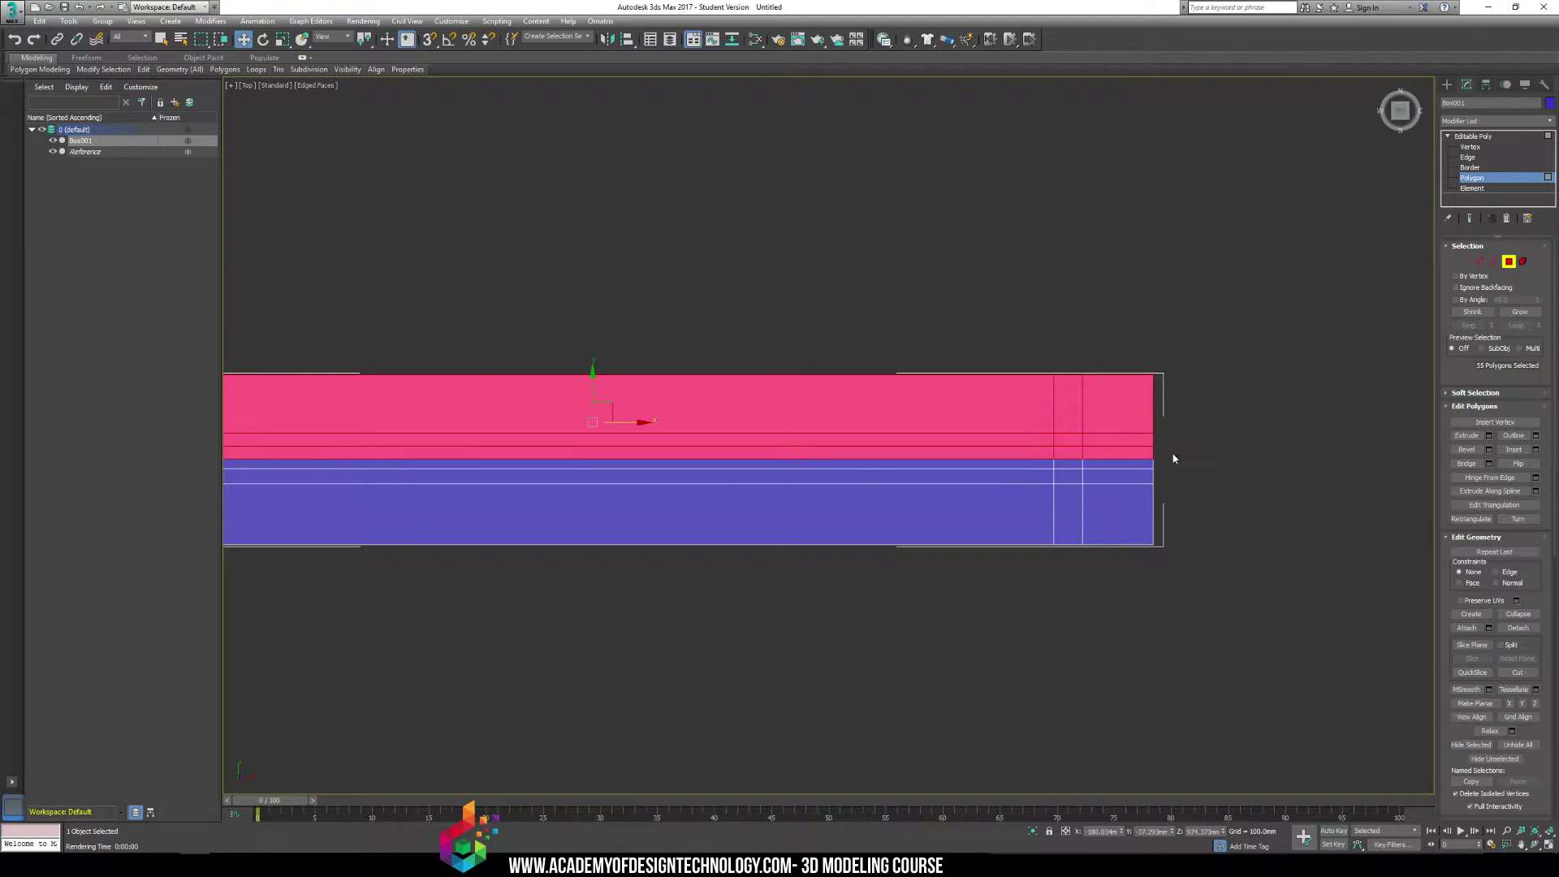
{"action": "key", "text": "Delete"}
{"action": "middle_click_drag", "start_coordinate": [724, 457], "coordinate": [855, 457]}
{"action": "scroll", "coordinate": [811, 434], "scroll_direction": "down", "scroll_amount": 3}
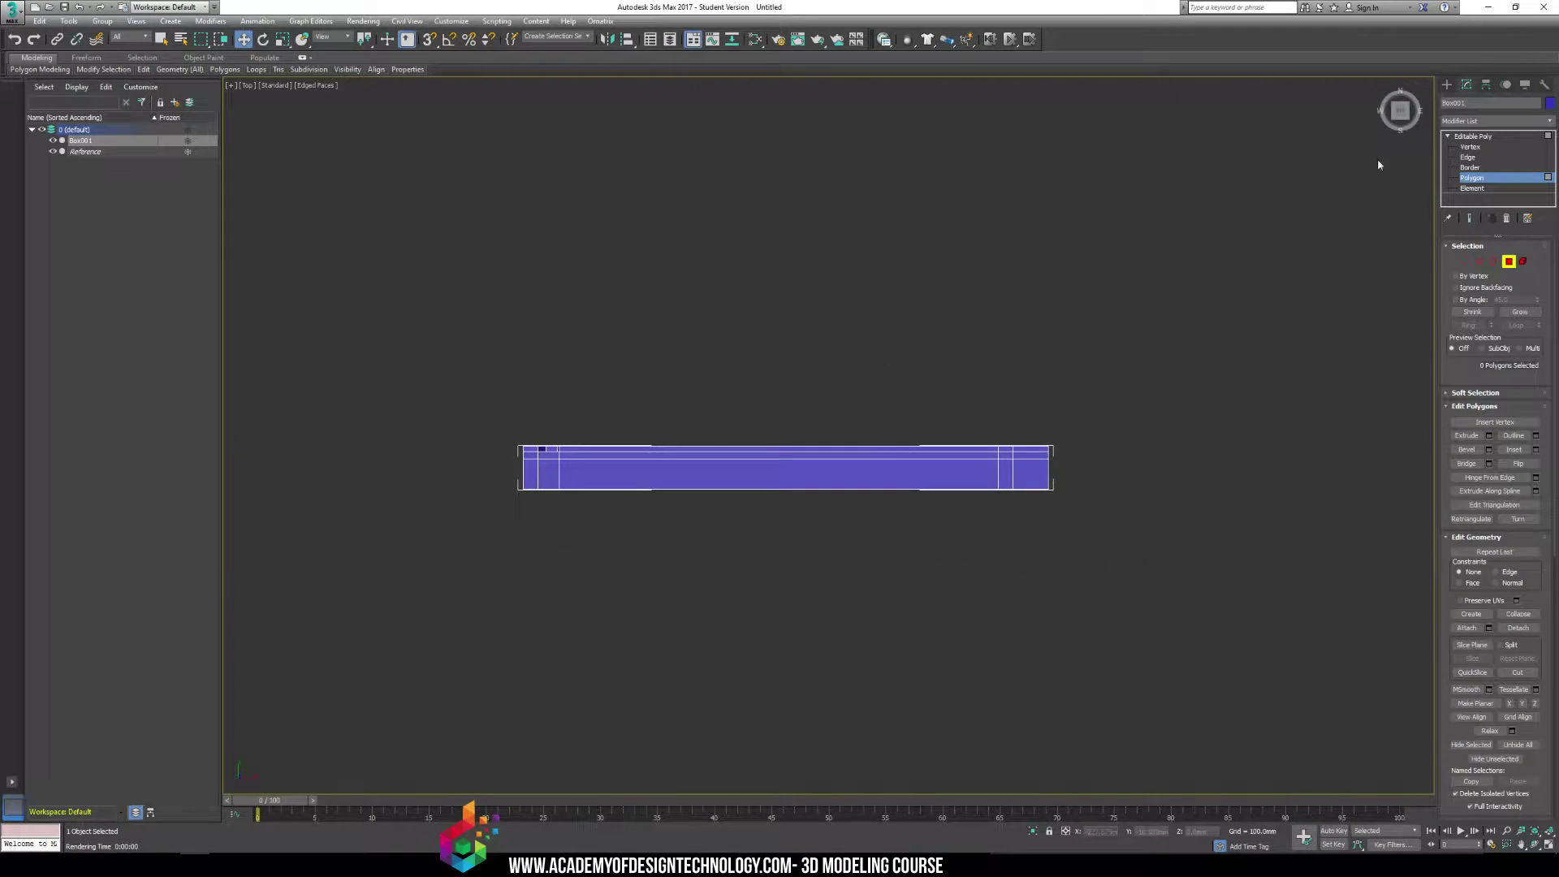
Move only the slide's pivot onto the cut centerline edge of the remaining half in the top view
{"action": "left_click", "coordinate": [1446, 84]}
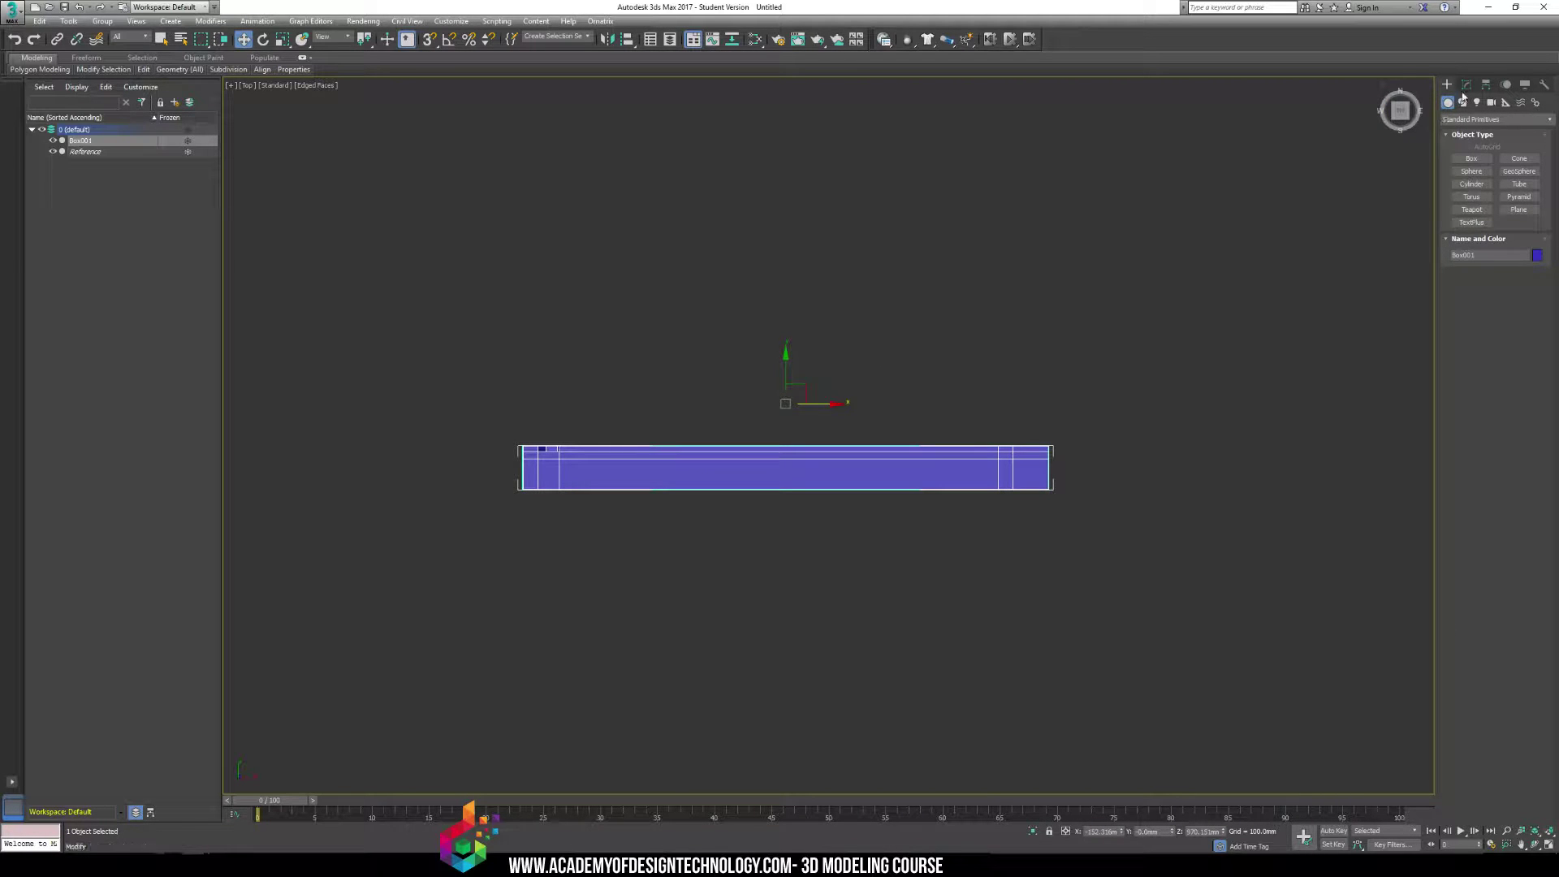
{"action": "left_click", "coordinate": [1485, 85]}
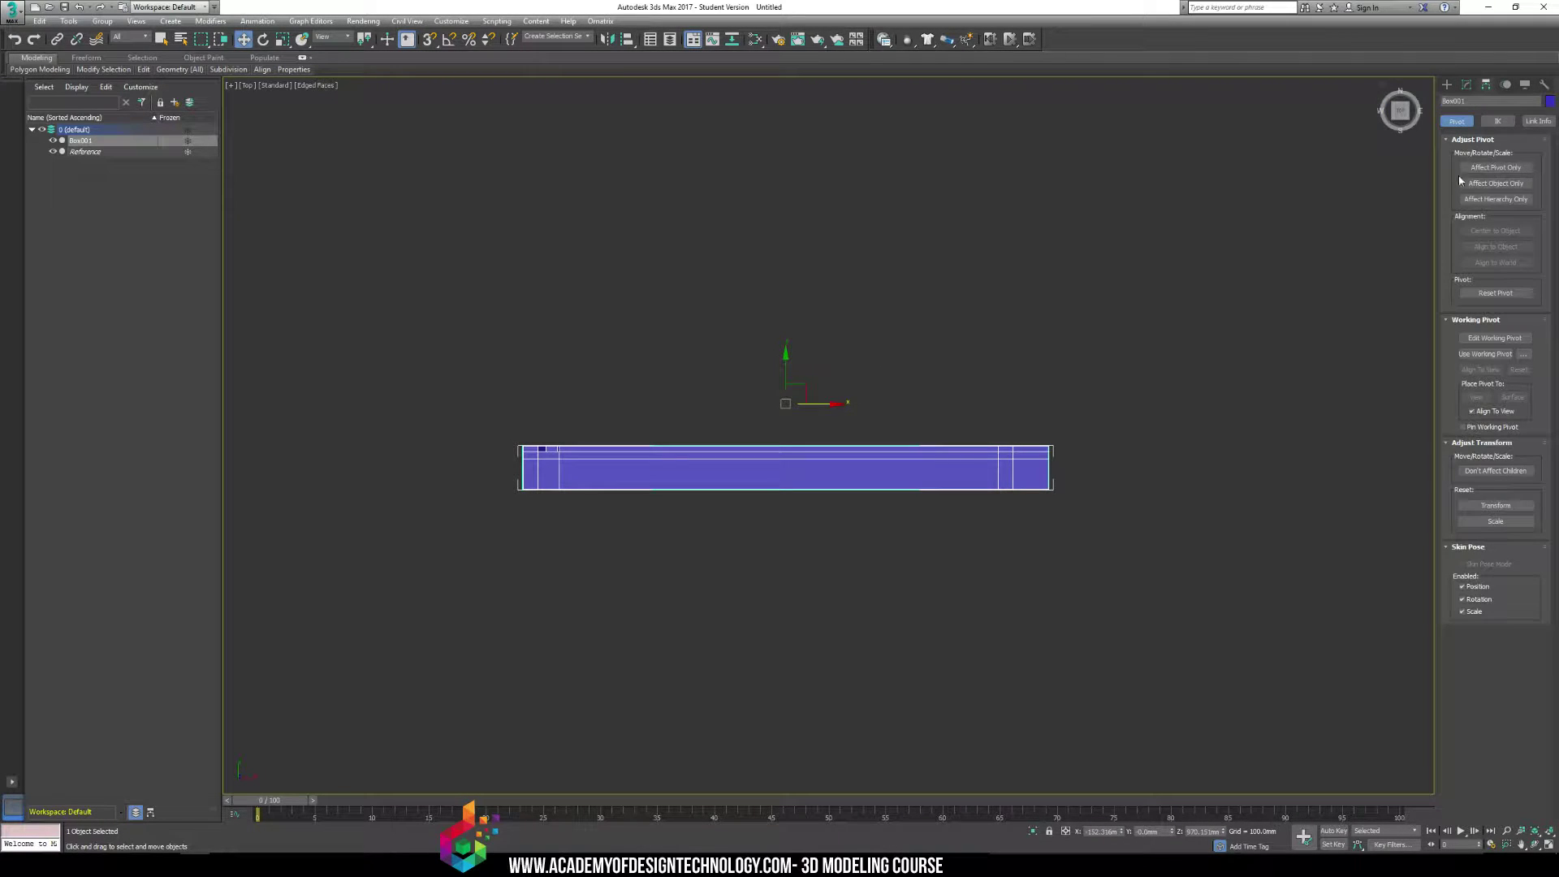
{"action": "left_click", "coordinate": [1485, 168]}
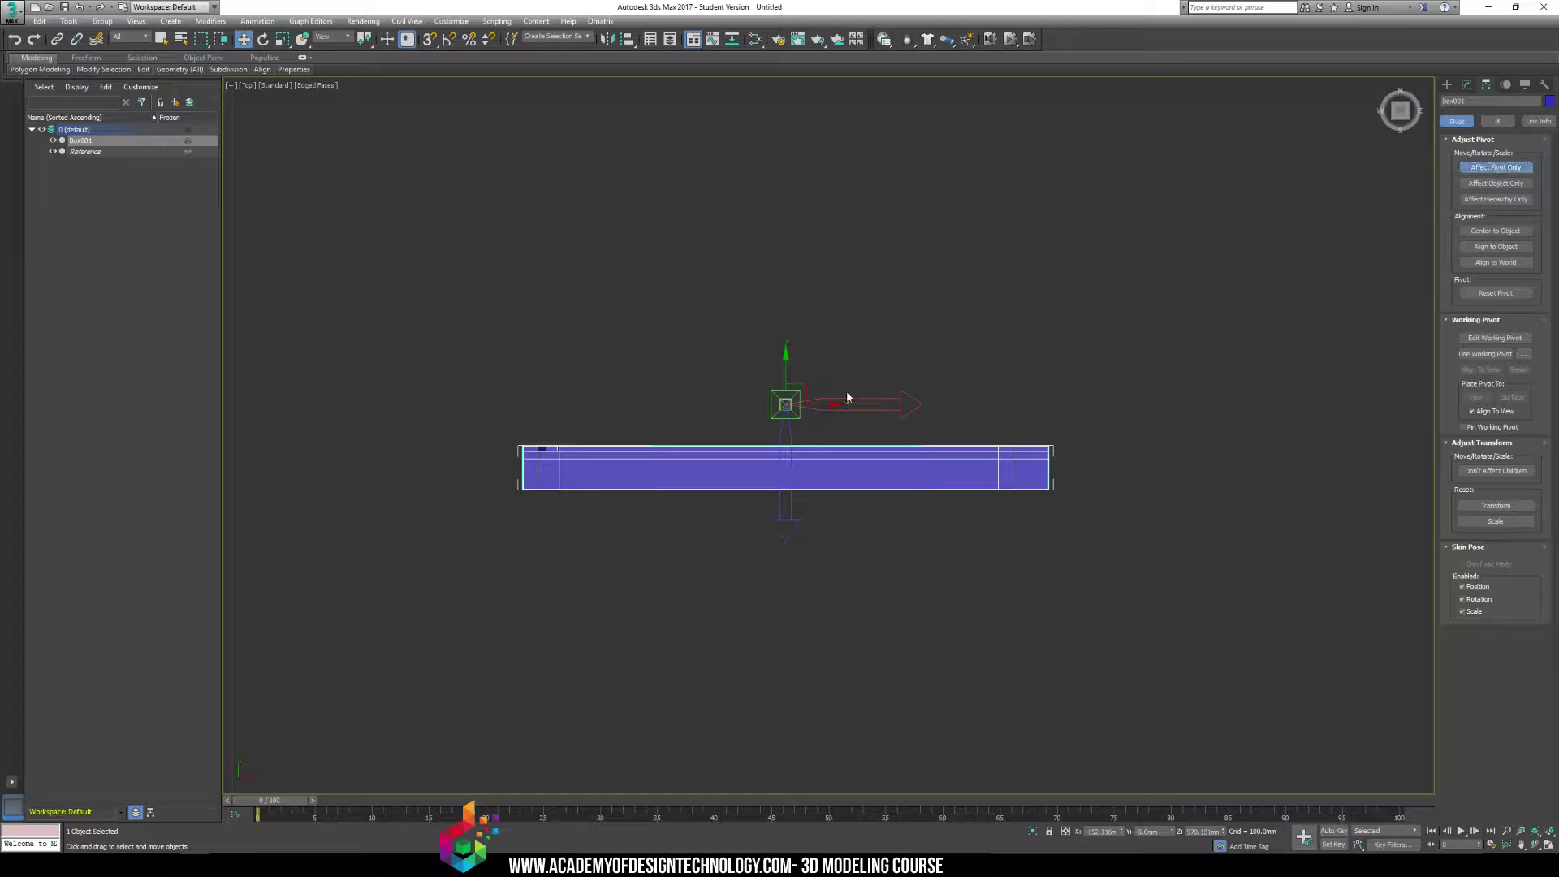
{"action": "scroll", "coordinate": [746, 386], "scroll_direction": "up", "scroll_amount": 5}
{"action": "left_click_drag", "start_coordinate": [701, 419], "coordinate": [653, 534]}
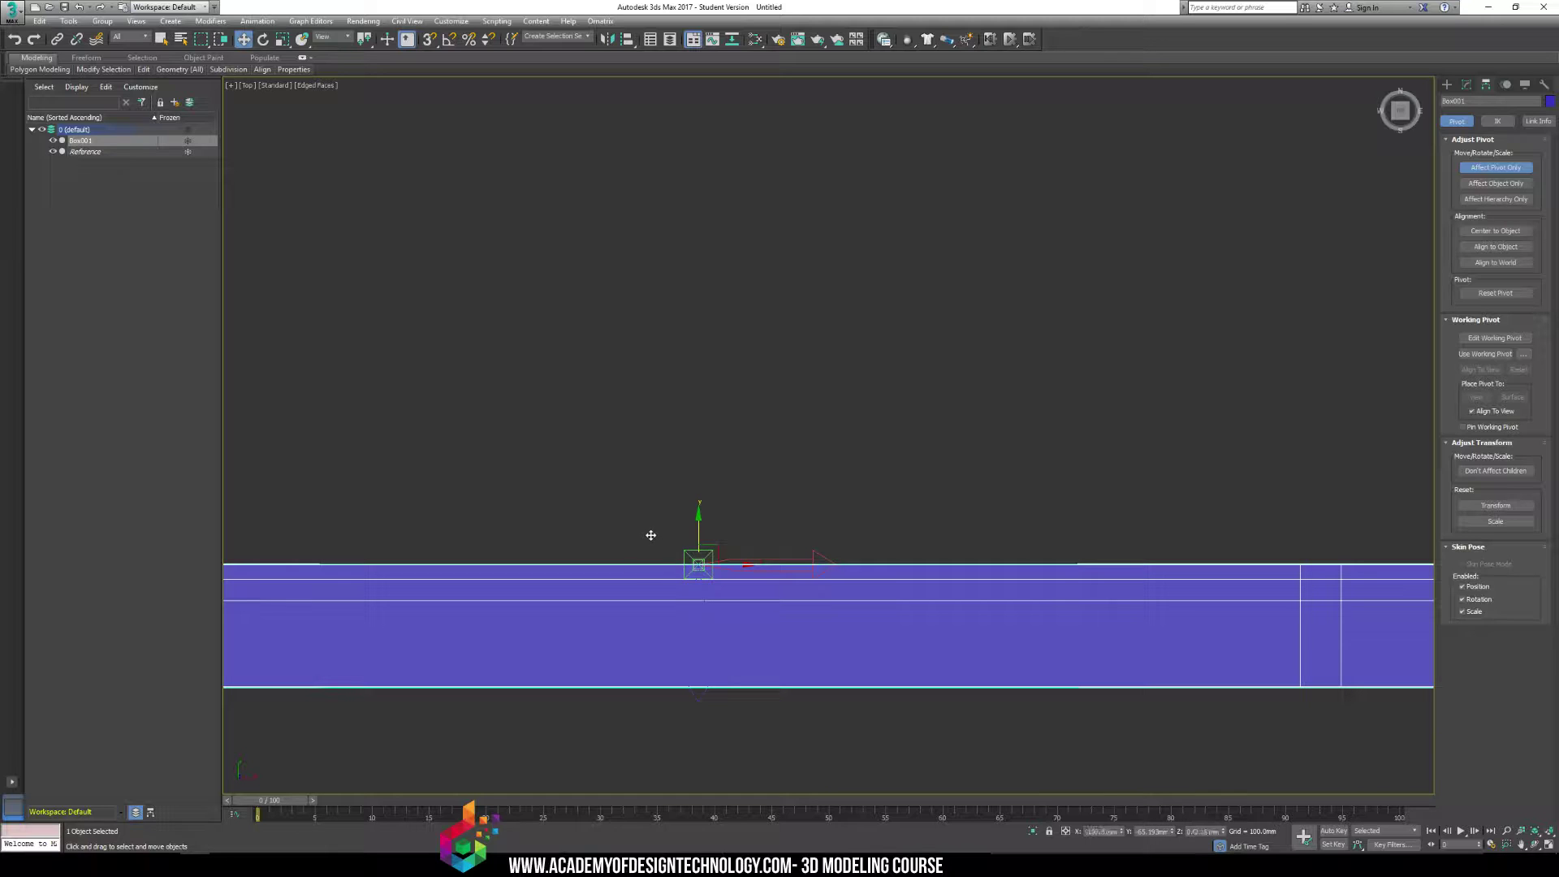
Mirror the slide half across the Y axis as a Reference clone to complete the other side
{"action": "left_click", "coordinate": [1447, 84]}
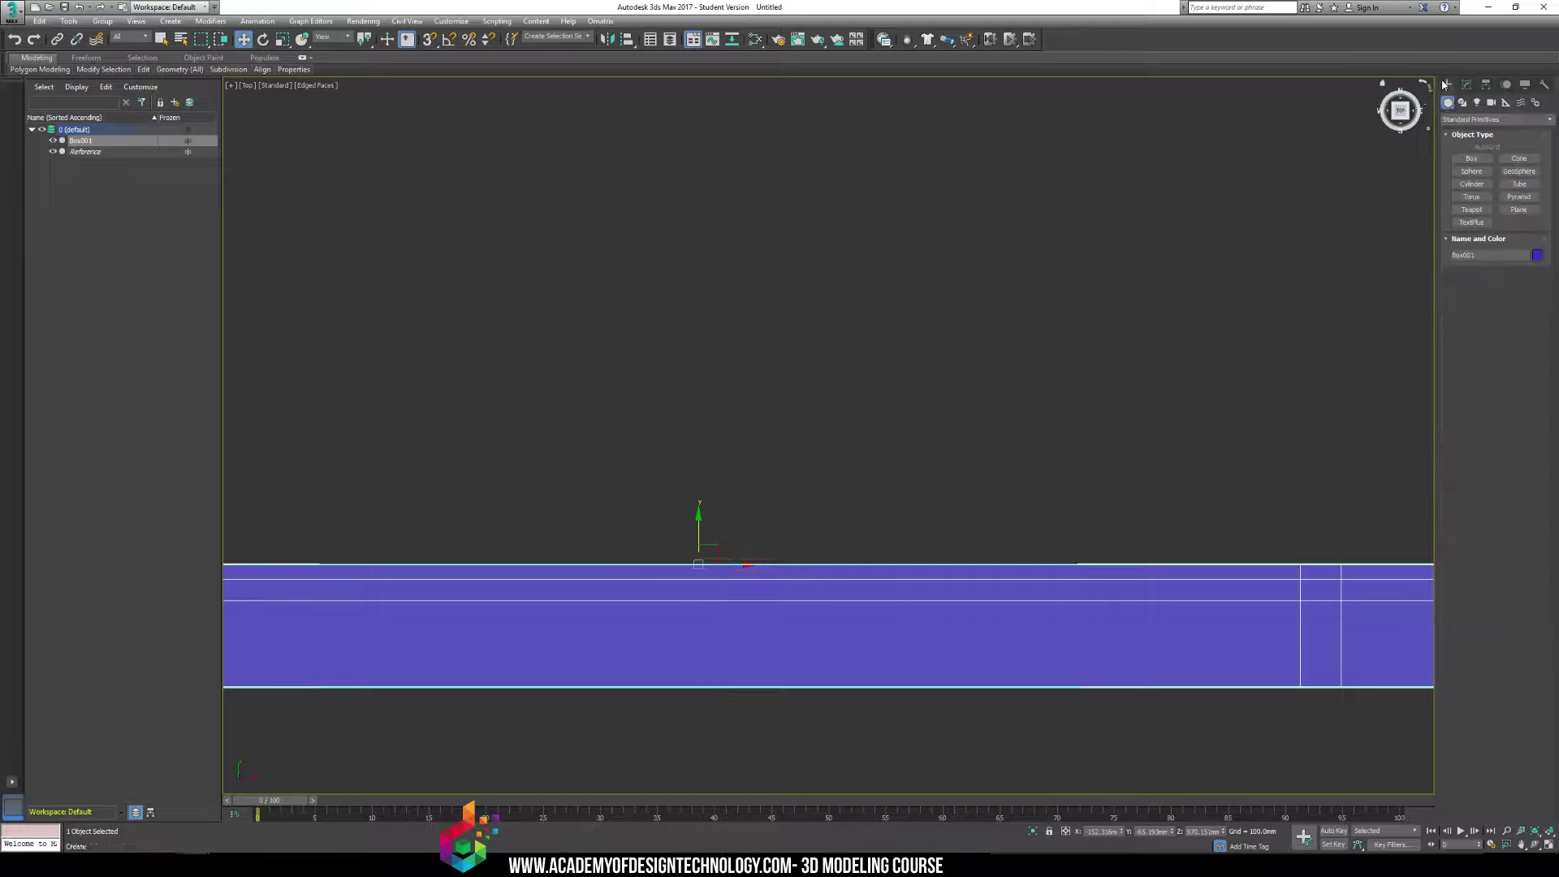
{"action": "left_click", "coordinate": [75, 21]}
{"action": "left_click", "coordinate": [96, 223]}
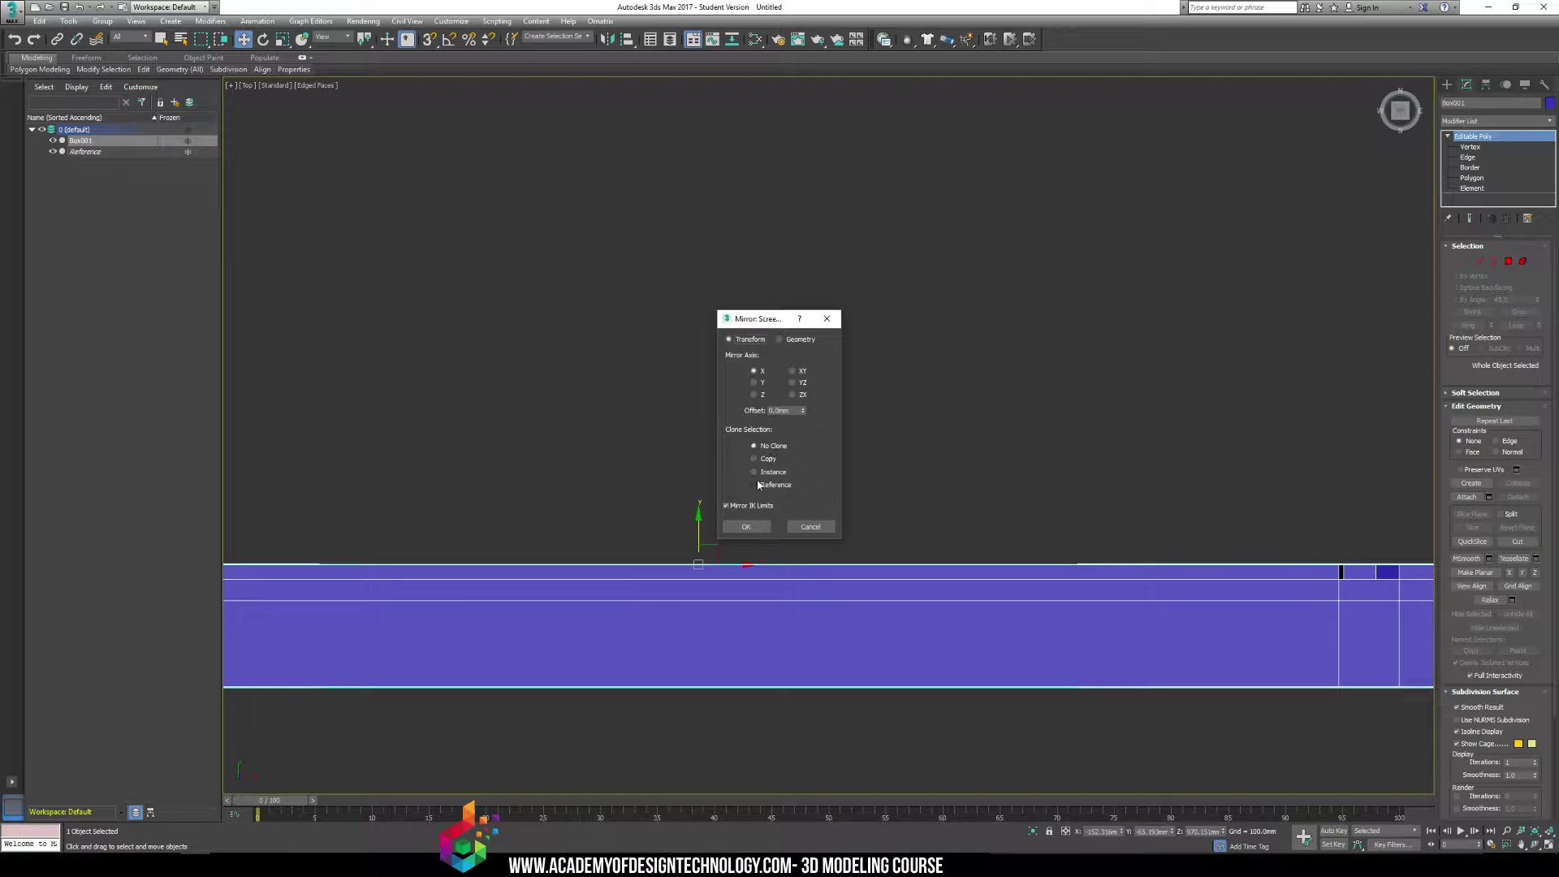
{"action": "left_click", "coordinate": [755, 485]}
{"action": "left_click", "coordinate": [756, 383]}
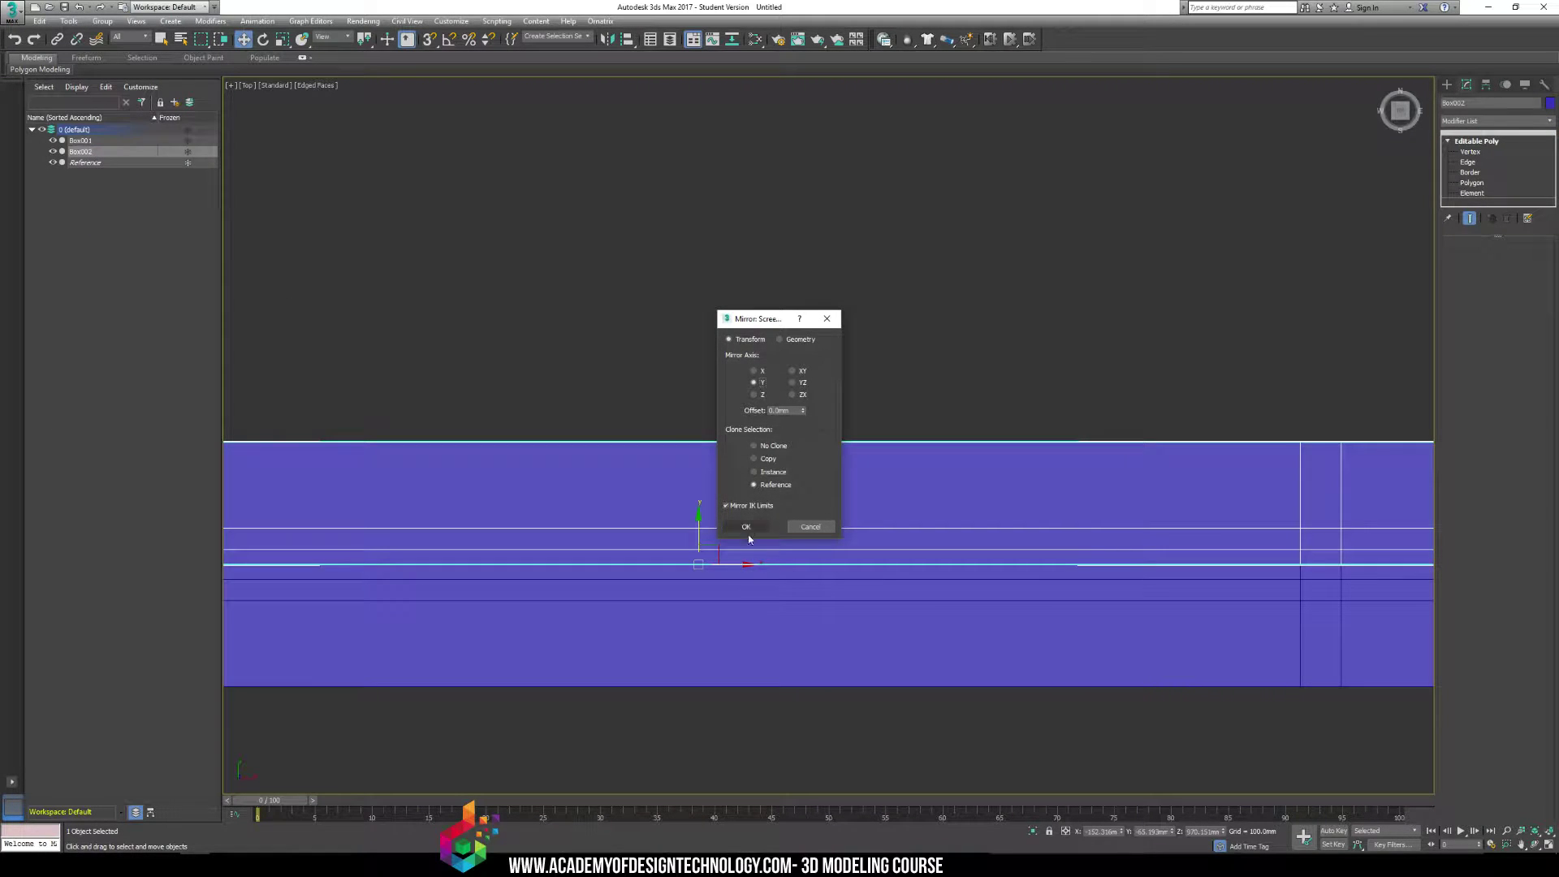
{"action": "left_click", "coordinate": [746, 526]}
{"action": "left_click", "coordinate": [737, 407]}
Extrude the small top polygon beside the center strip at the rear of the original slide half upward for the rear sight
{"action": "scroll", "coordinate": [684, 467], "scroll_direction": "down", "scroll_amount": 2}
{"action": "key", "text": "p"}
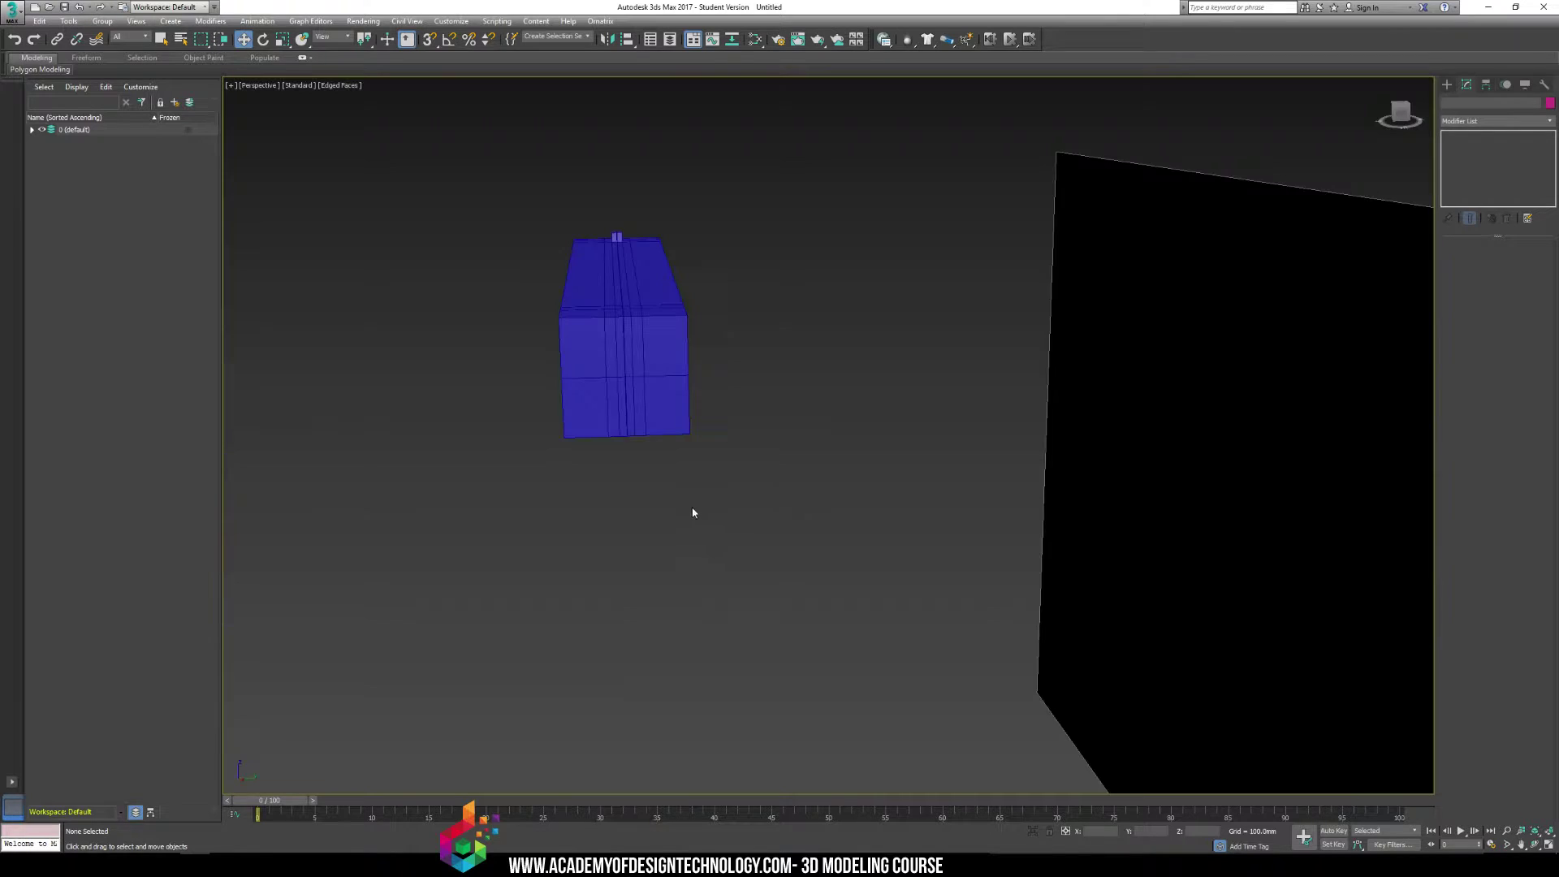
{"action": "middle_click_drag", "start_coordinate": [623, 382], "coordinate": [695, 386], "text": "alt"}
{"action": "left_click", "coordinate": [695, 387]}
{"action": "key", "text": "z"}
{"action": "middle_click_drag", "start_coordinate": [849, 376], "coordinate": [885, 430], "text": "alt"}
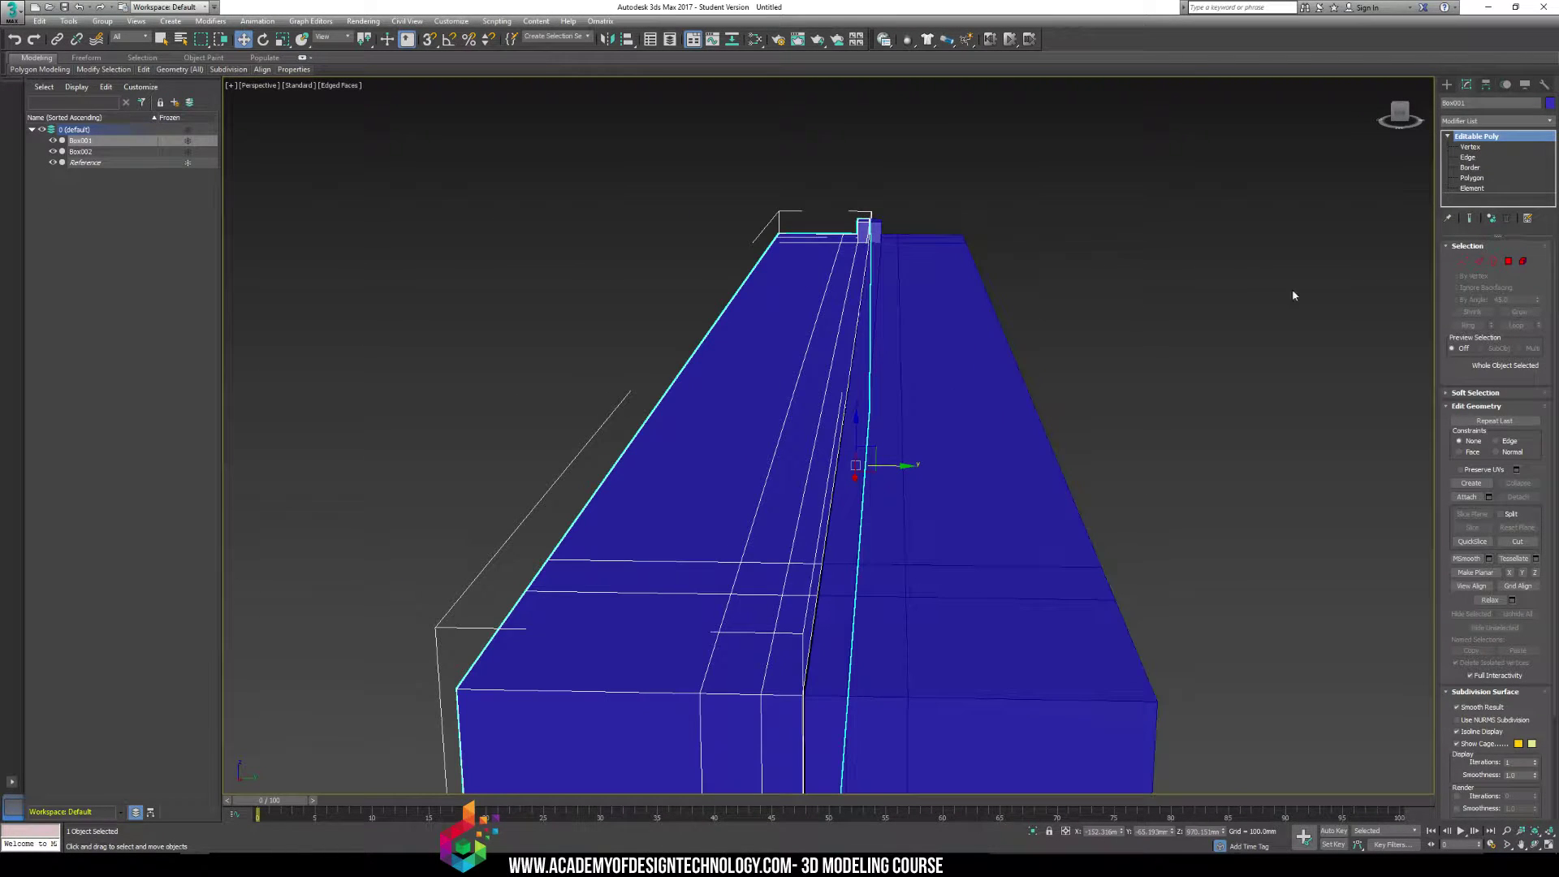
{"action": "left_click", "coordinate": [1472, 178]}
{"action": "left_click", "coordinate": [756, 576]}
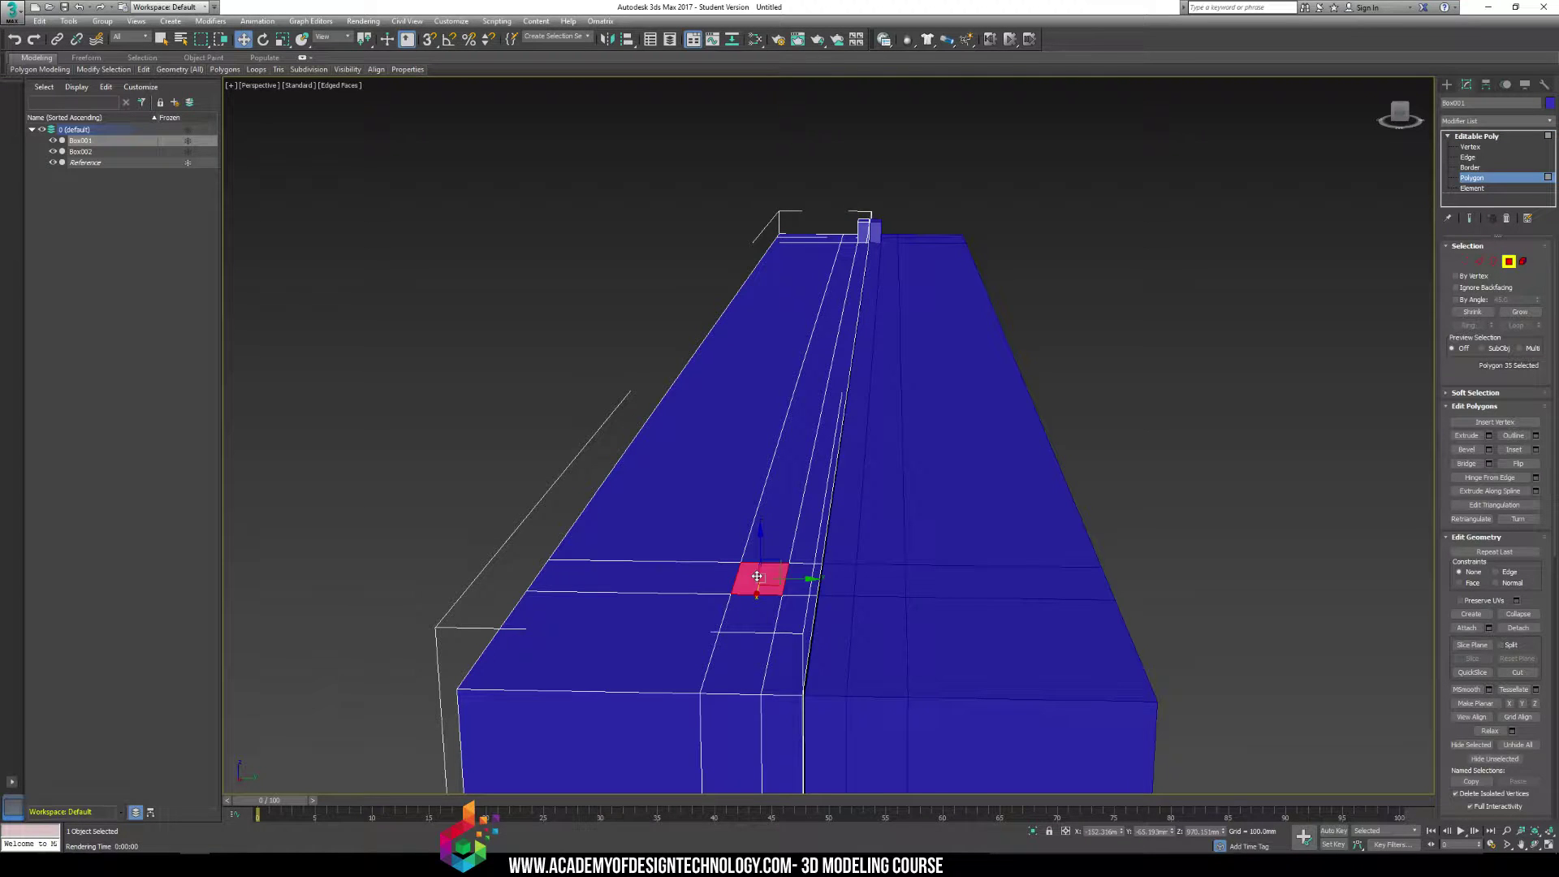
{"action": "left_click", "coordinate": [1466, 435]}
{"action": "middle_click_drag", "start_coordinate": [1054, 435], "coordinate": [1042, 431], "text": "alt"}
{"action": "scroll", "coordinate": [1069, 422], "scroll_direction": "down", "scroll_amount": 3}
{"action": "scroll", "coordinate": [1068, 421], "scroll_direction": "up", "scroll_amount": 3}
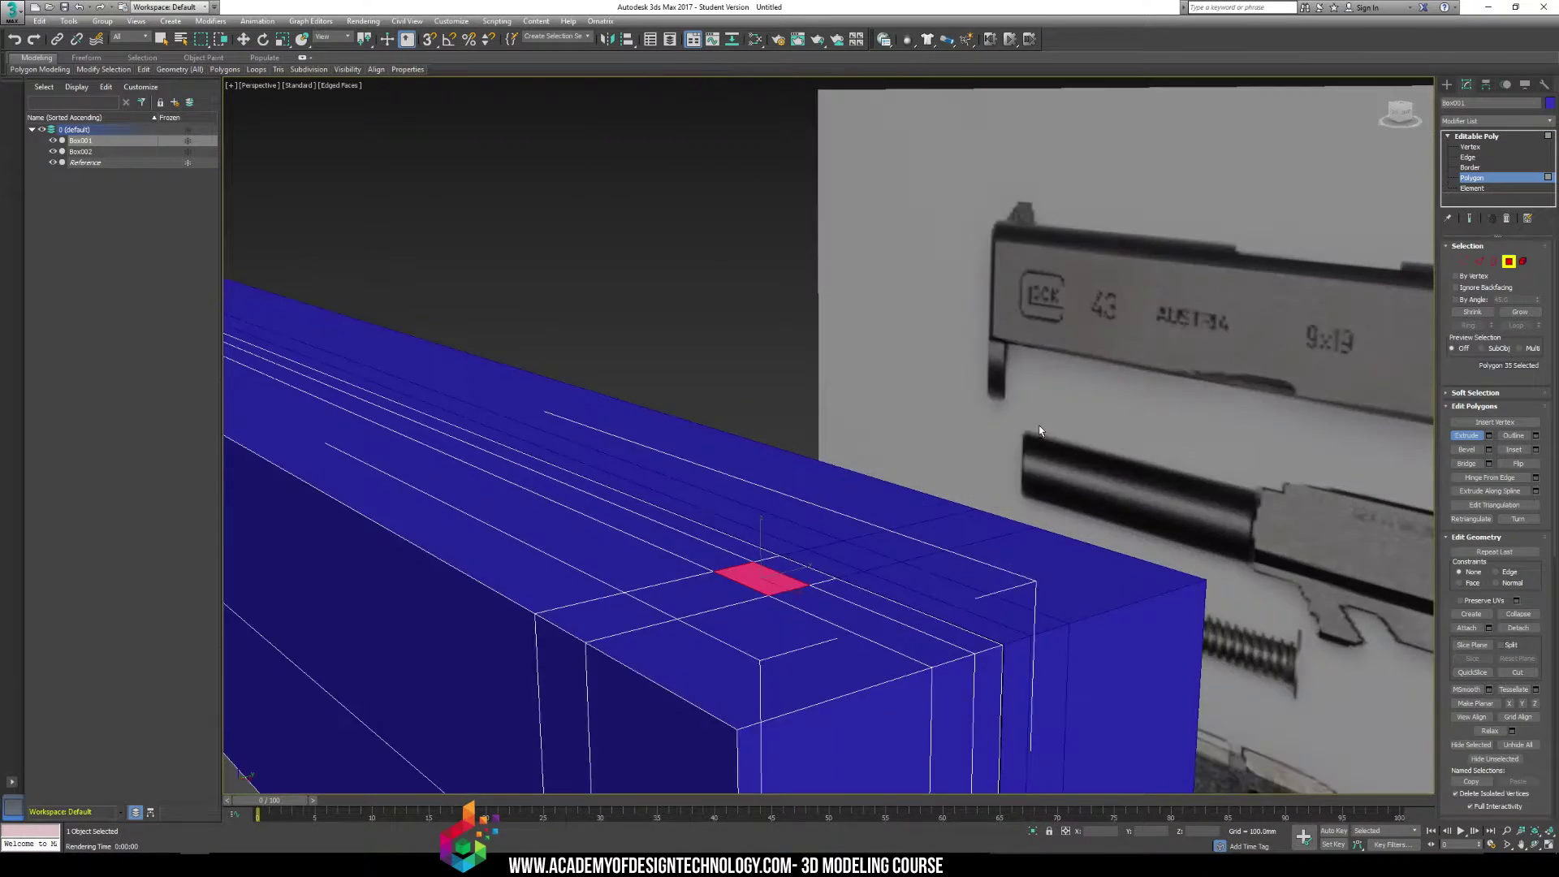
{"action": "mouse_move", "coordinate": [754, 568]}
{"action": "left_mouse_down"}
{"action": "mouse_move", "coordinate": [767, 532]}
{"action": "mouse_move", "coordinate": [763, 554]}
{"action": "left_mouse_up"}
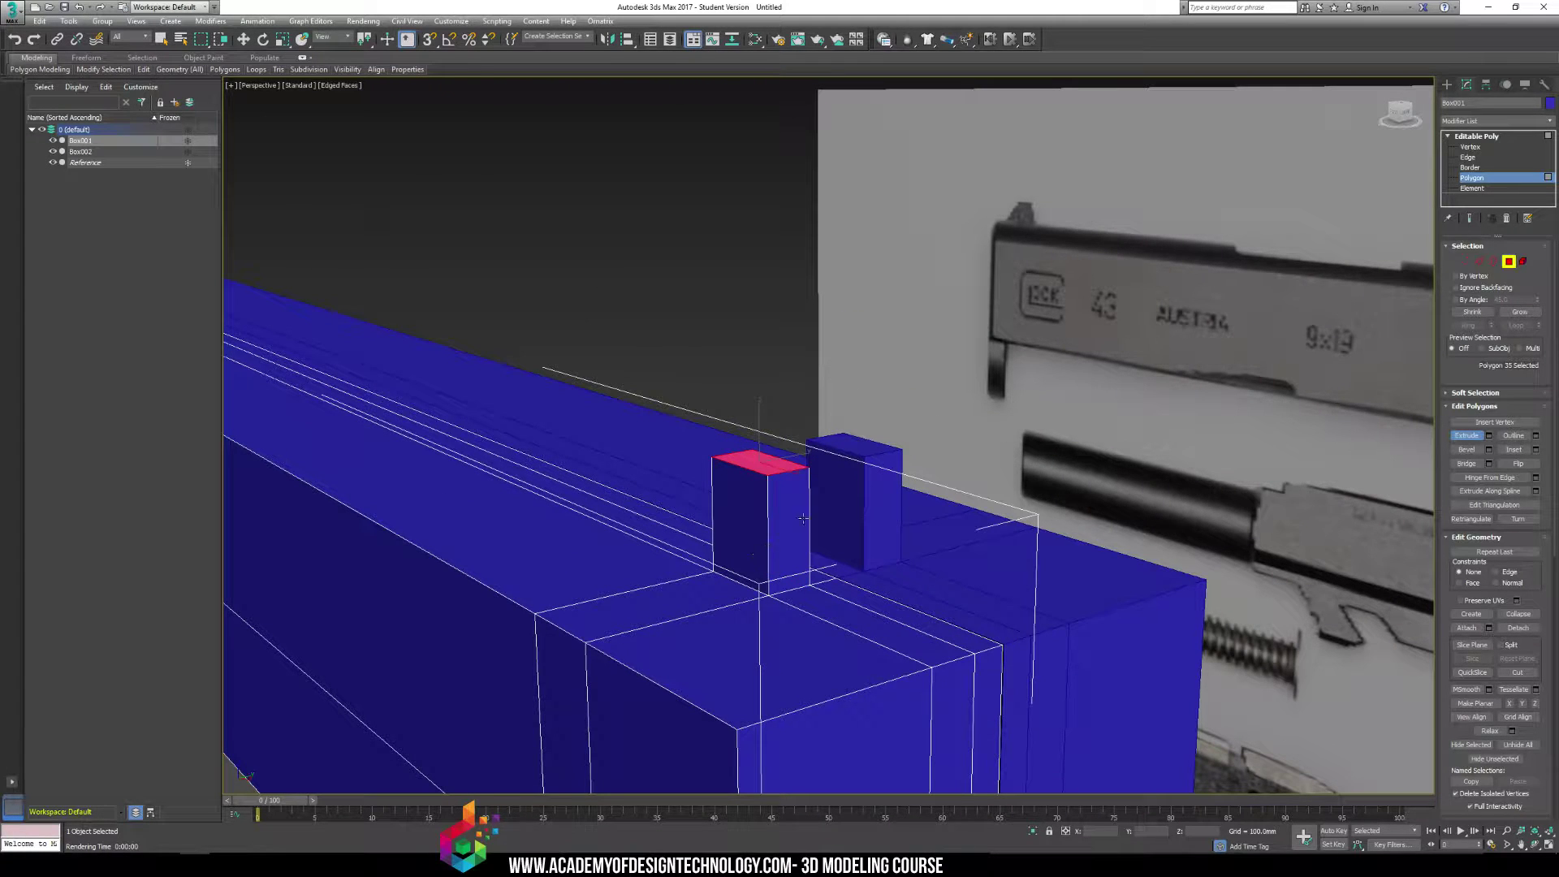
Taper the rear sight by narrowing its top polygon and lowering it to match the reference in the front view
{"action": "scroll", "coordinate": [803, 418], "scroll_direction": "down", "scroll_amount": 3}
{"action": "key", "text": "f"}
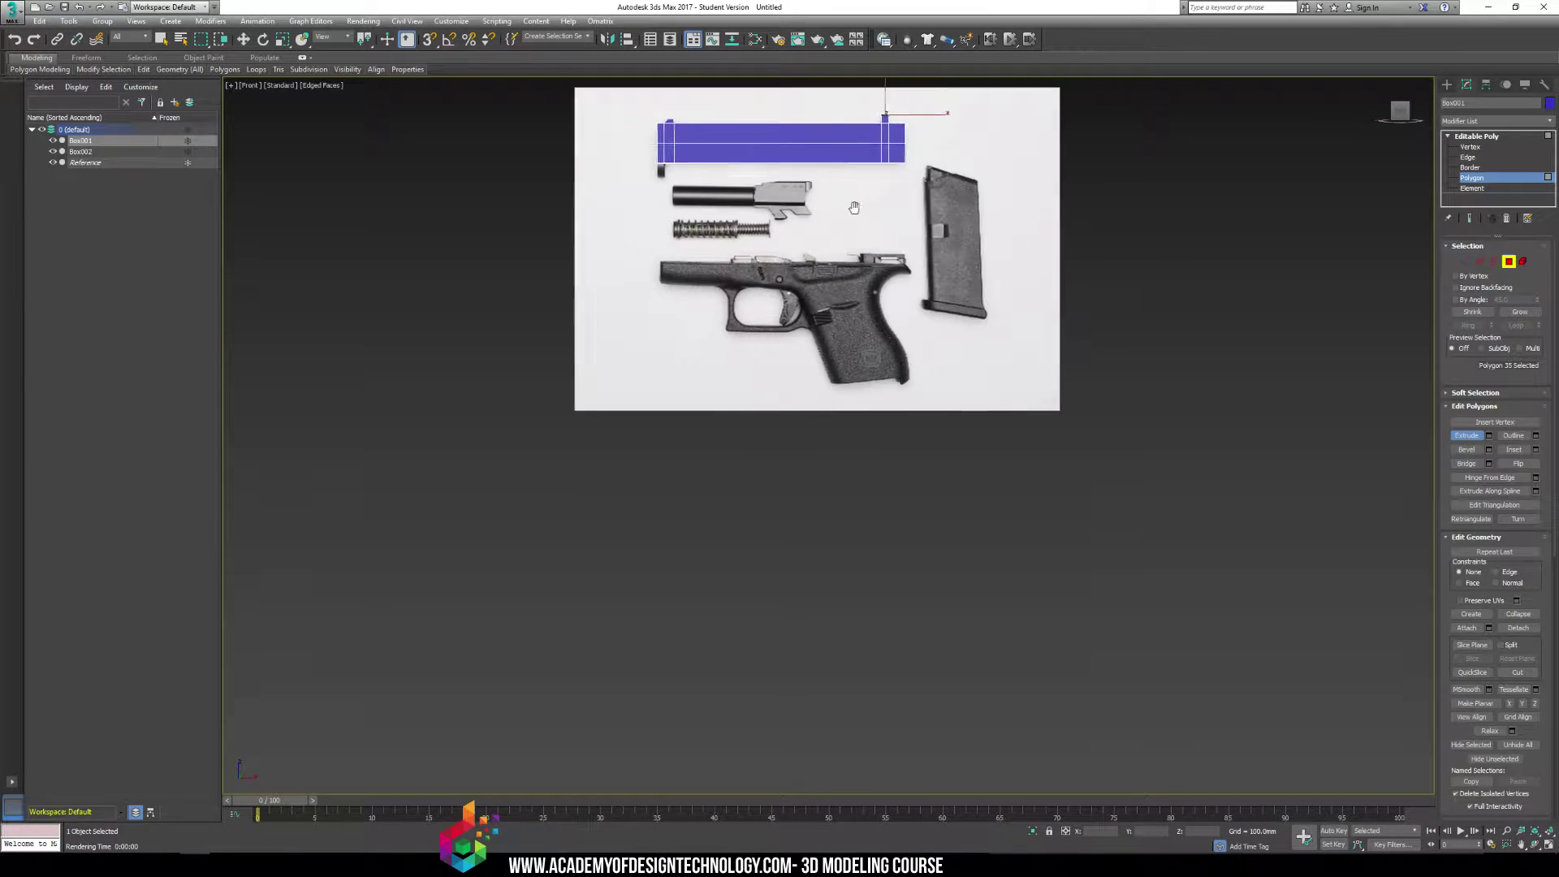
{"action": "scroll", "coordinate": [790, 251], "scroll_direction": "up", "scroll_amount": 5}
{"action": "middle_click_drag", "start_coordinate": [790, 251], "coordinate": [745, 325]}
{"action": "key", "text": "r"}
{"action": "scroll", "coordinate": [844, 487], "scroll_direction": "up", "scroll_amount": 2}
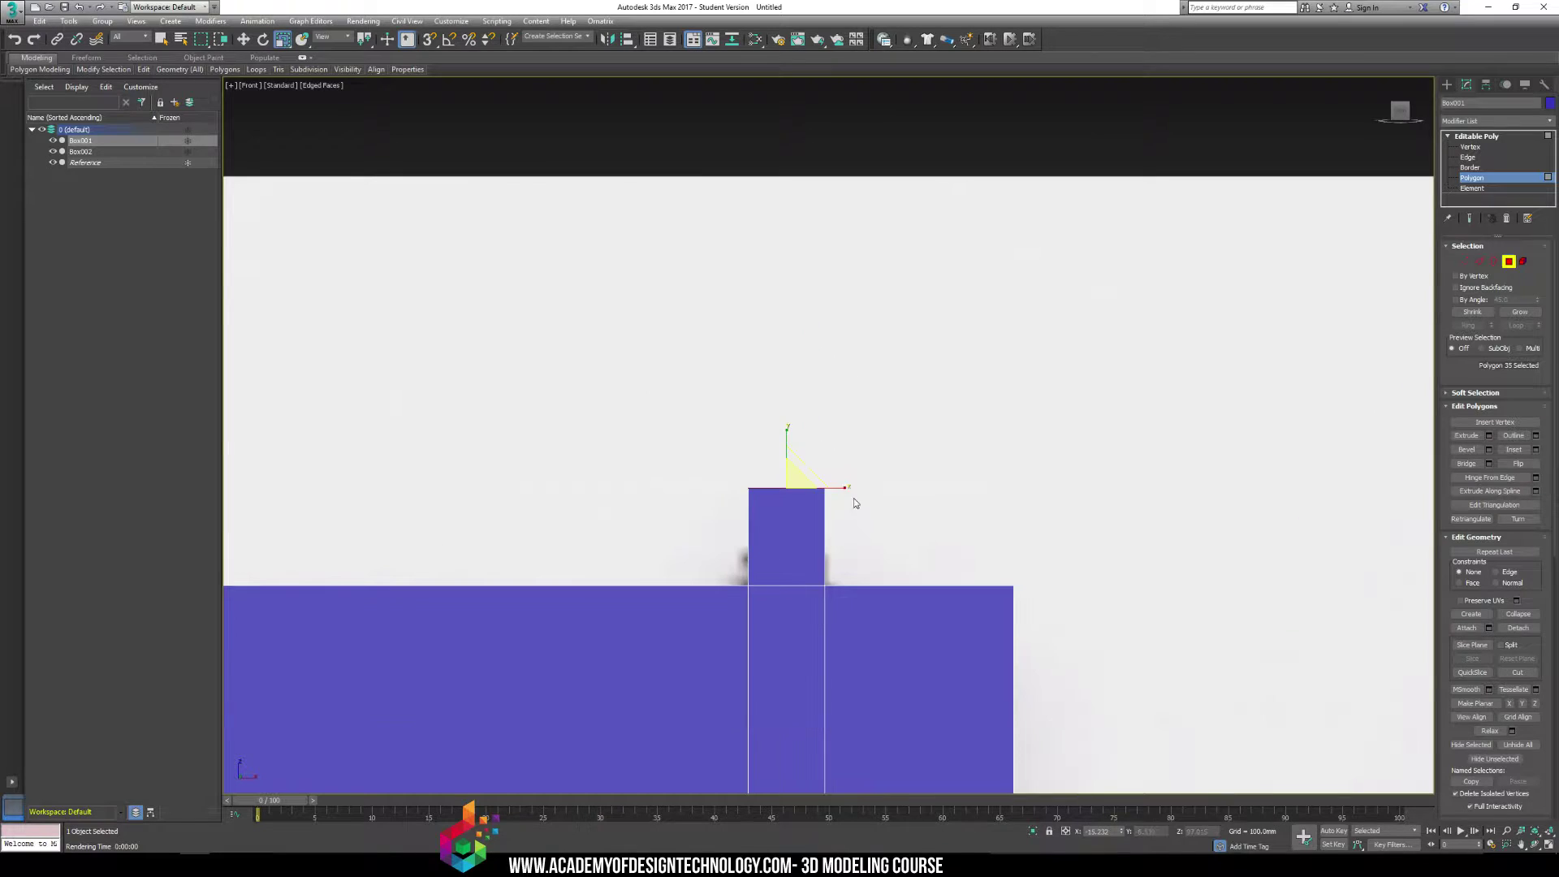
{"action": "left_click_drag", "start_coordinate": [839, 488], "coordinate": [784, 503]}
{"action": "key", "text": "w"}
{"action": "left_click", "coordinate": [784, 503]}
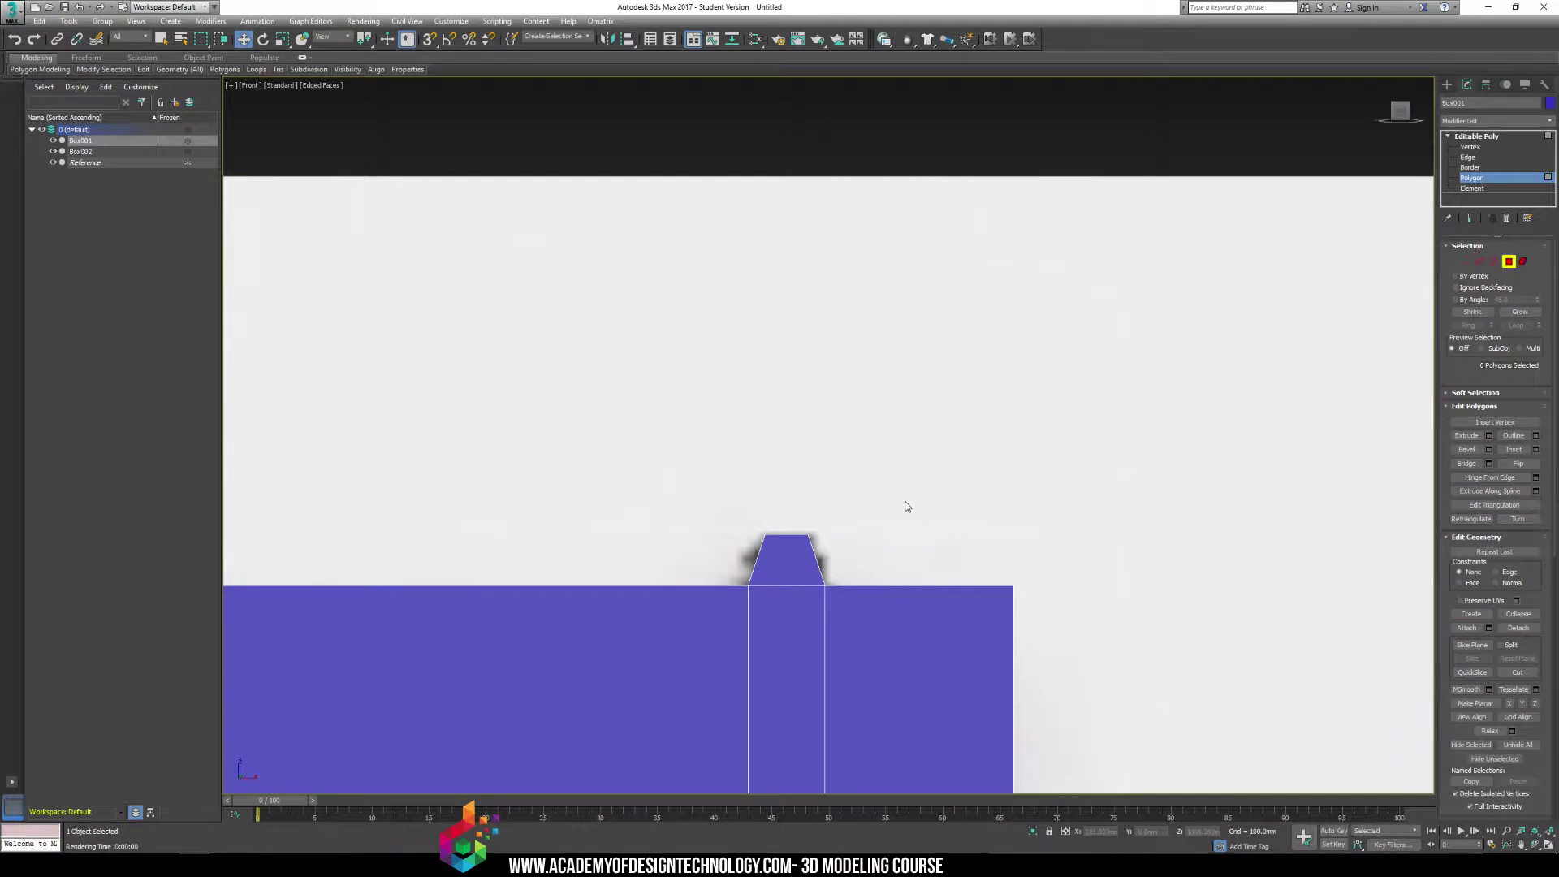
Render the perspective view to check the mirrored slide with both sights, and close the render window
{"action": "scroll", "coordinate": [894, 499], "scroll_direction": "down", "scroll_amount": 4}
{"action": "key", "text": "p"}
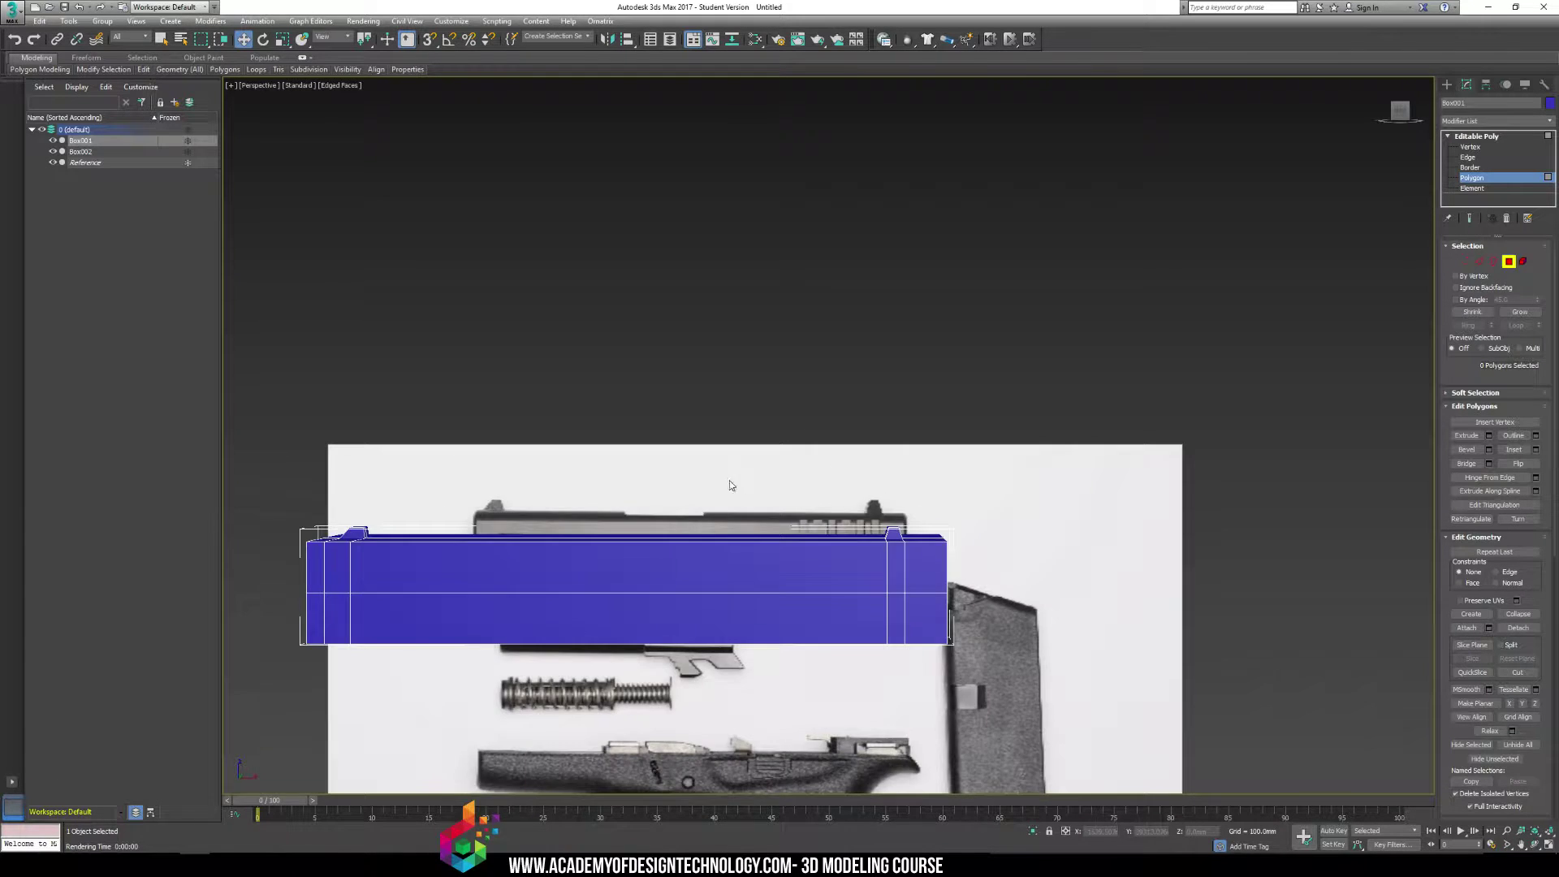
{"action": "middle_click_drag", "start_coordinate": [729, 480], "coordinate": [853, 406], "text": "alt"}
{"action": "key", "text": "shift+q"}
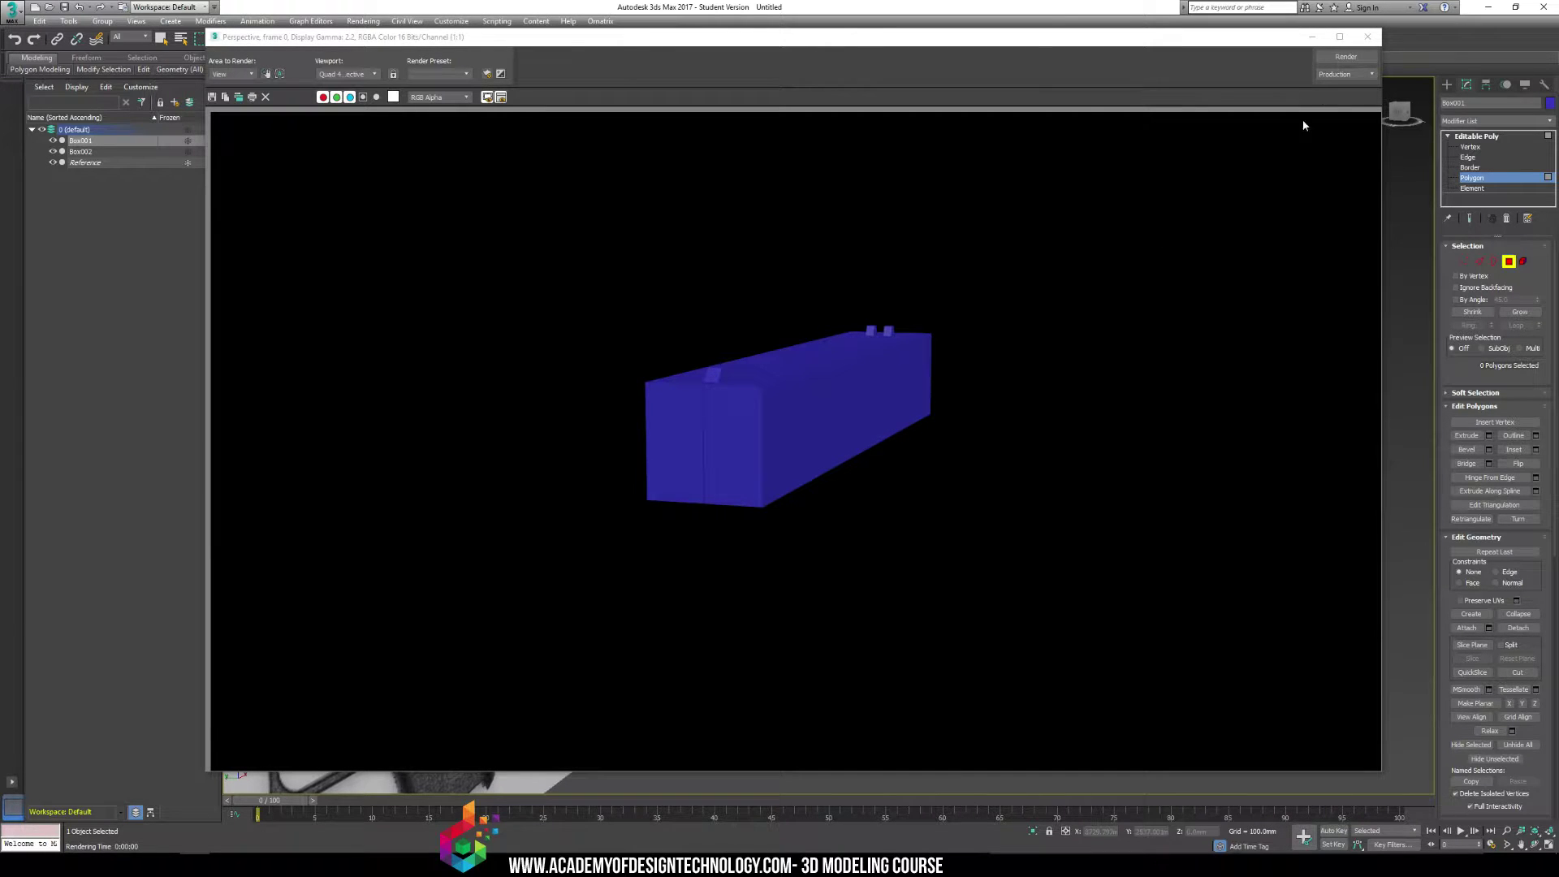
{"action": "left_click", "coordinate": [1368, 37]}
Move both lengthwise vertex rows beside the centerline inward in the top view, and shift the outer row further to narrow the sights
{"action": "left_click", "coordinate": [1470, 147]}
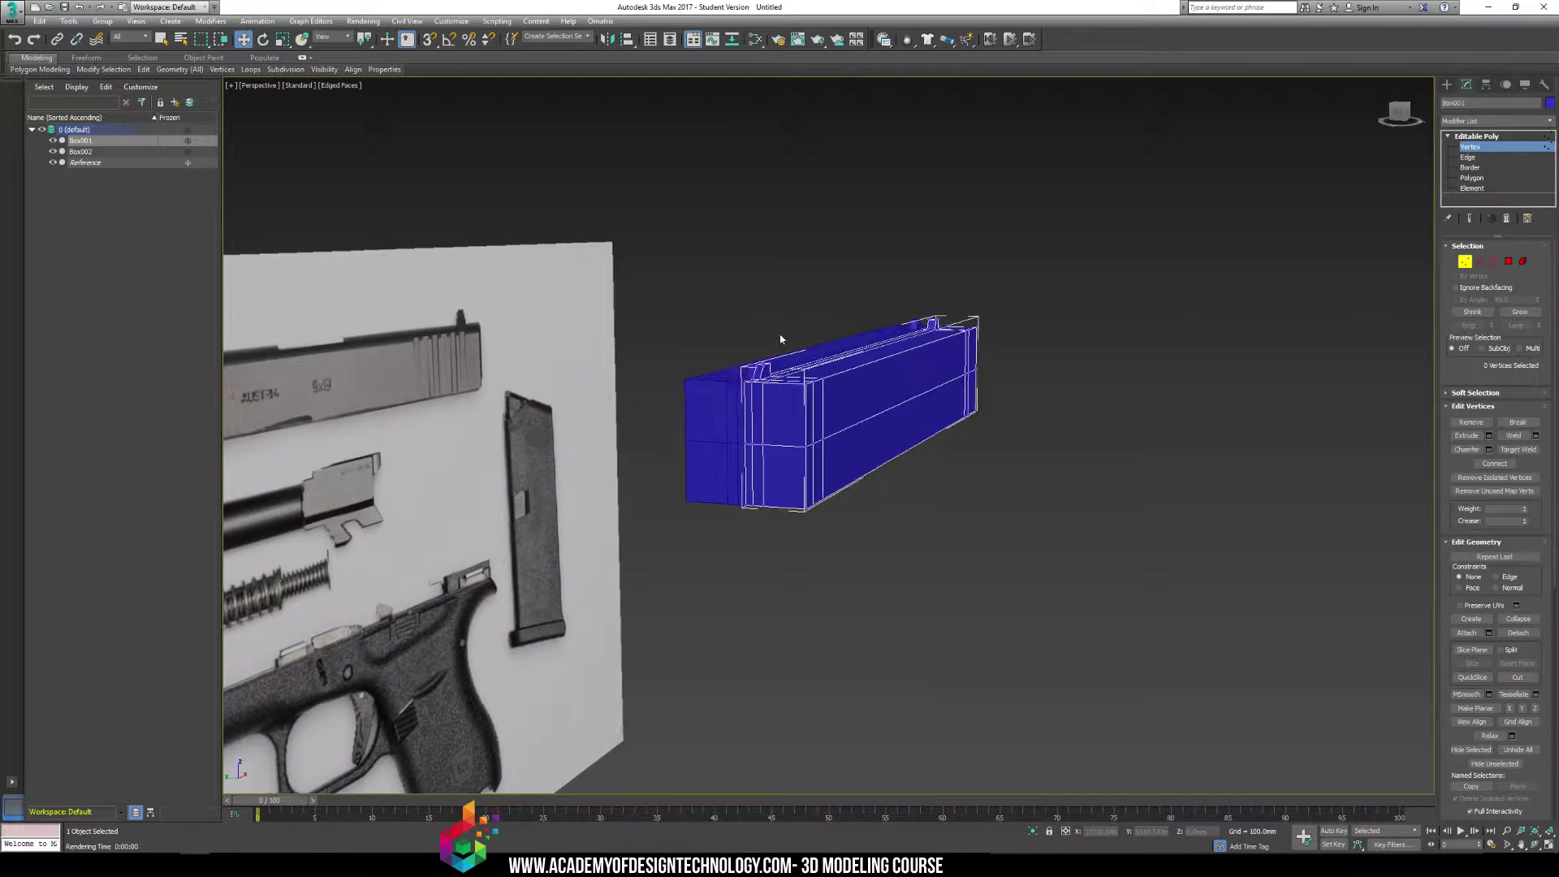
{"action": "key", "text": "t"}
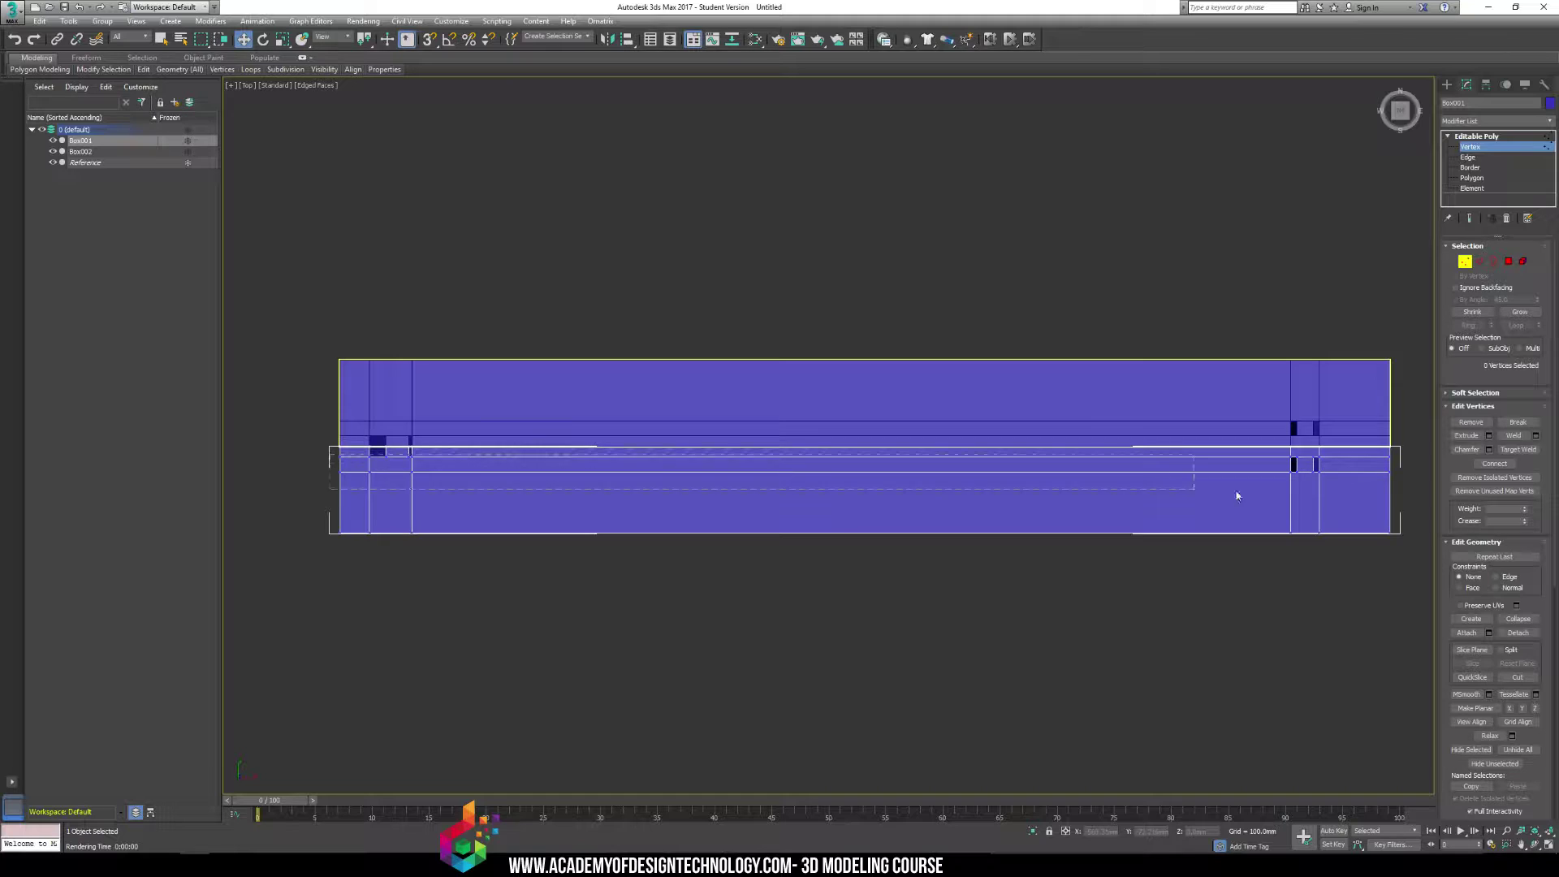
{"action": "left_click_drag", "start_coordinate": [1431, 498], "coordinate": [1429, 497]}
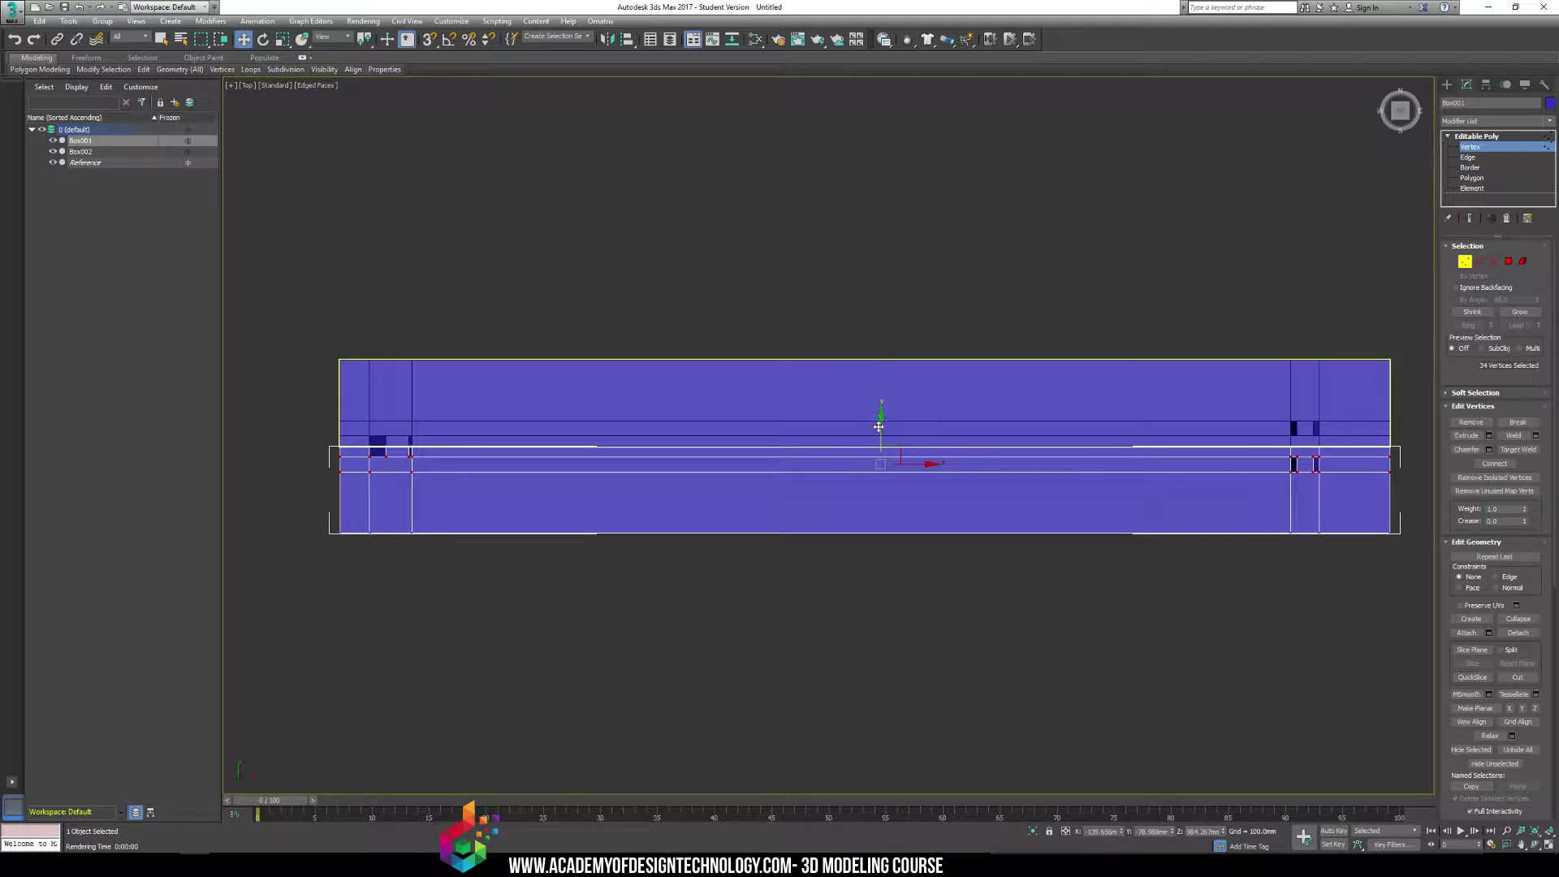
{"action": "left_click_drag", "start_coordinate": [879, 426], "coordinate": [878, 421]}
{"action": "left_click", "coordinate": [720, 473]}
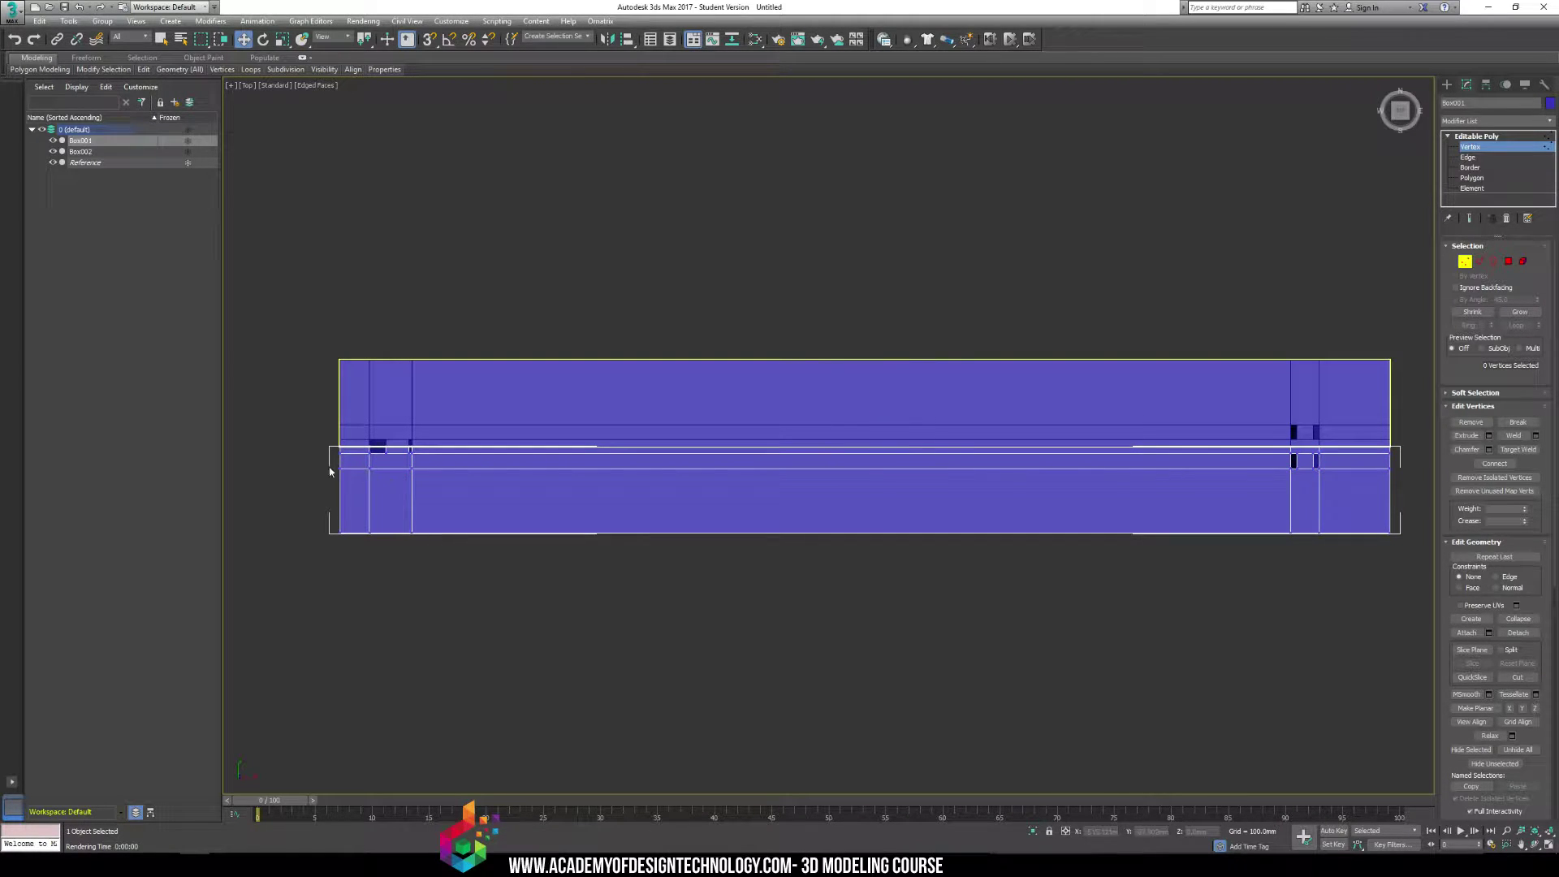
{"action": "left_click_drag", "start_coordinate": [1370, 490], "coordinate": [1369, 488]}
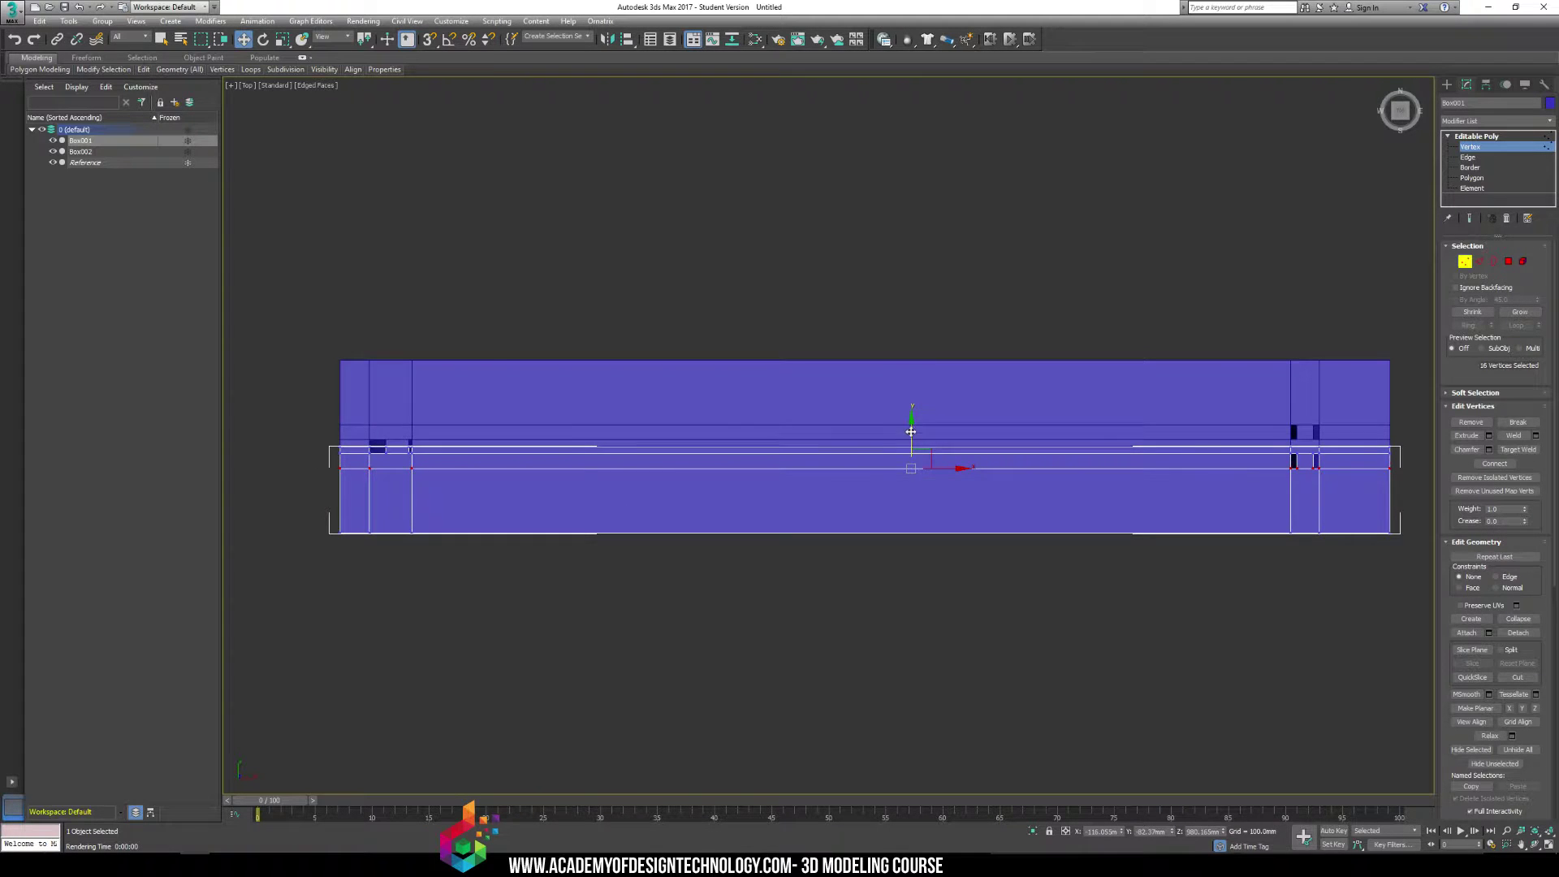
{"action": "left_click_drag", "start_coordinate": [911, 431], "coordinate": [914, 427]}
Render the perspective view again to check the narrowed sights, and close the render window
{"action": "key", "text": "p"}
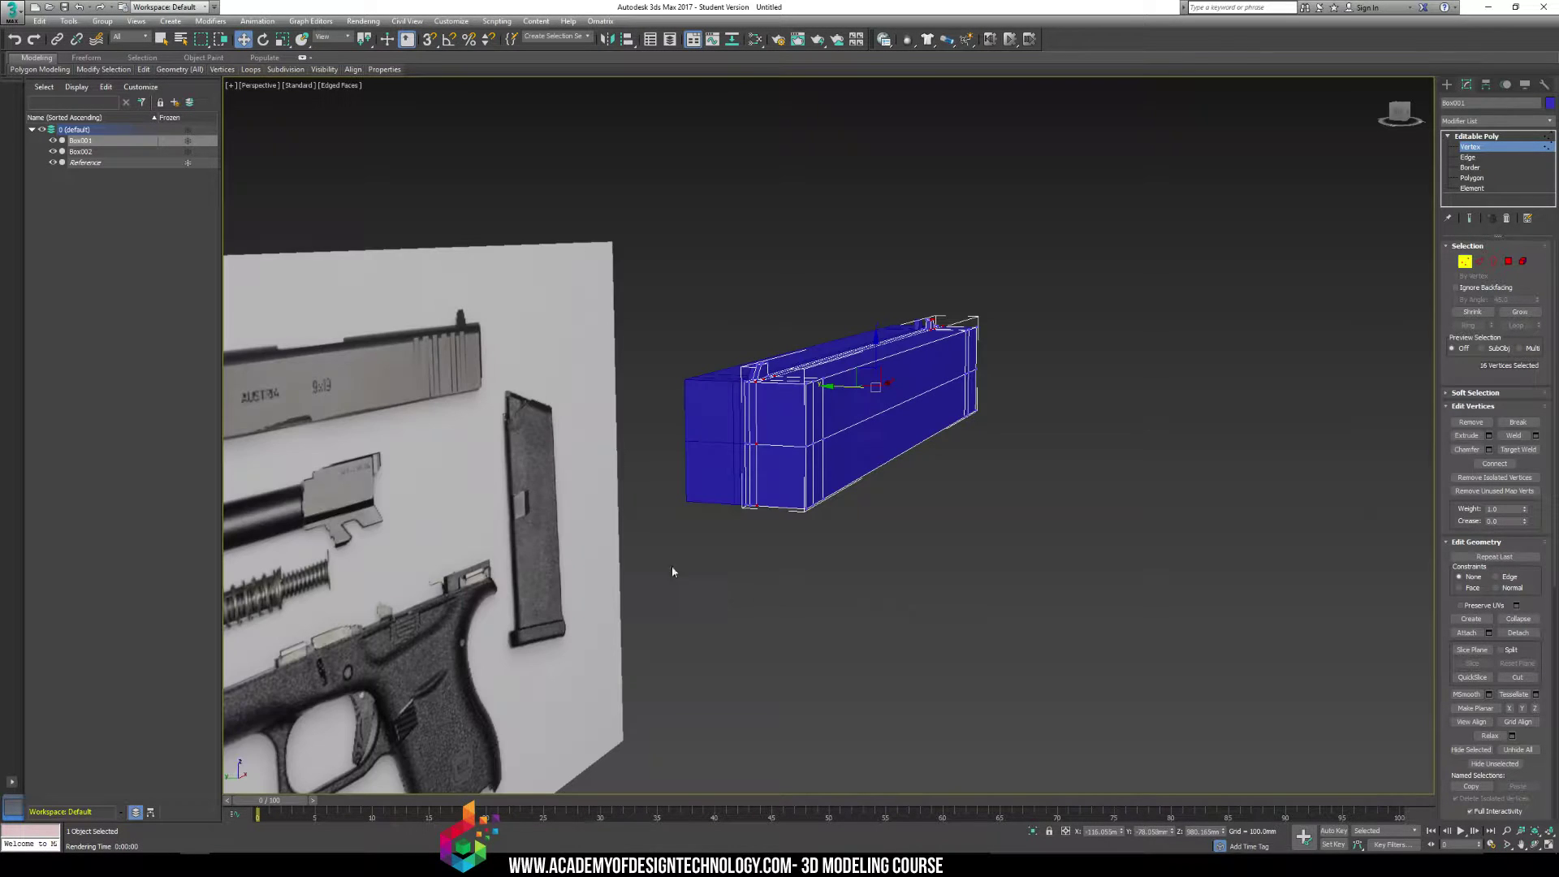
{"action": "key", "text": "shift+q"}
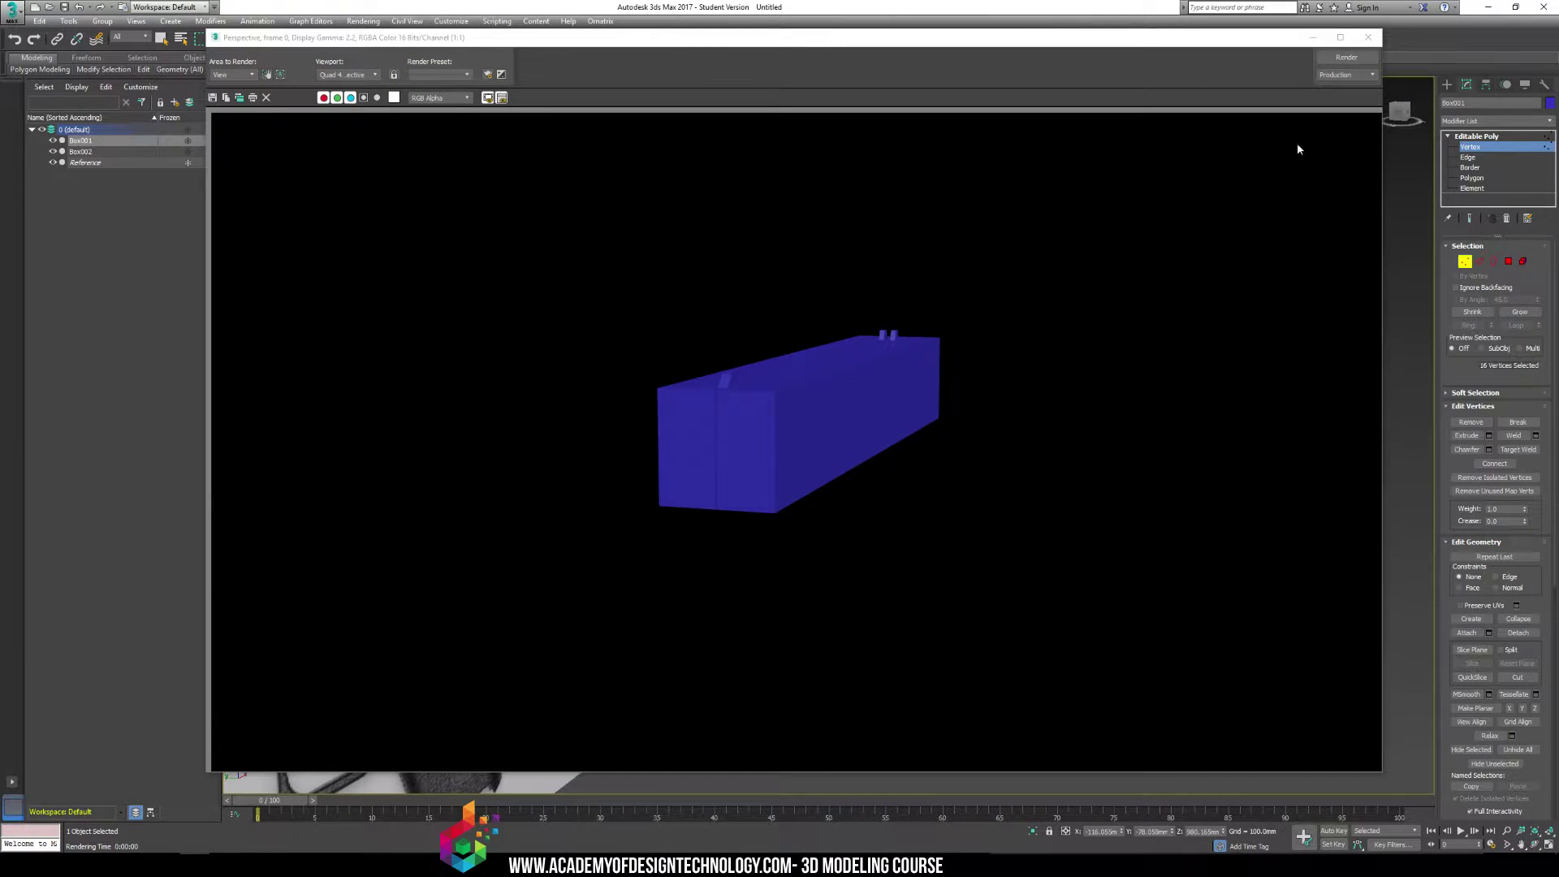
{"action": "left_click", "coordinate": [1368, 37]}
Clear the vertex selection and examine the slide's front end, side and sights from several angles
{"action": "scroll", "coordinate": [920, 425], "scroll_direction": "up", "scroll_amount": 8}
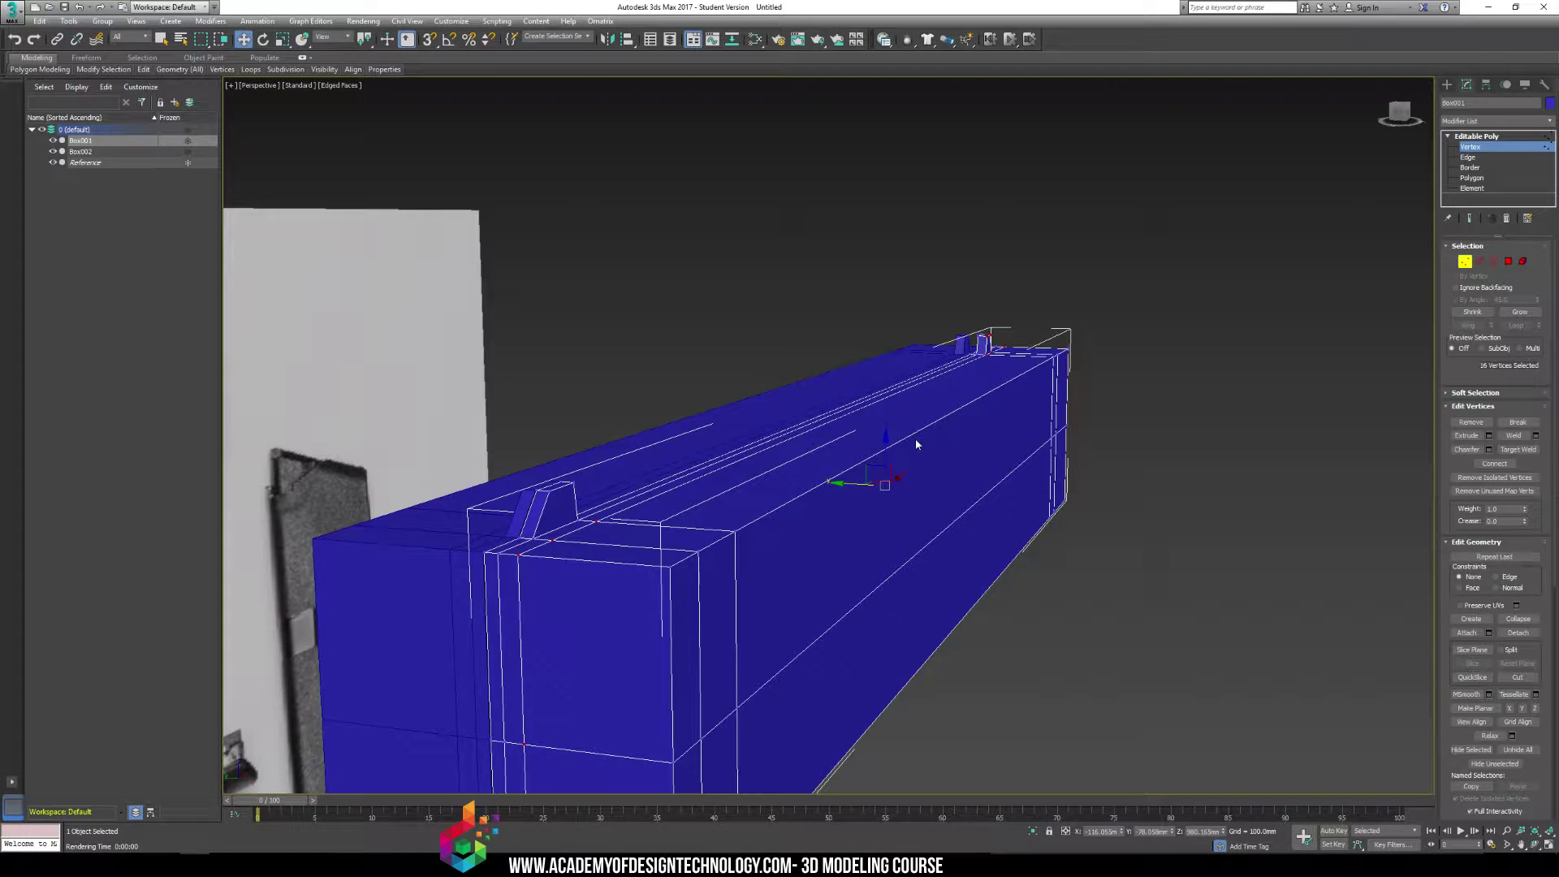
{"action": "middle_click_drag", "start_coordinate": [914, 439], "coordinate": [845, 462], "text": "alt"}
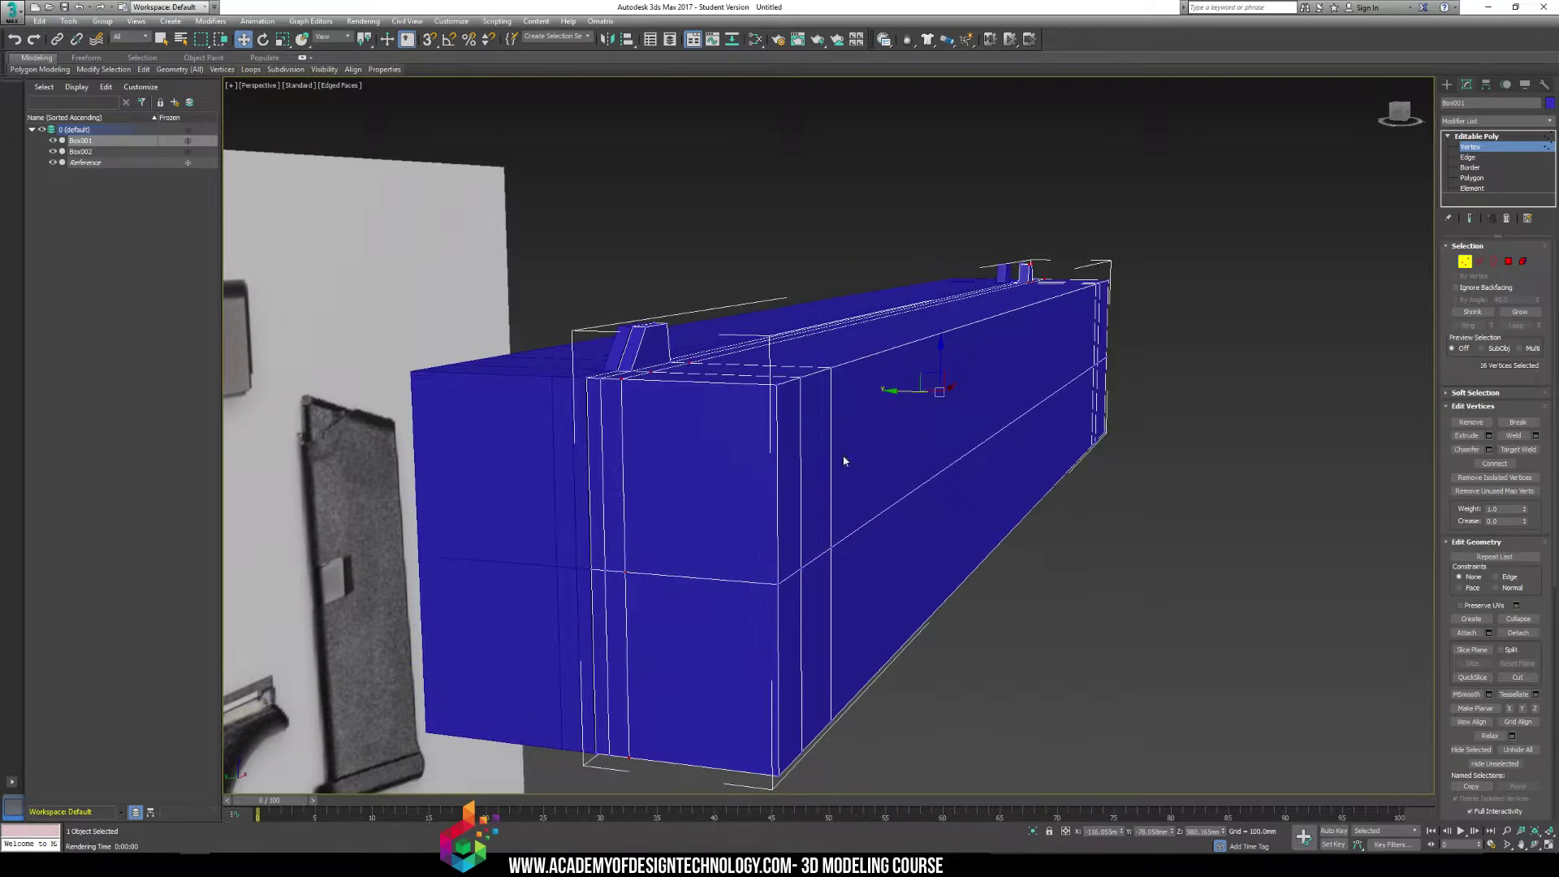
{"action": "left_click", "coordinate": [1062, 381]}
{"action": "middle_click_drag", "start_coordinate": [1062, 381], "coordinate": [1027, 393], "text": "alt"}
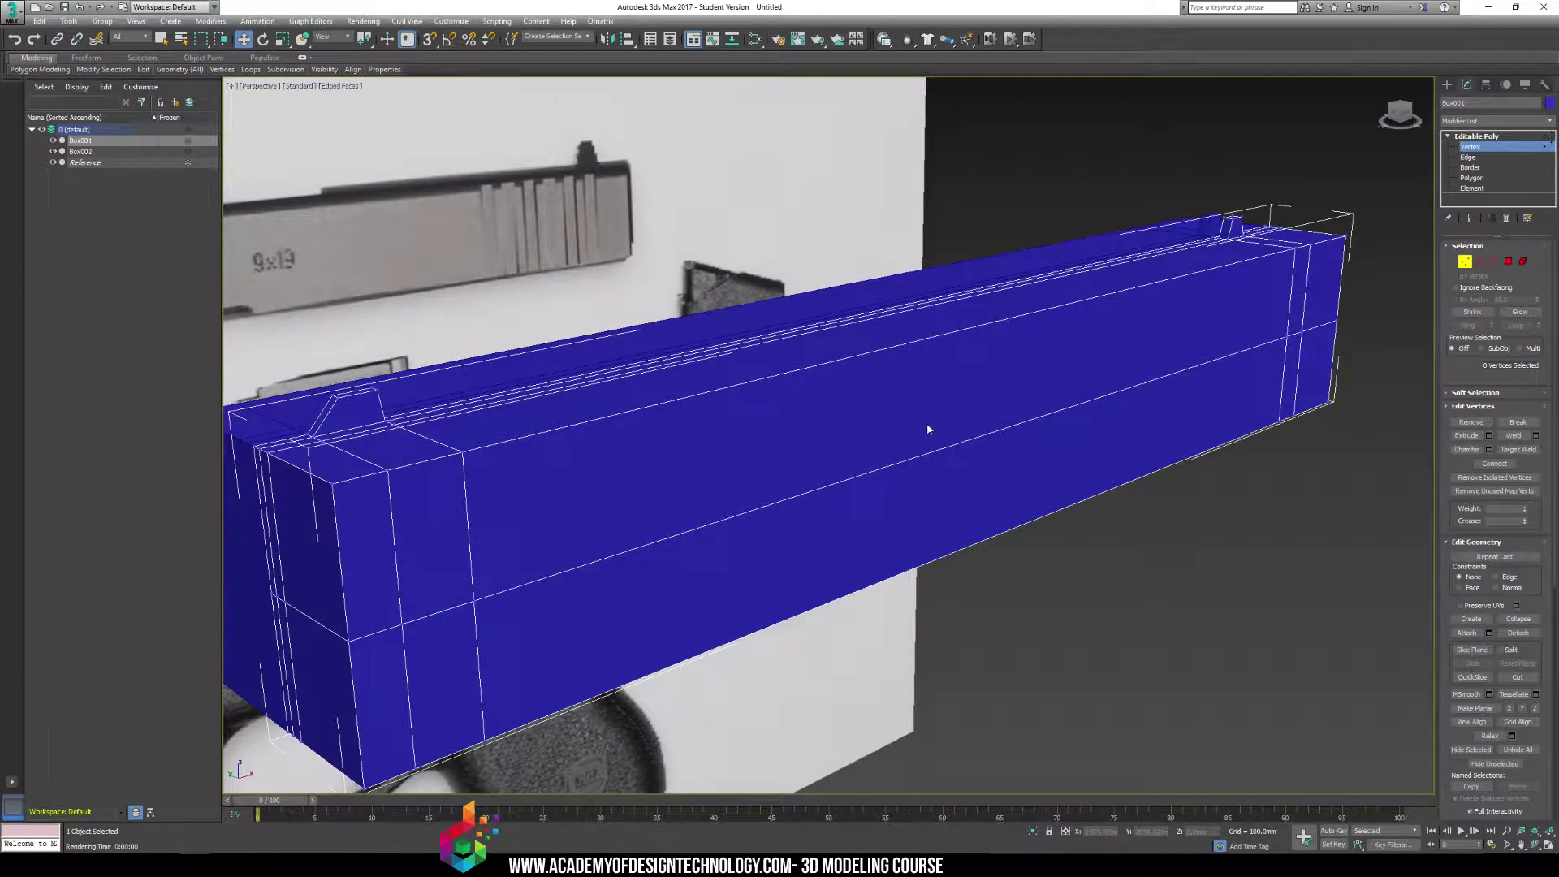
{"action": "middle_click_drag", "start_coordinate": [883, 436], "coordinate": [1065, 375]}
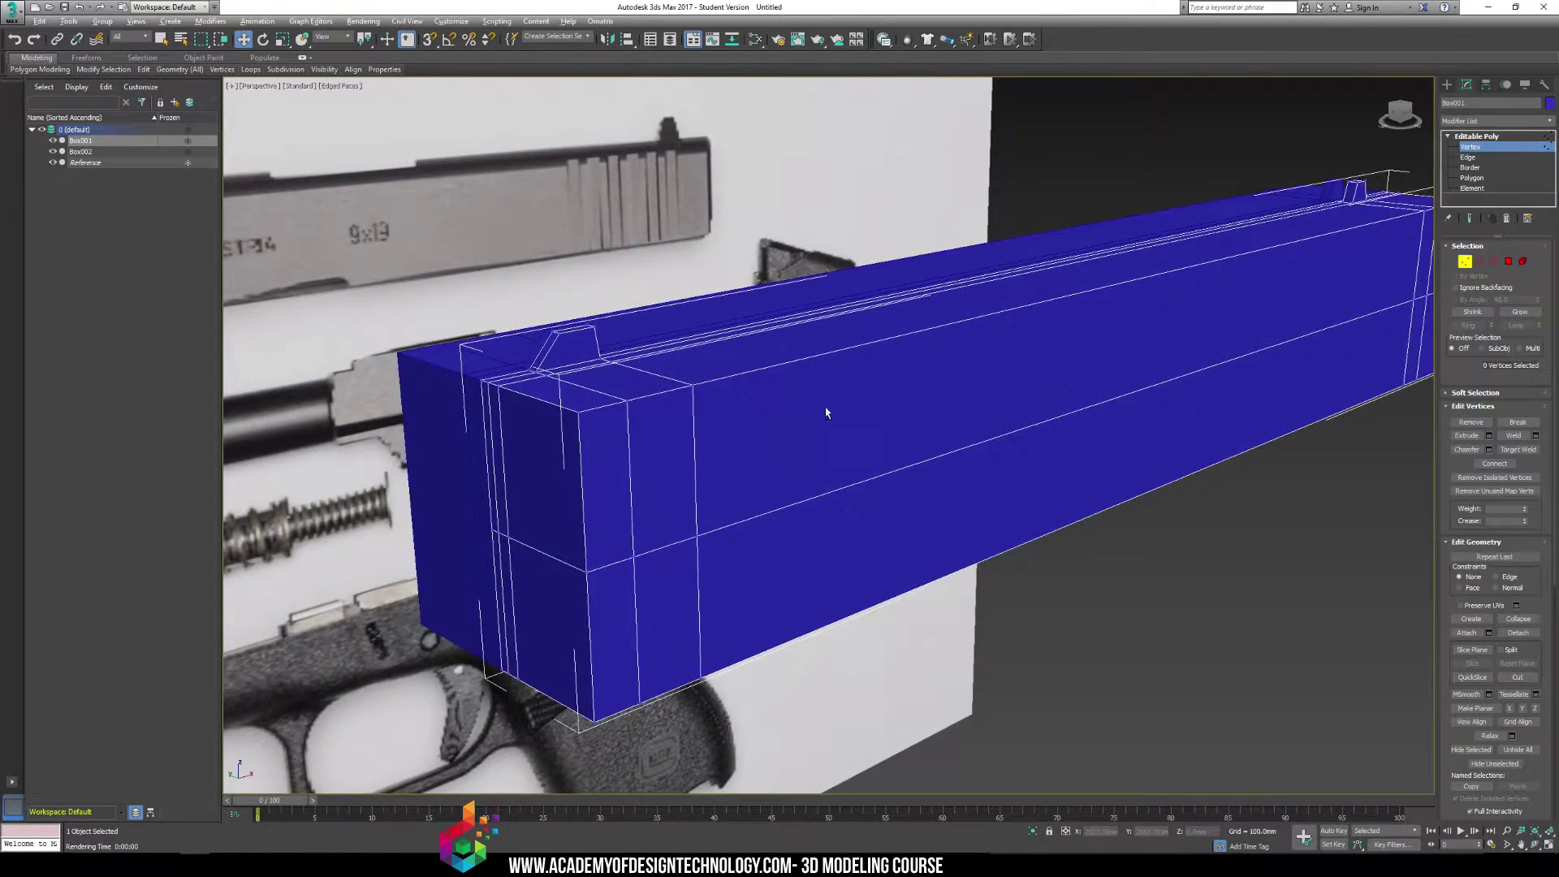
{"action": "middle_click_drag", "start_coordinate": [823, 411], "coordinate": [842, 396], "text": "alt"}
{"action": "middle_click_drag", "start_coordinate": [636, 406], "coordinate": [928, 494], "text": "alt"}
{"action": "middle_click_drag", "start_coordinate": [993, 448], "coordinate": [1007, 401]}
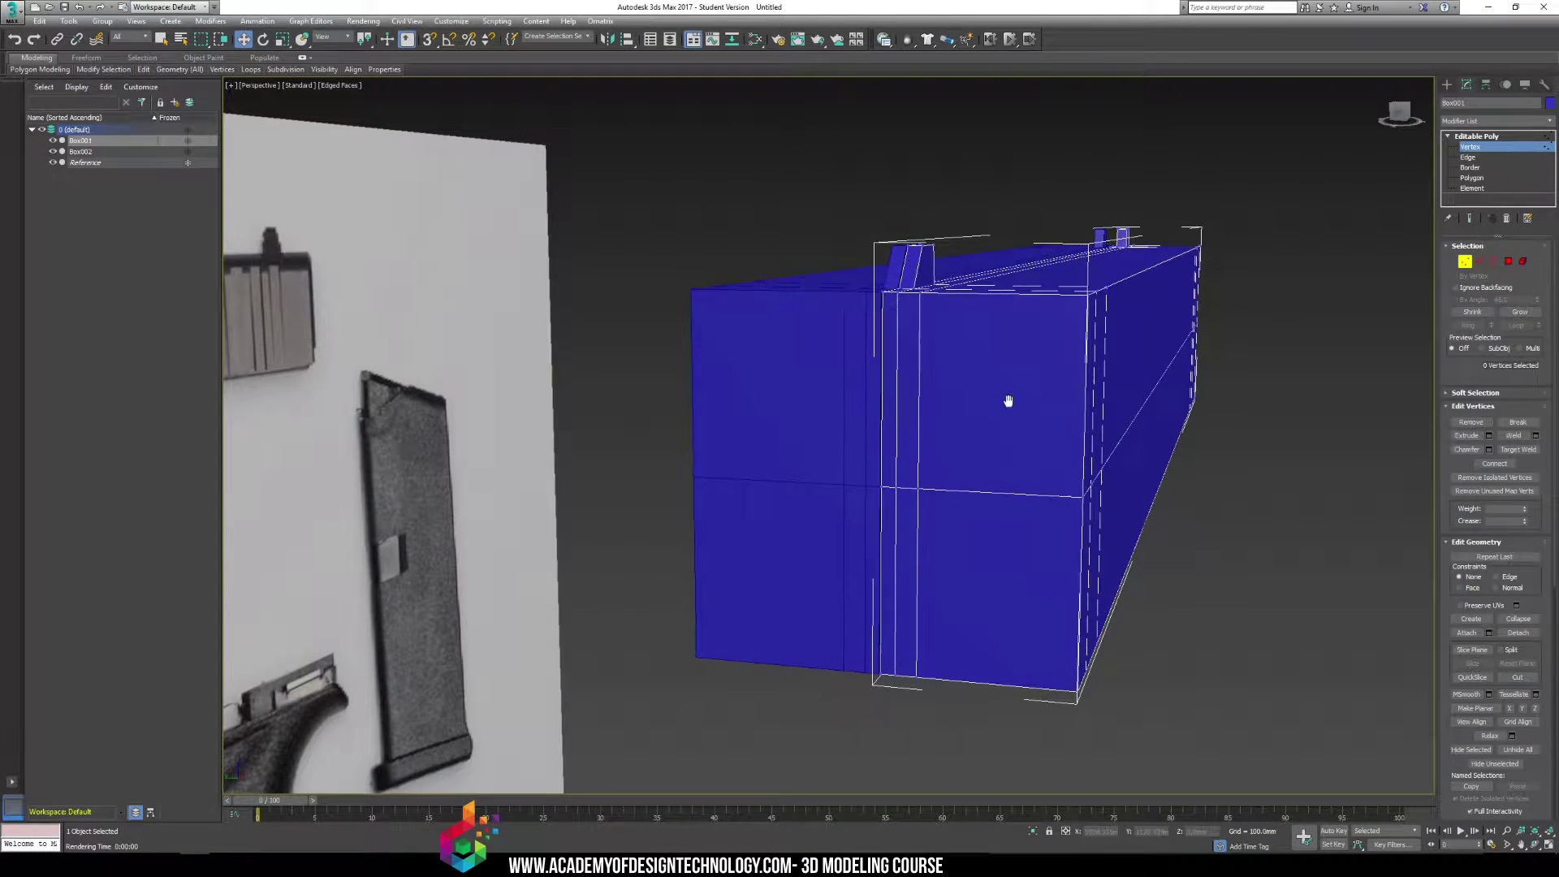
Switch to the glock-g37 reference image in Windows Photo Viewer and examine the shape of the slide's muzzle end
{"action": "left_click", "coordinate": [252, 864]}
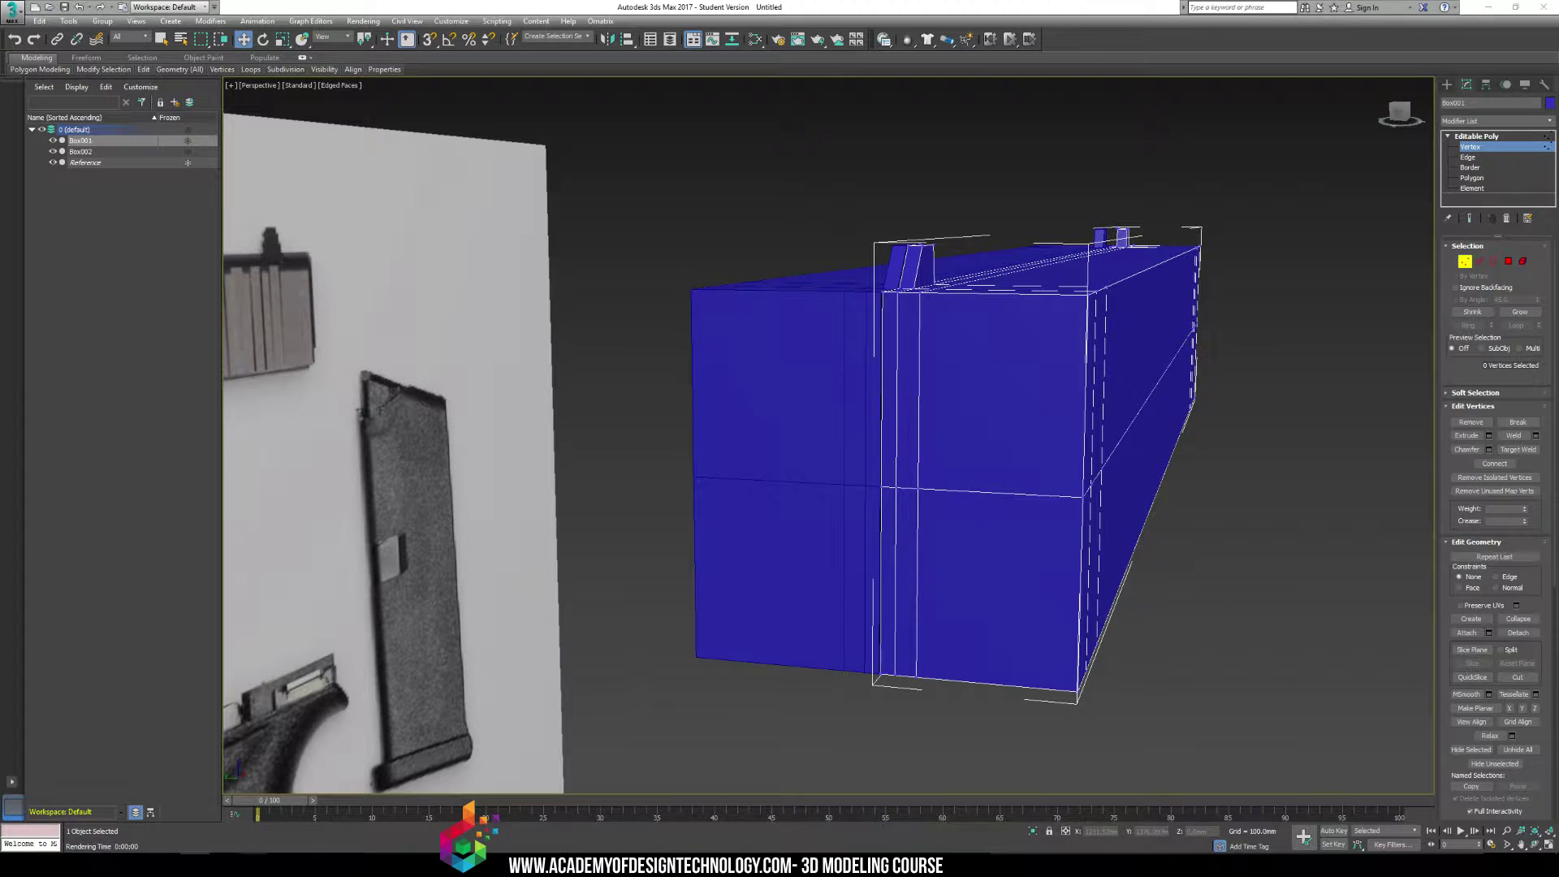
{"action": "left_click", "coordinate": [295, 826]}
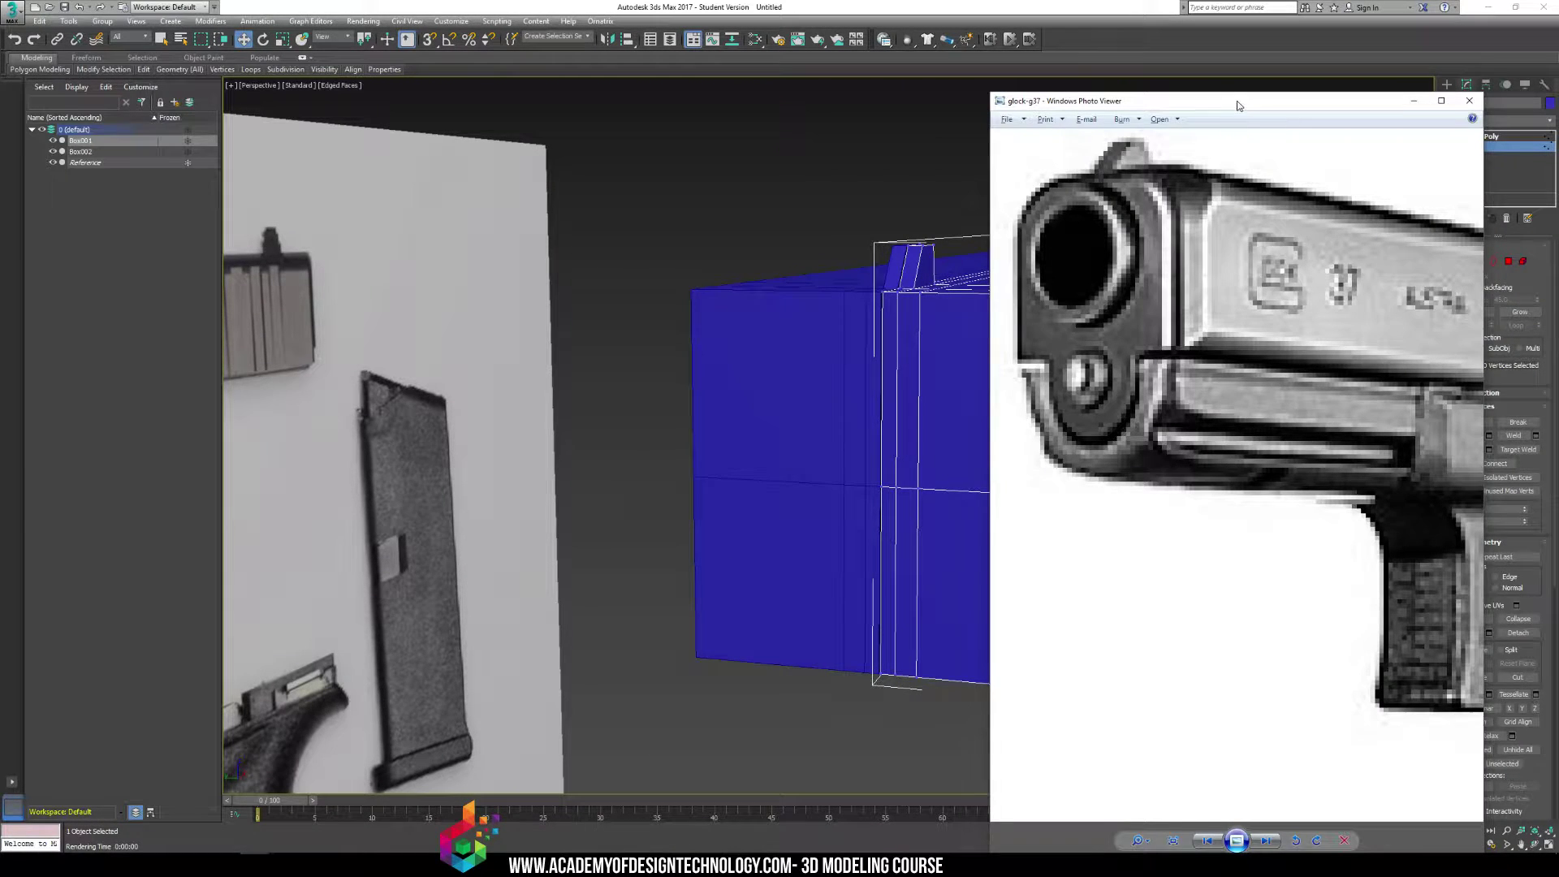
{"action": "left_click_drag", "start_coordinate": [1238, 105], "coordinate": [1261, 83]}
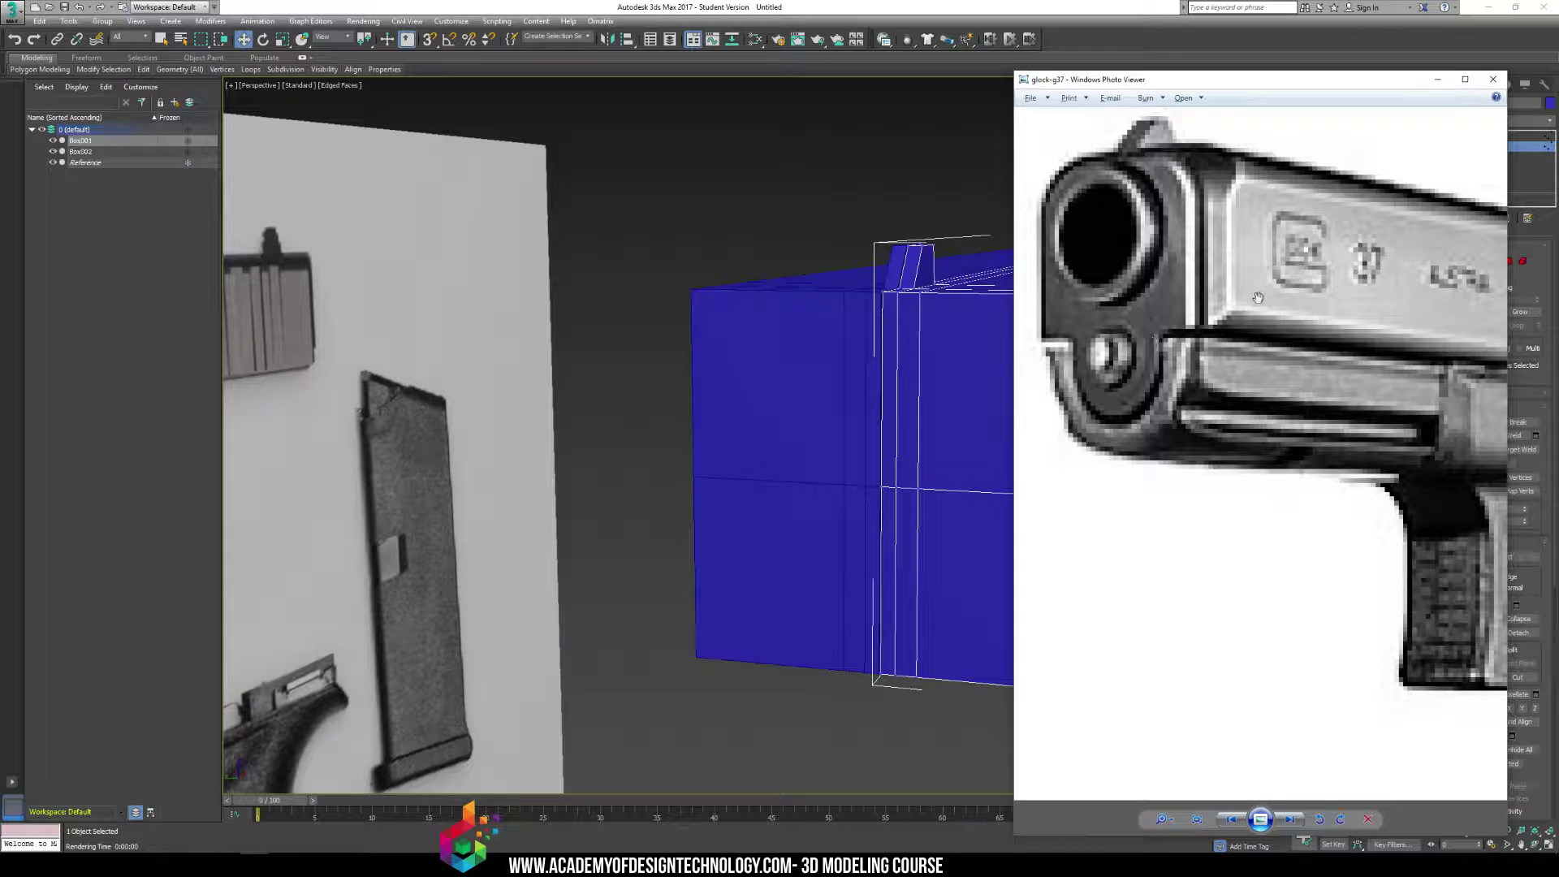
{"action": "scroll", "coordinate": [1257, 297], "scroll_direction": "down", "scroll_amount": 5}
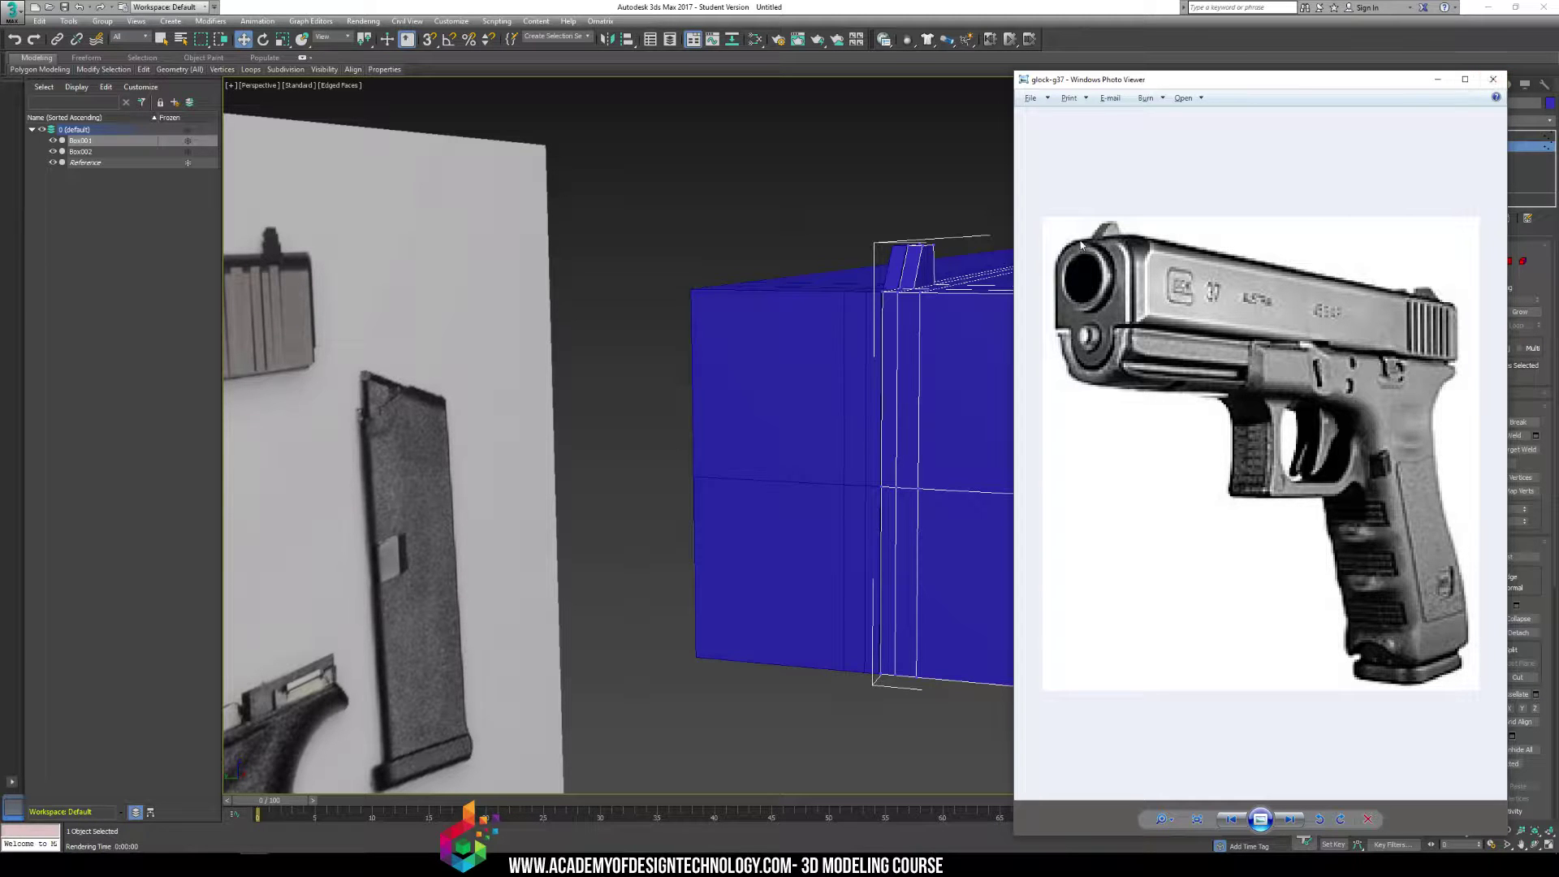
{"action": "scroll", "coordinate": [1080, 248], "scroll_direction": "up", "scroll_amount": 3}
{"action": "scroll", "coordinate": [1088, 259], "scroll_direction": "down", "scroll_amount": 1}
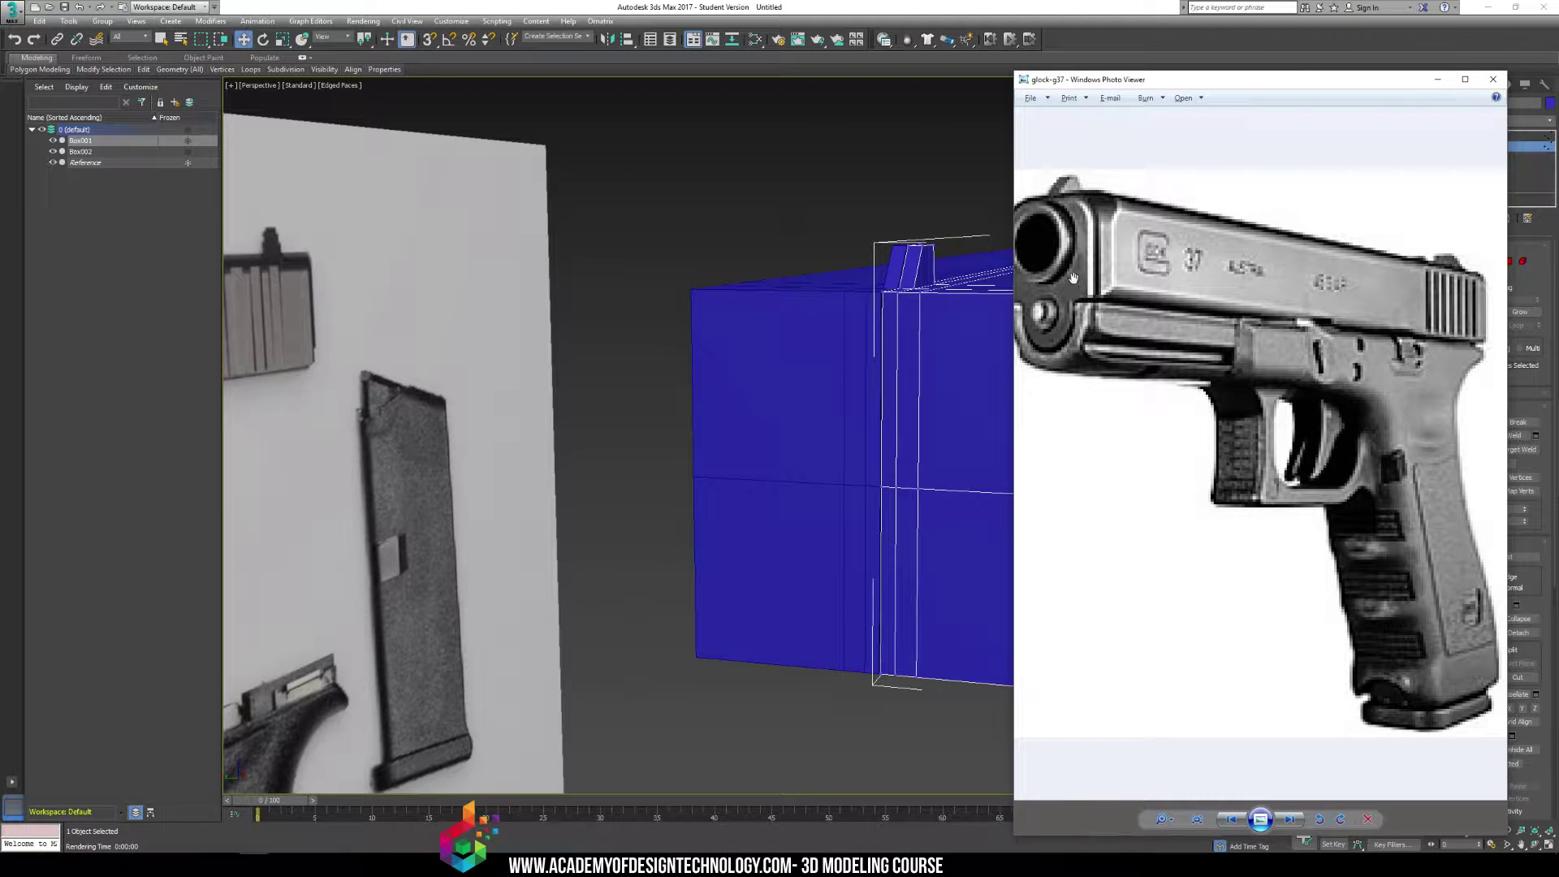
Add a lengthwise edge loop with Swift Loop near the outer side of the original slide half, running around its front and top
{"action": "middle_click_drag", "start_coordinate": [866, 433], "coordinate": [779, 374], "text": "alt"}
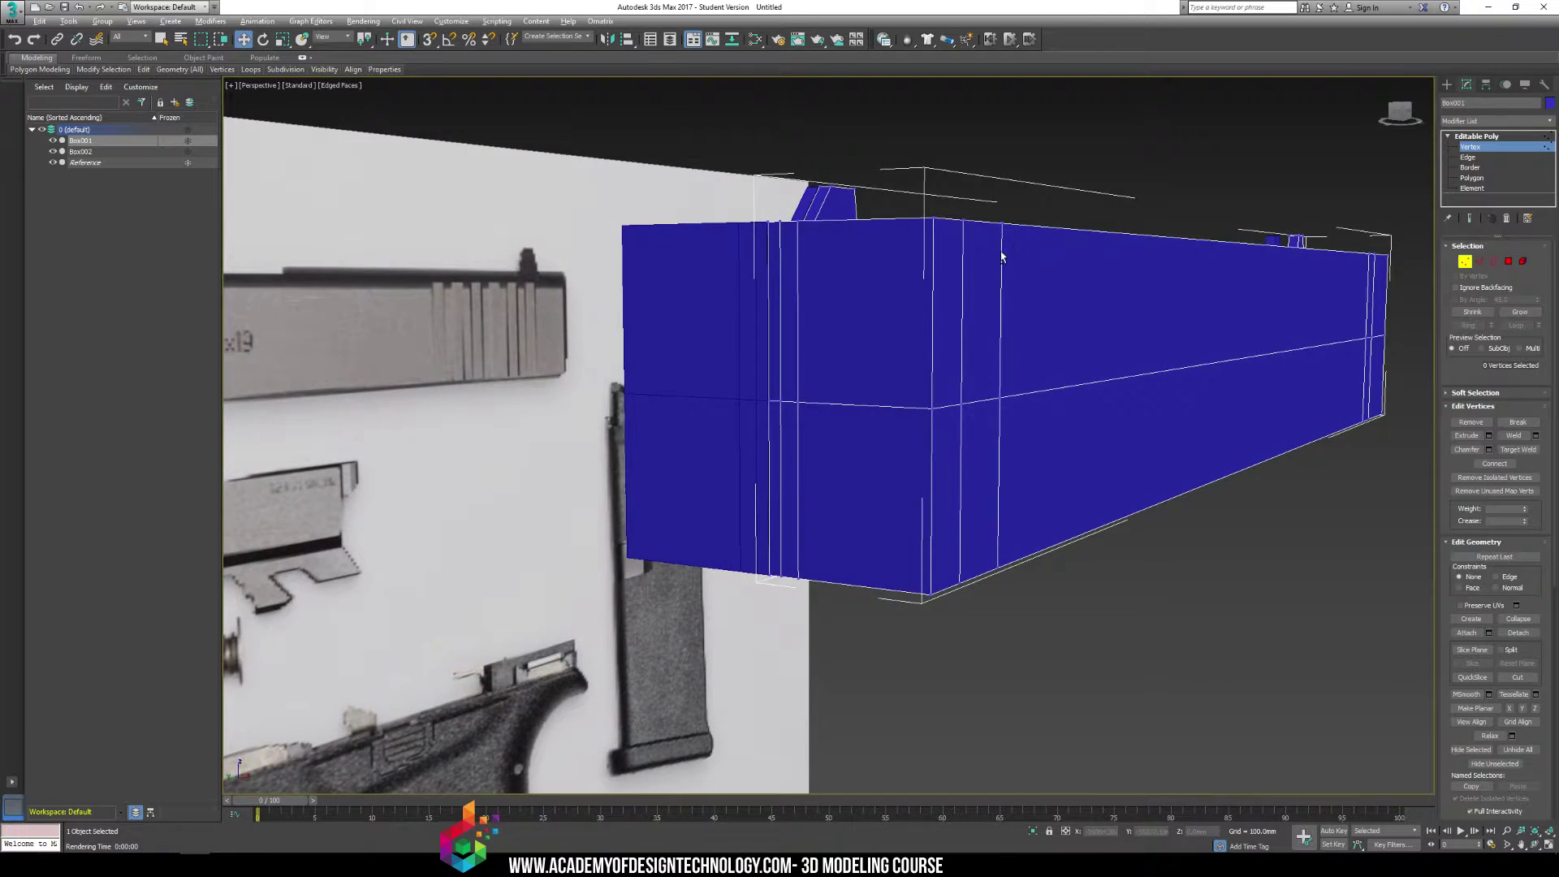
{"action": "middle_click_drag", "start_coordinate": [1001, 257], "coordinate": [1242, 229], "text": "alt"}
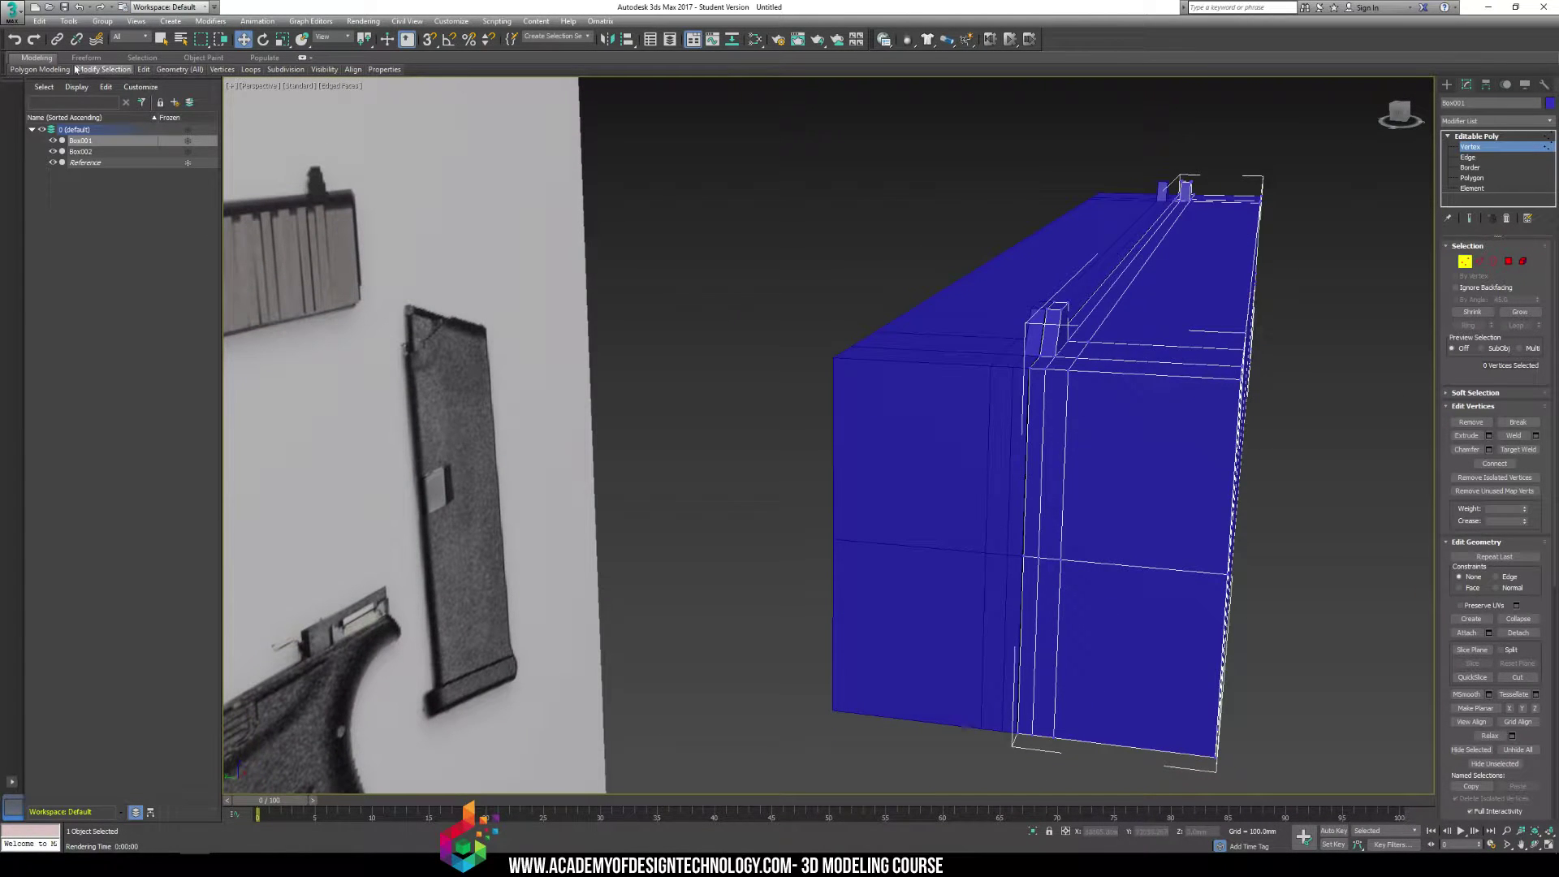
{"action": "left_click", "coordinate": [143, 69]}
{"action": "left_click", "coordinate": [118, 99]}
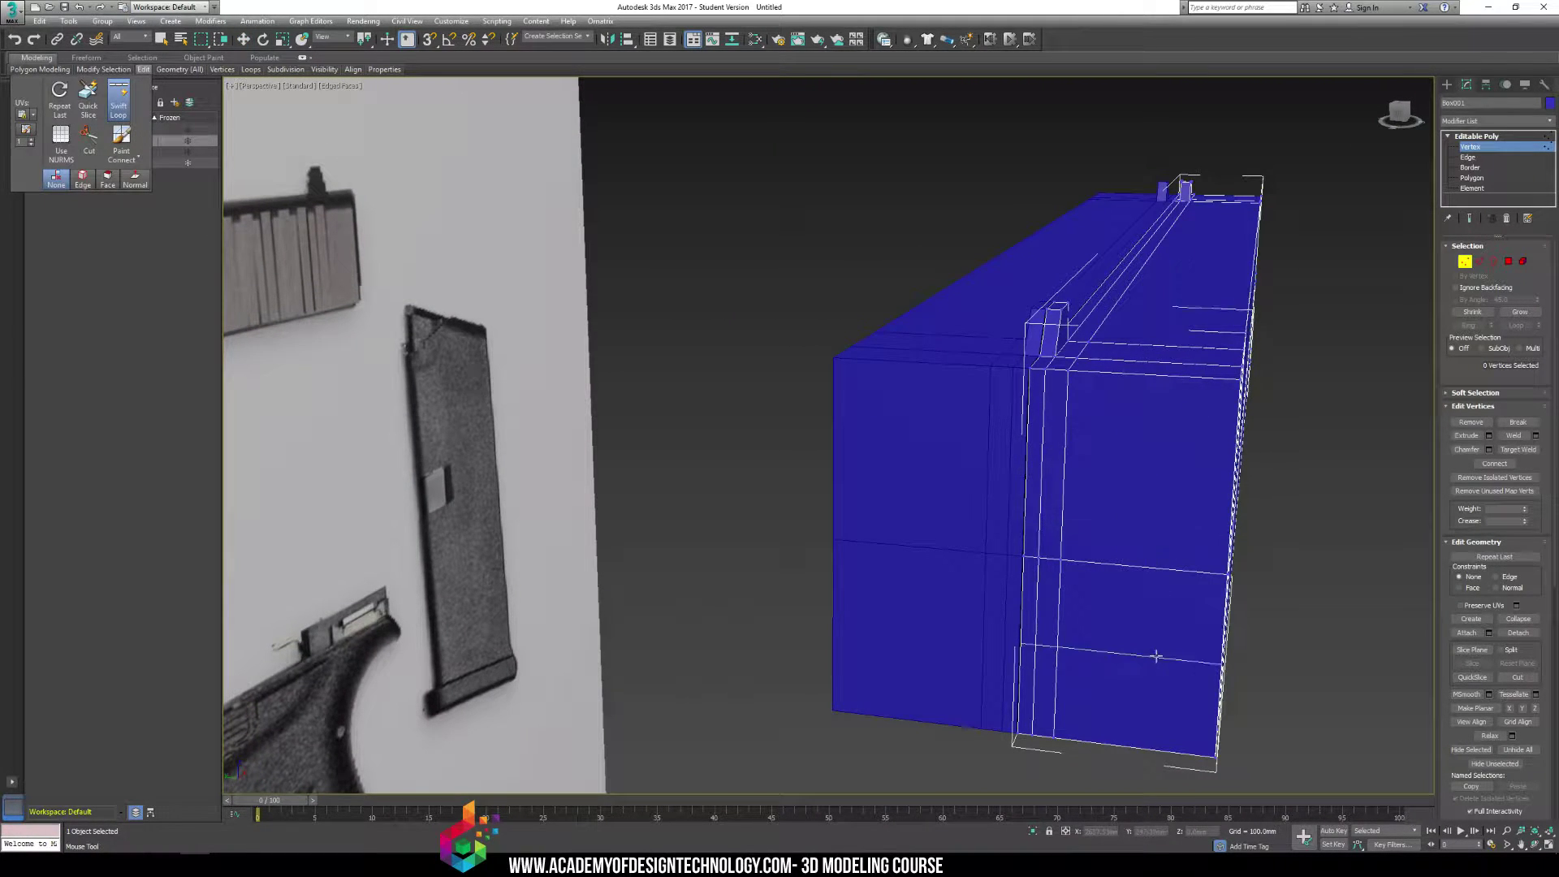
{"action": "left_click", "coordinate": [1170, 592]}
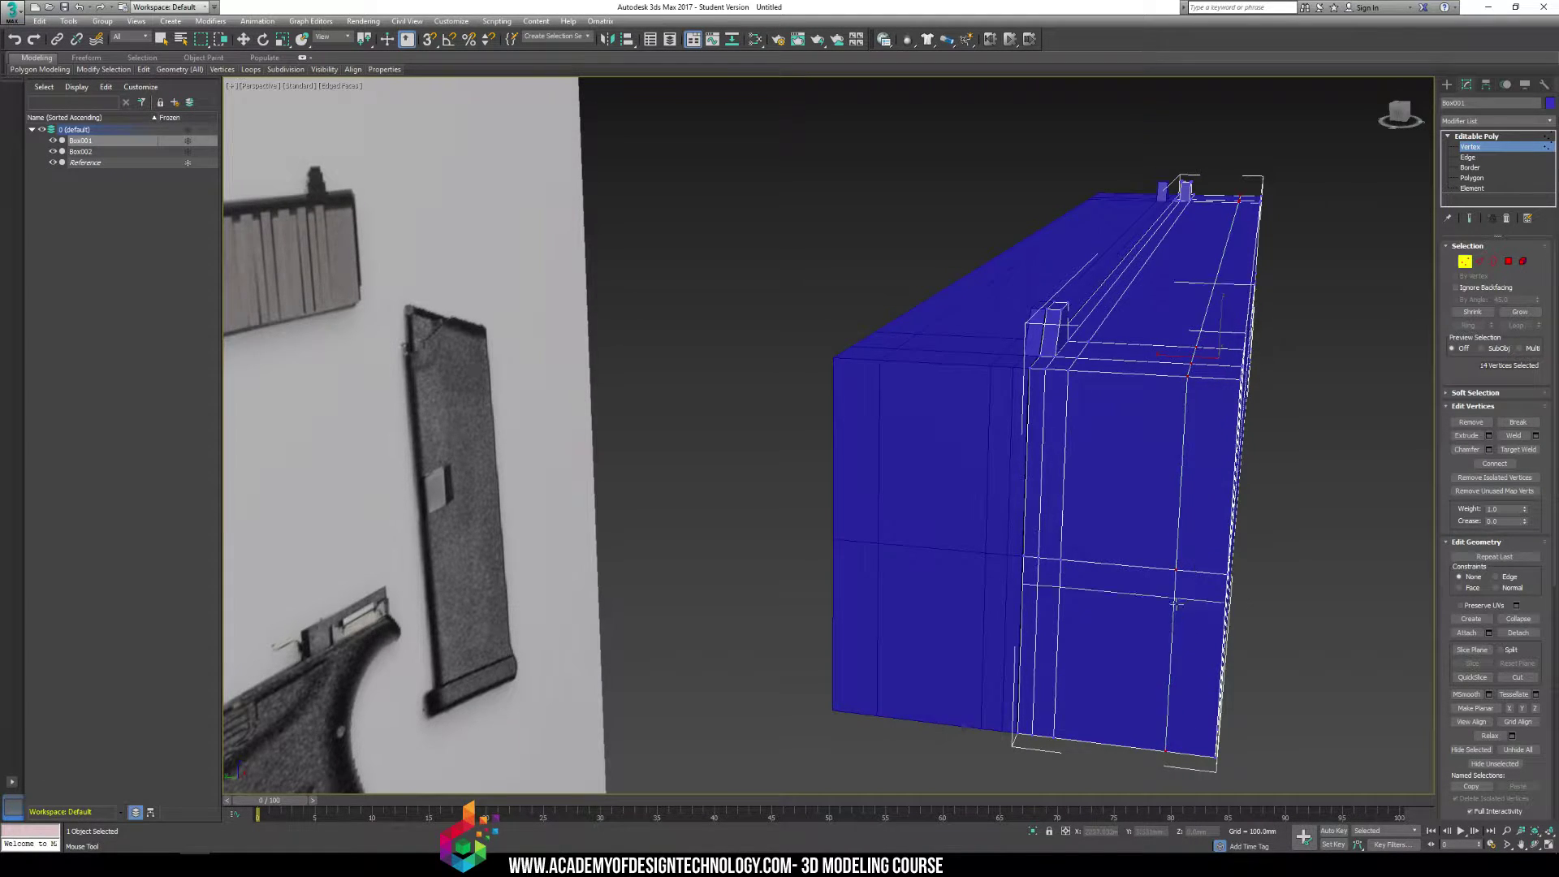
{"action": "middle_click_drag", "start_coordinate": [1175, 603], "coordinate": [1149, 597], "text": "alt"}
{"action": "key", "text": "w"}
{"action": "middle_click_drag", "start_coordinate": [944, 508], "coordinate": [978, 520]}
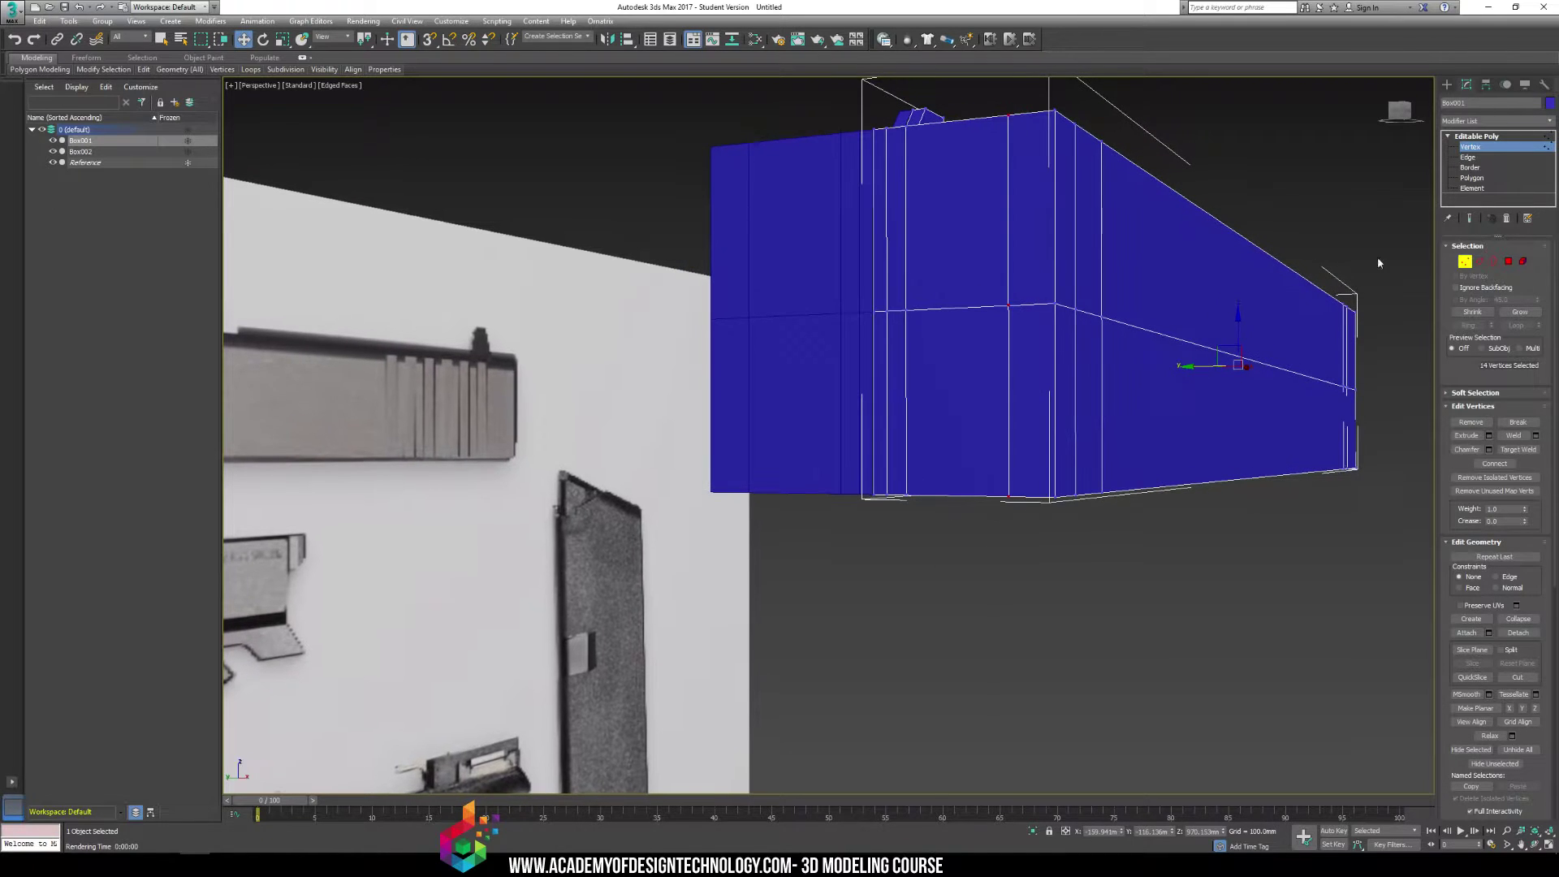
Extrude the three underside polygons at the front end of the original slide half downward
{"action": "left_click", "coordinate": [1476, 168]}
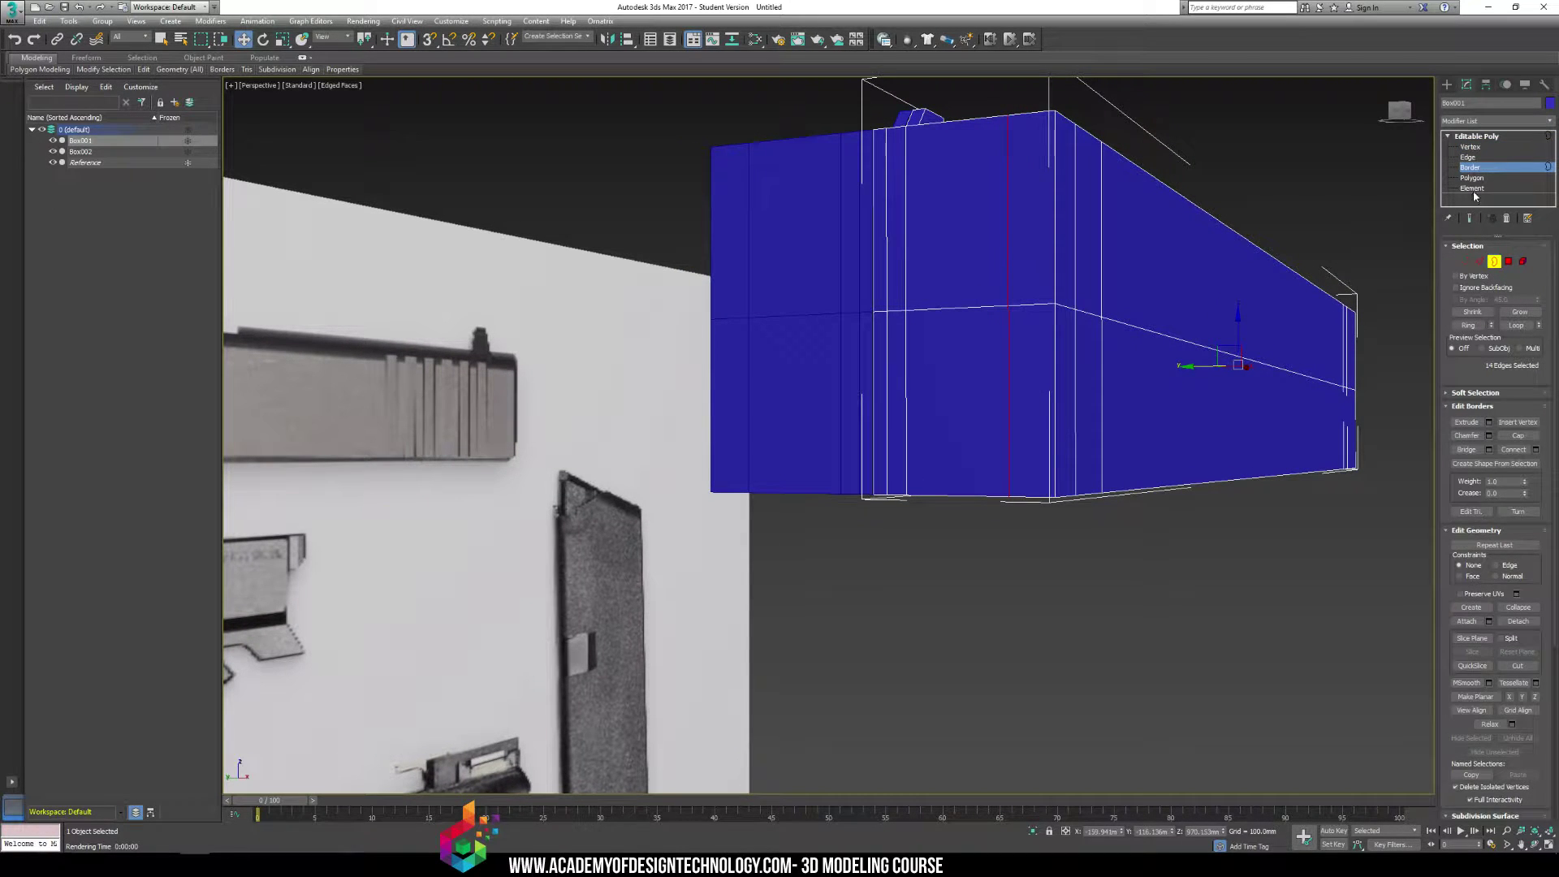
{"action": "key", "text": "4"}
{"action": "middle_click_drag", "start_coordinate": [966, 528], "coordinate": [954, 426], "text": "alt"}
{"action": "left_click", "coordinate": [853, 160]}
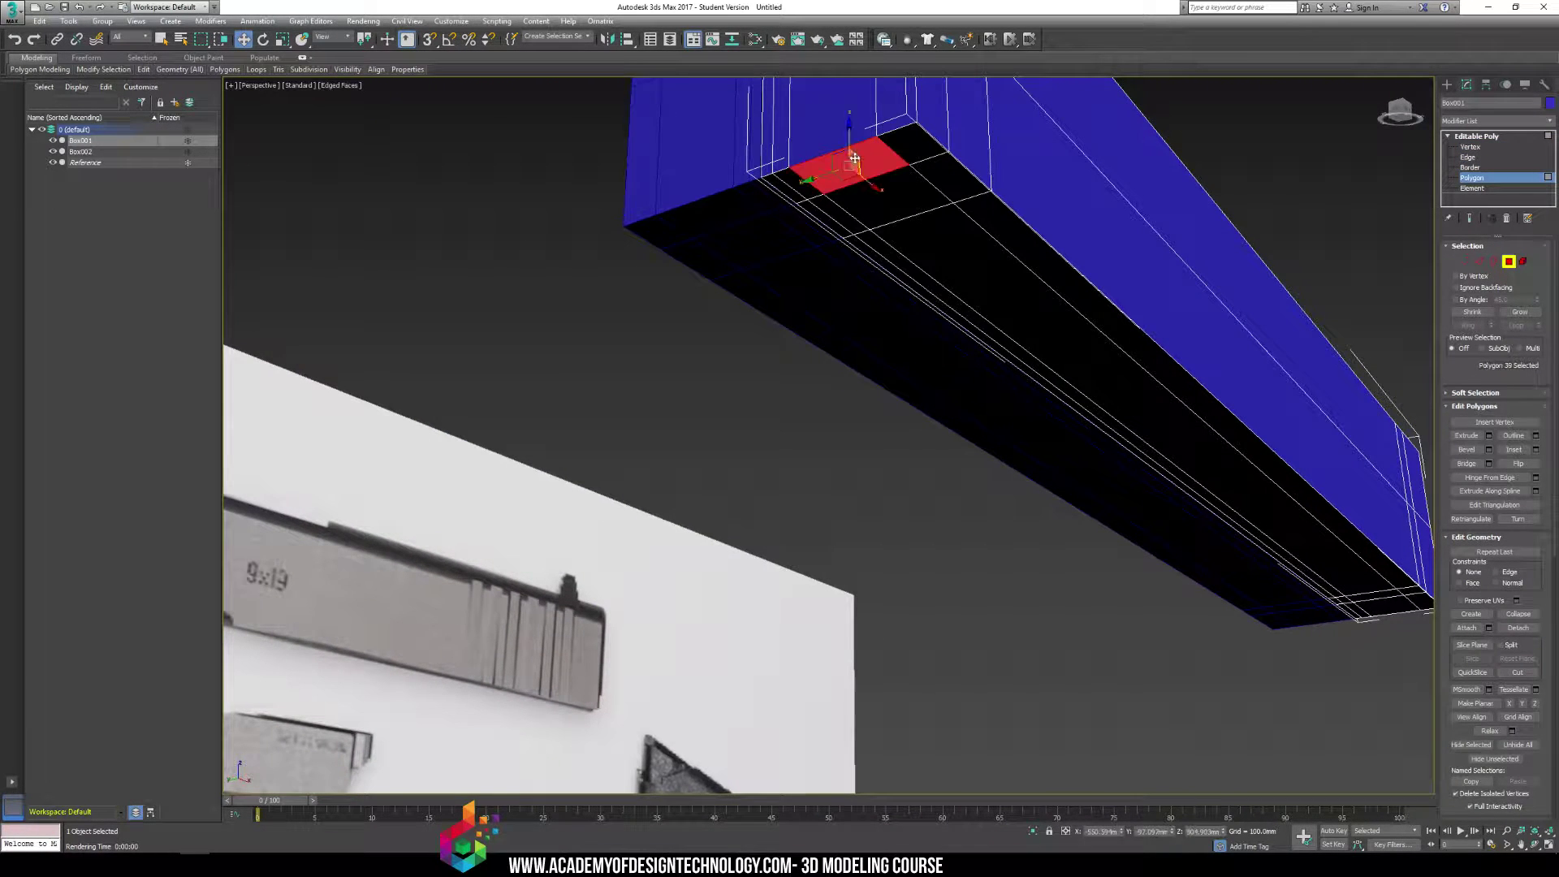
{"action": "left_click", "coordinate": [797, 181], "text": "ctrl"}
{"action": "left_click", "coordinate": [781, 184], "text": "ctrl"}
{"action": "middle_click_drag", "start_coordinate": [781, 183], "coordinate": [951, 328], "text": "alt"}
{"action": "left_click", "coordinate": [1466, 435]}
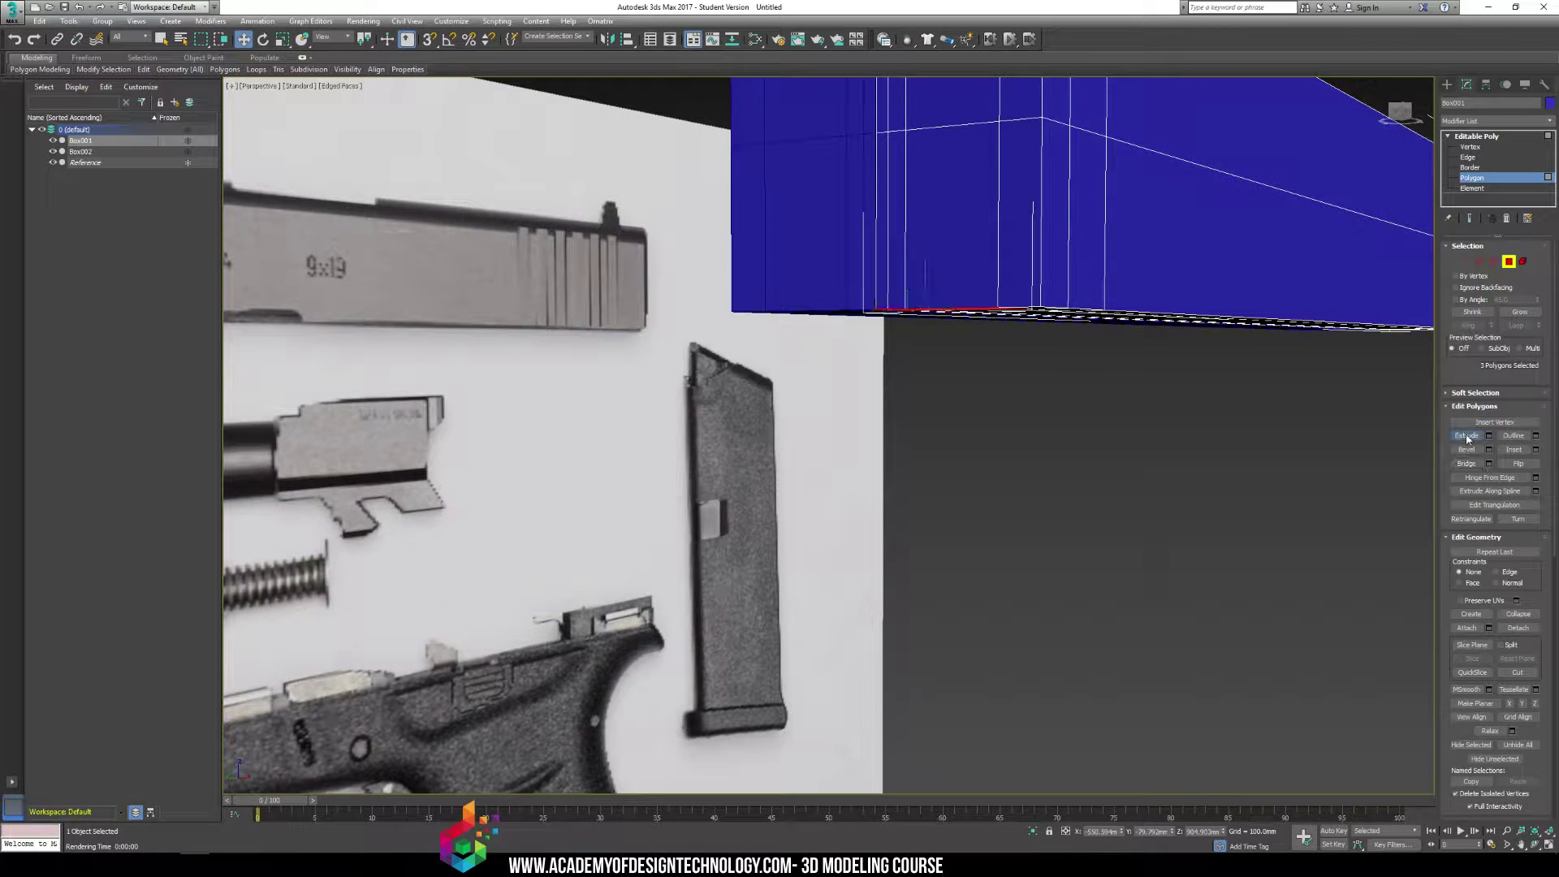
{"action": "left_click_drag", "start_coordinate": [973, 308], "coordinate": [976, 297]}
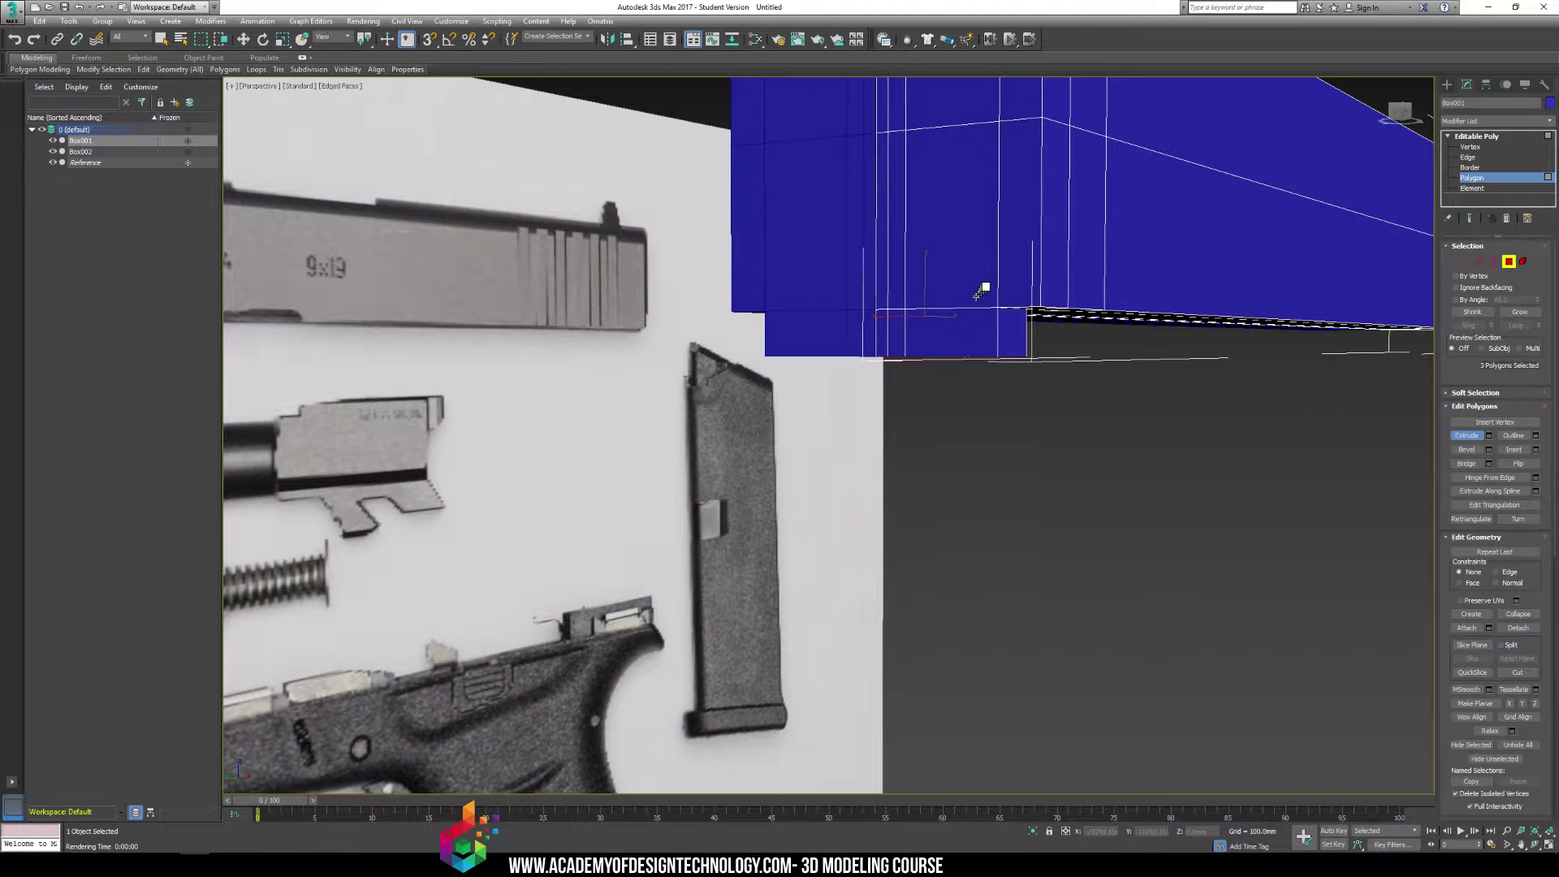
{"action": "middle_click_drag", "start_coordinate": [975, 297], "coordinate": [1031, 313], "text": "alt"}
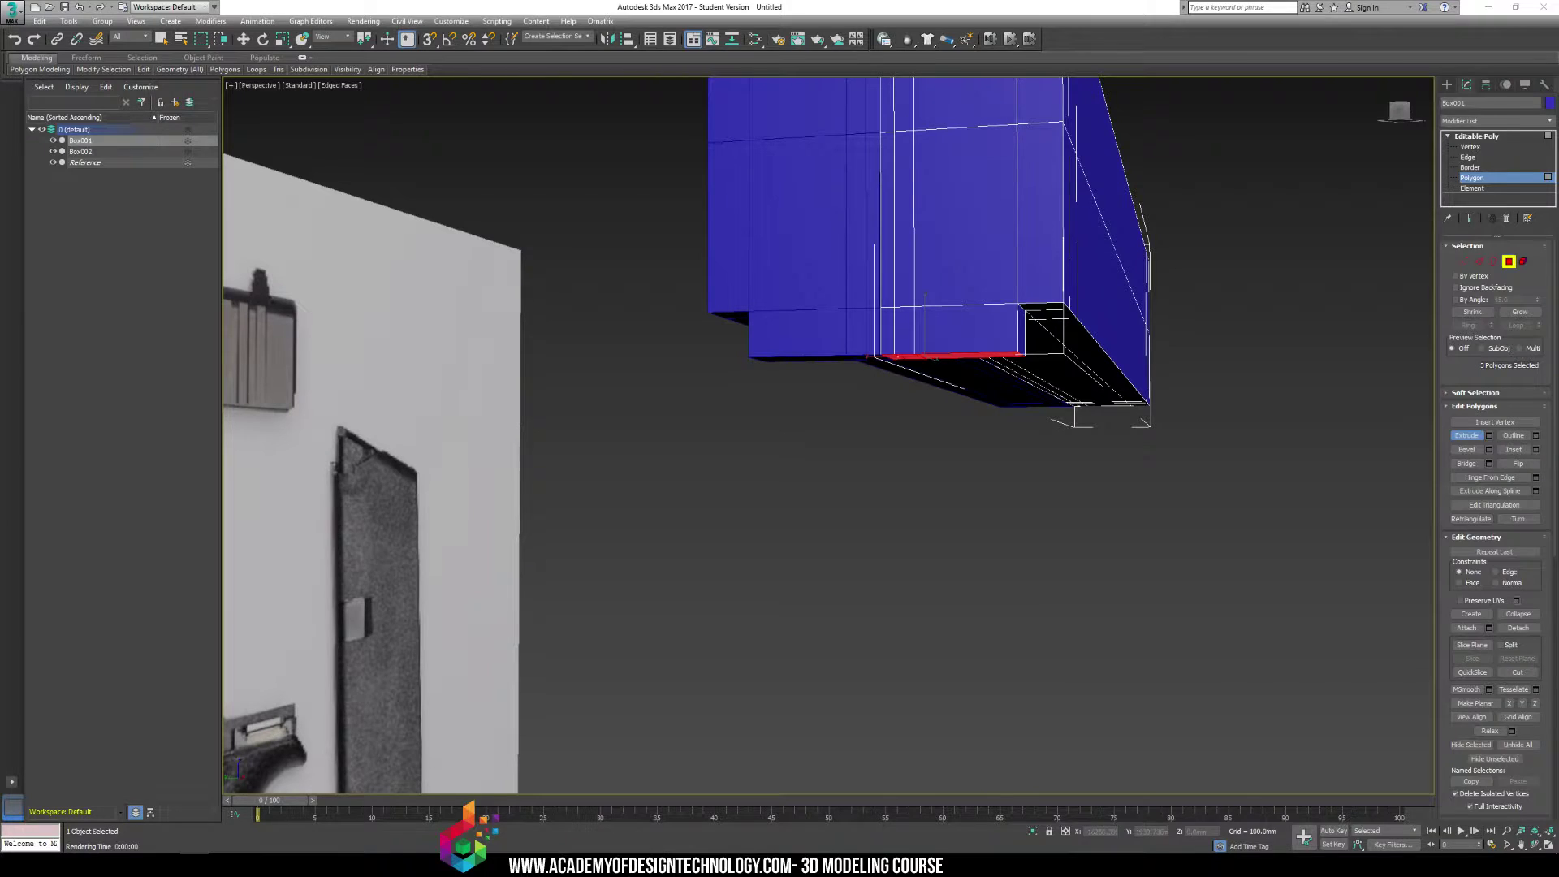
Check the muzzle end in the glock-g37 reference image and extrude the same three polygons further down as a second segment
{"action": "key", "text": "alt+Tab"}
{"action": "left_click_drag", "start_coordinate": [1093, 315], "coordinate": [1123, 327]}
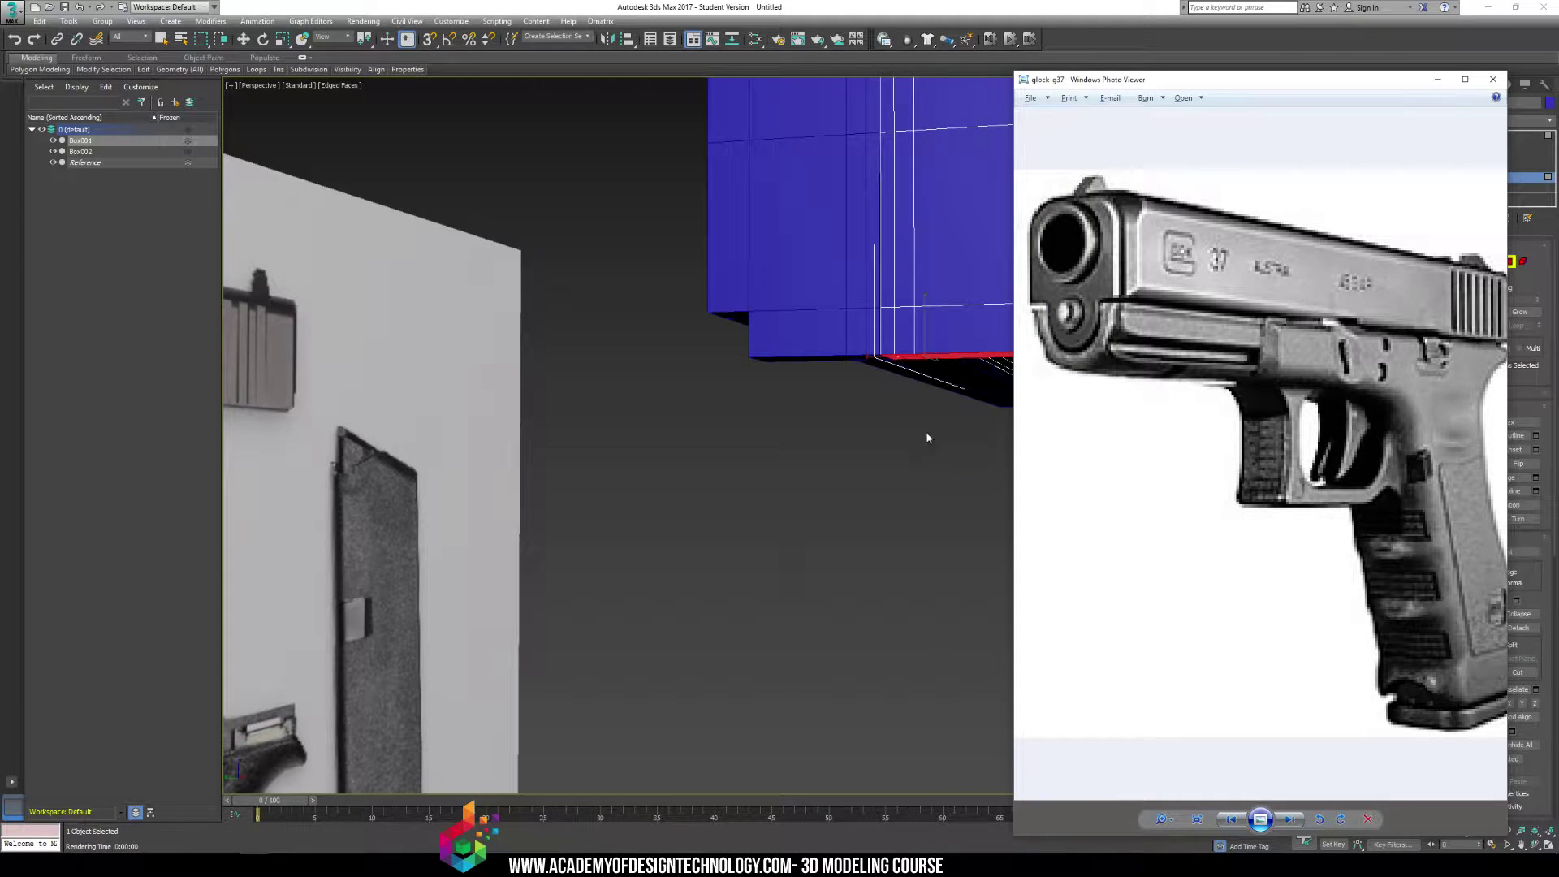
{"action": "middle_click_drag", "start_coordinate": [919, 455], "coordinate": [894, 488]}
{"action": "middle_click_drag", "start_coordinate": [933, 396], "coordinate": [928, 387], "text": "alt"}
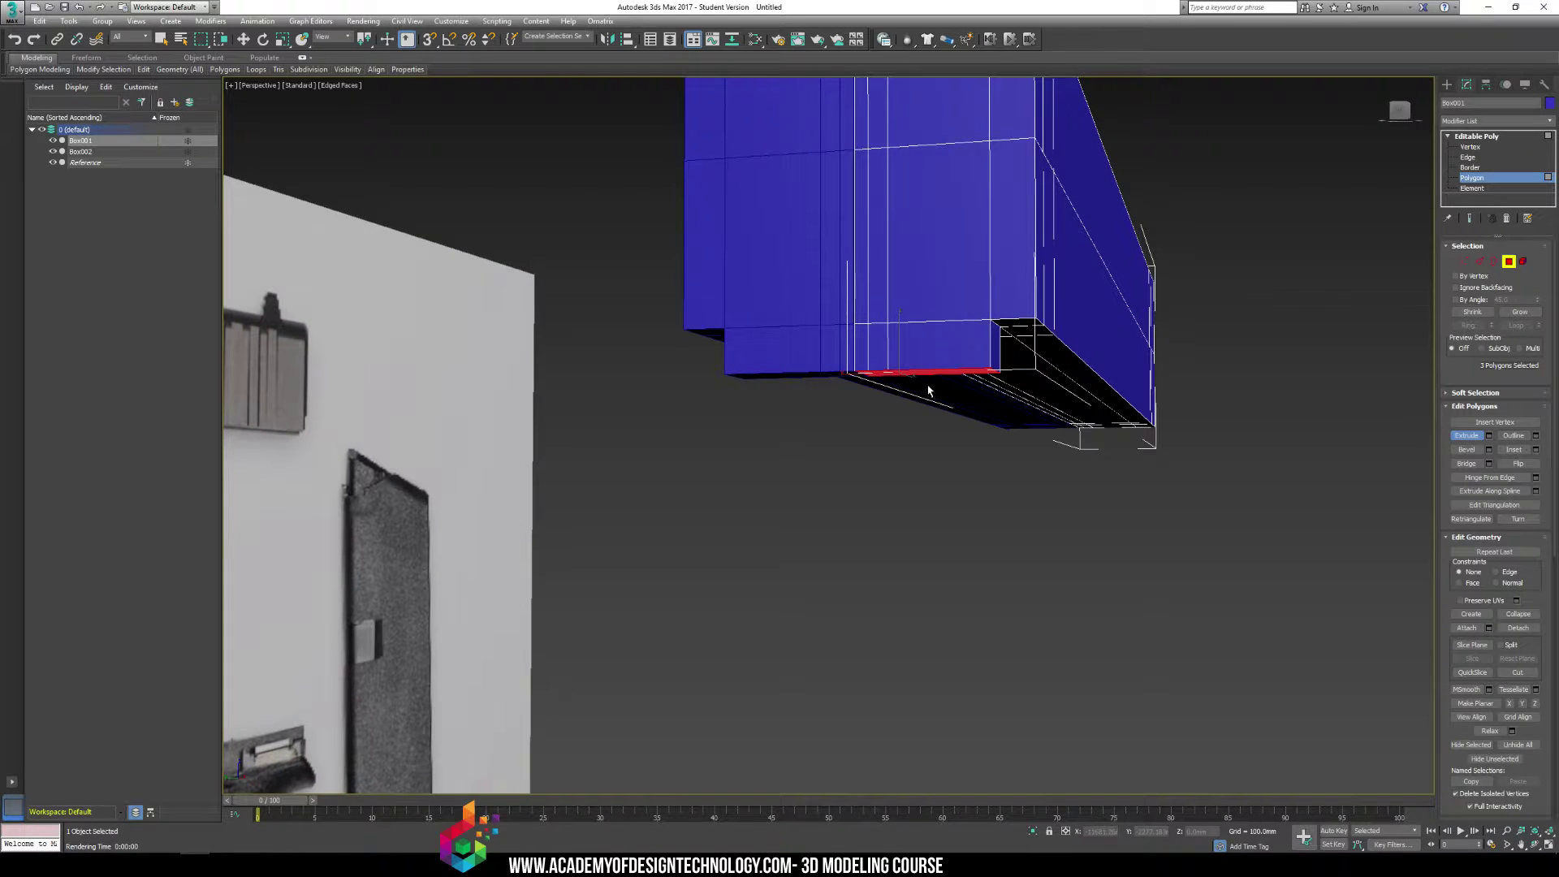
{"action": "left_click_drag", "start_coordinate": [937, 369], "coordinate": [941, 357]}
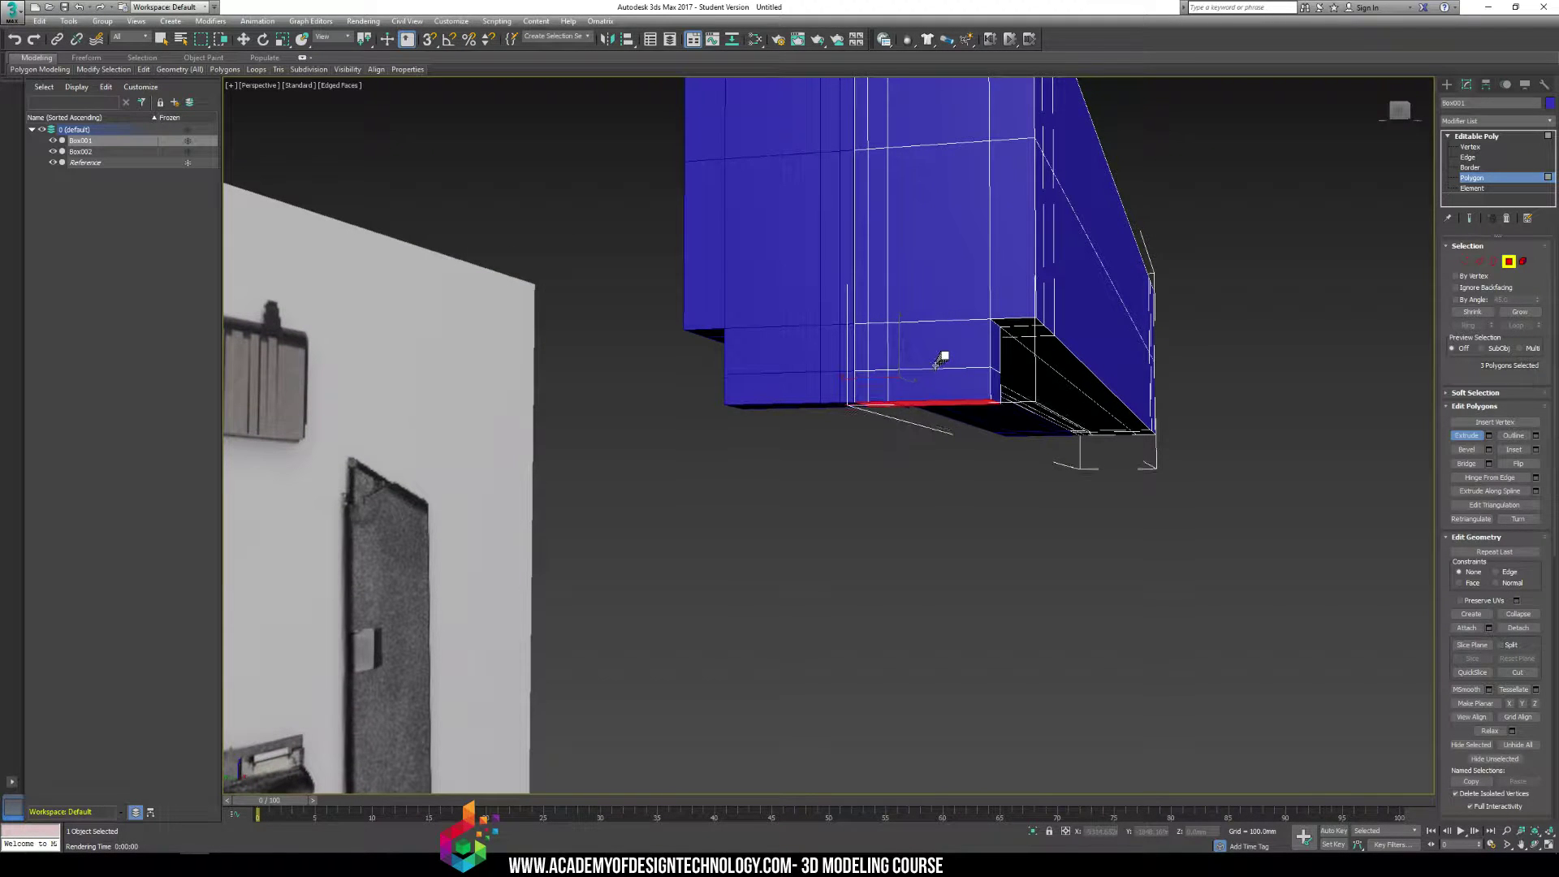
Examine the extruded block's profile in the left view and from below, and clear the vertex selection
{"action": "key", "text": "1"}
{"action": "key", "text": "f"}
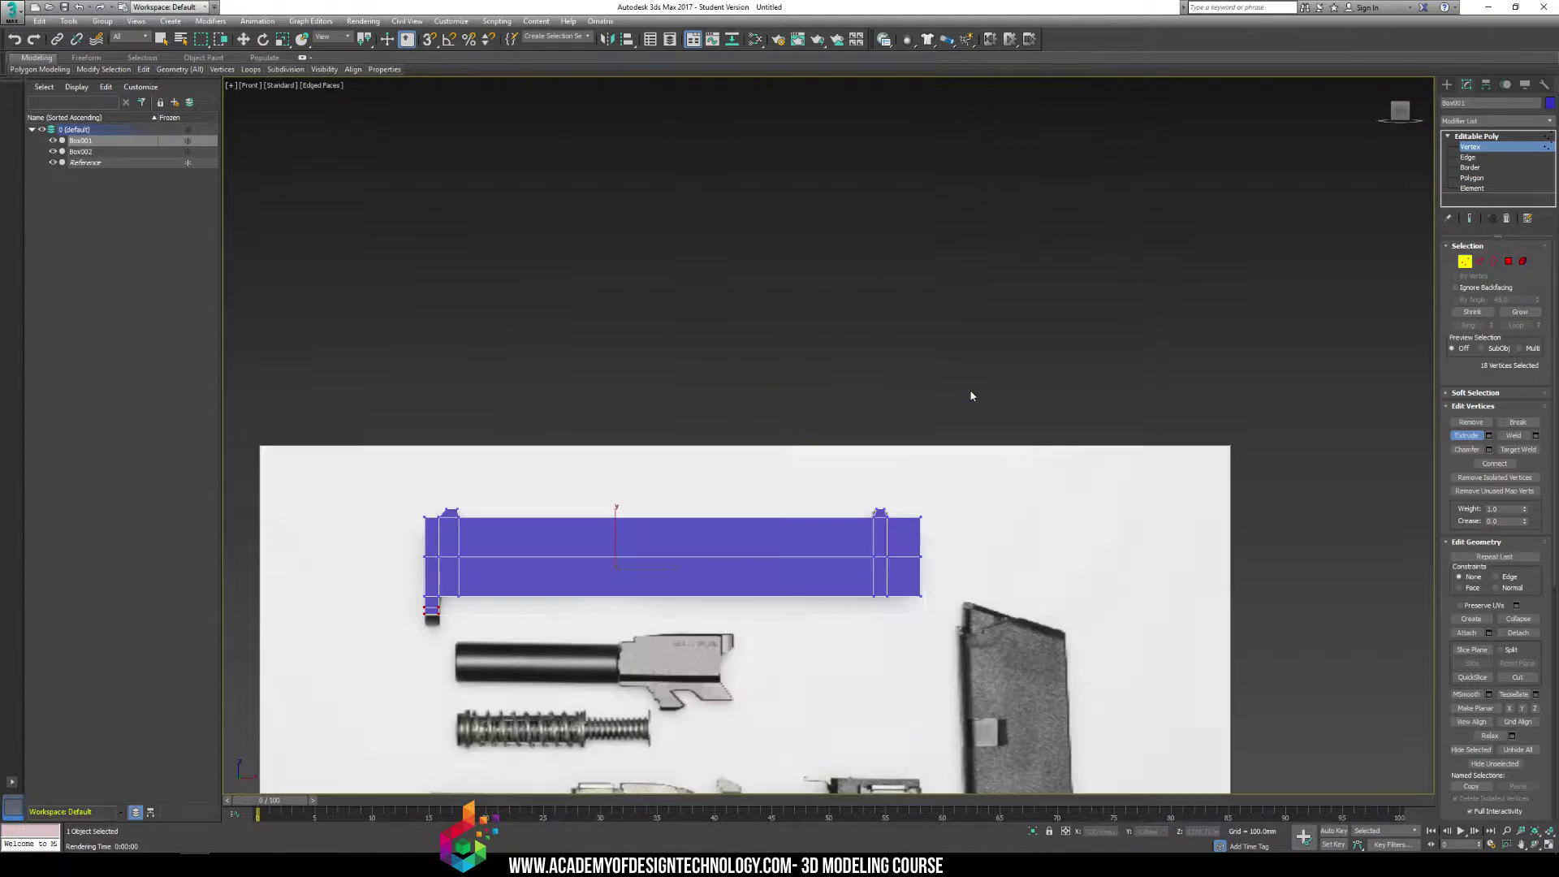
{"action": "key", "text": "l"}
{"action": "key", "text": "z"}
{"action": "key", "text": "F3"}
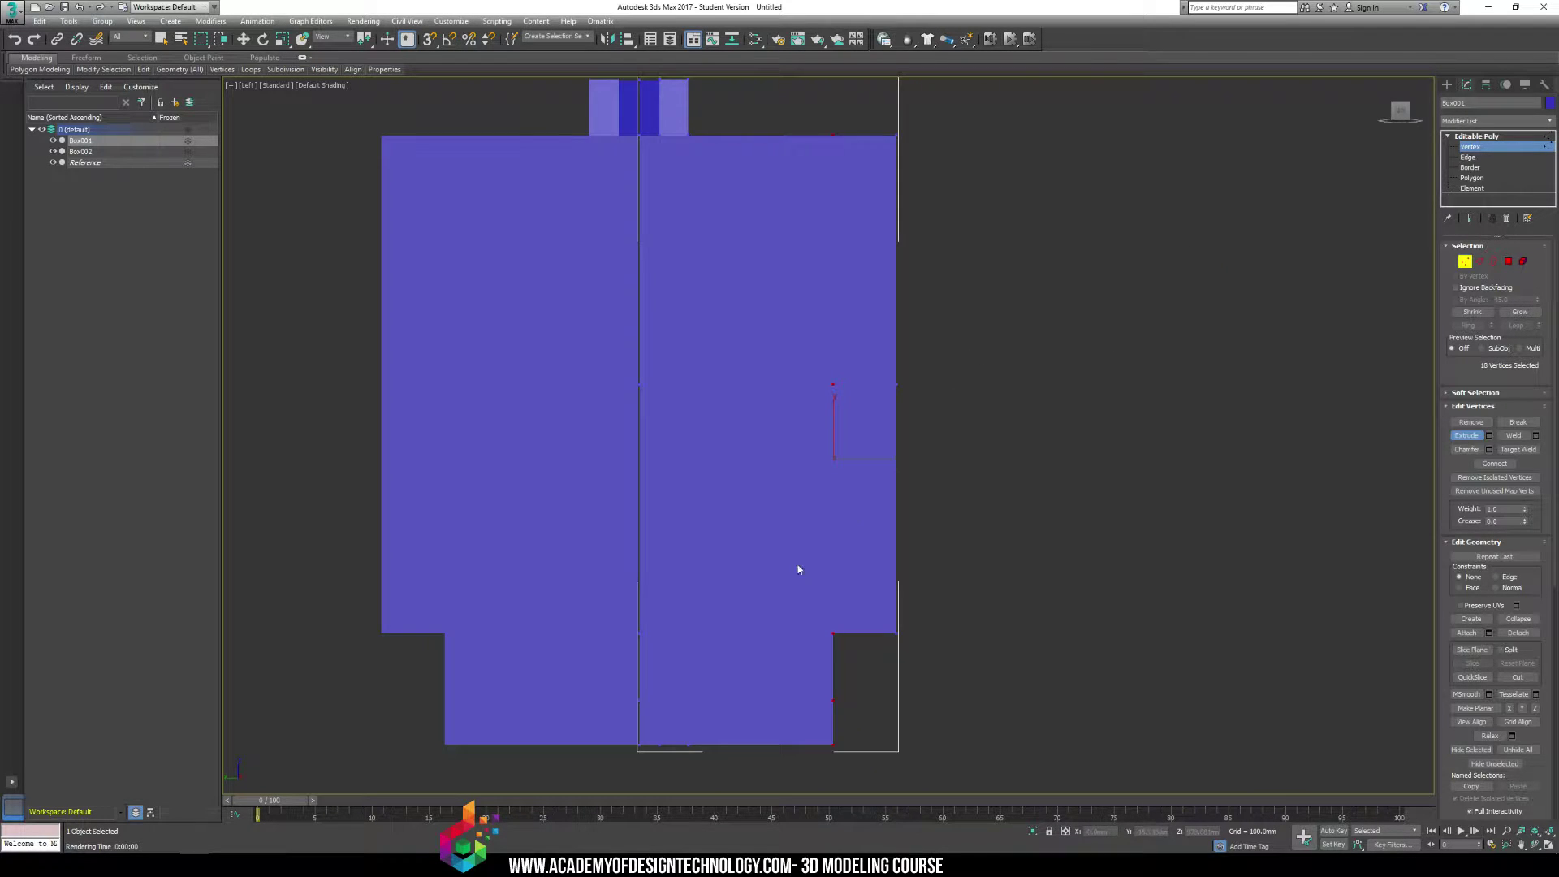
{"action": "mouse_move", "coordinate": [796, 684]}
{"action": "middle_mouse_down"}
{"action": "mouse_move", "coordinate": [885, 558]}
{"action": "mouse_move", "coordinate": [901, 561]}
{"action": "middle_mouse_up"}
{"action": "left_click", "coordinate": [1458, 436]}
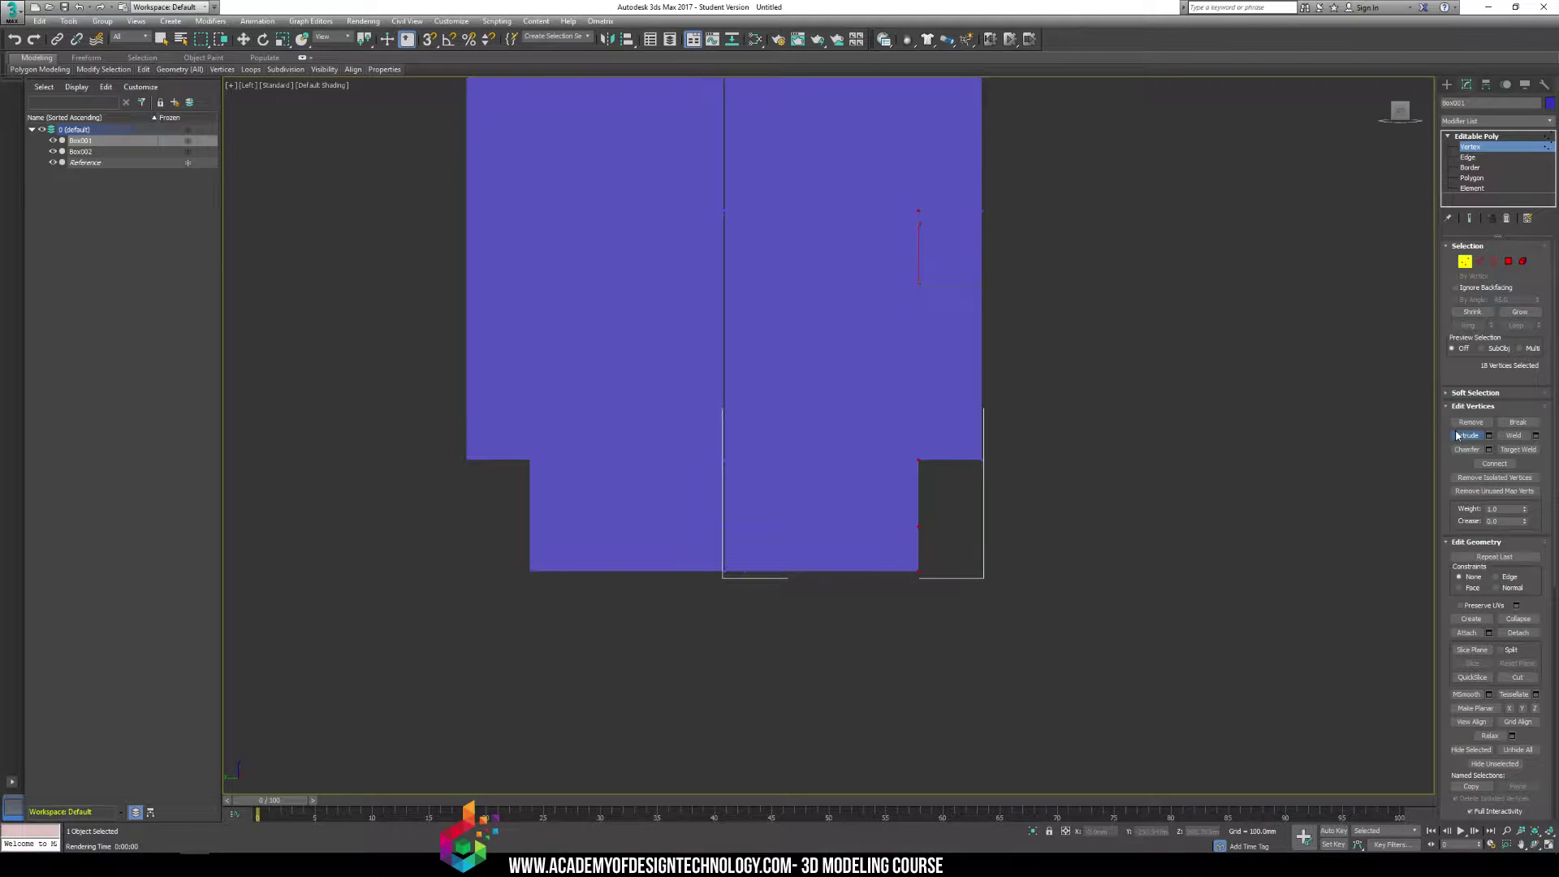
{"action": "left_click", "coordinate": [1457, 439]}
{"action": "middle_click_drag", "start_coordinate": [995, 467], "coordinate": [992, 475]}
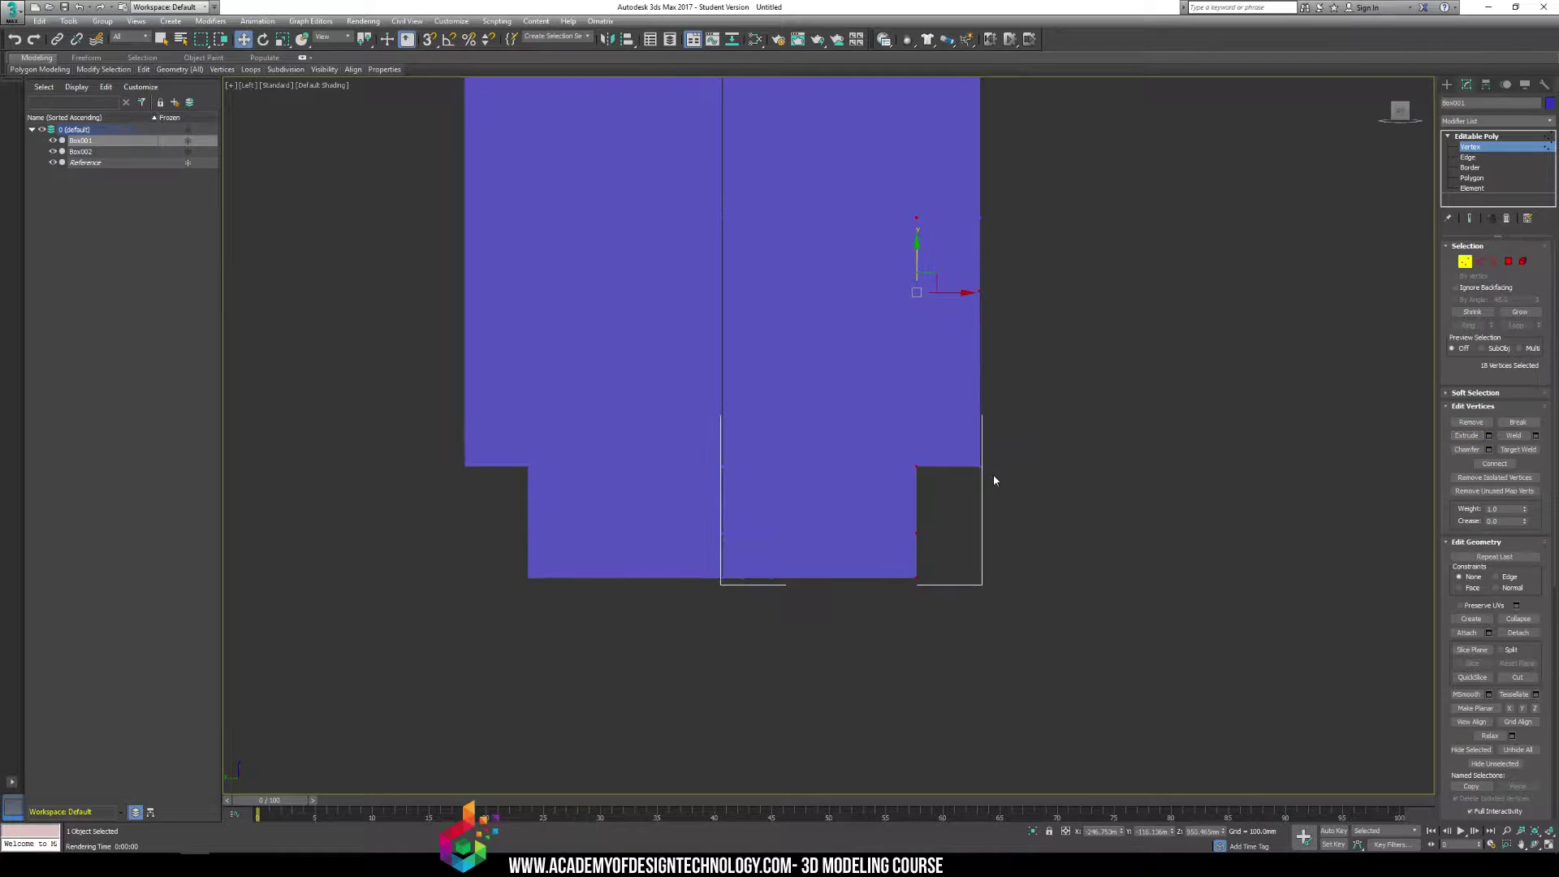
{"action": "key", "text": "p"}
{"action": "middle_click_drag", "start_coordinate": [851, 508], "coordinate": [792, 477], "text": "alt"}
{"action": "scroll", "coordinate": [682, 520], "scroll_direction": "down", "scroll_amount": 5}
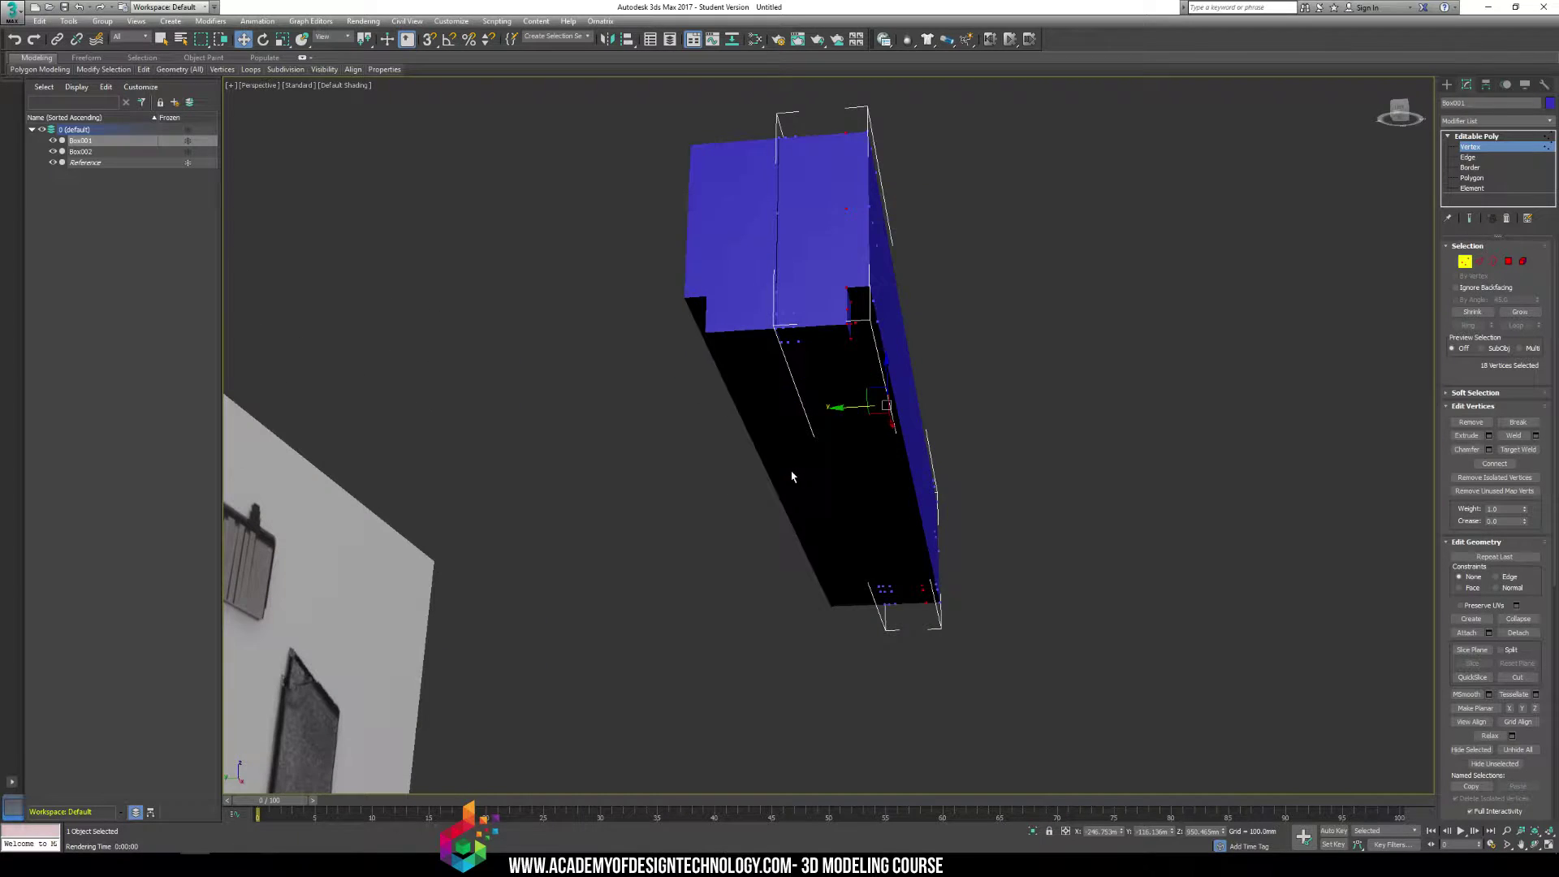
{"action": "left_click", "coordinate": [815, 331]}
{"action": "key", "text": "F4"}
{"action": "scroll", "coordinate": [1265, 387], "scroll_direction": "up", "scroll_amount": 2}
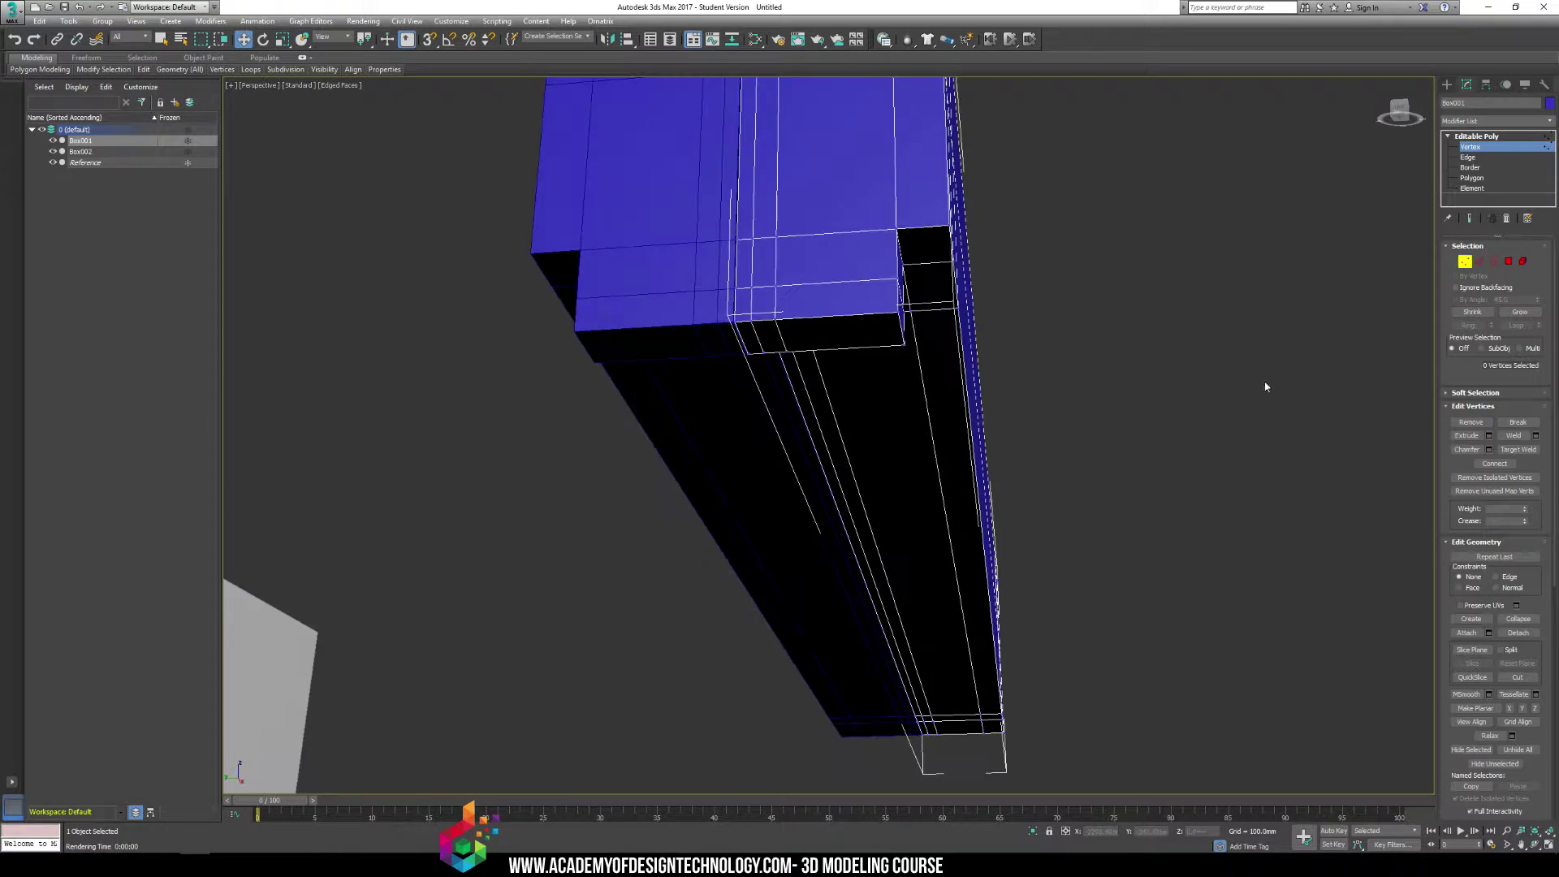
Extrude the bottom polygons of the block under the slide's front end further downward
{"action": "key", "text": "4"}
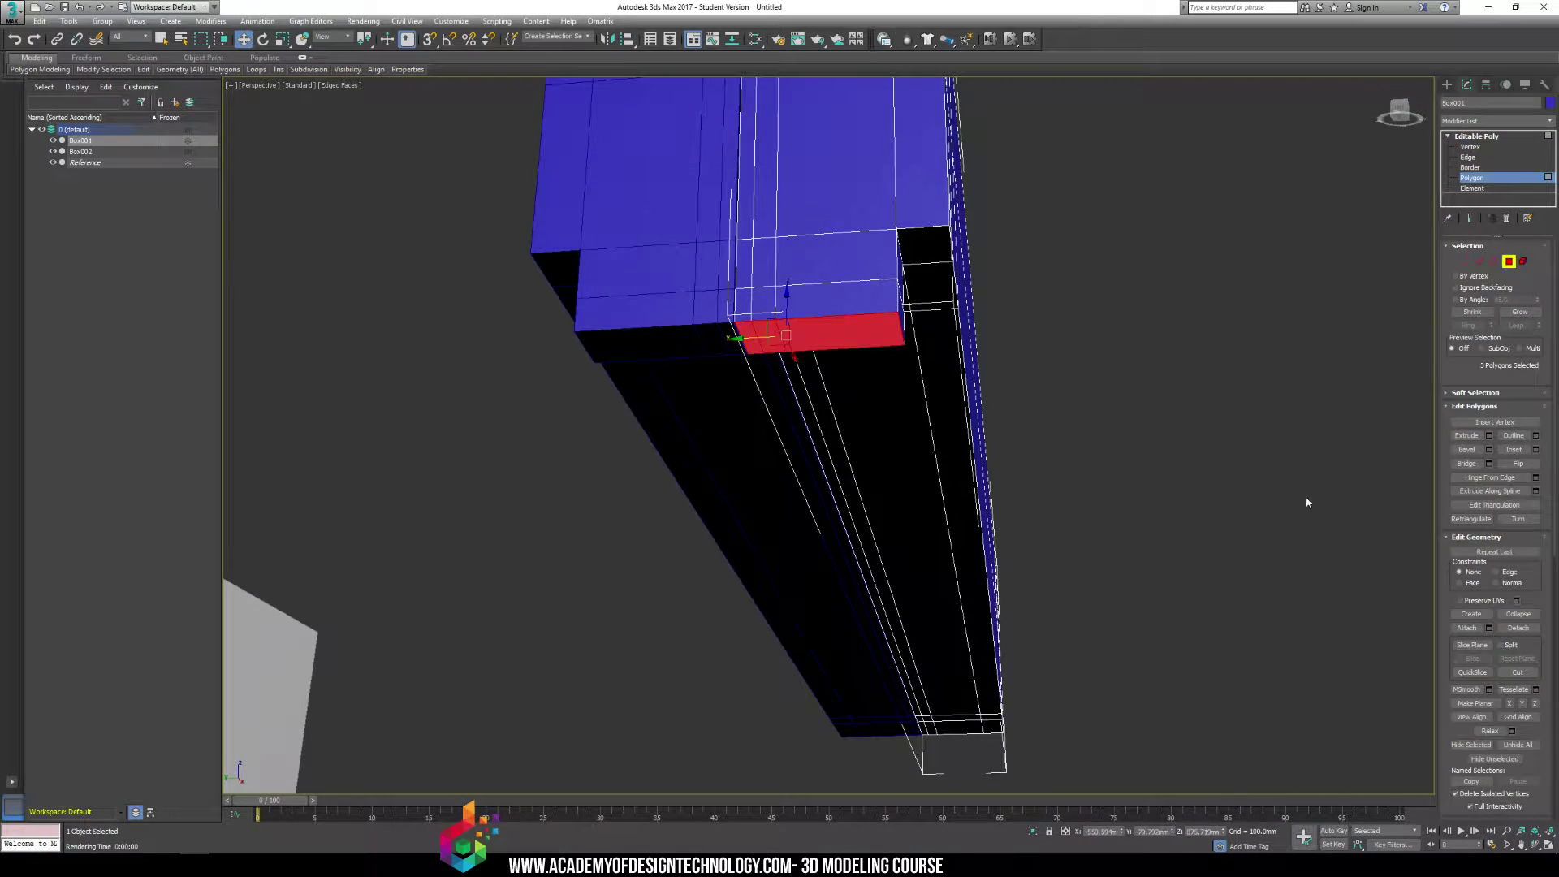
{"action": "left_click", "coordinate": [1466, 435]}
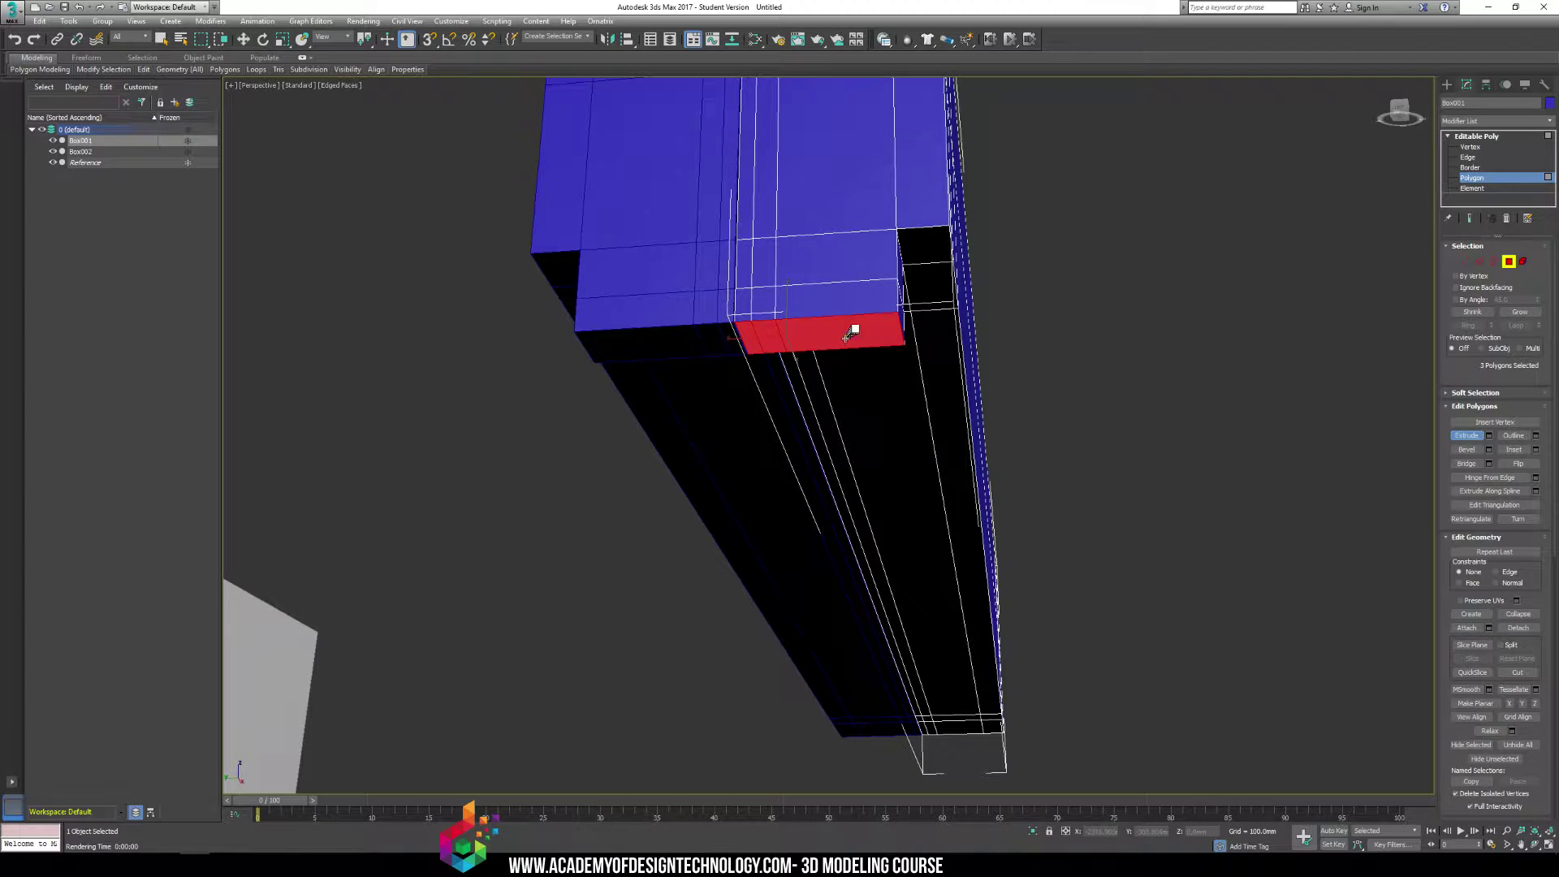
{"action": "left_click_drag", "start_coordinate": [846, 331], "coordinate": [849, 346]}
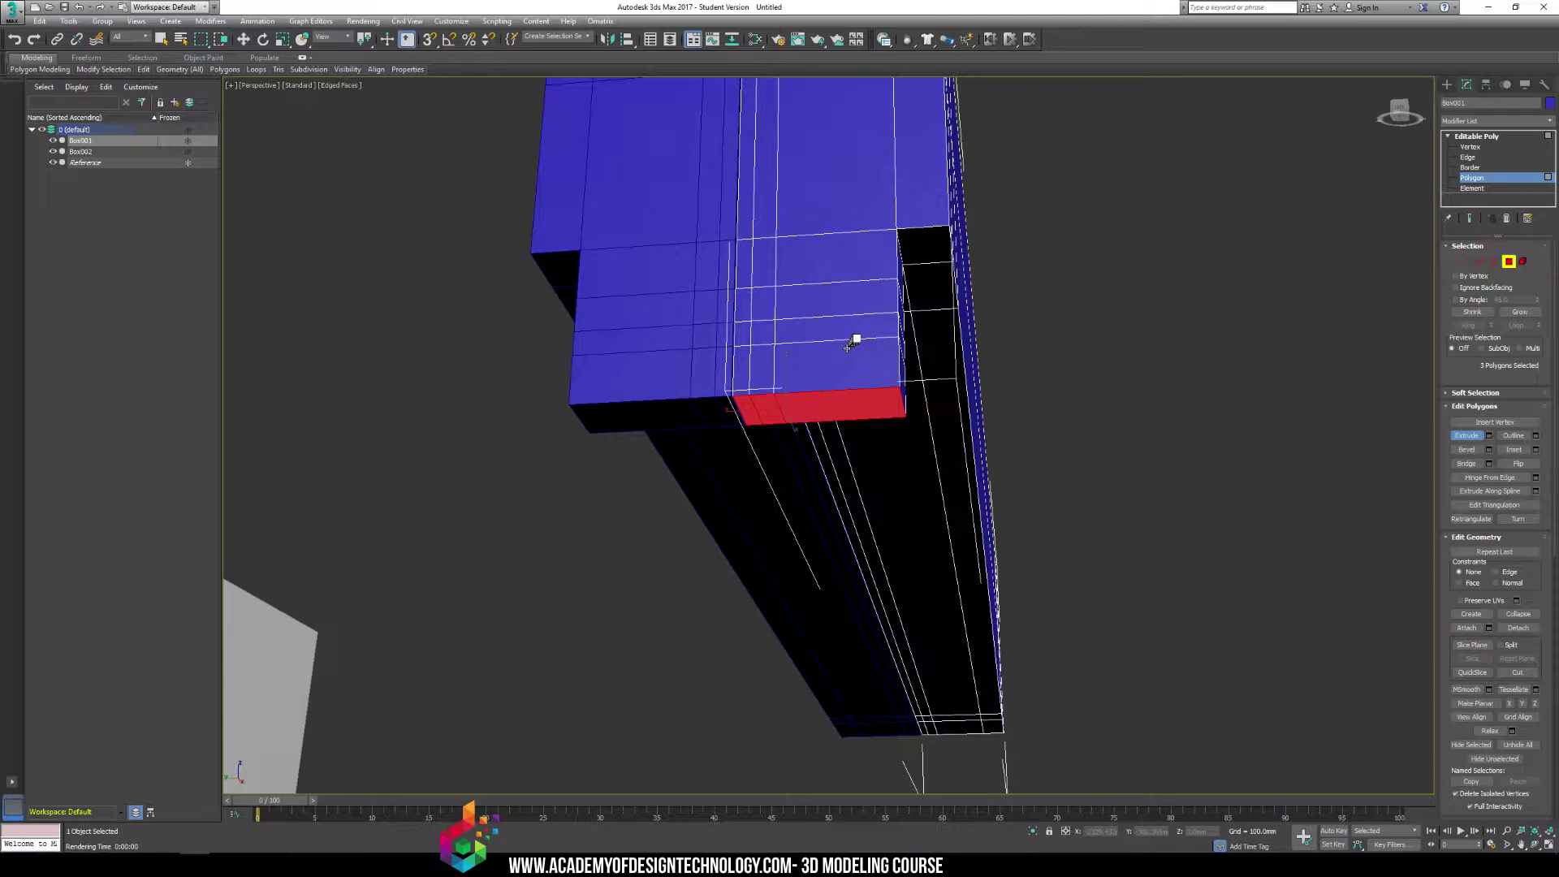
{"action": "middle_click_drag", "start_coordinate": [846, 388], "coordinate": [745, 419], "text": "alt"}
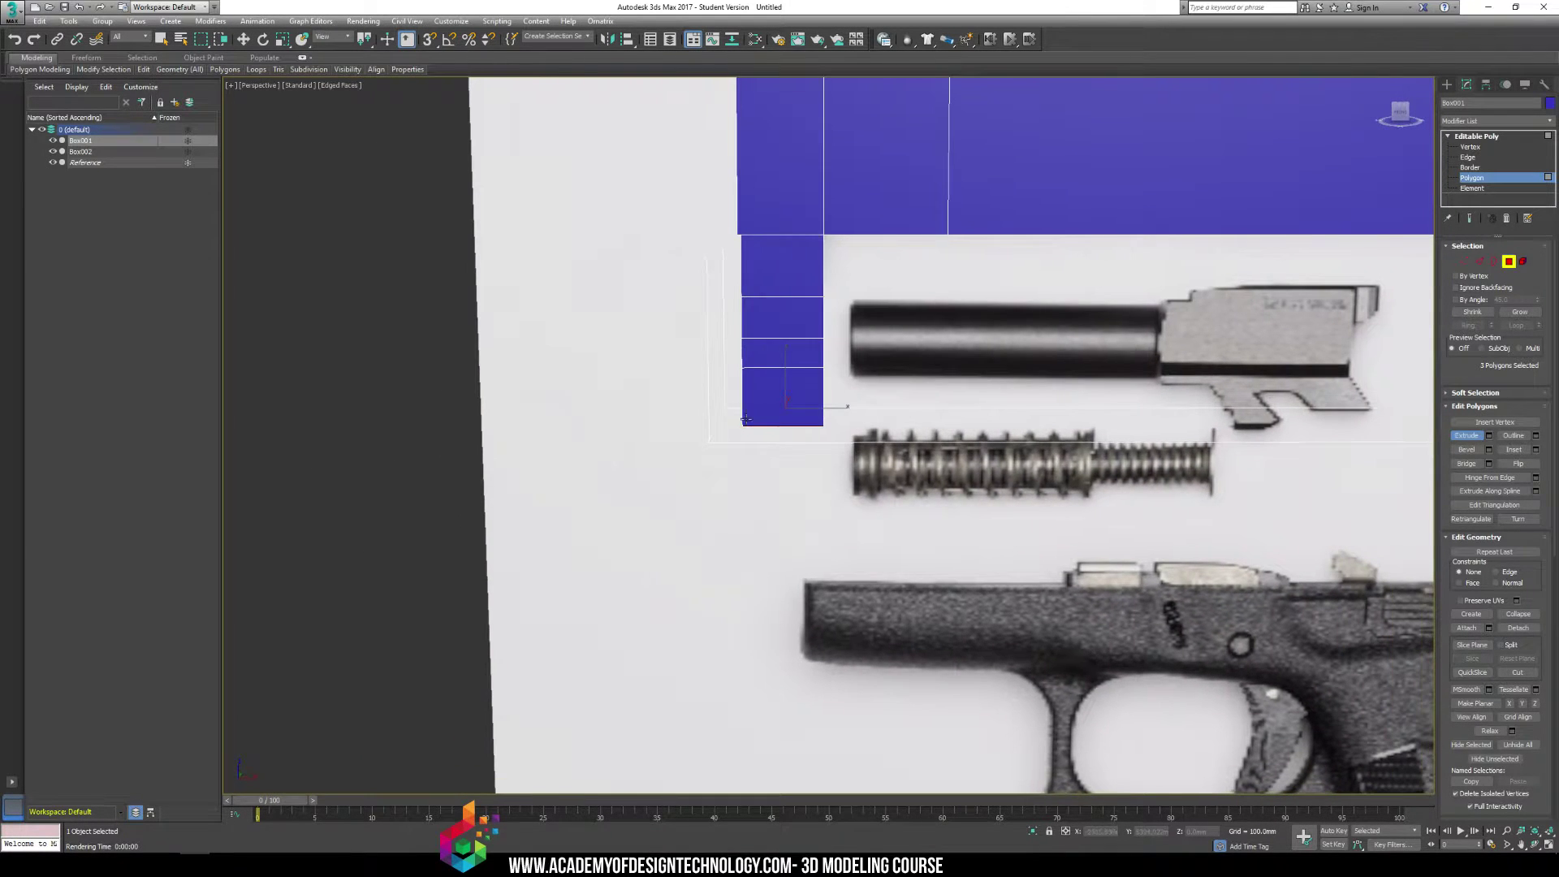
Delete the extruded block's polygons beneath the front end of the slide
{"action": "left_click_drag", "start_coordinate": [737, 334], "coordinate": [993, 614]}
{"action": "key", "text": "Delete"}
{"action": "middle_click_drag", "start_coordinate": [832, 340], "coordinate": [856, 371], "text": "alt"}
{"action": "scroll", "coordinate": [893, 369], "scroll_direction": "down", "scroll_amount": 4}
{"action": "middle_click_drag", "start_coordinate": [686, 264], "coordinate": [777, 289], "text": "alt"}
{"action": "scroll", "coordinate": [777, 290], "scroll_direction": "up", "scroll_amount": 3}
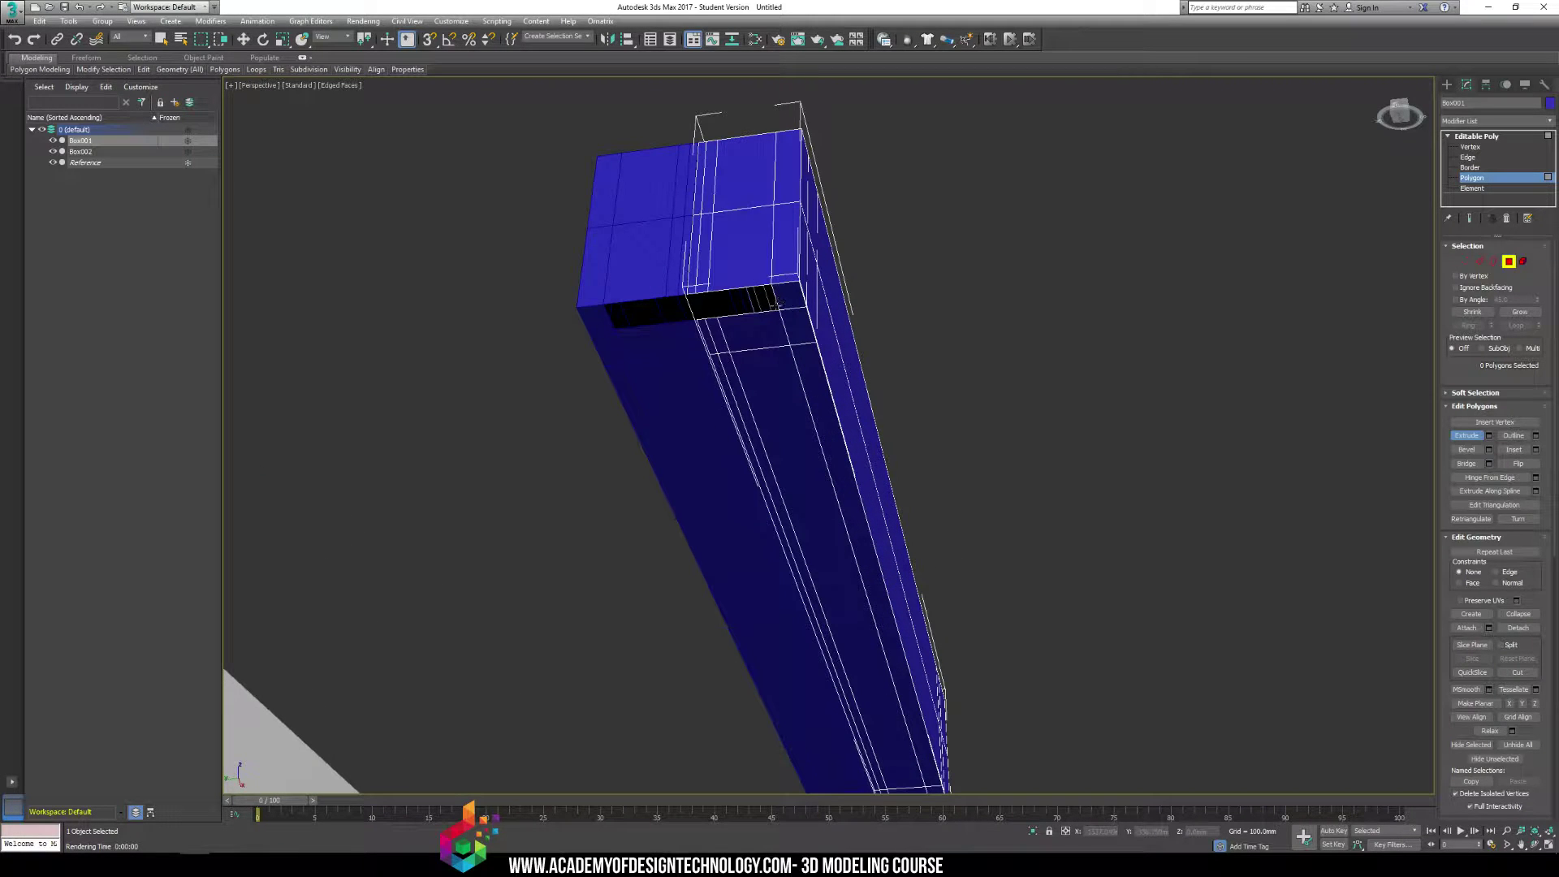
Check the glock-g37 image, then draw a cylinder of about 67 mm radius in the left view, centred on the slide's lower edge
{"action": "key", "text": "alt+Tab"}
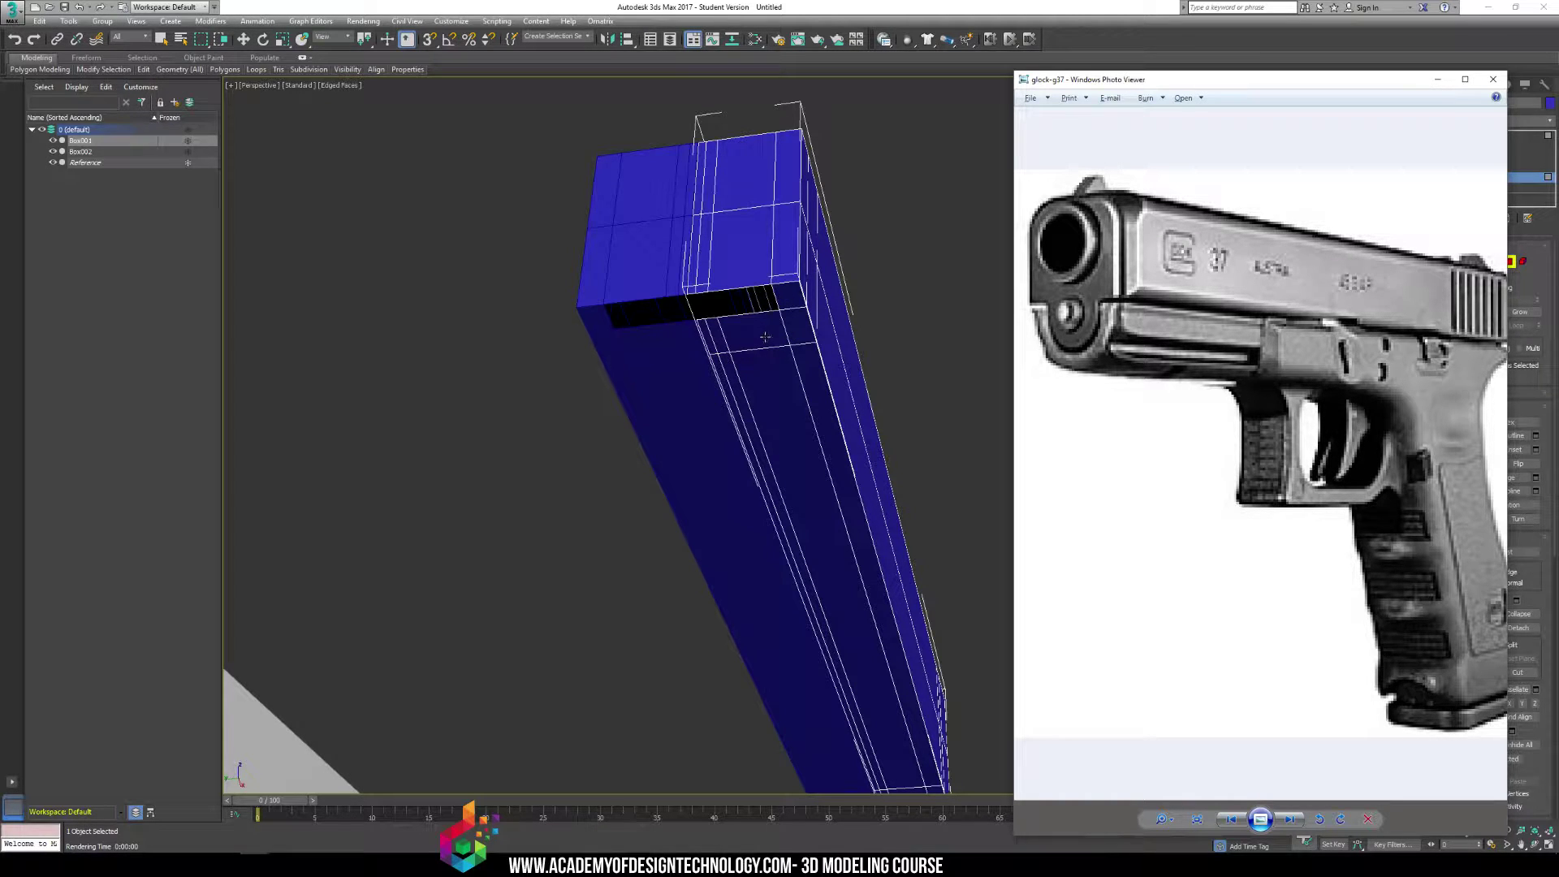
{"action": "key", "text": "alt+Tab"}
{"action": "scroll", "coordinate": [820, 335], "scroll_direction": "down", "scroll_amount": 6}
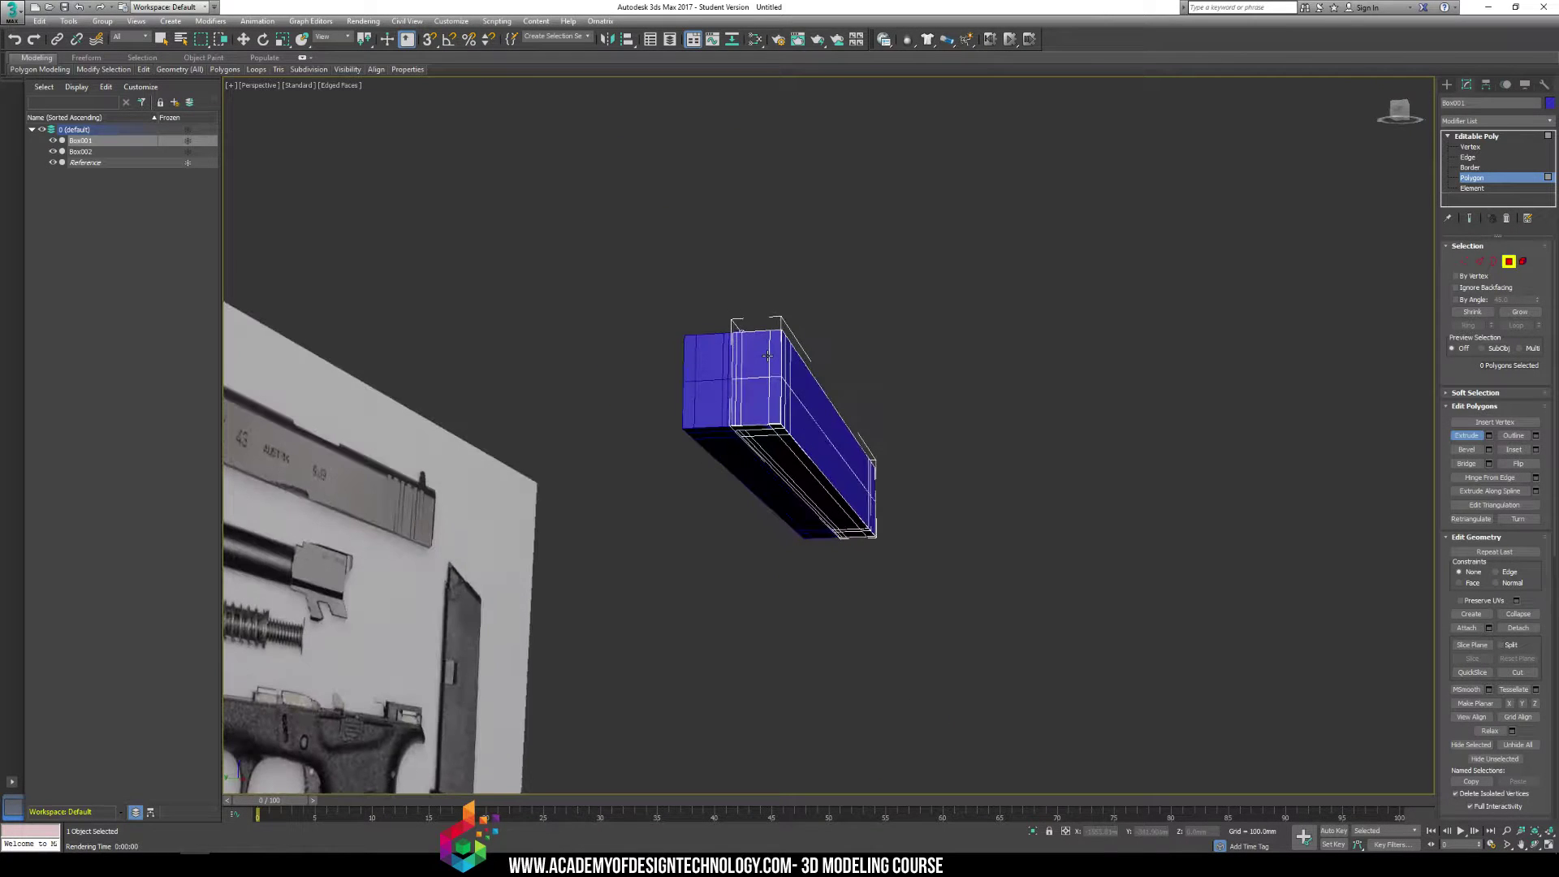
{"action": "mouse_move", "coordinate": [767, 355]}
{"action": "middle_mouse_down", "text": "alt"}
{"action": "mouse_move", "coordinate": [799, 315]}
{"action": "mouse_move", "coordinate": [771, 339]}
{"action": "middle_mouse_up", "text": "alt"}
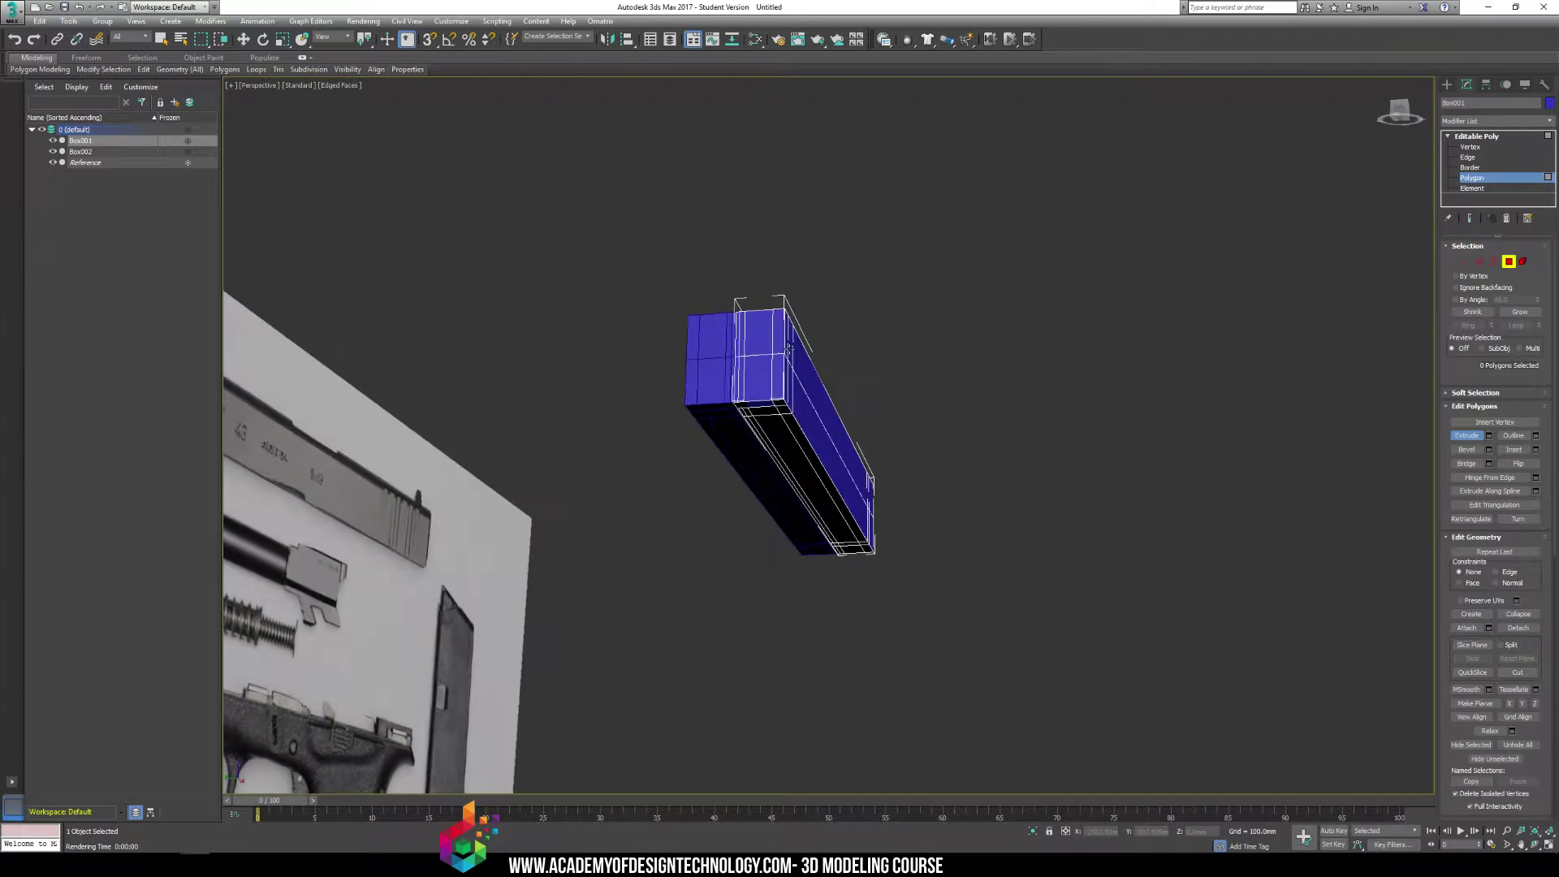
{"action": "left_click", "coordinate": [1446, 85]}
{"action": "left_click", "coordinate": [1488, 184]}
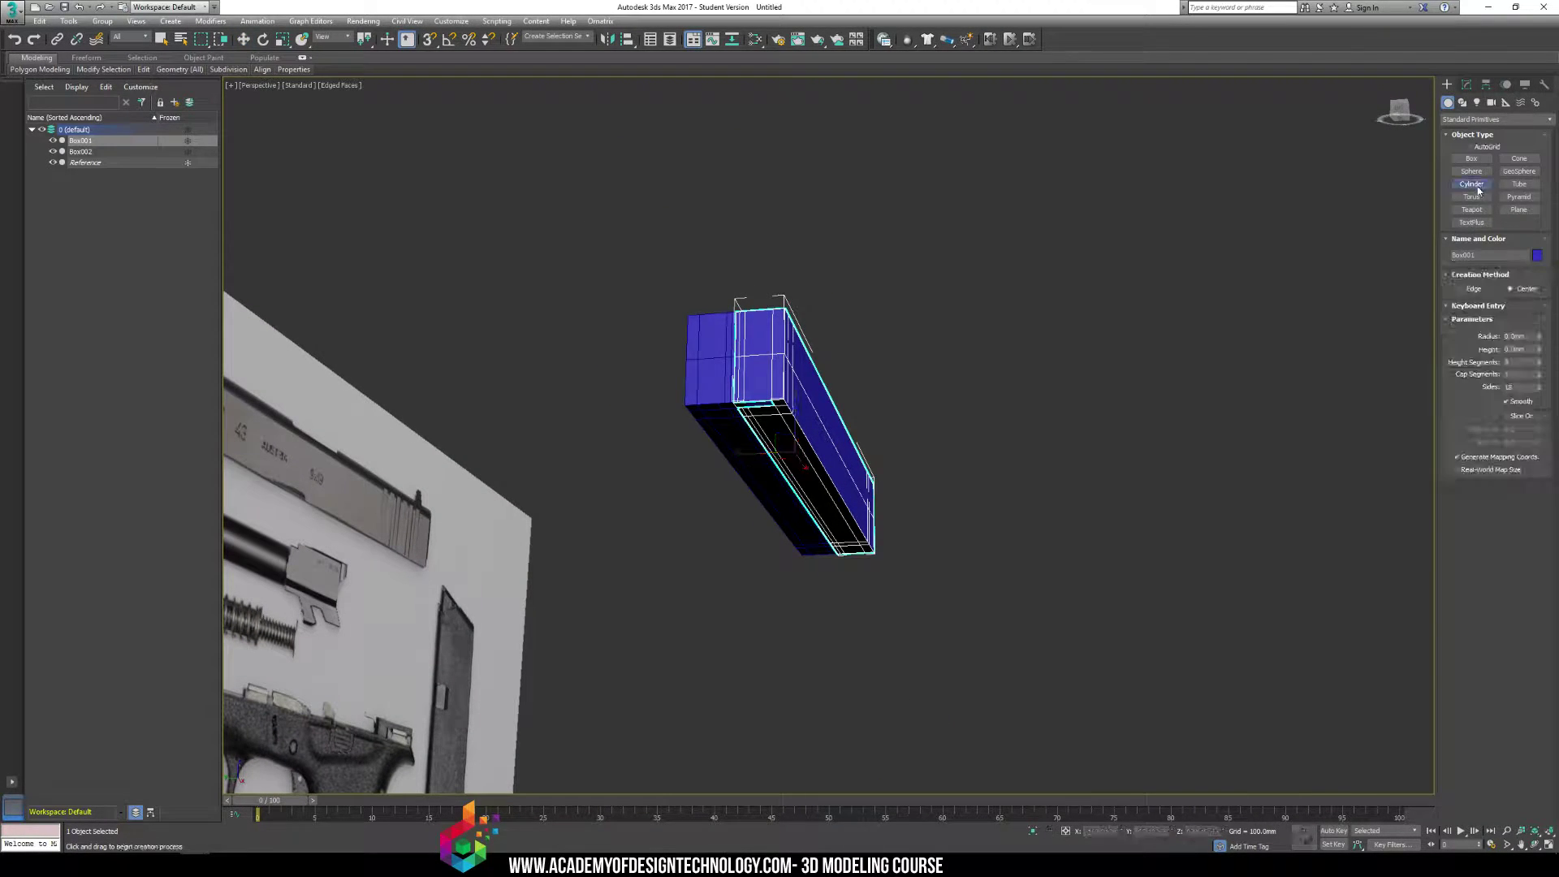
{"action": "key", "text": "l"}
{"action": "middle_click_drag", "start_coordinate": [755, 487], "coordinate": [742, 433]}
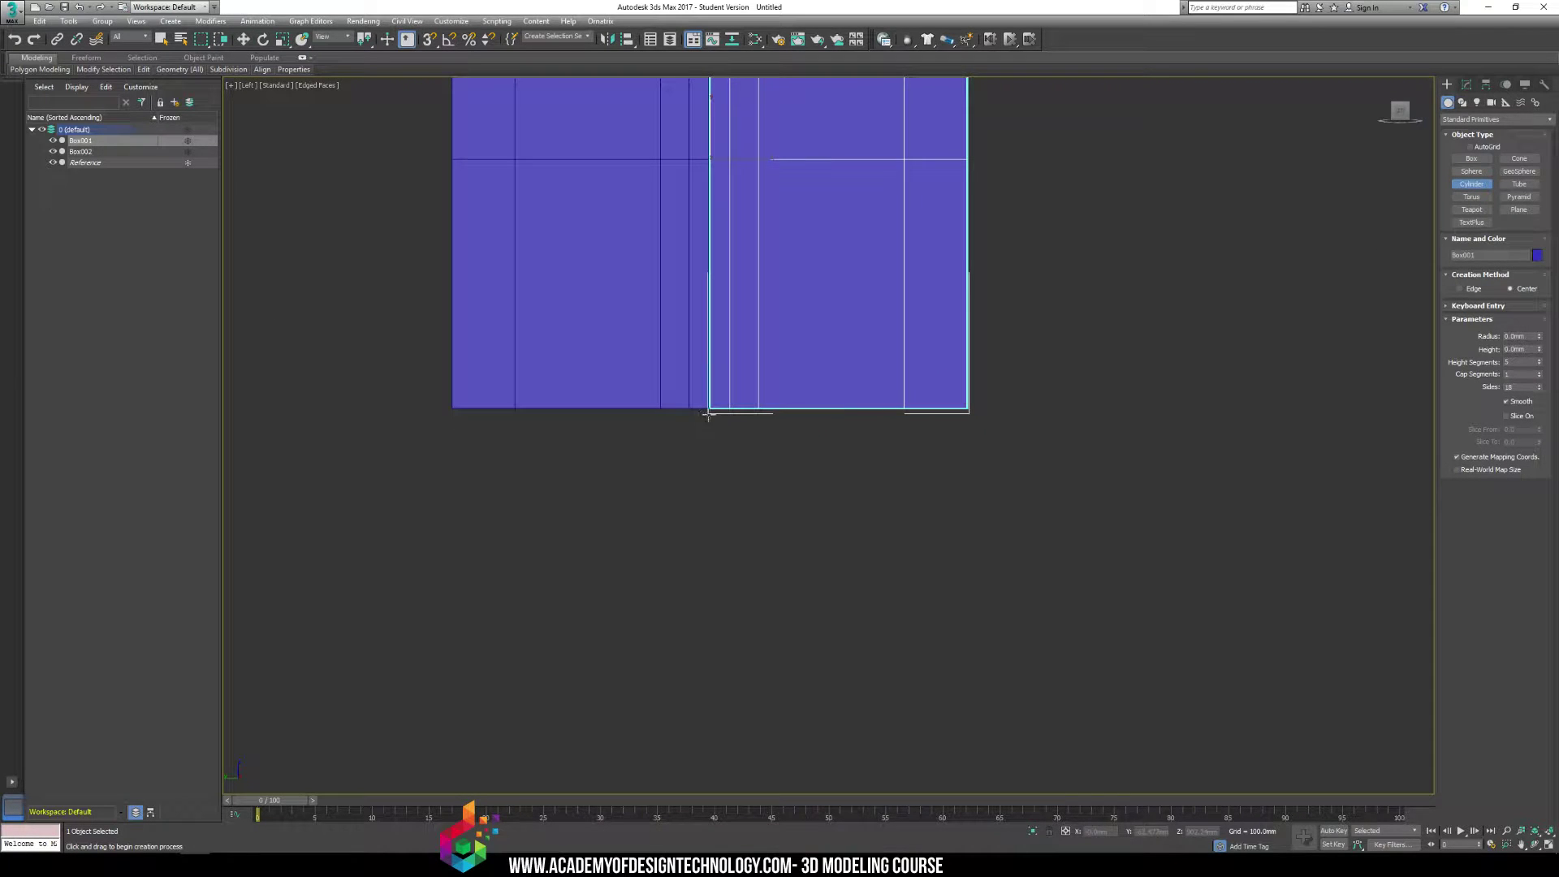
{"action": "left_click_drag", "start_coordinate": [708, 414], "coordinate": [873, 605]}
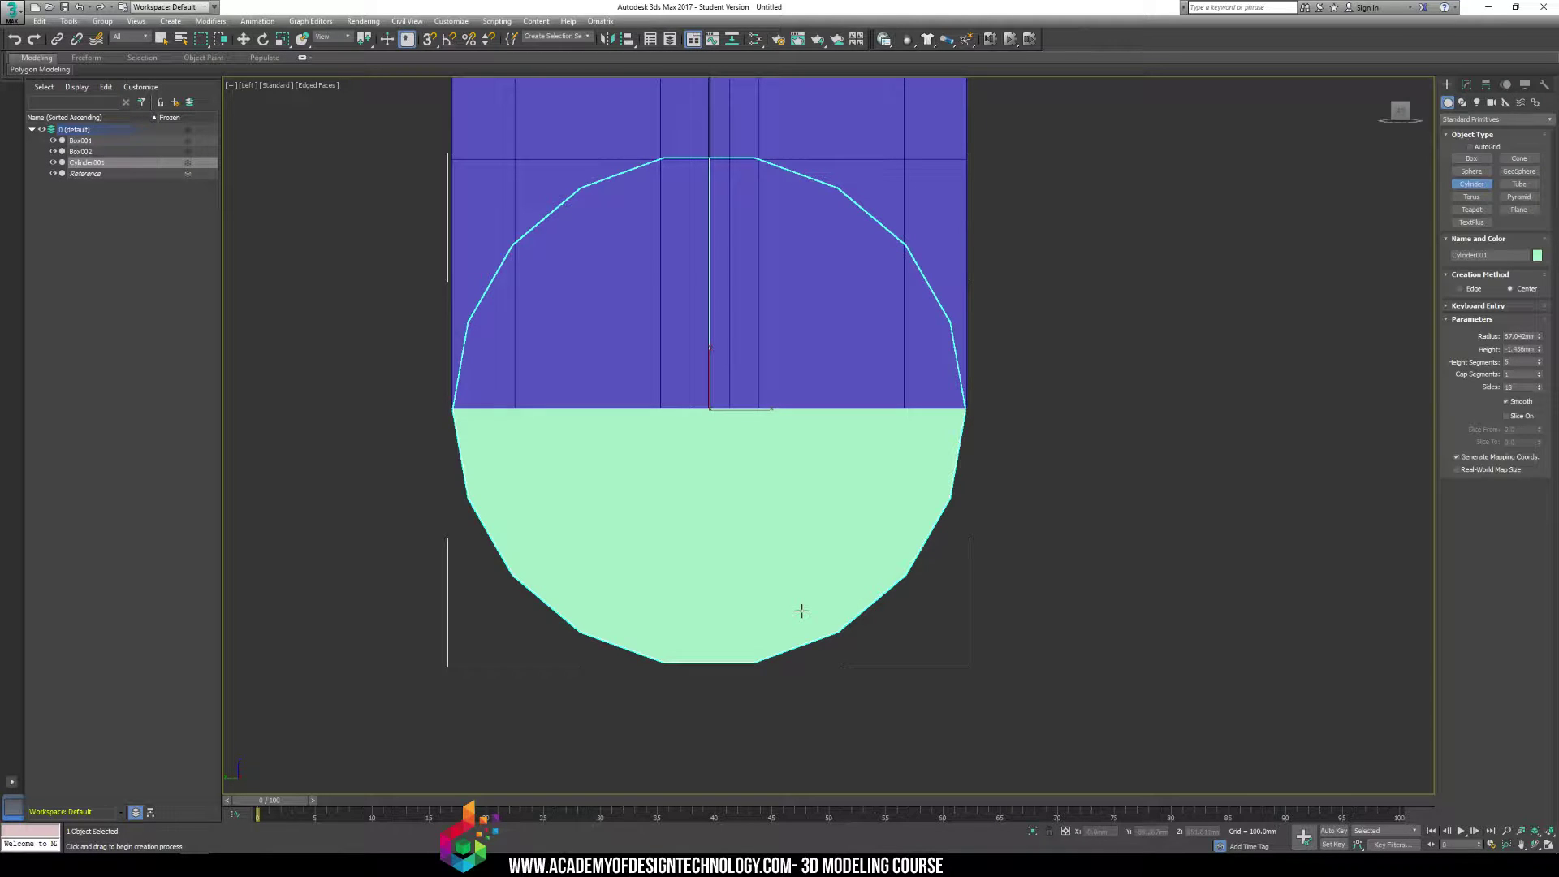
Compare the new cylinder with the glock-g37 image, give it 4 cap segments and finish creating it
{"action": "left_click", "coordinate": [255, 864]}
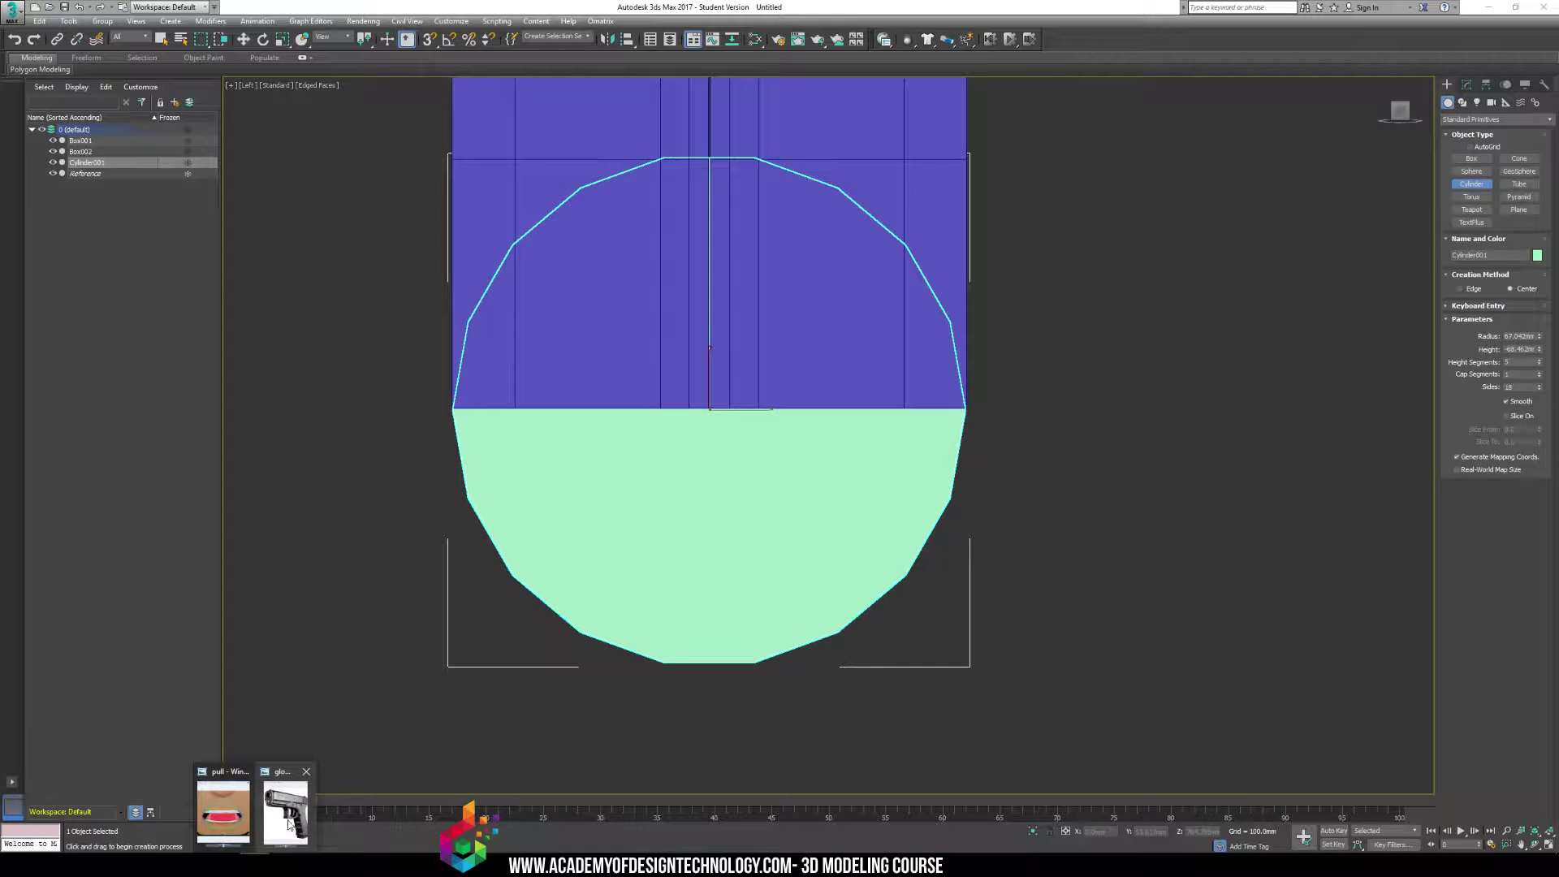
{"action": "left_click", "coordinate": [286, 822]}
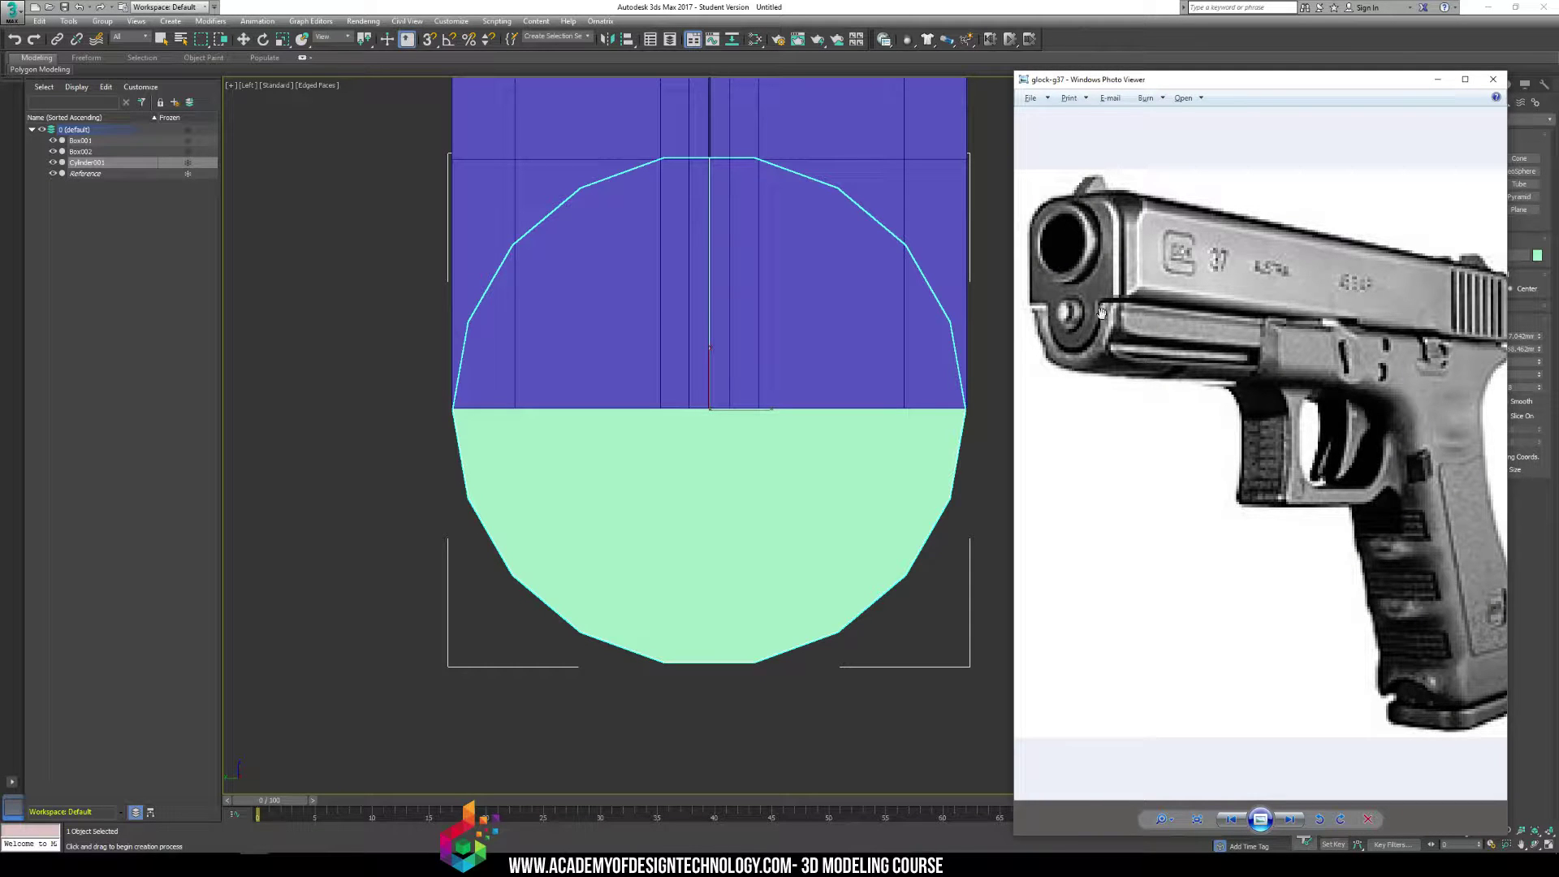
{"action": "left_click", "coordinate": [876, 368]}
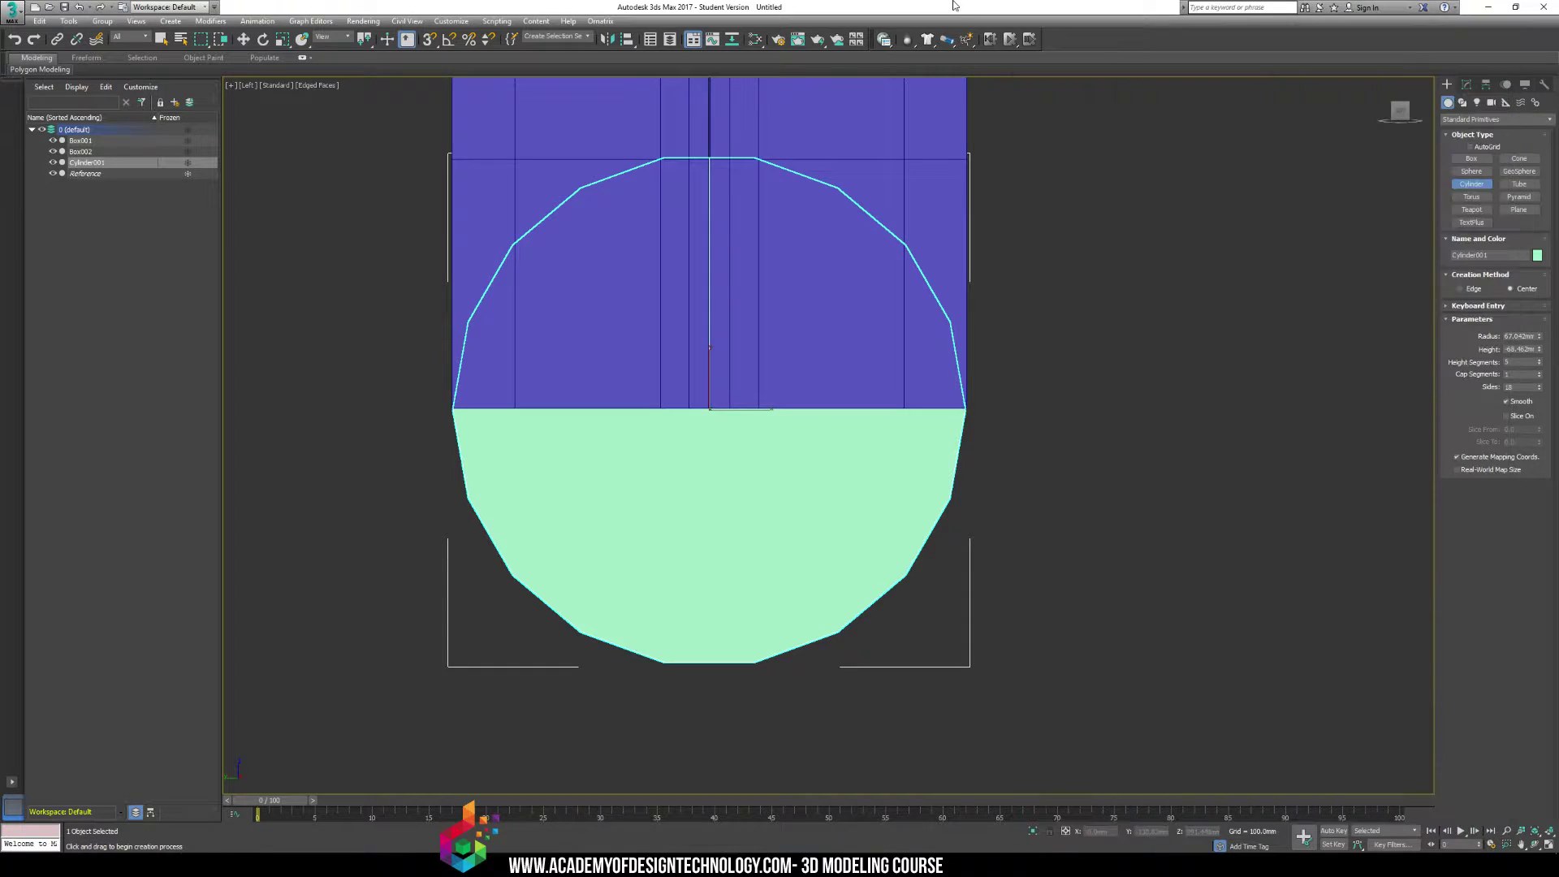
{"action": "left_click", "coordinate": [1540, 372]}
{"action": "right_click", "coordinate": [743, 493]}
{"action": "right_click", "coordinate": [708, 501]}
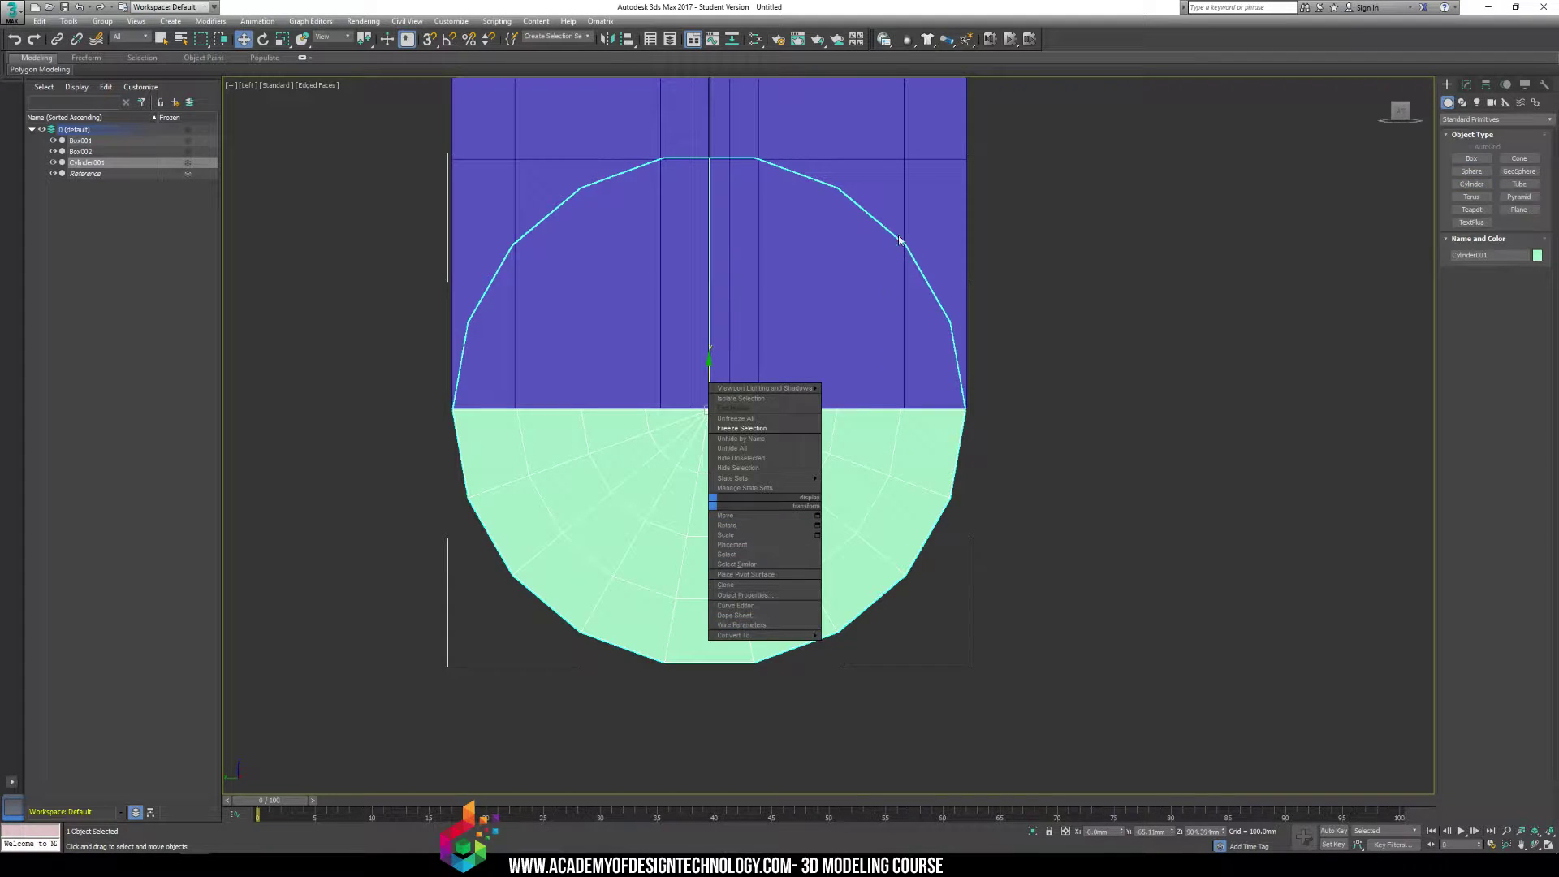
{"action": "mouse_move", "coordinate": [745, 636]}
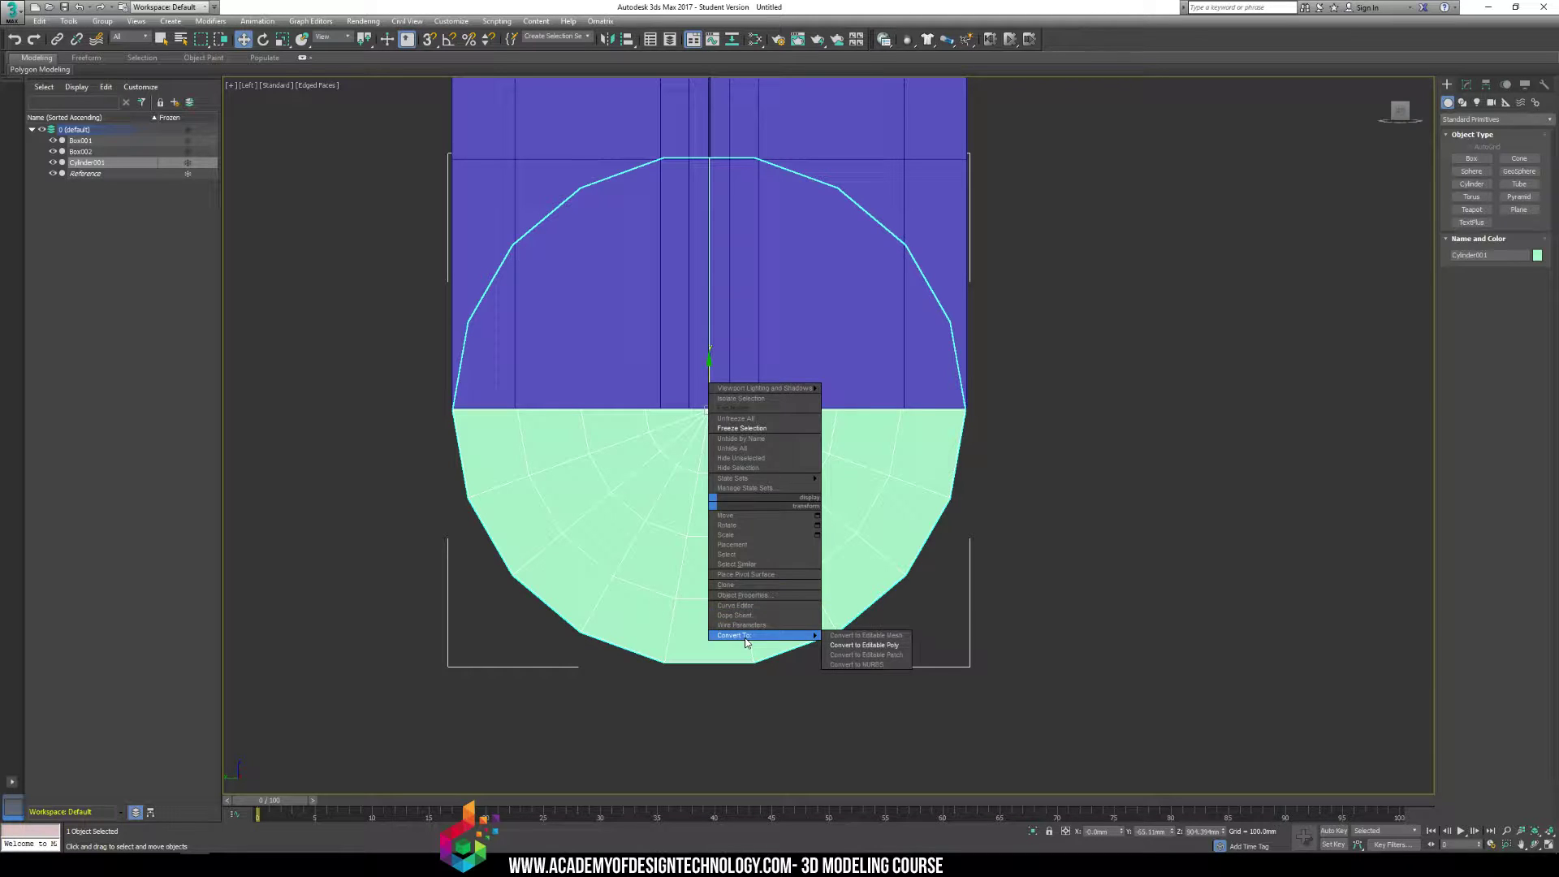
{"action": "left_click", "coordinate": [864, 645]}
Modify the cylinder to have 1 height segment, 3 cap segments and 20 sides
{"action": "left_click", "coordinate": [1467, 85]}
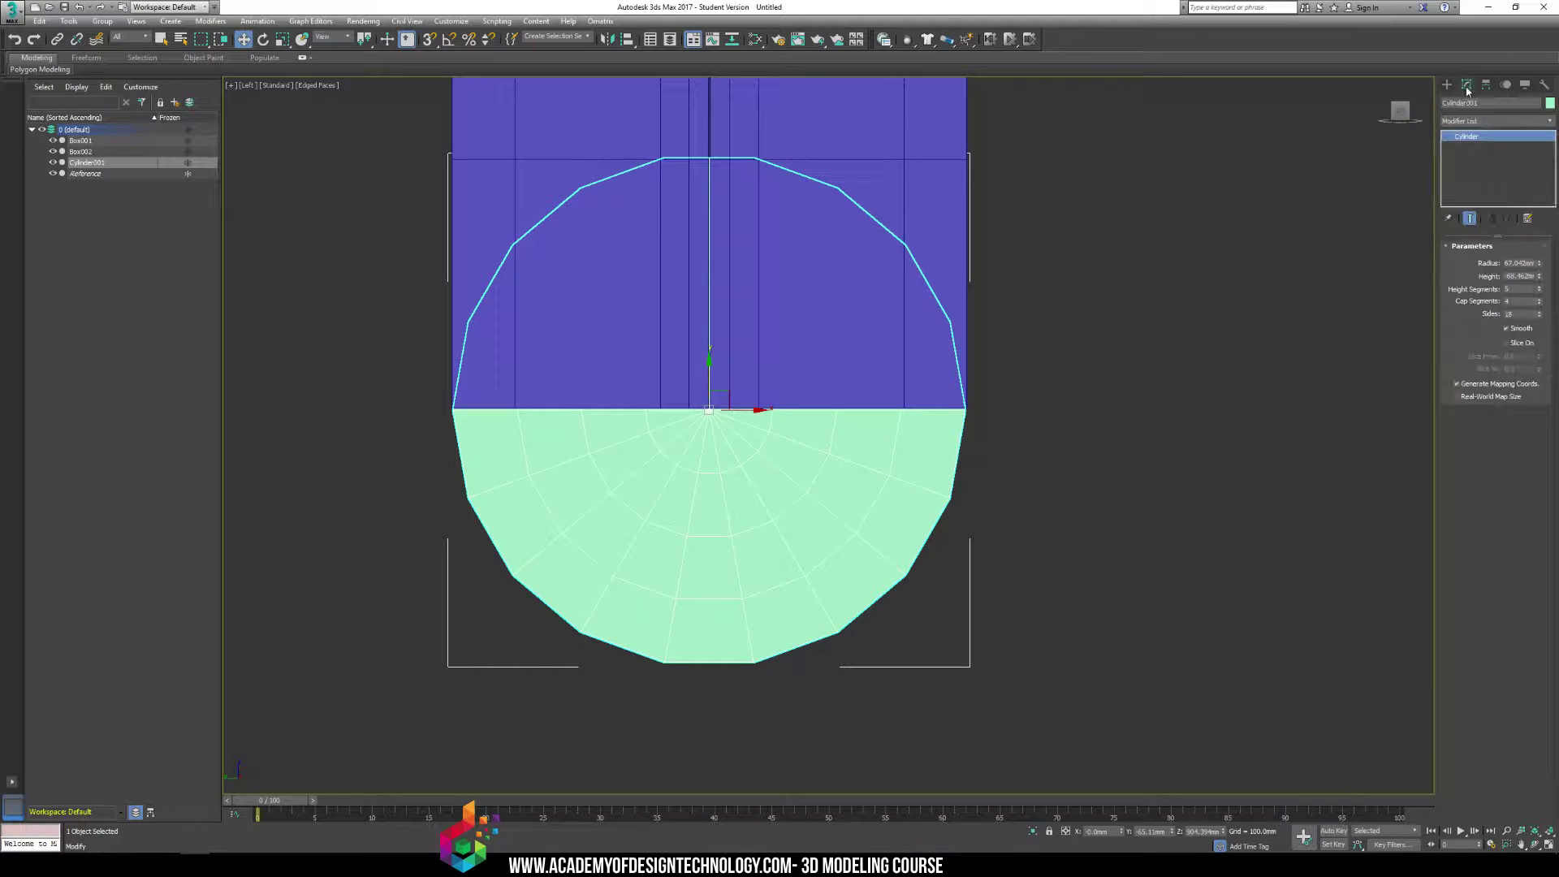
{"action": "left_click", "coordinate": [1540, 304]}
{"action": "left_click", "coordinate": [1539, 298]}
{"action": "left_click", "coordinate": [1540, 316]}
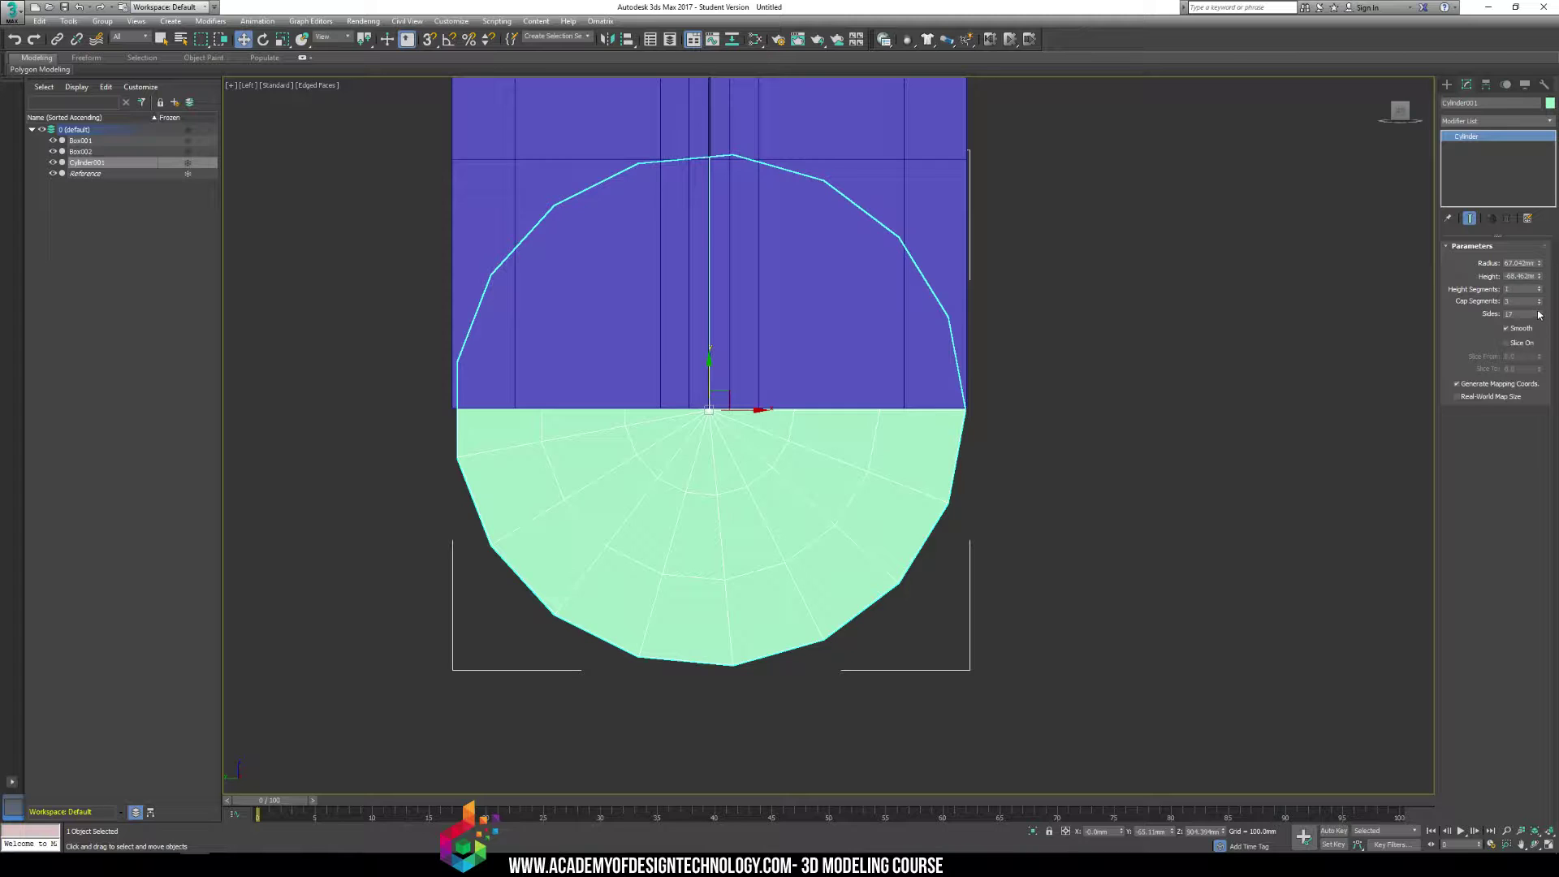
{"action": "left_click", "coordinate": [1540, 312]}
{"action": "left_click", "coordinate": [1540, 311]}
{"action": "left_click", "coordinate": [1540, 312]}
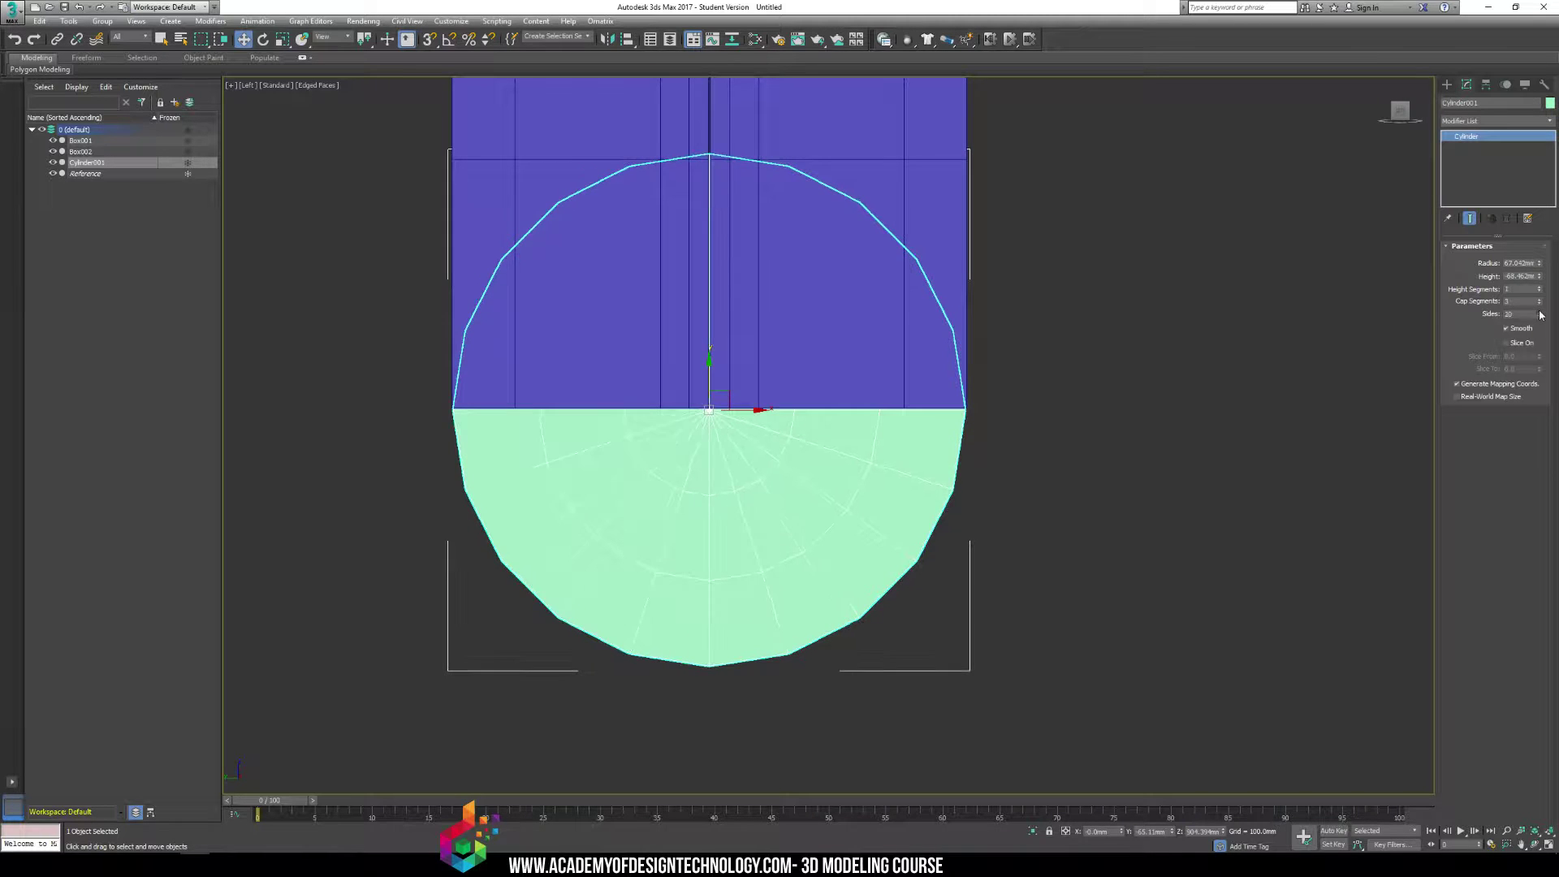
Convert the cylinder to an editable poly
{"action": "right_click", "coordinate": [858, 483]}
{"action": "mouse_move", "coordinate": [934, 613]}
{"action": "left_click", "coordinate": [1042, 624]}
Delete all polygons on the left half of the cylinder in the left view
{"action": "left_click", "coordinate": [1446, 137]}
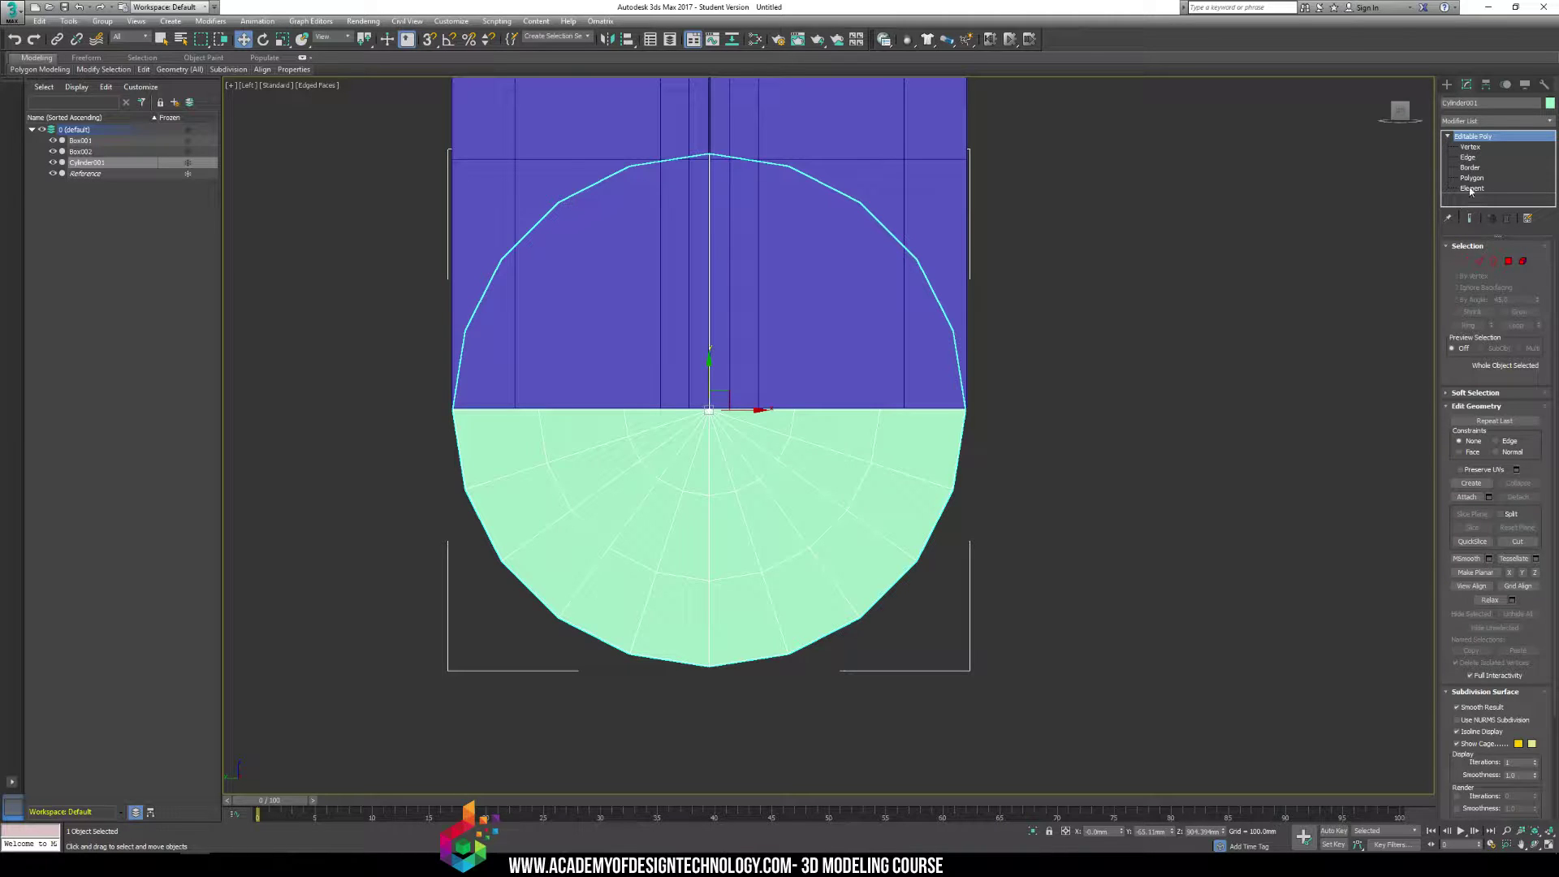
{"action": "left_click", "coordinate": [1471, 178]}
{"action": "left_click_drag", "start_coordinate": [666, 693], "coordinate": [670, 704]}
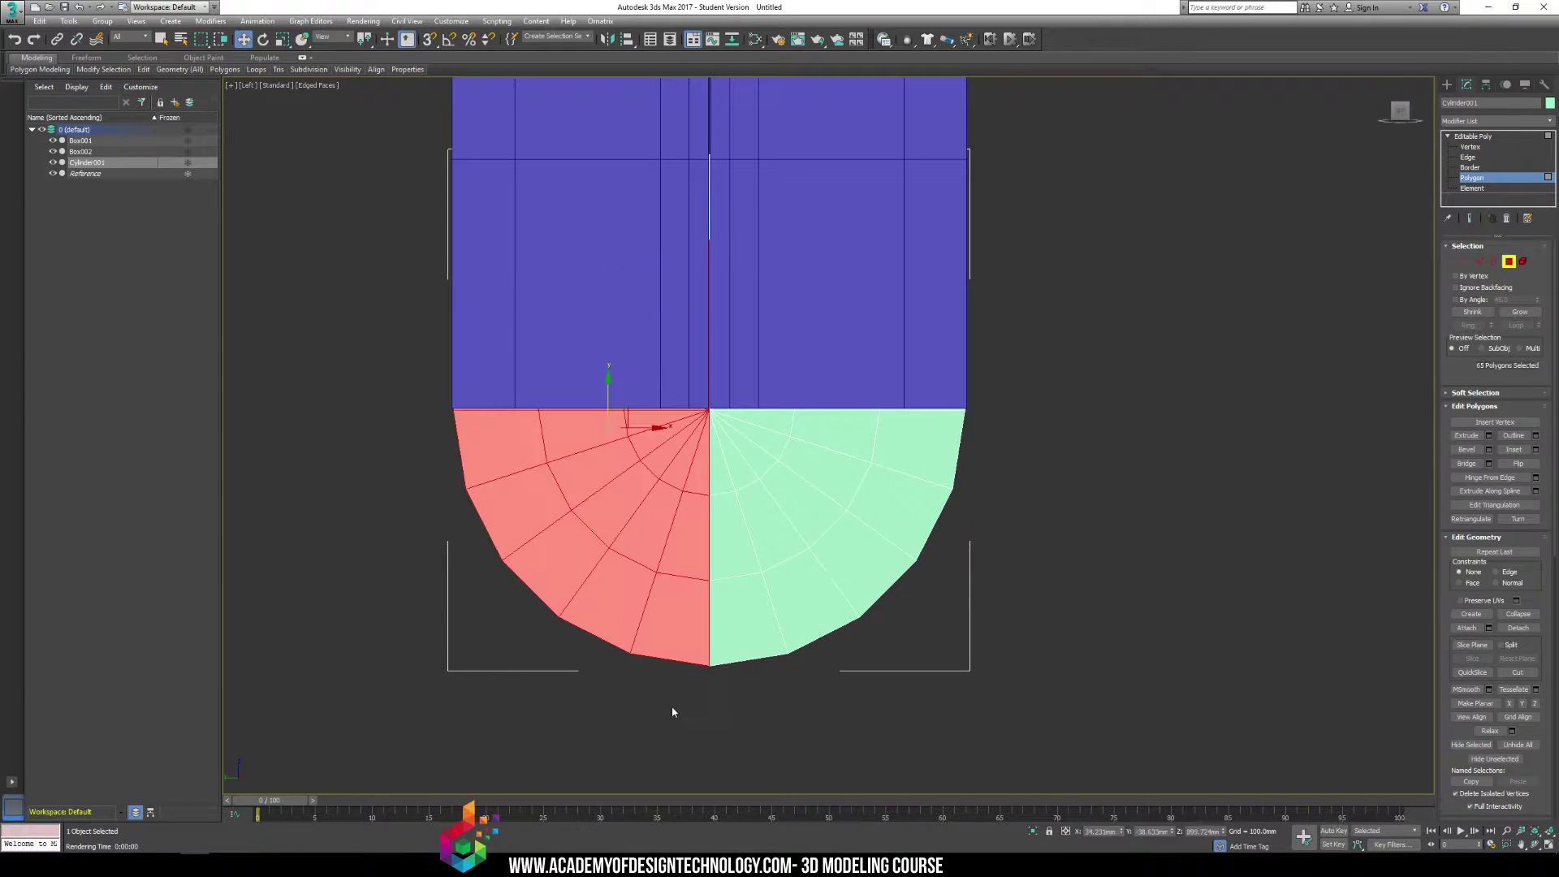
{"action": "key", "text": "Delete"}
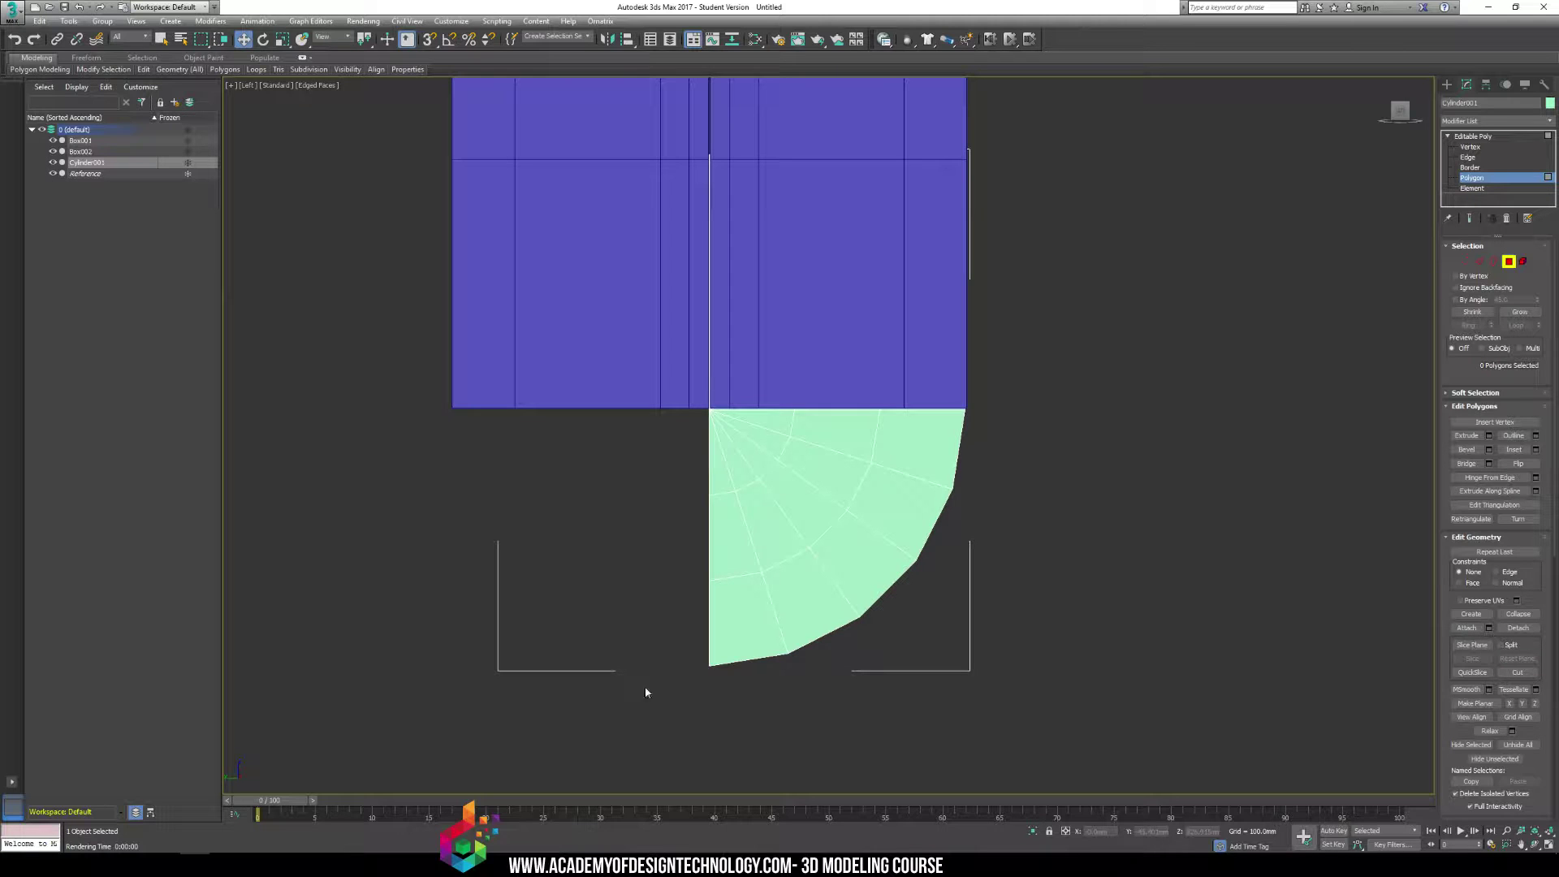
{"action": "left_click_drag", "start_coordinate": [632, 367], "coordinate": [851, 349]}
{"action": "left_click", "coordinate": [853, 440]}
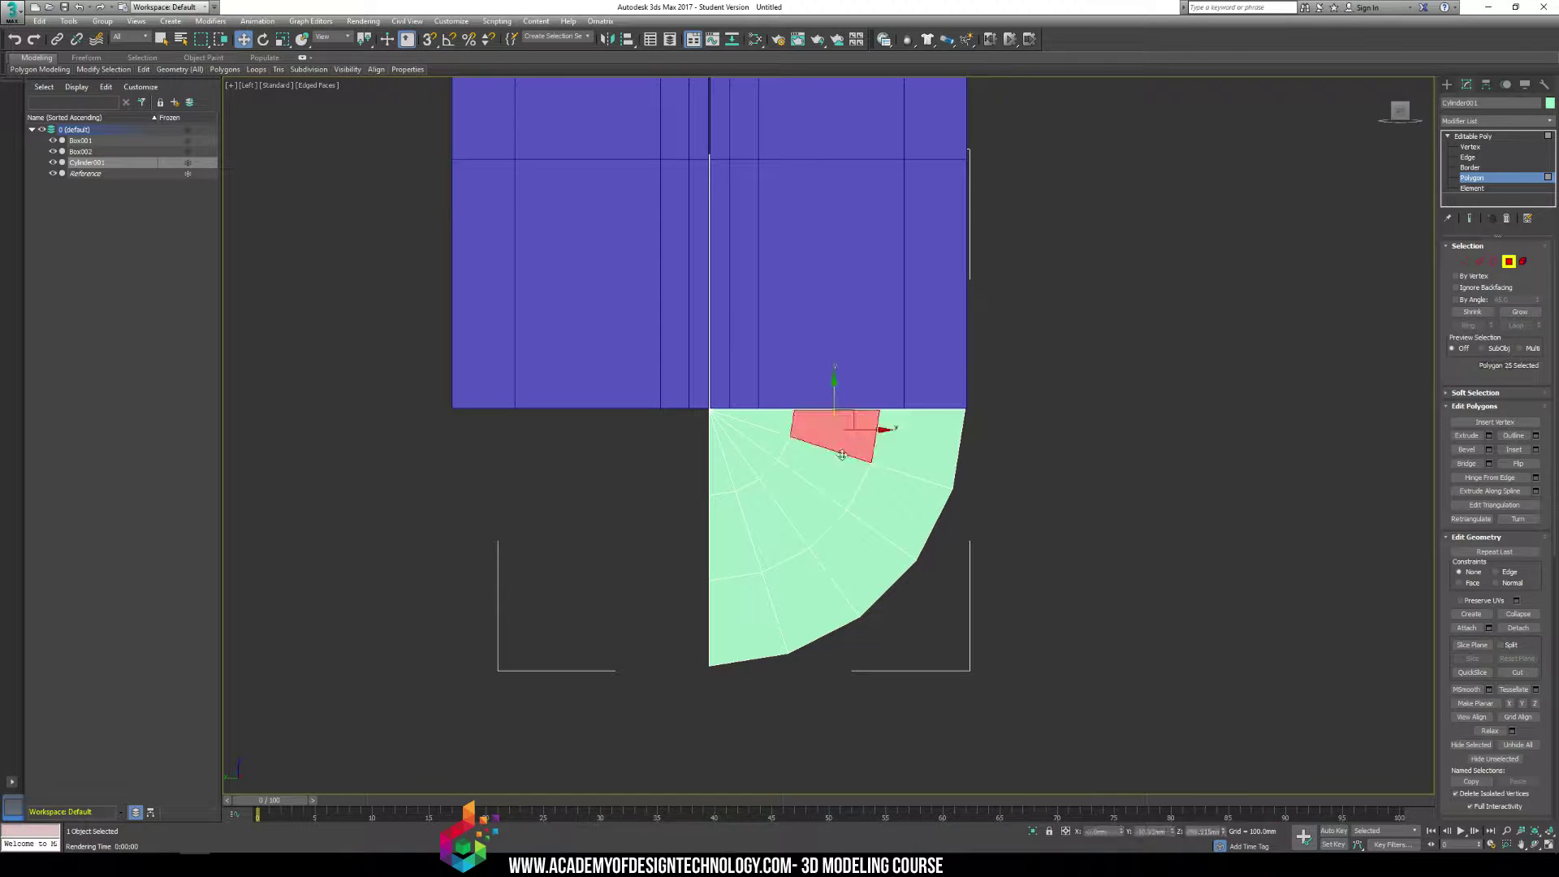
{"action": "left_click", "coordinate": [818, 480], "text": "ctrl"}
{"action": "left_click", "coordinate": [772, 508], "text": "ctrl"}
{"action": "left_click", "coordinate": [711, 540], "text": "ctrl"}
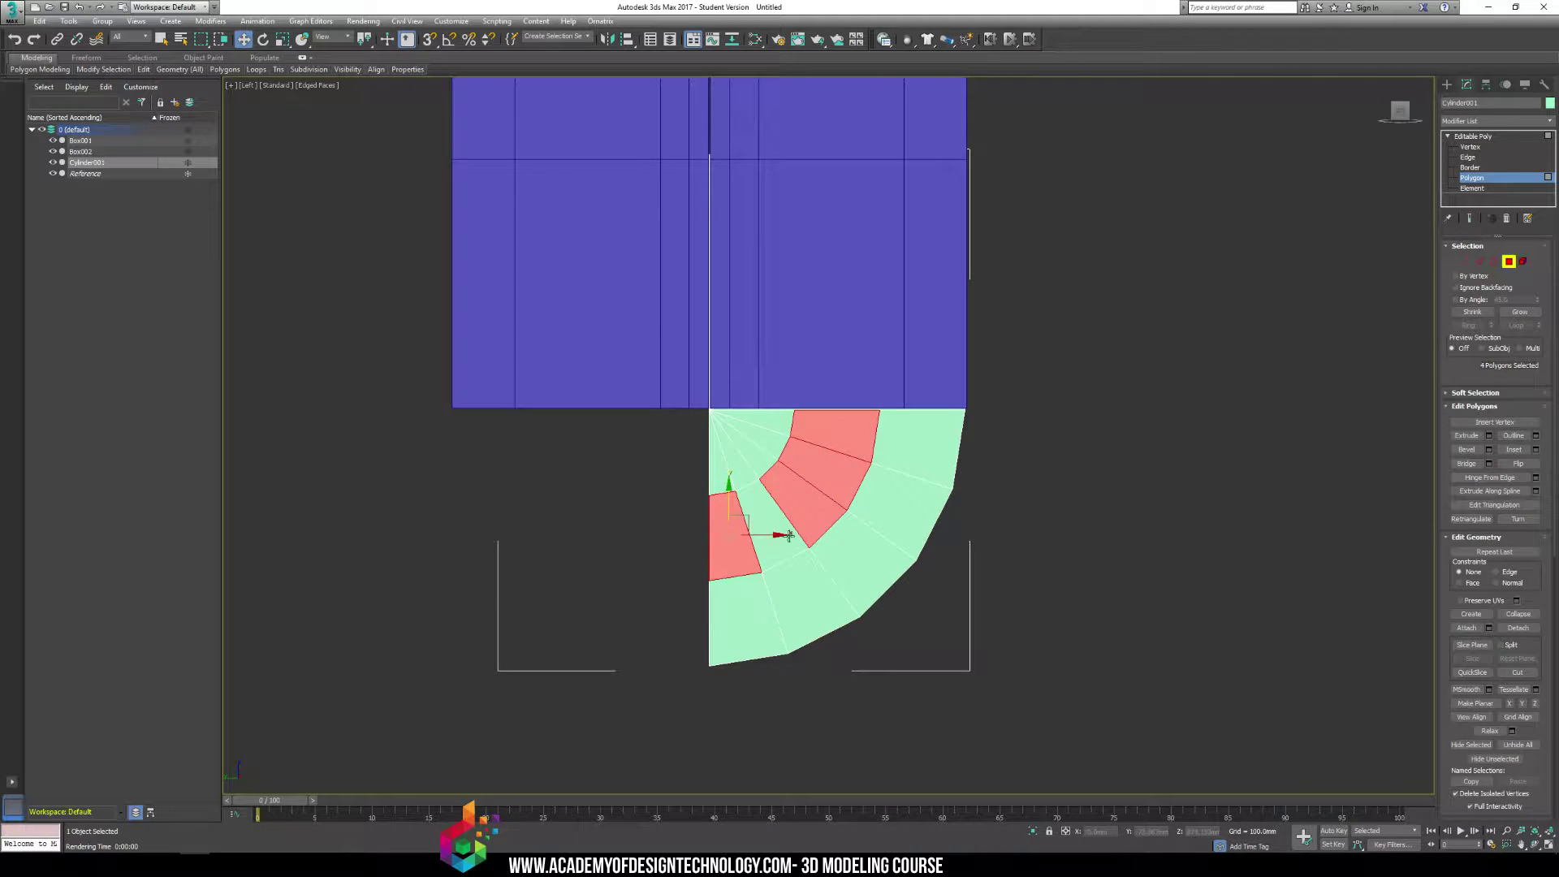
{"action": "left_click", "coordinate": [780, 535], "text": "ctrl"}
{"action": "left_click", "coordinate": [1005, 533]}
{"action": "left_click", "coordinate": [933, 466]}
{"action": "left_click", "coordinate": [799, 581], "text": "ctrl"}
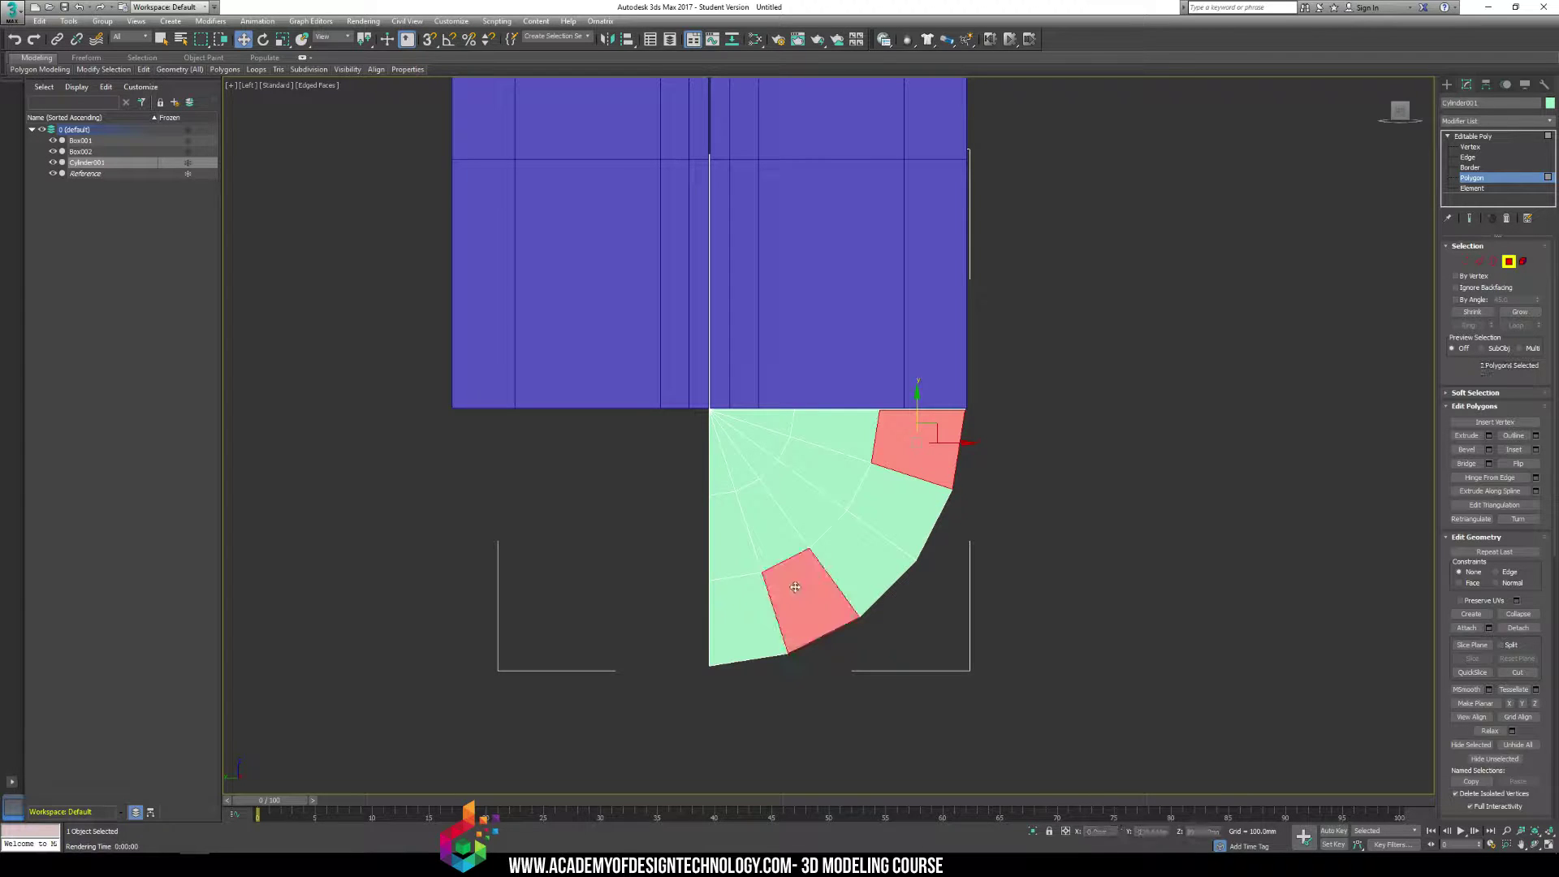
{"action": "left_click", "coordinate": [988, 559]}
{"action": "left_click", "coordinate": [885, 461]}
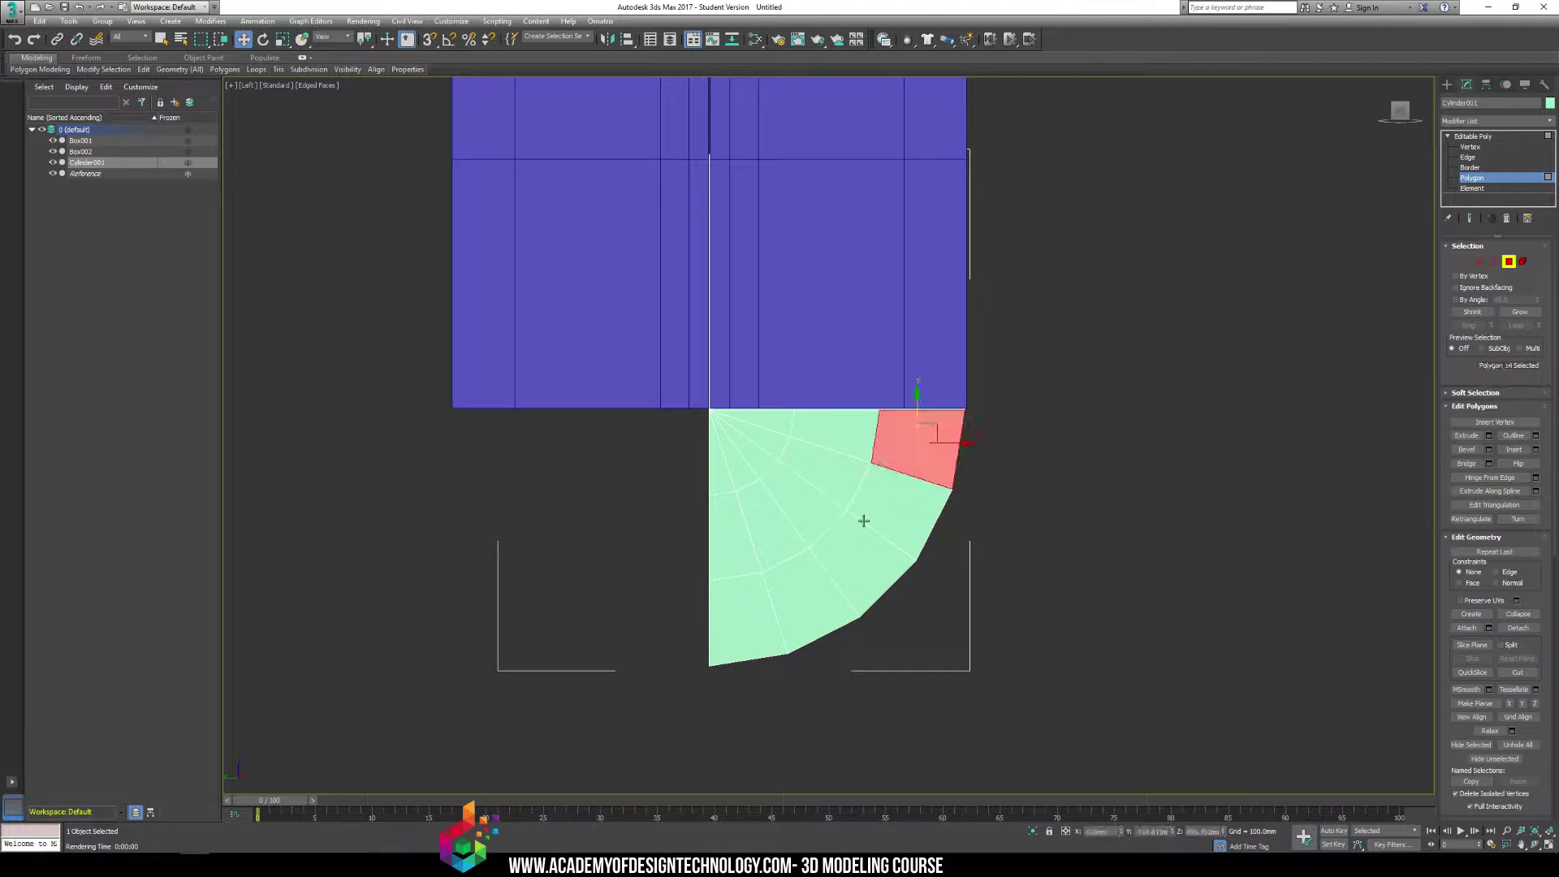
{"action": "left_click", "coordinate": [862, 521], "text": "ctrl"}
{"action": "left_click", "coordinate": [836, 546], "text": "ctrl"}
{"action": "left_click", "coordinate": [1046, 487]}
Scale the cap's two inner rings of vertices outward to narrow the outer band of polygons
{"action": "key", "text": "1"}
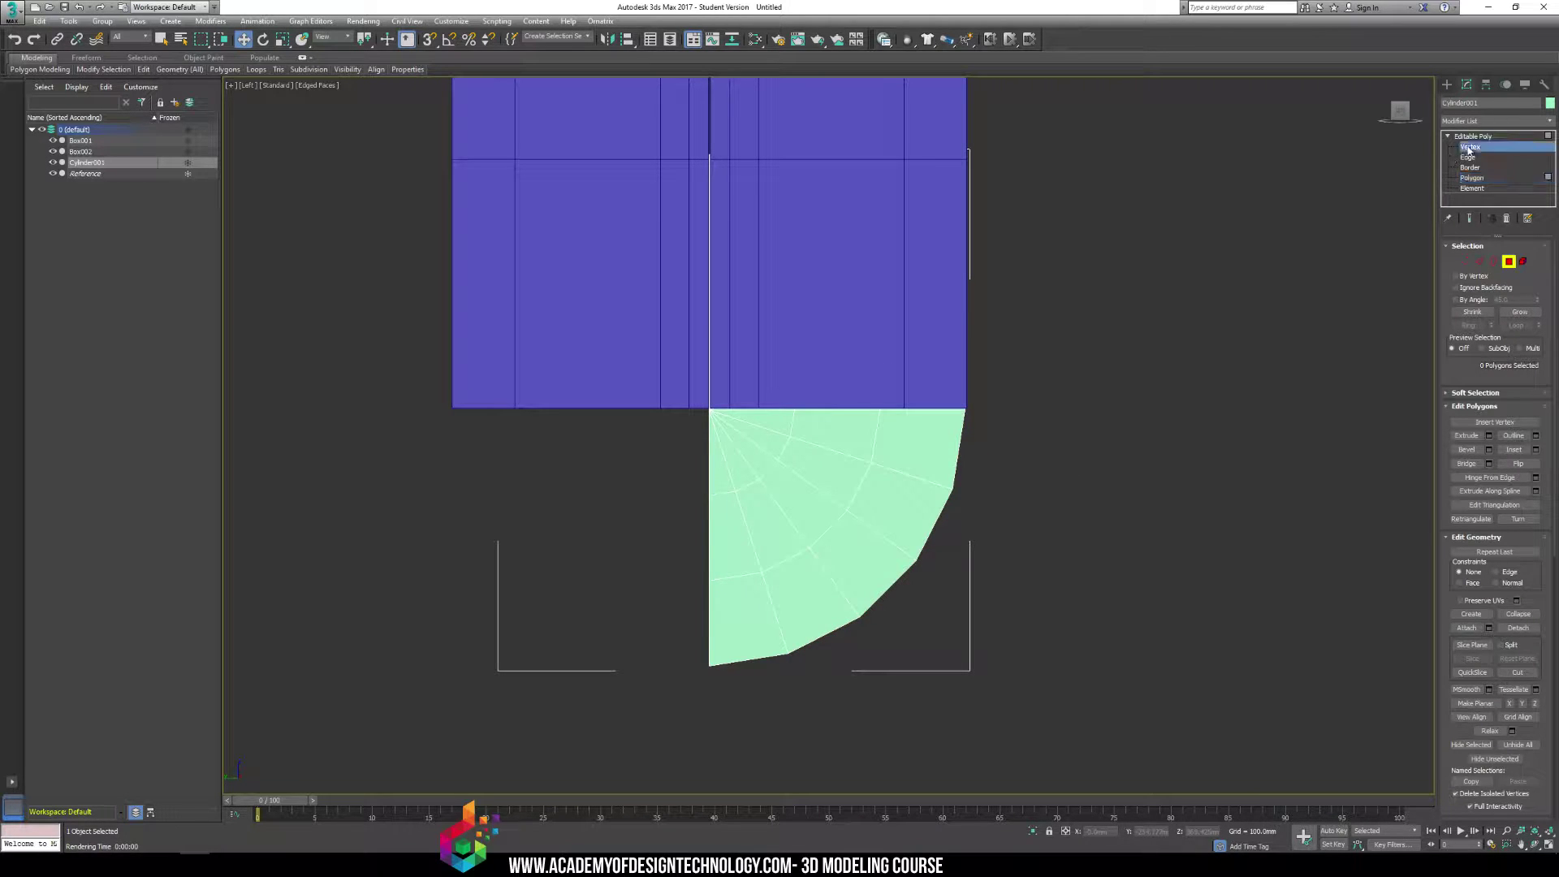
{"action": "left_click_drag", "start_coordinate": [632, 286], "coordinate": [883, 570]}
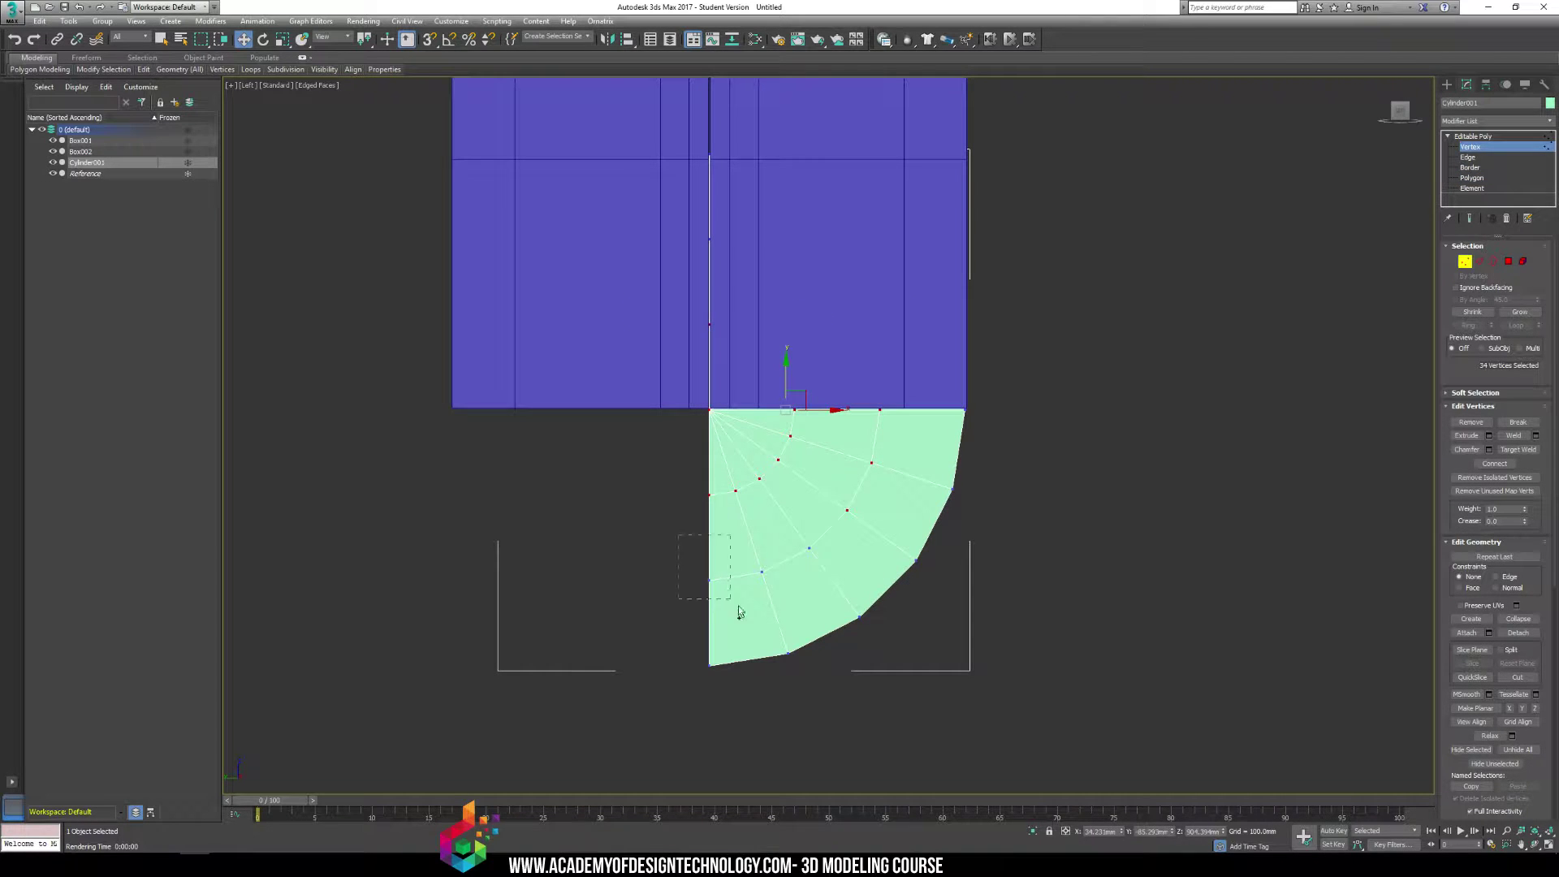
{"action": "left_click_drag", "start_coordinate": [738, 607], "coordinate": [819, 604], "text": "ctrl"}
{"action": "key", "text": "r"}
{"action": "left_click_drag", "start_coordinate": [790, 425], "coordinate": [828, 438]}
{"action": "key", "text": "w"}
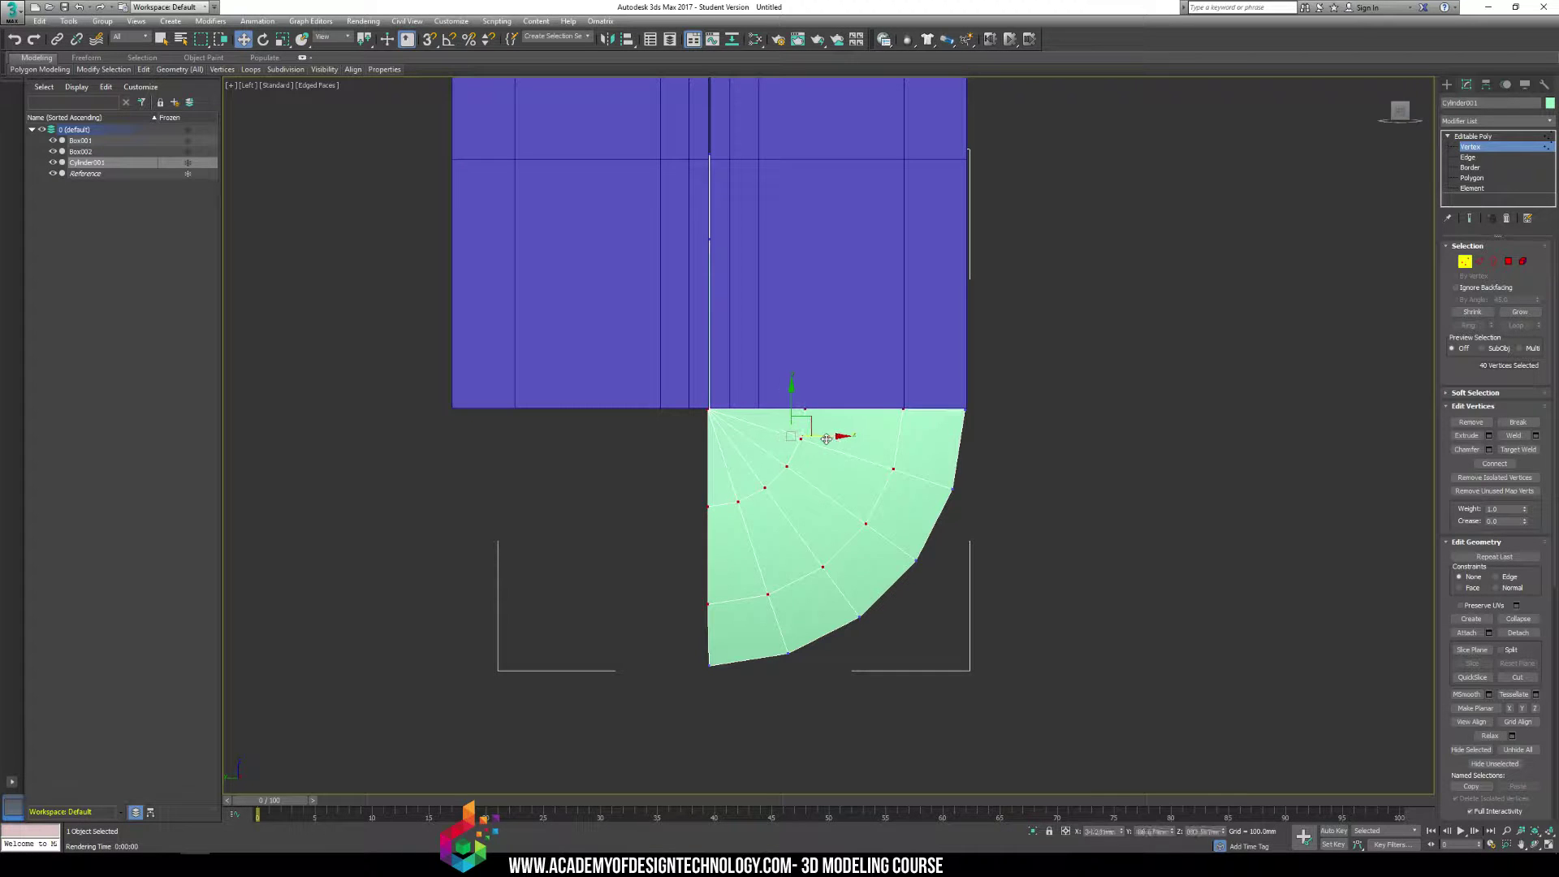
{"action": "left_click", "coordinate": [1284, 276]}
{"action": "left_click", "coordinate": [1471, 177]}
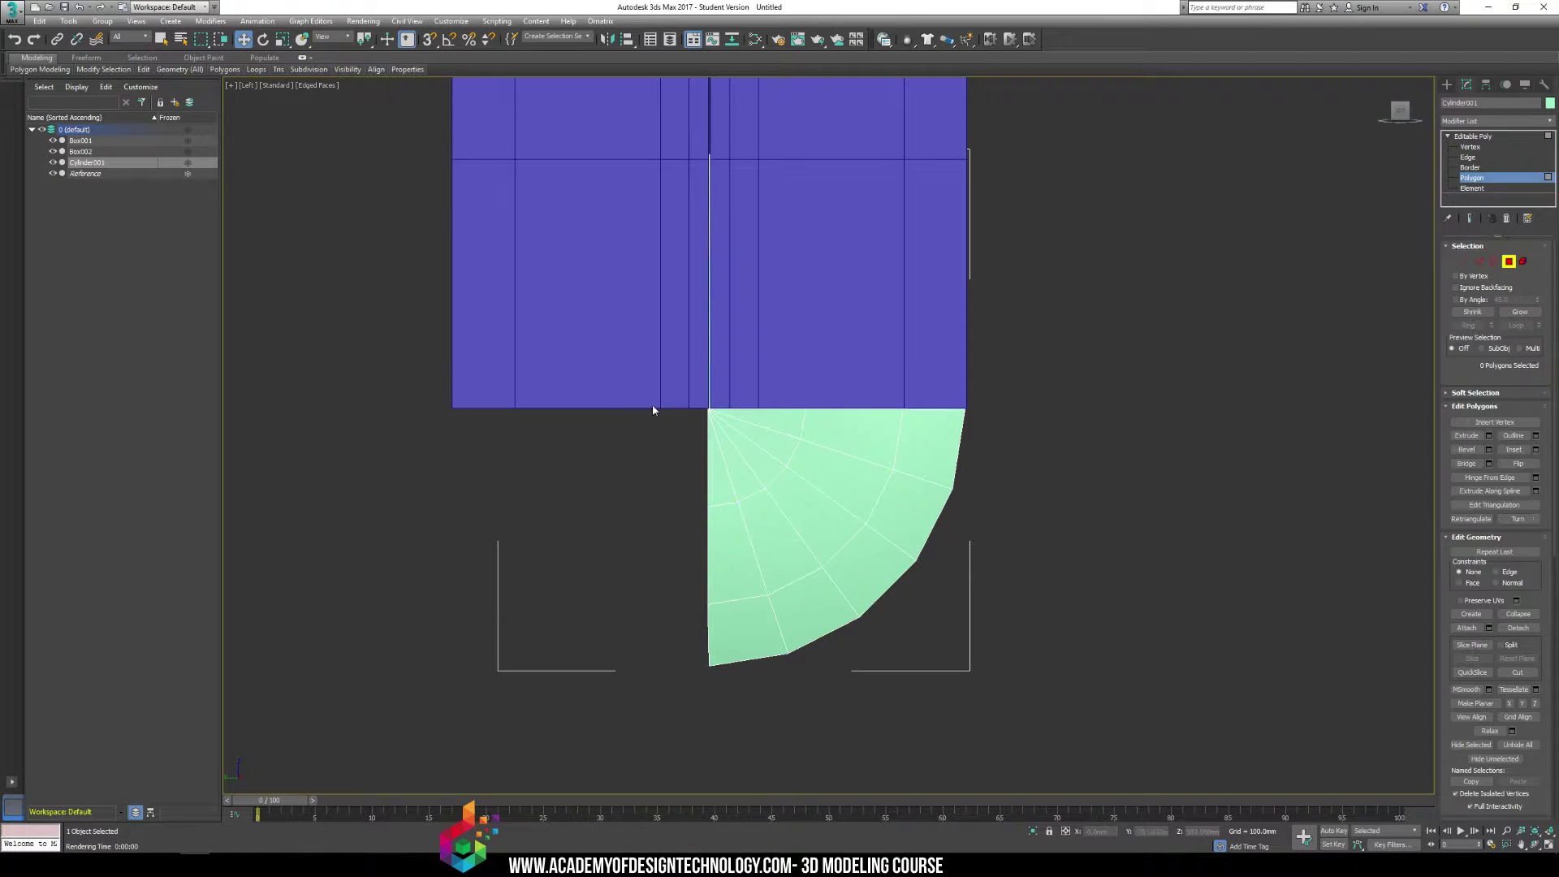
{"action": "left_click_drag", "start_coordinate": [748, 407], "coordinate": [852, 532]}
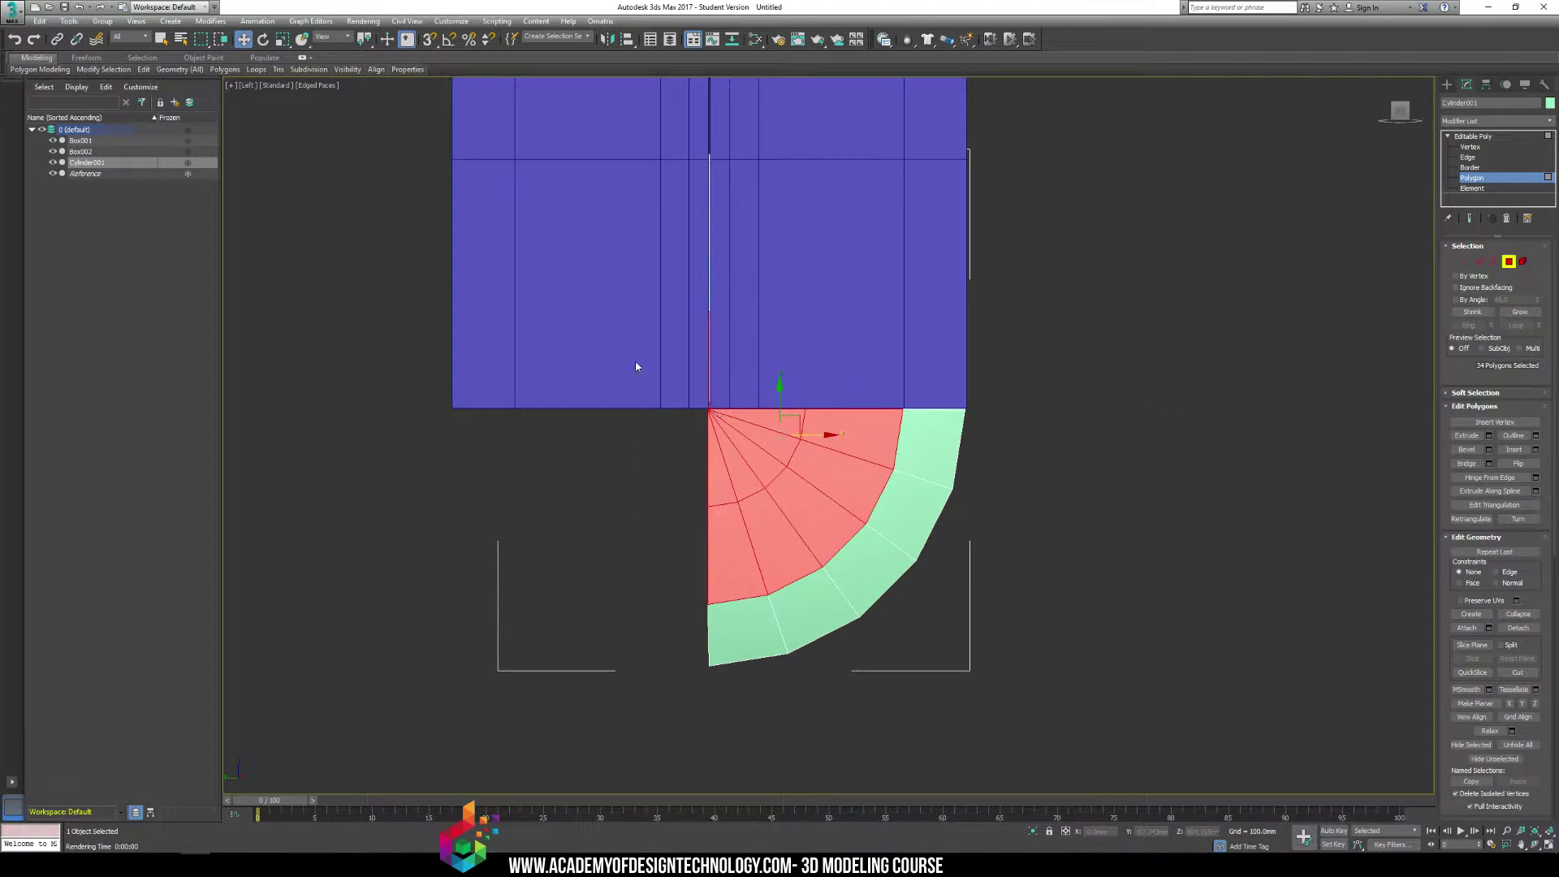
{"action": "left_click", "coordinate": [1166, 109]}
{"action": "left_click_drag", "start_coordinate": [648, 376], "coordinate": [843, 529]}
{"action": "middle_click_drag", "start_coordinate": [826, 505], "coordinate": [796, 686], "text": "alt"}
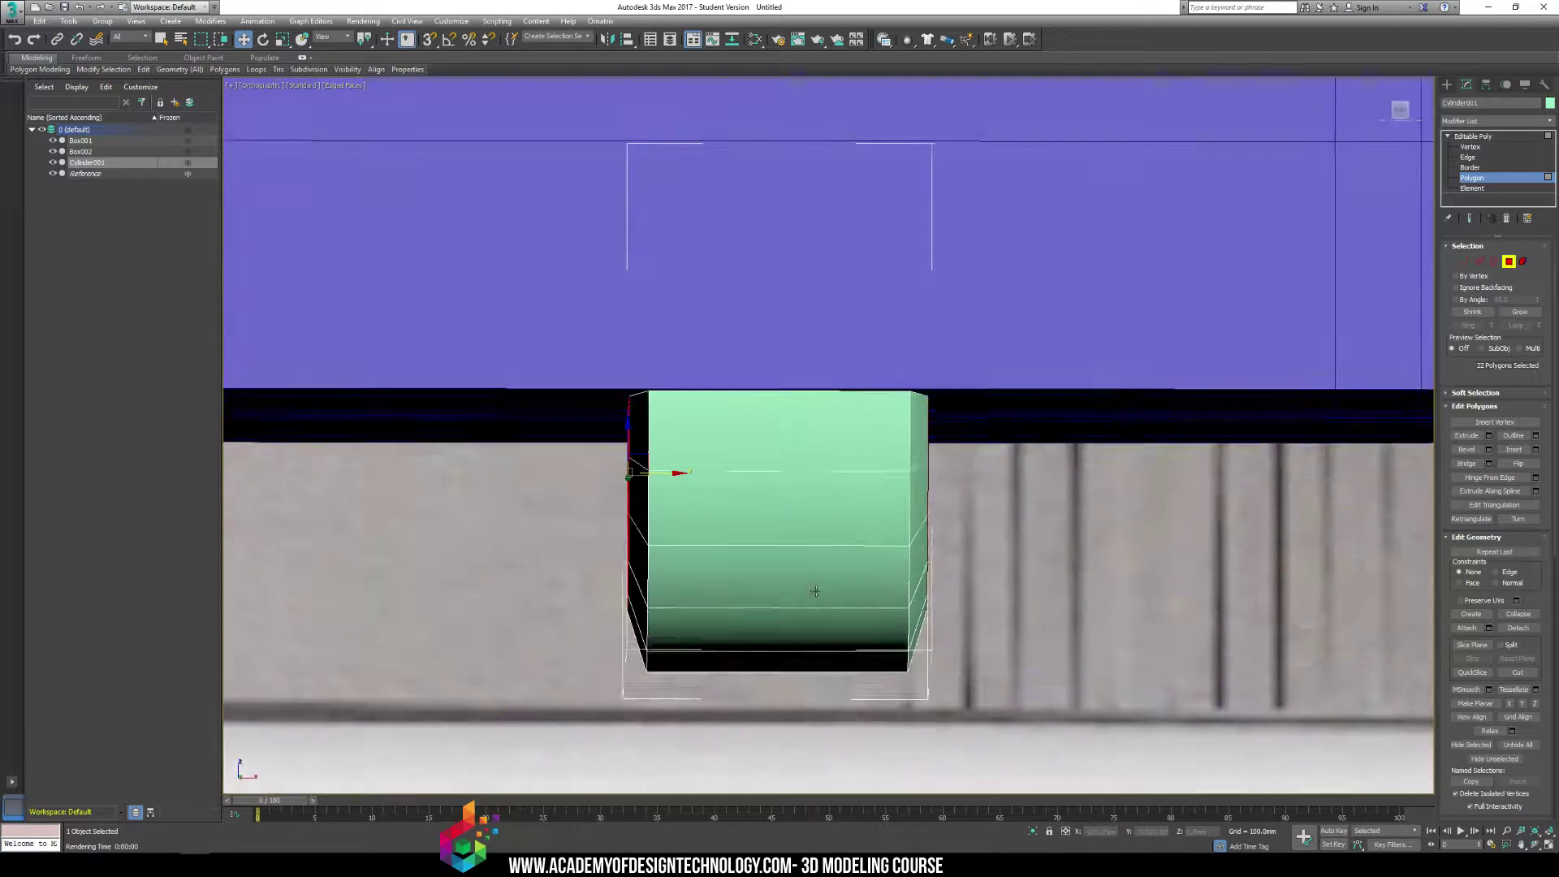
Select all polygons of the cut cylinder and move them along the slide to its front end
{"action": "scroll", "coordinate": [814, 591], "scroll_direction": "down", "scroll_amount": 5}
{"action": "scroll", "coordinate": [800, 568], "scroll_direction": "up", "scroll_amount": 2}
{"action": "middle_click_drag", "start_coordinate": [643, 398], "coordinate": [742, 421]}
{"action": "left_click_drag", "start_coordinate": [804, 454], "coordinate": [863, 578]}
{"action": "middle_click_drag", "start_coordinate": [863, 578], "coordinate": [856, 613], "text": "alt"}
{"action": "left_click_drag", "start_coordinate": [881, 532], "coordinate": [624, 566]}
{"action": "key", "text": "z"}
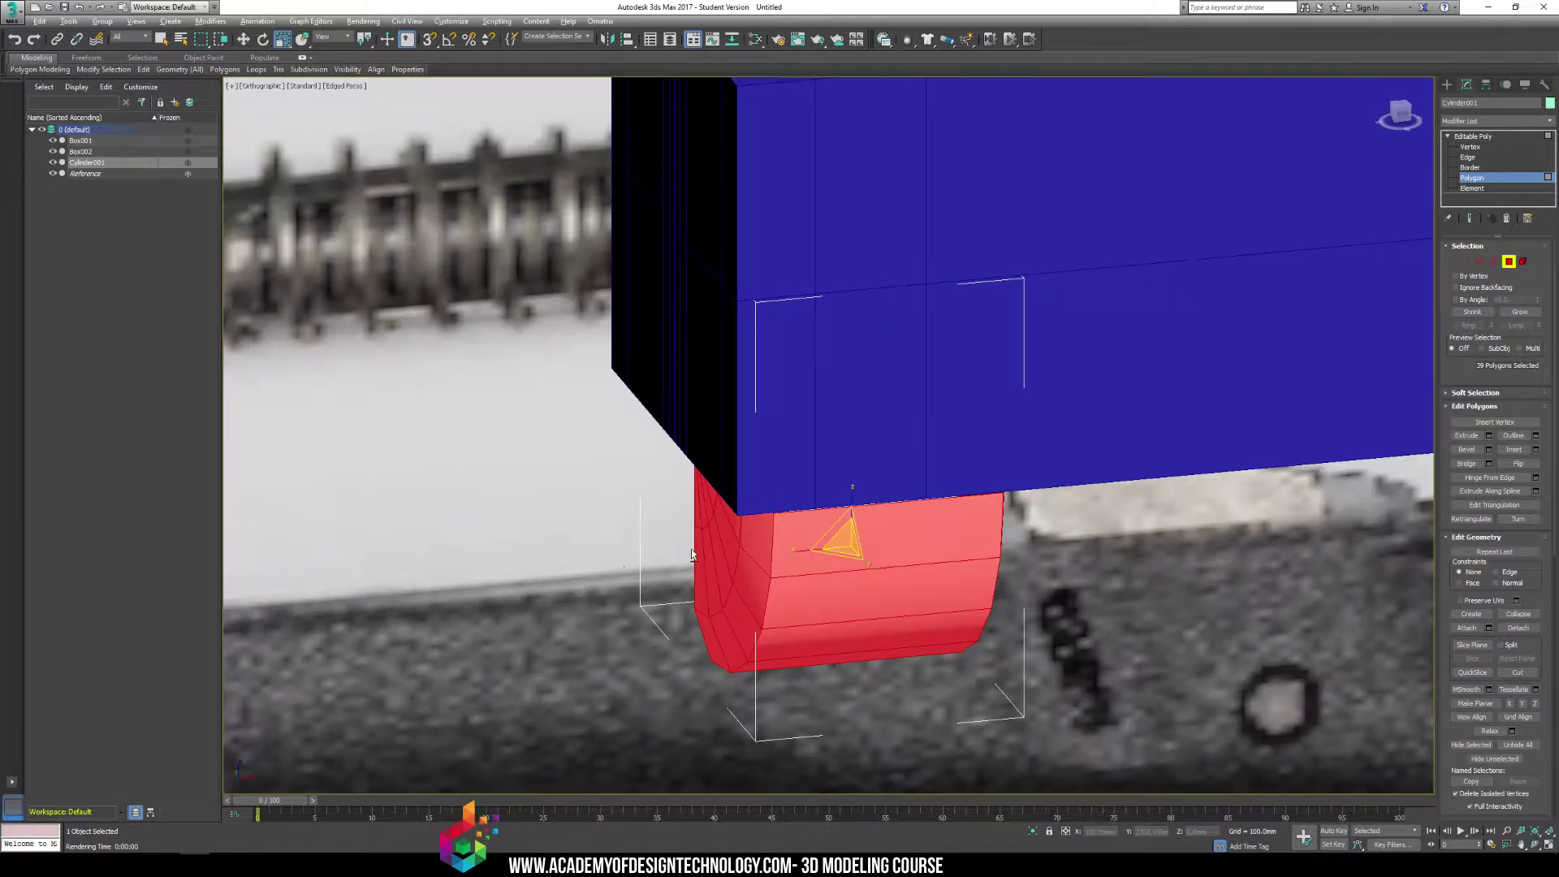
Delete the cap polygons on the rear end of the cut cylinder
{"action": "middle_click_drag", "start_coordinate": [691, 550], "coordinate": [672, 521], "text": "alt"}
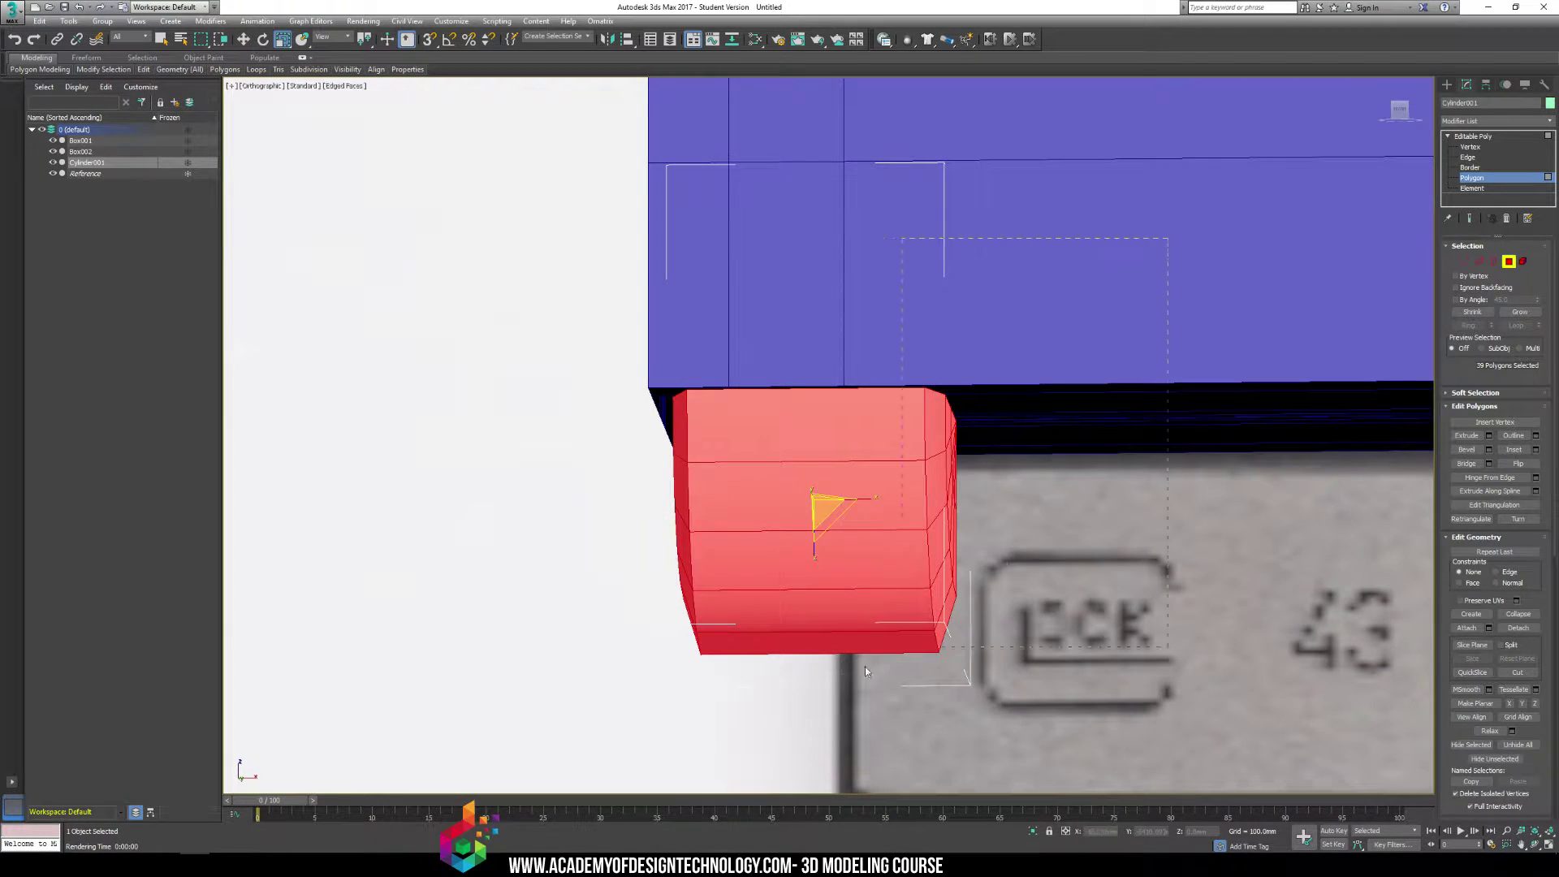
{"action": "left_click_drag", "start_coordinate": [865, 668], "coordinate": [861, 711]}
{"action": "key", "text": "Delete"}
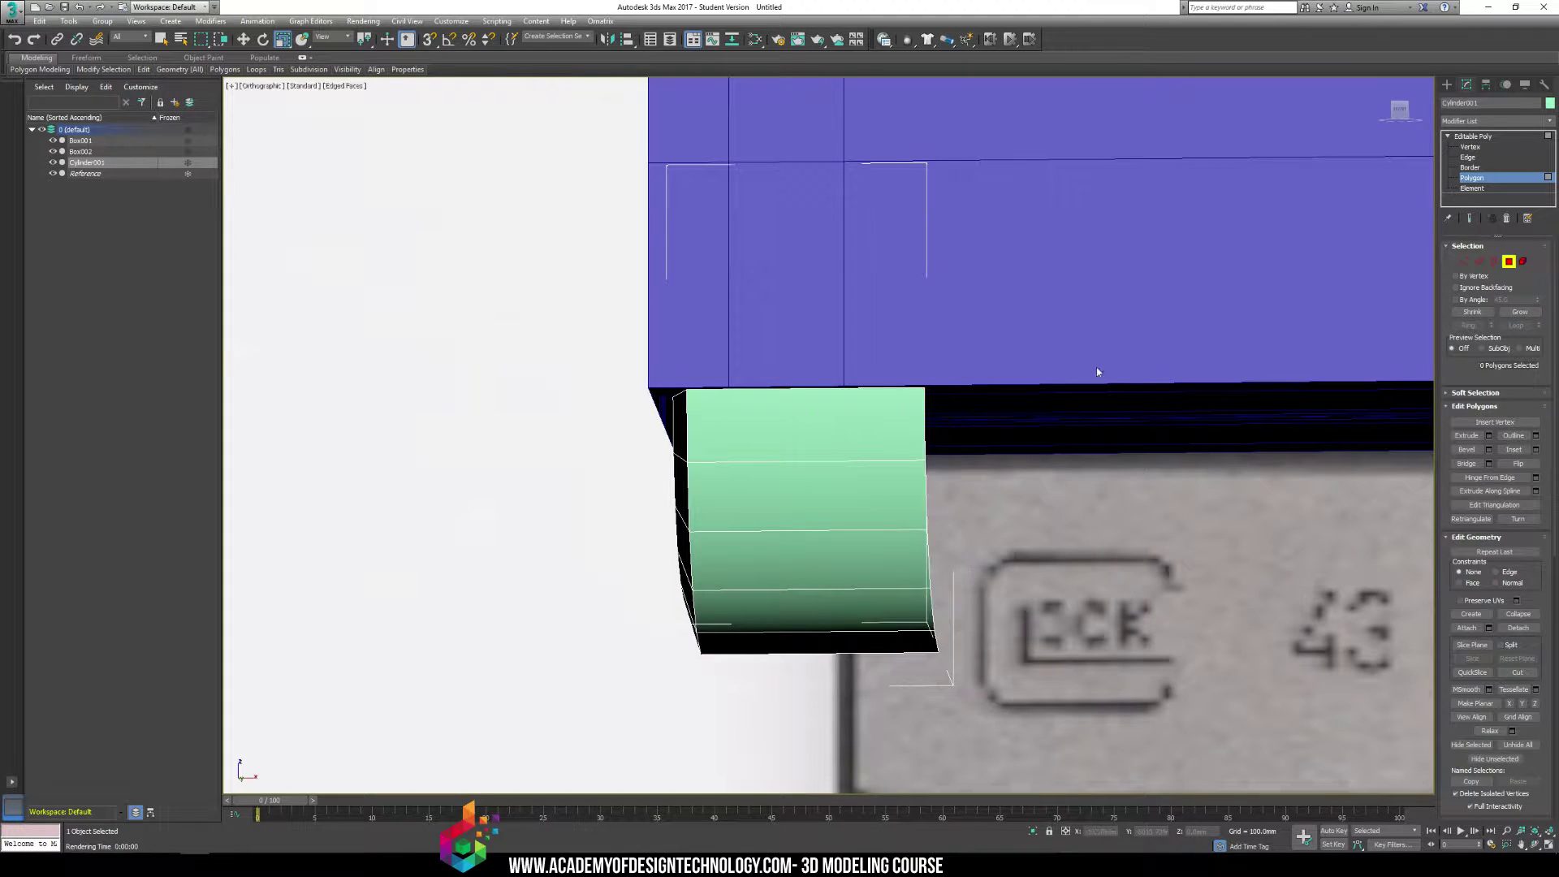
Move the rear edge vertices of the cut cylinder forward to shorten it to about a third of its length
{"action": "key", "text": "1"}
{"action": "middle_click_drag", "start_coordinate": [884, 391], "coordinate": [890, 395], "text": "alt"}
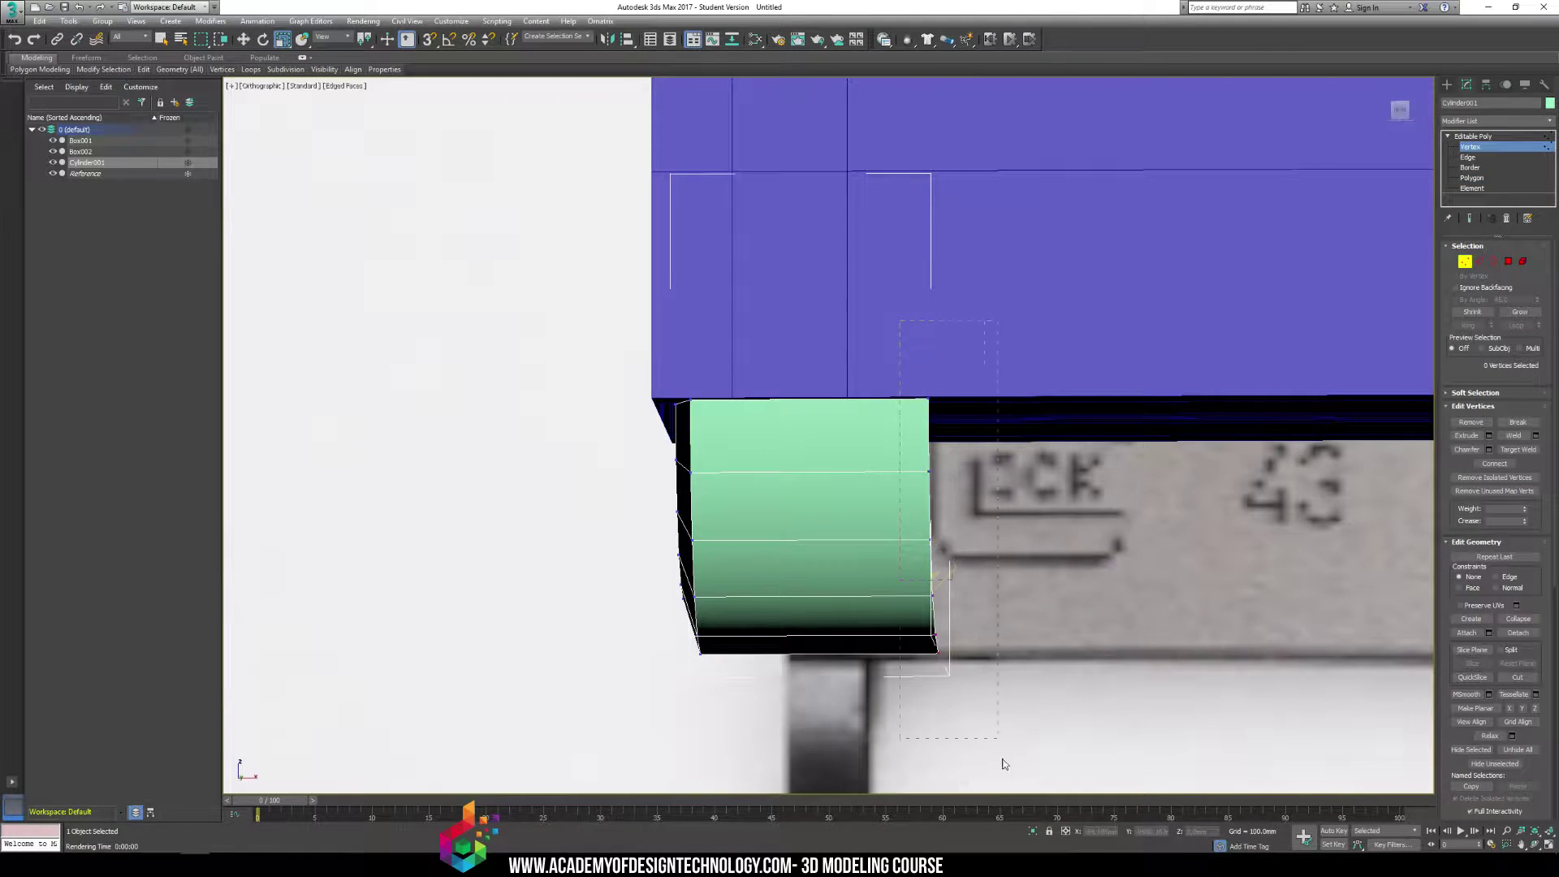
{"action": "left_click_drag", "start_coordinate": [1002, 763], "coordinate": [998, 738]}
{"action": "key", "text": "w"}
{"action": "left_click_drag", "start_coordinate": [973, 560], "coordinate": [813, 562]}
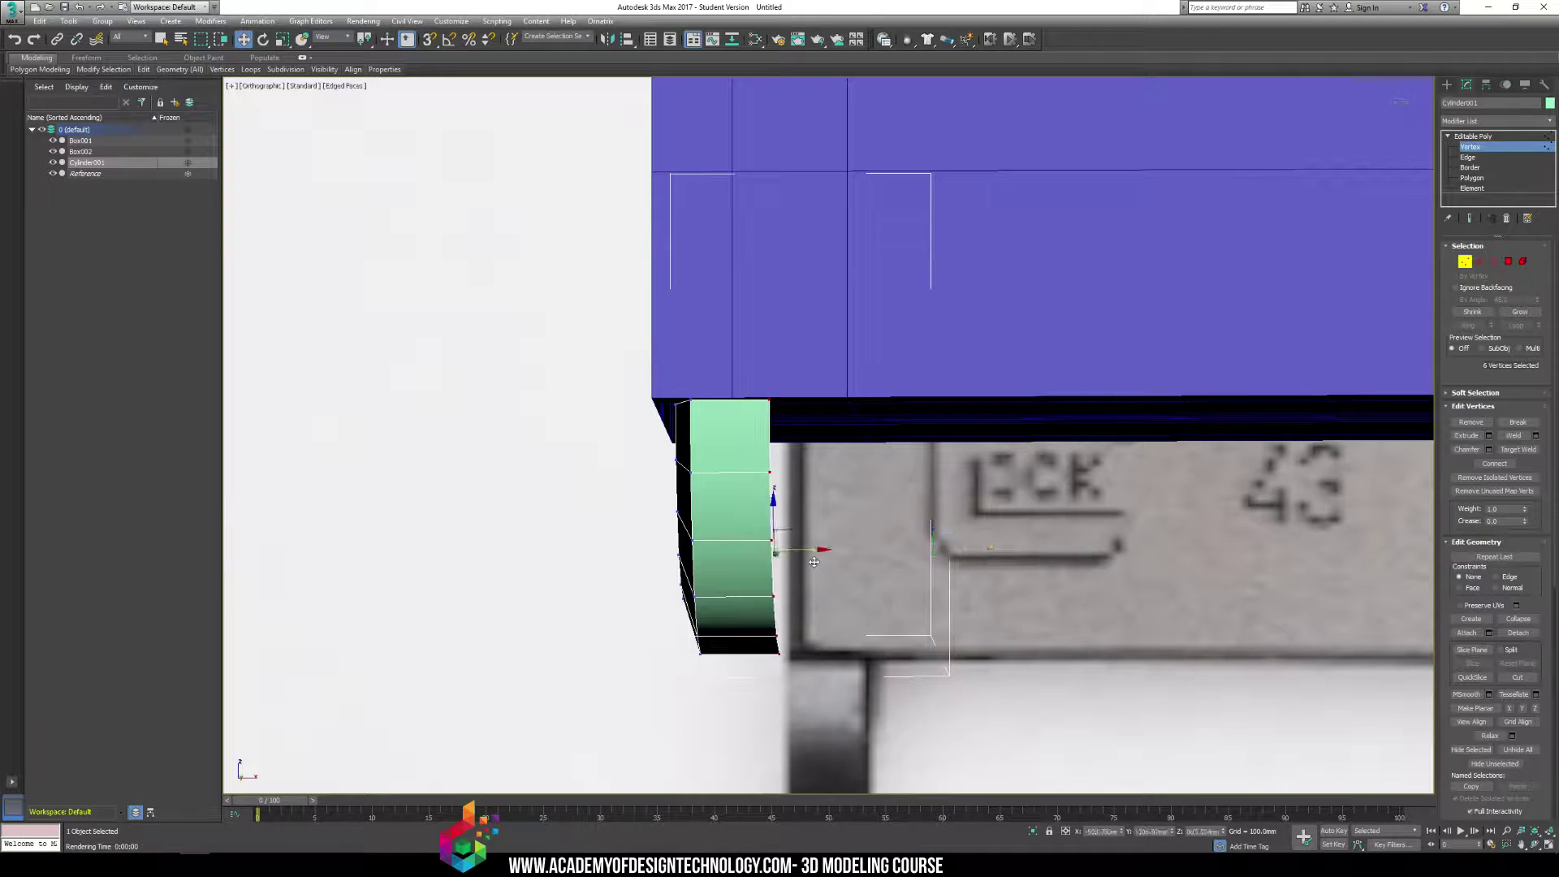
Select all vertices of the shortened piece and move them slightly forward toward the slide's front face
{"action": "middle_click_drag", "start_coordinate": [814, 562], "coordinate": [854, 581], "text": "alt"}
{"action": "left_click_drag", "start_coordinate": [564, 289], "coordinate": [875, 715]}
{"action": "middle_click_drag", "start_coordinate": [786, 602], "coordinate": [753, 528], "text": "alt"}
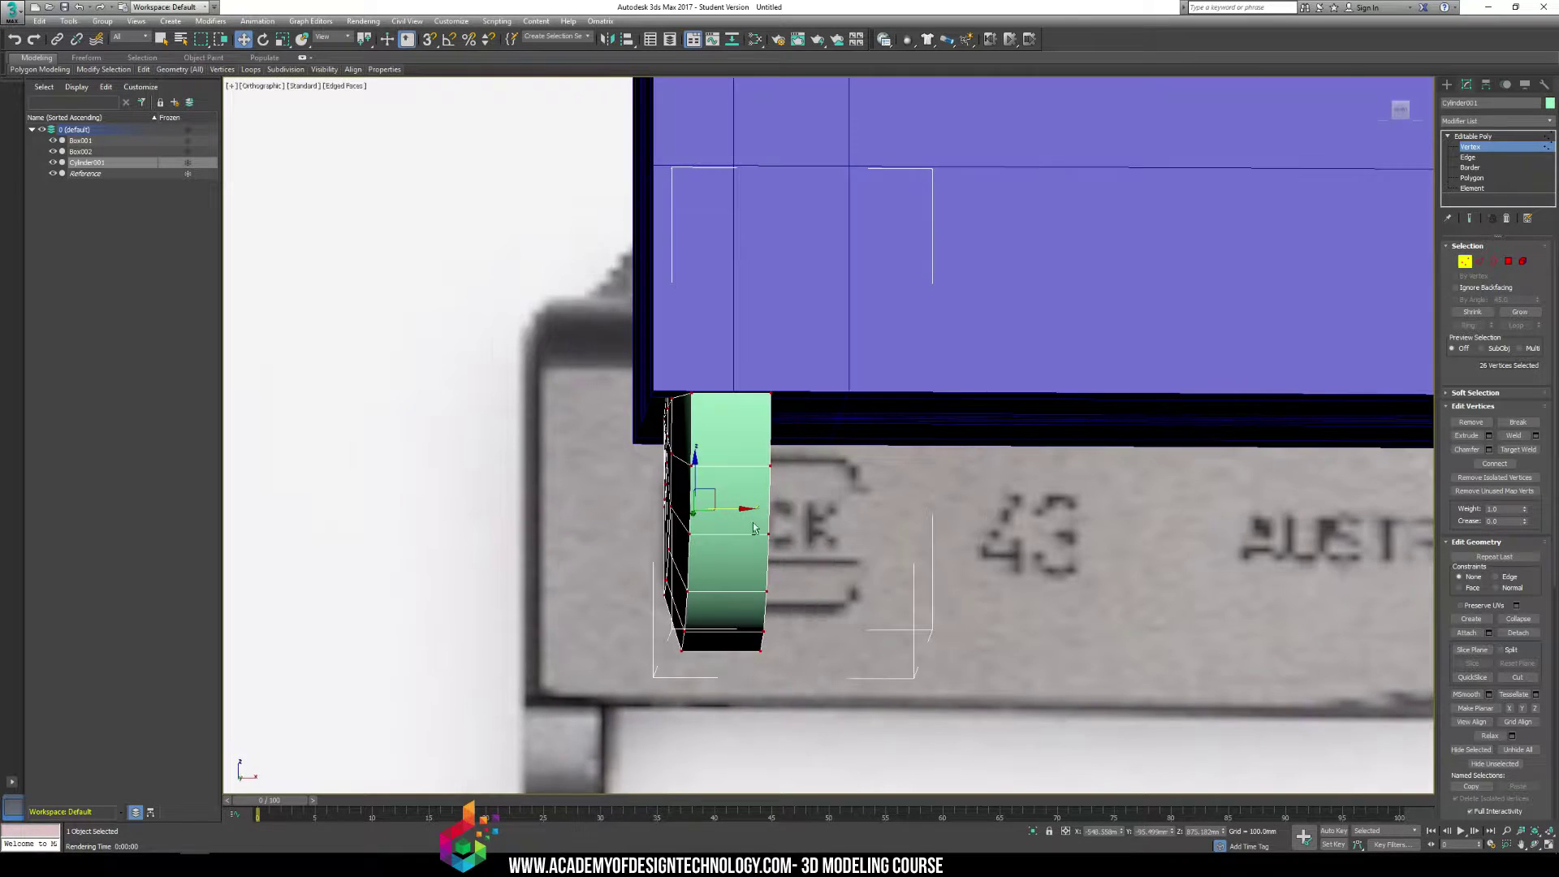
{"action": "left_click_drag", "start_coordinate": [739, 520], "coordinate": [701, 523]}
Select the front cap vertices and scale them along the X axis until the cap is flat
{"action": "middle_click_drag", "start_coordinate": [701, 524], "coordinate": [790, 492], "text": "alt"}
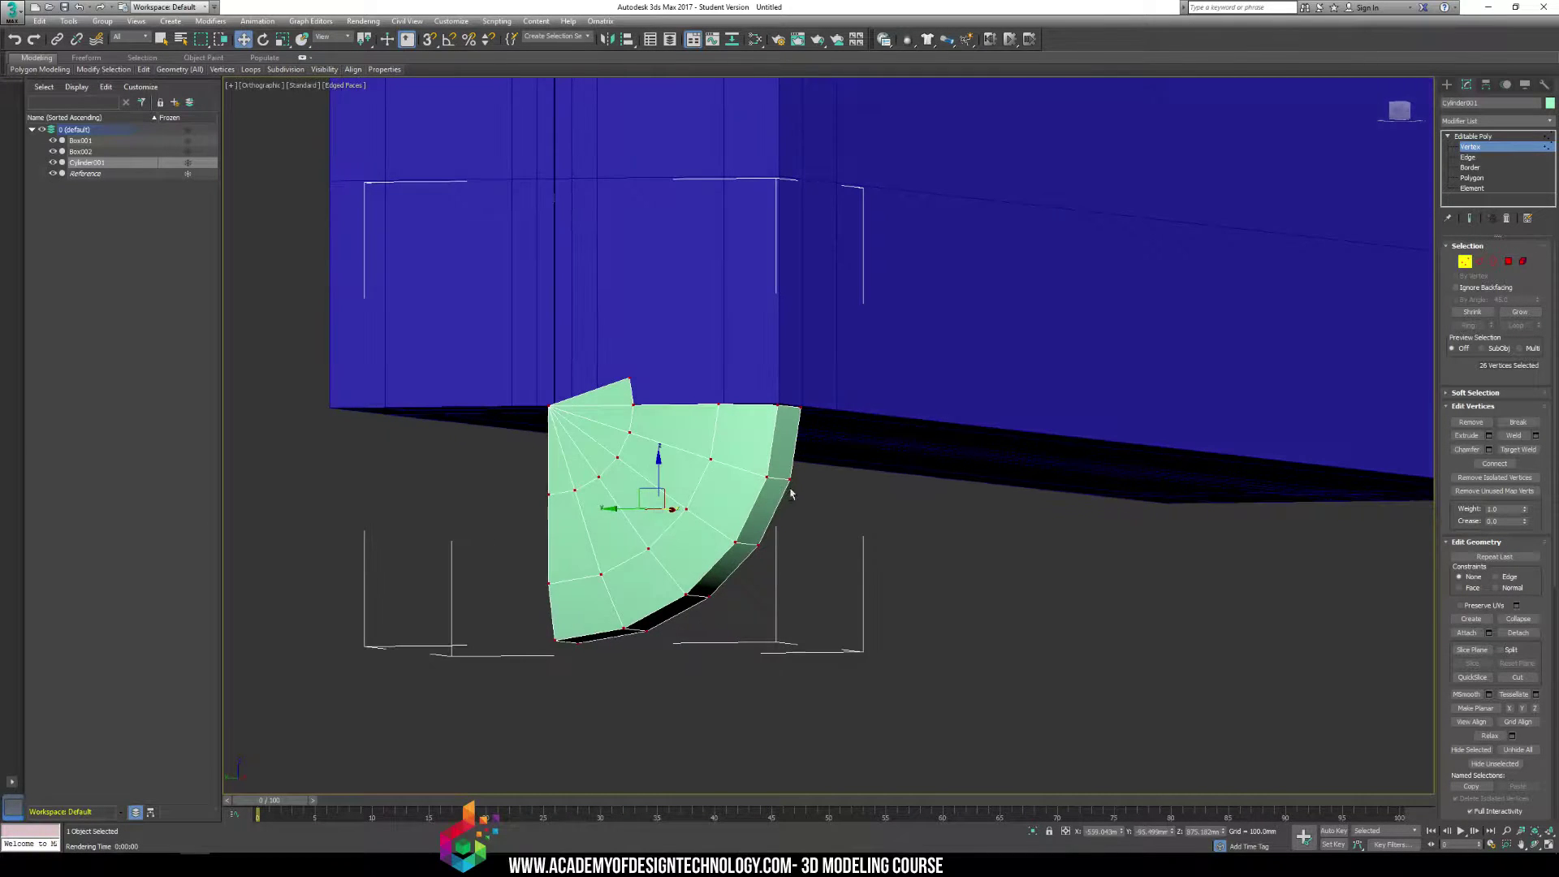
{"action": "left_click", "coordinate": [638, 387]}
{"action": "middle_click_drag", "start_coordinate": [584, 393], "coordinate": [727, 417], "text": "alt"}
{"action": "left_click_drag", "start_coordinate": [928, 688], "coordinate": [933, 695]}
{"action": "key", "text": "r"}
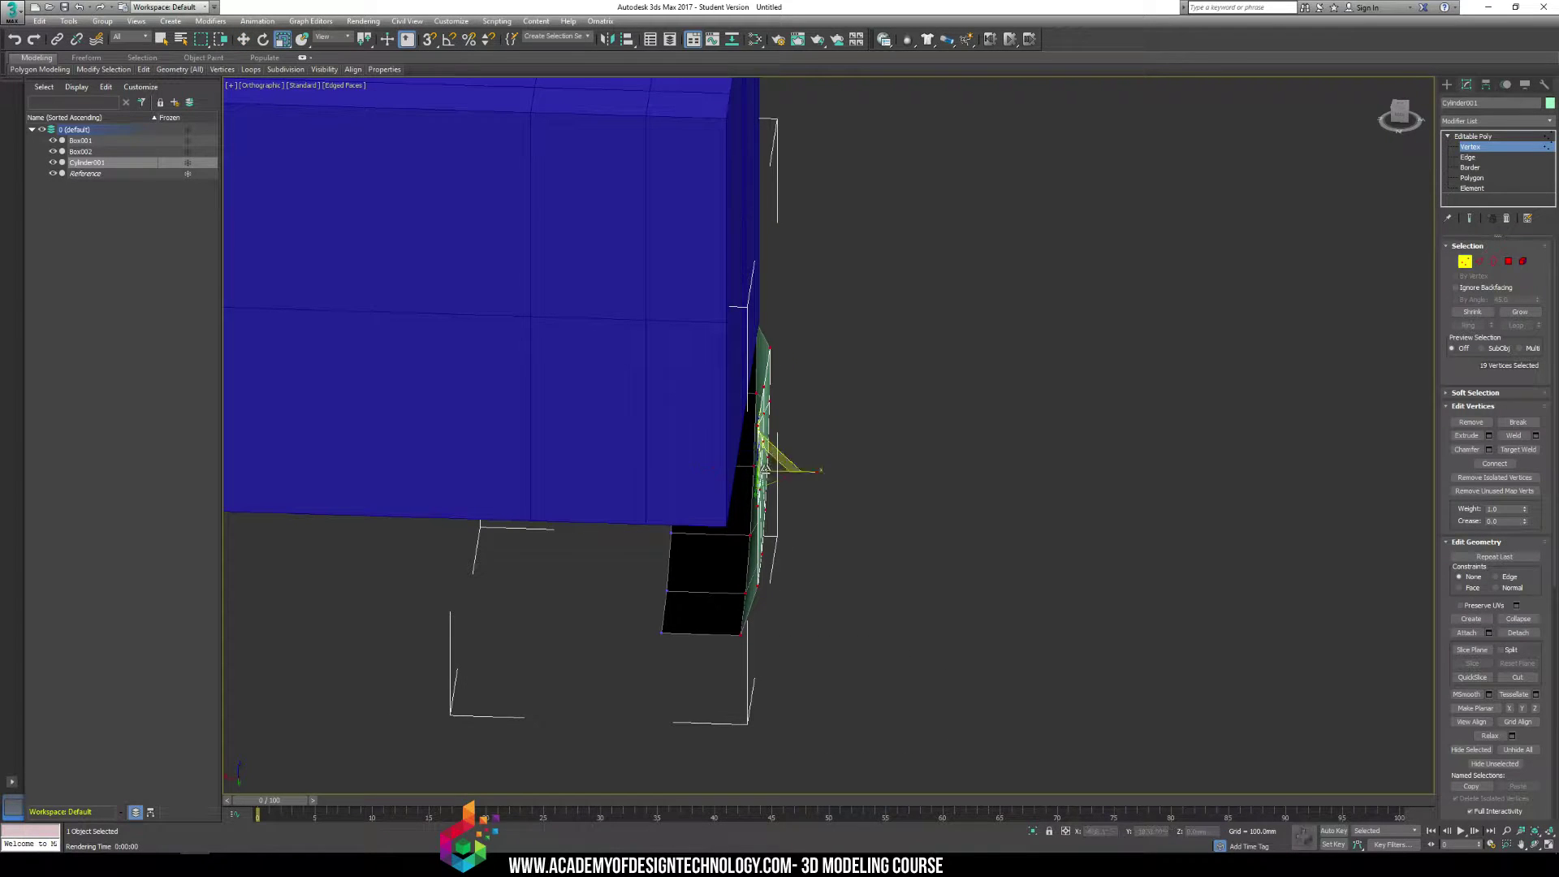
{"action": "left_click_drag", "start_coordinate": [806, 471], "coordinate": [188, 390]}
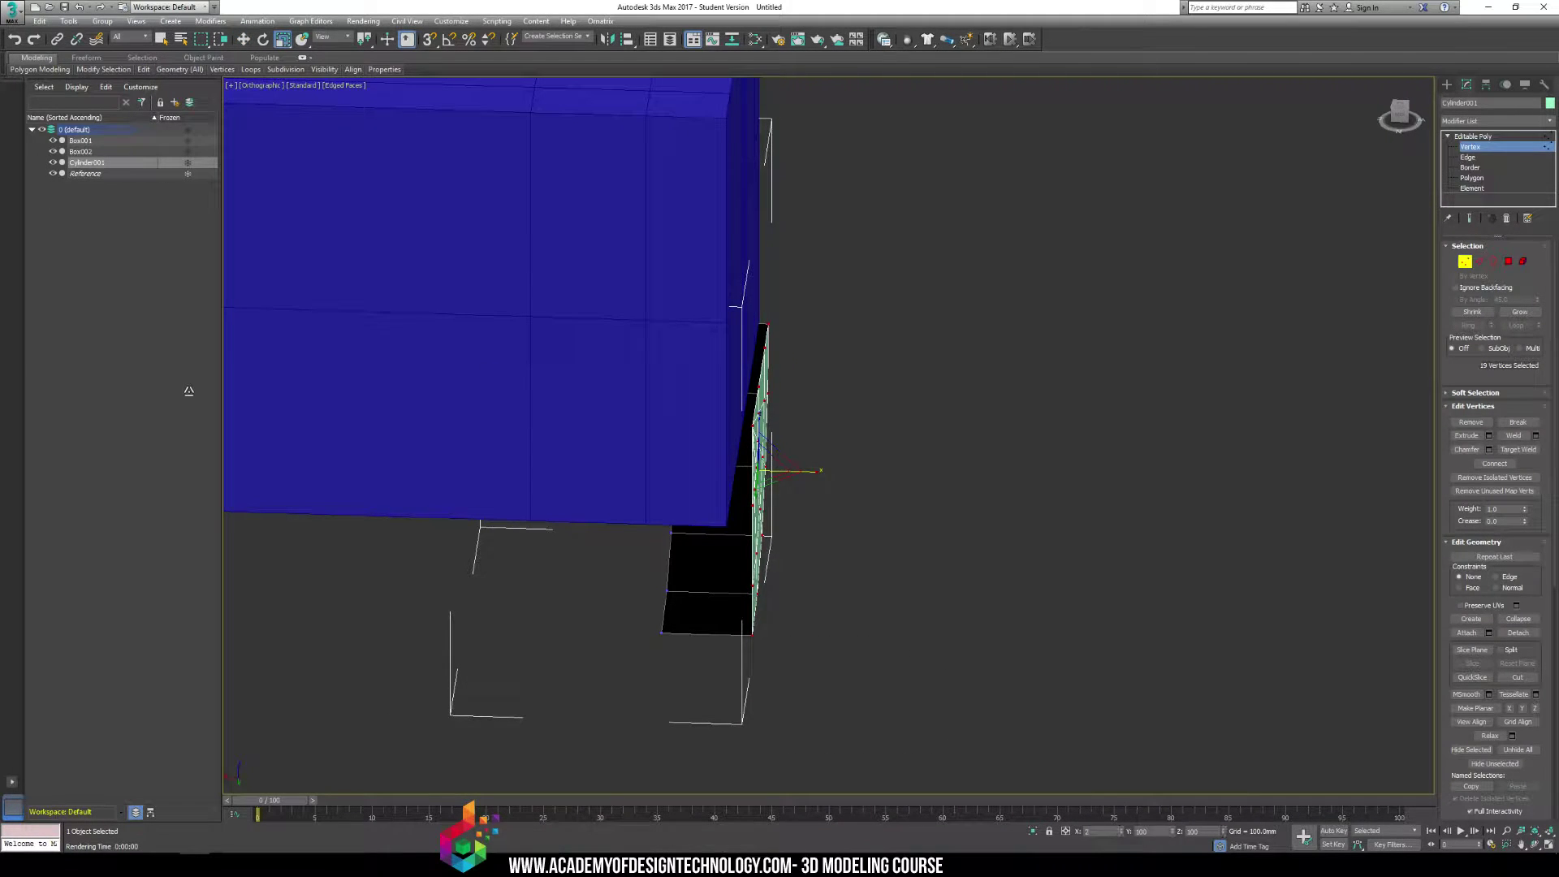
{"action": "key", "text": "w"}
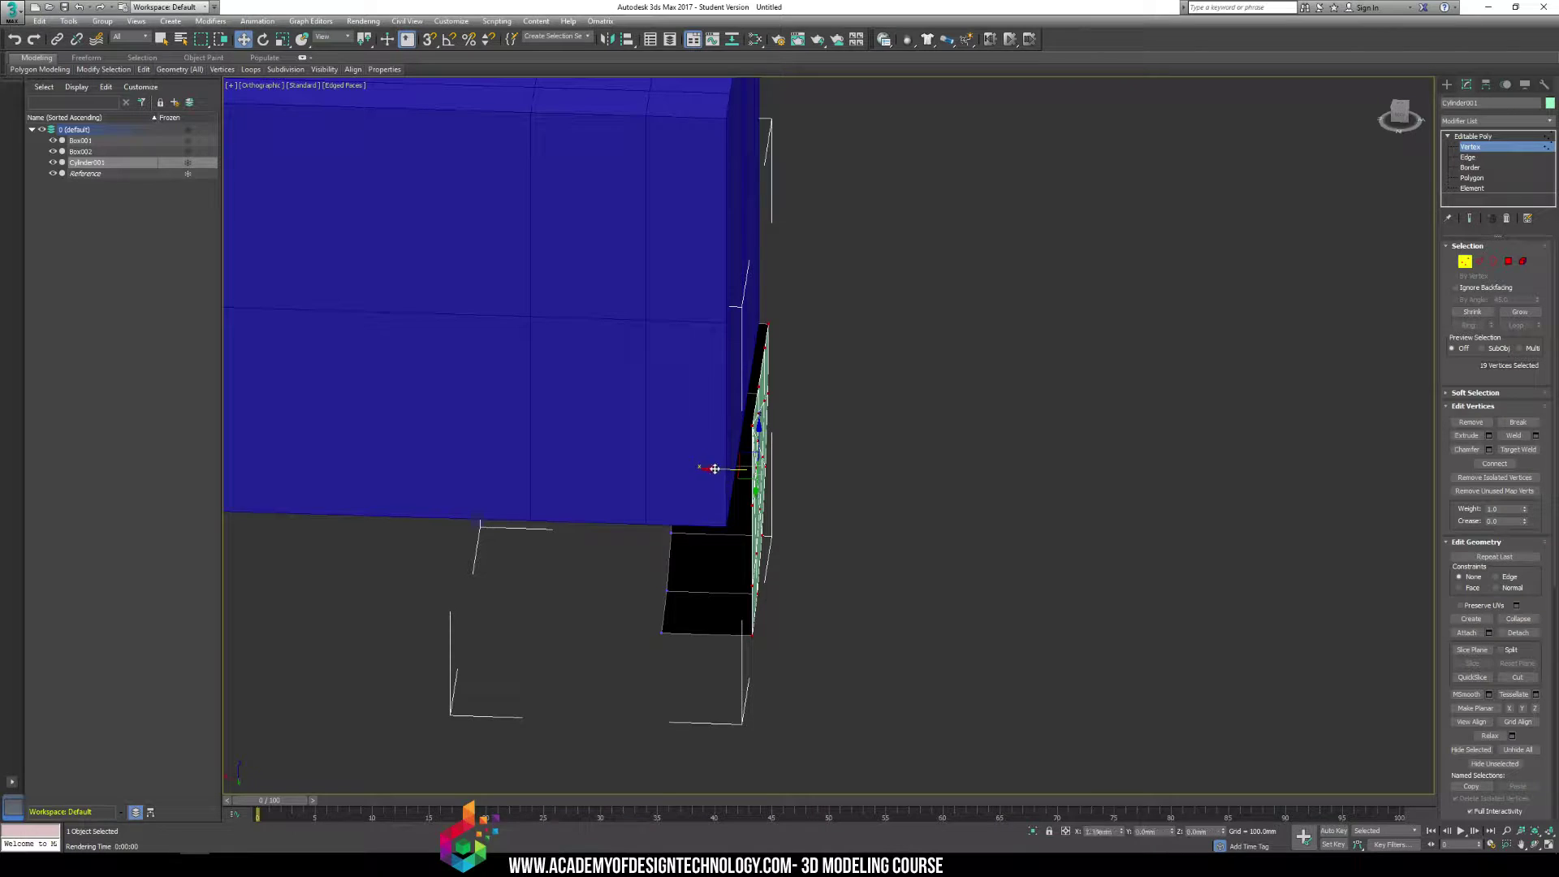
Nudge the quarter cylinder's selected front-face vertices slightly along X toward the slide's front face
{"action": "left_click_drag", "start_coordinate": [717, 469], "coordinate": [709, 469]}
{"action": "middle_click_drag", "start_coordinate": [936, 406], "coordinate": [770, 357], "text": "alt"}
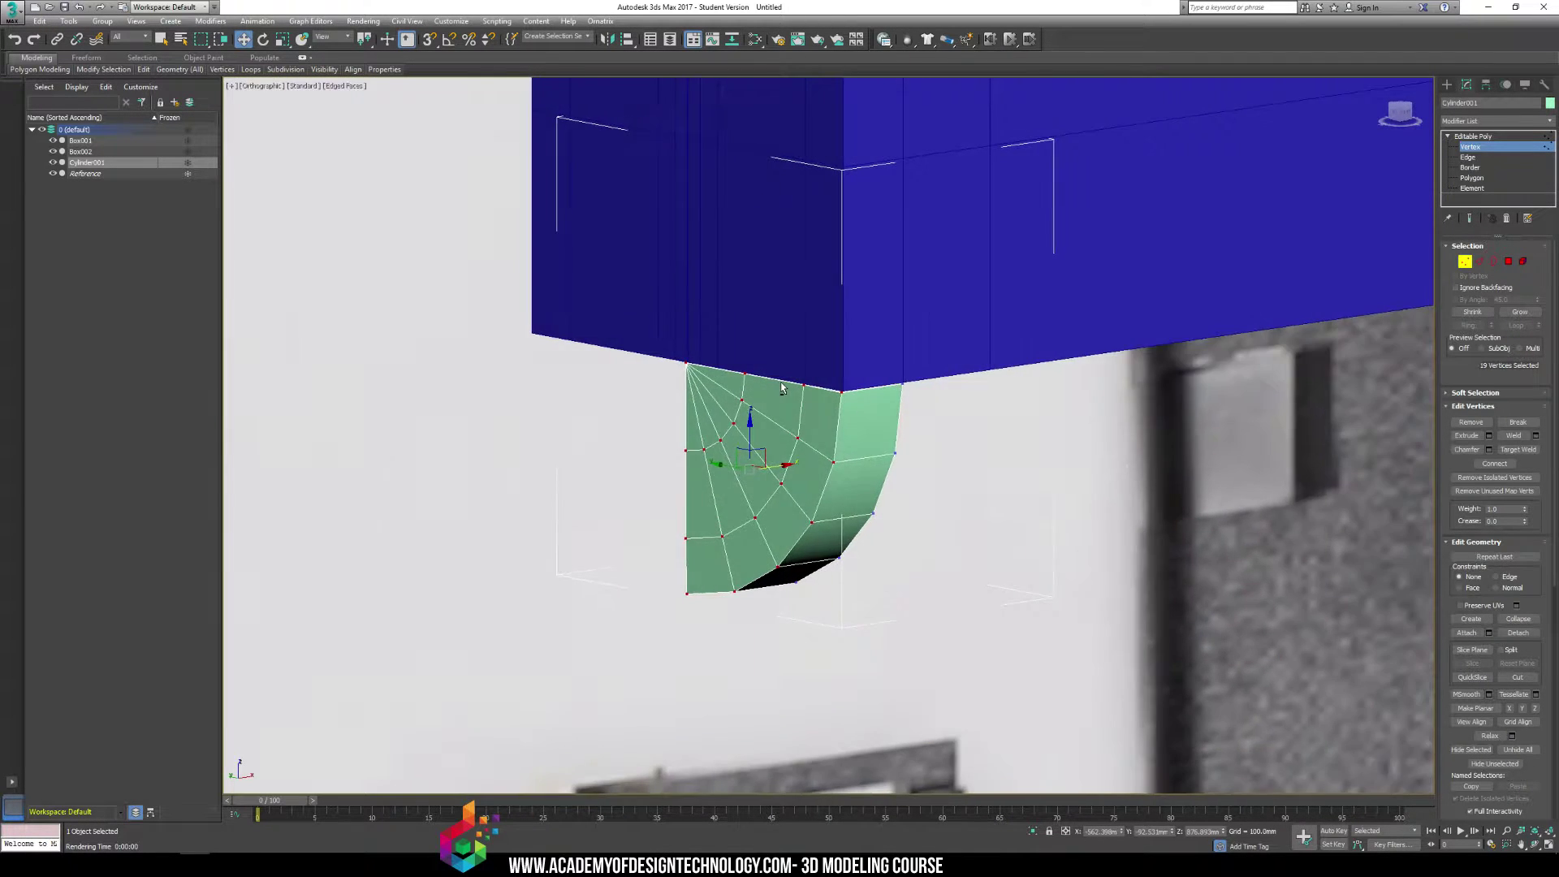
{"action": "middle_click_drag", "start_coordinate": [896, 355], "coordinate": [883, 581]}
Render the perspective view to check the quarter cylinder beneath the slide, and close the rendered frame
{"action": "scroll", "coordinate": [931, 520], "scroll_direction": "down", "scroll_amount": 5}
{"action": "key", "text": "p"}
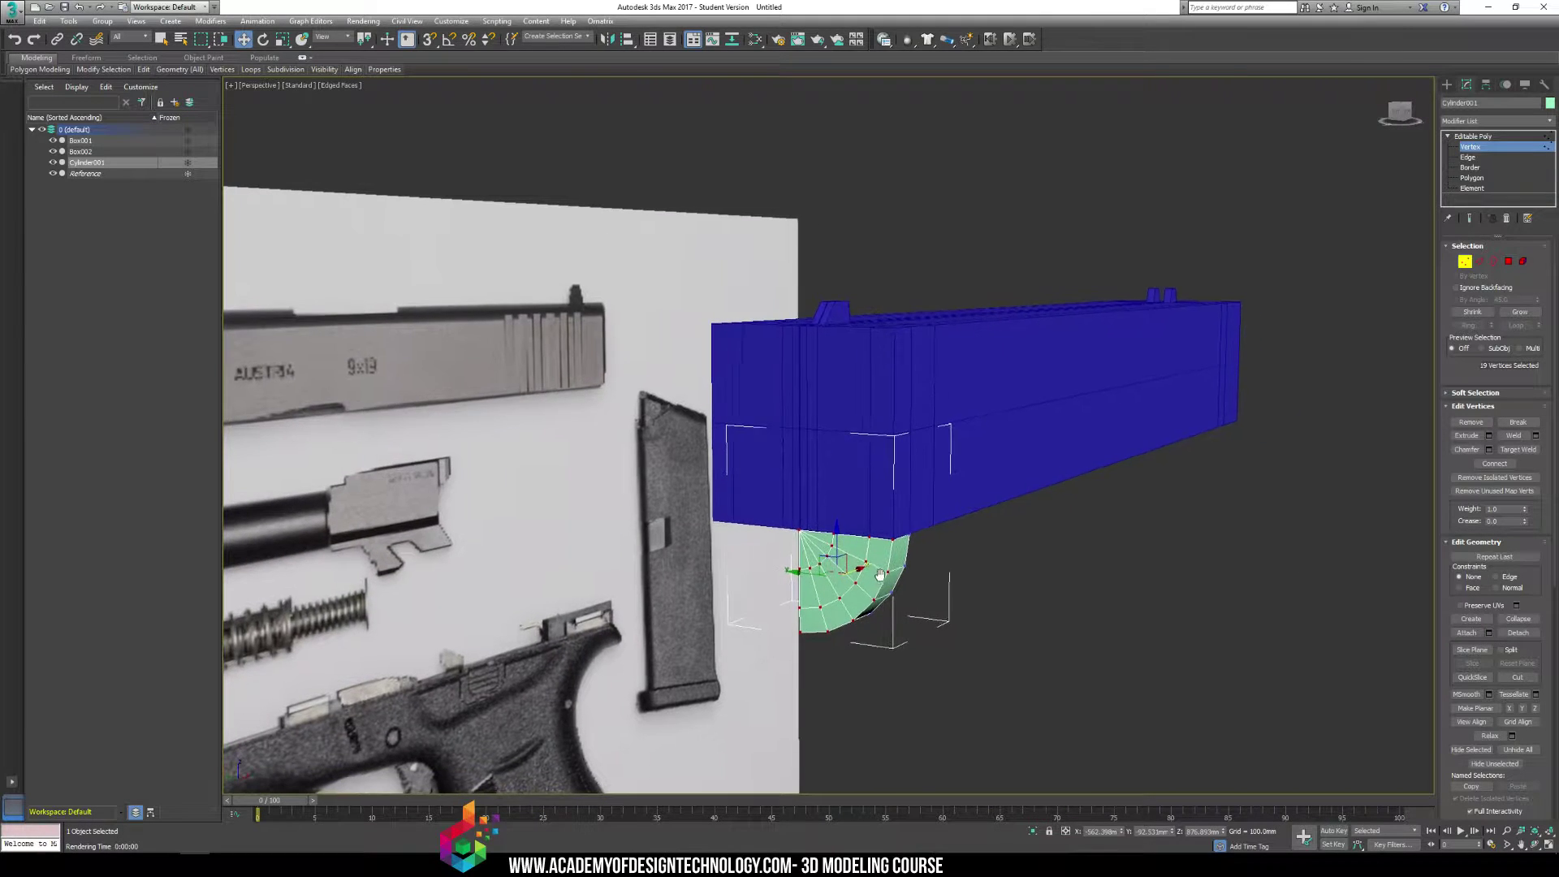
{"action": "key", "text": "shift+q"}
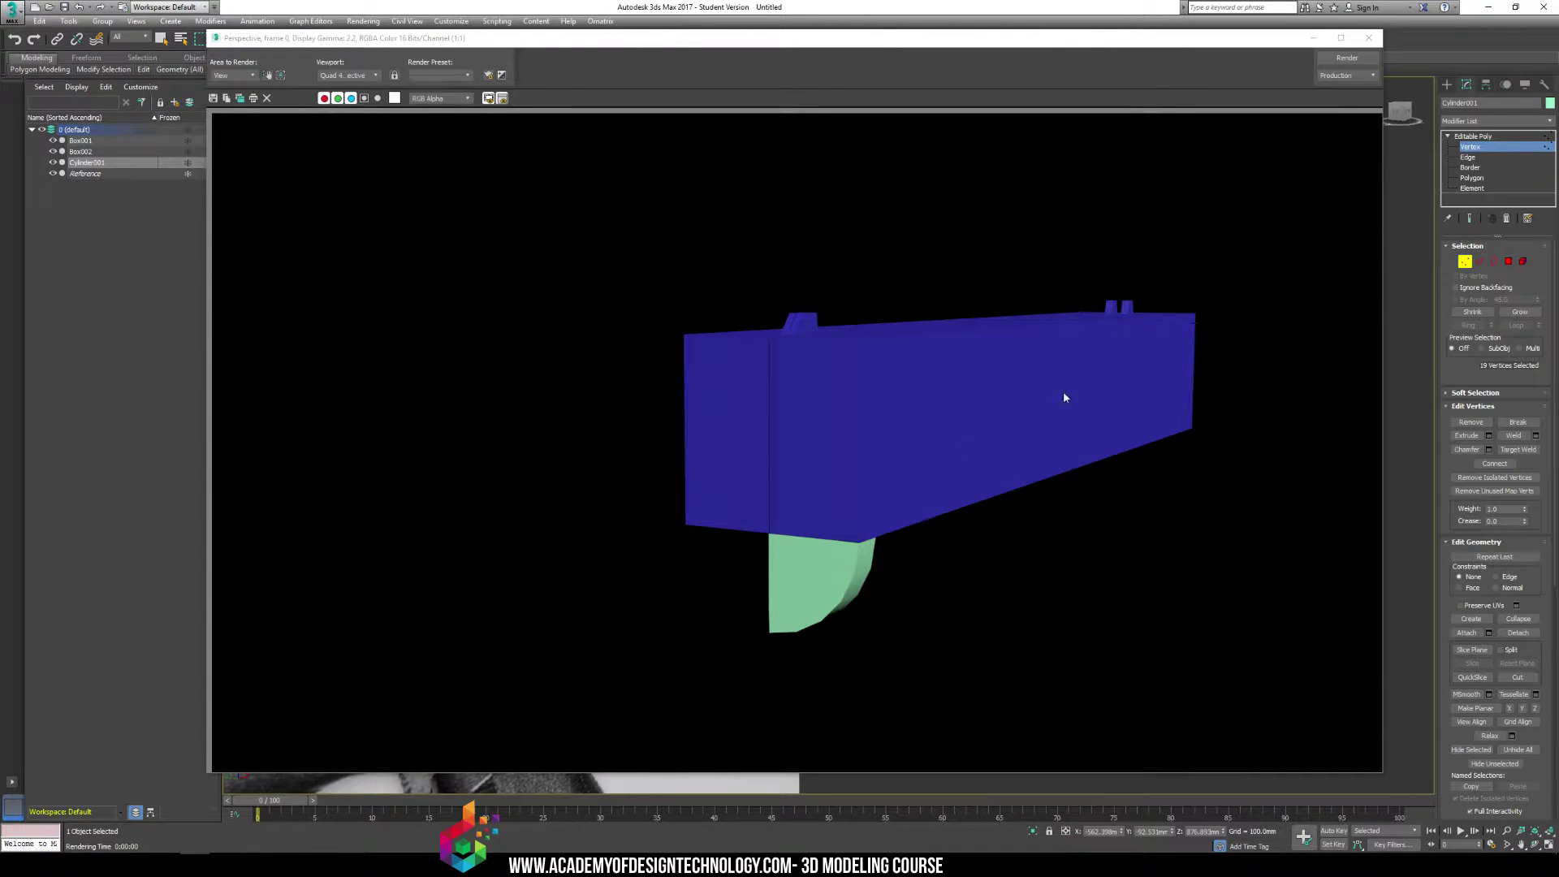
{"action": "left_click", "coordinate": [1369, 37]}
Insert a vertical edge loop with SwiftLoop across the front face of the slide half above the quarter cylinder
{"action": "scroll", "coordinate": [944, 473], "scroll_direction": "up", "scroll_amount": 5}
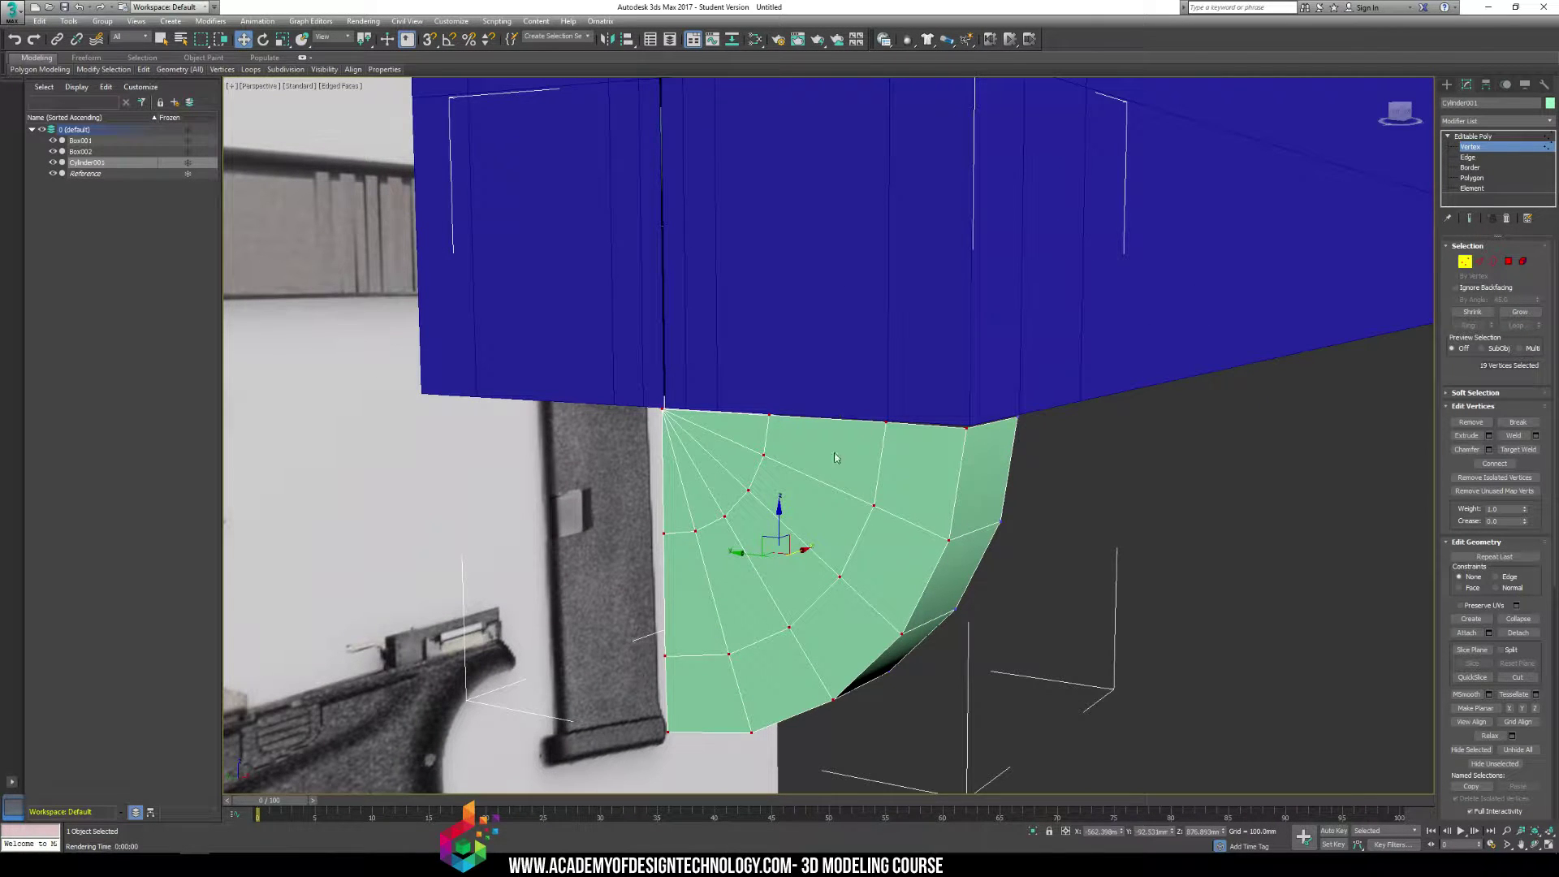
{"action": "middle_click_drag", "start_coordinate": [614, 571], "coordinate": [796, 492], "text": "alt"}
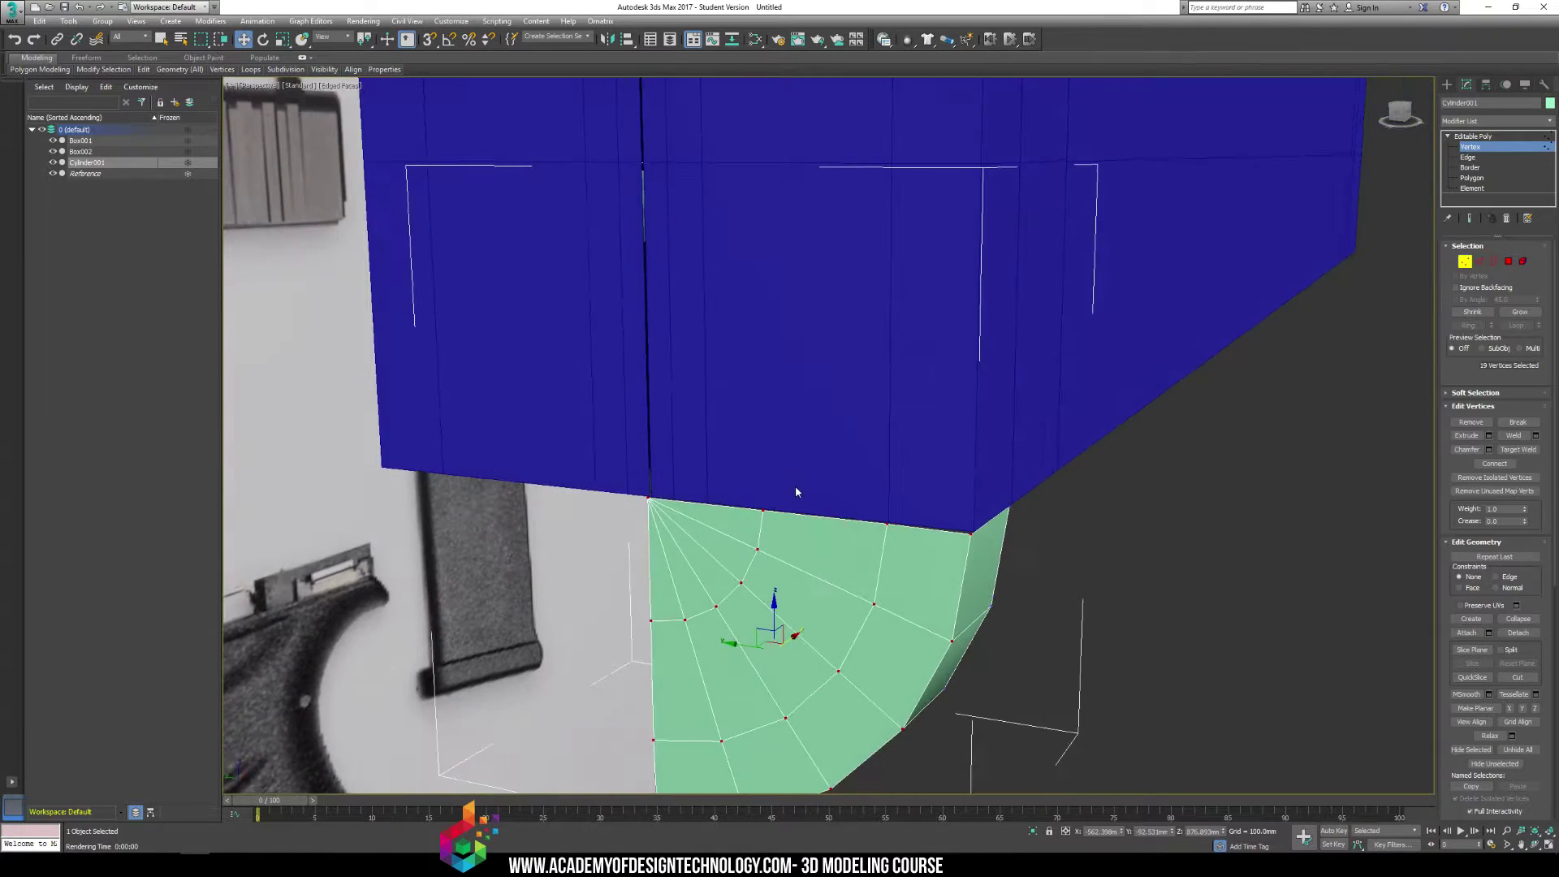
{"action": "middle_click_drag", "start_coordinate": [819, 404], "coordinate": [810, 440]}
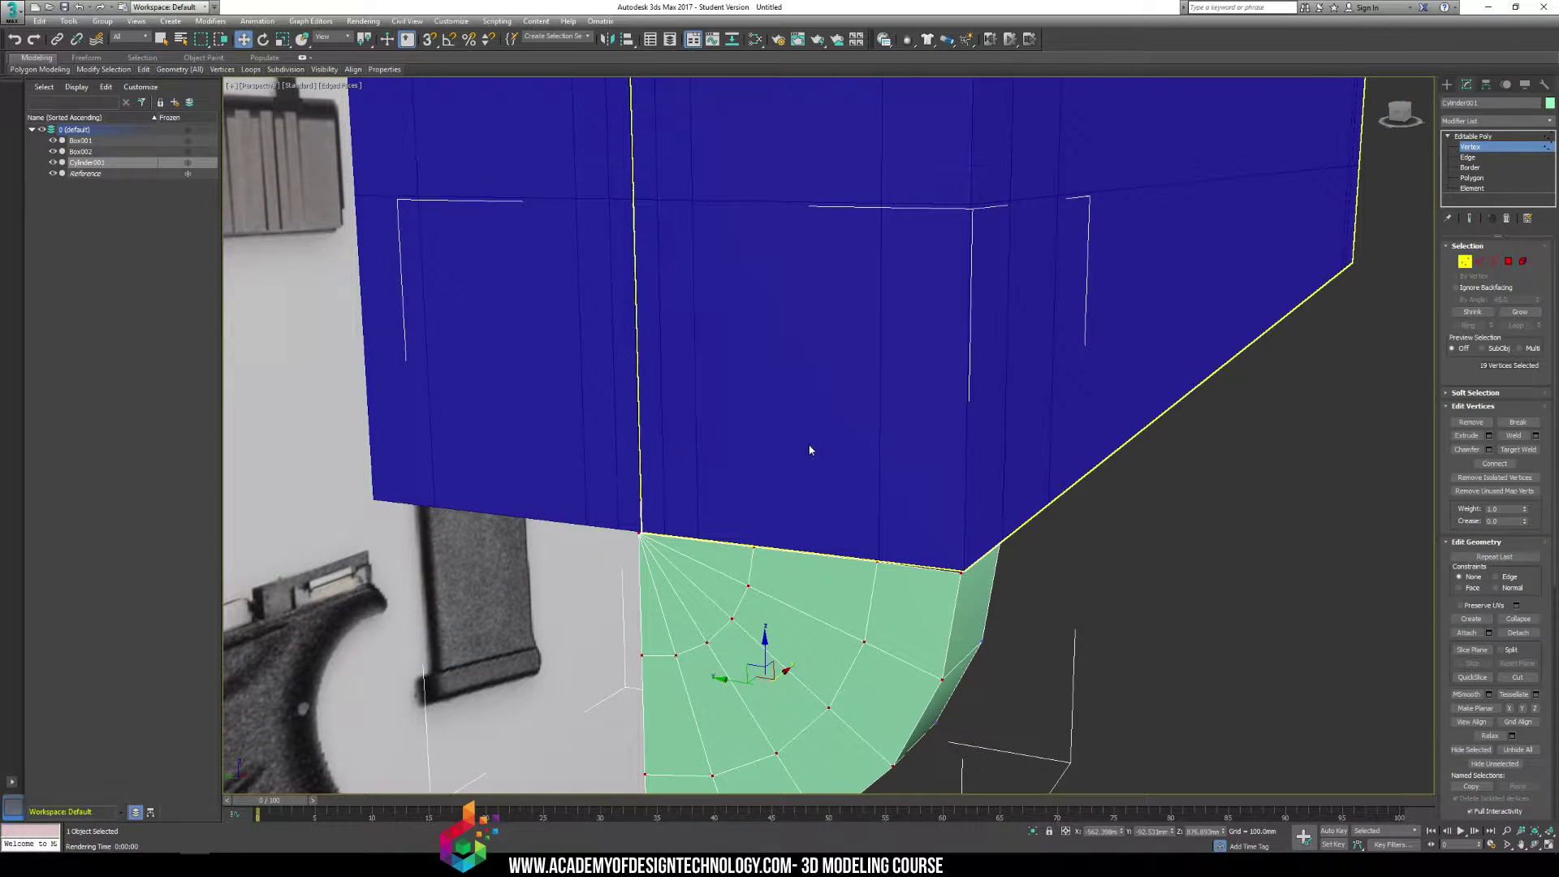
{"action": "left_click", "coordinate": [810, 449]}
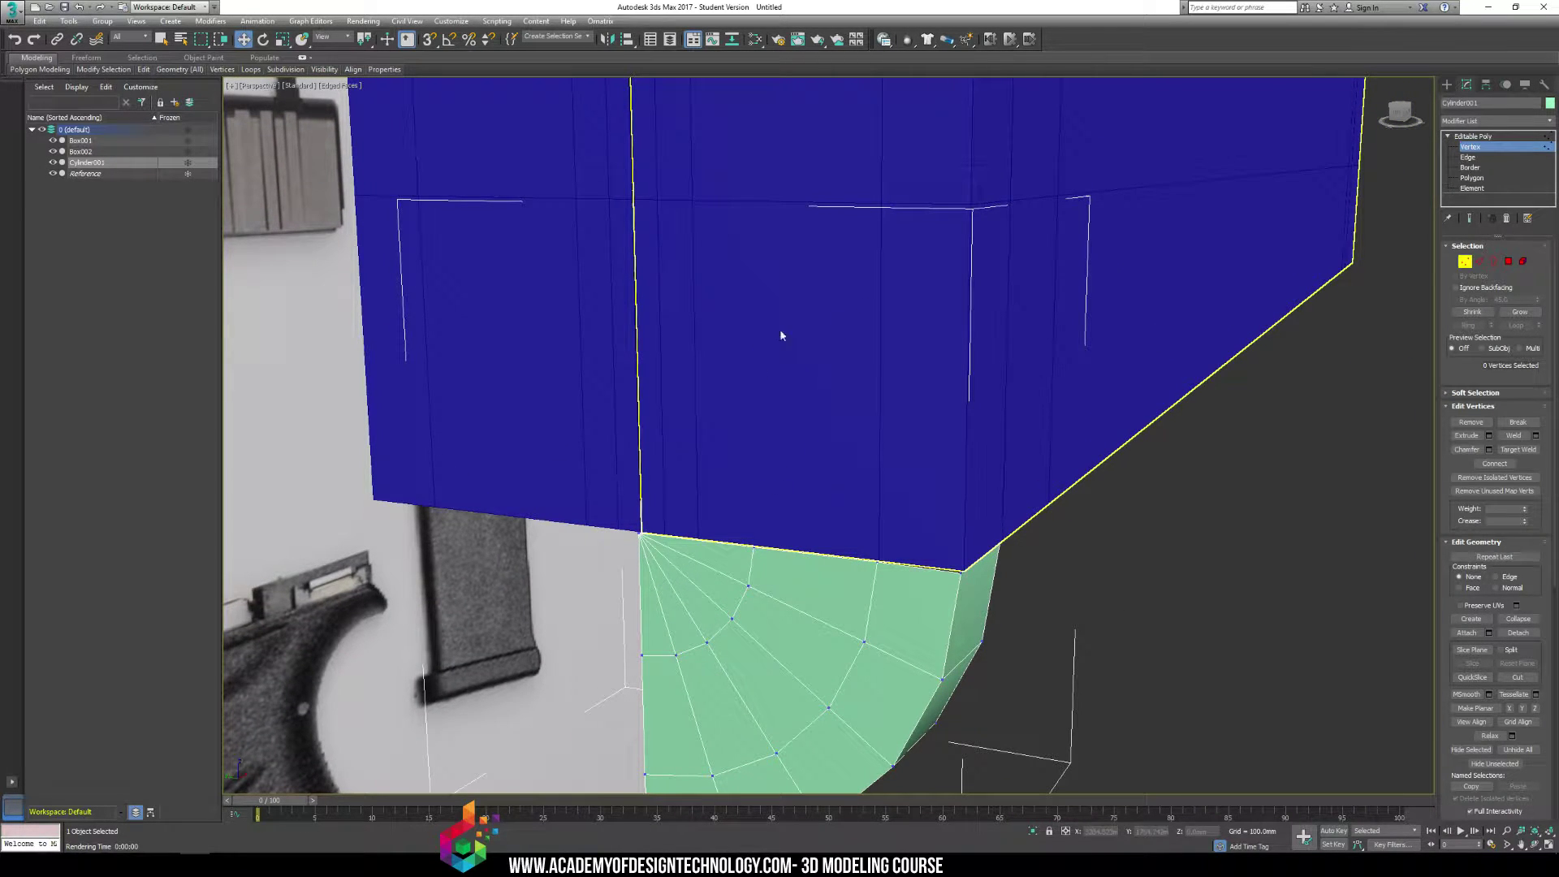
{"action": "left_click", "coordinate": [1447, 85]}
{"action": "left_click", "coordinate": [912, 269]}
{"action": "left_click", "coordinate": [1466, 85]}
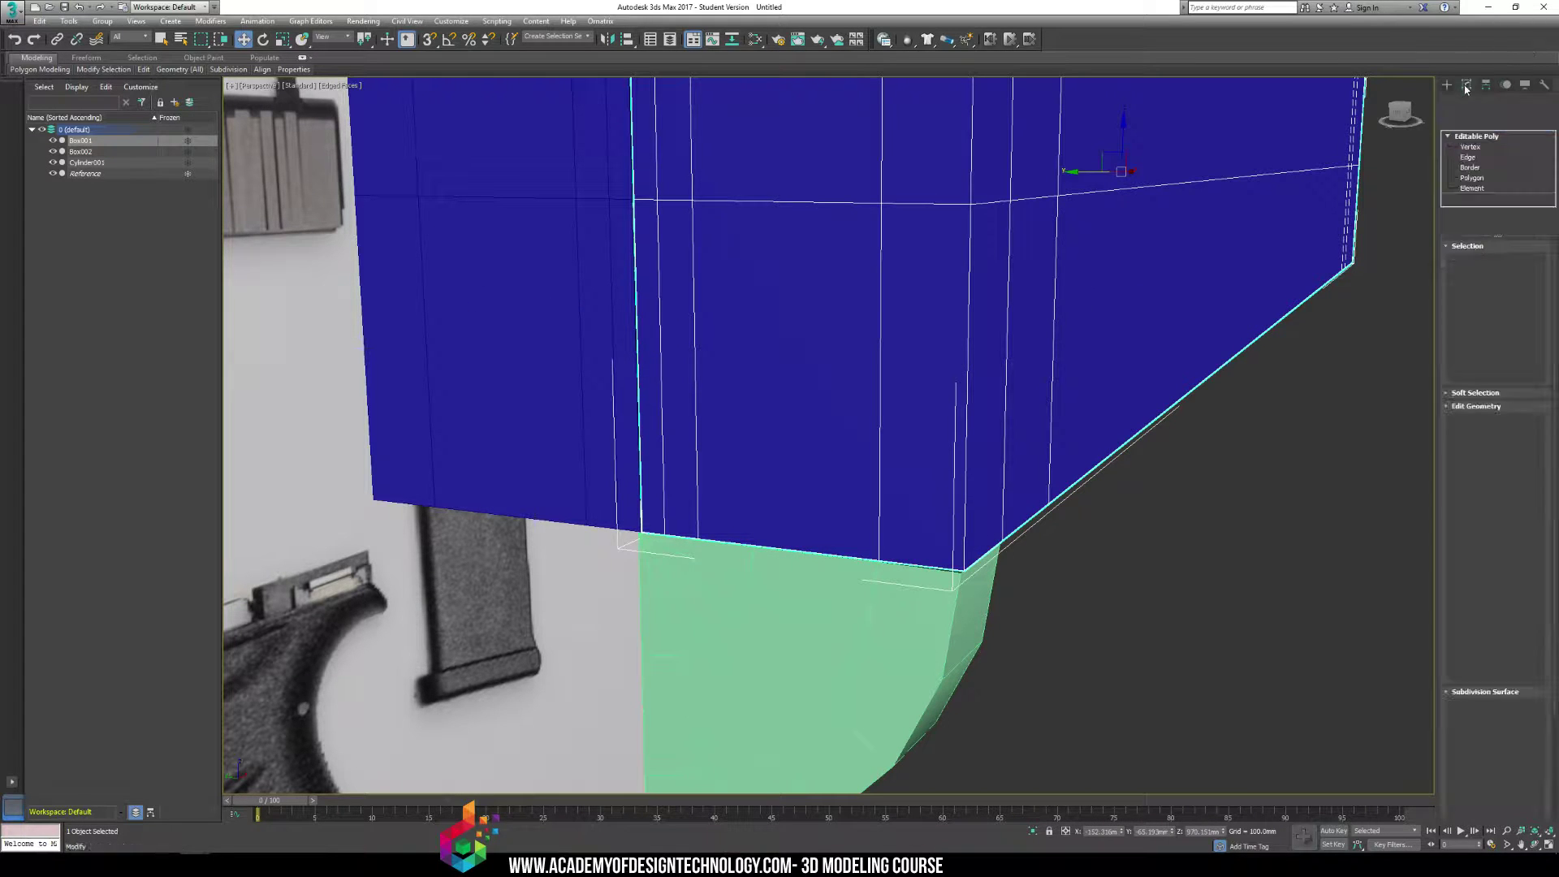
{"action": "left_click", "coordinate": [1471, 178]}
{"action": "middle_click_drag", "start_coordinate": [836, 301], "coordinate": [856, 345]}
{"action": "mouse_move", "coordinate": [143, 69]}
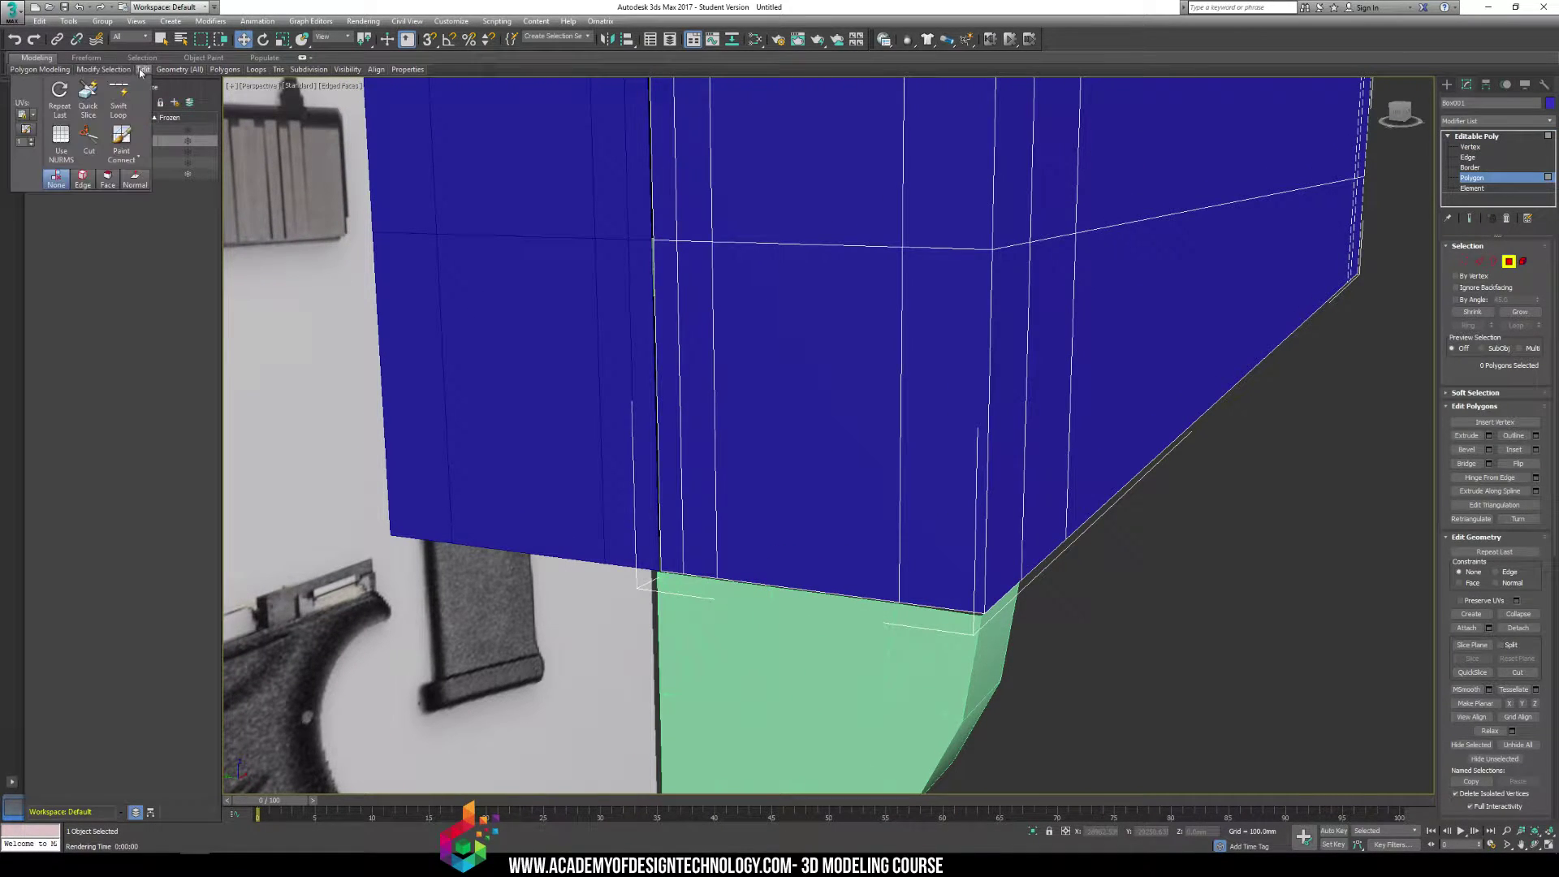
{"action": "left_click", "coordinate": [119, 101]}
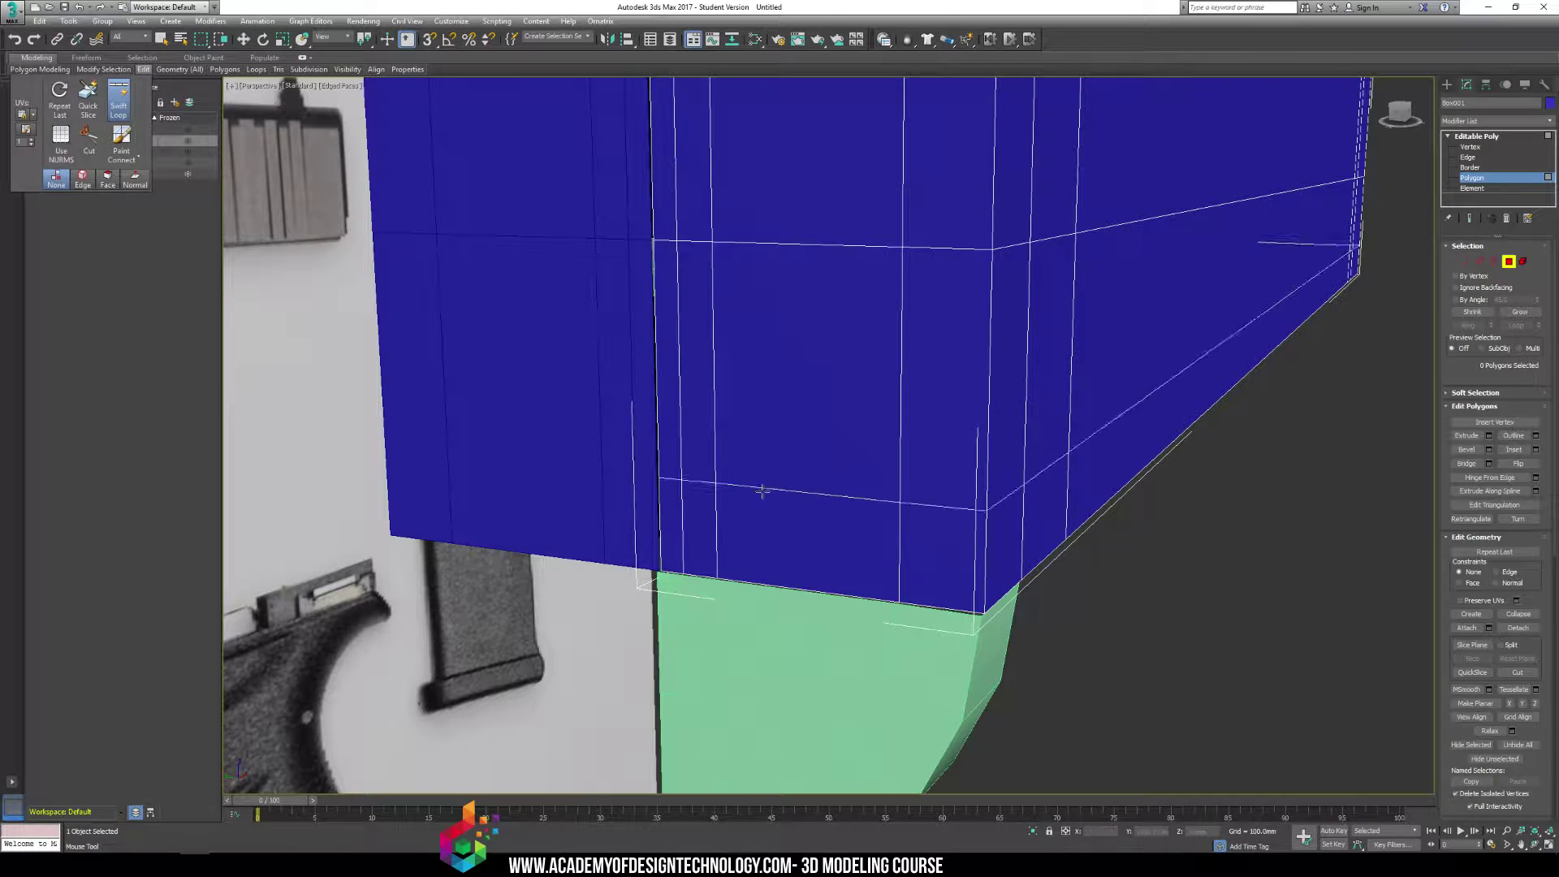
{"action": "left_click", "coordinate": [774, 575]}
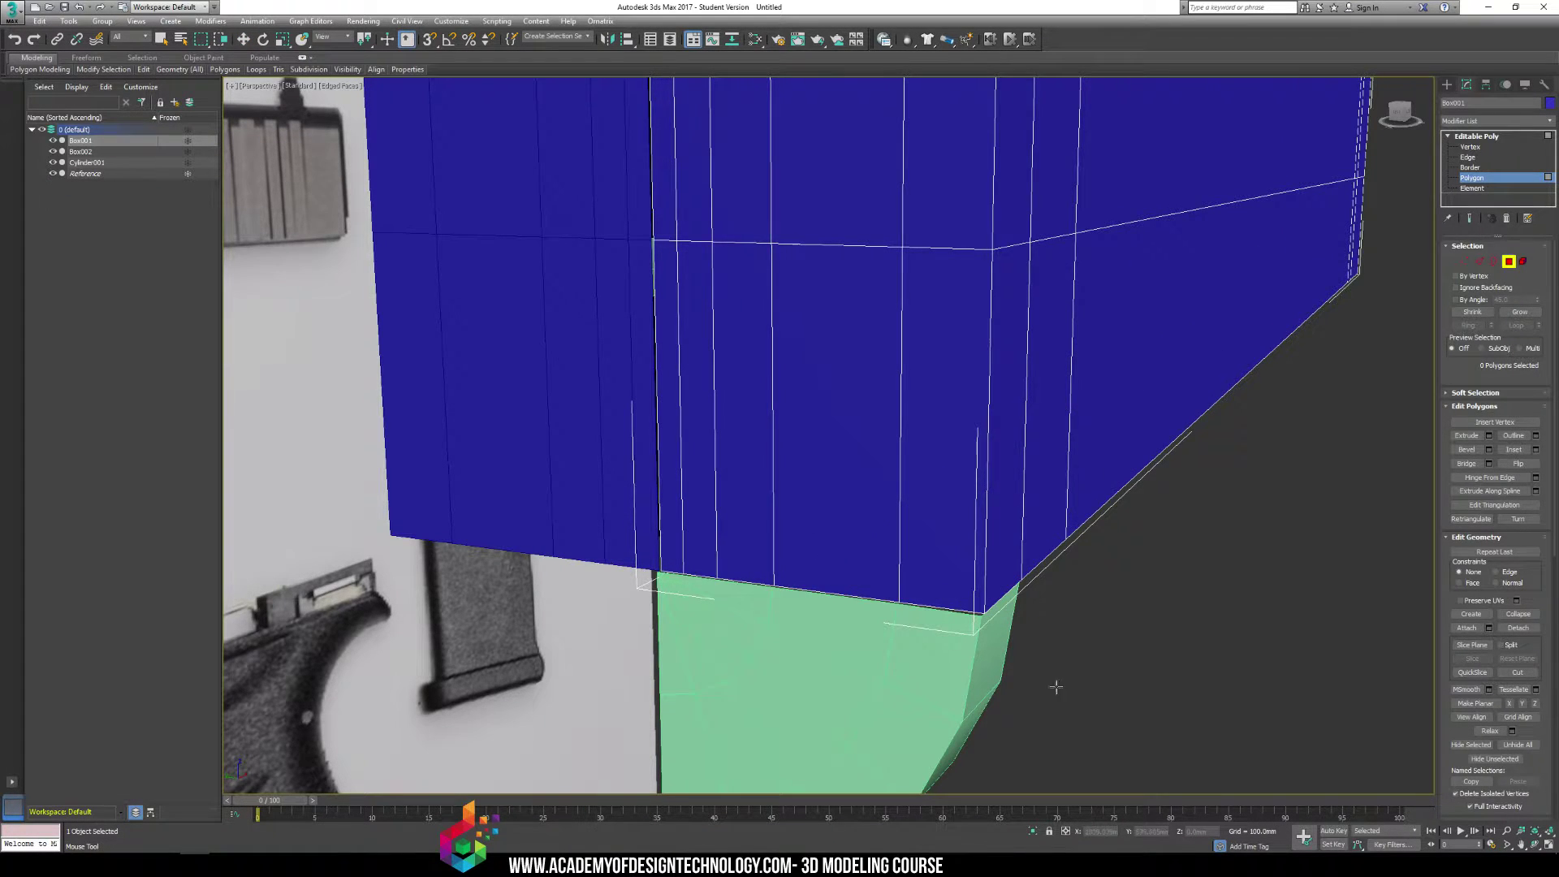
{"action": "middle_click_drag", "start_coordinate": [1083, 593], "coordinate": [1115, 556]}
{"action": "right_click", "coordinate": [1116, 555]}
{"action": "middle_click_drag", "start_coordinate": [999, 763], "coordinate": [1020, 587]}
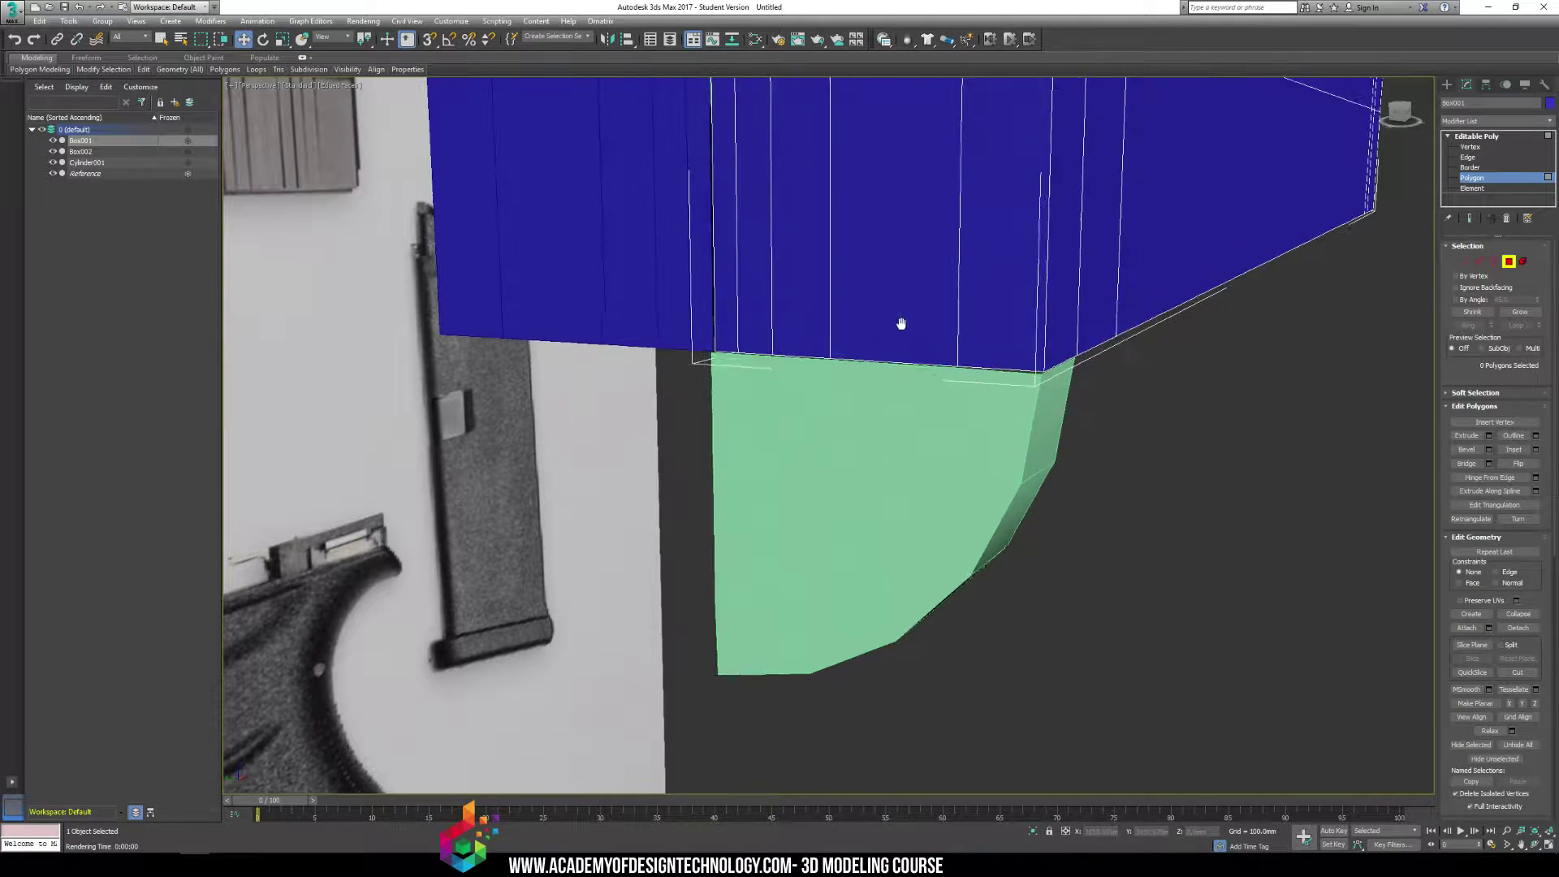
{"action": "middle_click_drag", "start_coordinate": [901, 324], "coordinate": [879, 556]}
{"action": "scroll", "coordinate": [879, 556], "scroll_direction": "down", "scroll_amount": 3}
{"action": "middle_click_drag", "start_coordinate": [810, 466], "coordinate": [825, 487]}
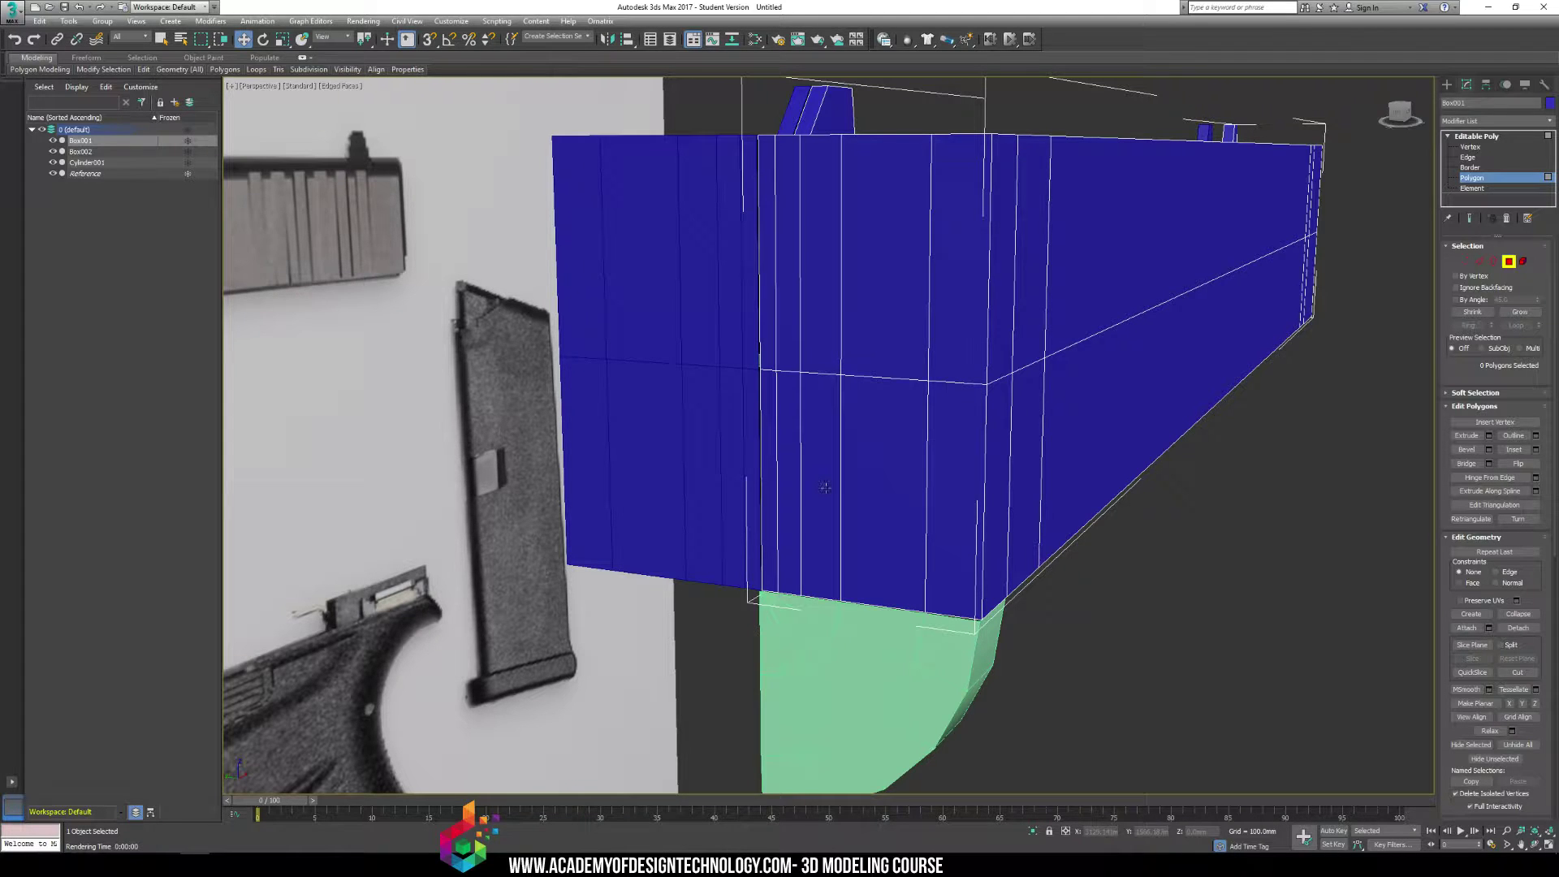
{"action": "middle_click_drag", "start_coordinate": [863, 441], "coordinate": [887, 364]}
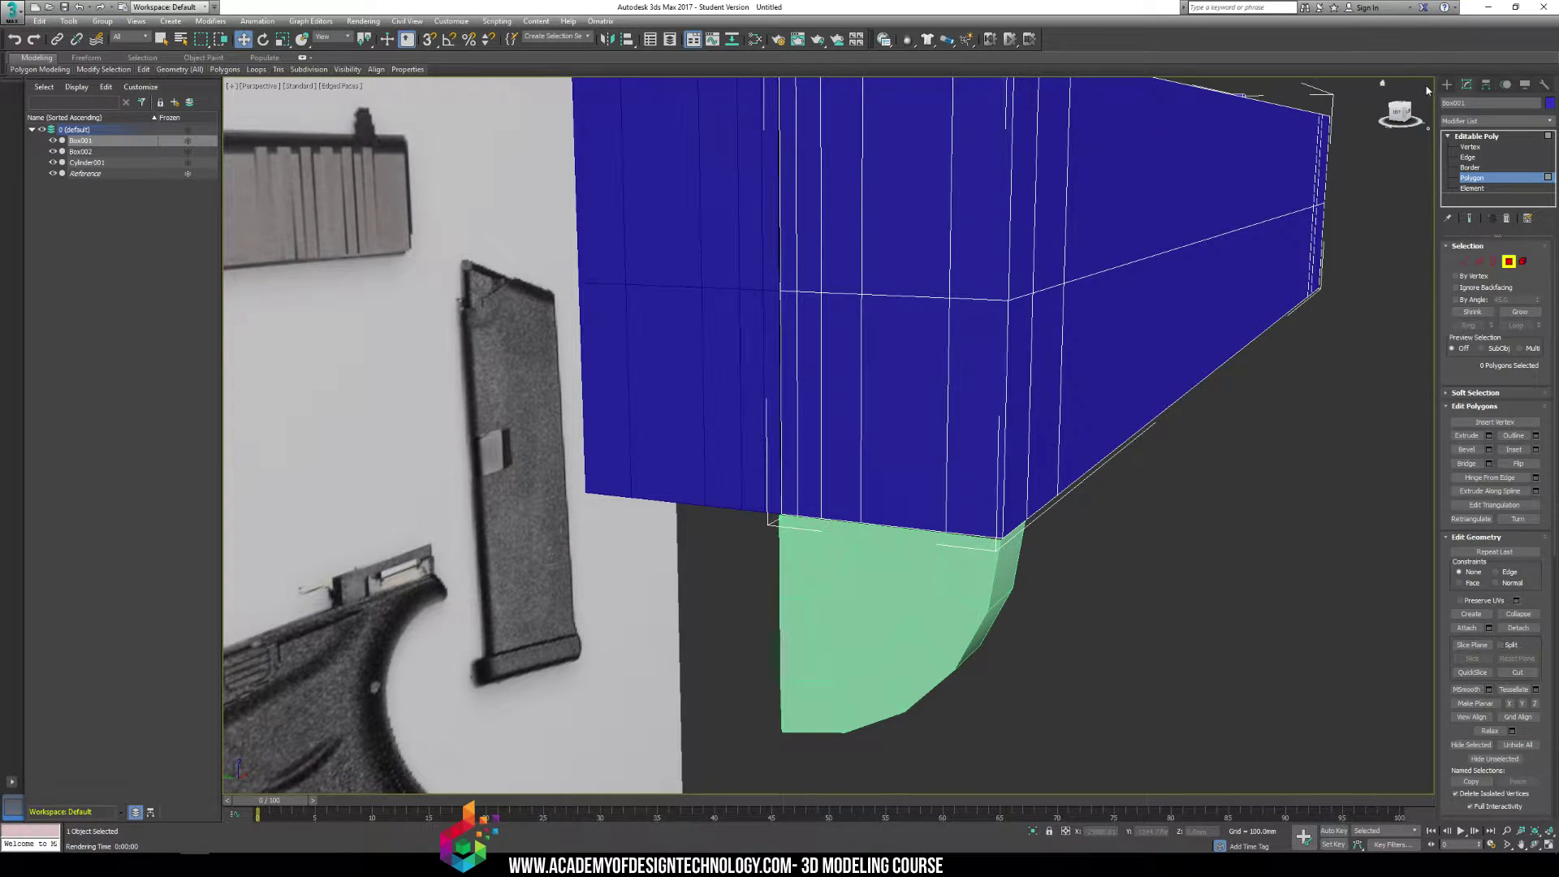
Delete the two stray polygons of the quarter cylinder floating apart from it beside the slide
{"action": "left_click", "coordinate": [1446, 84]}
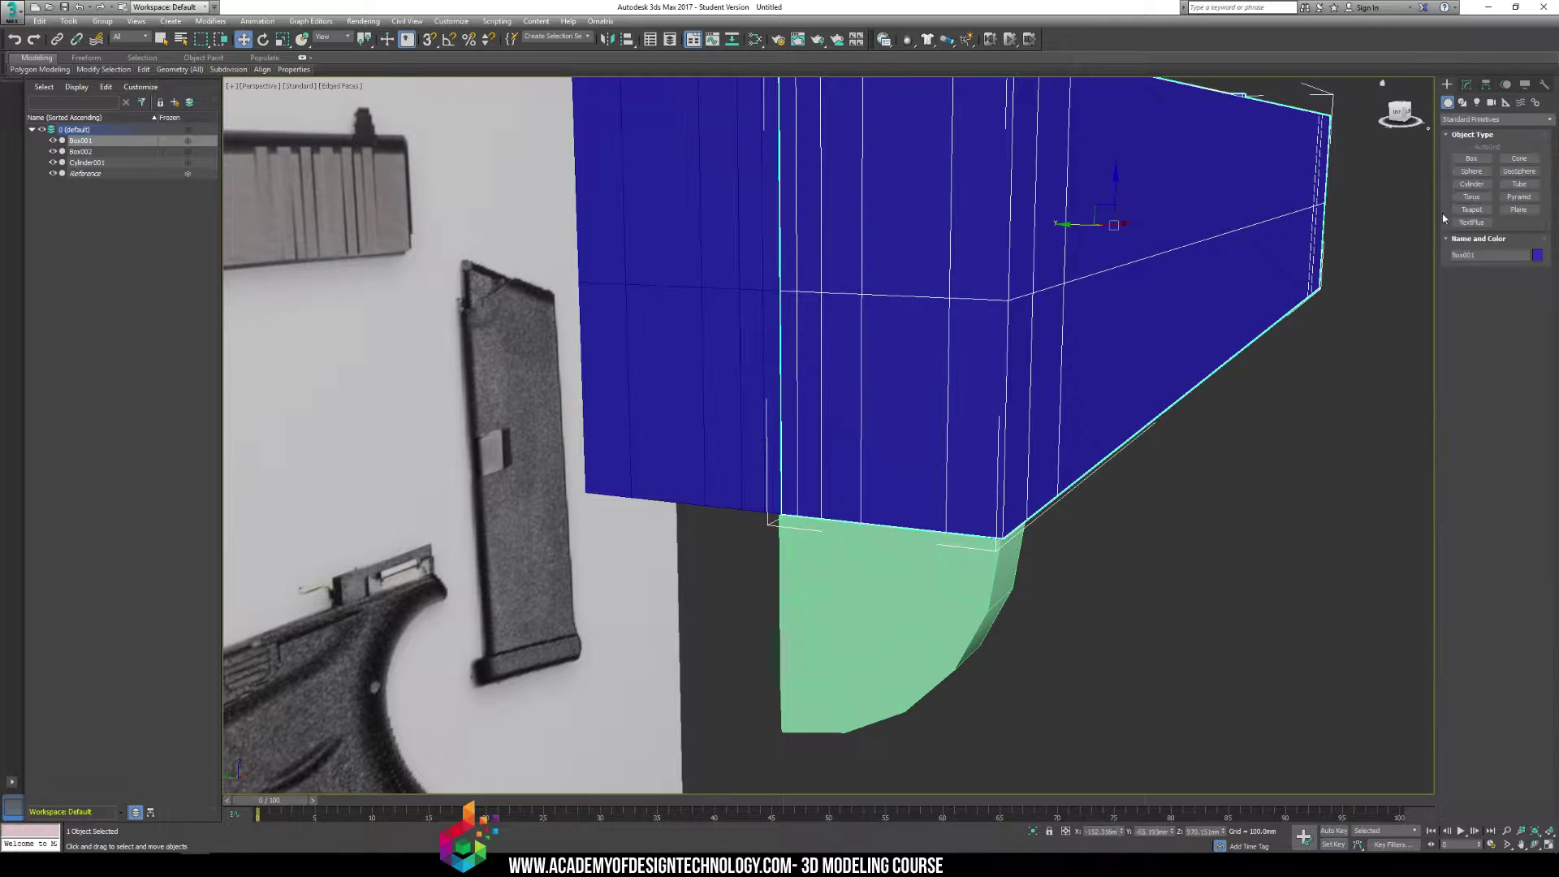
{"action": "left_click", "coordinate": [834, 650]}
{"action": "left_click", "coordinate": [1467, 84]}
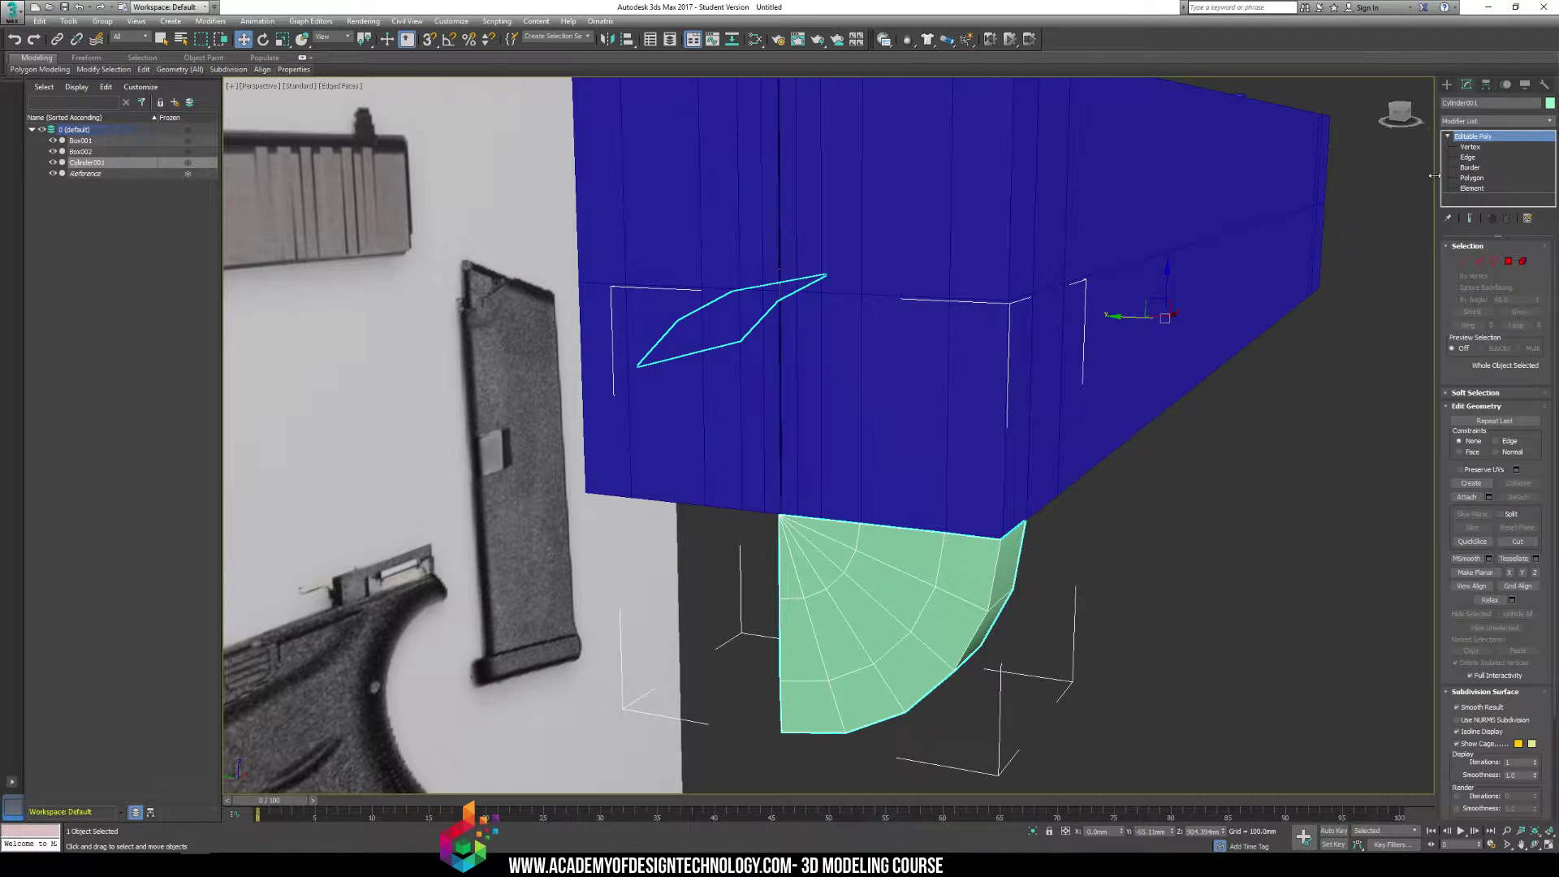
{"action": "left_click", "coordinate": [1471, 178]}
{"action": "left_click_drag", "start_coordinate": [430, 142], "coordinate": [433, 144]}
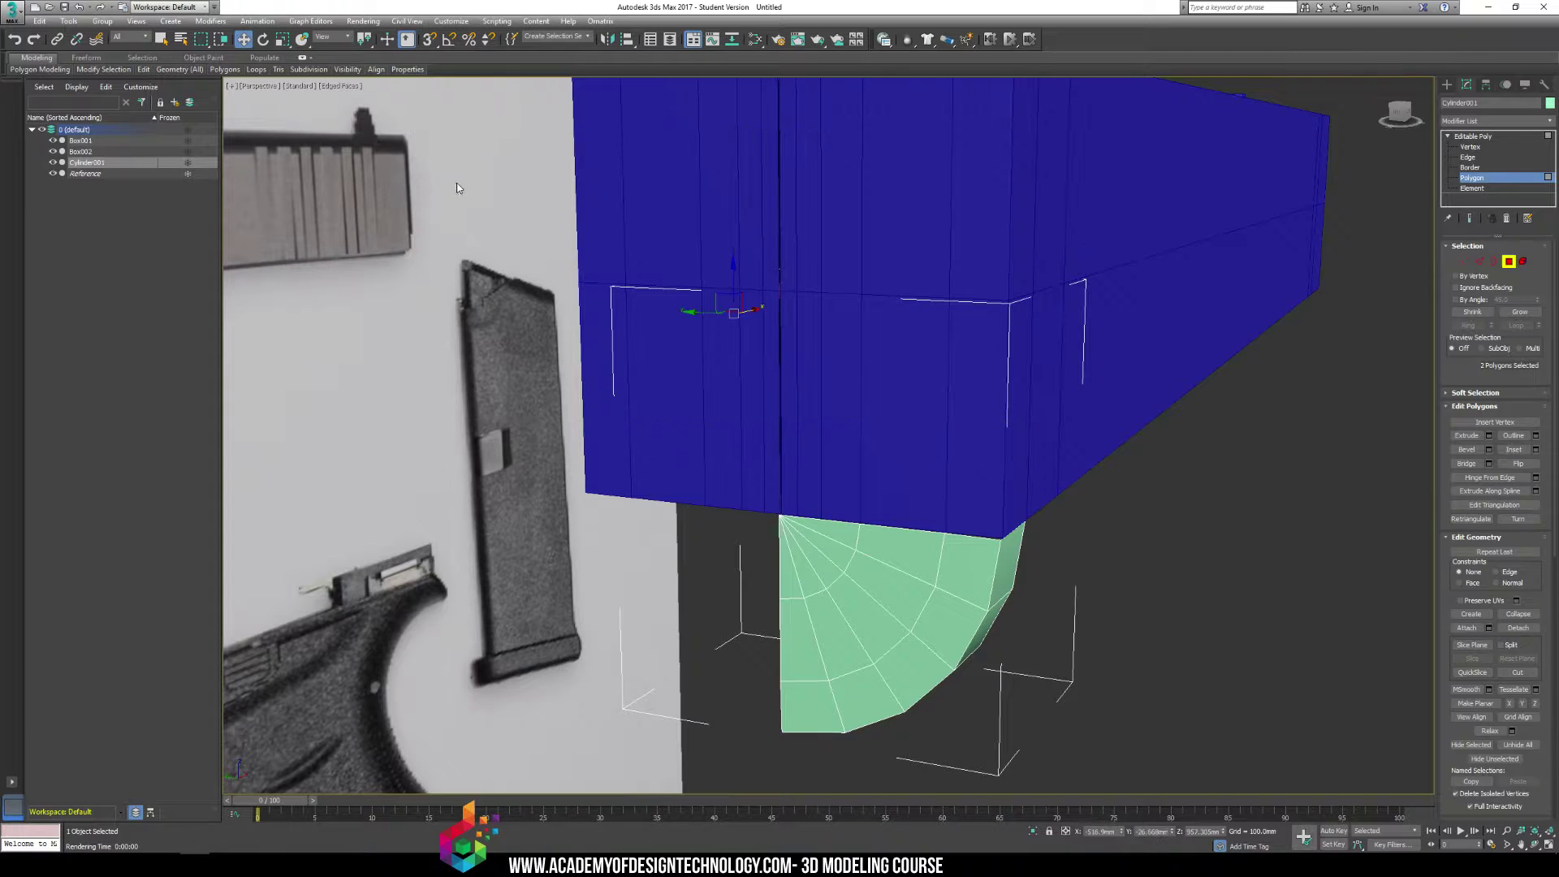
{"action": "key", "text": "F3"}
{"action": "left_click", "coordinate": [647, 181]}
{"action": "left_click_drag", "start_coordinate": [1117, 467], "coordinate": [1069, 446]}
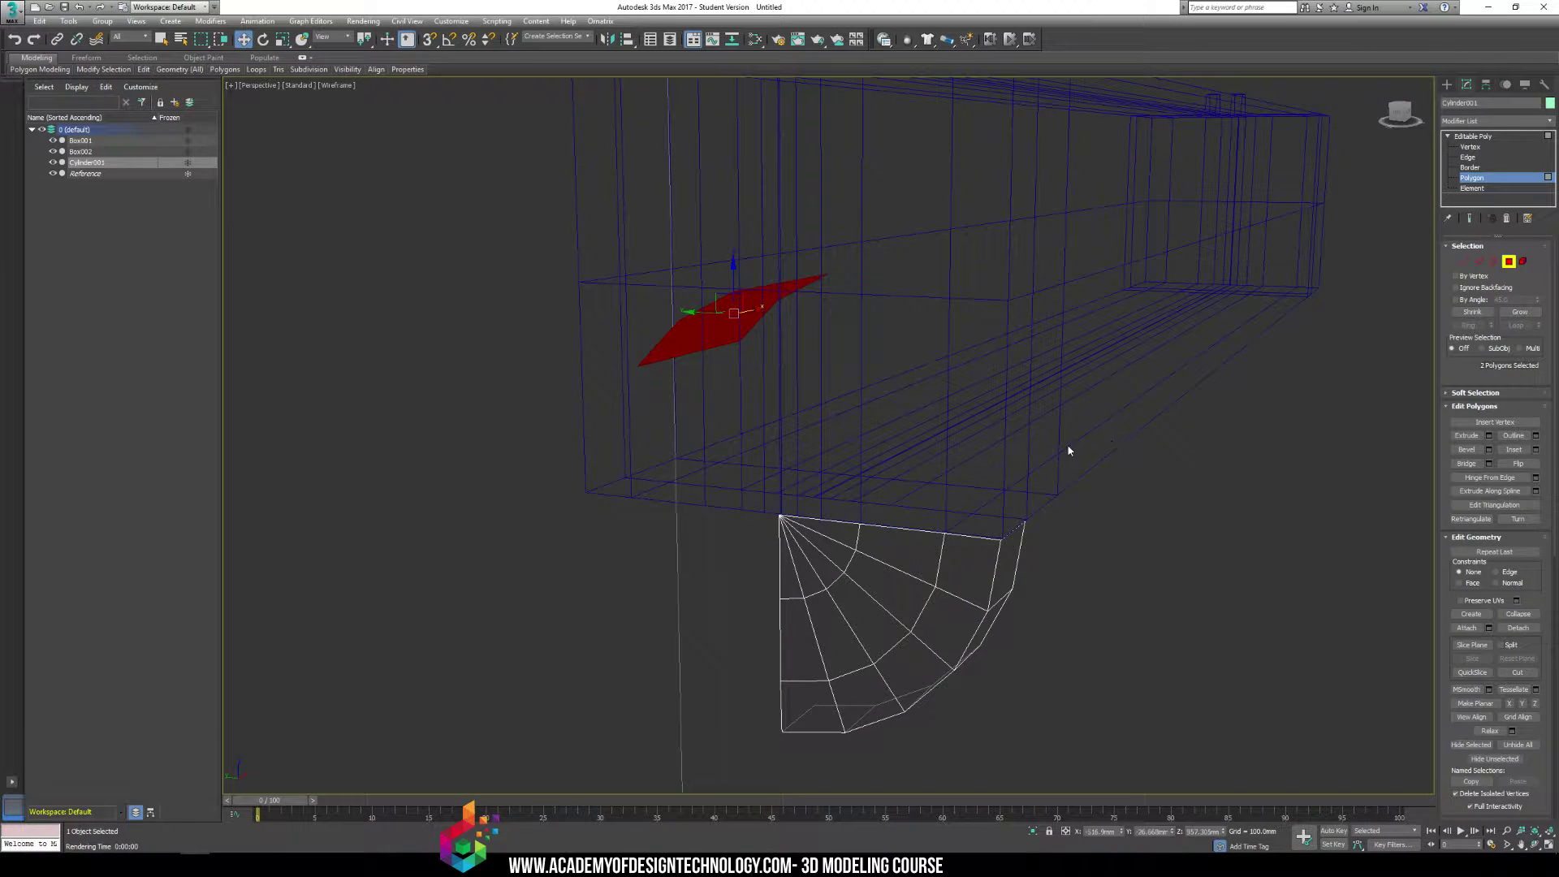
{"action": "key", "text": "Delete"}
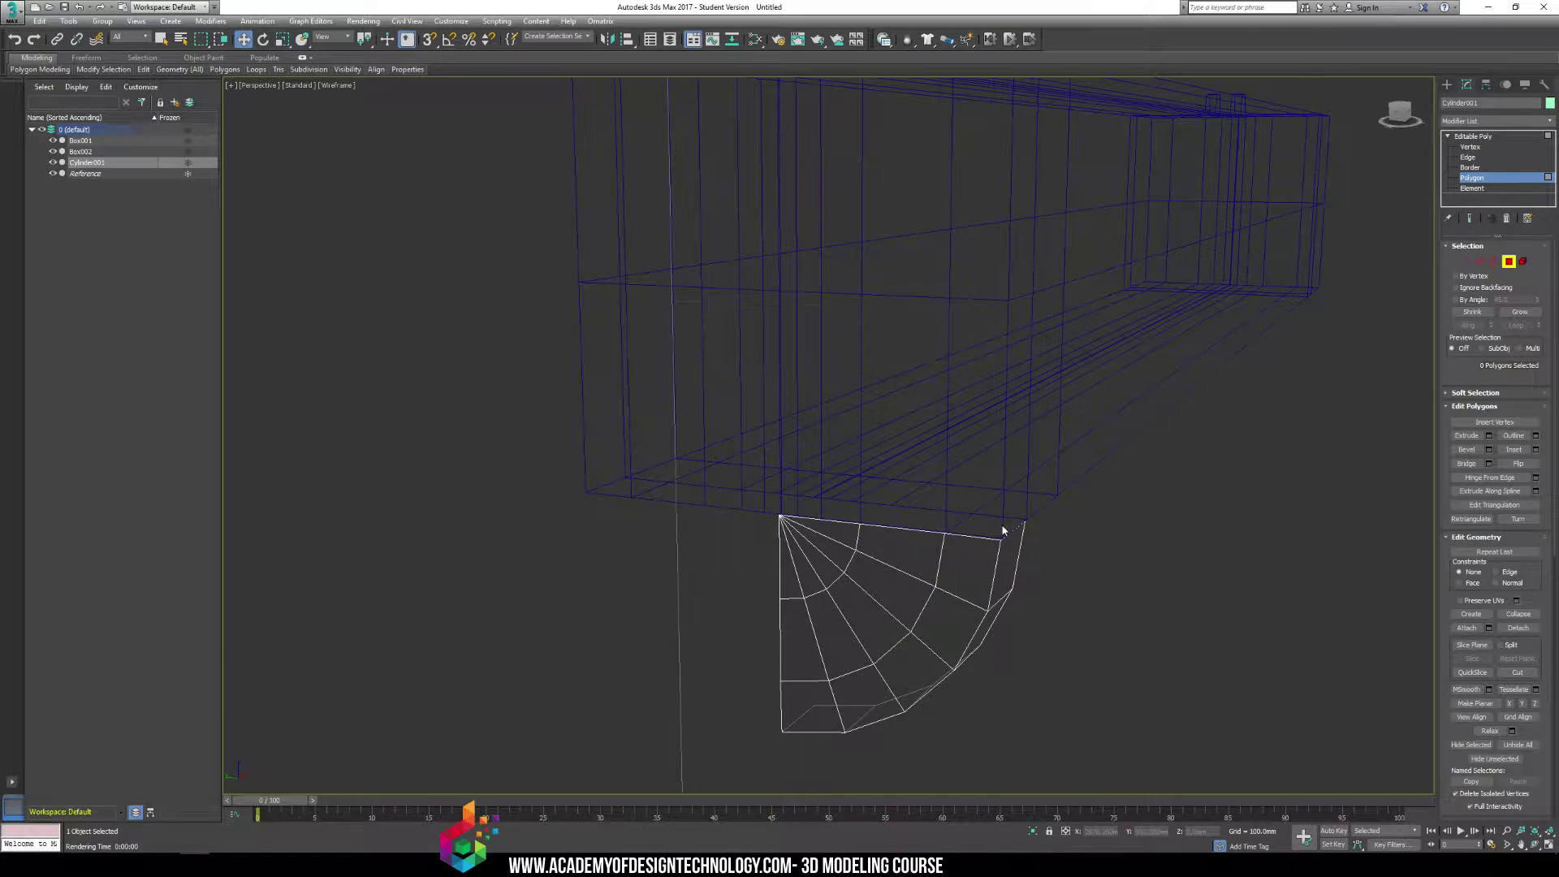
{"action": "key", "text": "F3"}
Detach the quarter cylinder's outer ring of polygons as a separate object named Base_Gun
{"action": "mouse_move", "coordinate": [998, 536]}
{"action": "middle_mouse_down", "text": "alt"}
{"action": "mouse_move", "coordinate": [985, 539]}
{"action": "mouse_move", "coordinate": [982, 495]}
{"action": "middle_mouse_up", "text": "alt"}
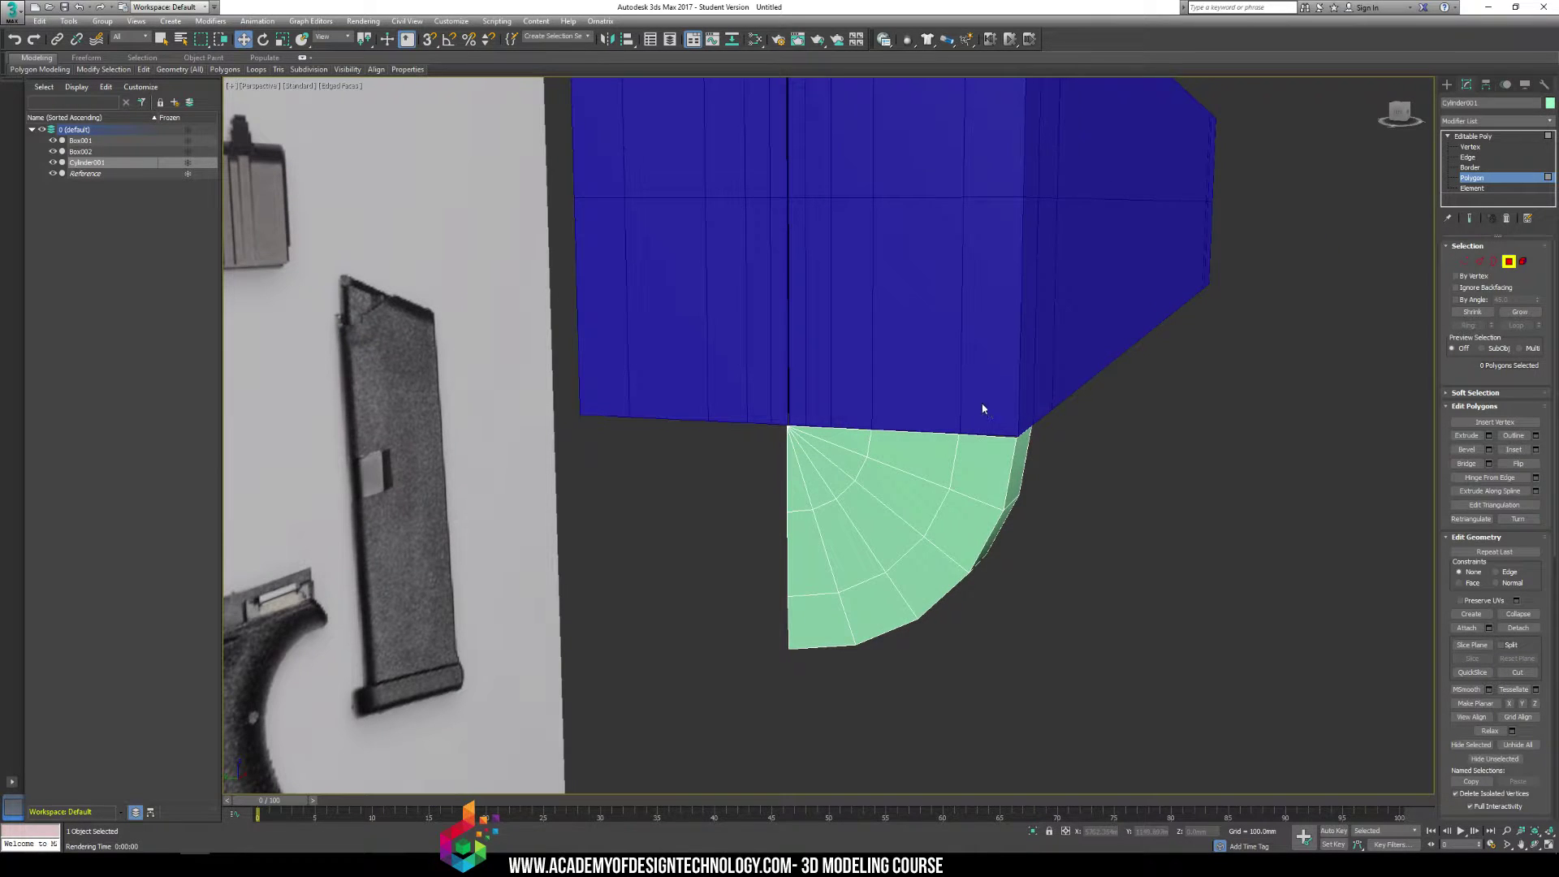
{"action": "left_click_drag", "start_coordinate": [982, 408], "coordinate": [931, 587]}
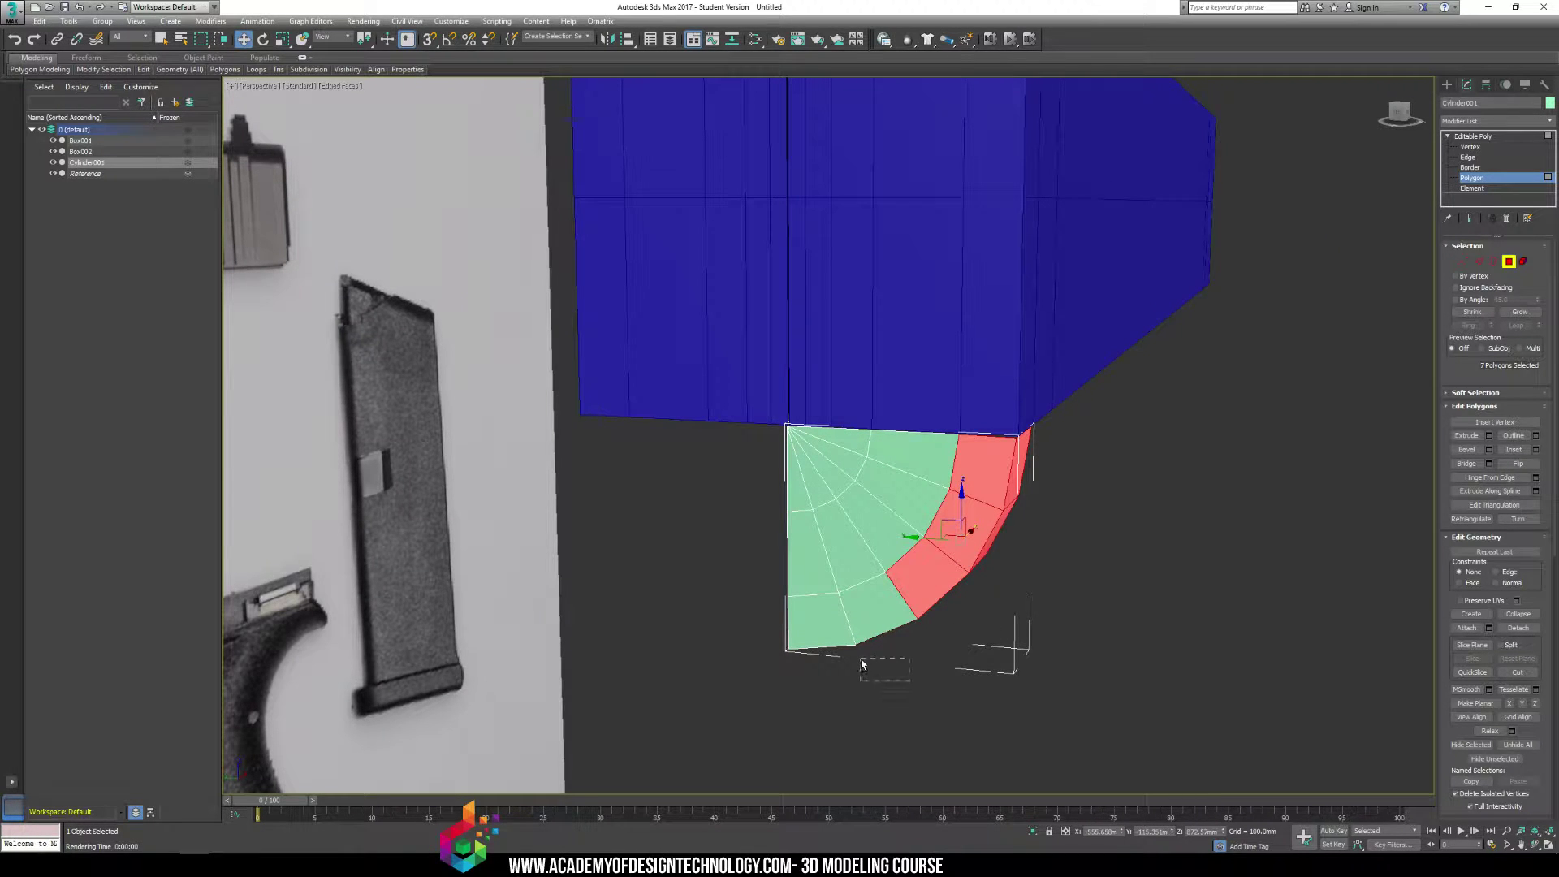
{"action": "left_click_drag", "start_coordinate": [922, 661], "coordinate": [777, 635], "text": "ctrl"}
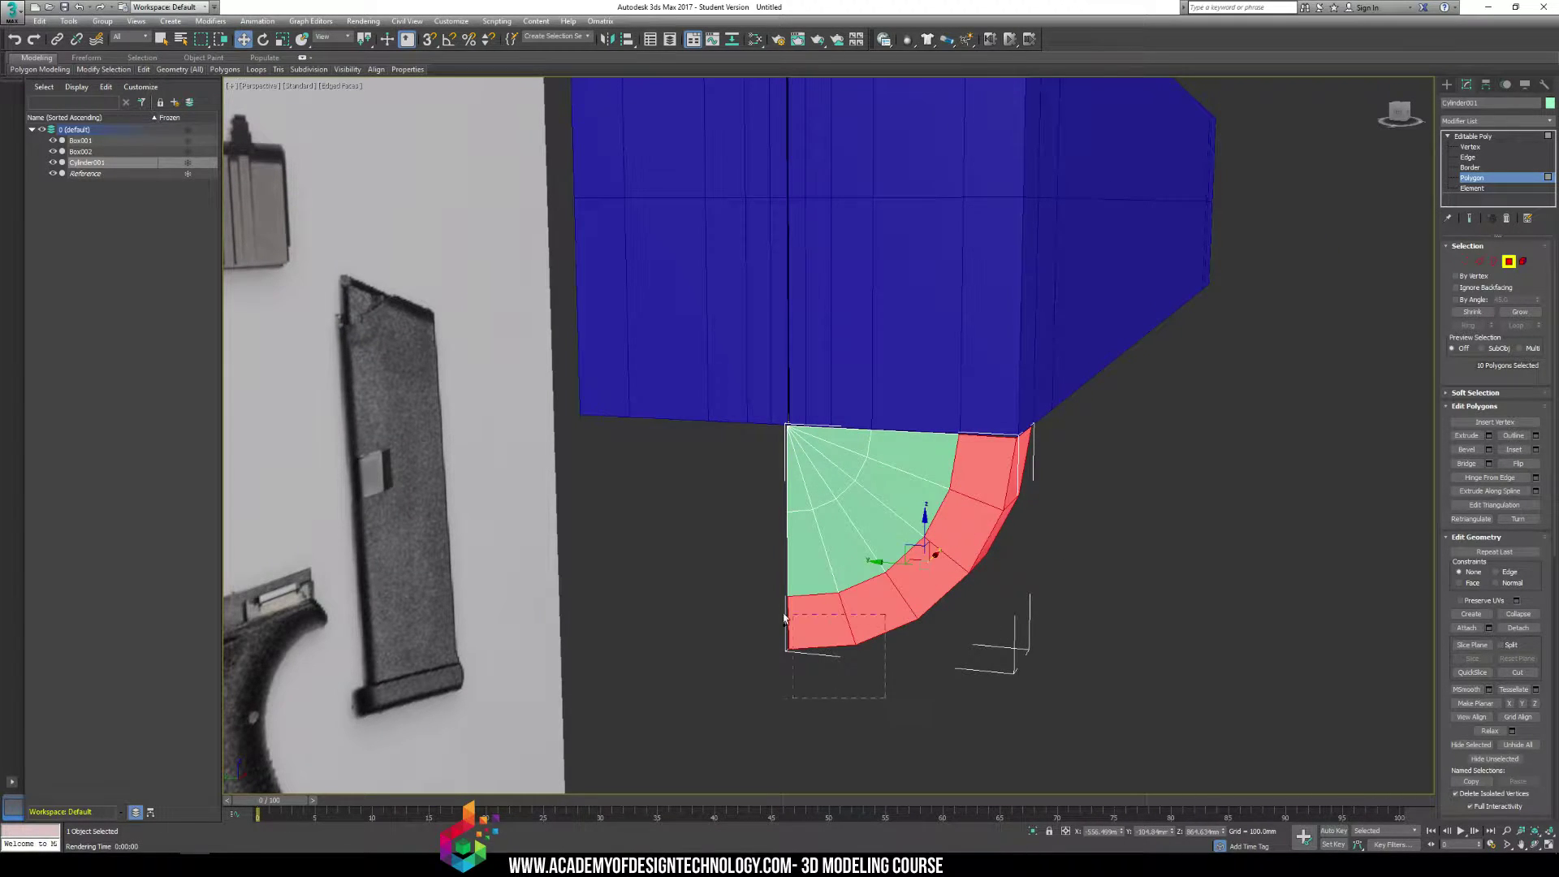
{"action": "scroll", "coordinate": [712, 477], "scroll_direction": "down", "scroll_amount": 3}
{"action": "middle_click_drag", "start_coordinate": [713, 476], "coordinate": [708, 527], "text": "alt"}
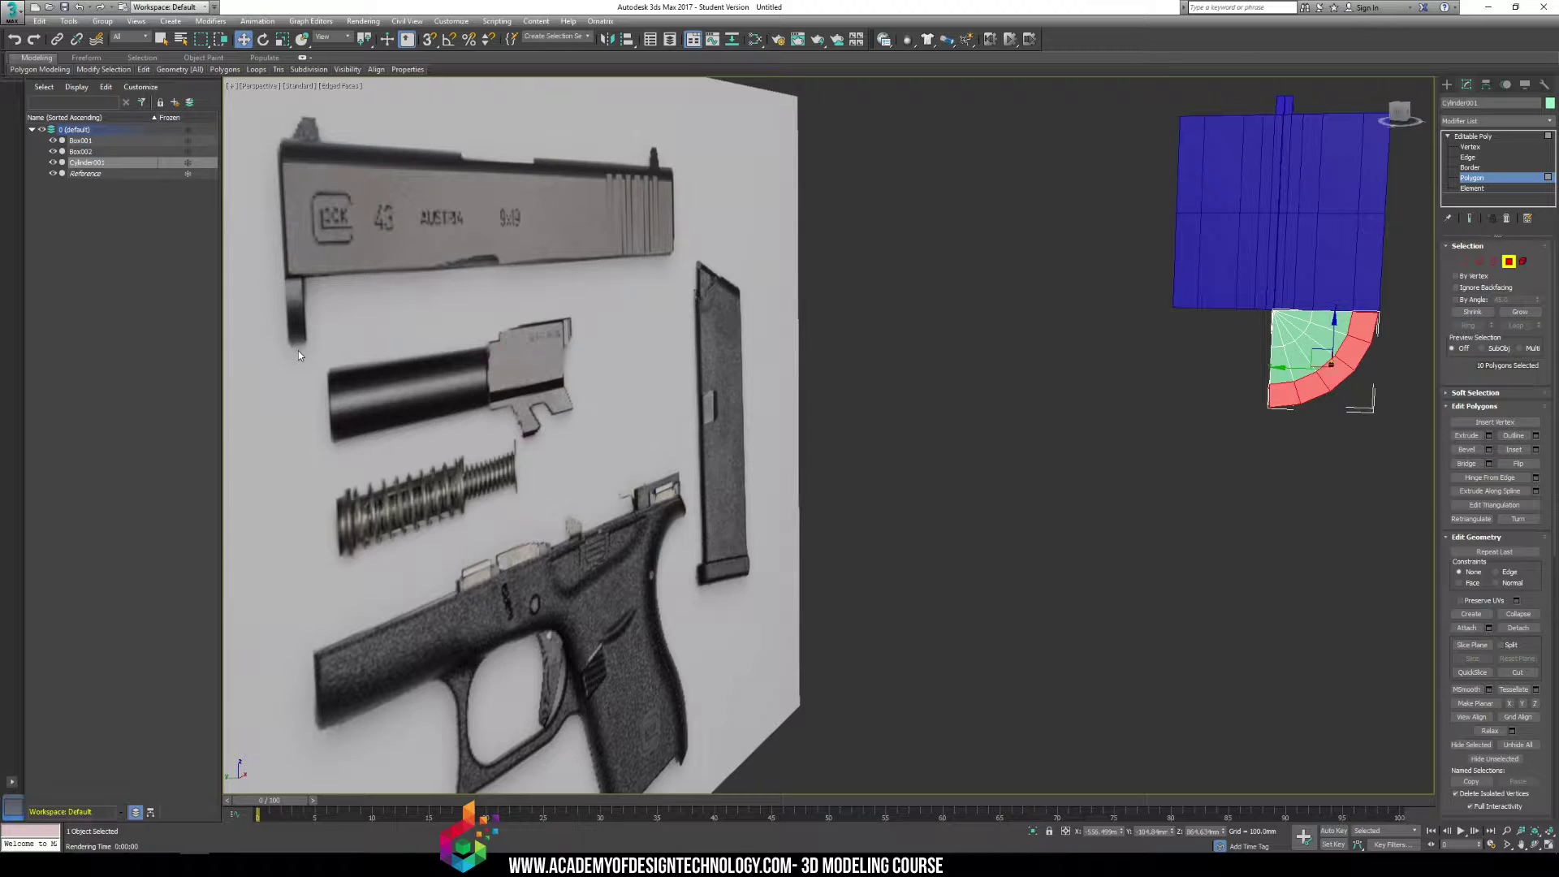
{"action": "scroll", "coordinate": [1244, 440], "scroll_direction": "up", "scroll_amount": 5}
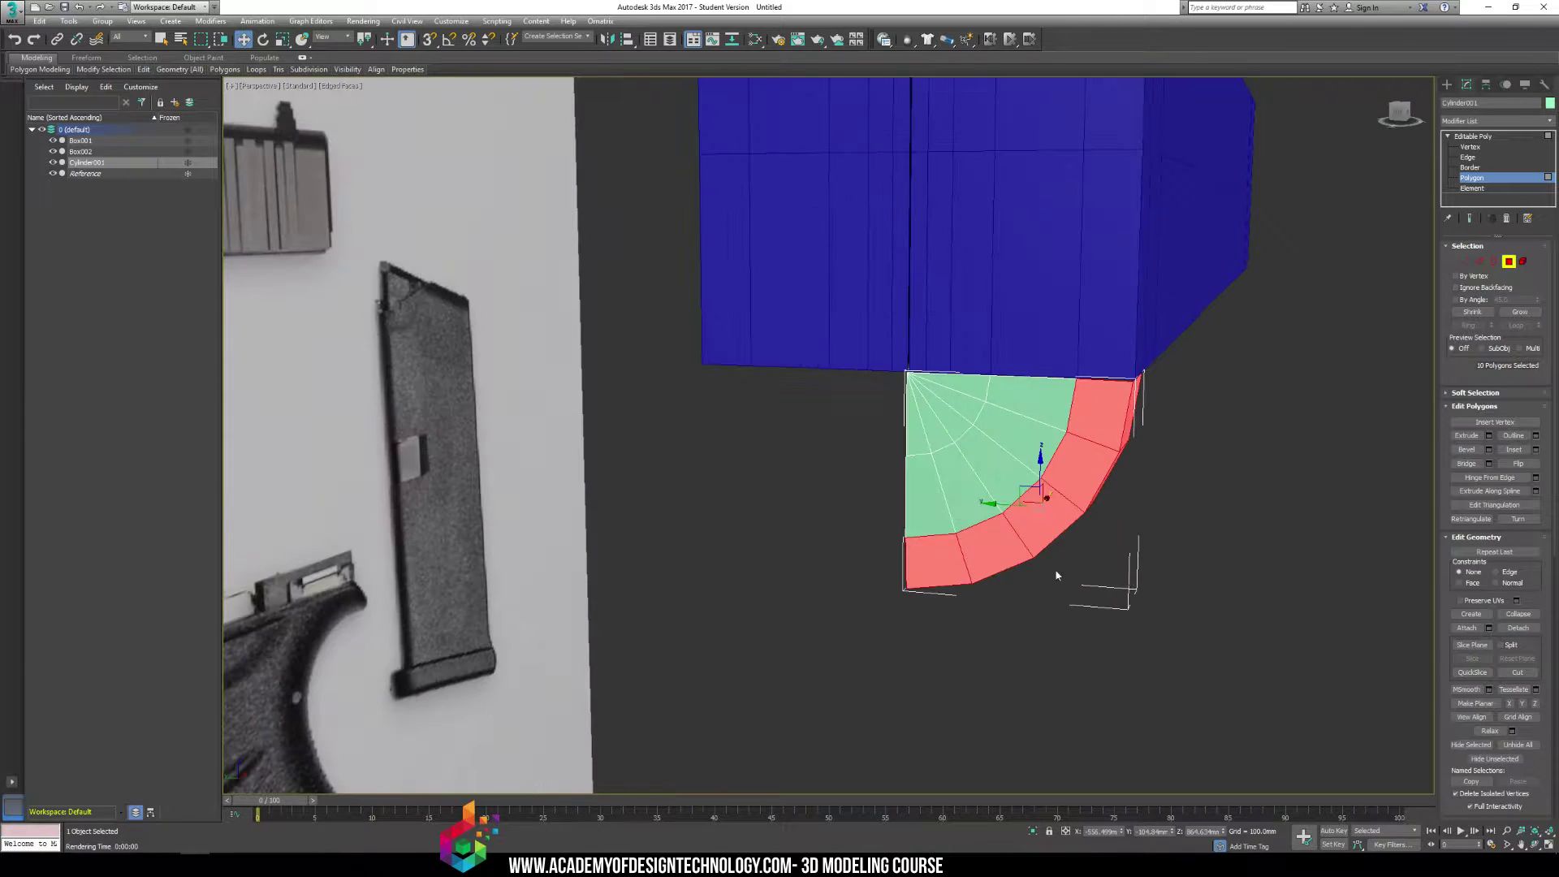
{"action": "left_click", "coordinate": [1536, 627]}
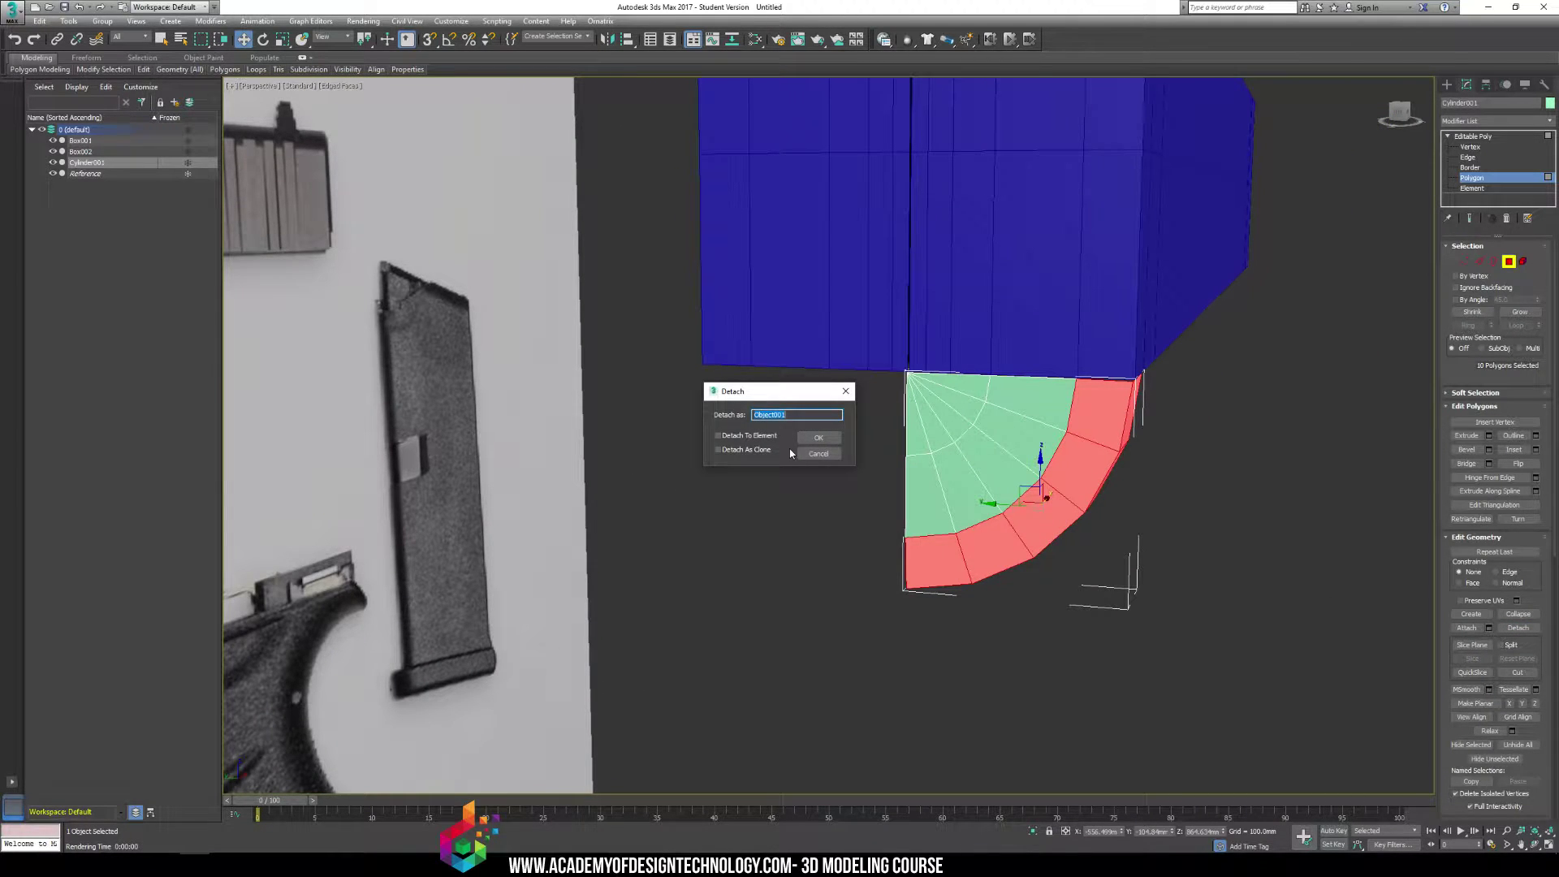
{"action": "type", "text": "Base_Gun"}
{"action": "key", "text": "Return"}
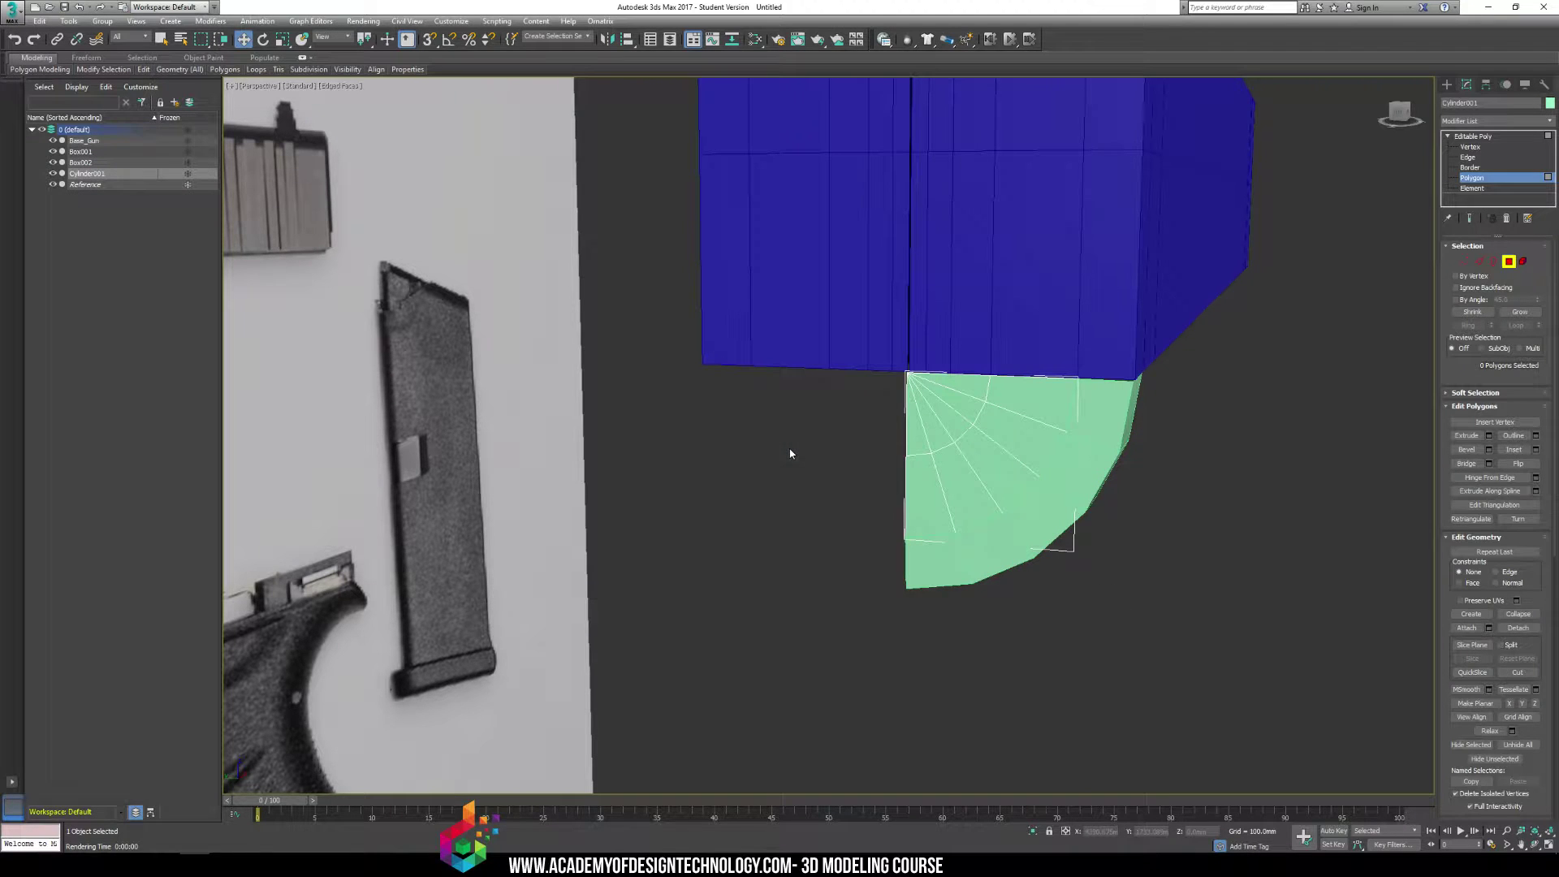
Select the quarter cylinder's remaining inner fan and examine how its edges line up with the slide's front face
{"action": "left_click", "coordinate": [1447, 85]}
{"action": "left_click", "coordinate": [1200, 385]}
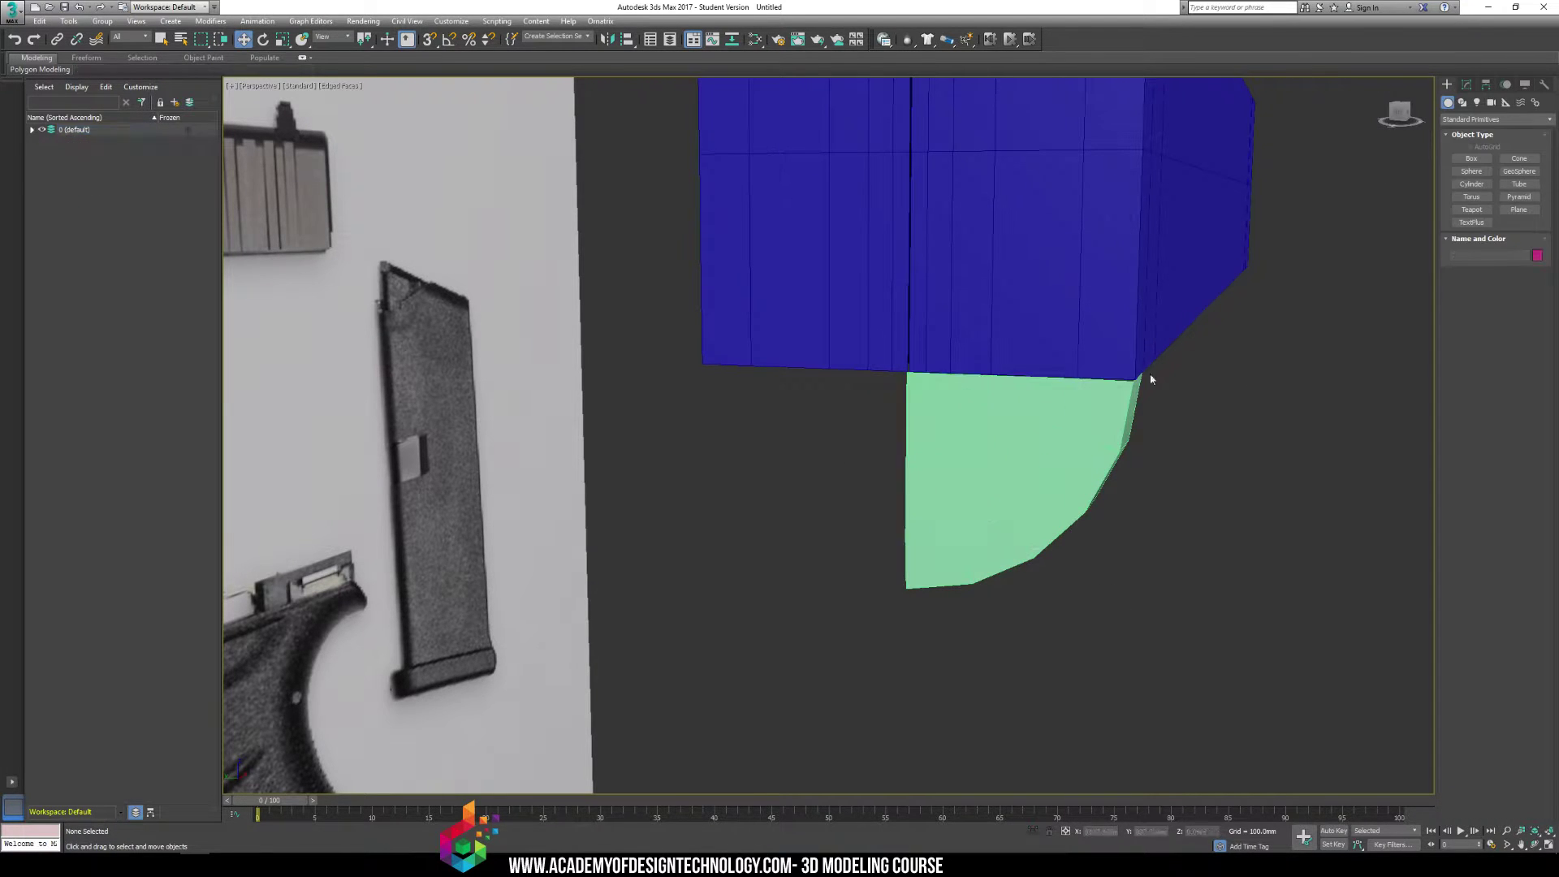
{"action": "left_click", "coordinate": [1025, 414]}
{"action": "key", "text": "z"}
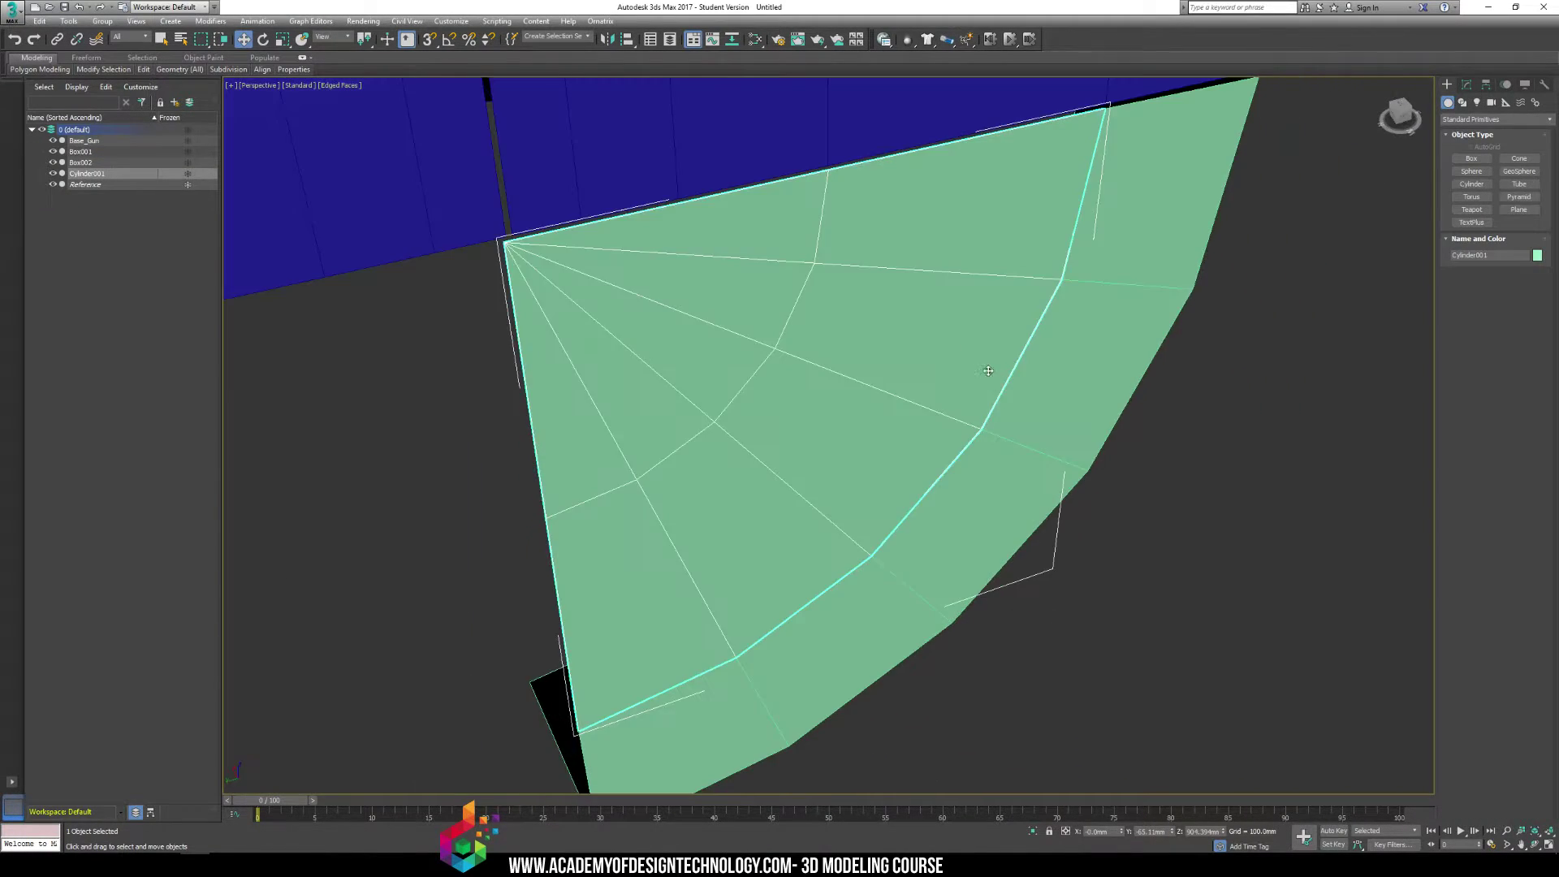
{"action": "scroll", "coordinate": [773, 276], "scroll_direction": "down", "scroll_amount": 4}
{"action": "middle_click_drag", "start_coordinate": [748, 314], "coordinate": [725, 273], "text": "alt"}
{"action": "middle_click_drag", "start_coordinate": [914, 262], "coordinate": [862, 459], "text": "alt"}
{"action": "left_click", "coordinate": [862, 459]}
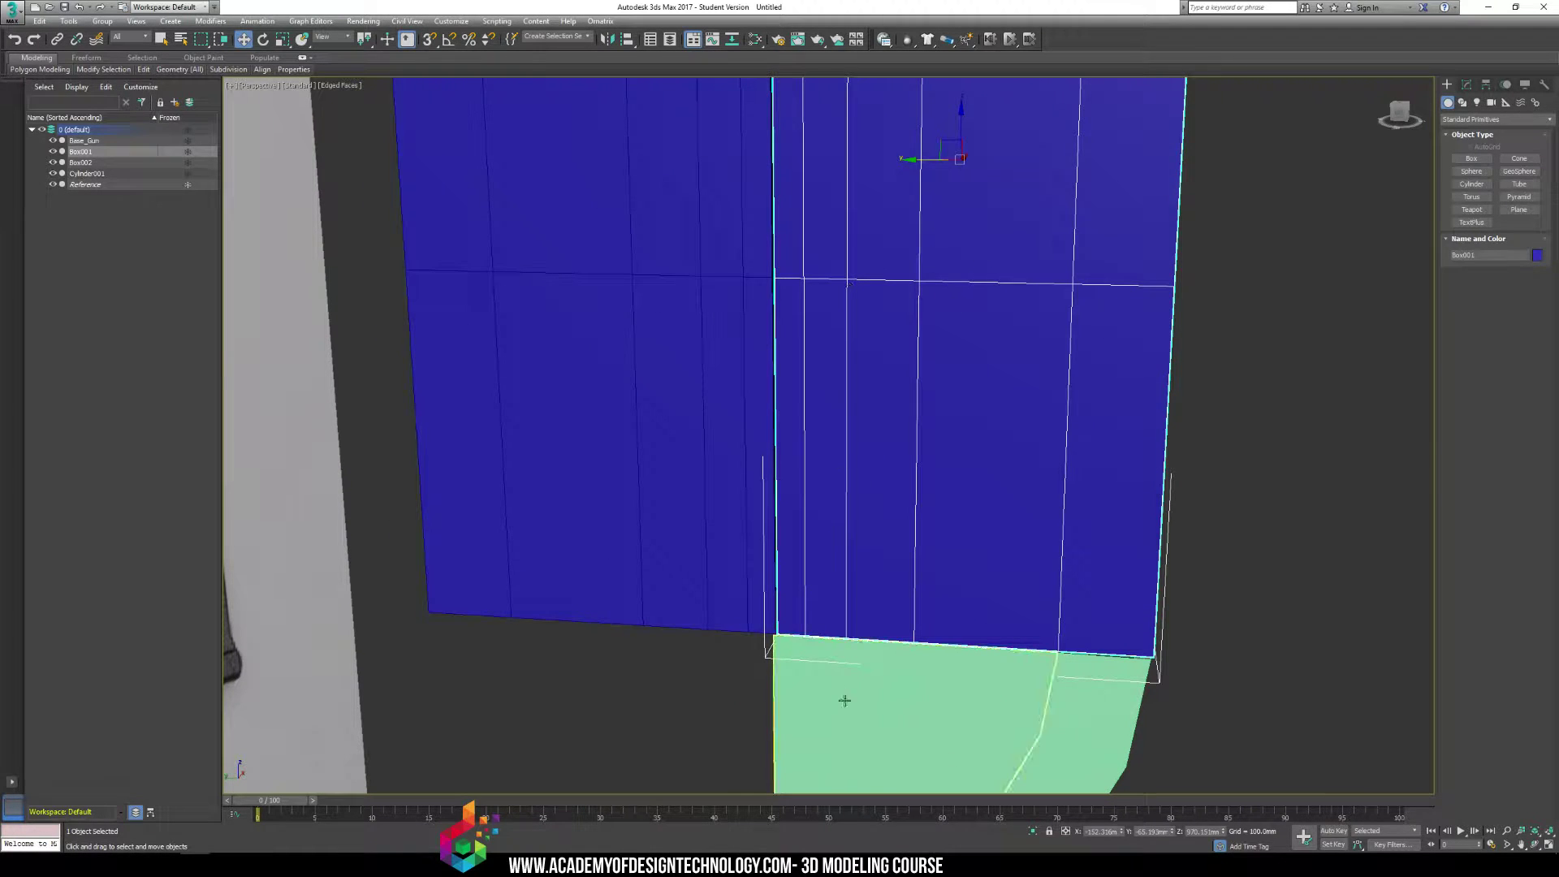
{"action": "left_click", "coordinate": [790, 672]}
{"action": "middle_click_drag", "start_coordinate": [790, 672], "coordinate": [859, 544], "text": "alt"}
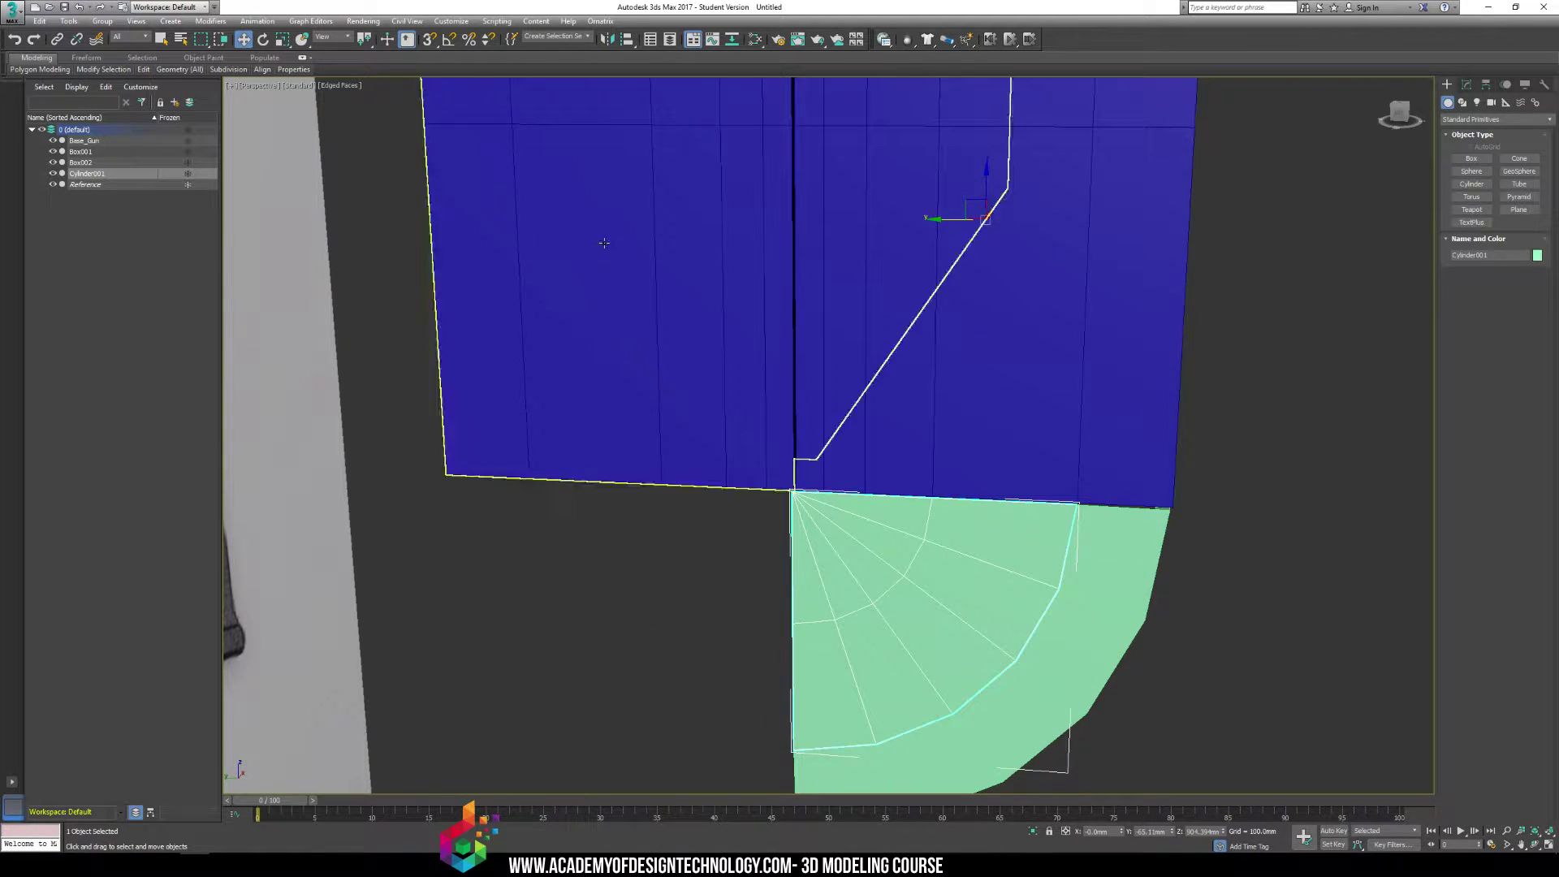
{"action": "mouse_move", "coordinate": [145, 72]}
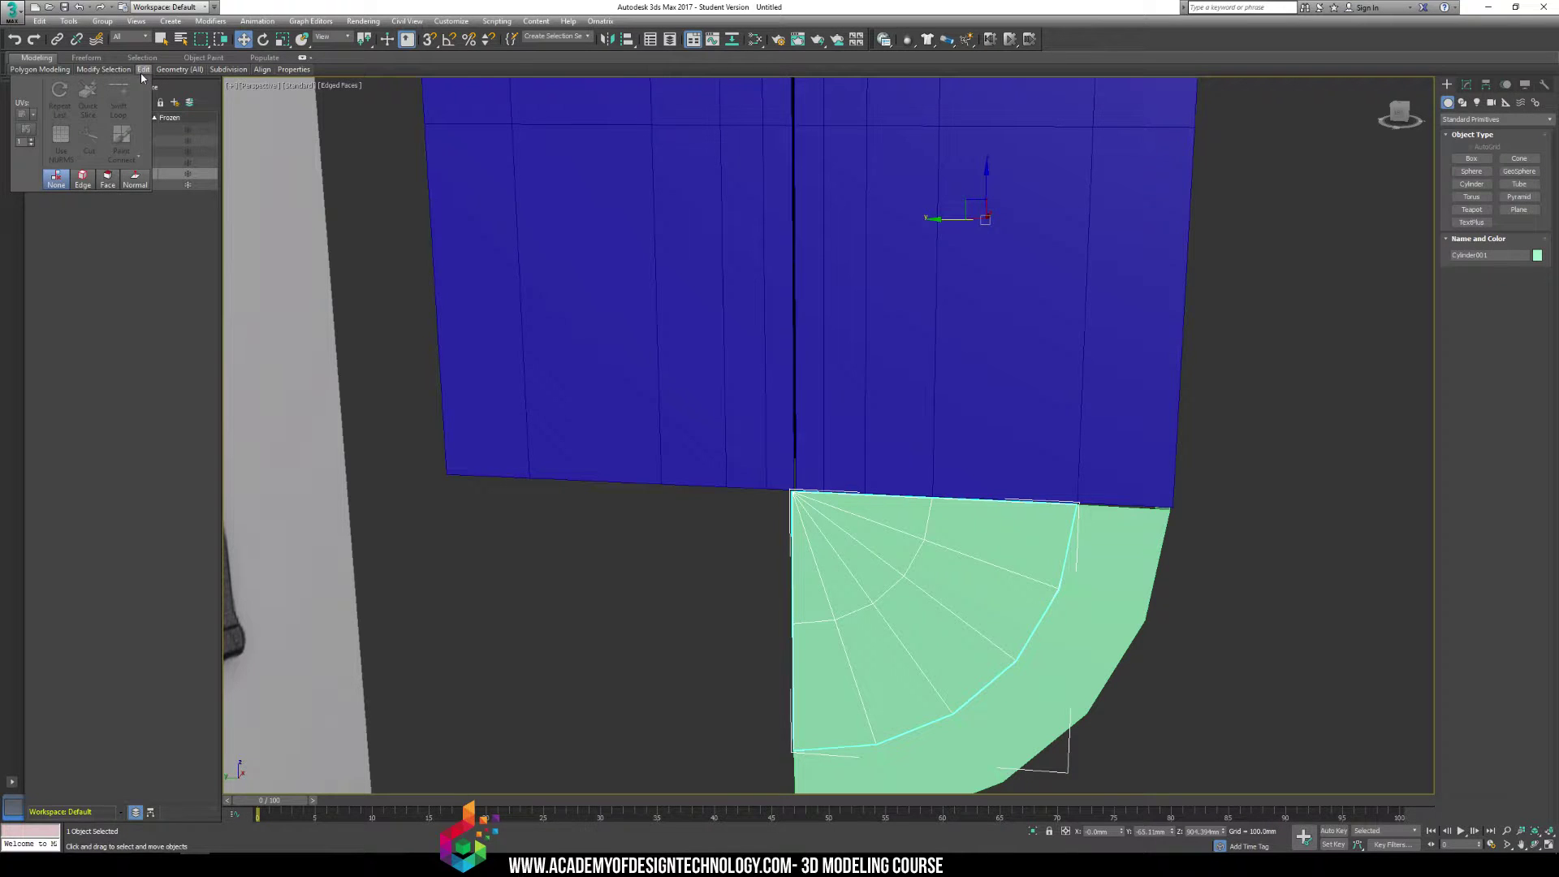
{"action": "left_click", "coordinate": [1468, 83]}
{"action": "left_click", "coordinate": [1471, 177]}
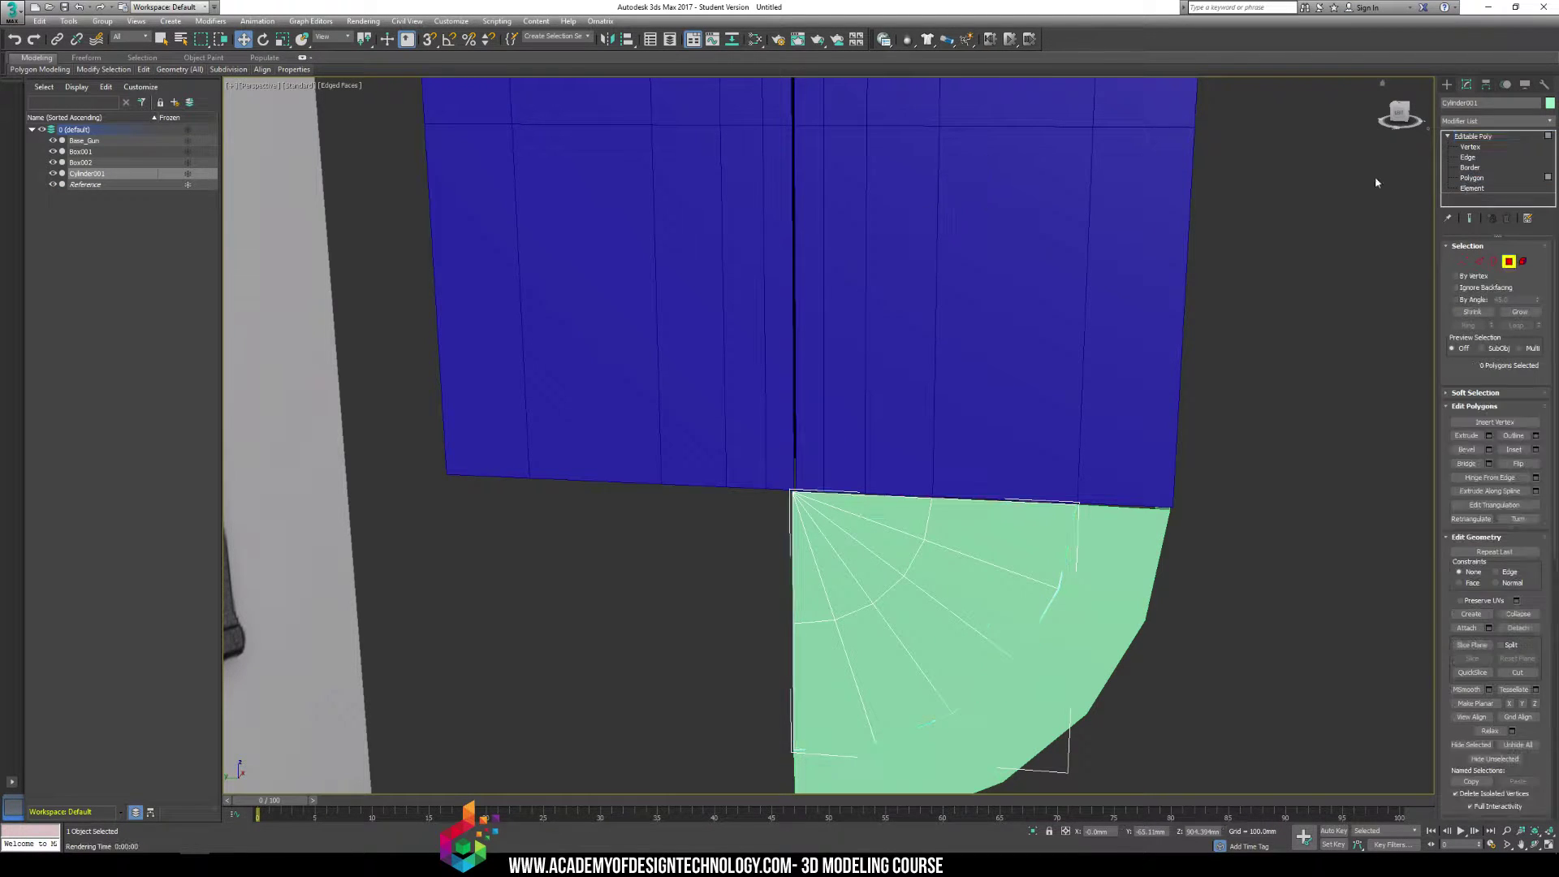
{"action": "mouse_move", "coordinate": [143, 69]}
{"action": "left_click", "coordinate": [119, 98]}
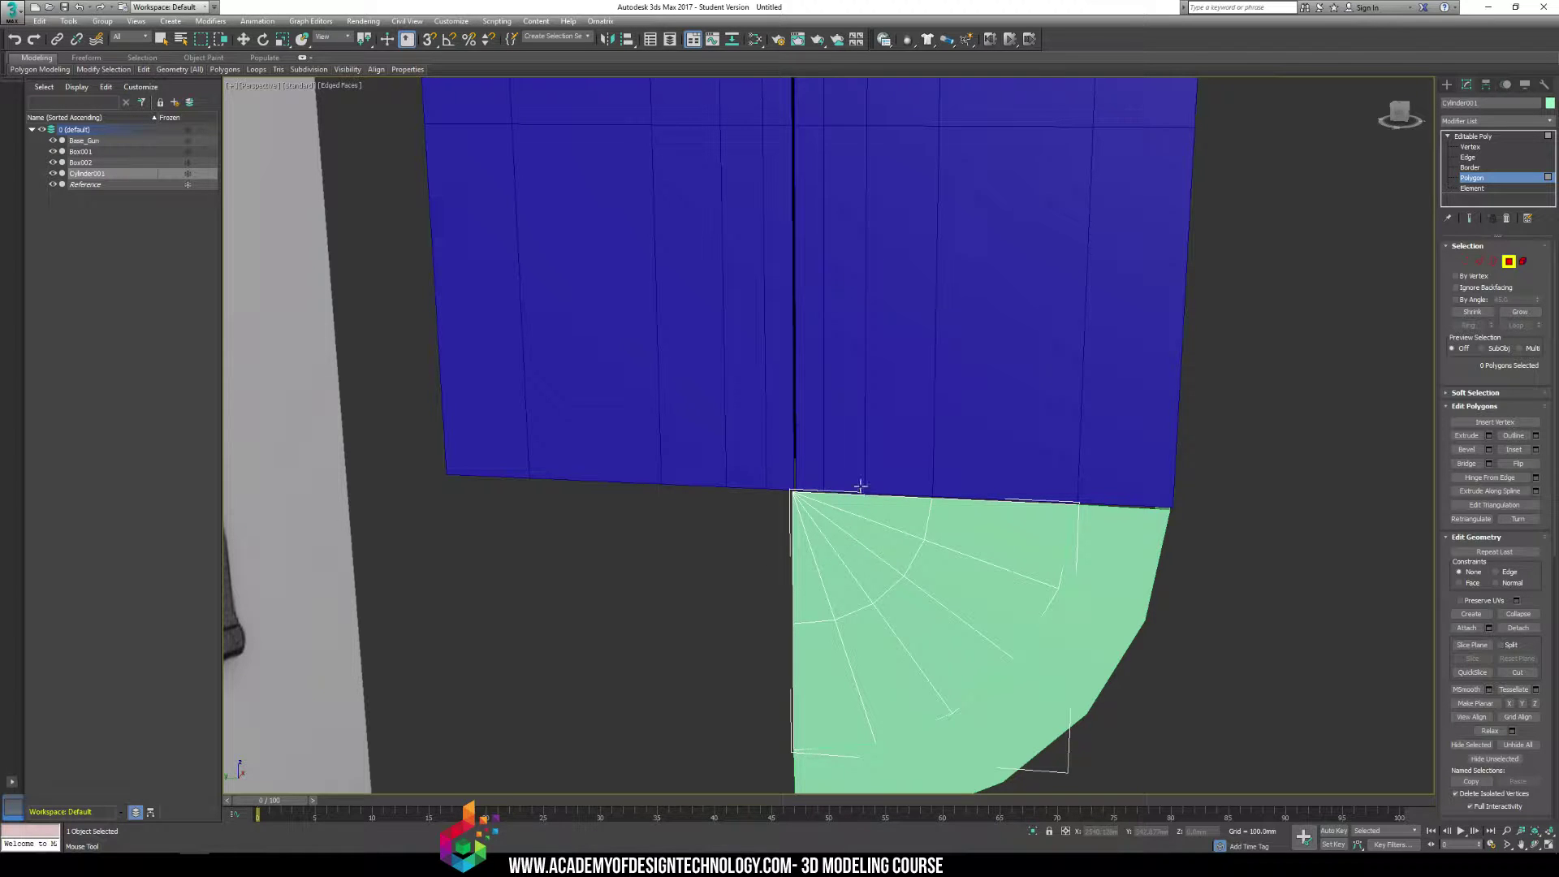
{"action": "scroll", "coordinate": [838, 526], "scroll_direction": "up", "scroll_amount": 4}
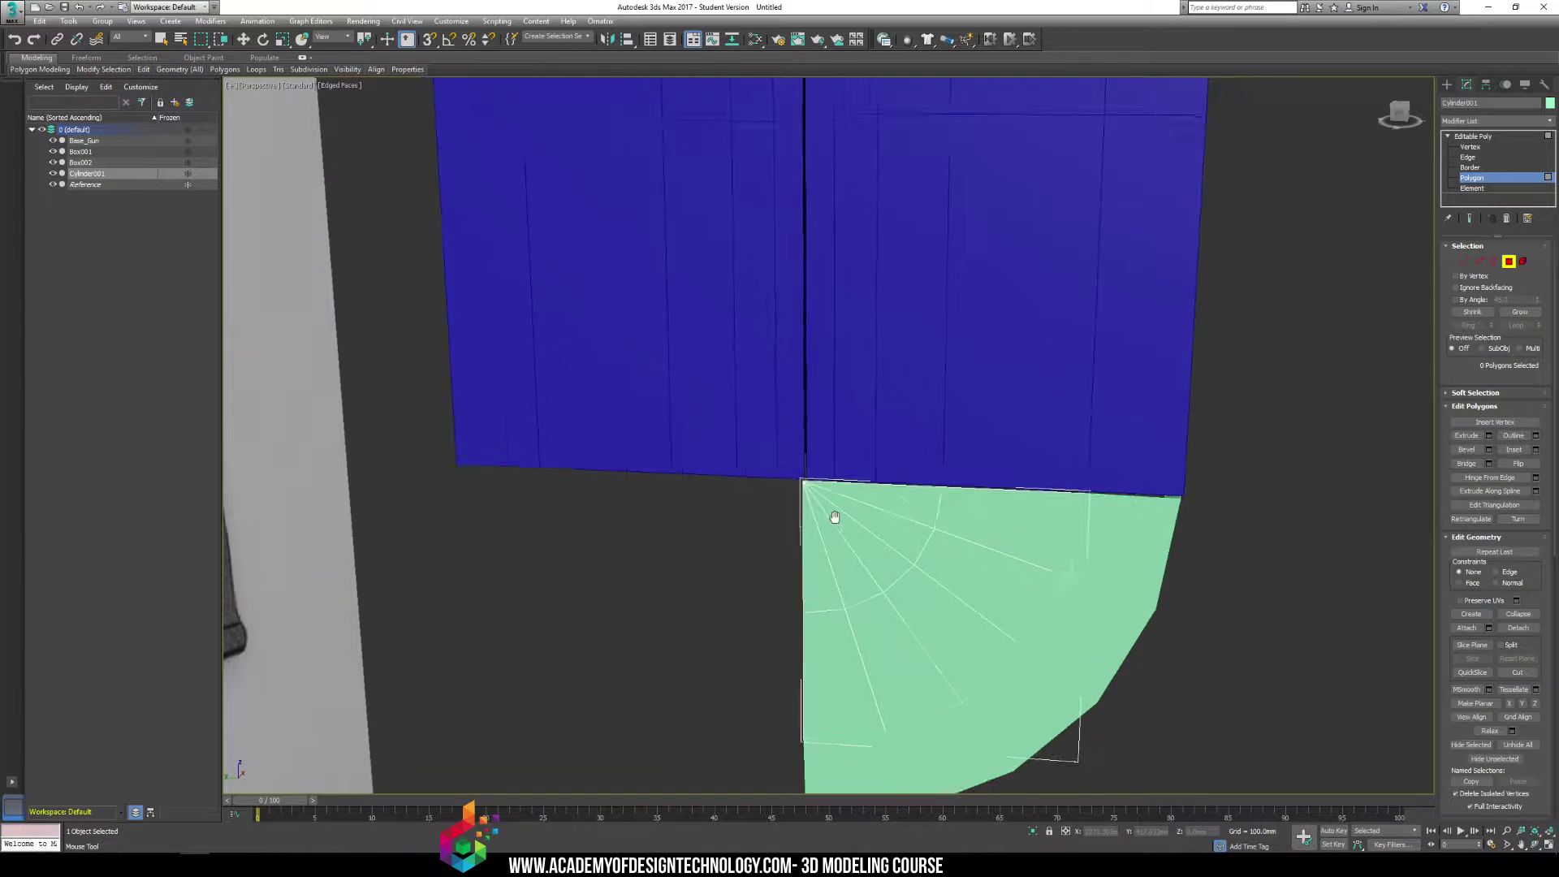
{"action": "key", "text": "w"}
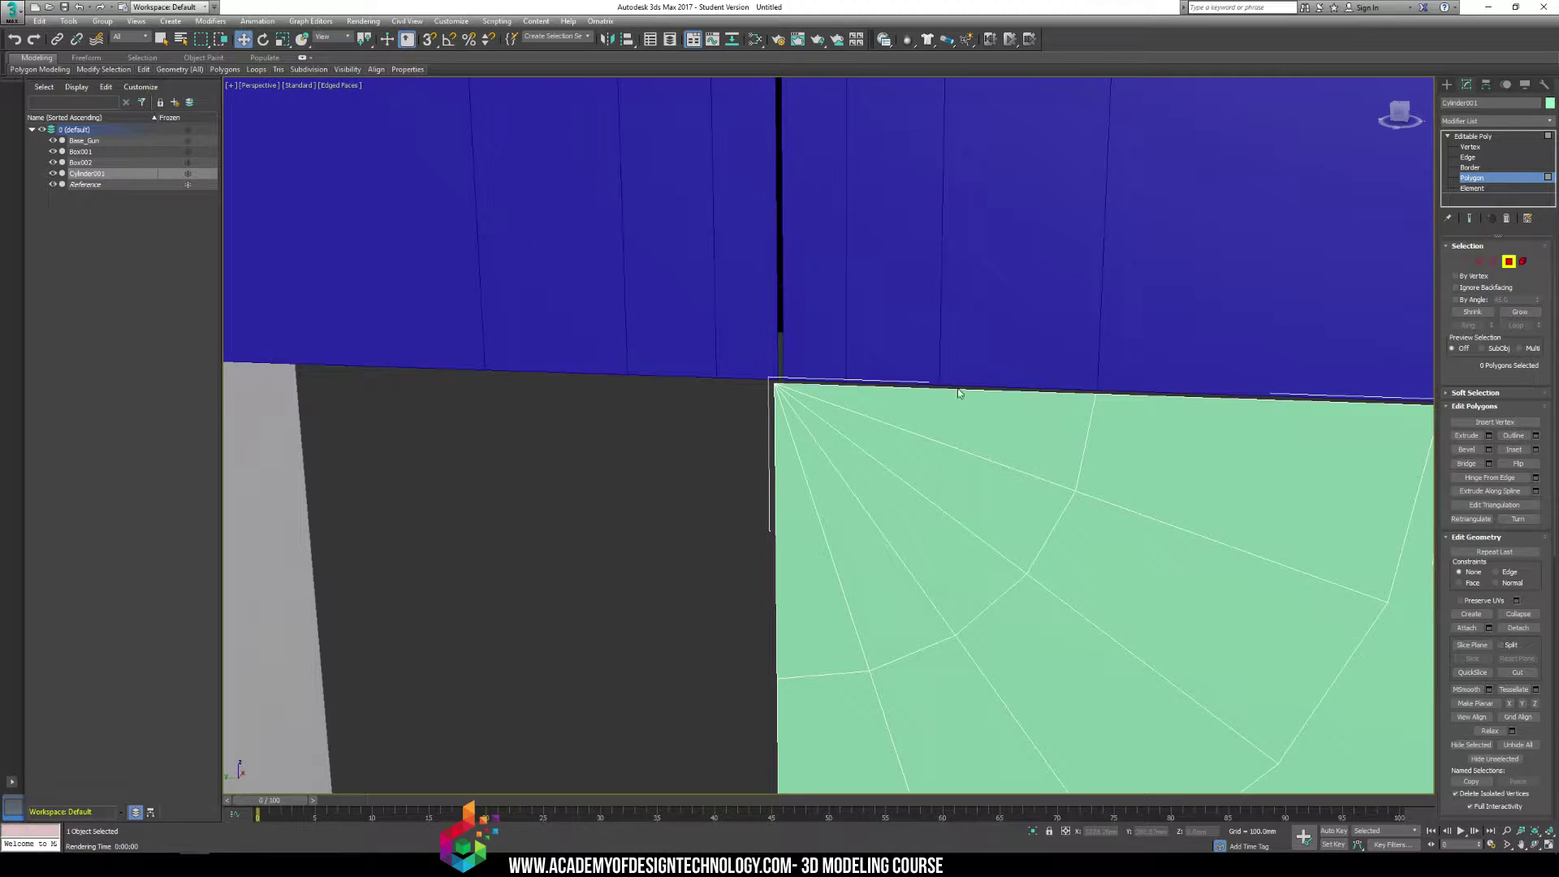
Cut two concentric arcs of edges across the inner fan near its centre, starting at the slide's vertical edges
{"action": "left_click", "coordinate": [1518, 672]}
{"action": "left_click", "coordinate": [774, 432]}
{"action": "right_click", "coordinate": [774, 432]}
{"action": "left_click", "coordinate": [939, 388]}
{"action": "left_click", "coordinate": [864, 509]}
{"action": "left_click", "coordinate": [821, 524]}
{"action": "left_click", "coordinate": [776, 530]}
{"action": "right_click", "coordinate": [776, 531]}
{"action": "middle_click_drag", "start_coordinate": [730, 606], "coordinate": [745, 490]}
{"action": "scroll", "coordinate": [745, 491], "scroll_direction": "down", "scroll_amount": 3}
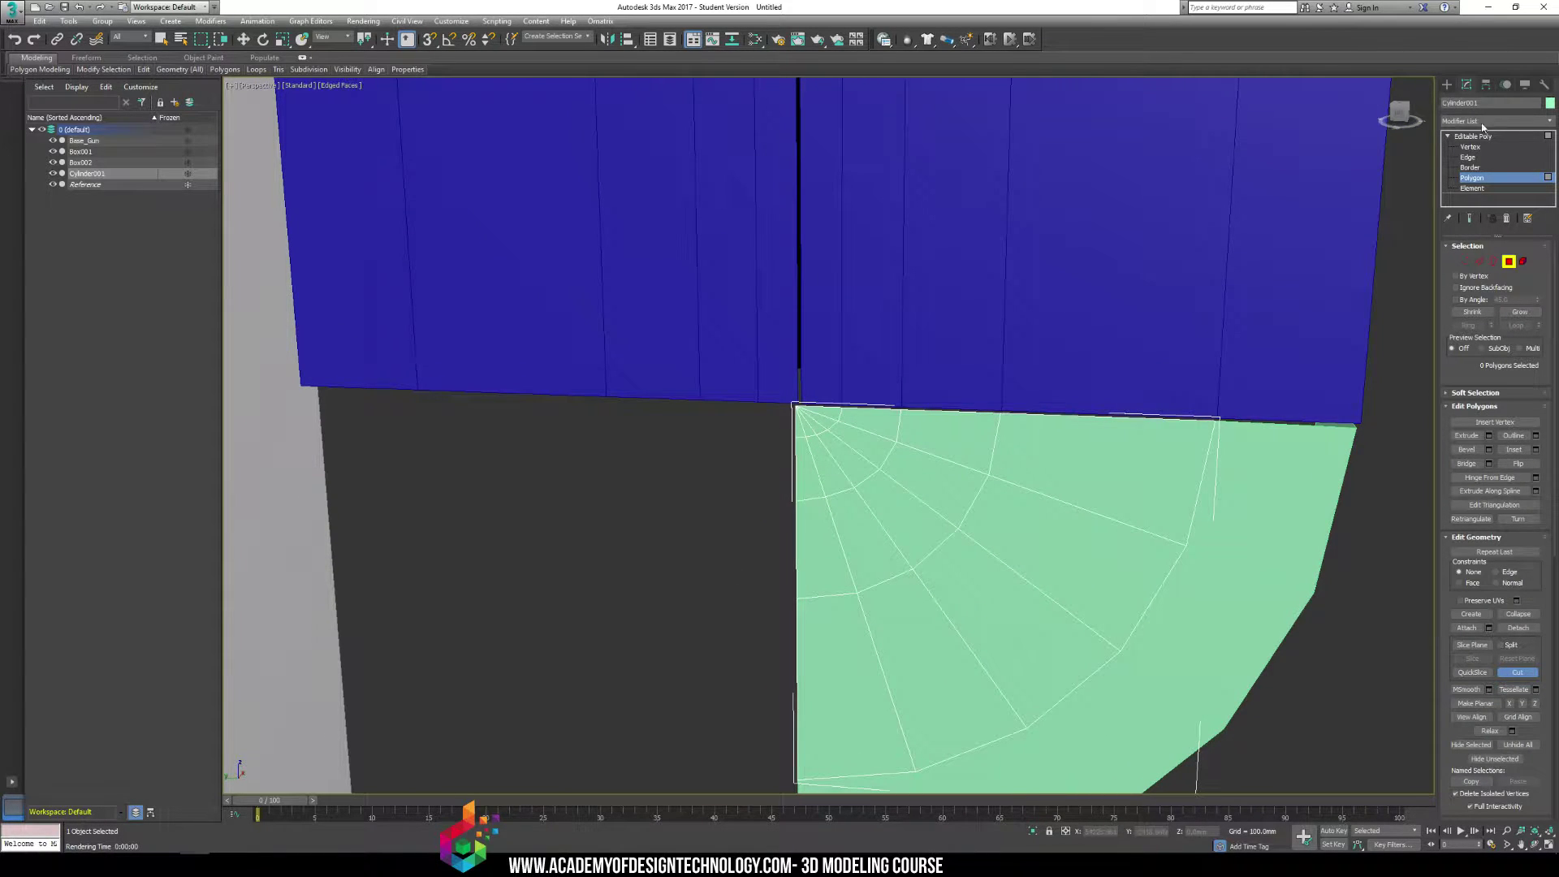
Select the inner fan's centre-line vertices in the top view and straighten them along the slide's centre seam
{"action": "left_click", "coordinate": [1471, 147]}
{"action": "key", "text": "t"}
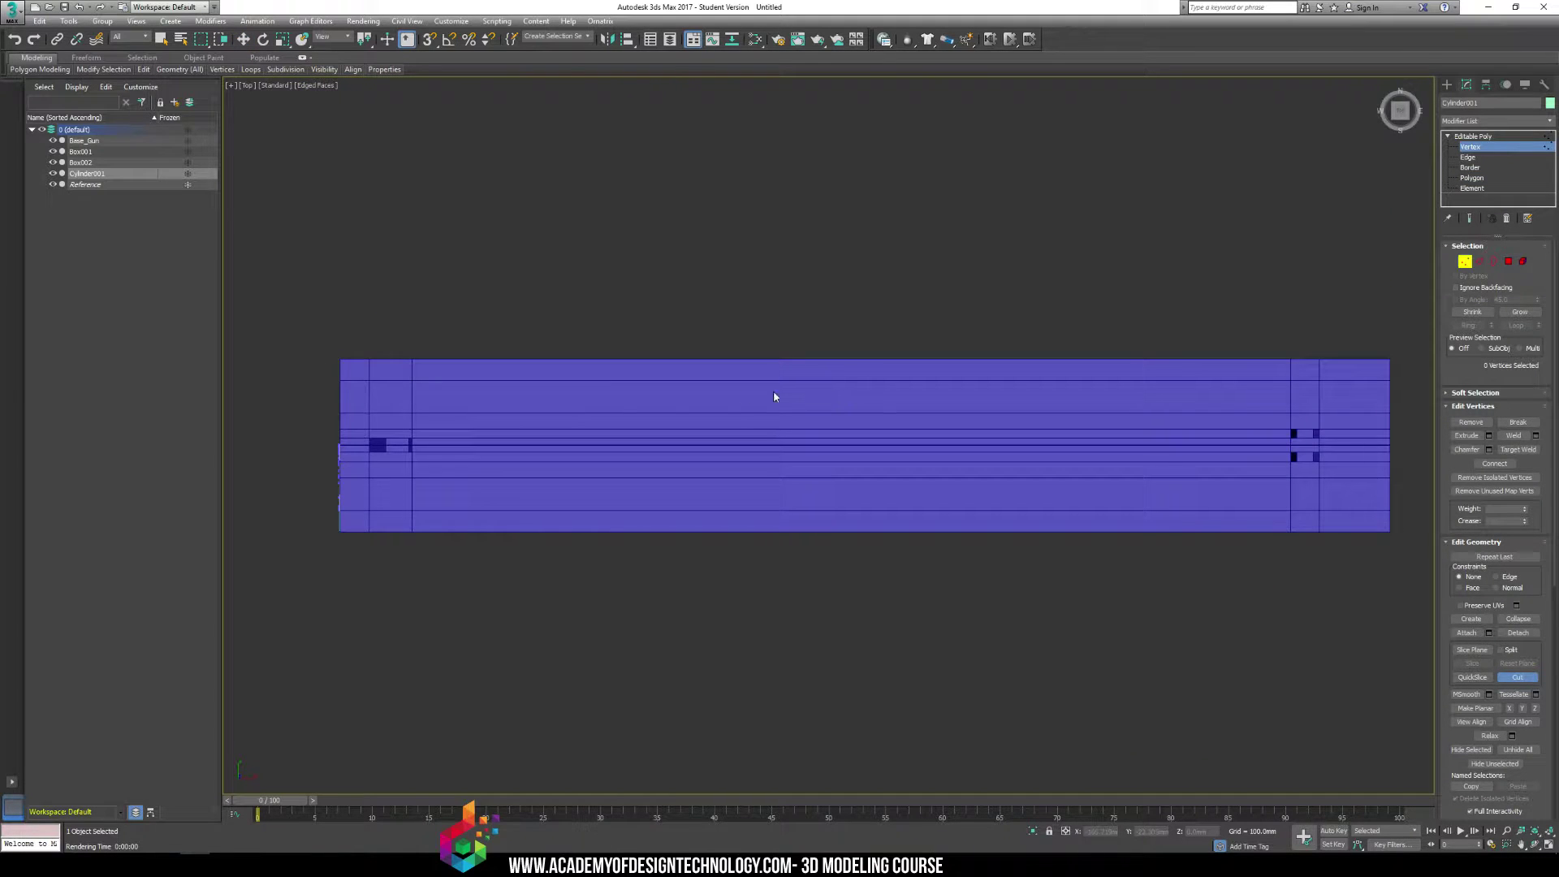
{"action": "scroll", "coordinate": [390, 442], "scroll_direction": "up", "scroll_amount": 6}
{"action": "key", "text": "F3"}
{"action": "middle_click_drag", "start_coordinate": [827, 88], "coordinate": [712, 186]}
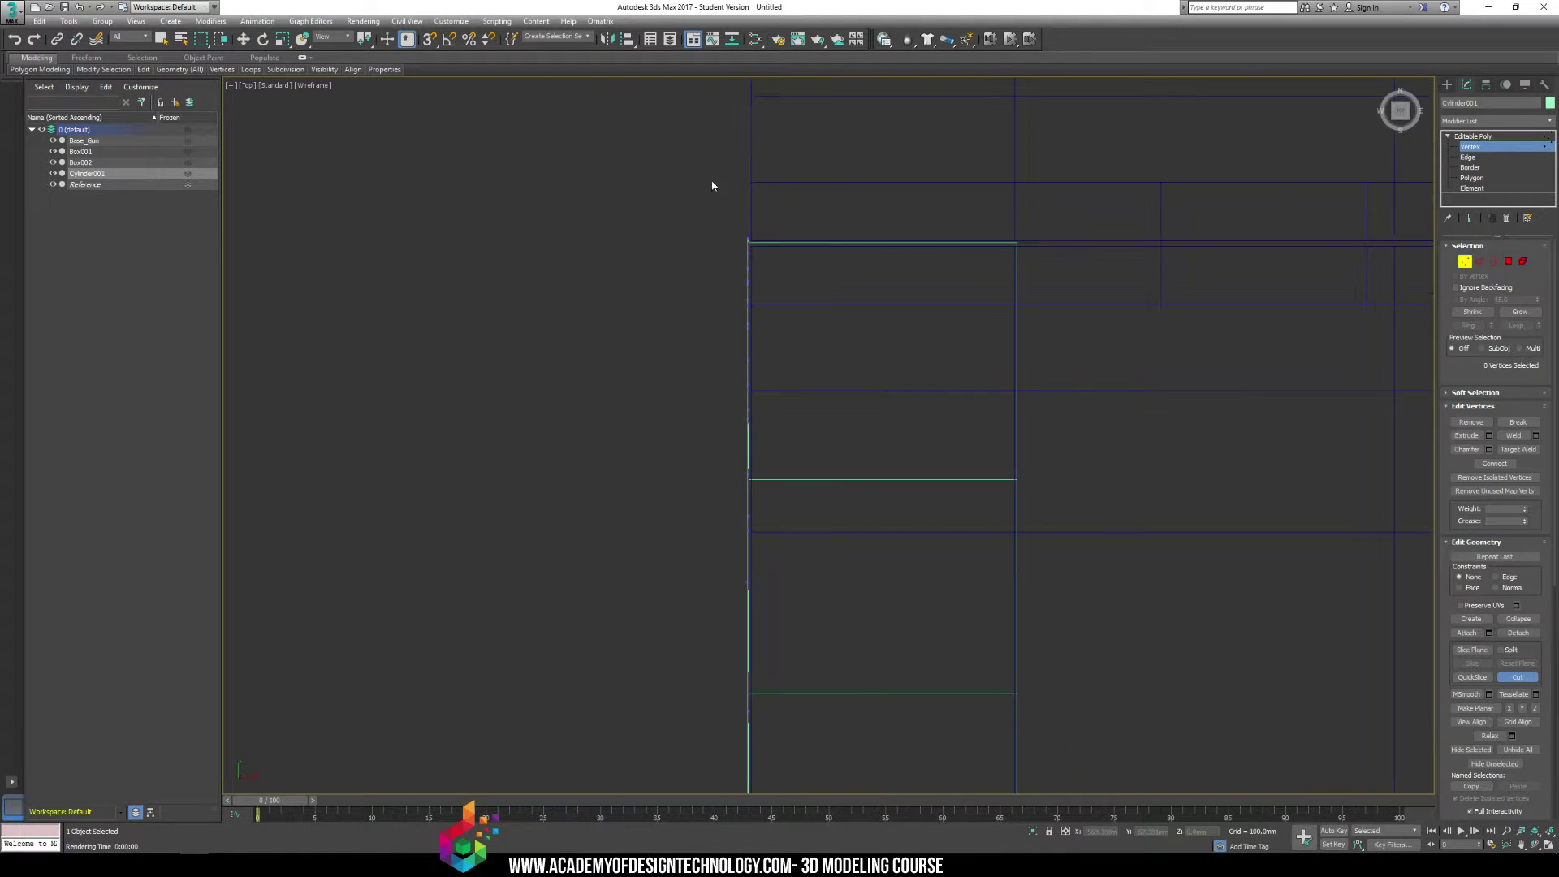
{"action": "key", "text": "w"}
{"action": "left_click_drag", "start_coordinate": [1054, 265], "coordinate": [1053, 261]}
{"action": "key", "text": "r"}
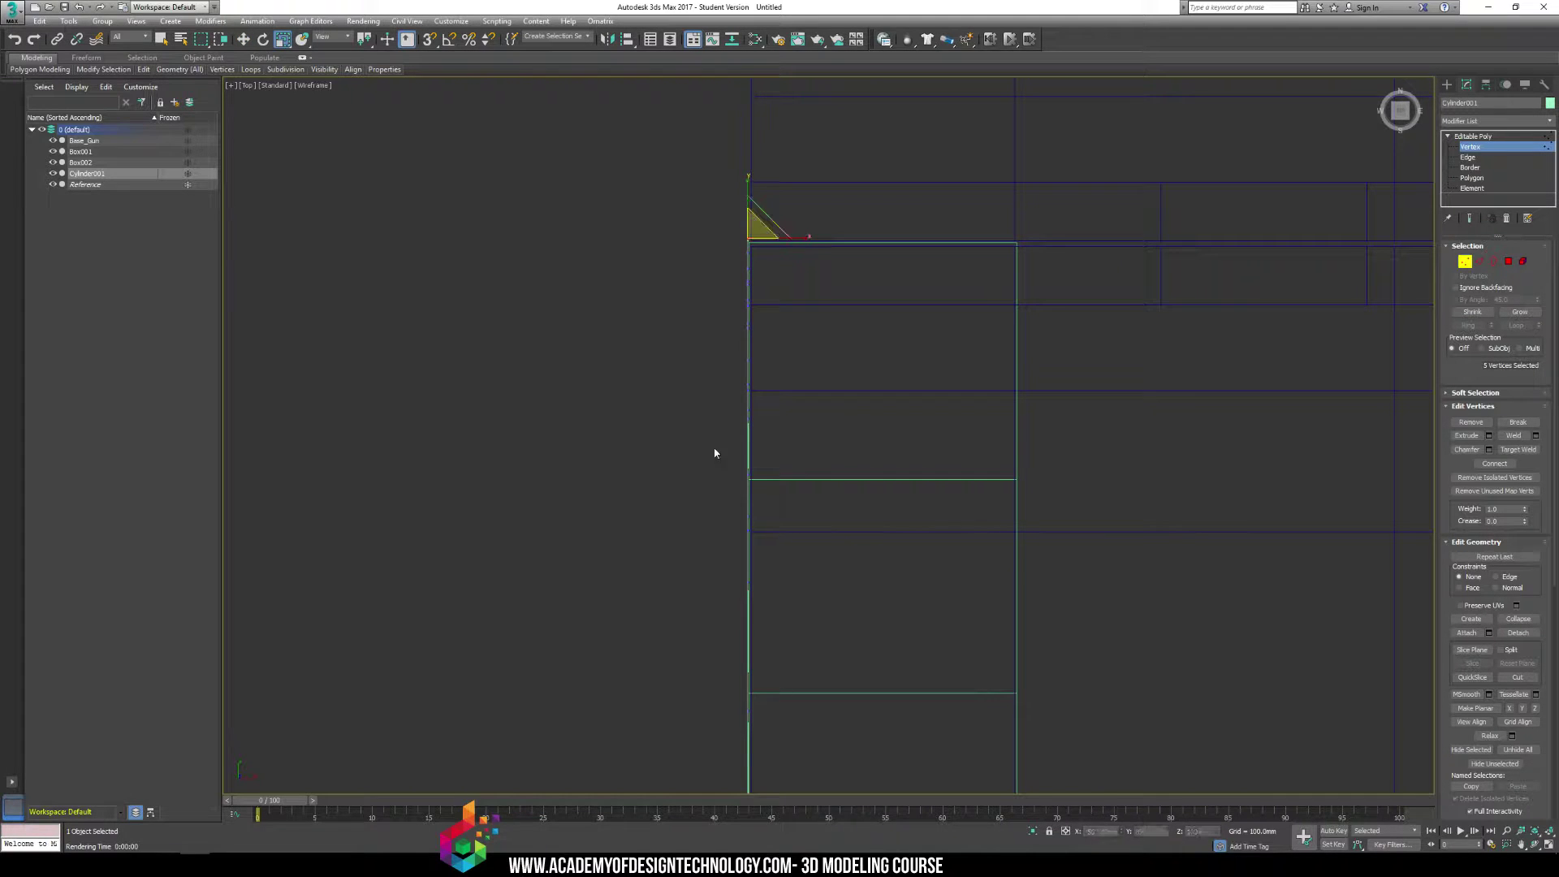
{"action": "key", "text": "w"}
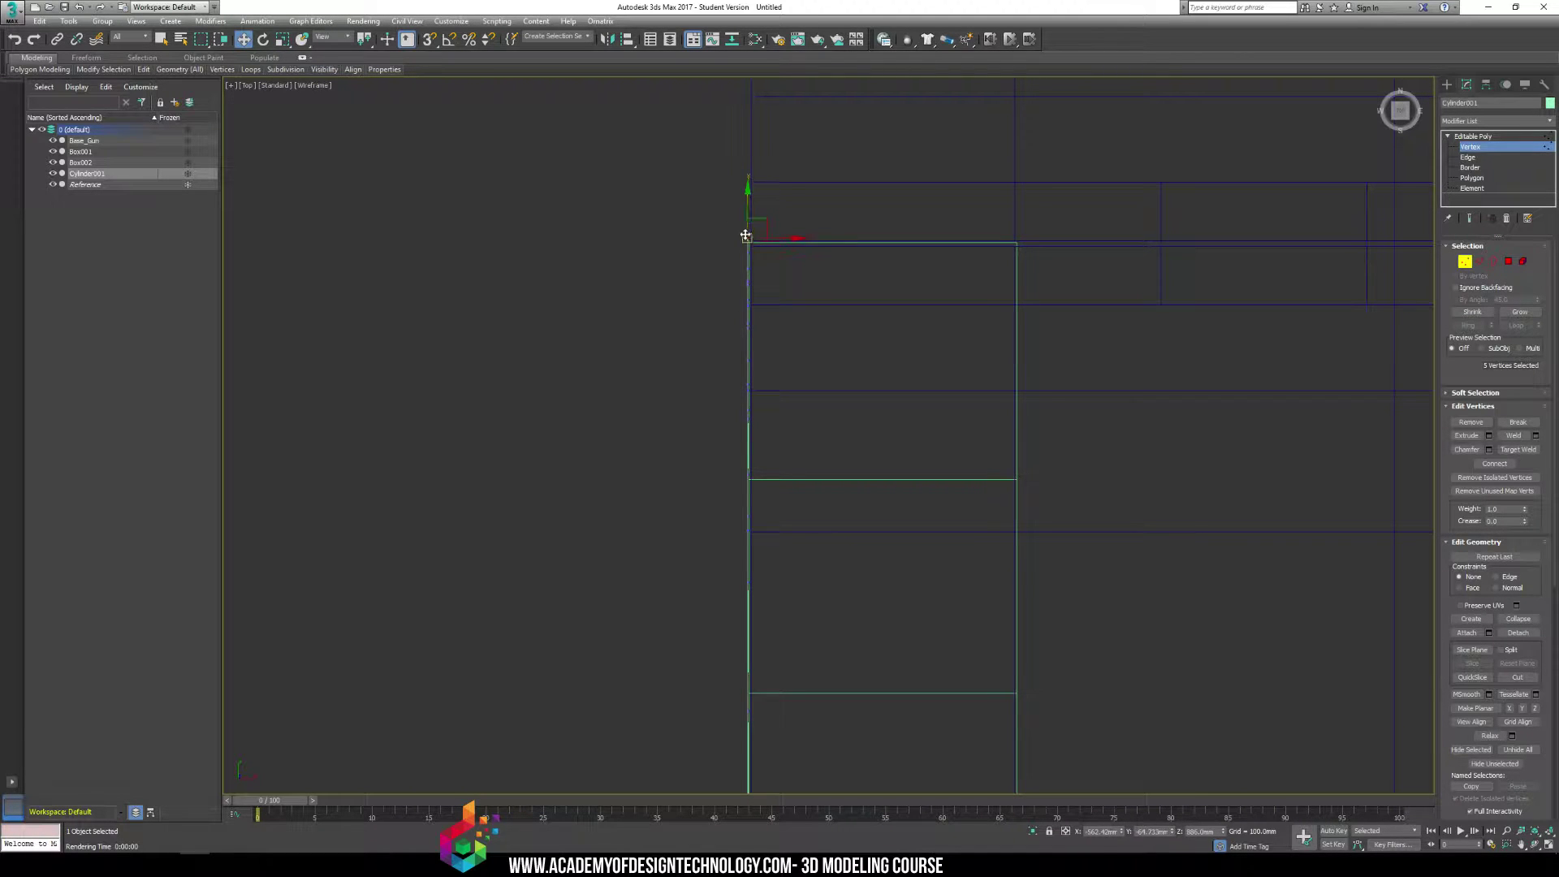
{"action": "key", "text": "p"}
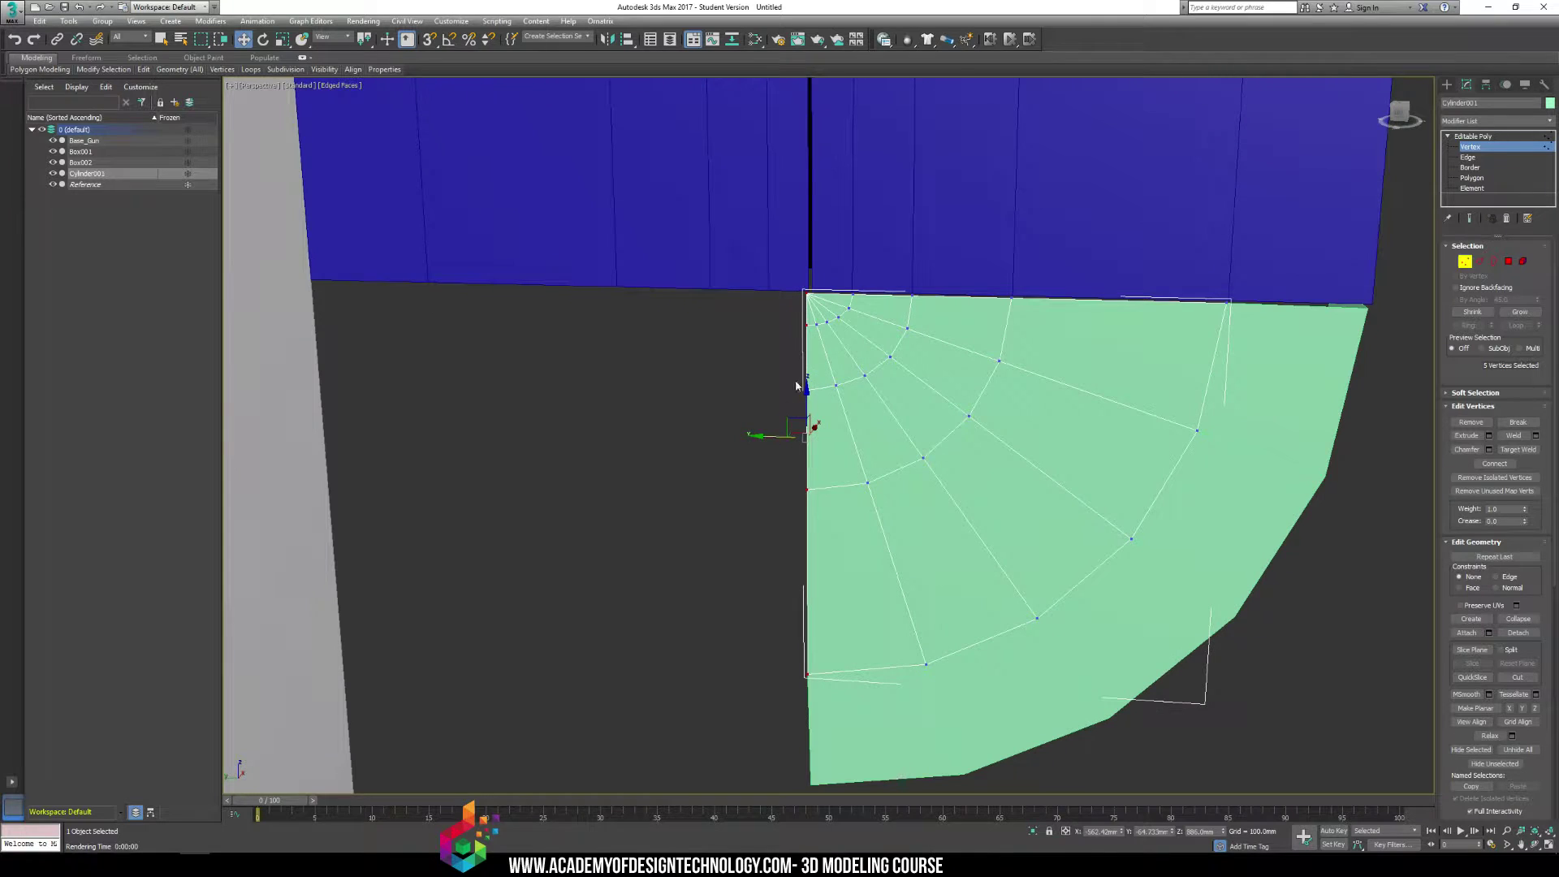
{"action": "middle_click_drag", "start_coordinate": [772, 264], "coordinate": [778, 220]}
{"action": "left_click_drag", "start_coordinate": [780, 392], "coordinate": [783, 393]}
{"action": "left_click", "coordinate": [783, 393]}
{"action": "middle_click_drag", "start_coordinate": [1048, 269], "coordinate": [1016, 281]}
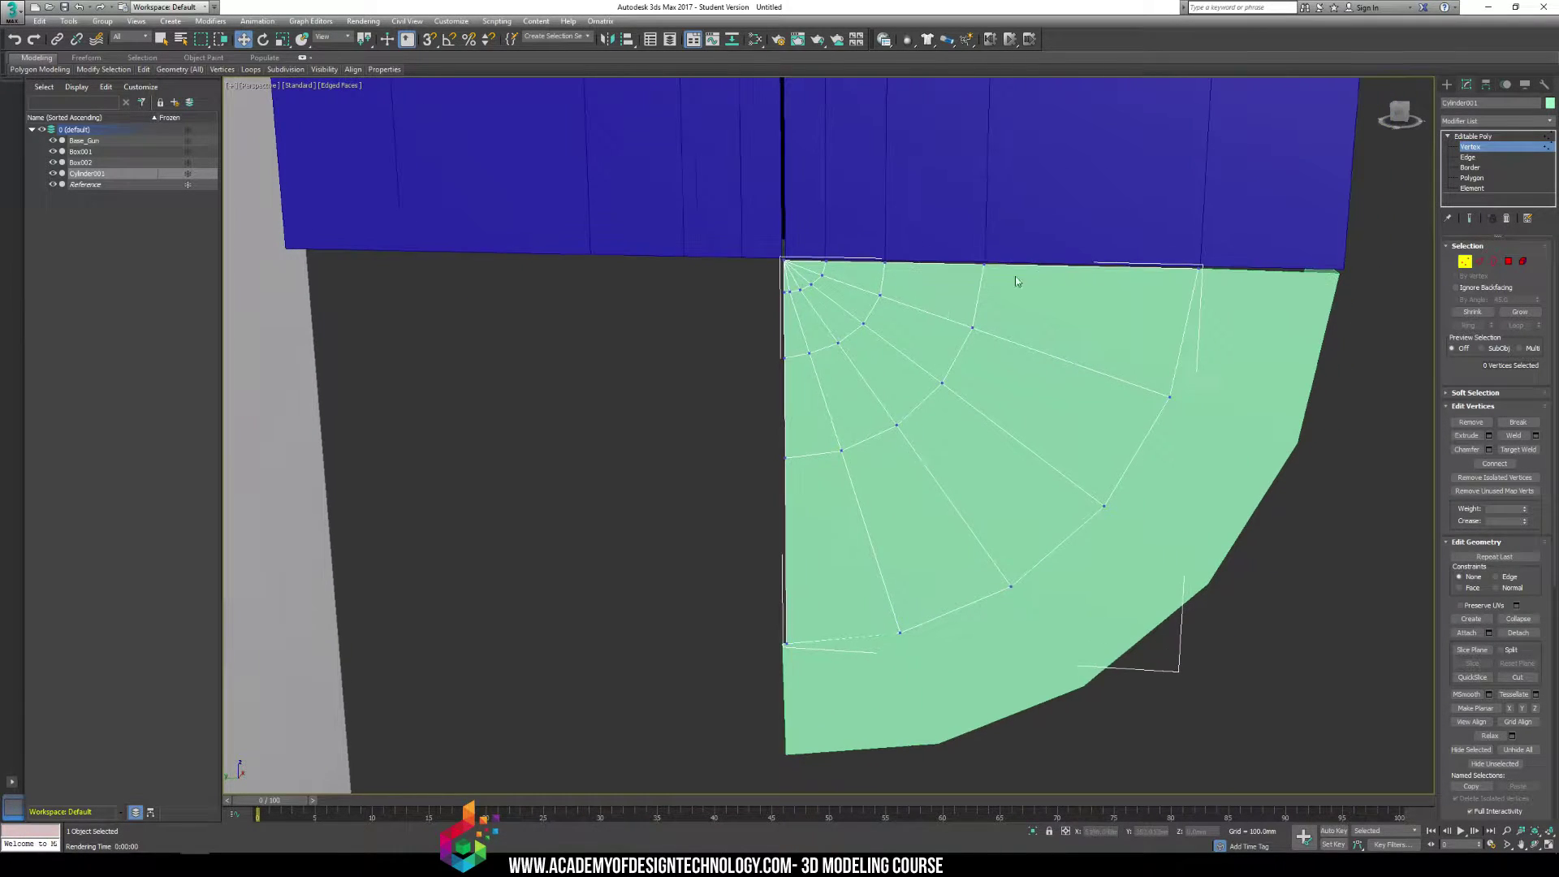
Attach the inner fan to the slide half Box001 and check the joined shape in a test render
{"action": "left_click", "coordinate": [1447, 85]}
{"action": "left_click", "coordinate": [1332, 114]}
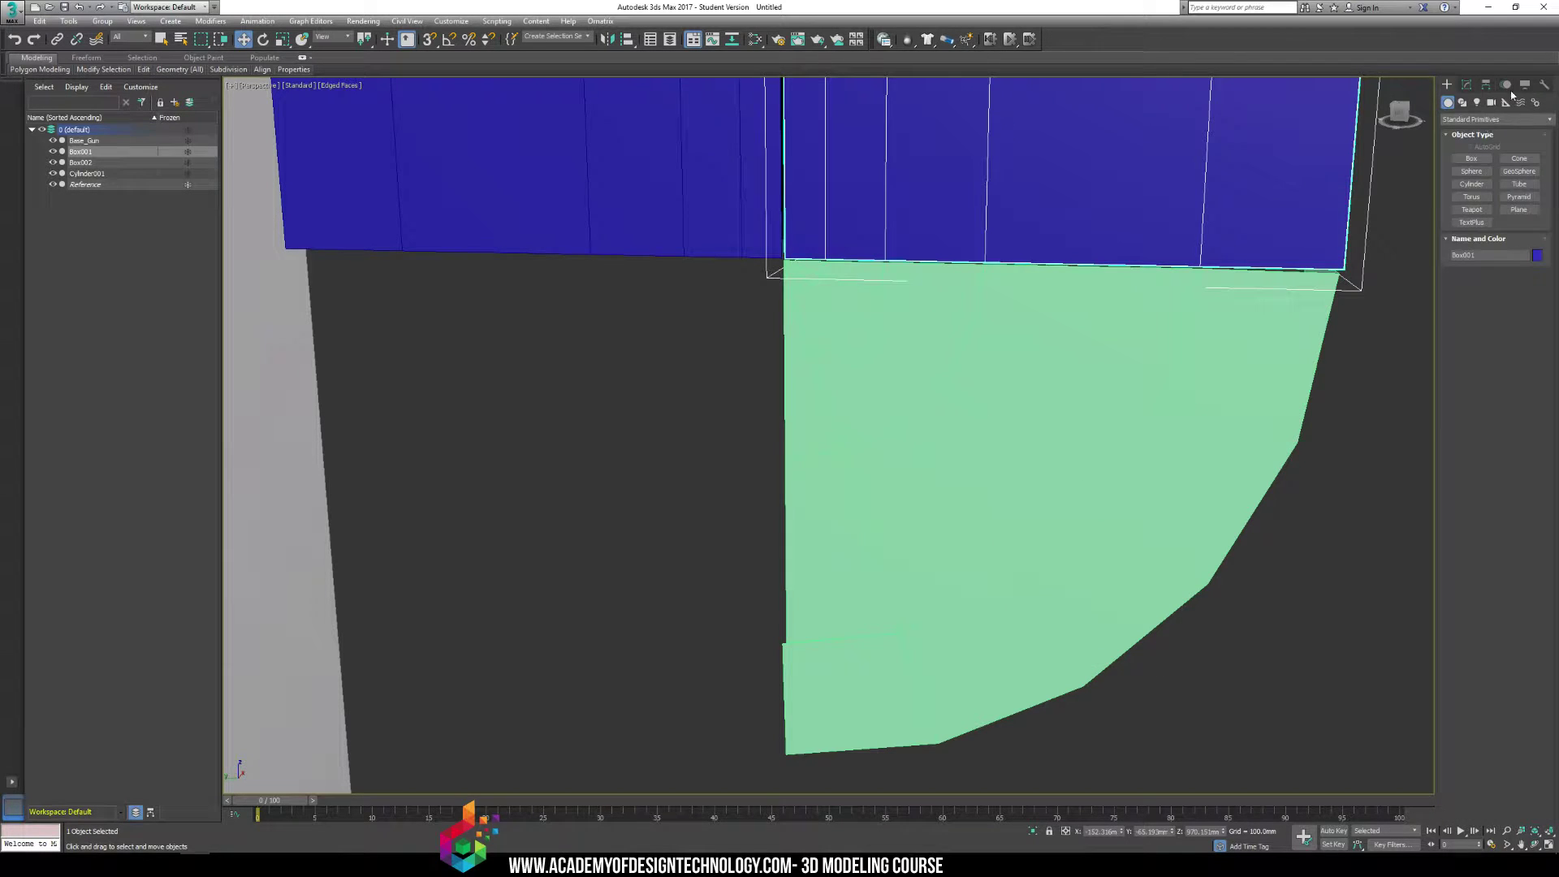
{"action": "left_click", "coordinate": [1467, 85]}
{"action": "left_click", "coordinate": [1472, 177]}
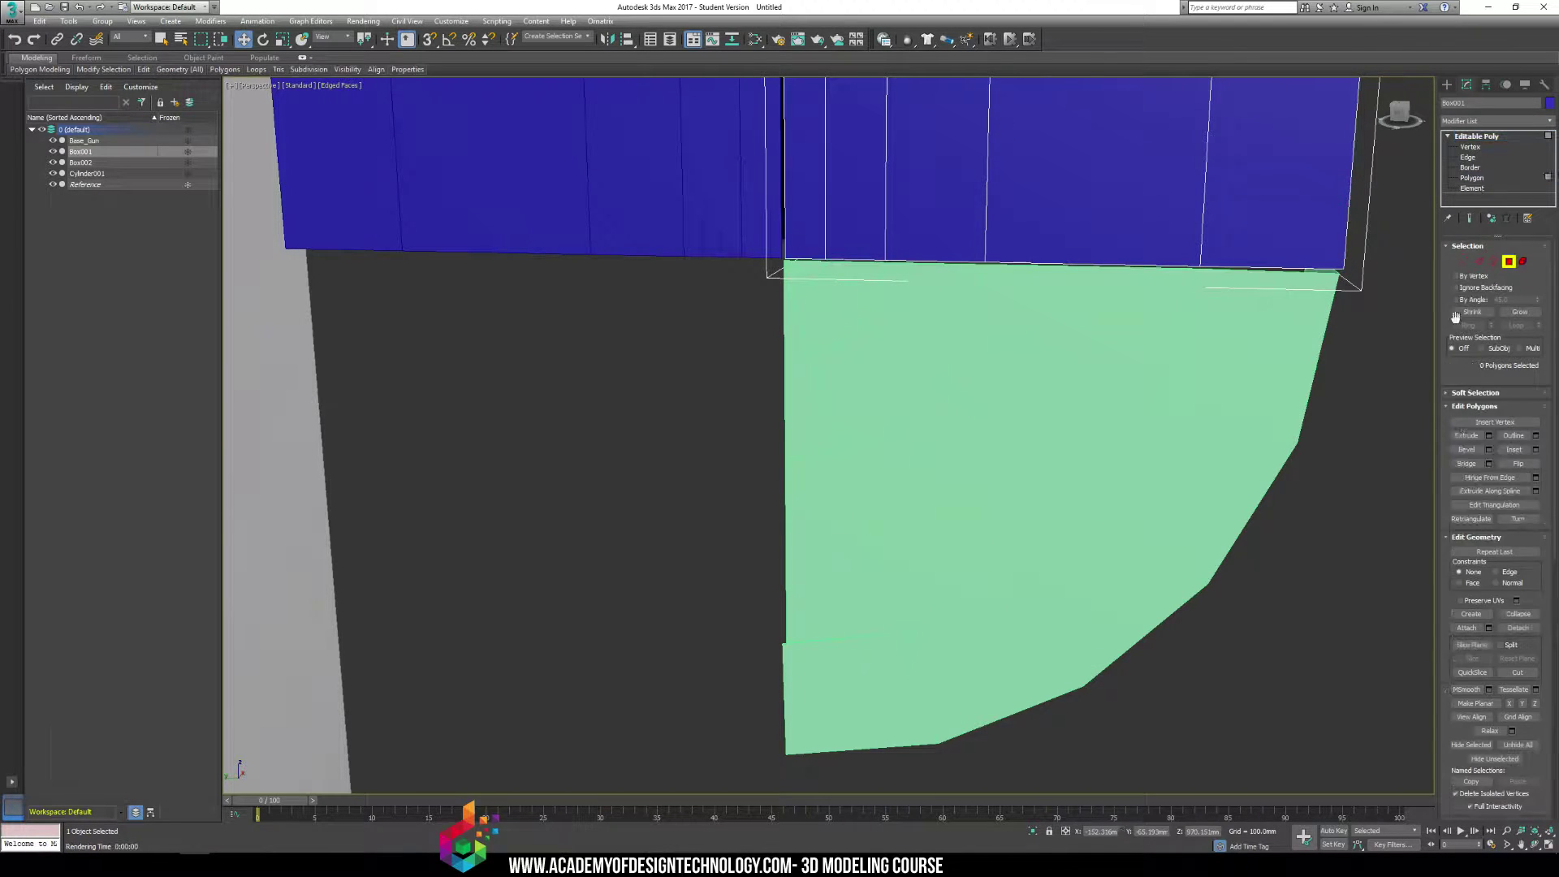
{"action": "left_click", "coordinate": [1467, 627]}
{"action": "left_click", "coordinate": [958, 365]}
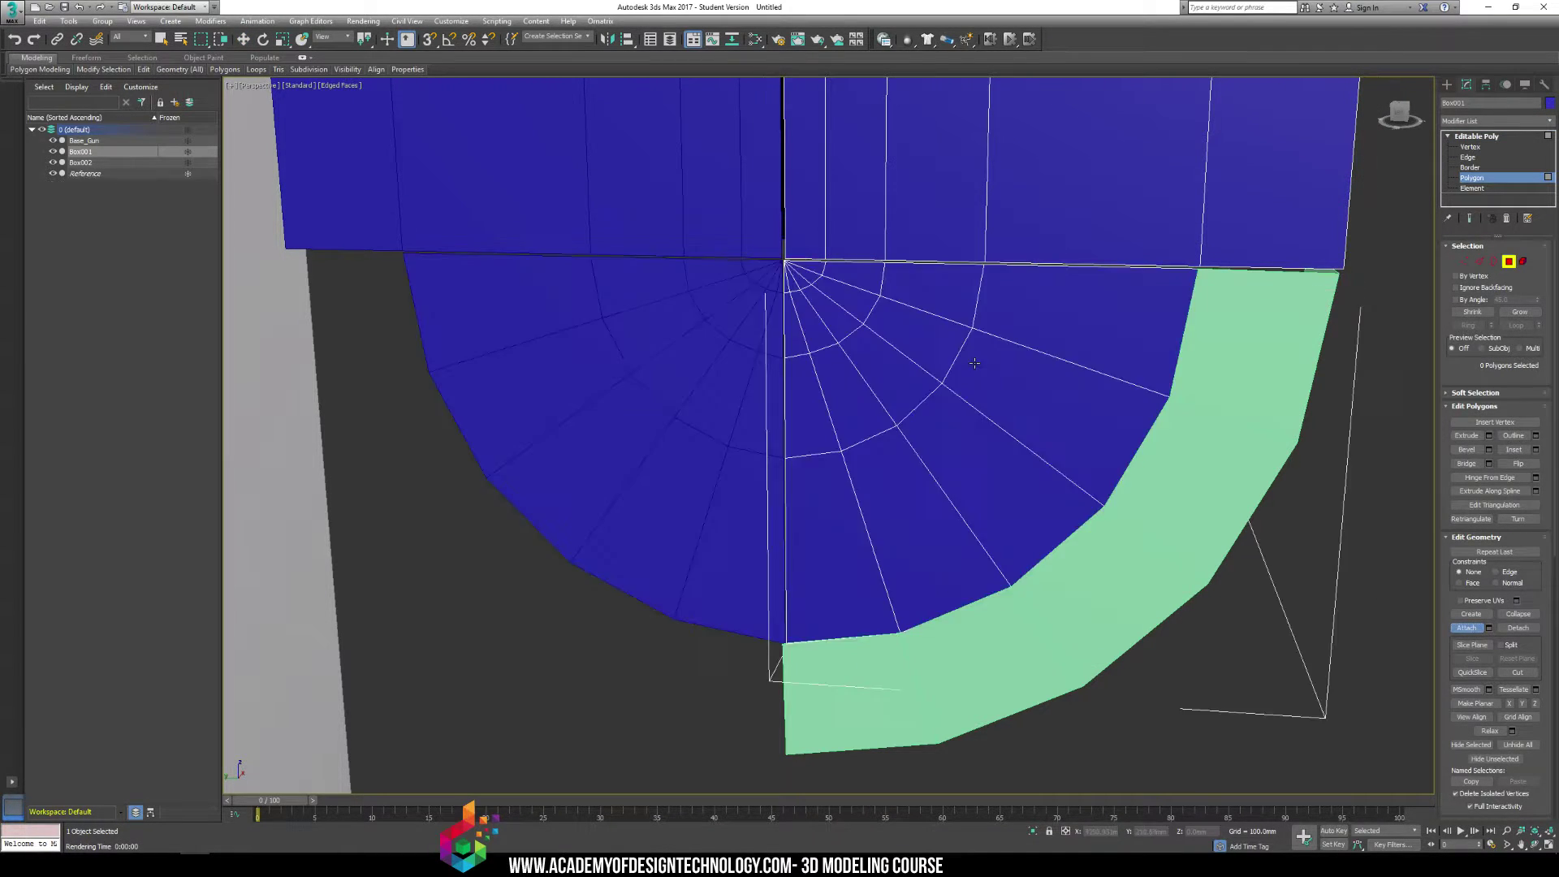
{"action": "scroll", "coordinate": [961, 438], "scroll_direction": "down", "scroll_amount": 3}
{"action": "middle_click_drag", "start_coordinate": [961, 438], "coordinate": [904, 514]}
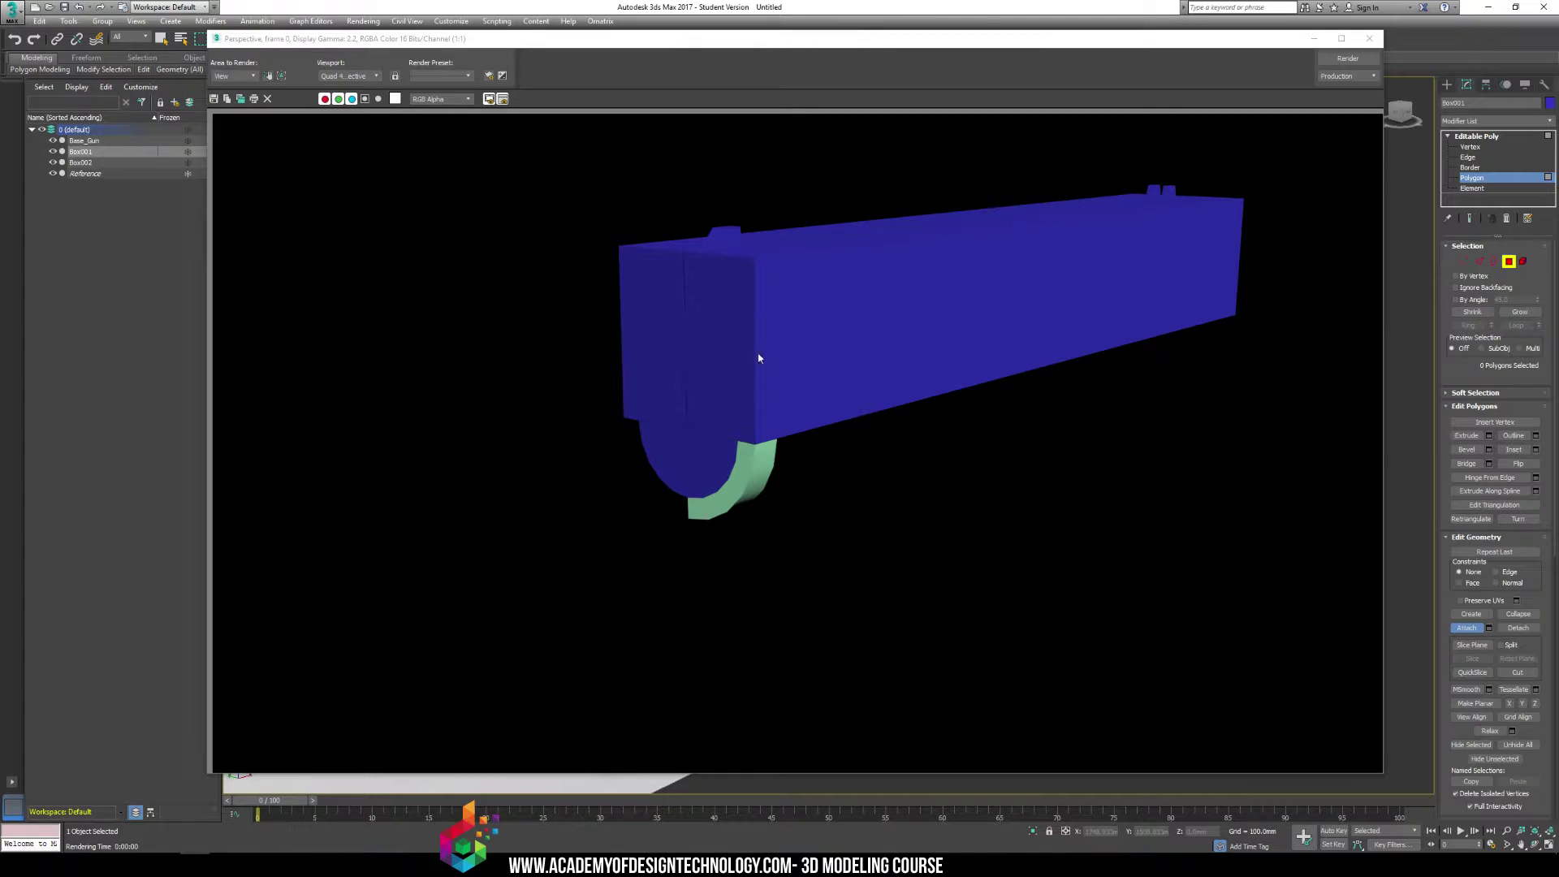
{"action": "left_click", "coordinate": [1369, 38]}
Select only the slide half's centre-line vertices in the top view and scale them flat along the Y axis
{"action": "key", "text": "1"}
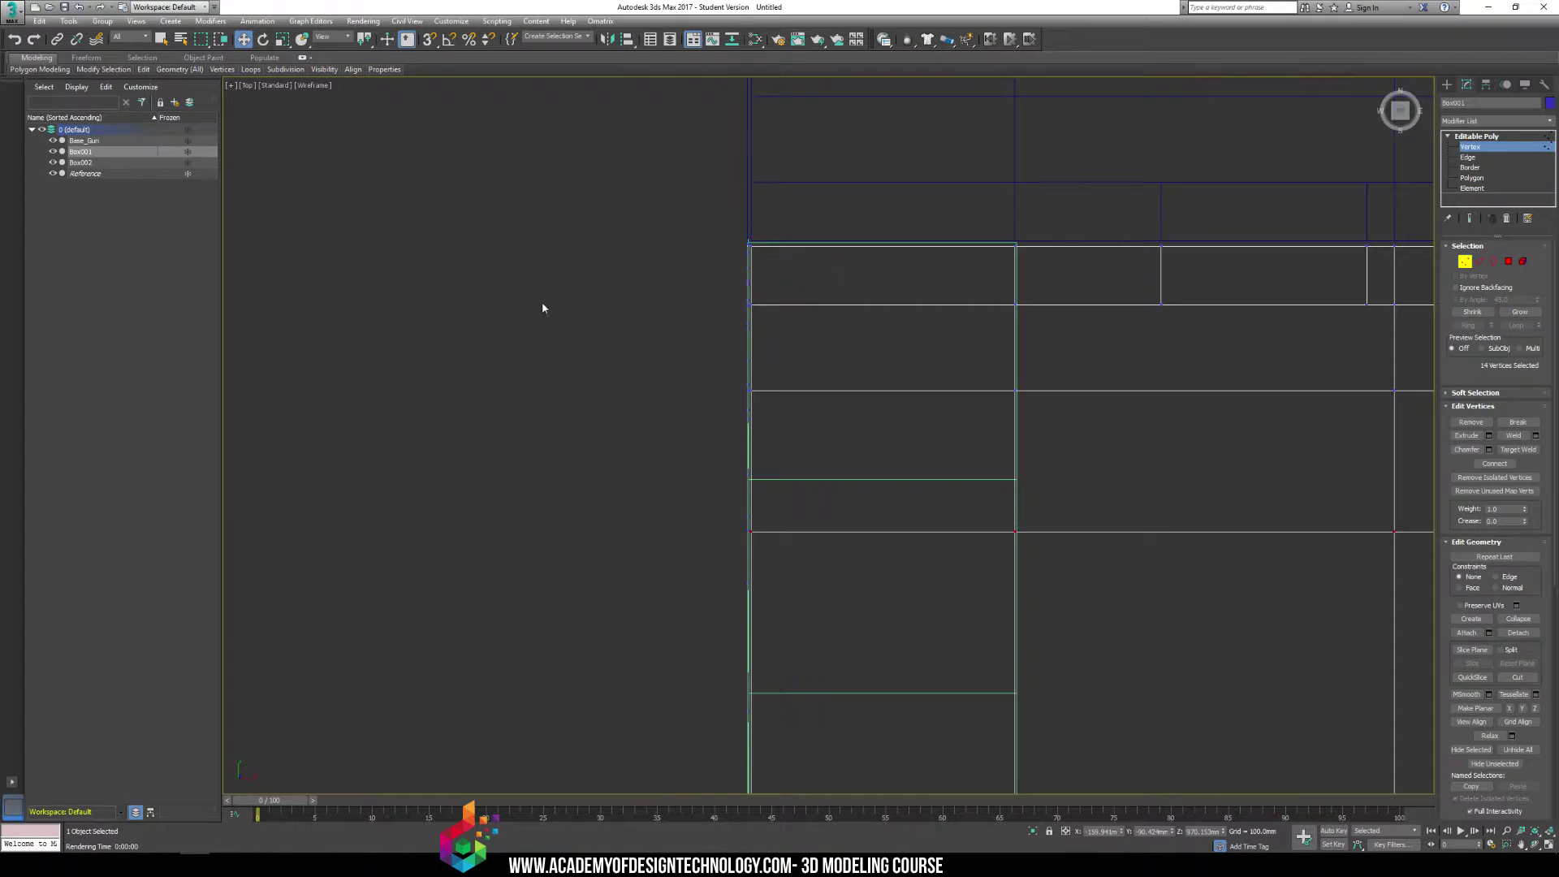
{"action": "scroll", "coordinate": [542, 308], "scroll_direction": "down", "scroll_amount": 8}
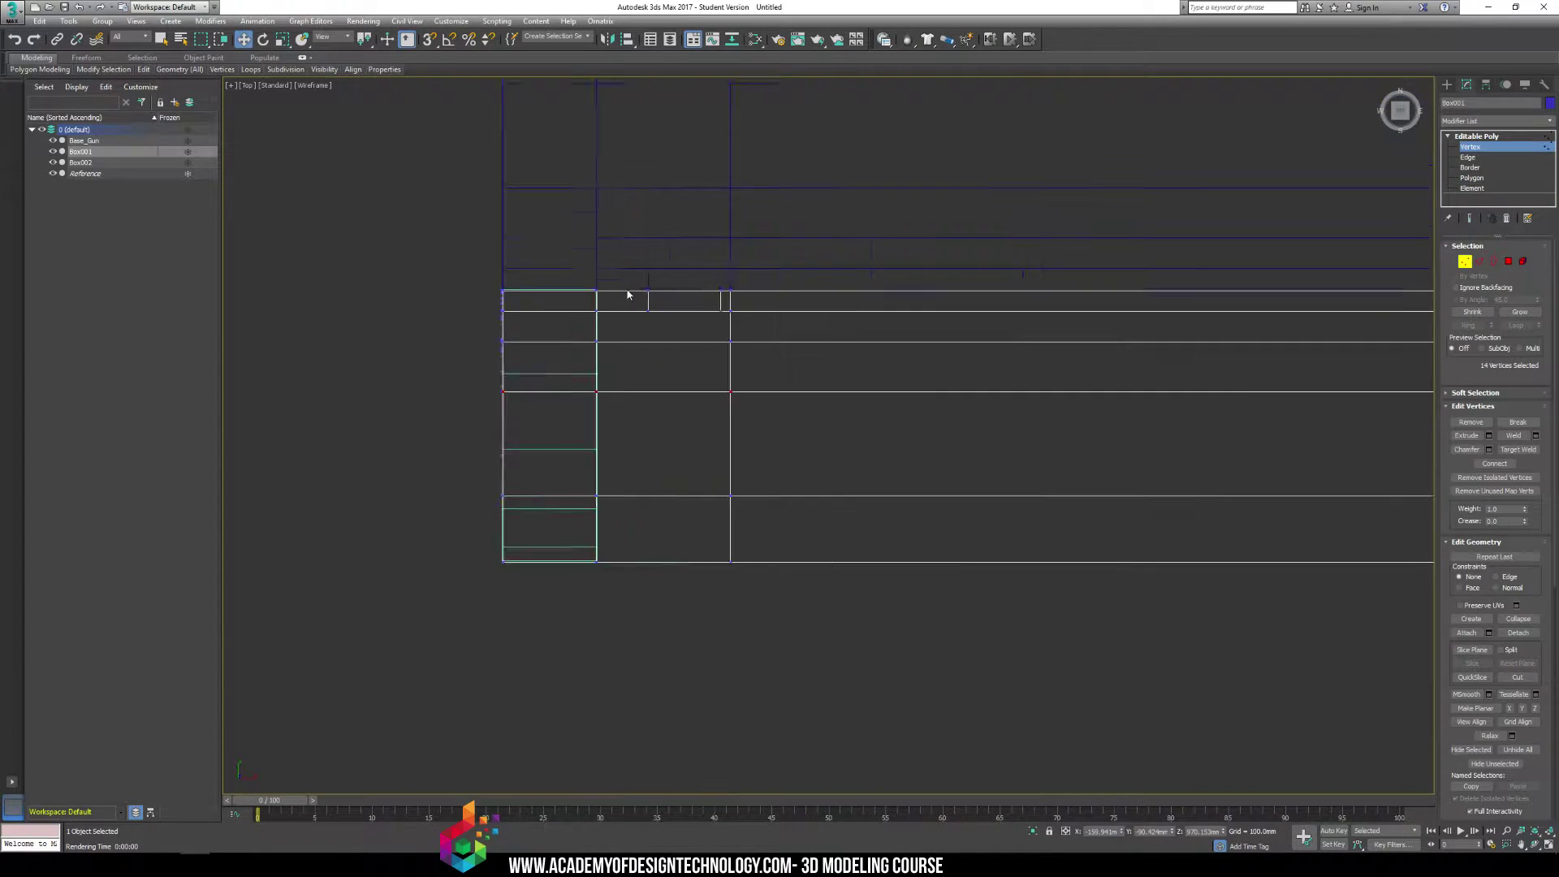
{"action": "left_click_drag", "start_coordinate": [466, 309], "coordinate": [1011, 355]}
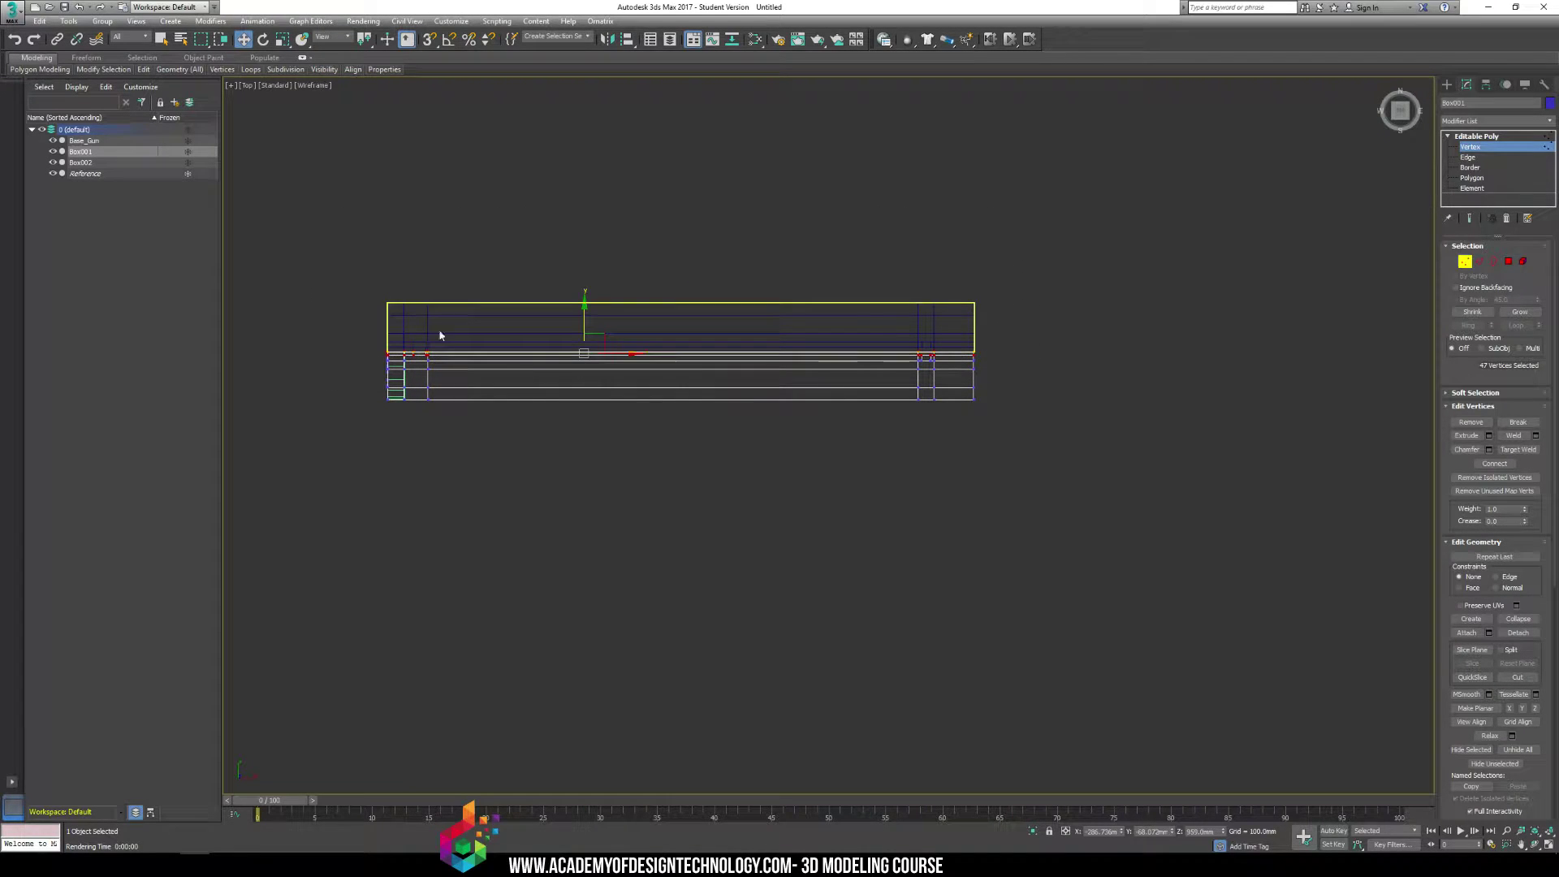
{"action": "left_click_drag", "start_coordinate": [337, 234], "coordinate": [1071, 357]}
{"action": "scroll", "coordinate": [658, 338], "scroll_direction": "up", "scroll_amount": 3}
{"action": "key", "text": "r"}
{"action": "left_click_drag", "start_coordinate": [447, 320], "coordinate": [437, 160]}
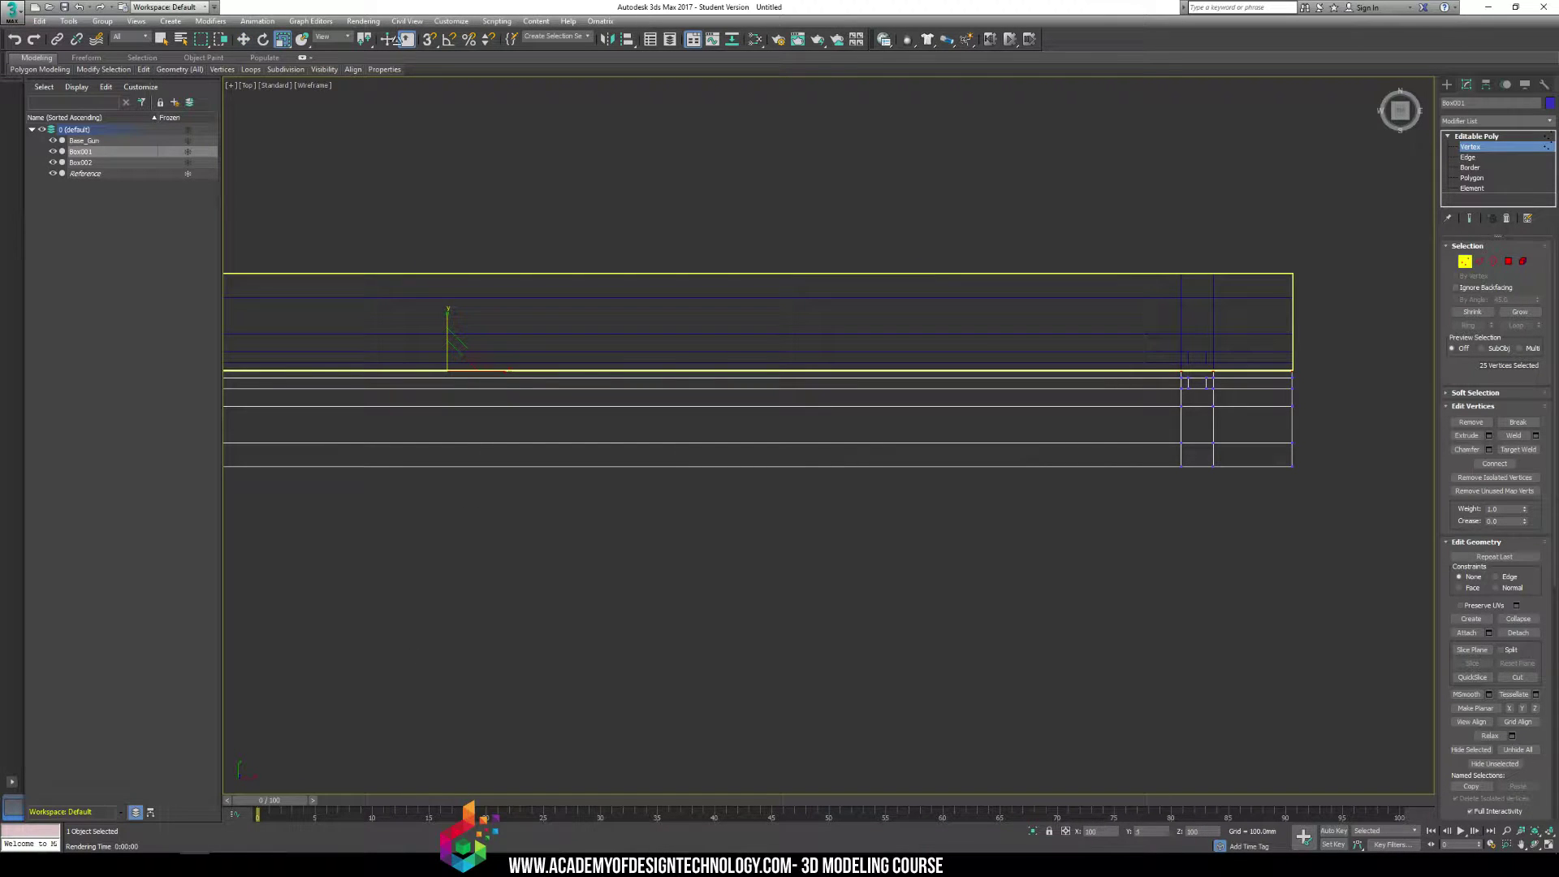
Move the flattened centre-line vertices up to the mirrored half to close the seam, and check it in a test render
{"action": "scroll", "coordinate": [500, 307], "scroll_direction": "up", "scroll_amount": 5}
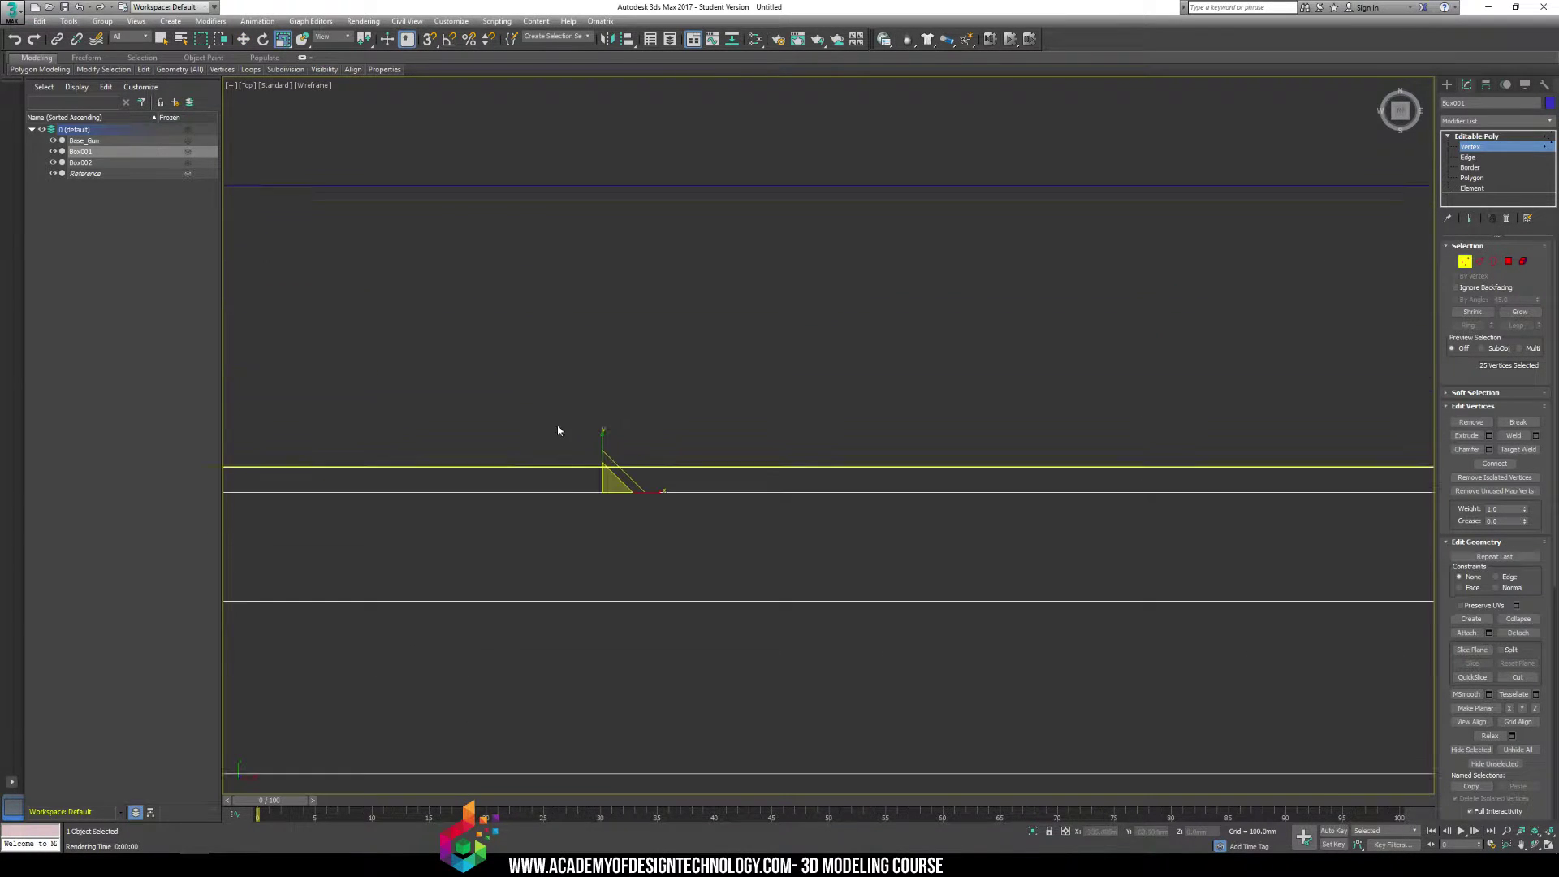
{"action": "scroll", "coordinate": [568, 447], "scroll_direction": "up", "scroll_amount": 3}
{"action": "key", "text": "w"}
{"action": "scroll", "coordinate": [622, 321], "scroll_direction": "down", "scroll_amount": 6}
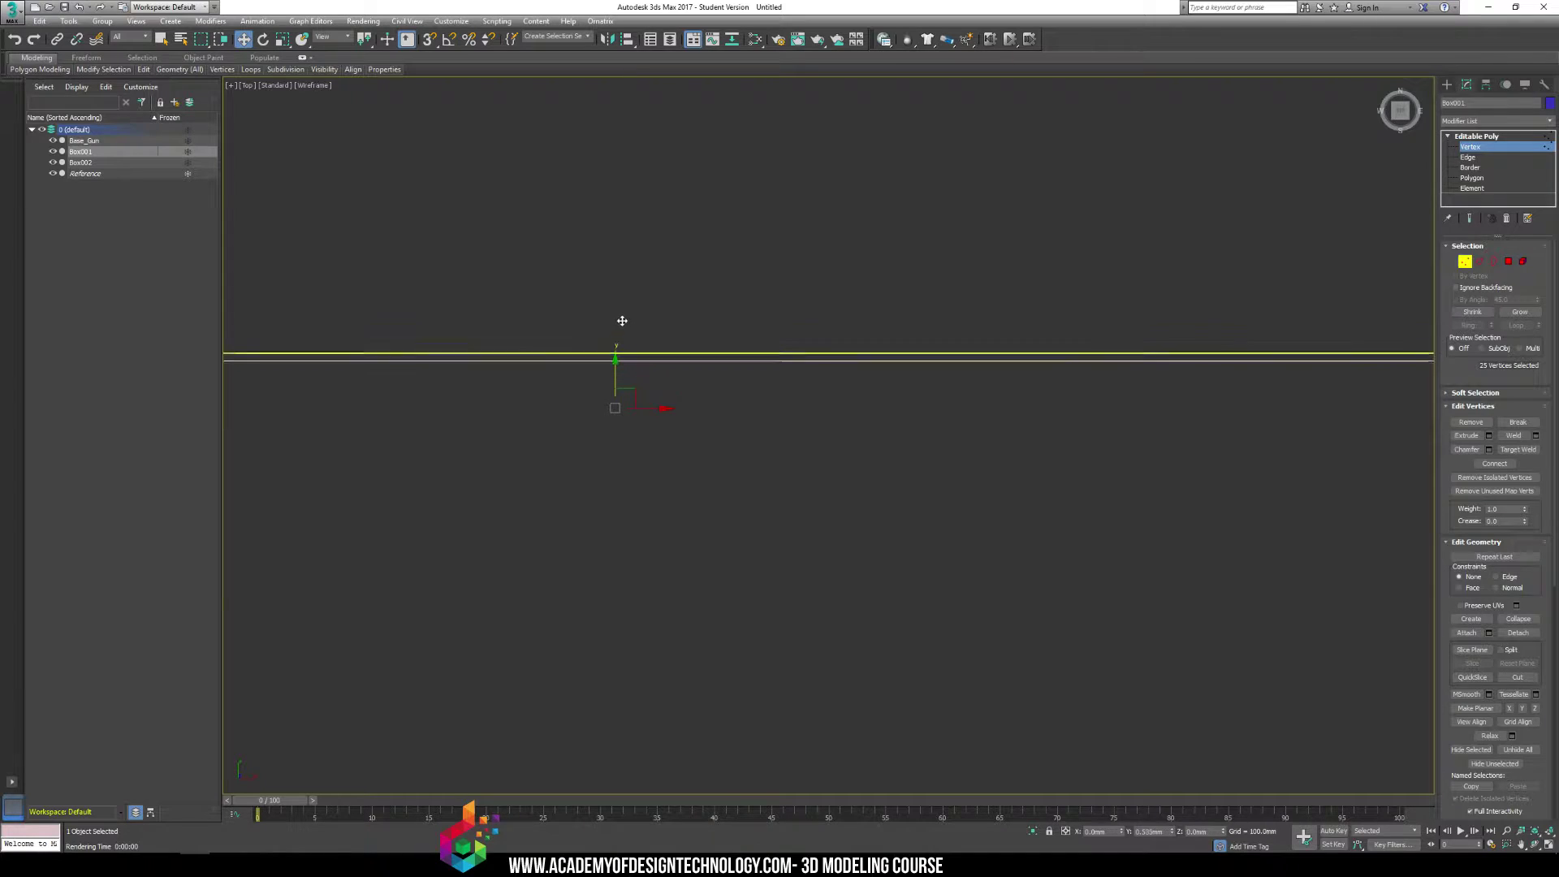
{"action": "left_click_drag", "start_coordinate": [622, 320], "coordinate": [560, 277]}
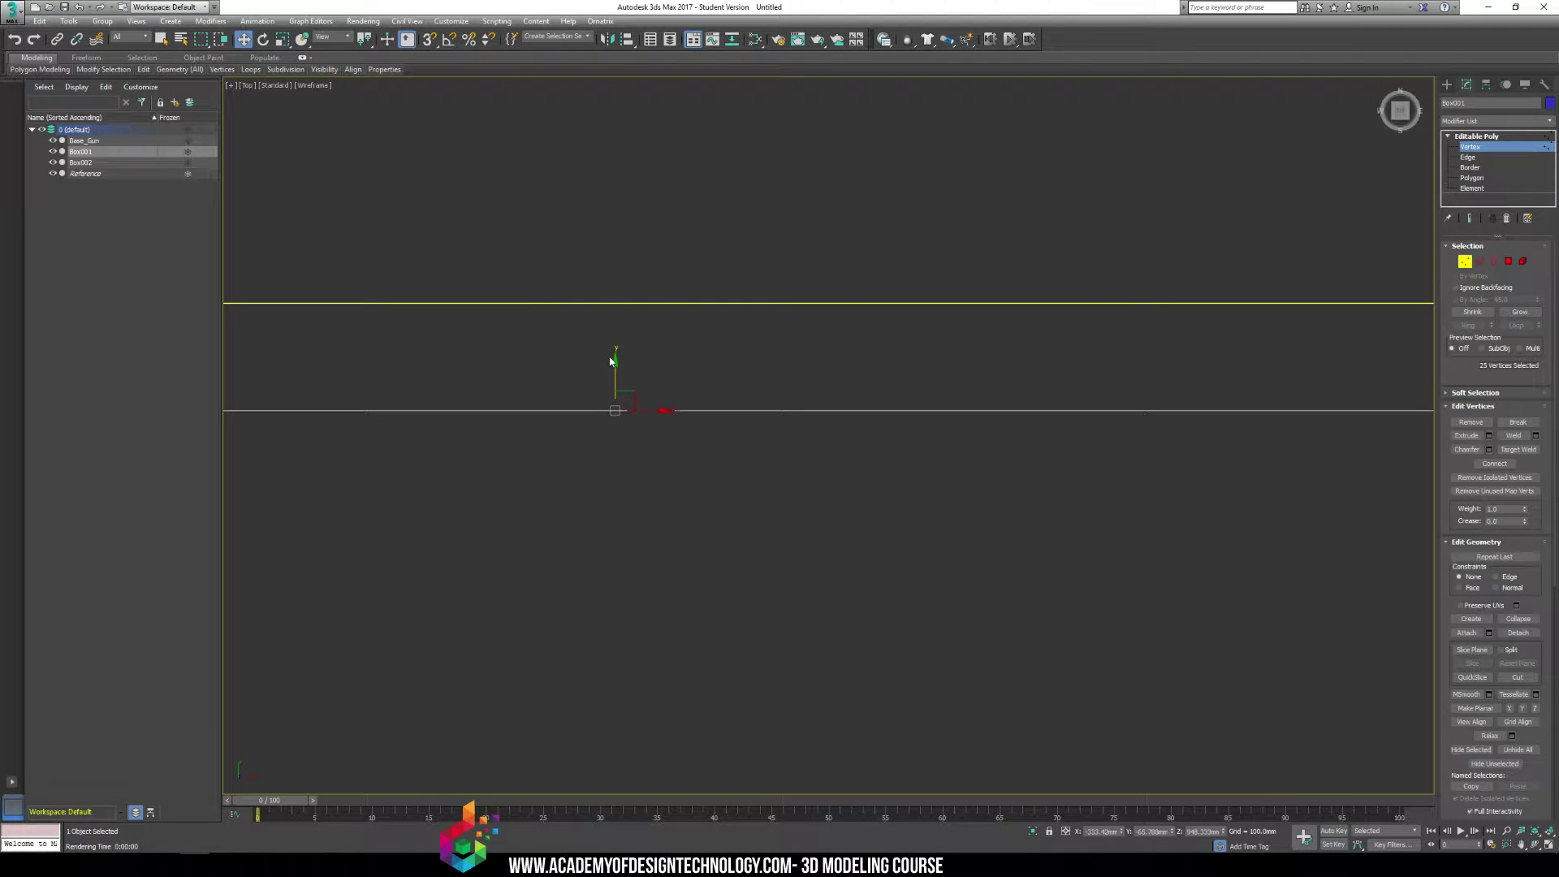
{"action": "left_click_drag", "start_coordinate": [618, 371], "coordinate": [635, 327]}
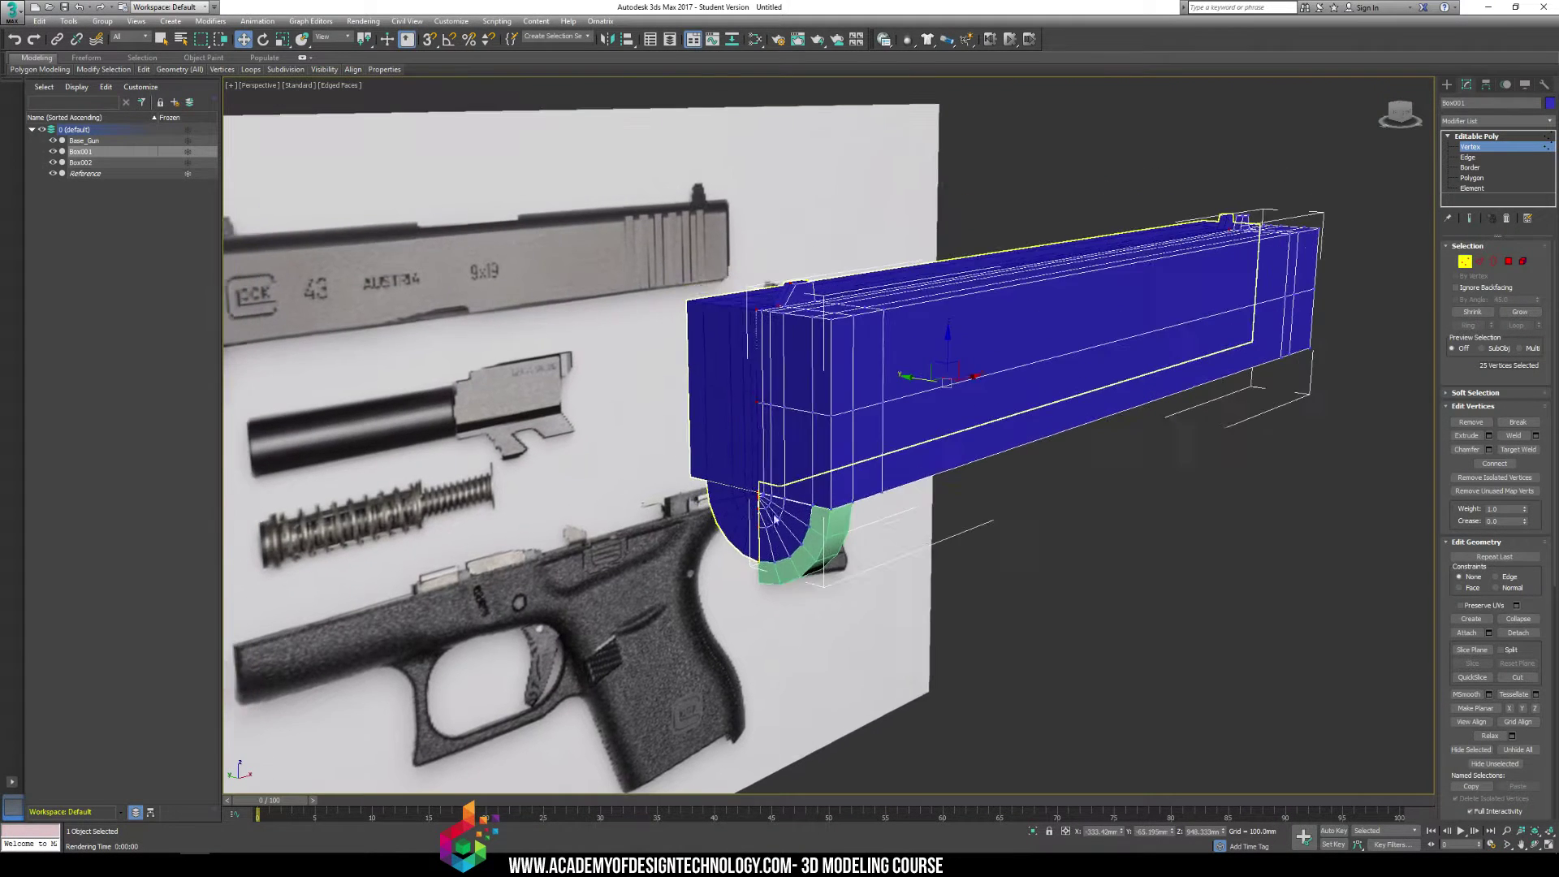
{"action": "key", "text": "shift+q"}
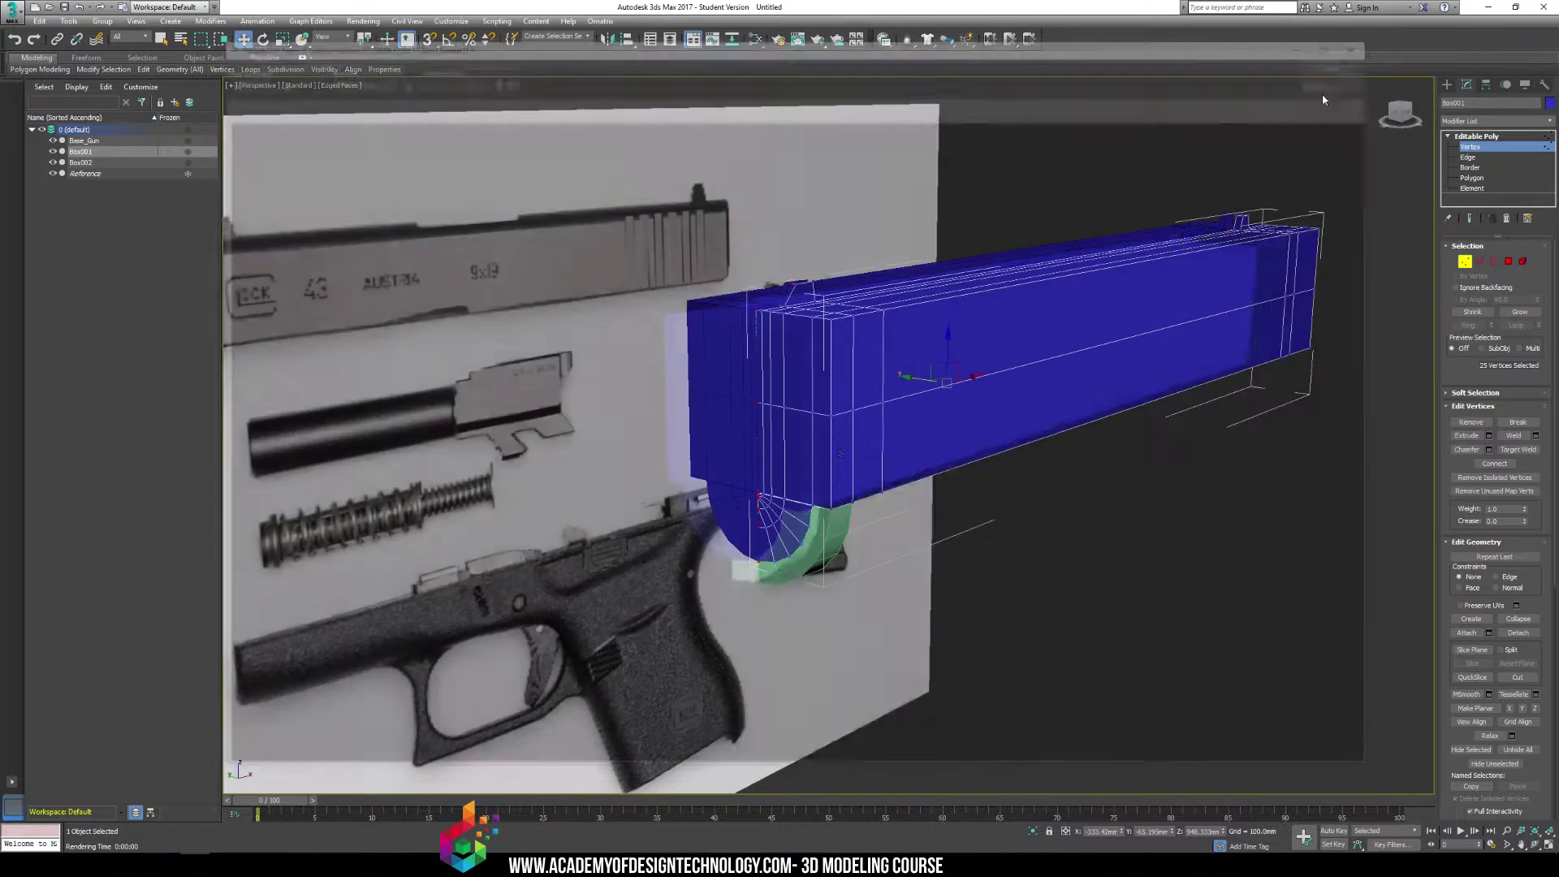
{"action": "left_click", "coordinate": [1369, 39]}
Target-weld the vertices along the fan's upper edge to the matching vertices on the slide's lower front edge
{"action": "scroll", "coordinate": [769, 444], "scroll_direction": "up", "scroll_amount": 6}
{"action": "scroll", "coordinate": [769, 444], "scroll_direction": "up", "scroll_amount": 8}
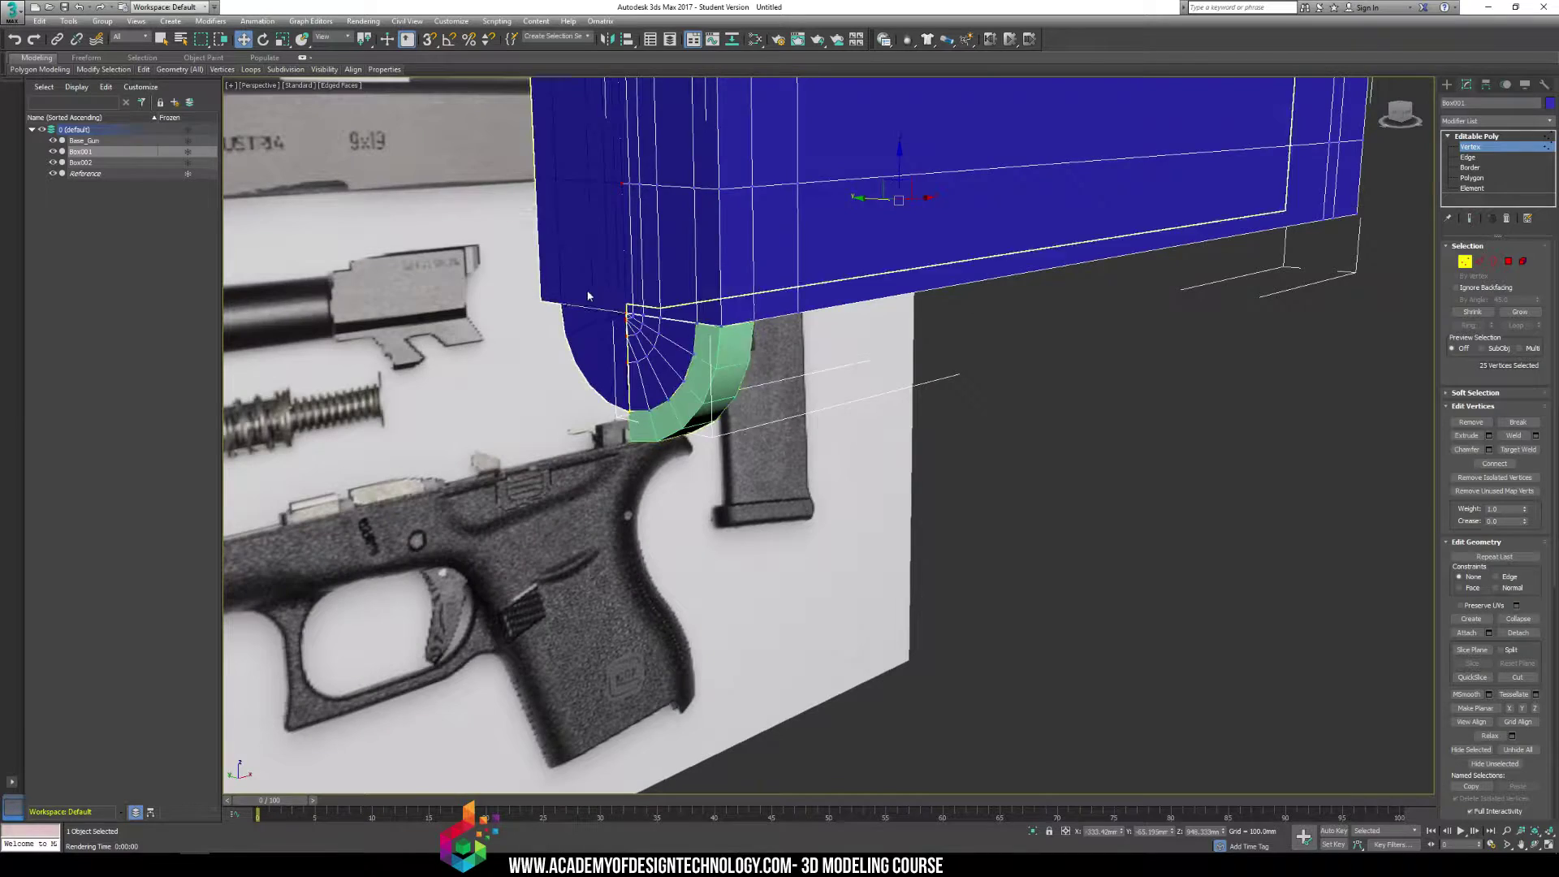
{"action": "scroll", "coordinate": [591, 296], "scroll_direction": "up", "scroll_amount": 2}
{"action": "middle_click_drag", "start_coordinate": [1112, 105], "coordinate": [1112, 289]}
{"action": "scroll", "coordinate": [674, 654], "scroll_direction": "up", "scroll_amount": 3}
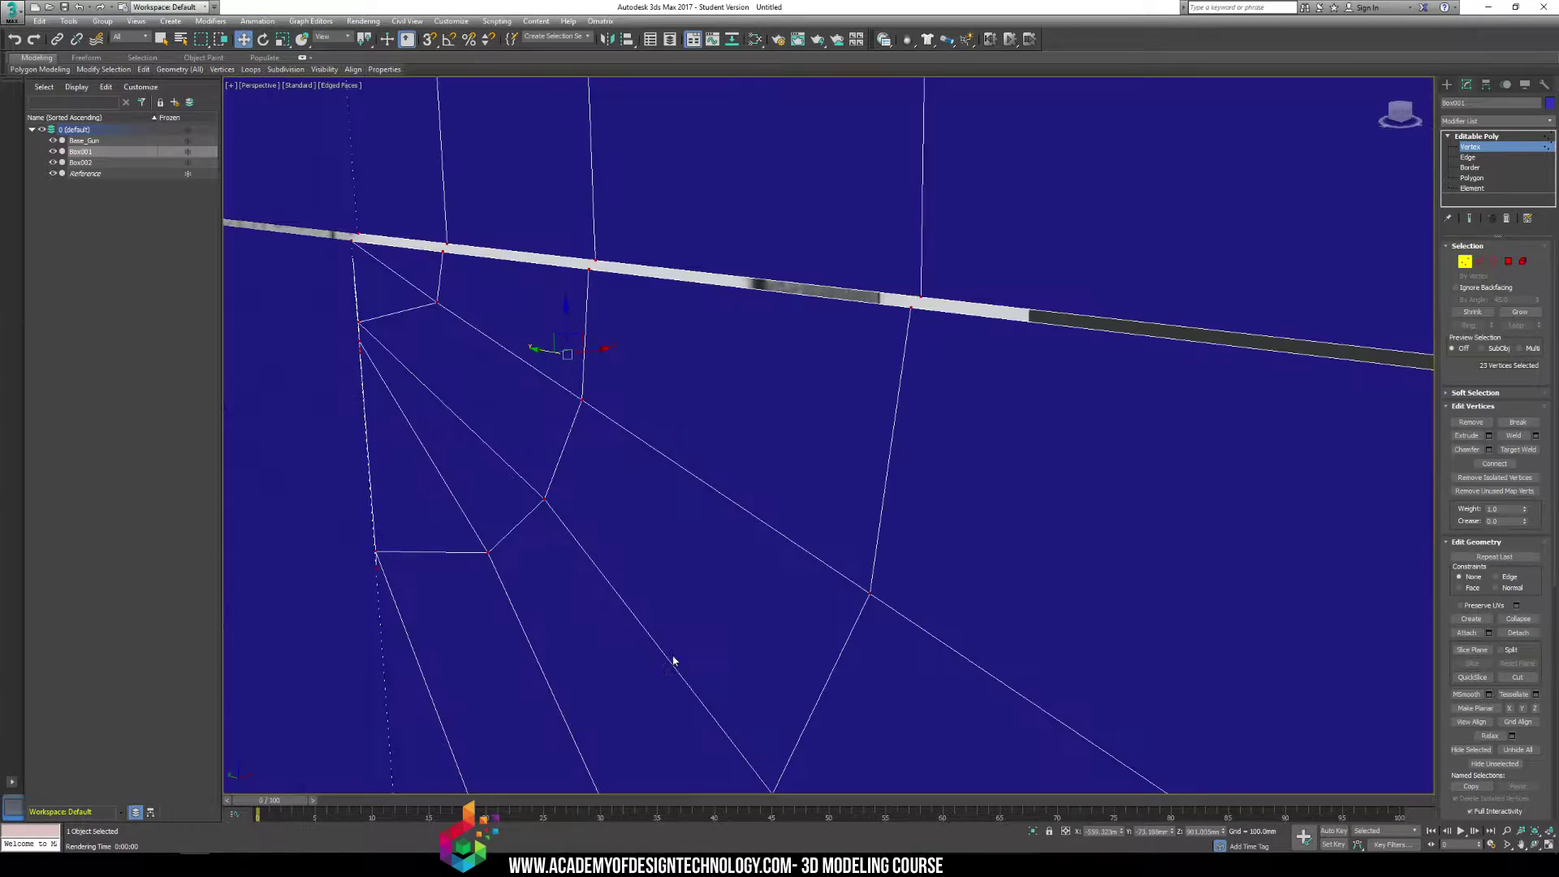
{"action": "middle_click_drag", "start_coordinate": [705, 490], "coordinate": [738, 514]}
{"action": "scroll", "coordinate": [738, 511], "scroll_direction": "down", "scroll_amount": 2}
{"action": "left_click", "coordinate": [553, 361]}
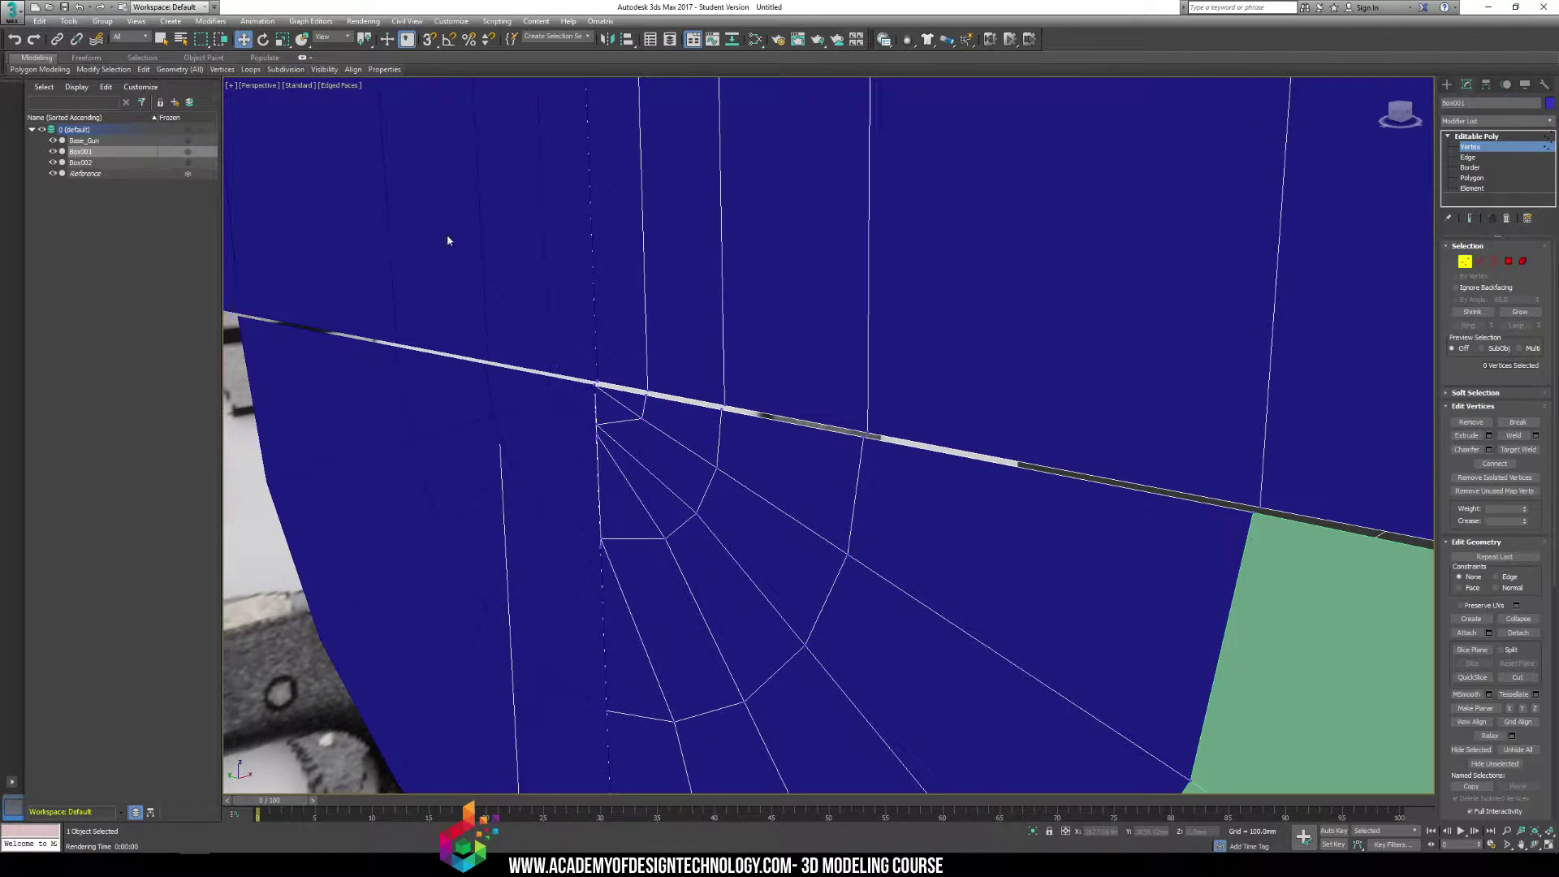
{"action": "mouse_move", "coordinate": [141, 72]}
{"action": "mouse_move", "coordinate": [227, 71]}
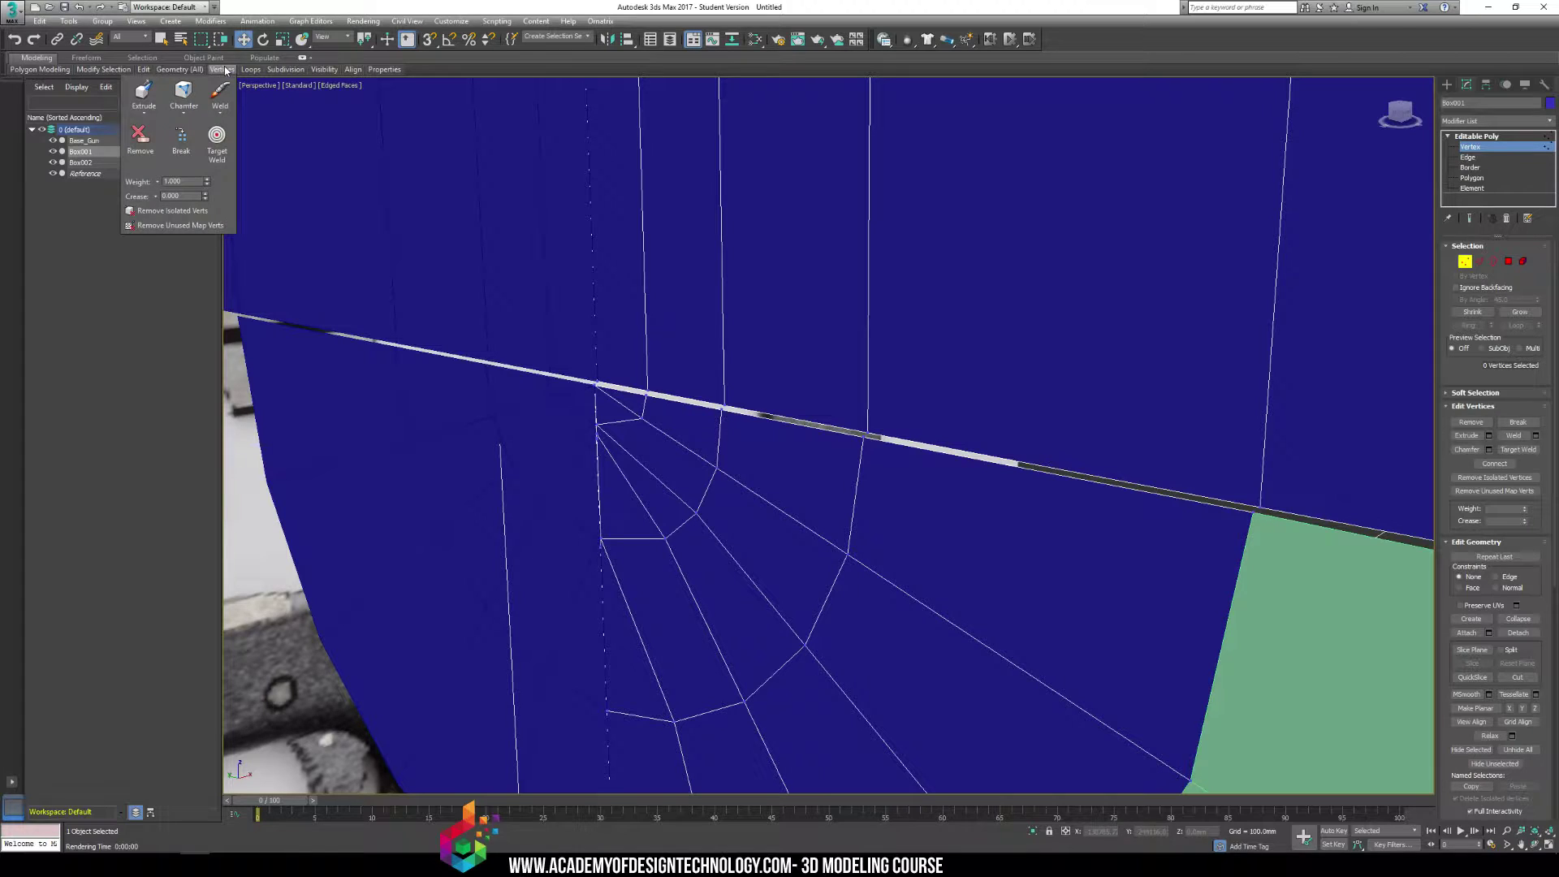
{"action": "left_click", "coordinate": [218, 150]}
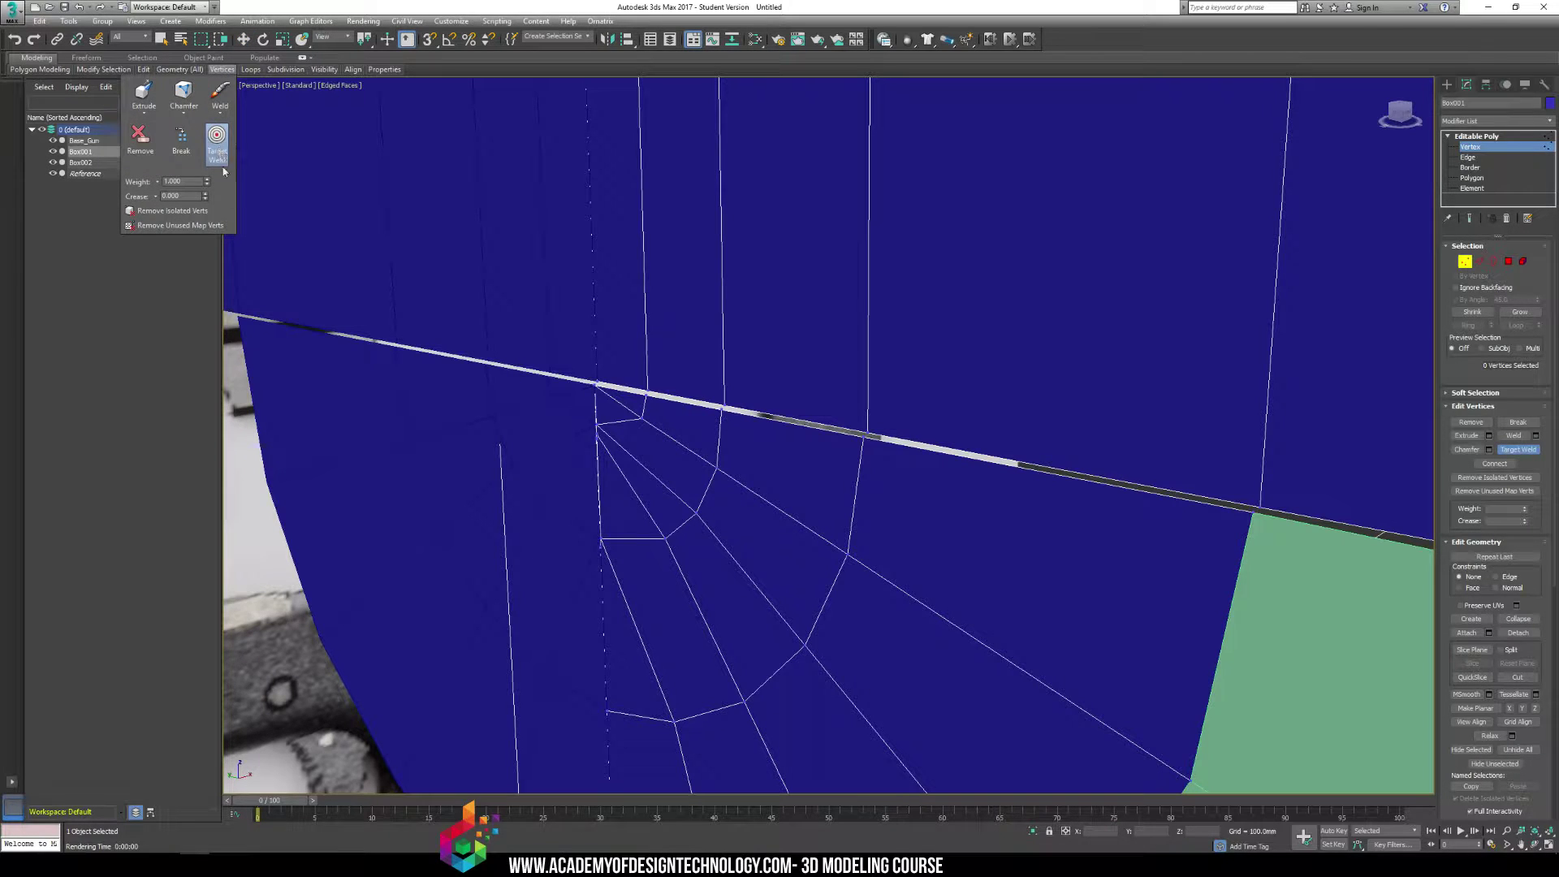
{"action": "left_click", "coordinate": [598, 388]}
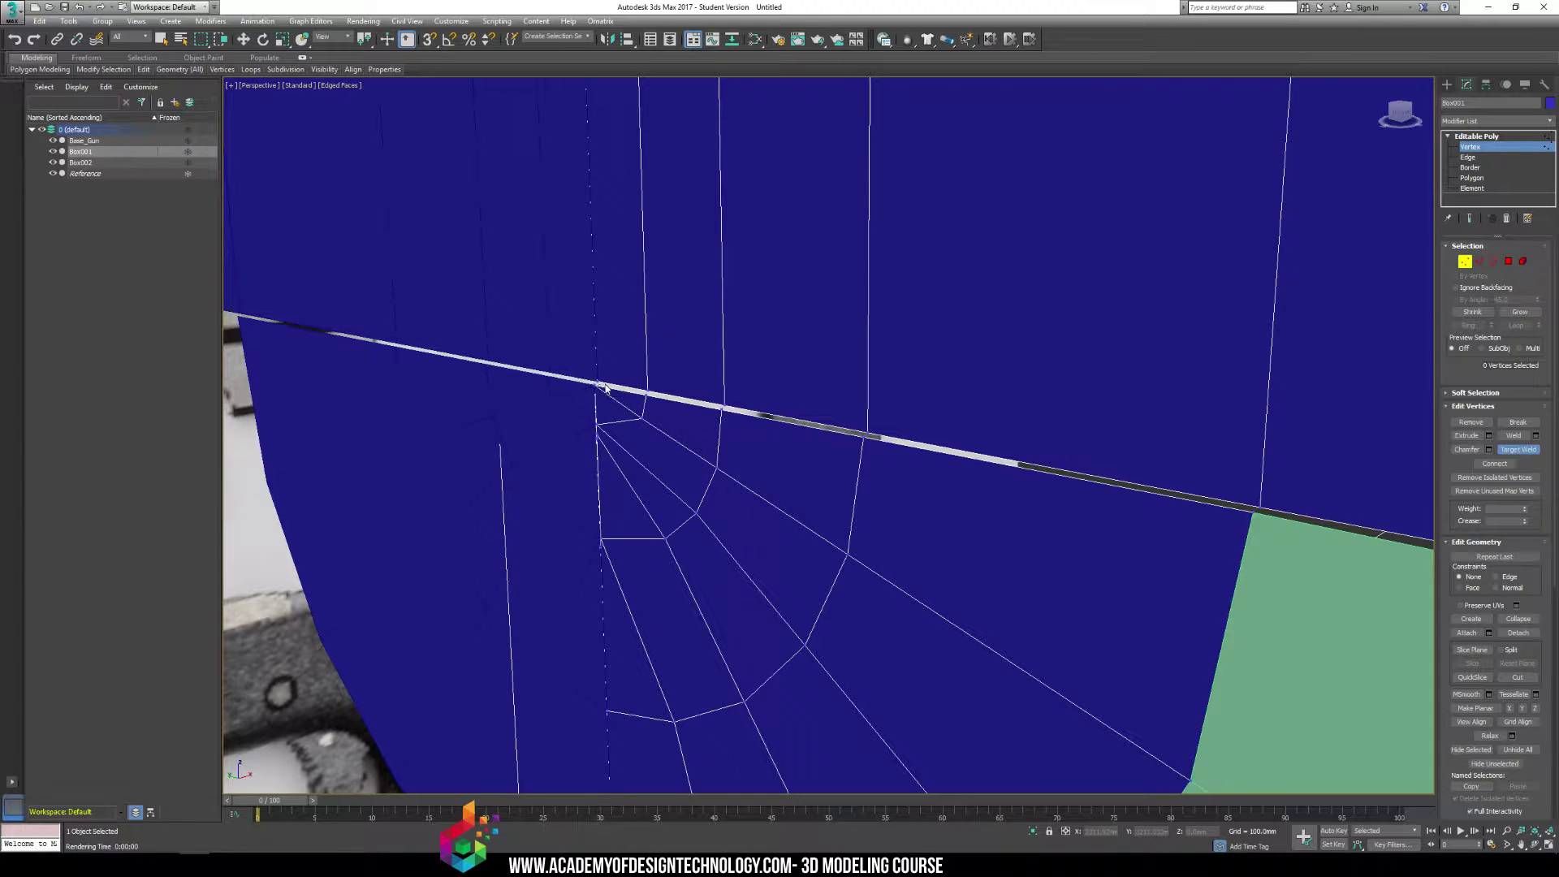
{"action": "left_click", "coordinate": [598, 382]}
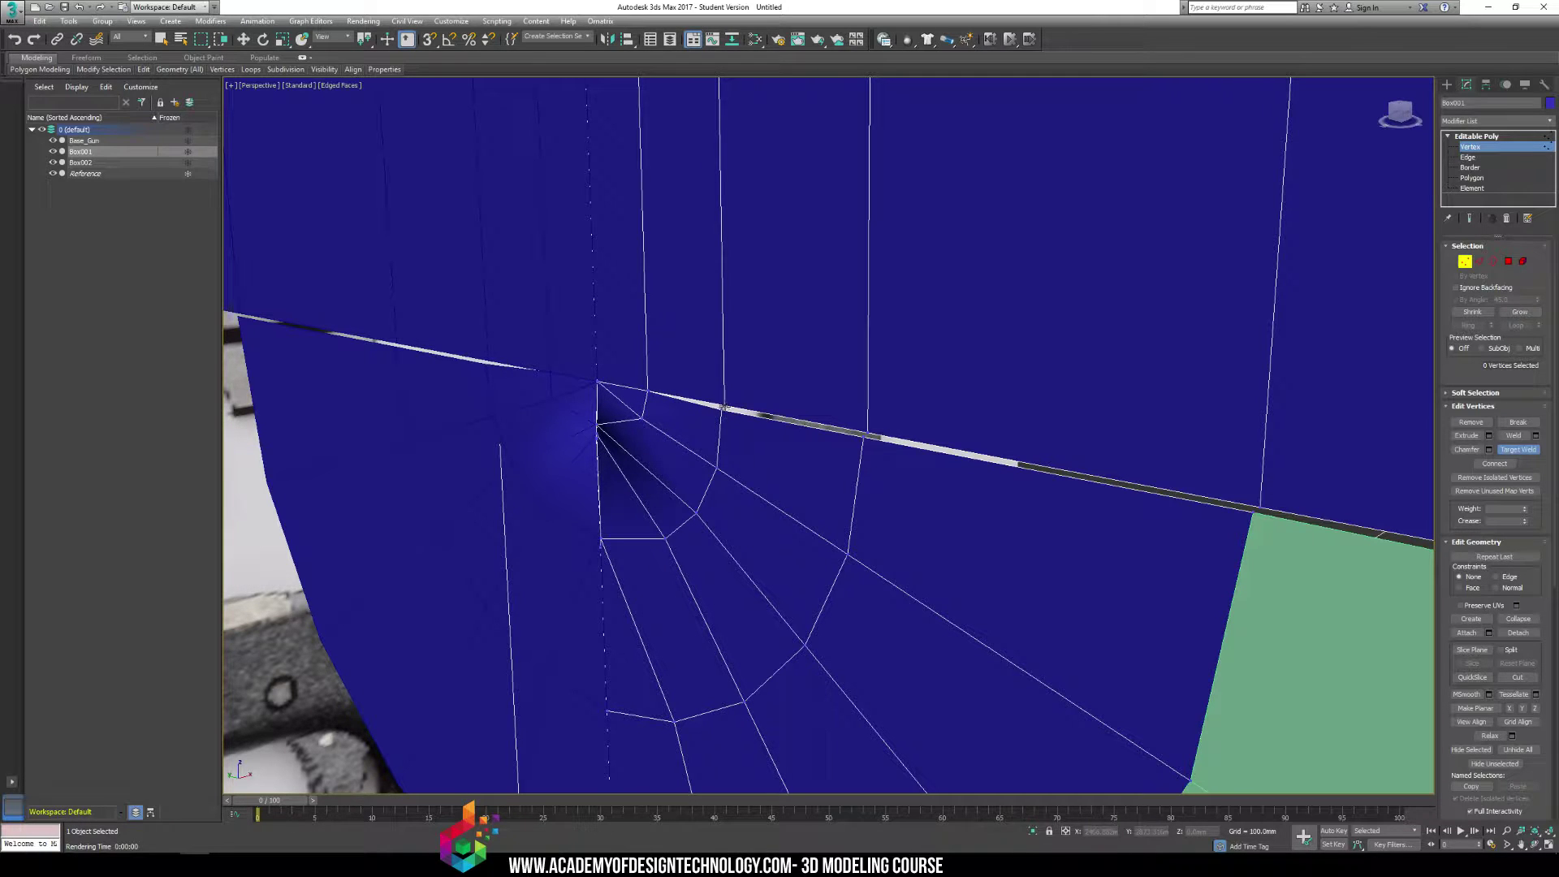
{"action": "left_click", "coordinate": [867, 433]}
{"action": "middle_click_drag", "start_coordinate": [1002, 489], "coordinate": [881, 456]}
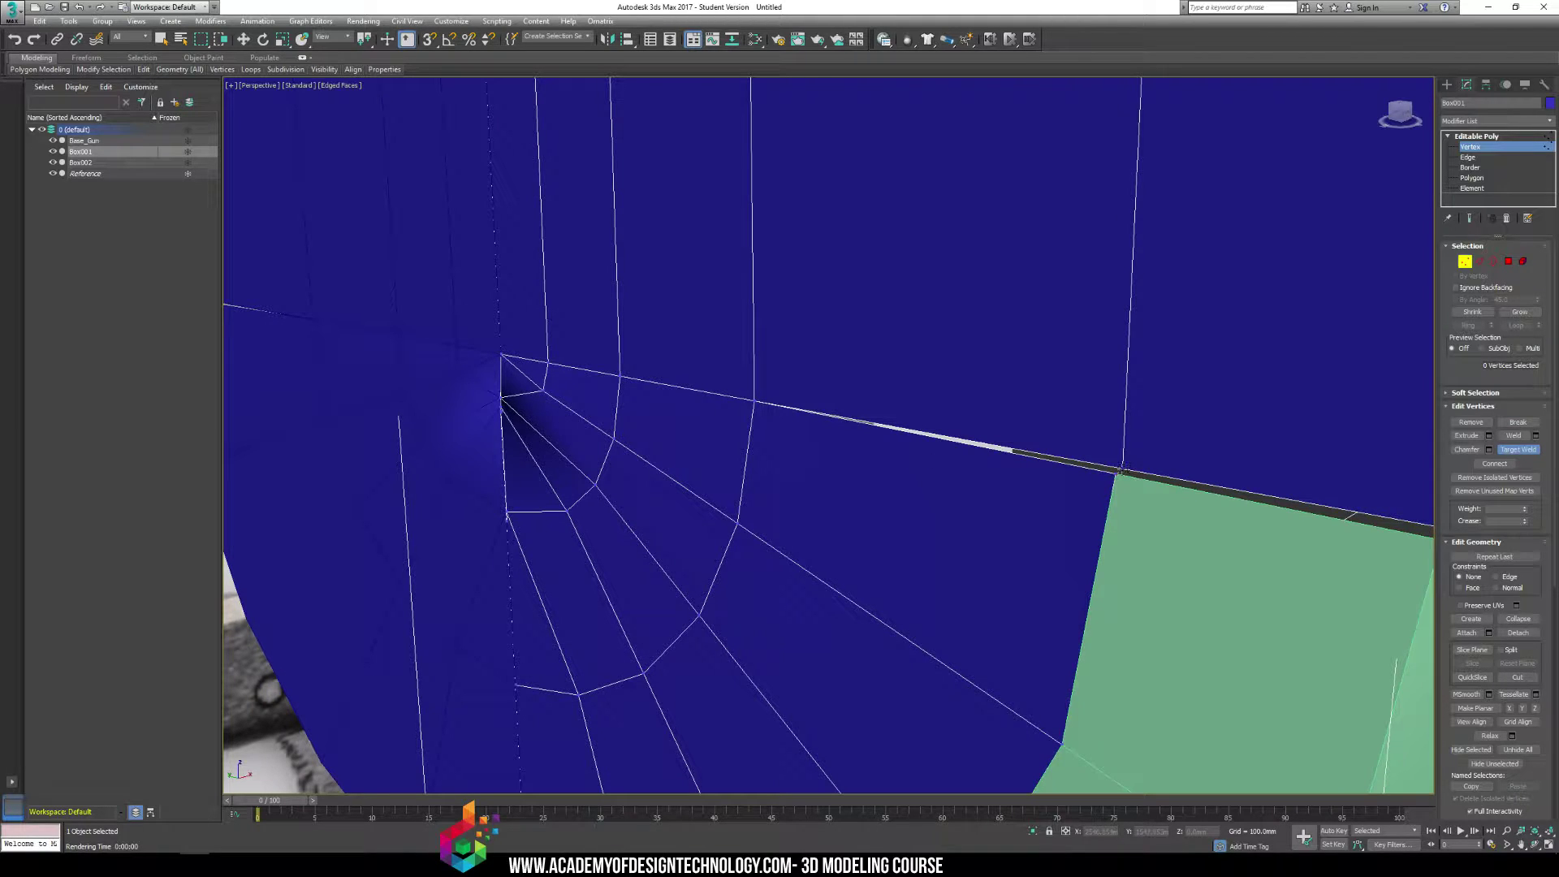
Move the two innermost vertices below the fan's centre down along the centre line in the left view to round its arcs
{"action": "scroll", "coordinate": [909, 546], "scroll_direction": "down", "scroll_amount": 6}
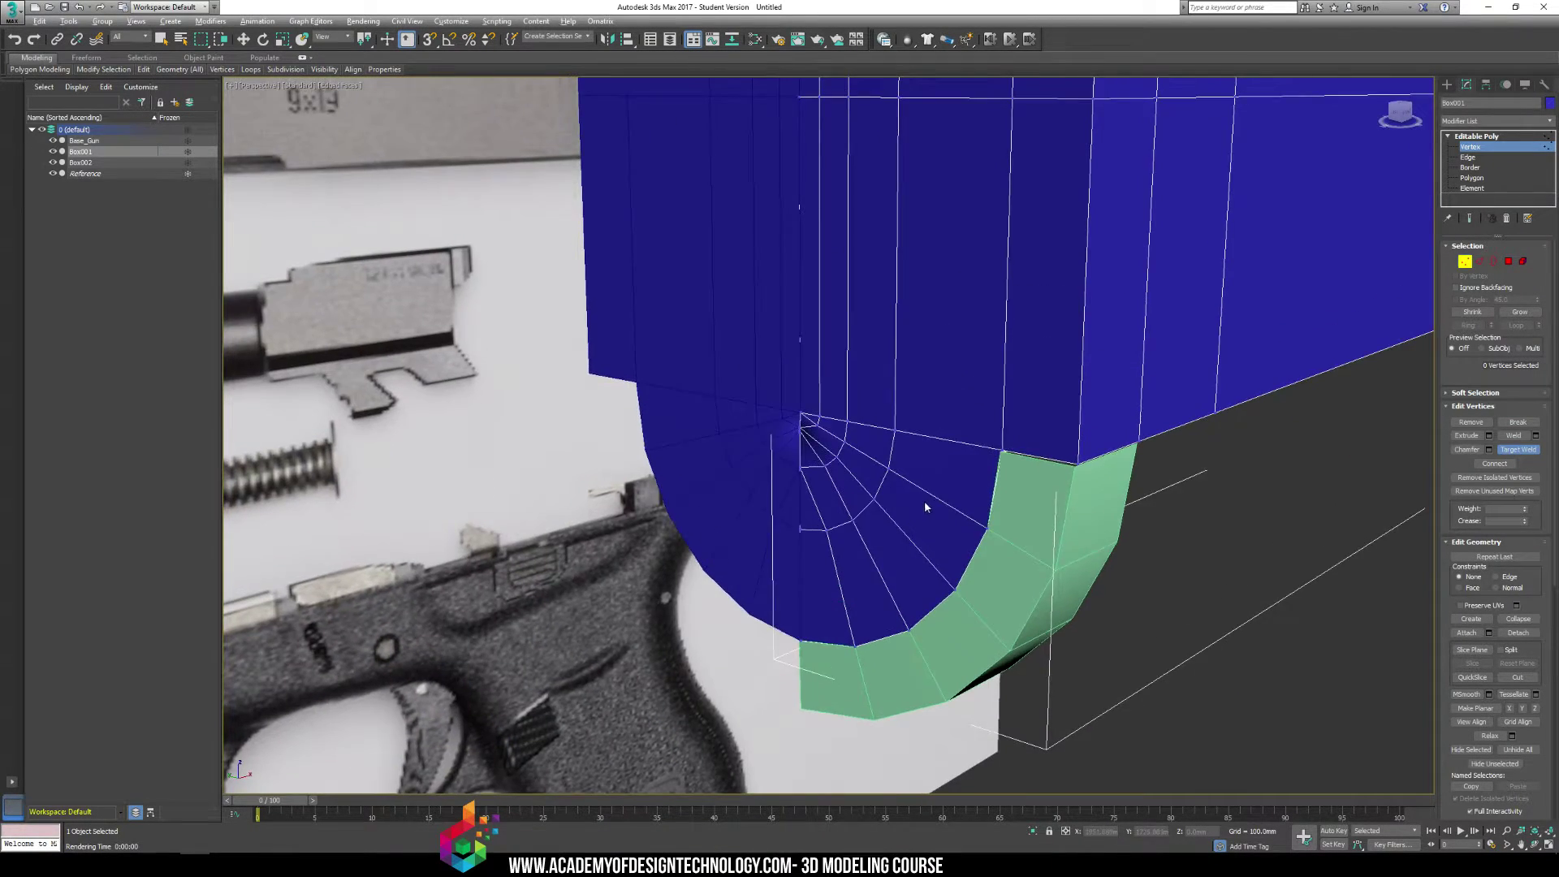
{"action": "scroll", "coordinate": [925, 506], "scroll_direction": "down", "scroll_amount": 2}
{"action": "middle_click_drag", "start_coordinate": [925, 507], "coordinate": [923, 513], "text": "alt"}
{"action": "middle_click_drag", "start_coordinate": [782, 515], "coordinate": [797, 497]}
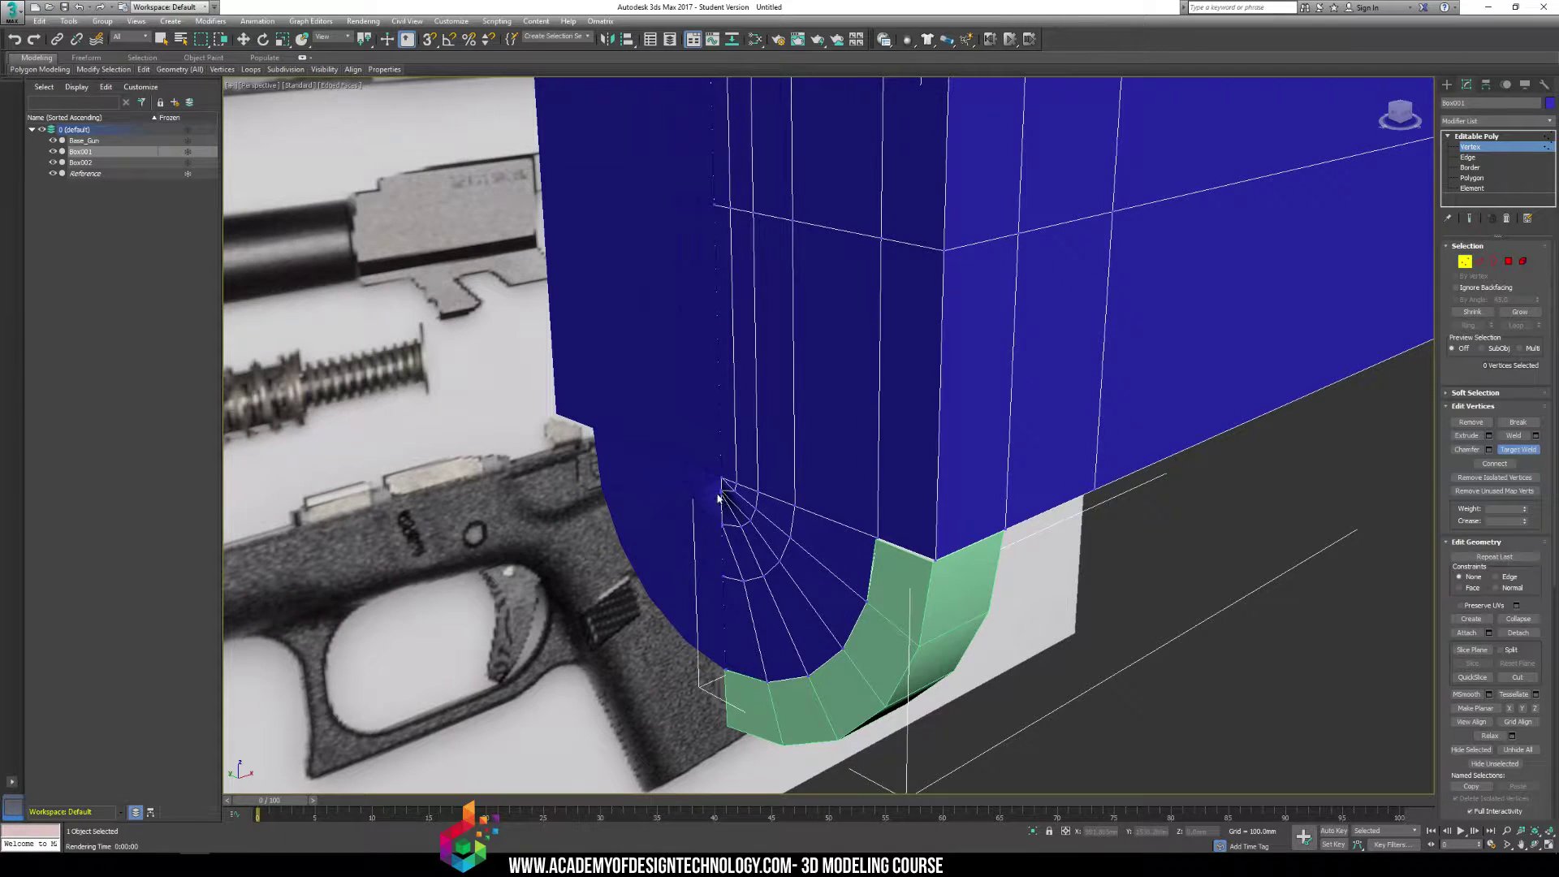
{"action": "key", "text": "w"}
{"action": "key", "text": "f"}
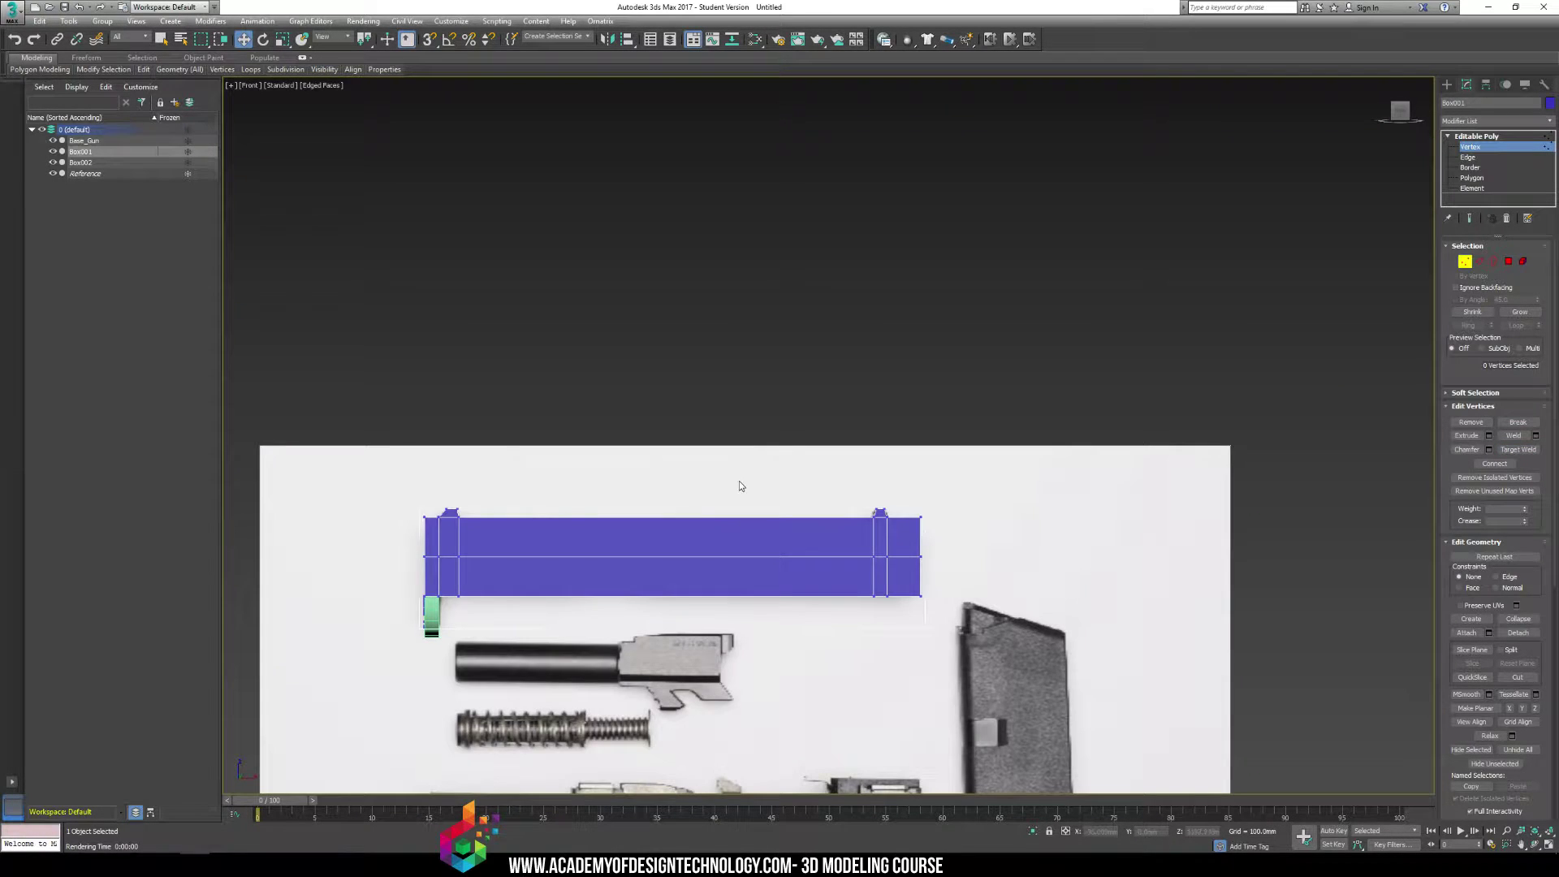
{"action": "key", "text": "l"}
{"action": "scroll", "coordinate": [742, 471], "scroll_direction": "up", "scroll_amount": 6}
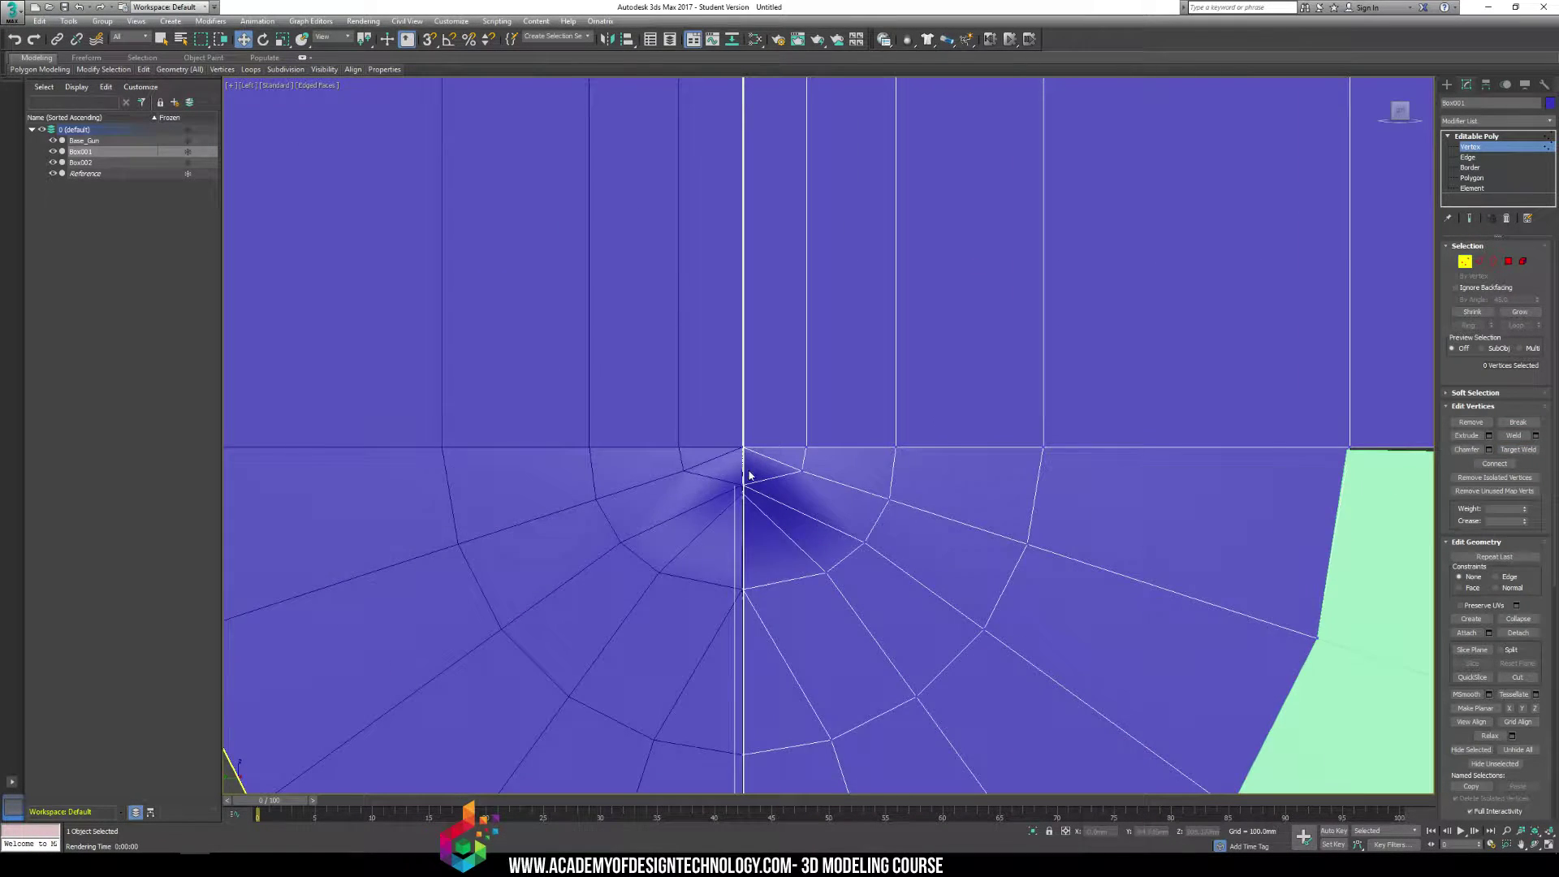
{"action": "scroll", "coordinate": [749, 475], "scroll_direction": "up", "scroll_amount": 2}
{"action": "left_click", "coordinate": [742, 488]}
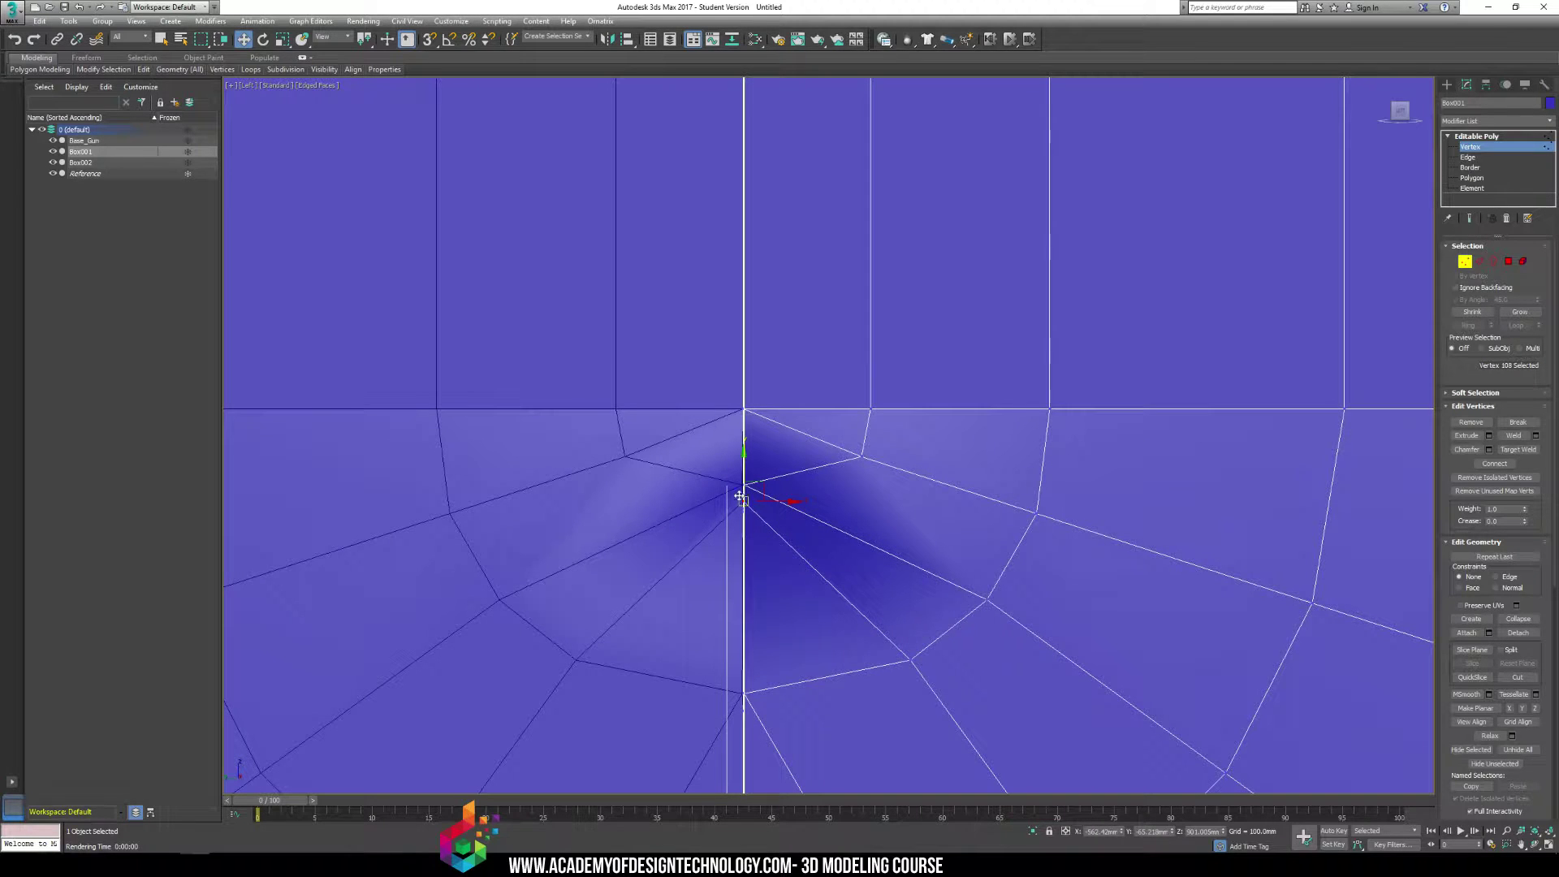
{"action": "left_click_drag", "start_coordinate": [745, 478], "coordinate": [735, 573]}
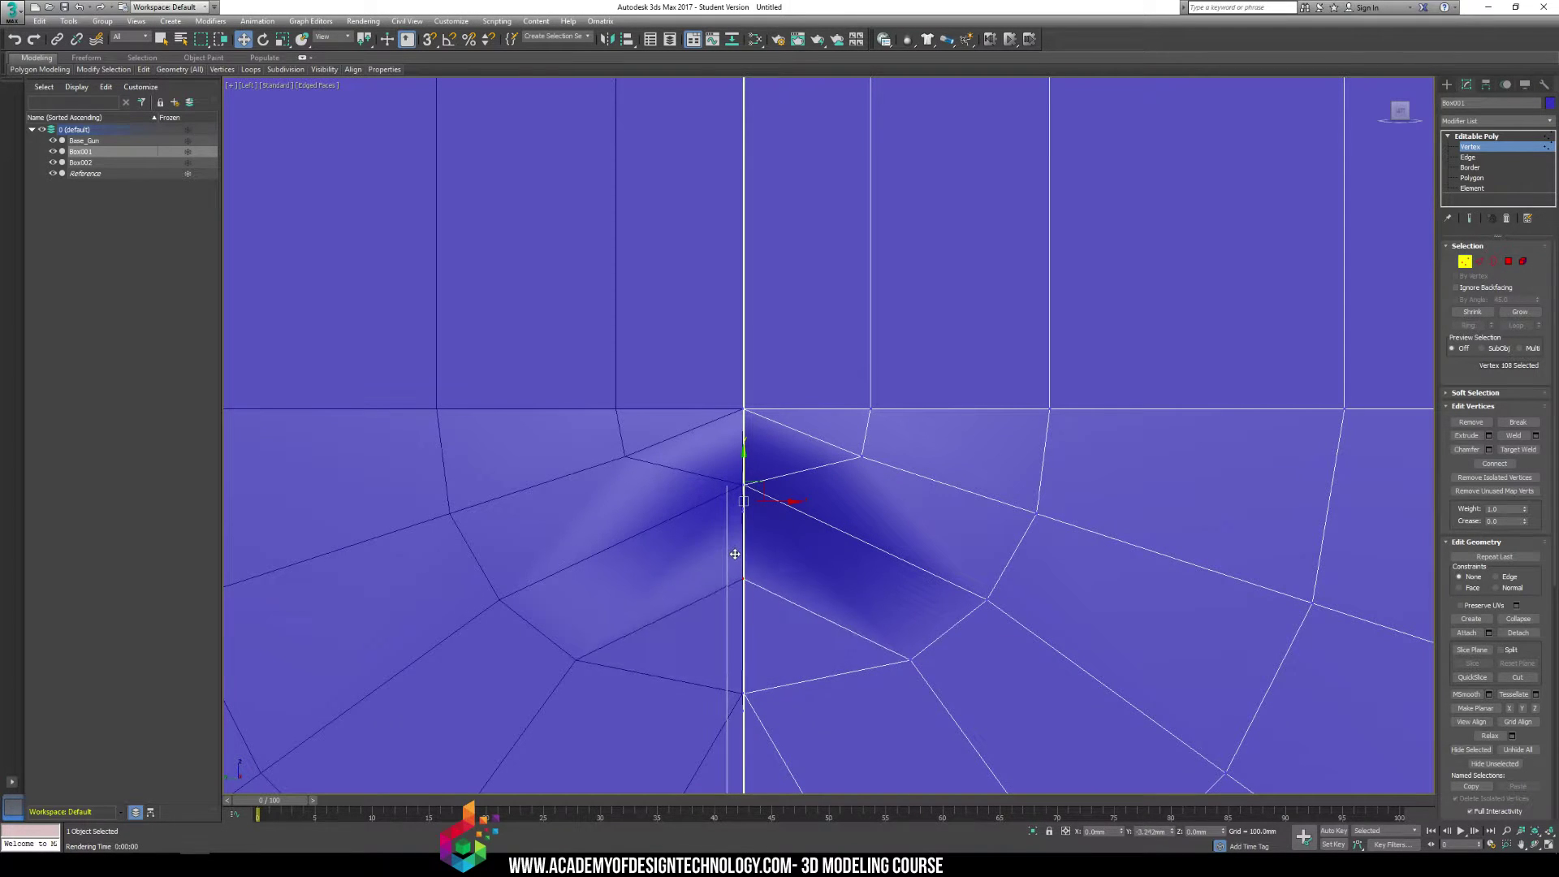
{"action": "left_click", "coordinate": [745, 485]}
{"action": "left_click_drag", "start_coordinate": [745, 461], "coordinate": [741, 489]}
{"action": "scroll", "coordinate": [741, 496], "scroll_direction": "down", "scroll_amount": 4}
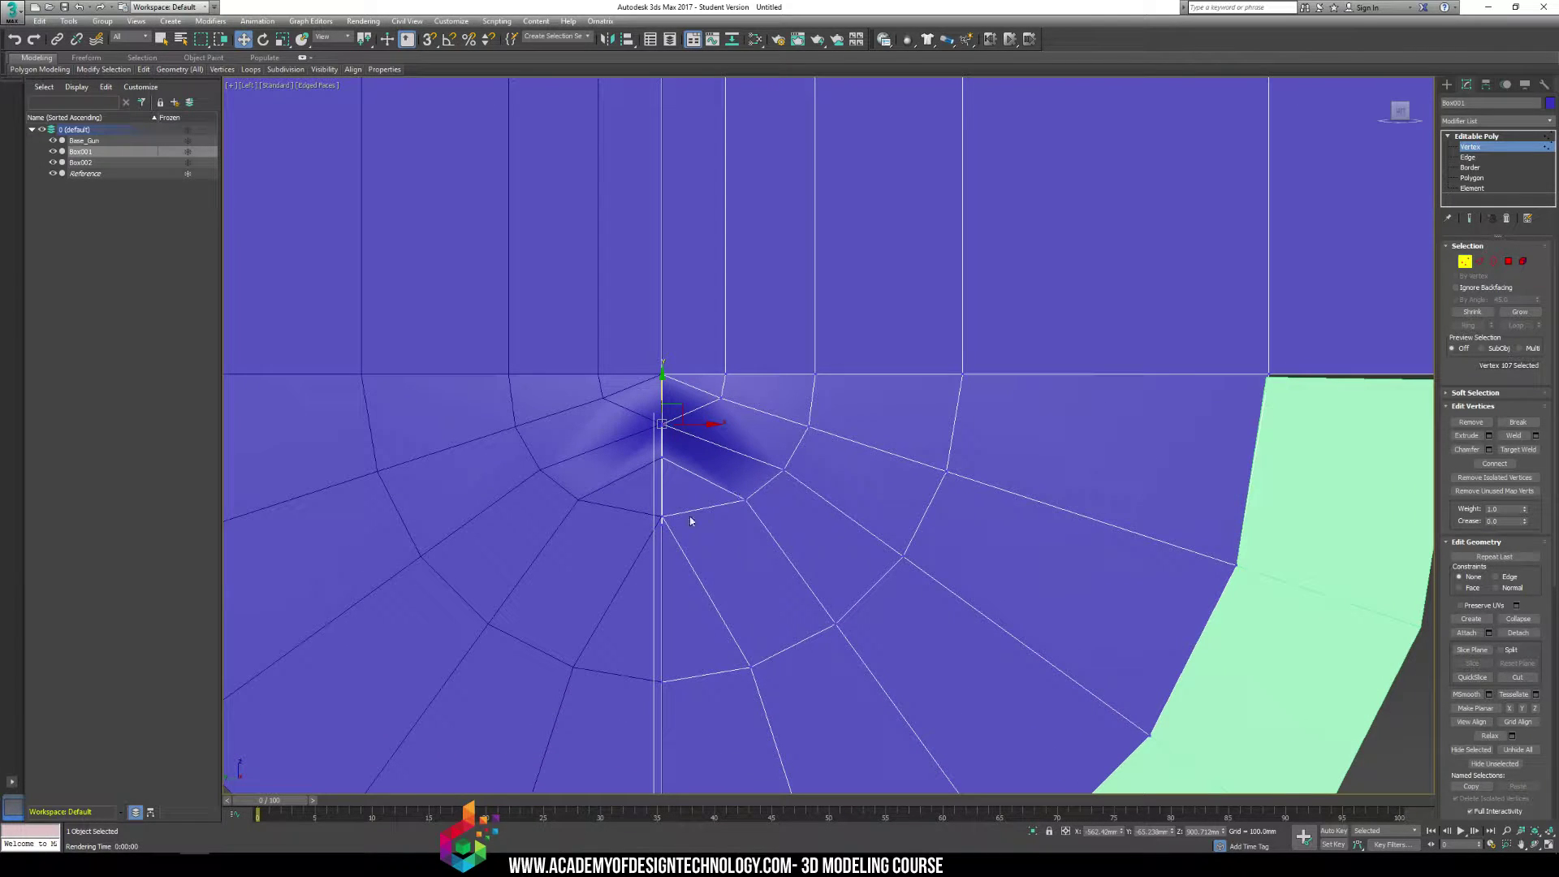
Move the lowest vertex of the inner arc down the fan's centre line, undoing the sideways moves of the centre vertices
{"action": "mouse_move", "coordinate": [664, 517]}
{"action": "left_mouse_down"}
{"action": "mouse_move", "coordinate": [699, 522]}
{"action": "mouse_move", "coordinate": [713, 557]}
{"action": "mouse_move", "coordinate": [793, 564]}
{"action": "mouse_move", "coordinate": [707, 561]}
{"action": "mouse_move", "coordinate": [725, 562]}
{"action": "left_mouse_up"}
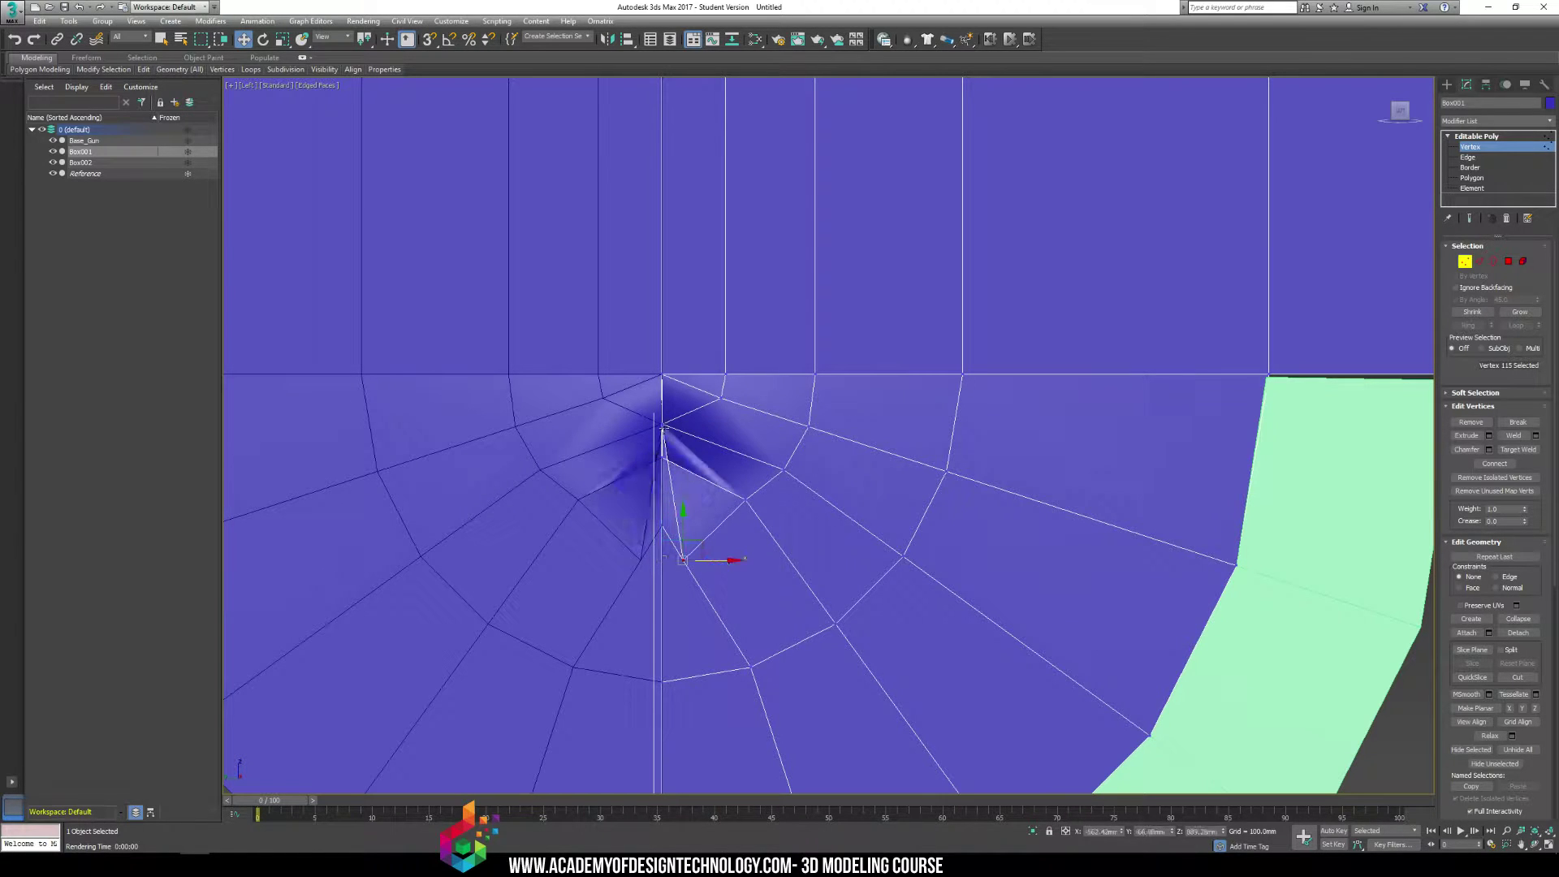
{"action": "left_click_drag", "start_coordinate": [664, 427], "coordinate": [706, 429]}
{"action": "key", "text": "ctrl+z"}
{"action": "key", "text": "ctrl+z"}
{"action": "key", "text": "ctrl+z"}
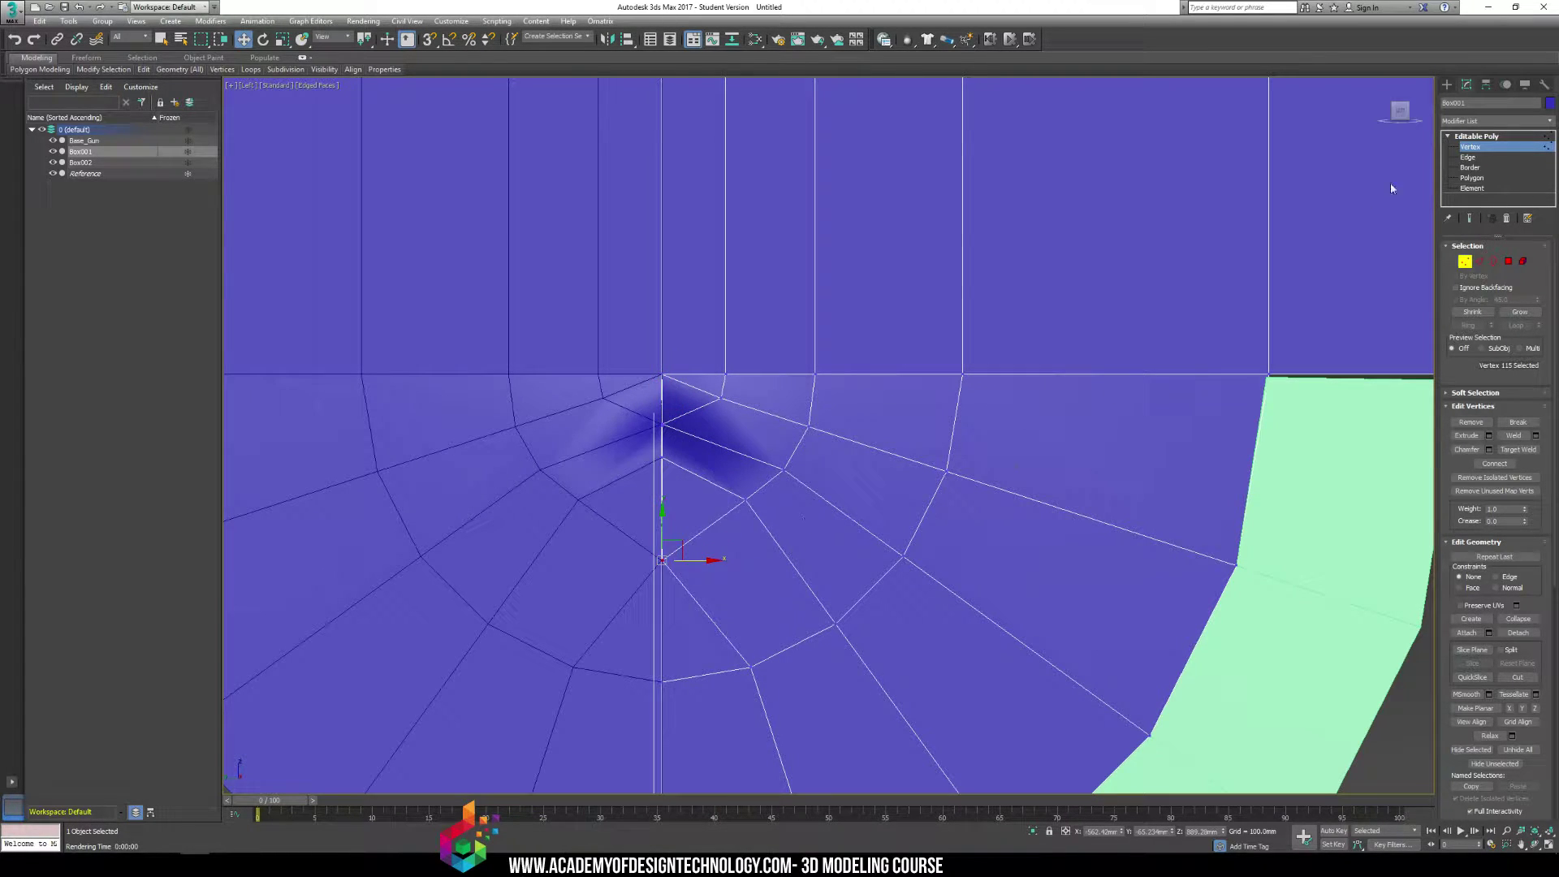
Select the stray internal polygons along the fan's centre seam in the left view and delete them
{"action": "left_click", "coordinate": [1469, 177]}
{"action": "scroll", "coordinate": [728, 411], "scroll_direction": "down", "scroll_amount": 5}
{"action": "middle_click_drag", "start_coordinate": [739, 262], "coordinate": [728, 410]}
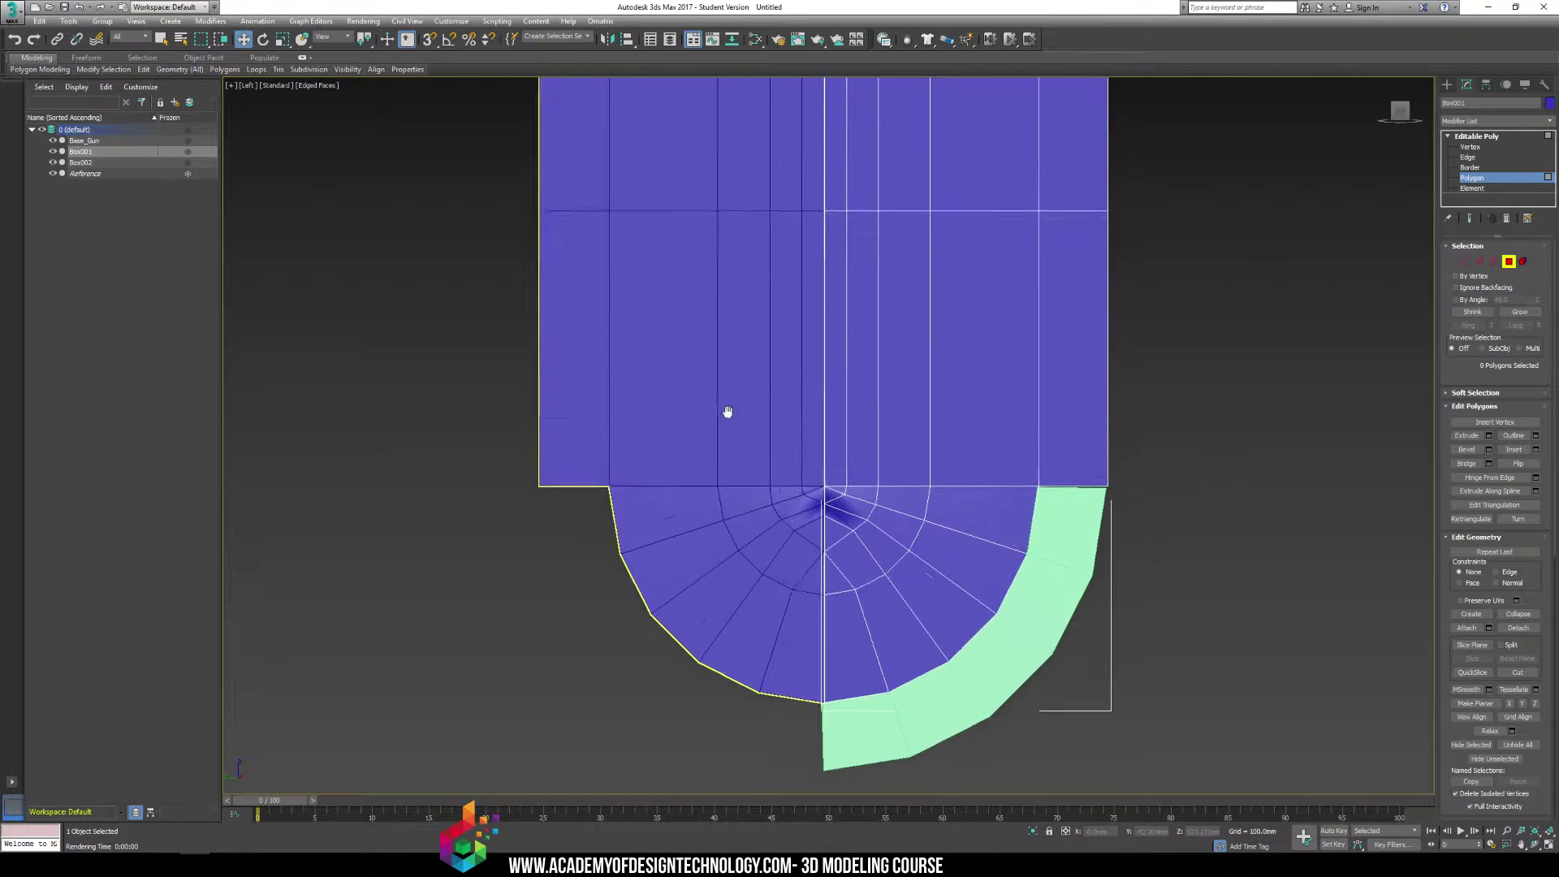
{"action": "scroll", "coordinate": [727, 410], "scroll_direction": "down", "scroll_amount": 3}
{"action": "middle_click_drag", "start_coordinate": [758, 315], "coordinate": [754, 380]}
{"action": "left_click", "coordinate": [786, 587]}
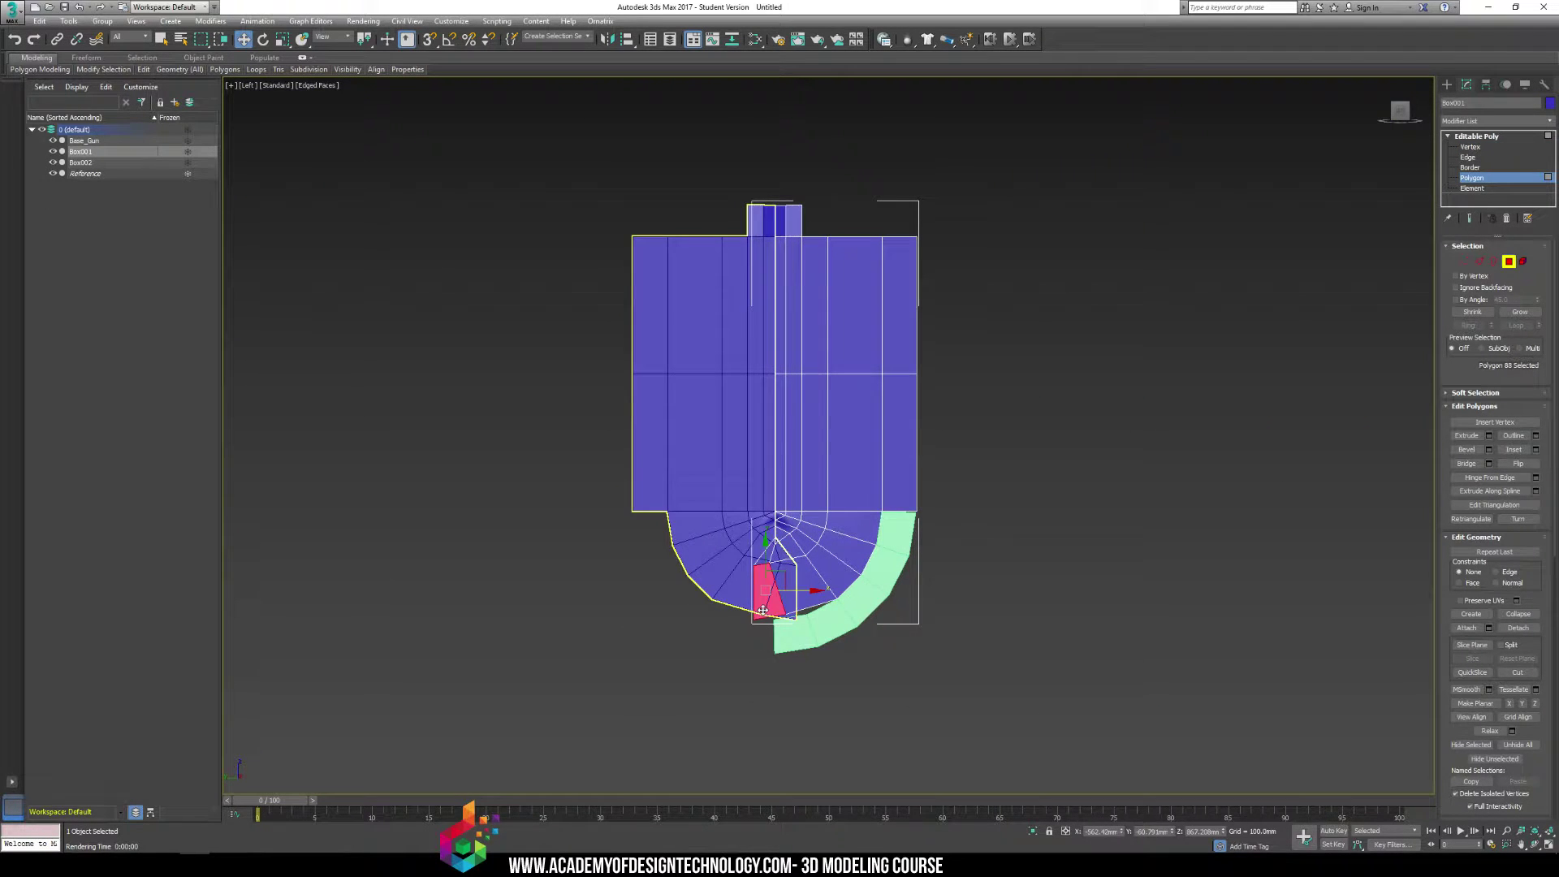
{"action": "left_click_drag", "start_coordinate": [773, 242], "coordinate": [876, 686]}
{"action": "middle_click_drag", "start_coordinate": [832, 499], "coordinate": [841, 458]}
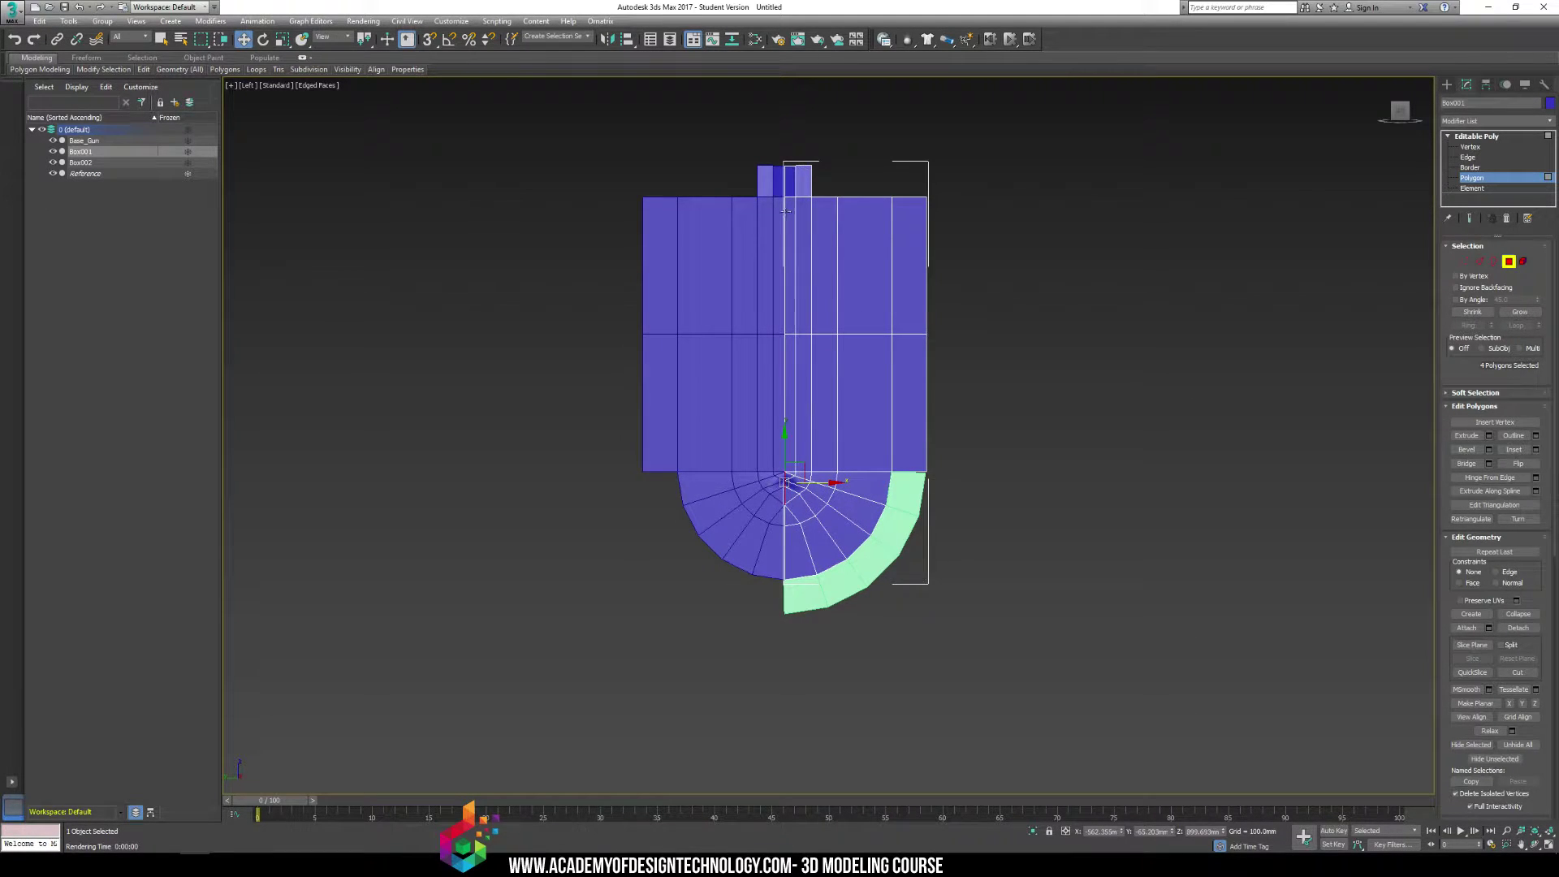
{"action": "key", "text": "Delete"}
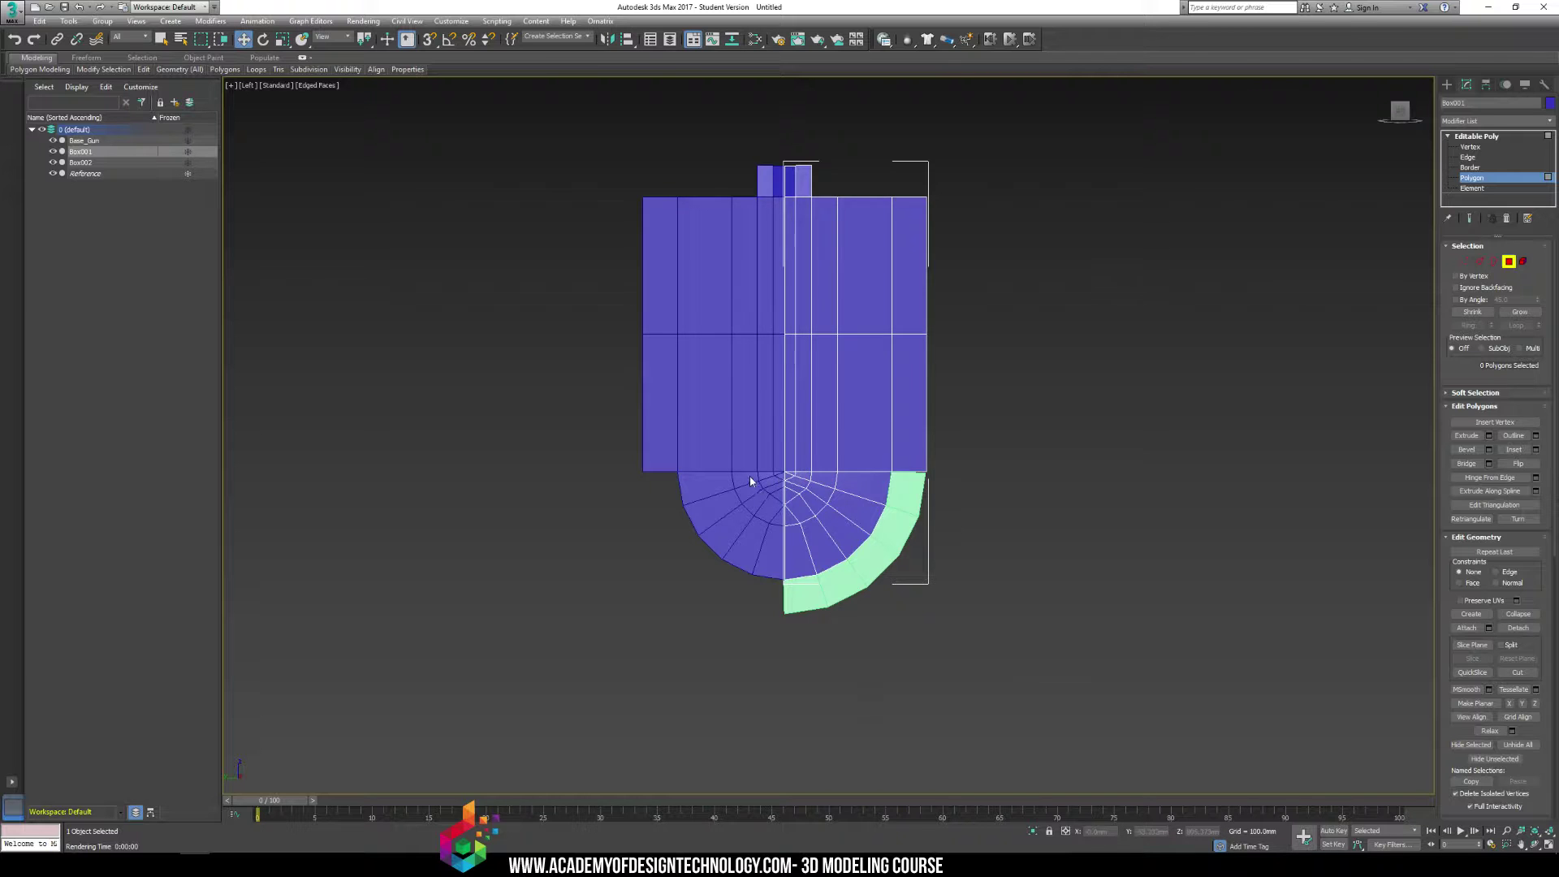
Check the cleaned-up centre seam of the fan in a test render of the left view
{"action": "scroll", "coordinate": [750, 482], "scroll_direction": "up", "scroll_amount": 8}
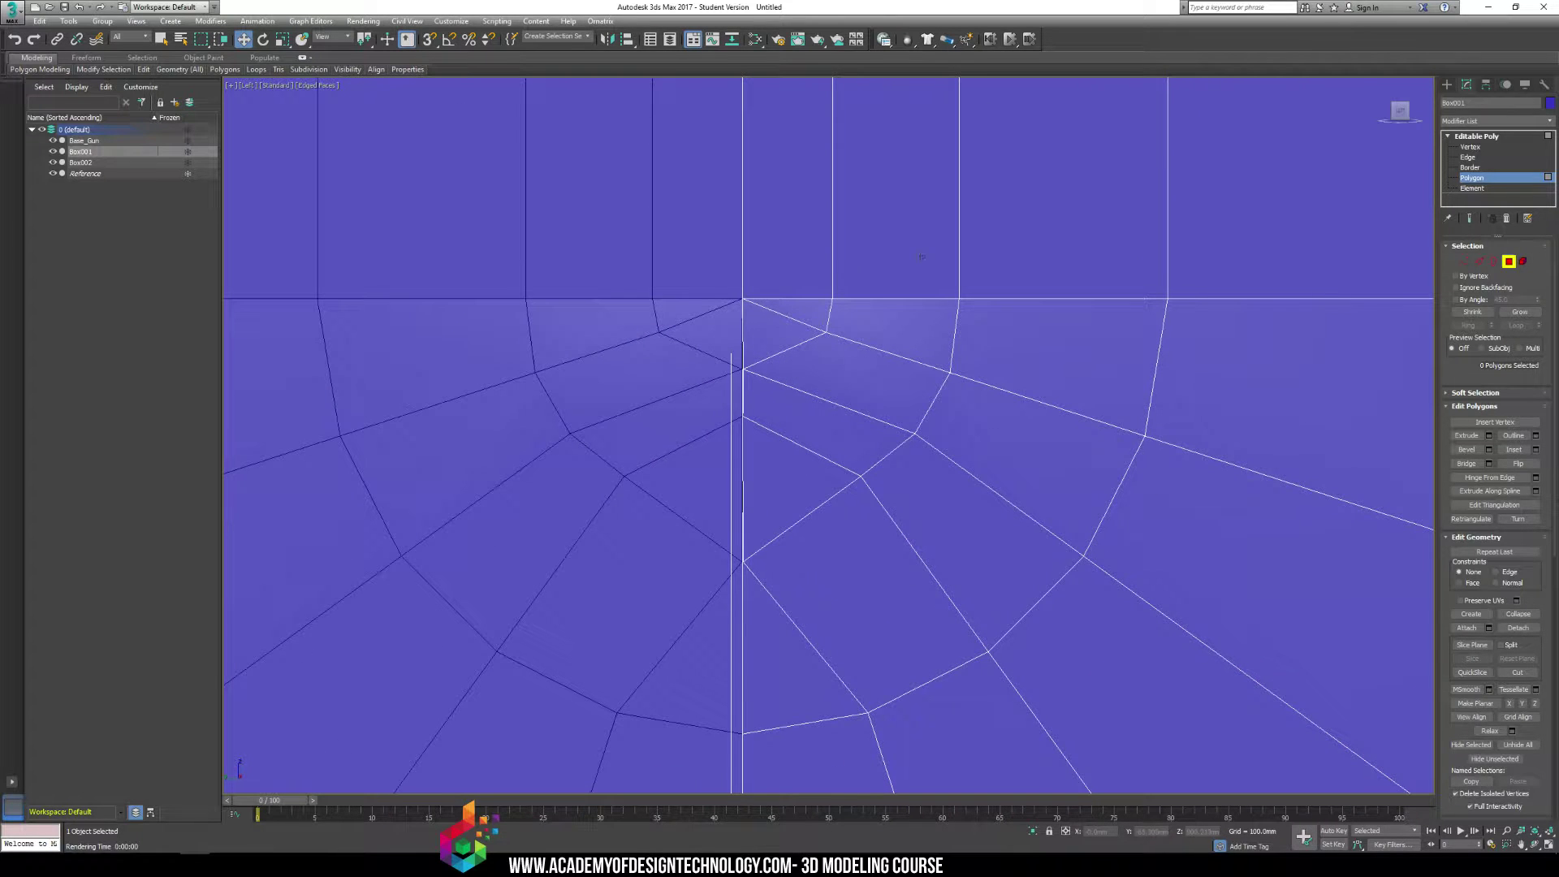
{"action": "scroll", "coordinate": [857, 398], "scroll_direction": "down", "scroll_amount": 5}
{"action": "key", "text": "shift+q"}
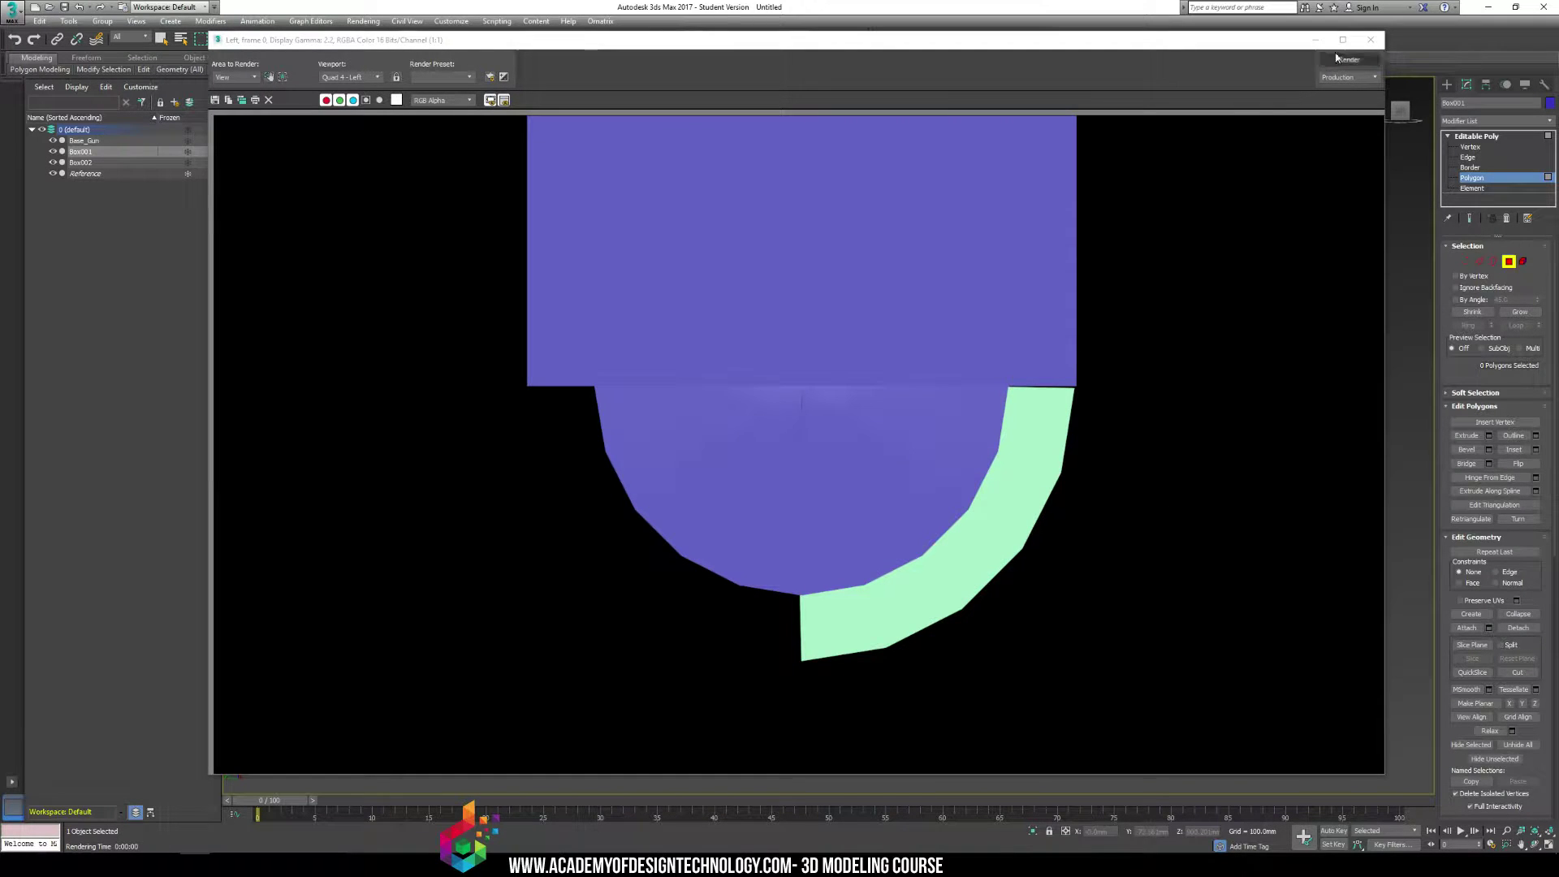
{"action": "left_click", "coordinate": [1371, 40]}
Select the slide half's centre-line vertices and examine their alignment close up at the fan's centre
{"action": "left_click", "coordinate": [1470, 148]}
{"action": "middle_click_drag", "start_coordinate": [824, 343], "coordinate": [825, 455]}
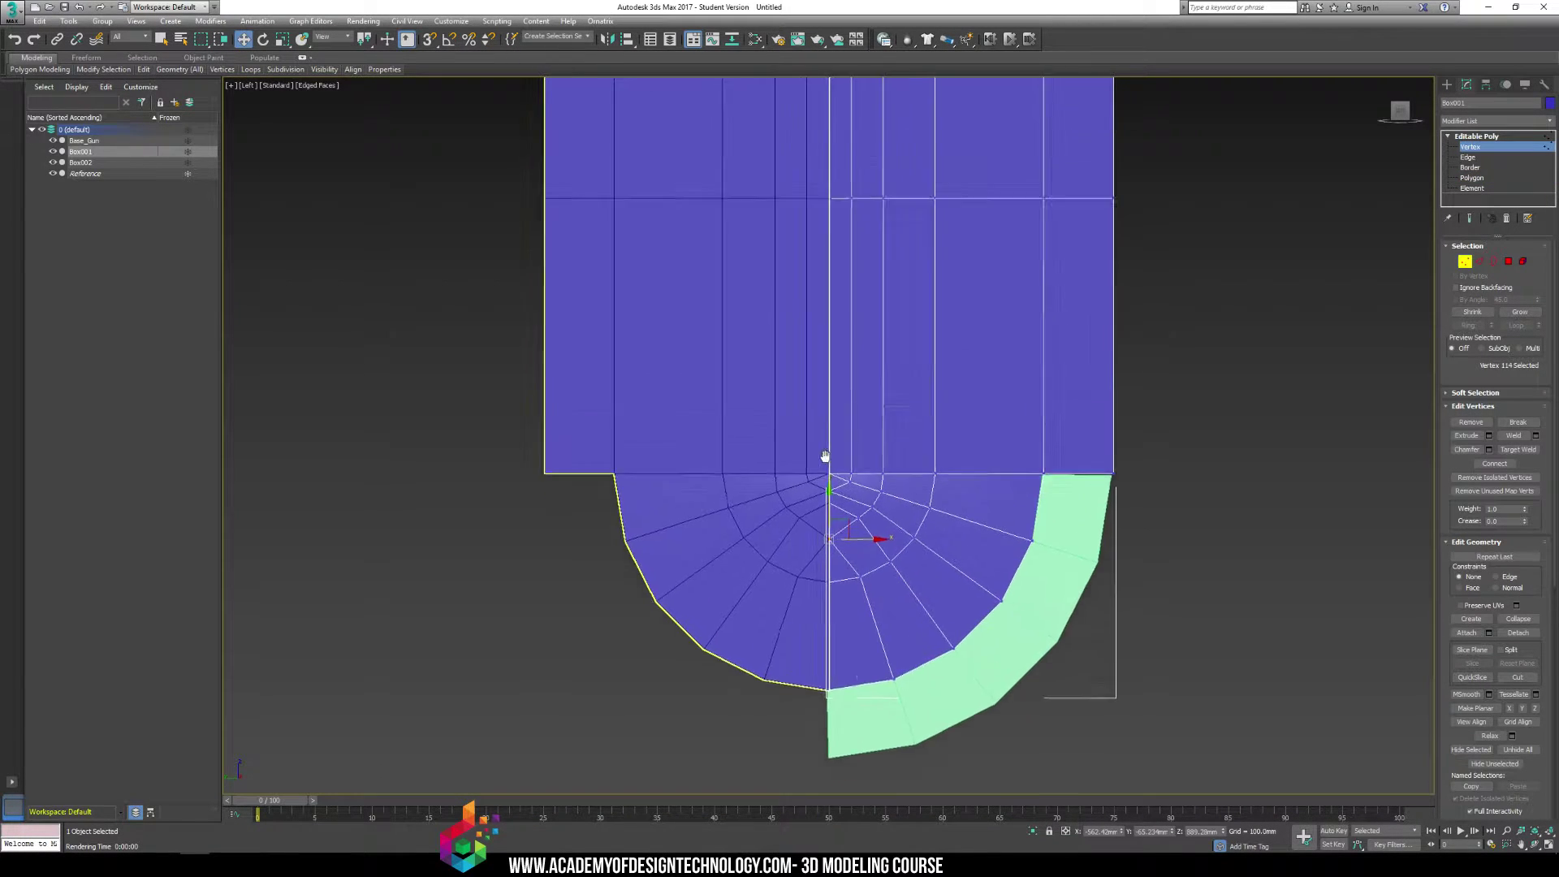
{"action": "scroll", "coordinate": [819, 384], "scroll_direction": "down", "scroll_amount": 4}
{"action": "left_click_drag", "start_coordinate": [848, 688], "coordinate": [843, 694]}
{"action": "scroll", "coordinate": [832, 613], "scroll_direction": "up", "scroll_amount": 5}
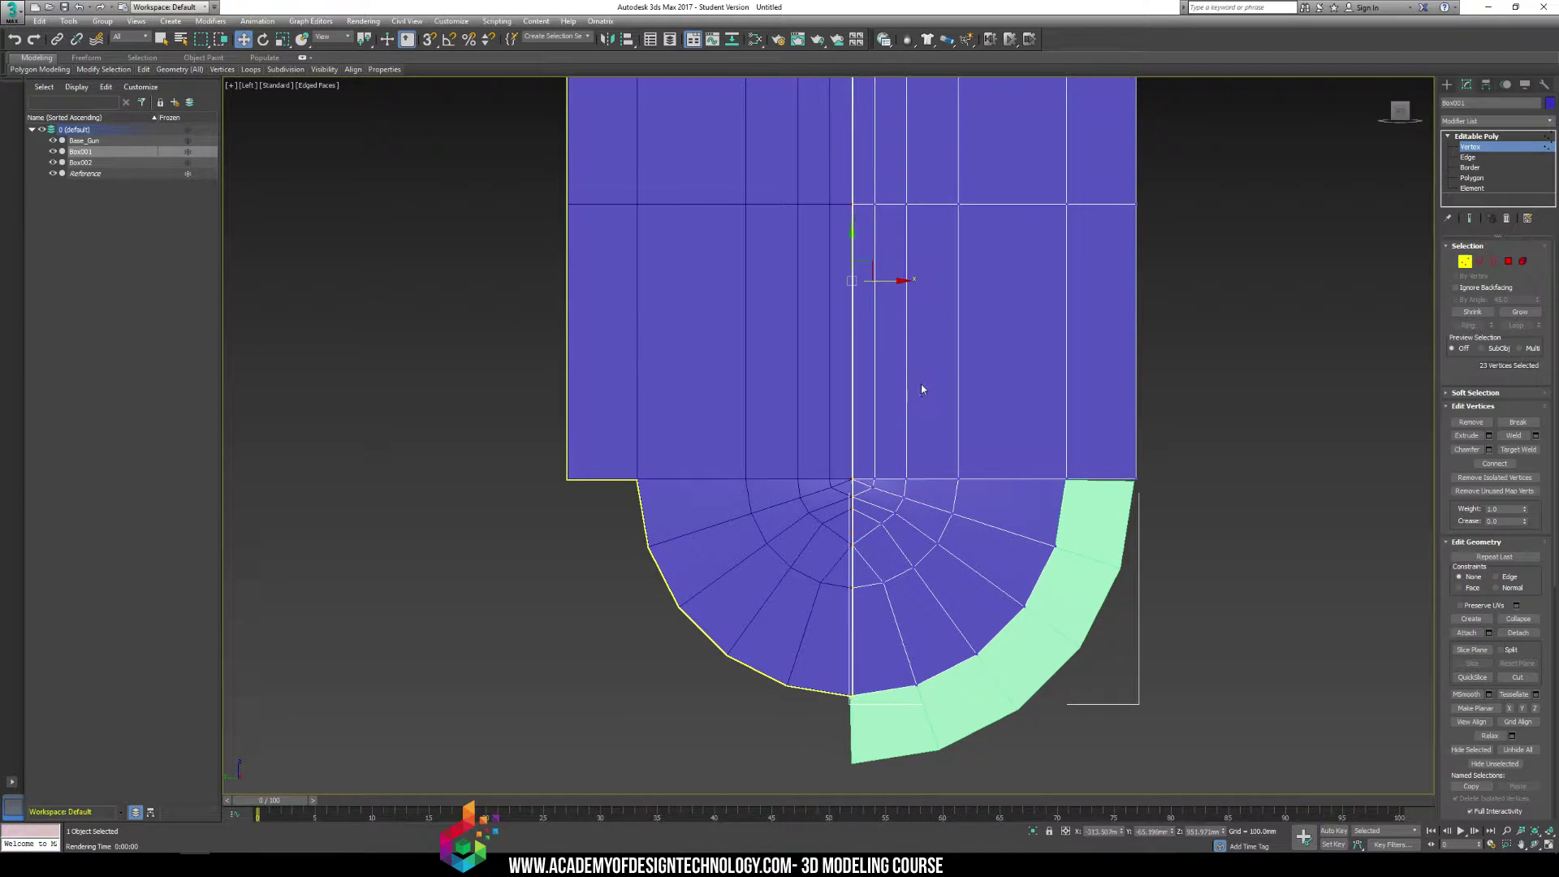
{"action": "key", "text": "r"}
{"action": "scroll", "coordinate": [853, 366], "scroll_direction": "up", "scroll_amount": 6}
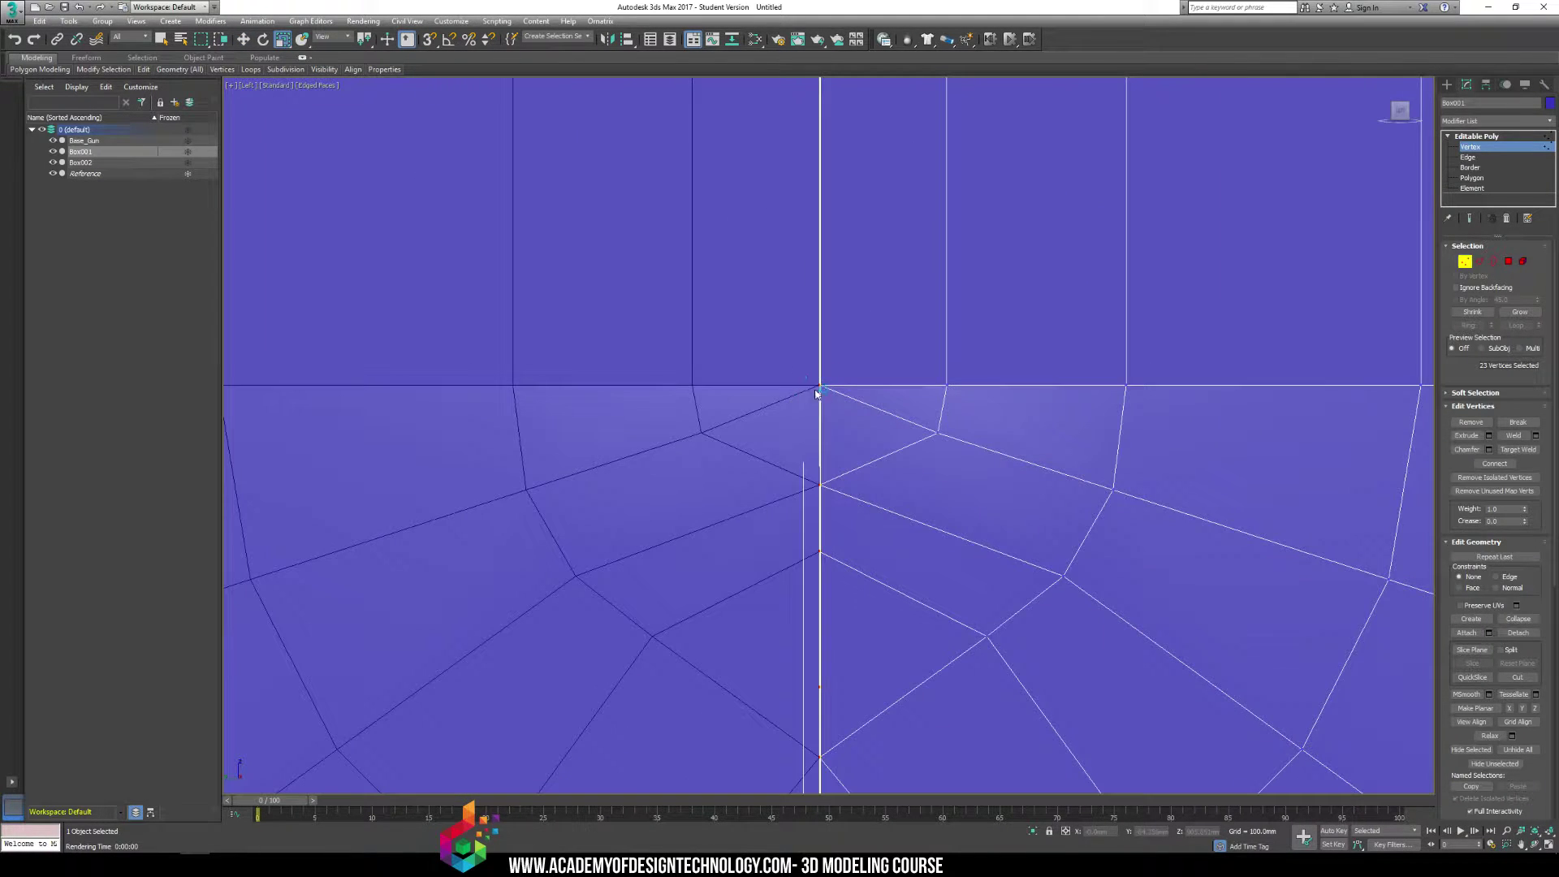
{"action": "scroll", "coordinate": [899, 397], "scroll_direction": "up", "scroll_amount": 2}
Move the inner-arc vertices on the editable half of the fan closer to the centre line to even out the arc
{"action": "left_click", "coordinate": [912, 368]}
{"action": "key", "text": "w"}
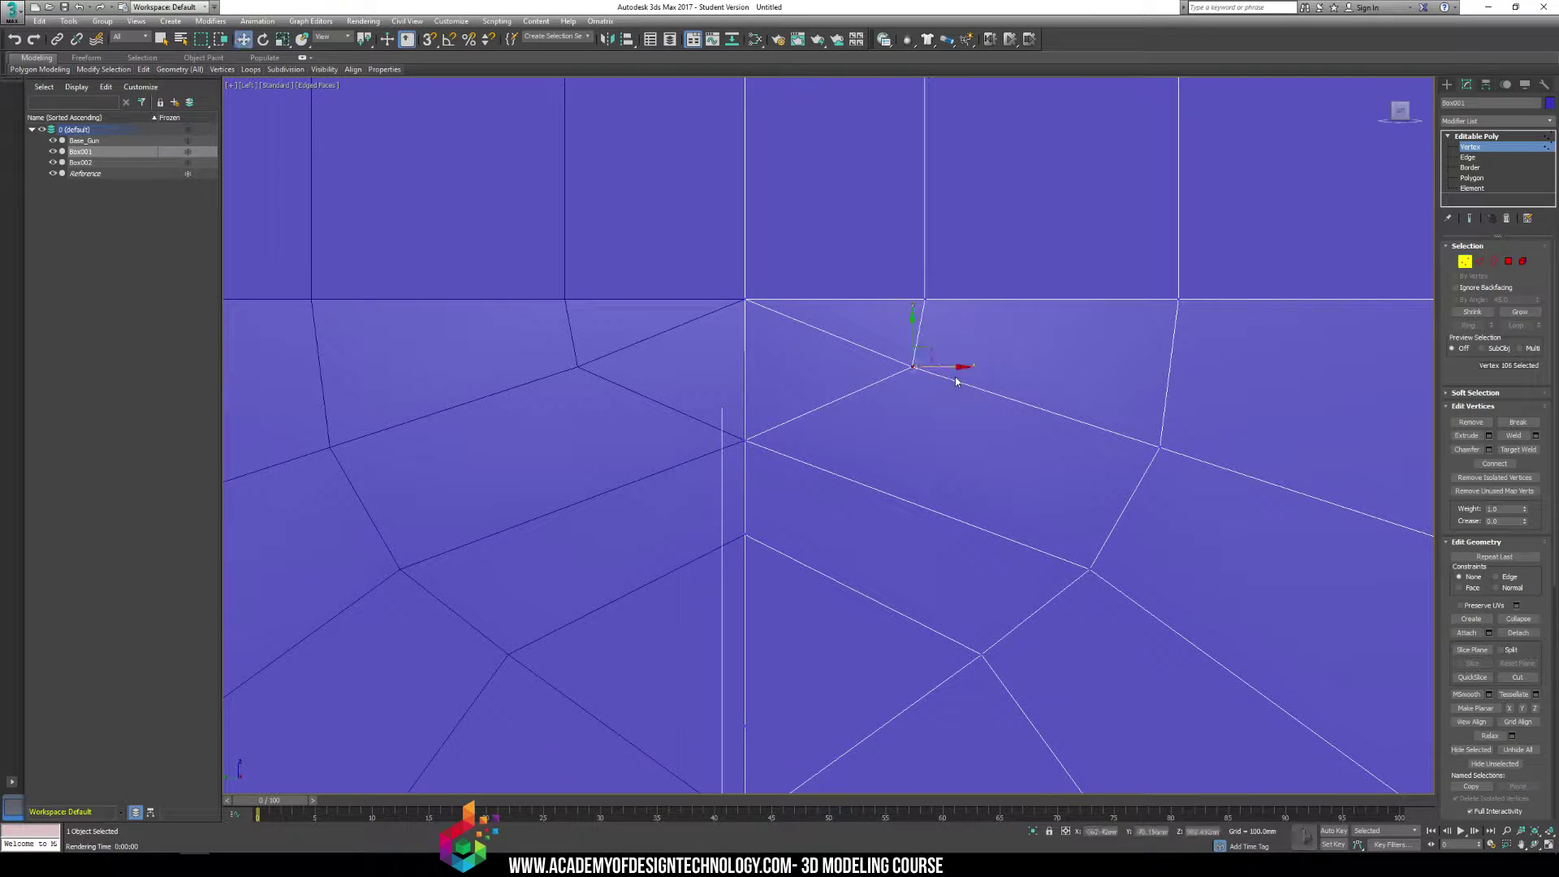
{"action": "left_click_drag", "start_coordinate": [942, 367], "coordinate": [888, 366]}
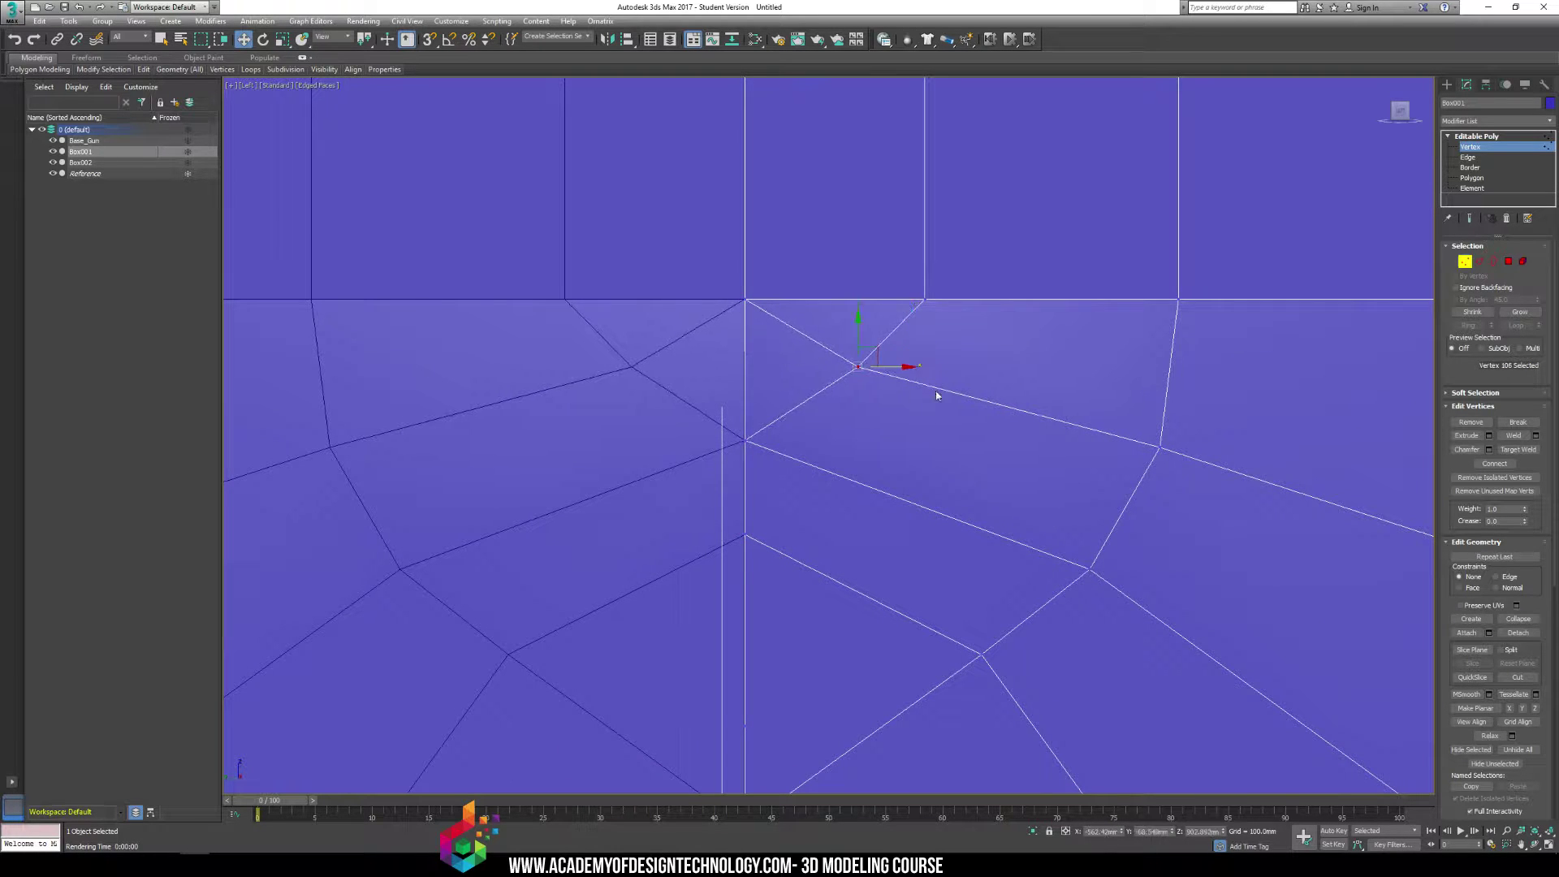
{"action": "left_click", "coordinate": [1161, 447]}
{"action": "middle_click_drag", "start_coordinate": [943, 616], "coordinate": [937, 483]}
{"action": "left_click", "coordinate": [974, 522]}
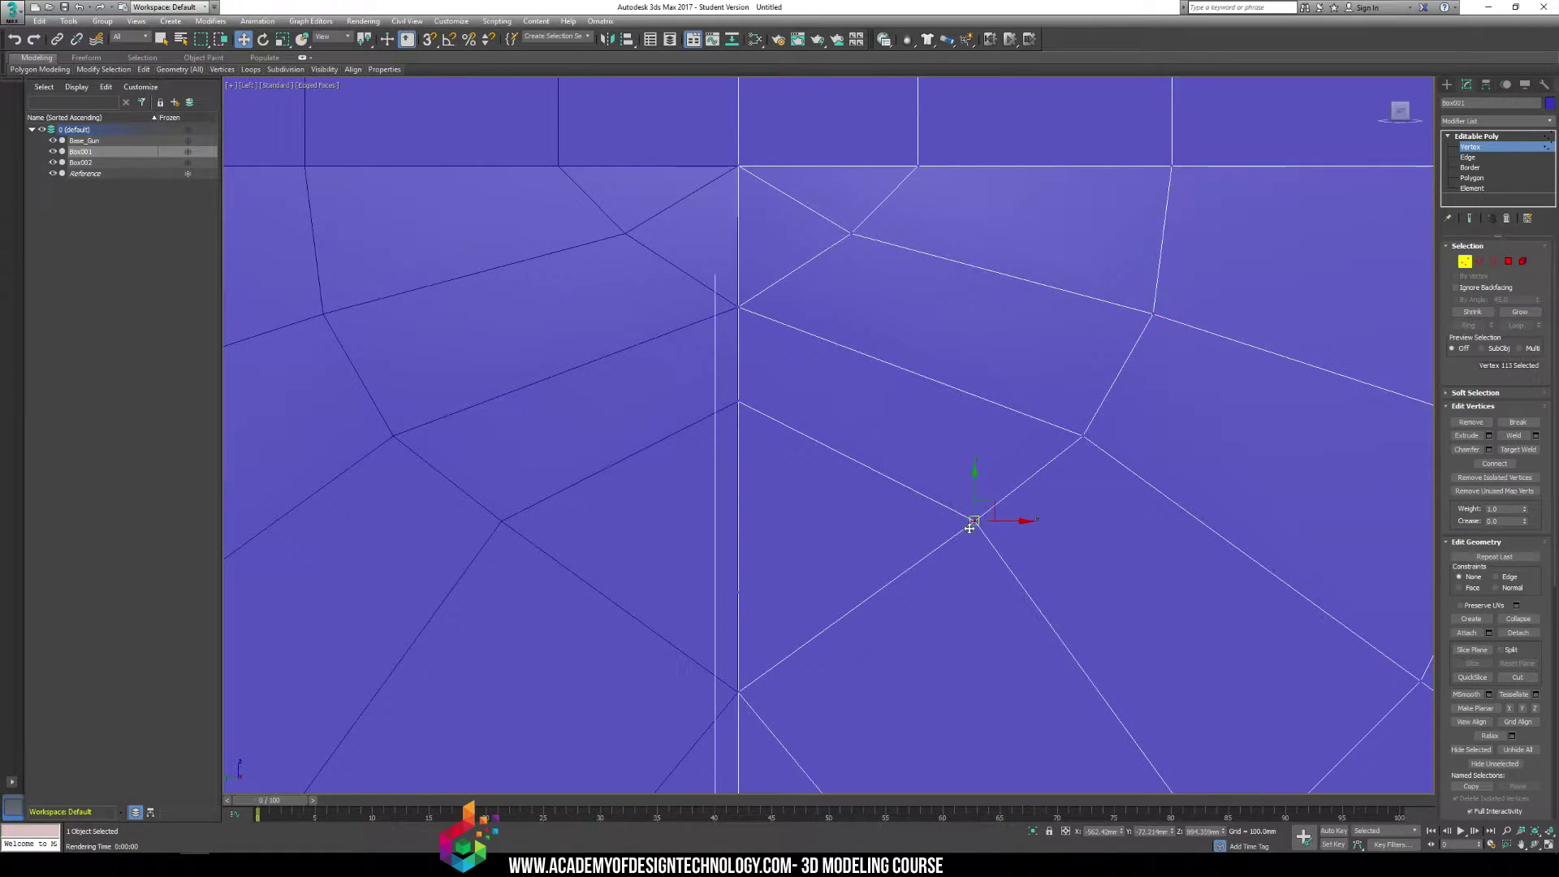
{"action": "left_click_drag", "start_coordinate": [961, 540], "coordinate": [902, 594]}
{"action": "left_click_drag", "start_coordinate": [1079, 441], "coordinate": [1048, 457]}
Move the two upper centre-line vertices below the fan's centre slightly down, and check the slide in a test render
{"action": "mouse_move", "coordinate": [738, 307]}
{"action": "left_mouse_down"}
{"action": "mouse_move", "coordinate": [738, 220]}
{"action": "mouse_move", "coordinate": [714, 308]}
{"action": "left_mouse_up"}
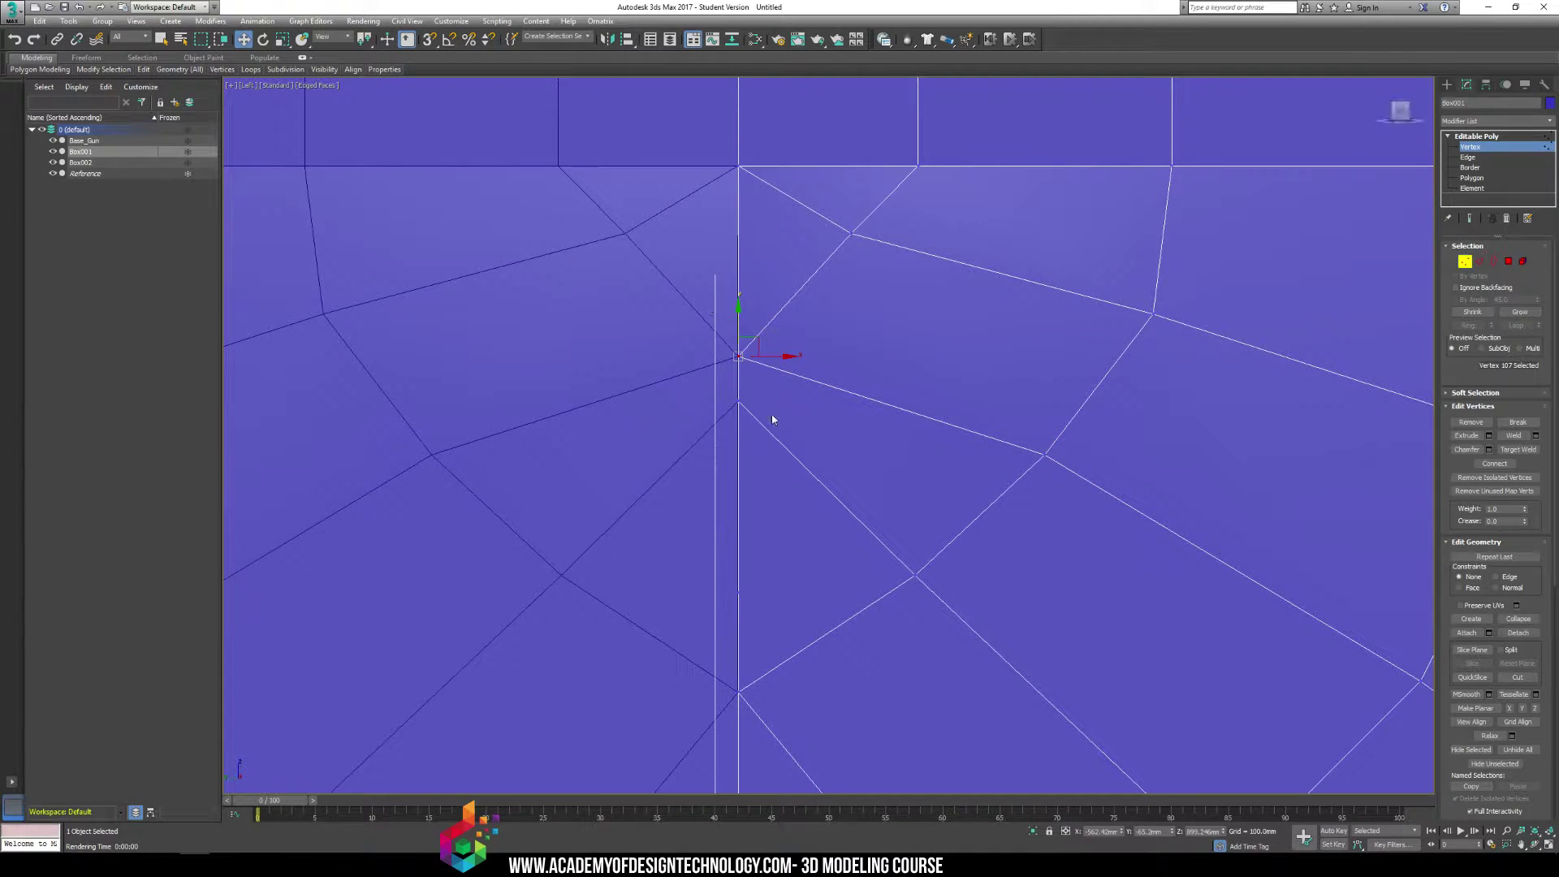
{"action": "left_click", "coordinate": [735, 408]}
{"action": "left_click", "coordinate": [738, 401]}
{"action": "left_click_drag", "start_coordinate": [738, 397], "coordinate": [742, 439]}
{"action": "middle_click_drag", "start_coordinate": [742, 439], "coordinate": [803, 430], "text": "alt"}
{"action": "scroll", "coordinate": [749, 434], "scroll_direction": "down", "scroll_amount": 7}
{"action": "key", "text": "shift+q"}
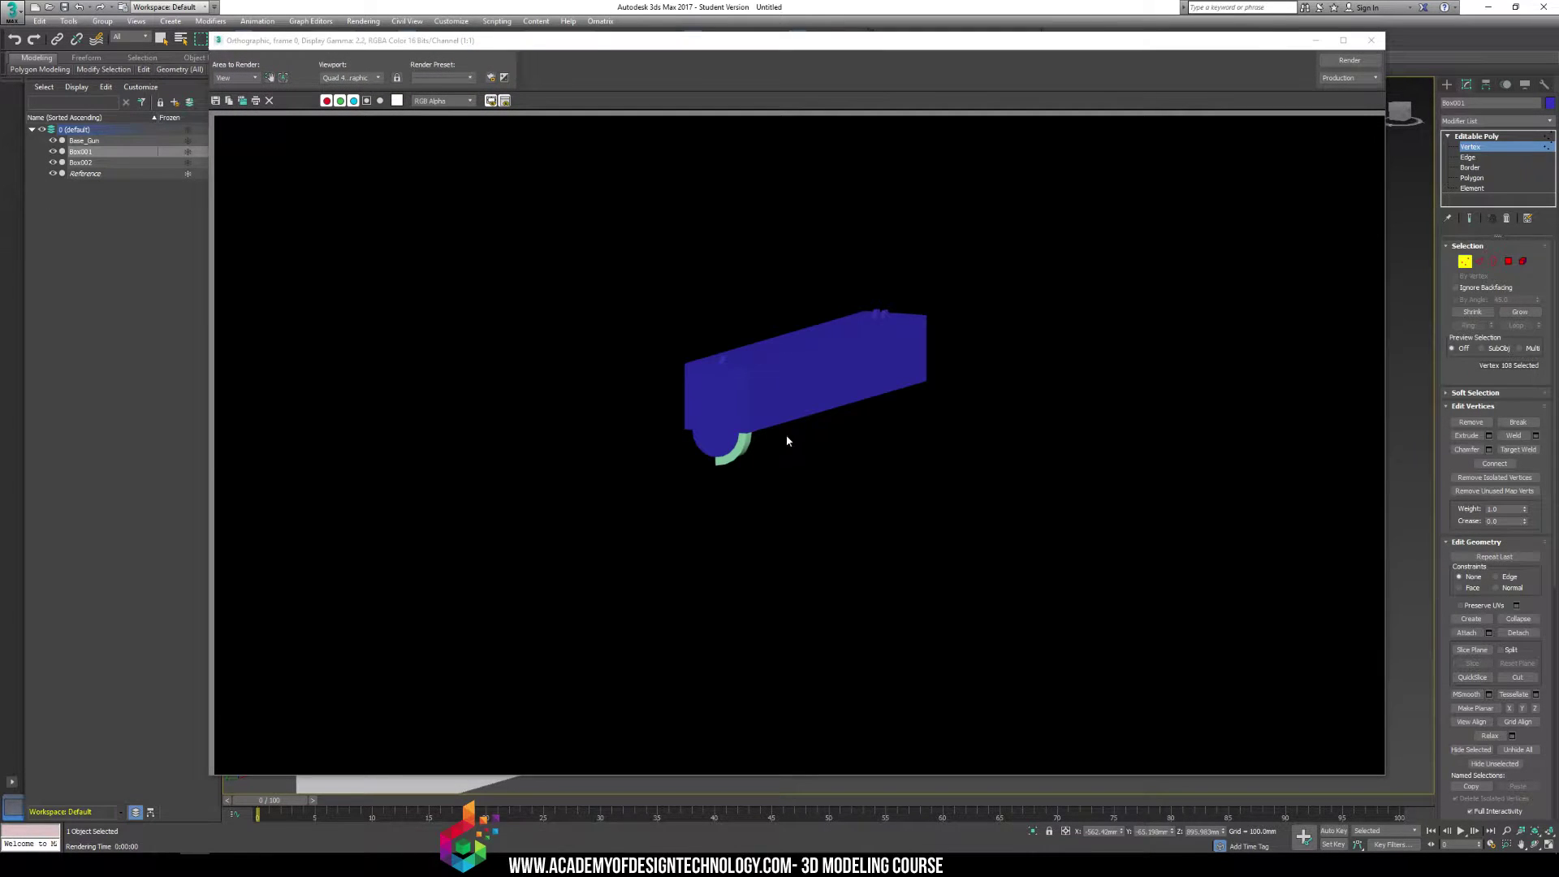
{"action": "left_click", "coordinate": [1372, 40]}
Switch to the perspective view and hide Base_Gun, the green curved piece under the slide's front
{"action": "scroll", "coordinate": [1054, 331], "scroll_direction": "up", "scroll_amount": 6}
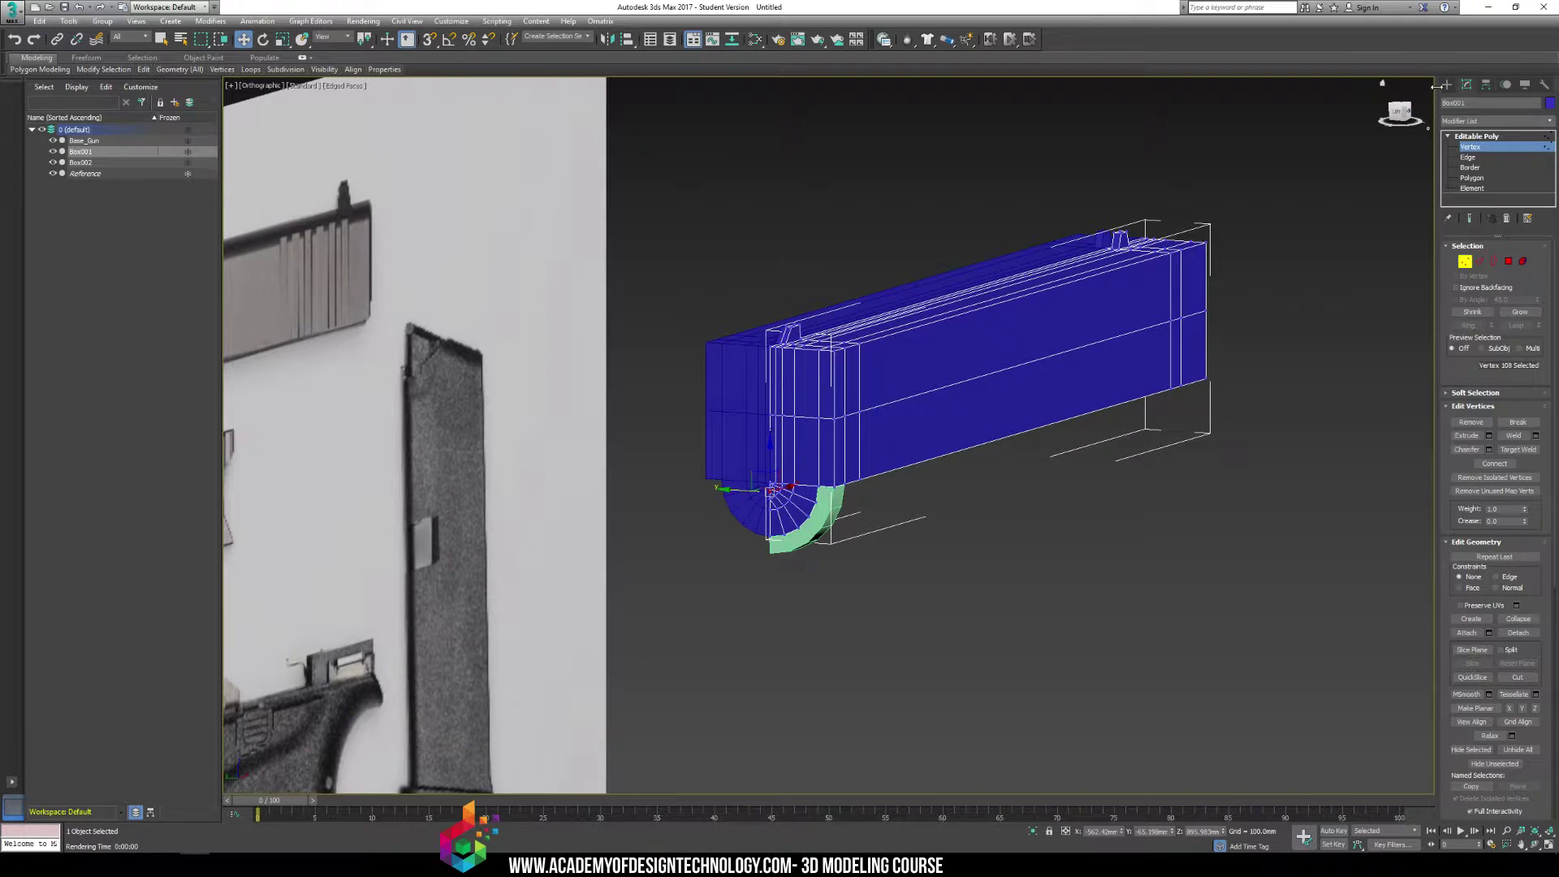
{"action": "left_click", "coordinate": [1447, 85]}
{"action": "key", "text": "p"}
{"action": "left_click", "coordinate": [912, 580]}
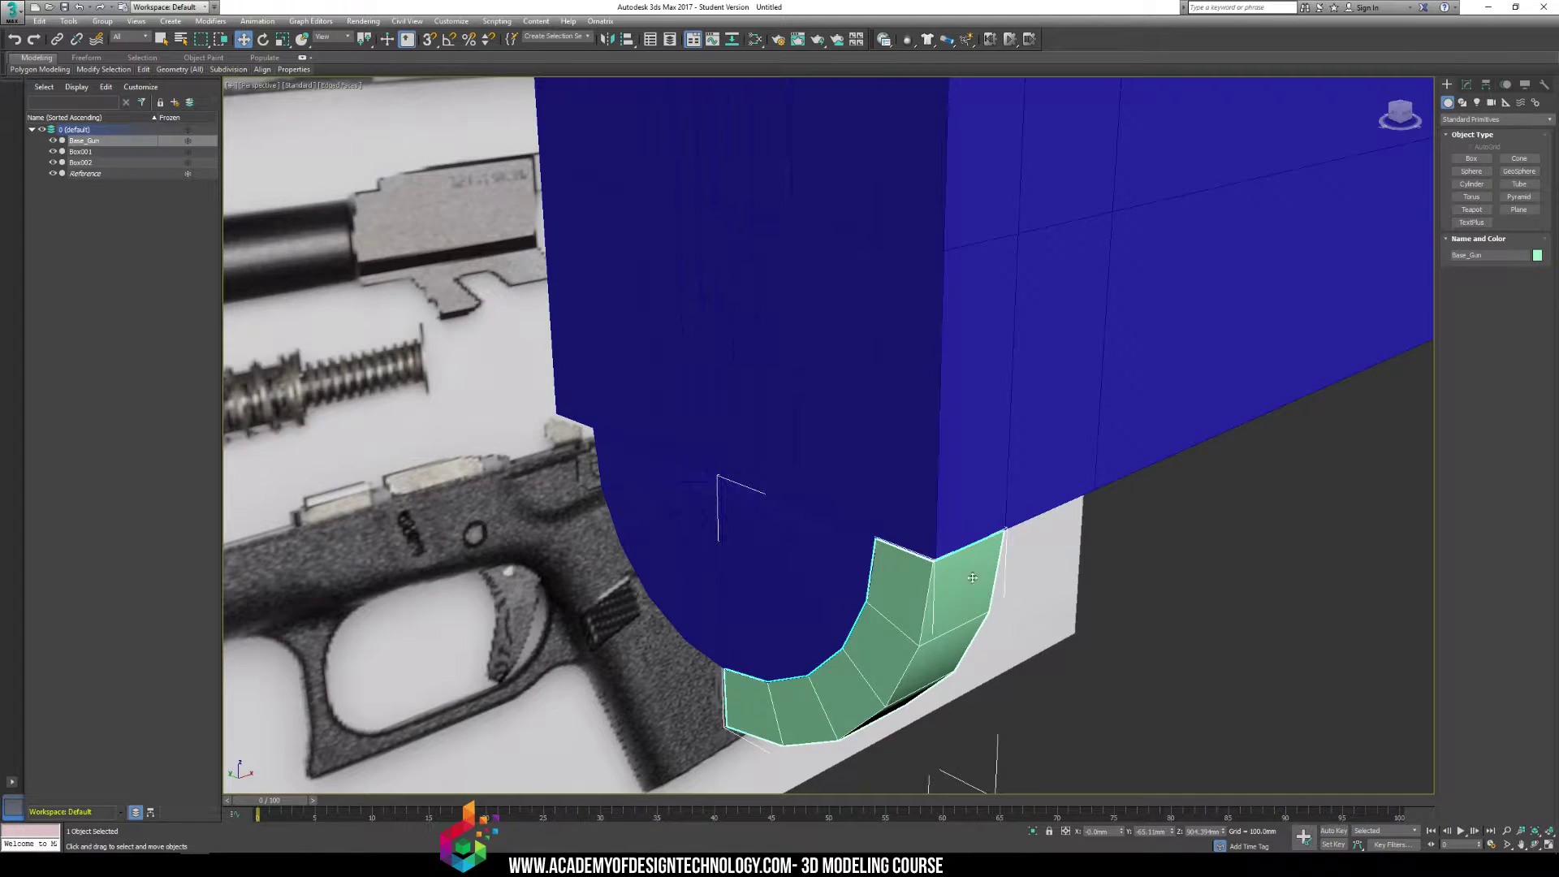
{"action": "scroll", "coordinate": [966, 572], "scroll_direction": "down", "scroll_amount": 4}
{"action": "middle_click_drag", "start_coordinate": [944, 566], "coordinate": [887, 546], "text": "alt"}
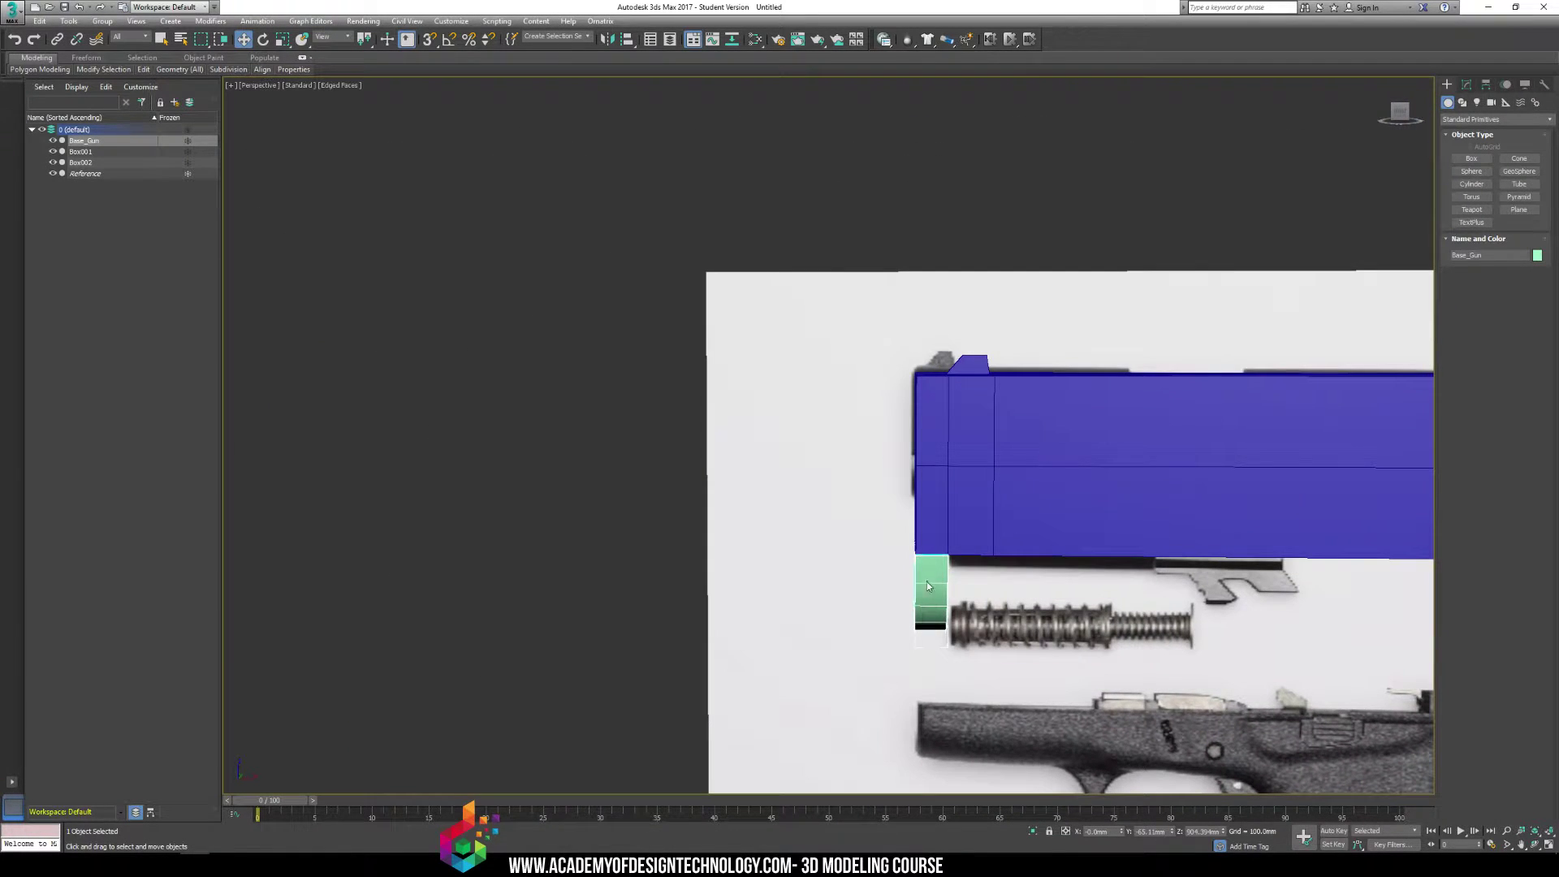
{"action": "right_click", "coordinate": [927, 581]}
{"action": "mouse_move", "coordinate": [1127, 555]}
{"action": "middle_mouse_down", "text": "alt"}
{"action": "mouse_move", "coordinate": [1235, 553]}
{"action": "mouse_move", "coordinate": [1152, 564]}
{"action": "middle_mouse_up", "text": "alt"}
{"action": "right_click", "coordinate": [859, 584]}
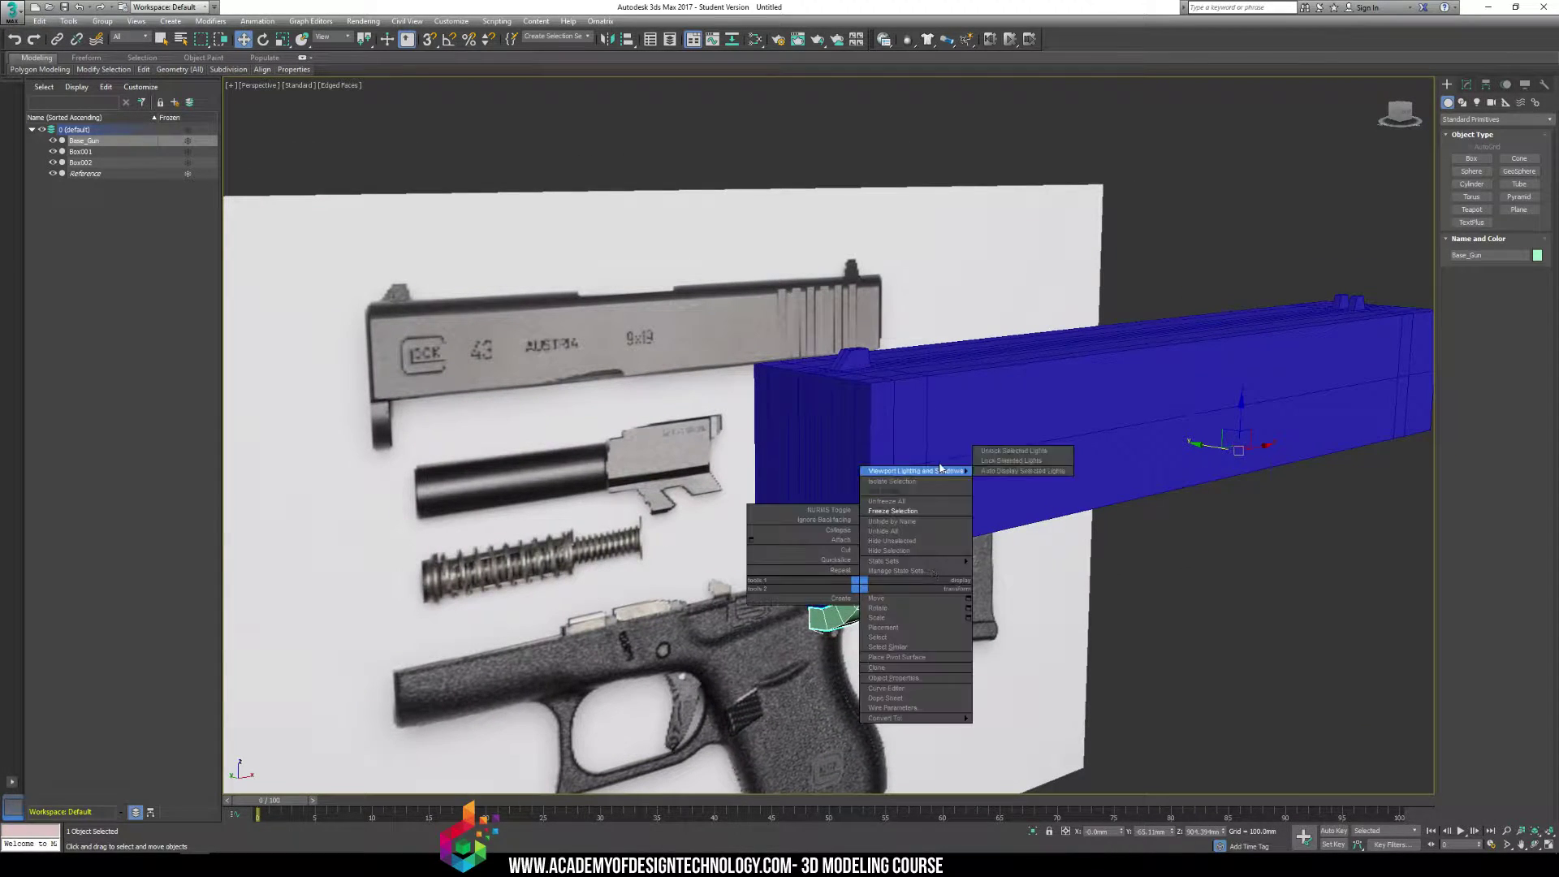
{"action": "left_click", "coordinate": [893, 551]}
Select the five outer arc edges on the slide half's fan-shaped front and extrude them backwards along the slide
{"action": "left_click", "coordinate": [893, 455]}
{"action": "middle_click_drag", "start_coordinate": [893, 454], "coordinate": [751, 477], "text": "alt"}
{"action": "scroll", "coordinate": [636, 377], "scroll_direction": "up", "scroll_amount": 5}
{"action": "middle_click_drag", "start_coordinate": [637, 376], "coordinate": [874, 317], "text": "alt"}
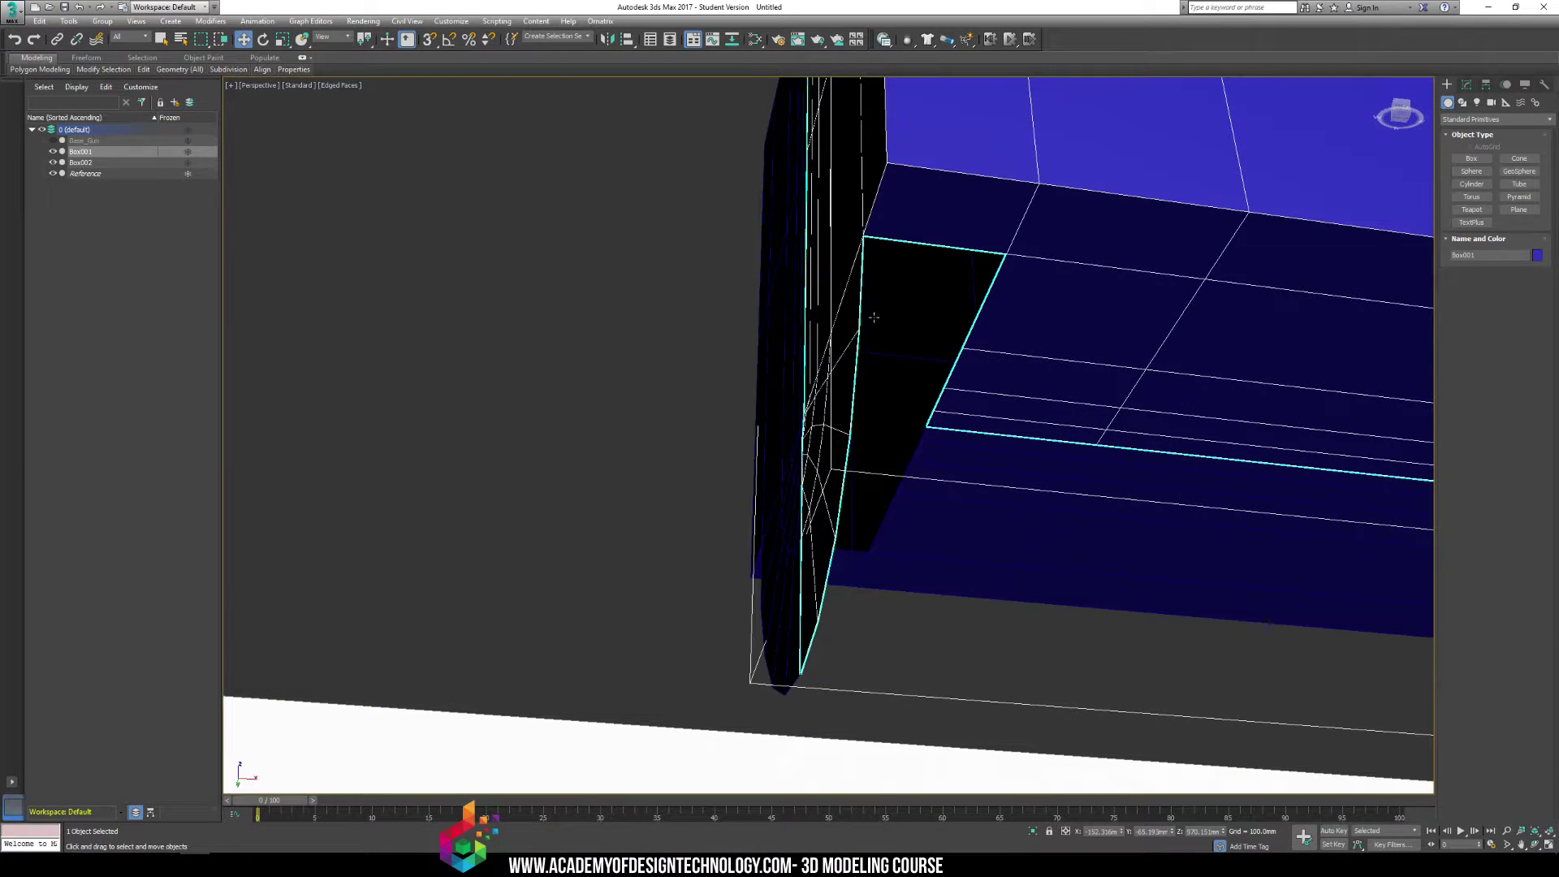
{"action": "left_click", "coordinate": [1466, 85]}
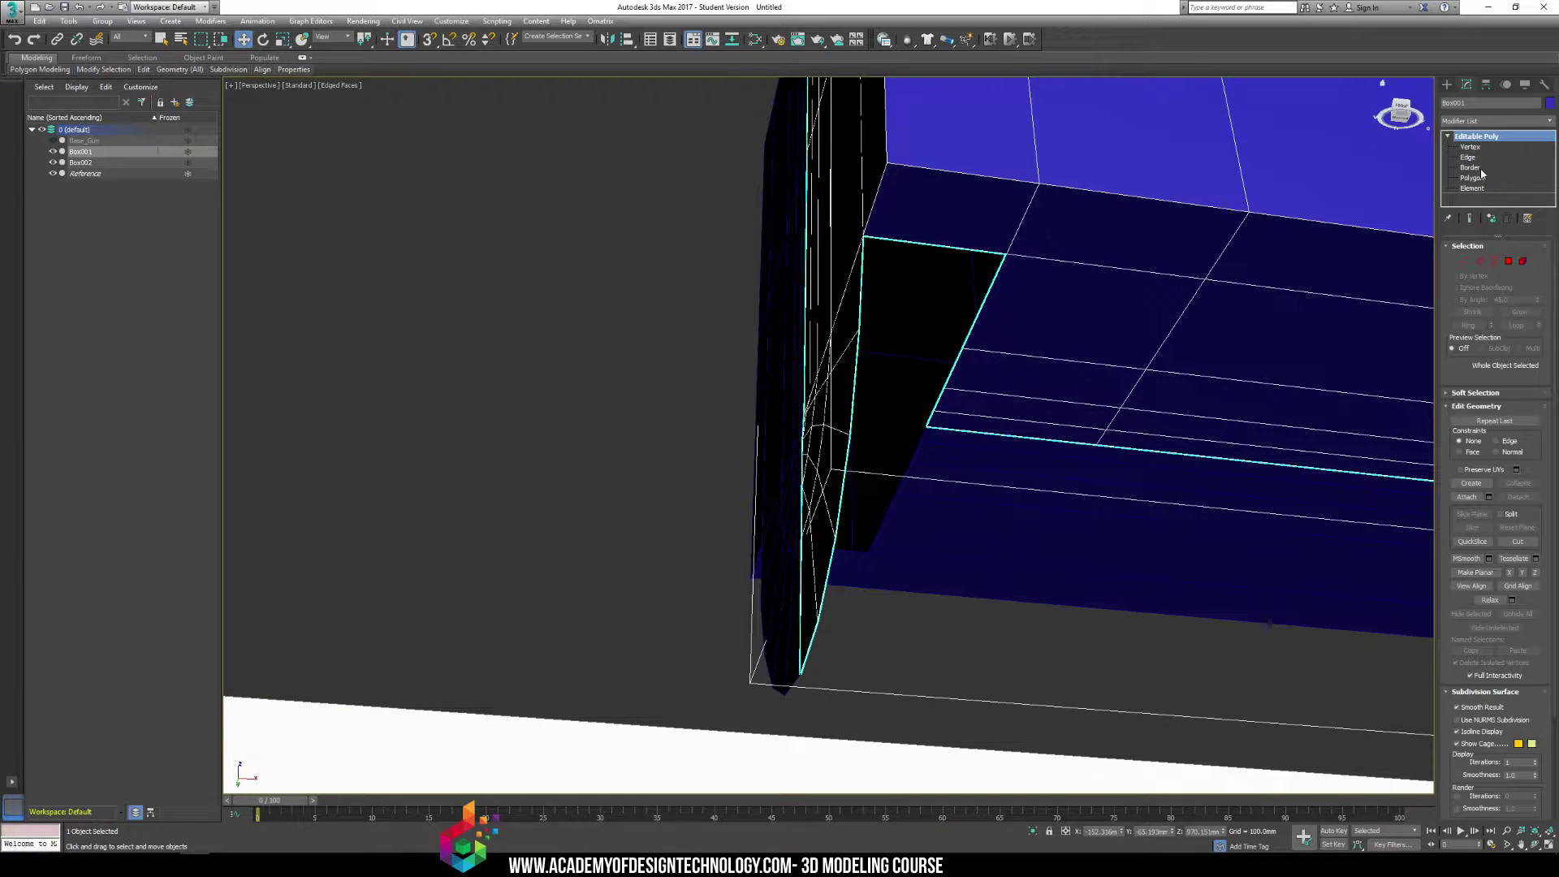
{"action": "left_click", "coordinate": [1471, 158]}
{"action": "middle_click_drag", "start_coordinate": [820, 312], "coordinate": [1029, 282], "text": "alt"}
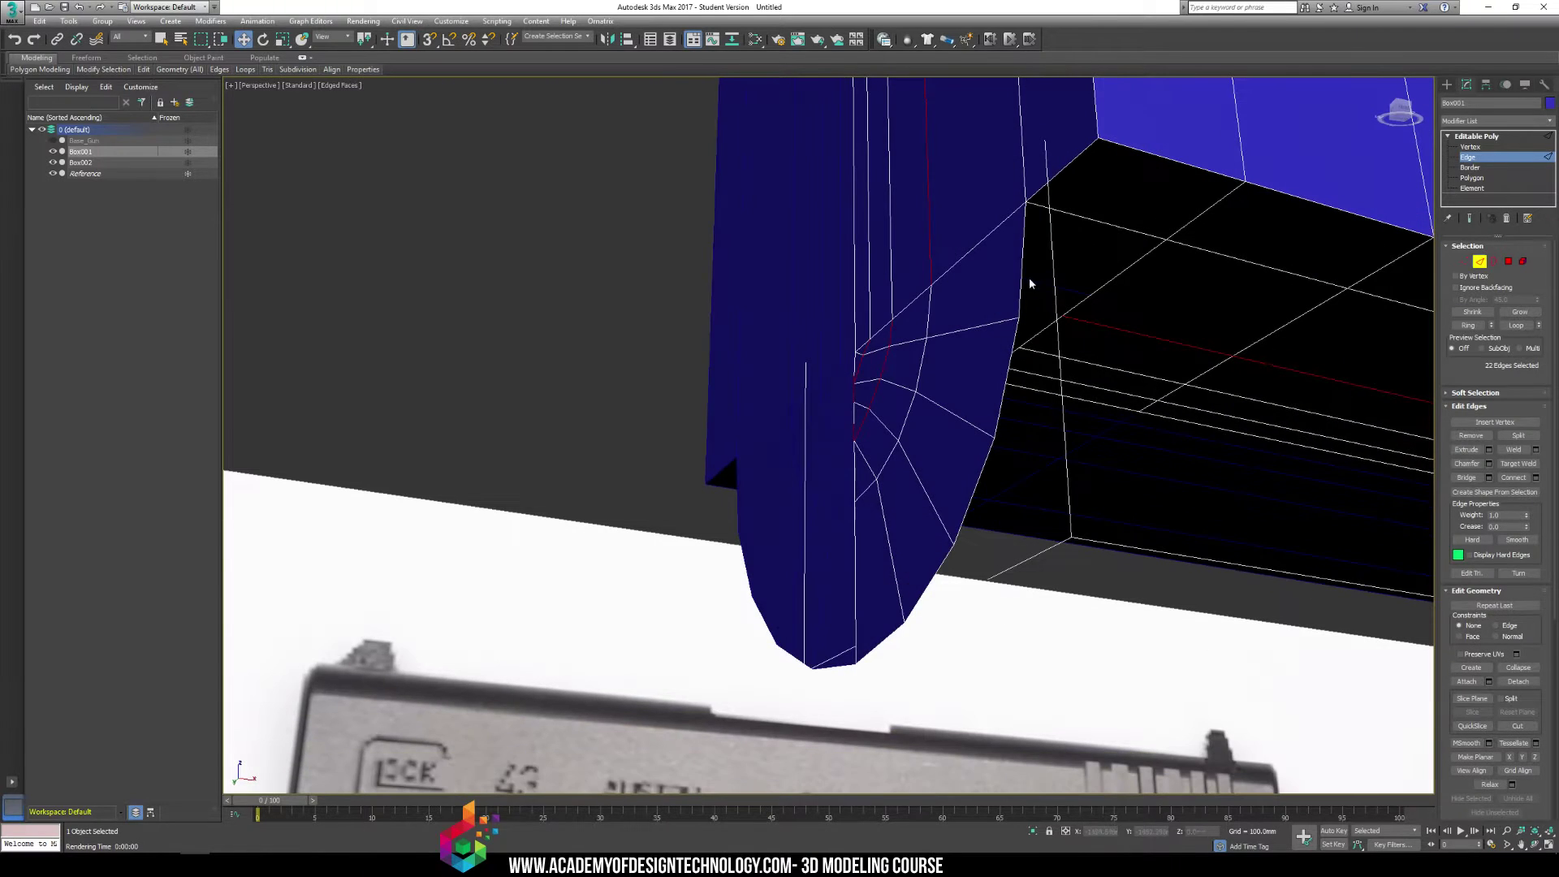
{"action": "left_click", "coordinate": [1024, 276]}
{"action": "left_click", "coordinate": [1004, 398], "text": "ctrl"}
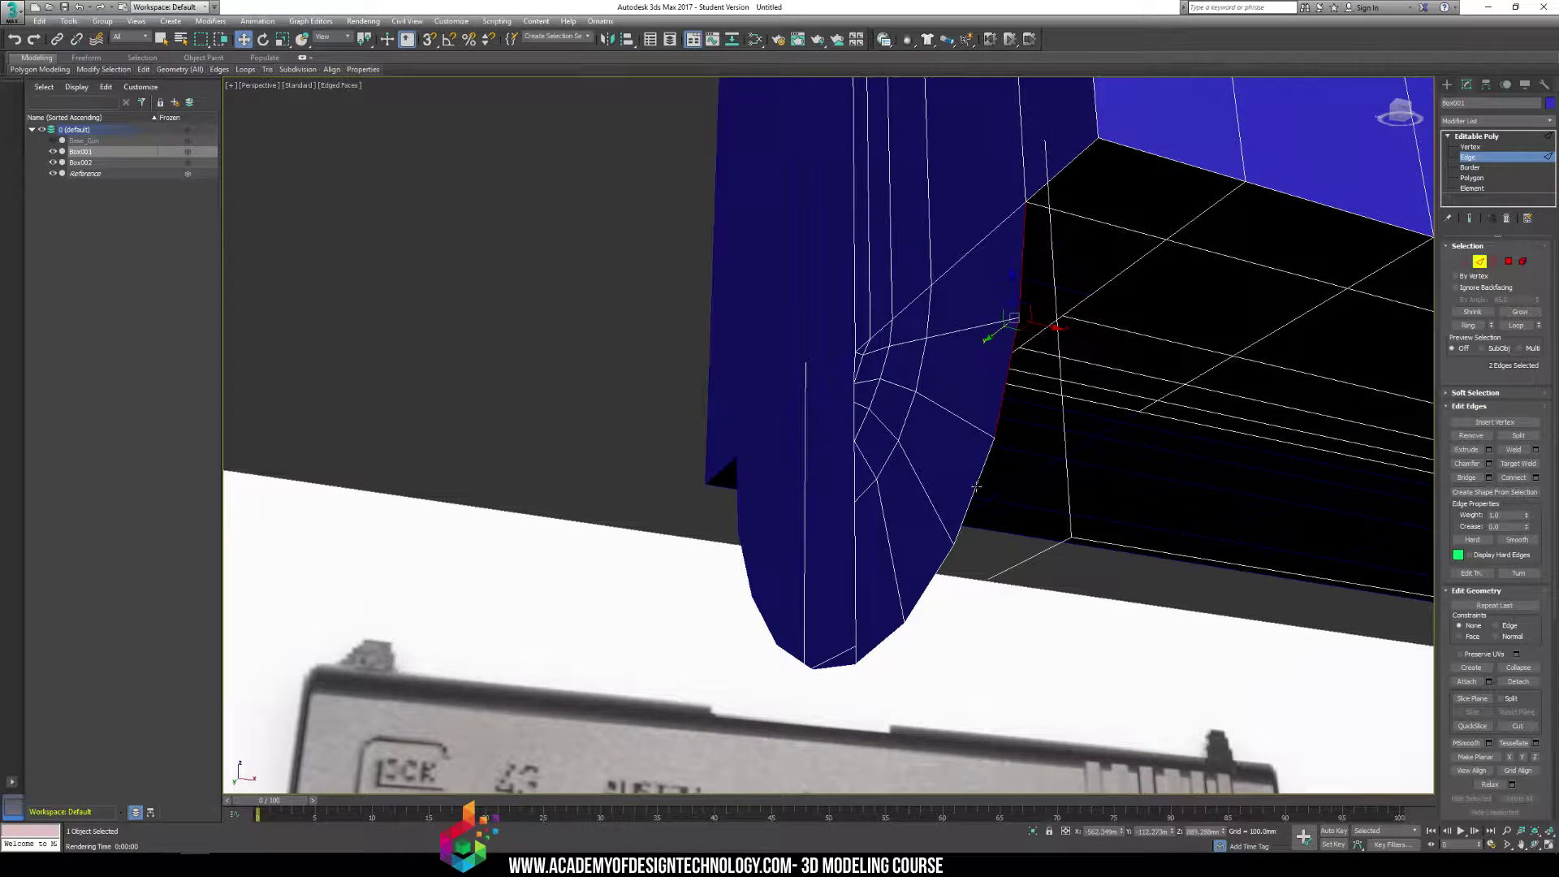
{"action": "left_click", "coordinate": [976, 486], "text": "ctrl"}
{"action": "left_click", "coordinate": [930, 581], "text": "ctrl"}
{"action": "left_click", "coordinate": [881, 644], "text": "ctrl"}
{"action": "mouse_move", "coordinate": [952, 583]}
{"action": "middle_mouse_down"}
{"action": "mouse_move", "coordinate": [971, 611]}
{"action": "mouse_move", "coordinate": [1009, 540]}
{"action": "middle_mouse_up"}
{"action": "left_click_drag", "start_coordinate": [1003, 537], "coordinate": [1158, 550], "text": "shift"}
{"action": "mouse_move", "coordinate": [1162, 549]}
{"action": "middle_mouse_down", "text": "alt"}
{"action": "mouse_move", "coordinate": [926, 546]}
{"action": "mouse_move", "coordinate": [1022, 595]}
{"action": "middle_mouse_up", "text": "alt"}
Select the four lower back edges of the extruded strip, leaving out the topmost one, and extrude them upwards
{"action": "left_click", "coordinate": [1021, 625]}
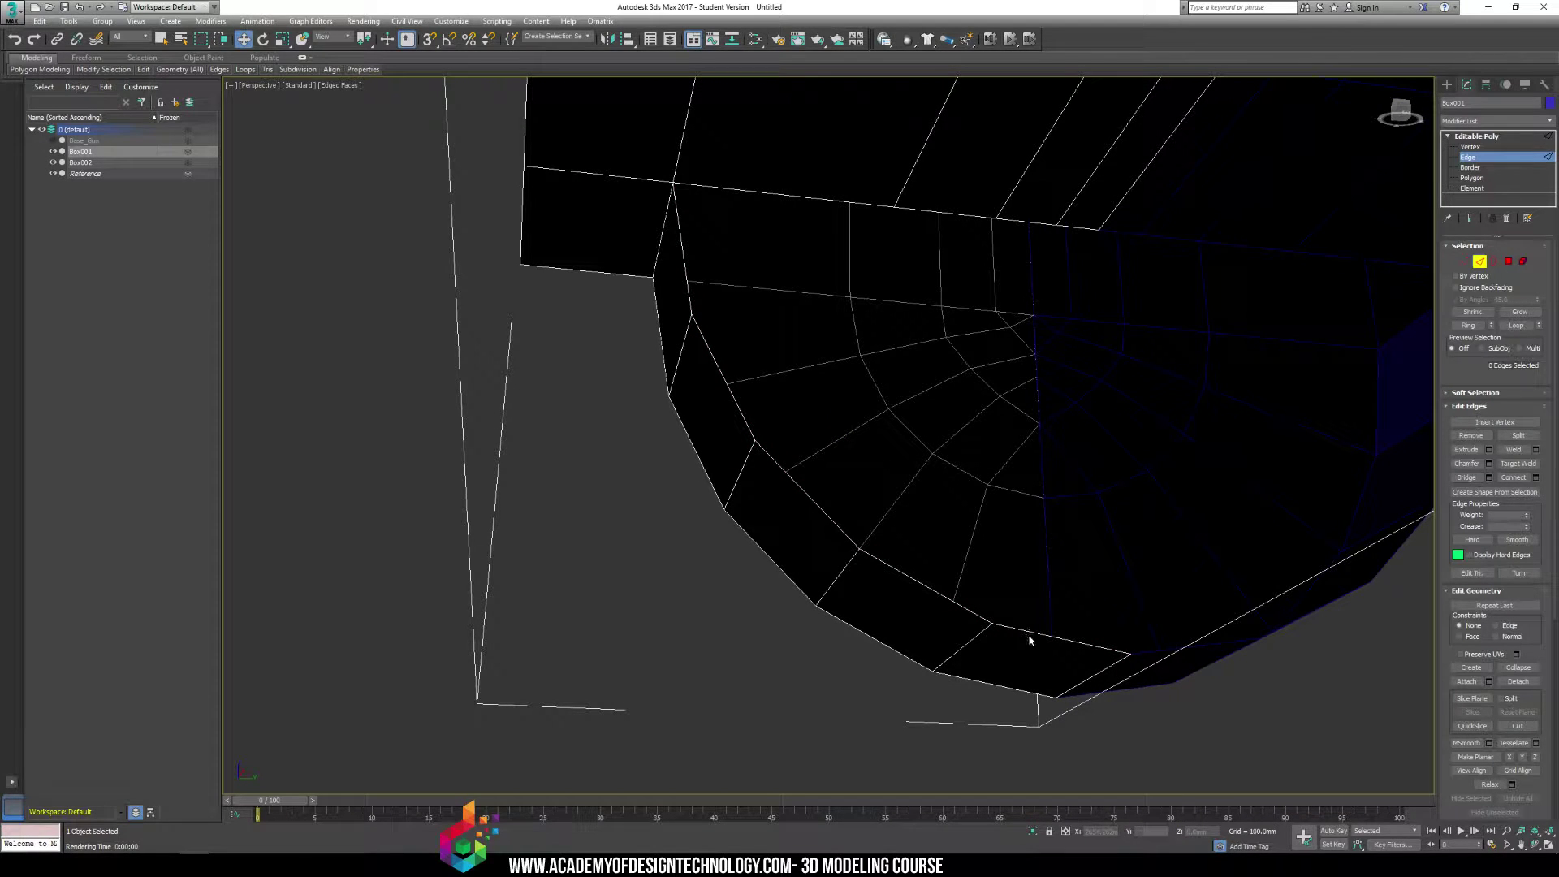
{"action": "left_click", "coordinate": [1030, 630]}
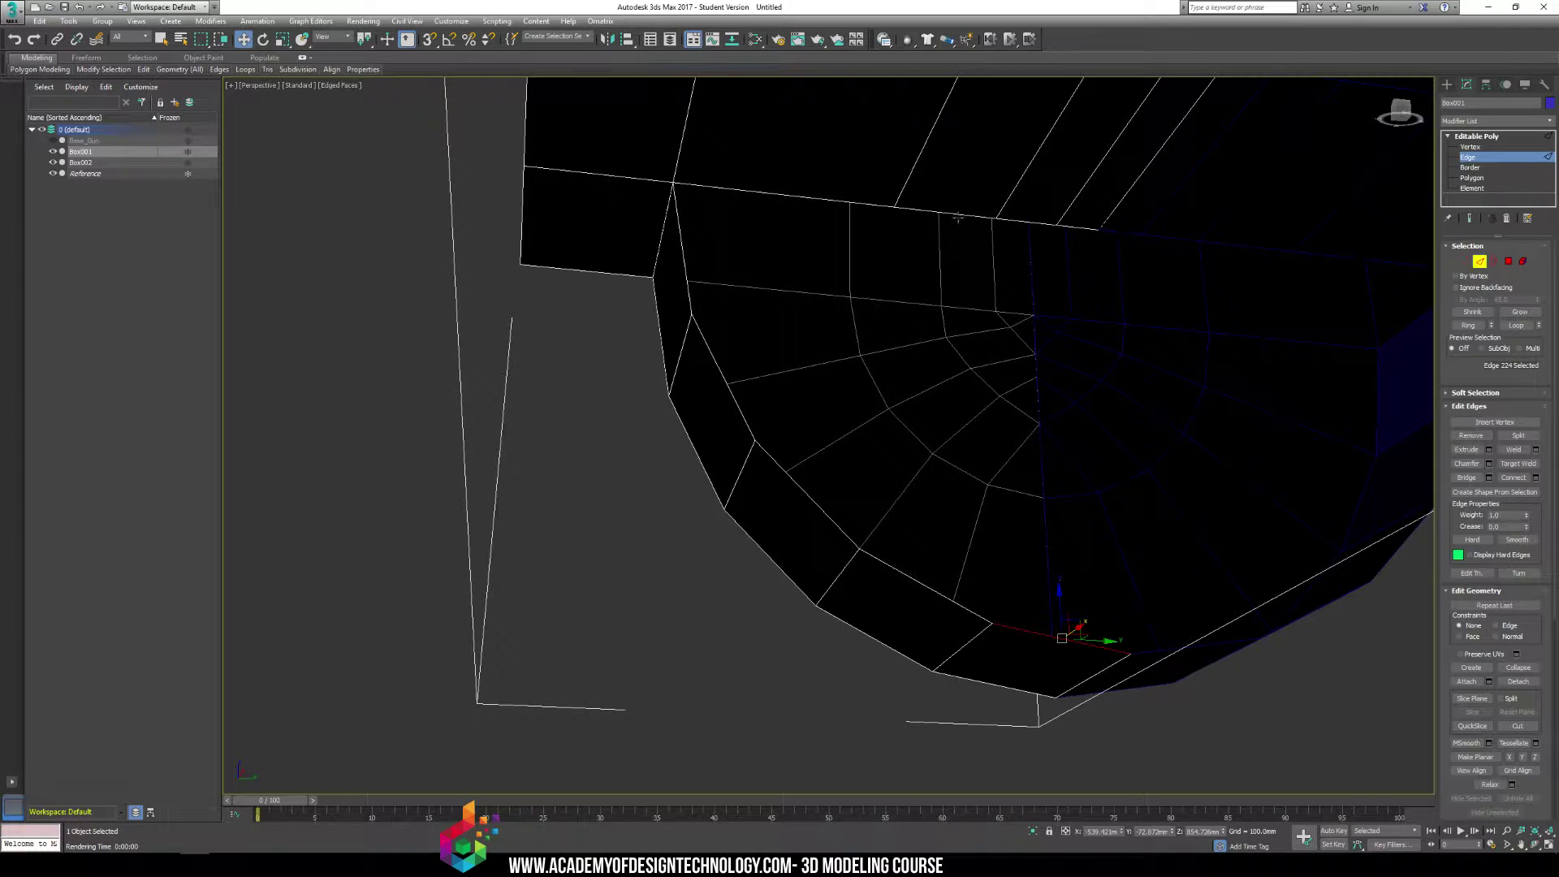
{"action": "left_click", "coordinate": [966, 608], "text": "ctrl"}
{"action": "left_click", "coordinate": [816, 513], "text": "shift"}
{"action": "left_click", "coordinate": [681, 244], "text": "alt"}
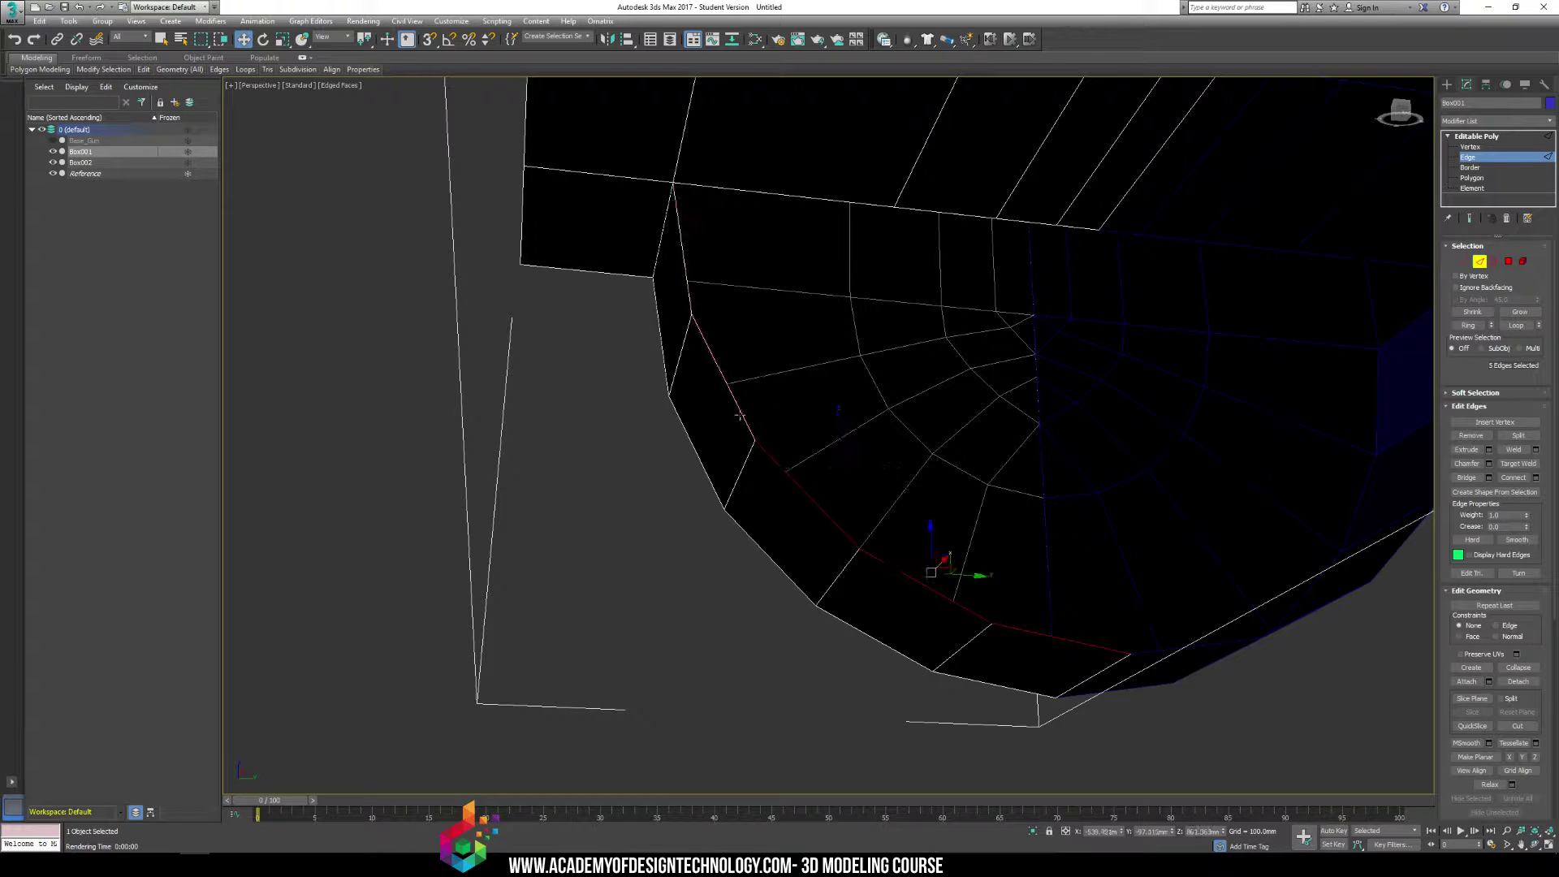
{"action": "left_click_drag", "start_coordinate": [883, 485], "coordinate": [881, 273], "text": "shift"}
Scale the extruded back edges flat vertically and move them up to just below the slide's underside
{"action": "key", "text": "r"}
{"action": "left_click_drag", "start_coordinate": [879, 393], "coordinate": [812, 609]}
{"action": "key", "text": "w"}
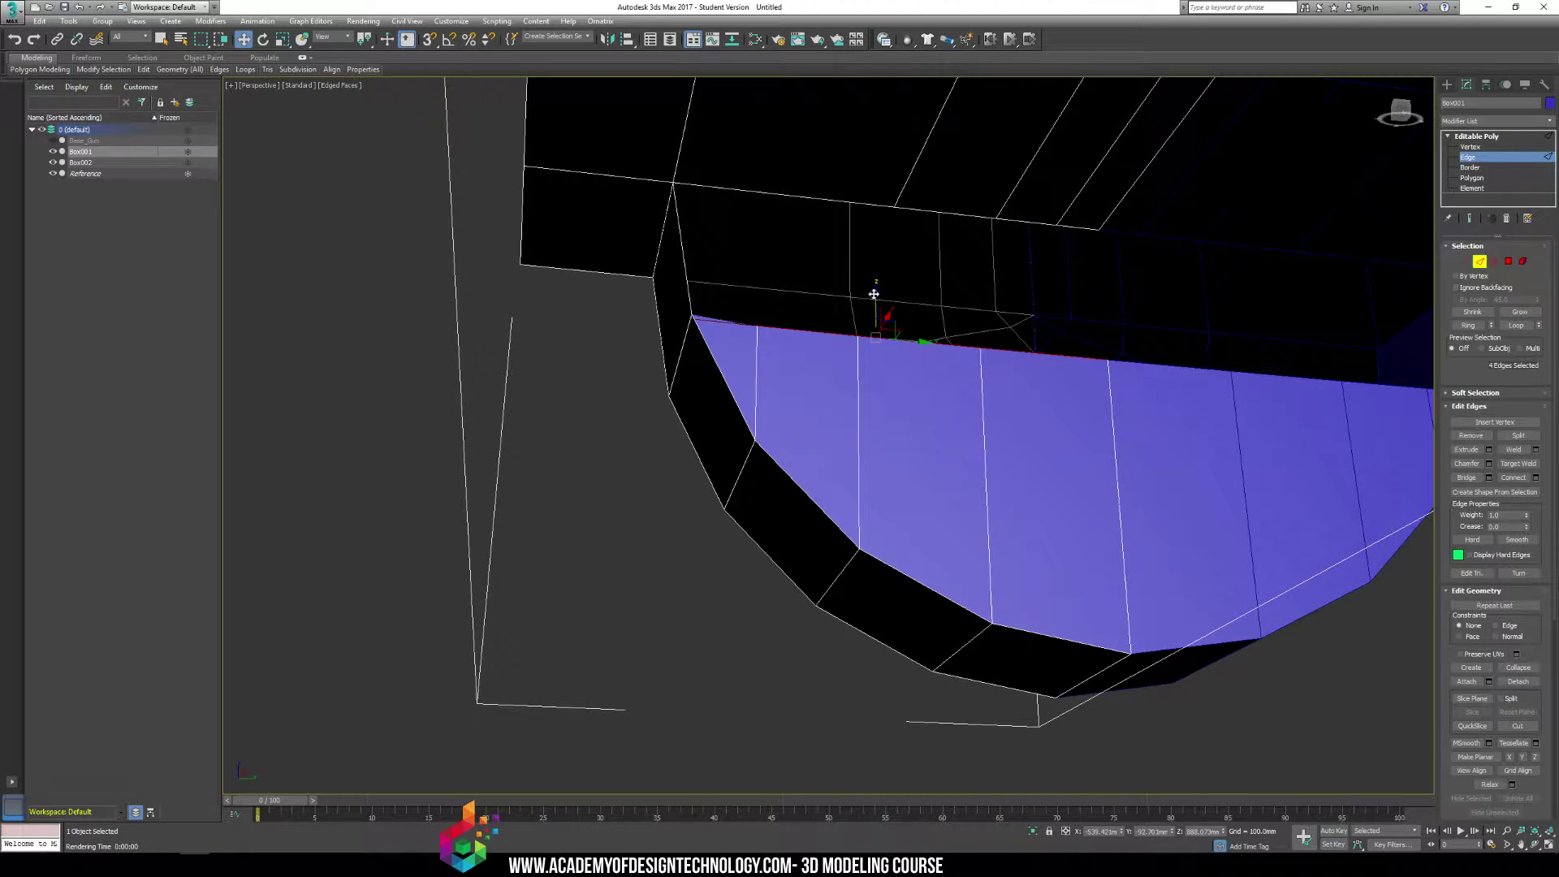
{"action": "left_click_drag", "start_coordinate": [874, 294], "coordinate": [896, 207]}
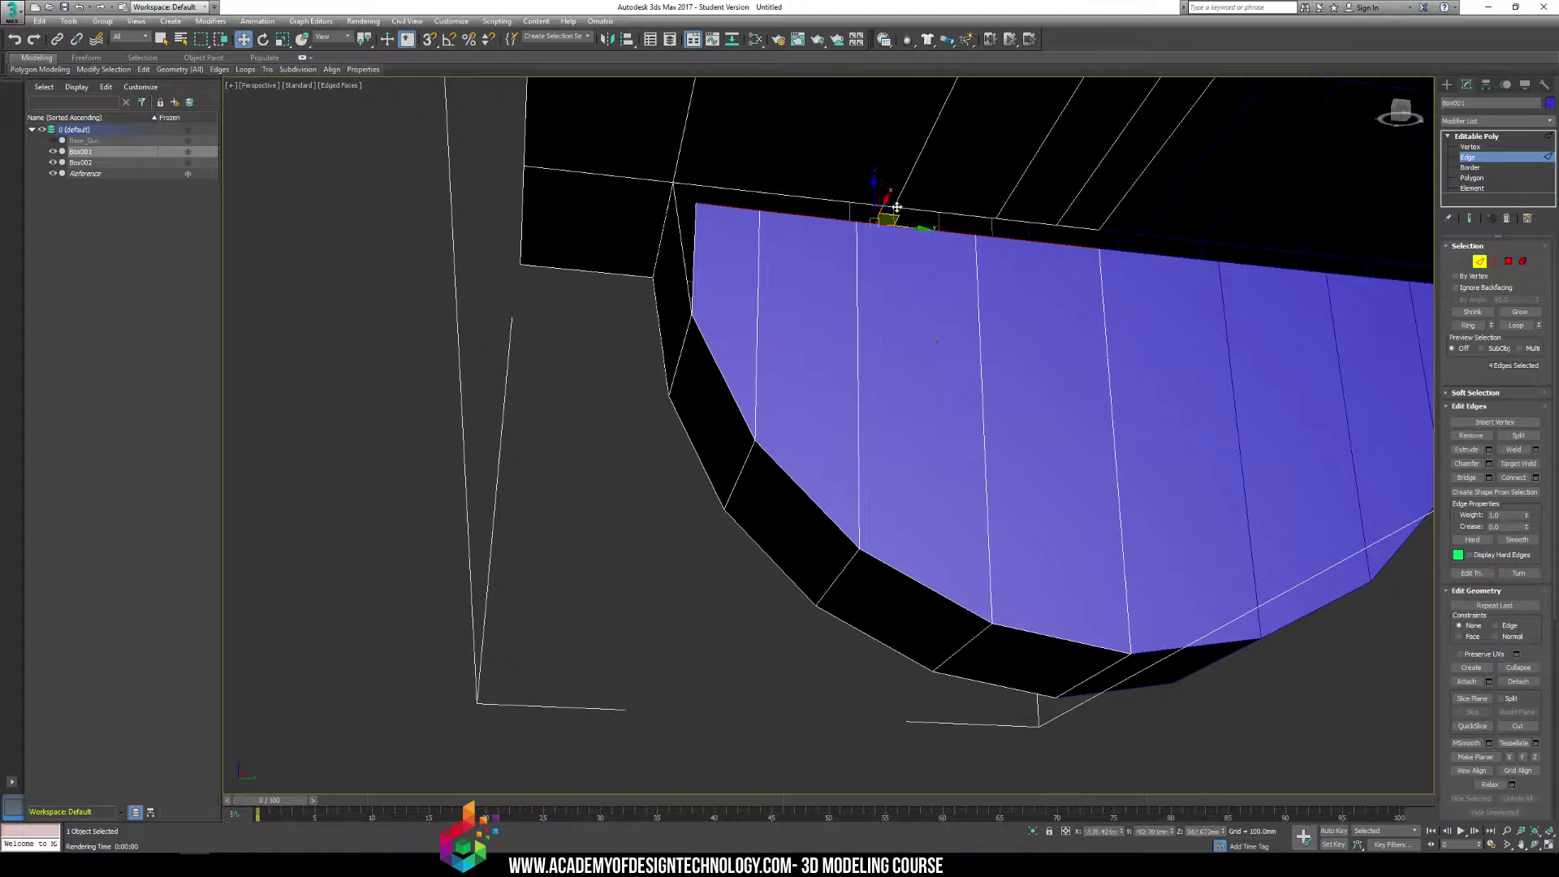
{"action": "left_click", "coordinate": [1245, 249]}
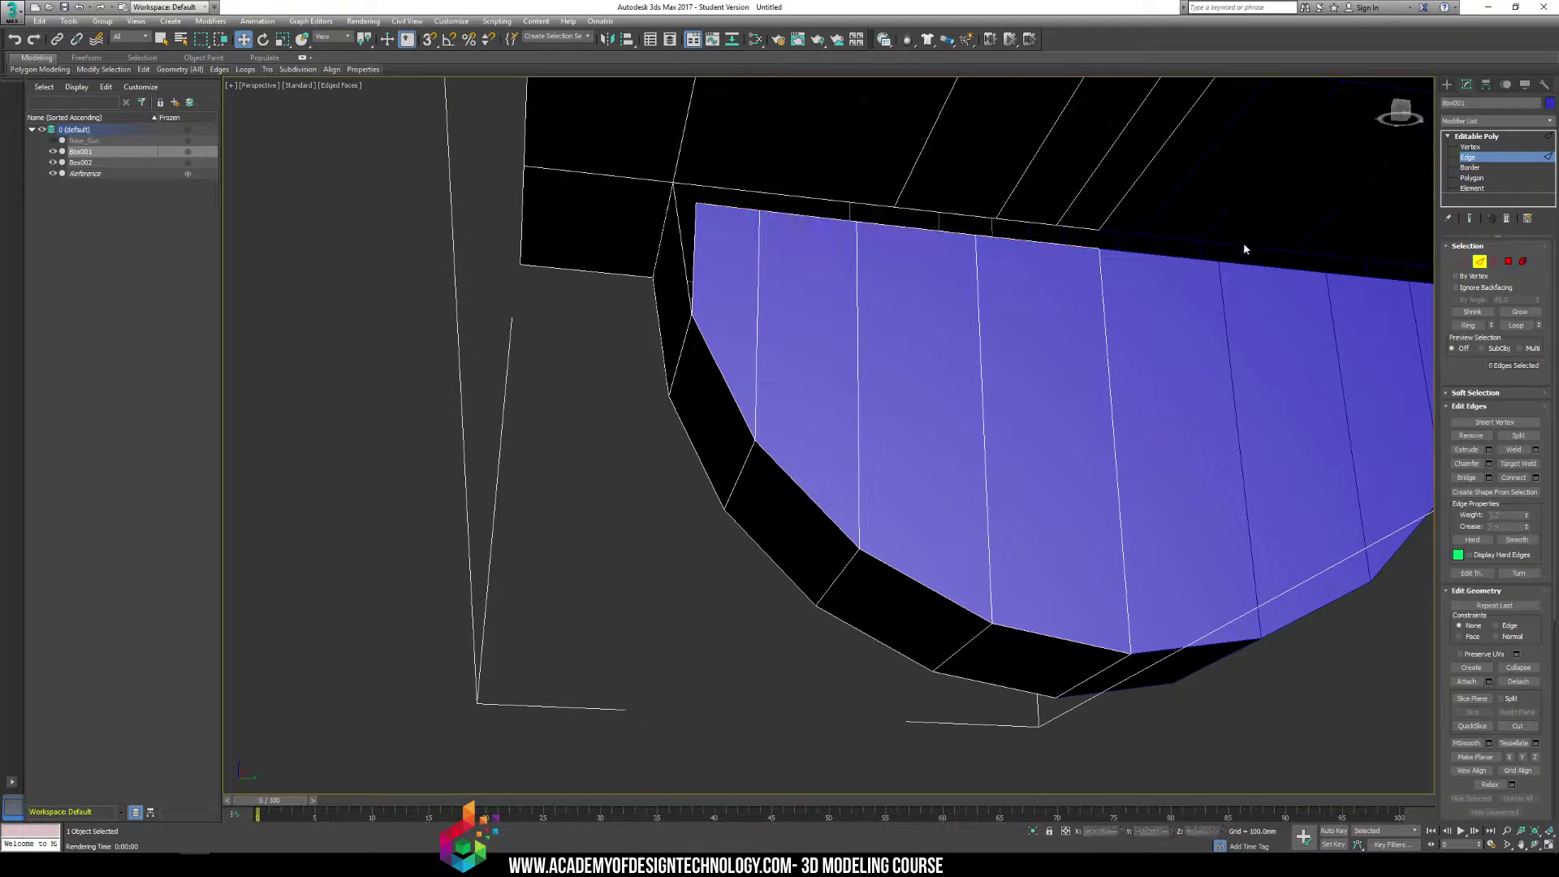
Try to target-weld the third vertex from the centre line on the back face's upper edge to the slide's underside
{"action": "left_click", "coordinate": [1470, 147]}
{"action": "mouse_move", "coordinate": [227, 75]}
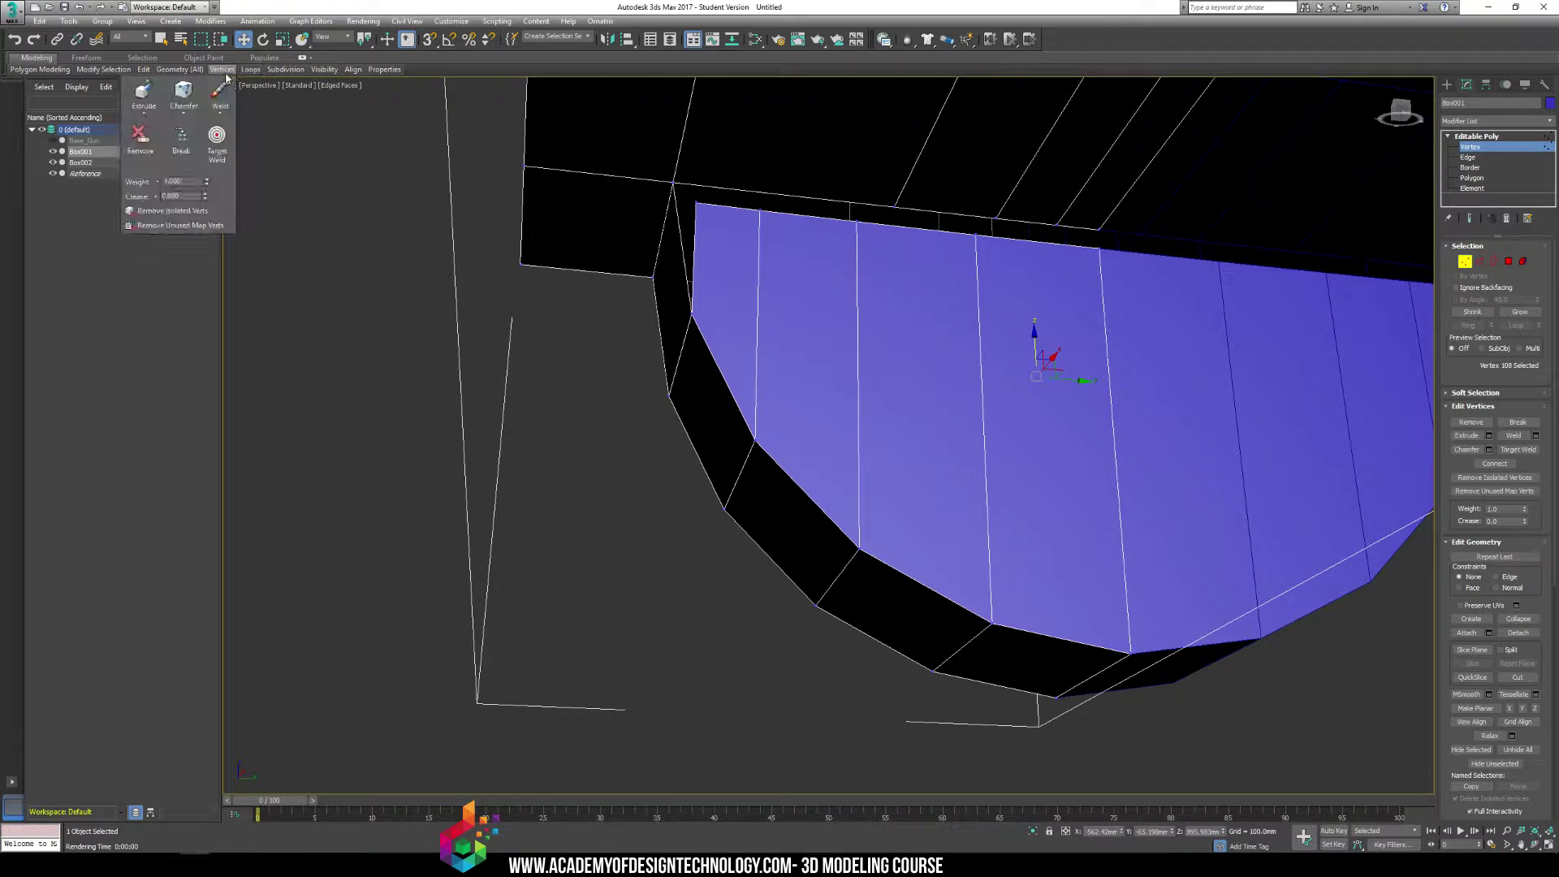
{"action": "left_click", "coordinate": [217, 136]}
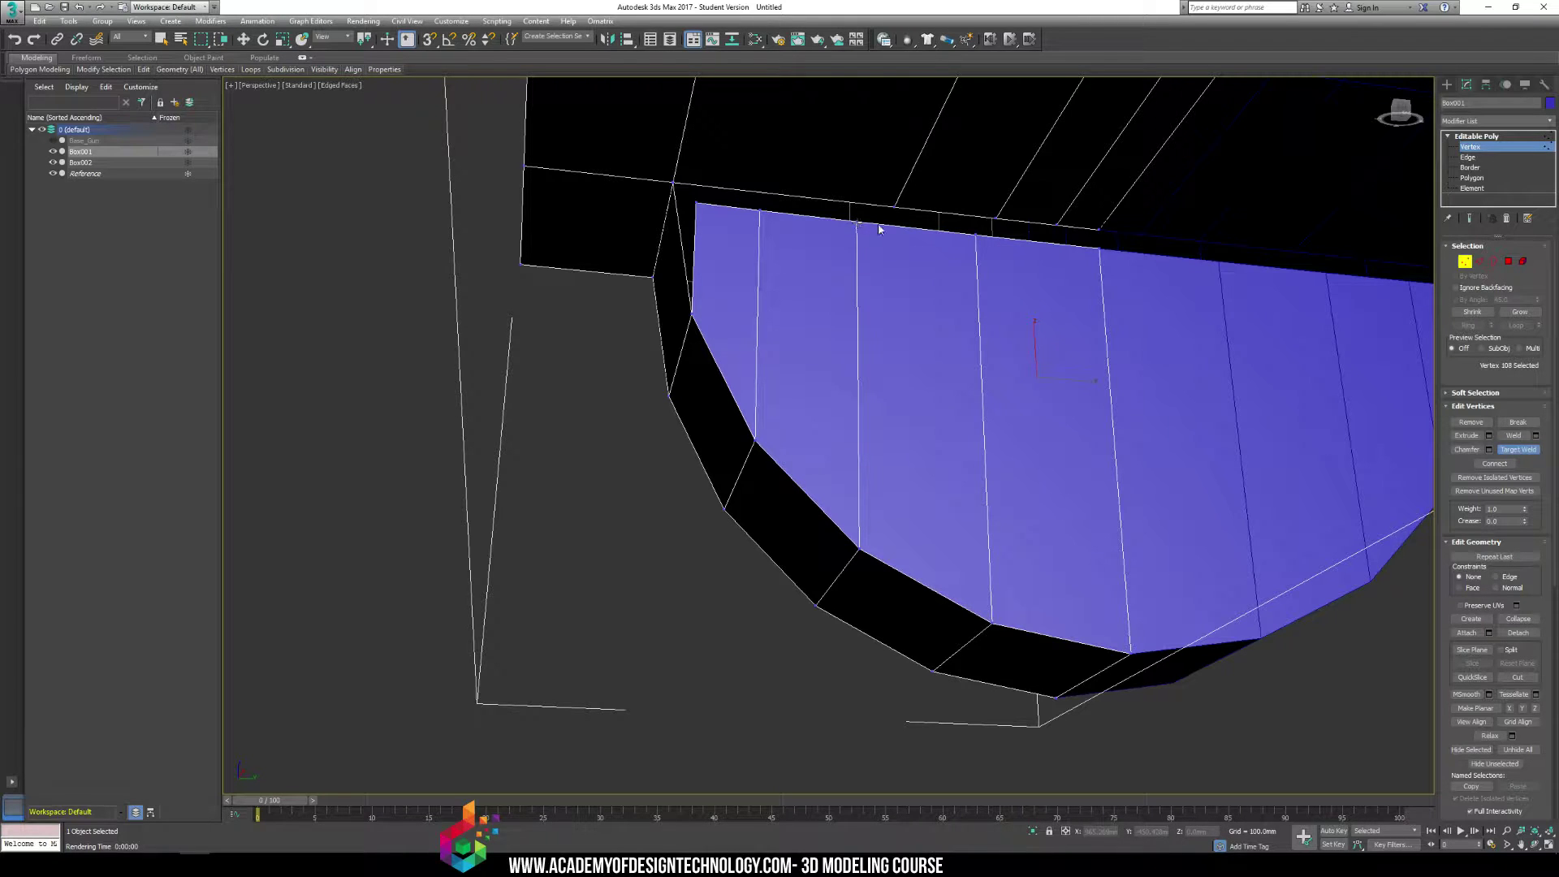
{"action": "left_click", "coordinate": [893, 209]}
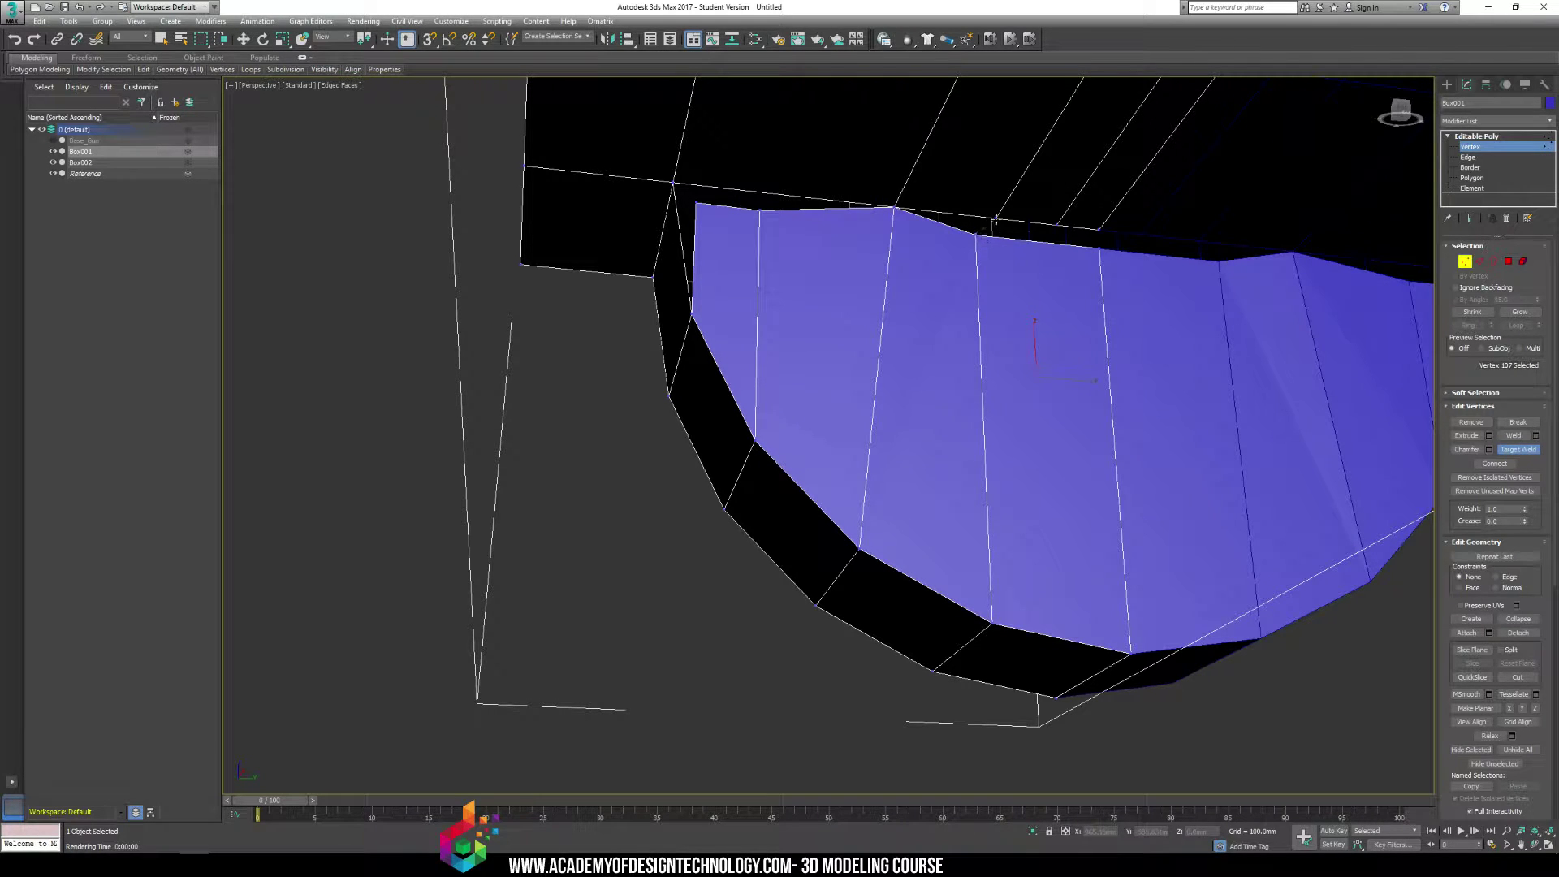
{"action": "key", "text": "ctrl+z"}
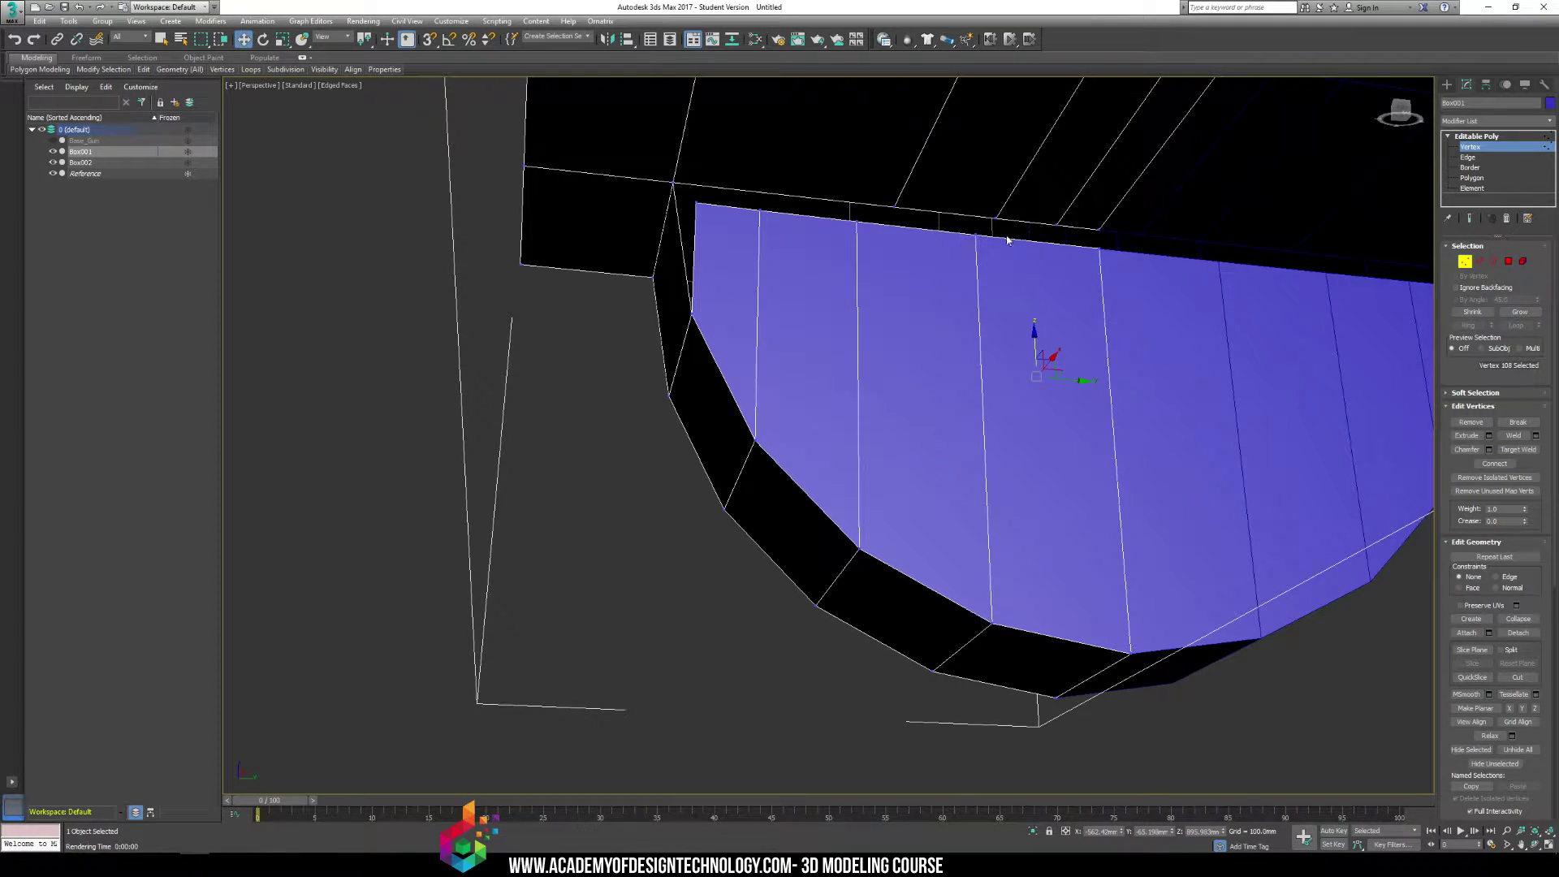
Target-weld the upper vertices of the fan-shaped front's back face to the matching vertices on the slide's underside, out to the corner
{"action": "left_click", "coordinate": [975, 234]}
{"action": "mouse_move", "coordinate": [221, 69]}
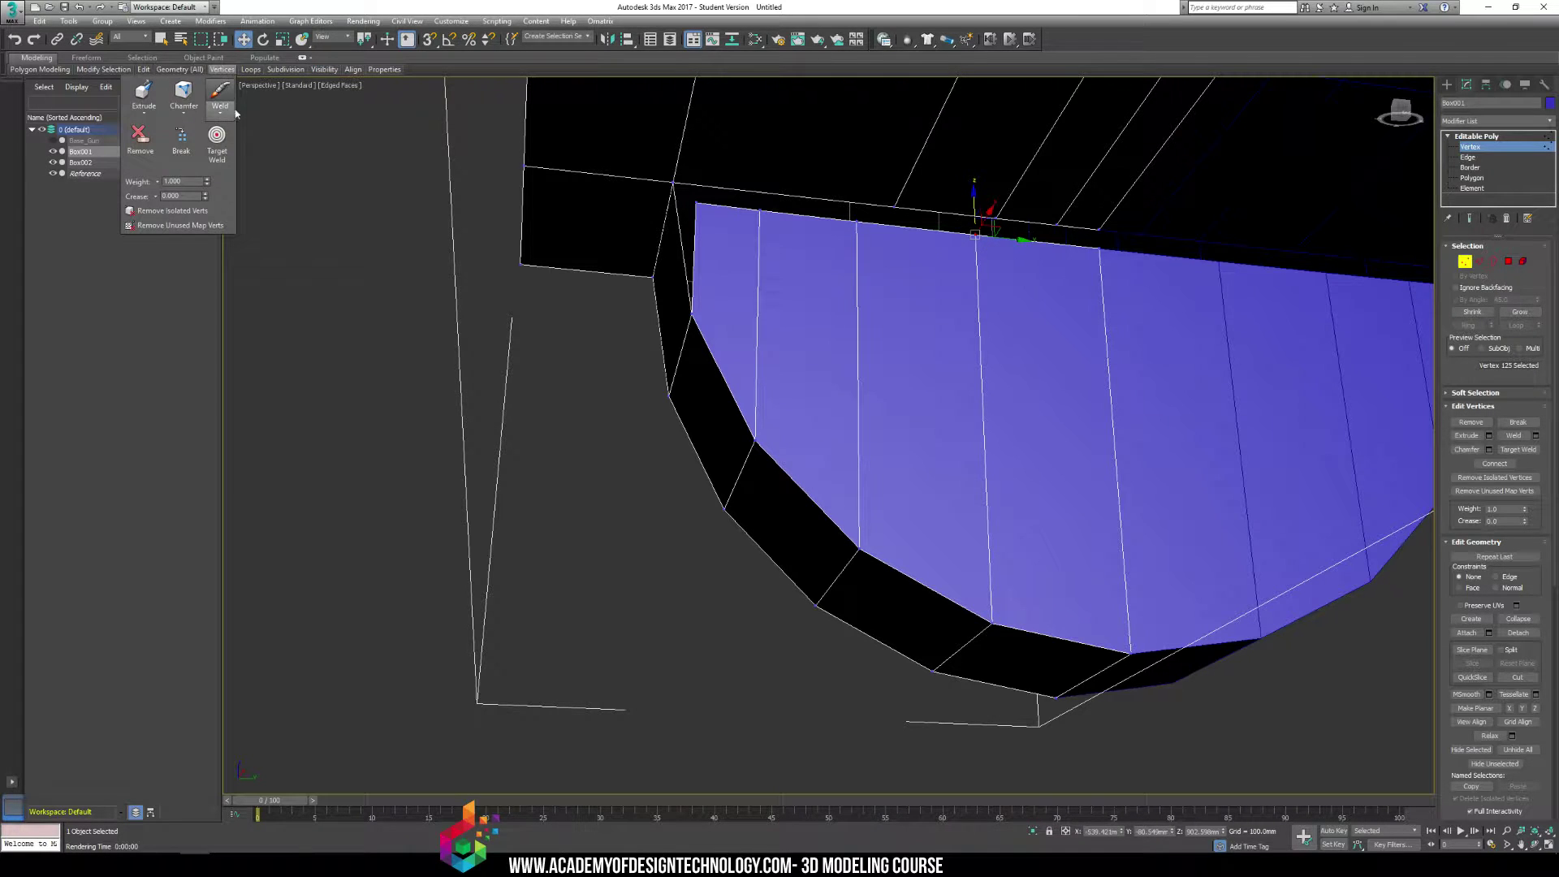
{"action": "left_click", "coordinate": [216, 140]}
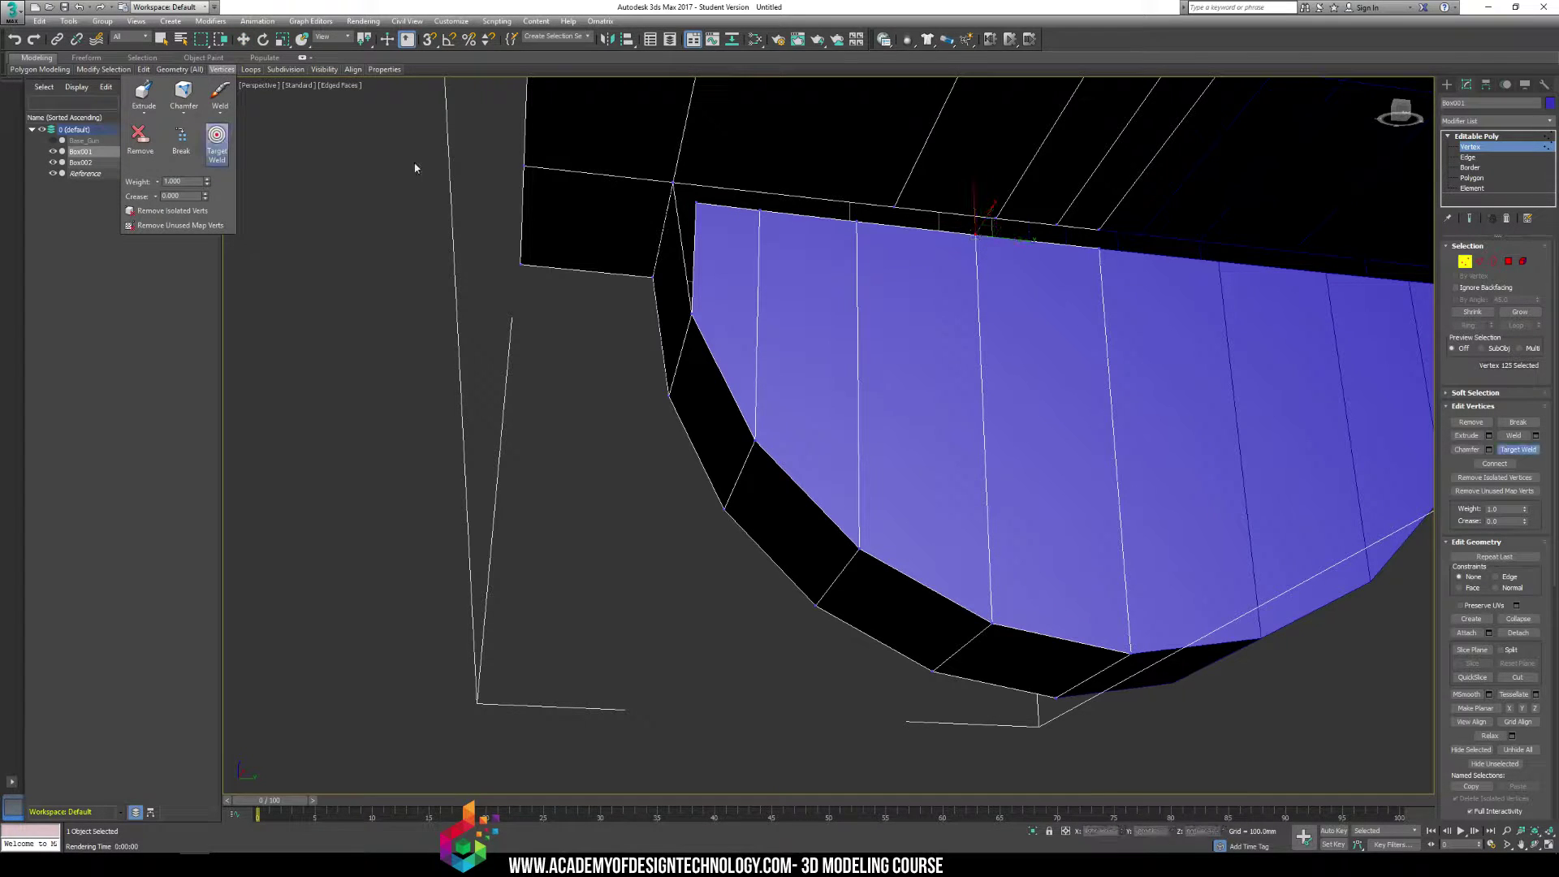
{"action": "left_click", "coordinate": [1056, 224]}
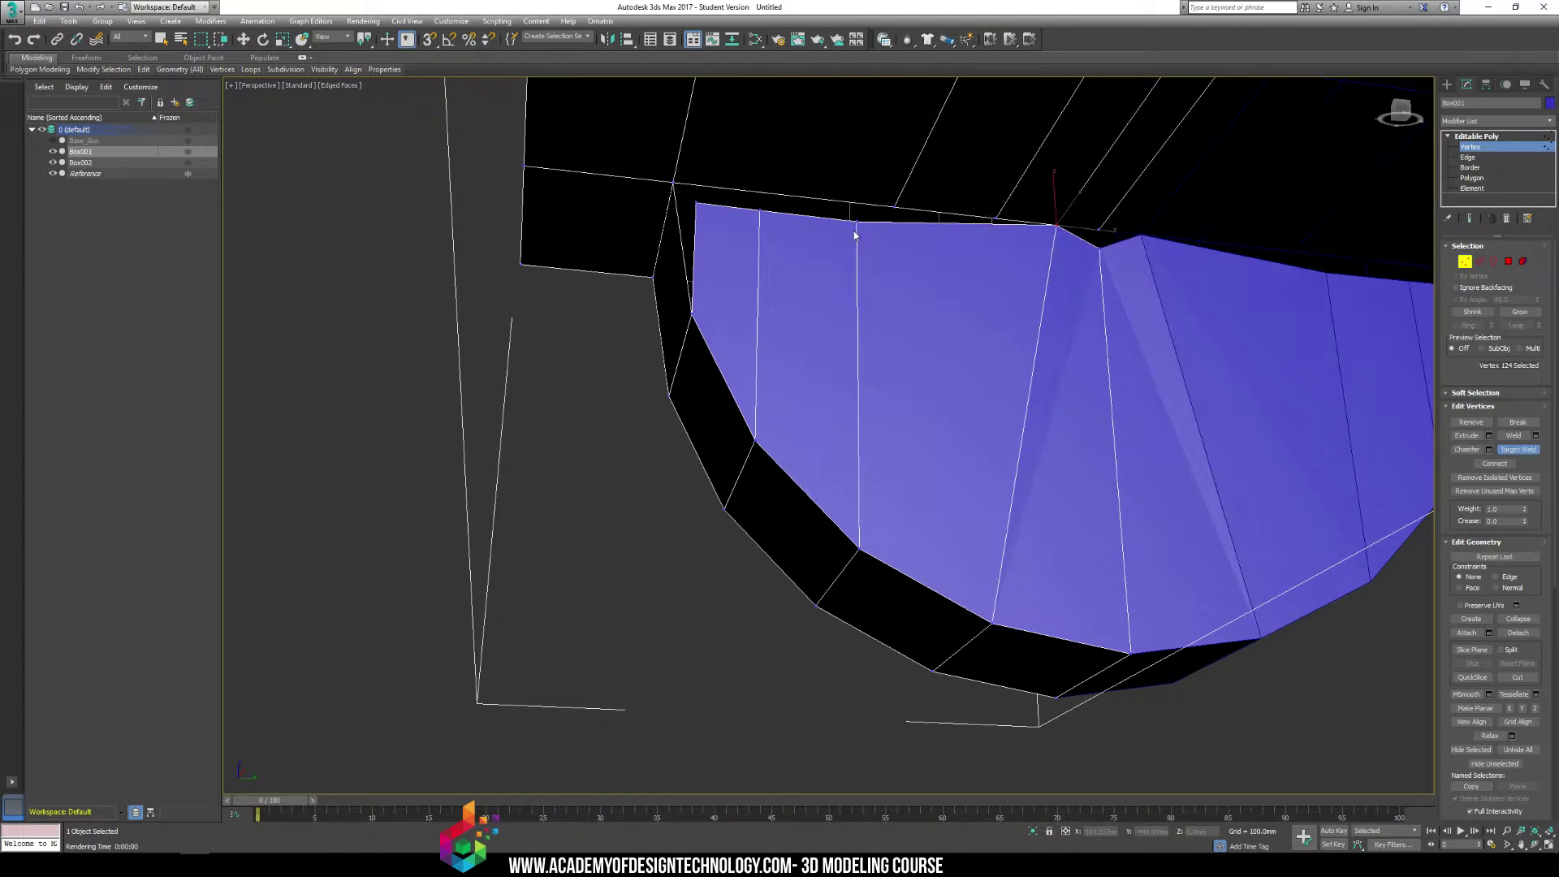
{"action": "left_click", "coordinate": [994, 221]}
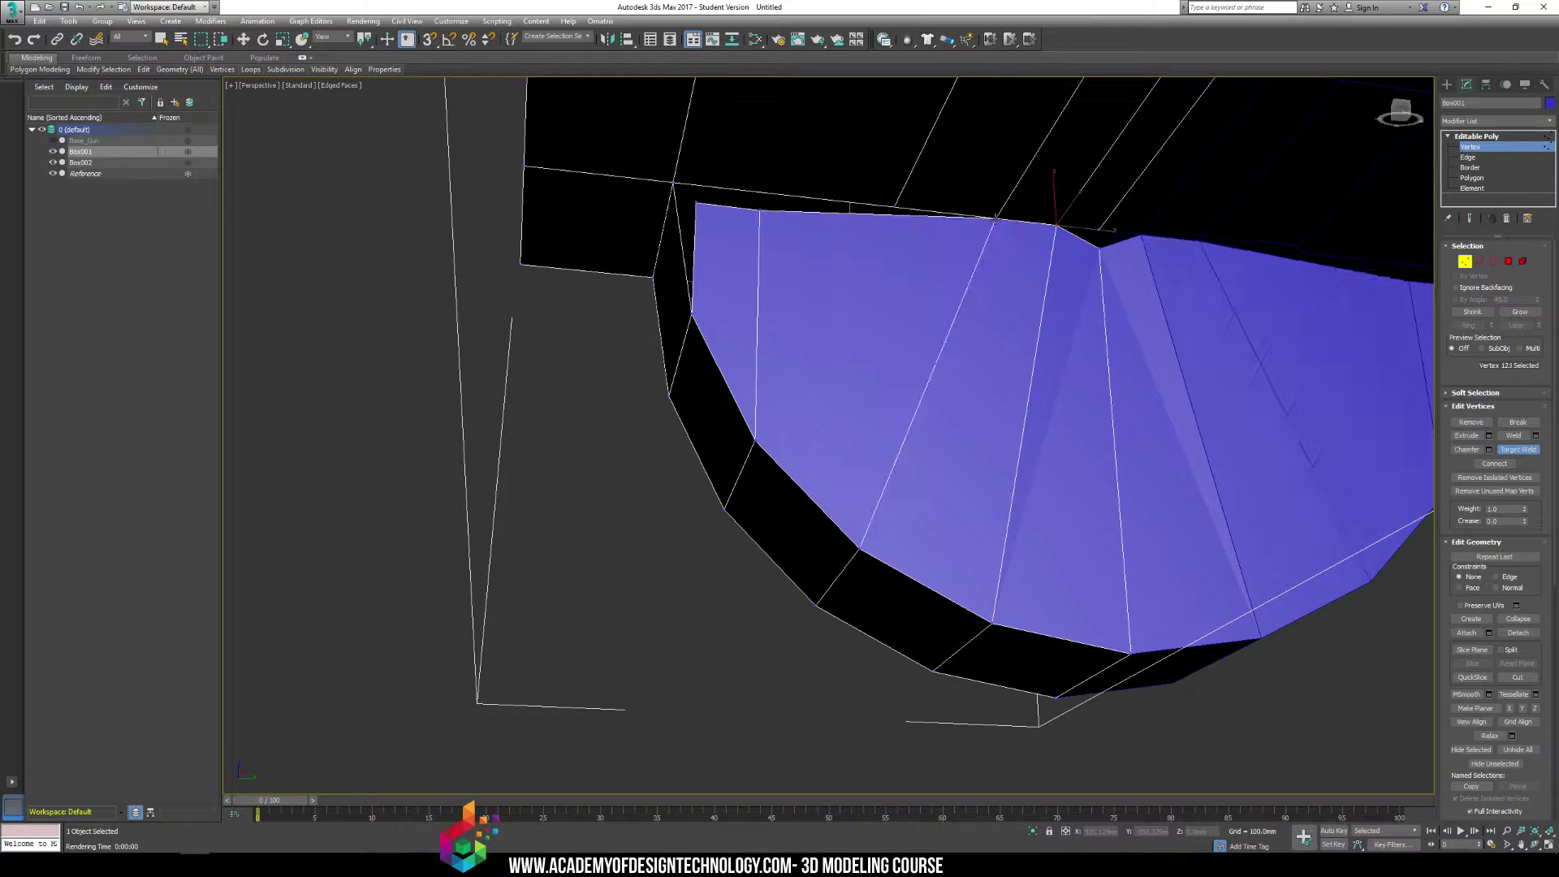
{"action": "left_click", "coordinate": [1099, 232]}
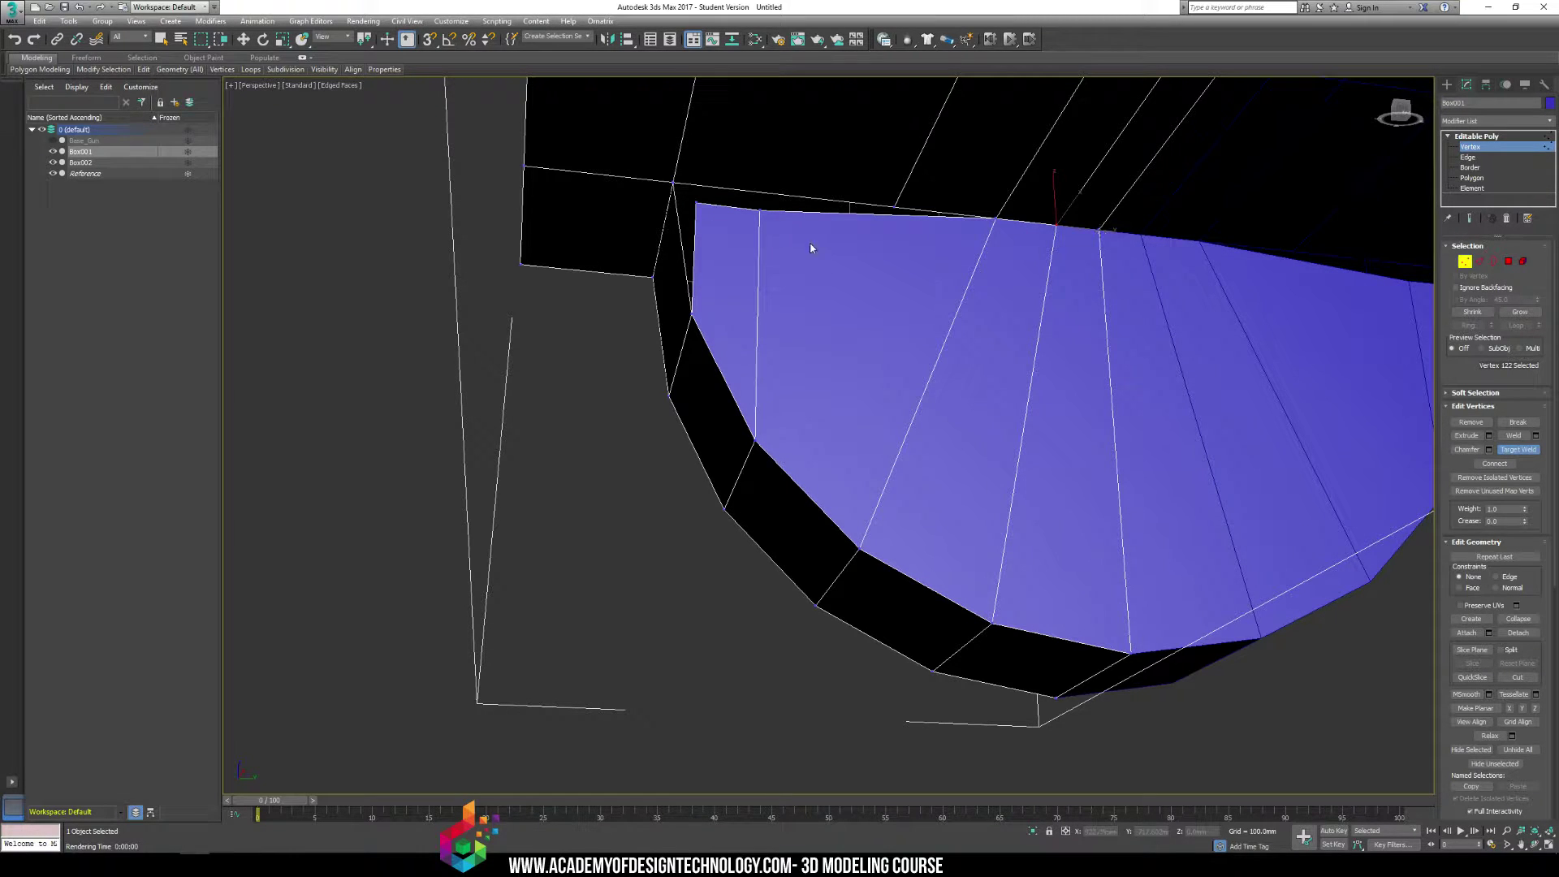
{"action": "left_click", "coordinate": [895, 206]}
{"action": "left_click", "coordinate": [673, 184]}
{"action": "key", "text": "w"}
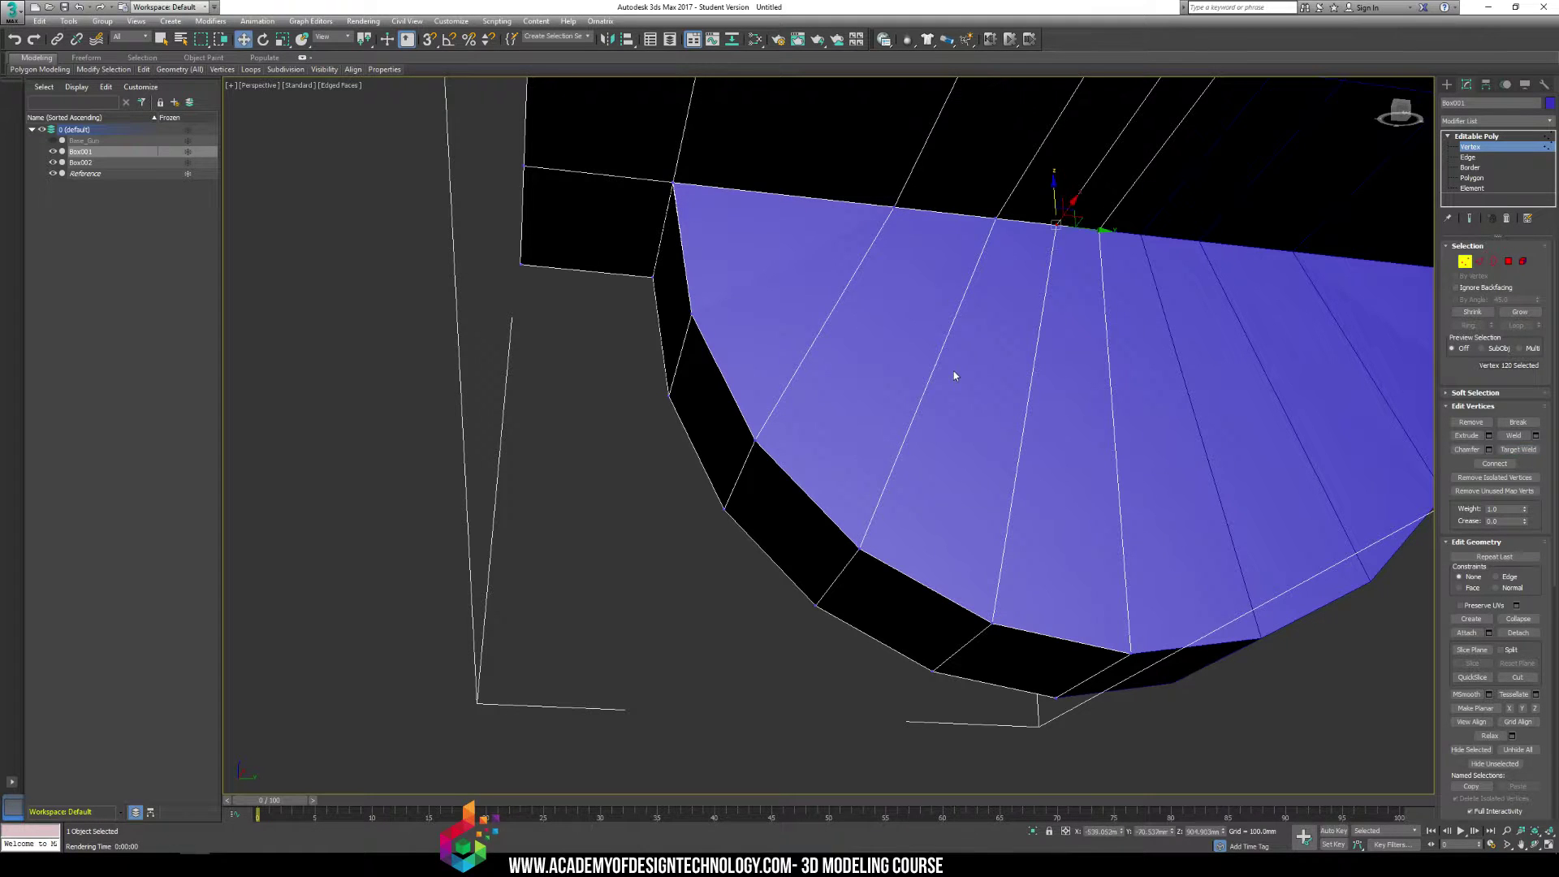
In the front view, select the back and front vertex columns of the slide's front section and flatten each along the slide's length
{"action": "scroll", "coordinate": [864, 416], "scroll_direction": "down", "scroll_amount": 5}
{"action": "key", "text": "f"}
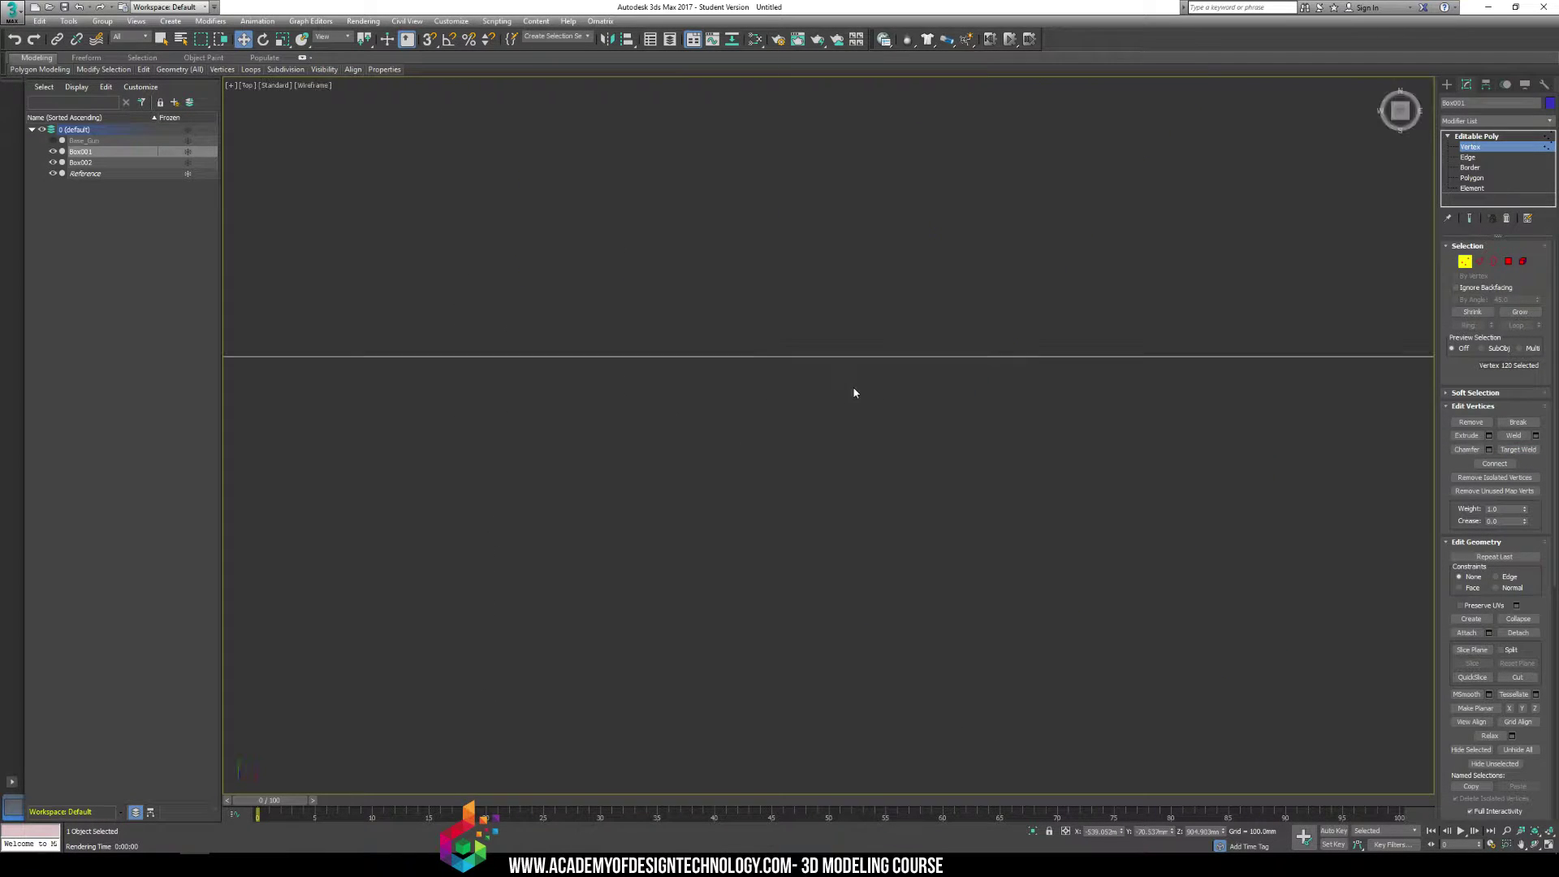
{"action": "scroll", "coordinate": [853, 393], "scroll_direction": "down", "scroll_amount": 6}
{"action": "scroll", "coordinate": [857, 369], "scroll_direction": "up", "scroll_amount": 2}
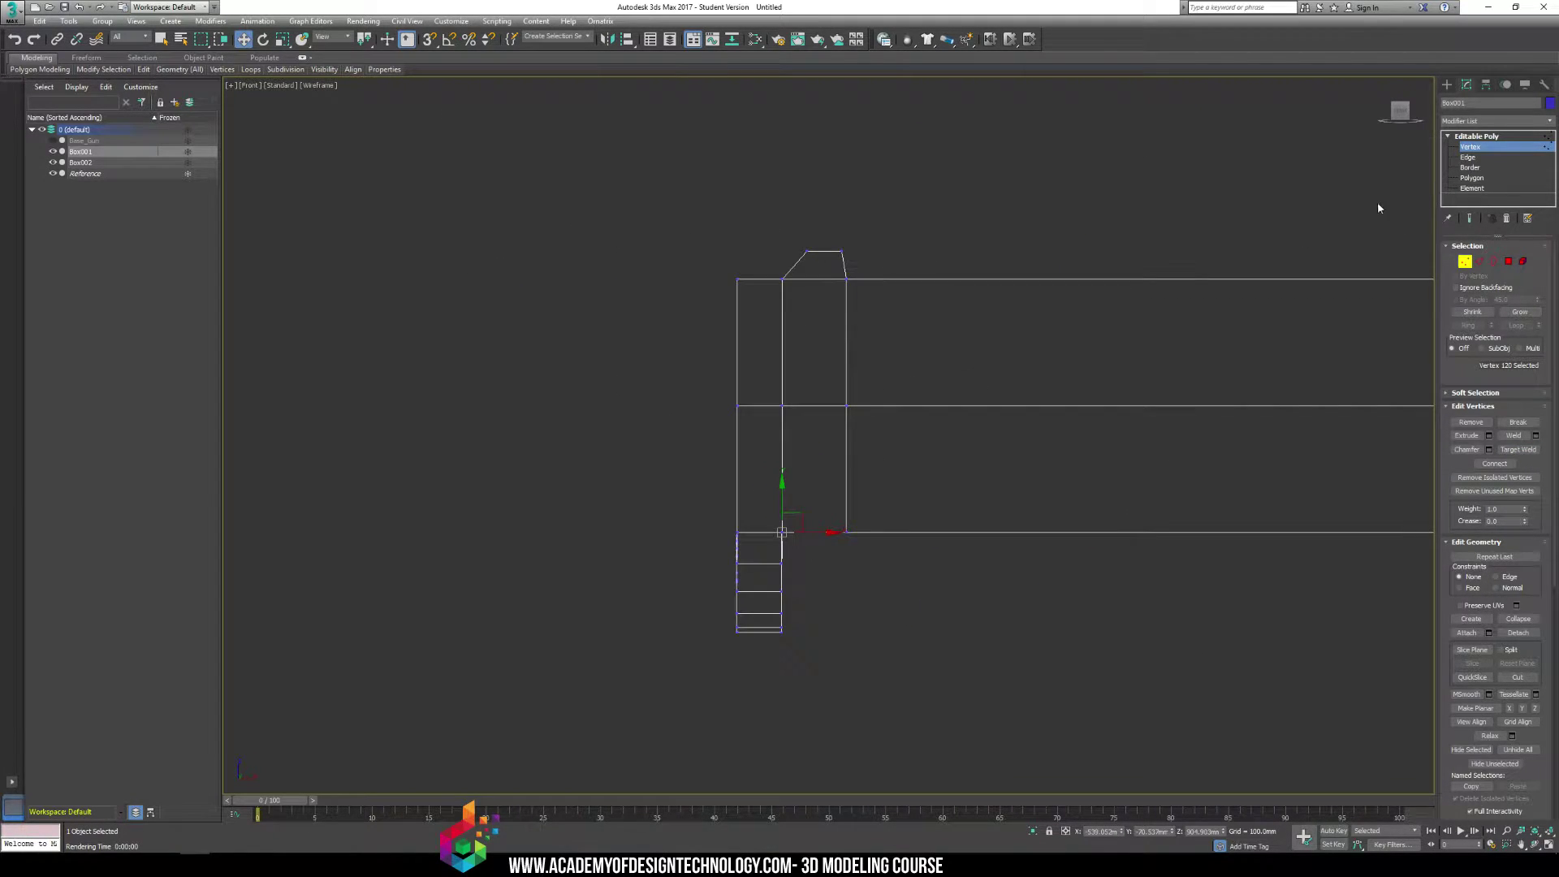
{"action": "right_click", "coordinate": [778, 288]}
{"action": "left_click_drag", "start_coordinate": [803, 641], "coordinate": [804, 638]}
{"action": "key", "text": "r"}
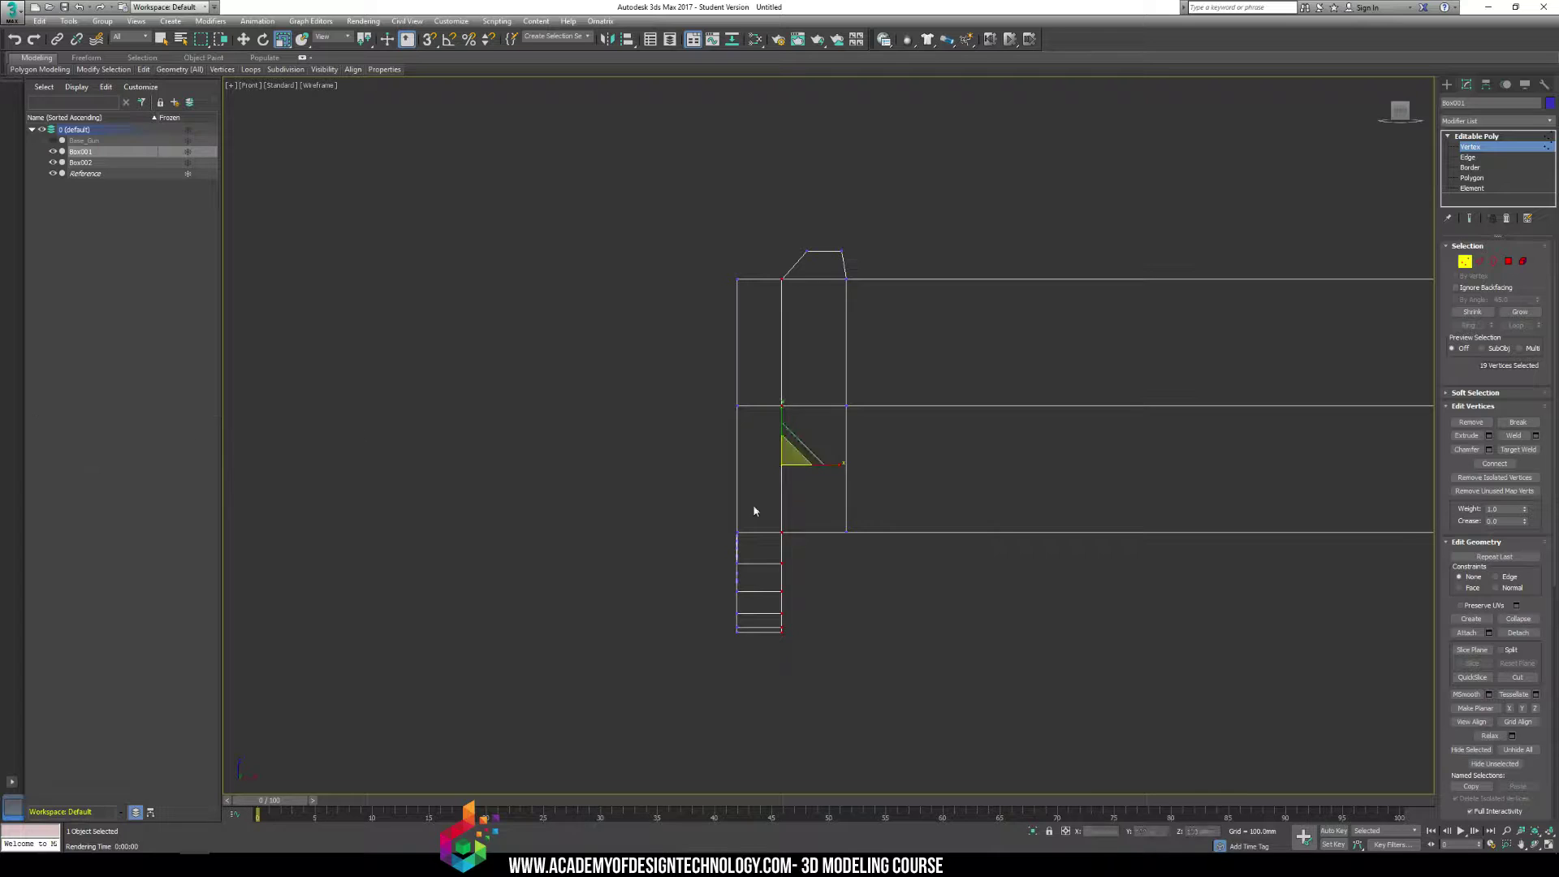
{"action": "left_click_drag", "start_coordinate": [722, 410], "coordinate": [747, 654]}
{"action": "mouse_move", "coordinate": [885, 384]}
{"action": "middle_mouse_down"}
{"action": "mouse_move", "coordinate": [740, 406]}
{"action": "mouse_move", "coordinate": [648, 559]}
{"action": "middle_mouse_up"}
Render the perspective view to examine the welded fan-shaped front, and close the render
{"action": "key", "text": "p"}
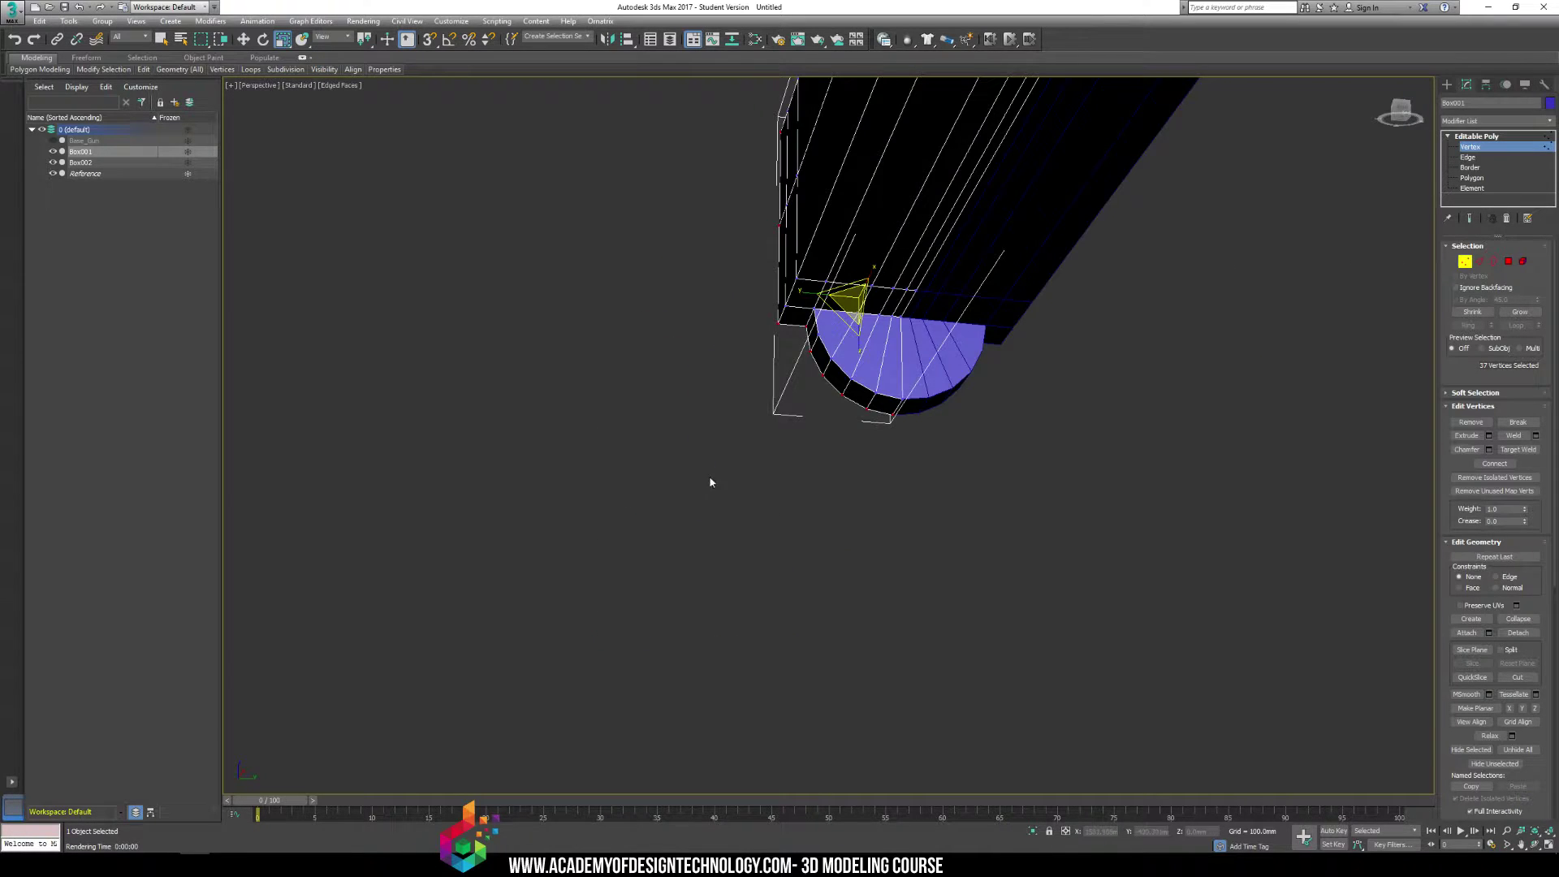
{"action": "mouse_move", "coordinate": [770, 379]}
{"action": "middle_mouse_down", "text": "alt"}
{"action": "mouse_move", "coordinate": [860, 427]}
{"action": "mouse_move", "coordinate": [935, 426]}
{"action": "middle_mouse_up", "text": "alt"}
{"action": "key", "text": "shift+q"}
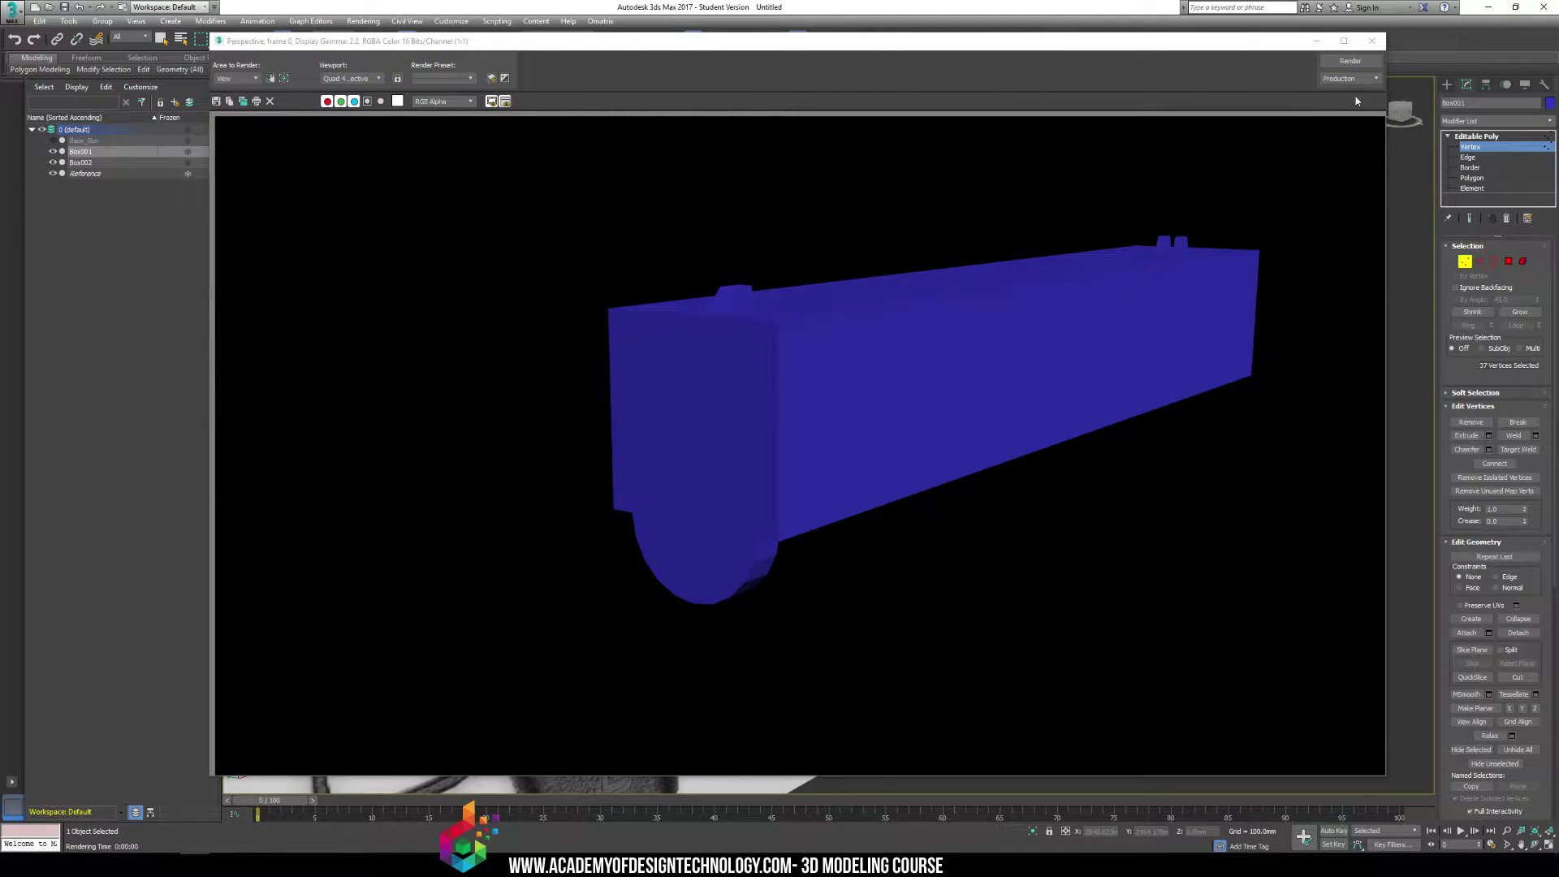
{"action": "left_click", "coordinate": [1372, 40]}
Select the five polygons along the curved rim of the fan-shaped front and assign them to smoothing group 4
{"action": "mouse_move", "coordinate": [795, 474]}
{"action": "middle_mouse_down", "text": "alt"}
{"action": "mouse_move", "coordinate": [749, 444]}
{"action": "mouse_move", "coordinate": [793, 447]}
{"action": "middle_mouse_up", "text": "alt"}
{"action": "scroll", "coordinate": [807, 445], "scroll_direction": "up", "scroll_amount": 4}
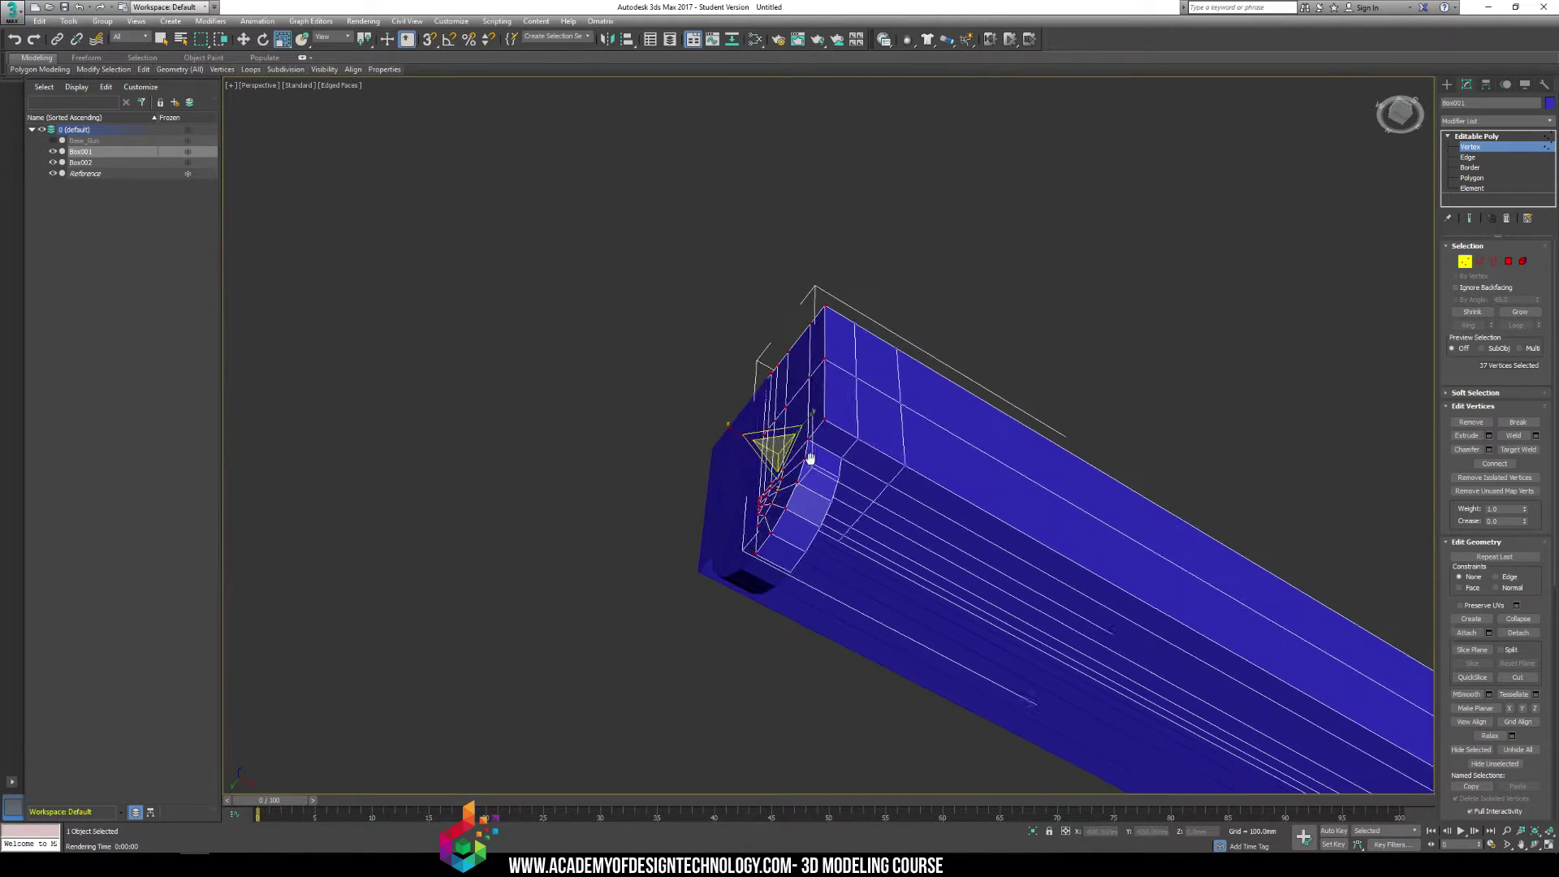
{"action": "left_click", "coordinate": [1472, 178]}
{"action": "left_click", "coordinate": [870, 411]}
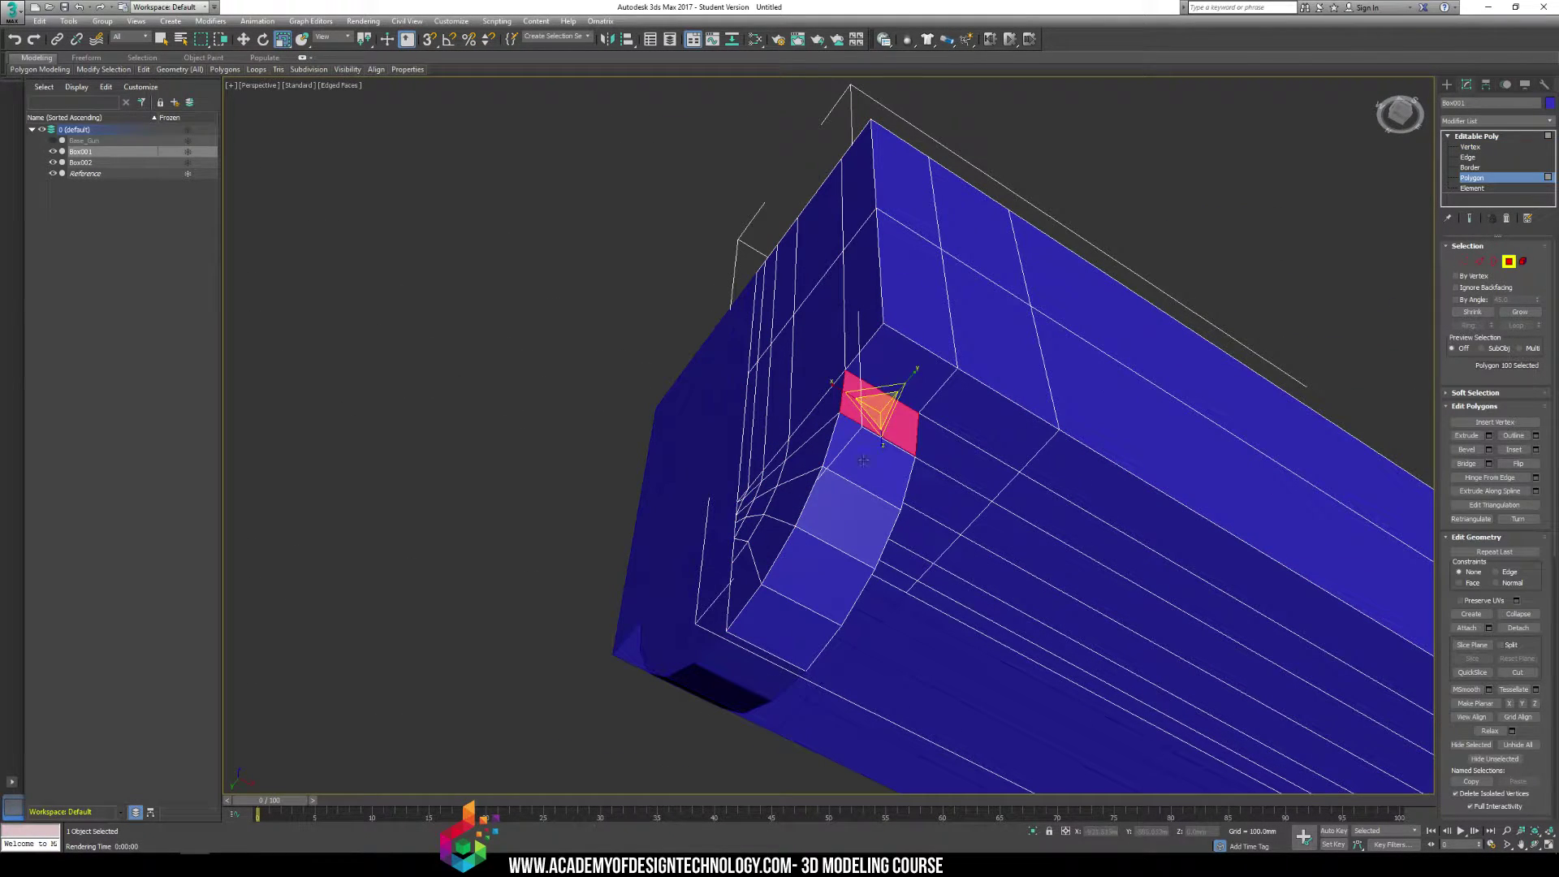
{"action": "left_click", "coordinate": [860, 455], "text": "ctrl"}
{"action": "left_click", "coordinate": [845, 508], "text": "ctrl"}
{"action": "left_click", "coordinate": [820, 565], "text": "ctrl"}
{"action": "left_click", "coordinate": [789, 614], "text": "ctrl"}
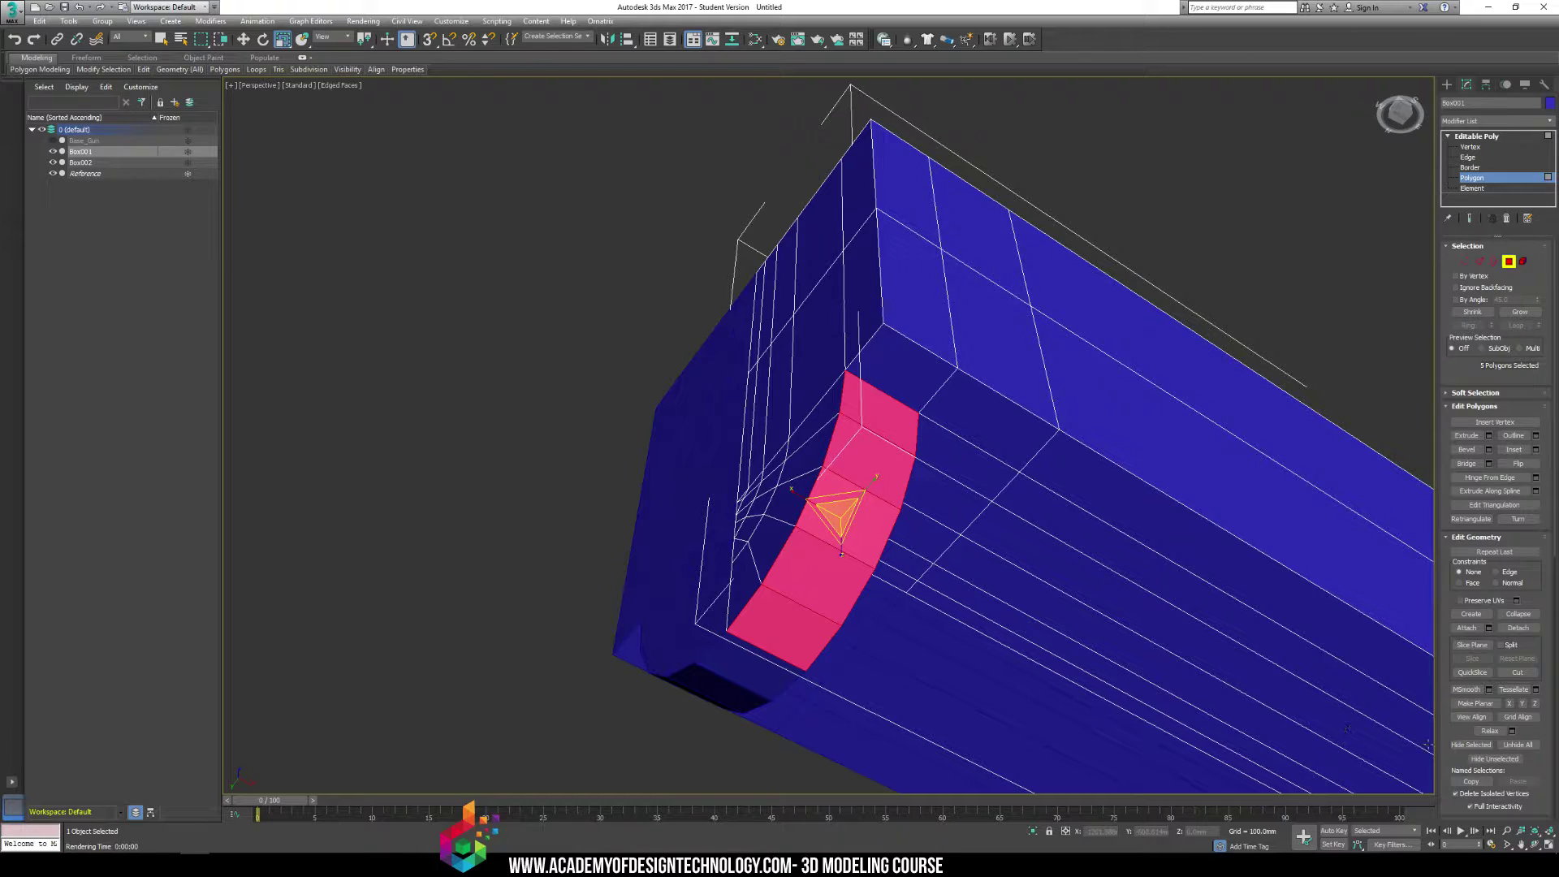
{"action": "scroll", "coordinate": [1446, 745], "scroll_direction": "down", "scroll_amount": 5}
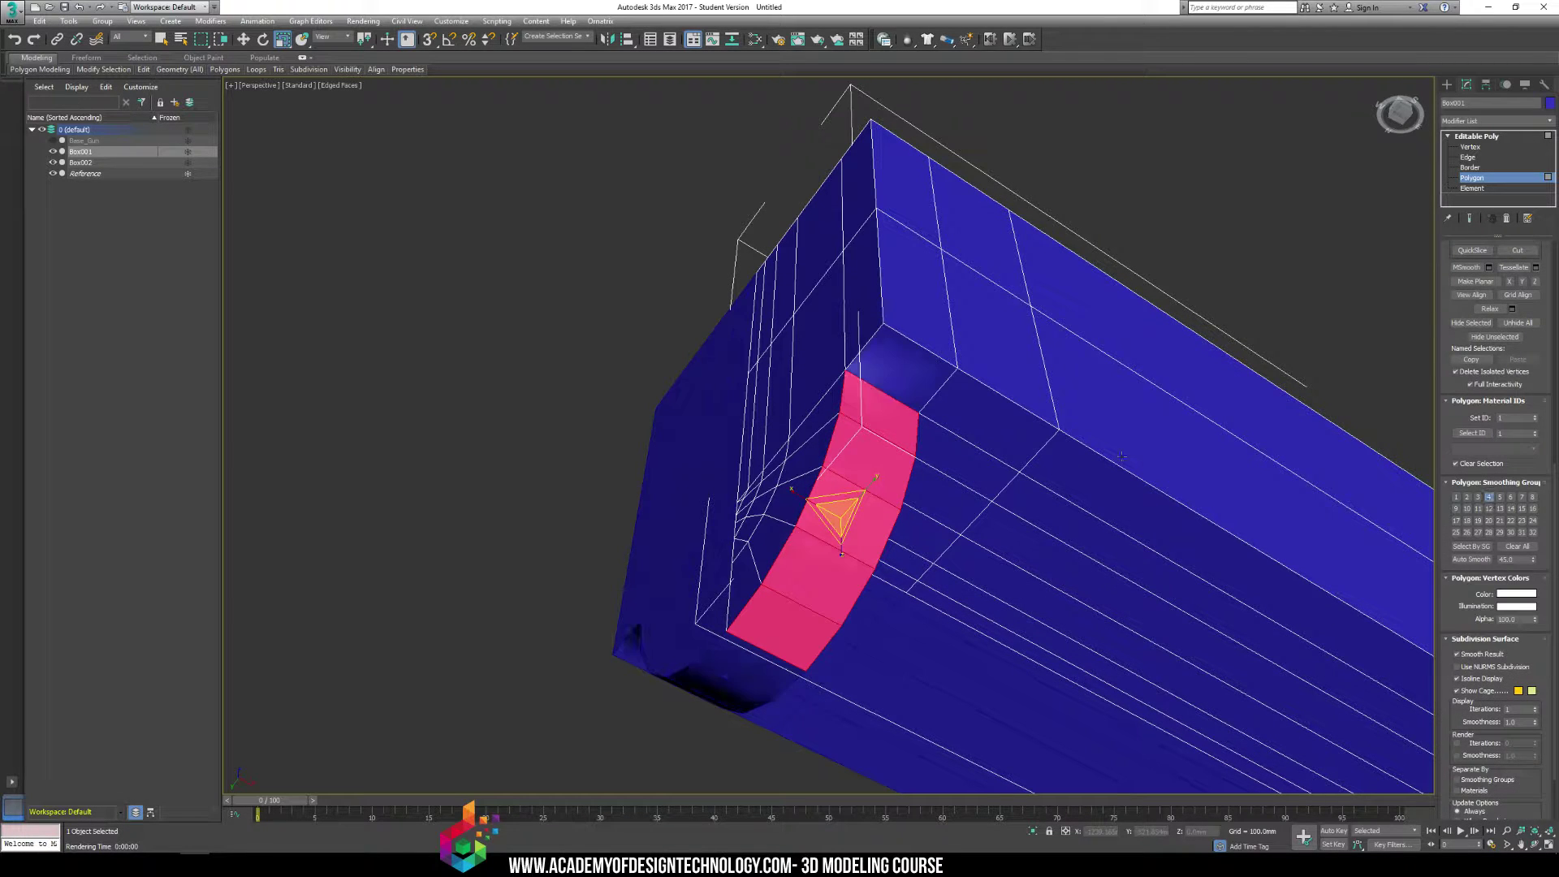
{"action": "left_click", "coordinate": [1113, 233]}
Reselect the five curved rim polygons without the flat underside polygon, and remove them from smoothing group 4
{"action": "left_click", "coordinate": [892, 369]}
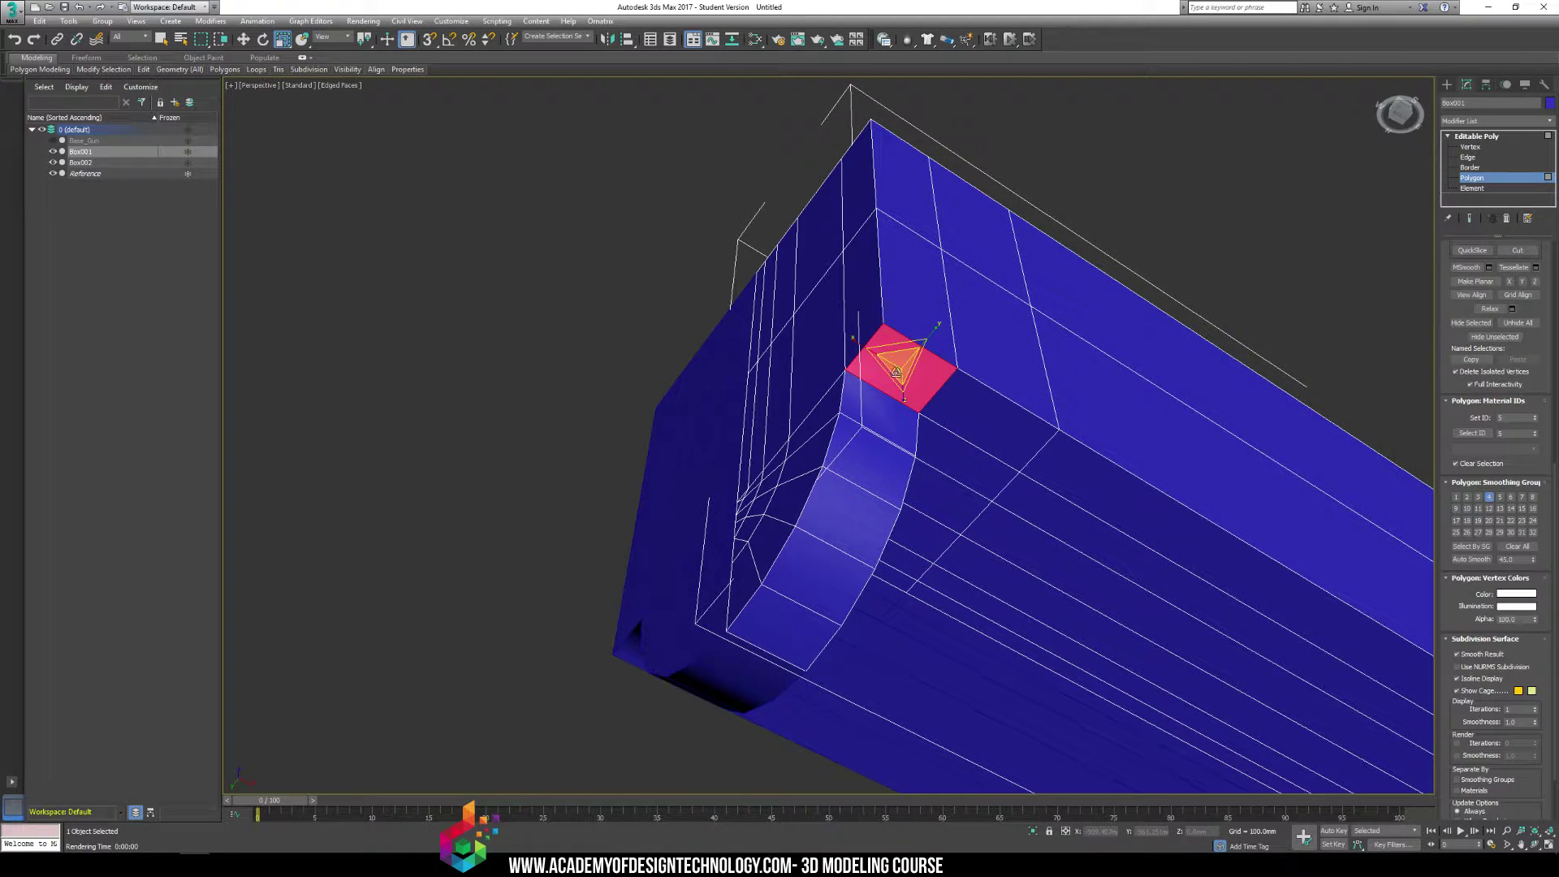
{"action": "left_click", "coordinate": [859, 448]}
{"action": "left_click", "coordinate": [880, 407]}
{"action": "left_click", "coordinate": [866, 478], "text": "ctrl"}
{"action": "left_click", "coordinate": [846, 520], "text": "ctrl"}
{"action": "left_click", "coordinate": [817, 574], "text": "ctrl"}
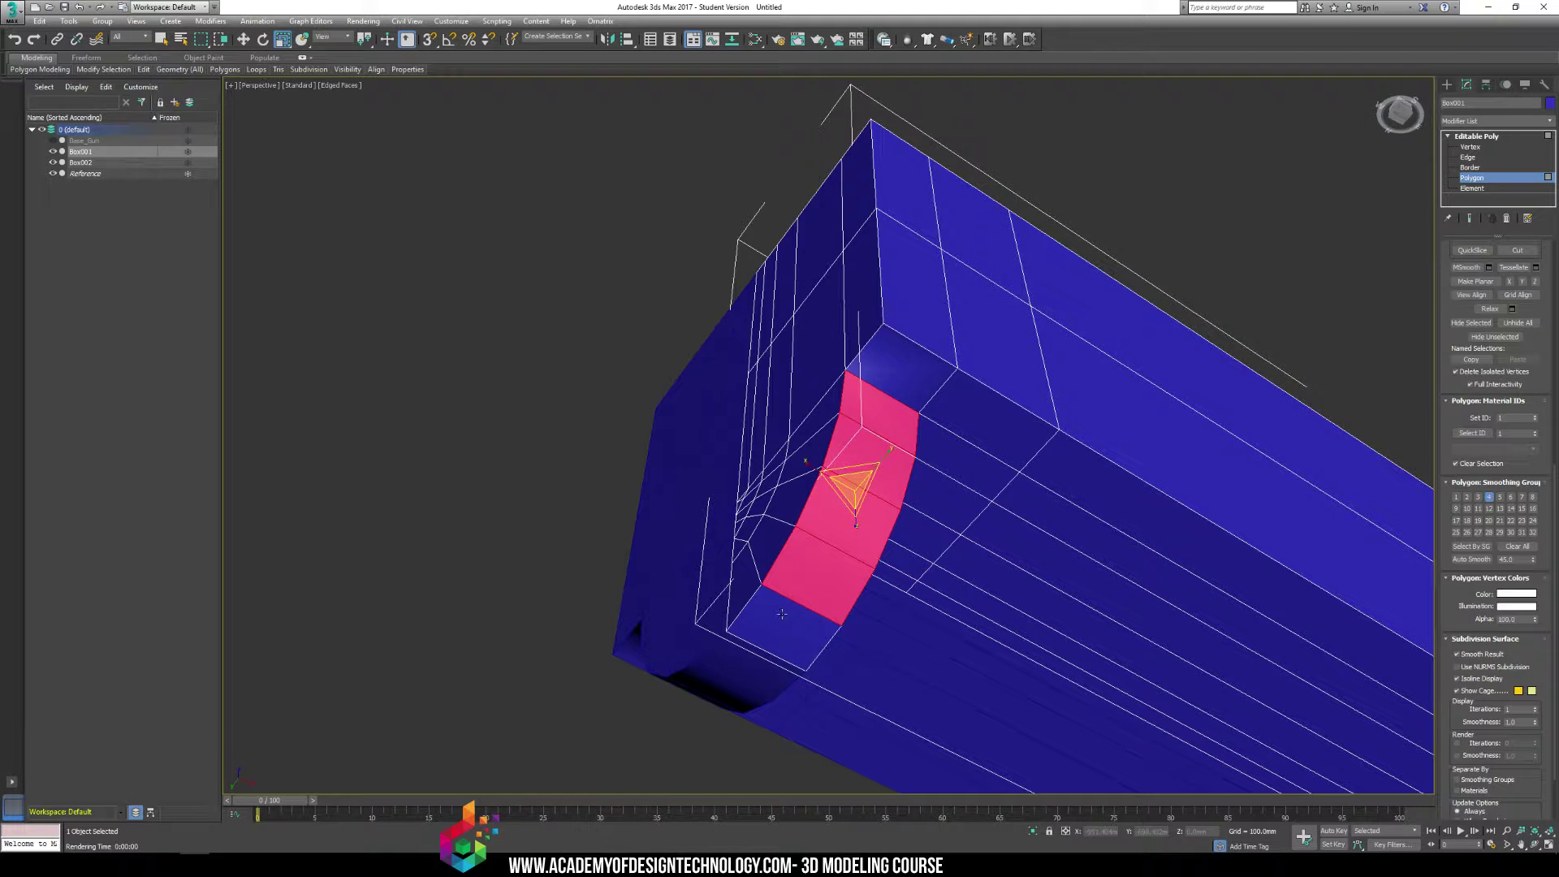
{"action": "left_click", "coordinate": [782, 614], "text": "ctrl"}
{"action": "left_click", "coordinate": [1487, 498]}
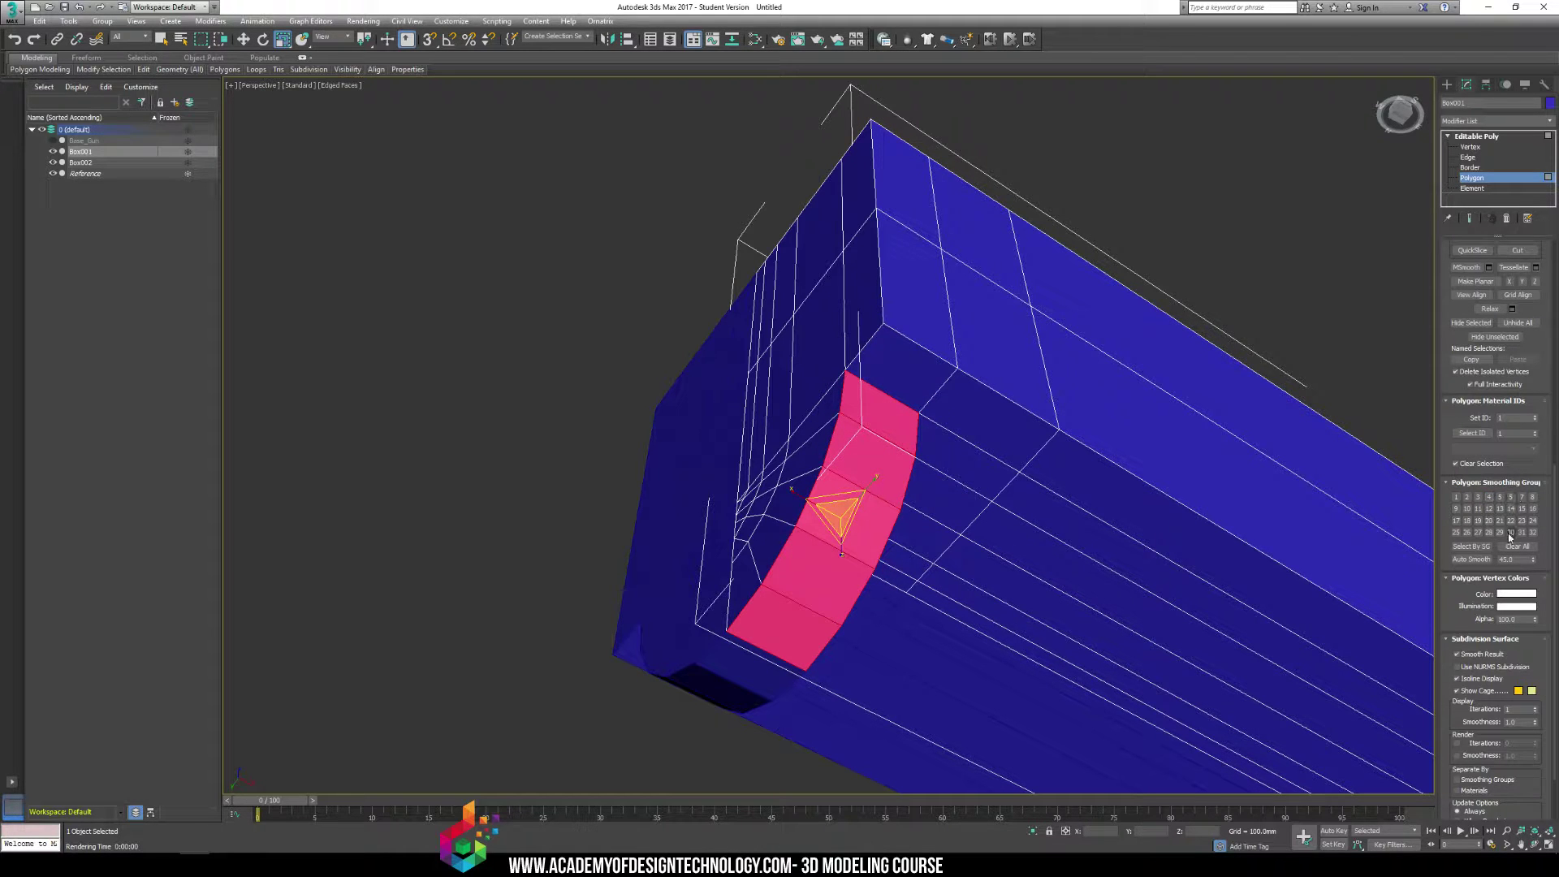
{"action": "left_click", "coordinate": [1131, 253]}
Render the slide from the front to examine the shading of its curved rim, and close the render
{"action": "scroll", "coordinate": [1131, 253], "scroll_direction": "down", "scroll_amount": 6}
{"action": "middle_click_drag", "start_coordinate": [1081, 235], "coordinate": [1030, 350], "text": "alt"}
{"action": "key", "text": "shift+q"}
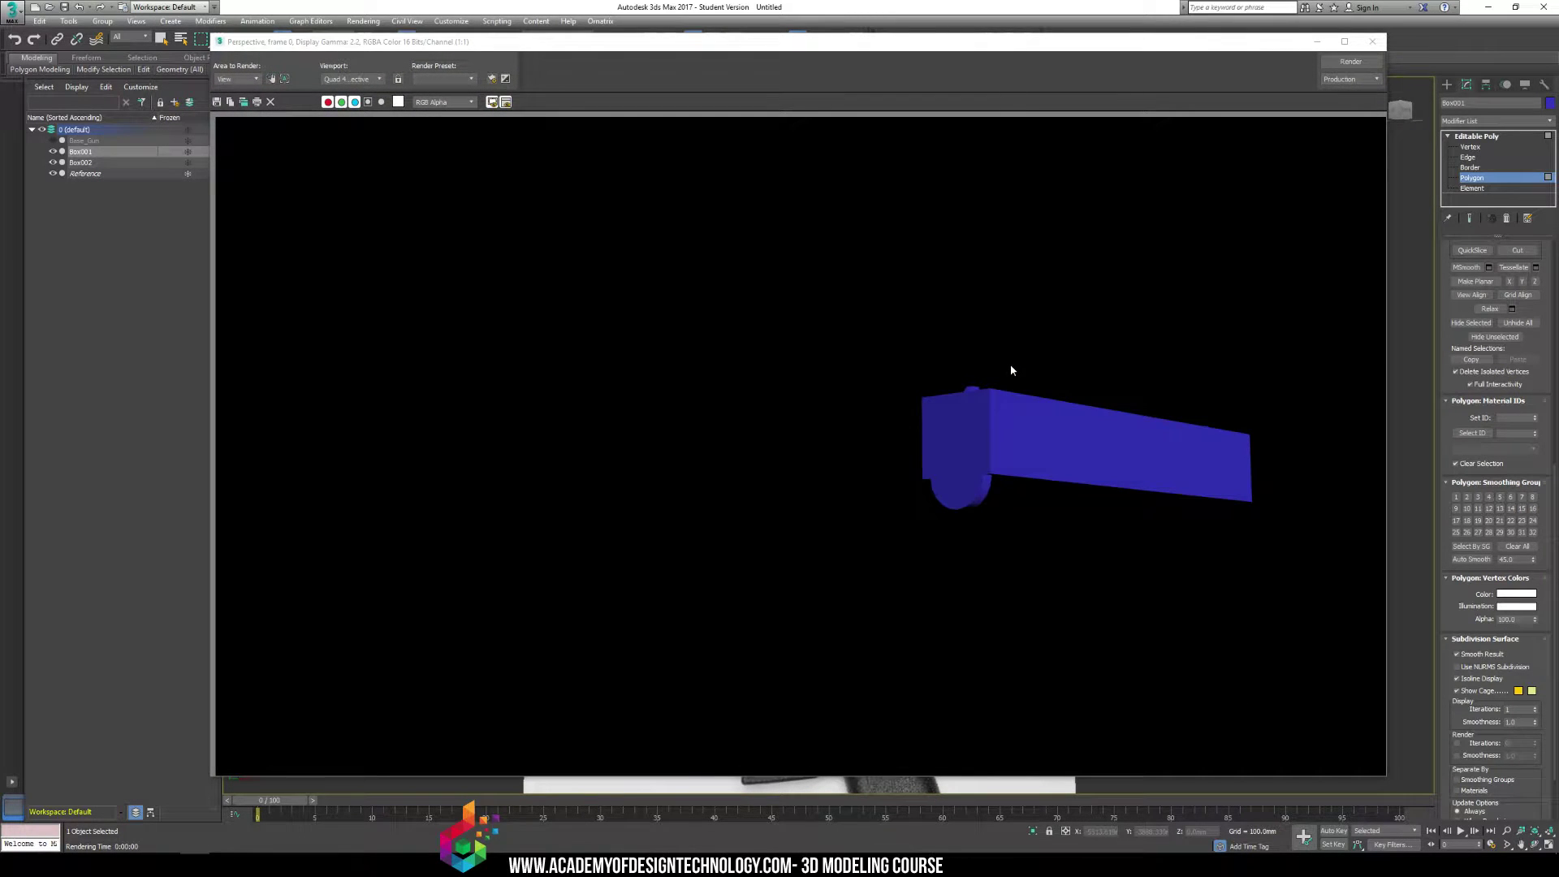
{"action": "left_click", "coordinate": [1372, 41]}
Open the glock-g37 reference photo and compare its slide with the model's front and the parts reference image
{"action": "middle_click_drag", "start_coordinate": [1055, 375], "coordinate": [813, 532]}
{"action": "scroll", "coordinate": [813, 532], "scroll_direction": "up", "scroll_amount": 6}
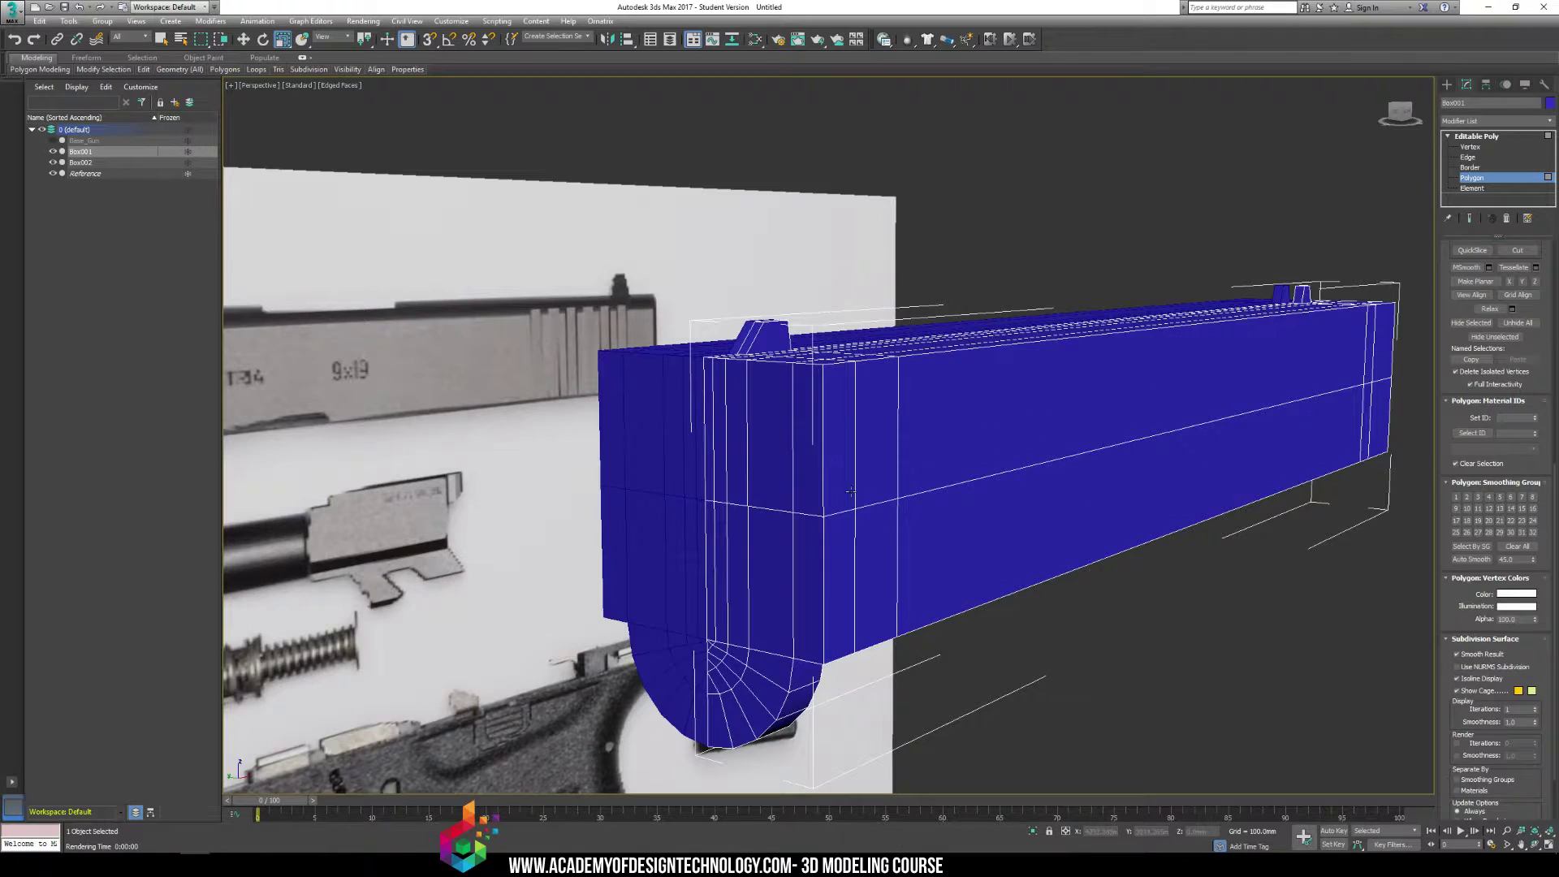
{"action": "middle_click_drag", "start_coordinate": [725, 500], "coordinate": [790, 387]}
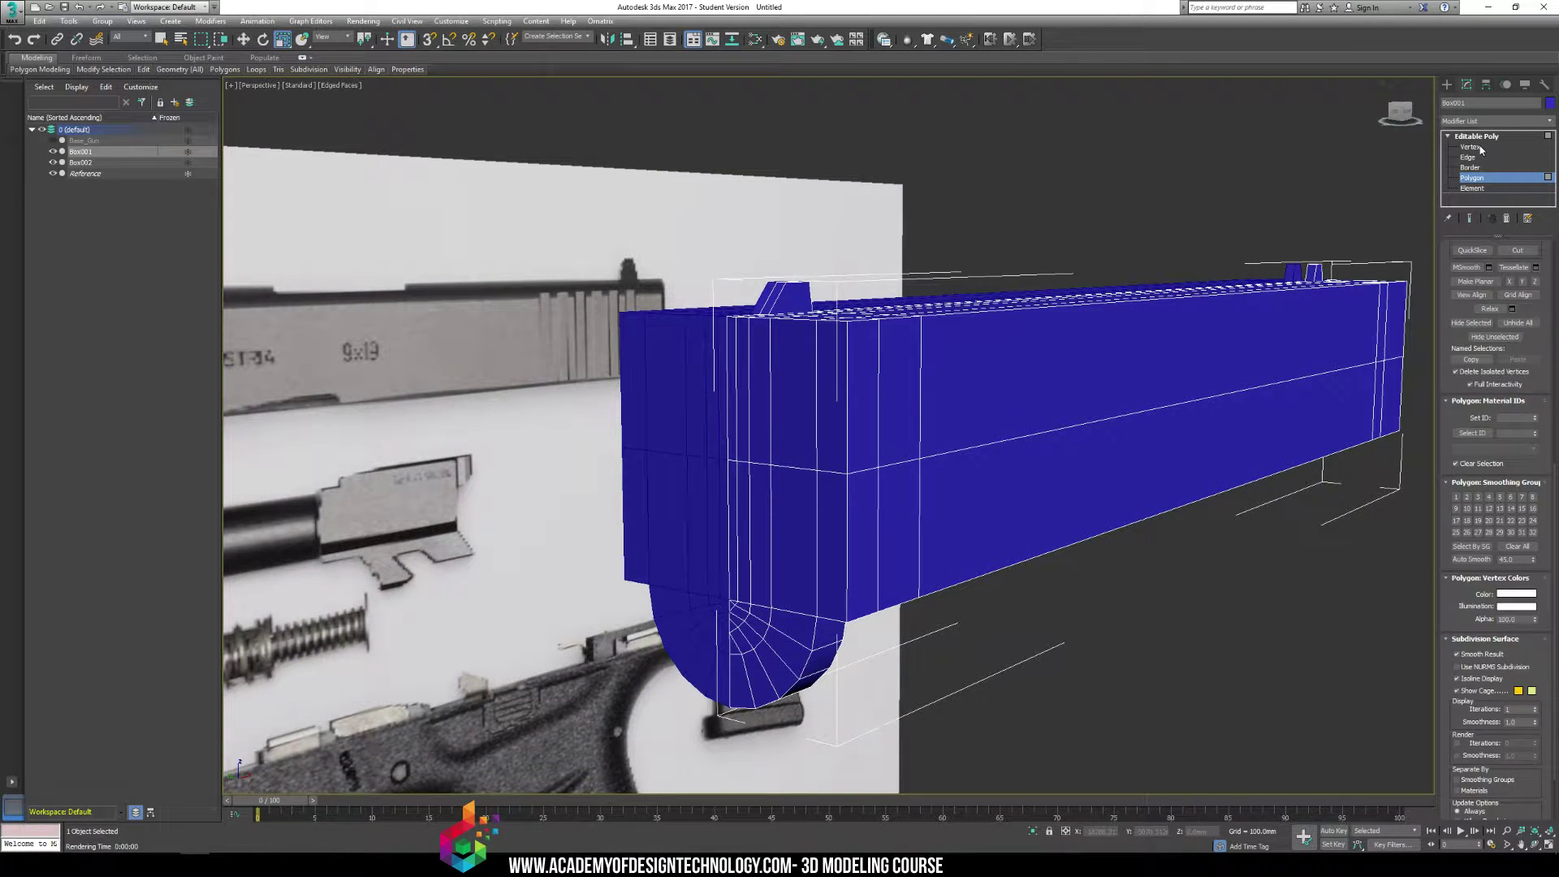
{"action": "left_click", "coordinate": [255, 864]}
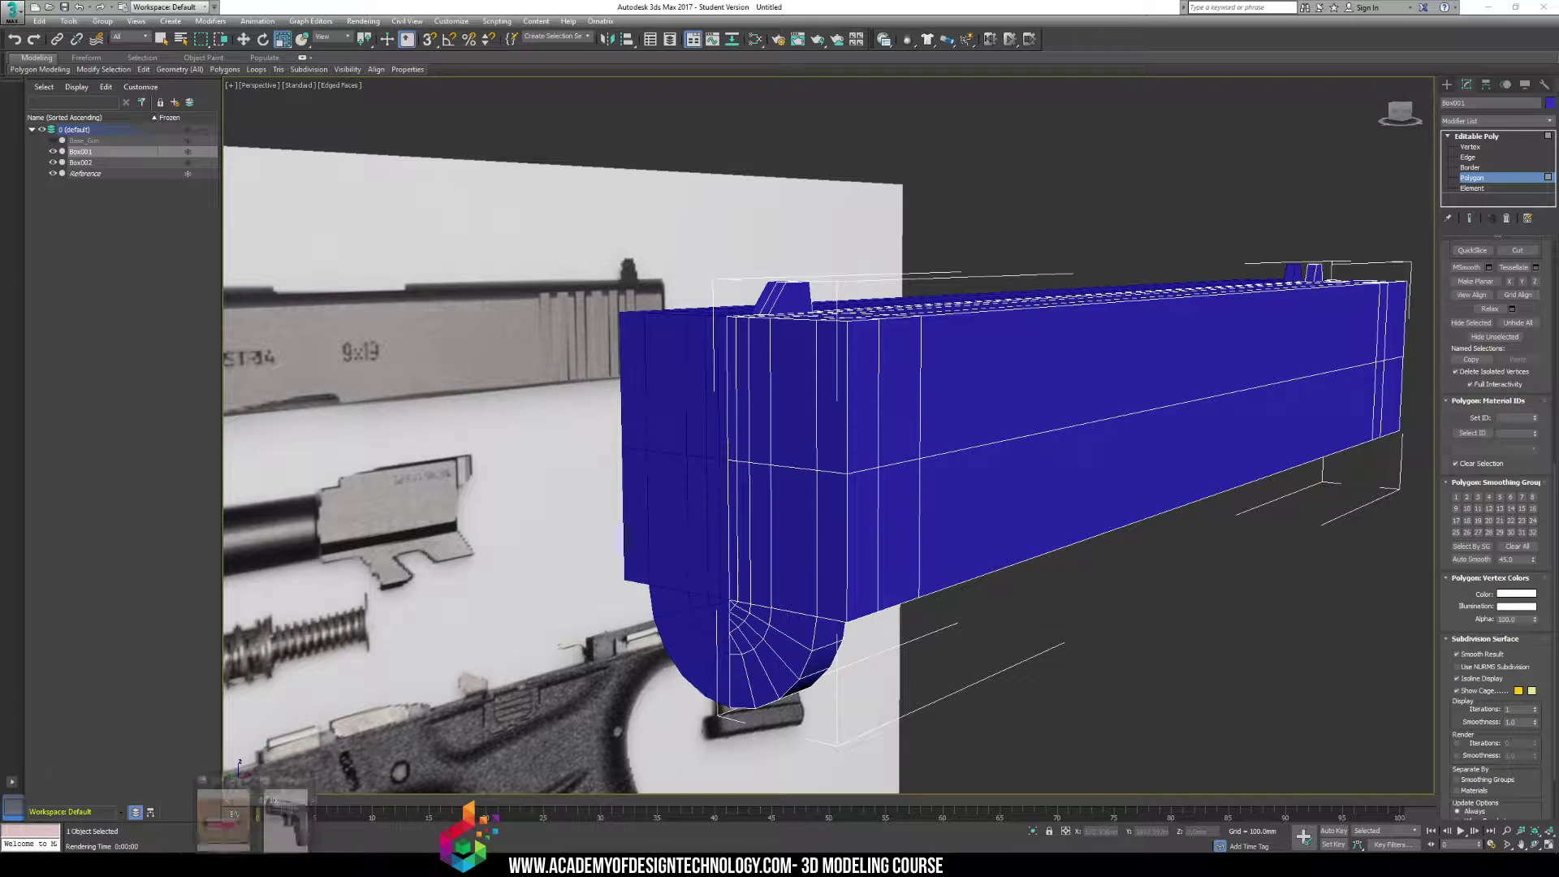
{"action": "left_click", "coordinate": [284, 807]}
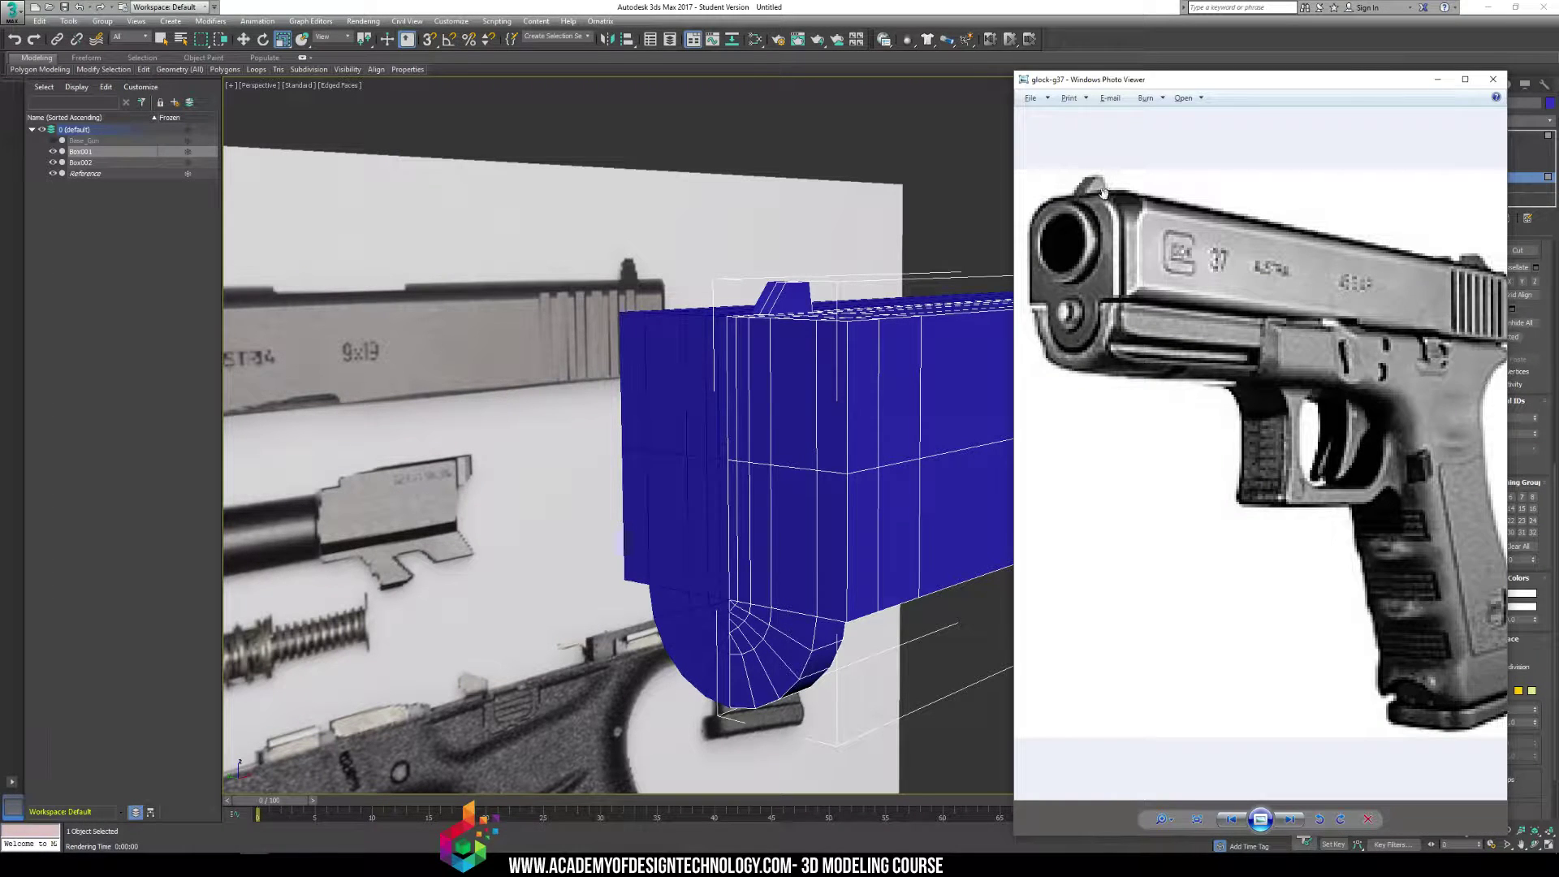
{"action": "scroll", "coordinate": [648, 279], "scroll_direction": "down", "scroll_amount": 3}
{"action": "middle_click_drag", "start_coordinate": [647, 279], "coordinate": [899, 299]}
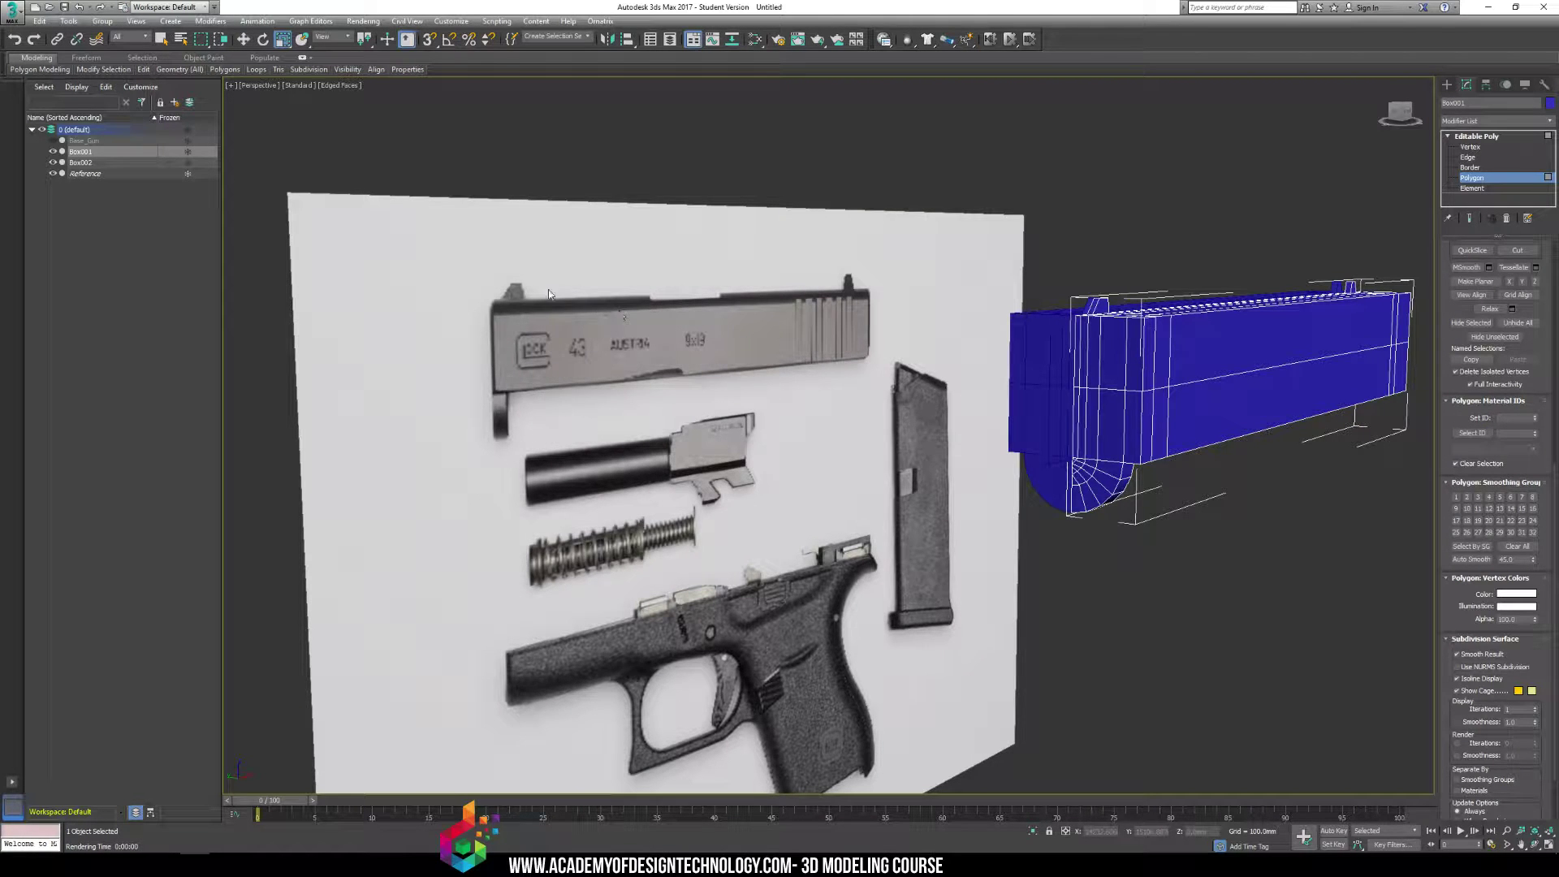
{"action": "key", "text": "alt+Tab"}
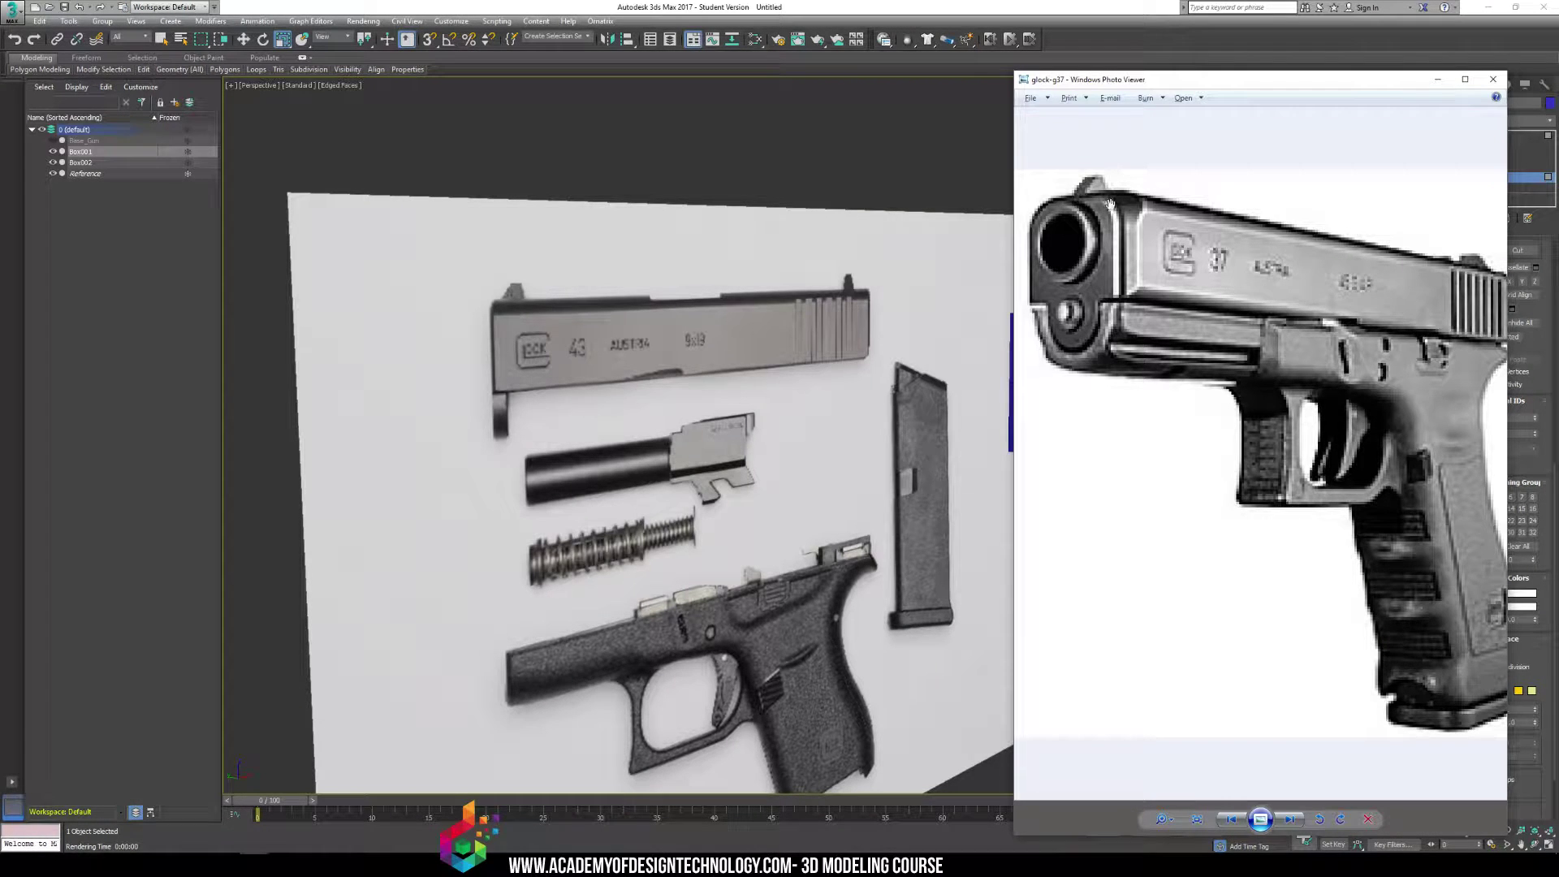
{"action": "middle_click", "coordinate": [894, 328]}
{"action": "scroll", "coordinate": [847, 362], "scroll_direction": "up", "scroll_amount": 5}
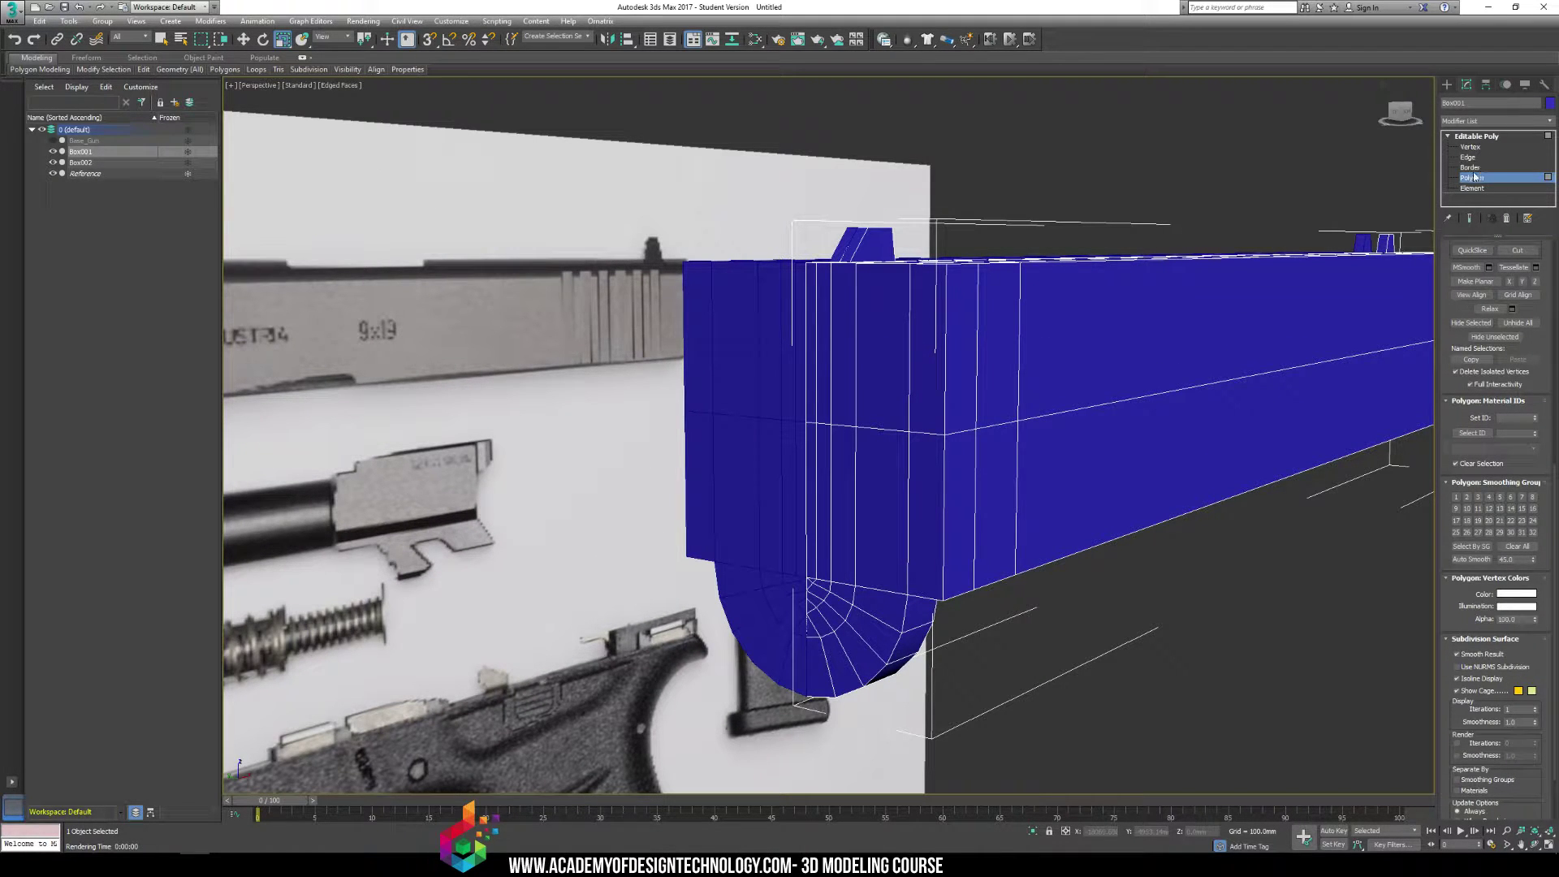
Add a lengthwise edge loop around the slide just below its top edge with Swift Loop
{"action": "mouse_move", "coordinate": [143, 69]}
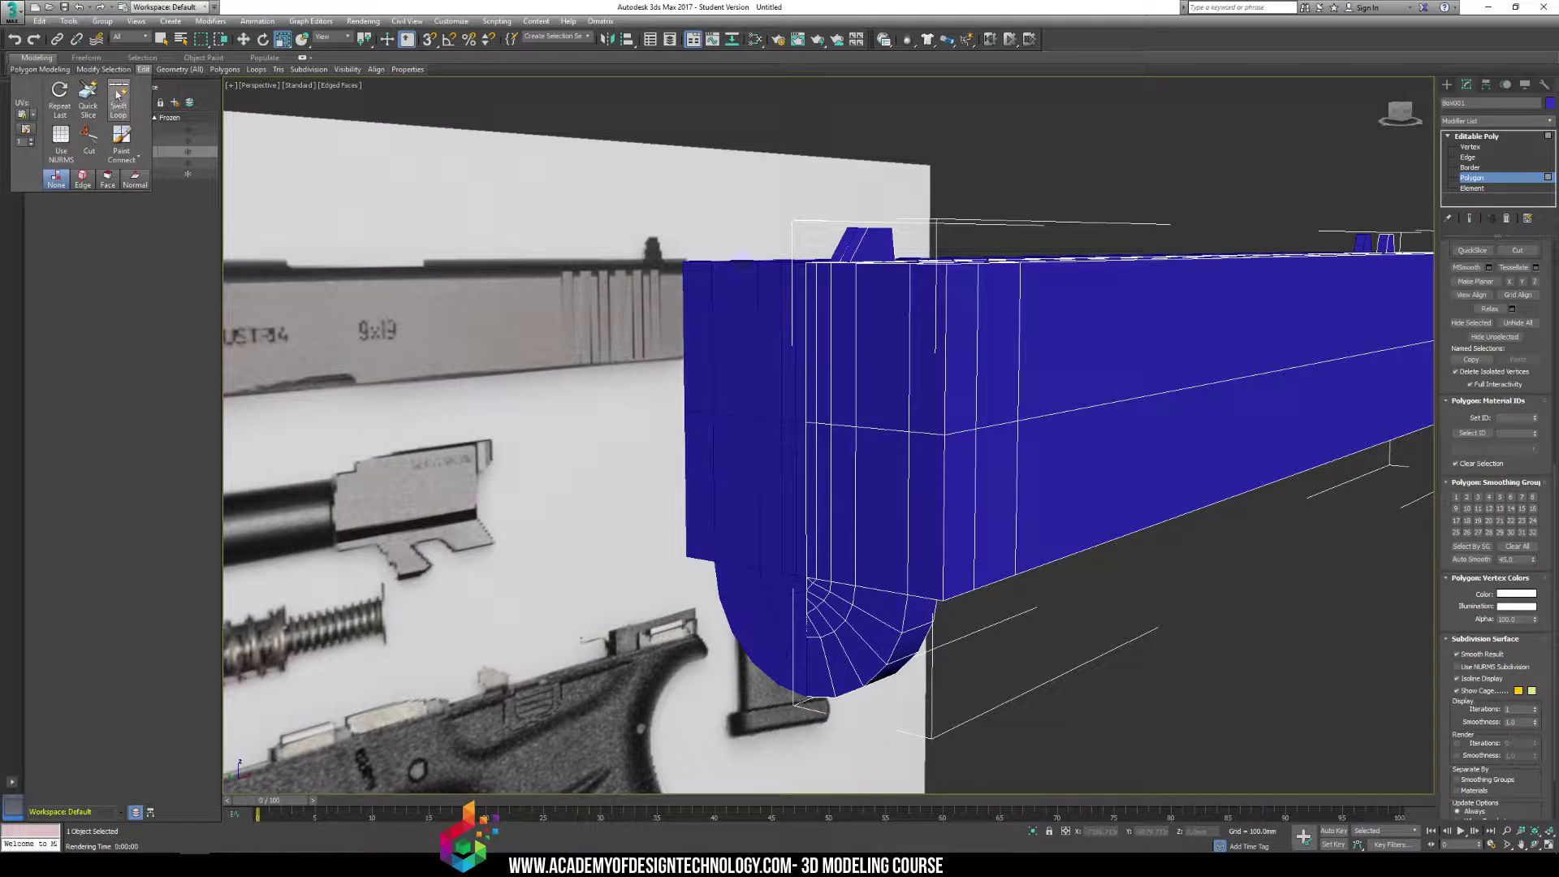
{"action": "left_click", "coordinate": [118, 95]}
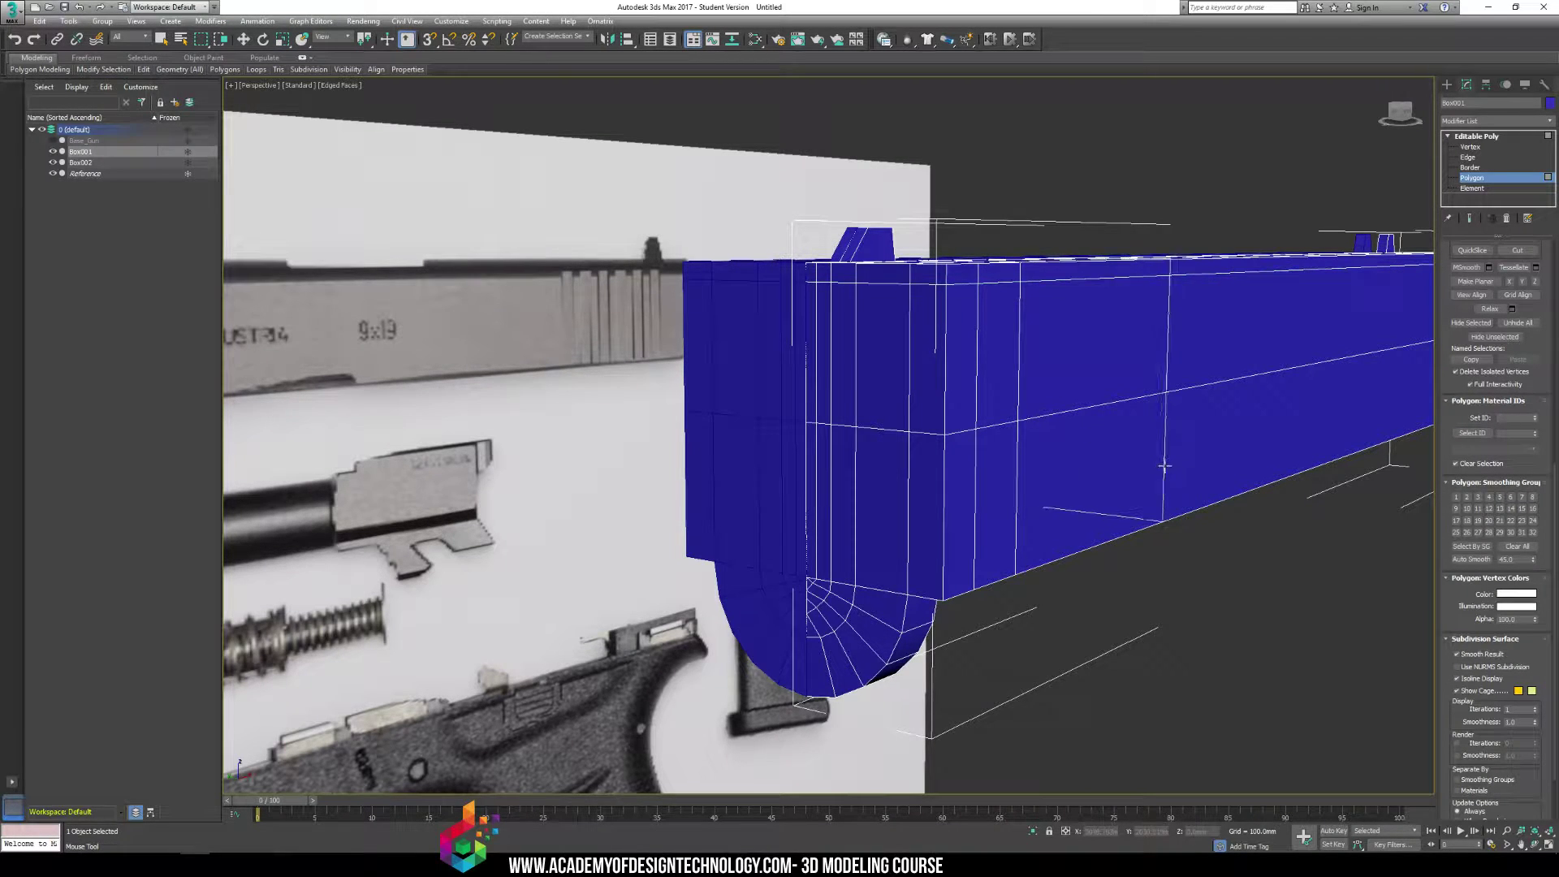
{"action": "key", "text": "w"}
Bring up the glock-g37 photo again and examine the edges of the slide's front end
{"action": "key", "text": "alt"}
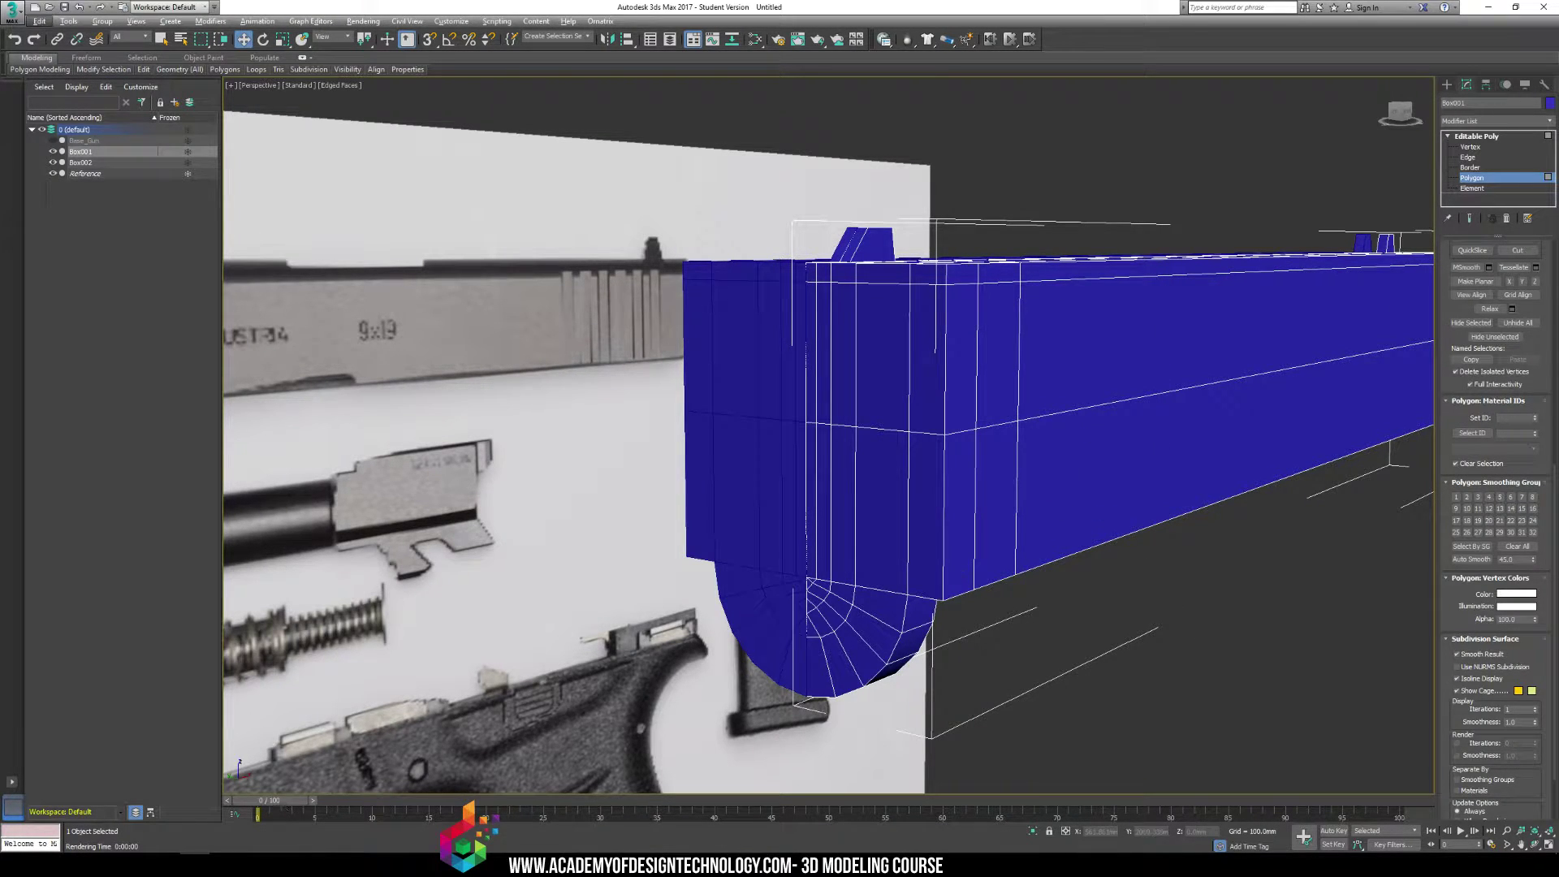
{"action": "key", "text": "alt+Tab"}
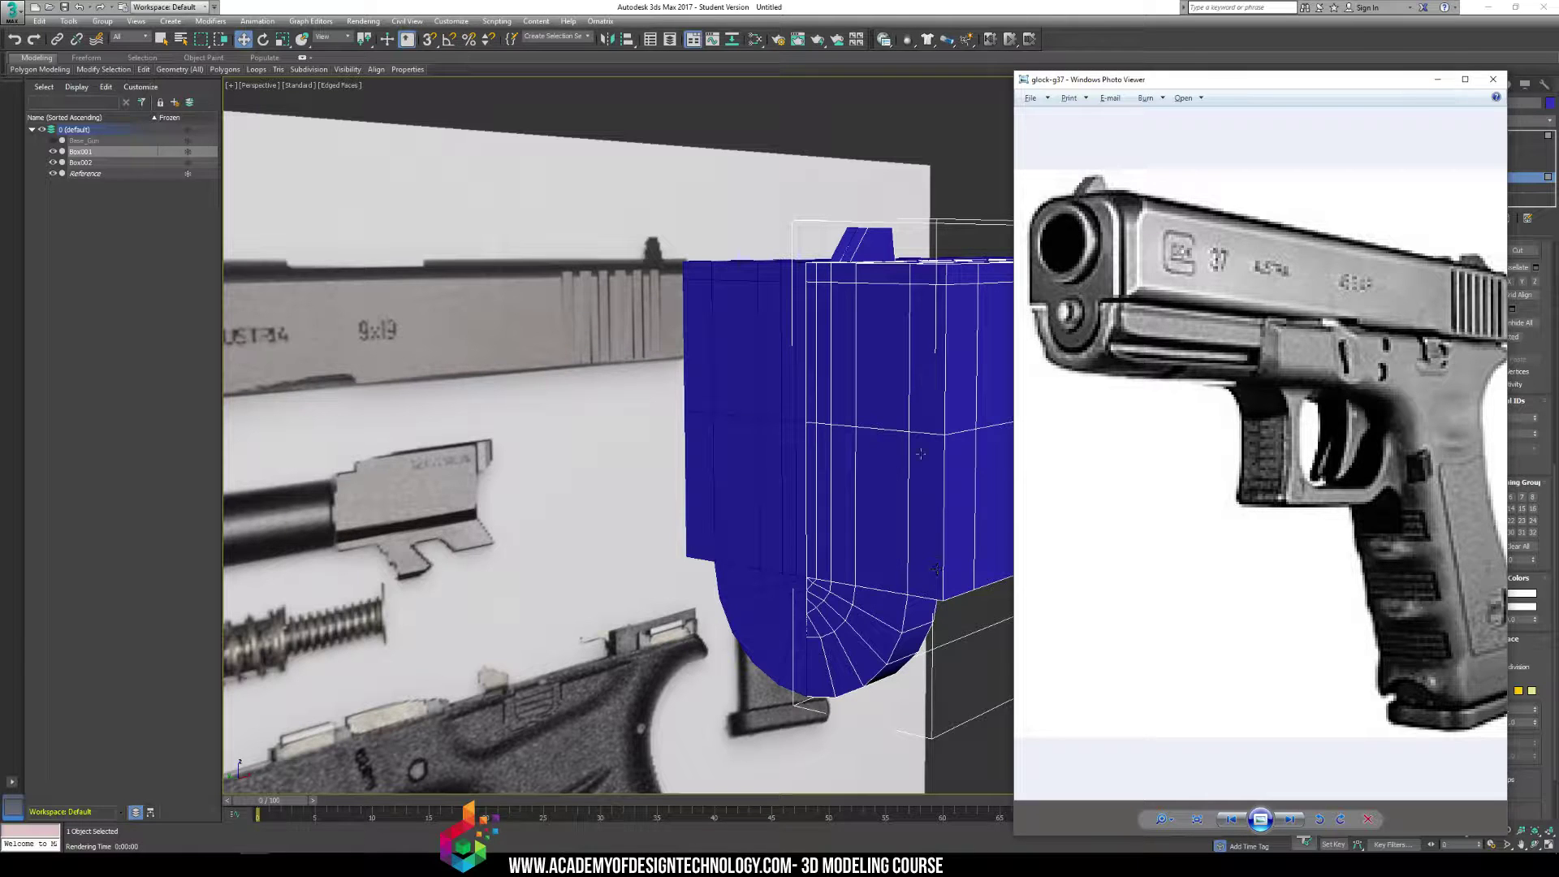
{"action": "left_click", "coordinate": [901, 667]}
{"action": "left_click", "coordinate": [1414, 154]}
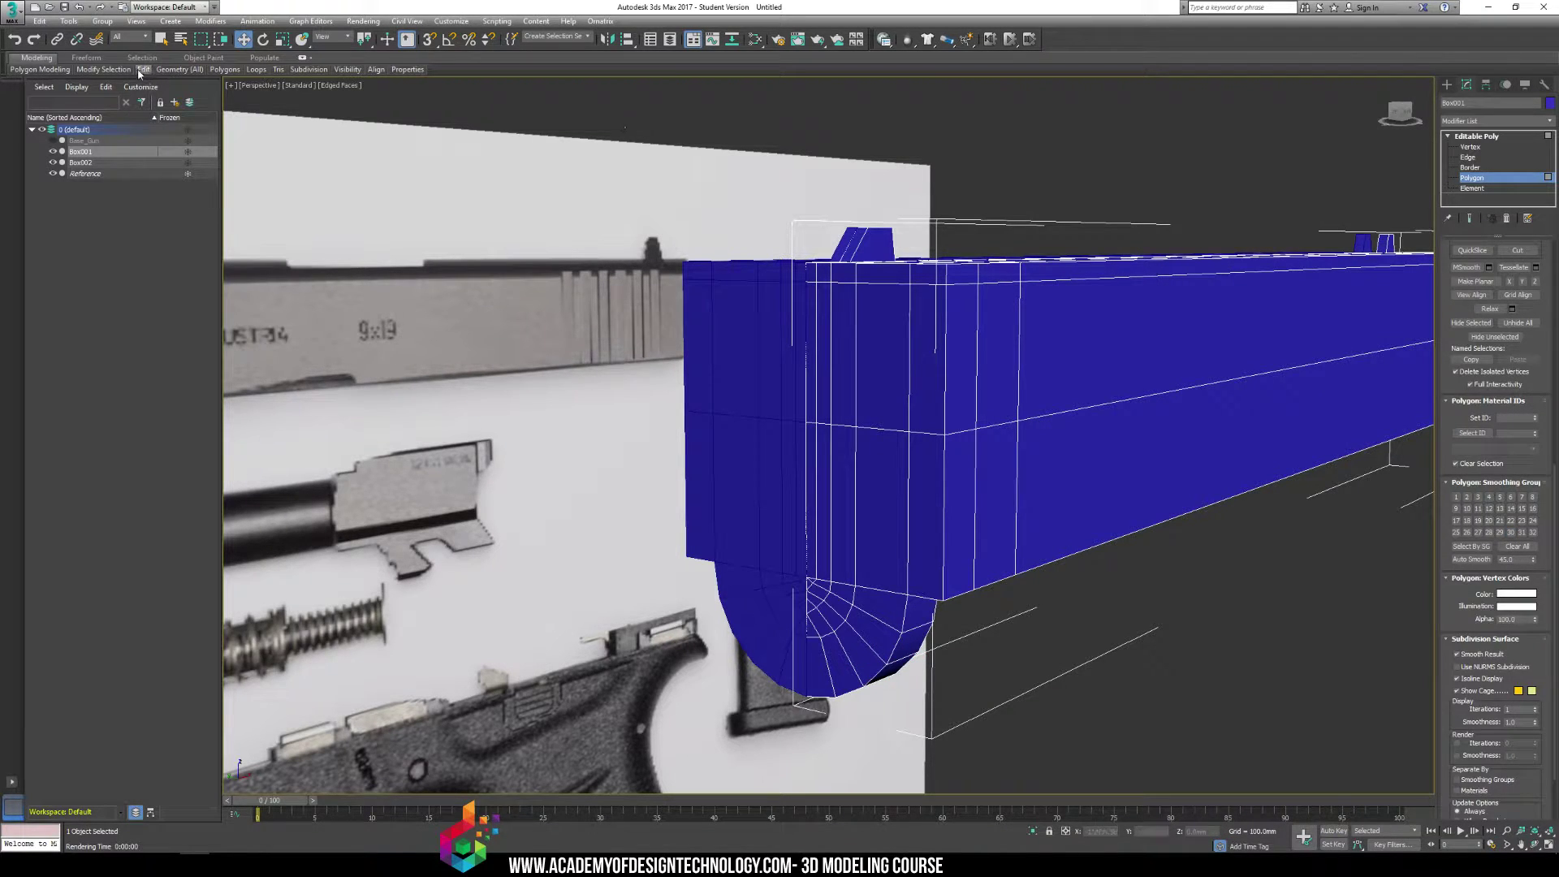
Insert vertical Swift Loop edge loops close to the slide's front outer corner, one on each side of it
{"action": "mouse_move", "coordinate": [143, 71]}
{"action": "left_click", "coordinate": [121, 100]}
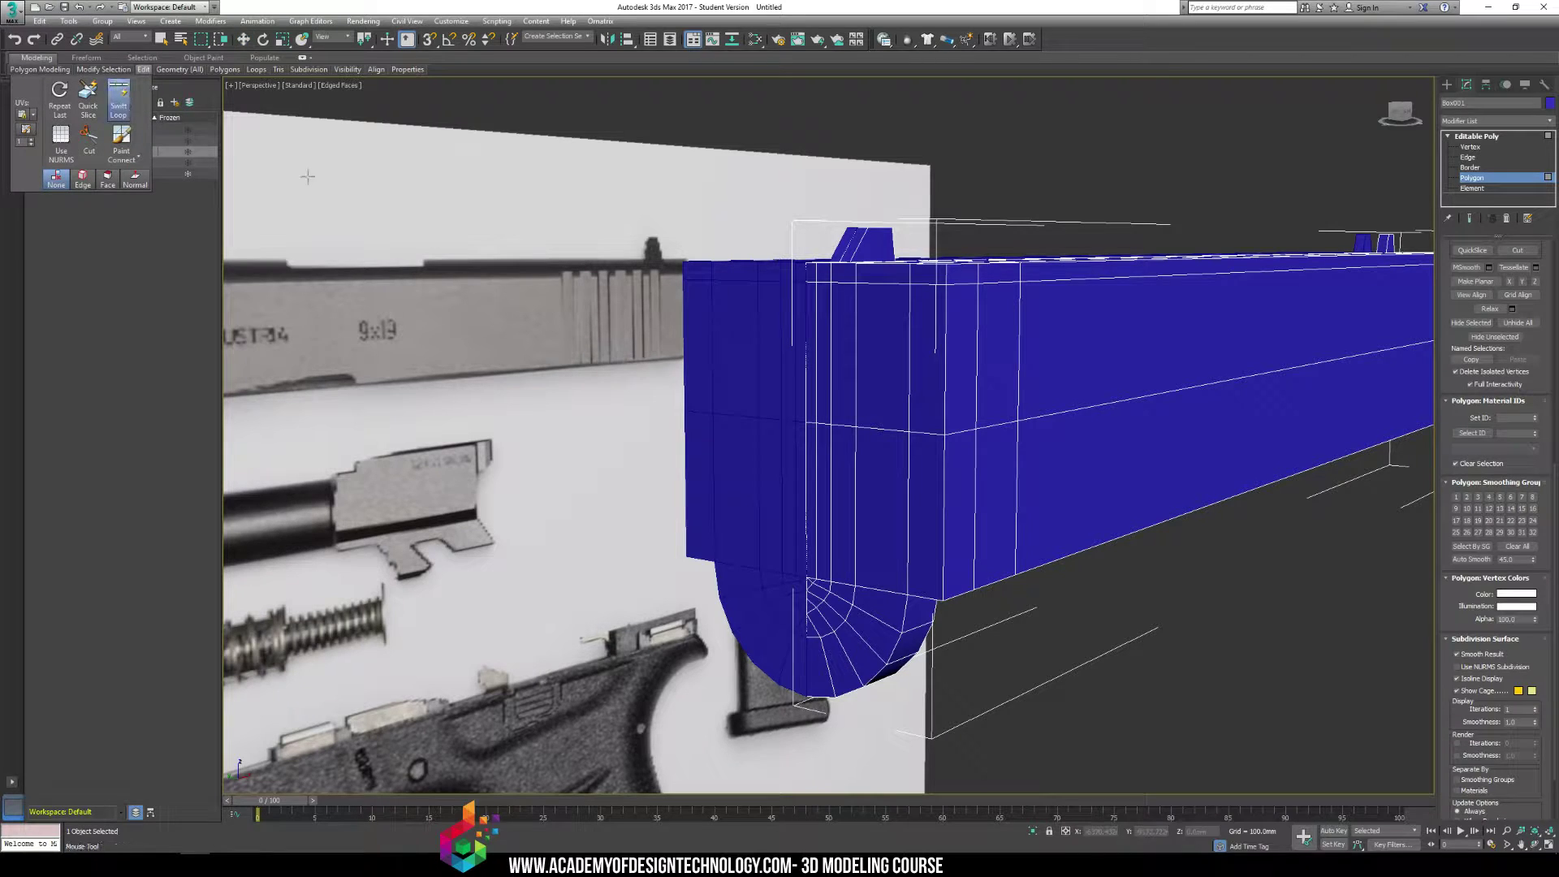
{"action": "left_click", "coordinate": [936, 436]}
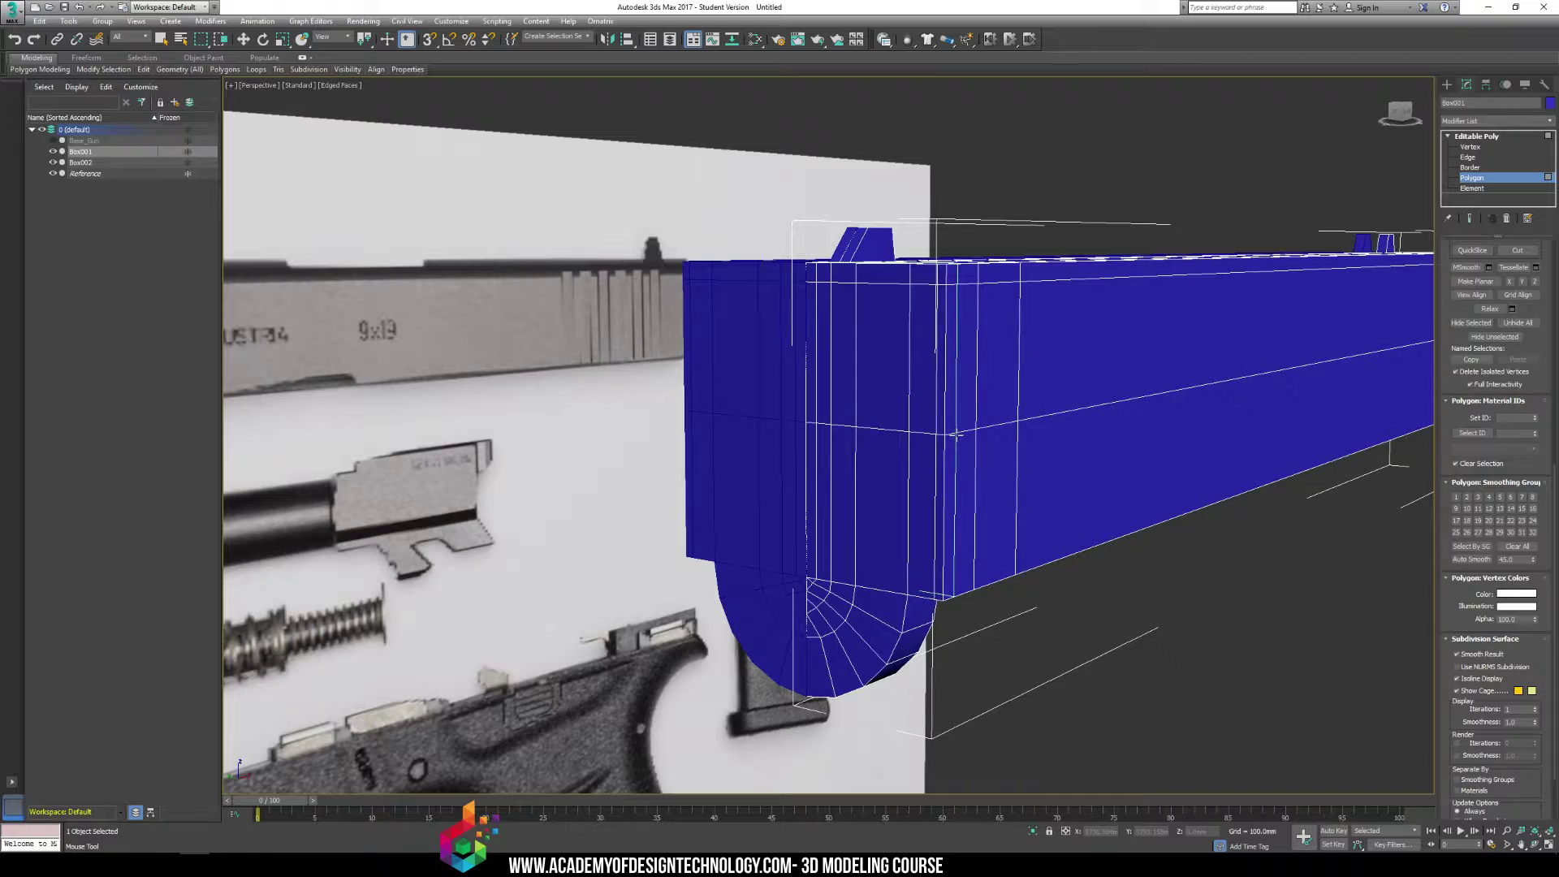
Render the perspective view to examine the slide's front corner with its new edge loops, and close the render
{"action": "middle_click_drag", "start_coordinate": [957, 436], "coordinate": [948, 478], "text": "alt"}
{"action": "key", "text": "shift+q"}
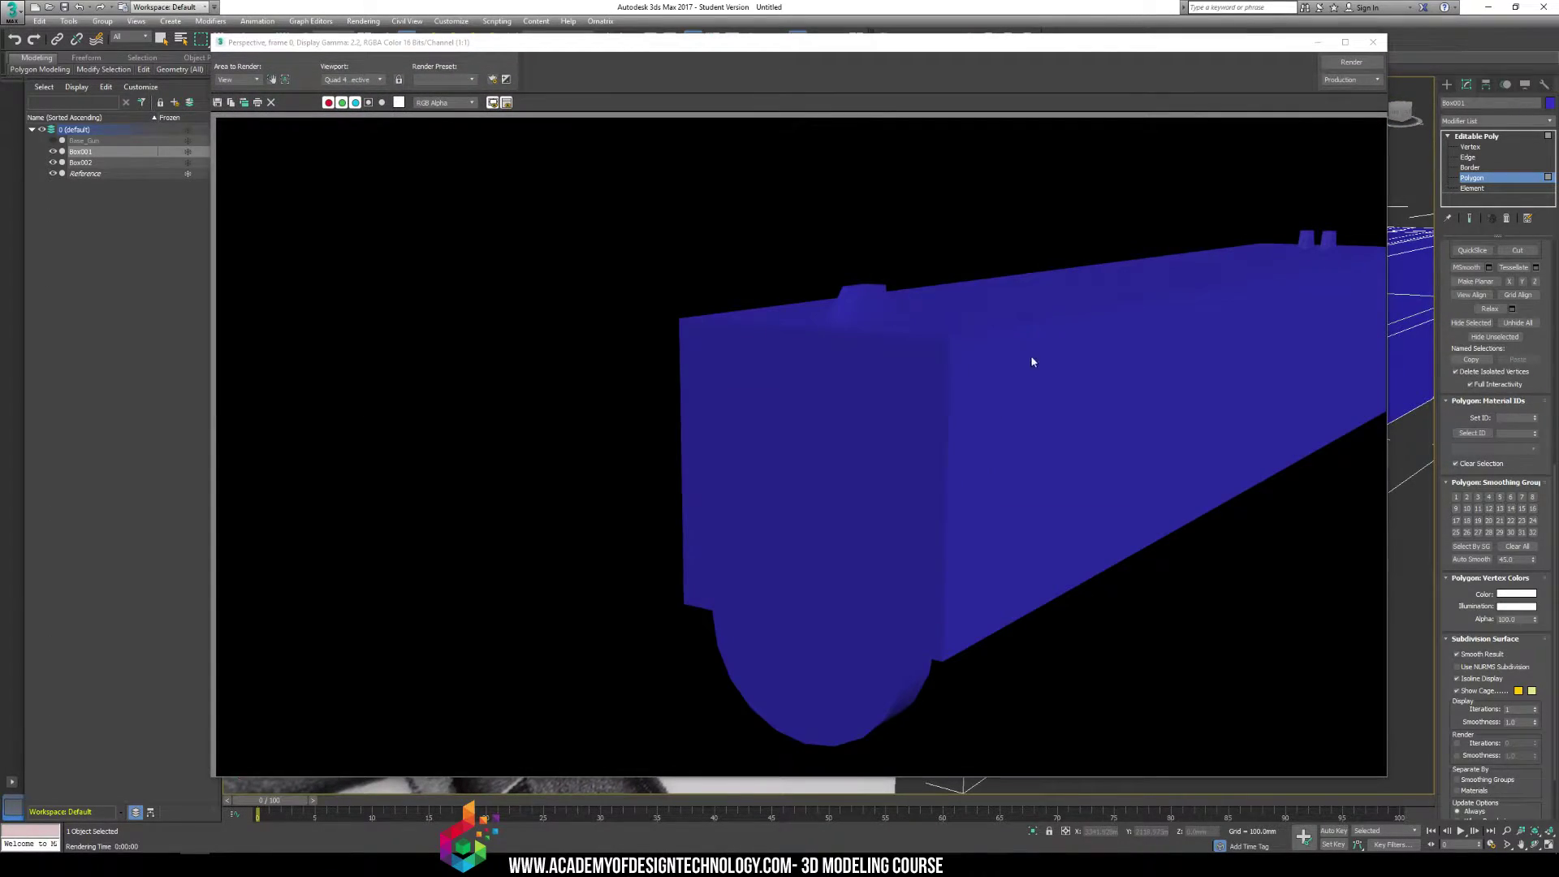
{"action": "left_click", "coordinate": [1372, 41]}
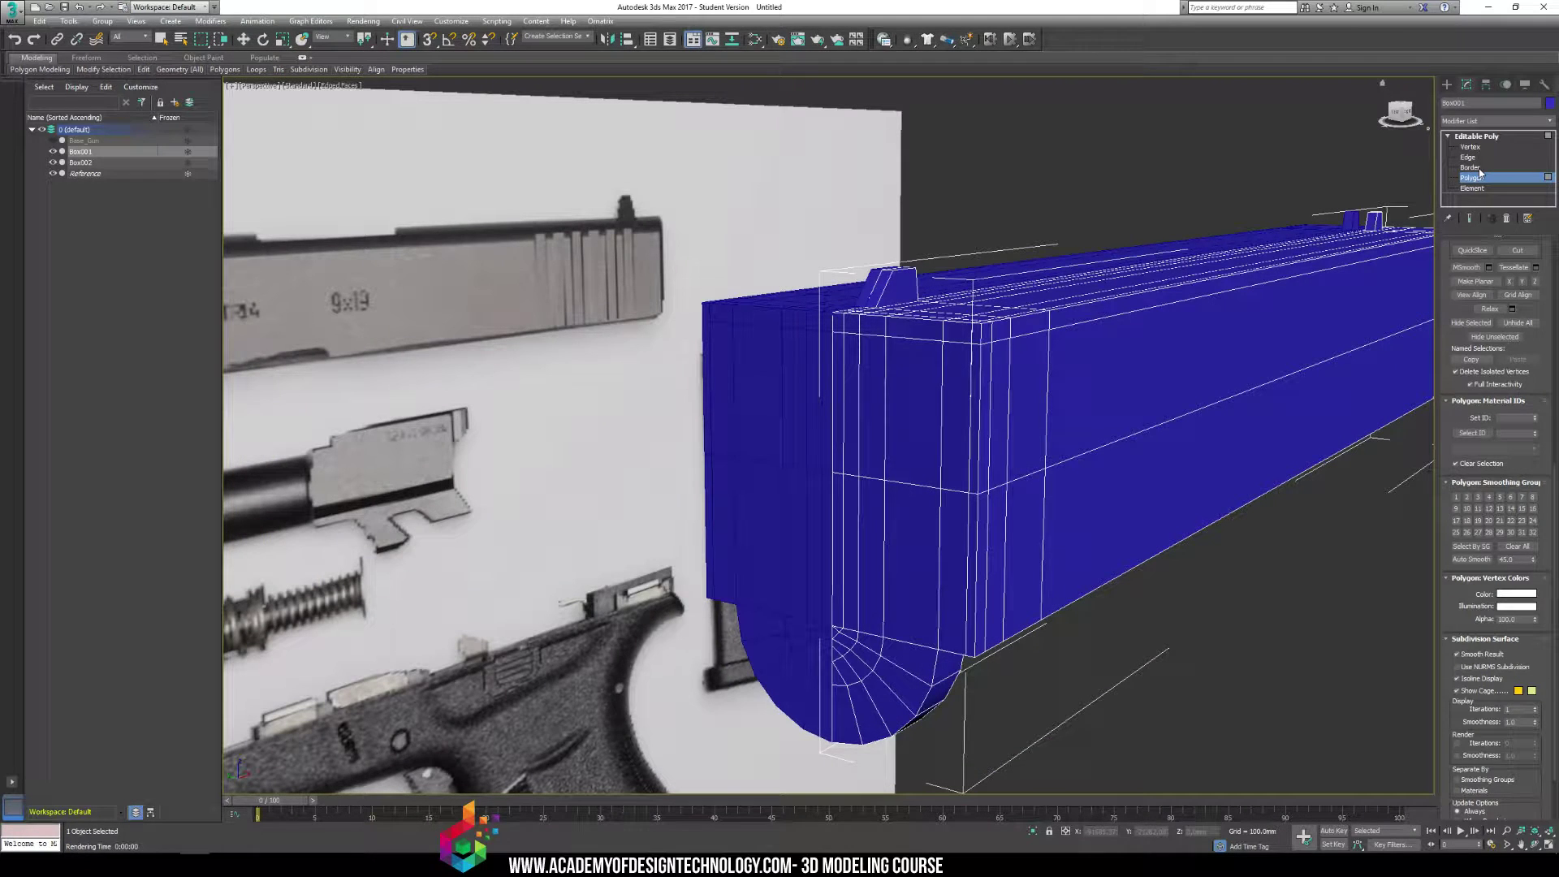
Apply a TurboSmooth modifier to the selected slide half and view the smoothed slide shaded without its edges
{"action": "left_click", "coordinate": [1487, 135]}
{"action": "left_click", "coordinate": [1545, 122]}
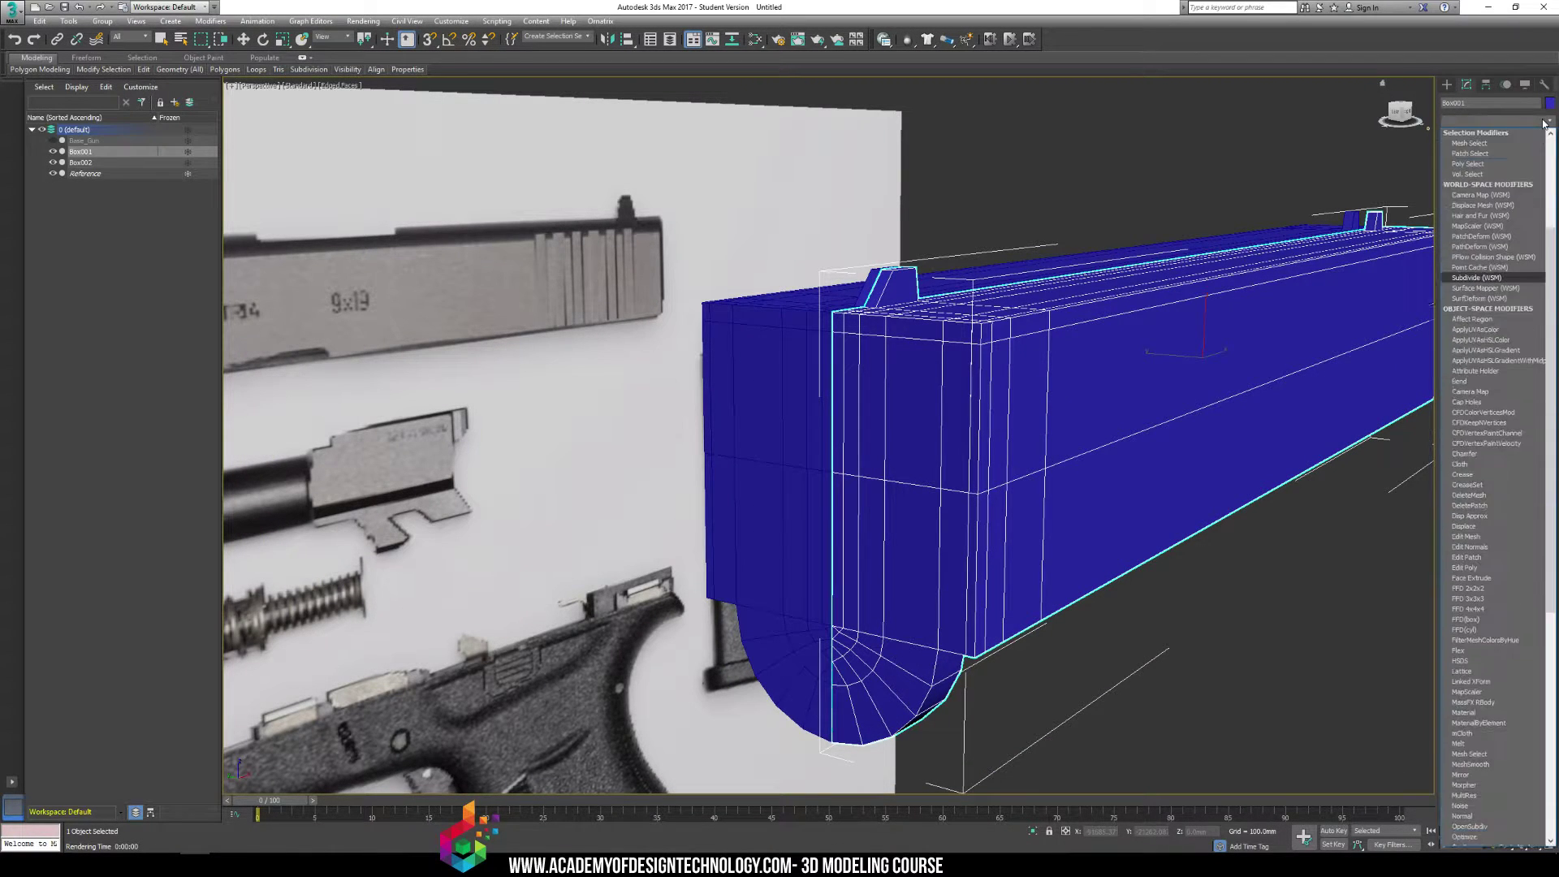
{"action": "key", "text": "w"}
{"action": "key", "text": "t"}
{"action": "key", "text": "u"}
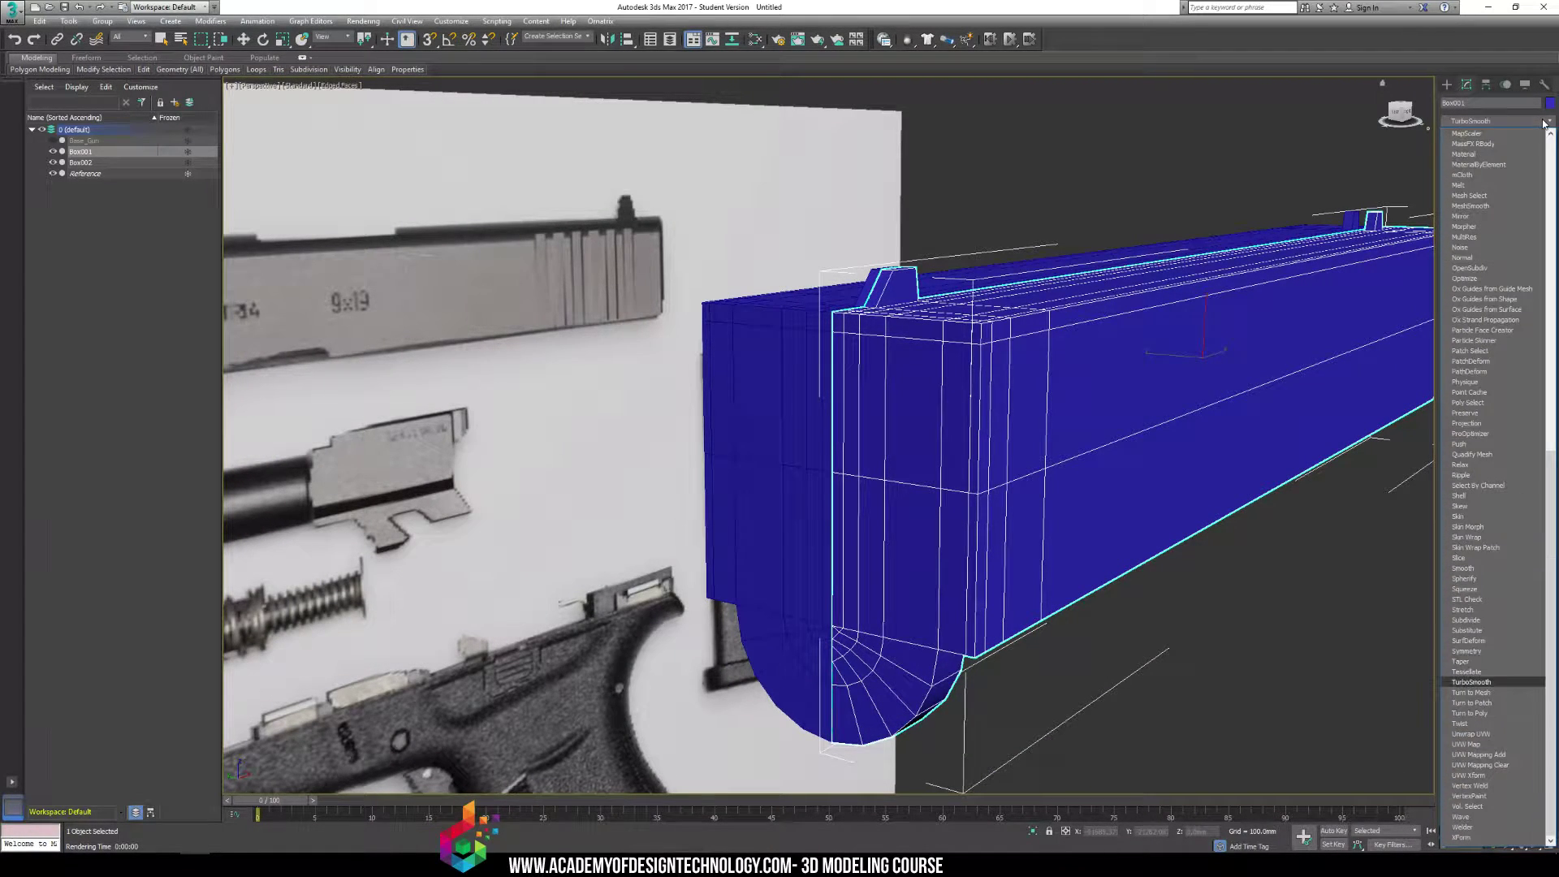
{"action": "key", "text": "Return"}
{"action": "left_click", "coordinate": [1338, 623]}
{"action": "key", "text": "F4"}
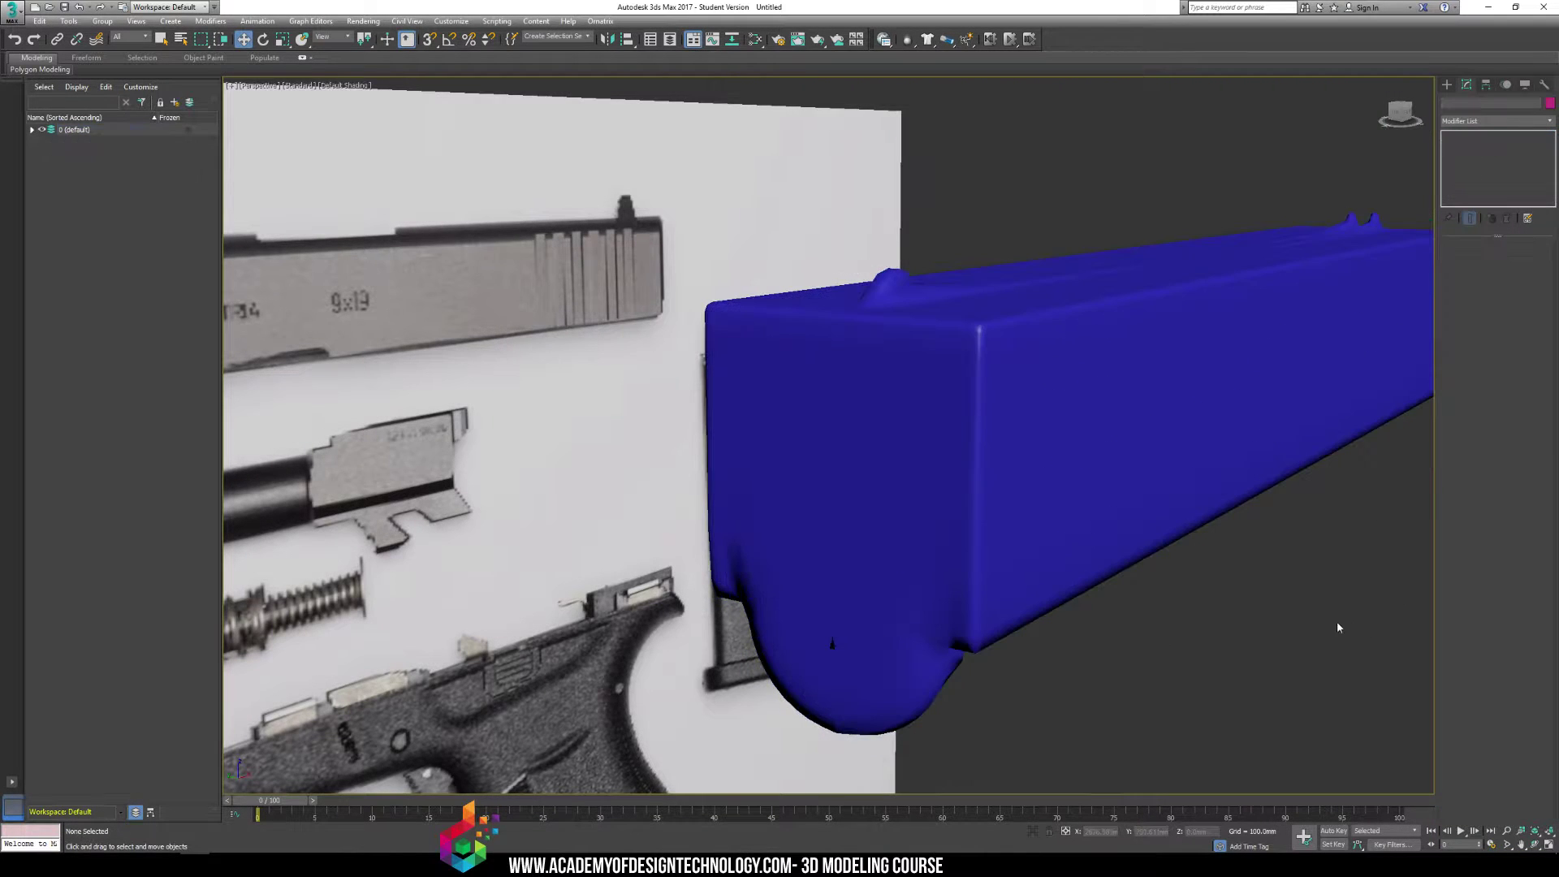
{"action": "middle_click_drag", "start_coordinate": [1031, 569], "coordinate": [1007, 574], "text": "alt"}
{"action": "scroll", "coordinate": [1047, 528], "scroll_direction": "down", "scroll_amount": 3}
{"action": "middle_click_drag", "start_coordinate": [1061, 524], "coordinate": [1187, 562], "text": "alt"}
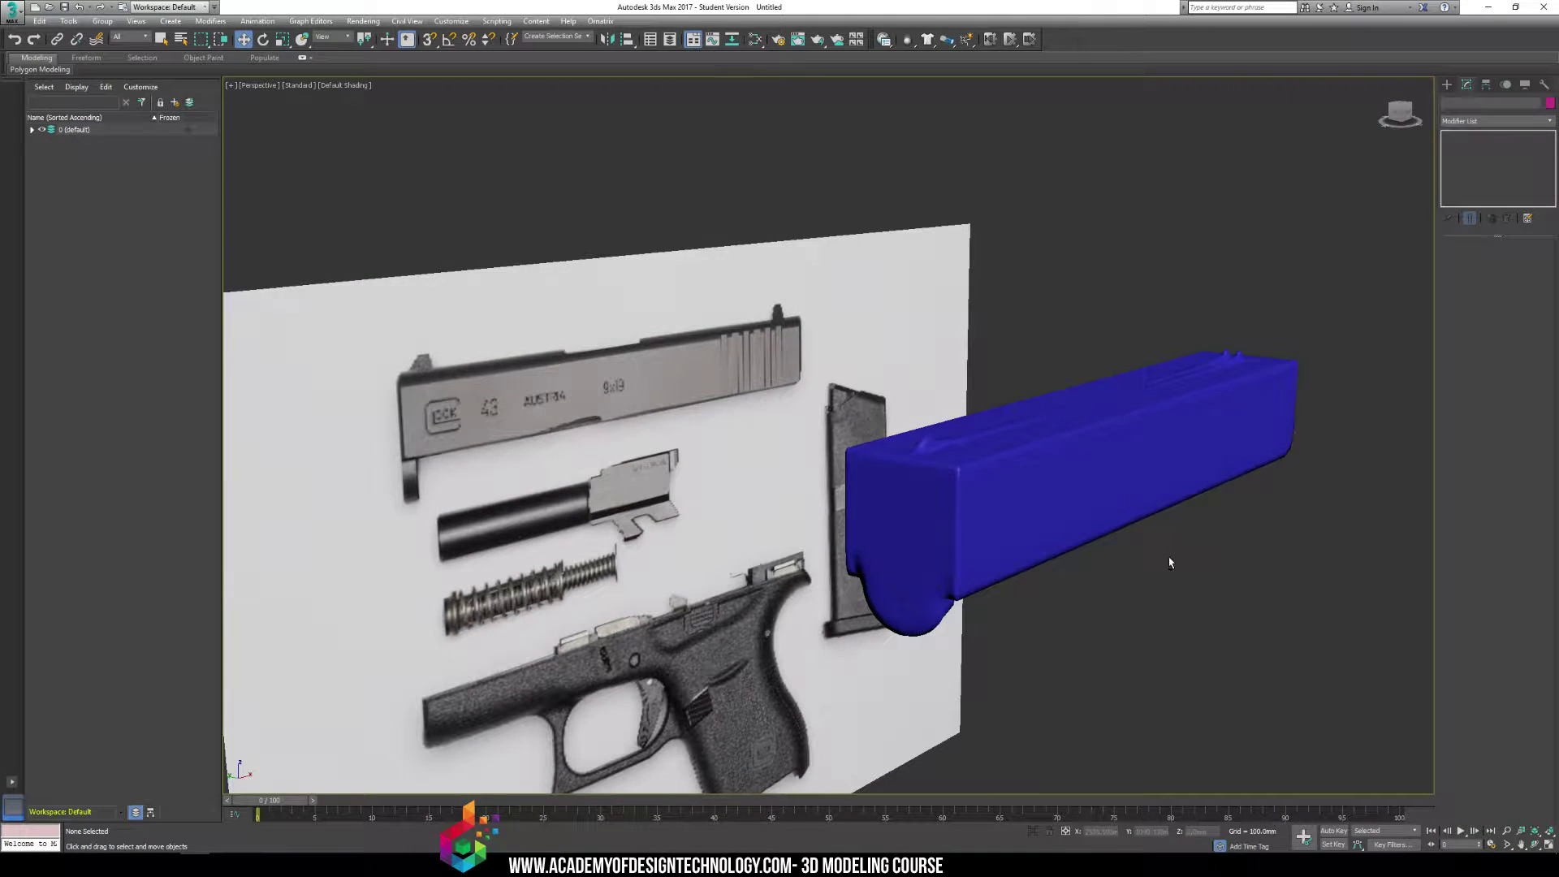
Compare the slide half with its TurboSmooth turned off, and delete the modifier from its stack
{"action": "left_click", "coordinate": [1071, 458]}
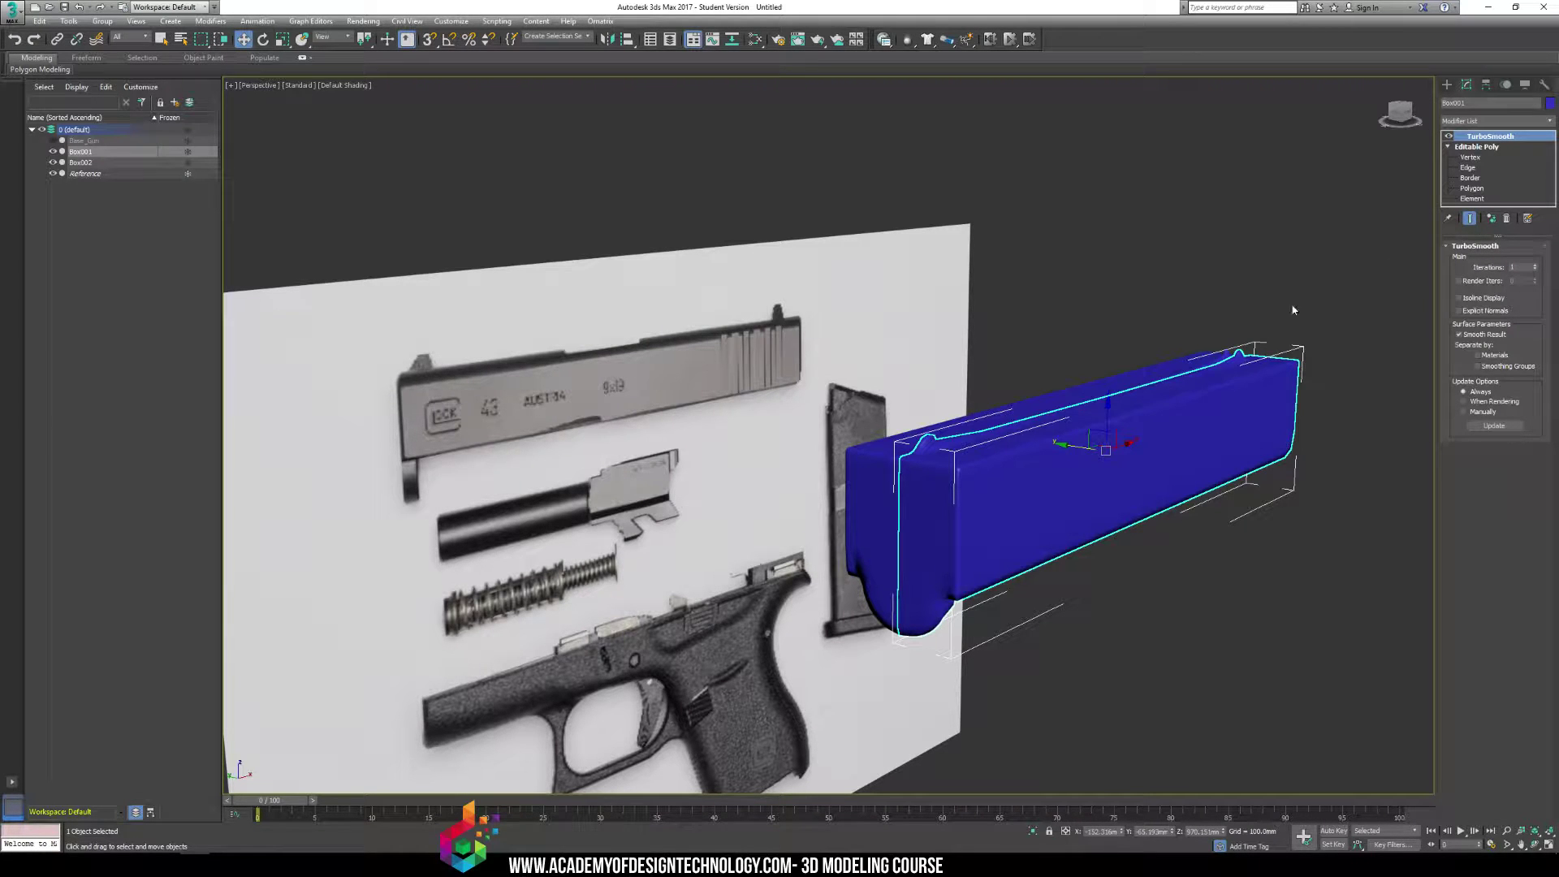
{"action": "middle_click_drag", "start_coordinate": [1187, 365], "coordinate": [1219, 330]}
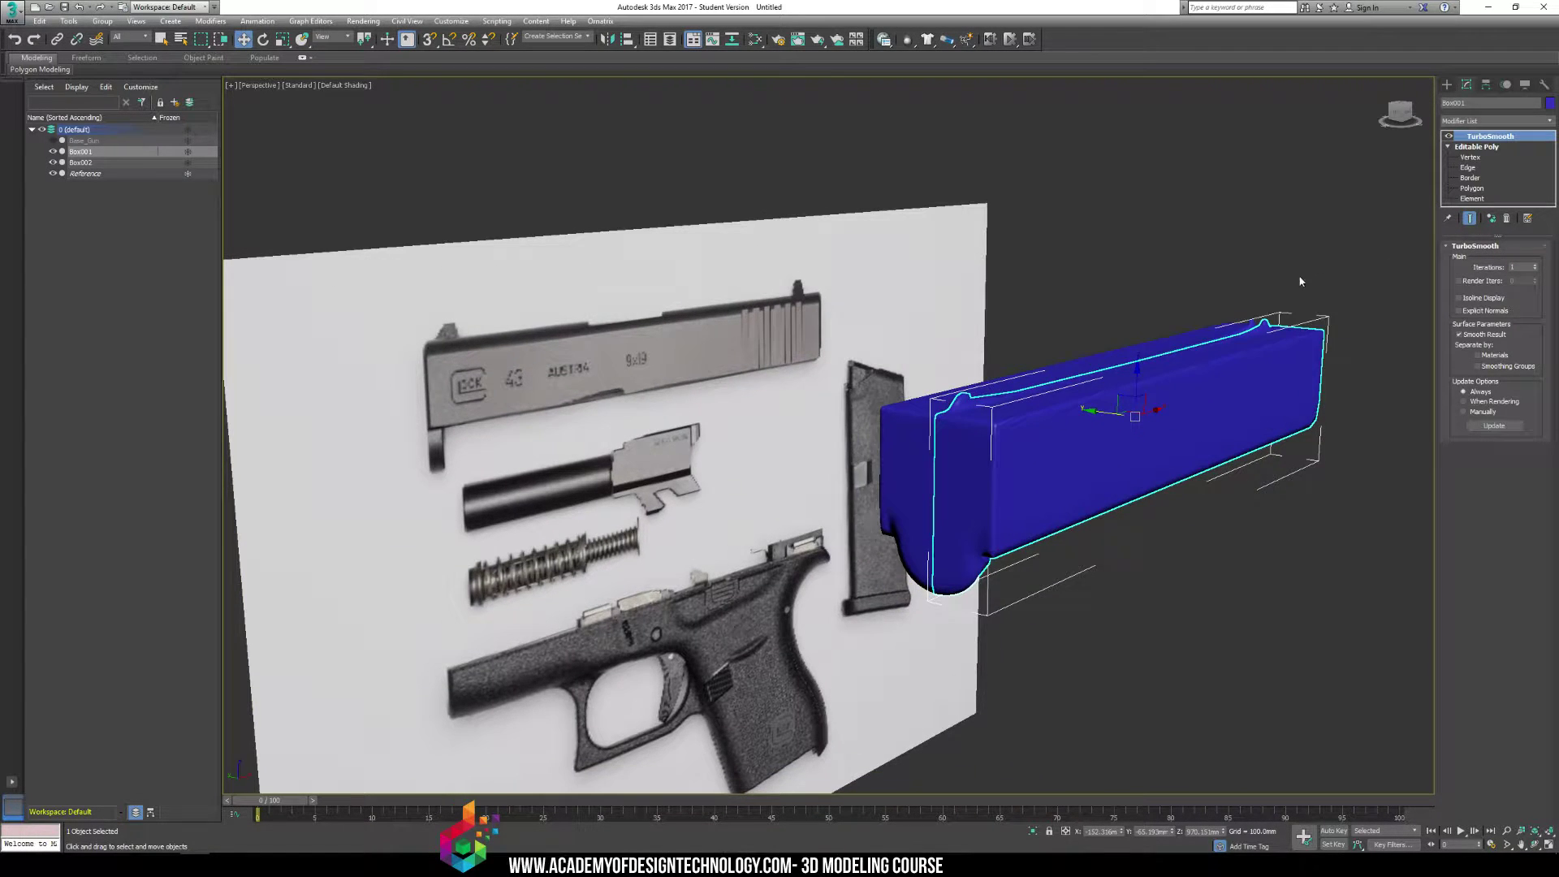
{"action": "scroll", "coordinate": [1021, 437], "scroll_direction": "up", "scroll_amount": 2}
{"action": "scroll", "coordinate": [1021, 438], "scroll_direction": "up", "scroll_amount": 2}
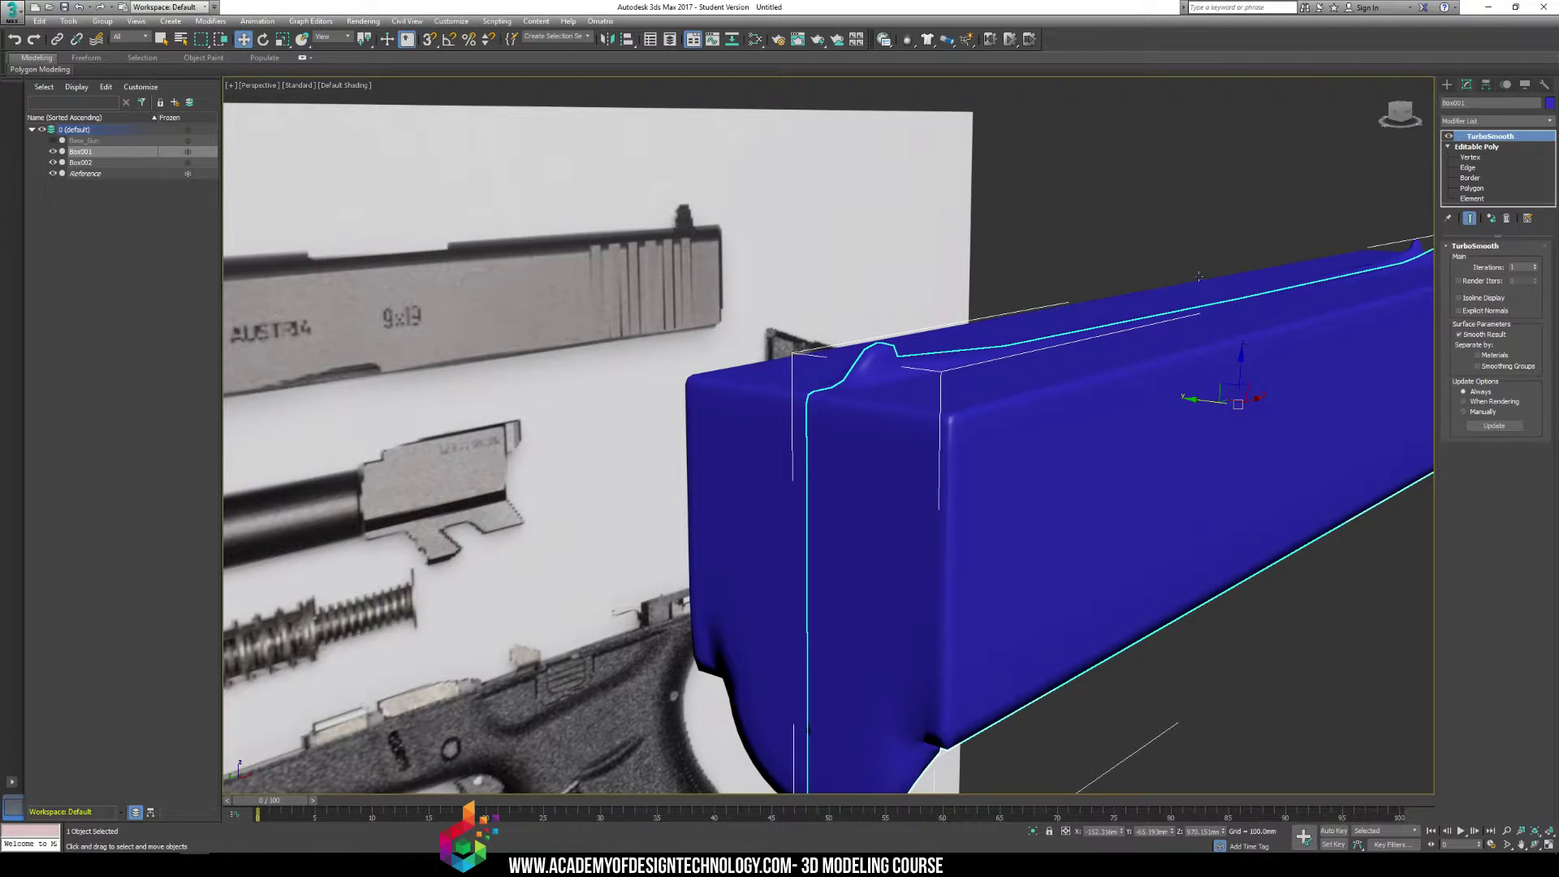
{"action": "left_click", "coordinate": [1448, 137]}
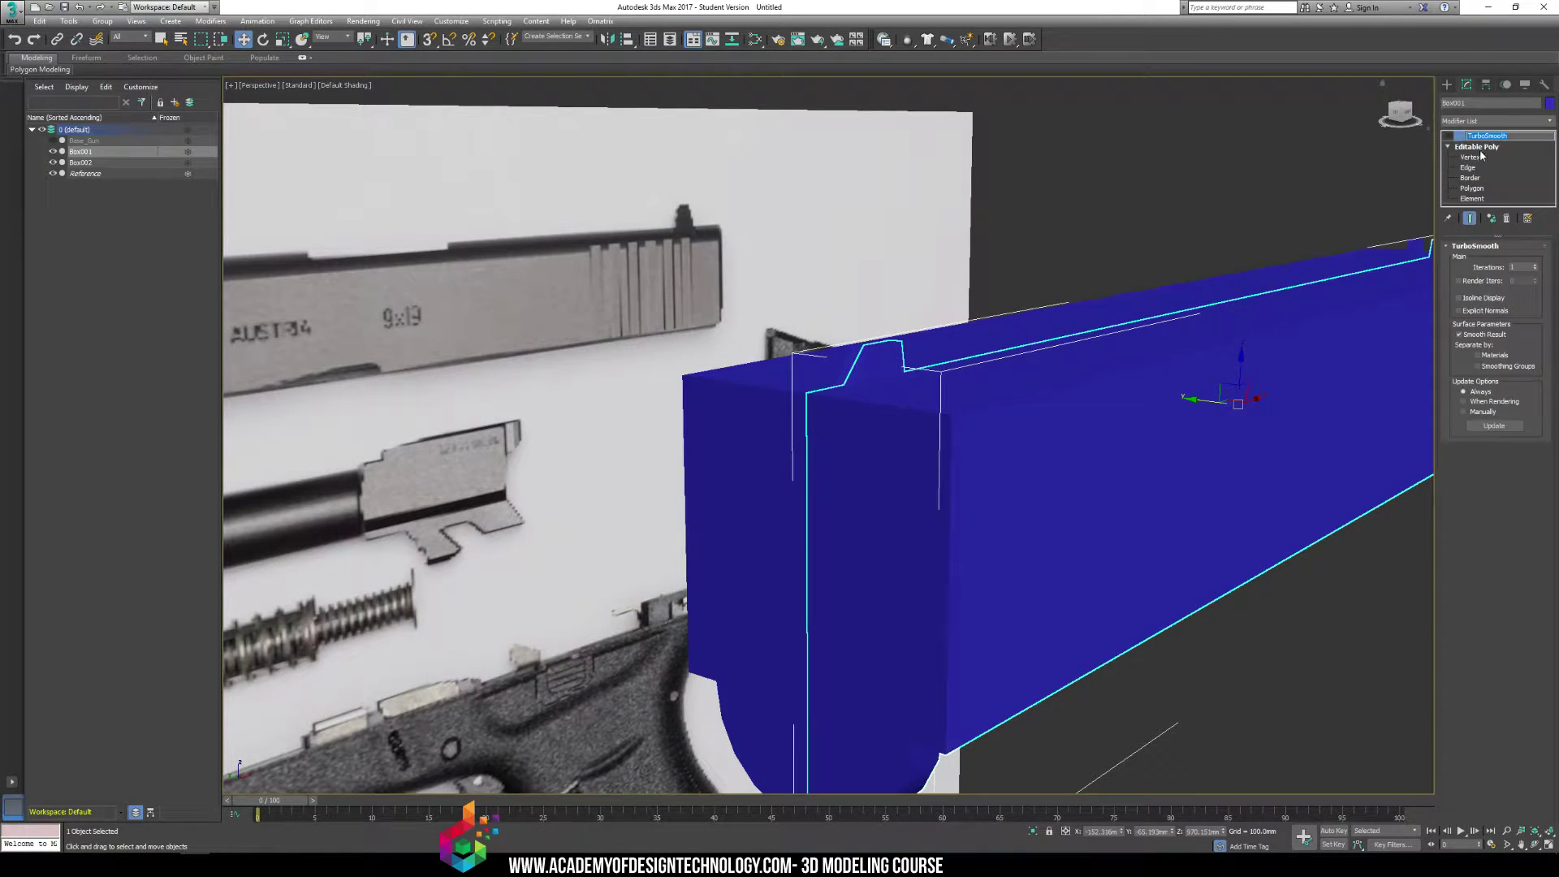
{"action": "left_click", "coordinate": [1480, 149]}
{"action": "left_click", "coordinate": [1487, 137]}
{"action": "right_click", "coordinate": [1487, 137]}
{"action": "left_click", "coordinate": [1459, 154]}
Display the edged faces again and examine the edge layout around the front end of the slide half
{"action": "middle_click_drag", "start_coordinate": [969, 381], "coordinate": [1045, 289]}
{"action": "key", "text": "F4"}
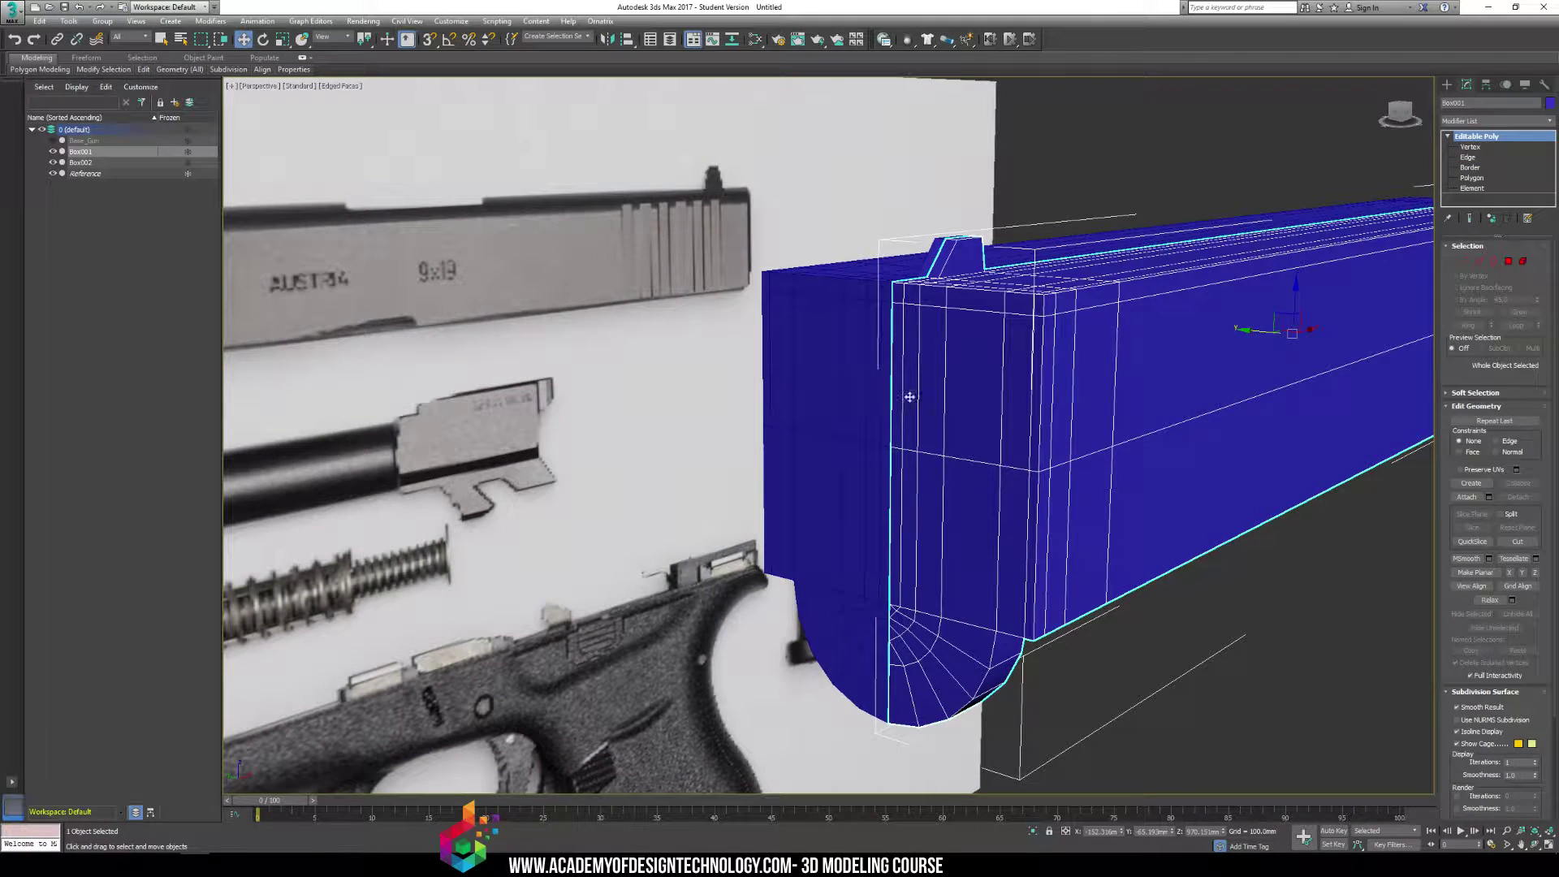
{"action": "left_click", "coordinate": [1139, 696]}
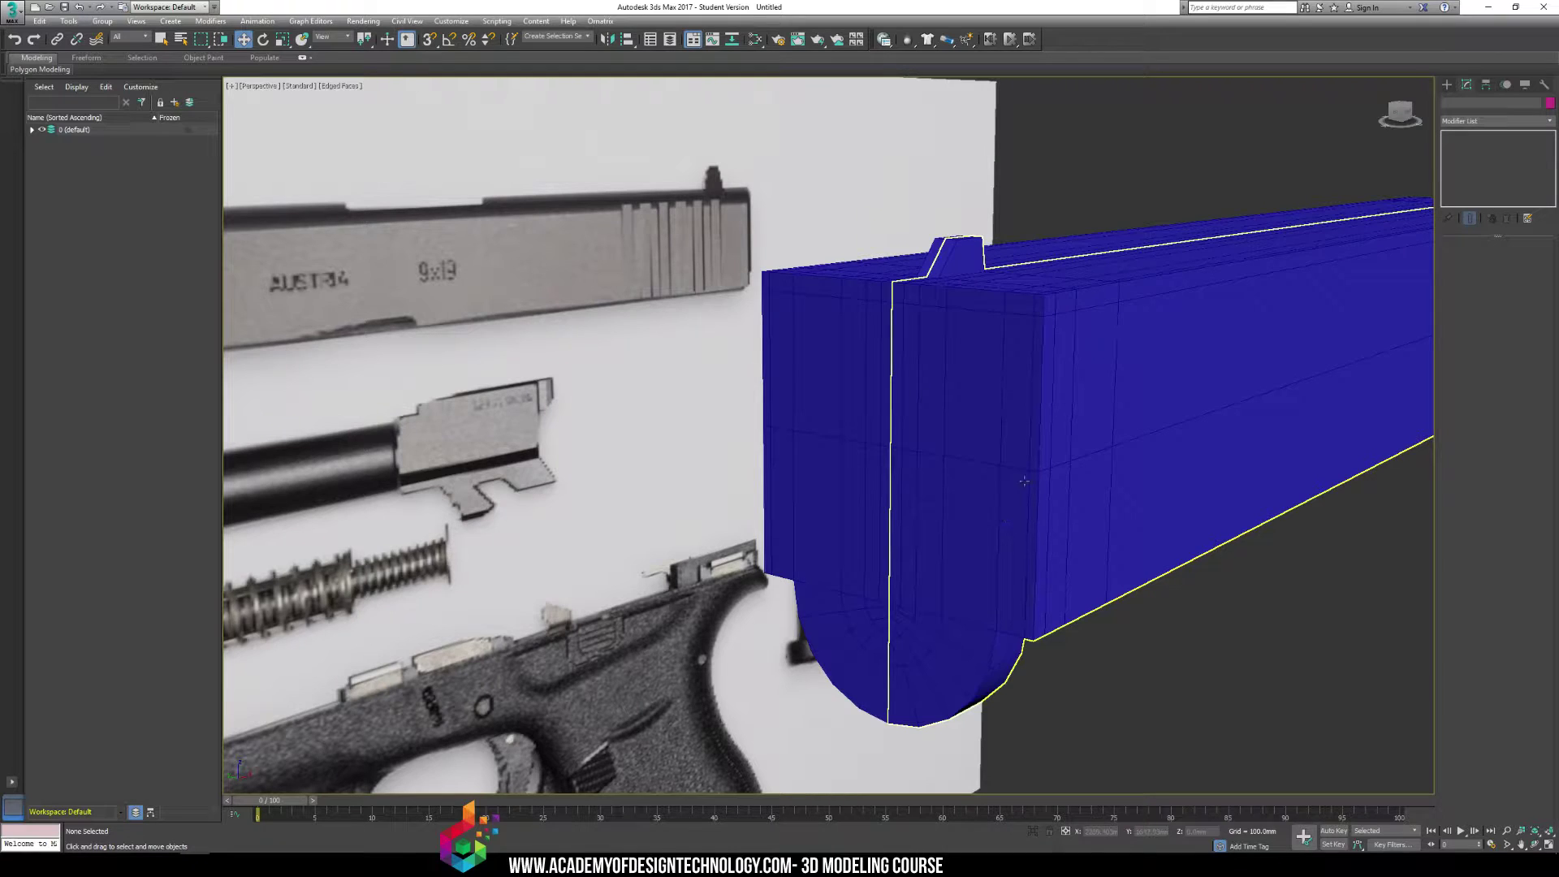
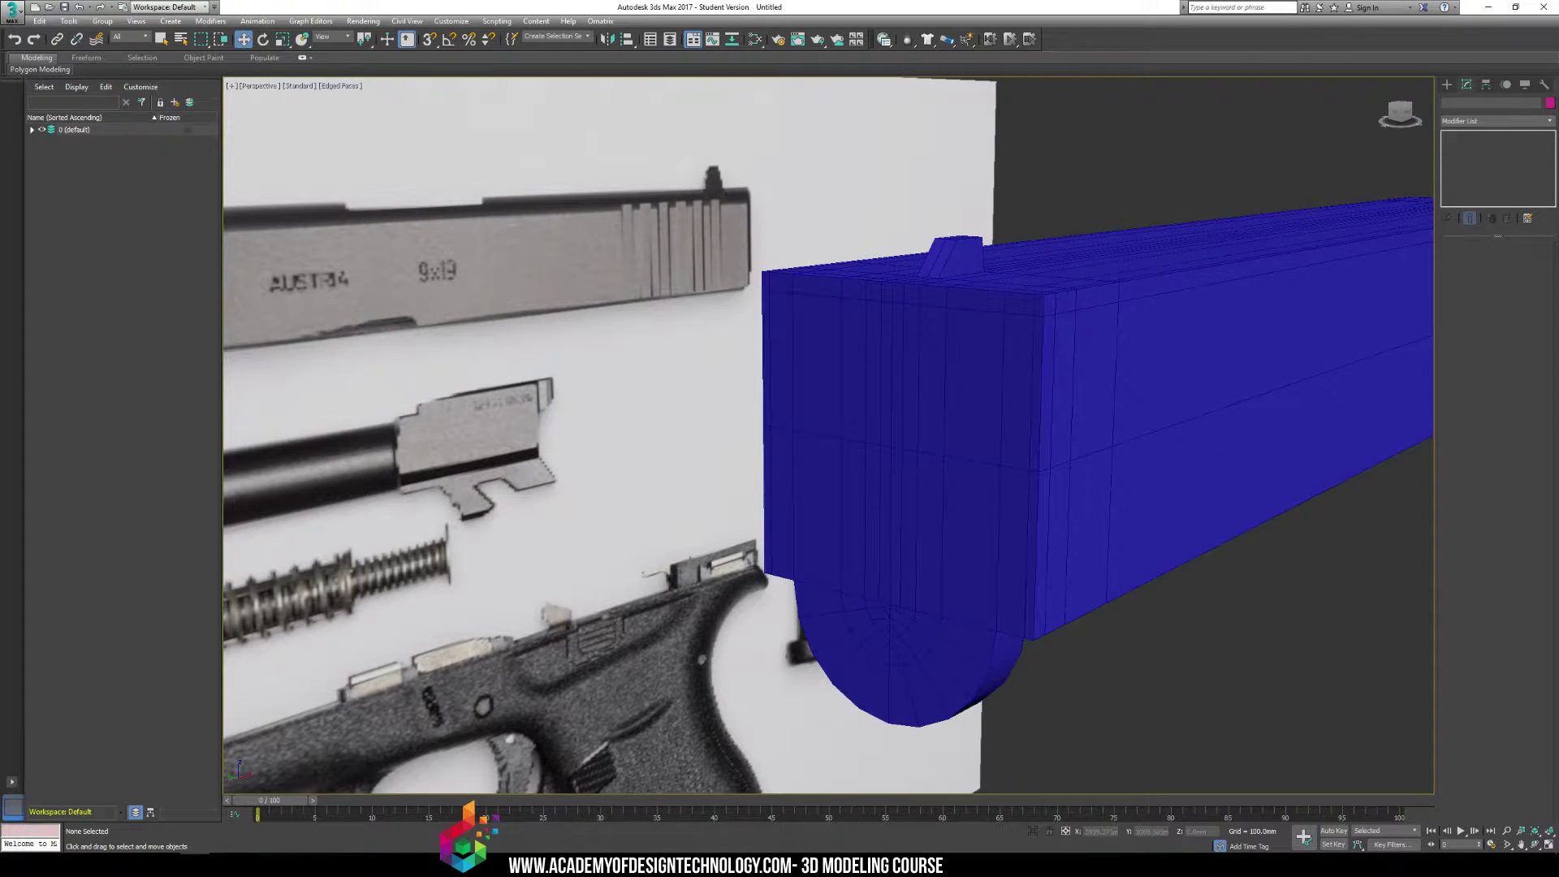
{"action": "middle_click_drag", "start_coordinate": [912, 435], "coordinate": [864, 424]}
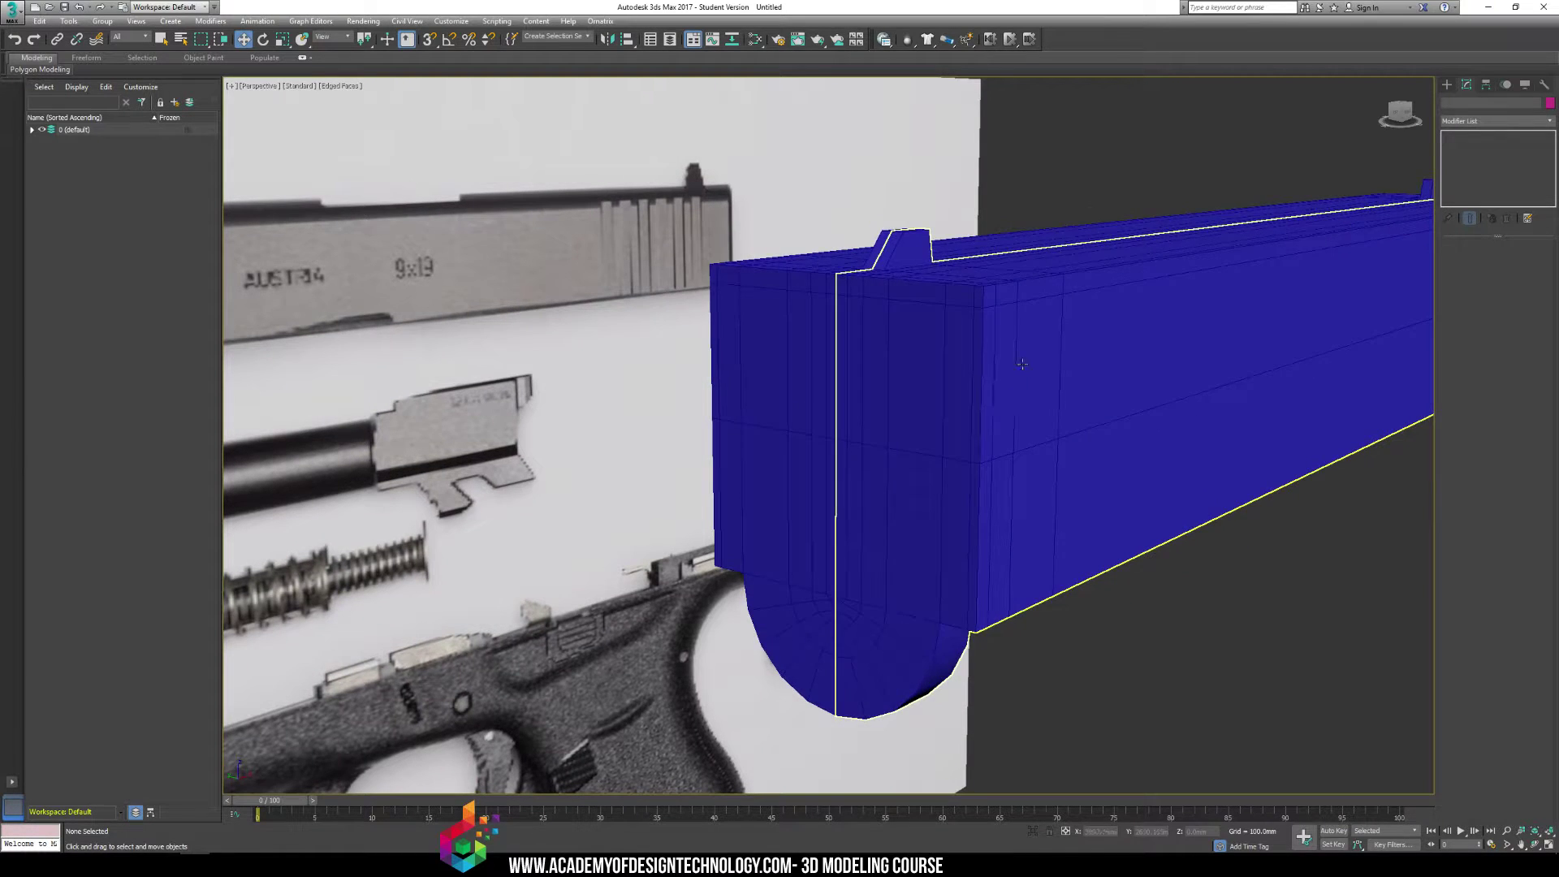
{"action": "left_click", "coordinate": [1022, 362]}
{"action": "middle_click_drag", "start_coordinate": [1042, 349], "coordinate": [1035, 410]}
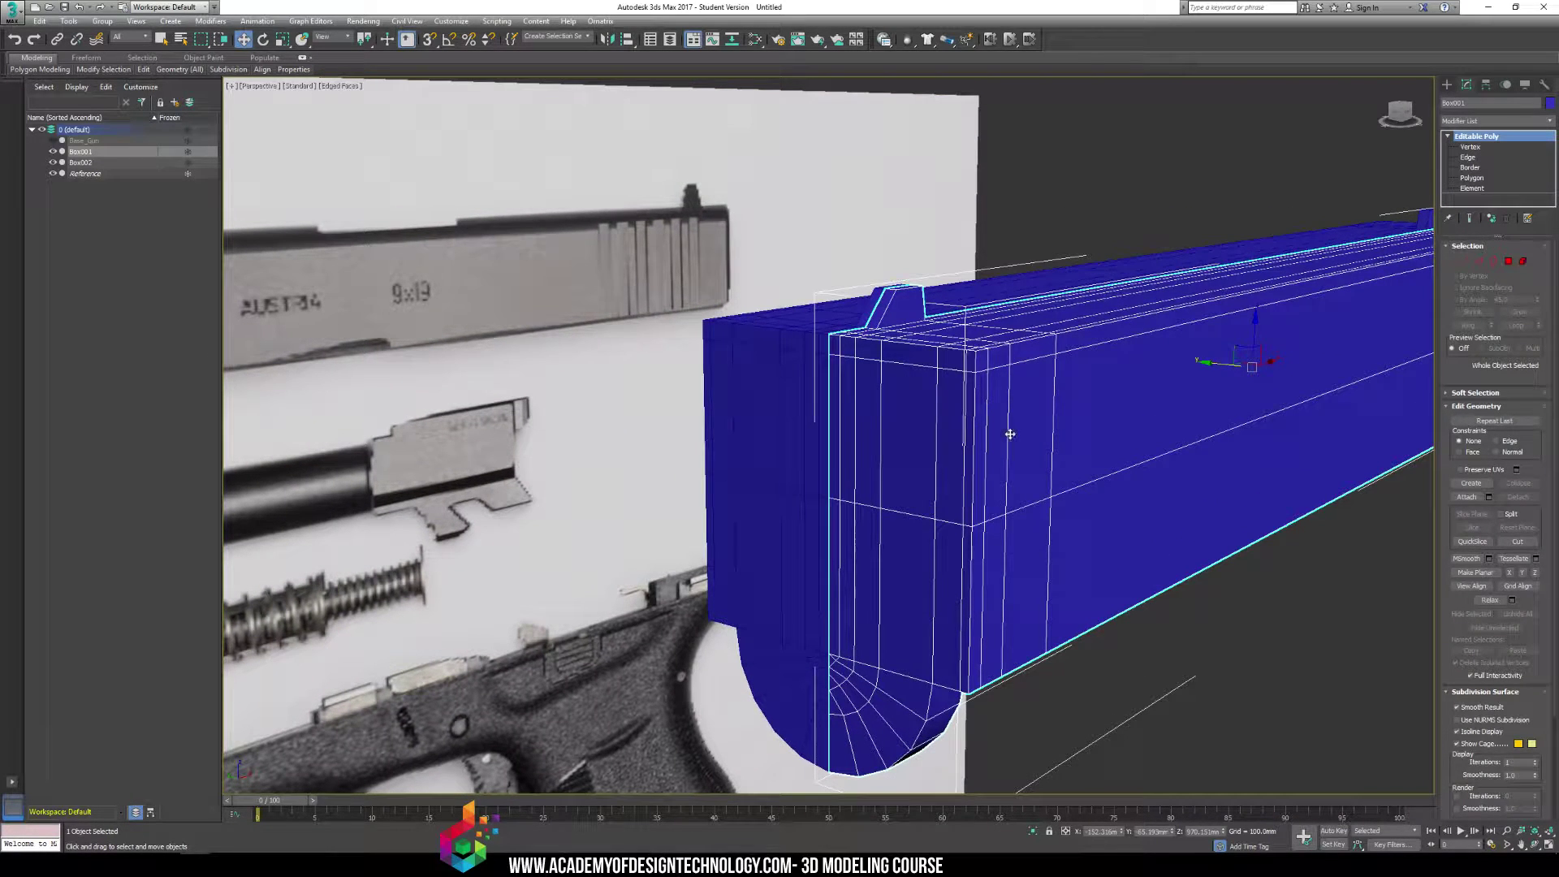
{"action": "scroll", "coordinate": [1013, 418], "scroll_direction": "down", "scroll_amount": 3}
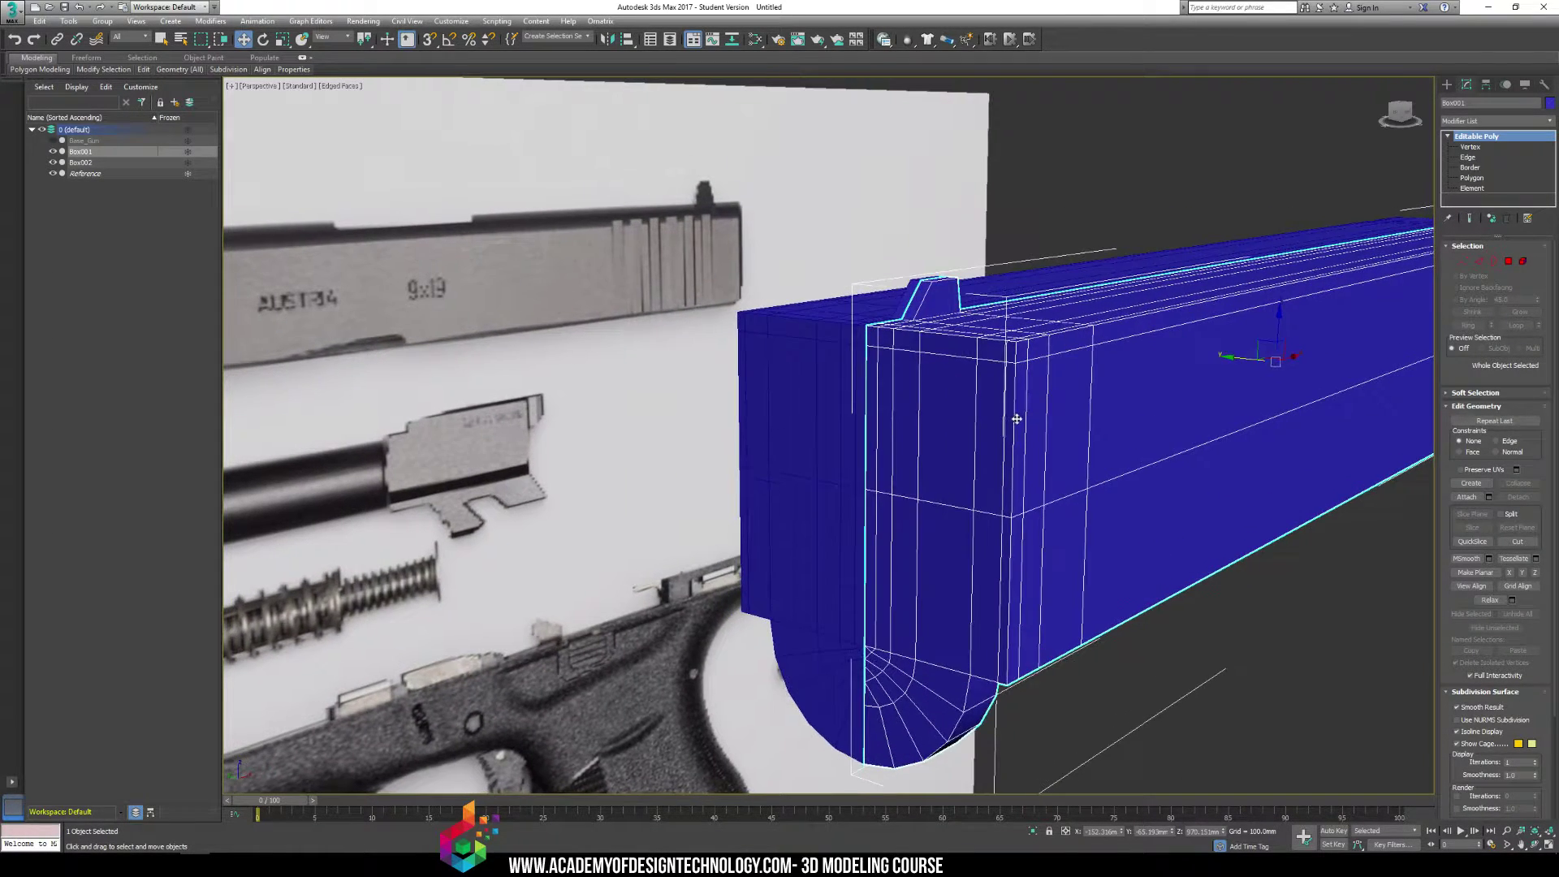
{"action": "middle_click_drag", "start_coordinate": [998, 407], "coordinate": [977, 437]}
{"action": "scroll", "coordinate": [974, 426], "scroll_direction": "down", "scroll_amount": 3}
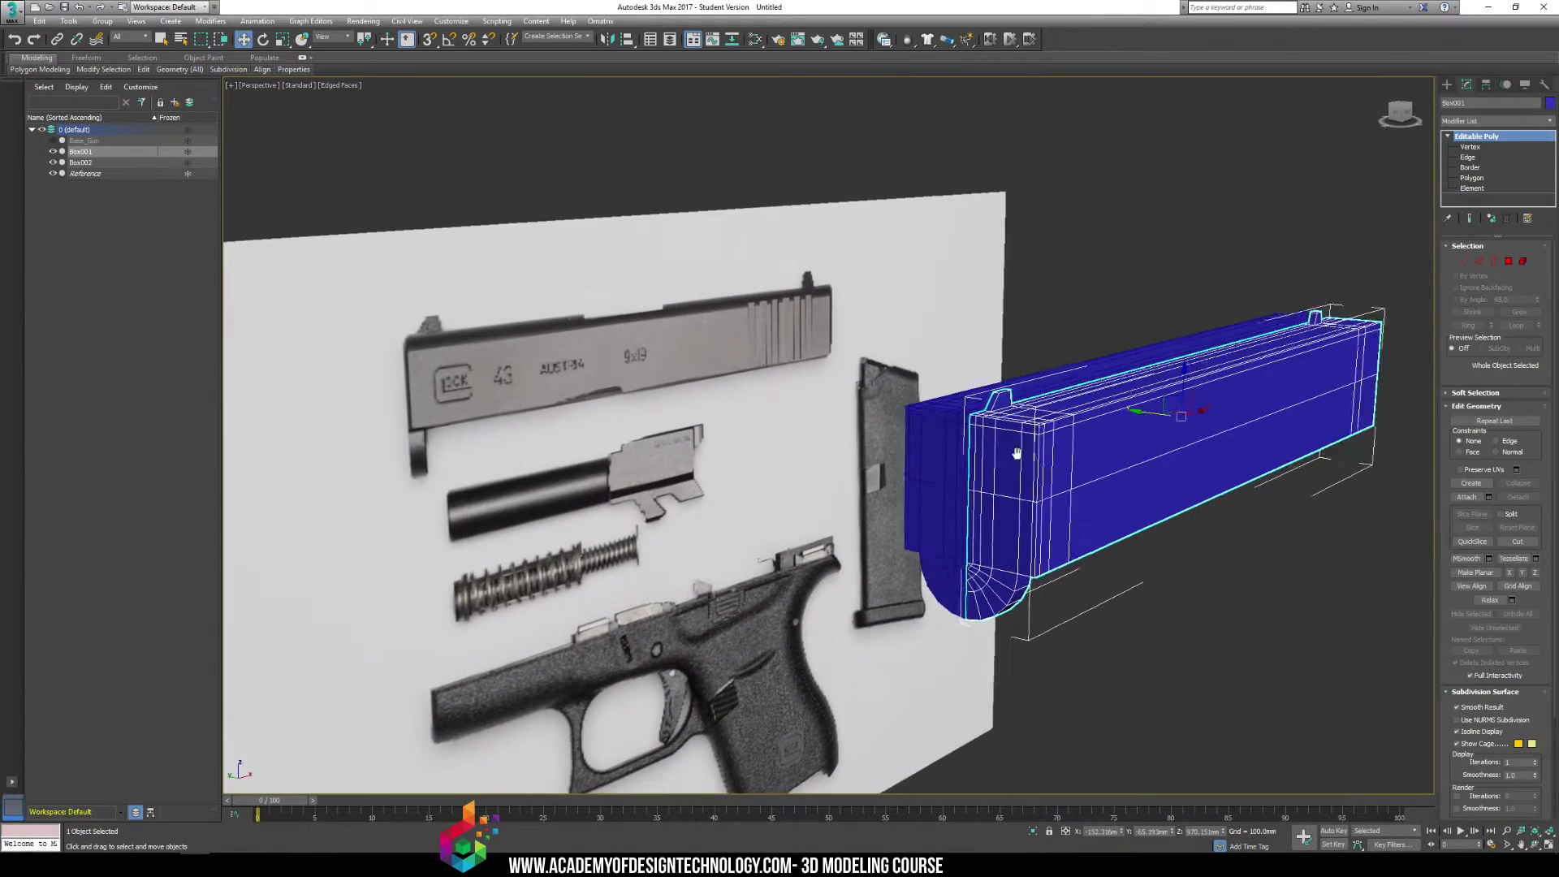
{"action": "scroll", "coordinate": [968, 408], "scroll_direction": "up", "scroll_amount": 6}
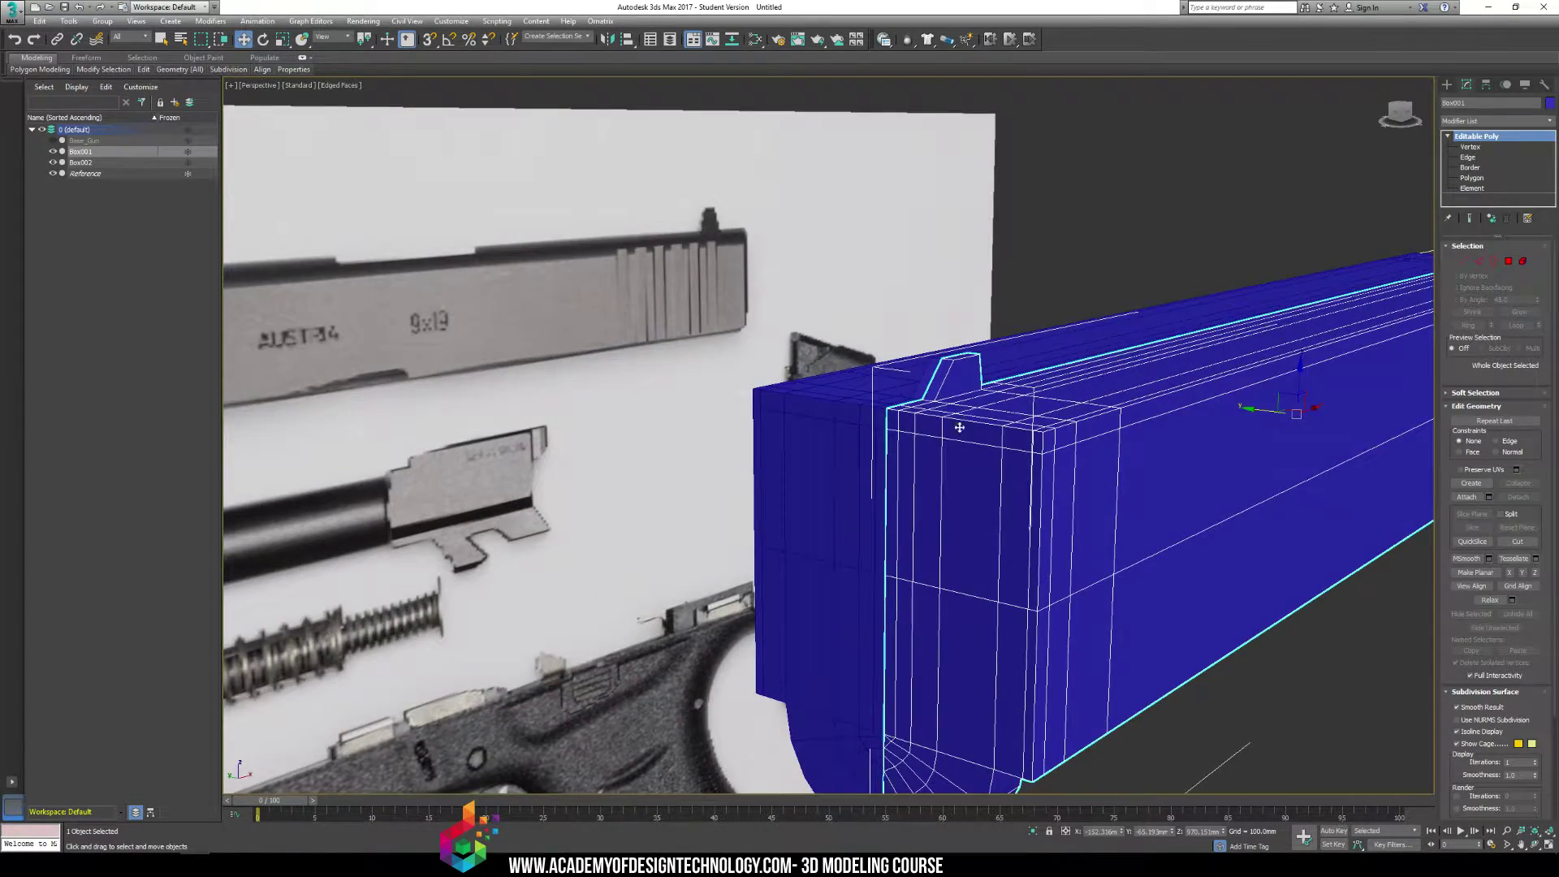
{"action": "middle_click_drag", "start_coordinate": [955, 384], "coordinate": [952, 365]}
{"action": "scroll", "coordinate": [954, 365], "scroll_direction": "up", "scroll_amount": 2}
{"action": "scroll", "coordinate": [925, 365], "scroll_direction": "up", "scroll_amount": 2}
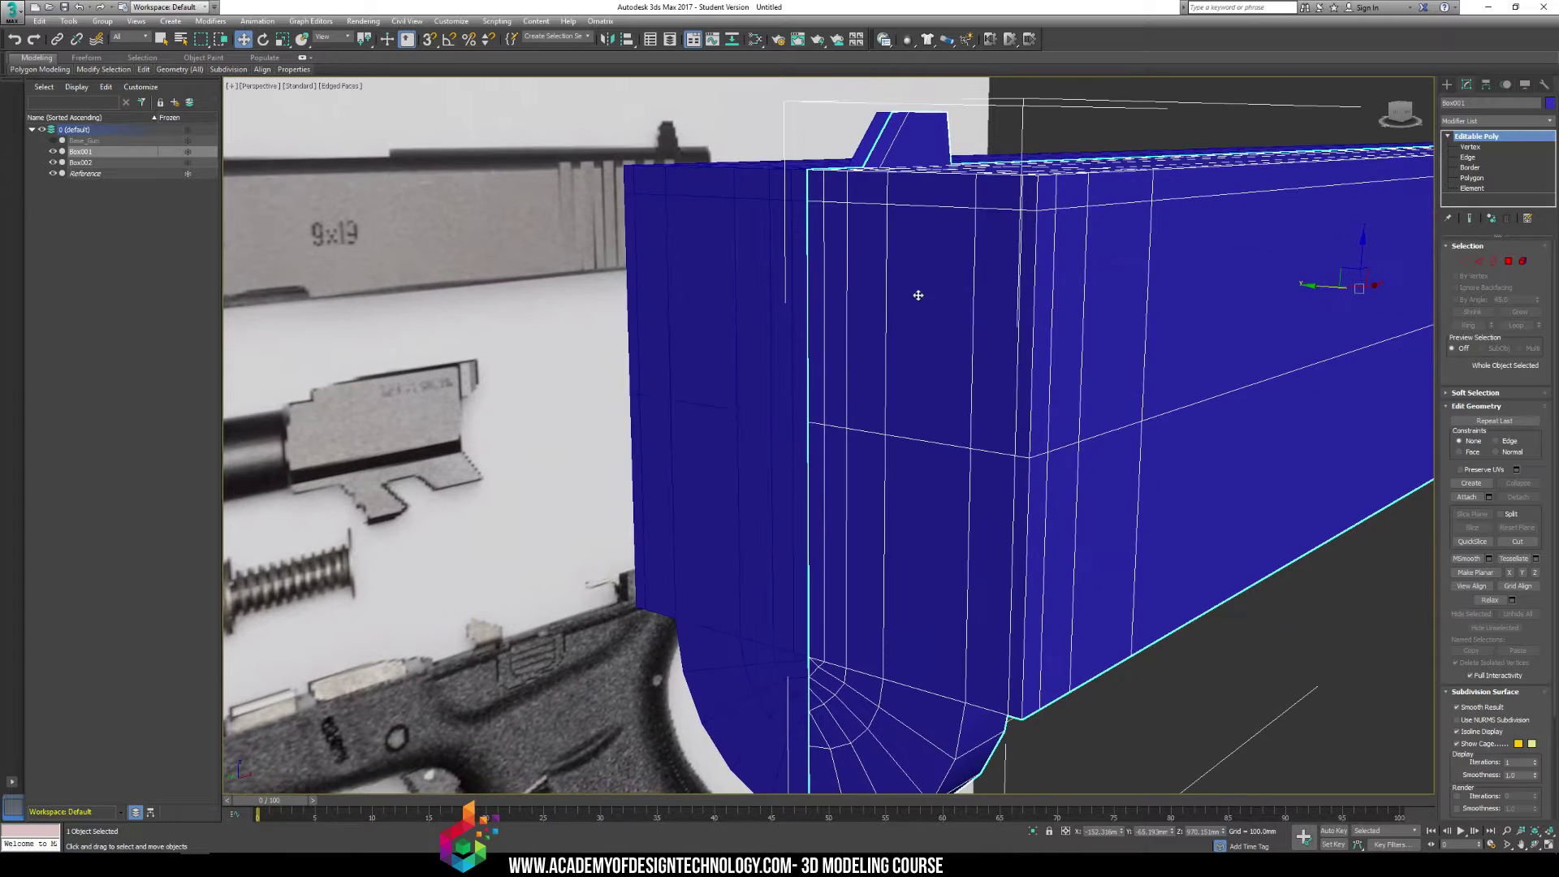
Try to raise the five polygons across the upper front face of the slide half, and undo the move
{"action": "left_click", "coordinate": [1487, 179]}
{"action": "left_click", "coordinate": [836, 255]}
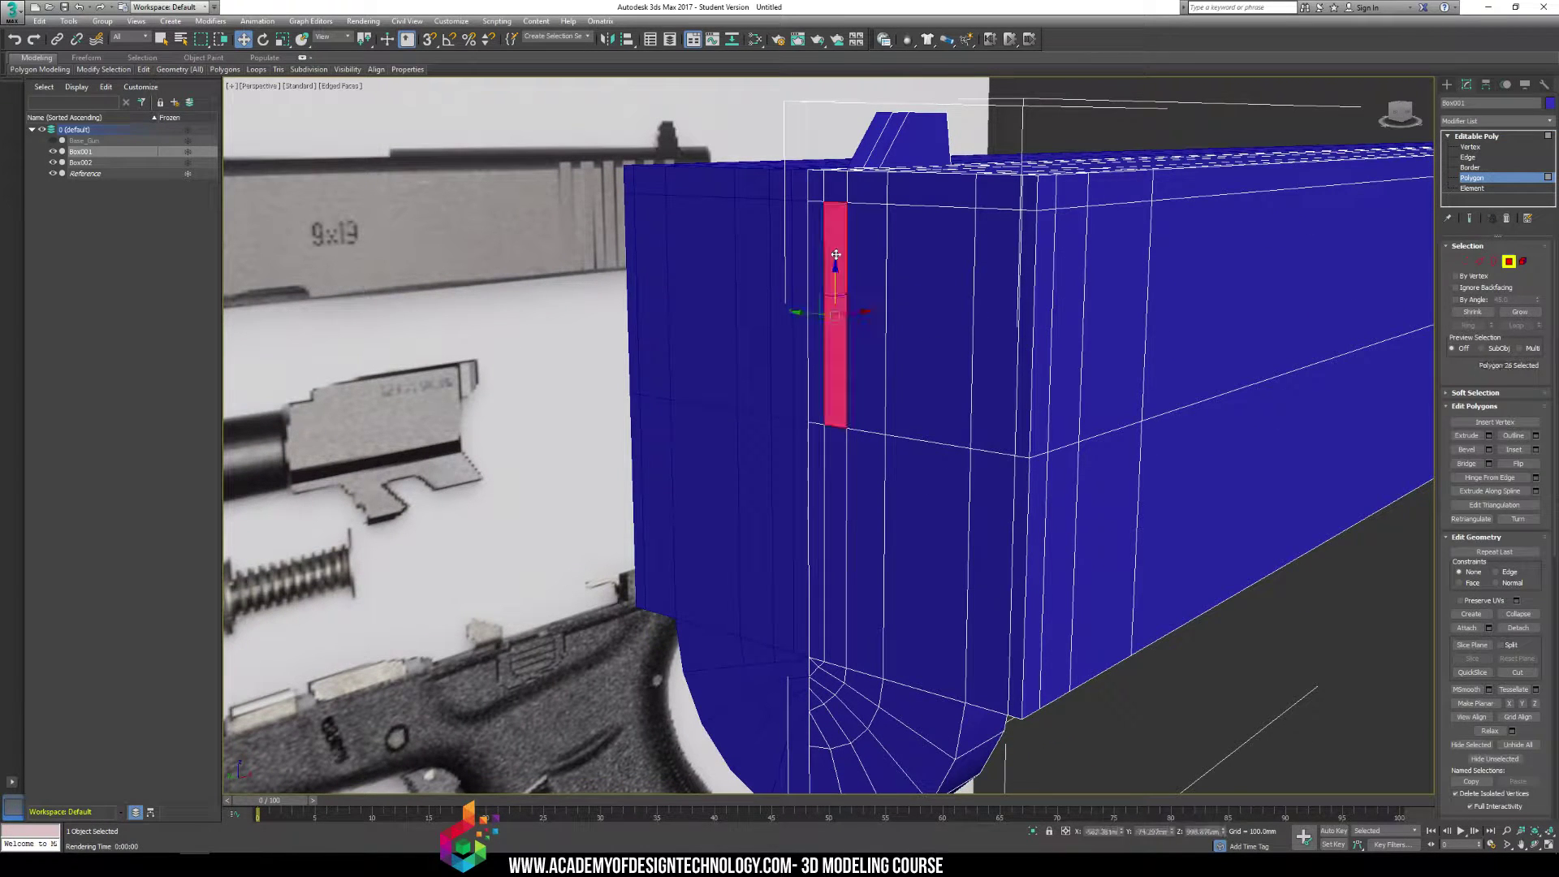
{"action": "left_click", "coordinate": [808, 234]}
{"action": "left_click", "coordinate": [905, 268], "text": "ctrl"}
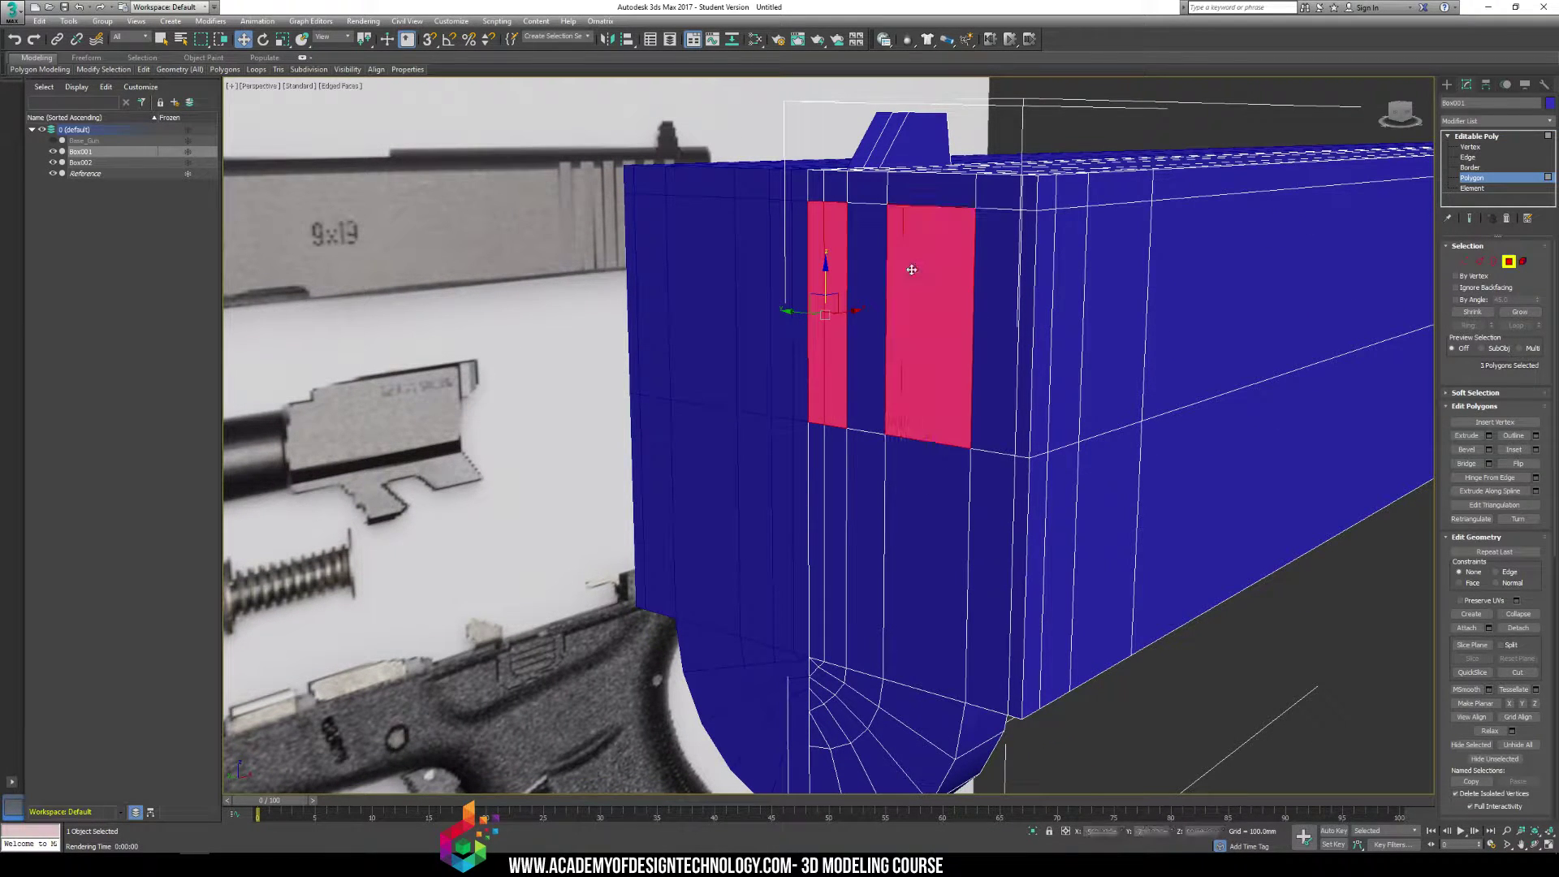
{"action": "left_click", "coordinate": [865, 280], "text": "ctrl"}
{"action": "left_click", "coordinate": [990, 281], "text": "ctrl"}
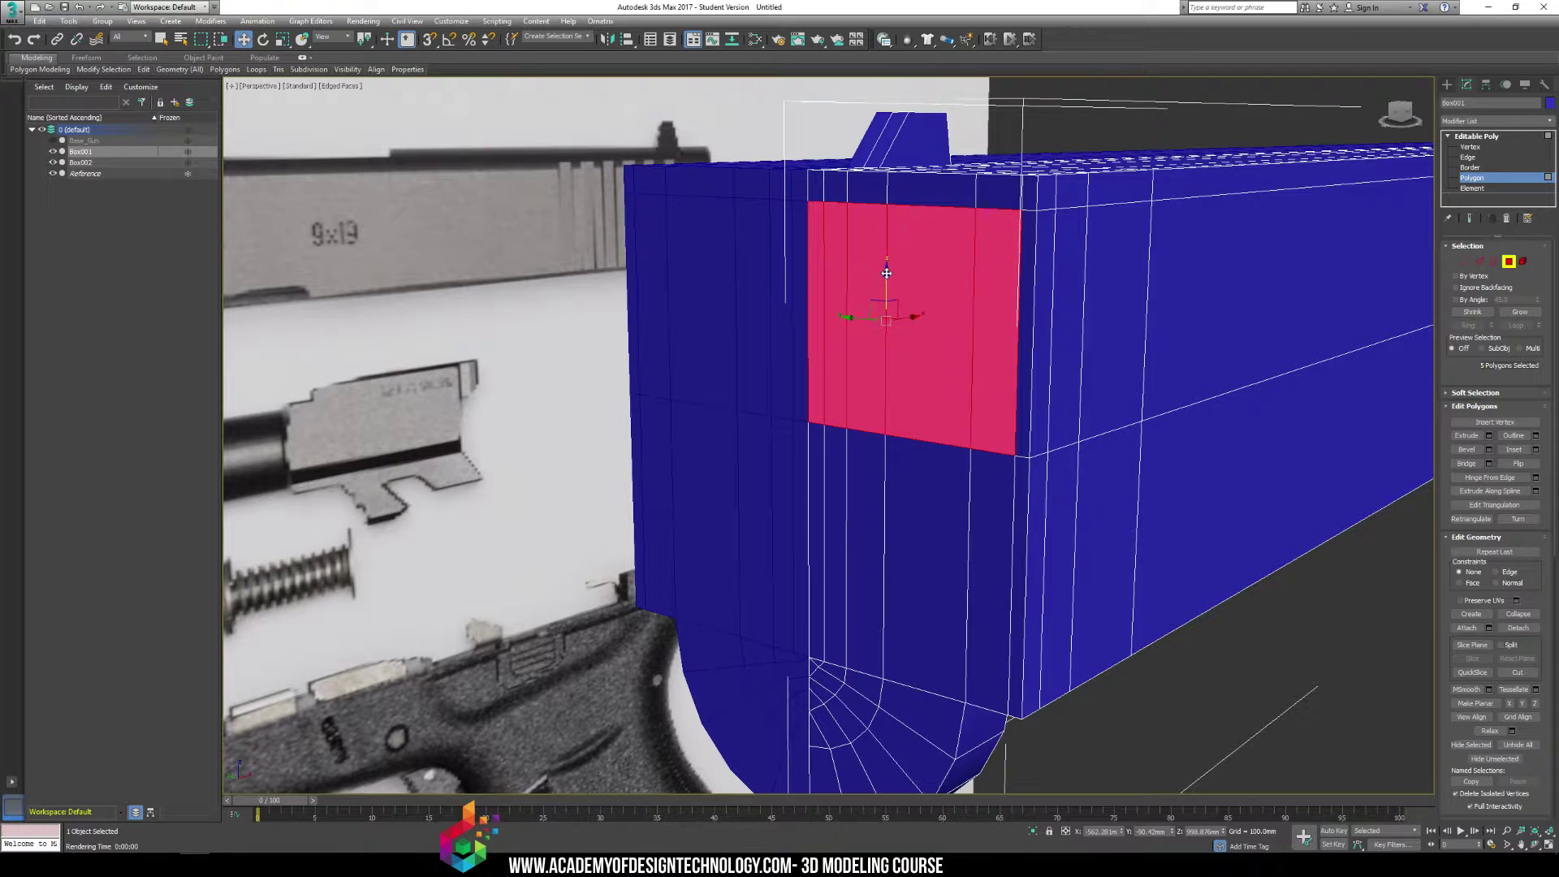
{"action": "left_click_drag", "start_coordinate": [886, 273], "coordinate": [890, 259]}
{"action": "key", "text": "ctrl+z"}
Select the band of polygons around the upper half of the slide's sides and raise it slightly toward the top edge
{"action": "left_click", "coordinate": [1029, 282], "text": "ctrl"}
{"action": "middle_click_drag", "start_coordinate": [963, 298], "coordinate": [1017, 281], "text": "alt"}
{"action": "left_click_drag", "start_coordinate": [758, 296], "coordinate": [1118, 348]}
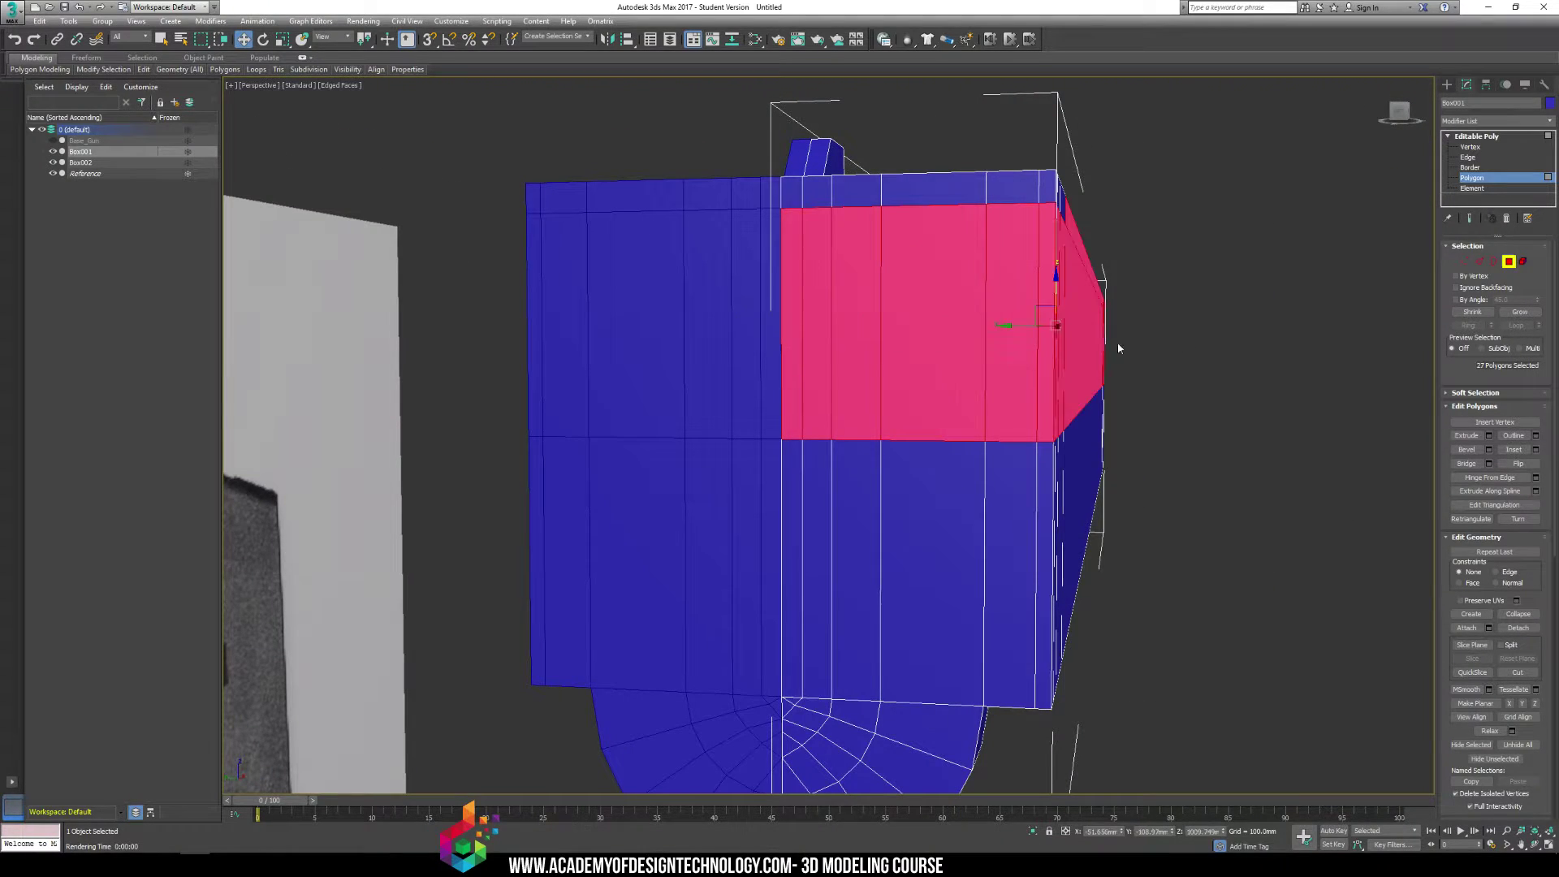
{"action": "middle_click_drag", "start_coordinate": [822, 304], "coordinate": [871, 340], "text": "alt"}
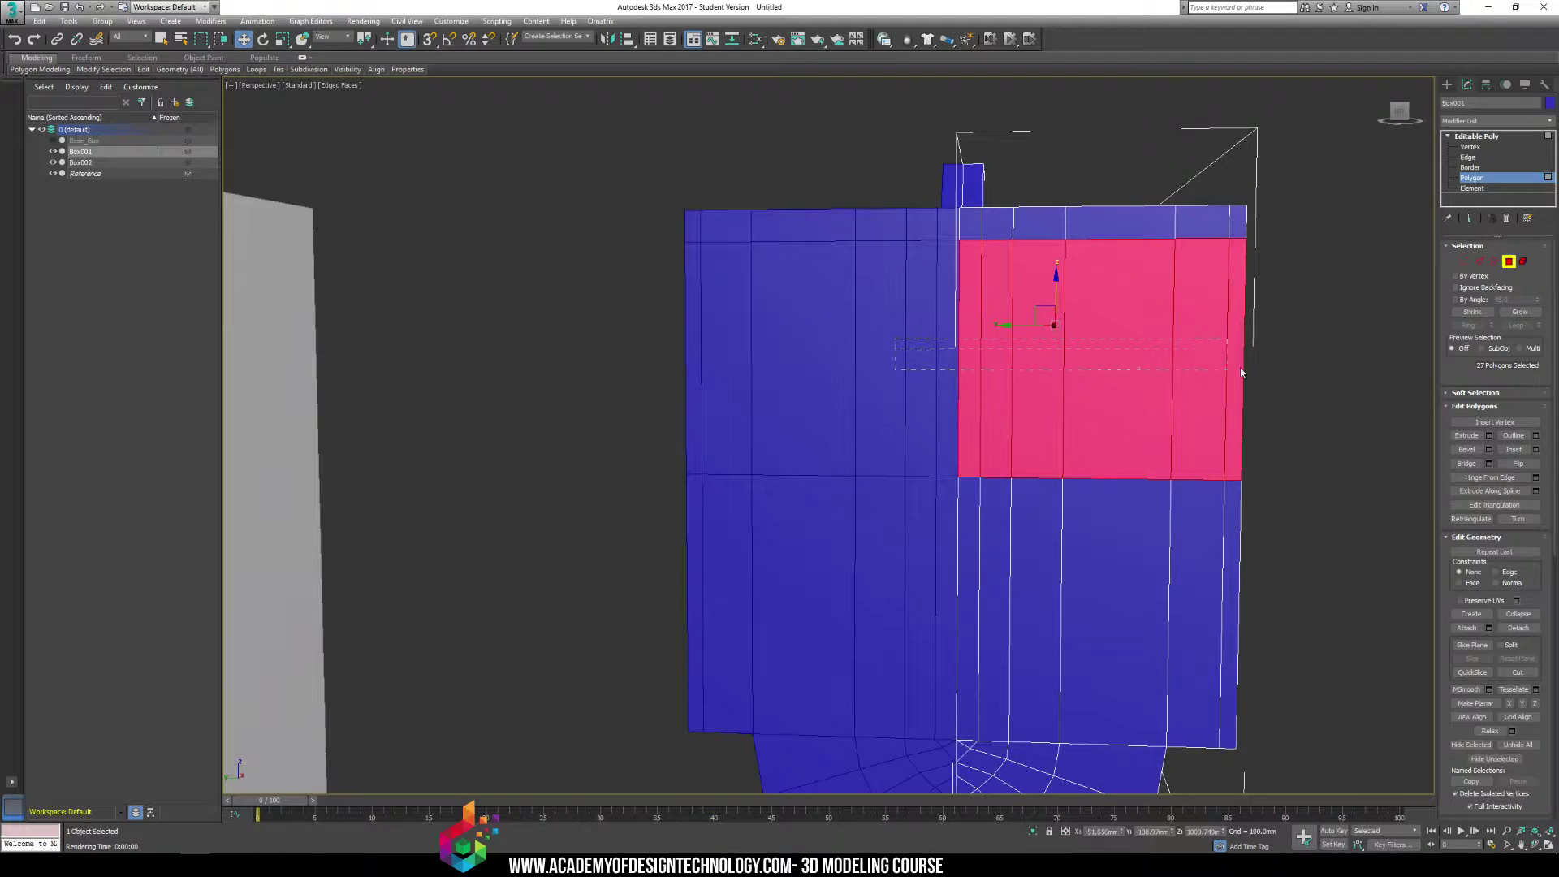
{"action": "left_click_drag", "start_coordinate": [1241, 371], "coordinate": [1242, 371], "text": "alt"}
{"action": "key", "text": "f"}
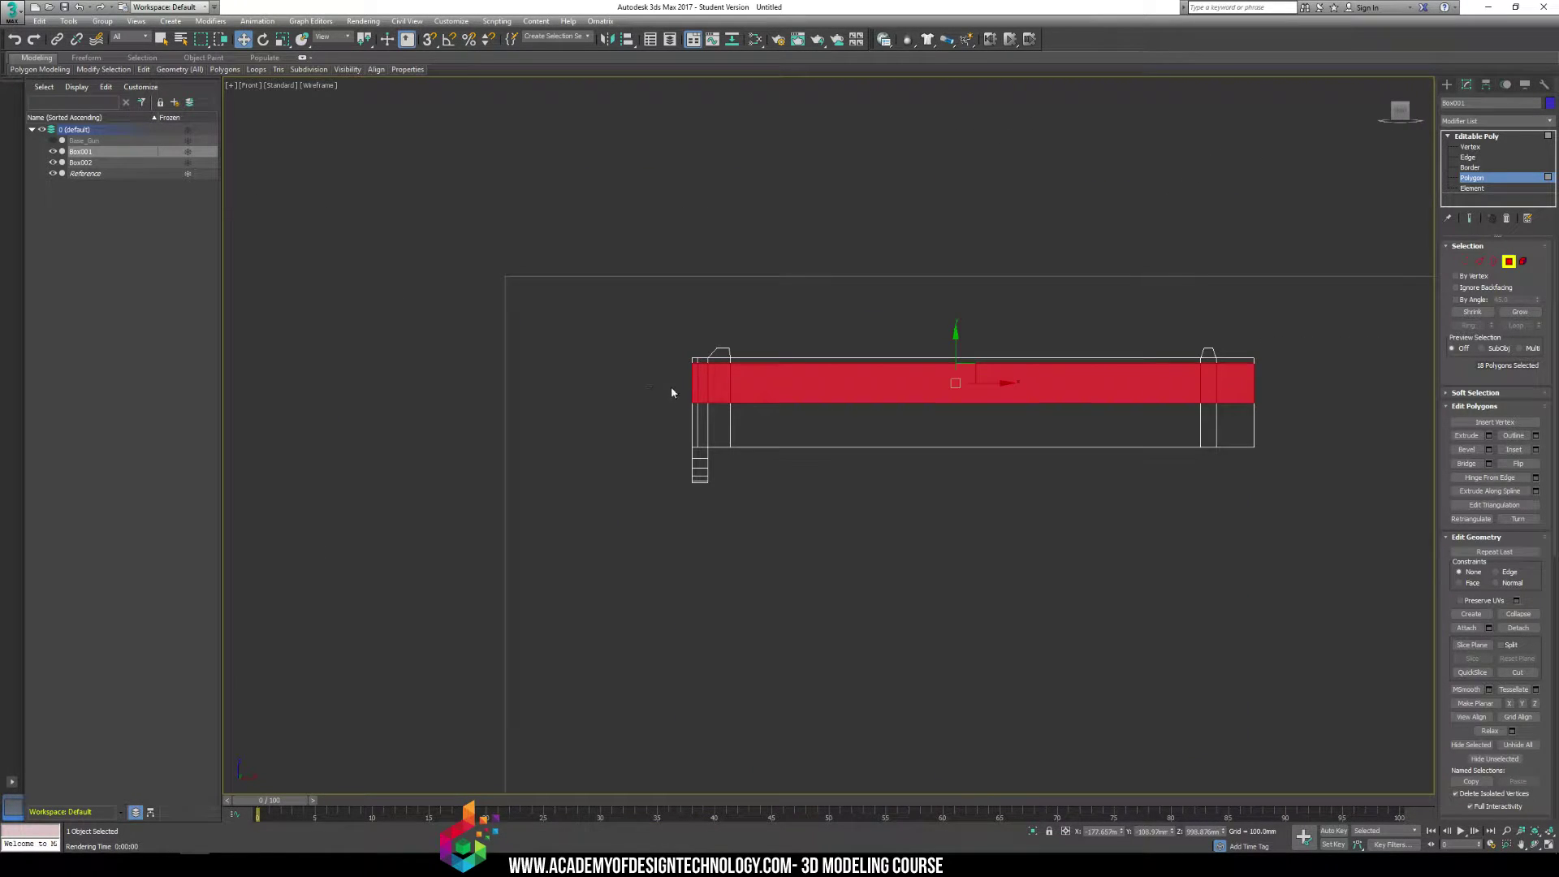
{"action": "key", "text": "shift+z"}
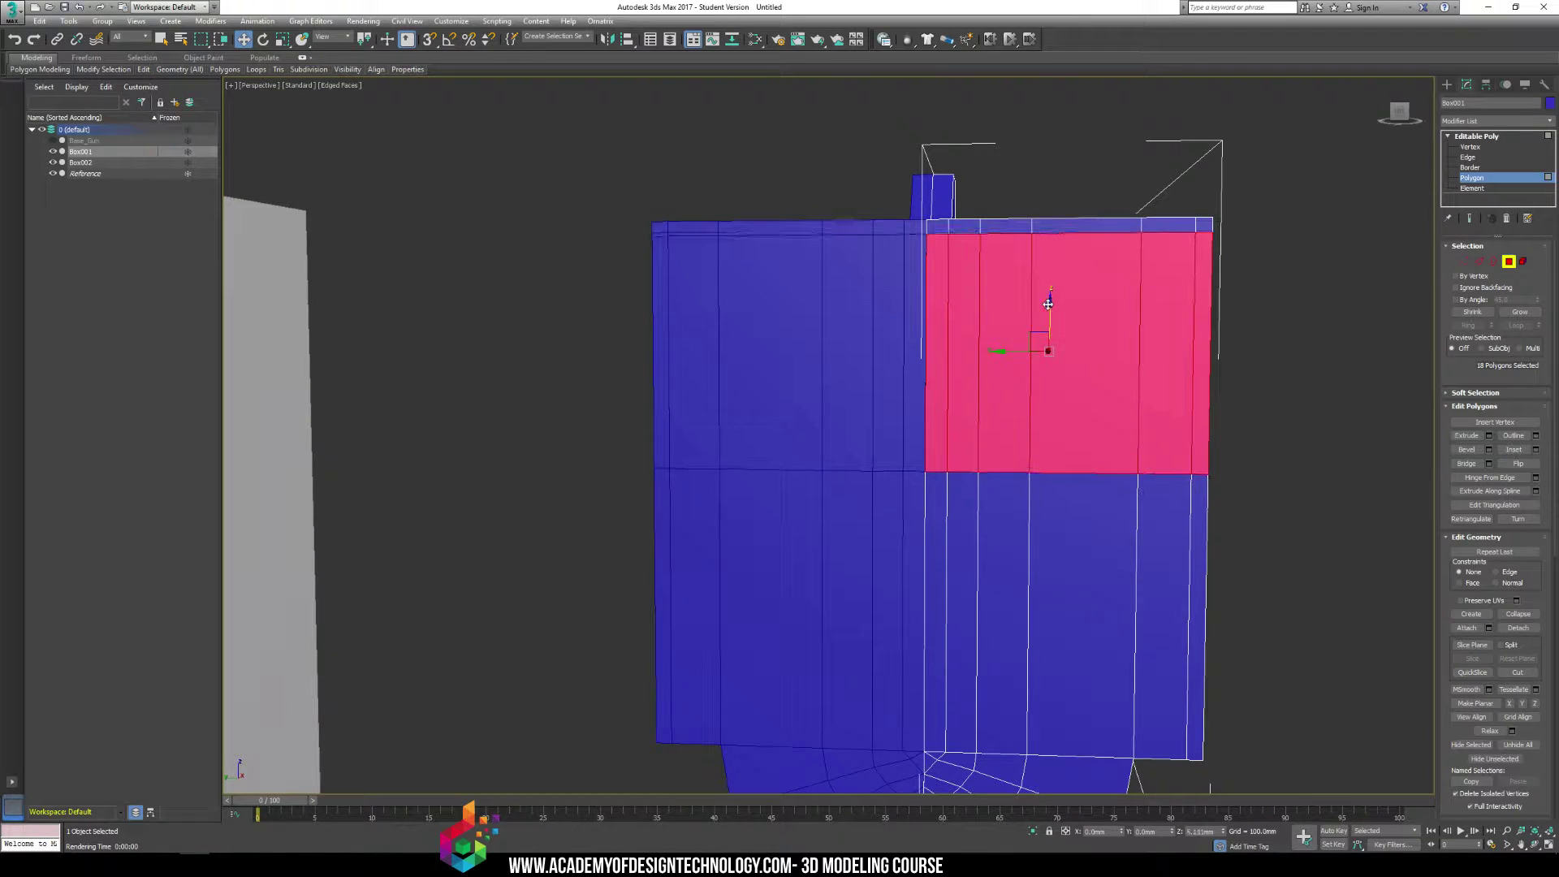
Select the curved strip of five polygons on the slide's rounded front underside and insert a Swift Loop edge loop along it
{"action": "middle_click_drag", "start_coordinate": [1117, 316], "coordinate": [1089, 320], "text": "alt"}
{"action": "middle_click_drag", "start_coordinate": [772, 321], "coordinate": [984, 256], "text": "alt"}
{"action": "middle_click_drag", "start_coordinate": [491, 353], "coordinate": [661, 323], "text": "alt"}
{"action": "mouse_move", "coordinate": [661, 323]}
{"action": "left_mouse_down"}
{"action": "mouse_move", "coordinate": [739, 207]}
{"action": "mouse_move", "coordinate": [759, 126]}
{"action": "left_mouse_up"}
{"action": "mouse_move", "coordinate": [142, 69]}
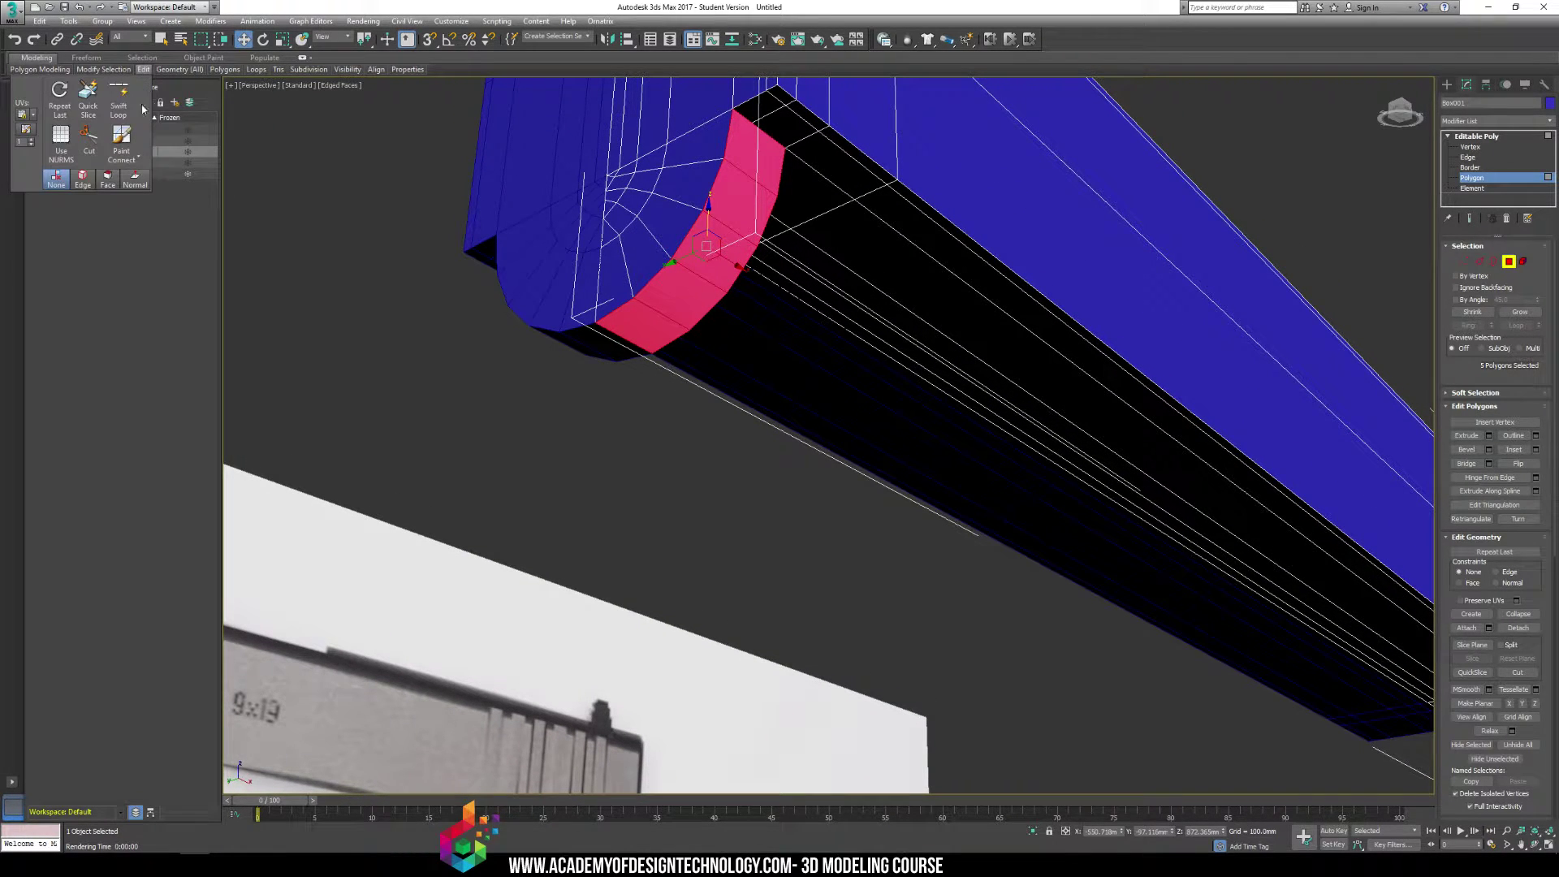
{"action": "left_click", "coordinate": [119, 99]}
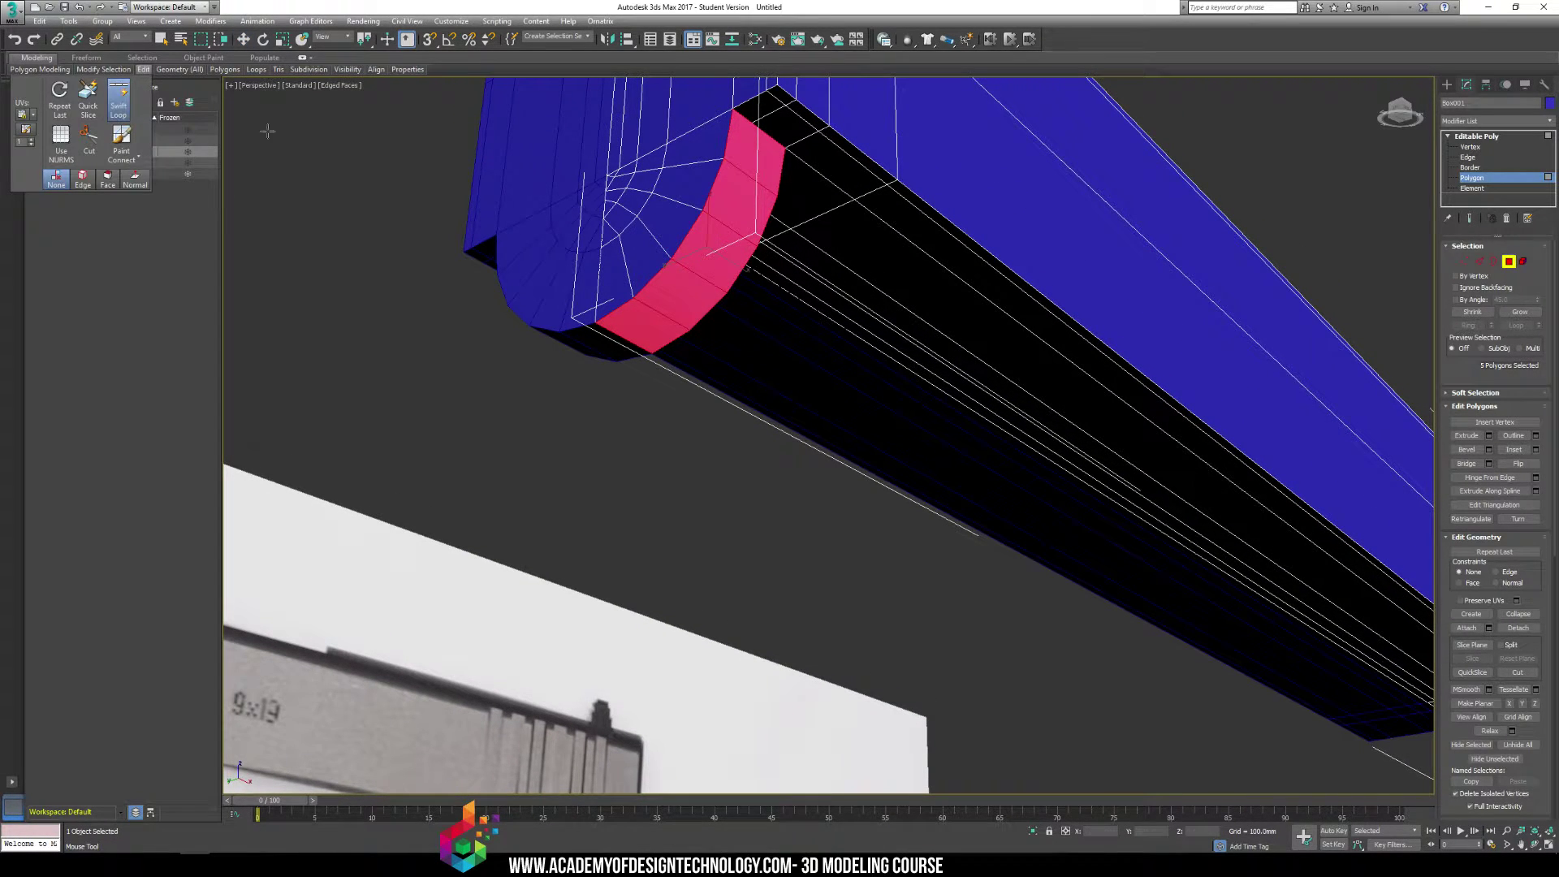
{"action": "left_click", "coordinate": [674, 289]}
{"action": "scroll", "coordinate": [853, 308], "scroll_direction": "up", "scroll_amount": 5}
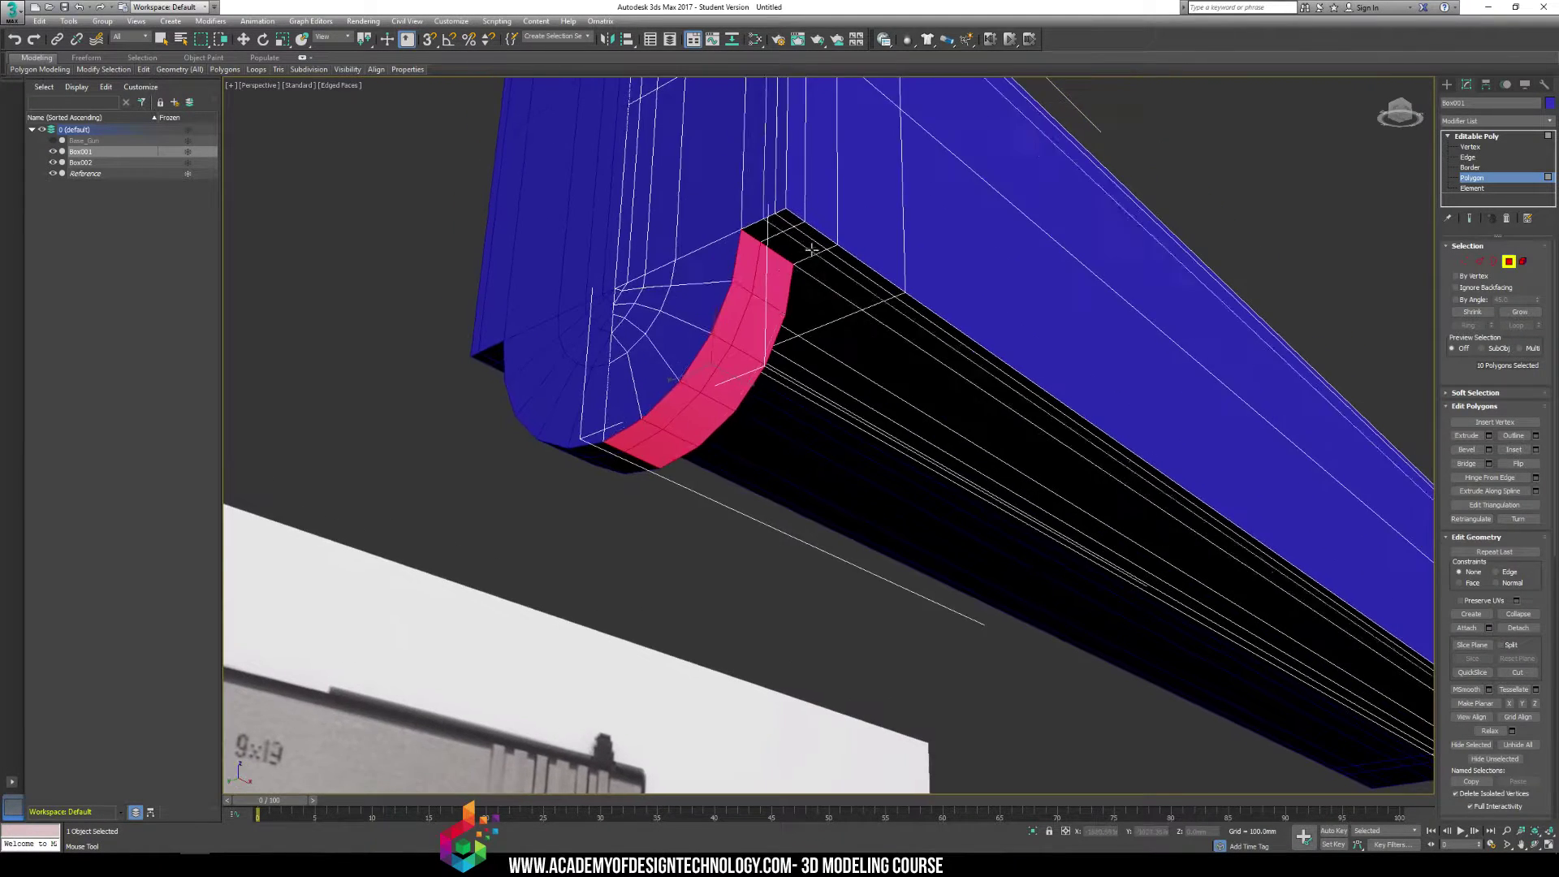
Select the two vertices where the new loop meets the slide's flat underside and apply Weld to them
{"action": "key", "text": "w"}
{"action": "key", "text": "1"}
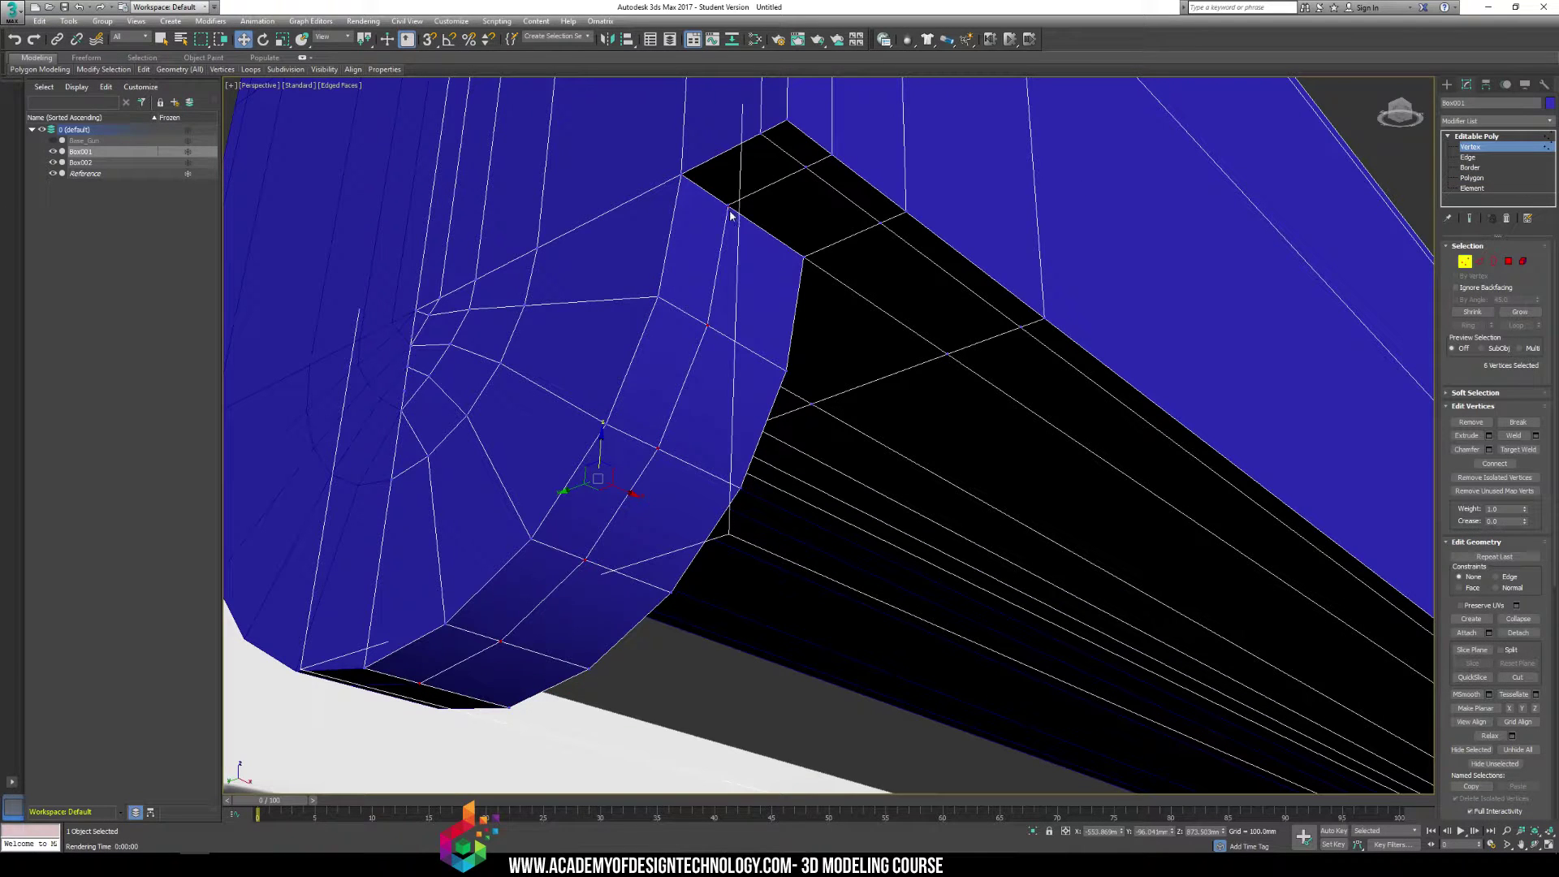
{"action": "left_click", "coordinate": [729, 207]}
{"action": "left_click", "coordinate": [1534, 435]}
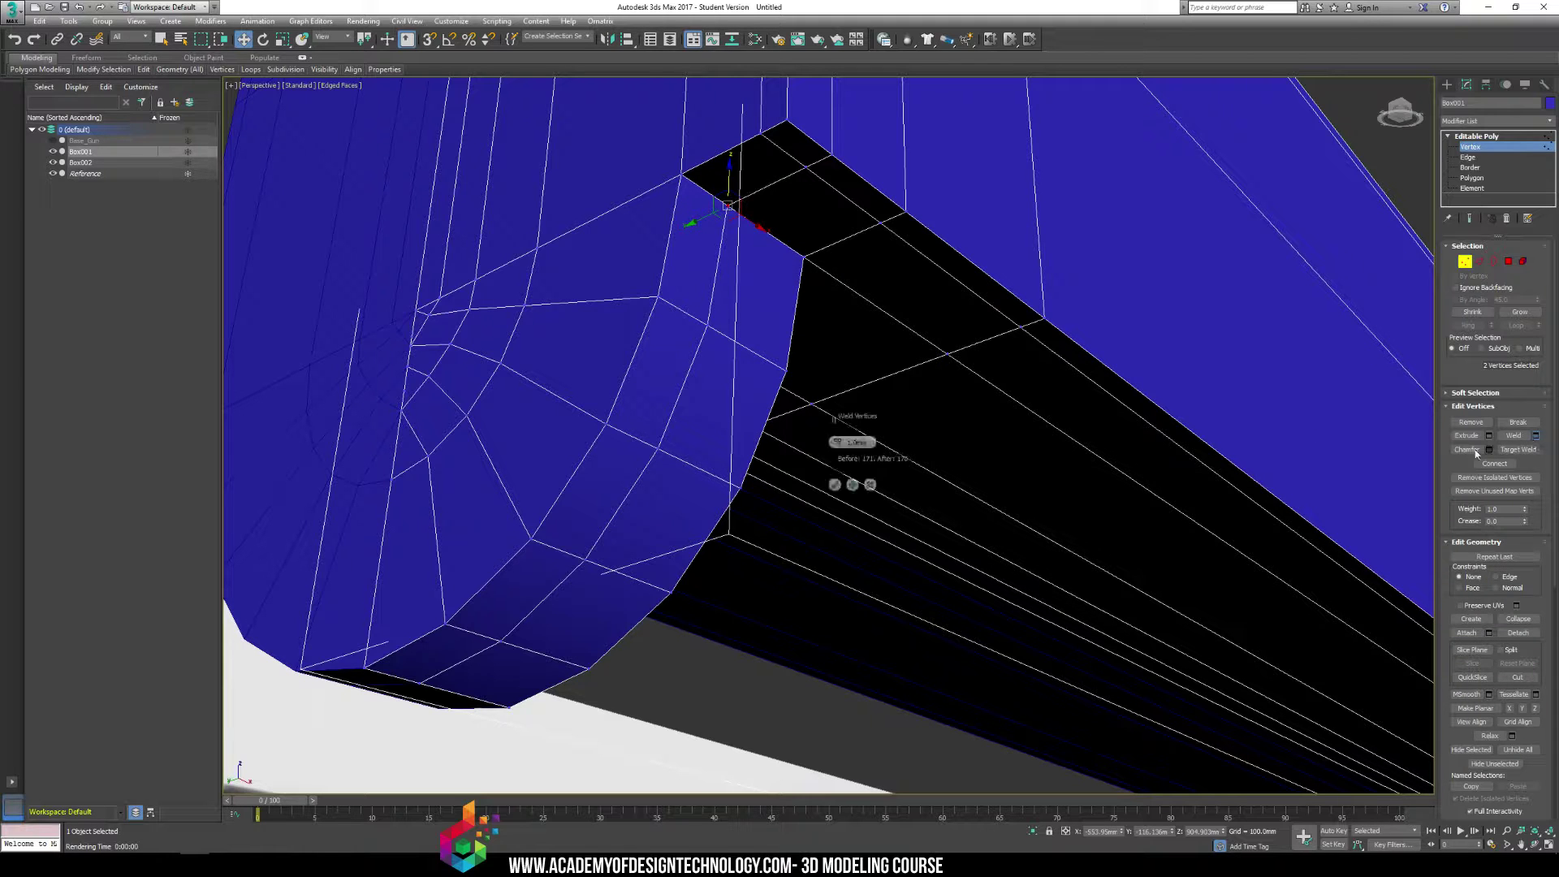
{"action": "left_click", "coordinate": [834, 485]}
{"action": "left_click", "coordinate": [831, 309]}
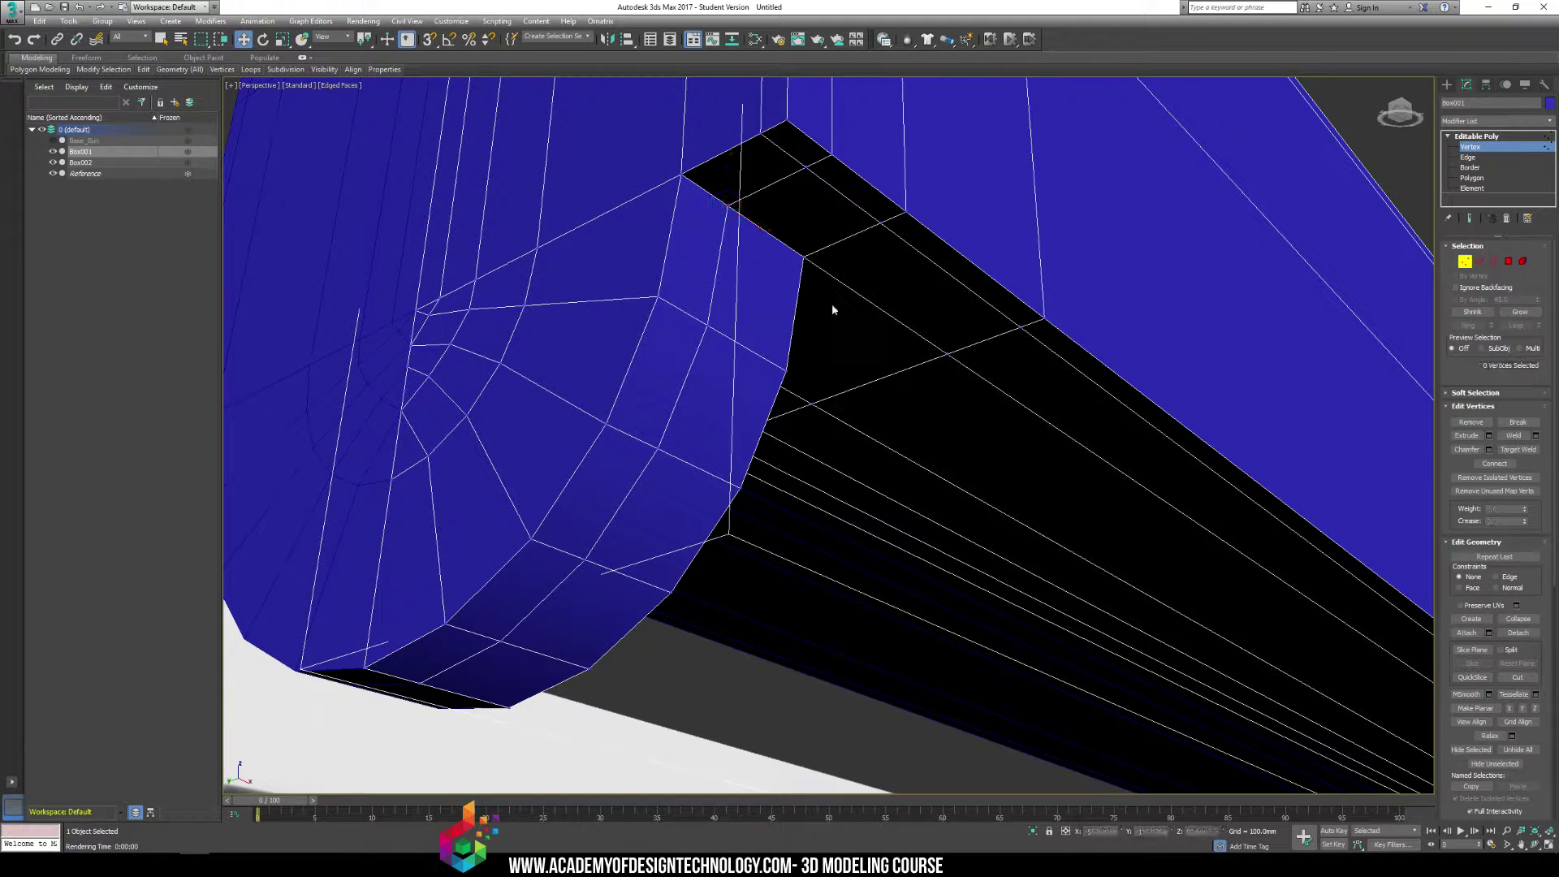
{"action": "scroll", "coordinate": [733, 205], "scroll_direction": "down", "scroll_amount": 3}
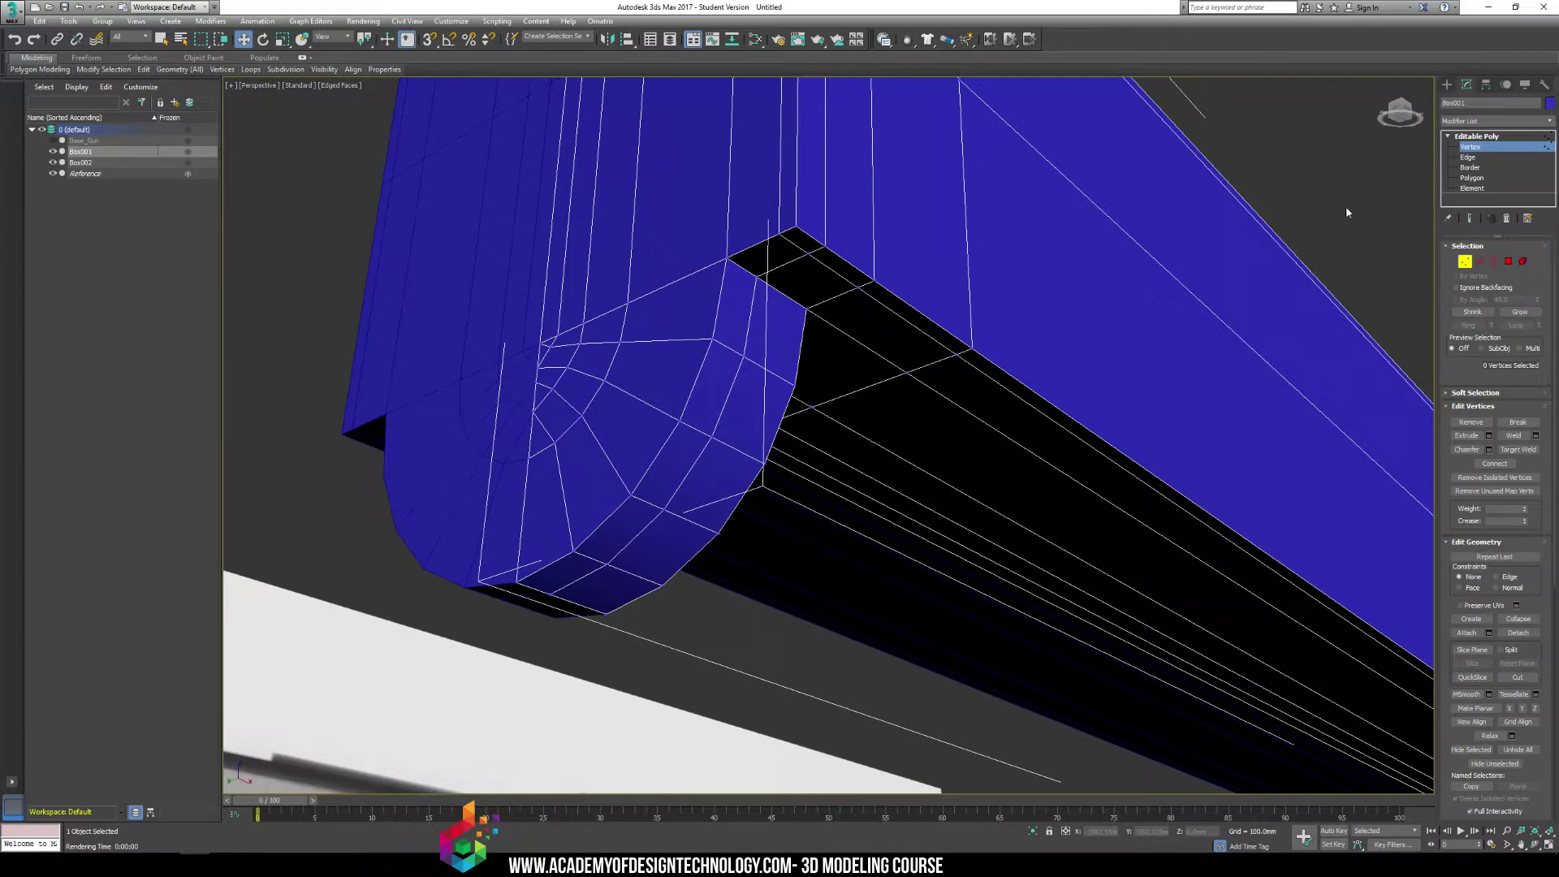
Apply TurboSmooth to the slide half with separation by Smoothing Groups, and inspect the result shaded without edges
{"action": "left_click", "coordinate": [1533, 135]}
{"action": "left_click", "coordinate": [1549, 121]}
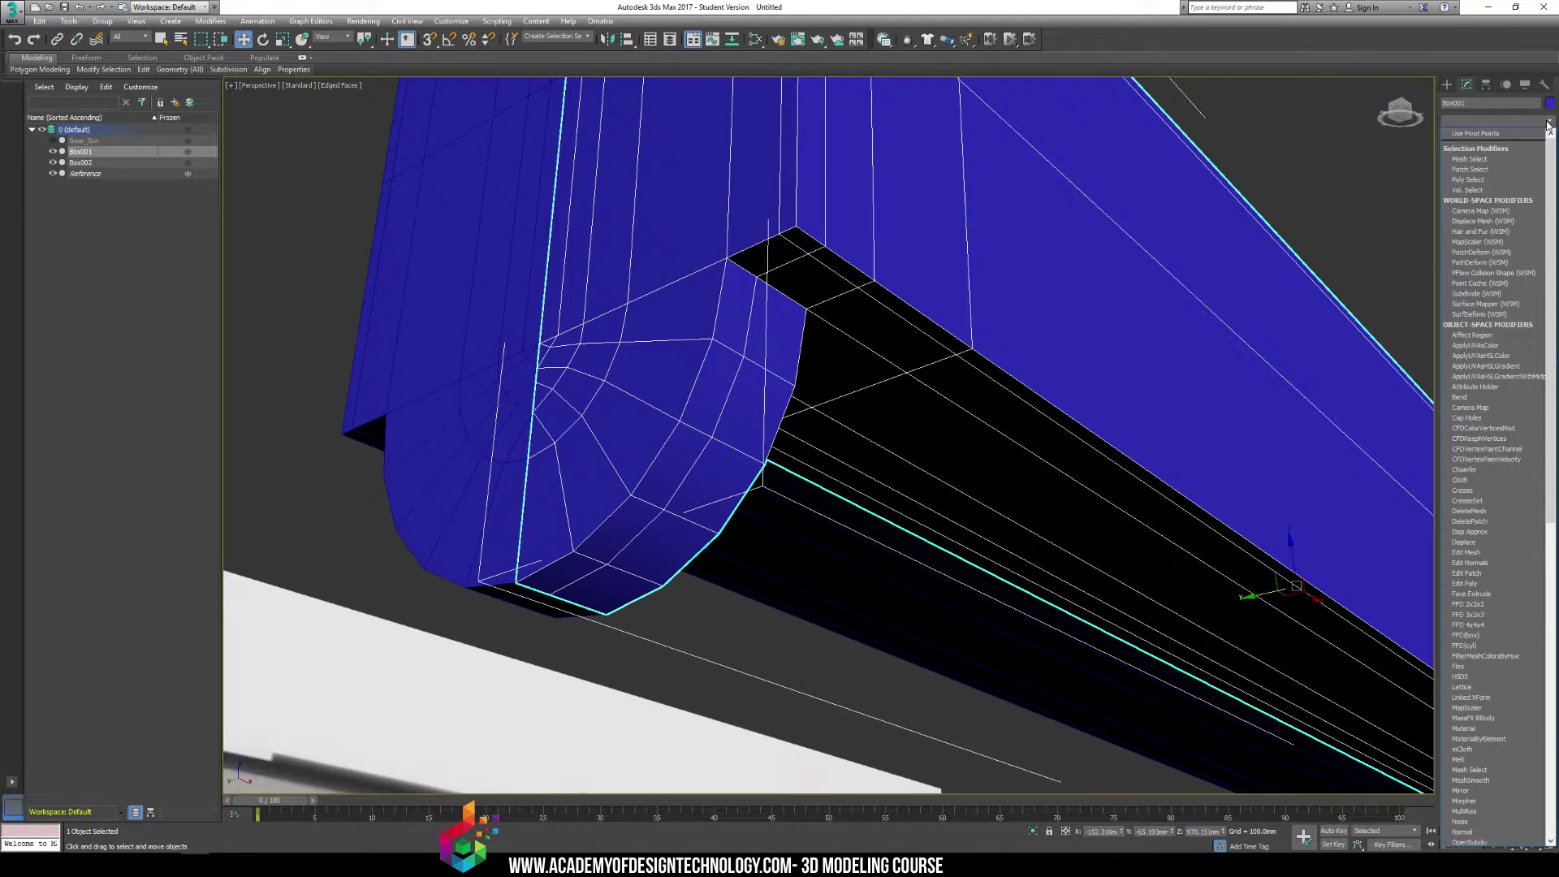
{"action": "key", "text": "t"}
{"action": "key", "text": "u"}
{"action": "key", "text": "Return"}
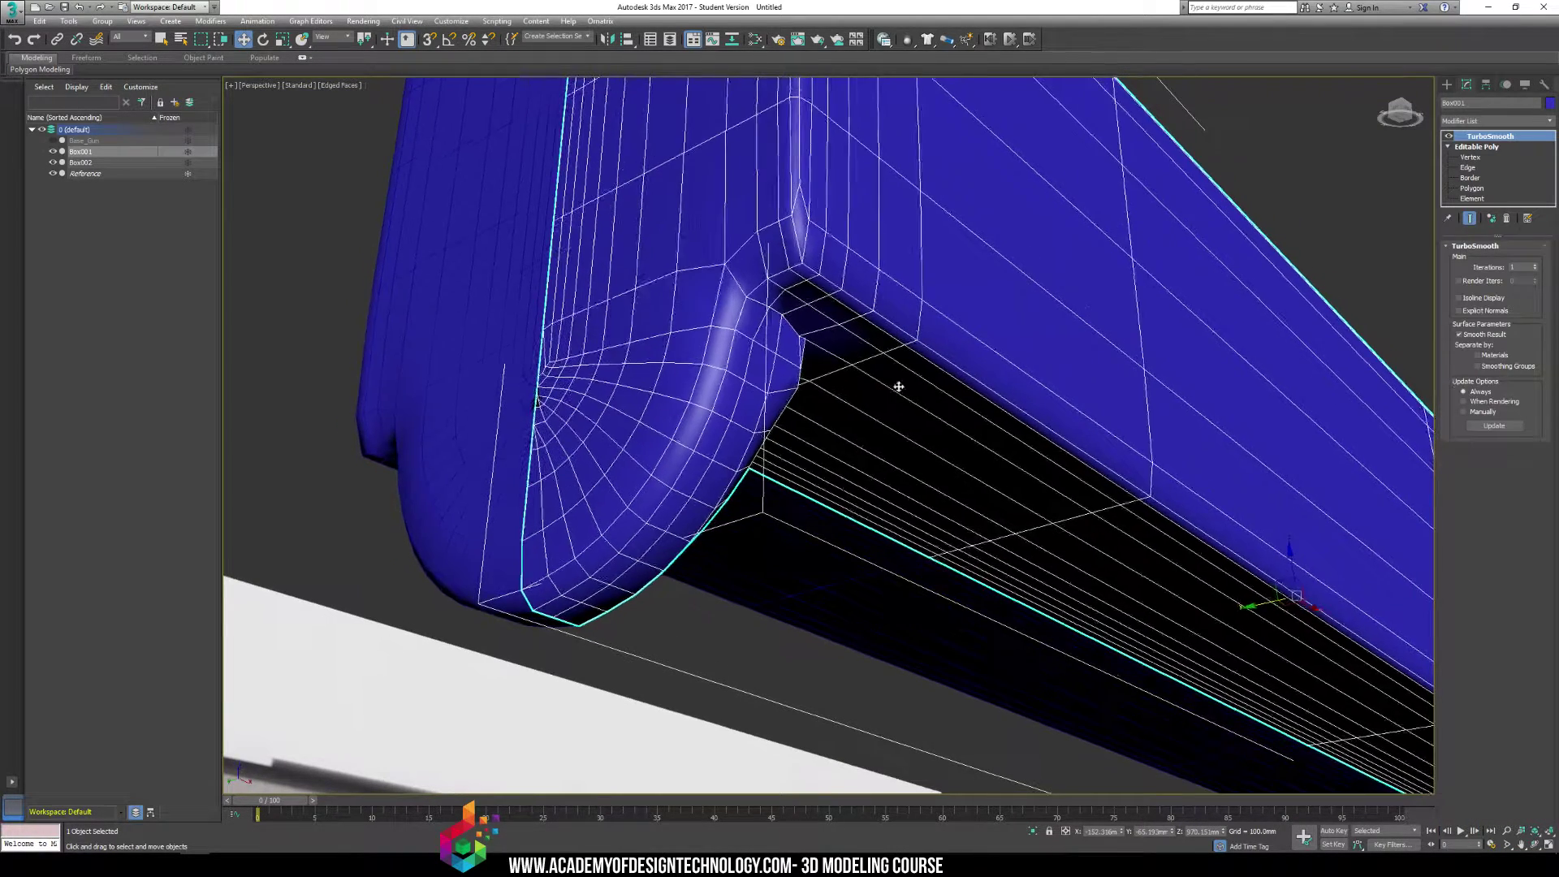
{"action": "key", "text": "F4"}
{"action": "left_click", "coordinate": [1509, 366]}
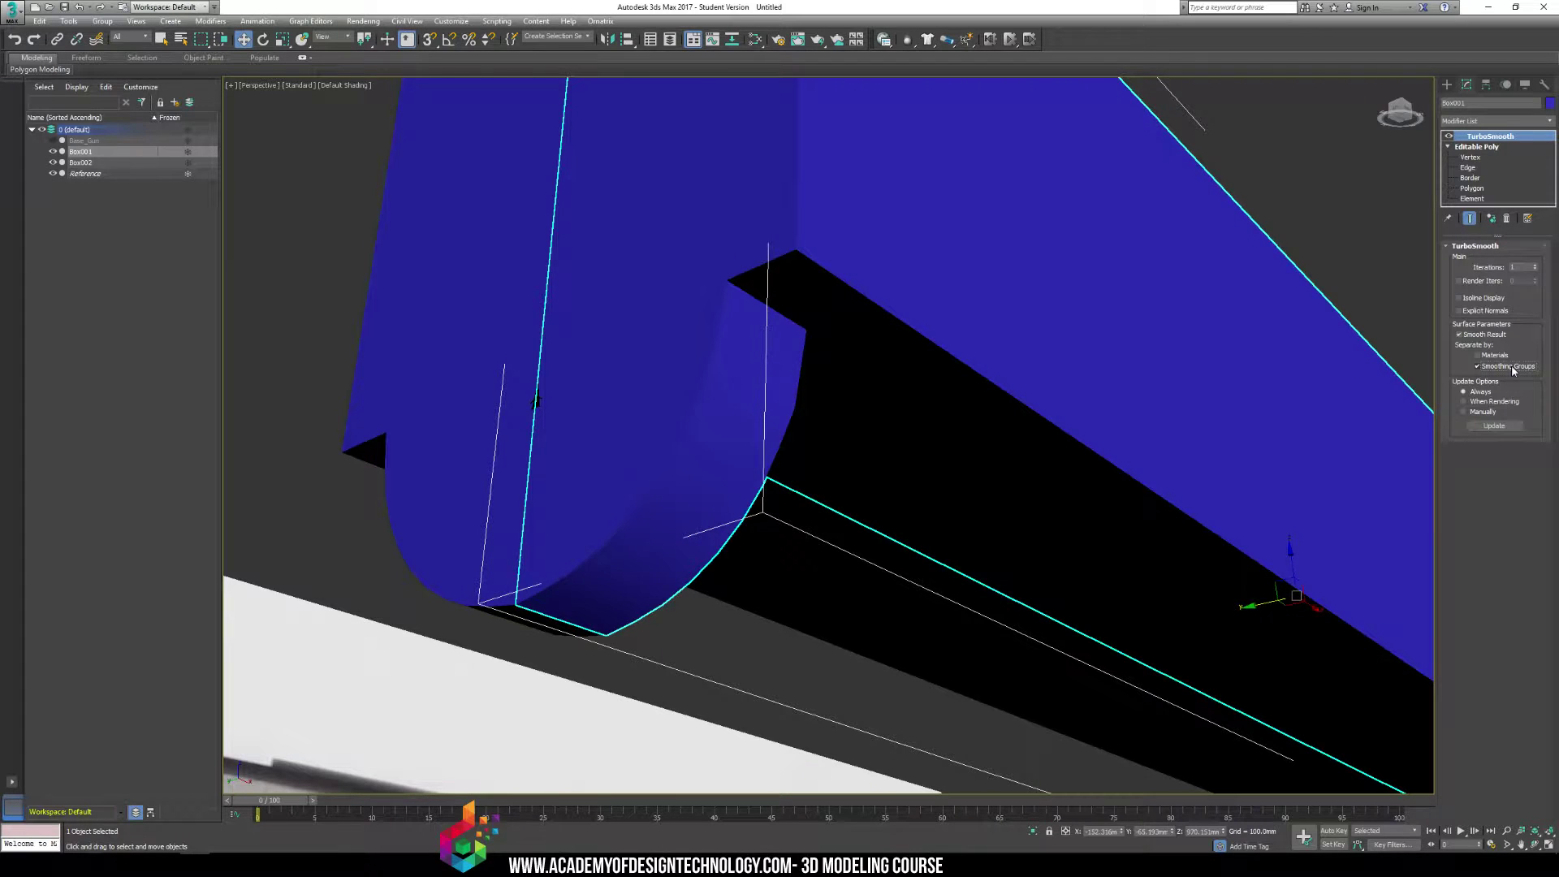
{"action": "middle_click_drag", "start_coordinate": [945, 358], "coordinate": [922, 324], "text": "alt"}
{"action": "middle_click_drag", "start_coordinate": [922, 390], "coordinate": [911, 209], "text": "alt"}
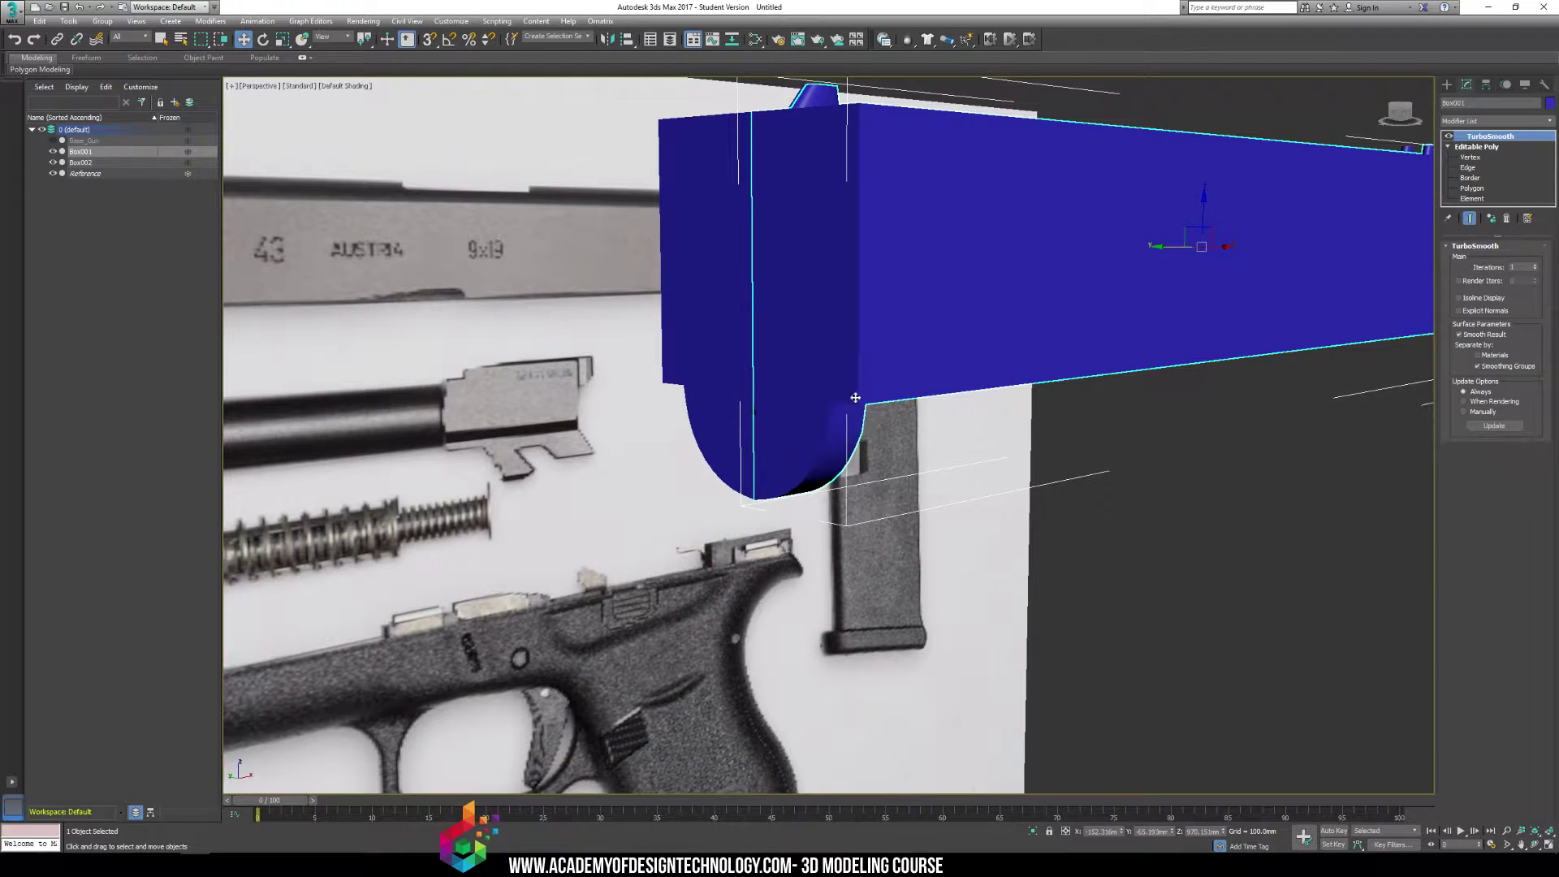
Raise the slide half's TurboSmooth iterations to 2 and test-render the perspective view with nothing selected
{"action": "left_click", "coordinate": [1535, 265]}
{"action": "middle_click_drag", "start_coordinate": [925, 328], "coordinate": [914, 367]}
{"action": "left_click", "coordinate": [1039, 567]}
{"action": "key", "text": "shift+q"}
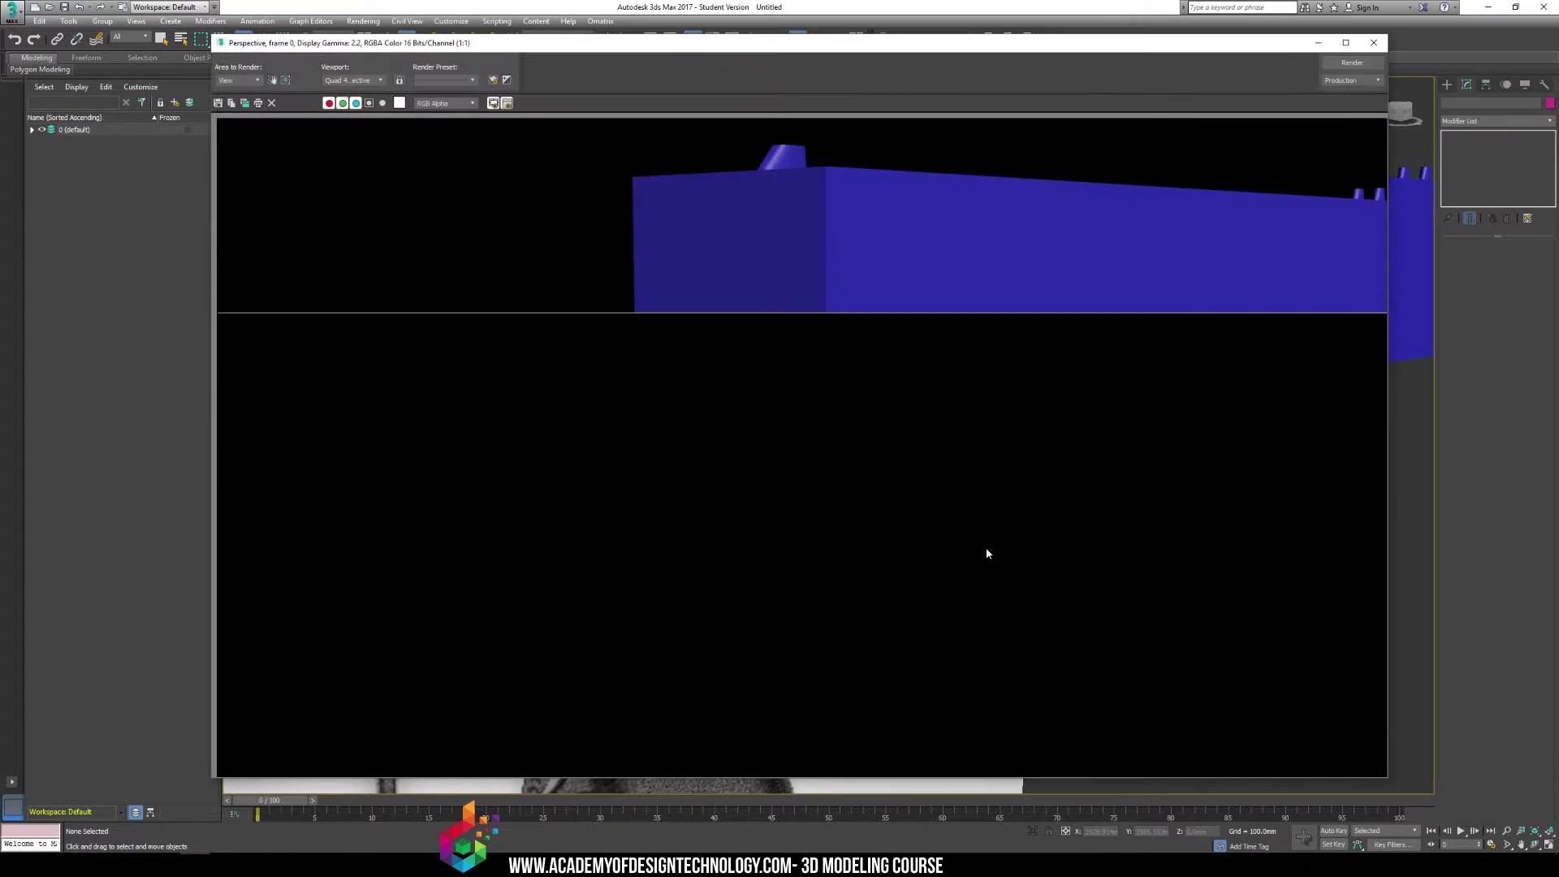
{"action": "left_click", "coordinate": [1373, 43]}
Reselect the slide half and examine its smoothed front end with mesh edges shown and hidden
{"action": "left_click", "coordinate": [838, 307]}
{"action": "middle_click_drag", "start_coordinate": [839, 306], "coordinate": [890, 453]}
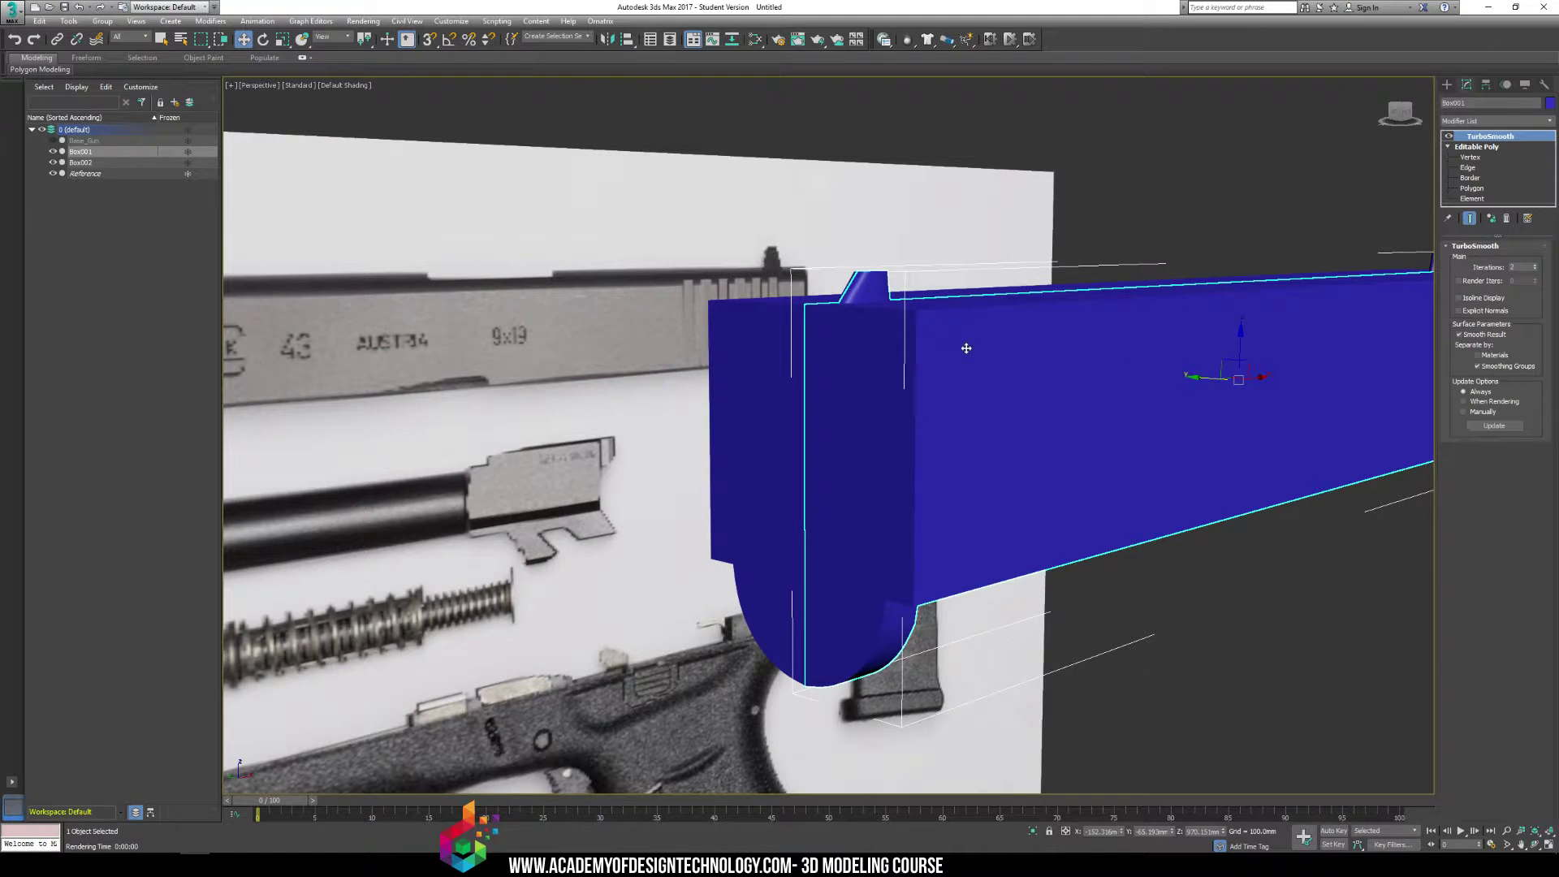
{"action": "middle_click_drag", "start_coordinate": [967, 348], "coordinate": [966, 362], "text": "alt"}
{"action": "key", "text": "F4"}
{"action": "key", "text": "F4"}
{"action": "key", "text": "F4"}
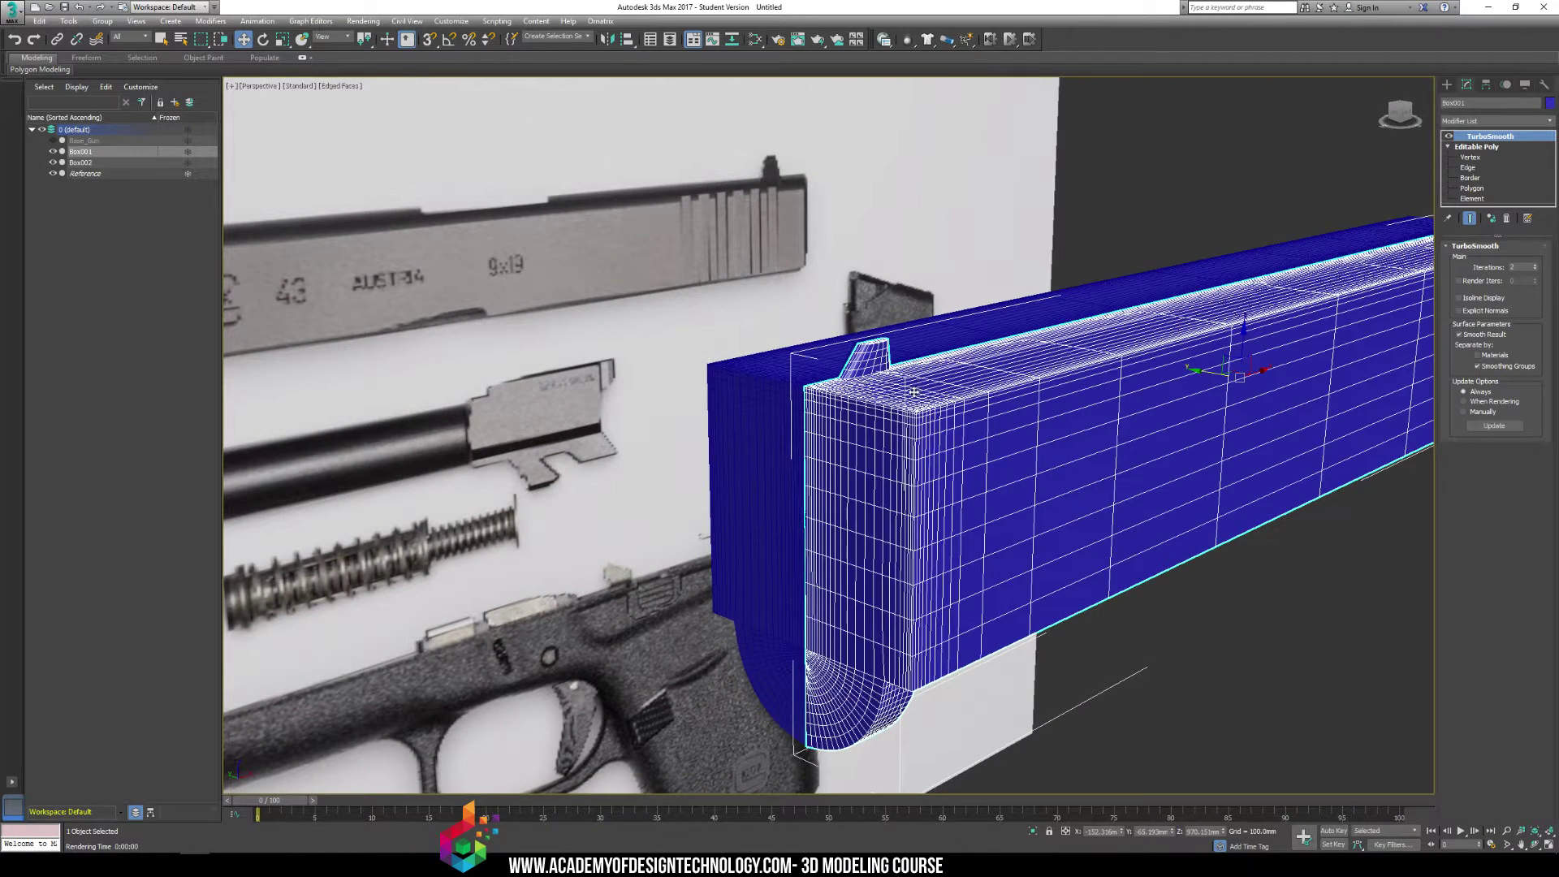
{"action": "key", "text": "F4"}
At Edge level with mesh edges displayed, select the edges running along the slide half's outer top side
{"action": "left_click", "coordinate": [1467, 166]}
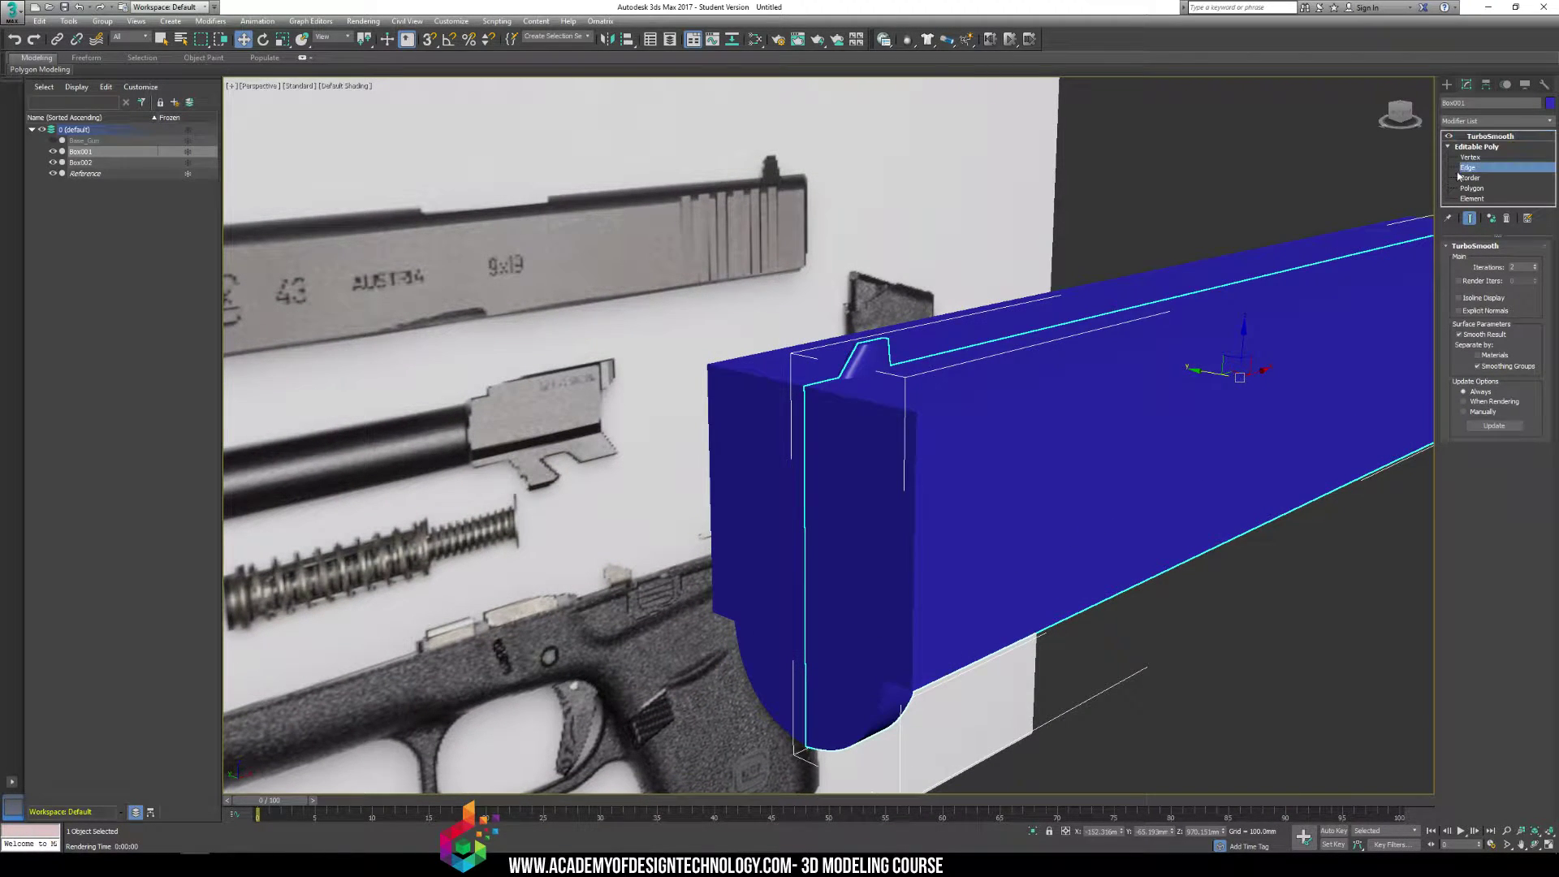
{"action": "left_click", "coordinate": [828, 397]}
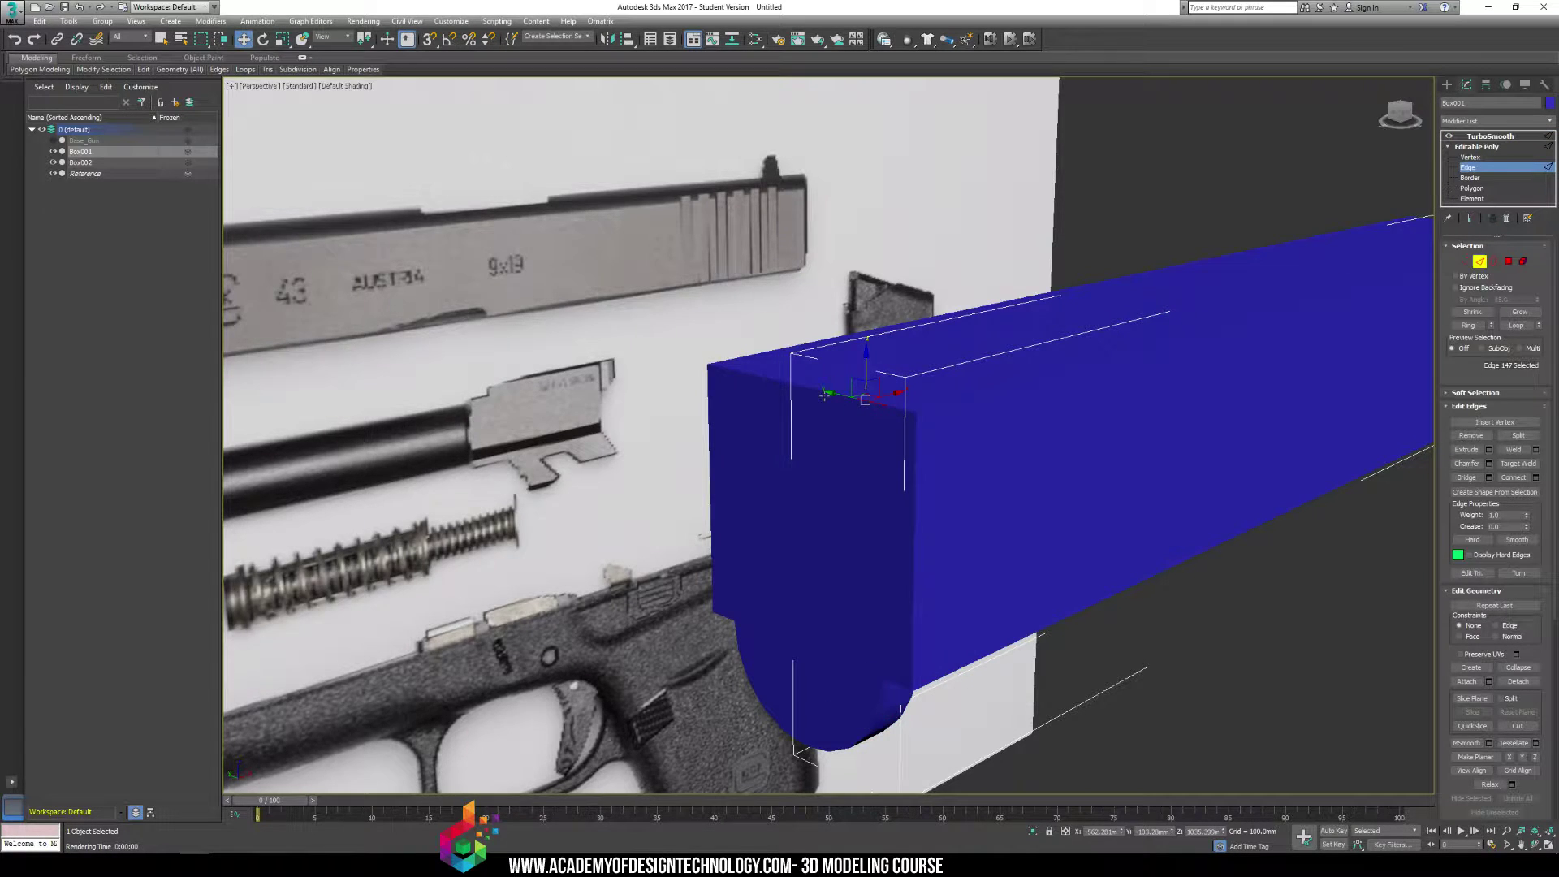
{"action": "key", "text": "F4"}
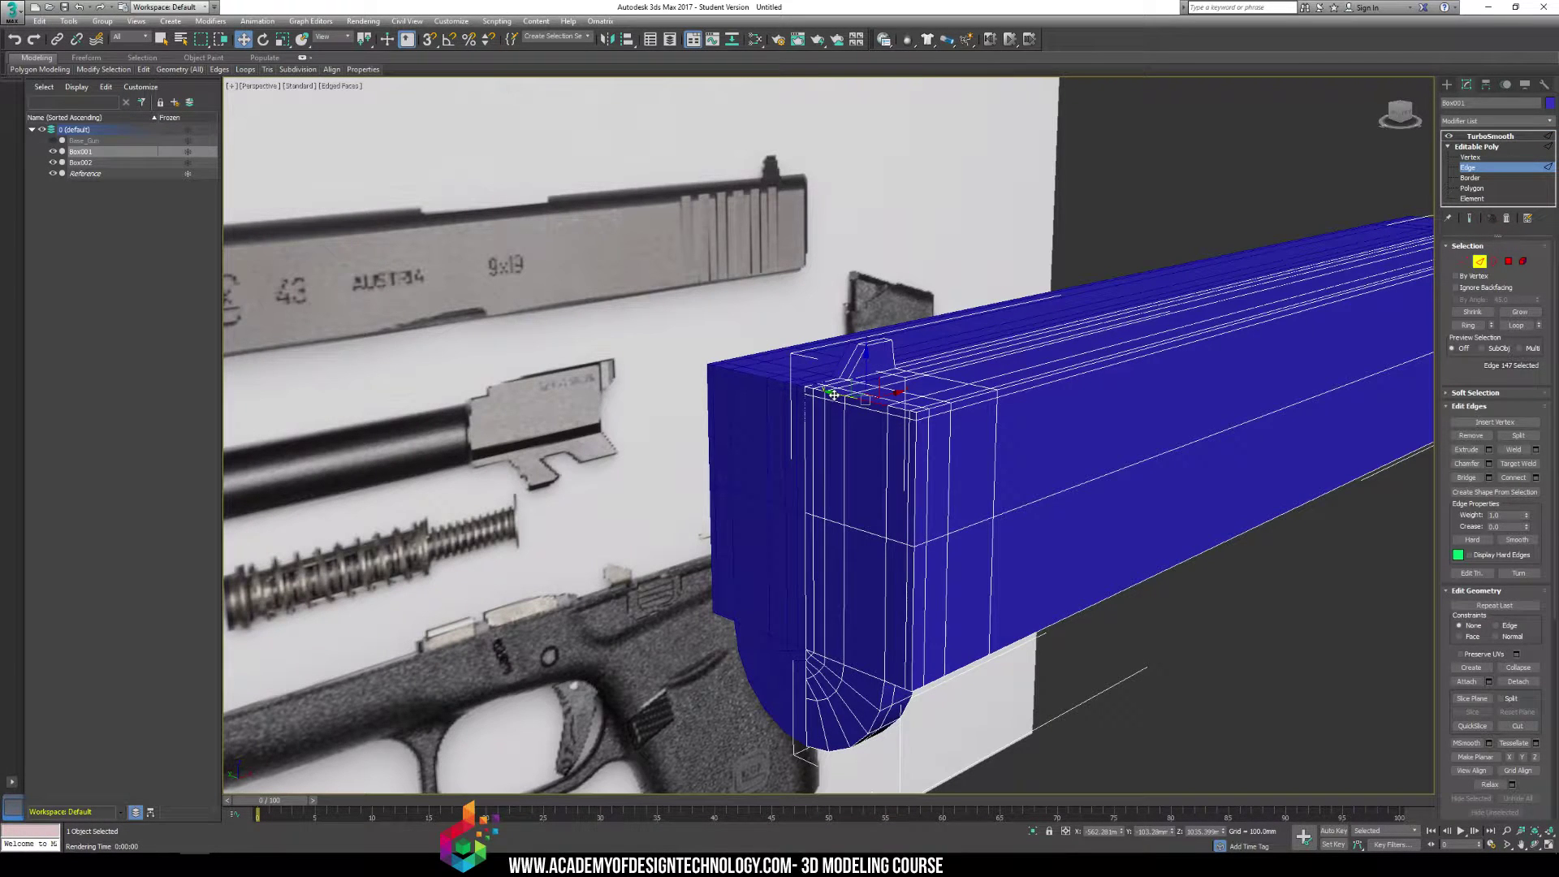
{"action": "key", "text": "alt+l"}
{"action": "double_click", "coordinate": [972, 398]}
{"action": "scroll", "coordinate": [900, 409], "scroll_direction": "up", "scroll_amount": 4}
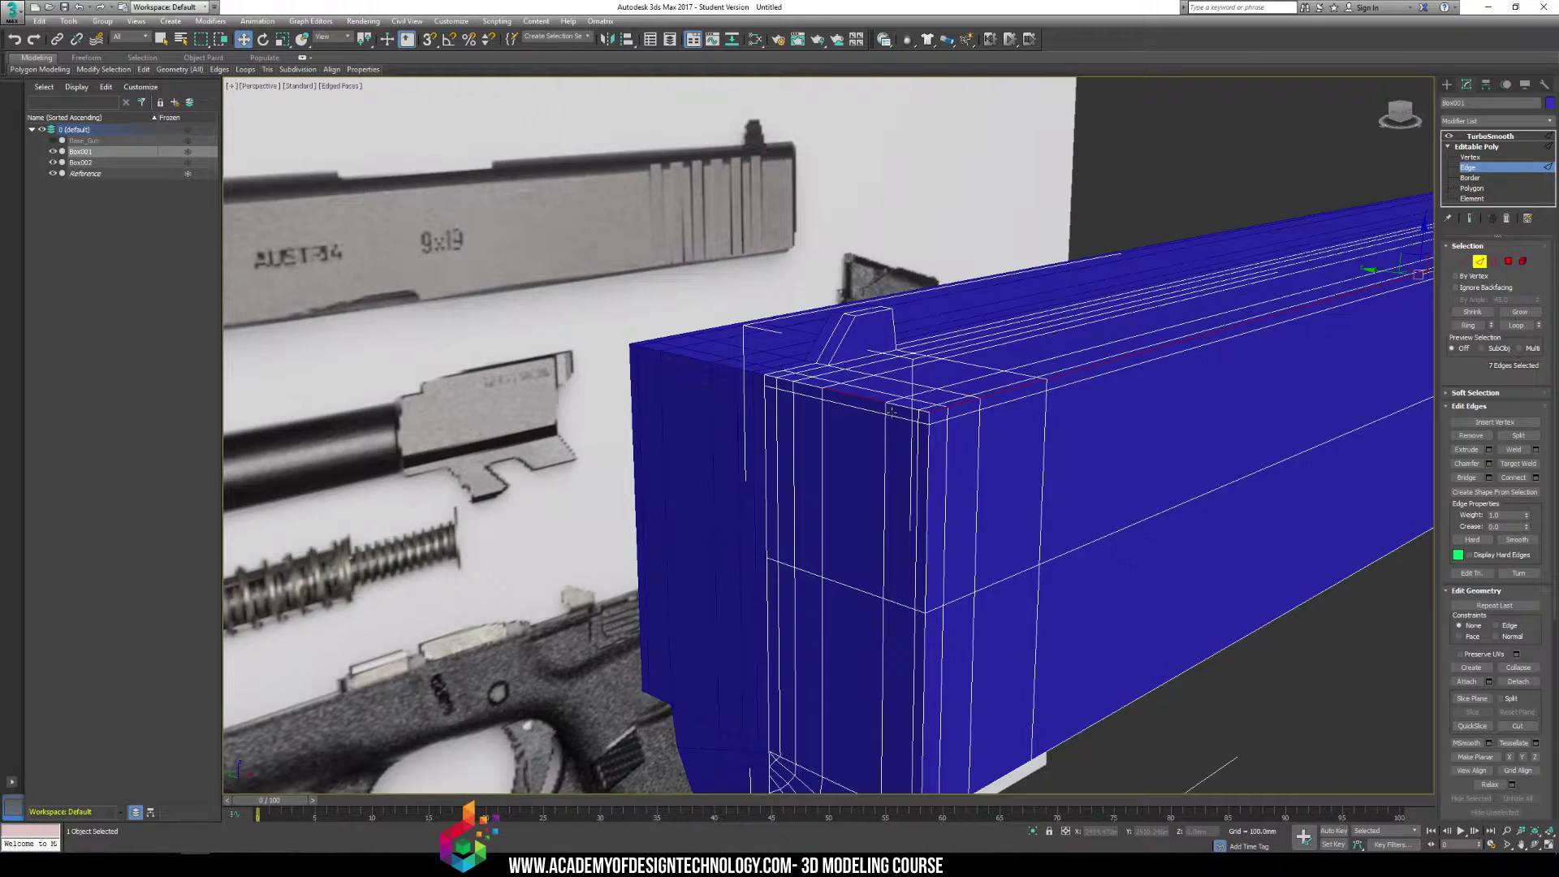
{"action": "double_click", "coordinate": [901, 395]}
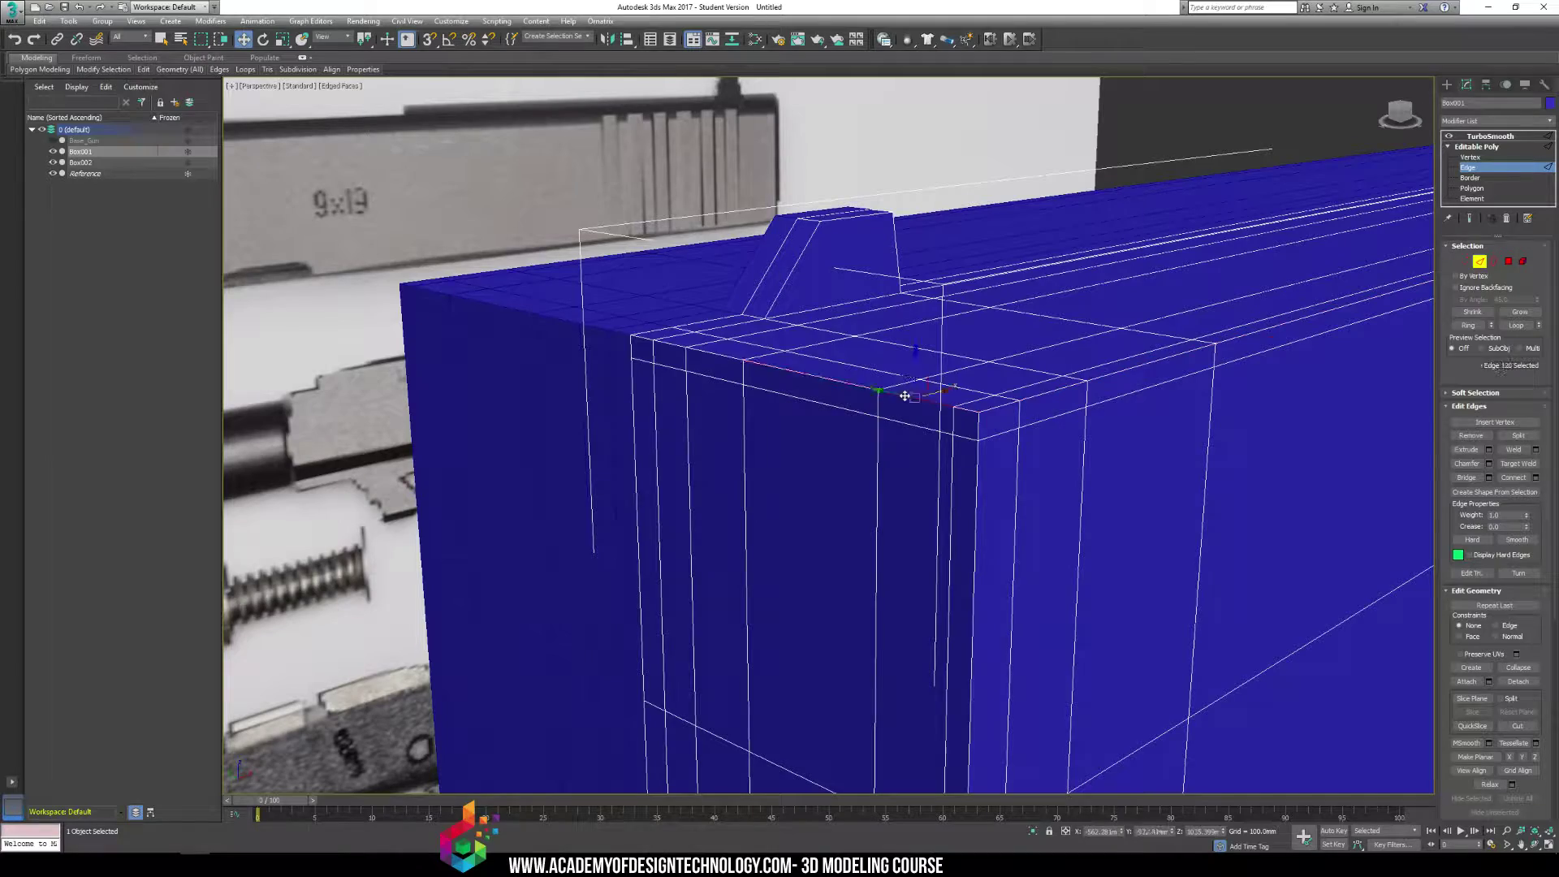
{"action": "double_click", "coordinate": [996, 408]}
{"action": "middle_click_drag", "start_coordinate": [1096, 398], "coordinate": [779, 398]}
{"action": "scroll", "coordinate": [779, 397], "scroll_direction": "down", "scroll_amount": 3}
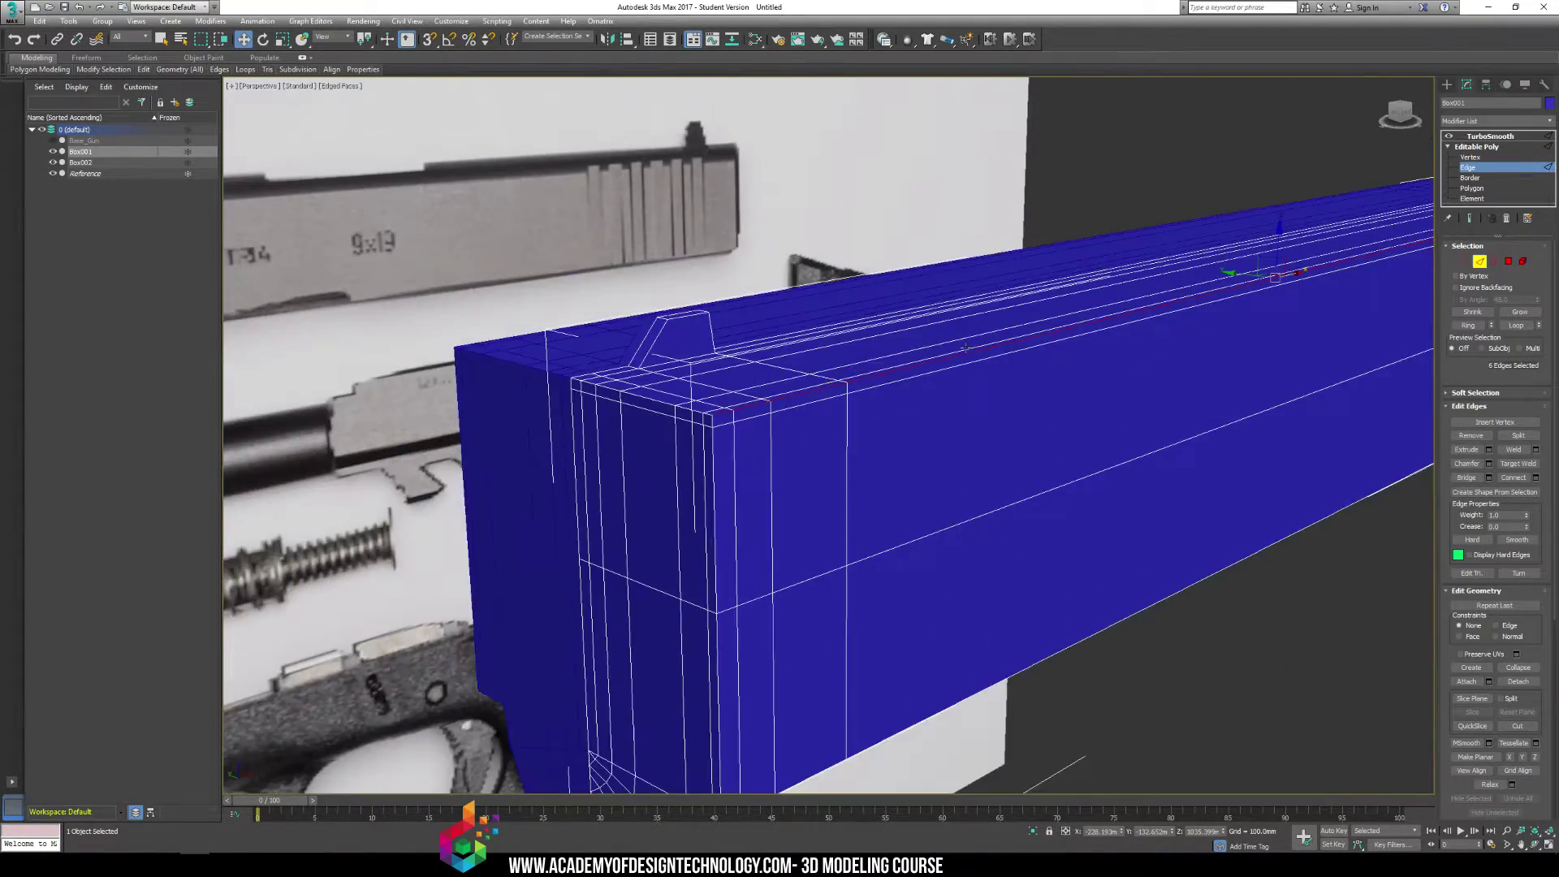
{"action": "middle_click_drag", "start_coordinate": [966, 348], "coordinate": [1070, 355]}
{"action": "scroll", "coordinate": [836, 510], "scroll_direction": "up", "scroll_amount": 3}
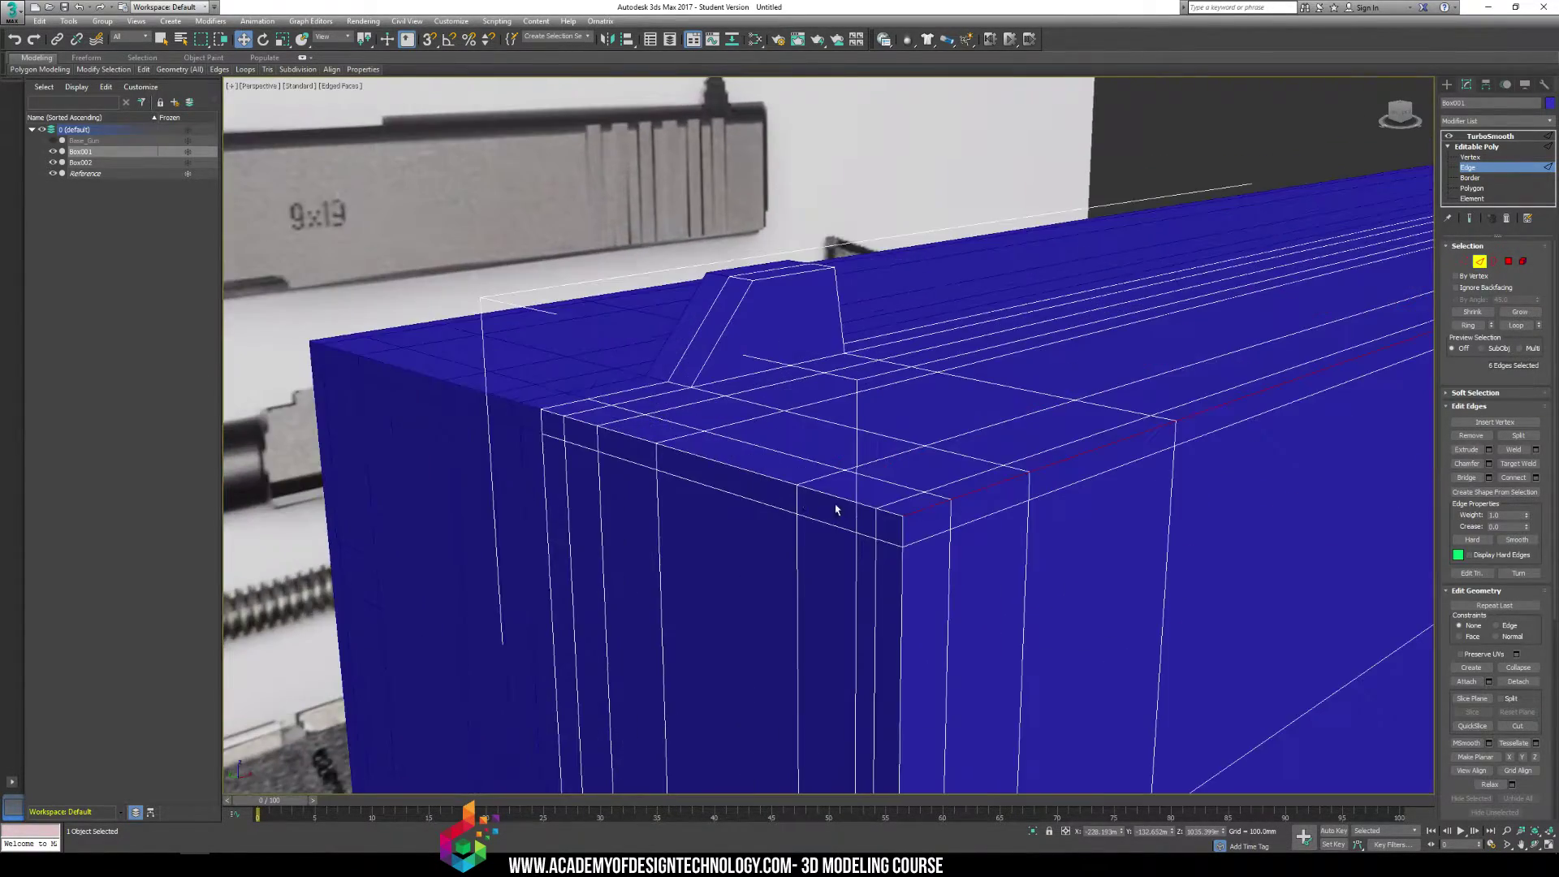
Extend the selection with the edges across the top of the slide half's front face
{"action": "left_click", "coordinate": [844, 499], "text": "ctrl"}
{"action": "left_click", "coordinate": [758, 473], "text": "ctrl"}
{"action": "left_click", "coordinate": [1524, 327]}
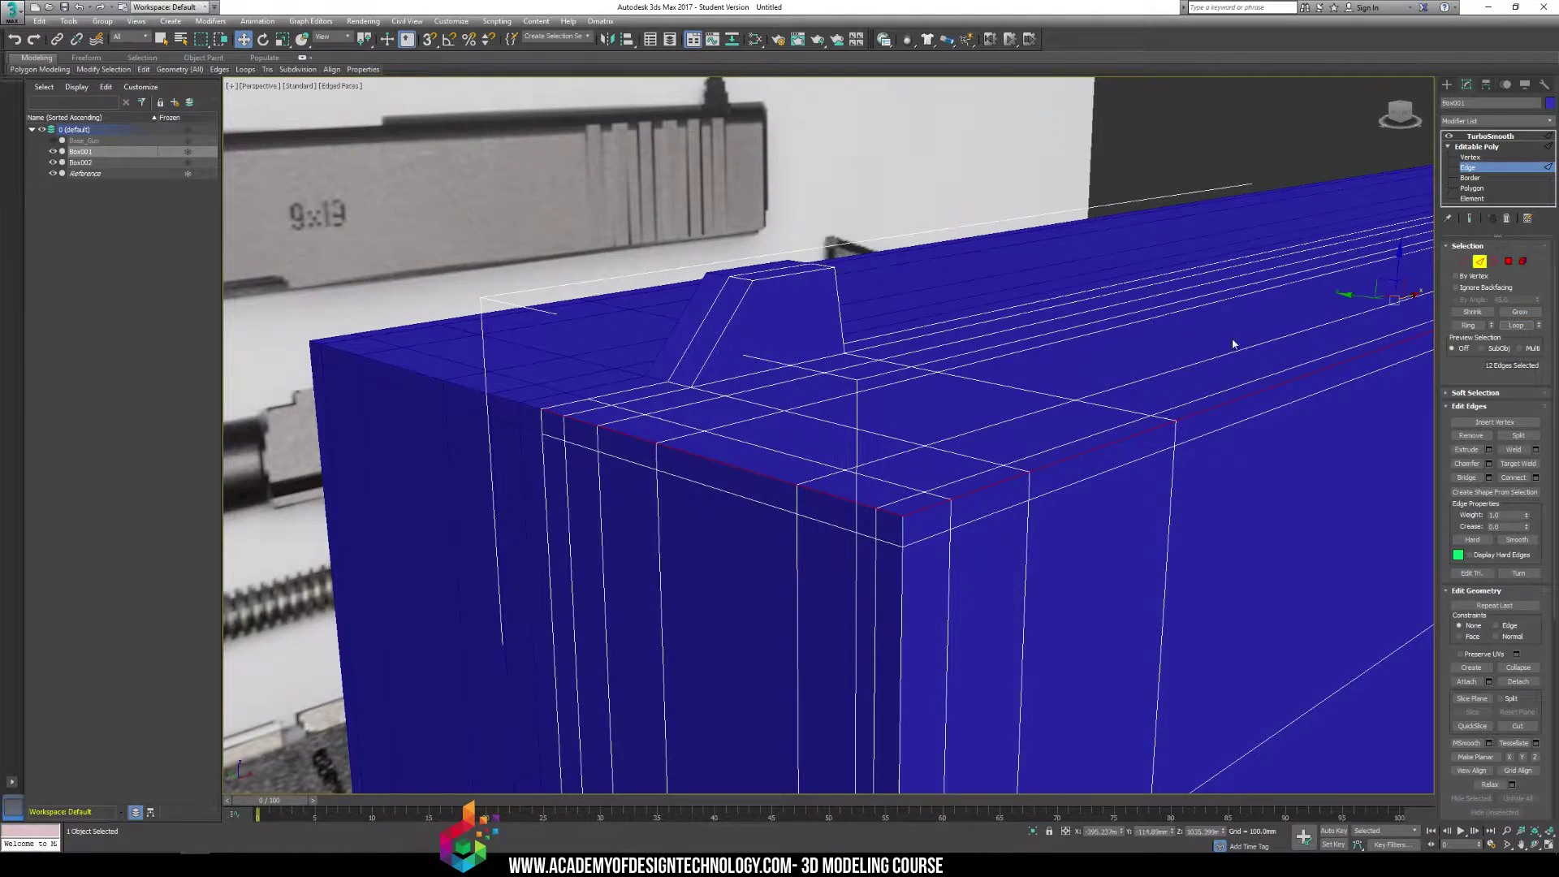
Try raising the selected top side and front edges slightly
{"action": "middle_click_drag", "start_coordinate": [1213, 323], "coordinate": [950, 344]}
{"action": "scroll", "coordinate": [948, 346], "scroll_direction": "down", "scroll_amount": 5}
{"action": "scroll", "coordinate": [584, 393], "scroll_direction": "up", "scroll_amount": 3}
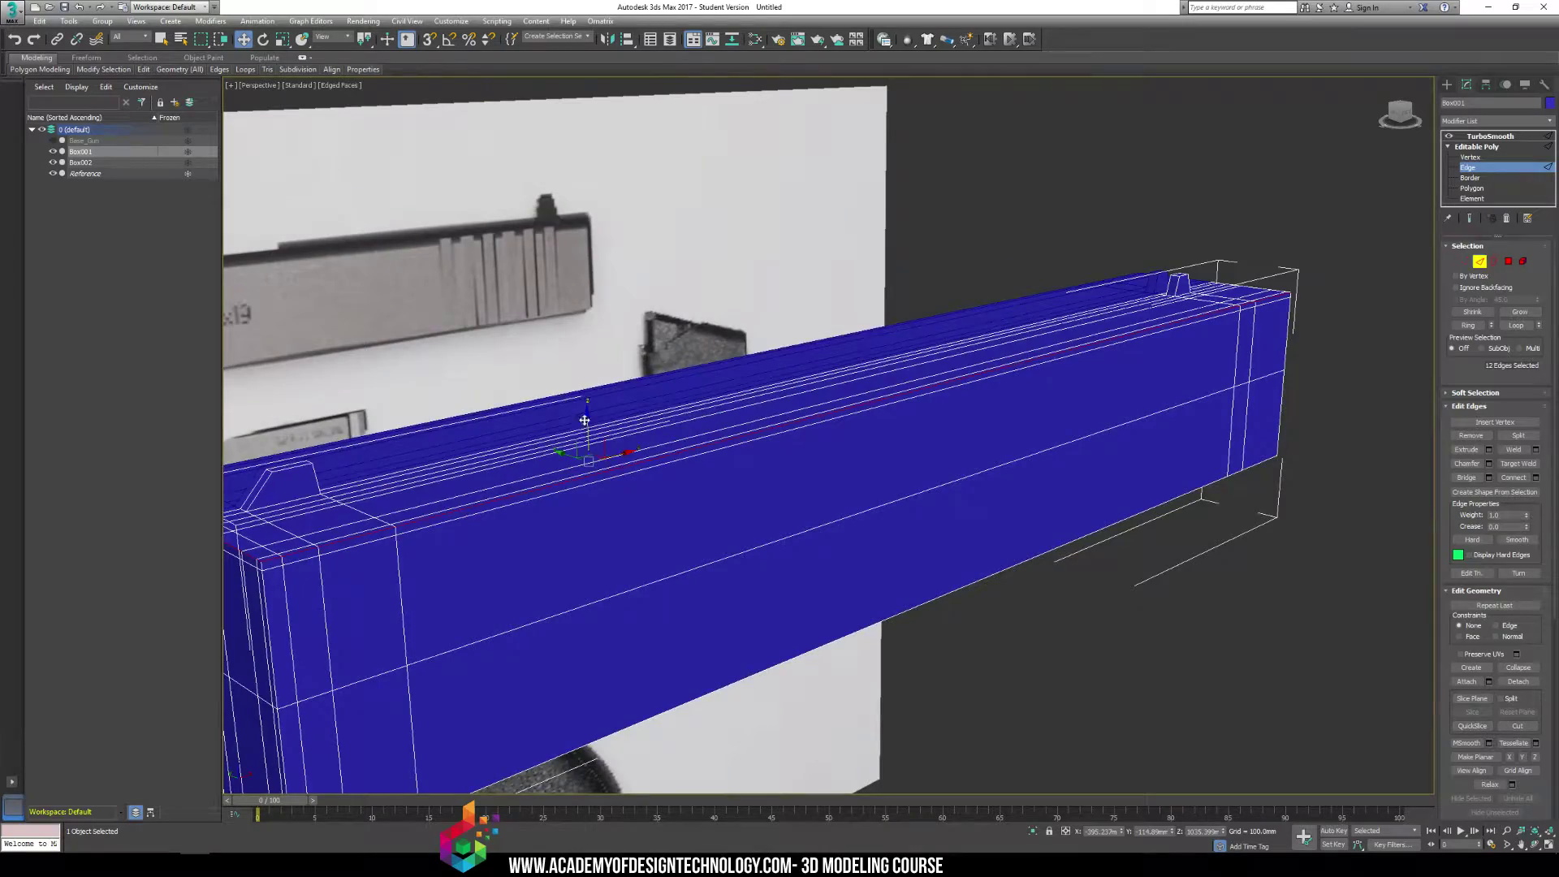
{"action": "mouse_move", "coordinate": [584, 419]}
{"action": "left_mouse_down"}
{"action": "mouse_move", "coordinate": [606, 366]}
{"action": "mouse_move", "coordinate": [602, 400]}
{"action": "left_mouse_up"}
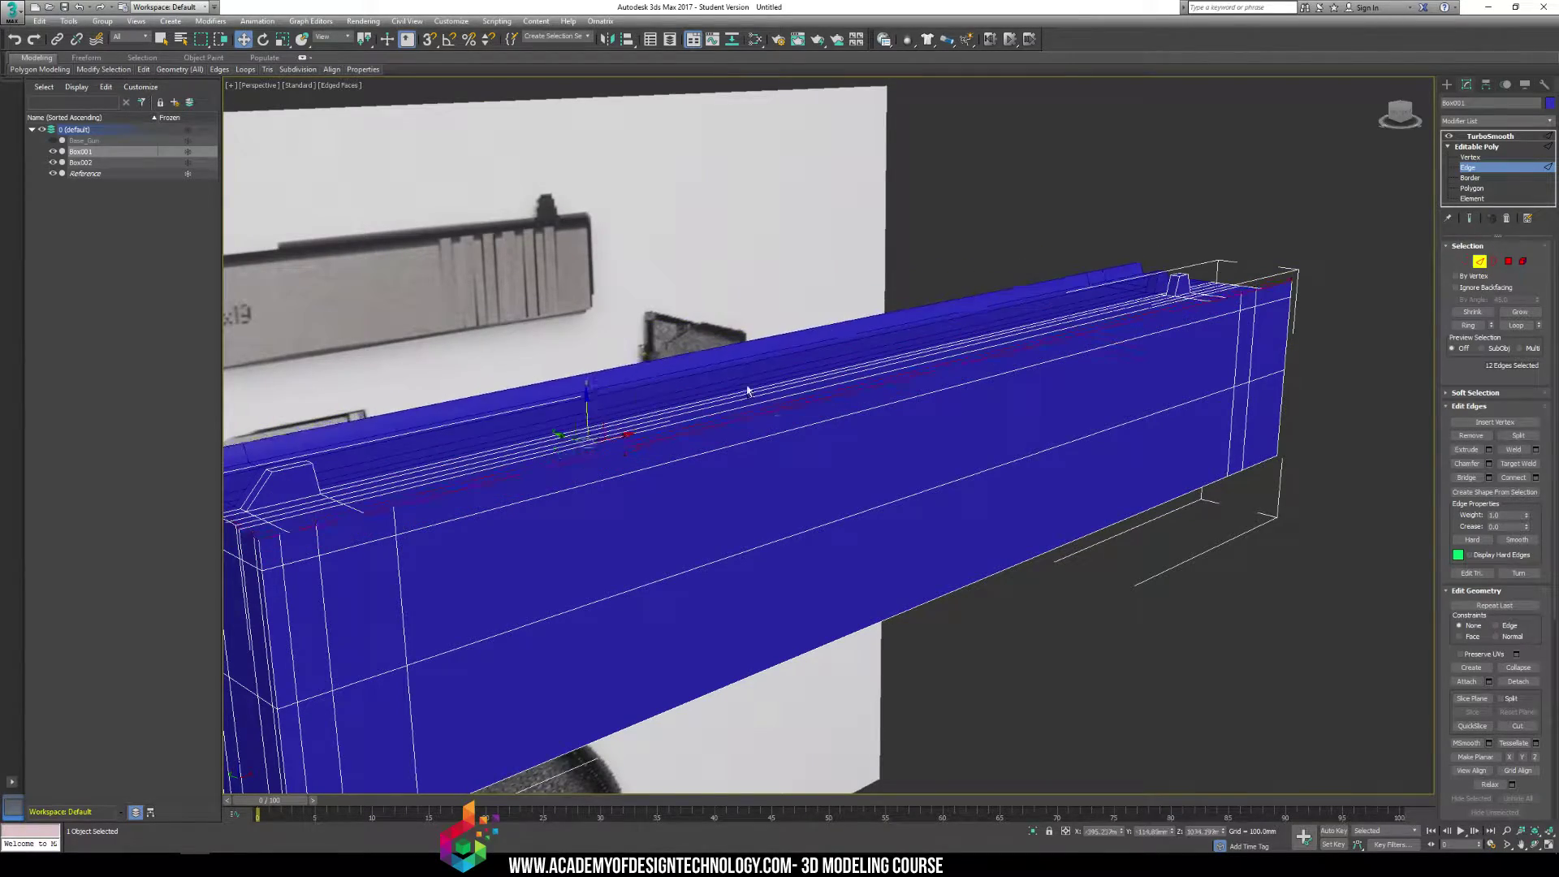
Add the edges across the top of the slide half's rear face to the selection
{"action": "middle_click_drag", "start_coordinate": [1250, 350], "coordinate": [974, 325], "text": "alt"}
{"action": "middle_click_drag", "start_coordinate": [974, 324], "coordinate": [795, 189]}
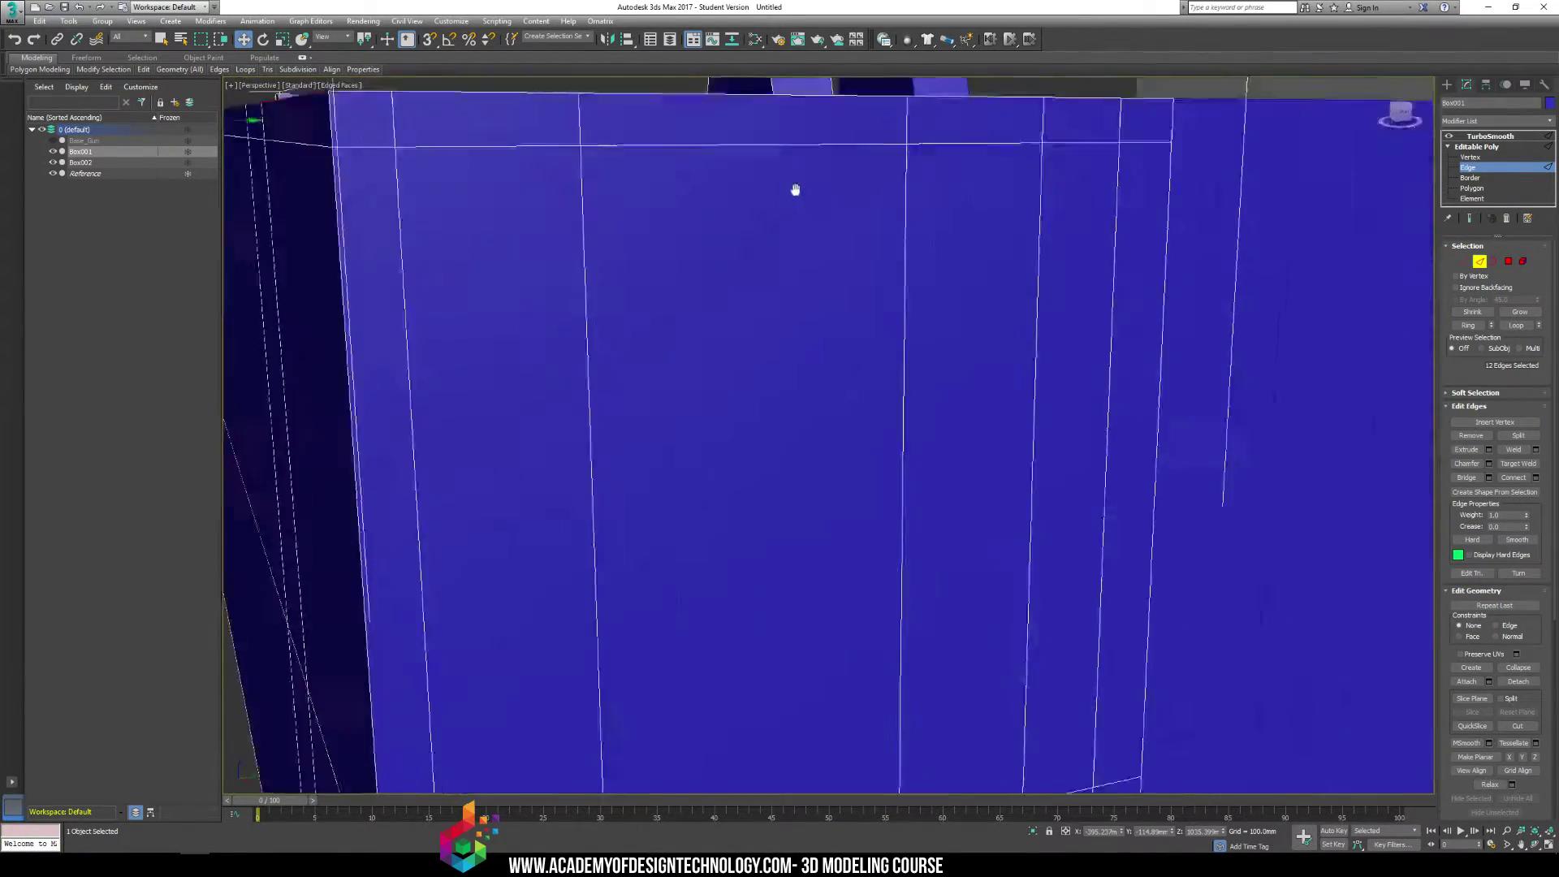
{"action": "scroll", "coordinate": [742, 300], "scroll_direction": "down", "scroll_amount": 3}
{"action": "left_click", "coordinate": [510, 425], "text": "ctrl"}
{"action": "left_click", "coordinate": [625, 416], "text": "ctrl"}
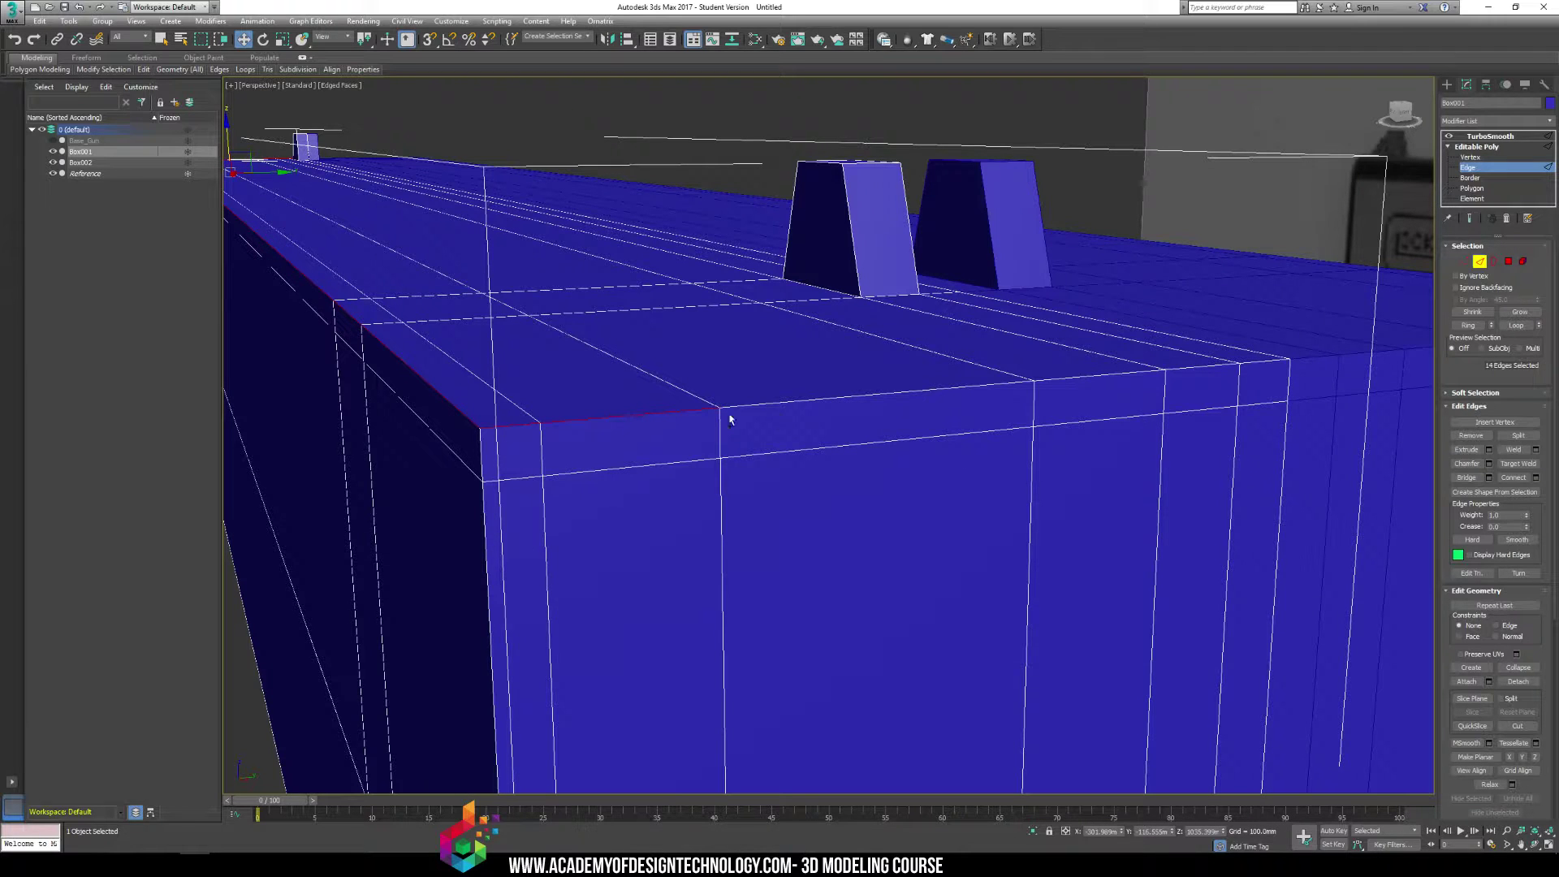
{"action": "left_click", "coordinate": [814, 400], "text": "ctrl"}
{"action": "left_click", "coordinate": [1098, 377], "text": "ctrl"}
{"action": "left_click", "coordinate": [1206, 366], "text": "ctrl"}
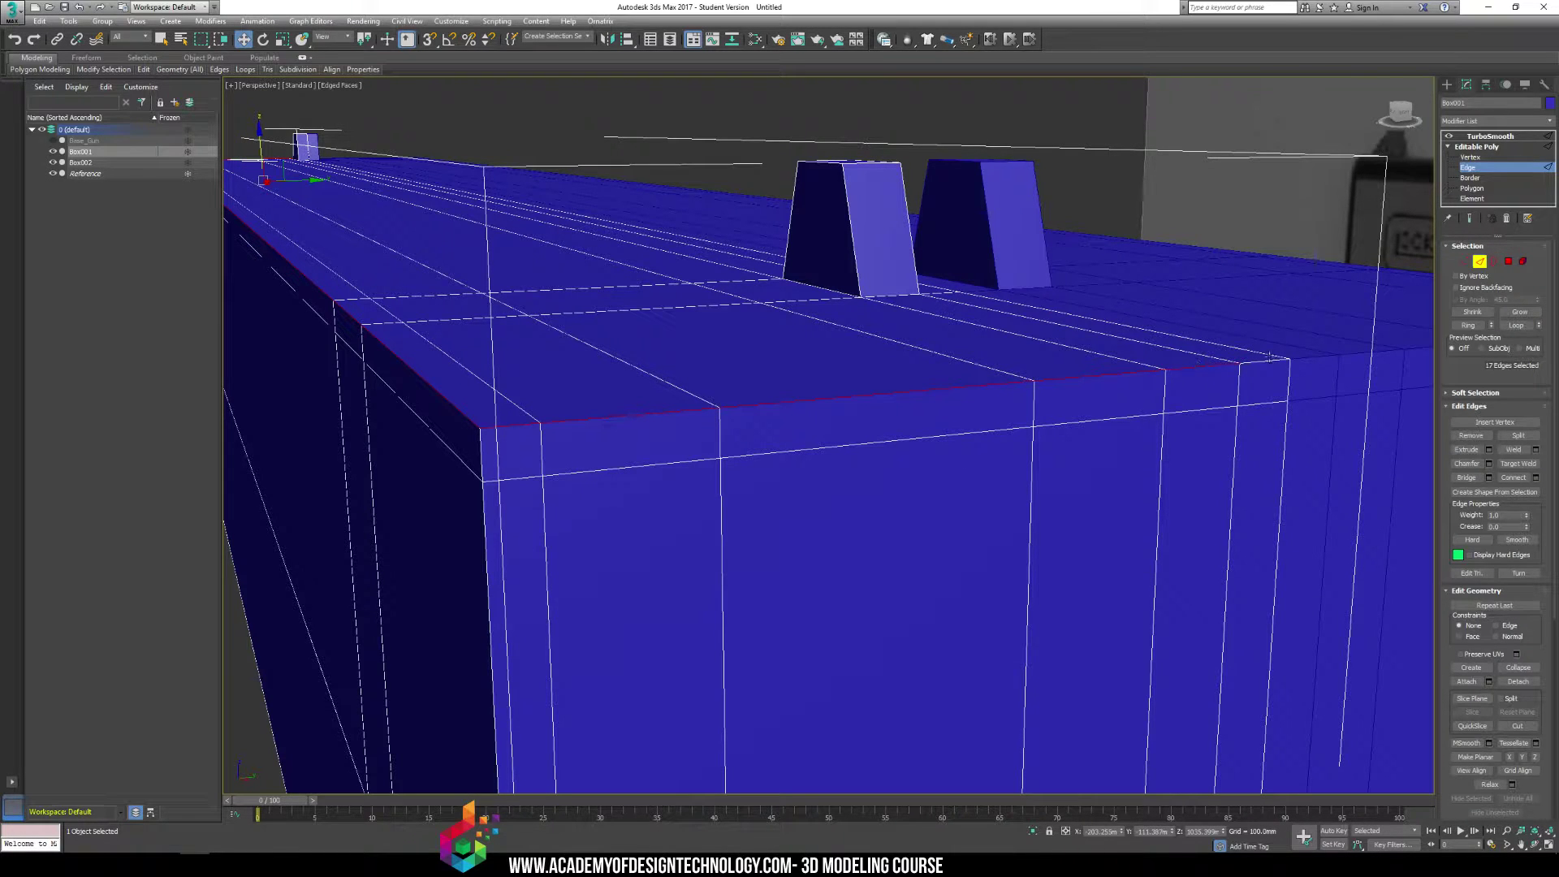
{"action": "left_click", "coordinate": [1261, 361], "text": "ctrl"}
Add the vertical edges down the slide half's outer rear corner to the selection
{"action": "middle_click_drag", "start_coordinate": [682, 431], "coordinate": [786, 339], "text": "alt"}
{"action": "left_click", "coordinate": [741, 331], "text": "ctrl"}
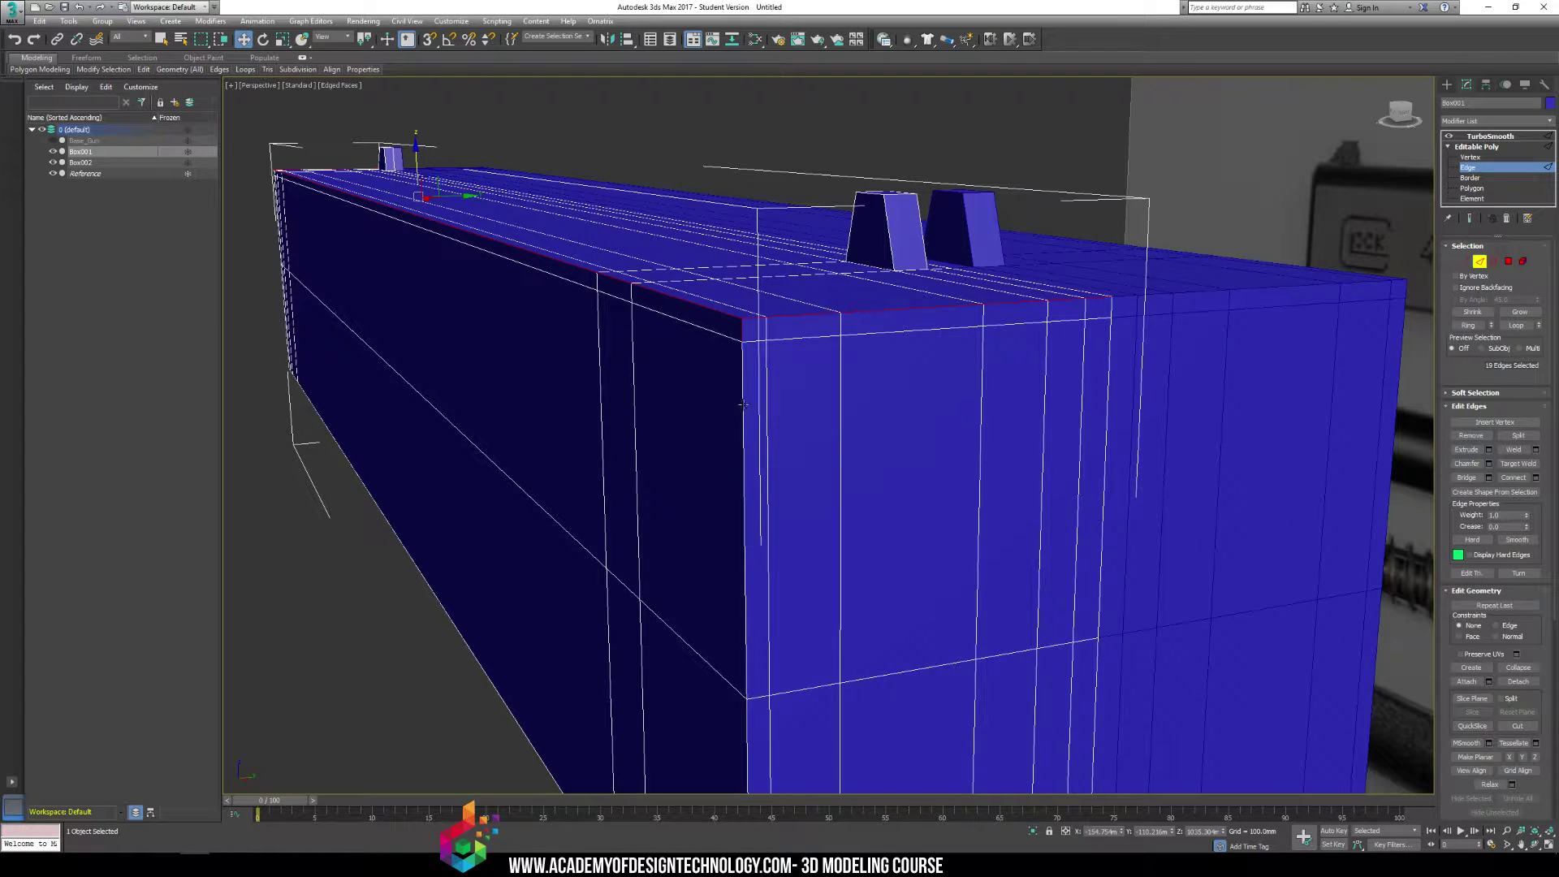
{"action": "left_click", "coordinate": [742, 404], "text": "ctrl"}
{"action": "middle_click_drag", "start_coordinate": [744, 519], "coordinate": [786, 276]}
{"action": "left_click", "coordinate": [792, 471], "text": "ctrl"}
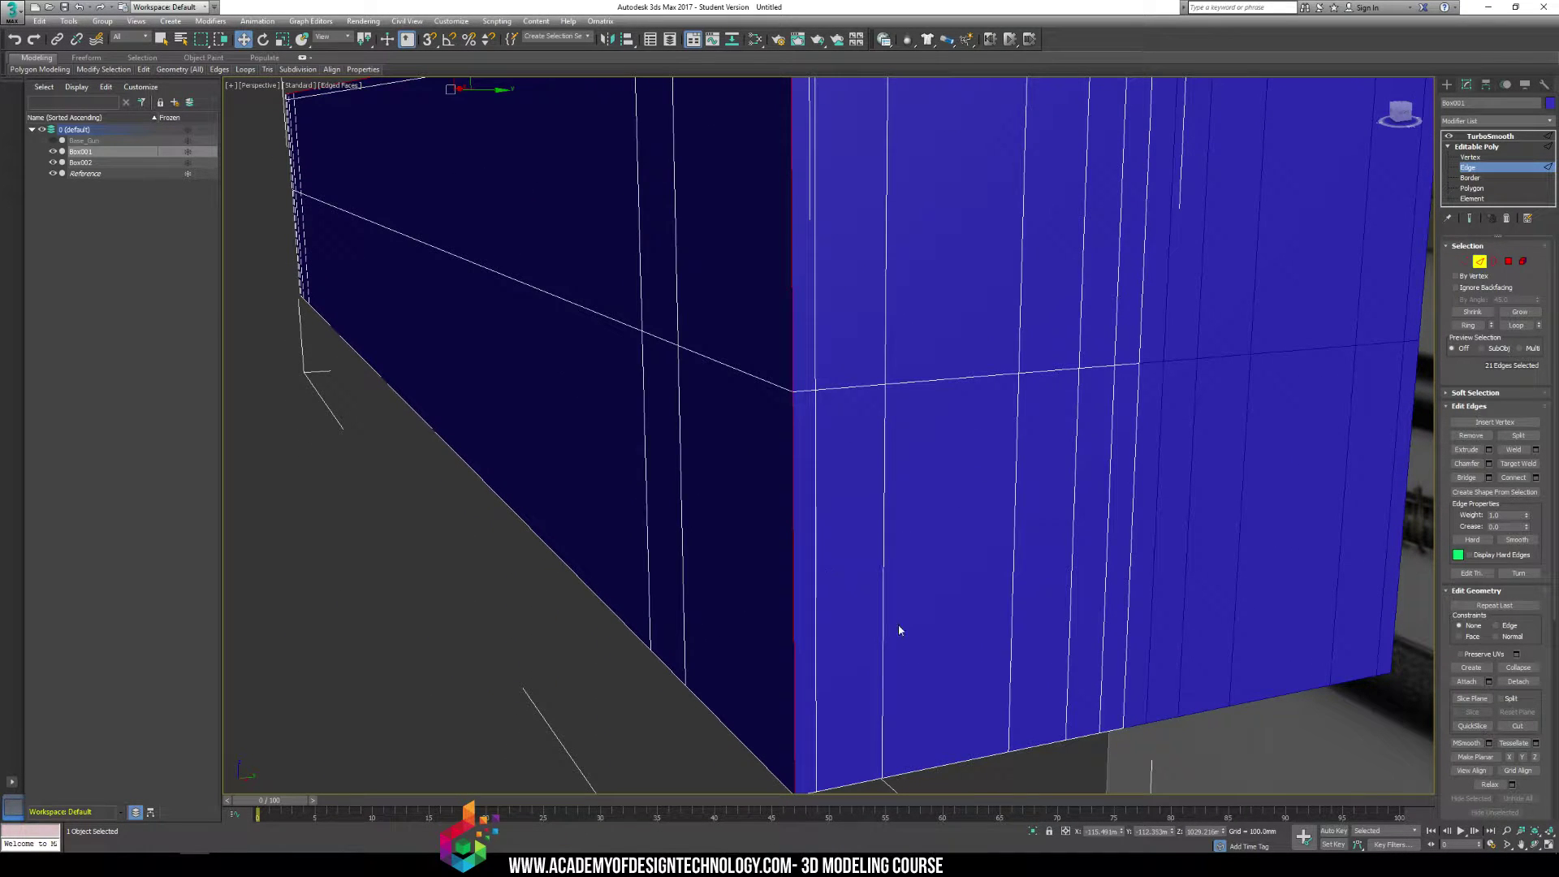
Add the vertical edges down the slide half's outer front corner to the selection
{"action": "middle_click_drag", "start_coordinate": [769, 514], "coordinate": [846, 488]}
{"action": "middle_click_drag", "start_coordinate": [773, 444], "coordinate": [770, 340], "text": "alt"}
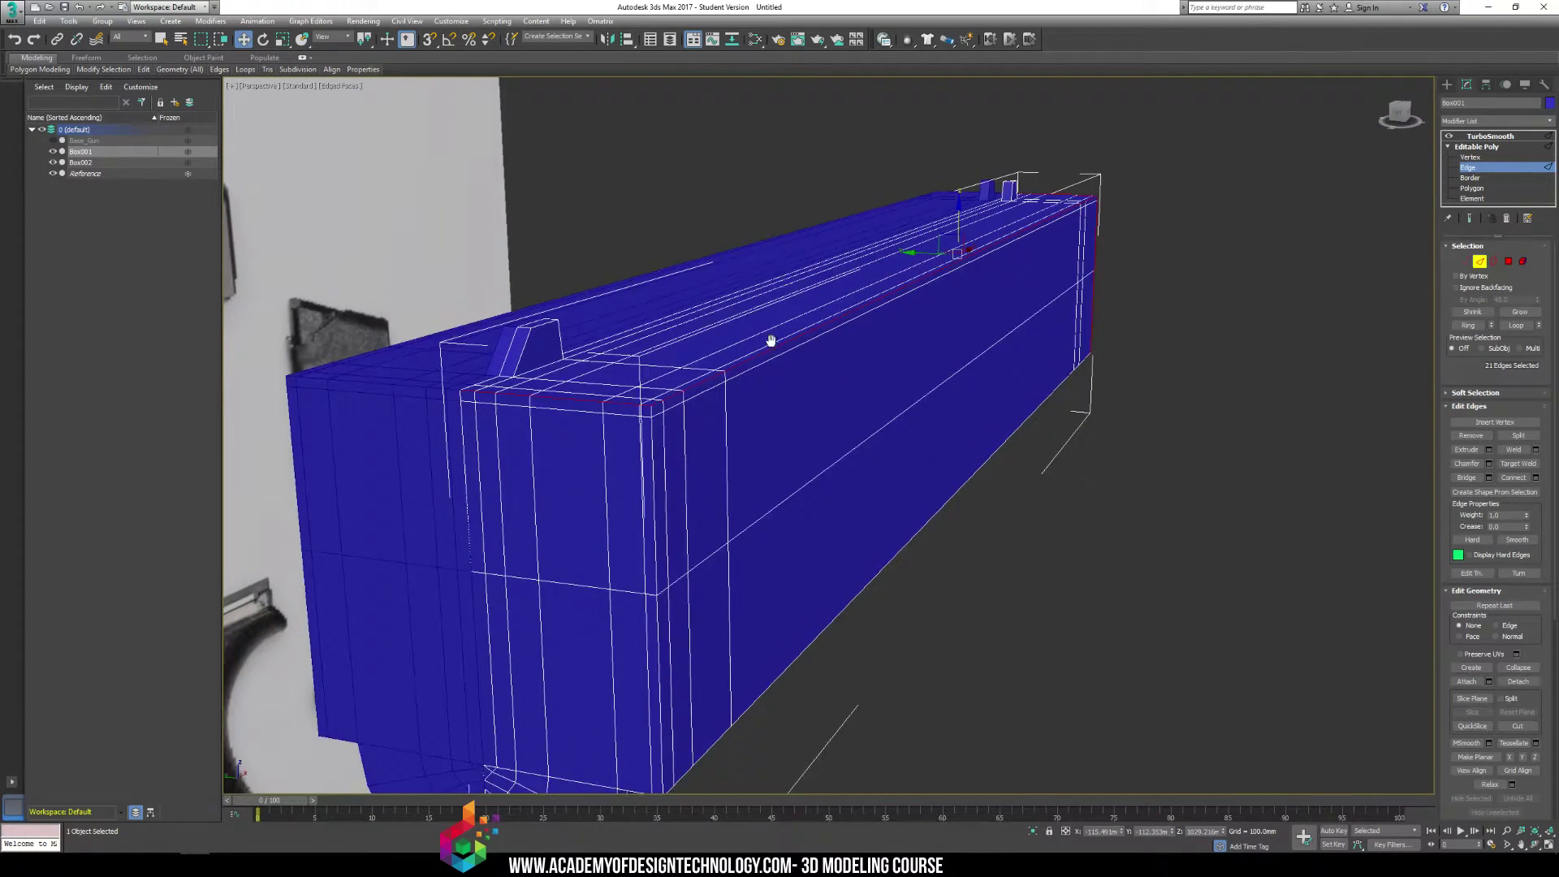
{"action": "left_click", "coordinate": [651, 410], "text": "ctrl"}
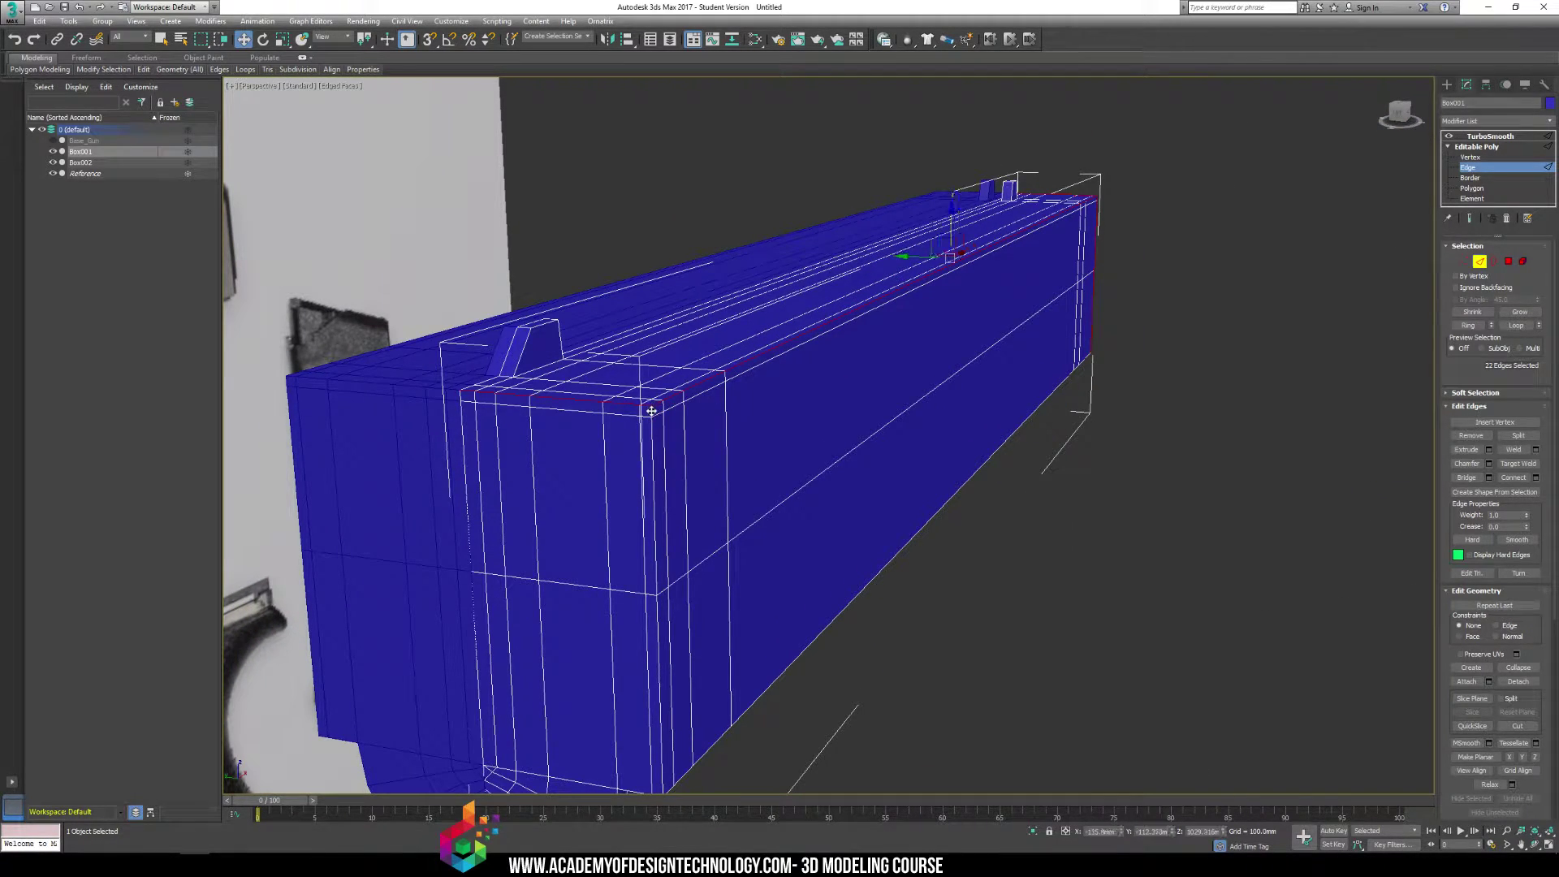
{"action": "left_click", "coordinate": [653, 446], "text": "ctrl"}
{"action": "left_click", "coordinate": [656, 605], "text": "ctrl"}
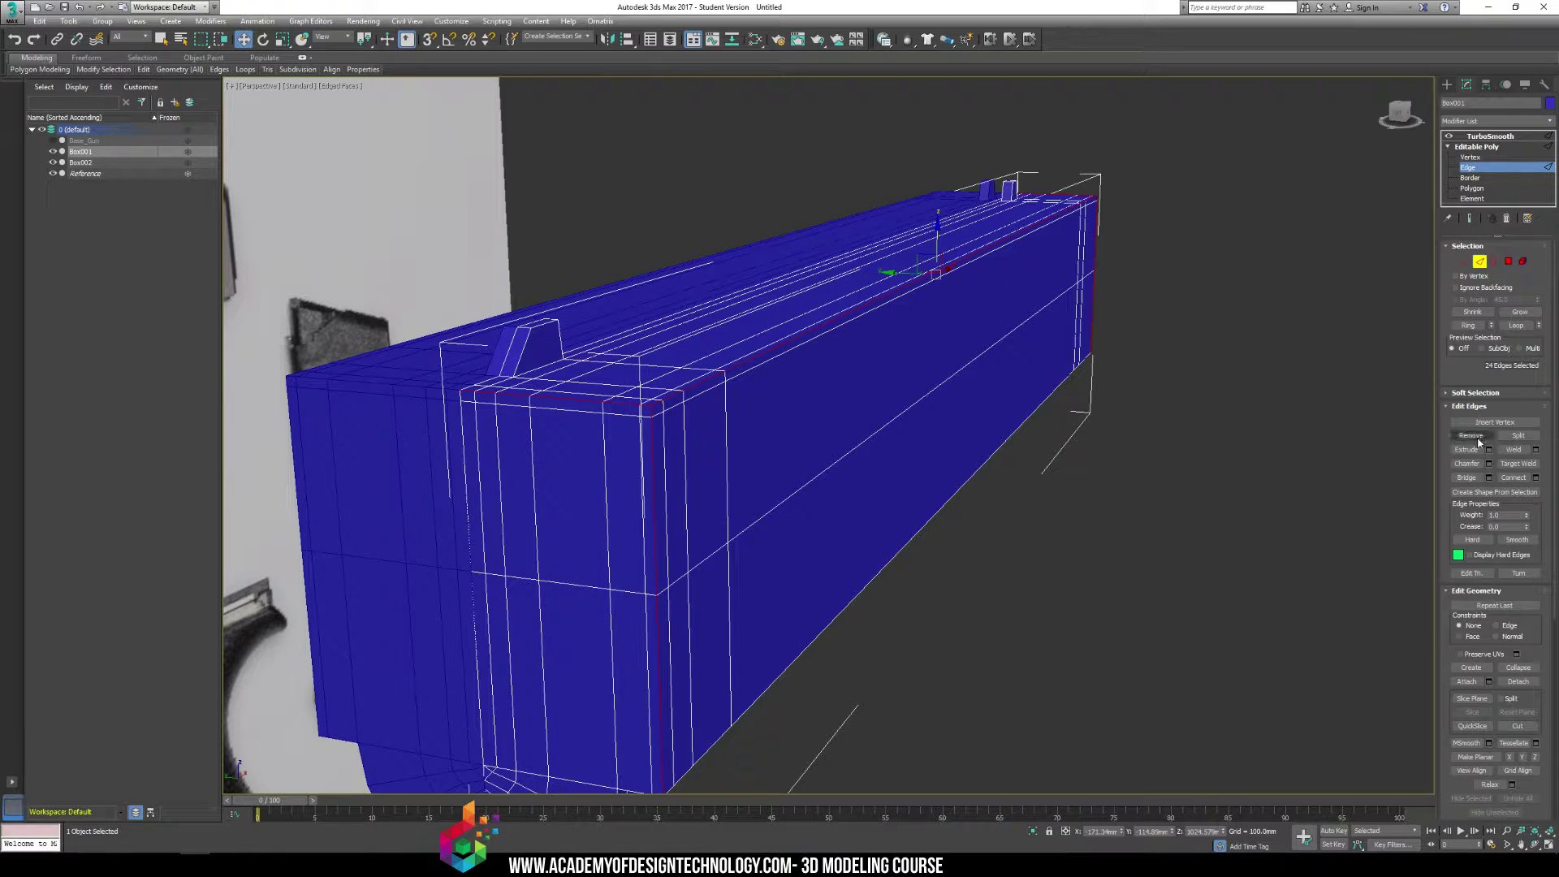
Try a two-segment Chamfer of about 2.5 mm on the selected edges, test-render it, and cancel the operation
{"action": "left_click", "coordinate": [1489, 464]}
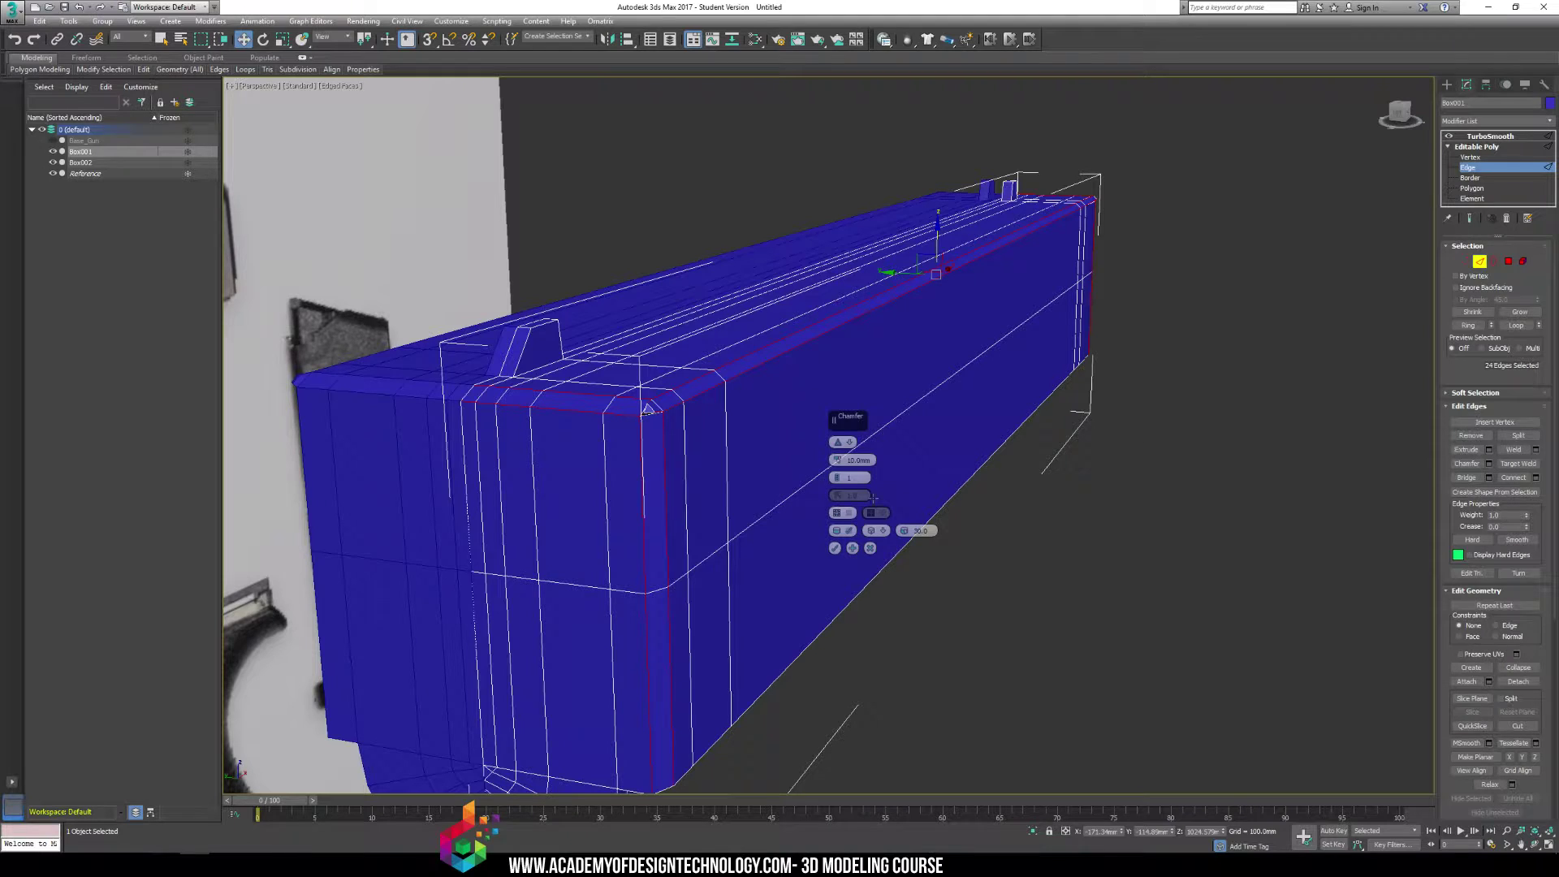
{"action": "left_click", "coordinate": [836, 477]}
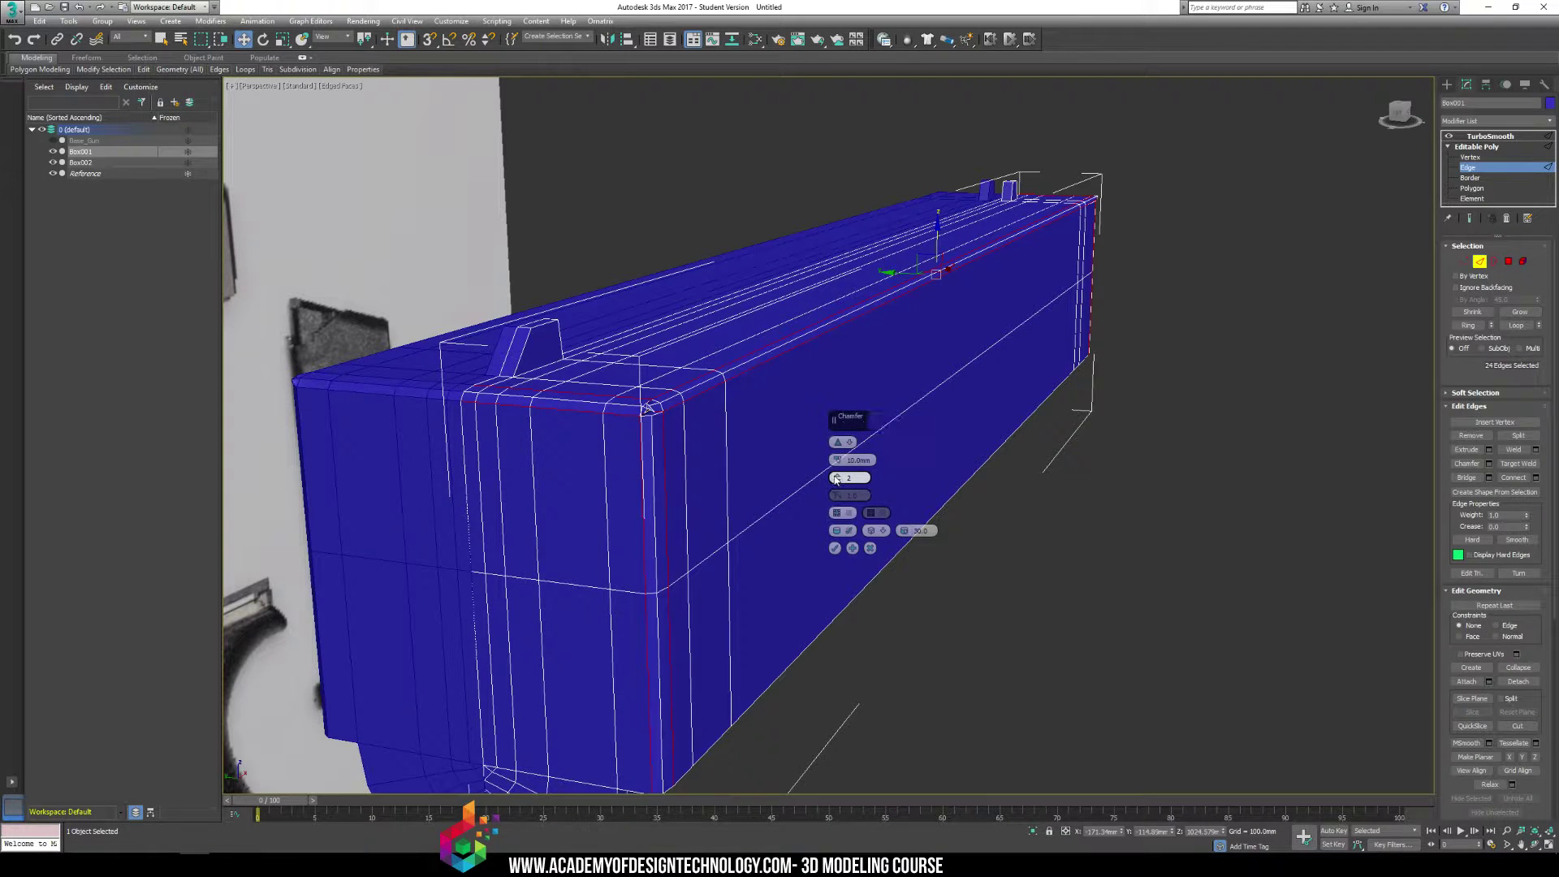
{"action": "left_click_drag", "start_coordinate": [836, 459], "coordinate": [837, 463]}
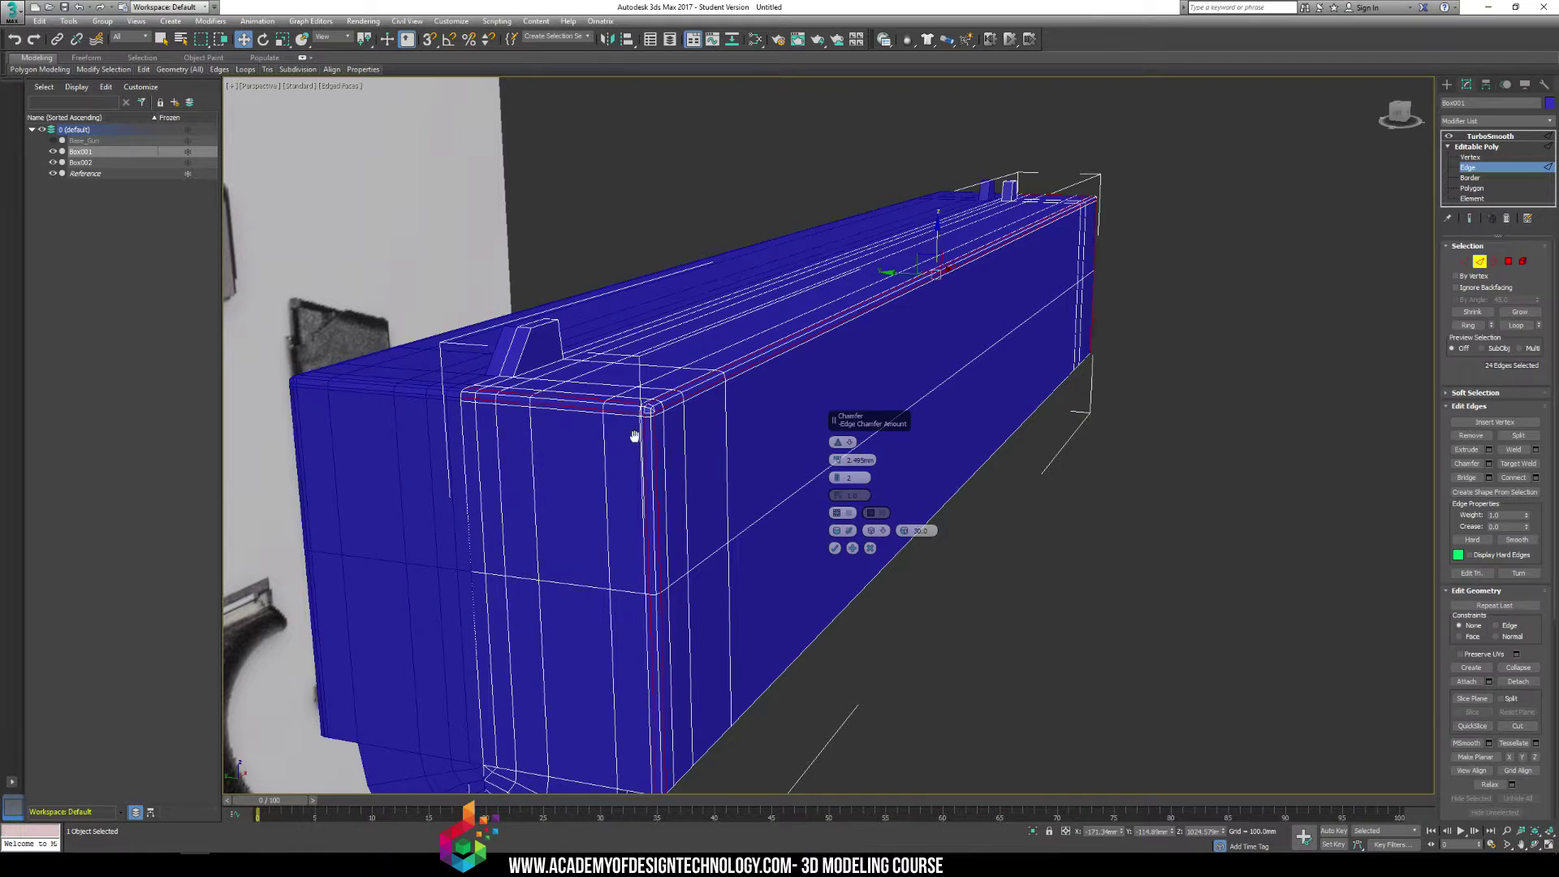
{"action": "key", "text": "shift+q"}
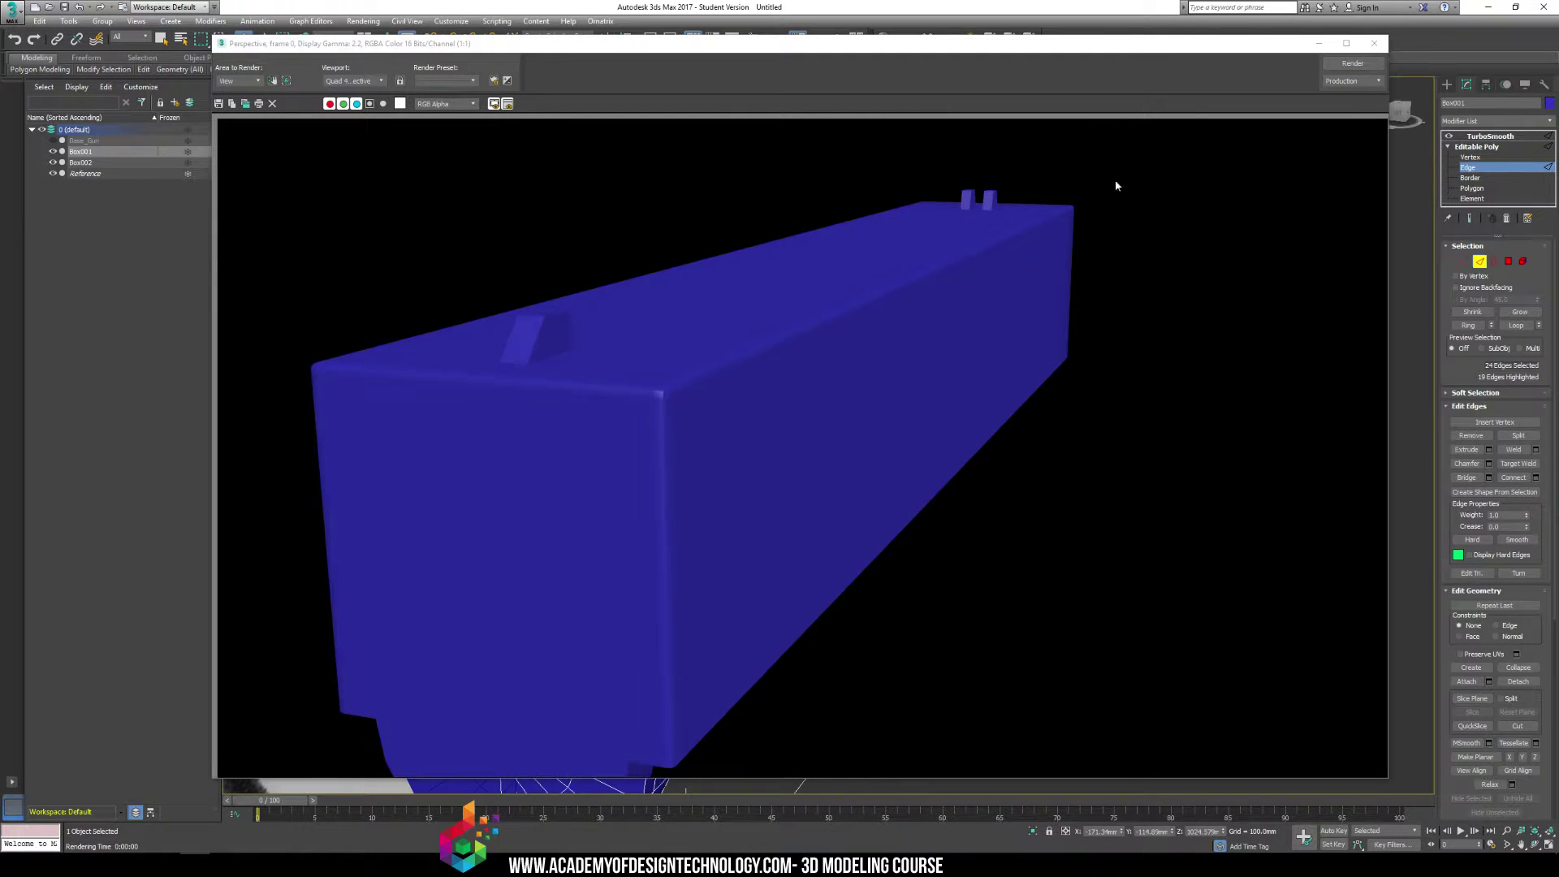
{"action": "left_click", "coordinate": [1373, 45]}
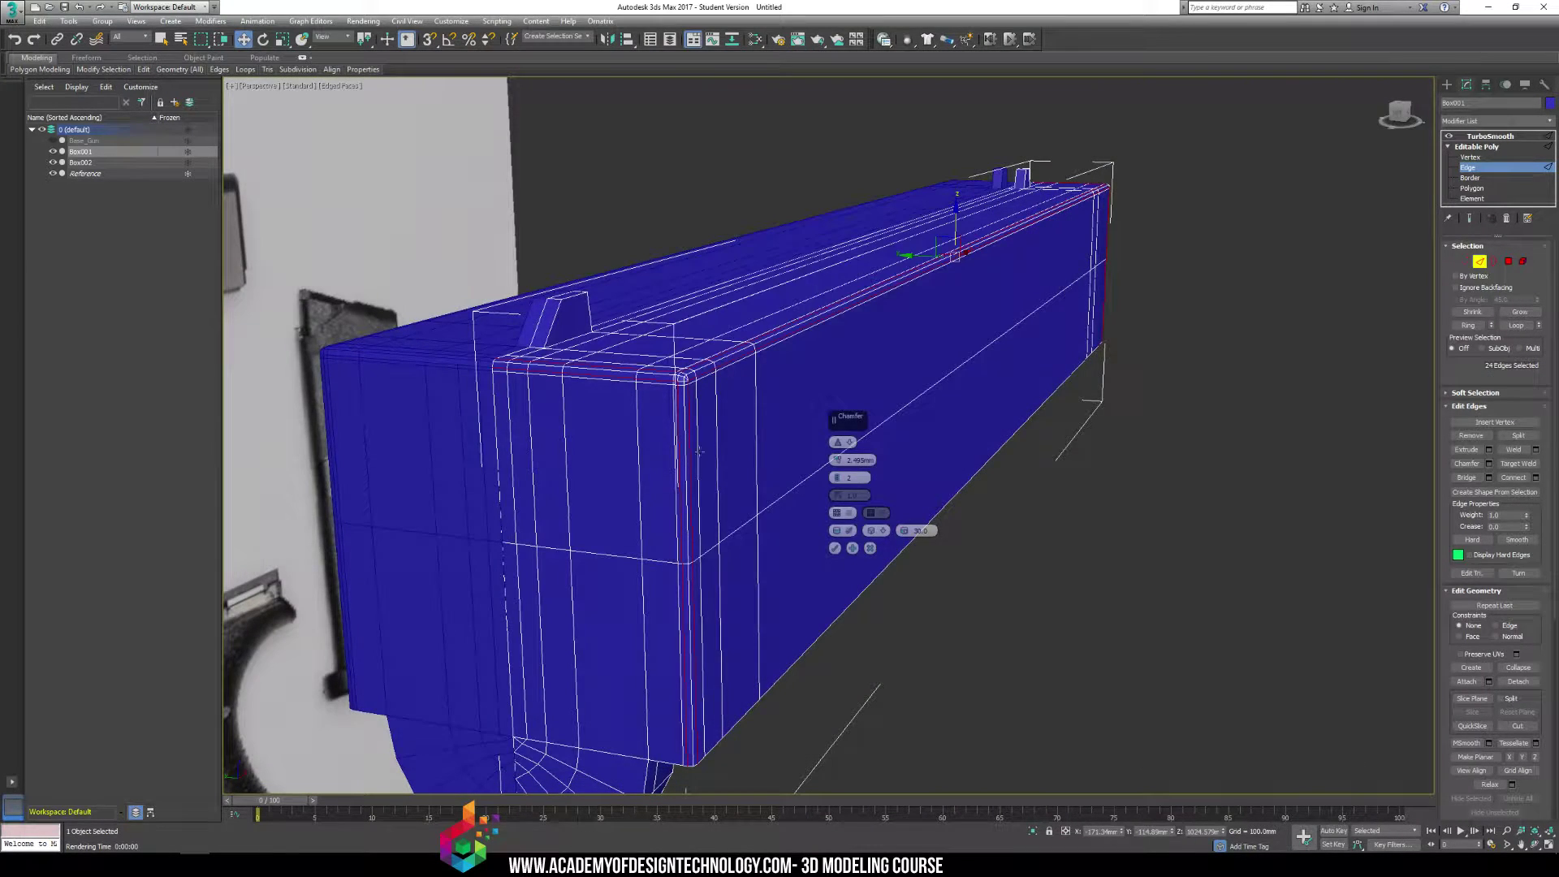
{"action": "right_click", "coordinate": [839, 463]}
{"action": "mouse_move", "coordinate": [837, 464]}
{"action": "left_mouse_down"}
{"action": "mouse_move", "coordinate": [842, 425]}
{"action": "mouse_move", "coordinate": [839, 463]}
{"action": "left_mouse_up"}
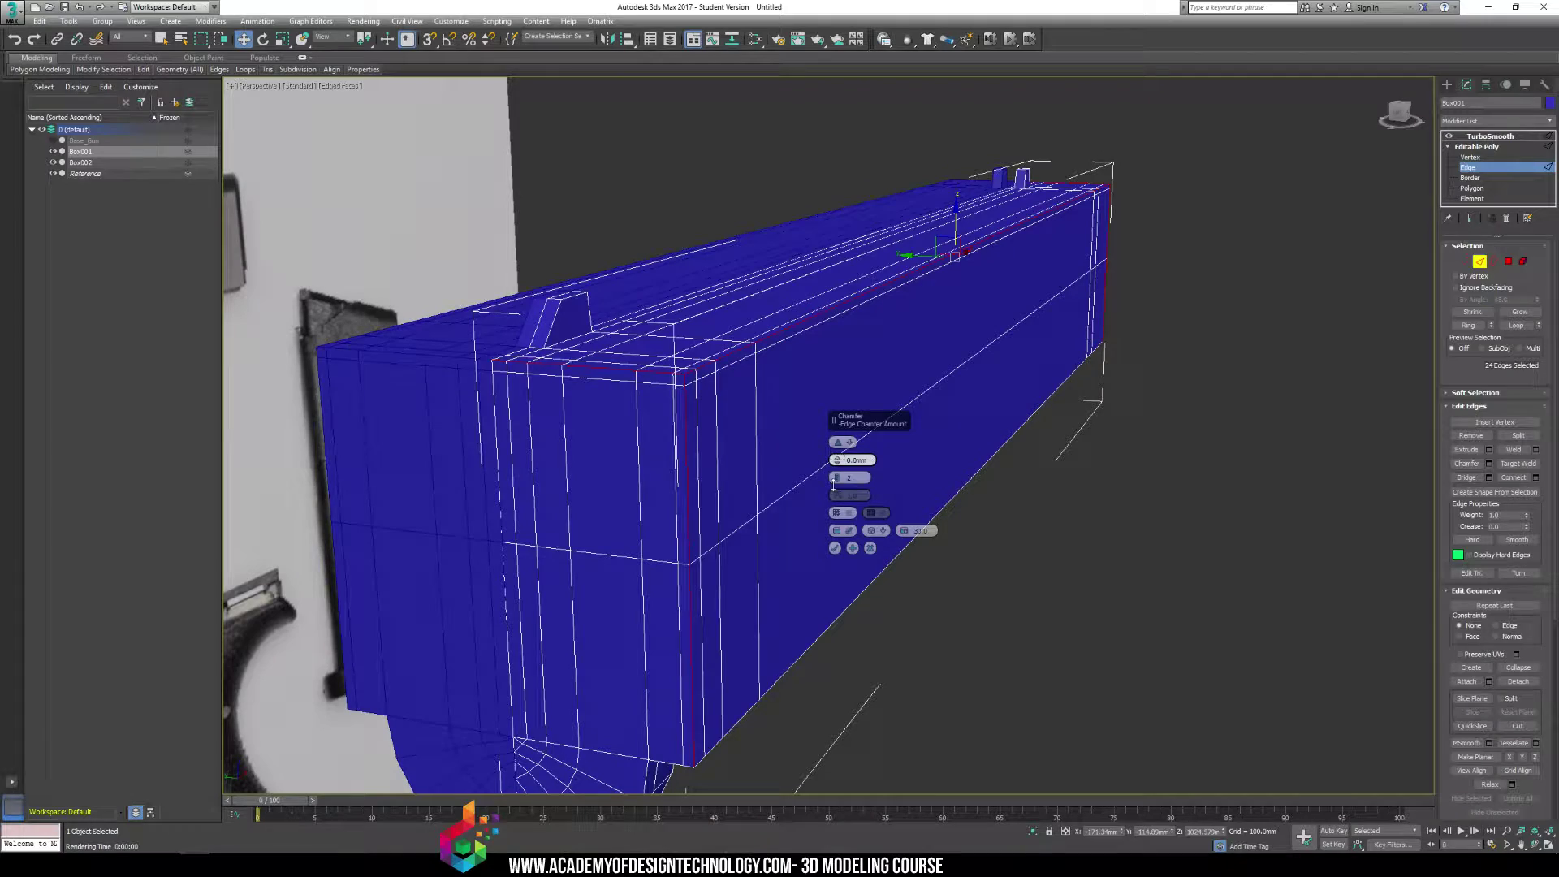
{"action": "left_click", "coordinate": [871, 550]}
At Polygon level, select the upper outer polygons at the slide half's front end and clear their smoothing groups
{"action": "middle_click_drag", "start_coordinate": [734, 456], "coordinate": [908, 428], "text": "alt"}
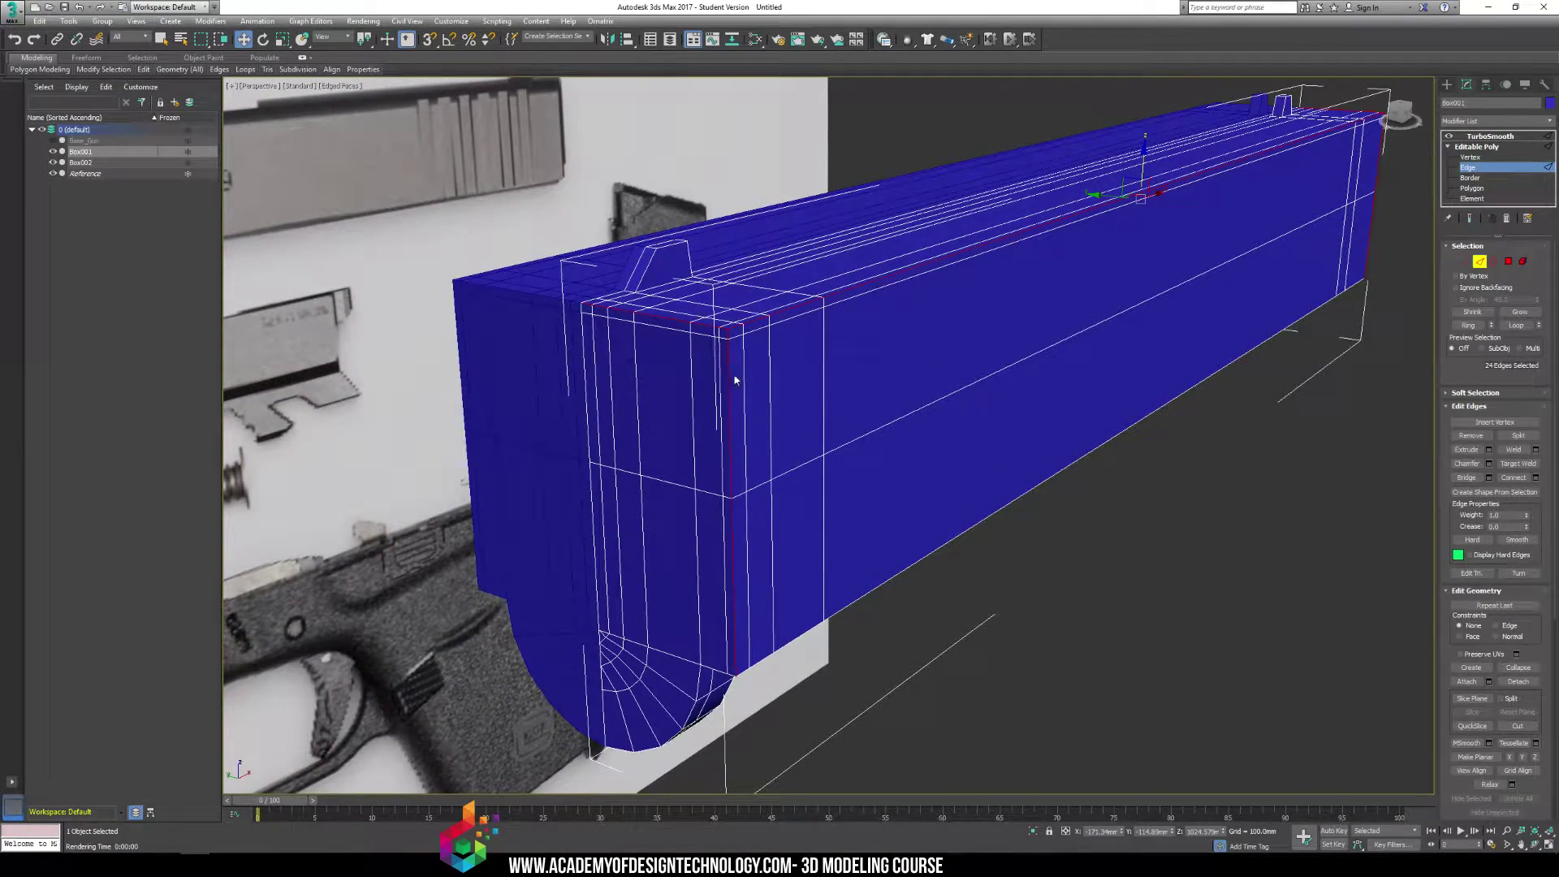
{"action": "middle_click_drag", "start_coordinate": [761, 482], "coordinate": [536, 388], "text": "alt"}
{"action": "middle_click_drag", "start_coordinate": [811, 230], "coordinate": [771, 366]}
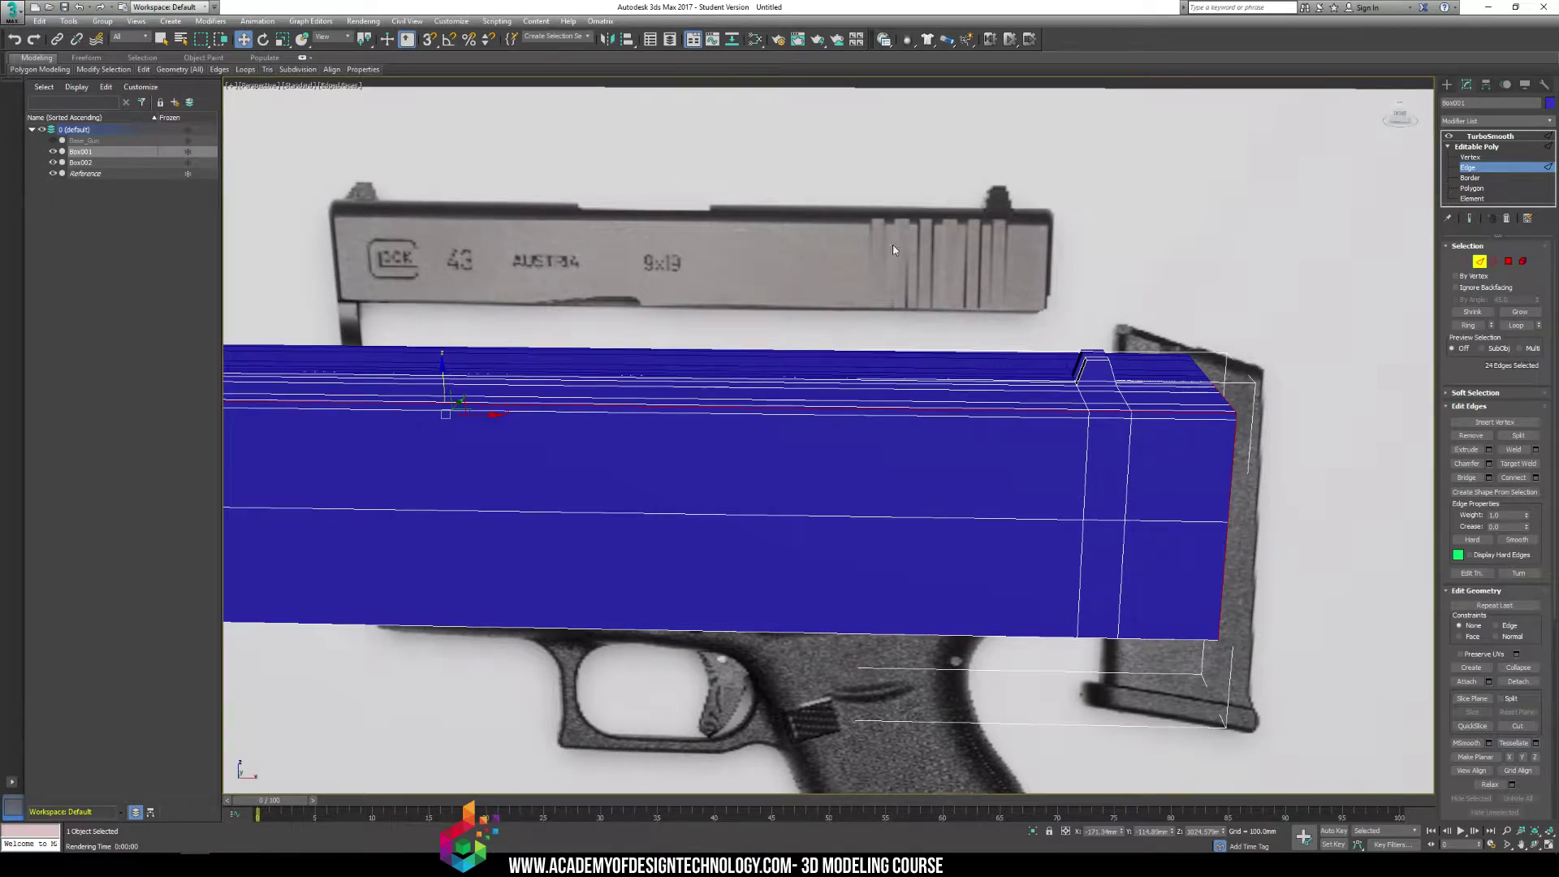
{"action": "middle_click_drag", "start_coordinate": [849, 408], "coordinate": [999, 420]}
{"action": "left_click", "coordinate": [1474, 199]}
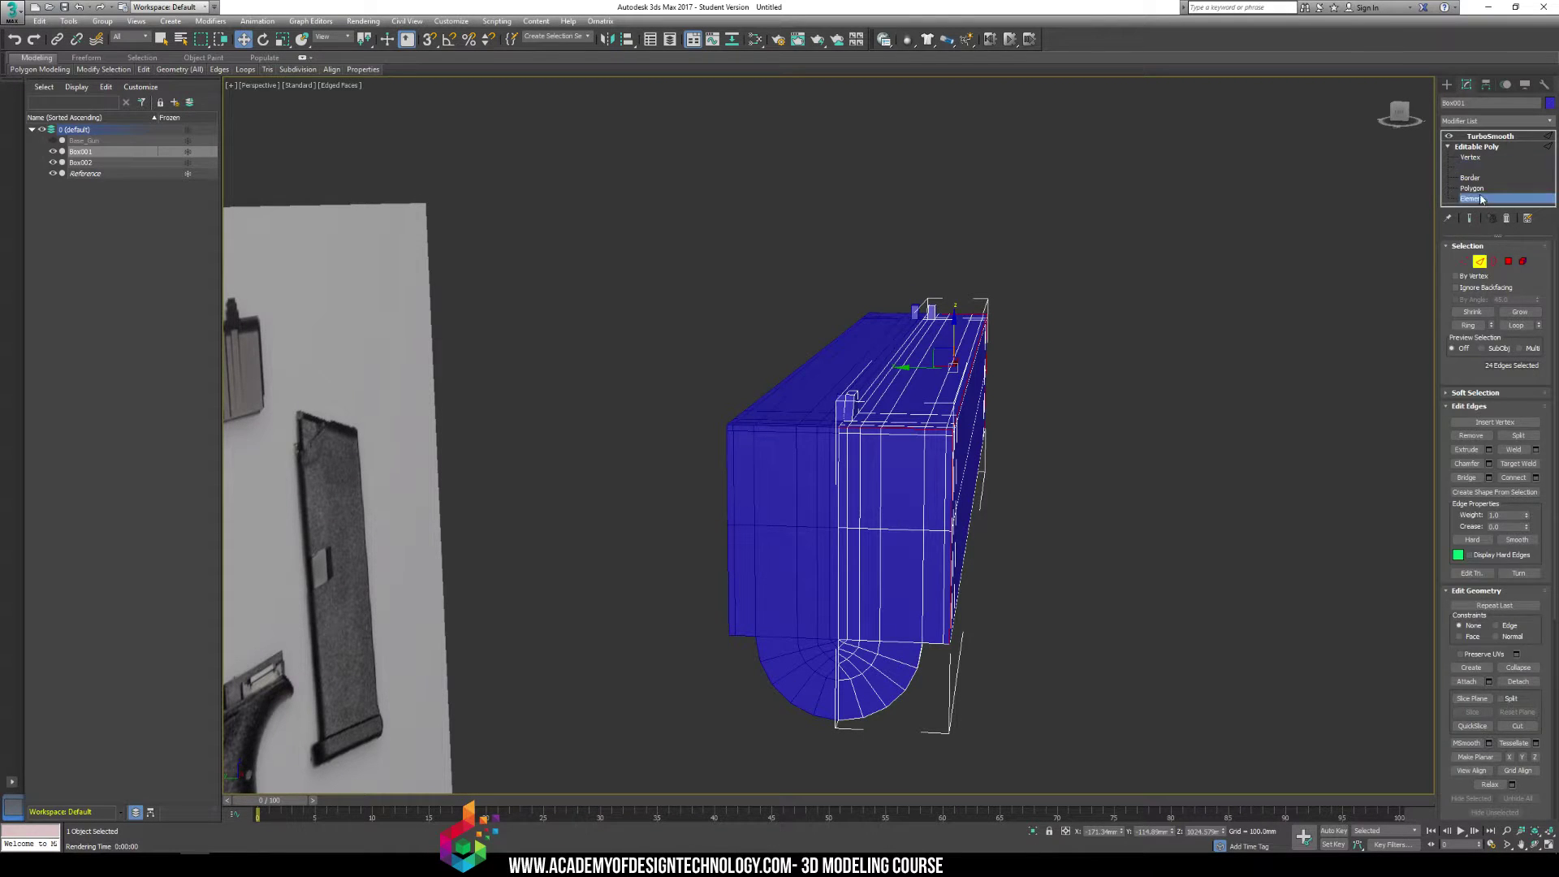
{"action": "left_click", "coordinate": [1480, 189]}
{"action": "middle_click_drag", "start_coordinate": [1070, 325], "coordinate": [1075, 305], "text": "alt"}
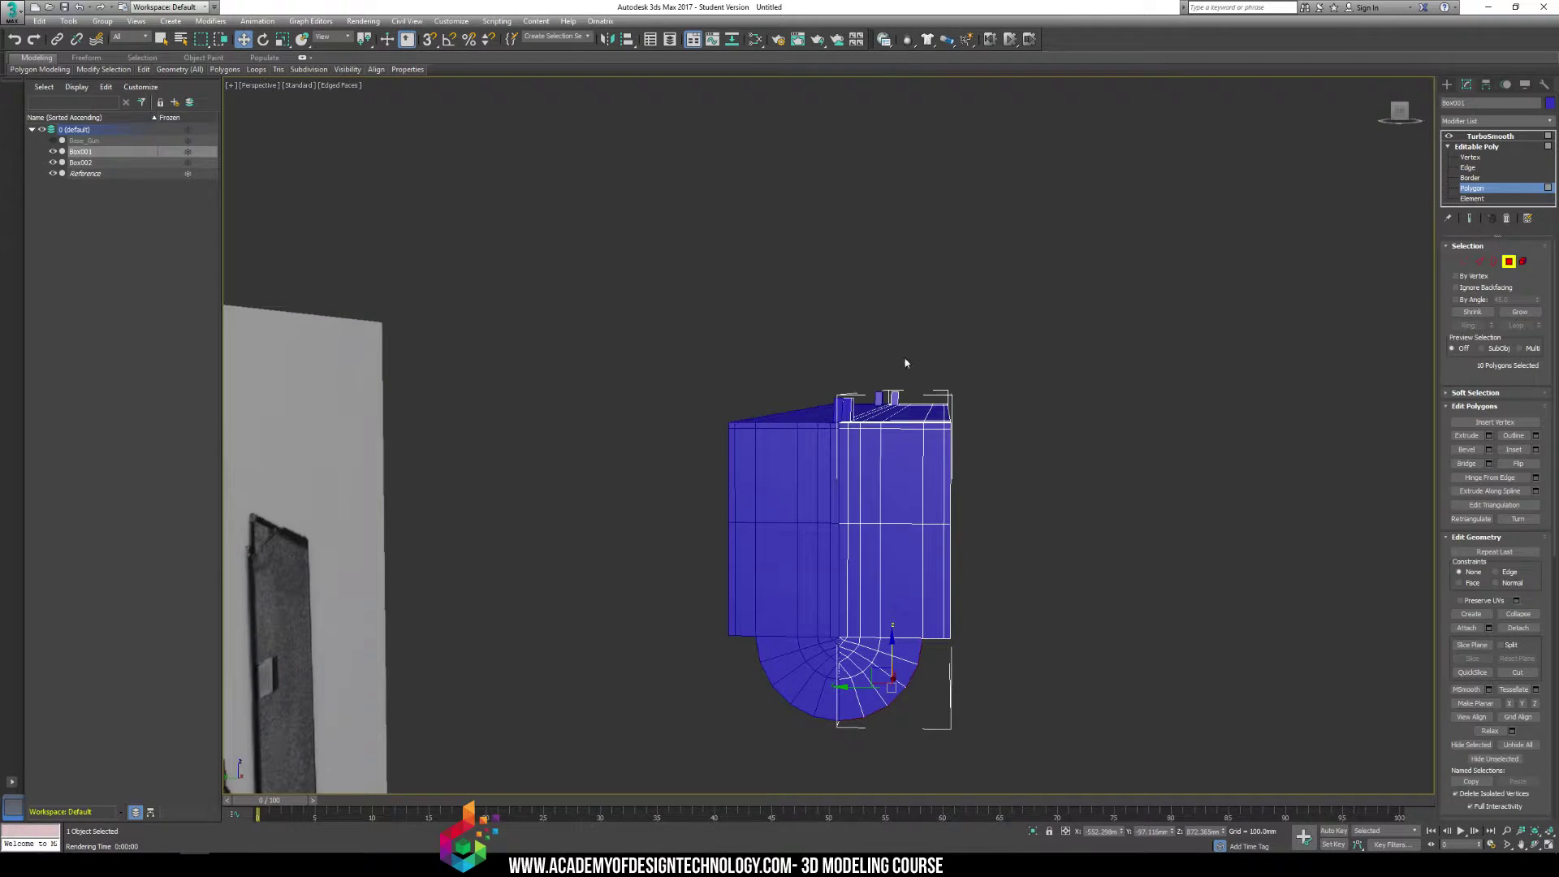
{"action": "left_click", "coordinate": [934, 445]}
{"action": "scroll", "coordinate": [1451, 544], "scroll_direction": "down", "scroll_amount": 5}
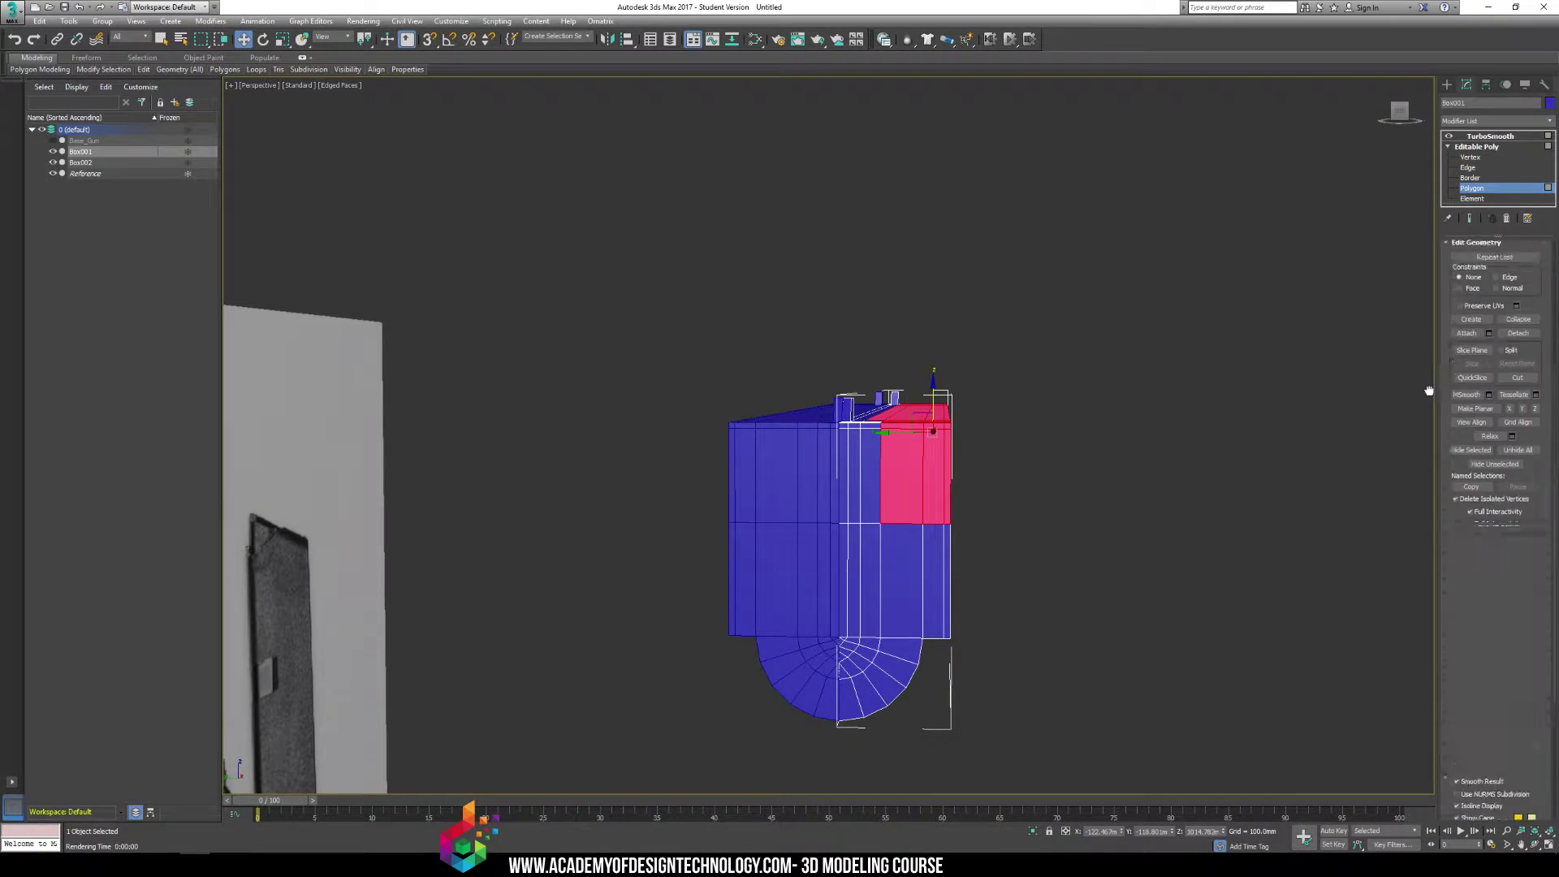
{"action": "left_click", "coordinate": [1517, 570]}
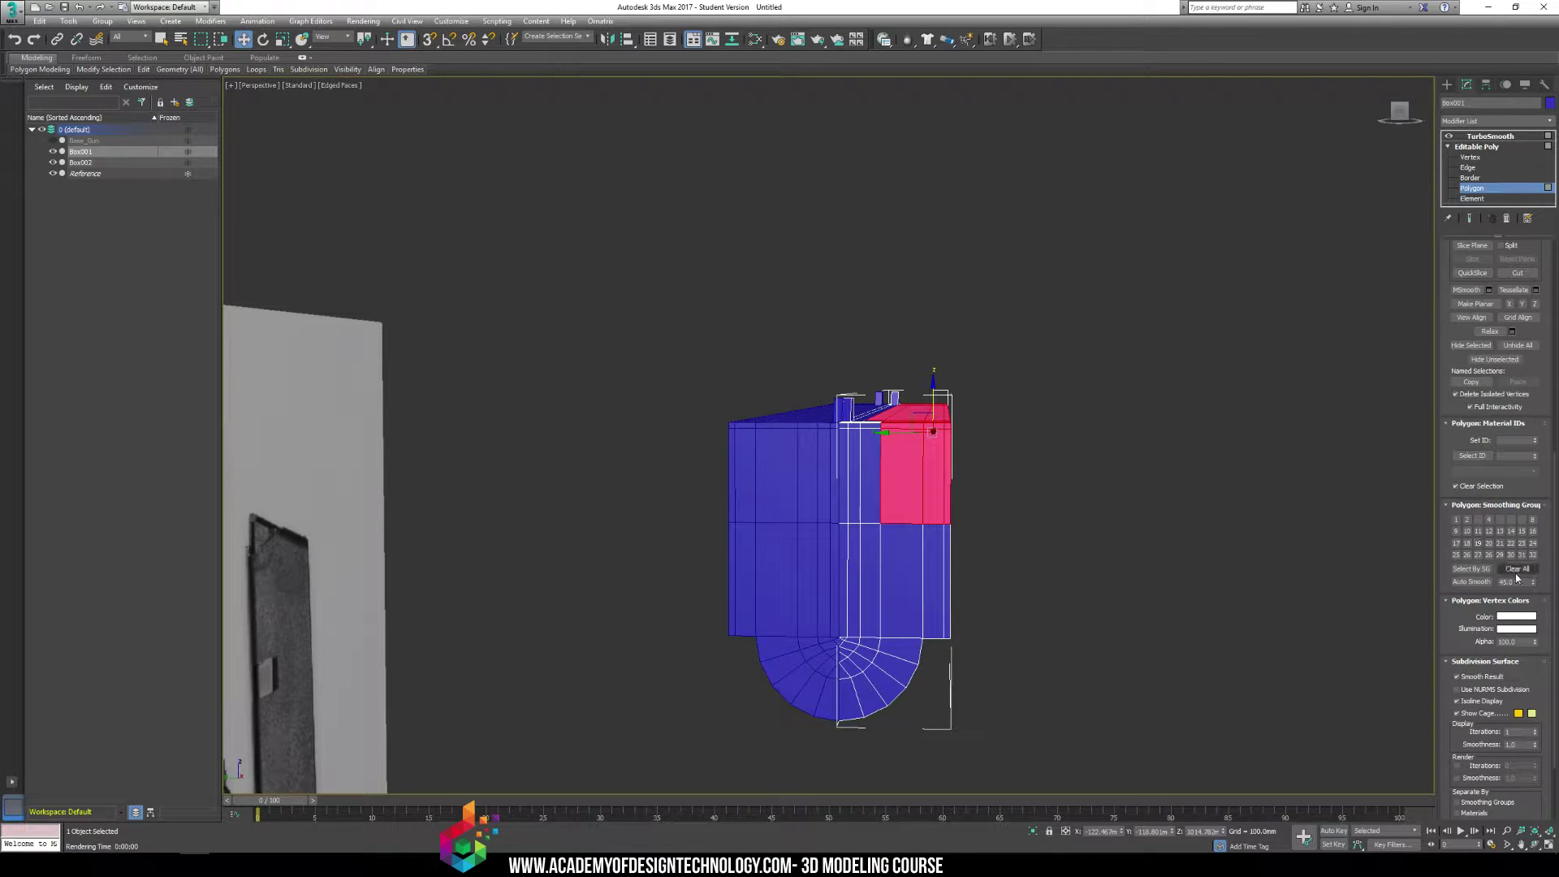
Select all polygons above the rounded underside, give them a shared smoothing group, and show the TurboSmooth result shaded
{"action": "left_click_drag", "start_coordinate": [869, 332], "coordinate": [1080, 599]}
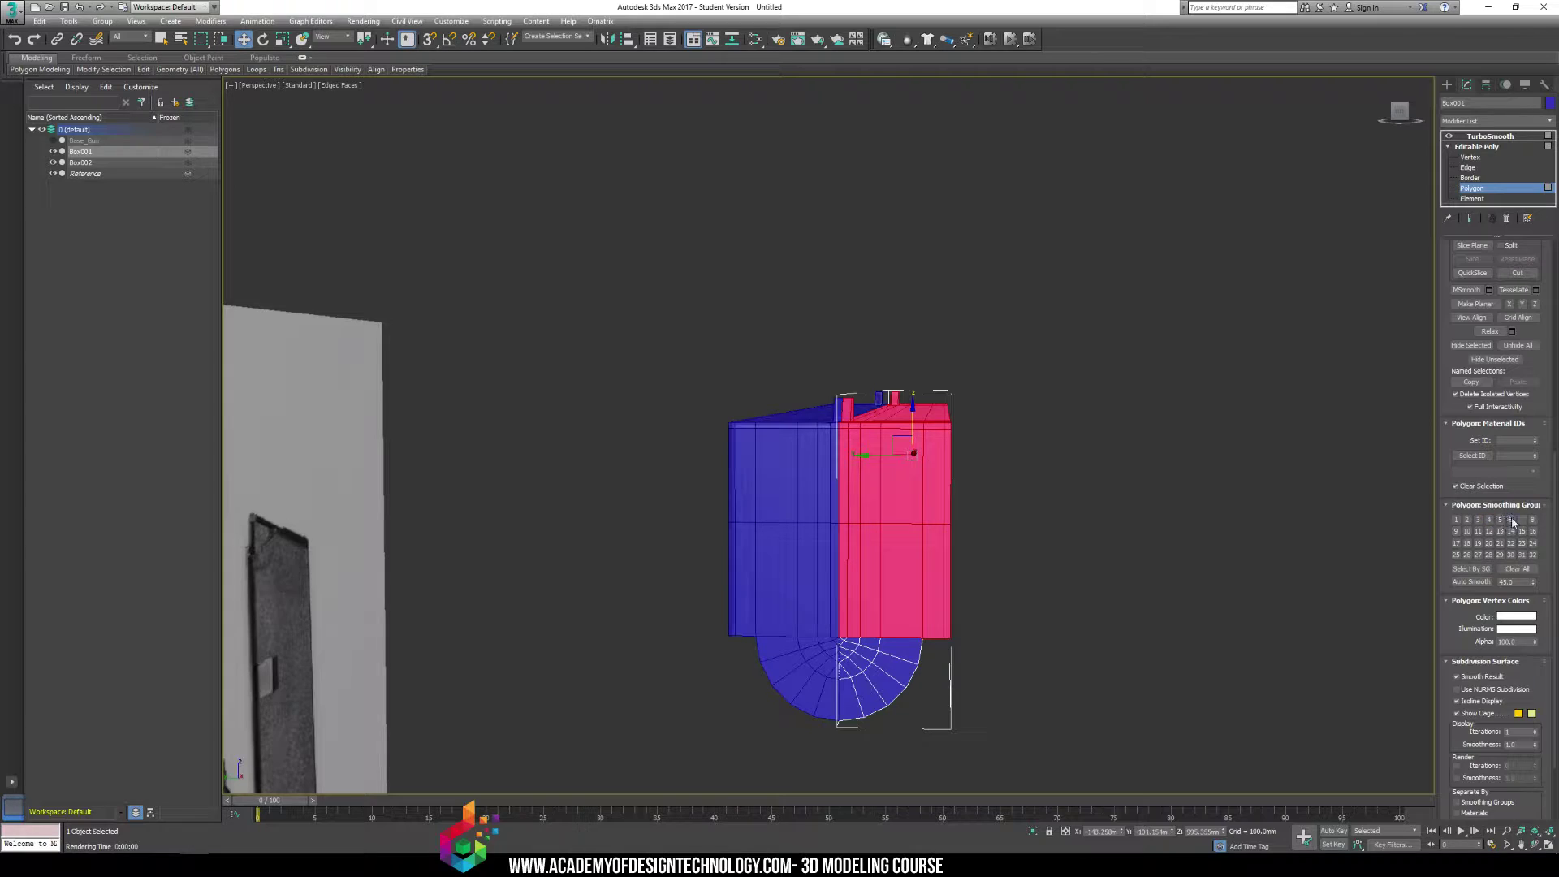
{"action": "left_click", "coordinate": [1467, 220]}
{"action": "mouse_move", "coordinate": [1085, 349]}
{"action": "middle_mouse_down", "text": "alt"}
{"action": "mouse_move", "coordinate": [1013, 402]}
{"action": "mouse_move", "coordinate": [953, 383]}
{"action": "middle_mouse_up", "text": "alt"}
{"action": "key", "text": "F4"}
{"action": "scroll", "coordinate": [948, 382], "scroll_direction": "up", "scroll_amount": 2}
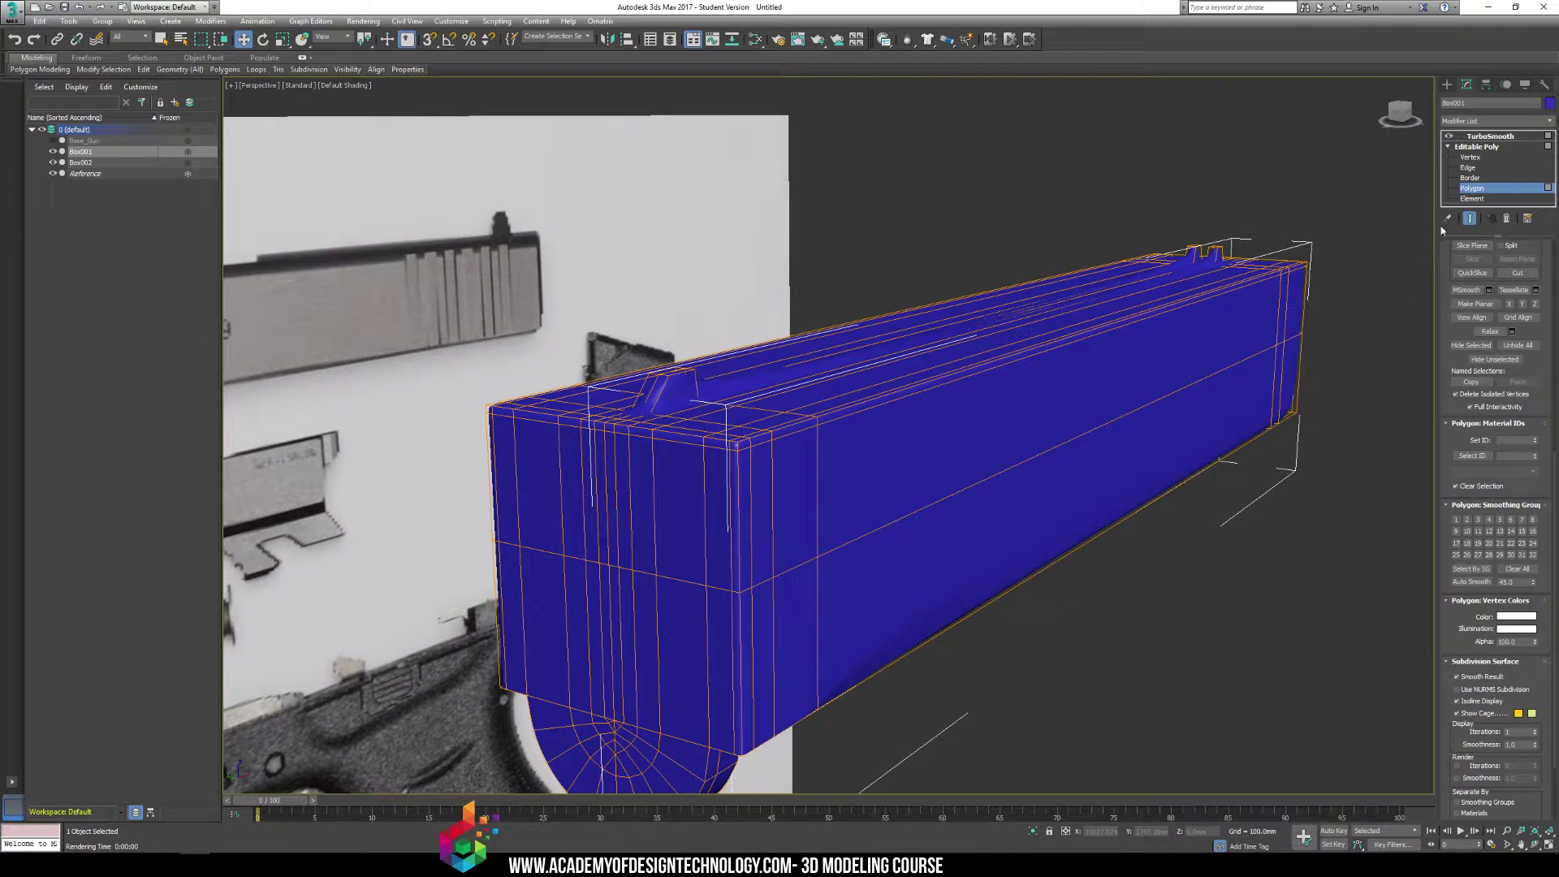
Compare the slide half's shading and contours with the TurboSmooth modifier switched on and off
{"action": "left_click", "coordinate": [1476, 146]}
{"action": "left_click", "coordinate": [1491, 138]}
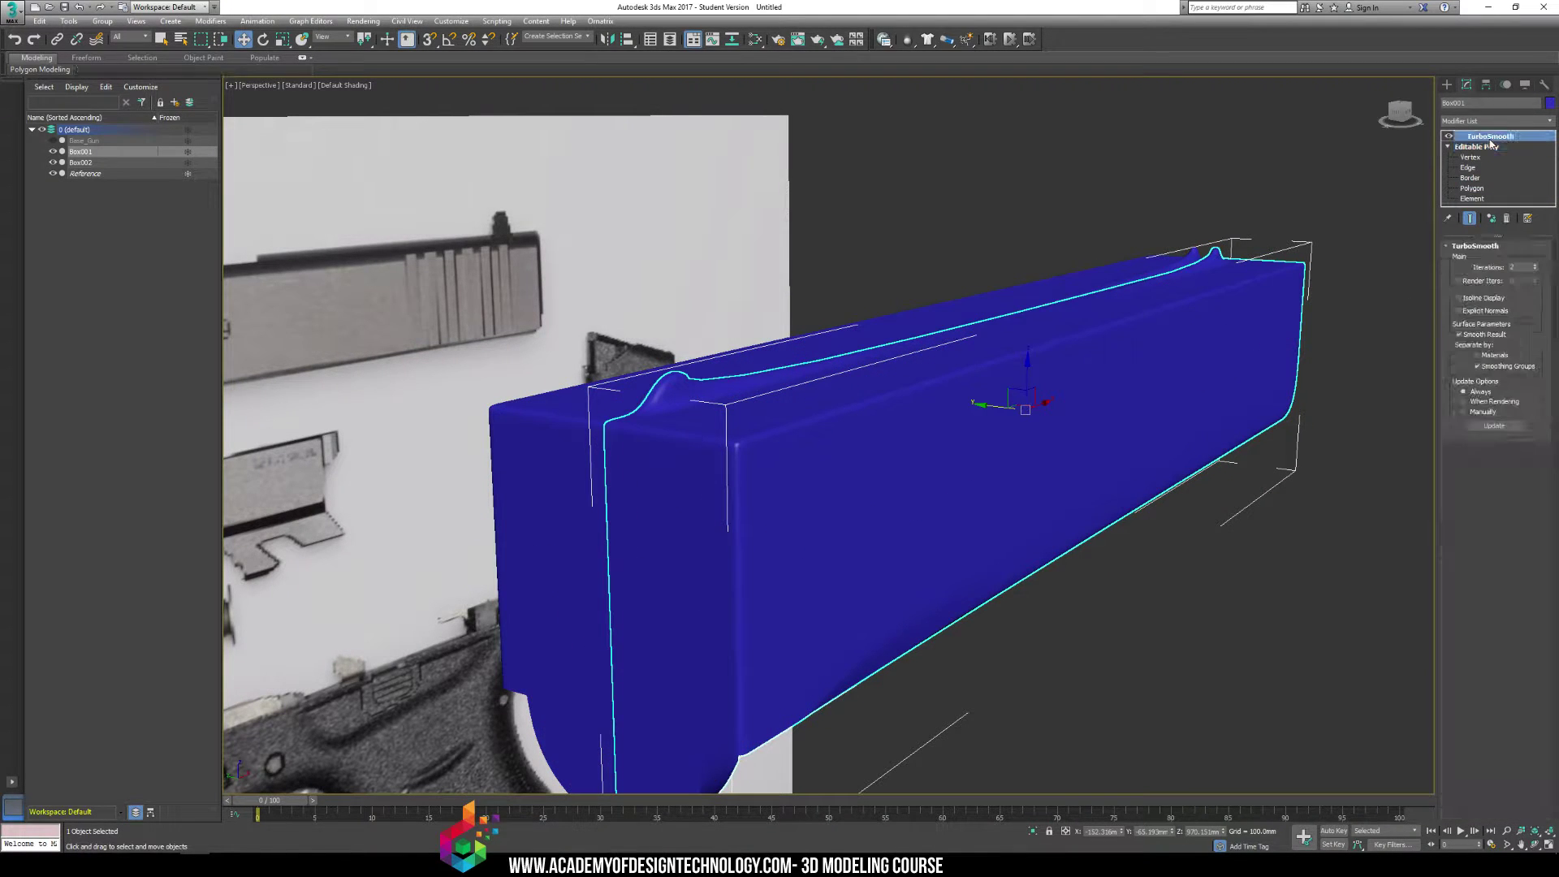
{"action": "left_click", "coordinate": [1448, 137]}
{"action": "left_click", "coordinate": [1448, 136]}
{"action": "left_click", "coordinate": [1447, 137]}
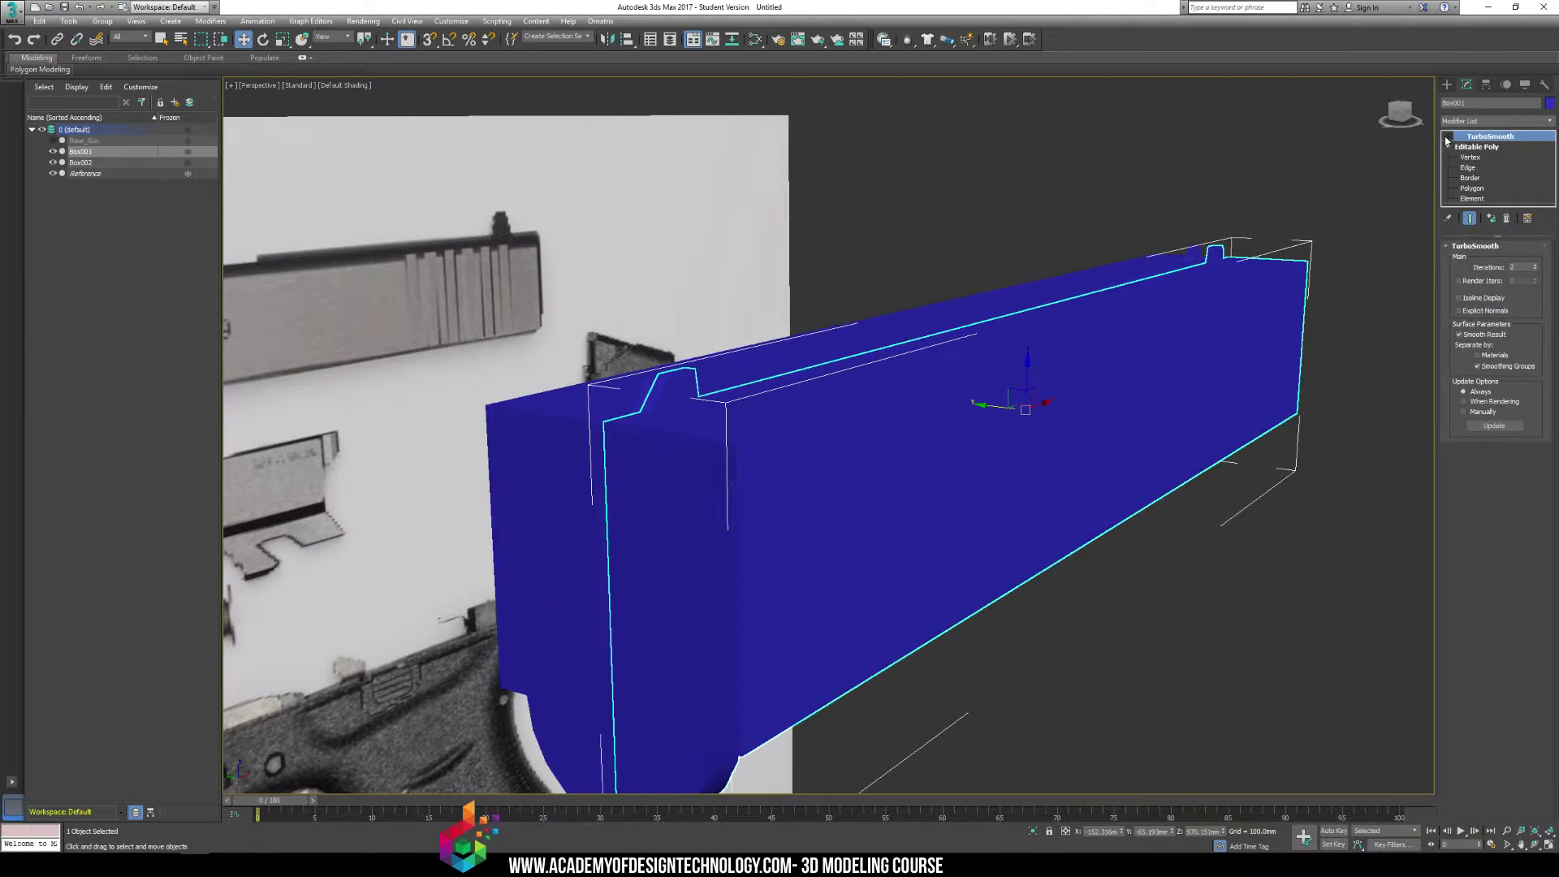
{"action": "left_click", "coordinate": [1447, 137]}
{"action": "left_click", "coordinate": [1448, 138]}
{"action": "left_click", "coordinate": [1448, 137]}
{"action": "left_click", "coordinate": [1448, 137]}
{"action": "left_click", "coordinate": [1447, 137]}
{"action": "left_click", "coordinate": [1447, 137]}
At Polygon level, assign smoothing group 9 to the front sight's sloped front face and group 23 to its rear face, with TurboSmooth shown
{"action": "left_click", "coordinate": [1472, 189]}
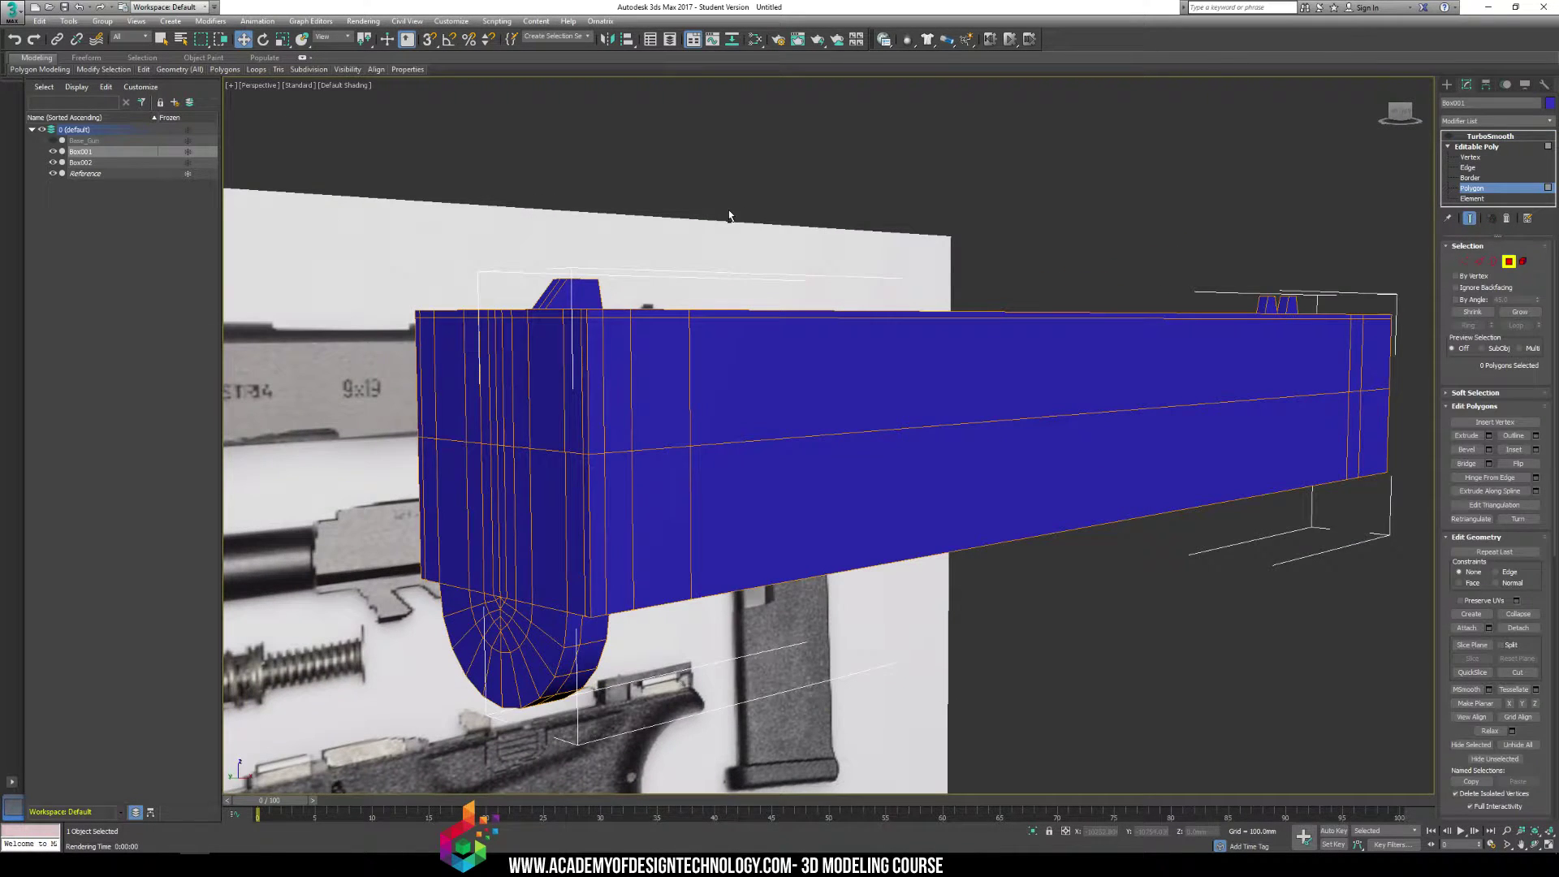
{"action": "left_click", "coordinate": [565, 289]}
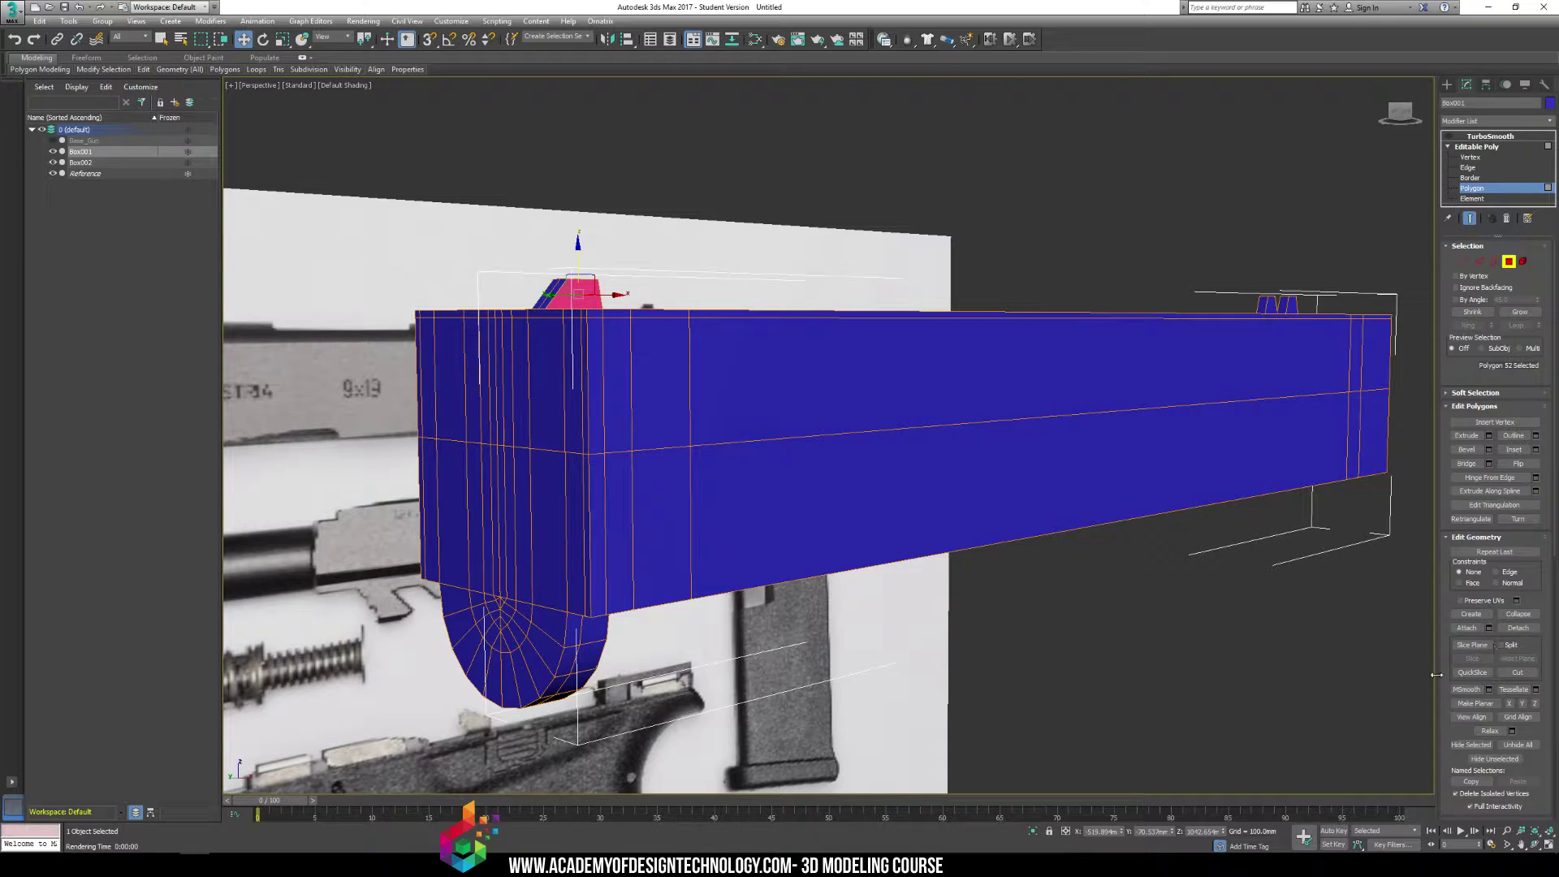
{"action": "scroll", "coordinate": [1451, 540], "scroll_direction": "down", "scroll_amount": 5}
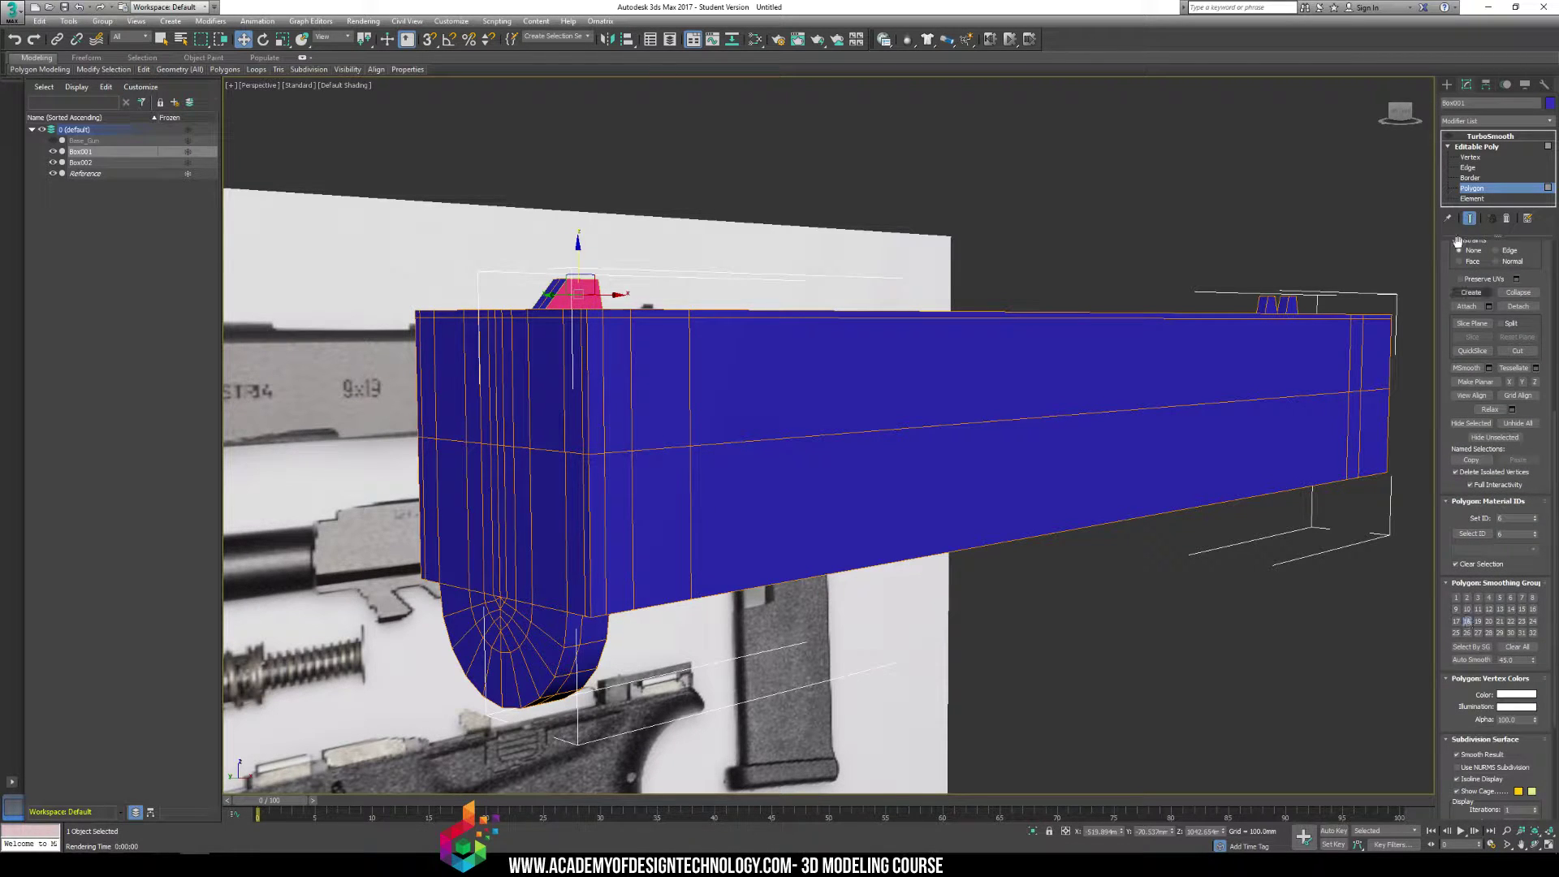
{"action": "left_click", "coordinate": [1449, 136]}
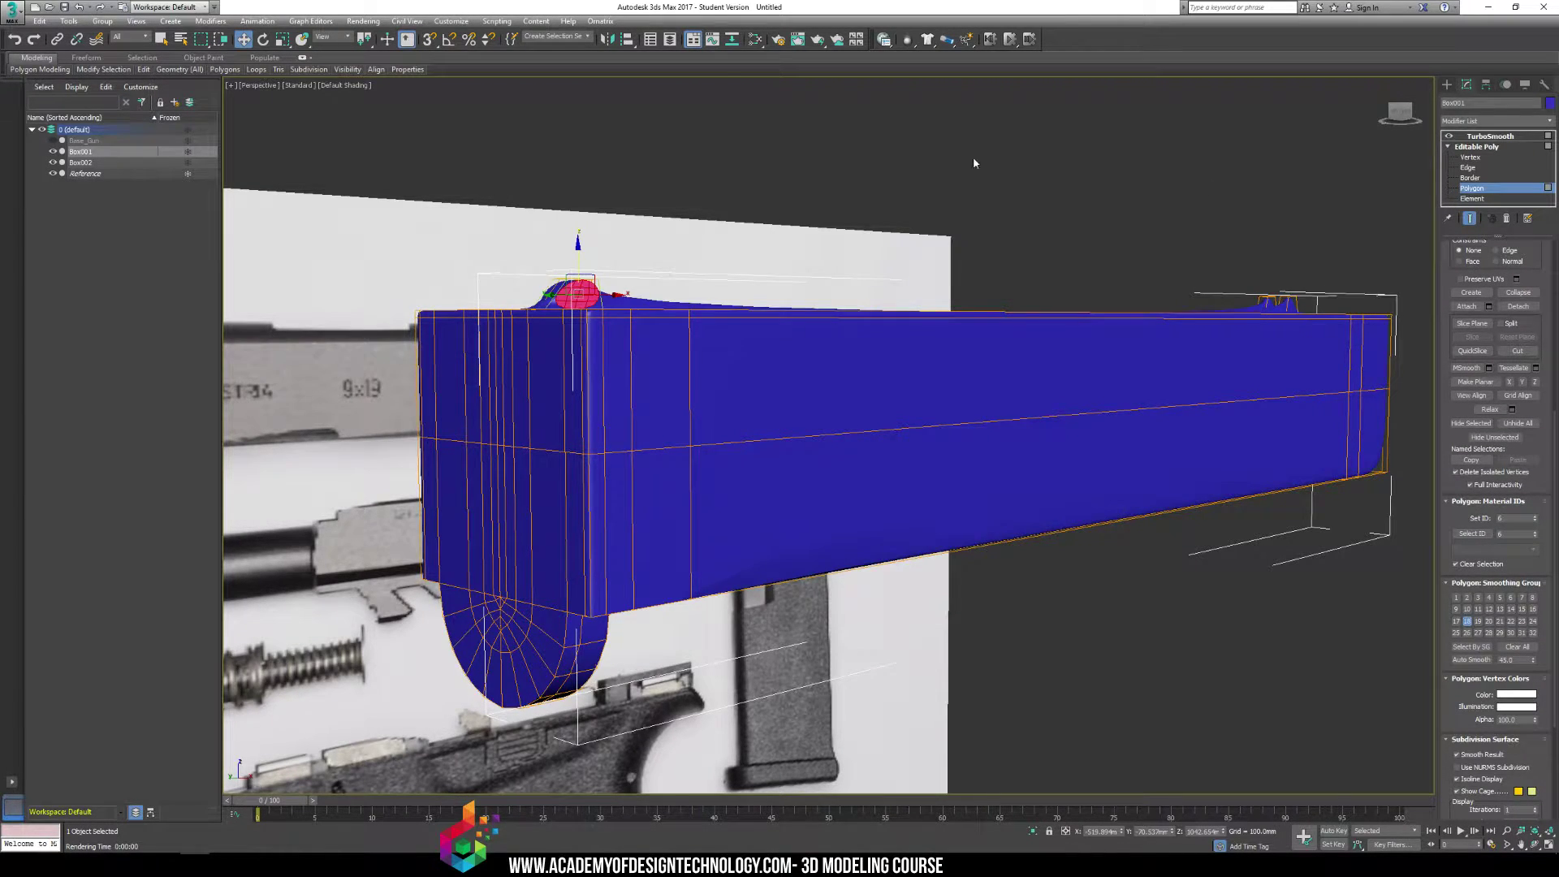
{"action": "middle_click_drag", "start_coordinate": [973, 156], "coordinate": [974, 178], "text": "alt"}
{"action": "left_click", "coordinate": [552, 296]}
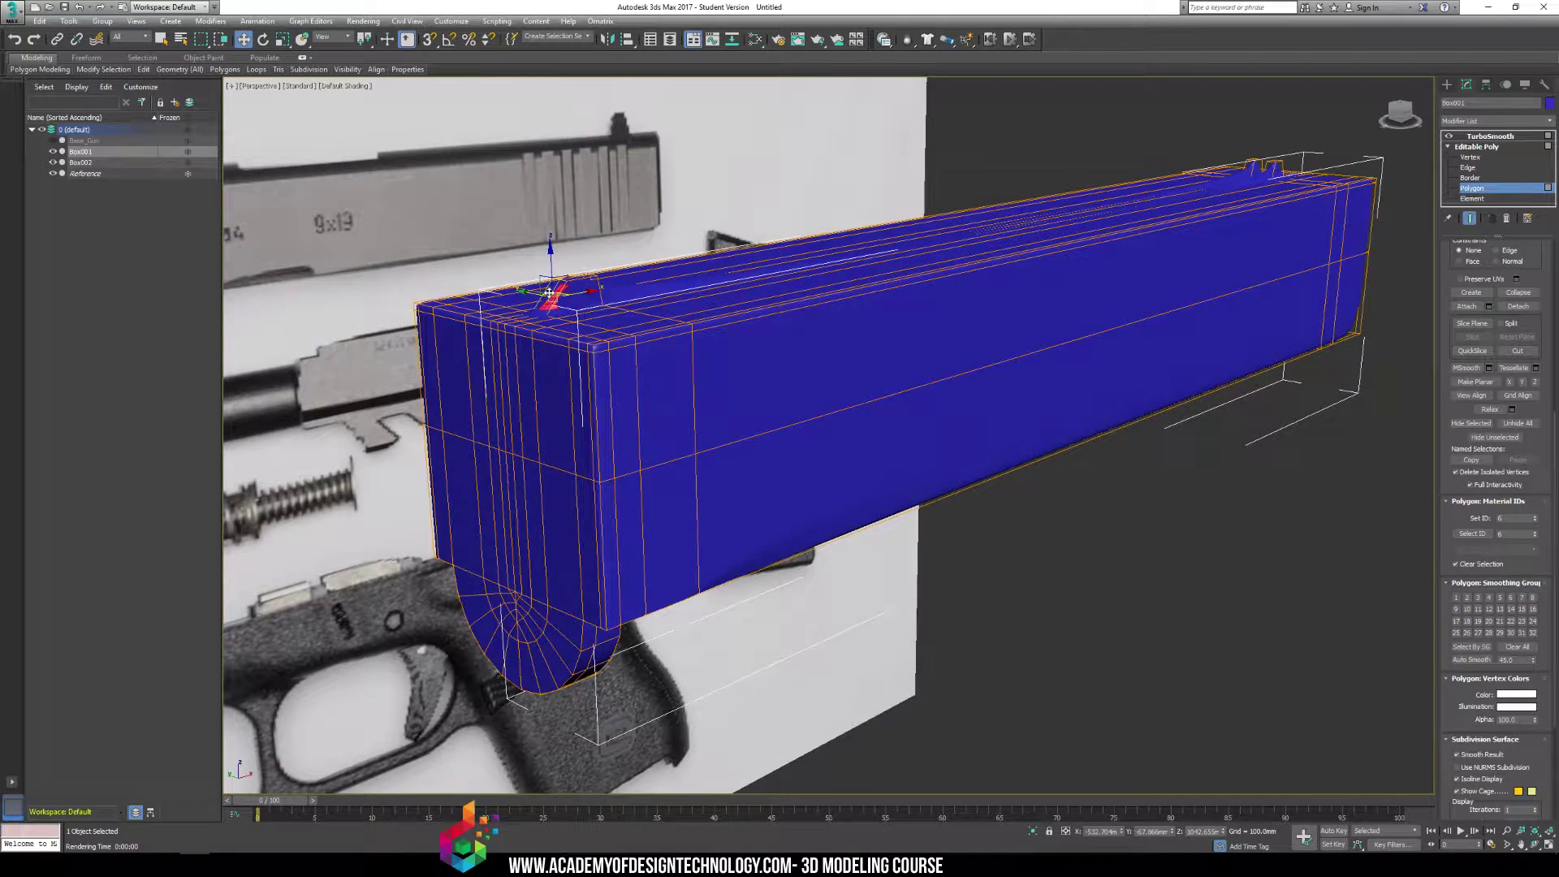
{"action": "left_click", "coordinate": [1456, 612]}
{"action": "middle_click_drag", "start_coordinate": [1304, 557], "coordinate": [958, 568], "text": "alt"}
{"action": "left_click", "coordinate": [595, 307]}
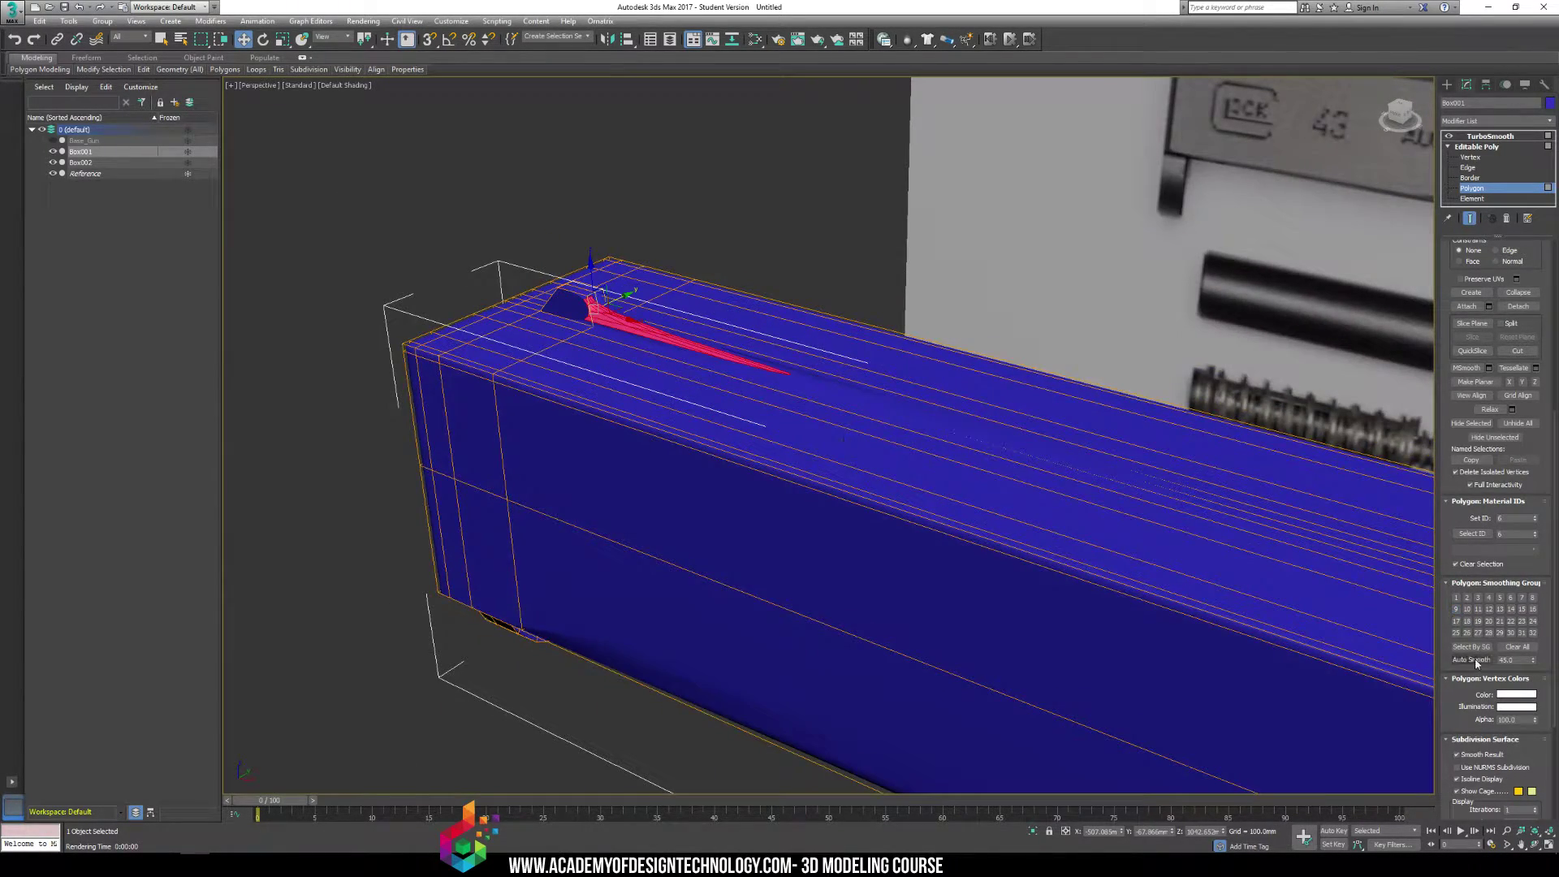
{"action": "left_click", "coordinate": [1521, 621]}
Deselect the polygons and test-render the smoothed slide from an angle showing its front end and top
{"action": "left_click", "coordinate": [853, 243]}
{"action": "mouse_move", "coordinate": [852, 243]}
{"action": "middle_mouse_down", "text": "alt"}
{"action": "mouse_move", "coordinate": [939, 236]}
{"action": "mouse_move", "coordinate": [1100, 402]}
{"action": "middle_mouse_up", "text": "alt"}
{"action": "scroll", "coordinate": [929, 283], "scroll_direction": "down", "scroll_amount": 6}
{"action": "key", "text": "shift+q"}
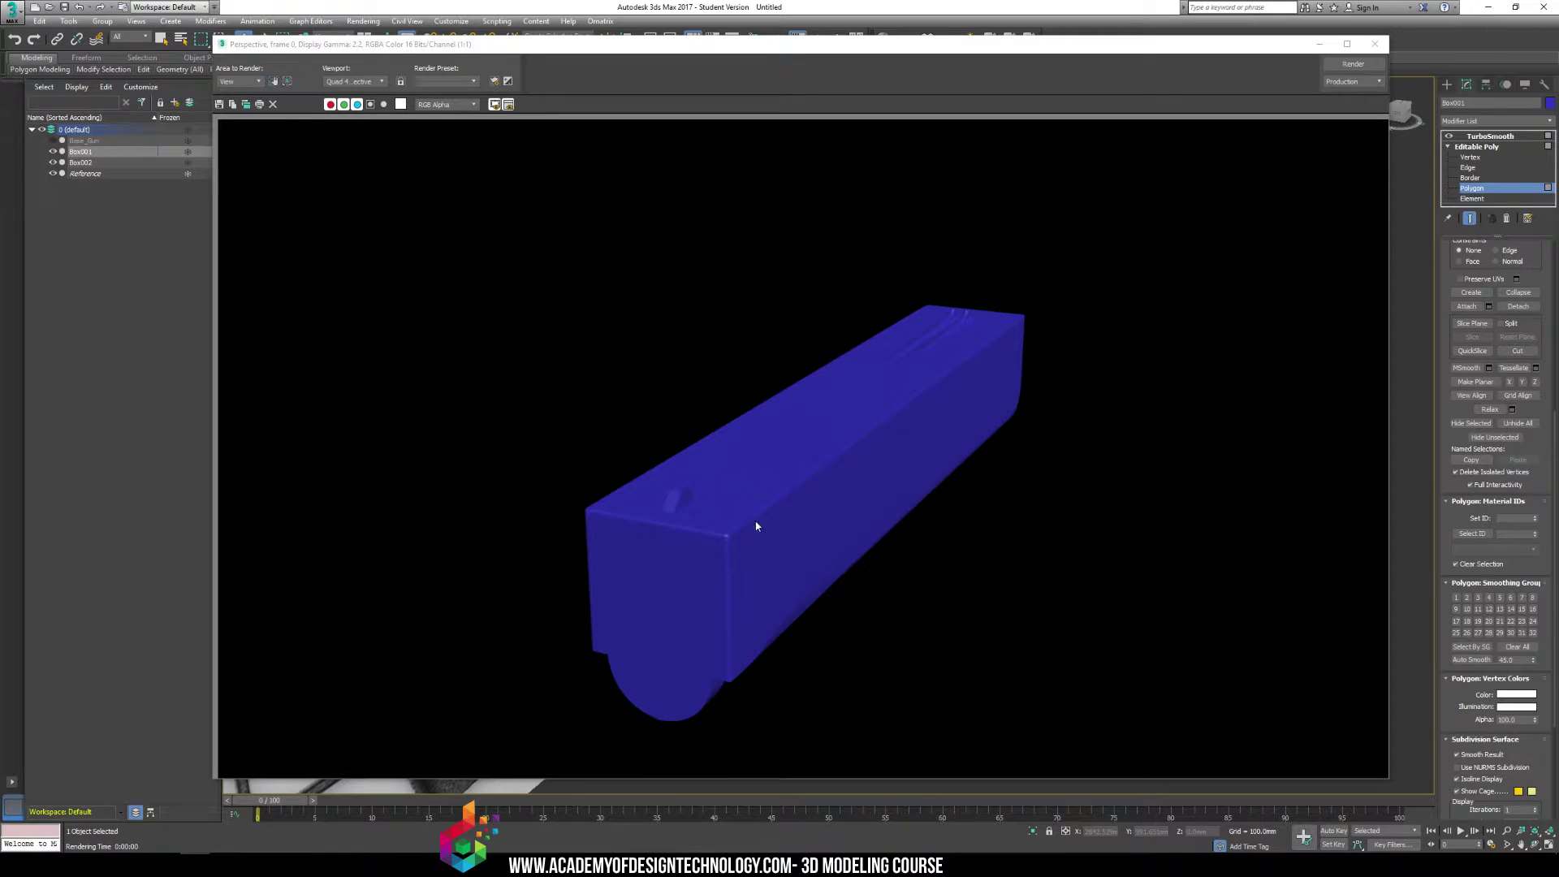
{"action": "left_click", "coordinate": [1374, 44]}
Hide TurboSmooth and, in the Front view, lower all of the slide half's top and sight vertices to the reference slide's recessed top edge
{"action": "middle_click_drag", "start_coordinate": [823, 513], "coordinate": [919, 421], "text": "alt"}
{"action": "left_click", "coordinate": [1449, 137]}
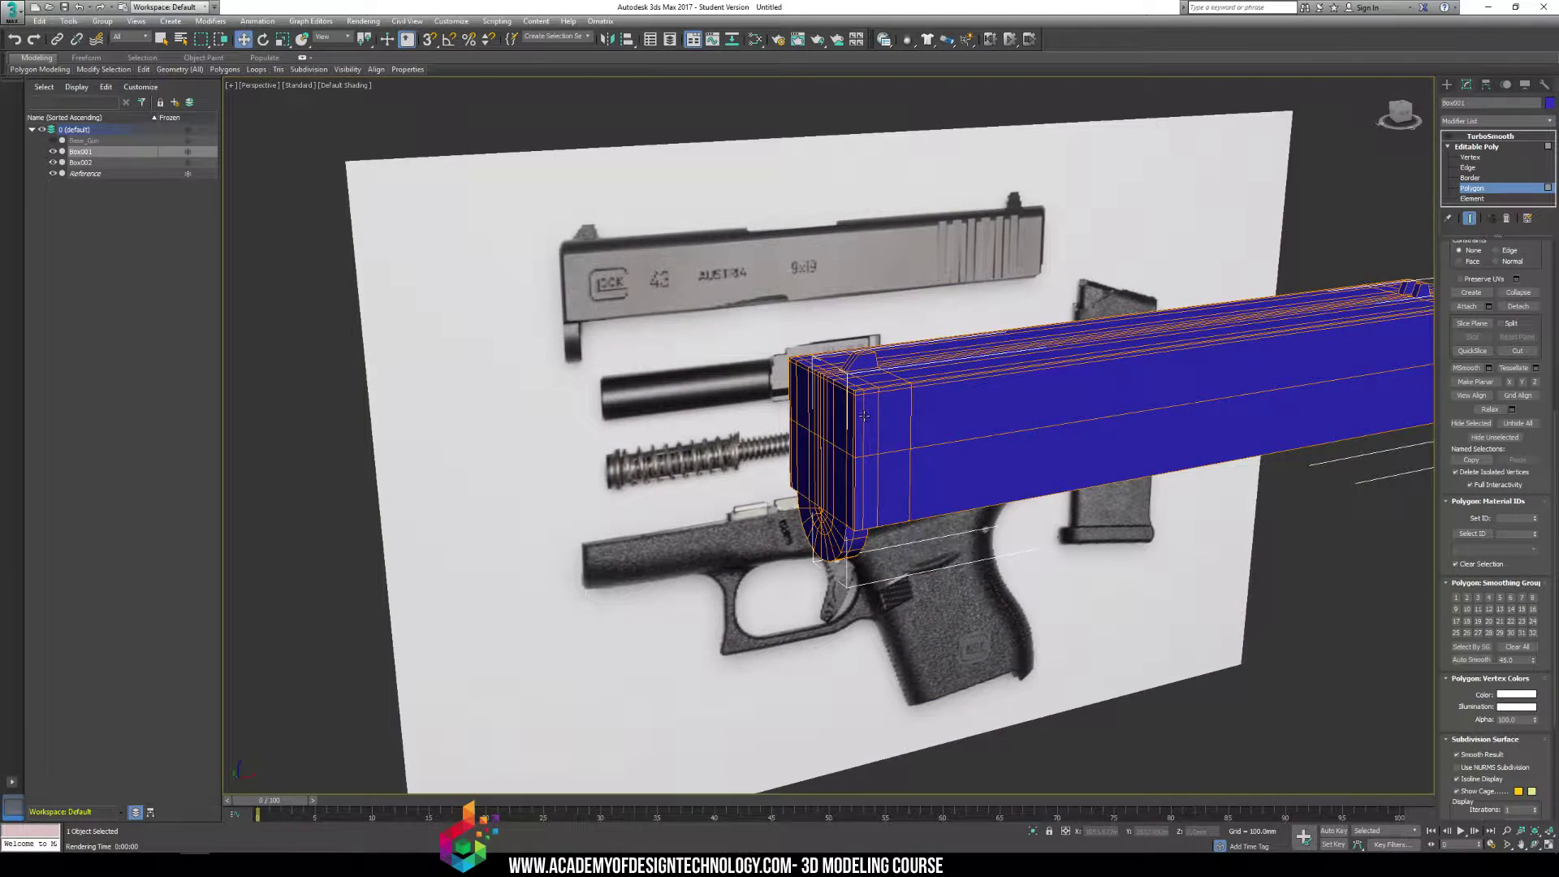
{"action": "middle_click_drag", "start_coordinate": [864, 416], "coordinate": [1356, 317], "text": "alt"}
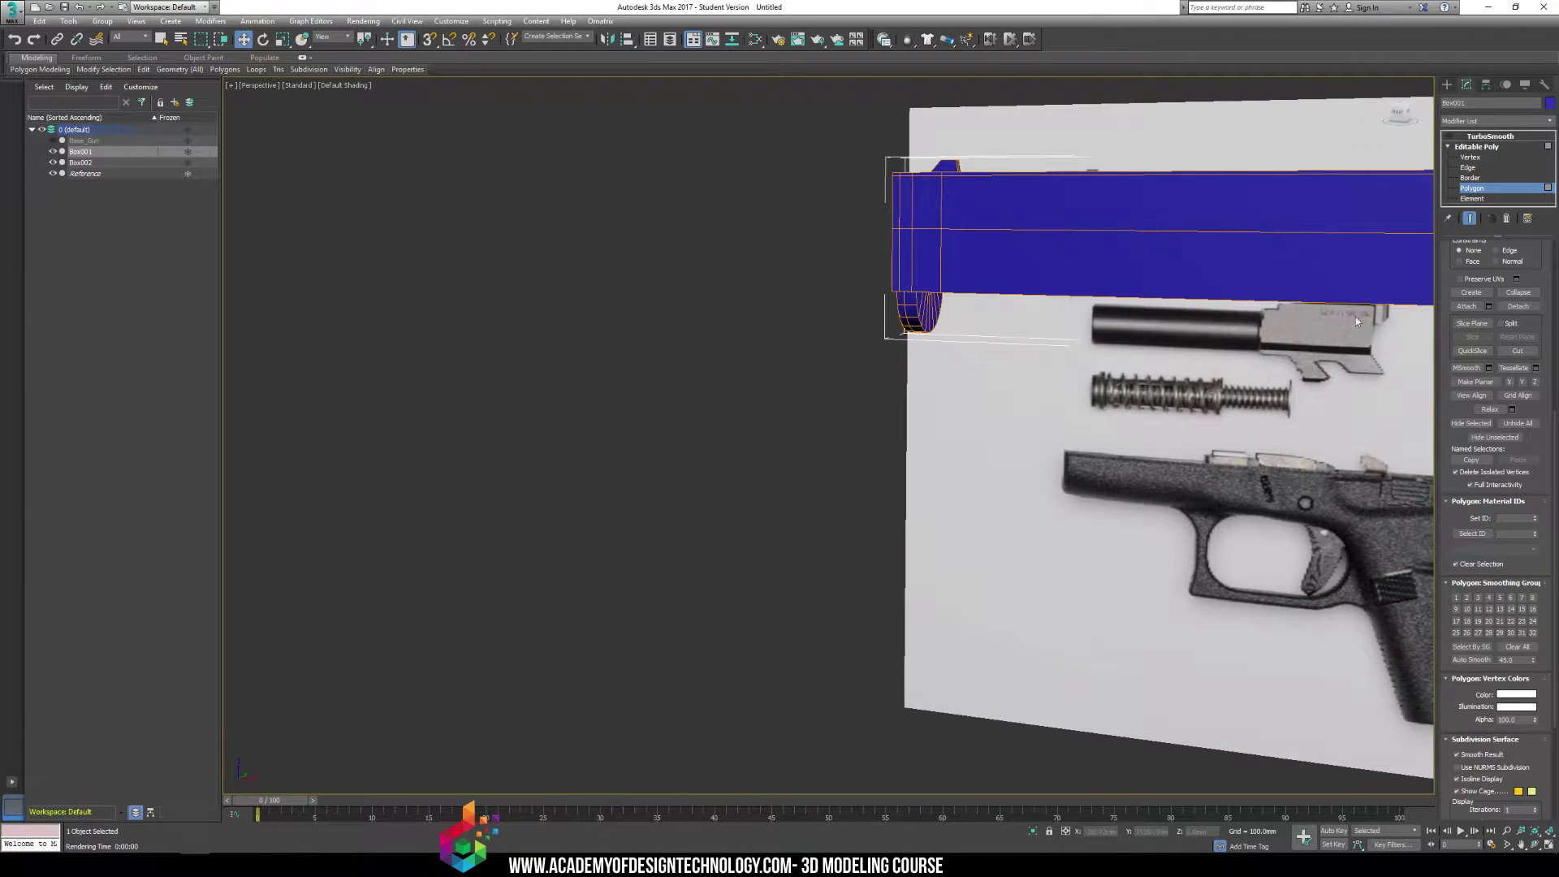
{"action": "middle_click_drag", "start_coordinate": [1130, 237], "coordinate": [651, 397], "text": "alt"}
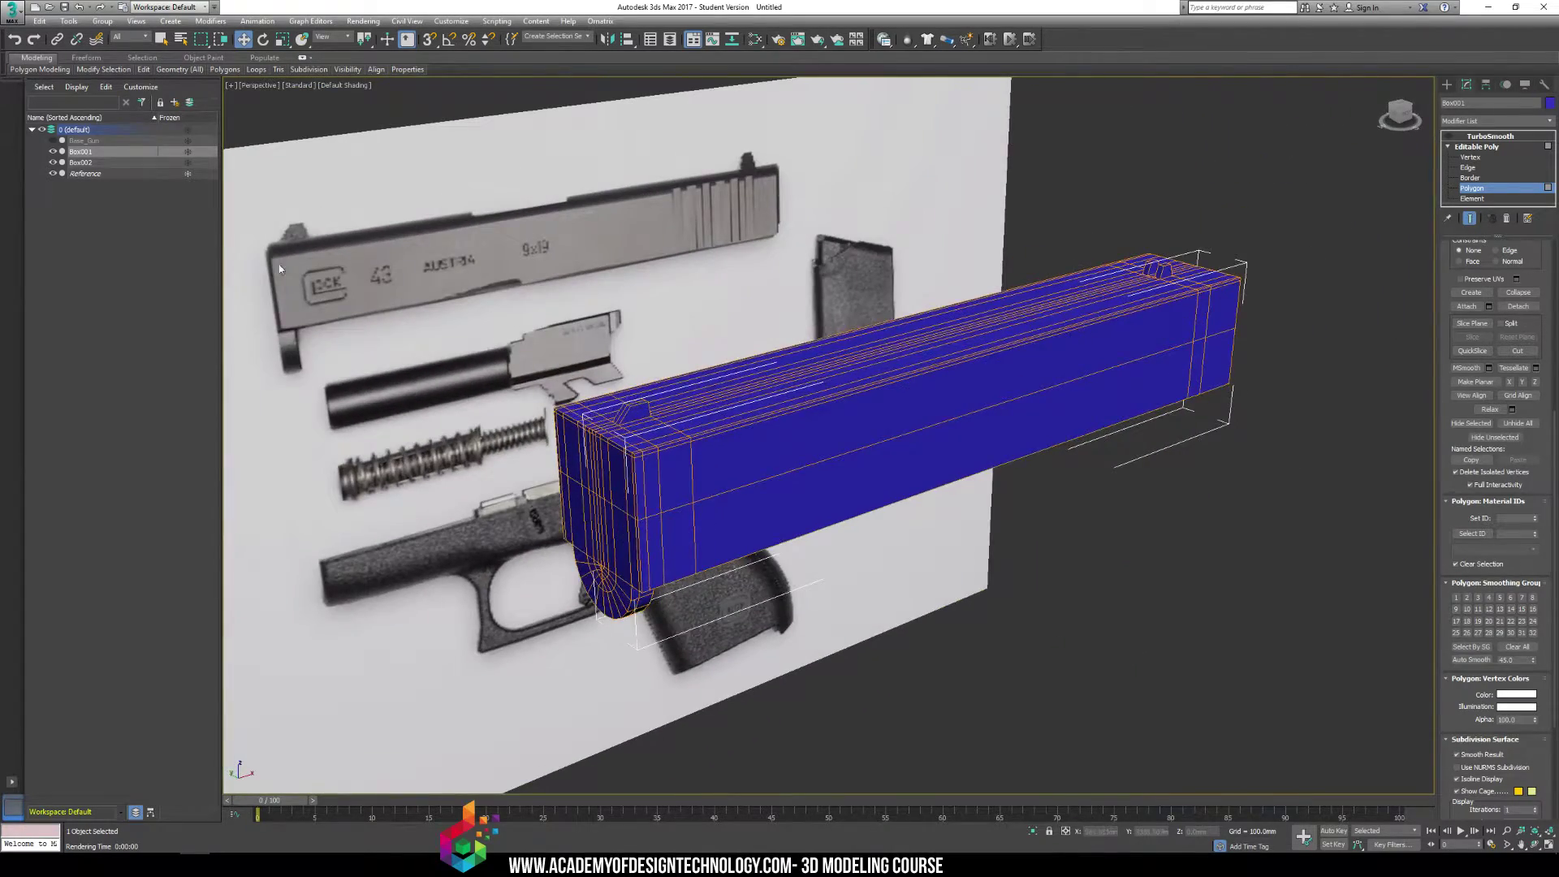
{"action": "key", "text": "f"}
{"action": "key", "text": "z"}
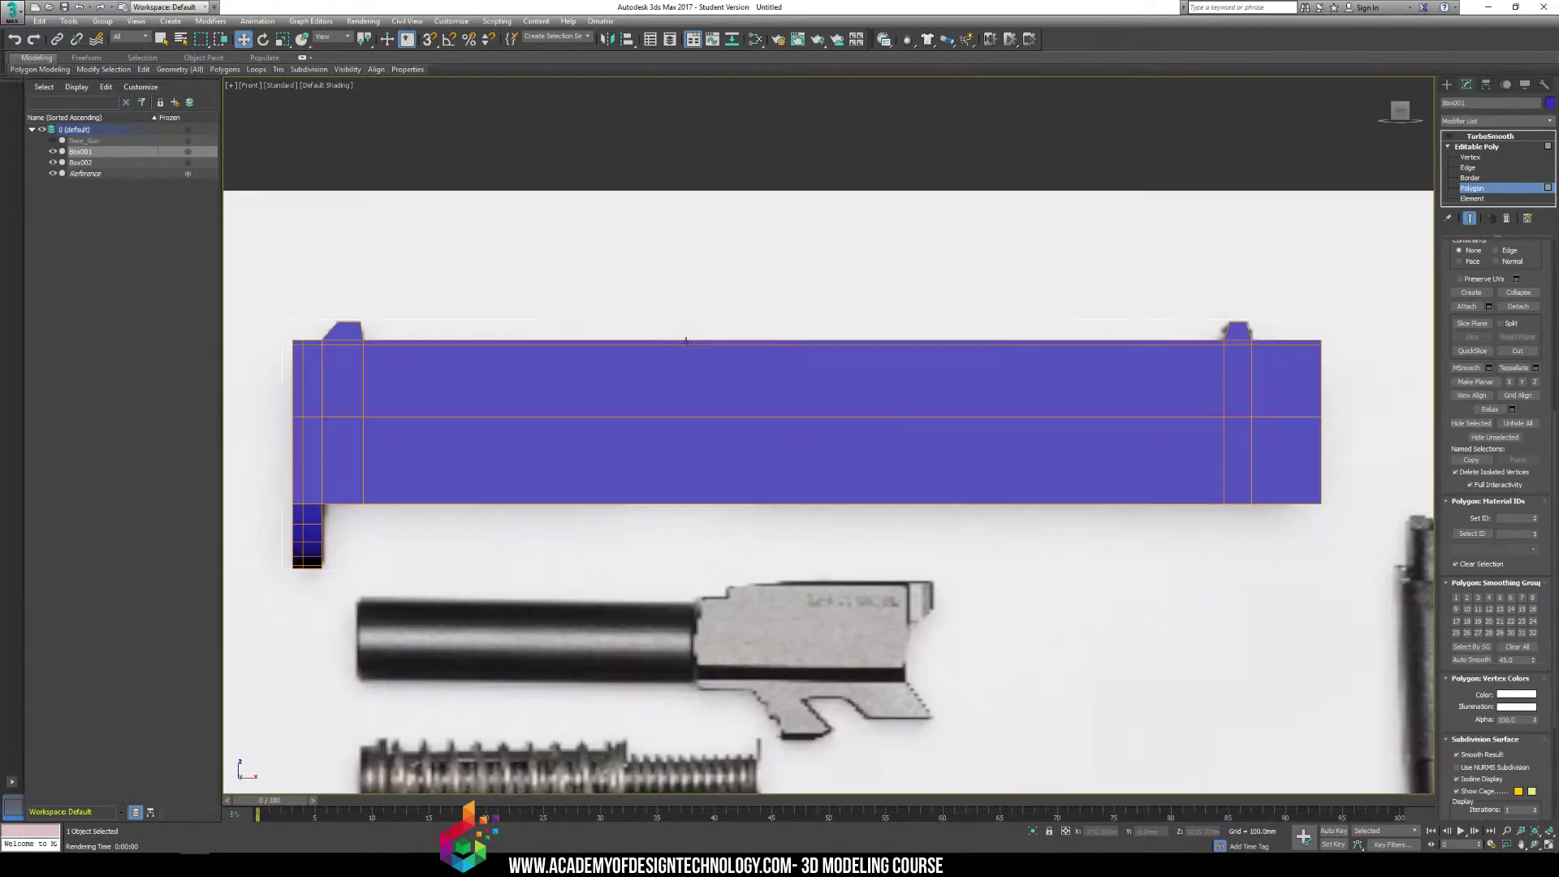
{"action": "middle_click_drag", "start_coordinate": [560, 400], "coordinate": [565, 403]}
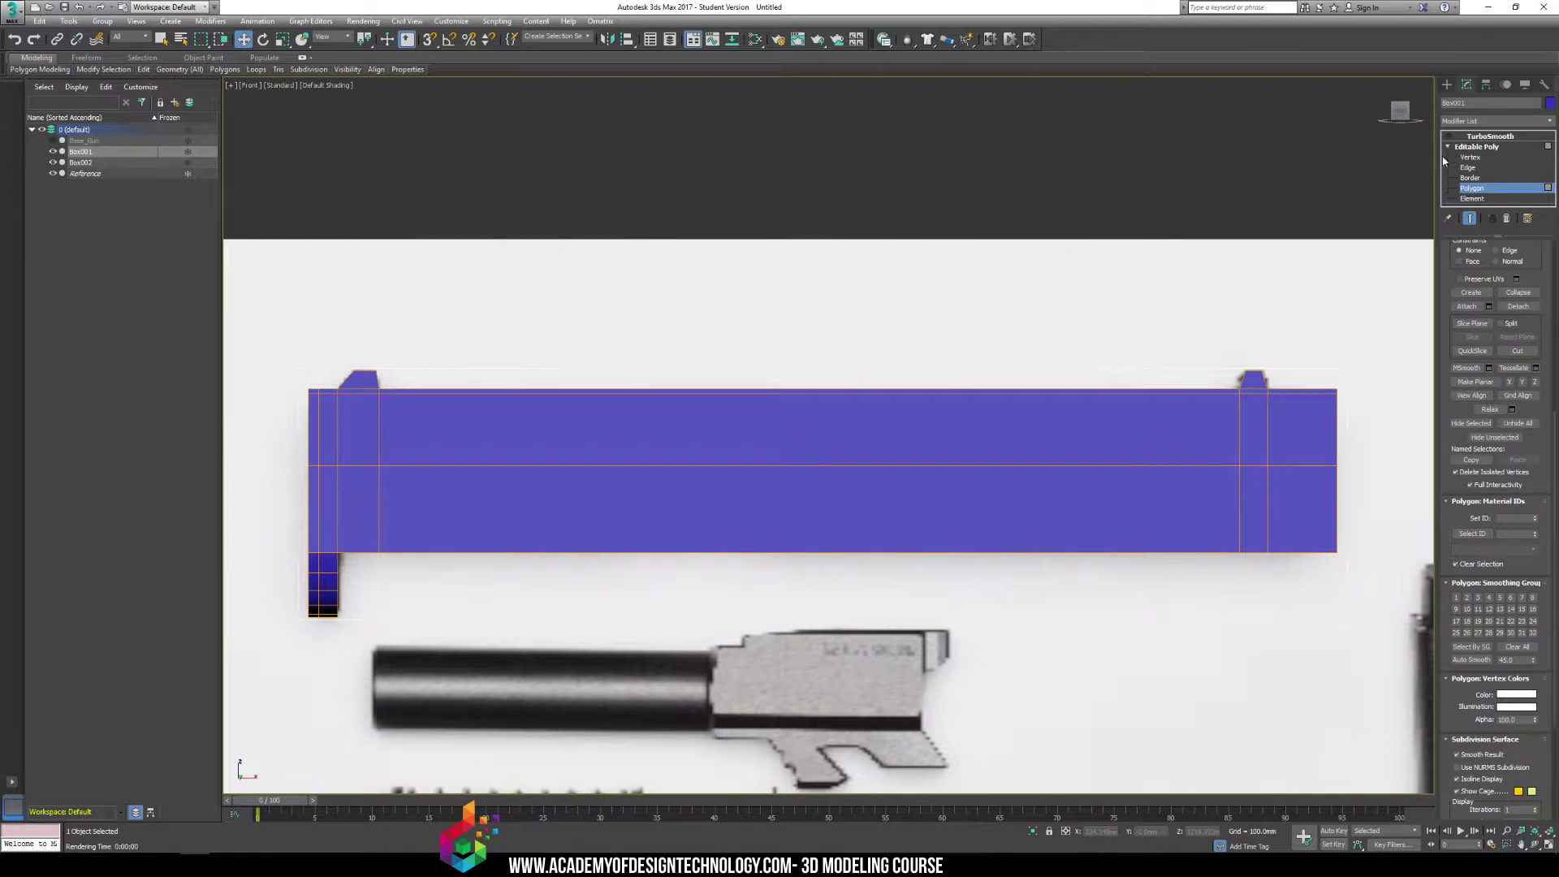
{"action": "key", "text": "1"}
{"action": "left_click_drag", "start_coordinate": [268, 318], "coordinate": [1352, 416]}
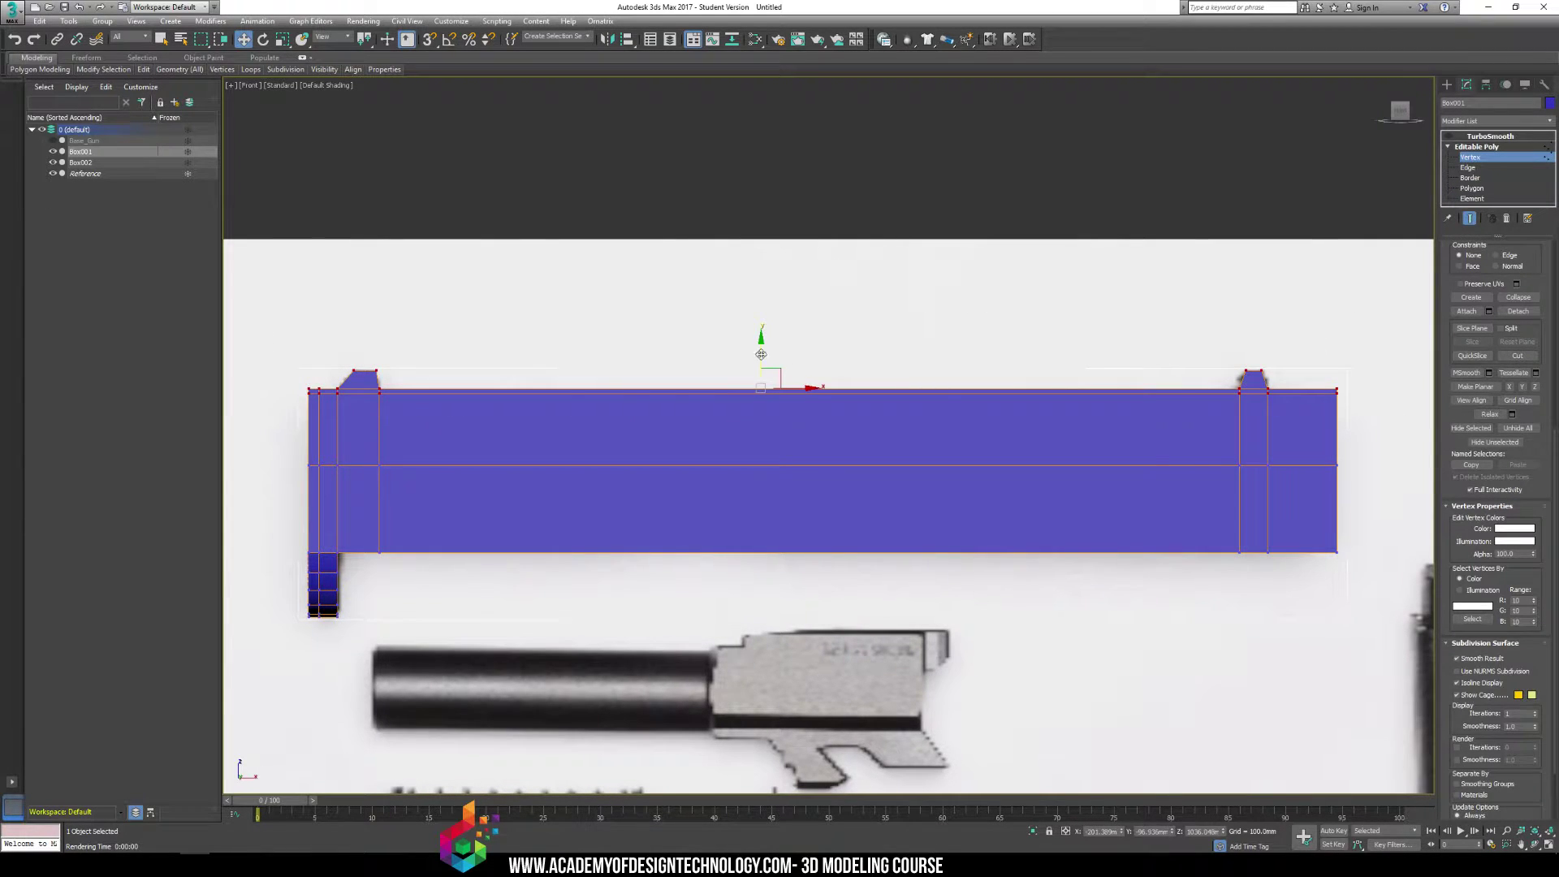
{"action": "left_click_drag", "start_coordinate": [761, 354], "coordinate": [747, 373]}
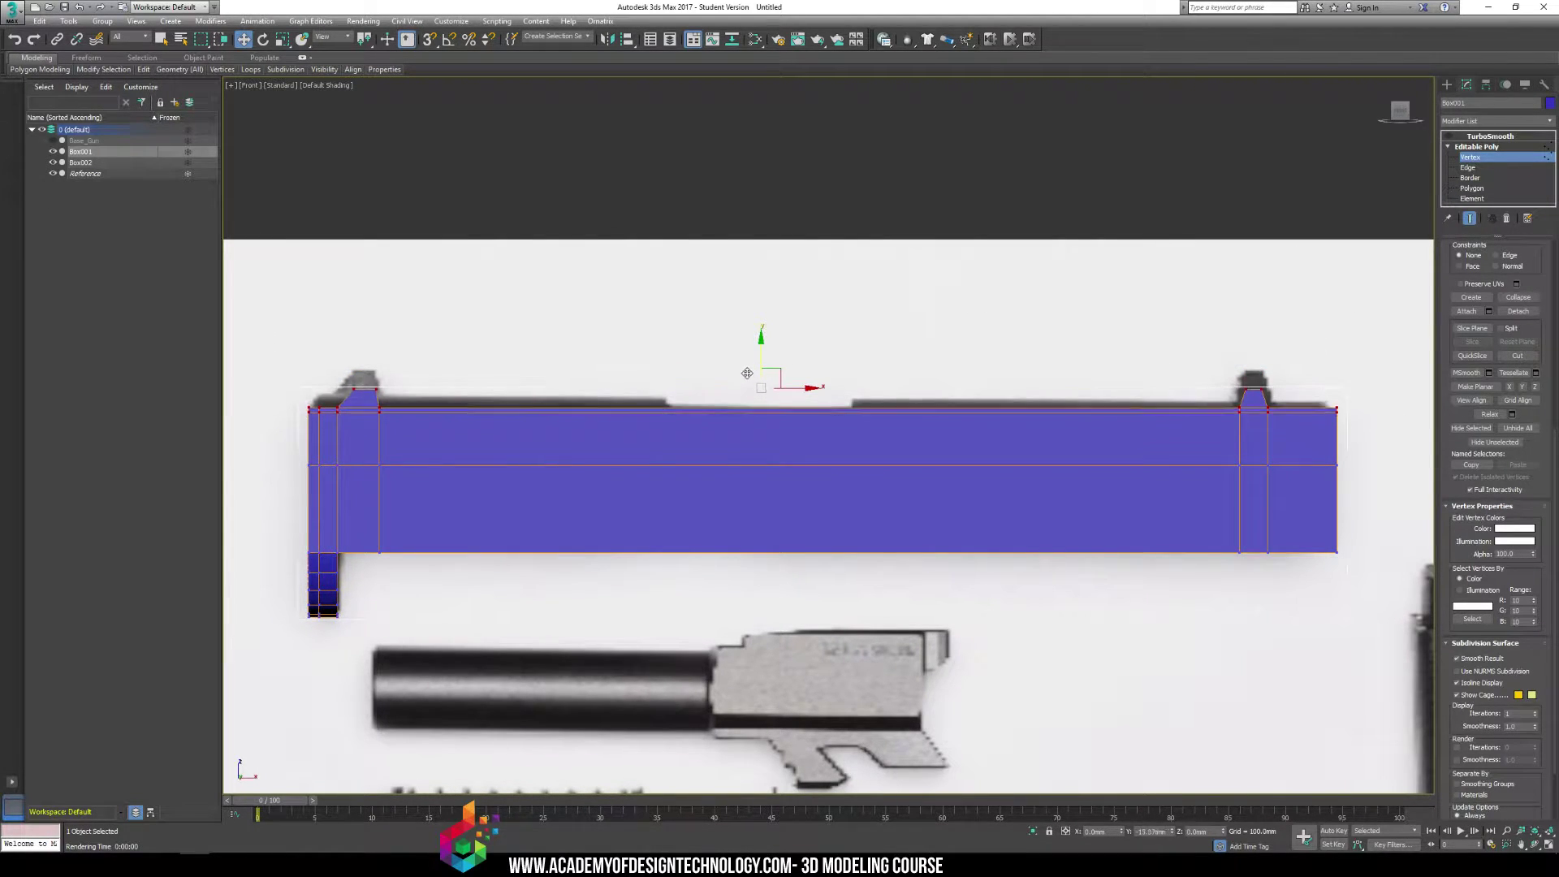
In the Left view, raise the top centre-line vertices using soft selection with a 110 mm falloff to arch the slide's top, then disable soft selection
{"action": "middle_click_drag", "start_coordinate": [560, 435], "coordinate": [677, 442], "text": "alt"}
{"action": "key", "text": "l"}
{"action": "key", "text": "z"}
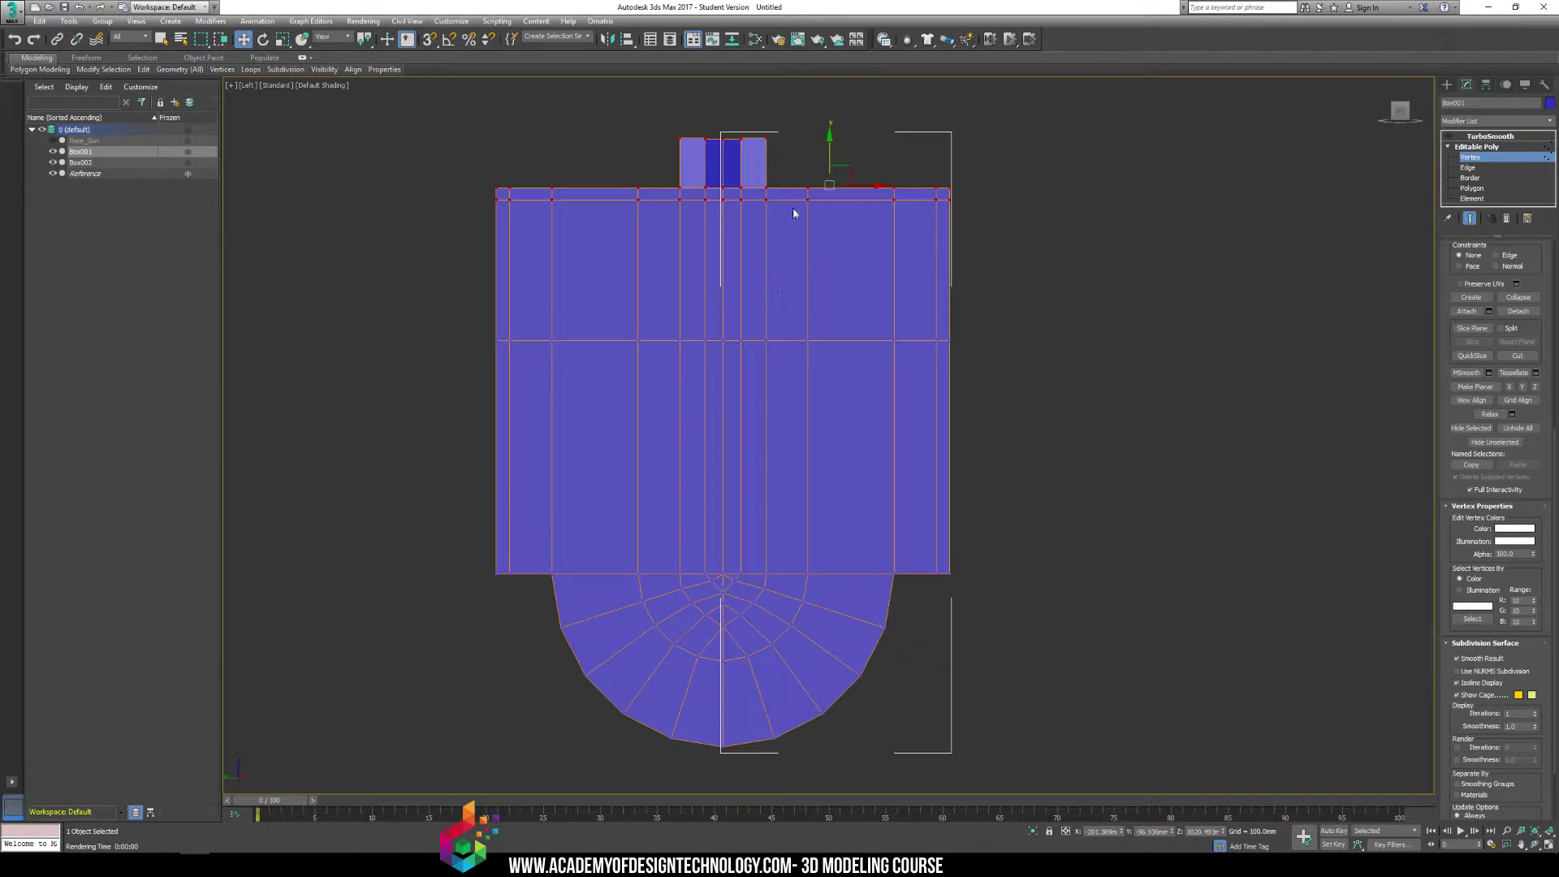
{"action": "middle_click_drag", "start_coordinate": [793, 212], "coordinate": [888, 373]}
{"action": "left_click", "coordinate": [888, 372]}
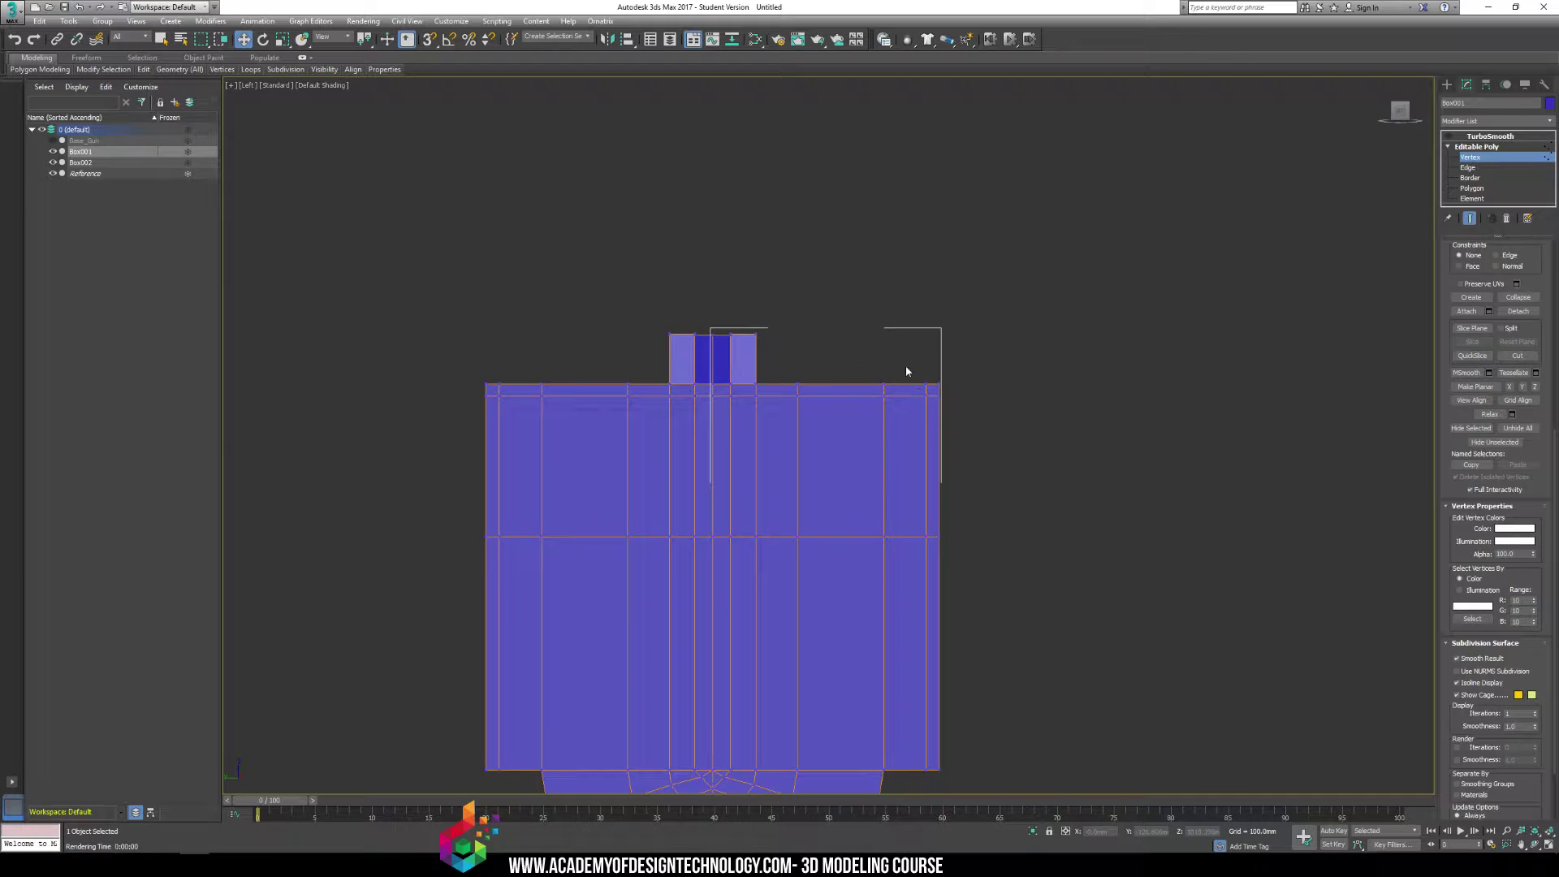
{"action": "scroll", "coordinate": [906, 371], "scroll_direction": "up", "scroll_amount": 2}
{"action": "left_click", "coordinate": [921, 397]}
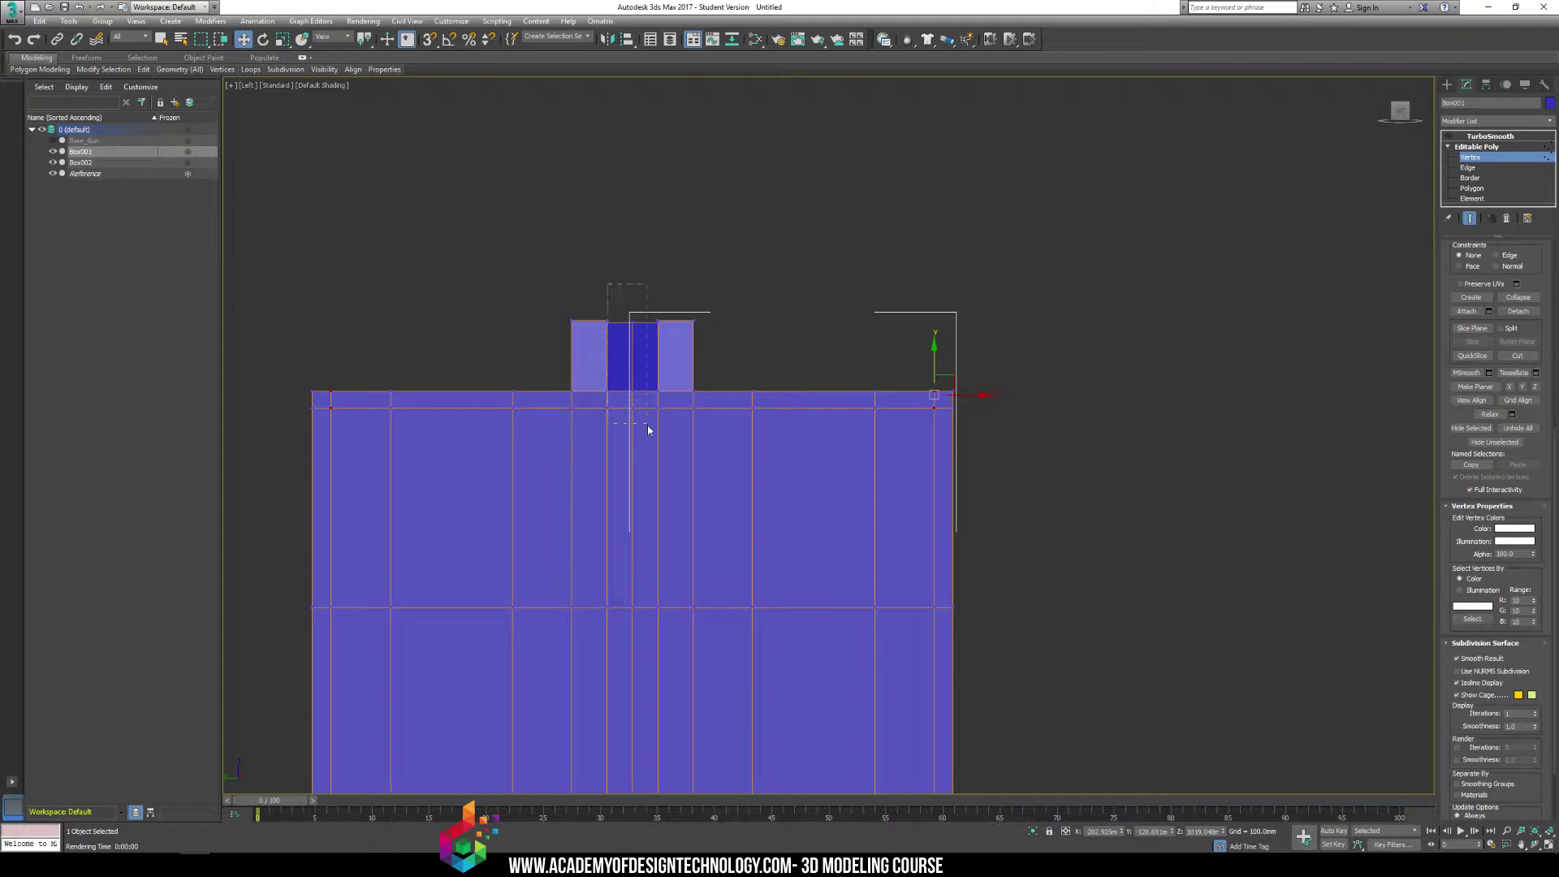
{"action": "left_click_drag", "start_coordinate": [647, 425], "coordinate": [646, 422]}
{"action": "left_click_drag", "start_coordinate": [1450, 281], "coordinate": [1448, 588]}
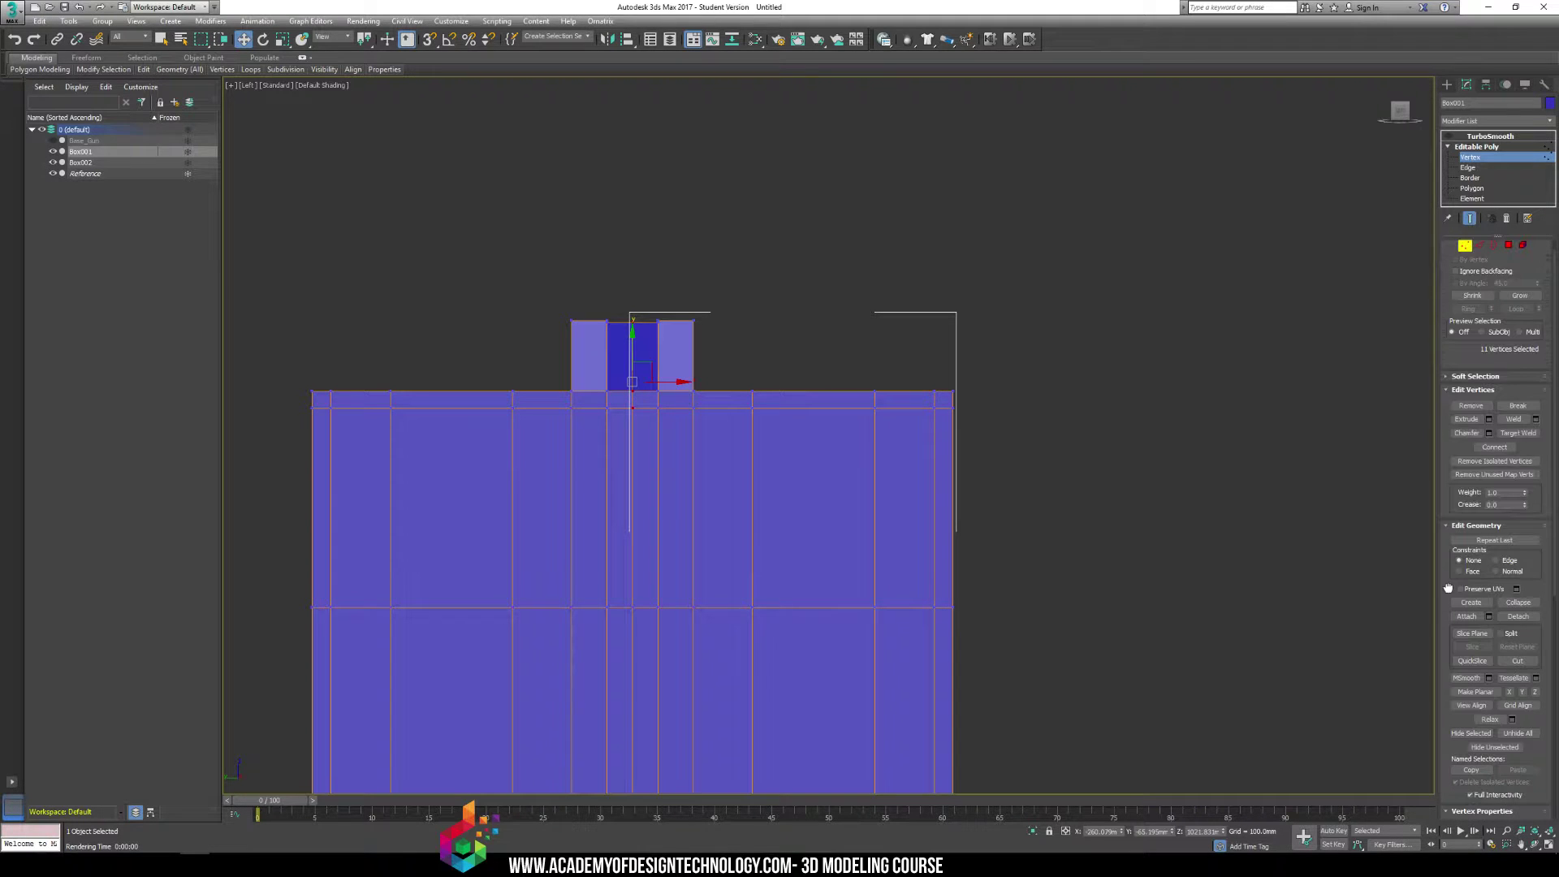
{"action": "left_click", "coordinate": [1466, 378]}
{"action": "left_click", "coordinate": [1456, 392]}
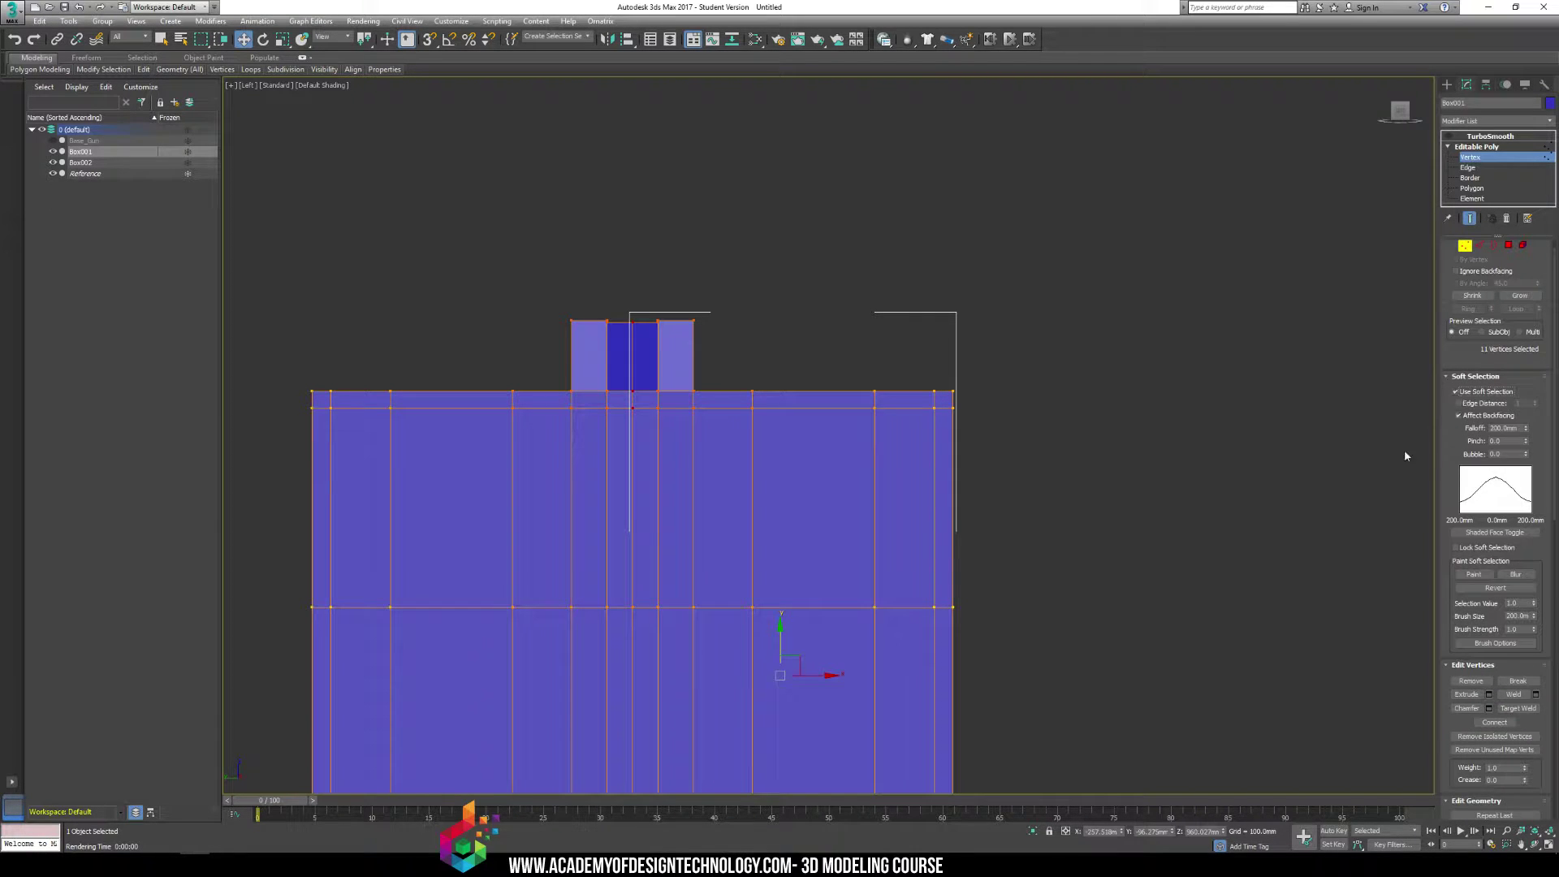
{"action": "left_click_drag", "start_coordinate": [1526, 430], "coordinate": [1526, 590]}
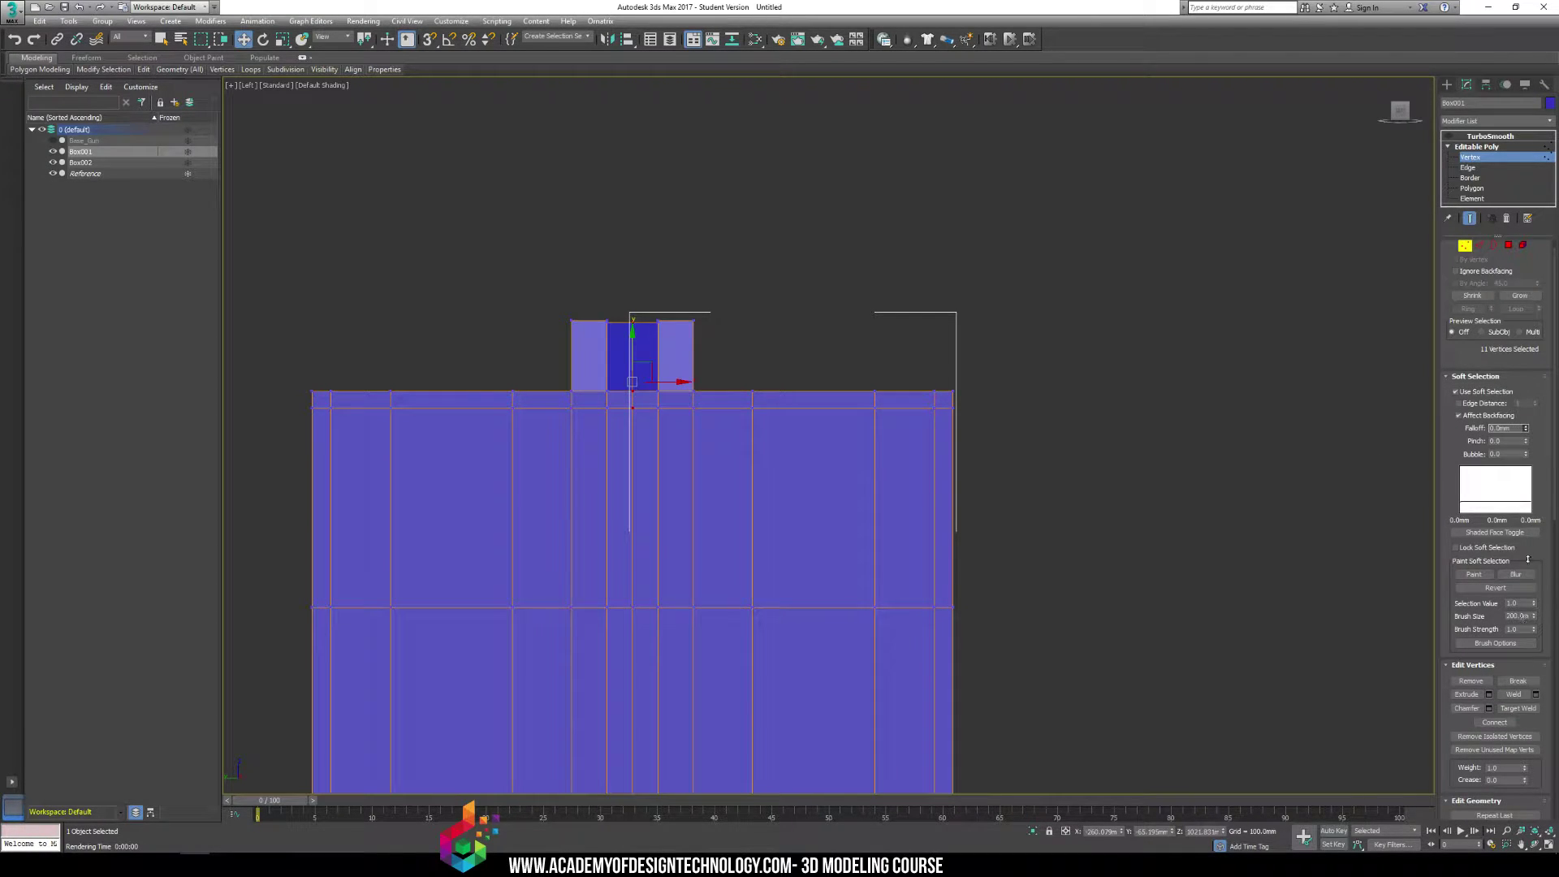
{"action": "left_click_drag", "start_coordinate": [1535, 508], "coordinate": [1536, 456]}
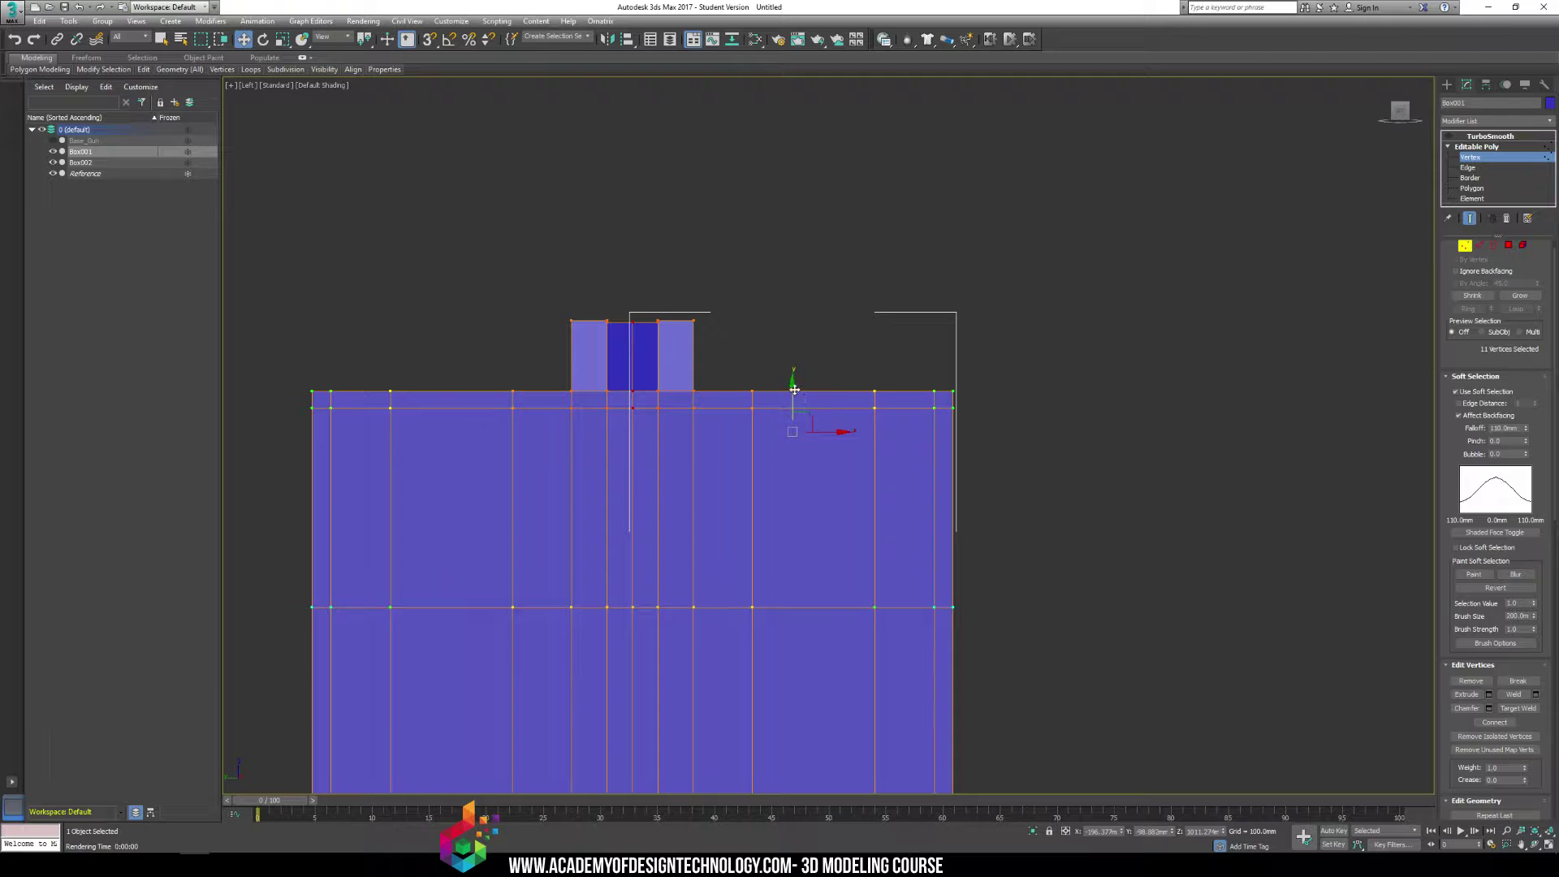
{"action": "left_click_drag", "start_coordinate": [794, 390], "coordinate": [794, 351]}
{"action": "left_click", "coordinate": [1455, 392]}
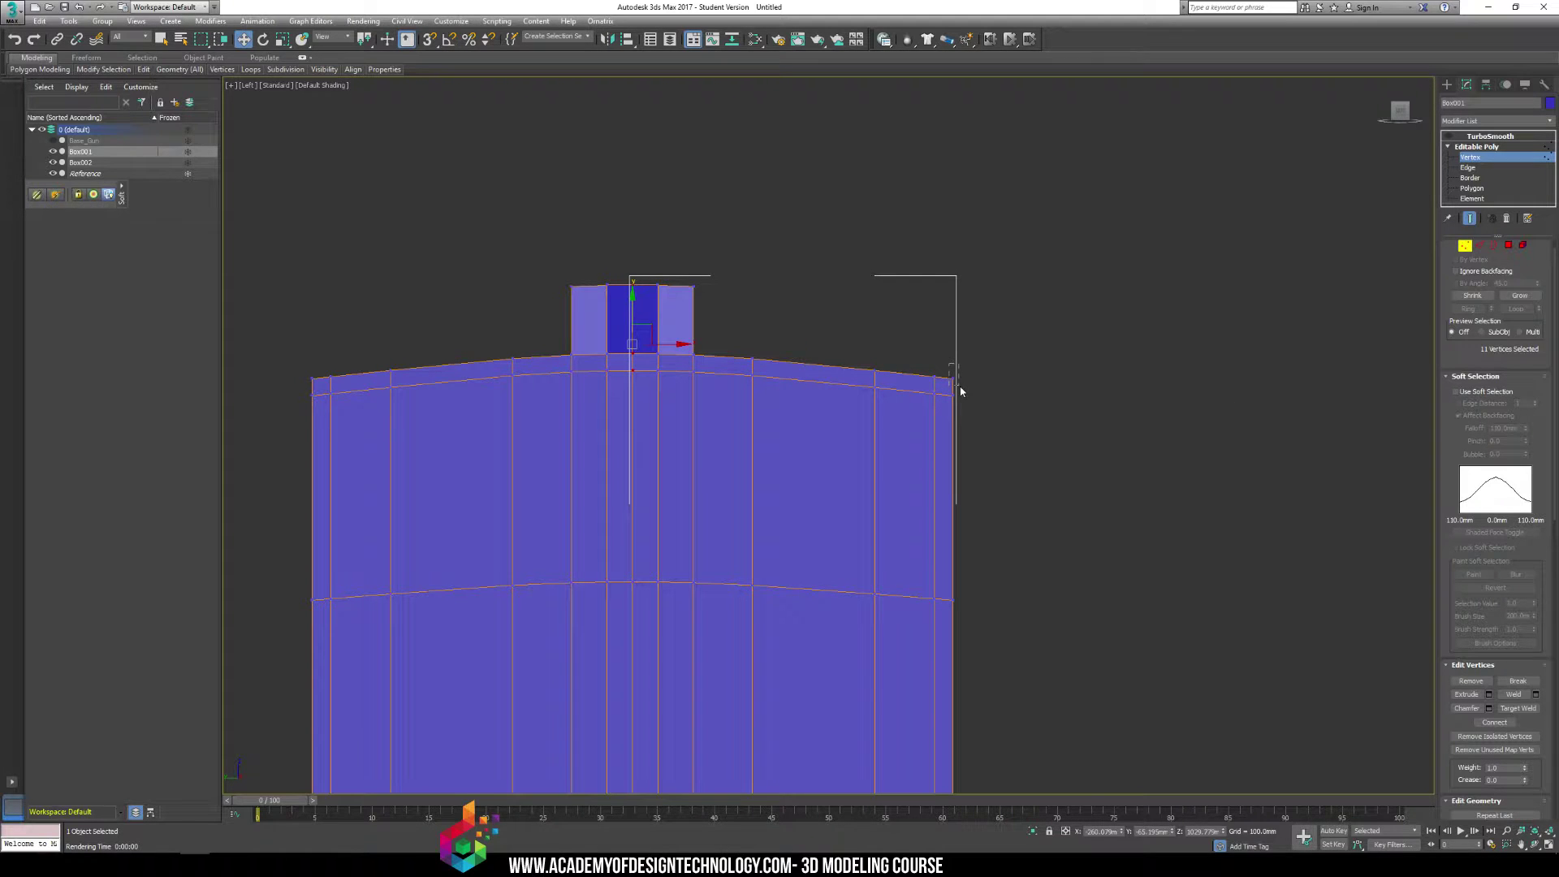
Pull the slide half's upper outer corner vertices slightly inward and lower the vertex row just beneath the arched top
{"action": "left_click_drag", "start_coordinate": [960, 391], "coordinate": [943, 382]}
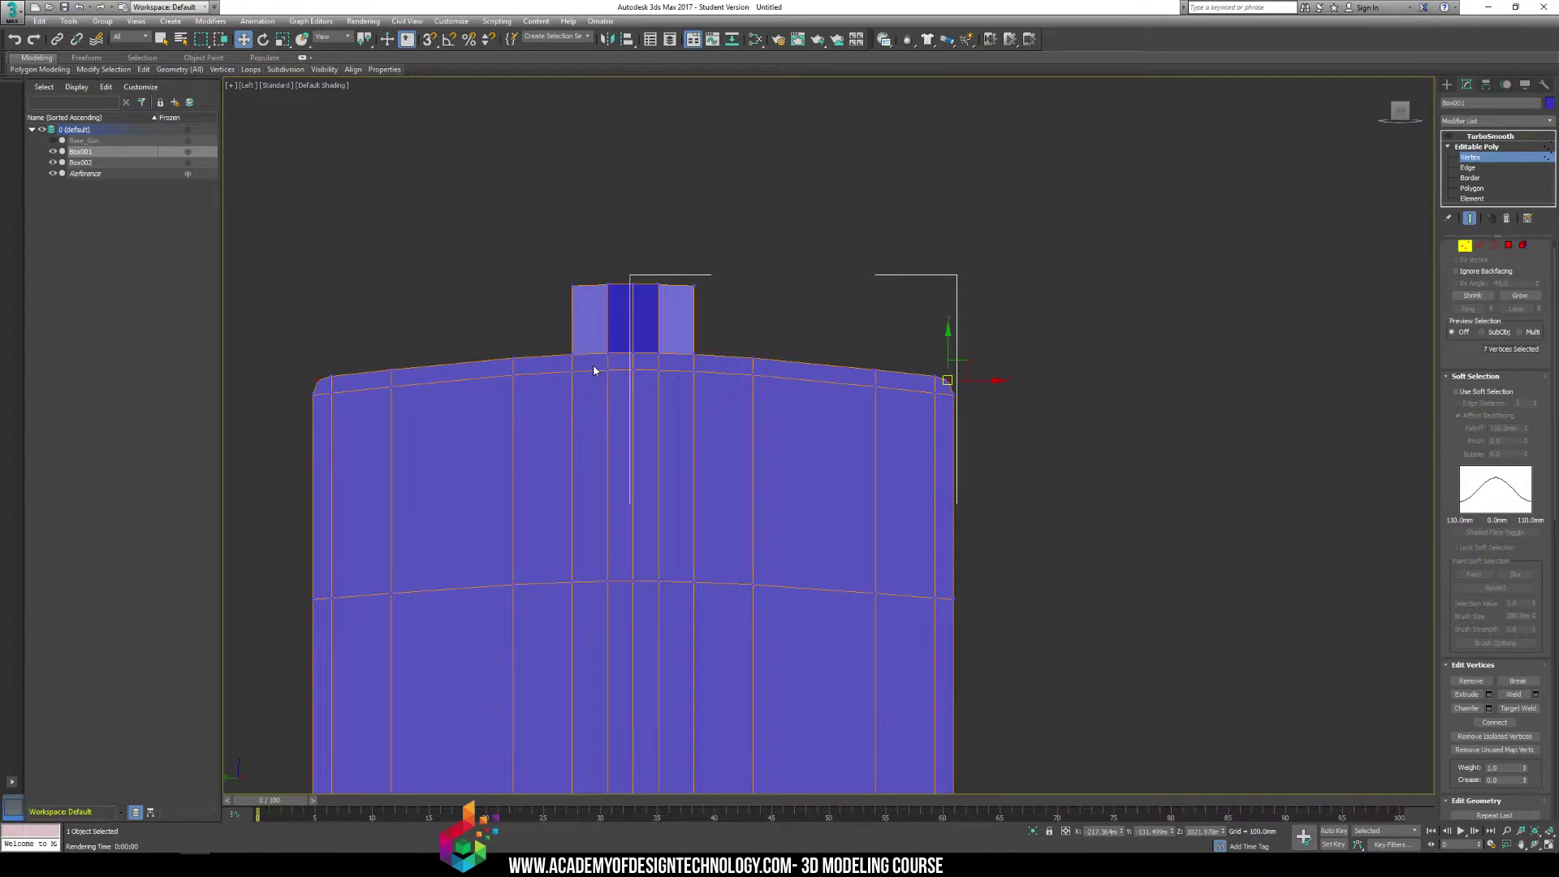
{"action": "left_click_drag", "start_coordinate": [708, 398], "coordinate": [709, 398]}
{"action": "left_click_drag", "start_coordinate": [927, 417], "coordinate": [927, 418], "text": "ctrl"}
{"action": "left_click_drag", "start_coordinate": [833, 358], "coordinate": [818, 428]}
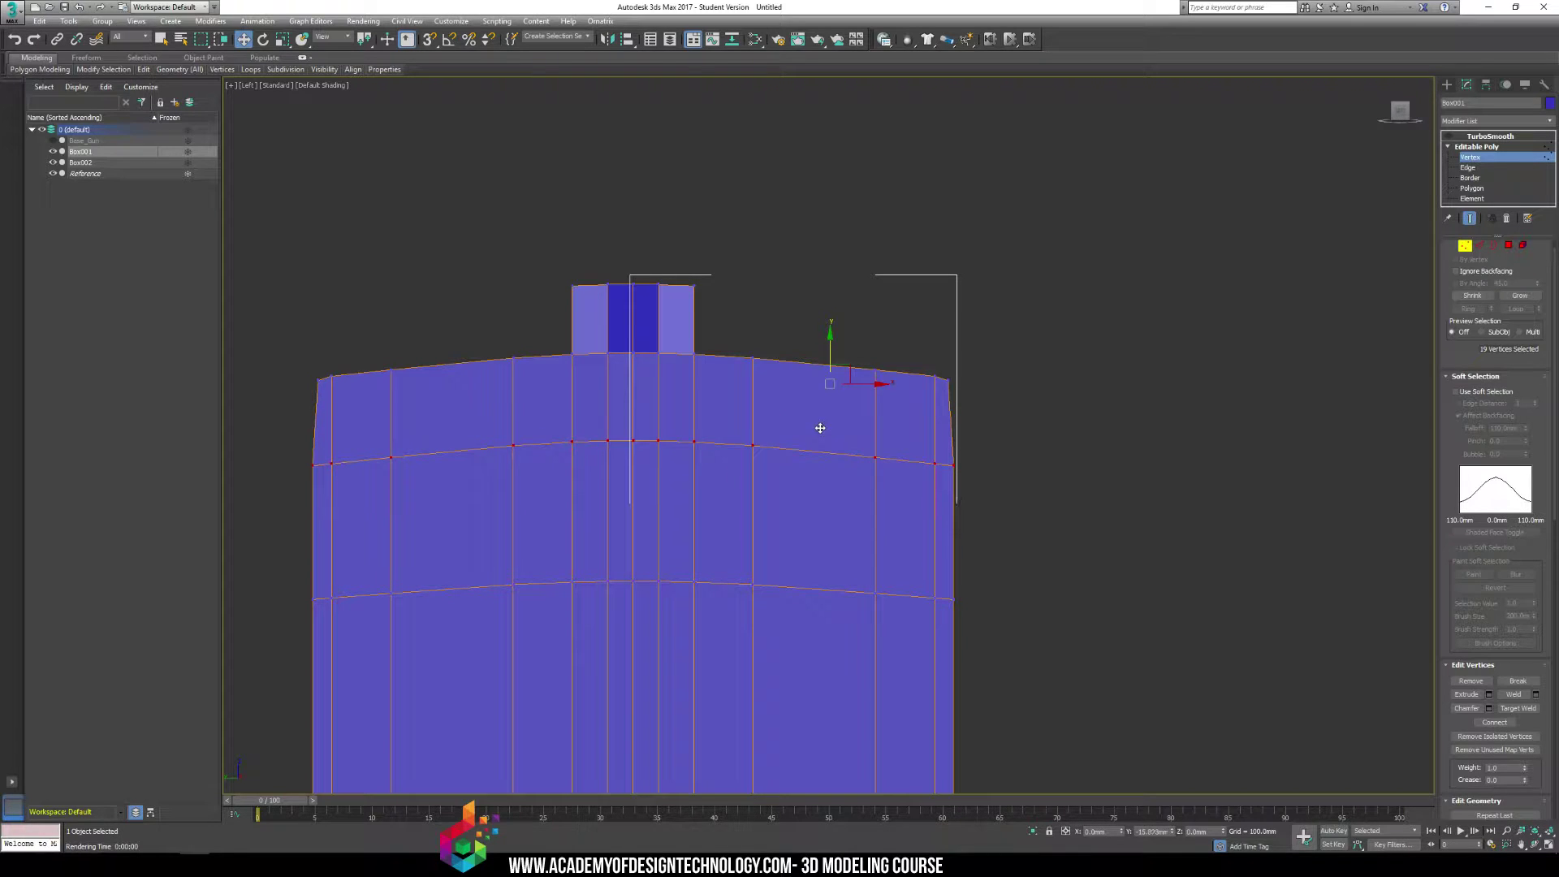
Lower the middle horizontal row of vertices across the slide's front end toward the rounded underside
{"action": "middle_click_drag", "start_coordinate": [818, 428], "coordinate": [803, 376]}
{"action": "scroll", "coordinate": [526, 443], "scroll_direction": "down", "scroll_amount": 3}
{"action": "left_click_drag", "start_coordinate": [351, 416], "coordinate": [898, 531]}
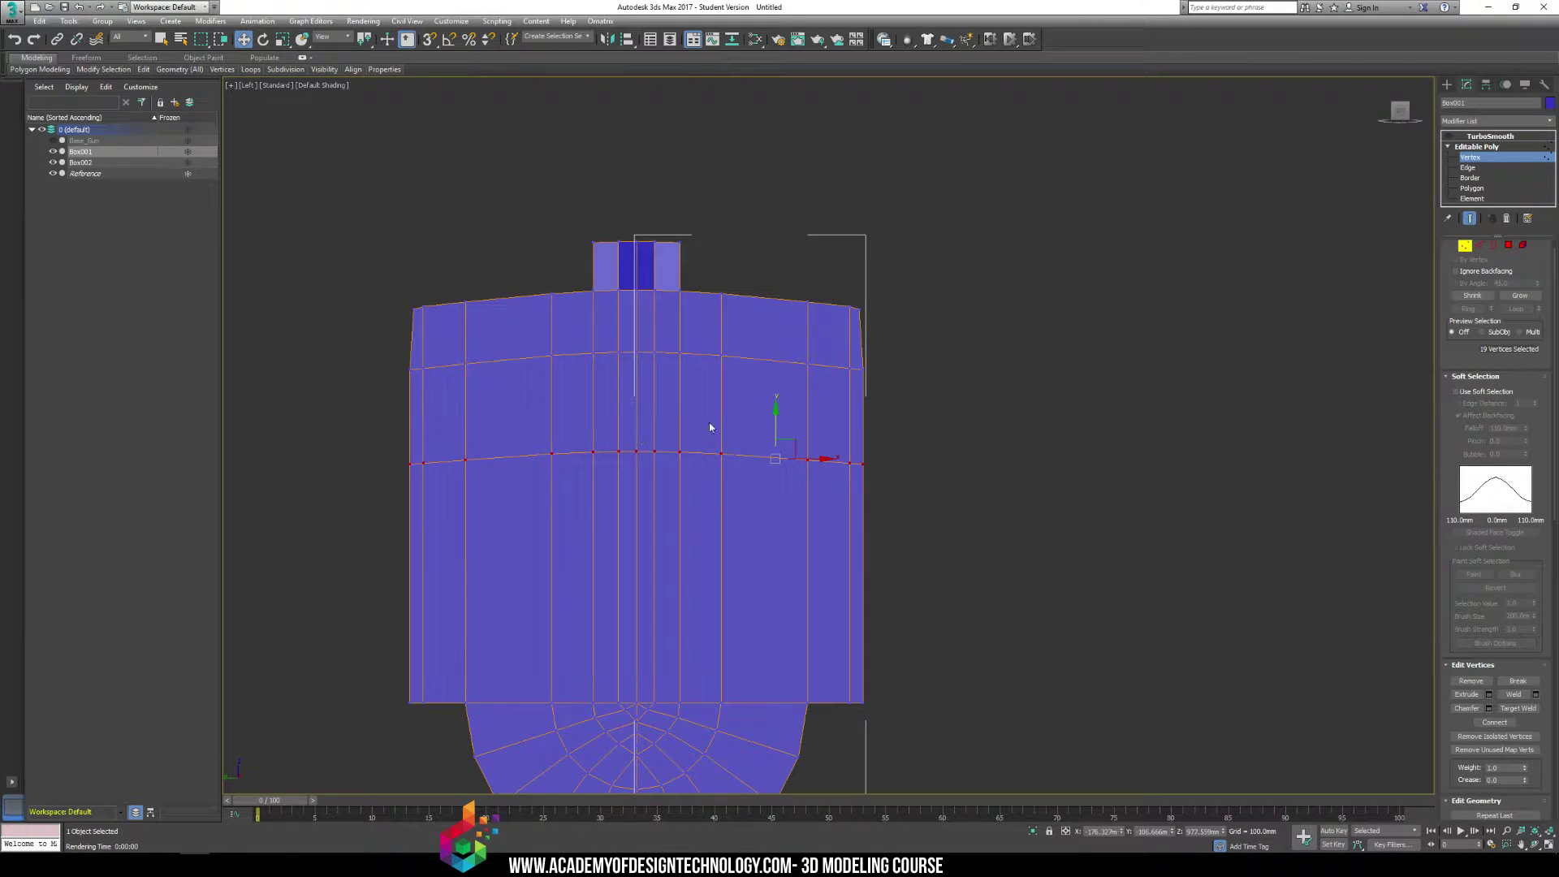
{"action": "left_click_drag", "start_coordinate": [775, 419], "coordinate": [774, 497]}
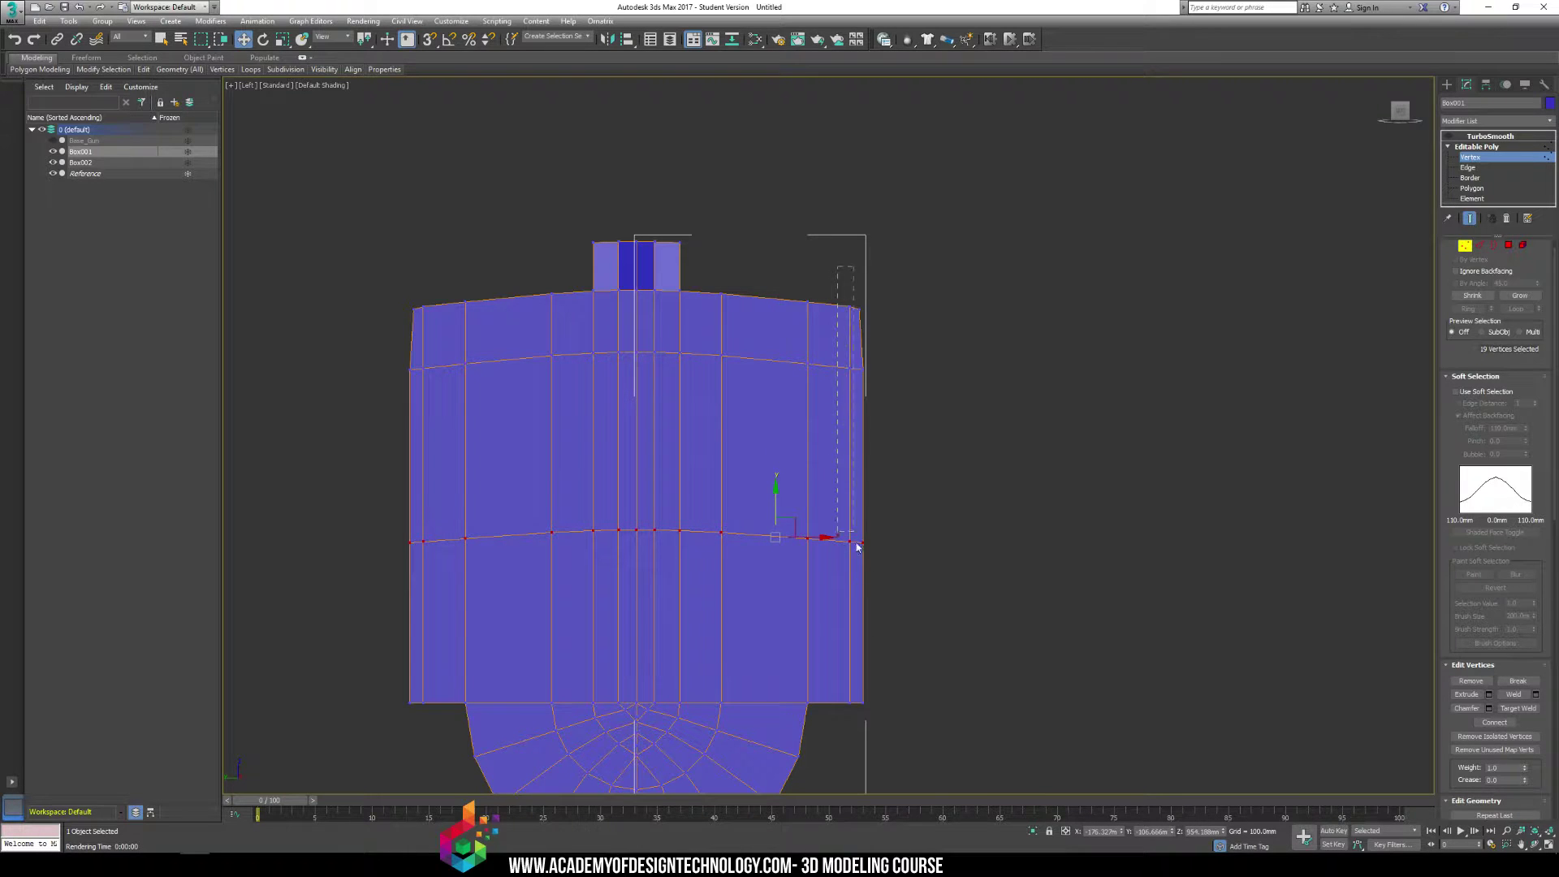
Shift the vertical vertex column beside the slide half's outer side inward and adjust its top vertices to follow the arch
{"action": "left_click_drag", "start_coordinate": [861, 723], "coordinate": [862, 722]}
{"action": "left_click_drag", "start_coordinate": [889, 492], "coordinate": [871, 492]}
{"action": "left_click_drag", "start_coordinate": [848, 334], "coordinate": [848, 332]}
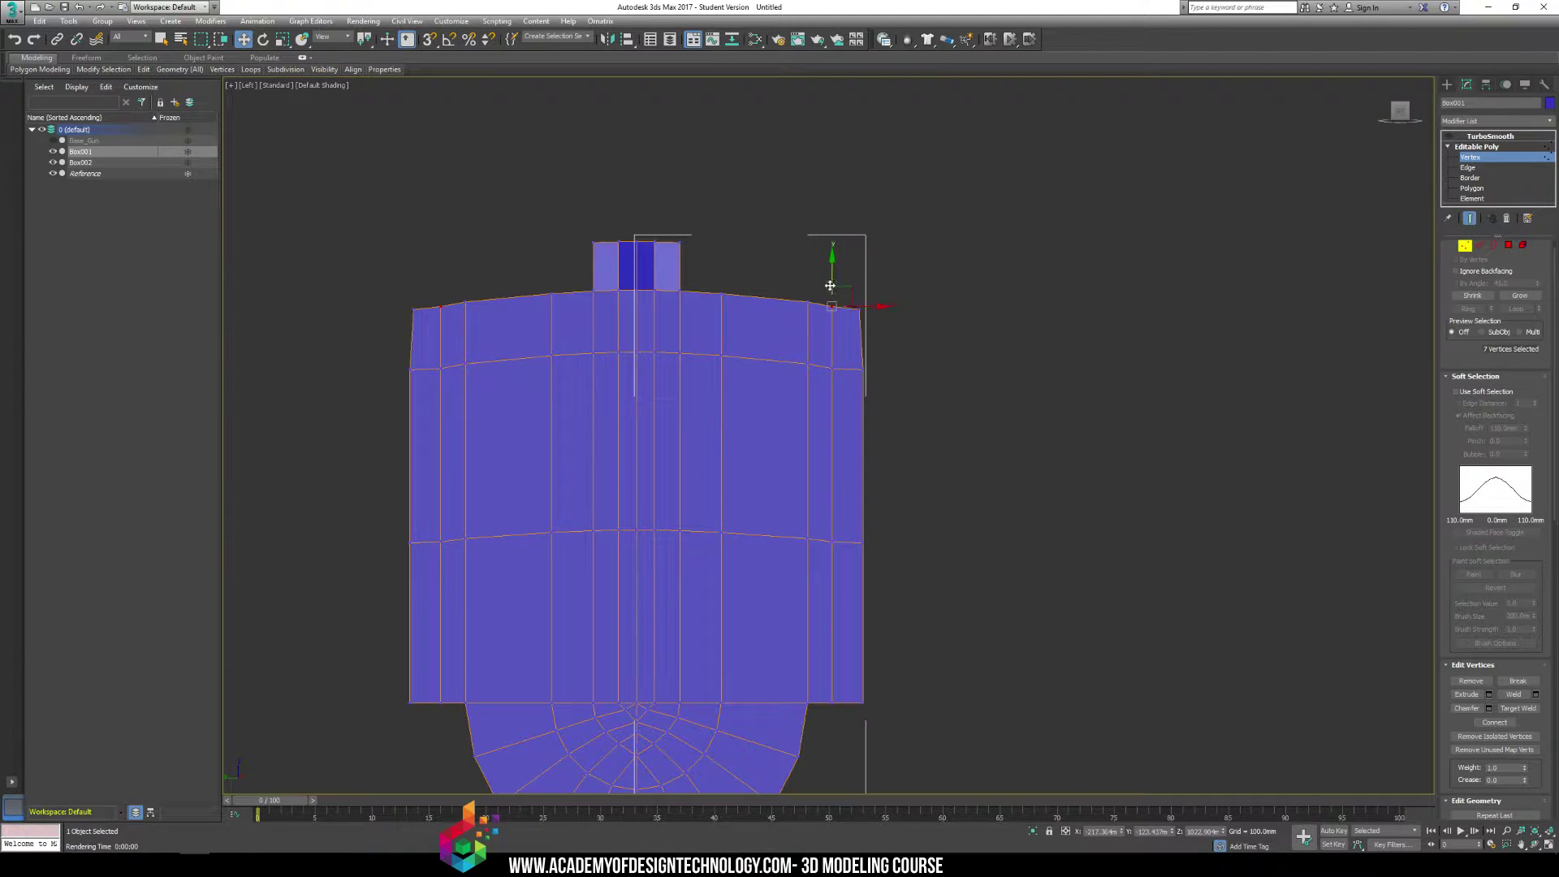
{"action": "scroll", "coordinate": [827, 283], "scroll_direction": "up", "scroll_amount": 5}
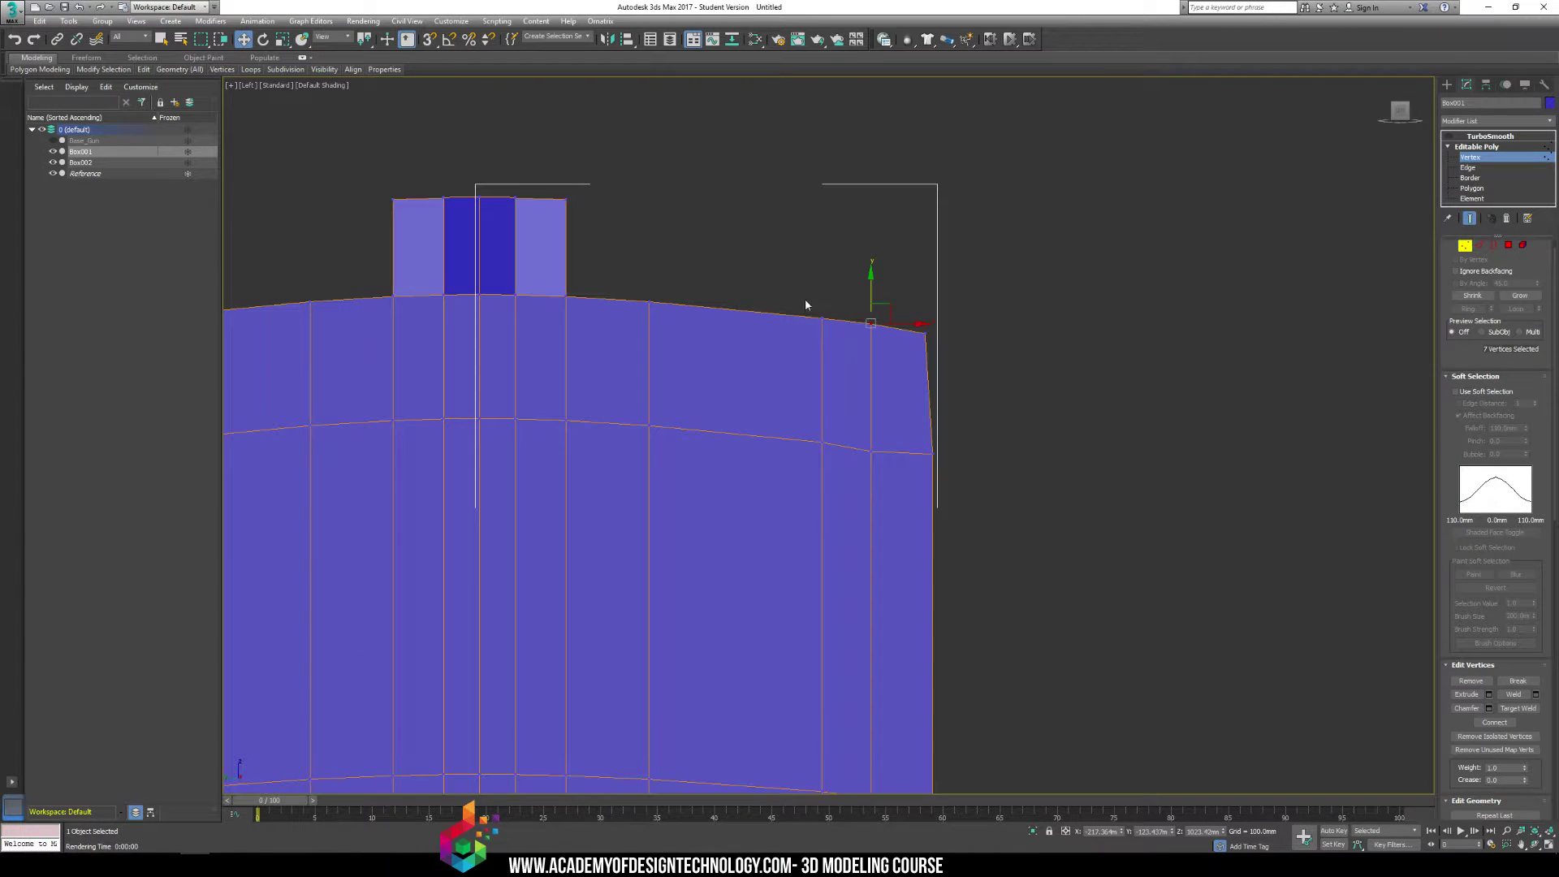
{"action": "left_click_drag", "start_coordinate": [814, 317], "coordinate": [814, 319]}
{"action": "left_click", "coordinate": [1020, 358]}
Test-render the arched slide without TurboSmooth from an angled view, and close the render
{"action": "scroll", "coordinate": [1032, 386], "scroll_direction": "down", "scroll_amount": 5}
{"action": "mouse_move", "coordinate": [1033, 393]}
{"action": "middle_mouse_down", "text": "alt"}
{"action": "mouse_move", "coordinate": [1006, 407]}
{"action": "mouse_move", "coordinate": [1021, 421]}
{"action": "middle_mouse_up", "text": "alt"}
{"action": "key", "text": "shift+q"}
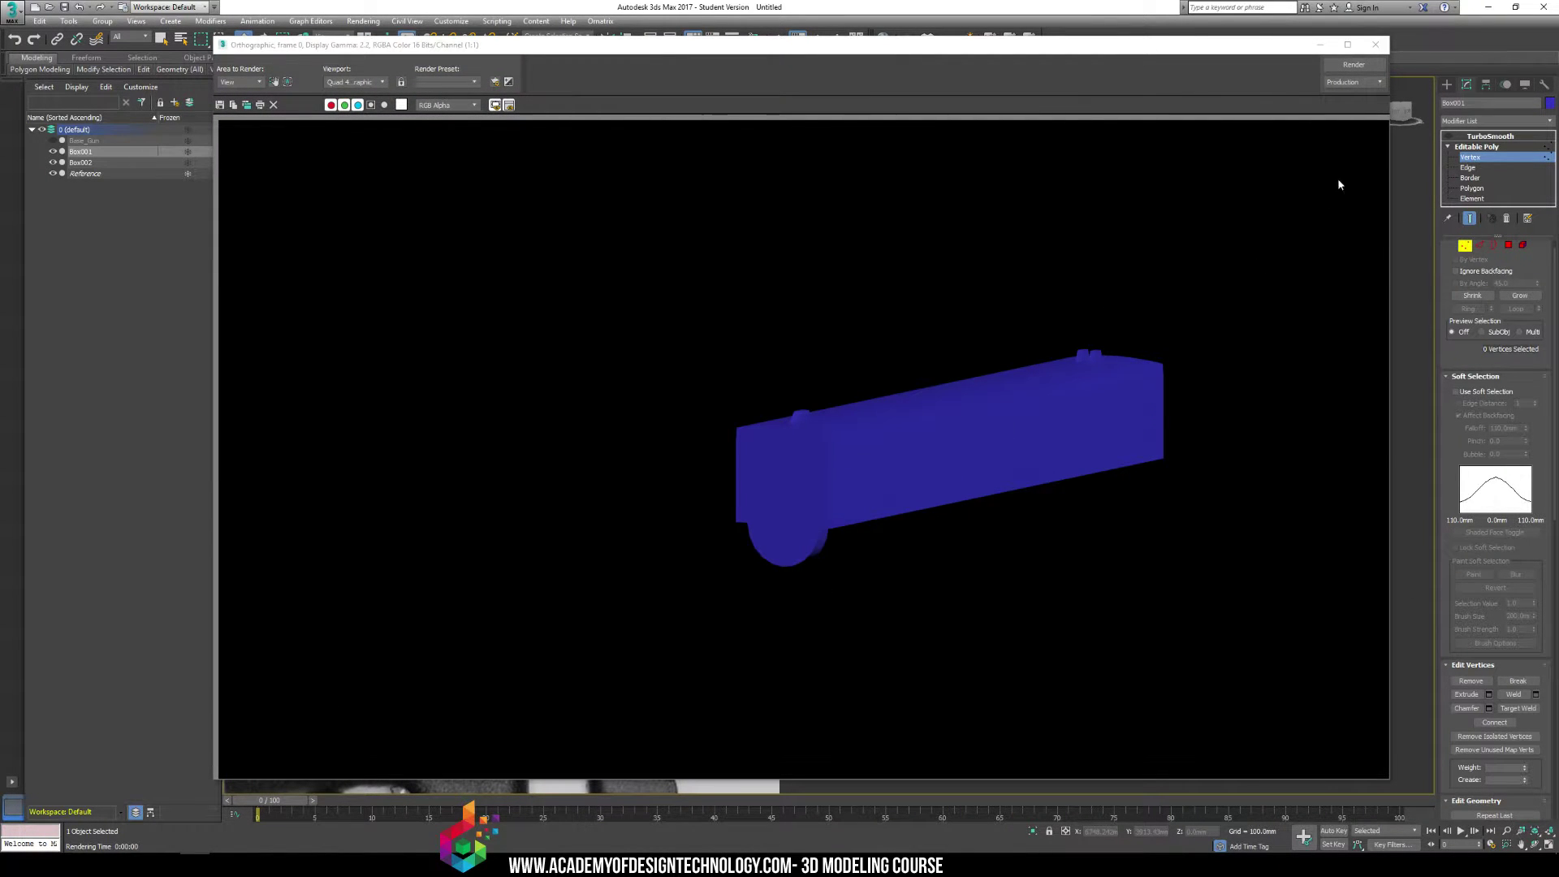
{"action": "left_click", "coordinate": [1375, 49]}
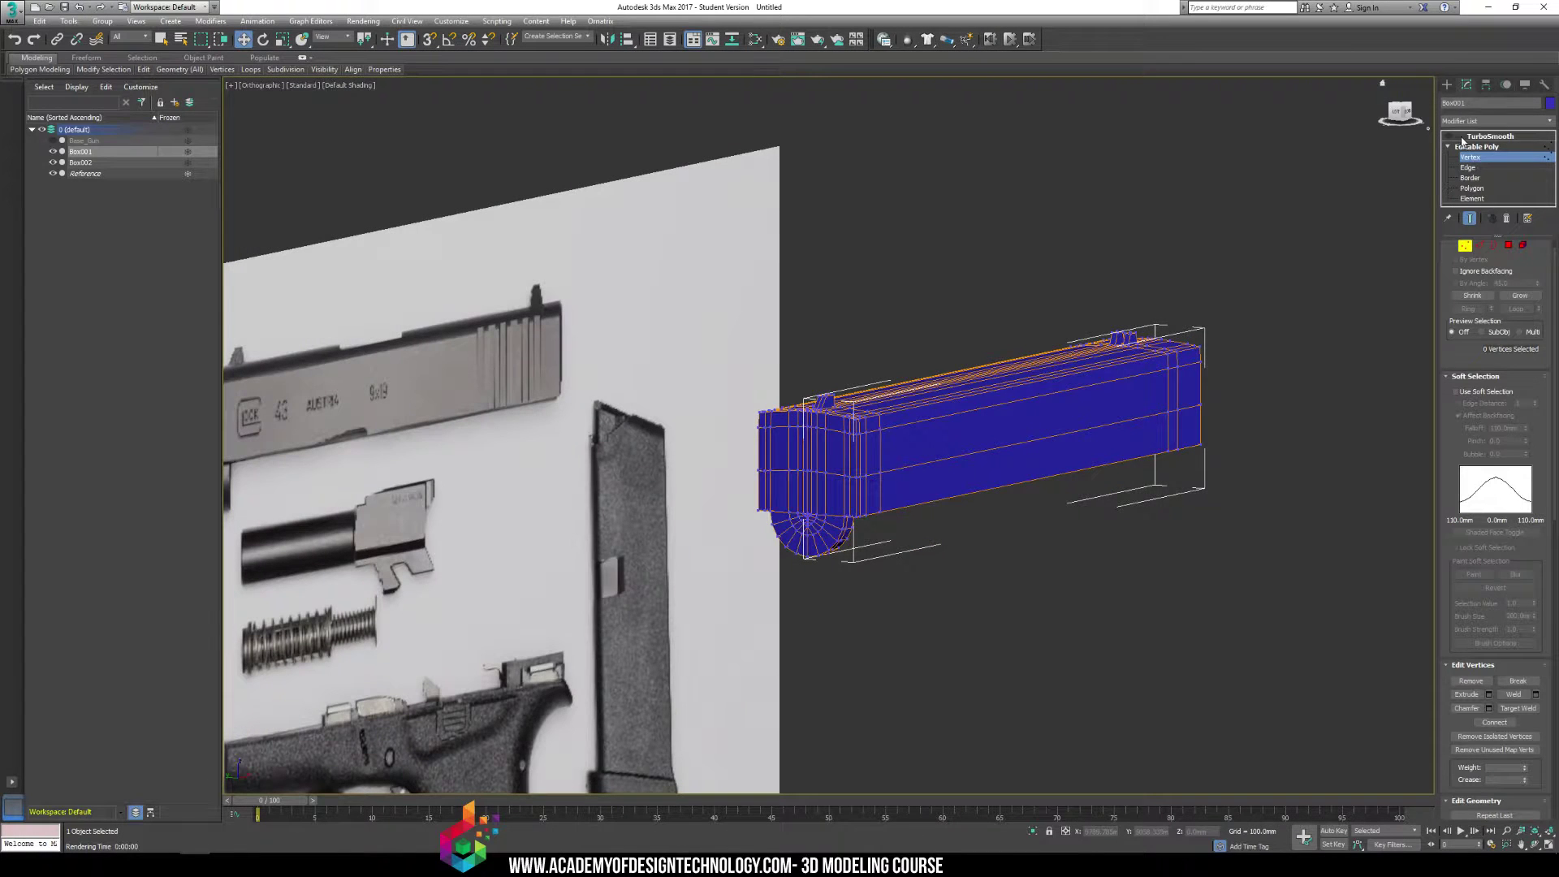
Turn TurboSmooth back on, return to Vertex level, and test-render the smoothed arched slide
{"action": "left_click", "coordinate": [1457, 137]}
{"action": "left_click", "coordinate": [1221, 273]}
{"action": "left_click", "coordinate": [1151, 404]}
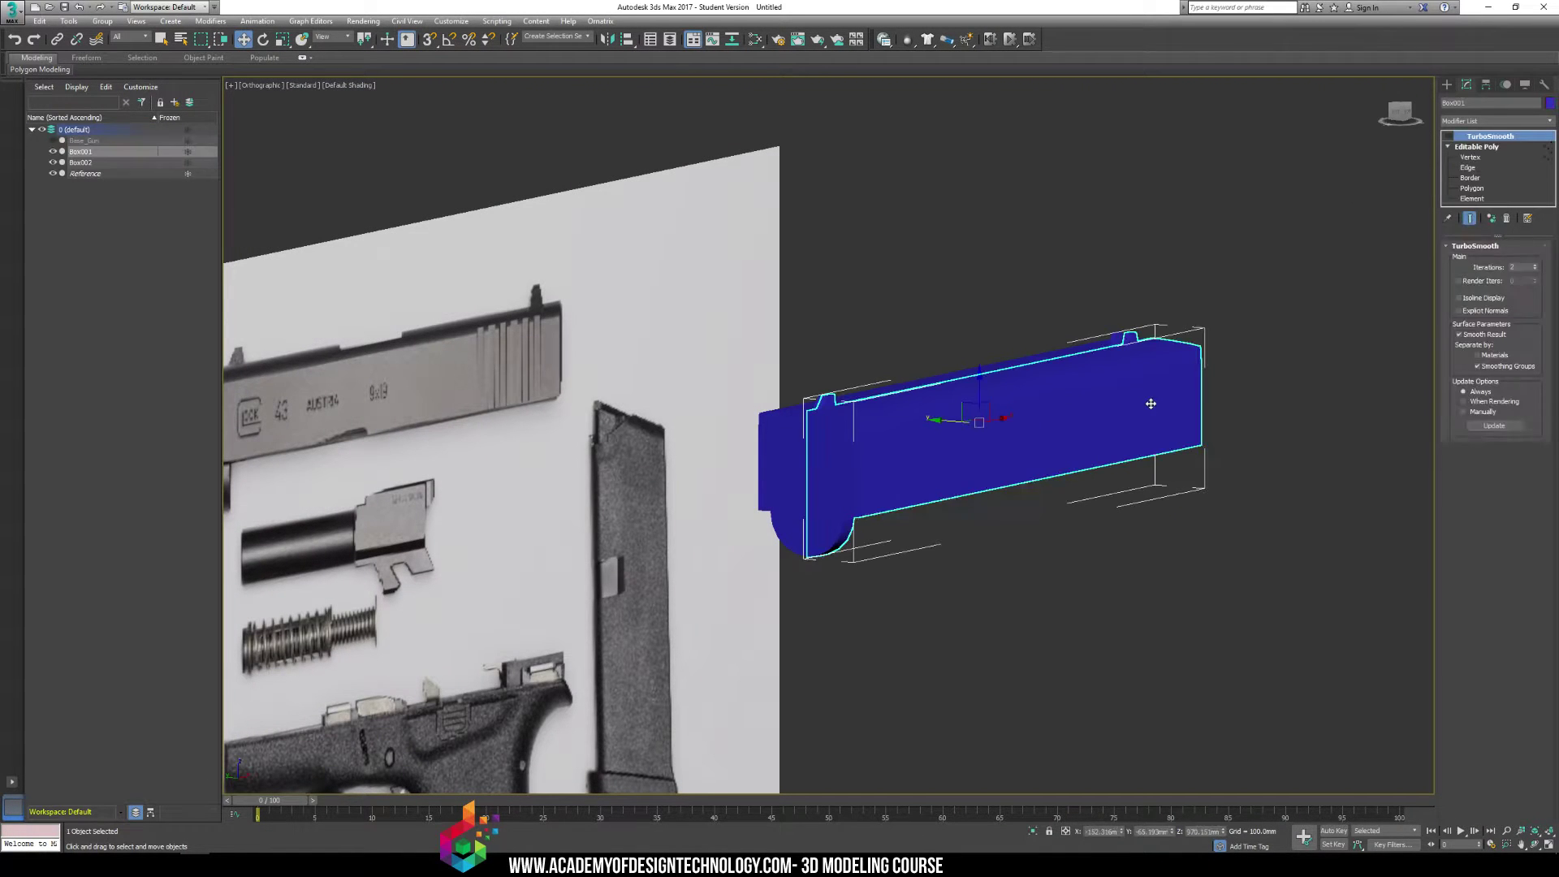
{"action": "left_click", "coordinate": [1470, 157]}
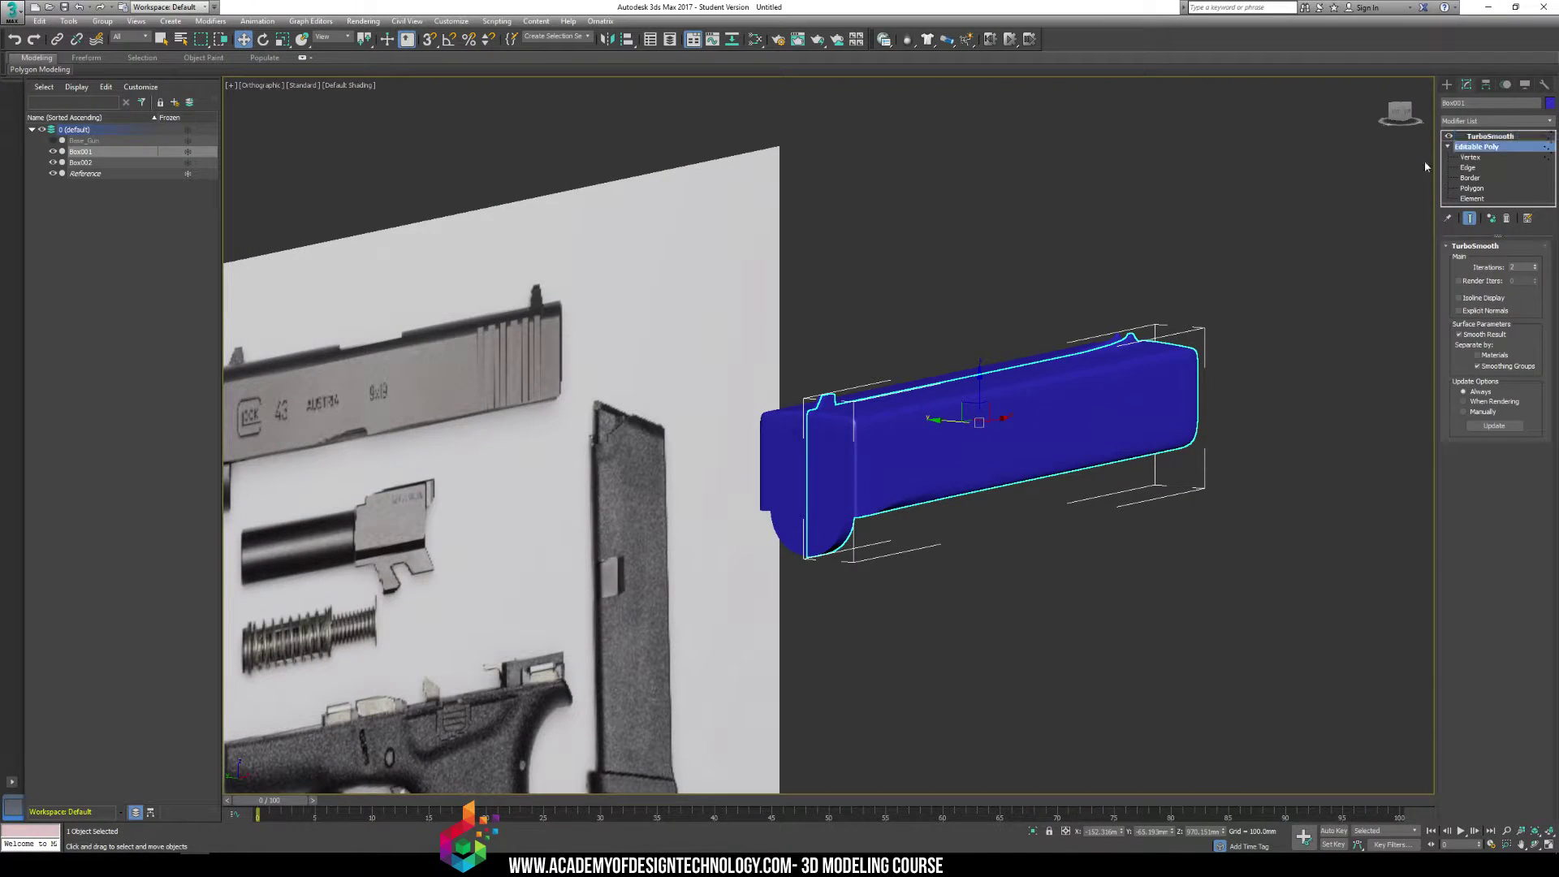
{"action": "key", "text": "shift+q"}
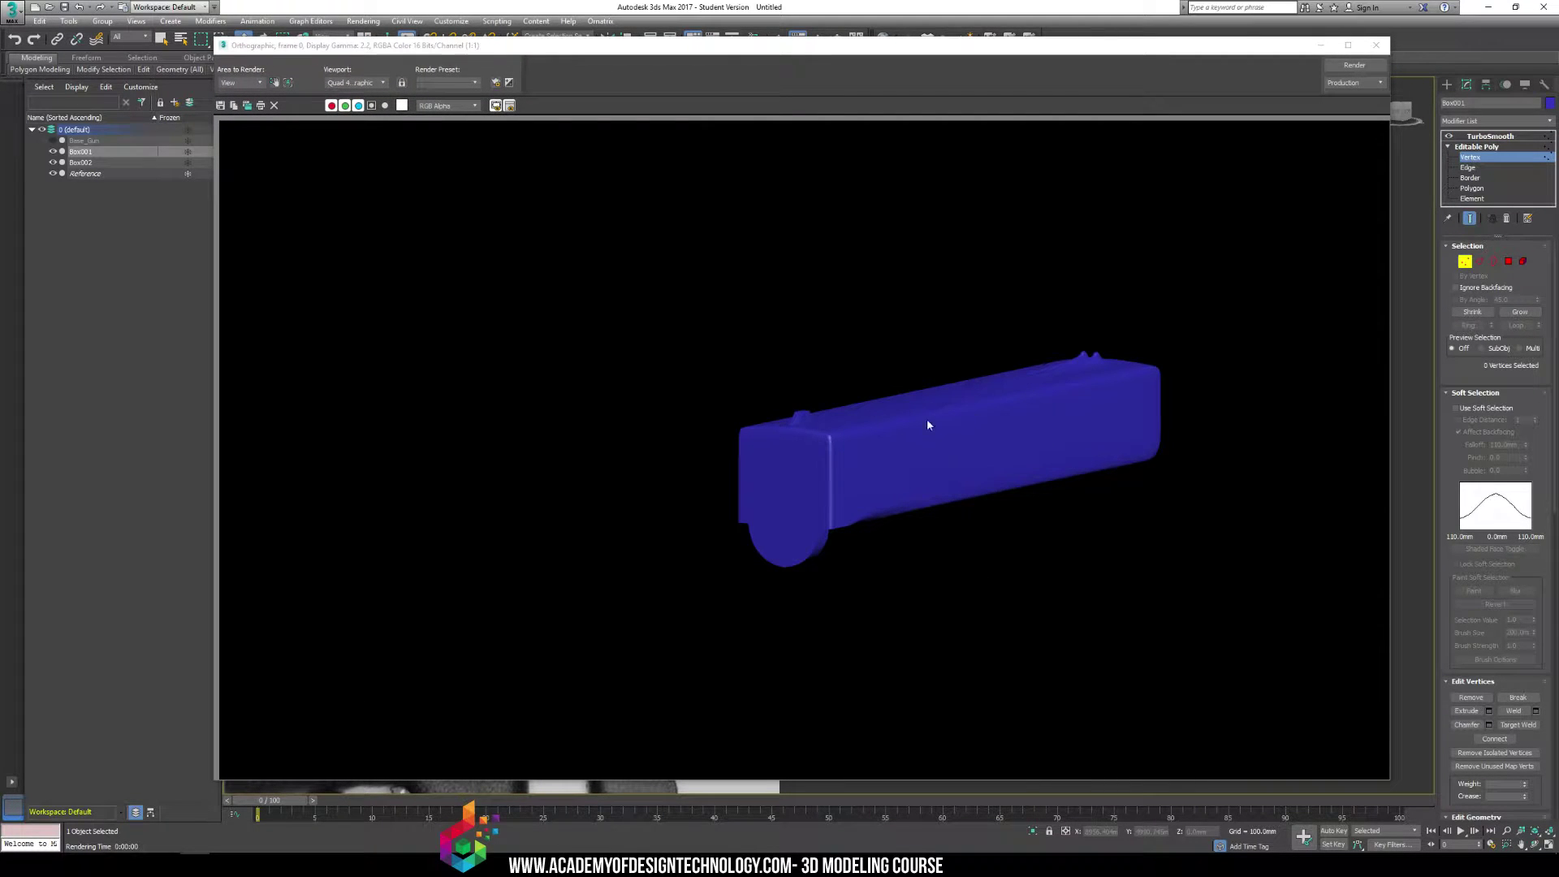
Close the render, switch to Polygon level, and separate the smoothing of the slide's bottom polygons from its sides
{"action": "left_click", "coordinate": [1376, 44]}
{"action": "scroll", "coordinate": [918, 459], "scroll_direction": "up", "scroll_amount": 6}
{"action": "middle_click_drag", "start_coordinate": [883, 497], "coordinate": [1354, 295], "text": "alt"}
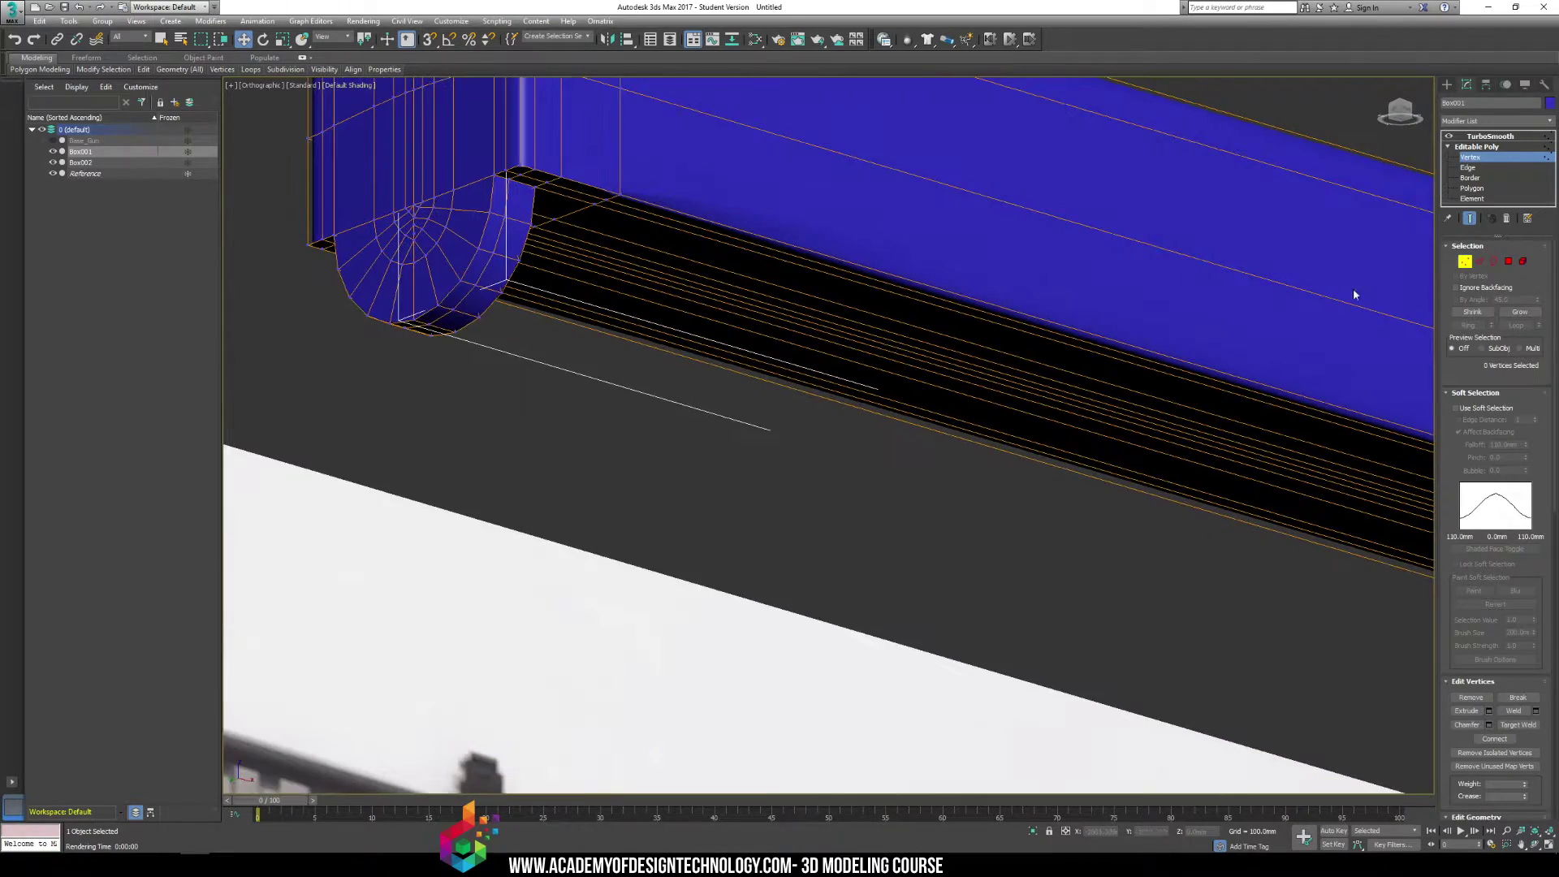
{"action": "left_click", "coordinate": [1464, 181]}
{"action": "left_click", "coordinate": [1466, 188]}
{"action": "middle_click_drag", "start_coordinate": [1054, 309], "coordinate": [671, 399], "text": "alt"}
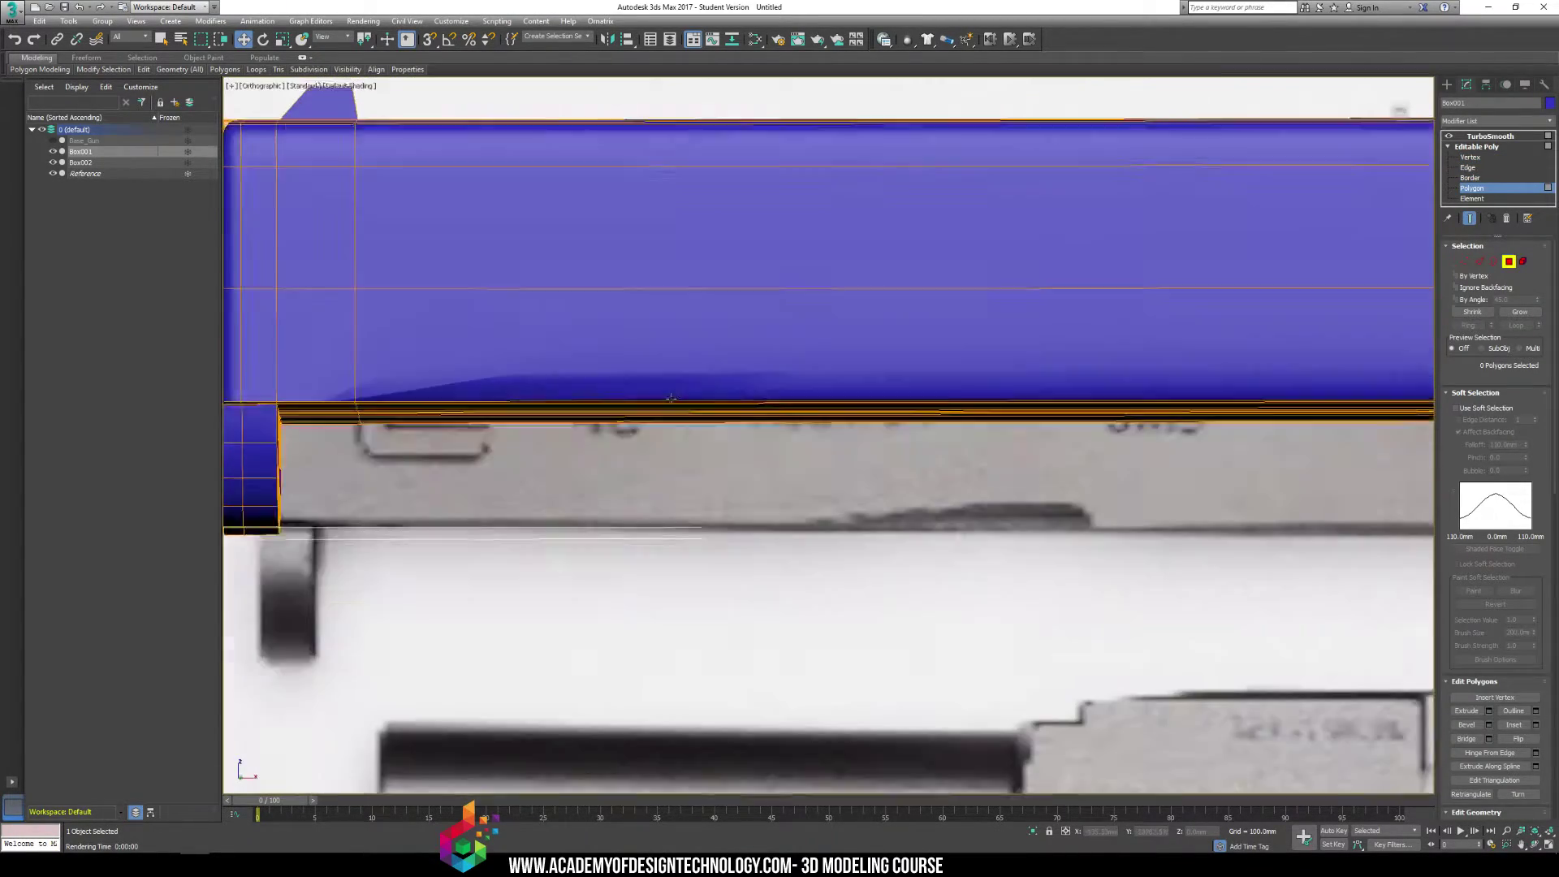
{"action": "scroll", "coordinate": [376, 417], "scroll_direction": "down", "scroll_amount": 5}
{"action": "left_click_drag", "start_coordinate": [325, 452], "coordinate": [1304, 360]}
{"action": "left_click_drag", "start_coordinate": [297, 412], "coordinate": [298, 412], "text": "alt"}
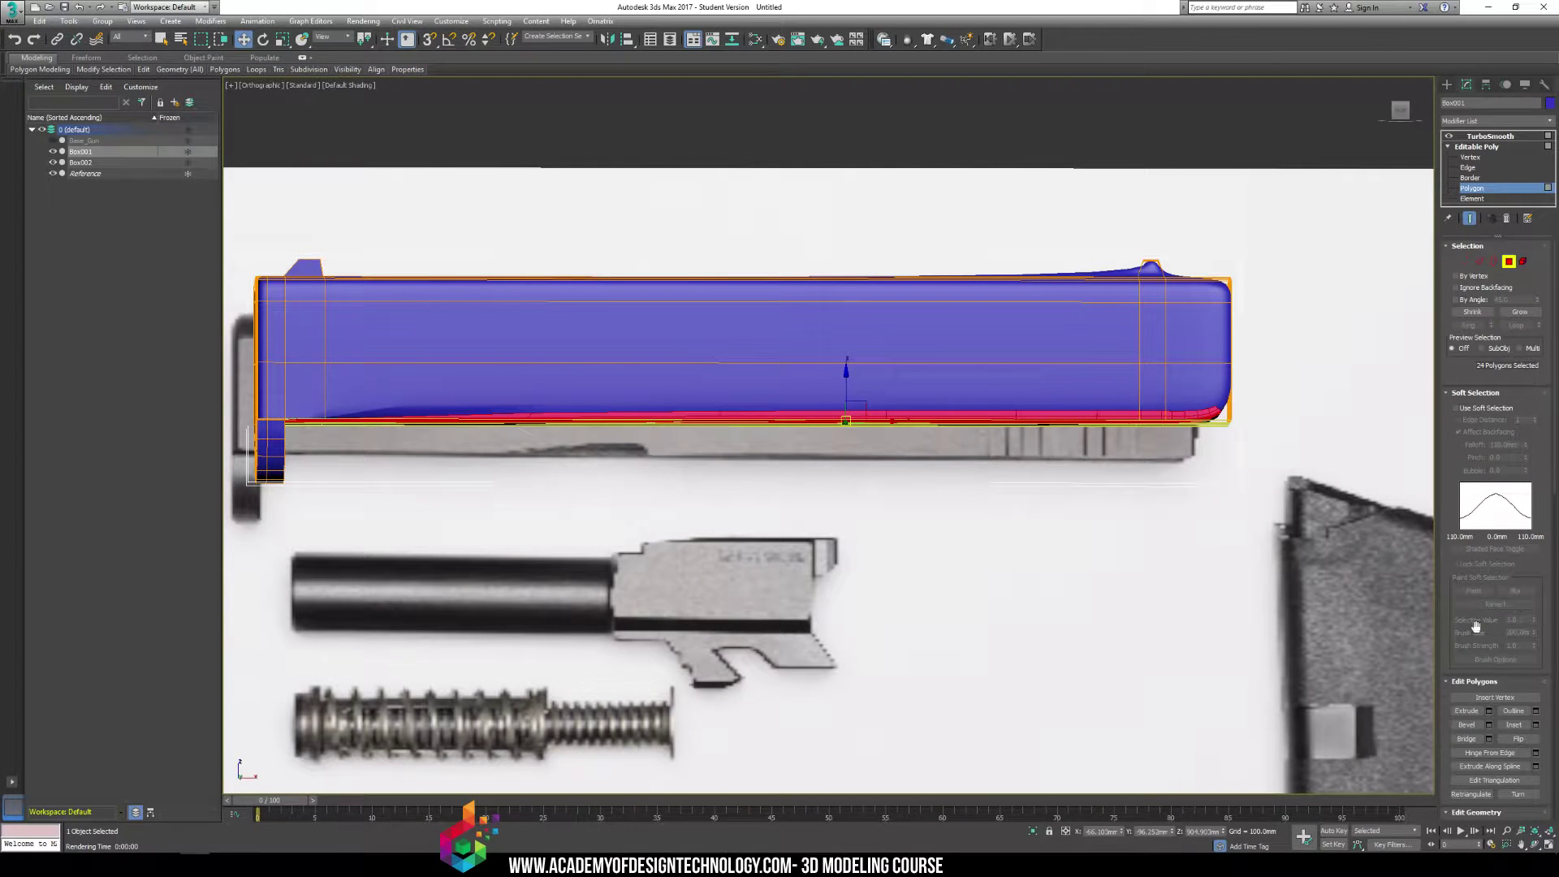
{"action": "scroll", "coordinate": [1461, 585], "scroll_direction": "down", "scroll_amount": 5}
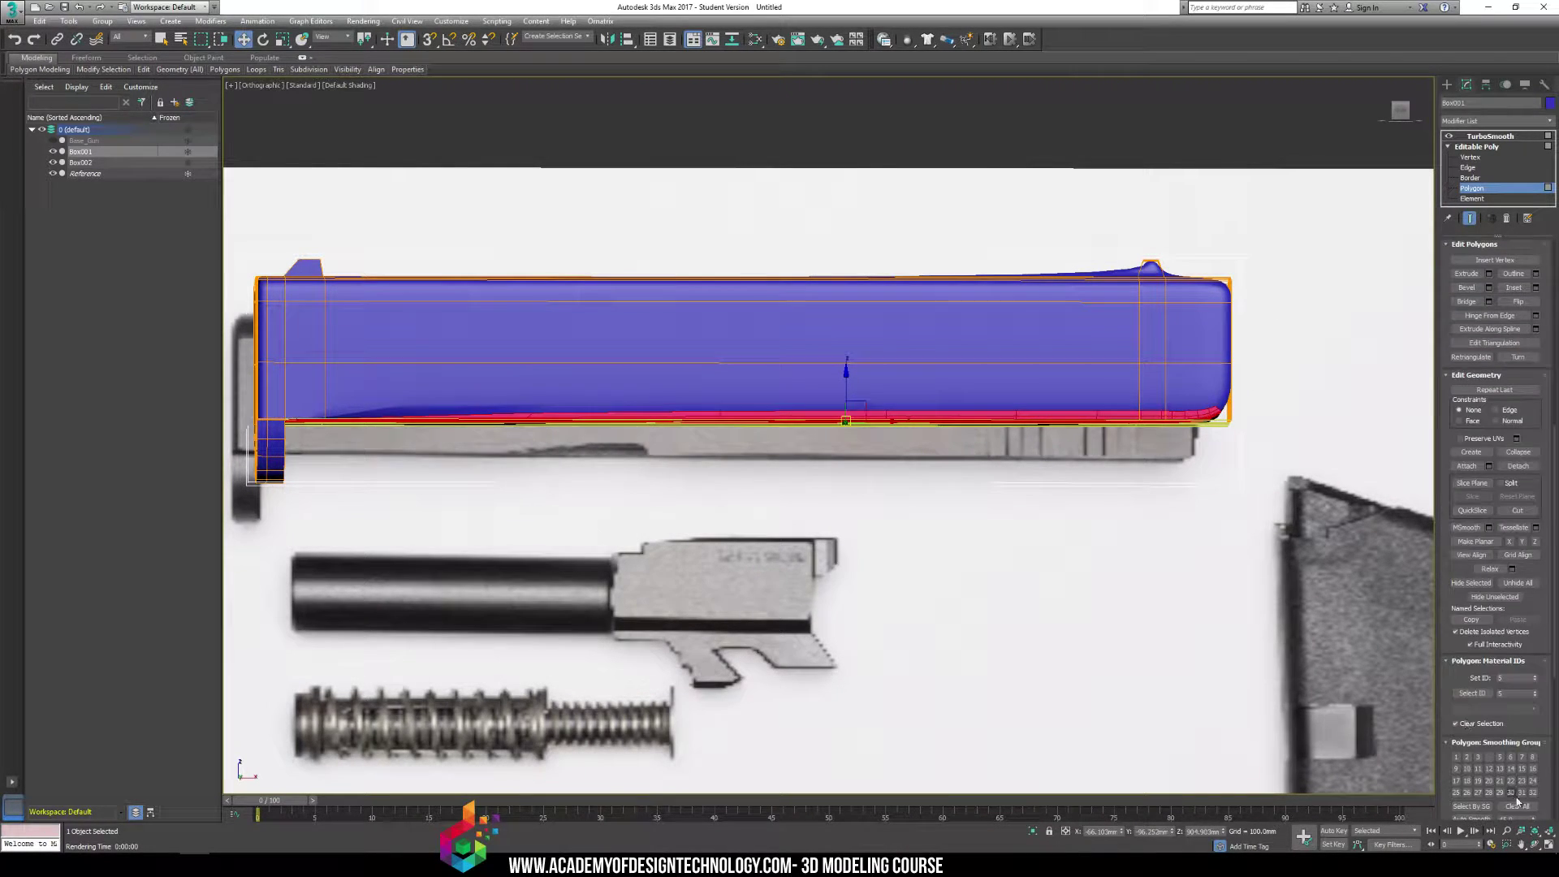
{"action": "left_click", "coordinate": [977, 604]}
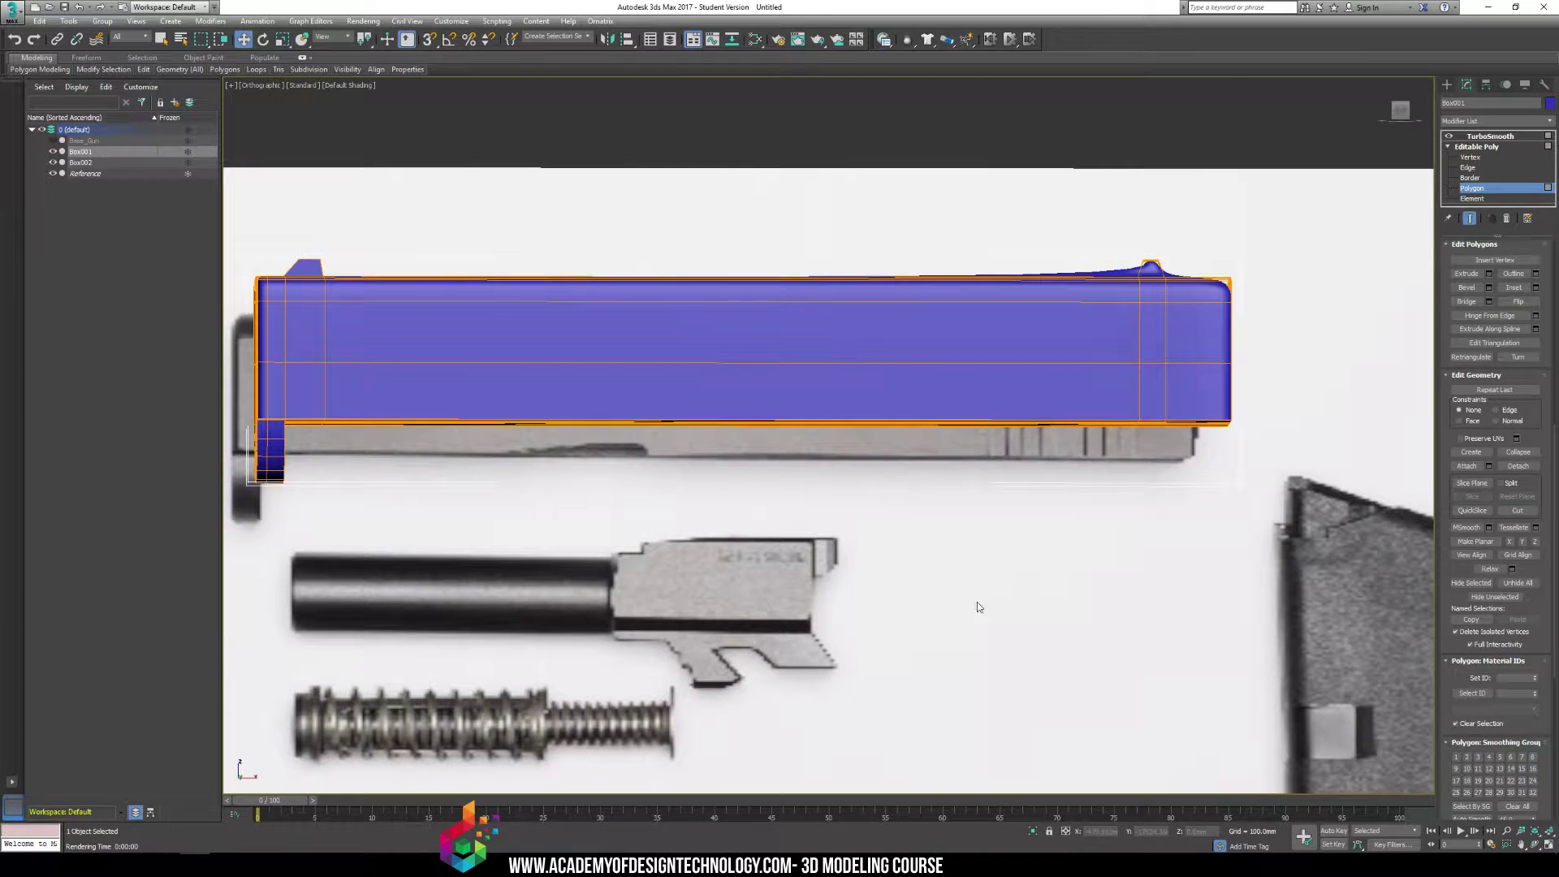
Test-render the slide from an angled orthographic view and again in a perspective view, closing each render
{"action": "mouse_move", "coordinate": [976, 605]}
{"action": "middle_mouse_down", "text": "alt"}
{"action": "mouse_move", "coordinate": [950, 601]}
{"action": "mouse_move", "coordinate": [975, 585]}
{"action": "mouse_move", "coordinate": [966, 596]}
{"action": "middle_mouse_up", "text": "alt"}
{"action": "key", "text": "shift+q"}
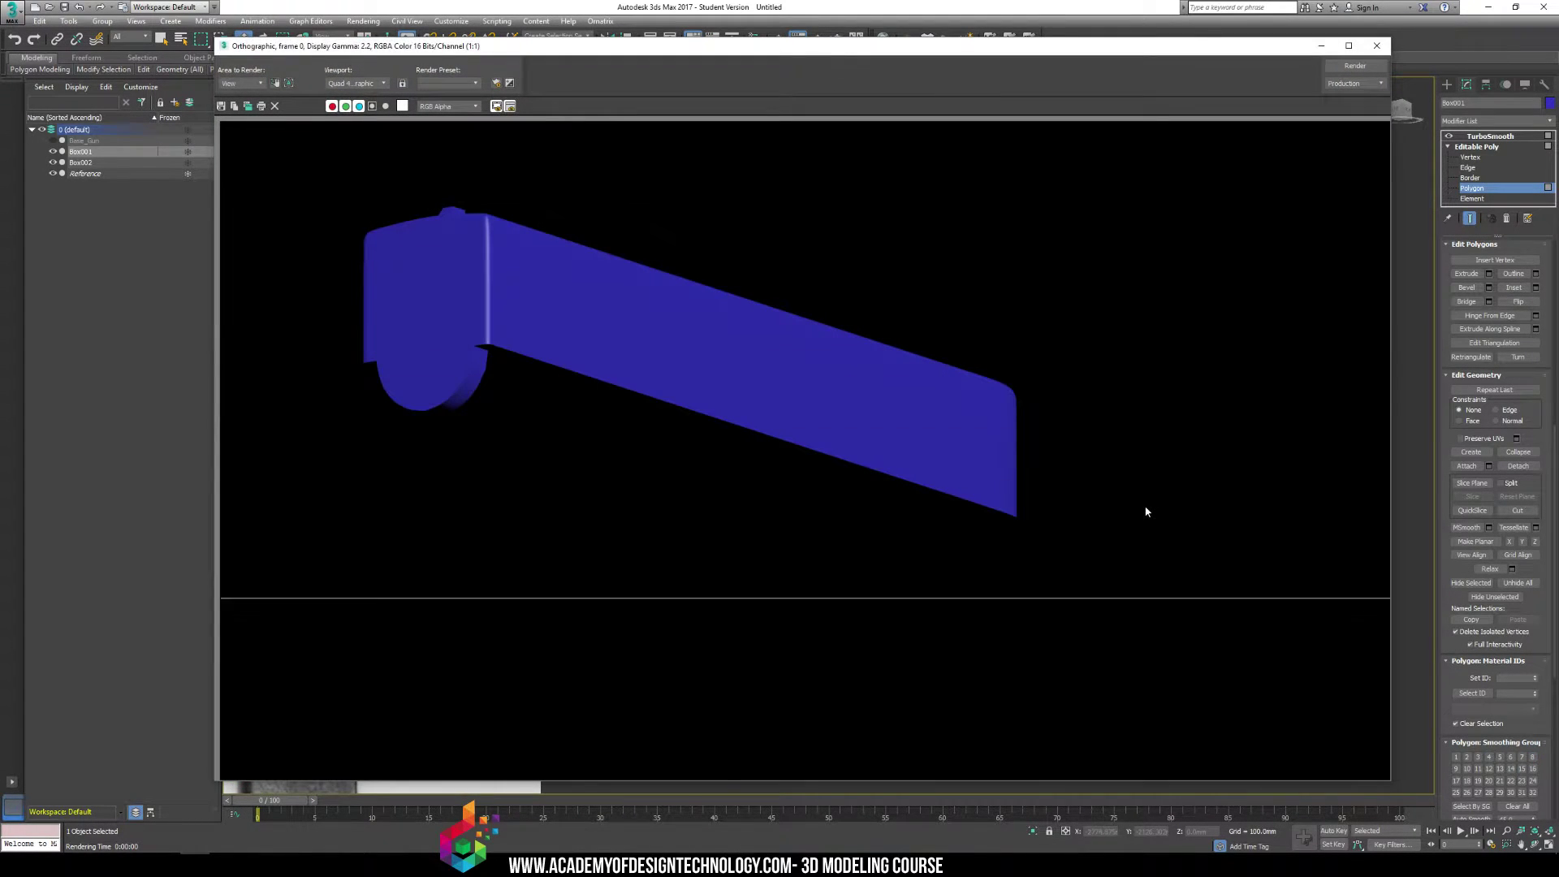
{"action": "left_click", "coordinate": [1376, 46]}
{"action": "scroll", "coordinate": [970, 300], "scroll_direction": "up", "scroll_amount": 5}
{"action": "middle_click_drag", "start_coordinate": [959, 335], "coordinate": [705, 256], "text": "alt"}
{"action": "key", "text": "p"}
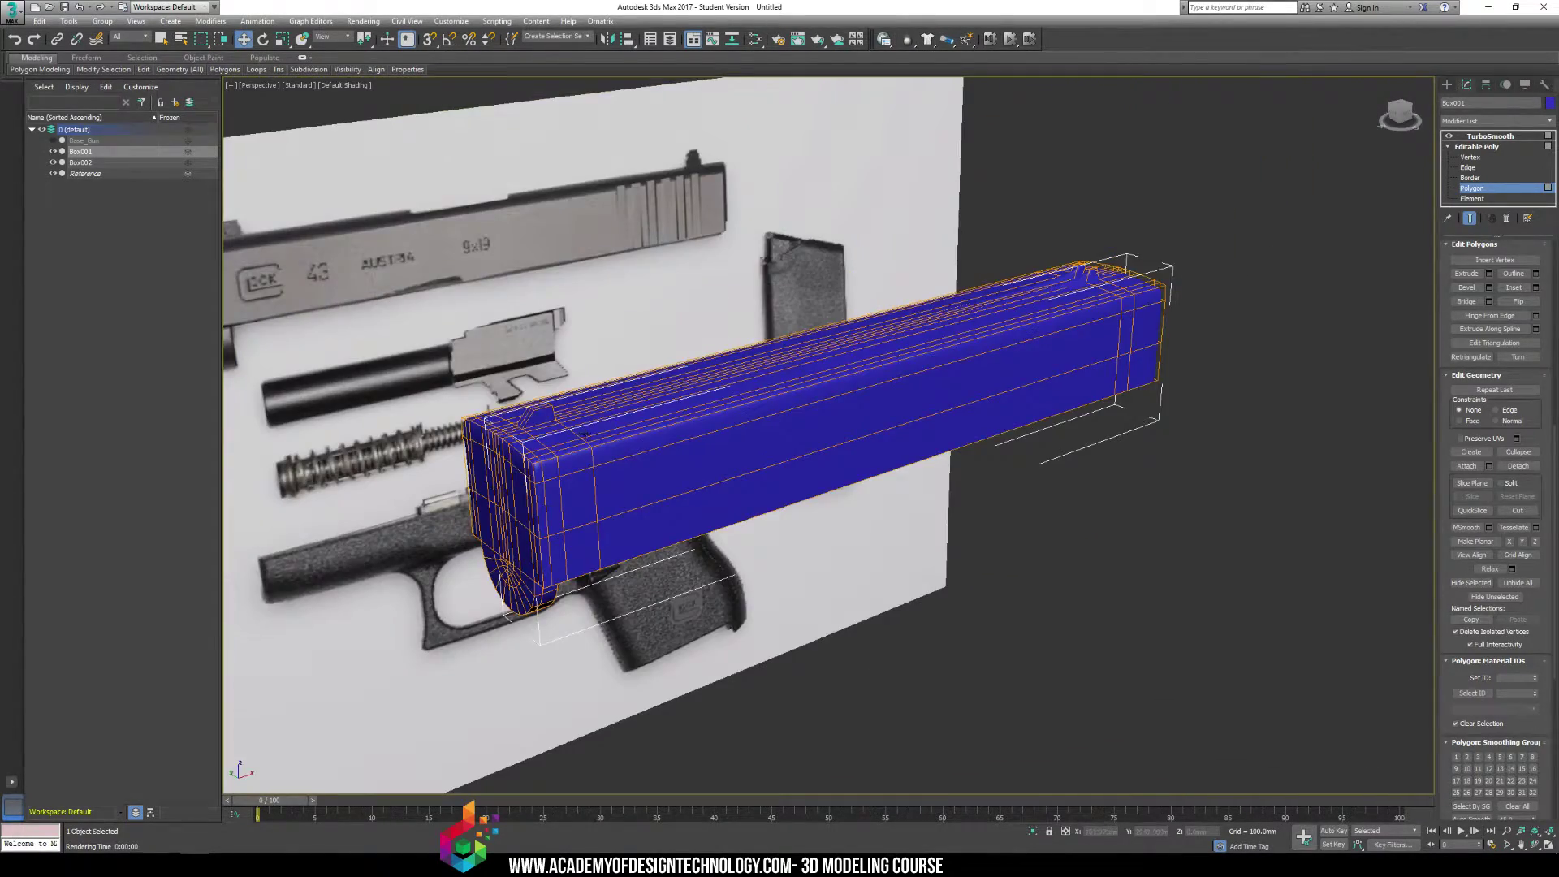
{"action": "middle_click_drag", "start_coordinate": [605, 471], "coordinate": [729, 435], "text": "alt"}
{"action": "key", "text": "shift+q"}
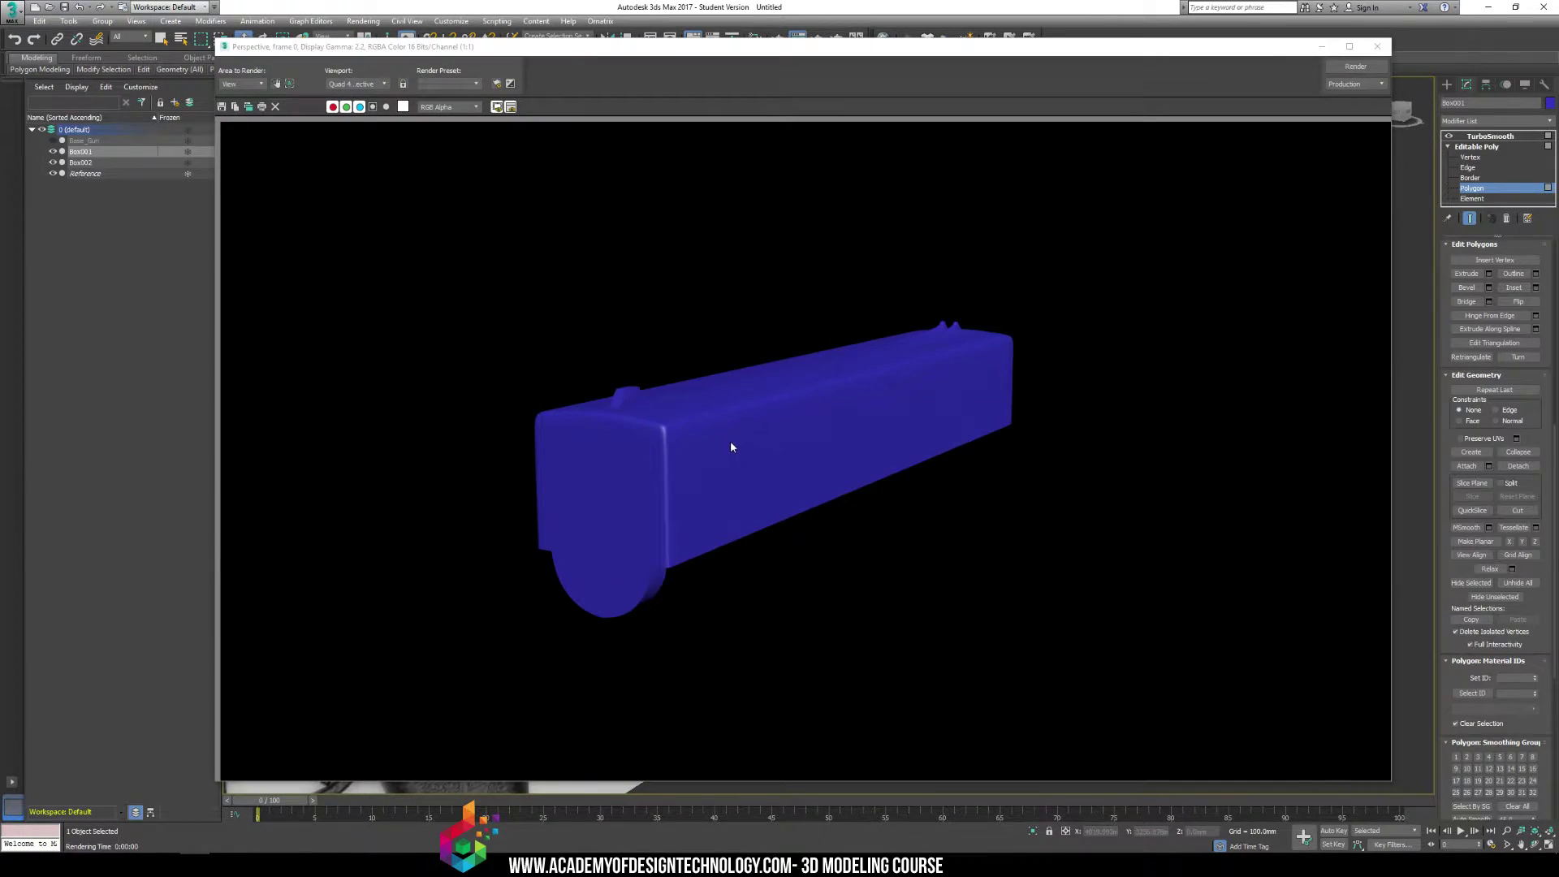
{"action": "left_click", "coordinate": [1377, 46]}
Assign the rear sight's polygons to smoothing group 8, test-render the sight close up, and close the render
{"action": "middle_click_drag", "start_coordinate": [1235, 280], "coordinate": [729, 369], "text": "alt"}
{"action": "scroll", "coordinate": [780, 427], "scroll_direction": "up", "scroll_amount": 5}
{"action": "middle_click_drag", "start_coordinate": [780, 433], "coordinate": [806, 479], "text": "alt"}
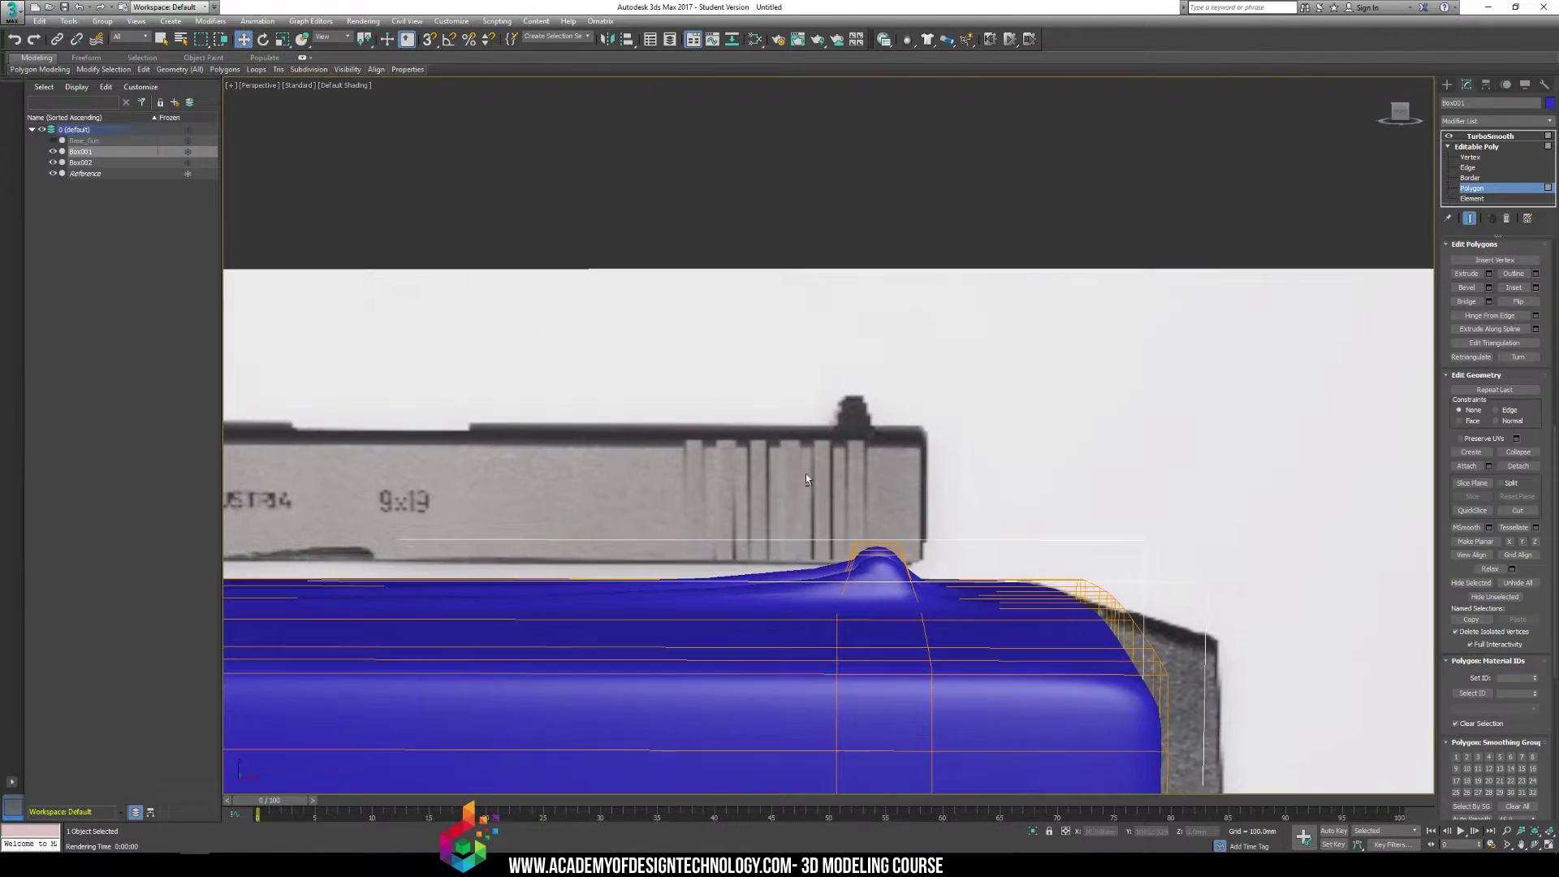
{"action": "left_click_drag", "start_coordinate": [945, 574], "coordinate": [945, 575]}
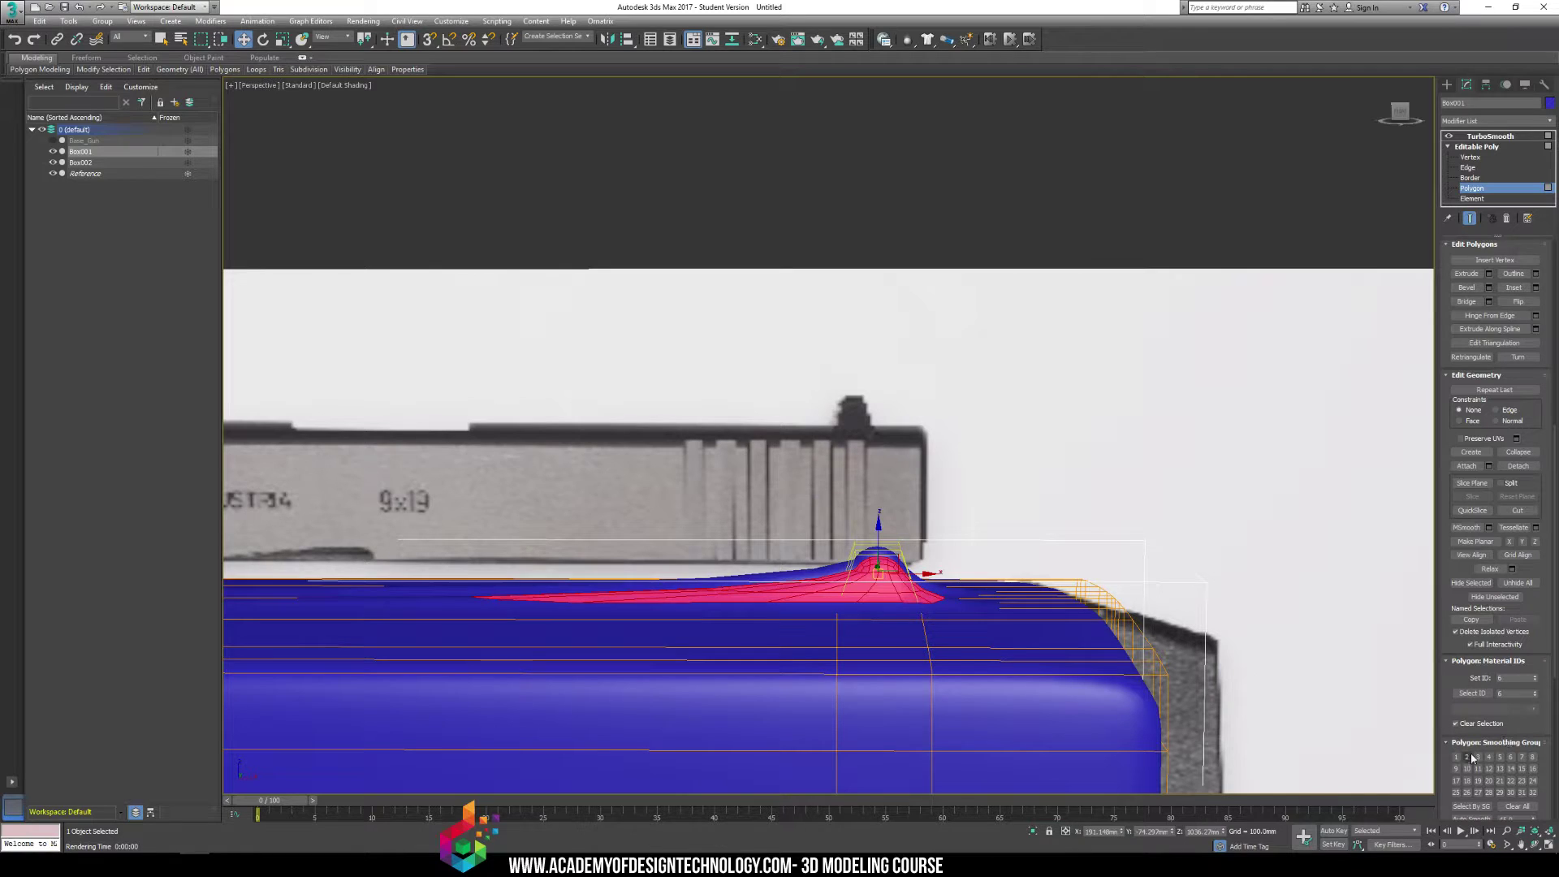
{"action": "left_click", "coordinate": [1535, 761]}
{"action": "middle_click_drag", "start_coordinate": [852, 471], "coordinate": [935, 514], "text": "alt"}
{"action": "key", "text": "shift+q"}
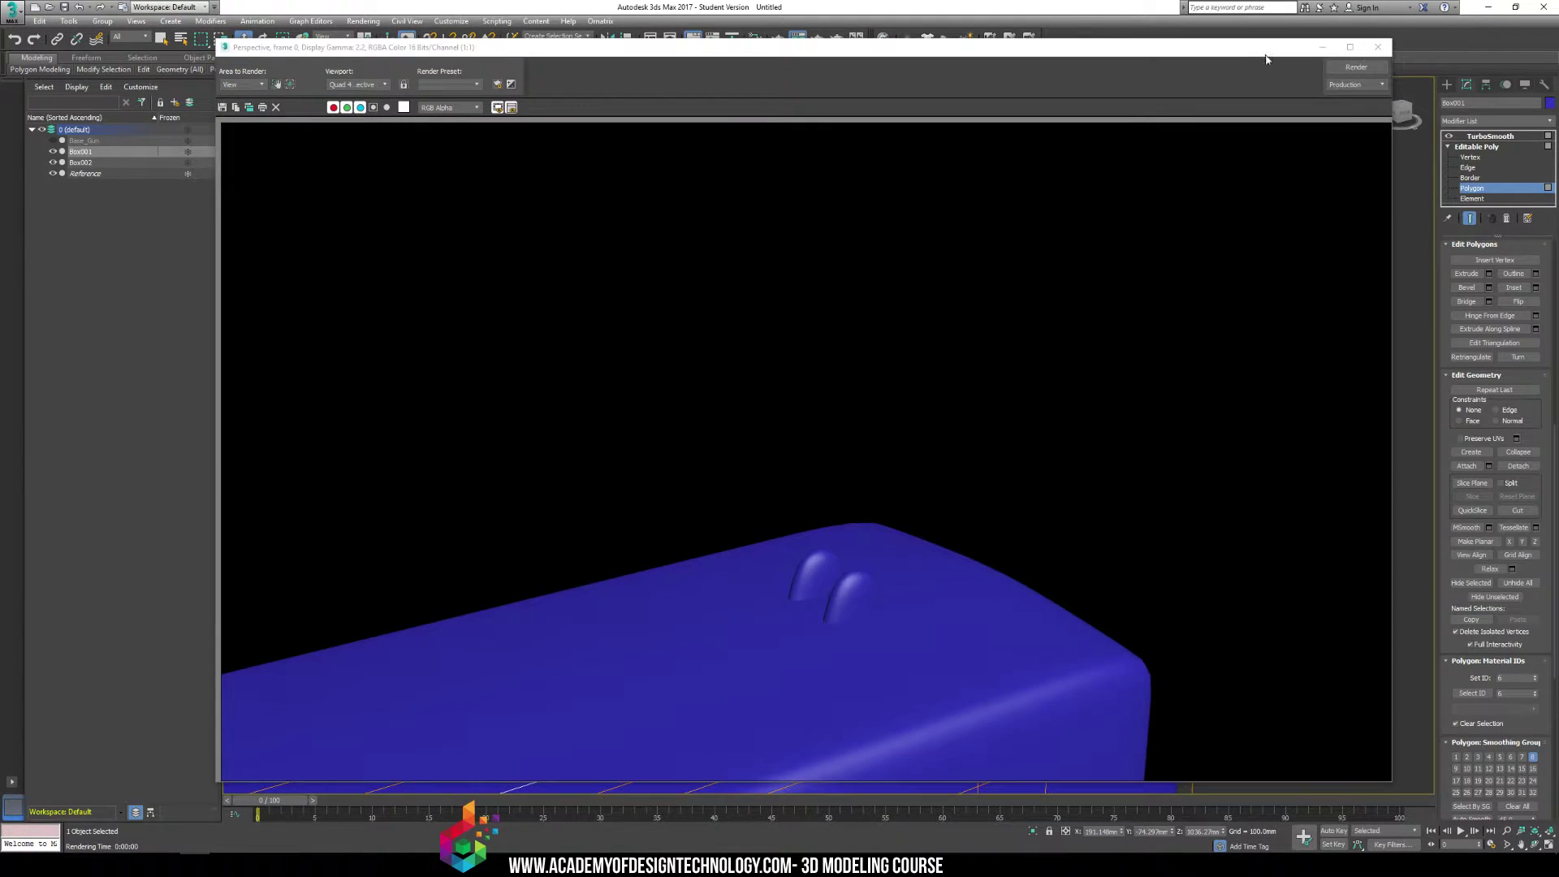
{"action": "left_click", "coordinate": [1378, 46]}
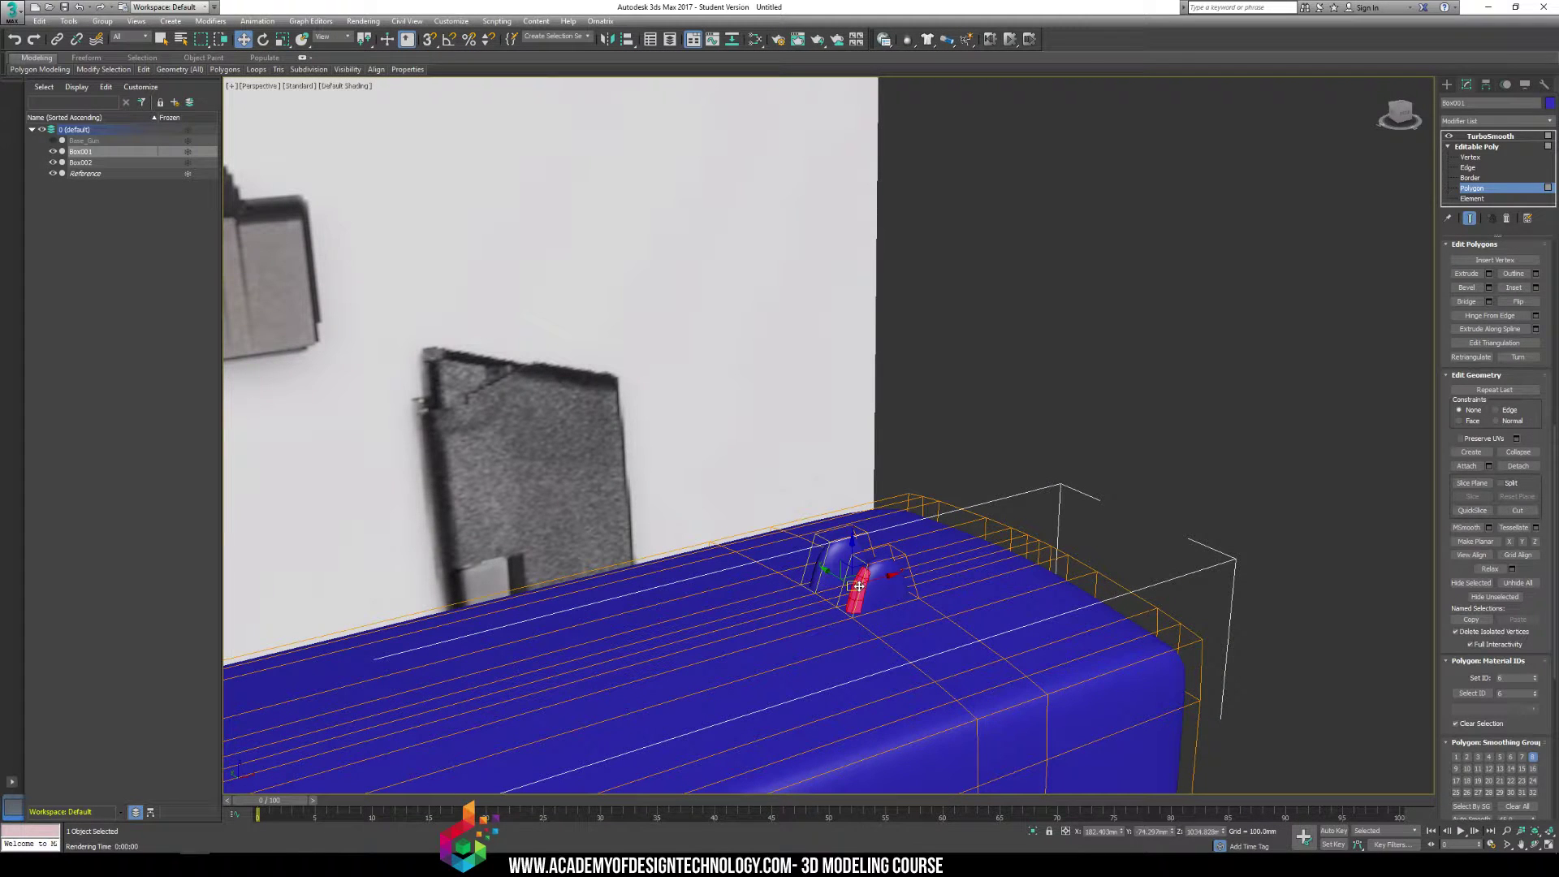
Move the rear sight's front-facing polygons from smoothing group 8 to group 7, and check them with a test render
{"action": "left_click", "coordinate": [1532, 760]}
{"action": "left_click", "coordinate": [1522, 760]}
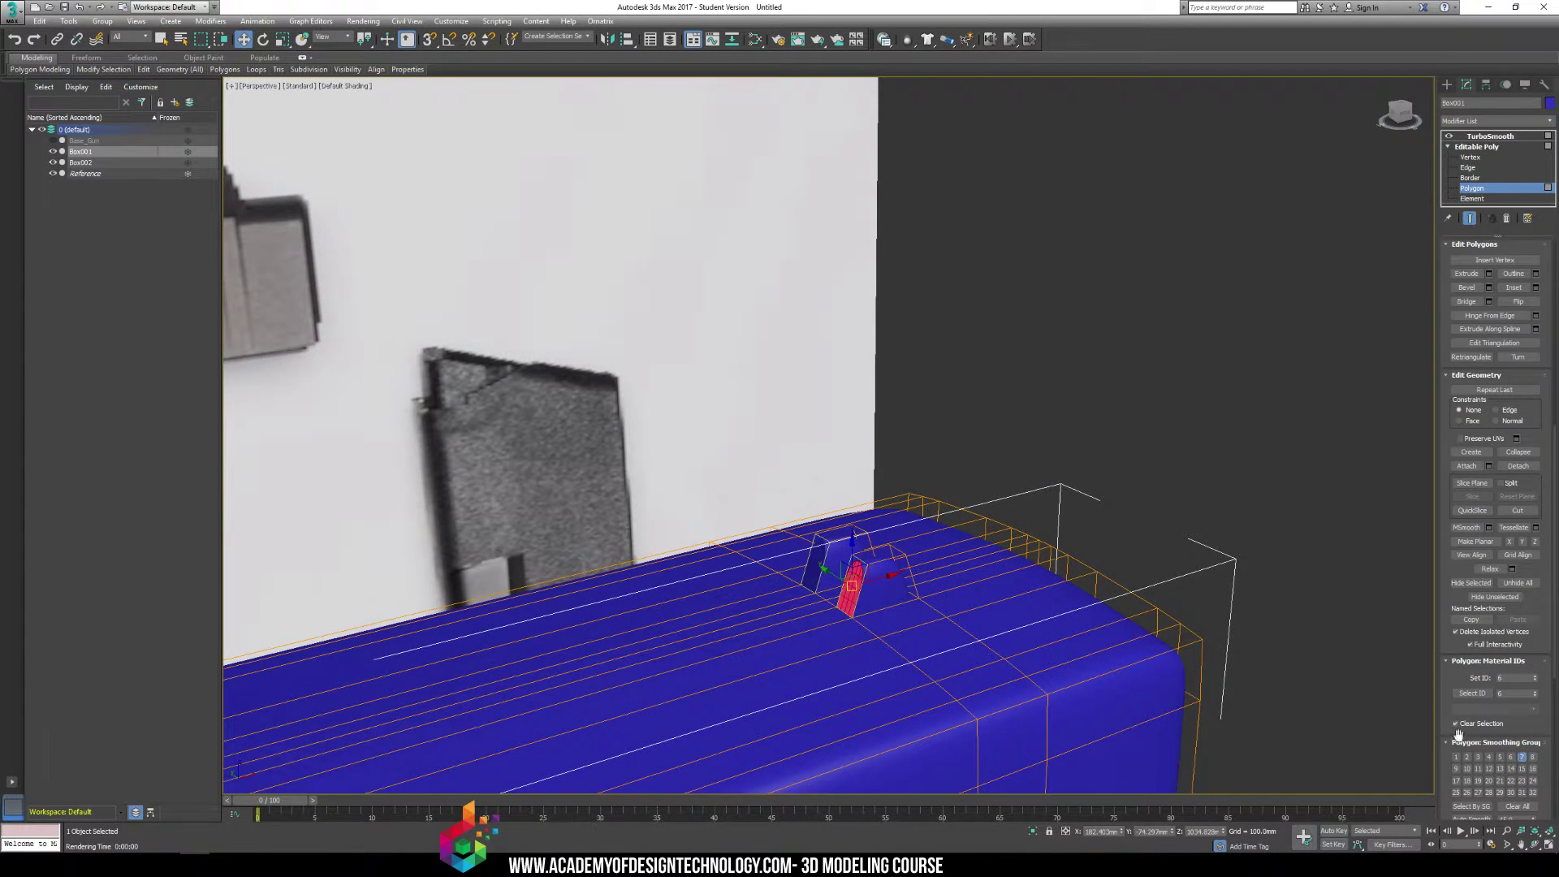
{"action": "left_click", "coordinate": [1103, 421]}
{"action": "key", "text": "shift+q"}
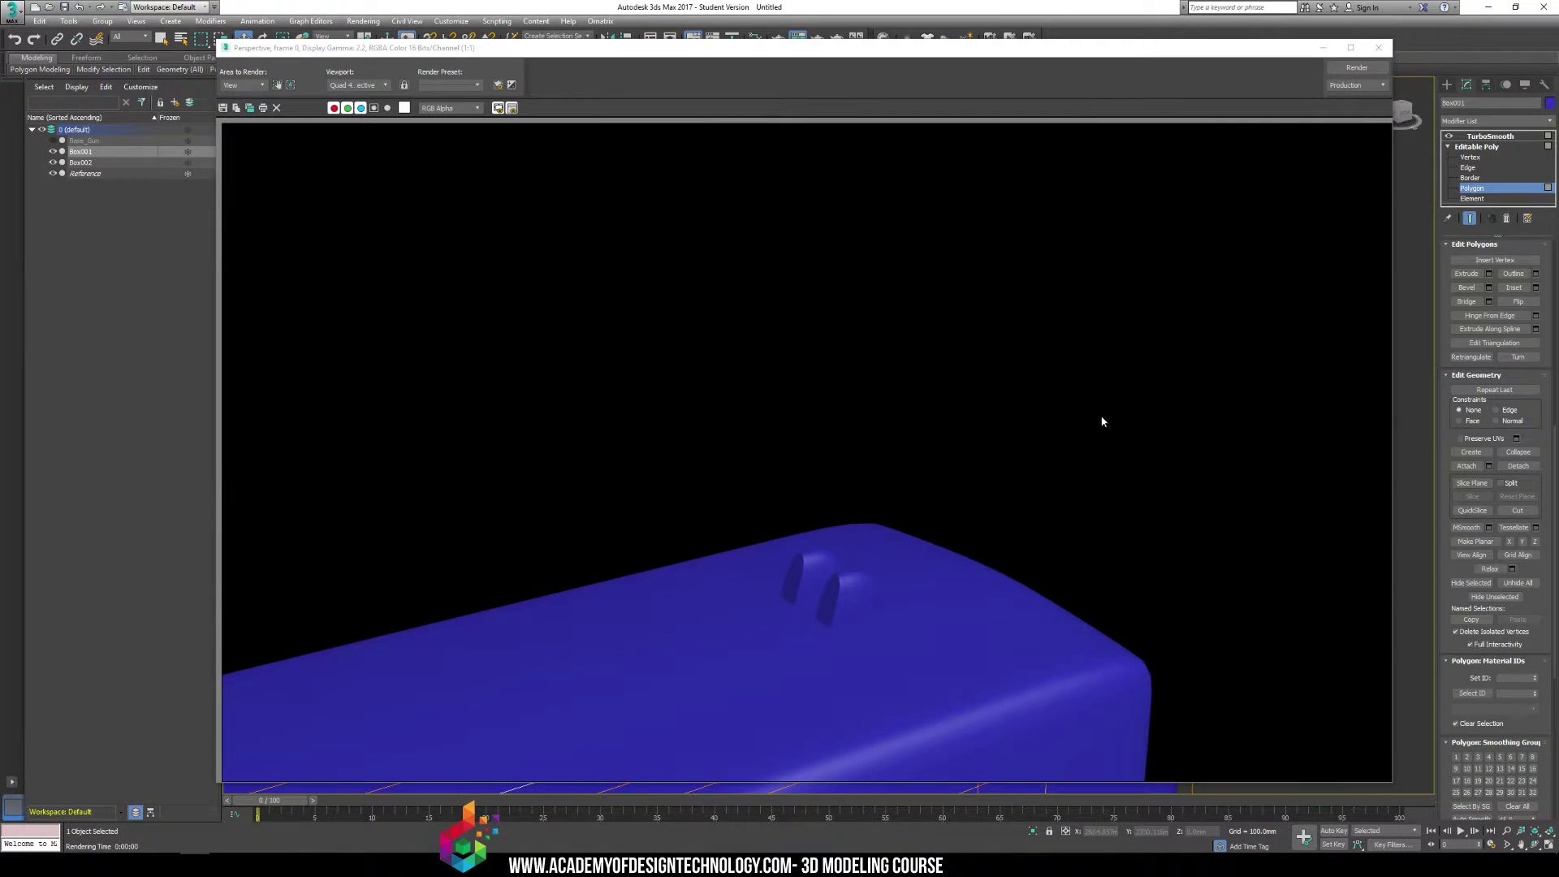
{"action": "left_click", "coordinate": [1378, 47]}
Give the rear sight's rear-facing polygons a smoothing group separate from its sides, and test-render them from behind
{"action": "middle_click_drag", "start_coordinate": [1058, 497], "coordinate": [999, 505], "text": "alt"}
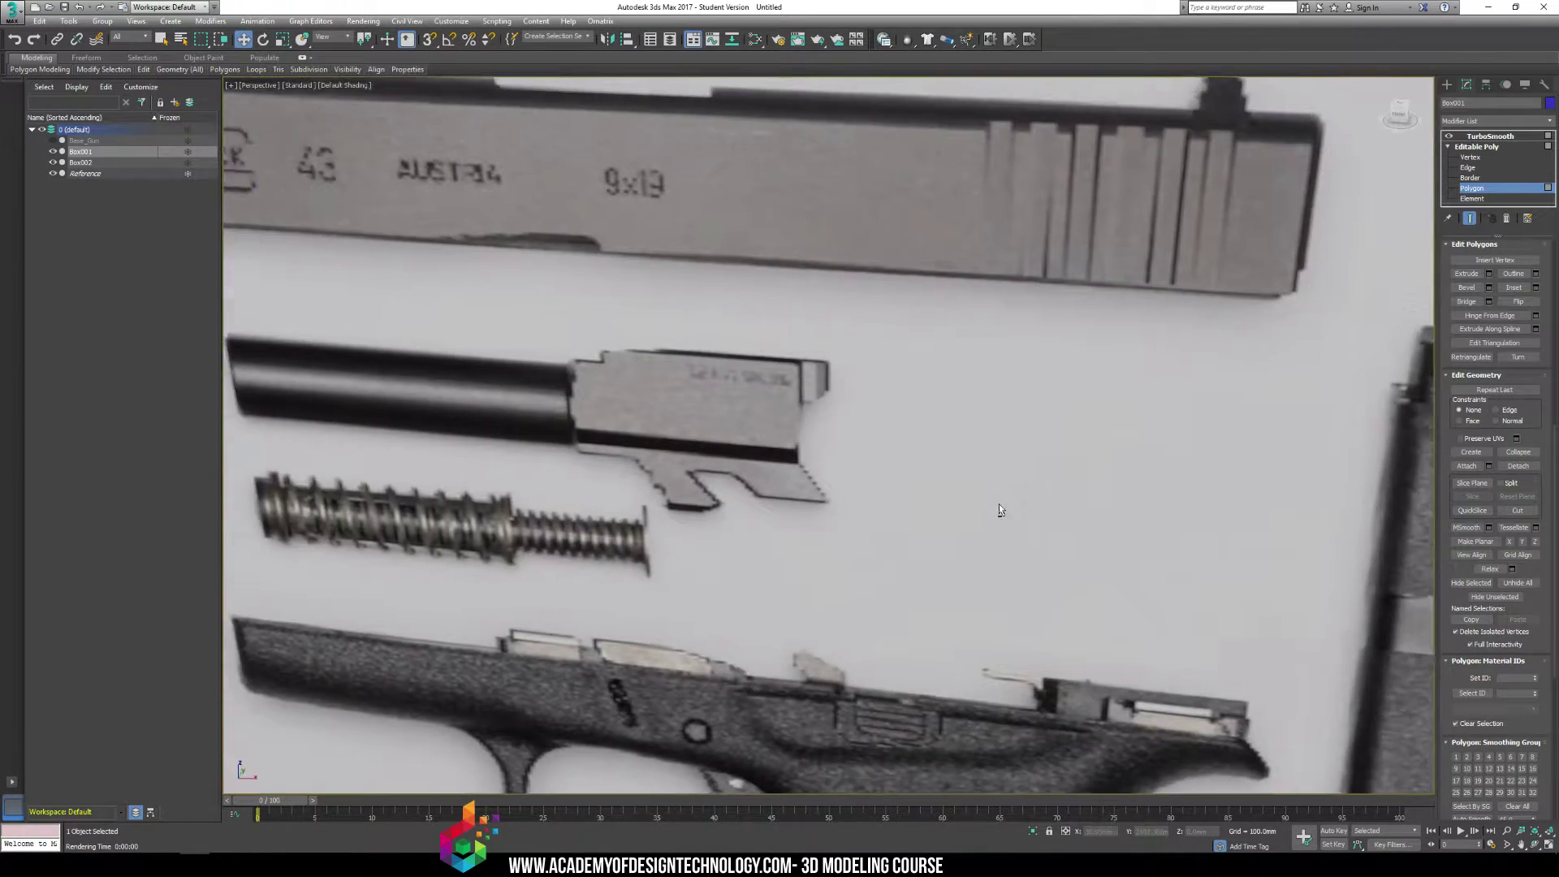
{"action": "scroll", "coordinate": [998, 505], "scroll_direction": "down", "scroll_amount": 3}
{"action": "middle_click_drag", "start_coordinate": [852, 487], "coordinate": [782, 540]}
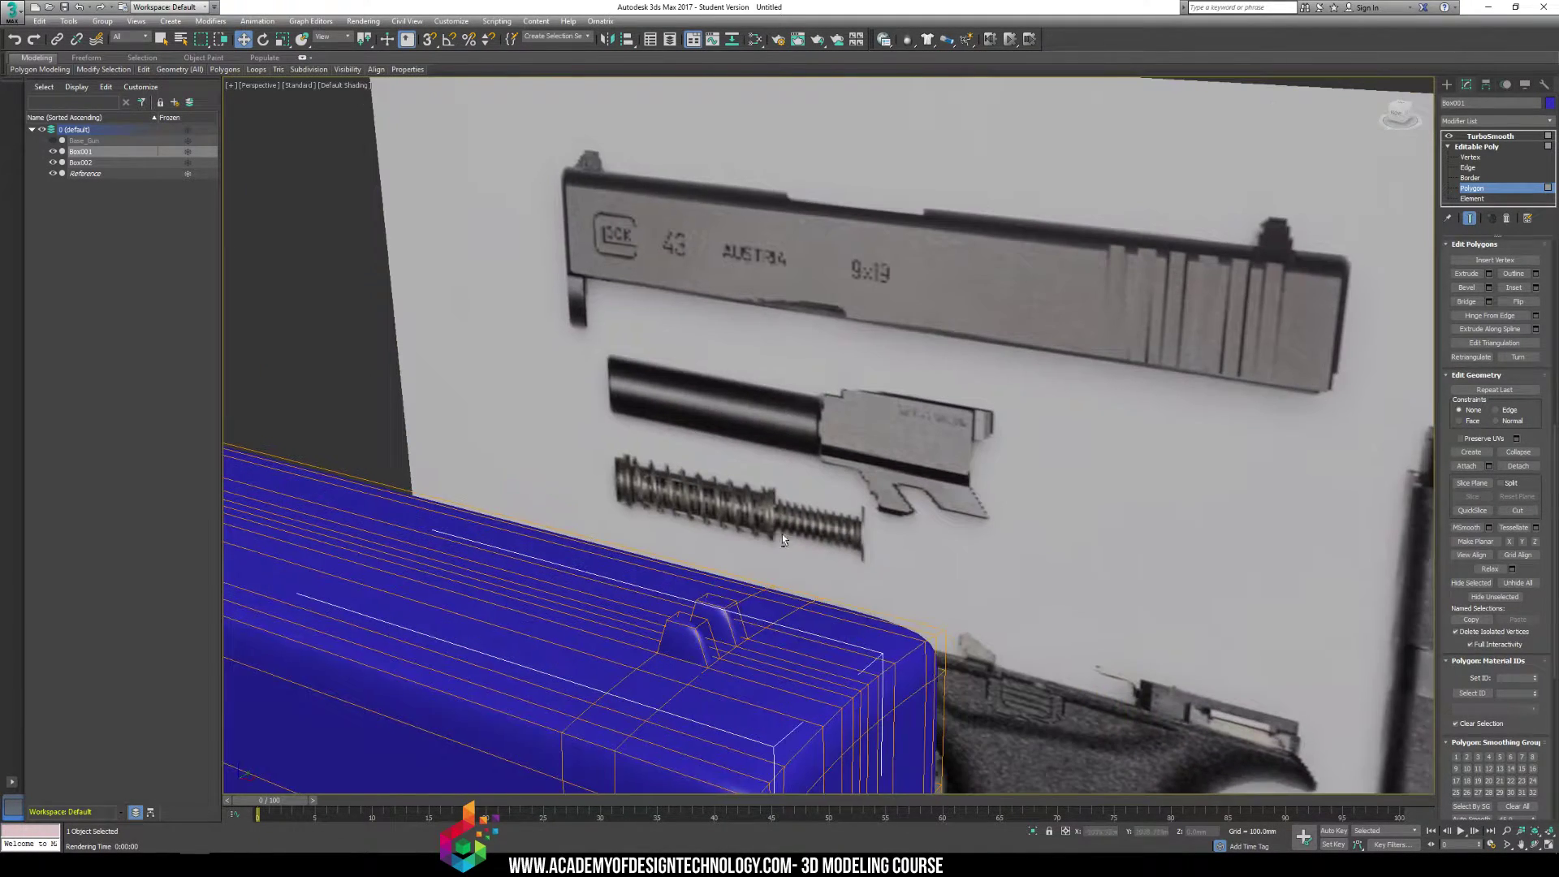
{"action": "left_click", "coordinate": [711, 634]}
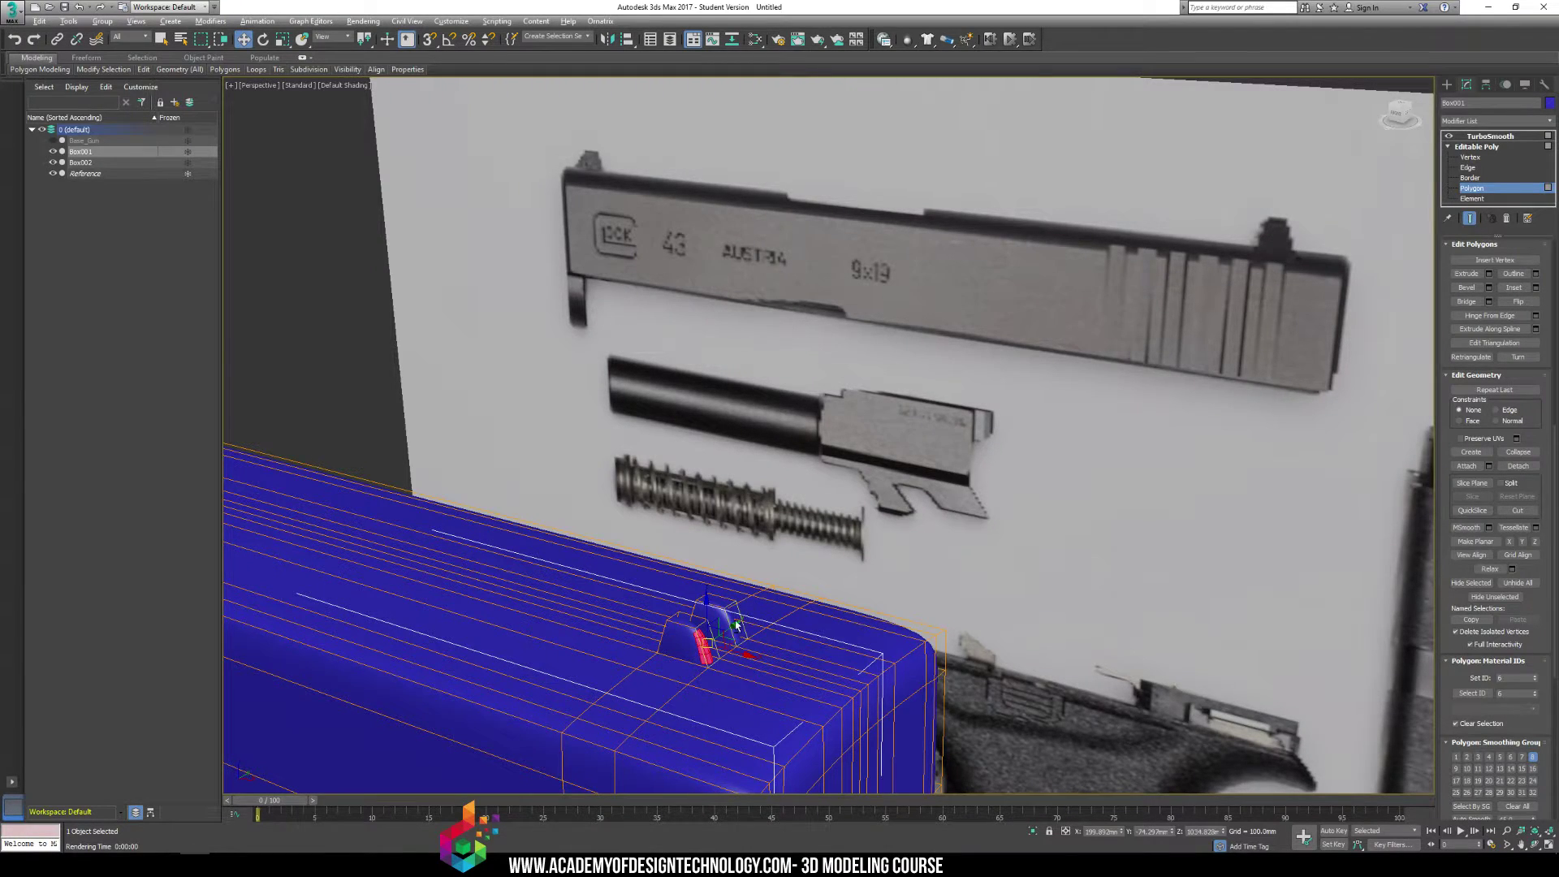
{"action": "middle_click_drag", "start_coordinate": [737, 625], "coordinate": [829, 659], "text": "alt"}
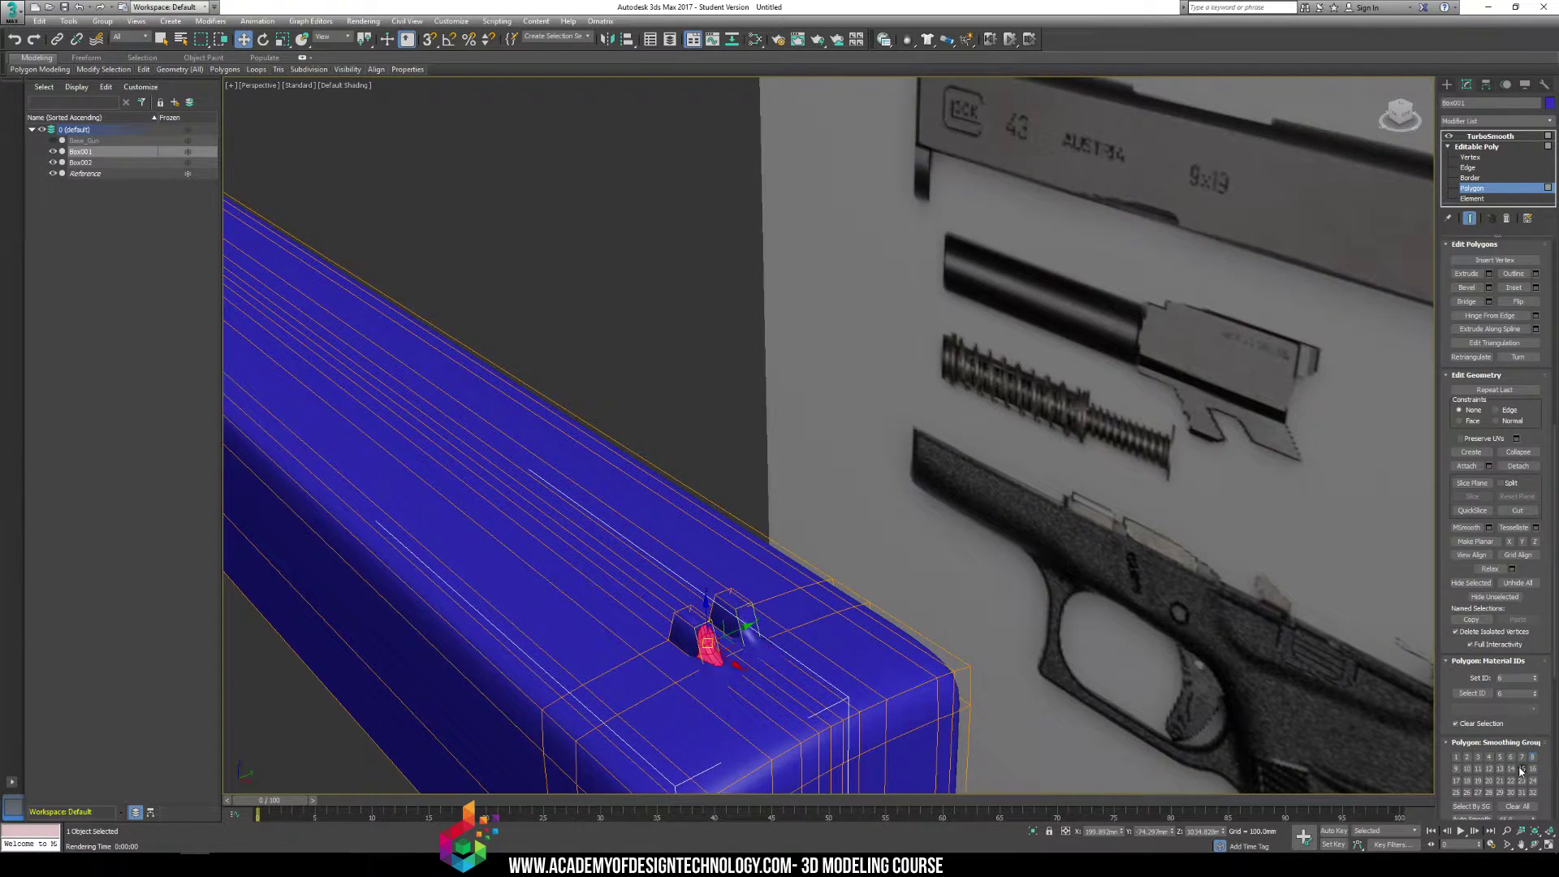
{"action": "left_click", "coordinate": [1050, 562]}
{"action": "key", "text": "shift+q"}
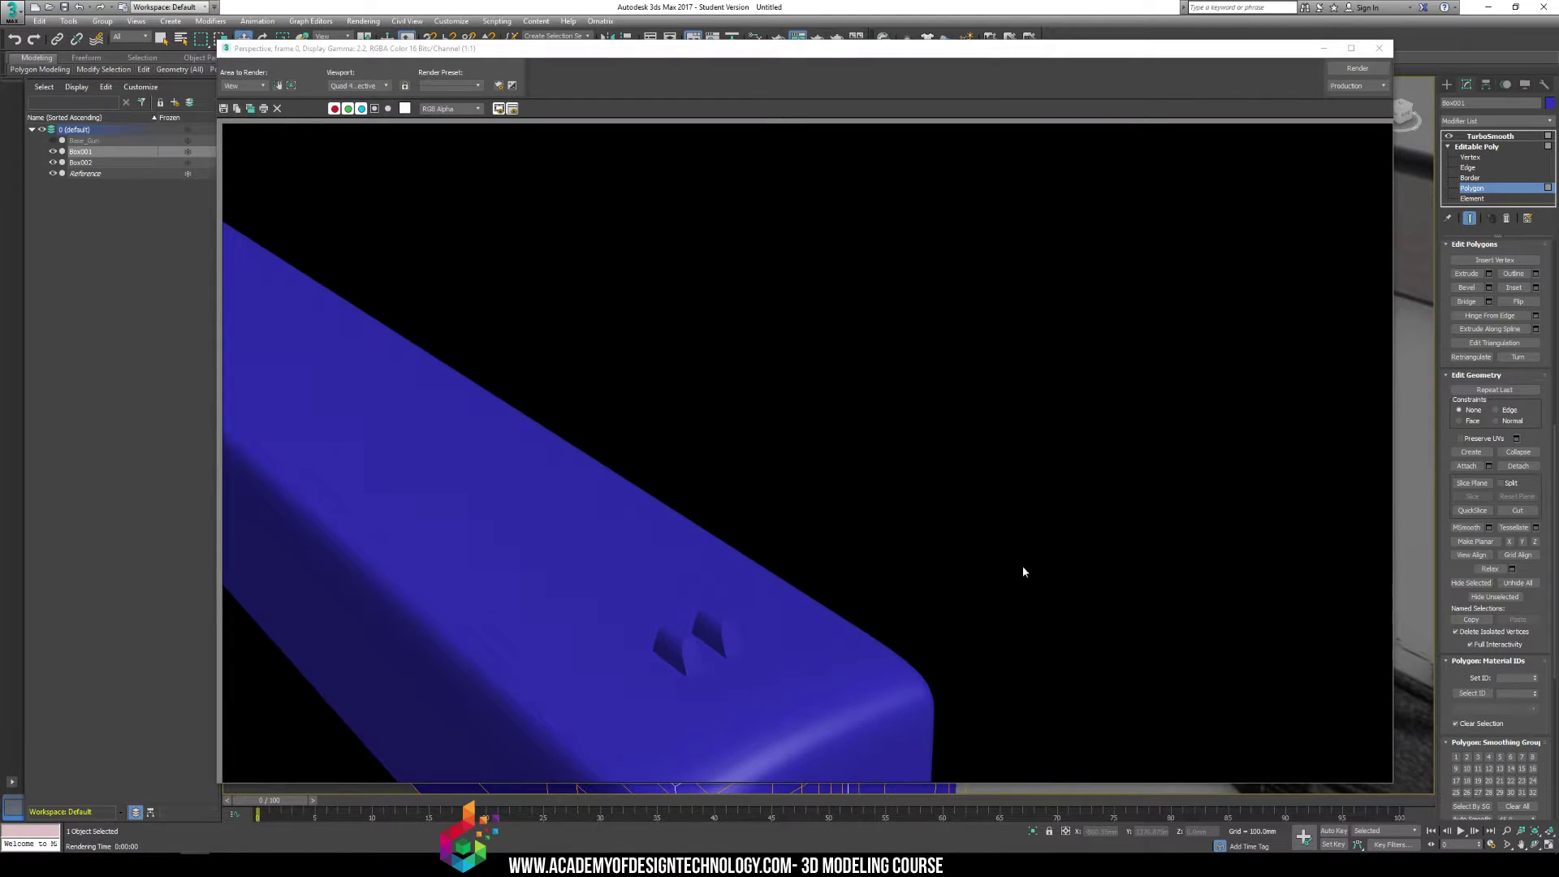
{"action": "left_click", "coordinate": [1377, 49]}
Select the polygons across the slide's rear end face and assign them to smoothing group 13
{"action": "middle_click_drag", "start_coordinate": [796, 389], "coordinate": [608, 347], "text": "alt"}
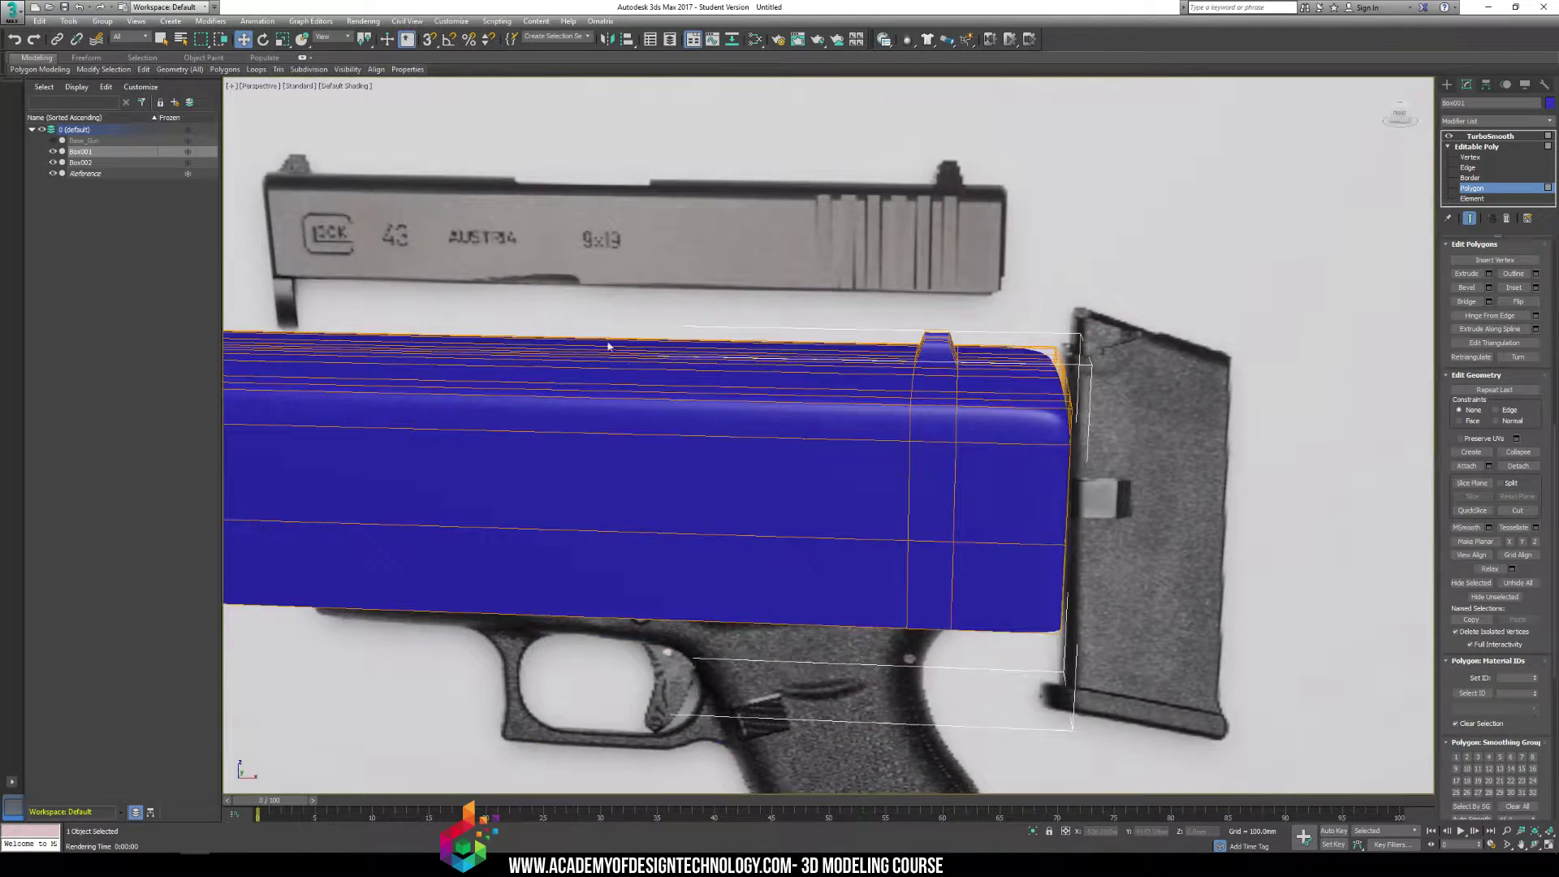
{"action": "middle_click_drag", "start_coordinate": [1010, 359], "coordinate": [1075, 432], "text": "alt"}
{"action": "left_click_drag", "start_coordinate": [1080, 596], "coordinate": [1080, 598]}
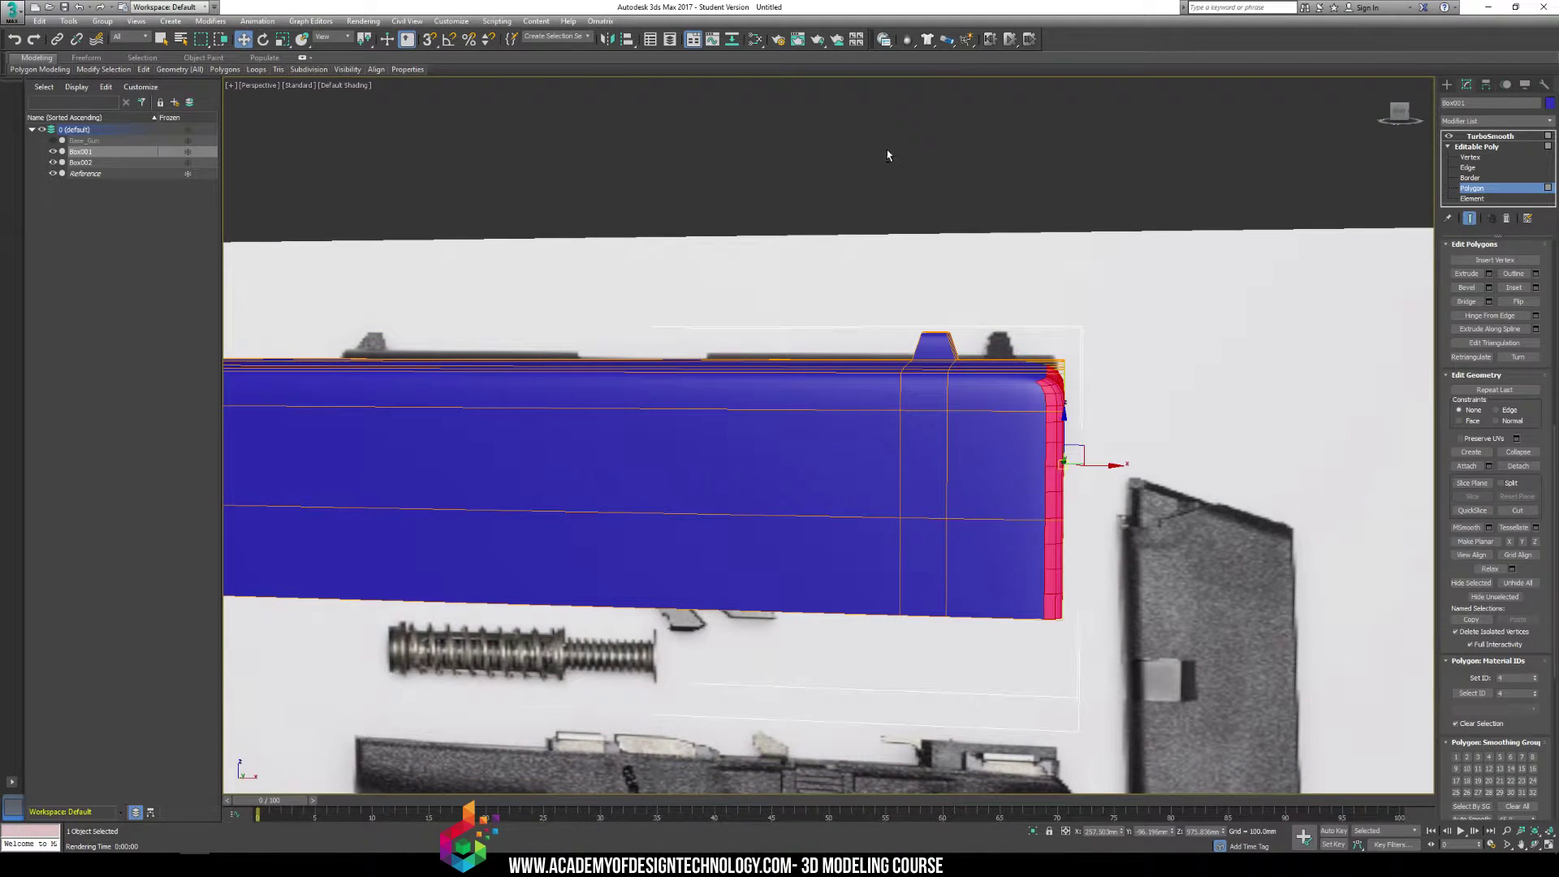
{"action": "left_click", "coordinate": [1499, 769]}
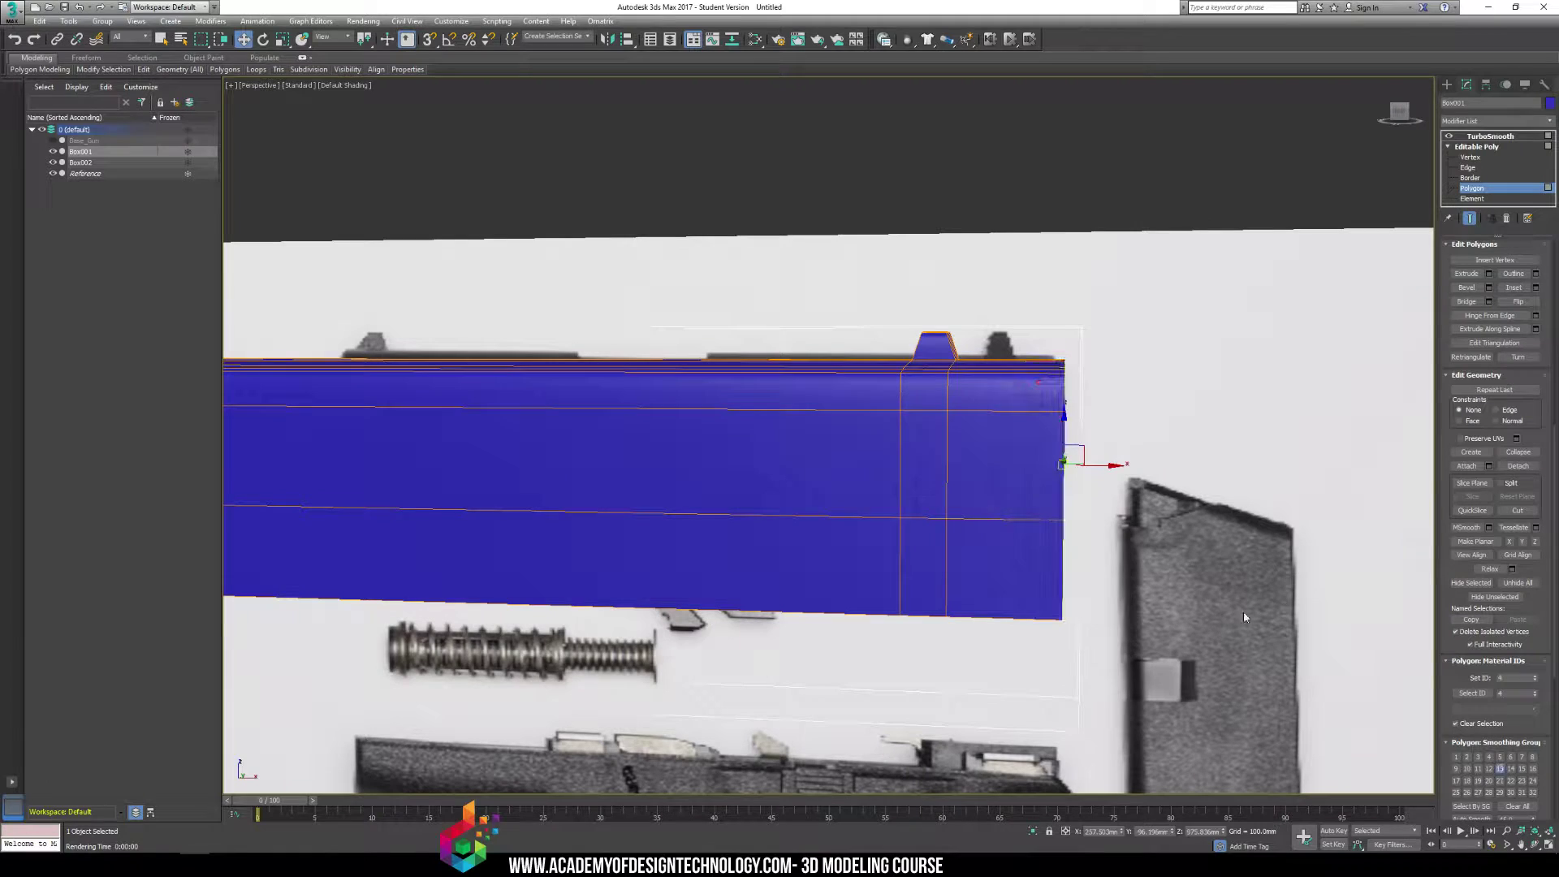
{"action": "left_click", "coordinate": [1244, 611]}
{"action": "middle_click_drag", "start_coordinate": [1244, 610], "coordinate": [1150, 480], "text": "alt"}
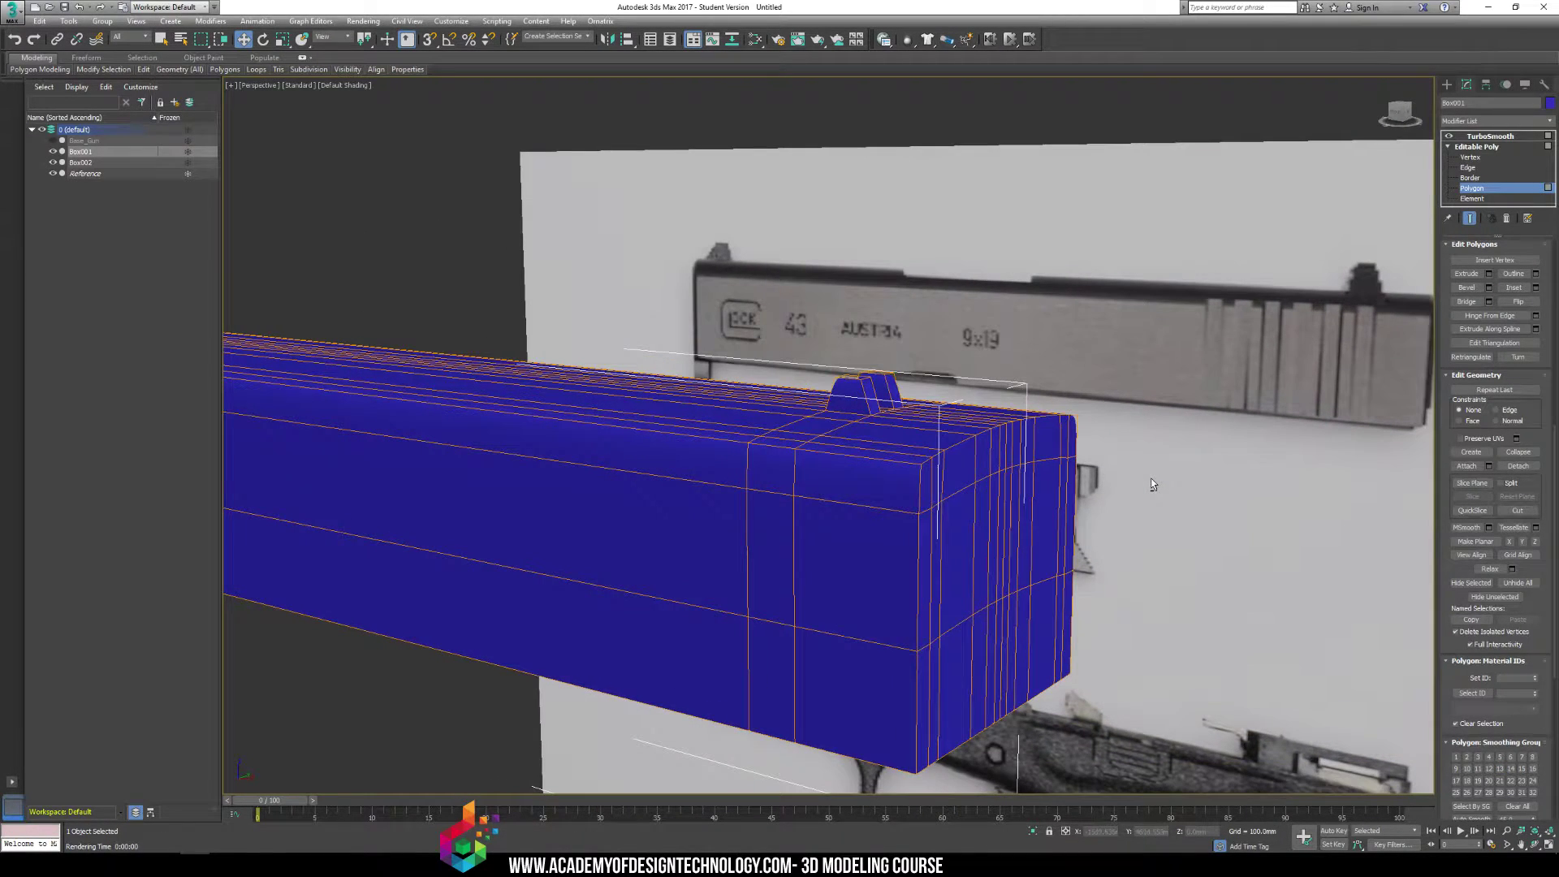
With TurboSmooth off, chamfer the top edge row across the slide's rear end by about 9.172 mm with 2 segments
{"action": "left_click", "coordinate": [1468, 167]}
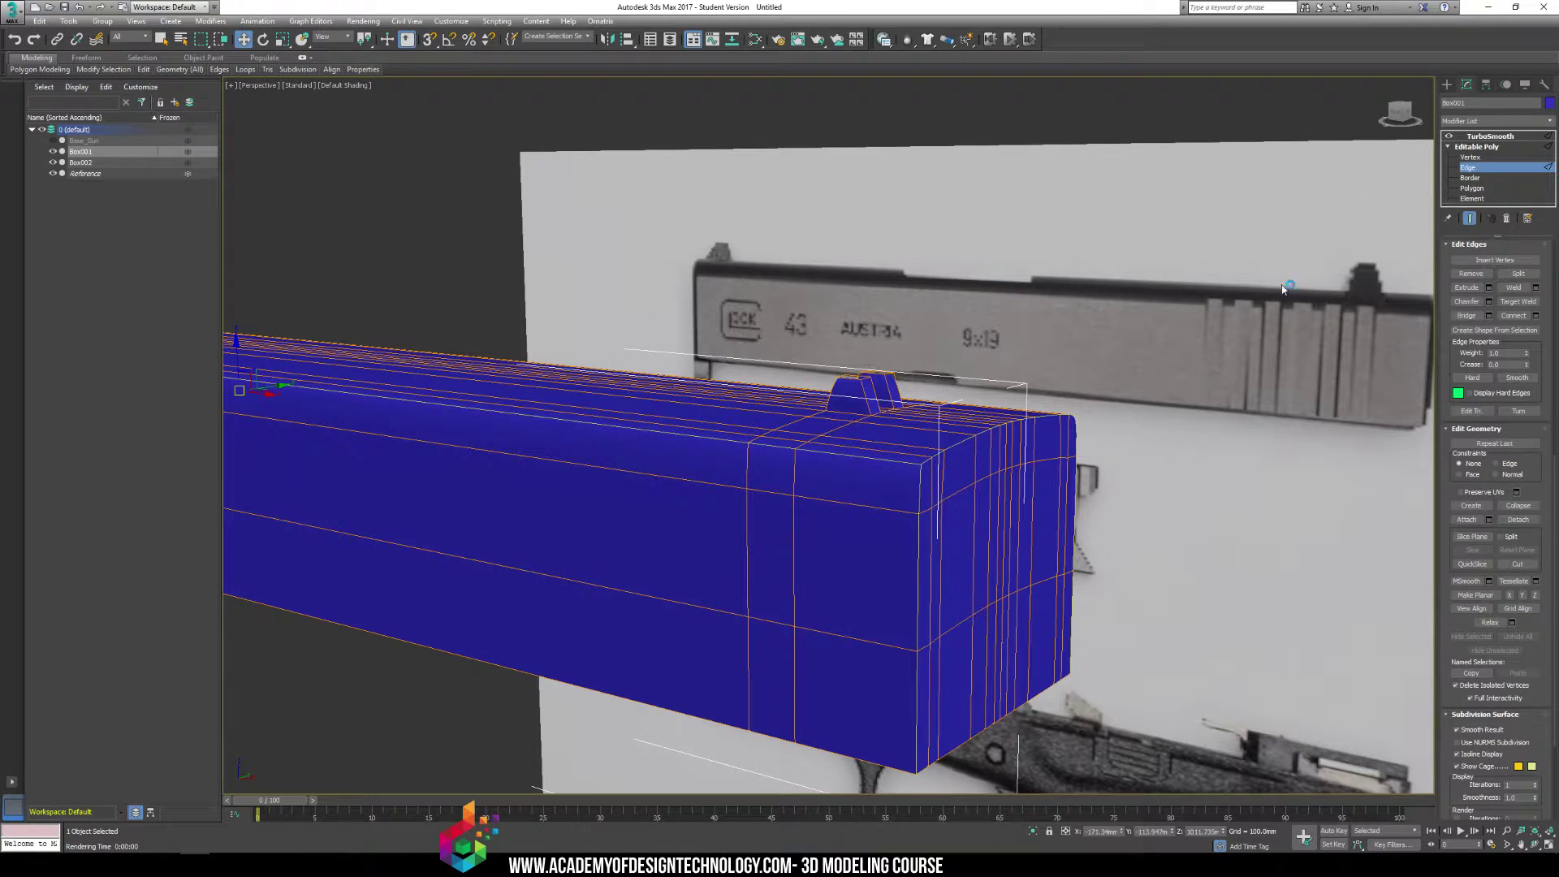
{"action": "left_click", "coordinate": [1156, 395]}
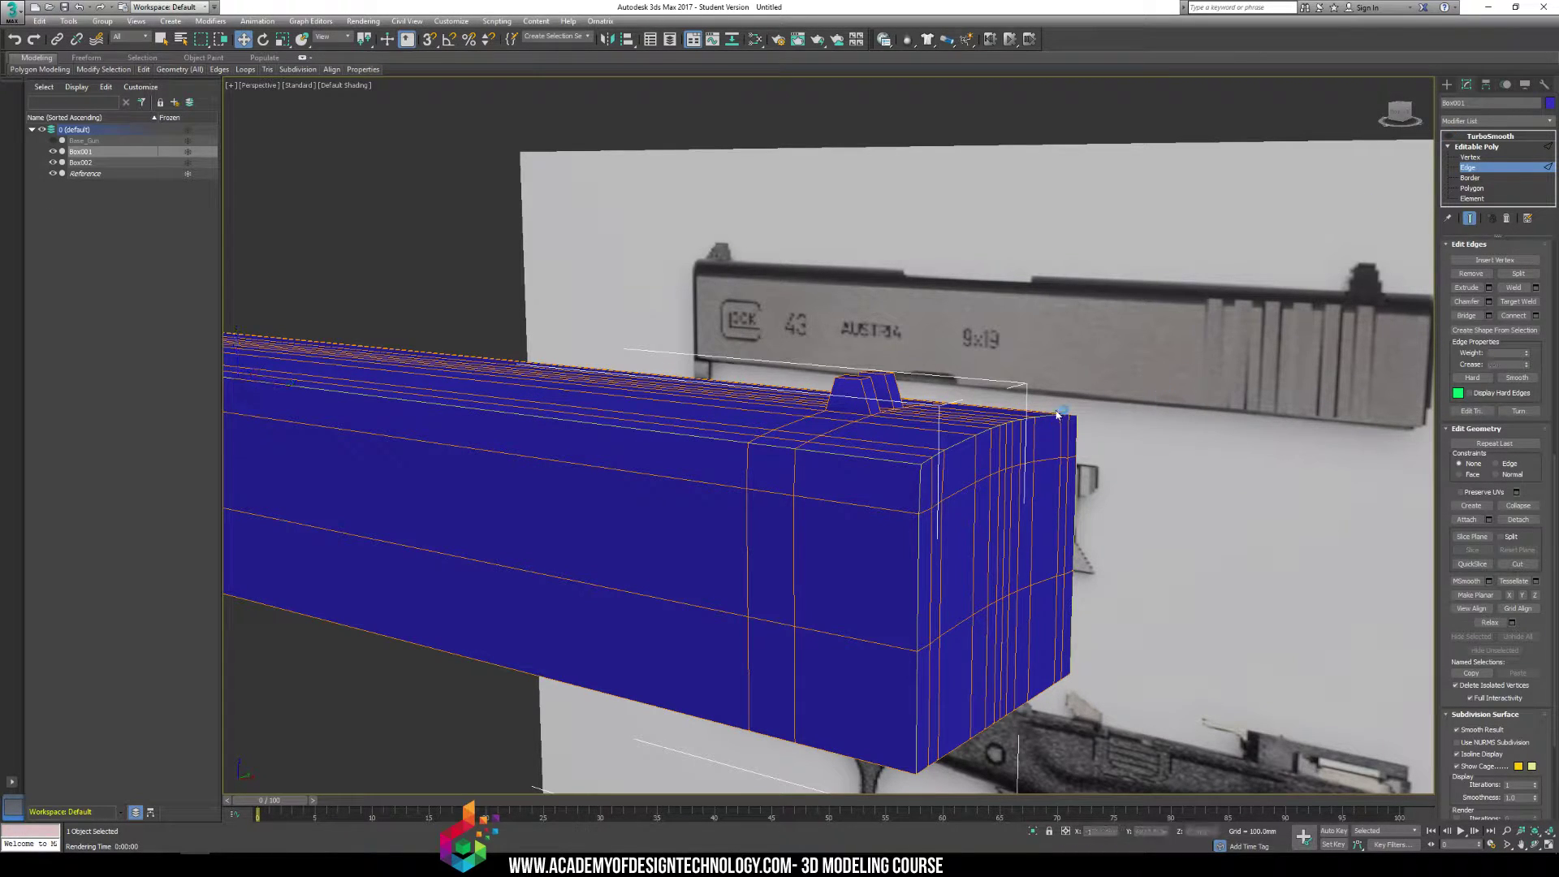
{"action": "middle_click_drag", "start_coordinate": [1058, 409], "coordinate": [970, 495], "text": "alt"}
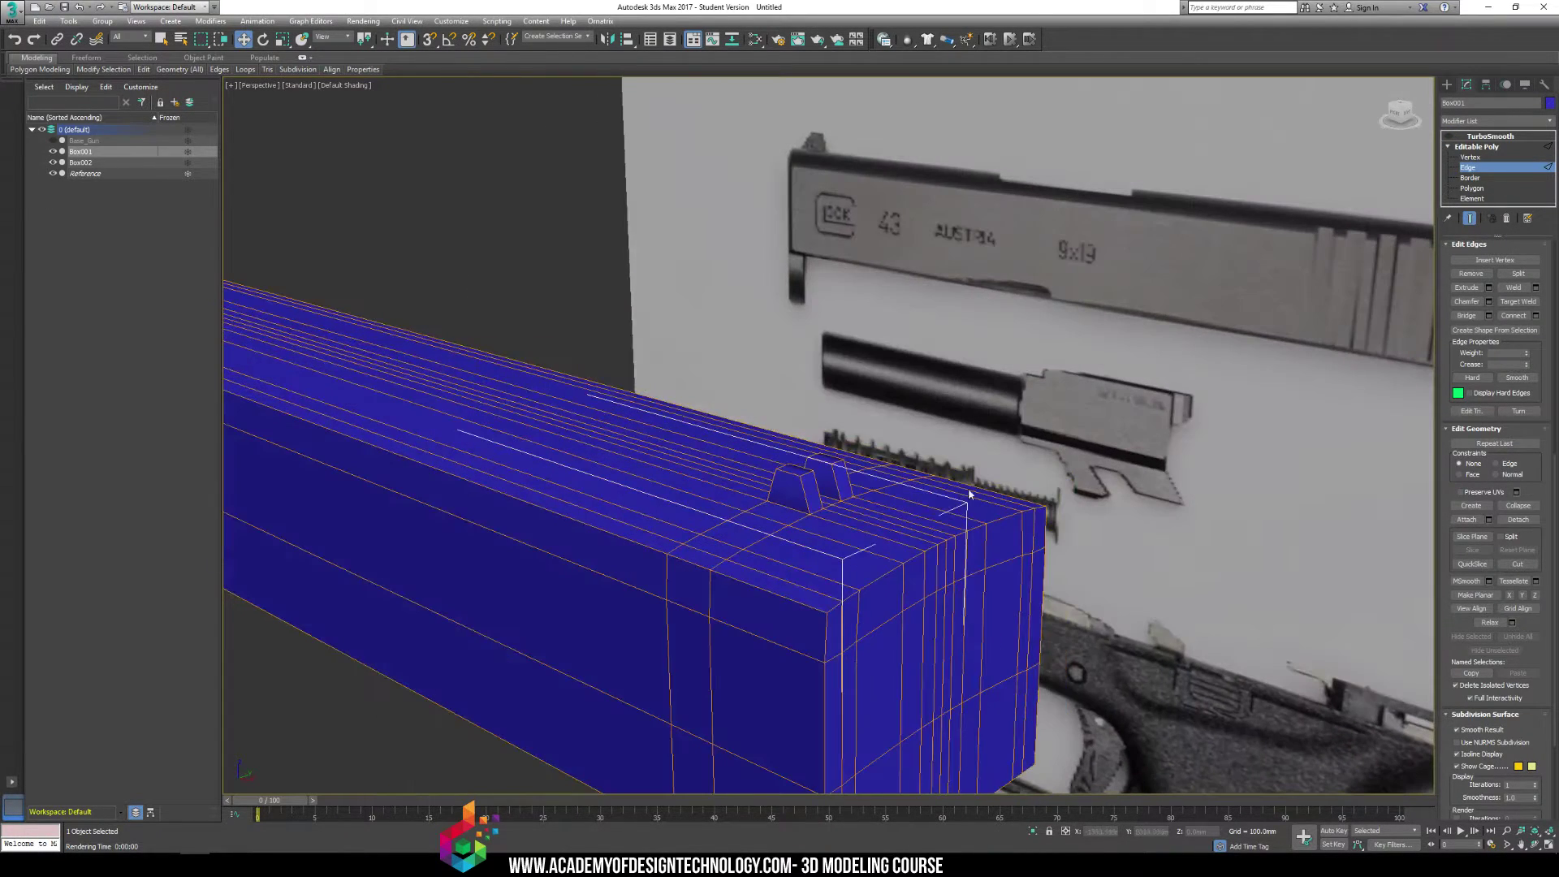
{"action": "left_click", "coordinate": [912, 559]}
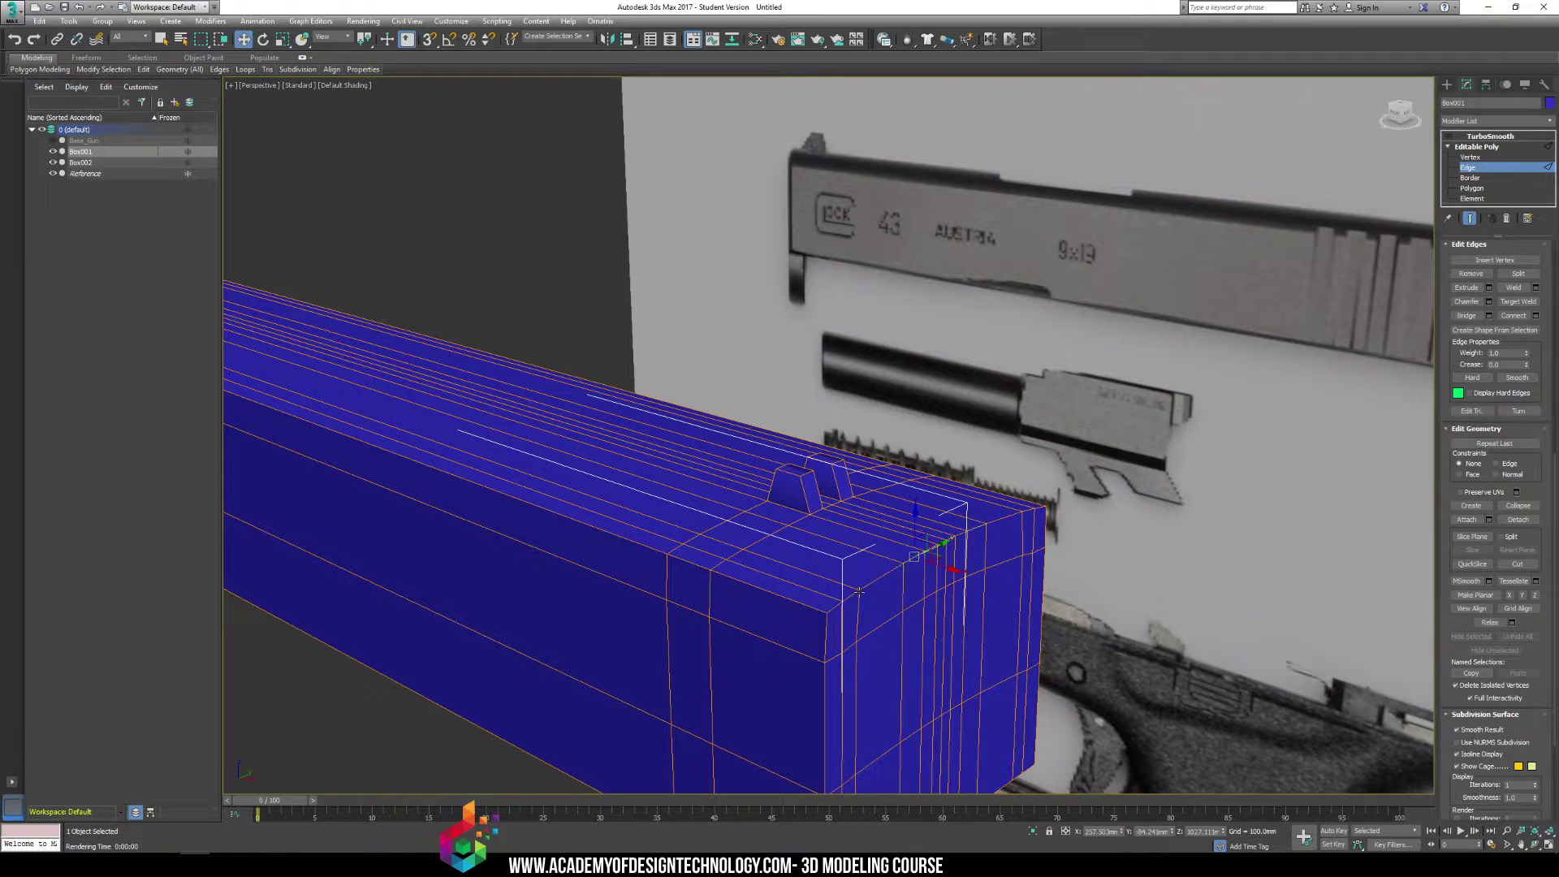
{"action": "scroll", "coordinate": [868, 587], "scroll_direction": "up", "scroll_amount": 2}
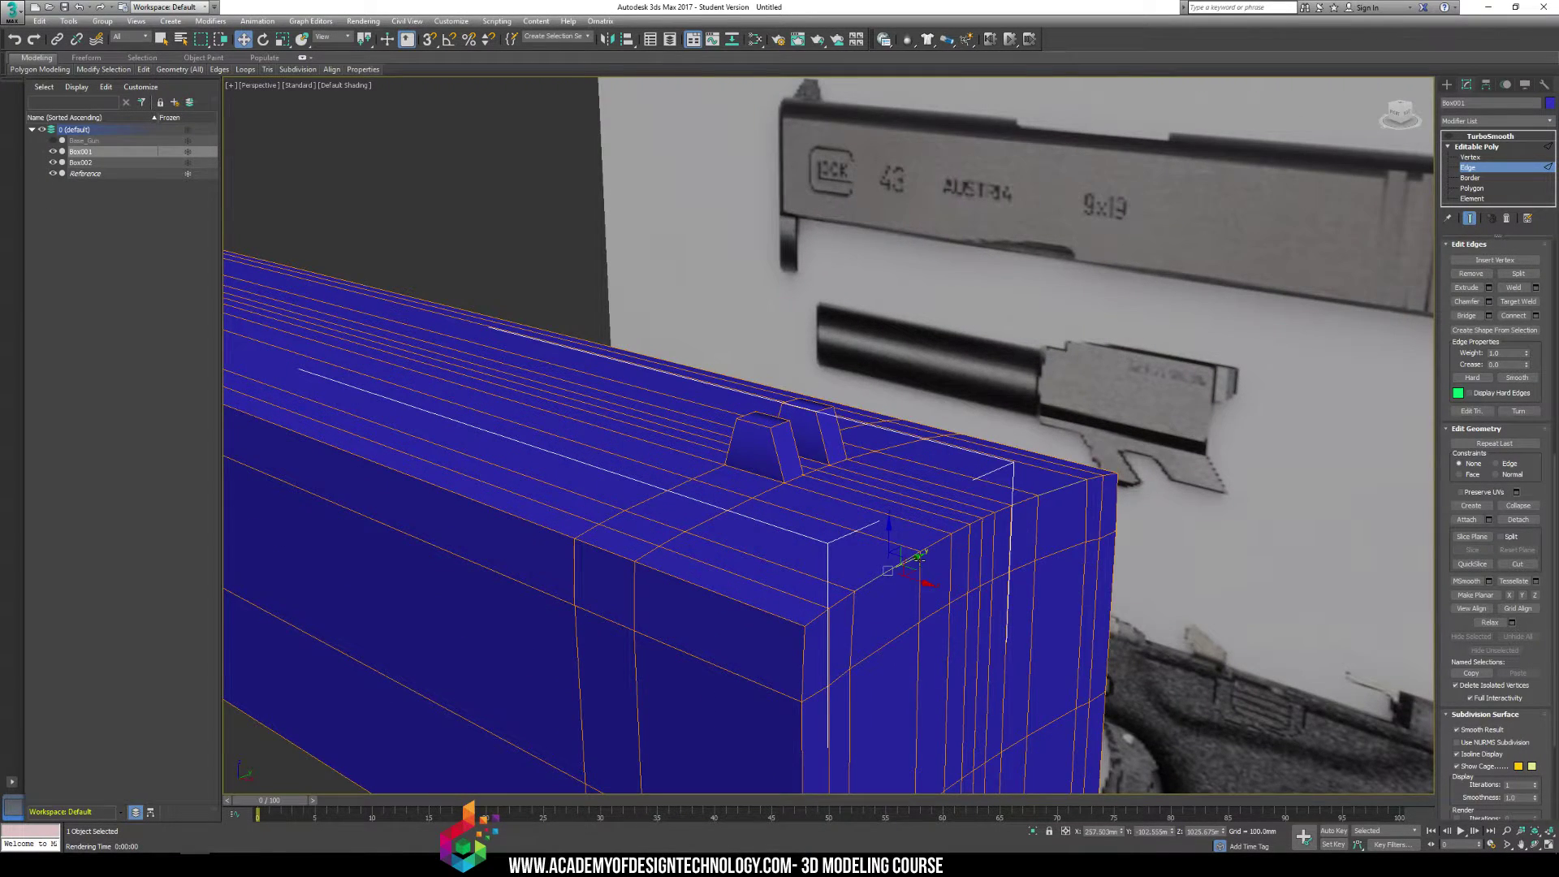
{"action": "scroll", "coordinate": [919, 556], "scroll_direction": "up", "scroll_amount": 2}
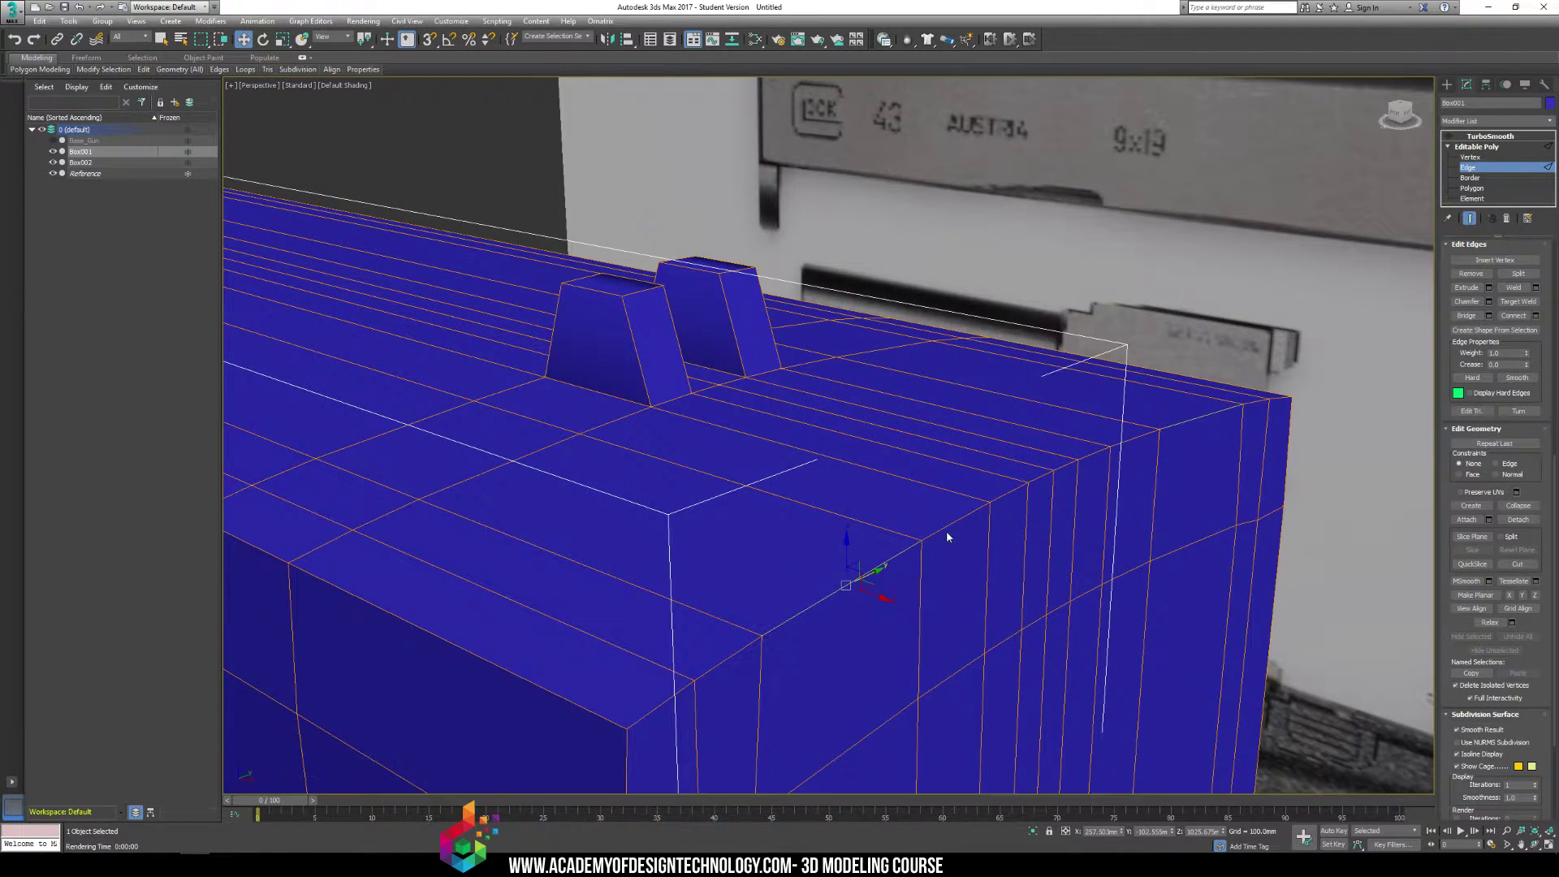
{"action": "left_click", "coordinate": [1056, 478]}
{"action": "left_click", "coordinate": [716, 663]}
{"action": "scroll", "coordinate": [815, 557], "scroll_direction": "down", "scroll_amount": 3}
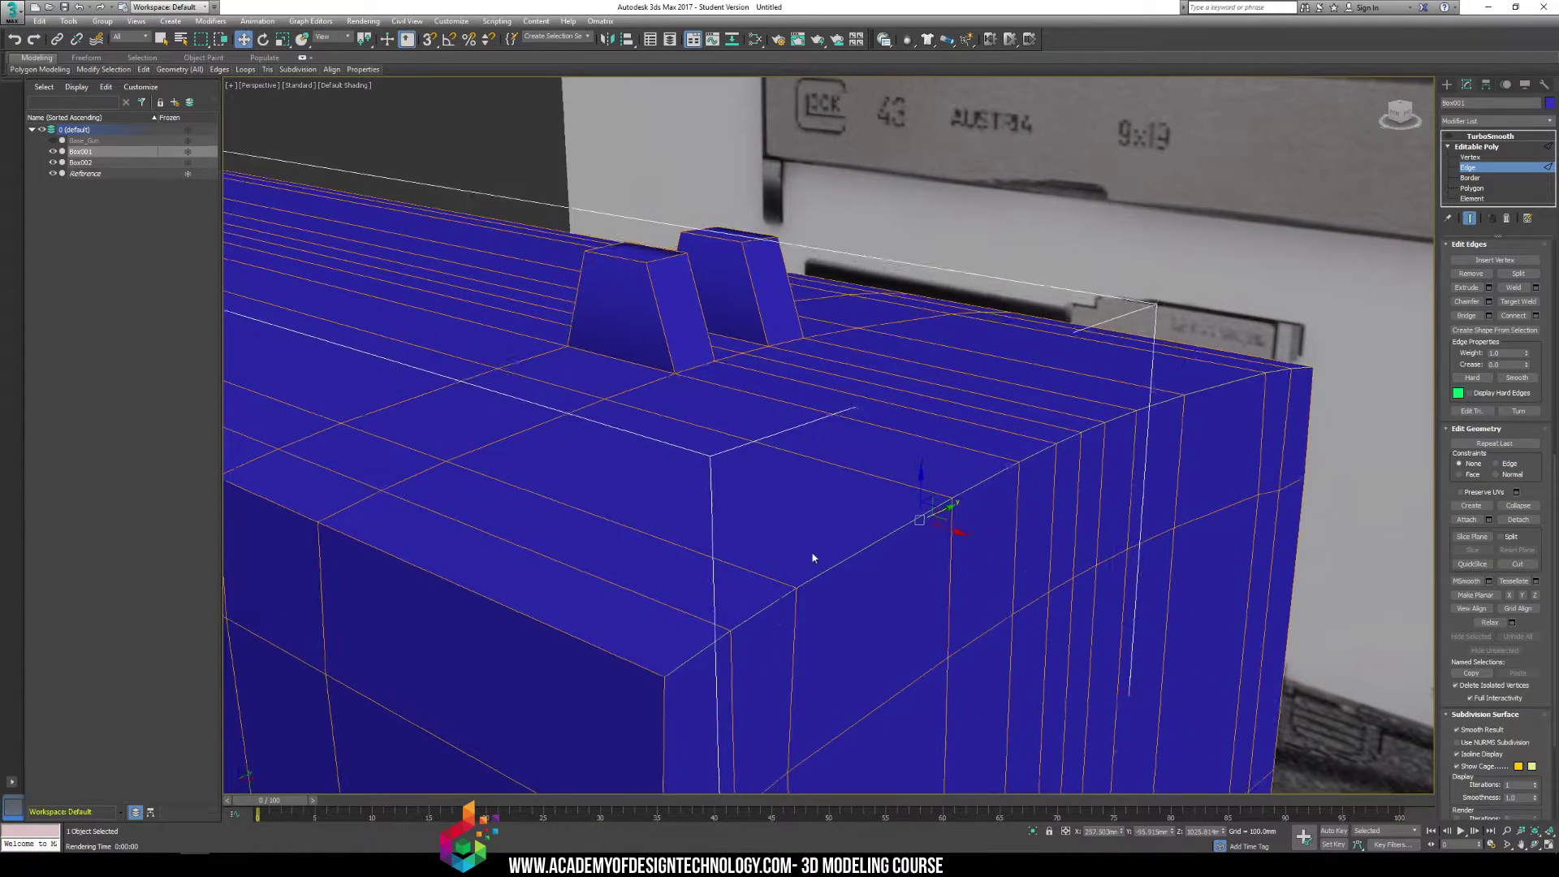
{"action": "left_click", "coordinate": [1489, 301]}
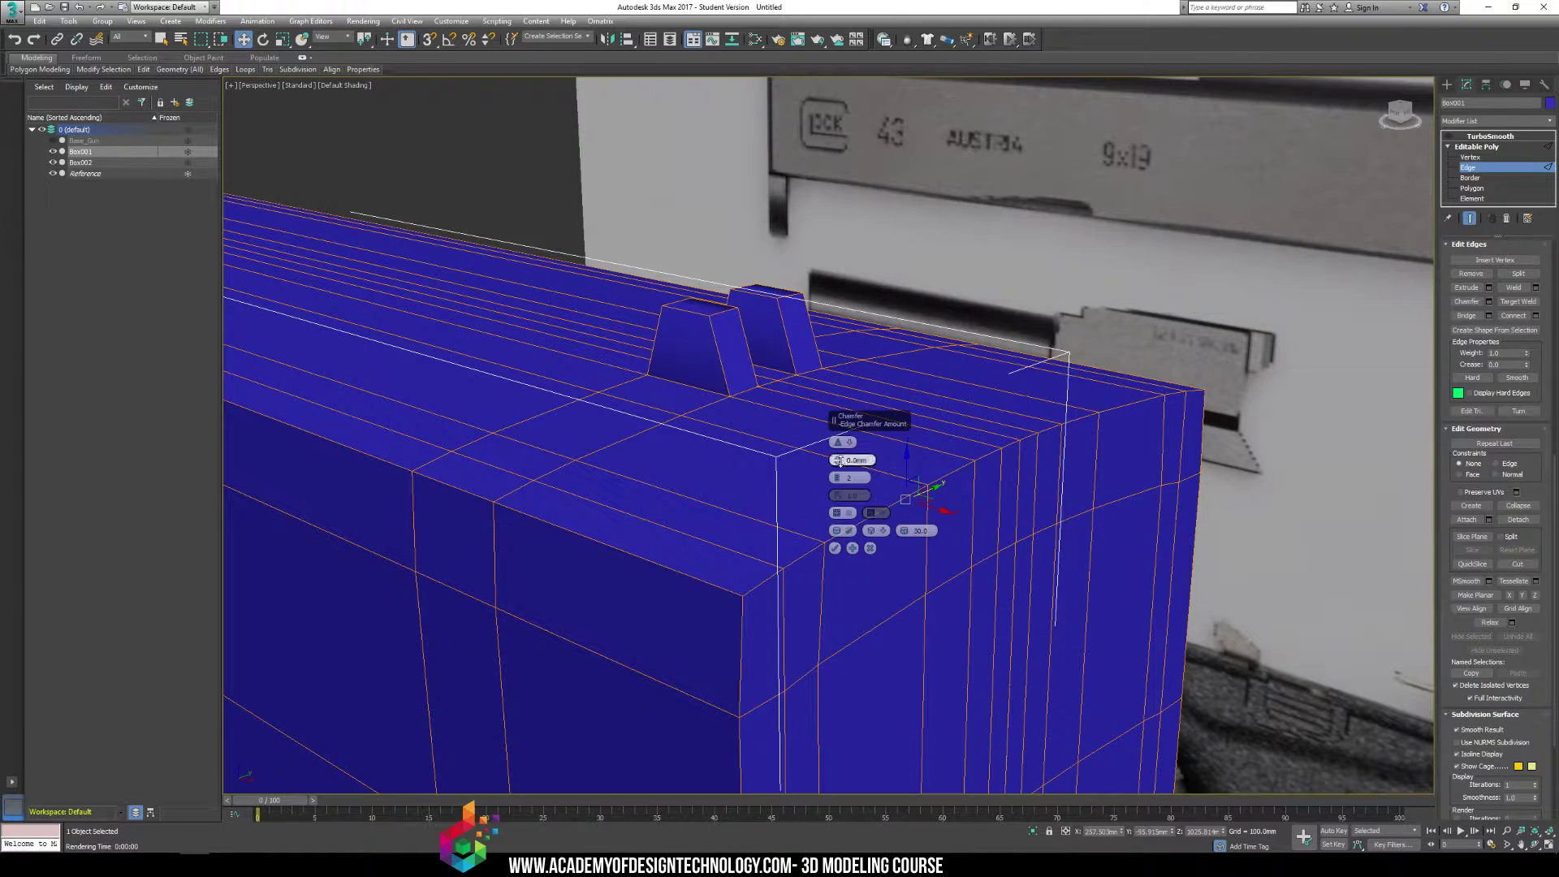
{"action": "left_click_drag", "start_coordinate": [837, 460], "coordinate": [837, 453]}
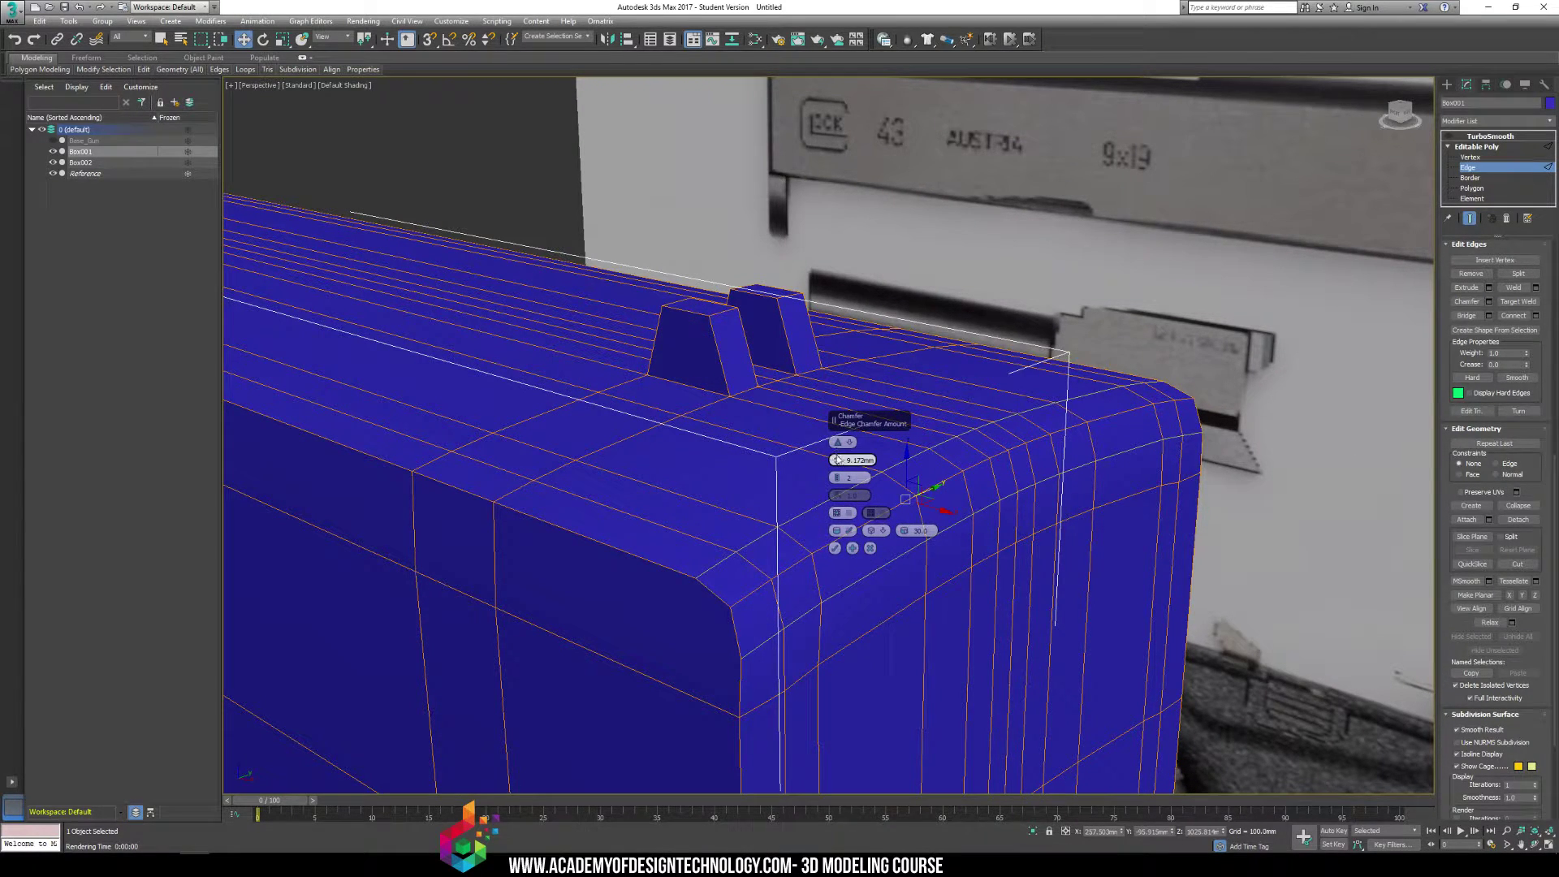
{"action": "left_click", "coordinate": [834, 548]}
Test-render the whole slide with its chamfered rear end, and close the render
{"action": "scroll", "coordinate": [1162, 626], "scroll_direction": "down", "scroll_amount": 4}
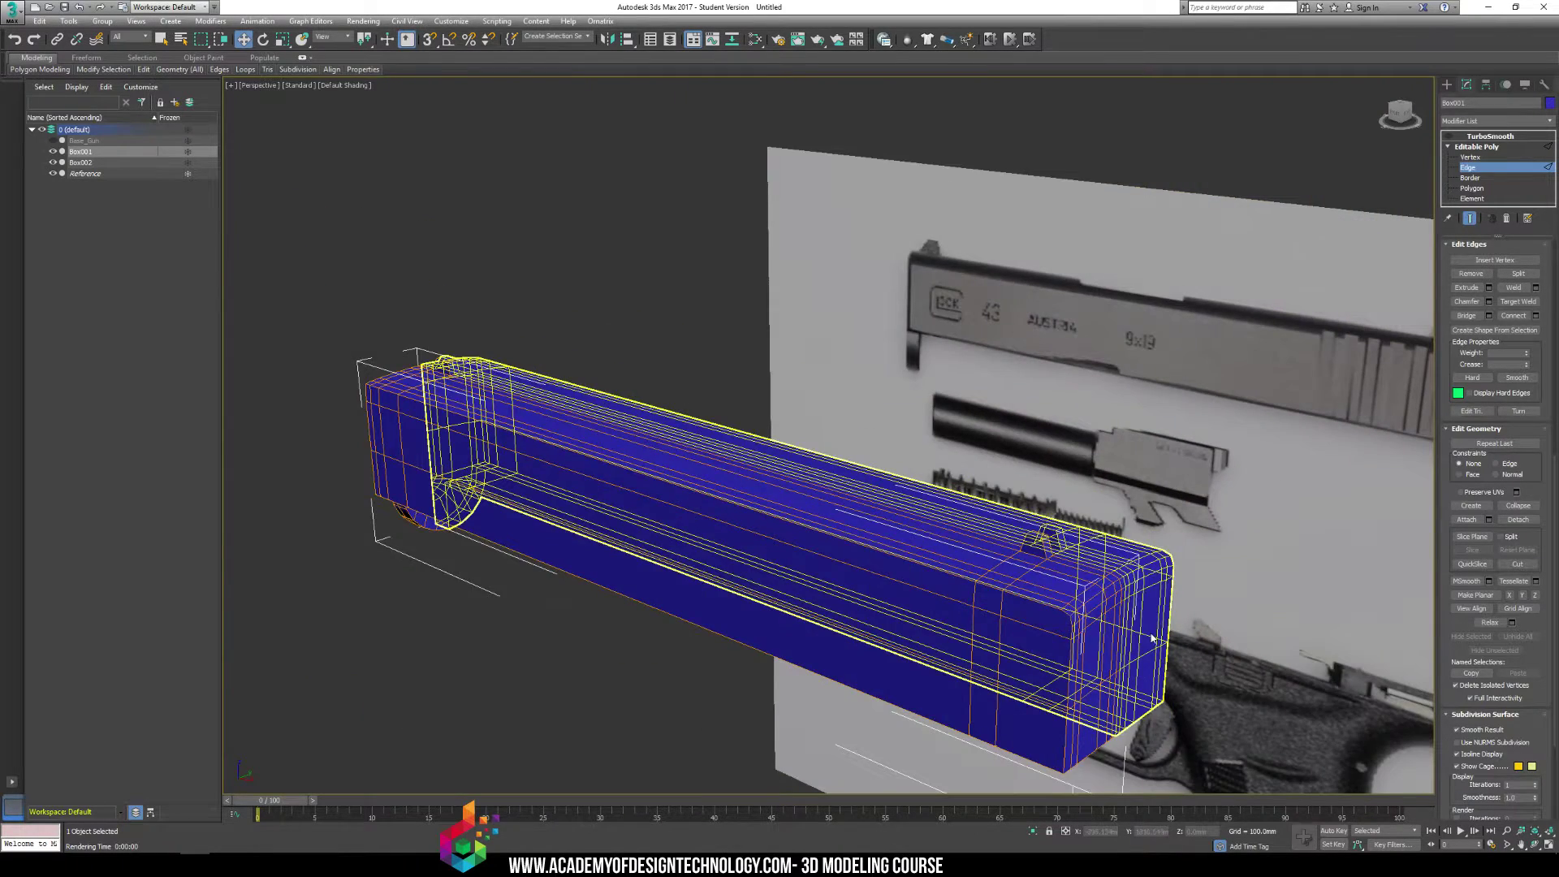
{"action": "key", "text": "shift+q"}
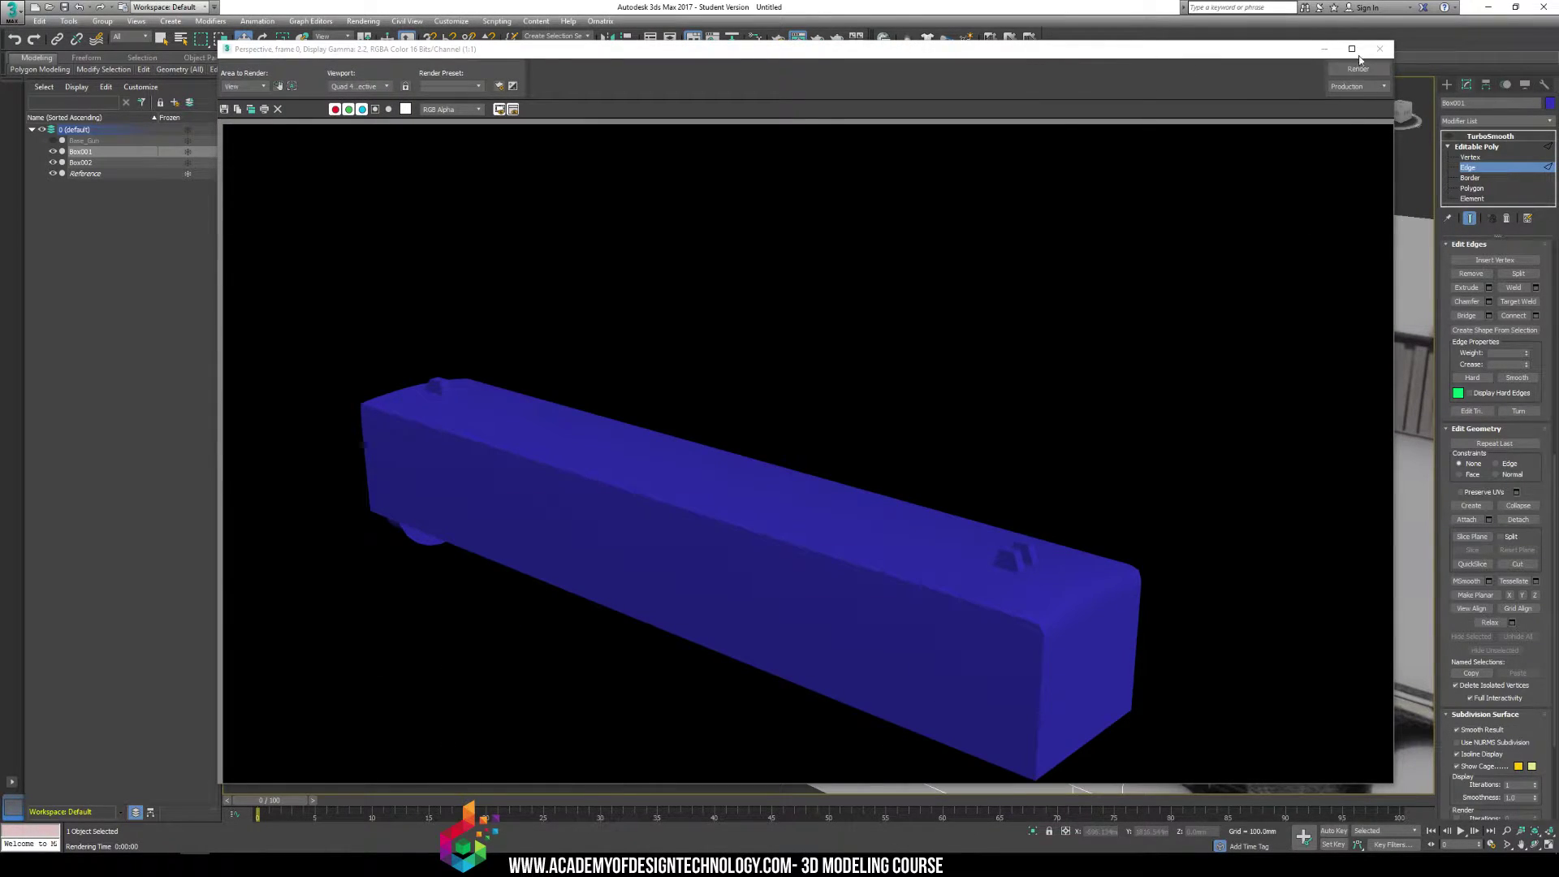
{"action": "left_click", "coordinate": [1380, 49]}
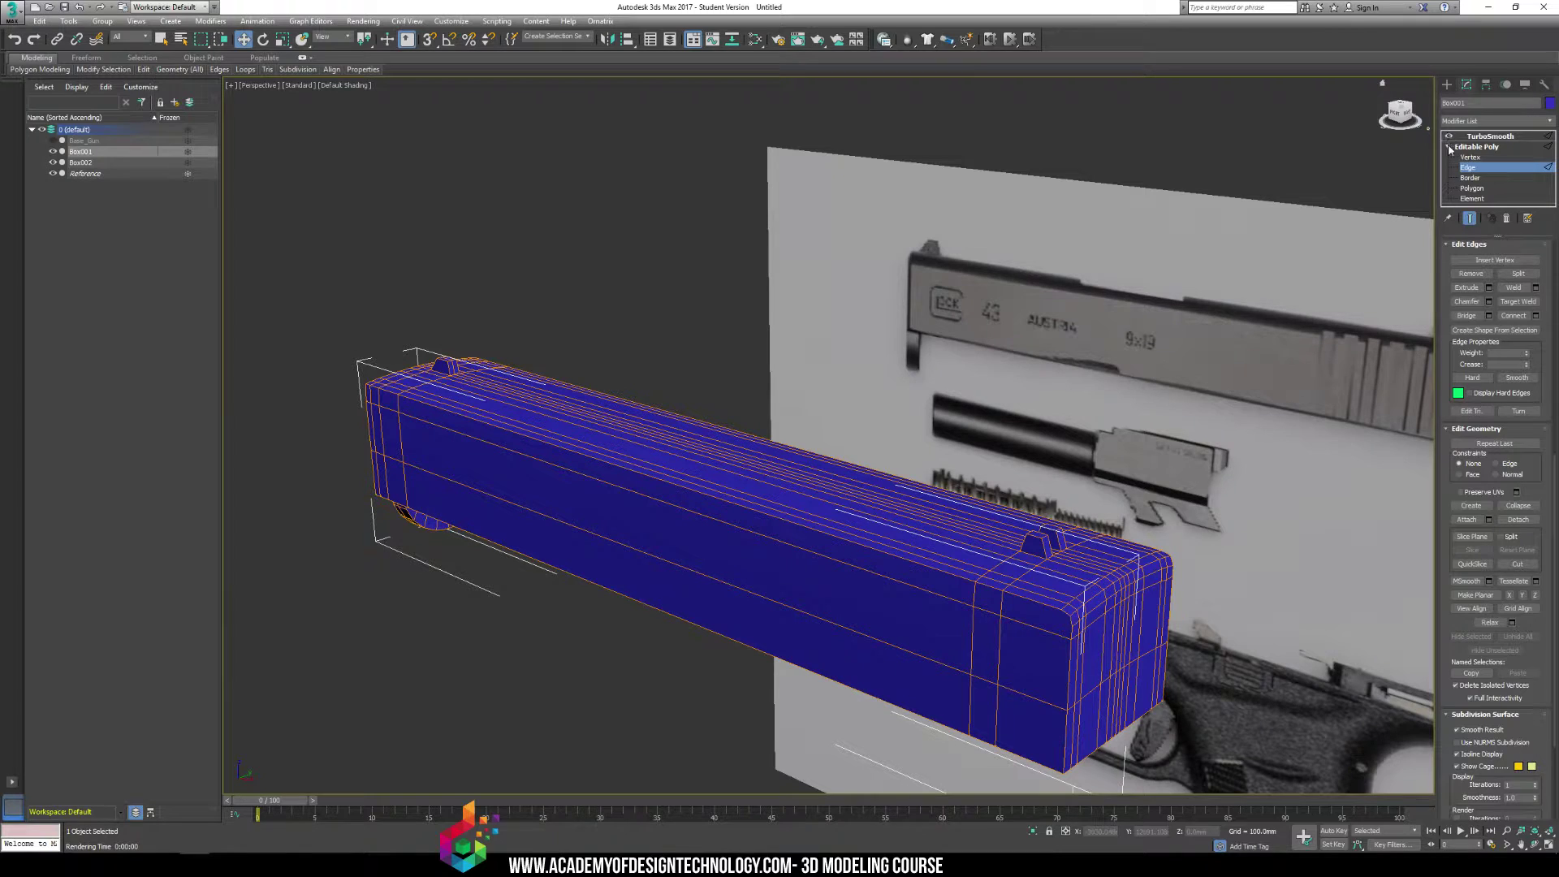
Leave edge editing, deselect the slide and test-render it again from the same view, and close the render
{"action": "left_click", "coordinate": [1472, 219]}
{"action": "left_click", "coordinate": [1470, 218]}
{"action": "left_click", "coordinate": [1482, 147]}
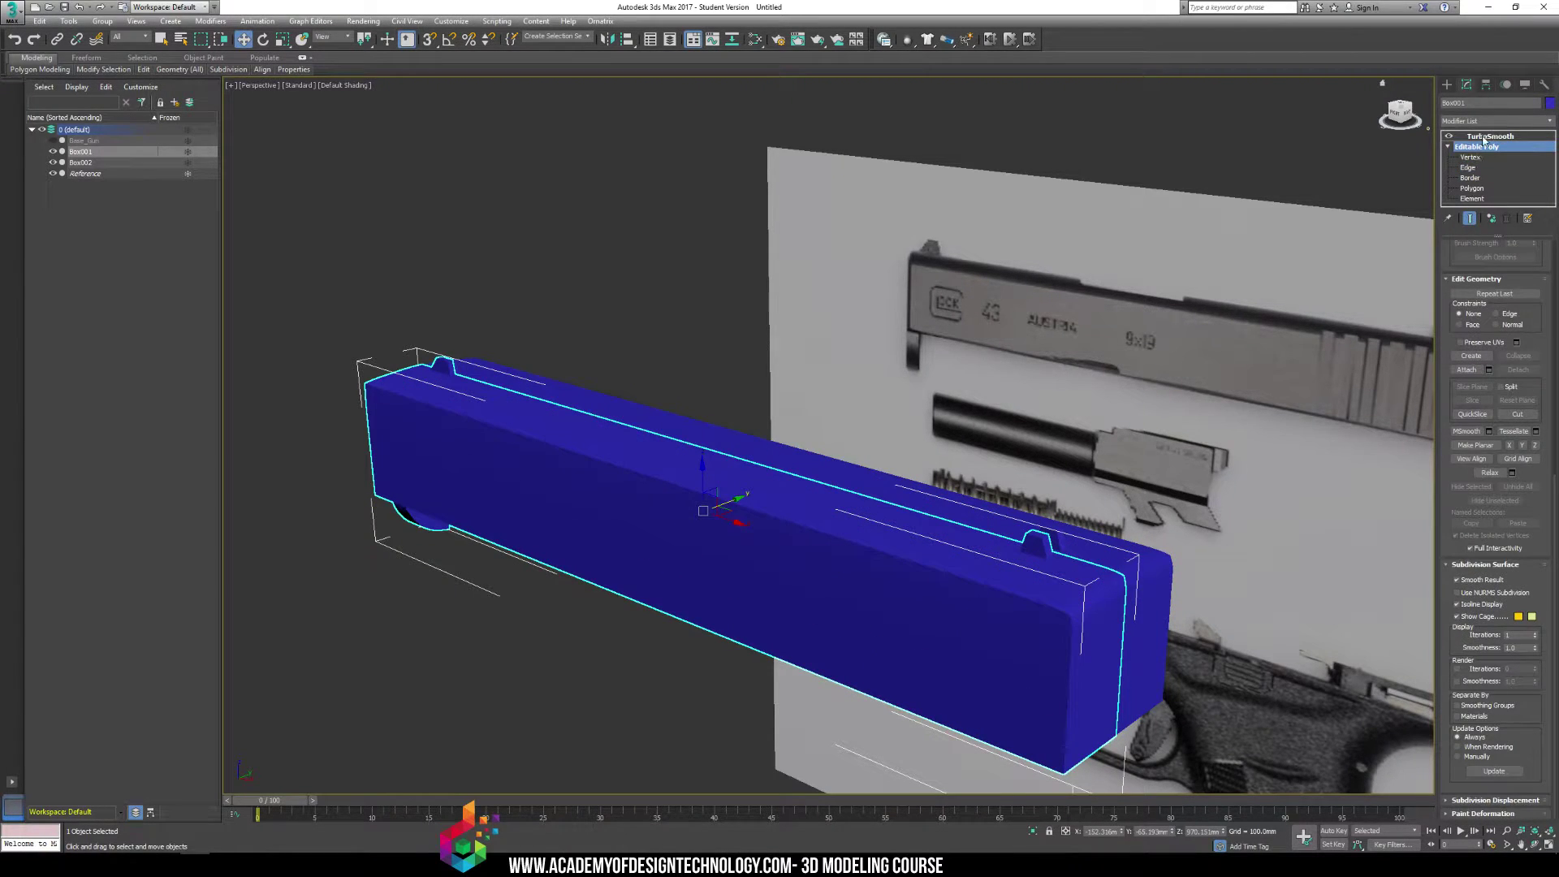
{"action": "left_click", "coordinate": [1297, 177]}
{"action": "key", "text": "shift+q"}
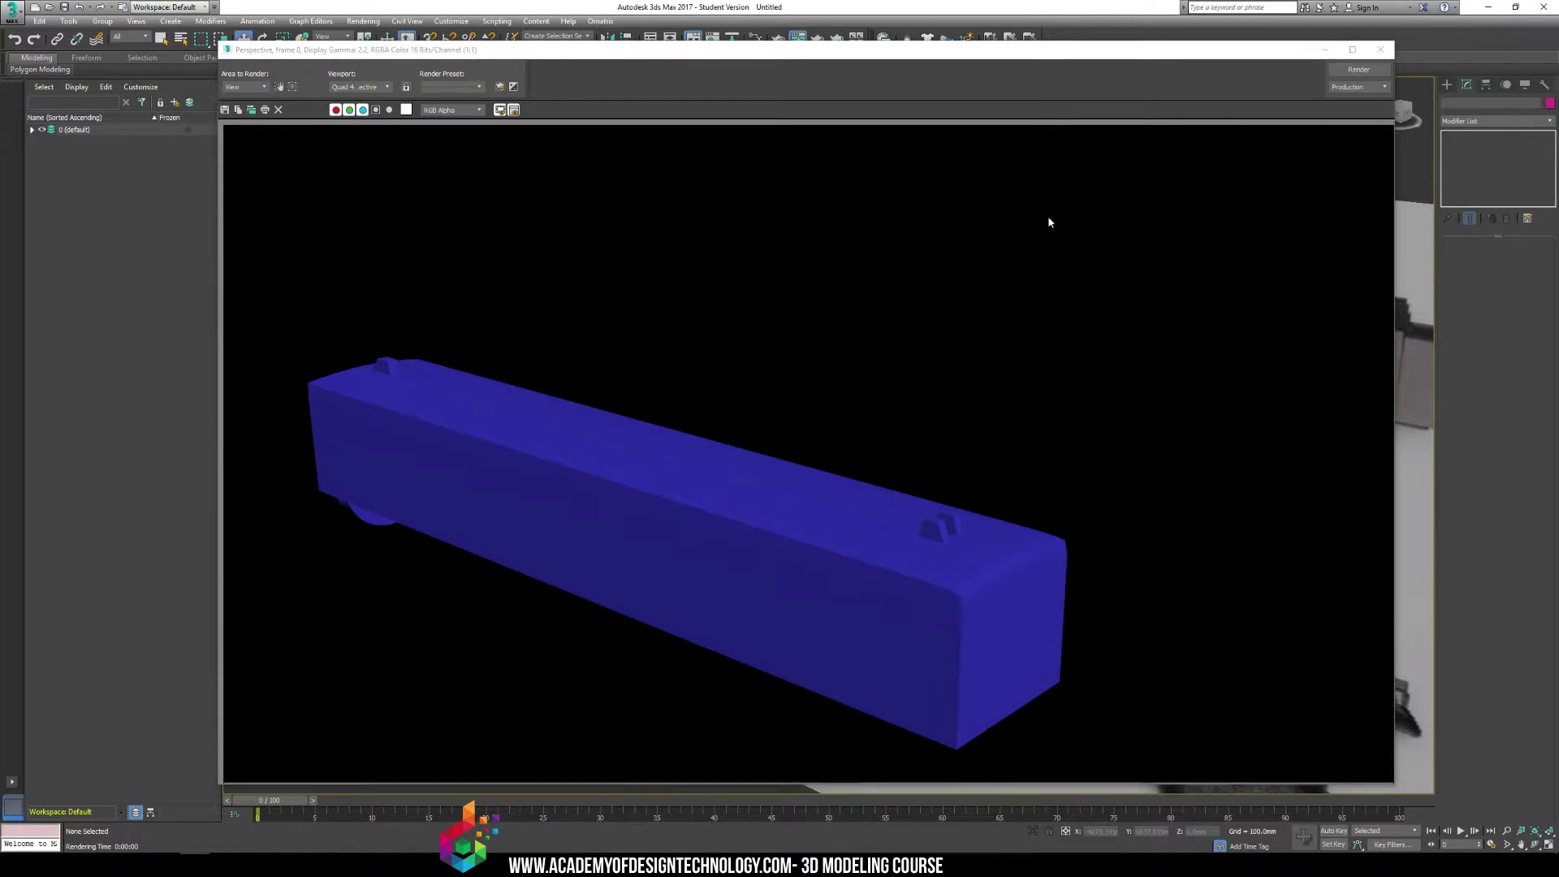
{"action": "left_click", "coordinate": [1383, 52]}
Compare the slide's base polygons with the TurboSmooth result, viewing it from both the rear and front ends
{"action": "left_click", "coordinate": [1067, 536]}
{"action": "left_click", "coordinate": [940, 587]}
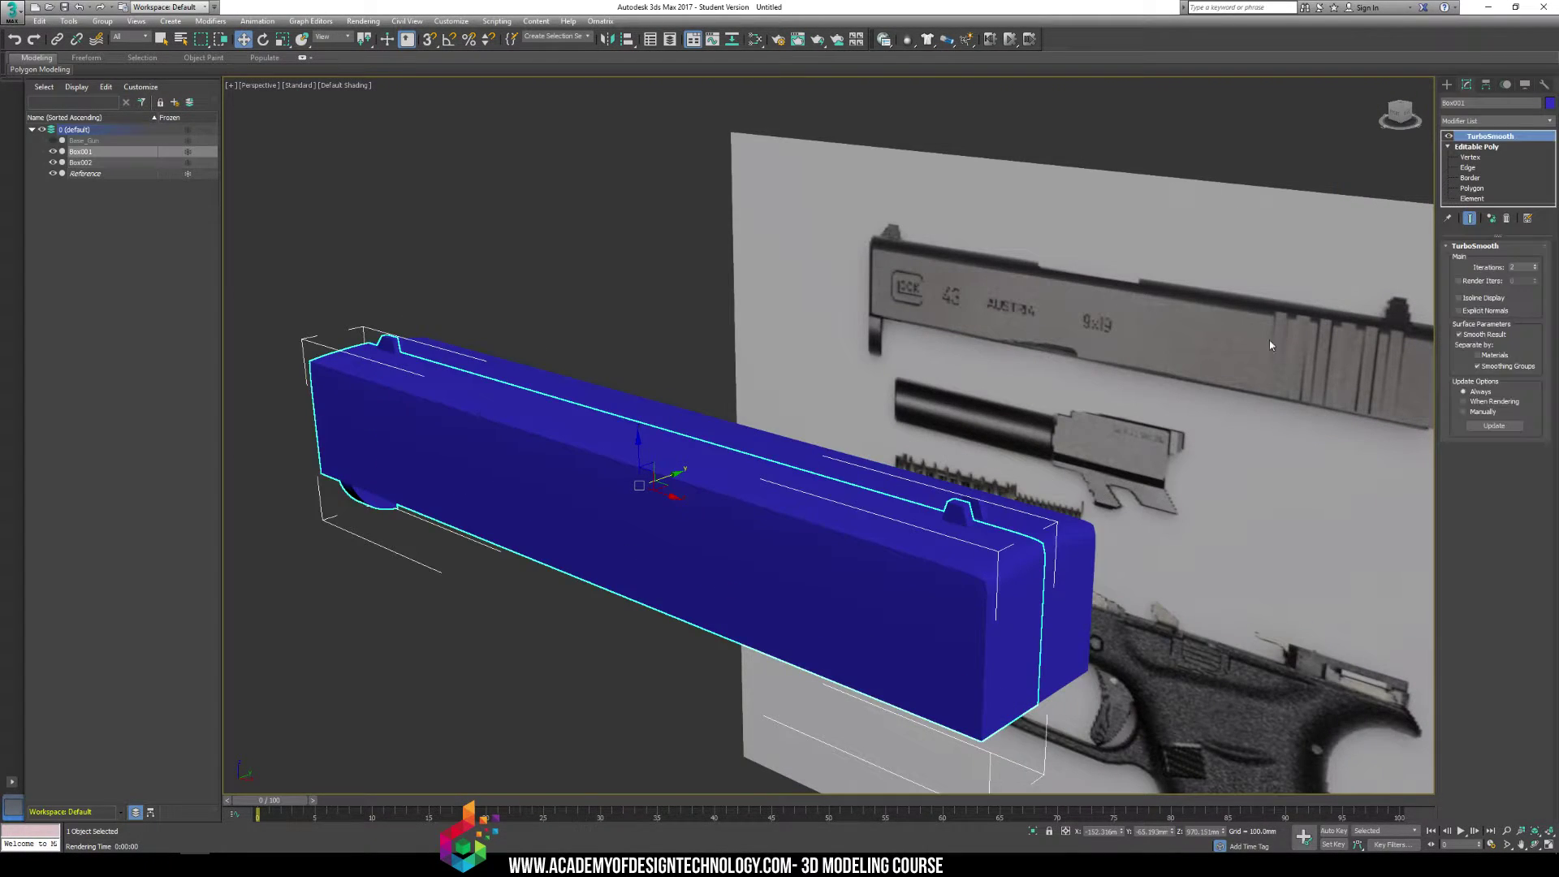
{"action": "left_click", "coordinate": [1476, 146]}
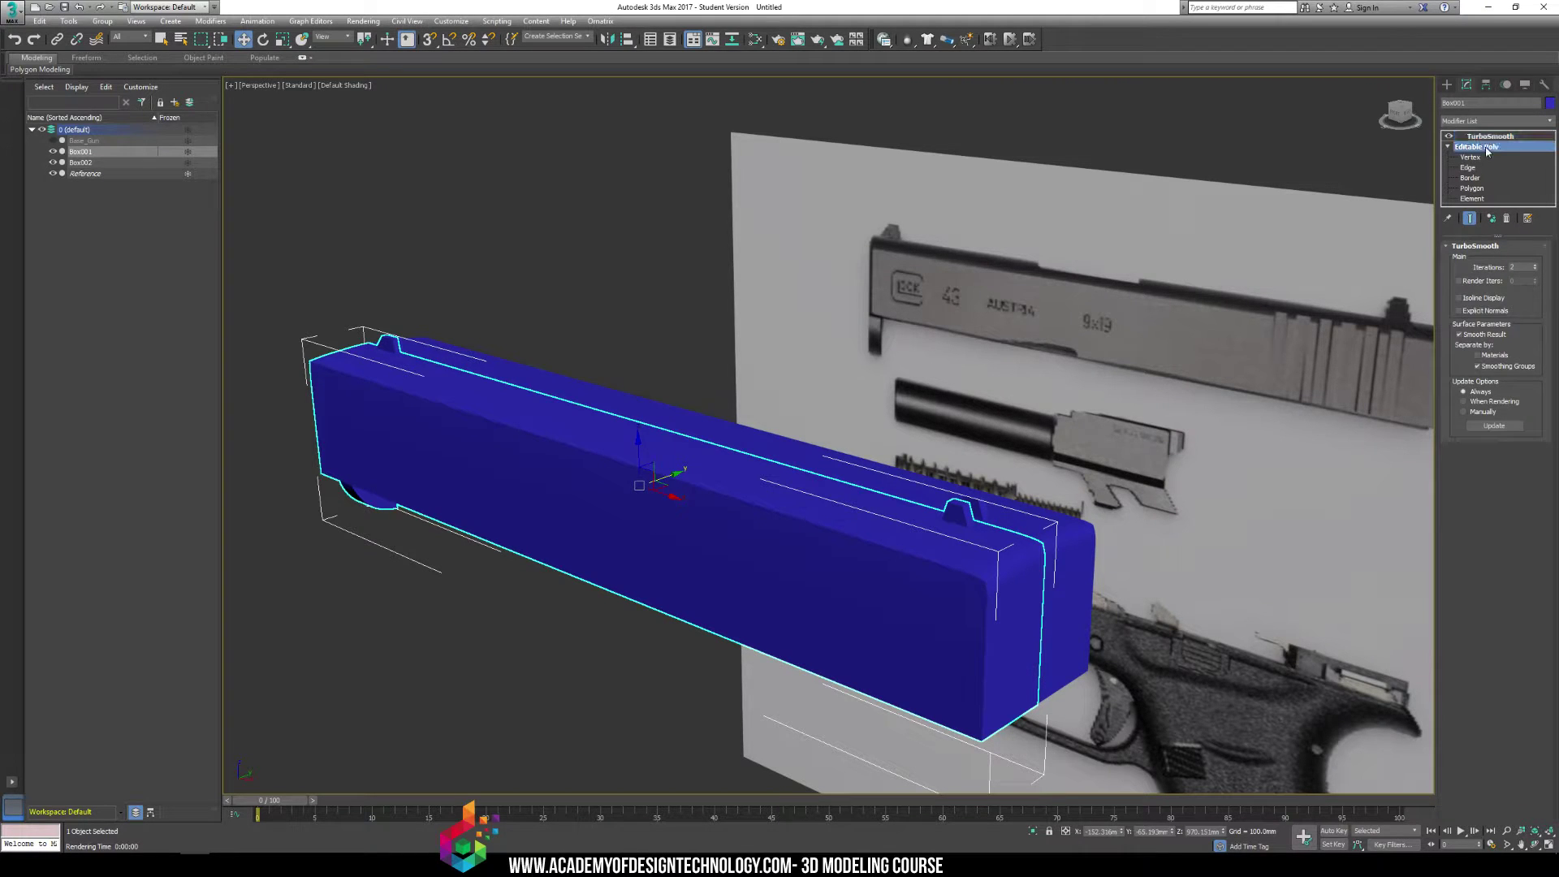
{"action": "left_click", "coordinate": [1474, 188]}
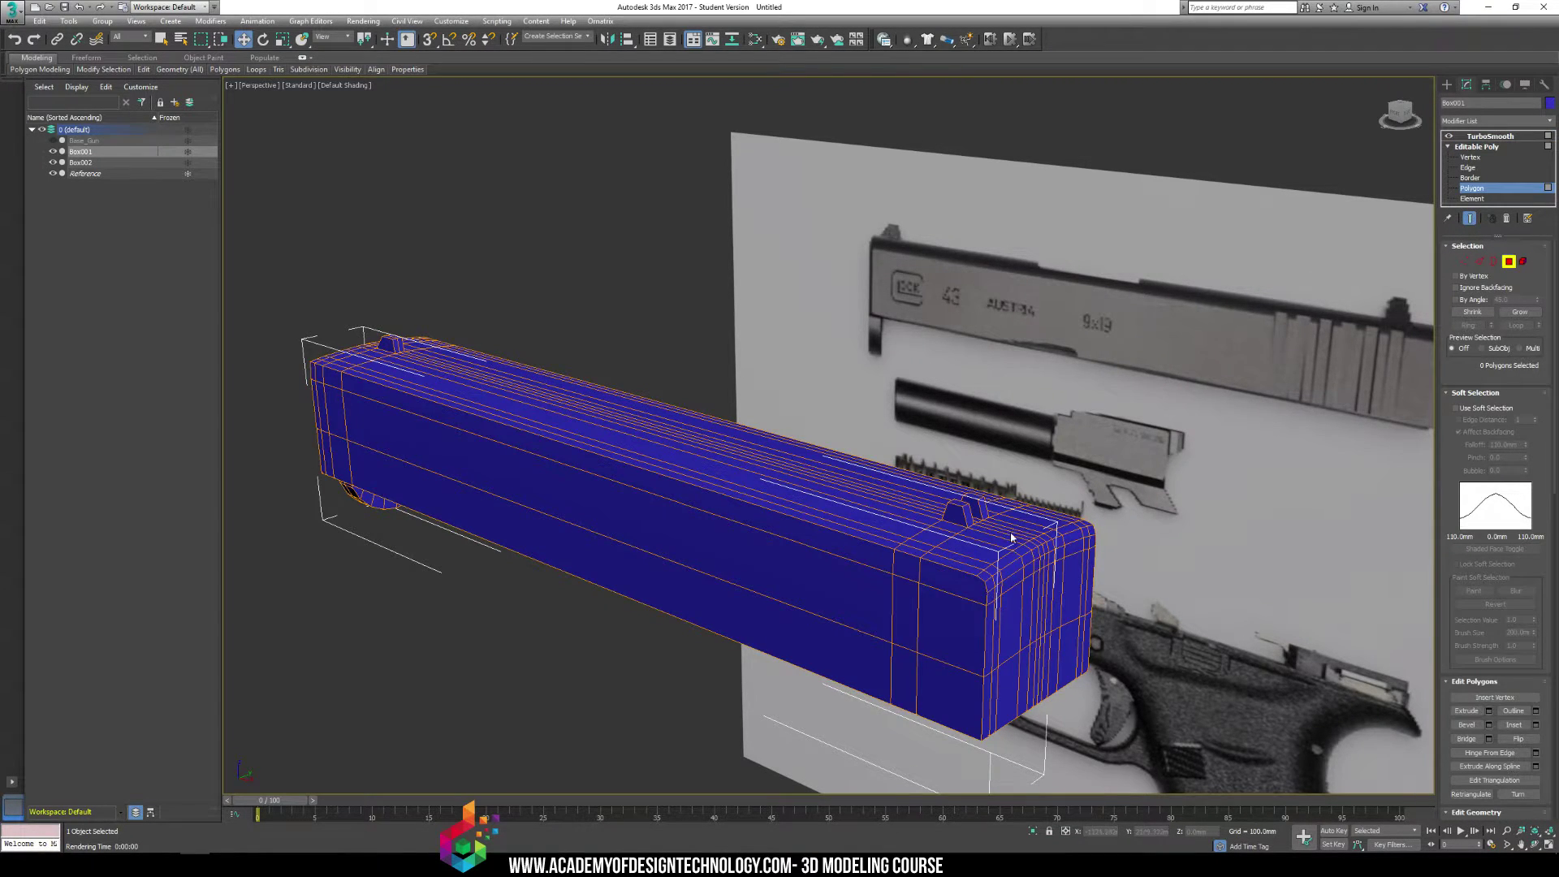
{"action": "middle_click_drag", "start_coordinate": [1011, 537], "coordinate": [1390, 248], "text": "alt"}
{"action": "left_click", "coordinate": [1468, 219]}
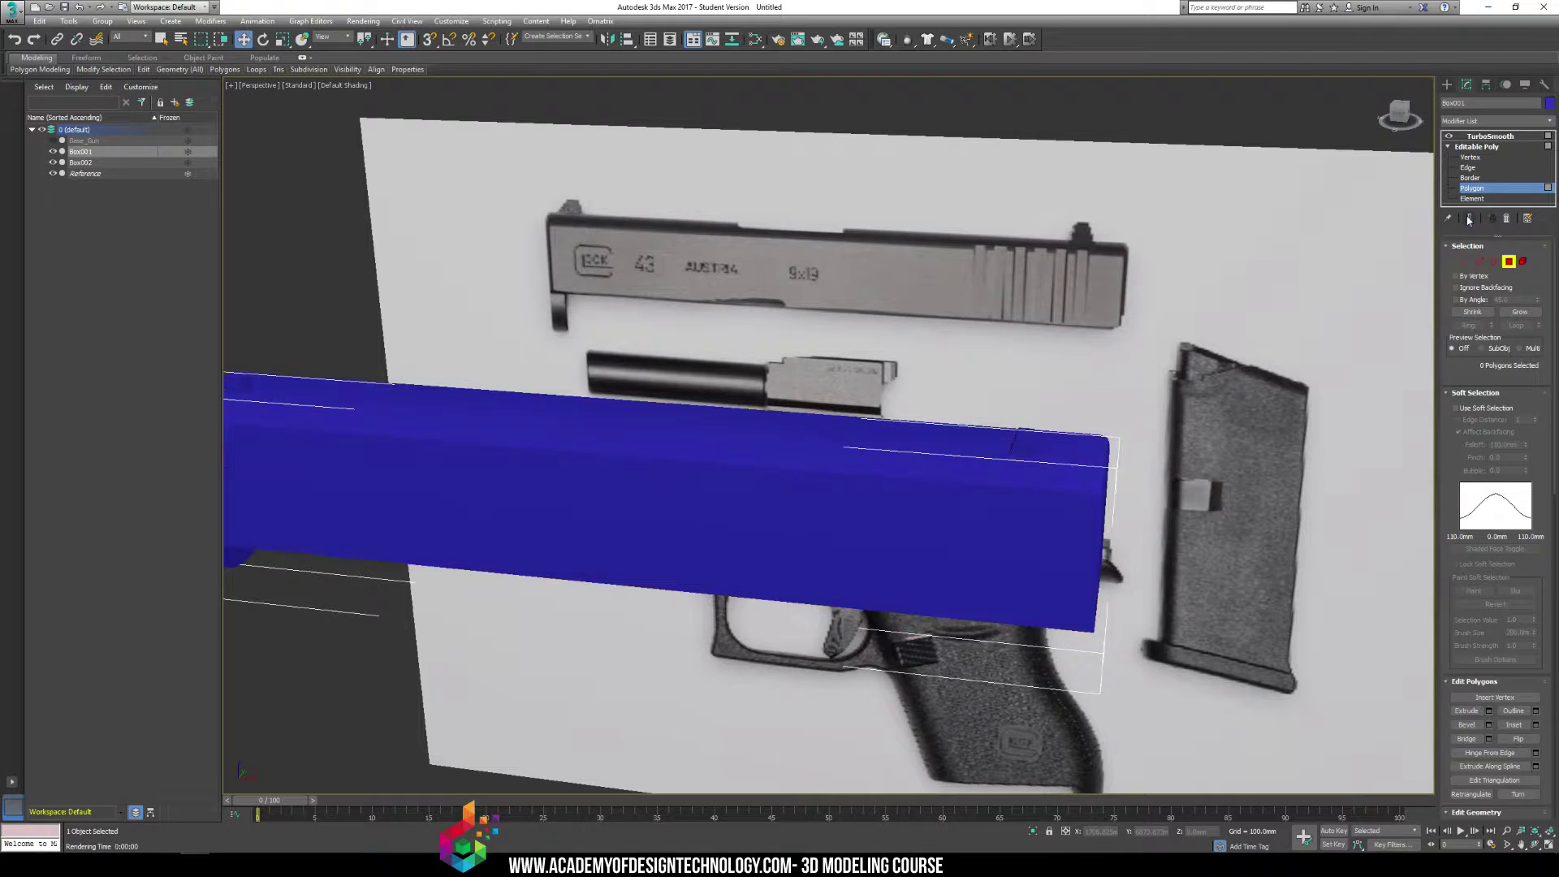
{"action": "left_click", "coordinate": [1468, 220]}
{"action": "left_click", "coordinate": [1468, 220]}
{"action": "left_click", "coordinate": [1469, 220]}
{"action": "middle_click_drag", "start_coordinate": [779, 341], "coordinate": [1104, 298], "text": "alt"}
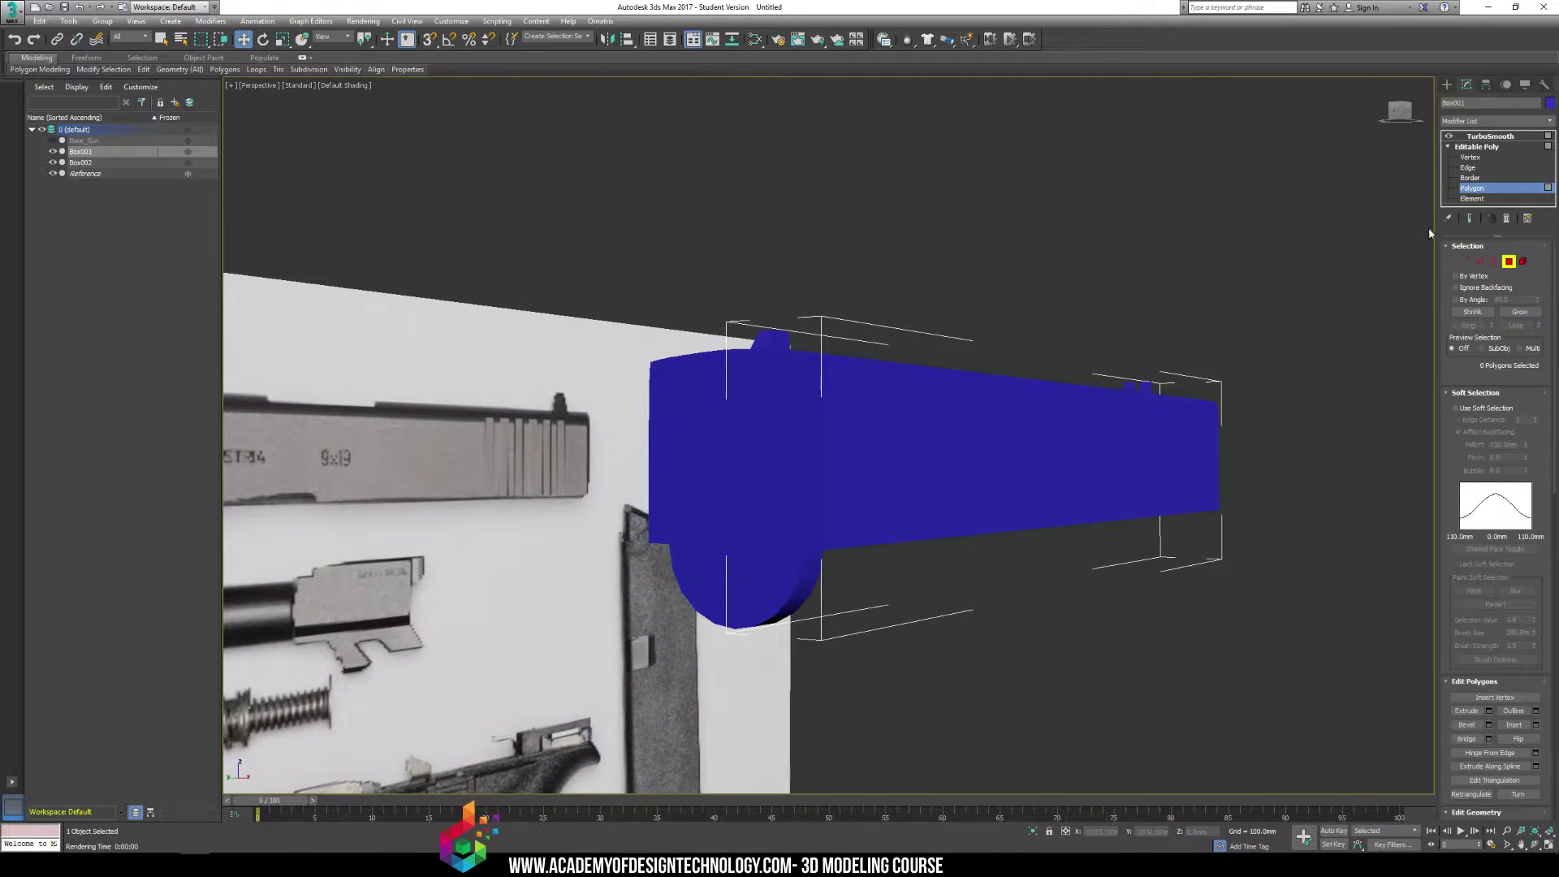
{"action": "left_click", "coordinate": [1468, 219]}
{"action": "left_click", "coordinate": [1468, 219]}
{"action": "left_click", "coordinate": [1468, 219]}
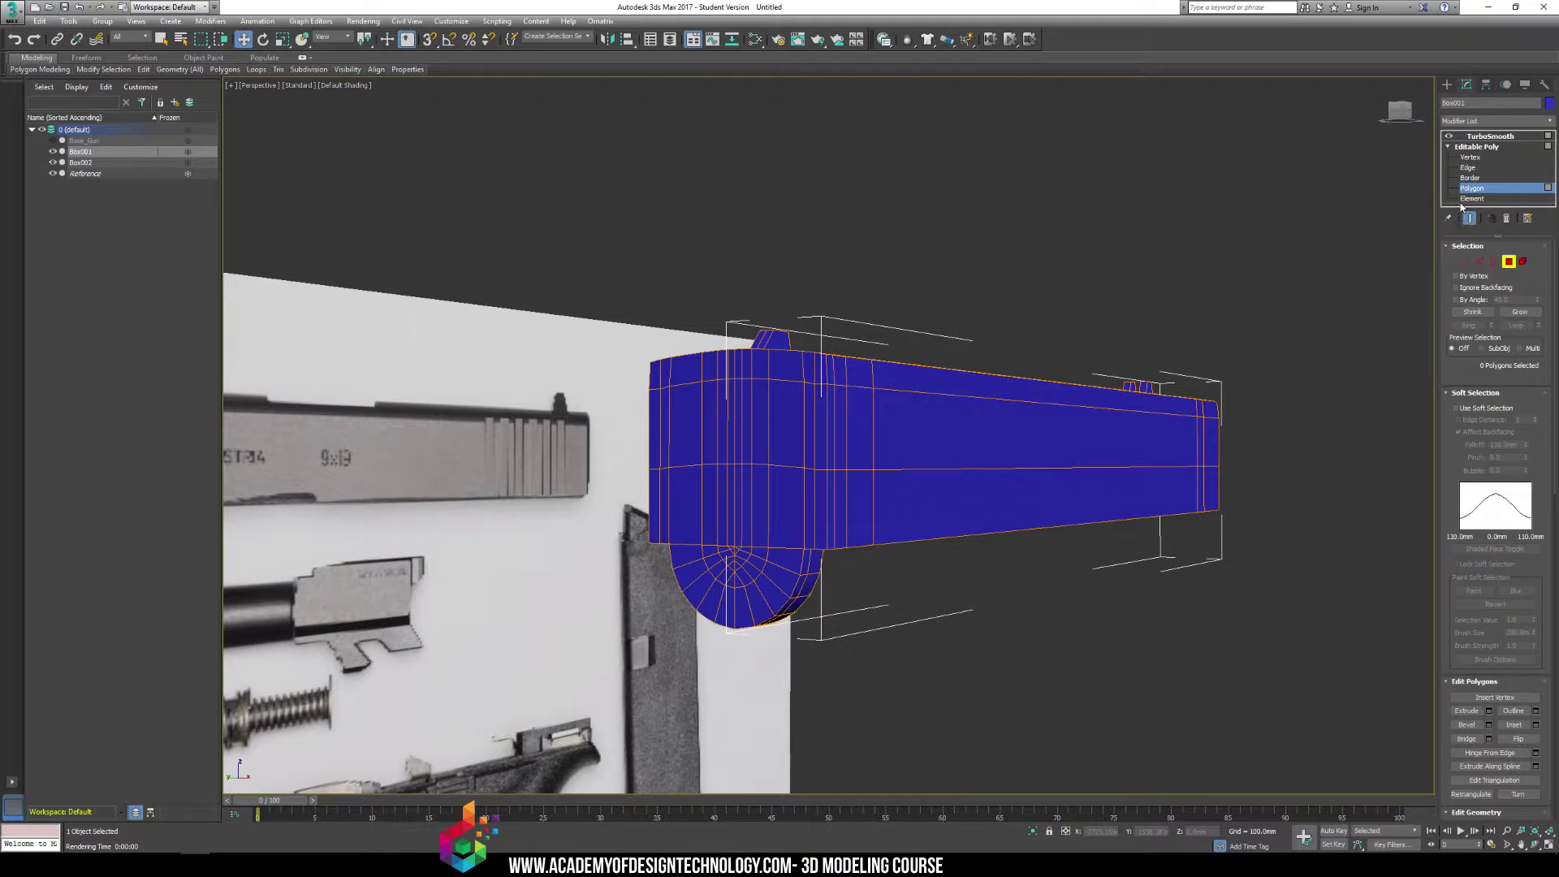
Leave polygon editing, deselect the slide and examine its front end, rounded lower lug and side from several angles
{"action": "left_click", "coordinate": [1447, 85]}
{"action": "left_click", "coordinate": [947, 615]}
{"action": "scroll", "coordinate": [852, 584], "scroll_direction": "up", "scroll_amount": 10}
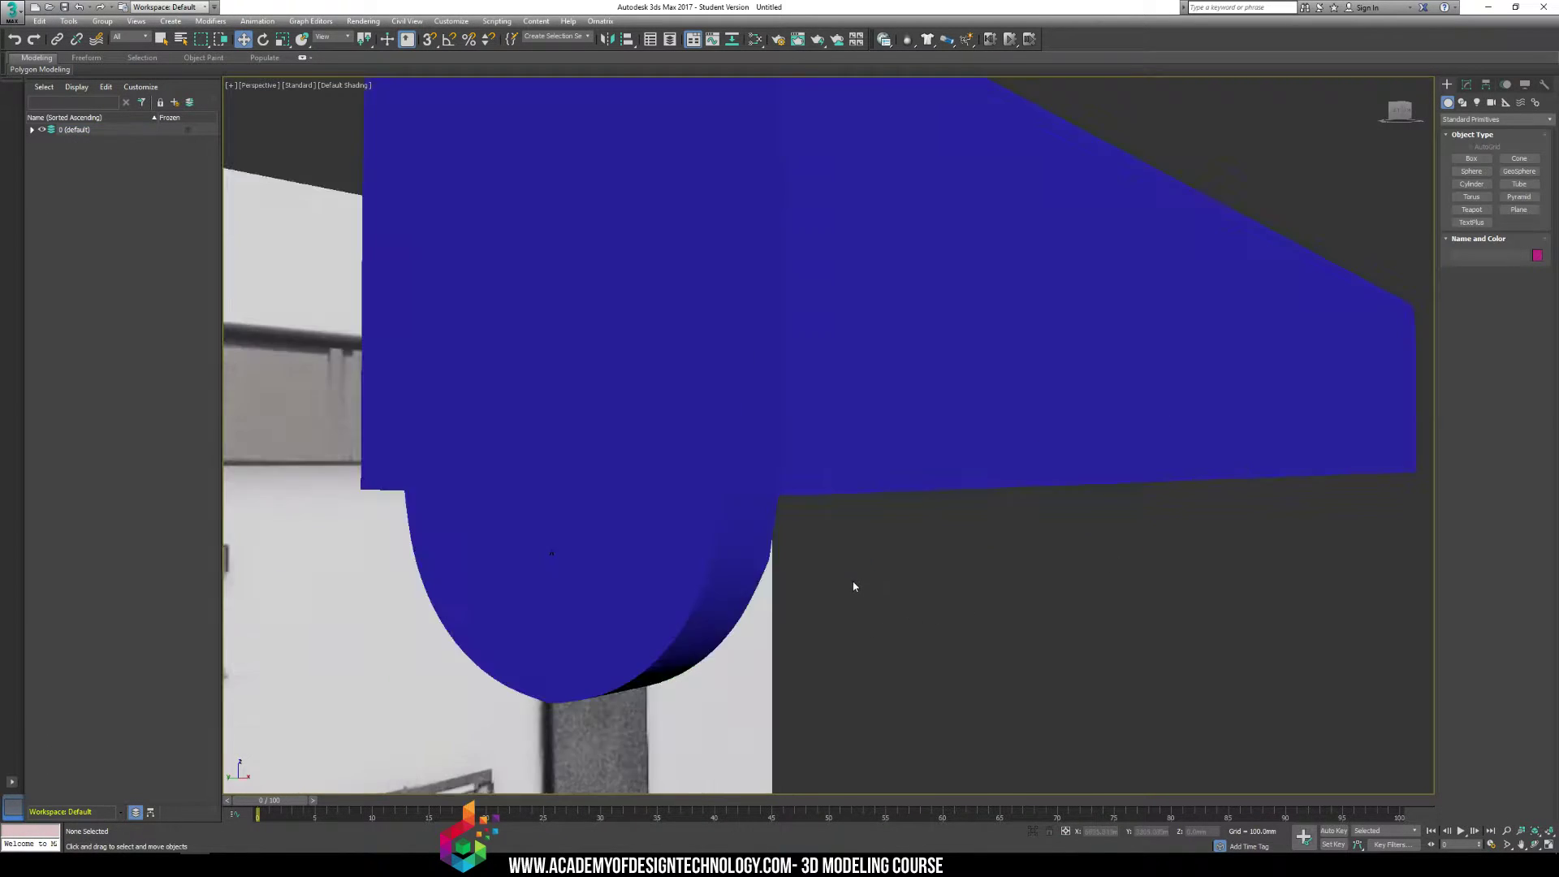
{"action": "scroll", "coordinate": [846, 583], "scroll_direction": "down", "scroll_amount": 8}
{"action": "middle_click_drag", "start_coordinate": [845, 581], "coordinate": [842, 487], "text": "alt"}
{"action": "scroll", "coordinate": [867, 497], "scroll_direction": "up", "scroll_amount": 5}
{"action": "scroll", "coordinate": [866, 498], "scroll_direction": "down", "scroll_amount": 5}
{"action": "scroll", "coordinate": [891, 465], "scroll_direction": "down", "scroll_amount": 3}
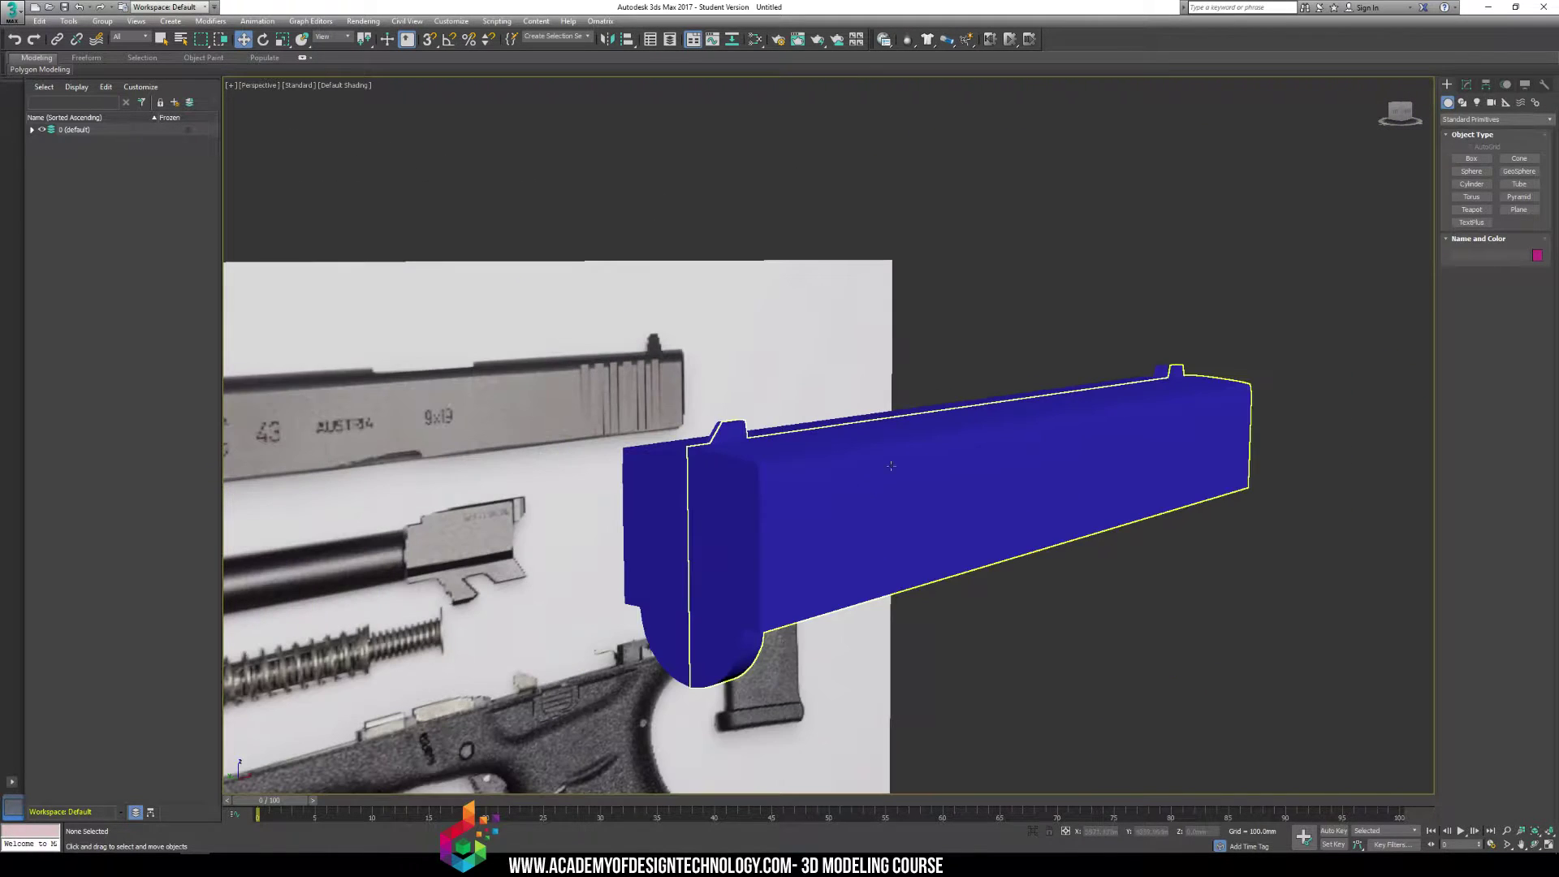
{"action": "middle_click_drag", "start_coordinate": [1054, 455], "coordinate": [613, 403], "text": "alt"}
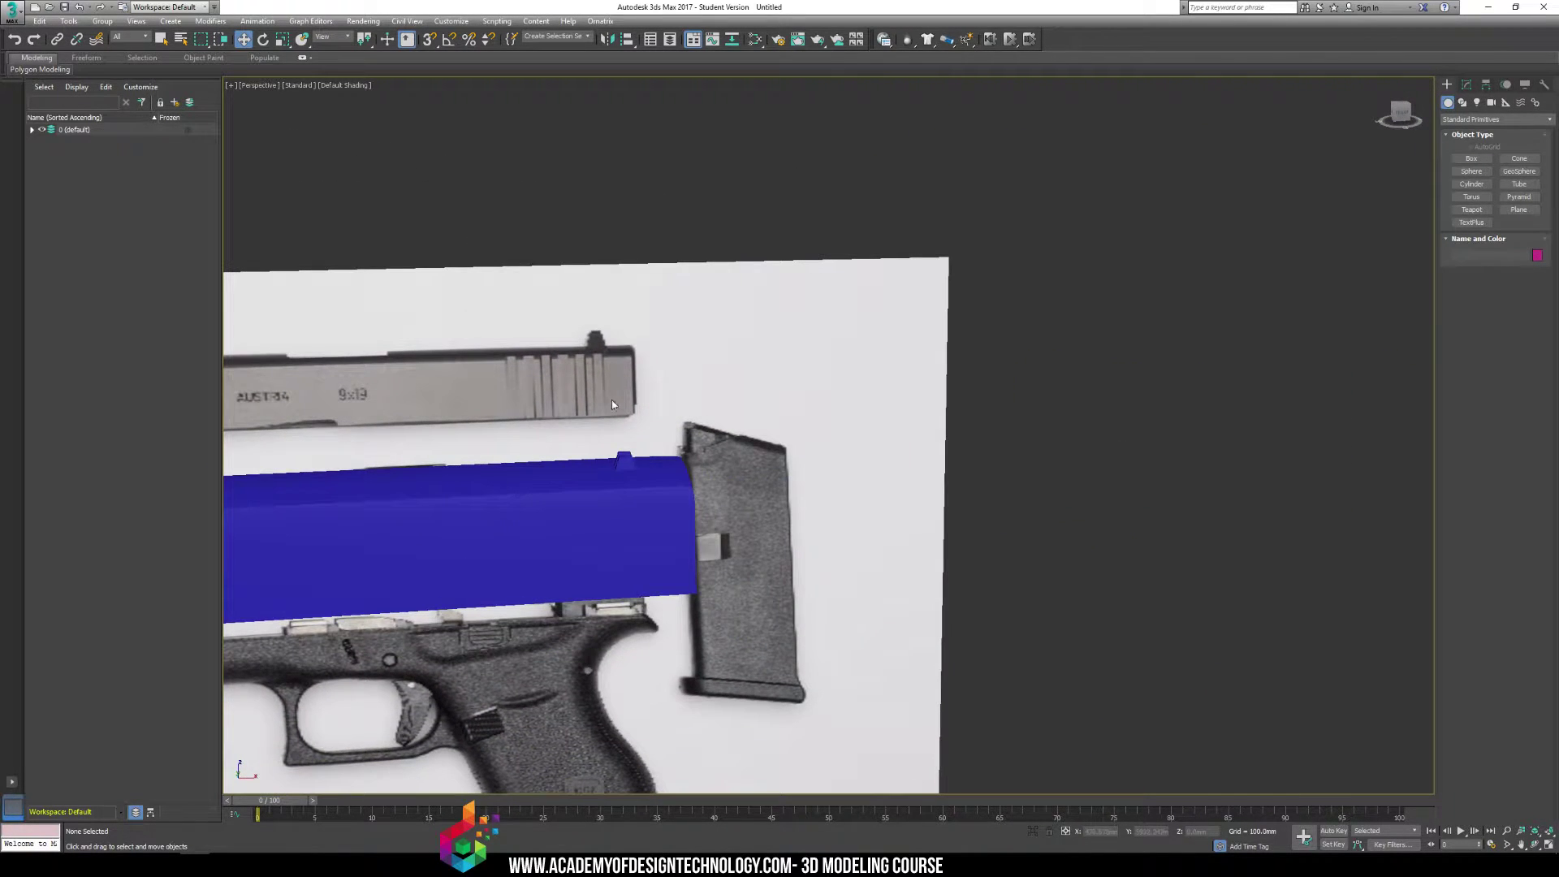
In the Front view, select both slide halves and move them straight down below the slide in the reference image
{"action": "left_click", "coordinate": [535, 570]}
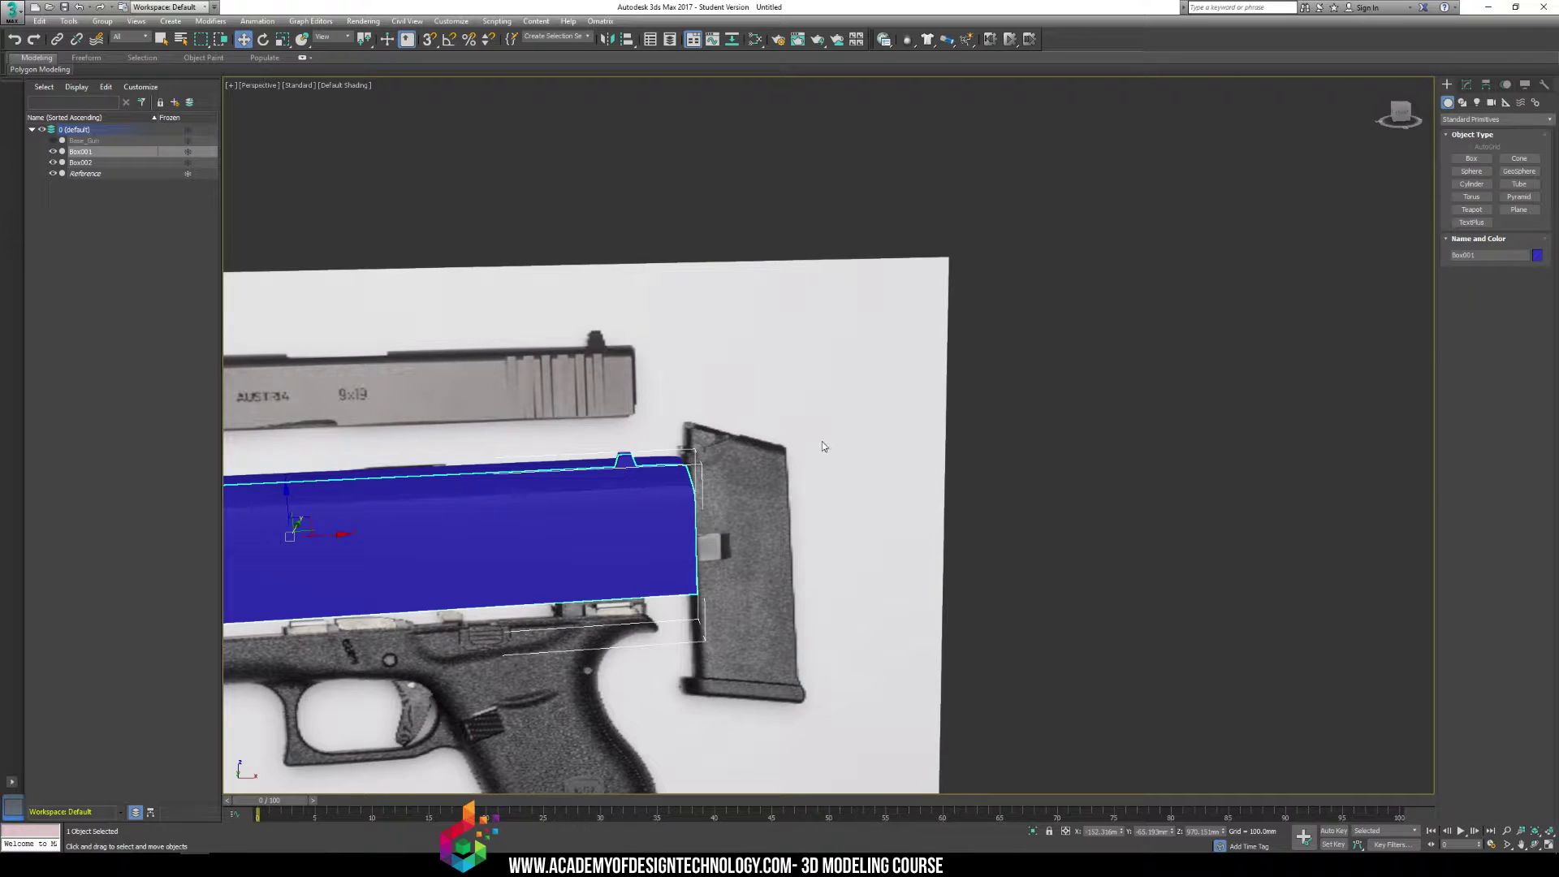
{"action": "key", "text": "f"}
{"action": "scroll", "coordinate": [889, 452], "scroll_direction": "up", "scroll_amount": 6}
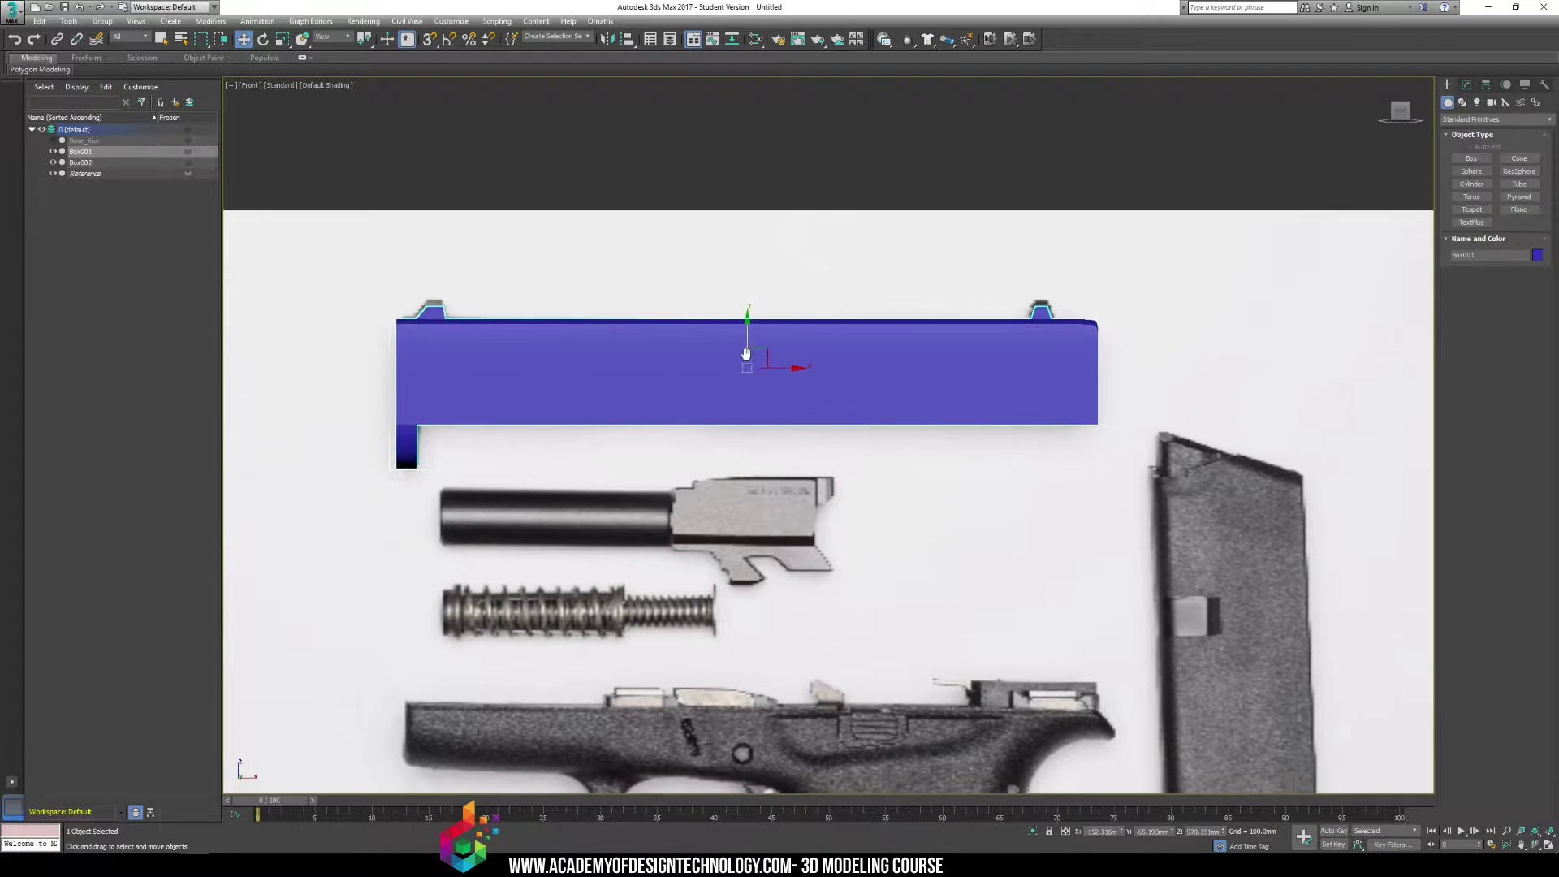
{"action": "middle_click_drag", "start_coordinate": [747, 354], "coordinate": [719, 340]}
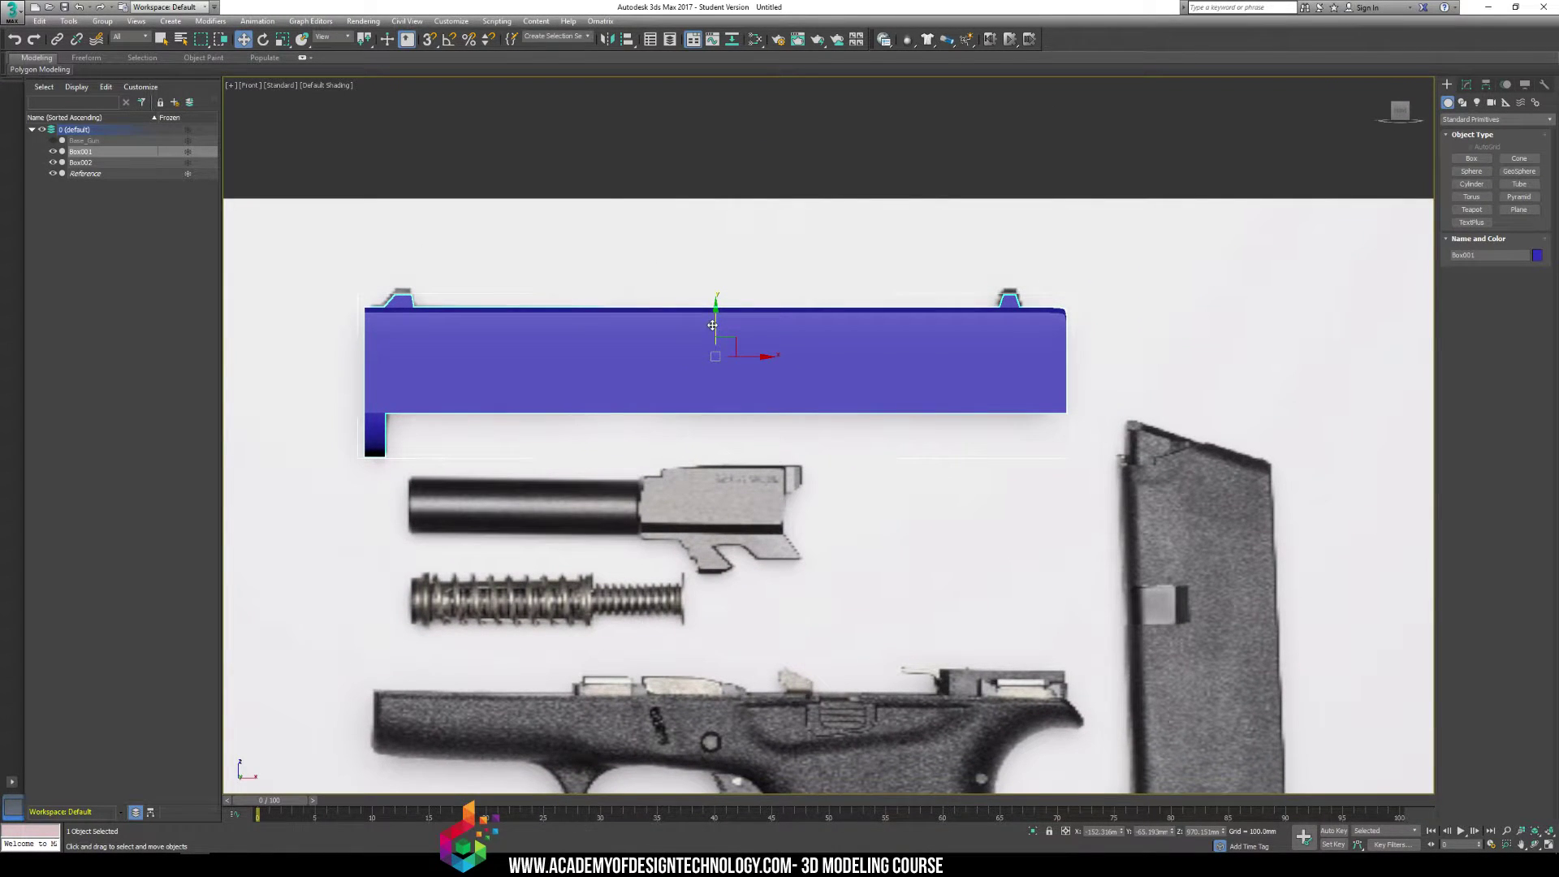
{"action": "left_click_drag", "start_coordinate": [714, 341], "coordinate": [589, 314]}
{"action": "key", "text": "ctrl+a"}
{"action": "left_click_drag", "start_coordinate": [717, 336], "coordinate": [717, 501]}
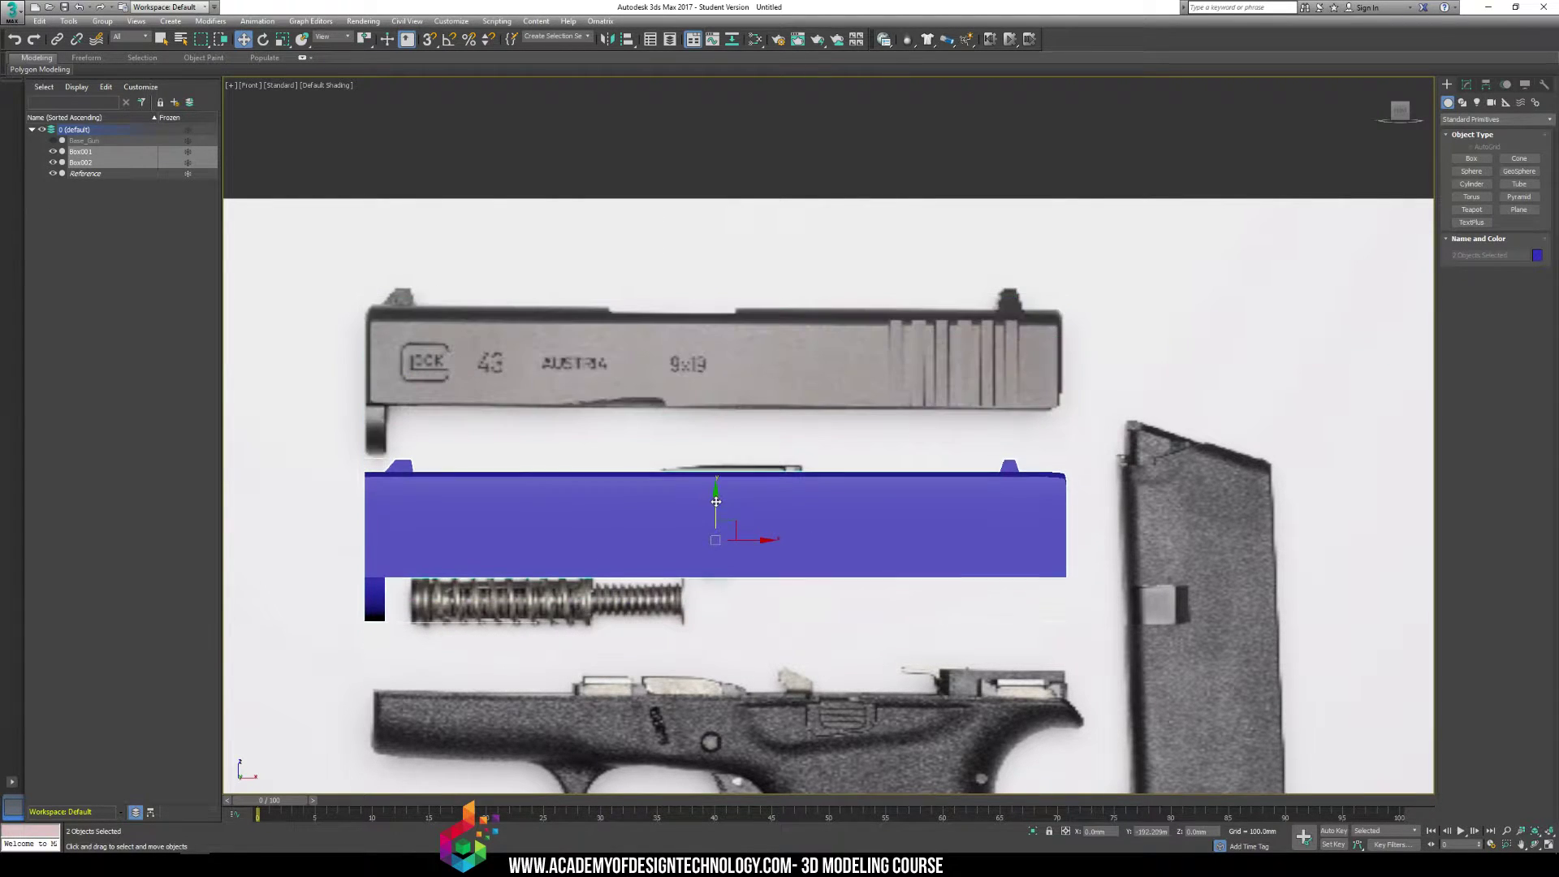
On the Box001 half of the slide, select all polygons from just behind the front sight to the rear end
{"action": "left_click", "coordinate": [946, 386]}
{"action": "left_click", "coordinate": [872, 529]}
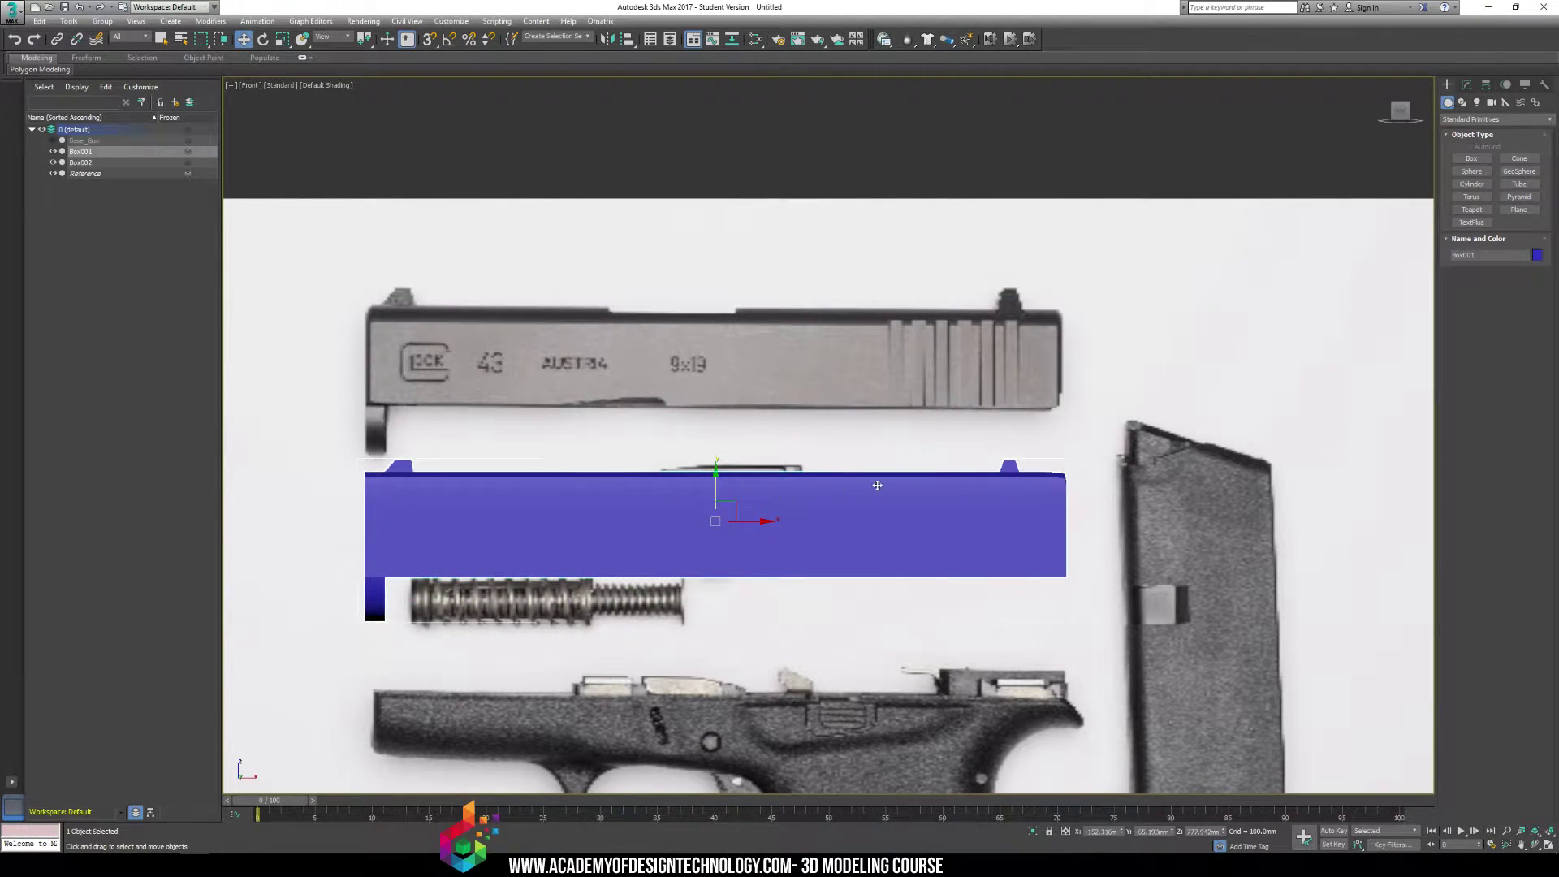
{"action": "left_click", "coordinate": [1466, 85]}
{"action": "left_click", "coordinate": [1483, 189]}
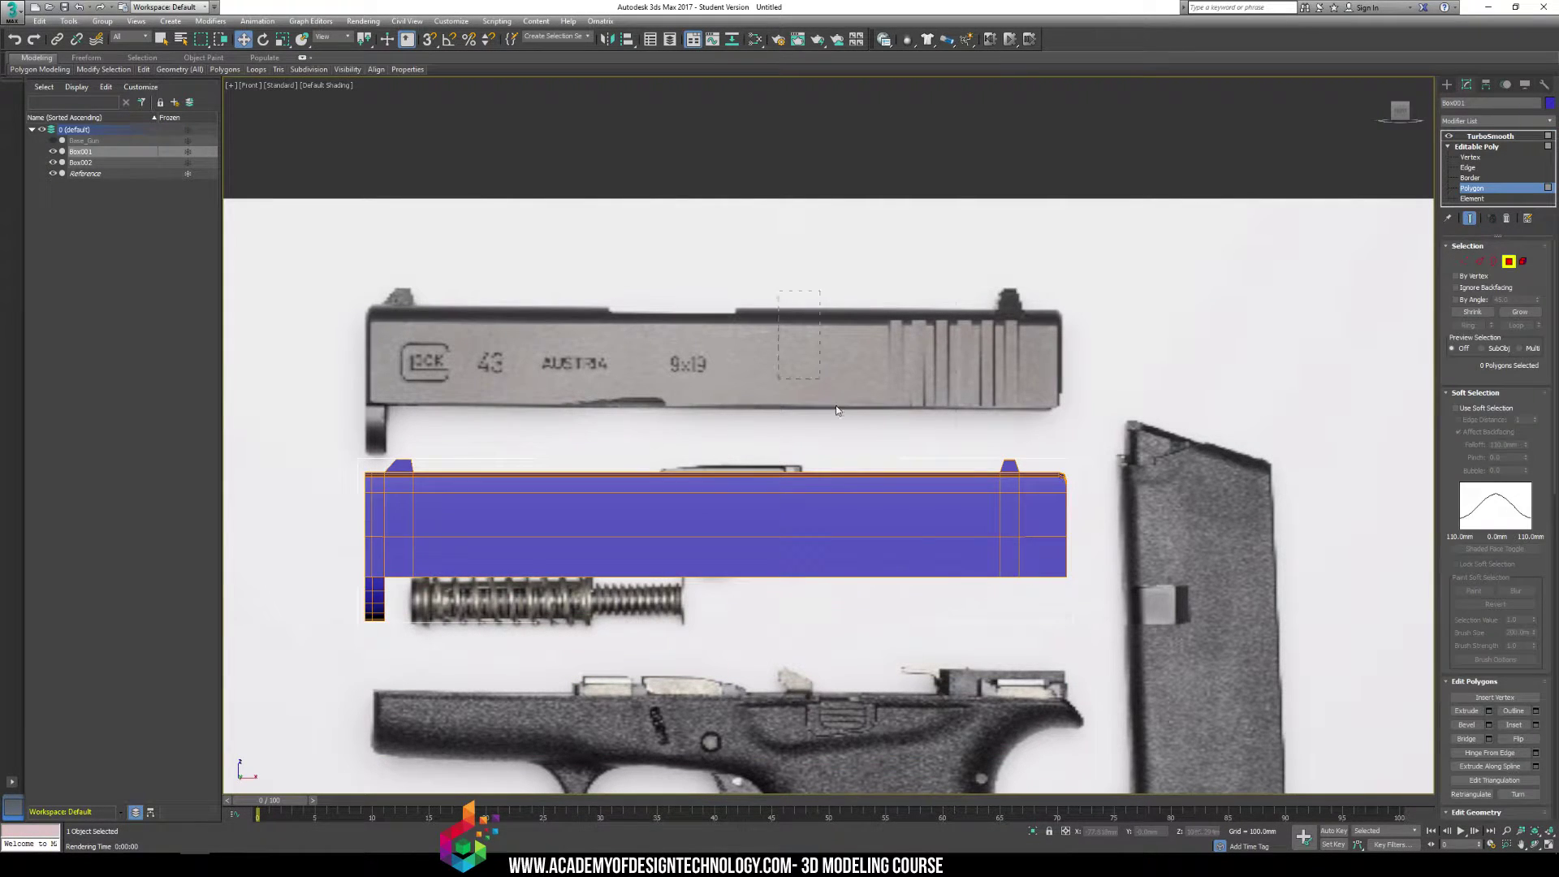
{"action": "scroll", "coordinate": [1450, 772], "scroll_direction": "down", "scroll_amount": 5}
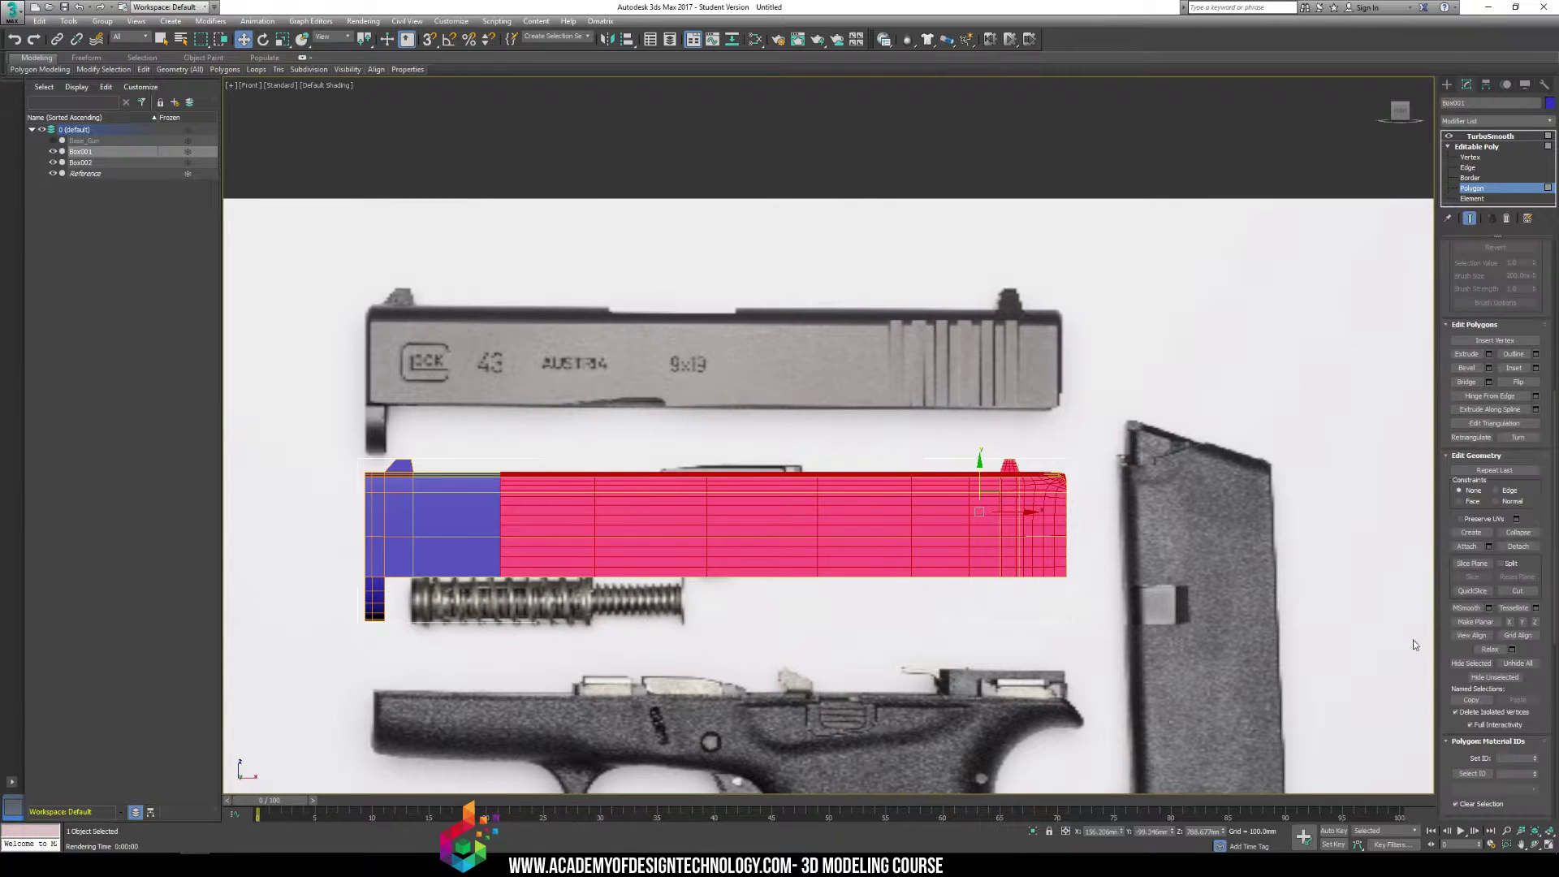
Start a Slice Plane on the selected polygons, ready for rotation, and turn on angle snapping
{"action": "left_click", "coordinate": [1472, 563]}
{"action": "key", "text": "e"}
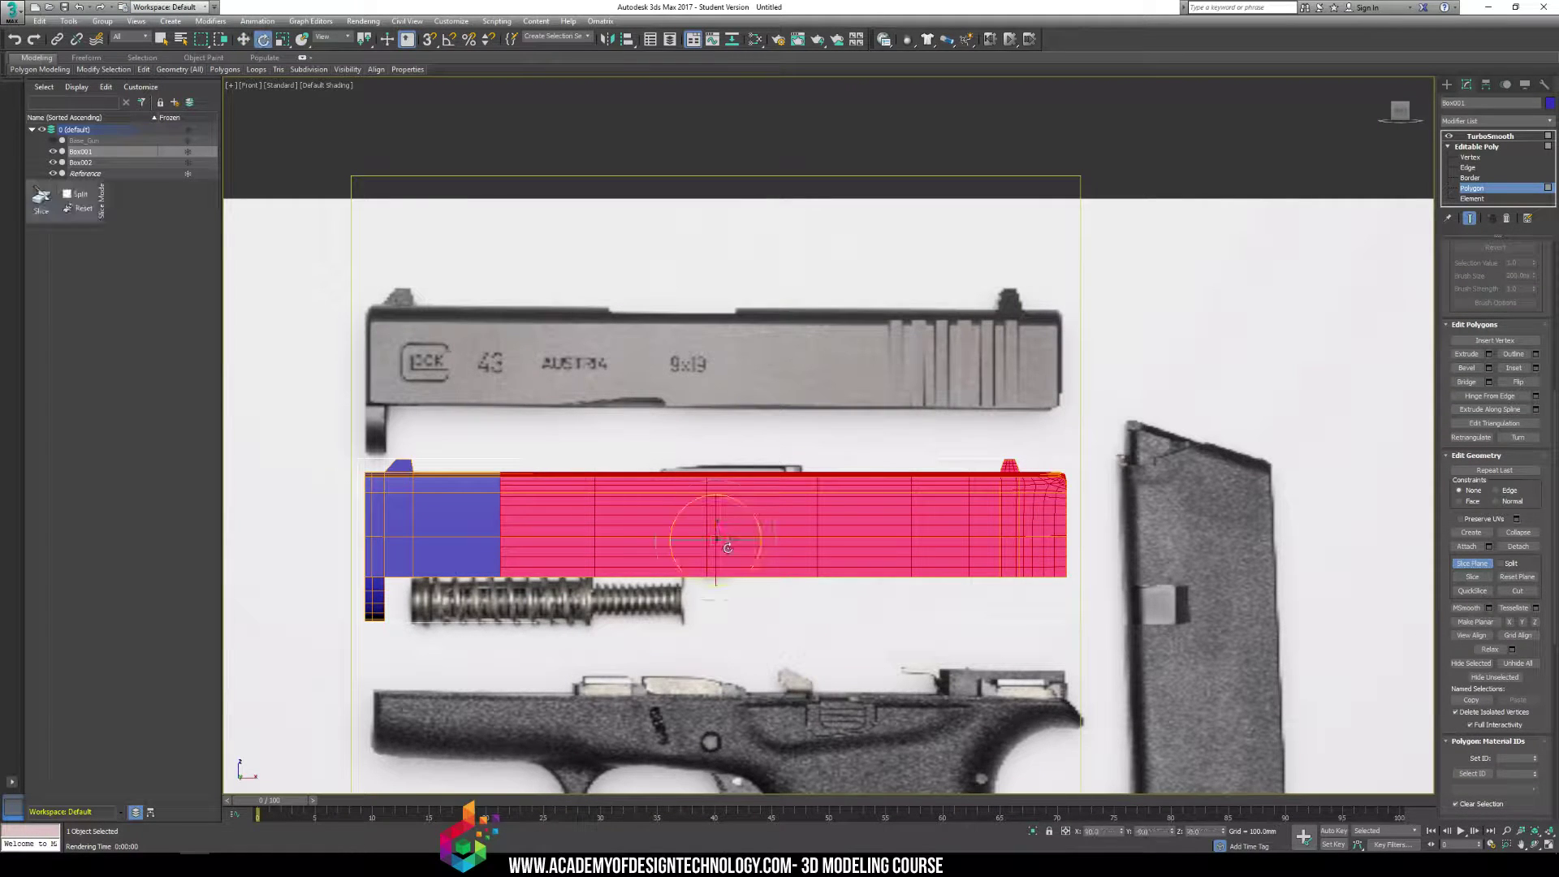
{"action": "left_click_drag", "start_coordinate": [720, 540], "coordinate": [512, 147]}
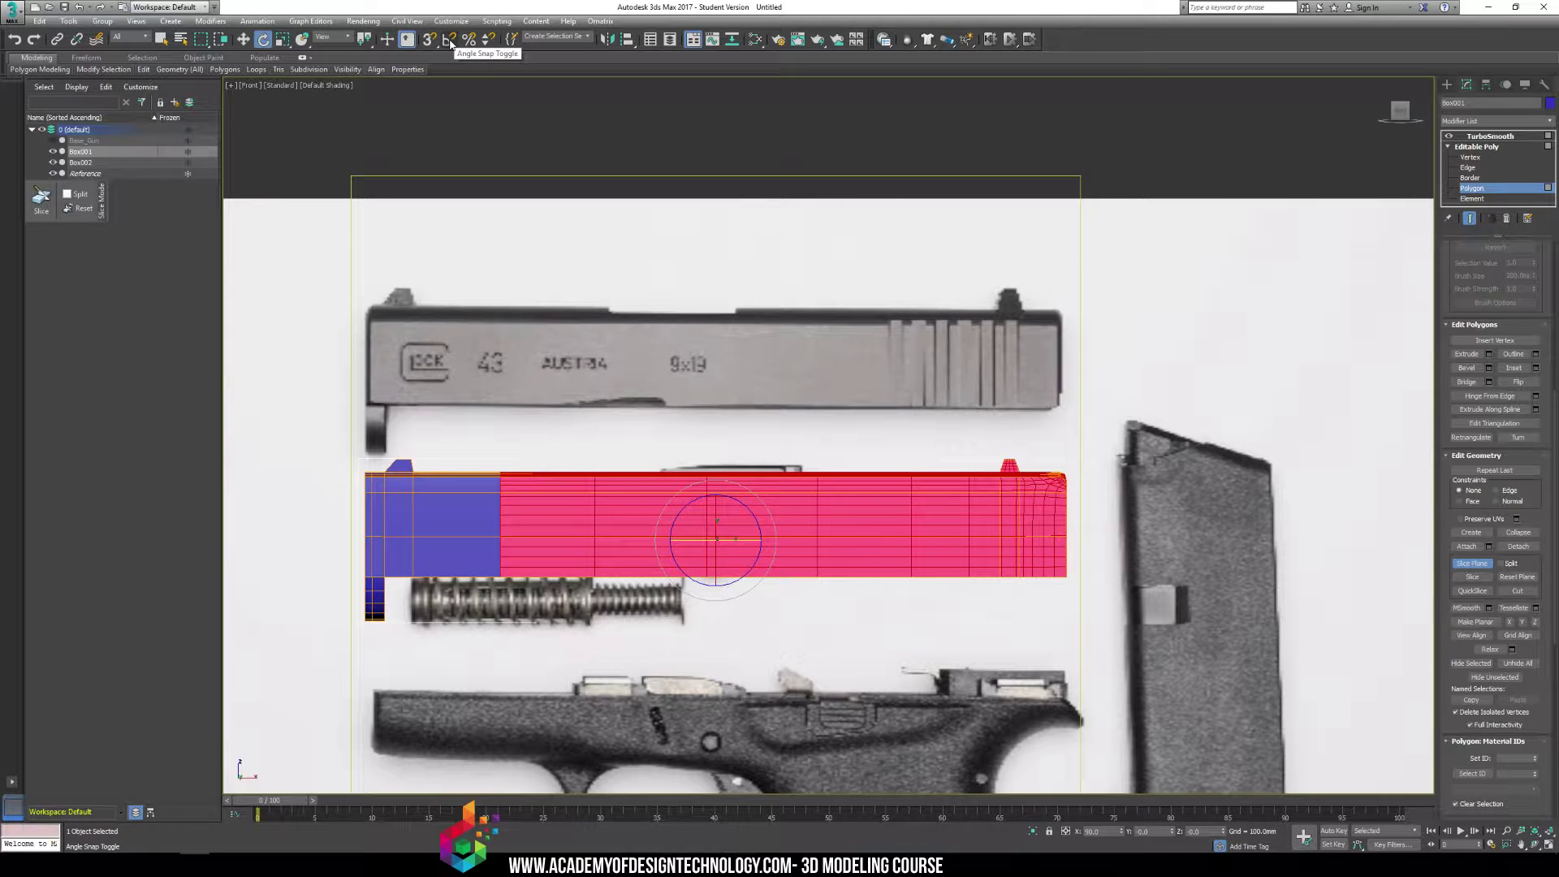
{"action": "left_click", "coordinate": [449, 40]}
{"action": "left_click_drag", "start_coordinate": [755, 542], "coordinate": [787, 538]}
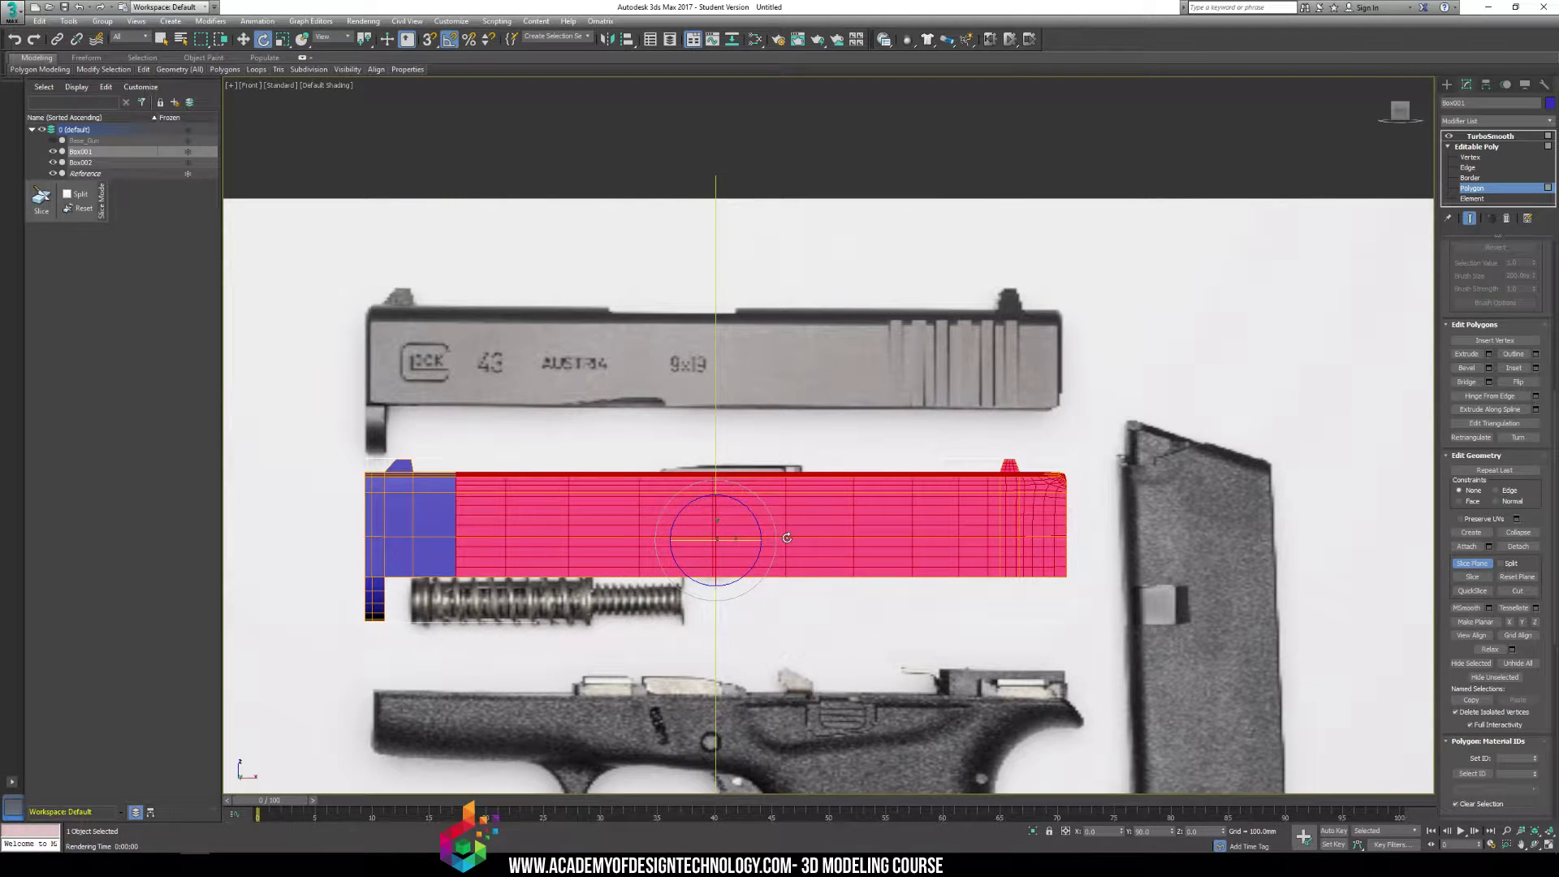
{"action": "key", "text": "w"}
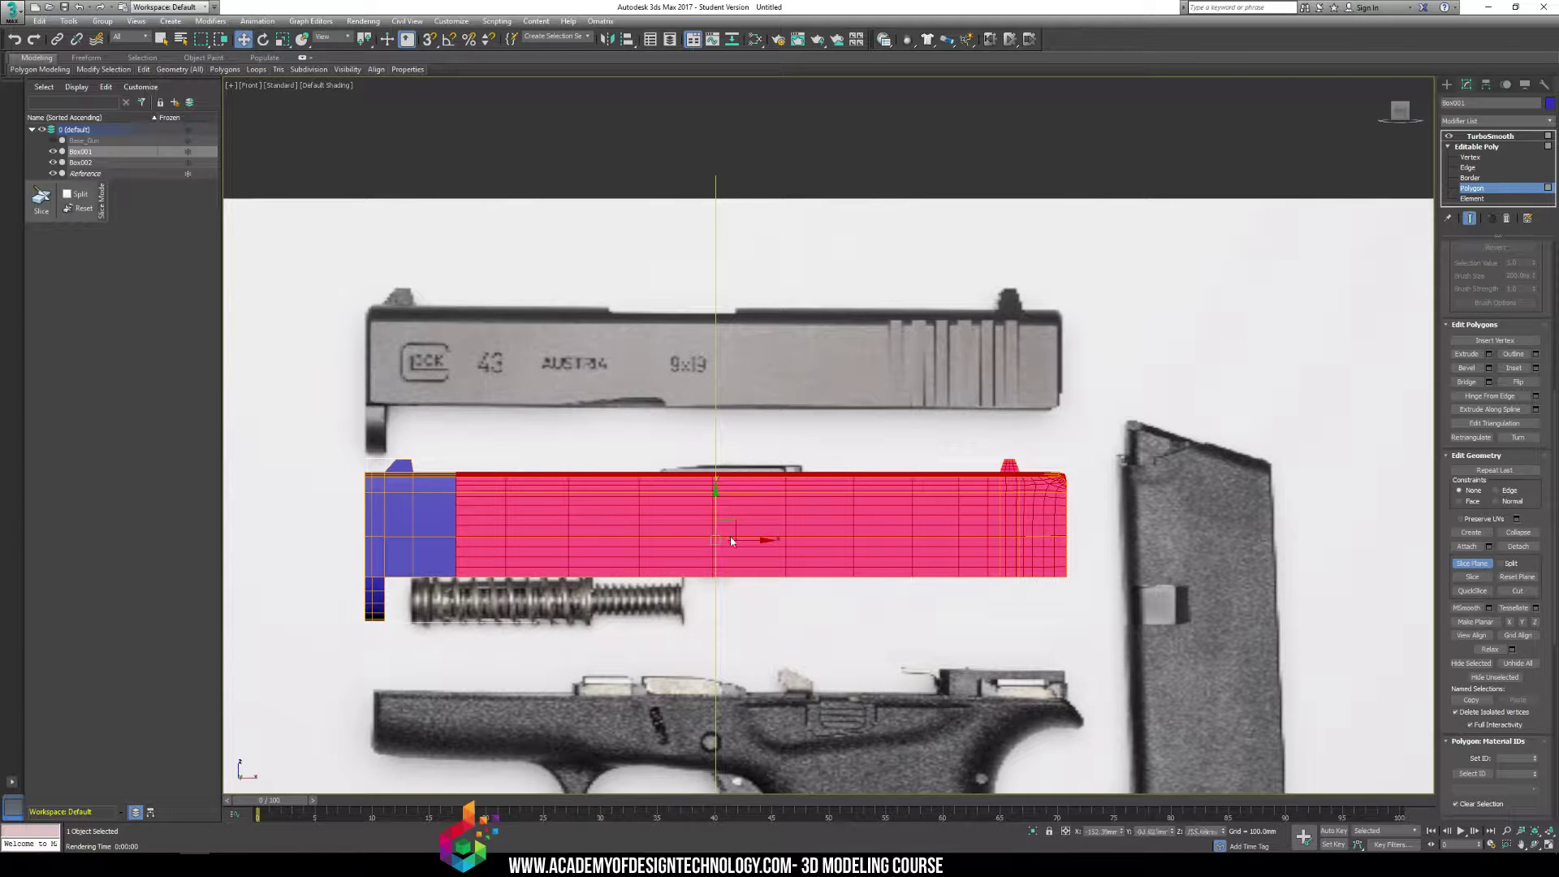
{"action": "left_click_drag", "start_coordinate": [758, 541], "coordinate": [837, 528]}
{"action": "key", "text": "e"}
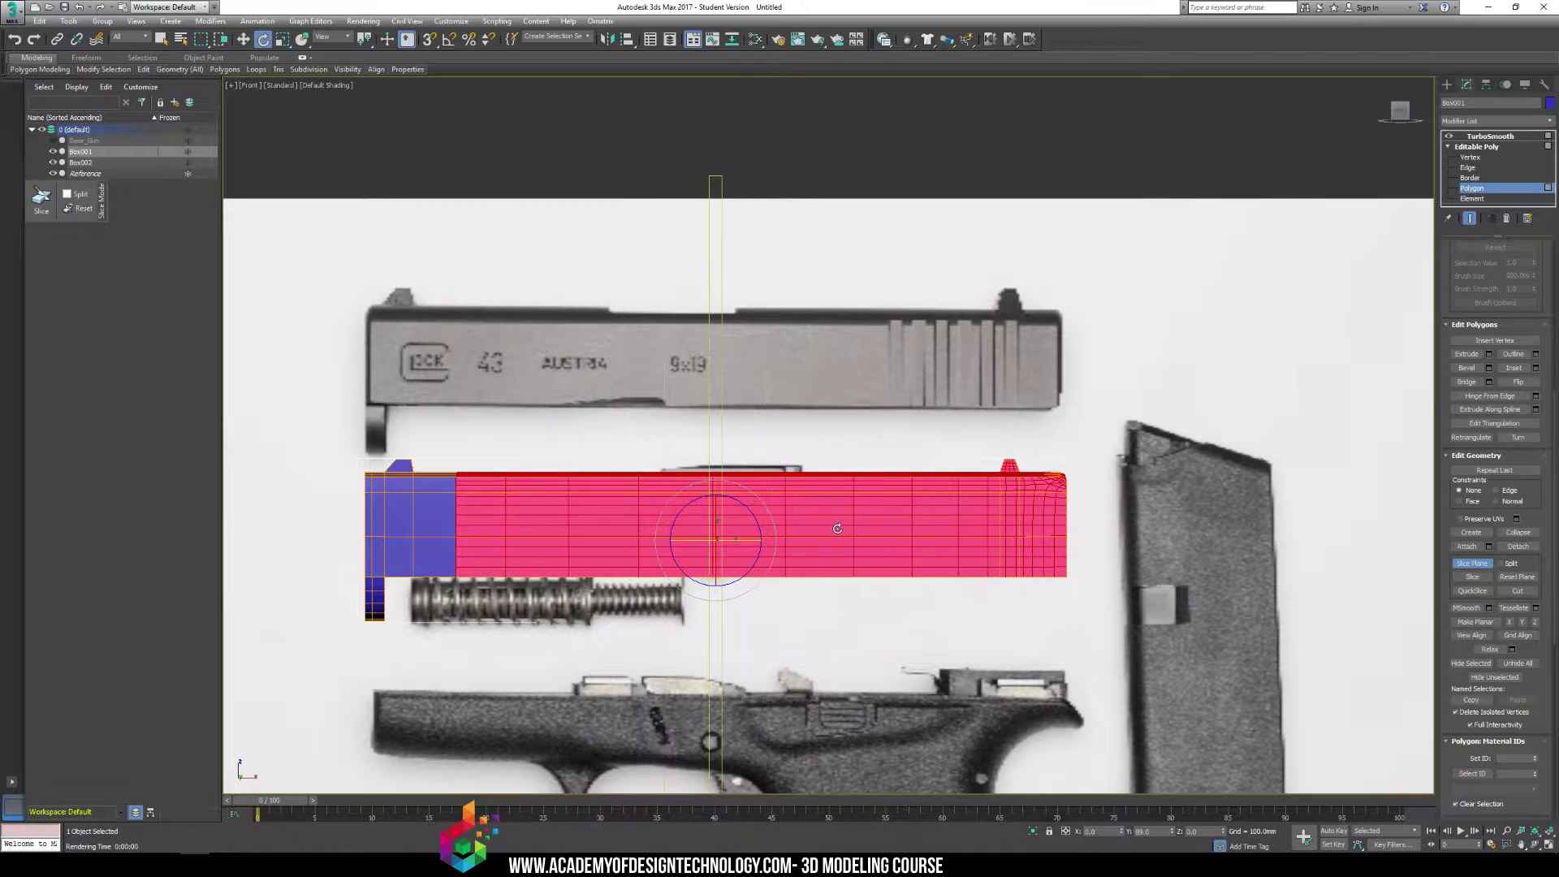
{"action": "key", "text": "ctrl+z"}
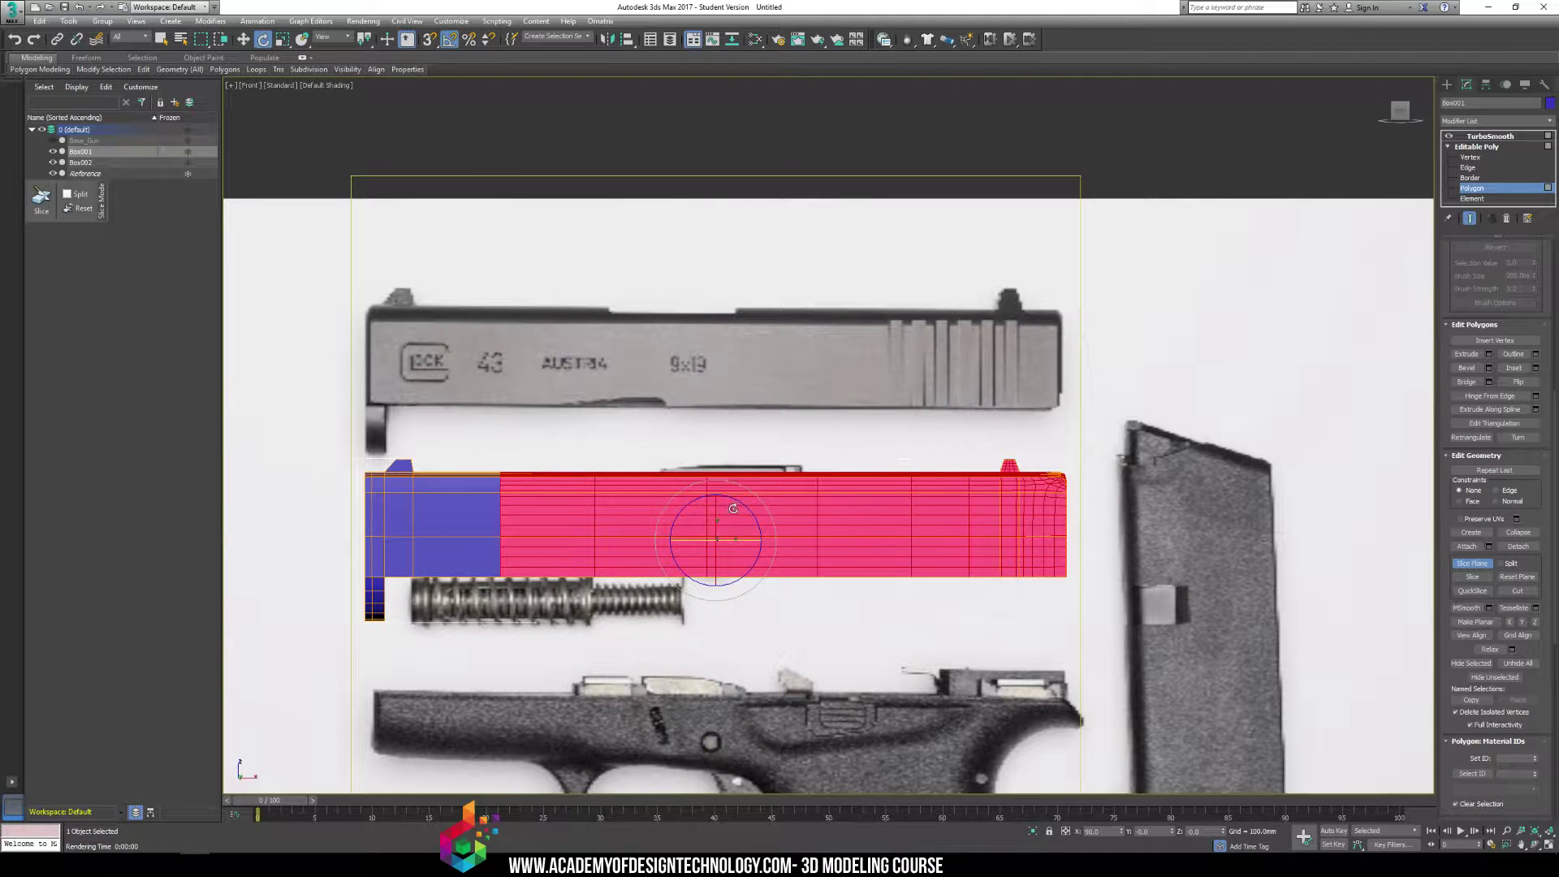
Rotate the slice plane 90° to stand vertically, align it with the frontmost rear serration, and slice with the TurboSmooth result hidden
{"action": "left_click_drag", "start_coordinate": [731, 539], "coordinate": [928, 542]}
{"action": "key", "text": "w"}
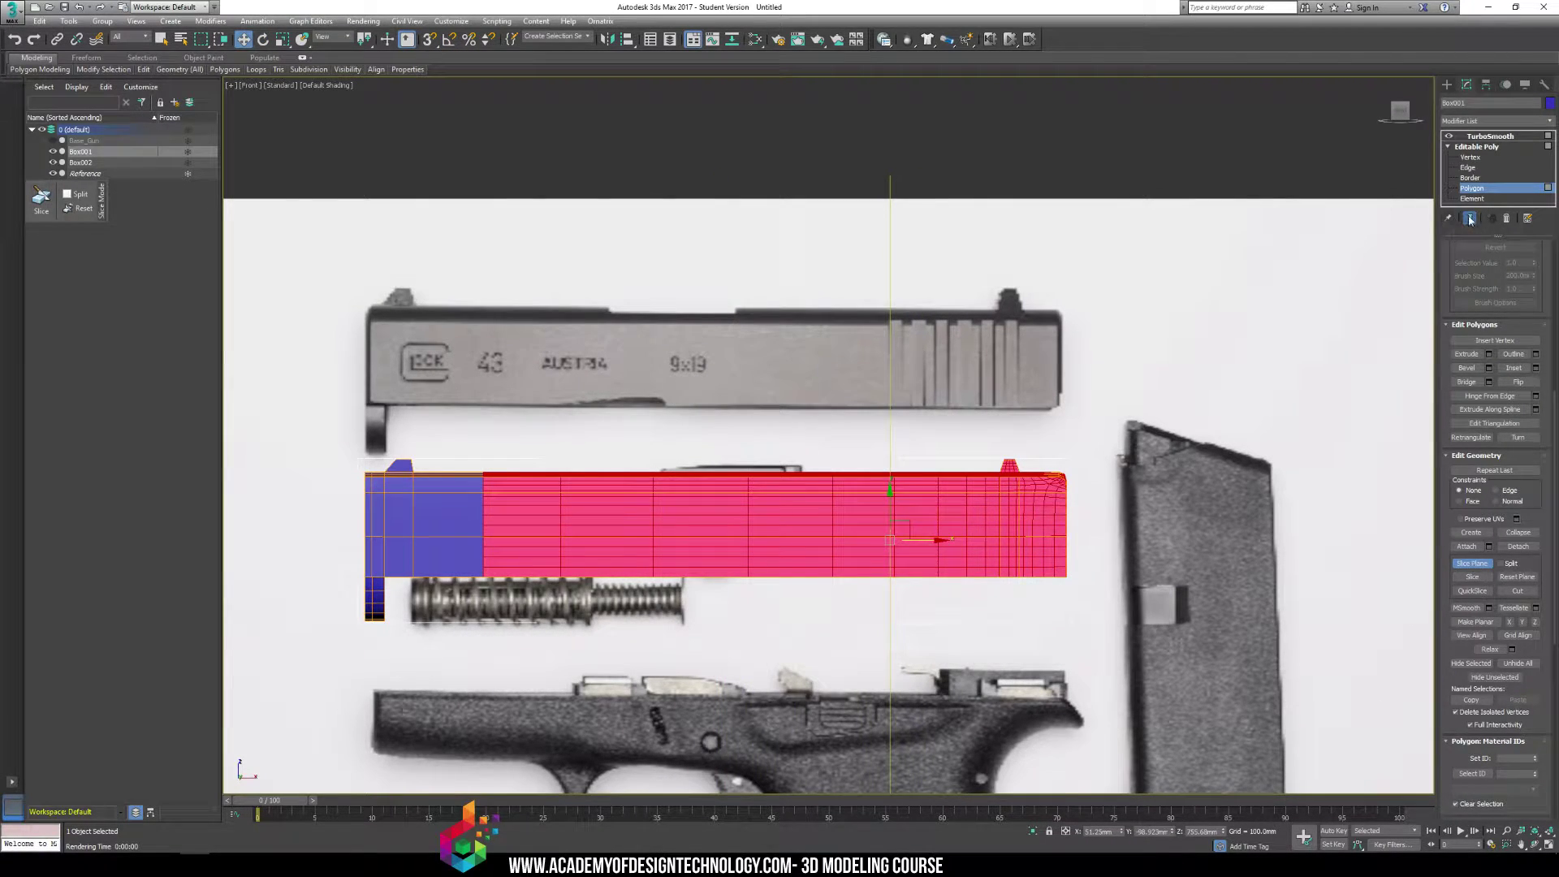
{"action": "left_click", "coordinate": [1470, 219]}
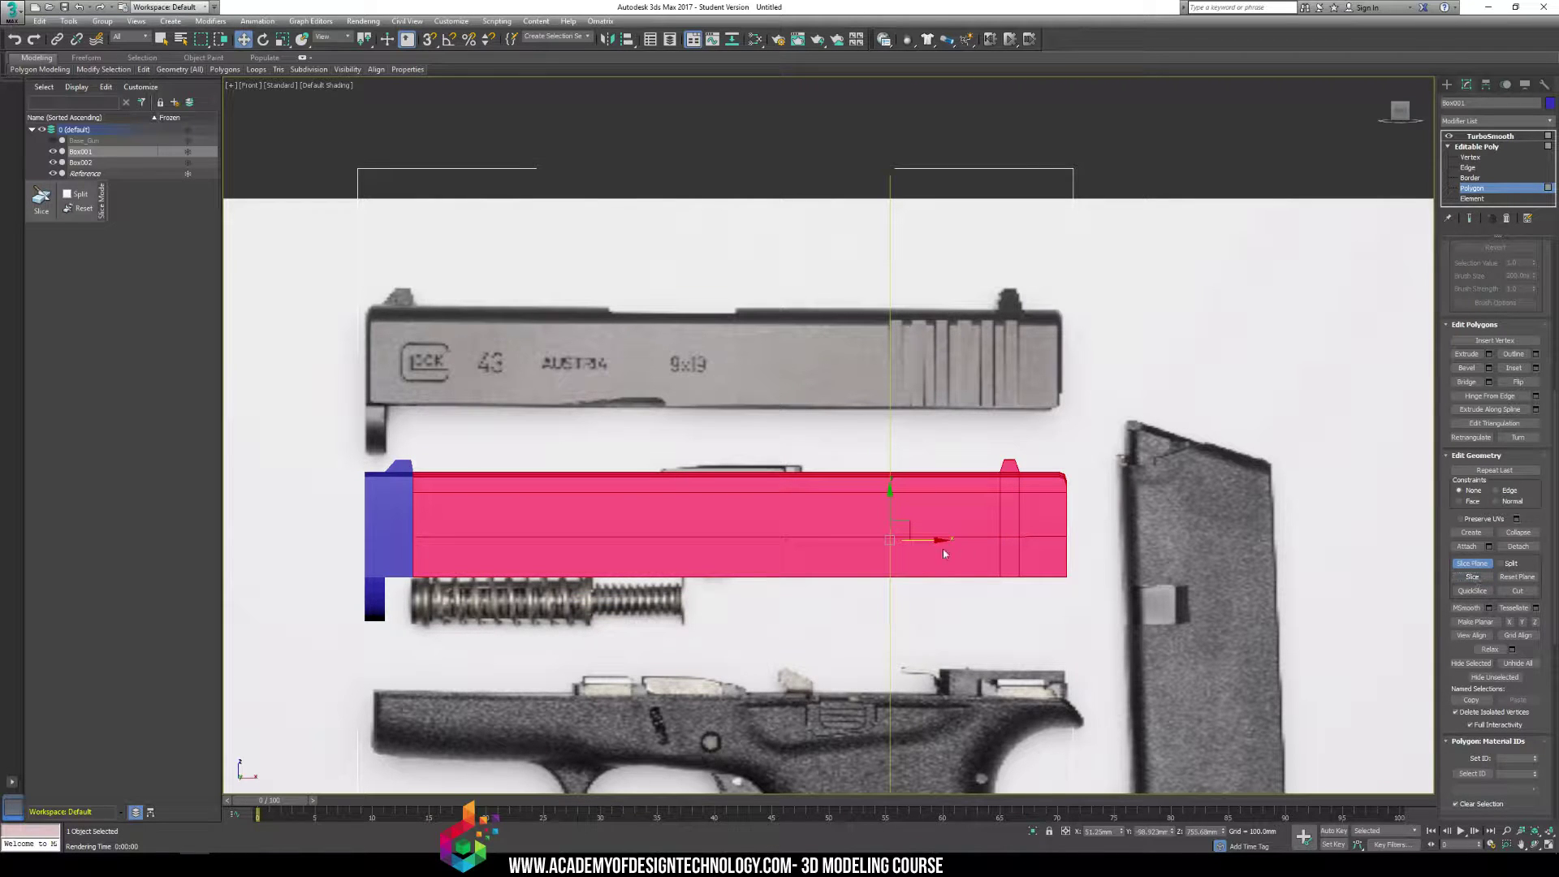
Slice the selected polygons vertically at the following edges of the front serrations, matching the reference image
{"action": "left_click_drag", "start_coordinate": [937, 544], "coordinate": [949, 543]}
{"action": "left_click", "coordinate": [1467, 577]}
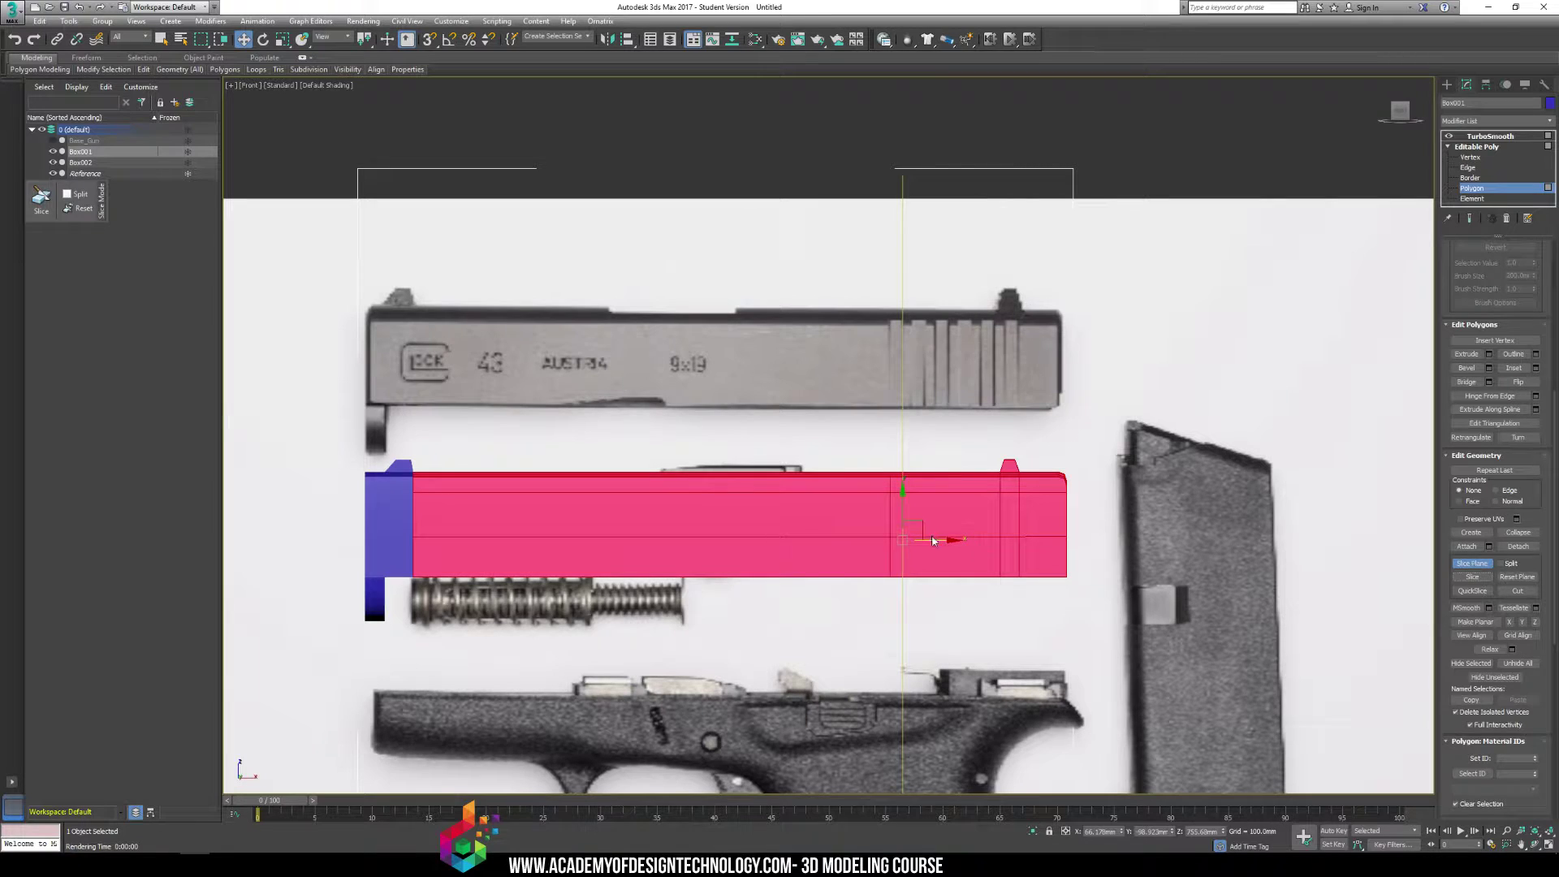
{"action": "left_click_drag", "start_coordinate": [932, 541], "coordinate": [993, 542]}
{"action": "left_click", "coordinate": [1467, 579]}
{"action": "left_click", "coordinate": [1487, 578]}
{"action": "left_click", "coordinate": [1461, 578]}
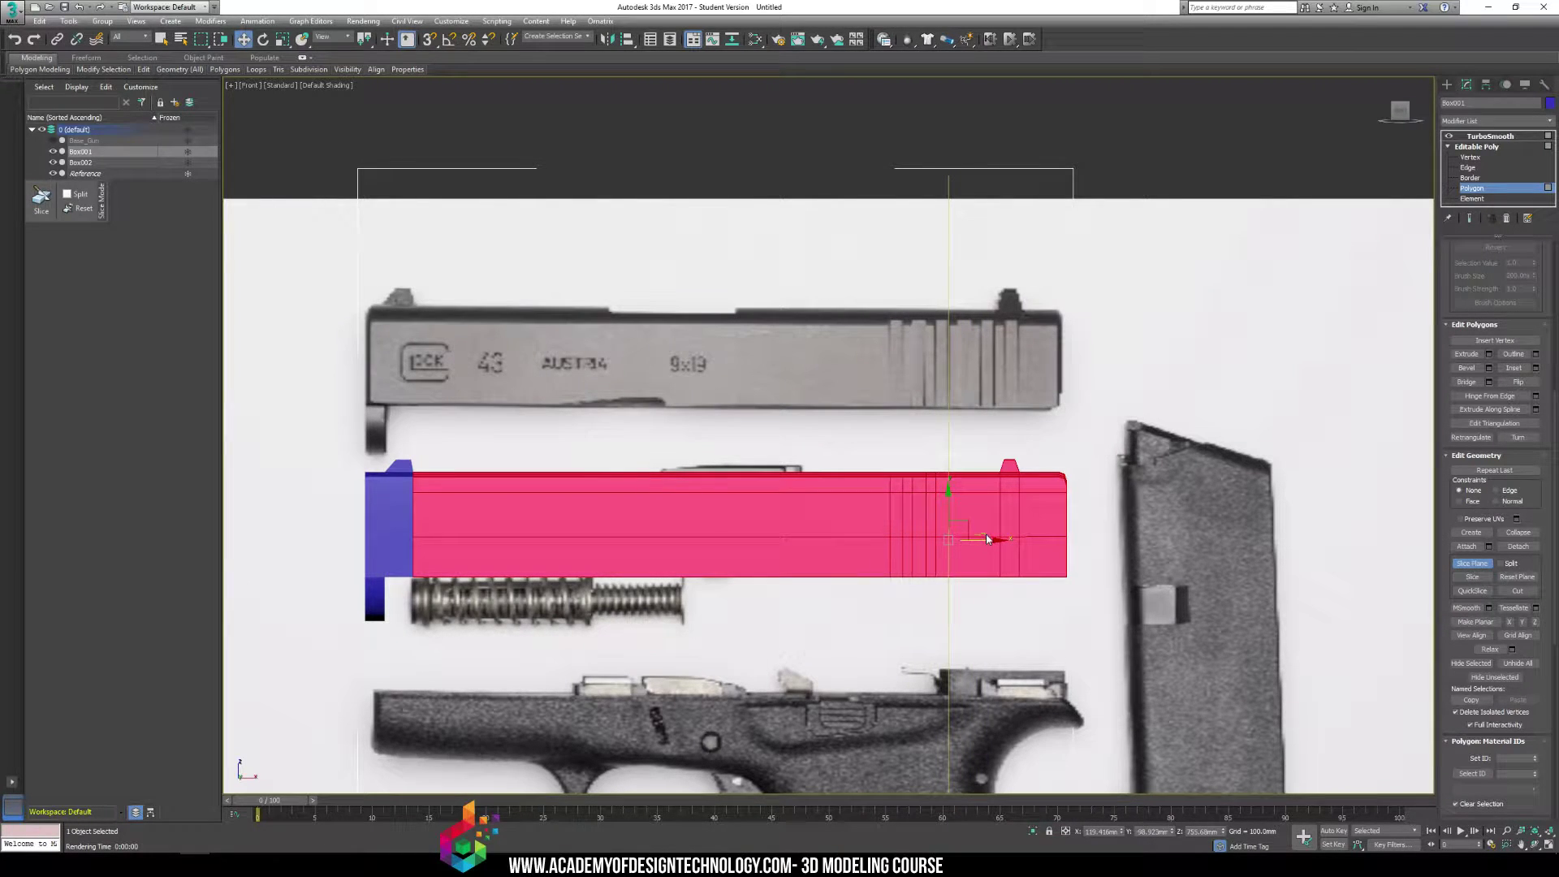
Continue slicing vertically at the remaining serration edges up to the rear sight, and move the slice plane behind the sight
{"action": "left_click_drag", "start_coordinate": [967, 539], "coordinate": [1030, 540]}
{"action": "left_click", "coordinate": [1466, 578]}
{"action": "left_click", "coordinate": [1472, 578]}
{"action": "left_click", "coordinate": [1470, 578]}
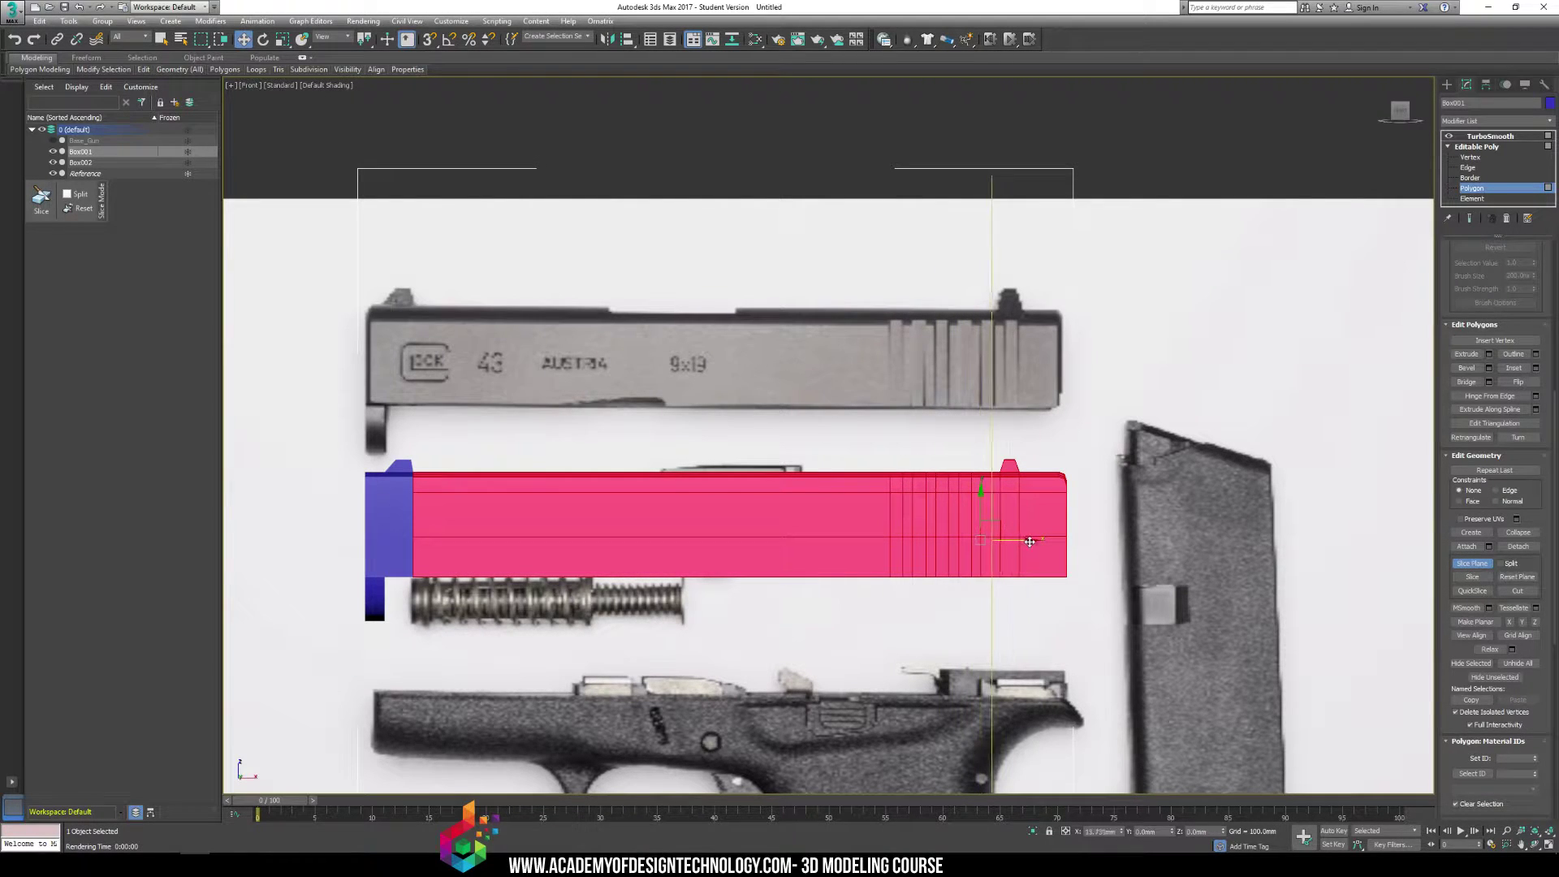
{"action": "left_click", "coordinate": [1472, 577]}
{"action": "left_click_drag", "start_coordinate": [1015, 539], "coordinate": [1029, 537]}
{"action": "left_click", "coordinate": [1476, 577]}
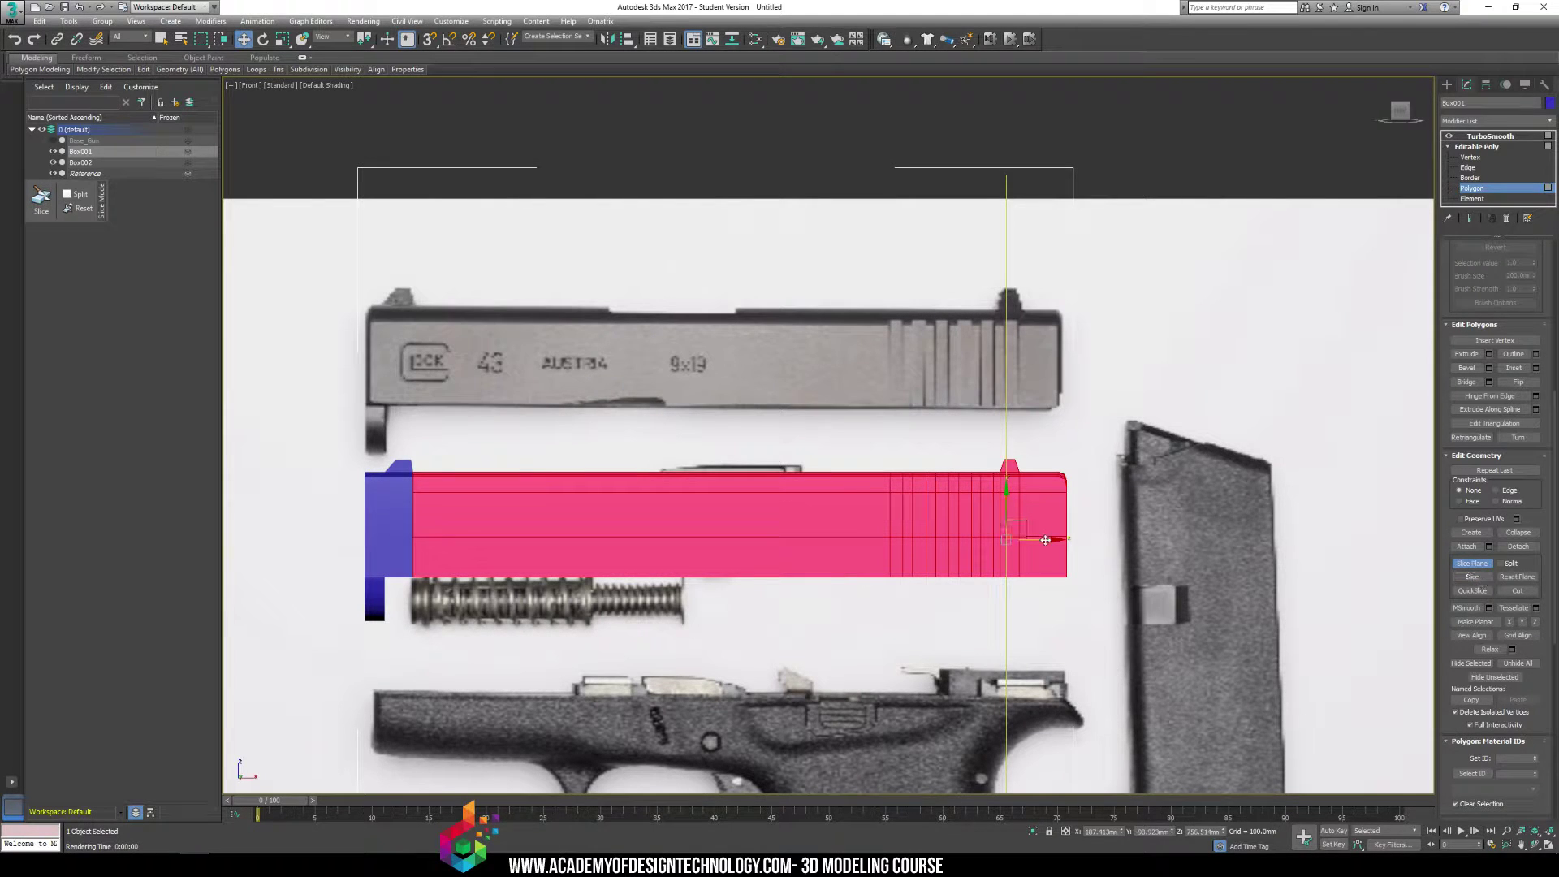
{"action": "left_click_drag", "start_coordinate": [1049, 542], "coordinate": [1073, 544]}
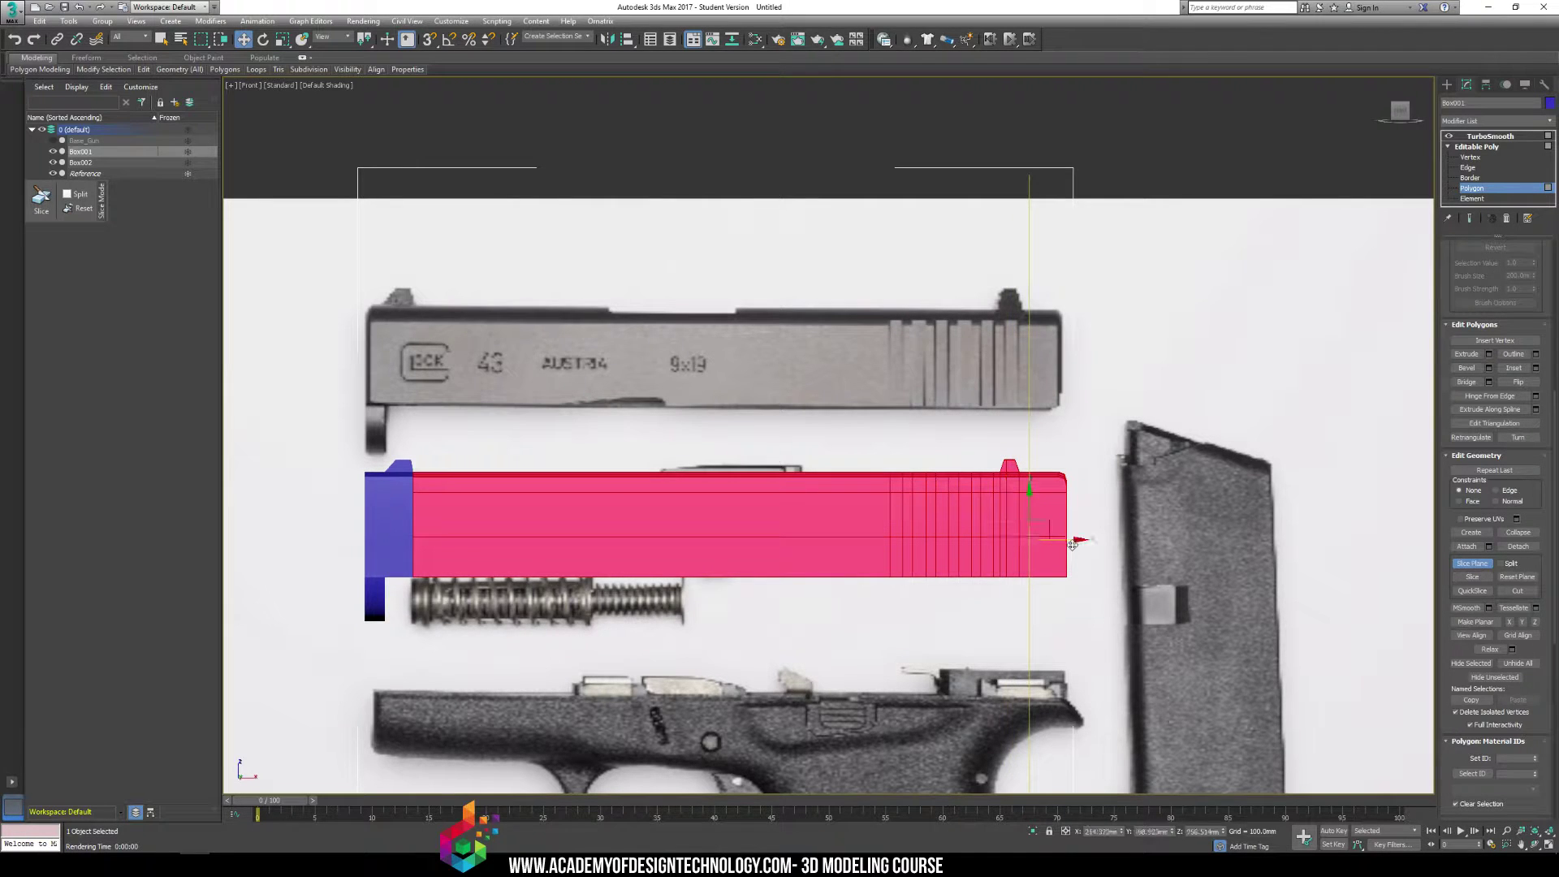
Switch to vertex editing and examine the new cuts around the rear sight in shaded, wireframe and edged-faces display
{"action": "scroll", "coordinate": [1003, 465], "scroll_direction": "up", "scroll_amount": 5}
{"action": "scroll", "coordinate": [950, 456], "scroll_direction": "down", "scroll_amount": 2}
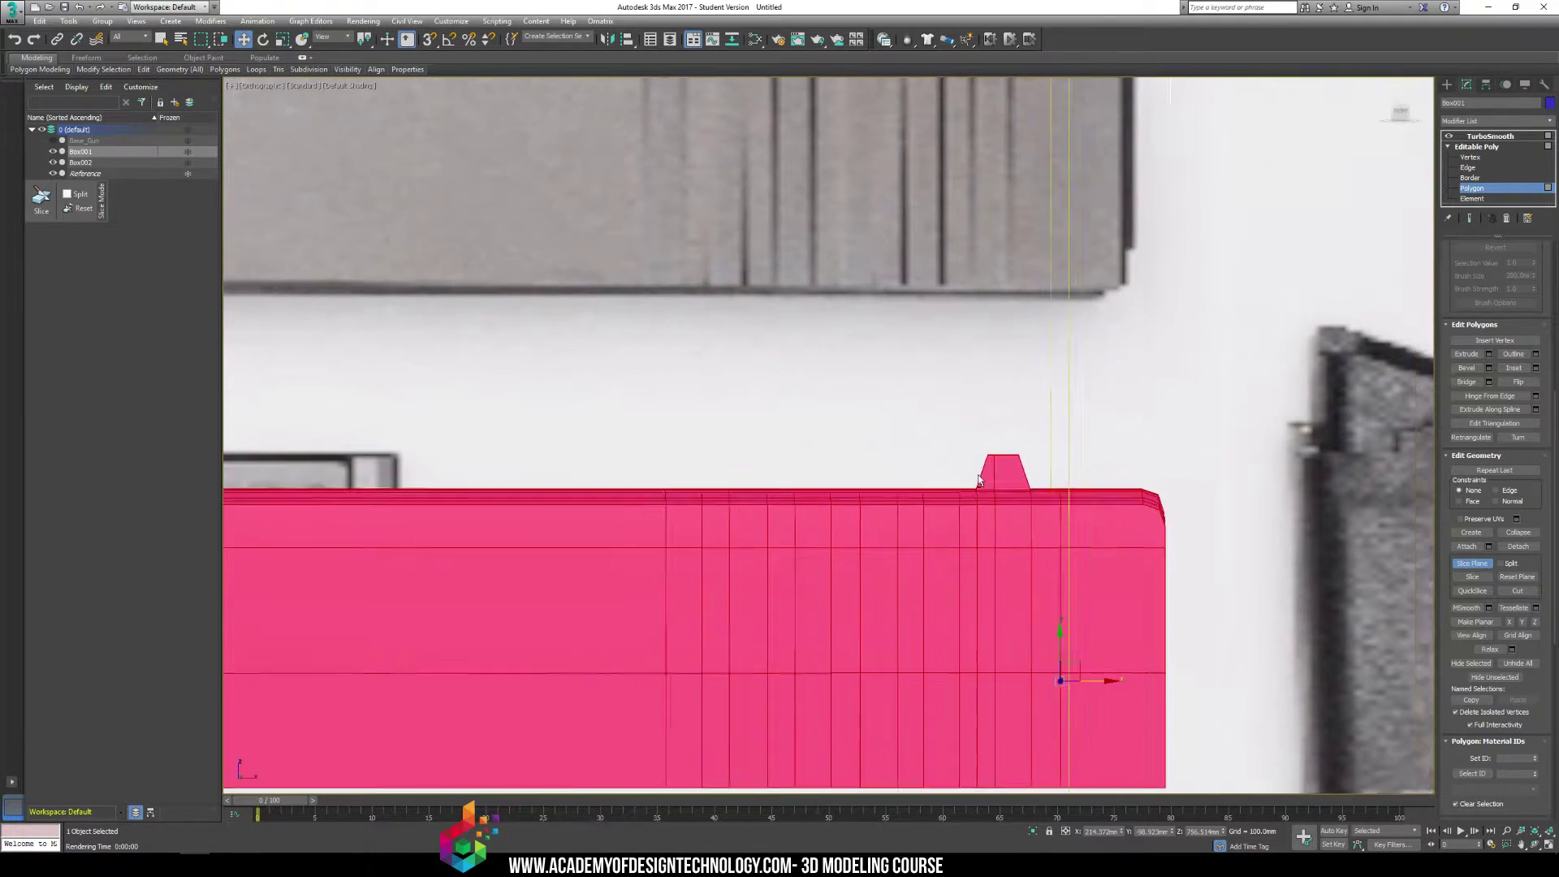
{"action": "middle_click_drag", "start_coordinate": [950, 457], "coordinate": [1012, 495], "text": "alt"}
{"action": "left_click", "coordinate": [1469, 158]}
{"action": "scroll", "coordinate": [979, 442], "scroll_direction": "up", "scroll_amount": 4}
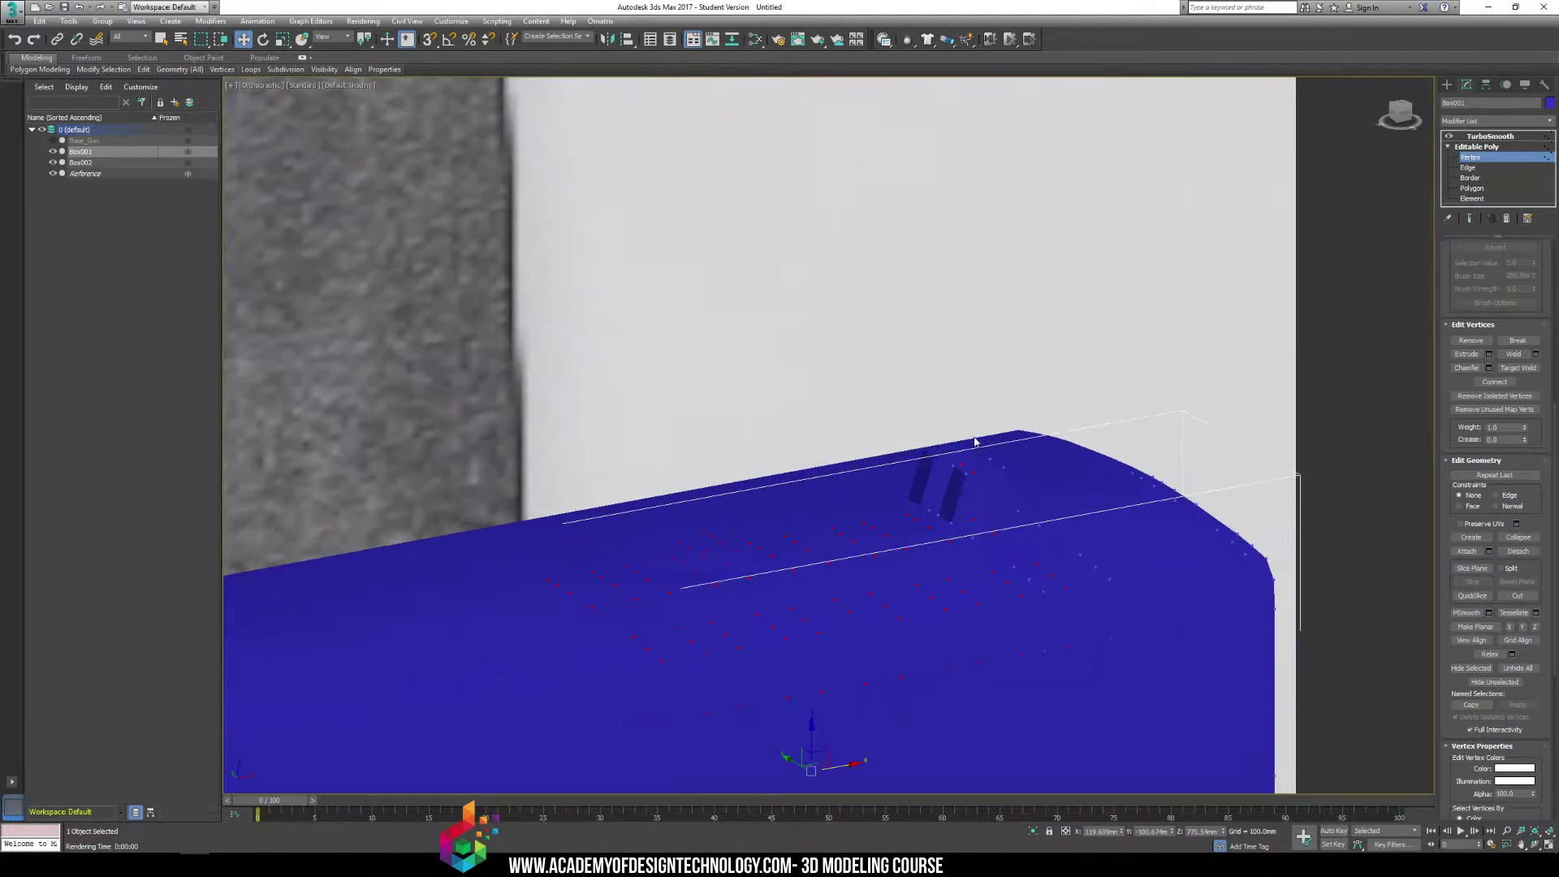
{"action": "key", "text": "F3"}
{"action": "key", "text": "F3"}
{"action": "key", "text": "F4"}
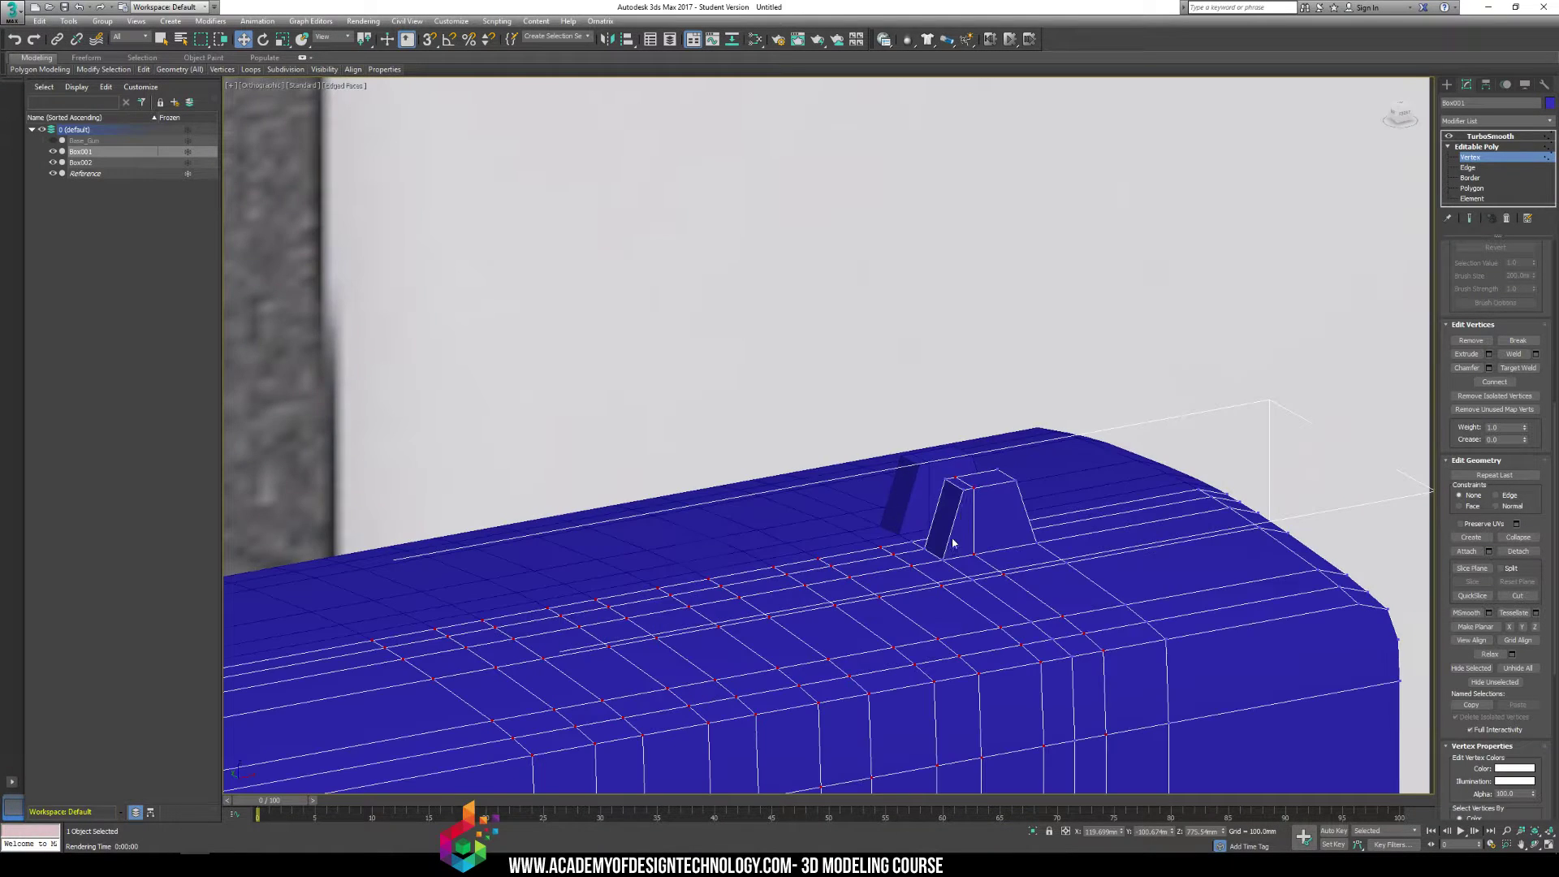
{"action": "key", "text": "F3"}
{"action": "key", "text": "F3"}
{"action": "key", "text": "F4"}
{"action": "scroll", "coordinate": [947, 508], "scroll_direction": "down", "scroll_amount": 3}
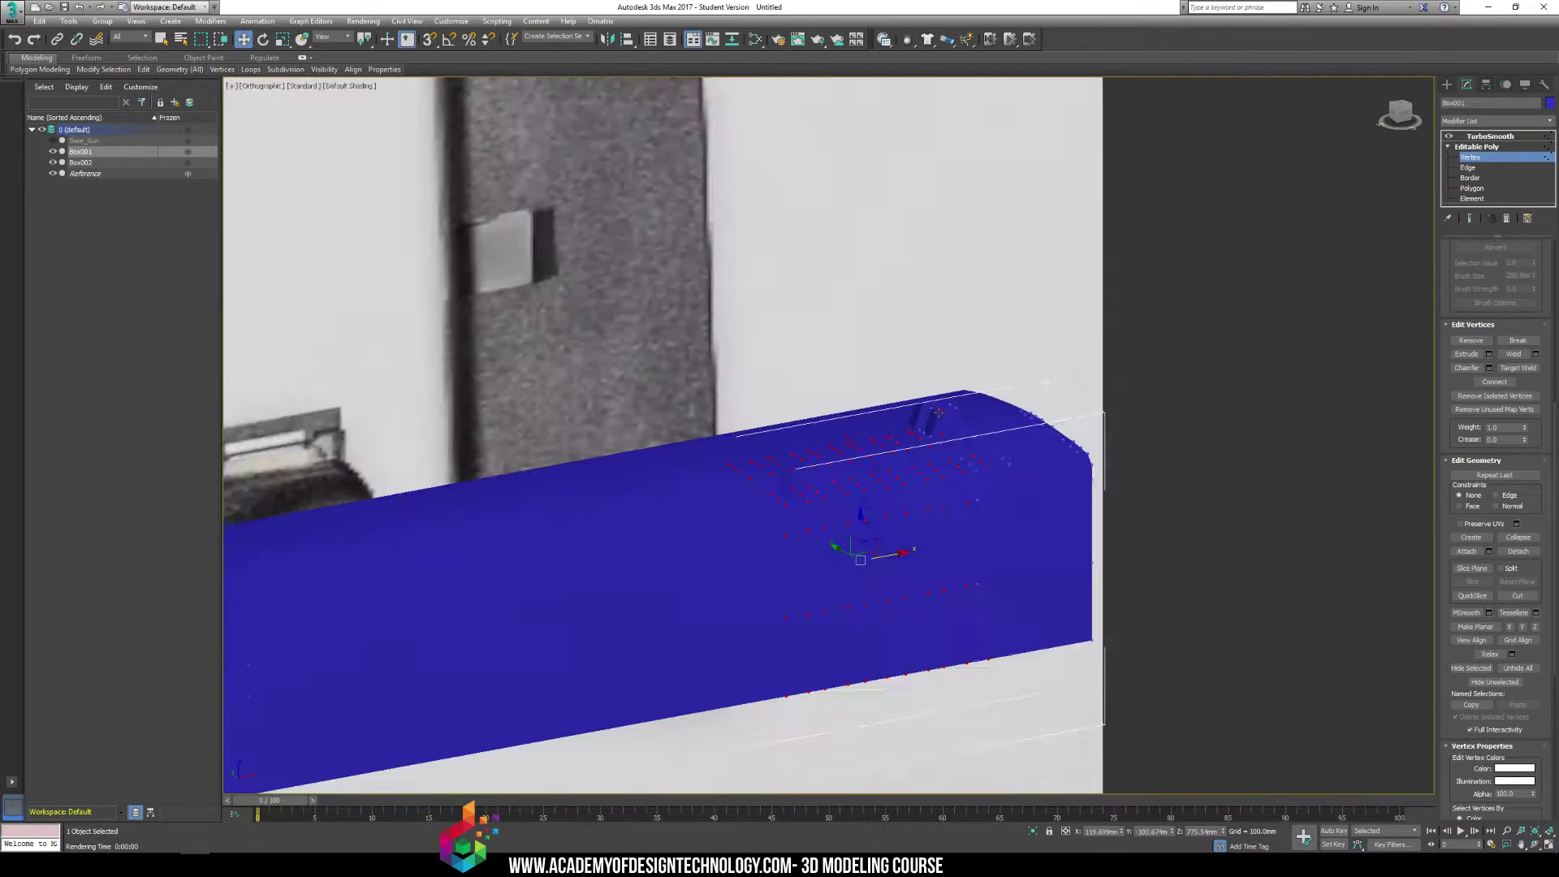
Render the slide for a check and close the render, and examine the serration cuts in shaded and wireframe display
{"action": "middle_click_drag", "start_coordinate": [941, 410], "coordinate": [1009, 442], "text": "alt"}
{"action": "key", "text": "shift+q"}
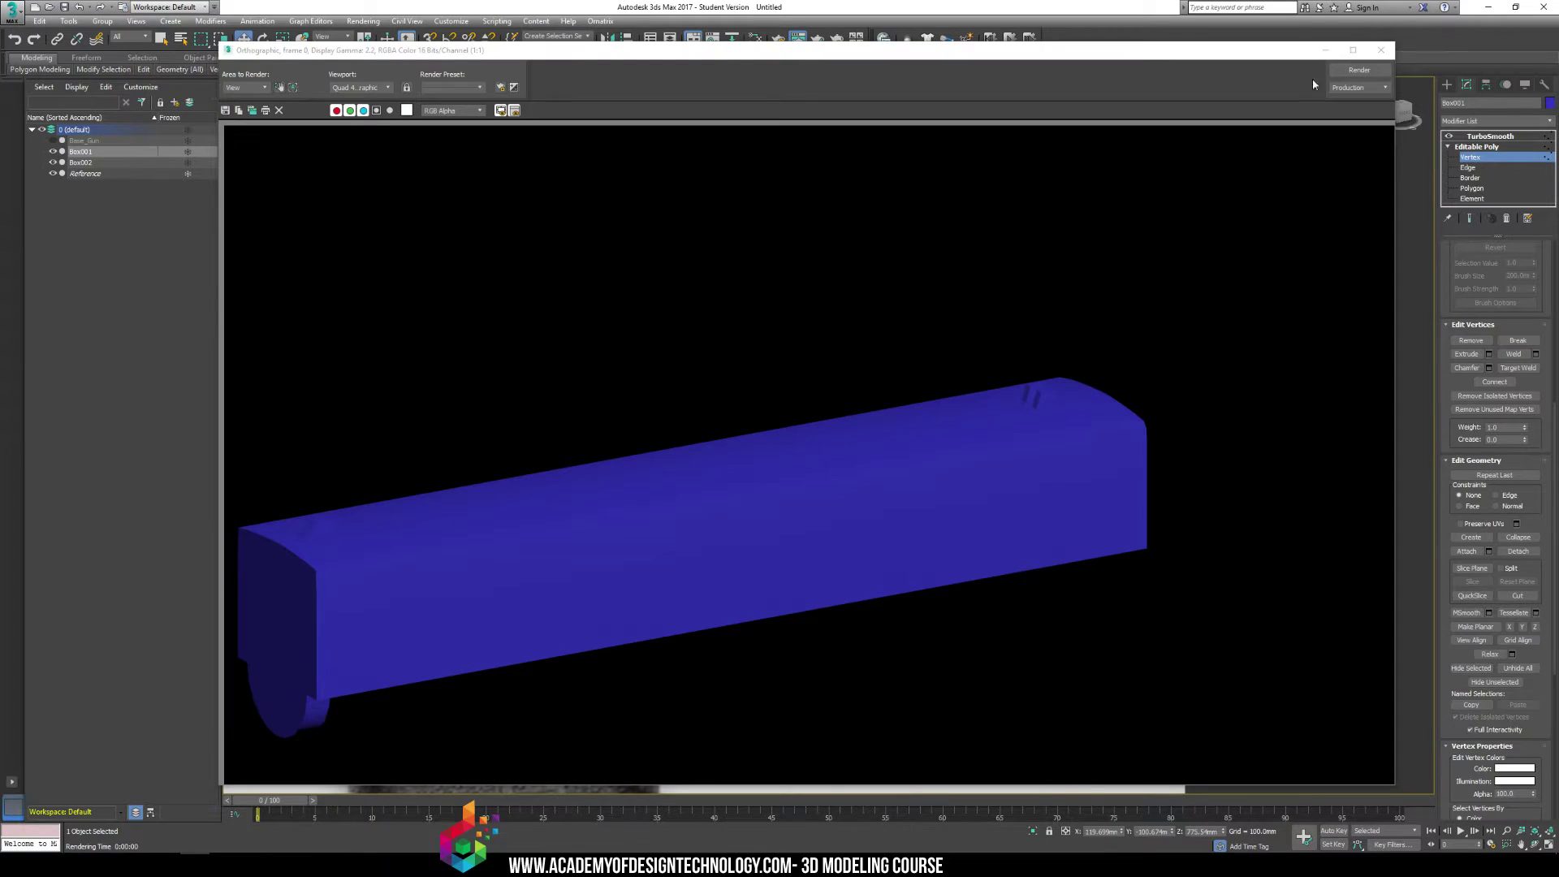
{"action": "left_click", "coordinate": [1380, 49]}
{"action": "key", "text": "f"}
{"action": "scroll", "coordinate": [984, 410], "scroll_direction": "down", "scroll_amount": 4}
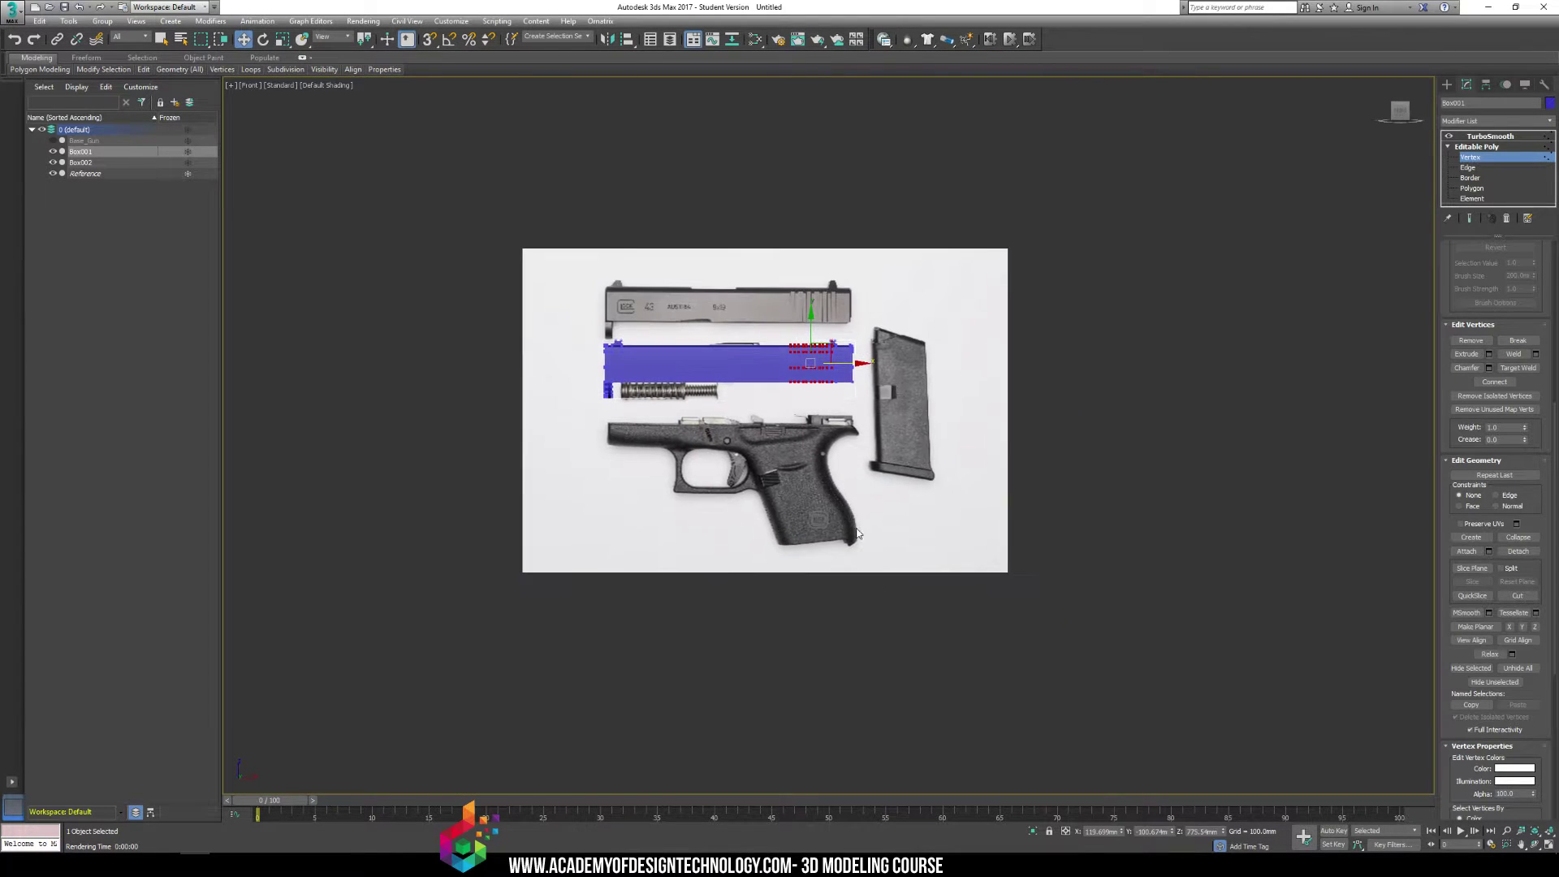
{"action": "middle_click_drag", "start_coordinate": [858, 533], "coordinate": [861, 534]}
{"action": "scroll", "coordinate": [762, 348], "scroll_direction": "up", "scroll_amount": 2}
{"action": "key", "text": "p"}
{"action": "middle_click_drag", "start_coordinate": [805, 360], "coordinate": [830, 380], "text": "alt"}
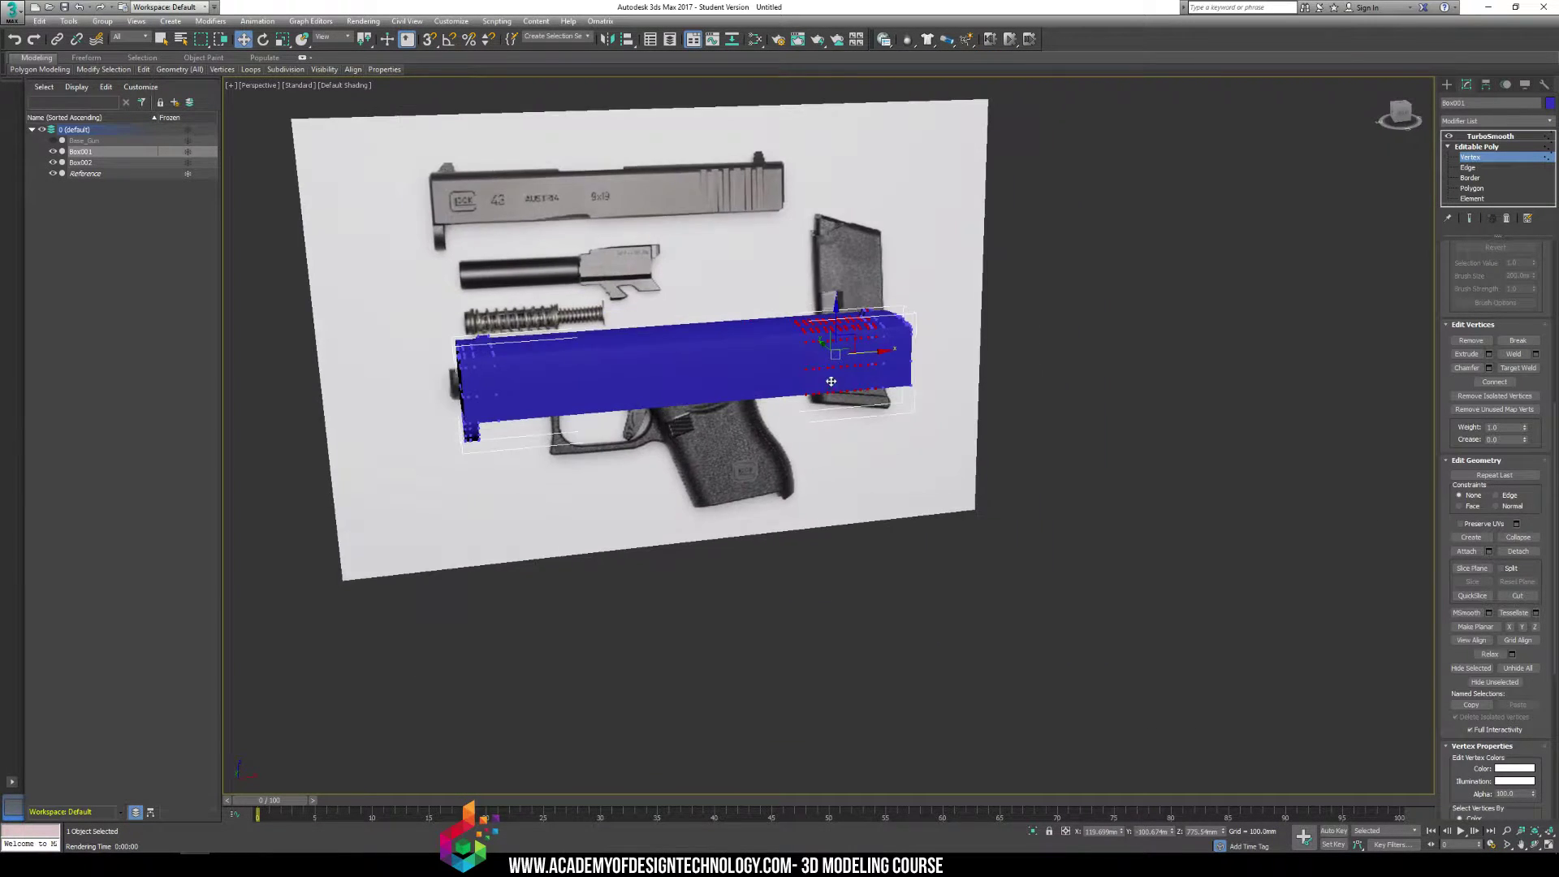
{"action": "scroll", "coordinate": [831, 381], "scroll_direction": "up", "scroll_amount": 5}
{"action": "key", "text": "F3"}
{"action": "key", "text": "F3"}
{"action": "key", "text": "F3"}
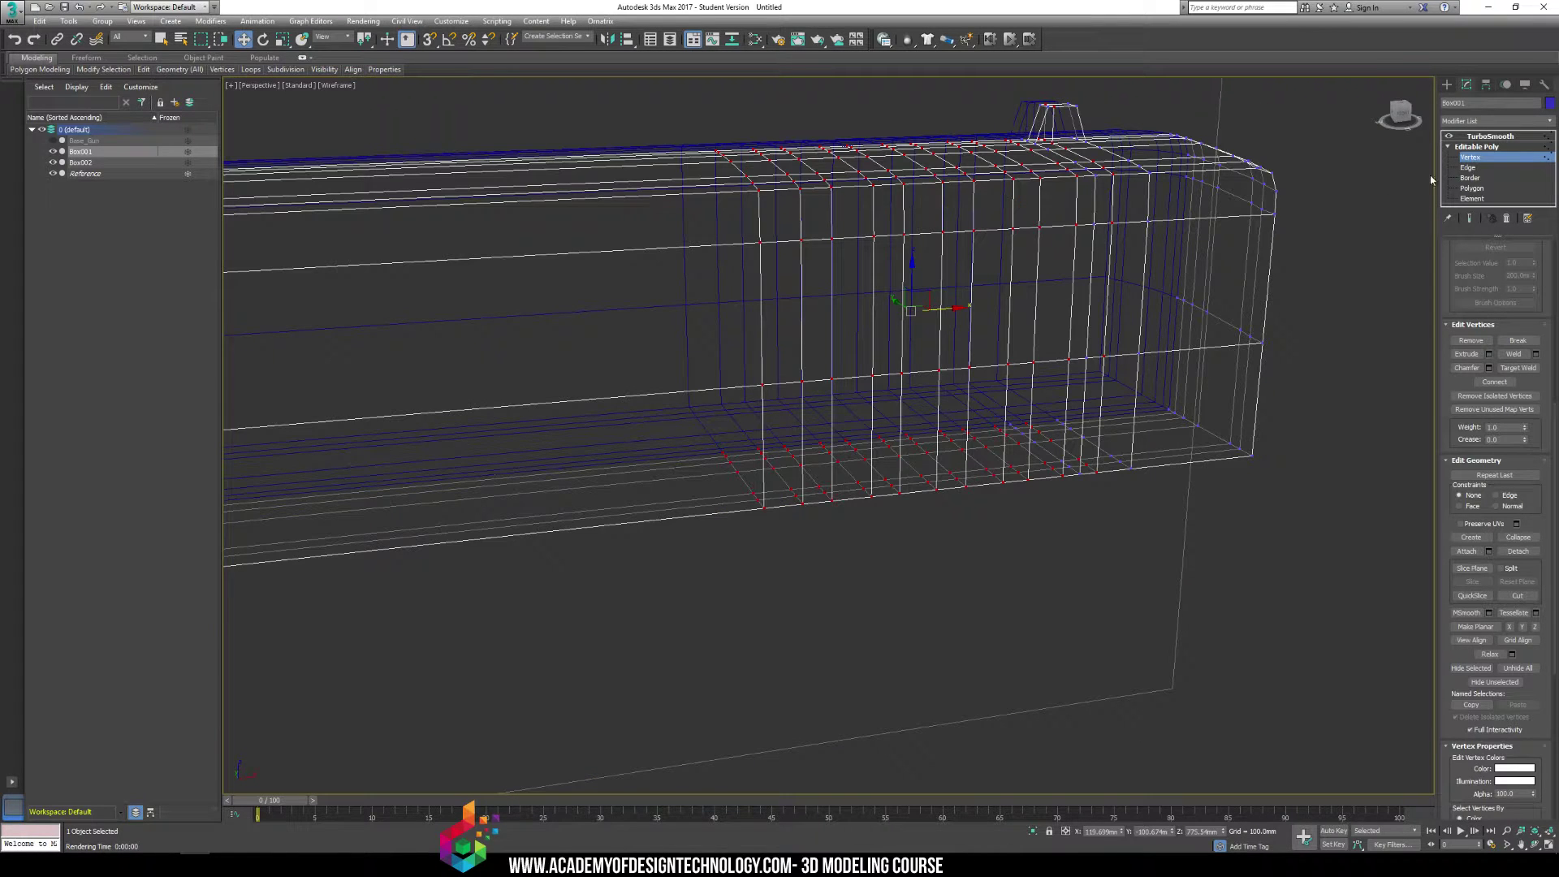
Switch to polygon editing with edged faces shown and select both side polygons of the three frontmost serration strips
{"action": "left_click", "coordinate": [1488, 188]}
{"action": "key", "text": "F3"}
{"action": "left_click", "coordinate": [786, 310]}
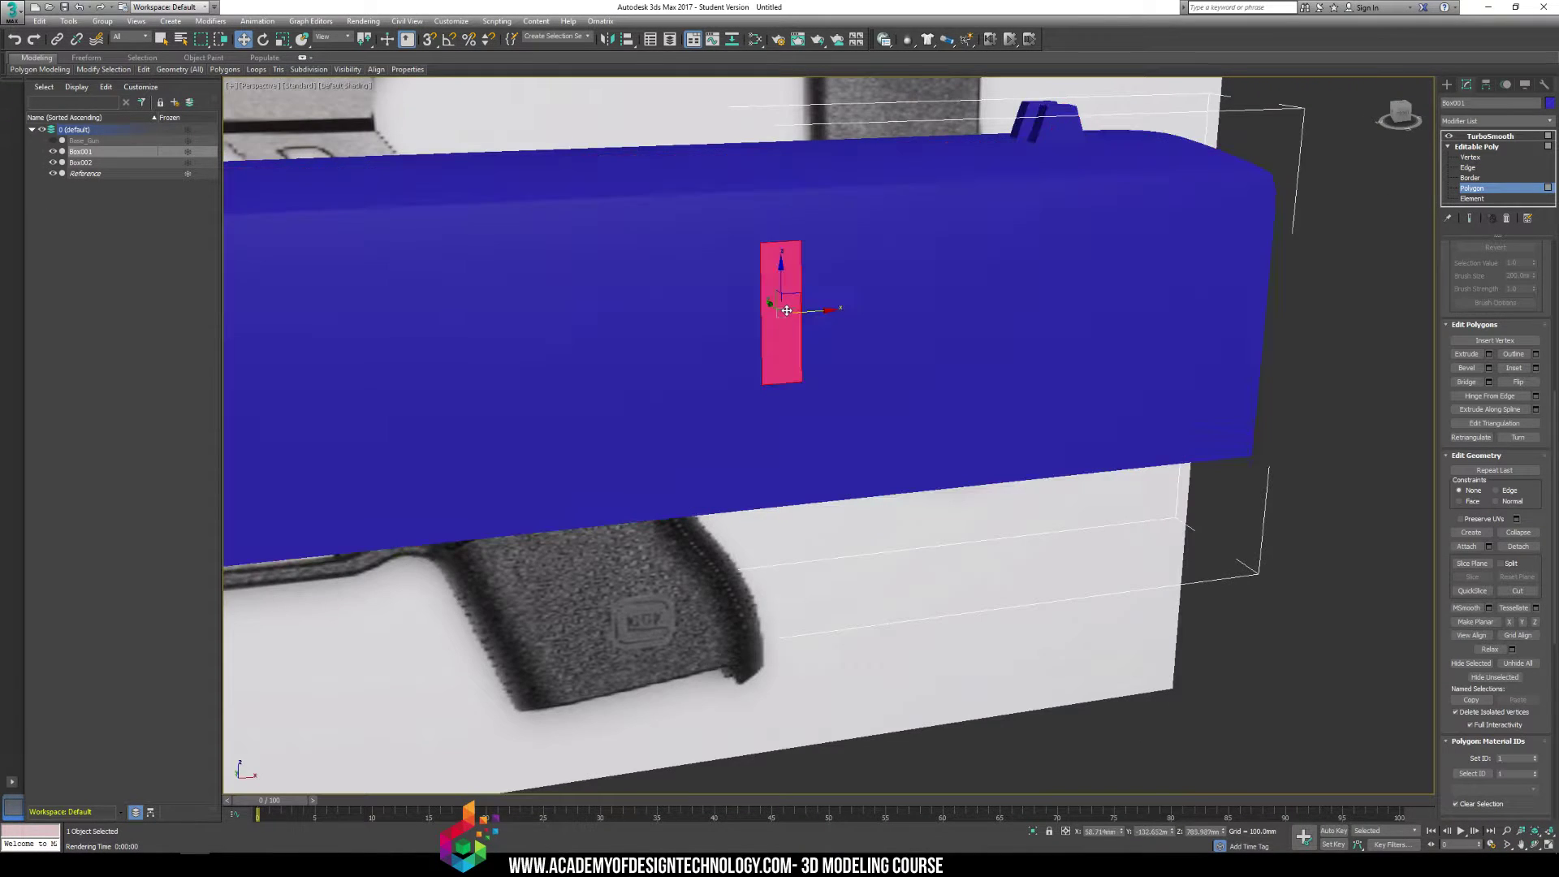
{"action": "key", "text": "F4"}
{"action": "left_click", "coordinate": [773, 421], "text": "ctrl"}
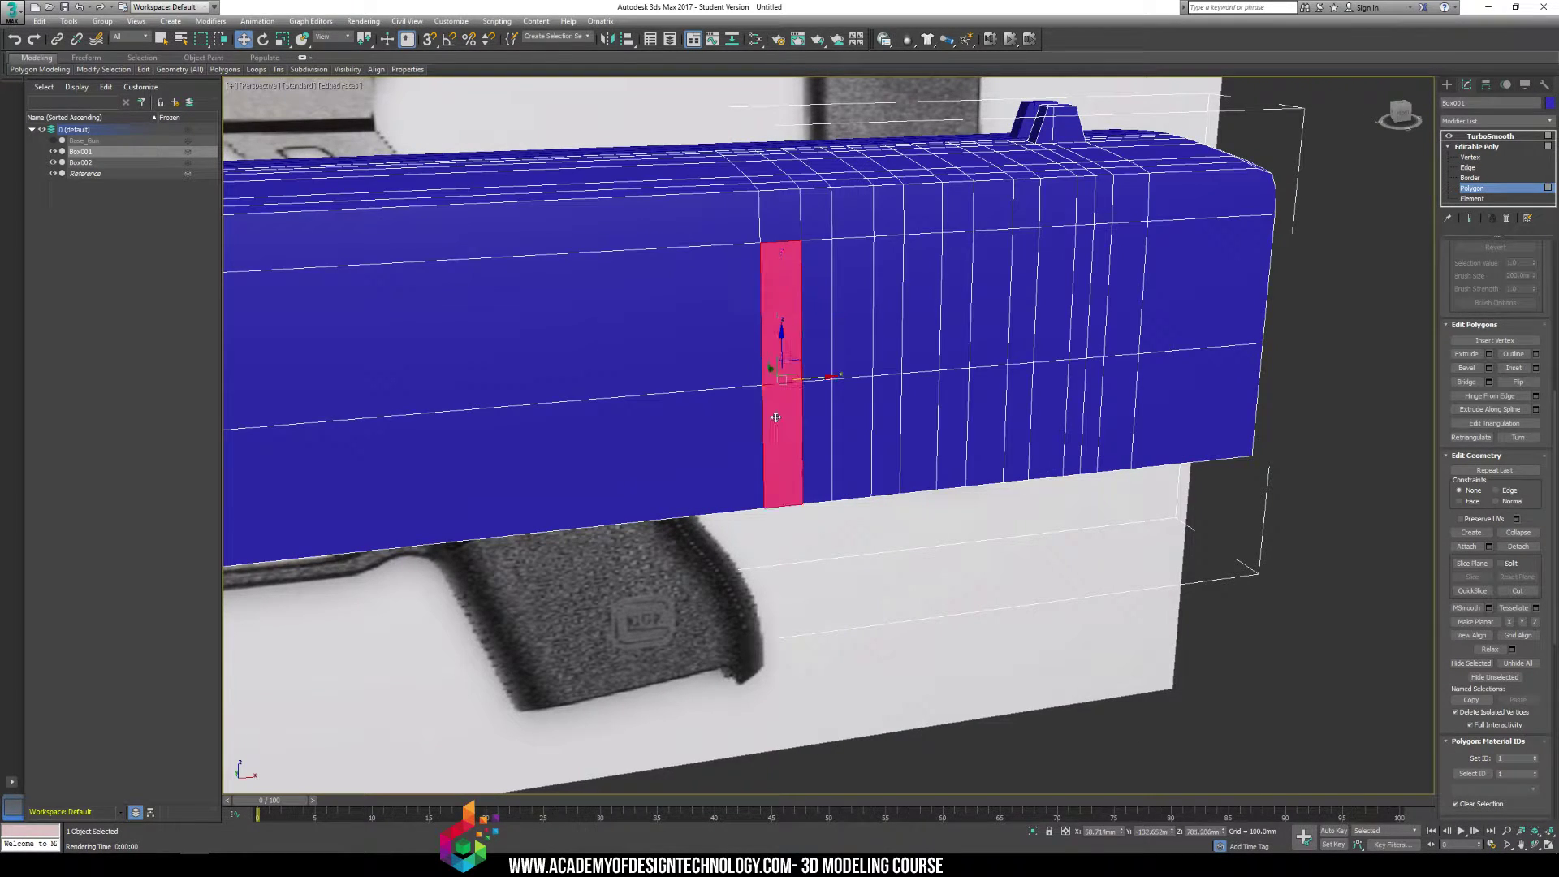
{"action": "left_click", "coordinate": [853, 308], "text": "ctrl"}
{"action": "left_click", "coordinate": [866, 437], "text": "ctrl"}
{"action": "left_click", "coordinate": [920, 434], "text": "ctrl"}
{"action": "left_click", "coordinate": [922, 305], "text": "ctrl"}
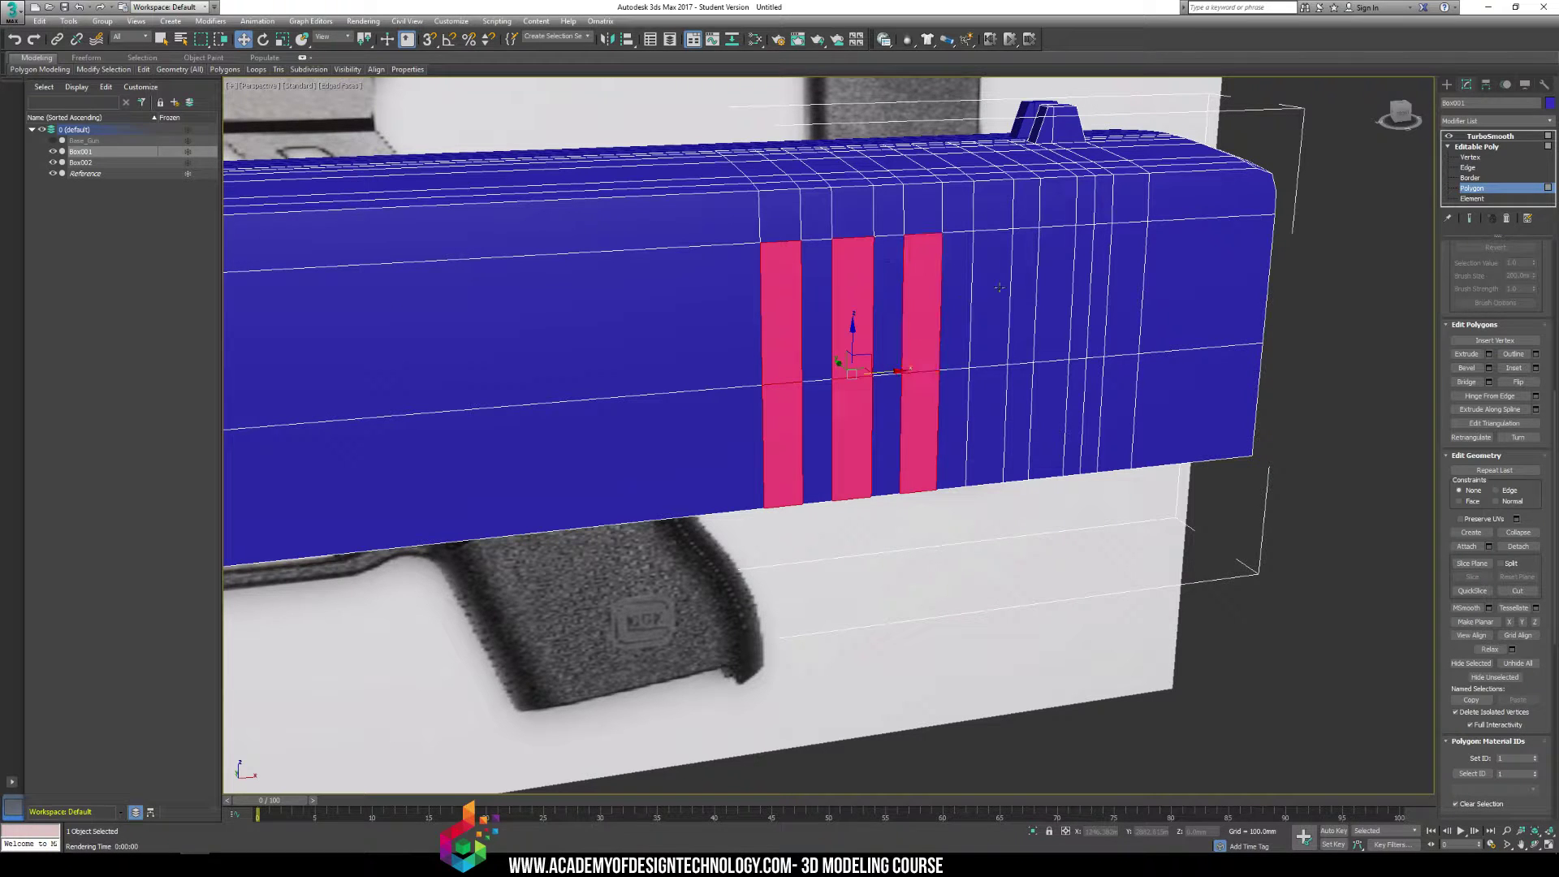
Add the side polygons of the three remaining serration strips to the selection, leaving out the large polygon at the rear end
{"action": "left_click", "coordinate": [991, 301], "text": "ctrl"}
{"action": "left_click", "coordinate": [1004, 422], "text": "ctrl"}
{"action": "left_click", "coordinate": [1047, 422], "text": "ctrl"}
{"action": "left_click", "coordinate": [1052, 329], "text": "ctrl"}
{"action": "left_click", "coordinate": [1127, 325], "text": "ctrl"}
{"action": "left_click", "coordinate": [1135, 431], "text": "ctrl"}
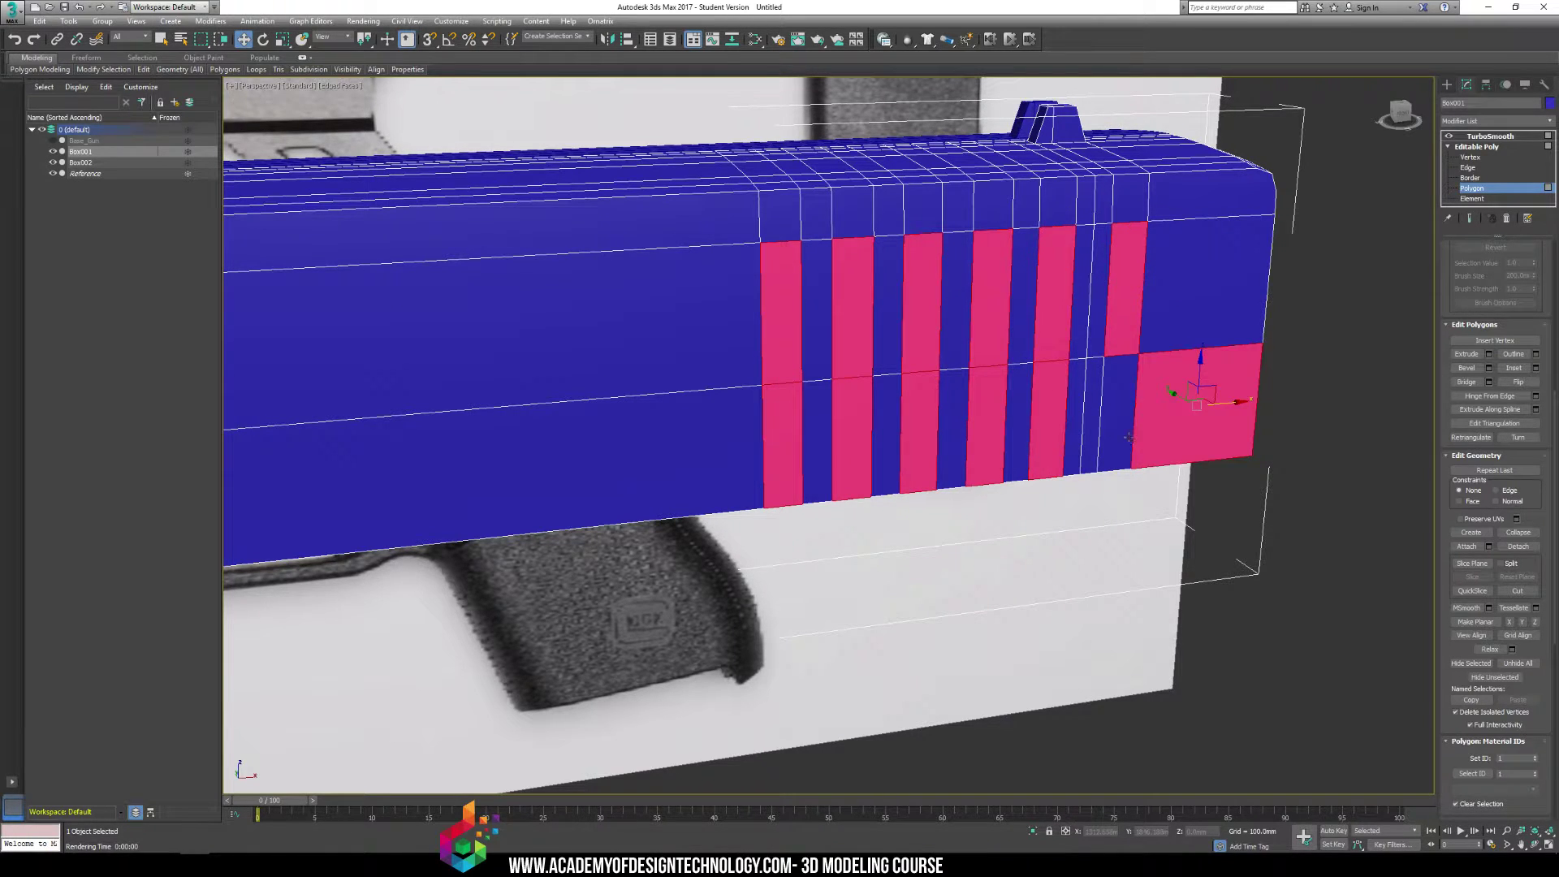
{"action": "key", "text": "ctrl+z"}
{"action": "left_click", "coordinate": [1112, 425], "text": "ctrl"}
{"action": "scroll", "coordinate": [1092, 410], "scroll_direction": "down", "scroll_amount": 3}
{"action": "middle_click_drag", "start_coordinate": [1023, 296], "coordinate": [1070, 388]}
{"action": "scroll", "coordinate": [1014, 341], "scroll_direction": "down", "scroll_amount": 4}
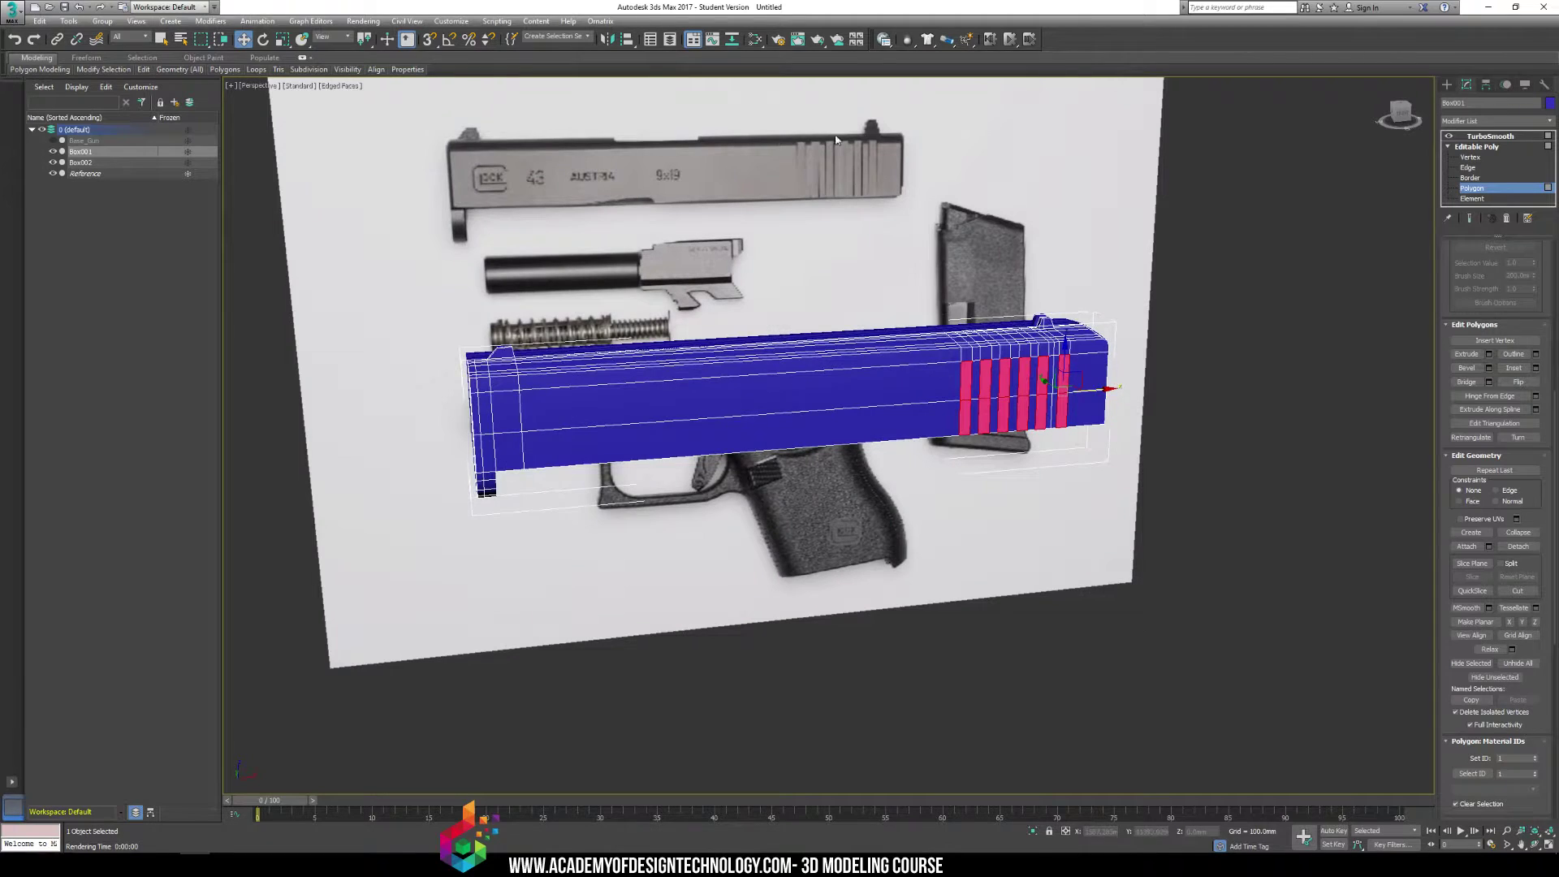
Extend the selection with the narrow upper polygons above all six serration strips, matching the height in the reference image
{"action": "middle_click_drag", "start_coordinate": [958, 266], "coordinate": [971, 295], "text": "alt"}
{"action": "left_click", "coordinate": [965, 351], "text": "ctrl"}
{"action": "left_click", "coordinate": [984, 351], "text": "ctrl"}
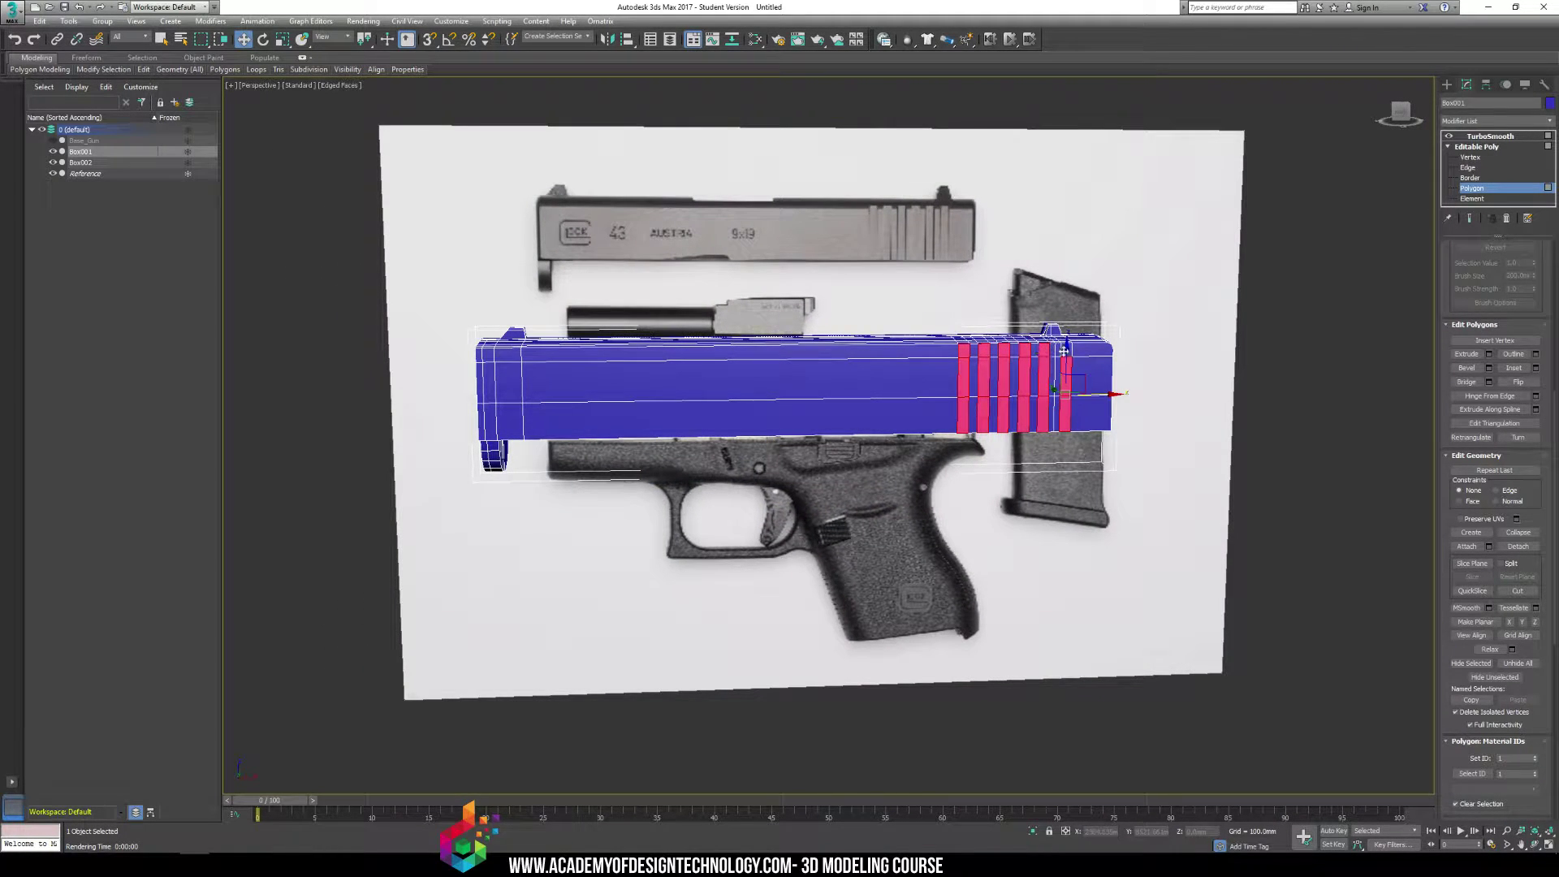
{"action": "middle_click_drag", "start_coordinate": [1065, 361], "coordinate": [1077, 374], "text": "alt"}
{"action": "scroll", "coordinate": [1077, 374], "scroll_direction": "up", "scroll_amount": 5}
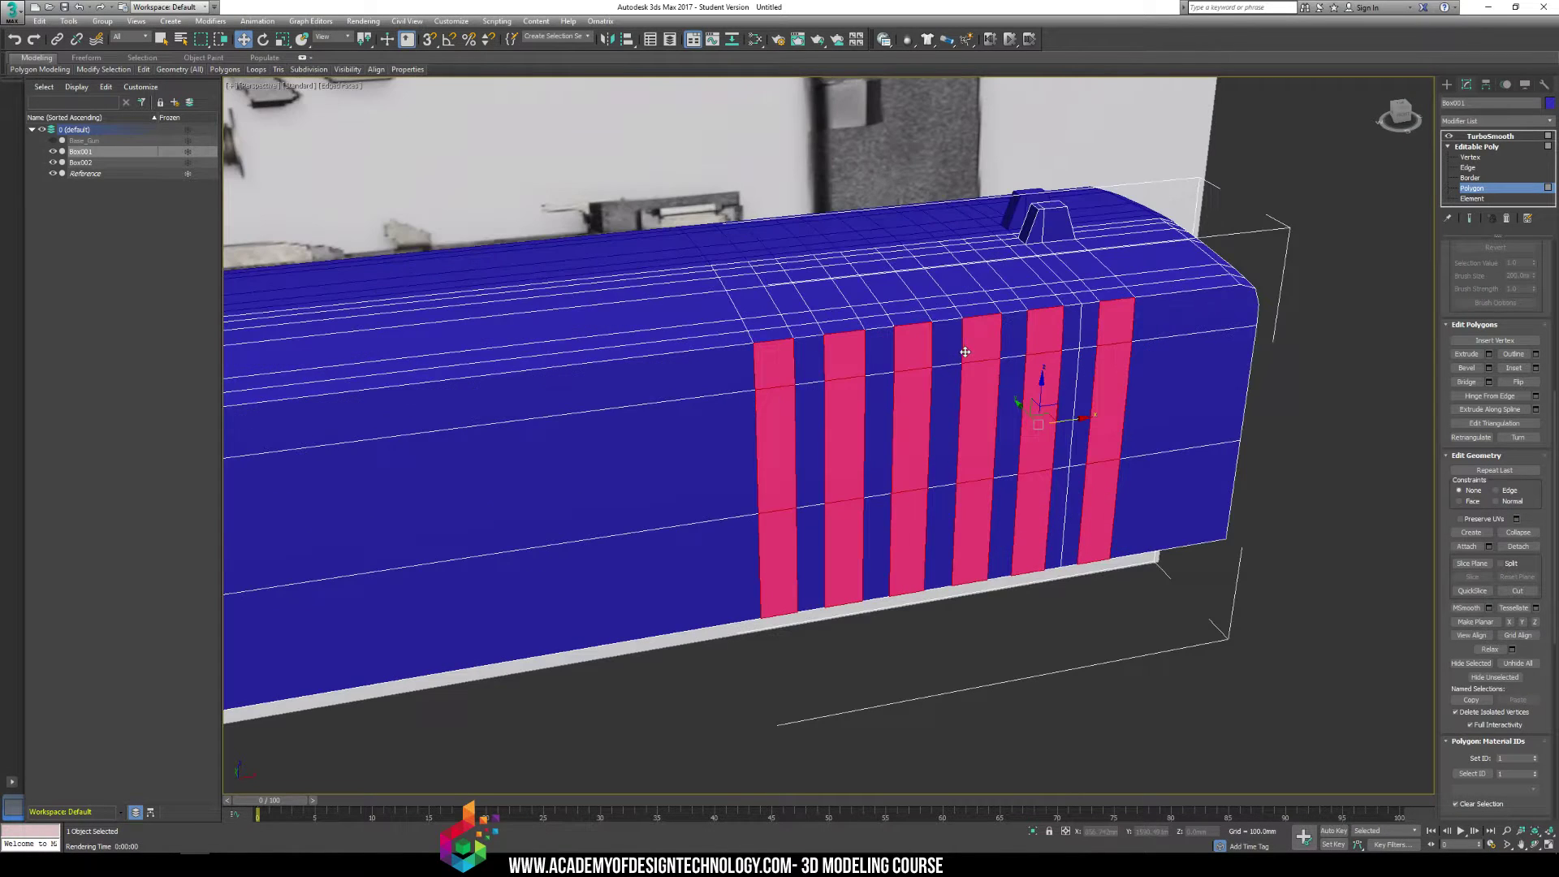
{"action": "middle_click_drag", "start_coordinate": [1283, 461], "coordinate": [1306, 464]}
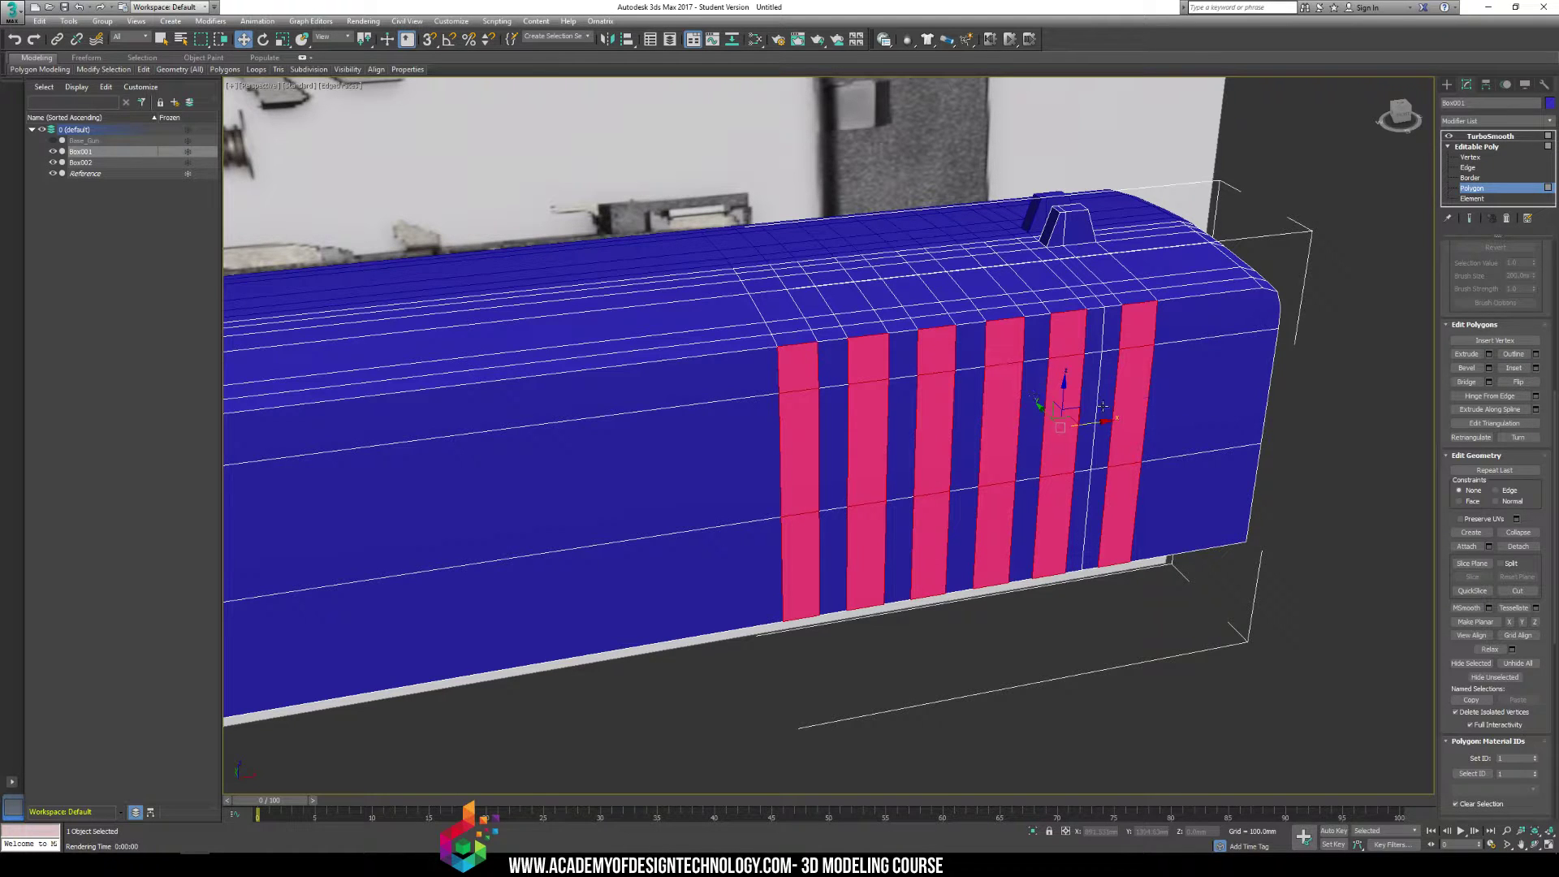
Extrude the selected serration polygons slightly inward to form grooves and activate the Scale tool for them
{"action": "left_click", "coordinate": [1465, 355]}
{"action": "left_click_drag", "start_coordinate": [1138, 322], "coordinate": [1136, 325]}
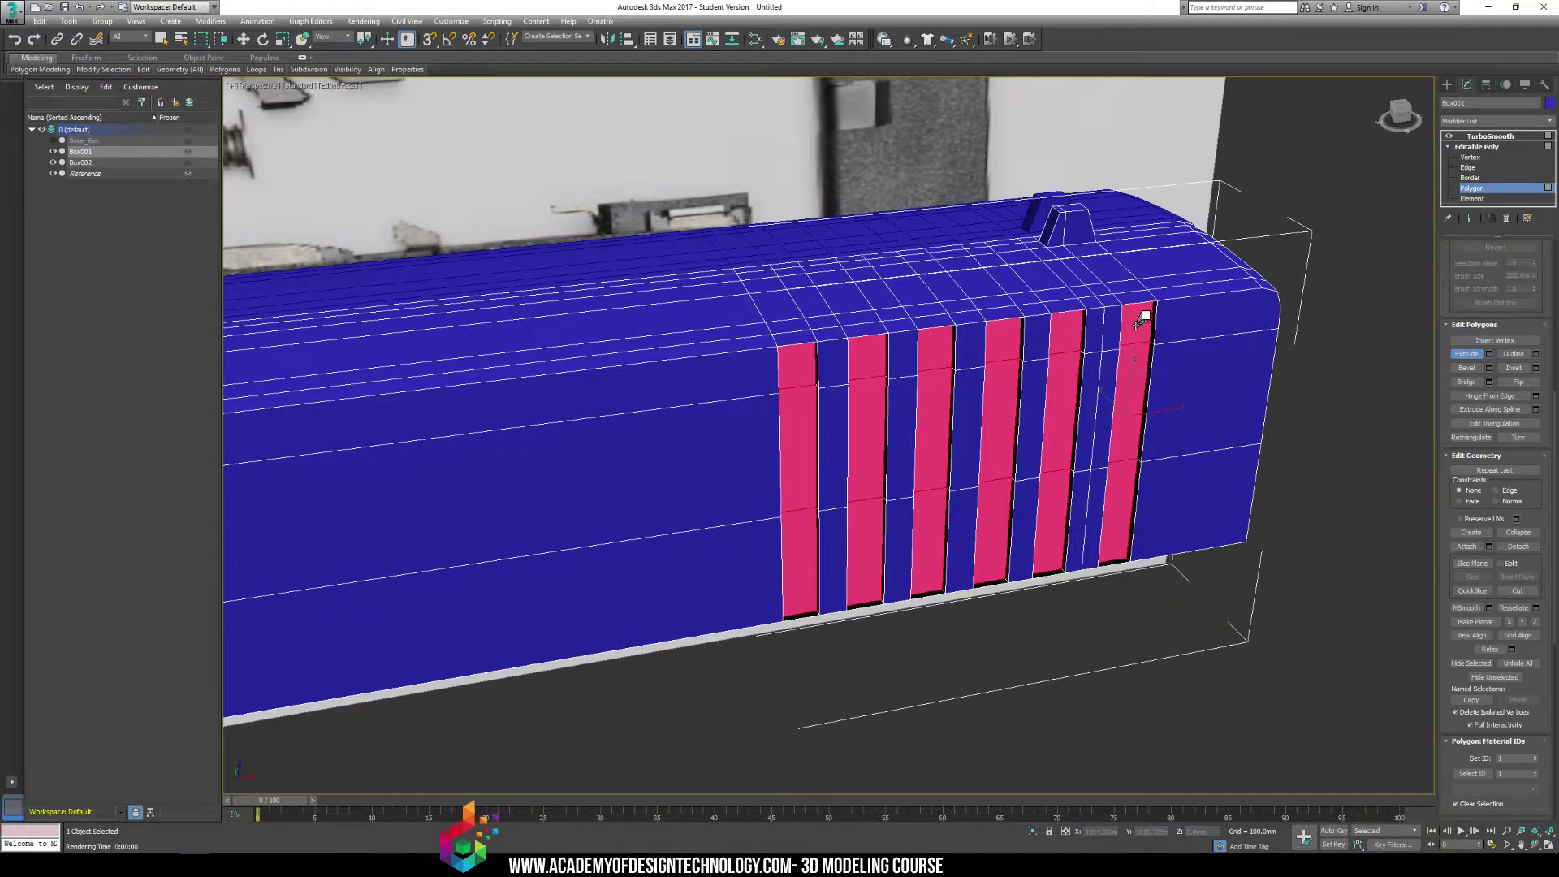
{"action": "middle_click_drag", "start_coordinate": [930, 379], "coordinate": [924, 363], "text": "alt"}
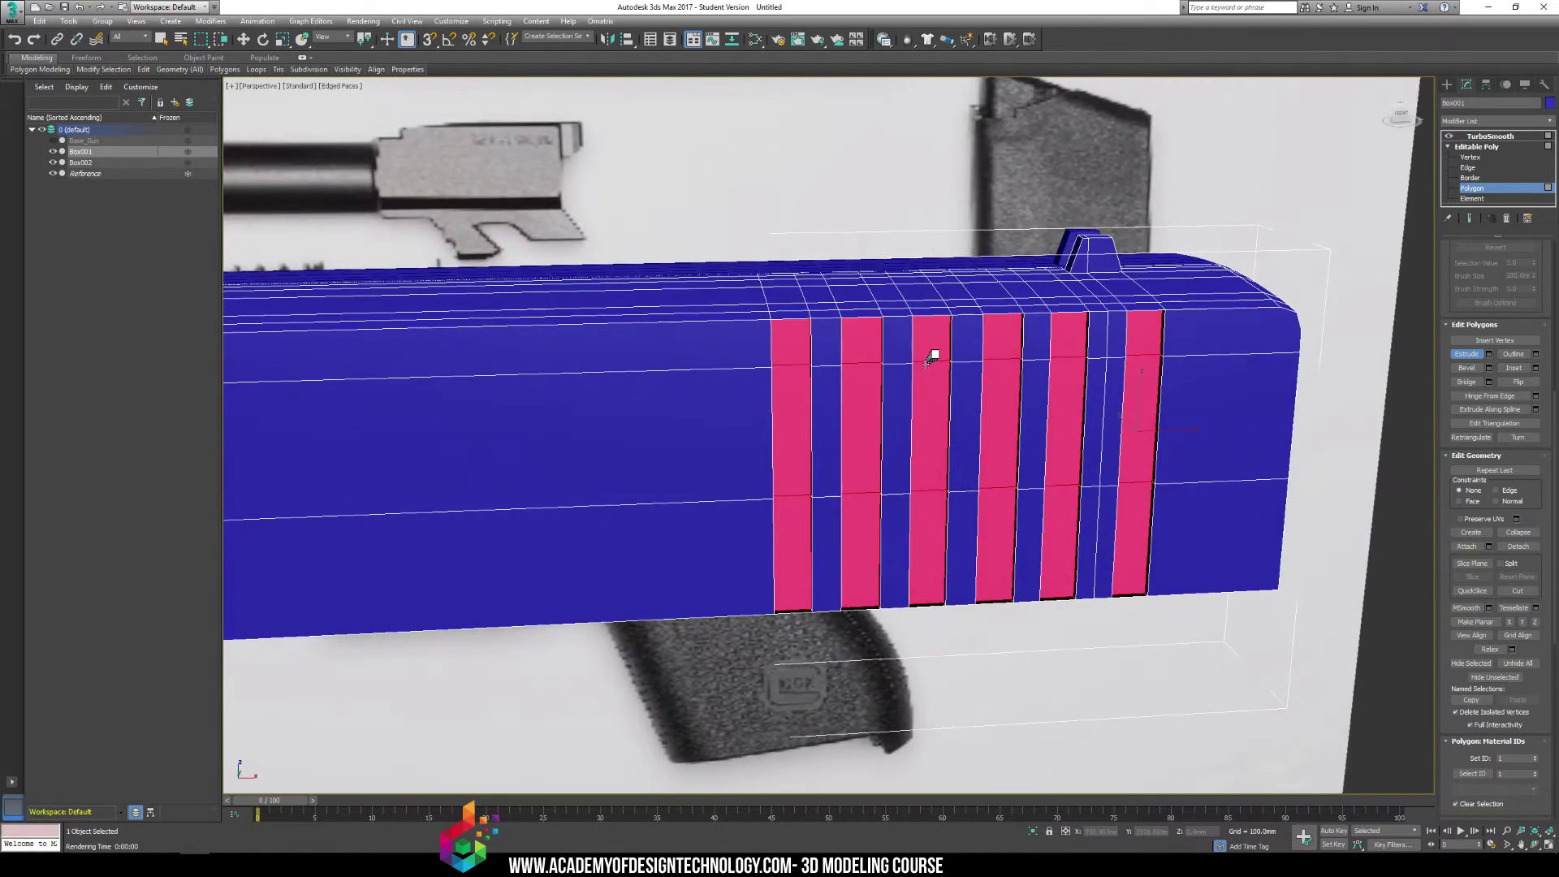
{"action": "scroll", "coordinate": [1127, 368], "scroll_direction": "up", "scroll_amount": 5}
{"action": "key", "text": "r"}
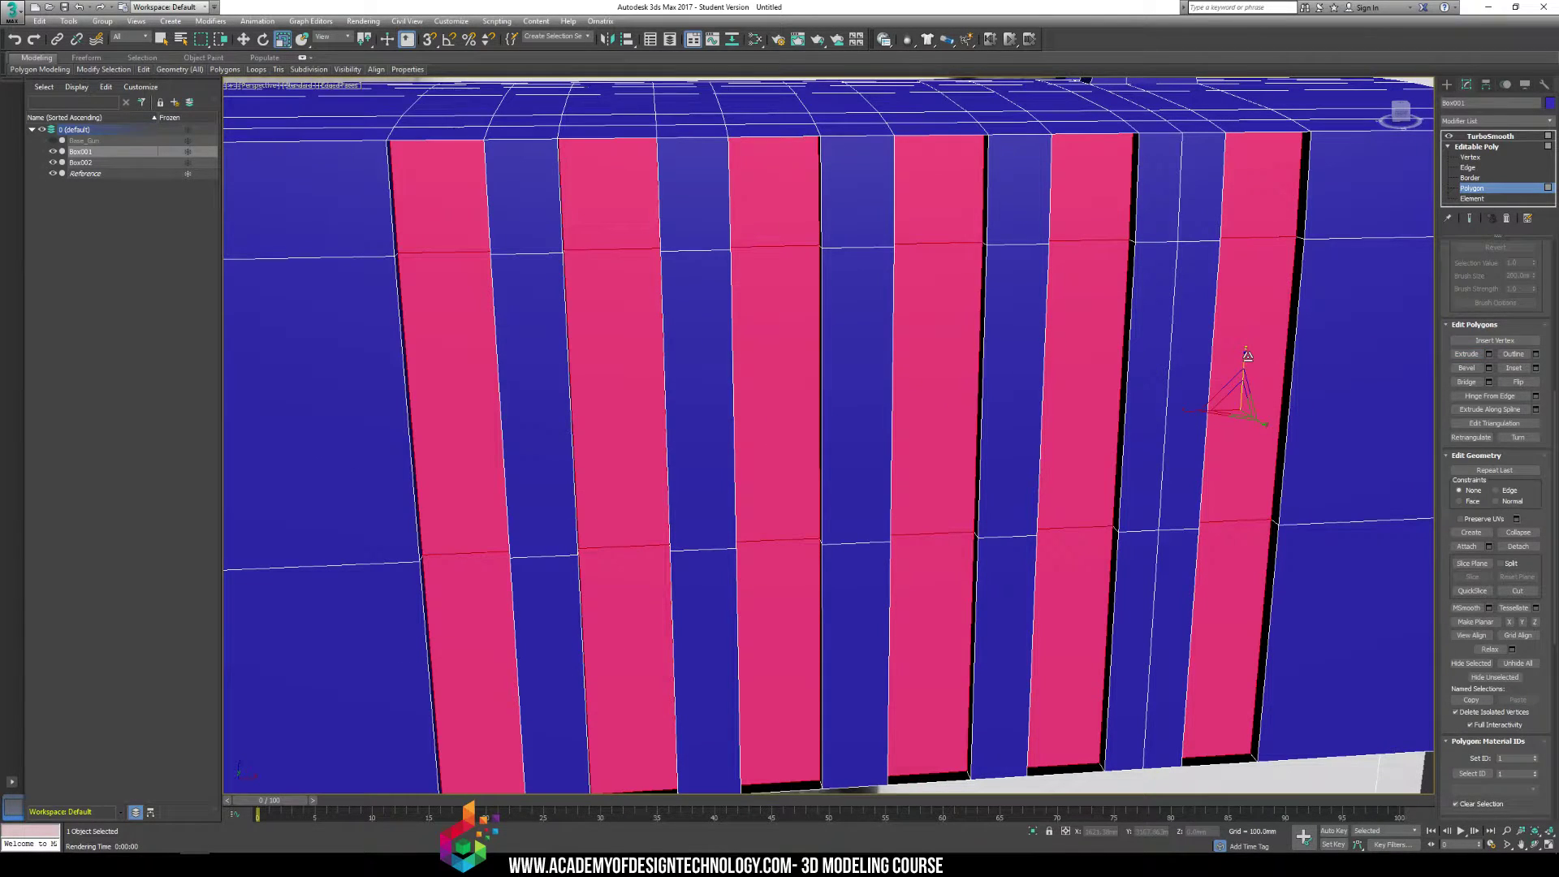
Scale the recessed faces of the six rear slide grooves slightly shorter in height, nudge them vertically and deselect them
{"action": "left_click_drag", "start_coordinate": [1247, 355], "coordinate": [1247, 365]}
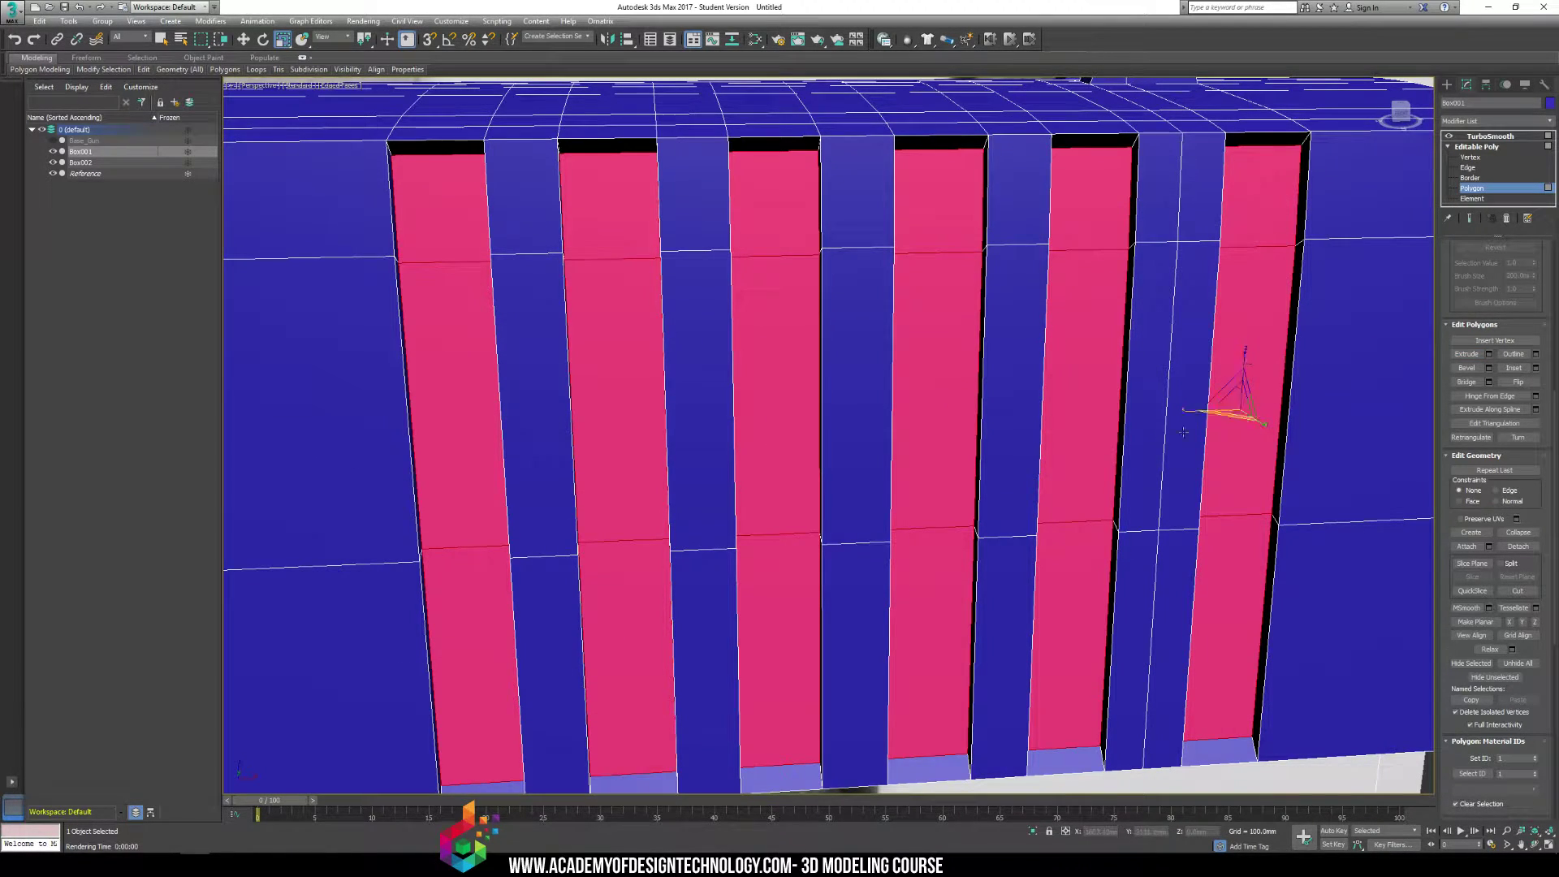
{"action": "key", "text": "w"}
{"action": "middle_click_drag", "start_coordinate": [1116, 485], "coordinate": [1119, 414]}
{"action": "scroll", "coordinate": [1119, 415], "scroll_direction": "down", "scroll_amount": 10}
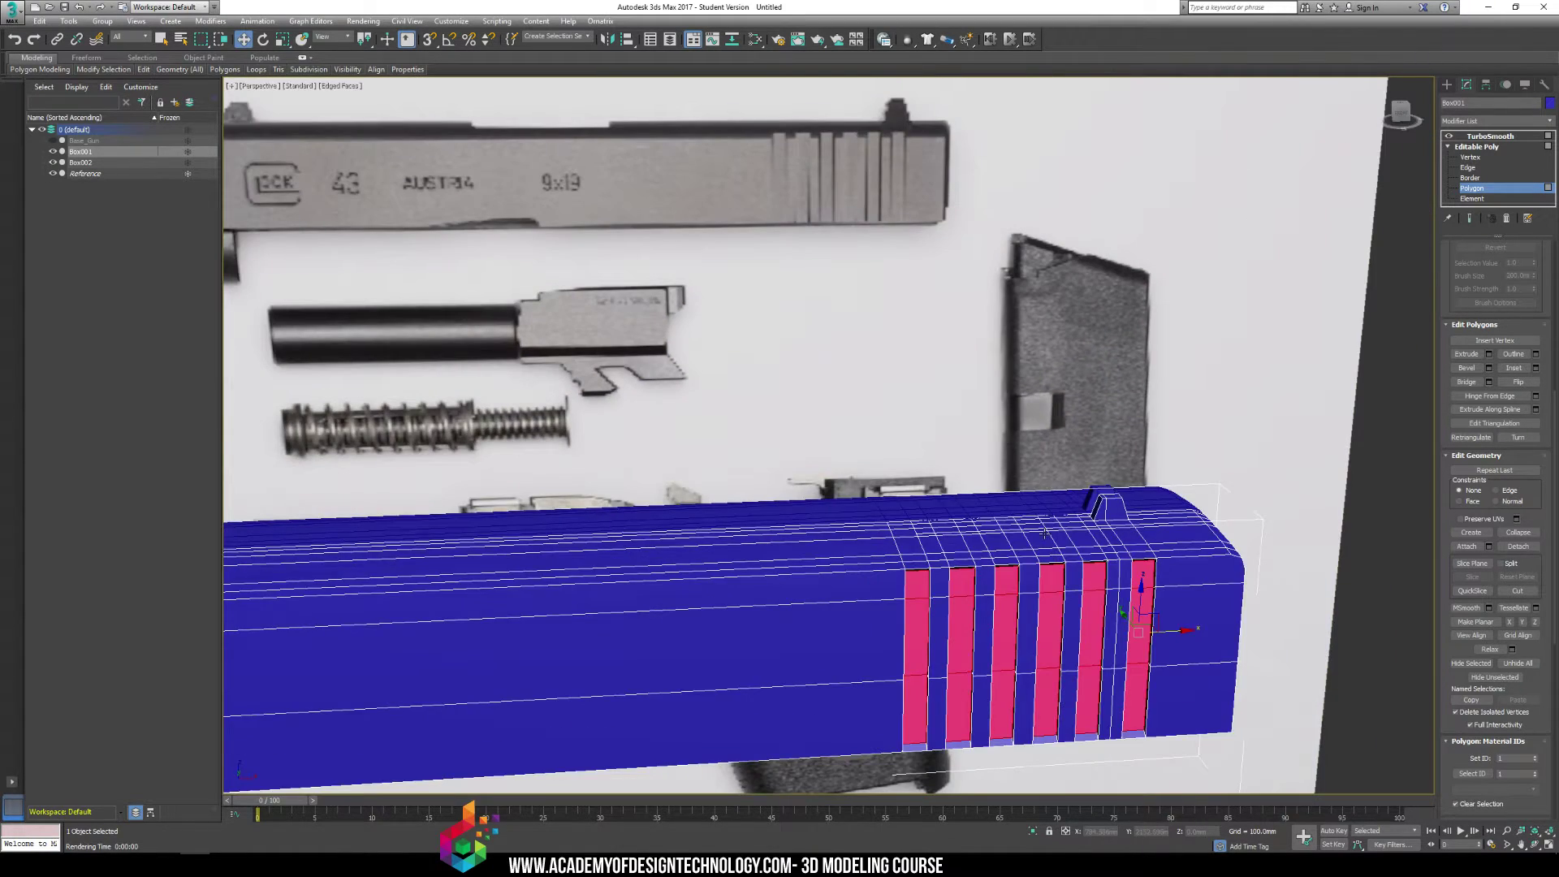
{"action": "middle_click_drag", "start_coordinate": [1045, 532], "coordinate": [980, 423]}
{"action": "left_click_drag", "start_coordinate": [1060, 478], "coordinate": [1059, 481]}
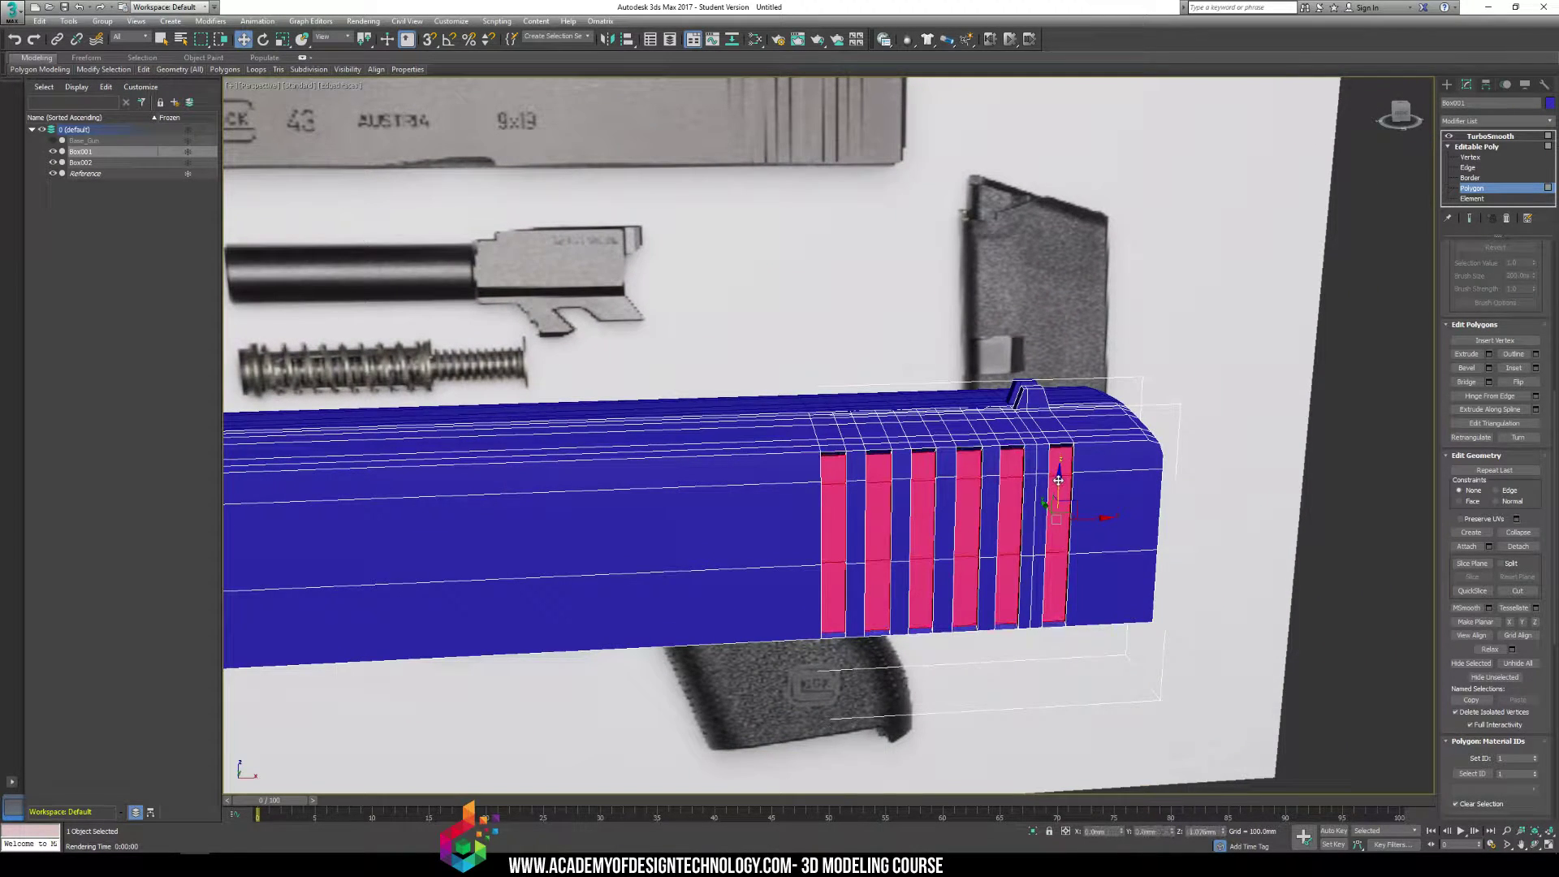
{"action": "left_click", "coordinate": [1229, 614]}
Render the perspective view from the slide's rear side and from its front side to check the grooves
{"action": "middle_click_drag", "start_coordinate": [1210, 635], "coordinate": [951, 618], "text": "alt"}
{"action": "scroll", "coordinate": [952, 618], "scroll_direction": "down", "scroll_amount": 3}
{"action": "key", "text": "shift+q"}
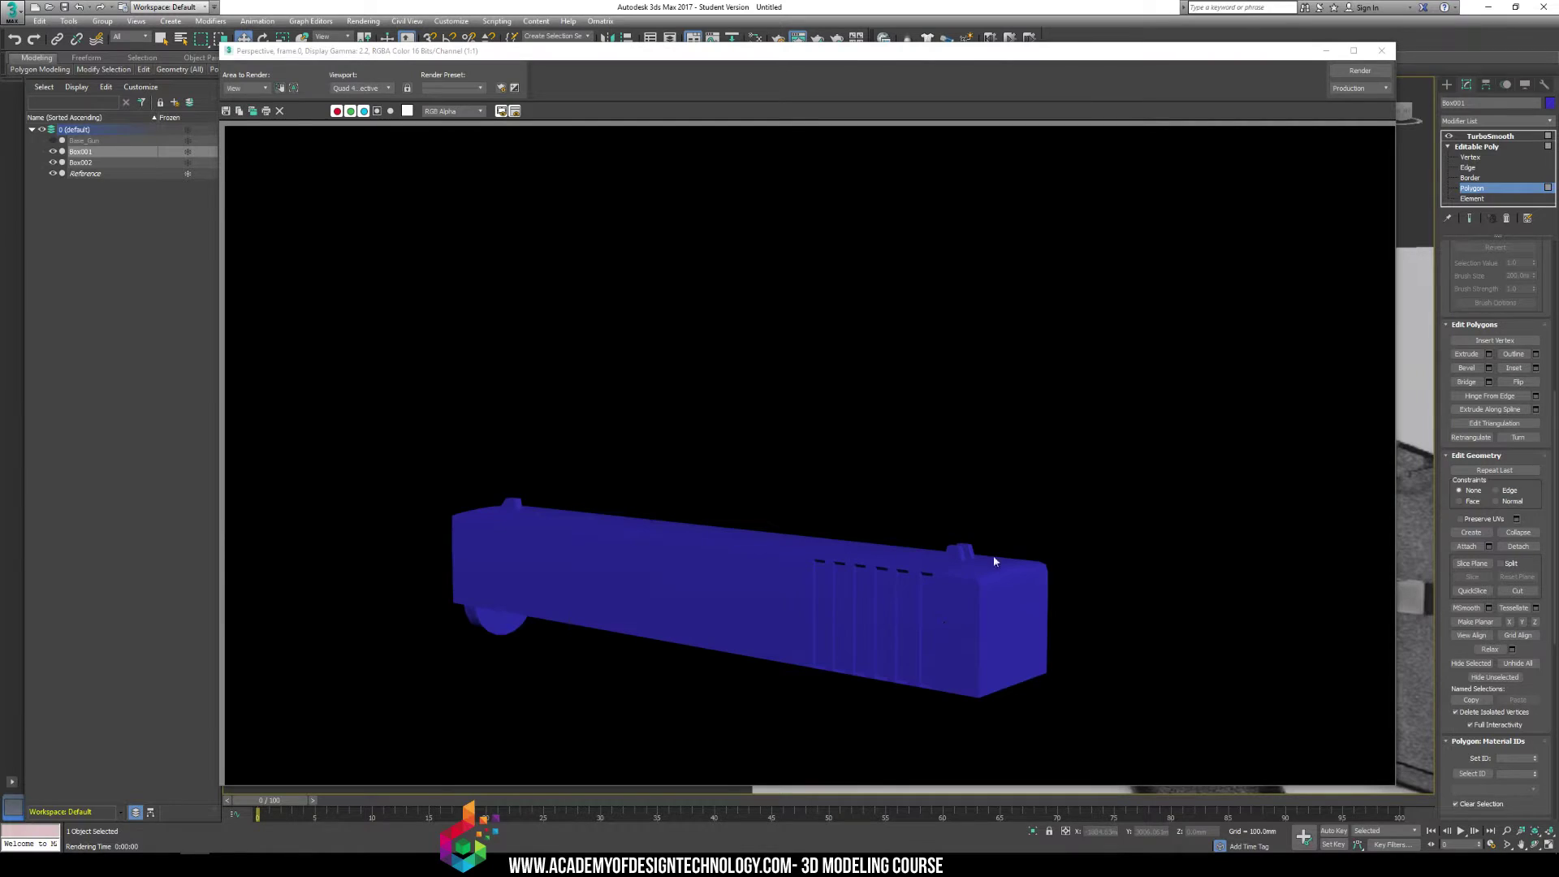
{"action": "left_click", "coordinate": [1381, 51]}
{"action": "middle_click_drag", "start_coordinate": [1033, 479], "coordinate": [1114, 499], "text": "alt"}
{"action": "key", "text": "shift+q"}
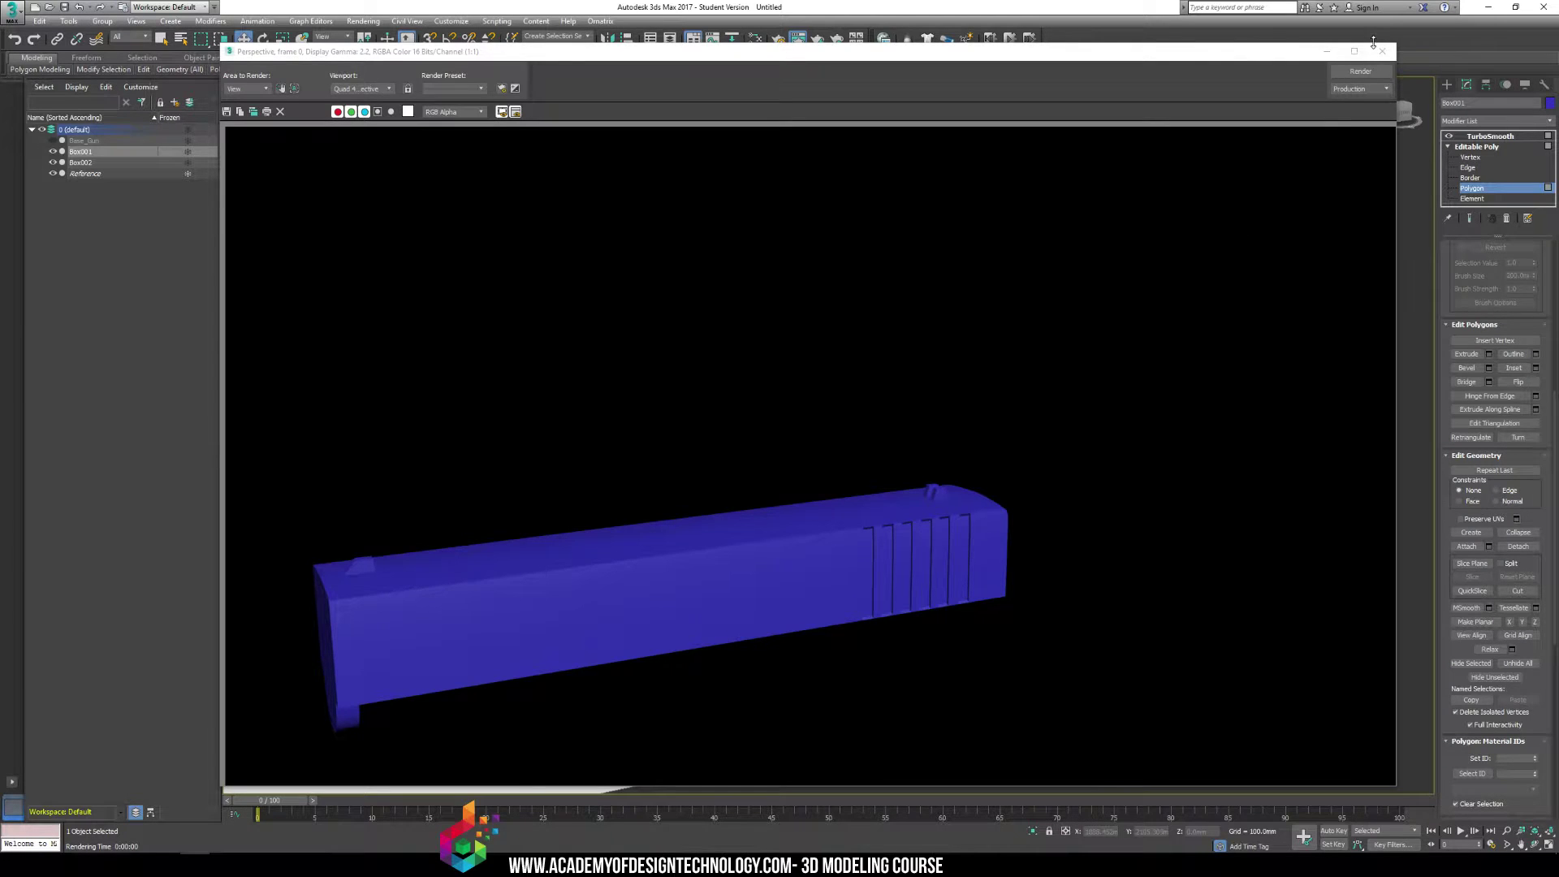
{"action": "left_click", "coordinate": [1381, 51]}
Inspect the slide's grooves at the TurboSmooth level with edged faces hidden, keeping the slide selected
{"action": "left_click", "coordinate": [1463, 147]}
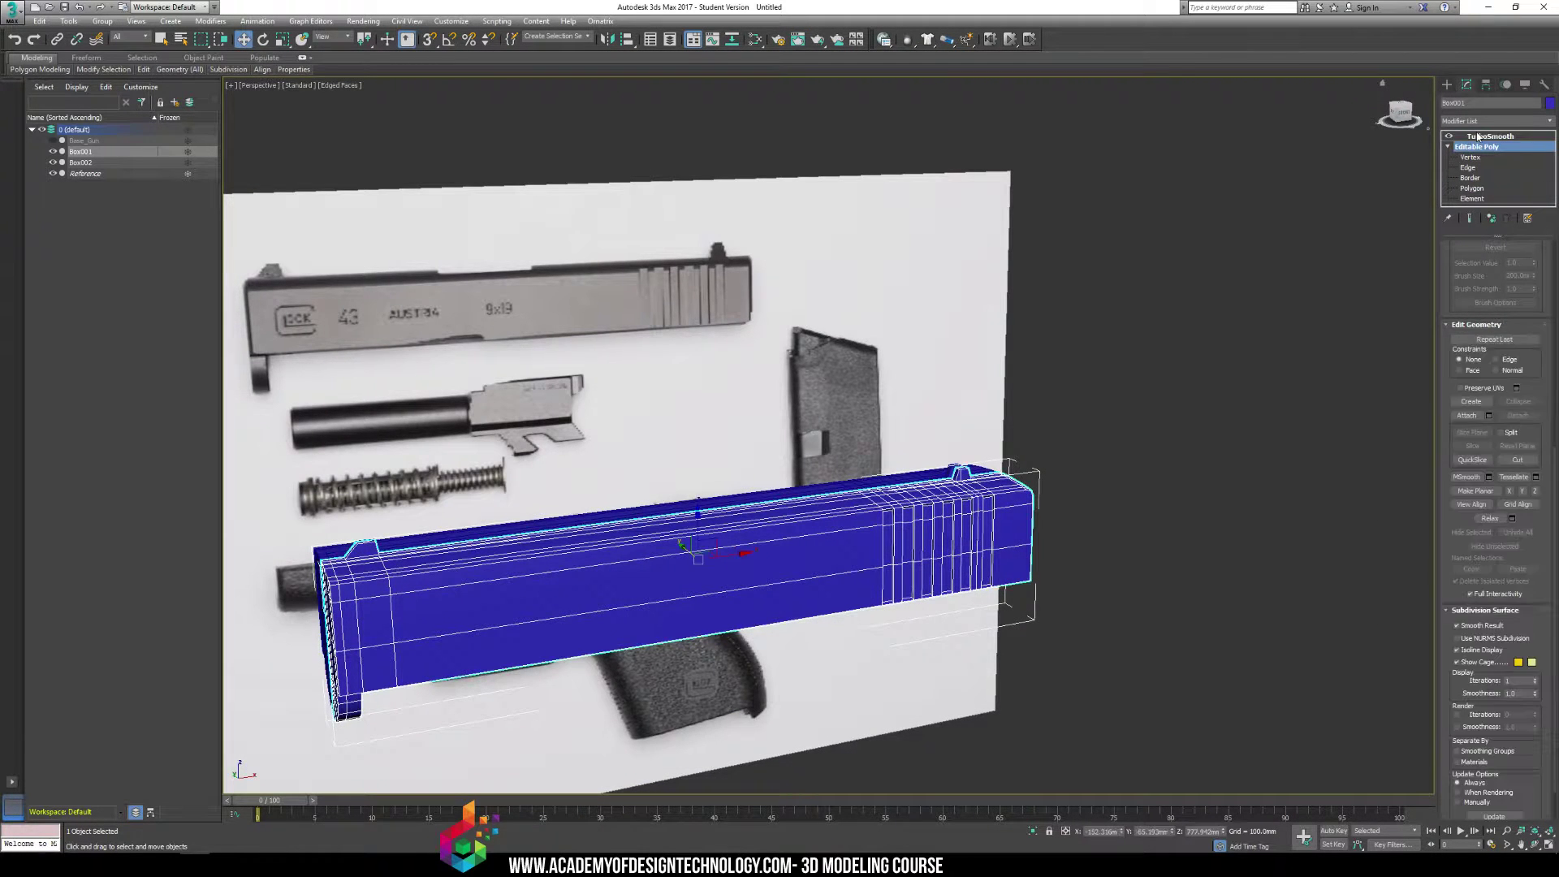
{"action": "left_click", "coordinate": [1479, 136]}
{"action": "left_click", "coordinate": [1250, 279]}
{"action": "key", "text": "F4"}
{"action": "scroll", "coordinate": [943, 360], "scroll_direction": "up", "scroll_amount": 5}
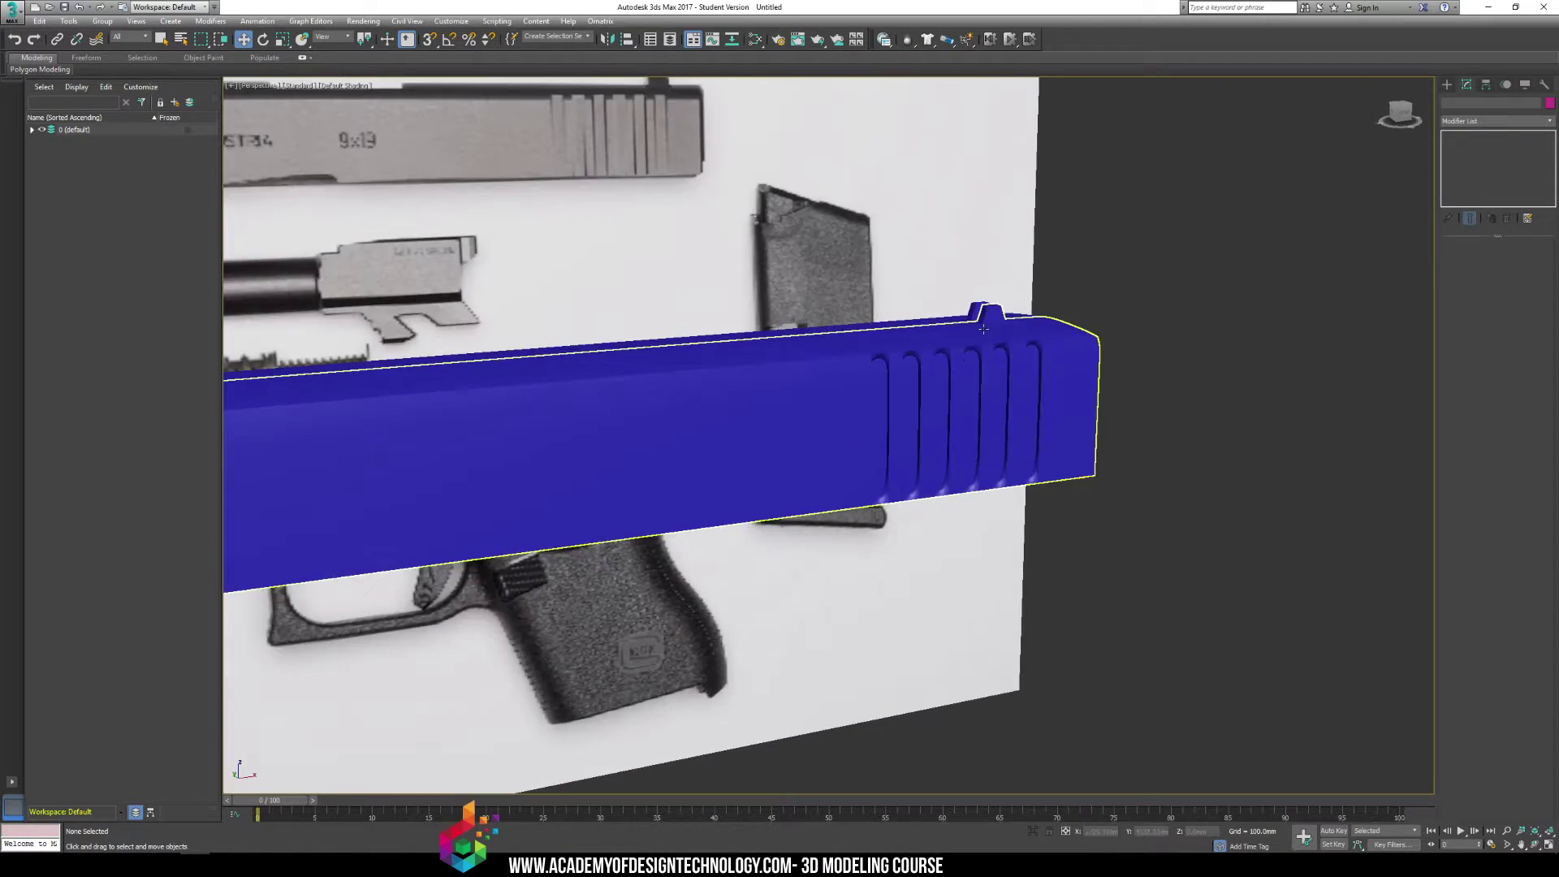
{"action": "left_click", "coordinate": [944, 359]}
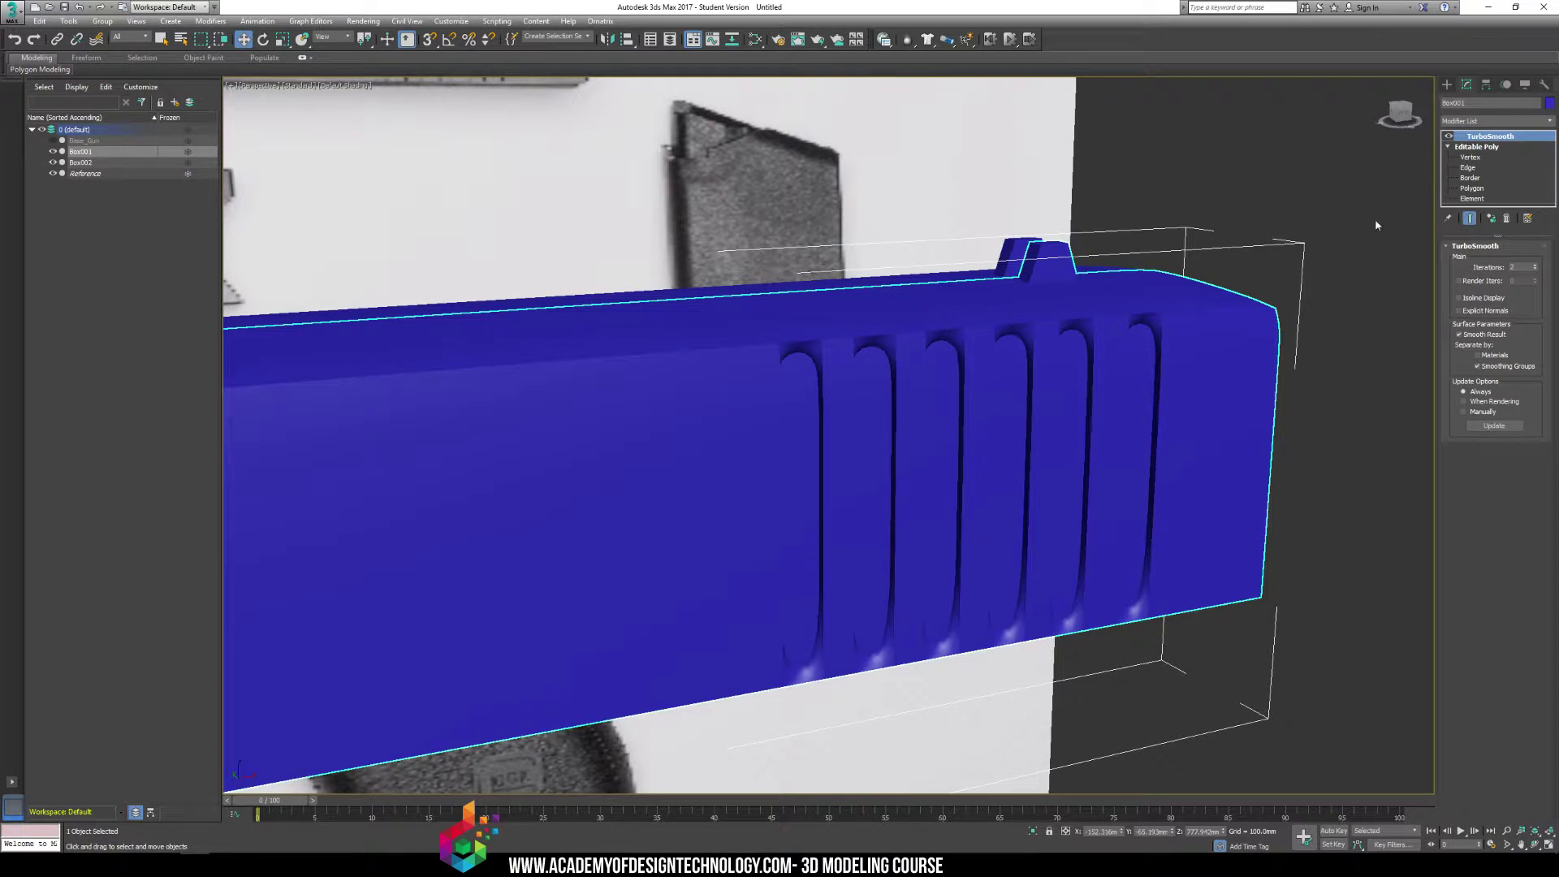
With the smoothed end result shown, select all recessed faces of the six grooves and change their smoothing group from 1 to 20
{"action": "left_click", "coordinate": [1472, 188]}
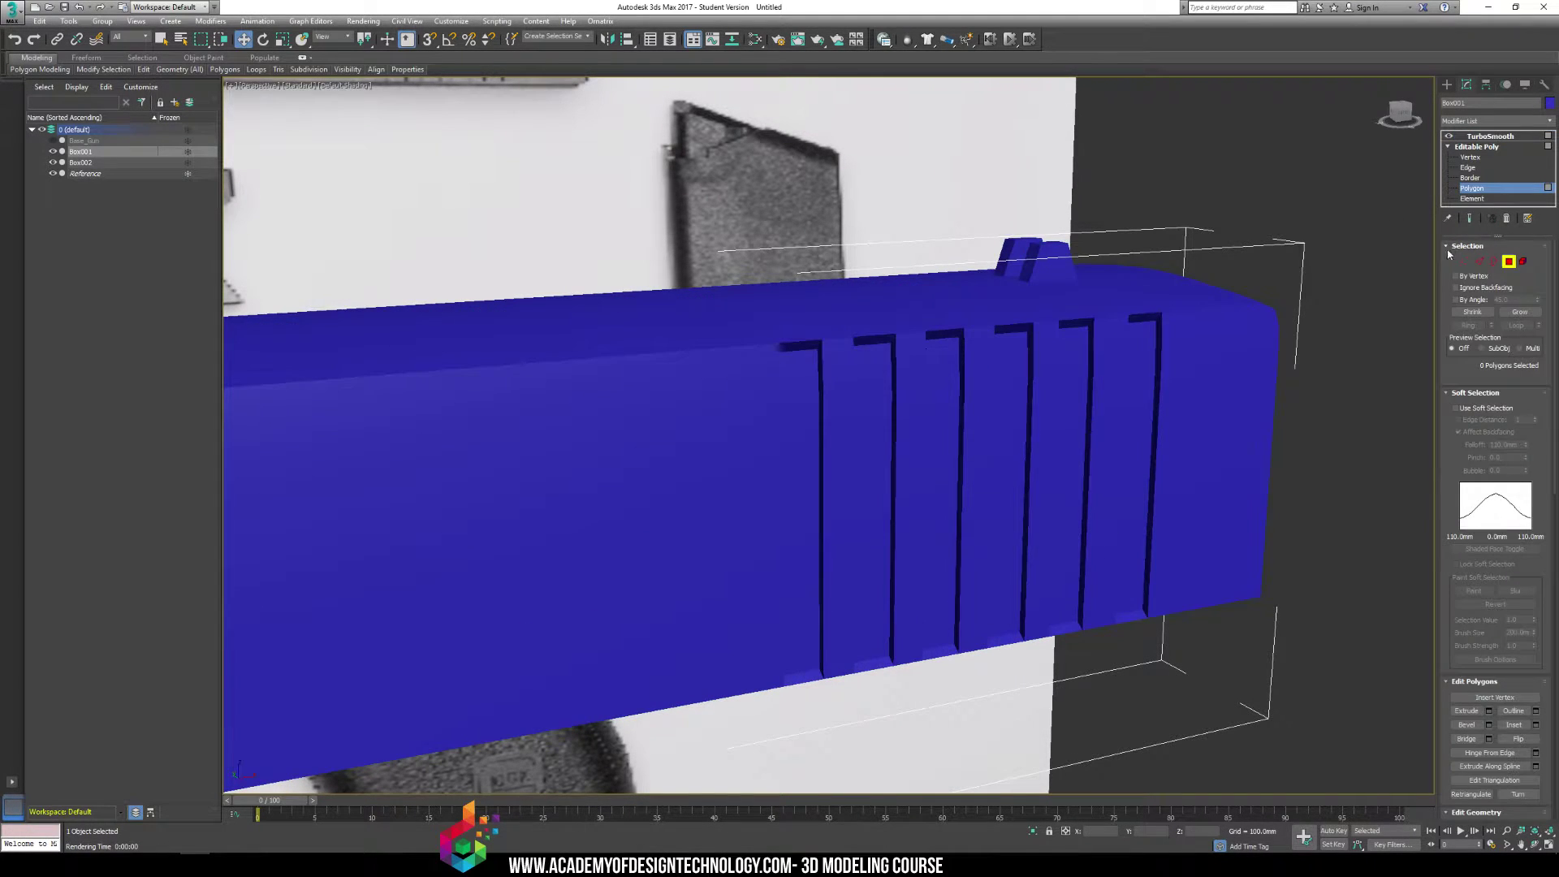
{"action": "left_click", "coordinate": [1469, 219]}
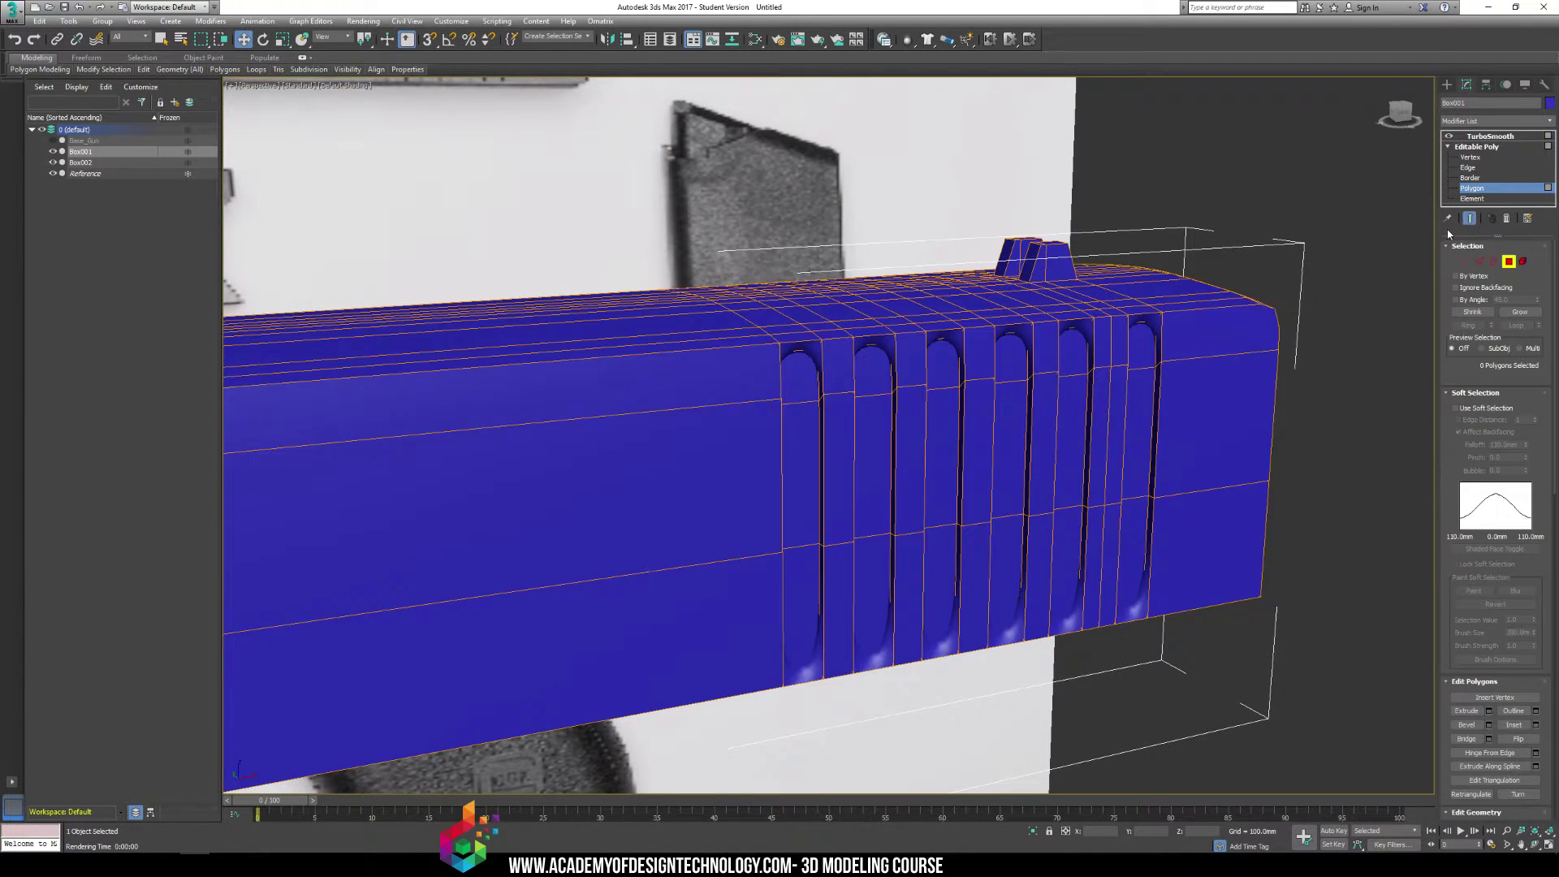
{"action": "left_click", "coordinate": [809, 381]}
{"action": "left_click", "coordinate": [812, 514], "text": "ctrl"}
{"action": "left_click", "coordinate": [790, 612], "text": "ctrl"}
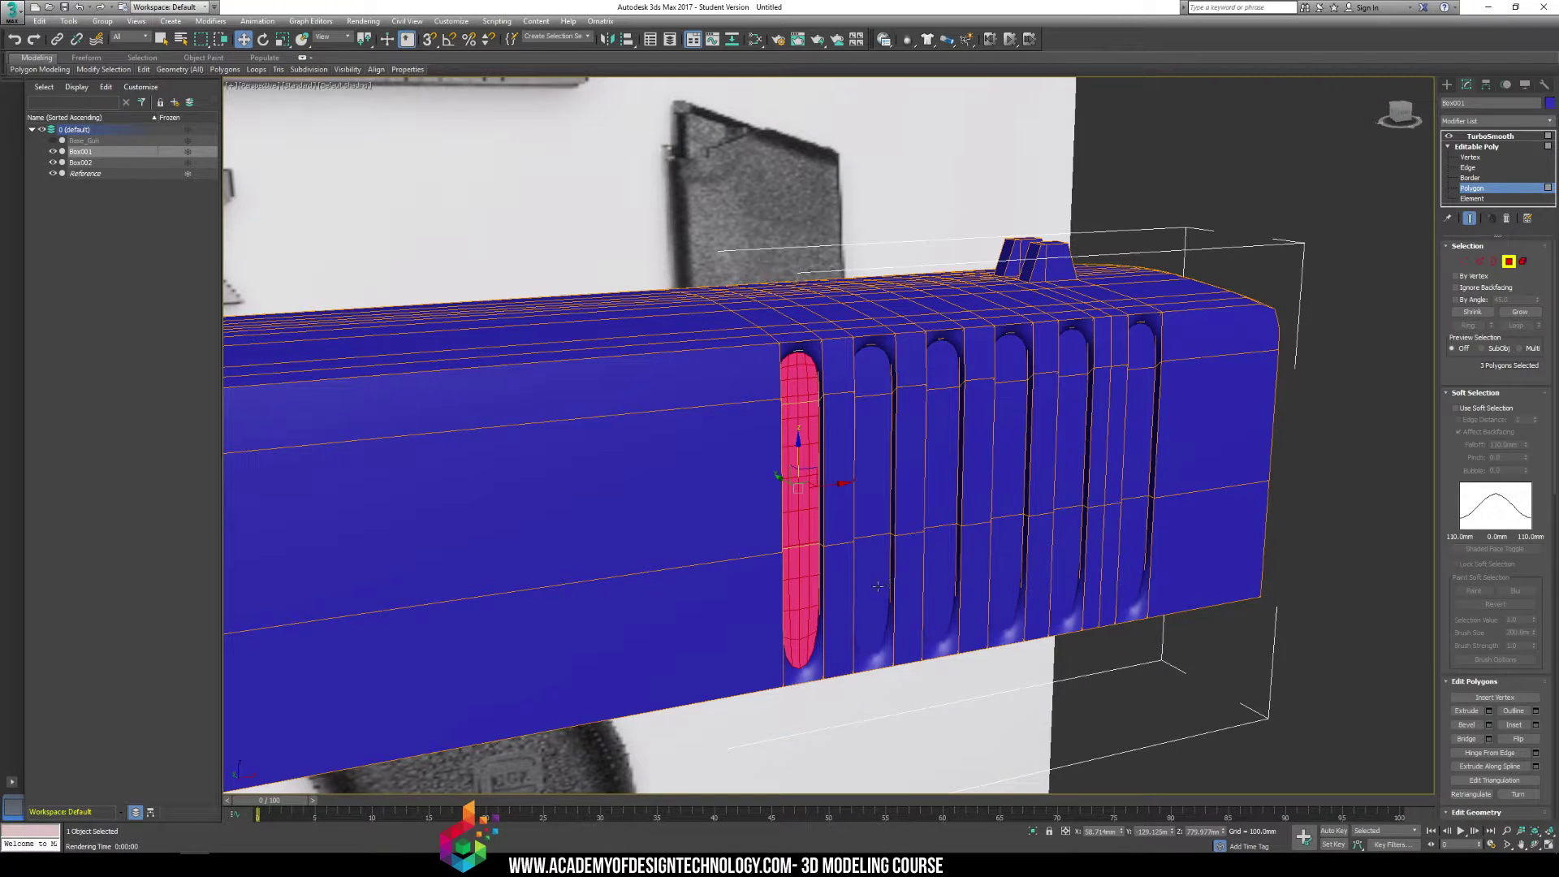
{"action": "left_click", "coordinate": [877, 587], "text": "ctrl"}
{"action": "left_click", "coordinate": [874, 471], "text": "ctrl"}
{"action": "left_click", "coordinate": [871, 377], "text": "ctrl"}
{"action": "left_click", "coordinate": [942, 373], "text": "ctrl"}
{"action": "left_click", "coordinate": [952, 467], "text": "ctrl"}
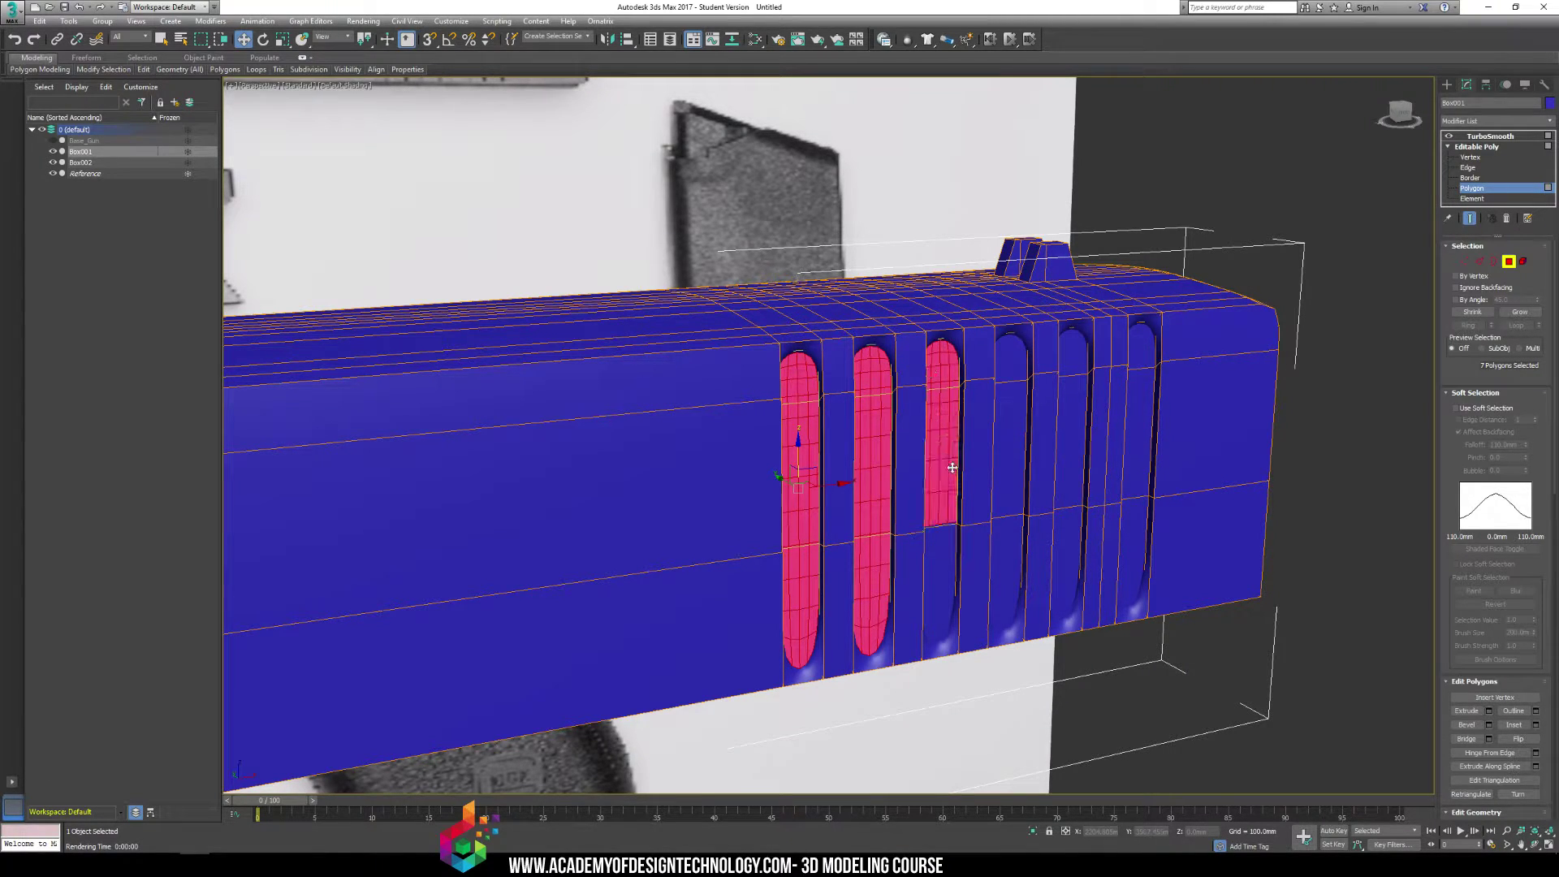
{"action": "left_click", "coordinate": [940, 584], "text": "ctrl"}
{"action": "left_click", "coordinate": [1039, 576], "text": "ctrl"}
{"action": "left_click", "coordinate": [1007, 576], "text": "ctrl"}
{"action": "left_click", "coordinate": [1009, 471], "text": "ctrl"}
{"action": "left_click", "coordinate": [1013, 366], "text": "ctrl"}
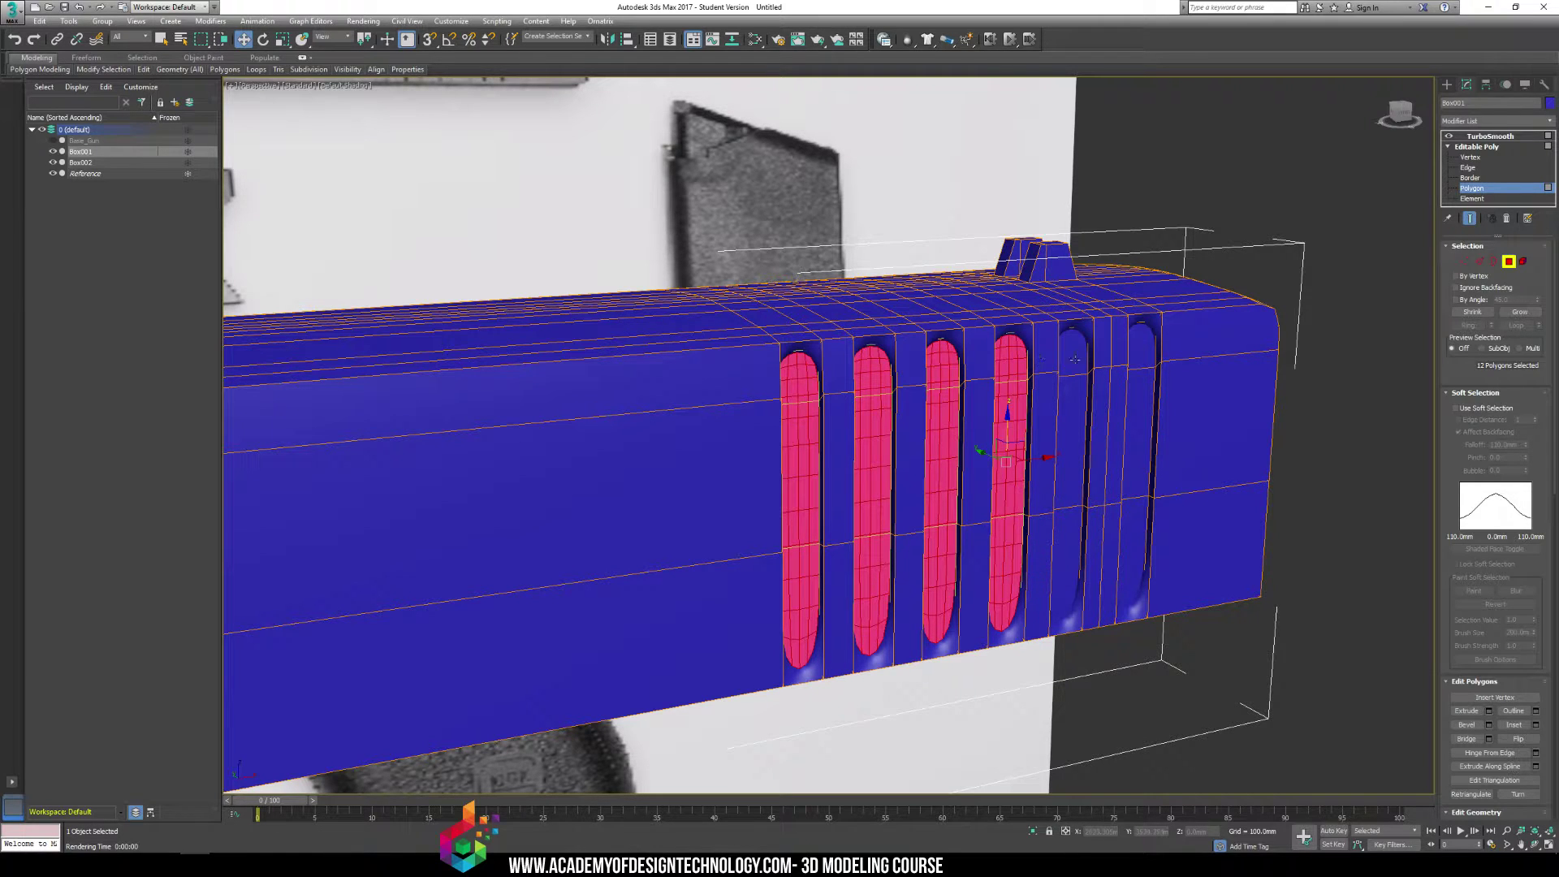
{"action": "left_click", "coordinate": [1074, 357], "text": "ctrl"}
{"action": "left_click", "coordinate": [1070, 446], "text": "ctrl"}
{"action": "left_click", "coordinate": [1066, 568], "text": "ctrl"}
{"action": "left_click", "coordinate": [1134, 552], "text": "ctrl"}
{"action": "left_click", "coordinate": [1138, 438], "text": "ctrl"}
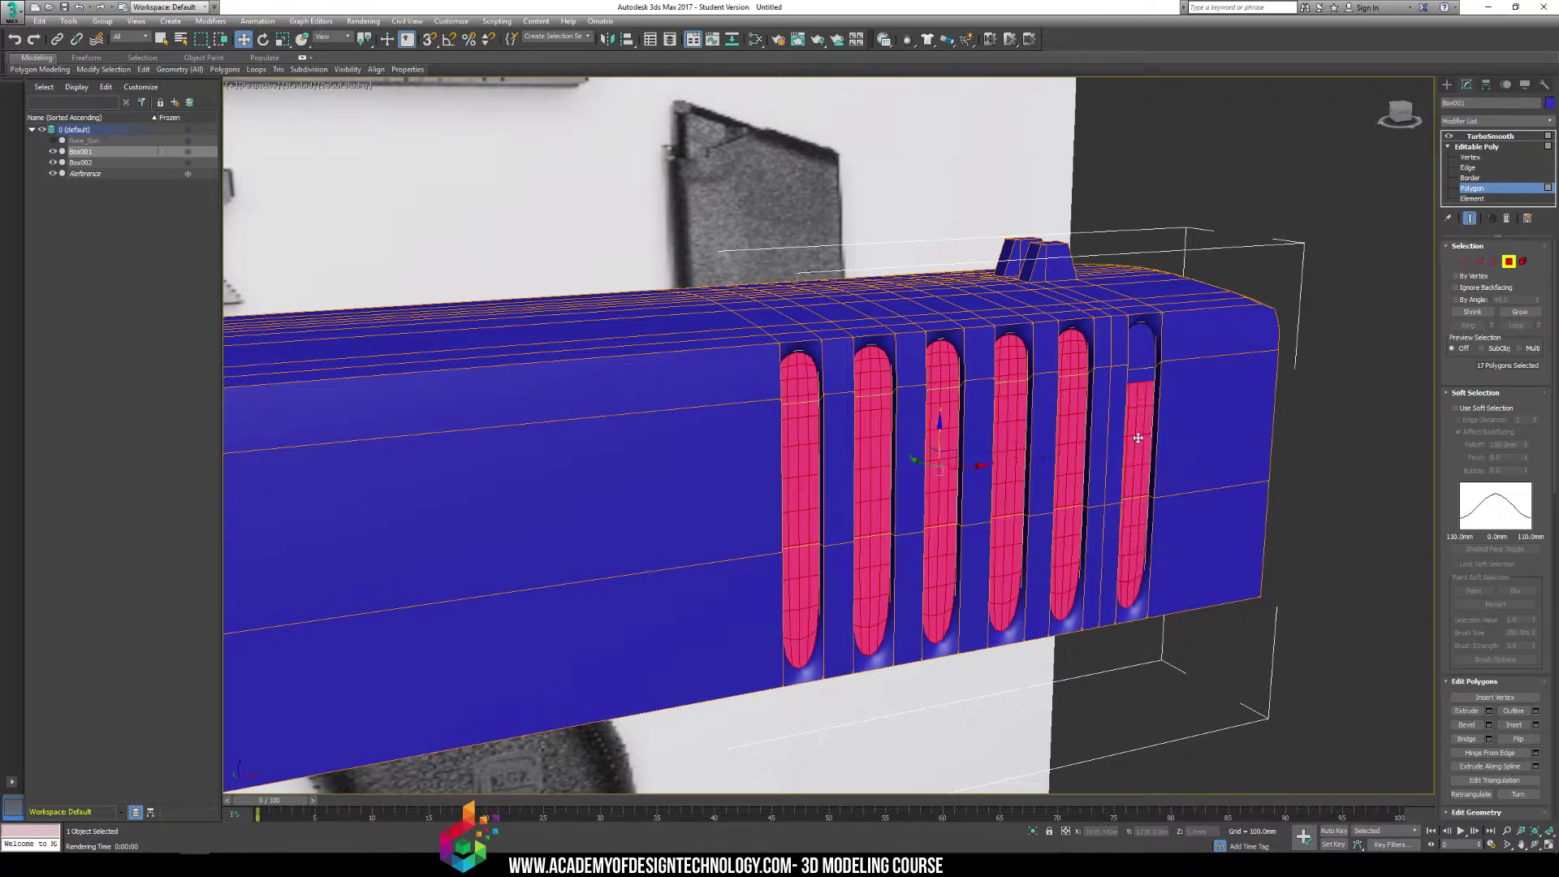
{"action": "left_click", "coordinate": [1143, 349], "text": "ctrl"}
{"action": "scroll", "coordinate": [1461, 747], "scroll_direction": "down", "scroll_amount": 5}
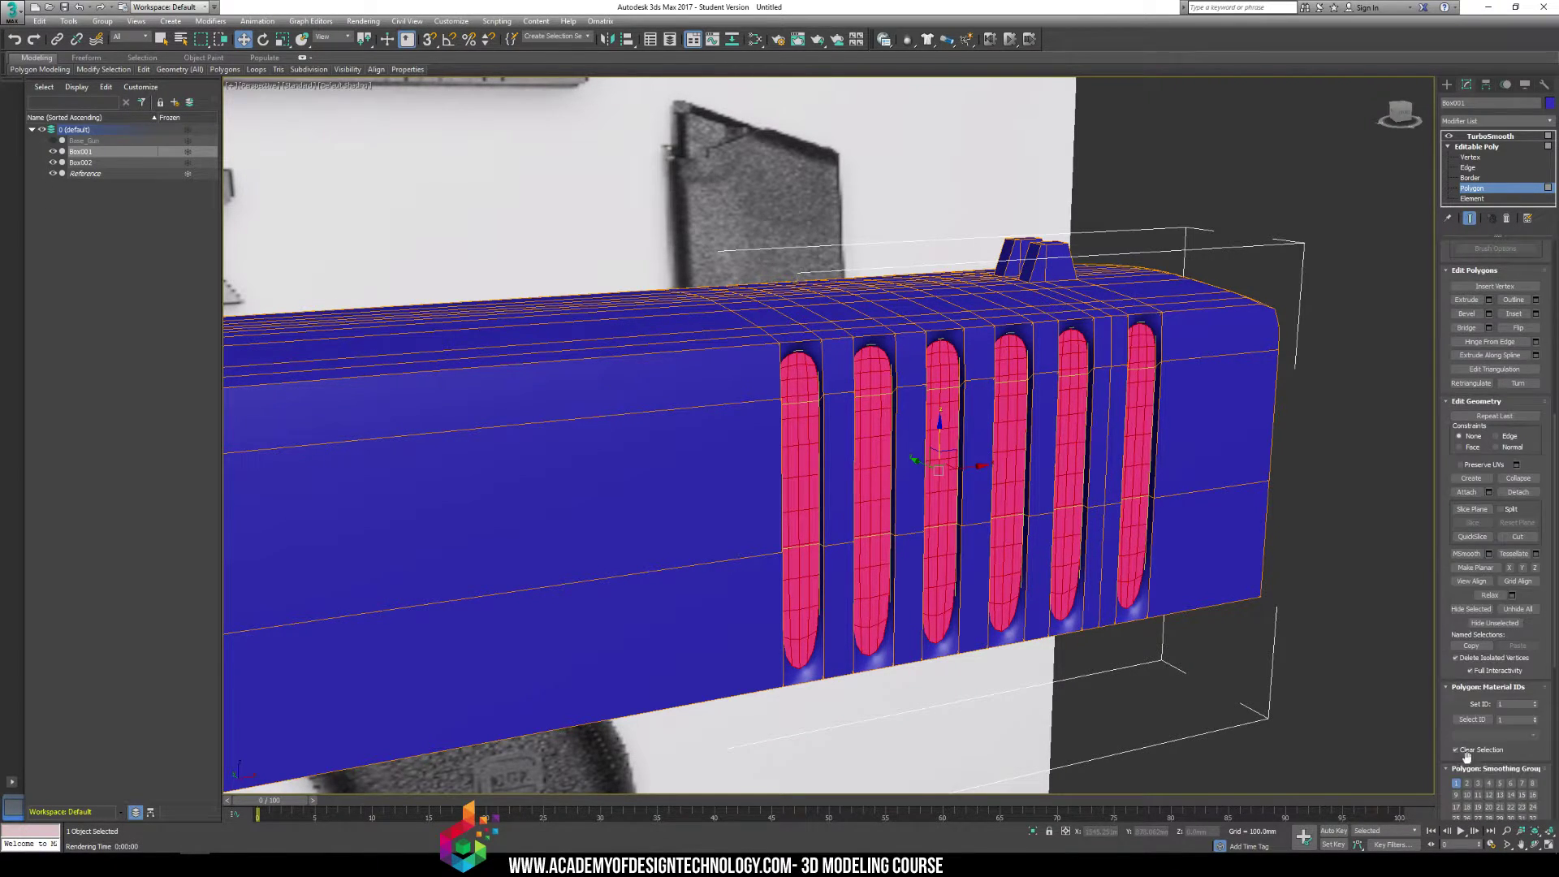
{"action": "left_click", "coordinate": [1456, 784]}
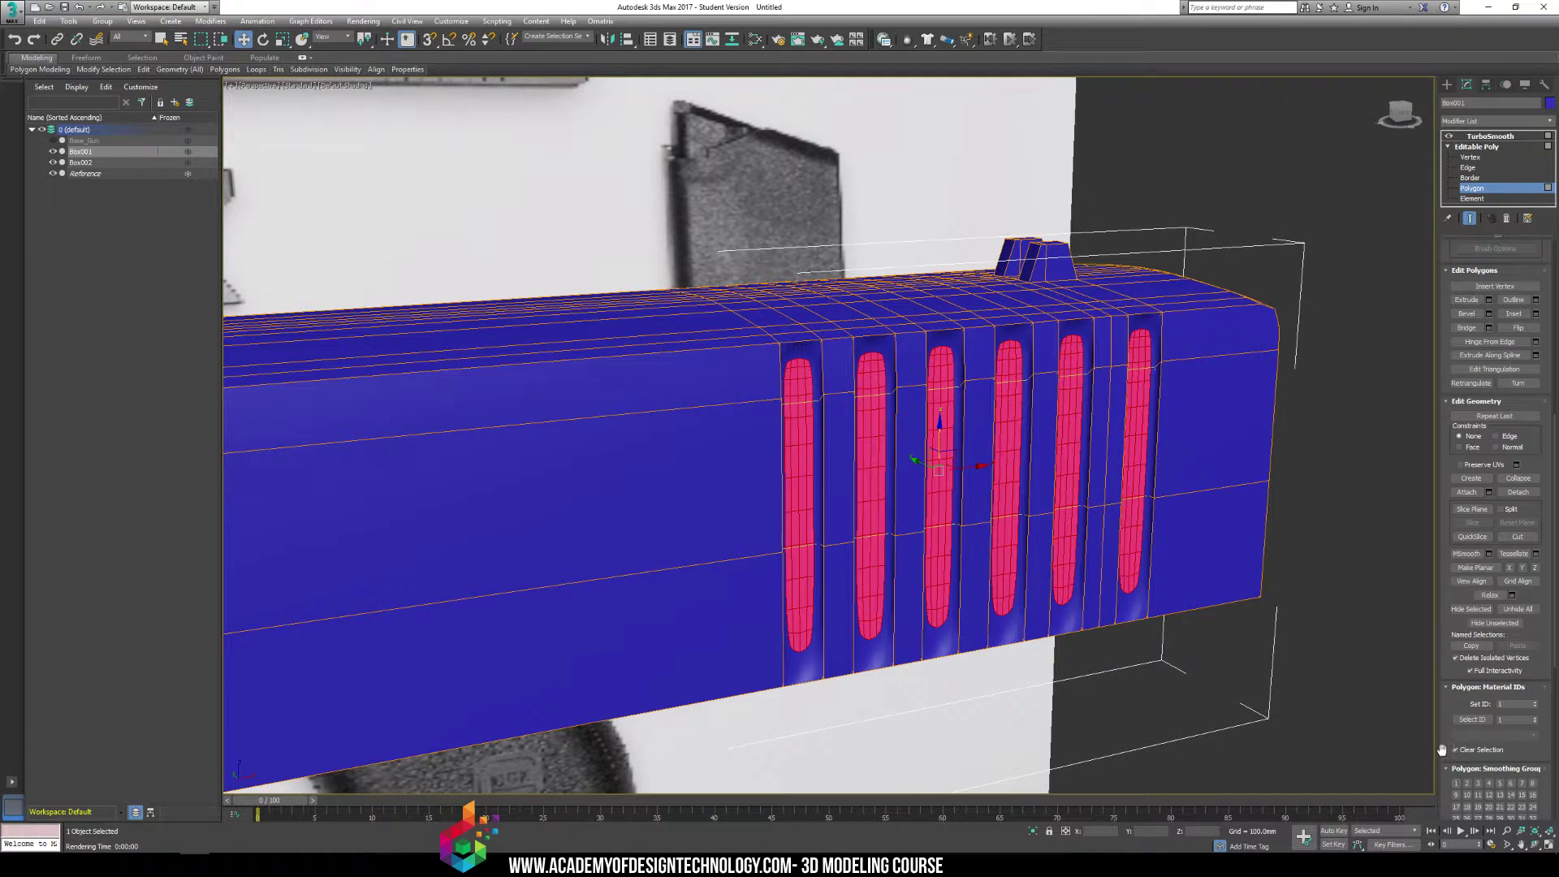
{"action": "scroll", "coordinate": [1442, 749], "scroll_direction": "down", "scroll_amount": 2}
{"action": "left_click", "coordinate": [1488, 681]}
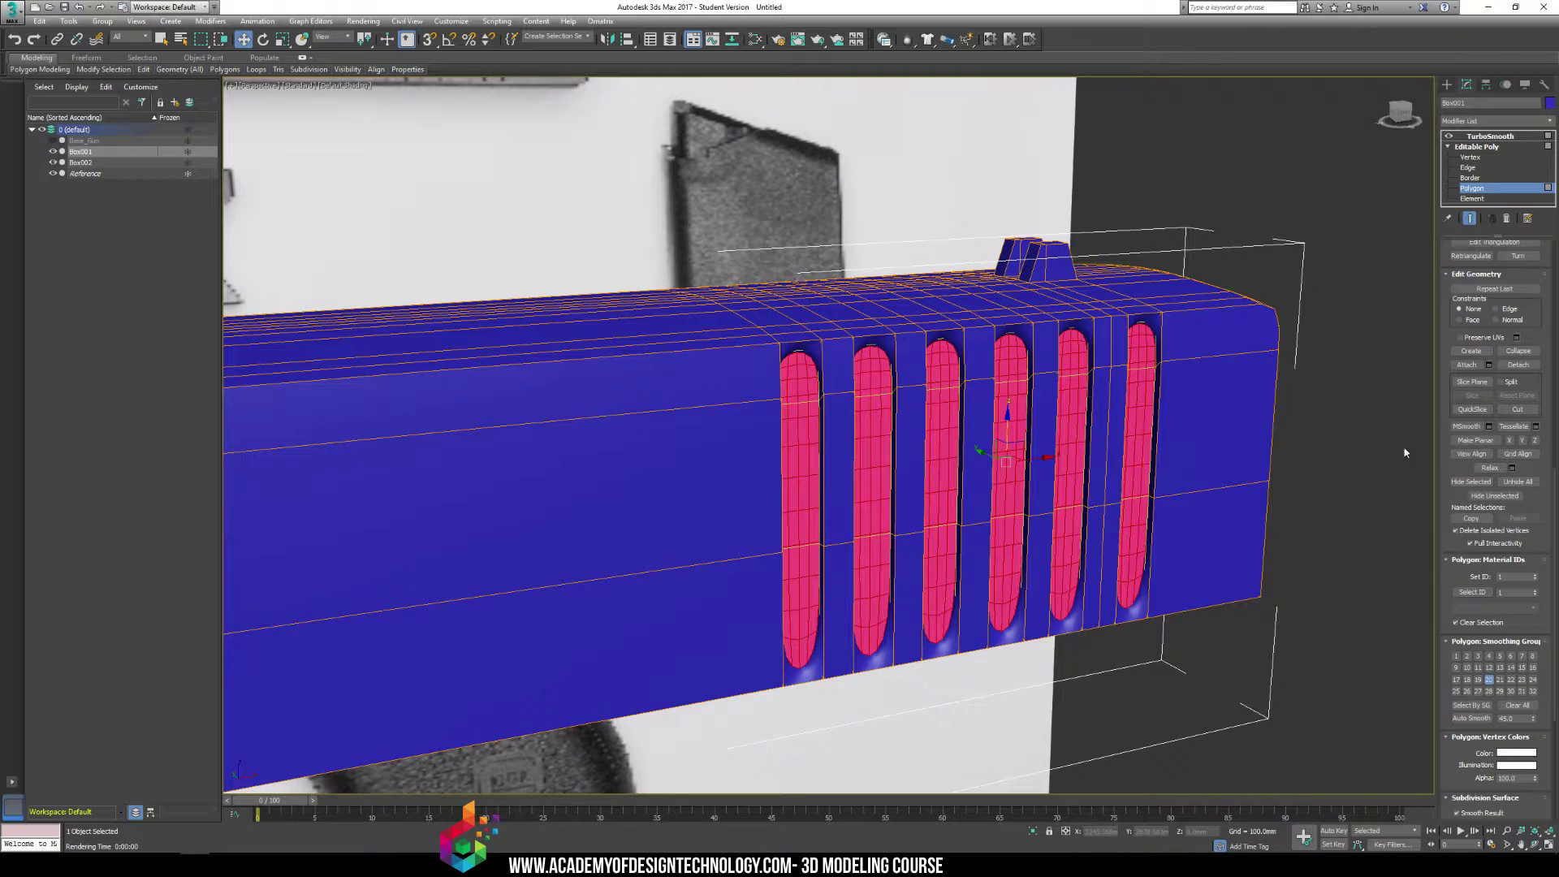
{"action": "scroll", "coordinate": [1548, 317], "scroll_direction": "up", "scroll_amount": 5}
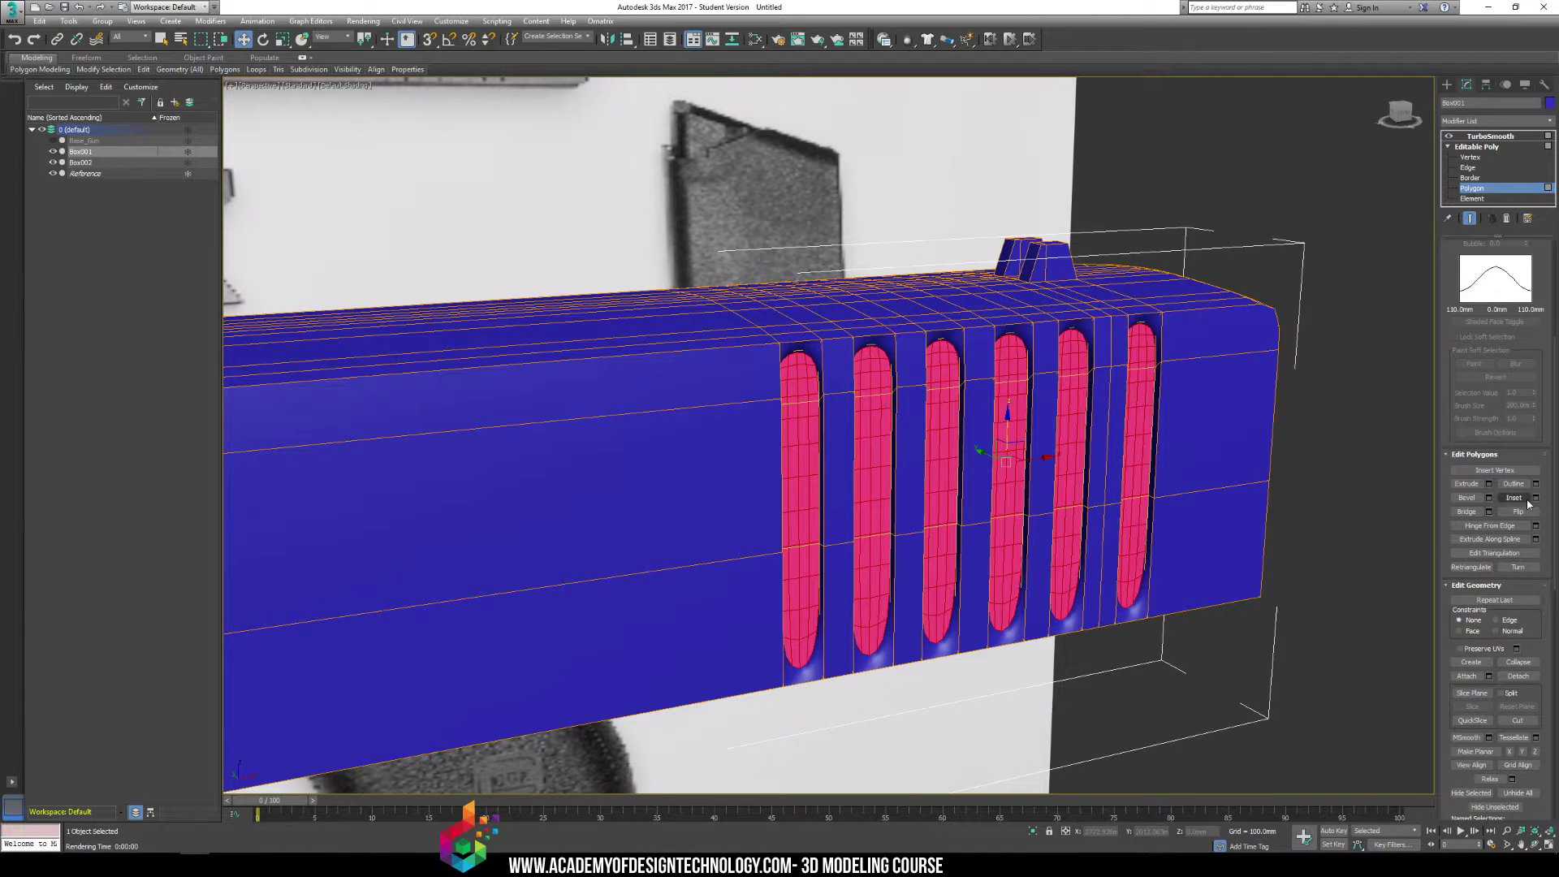
{"action": "left_click", "coordinate": [1536, 498]}
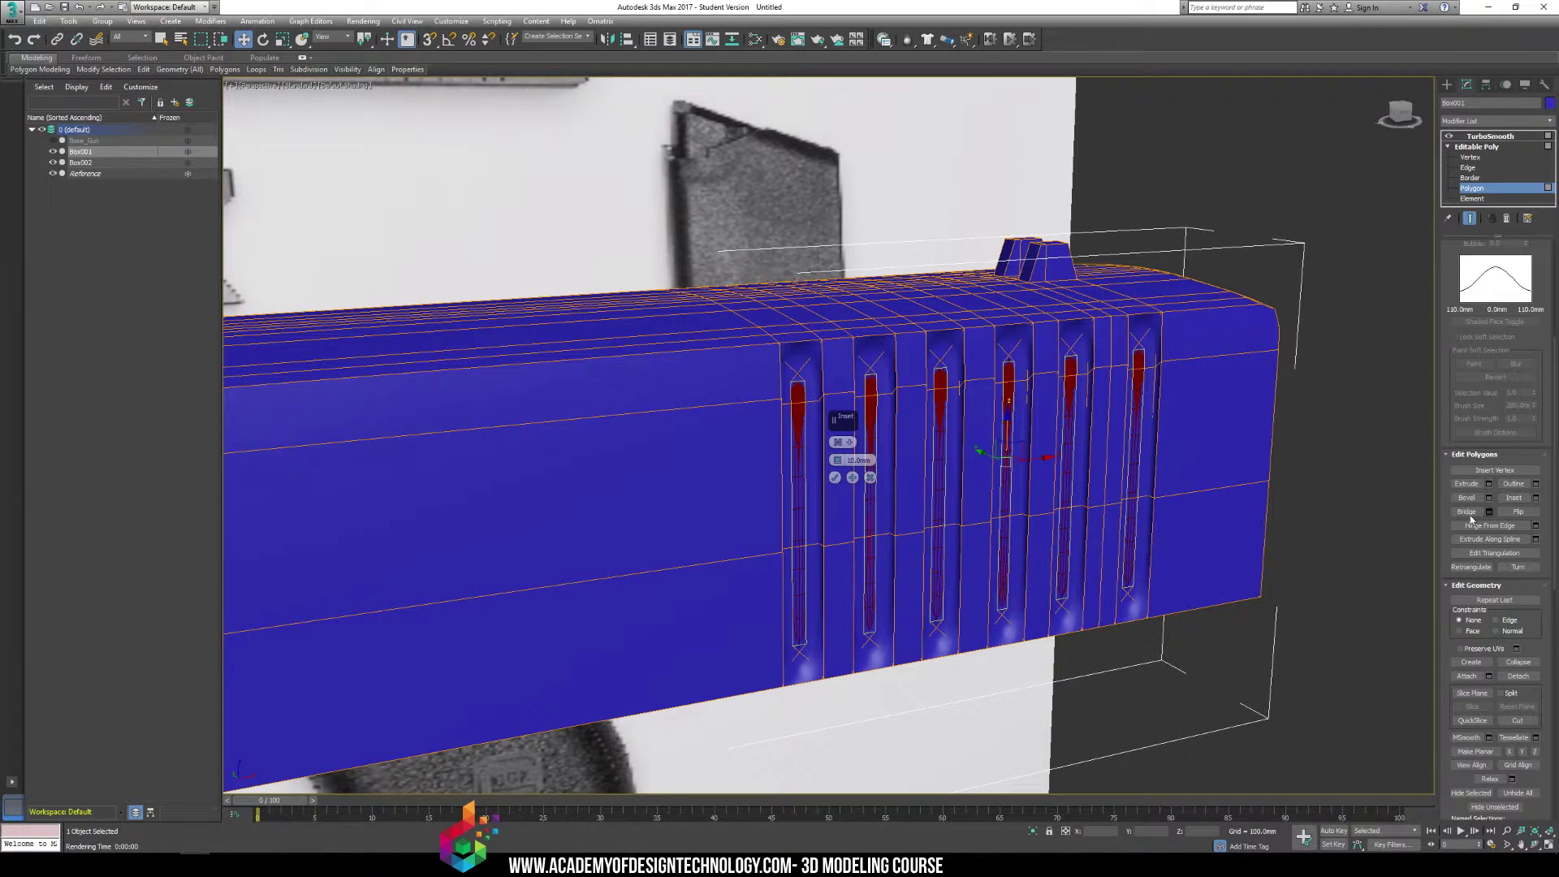
{"action": "left_click_drag", "start_coordinate": [837, 460], "coordinate": [835, 469]}
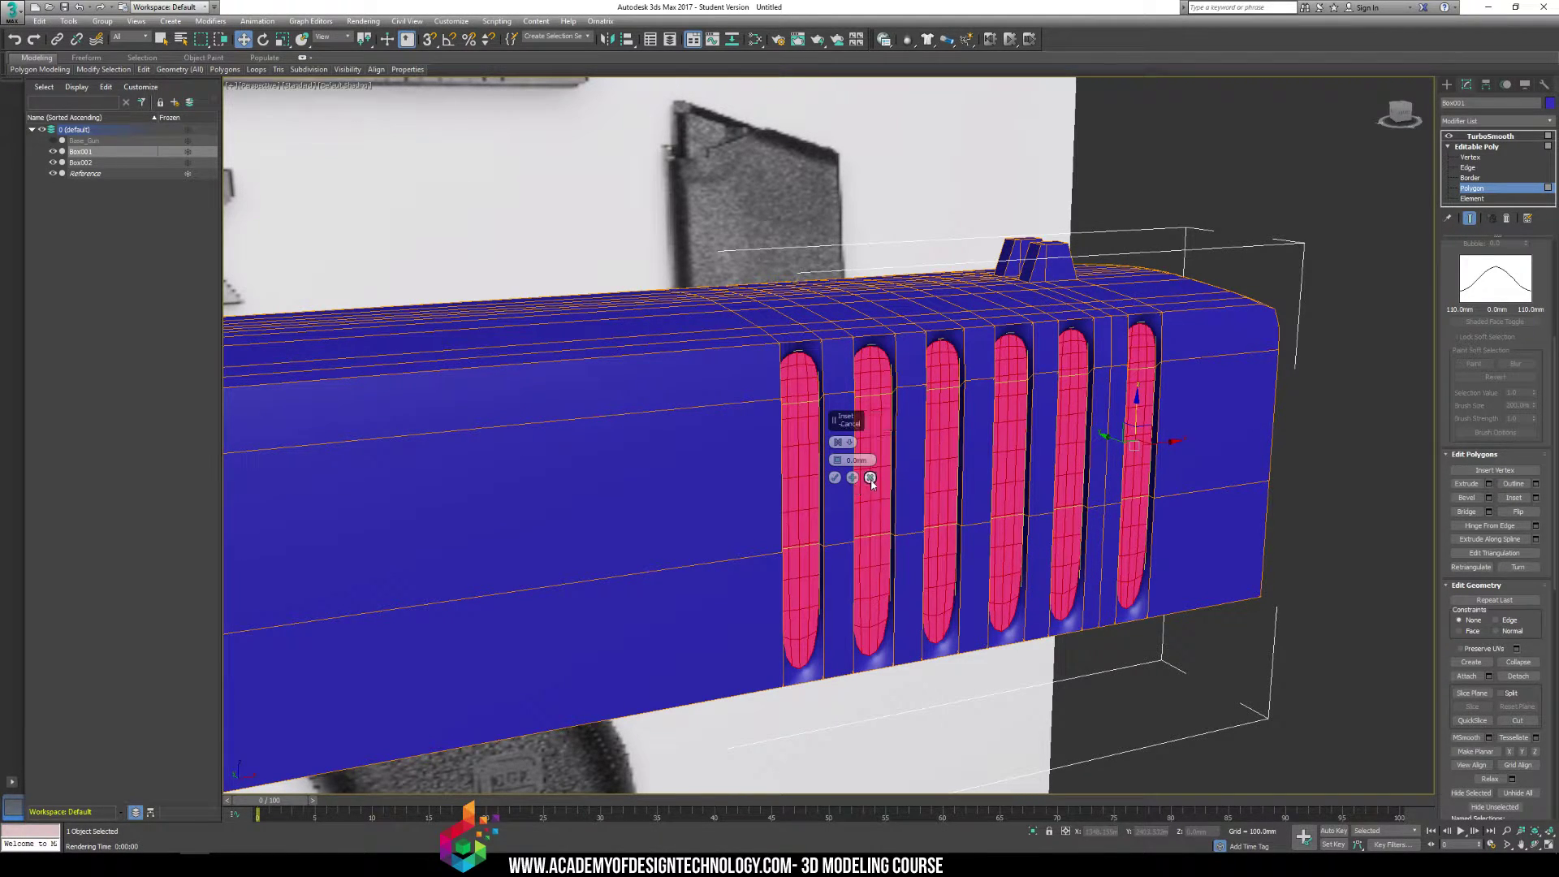
{"action": "left_click", "coordinate": [834, 477]}
Hide the smoothed end result, select the recessed faces of all six grooves and scale them narrower along the slide's length
{"action": "middle_click_drag", "start_coordinate": [777, 396], "coordinate": [770, 317], "text": "alt"}
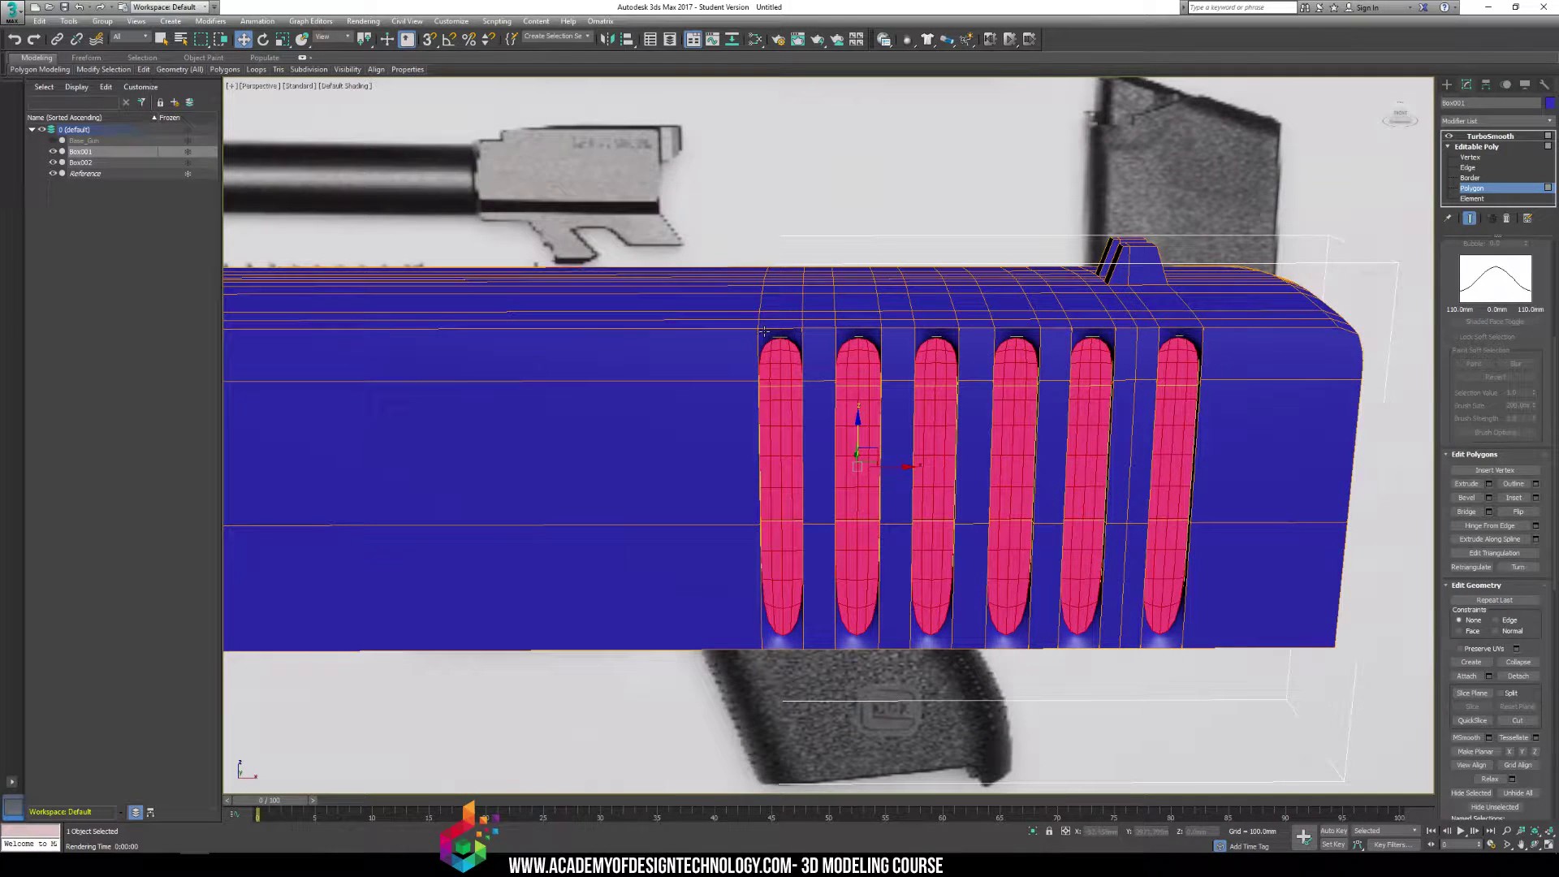
{"action": "left_click", "coordinate": [765, 332]}
{"action": "left_click", "coordinate": [1470, 218]}
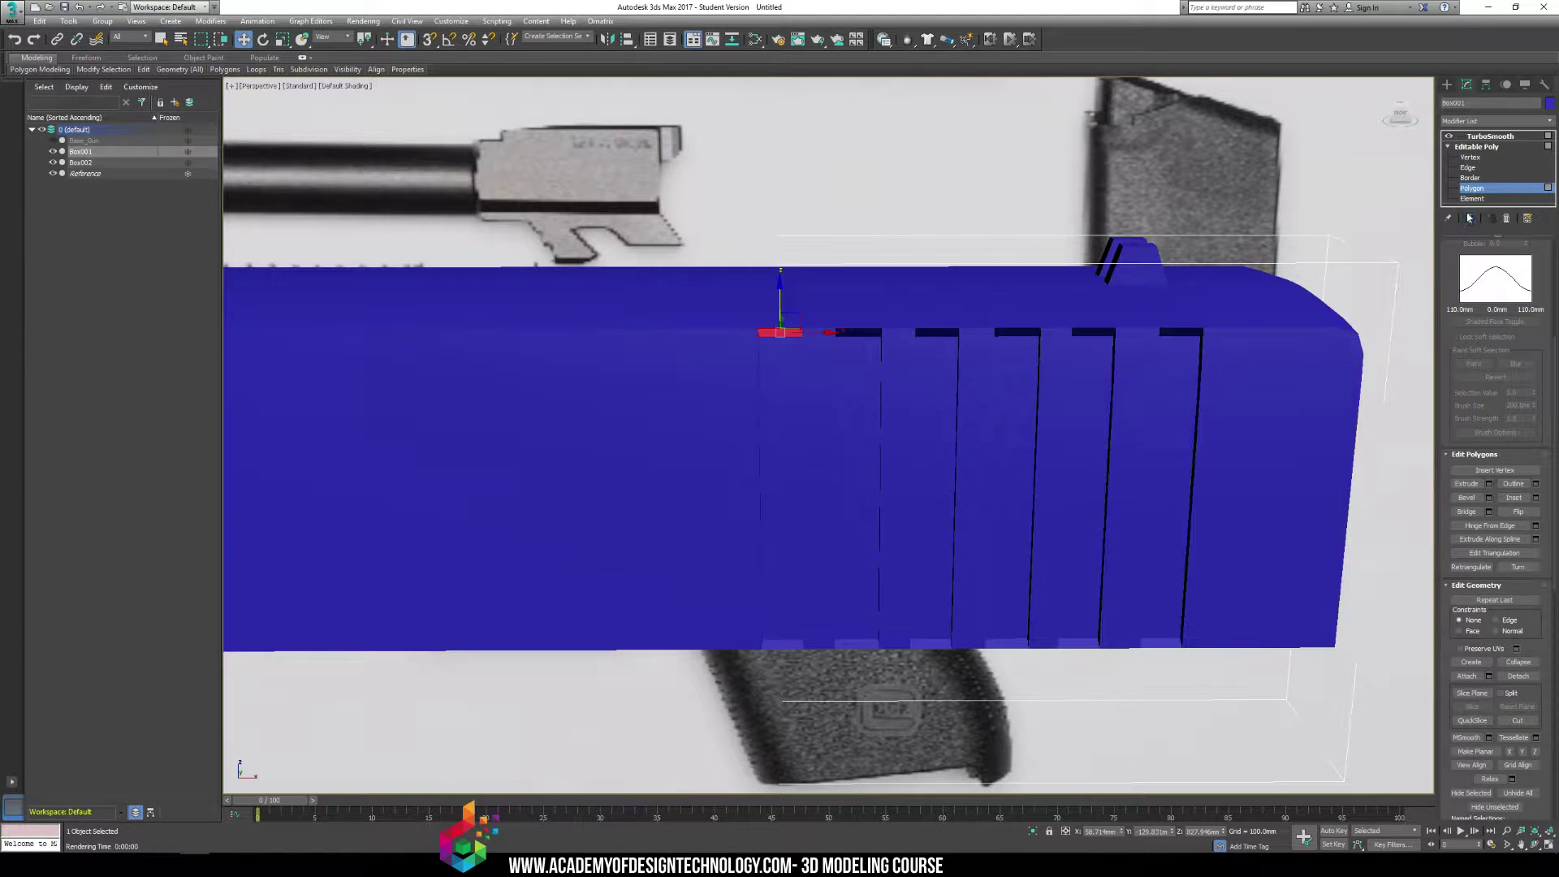
{"action": "left_click", "coordinate": [778, 422]}
{"action": "left_click", "coordinate": [779, 361], "text": "ctrl"}
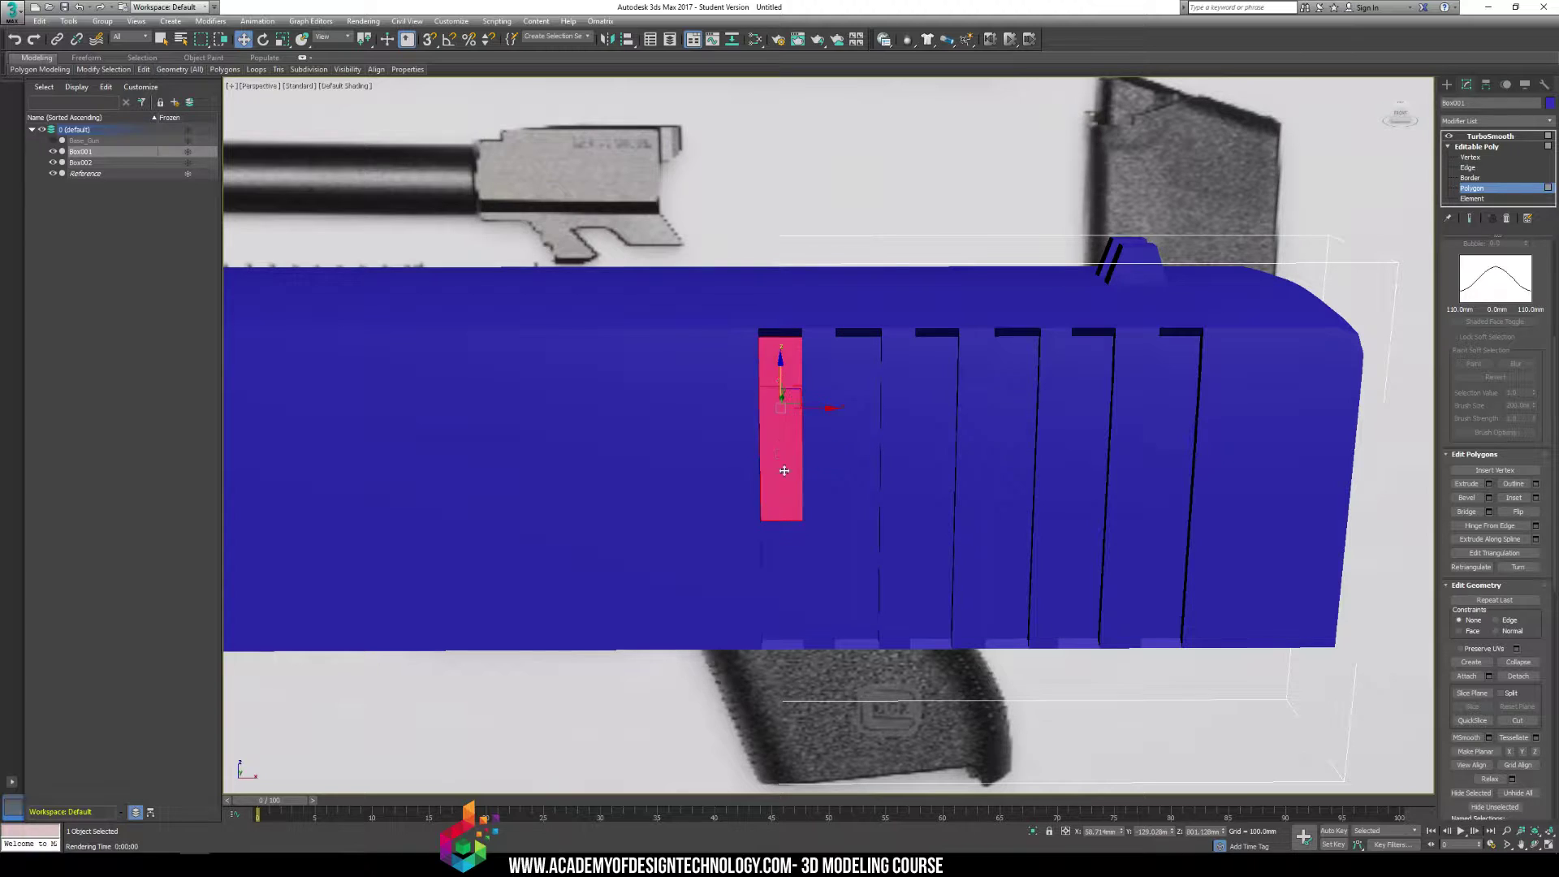
{"action": "left_click", "coordinate": [774, 560], "text": "ctrl"}
{"action": "left_click", "coordinate": [858, 580], "text": "ctrl"}
{"action": "left_click", "coordinate": [858, 455], "text": "ctrl"}
{"action": "left_click", "coordinate": [858, 359], "text": "ctrl"}
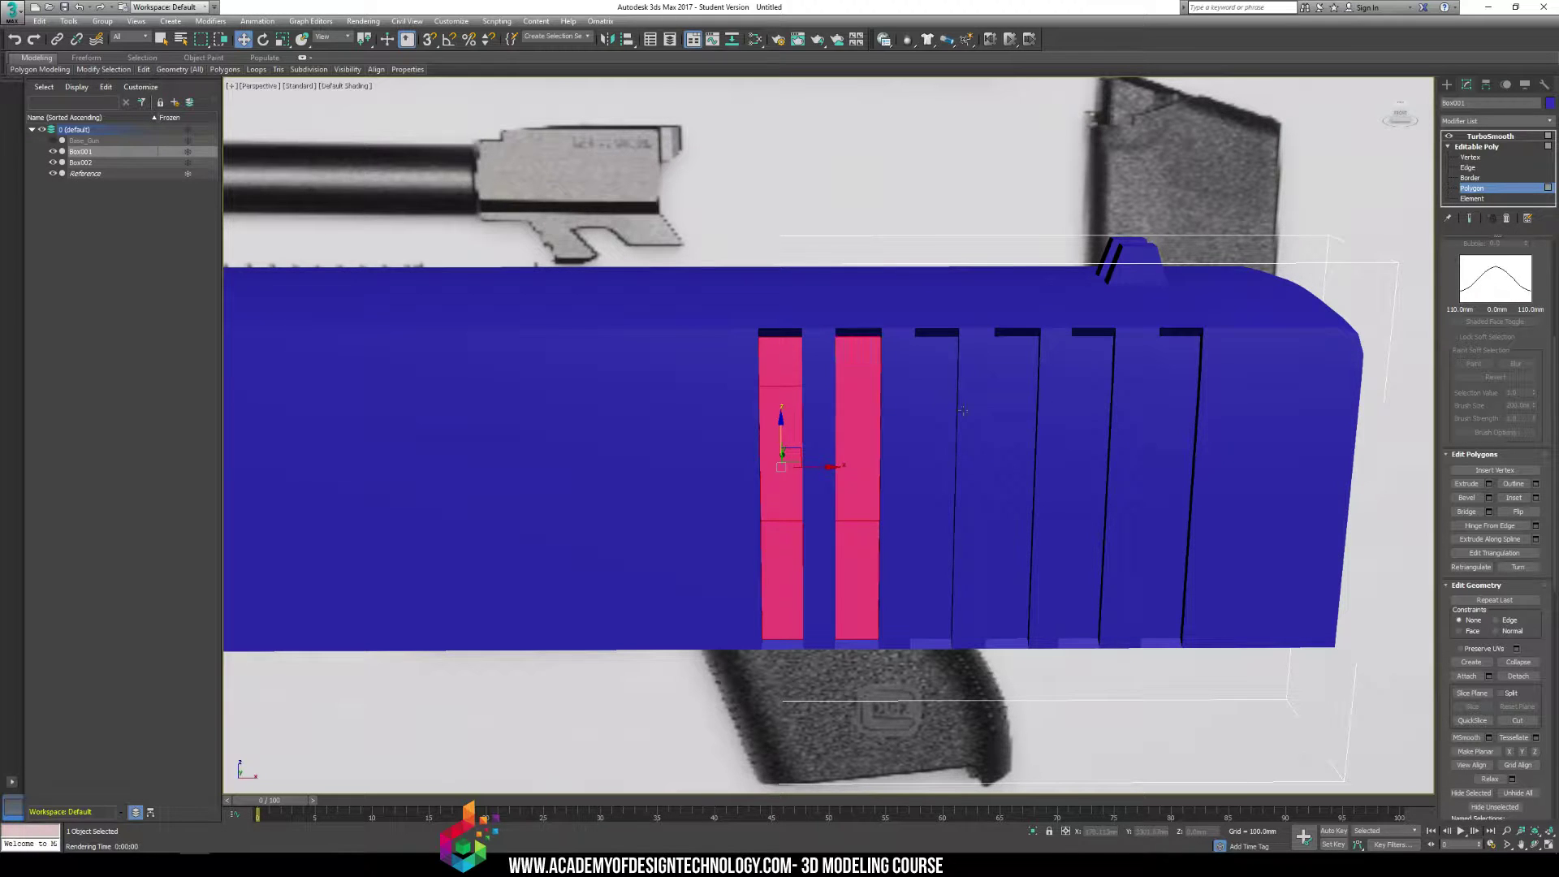
{"action": "left_click", "coordinate": [936, 362], "text": "ctrl"}
{"action": "left_click", "coordinate": [934, 455], "text": "ctrl"}
{"action": "left_click", "coordinate": [932, 581], "text": "ctrl"}
{"action": "left_click", "coordinate": [1010, 581], "text": "ctrl"}
{"action": "left_click", "coordinate": [1019, 443], "text": "ctrl"}
{"action": "left_click", "coordinate": [1023, 359], "text": "ctrl"}
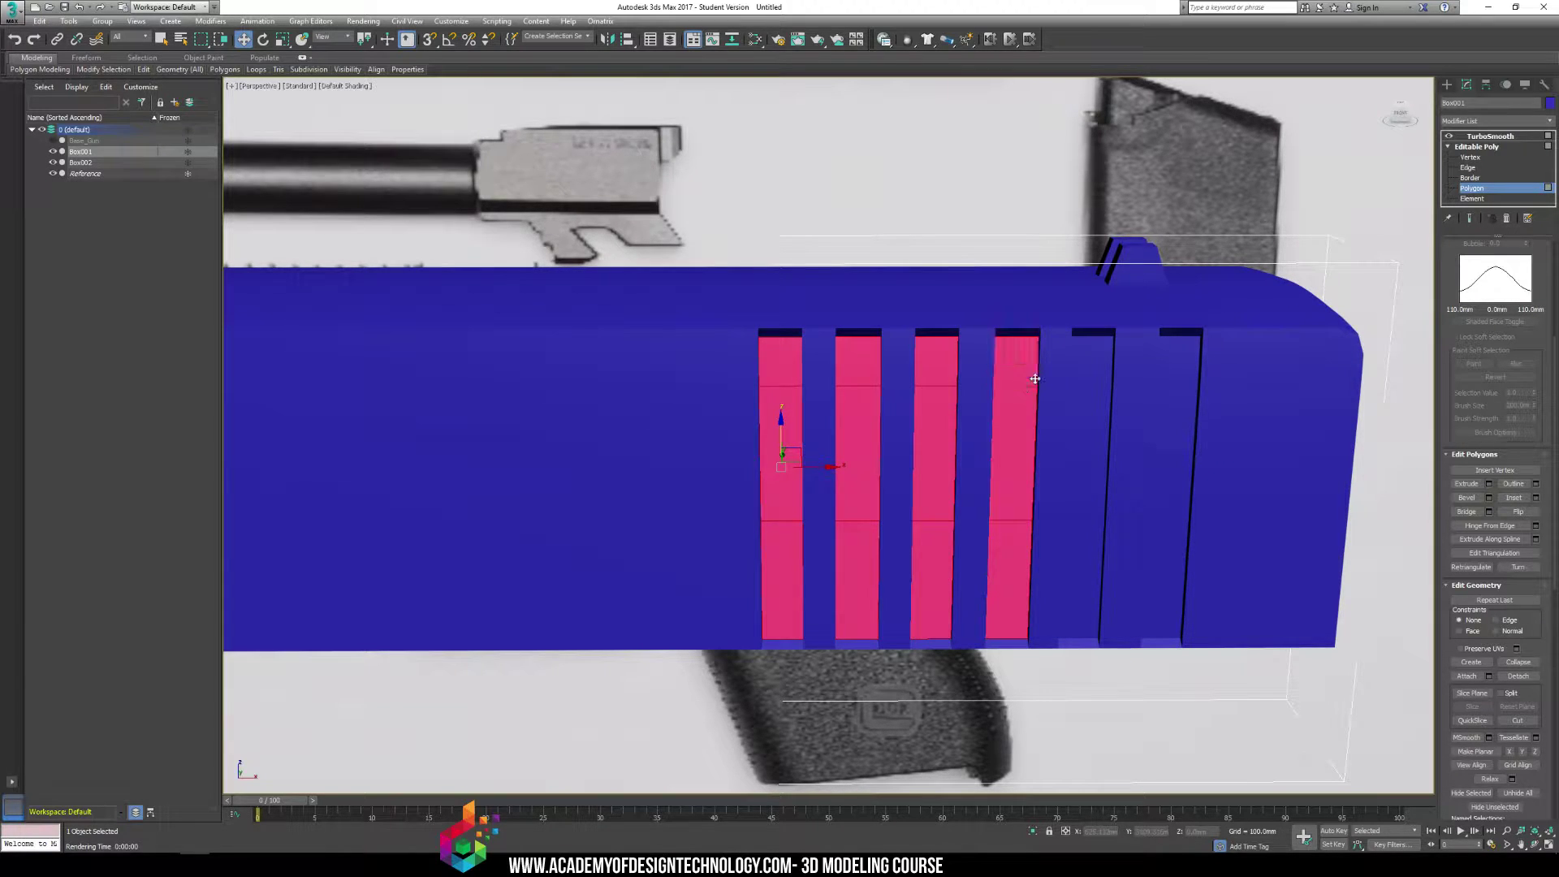
{"action": "left_click", "coordinate": [1090, 359], "text": "ctrl"}
{"action": "left_click", "coordinate": [1092, 454], "text": "ctrl"}
{"action": "left_click", "coordinate": [1086, 581], "text": "ctrl"}
{"action": "left_click", "coordinate": [1167, 581], "text": "ctrl"}
{"action": "left_click", "coordinate": [1169, 479], "text": "ctrl"}
{"action": "left_click", "coordinate": [1177, 362], "text": "ctrl"}
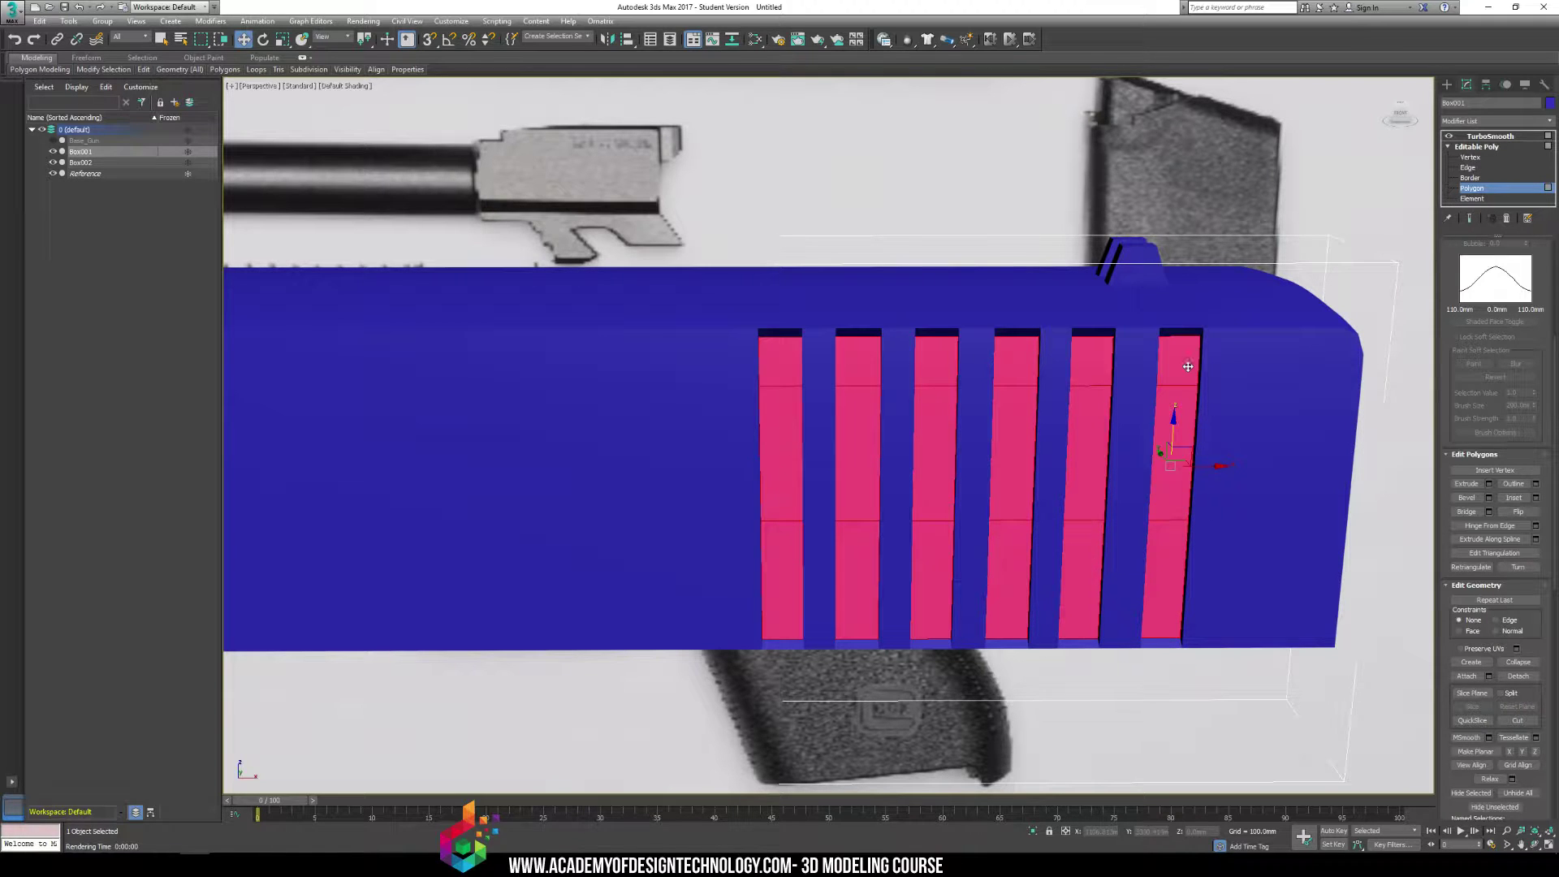
{"action": "key", "text": "r"}
{"action": "left_click_drag", "start_coordinate": [1119, 469], "coordinate": [1161, 470]}
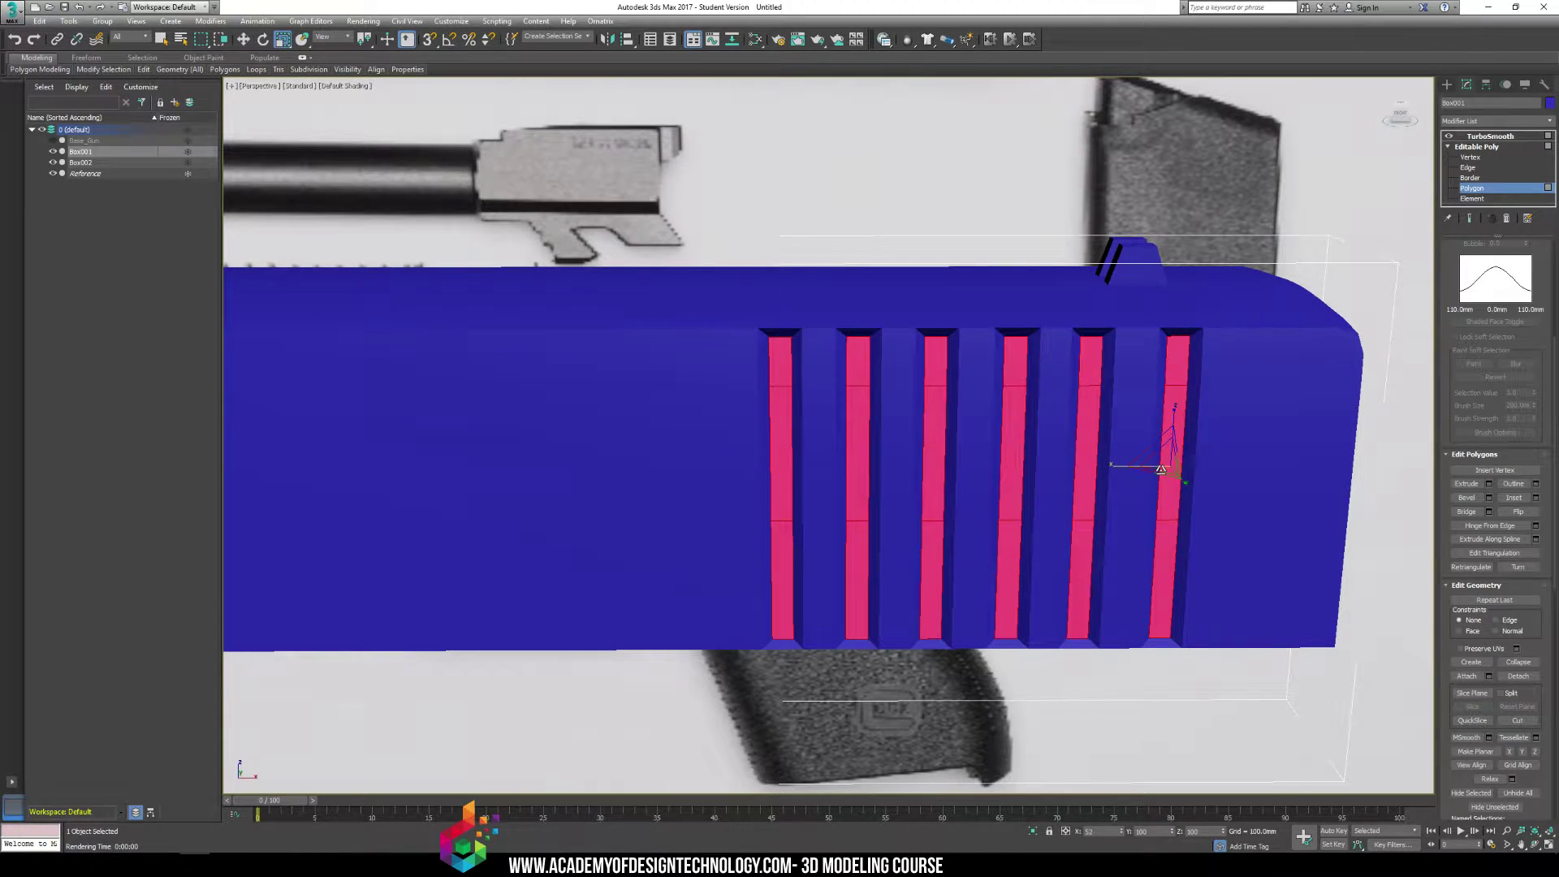
Show edged faces and select the ring of side faces around the groove farthest from the slide's rear end
{"action": "scroll", "coordinate": [815, 459], "scroll_direction": "up", "scroll_amount": 5}
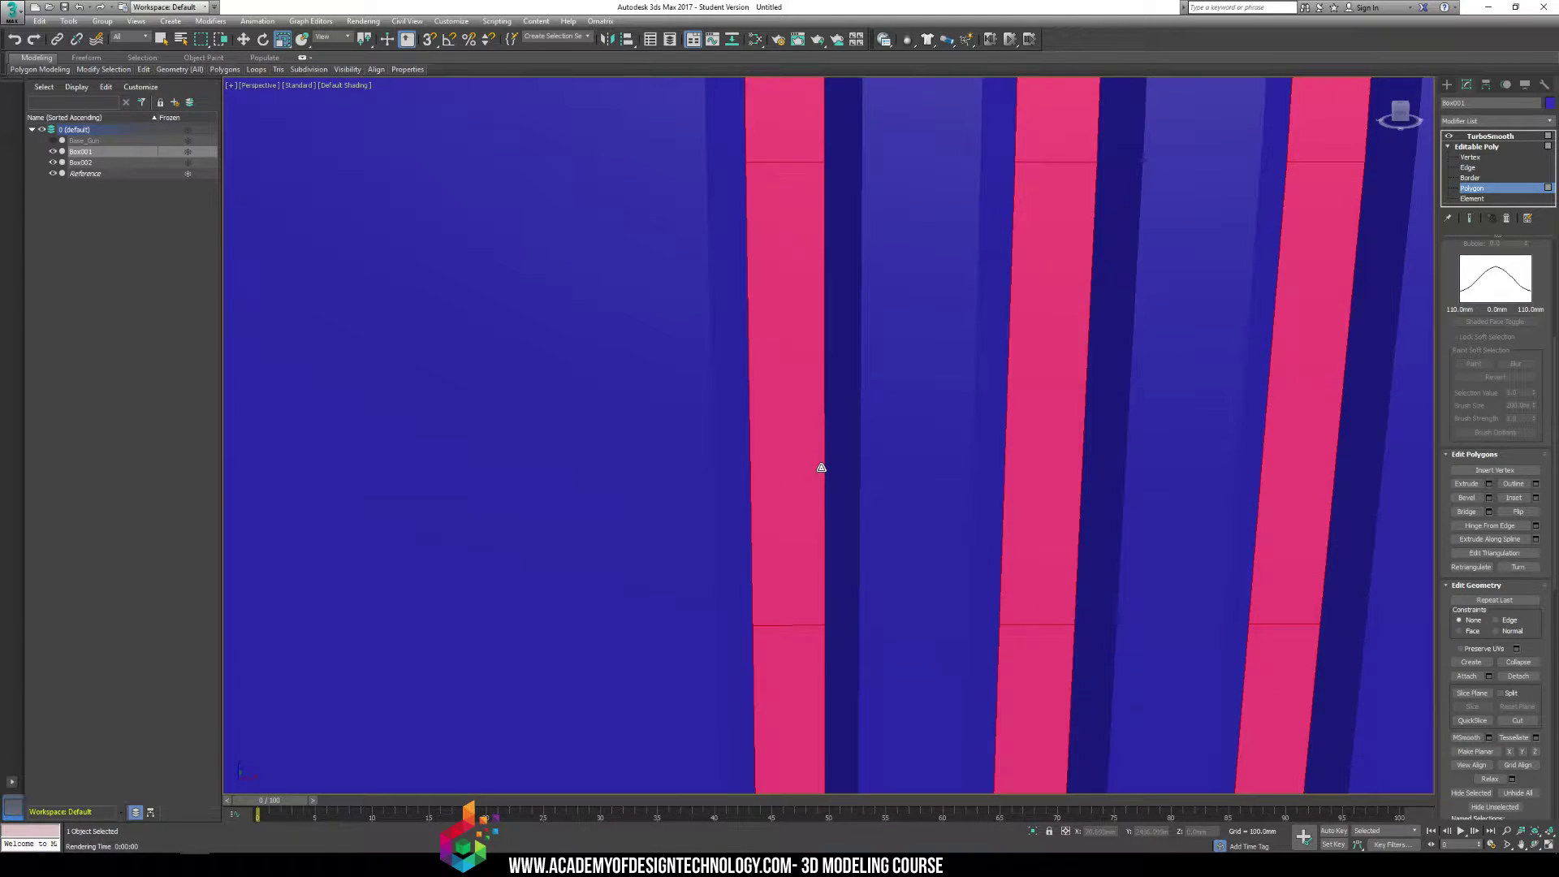
{"action": "scroll", "coordinate": [821, 468], "scroll_direction": "down", "scroll_amount": 4}
{"action": "key", "text": "F4"}
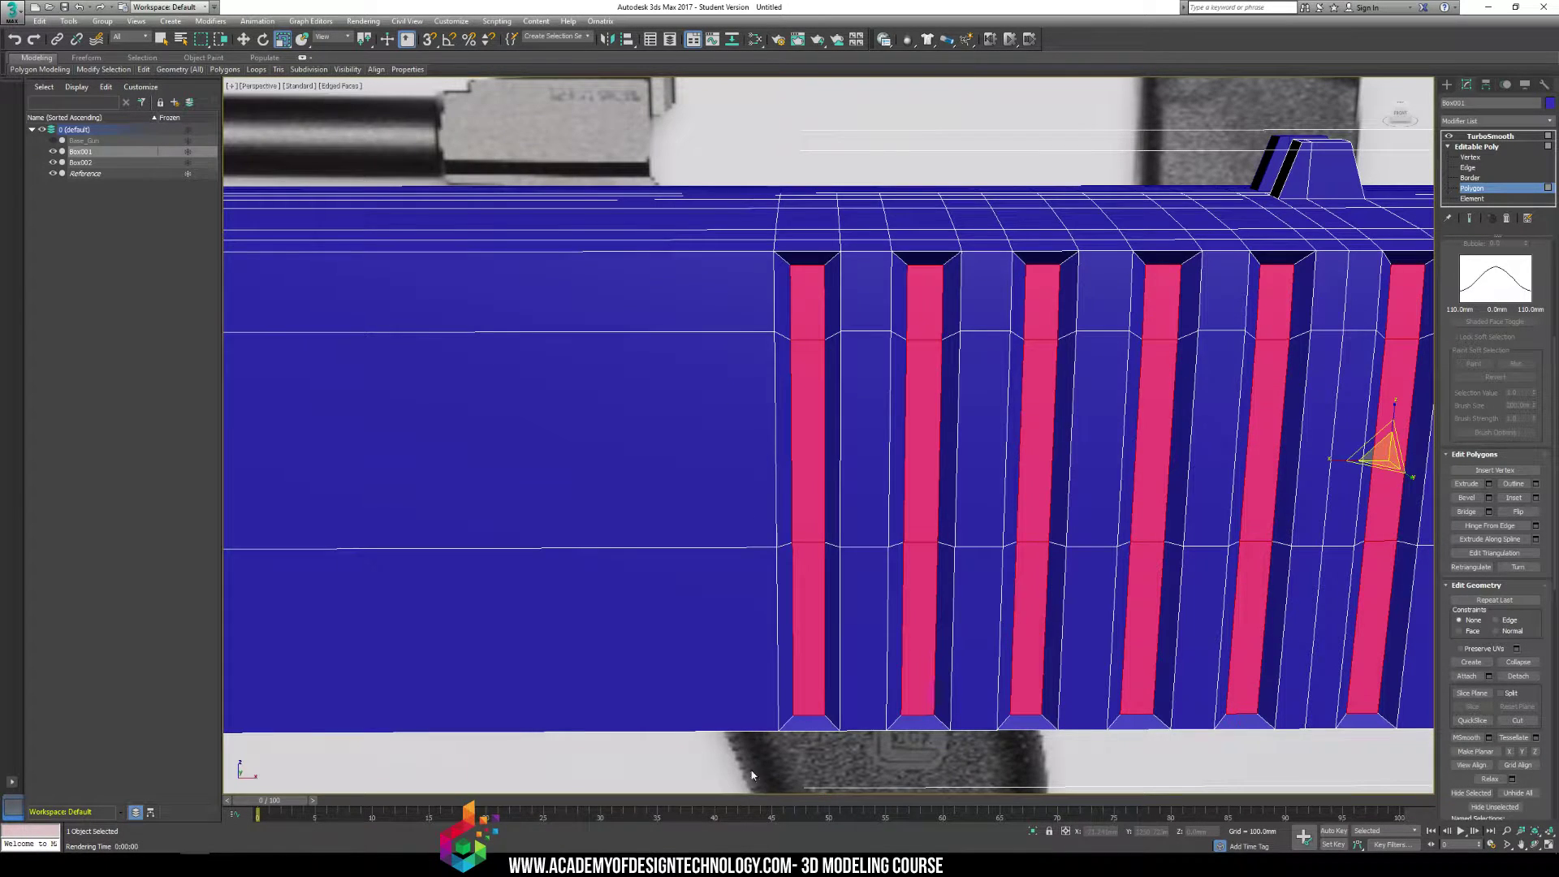
{"action": "left_click", "coordinate": [747, 800]}
{"action": "left_click", "coordinate": [143, 58]}
{"action": "mouse_move", "coordinate": [148, 73]}
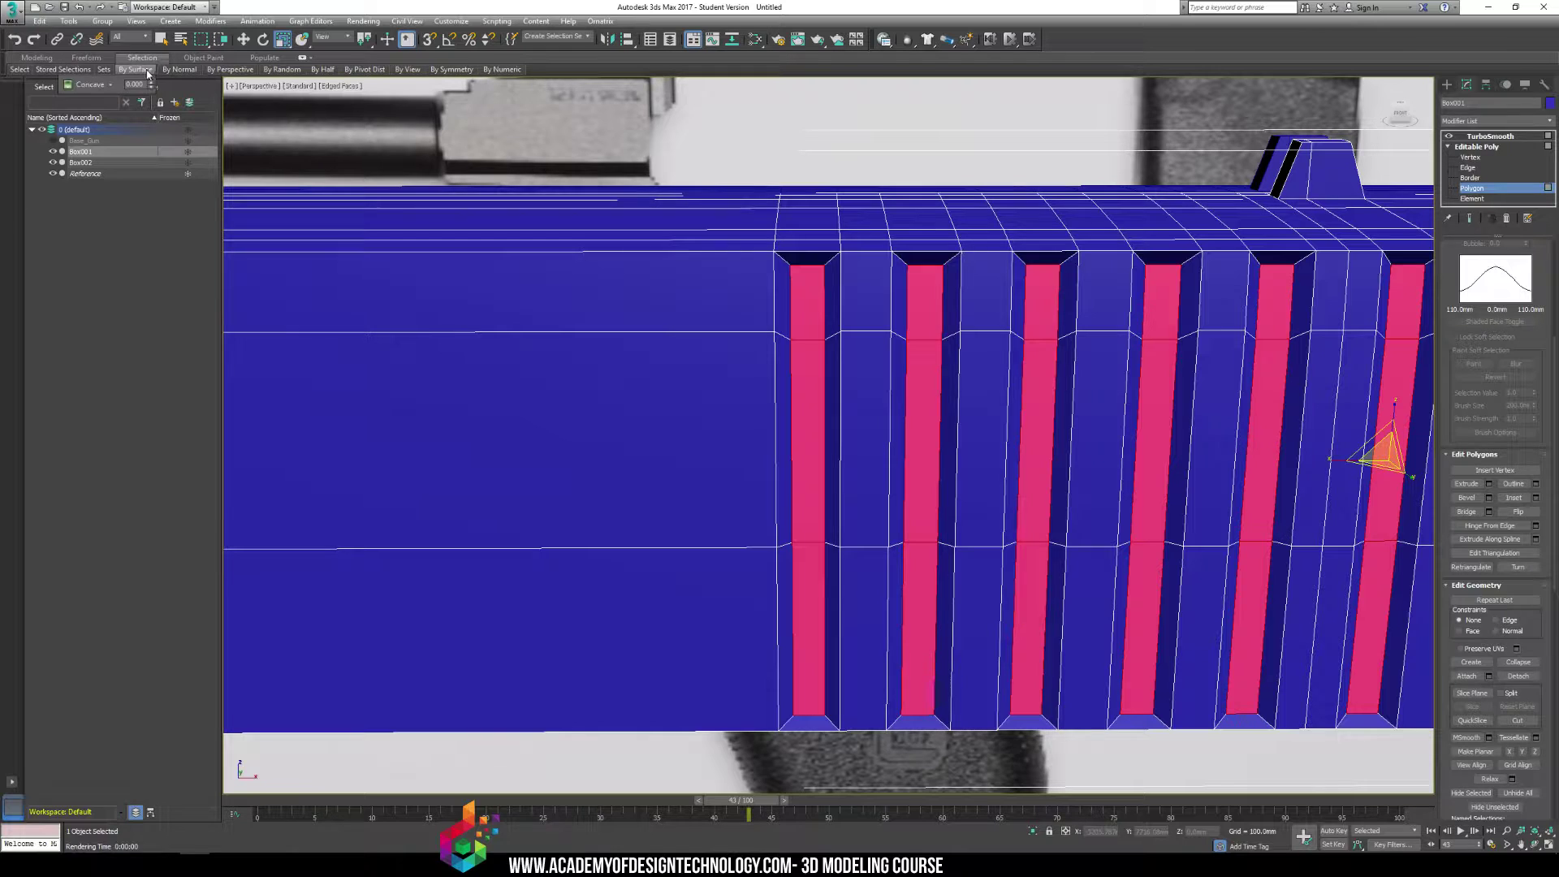
{"action": "left_click", "coordinate": [36, 58]}
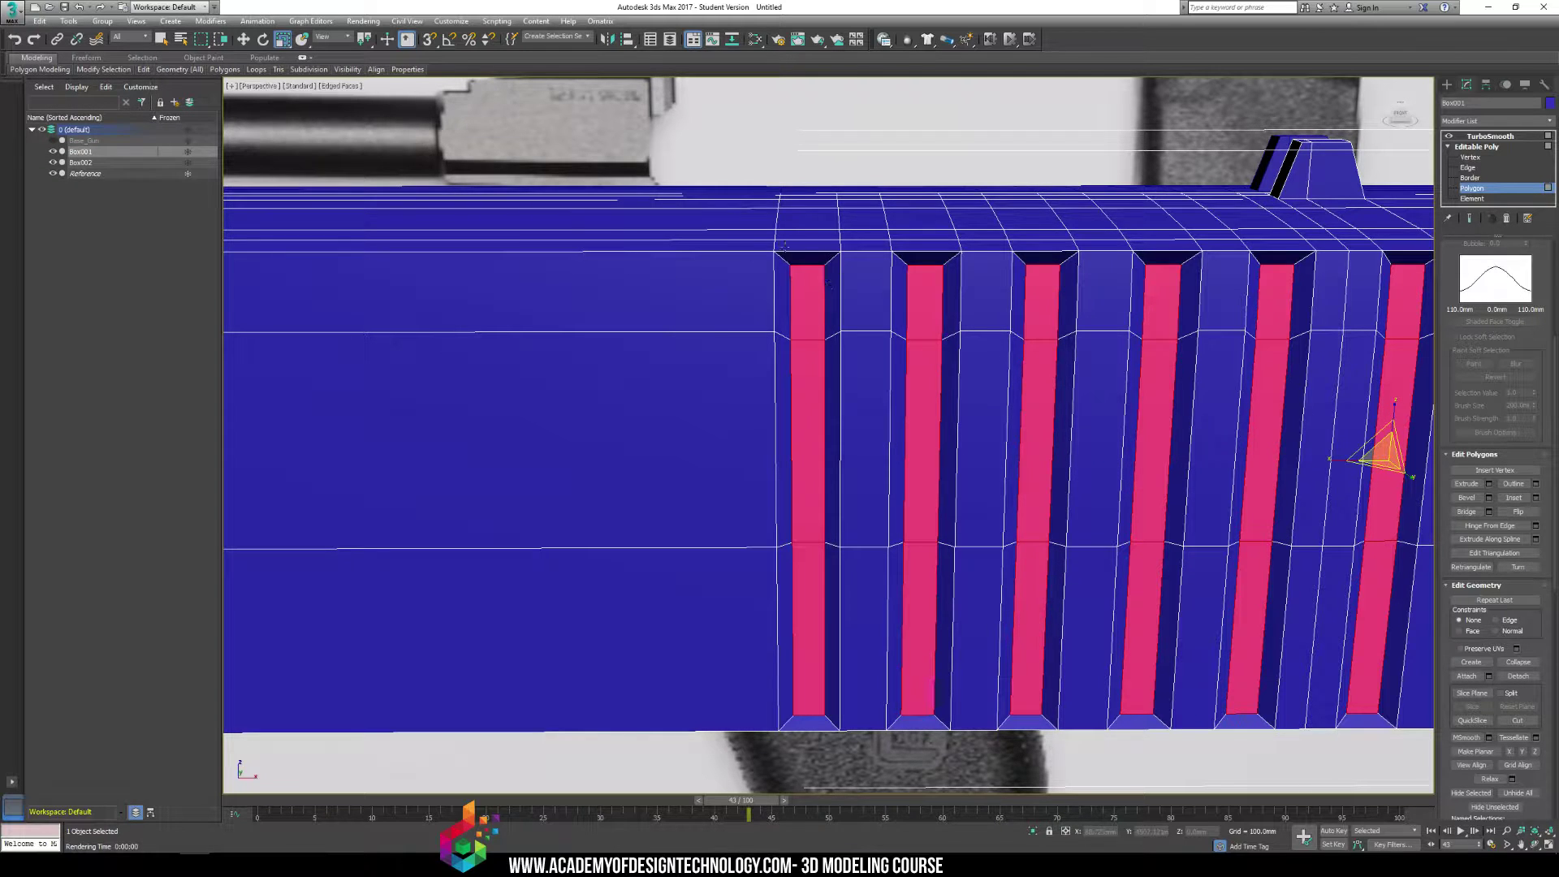
{"action": "mouse_move", "coordinate": [793, 254]}
{"action": "left_mouse_down"}
{"action": "mouse_move", "coordinate": [800, 724]}
{"action": "mouse_move", "coordinate": [832, 573]}
{"action": "mouse_move", "coordinate": [832, 291]}
{"action": "left_mouse_up"}
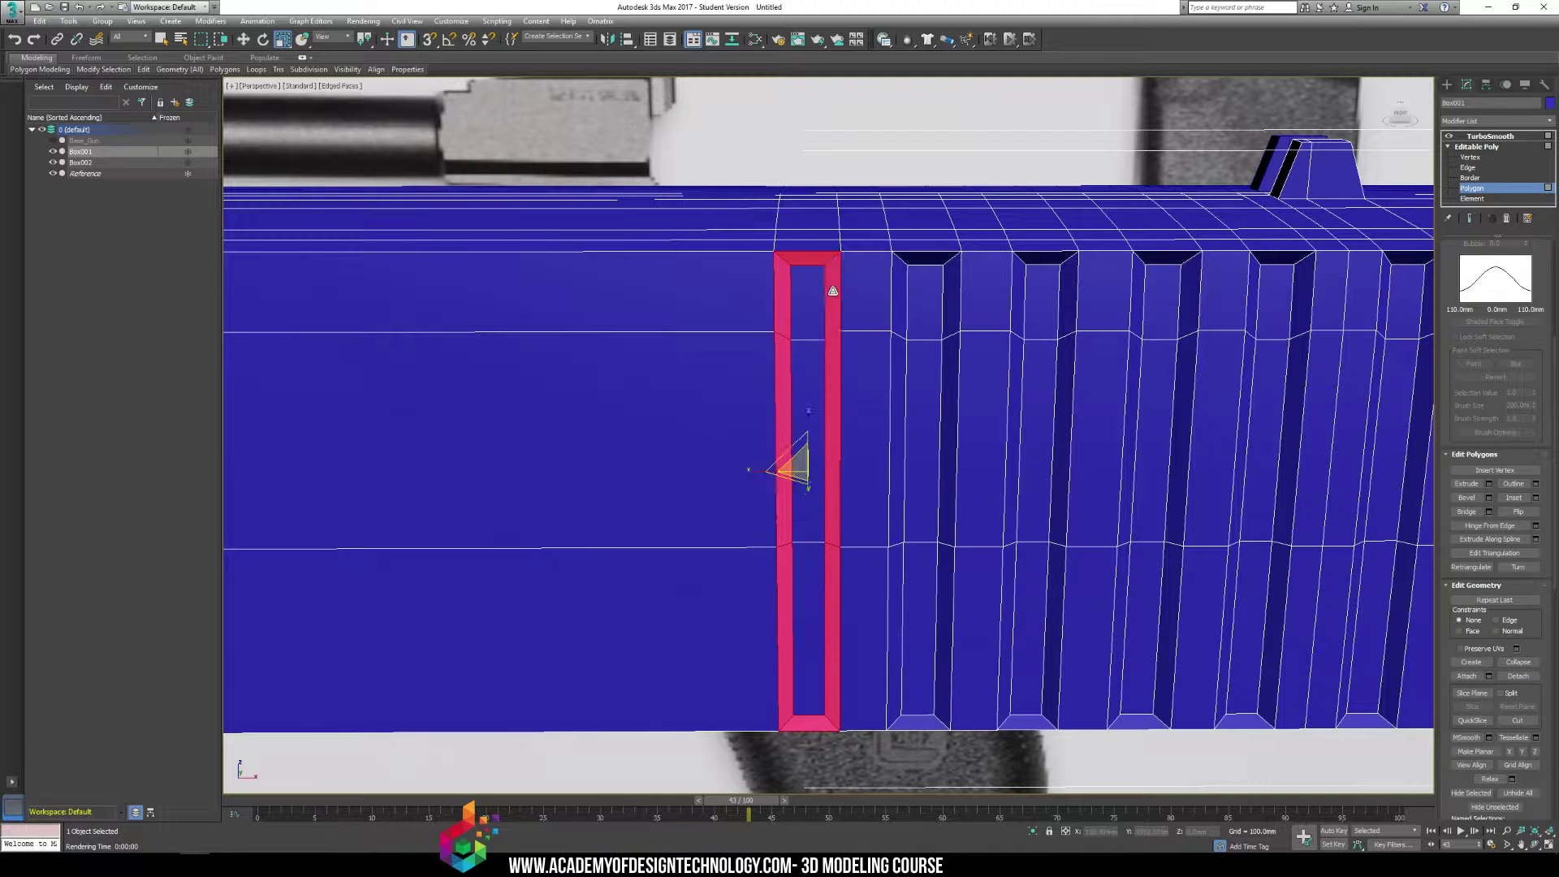
Check the selected groove at the TurboSmooth level and return to polygon editing with the smoothed end result shown
{"action": "left_click", "coordinate": [1492, 138]}
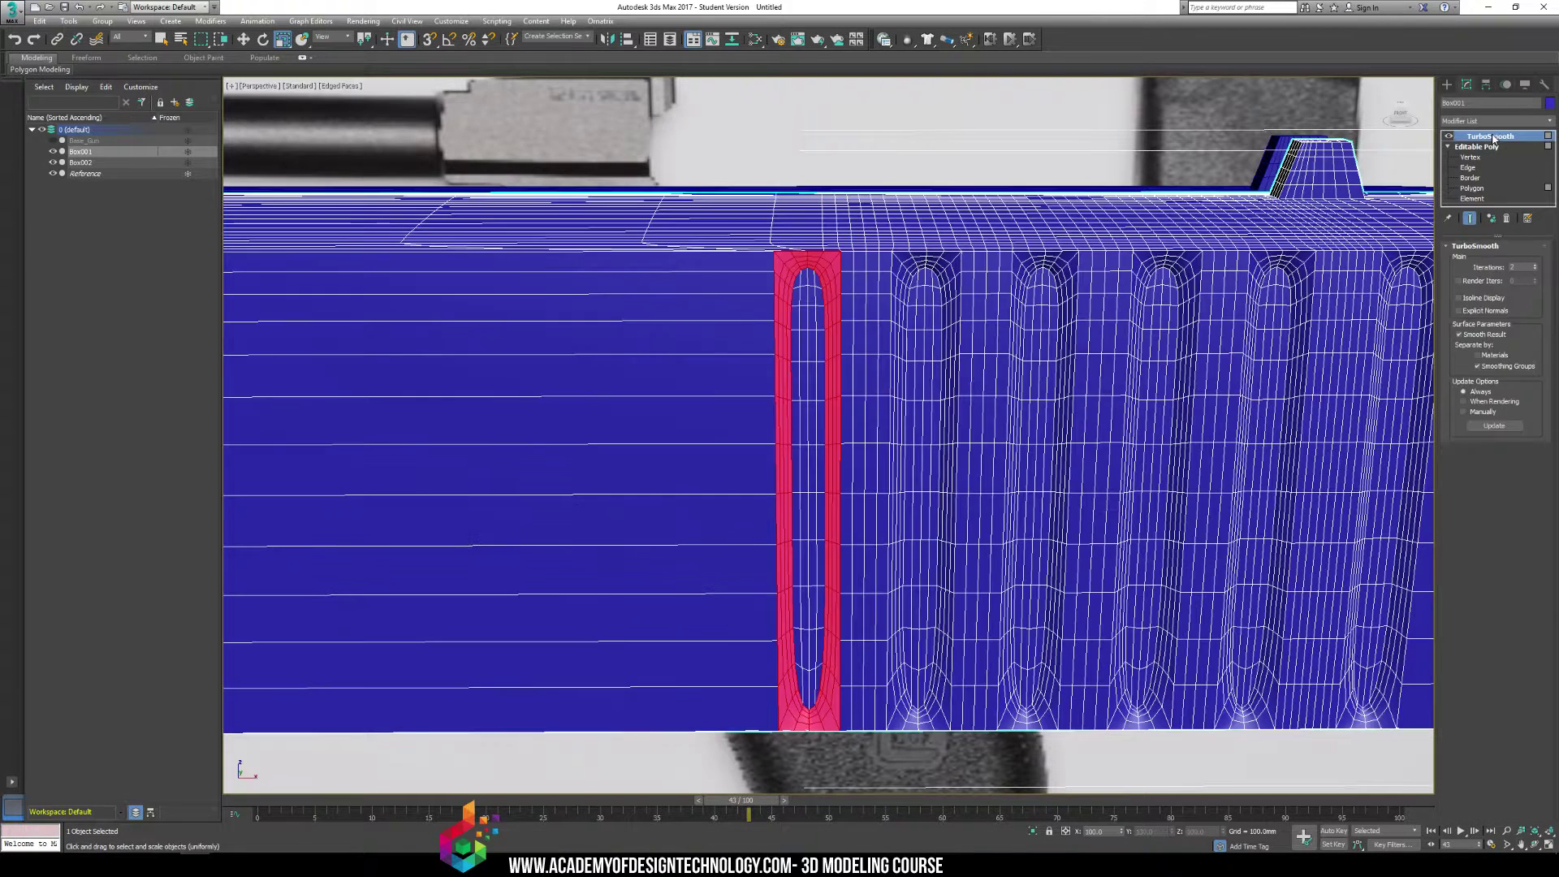
{"action": "left_click", "coordinate": [1482, 187]}
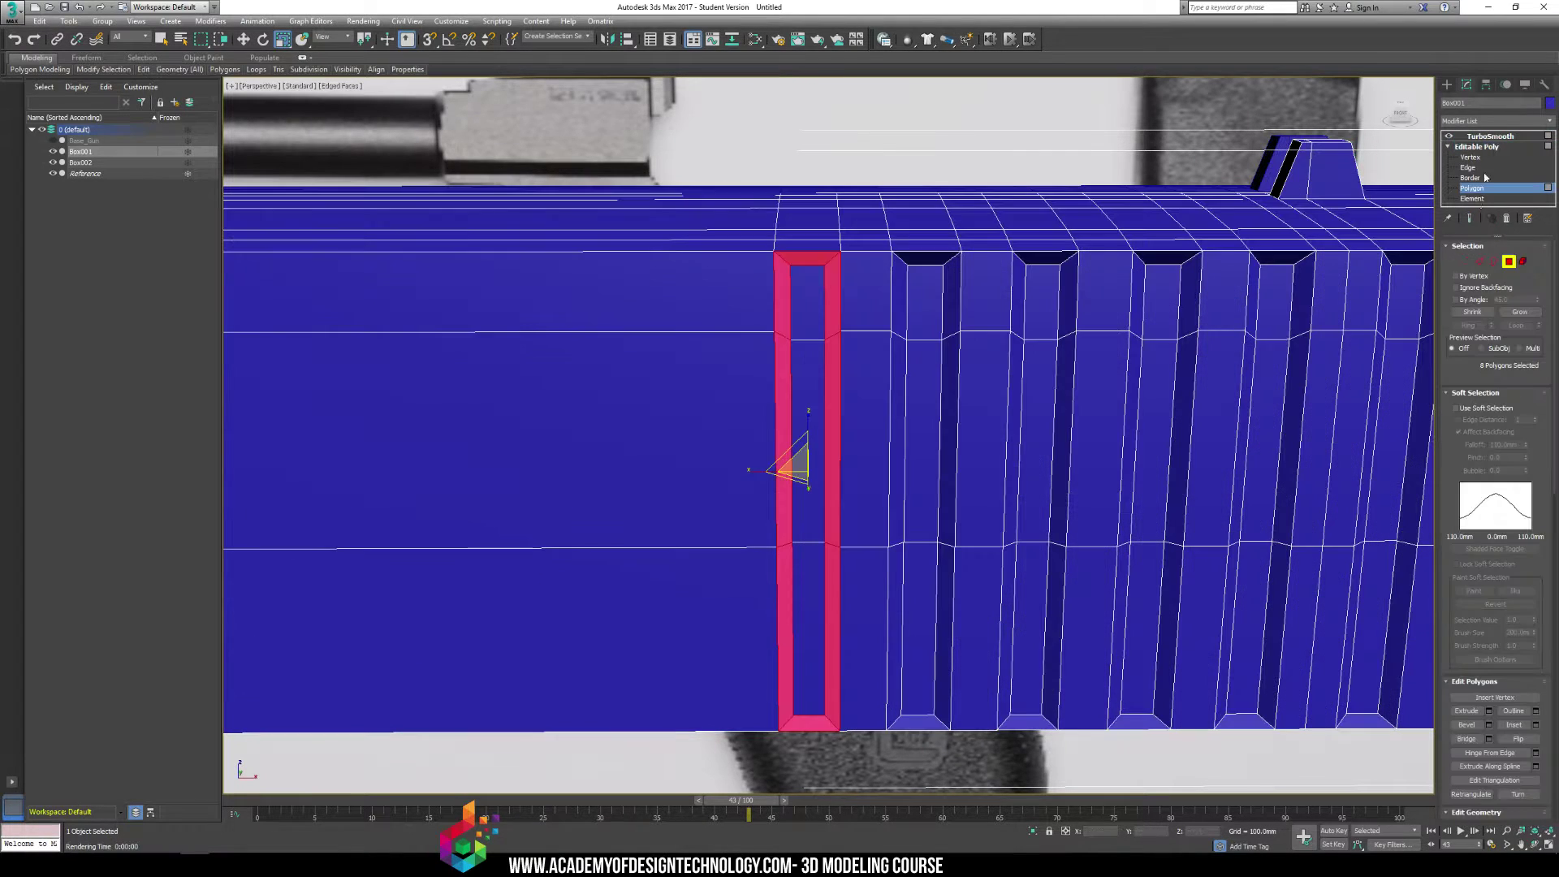
{"action": "left_click", "coordinate": [1470, 219]}
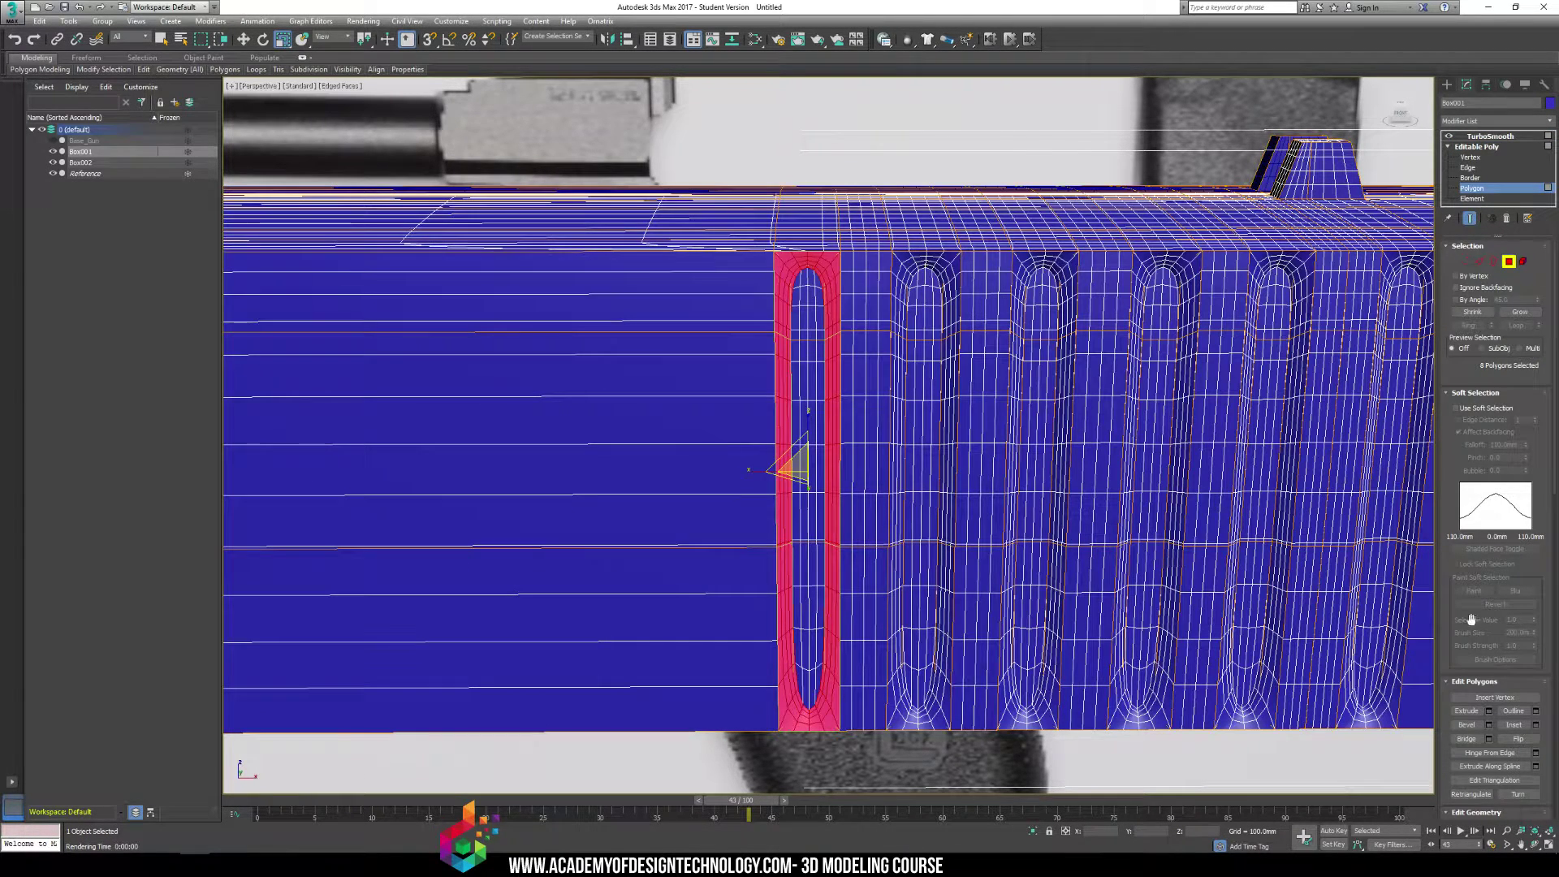
Try smoothing group 3 on the selected side faces of the groove, toggling it on and off
{"action": "scroll", "coordinate": [1444, 708], "scroll_direction": "down", "scroll_amount": 5}
{"action": "left_click", "coordinate": [1477, 780]}
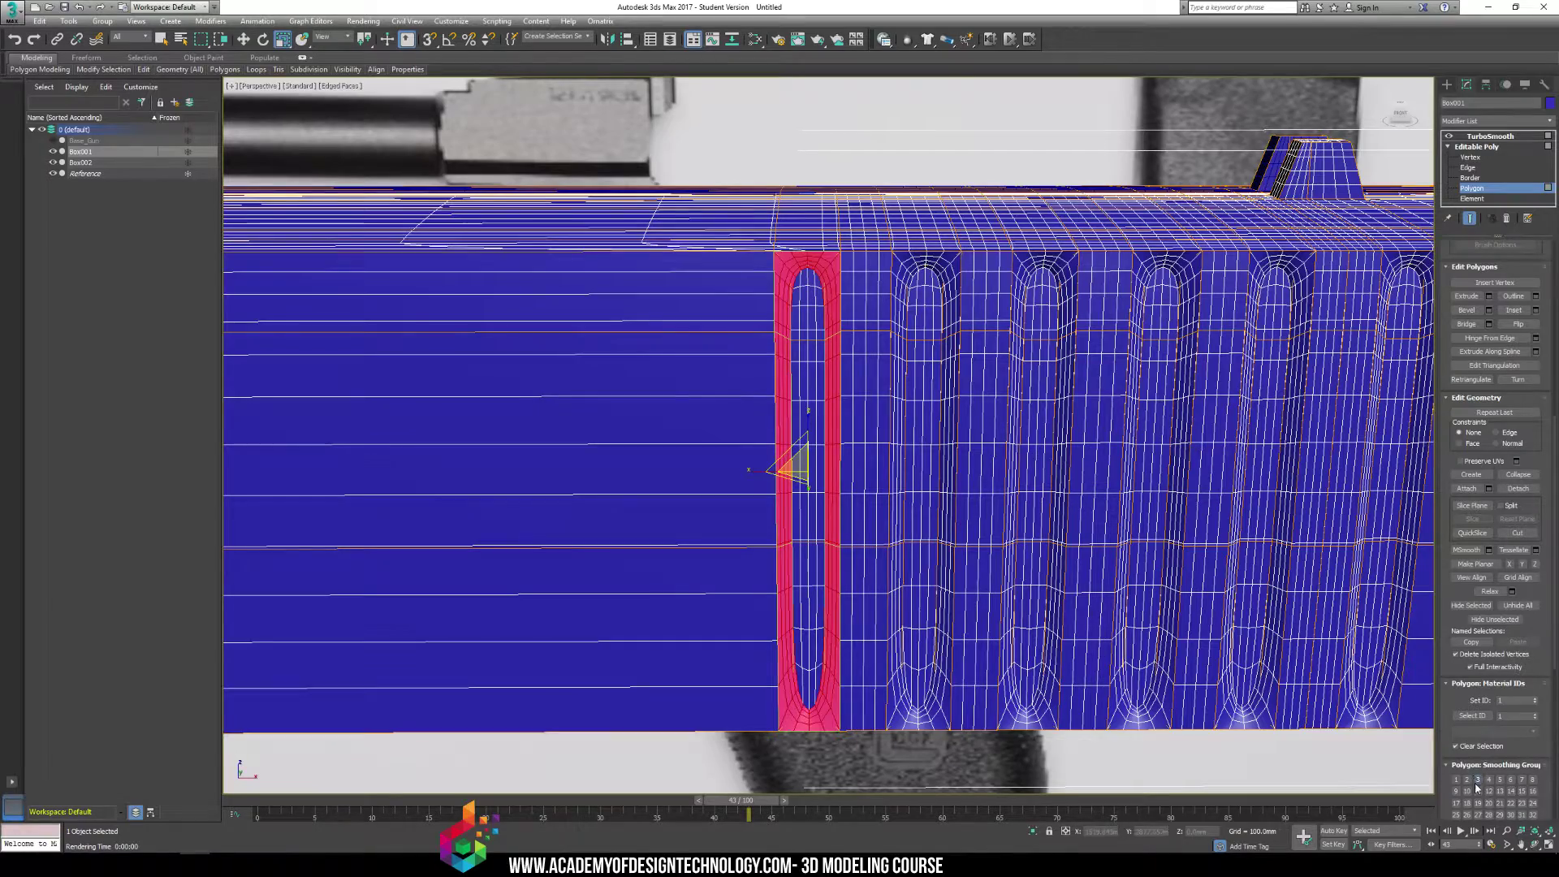
{"action": "left_click", "coordinate": [1477, 780]}
{"action": "left_click", "coordinate": [1477, 780]}
{"action": "left_click", "coordinate": [1477, 780]}
{"action": "middle_click_drag", "start_coordinate": [947, 490], "coordinate": [1001, 492]}
{"action": "middle_click_drag", "start_coordinate": [838, 543], "coordinate": [823, 538], "text": "alt"}
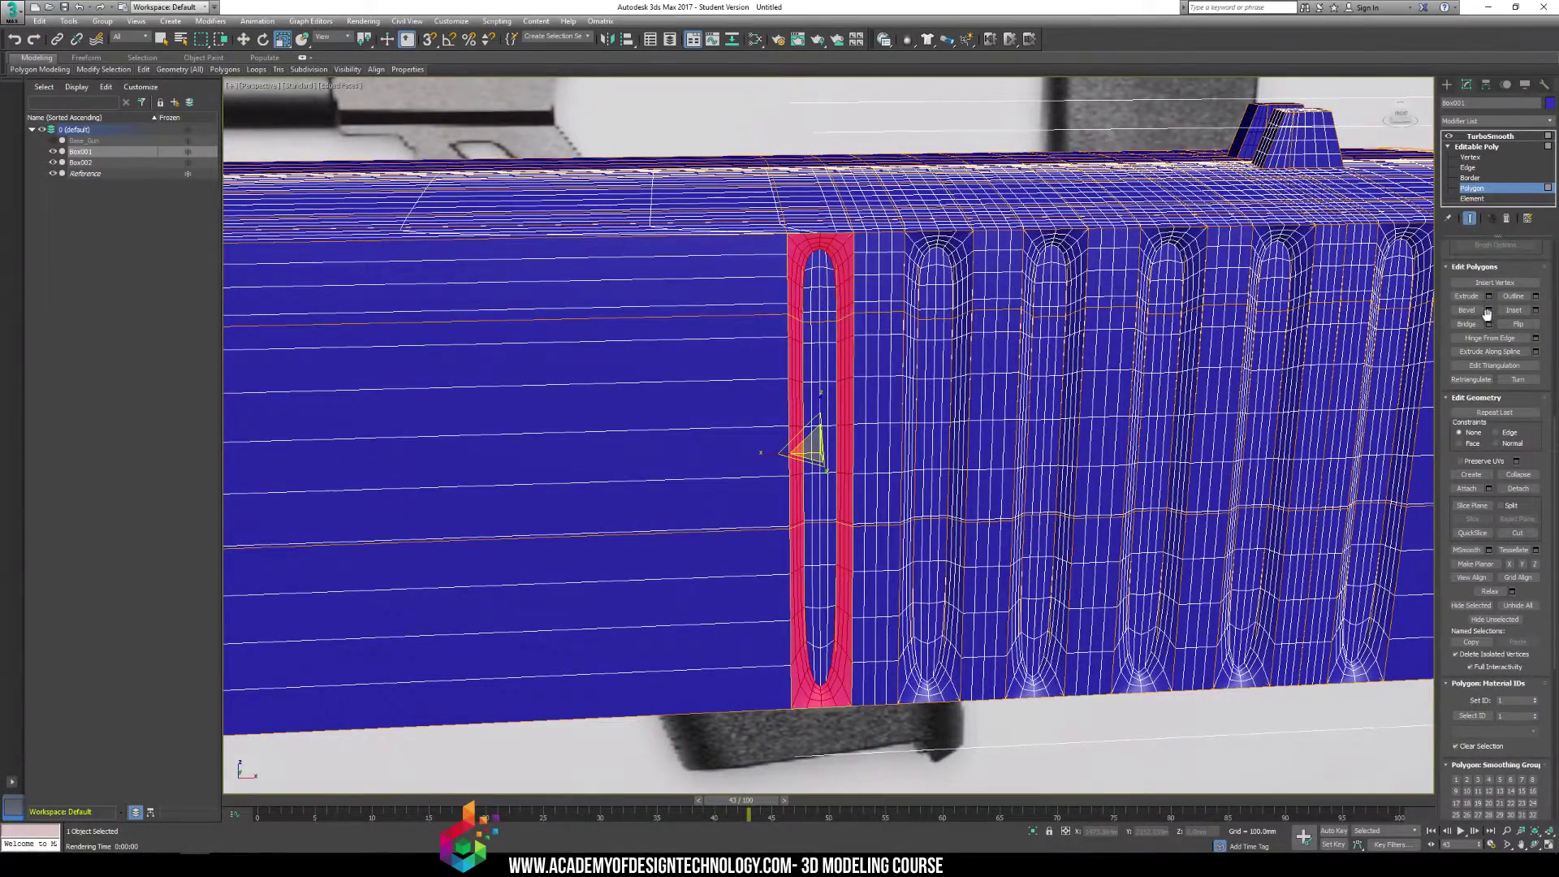
{"action": "scroll", "coordinate": [1448, 312], "scroll_direction": "up", "scroll_amount": 3}
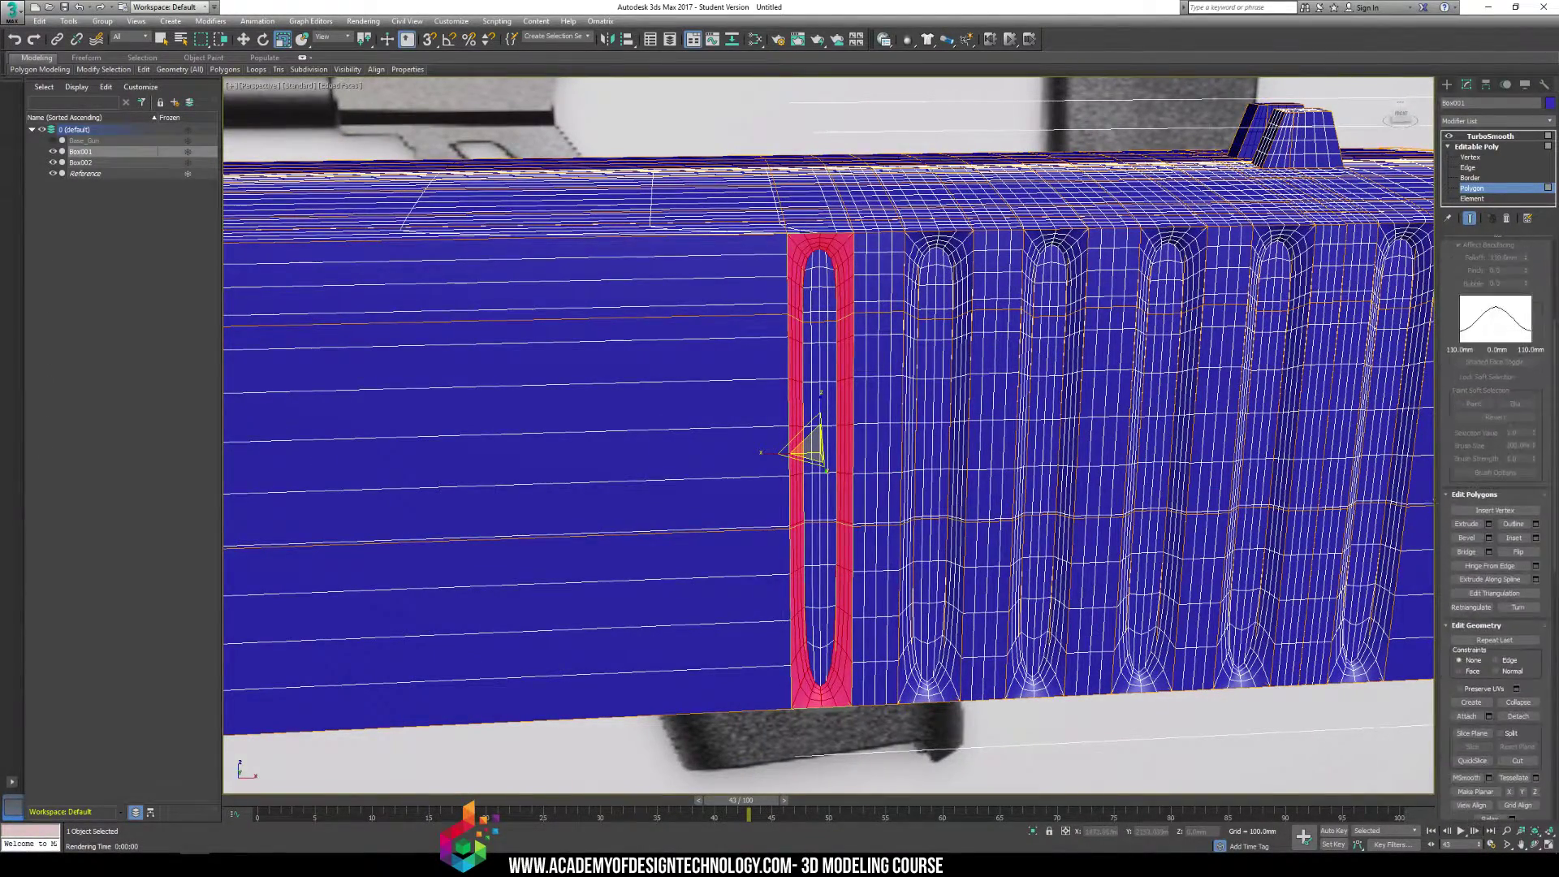
Drop the groove selection, hide the edged faces and render the perspective view of the slide
{"action": "left_click", "coordinate": [982, 690]}
{"action": "key", "text": "F3"}
{"action": "key", "text": "F3"}
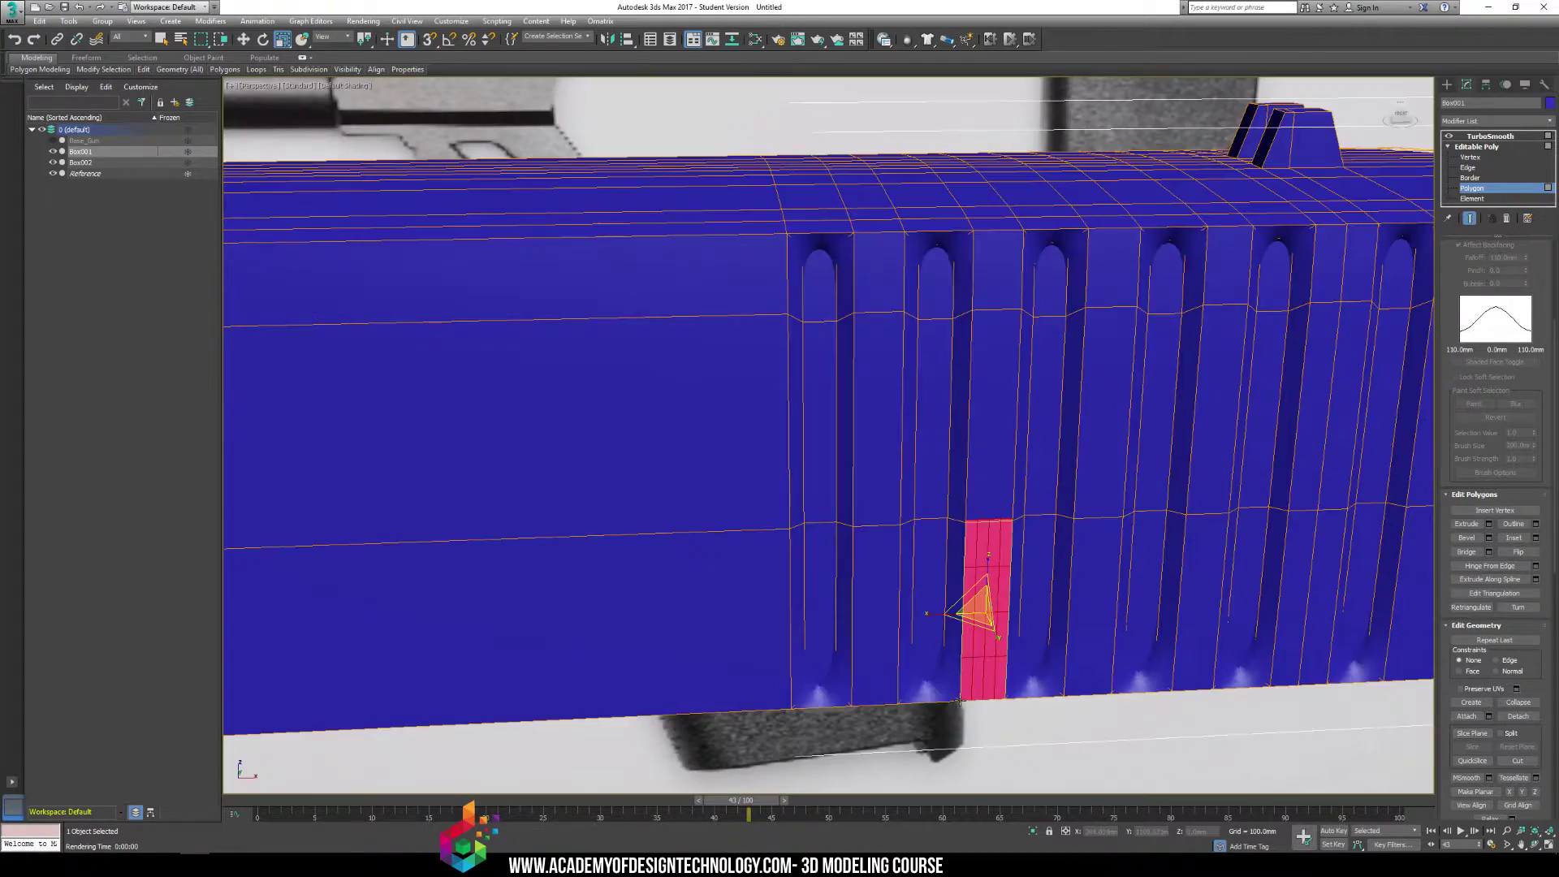
{"action": "scroll", "coordinate": [938, 656], "scroll_direction": "down", "scroll_amount": 5}
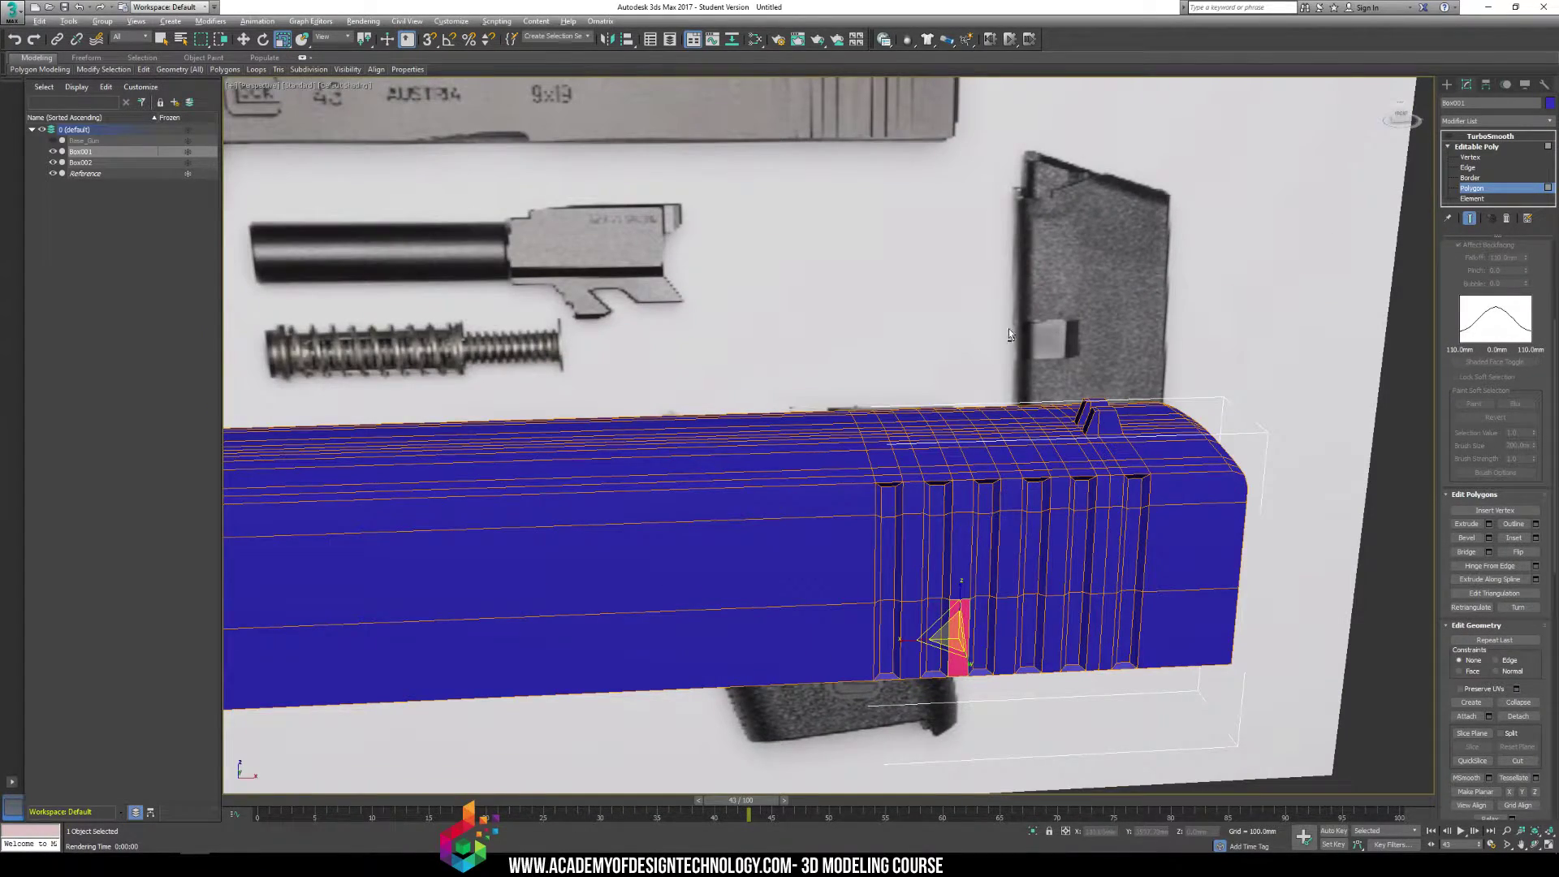
{"action": "middle_click_drag", "start_coordinate": [1008, 328], "coordinate": [910, 447], "text": "alt"}
{"action": "key", "text": "shift+q"}
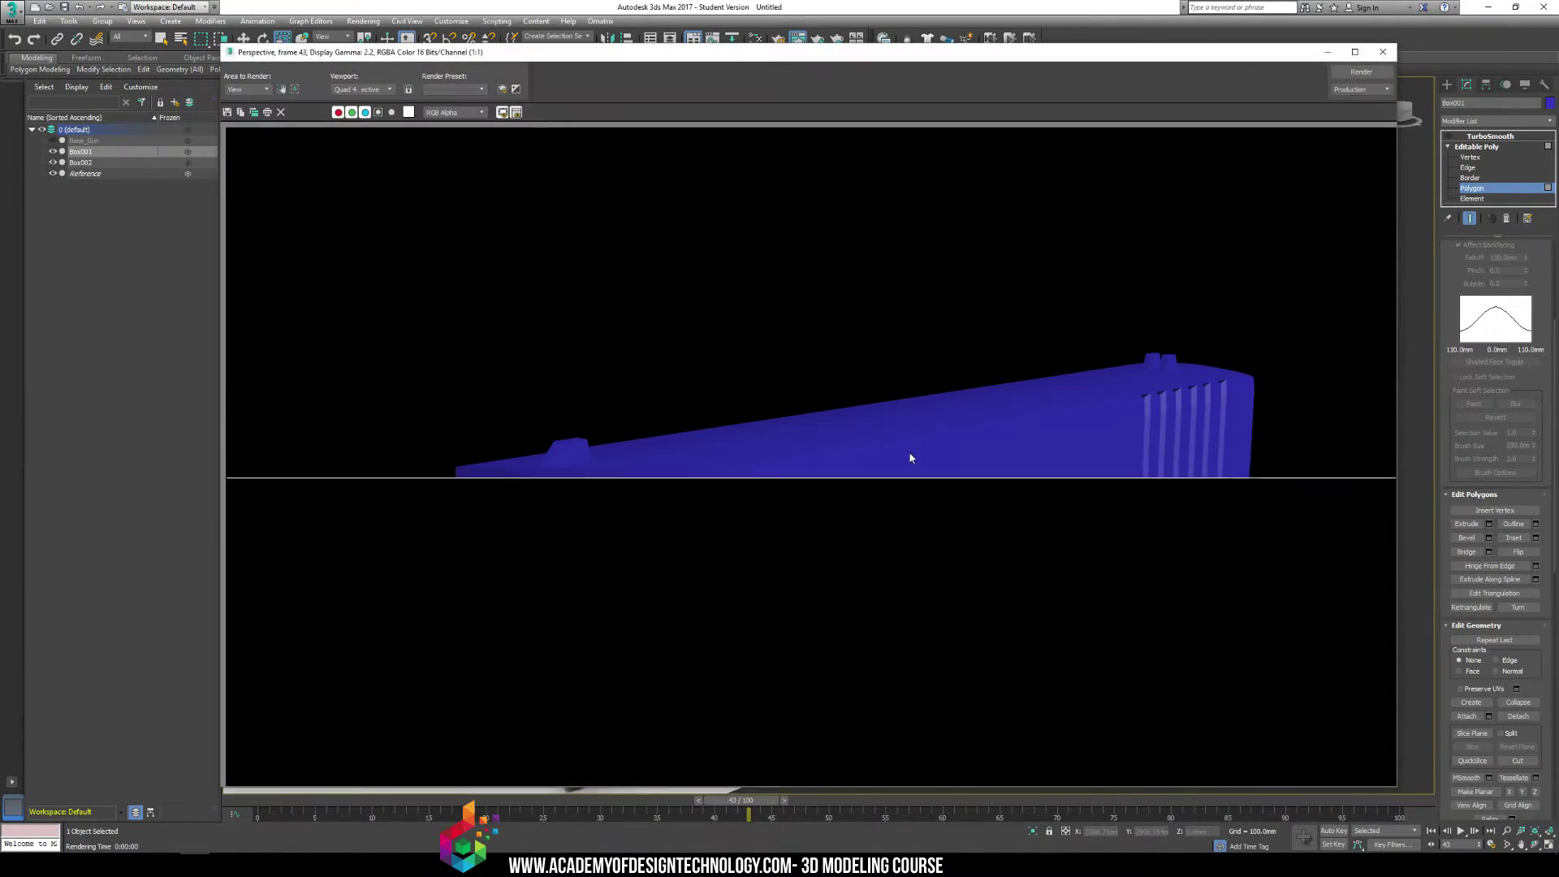
{"action": "left_click", "coordinate": [1389, 52]}
Compare the whole slide with the Glock 43 reference image from several angles, including its front end, side and top
{"action": "middle_click_drag", "start_coordinate": [1207, 358], "coordinate": [1069, 379]}
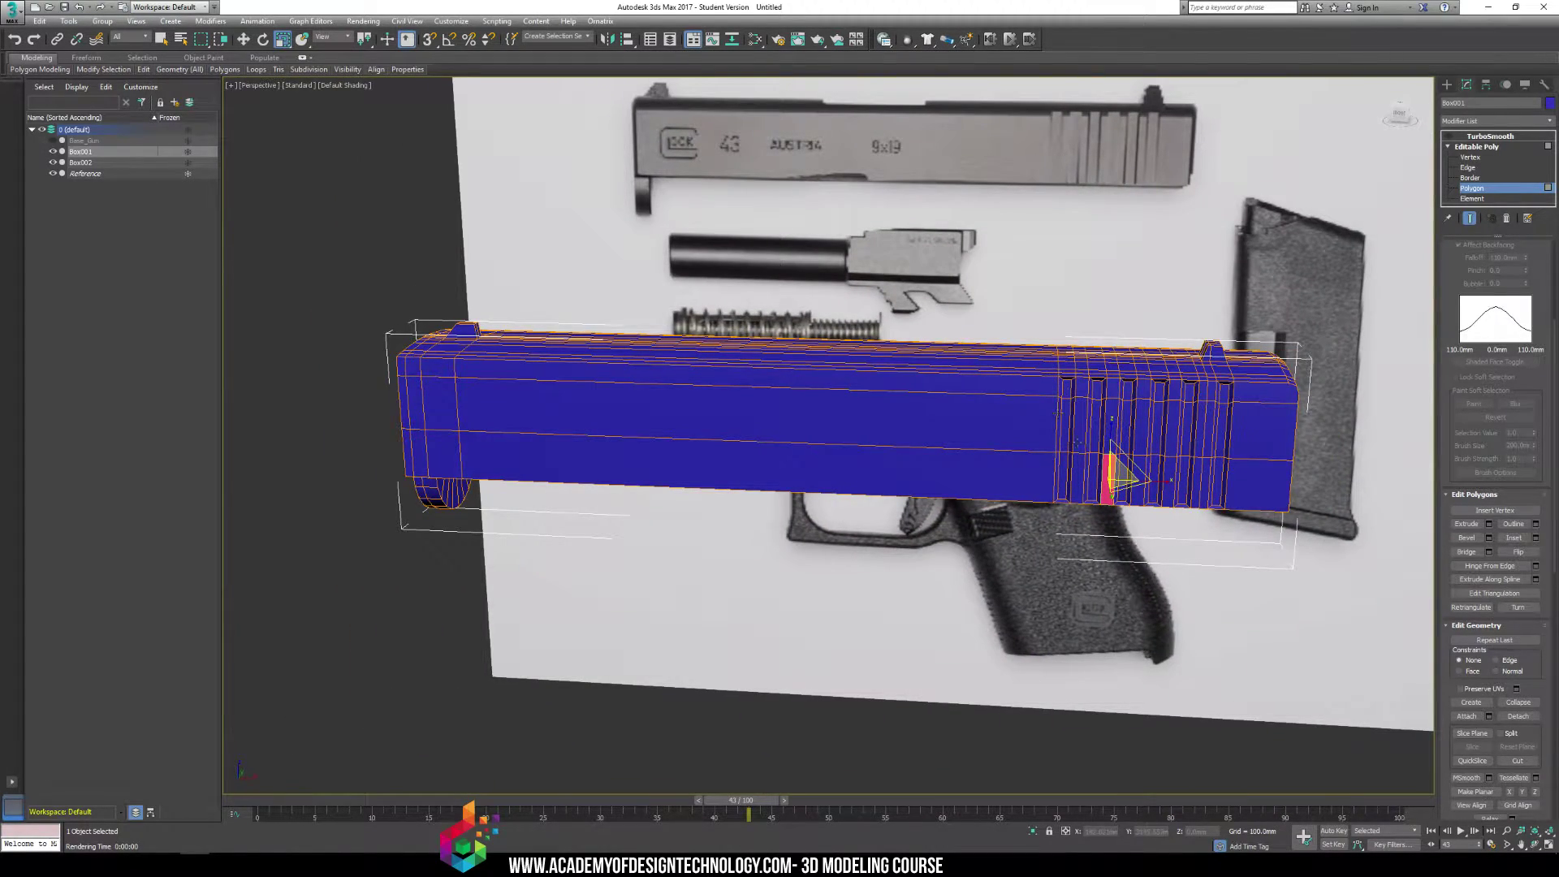
{"action": "middle_click_drag", "start_coordinate": [776, 391], "coordinate": [873, 393], "text": "alt"}
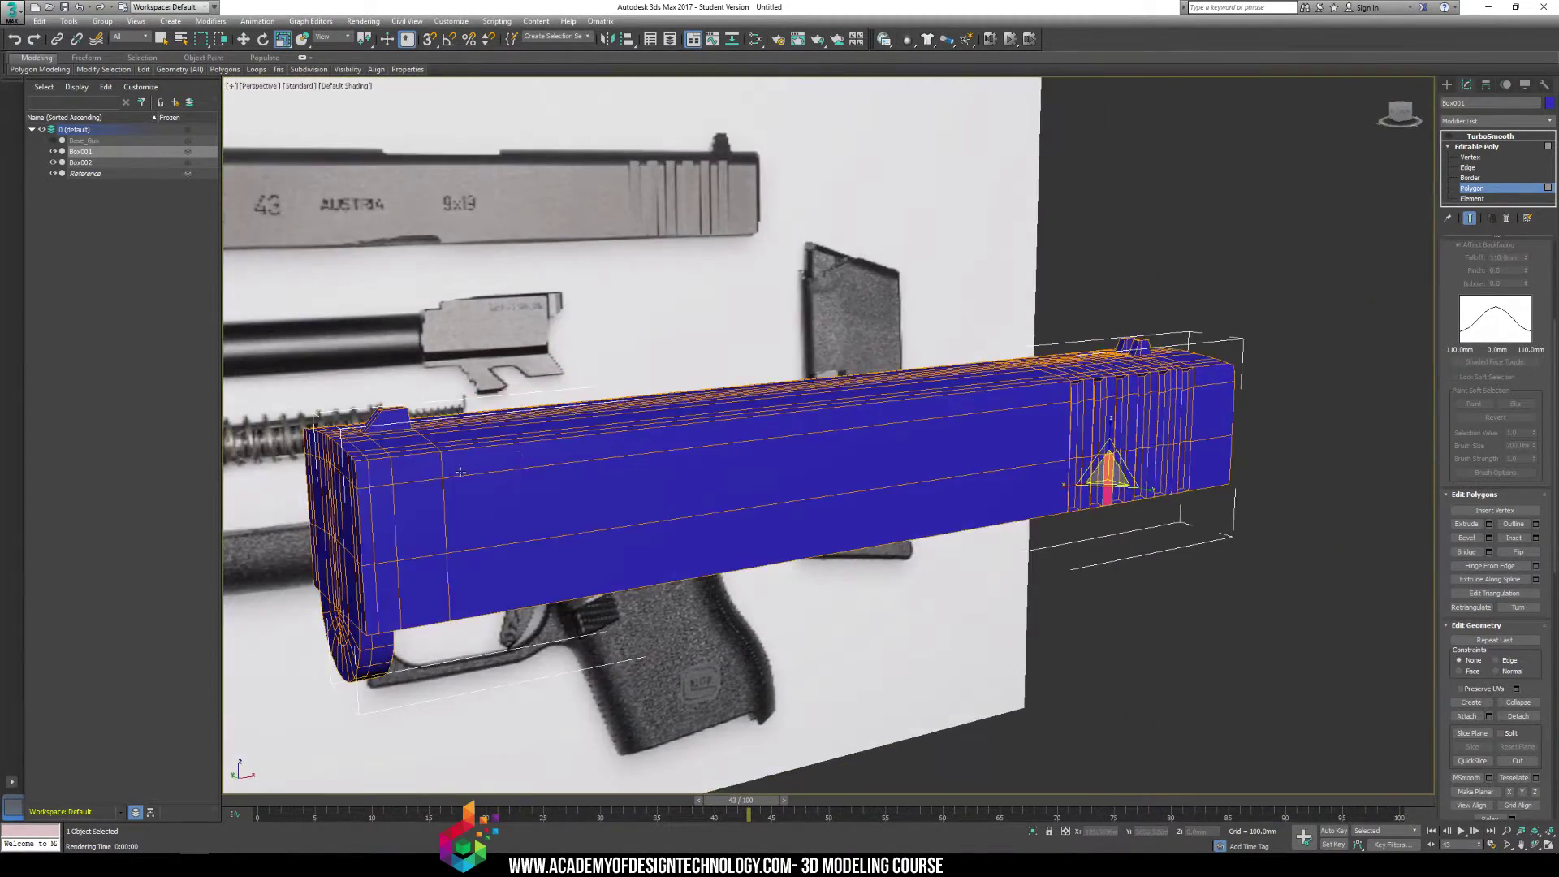
{"action": "middle_click_drag", "start_coordinate": [560, 456], "coordinate": [780, 430]}
{"action": "middle_click_drag", "start_coordinate": [609, 439], "coordinate": [655, 456], "text": "alt"}
{"action": "middle_click_drag", "start_coordinate": [719, 555], "coordinate": [863, 546]}
{"action": "scroll", "coordinate": [877, 470], "scroll_direction": "down", "scroll_amount": 2}
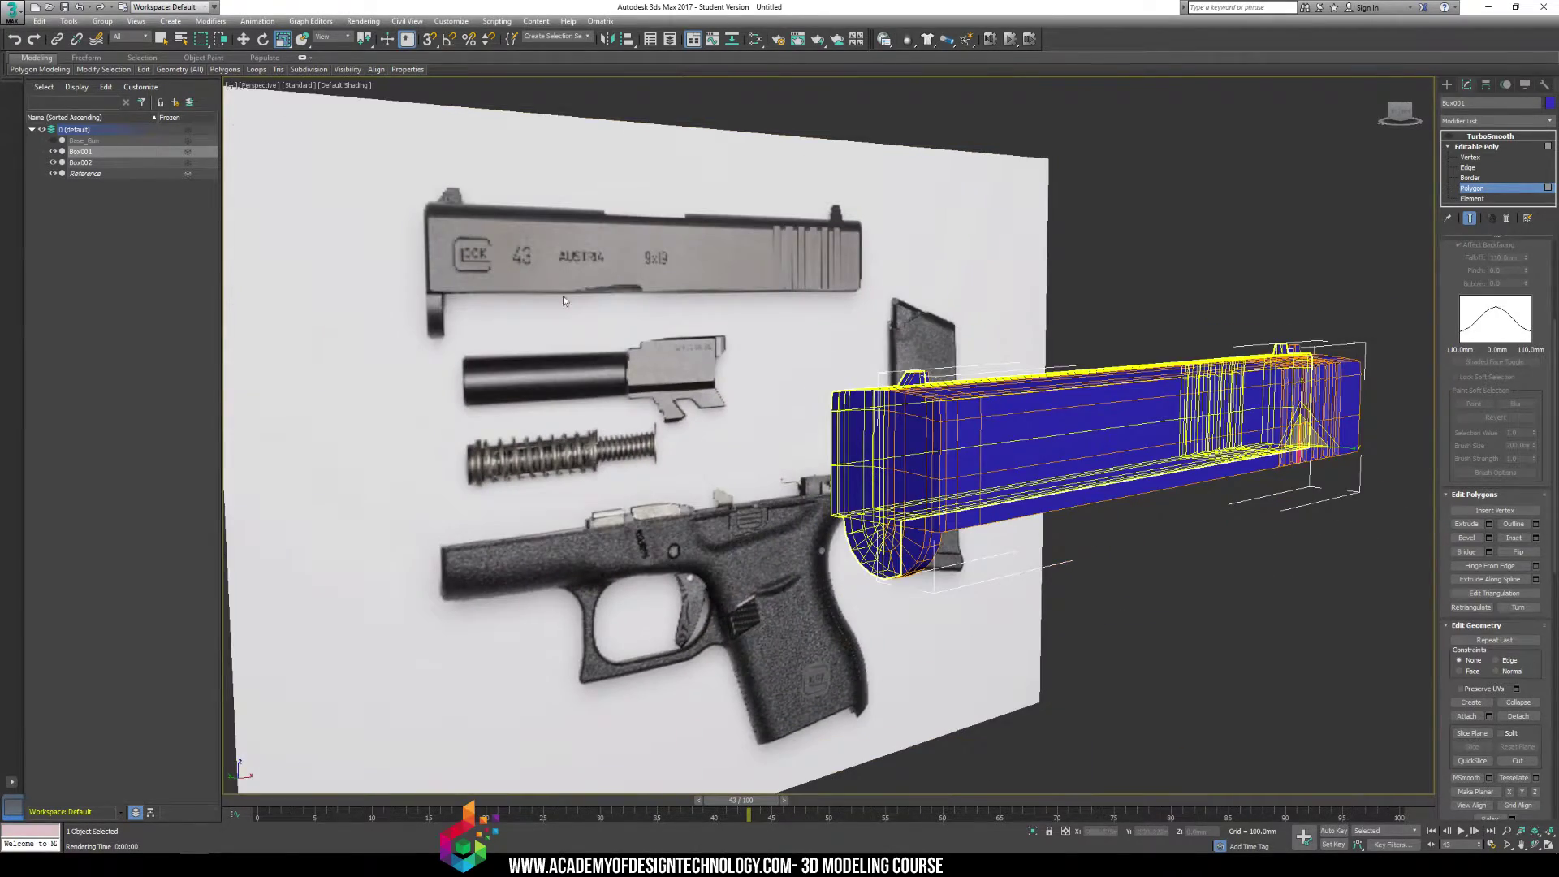
{"action": "middle_click_drag", "start_coordinate": [794, 328], "coordinate": [1100, 391], "text": "alt"}
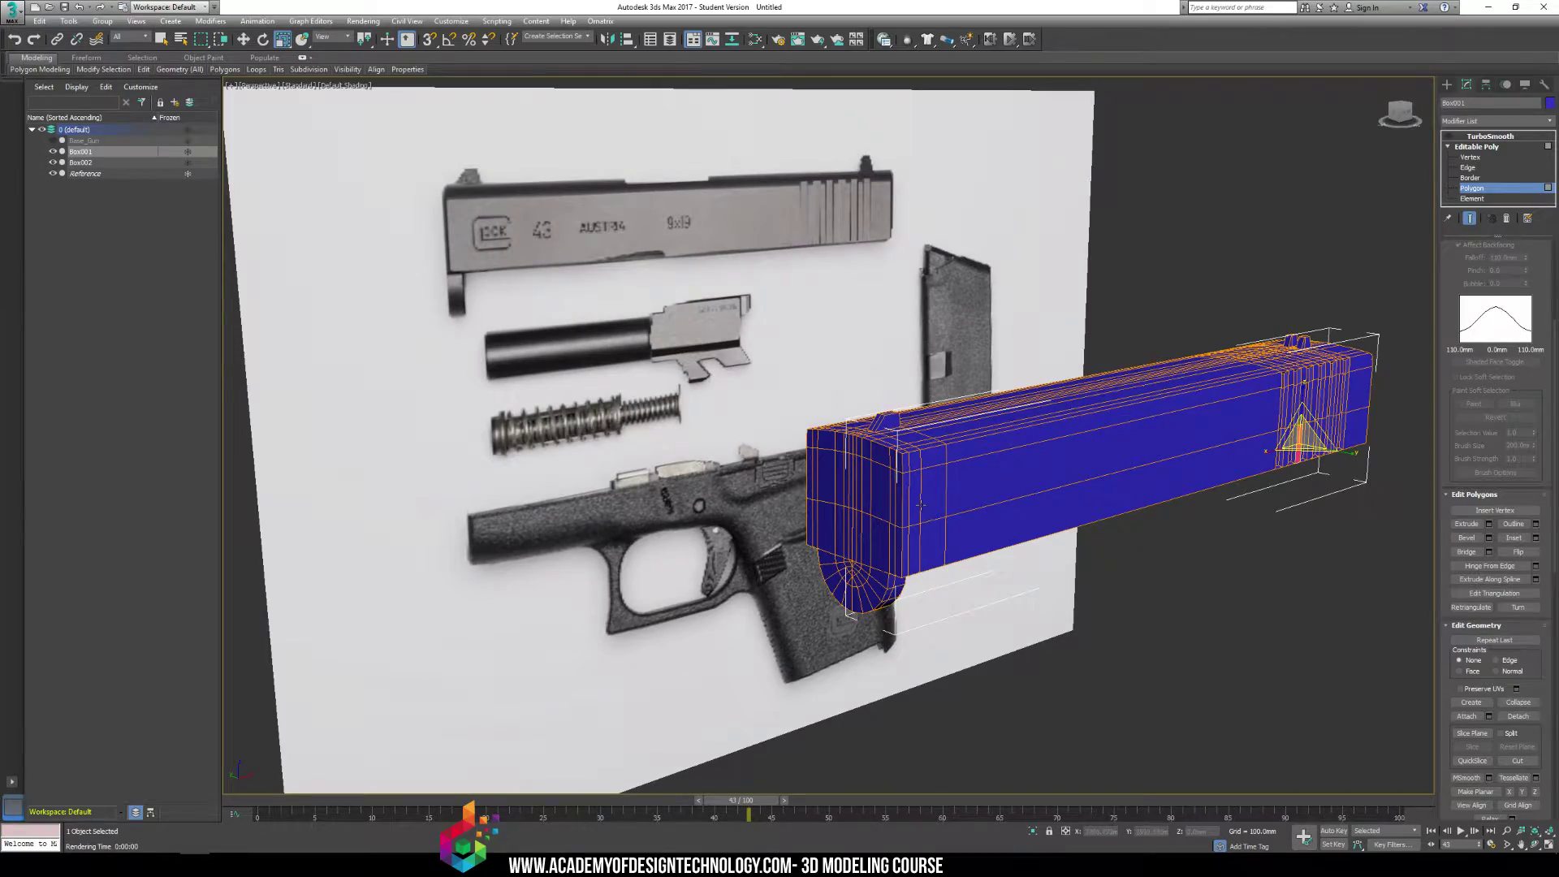
{"action": "middle_click_drag", "start_coordinate": [936, 479], "coordinate": [784, 437], "text": "alt"}
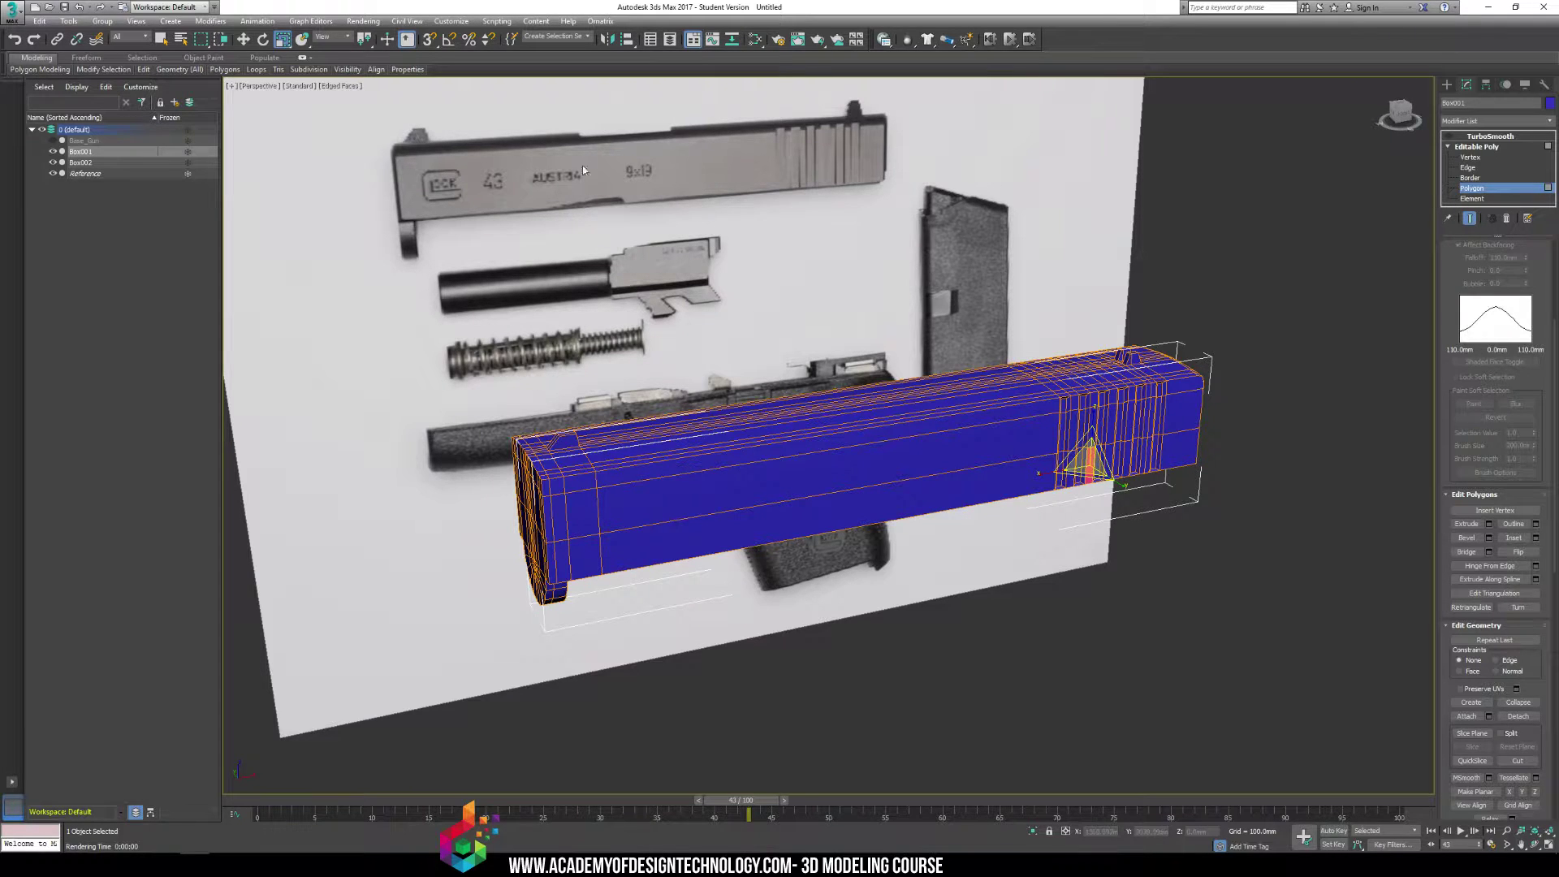
{"action": "middle_click_drag", "start_coordinate": [789, 276], "coordinate": [797, 307], "text": "alt"}
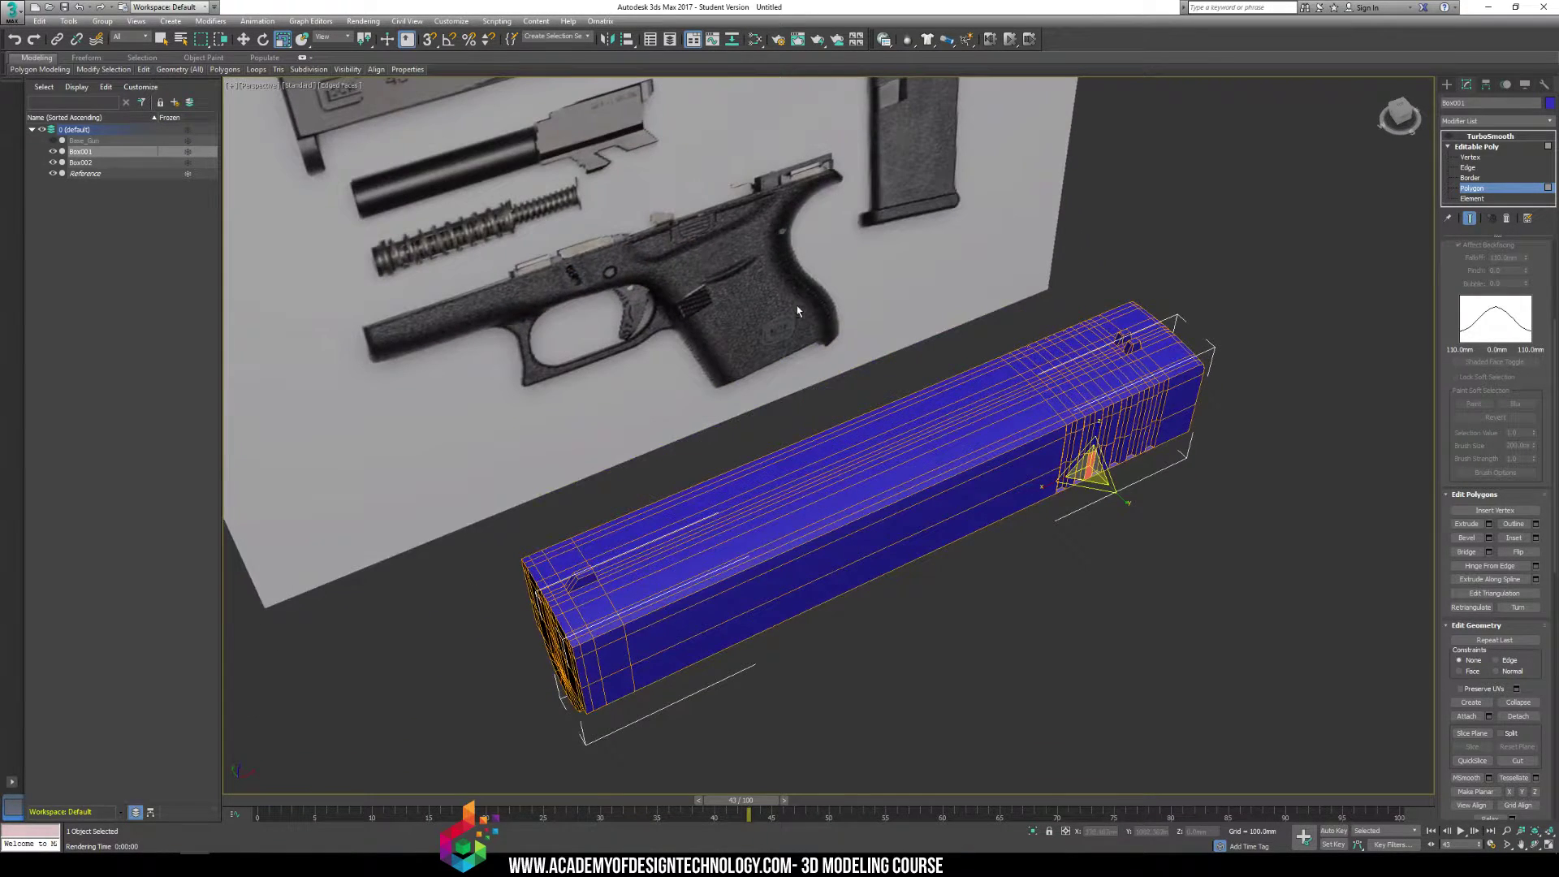
{"action": "middle_click_drag", "start_coordinate": [1133, 312], "coordinate": [1025, 284], "text": "alt"}
Select the long faces between the slide's front end and the grooves and slice them crosswise at two positions
{"action": "left_click_drag", "start_coordinate": [902, 540], "coordinate": [933, 378]}
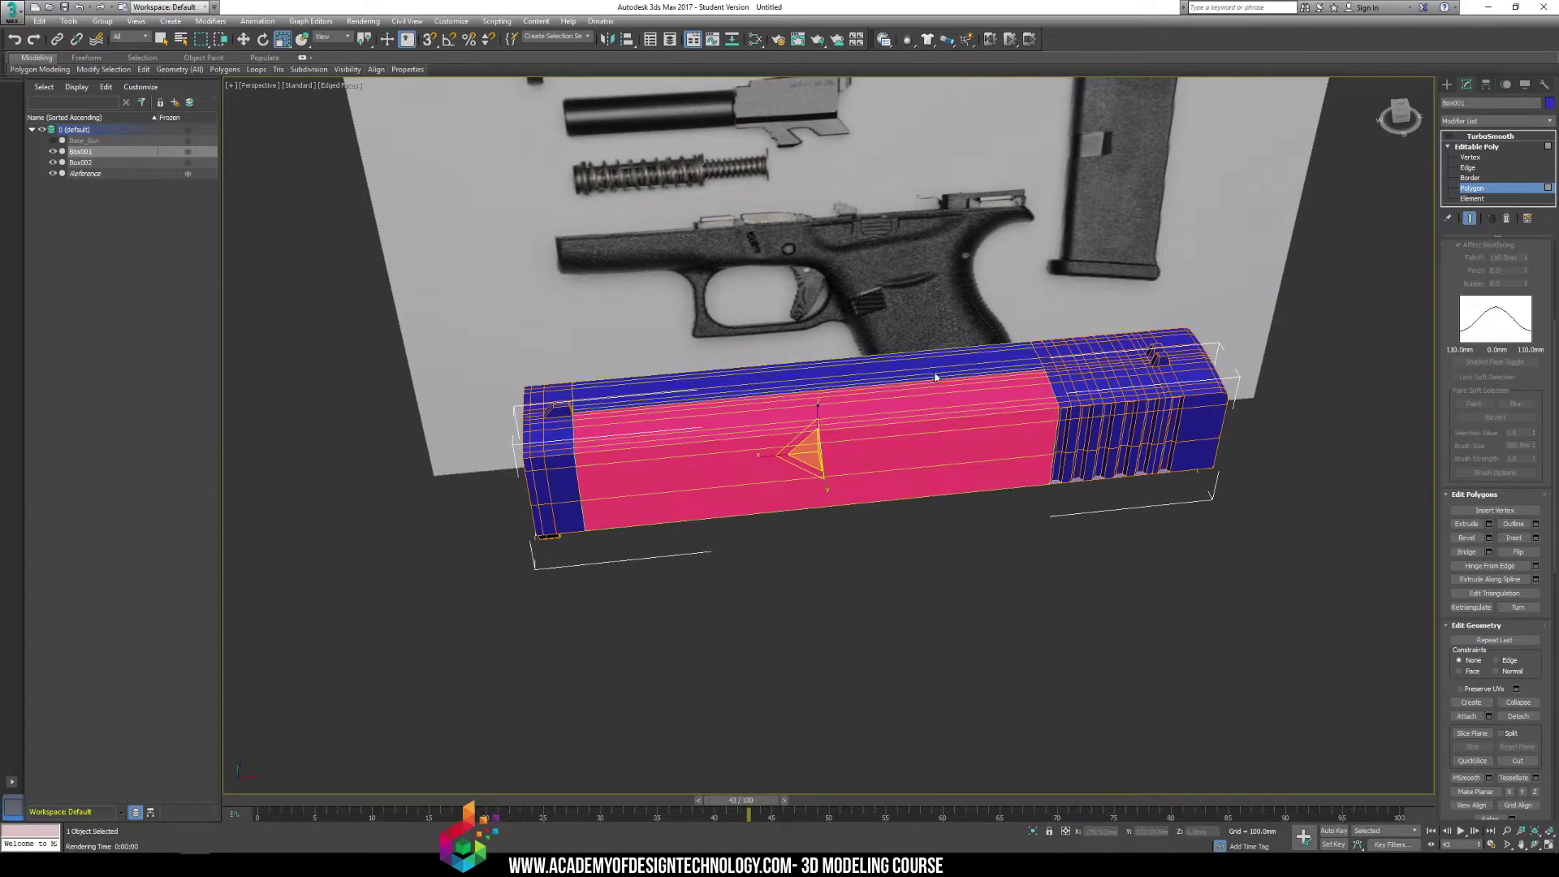
{"action": "left_click", "coordinate": [1471, 732]}
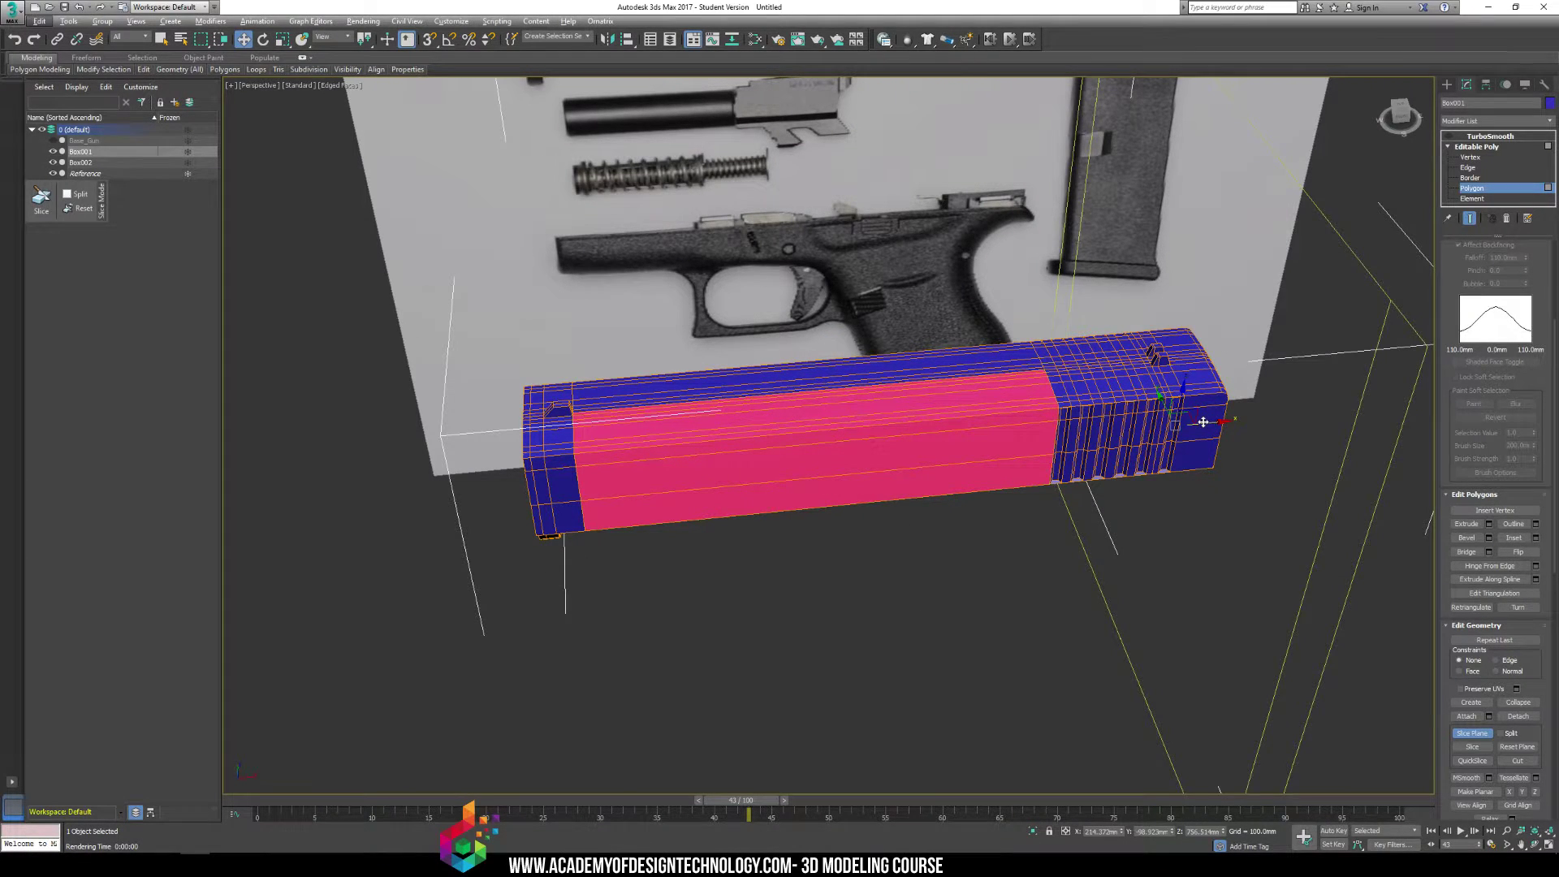
{"action": "key", "text": "f"}
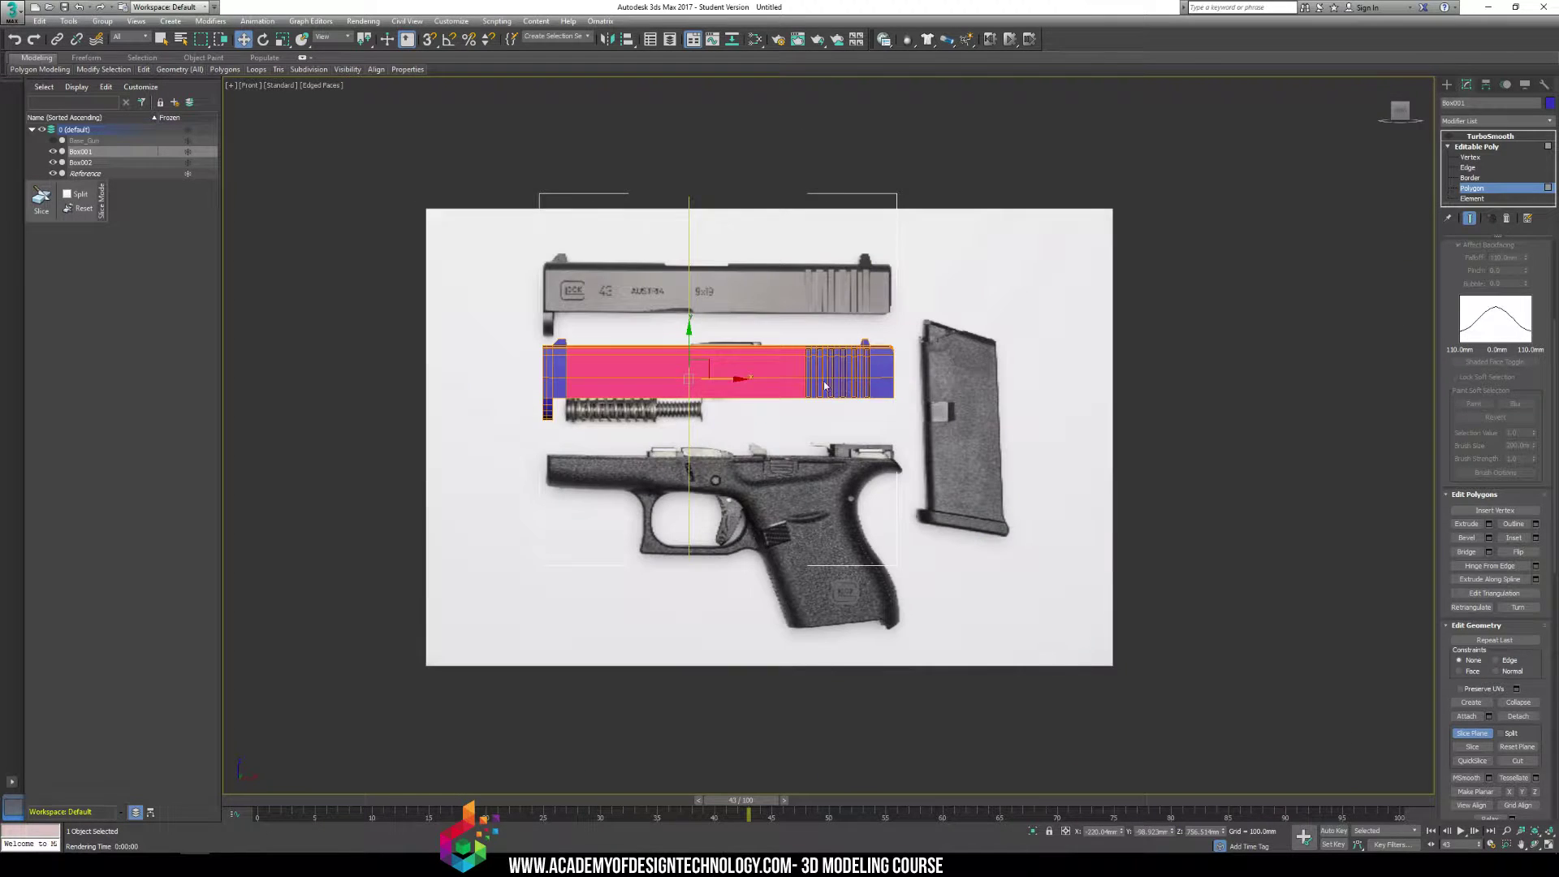
{"action": "middle_click_drag", "start_coordinate": [703, 351], "coordinate": [794, 397]}
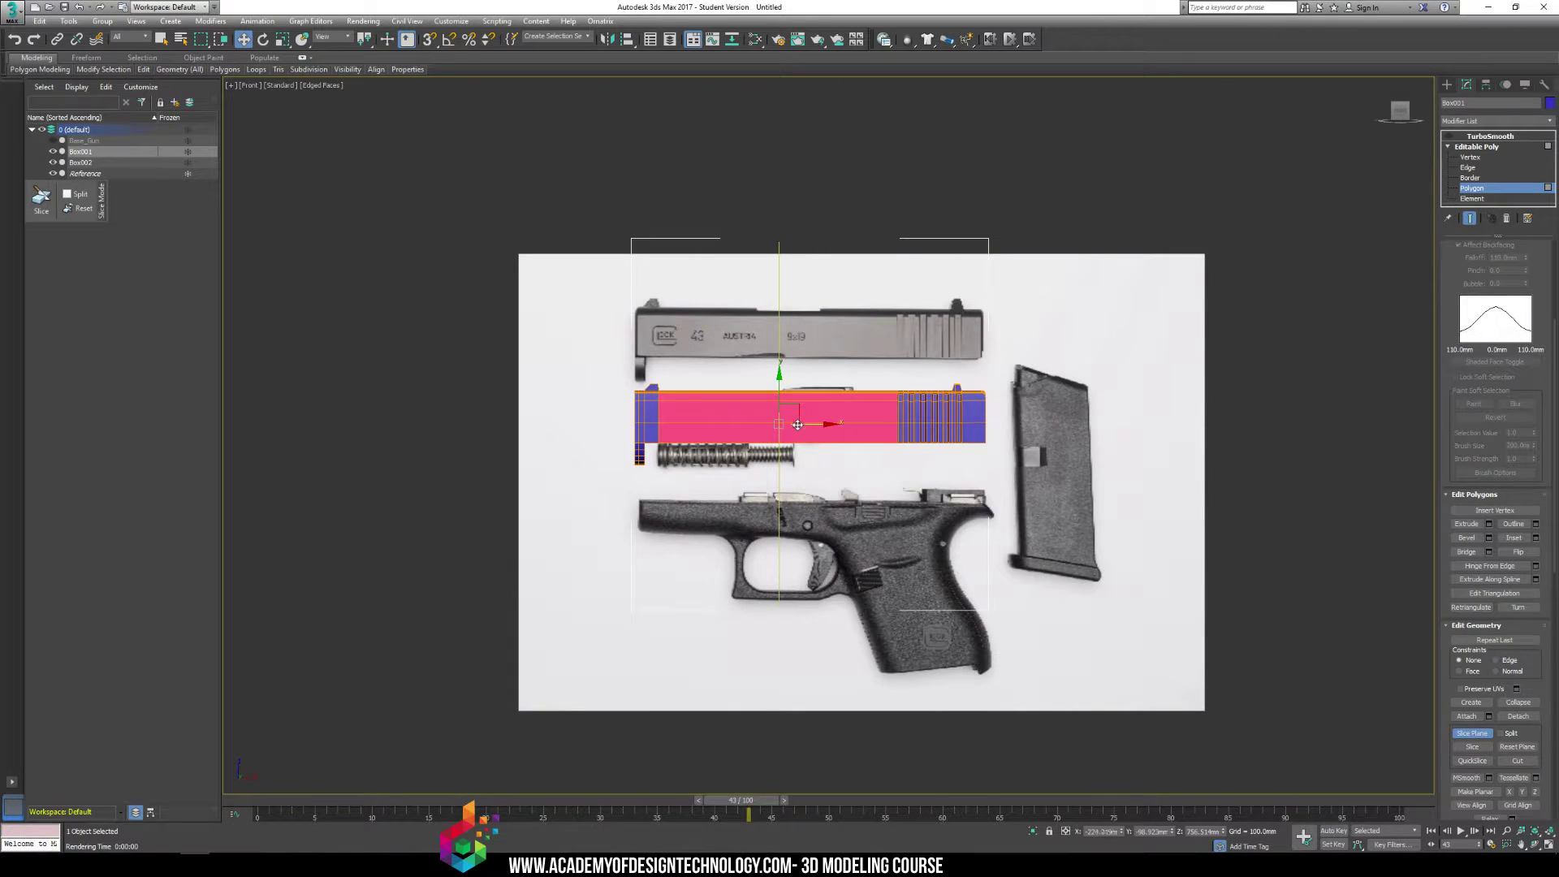
{"action": "left_click_drag", "start_coordinate": [810, 425], "coordinate": [848, 436]}
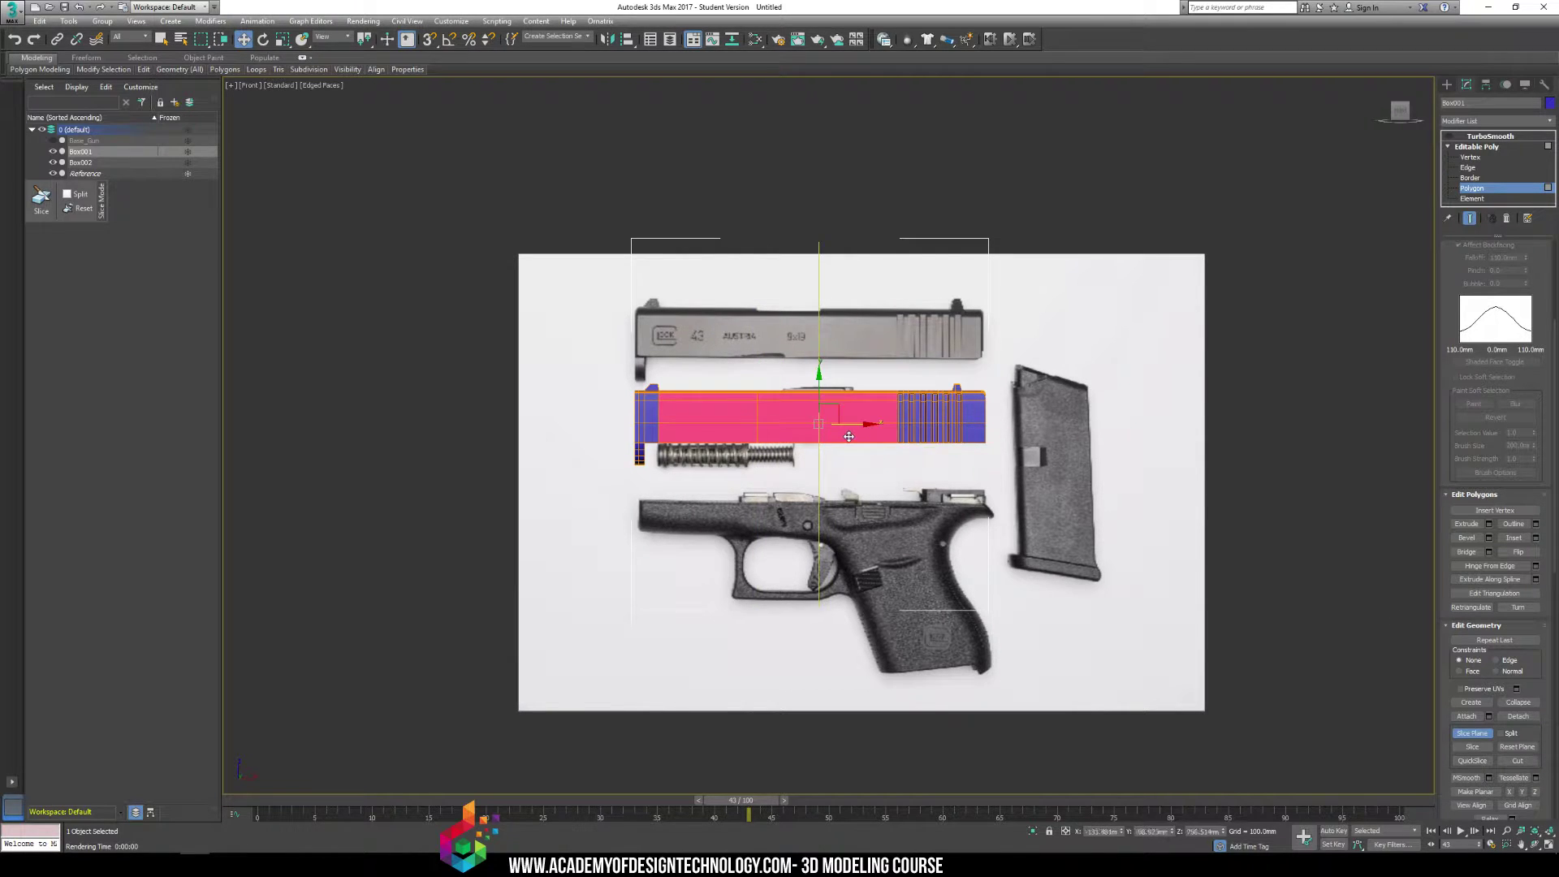
{"action": "left_click", "coordinate": [1465, 749]}
{"action": "key", "text": "r"}
{"action": "middle_click_drag", "start_coordinate": [1138, 655], "coordinate": [859, 536], "text": "alt"}
{"action": "scroll", "coordinate": [861, 534], "scroll_direction": "up", "scroll_amount": 5}
{"action": "left_click", "coordinate": [889, 522]}
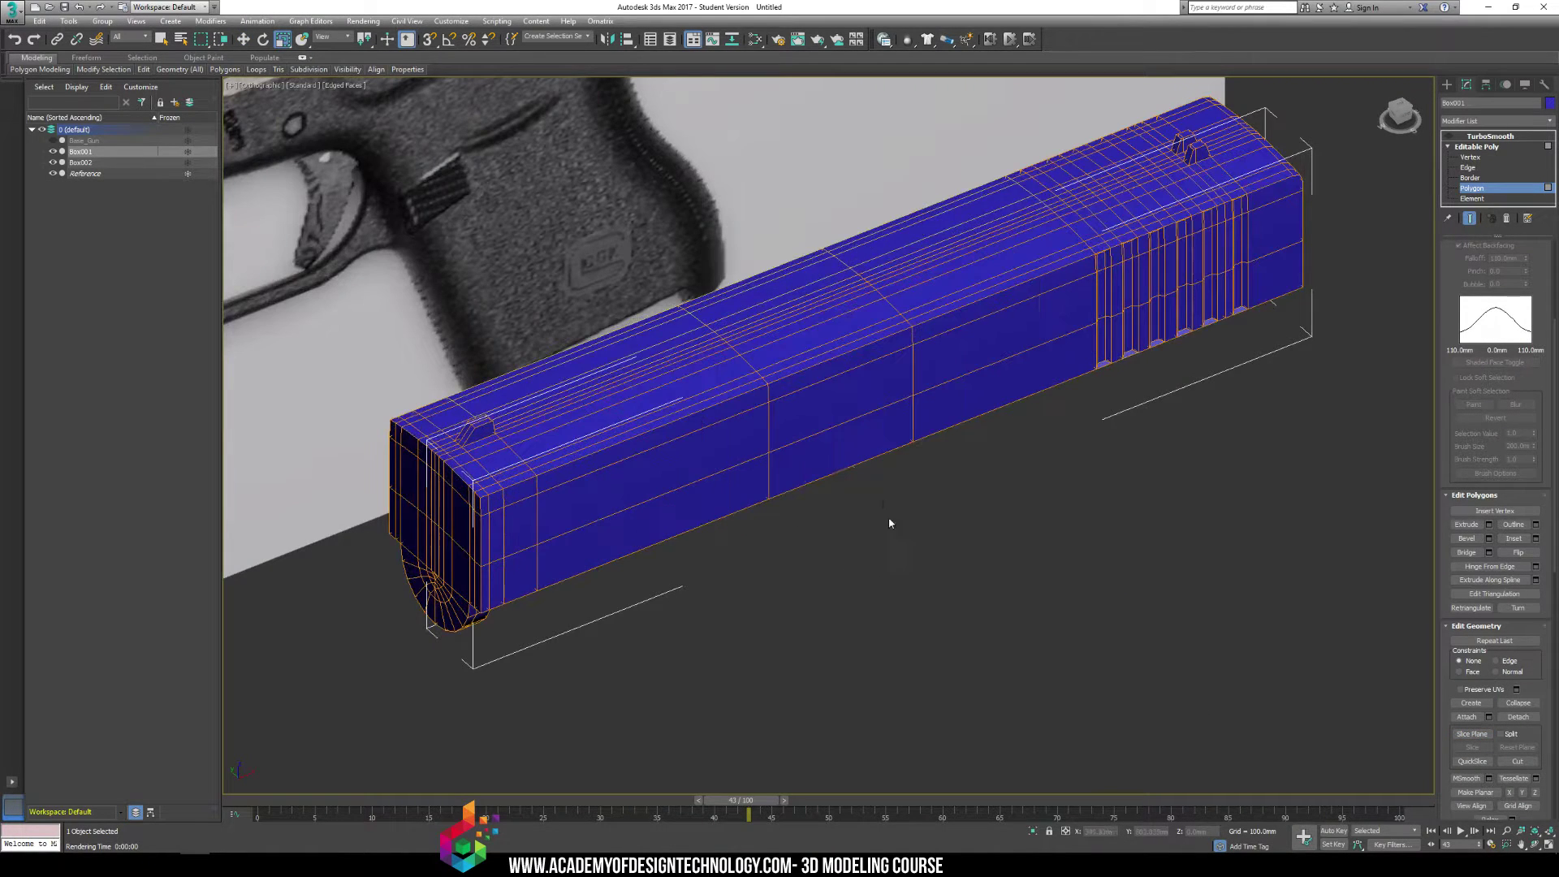
{"action": "left_click", "coordinate": [788, 349]}
{"action": "left_click", "coordinate": [812, 374], "text": "ctrl"}
{"action": "key", "text": "w"}
{"action": "mouse_move", "coordinate": [815, 361]}
{"action": "left_mouse_down"}
{"action": "mouse_move", "coordinate": [722, 388]}
{"action": "mouse_move", "coordinate": [834, 355]}
{"action": "left_mouse_up"}
{"action": "right_click", "coordinate": [835, 355]}
{"action": "left_click", "coordinate": [863, 521]}
Leave polygon editing, select both halves of the slide and convert them to Editable Poly
{"action": "middle_click_drag", "start_coordinate": [863, 521], "coordinate": [609, 369], "text": "alt"}
{"action": "scroll", "coordinate": [610, 369], "scroll_direction": "up", "scroll_amount": 3}
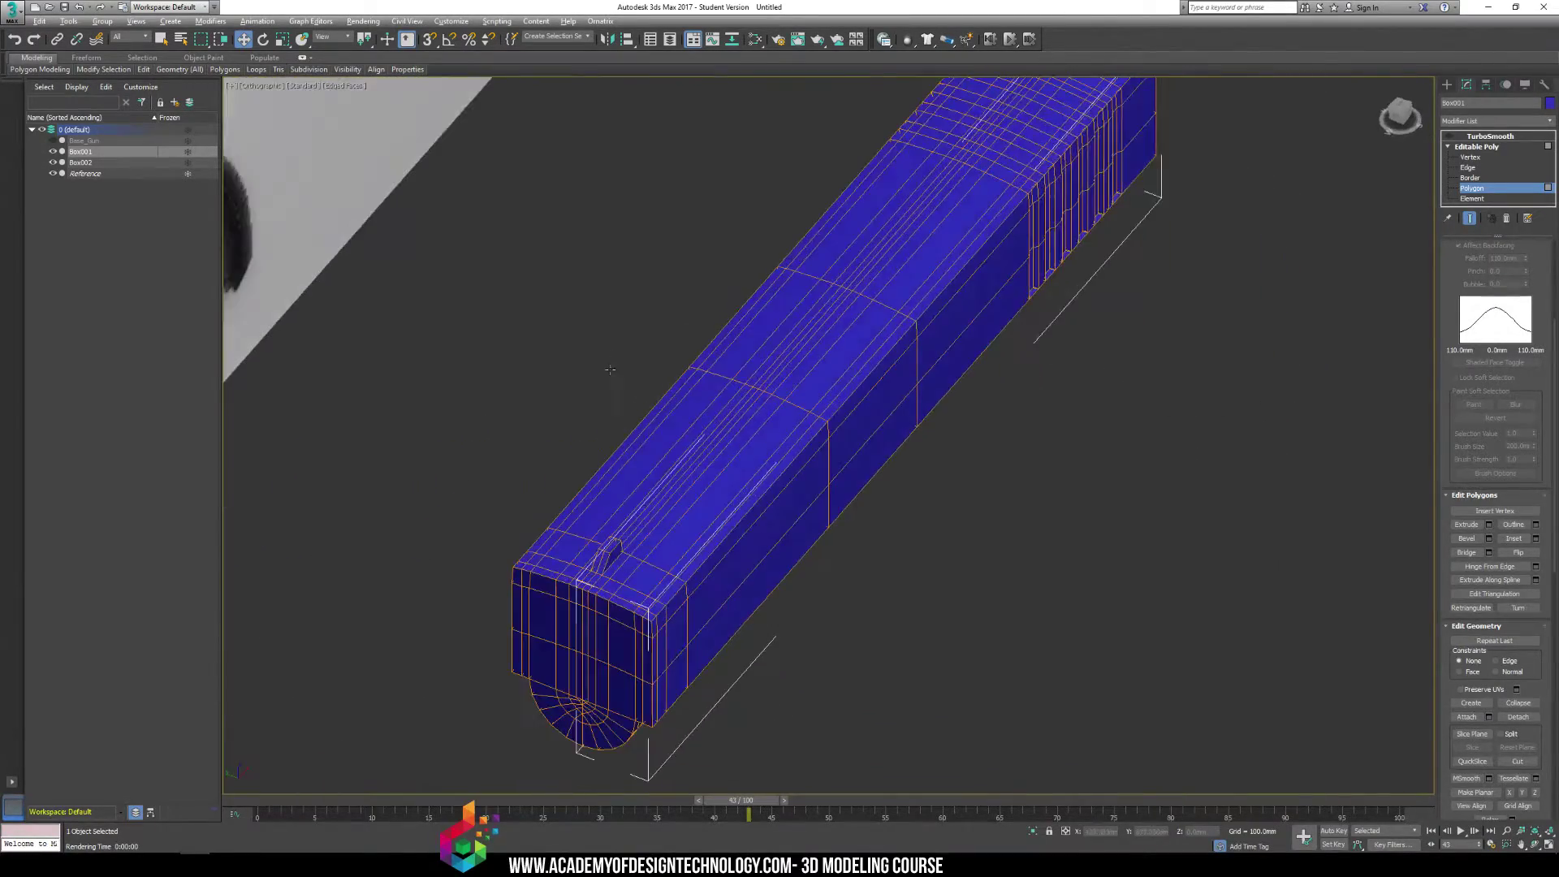
{"action": "middle_click_drag", "start_coordinate": [781, 395], "coordinate": [706, 373], "text": "alt"}
{"action": "key", "text": "p"}
{"action": "scroll", "coordinate": [706, 373], "scroll_direction": "down", "scroll_amount": 2}
{"action": "middle_click_drag", "start_coordinate": [898, 290], "coordinate": [995, 320]}
{"action": "left_click", "coordinate": [1447, 85]}
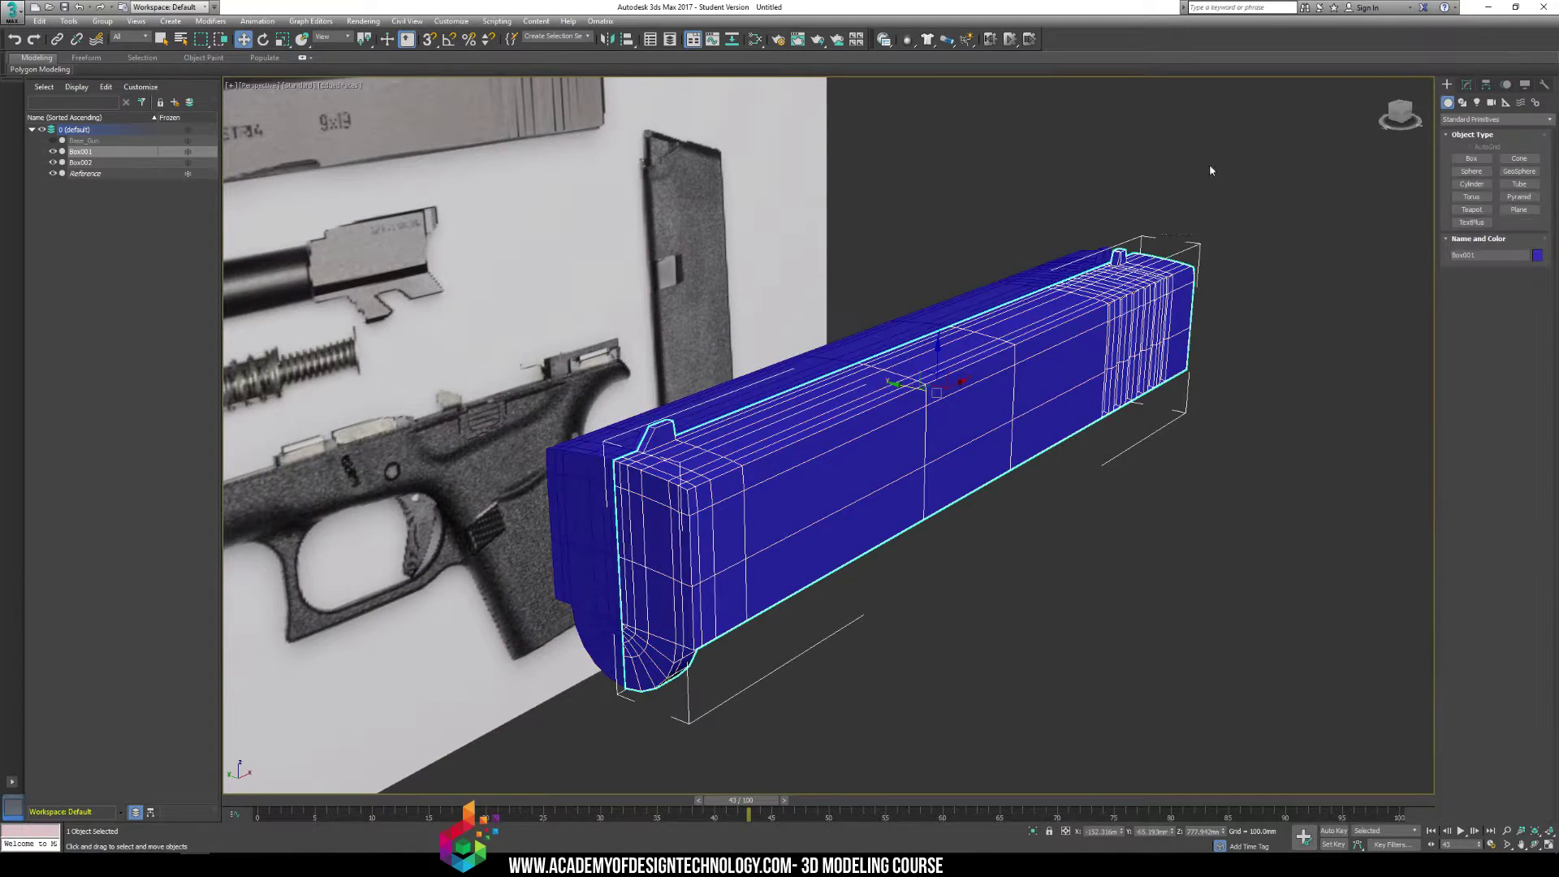
{"action": "left_click", "coordinate": [940, 319], "text": "ctrl"}
{"action": "right_click", "coordinate": [941, 379]}
{"action": "mouse_move", "coordinate": [1031, 509]}
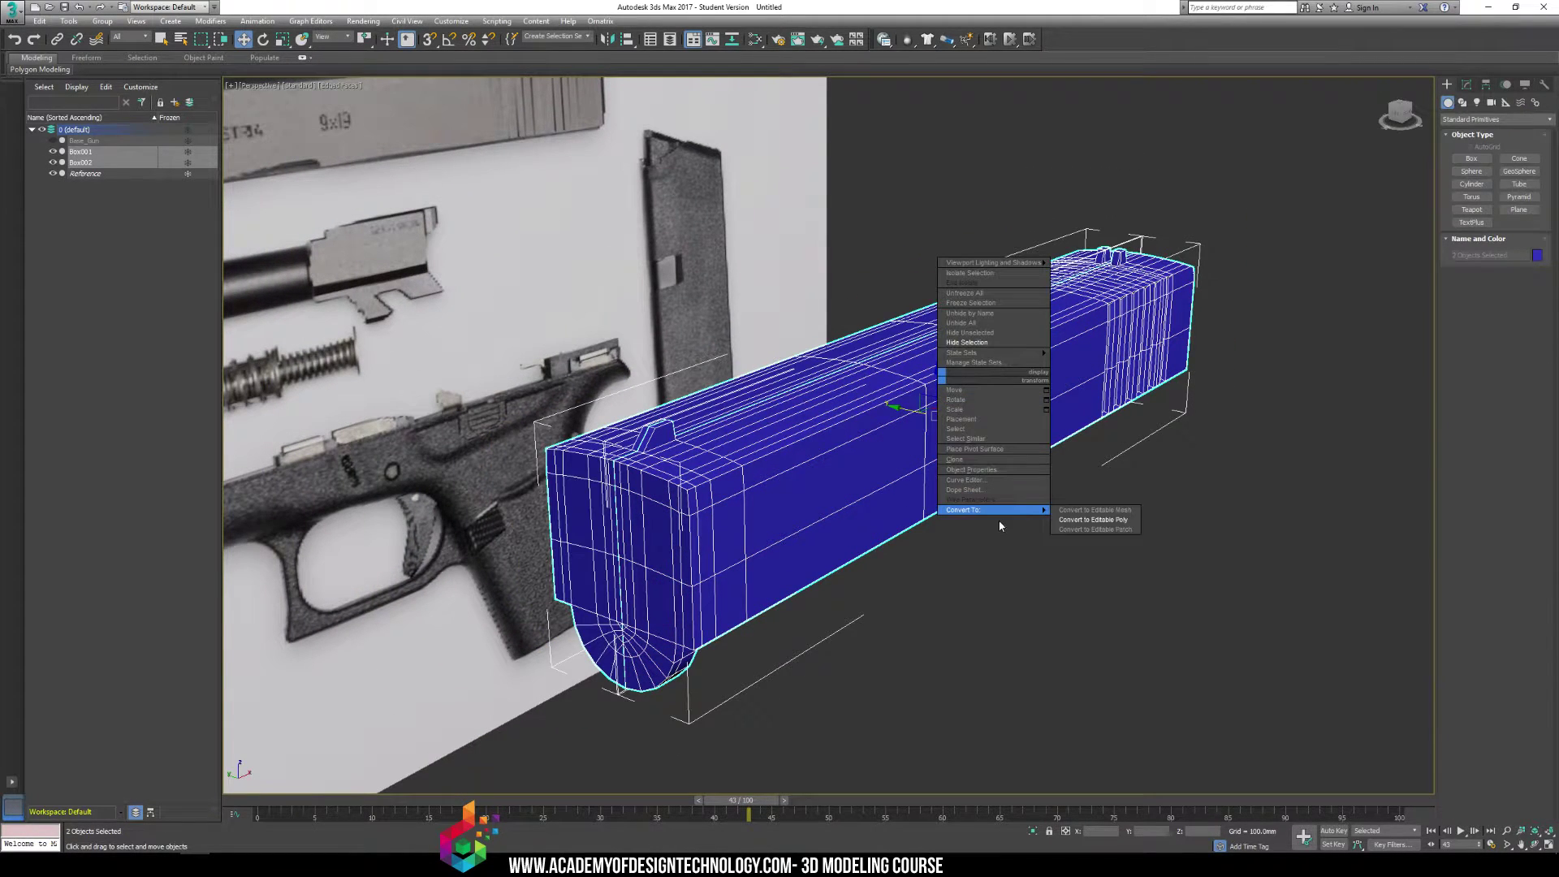
{"action": "left_click", "coordinate": [1080, 520]}
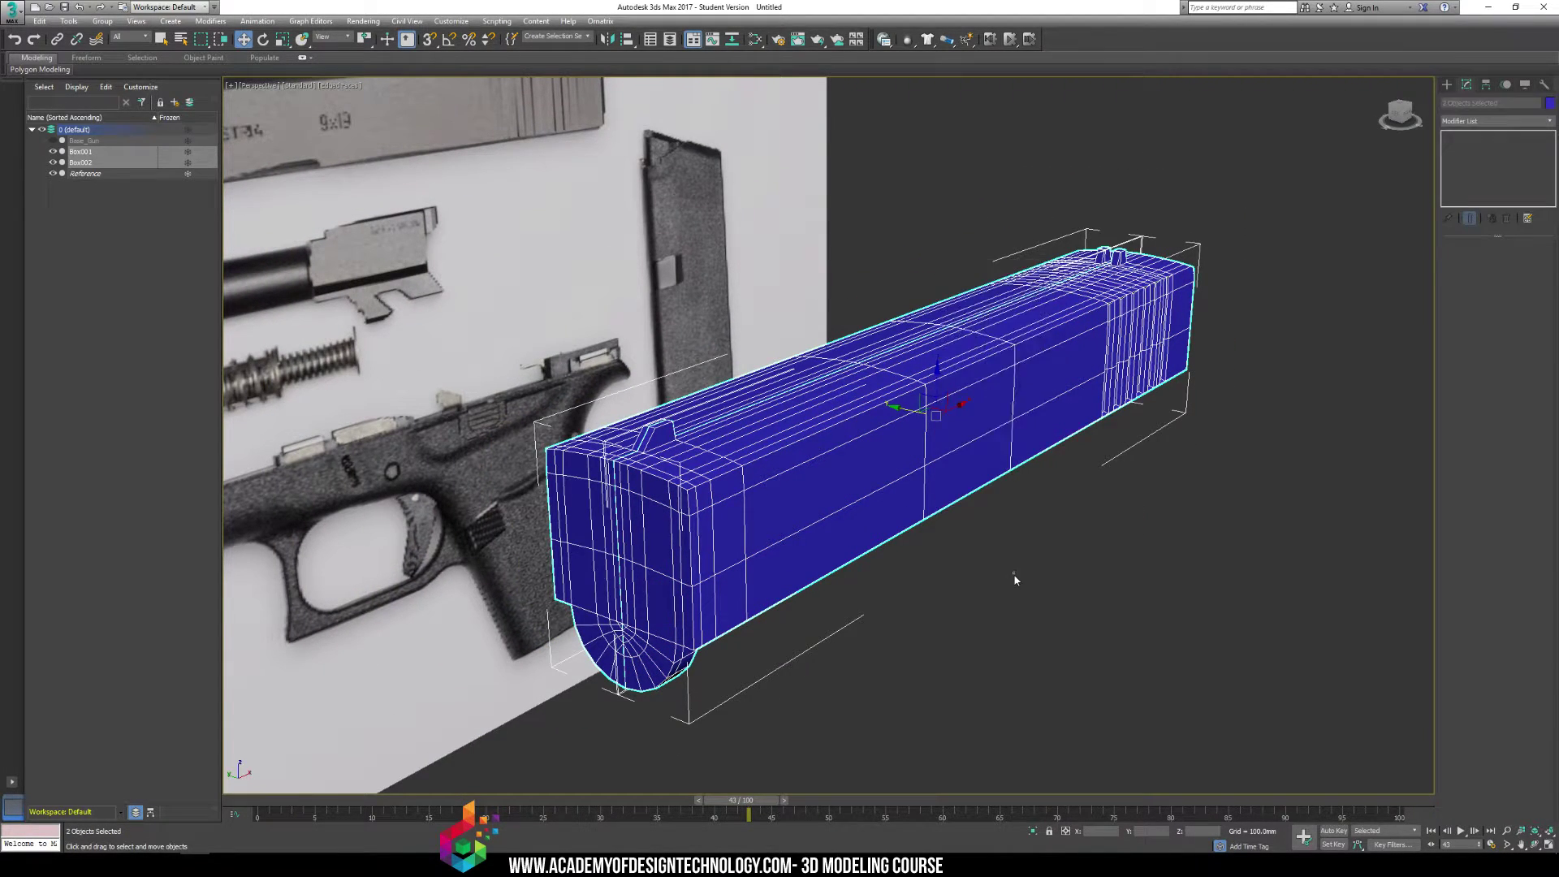
Delete the mirrored half of the slide, Box002, and select the remaining half, Box001
{"action": "left_click", "coordinate": [784, 374]}
{"action": "key", "text": "Delete"}
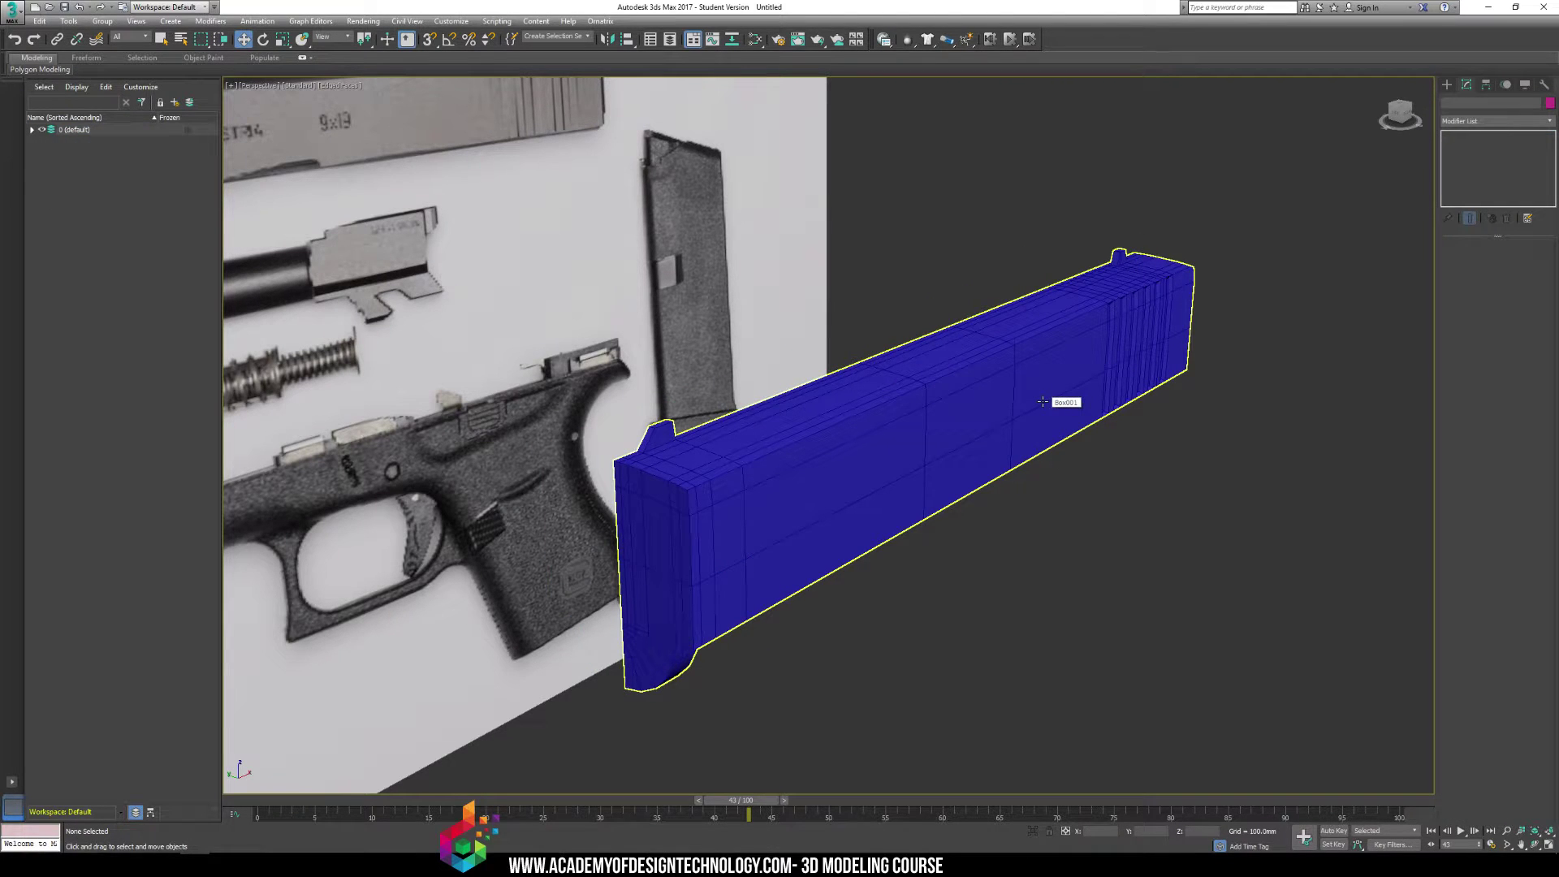
{"action": "left_click", "coordinate": [1043, 402]}
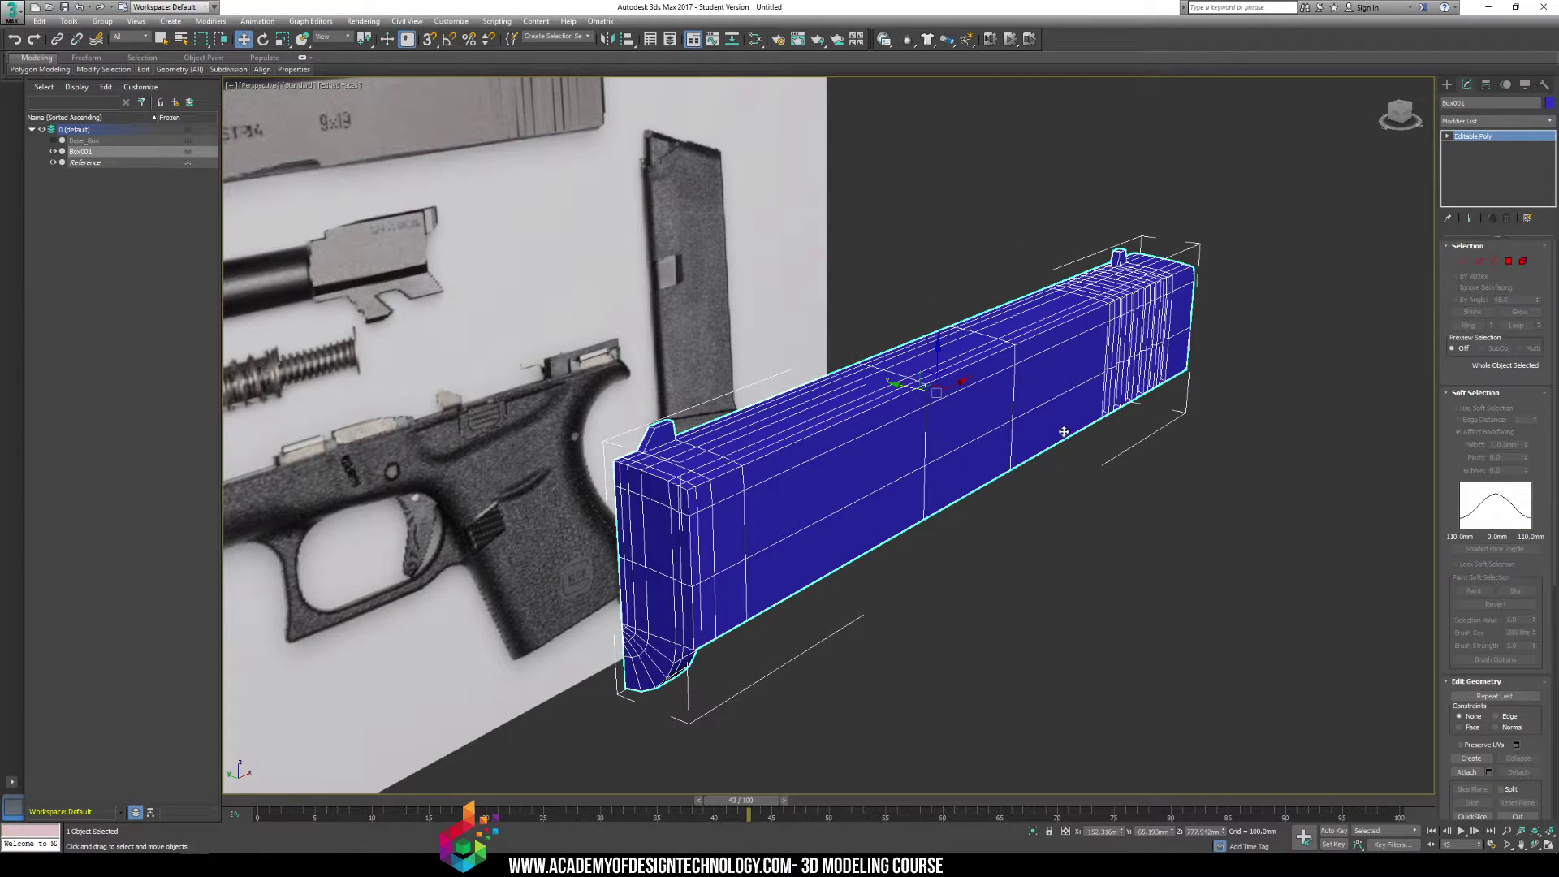
{"action": "mouse_move", "coordinate": [922, 409]}
{"action": "middle_mouse_down", "text": "alt"}
{"action": "mouse_move", "coordinate": [973, 410]}
{"action": "mouse_move", "coordinate": [936, 432]}
{"action": "mouse_move", "coordinate": [920, 409]}
{"action": "middle_mouse_up", "text": "alt"}
Add a Symmetry modifier to the remaining slide half with Z as the mirror axis
{"action": "left_click", "coordinate": [1539, 125]}
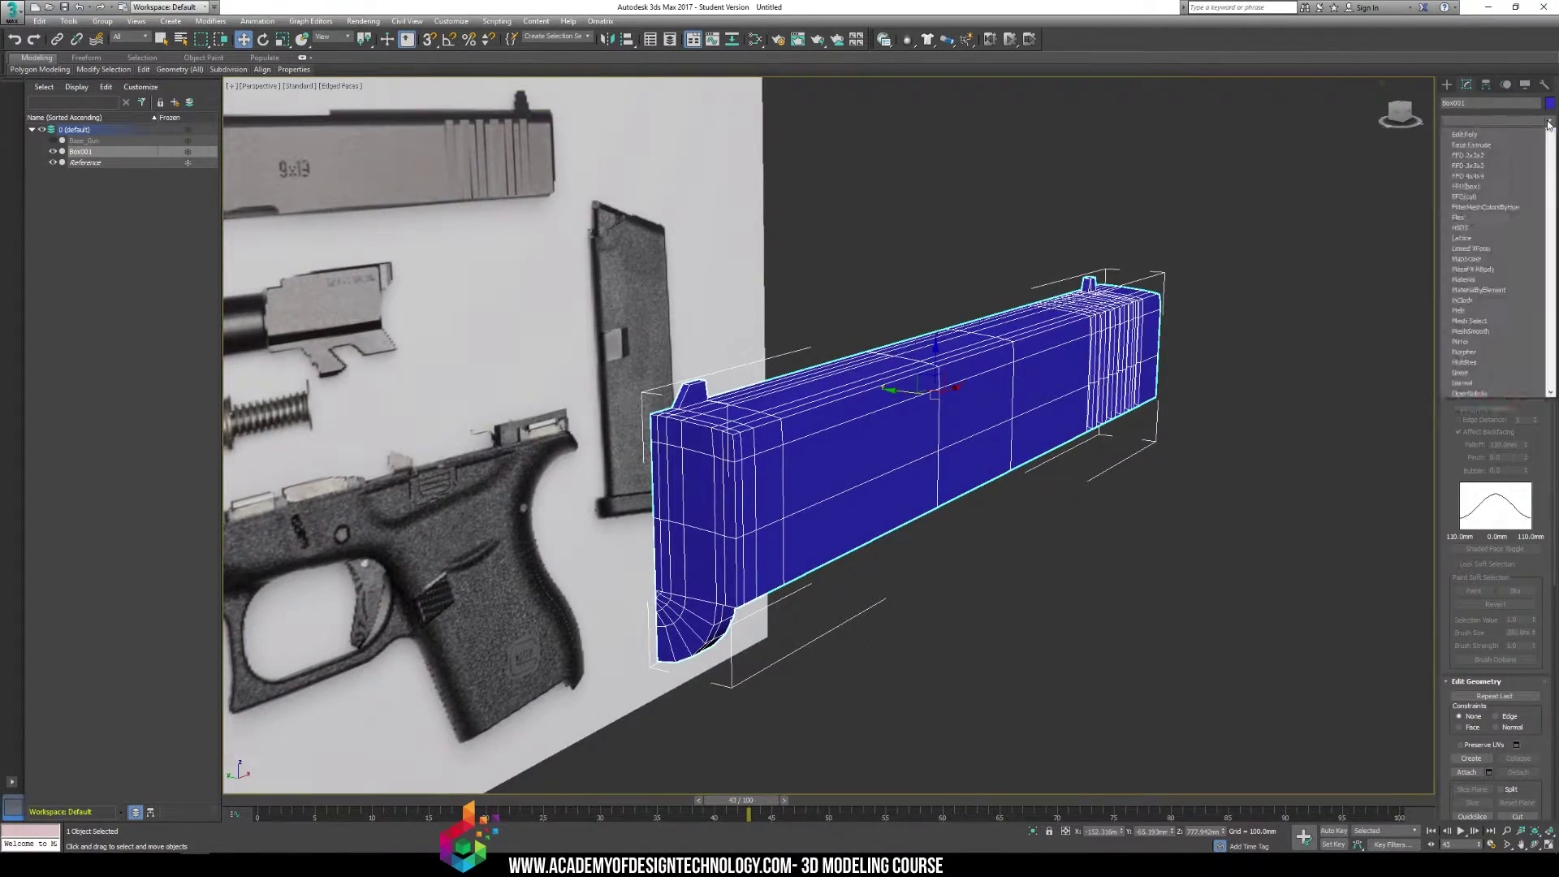
{"action": "type", "text": "sym"}
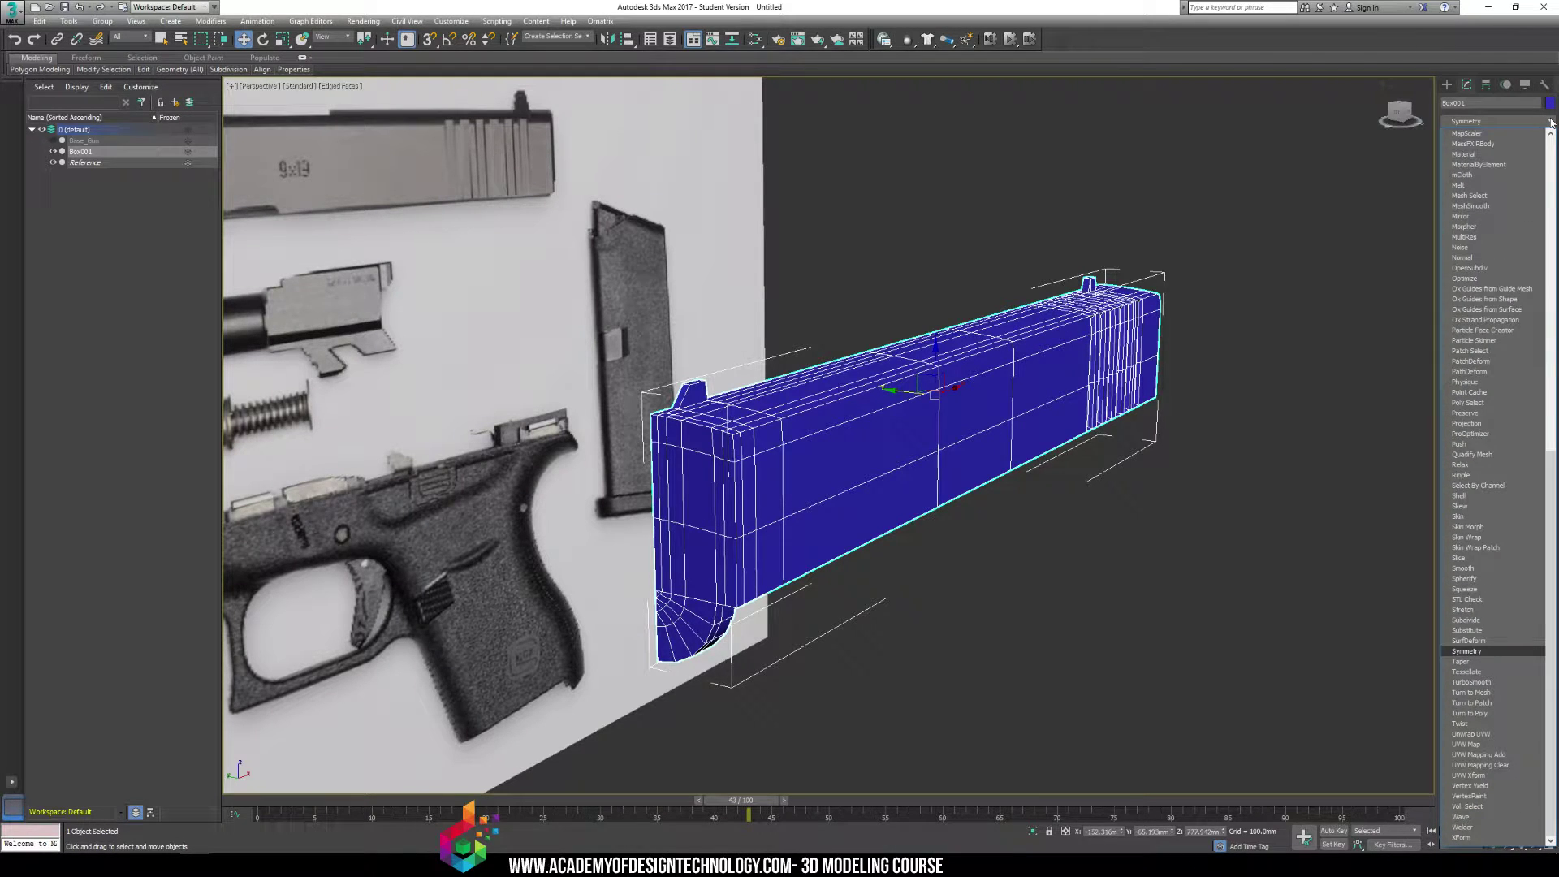
{"action": "key", "text": "Return"}
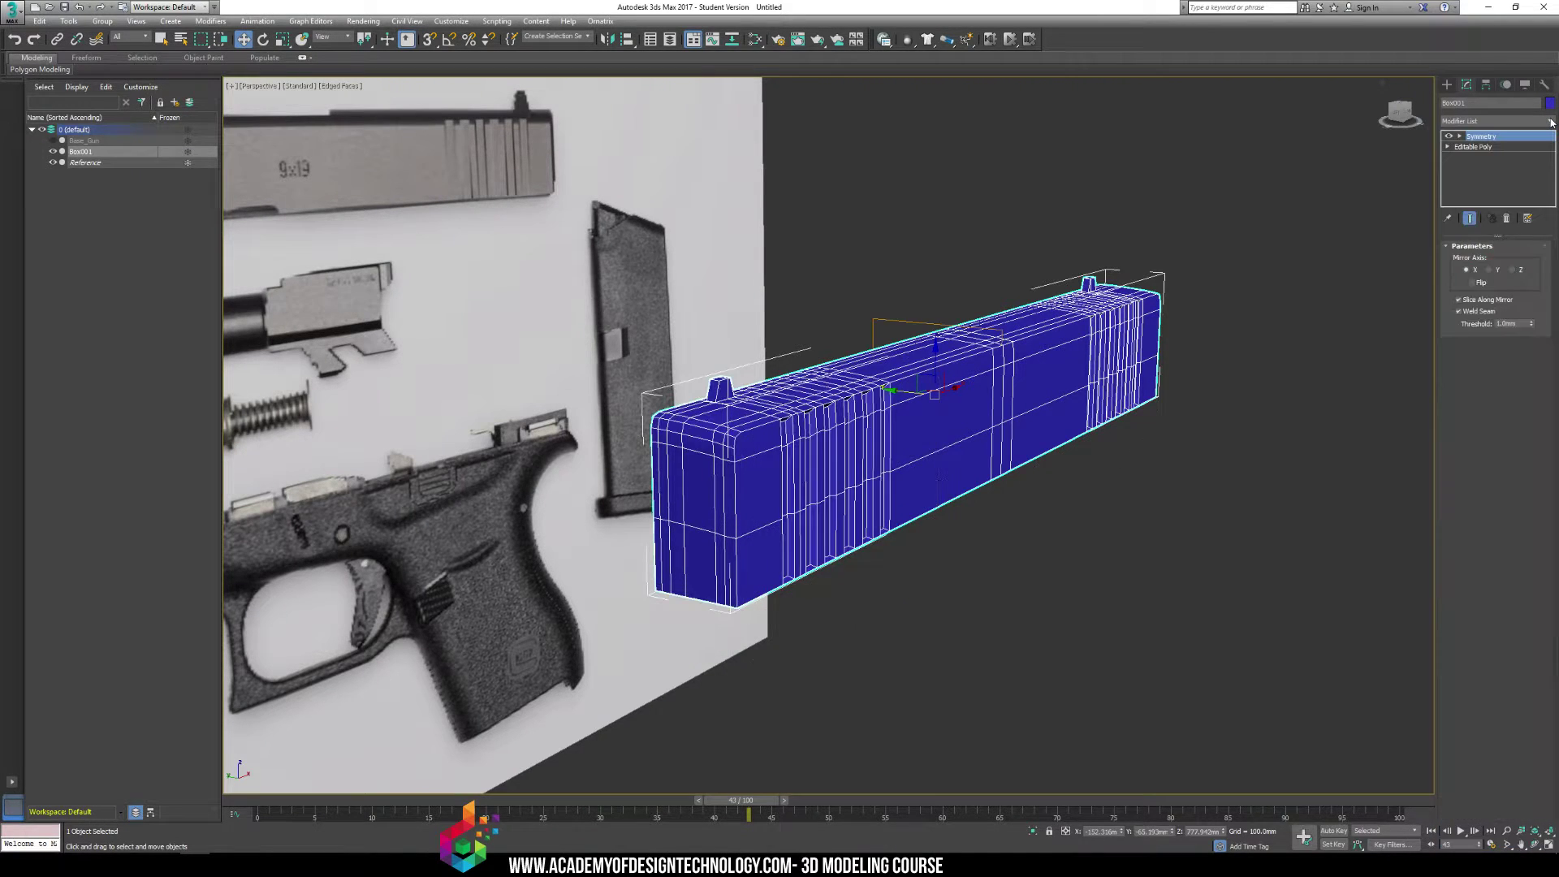
{"action": "left_click", "coordinate": [1498, 271]}
{"action": "left_click", "coordinate": [1520, 273]}
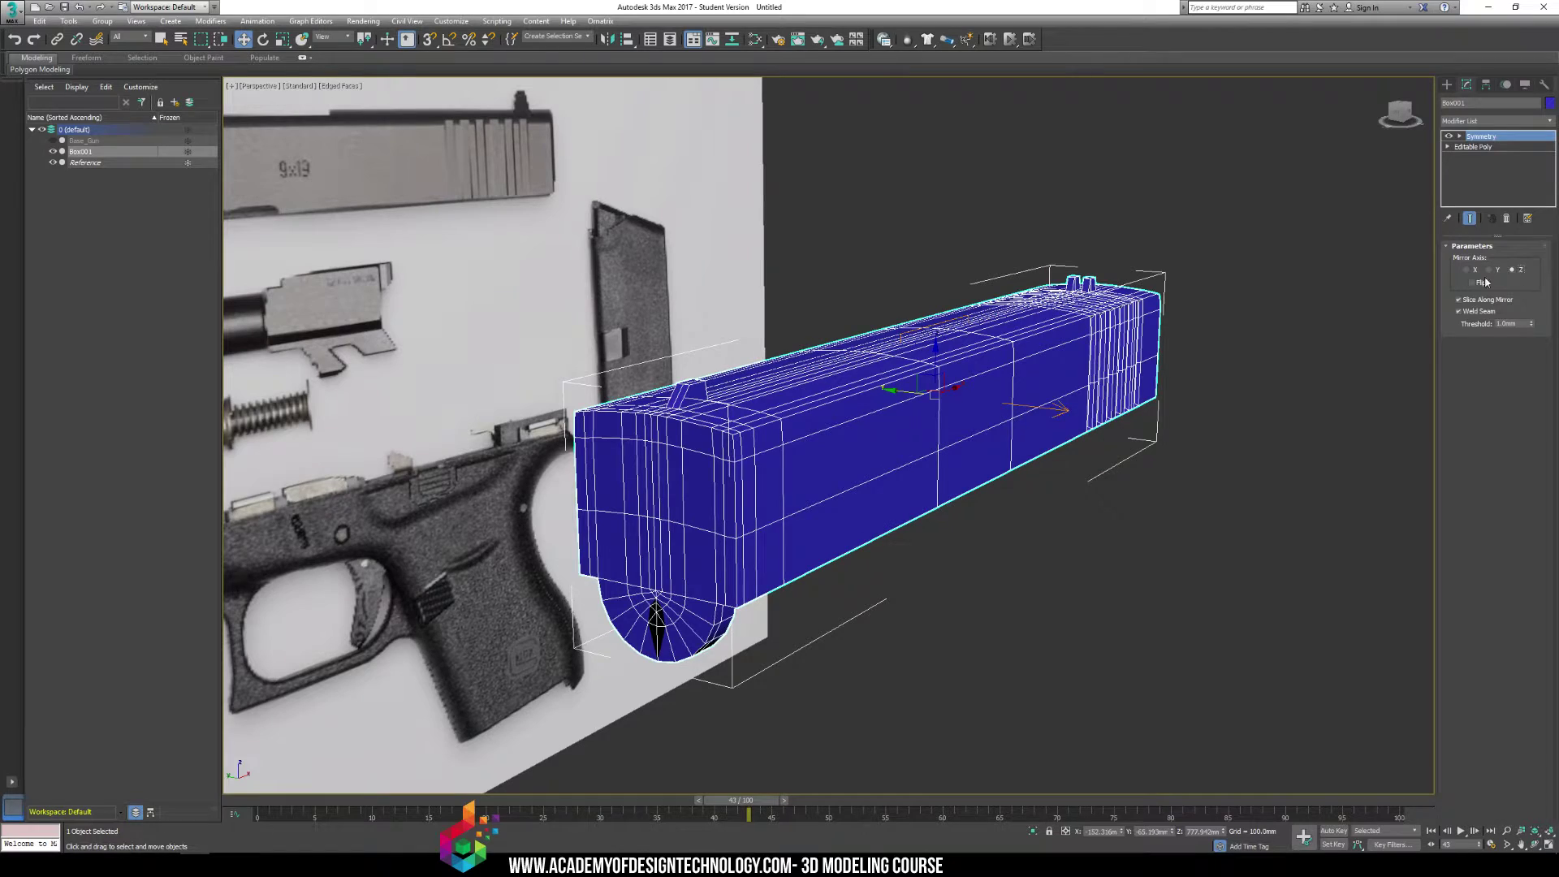
{"action": "middle_click_drag", "start_coordinate": [1047, 393], "coordinate": [963, 348], "text": "alt"}
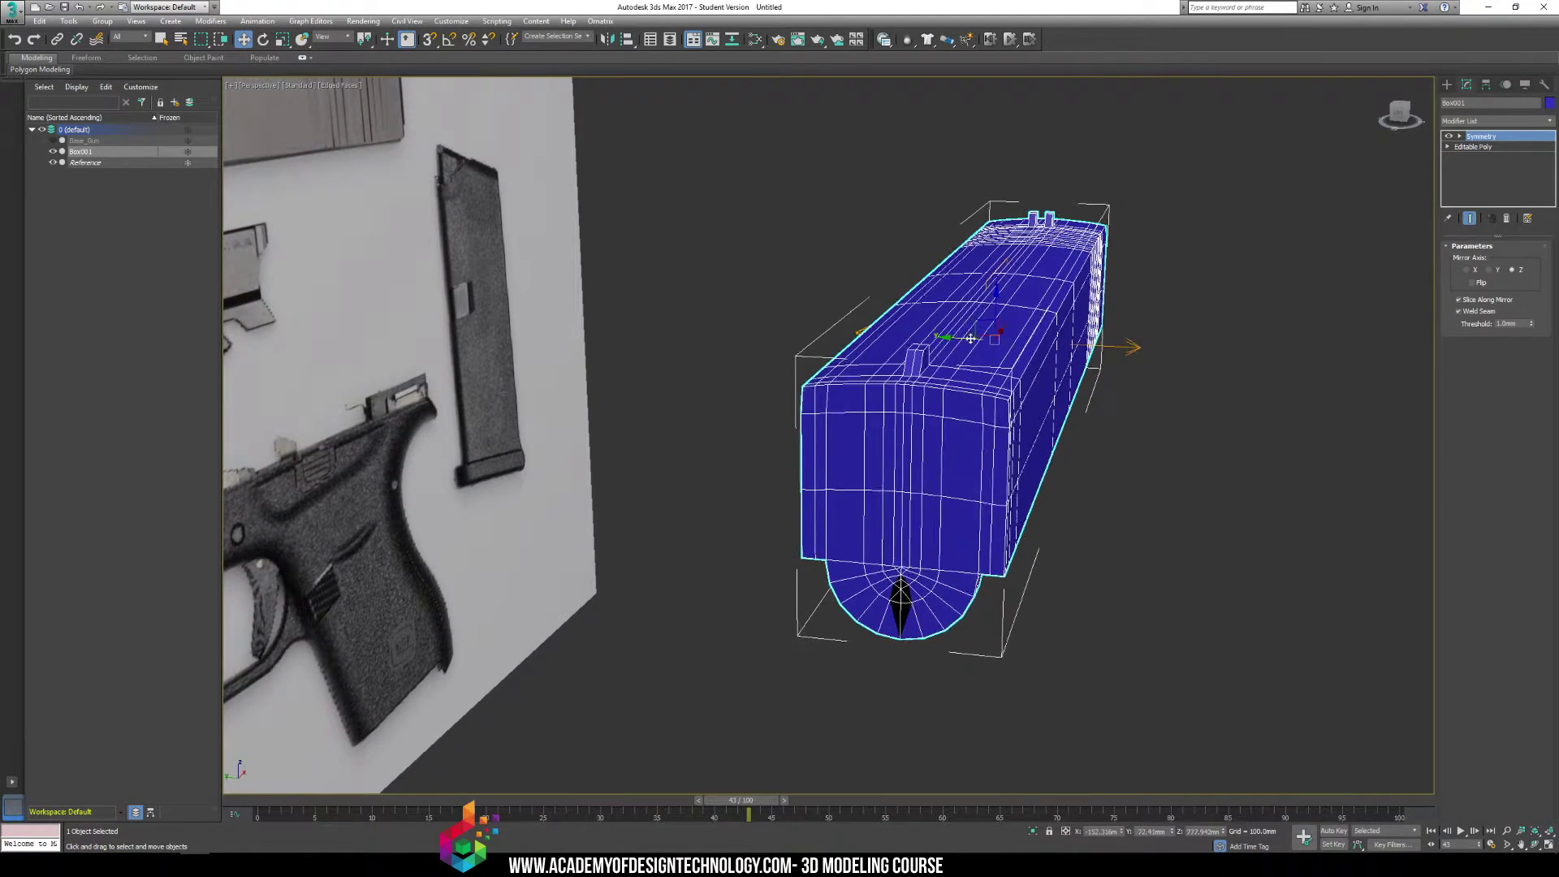
Toggle the Symmetry modifier's Flip and Weld Seam options to compare the mirrored slide, leaving Flip off and Weld Seam on
{"action": "left_click", "coordinate": [1480, 283]}
{"action": "left_click", "coordinate": [1479, 284]}
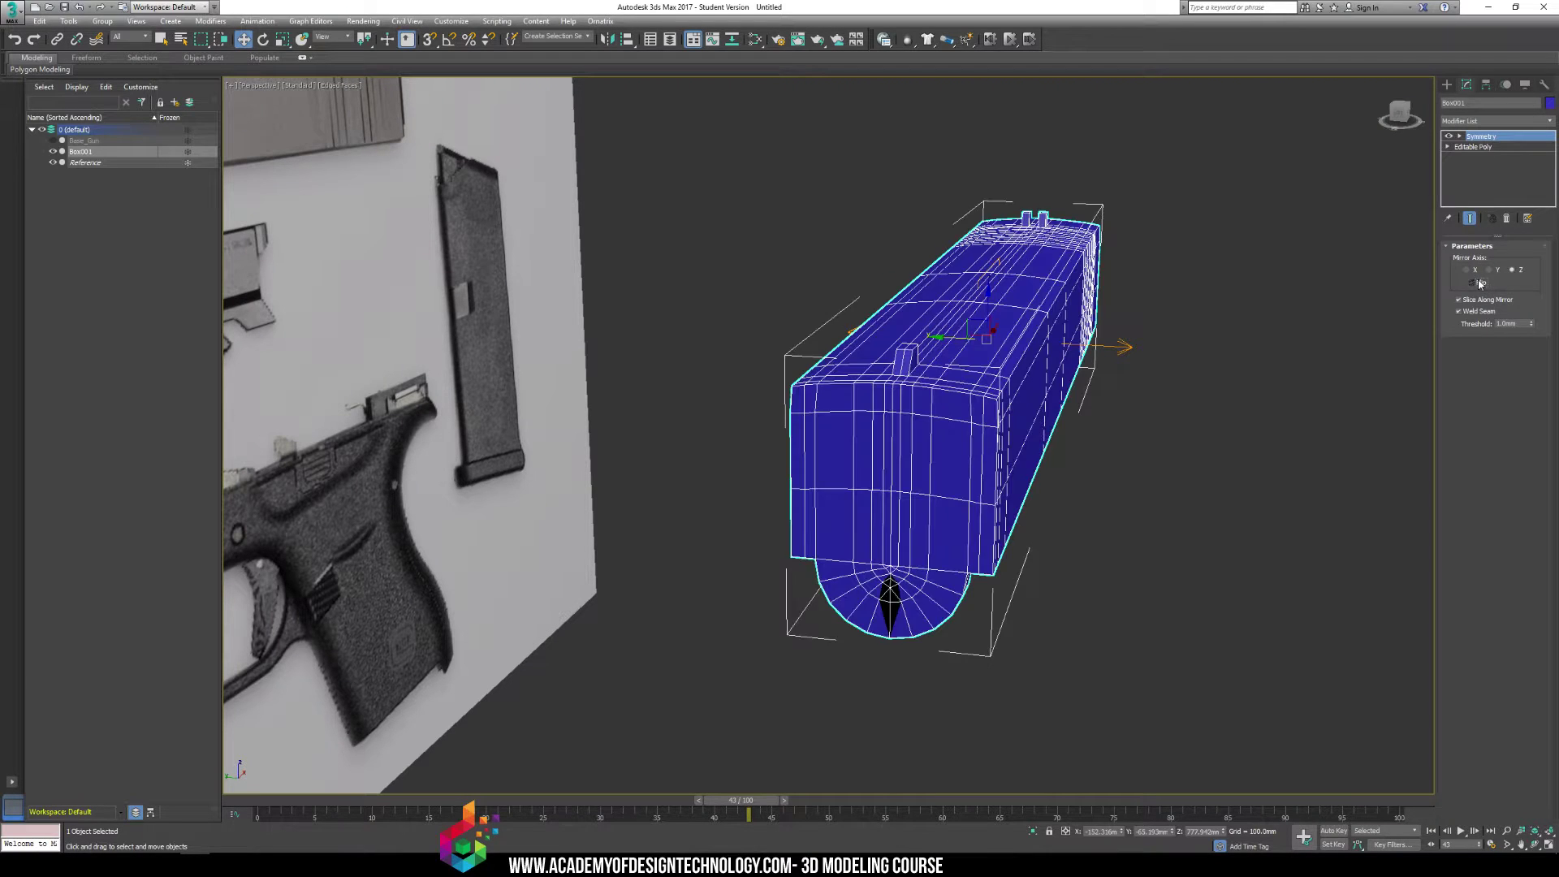
{"action": "left_click", "coordinate": [1480, 282]}
{"action": "left_click", "coordinate": [1485, 285]}
{"action": "left_click", "coordinate": [1485, 316]}
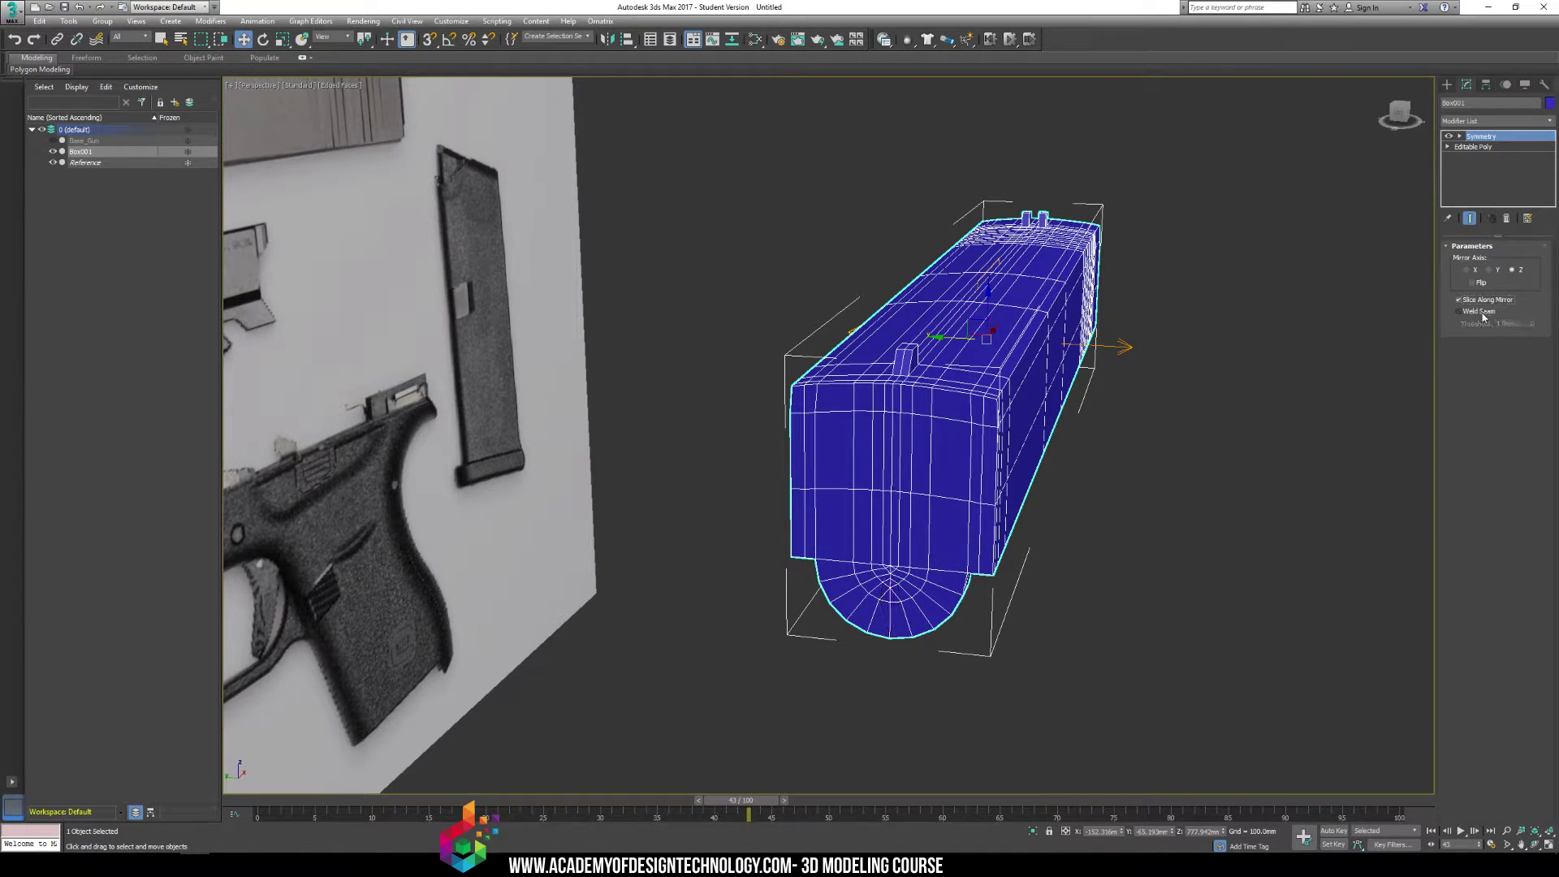
{"action": "left_click", "coordinate": [1483, 317]}
{"action": "left_click", "coordinate": [1482, 318]}
{"action": "left_click", "coordinate": [1473, 317]}
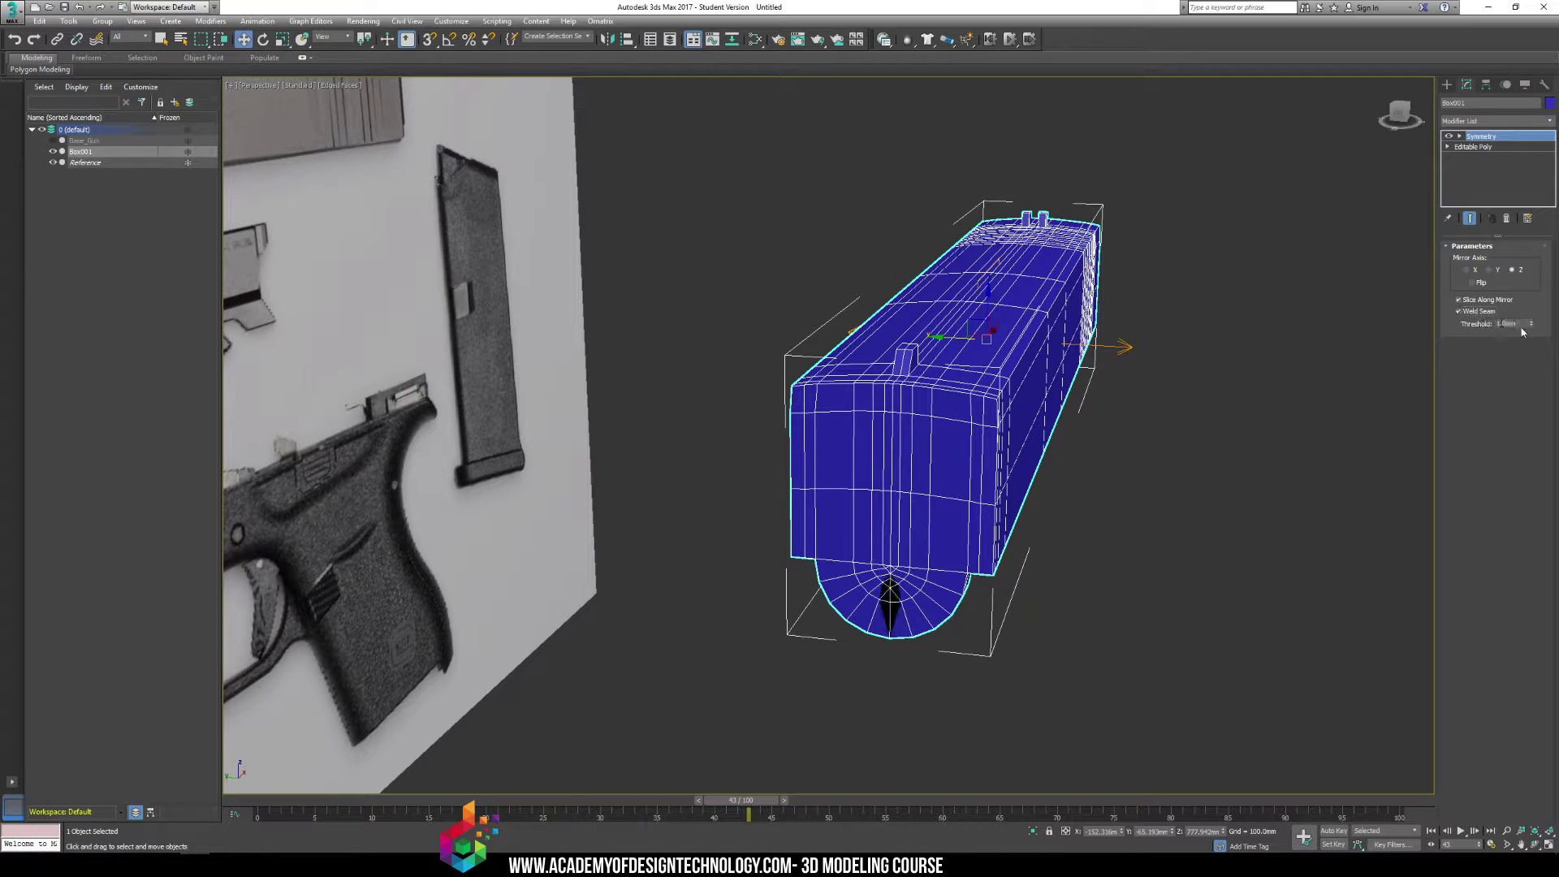
Turn off Weld Seam on the Symmetry modifier and collapse the modifier stack into the Editable Poly
{"action": "left_click_drag", "start_coordinate": [1530, 326], "coordinate": [1525, 332]}
{"action": "left_click", "coordinate": [1459, 311]}
{"action": "right_click", "coordinate": [1479, 138]}
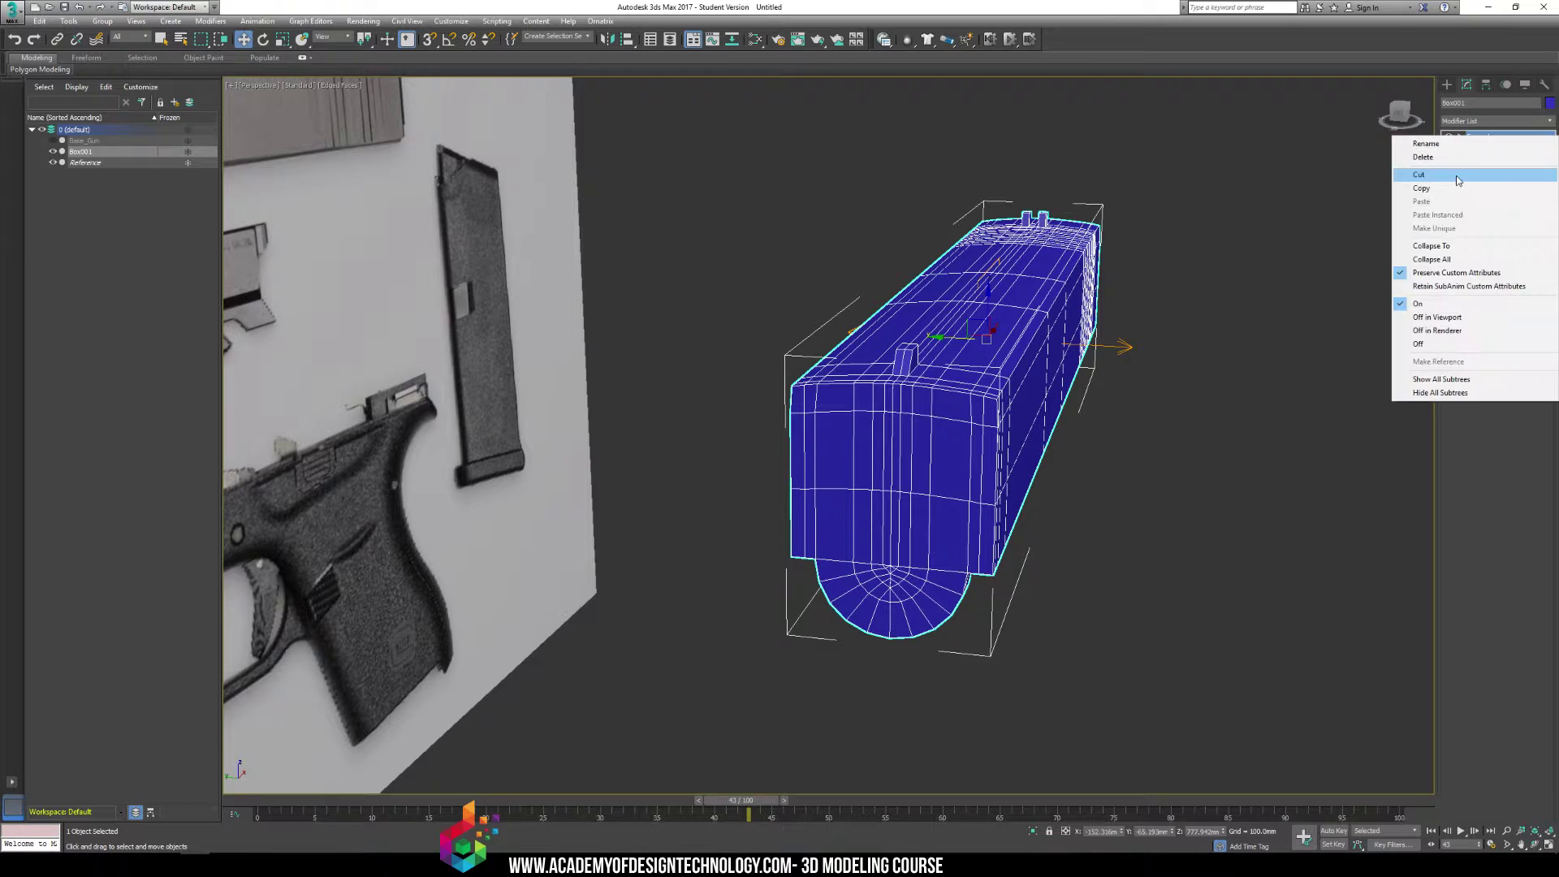
{"action": "left_click", "coordinate": [1453, 250]}
{"action": "left_click", "coordinate": [836, 482]}
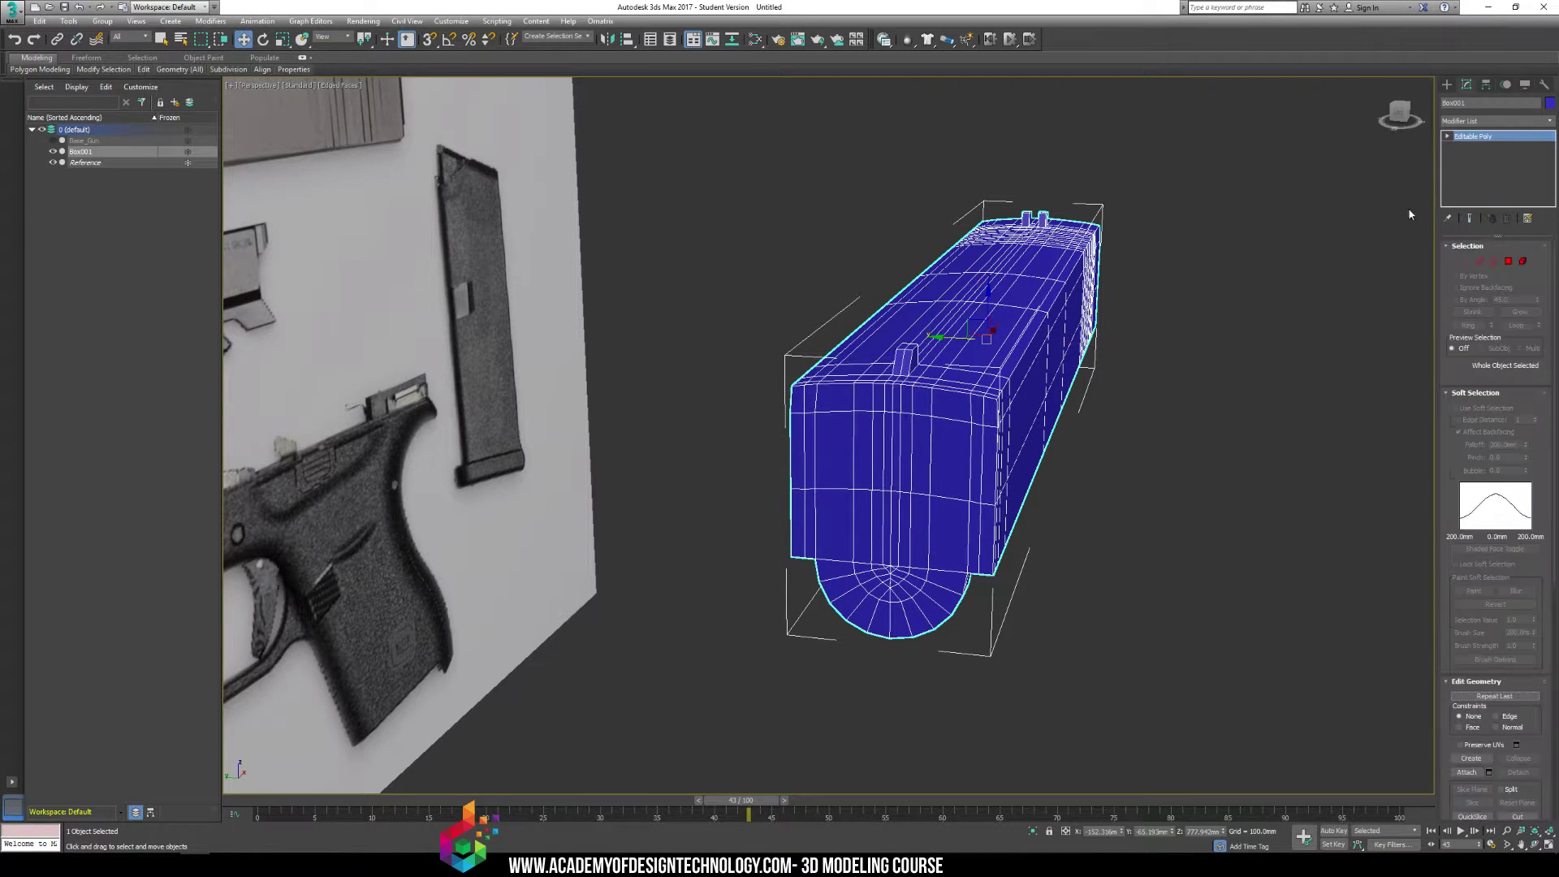
Try moving one half of the slide aside as a separate element, undo the move and deselect the half
{"action": "left_click", "coordinate": [1448, 137]}
{"action": "left_click", "coordinate": [1471, 187]}
{"action": "left_click", "coordinate": [891, 399]}
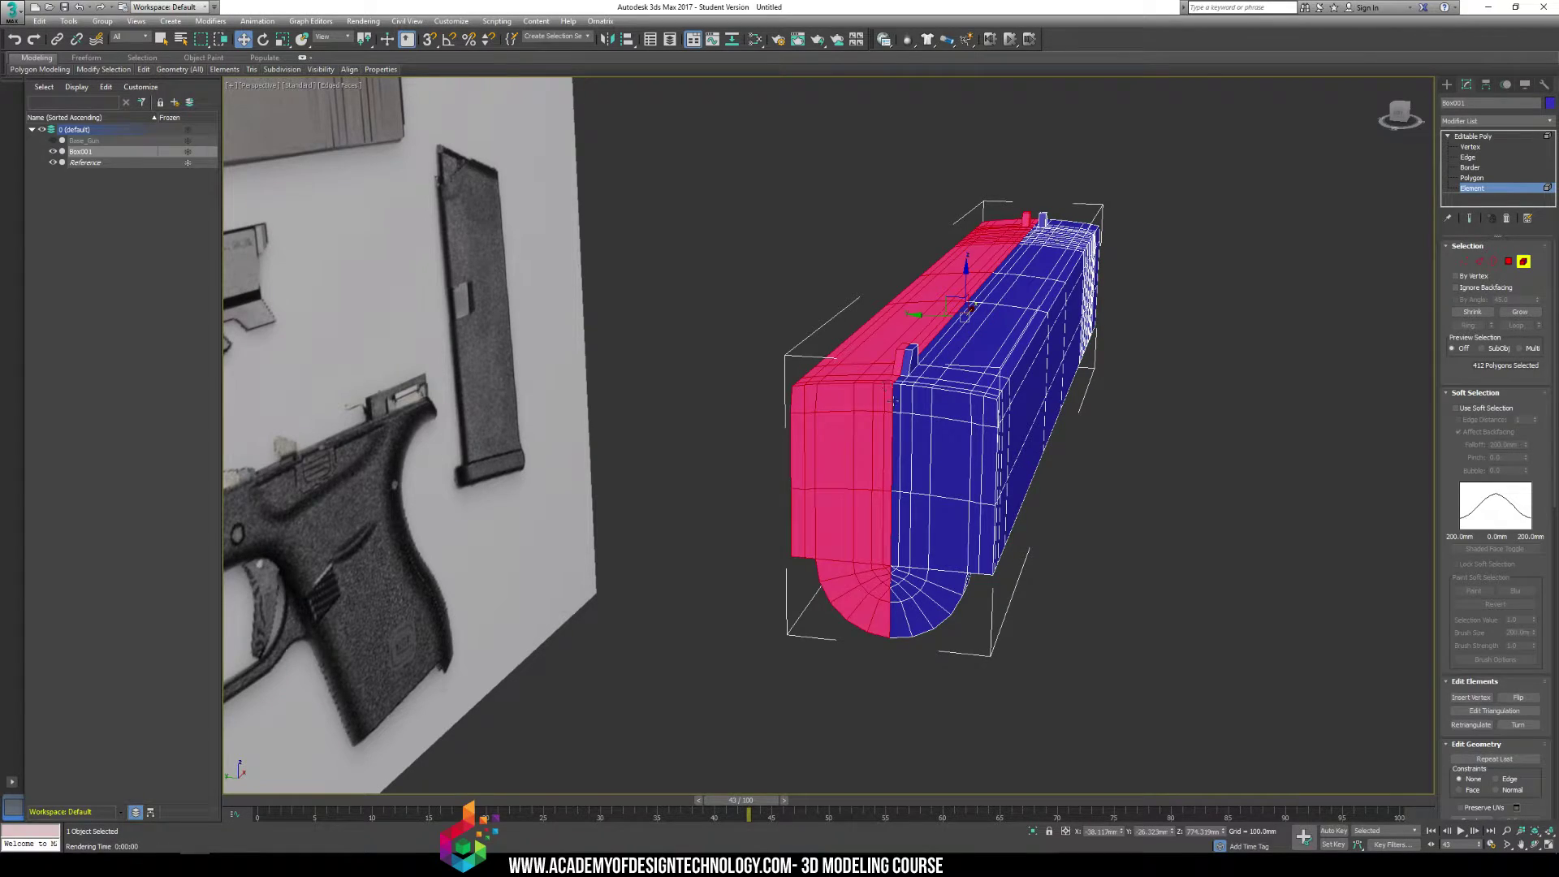
{"action": "left_click_drag", "start_coordinate": [882, 432], "coordinate": [790, 446]}
{"action": "middle_click_drag", "start_coordinate": [1043, 530], "coordinate": [790, 547], "text": "alt"}
{"action": "key", "text": "ctrl+z"}
{"action": "middle_click_drag", "start_coordinate": [569, 552], "coordinate": [751, 552], "text": "alt"}
{"action": "left_click", "coordinate": [689, 571]}
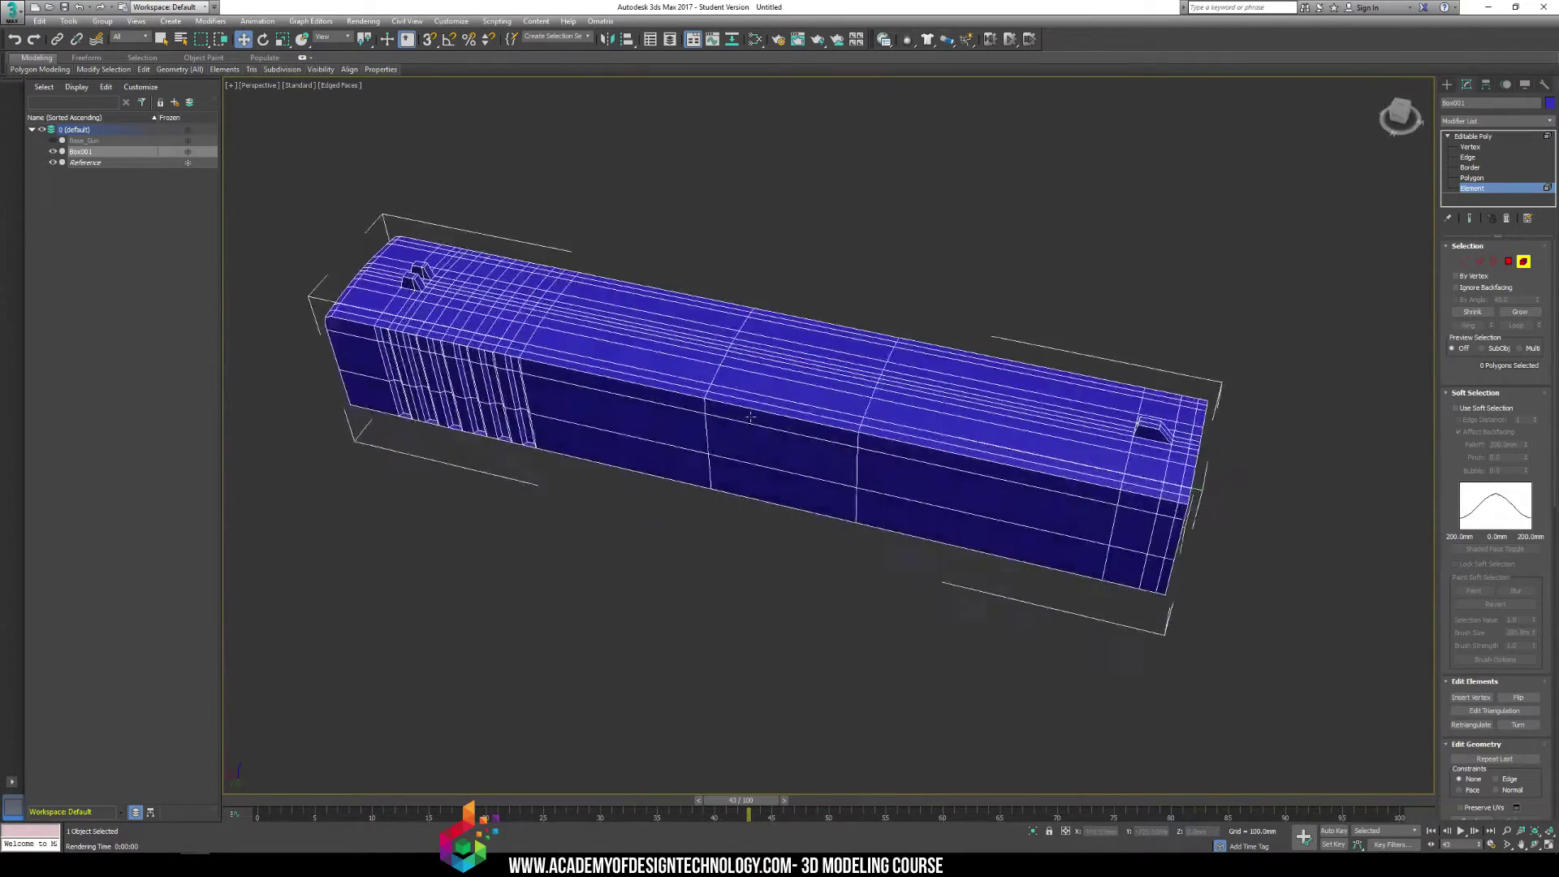
Select the six polygons covering the top and upper side of the slide's middle section on one half, for the ejection port
{"action": "middle_click_drag", "start_coordinate": [750, 417], "coordinate": [852, 370], "text": "alt"}
{"action": "left_click", "coordinate": [775, 360]}
{"action": "middle_click_drag", "start_coordinate": [762, 348], "coordinate": [765, 366]}
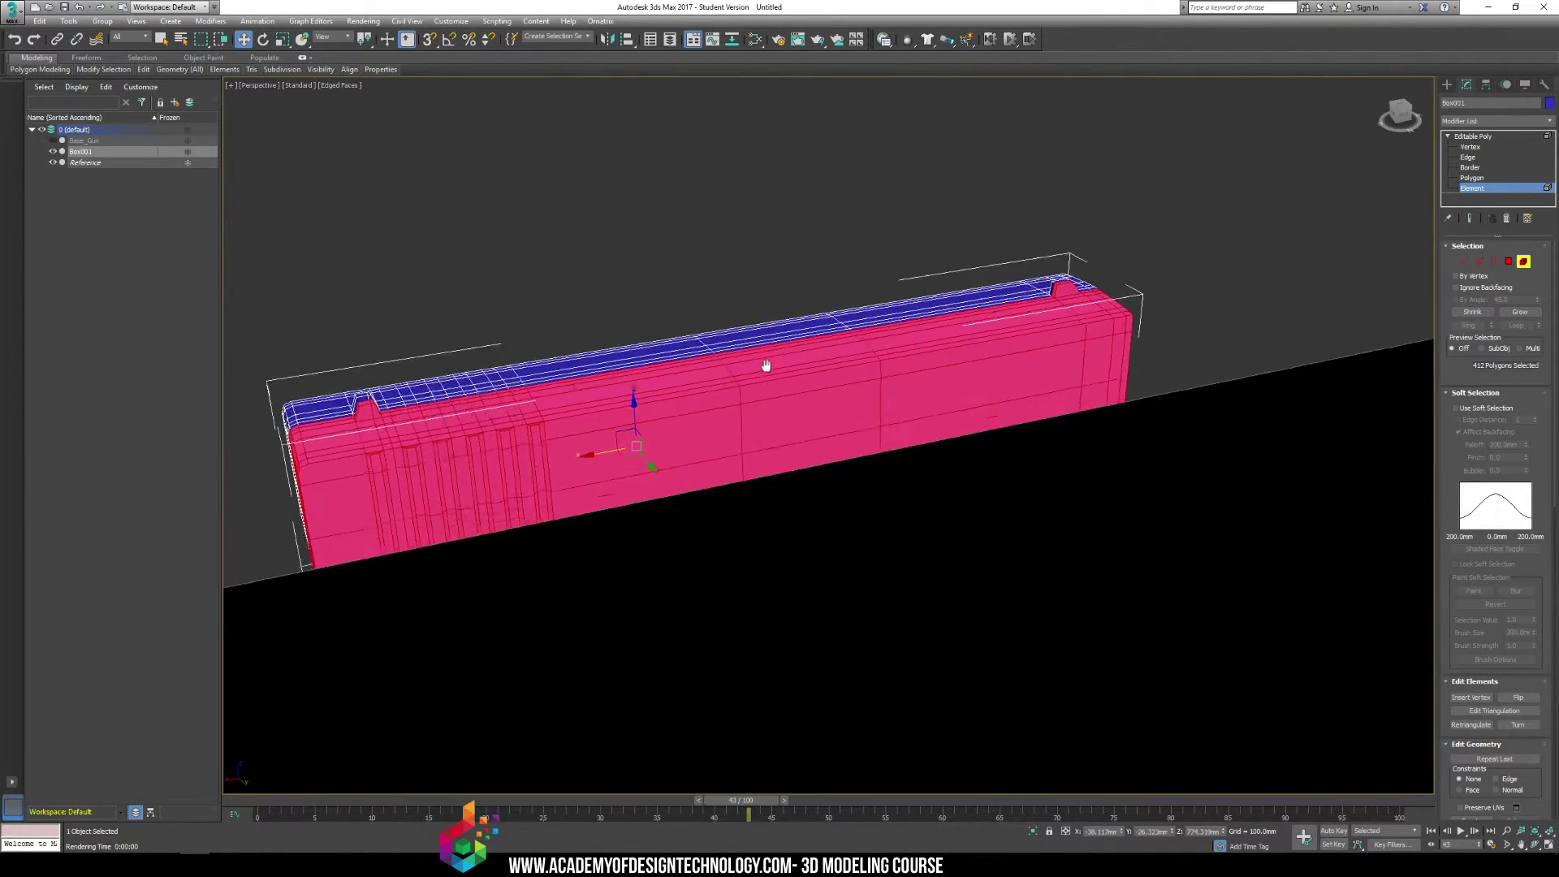
{"action": "scroll", "coordinate": [765, 365], "scroll_direction": "up", "scroll_amount": 5}
{"action": "left_click", "coordinate": [1481, 180]}
{"action": "left_click", "coordinate": [822, 317]}
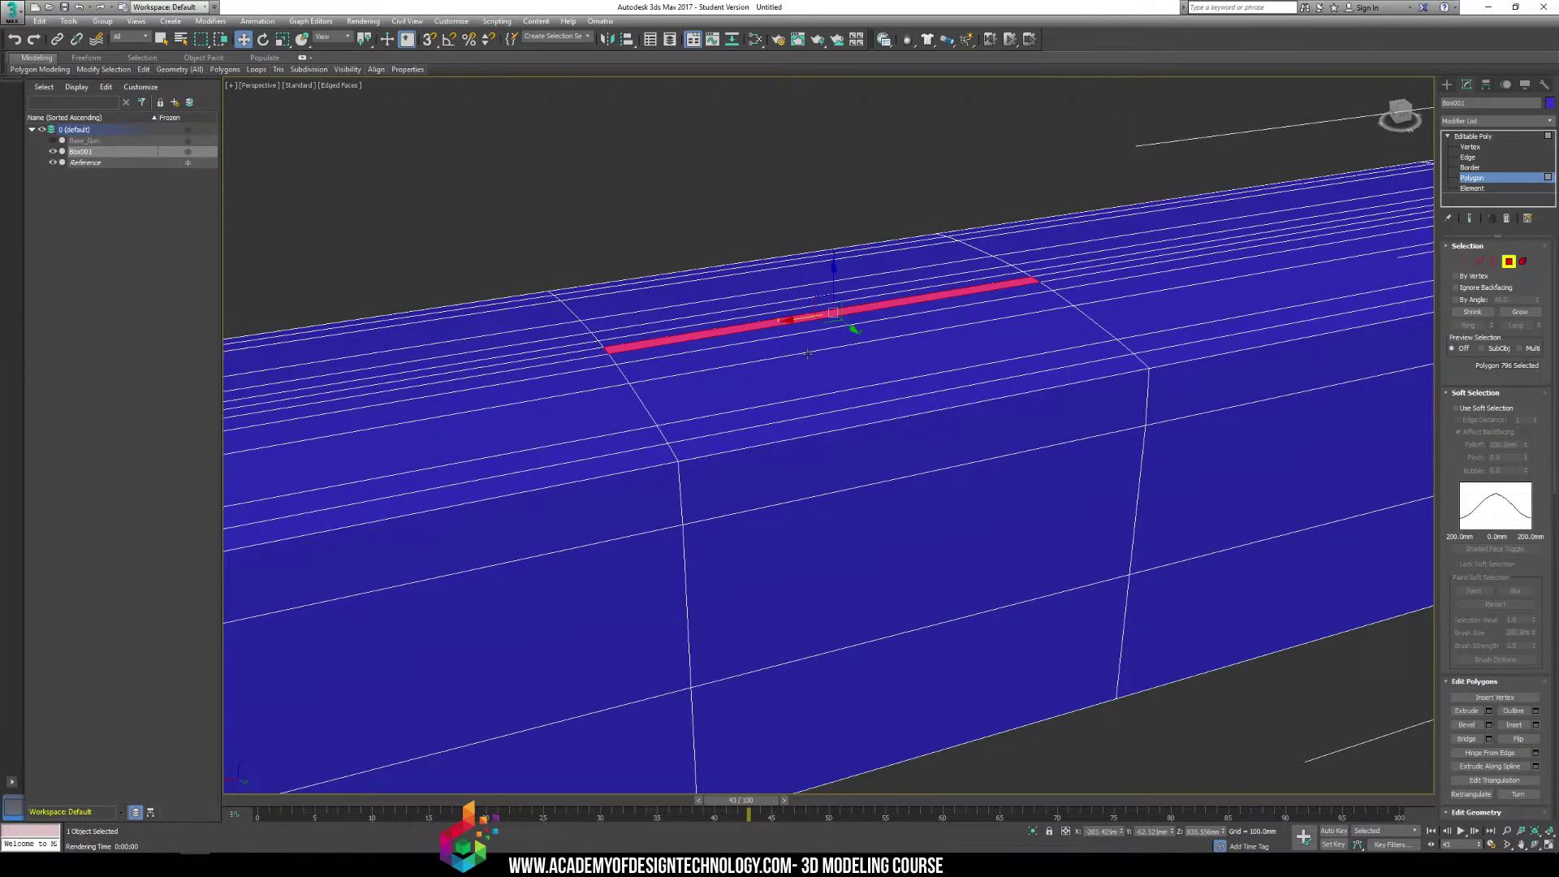
{"action": "left_click", "coordinate": [796, 349]}
{"action": "left_click", "coordinate": [794, 378], "text": "ctrl"}
{"action": "left_click", "coordinate": [786, 413], "text": "ctrl"}
{"action": "left_click", "coordinate": [785, 432], "text": "ctrl"}
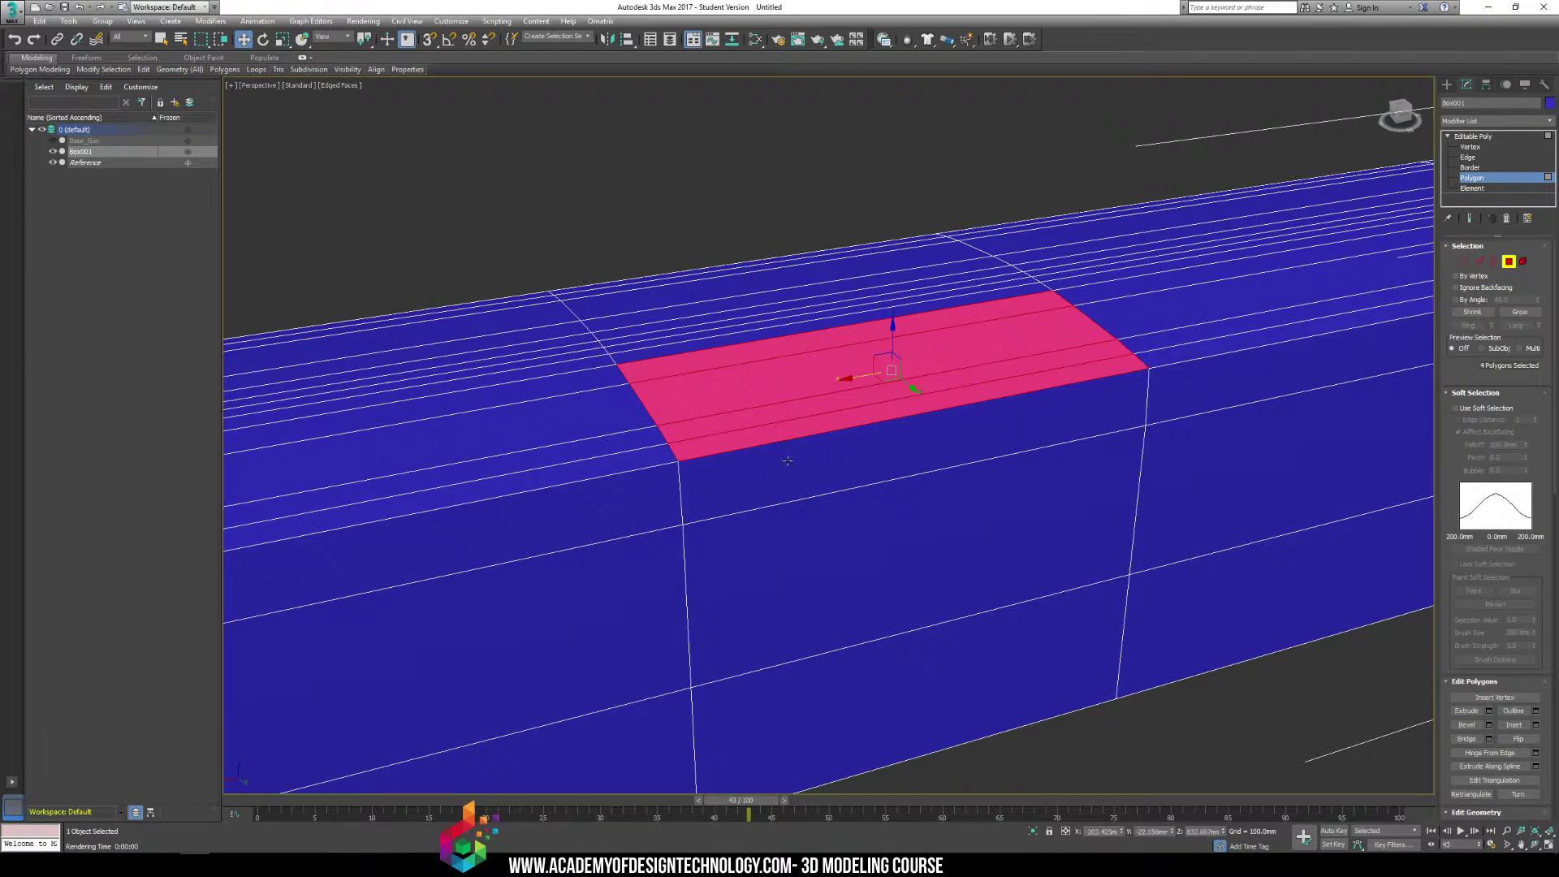
{"action": "left_click", "coordinate": [787, 464], "text": "ctrl"}
{"action": "left_click", "coordinate": [814, 549], "text": "ctrl"}
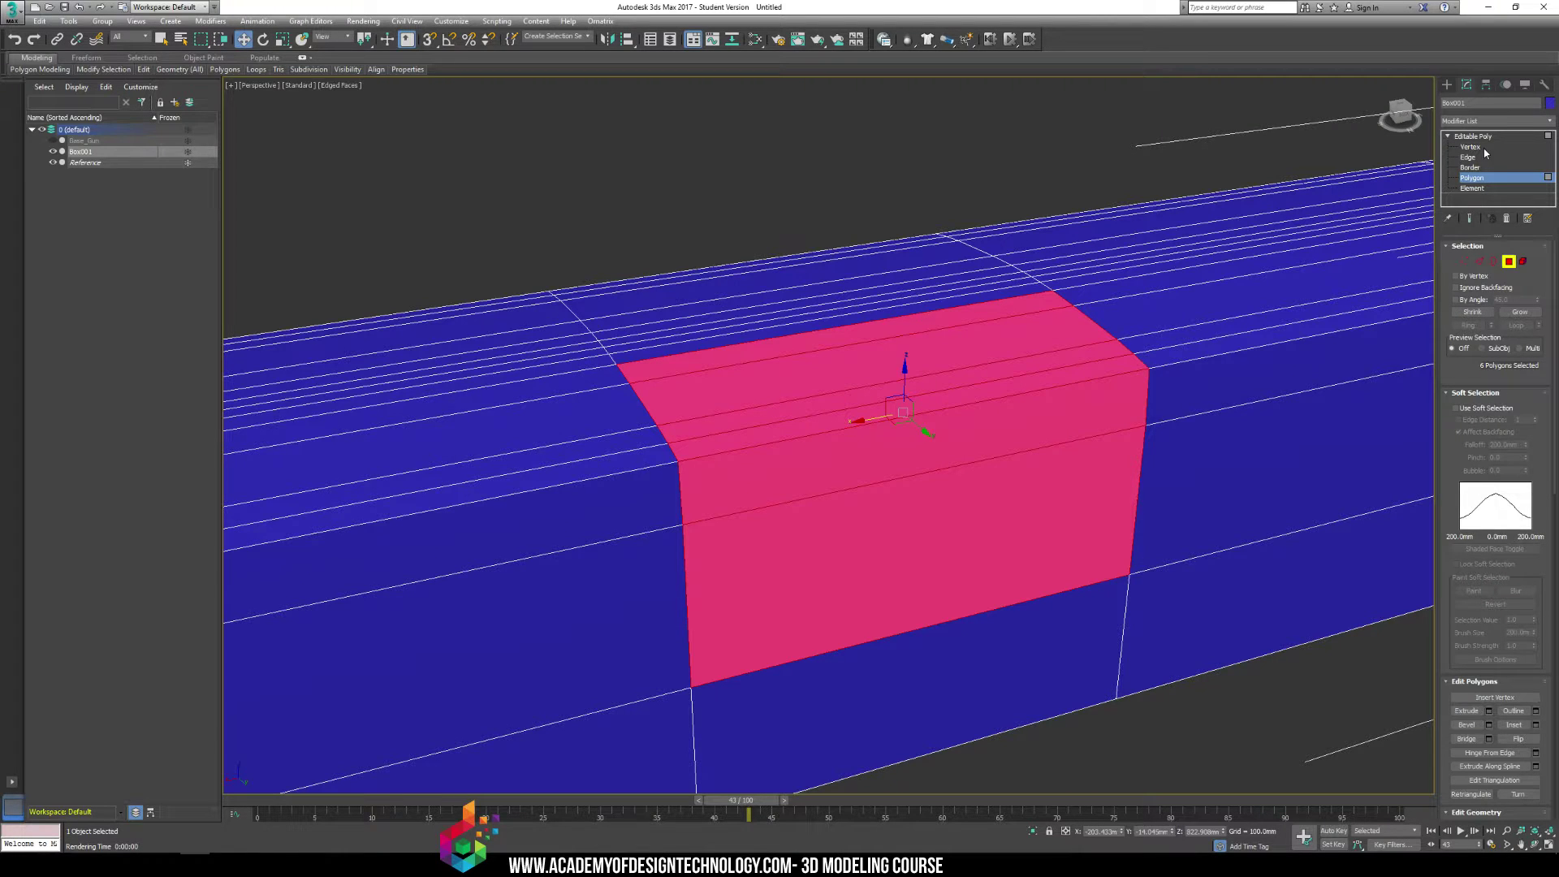
Inset the six selected polygons as one group, leaving a narrow border around the ejection port area
{"action": "left_click", "coordinate": [1536, 724]}
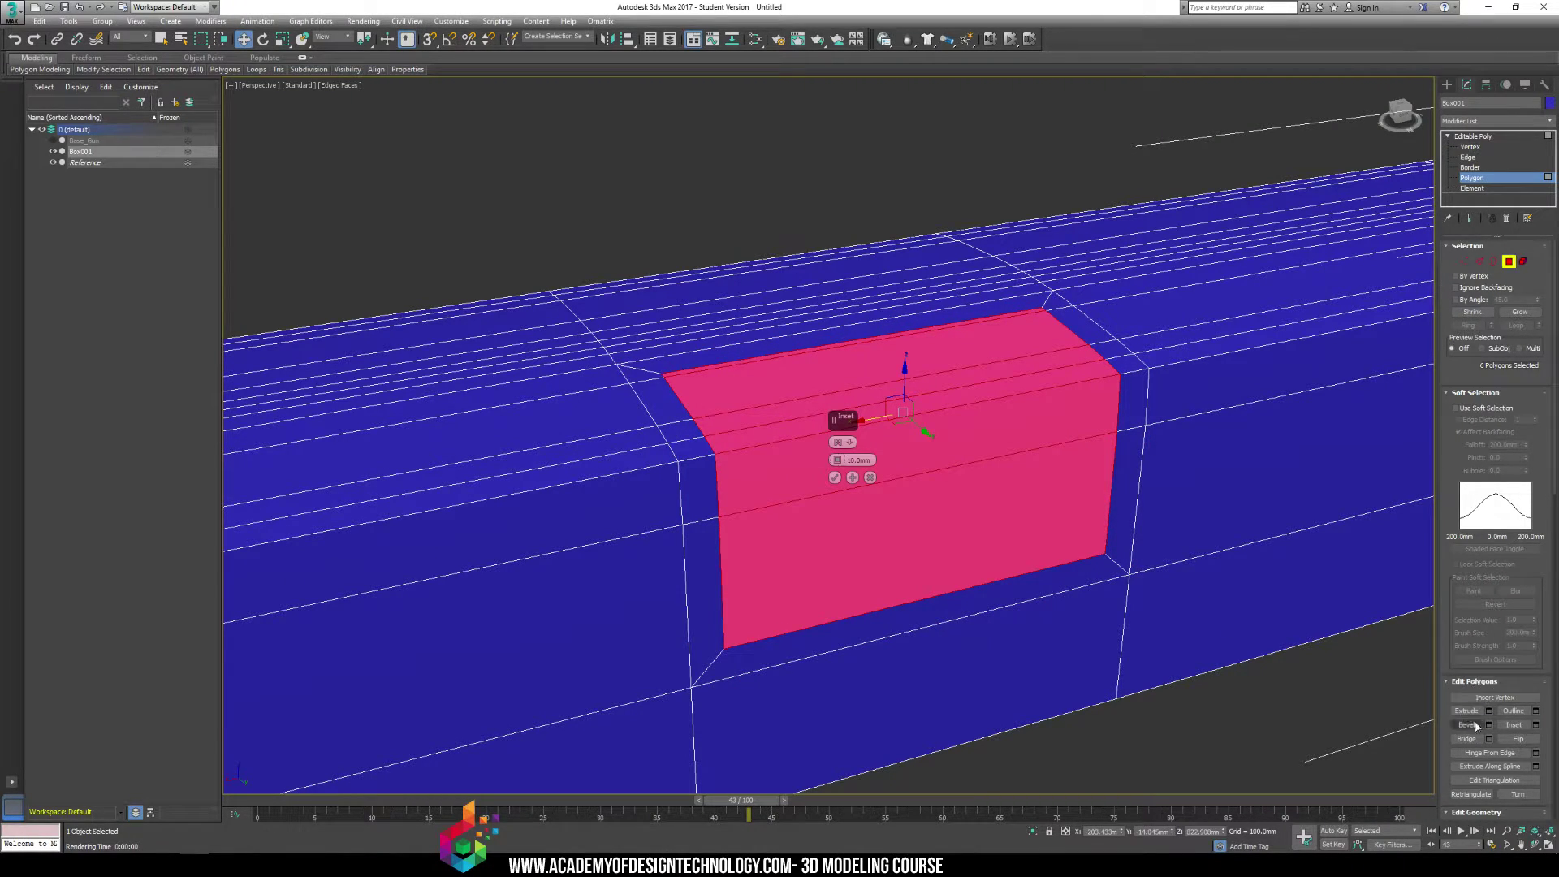
{"action": "left_click_drag", "start_coordinate": [841, 460], "coordinate": [840, 466]}
{"action": "left_click", "coordinate": [835, 478]}
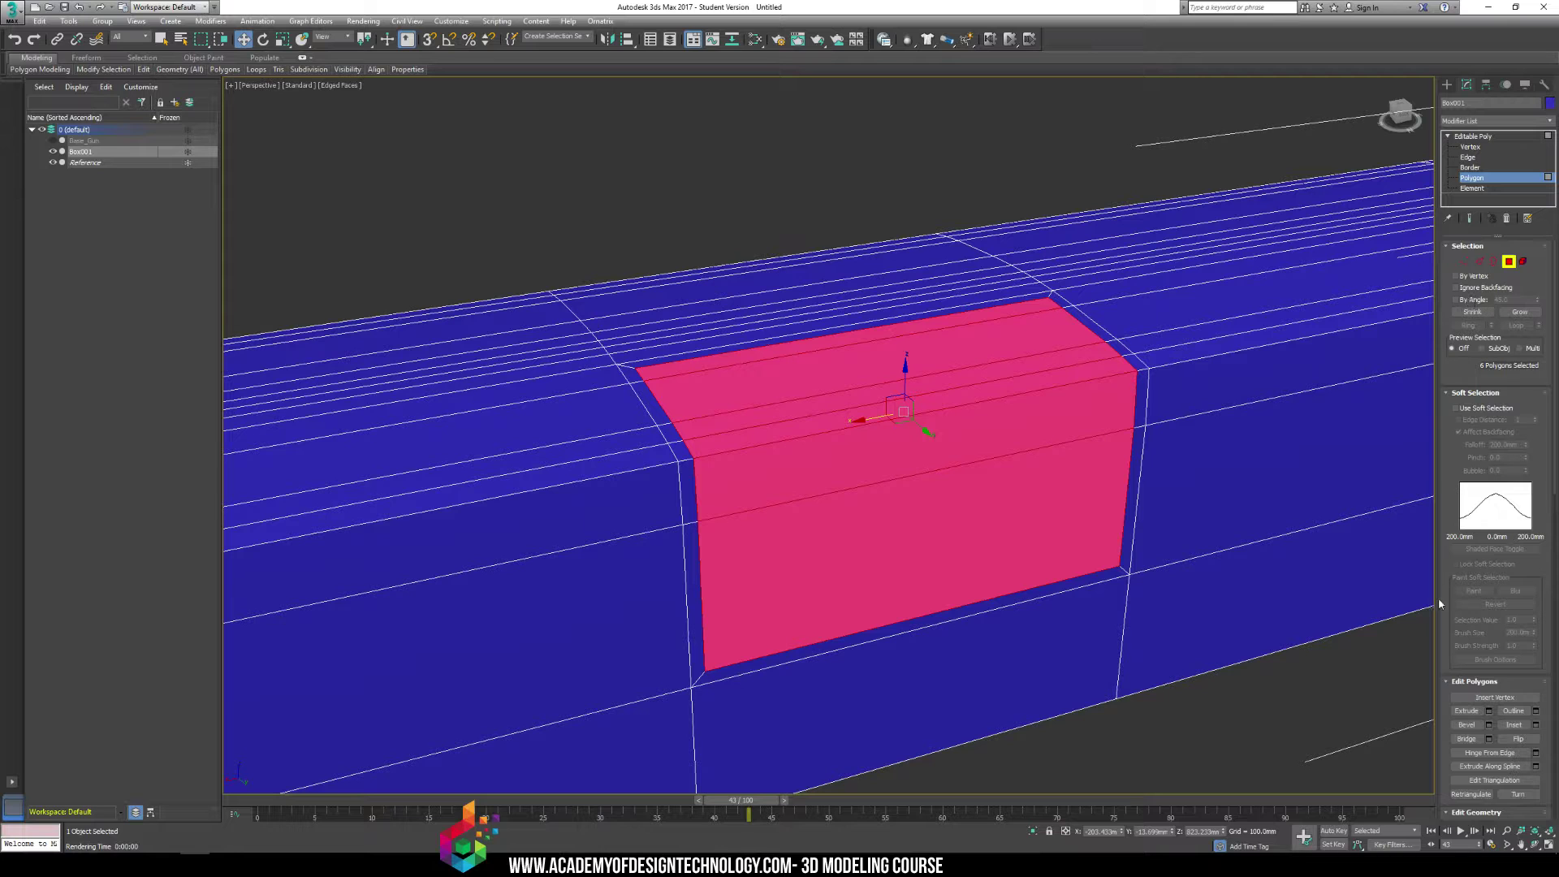
Extrude the inset polygons into the slide and scale the recessed faces up to match the opening's outline
{"action": "left_click", "coordinate": [1466, 710]}
{"action": "left_click_drag", "start_coordinate": [995, 465], "coordinate": [988, 488]}
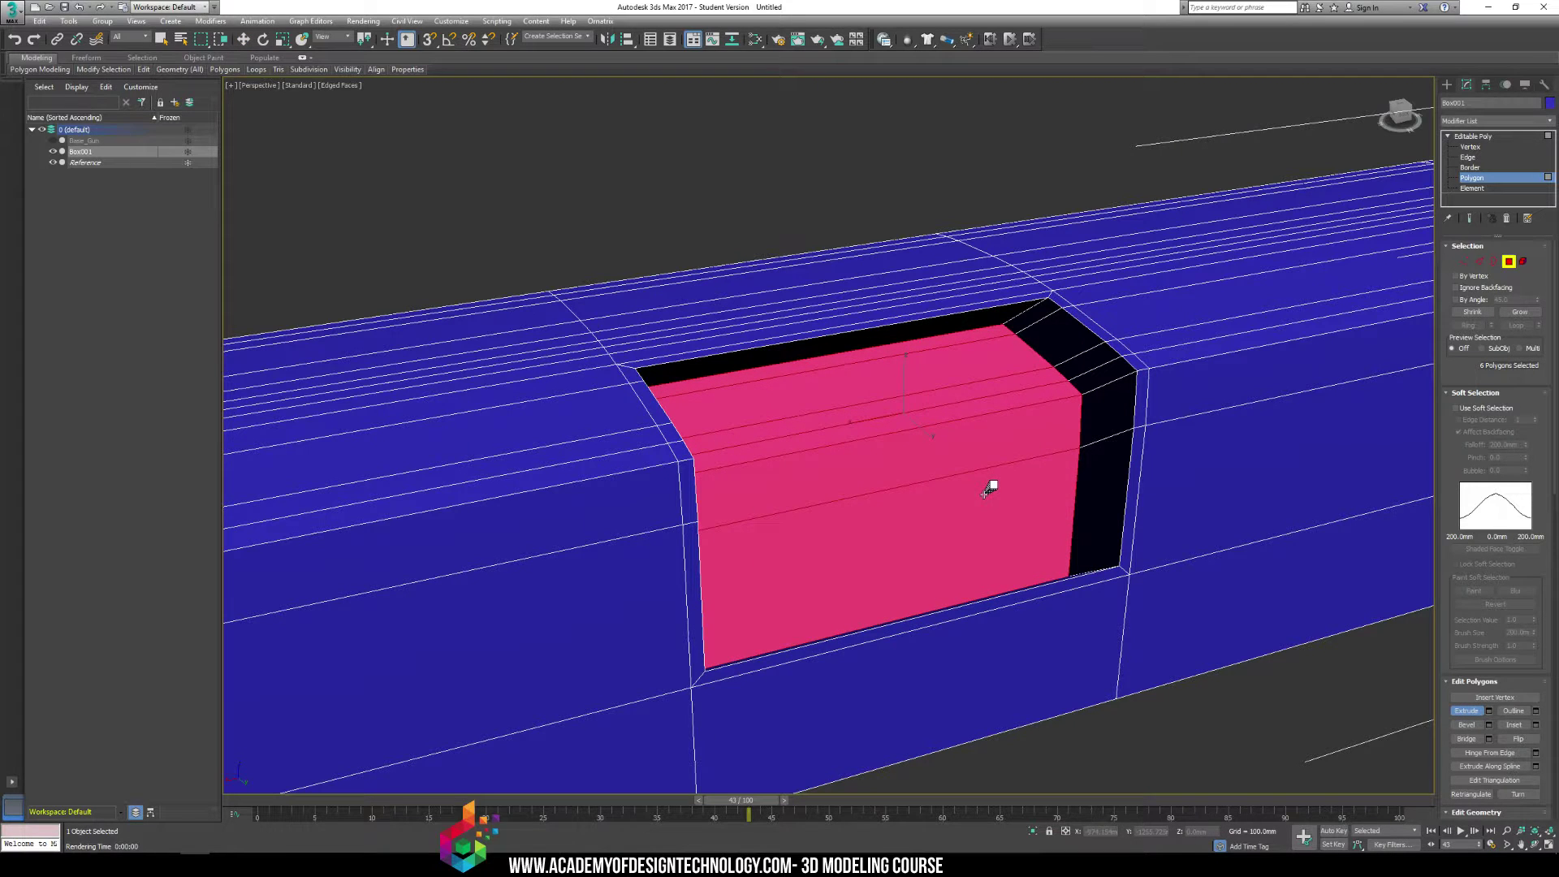
{"action": "middle_click_drag", "start_coordinate": [988, 488], "coordinate": [957, 446], "text": "alt"}
{"action": "key", "text": "w"}
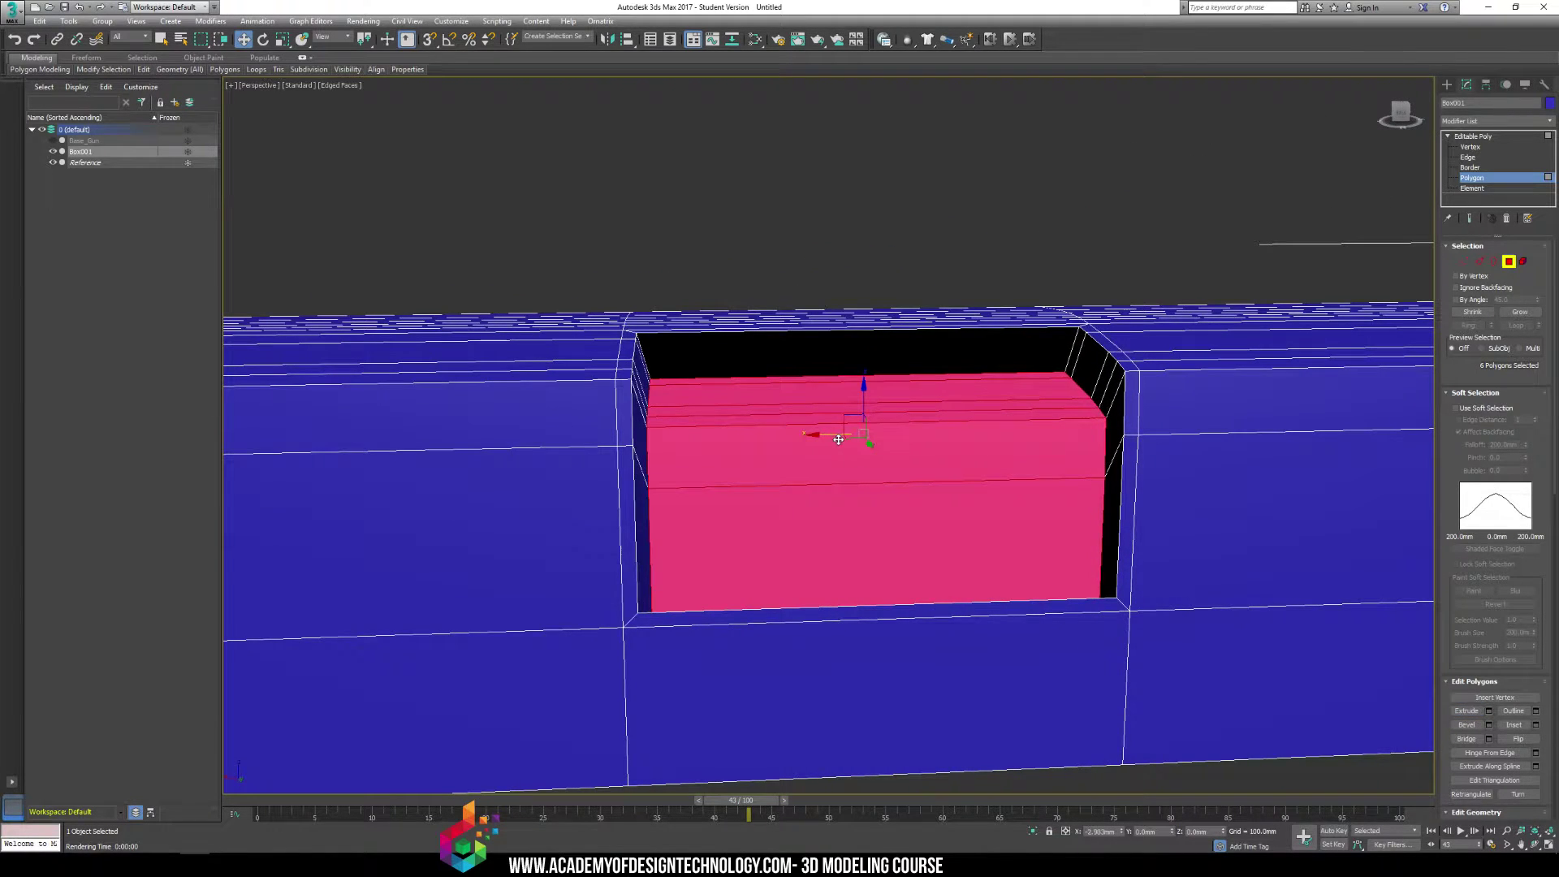
{"action": "key", "text": "r"}
{"action": "left_click_drag", "start_coordinate": [833, 432], "coordinate": [881, 362]}
{"action": "key", "text": "w"}
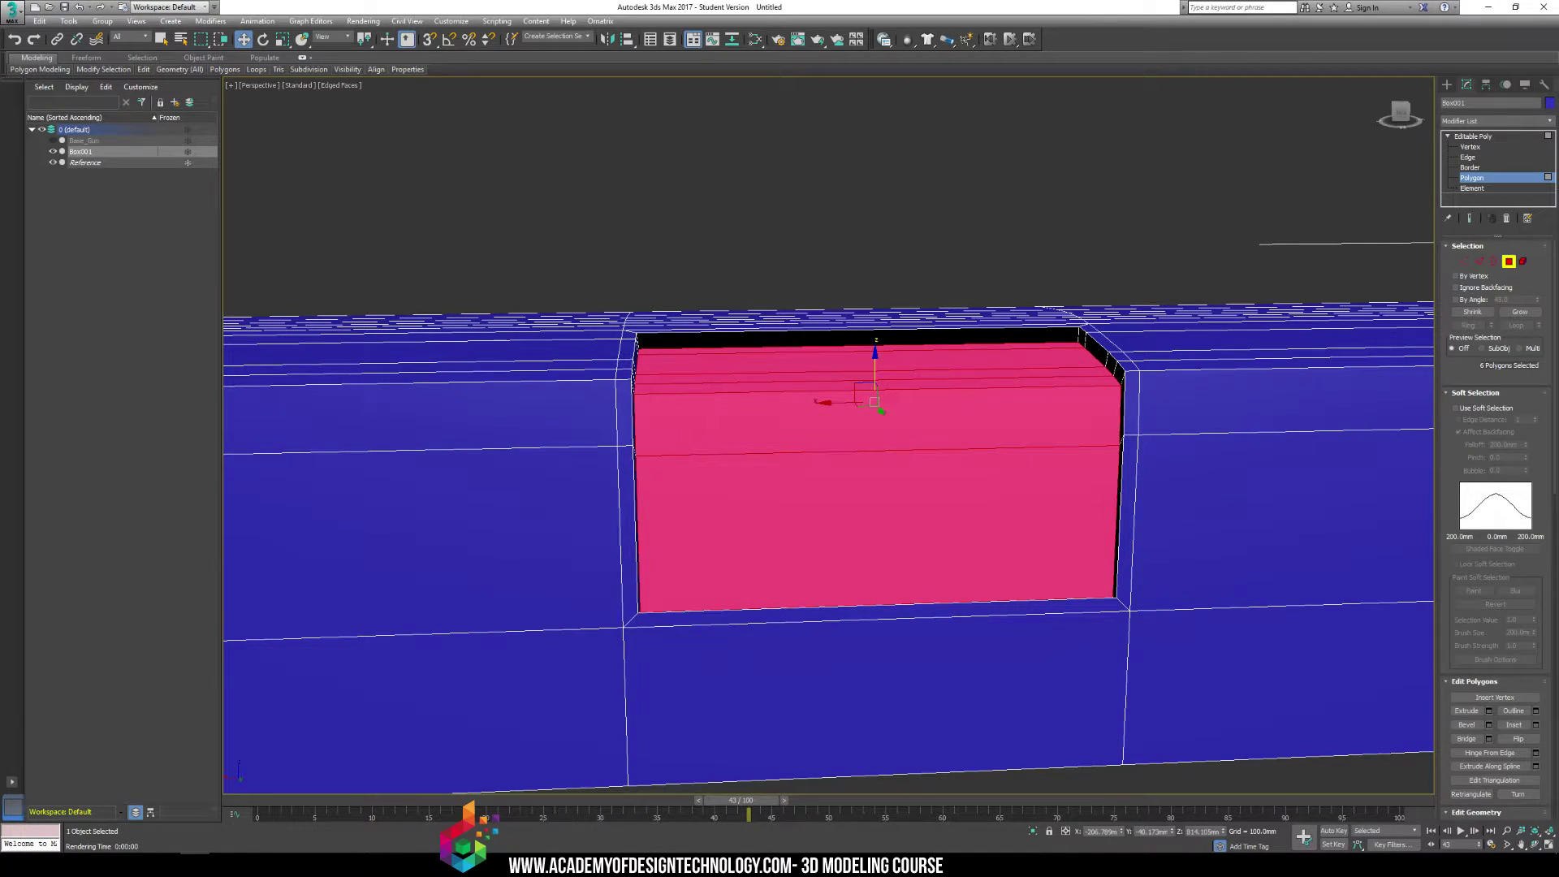
Switch through the reference images, closing the first two, and examine the slide and barrel in the exploded parts diagram
{"action": "key", "text": "alt+Tab"}
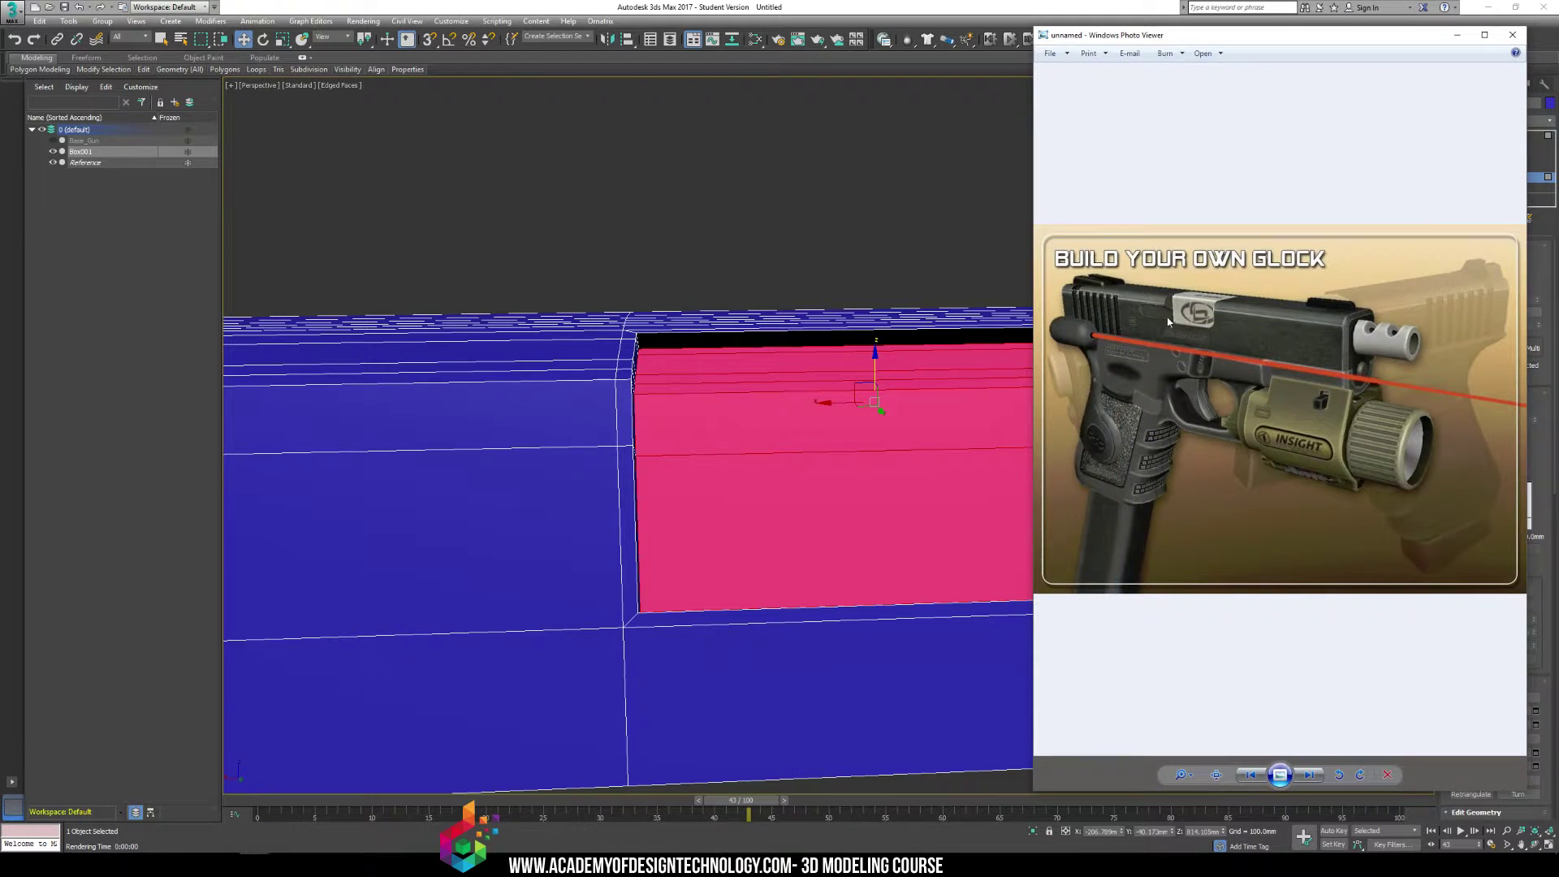
{"action": "left_click", "coordinate": [1512, 35]}
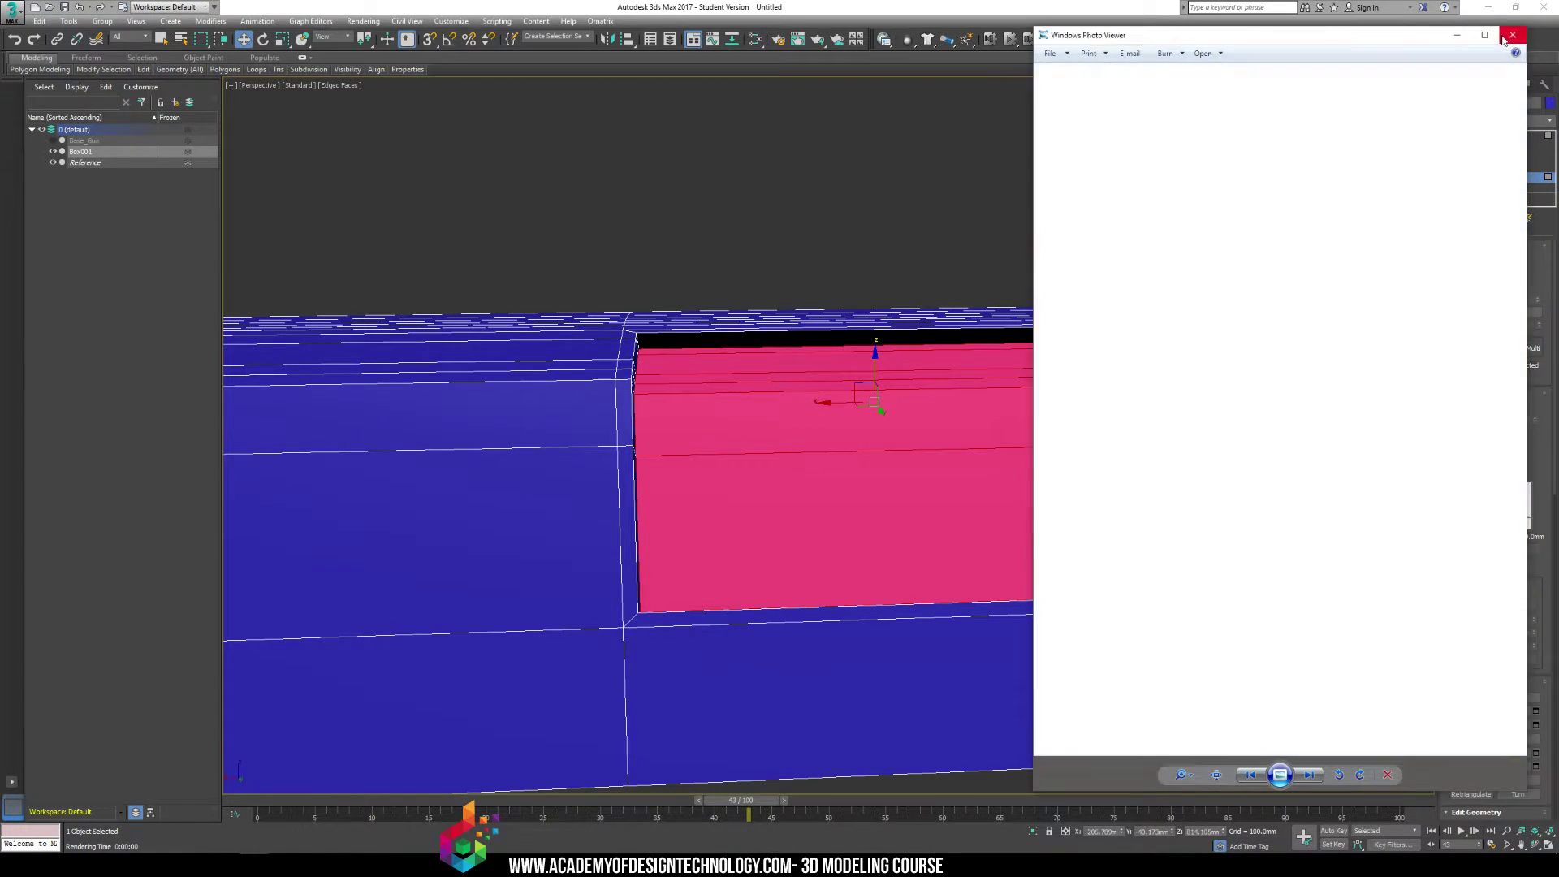
{"action": "key", "text": "alt+Tab"}
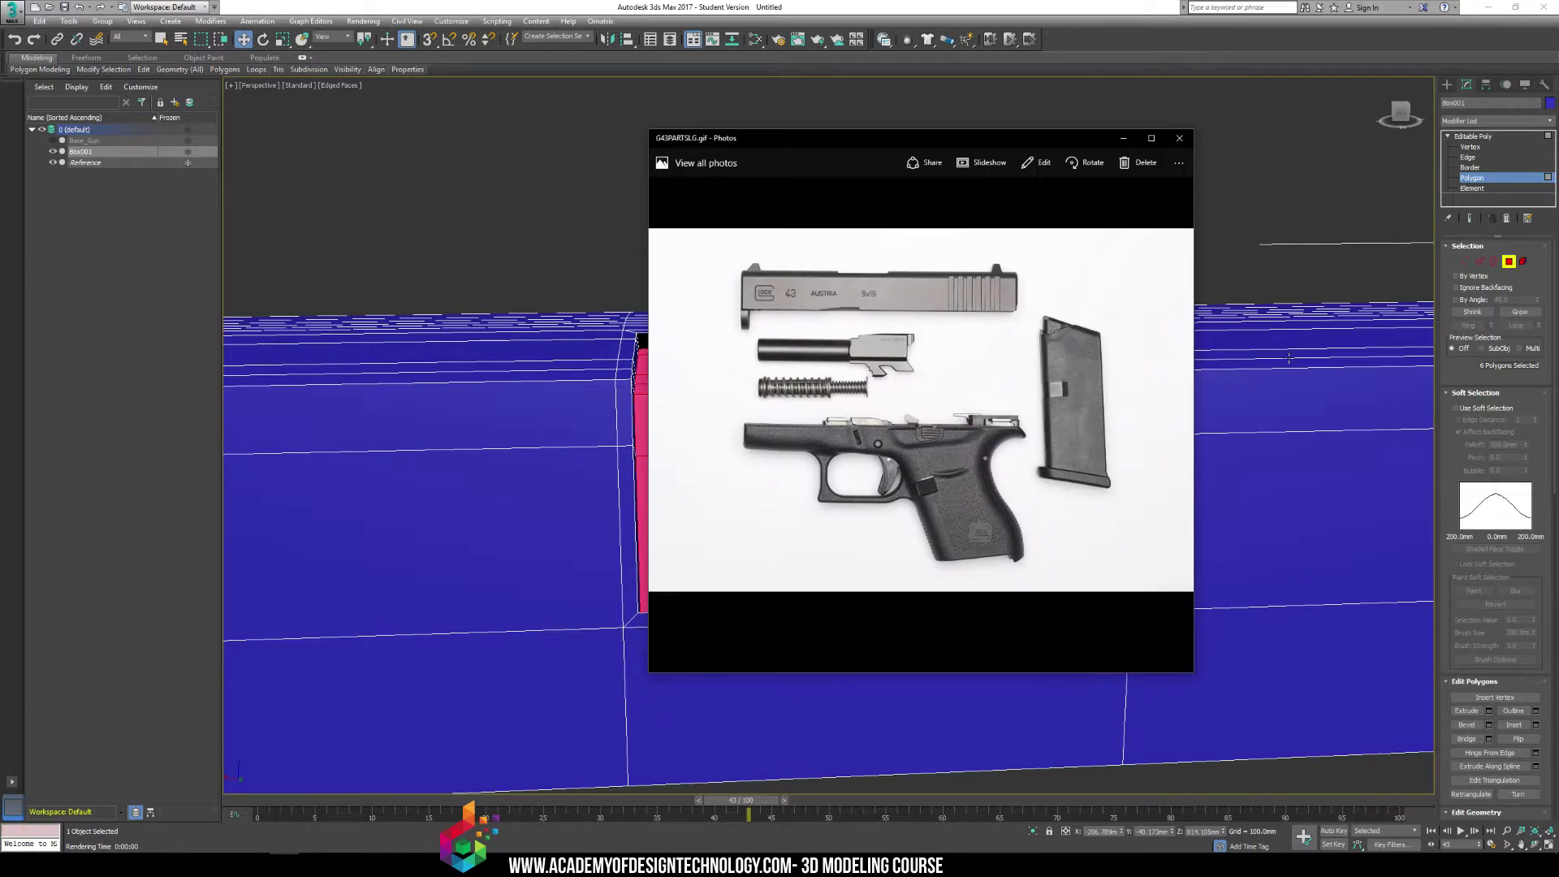
{"action": "left_click", "coordinate": [1179, 138]}
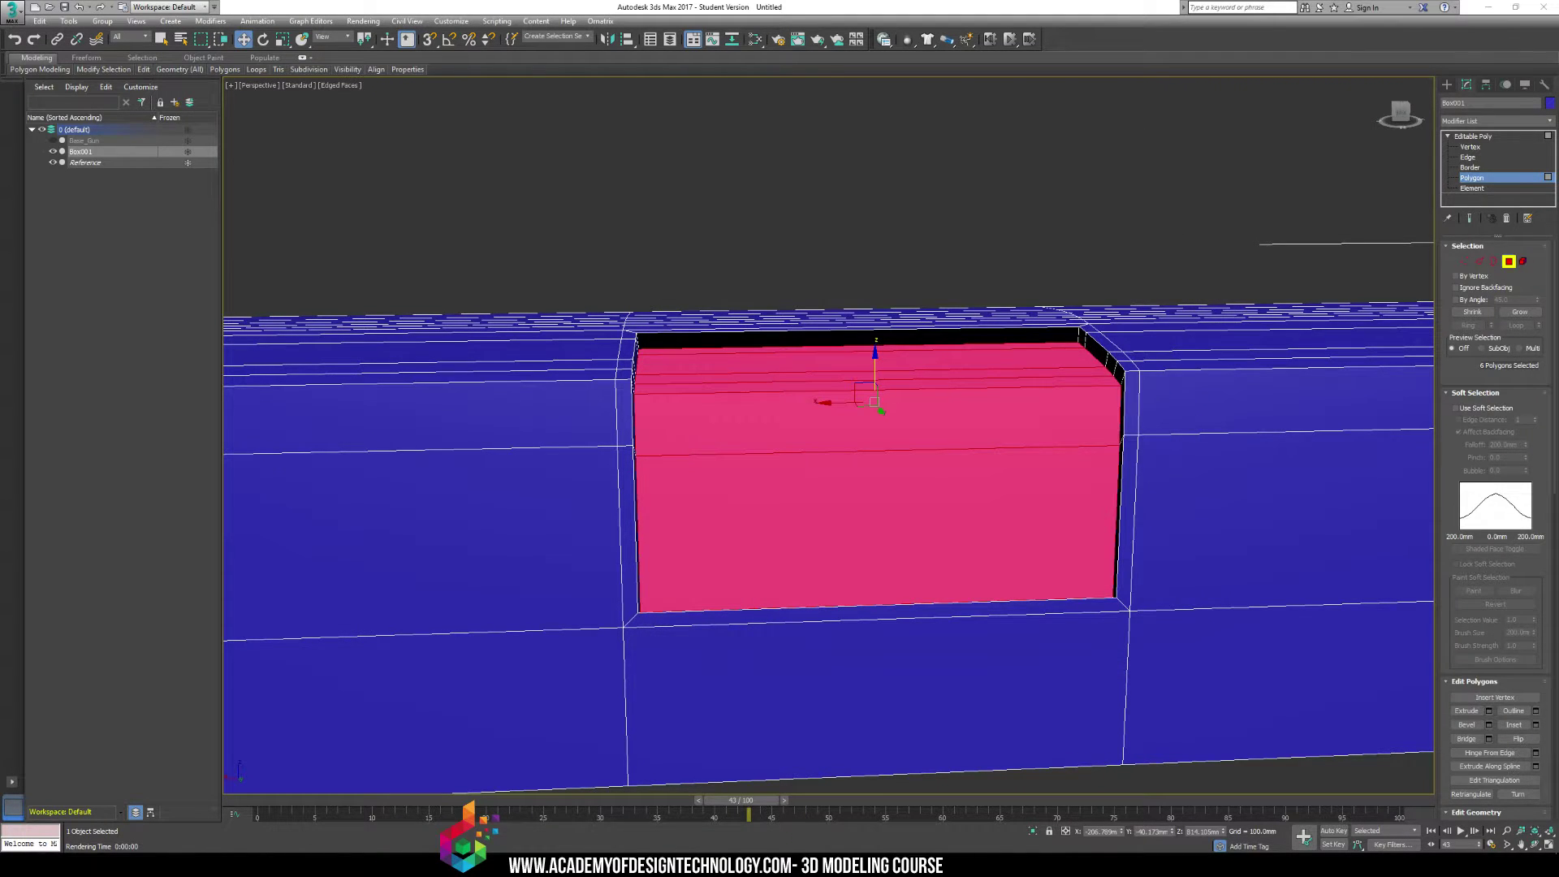
{"action": "key", "text": "alt+Tab"}
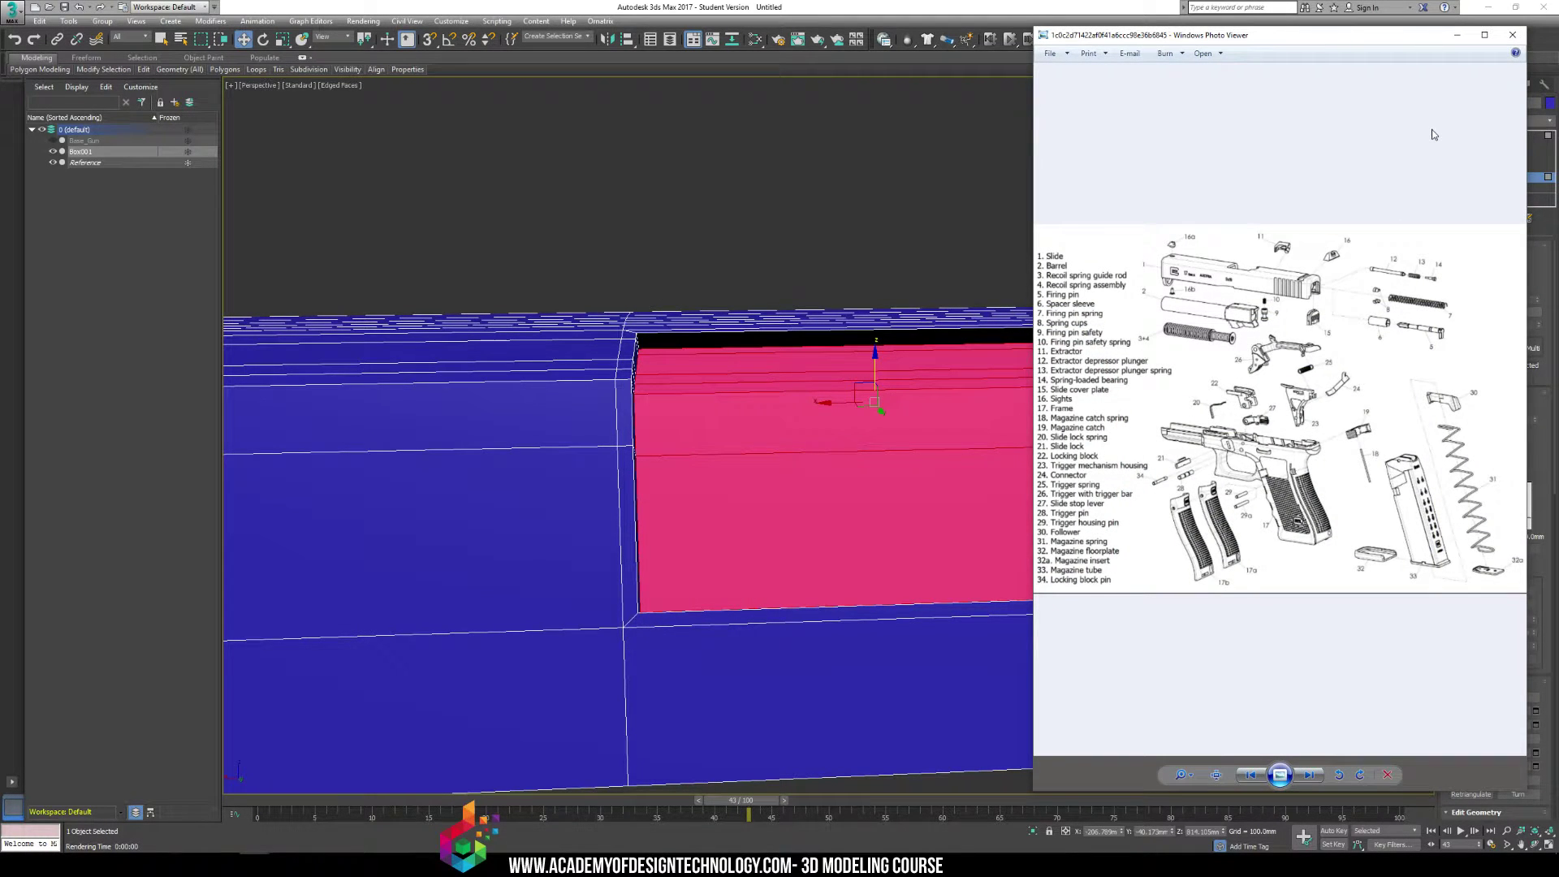
{"action": "scroll", "coordinate": [1195, 185], "scroll_direction": "up", "scroll_amount": 5}
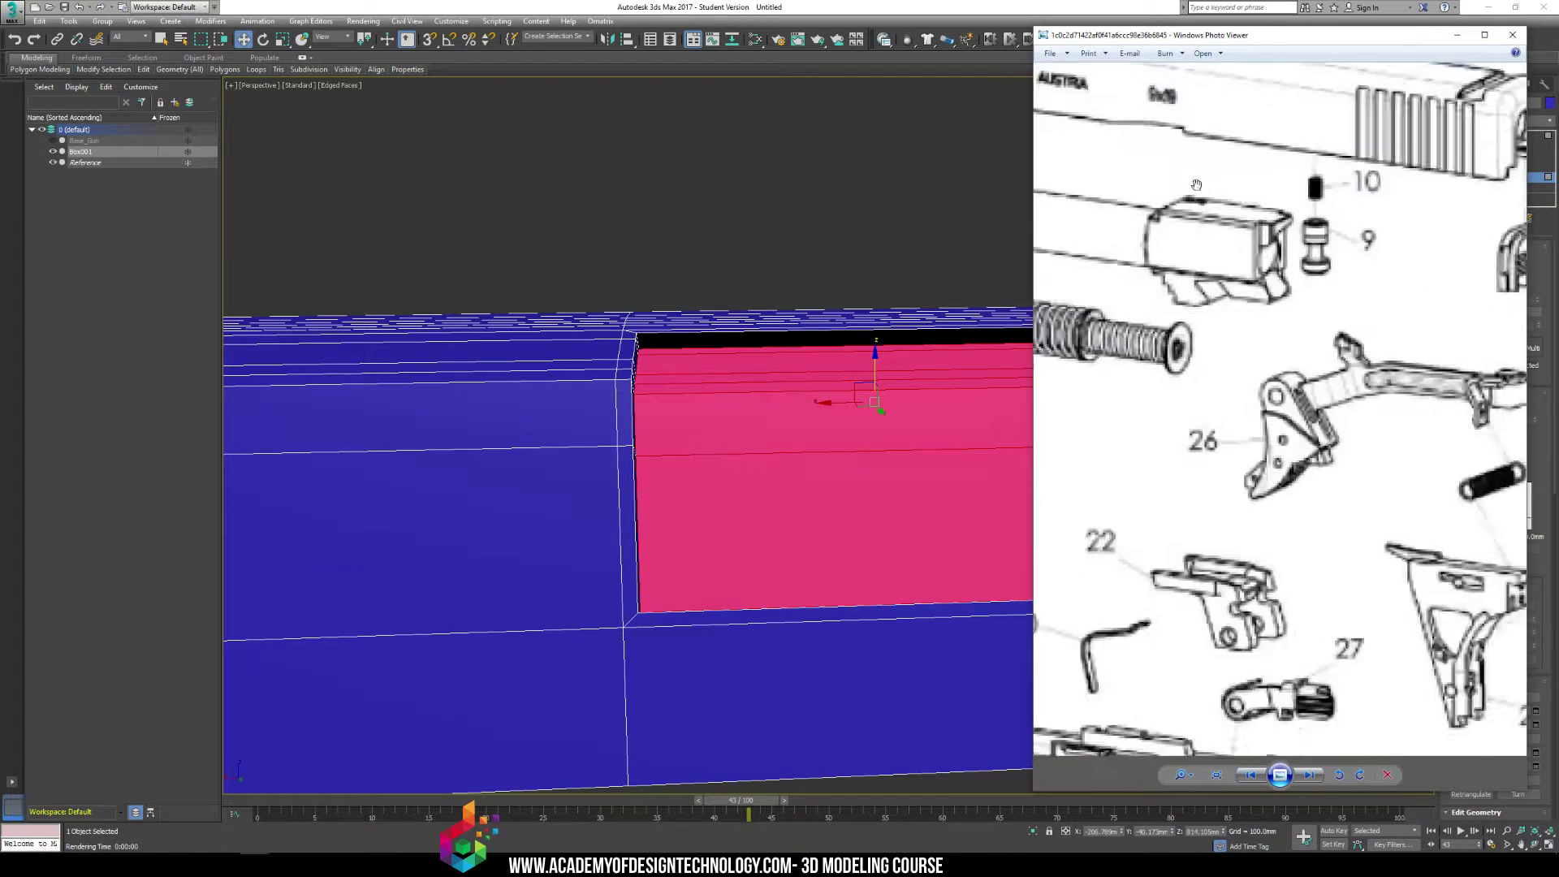
{"action": "scroll", "coordinate": [1196, 185], "scroll_direction": "up", "scroll_amount": 1}
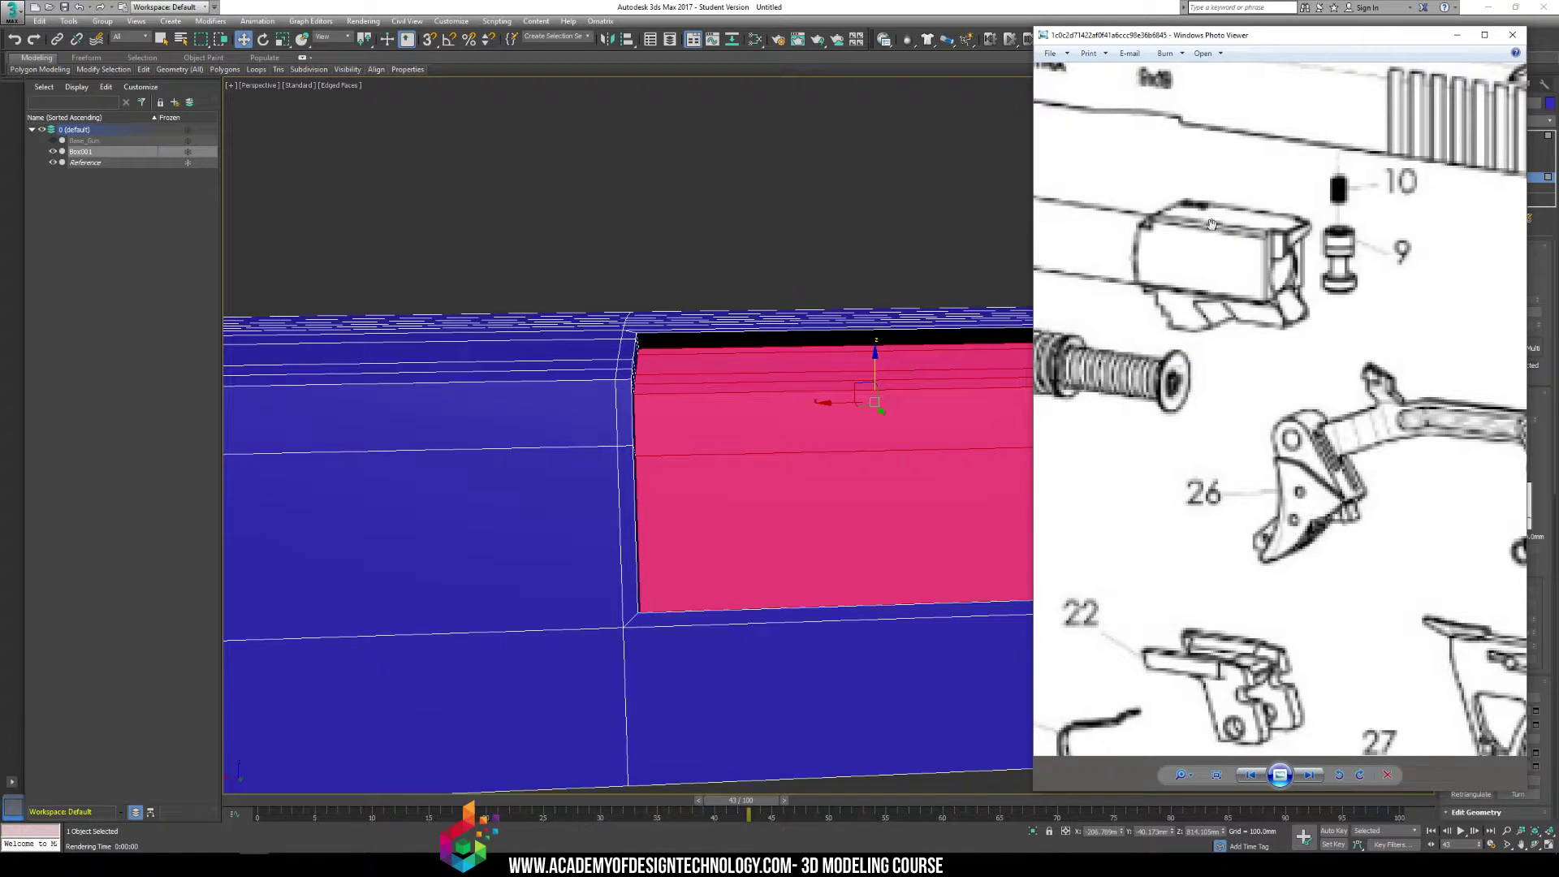
{"action": "scroll", "coordinate": [1210, 224], "scroll_direction": "down", "scroll_amount": 2}
{"action": "scroll", "coordinate": [1218, 297], "scroll_direction": "down", "scroll_amount": 2}
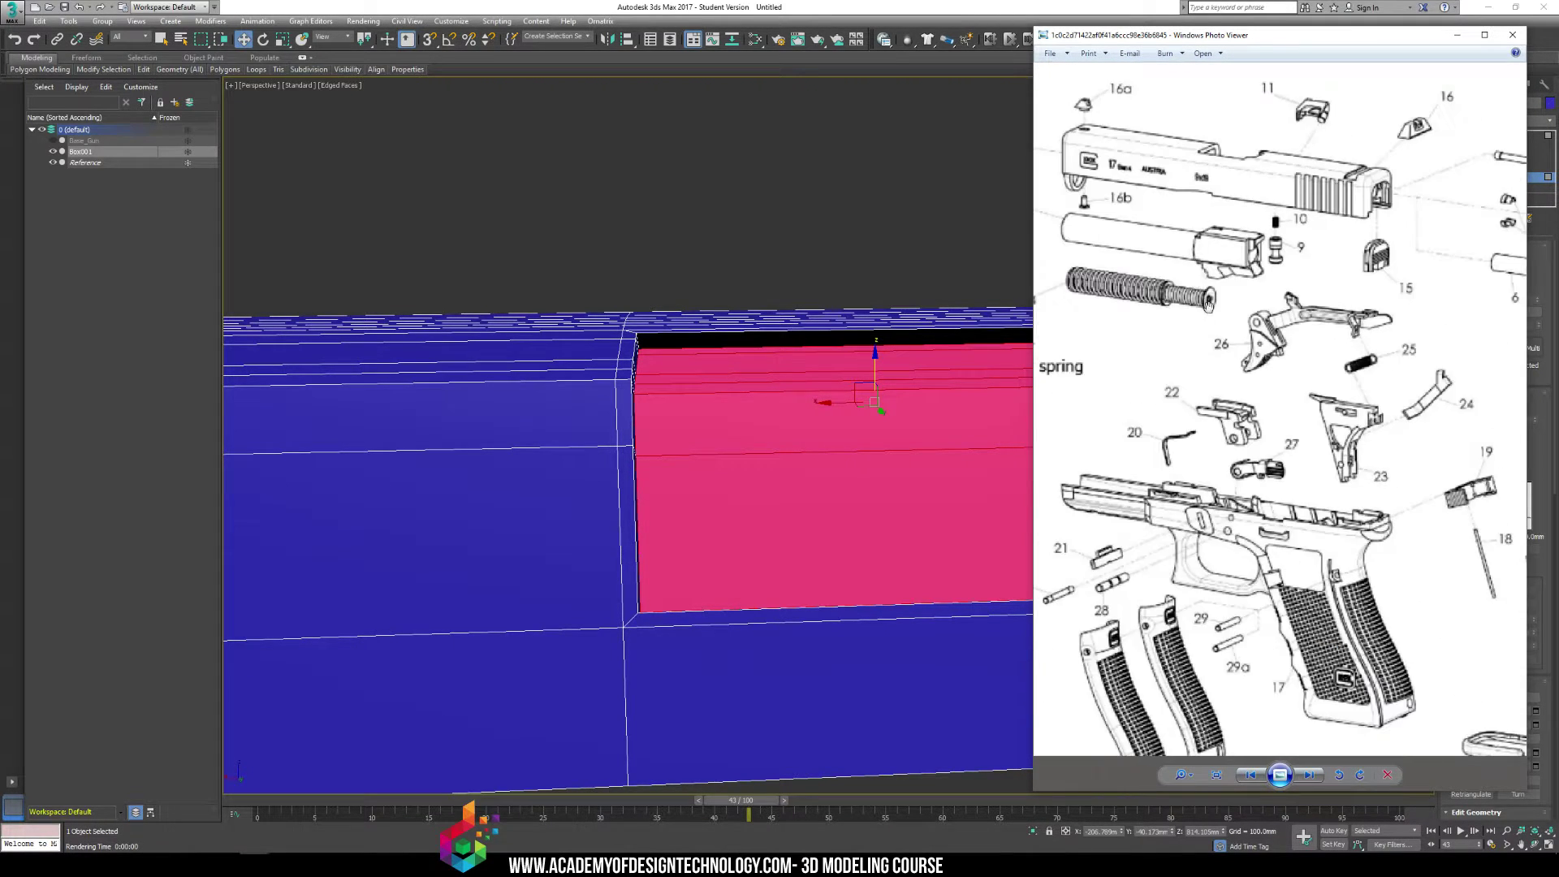
{"action": "left_click_drag", "start_coordinate": [1208, 302], "coordinate": [1224, 331]}
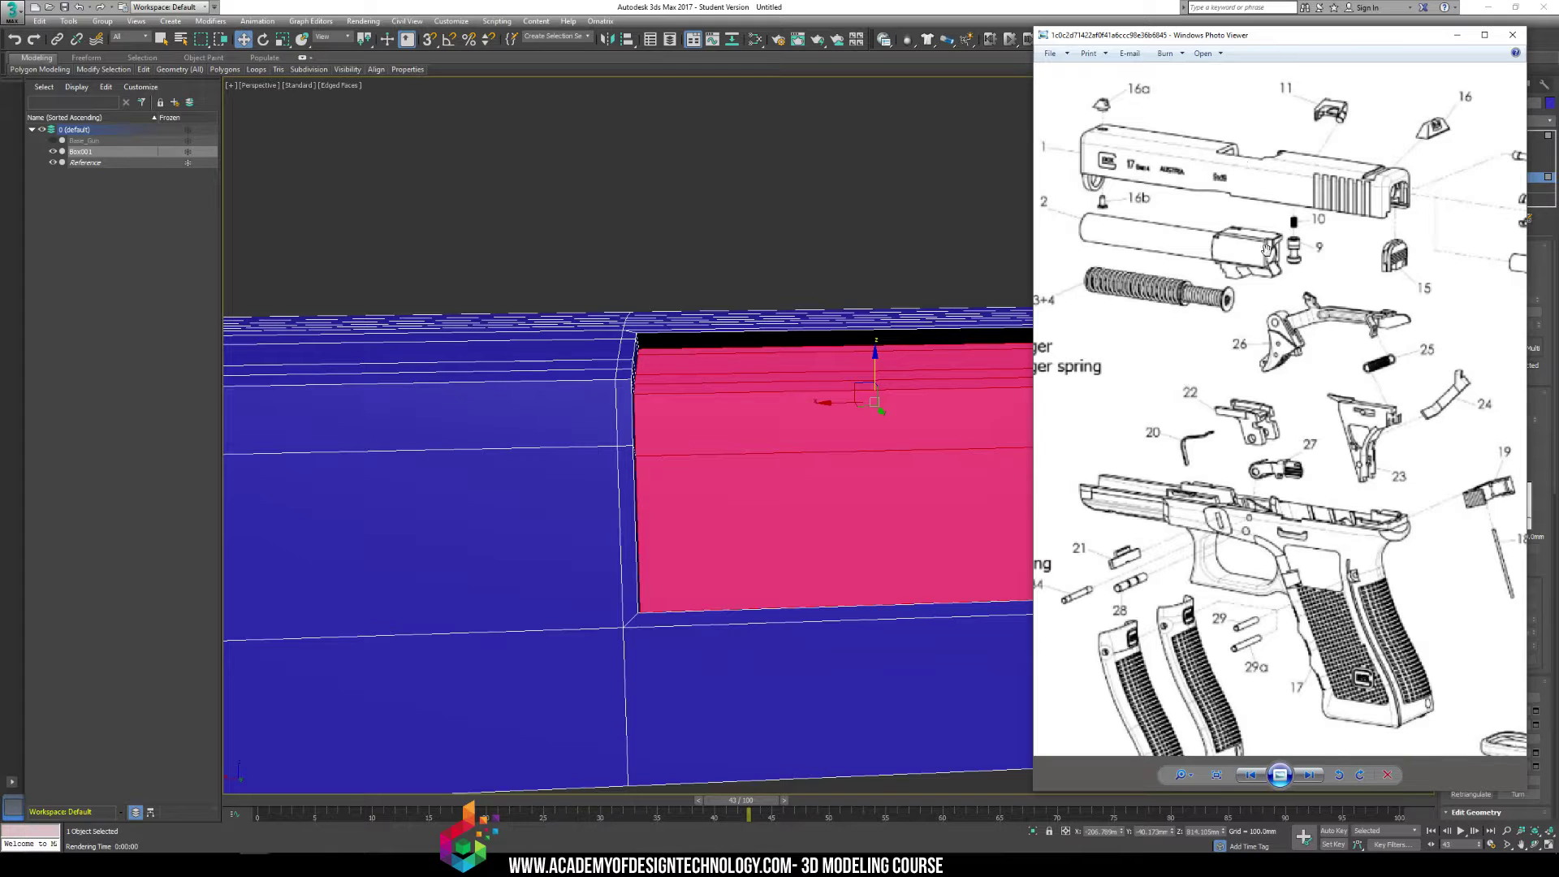
{"action": "left_click", "coordinate": [907, 403]}
Delete the six recessed polygons to open up the ejection port in the slide
{"action": "scroll", "coordinate": [794, 289], "scroll_direction": "down", "scroll_amount": 4}
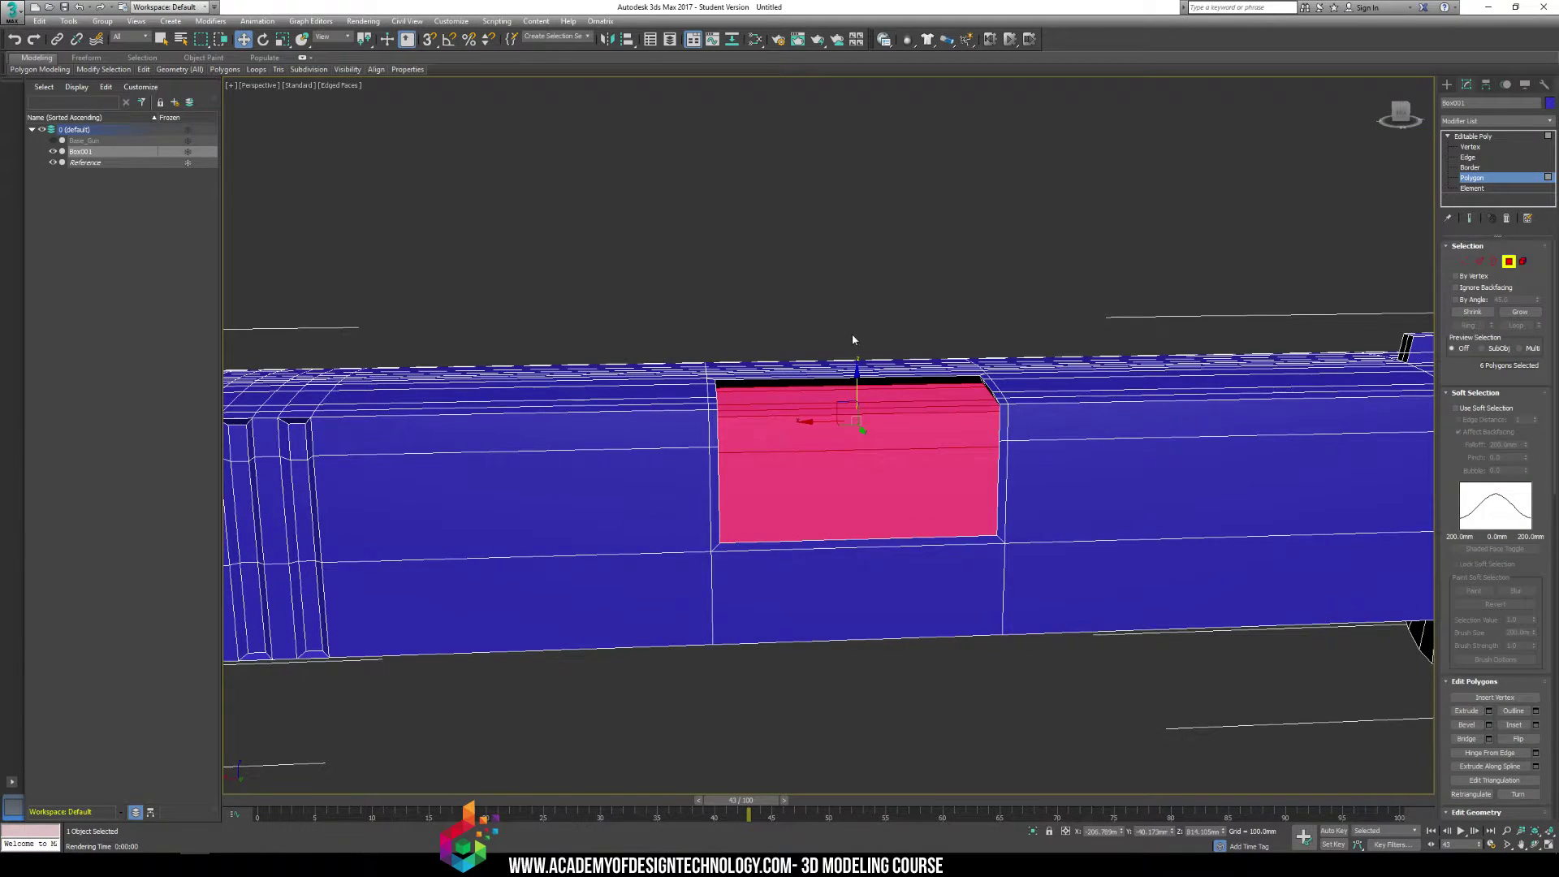
{"action": "left_click_drag", "start_coordinate": [817, 421], "coordinate": [819, 421]}
{"action": "key", "text": "Delete"}
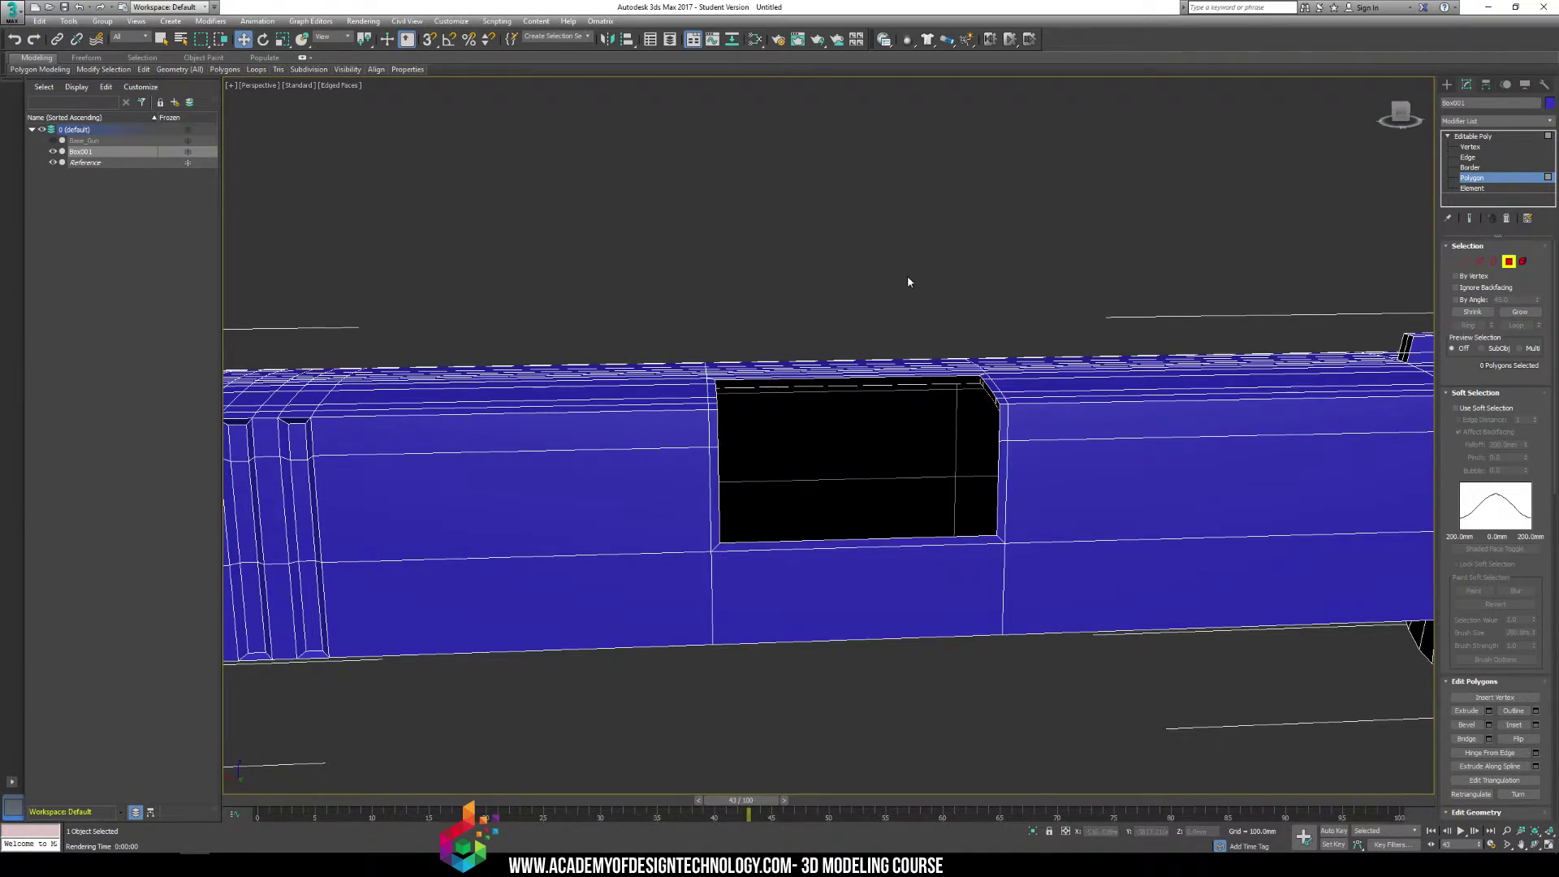
Select the four inner vertices along the ejection port's top edge and shift them sideways toward the open side
{"action": "middle_click_drag", "start_coordinate": [908, 281], "coordinate": [964, 276], "text": "alt"}
{"action": "left_click", "coordinate": [1484, 148]}
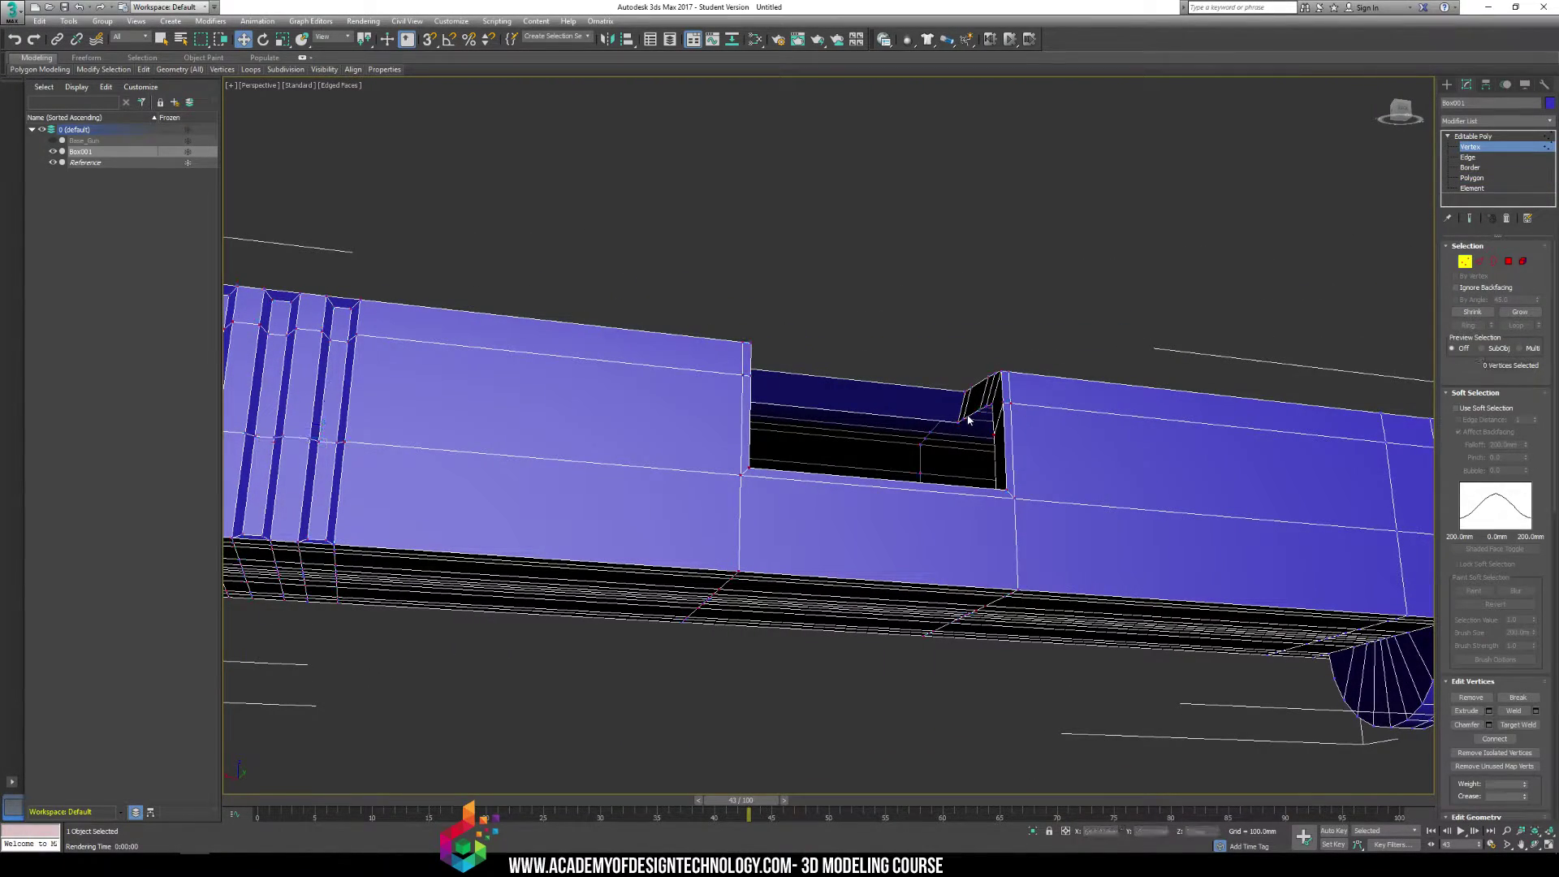
{"action": "left_click_drag", "start_coordinate": [949, 398], "coordinate": [971, 430]}
{"action": "middle_click_drag", "start_coordinate": [971, 431], "coordinate": [753, 436], "text": "alt"}
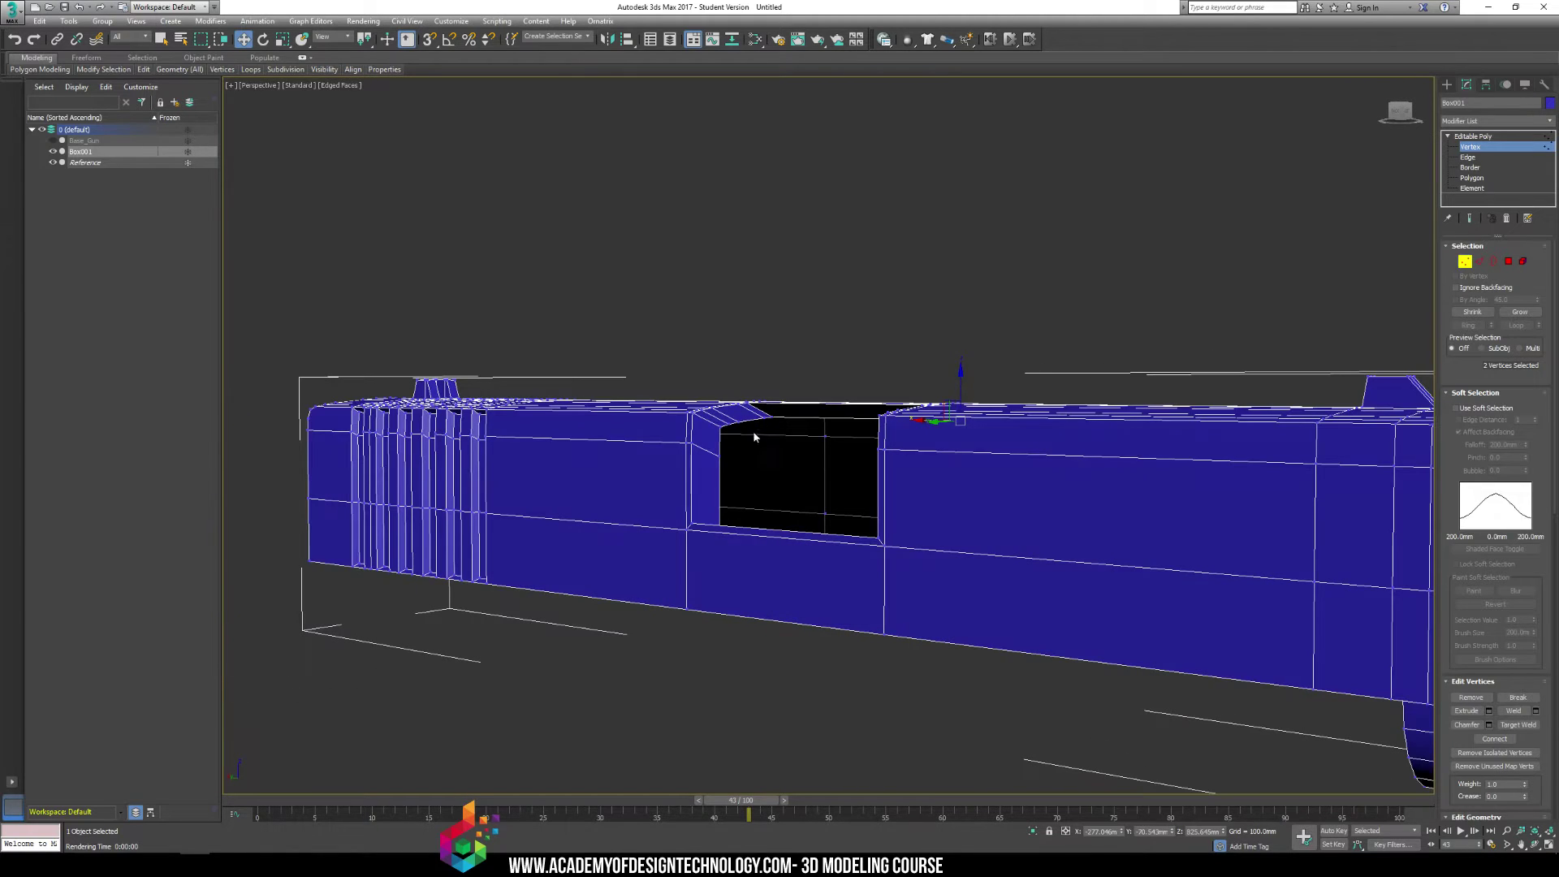
{"action": "left_click_drag", "start_coordinate": [761, 406], "coordinate": [781, 425], "text": "ctrl"}
{"action": "mouse_move", "coordinate": [781, 426]}
{"action": "middle_mouse_down", "text": "alt"}
{"action": "mouse_move", "coordinate": [814, 435]}
{"action": "mouse_move", "coordinate": [788, 447]}
{"action": "middle_mouse_up", "text": "alt"}
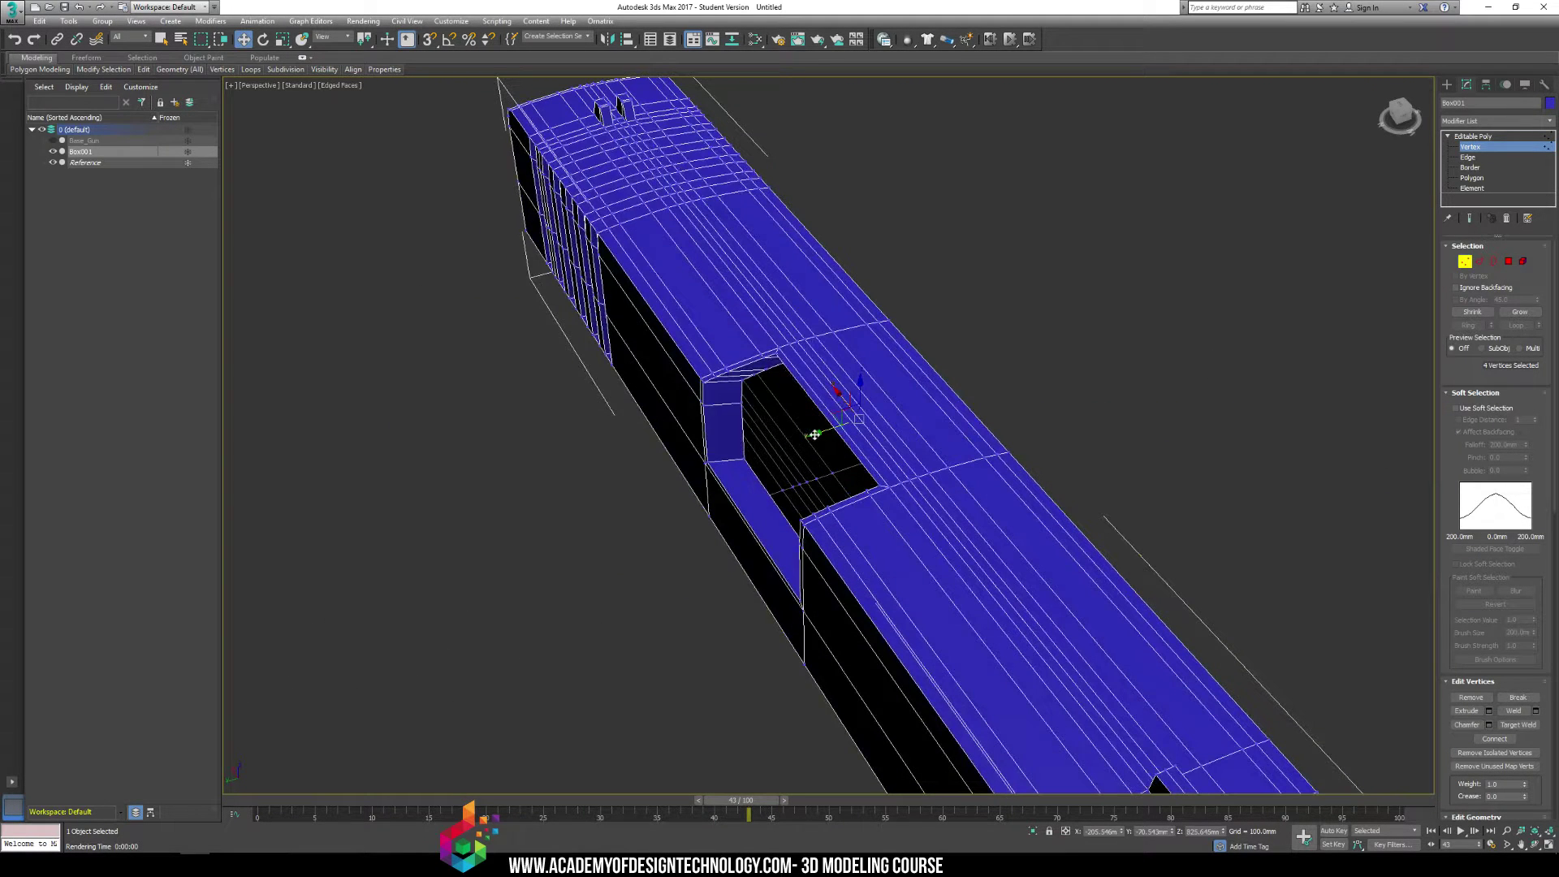
{"action": "left_click_drag", "start_coordinate": [784, 448], "coordinate": [764, 464]}
Weld the three inner vertices at the ejection port's front upper corner, raising the weld threshold enough to merge them
{"action": "left_click_drag", "start_coordinate": [749, 361], "coordinate": [761, 396], "text": "ctrl"}
{"action": "middle_click_drag", "start_coordinate": [836, 464], "coordinate": [963, 424], "text": "alt"}
{"action": "left_click_drag", "start_coordinate": [914, 389], "coordinate": [884, 418], "text": "ctrl"}
{"action": "left_click", "coordinate": [928, 392], "text": "ctrl"}
{"action": "left_click", "coordinate": [937, 397], "text": "ctrl"}
{"action": "middle_click_drag", "start_coordinate": [884, 417], "coordinate": [923, 393], "text": "alt"}
{"action": "left_click_drag", "start_coordinate": [924, 393], "coordinate": [934, 381]}
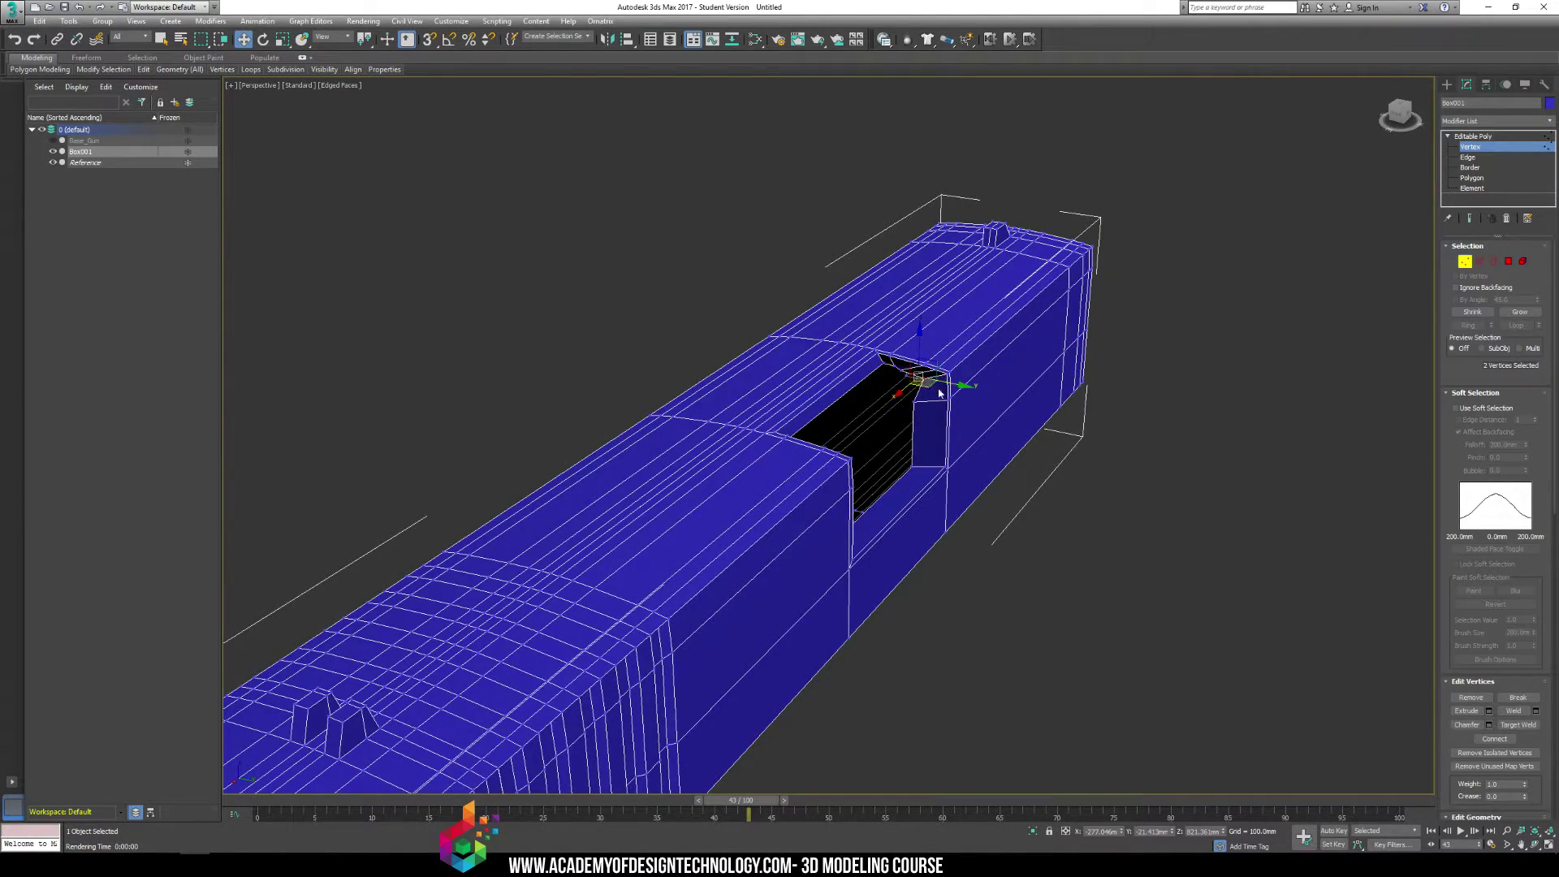
{"action": "scroll", "coordinate": [937, 388], "scroll_direction": "up", "scroll_amount": 4}
{"action": "left_click", "coordinate": [951, 375], "text": "ctrl"}
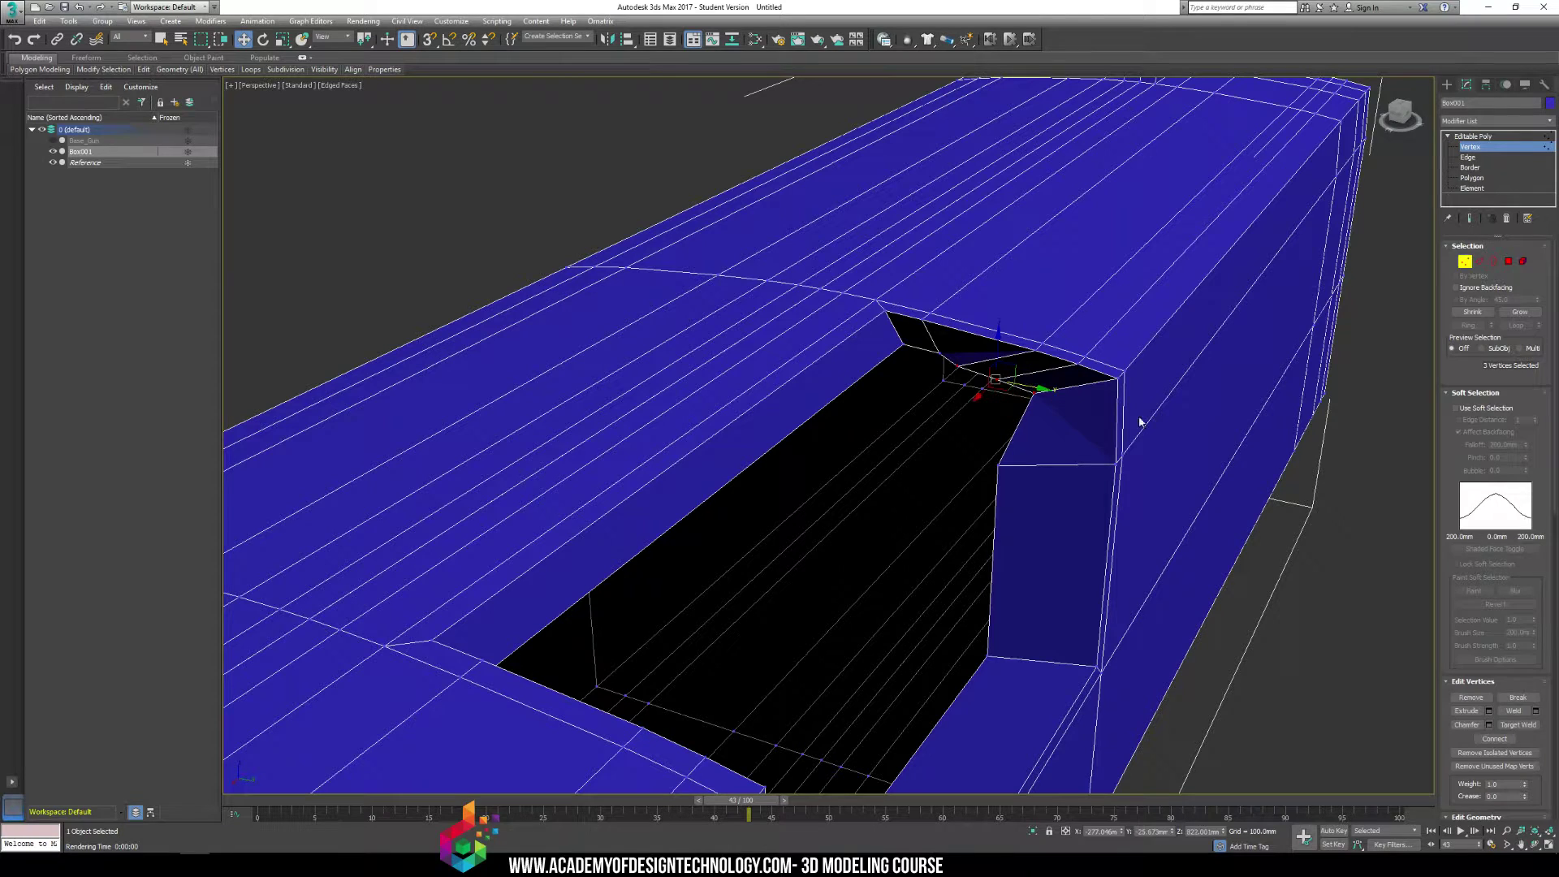
{"action": "left_click", "coordinate": [1535, 712]}
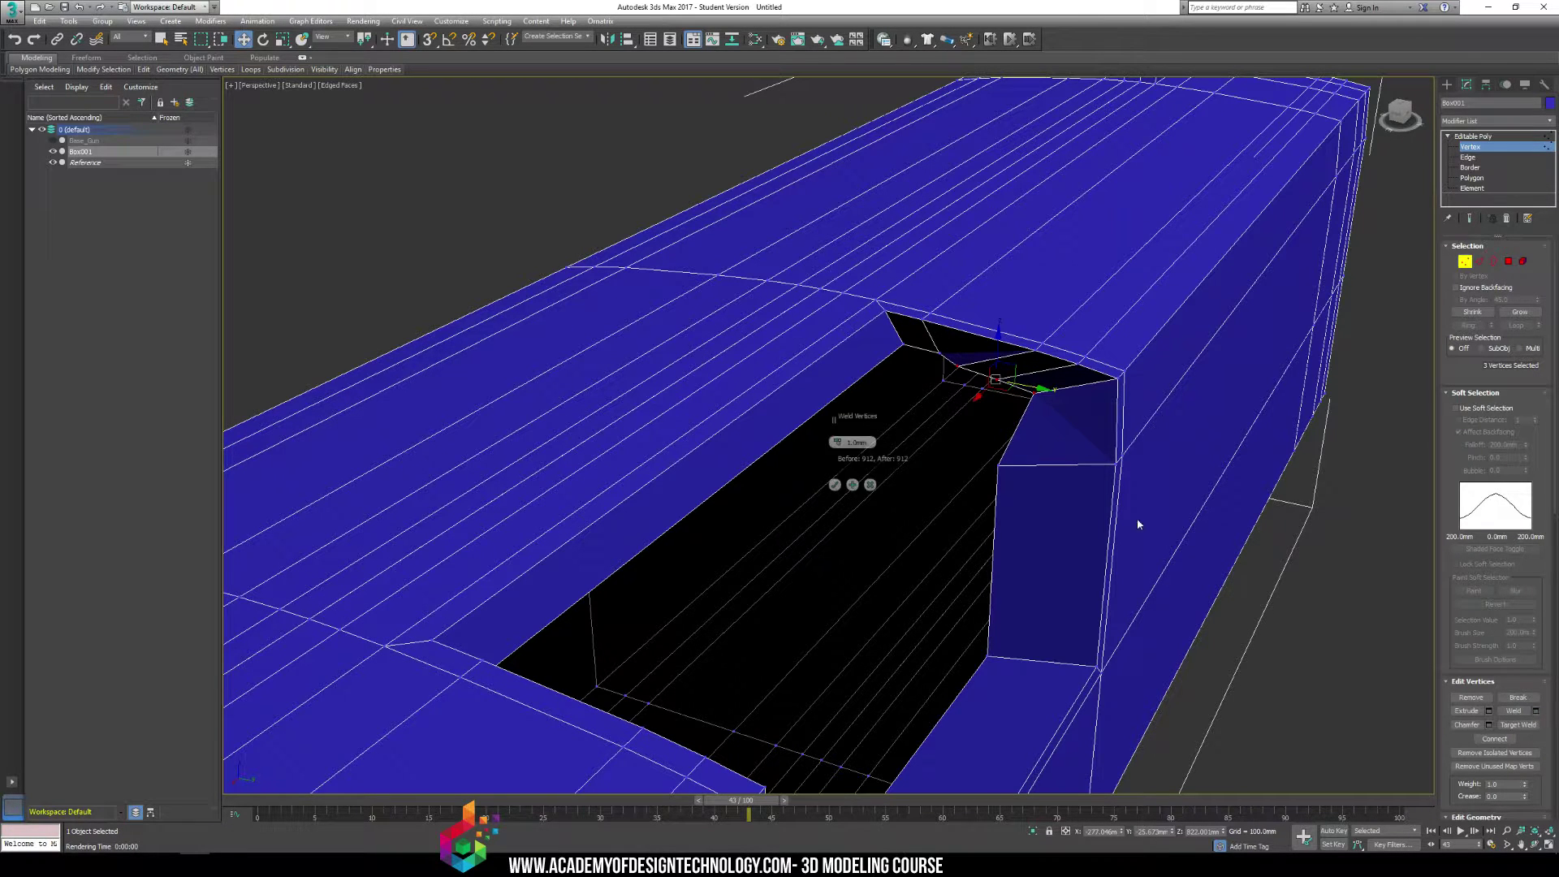
{"action": "left_click_drag", "start_coordinate": [837, 443], "coordinate": [837, 436]}
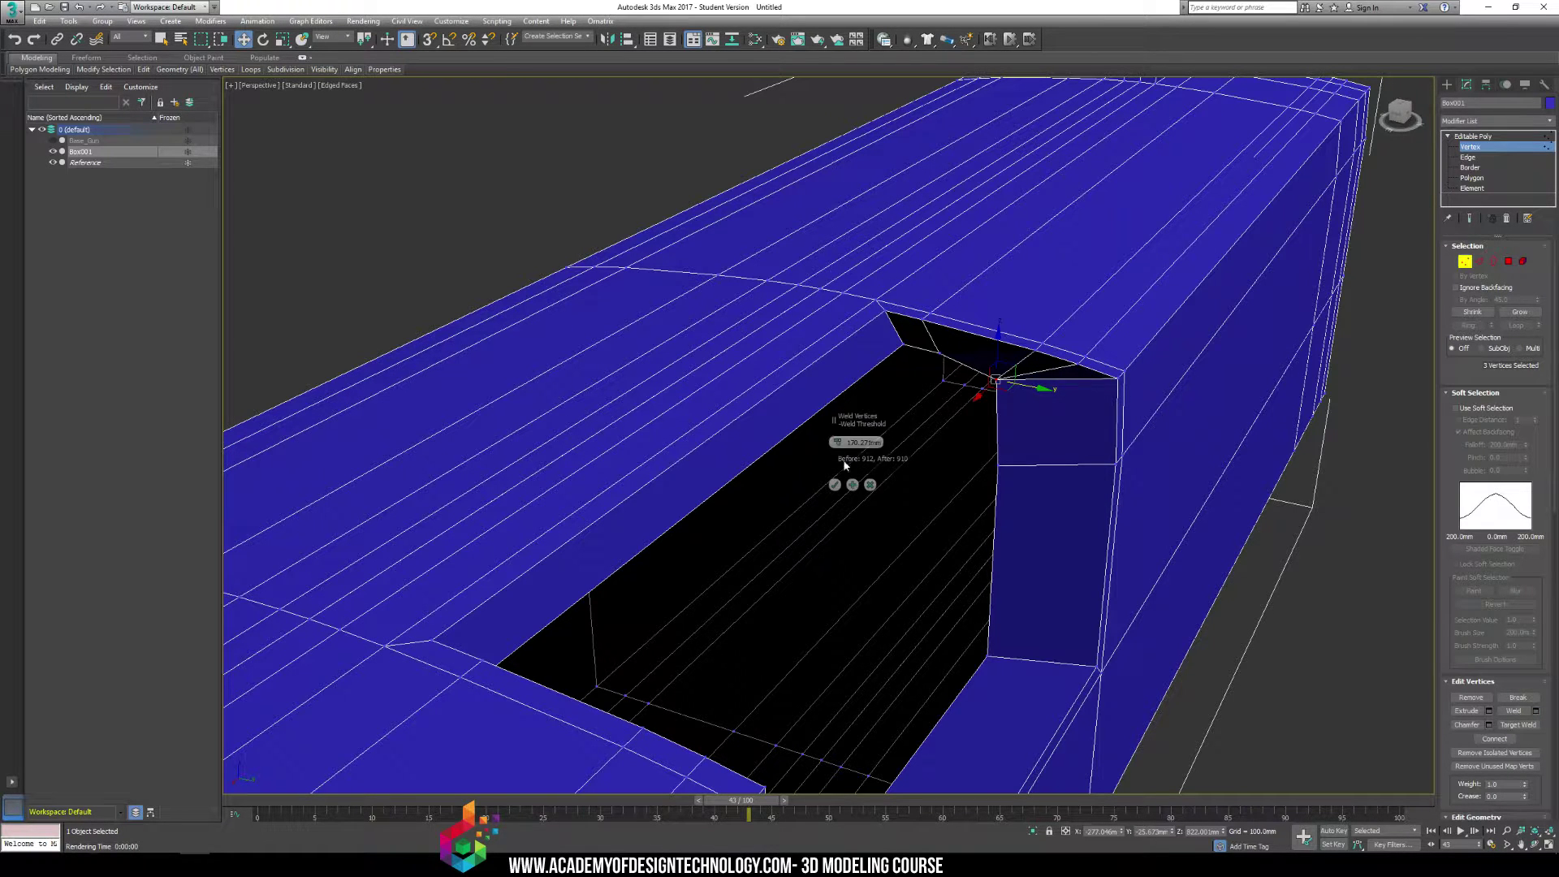
{"action": "left_click", "coordinate": [835, 484]}
Weld the inner vertices at the ejection port's rear upper corner and shift the merged vertex slightly outward
{"action": "middle_click_drag", "start_coordinate": [1056, 511], "coordinate": [812, 514], "text": "alt"}
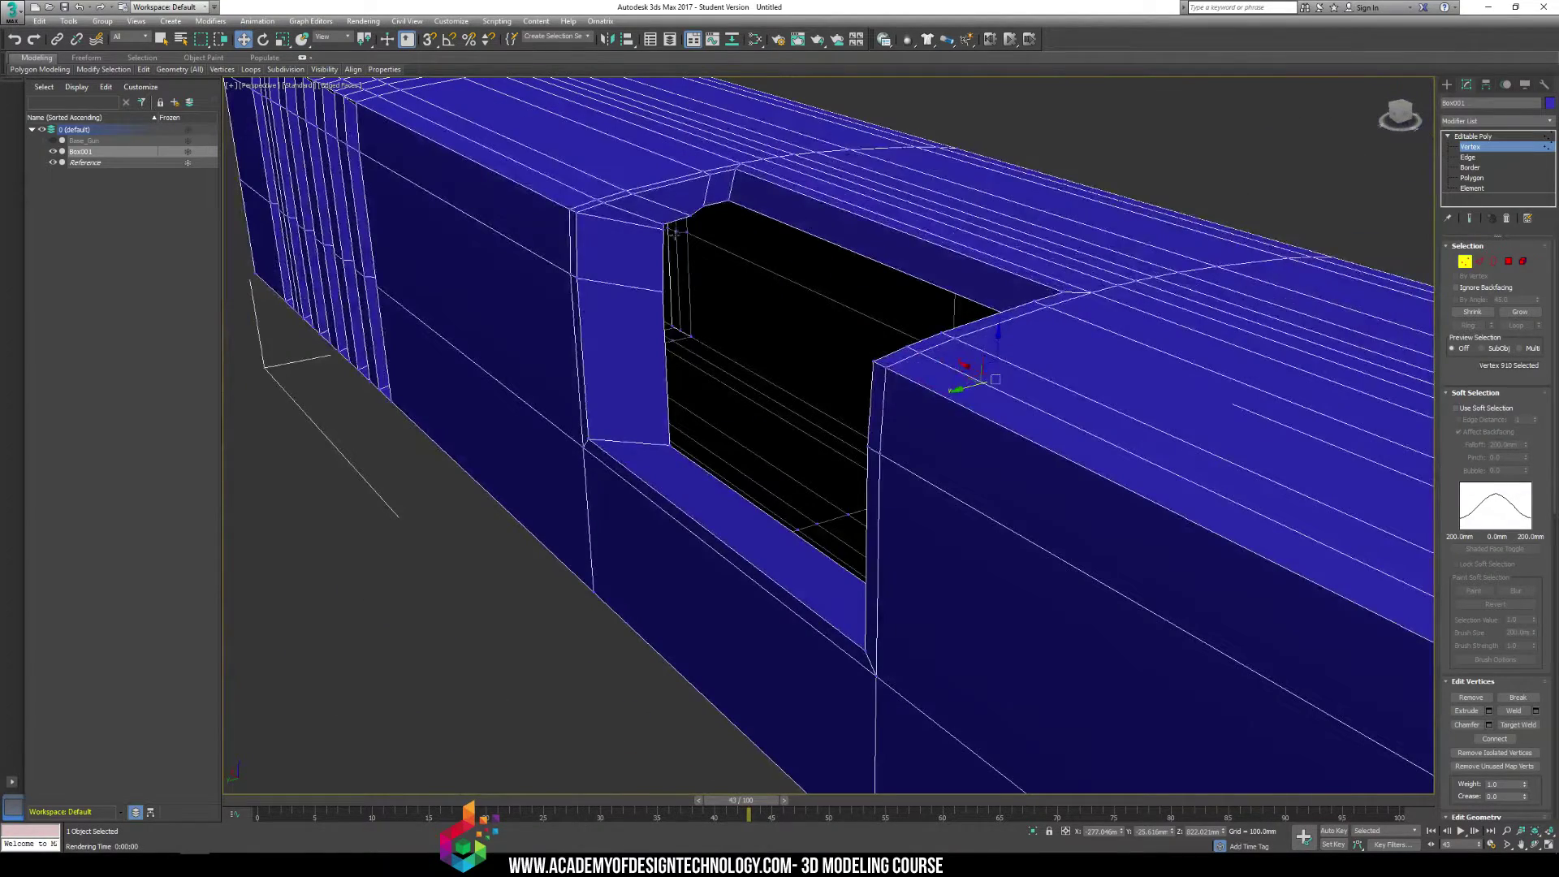
{"action": "left_click", "coordinate": [688, 215]}
{"action": "left_click", "coordinate": [666, 224], "text": "ctrl"}
{"action": "left_click", "coordinate": [662, 230], "text": "ctrl"}
{"action": "left_click", "coordinate": [670, 224]}
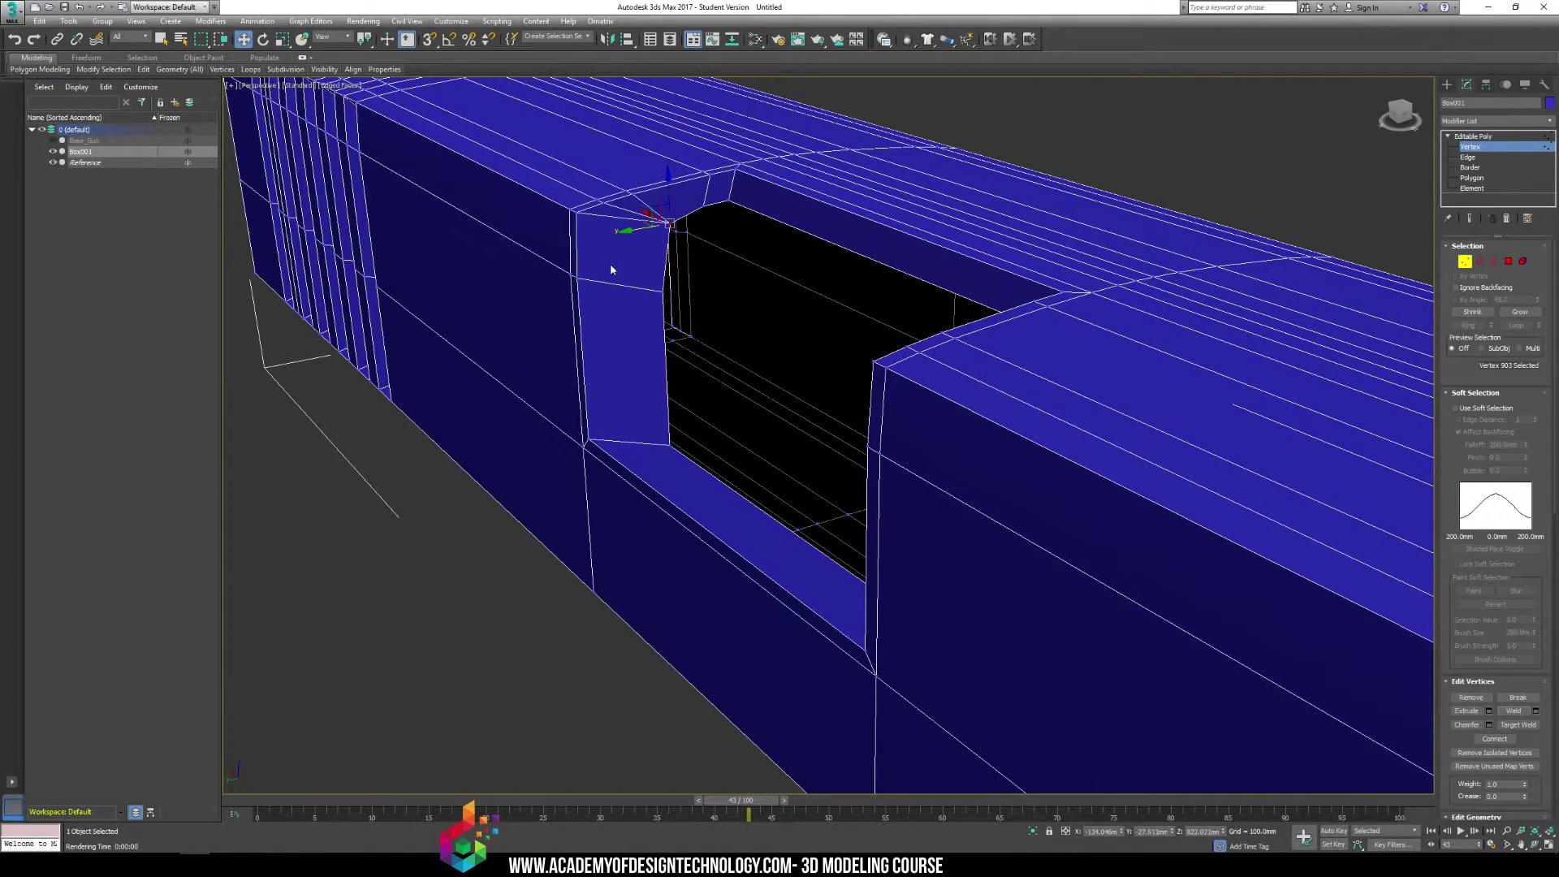
{"action": "left_click_drag", "start_coordinate": [625, 232], "coordinate": [620, 233]}
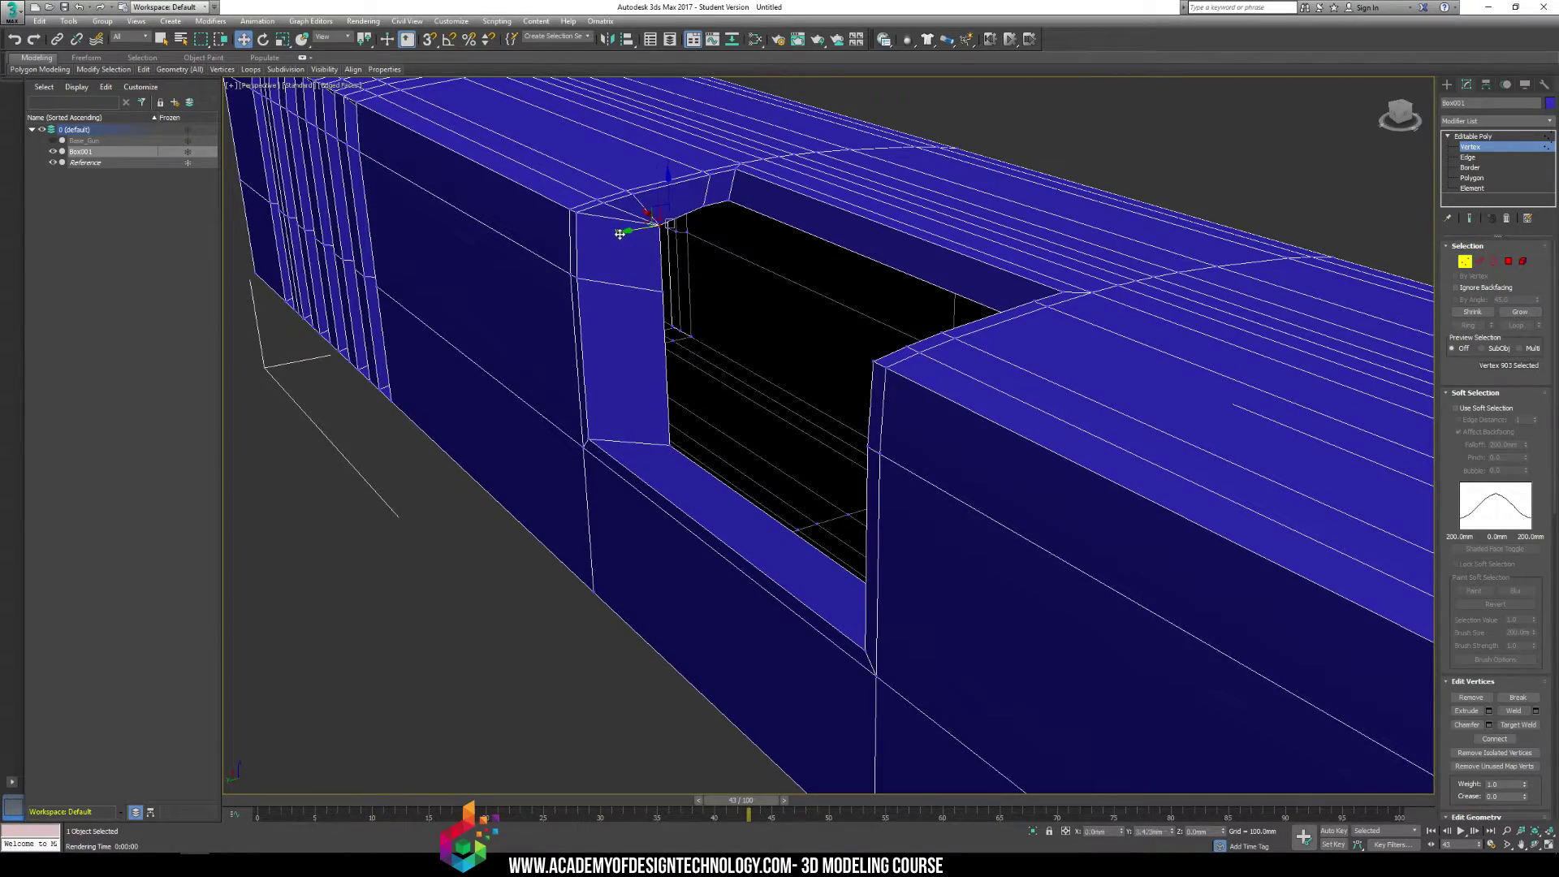
Select the vertices along the ejection port's rear edge and scale them along X to line them up
{"action": "mouse_move", "coordinate": [738, 301]}
{"action": "middle_mouse_down", "text": "alt"}
{"action": "mouse_move", "coordinate": [797, 362]}
{"action": "mouse_move", "coordinate": [851, 348]}
{"action": "mouse_move", "coordinate": [738, 271]}
{"action": "middle_mouse_up", "text": "alt"}
{"action": "right_click", "coordinate": [665, 198]}
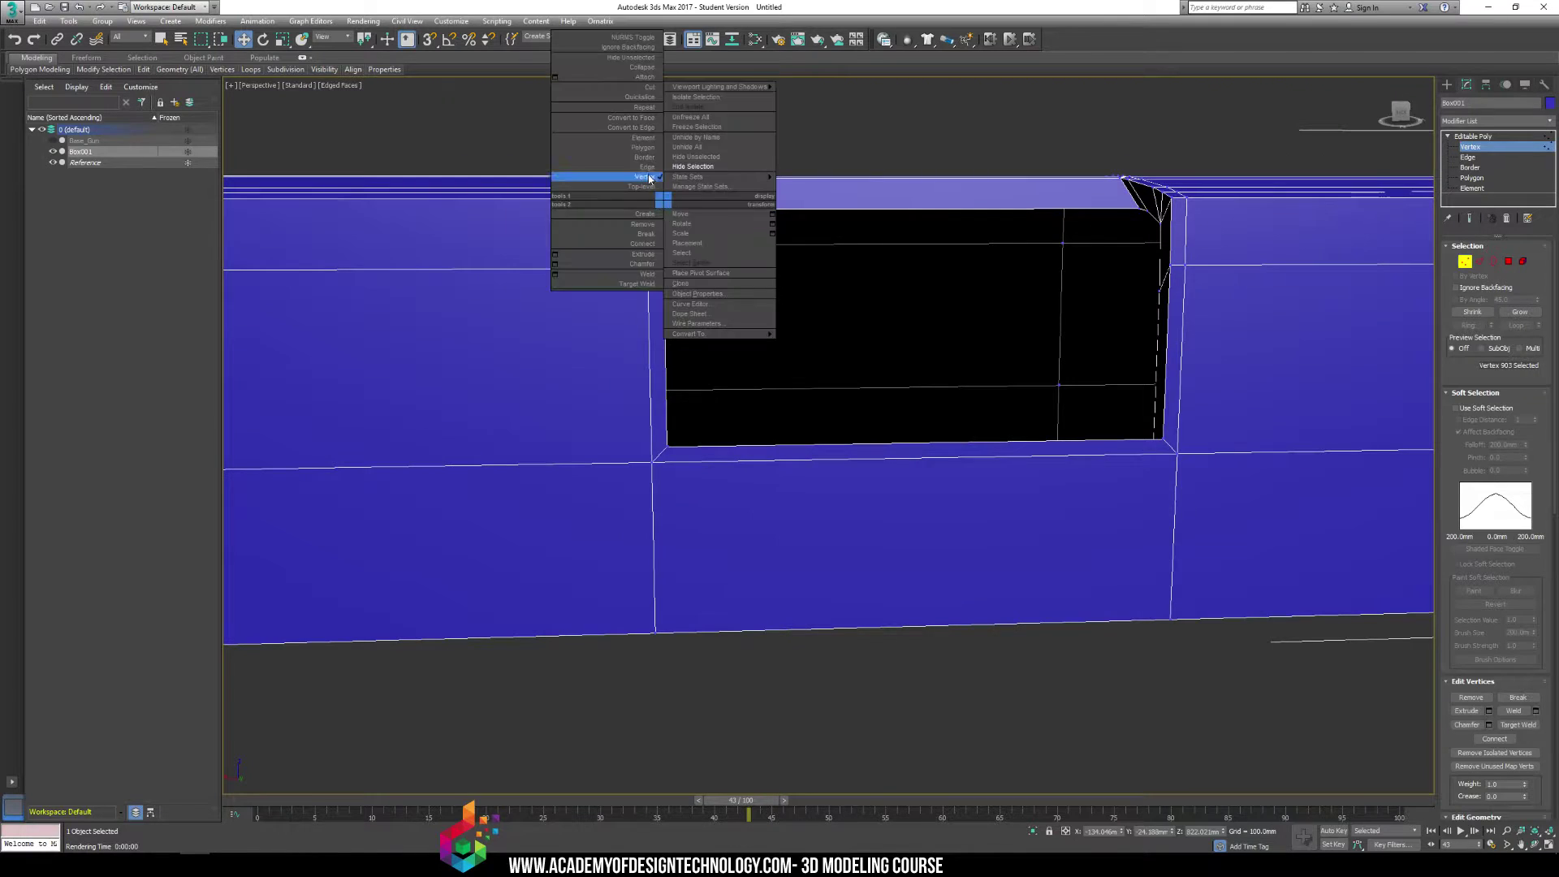
{"action": "left_click", "coordinate": [791, 168]}
{"action": "middle_click_drag", "start_coordinate": [704, 179], "coordinate": [720, 172]}
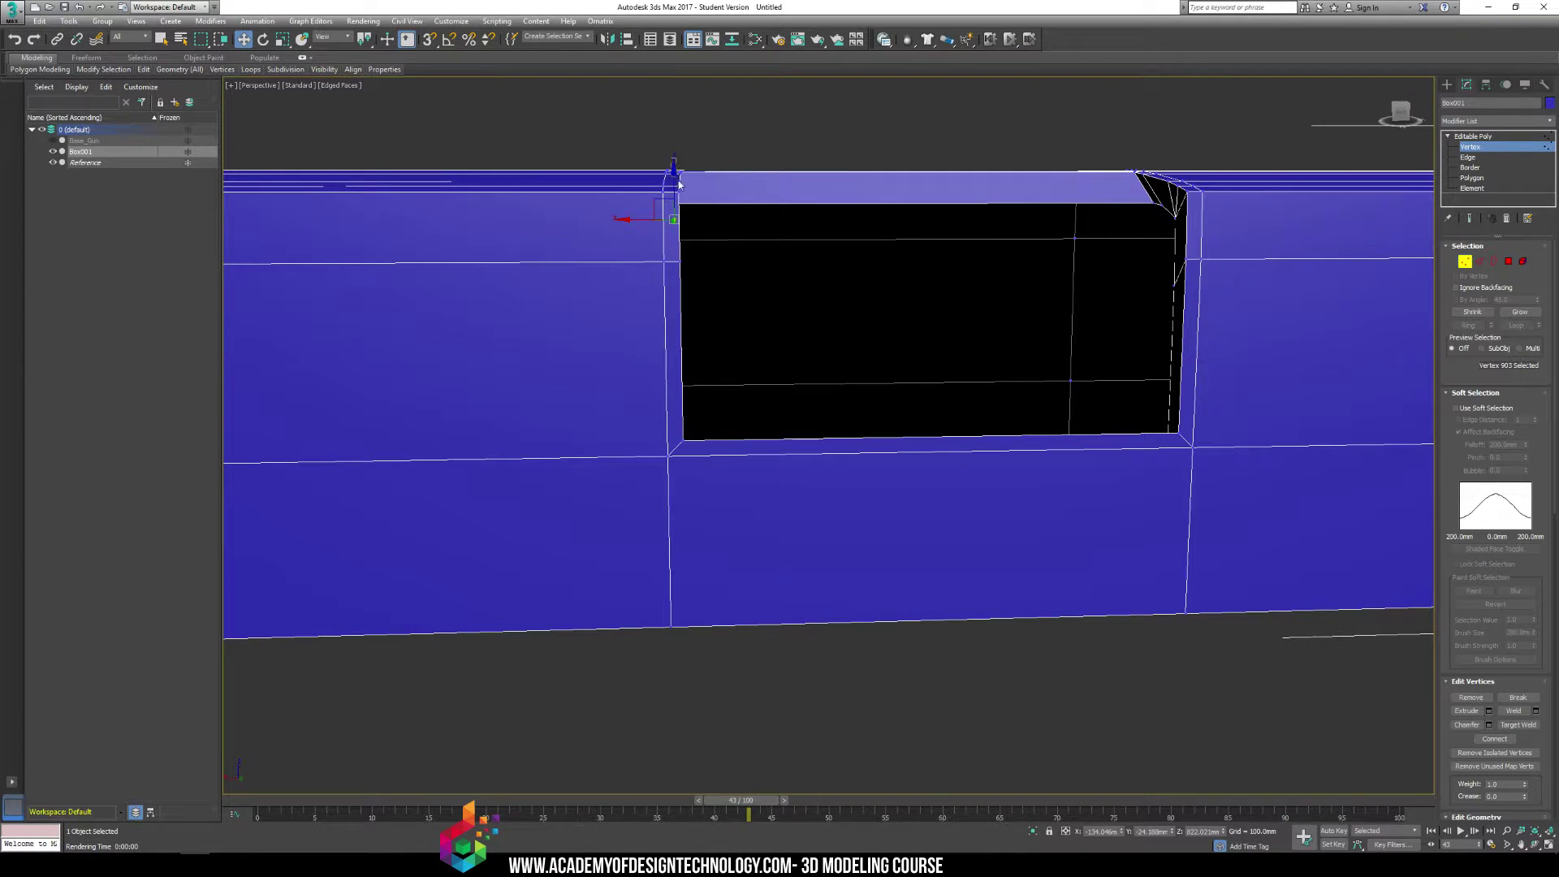
{"action": "left_click_drag", "start_coordinate": [724, 464], "coordinate": [724, 455]}
{"action": "middle_click_drag", "start_coordinate": [723, 449], "coordinate": [650, 314], "text": "alt"}
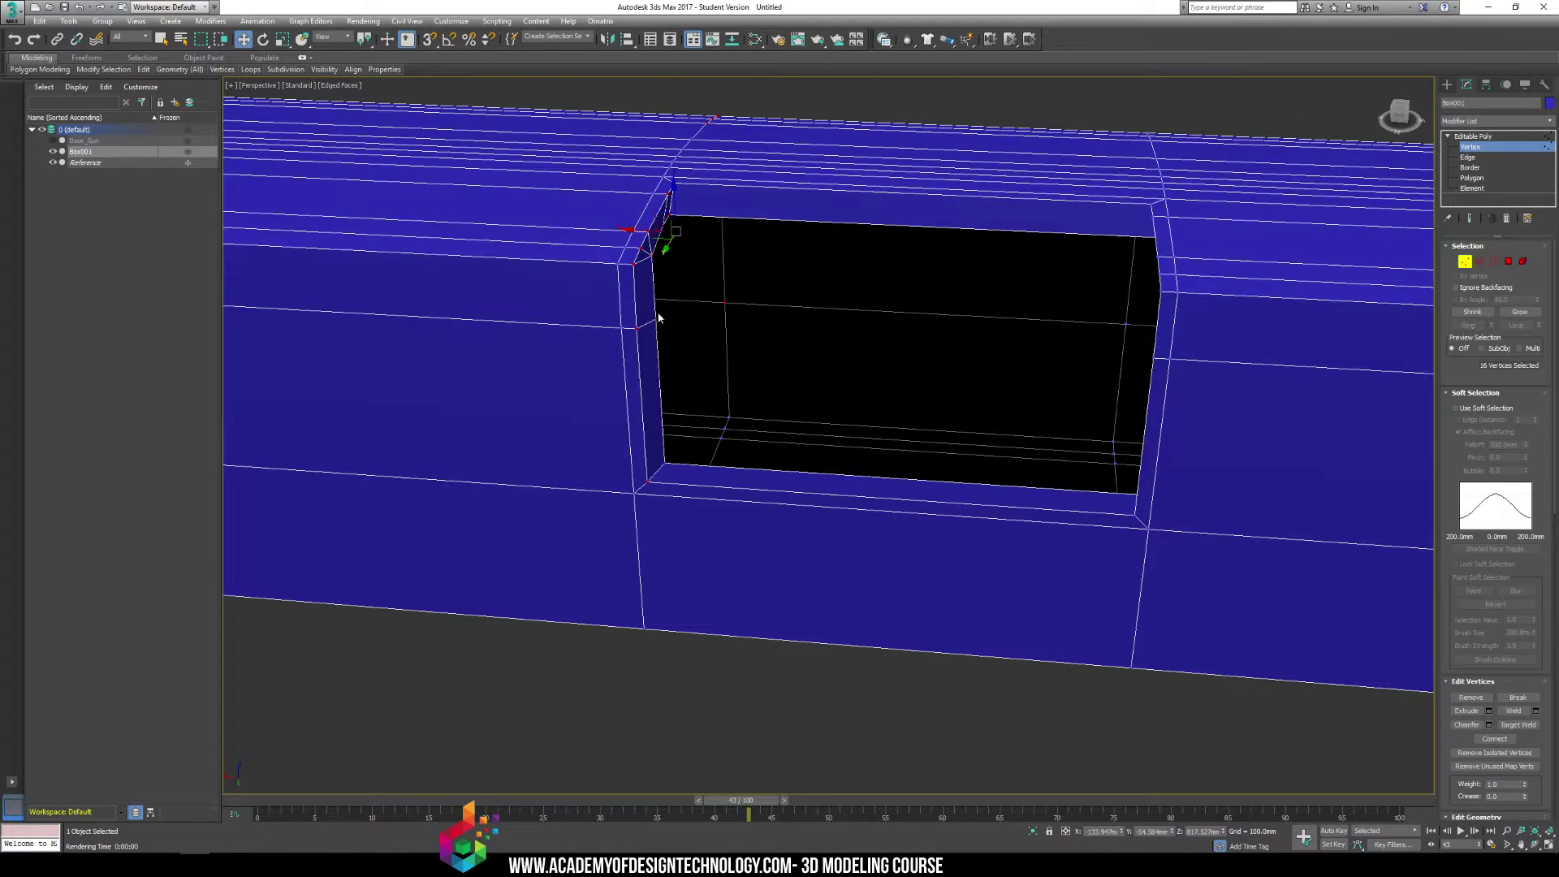
{"action": "key", "text": "r"}
{"action": "left_click_drag", "start_coordinate": [681, 226], "coordinate": [568, 233]}
Deselect the stray vertices at the ejection port's rear edge and scale the remaining inner vertices flat along X
{"action": "left_click_drag", "start_coordinate": [653, 150], "coordinate": [735, 102], "text": "alt"}
{"action": "middle_click_drag", "start_coordinate": [687, 233], "coordinate": [706, 221], "text": "alt"}
{"action": "left_click_drag", "start_coordinate": [705, 258], "coordinate": [611, 261]}
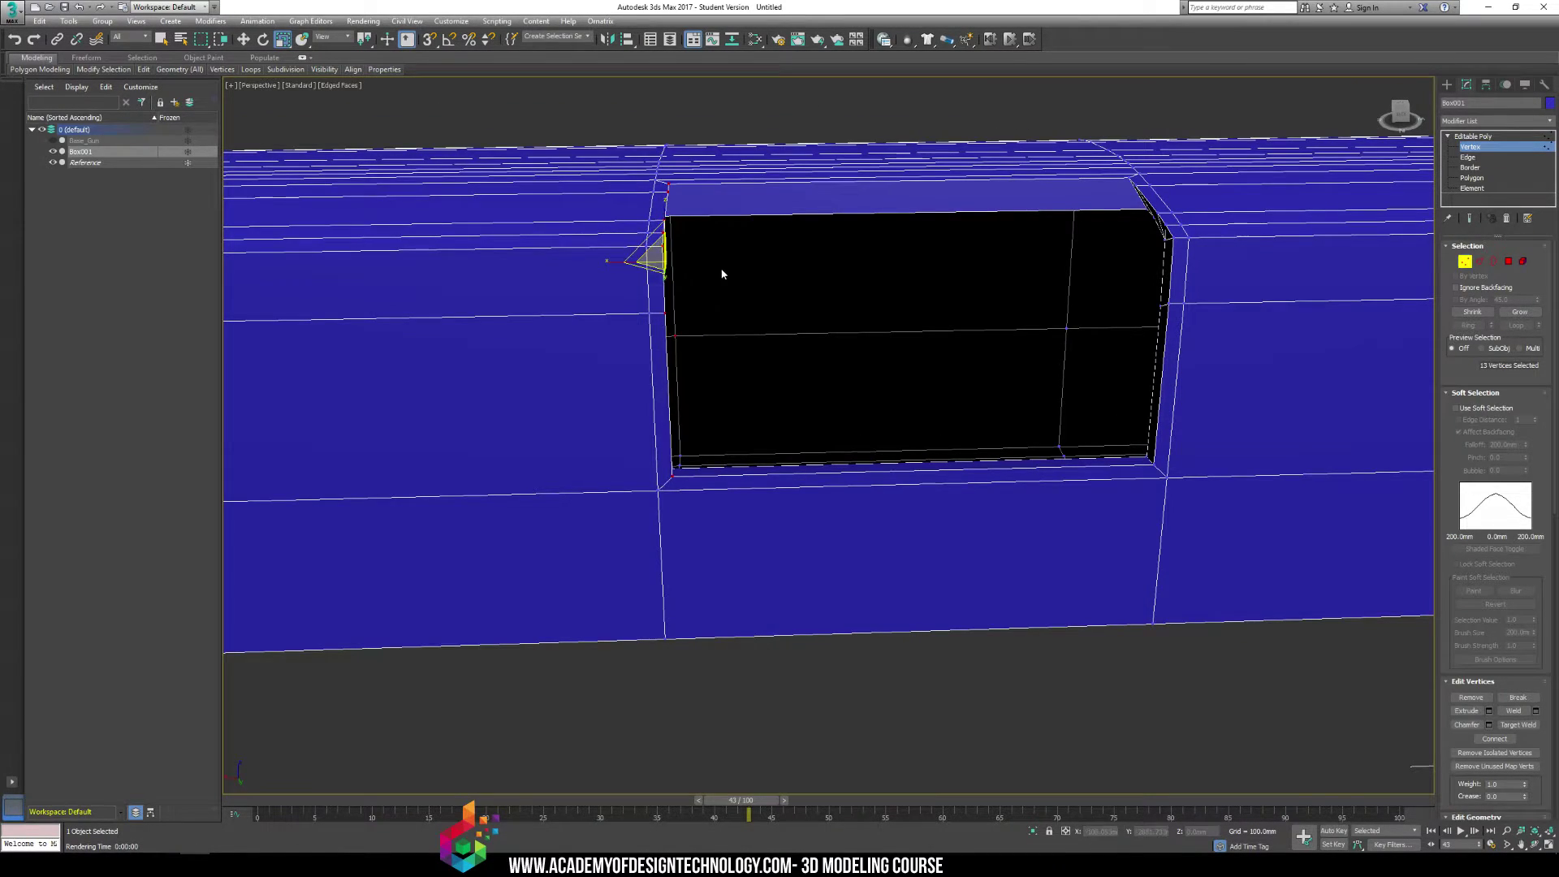
{"action": "middle_click_drag", "start_coordinate": [721, 268], "coordinate": [703, 253], "text": "alt"}
{"action": "left_click_drag", "start_coordinate": [862, 669], "coordinate": [862, 669], "text": "alt"}
{"action": "middle_click_drag", "start_coordinate": [863, 669], "coordinate": [724, 371], "text": "alt"}
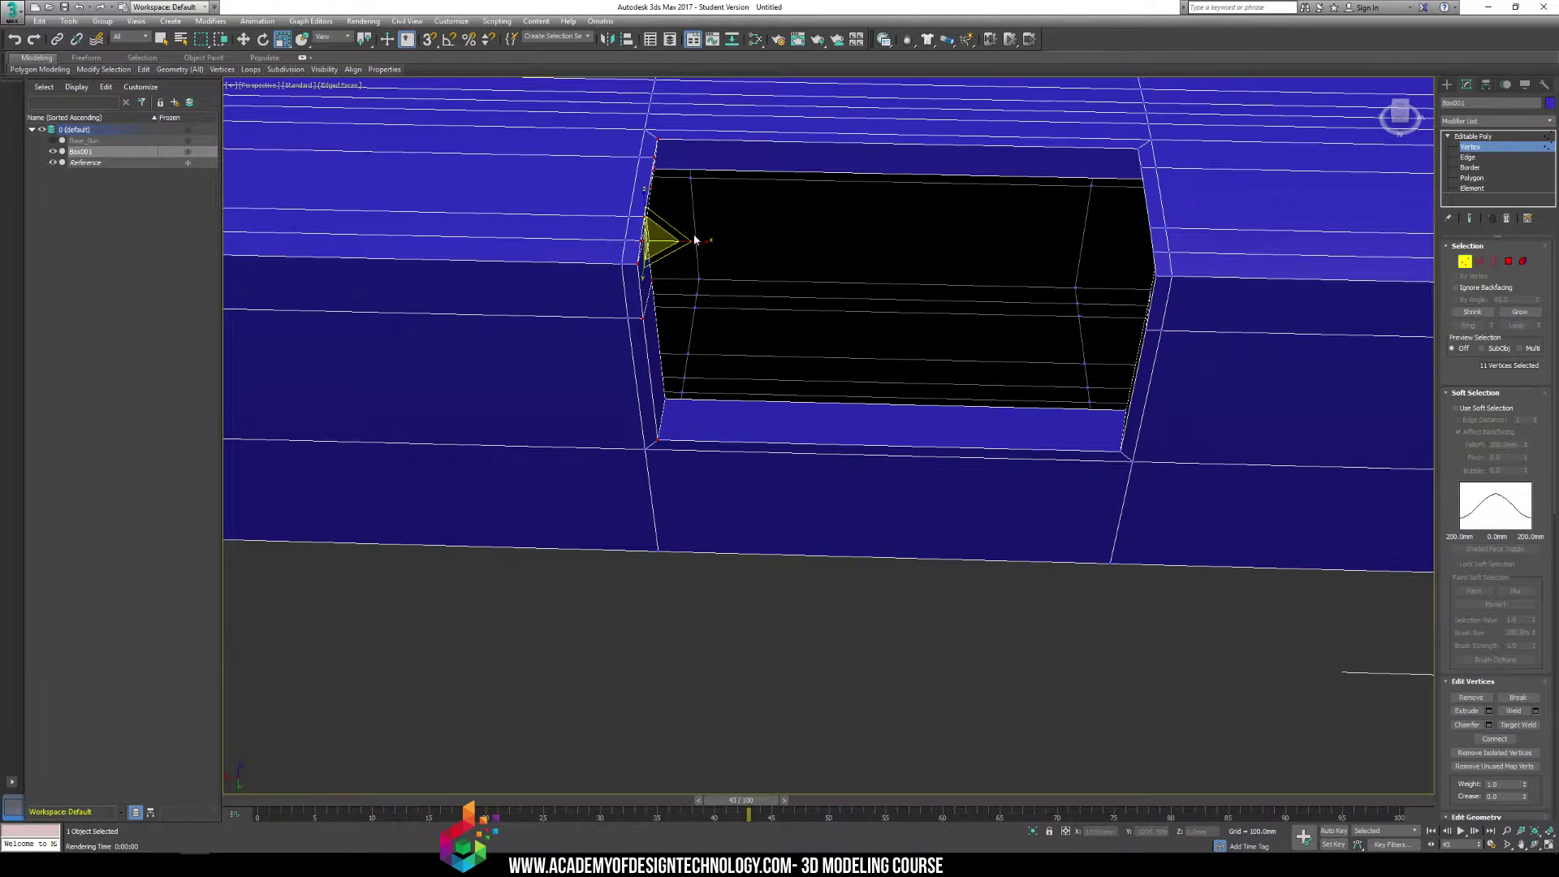
{"action": "left_click_drag", "start_coordinate": [114, 212], "coordinate": [113, 212]}
Select the vertices at the ejection port's front edge, scale them along X, and deselect those outside the near inner corner
{"action": "middle_click_drag", "start_coordinate": [1067, 221], "coordinate": [862, 164]}
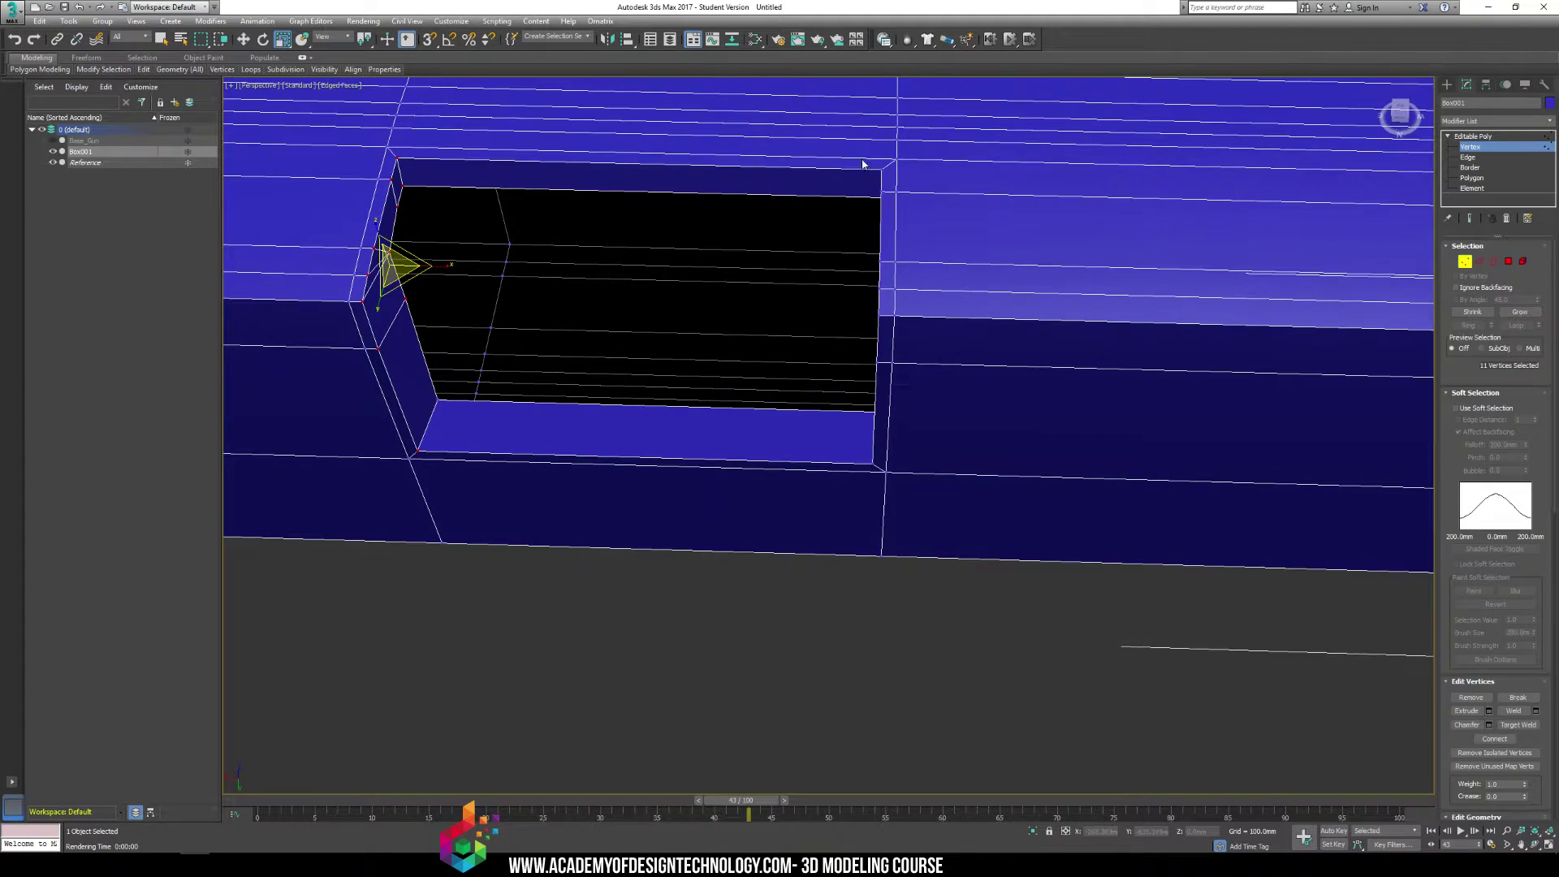
{"action": "left_click_drag", "start_coordinate": [883, 445], "coordinate": [889, 507]}
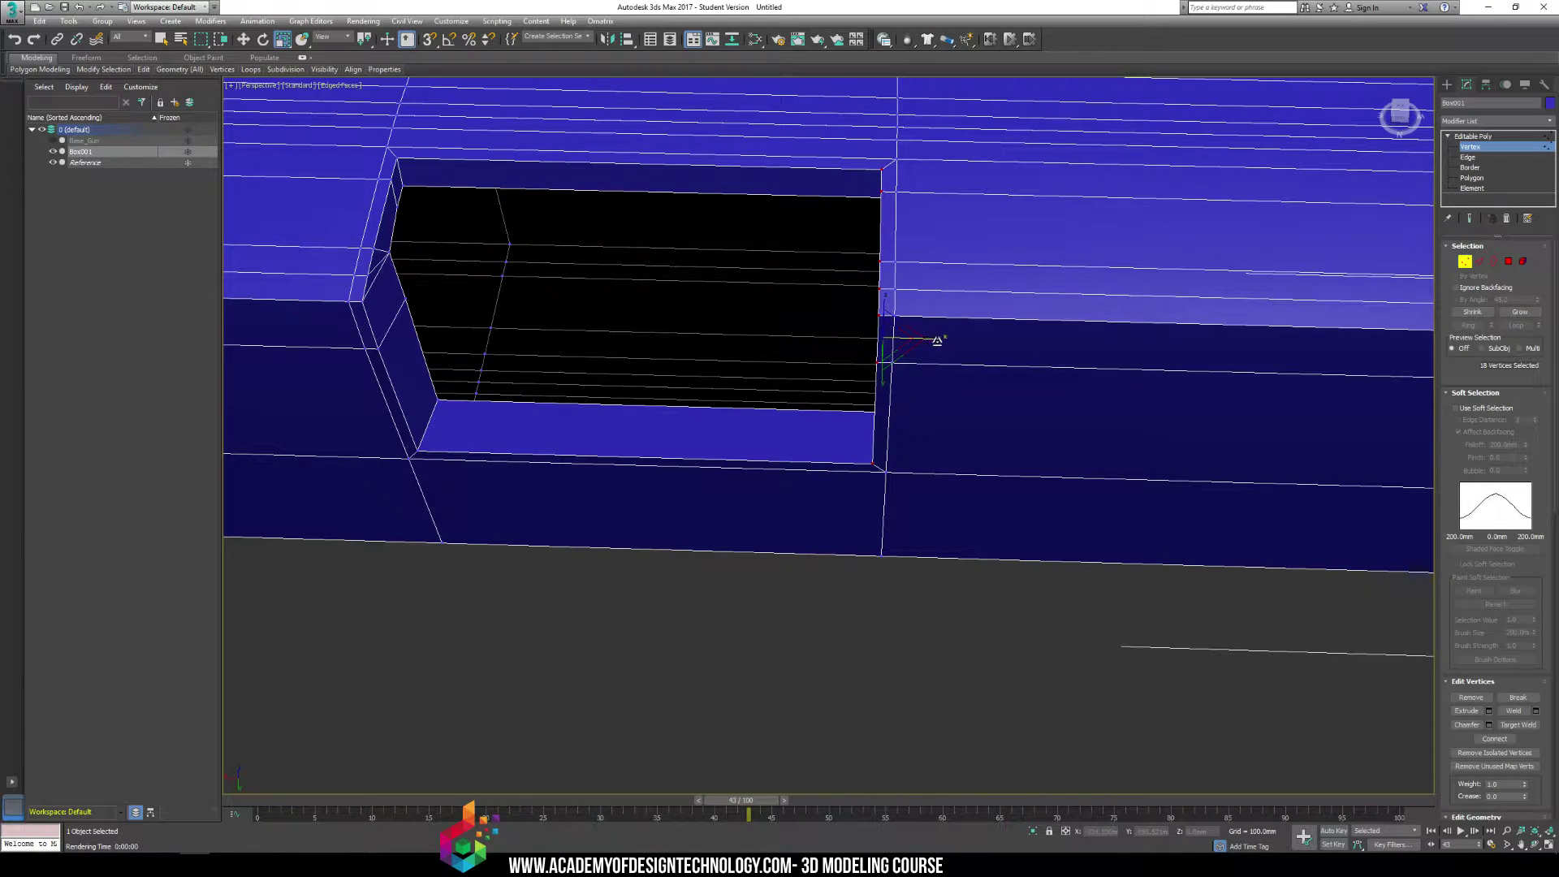
{"action": "left_click_drag", "start_coordinate": [937, 342], "coordinate": [614, 340]}
{"action": "middle_click_drag", "start_coordinate": [615, 340], "coordinate": [749, 254], "text": "alt"}
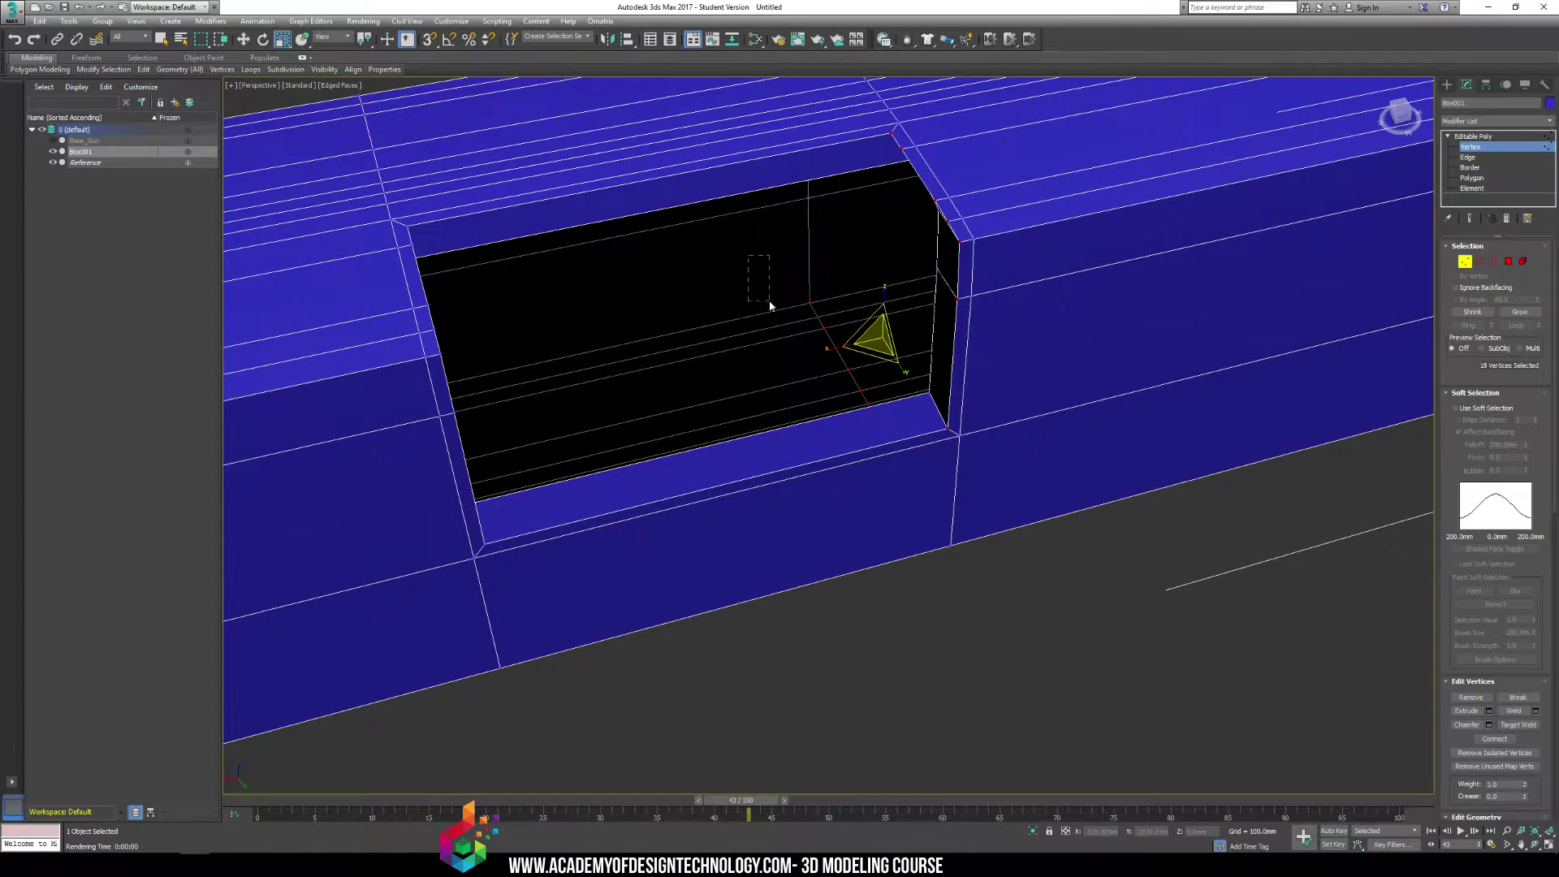
{"action": "left_click_drag", "start_coordinate": [770, 301], "coordinate": [758, 288]}
{"action": "key", "text": "ctrl+z"}
{"action": "left_click_drag", "start_coordinate": [926, 524], "coordinate": [925, 520], "text": "alt"}
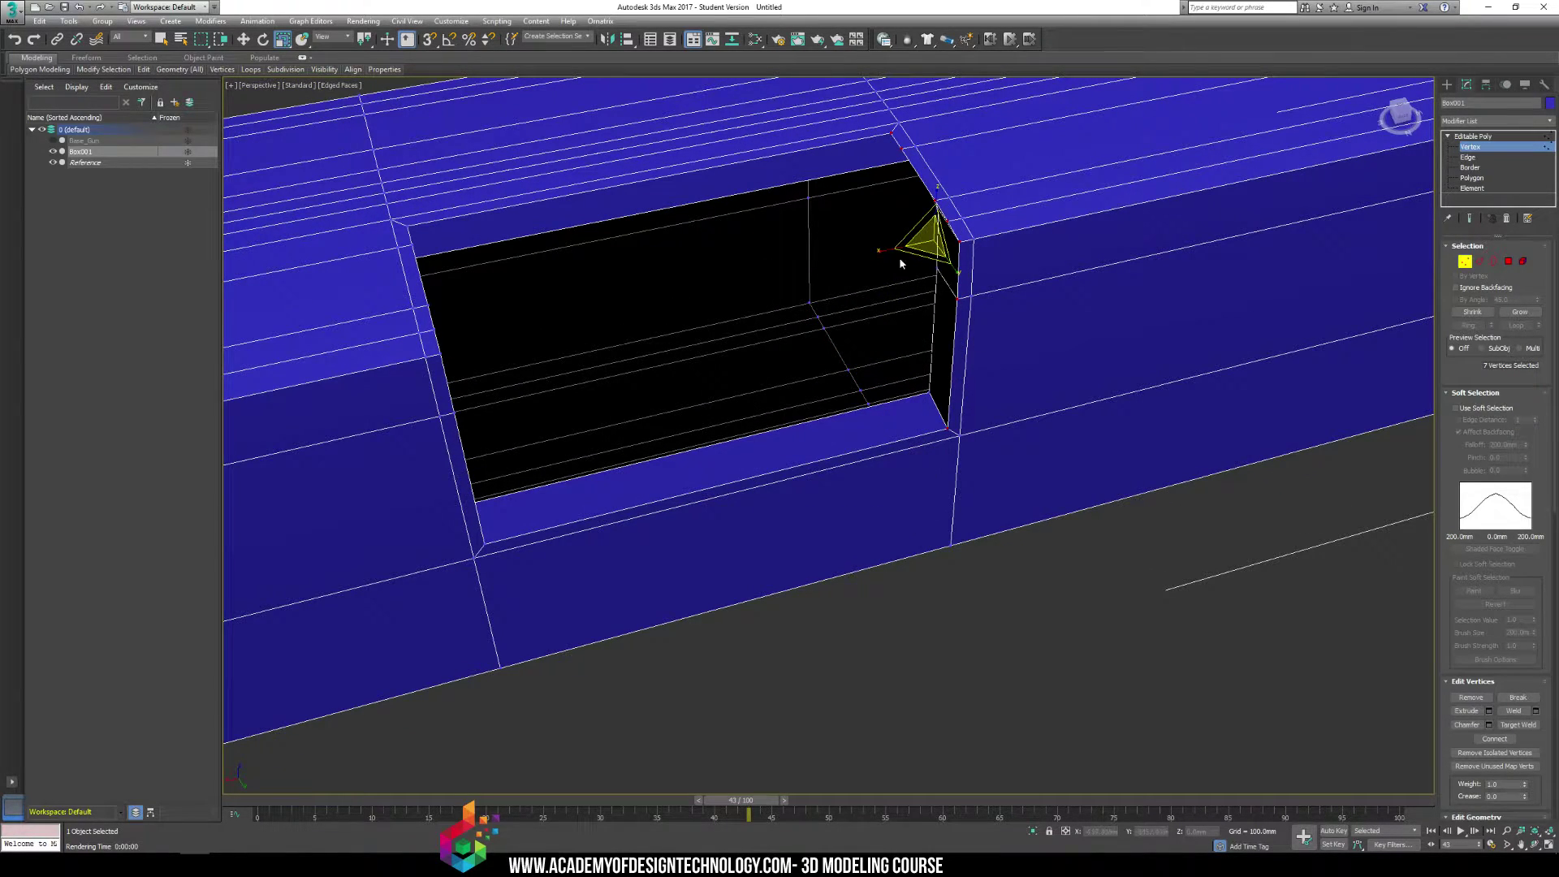
Add the remaining inner front-edge vertices of the ejection port to the selection and shift them slightly along X into the opening
{"action": "middle_click_drag", "start_coordinate": [1350, 216], "coordinate": [999, 219], "text": "alt"}
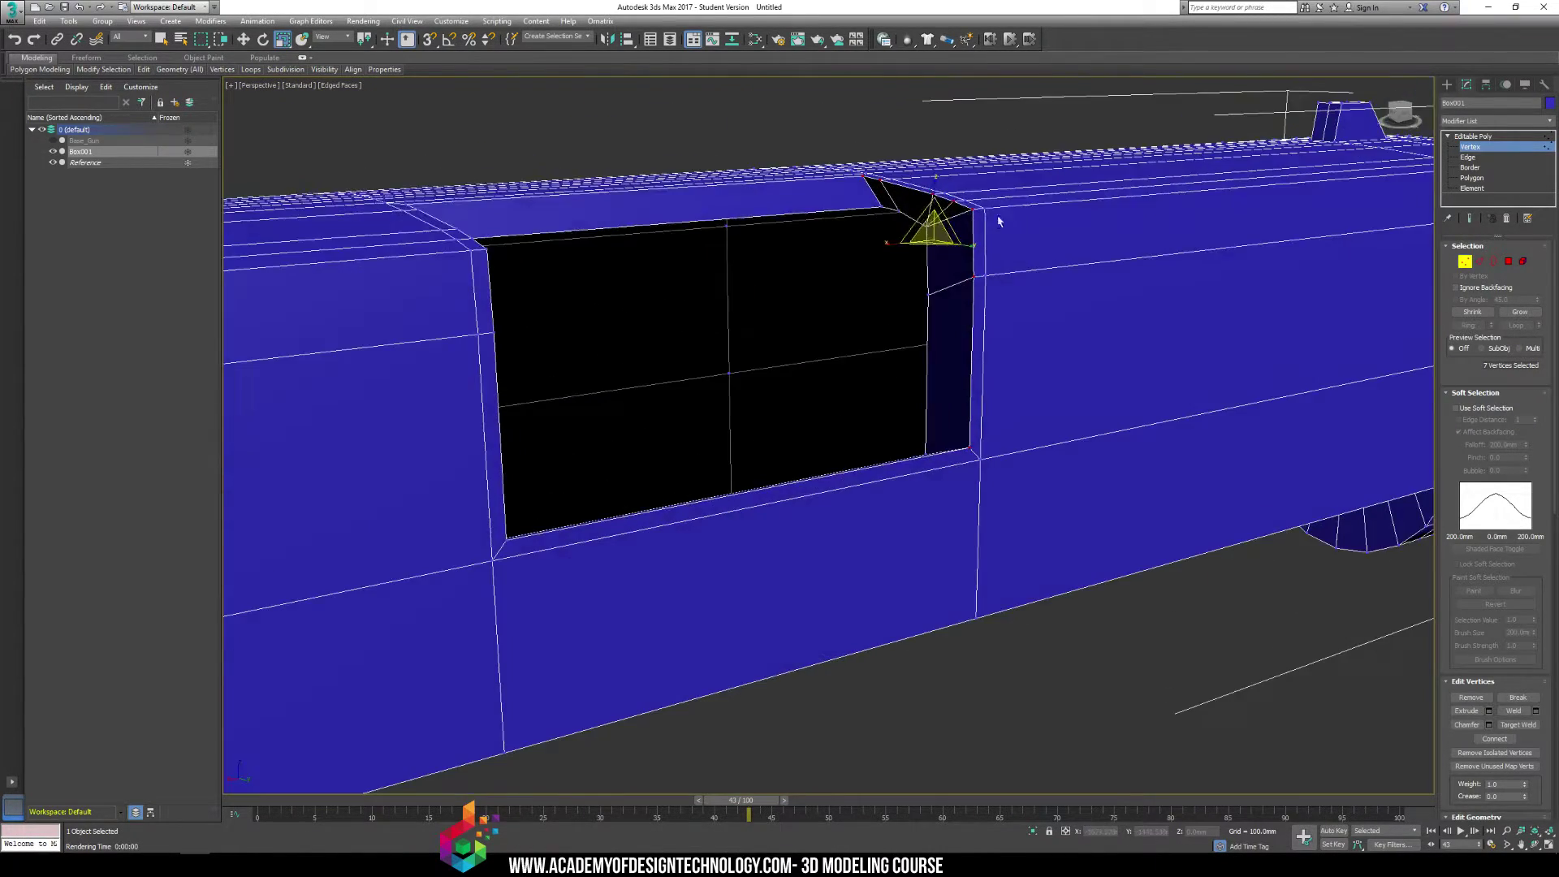
{"action": "left_click", "coordinate": [899, 213], "text": "ctrl"}
{"action": "left_click", "coordinate": [880, 207], "text": "ctrl"}
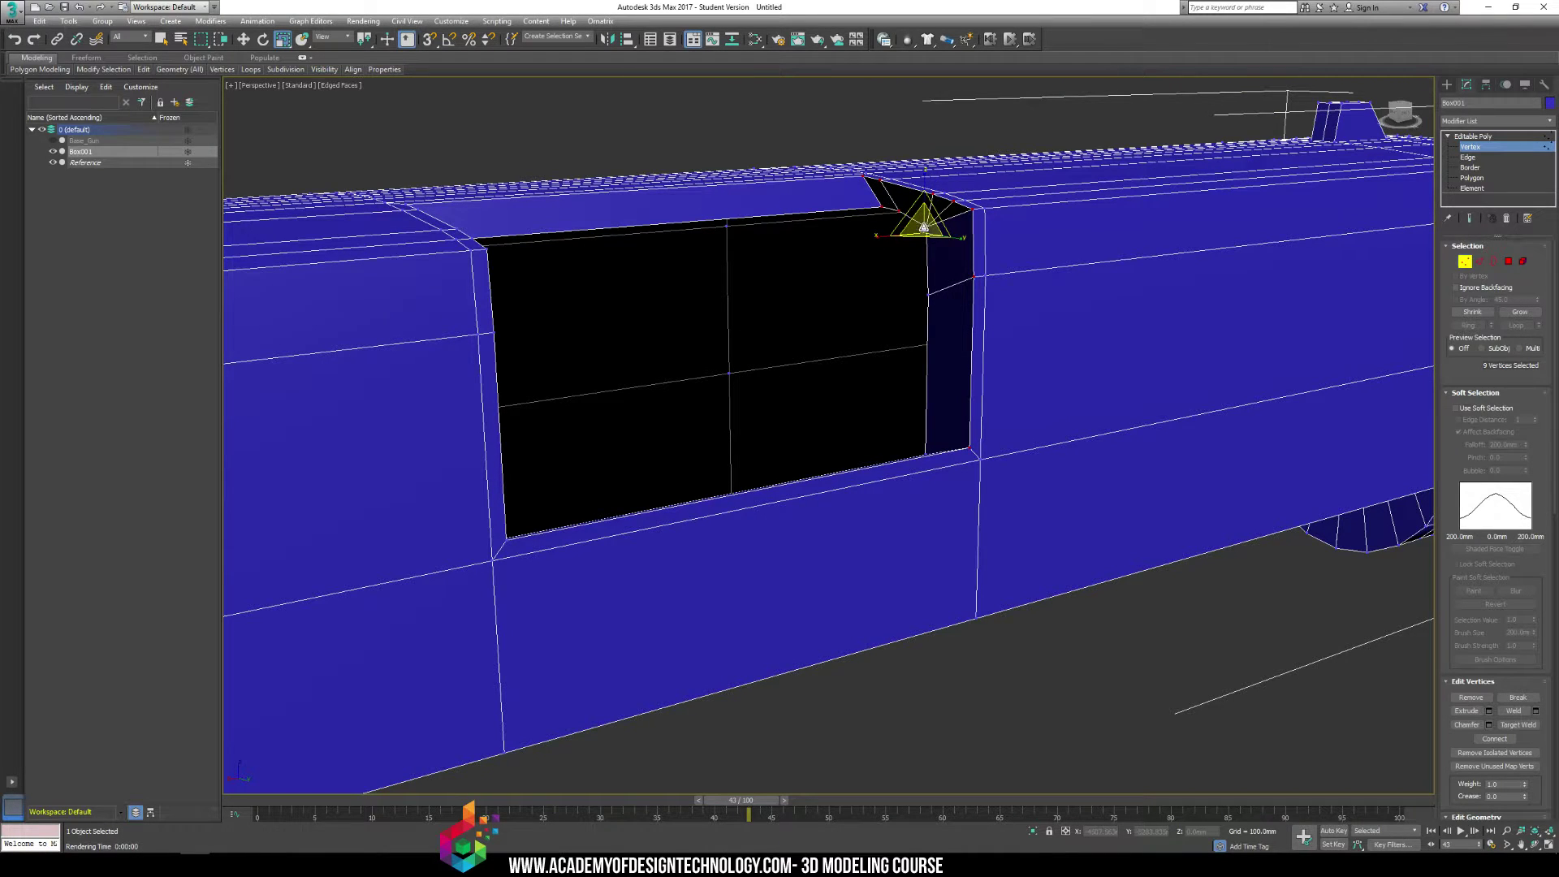
{"action": "left_click", "coordinate": [927, 294], "text": "ctrl"}
{"action": "middle_click_drag", "start_coordinate": [926, 296], "coordinate": [934, 362], "text": "alt"}
{"action": "left_click", "coordinate": [919, 413], "text": "ctrl"}
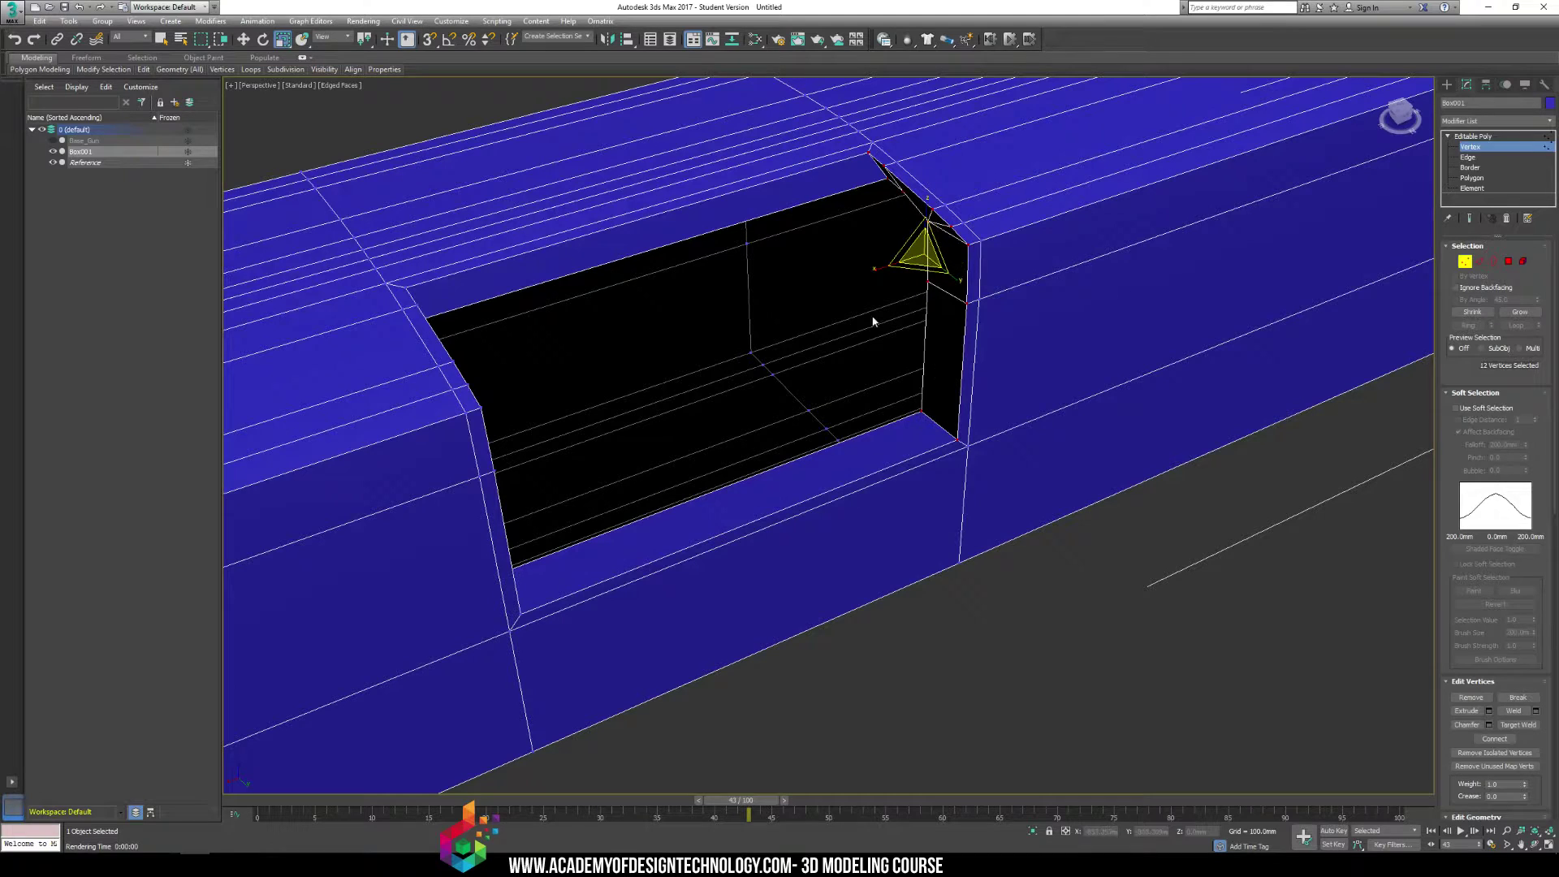
{"action": "mouse_move", "coordinate": [886, 284]}
{"action": "left_mouse_down"}
{"action": "mouse_move", "coordinate": [953, 274]}
{"action": "mouse_move", "coordinate": [897, 267]}
{"action": "left_mouse_up"}
{"action": "key", "text": "w"}
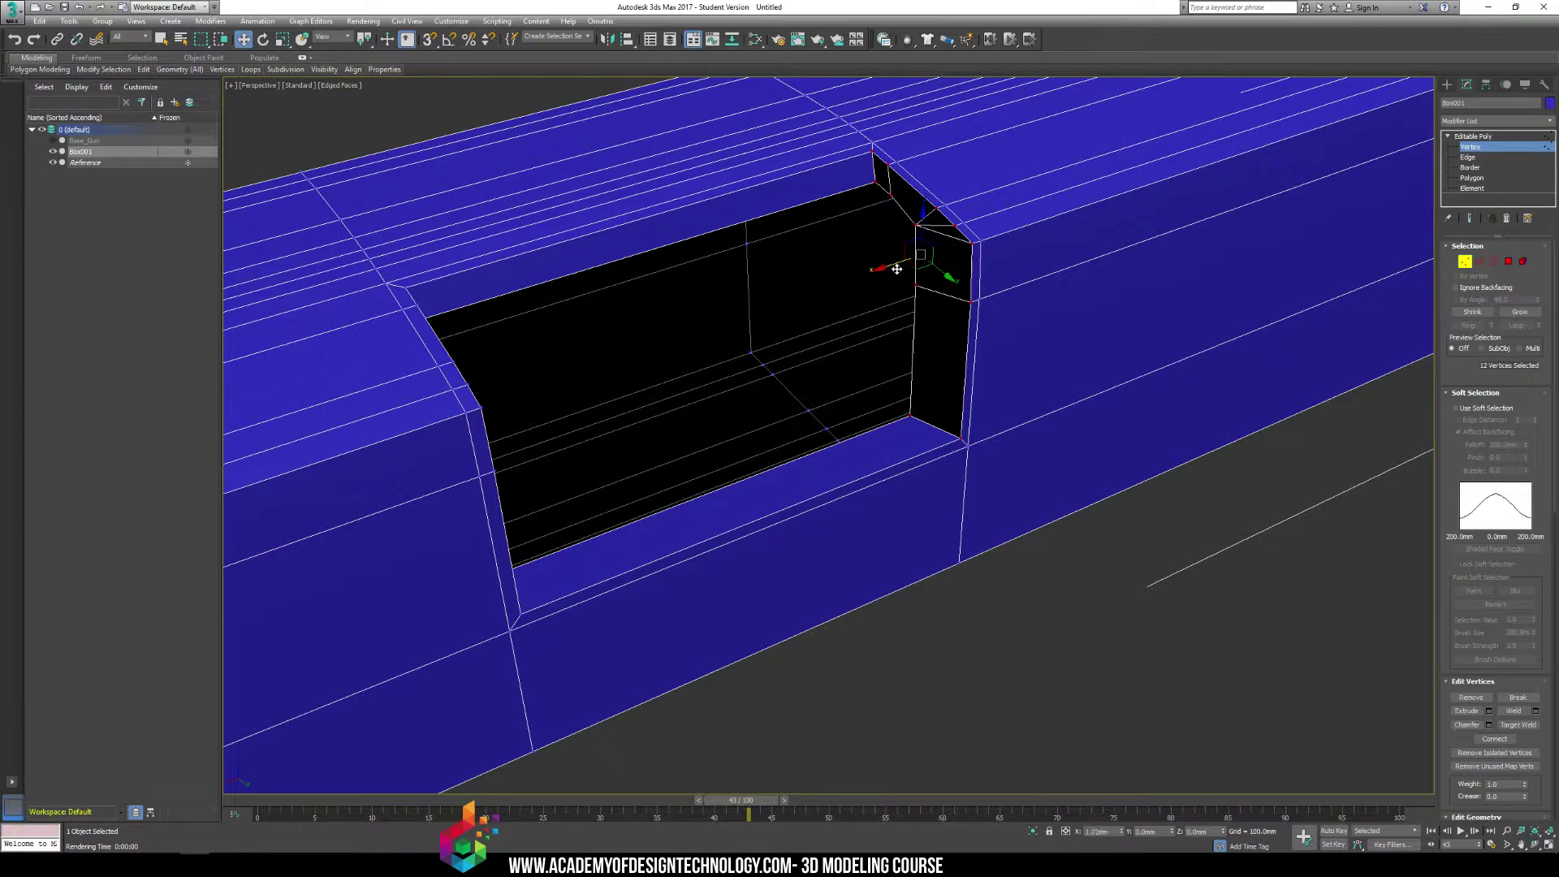
{"action": "left_click", "coordinate": [756, 359]}
Render the perspective view of the whole slide to check the ejection port, and close the render window
{"action": "scroll", "coordinate": [755, 360], "scroll_direction": "down", "scroll_amount": 3}
{"action": "scroll", "coordinate": [755, 360], "scroll_direction": "down", "scroll_amount": 3}
{"action": "key", "text": "shift+q"}
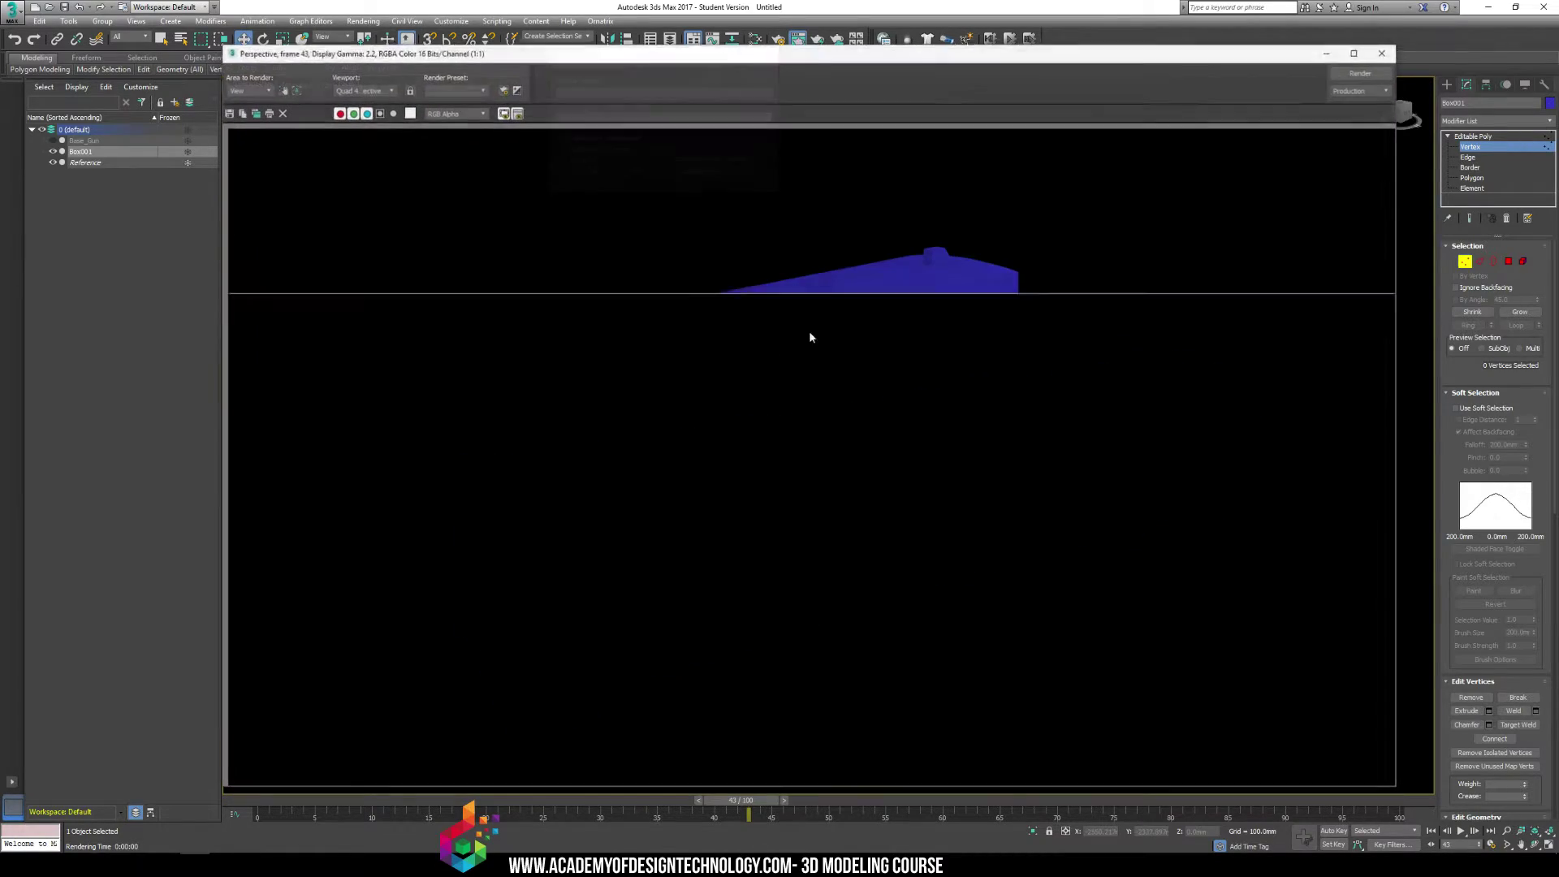
{"action": "left_click", "coordinate": [1384, 52]}
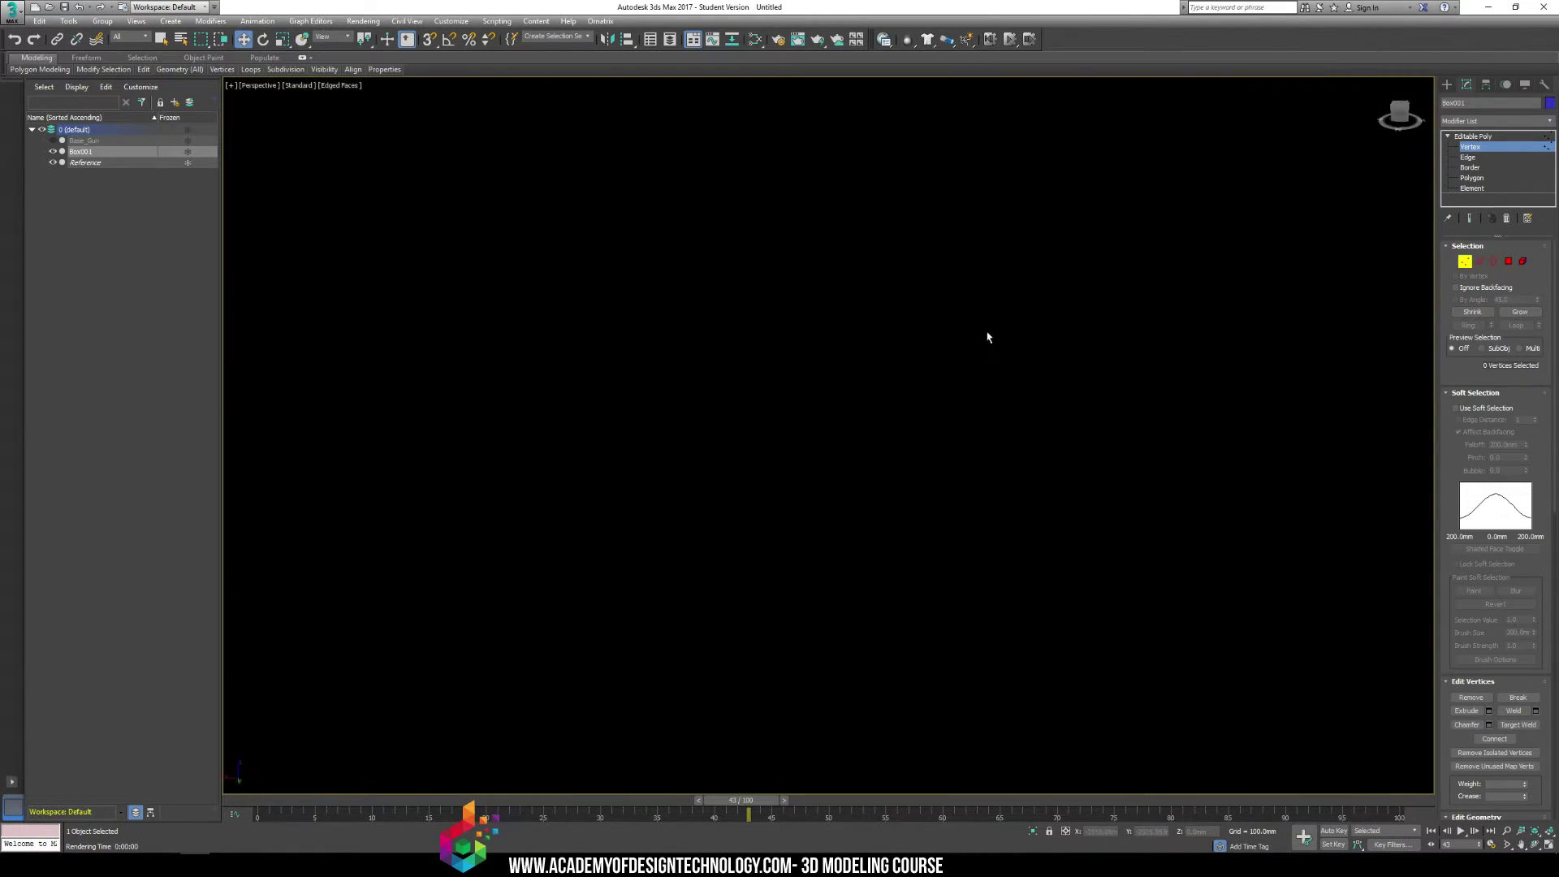
{"action": "key", "text": "shift+q"}
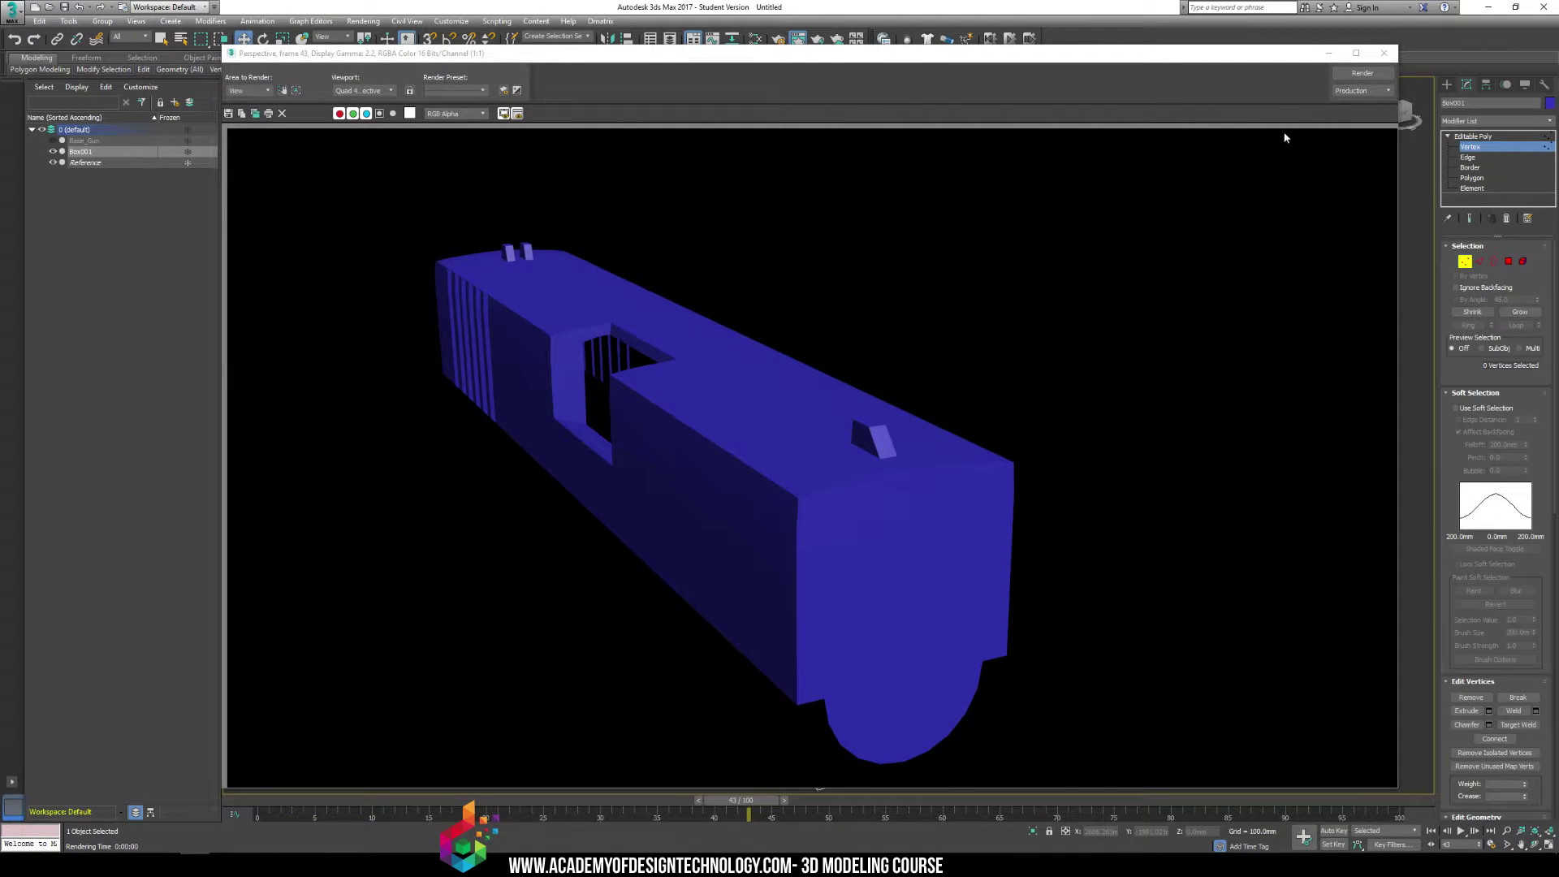
{"action": "left_click", "coordinate": [1383, 52]}
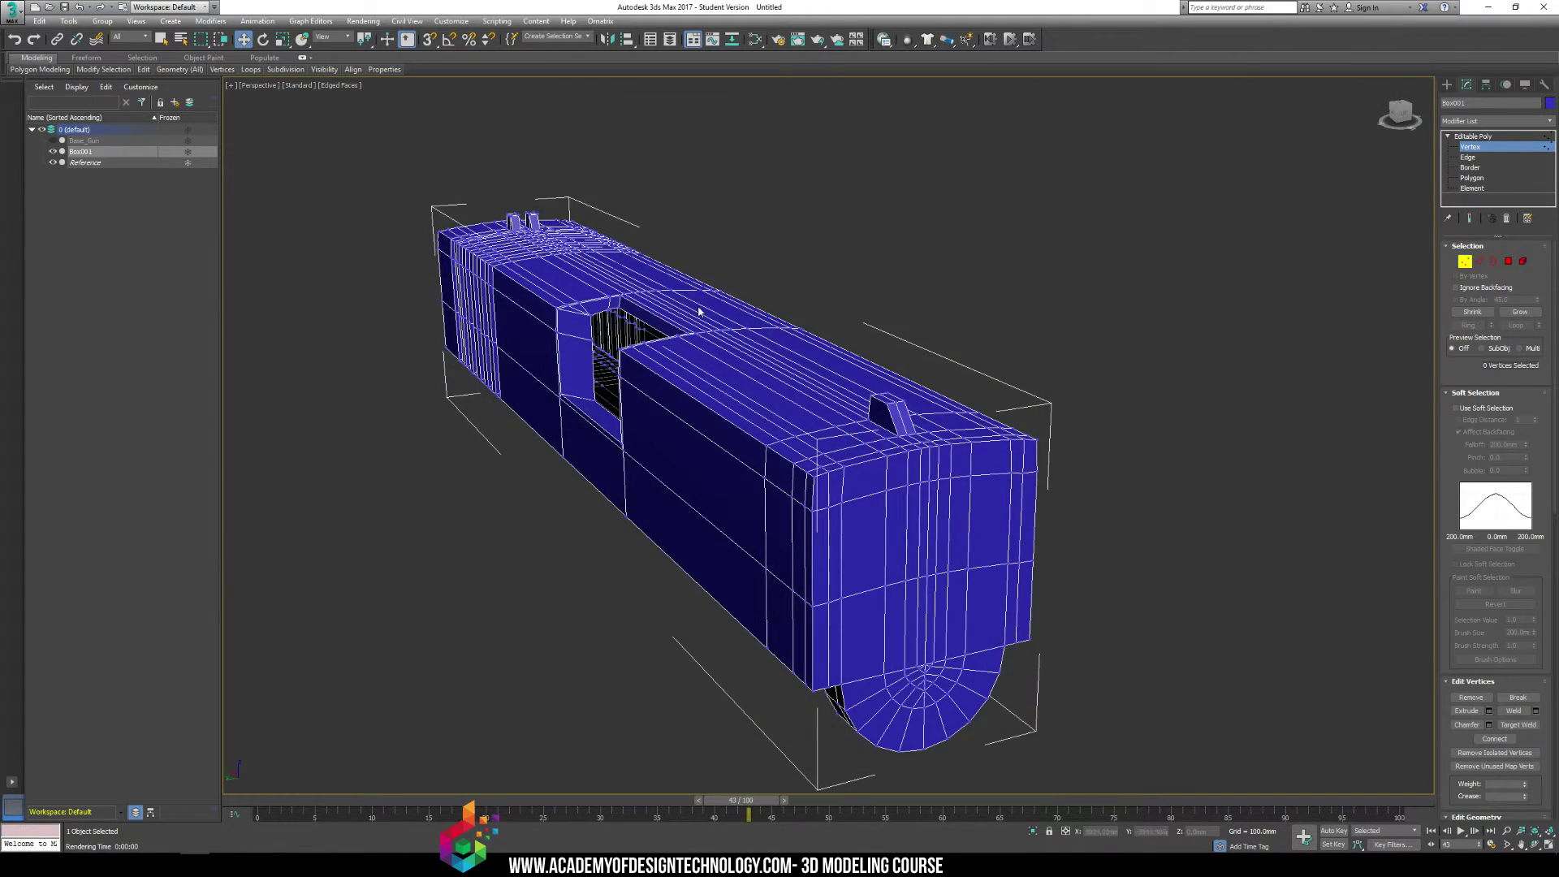
Create a 16-sided cylinder with a radius of about 41 mm, centred on the slide's front face in the Left view
{"action": "middle_click_drag", "start_coordinate": [703, 306], "coordinate": [722, 262], "text": "alt"}
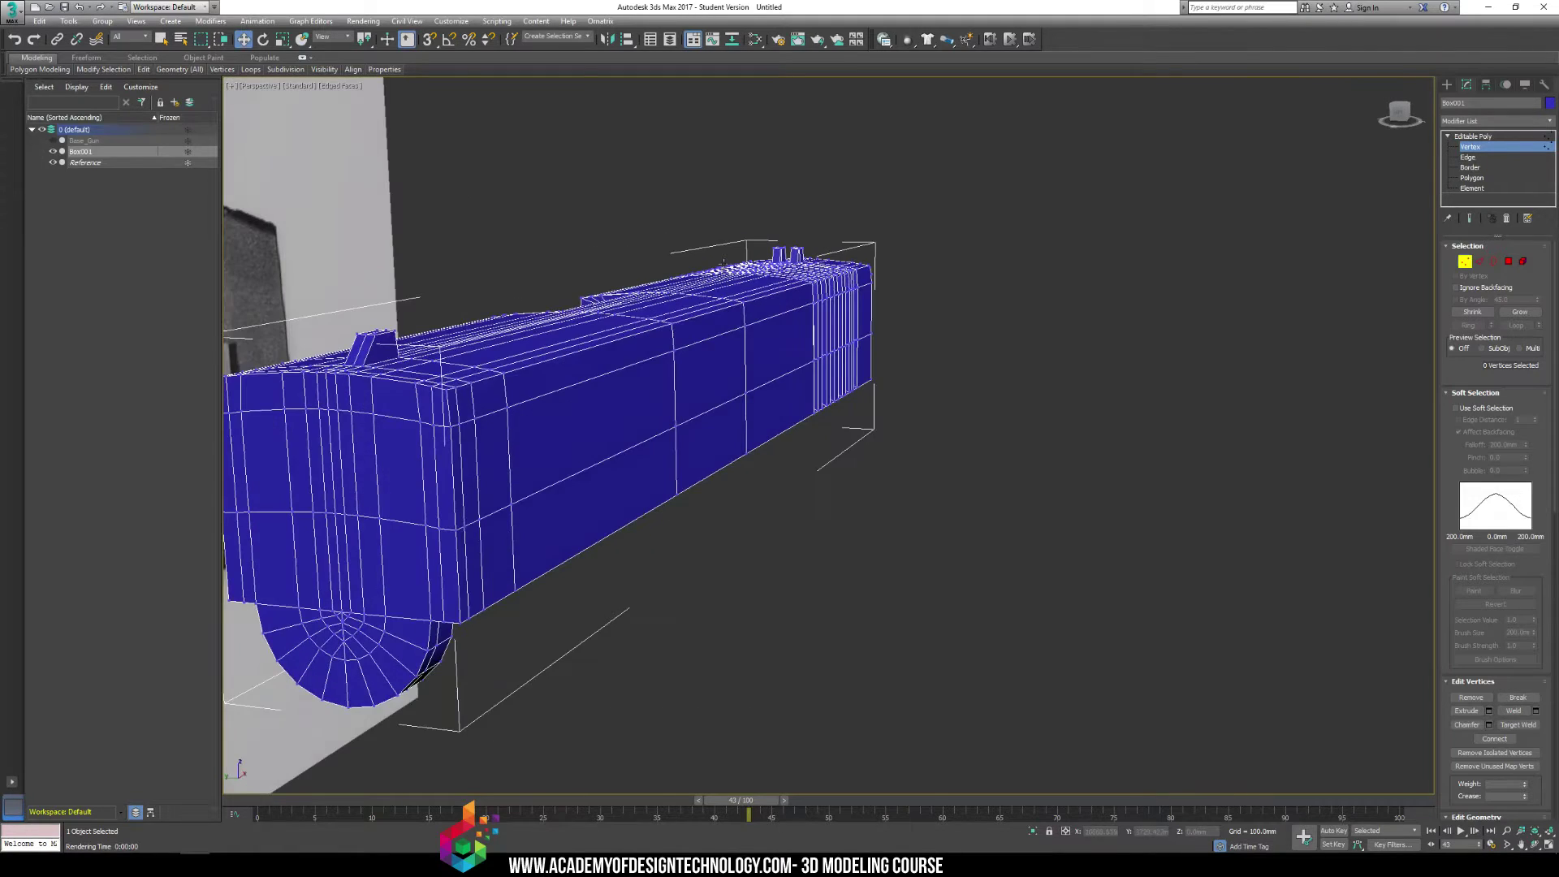
{"action": "middle_click_drag", "start_coordinate": [520, 365], "coordinate": [810, 300]}
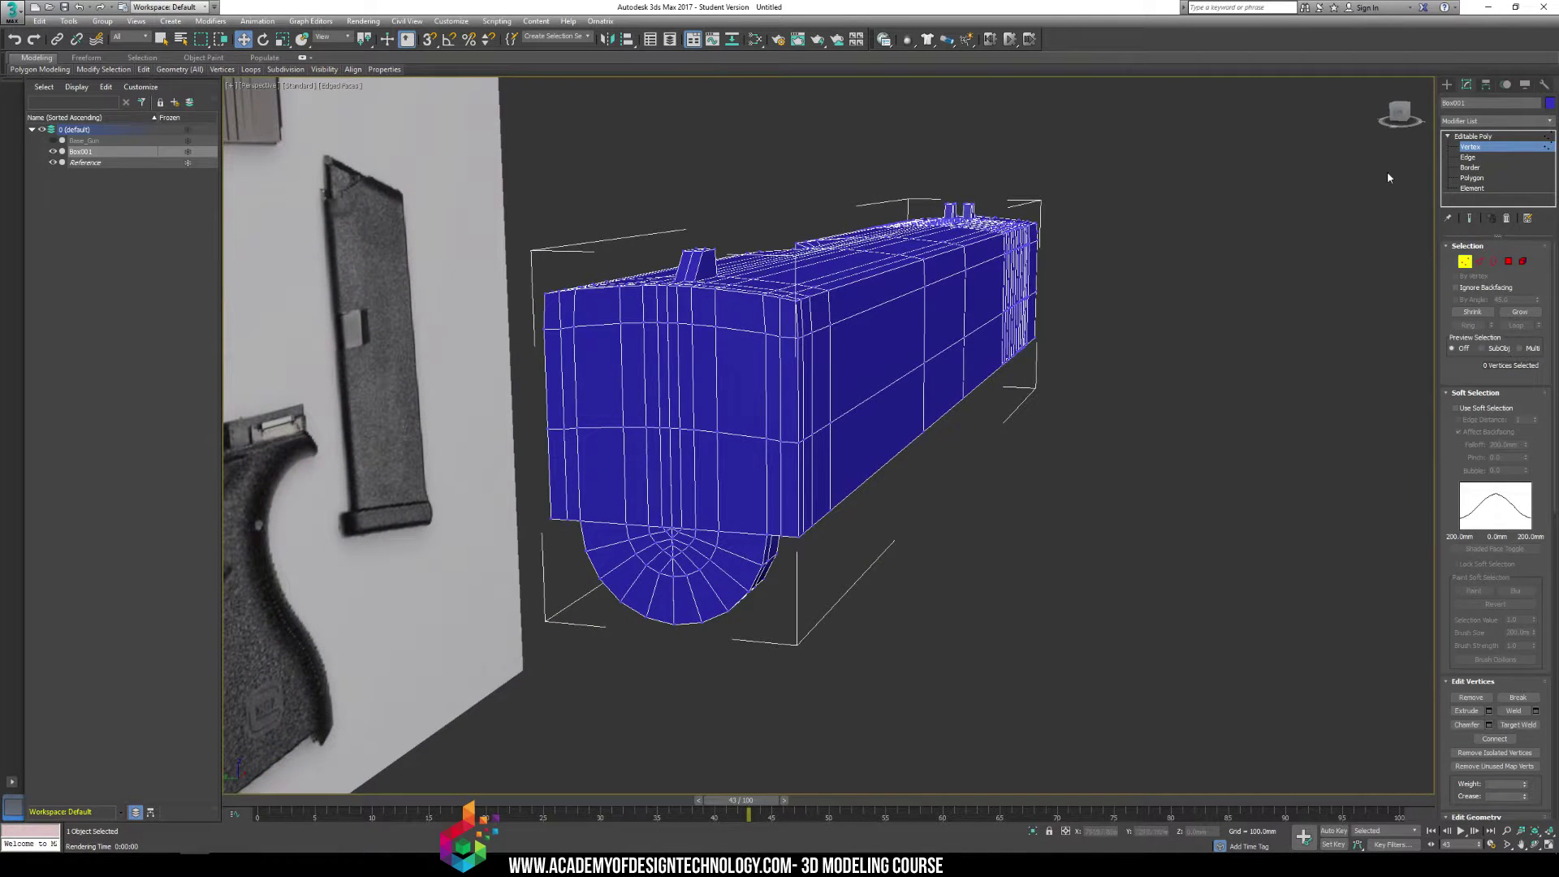
{"action": "left_click", "coordinate": [1446, 84]}
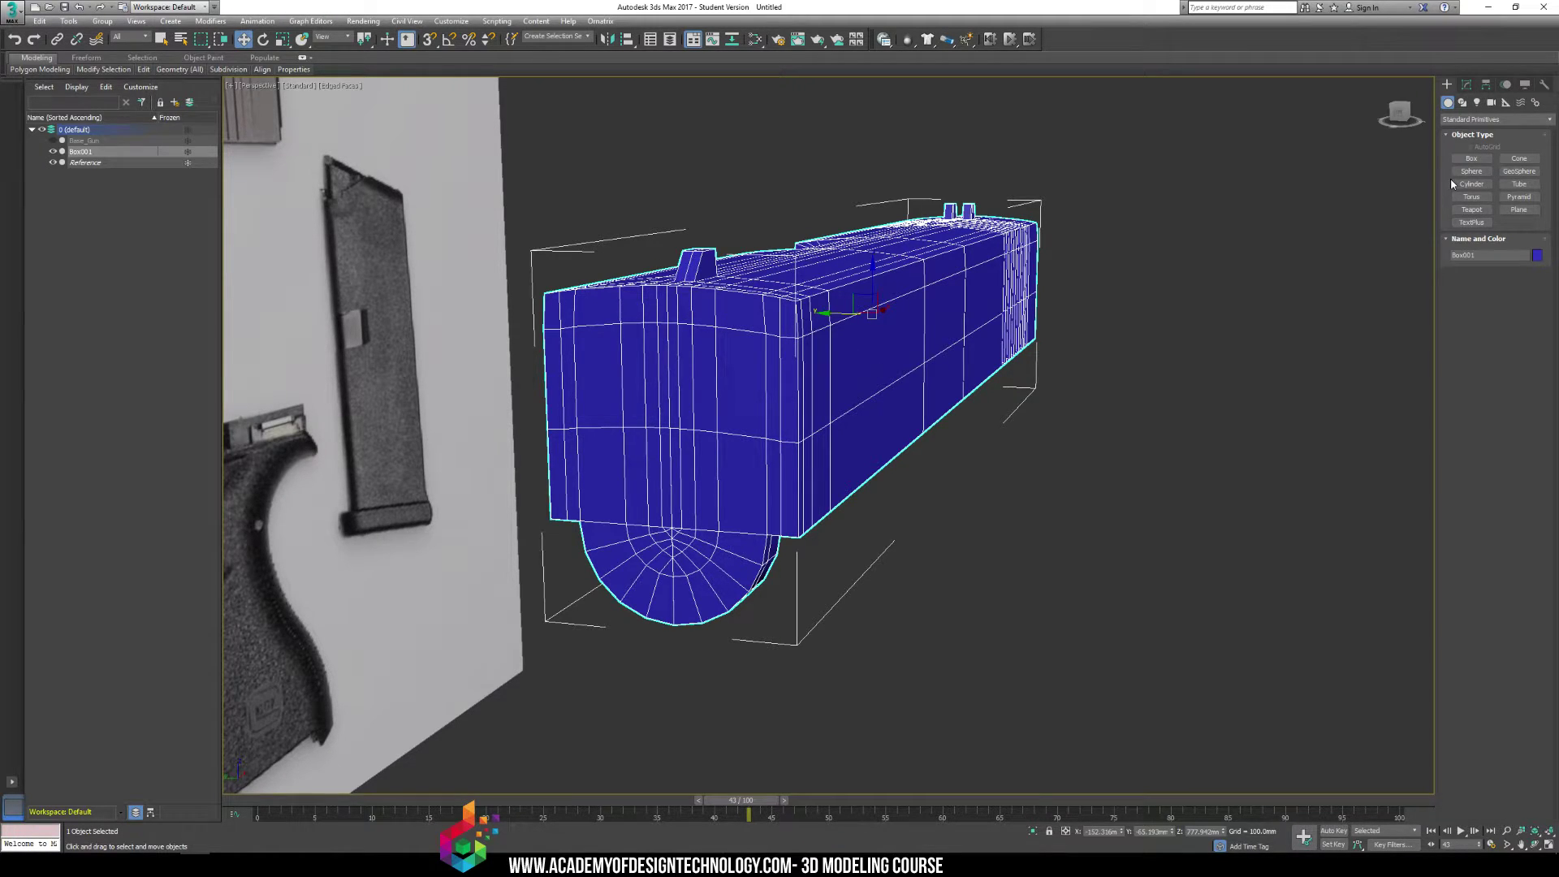
{"action": "left_click", "coordinate": [1471, 184]}
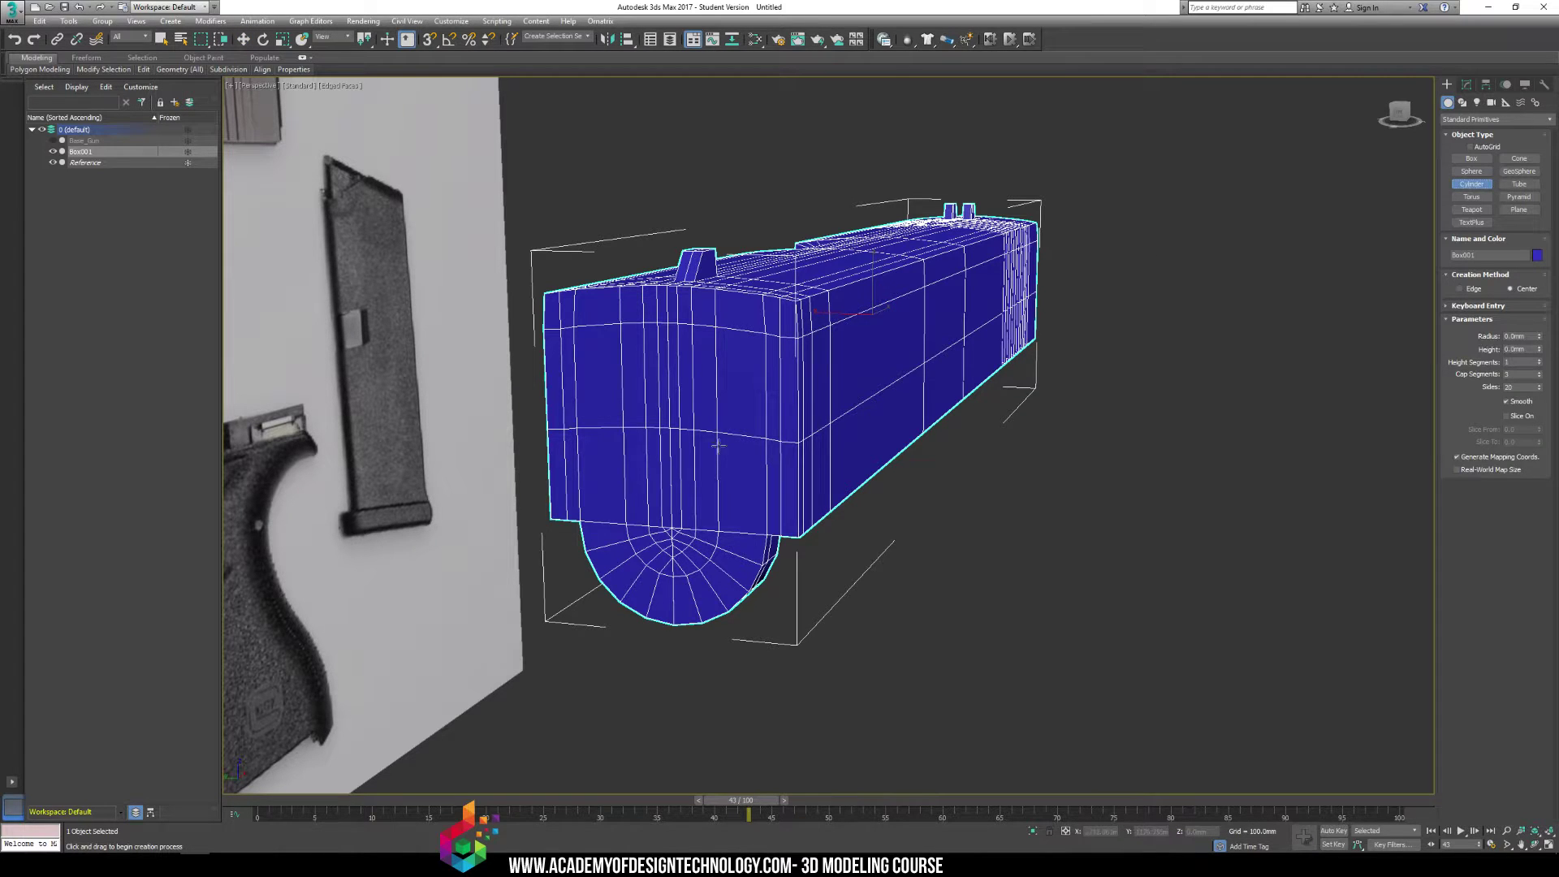
{"action": "key", "text": "f"}
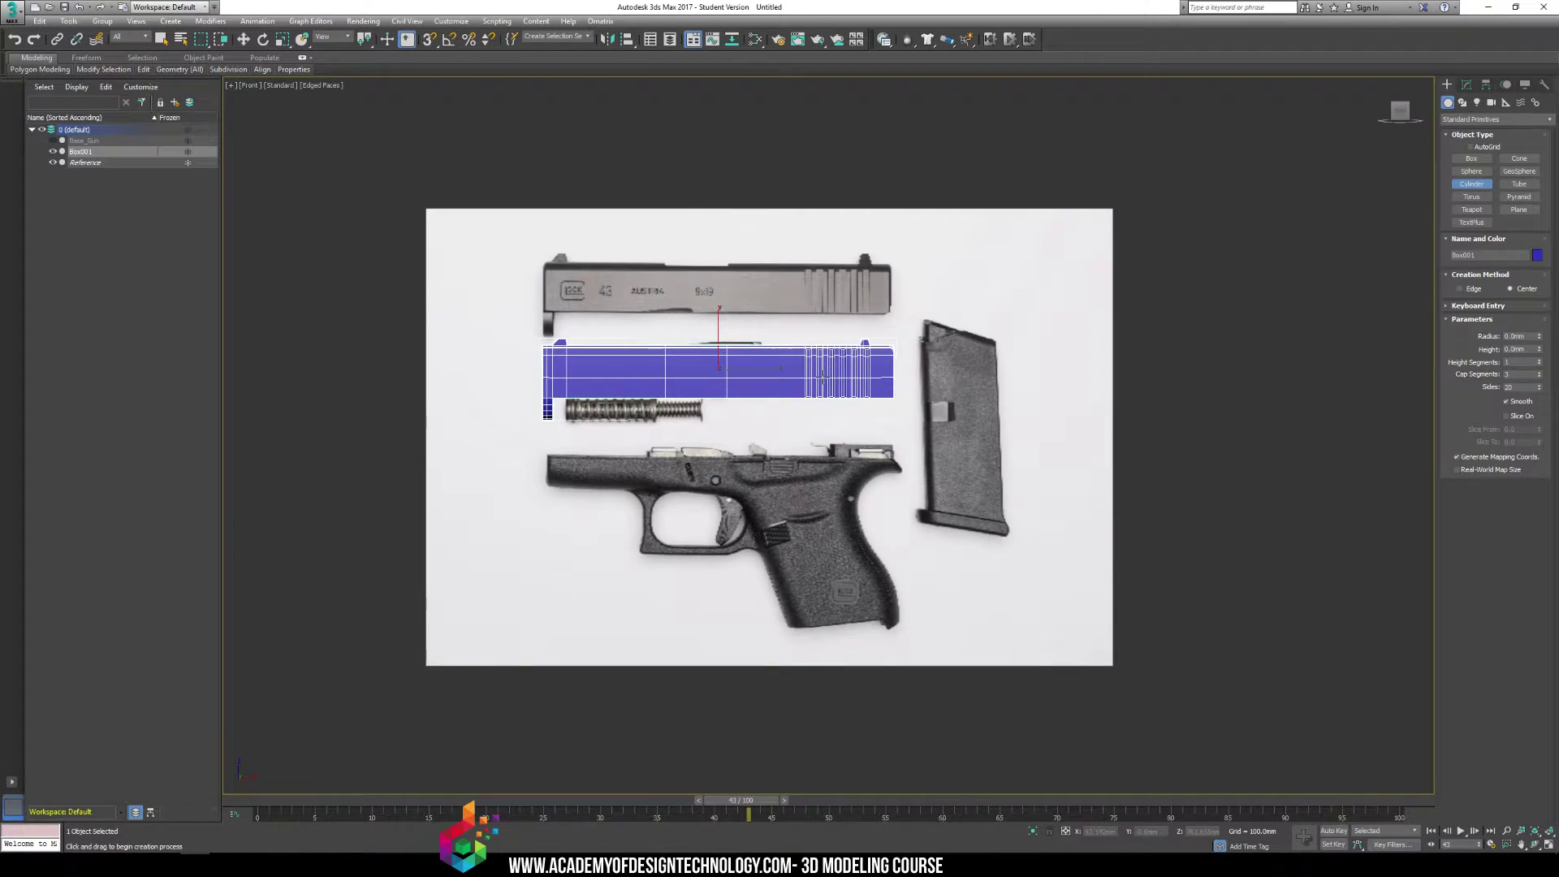
{"action": "key", "text": "l"}
{"action": "middle_click_drag", "start_coordinate": [755, 529], "coordinate": [839, 81]}
{"action": "scroll", "coordinate": [839, 82], "scroll_direction": "down", "scroll_amount": 3}
{"action": "middle_click_drag", "start_coordinate": [765, 345], "coordinate": [733, 406]}
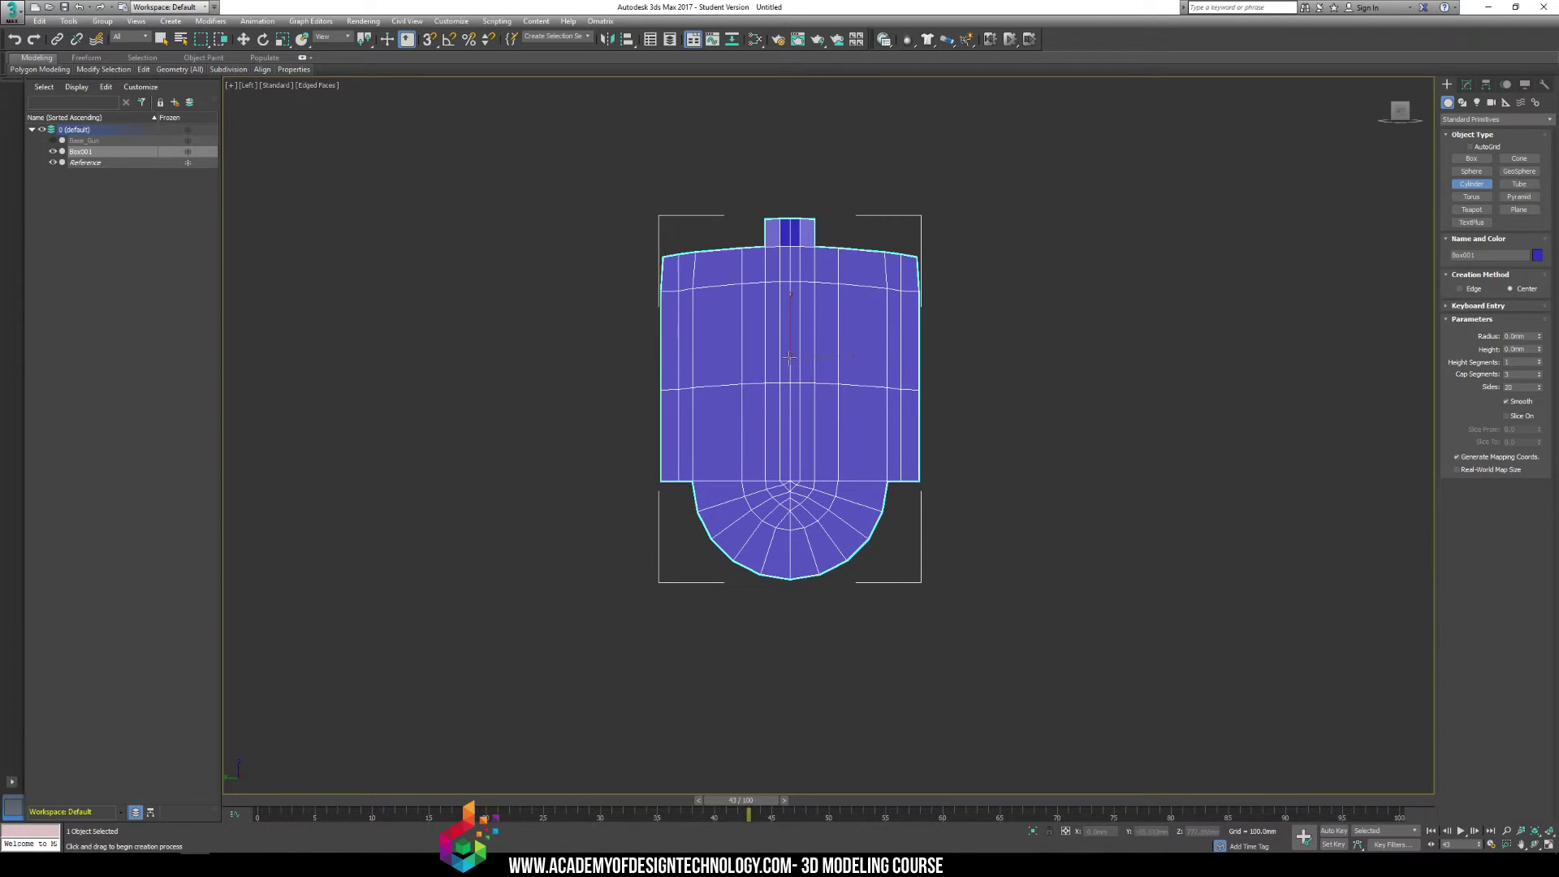
{"action": "left_click_drag", "start_coordinate": [790, 363], "coordinate": [844, 305]}
{"action": "left_click", "coordinate": [849, 344]}
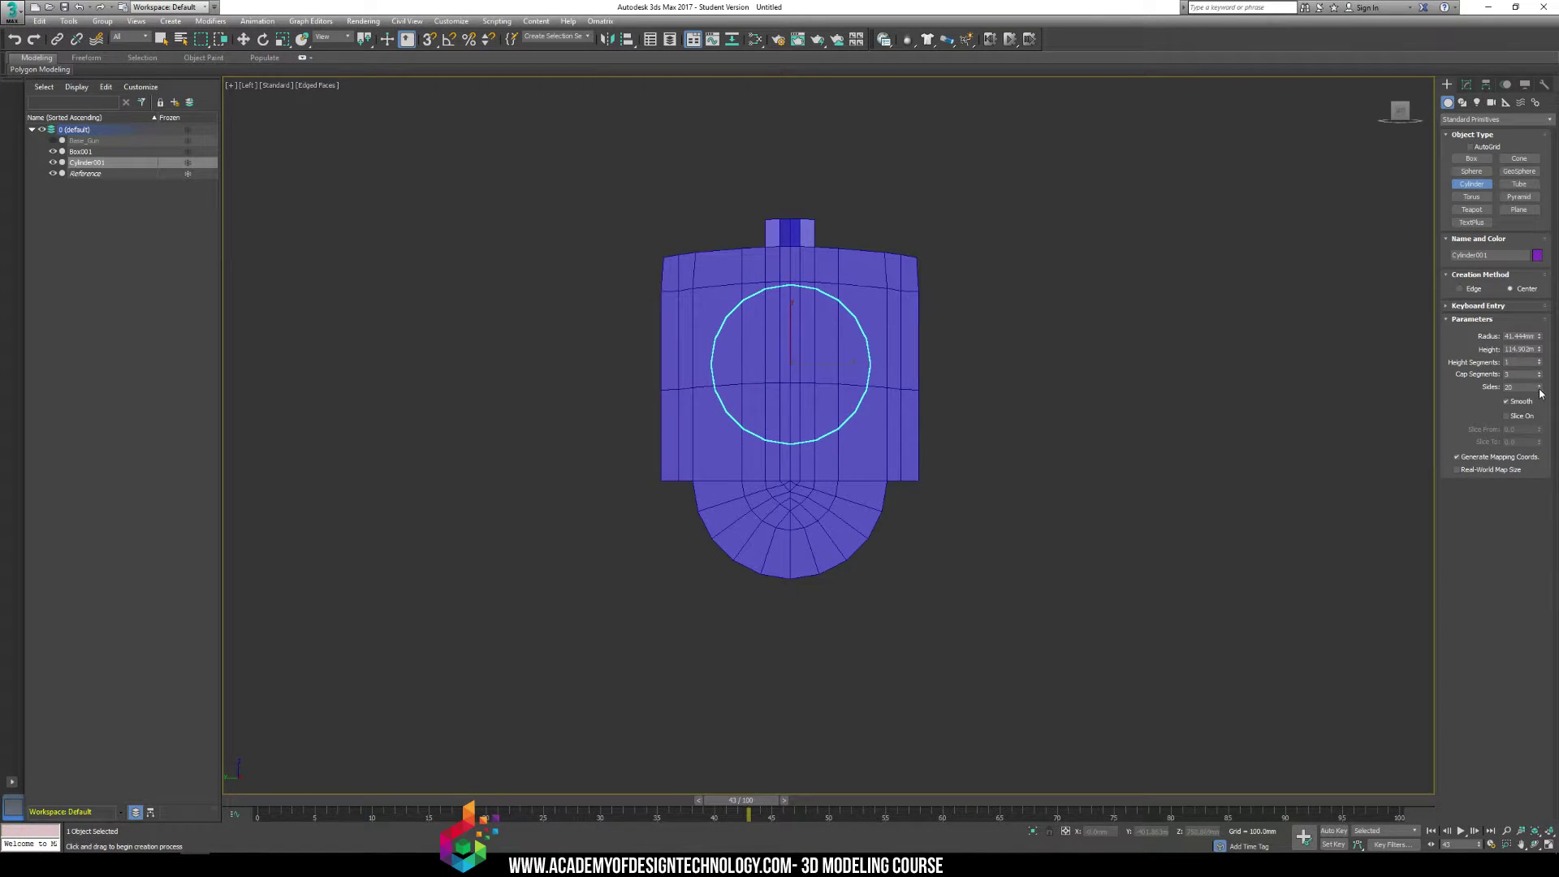
{"action": "left_click_drag", "start_coordinate": [1539, 389], "coordinate": [1540, 394]}
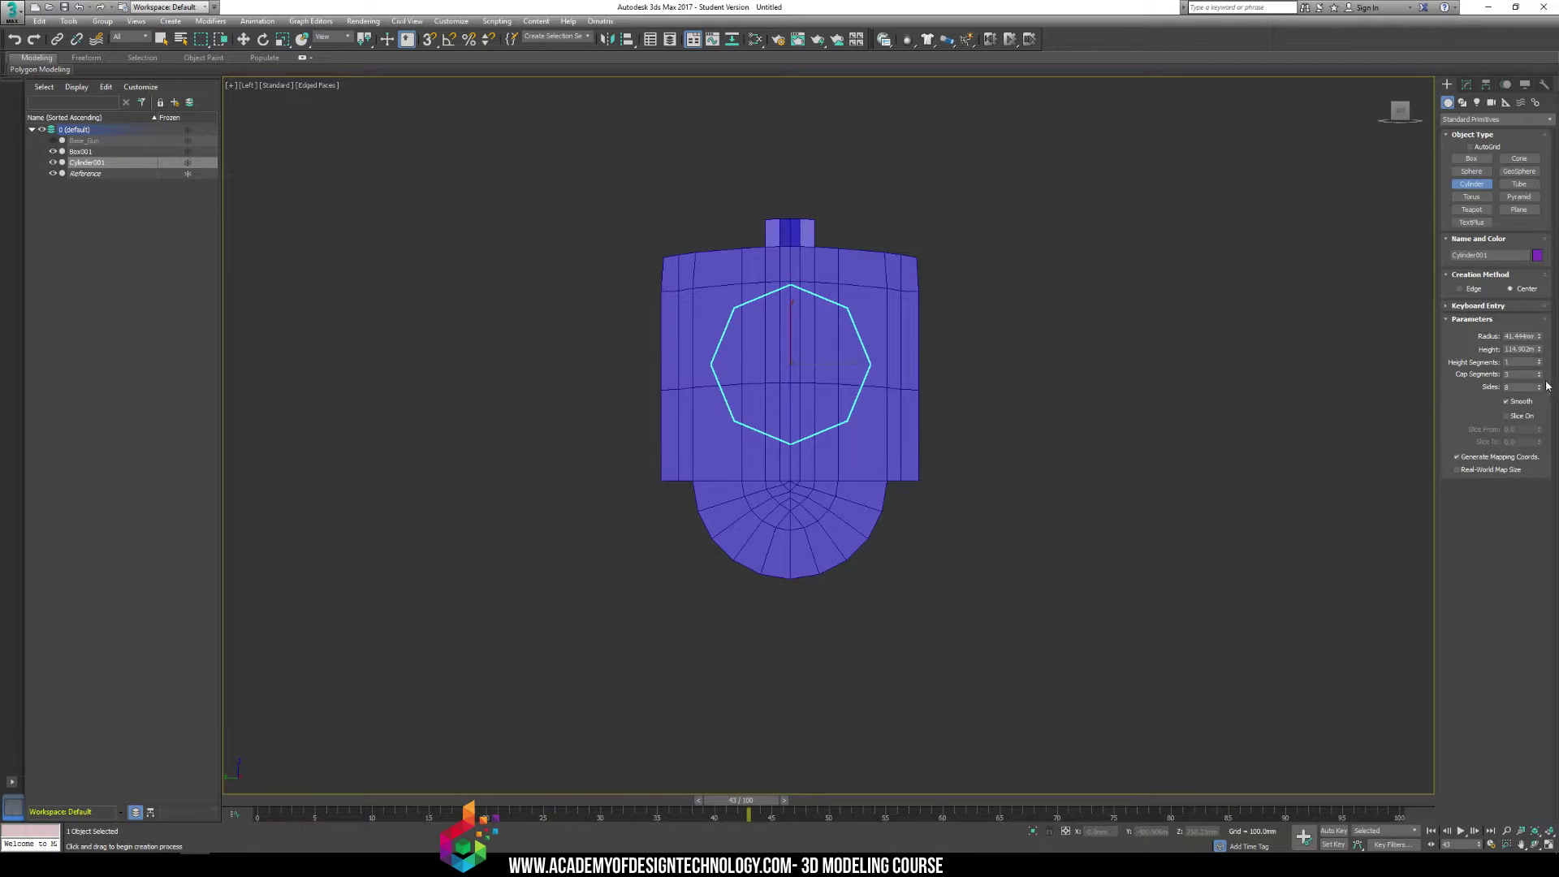
{"action": "left_click_drag", "start_coordinate": [1539, 389], "coordinate": [1539, 388]}
Move the cylinder forward until it protrudes from the slide's front face, and scale it down uniformly for the barrel hole
{"action": "middle_click_drag", "start_coordinate": [1028, 302], "coordinate": [1089, 346]}
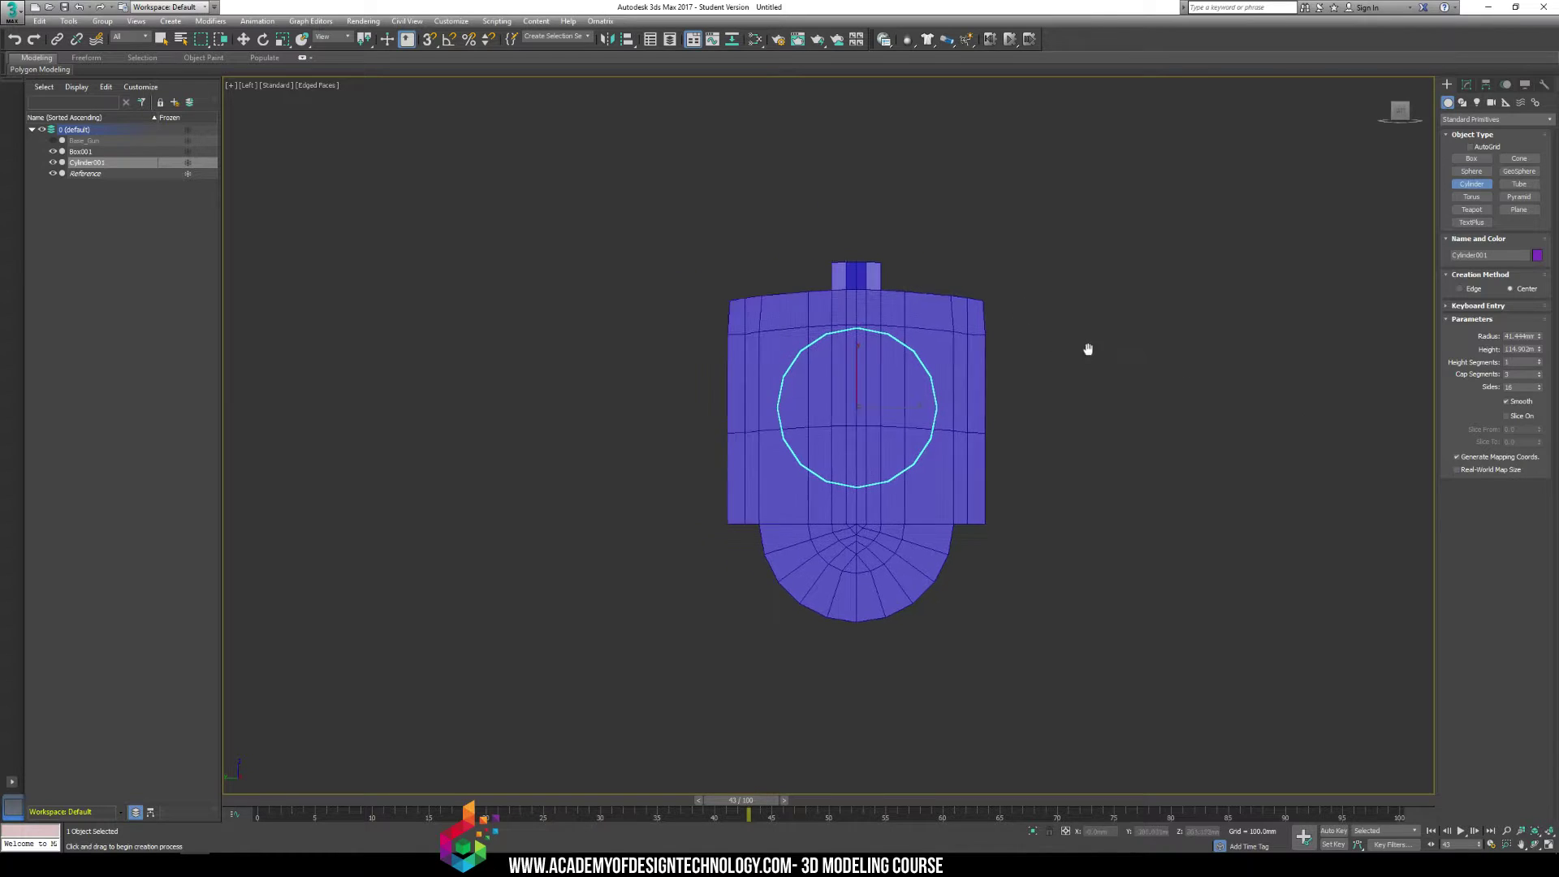
{"action": "key", "text": "p"}
{"action": "scroll", "coordinate": [793, 408], "scroll_direction": "down", "scroll_amount": 5}
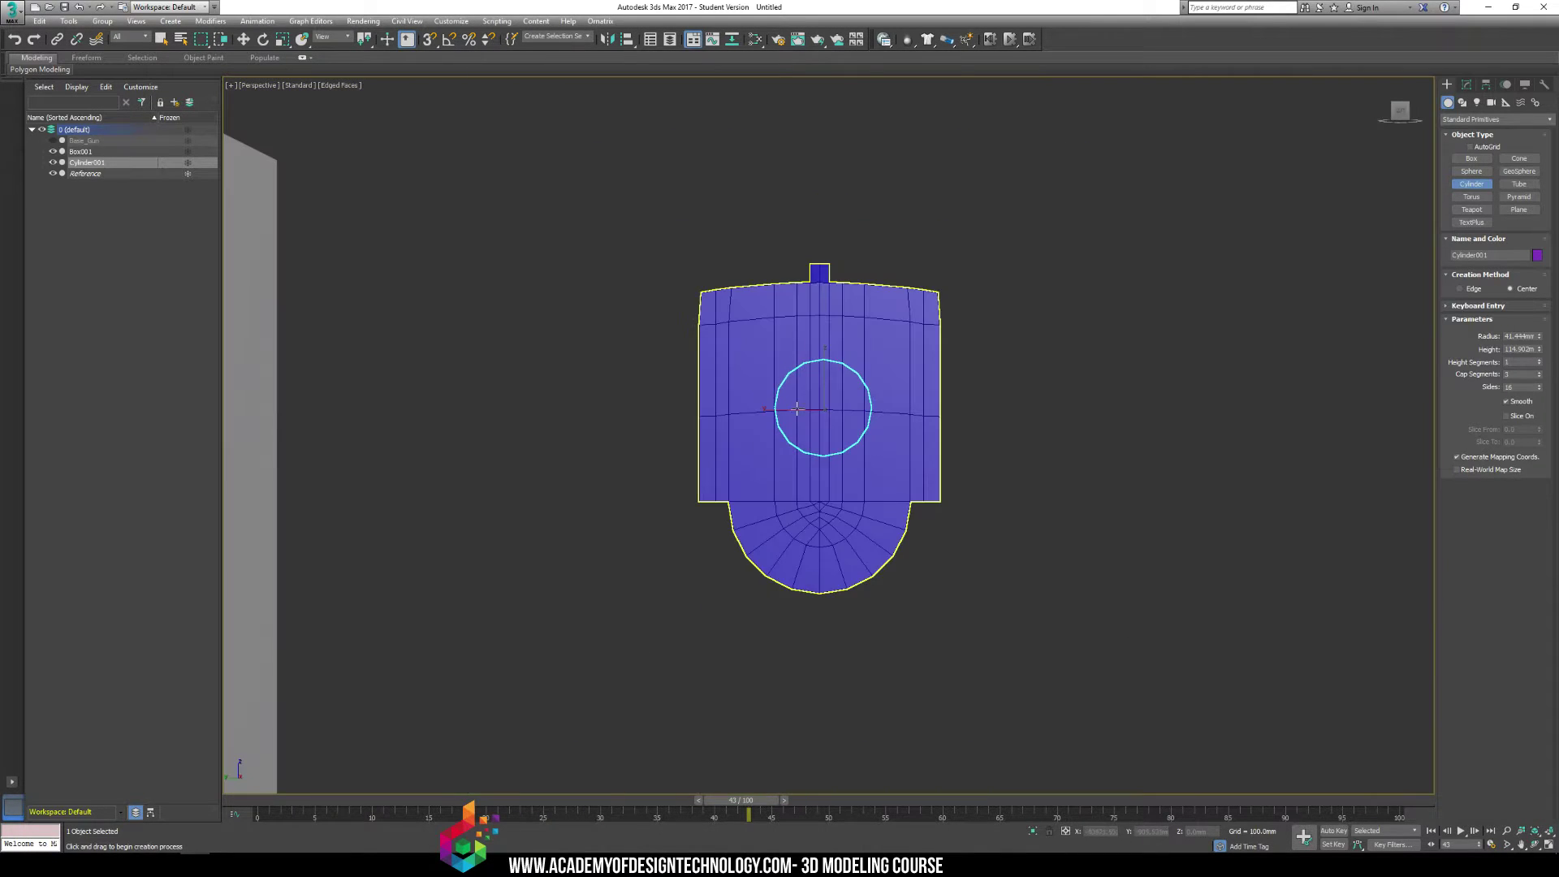
{"action": "middle_click_drag", "start_coordinate": [787, 385], "coordinate": [1085, 393], "text": "alt"}
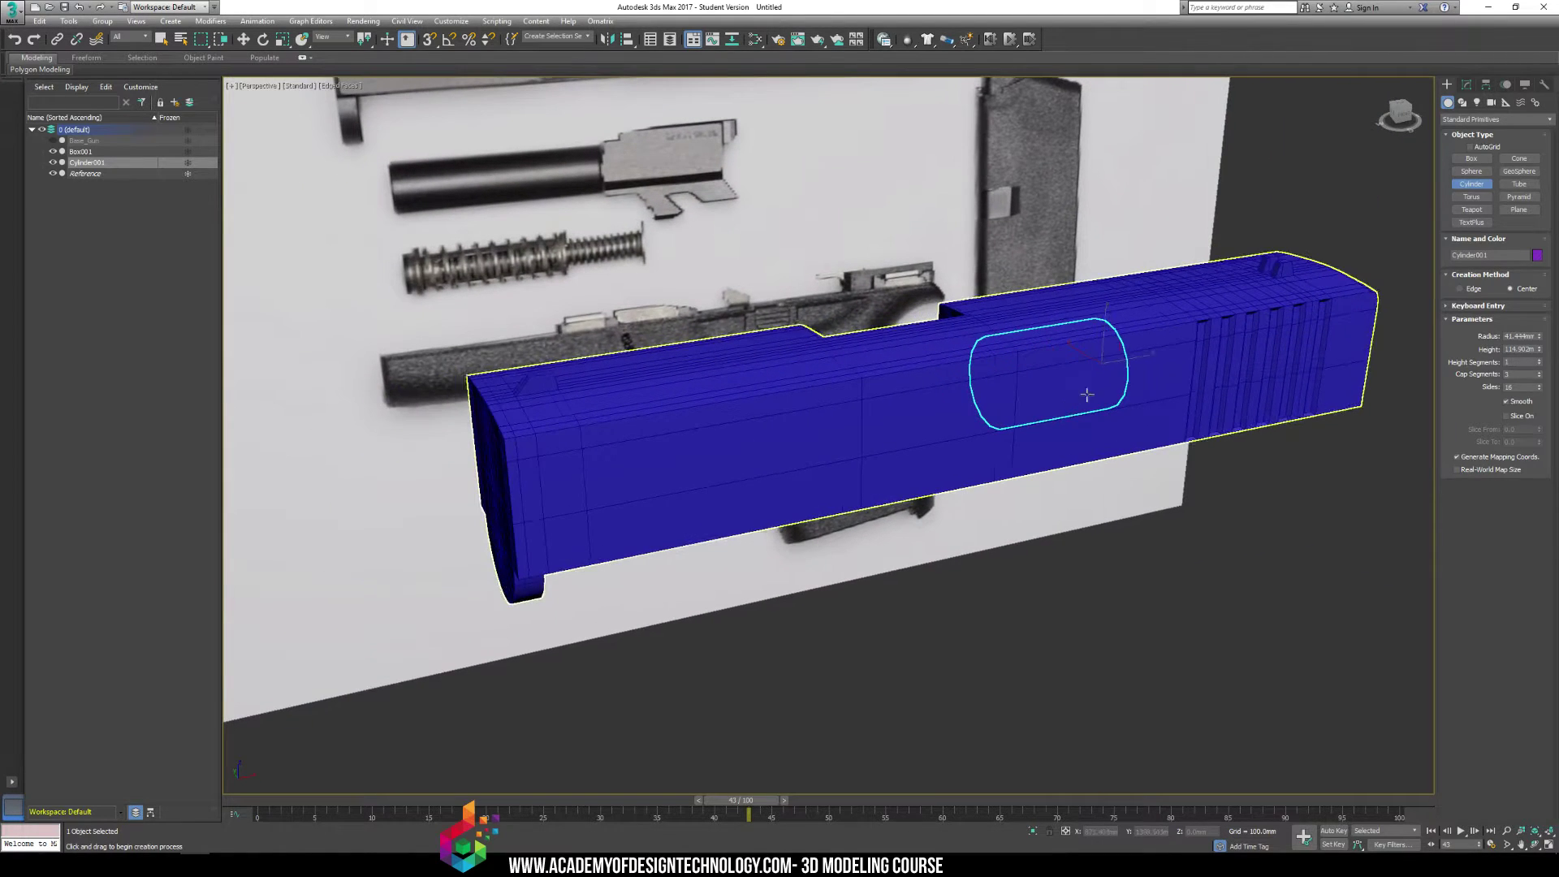
{"action": "key", "text": "w"}
{"action": "middle_click_drag", "start_coordinate": [566, 417], "coordinate": [468, 479], "text": "alt"}
{"action": "key", "text": "r"}
{"action": "left_click_drag", "start_coordinate": [495, 456], "coordinate": [492, 473]}
{"action": "middle_click_drag", "start_coordinate": [710, 370], "coordinate": [847, 373]}
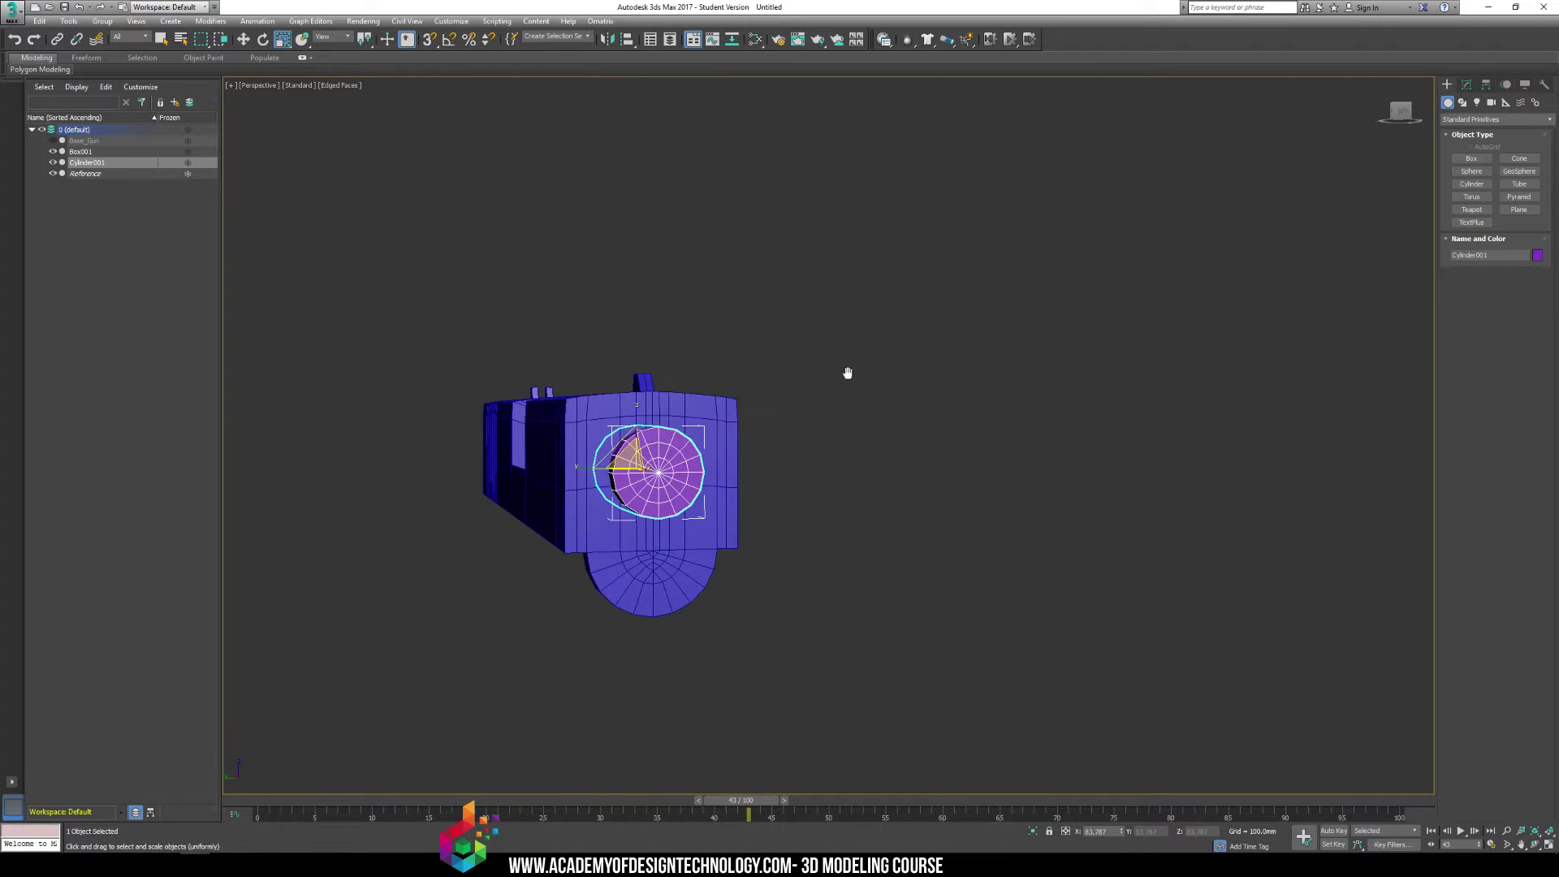
{"action": "middle_click_drag", "start_coordinate": [754, 438], "coordinate": [660, 464], "text": "alt"}
{"action": "key", "text": "r"}
{"action": "scroll", "coordinate": [660, 464], "scroll_direction": "up", "scroll_amount": 3}
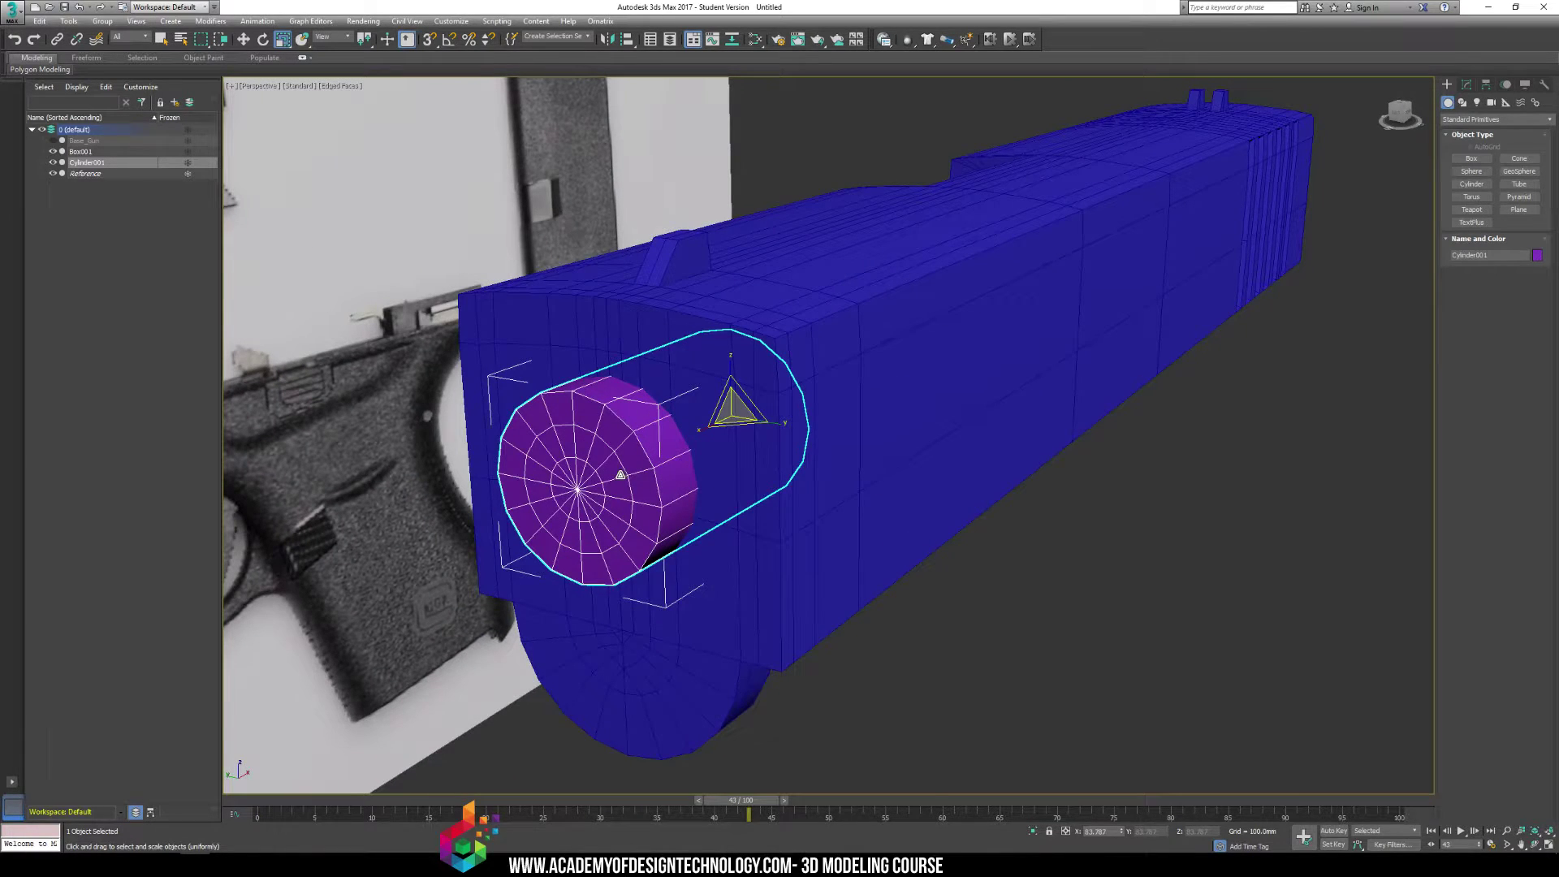
Clone the barrel-hole cylinder downward, shrink the copy, and position it protruding from the rounded lug below the slide
{"action": "key", "text": "w"}
{"action": "mouse_move", "coordinate": [728, 384]}
{"action": "left_mouse_down", "text": "shift"}
{"action": "mouse_move", "coordinate": [704, 610]}
{"action": "mouse_move", "coordinate": [705, 589]}
{"action": "mouse_move", "coordinate": [735, 674]}
{"action": "left_mouse_up", "text": "shift"}
{"action": "left_click", "coordinate": [778, 486]}
{"action": "key", "text": "r"}
{"action": "key", "text": "w"}
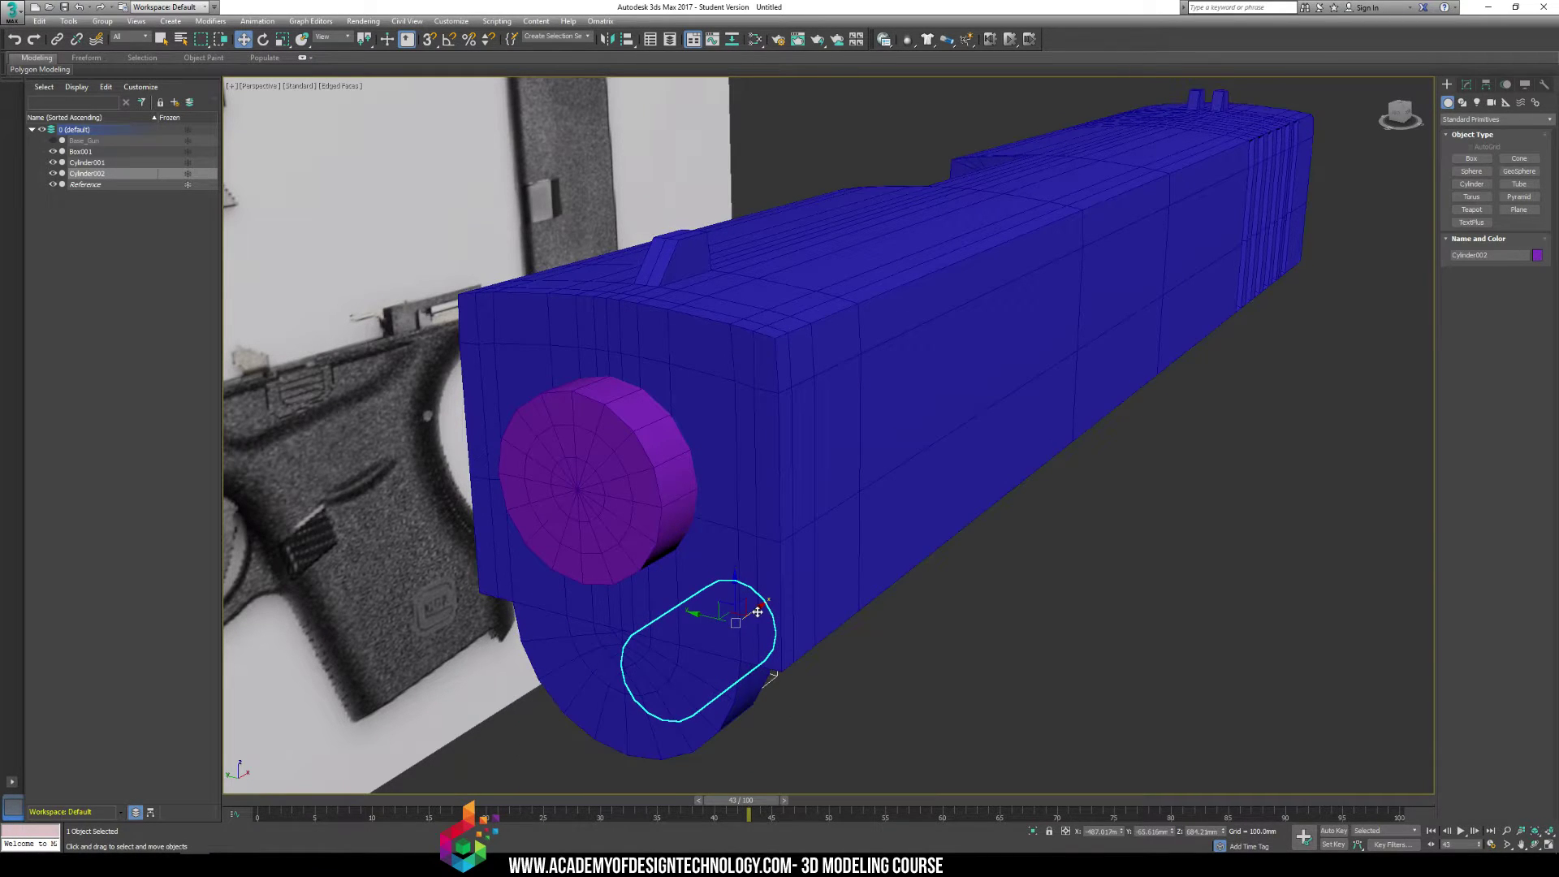
{"action": "left_click_drag", "start_coordinate": [757, 611], "coordinate": [682, 607]}
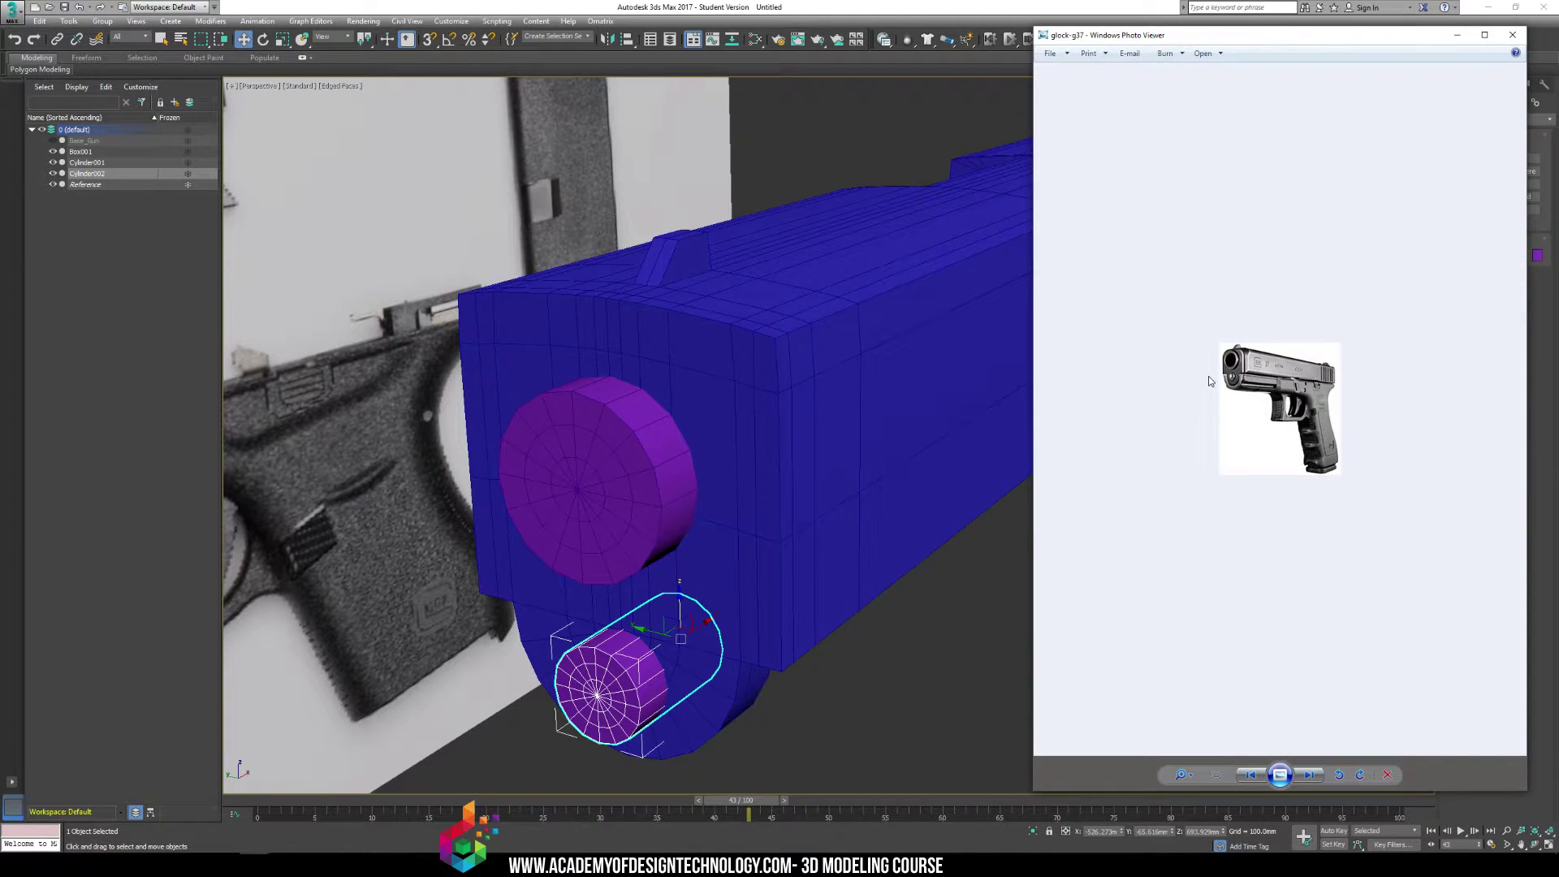
Examine the pistol's exploded-parts reference in Windows Photo Viewer, and resize the lower cylinder in 3ds Max to fit the rounded lug
{"action": "scroll", "coordinate": [1208, 381], "scroll_direction": "up", "scroll_amount": 5}
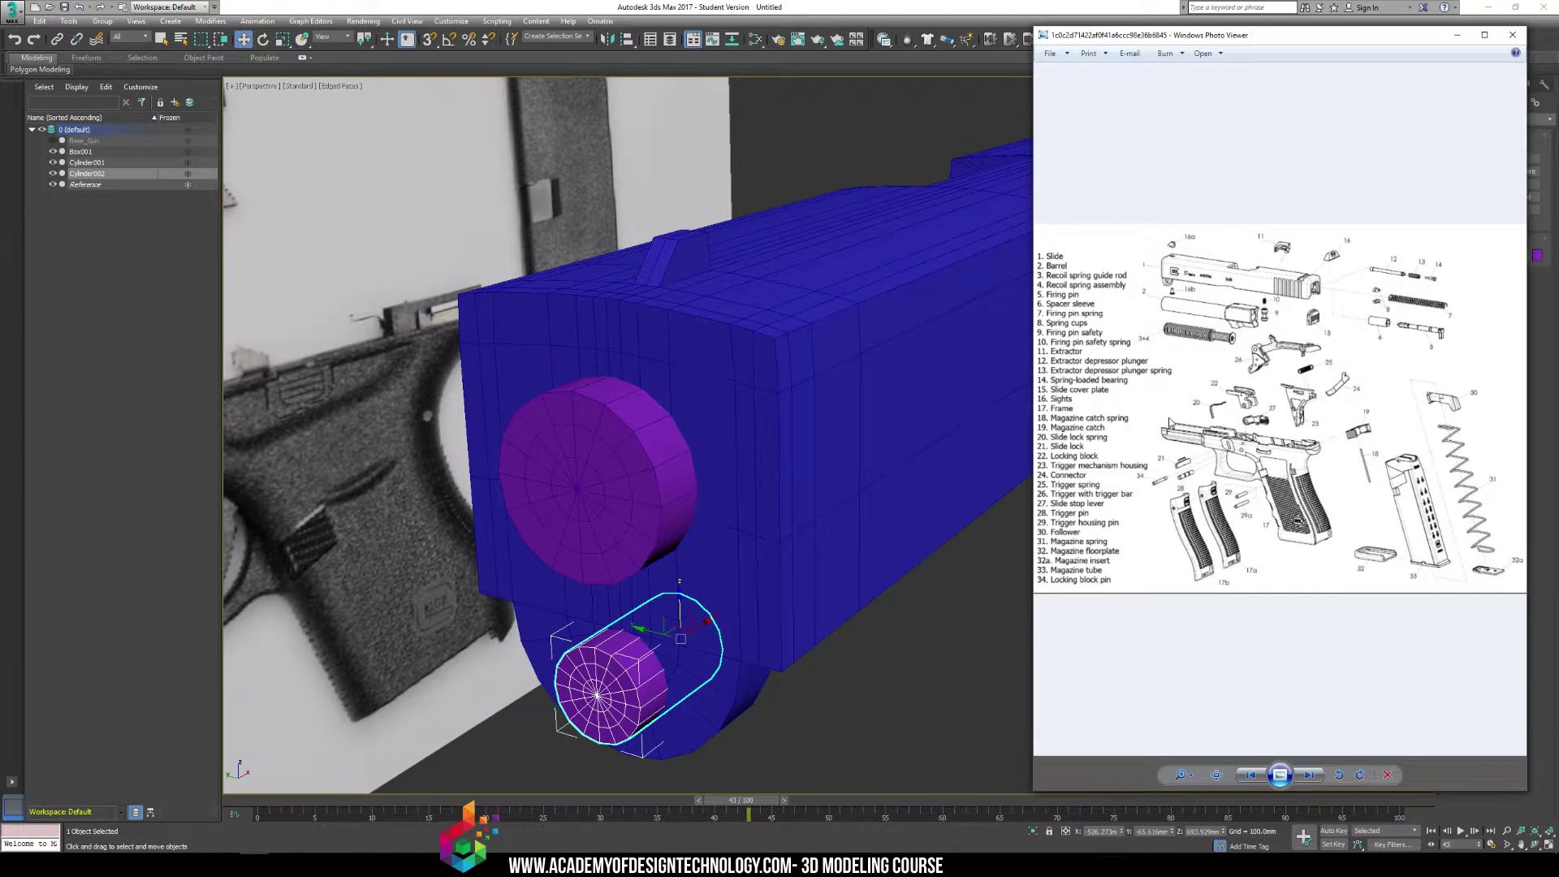
{"action": "scroll", "coordinate": [1166, 273], "scroll_direction": "up", "scroll_amount": 5}
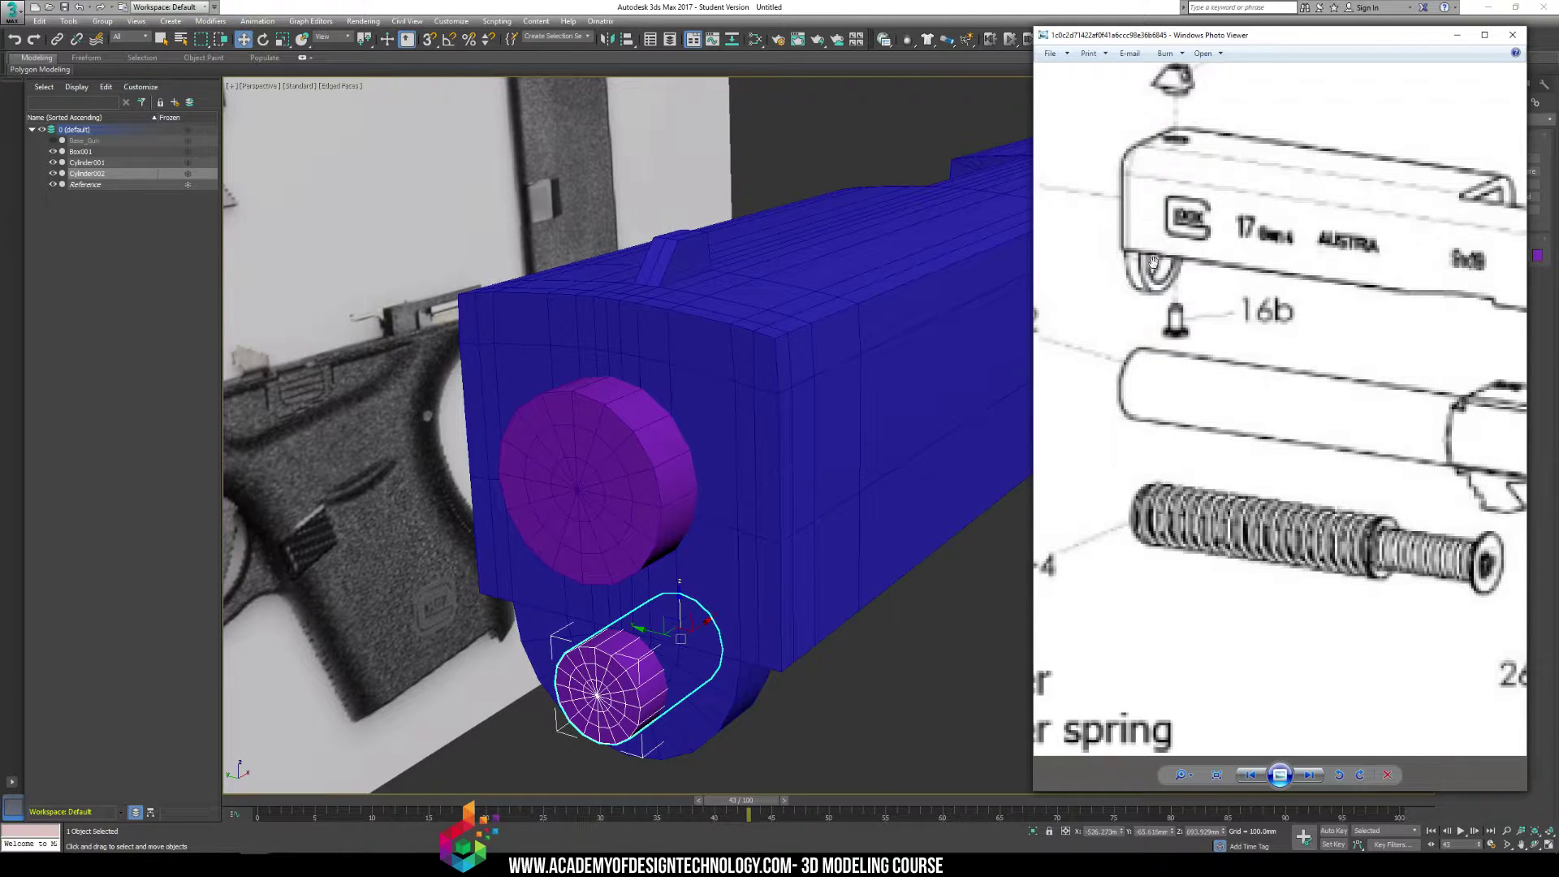
{"action": "middle_click_drag", "start_coordinate": [715, 568], "coordinate": [617, 574], "text": "alt"}
{"action": "key", "text": "r"}
{"action": "left_click_drag", "start_coordinate": [695, 539], "coordinate": [719, 551]}
{"action": "middle_click_drag", "start_coordinate": [719, 551], "coordinate": [921, 586], "text": "alt"}
{"action": "key", "text": "w"}
{"action": "key", "text": "r"}
{"action": "left_click_drag", "start_coordinate": [722, 546], "coordinate": [713, 552]}
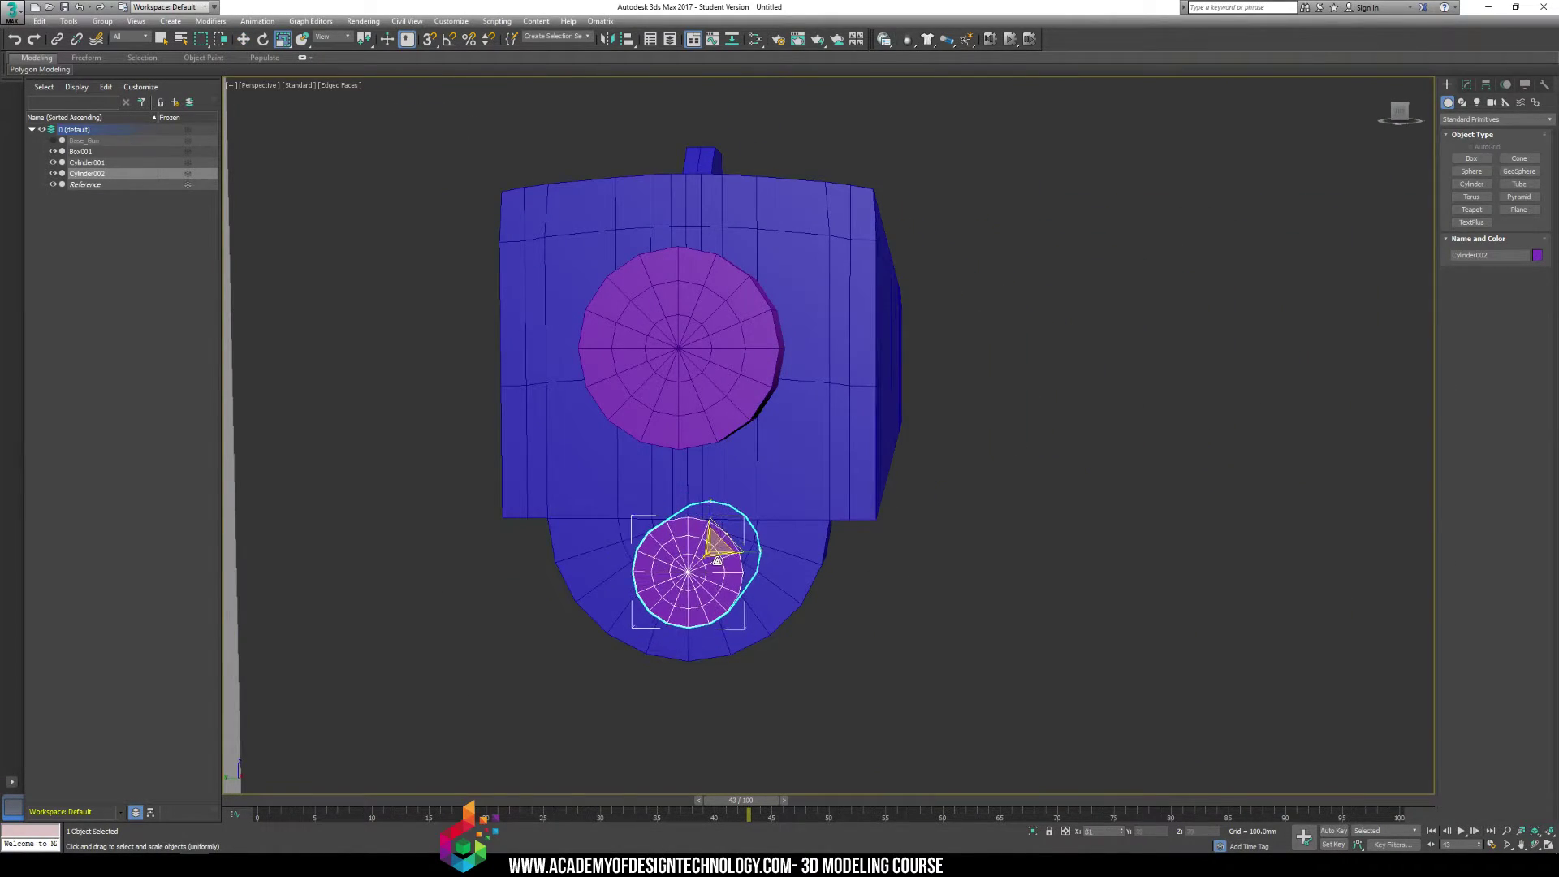
Examine how the two cylinders line up with the slide's front face and rounded lug from several angles
{"action": "key", "text": "w"}
{"action": "mouse_move", "coordinate": [708, 549]}
{"action": "middle_mouse_down", "text": "alt"}
{"action": "mouse_move", "coordinate": [490, 538]}
{"action": "mouse_move", "coordinate": [730, 529]}
{"action": "middle_mouse_up", "text": "alt"}
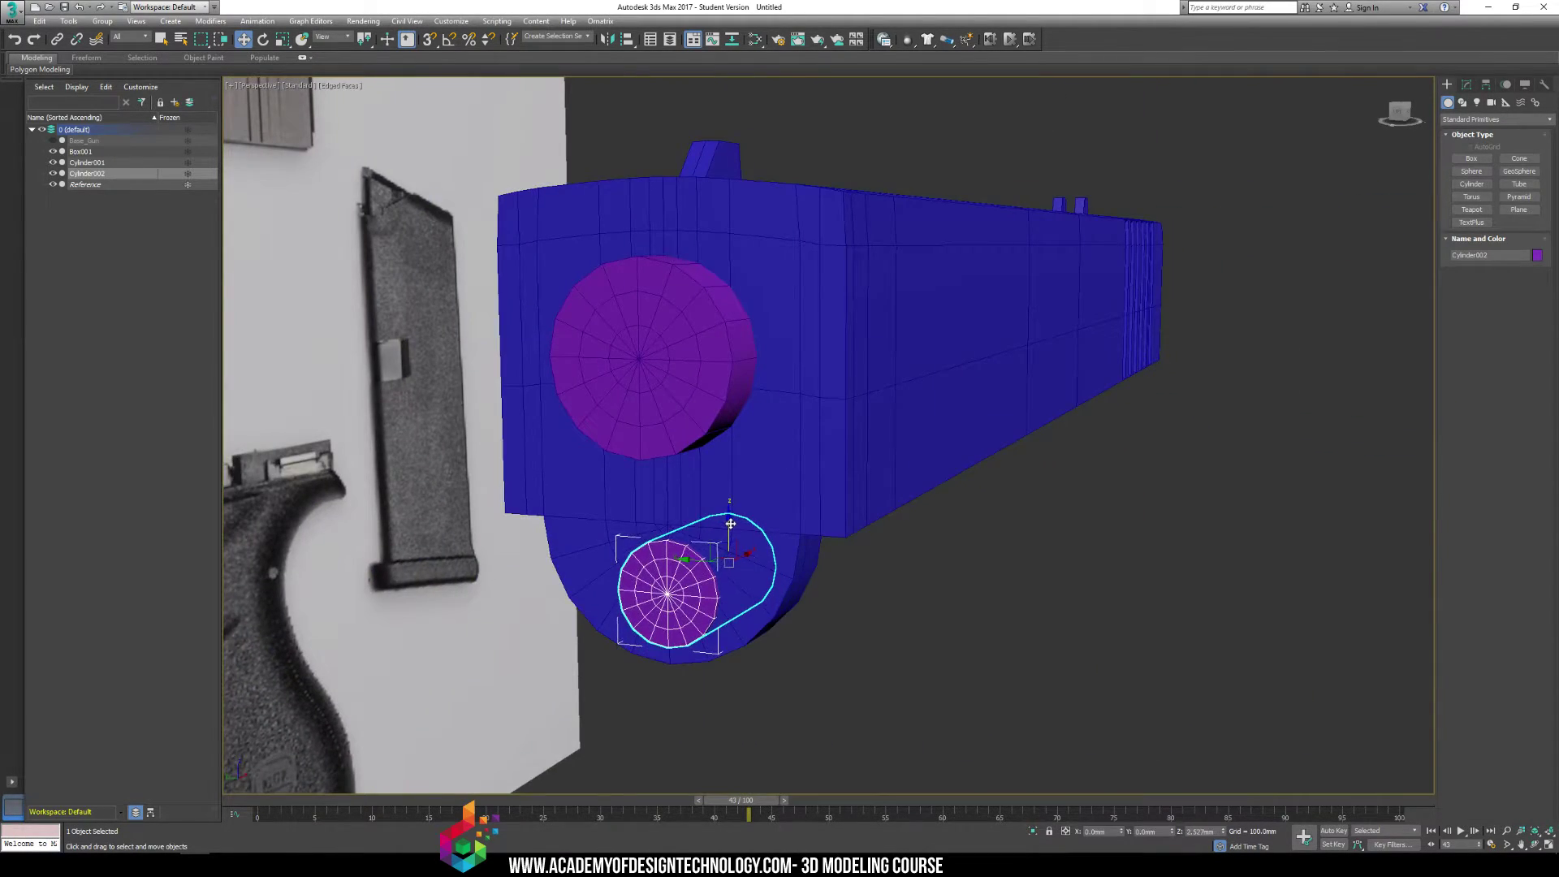
{"action": "left_click", "coordinate": [874, 577]}
{"action": "middle_click_drag", "start_coordinate": [873, 578], "coordinate": [682, 358], "text": "alt"}
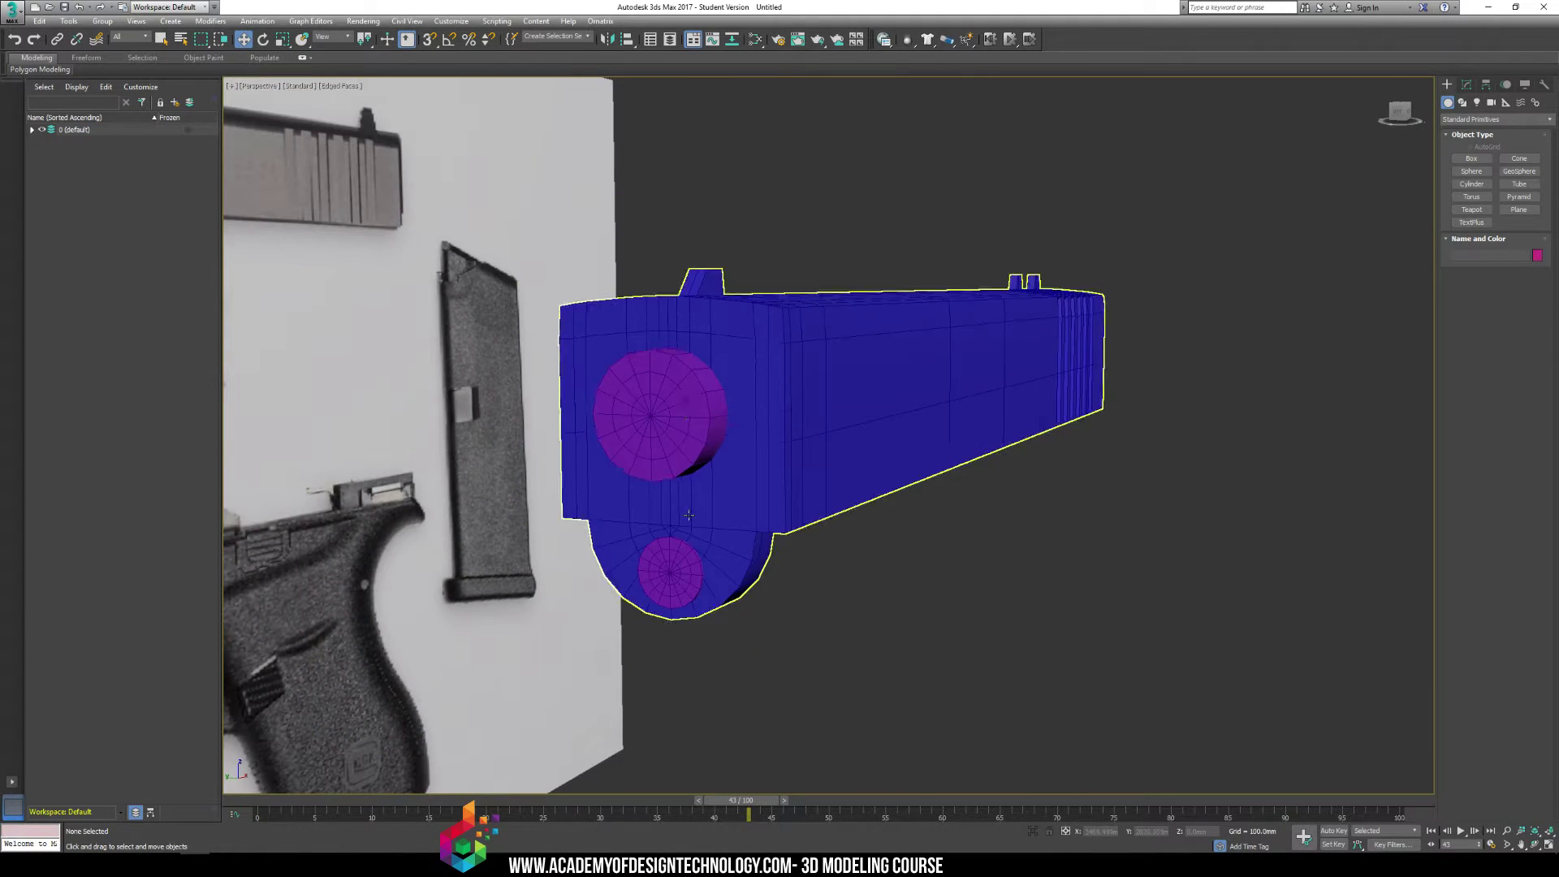
{"action": "left_click", "coordinate": [683, 395]}
{"action": "left_click", "coordinate": [904, 387]}
{"action": "key", "text": "ctrl+z"}
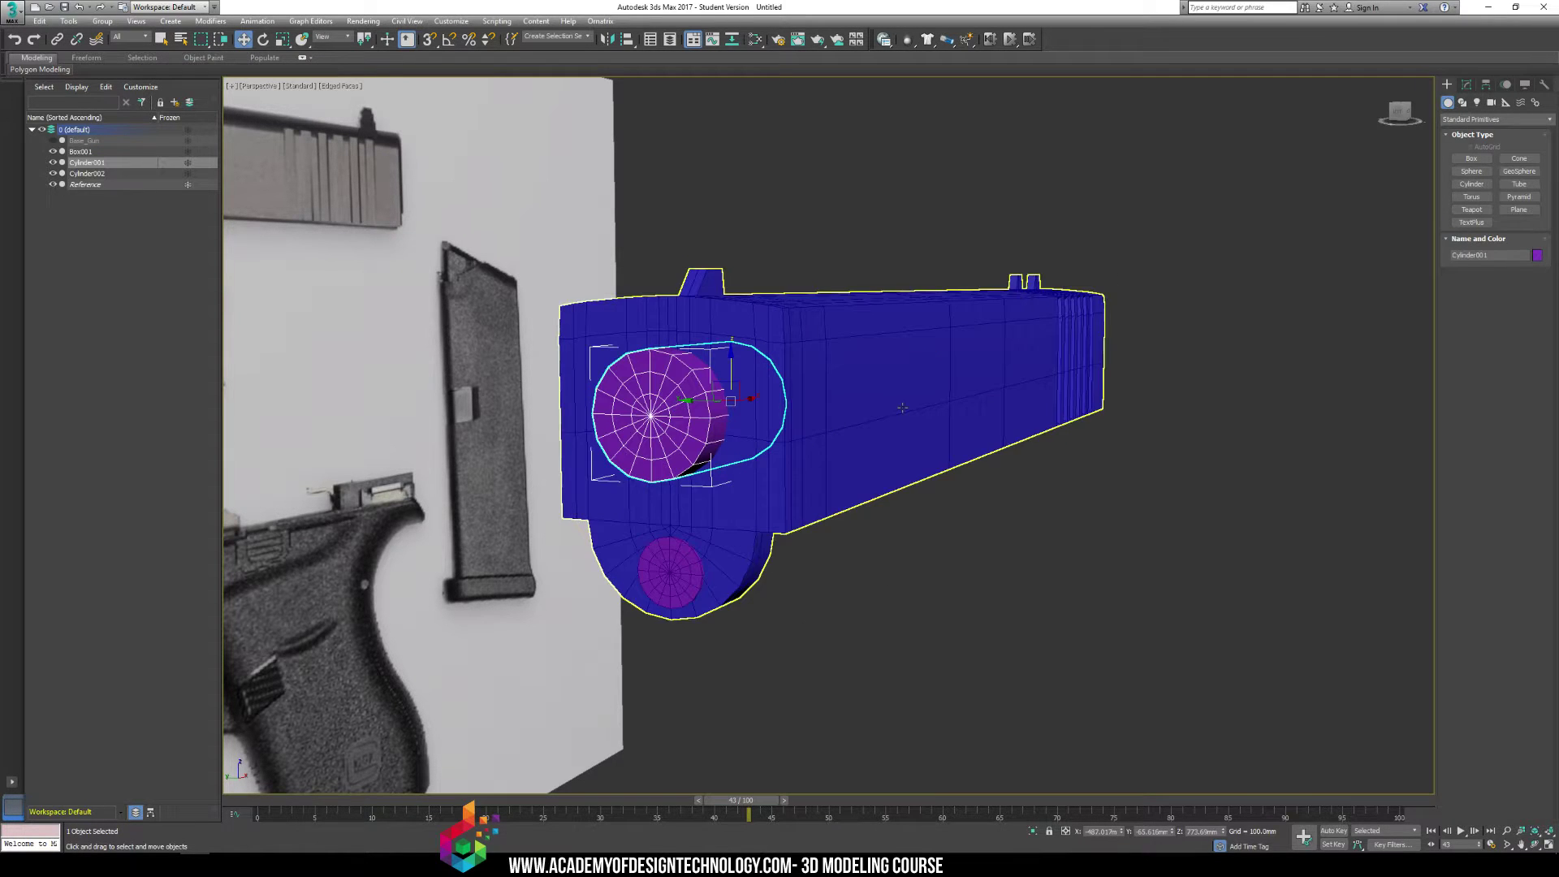
{"action": "middle_click_drag", "start_coordinate": [778, 373], "coordinate": [735, 367], "text": "alt"}
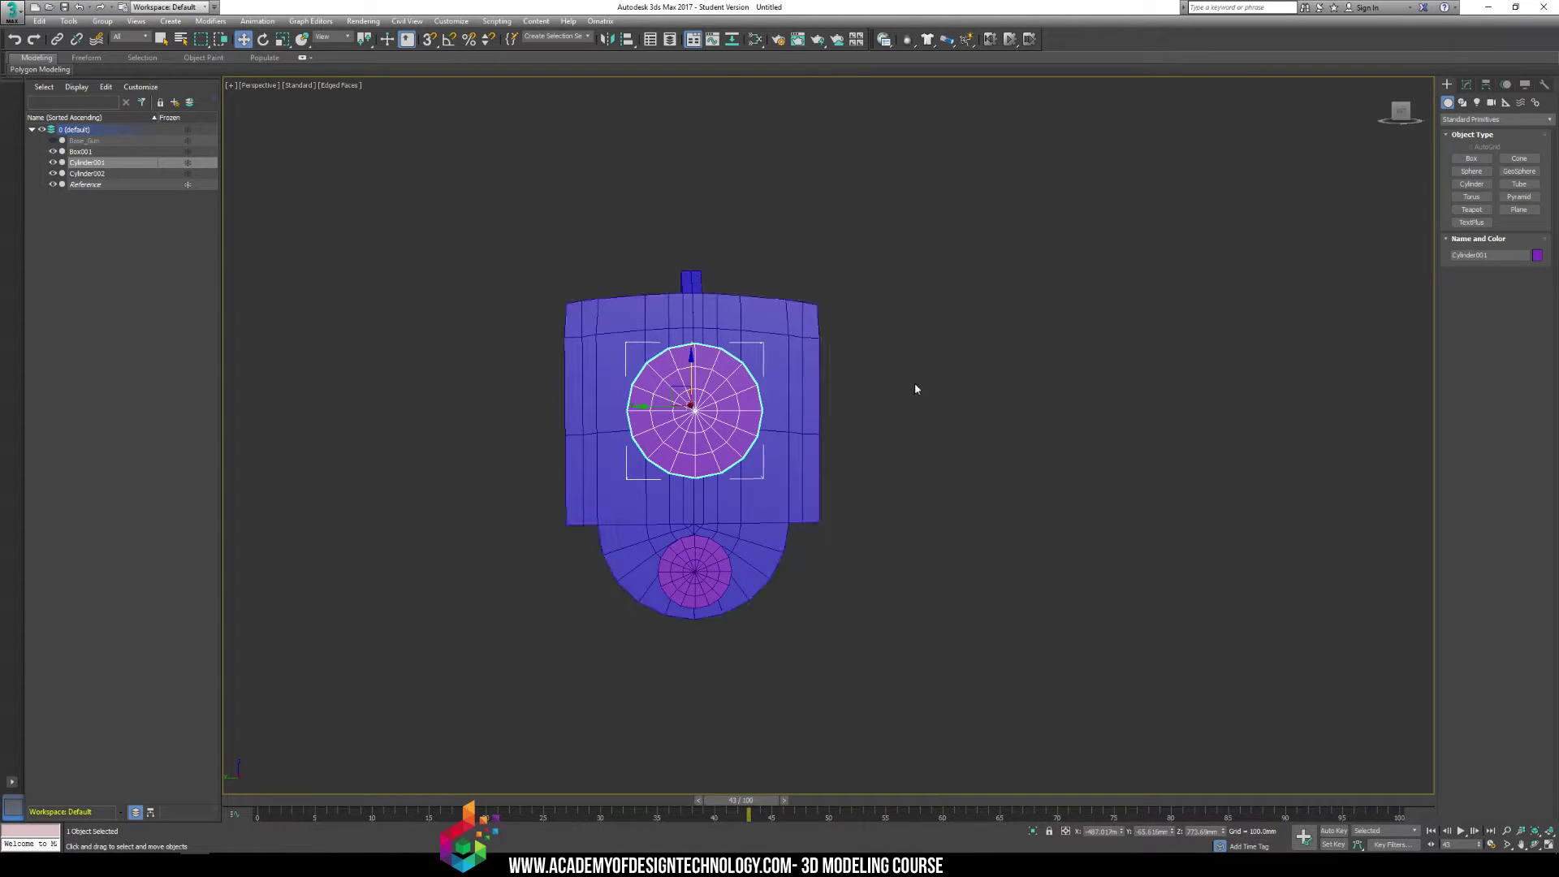
{"action": "middle_click_drag", "start_coordinate": [734, 391], "coordinate": [792, 346], "text": "alt"}
Turn the slide into a Boolean compound object
{"action": "left_click", "coordinate": [800, 338]}
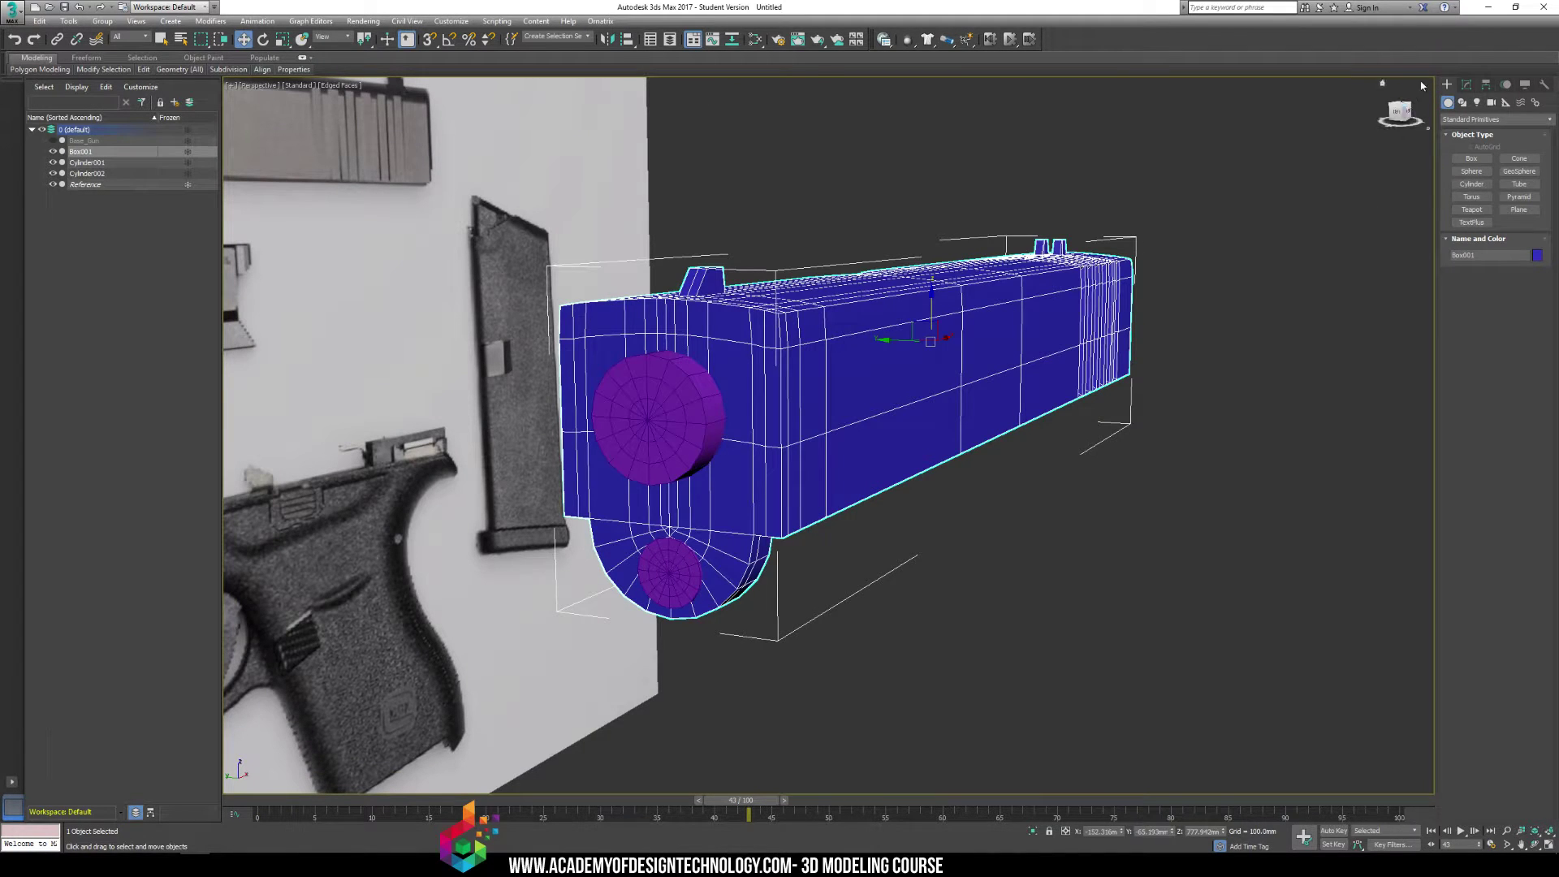
{"action": "left_click", "coordinate": [1467, 85]}
{"action": "left_click", "coordinate": [1447, 84]}
{"action": "left_click", "coordinate": [1469, 119]}
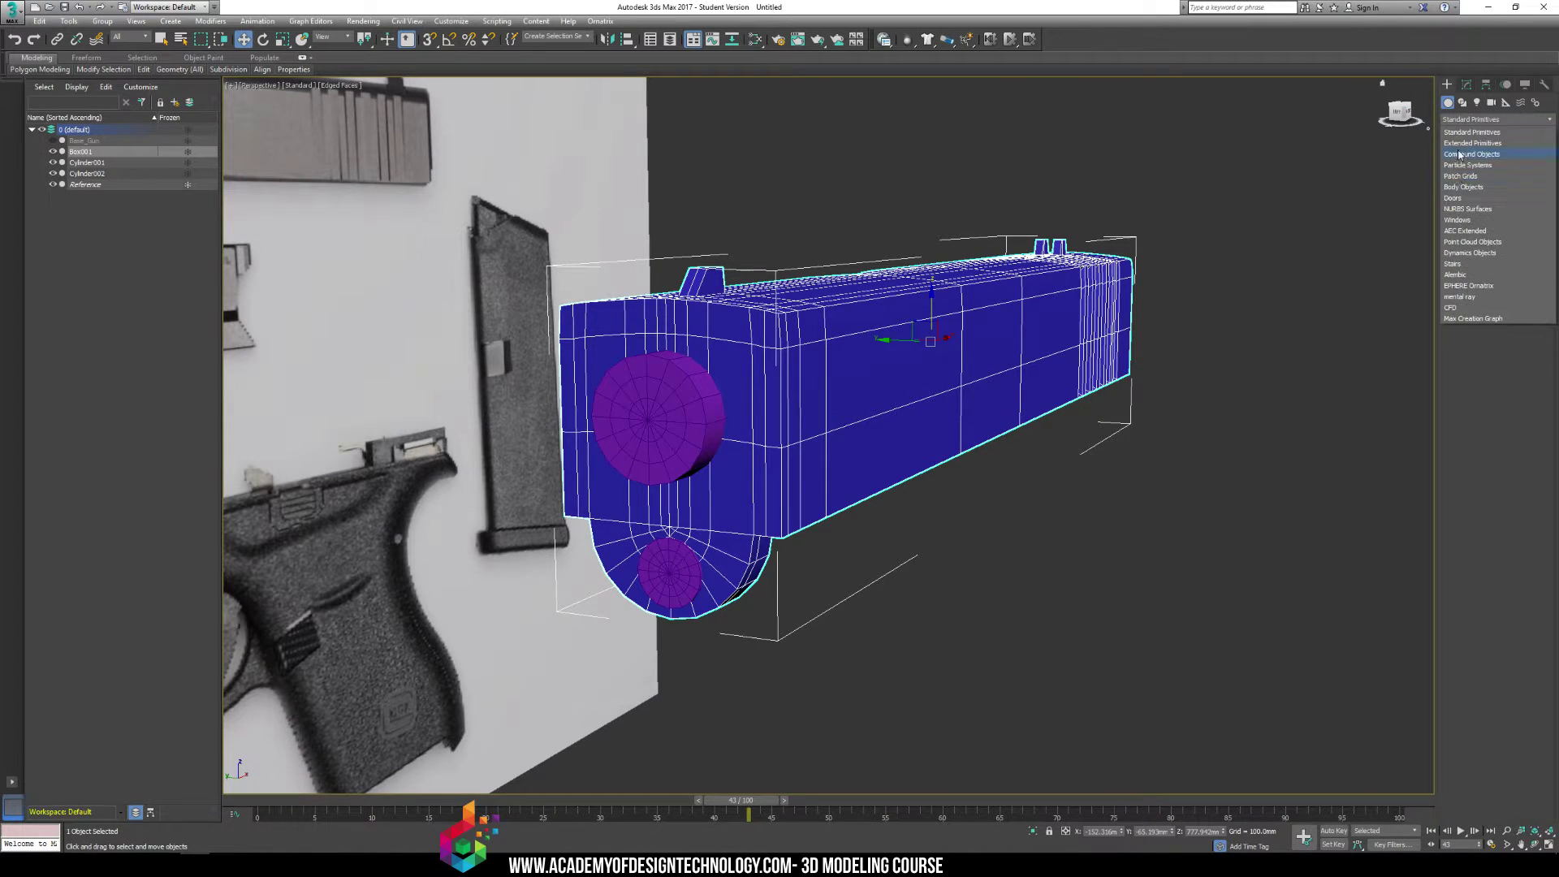
{"action": "left_click", "coordinate": [1470, 154]}
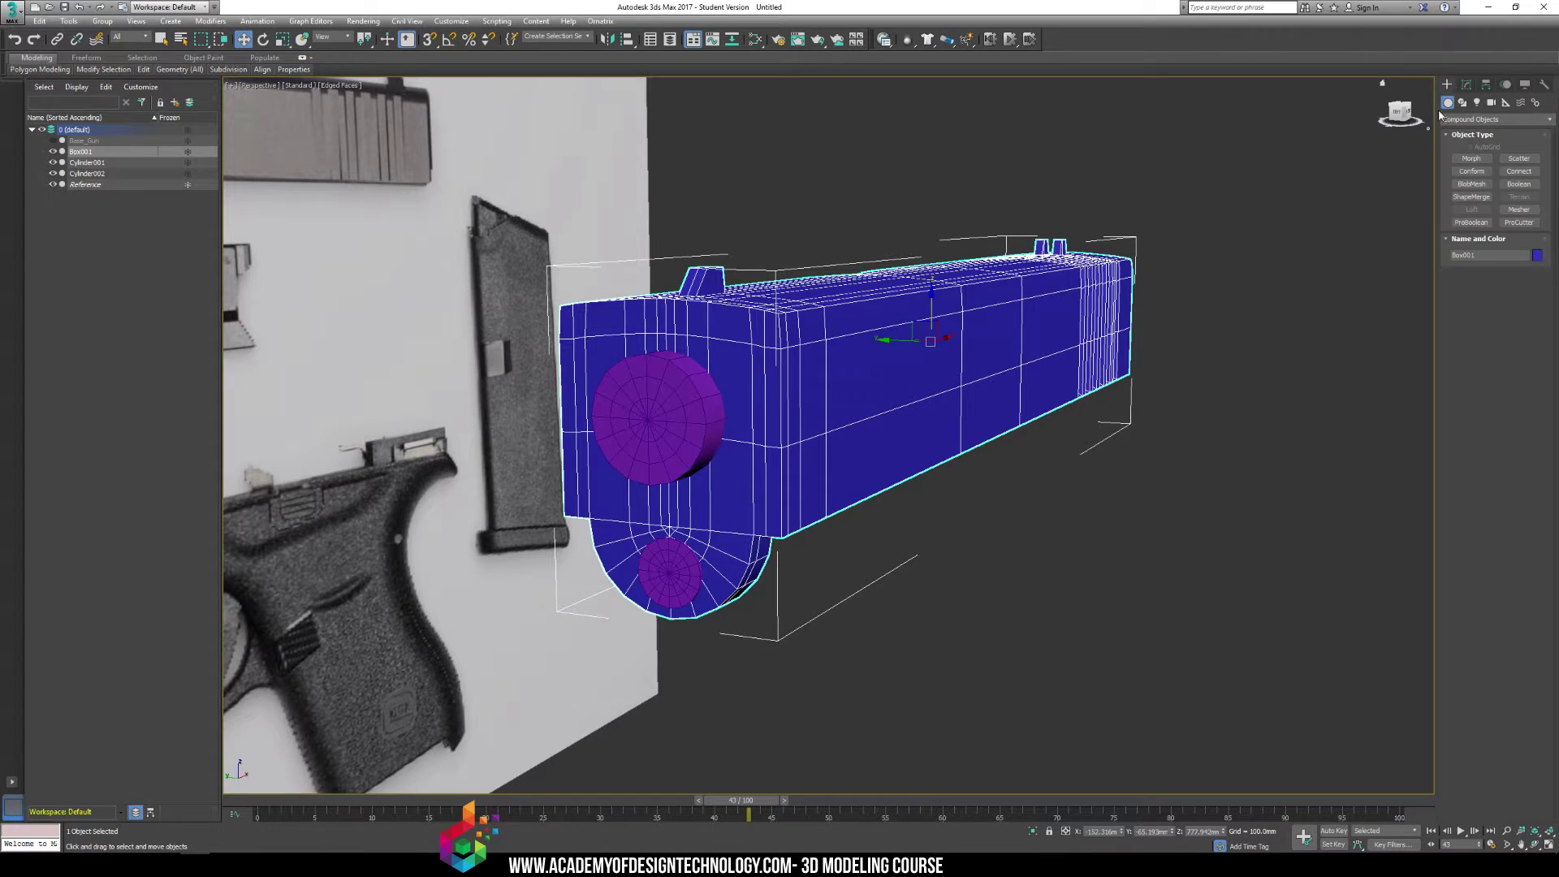
{"action": "left_click", "coordinate": [1520, 185]}
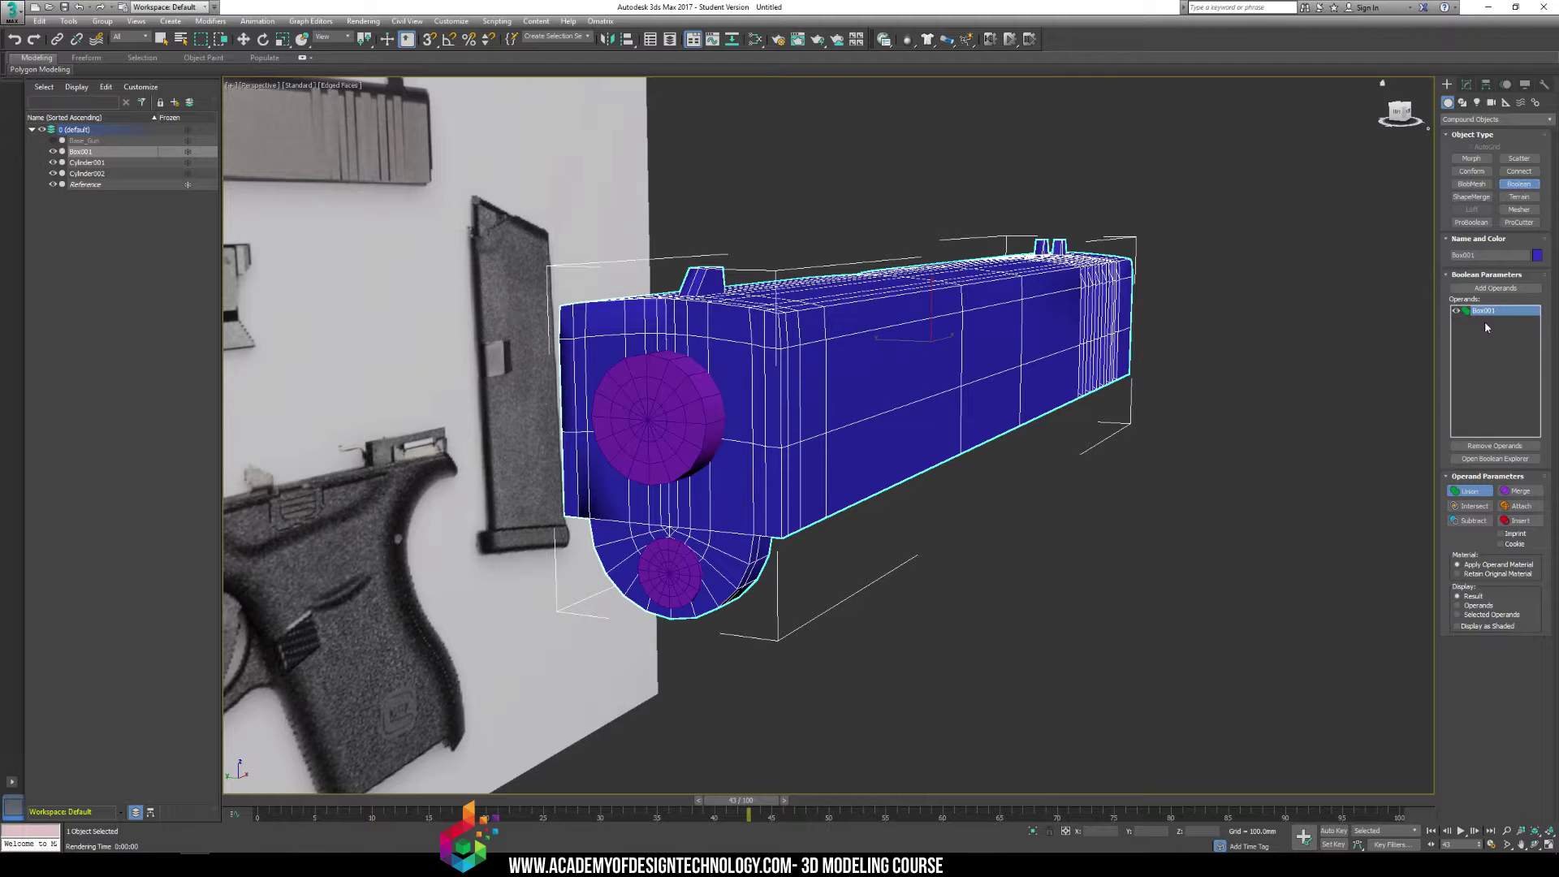
Add the barrel-hole cylinder as a Boolean operand and set its operation to Subtract after trying Intersect
{"action": "left_click", "coordinate": [1473, 493]}
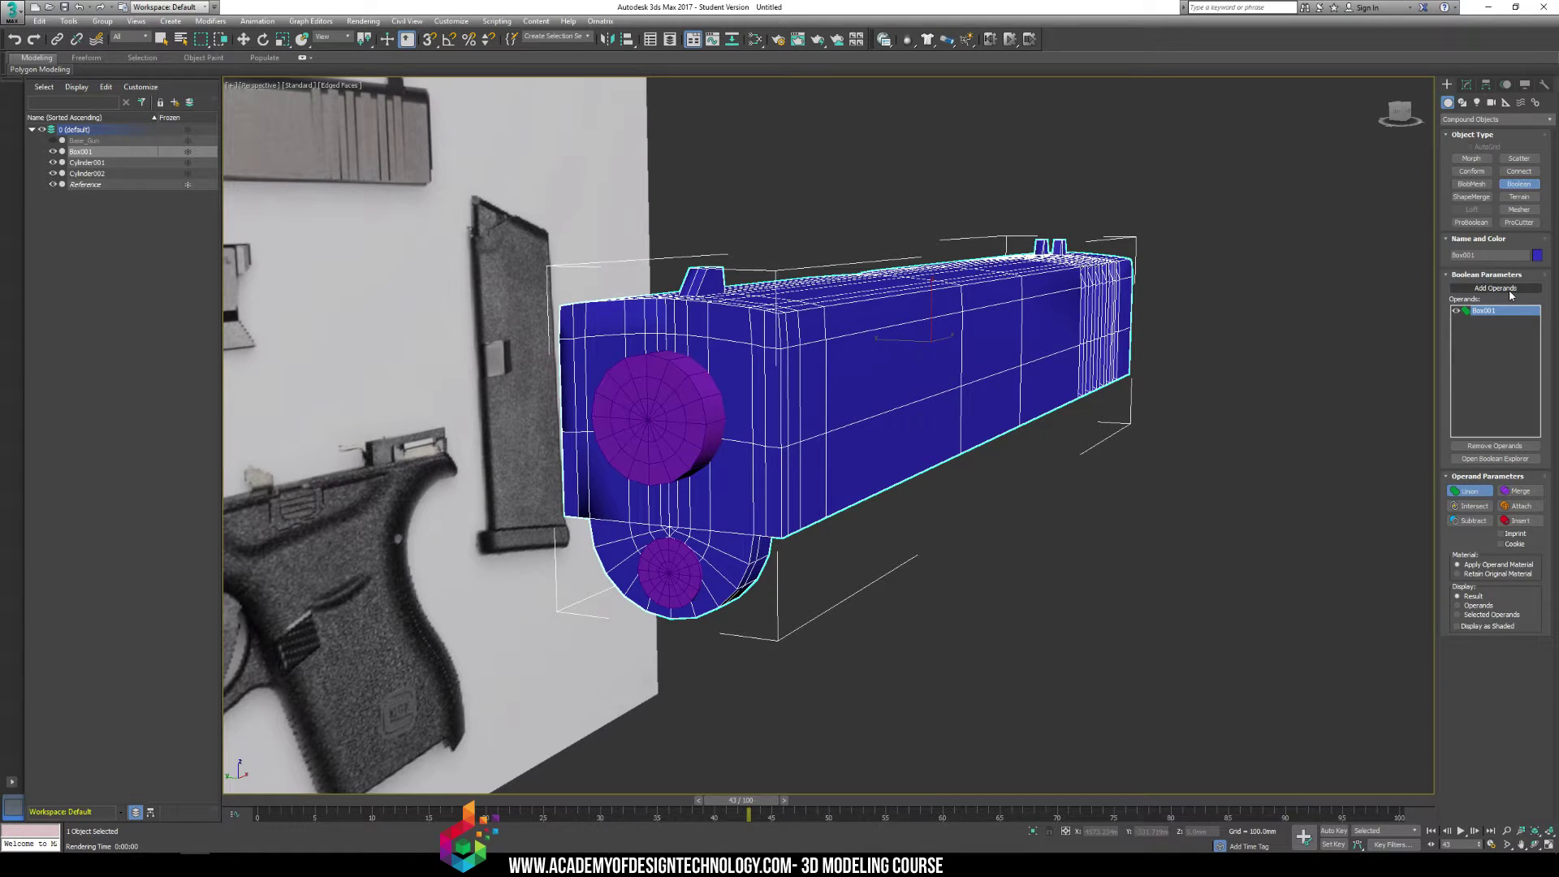
{"action": "left_click", "coordinate": [1510, 291]}
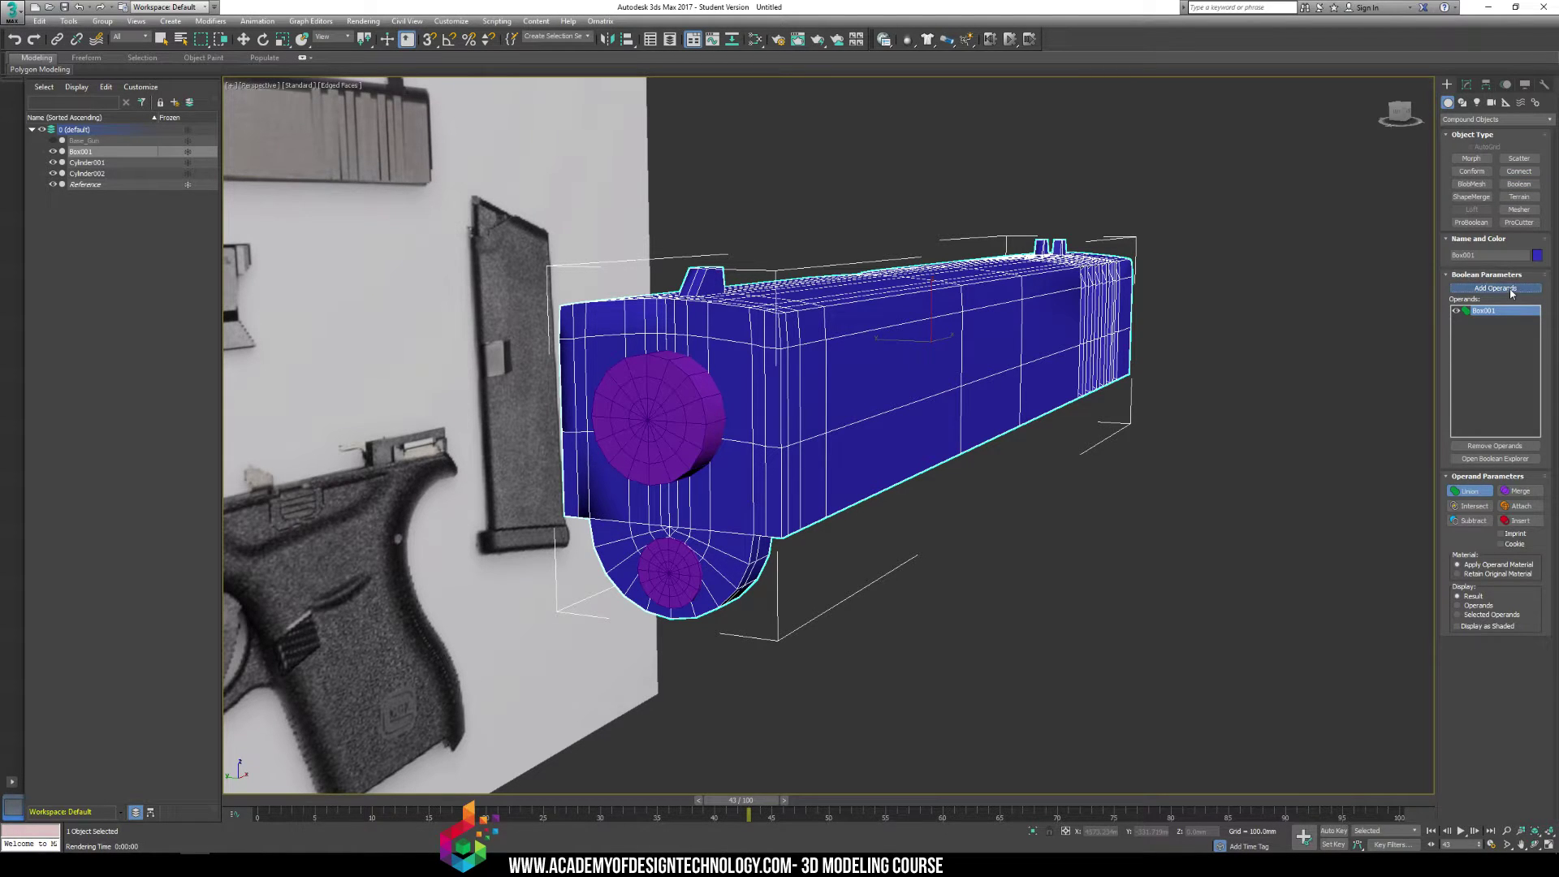
{"action": "left_click", "coordinate": [659, 398]}
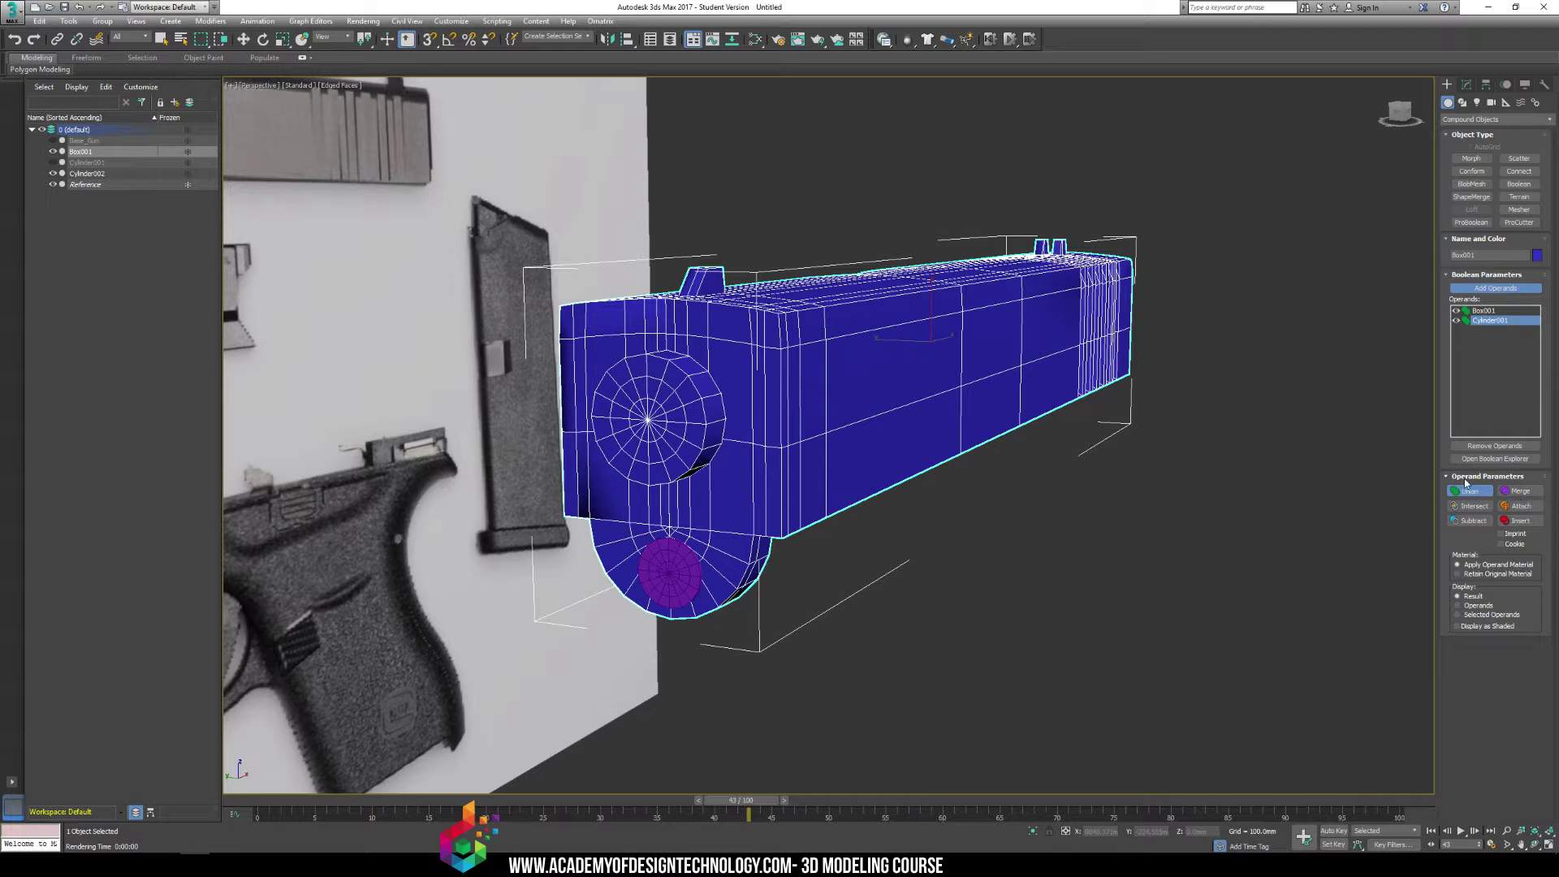
{"action": "left_click", "coordinate": [1474, 507]}
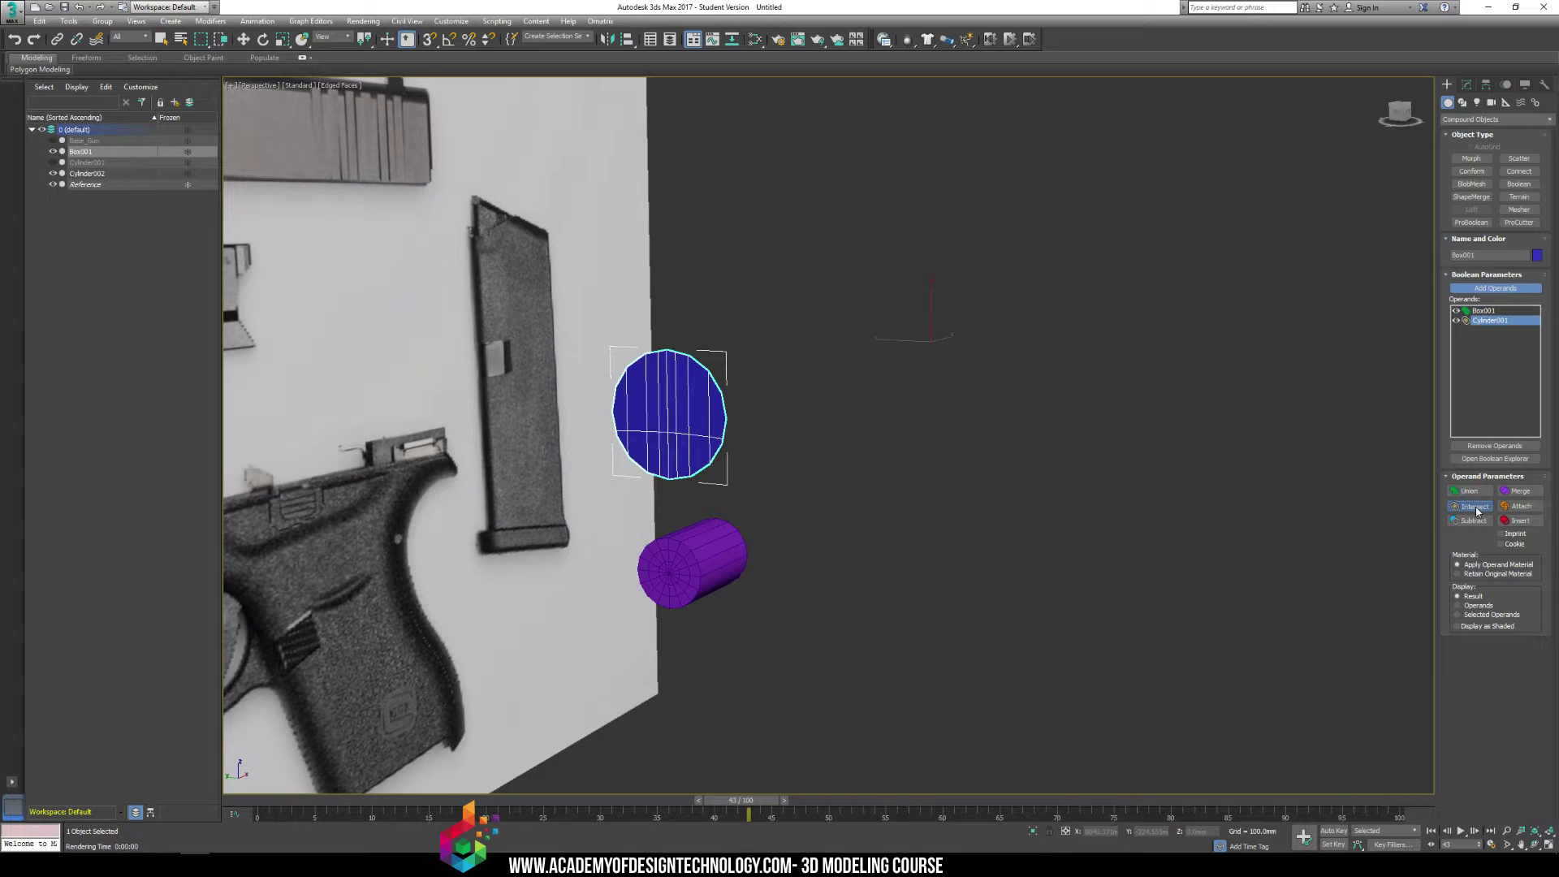
{"action": "mouse_move", "coordinate": [1169, 505]}
{"action": "middle_mouse_down", "text": "alt"}
{"action": "mouse_move", "coordinate": [1095, 520]}
{"action": "mouse_move", "coordinate": [1194, 517]}
{"action": "middle_mouse_up", "text": "alt"}
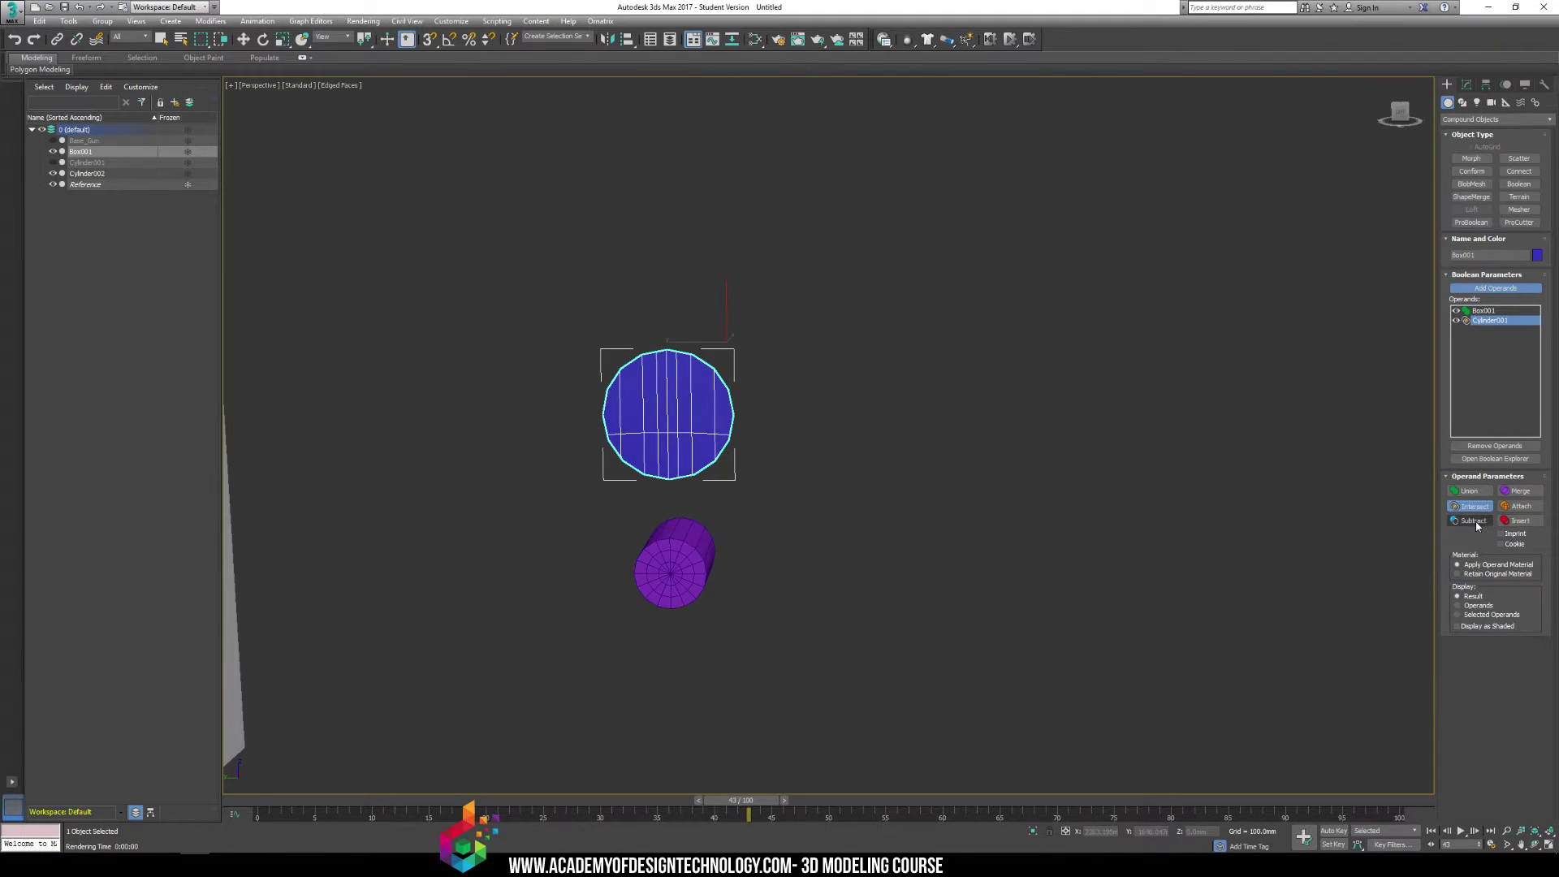
{"action": "left_click", "coordinate": [1473, 520]}
Examine the barrel hole cut into the slide's front face from several angles
{"action": "scroll", "coordinate": [1116, 465], "scroll_direction": "up", "scroll_amount": 2}
{"action": "middle_click_drag", "start_coordinate": [1129, 471], "coordinate": [1115, 483], "text": "alt"}
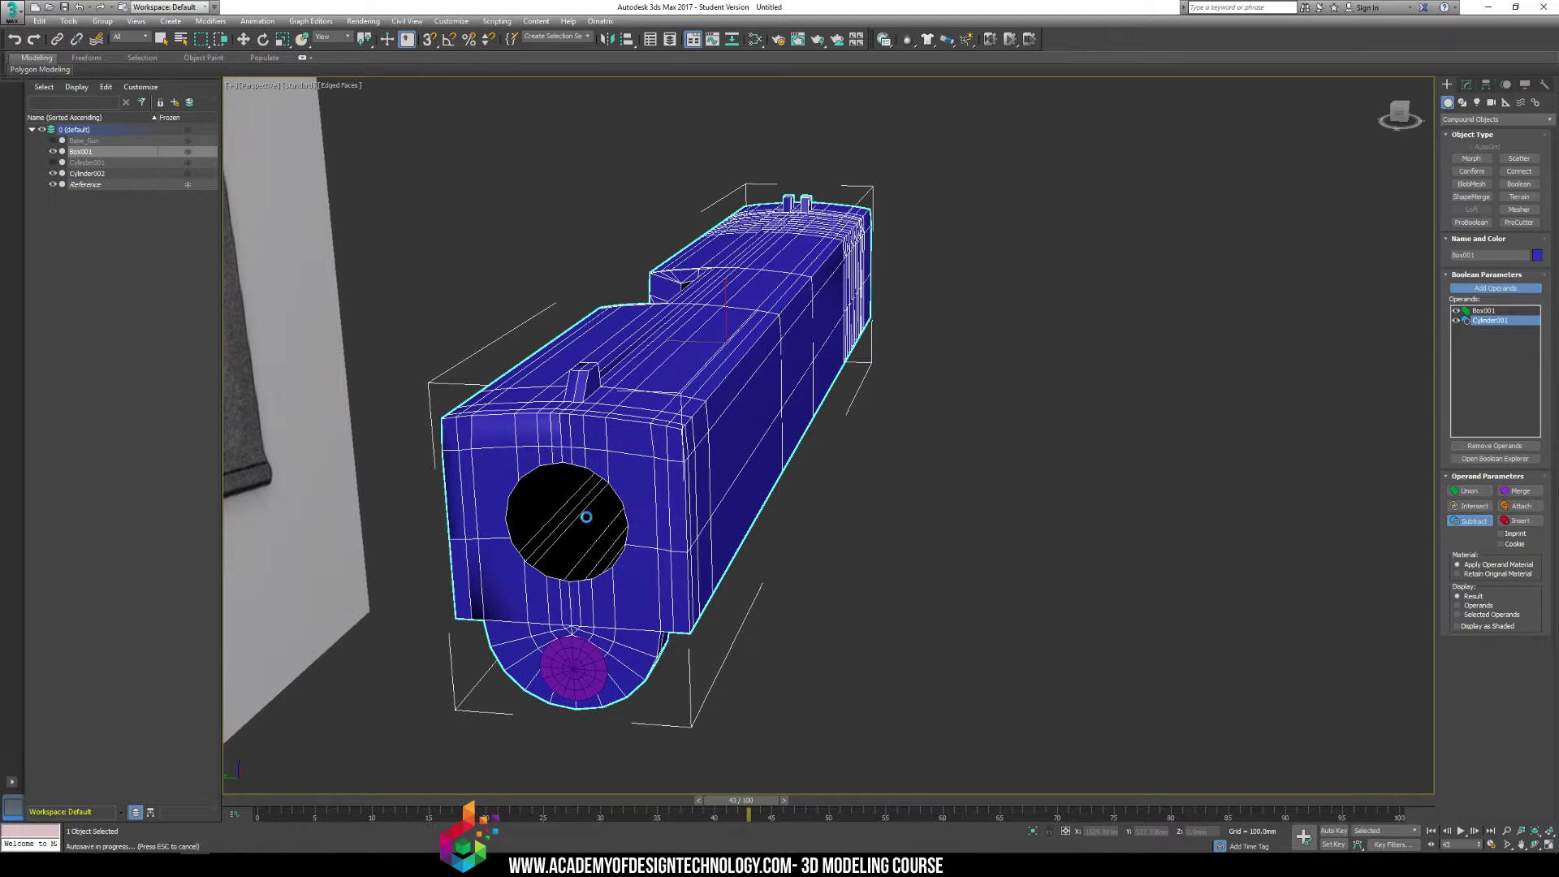
{"action": "middle_click_drag", "start_coordinate": [646, 477], "coordinate": [689, 417]}
{"action": "scroll", "coordinate": [762, 420], "scroll_direction": "up", "scroll_amount": 3}
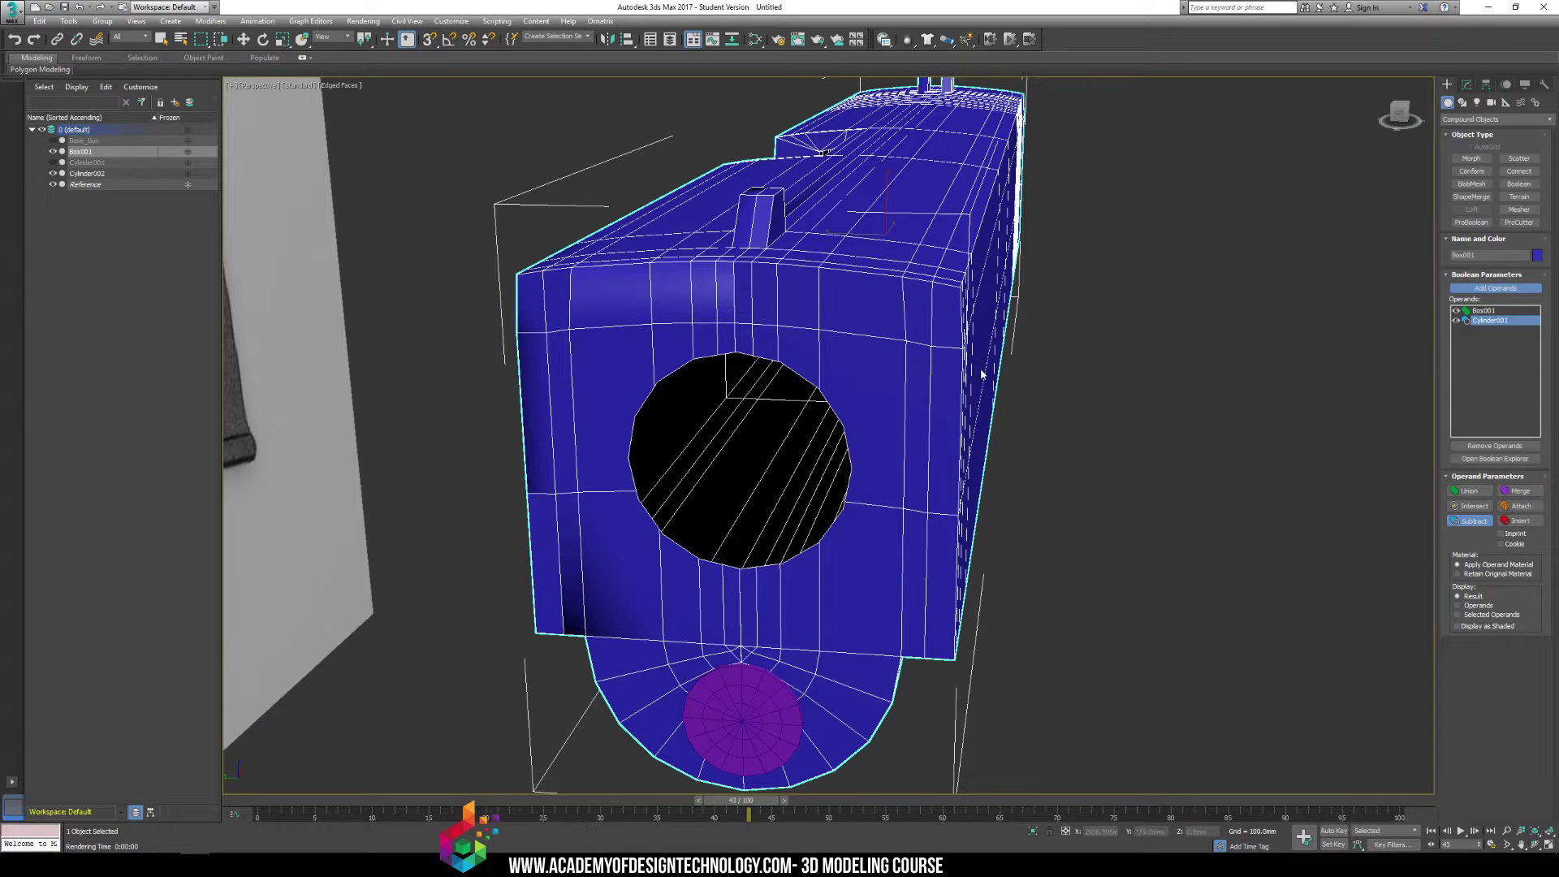
{"action": "middle_click_drag", "start_coordinate": [853, 447], "coordinate": [863, 437], "text": "alt"}
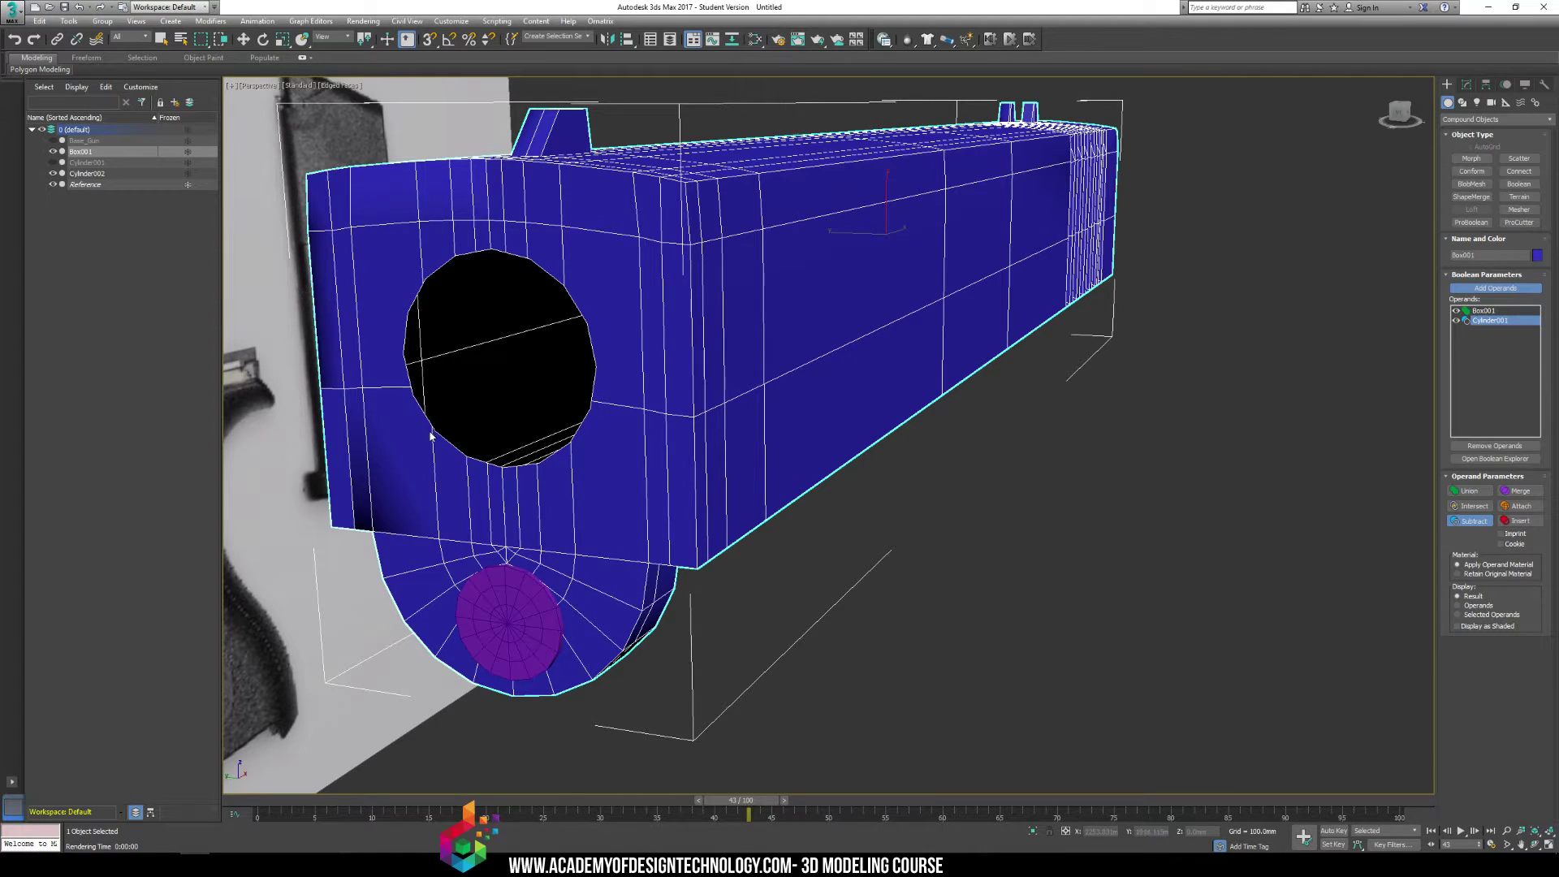
{"action": "middle_click_drag", "start_coordinate": [432, 383], "coordinate": [752, 349], "text": "alt"}
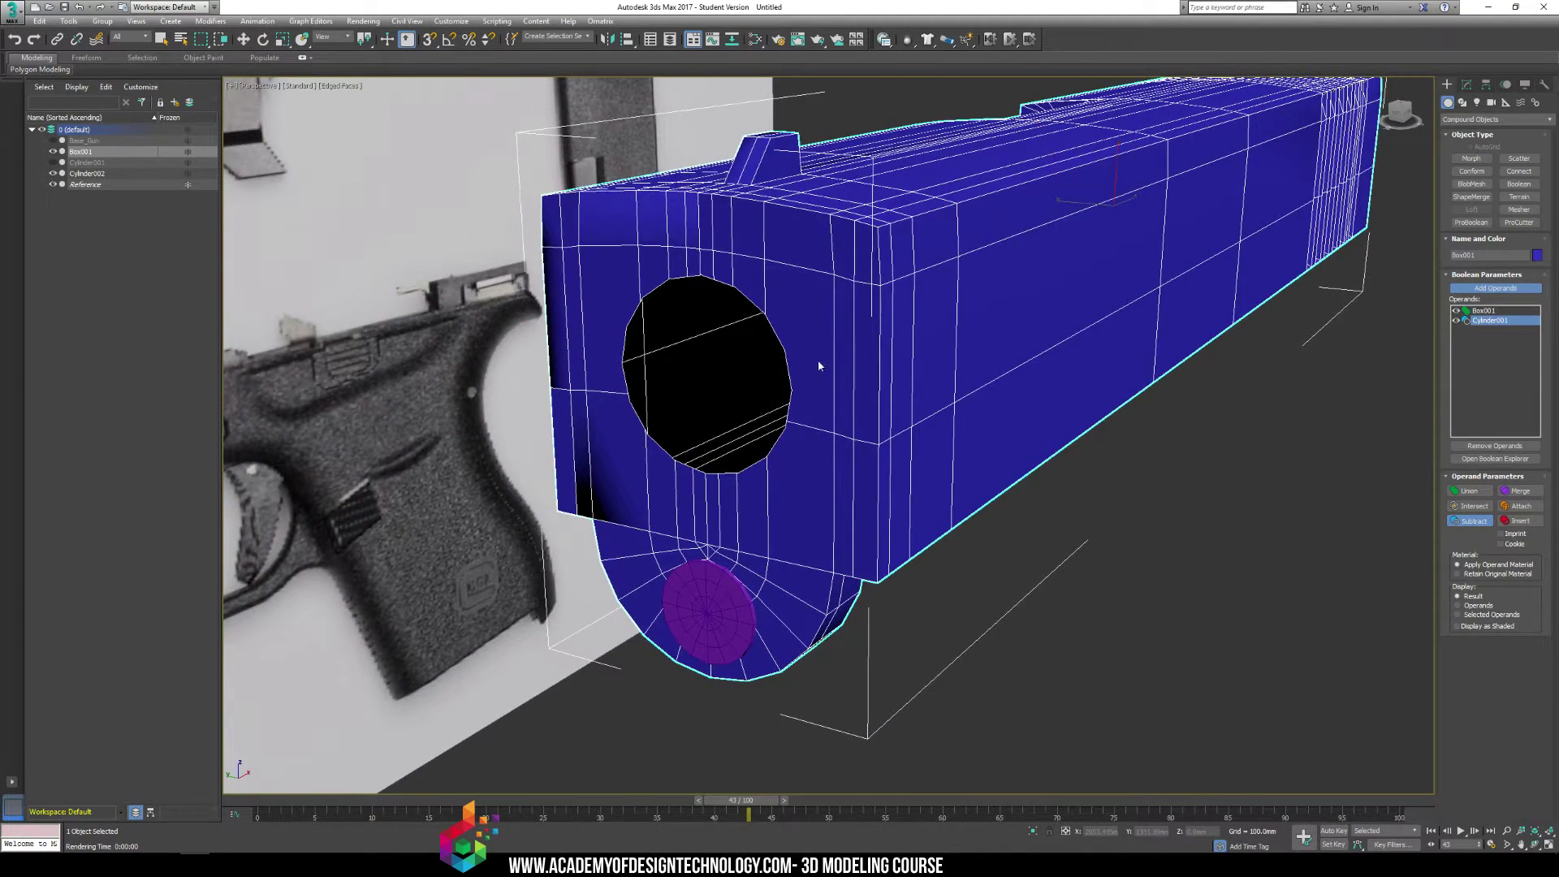
{"action": "middle_click_drag", "start_coordinate": [669, 377], "coordinate": [631, 321], "text": "alt"}
{"action": "middle_click_drag", "start_coordinate": [753, 312], "coordinate": [686, 279], "text": "alt"}
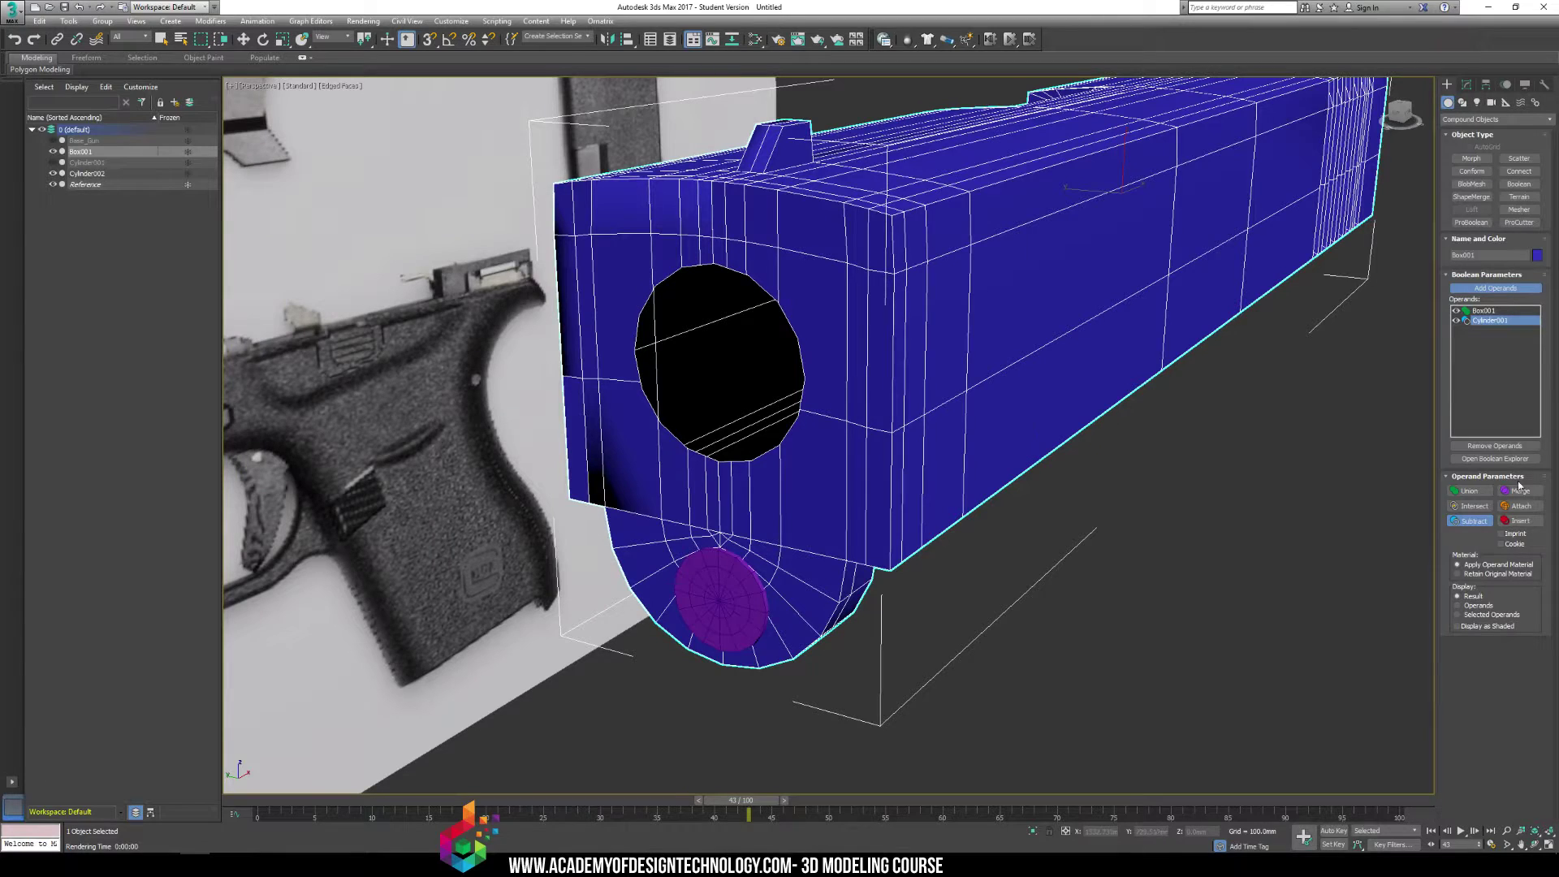
Add the smaller lower cylinder as a Boolean operand and subtract it from the rounded lug
{"action": "left_click", "coordinate": [711, 600]}
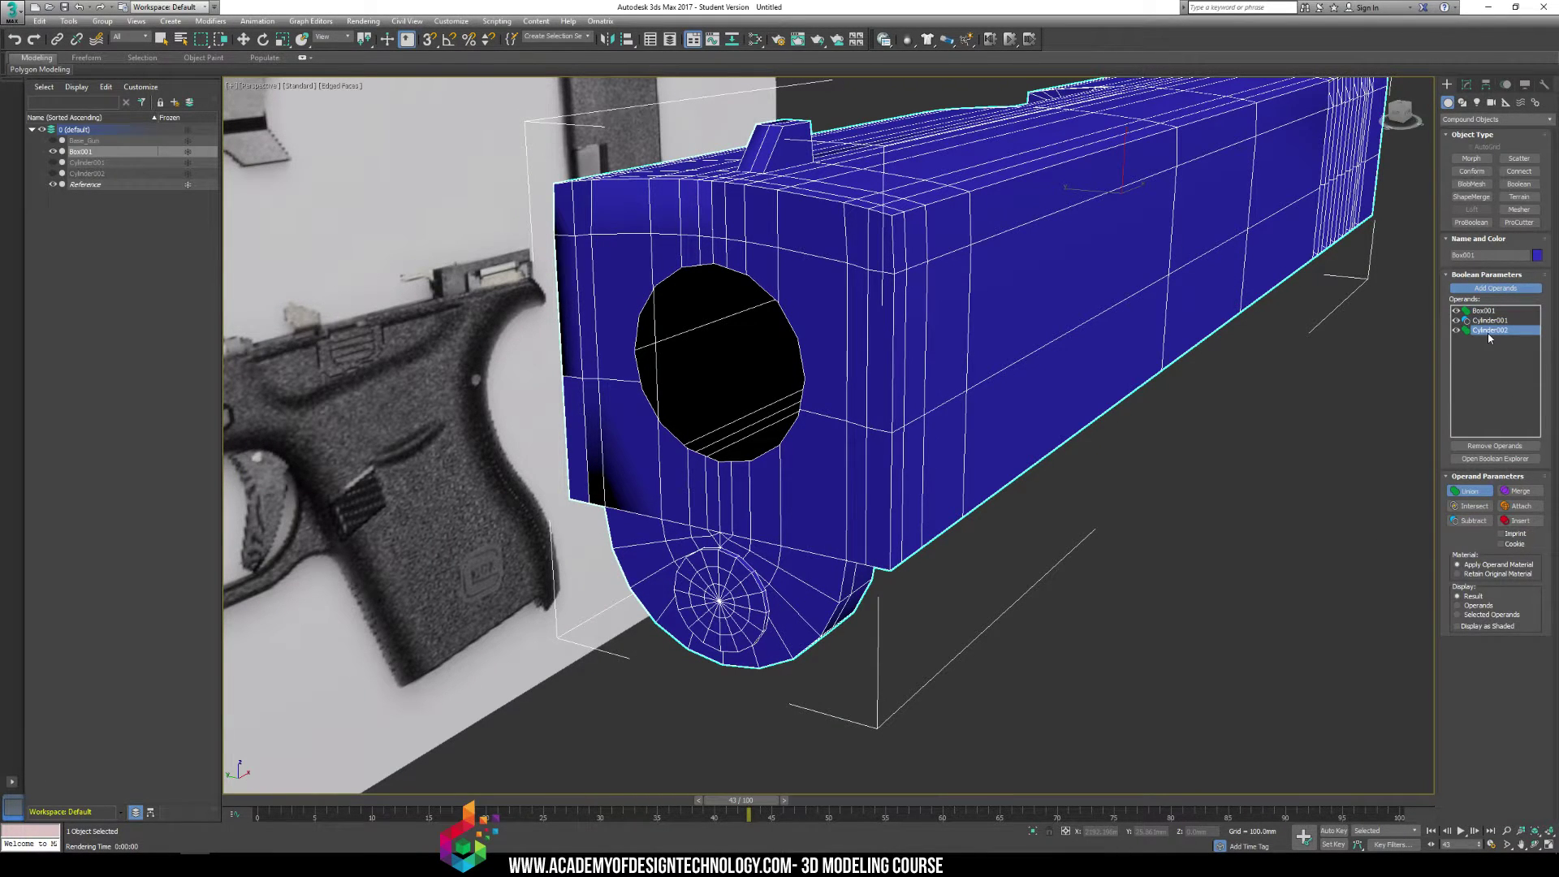
{"action": "left_click", "coordinate": [1465, 522]}
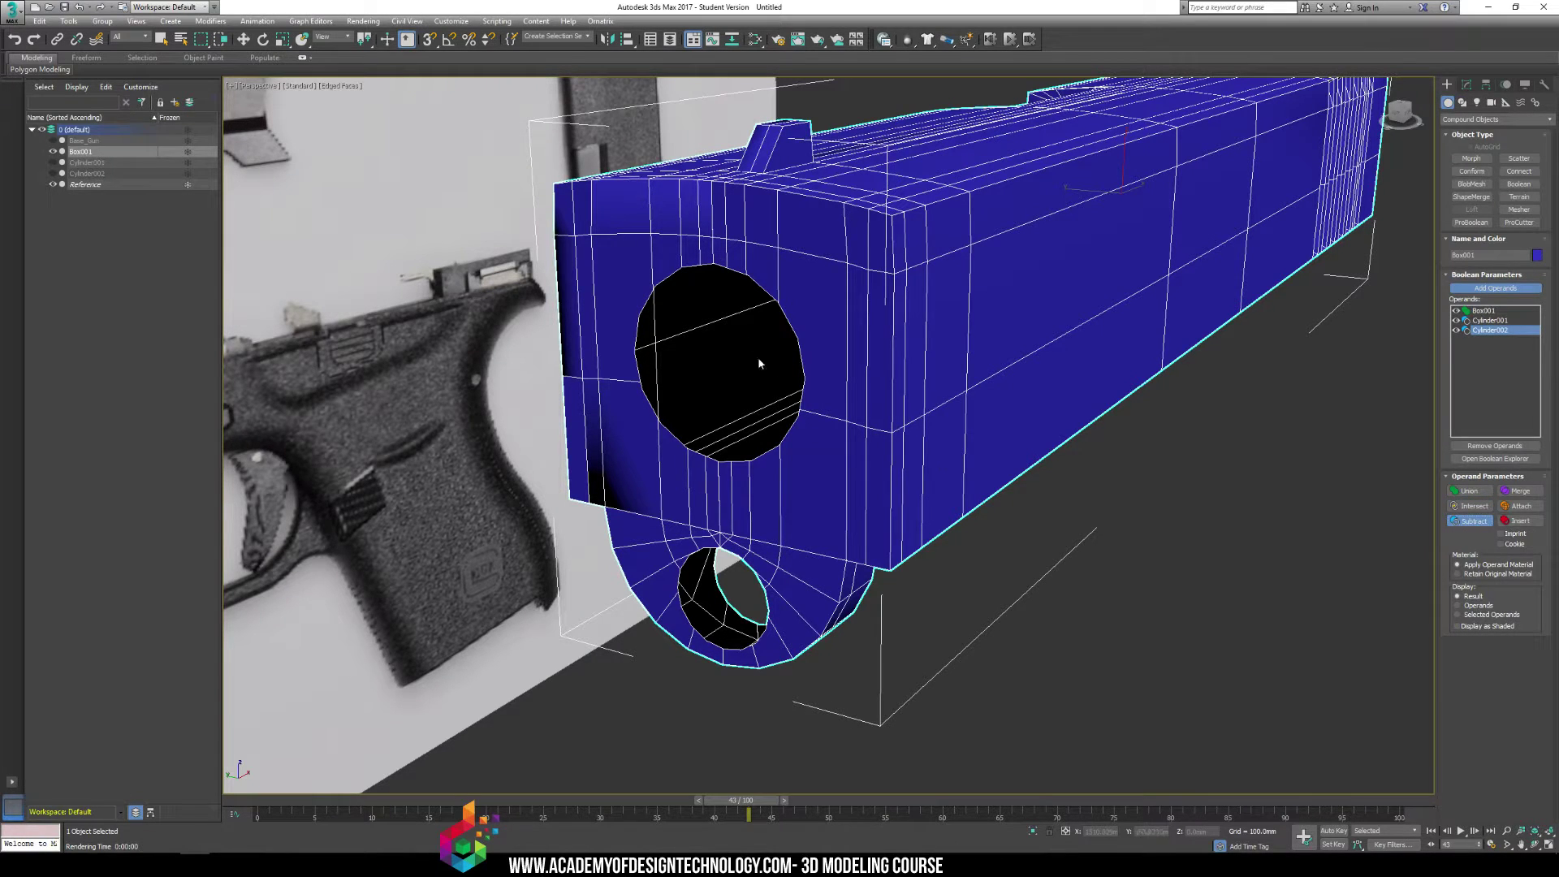
{"action": "mouse_move", "coordinate": [704, 570]}
{"action": "middle_mouse_down", "text": "alt"}
{"action": "mouse_move", "coordinate": [725, 566]}
{"action": "mouse_move", "coordinate": [711, 559]}
{"action": "middle_mouse_up", "text": "alt"}
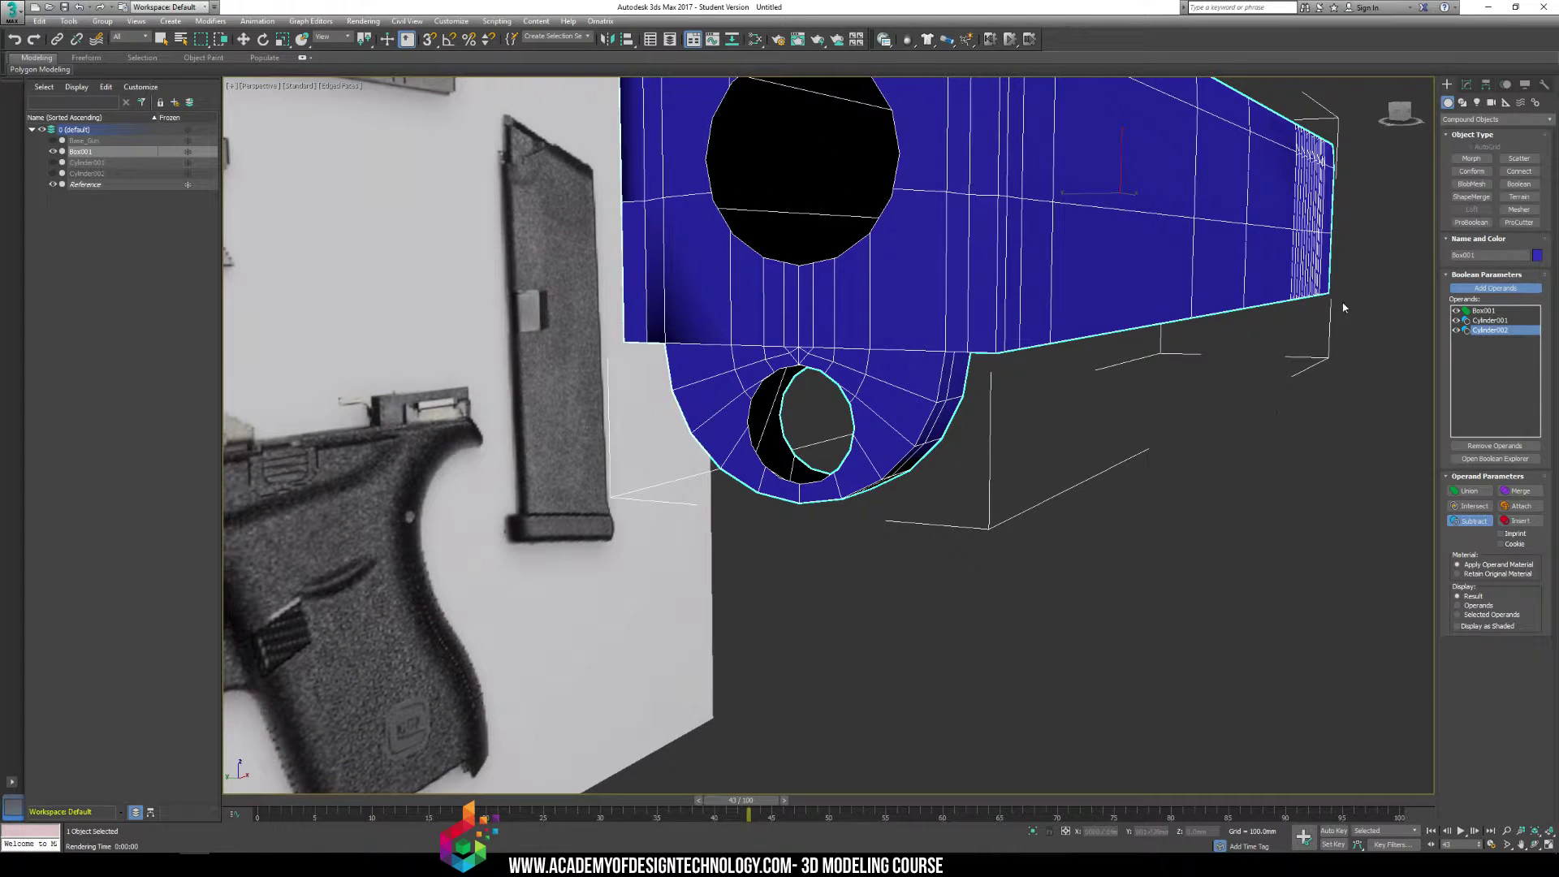
Collapse the slide's Boolean to an Editable Poly and deselect the slide
{"action": "left_click", "coordinate": [1466, 85]}
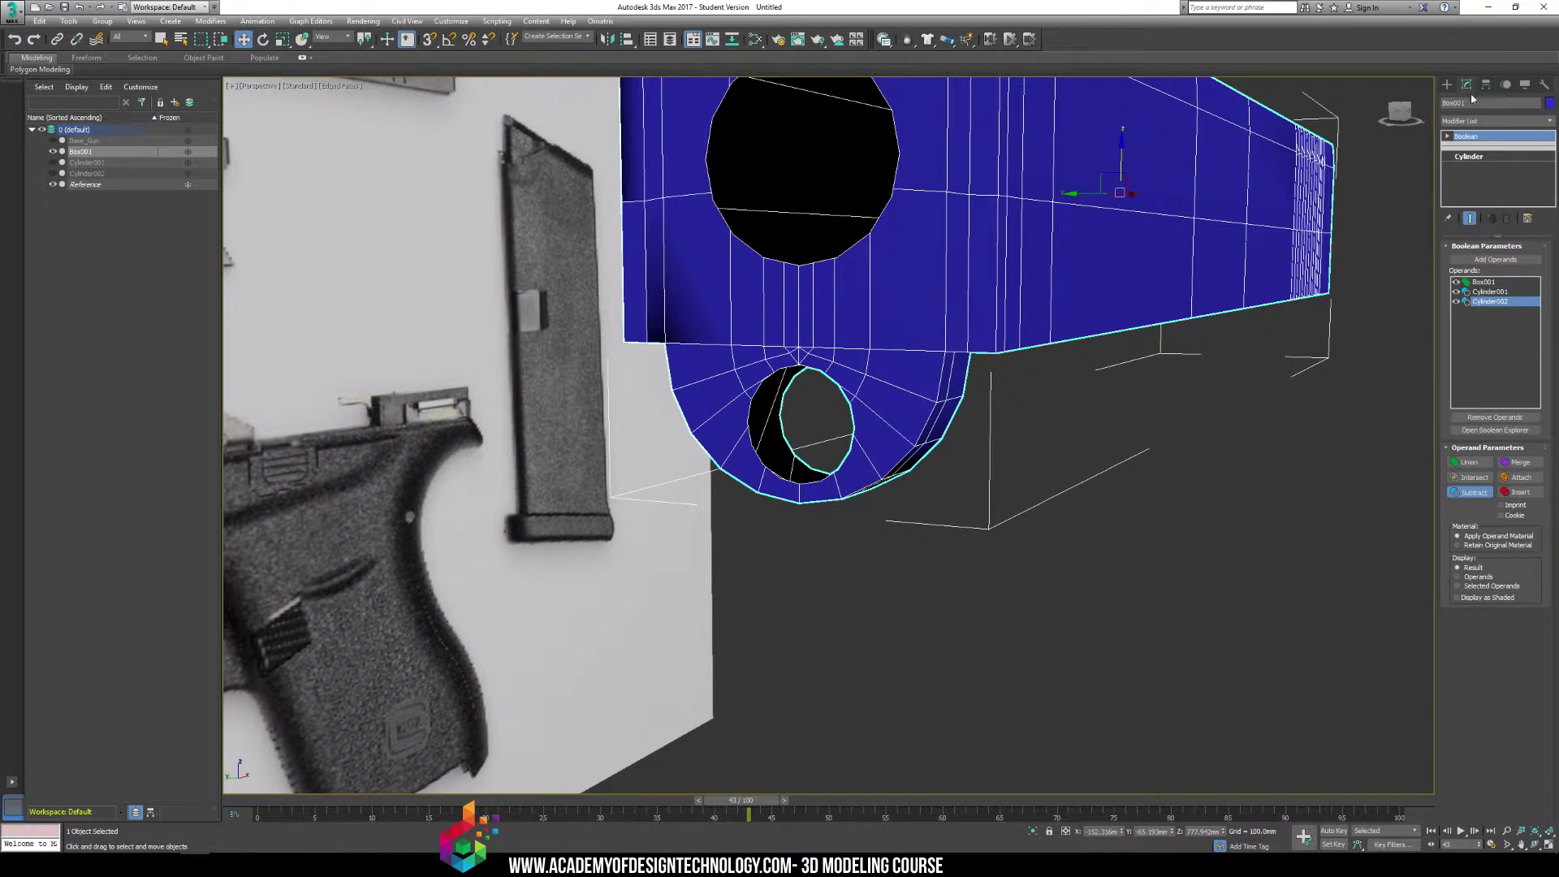
{"action": "right_click", "coordinate": [1467, 139]}
{"action": "left_click", "coordinate": [1490, 227]}
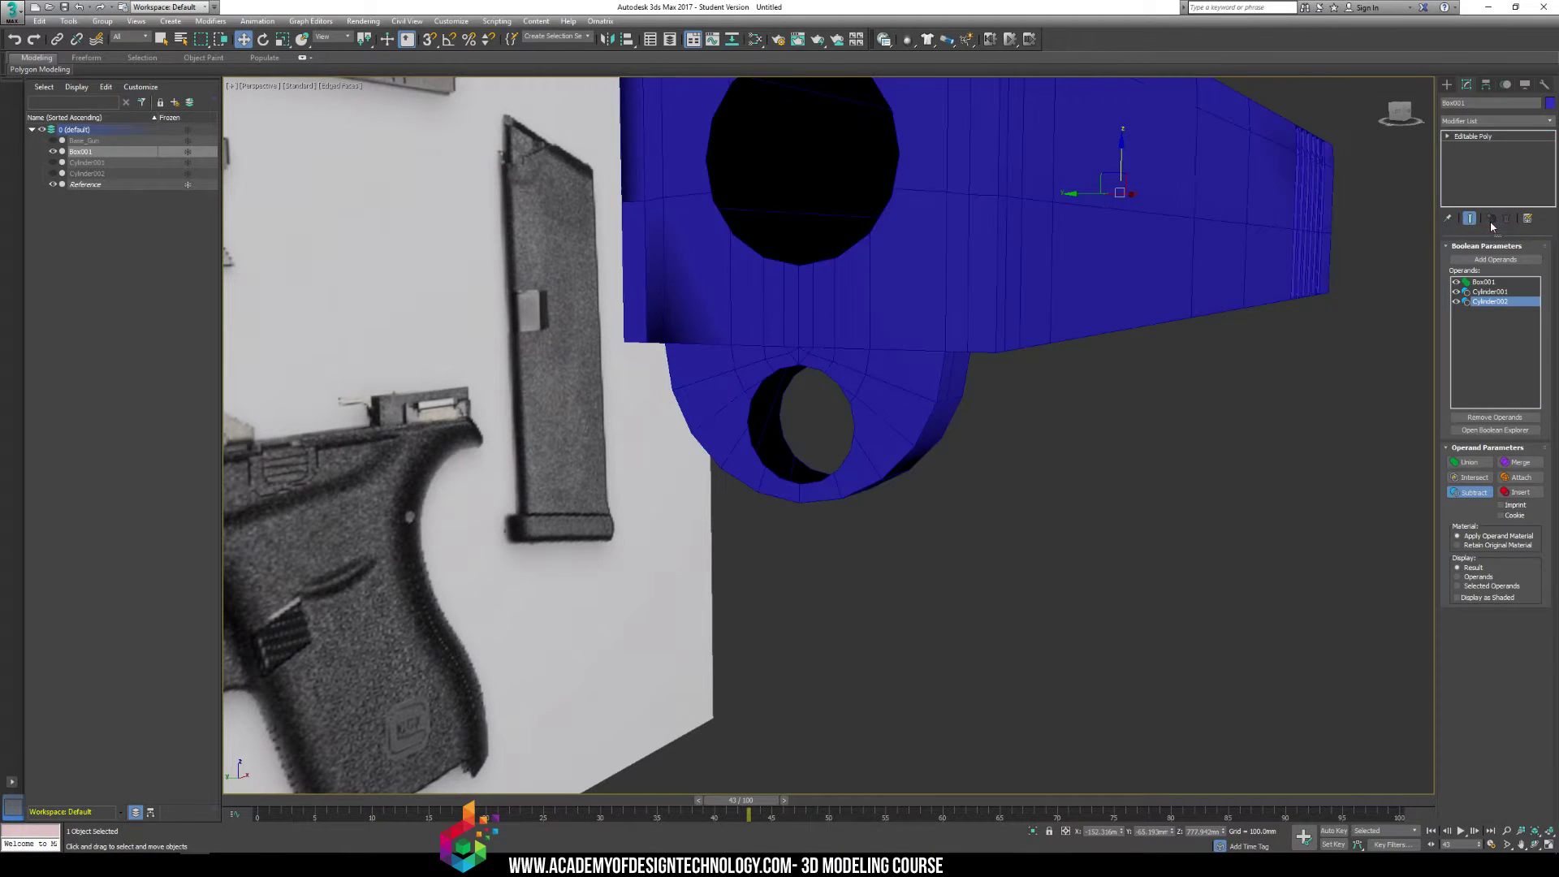
{"action": "middle_click_drag", "start_coordinate": [1080, 357], "coordinate": [1092, 398], "text": "alt"}
{"action": "left_click", "coordinate": [971, 452]}
{"action": "scroll", "coordinate": [971, 452], "scroll_direction": "down", "scroll_amount": 3}
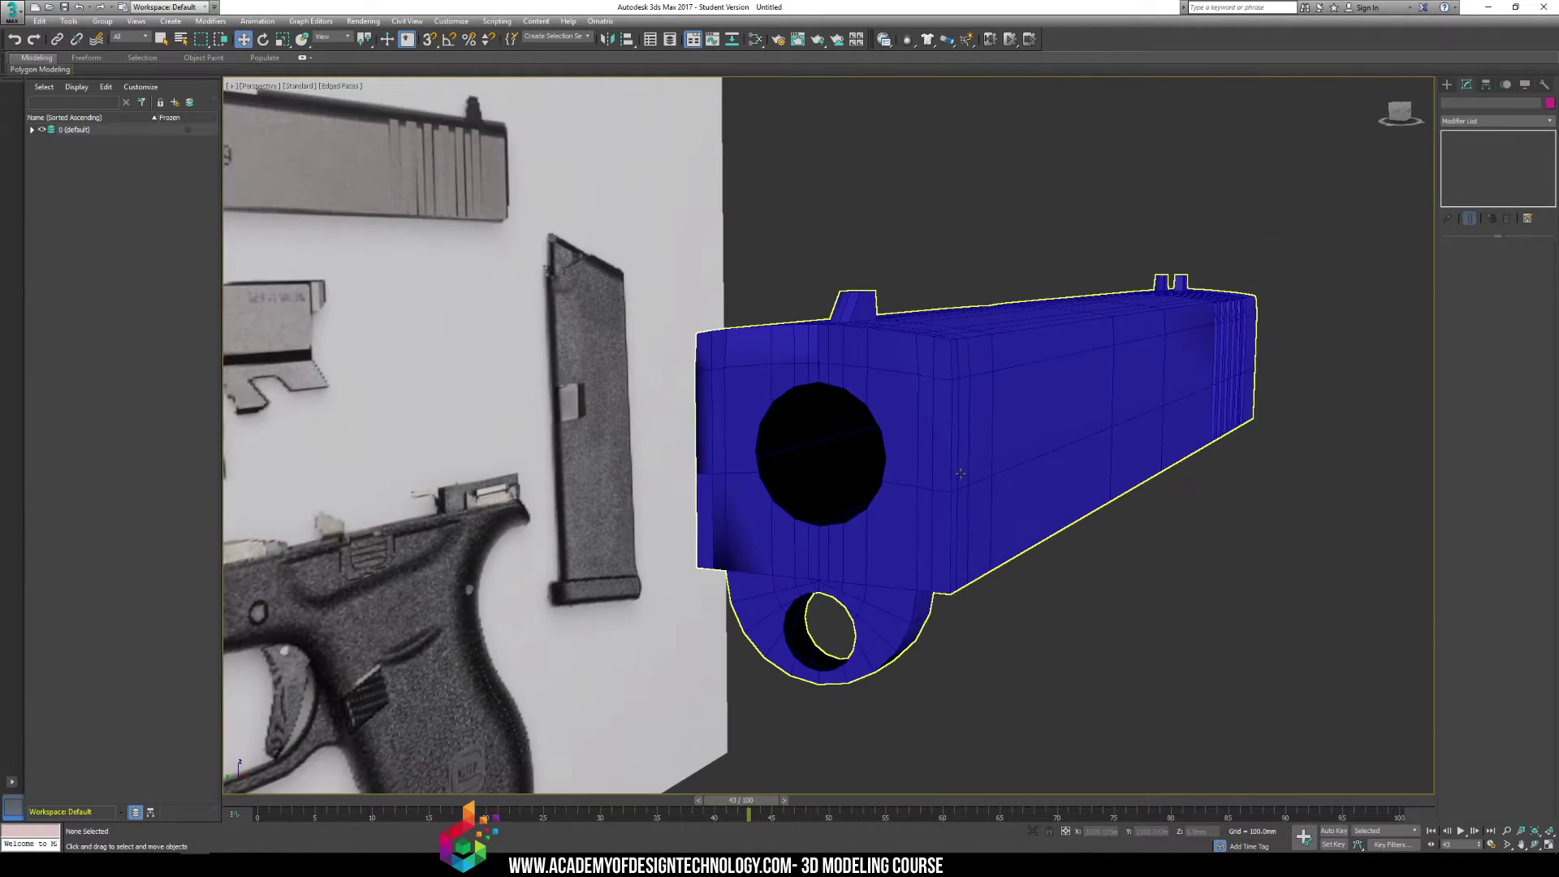
Render the Perspective view to check the slide's two front holes, and close the rendered frame
{"action": "left_click", "coordinate": [968, 432]}
{"action": "key", "text": "z"}
{"action": "middle_click_drag", "start_coordinate": [968, 432], "coordinate": [1017, 502], "text": "alt"}
{"action": "middle_click_drag", "start_coordinate": [1059, 560], "coordinate": [1030, 549], "text": "alt"}
{"action": "left_click", "coordinate": [1059, 582]}
{"action": "scroll", "coordinate": [1053, 576], "scroll_direction": "down", "scroll_amount": 5}
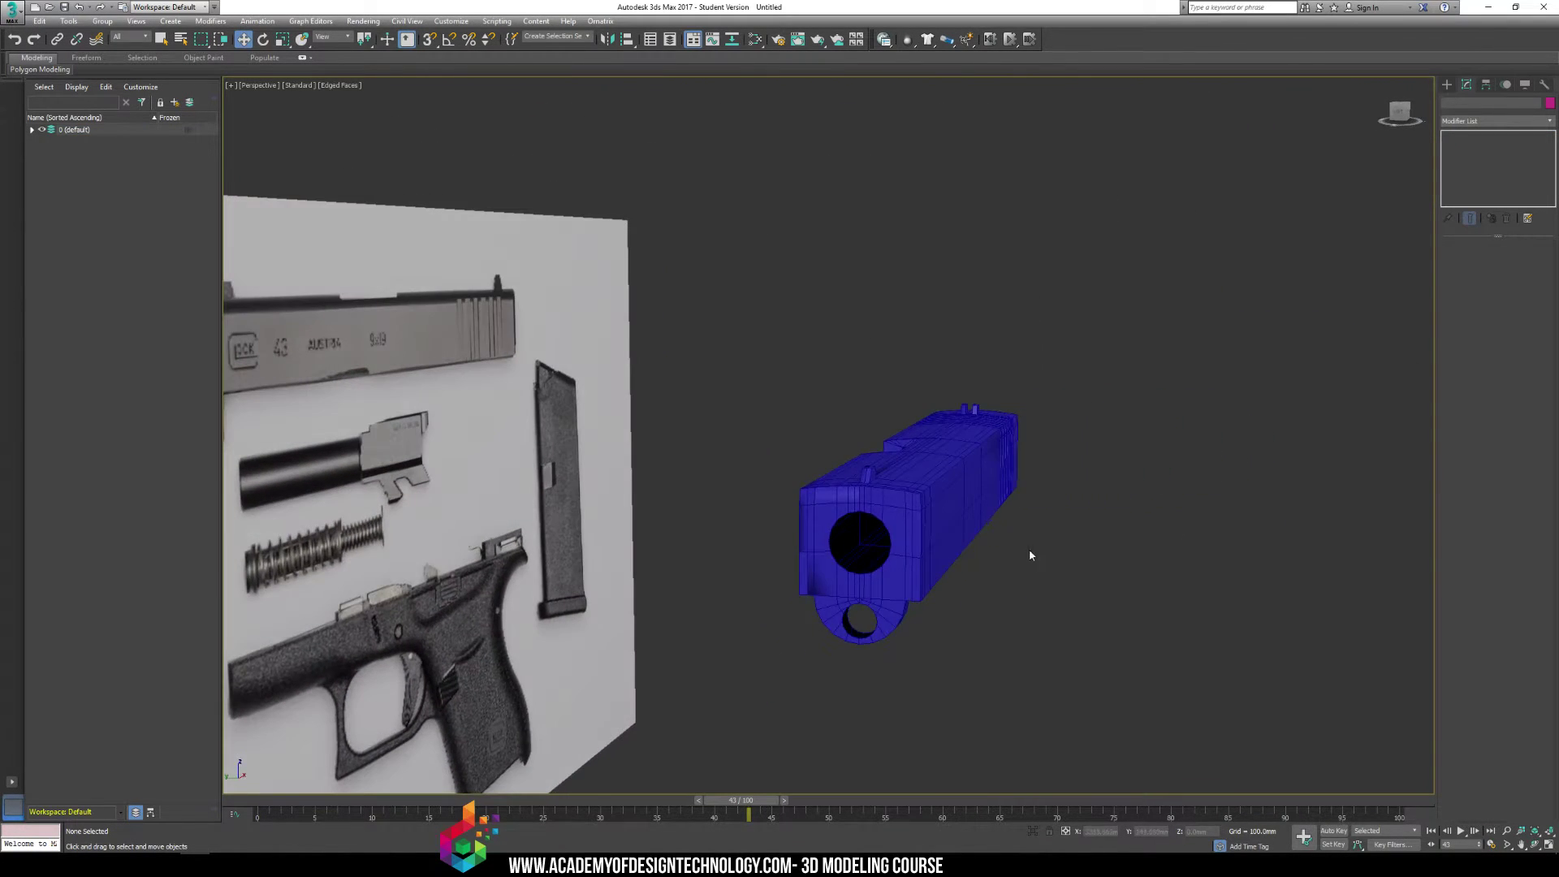
{"action": "key", "text": "shift+q"}
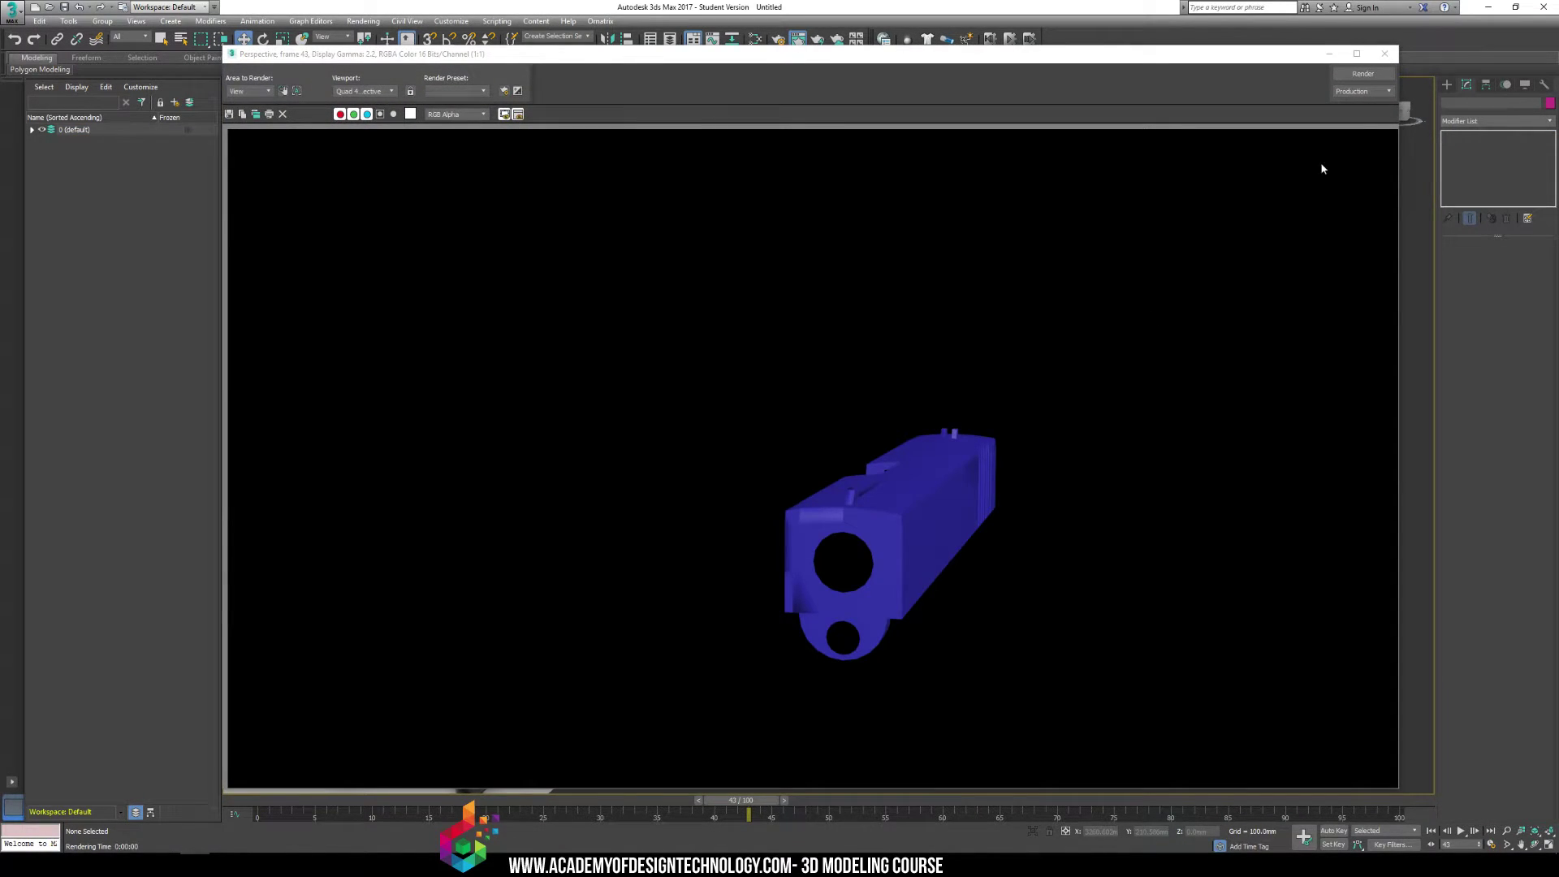
{"action": "left_click", "coordinate": [1385, 54]}
Weld the two near-coincident vertices on the barrel hole's left edge, raising the weld threshold above 1.0 mm
{"action": "middle_click_drag", "start_coordinate": [966, 446], "coordinate": [984, 330], "text": "alt"}
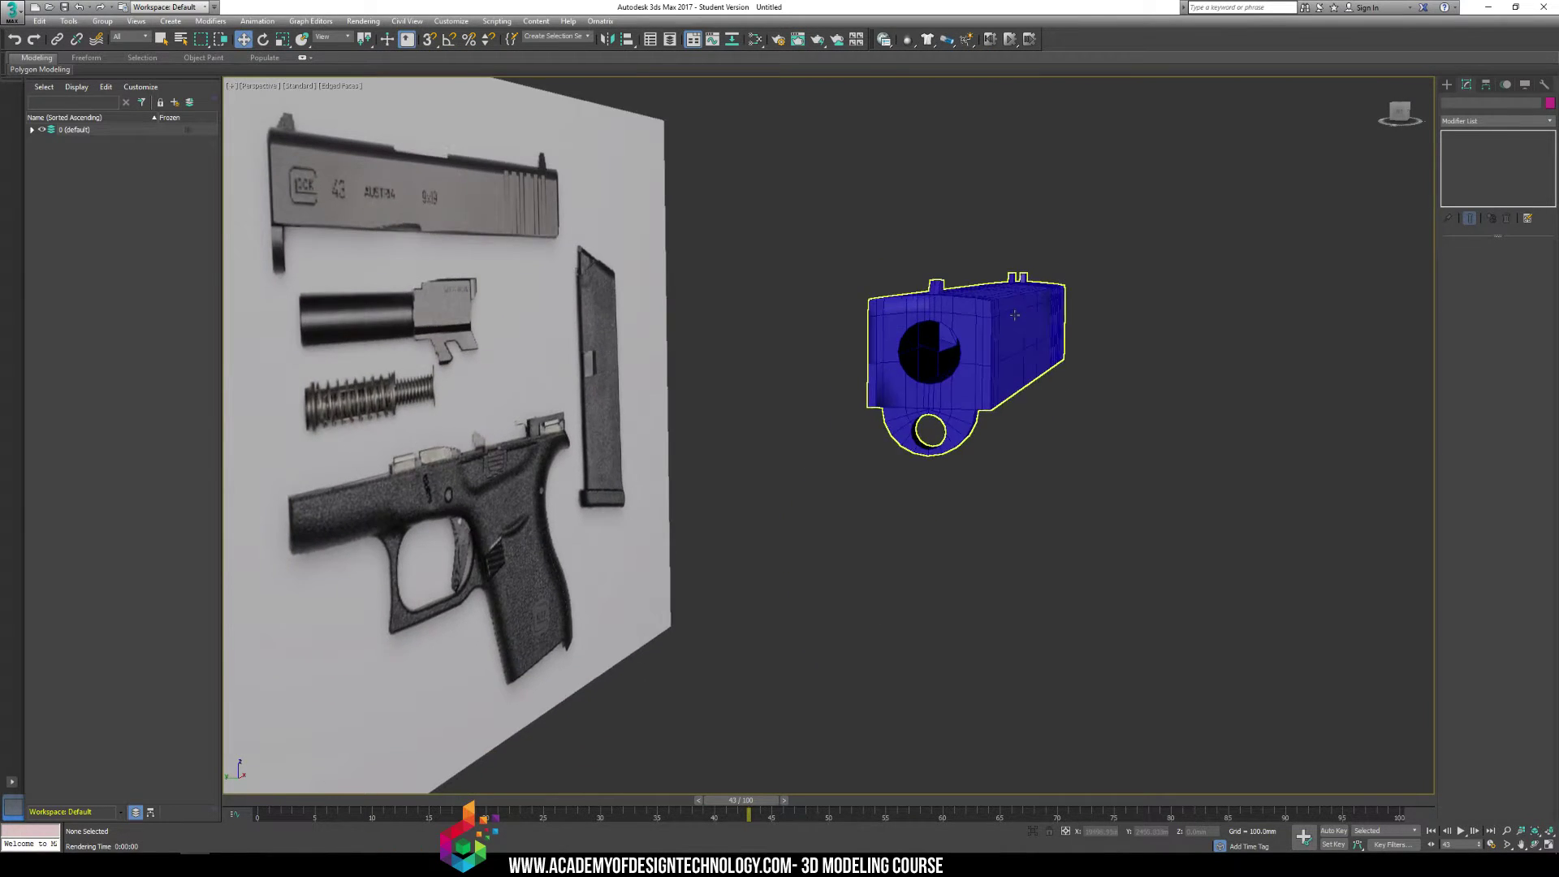
{"action": "scroll", "coordinate": [984, 328], "scroll_direction": "up", "scroll_amount": 4}
{"action": "left_click", "coordinate": [984, 328]}
{"action": "scroll", "coordinate": [984, 328], "scroll_direction": "up", "scroll_amount": 6}
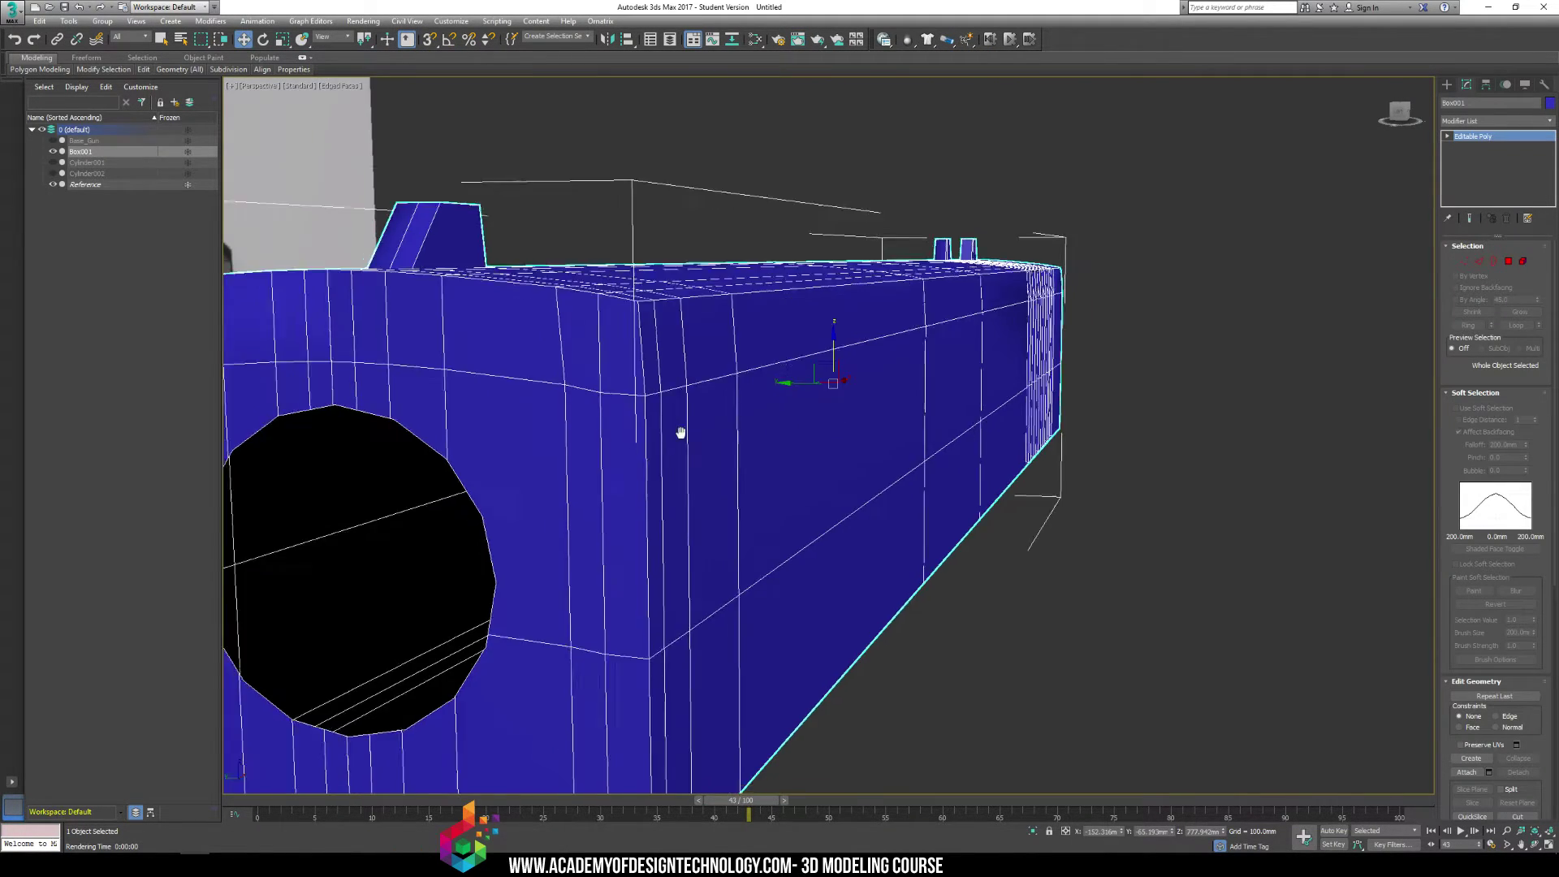
{"action": "middle_click_drag", "start_coordinate": [857, 250], "coordinate": [864, 243], "text": "alt"}
{"action": "key", "text": "1"}
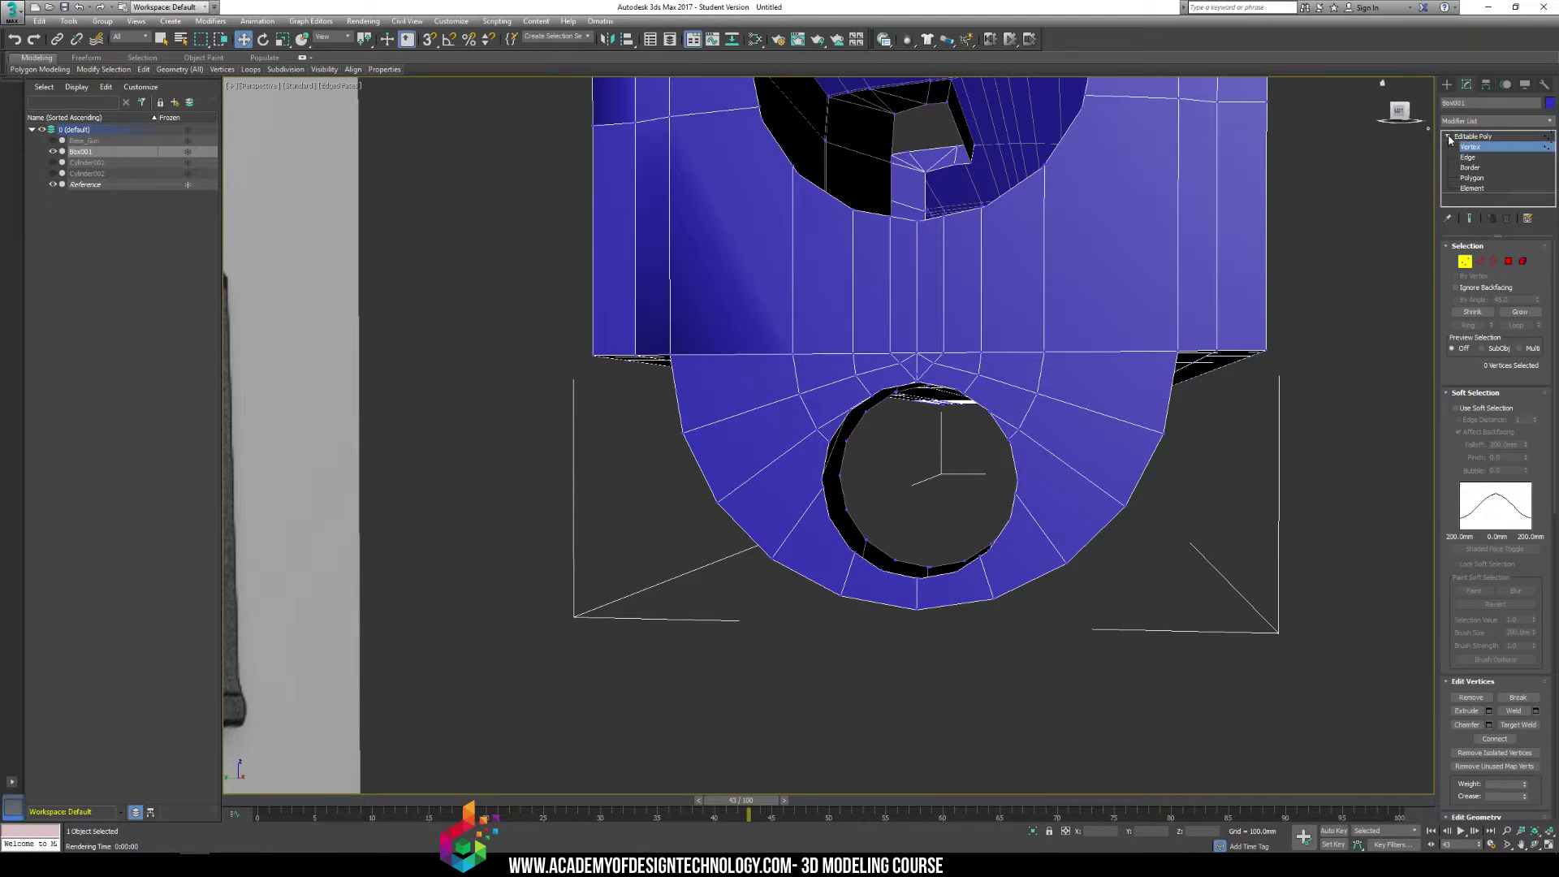
{"action": "middle_click_drag", "start_coordinate": [790, 146], "coordinate": [796, 284]}
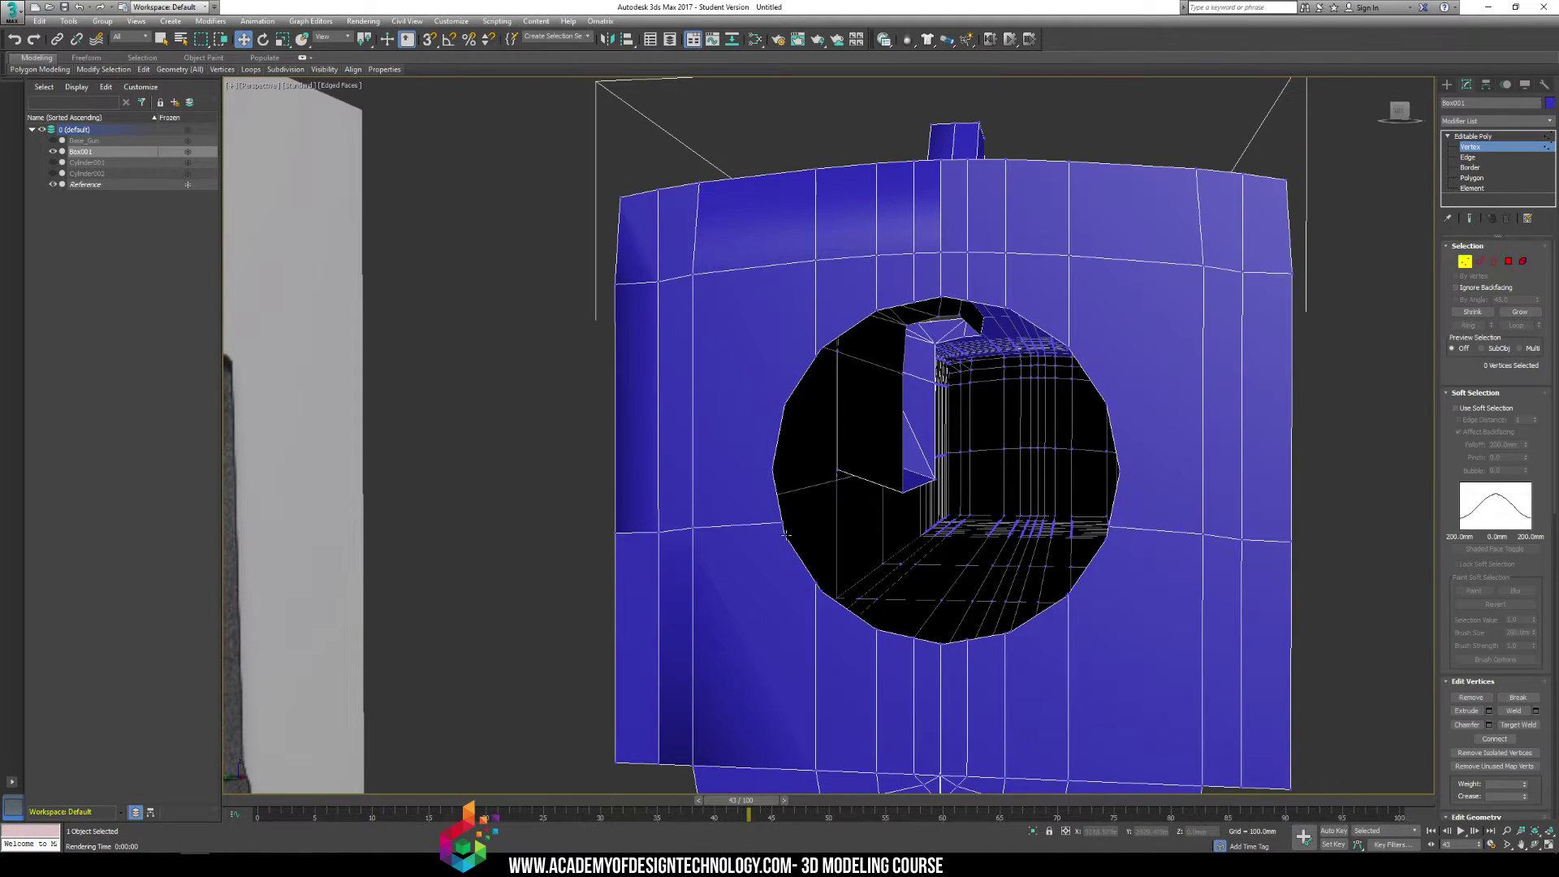
{"action": "left_click", "coordinate": [786, 533]}
{"action": "left_click", "coordinate": [783, 524], "text": "ctrl"}
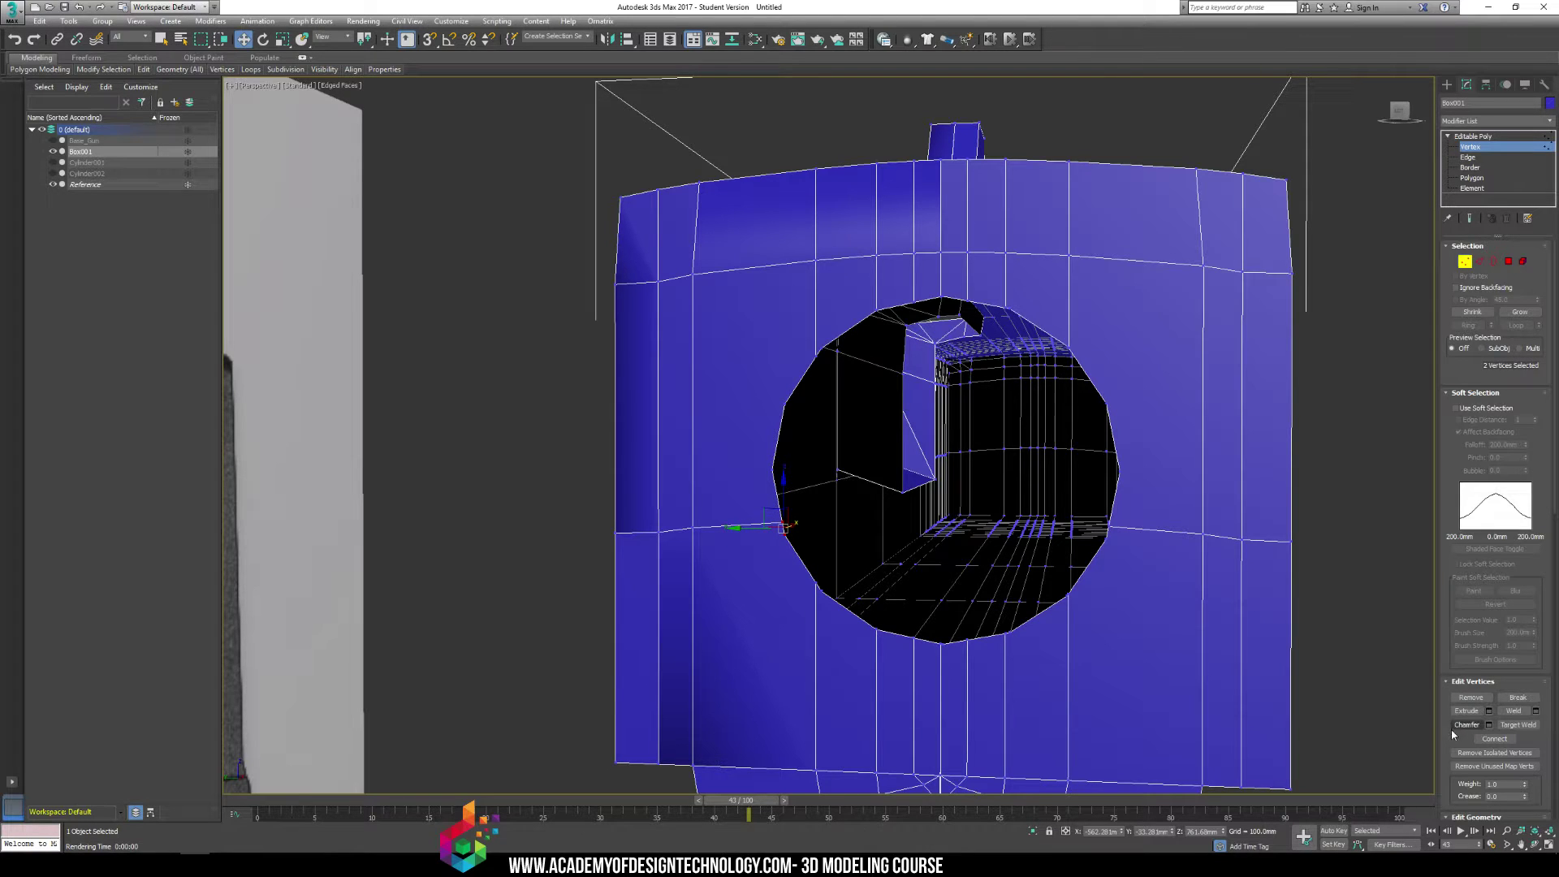
{"action": "left_click", "coordinate": [1536, 711]}
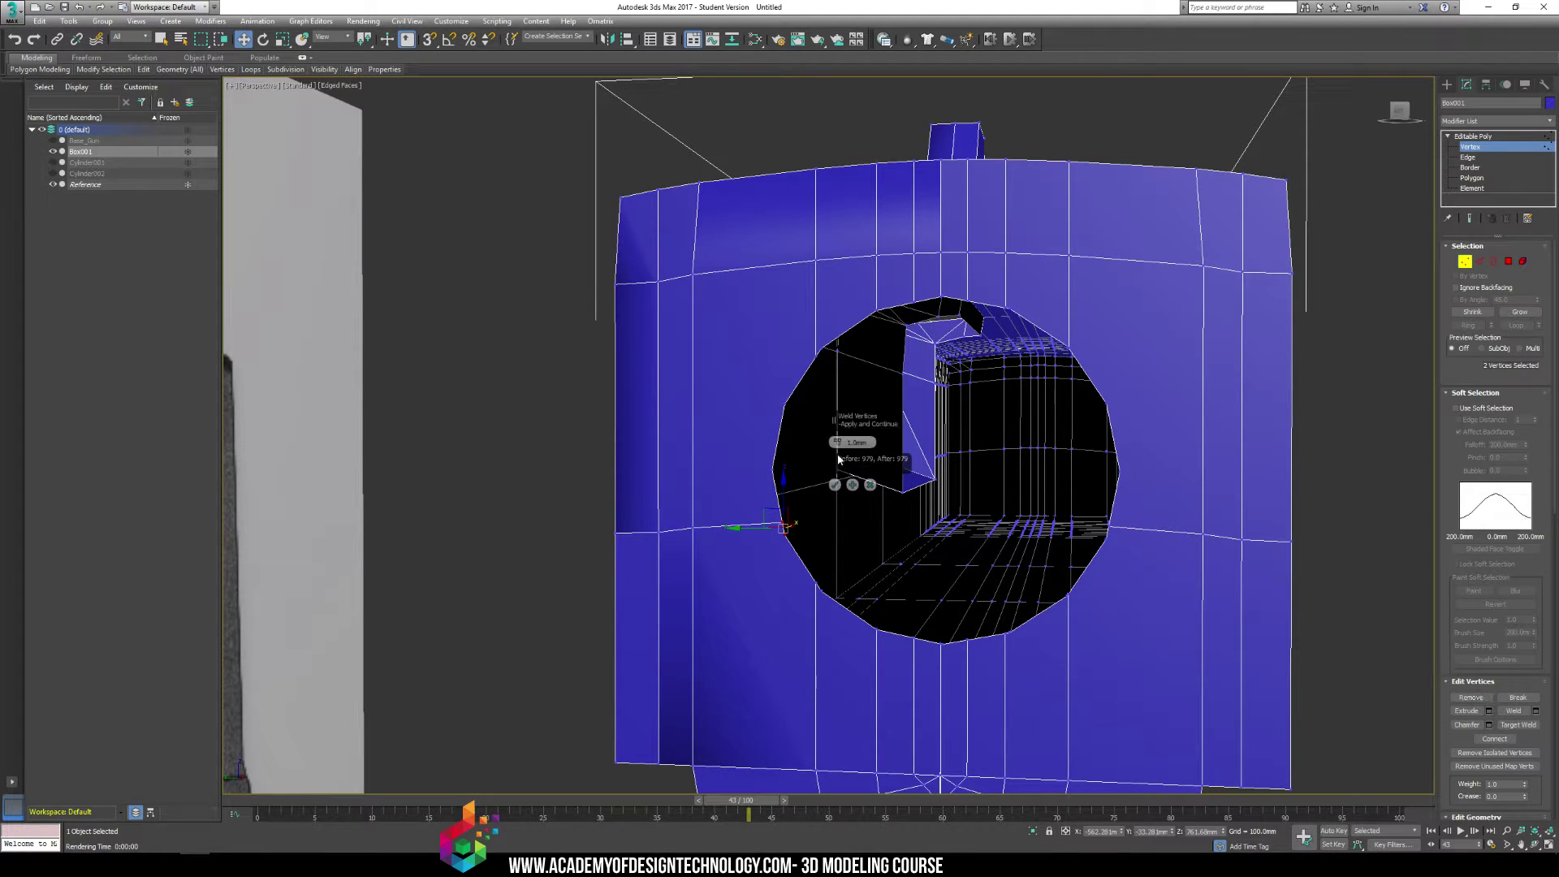
{"action": "left_click_drag", "start_coordinate": [837, 443], "coordinate": [843, 374]}
{"action": "left_click", "coordinate": [835, 485]}
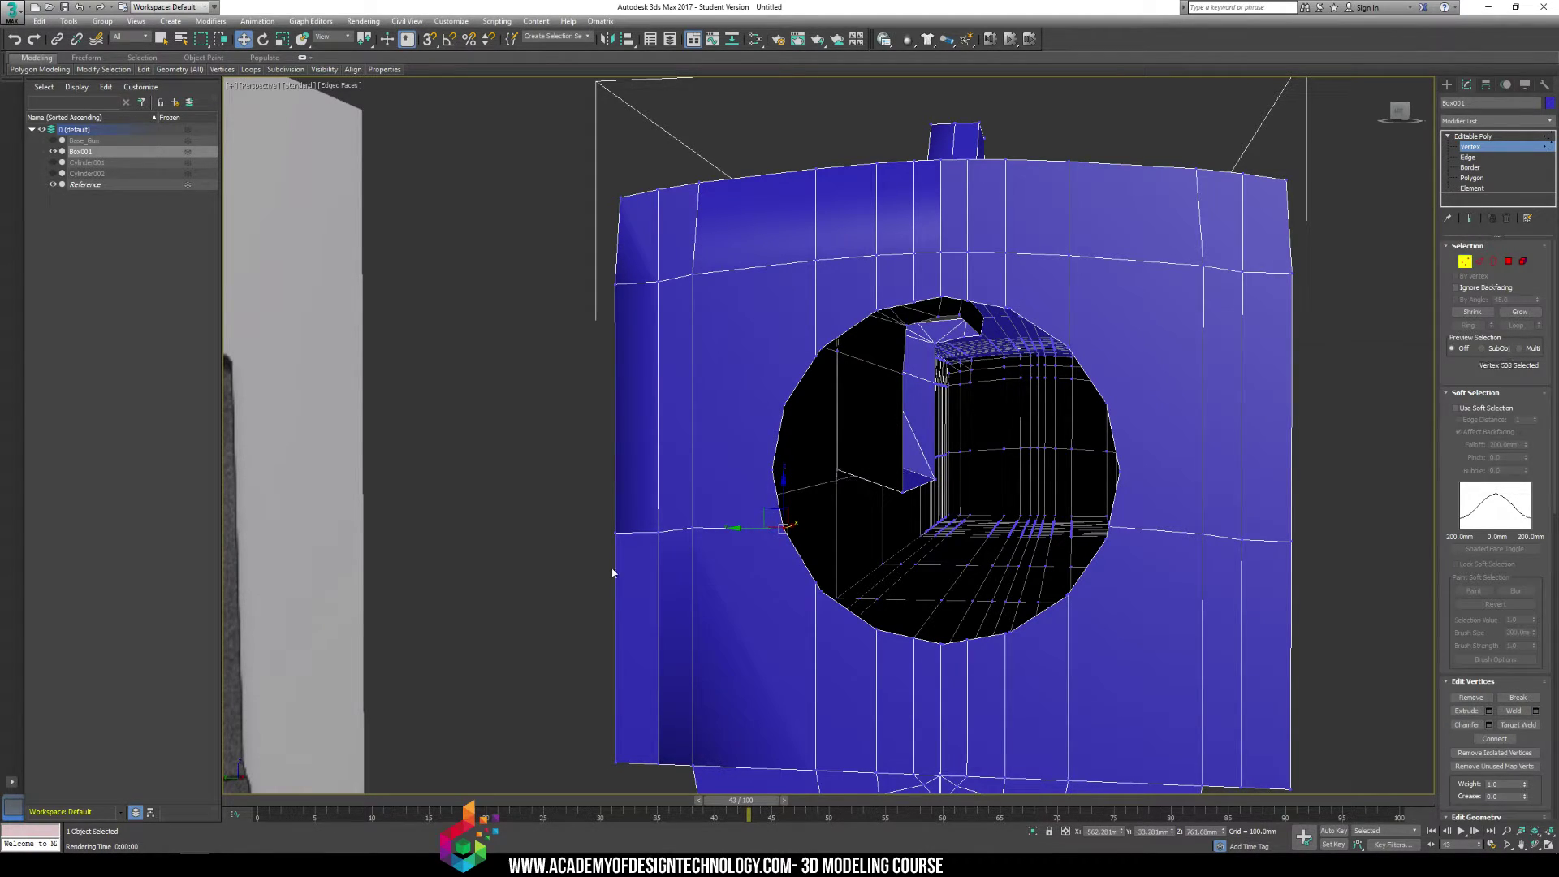
Select all of the slide's vertices and start a weld with its threshold reduced to 0.0 mm
{"action": "key", "text": "ctrl+a"}
{"action": "key", "text": "z"}
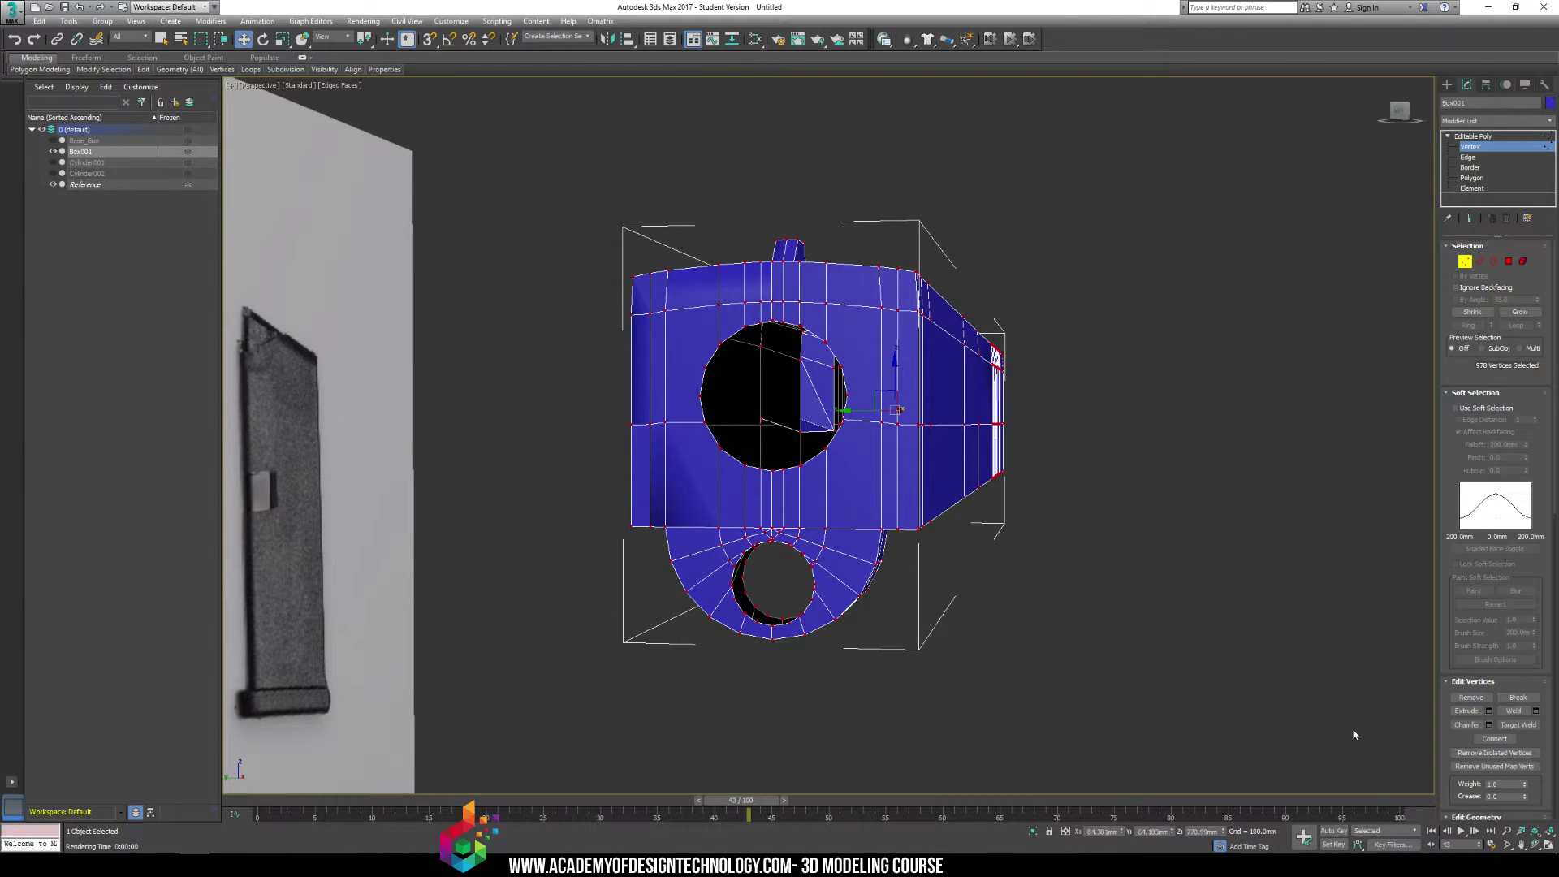
{"action": "left_click", "coordinate": [1535, 710]}
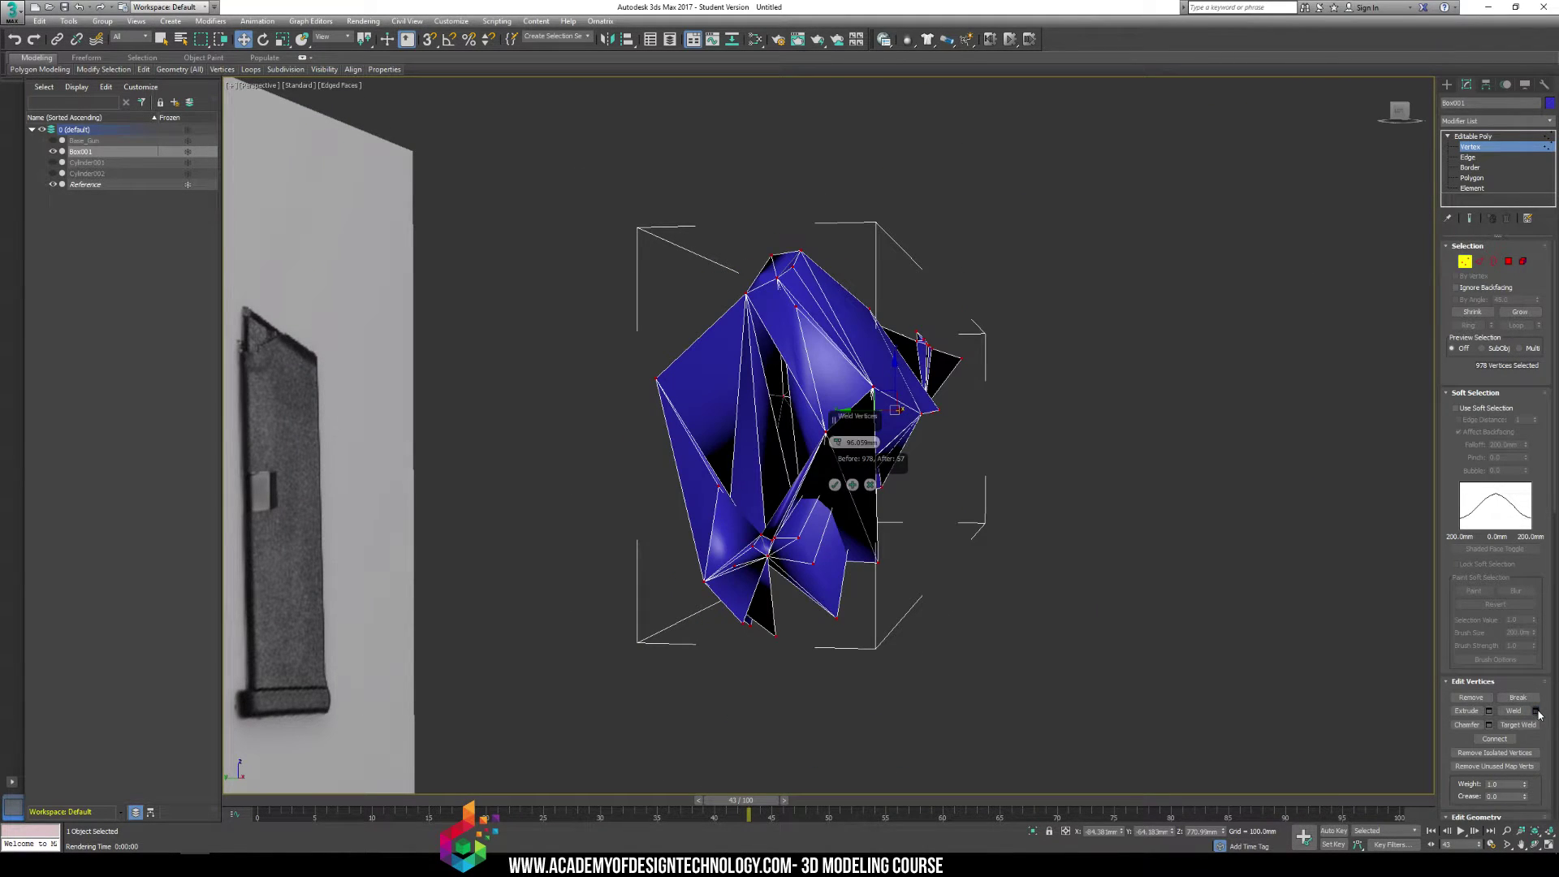
{"action": "left_click_drag", "start_coordinate": [837, 443], "coordinate": [830, 463]}
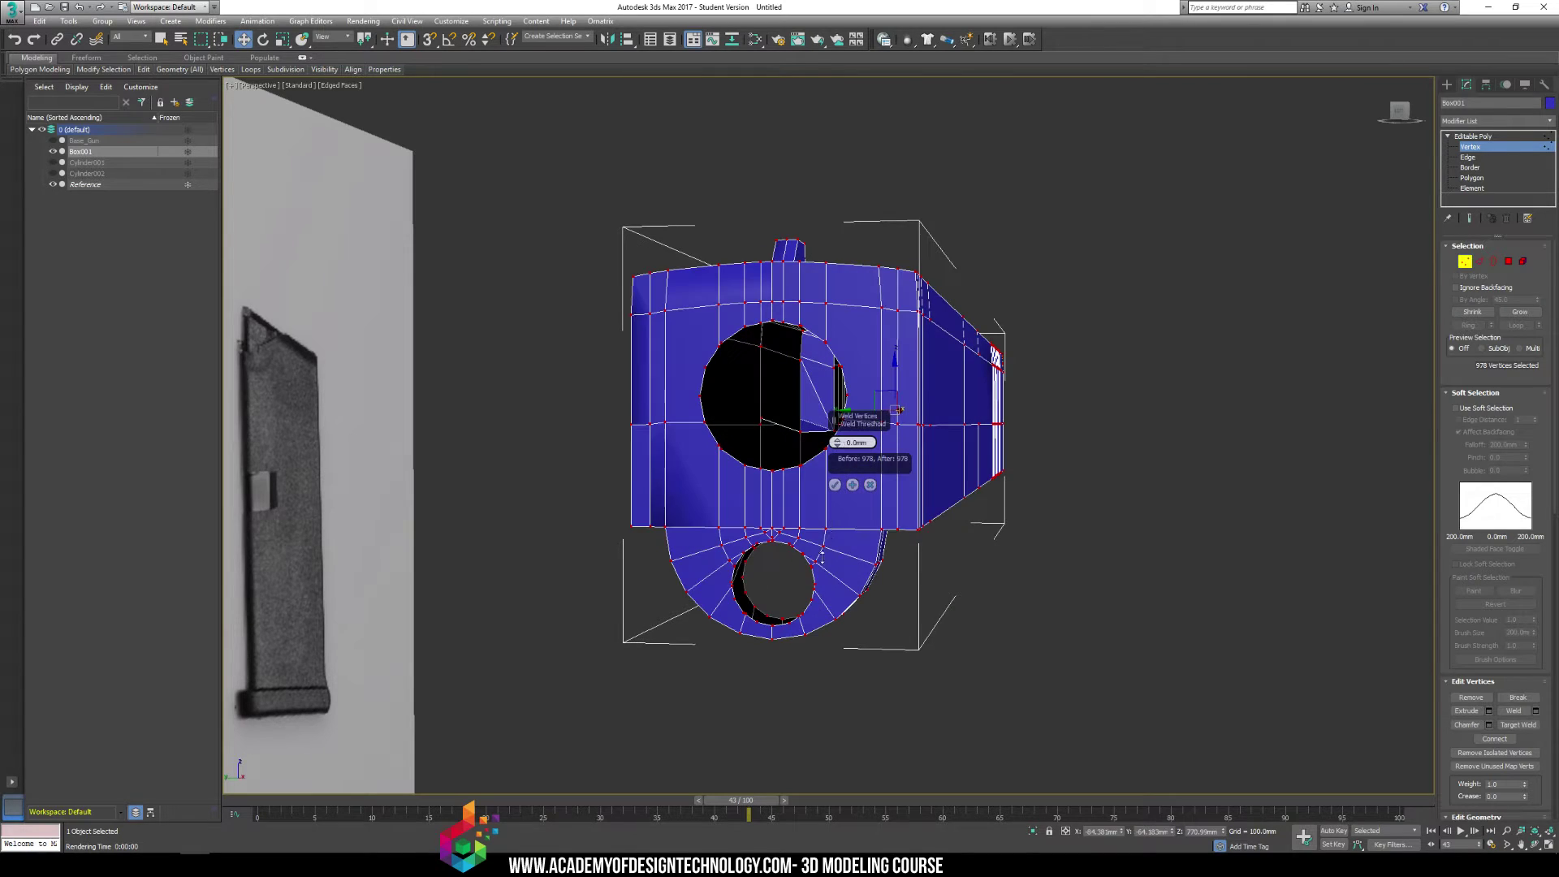
Try raising the weld threshold for all vertices in small increments
{"action": "left_click", "coordinate": [837, 441]}
{"action": "left_click", "coordinate": [837, 440]}
{"action": "left_click", "coordinate": [837, 440]}
{"action": "left_click", "coordinate": [837, 440]}
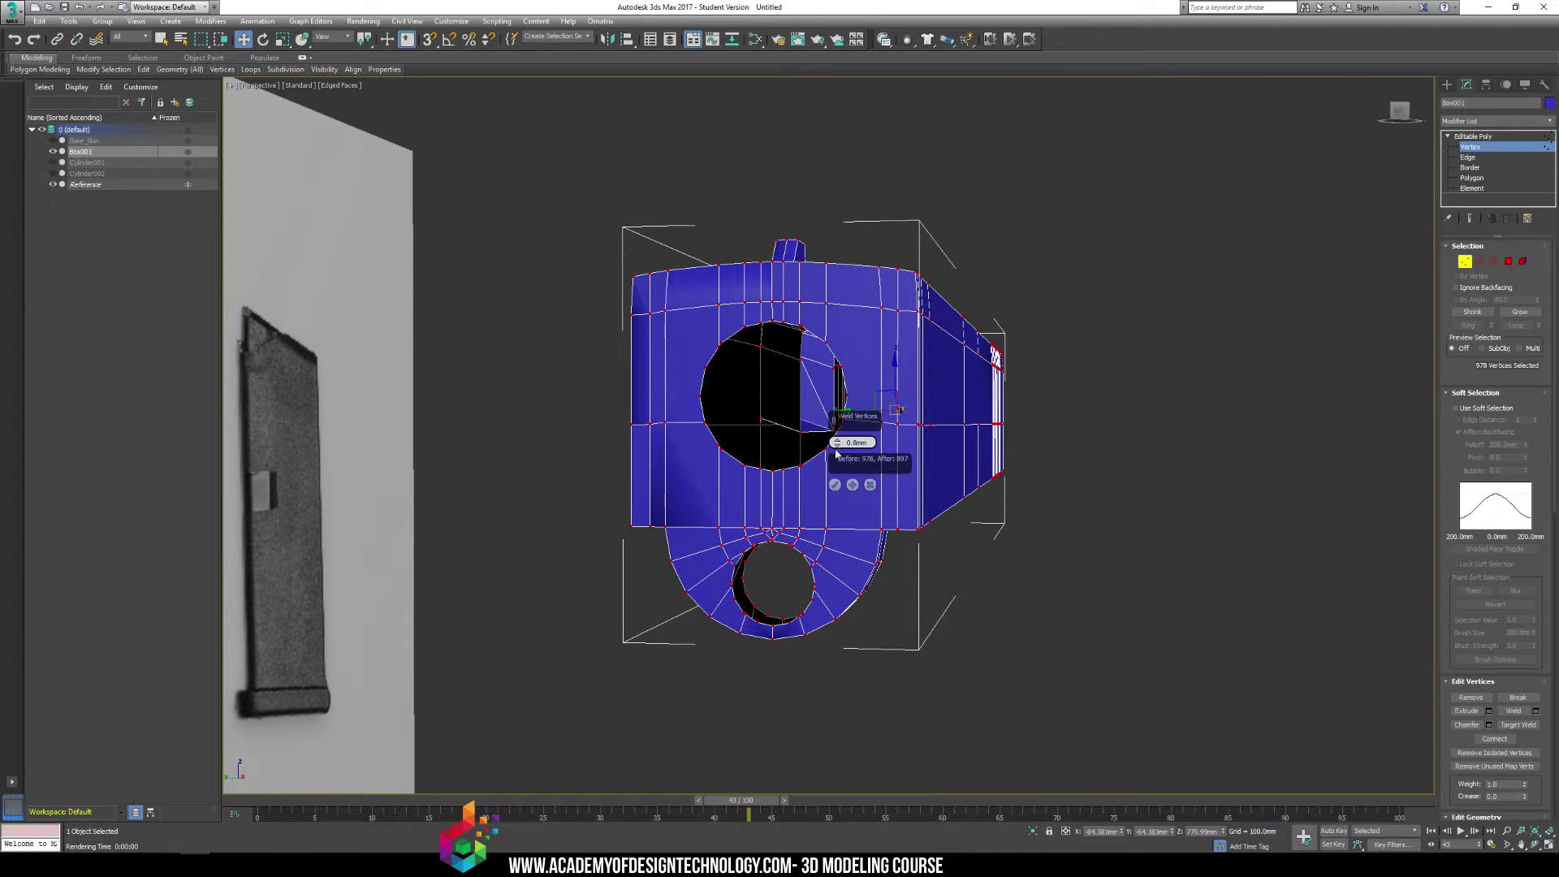
{"action": "left_click", "coordinate": [837, 440]}
{"action": "left_click", "coordinate": [838, 440]}
{"action": "left_click", "coordinate": [837, 440]}
{"action": "right_click", "coordinate": [835, 442]}
{"action": "middle_click_drag", "start_coordinate": [816, 493], "coordinate": [835, 455]}
{"action": "left_click", "coordinate": [836, 440]}
{"action": "left_click", "coordinate": [835, 440]}
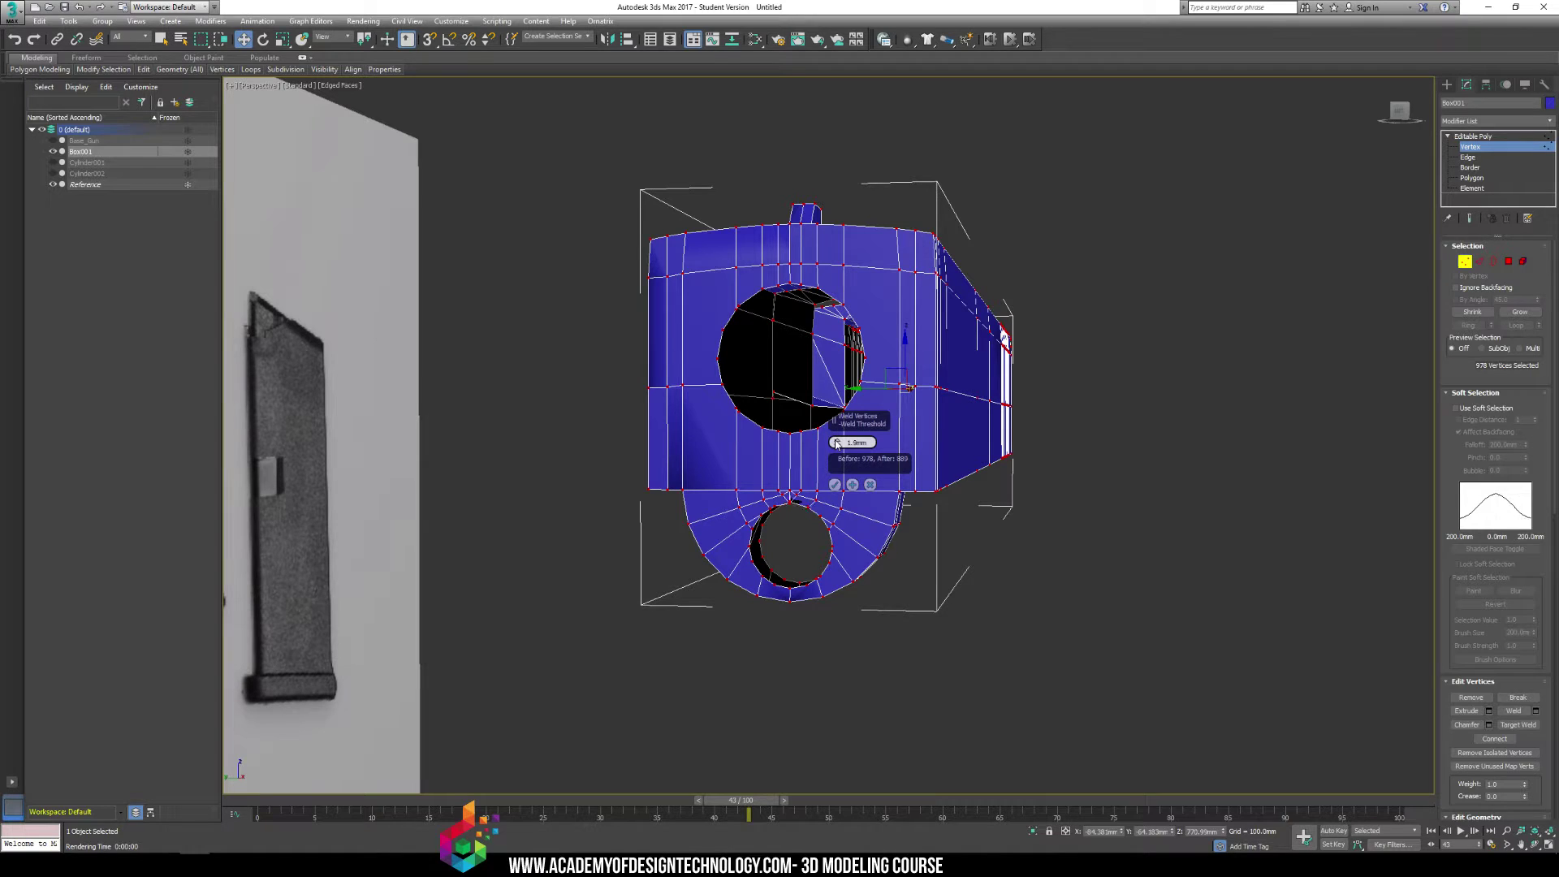
Render the lug and its guide-rod hole to check the weld preview, and close the rendered frame
{"action": "scroll", "coordinate": [763, 460], "scroll_direction": "up", "scroll_amount": 5}
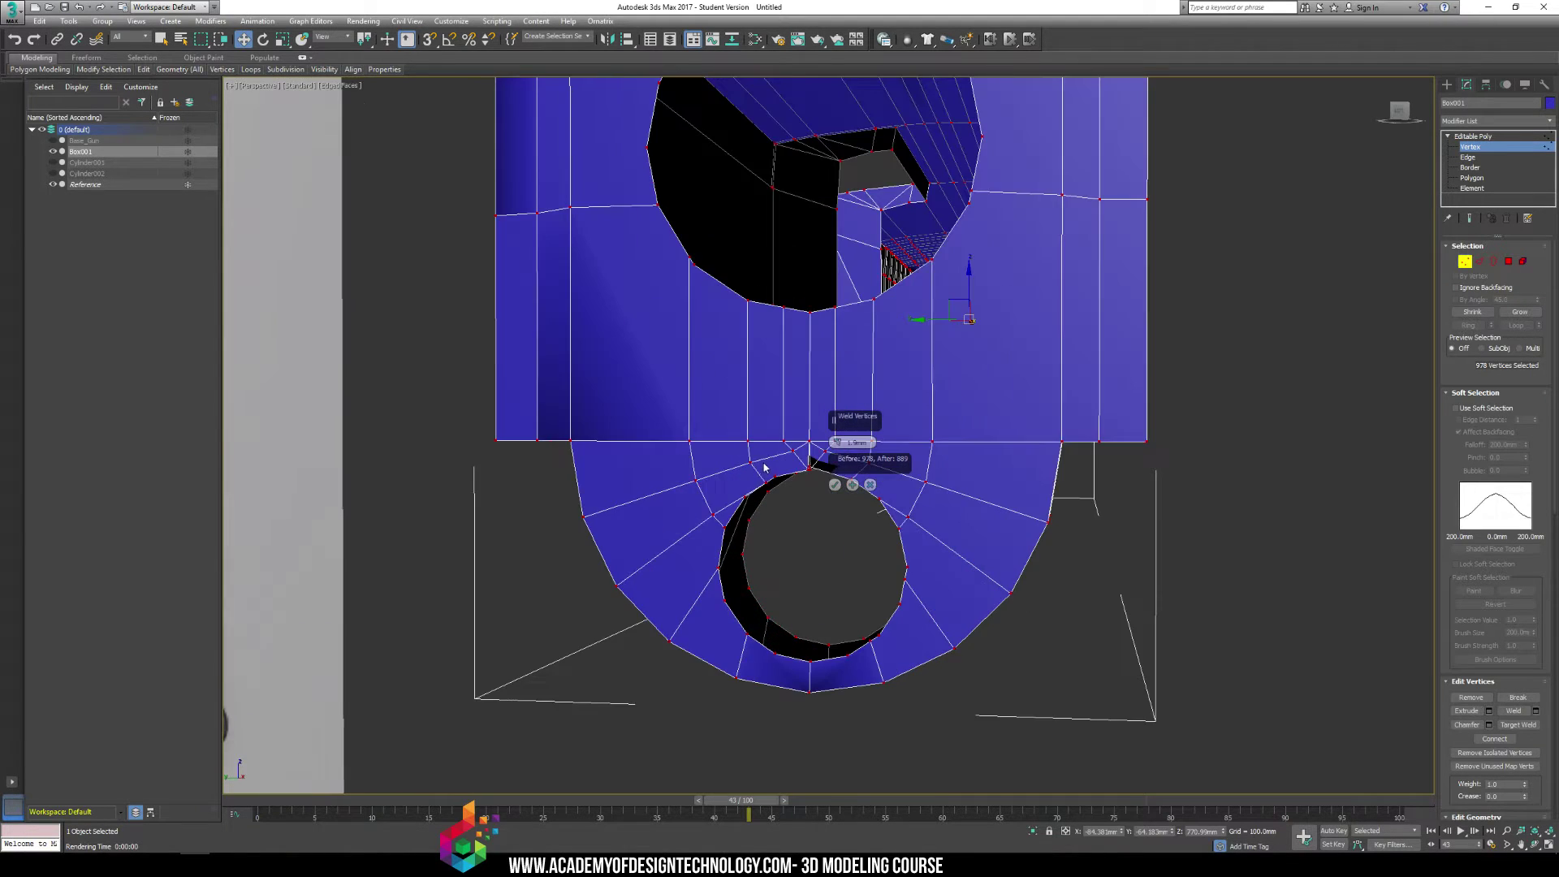
{"action": "key", "text": "shift+q"}
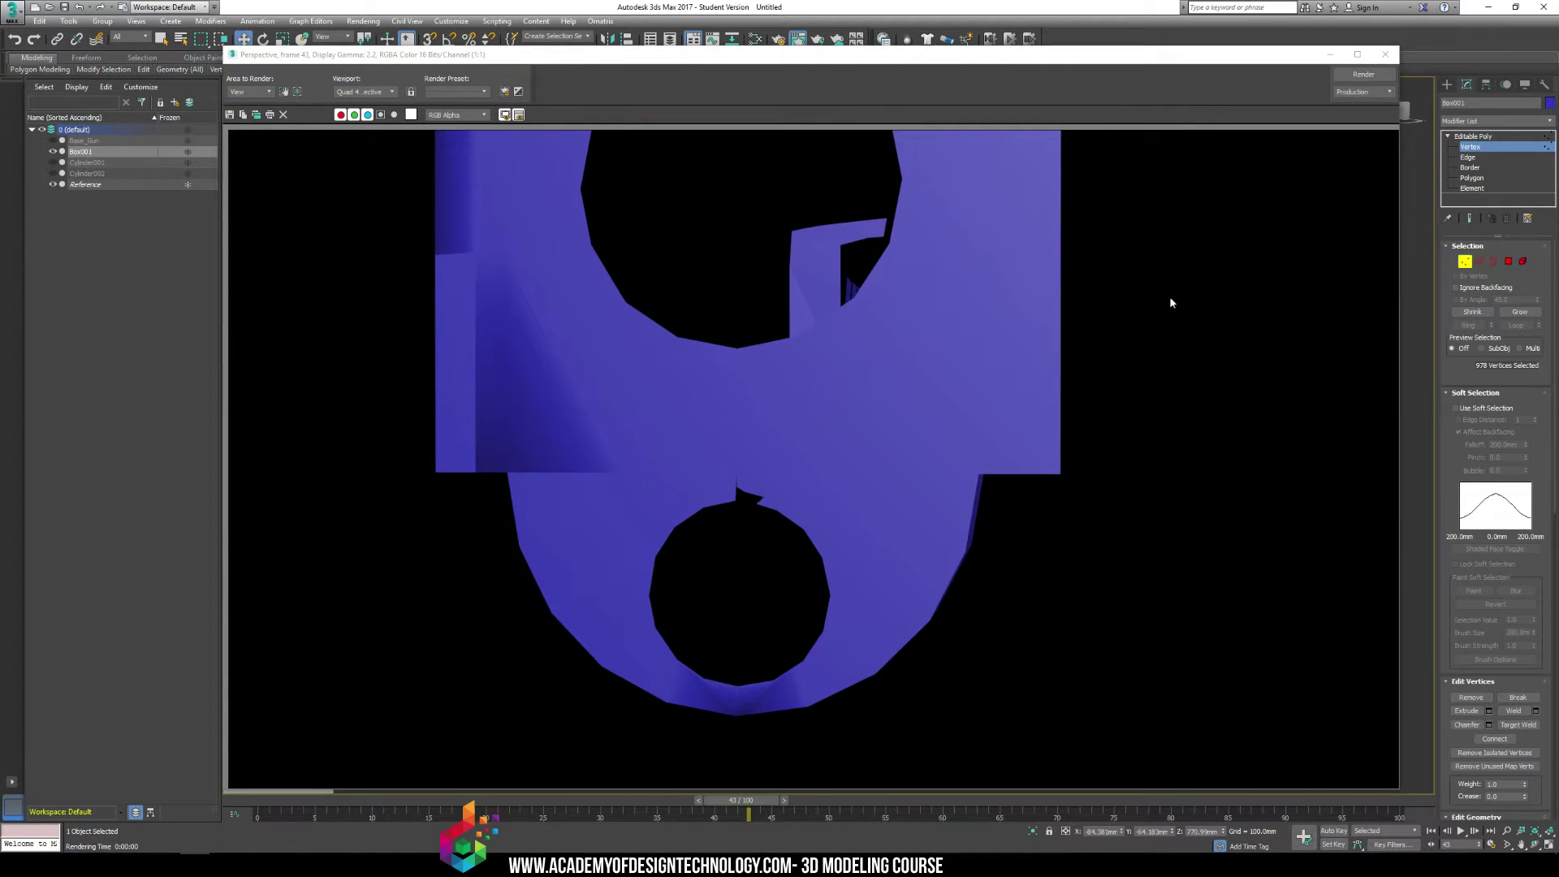
{"action": "left_click", "coordinate": [1385, 54]}
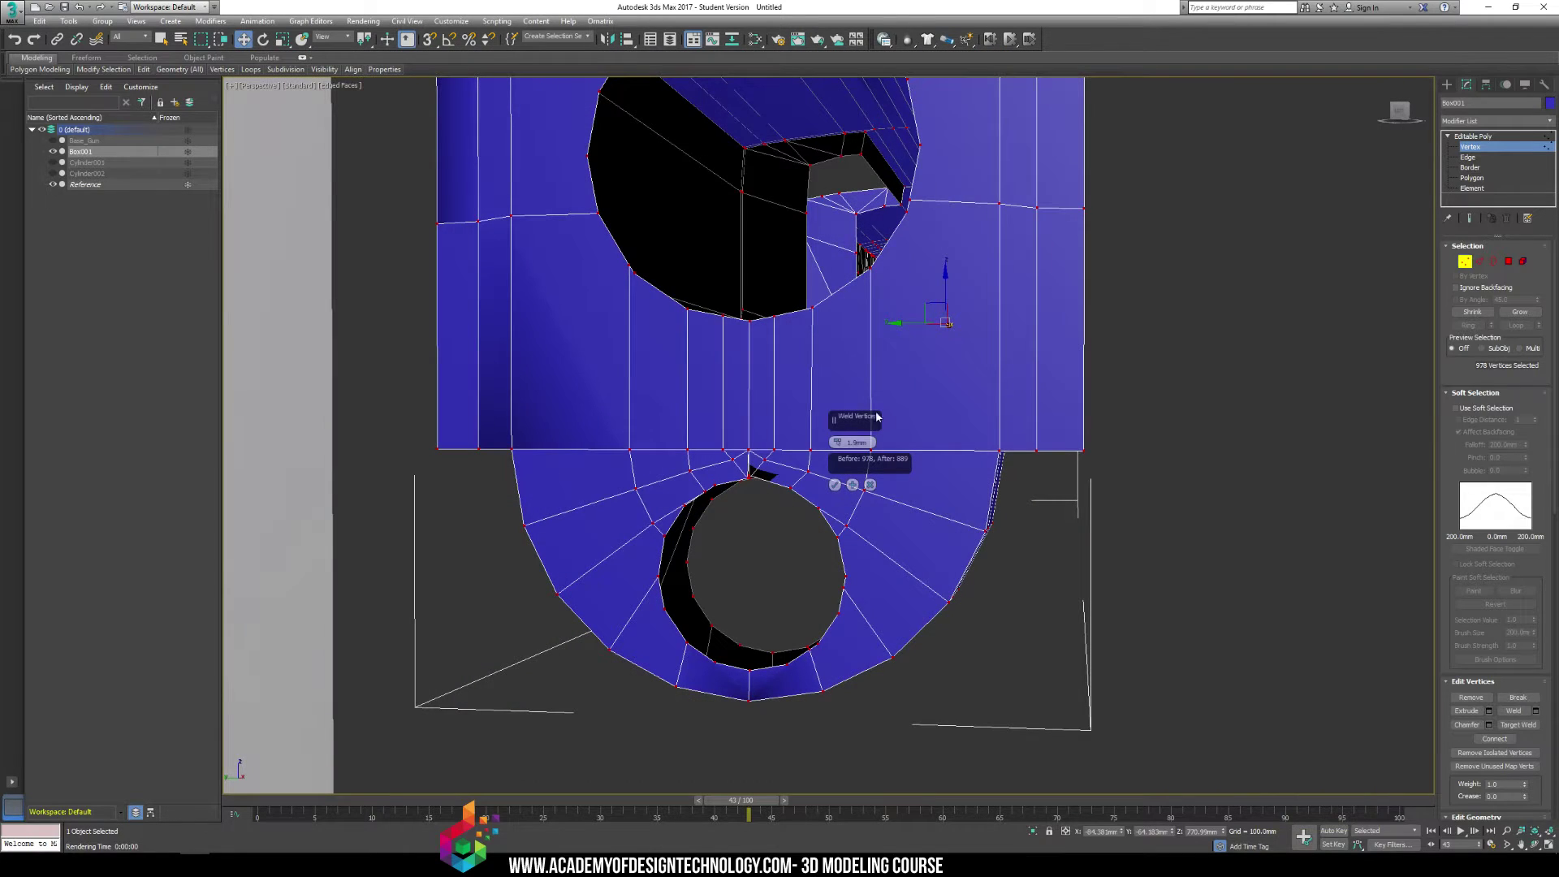
Reset the weld threshold, raise it slightly to a value below 1 mm, and weld all selected vertices
{"action": "right_click", "coordinate": [836, 443]}
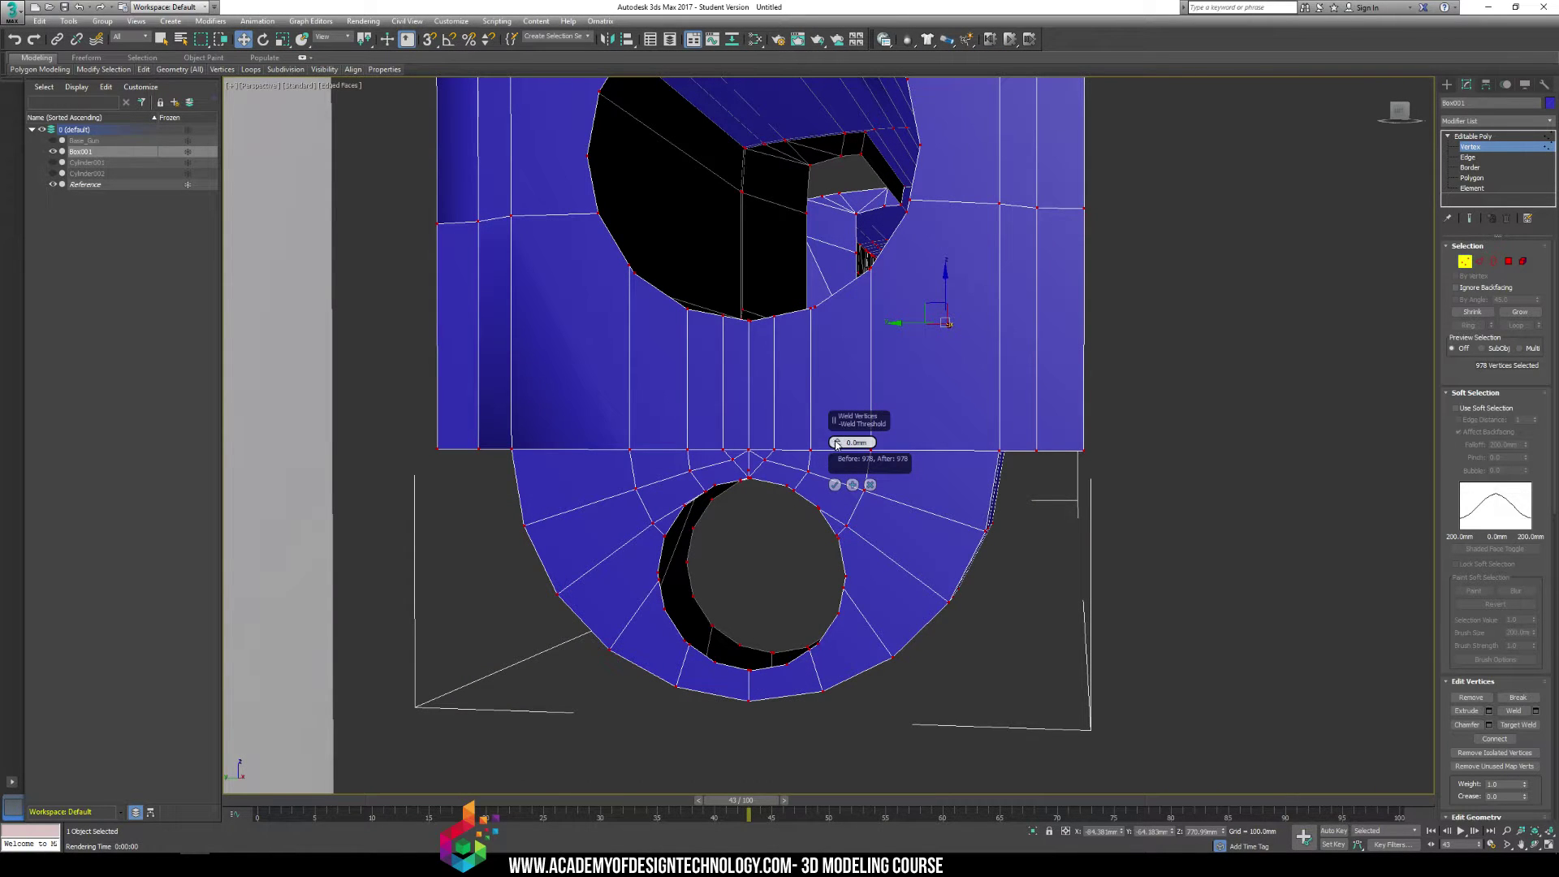
{"action": "left_click_drag", "start_coordinate": [836, 443], "coordinate": [836, 441]}
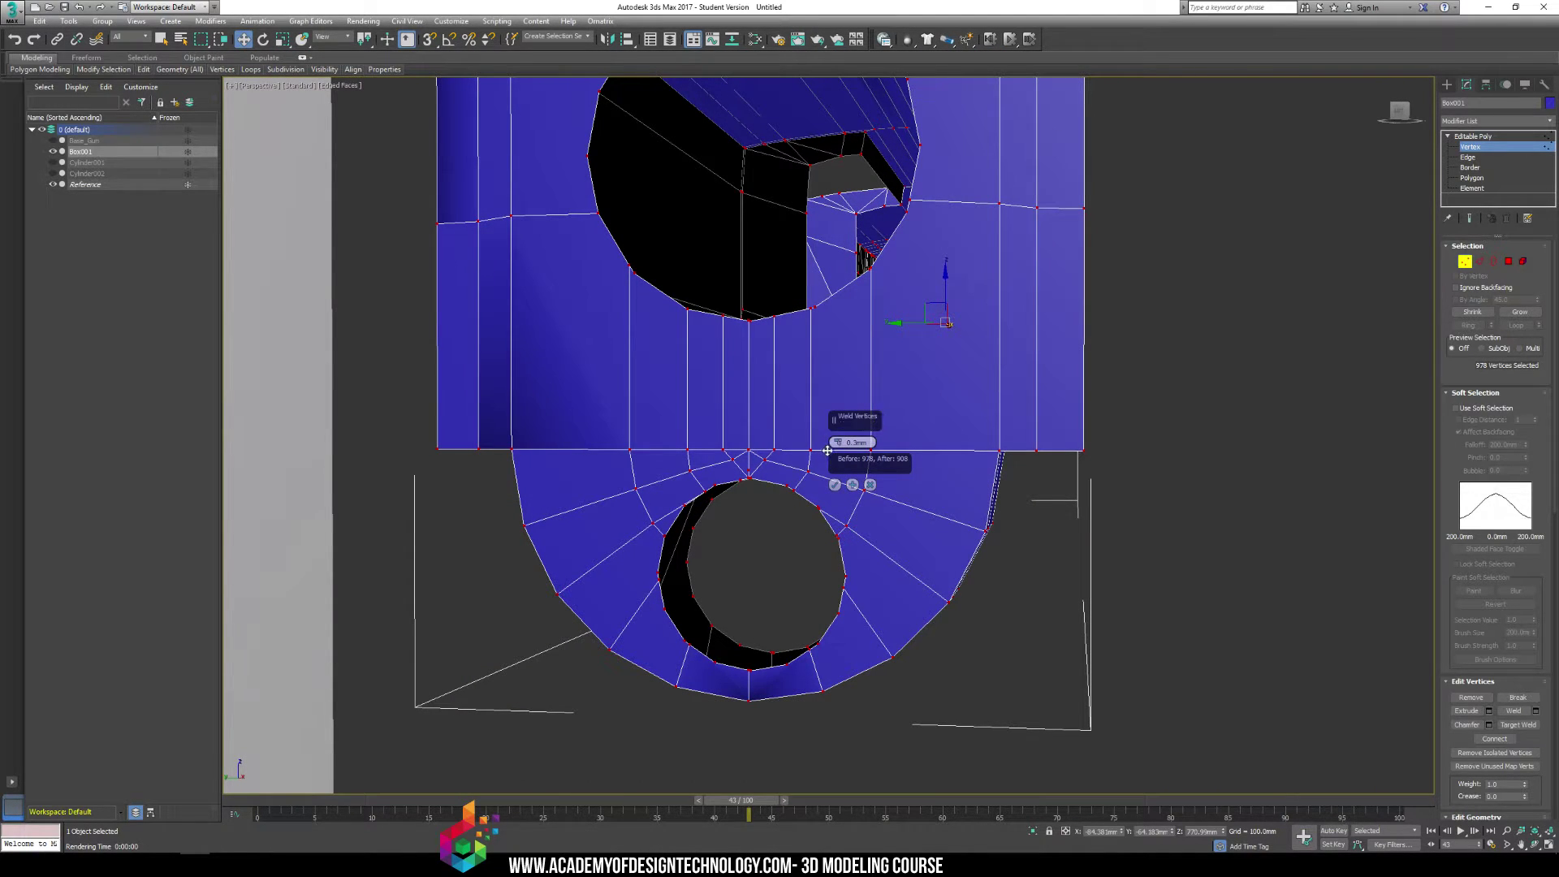
{"action": "left_click", "coordinate": [834, 485]}
Select the lug's front-face polygons below and along the left side of the guide-rod hole
{"action": "middle_click_drag", "start_coordinate": [966, 718], "coordinate": [909, 609], "text": "alt"}
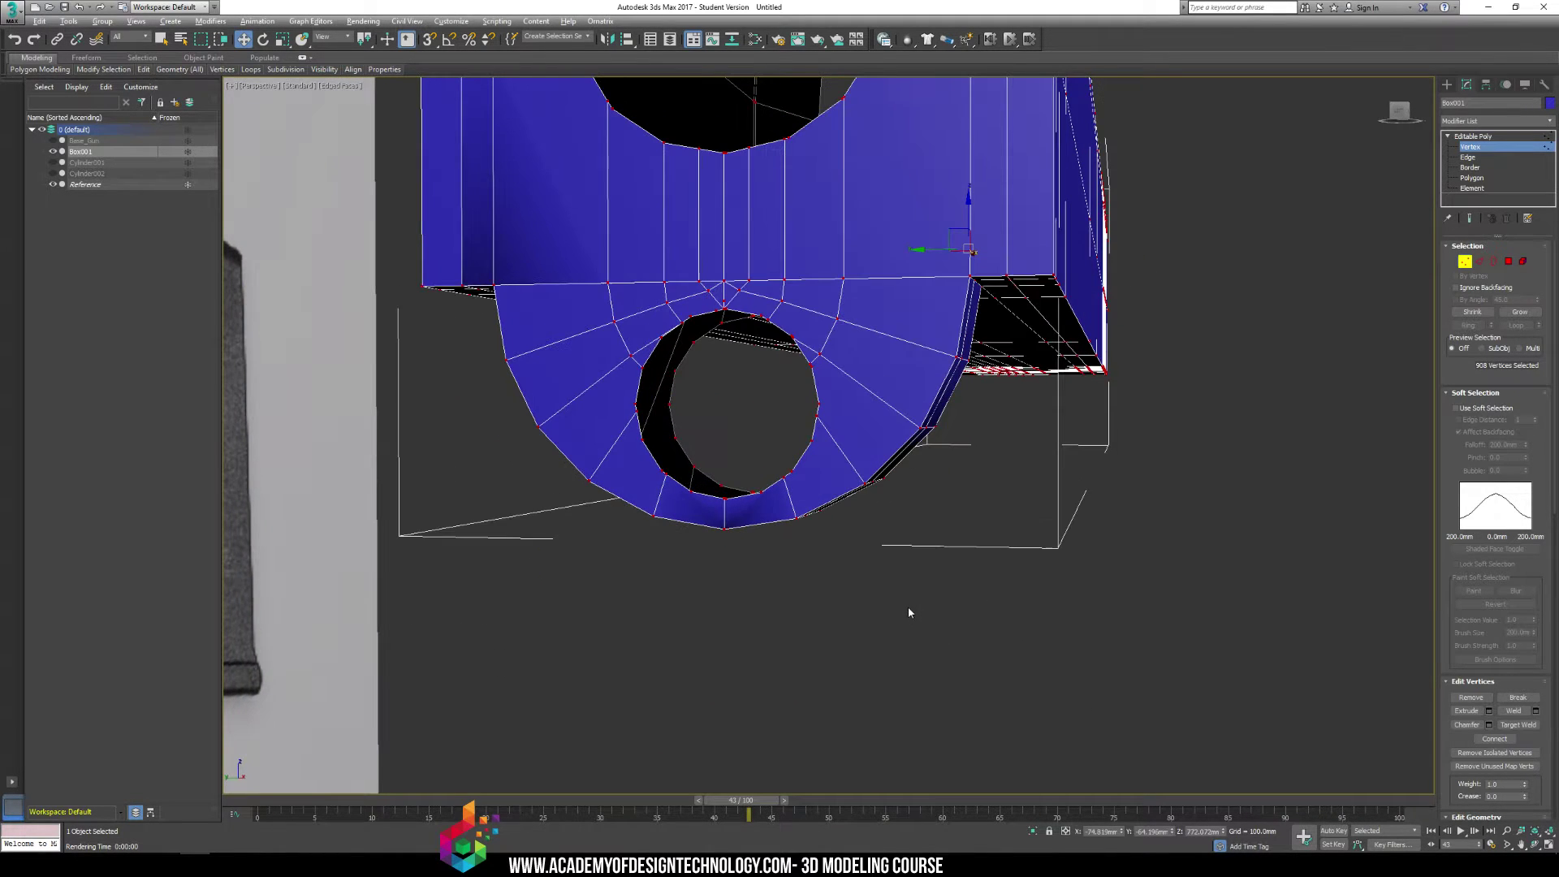
{"action": "left_click", "coordinate": [1471, 178]}
{"action": "left_click", "coordinate": [837, 459]}
{"action": "left_click", "coordinate": [758, 503], "text": "ctrl"}
{"action": "left_click", "coordinate": [688, 505], "text": "ctrl"}
{"action": "left_click", "coordinate": [621, 459], "text": "ctrl"}
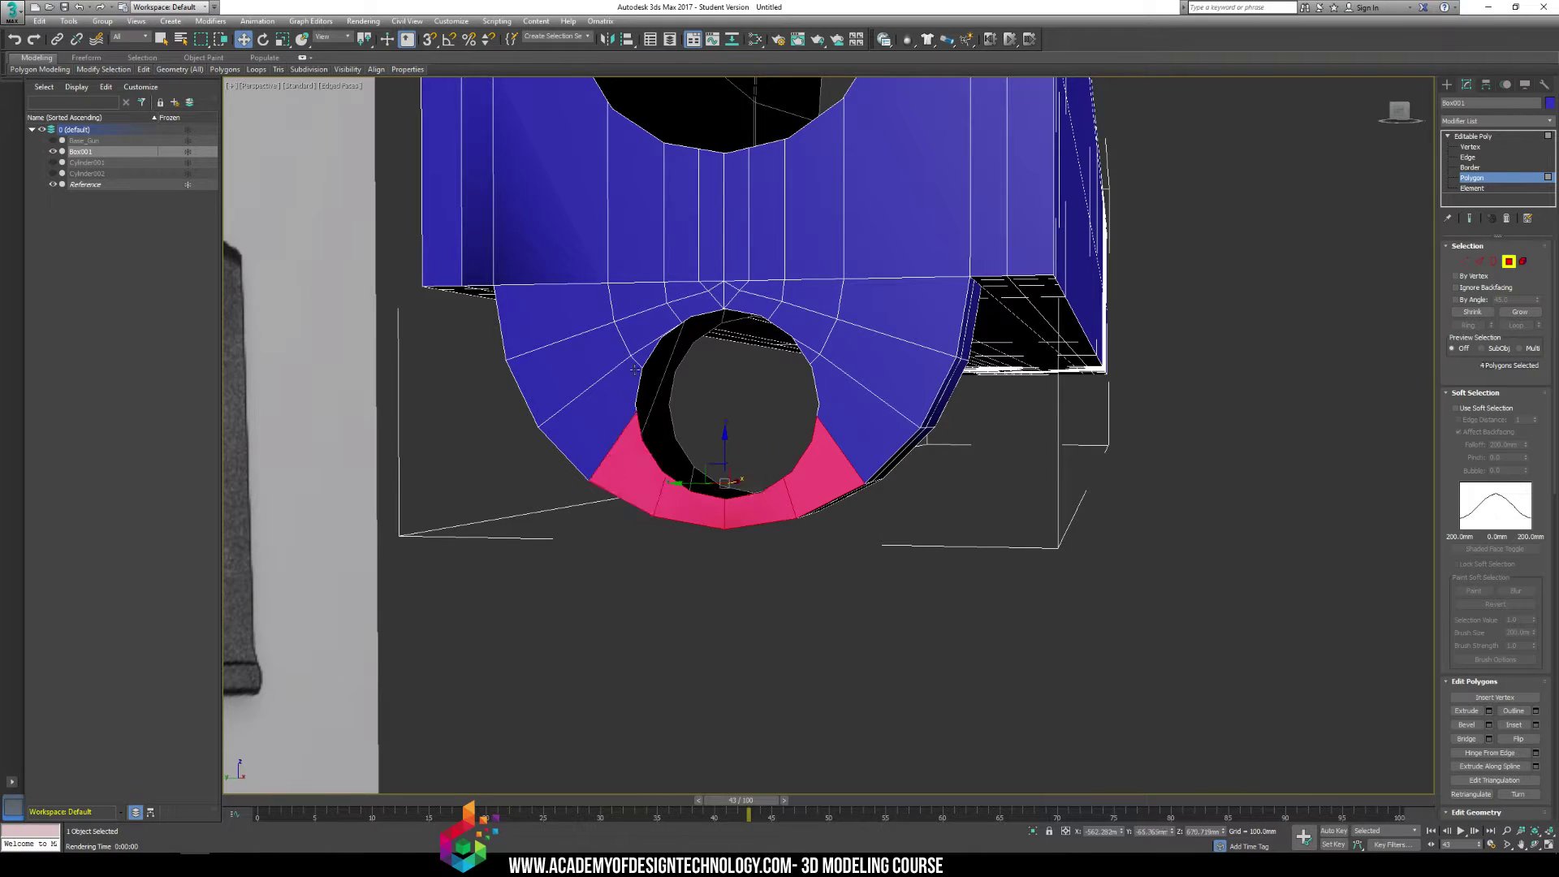
{"action": "middle_click_drag", "start_coordinate": [635, 370], "coordinate": [659, 456], "text": "alt"}
{"action": "left_click", "coordinate": [659, 456], "text": "ctrl"}
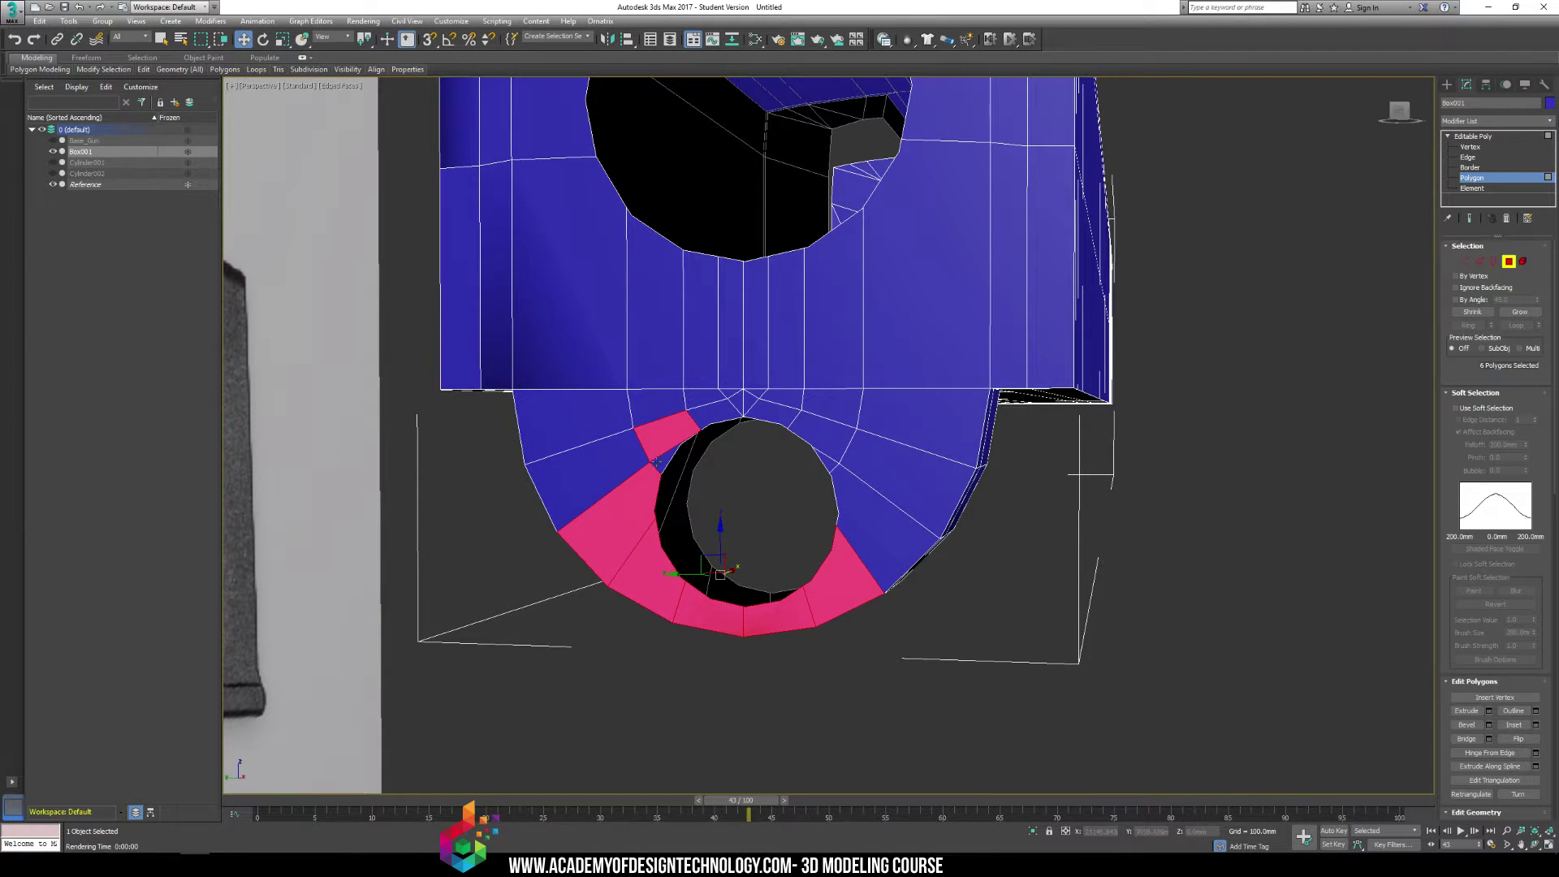
{"action": "left_click", "coordinate": [588, 491], "text": "ctrl"}
{"action": "left_click", "coordinate": [568, 427], "text": "ctrl"}
{"action": "left_click", "coordinate": [656, 406], "text": "ctrl"}
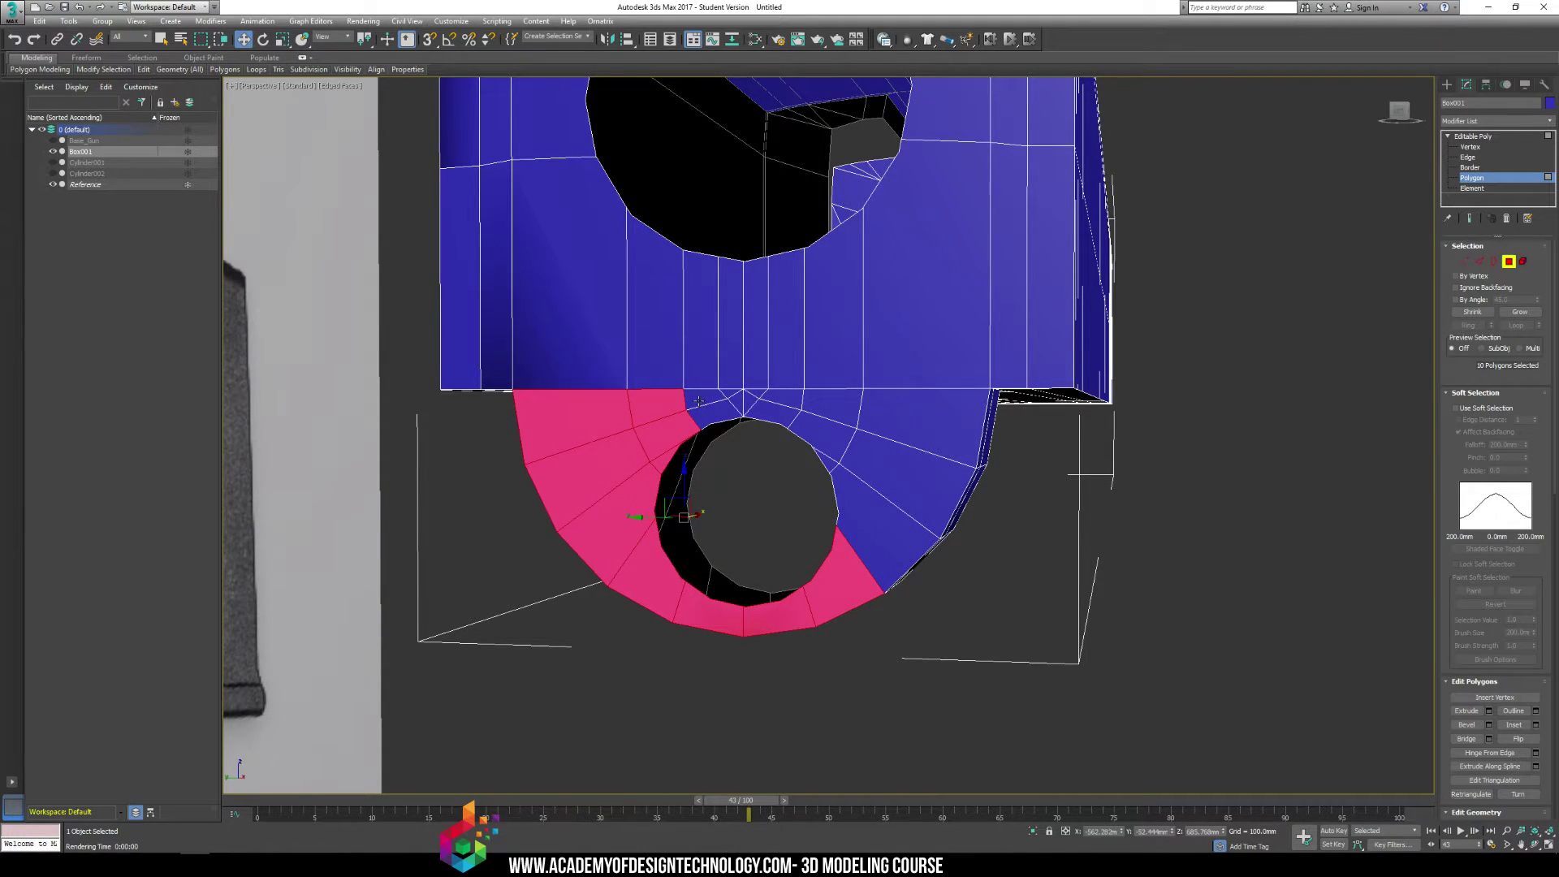
Add the small front-face polygons directly above the guide-rod hole to the selection
{"action": "left_click", "coordinate": [699, 401], "text": "ctrl"}
{"action": "left_click", "coordinate": [710, 414], "text": "ctrl"}
{"action": "left_click", "coordinate": [736, 403], "text": "ctrl"}
{"action": "left_click", "coordinate": [729, 392], "text": "ctrl"}
{"action": "left_click", "coordinate": [750, 400], "text": "ctrl"}
{"action": "left_click", "coordinate": [756, 393], "text": "ctrl"}
{"action": "left_click", "coordinate": [777, 409], "text": "ctrl"}
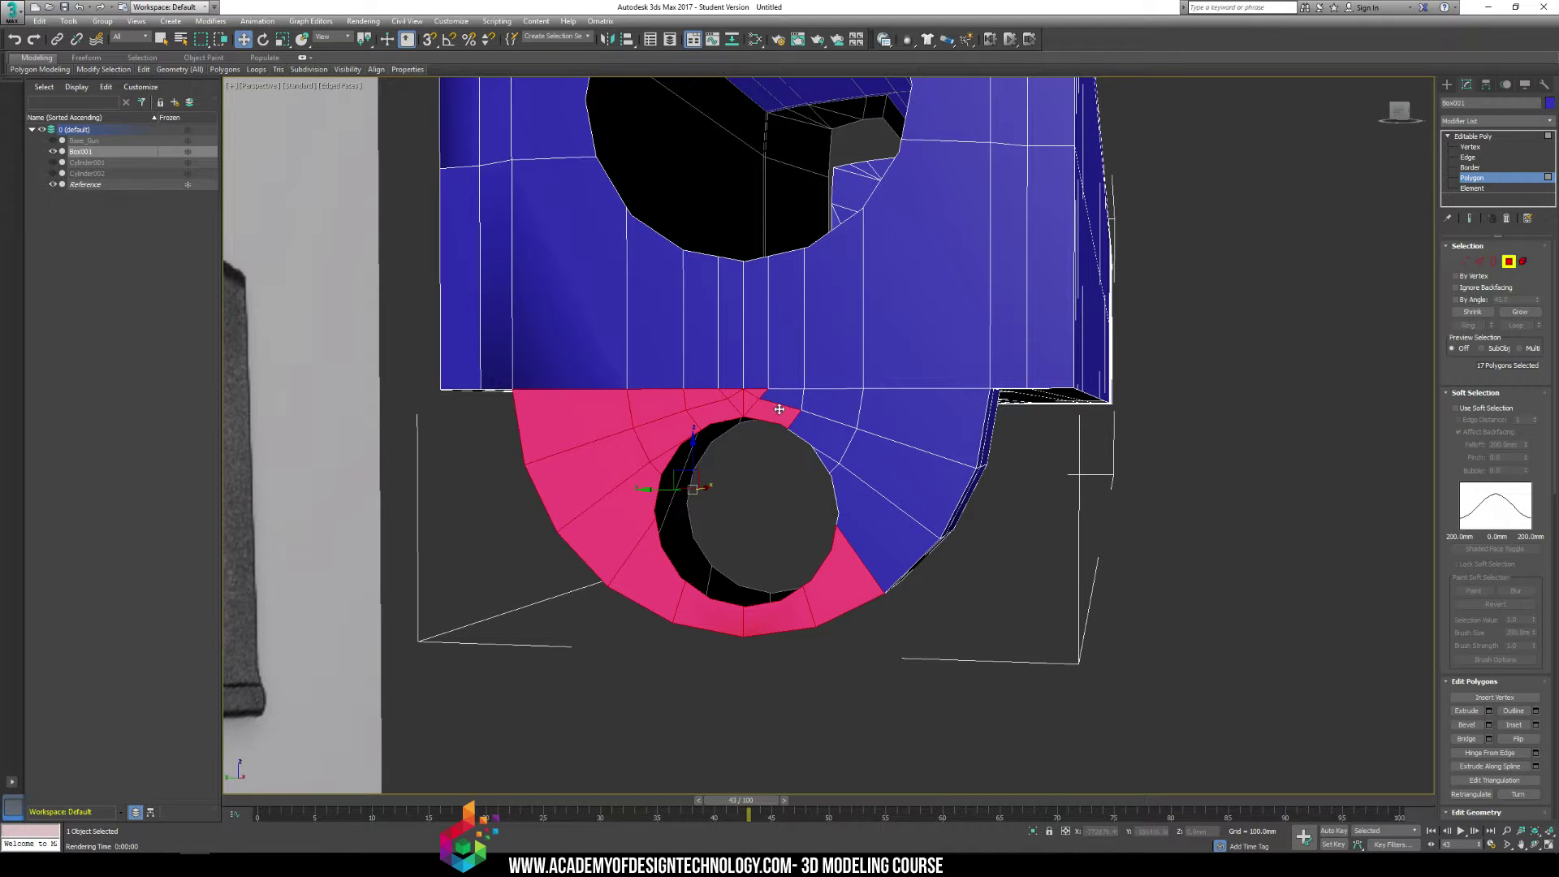
Add the remaining front-face polygons on the right side of the lug to complete the ring selection
{"action": "left_click", "coordinate": [781, 404], "text": "ctrl"}
{"action": "left_click", "coordinate": [832, 406], "text": "ctrl"}
{"action": "left_click", "coordinate": [822, 445], "text": "ctrl"}
{"action": "left_click", "coordinate": [853, 498], "text": "ctrl"}
{"action": "left_click", "coordinate": [881, 544], "text": "ctrl"}
{"action": "left_click", "coordinate": [914, 463], "text": "ctrl"}
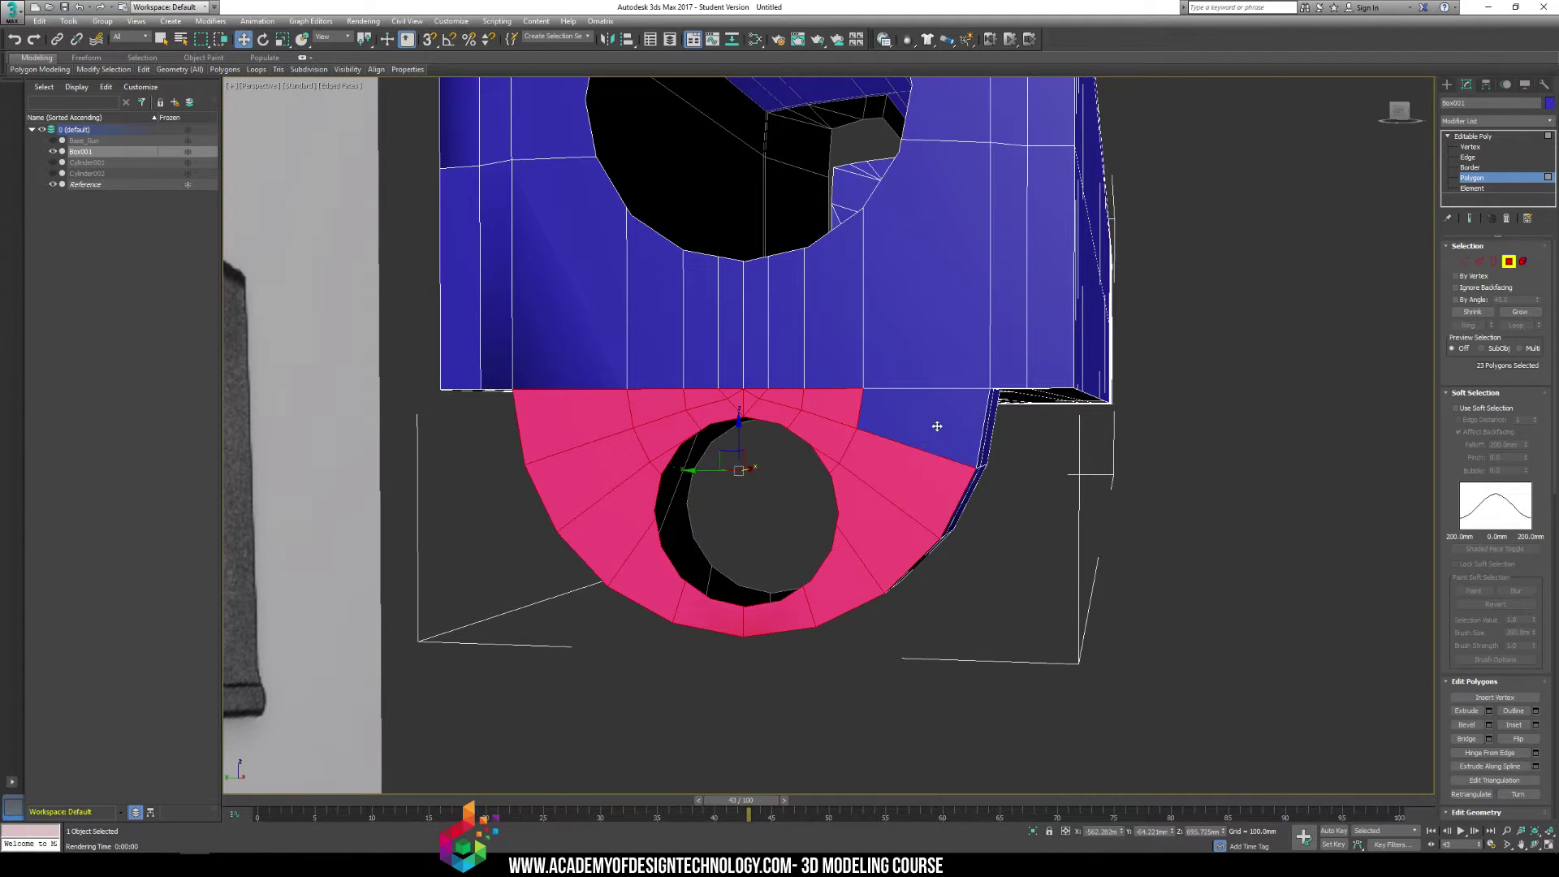
{"action": "left_click", "coordinate": [936, 426], "text": "ctrl"}
Clear smoothing groups 1, 2 and 20 from the lug's front-face polygons, and deselect them
{"action": "middle_click_drag", "start_coordinate": [1031, 587], "coordinate": [1333, 685], "text": "alt"}
{"action": "left_click_drag", "start_coordinate": [1444, 720], "coordinate": [1431, 342]}
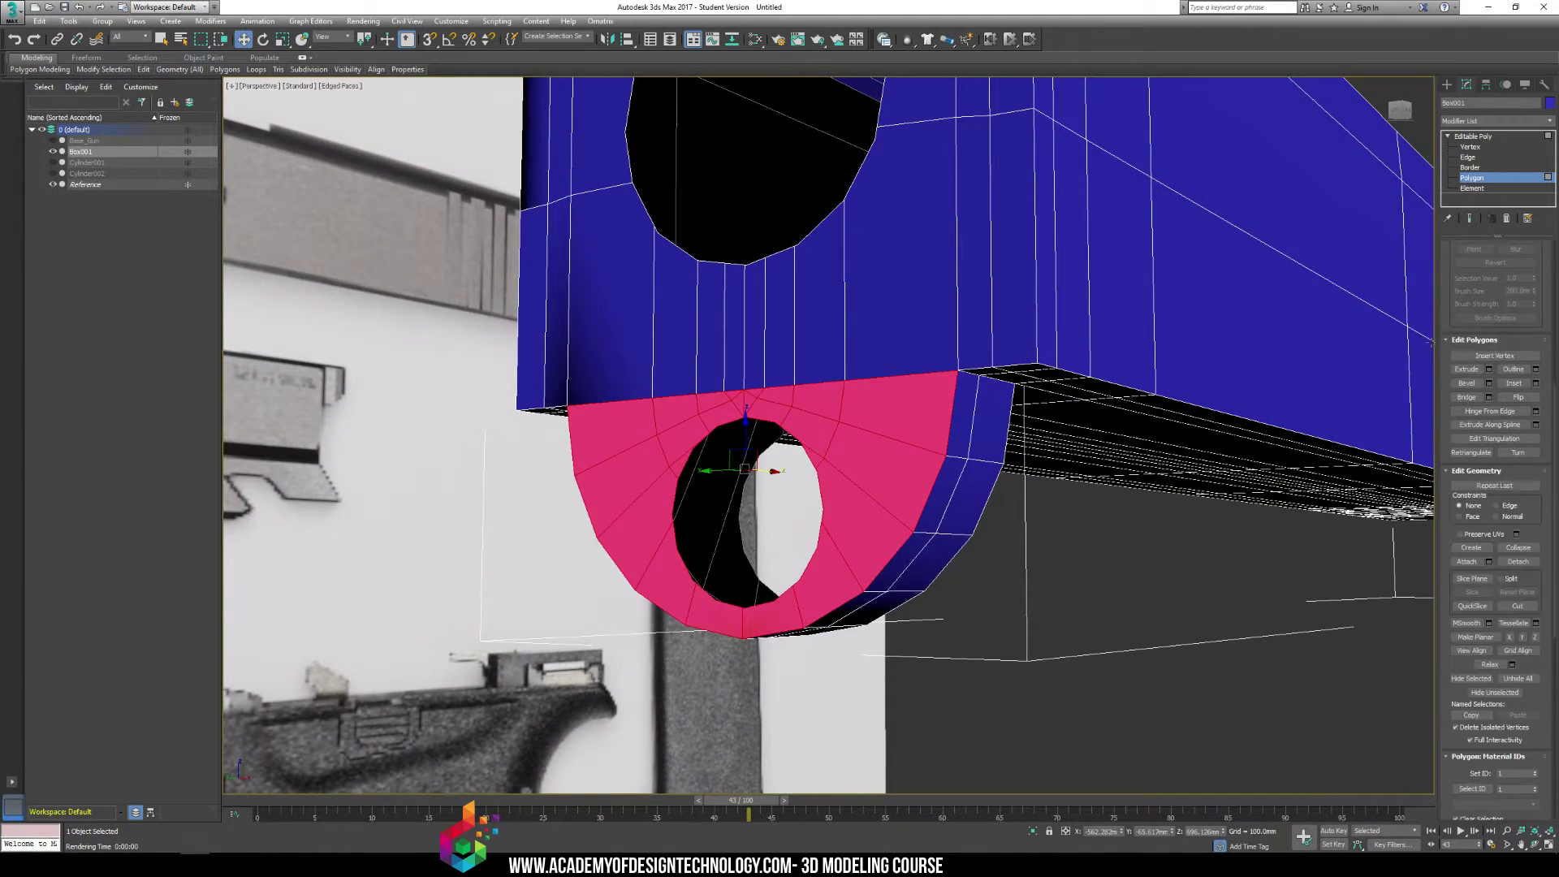
{"action": "scroll", "coordinate": [1500, 591], "scroll_direction": "down", "scroll_amount": 5}
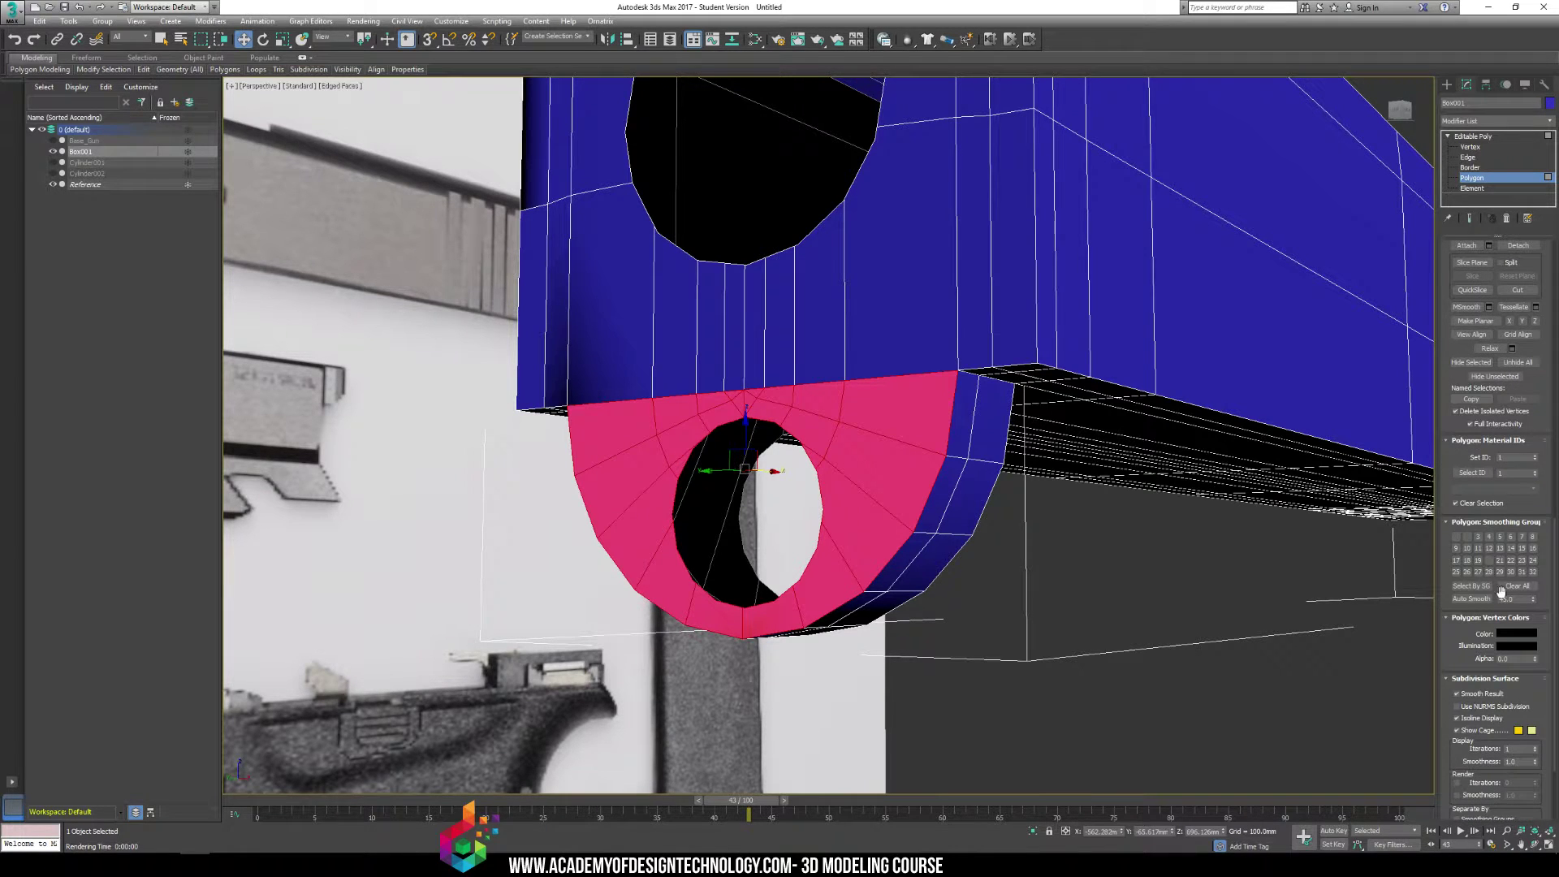
{"action": "double_click", "coordinate": [1490, 560]}
{"action": "double_click", "coordinate": [1456, 537]}
{"action": "double_click", "coordinate": [1467, 537]}
{"action": "left_click", "coordinate": [1152, 587]}
Render the slide's front to check the lug's shading, and close the rendered frame
{"action": "middle_click_drag", "start_coordinate": [1152, 588], "coordinate": [1093, 565], "text": "alt"}
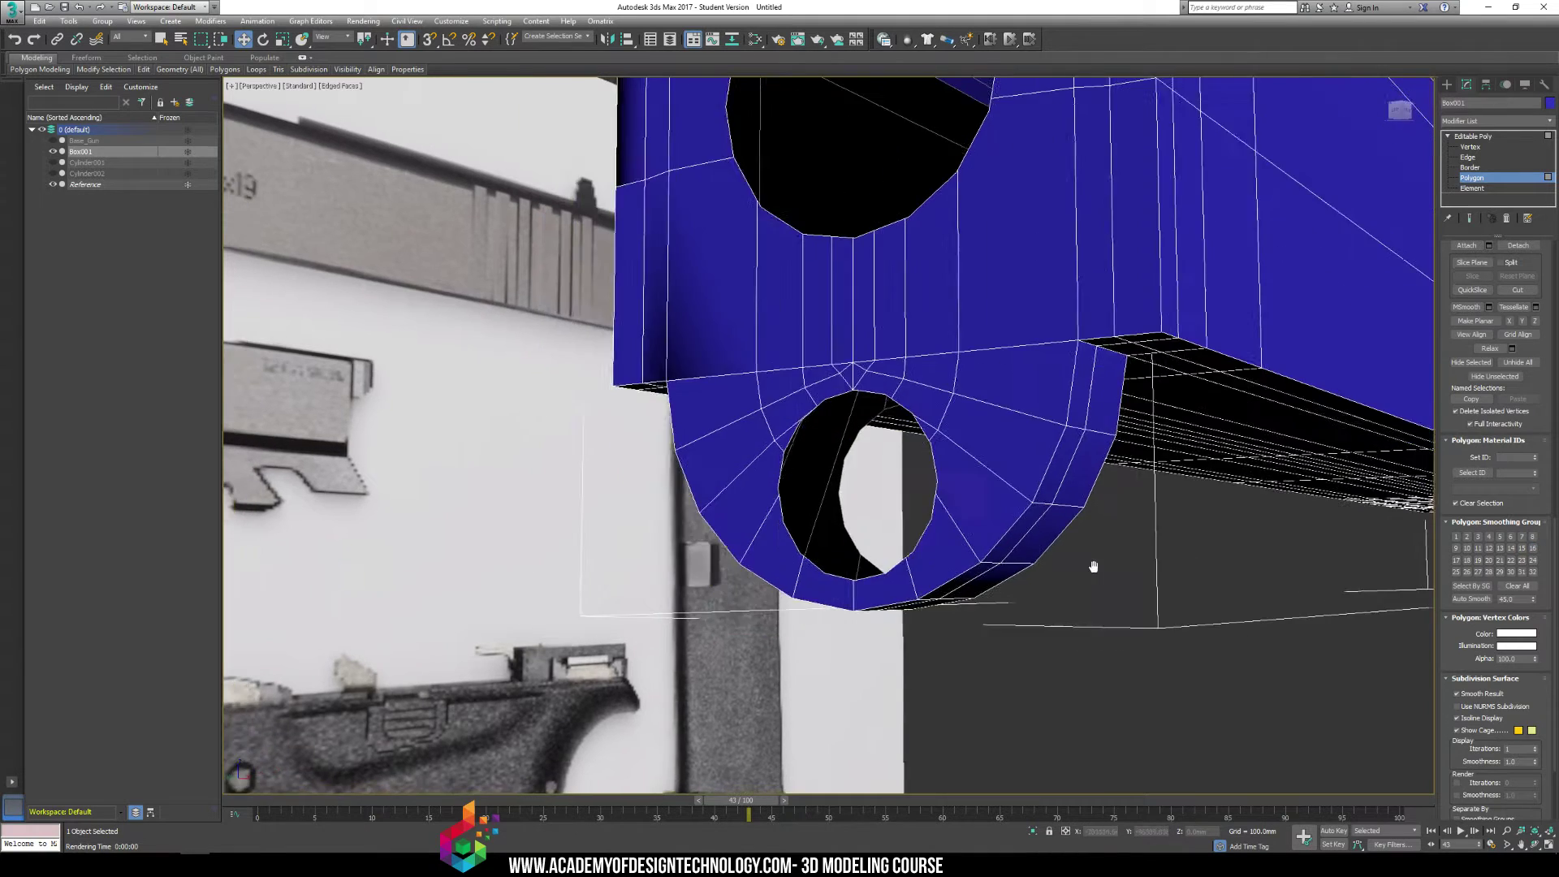
{"action": "scroll", "coordinate": [1083, 565], "scroll_direction": "down", "scroll_amount": 5}
{"action": "key", "text": "shift+q"}
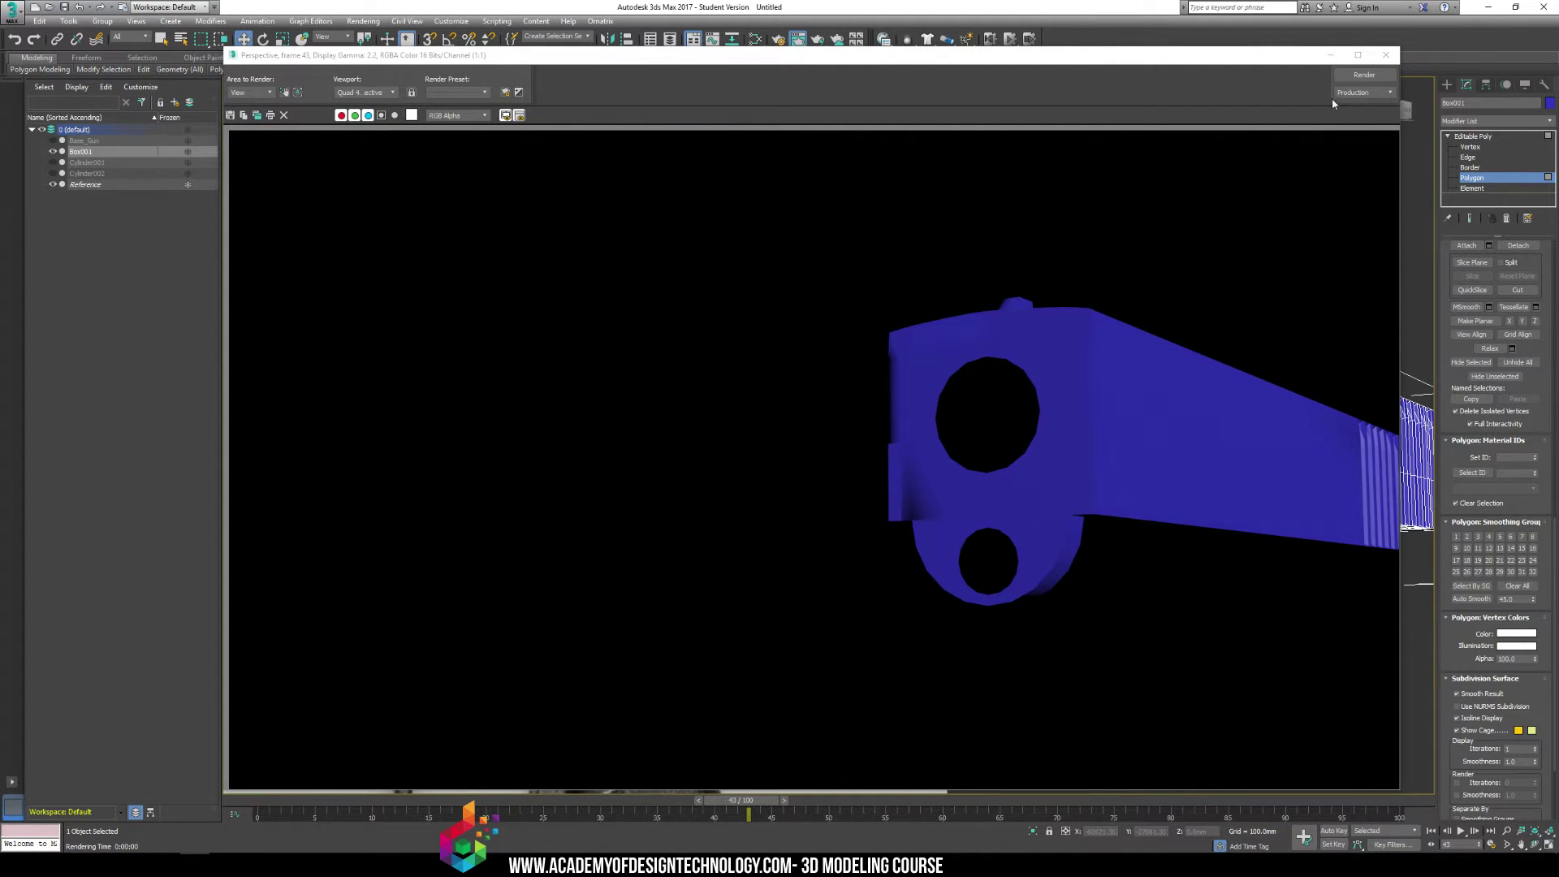
{"action": "left_click", "coordinate": [1385, 55]}
Select the row of front-face polygons below the barrel hole, across the full width of the slide
{"action": "left_click", "coordinate": [897, 481]}
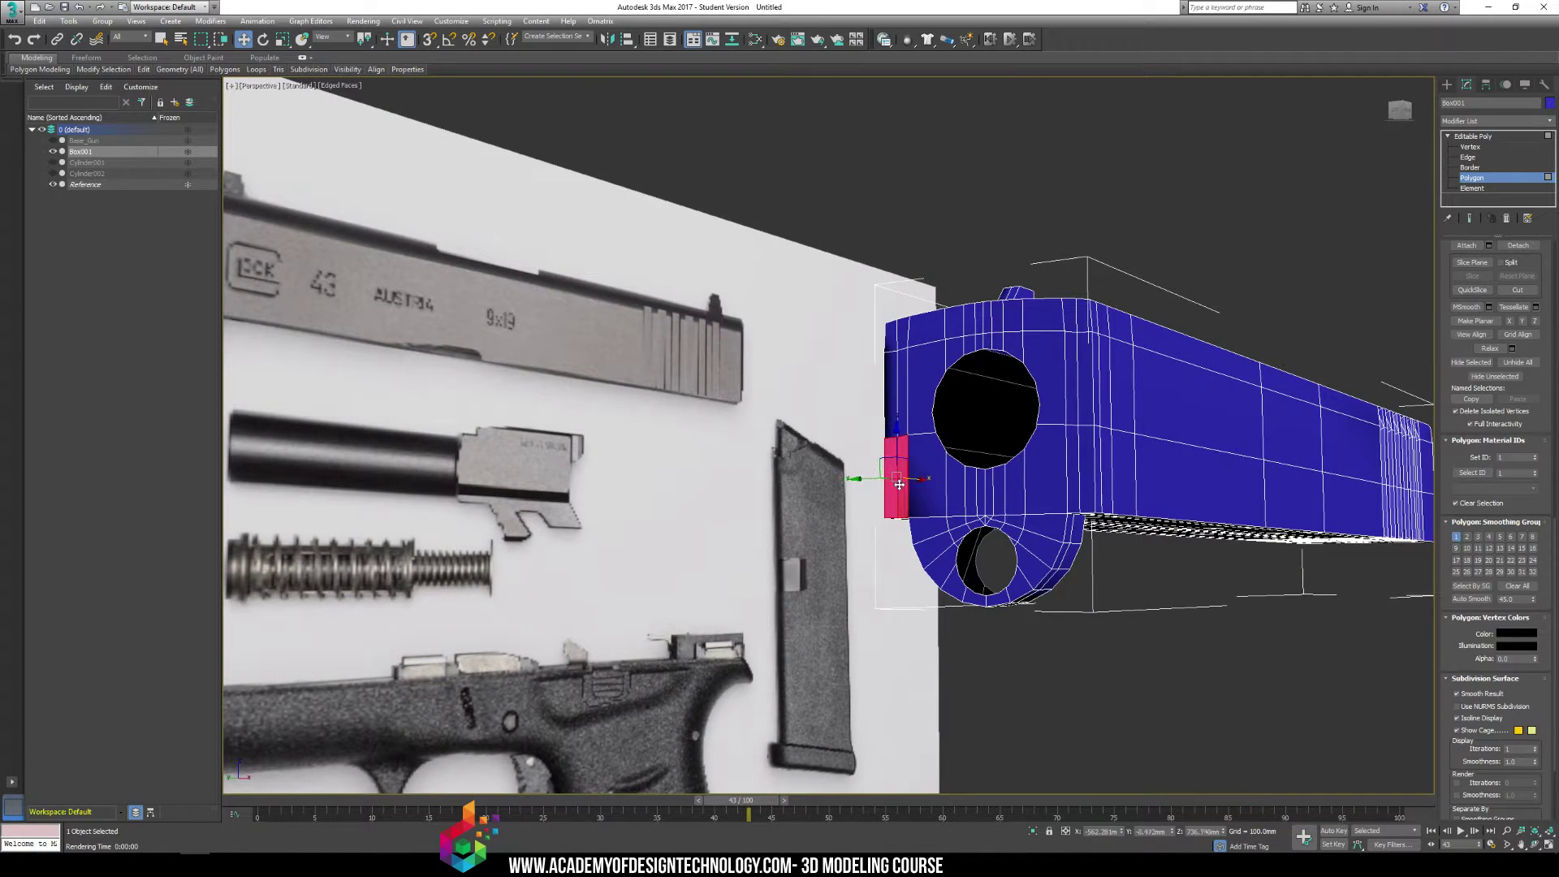
{"action": "left_click", "coordinate": [930, 485], "text": "ctrl"}
{"action": "left_click", "coordinate": [966, 489], "text": "ctrl"}
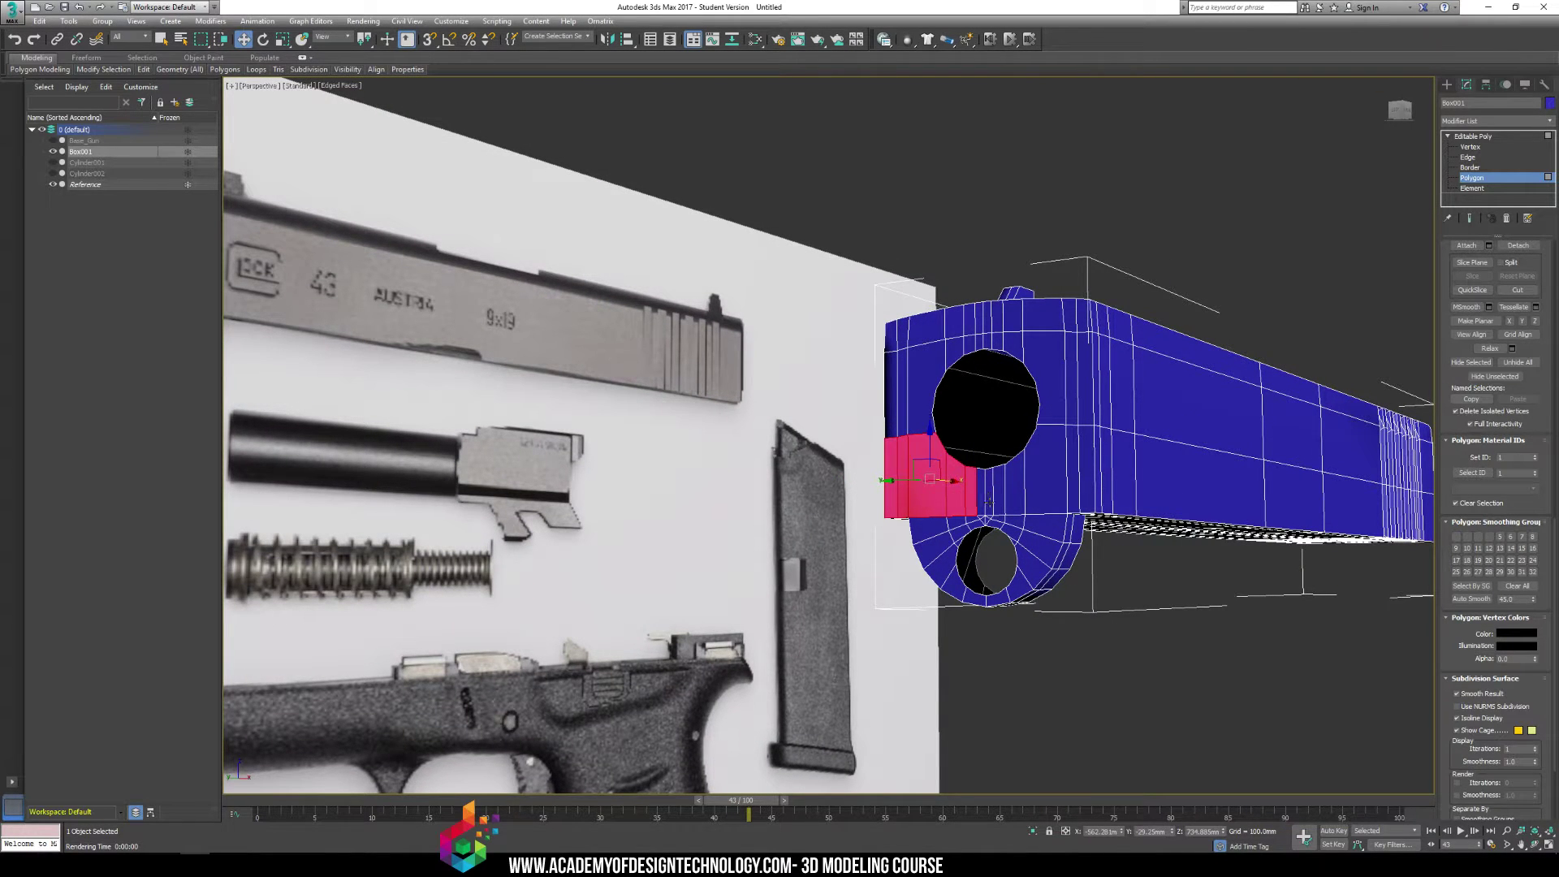
{"action": "left_click", "coordinate": [985, 500], "text": "ctrl"}
{"action": "left_click", "coordinate": [1011, 487], "text": "ctrl"}
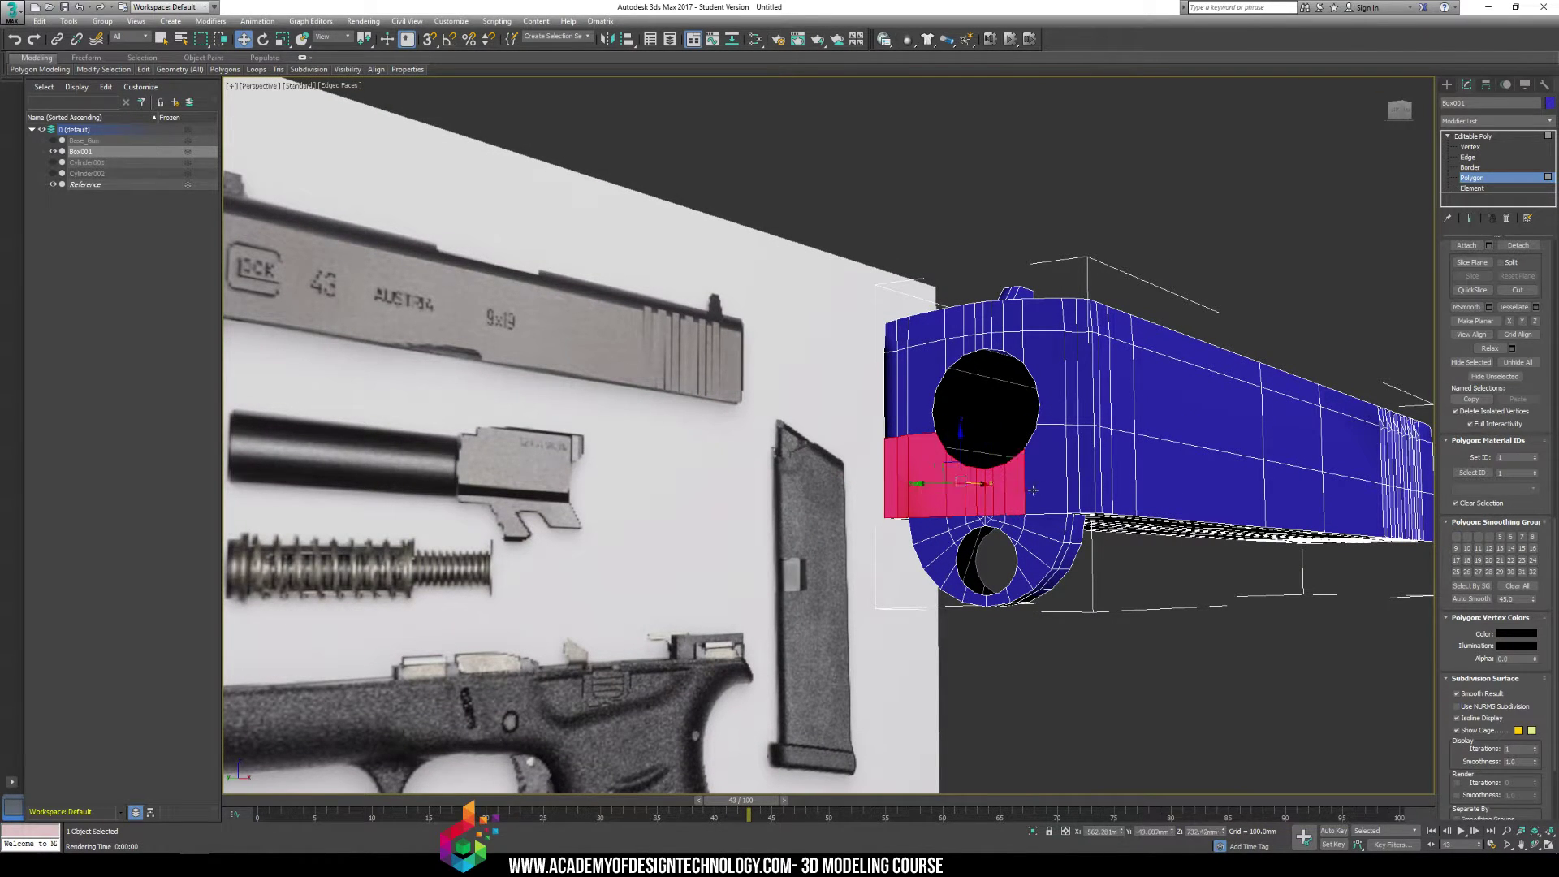
{"action": "left_click", "coordinate": [1046, 467], "text": "ctrl"}
{"action": "left_click", "coordinate": [1073, 454], "text": "ctrl"}
{"action": "left_click", "coordinate": [1085, 431], "text": "ctrl"}
Extend the selection around the barrel hole and over the lug to cover the slide's entire front face
{"action": "middle_click_drag", "start_coordinate": [1084, 430], "coordinate": [1056, 406], "text": "alt"}
{"action": "left_click", "coordinate": [1083, 398], "text": "ctrl"}
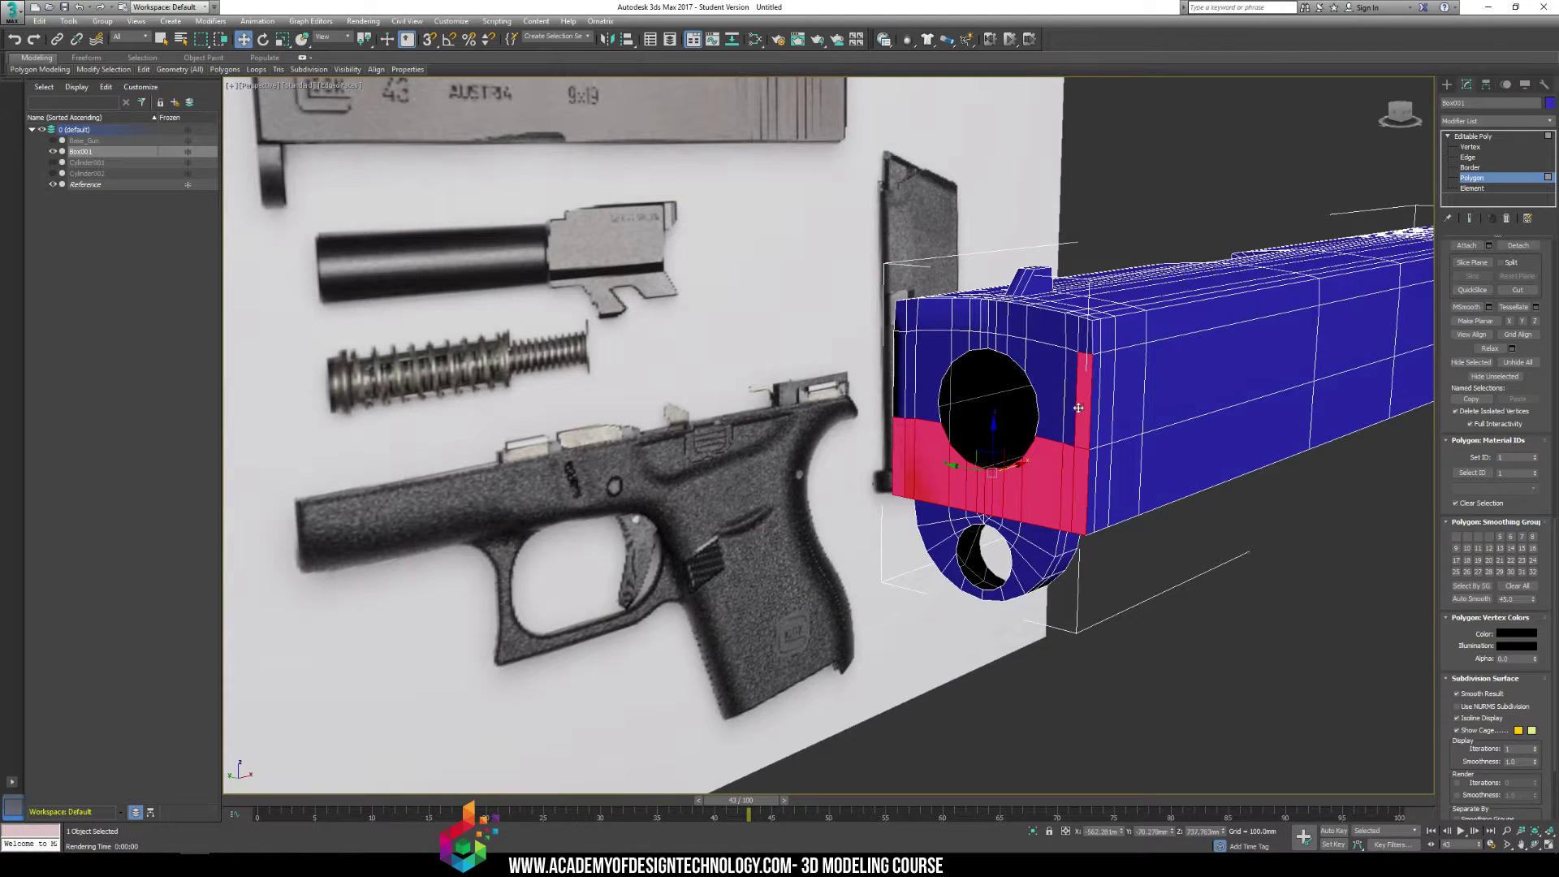
{"action": "left_click", "coordinate": [1068, 394], "text": "ctrl"}
{"action": "left_click", "coordinate": [1047, 386], "text": "ctrl"}
{"action": "left_click", "coordinate": [1074, 329], "text": "ctrl"}
{"action": "left_click", "coordinate": [1083, 334], "text": "ctrl"}
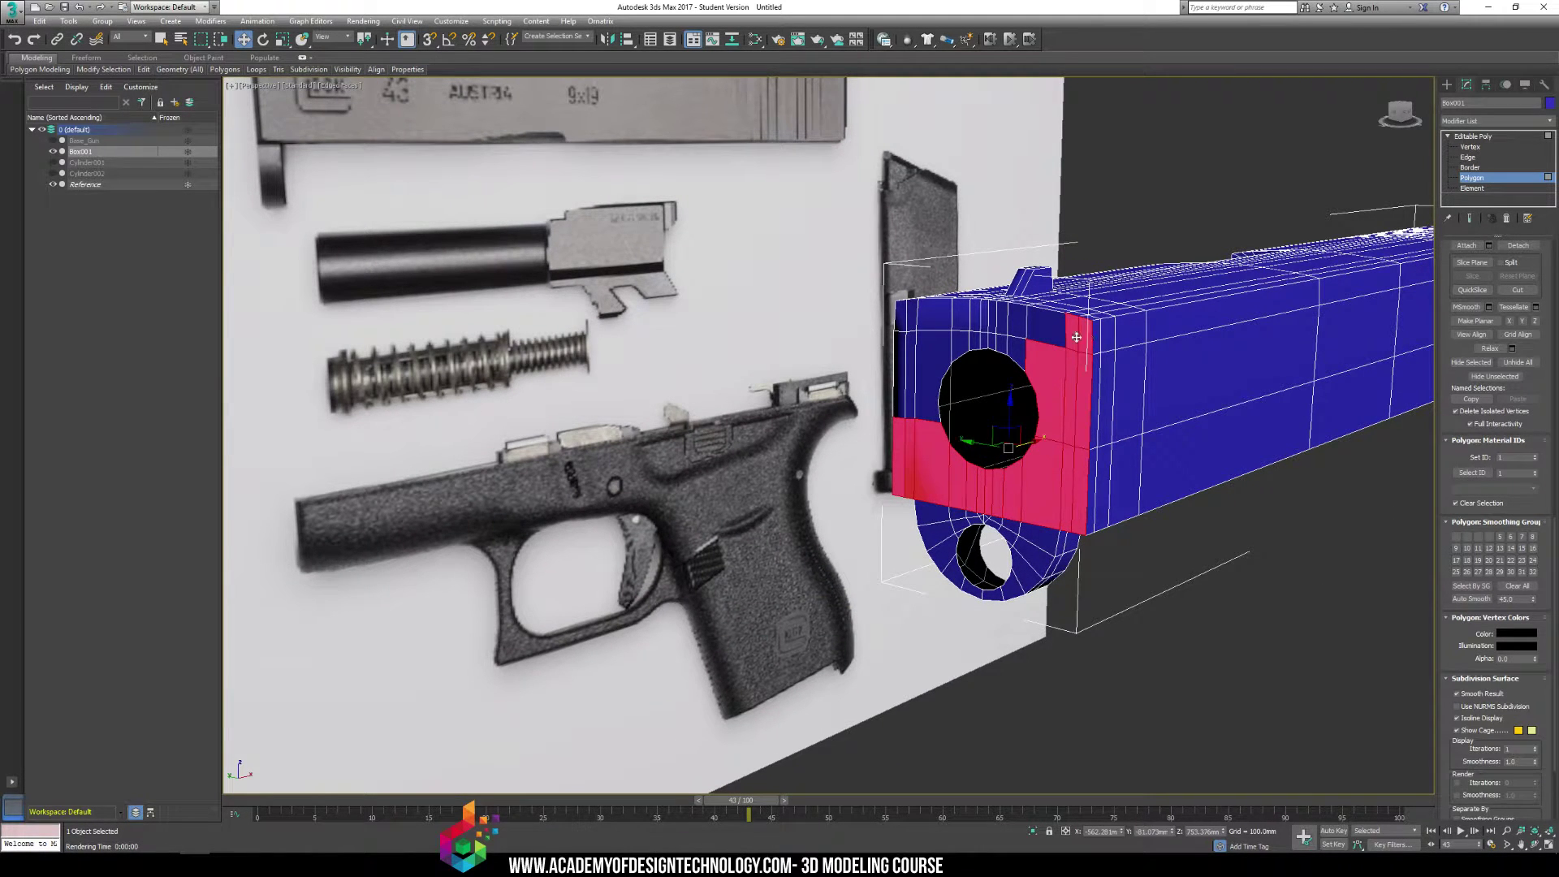
{"action": "left_click", "coordinate": [1045, 326], "text": "ctrl"}
{"action": "left_click", "coordinate": [1016, 329], "text": "ctrl"}
{"action": "middle_click_drag", "start_coordinate": [1016, 329], "coordinate": [924, 335], "text": "alt"}
{"action": "left_click_drag", "start_coordinate": [938, 240], "coordinate": [1020, 627]}
Clear smoothing group 1 from the front-face polygons, deselect them, and render the slide to check its shading
{"action": "middle_click_drag", "start_coordinate": [1140, 160], "coordinate": [1019, 207], "text": "alt"}
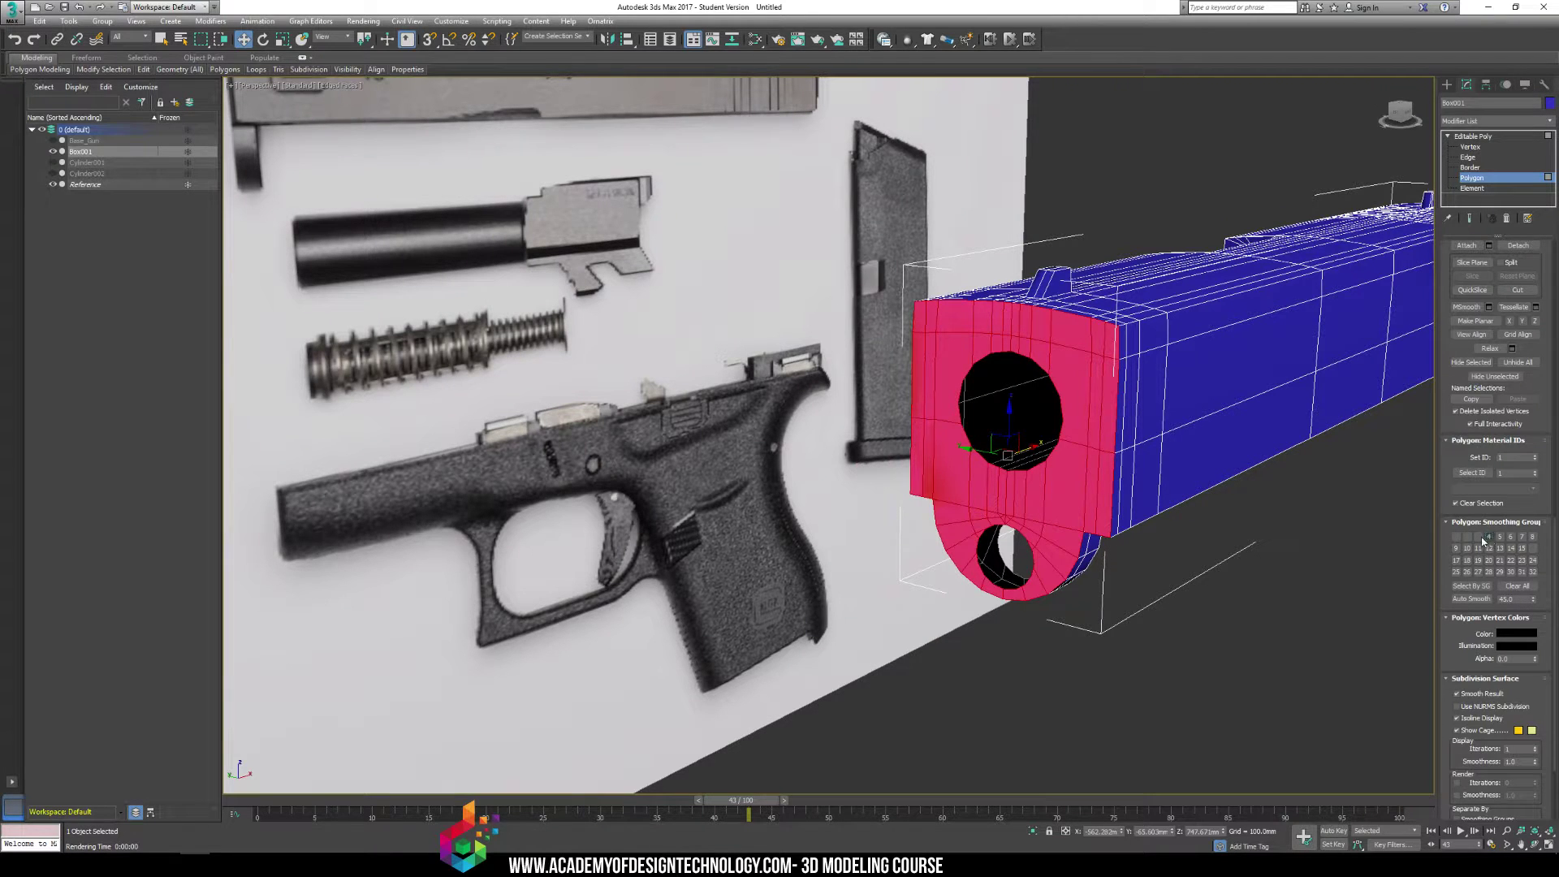
{"action": "left_click", "coordinate": [1454, 538]}
{"action": "left_click", "coordinate": [1458, 538]}
{"action": "left_click", "coordinate": [1226, 550]}
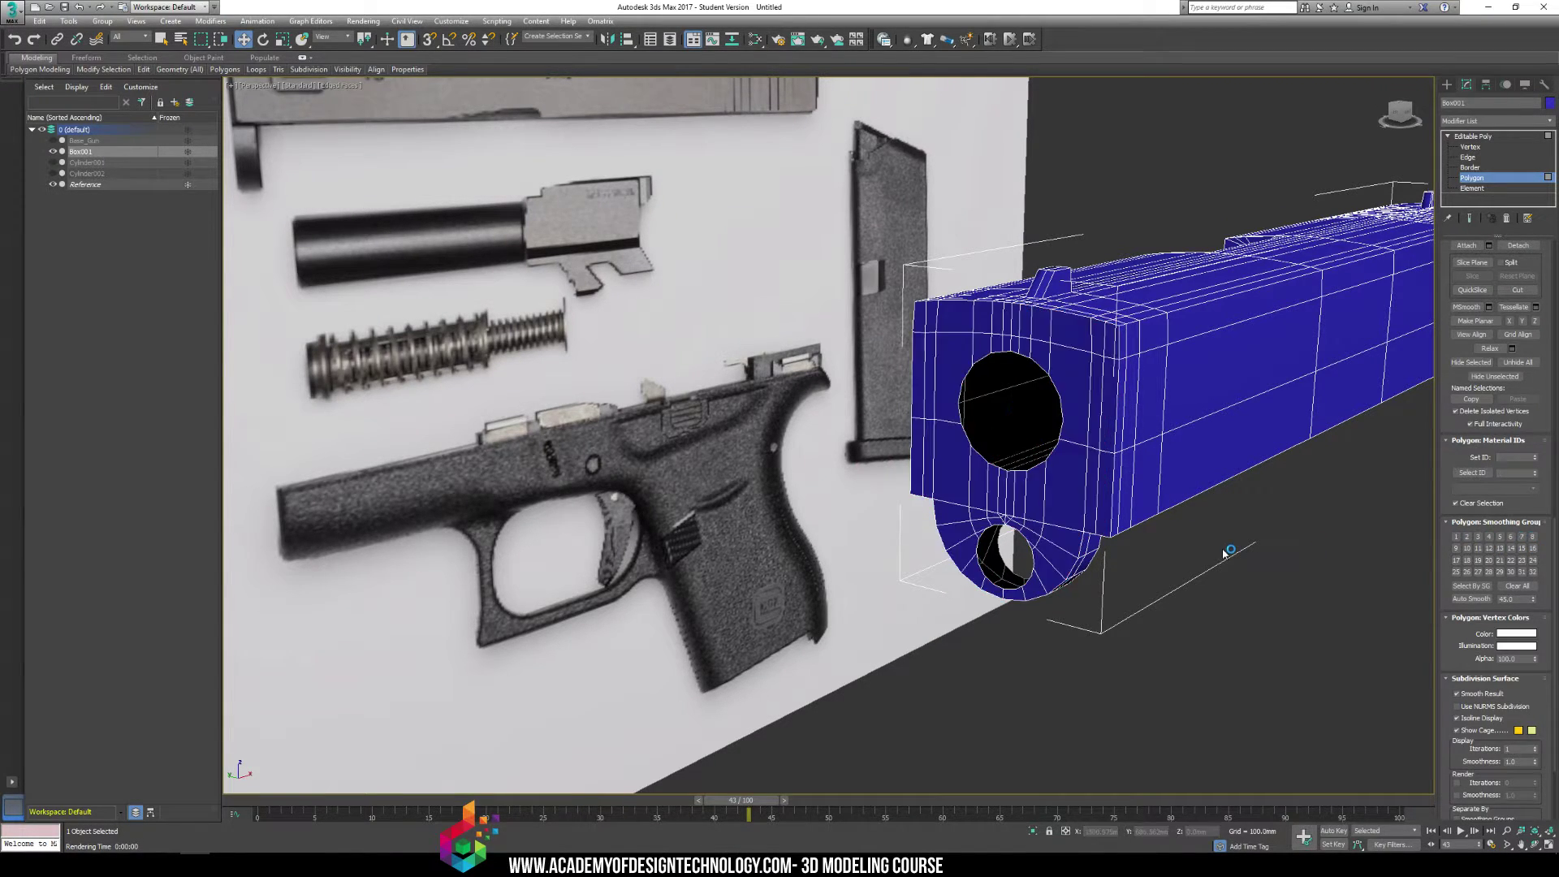
{"action": "key", "text": "shift+q"}
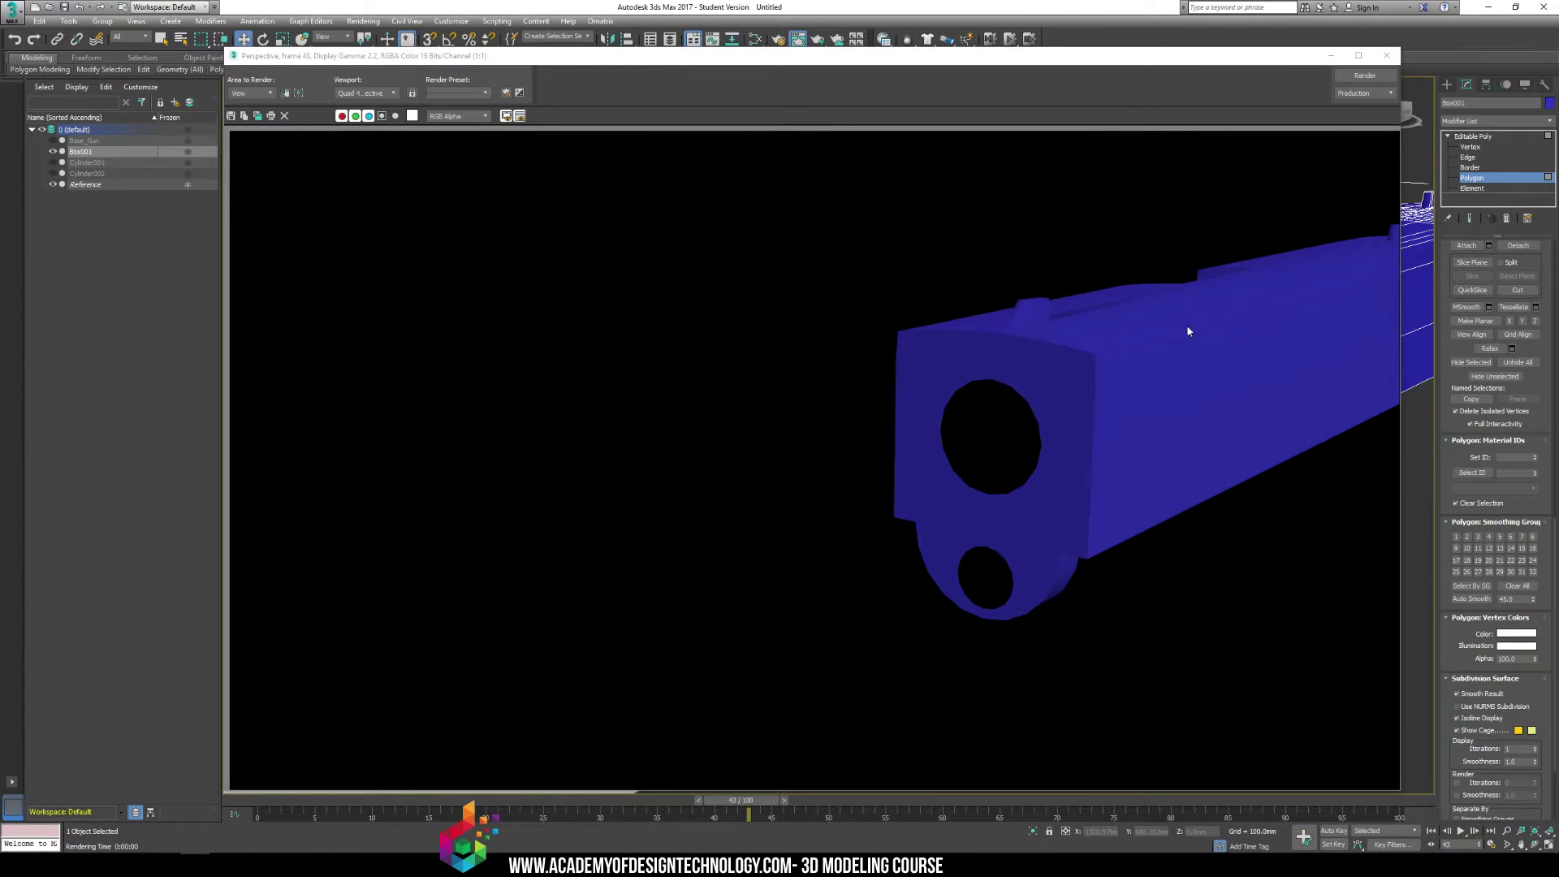
{"action": "left_click", "coordinate": [1386, 55]}
Try to extend the barrel hole's border forward into a new ring of faces for scaling
{"action": "scroll", "coordinate": [1004, 386], "scroll_direction": "up", "scroll_amount": 4}
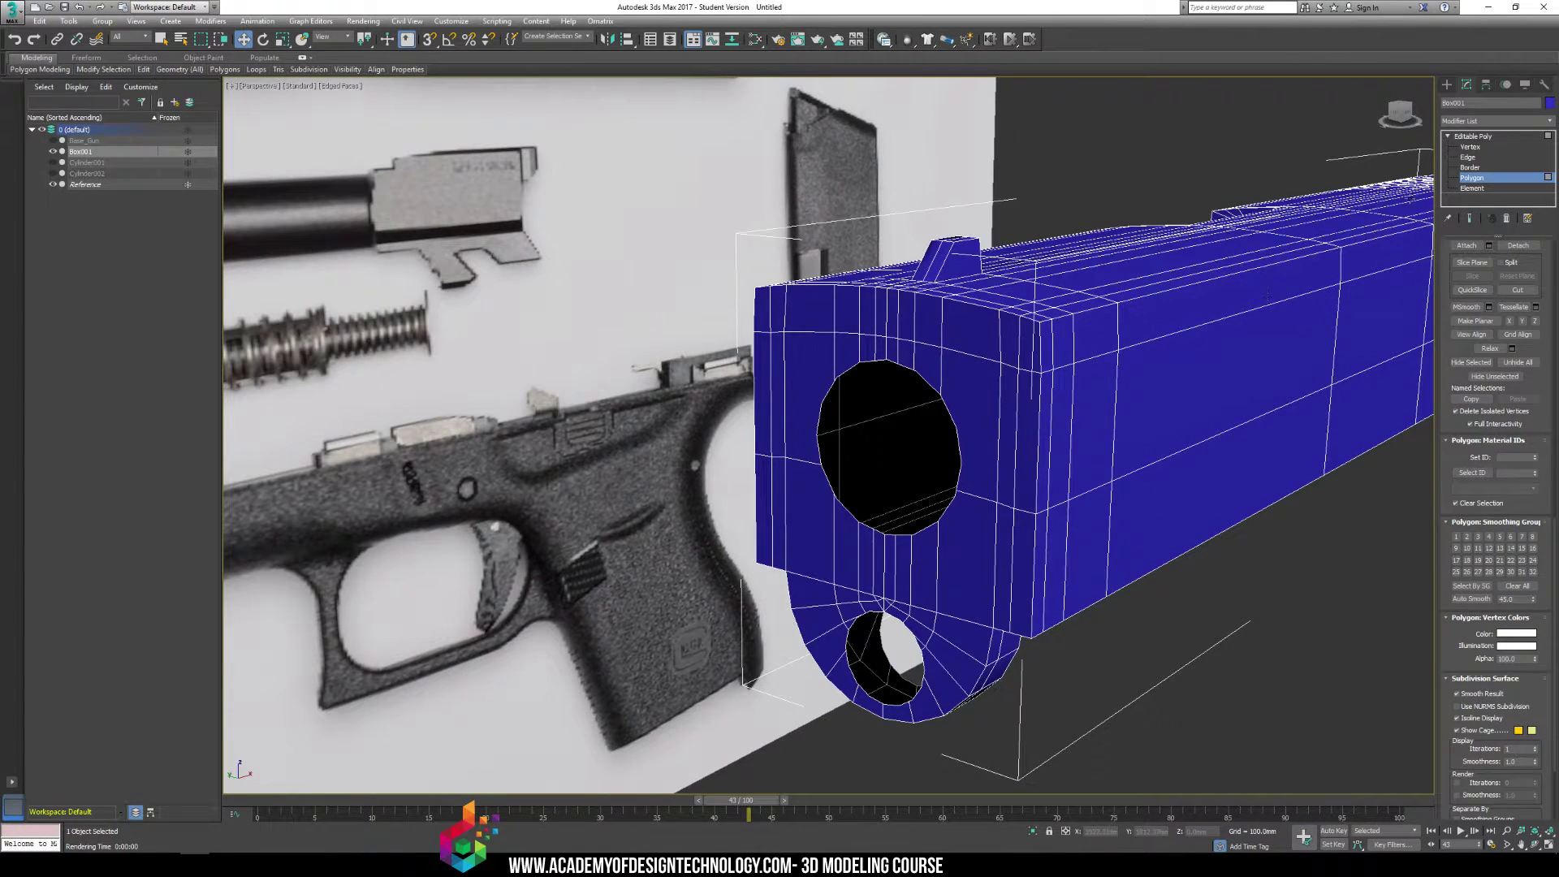
{"action": "left_click", "coordinate": [1463, 168]}
{"action": "left_click", "coordinate": [934, 387]}
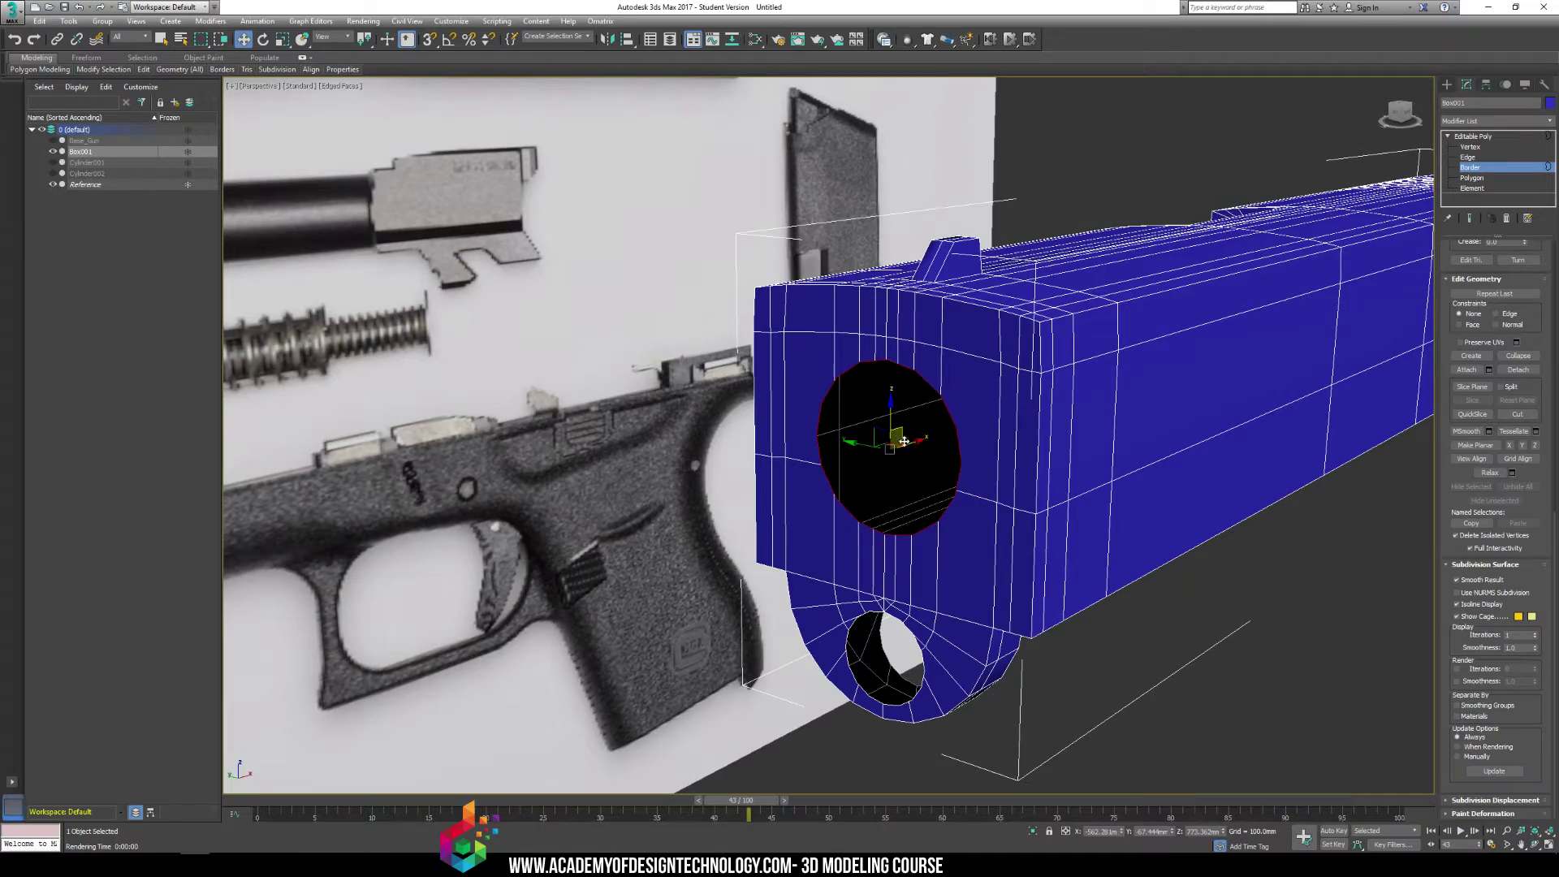
{"action": "left_click_drag", "start_coordinate": [915, 442], "coordinate": [909, 445], "text": "shift"}
{"action": "key", "text": "r"}
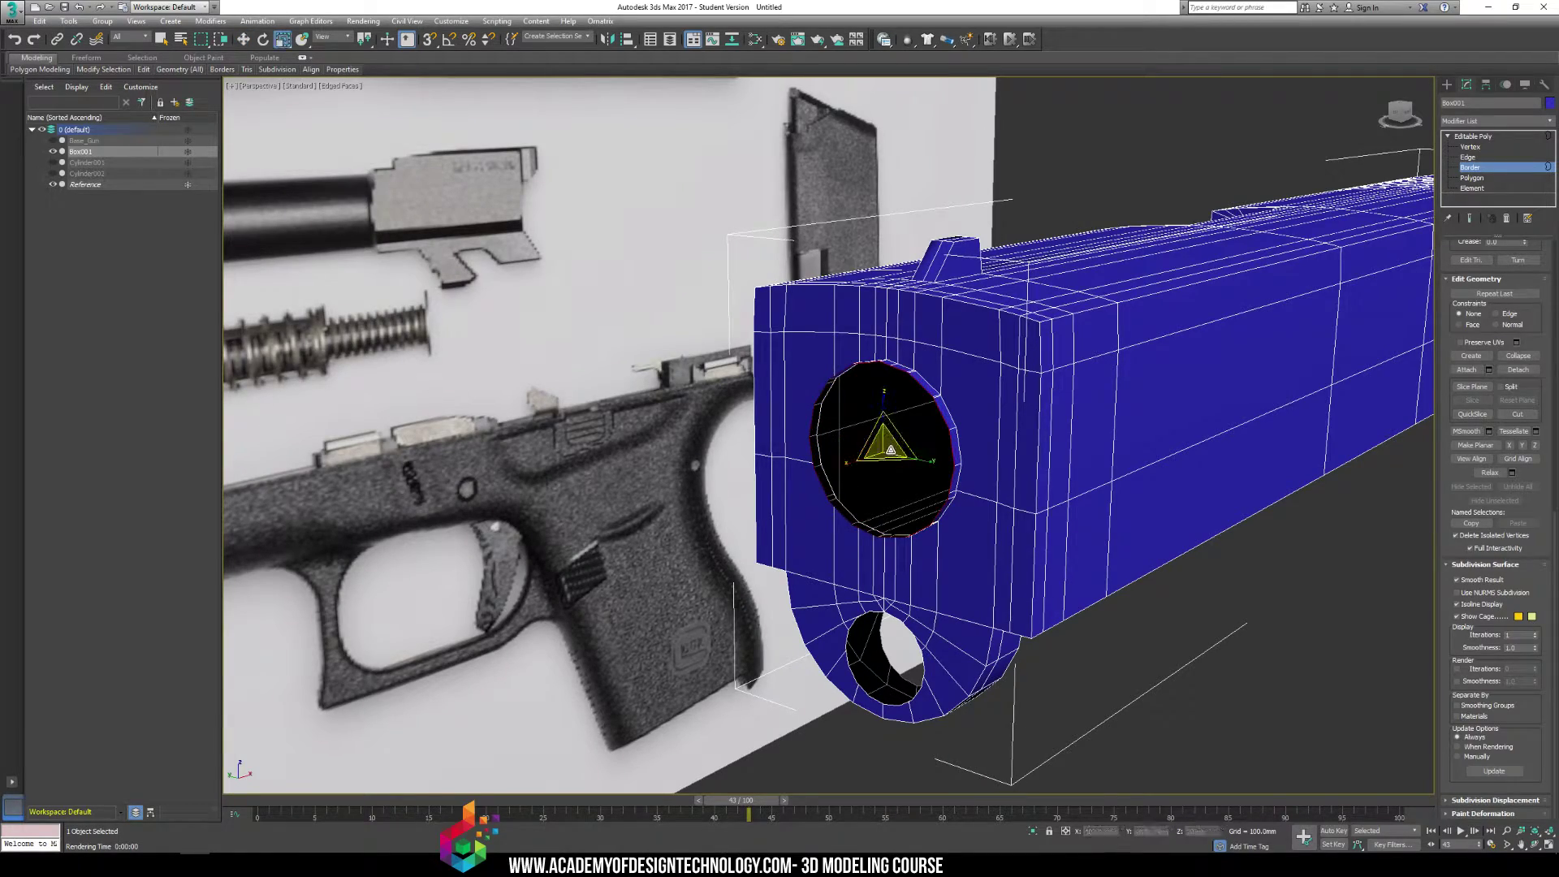
{"action": "middle_click_drag", "start_coordinate": [890, 449], "coordinate": [947, 446], "text": "alt"}
{"action": "left_click", "coordinate": [950, 490]}
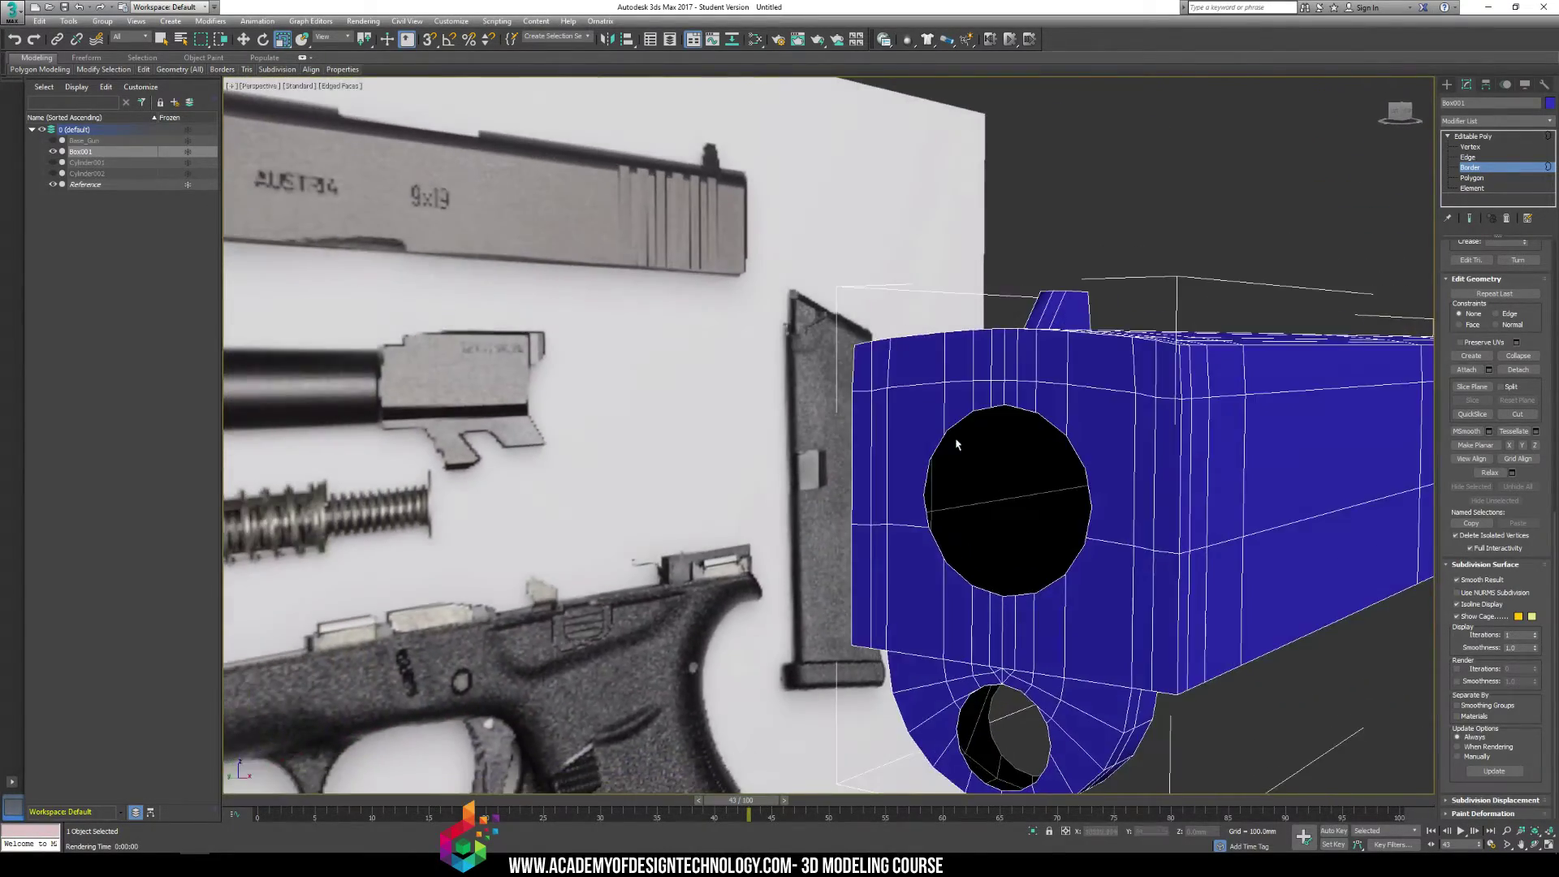
Weld the coincident vertices at one point on the barrel hole's upper rim, using the weld threshold settings
{"action": "left_click", "coordinate": [938, 448]}
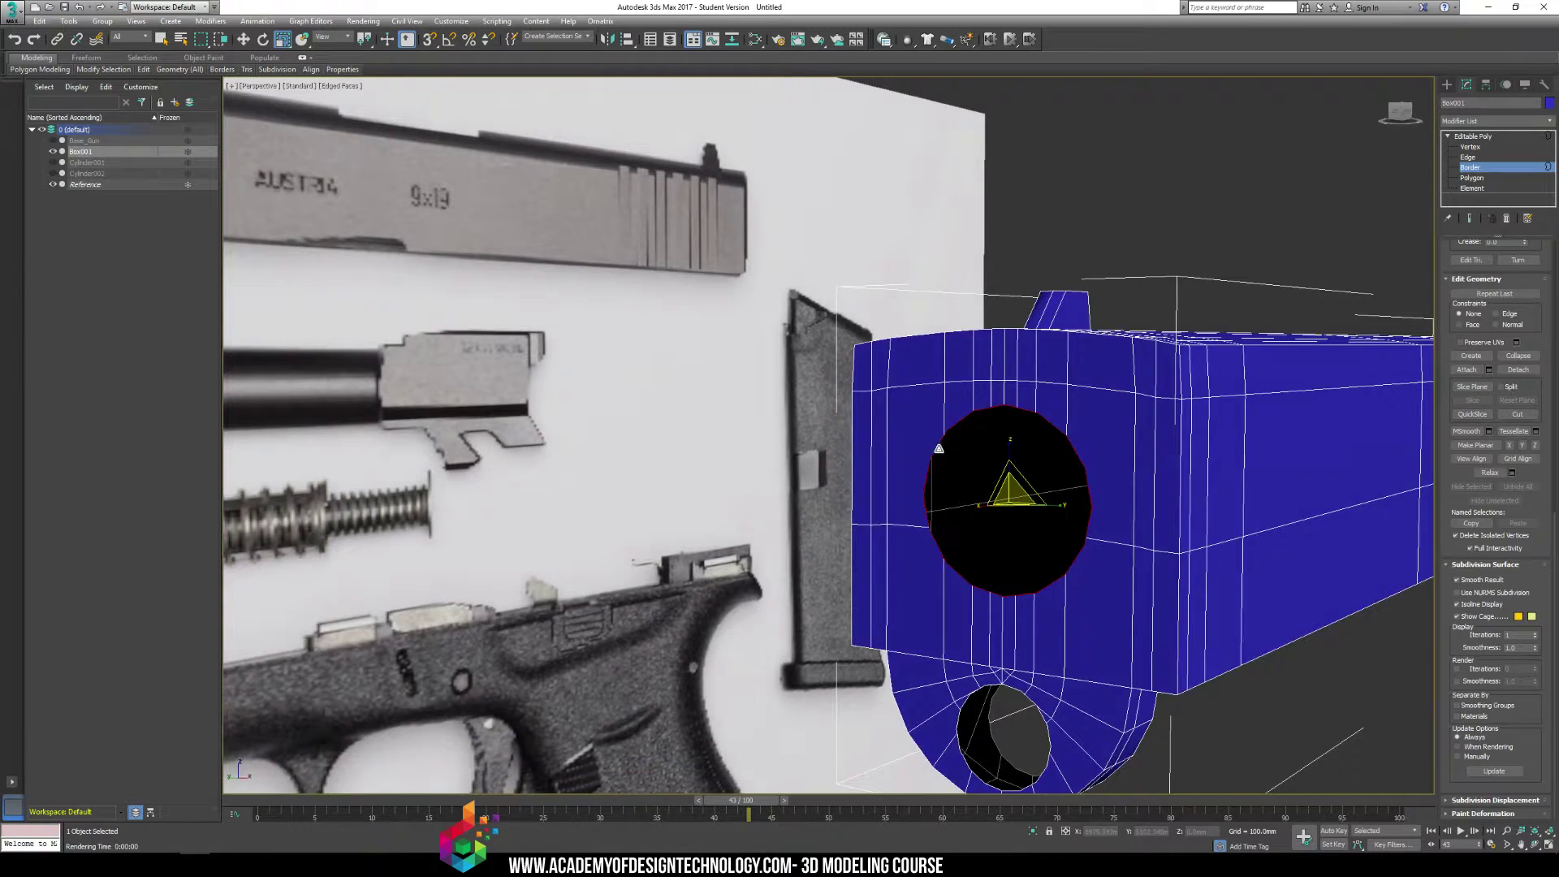
{"action": "left_click", "coordinate": [1472, 147]}
{"action": "scroll", "coordinate": [951, 372], "scroll_direction": "up", "scroll_amount": 5}
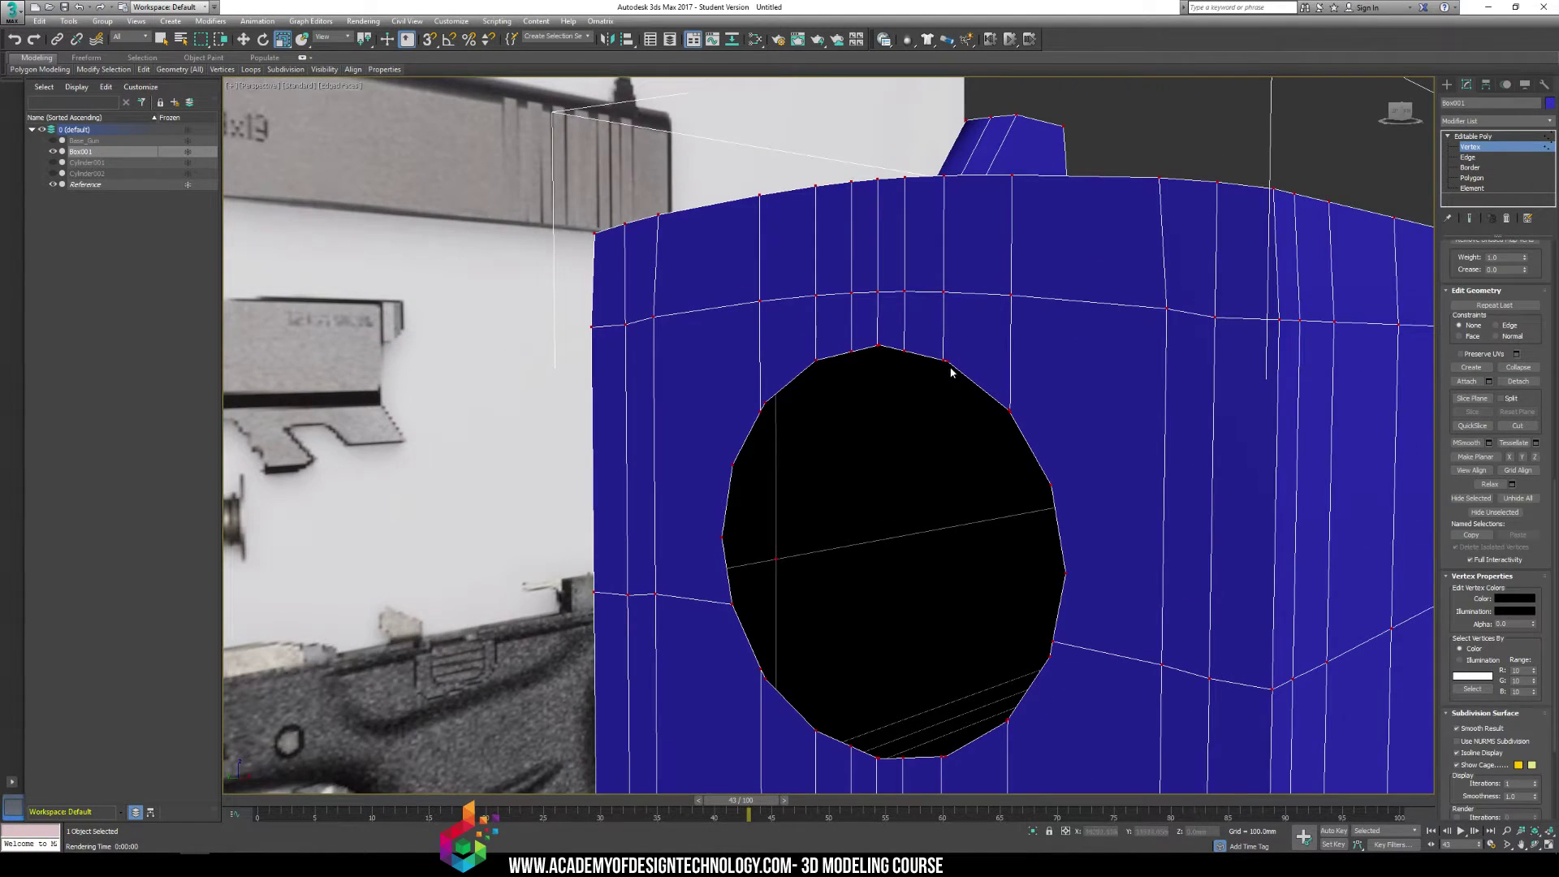
{"action": "left_click", "coordinate": [944, 360]}
{"action": "scroll", "coordinate": [1533, 516], "scroll_direction": "up", "scroll_amount": 5}
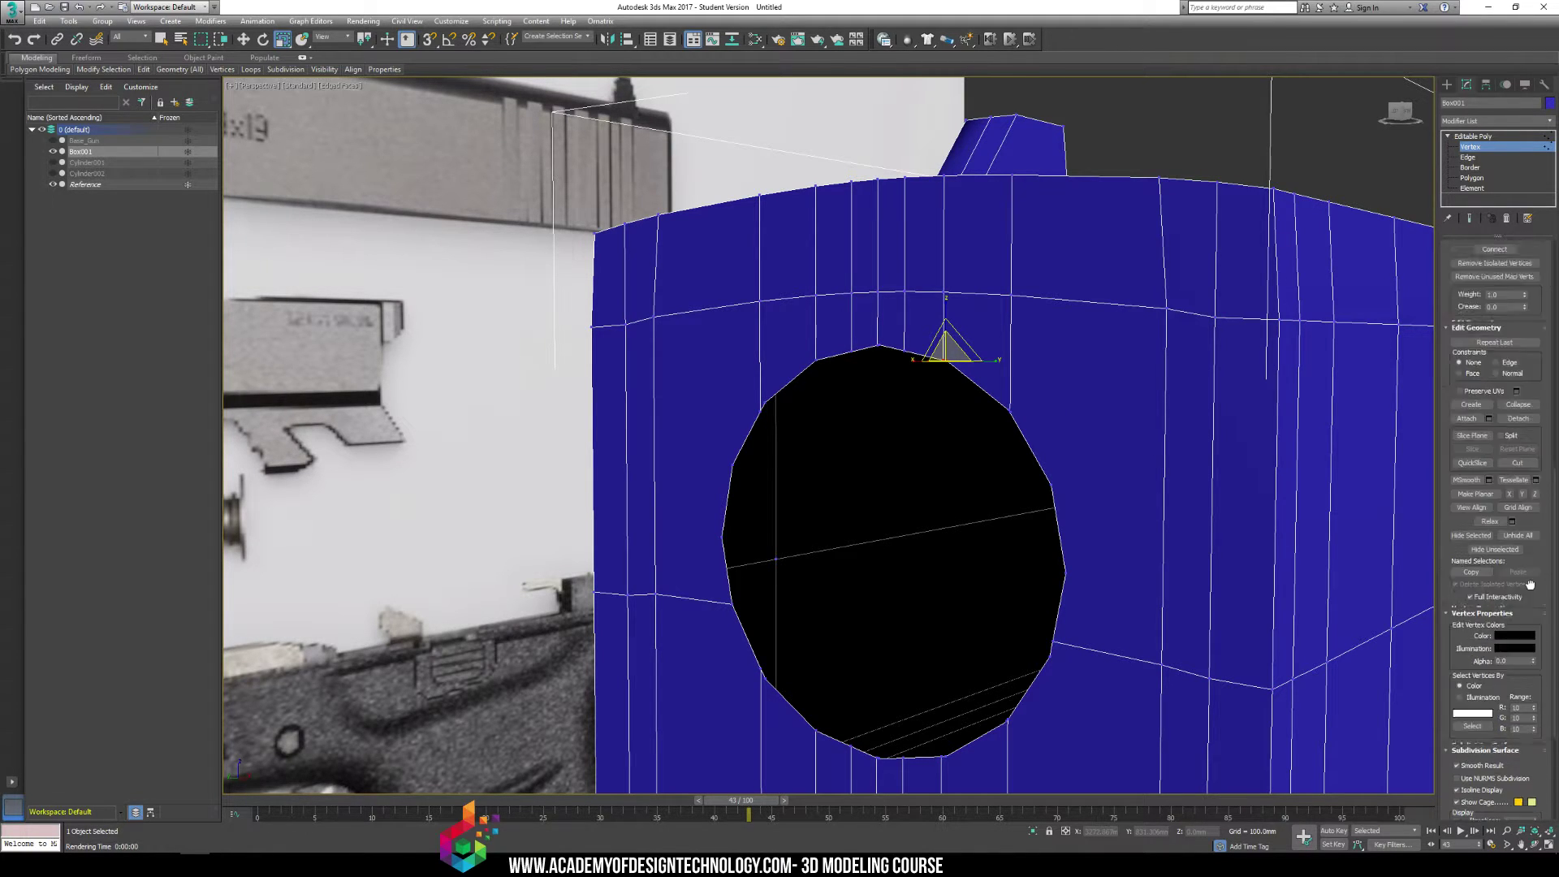
{"action": "left_click", "coordinate": [1536, 370]}
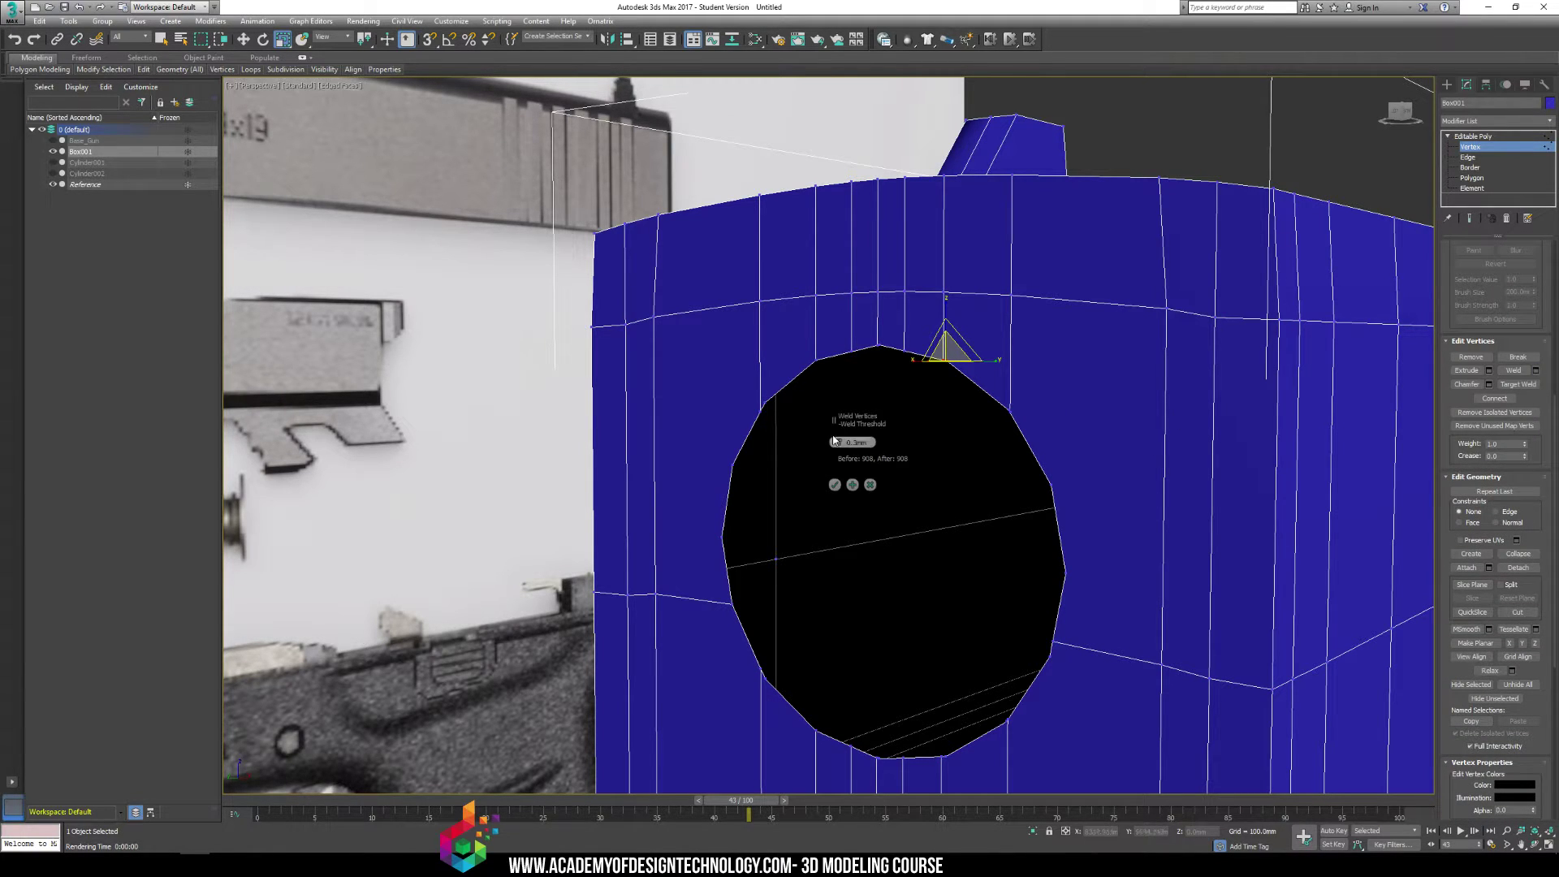
{"action": "left_click", "coordinate": [834, 485]}
{"action": "key", "text": "w"}
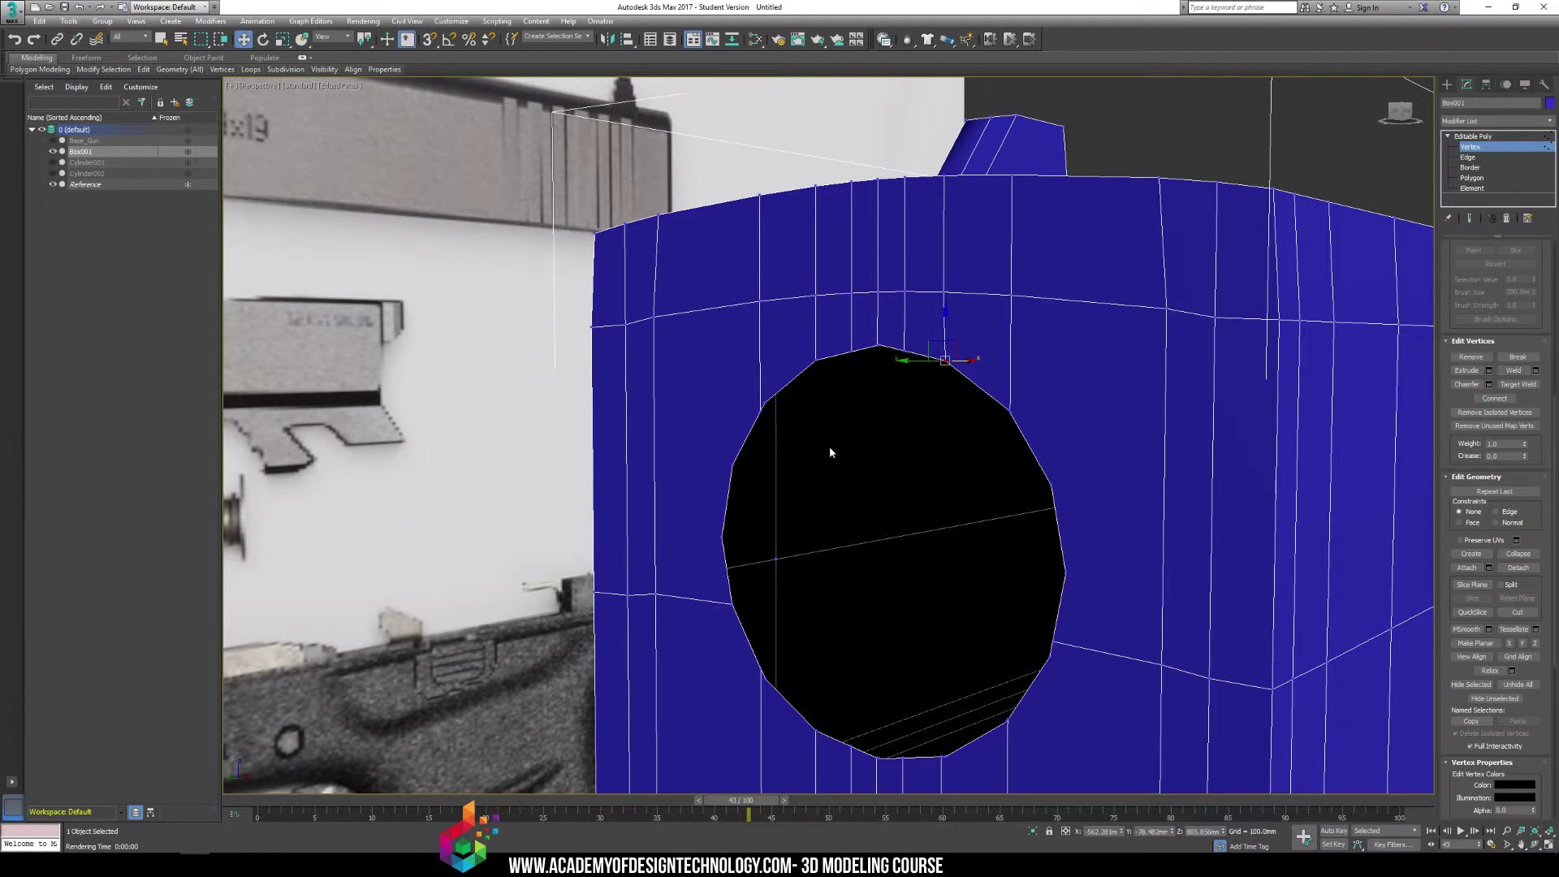
Weld the overlapping vertices at the remaining rim points along the barrel hole's sides and bottom
{"action": "left_click", "coordinate": [761, 404]}
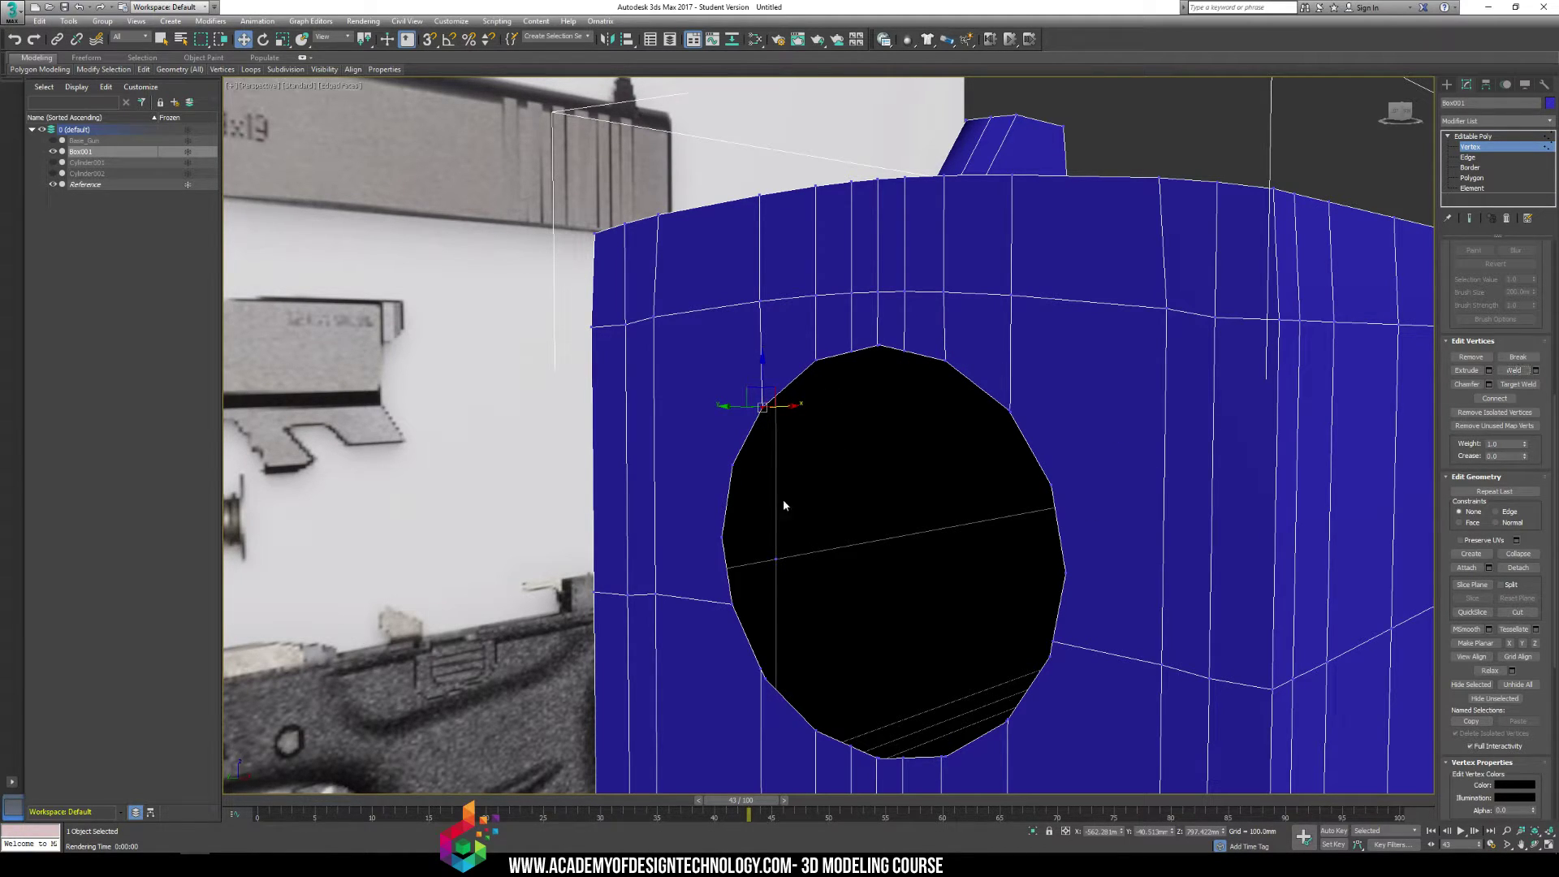
{"action": "middle_click_drag", "start_coordinate": [783, 512], "coordinate": [770, 476]}
{"action": "left_click", "coordinate": [764, 563]}
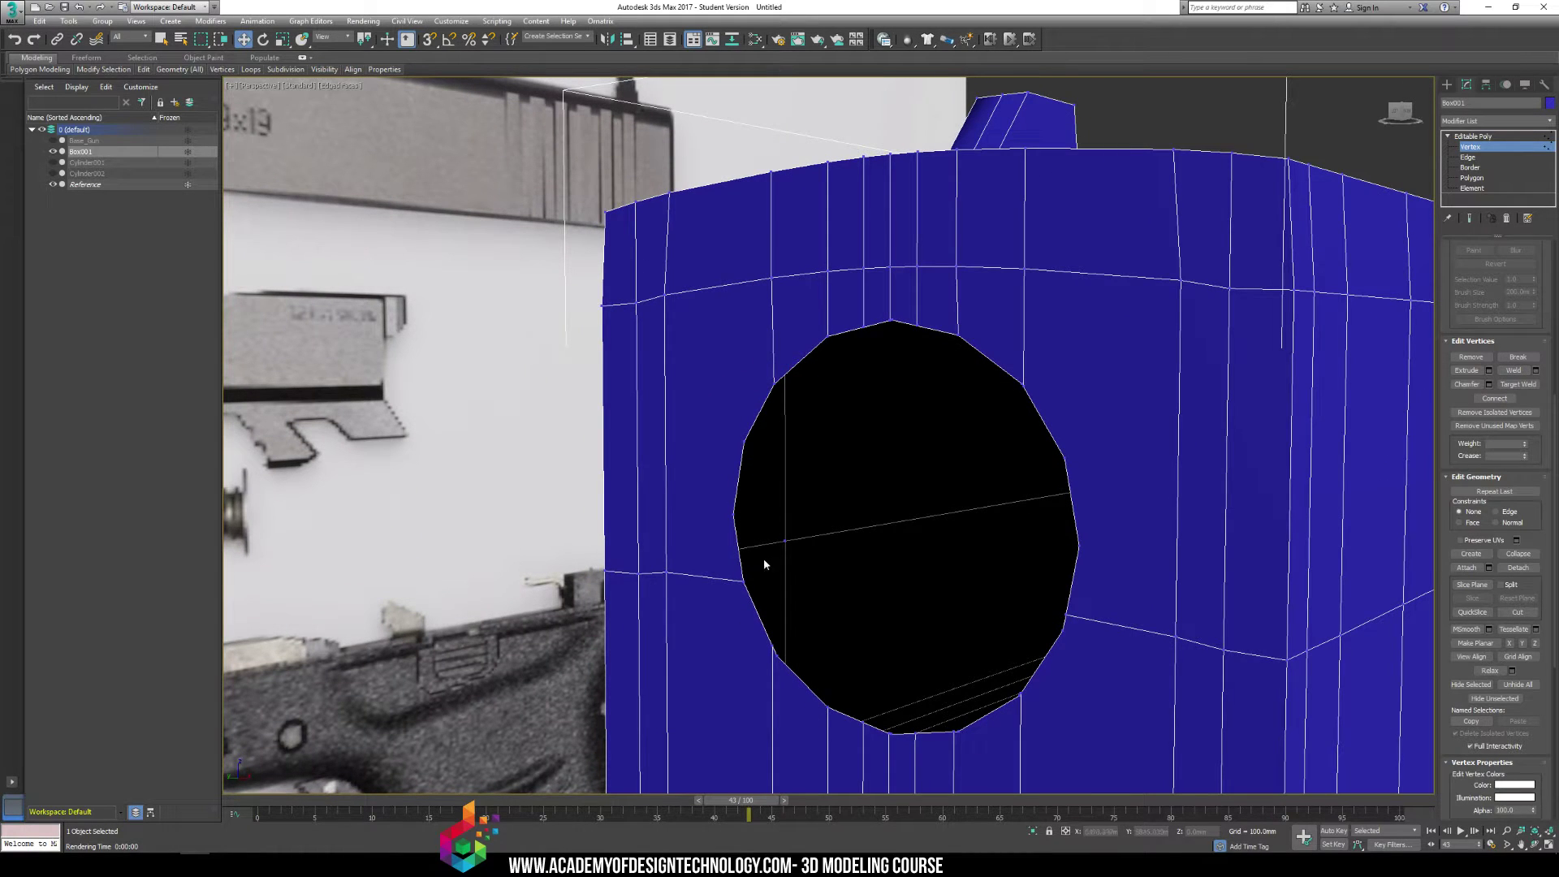
{"action": "left_click", "coordinate": [773, 649]}
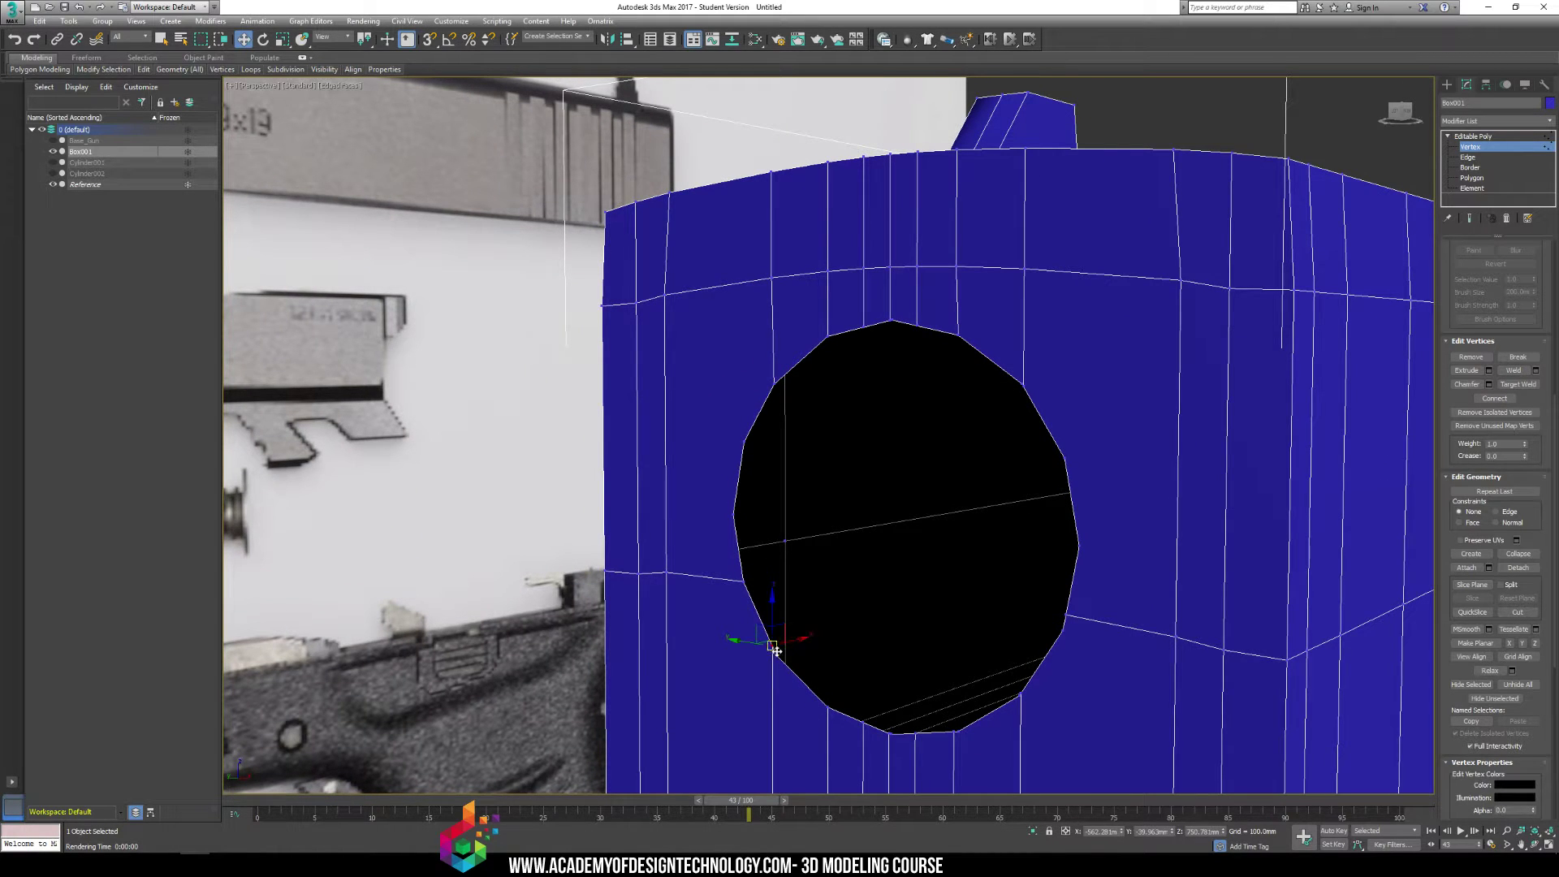
{"action": "left_click", "coordinate": [1499, 372]}
{"action": "left_click", "coordinate": [957, 730]}
{"action": "left_click", "coordinate": [1522, 373]}
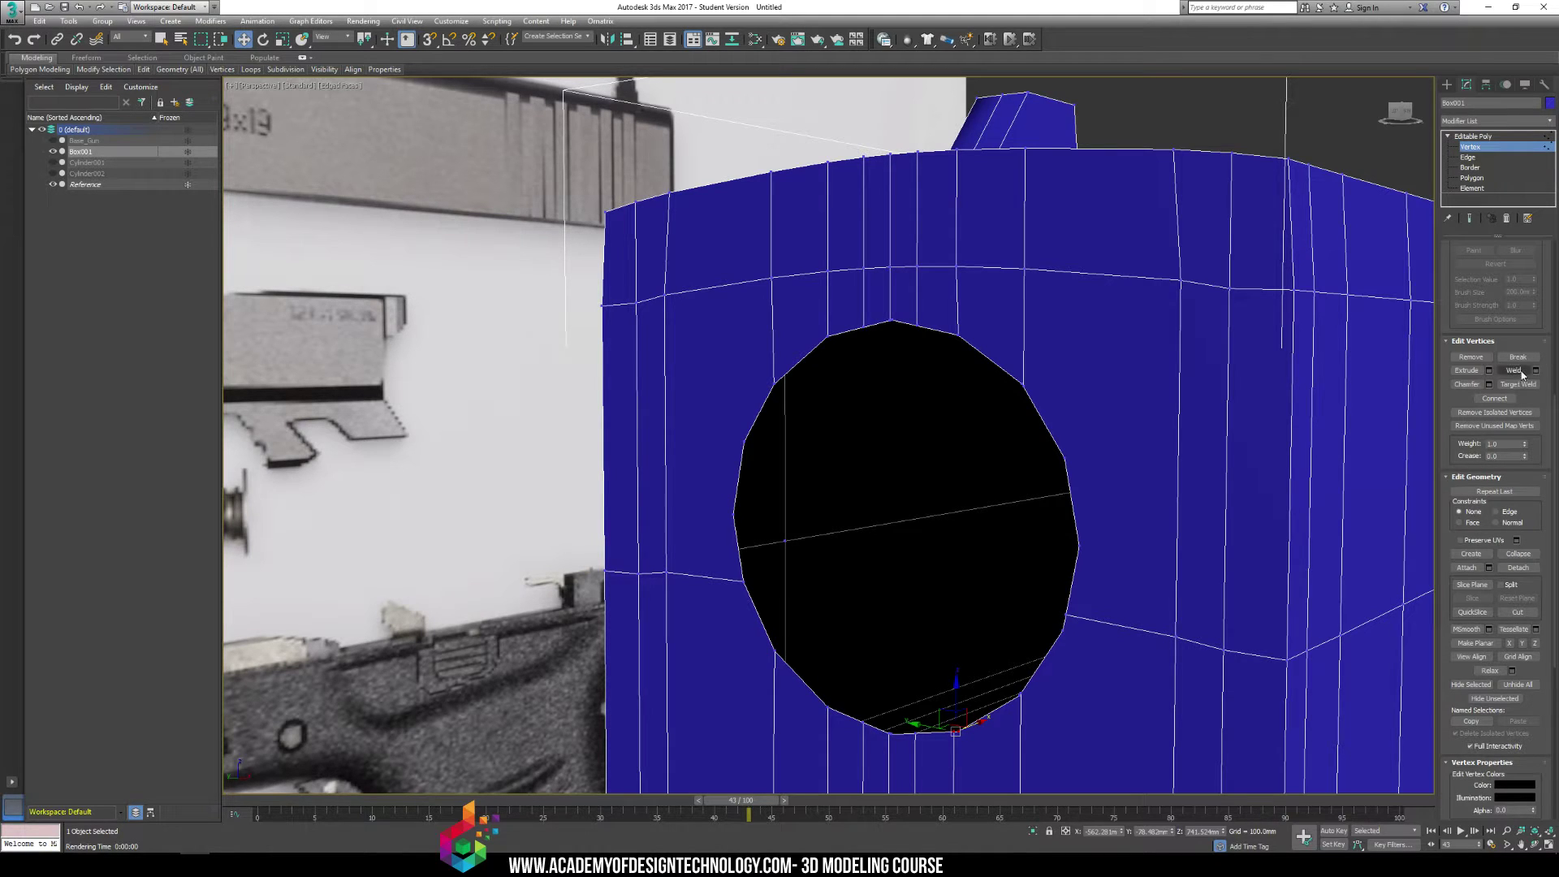
{"action": "left_click", "coordinate": [1064, 625]}
{"action": "left_click", "coordinate": [1513, 370]}
{"action": "left_click", "coordinate": [1015, 518]}
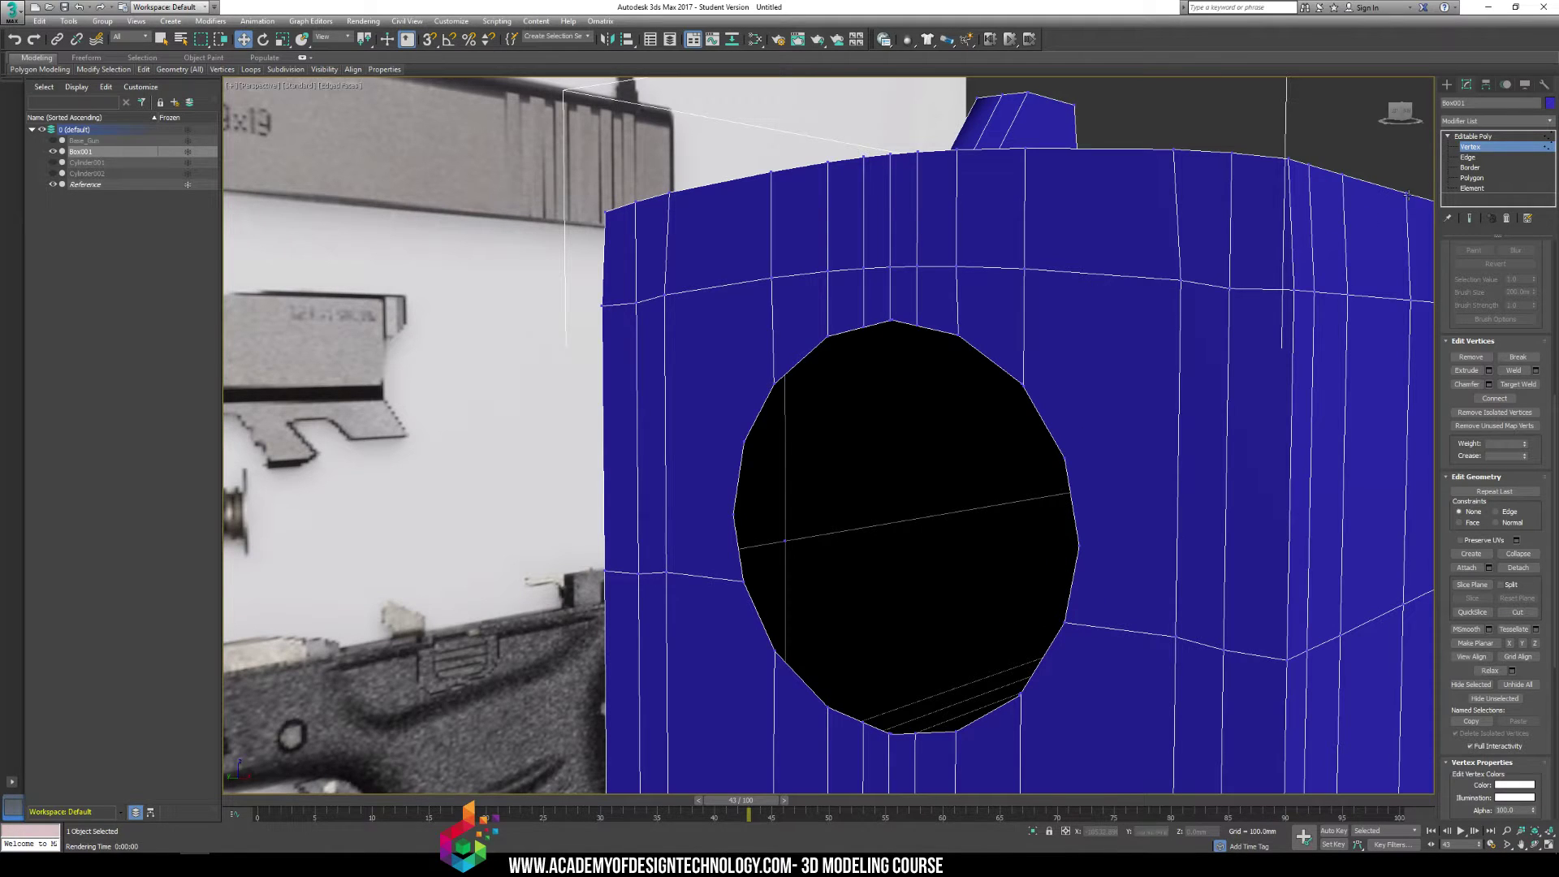
Cut two edges from the rim vertices on one side of the barrel hole to the nearest front-face grid corners
{"action": "left_click", "coordinate": [1504, 614]}
{"action": "left_click", "coordinate": [747, 437]}
{"action": "left_click", "coordinate": [666, 295]}
{"action": "right_click", "coordinate": [745, 530]}
{"action": "left_click", "coordinate": [733, 517]}
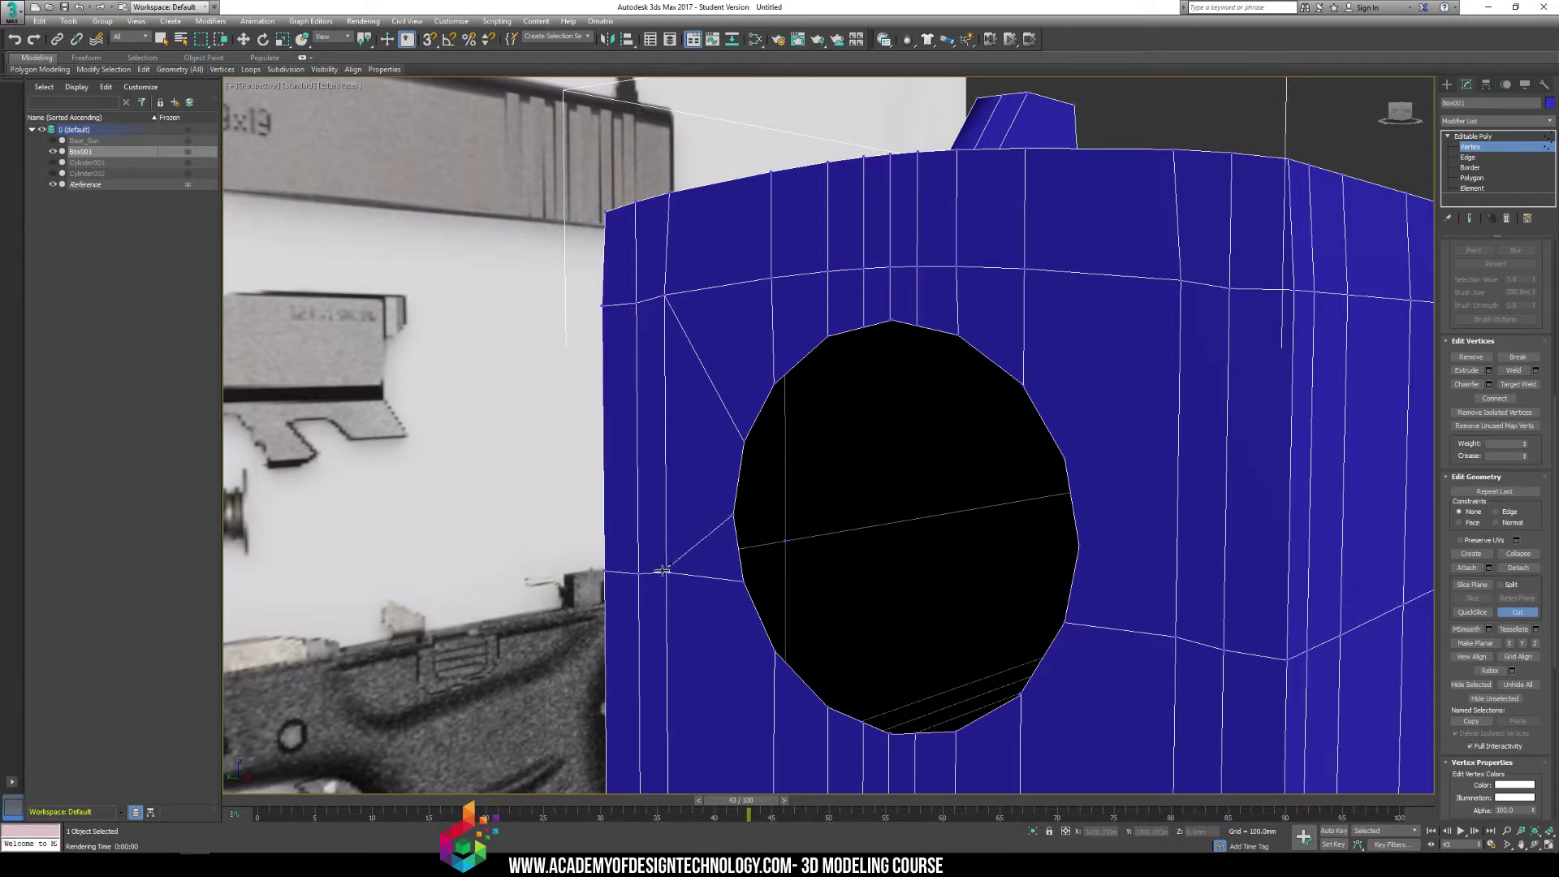
Cut matching edges from the opposite side of the barrel hole to its upper and lower grid corners, undoing the misplaced cut
{"action": "left_click", "coordinate": [1067, 456]}
{"action": "left_click", "coordinate": [1179, 281]}
{"action": "left_click", "coordinate": [1073, 511]}
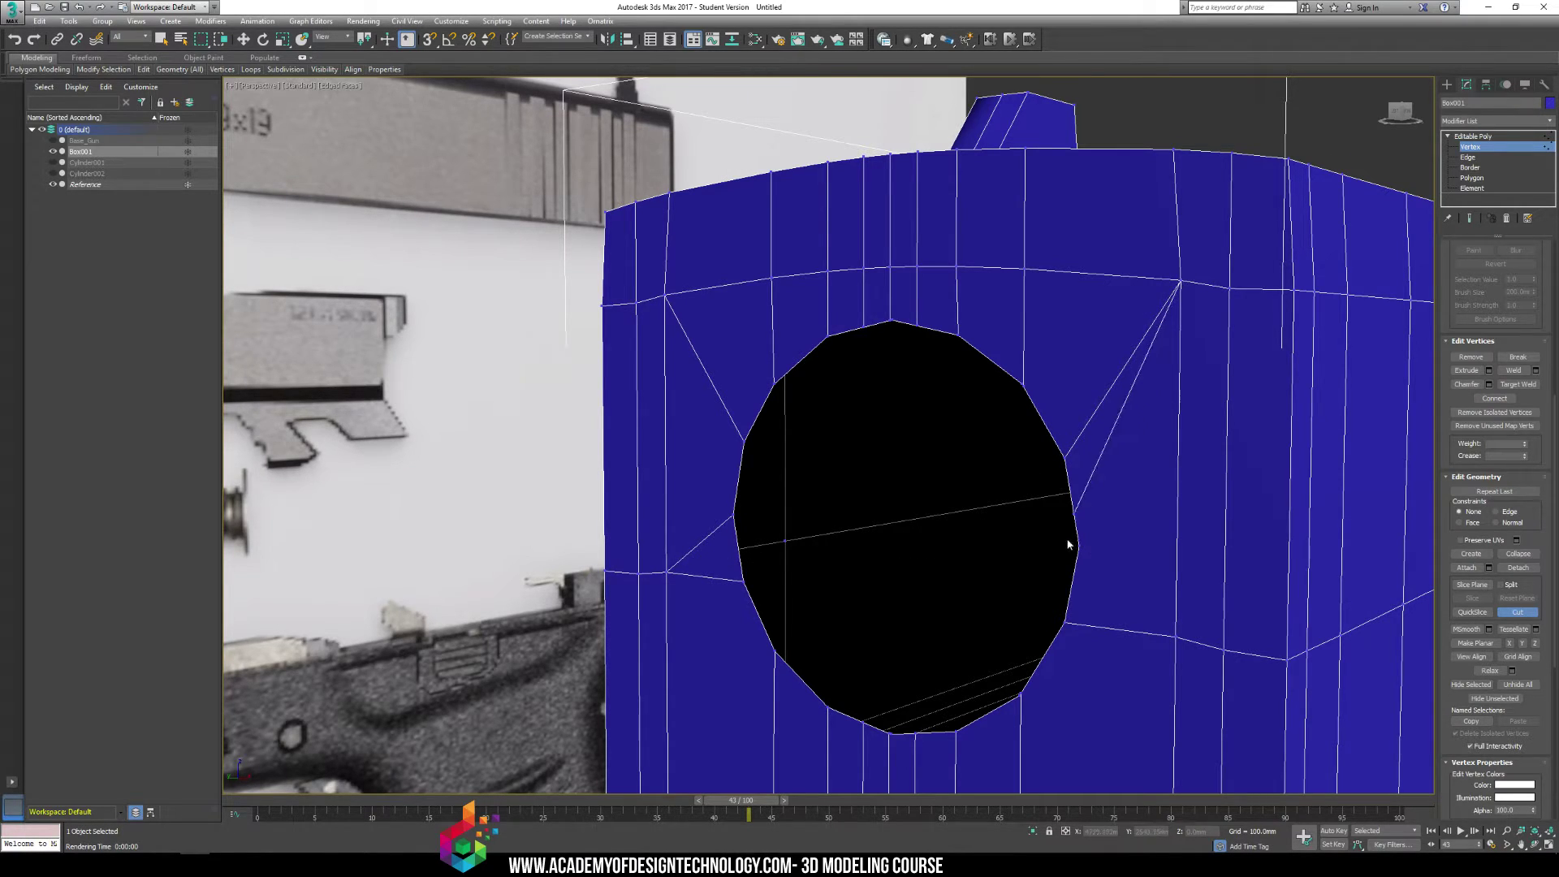
{"action": "key", "text": "ctrl+z"}
{"action": "left_click", "coordinate": [1080, 544]}
{"action": "left_click", "coordinate": [1175, 637]}
{"action": "middle_click_drag", "start_coordinate": [1066, 665], "coordinate": [1079, 429]}
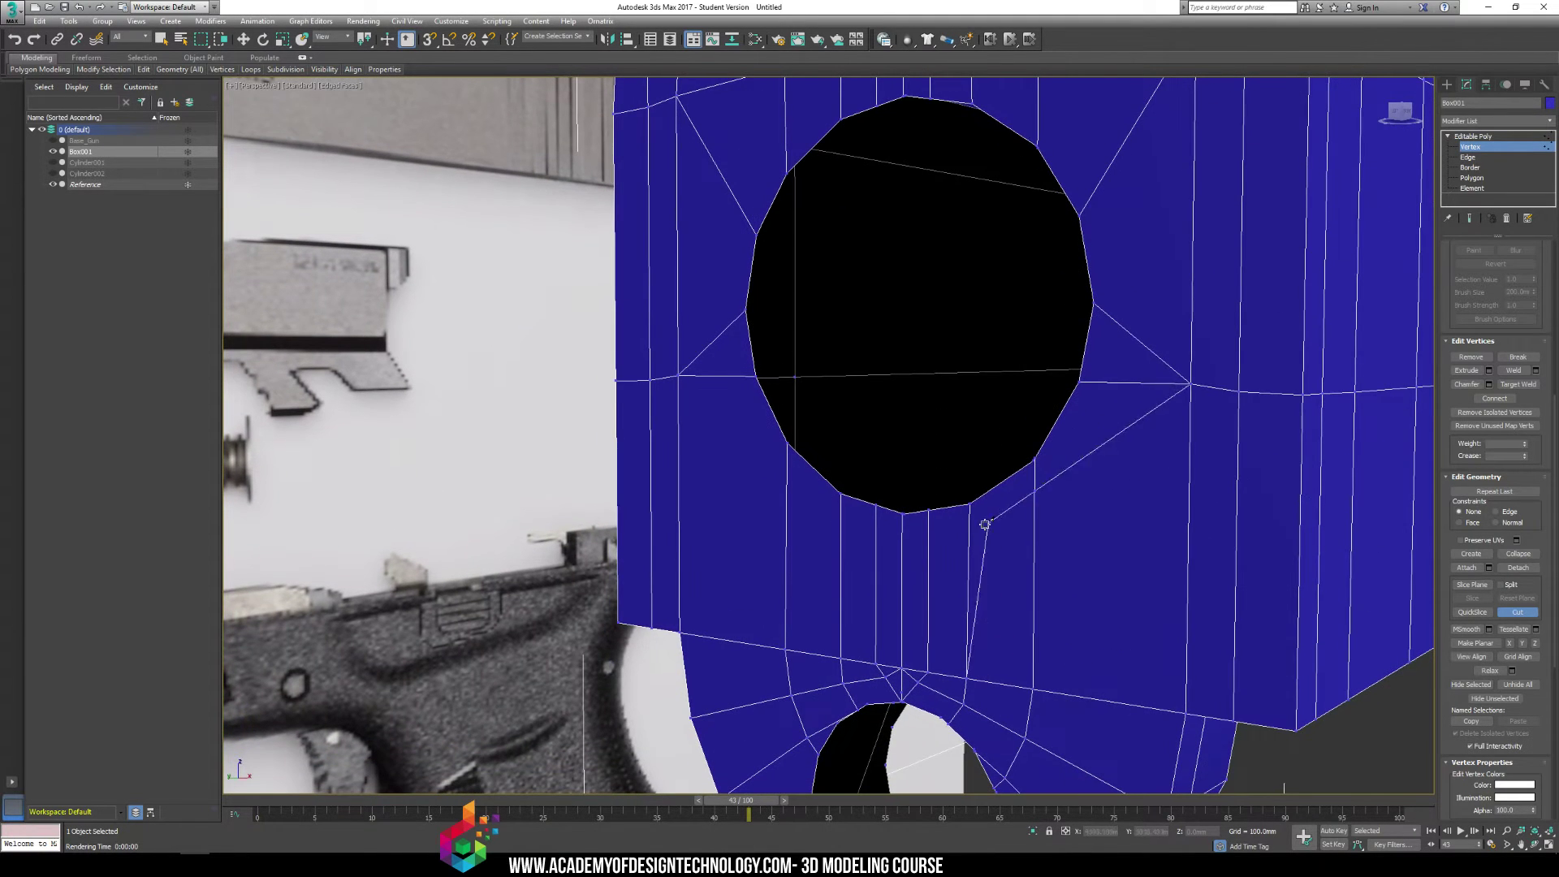
{"action": "right_click", "coordinate": [1072, 544]}
Select the barrel hole's border and scale a copy of it into a narrow ring of faces around the opening
{"action": "scroll", "coordinate": [1088, 288], "scroll_direction": "down", "scroll_amount": 6}
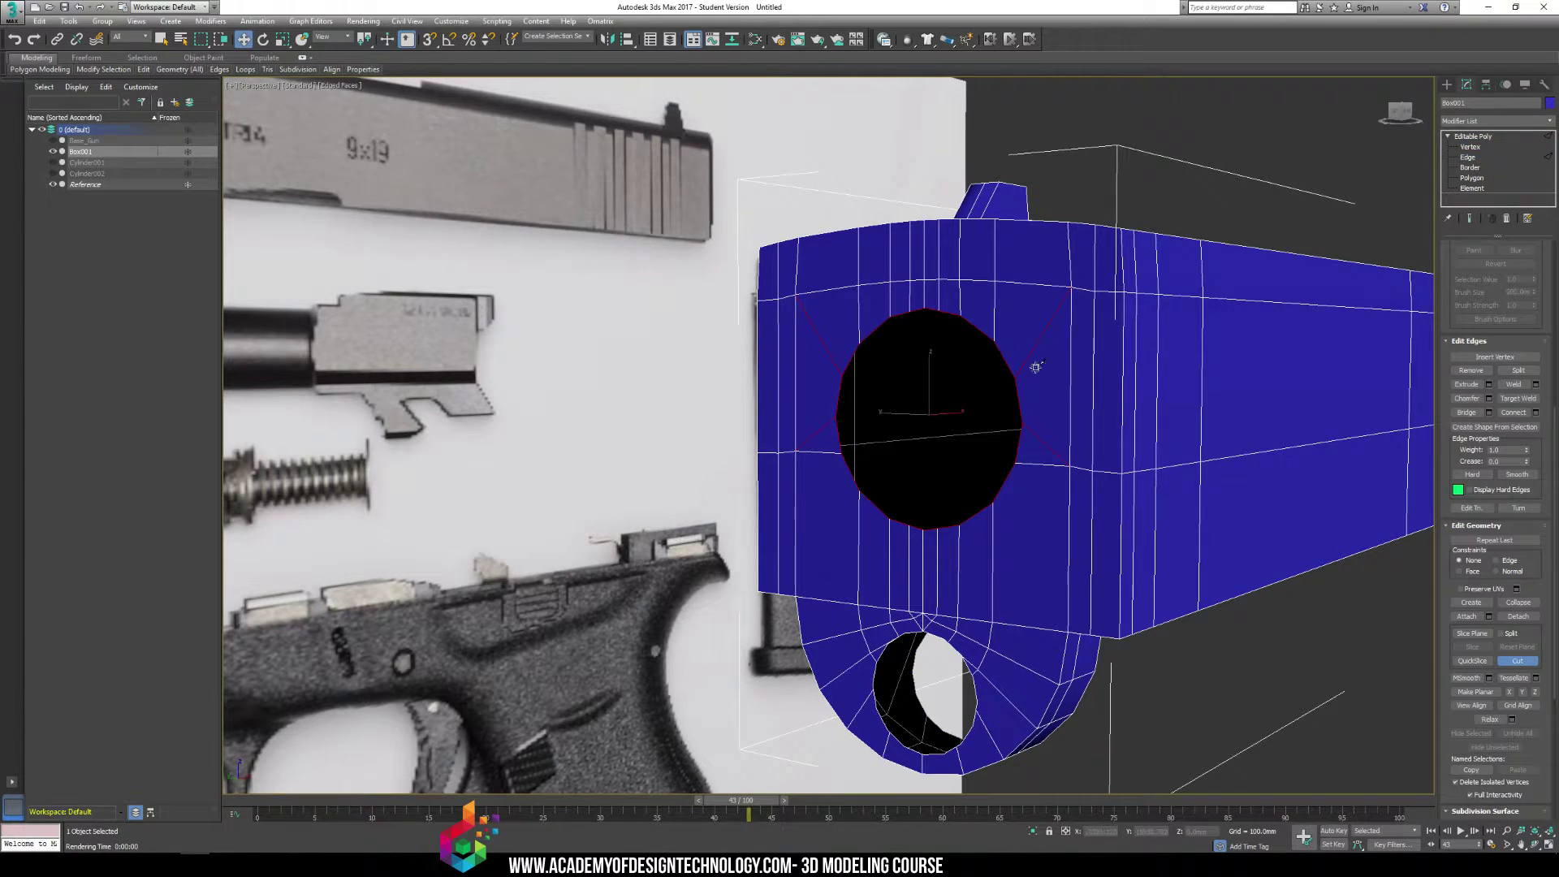
{"action": "left_click", "coordinate": [1471, 157]}
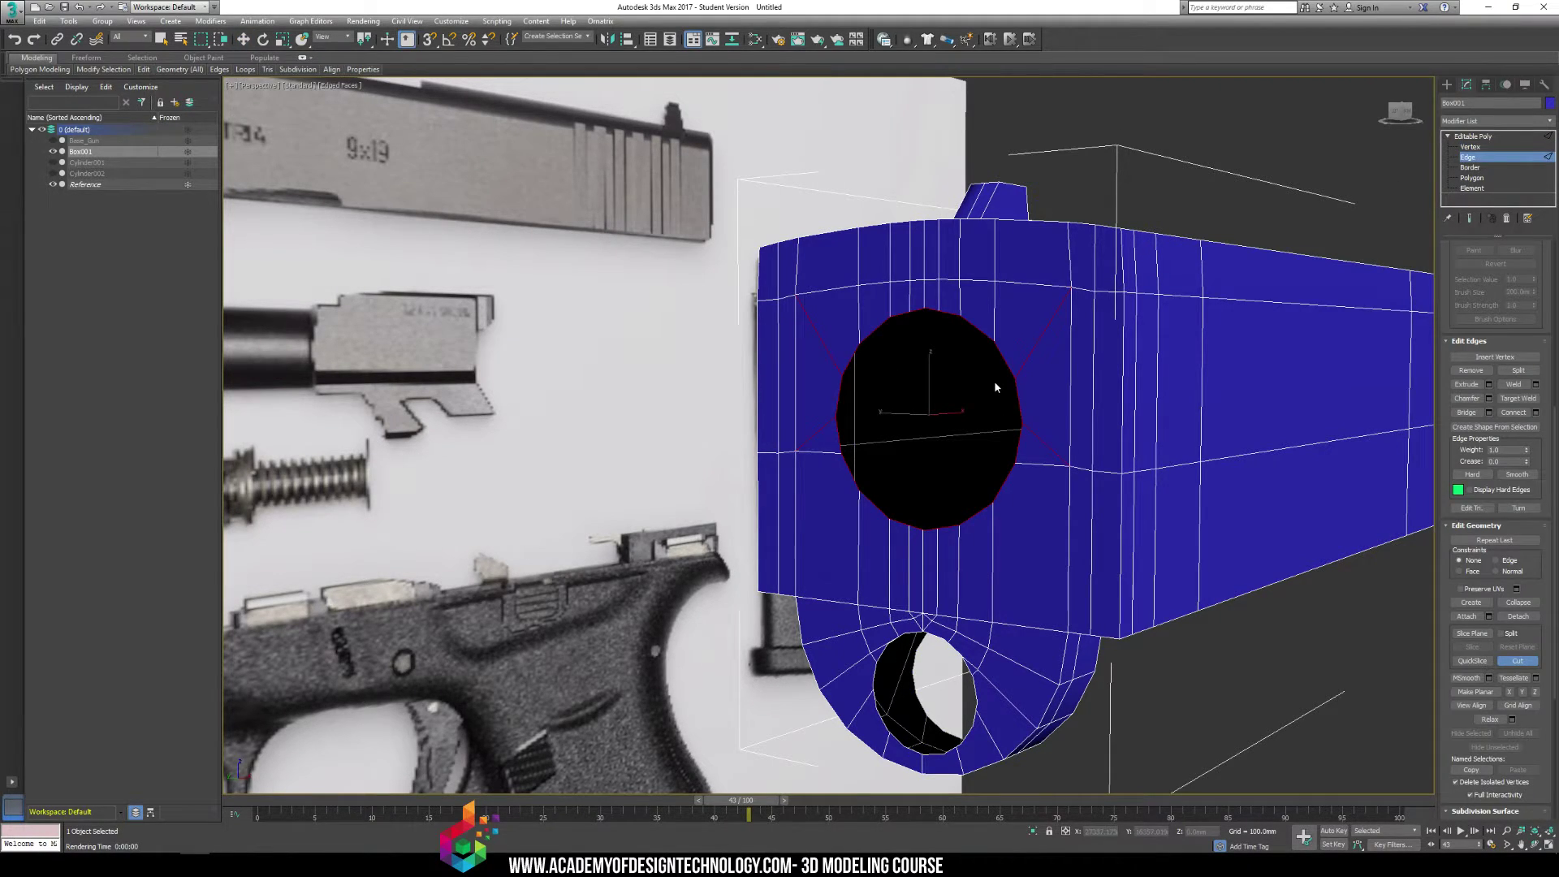
{"action": "left_click", "coordinate": [1470, 167]}
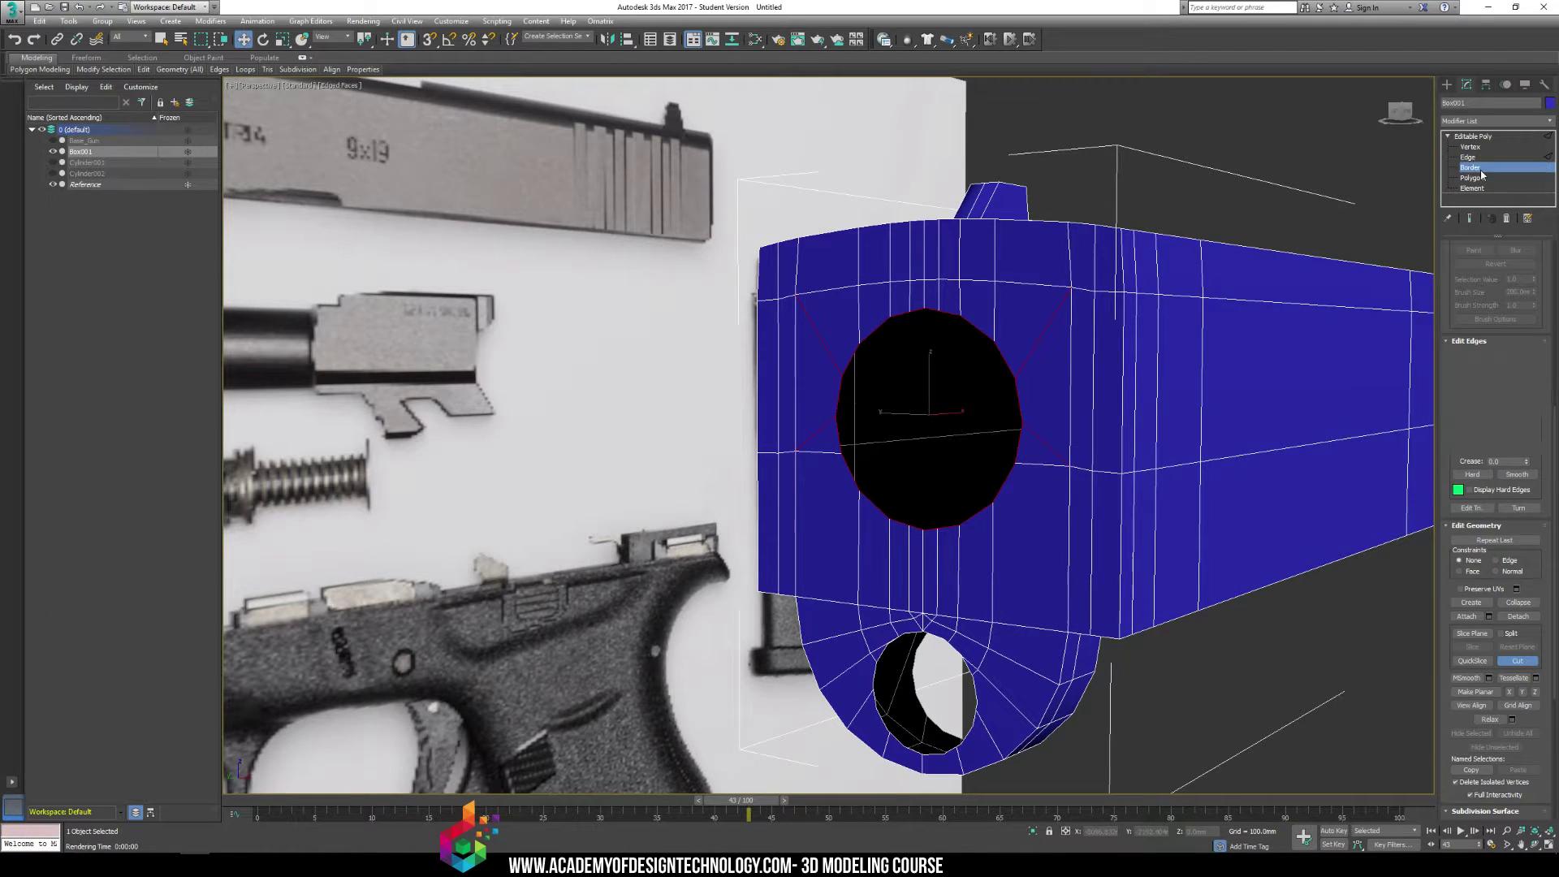
{"action": "left_click", "coordinate": [1005, 369]}
{"action": "middle_click_drag", "start_coordinate": [1006, 370], "coordinate": [970, 423], "text": "alt"}
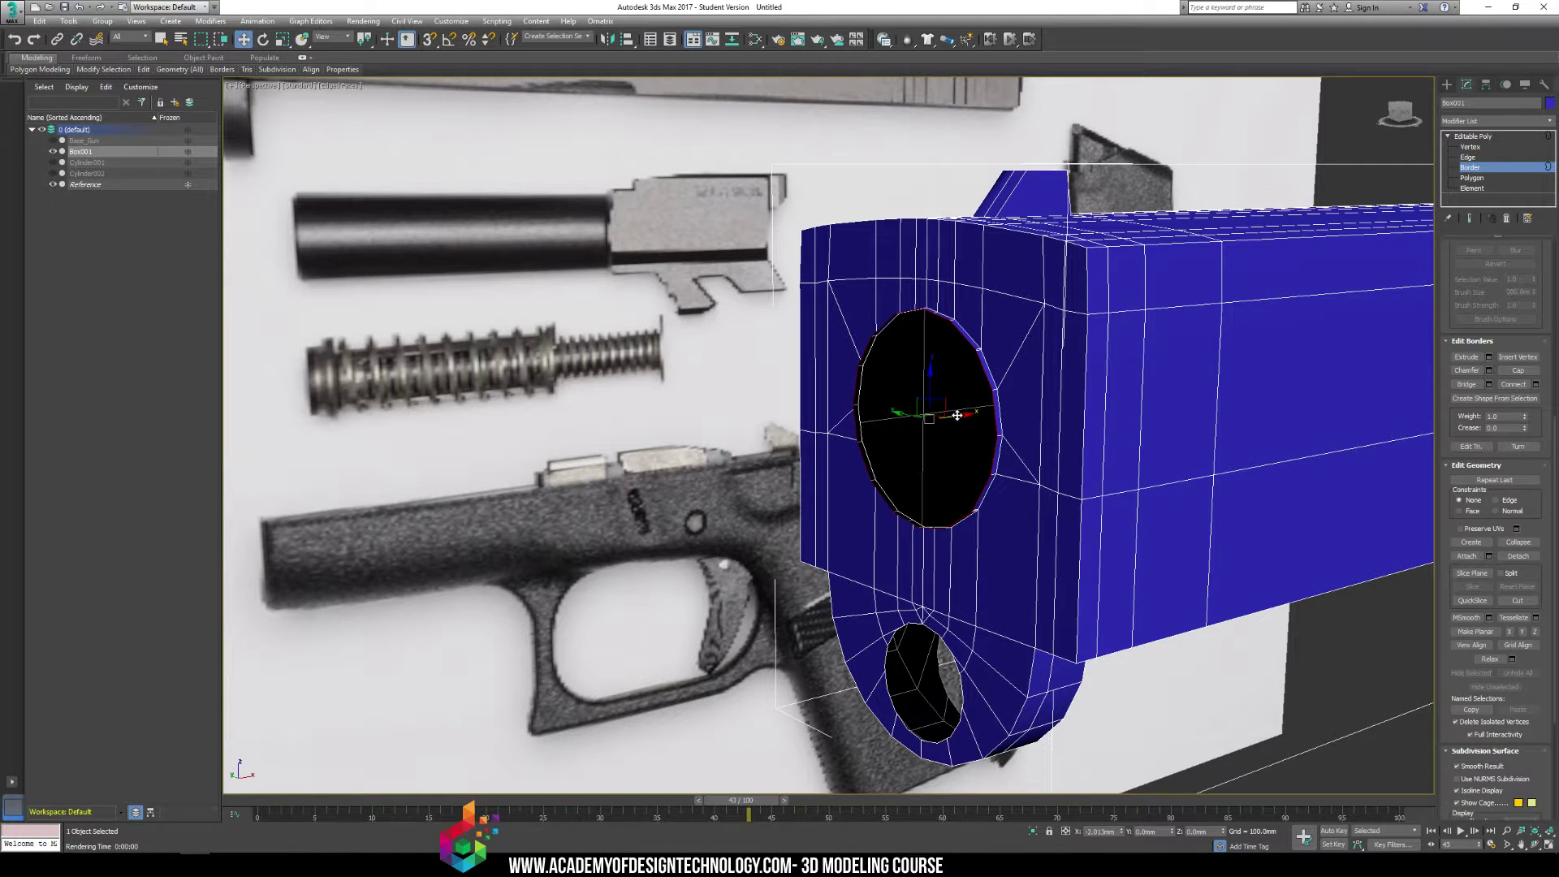
{"action": "key", "text": "r"}
{"action": "left_click_drag", "start_coordinate": [925, 416], "coordinate": [954, 414], "text": "shift"}
{"action": "key", "text": "w"}
Extend the barrel hole's inner border back into the slide in two segments to form the bore wall
{"action": "scroll", "coordinate": [891, 443], "scroll_direction": "down", "scroll_amount": 3}
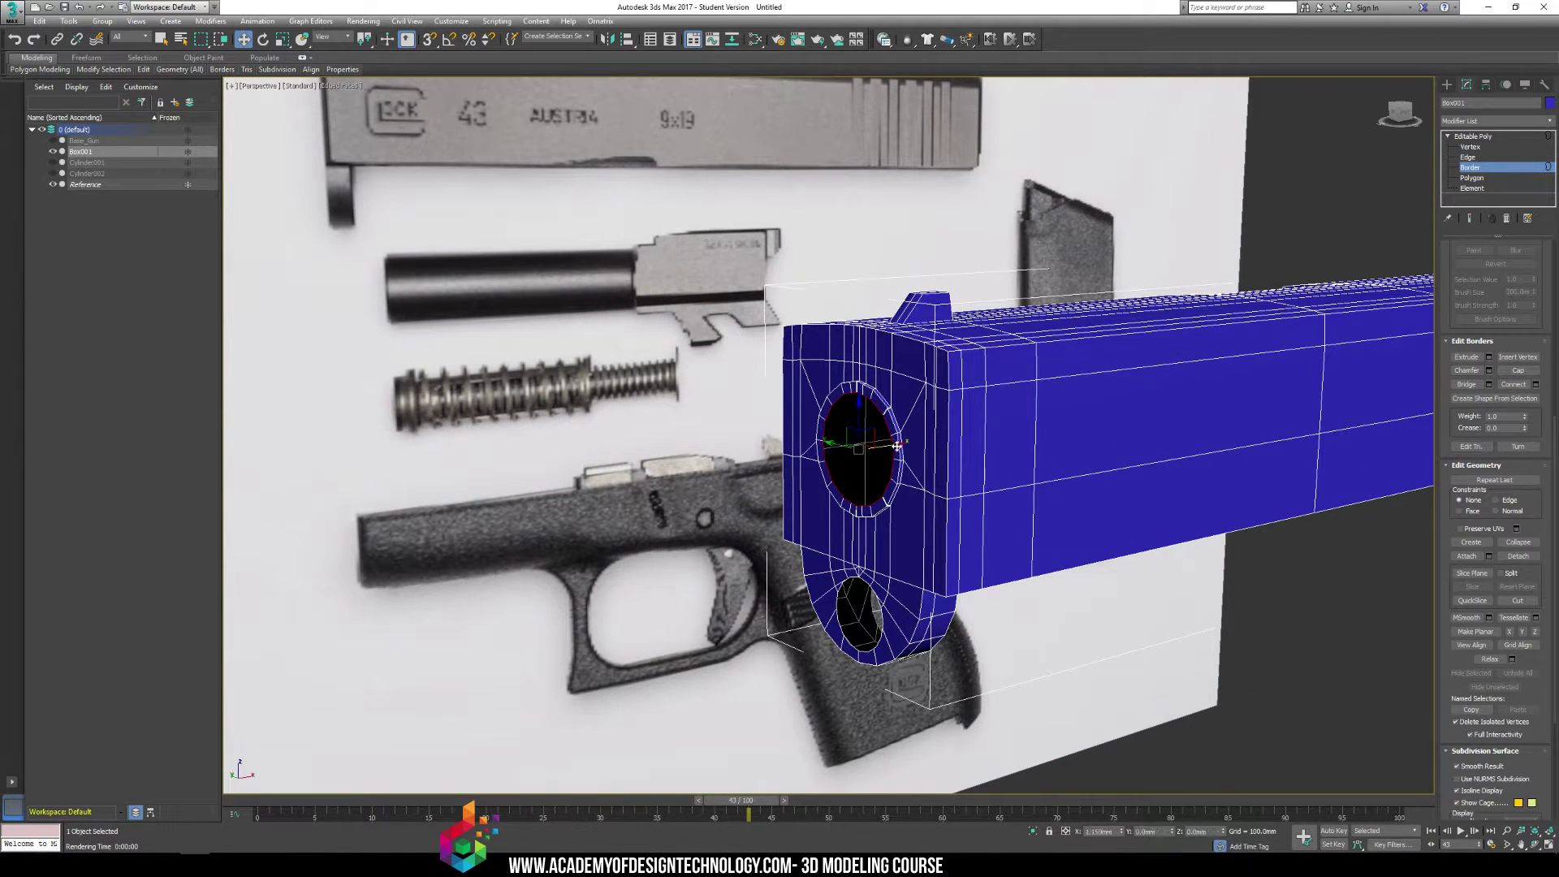
{"action": "left_click_drag", "start_coordinate": [904, 443], "coordinate": [929, 446], "text": "shift"}
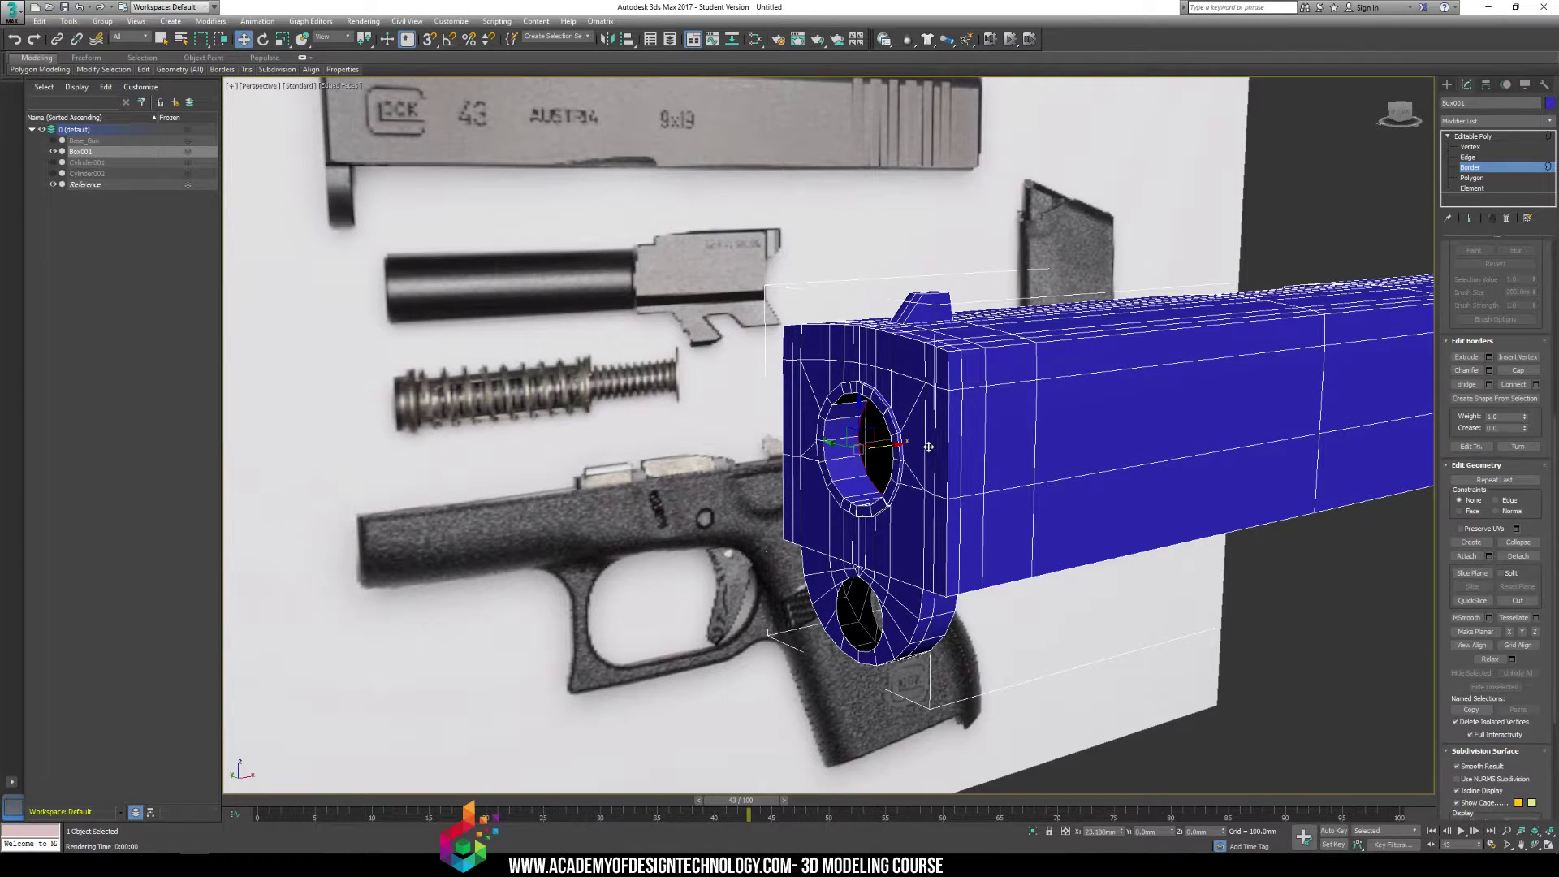
{"action": "left_click_drag", "start_coordinate": [928, 447], "coordinate": [956, 445], "text": "shift"}
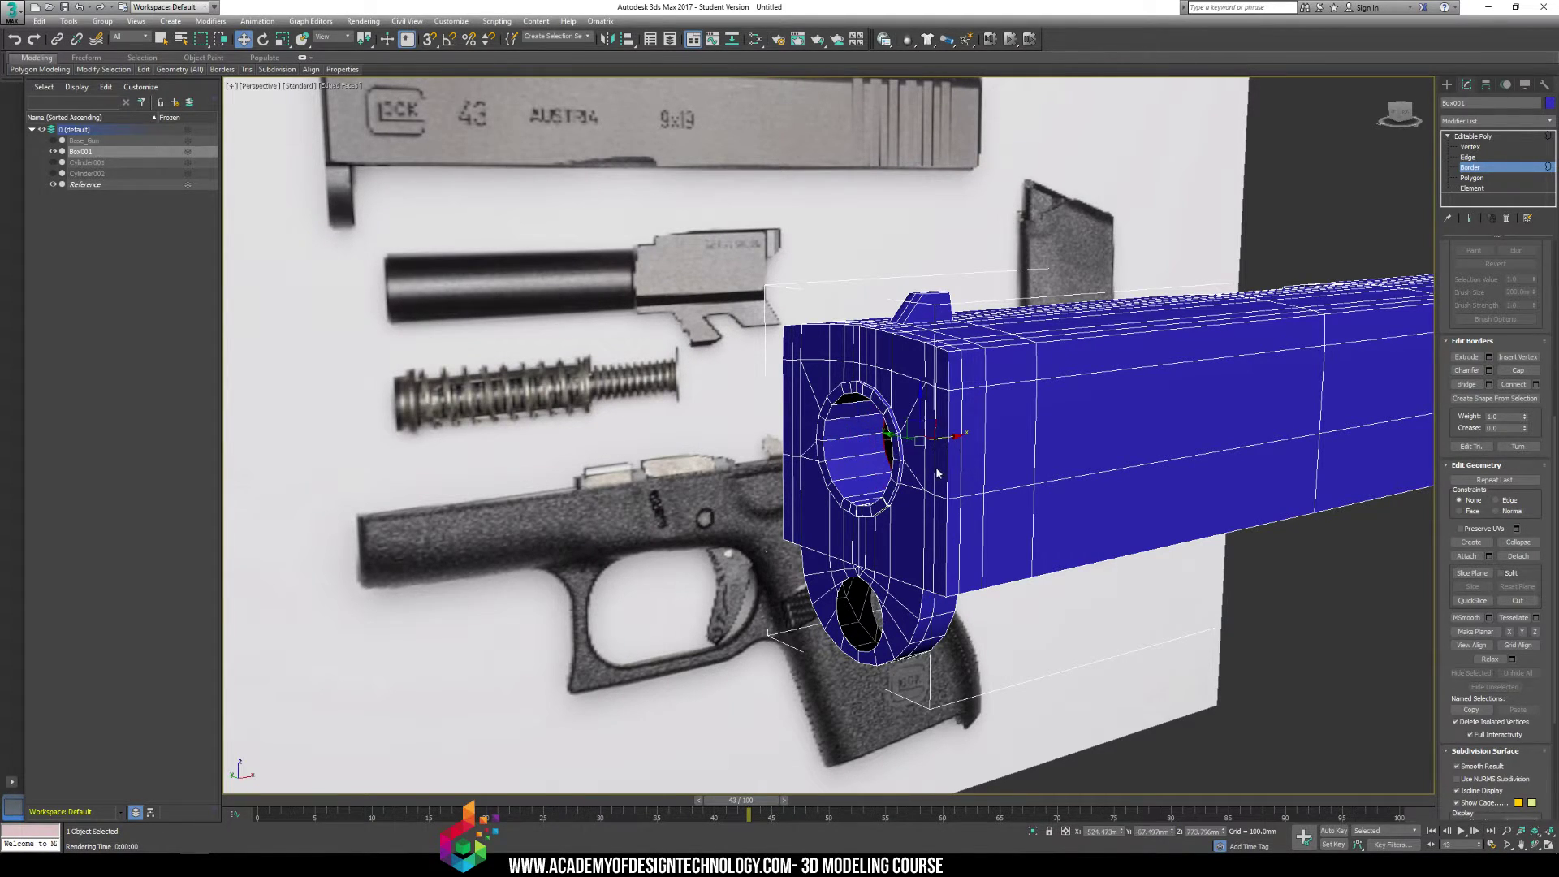
Render the slide close up and from farther away to check the barrel hole's rim and bore
{"action": "middle_click_drag", "start_coordinate": [936, 469], "coordinate": [961, 471], "text": "alt"}
{"action": "key", "text": "shift+q"}
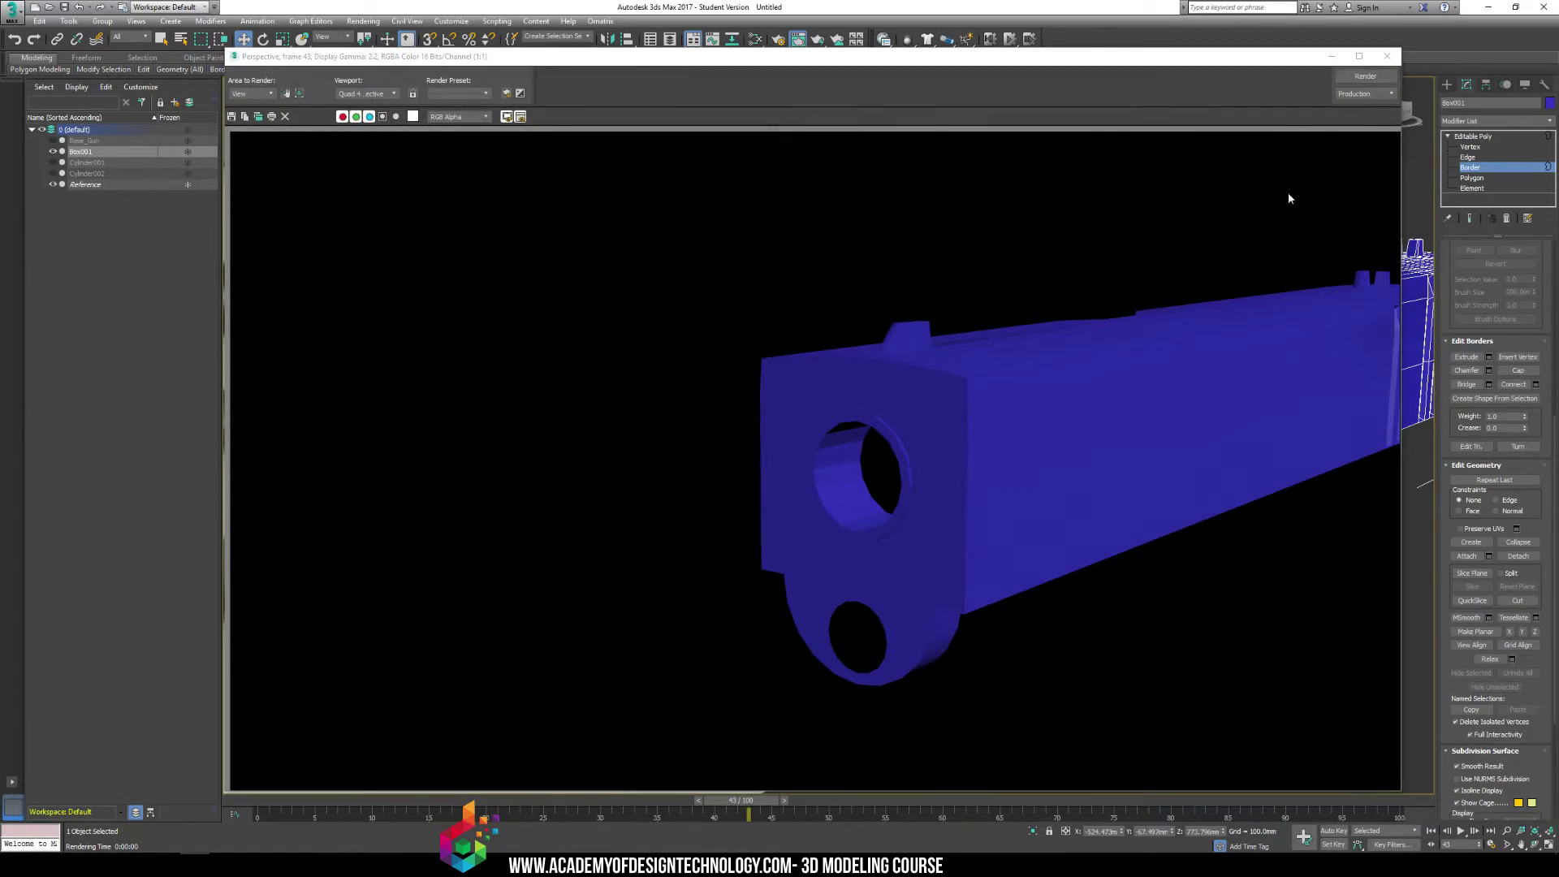
{"action": "left_click", "coordinate": [1386, 56]}
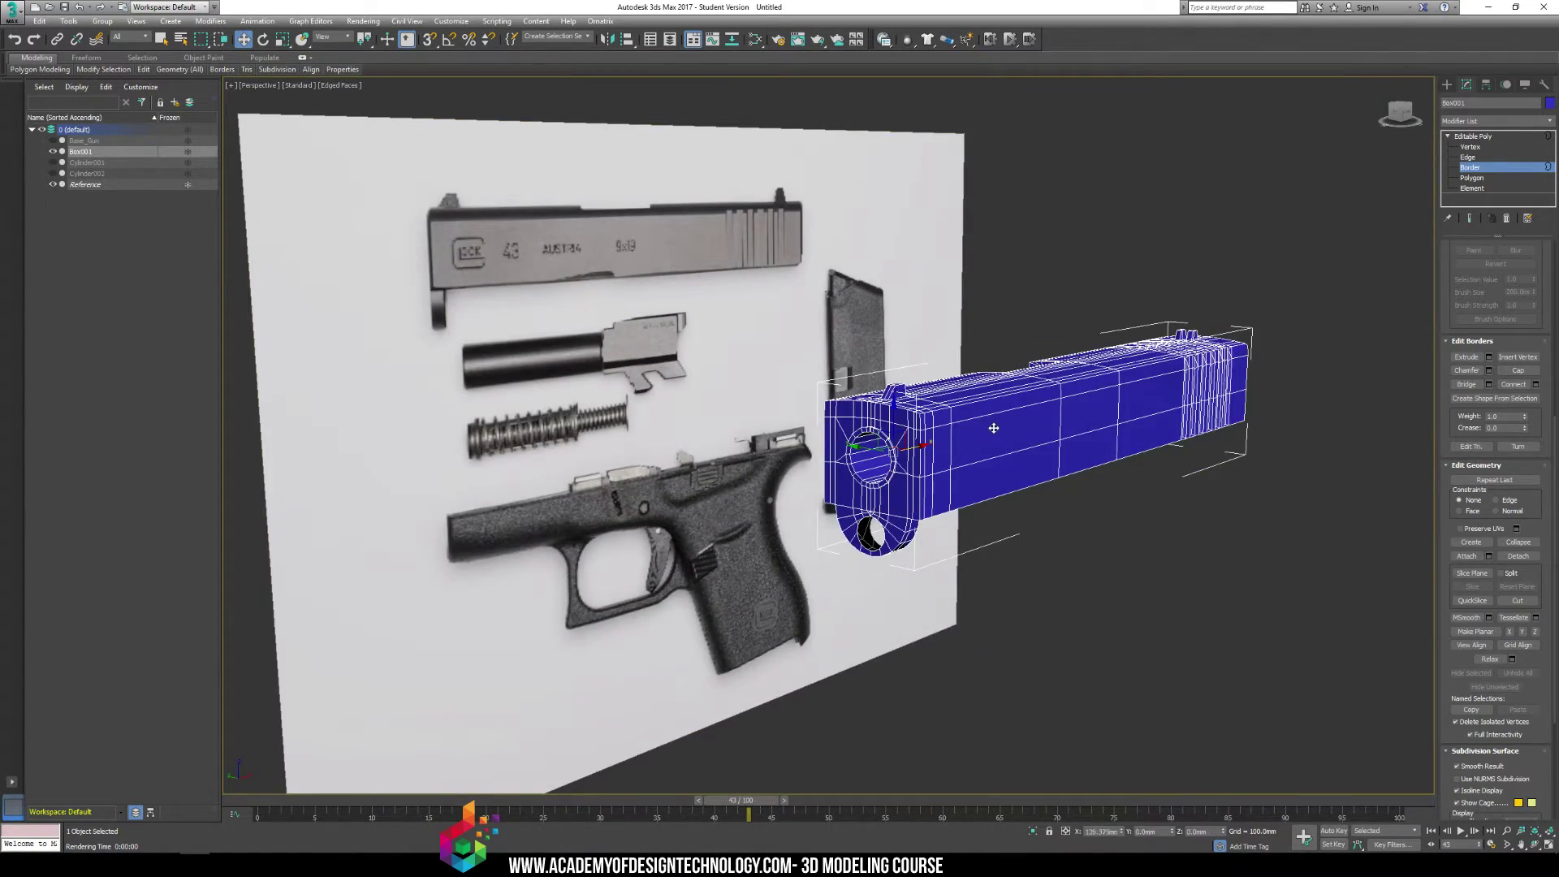
{"action": "mouse_move", "coordinate": [966, 436]}
{"action": "middle_mouse_down", "text": "alt"}
{"action": "mouse_move", "coordinate": [934, 443]}
{"action": "mouse_move", "coordinate": [1003, 443]}
{"action": "mouse_move", "coordinate": [985, 438]}
{"action": "middle_mouse_up", "text": "alt"}
{"action": "key", "text": "shift+q"}
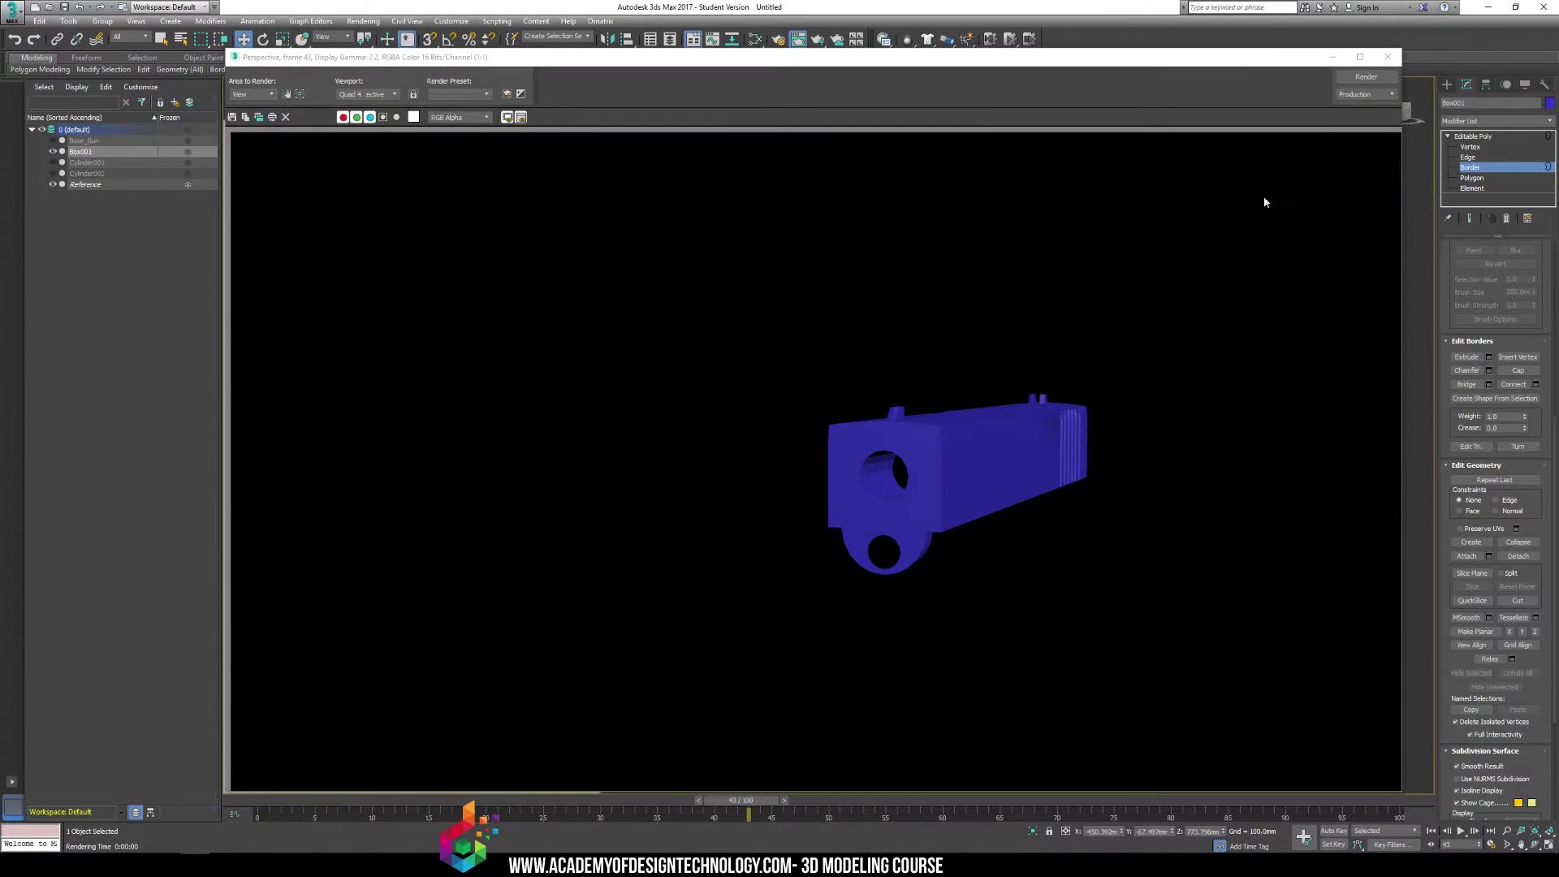
{"action": "left_click", "coordinate": [1387, 56]}
Select the guide-rod hole's open borders and bring the rear side of the lug into view
{"action": "scroll", "coordinate": [889, 458], "scroll_direction": "up", "scroll_amount": 10}
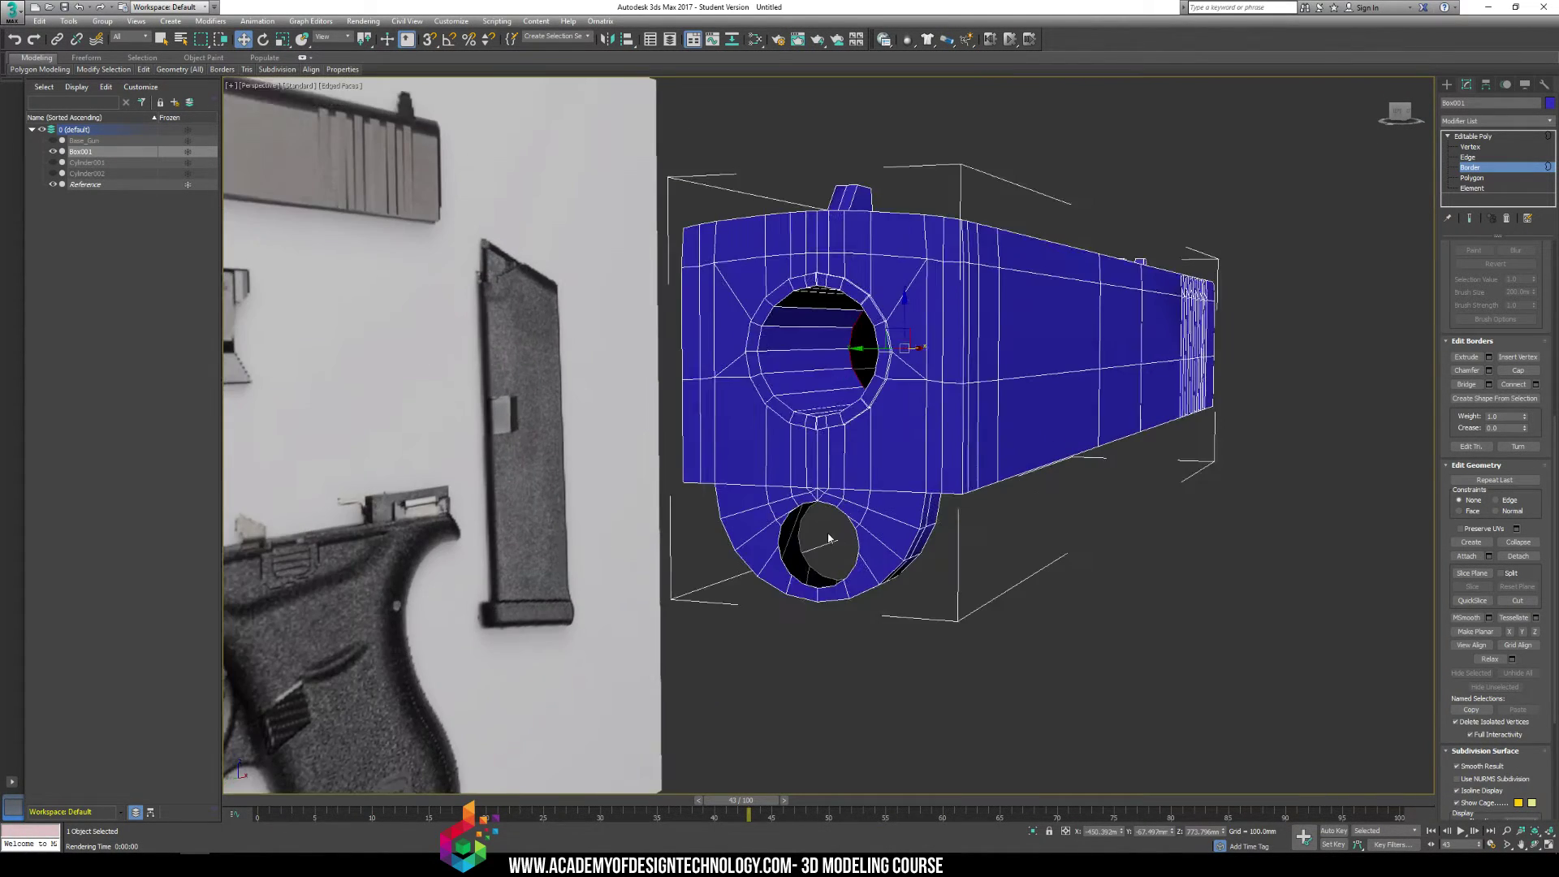
{"action": "scroll", "coordinate": [889, 456], "scroll_direction": "up", "scroll_amount": 3}
{"action": "mouse_move", "coordinate": [889, 456]}
{"action": "middle_mouse_down"}
{"action": "mouse_move", "coordinate": [933, 445]}
{"action": "mouse_move", "coordinate": [897, 438]}
{"action": "middle_mouse_up"}
{"action": "scroll", "coordinate": [937, 440], "scroll_direction": "down", "scroll_amount": 8}
{"action": "left_click", "coordinate": [891, 433]}
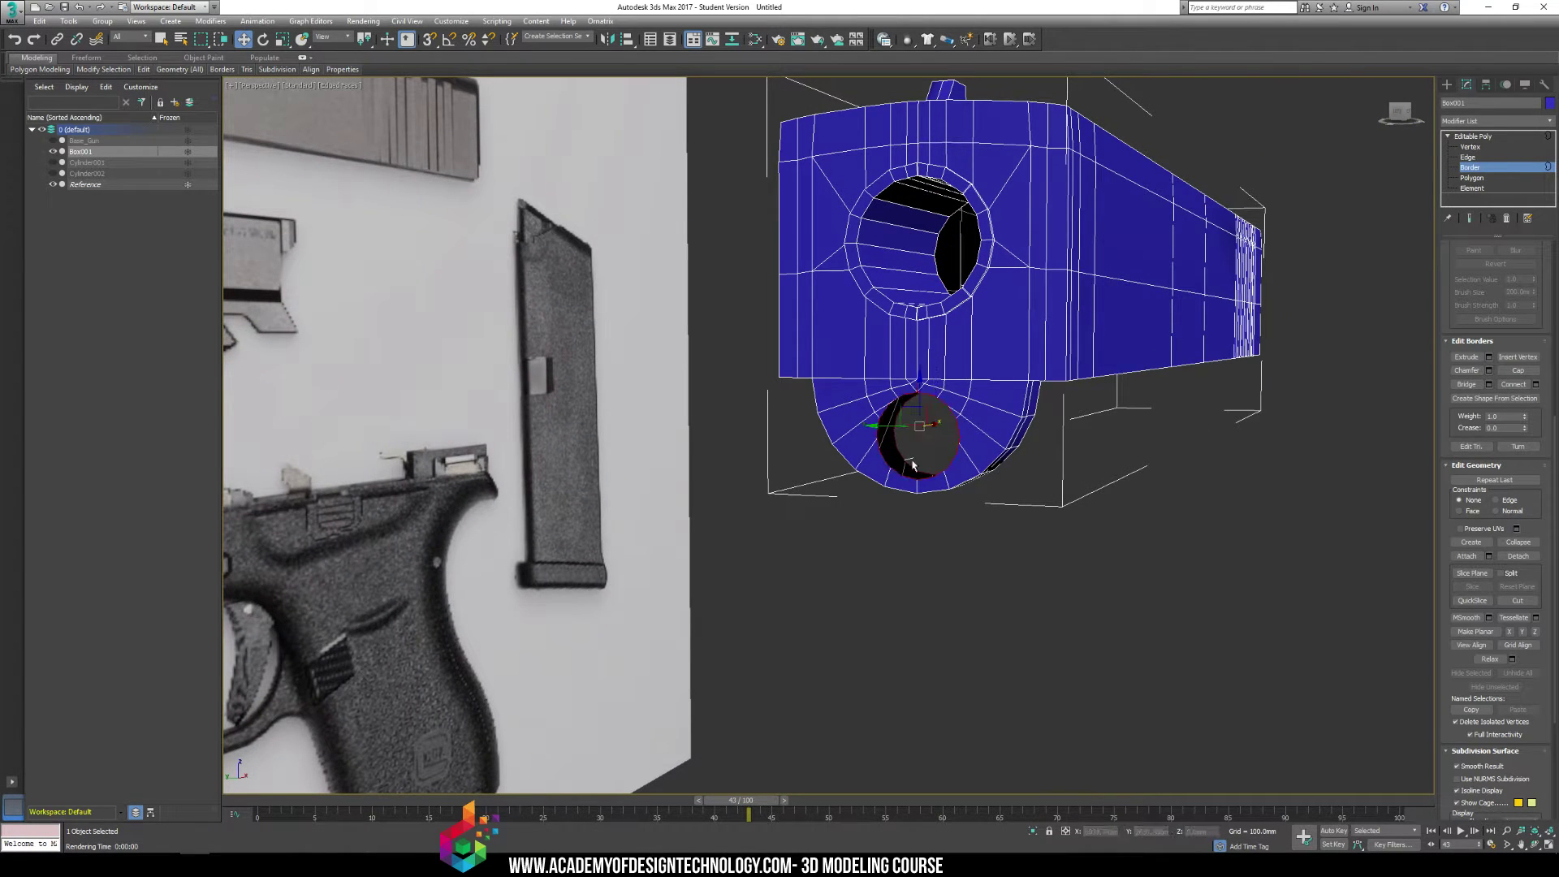
{"action": "key", "text": "z"}
{"action": "middle_click_drag", "start_coordinate": [928, 477], "coordinate": [712, 407], "text": "alt"}
{"action": "scroll", "coordinate": [925, 466], "scroll_direction": "down", "scroll_amount": 8}
{"action": "scroll", "coordinate": [875, 473], "scroll_direction": "up", "scroll_amount": 10}
{"action": "scroll", "coordinate": [734, 468], "scroll_direction": "down", "scroll_amount": 4}
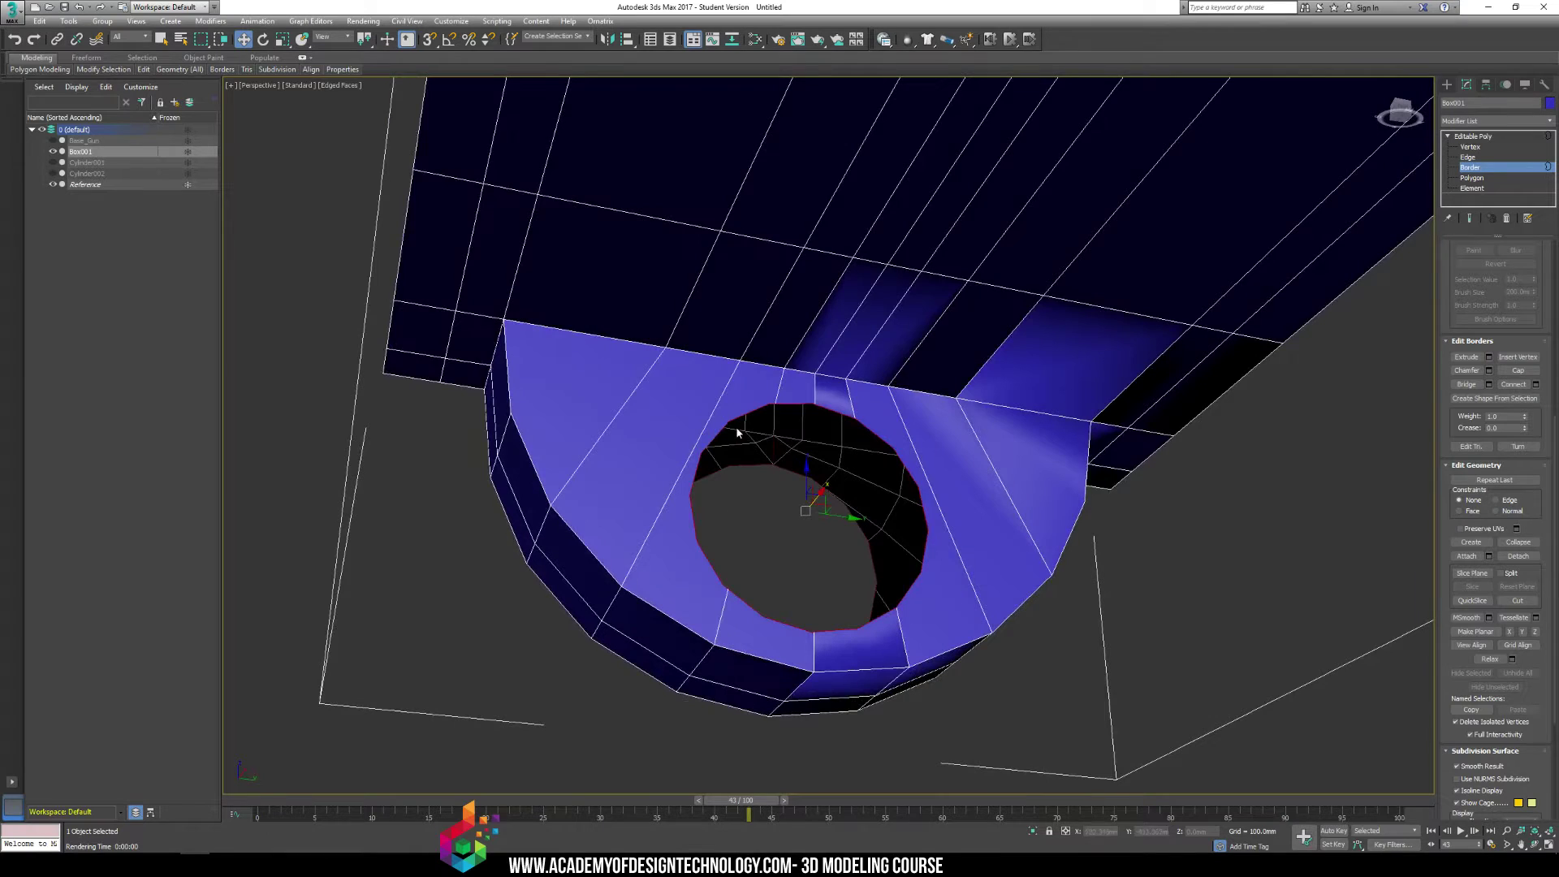
Select all the polygons around the guide-rod hole on the lug's rear face
{"action": "left_click", "coordinate": [1469, 177]}
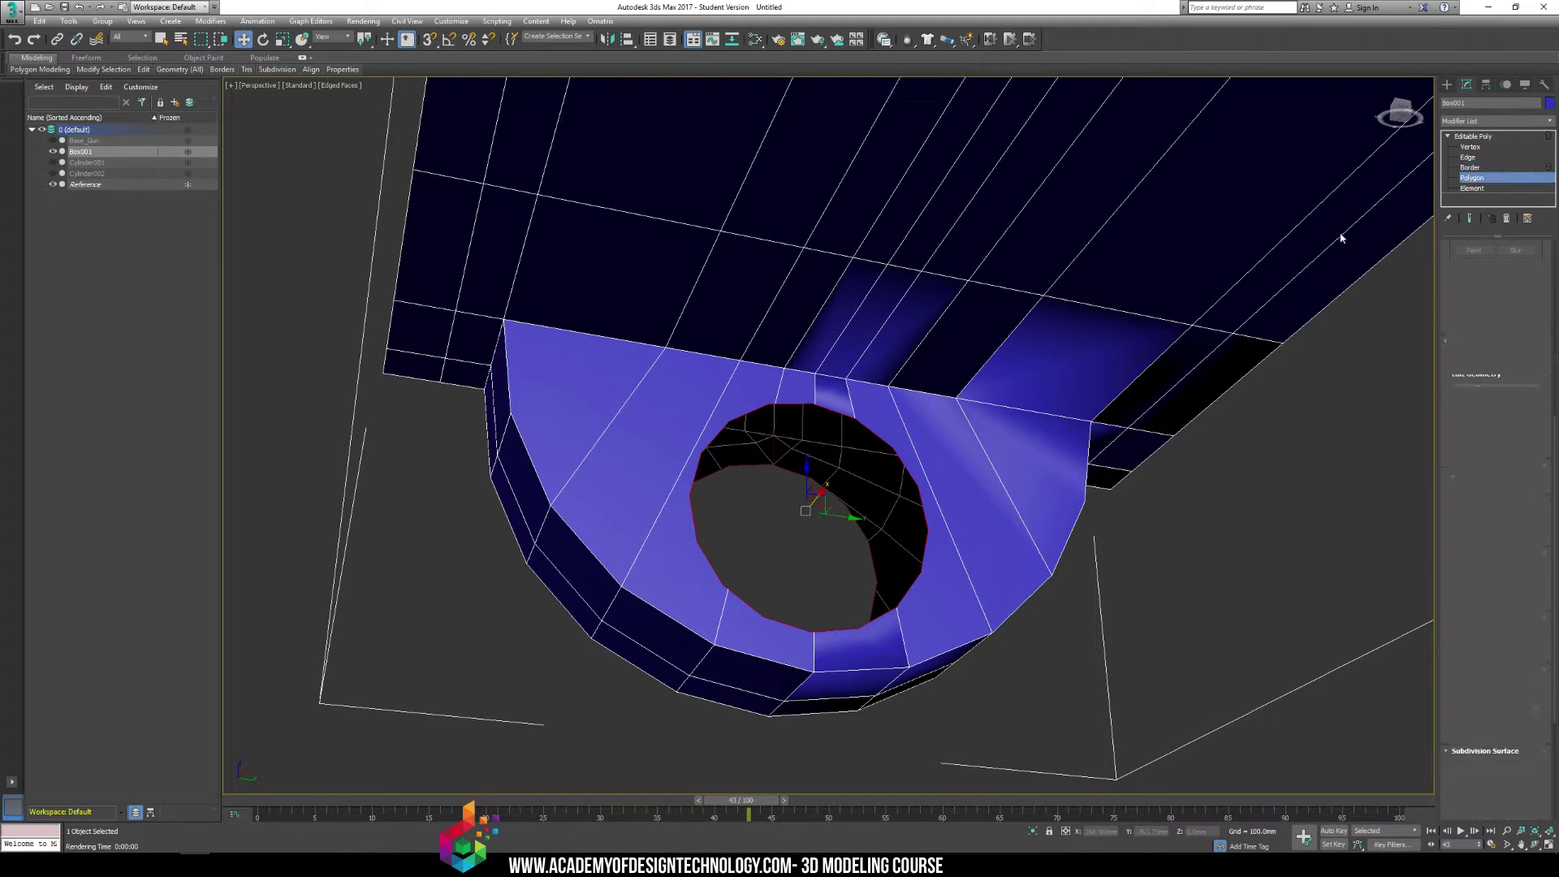
{"action": "left_click", "coordinate": [832, 394]}
{"action": "left_click", "coordinate": [860, 646], "text": "ctrl"}
{"action": "left_click", "coordinate": [729, 624], "text": "ctrl"}
{"action": "left_click", "coordinate": [694, 528], "text": "ctrl"}
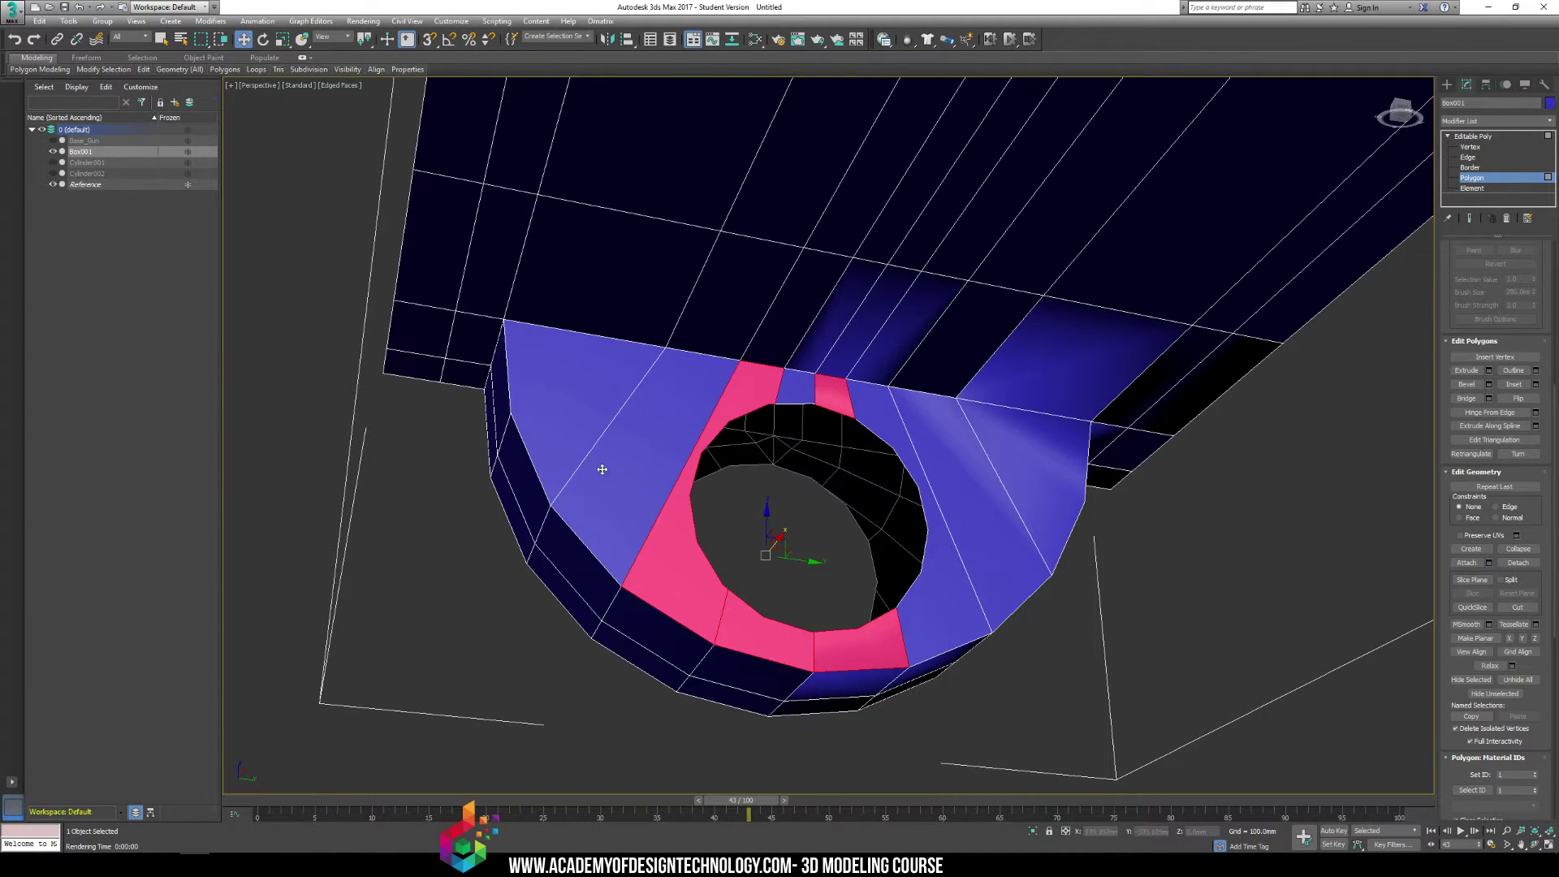
{"action": "left_click", "coordinate": [602, 463], "text": "ctrl"}
{"action": "left_click", "coordinate": [561, 390], "text": "ctrl"}
{"action": "left_click", "coordinate": [792, 391], "text": "ctrl"}
{"action": "left_click", "coordinate": [902, 455], "text": "ctrl"}
{"action": "left_click", "coordinate": [988, 444], "text": "ctrl"}
{"action": "left_click", "coordinate": [988, 444], "text": "ctrl"}
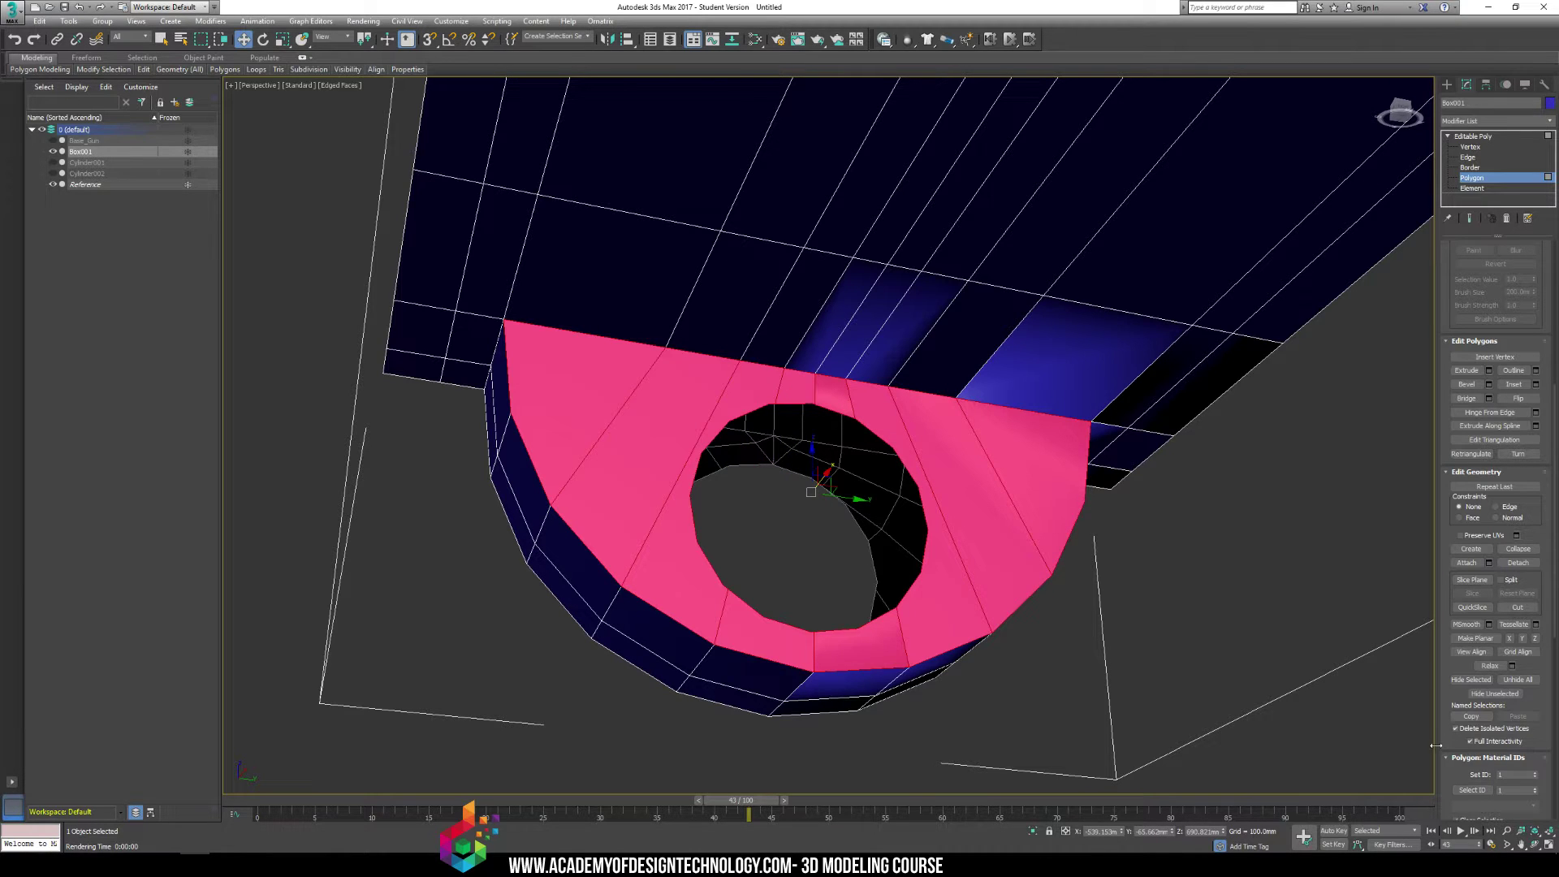
Assign the lug's rear-face polygons to a separate smoothing group, deselect them, and render the lug to check its shading
{"action": "scroll", "coordinate": [1486, 561], "scroll_direction": "down", "scroll_amount": 5}
{"action": "left_click", "coordinate": [1478, 543]}
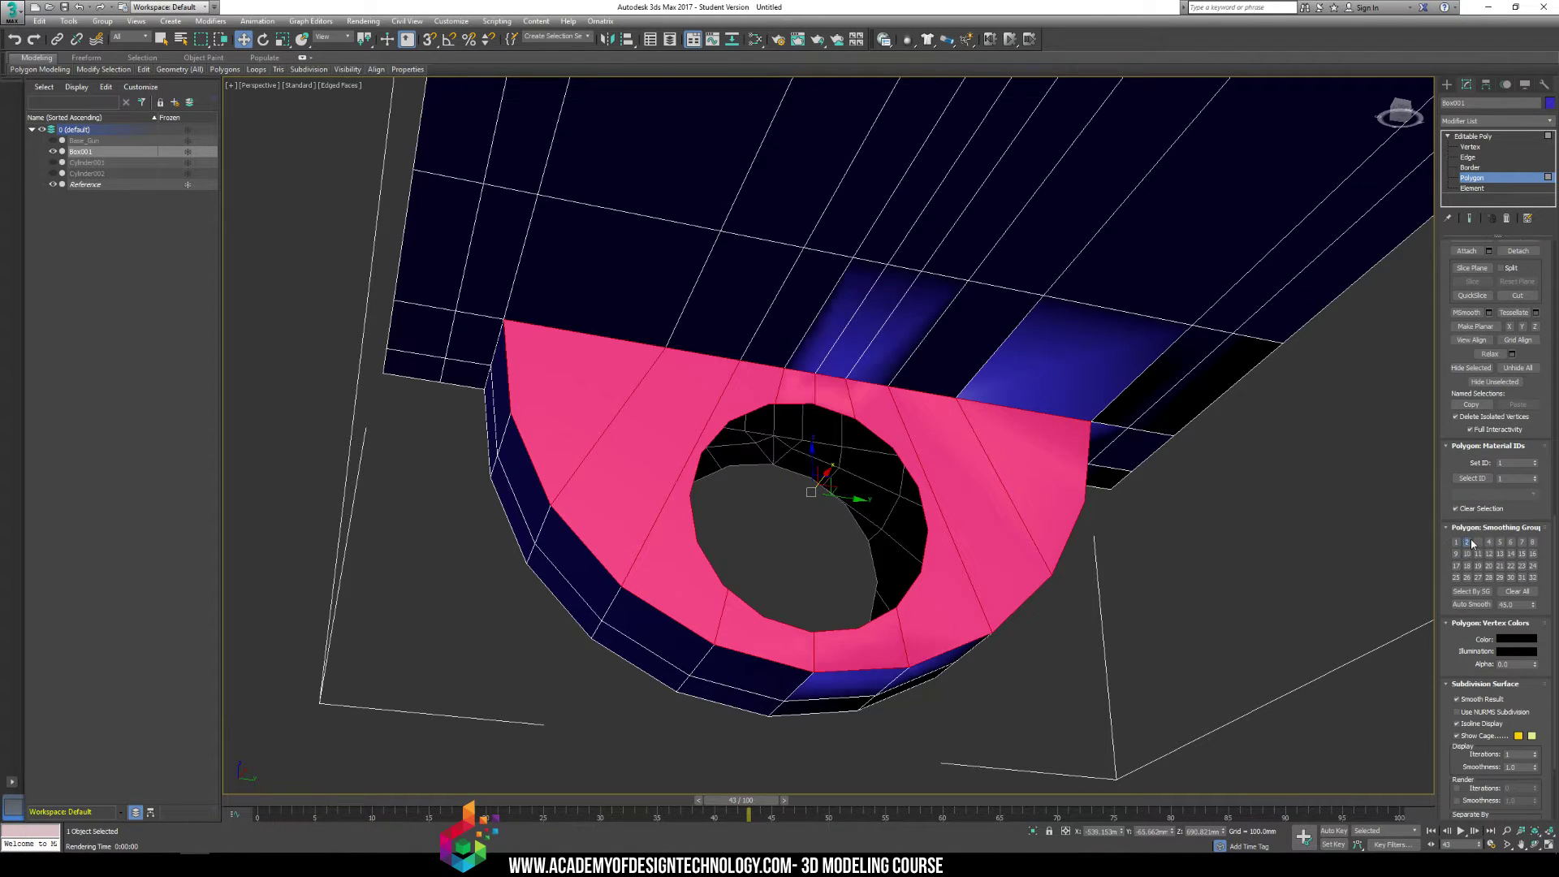
{"action": "left_click", "coordinate": [1114, 627]}
{"action": "key", "text": "shift+q"}
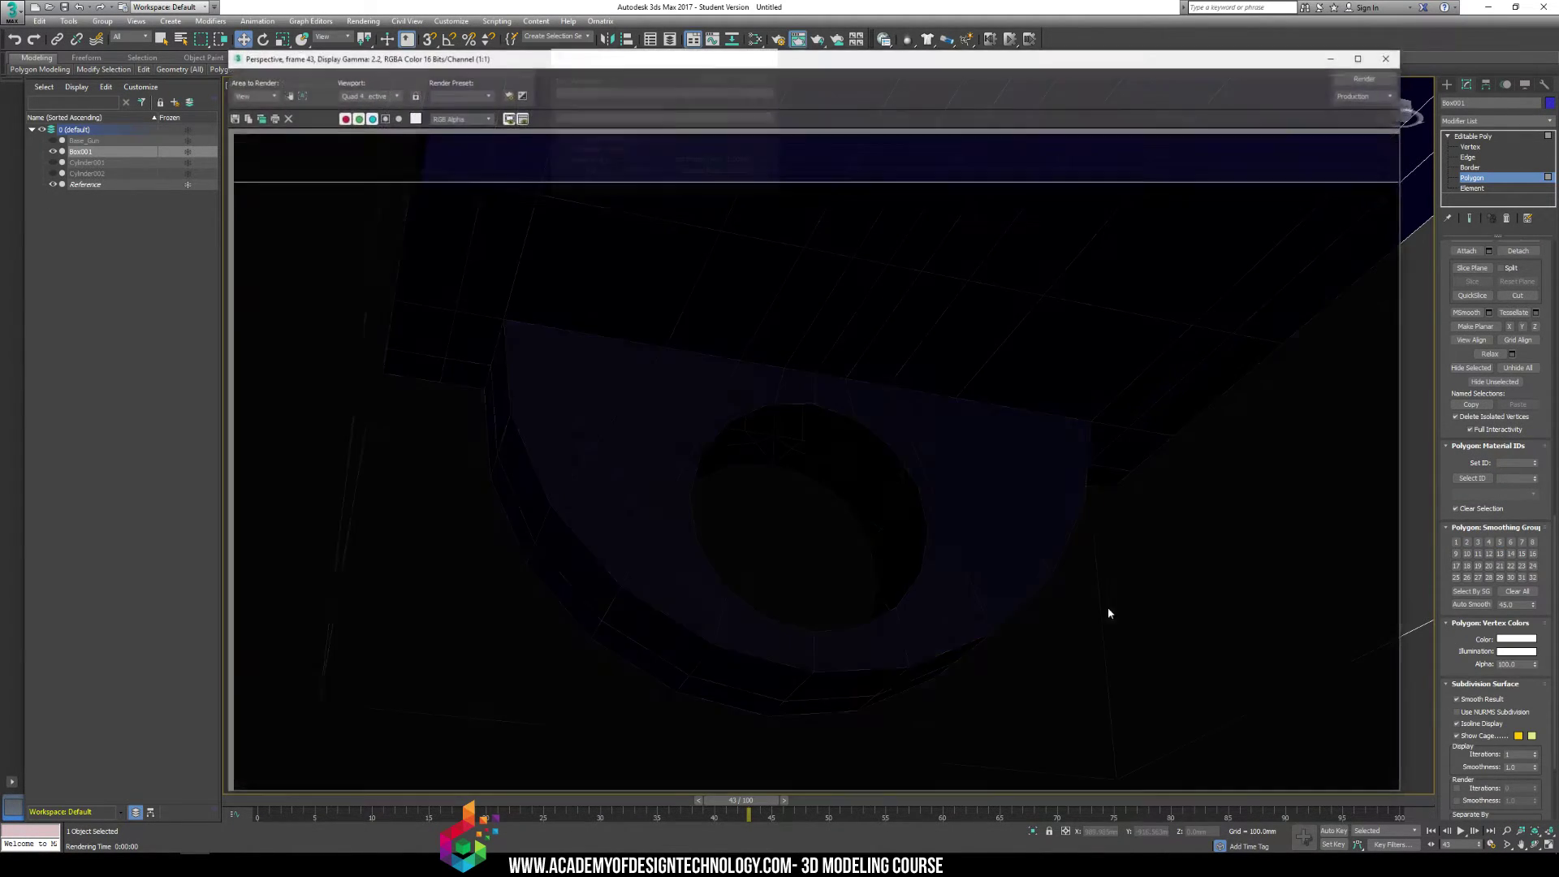
{"action": "left_click", "coordinate": [1388, 57]}
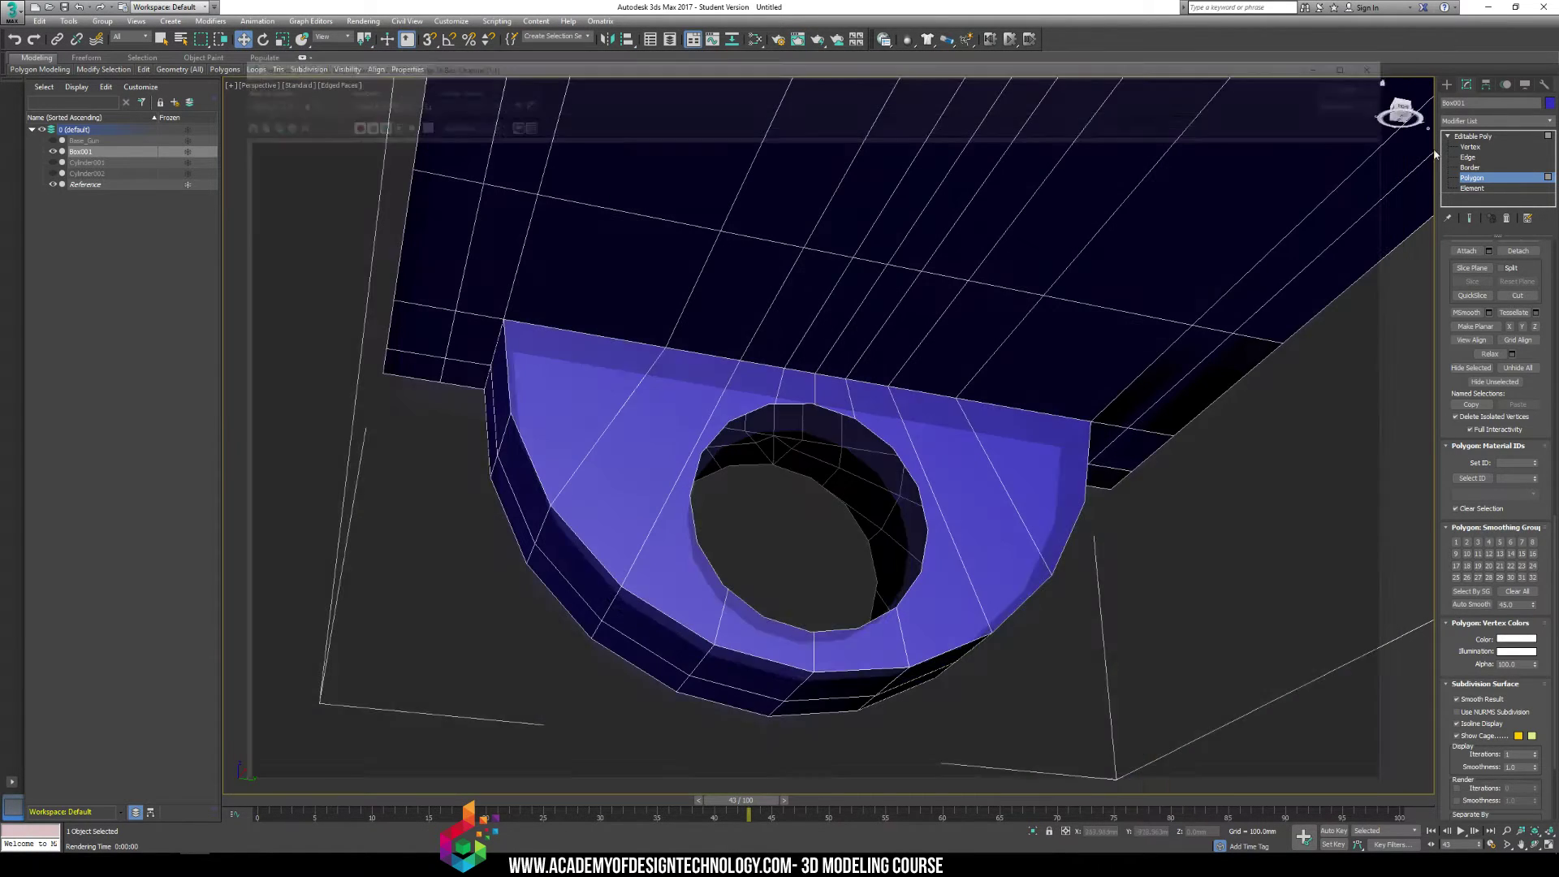
Try to bridge the guide-rod hole's front and rear open borders into an inner wall
{"action": "left_click", "coordinate": [1470, 167]}
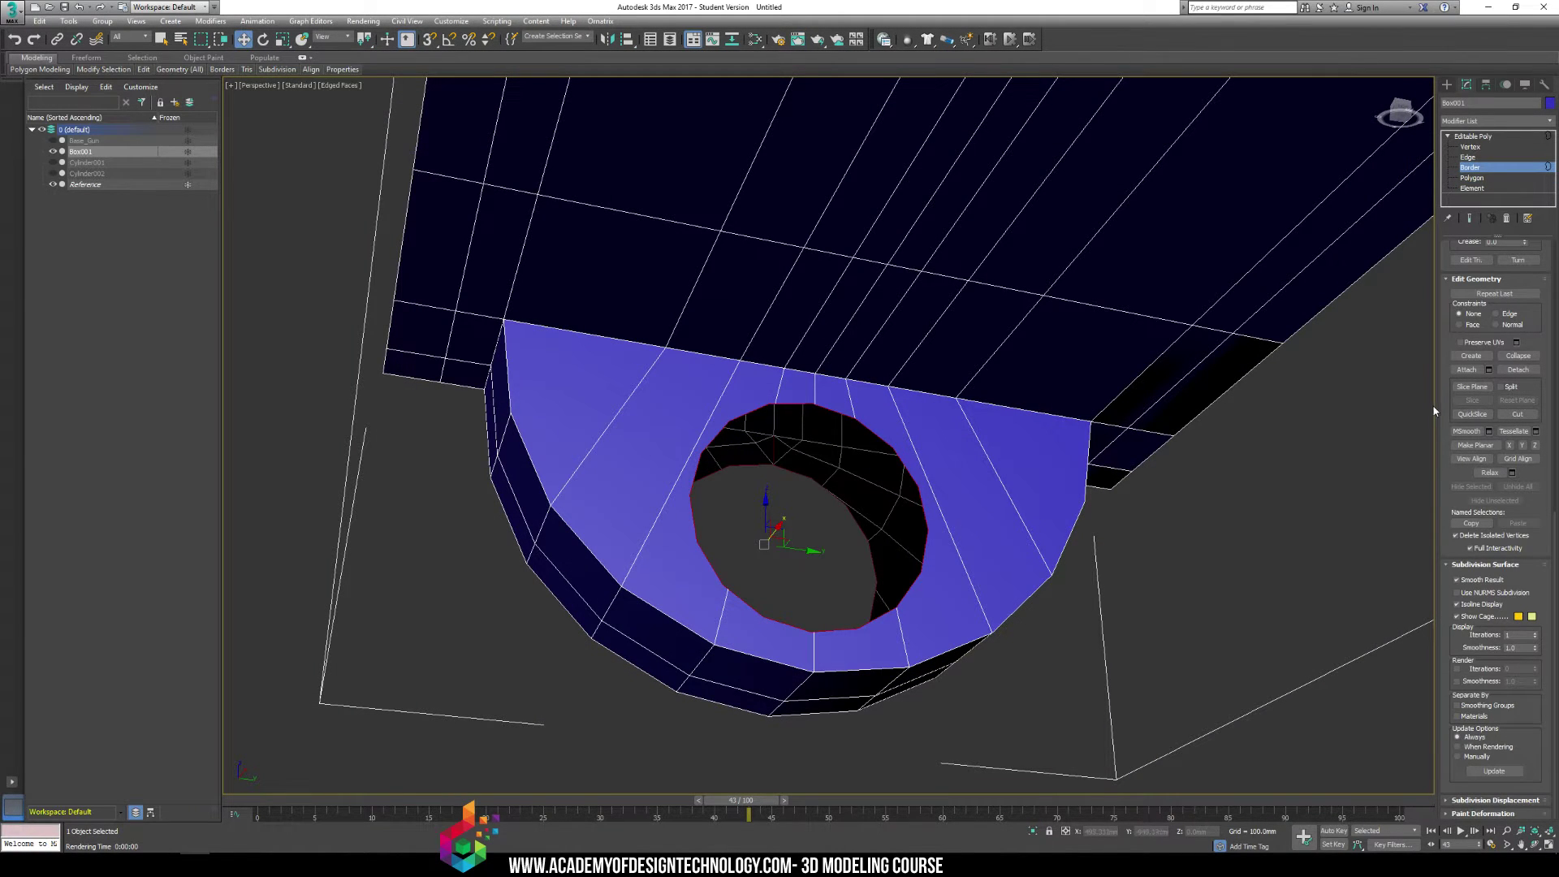
{"action": "scroll", "coordinate": [1457, 527], "scroll_direction": "up", "scroll_amount": 5}
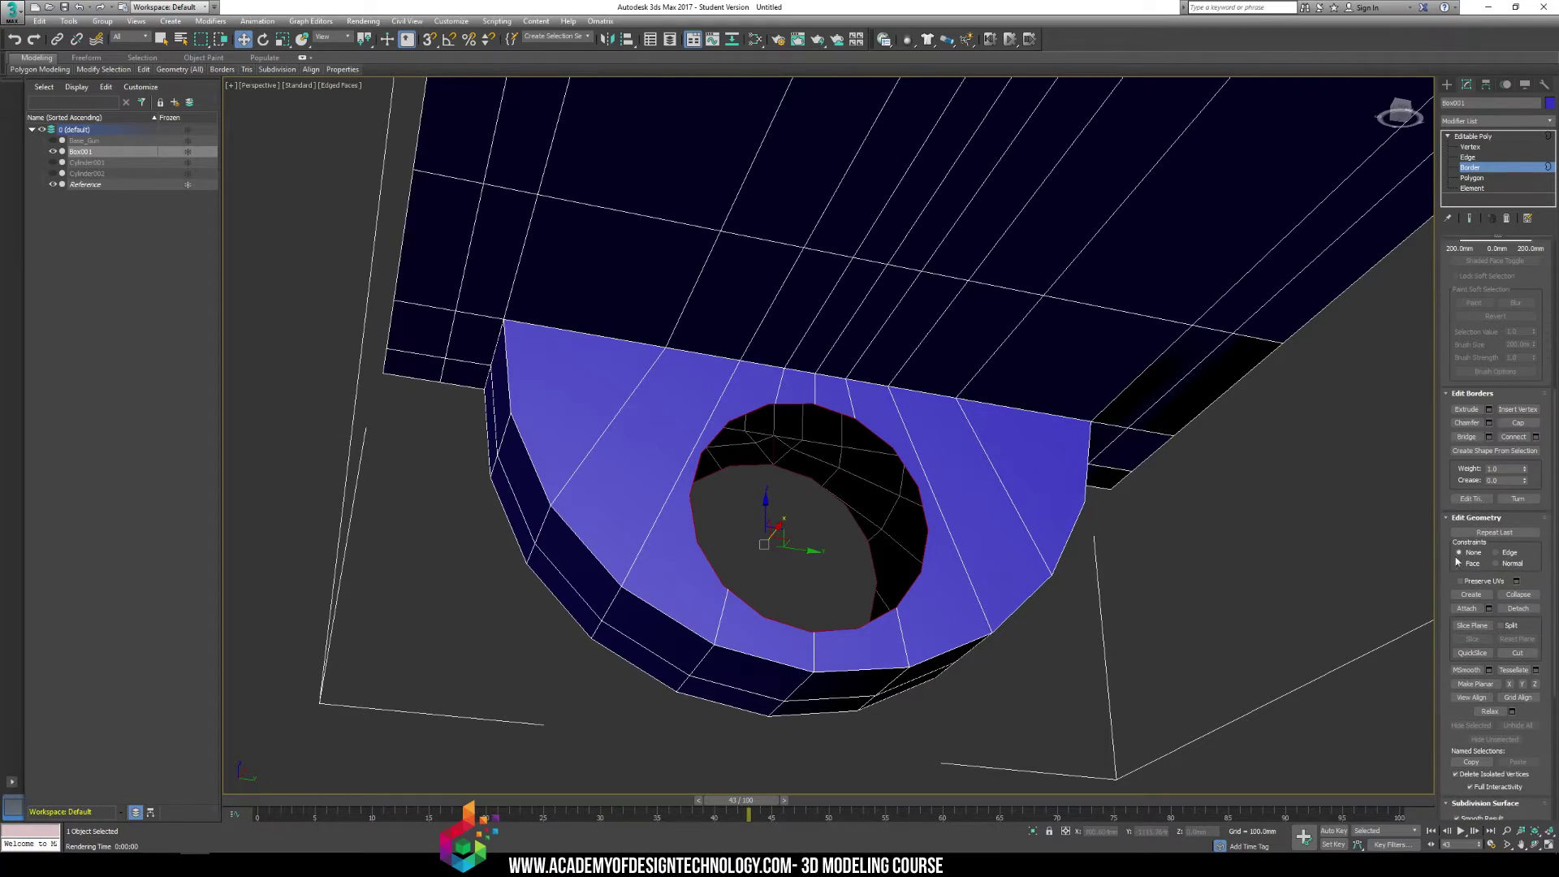
{"action": "left_click", "coordinate": [1467, 436]}
{"action": "middle_click_drag", "start_coordinate": [1173, 453], "coordinate": [1140, 452], "text": "alt"}
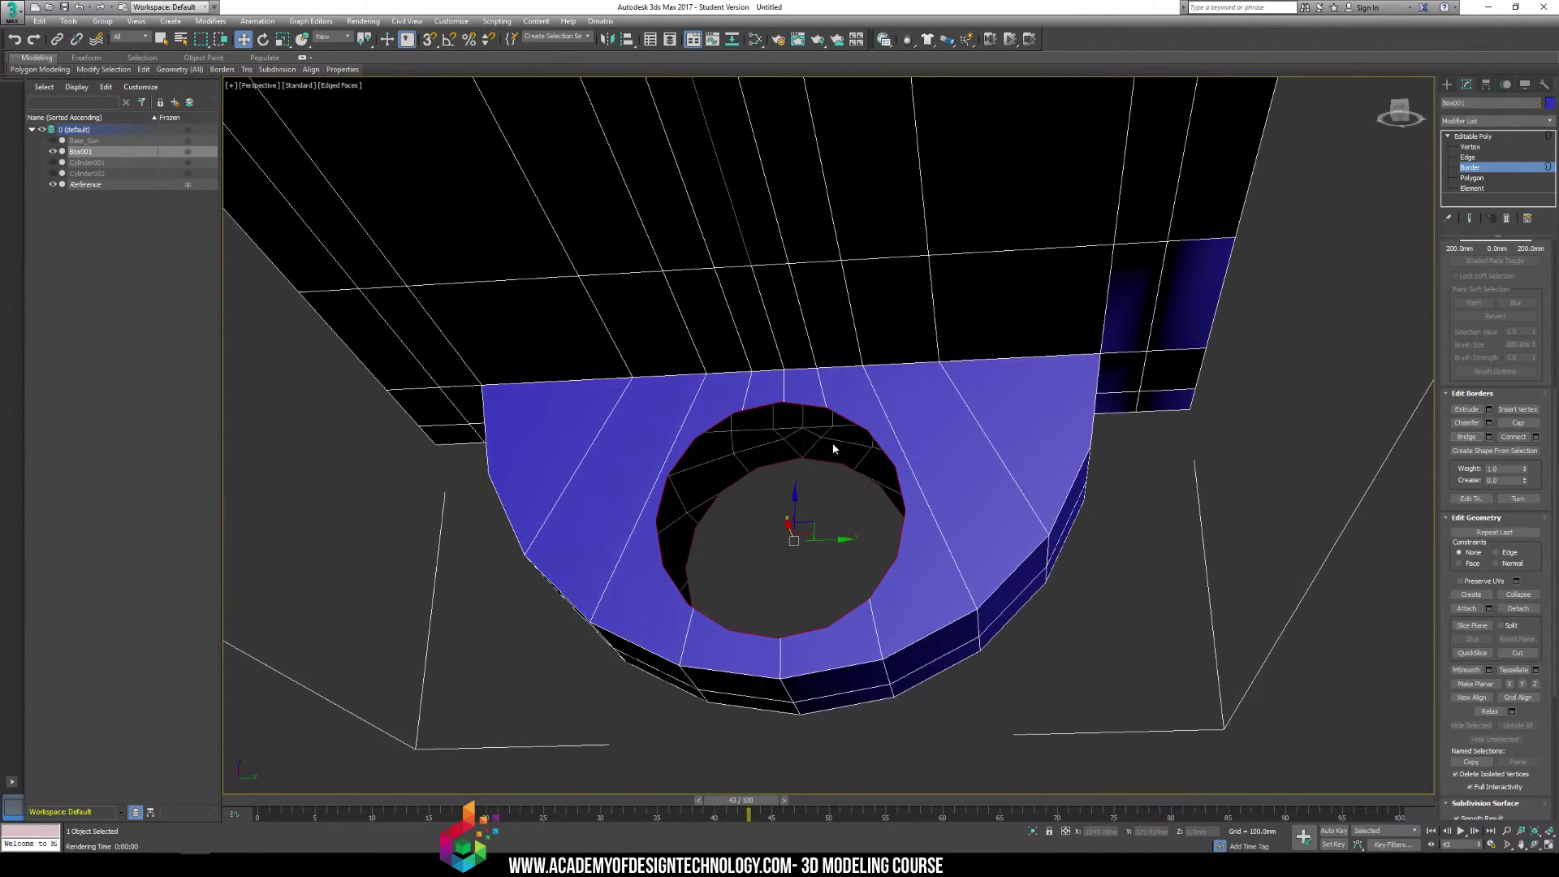
{"action": "middle_click_drag", "start_coordinate": [834, 449], "coordinate": [827, 462], "text": "alt"}
Try bridging the guide-rod hole's border edges in edge mode, and undo the bridge
{"action": "left_click", "coordinate": [1468, 157]}
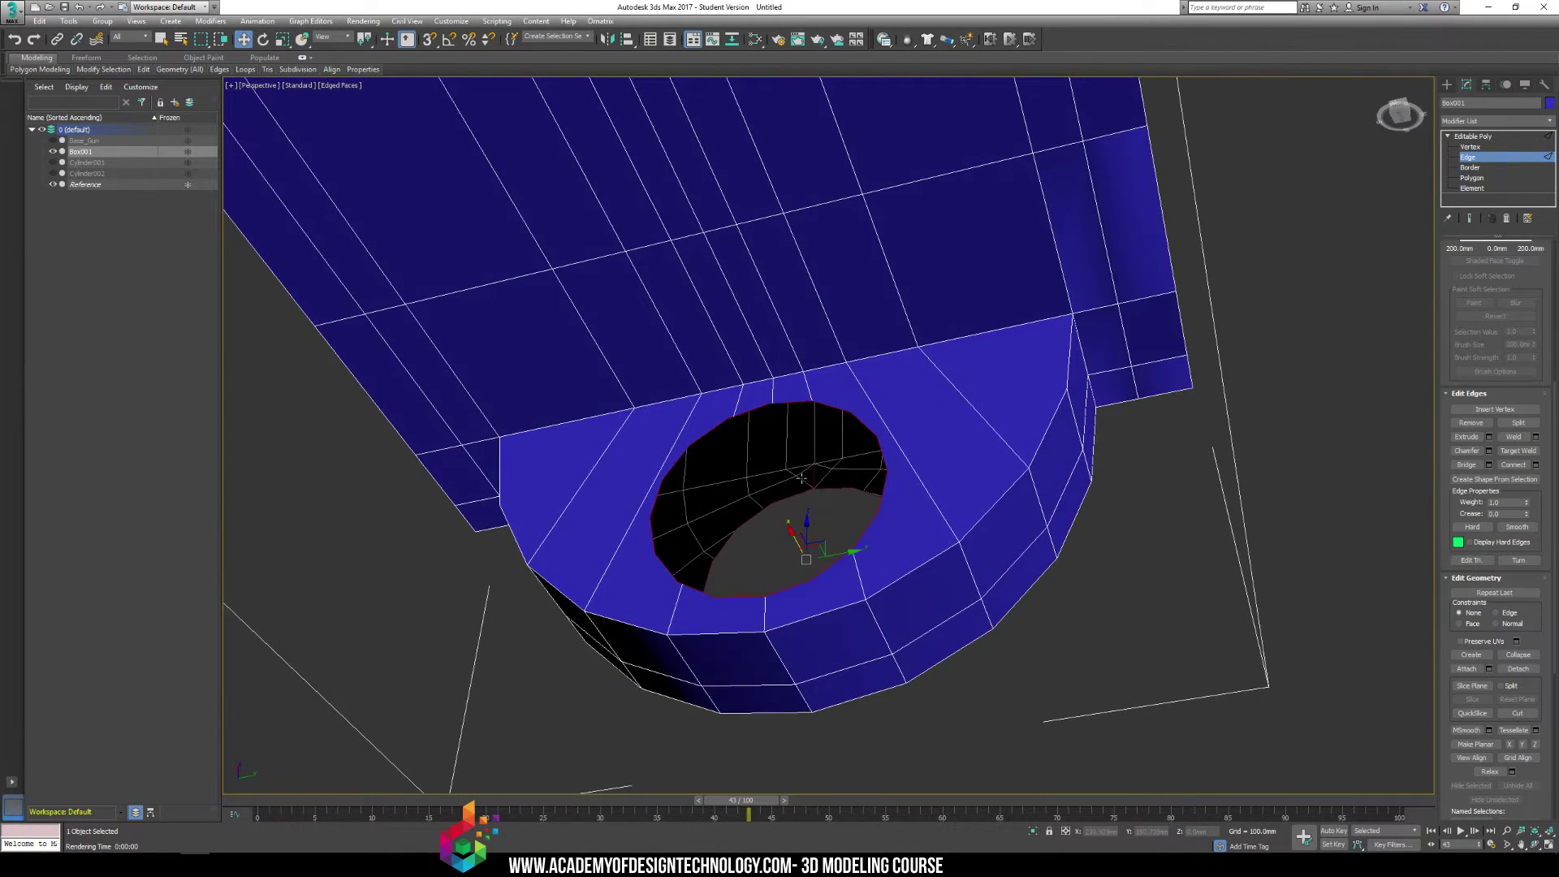
{"action": "scroll", "coordinate": [791, 492], "scroll_direction": "up", "scroll_amount": 10}
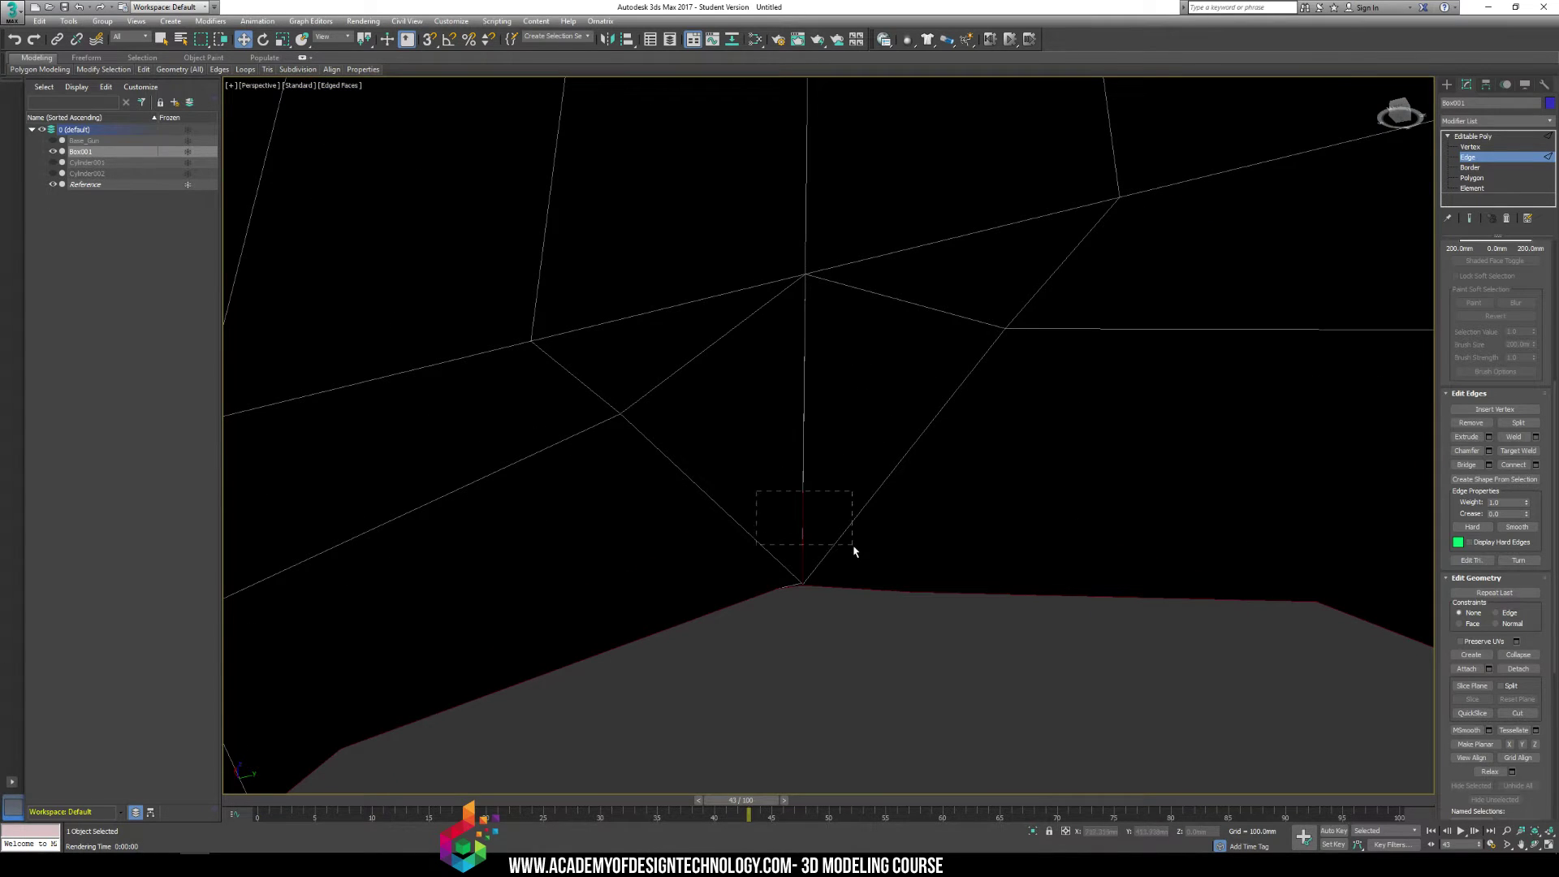
{"action": "left_click_drag", "start_coordinate": [854, 551], "coordinate": [825, 546]}
{"action": "scroll", "coordinate": [811, 512], "scroll_direction": "down", "scroll_amount": 10}
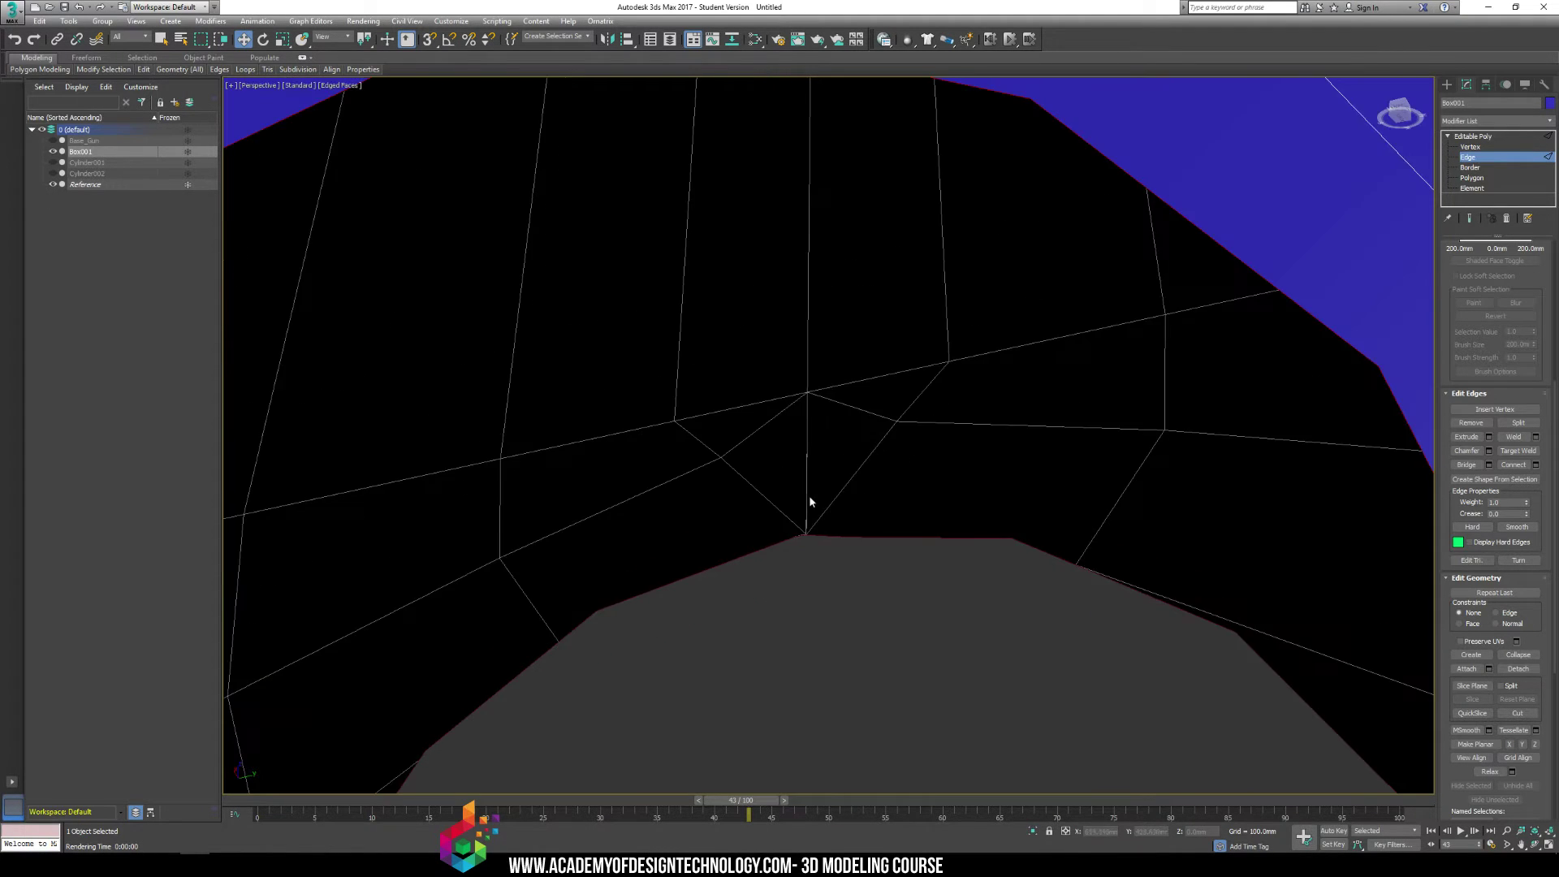
{"action": "middle_click_drag", "start_coordinate": [808, 584], "coordinate": [1107, 554], "text": "alt"}
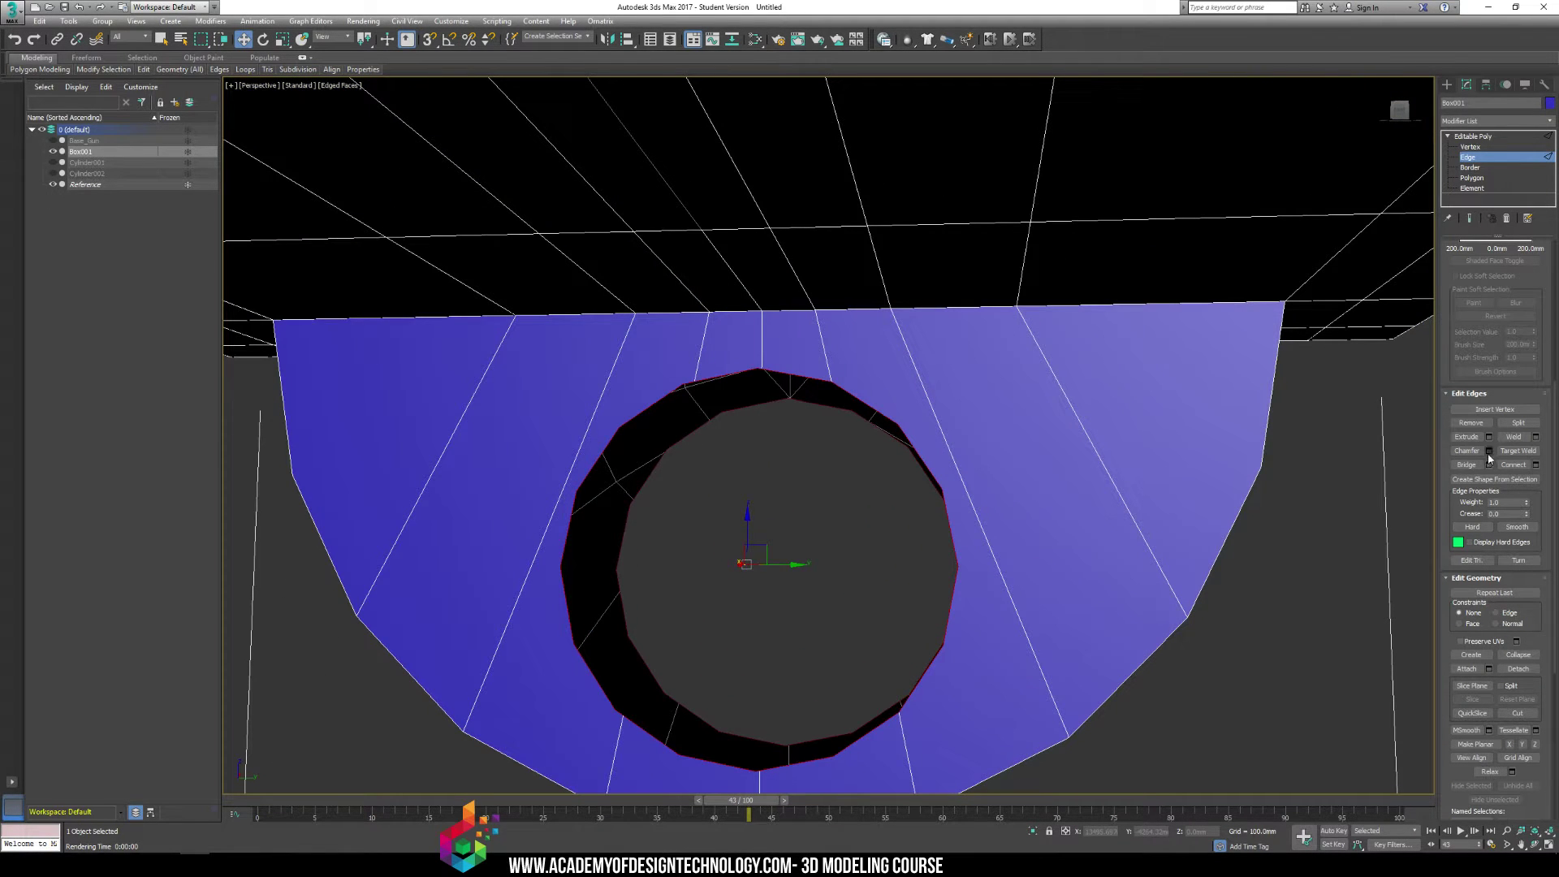
{"action": "left_click", "coordinate": [1468, 466]}
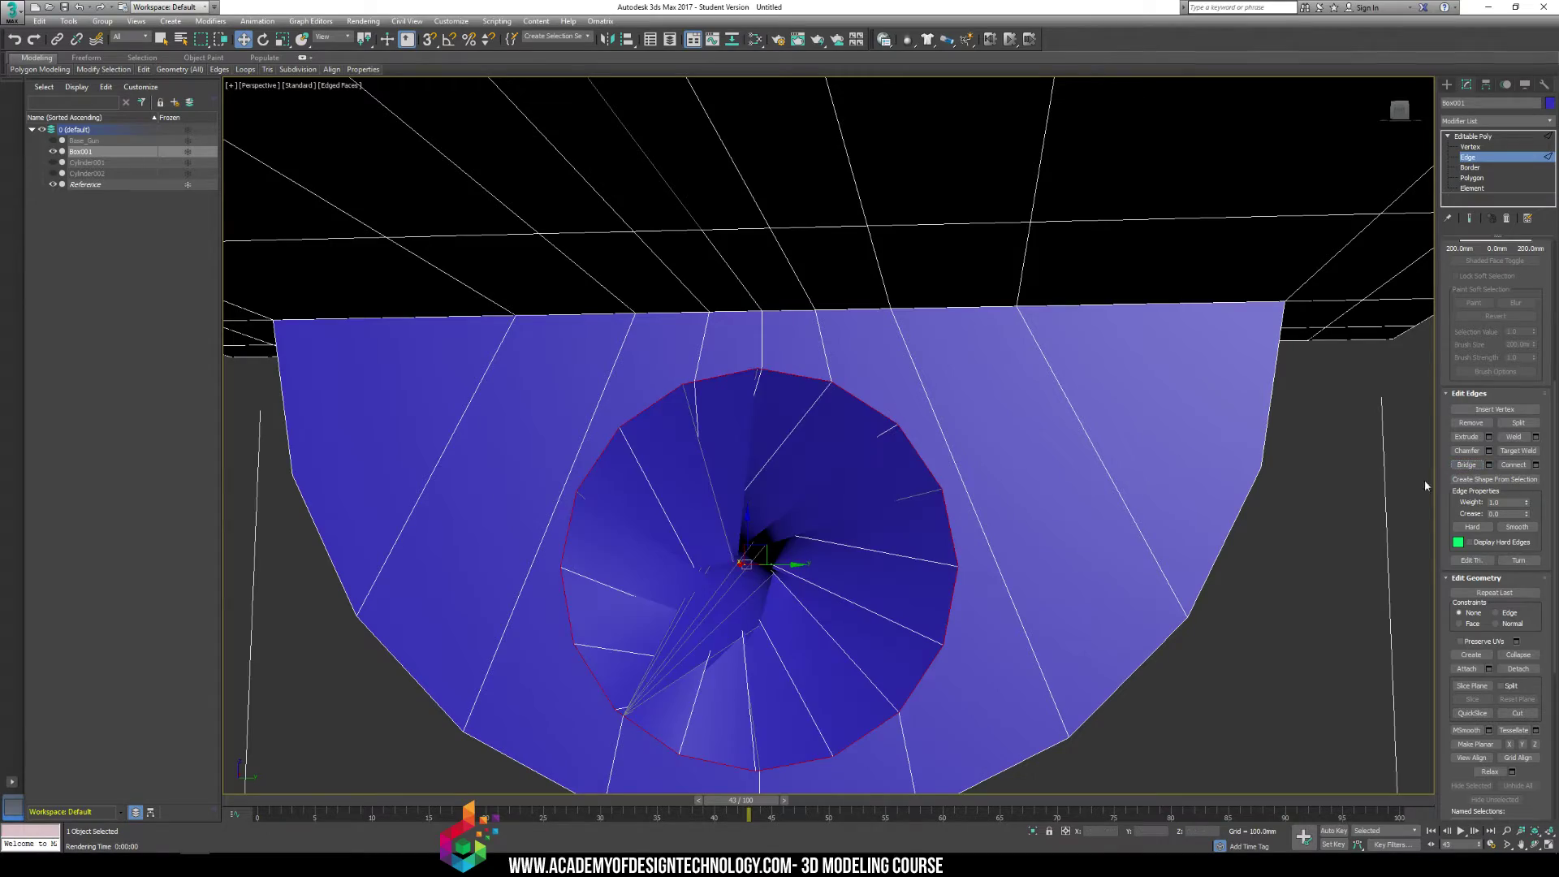
{"action": "key", "text": "ctrl+z"}
Select the doubled vertices at the top of the guide-rod hole's front rim and weld them
{"action": "middle_click_drag", "start_coordinate": [1127, 509], "coordinate": [1064, 352], "text": "alt"}
{"action": "scroll", "coordinate": [898, 497], "scroll_direction": "down", "scroll_amount": 10}
{"action": "scroll", "coordinate": [875, 508], "scroll_direction": "up", "scroll_amount": 5}
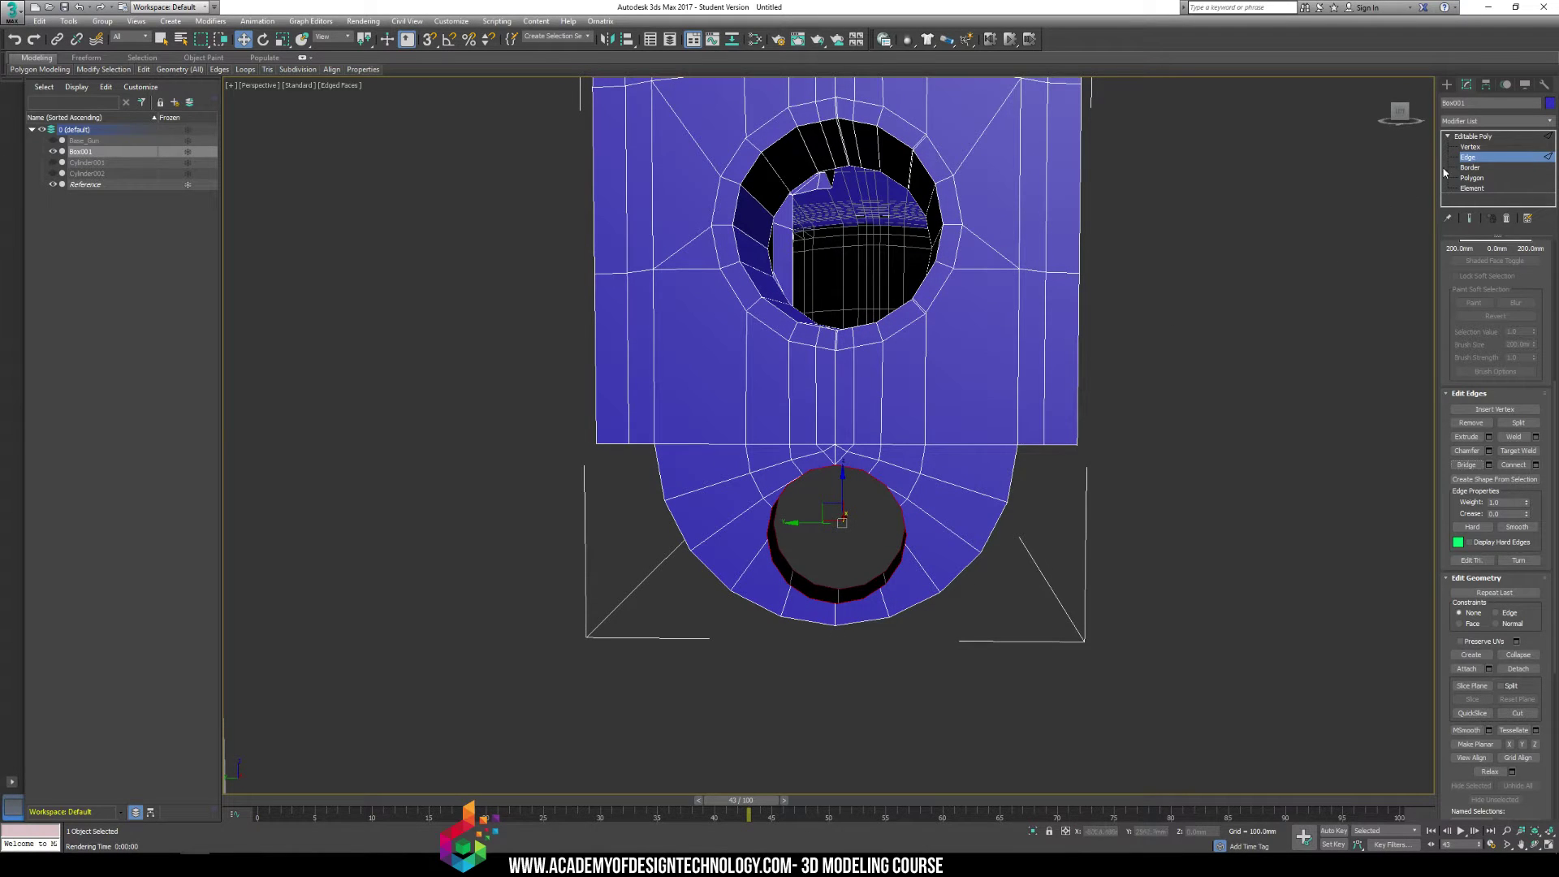
{"action": "left_click", "coordinate": [1469, 147]}
{"action": "scroll", "coordinate": [901, 429], "scroll_direction": "up", "scroll_amount": 5}
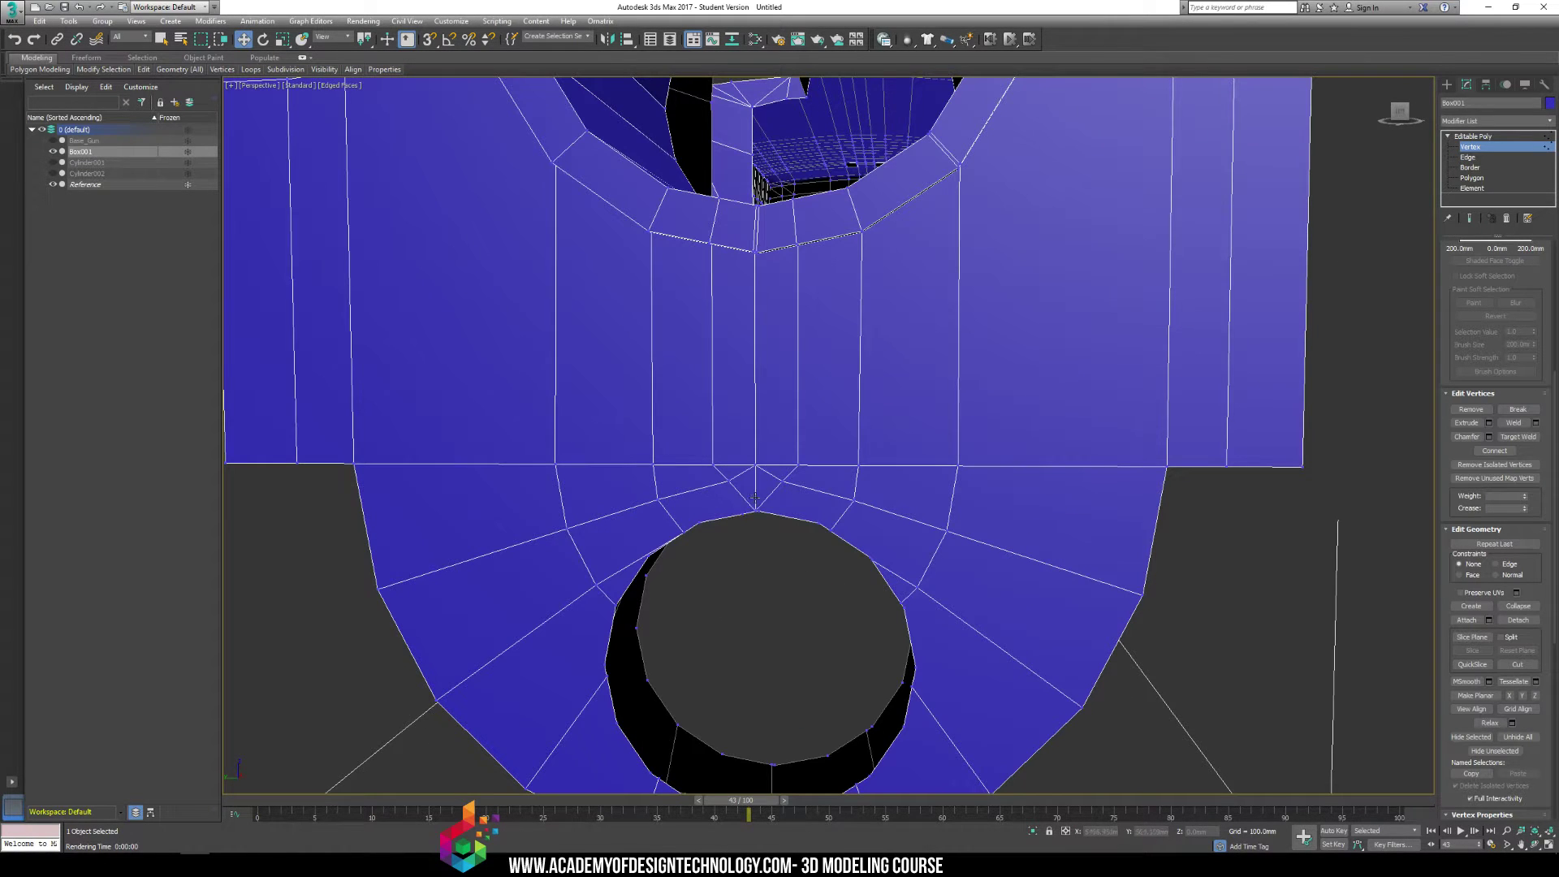
{"action": "scroll", "coordinate": [755, 497], "scroll_direction": "up", "scroll_amount": 5}
{"action": "scroll", "coordinate": [757, 523], "scroll_direction": "down", "scroll_amount": 1}
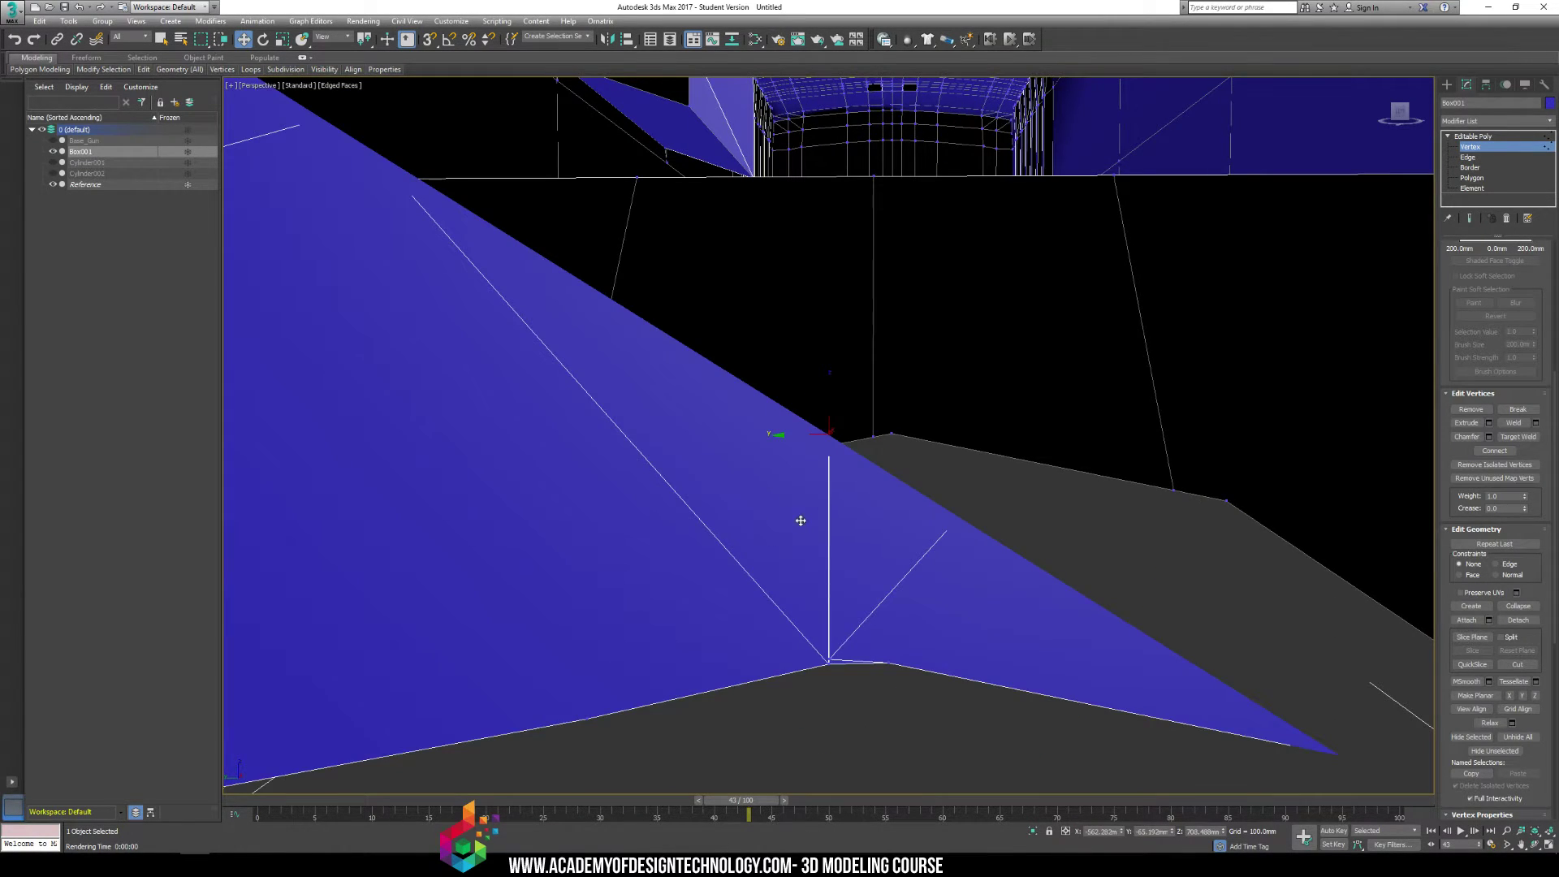
{"action": "middle_click_drag", "start_coordinate": [800, 520], "coordinate": [832, 582], "text": "alt"}
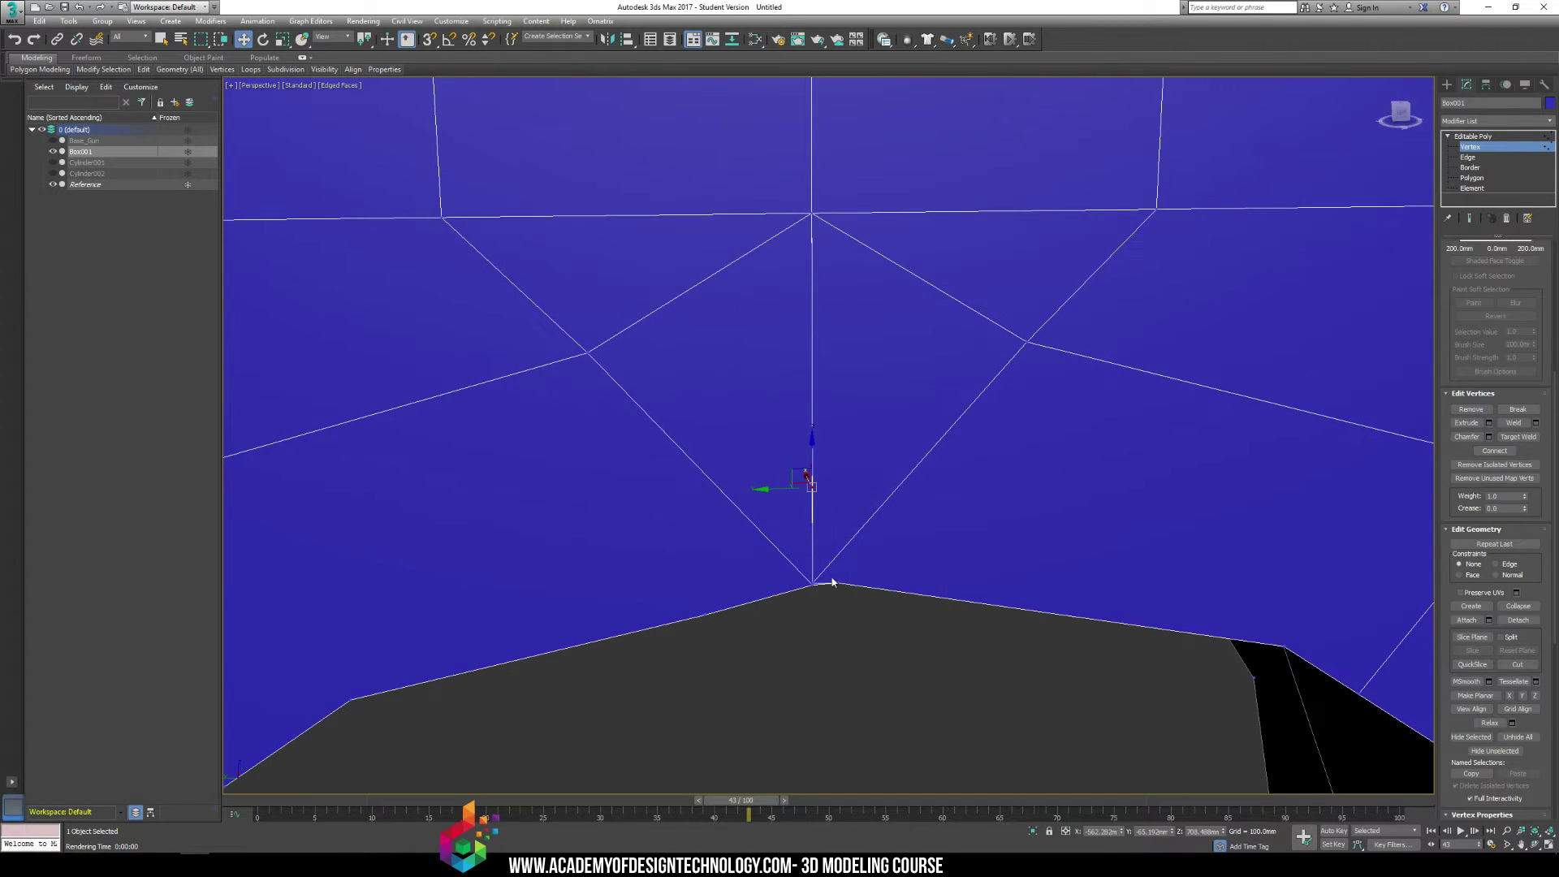
{"action": "left_click_drag", "start_coordinate": [812, 452], "coordinate": [802, 578]}
{"action": "left_click", "coordinate": [706, 616]}
{"action": "left_click", "coordinate": [813, 584]}
{"action": "left_click", "coordinate": [1521, 426]}
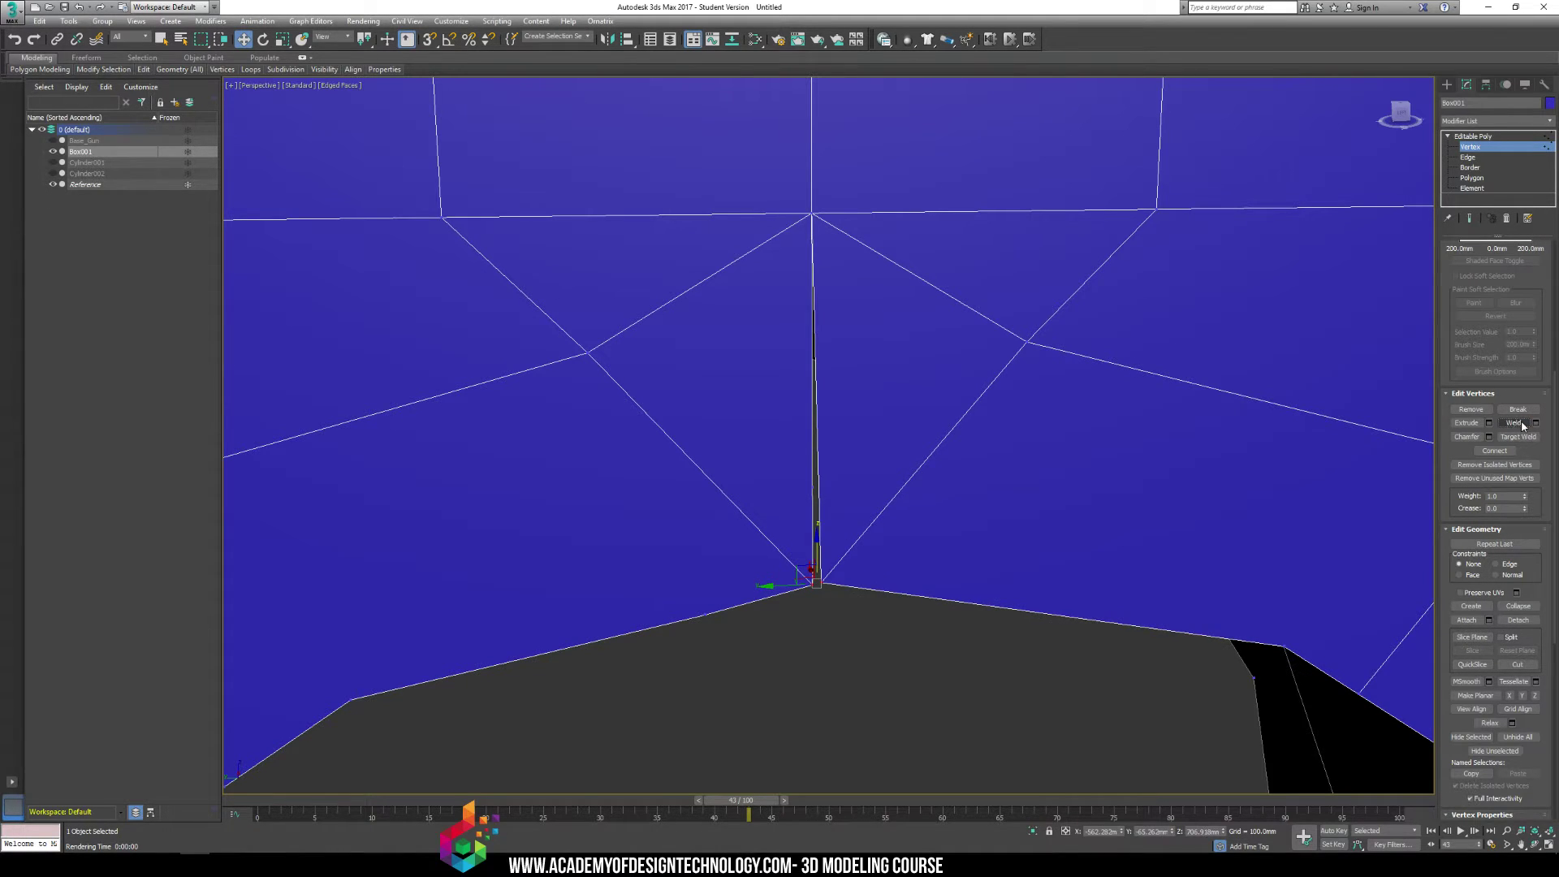
Examine the guide-rod hole's front rim and bore for more unwelded vertices
{"action": "middle_click_drag", "start_coordinate": [876, 572], "coordinate": [871, 490]}
{"action": "left_click", "coordinate": [718, 528]}
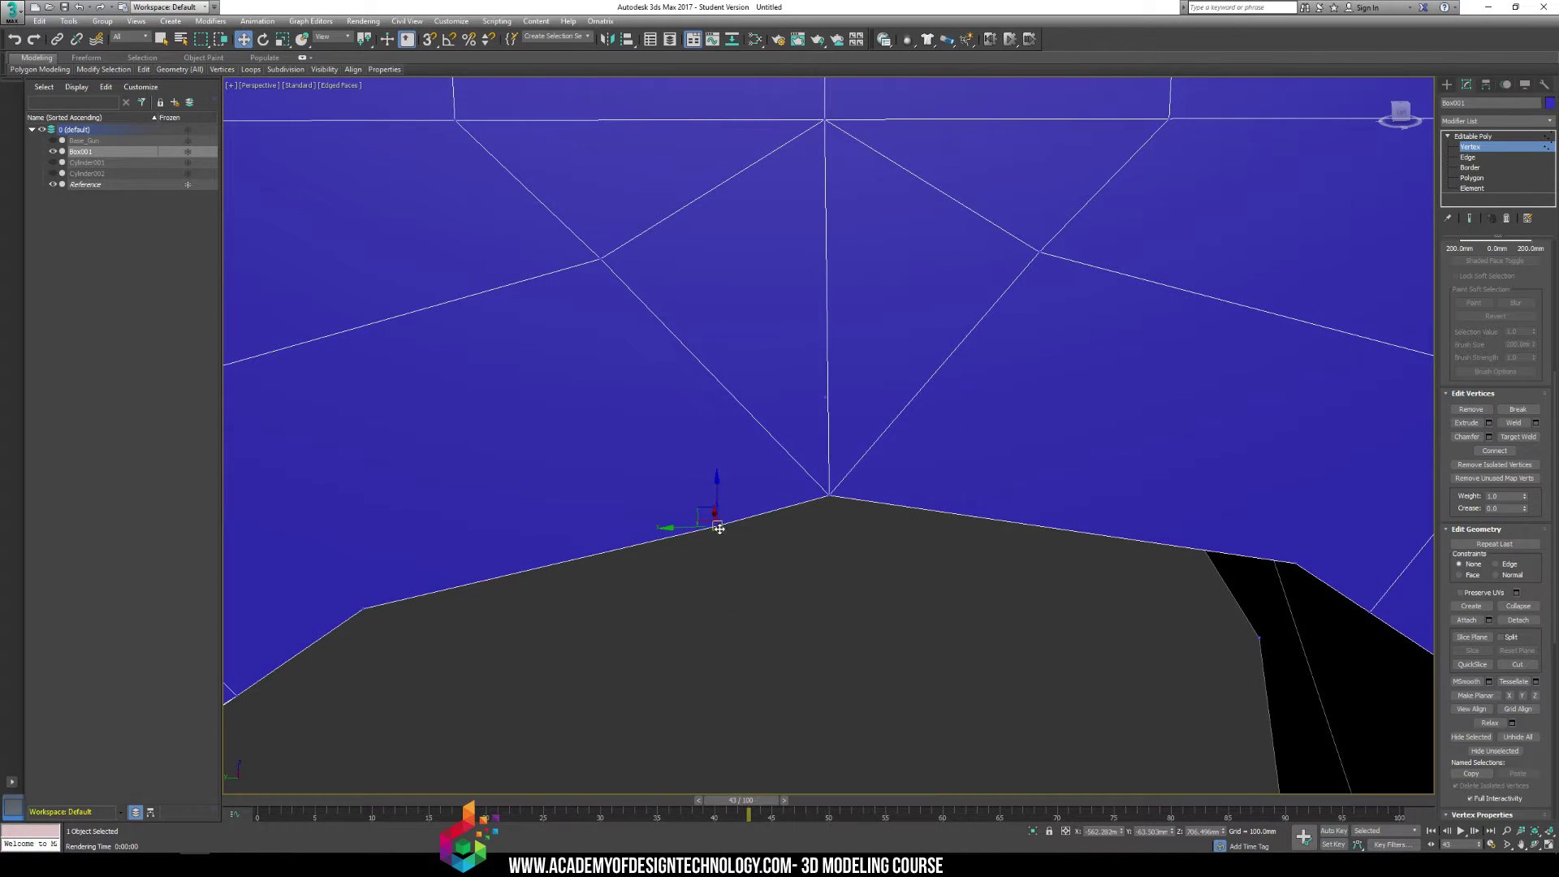
{"action": "scroll", "coordinate": [718, 528], "scroll_direction": "down", "scroll_amount": 6}
{"action": "scroll", "coordinate": [685, 532], "scroll_direction": "up", "scroll_amount": 6}
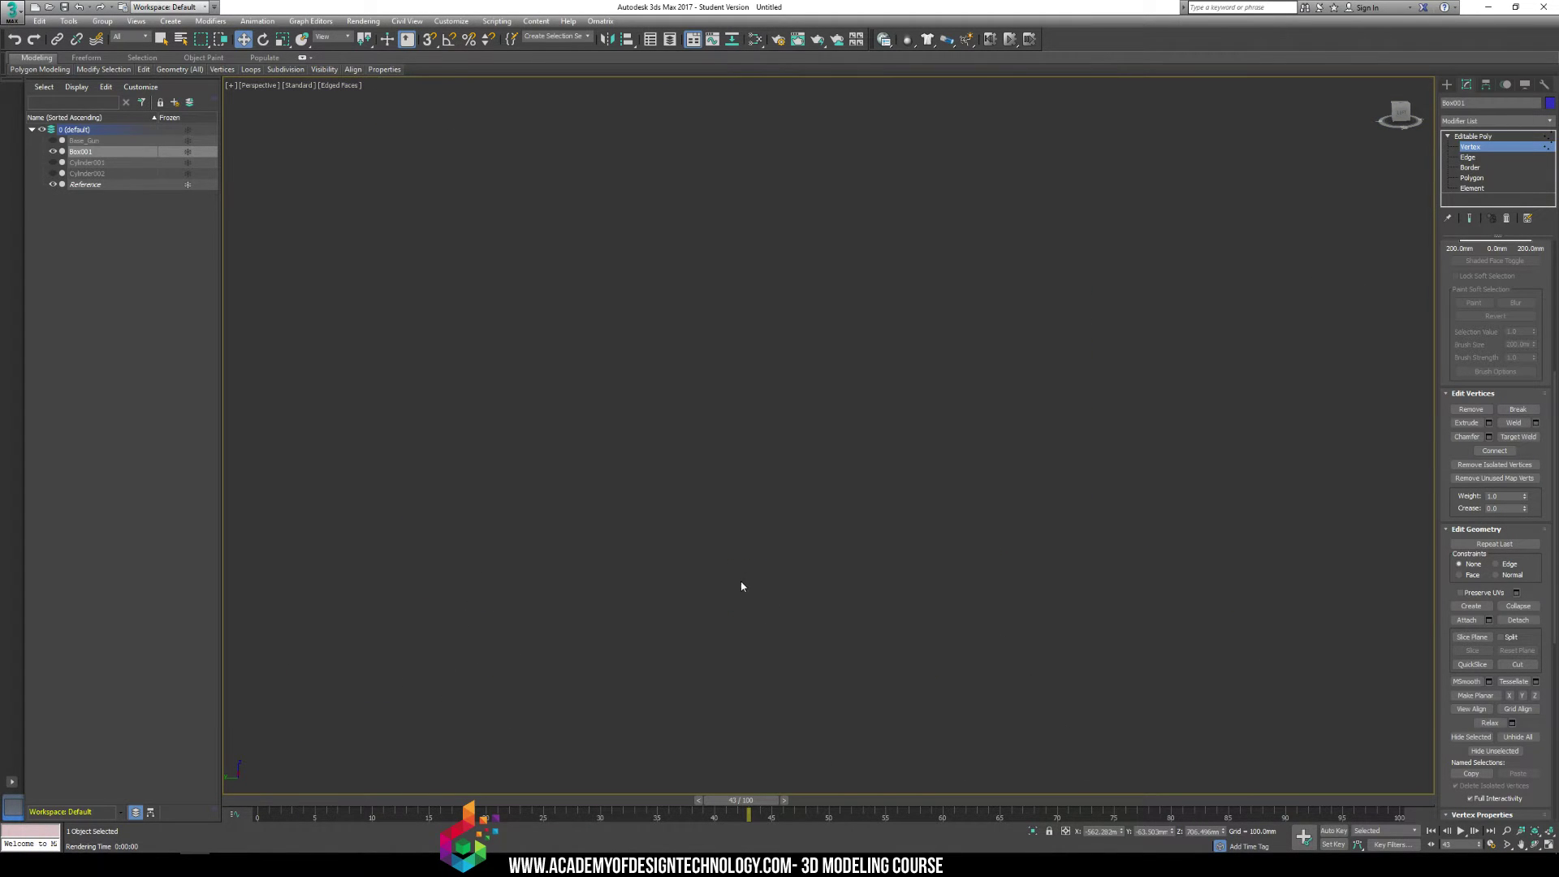
{"action": "scroll", "coordinate": [734, 573], "scroll_direction": "down", "scroll_amount": 8}
{"action": "middle_click_drag", "start_coordinate": [738, 571], "coordinate": [760, 536]}
{"action": "scroll", "coordinate": [760, 536], "scroll_direction": "up", "scroll_amount": 3}
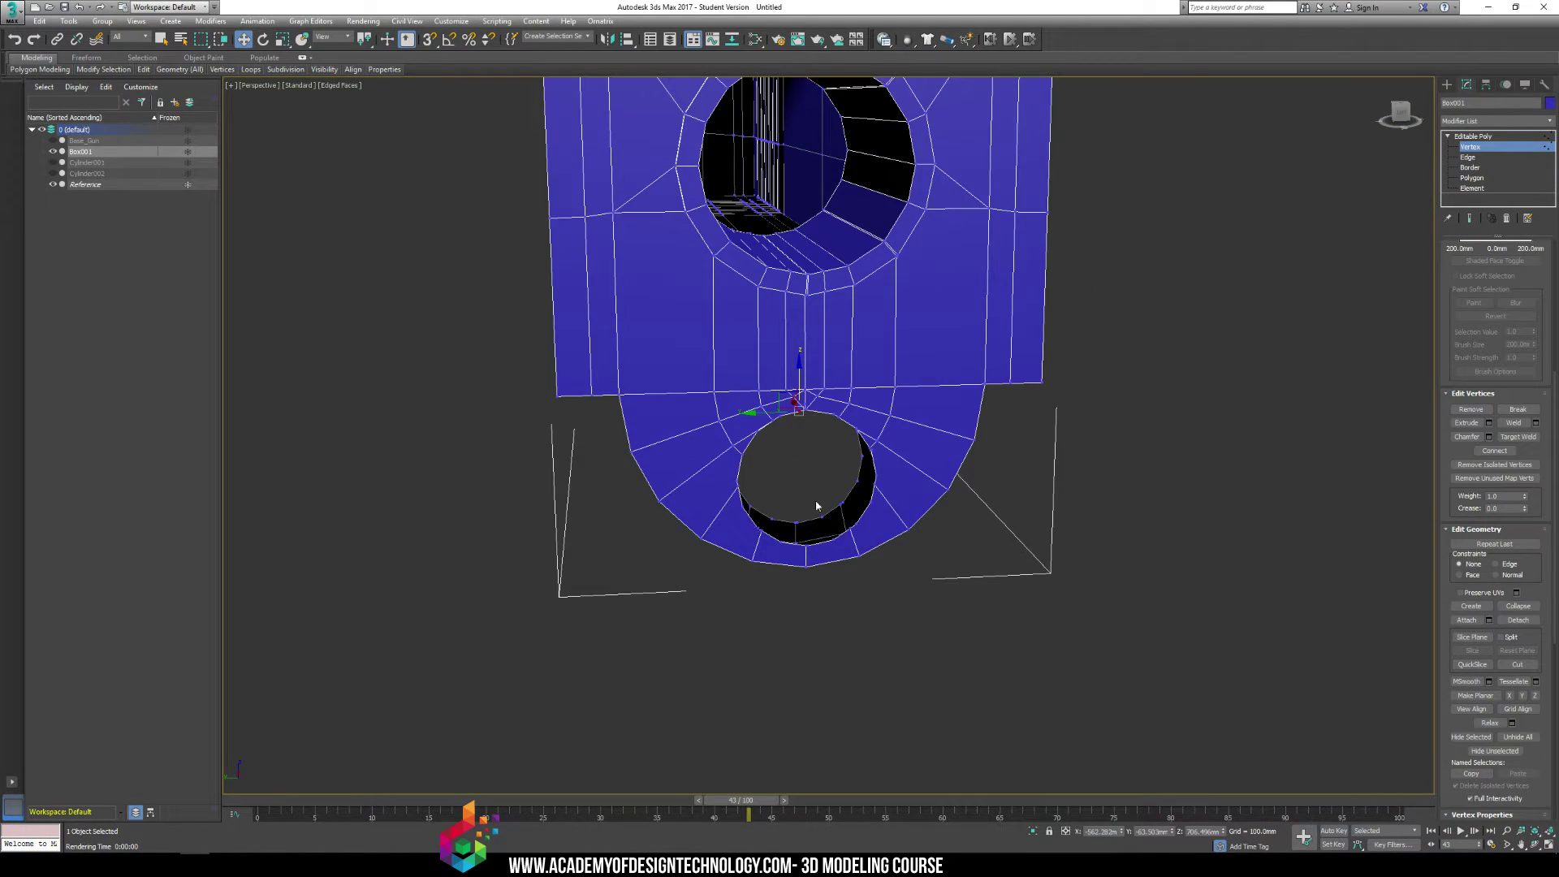
{"action": "scroll", "coordinate": [812, 509], "scroll_direction": "up", "scroll_amount": 8}
{"action": "scroll", "coordinate": [800, 516], "scroll_direction": "down", "scroll_amount": 4}
{"action": "scroll", "coordinate": [803, 532], "scroll_direction": "up", "scroll_amount": 1}
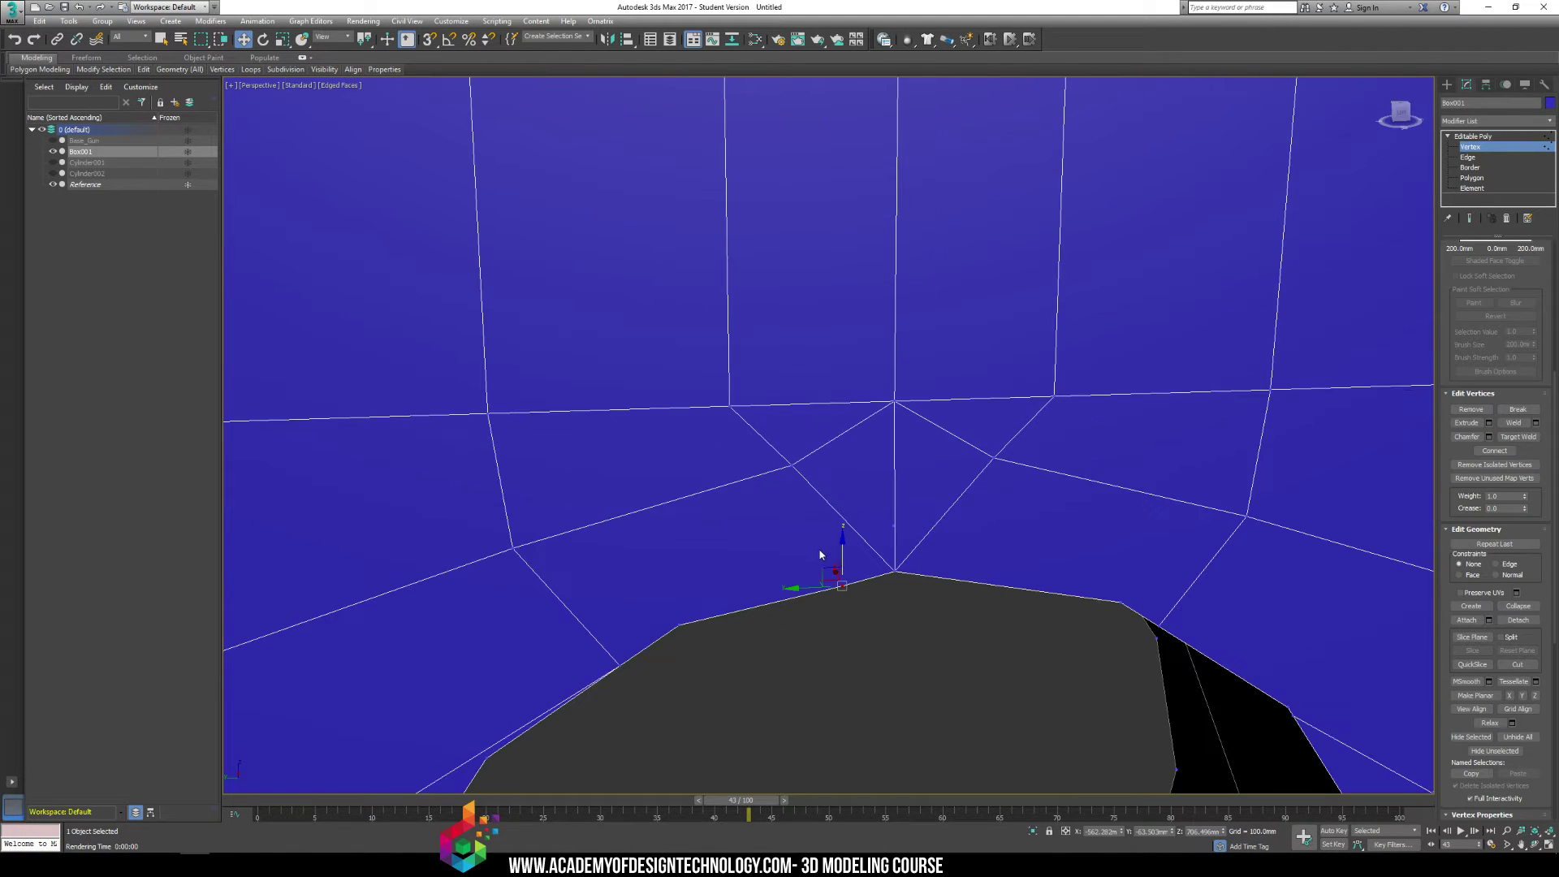
{"action": "scroll", "coordinate": [821, 557], "scroll_direction": "down", "scroll_amount": 1}
{"action": "middle_click_drag", "start_coordinate": [878, 583], "coordinate": [868, 526]}
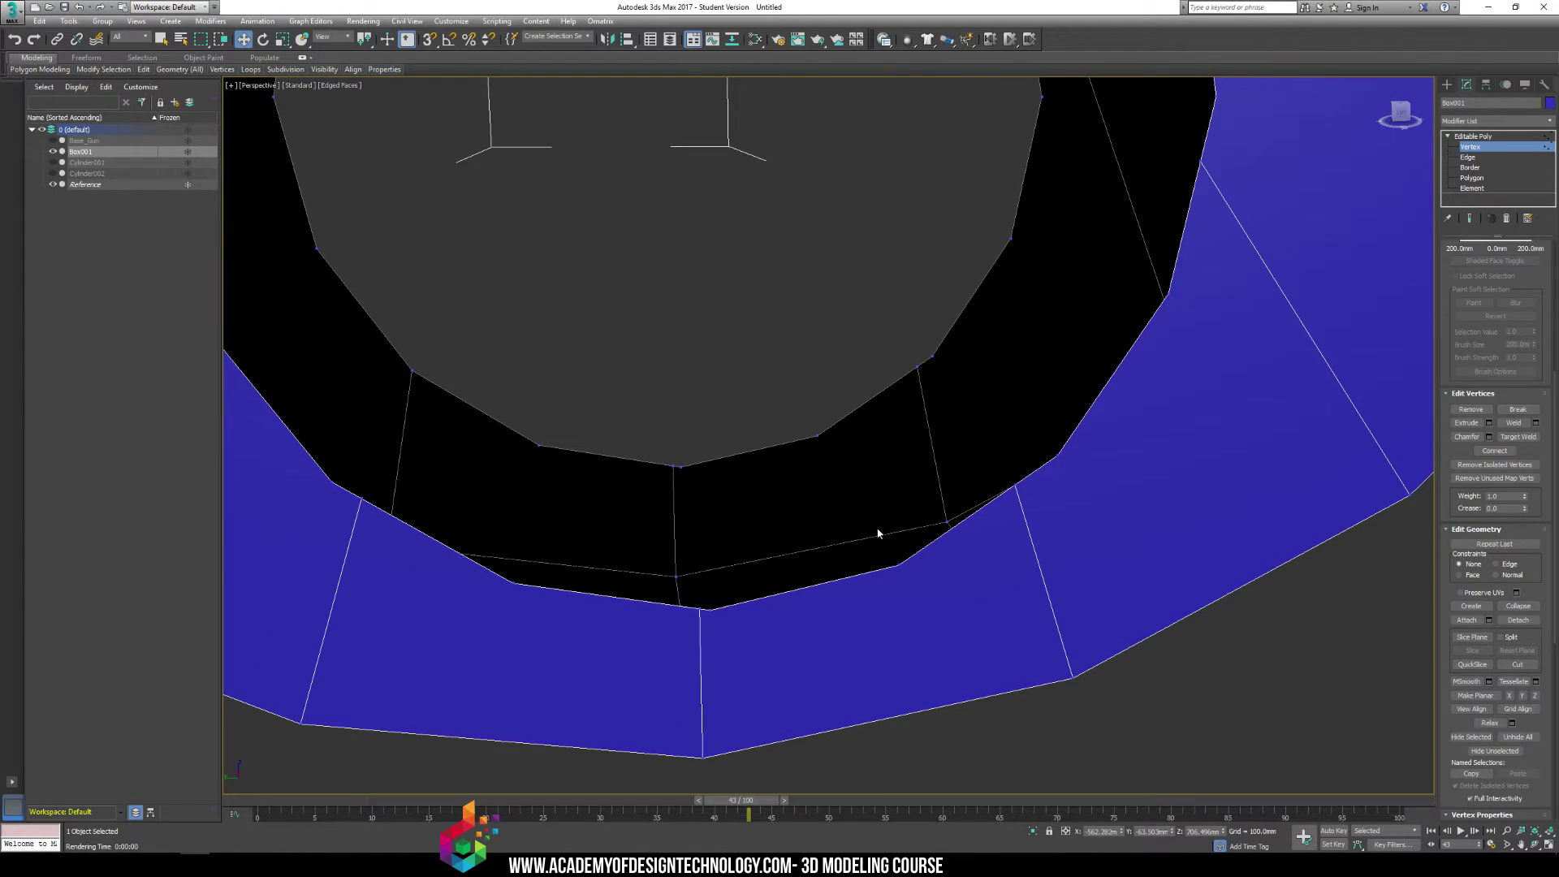
Weld the doubled vertices at the lower left and left of the guide-rod hole's front rim
{"action": "left_click", "coordinate": [1507, 831]}
{"action": "left_click_drag", "start_coordinate": [1042, 531], "coordinate": [1027, 598]}
{"action": "middle_click_drag", "start_coordinate": [971, 522], "coordinate": [873, 595]}
{"action": "key", "text": "w"}
{"action": "left_click", "coordinate": [678, 614]}
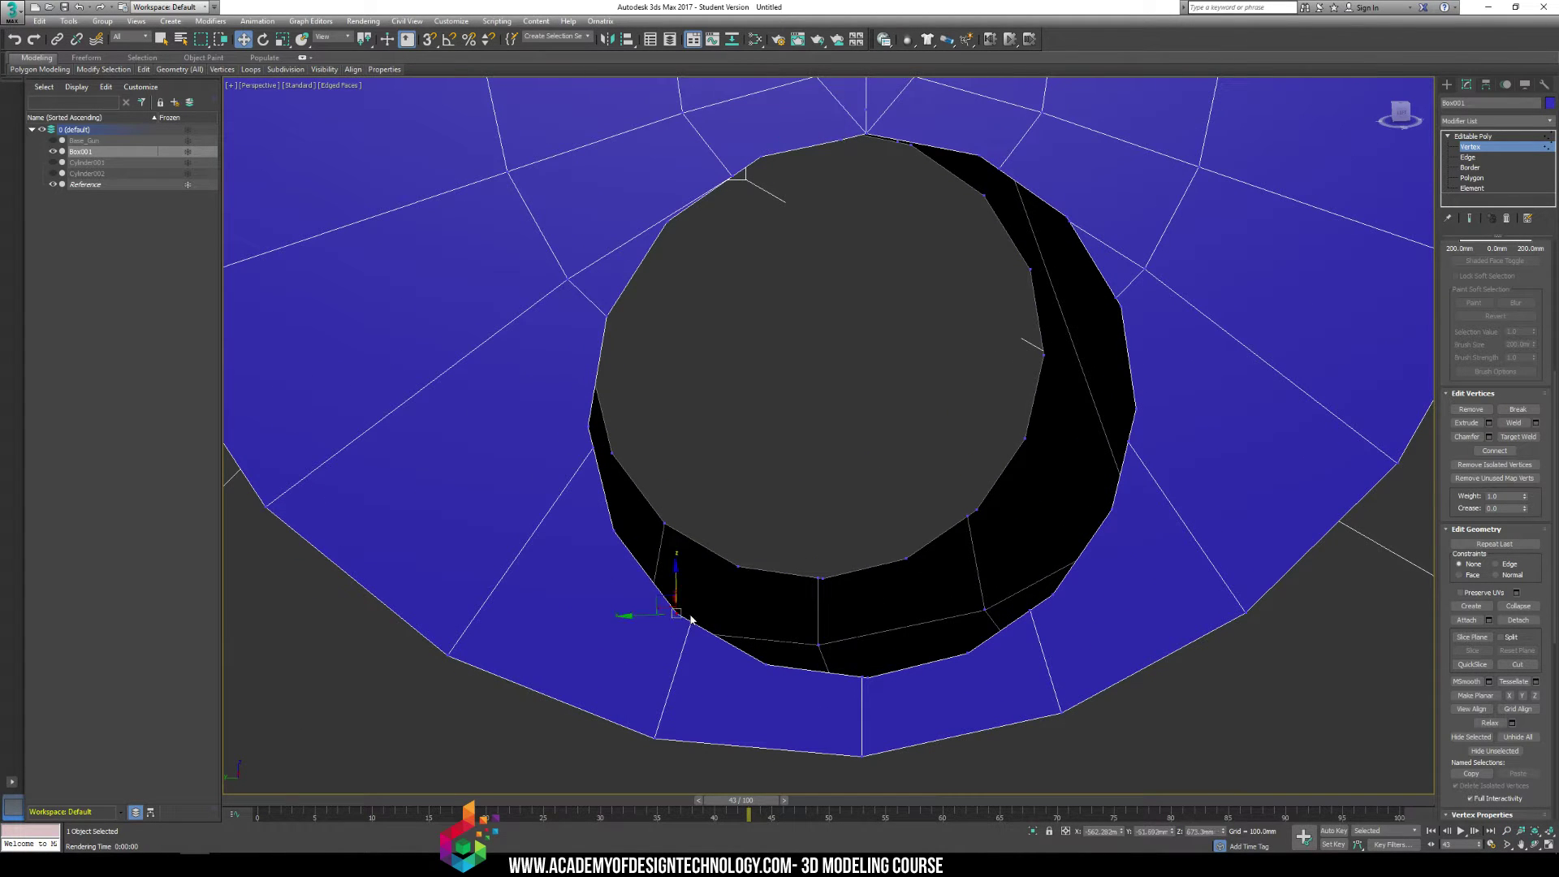
{"action": "left_click_drag", "start_coordinate": [691, 618], "coordinate": [699, 622]}
{"action": "left_click", "coordinate": [1513, 422]}
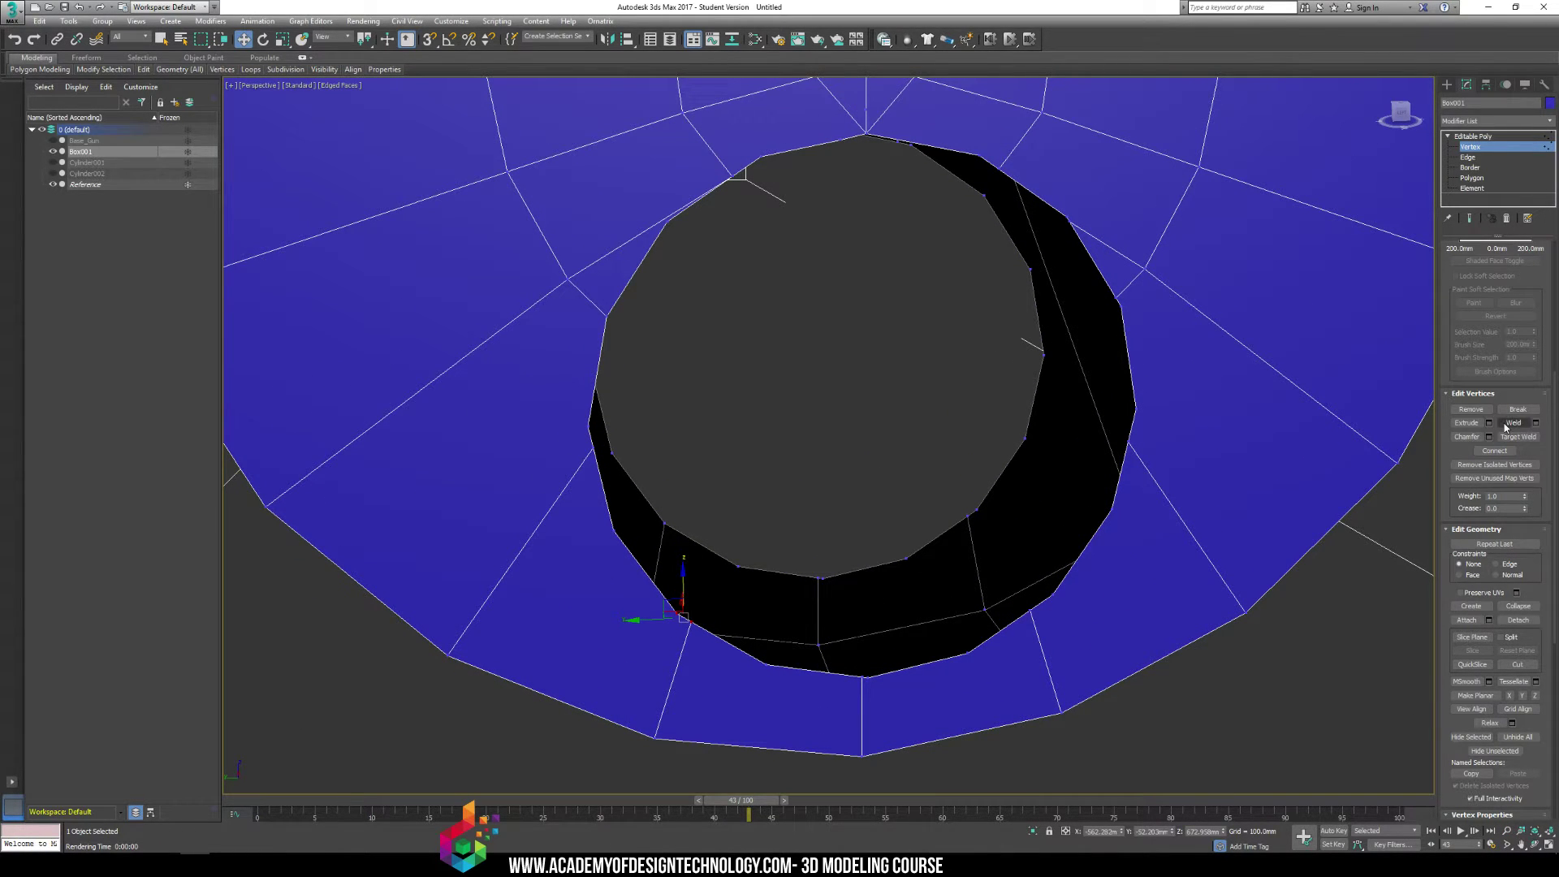
{"action": "left_click", "coordinate": [592, 432]}
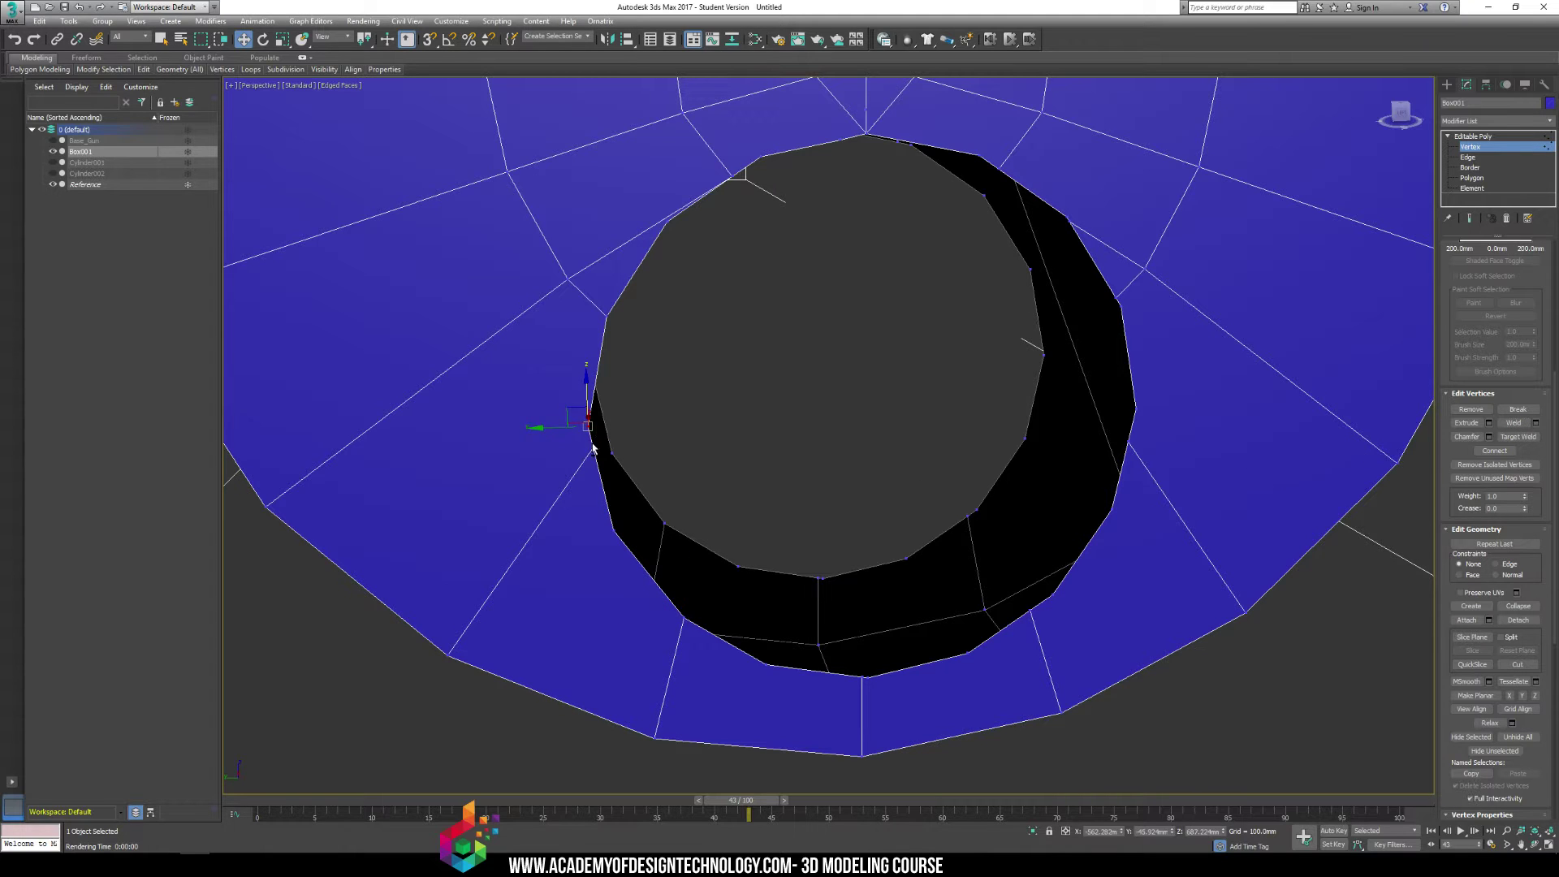
{"action": "left_click", "coordinate": [1508, 424]}
Weld the doubled vertices at the right, lower right and bottom of the guide-rod hole's front rim
{"action": "left_click", "coordinate": [1136, 409]}
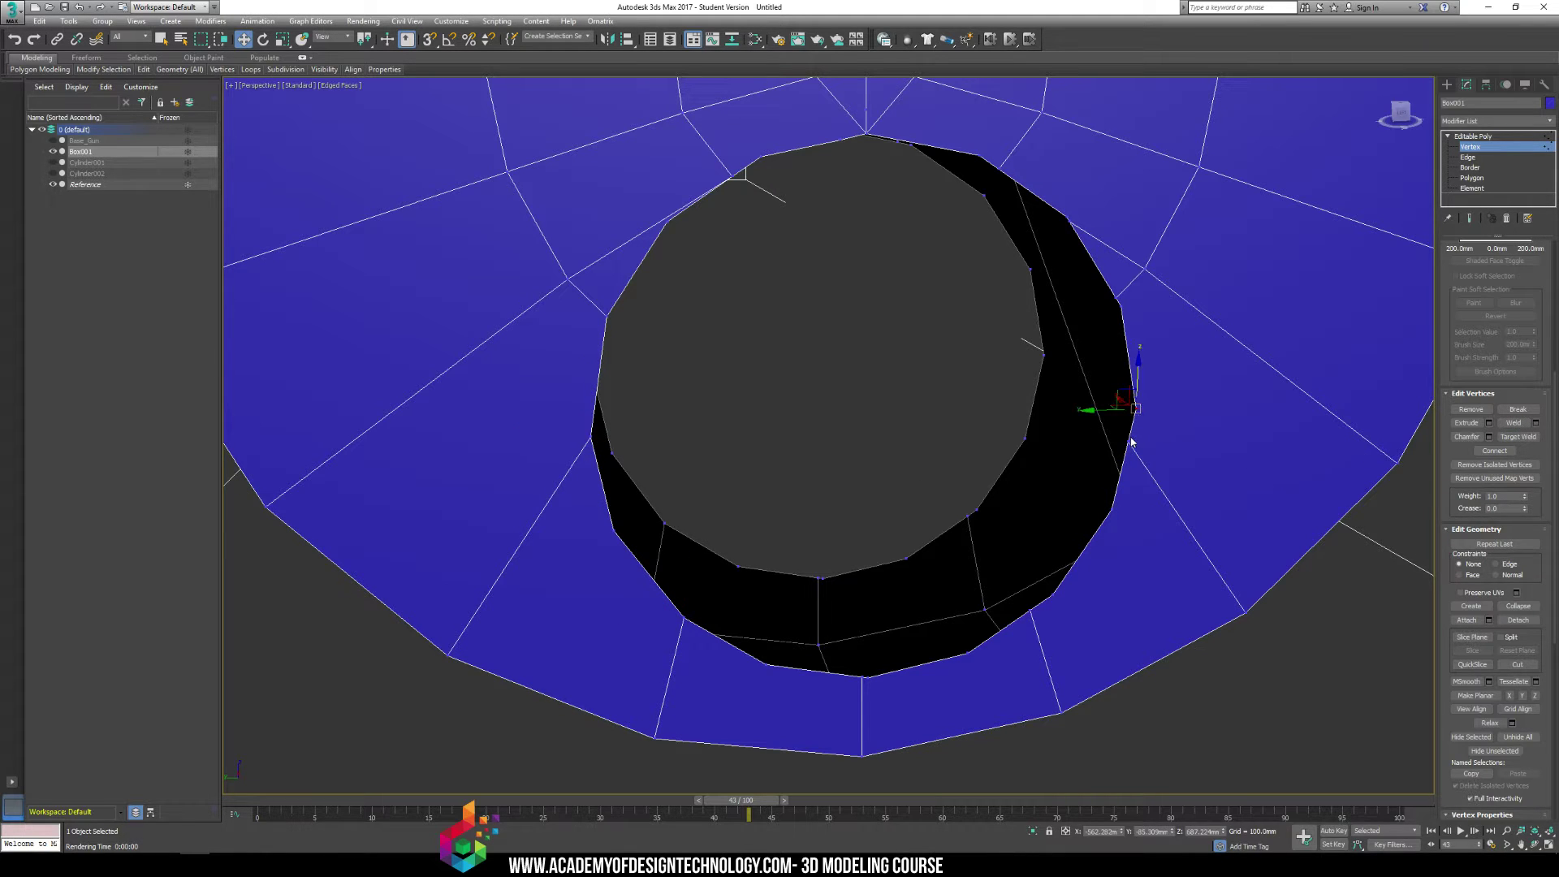
{"action": "left_click", "coordinate": [1507, 424]}
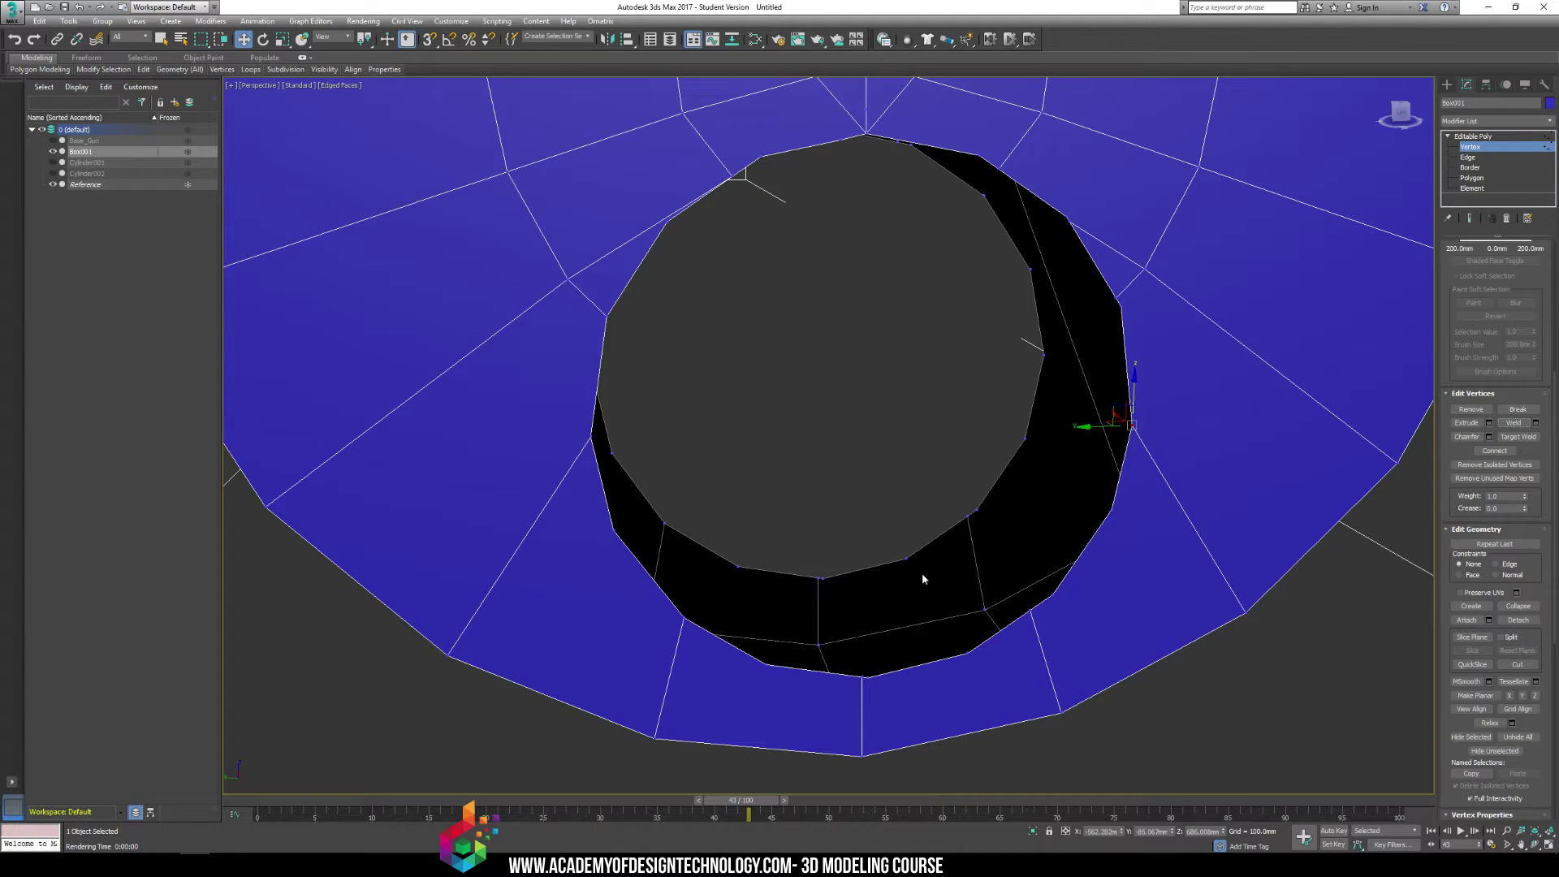
{"action": "left_click", "coordinate": [1047, 599]}
{"action": "left_click_drag", "start_coordinate": [1030, 607], "coordinate": [1019, 616]}
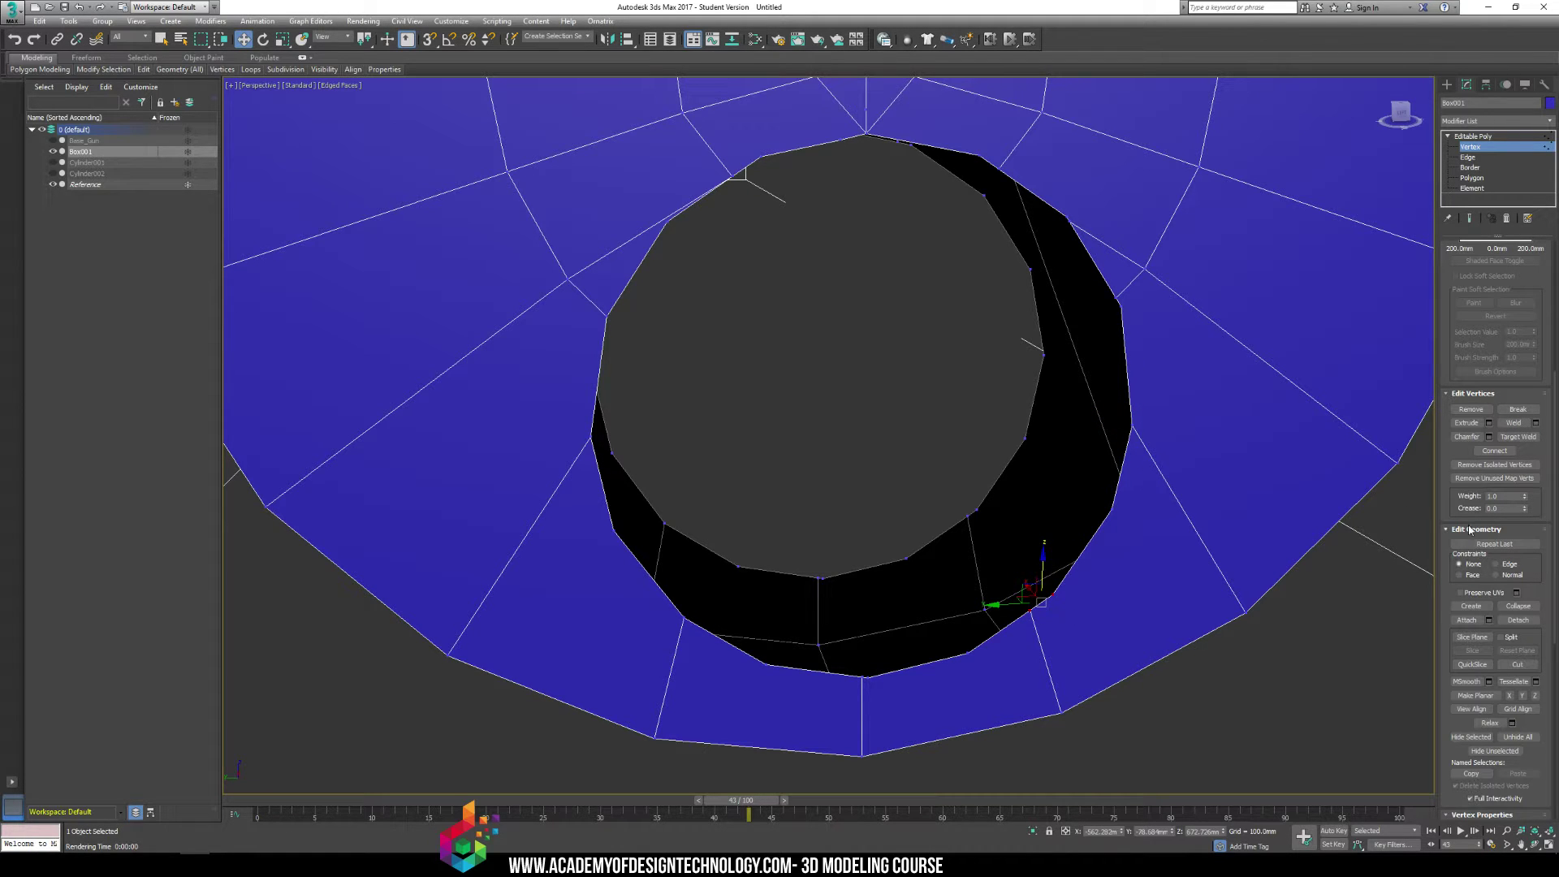
{"action": "left_click", "coordinate": [867, 677]}
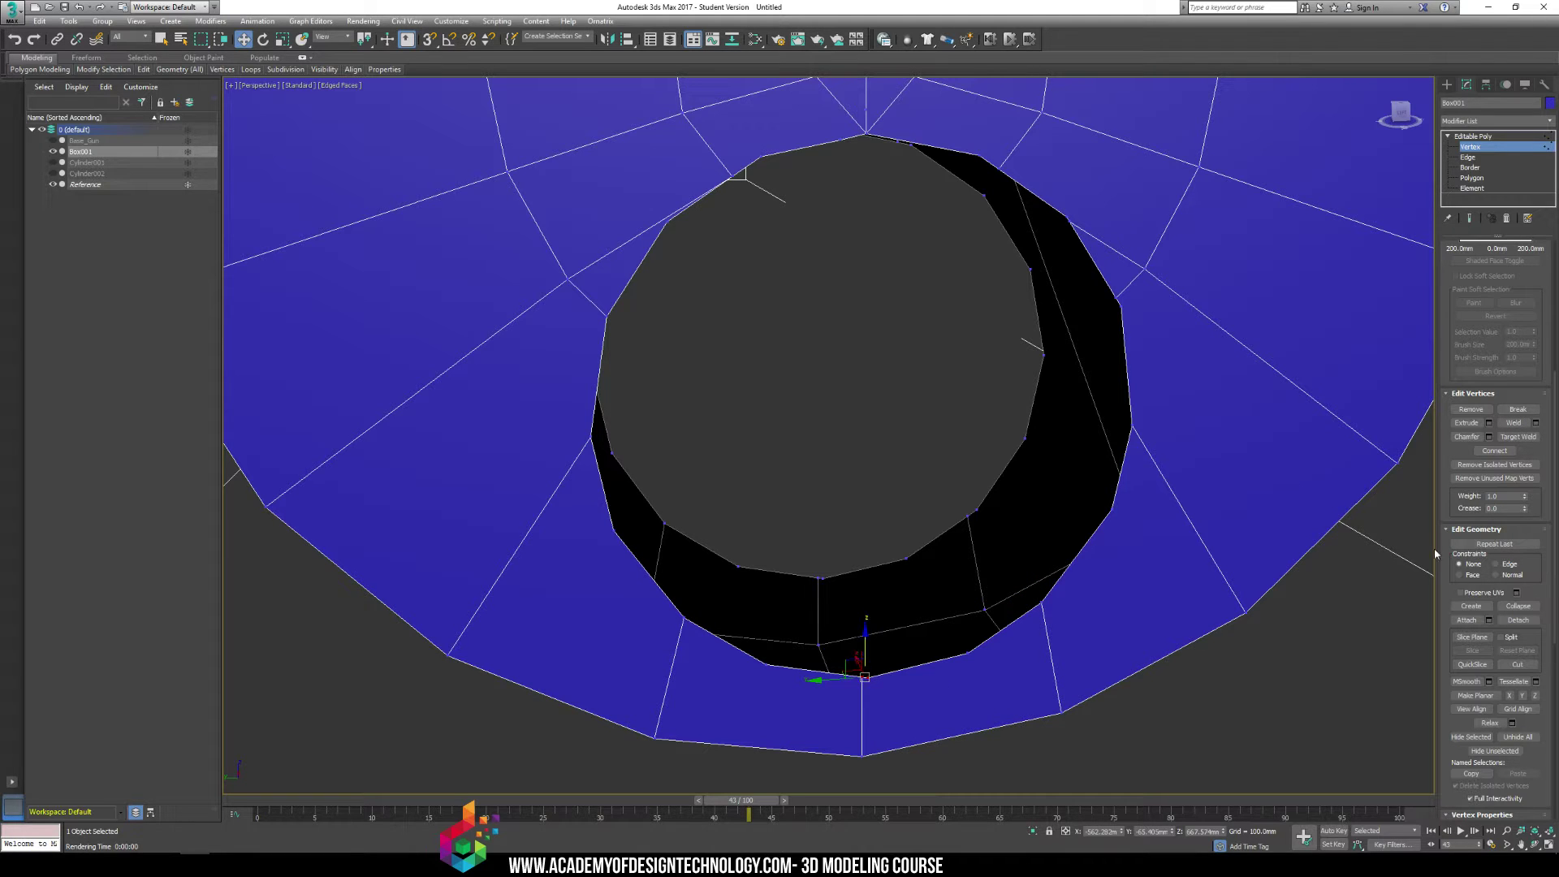
{"action": "left_click", "coordinate": [1514, 423]}
Weld the doubled vertices along the upper left and upper right of the guide-rod hole's front rim
{"action": "left_click", "coordinate": [666, 222]}
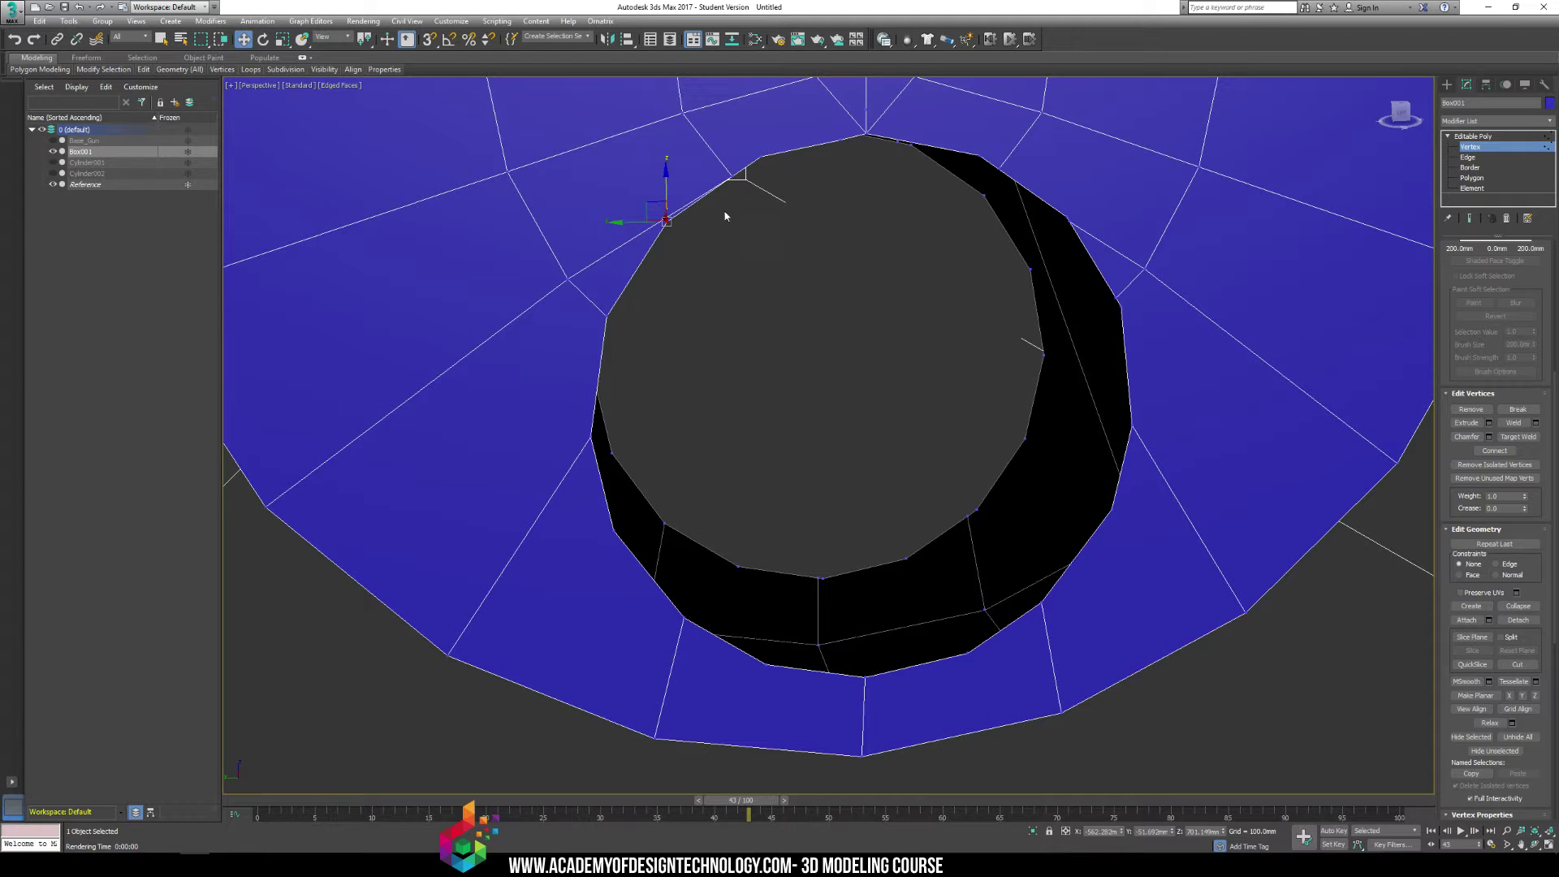
{"action": "left_click", "coordinate": [744, 168]}
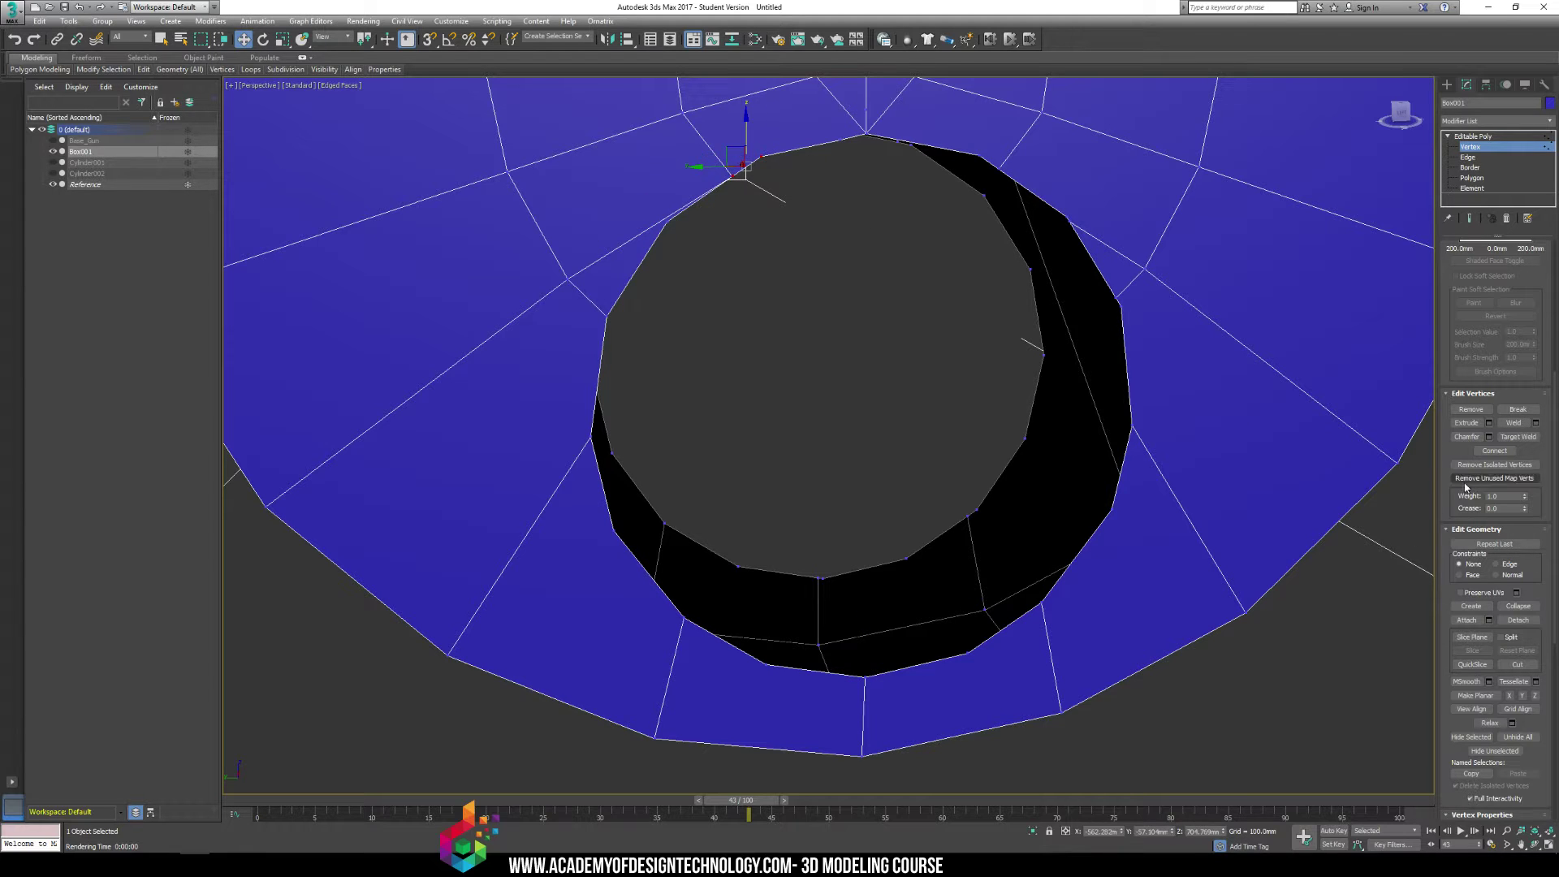
{"action": "left_click", "coordinate": [1512, 422]}
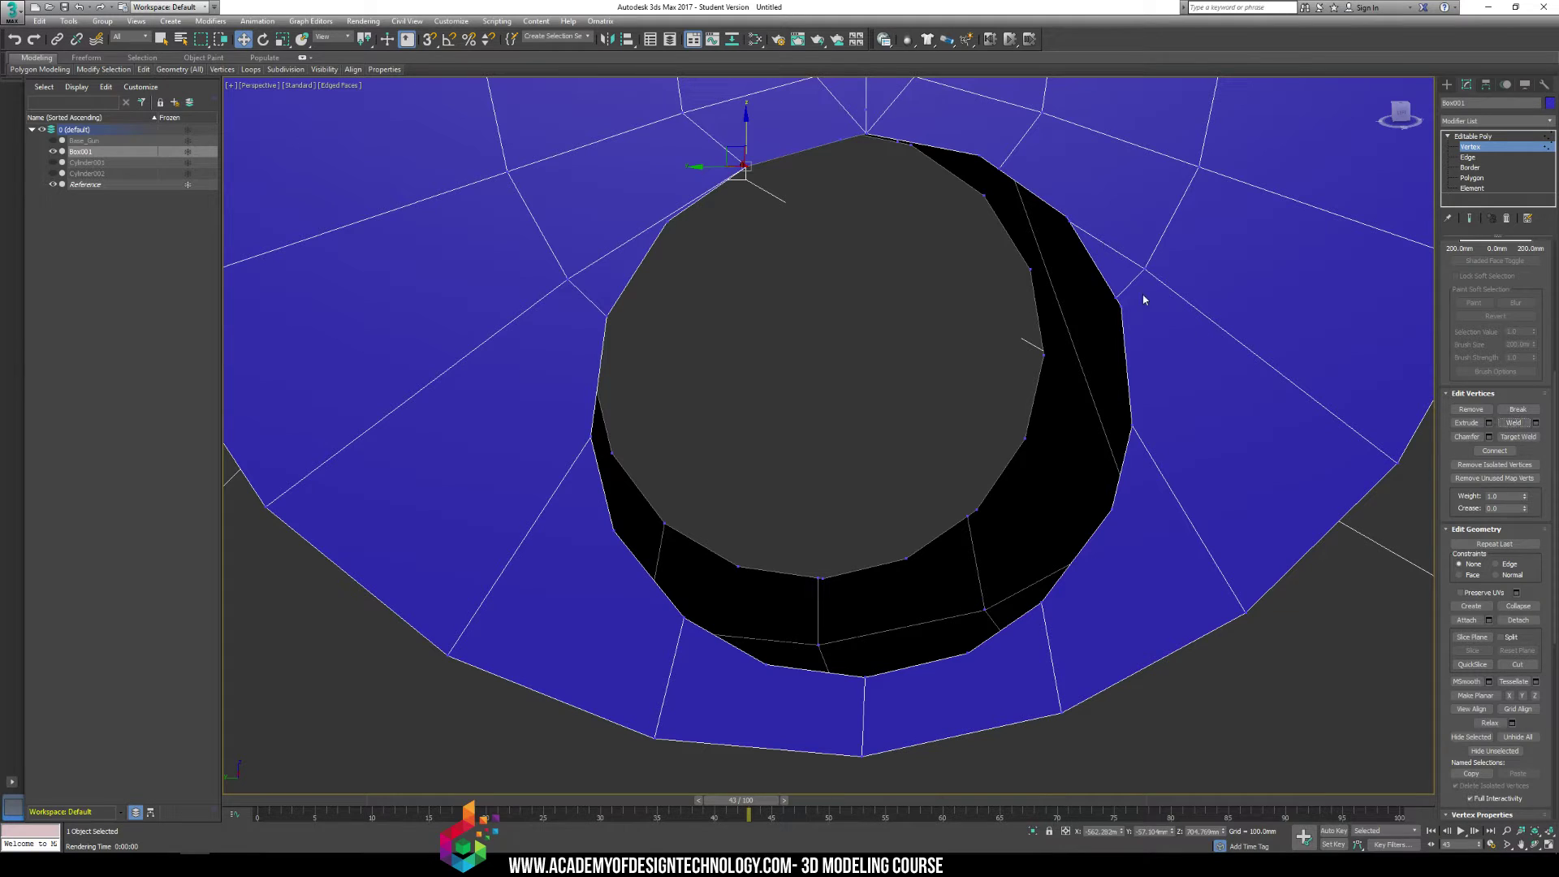
{"action": "left_click", "coordinate": [983, 156]}
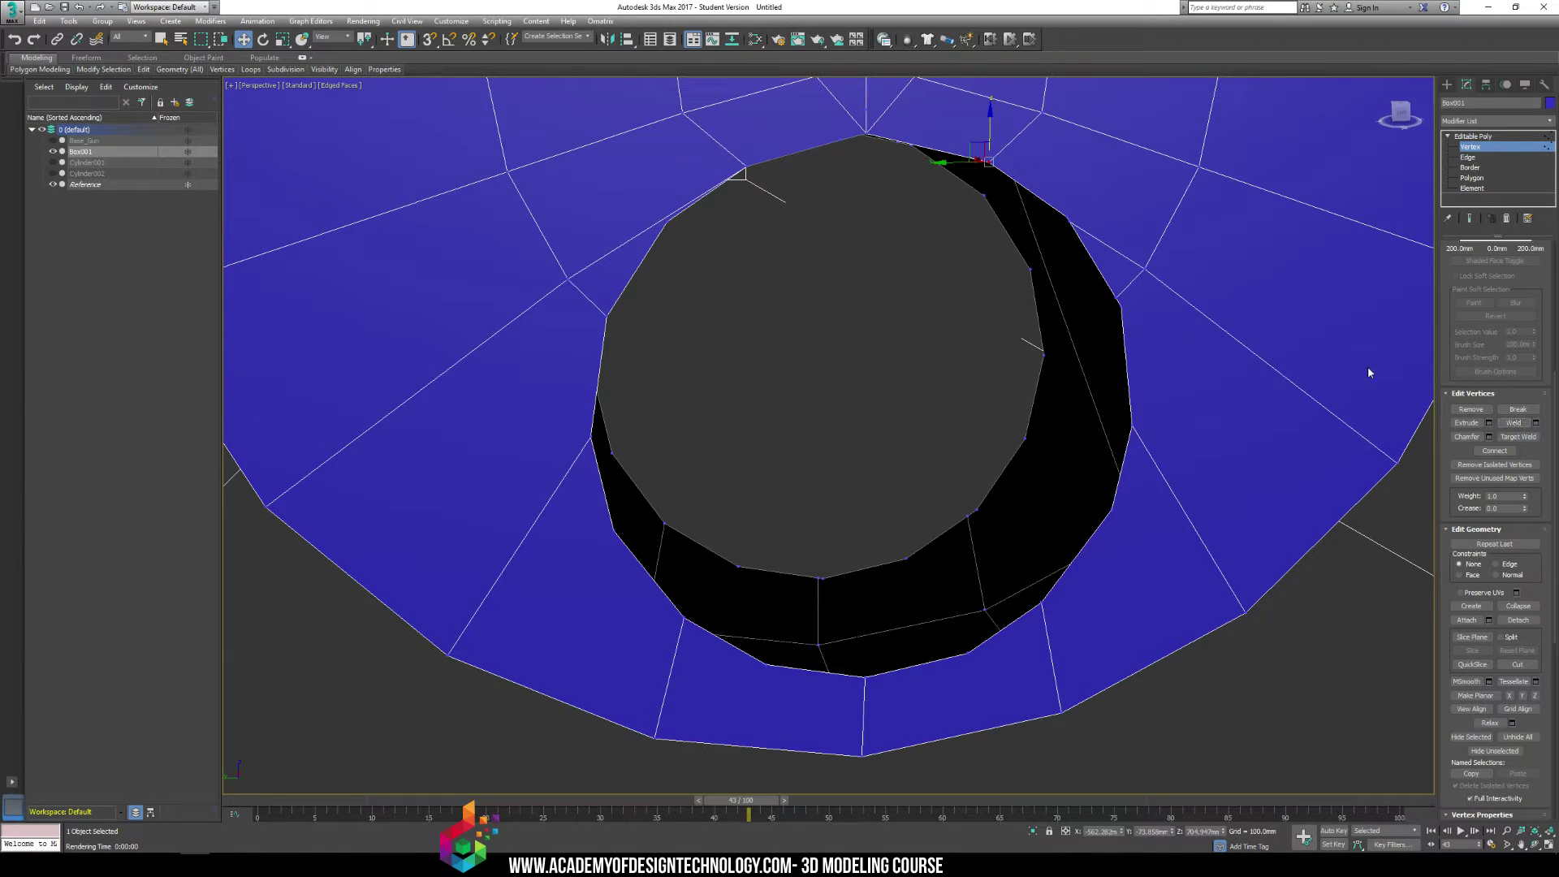
{"action": "left_click", "coordinate": [1070, 221]}
{"action": "left_click", "coordinate": [1511, 422]}
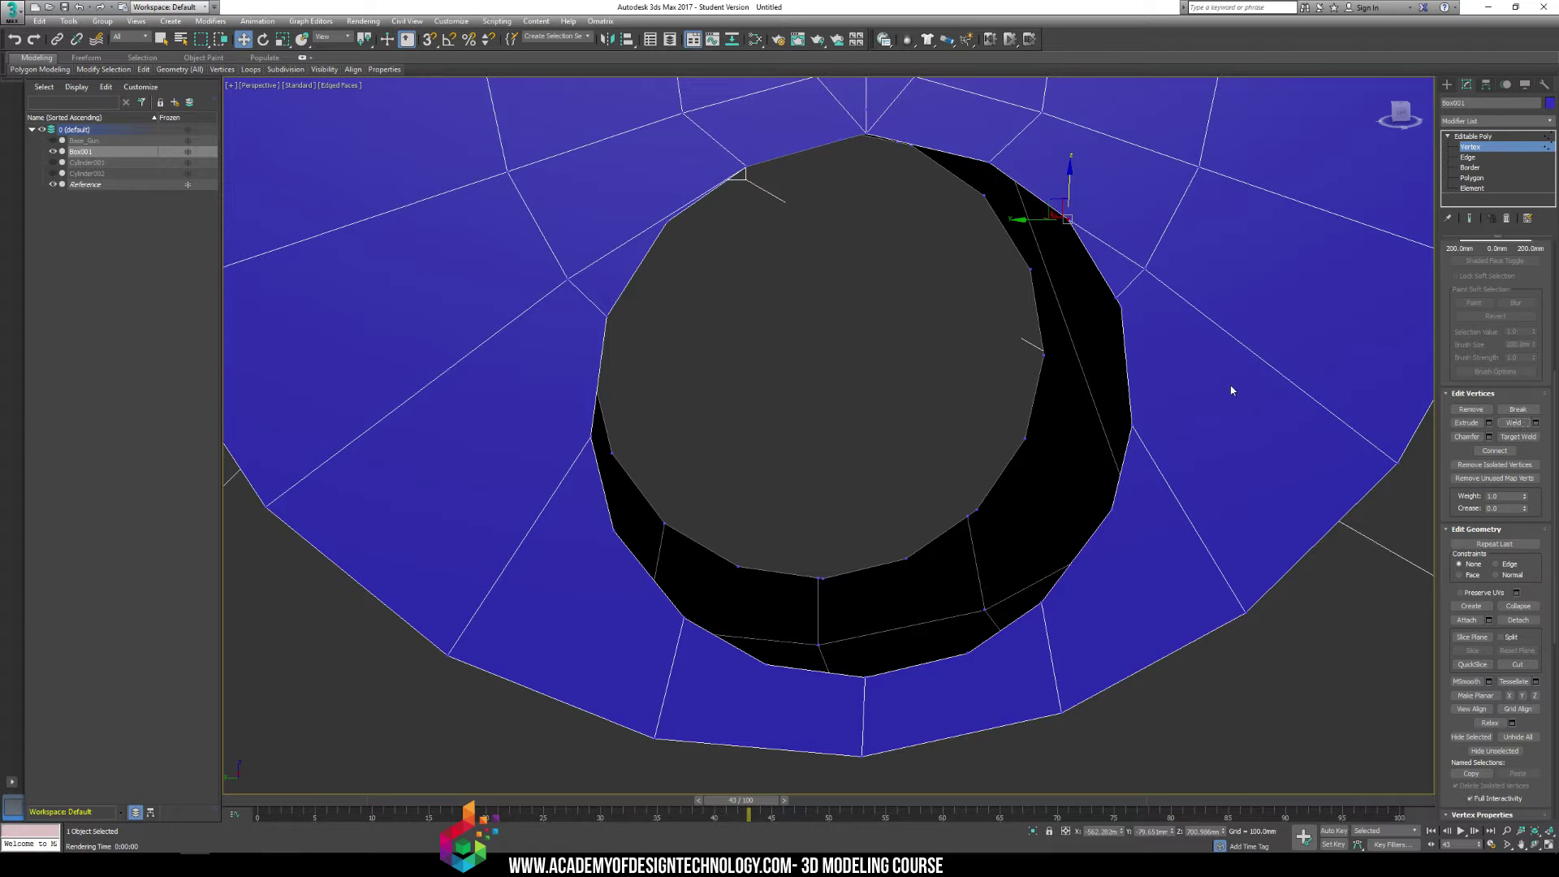
Weld the remaining vertices at the front rim's right side and at the lower right of the rear rim
{"action": "middle_click_drag", "start_coordinate": [1231, 391], "coordinate": [1058, 325], "text": "alt"}
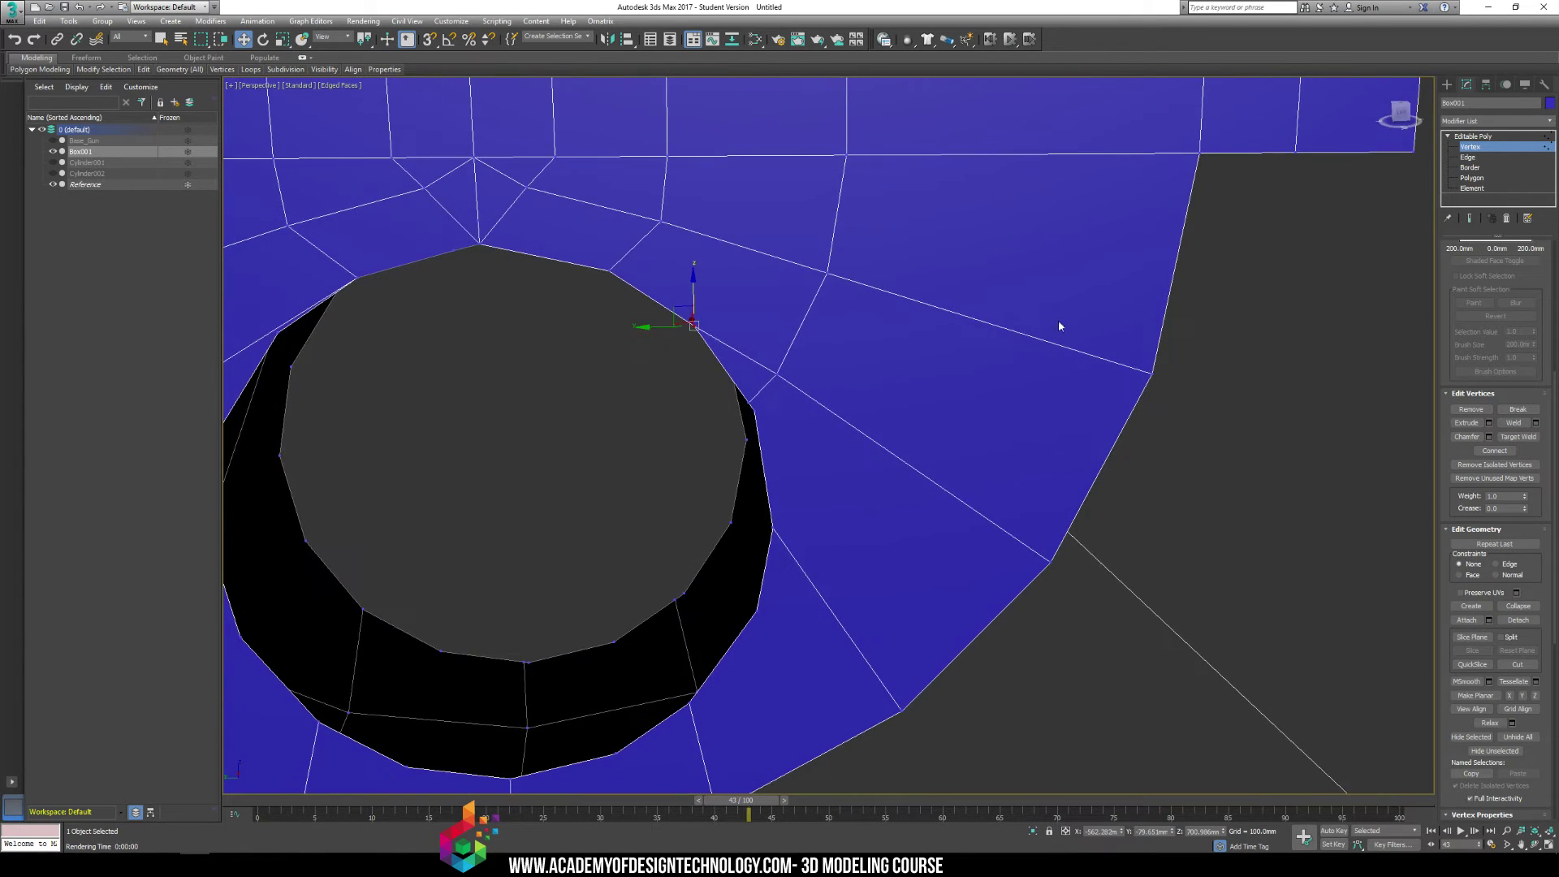
{"action": "left_click", "coordinate": [749, 405]}
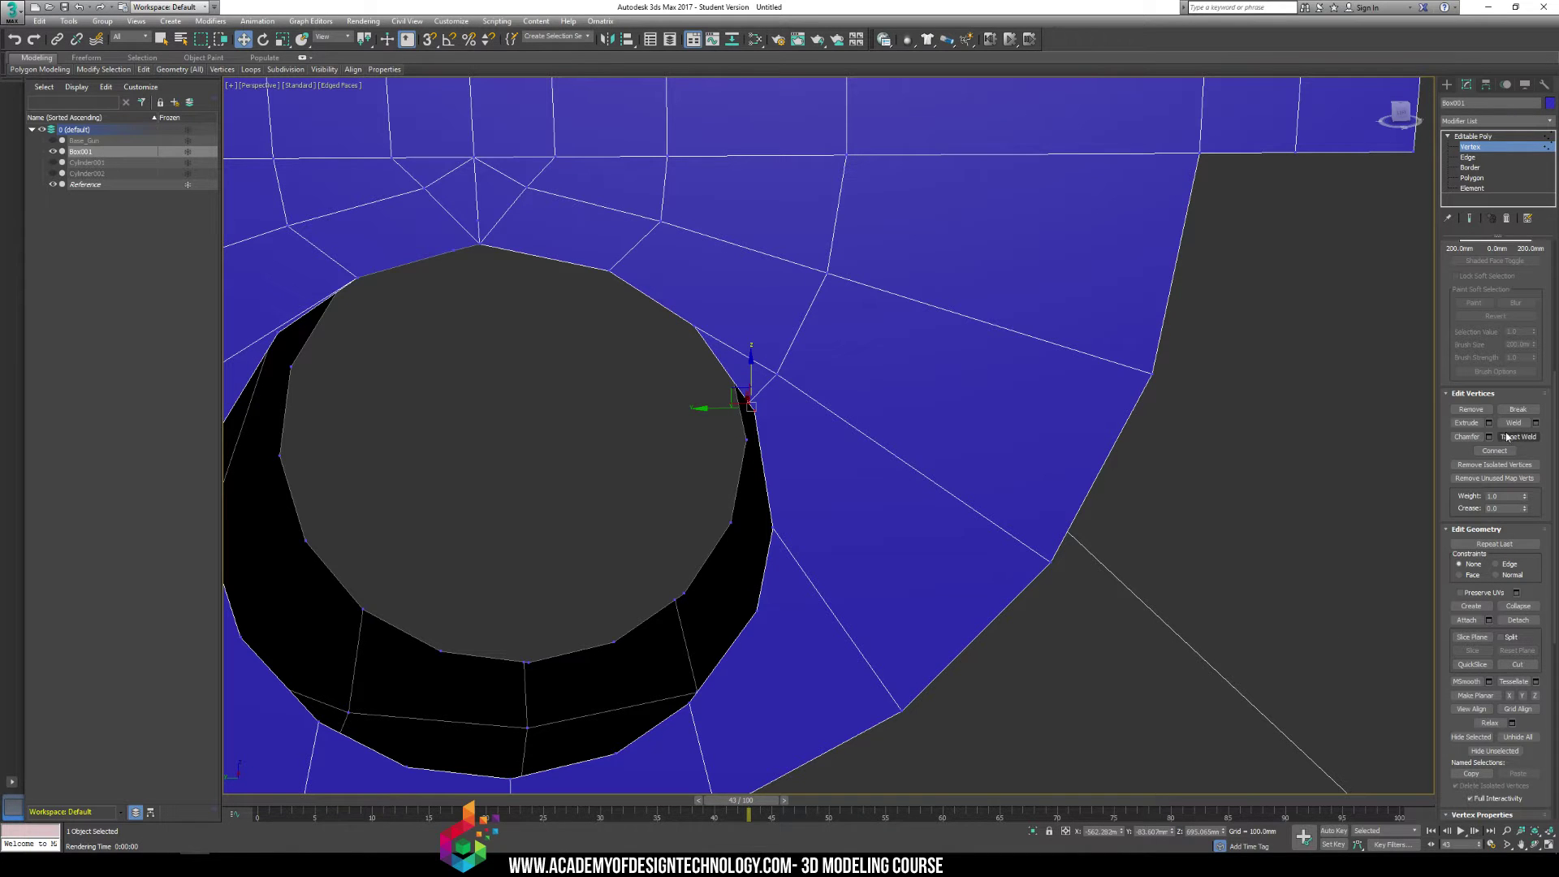
{"action": "left_click", "coordinate": [679, 596]}
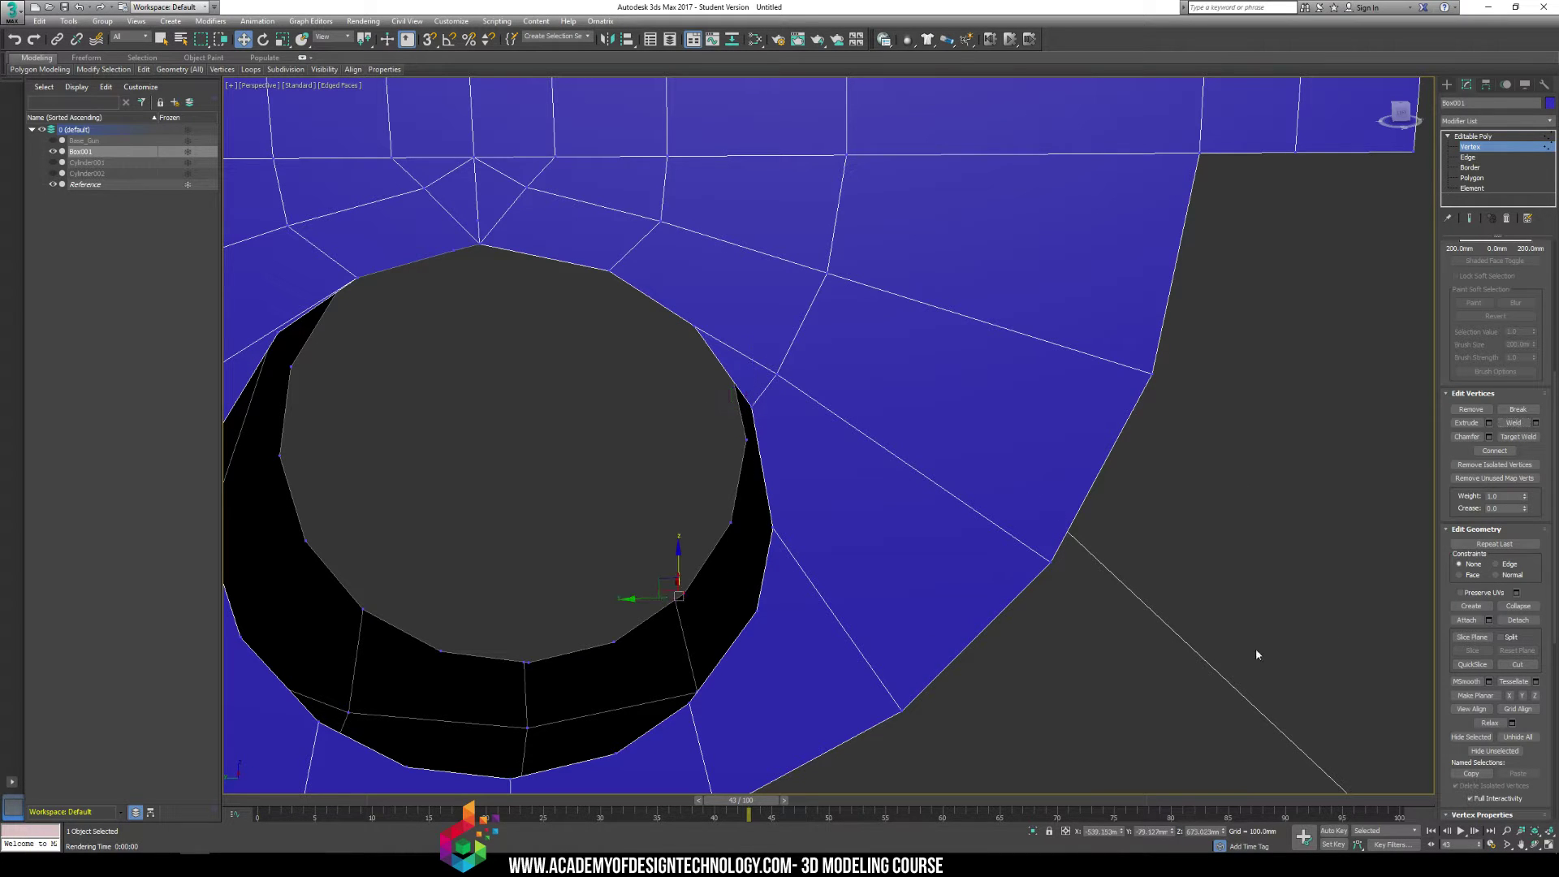
{"action": "left_click", "coordinate": [1501, 427]}
From the lug's rear side, weld the doubled vertices along the top of the guide-rod hole's rear rim
{"action": "middle_click_drag", "start_coordinate": [779, 487], "coordinate": [713, 266], "text": "alt"}
{"action": "left_click", "coordinate": [748, 142]}
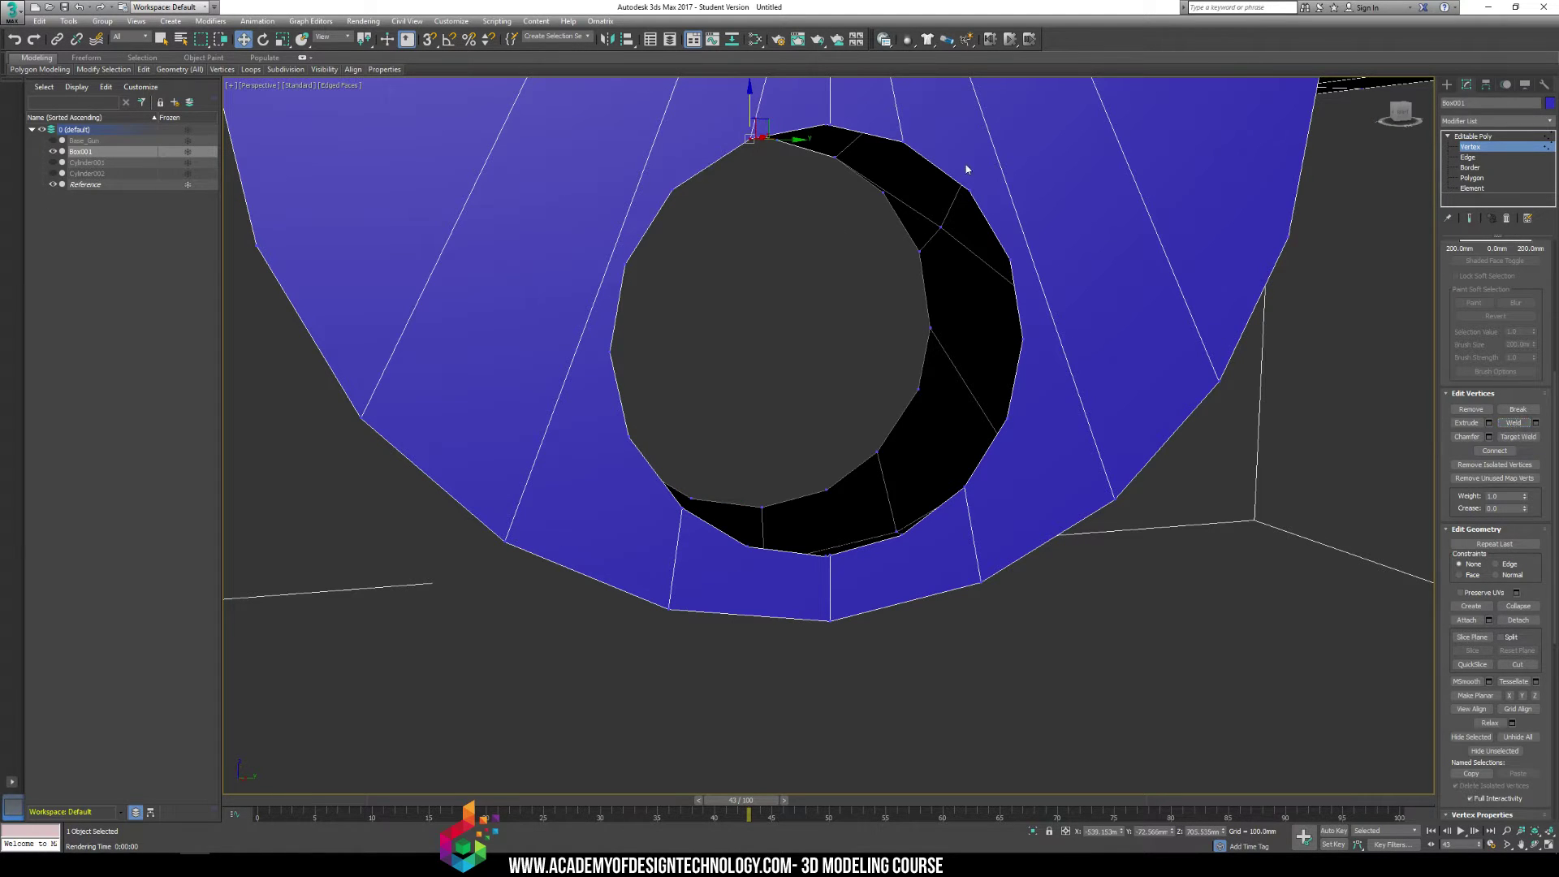
{"action": "left_click", "coordinate": [825, 126]}
{"action": "left_click", "coordinate": [831, 124]}
{"action": "middle_click_drag", "start_coordinate": [1120, 194], "coordinate": [1096, 248]}
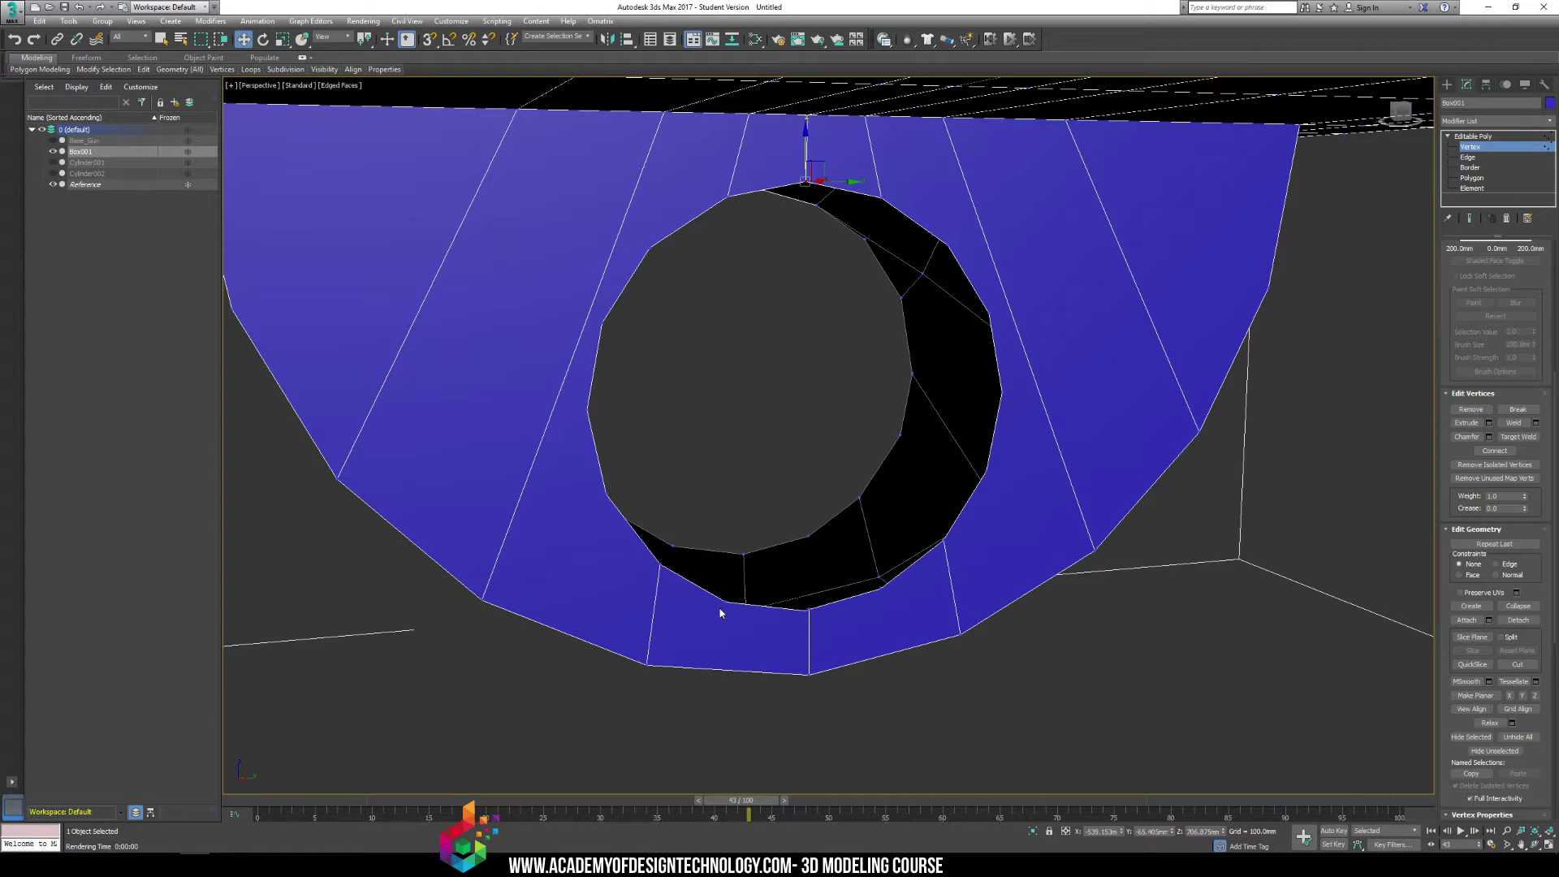
Bridge the two borders of the guide-rod hole into an inner wall and test-render the slide
{"action": "left_click", "coordinate": [1461, 168]}
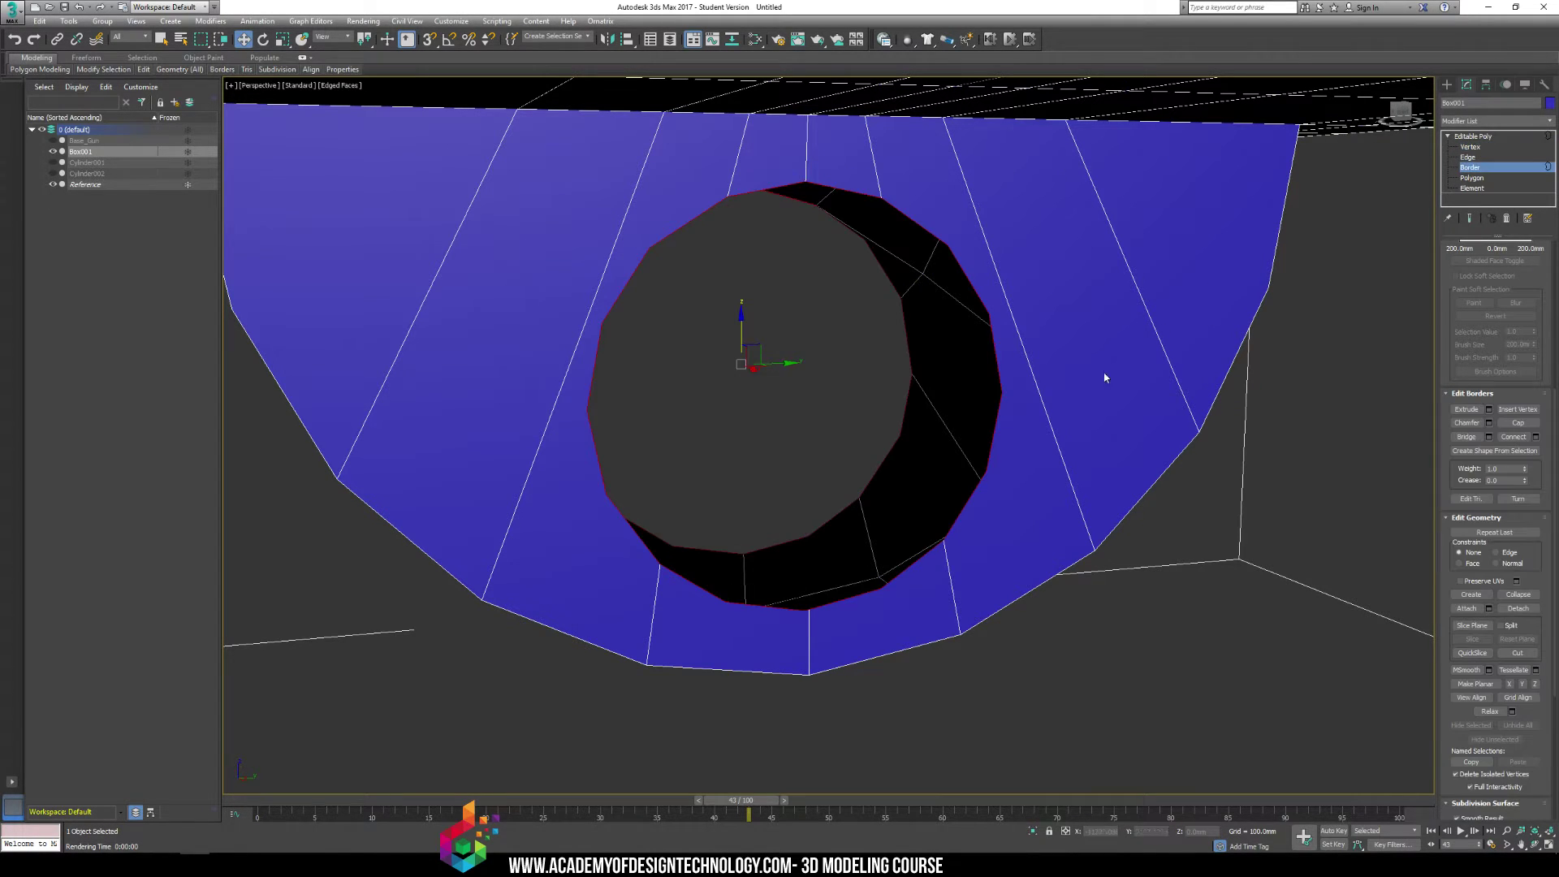
{"action": "left_click", "coordinate": [1477, 439]}
{"action": "middle_click_drag", "start_coordinate": [1125, 419], "coordinate": [876, 407], "text": "alt"}
{"action": "scroll", "coordinate": [850, 396], "scroll_direction": "down", "scroll_amount": 10}
{"action": "key", "text": "shift+q"}
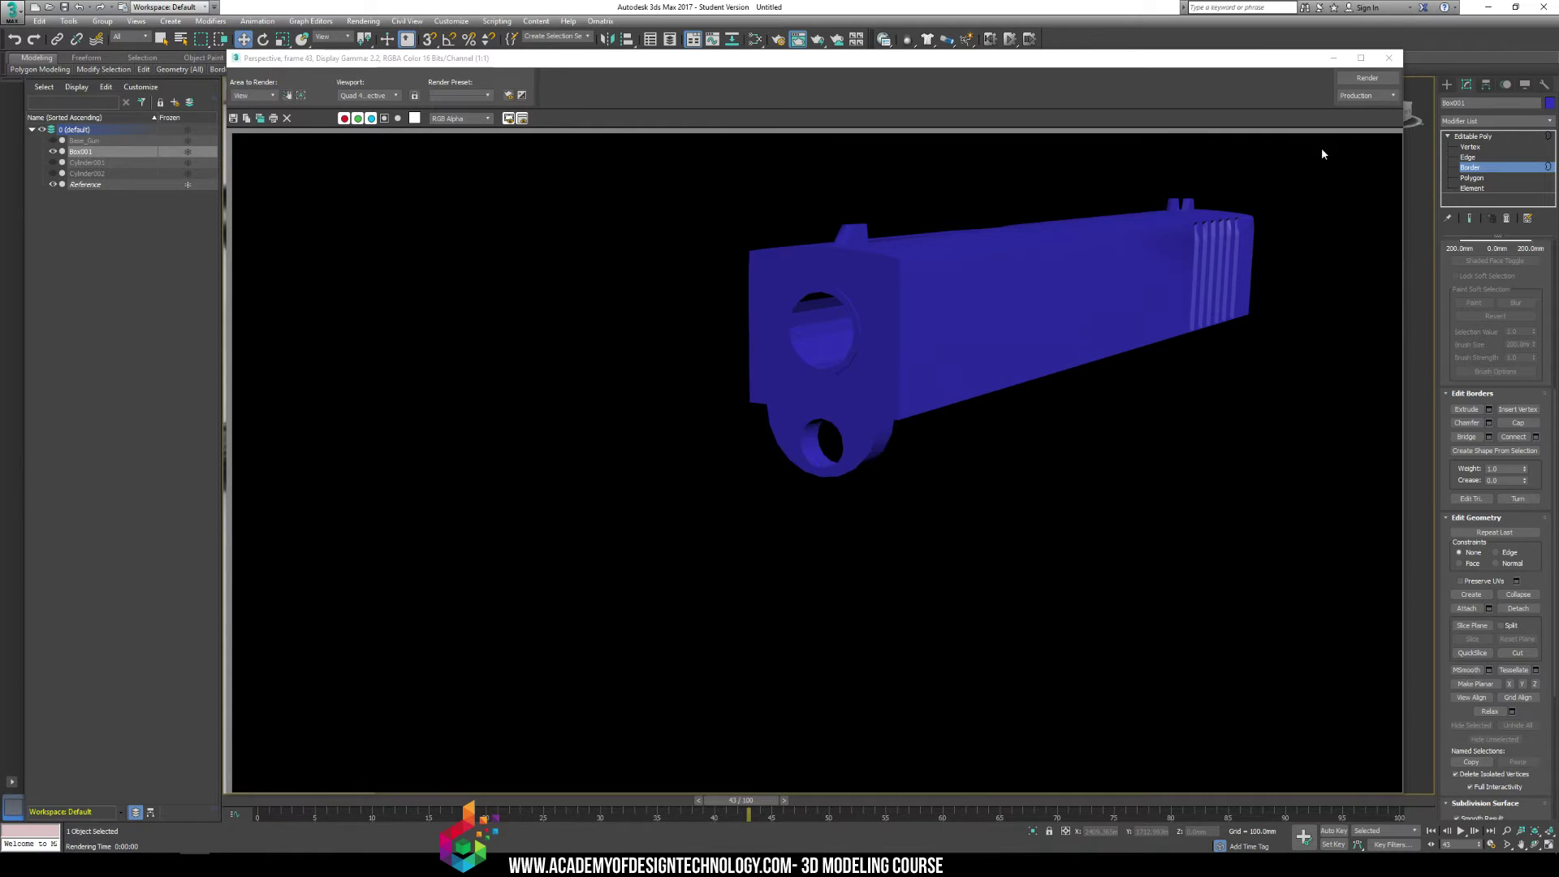
{"action": "left_click", "coordinate": [1401, 60]}
{"action": "scroll", "coordinate": [1131, 398], "scroll_direction": "up", "scroll_amount": 5}
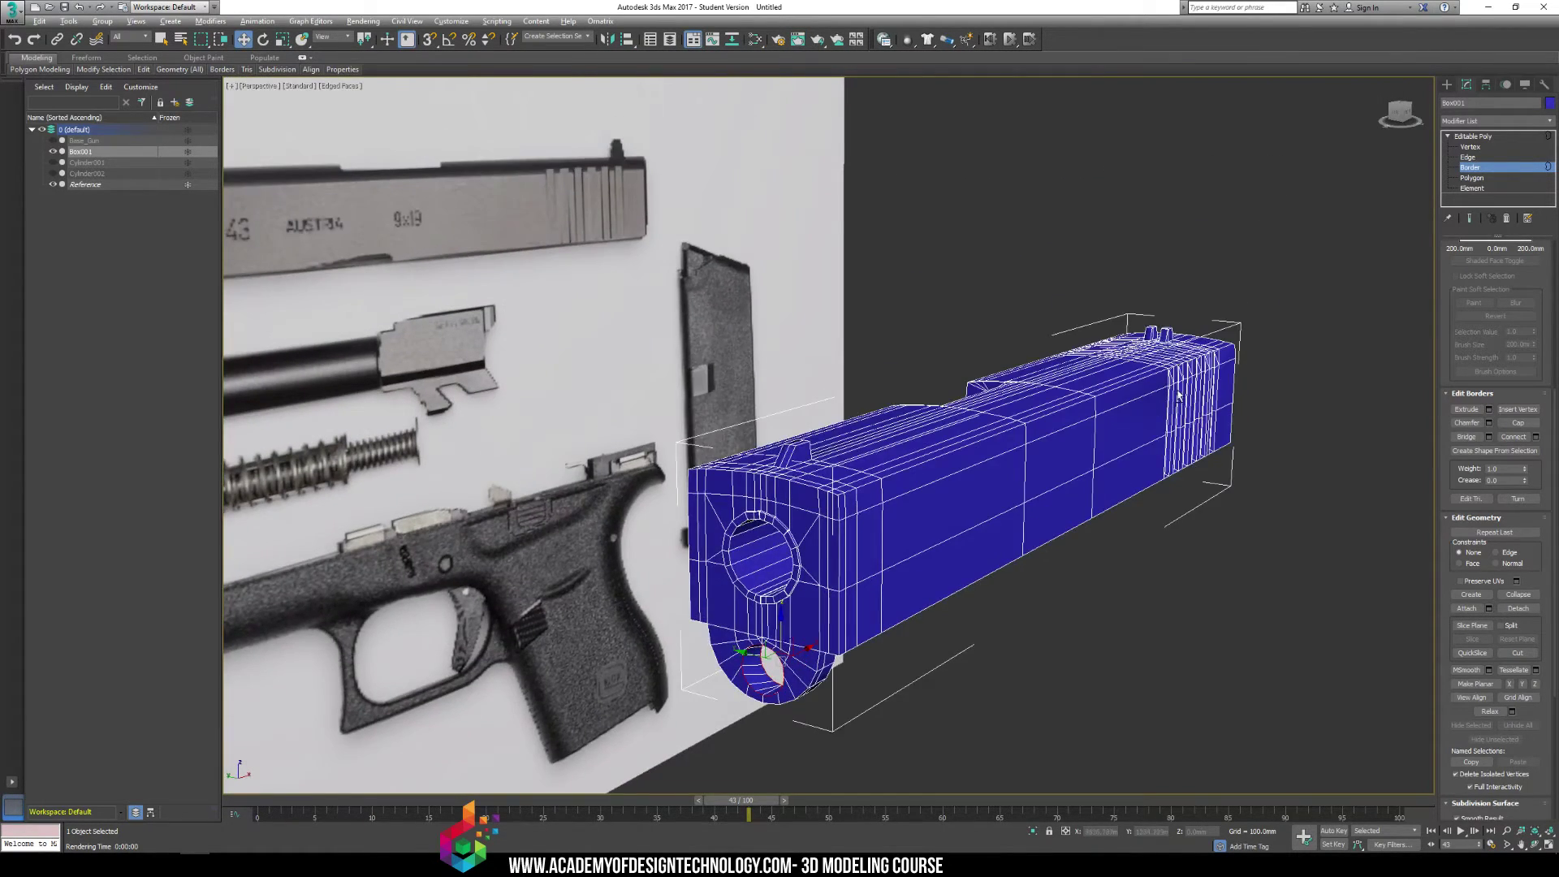
Select all polygons on the slide's flat underside, working from the front view
{"action": "middle_click_drag", "start_coordinate": [1198, 428], "coordinate": [650, 418]}
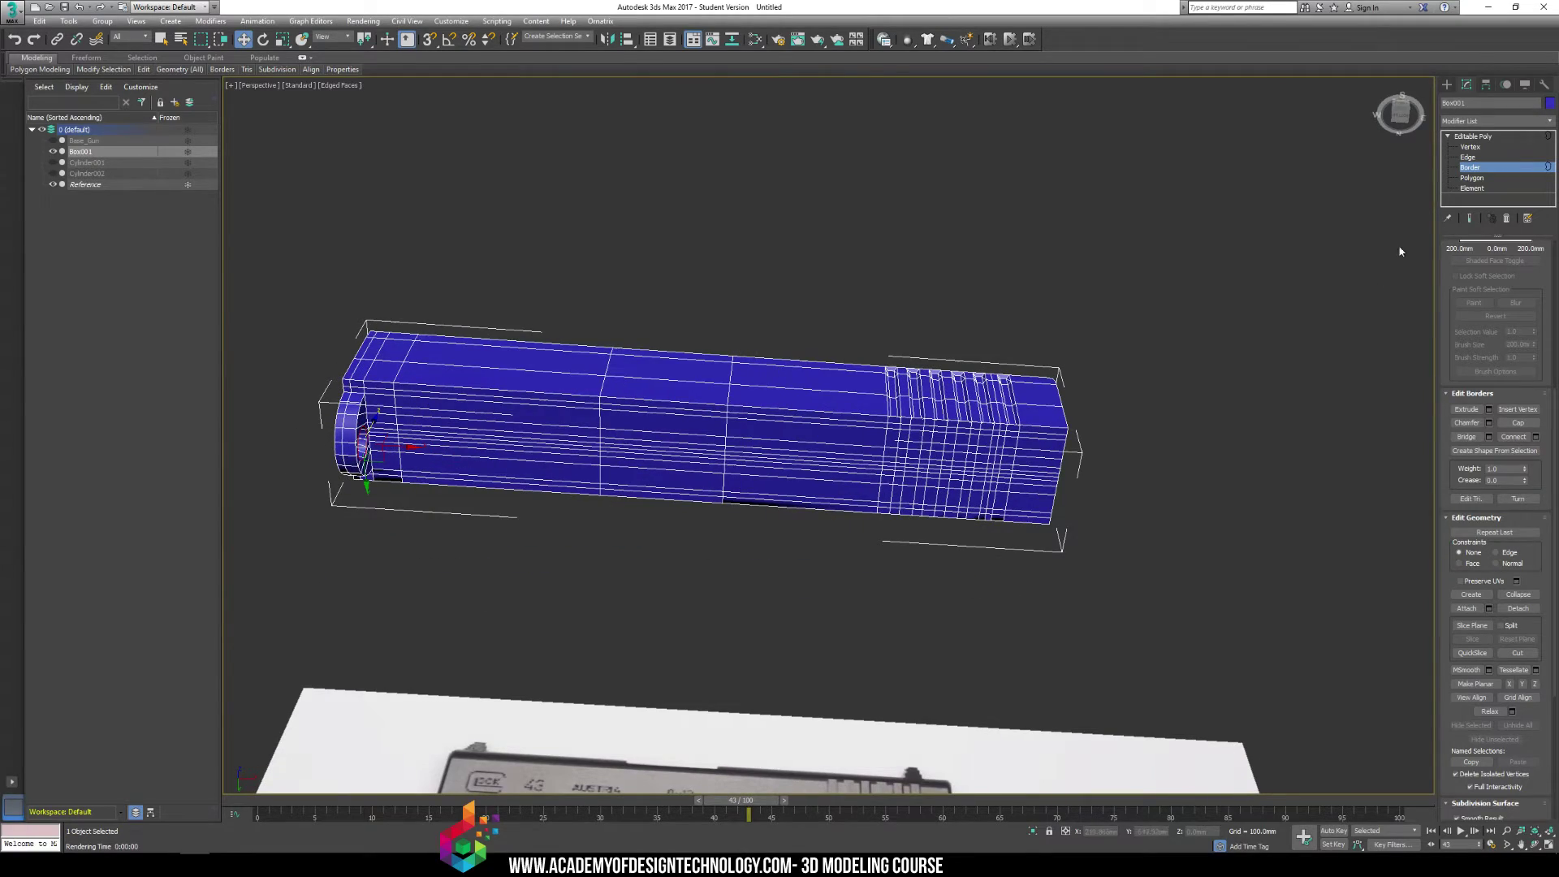
{"action": "left_click", "coordinate": [1467, 178]}
{"action": "middle_click_drag", "start_coordinate": [893, 519], "coordinate": [905, 411], "text": "alt"}
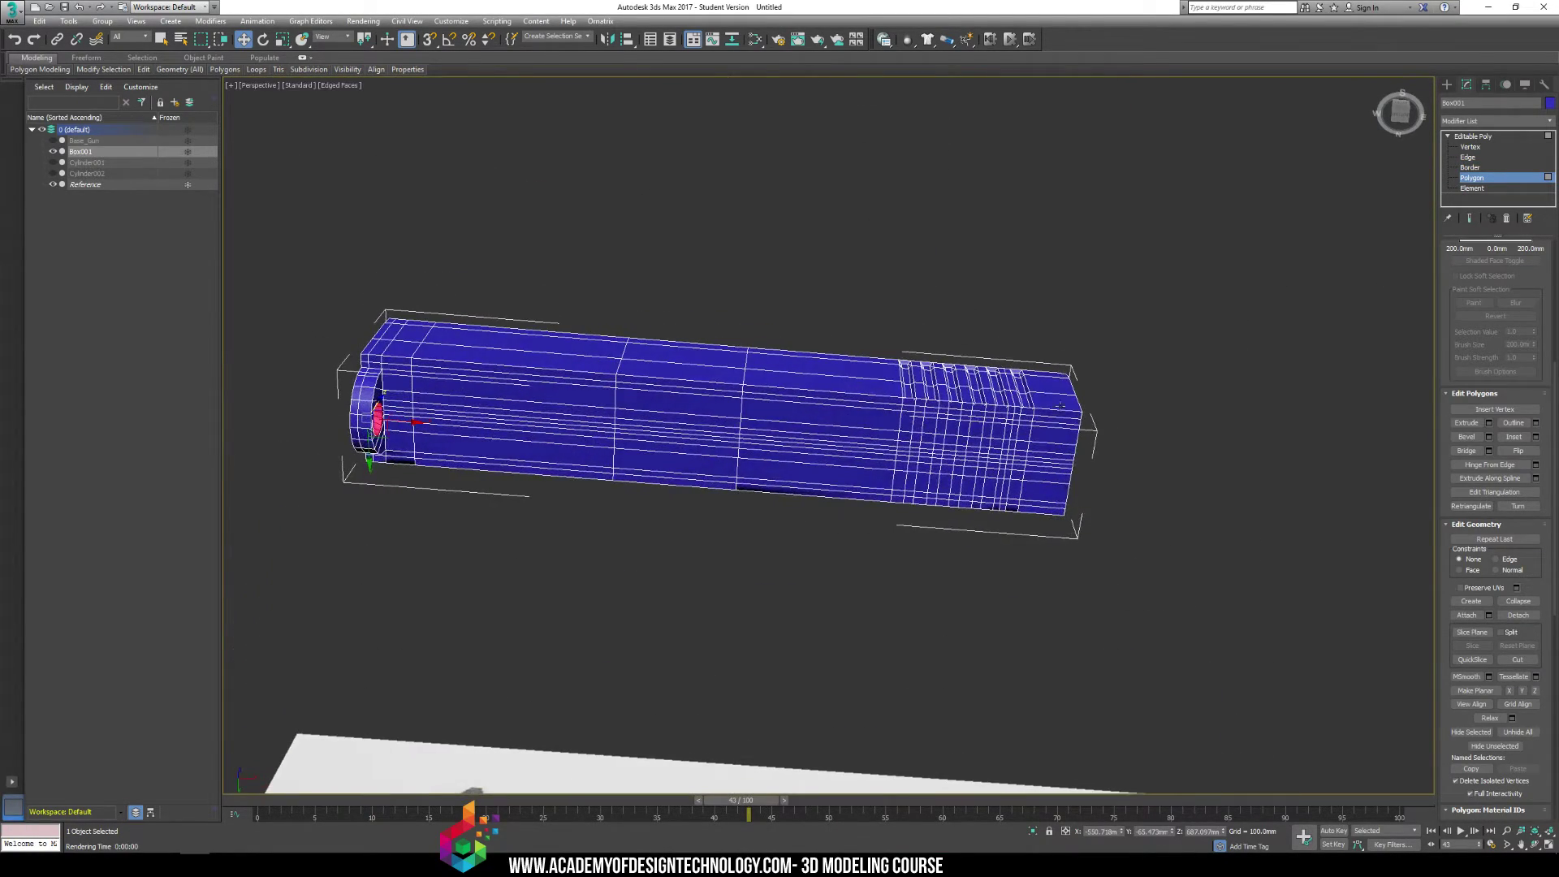
{"action": "middle_click_drag", "start_coordinate": [1055, 410], "coordinate": [475, 475], "text": "alt"}
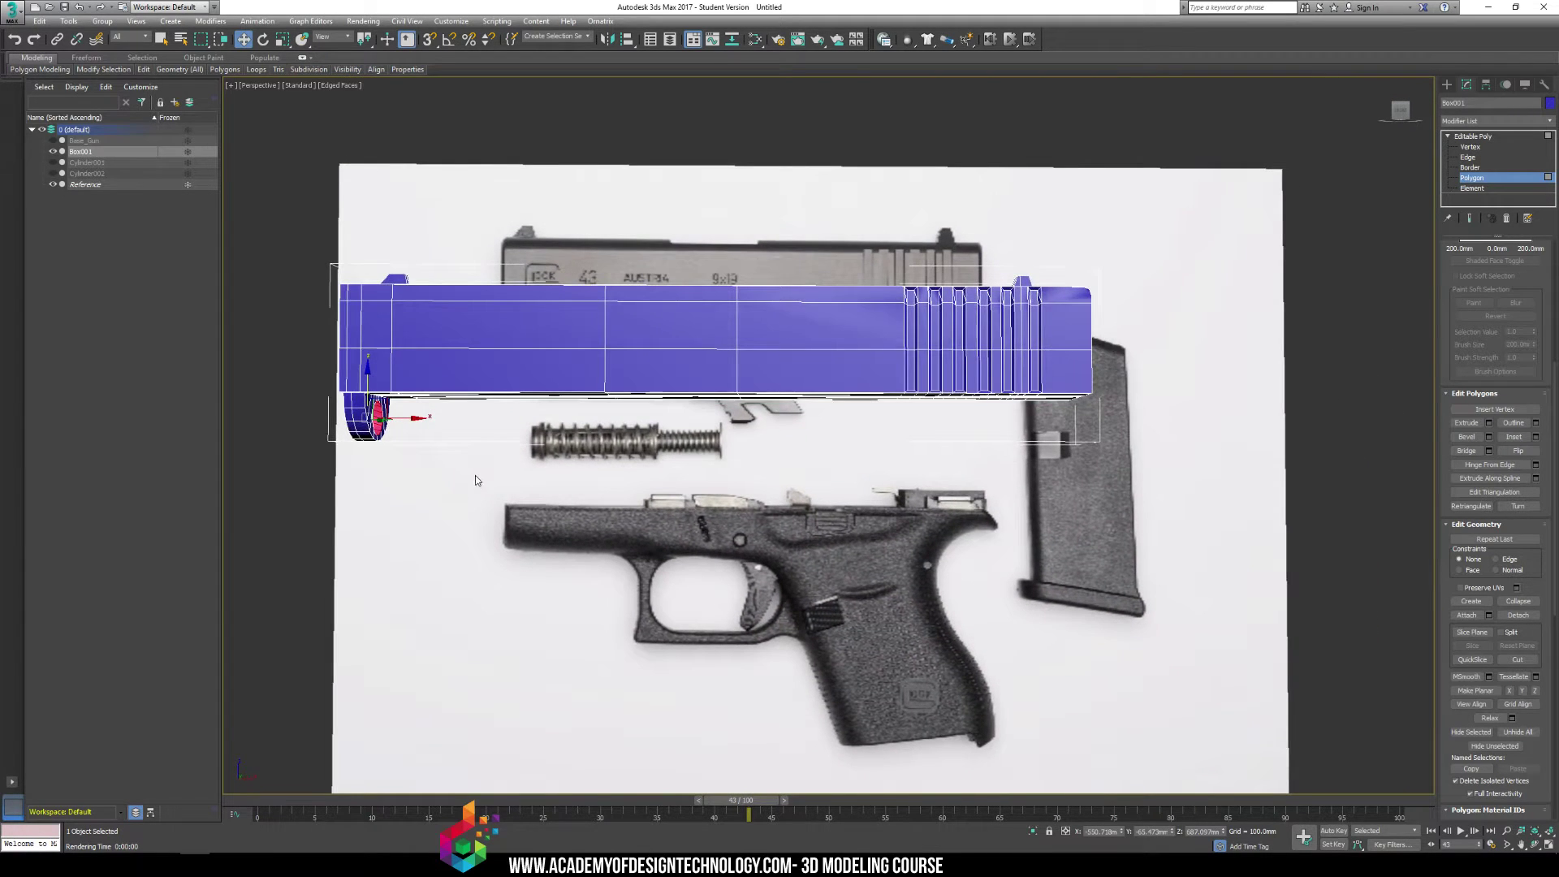
{"action": "key", "text": "f"}
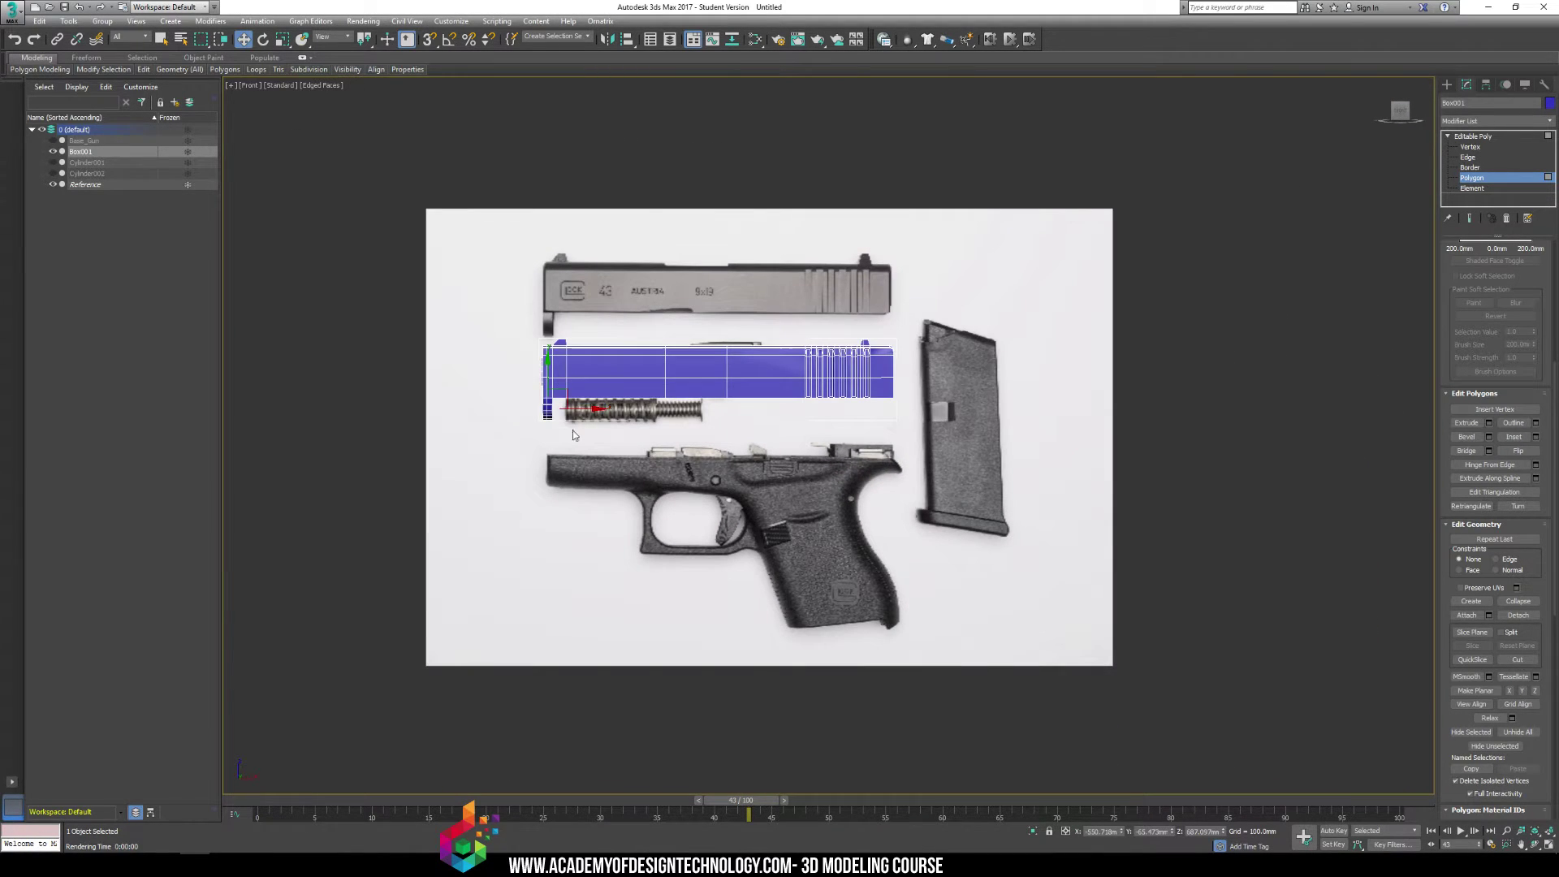
{"action": "left_click_drag", "start_coordinate": [905, 395], "coordinate": [906, 397]}
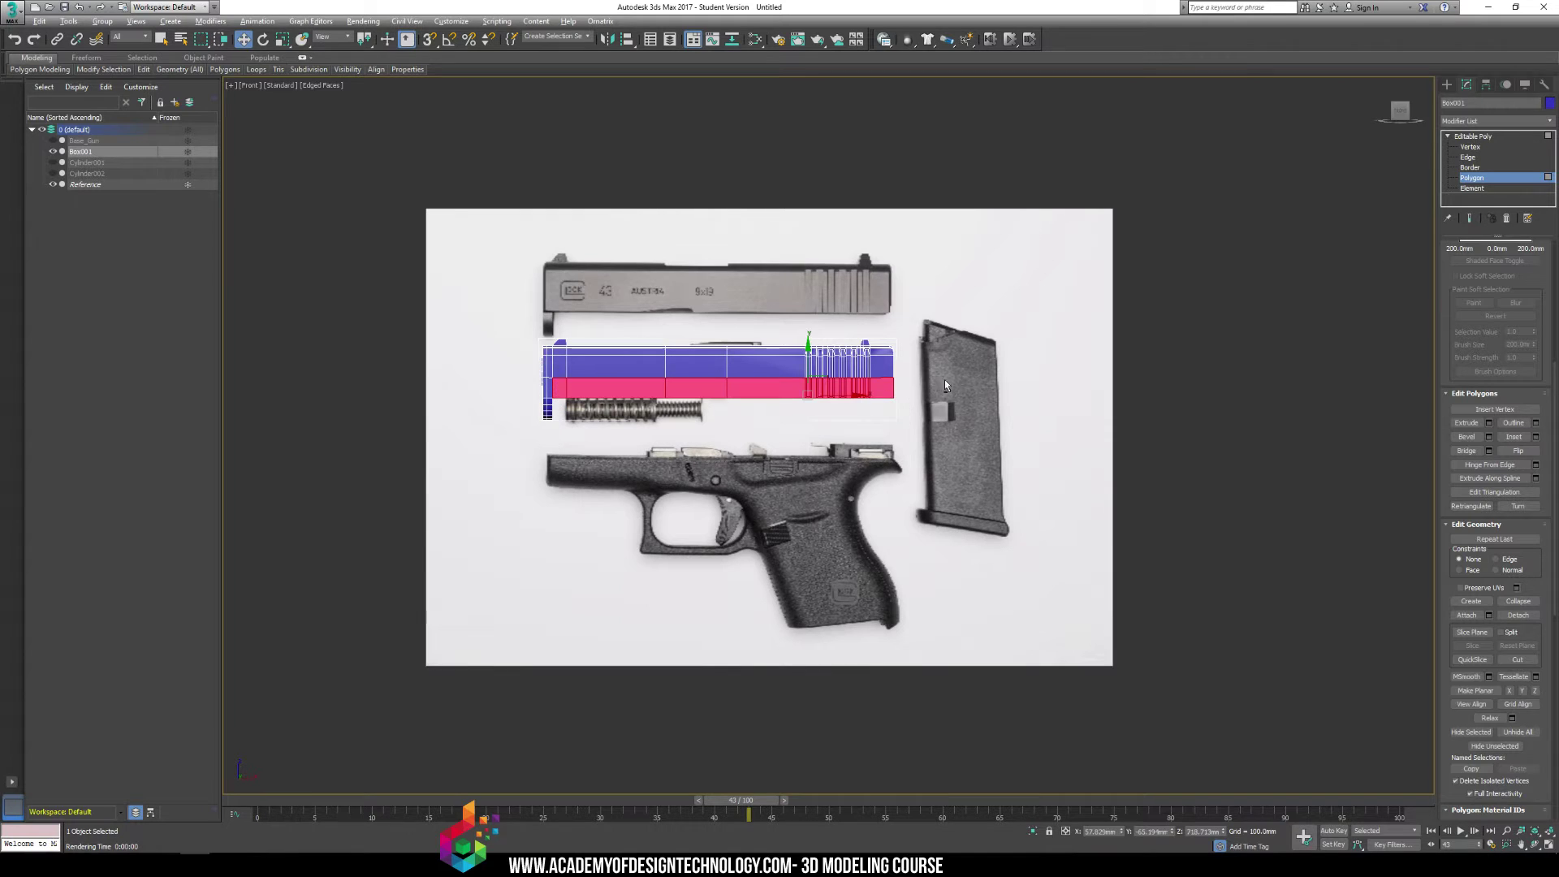
{"action": "left_click", "coordinate": [374, 272]}
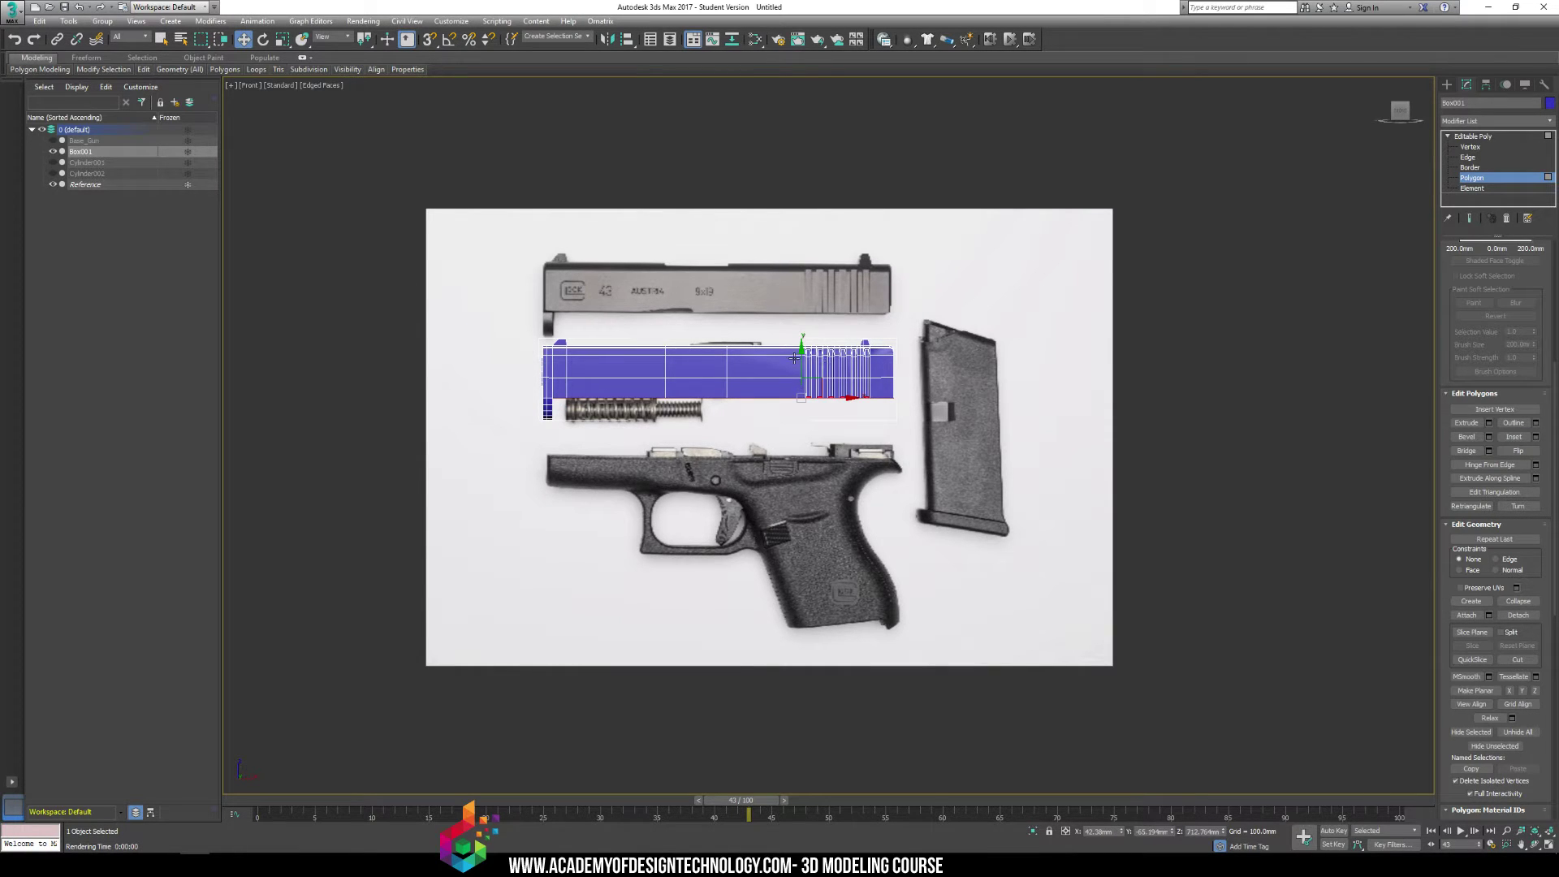
{"action": "scroll", "coordinate": [929, 346], "scroll_direction": "up", "scroll_amount": 8}
{"action": "left_click_drag", "start_coordinate": [523, 287], "coordinate": [944, 556]}
{"action": "key", "text": "p"}
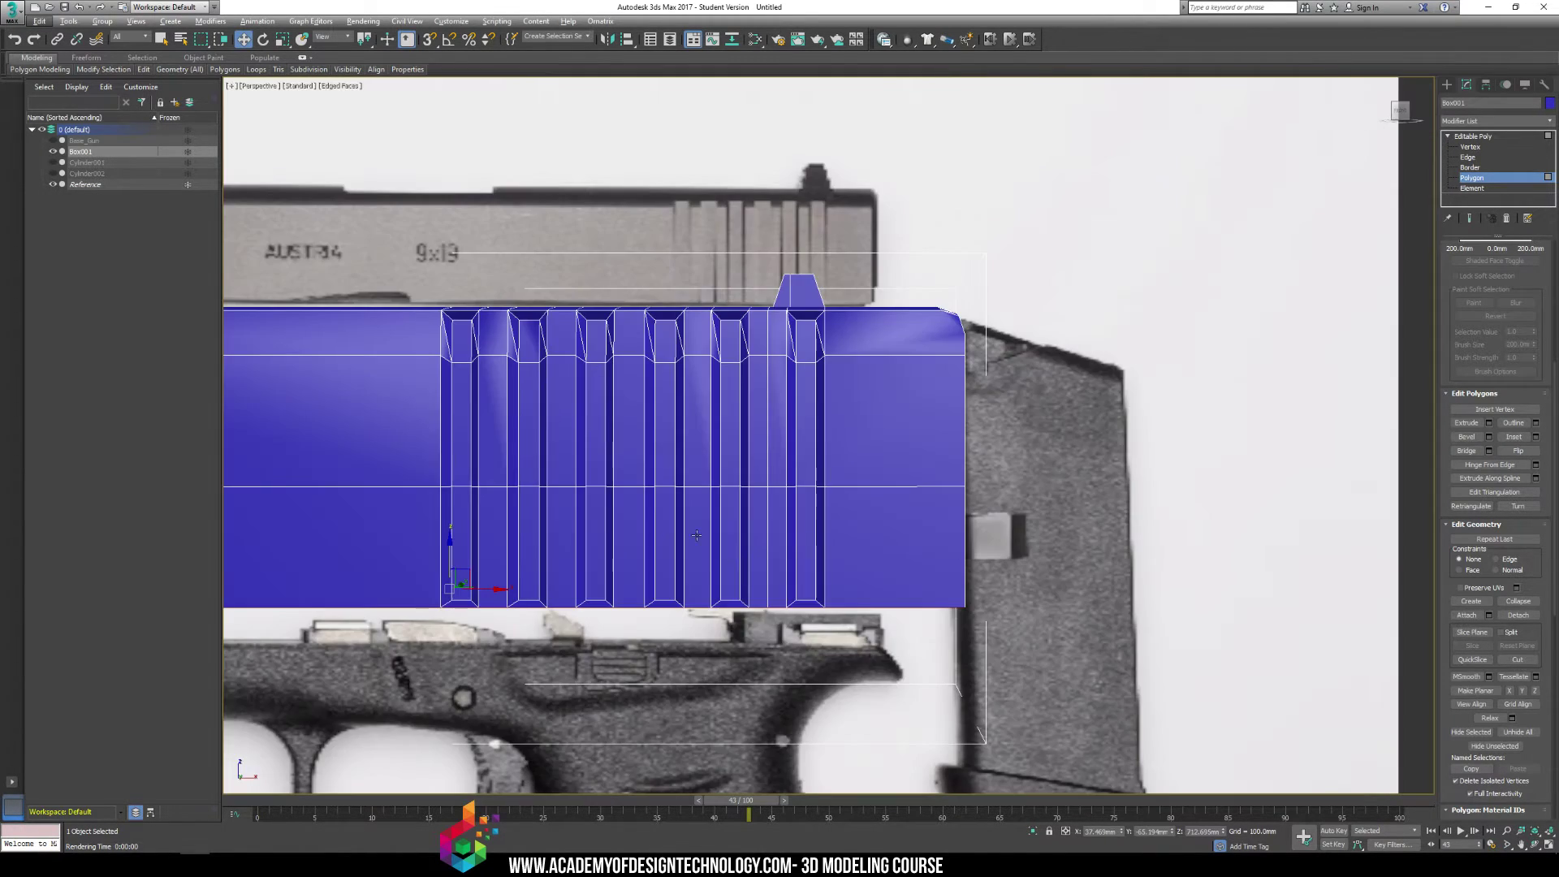
{"action": "middle_click_drag", "start_coordinate": [755, 569], "coordinate": [1050, 446], "text": "alt"}
{"action": "scroll", "coordinate": [846, 474], "scroll_direction": "down", "scroll_amount": 2}
{"action": "scroll", "coordinate": [1050, 445], "scroll_direction": "down", "scroll_amount": 3}
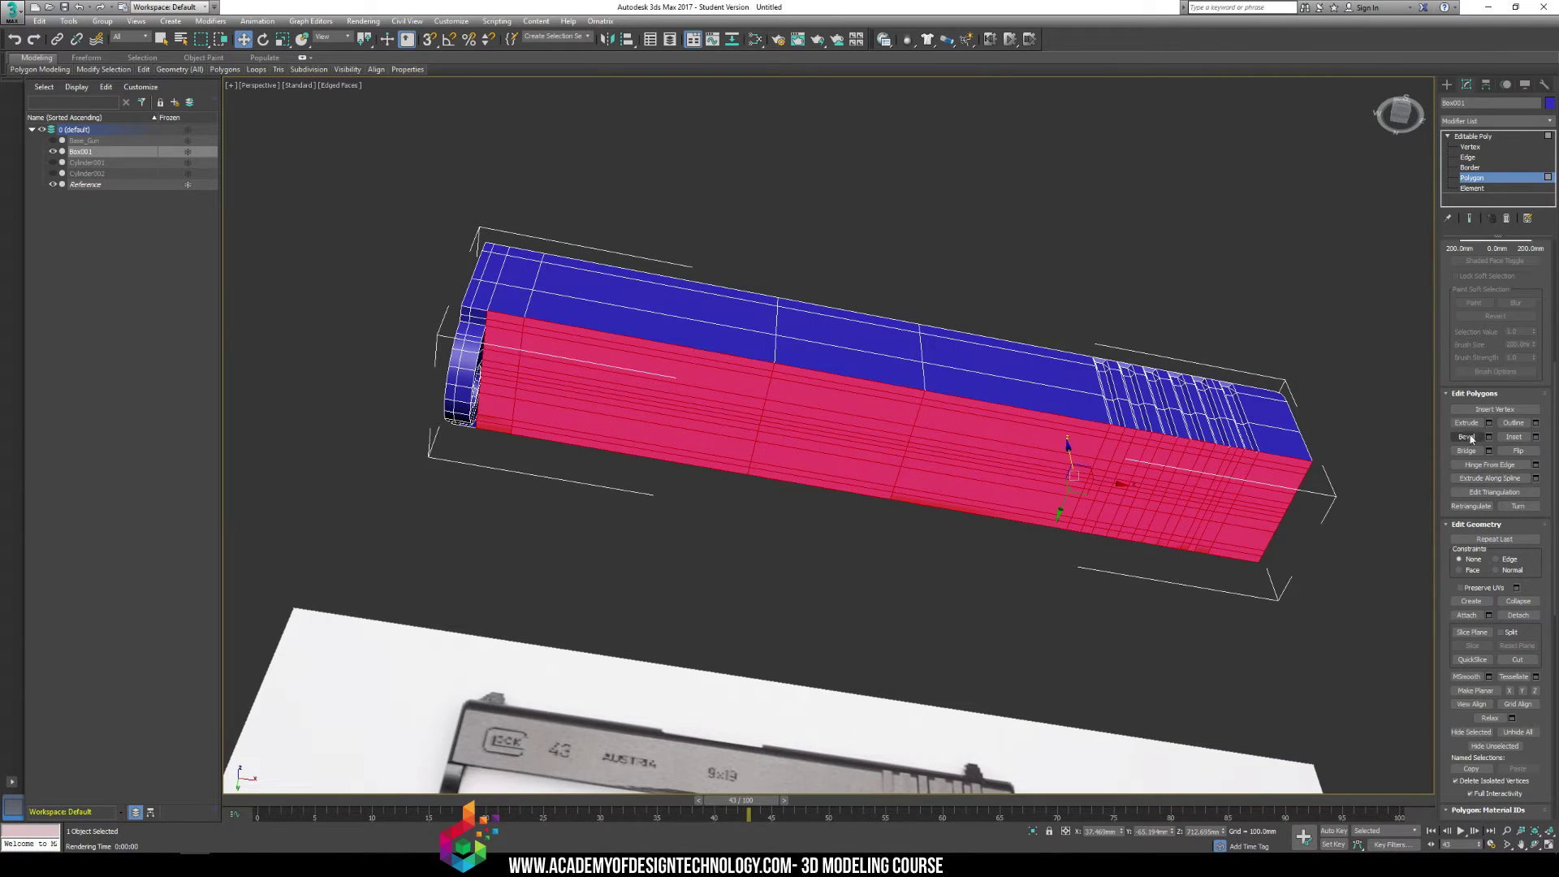
Inset the selected underside polygons as one group by about 5 mm
{"action": "left_click", "coordinate": [1536, 437]}
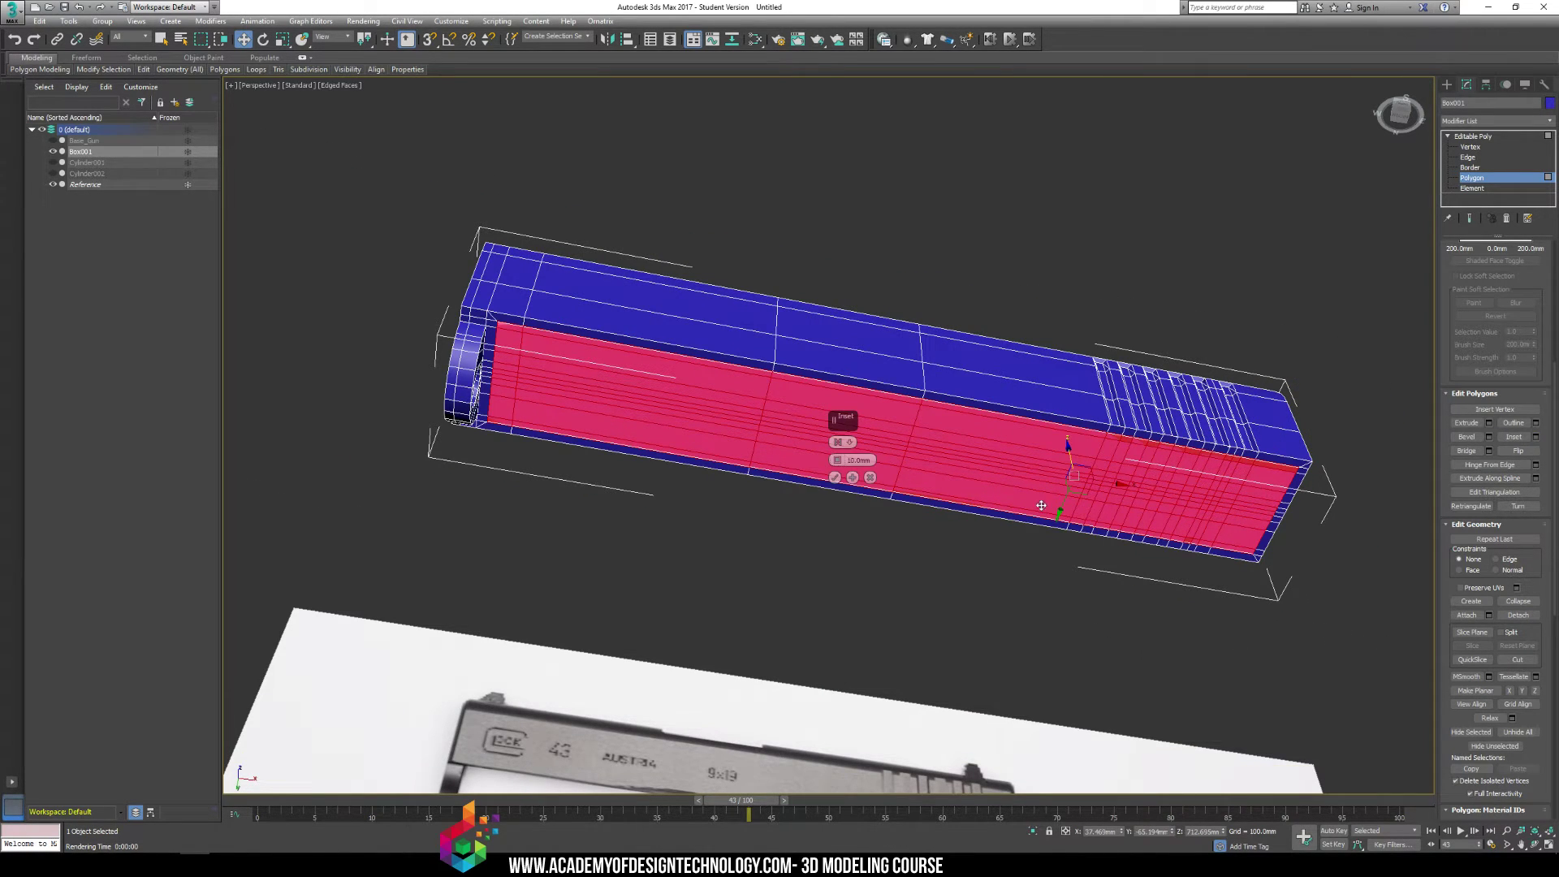
{"action": "left_click", "coordinate": [838, 443]}
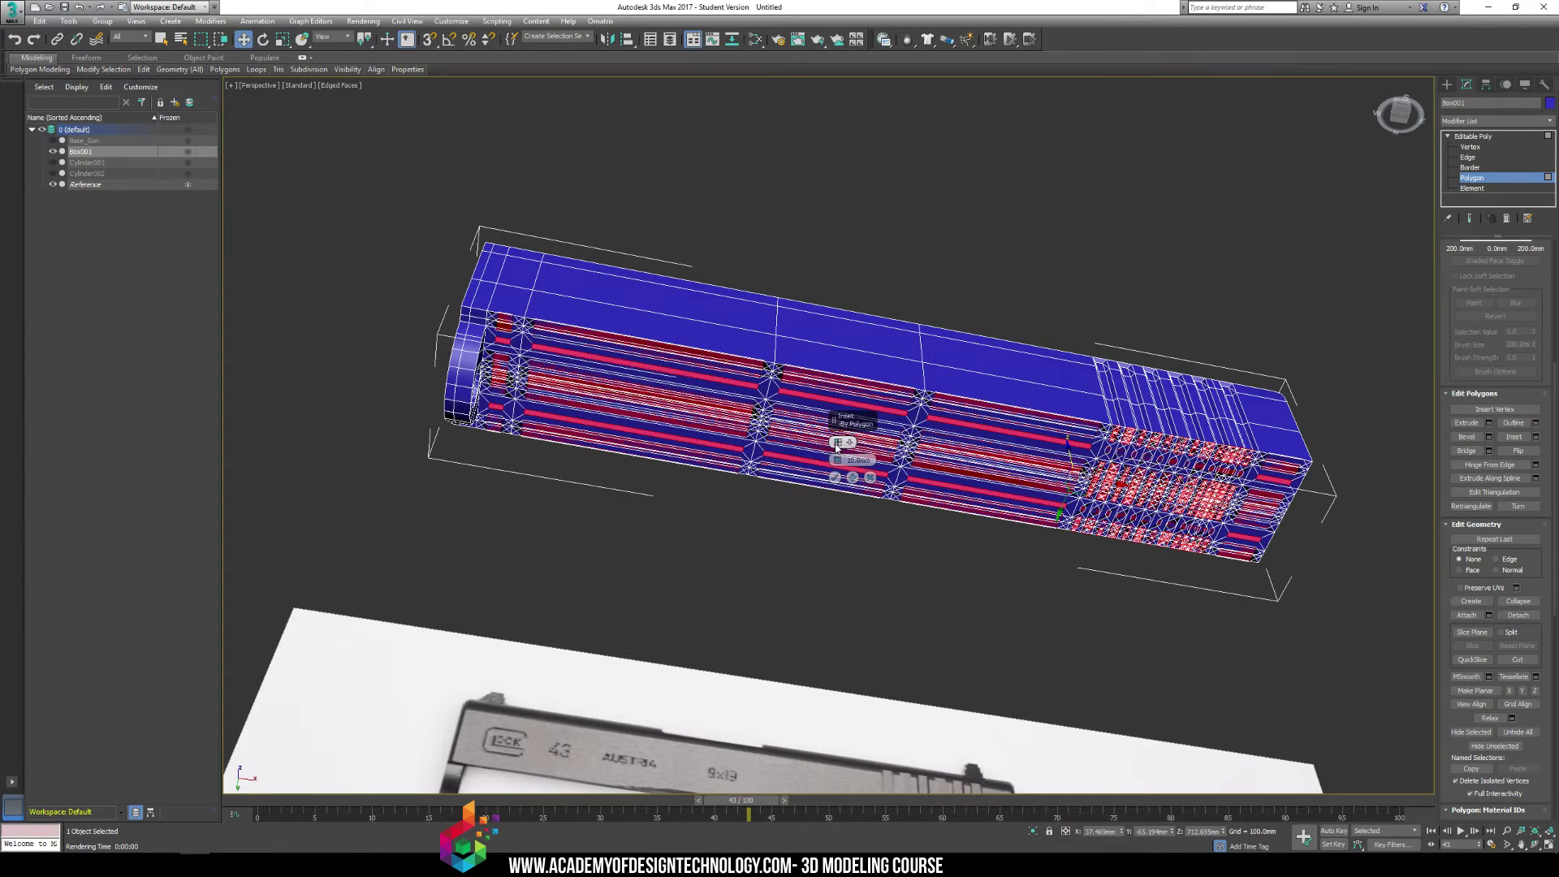
{"action": "left_click", "coordinate": [836, 444]}
{"action": "left_click_drag", "start_coordinate": [837, 466], "coordinate": [836, 463]}
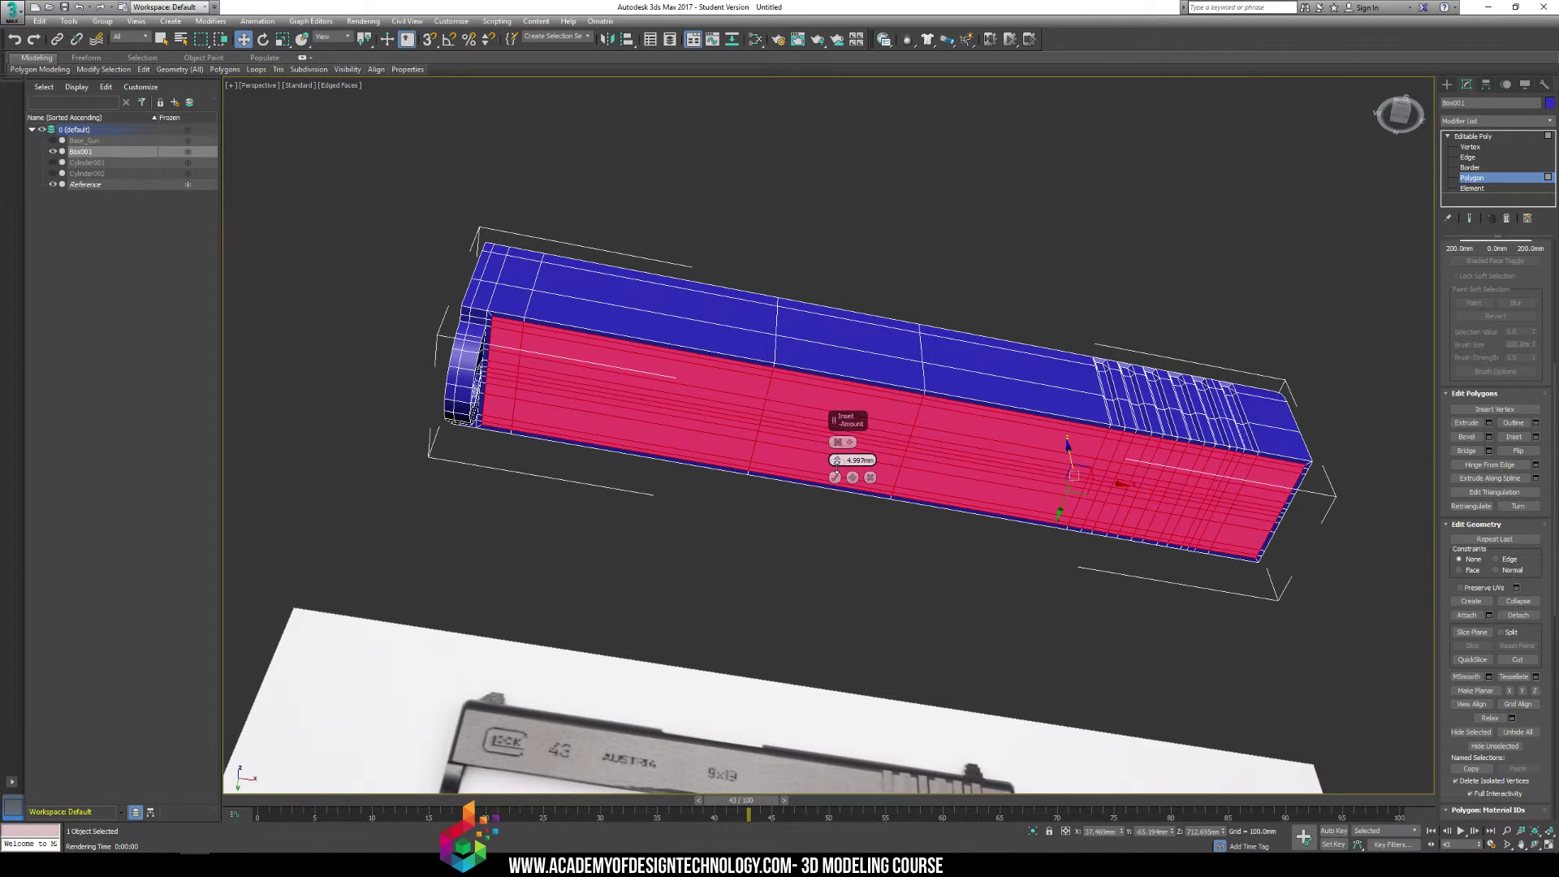
{"action": "left_click", "coordinate": [835, 478]}
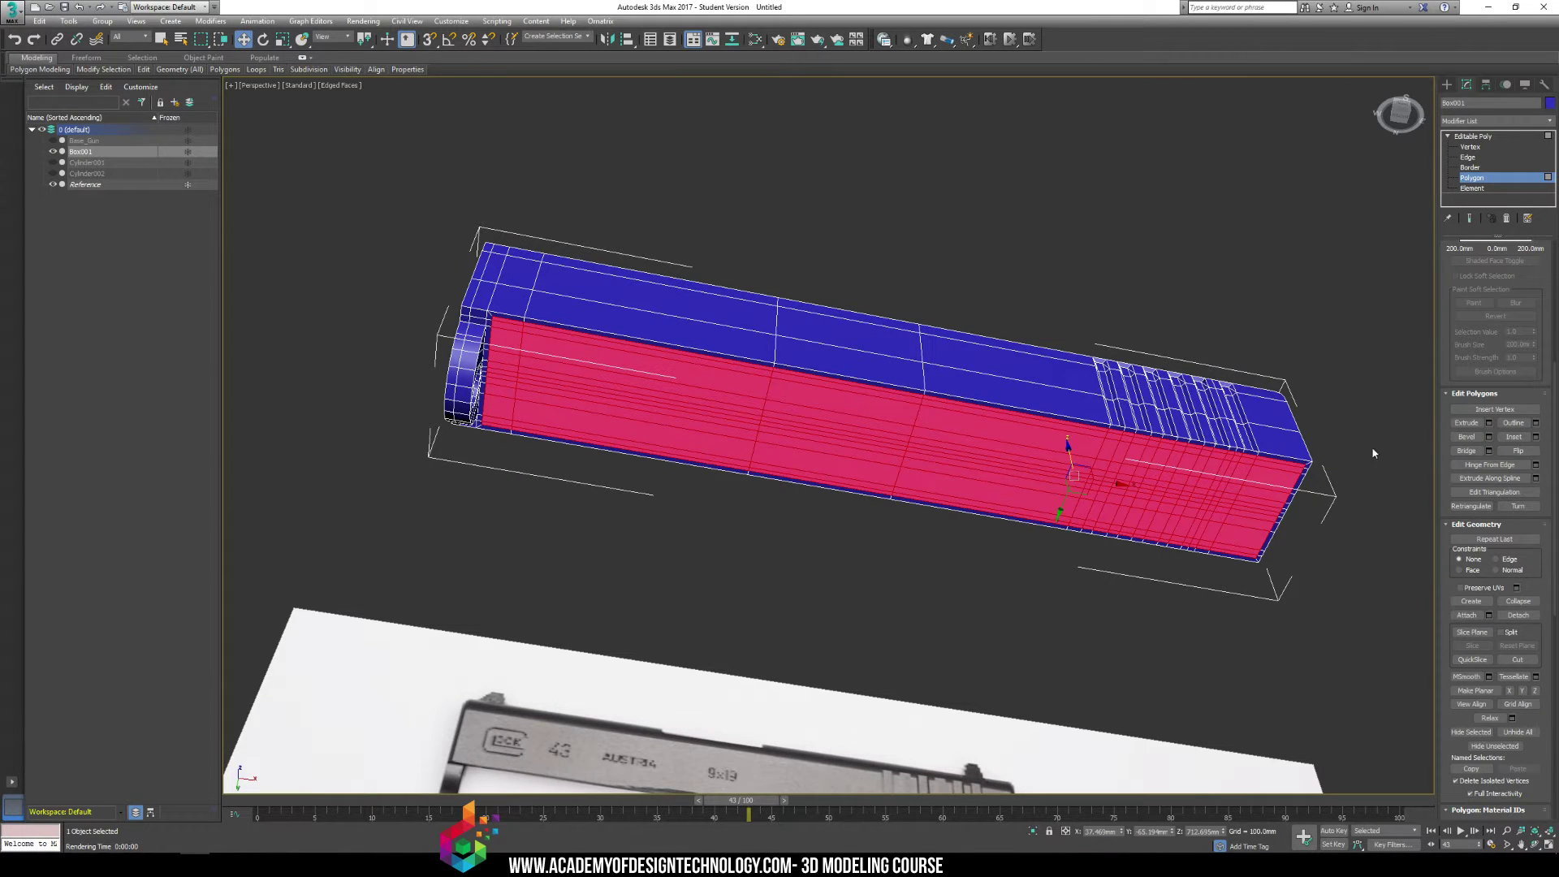
Delete the inset underside polygons to open up the slide's hollow interior
{"action": "left_click", "coordinate": [1462, 422]}
{"action": "left_click_drag", "start_coordinate": [1021, 458], "coordinate": [982, 477]}
{"action": "key", "text": "Delete"}
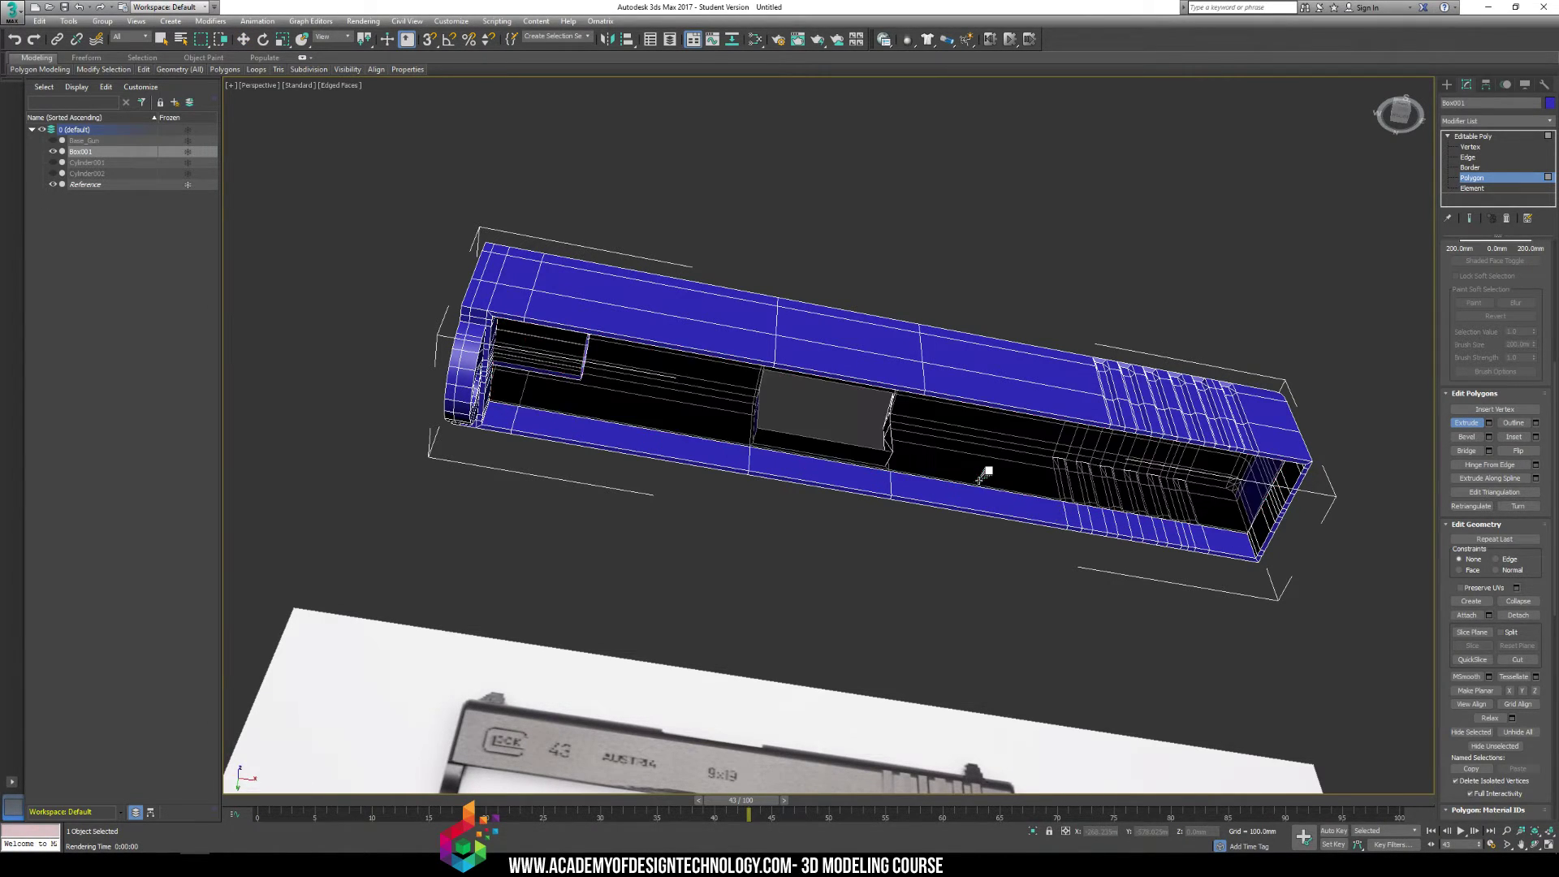
Select the inner edges along one long side of the underside opening and extend them upward as an inner wall
{"action": "middle_click_drag", "start_coordinate": [979, 480], "coordinate": [892, 568], "text": "alt"}
{"action": "scroll", "coordinate": [891, 569], "scroll_direction": "up", "scroll_amount": 3}
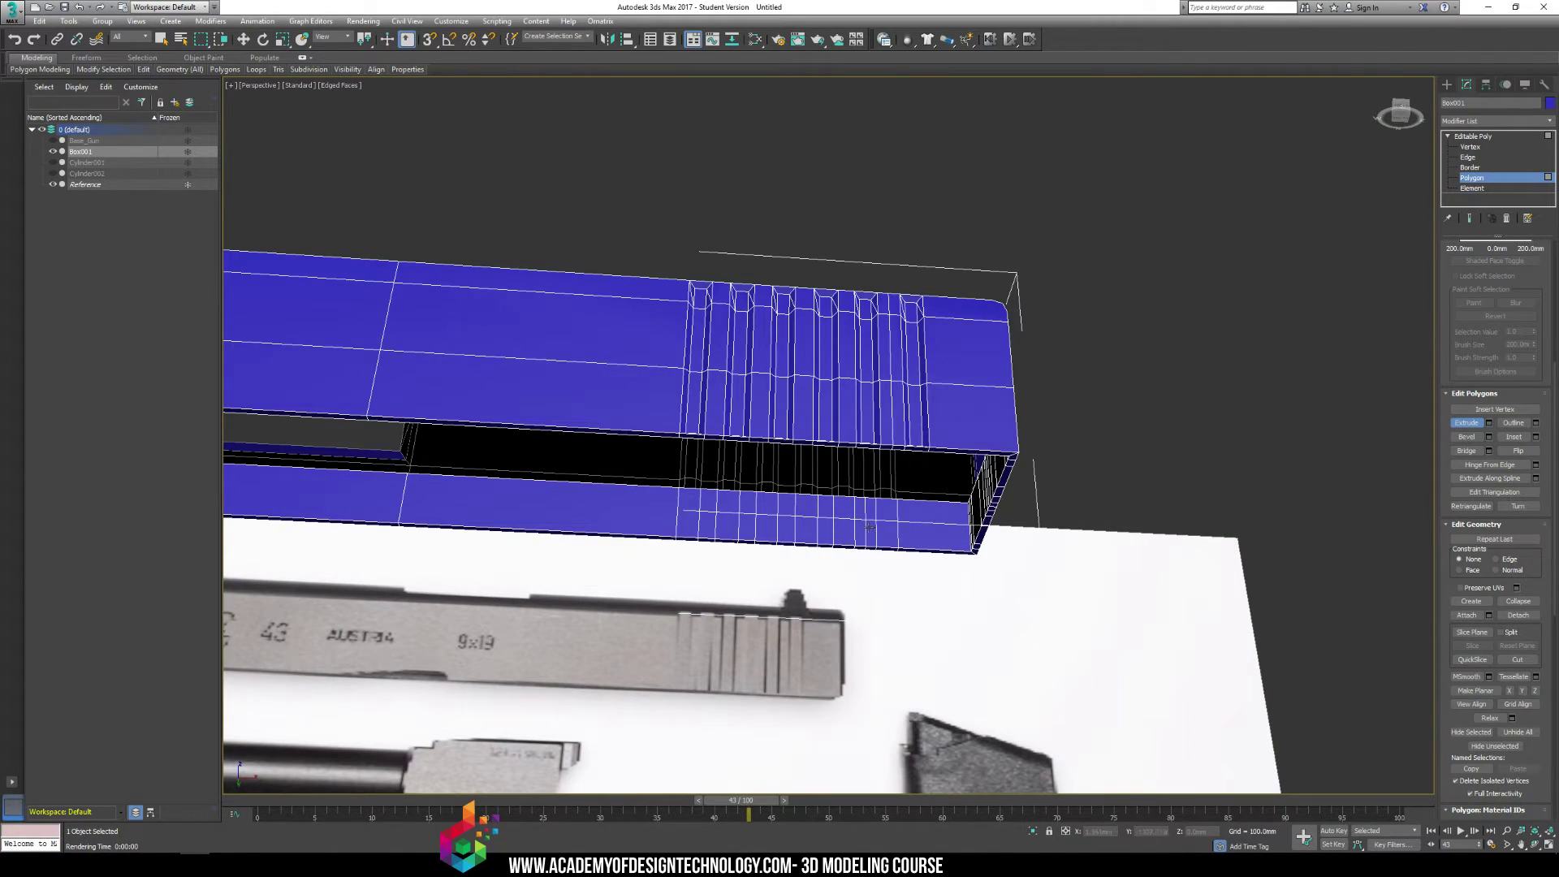
{"action": "middle_click_drag", "start_coordinate": [955, 541], "coordinate": [938, 514], "text": "alt"}
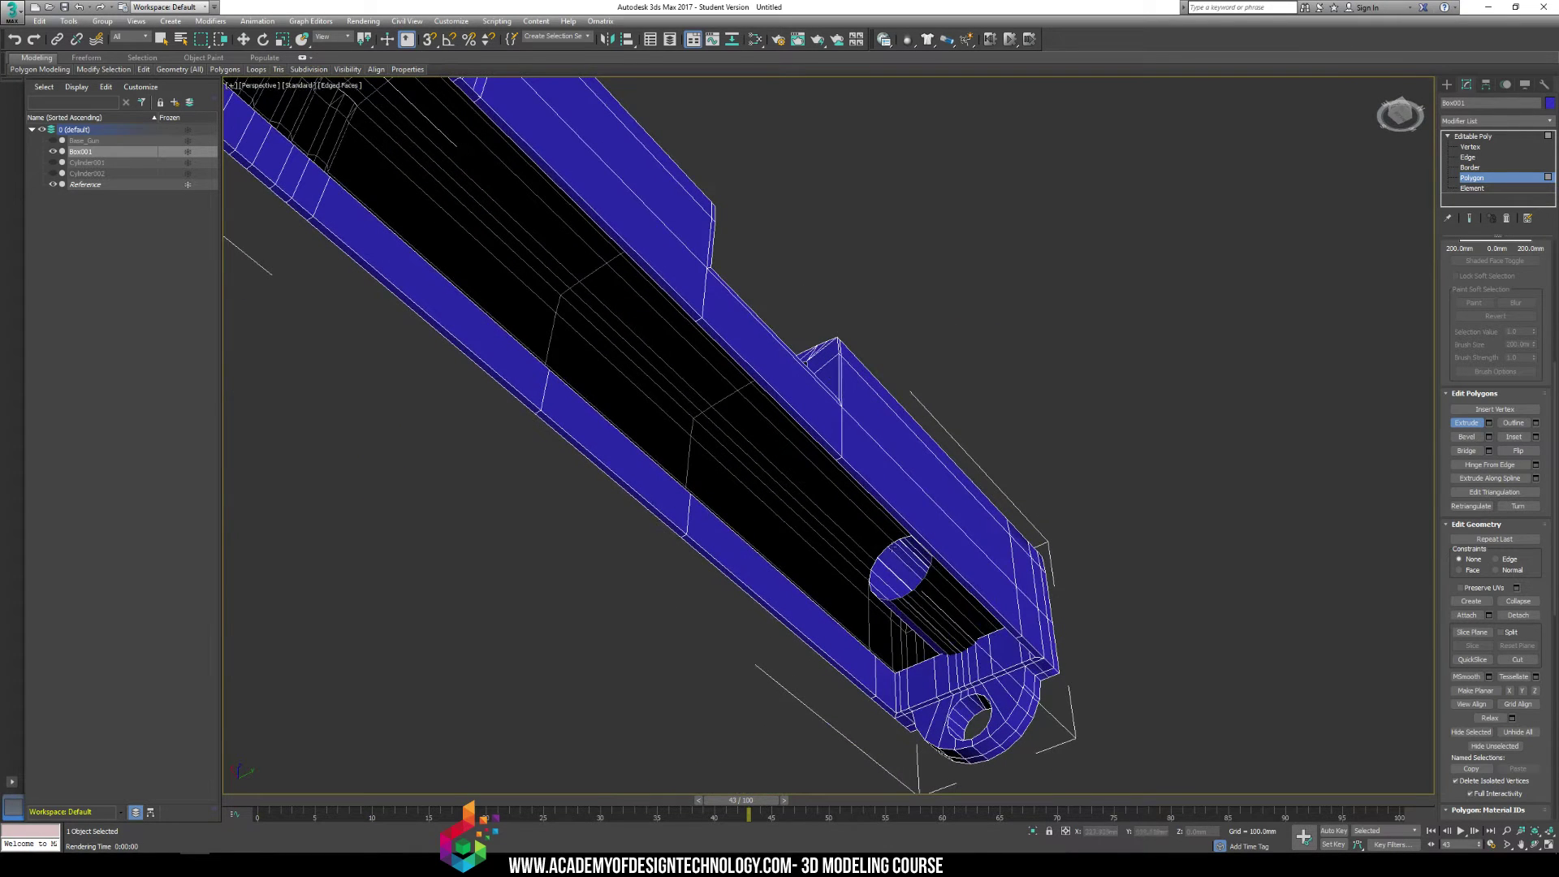
{"action": "left_click", "coordinate": [1467, 157]}
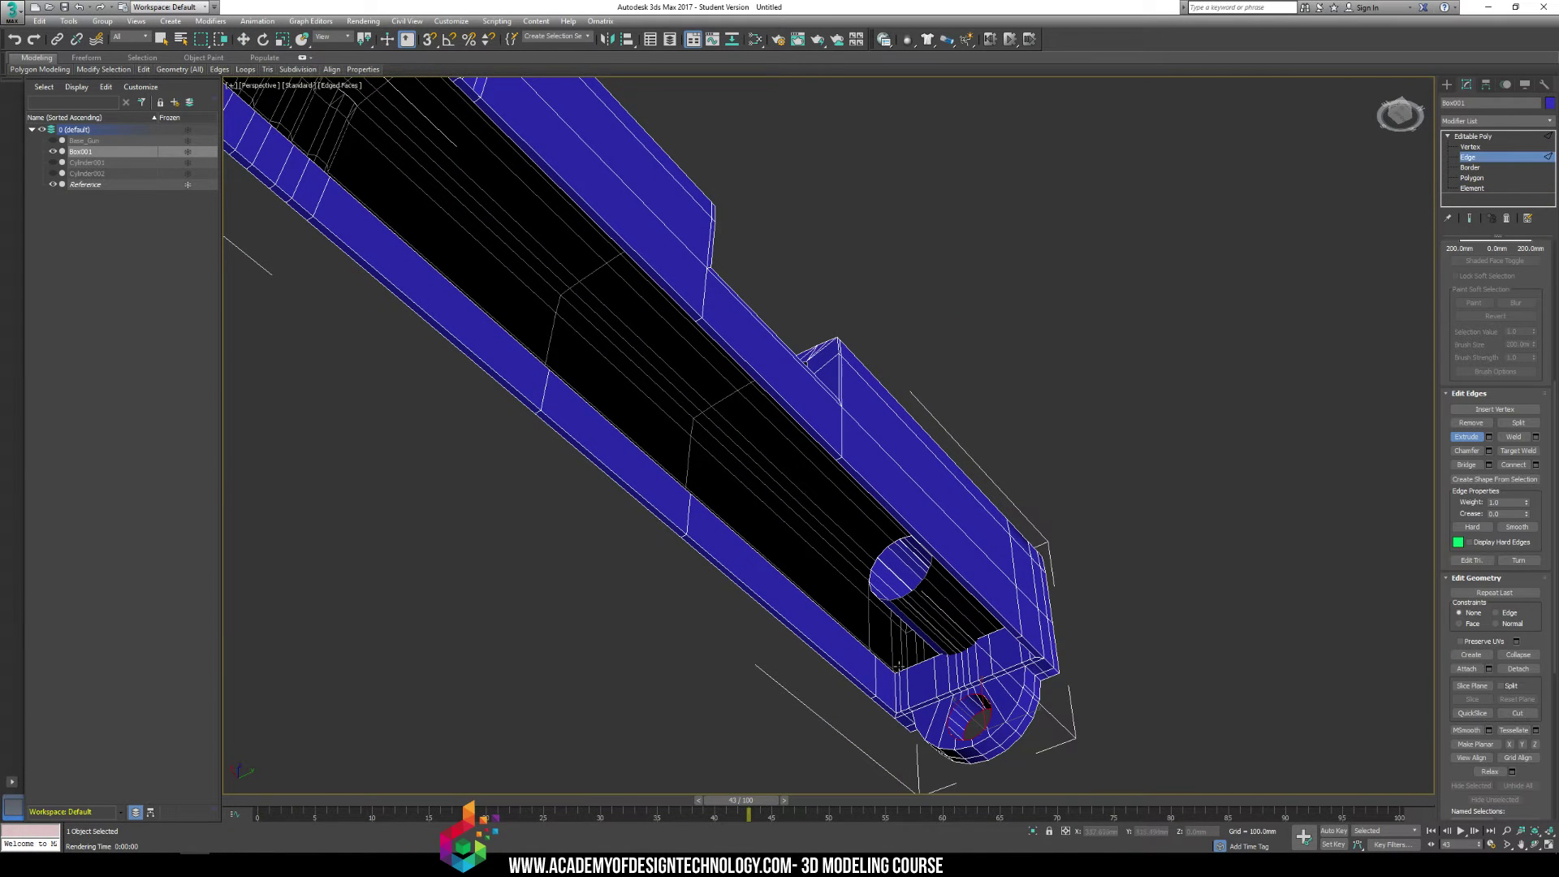
{"action": "left_click", "coordinate": [752, 548]}
{"action": "left_click", "coordinate": [671, 479], "text": "ctrl"}
{"action": "middle_click_drag", "start_coordinate": [506, 385], "coordinate": [610, 526]}
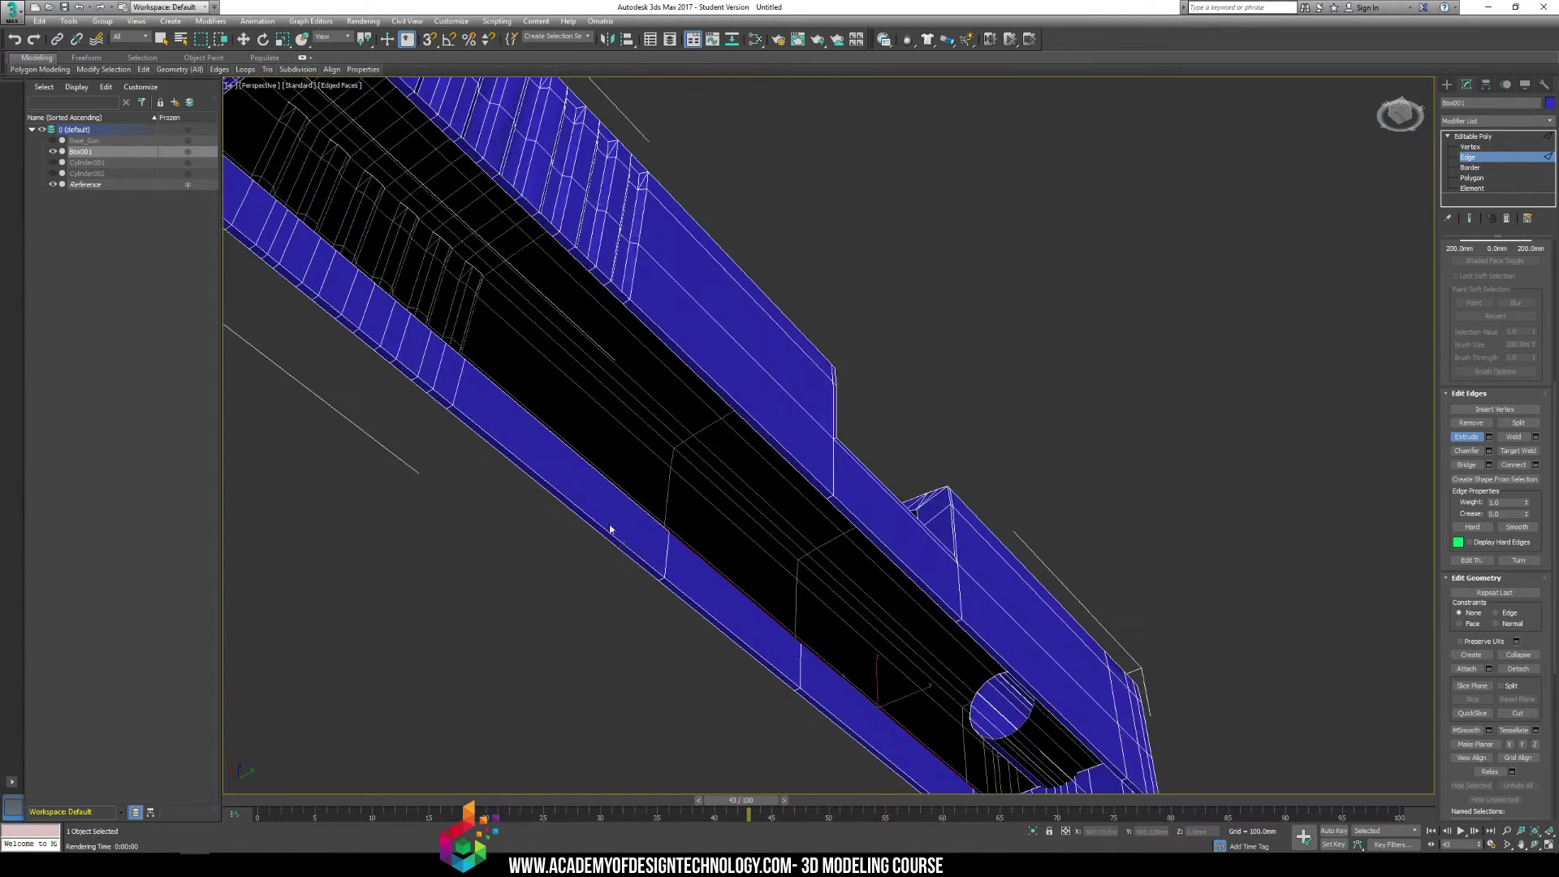
{"action": "middle_click_drag", "start_coordinate": [428, 397], "coordinate": [539, 446]}
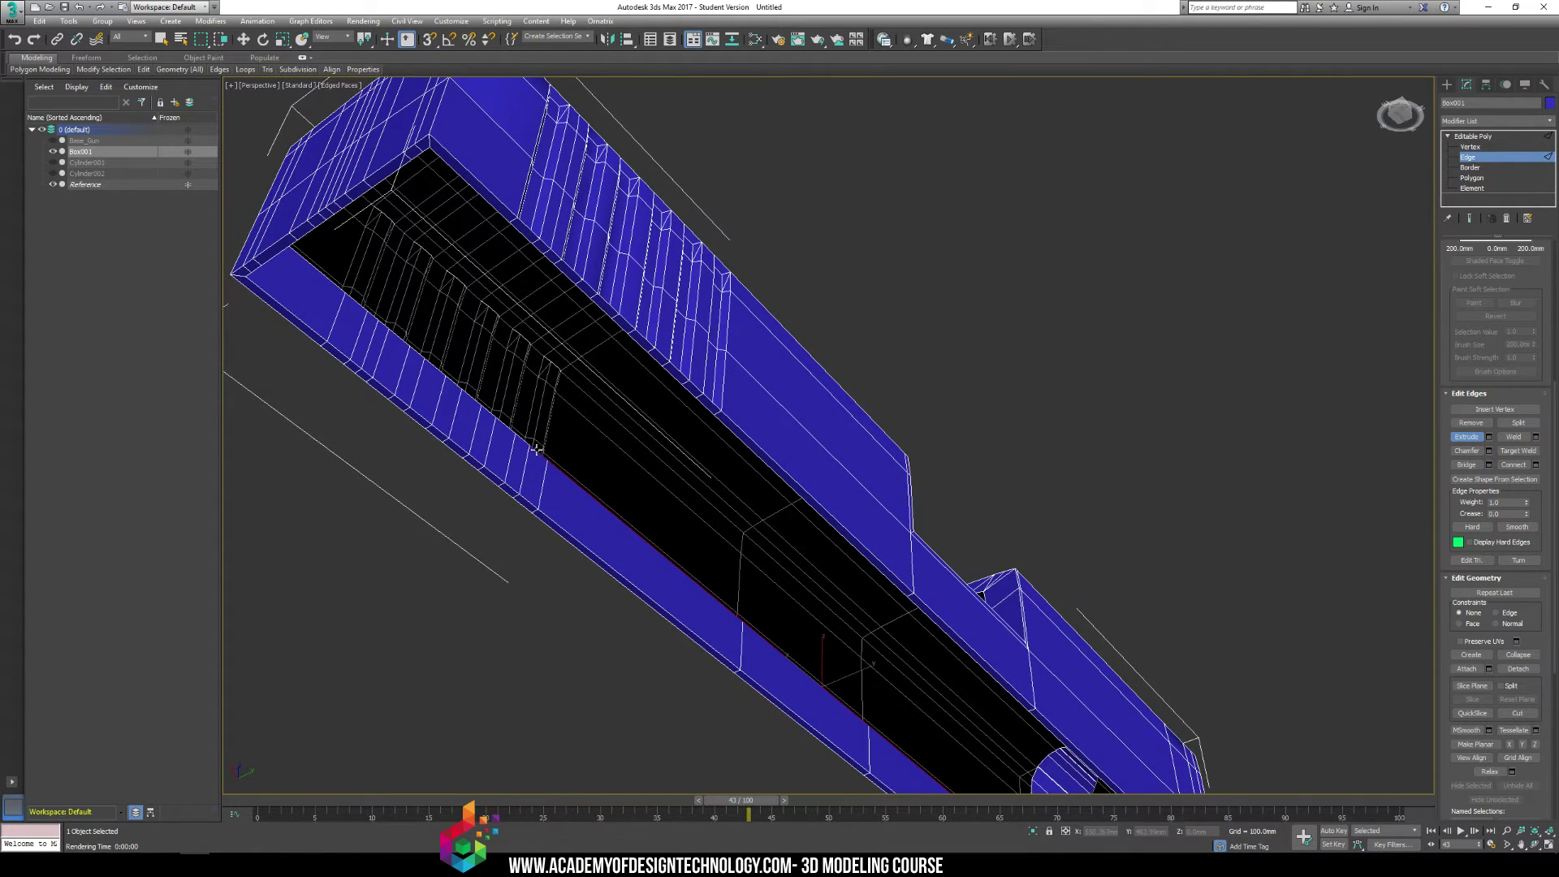
{"action": "left_click", "coordinate": [503, 429], "text": "ctrl"}
{"action": "middle_click_drag", "start_coordinate": [650, 512], "coordinate": [654, 525], "text": "alt"}
{"action": "key", "text": "w"}
{"action": "left_click_drag", "start_coordinate": [749, 597], "coordinate": [809, 554]}
{"action": "middle_click_drag", "start_coordinate": [808, 555], "coordinate": [757, 561], "text": "alt"}
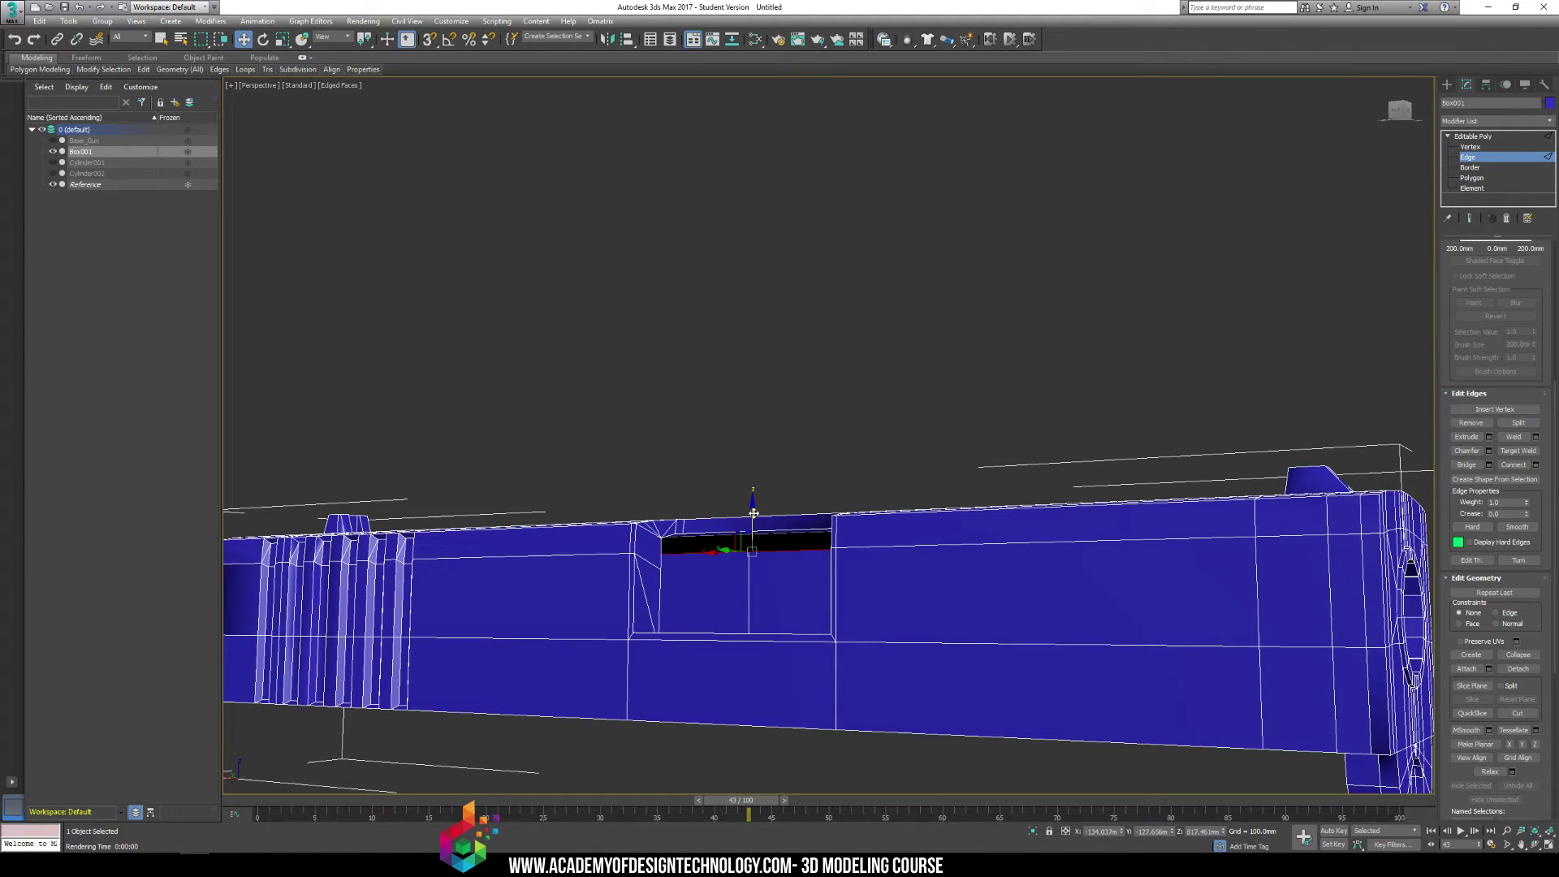
Raise the new inner wall's upper edges to the slide's top, above the ejection port opening
{"action": "left_click_drag", "start_coordinate": [754, 513], "coordinate": [755, 493]}
{"action": "middle_click_drag", "start_coordinate": [755, 496], "coordinate": [764, 503], "text": "alt"}
{"action": "left_click_drag", "start_coordinate": [752, 499], "coordinate": [749, 500]}
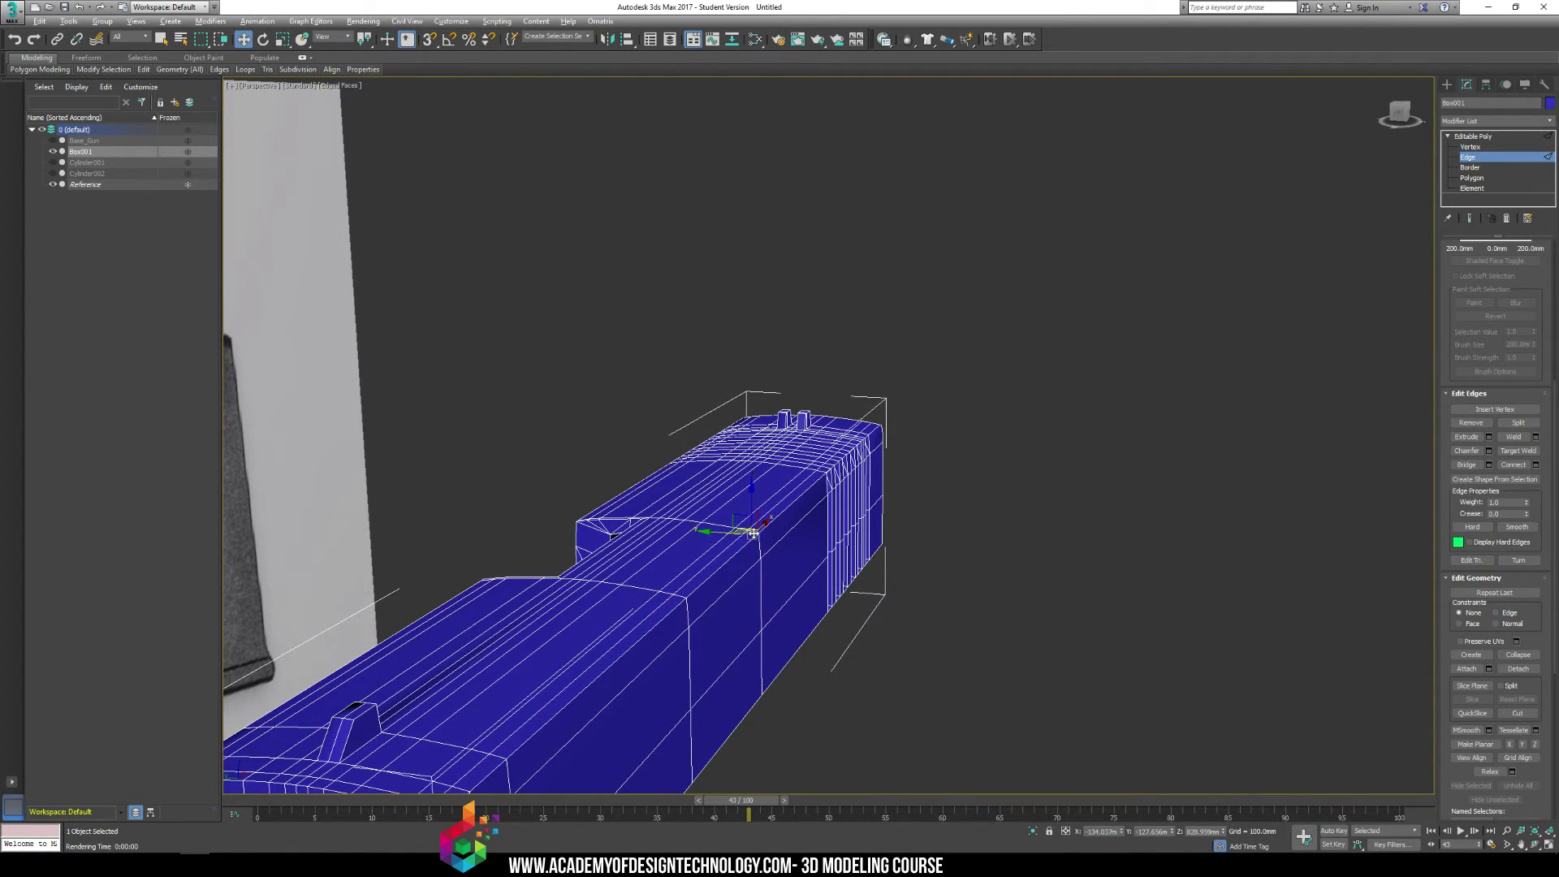
{"action": "mouse_move", "coordinate": [752, 532]}
{"action": "middle_mouse_down", "text": "alt"}
{"action": "mouse_move", "coordinate": [863, 532]}
{"action": "mouse_move", "coordinate": [779, 540]}
{"action": "middle_mouse_up", "text": "alt"}
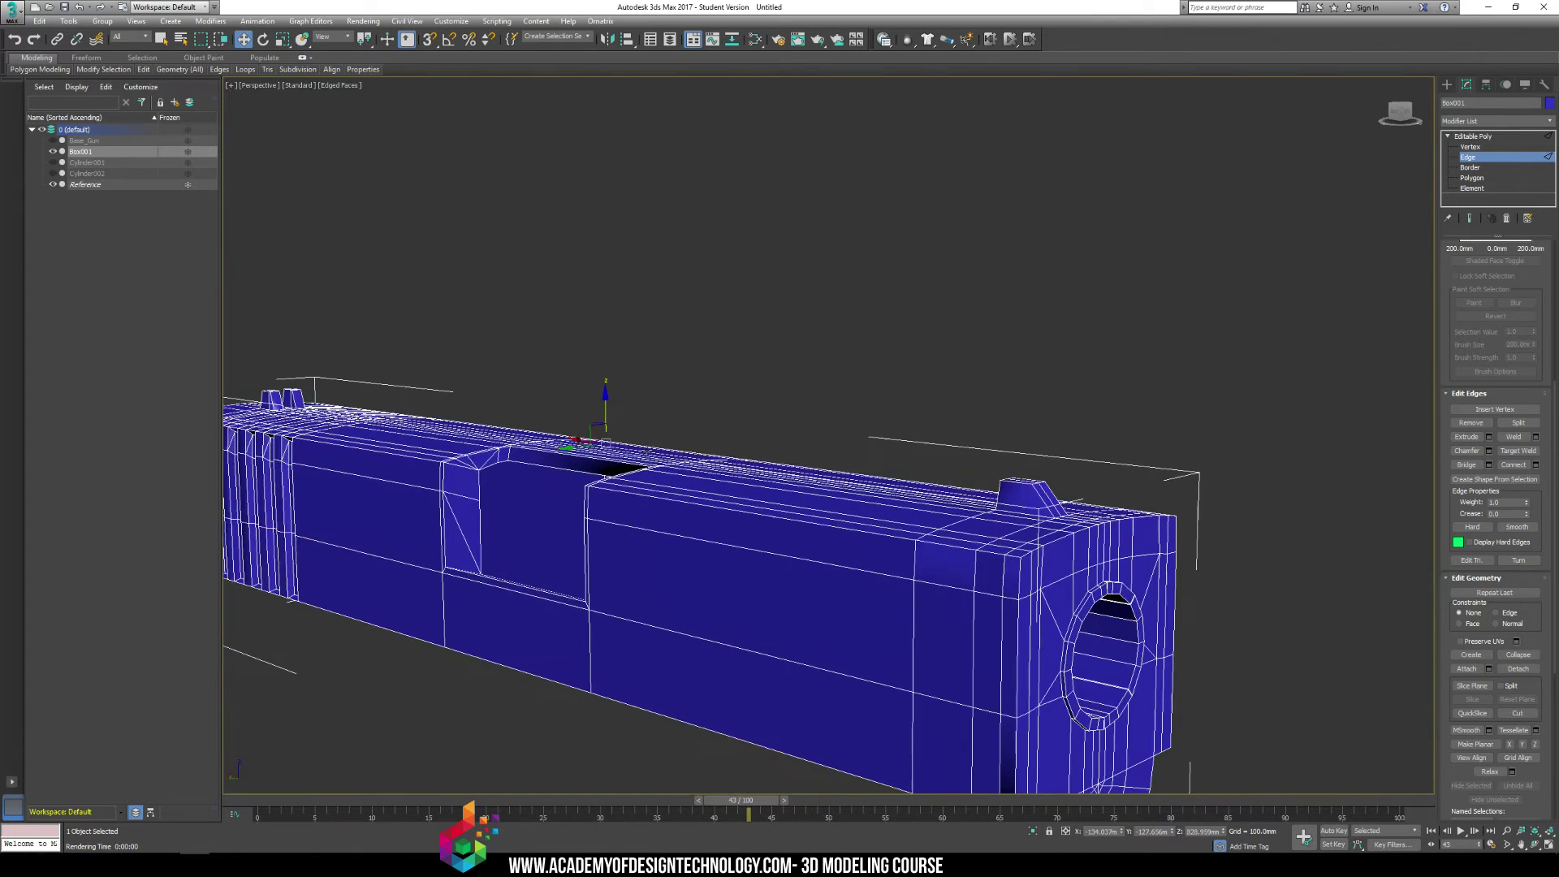
Test-render the slide around the ejection port and view the model from its opposite side
{"action": "key", "text": "shift+q"}
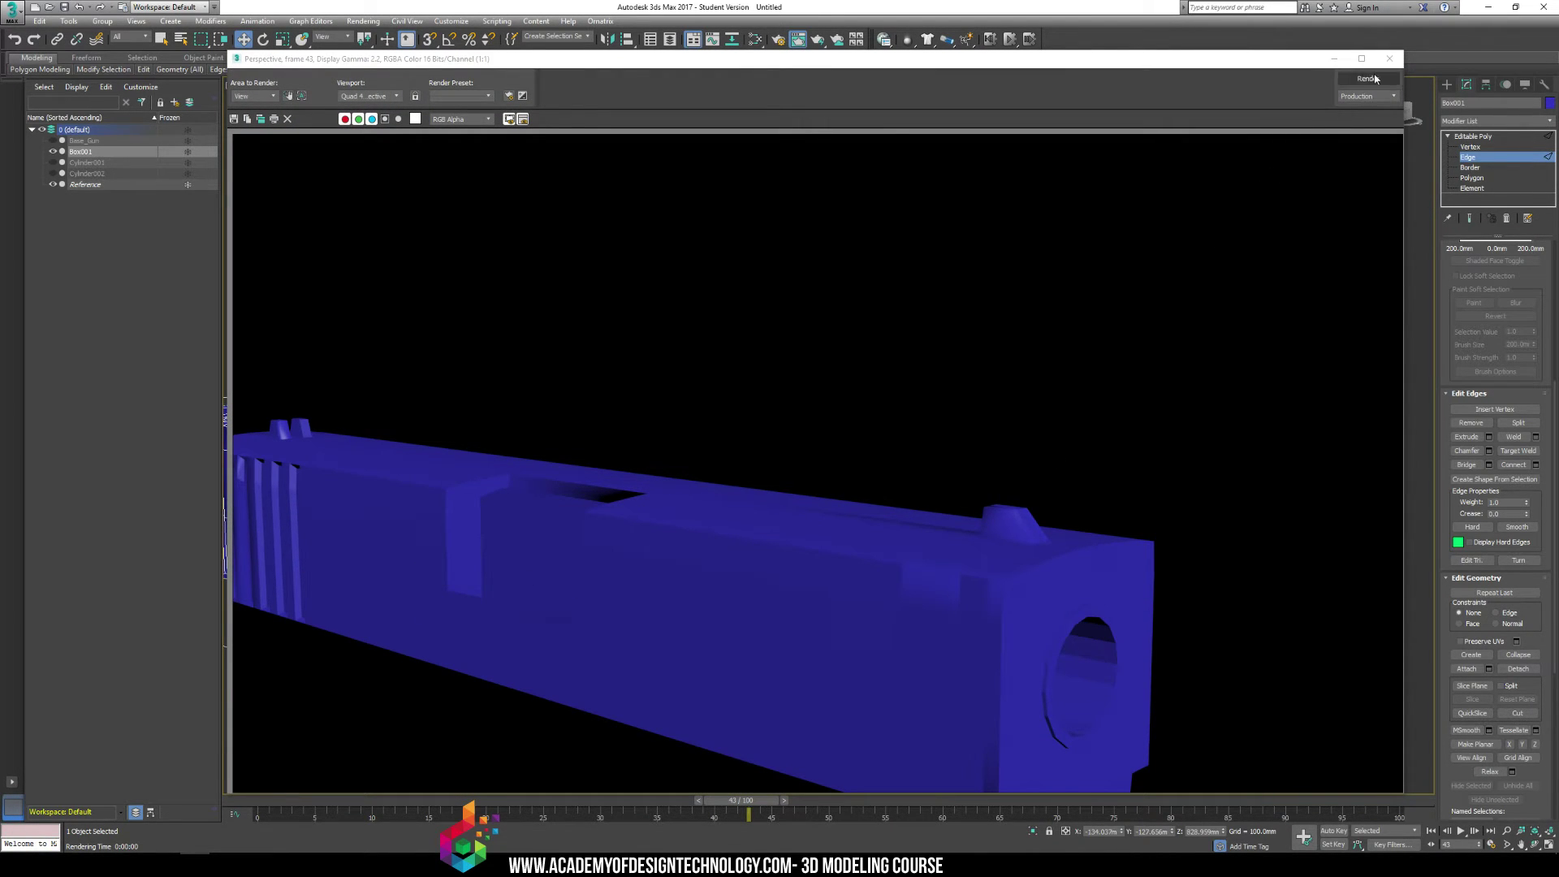
{"action": "left_click", "coordinate": [1389, 58]}
{"action": "middle_click_drag", "start_coordinate": [991, 338], "coordinate": [862, 378], "text": "alt"}
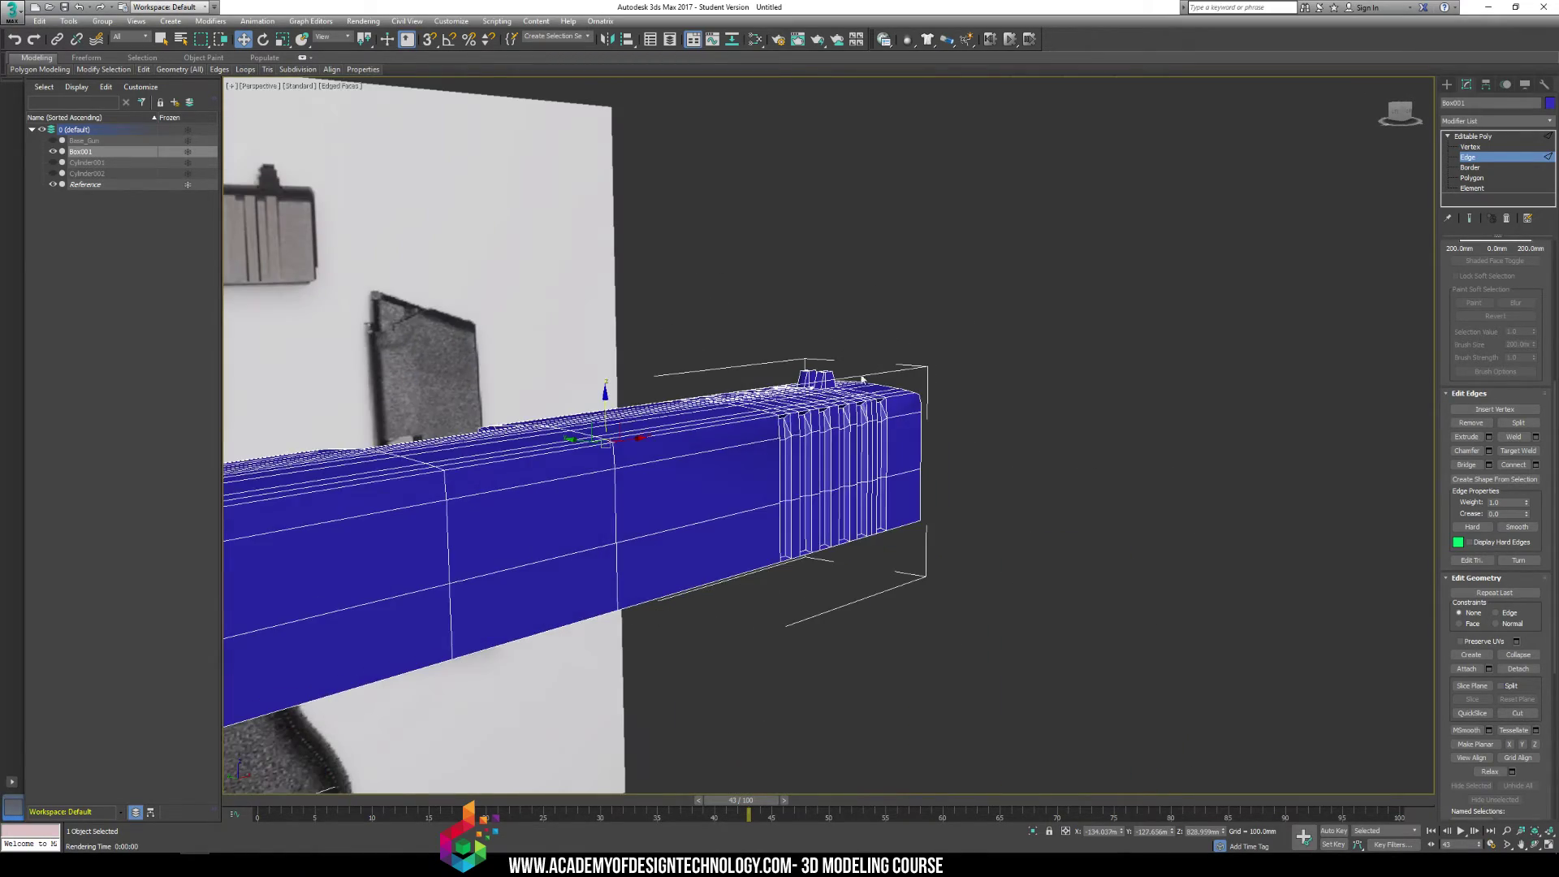
{"action": "scroll", "coordinate": [717, 554], "scroll_direction": "down", "scroll_amount": 5}
{"action": "middle_click_drag", "start_coordinate": [895, 499], "coordinate": [735, 469]}
Turn off edged faces in the shaded perspective view and show the polygon and vertex statistics
{"action": "key", "text": "F4"}
{"action": "key", "text": "F4"}
{"action": "key", "text": "F3"}
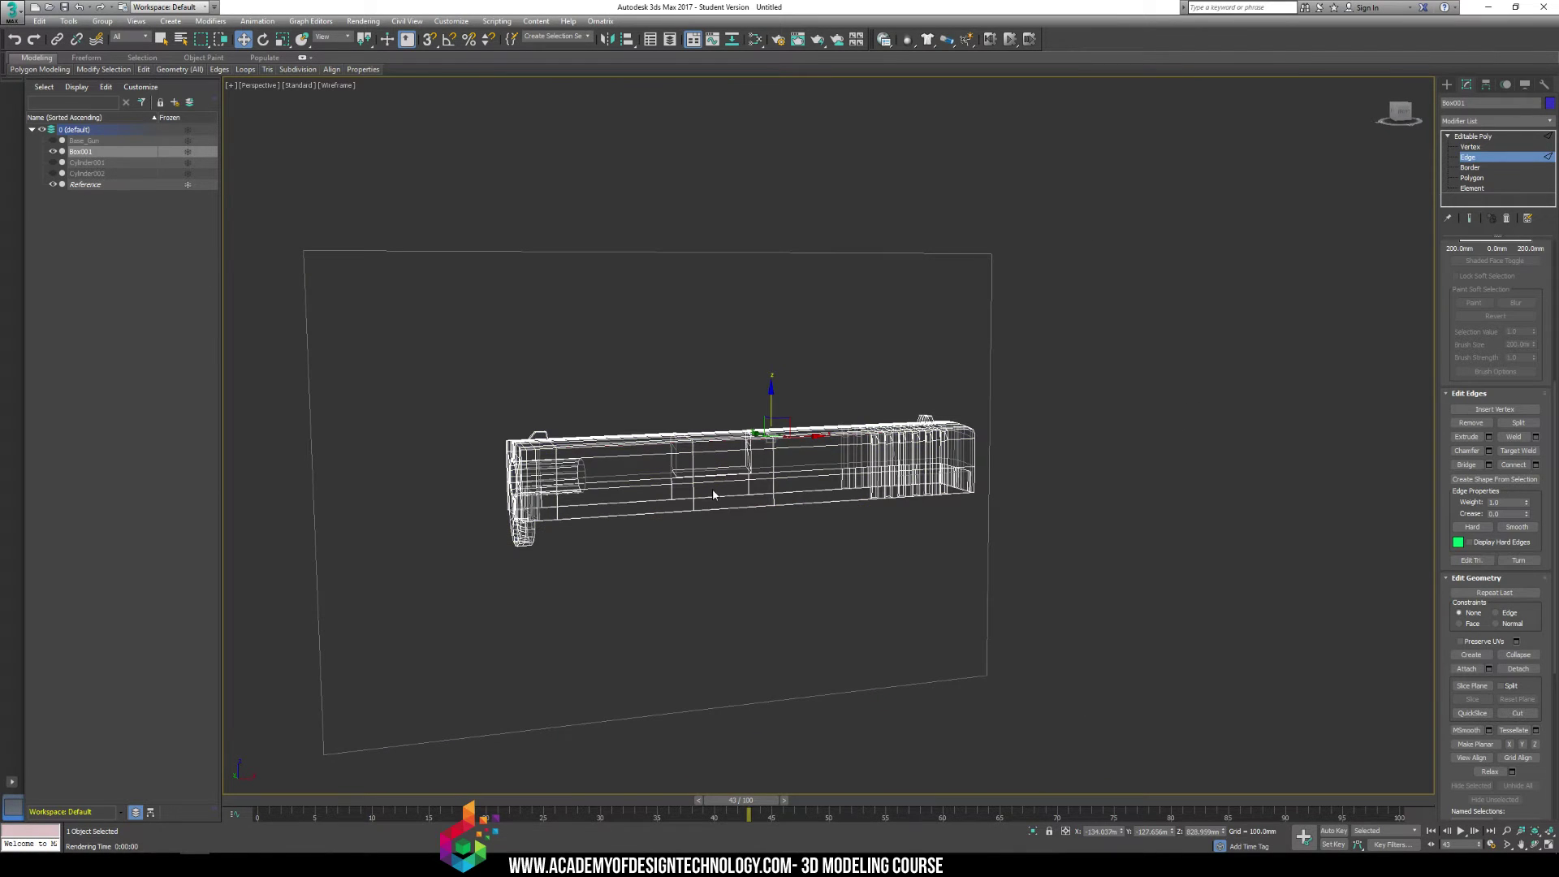
{"action": "key", "text": "F3"}
{"action": "key", "text": "F4"}
{"action": "key", "text": "7"}
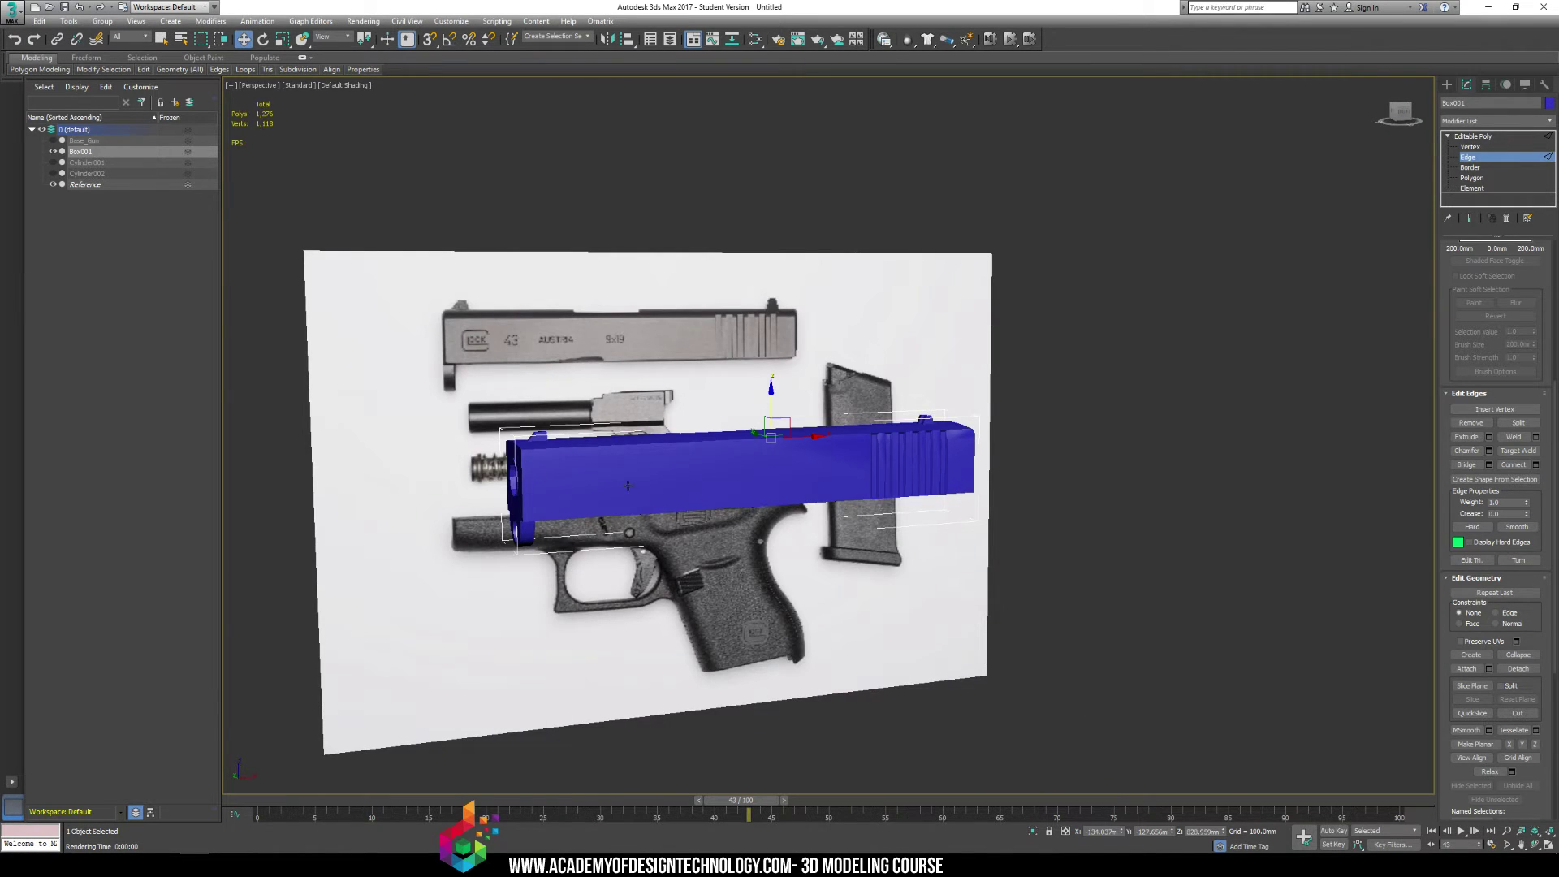
Examine the muzzle's barrel hole and the inner walls behind it in shaded and wireframe display
{"action": "middle_click_drag", "start_coordinate": [628, 486], "coordinate": [714, 479], "text": "alt"}
{"action": "scroll", "coordinate": [742, 380], "scroll_direction": "up", "scroll_amount": 3}
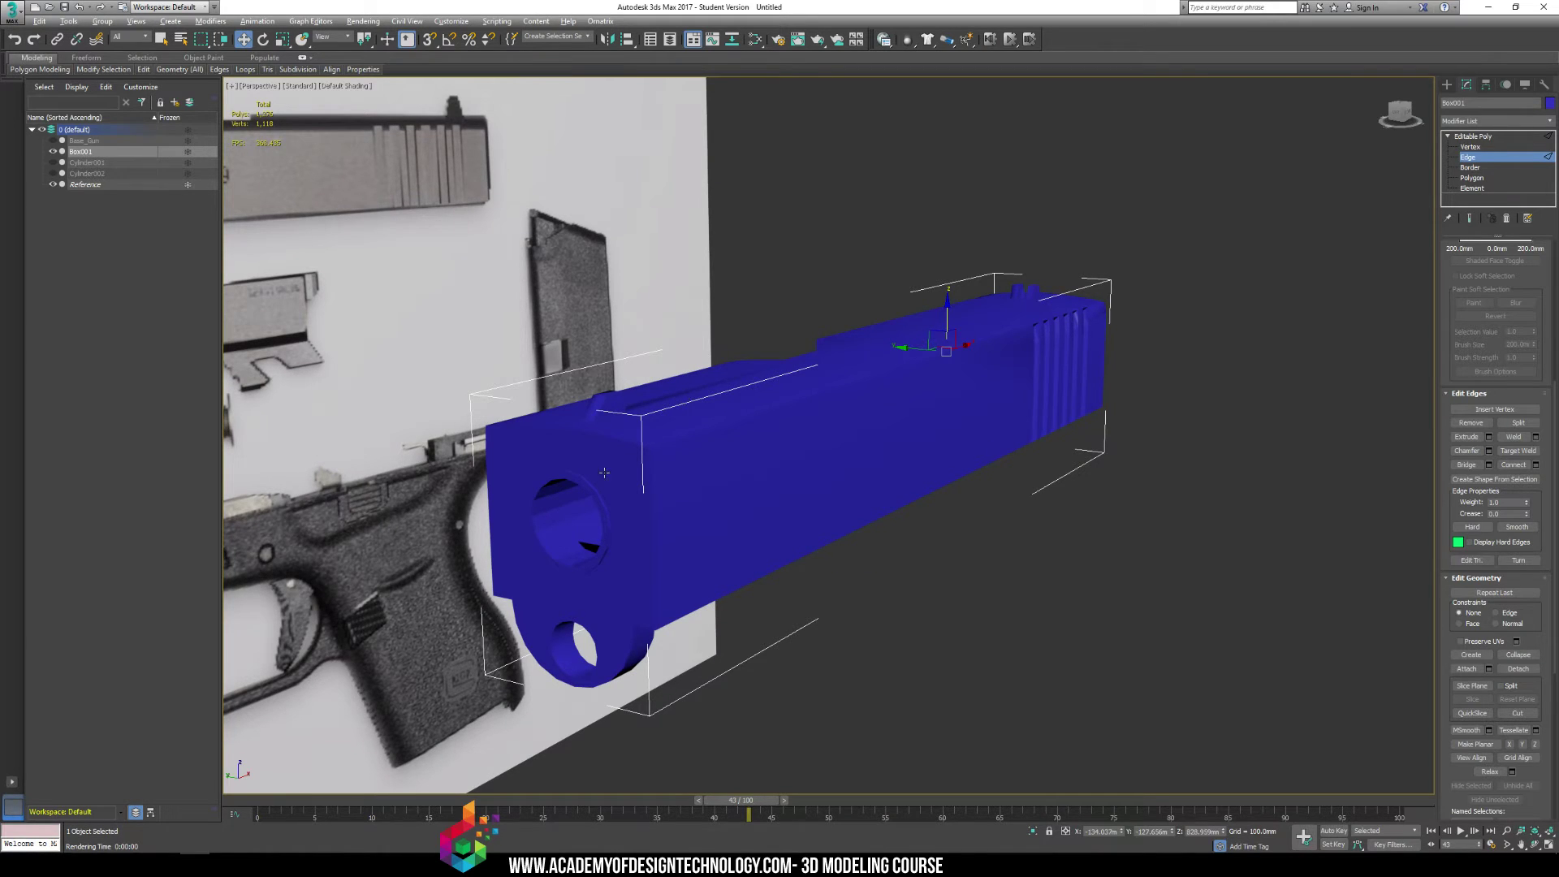
{"action": "middle_click_drag", "start_coordinate": [604, 472], "coordinate": [633, 499], "text": "alt"}
{"action": "scroll", "coordinate": [766, 543], "scroll_direction": "up", "scroll_amount": 4}
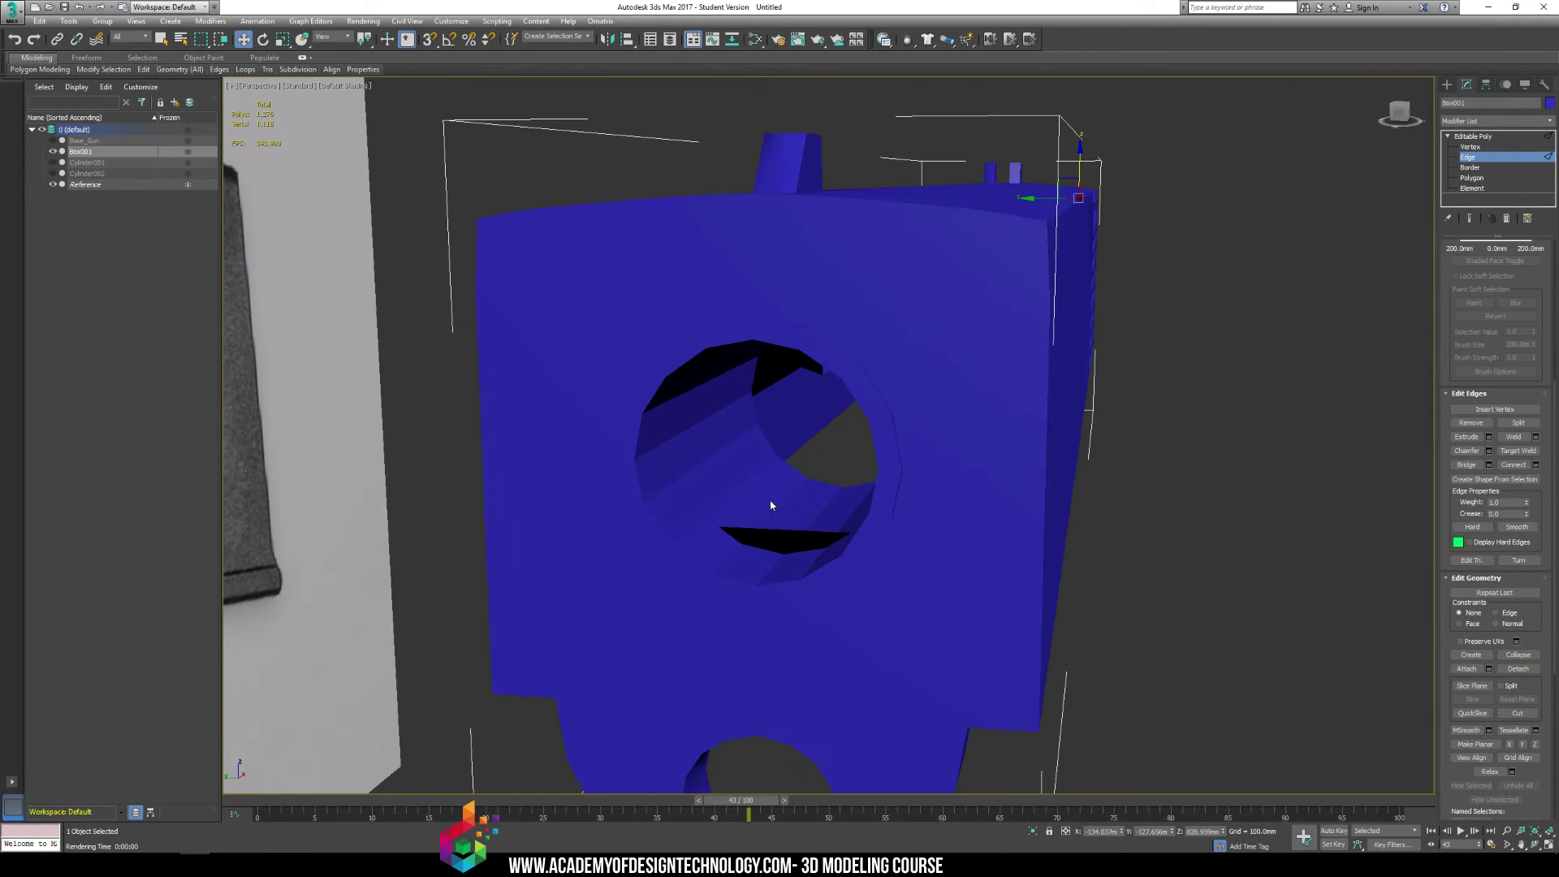
{"action": "key", "text": "F3"}
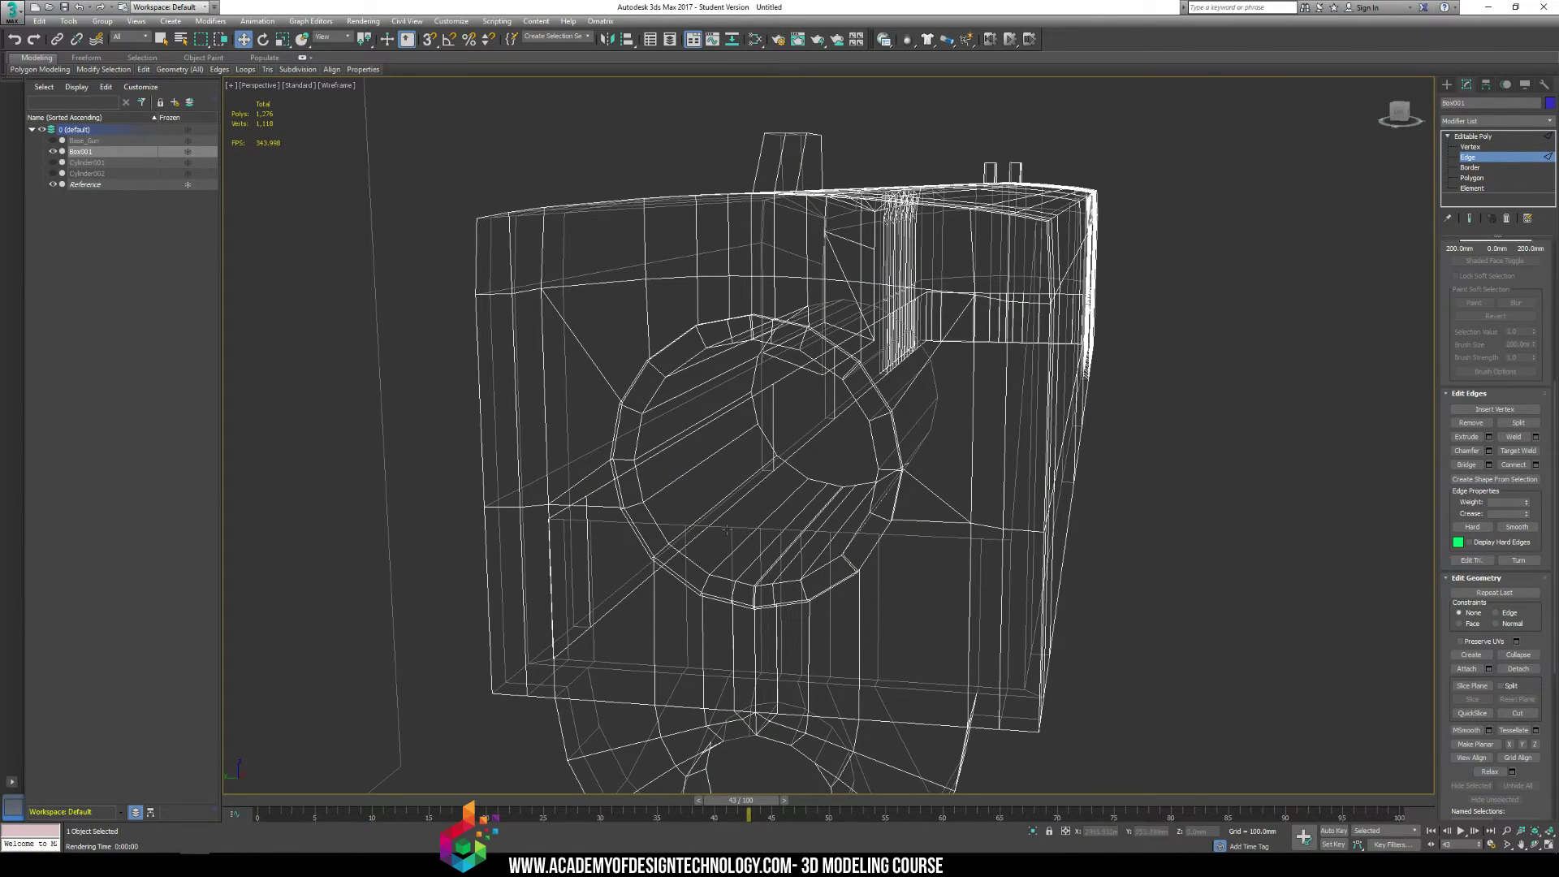
{"action": "mouse_move", "coordinate": [729, 536]}
{"action": "middle_mouse_down", "text": "alt"}
{"action": "mouse_move", "coordinate": [857, 554]}
{"action": "mouse_move", "coordinate": [807, 563]}
{"action": "middle_mouse_up", "text": "alt"}
{"action": "key", "text": "F3"}
{"action": "scroll", "coordinate": [682, 544], "scroll_direction": "up", "scroll_amount": 3}
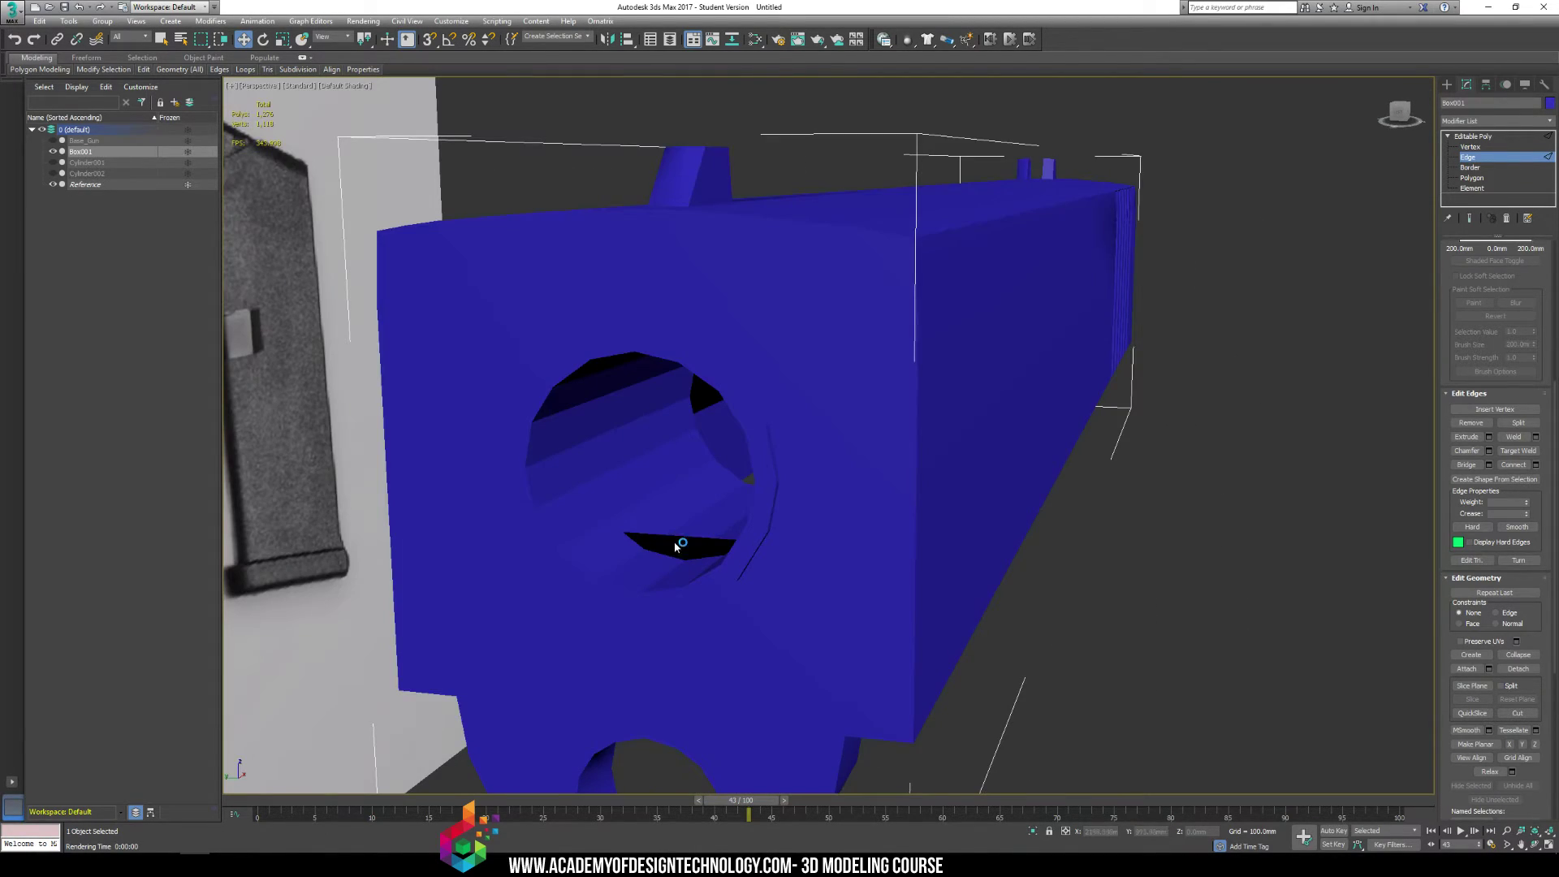
Select the edge at the bottom of the barrel hole and nudge it slightly down
{"action": "left_click_drag", "start_coordinate": [679, 531], "coordinate": [688, 536]}
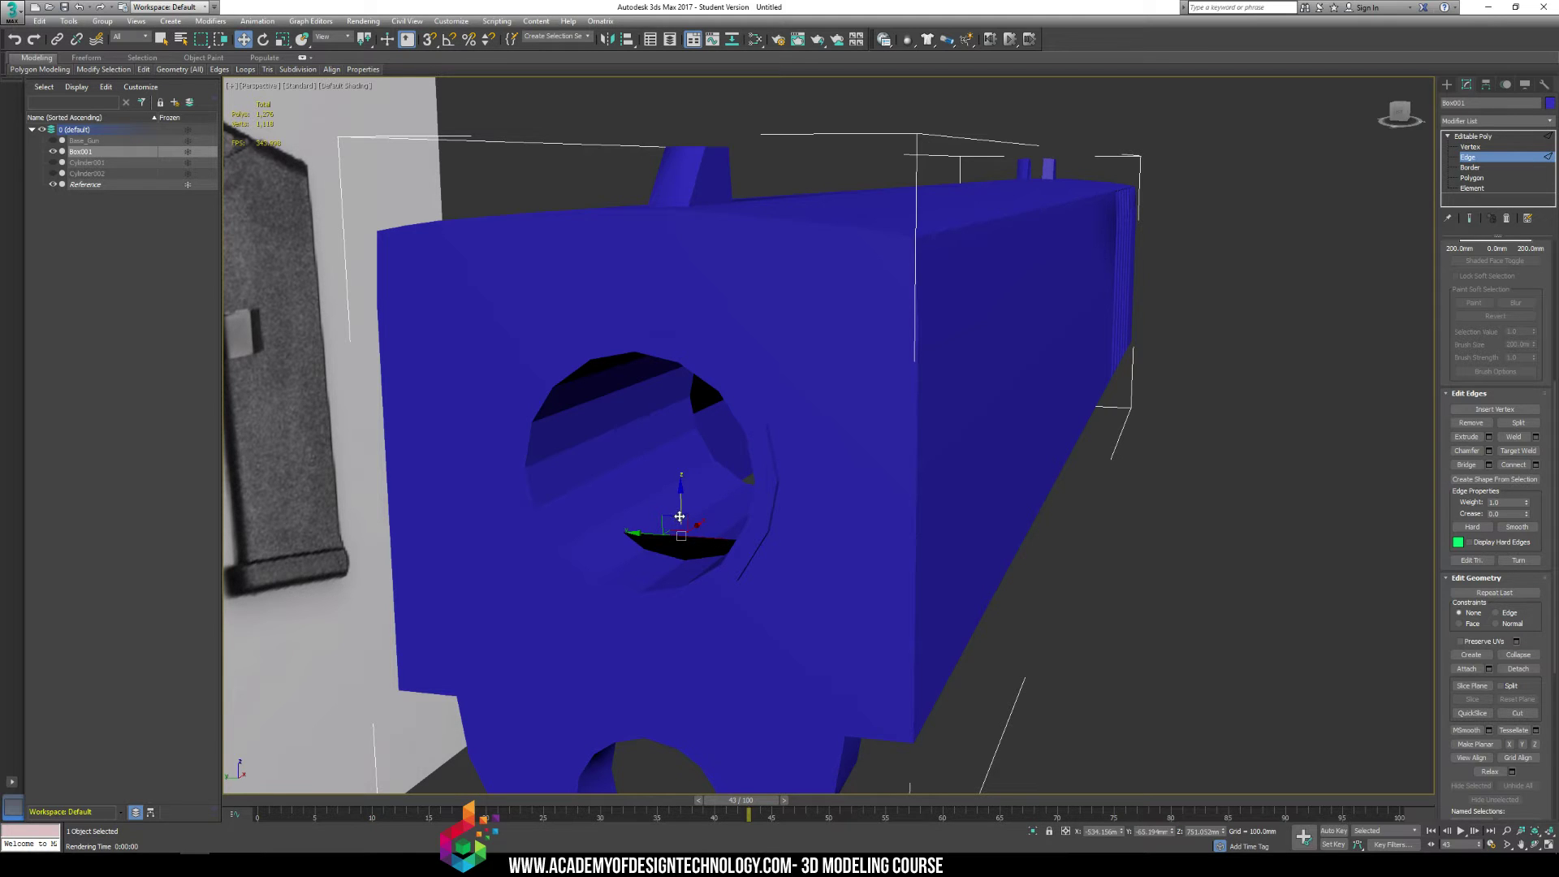
{"action": "left_click_drag", "start_coordinate": [680, 517], "coordinate": [680, 525]}
Select the ring of polygons forming the barrel hole's inner wall and smooth them with one shared smoothing group
{"action": "middle_click_drag", "start_coordinate": [682, 528], "coordinate": [778, 559], "text": "alt"}
{"action": "left_click", "coordinate": [1471, 178]}
{"action": "left_click", "coordinate": [625, 451]}
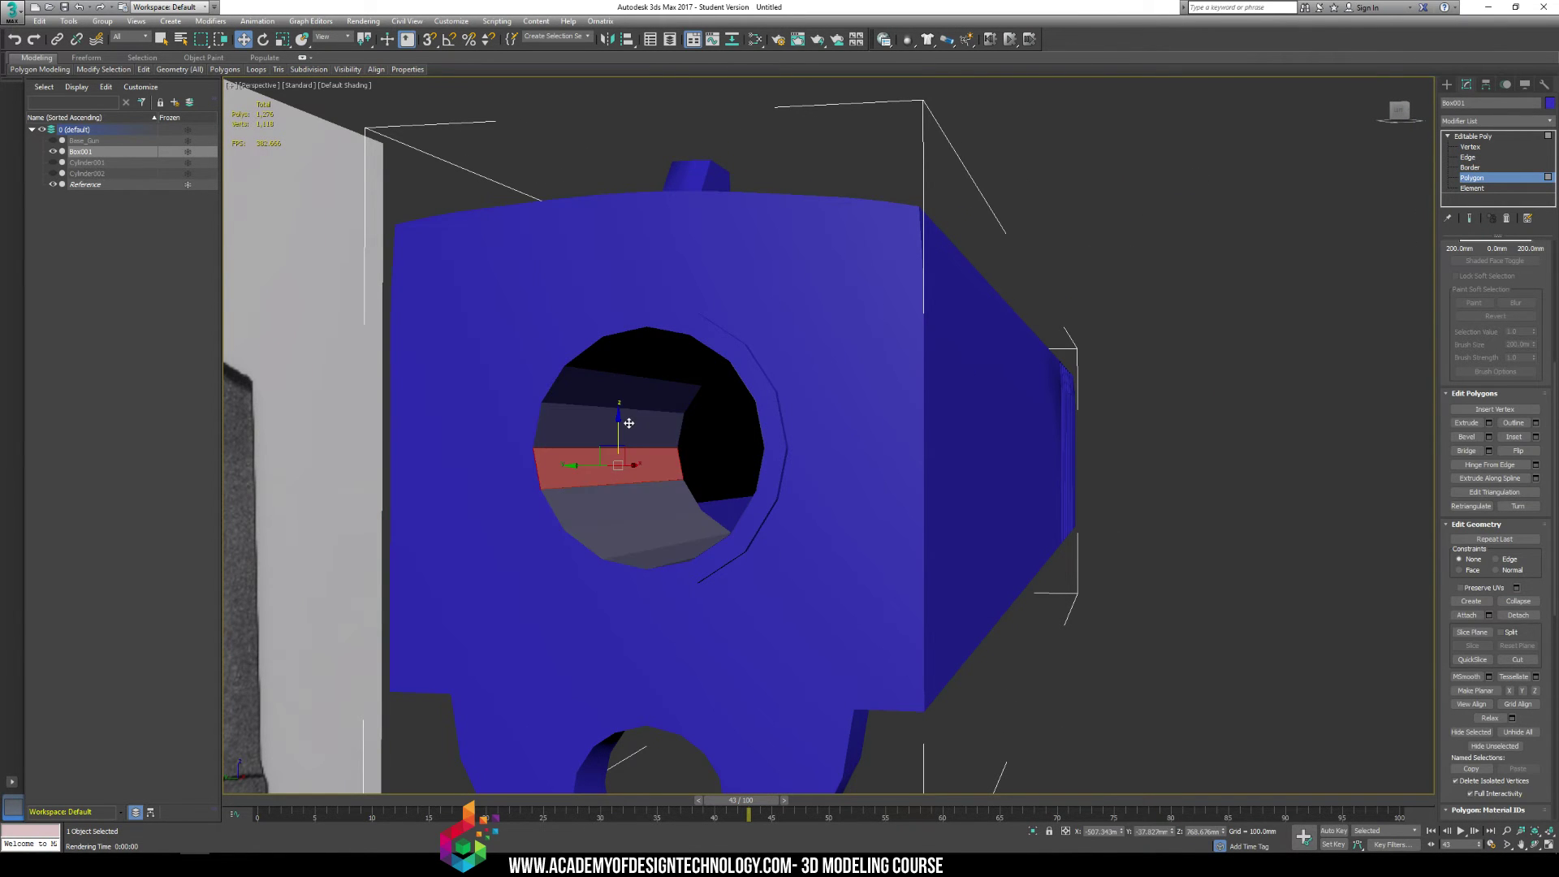
{"action": "left_click", "coordinate": [625, 422], "text": "shift"}
{"action": "scroll", "coordinate": [1453, 731], "scroll_direction": "down", "scroll_amount": 5}
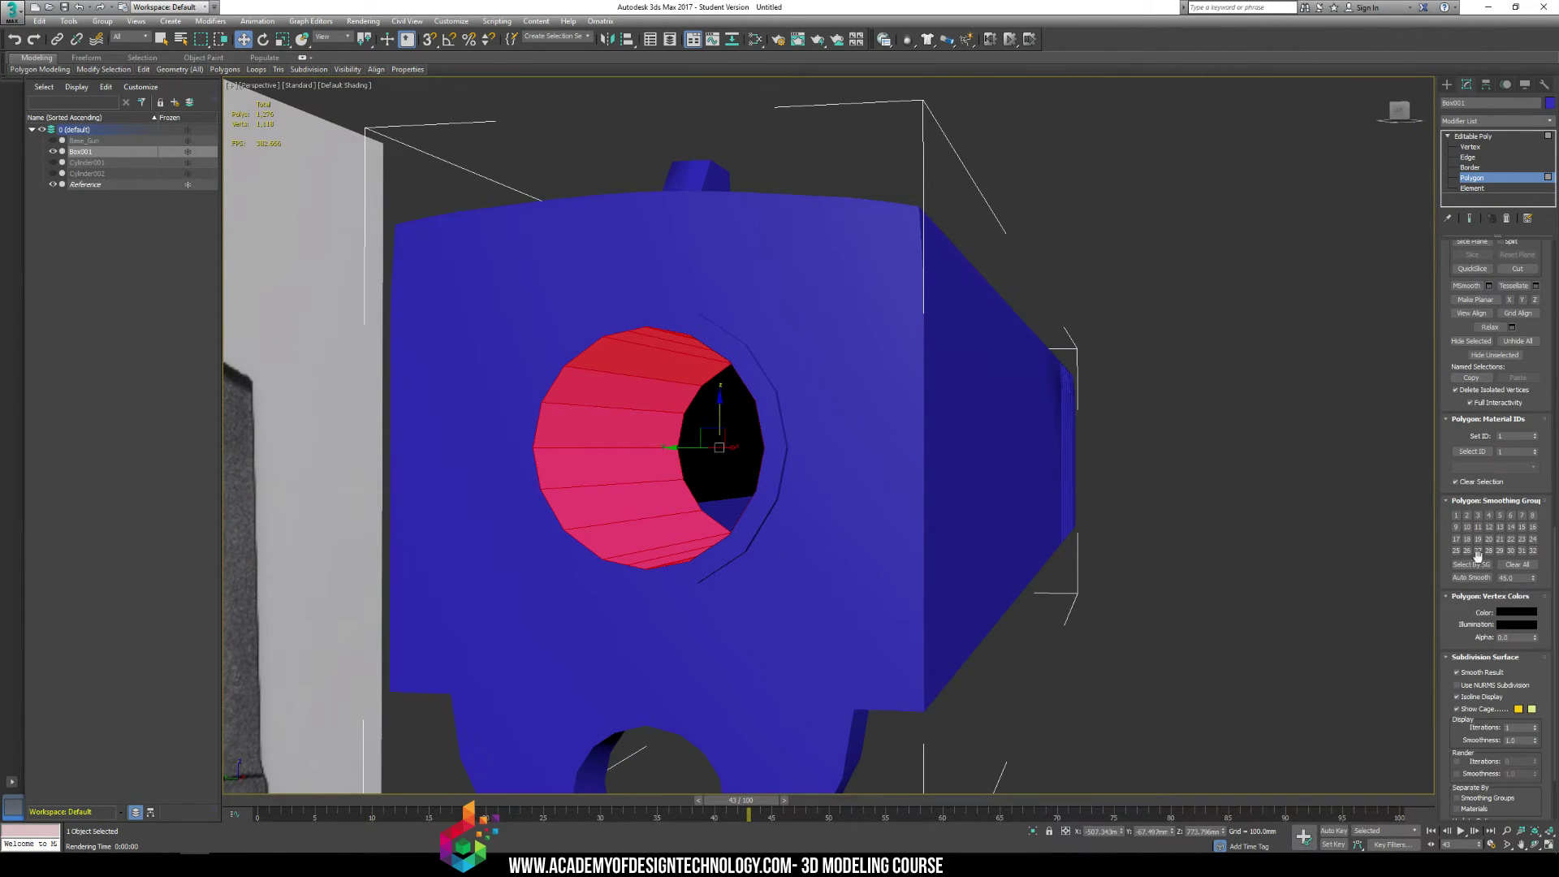
{"action": "left_click", "coordinate": [1205, 481]}
Select the outer loop of polygons around the barrel hole's recessed rim and assign it smoothing group 26
{"action": "middle_click_drag", "start_coordinate": [1205, 481], "coordinate": [1020, 537]}
{"action": "left_click", "coordinate": [674, 465]}
{"action": "key", "text": "alt+l"}
{"action": "left_click", "coordinate": [1466, 551]}
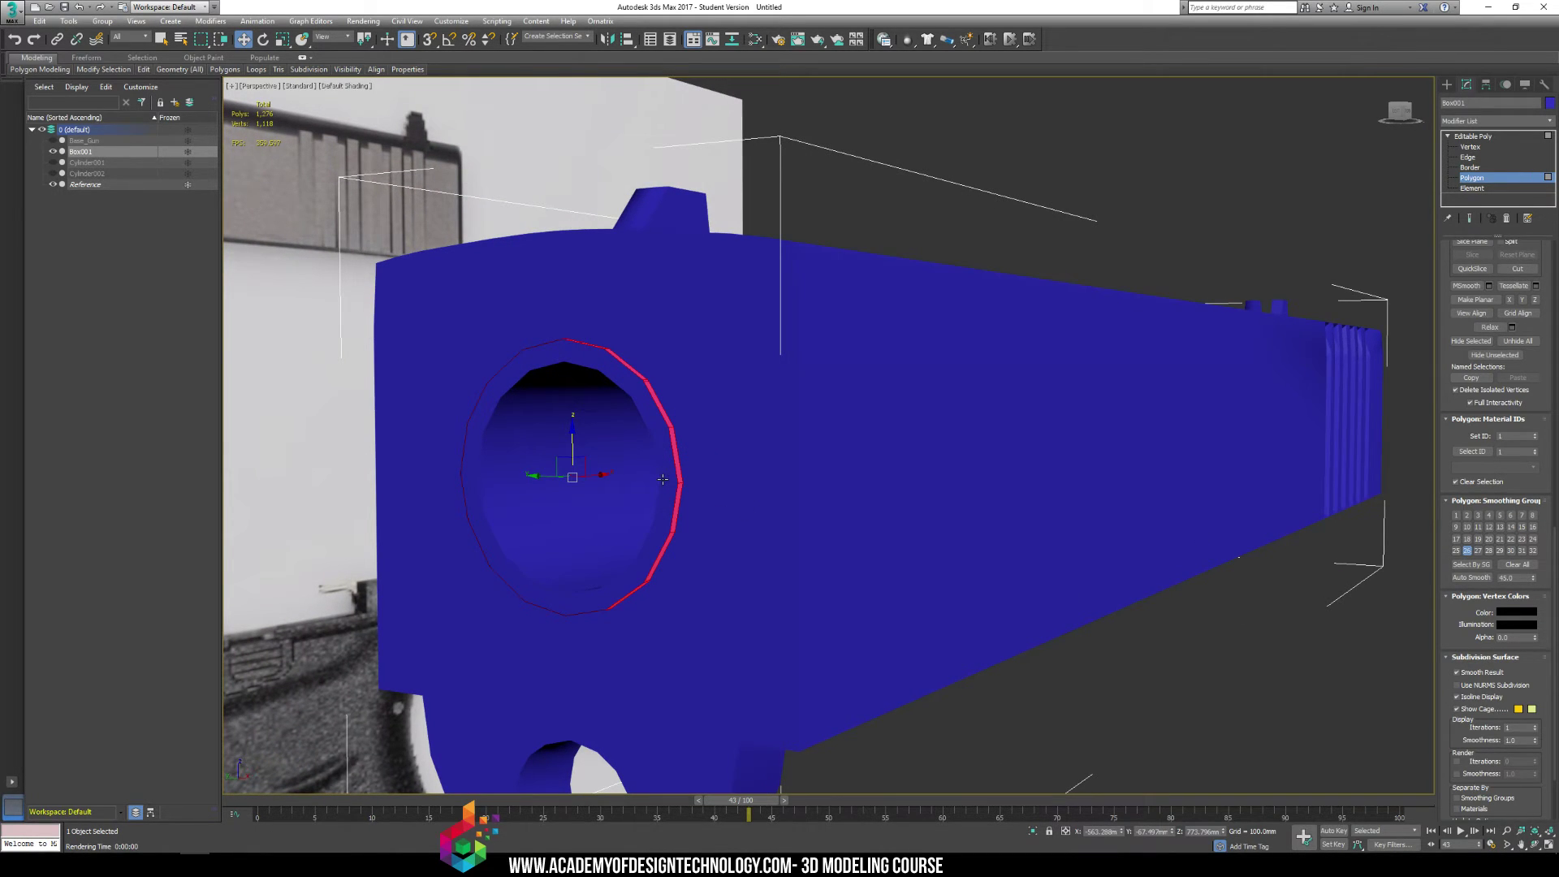
Assign smoothing group 26 to the front-facing ring of polygons around the barrel hole and test-render the slide
{"action": "left_click", "coordinate": [1112, 394]}
{"action": "left_click", "coordinate": [644, 504]}
{"action": "key", "text": "alt+l"}
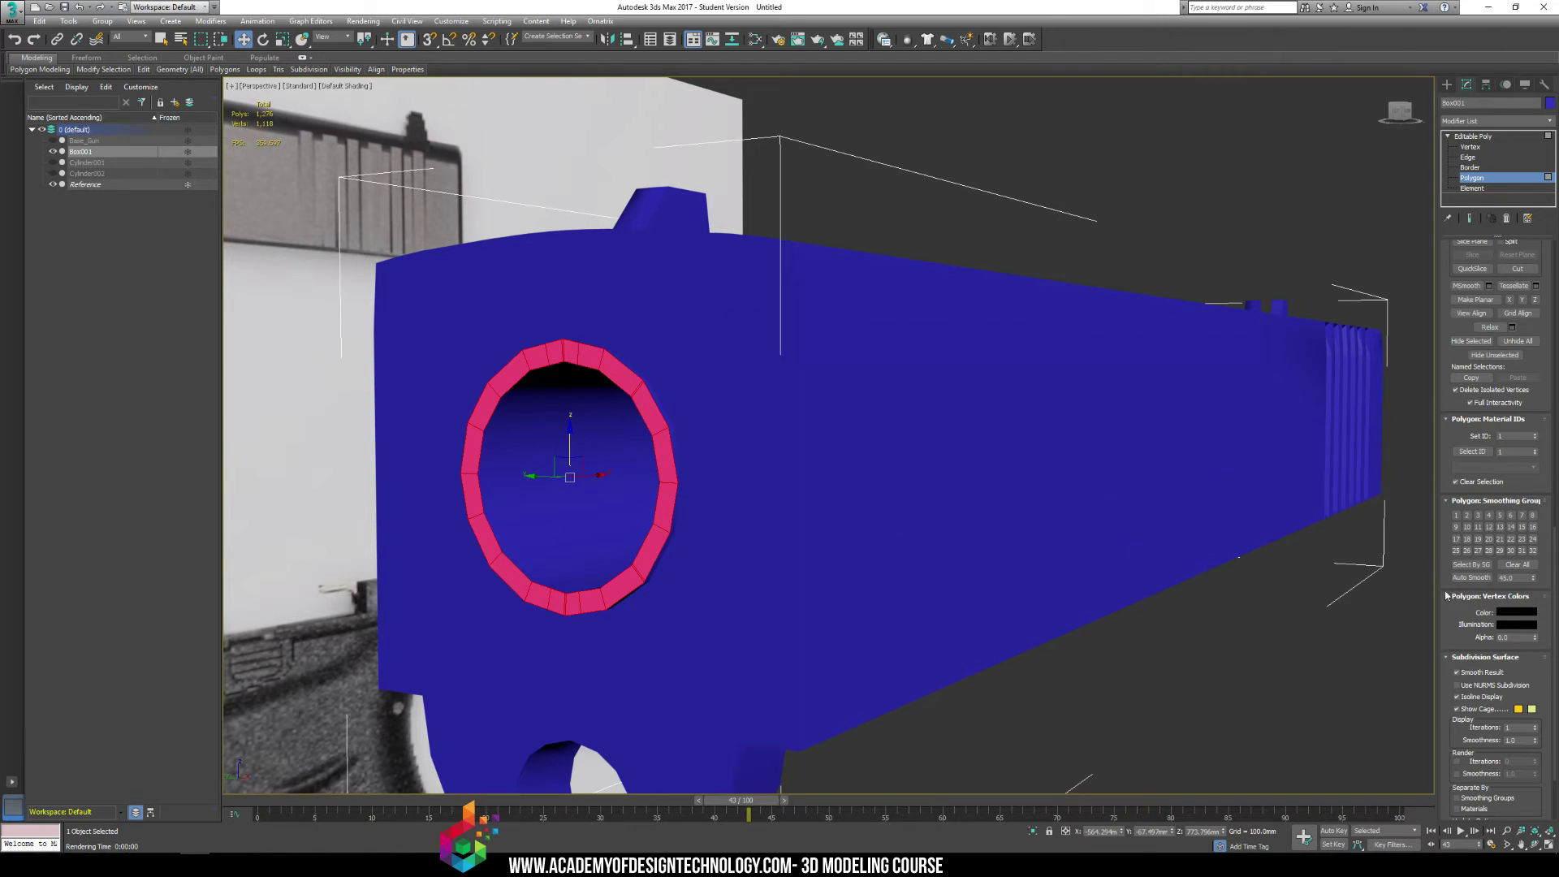
{"action": "left_click", "coordinate": [1467, 552]}
{"action": "left_click", "coordinate": [1218, 666]}
{"action": "scroll", "coordinate": [827, 635], "scroll_direction": "down", "scroll_amount": 5}
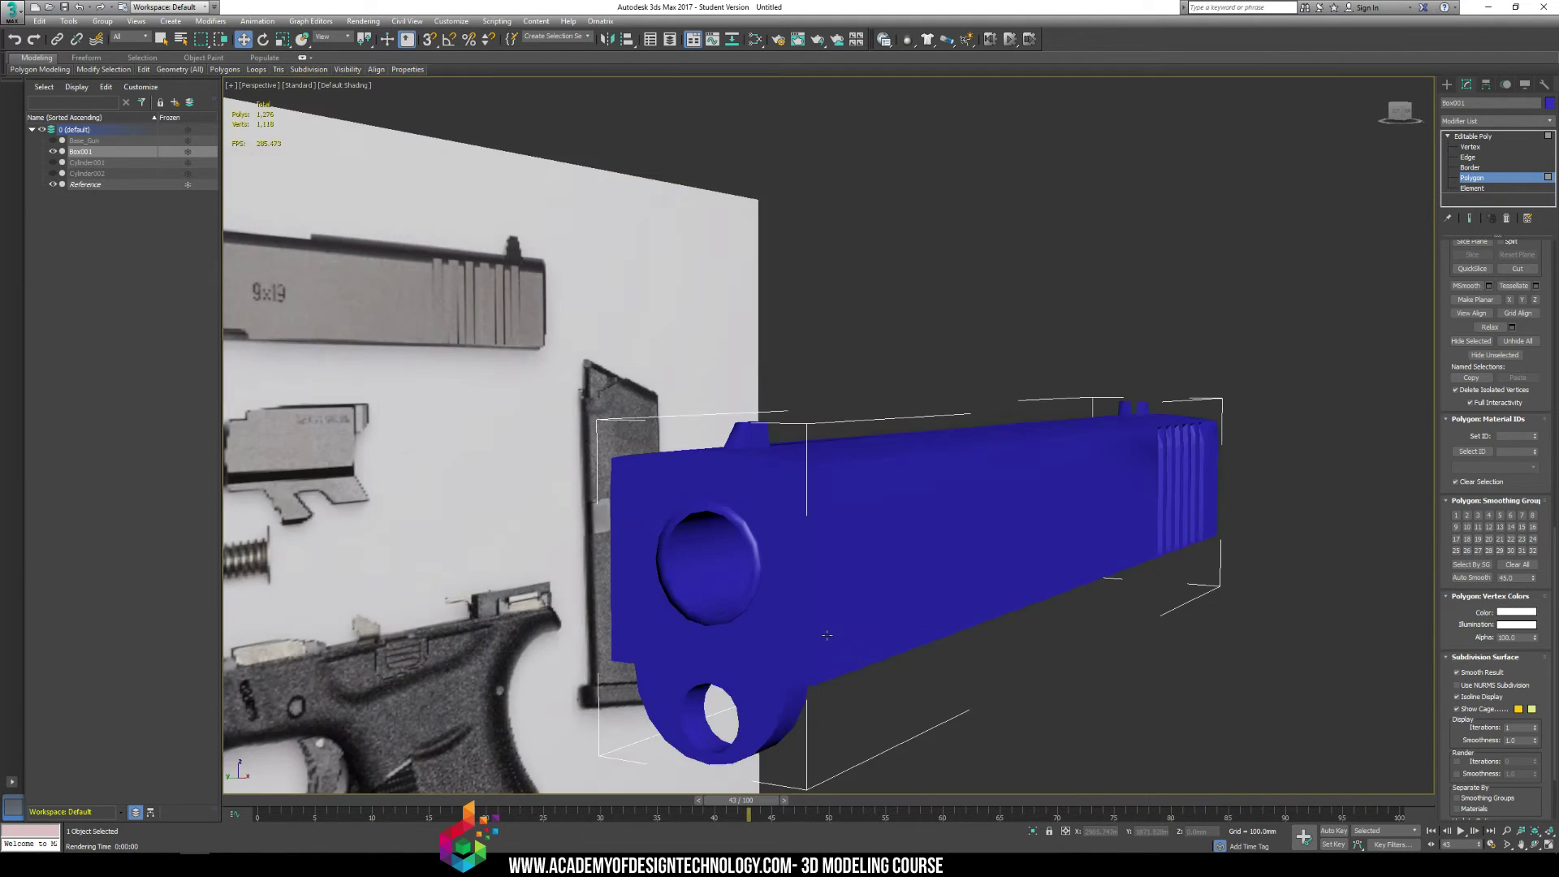
{"action": "key", "text": "shift+q"}
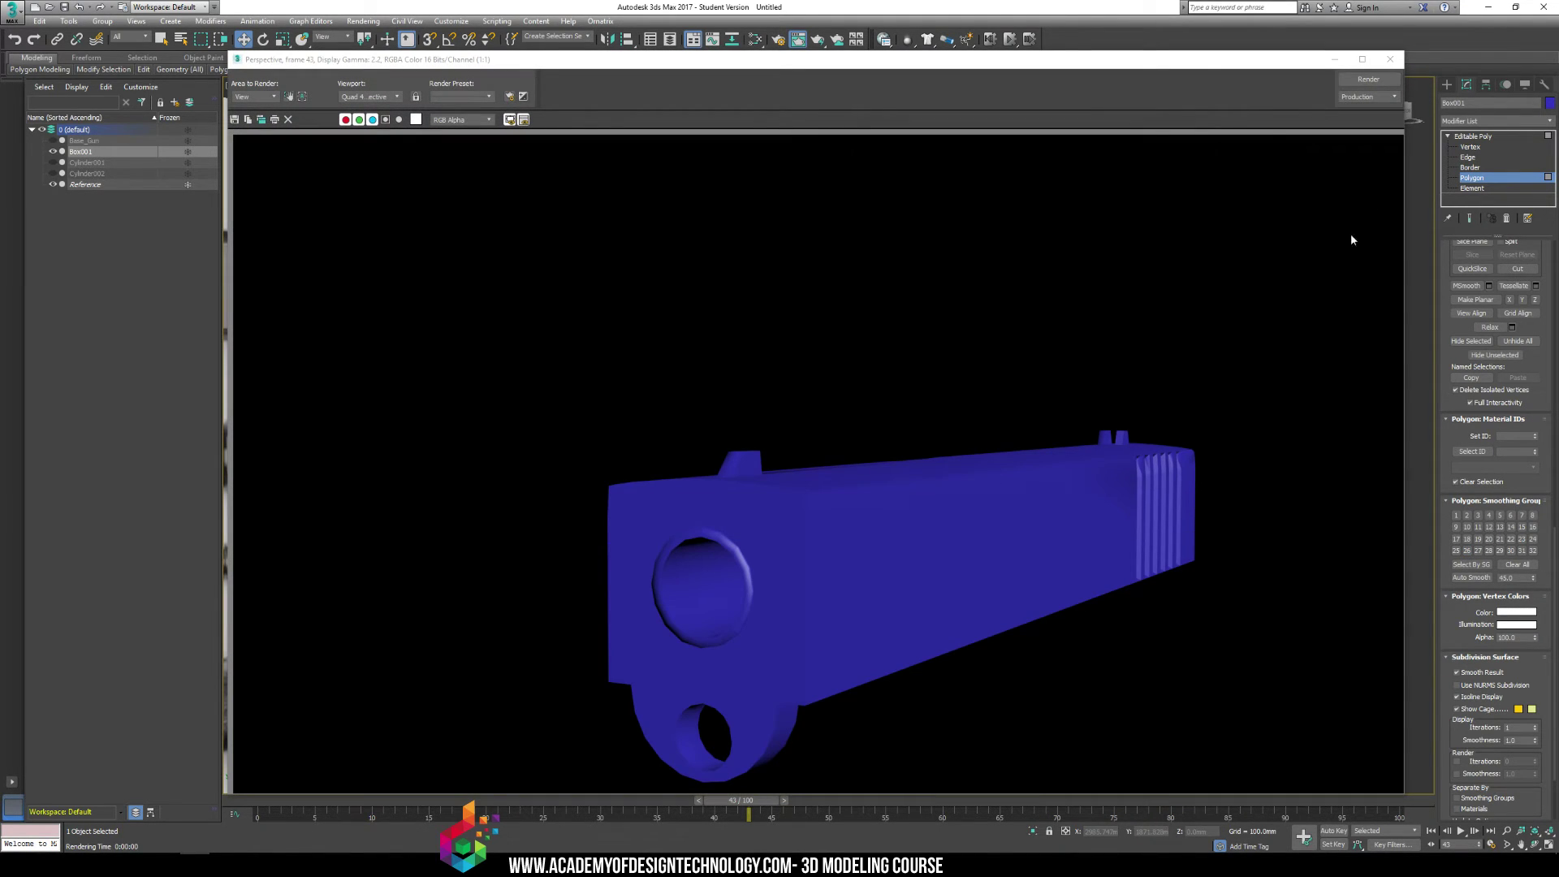
{"action": "left_click", "coordinate": [1390, 60]}
Restore the front ring selection, take those polygons out of smoothing group 26, and test-render the muzzle again
{"action": "key", "text": "ctrl+z"}
{"action": "left_click", "coordinate": [1467, 552]}
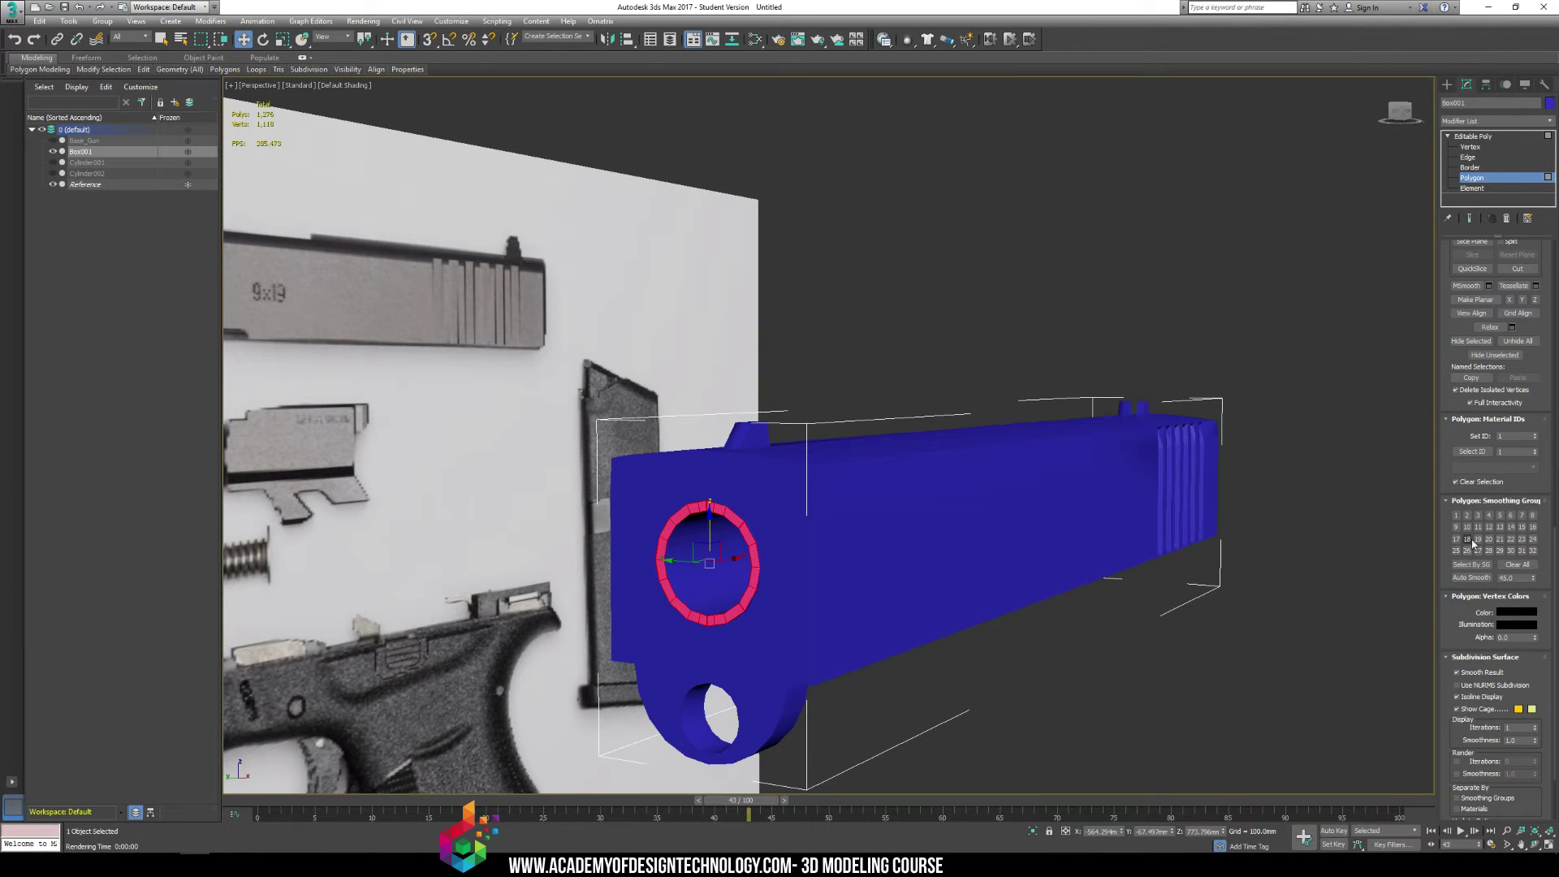
{"action": "key", "text": "shift+q"}
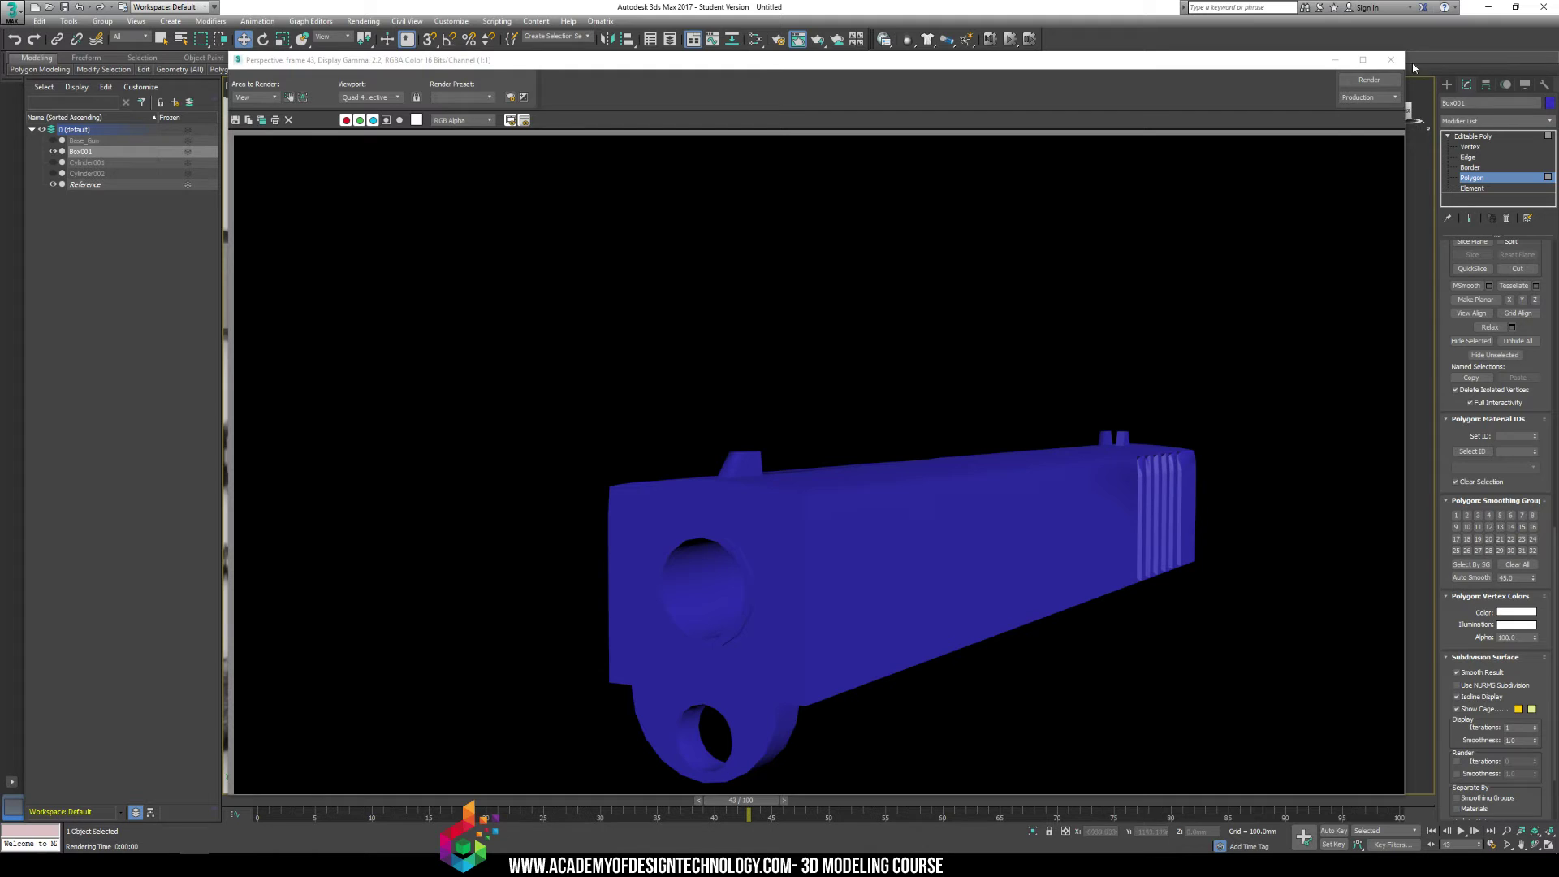
{"action": "left_click", "coordinate": [1391, 60]}
Examine the slide and its muzzle holes beside the reference image from several angles and distances
{"action": "middle_click_drag", "start_coordinate": [1299, 374], "coordinate": [833, 511], "text": "alt"}
{"action": "scroll", "coordinate": [894, 427], "scroll_direction": "down", "scroll_amount": 5}
{"action": "scroll", "coordinate": [966, 468], "scroll_direction": "up", "scroll_amount": 4}
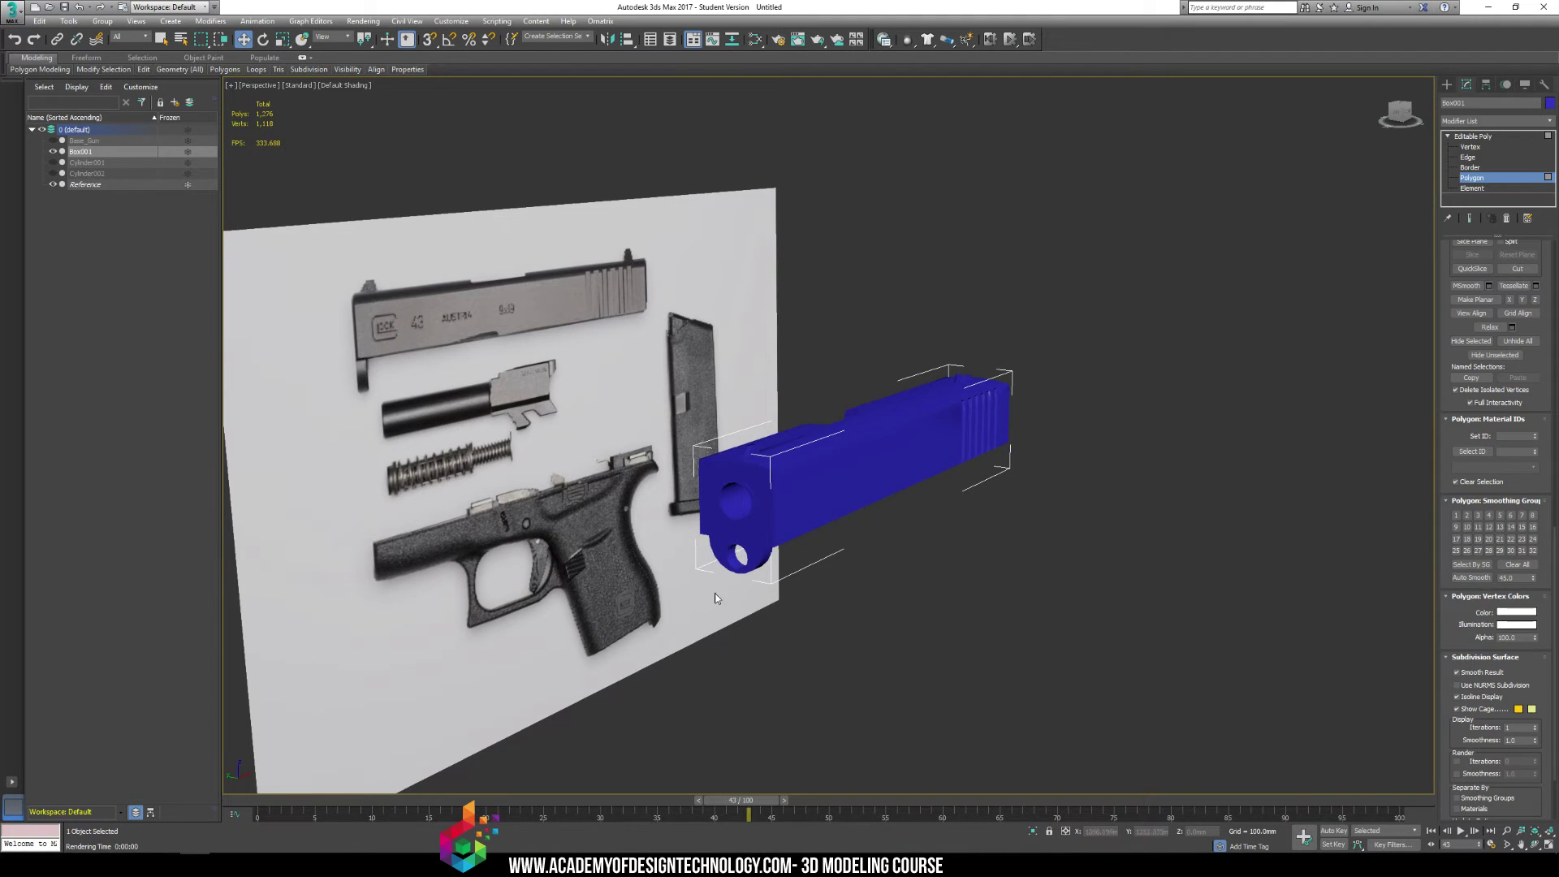
{"action": "scroll", "coordinate": [557, 473], "scroll_direction": "down", "scroll_amount": 2}
{"action": "middle_click_drag", "start_coordinate": [557, 473], "coordinate": [487, 415], "text": "alt"}
{"action": "scroll", "coordinate": [500, 406], "scroll_direction": "up", "scroll_amount": 3}
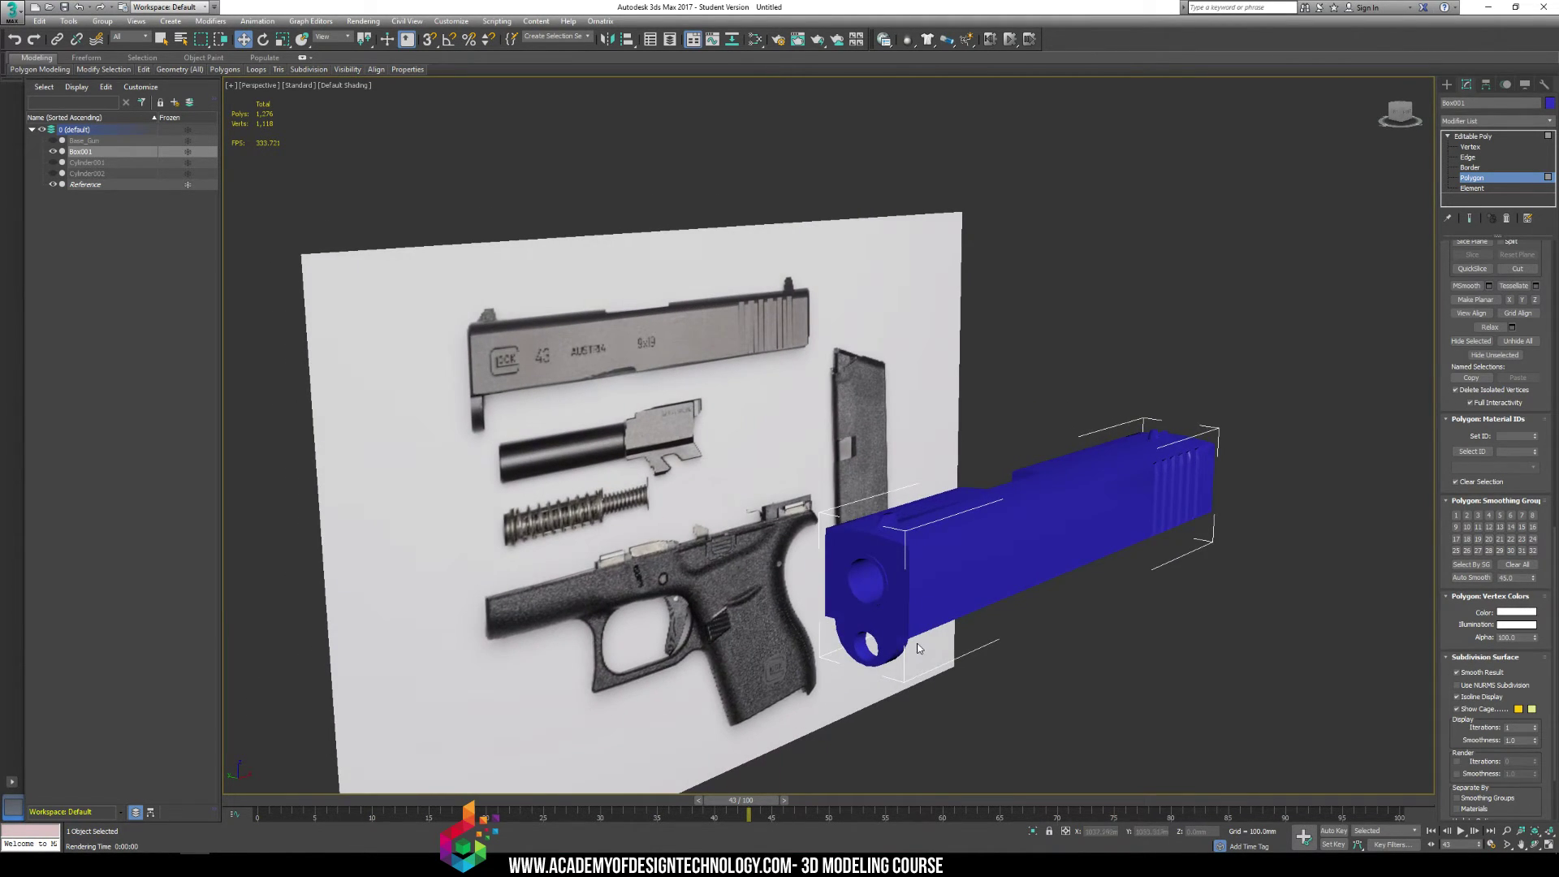
{"action": "middle_click_drag", "start_coordinate": [918, 647], "coordinate": [914, 429], "text": "alt"}
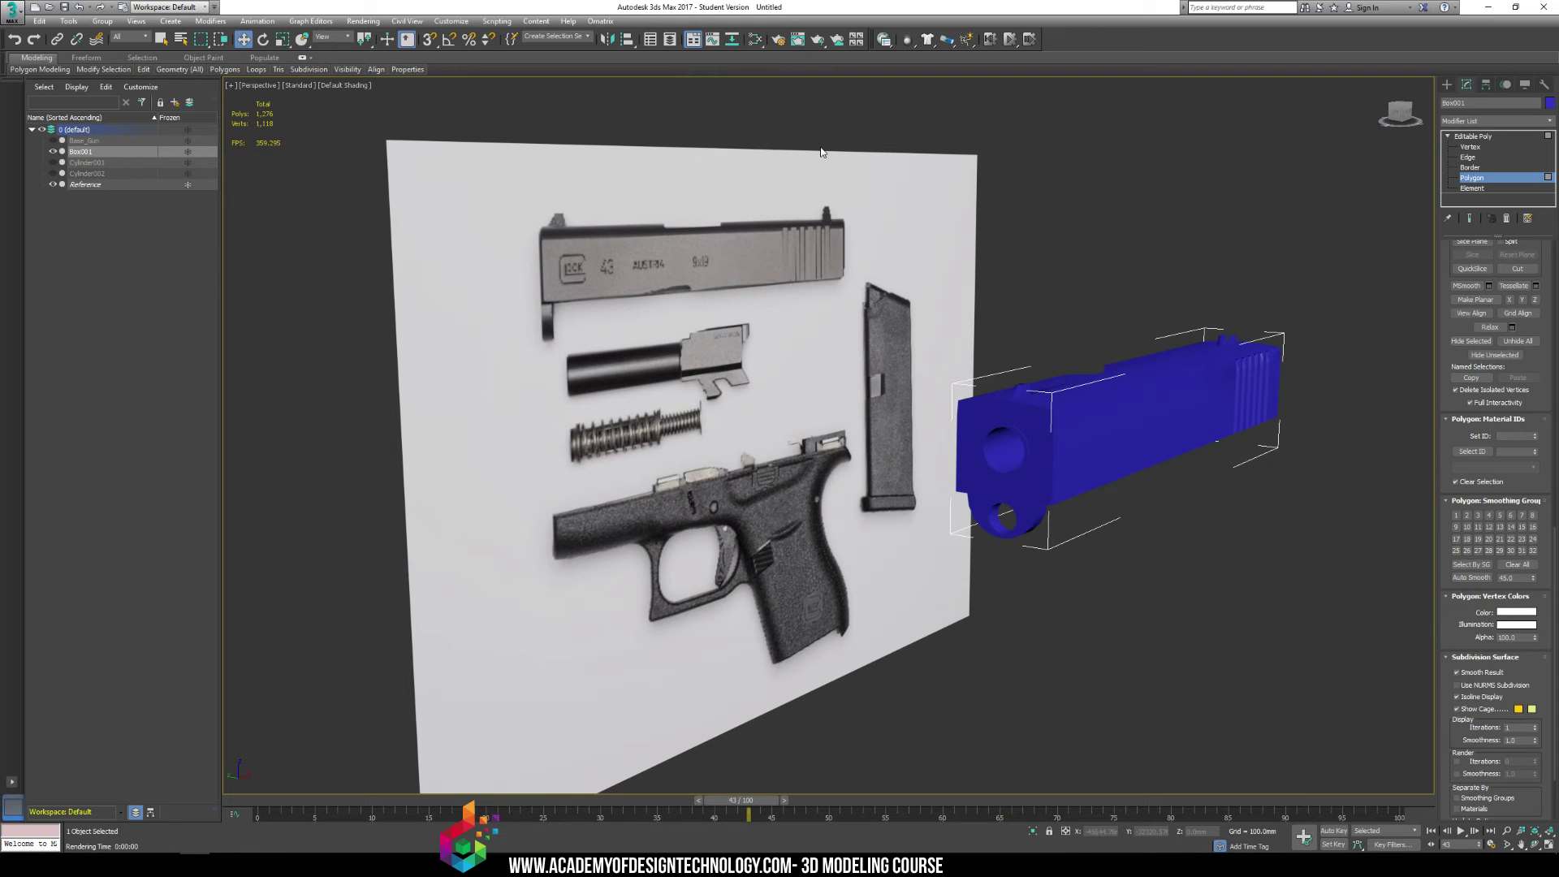
{"action": "middle_click_drag", "start_coordinate": [1024, 440], "coordinate": [818, 429]}
{"action": "scroll", "coordinate": [813, 428], "scroll_direction": "up", "scroll_amount": 5}
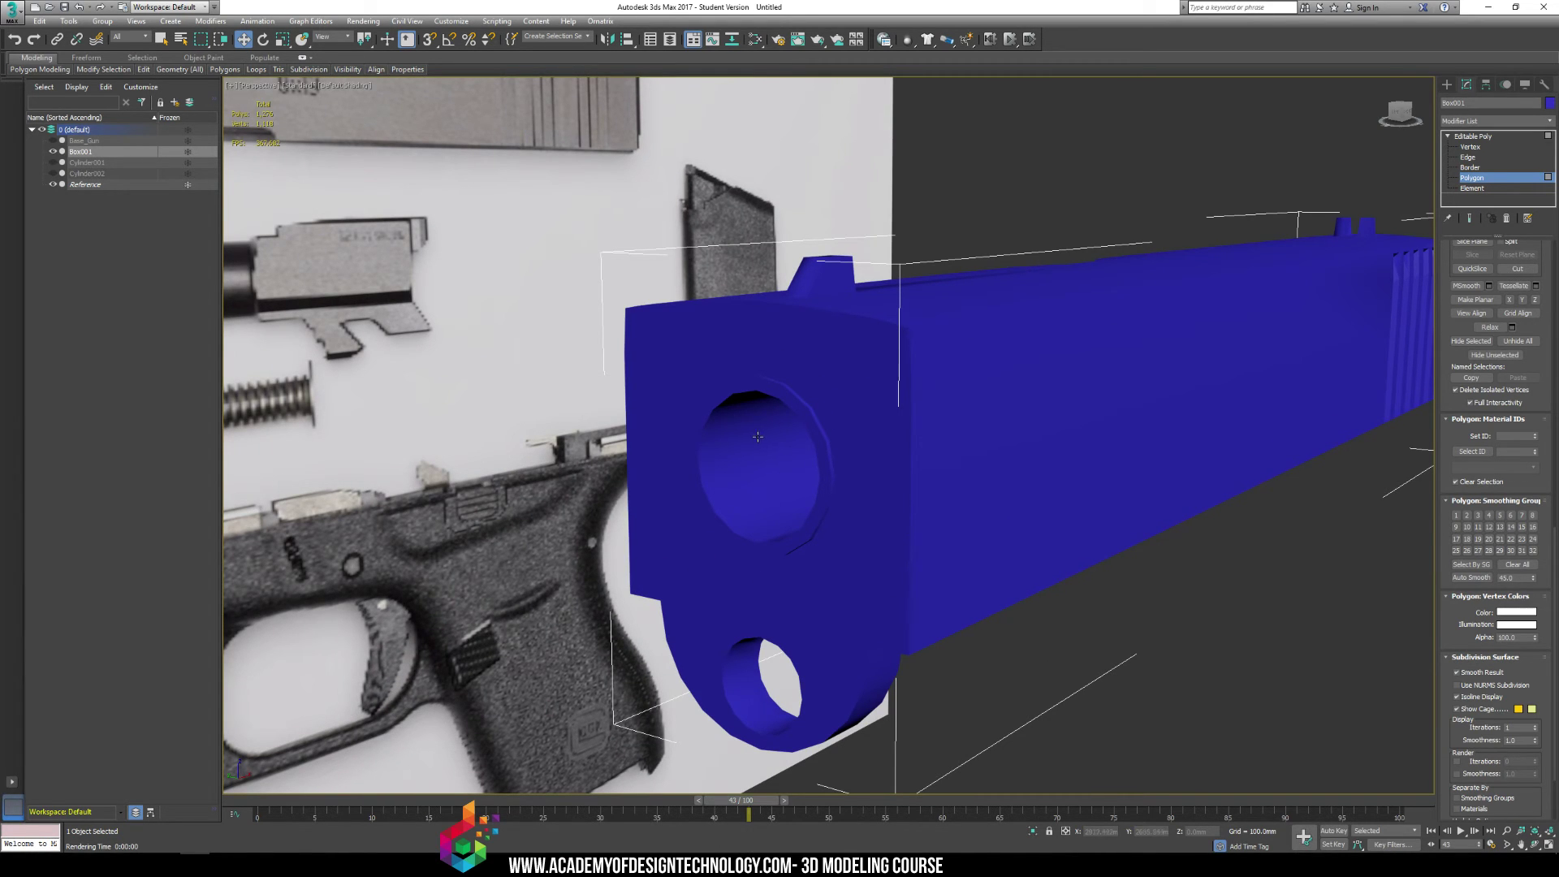
{"action": "scroll", "coordinate": [711, 488], "scroll_direction": "down", "scroll_amount": 8}
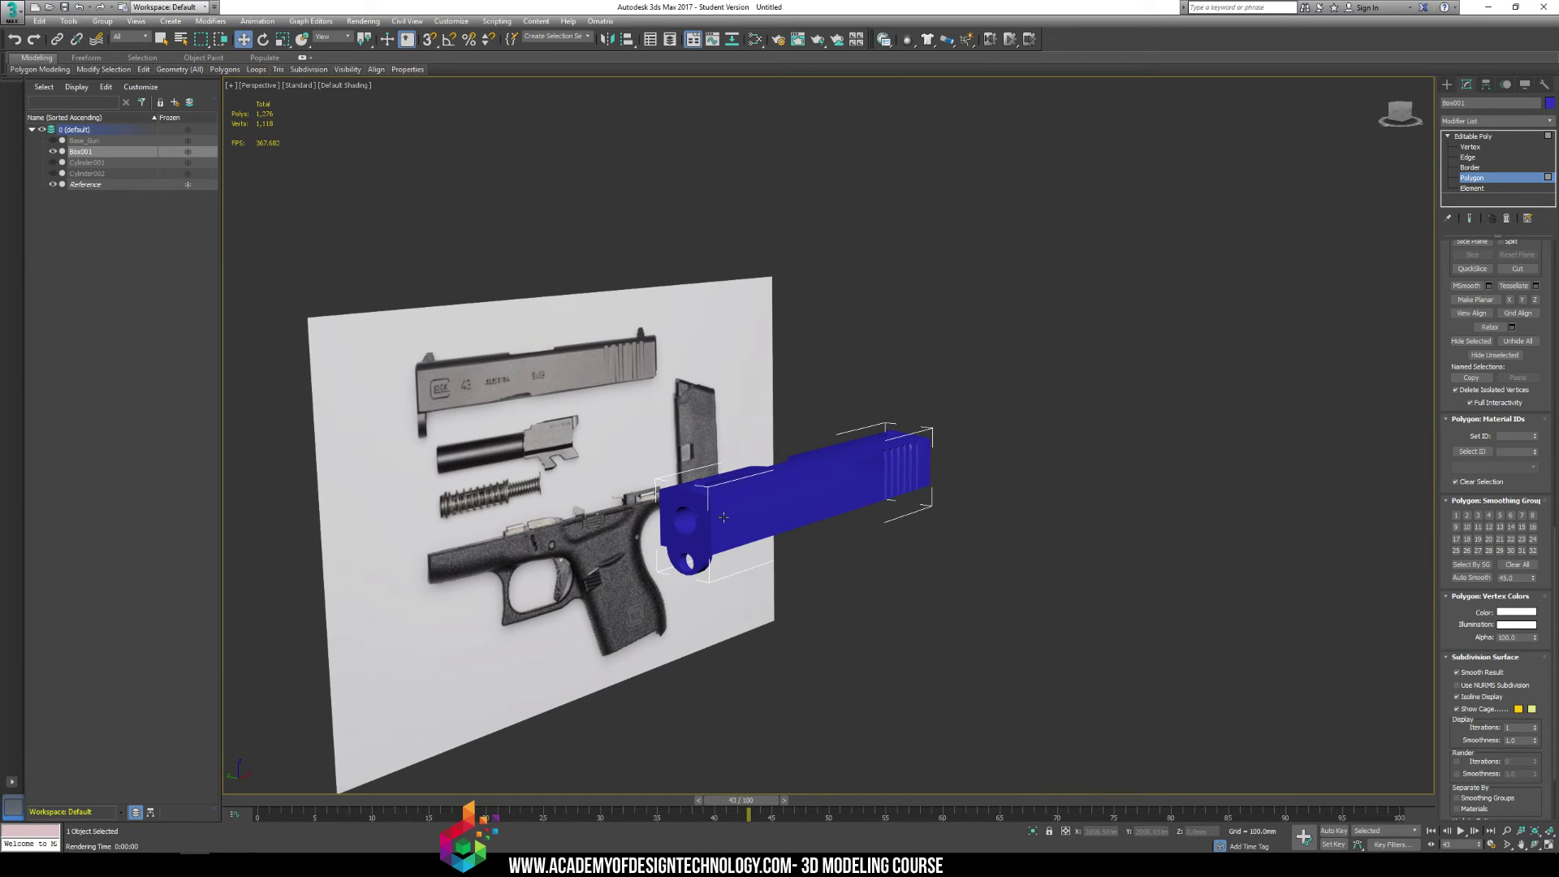
{"action": "middle_click_drag", "start_coordinate": [722, 517], "coordinate": [1065, 354], "text": "alt"}
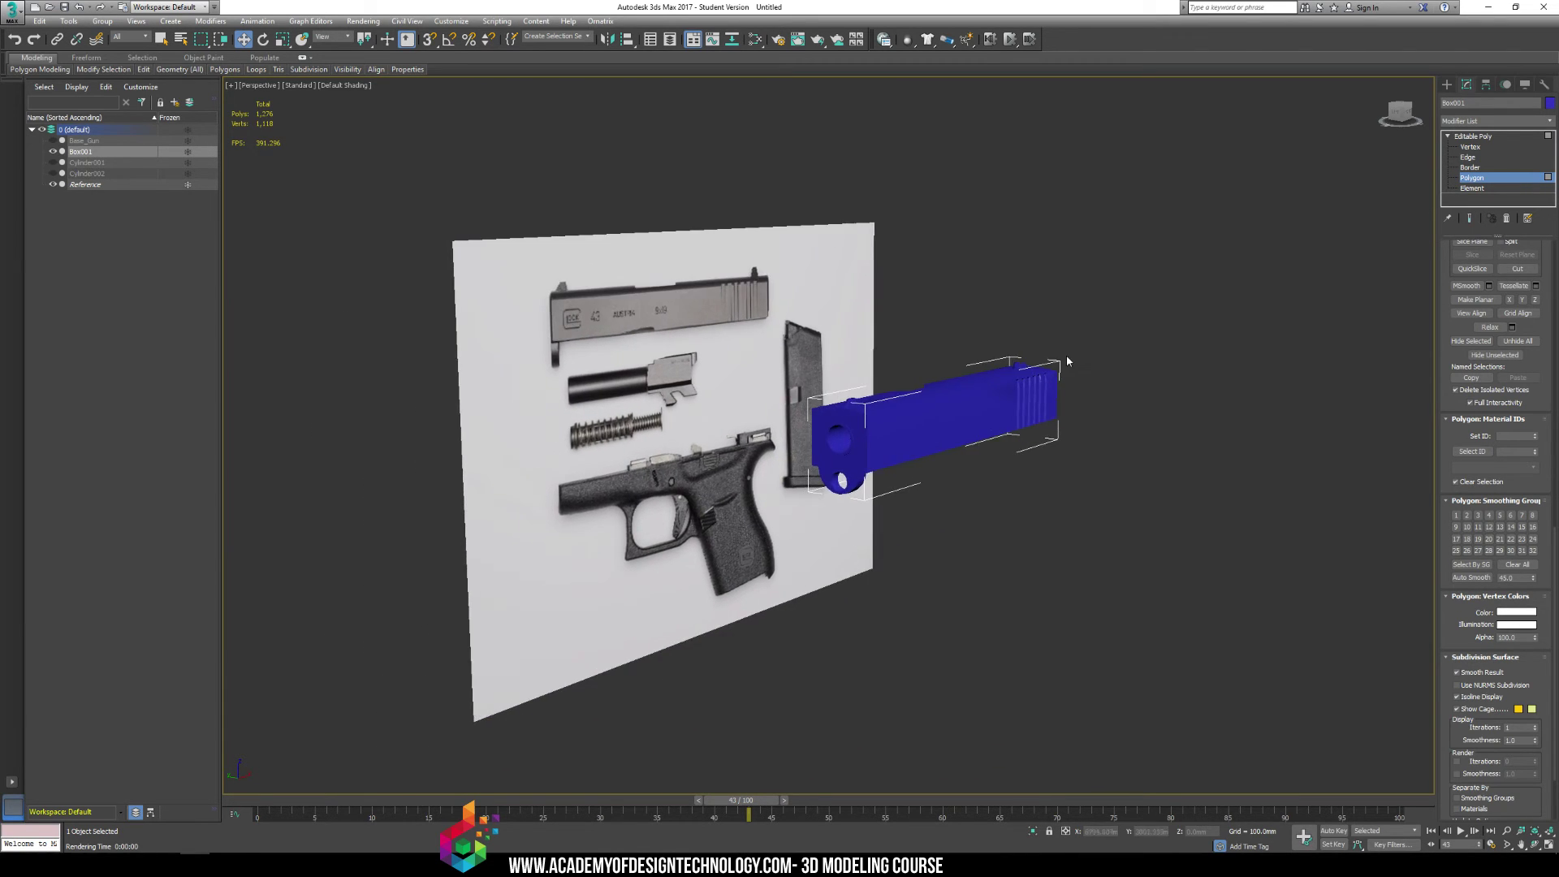
Show edged faces, select only the polygons of the slide's rear end face, and assign them smoothing groups 2 and 27
{"action": "scroll", "coordinate": [983, 408], "scroll_direction": "up", "scroll_amount": 5}
{"action": "mouse_move", "coordinate": [891, 449]}
{"action": "middle_mouse_down", "text": "alt"}
{"action": "mouse_move", "coordinate": [773, 454]}
{"action": "mouse_move", "coordinate": [1088, 514]}
{"action": "mouse_move", "coordinate": [989, 549]}
{"action": "mouse_move", "coordinate": [1043, 532]}
{"action": "middle_mouse_up", "text": "alt"}
{"action": "key", "text": "F4"}
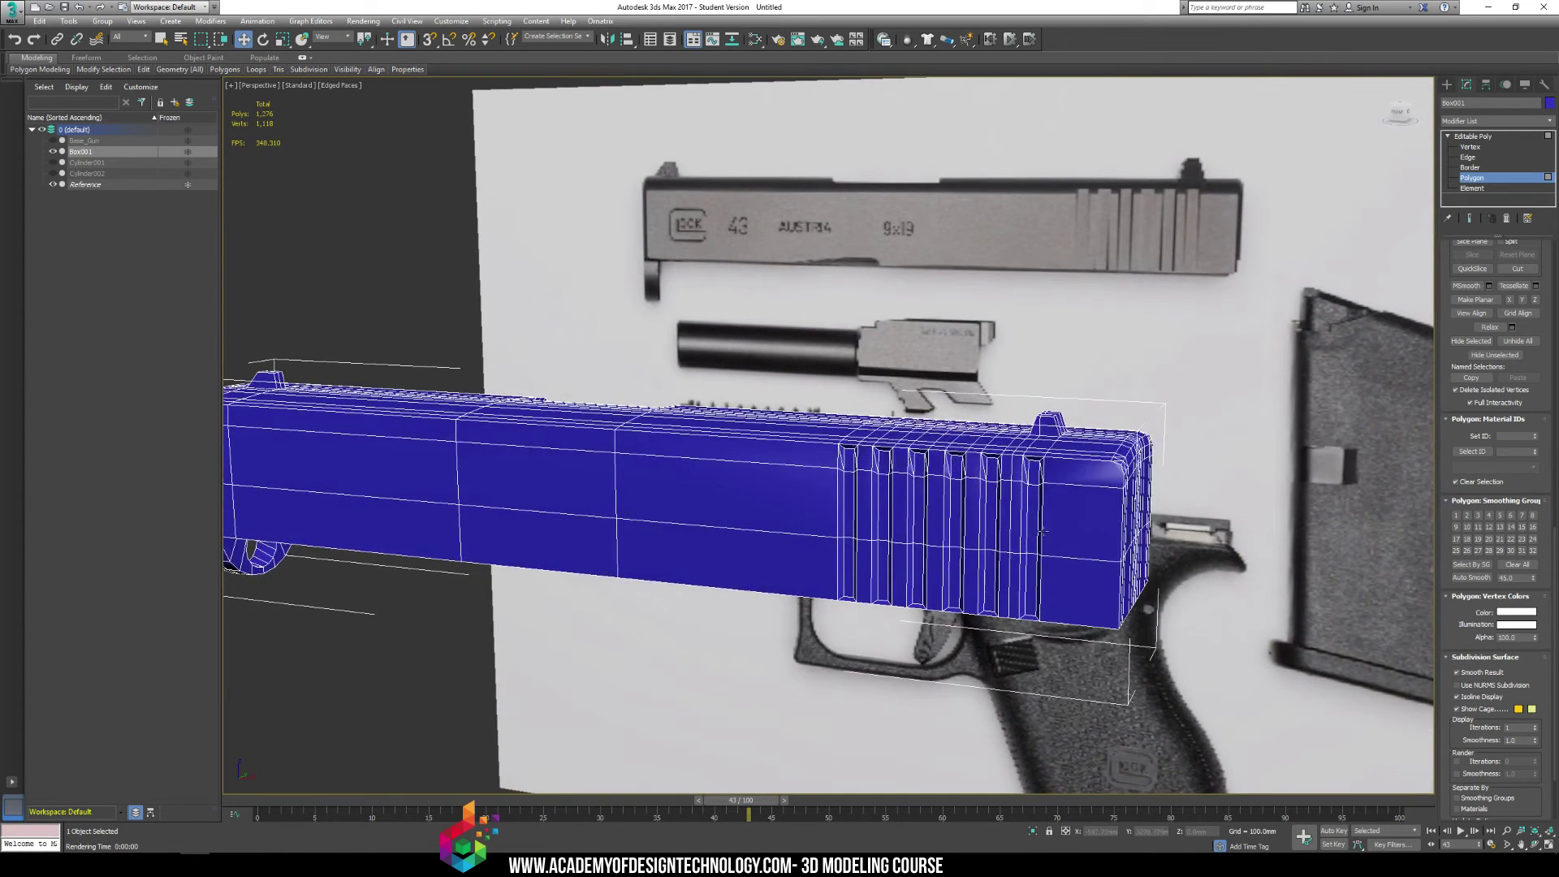
{"action": "left_click_drag", "start_coordinate": [1114, 382], "coordinate": [1249, 736]}
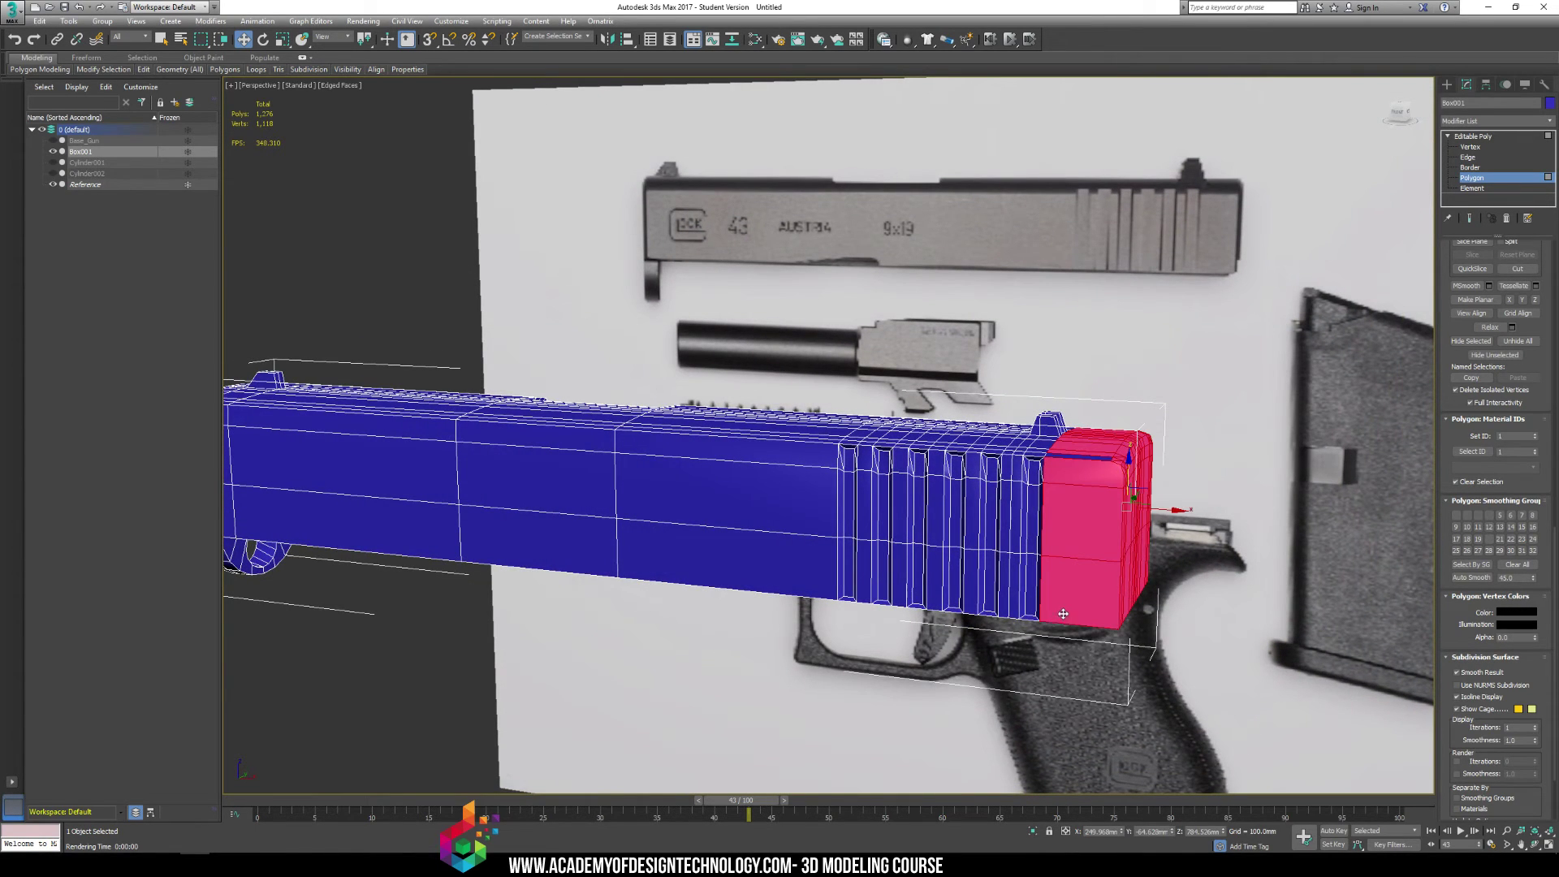
{"action": "middle_click_drag", "start_coordinate": [1059, 610], "coordinate": [1075, 416], "text": "alt"}
{"action": "left_click", "coordinate": [1133, 445]}
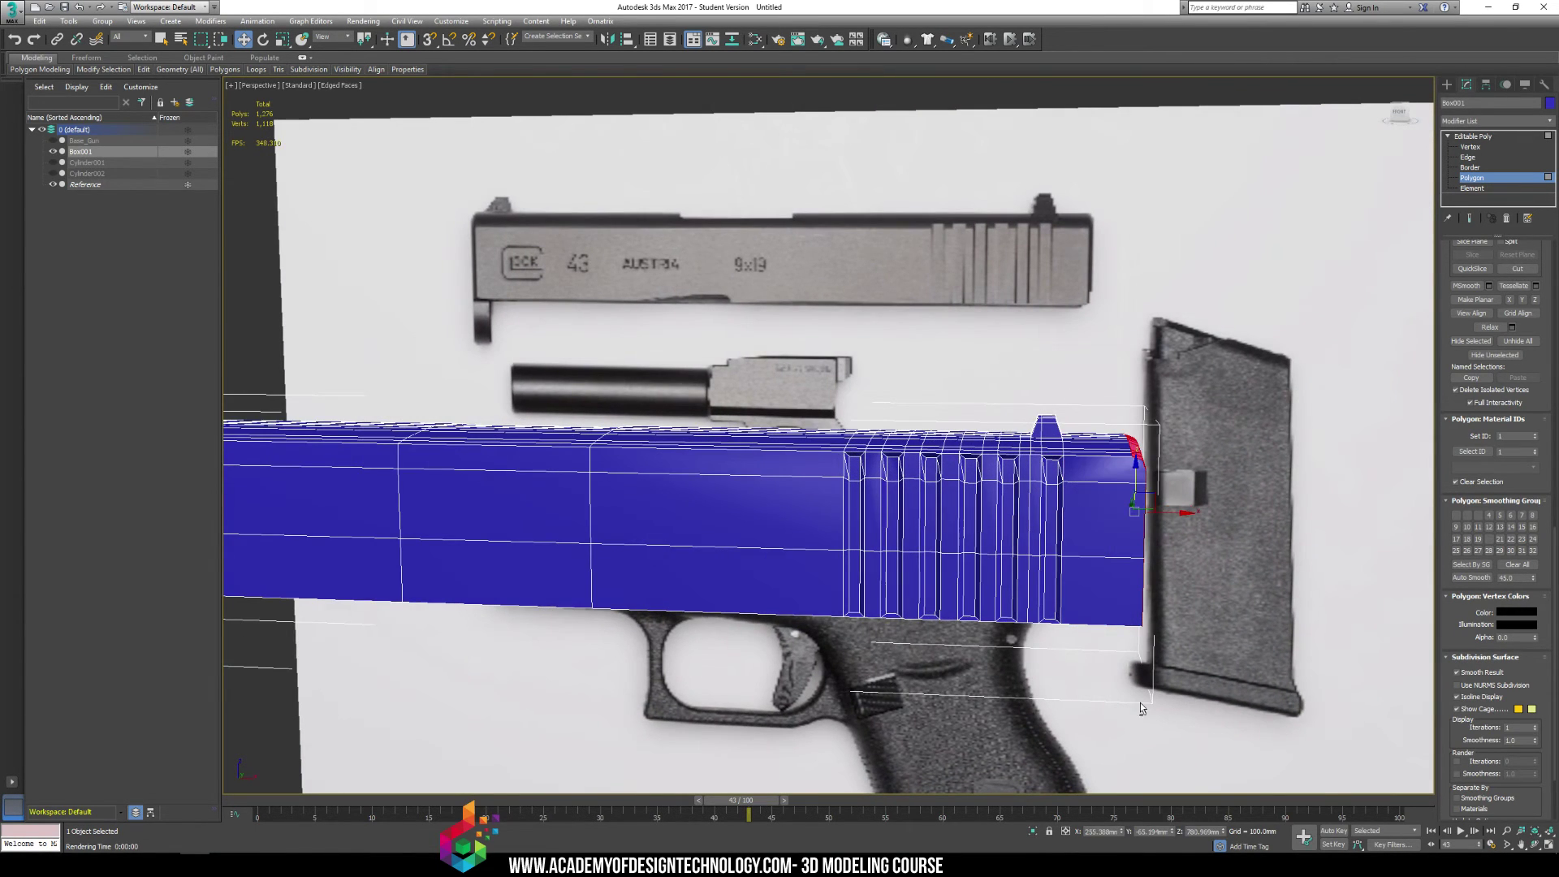
{"action": "left_click", "coordinate": [1472, 514]}
{"action": "left_click", "coordinate": [1467, 514]}
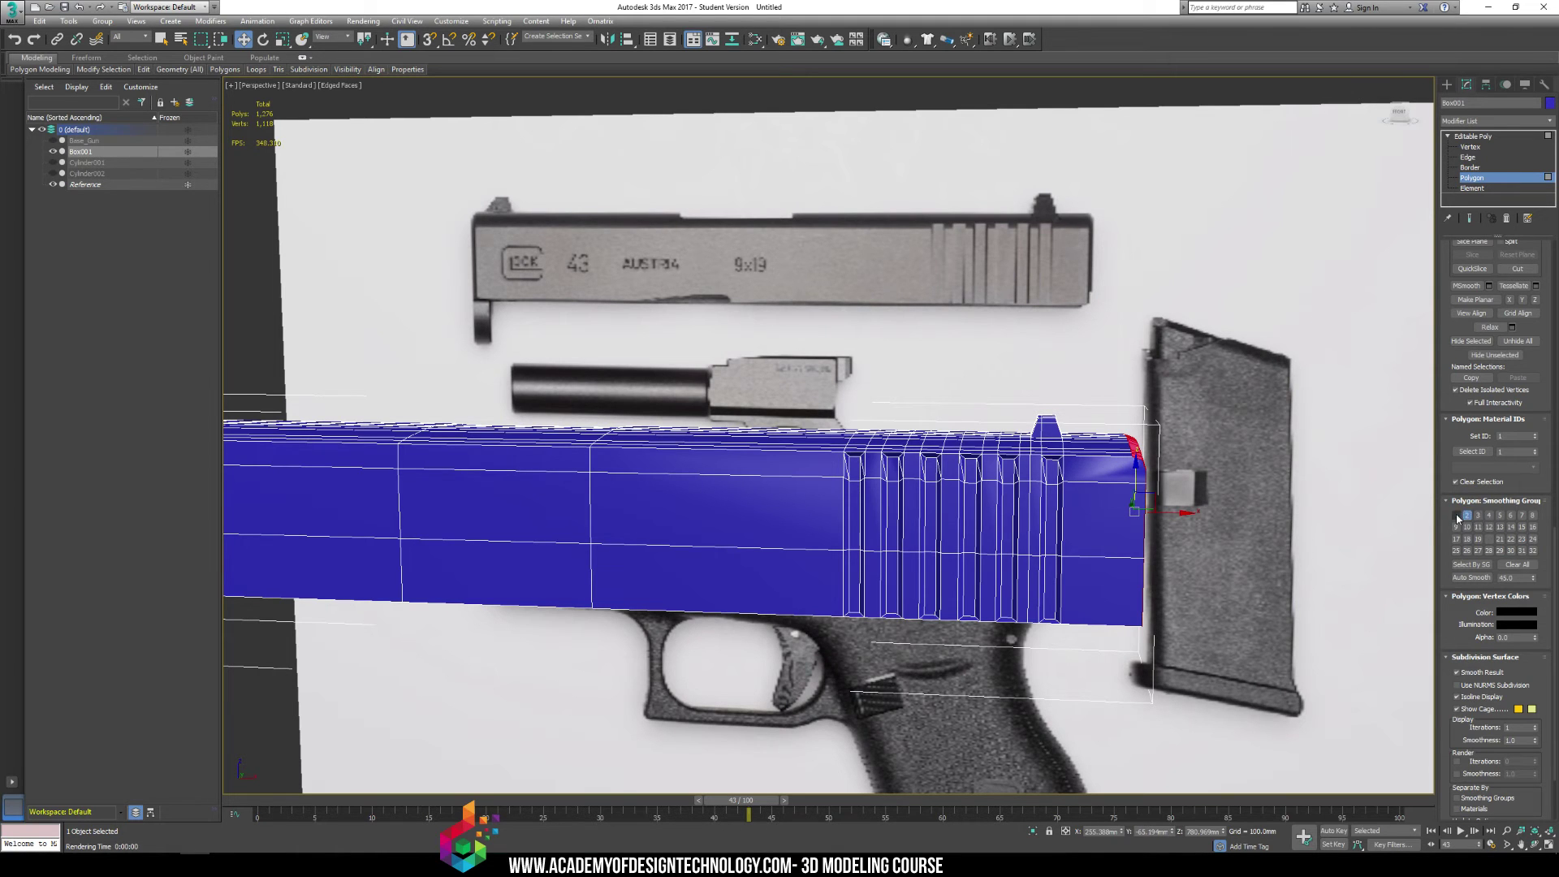
{"action": "left_click", "coordinate": [1478, 550]}
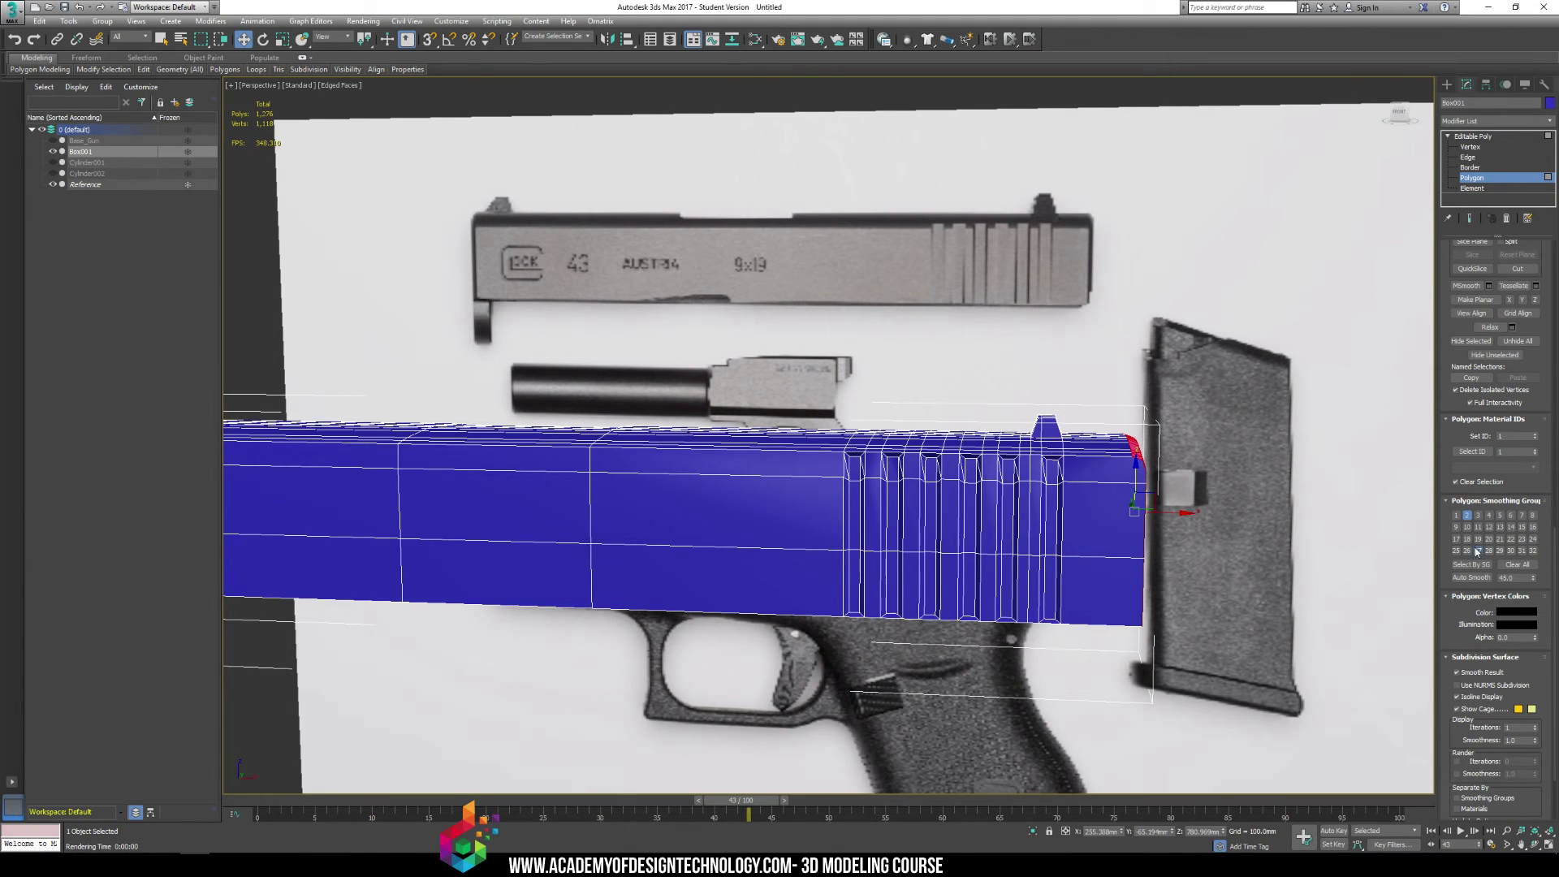
Clear the polygon selection and test-render the slide from its rear end to check the smoothing
{"action": "middle_click_drag", "start_coordinate": [1201, 496], "coordinate": [1283, 488], "text": "alt"}
{"action": "left_click", "coordinate": [1277, 437]}
{"action": "key", "text": "shift+q"}
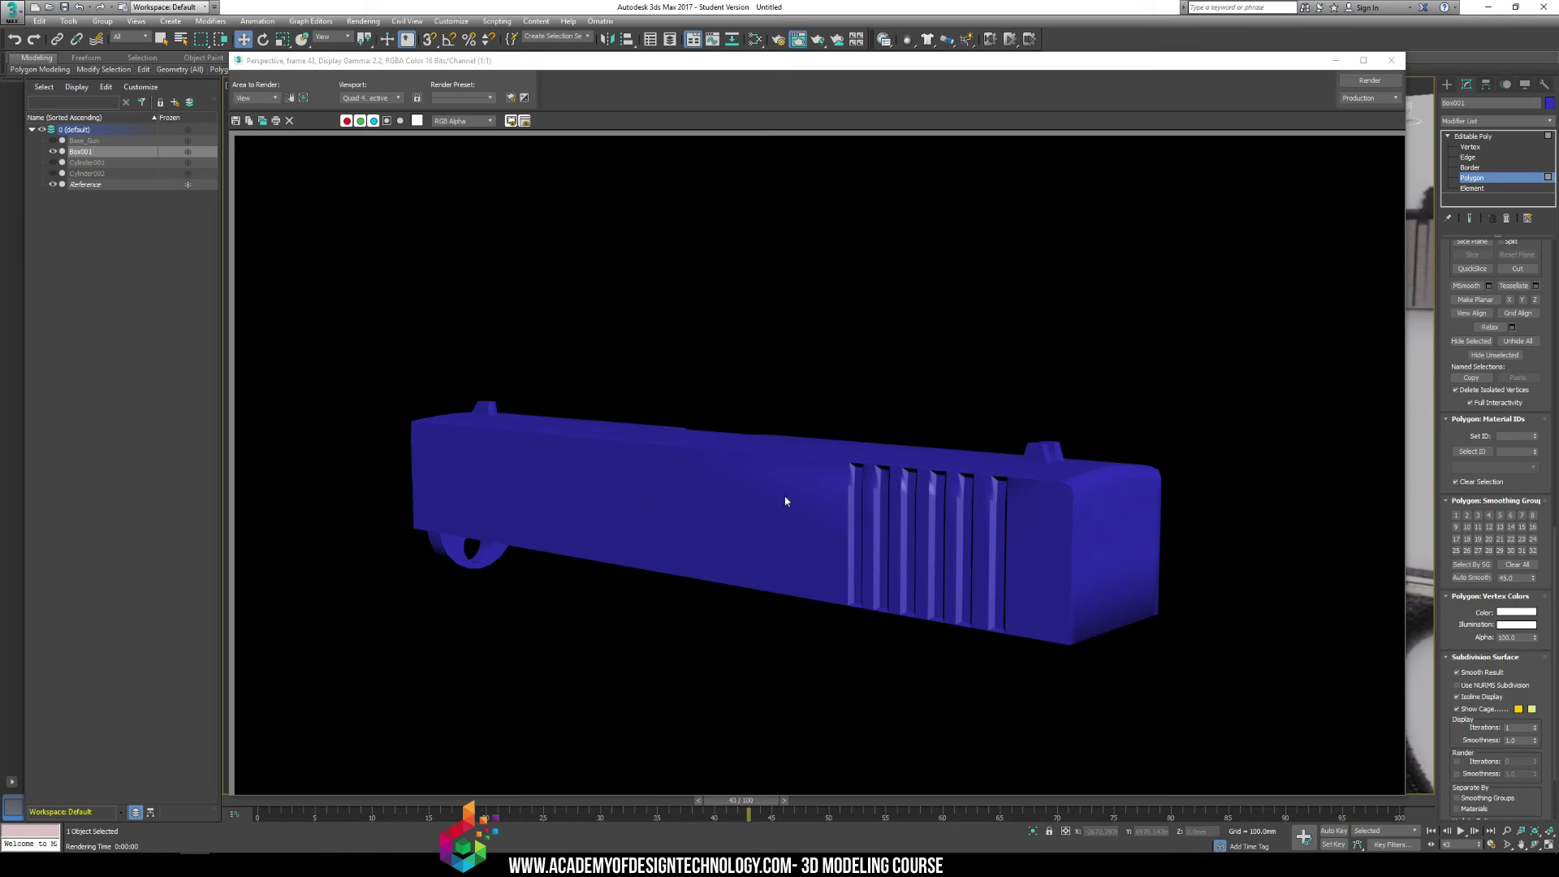
{"action": "left_click", "coordinate": [1391, 60]}
Examine the barrel, recoil spring and frame in the reference image next to the modelled slide
{"action": "middle_click_drag", "start_coordinate": [1096, 455], "coordinate": [731, 455], "text": "alt"}
{"action": "scroll", "coordinate": [650, 527], "scroll_direction": "down", "scroll_amount": 5}
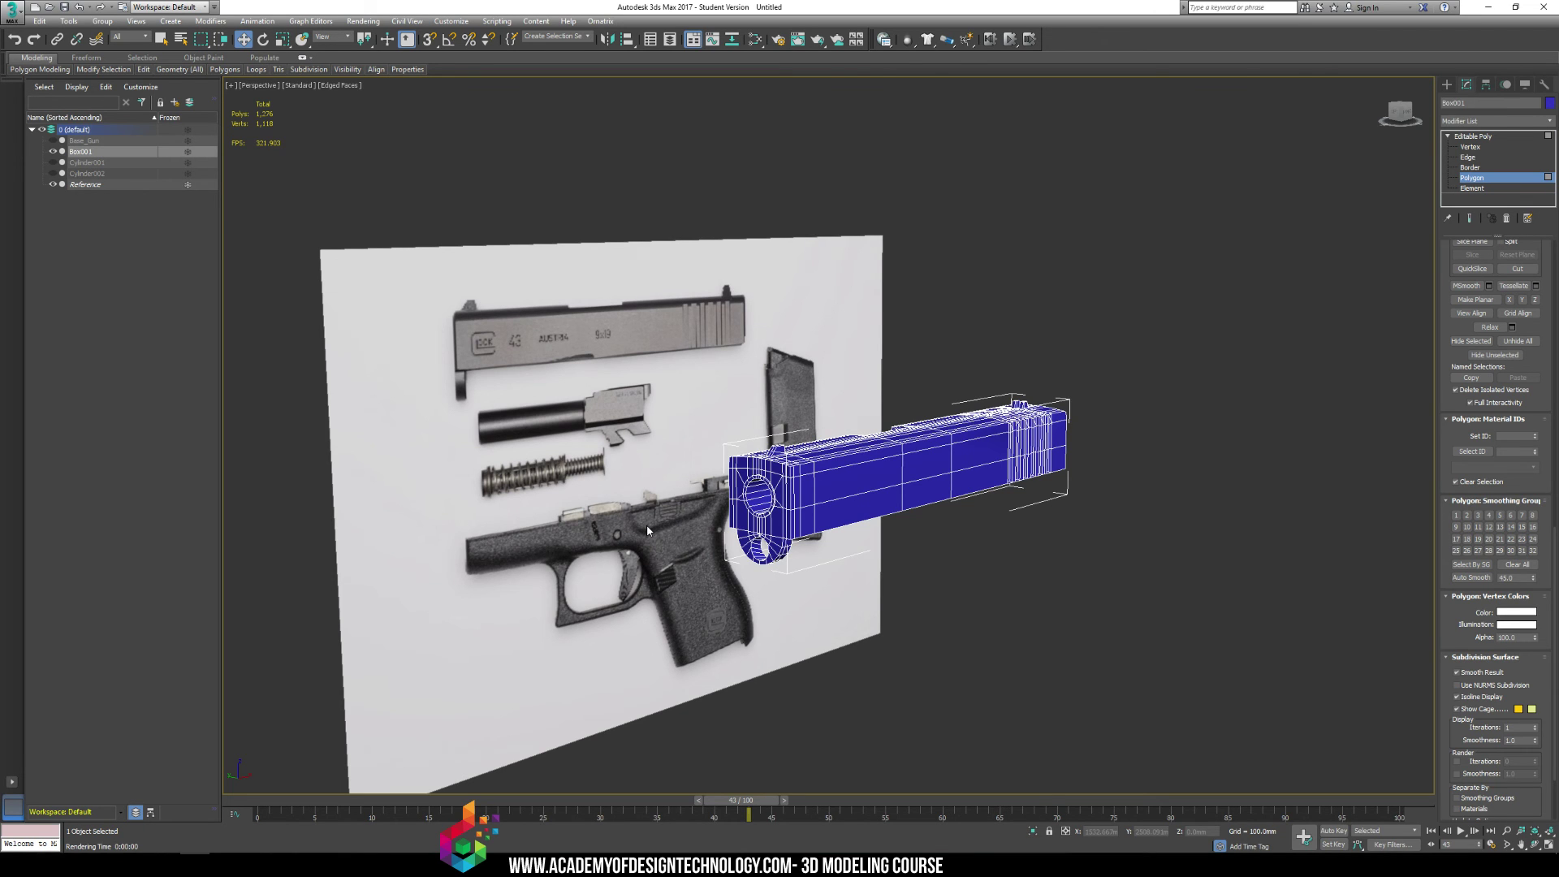
{"action": "middle_click_drag", "start_coordinate": [646, 524], "coordinate": [908, 509], "text": "alt"}
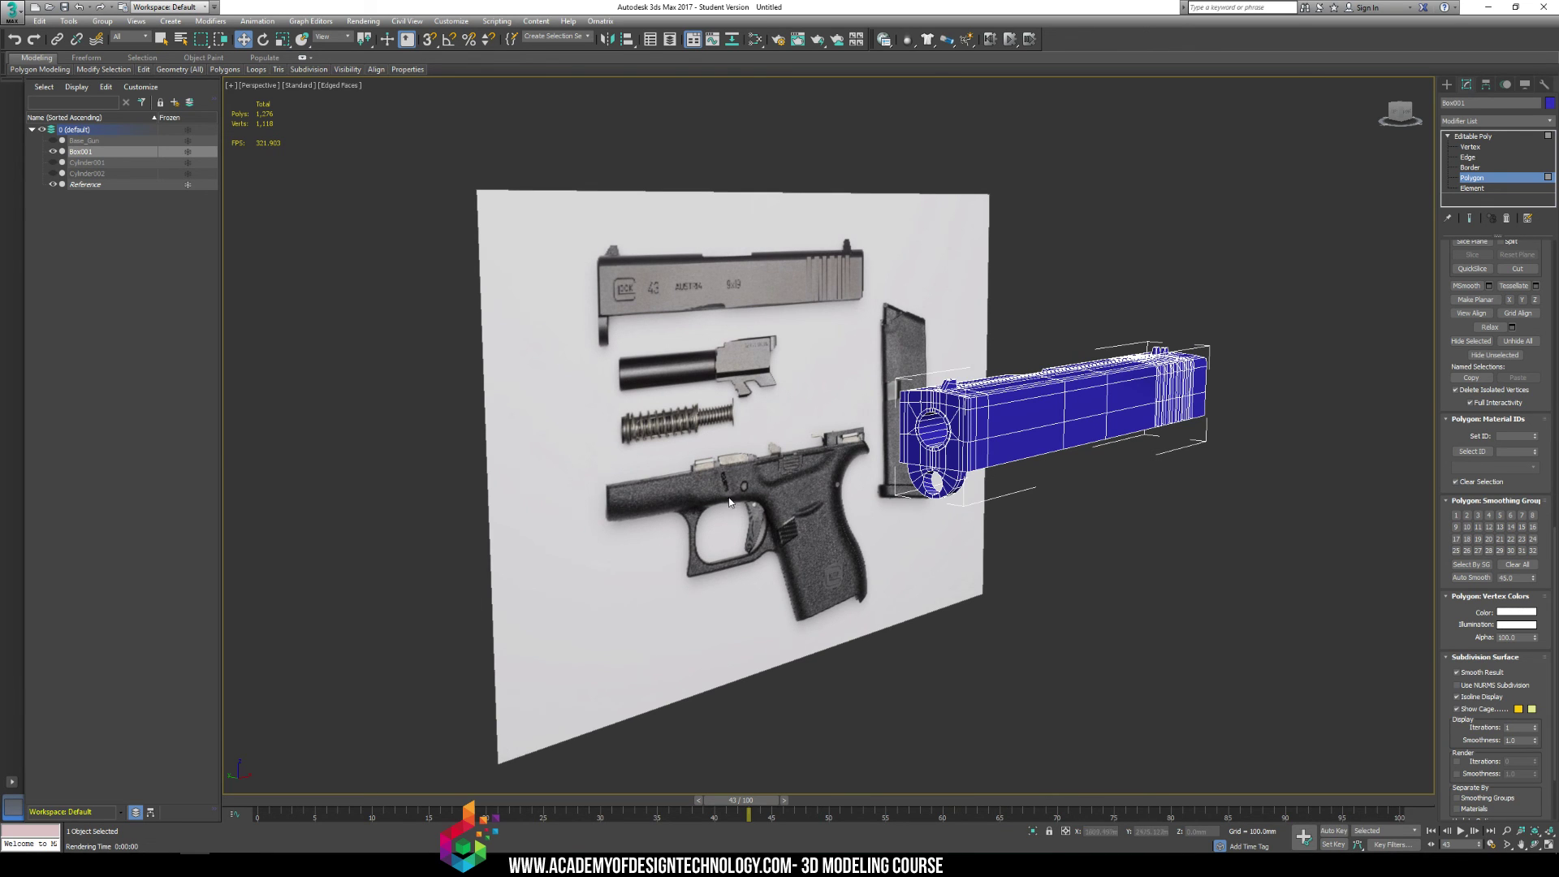
{"action": "middle_click_drag", "start_coordinate": [818, 498], "coordinate": [869, 561], "text": "alt"}
{"action": "scroll", "coordinate": [820, 565], "scroll_direction": "up", "scroll_amount": 4}
{"action": "scroll", "coordinate": [874, 559], "scroll_direction": "down", "scroll_amount": 4}
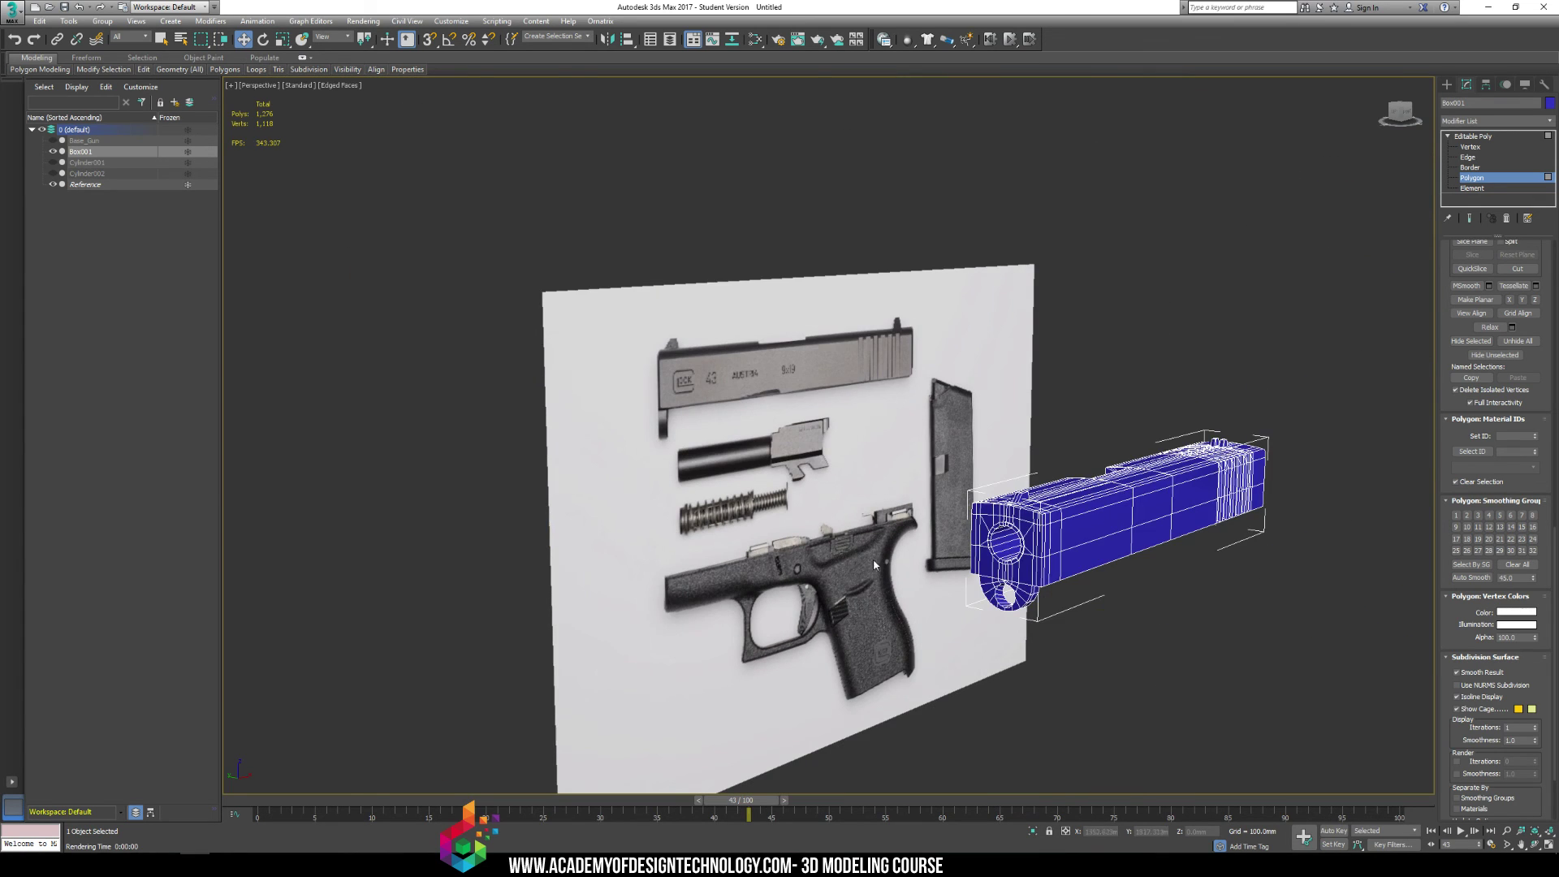
{"action": "scroll", "coordinate": [864, 553], "scroll_direction": "up", "scroll_amount": 3}
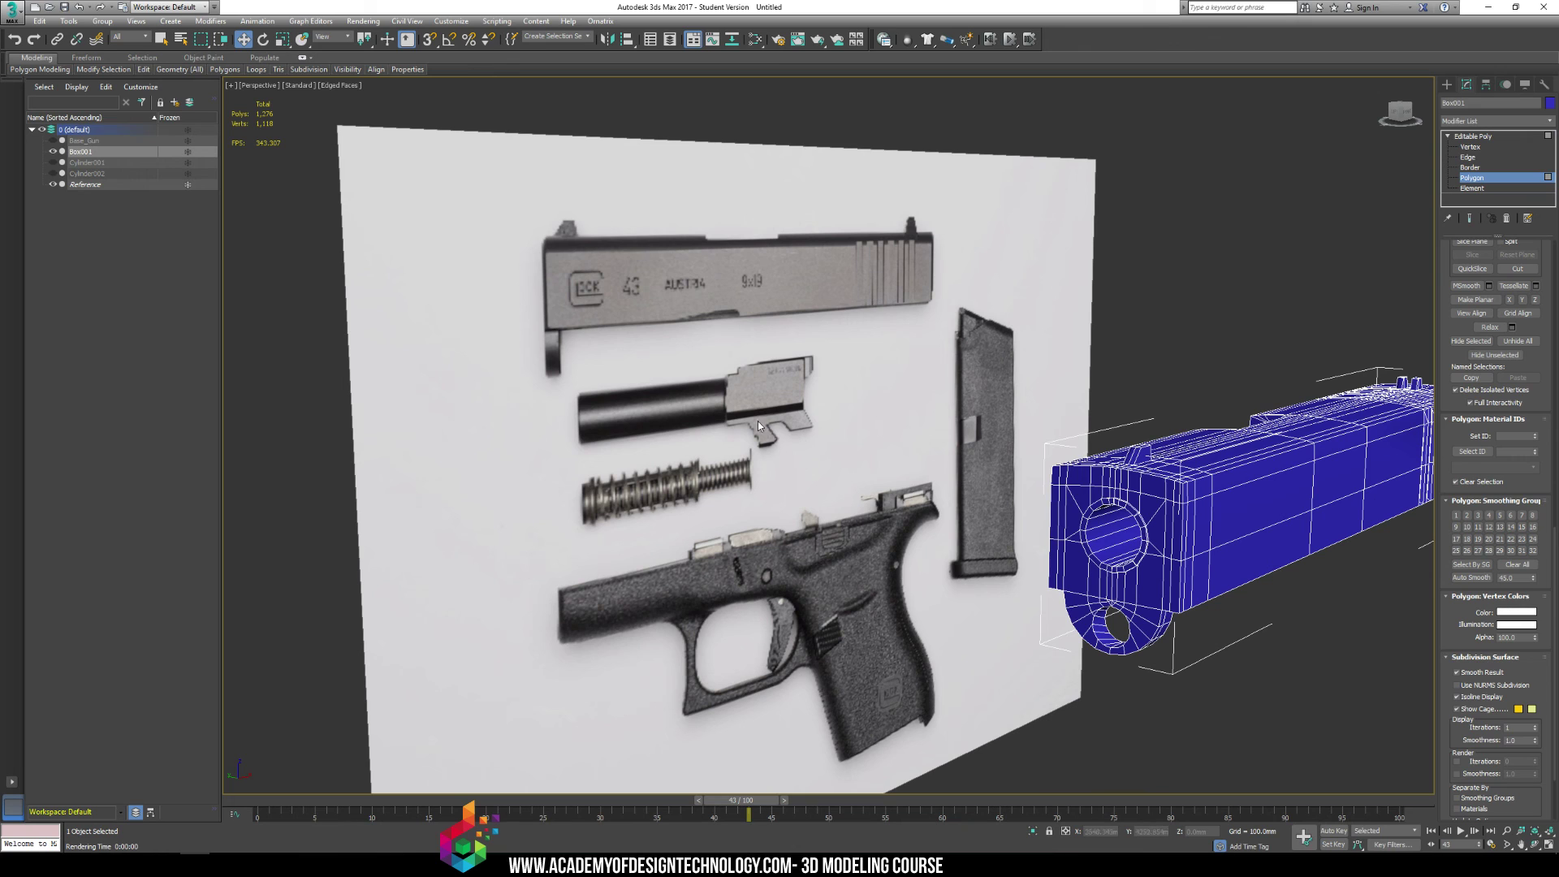
{"action": "middle_click_drag", "start_coordinate": [949, 376], "coordinate": [688, 366]}
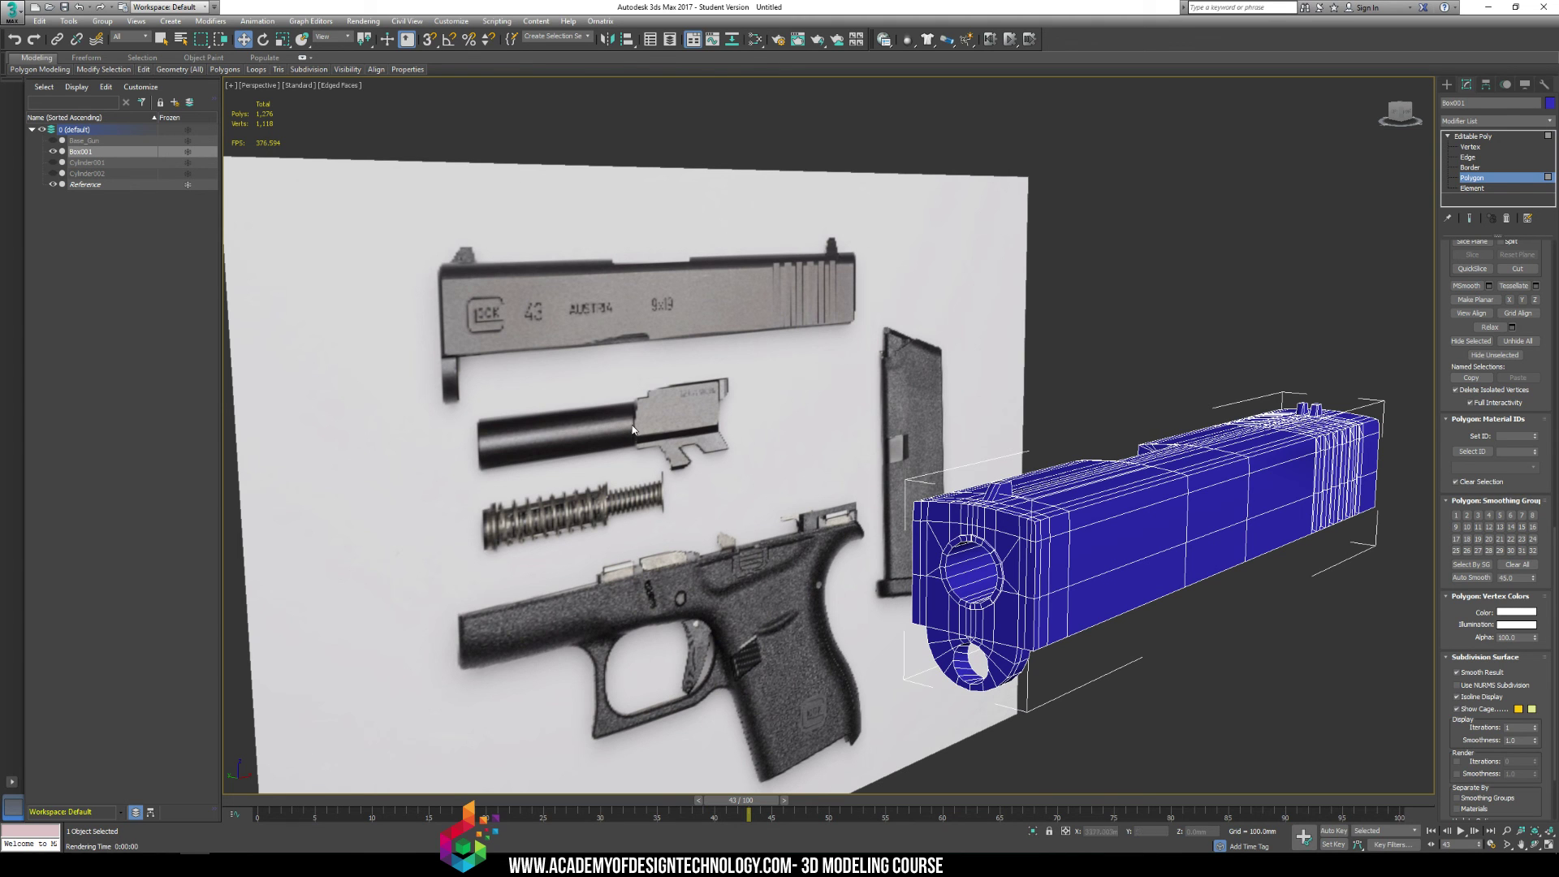
{"action": "middle_click_drag", "start_coordinate": [1217, 499], "coordinate": [1123, 451]}
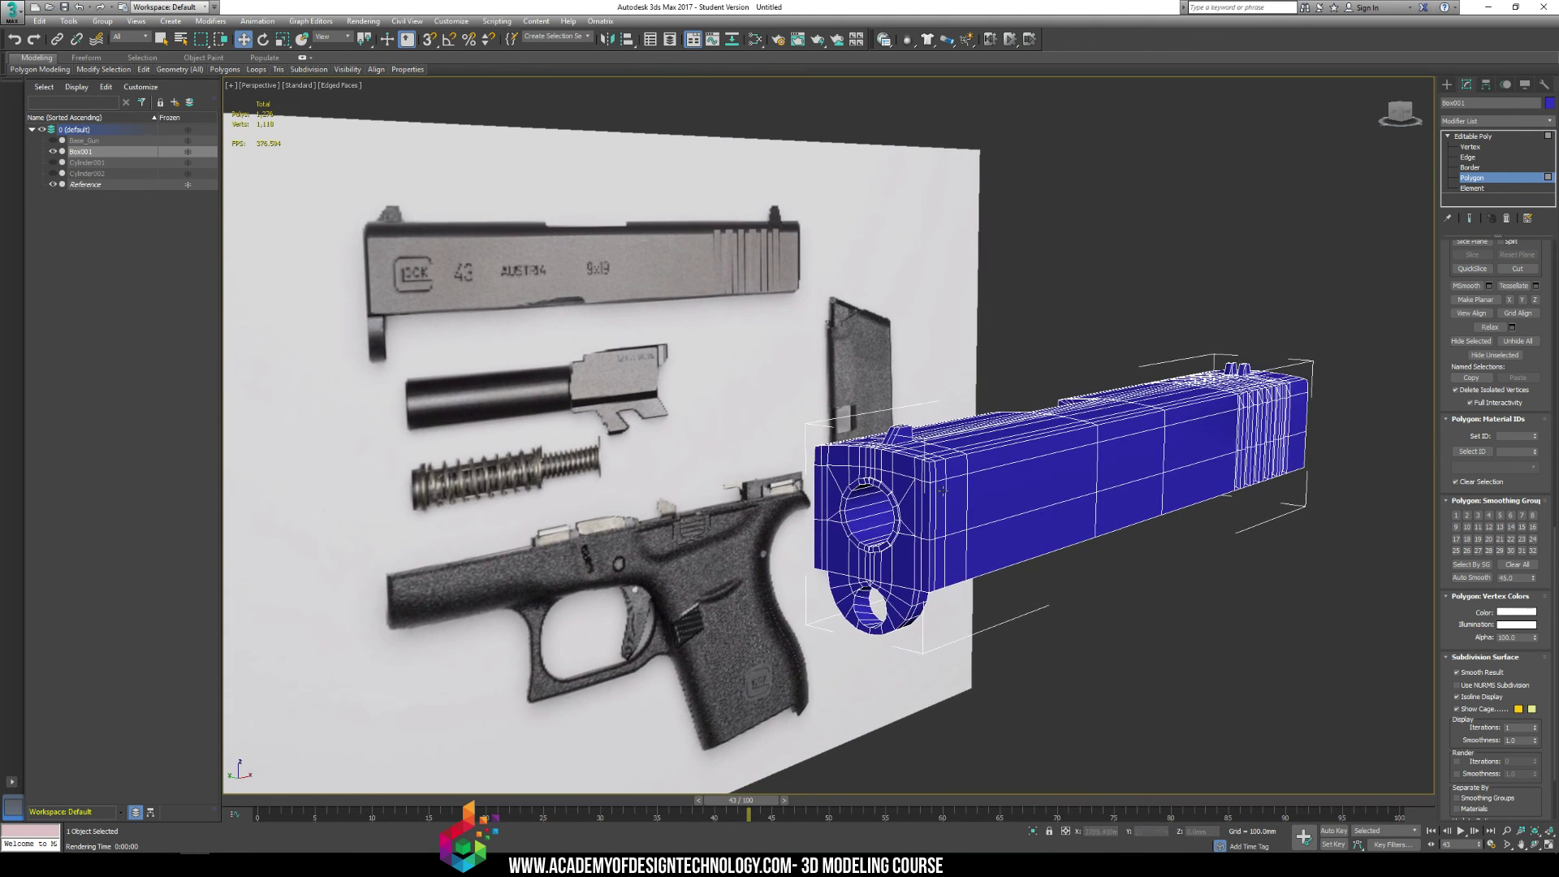
{"action": "scroll", "coordinate": [818, 511], "scroll_direction": "down", "scroll_amount": 3}
{"action": "middle_click_drag", "start_coordinate": [893, 504], "coordinate": [830, 513]}
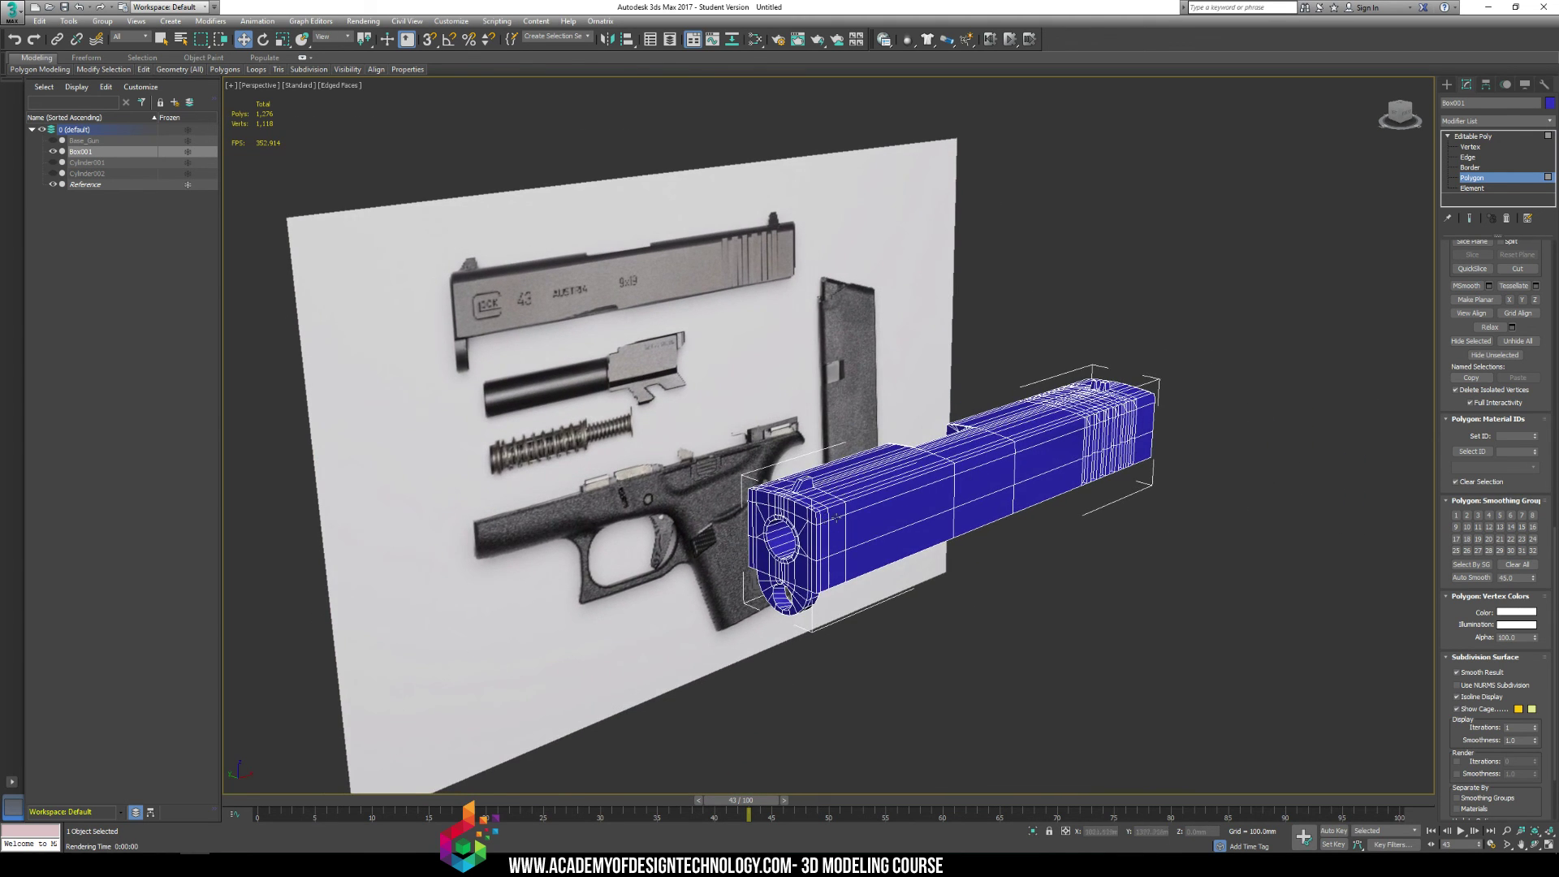